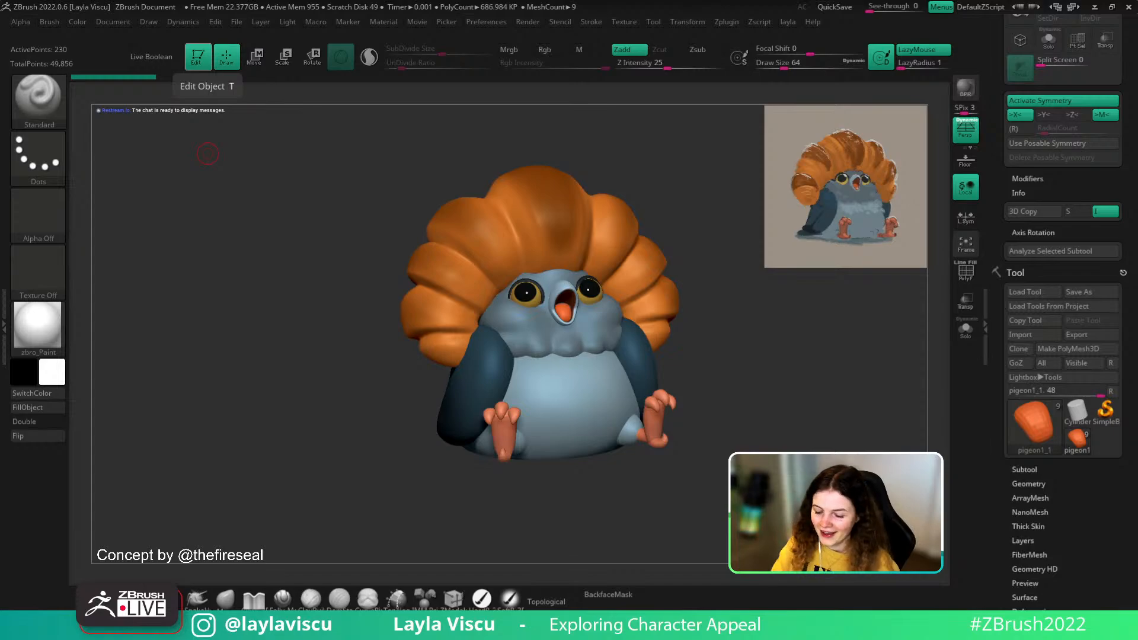
# - Set the brush draw size to about 197
pyautogui.moveTo(767, 381)
pyautogui.mouseDown()
pyautogui.moveTo(772, 371)
pyautogui.moveTo(704, 391)
pyautogui.moveTo(759, 389)
pyautogui.mouseUp()
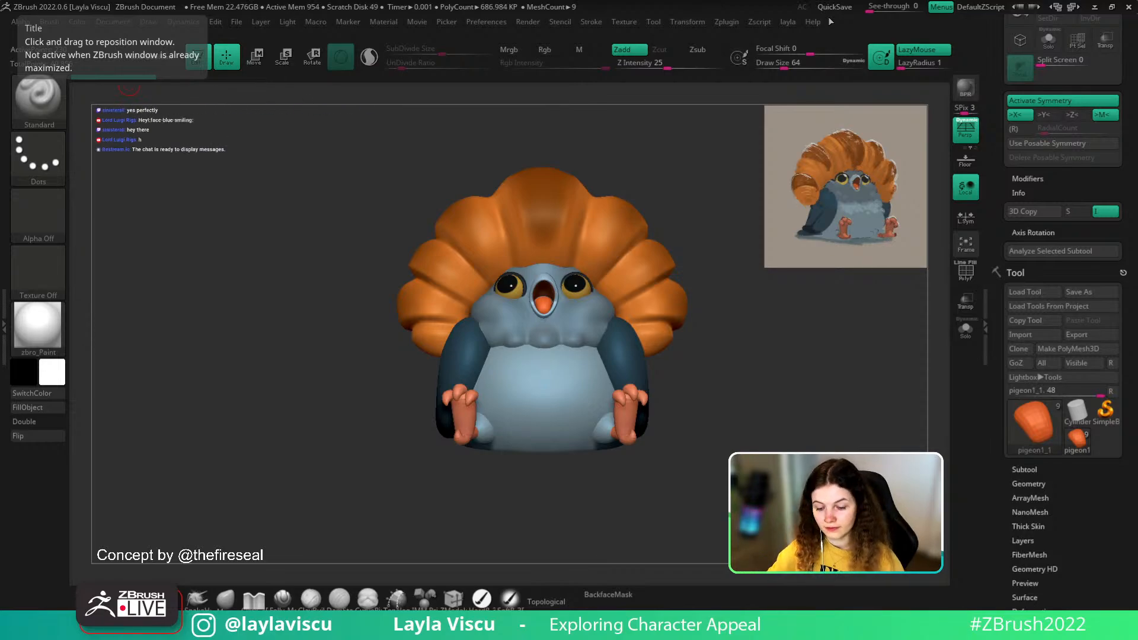
pyautogui.moveTo(773, 349); pyautogui.dragTo(767, 362)
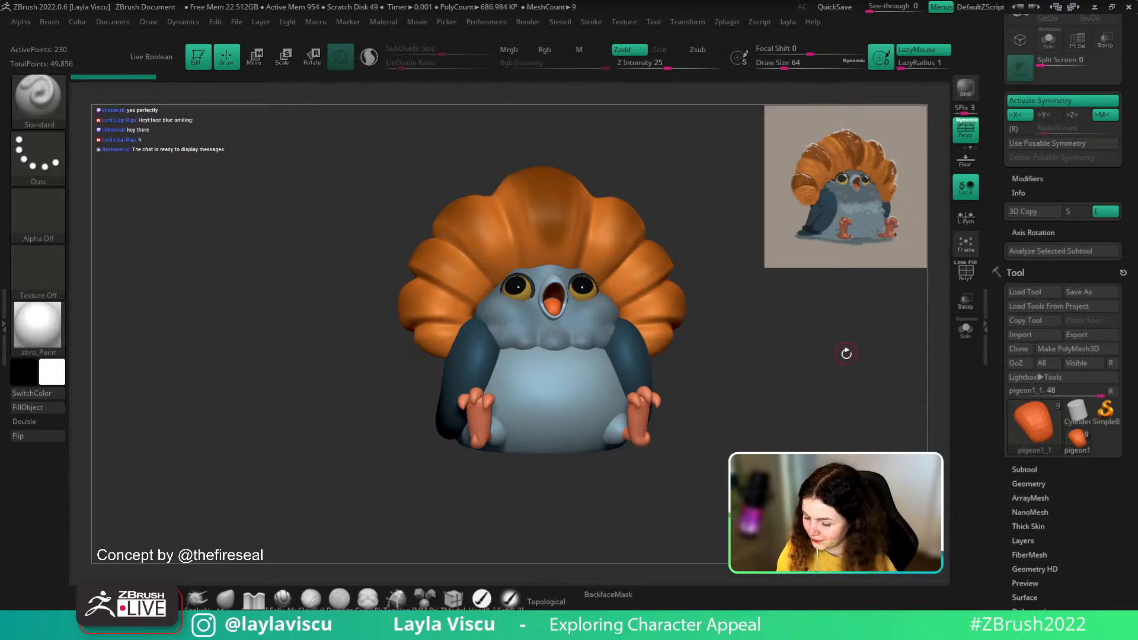
pyautogui.moveTo(767, 364); pyautogui.dragTo(845, 363)
pyautogui.press('s')
pyautogui.click(808, 340)
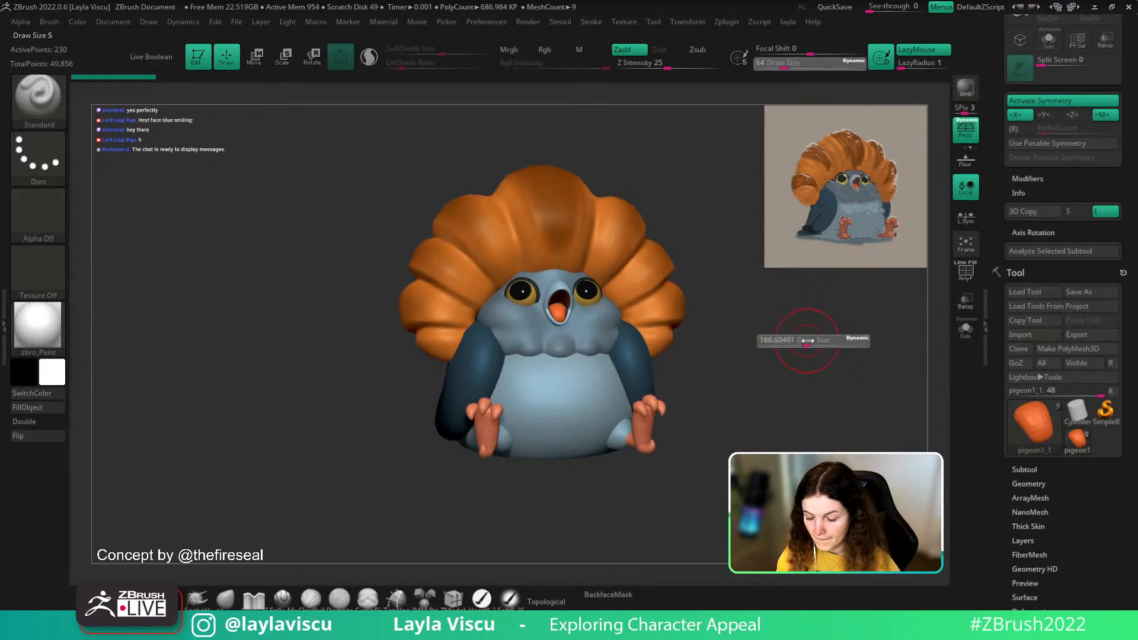
# - Use Spotlight editing to enlarge the reference image and place it over the bird model
pyautogui.moveTo(767, 374)
pyautogui.mouseDown()
pyautogui.moveTo(751, 384)
pyautogui.moveTo(772, 389)
pyautogui.mouseUp()
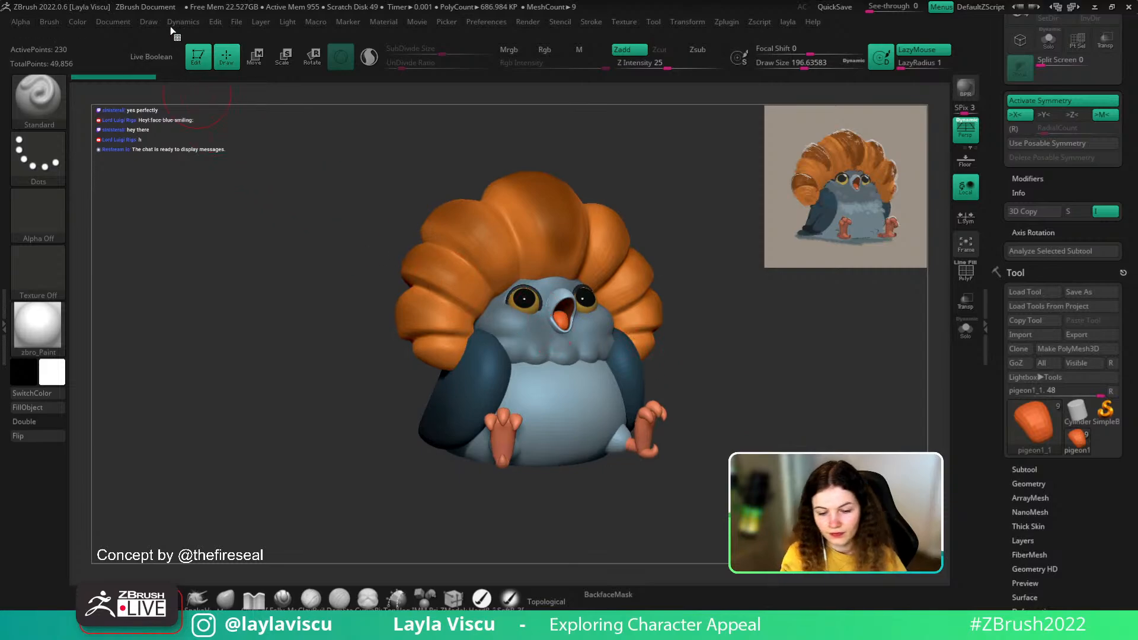
pyautogui.click(123, 25)
pyautogui.click(97, 35)
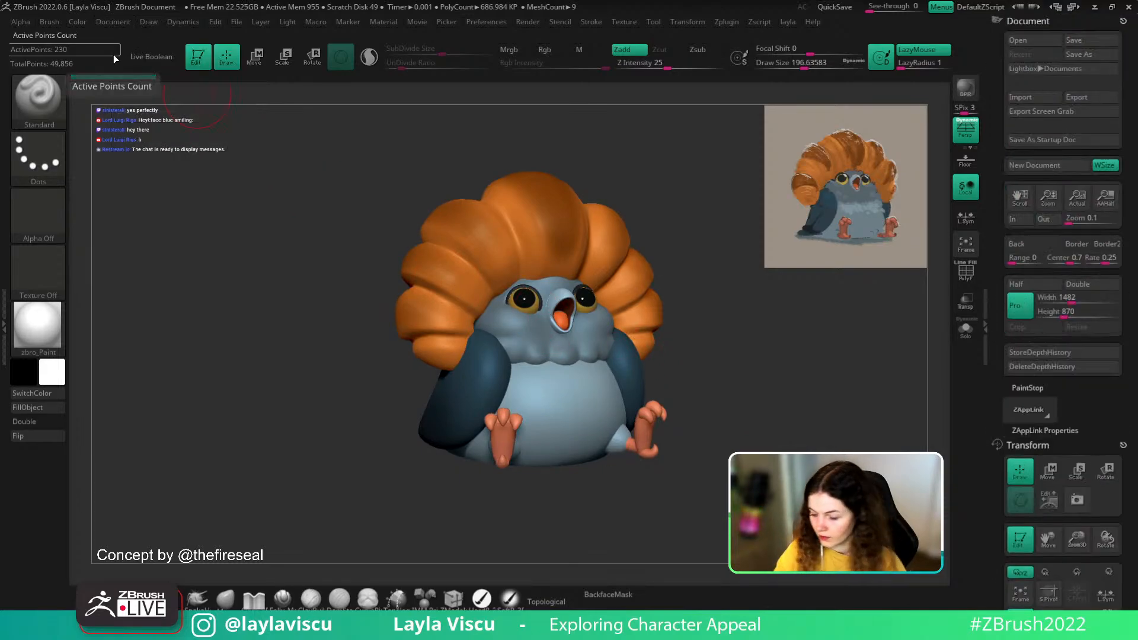
pyautogui.click(1049, 499)
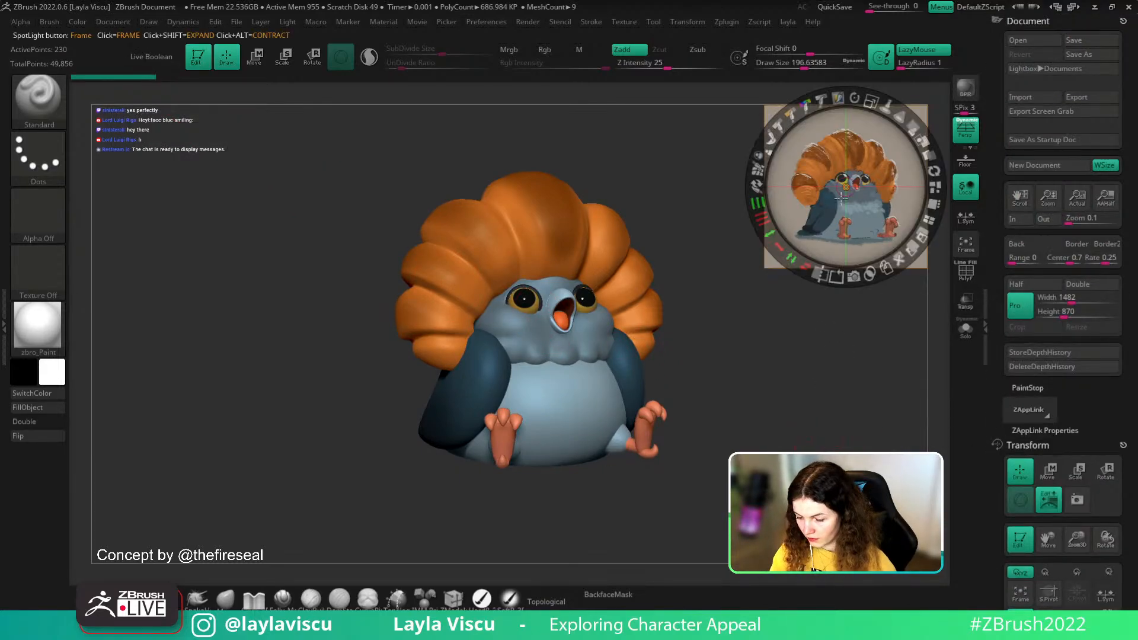
pyautogui.moveTo(870, 103); pyautogui.dragTo(905, 120)
pyautogui.moveTo(877, 157); pyautogui.dragTo(645, 263)
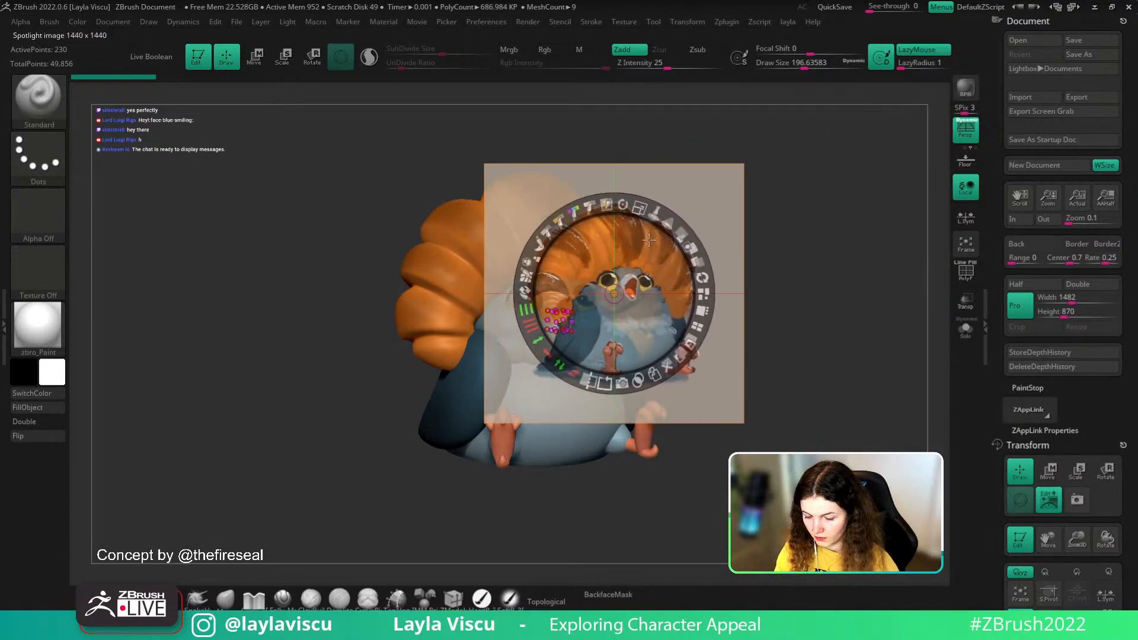
pyautogui.moveTo(639, 208); pyautogui.dragTo(560, 253)
pyautogui.press('z')
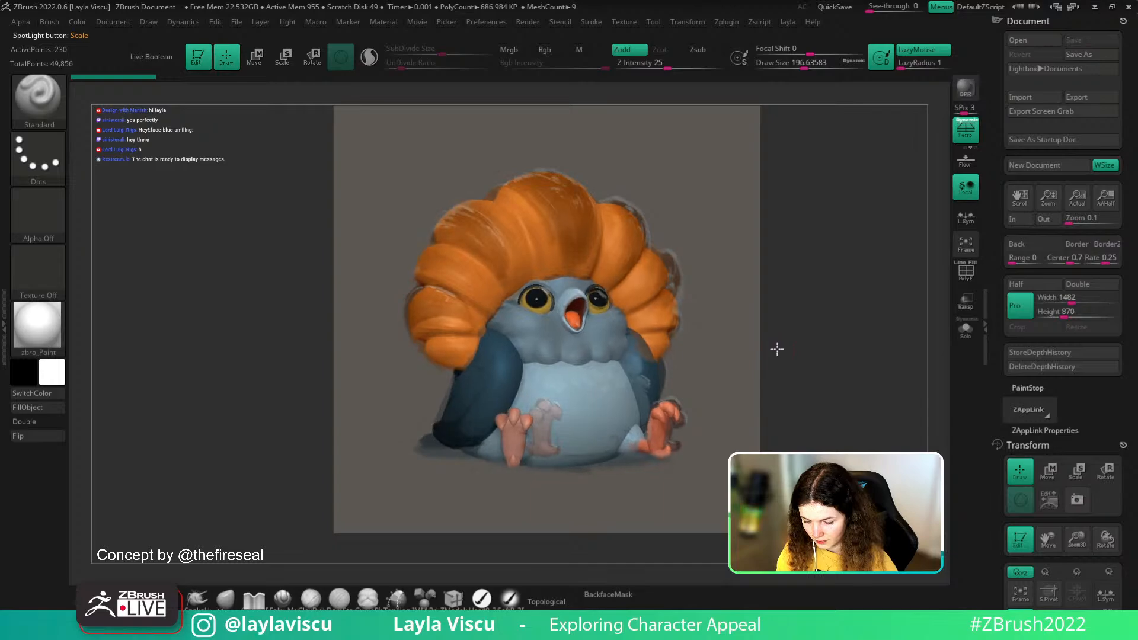
# - Align the bird with the overlaid reference image and store the view as the Custom 1 ZAppLink view
pyautogui.press('ctrl')
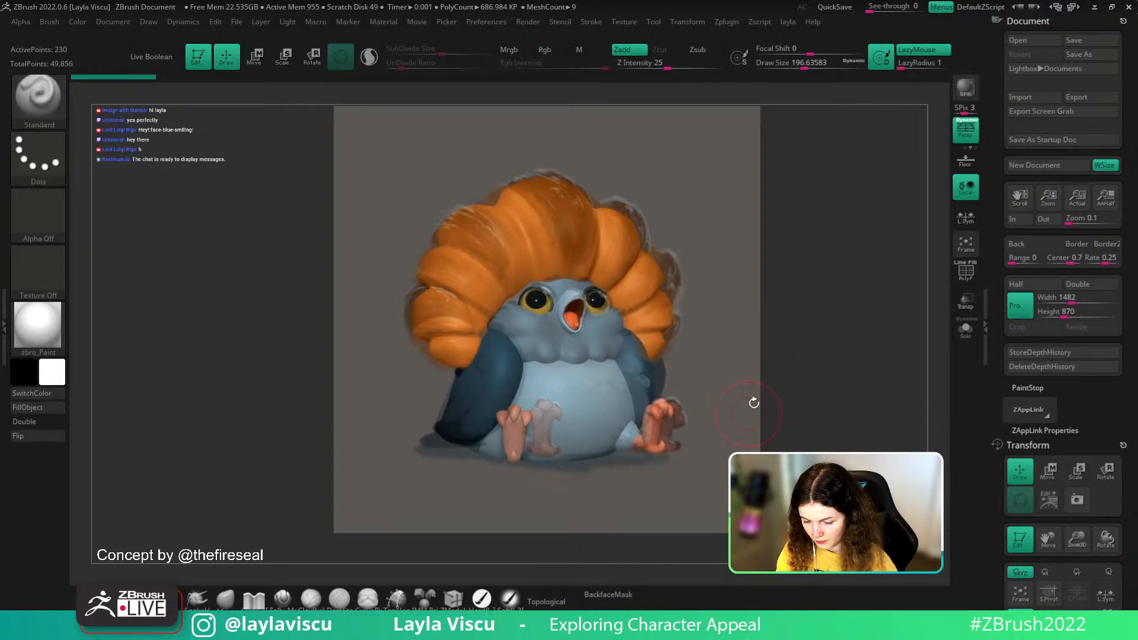
pyautogui.keyDown('ctrl'); pyautogui.moveTo(770, 391); pyautogui.dragTo(770, 399, button='right'); pyautogui.keyUp('ctrl')
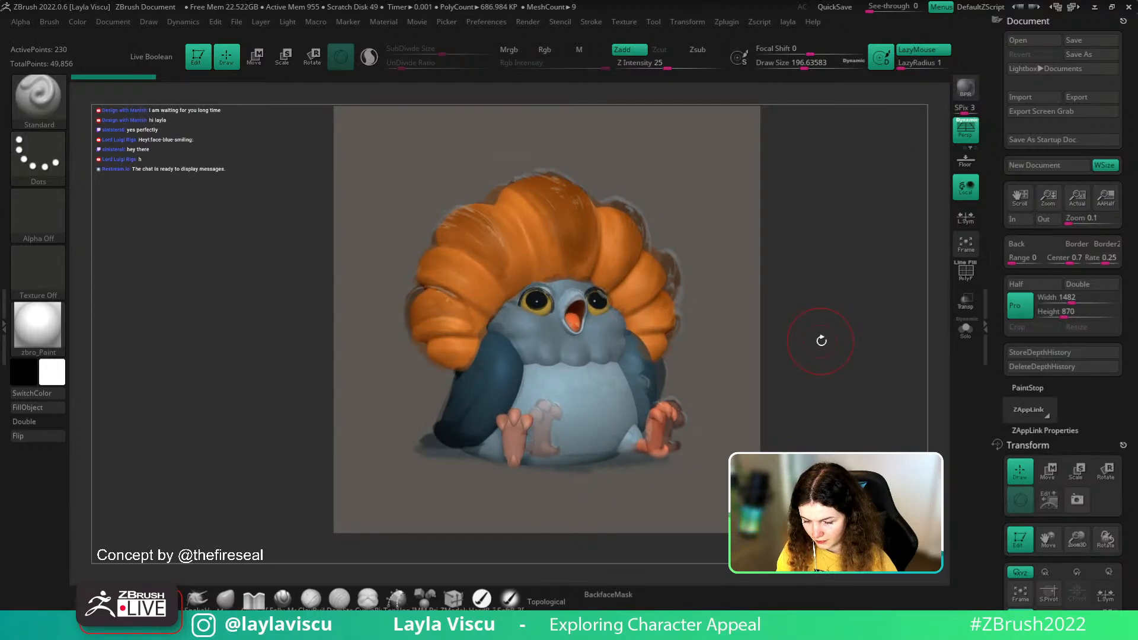
pyautogui.click(1044, 431)
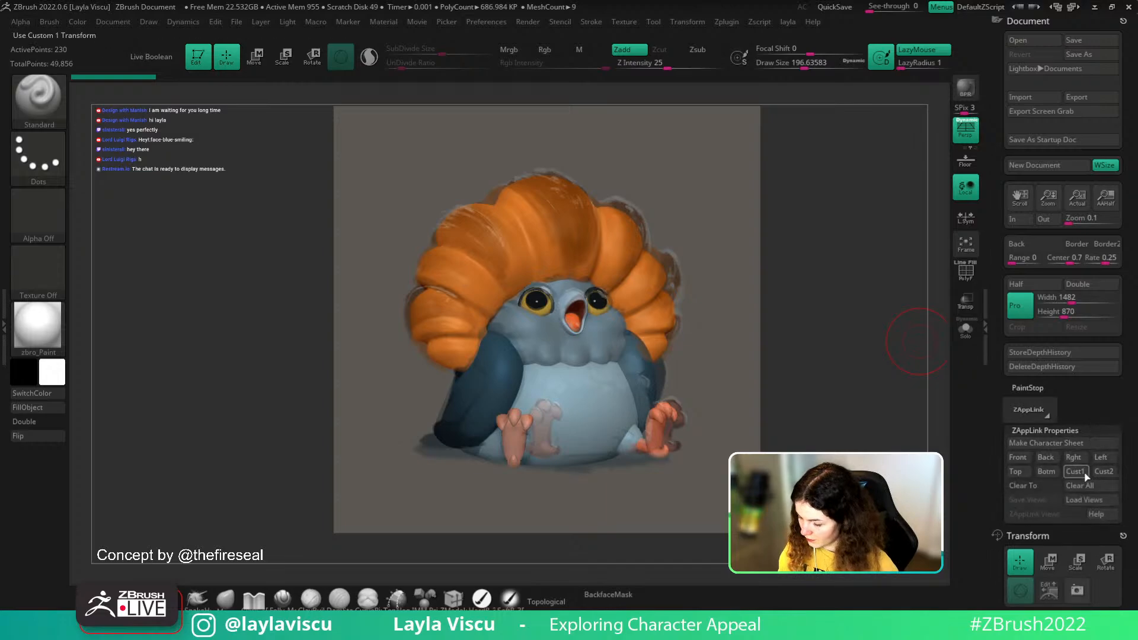
pyautogui.click(1065, 474)
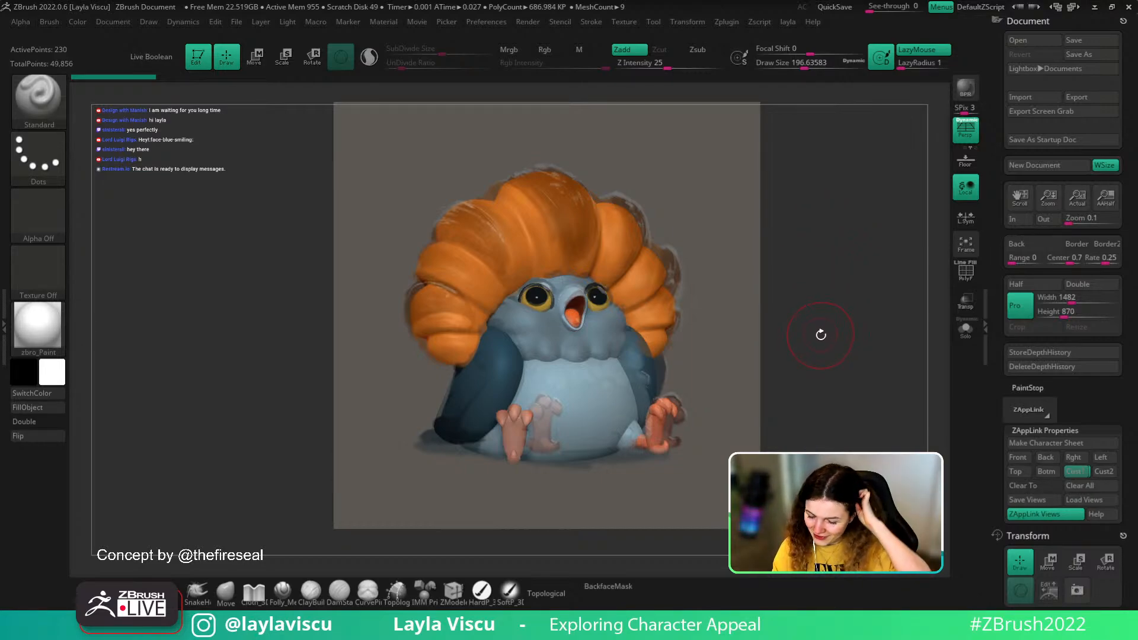
# - Hide the reference overlay, then make the pigeon1_2 subtool active with the Move brush
pyautogui.hotkey('shift', 'z')
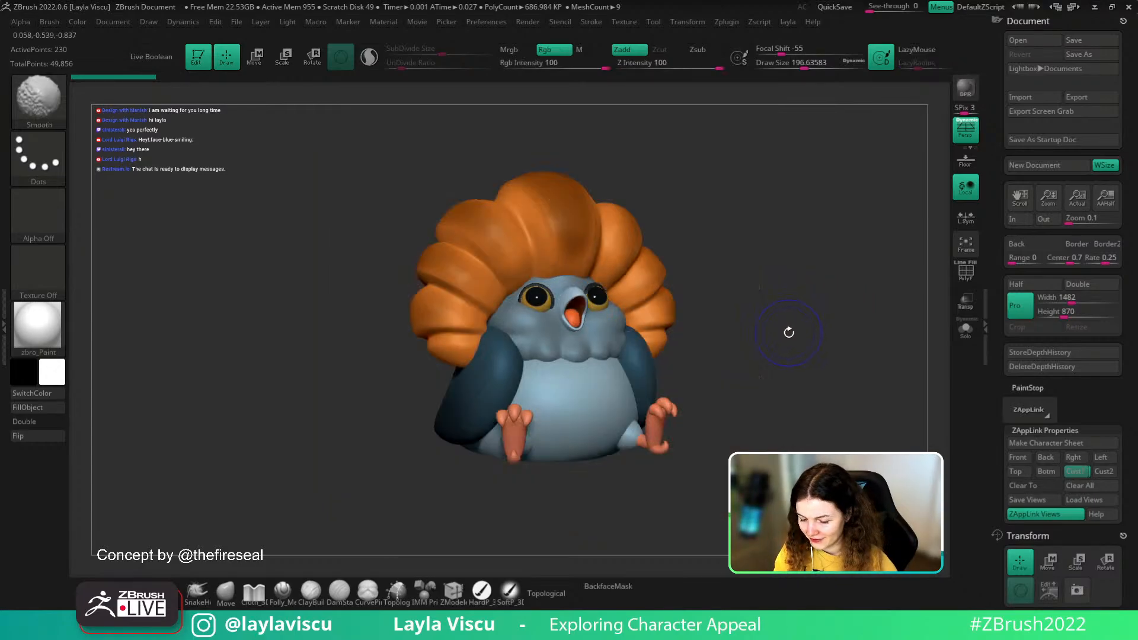
pyautogui.hotkey('shift', 'z')
pyautogui.hotkey('shift', 'z')
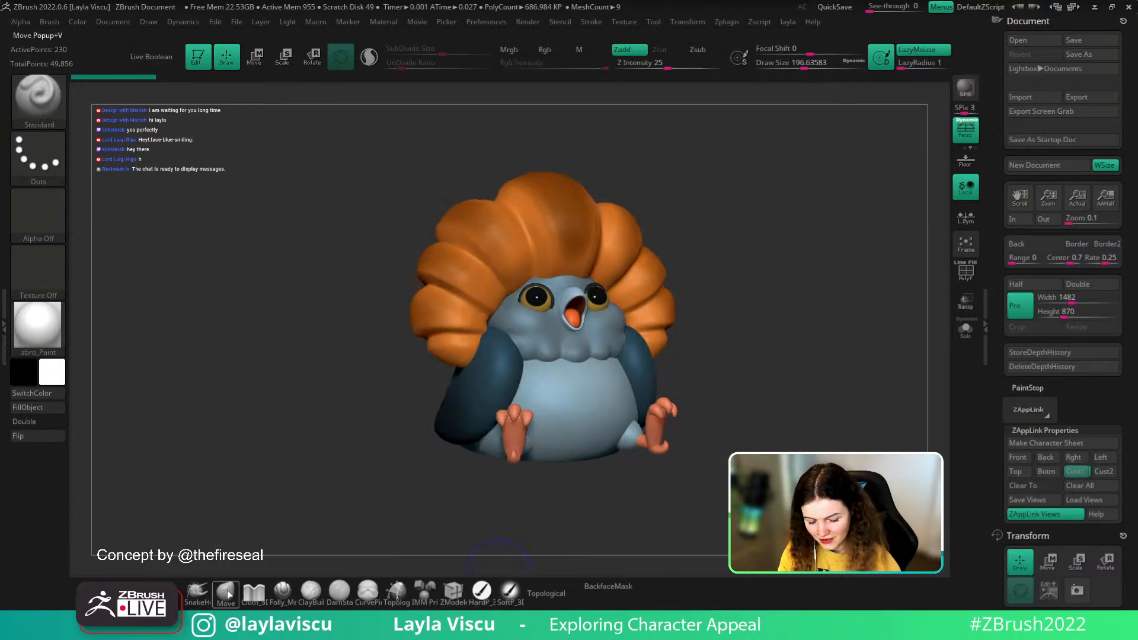
pyautogui.click(226, 590)
pyautogui.moveTo(833, 294); pyautogui.dragTo(722, 339)
pyautogui.keyDown('alt'); pyautogui.click(569, 311); pyautogui.keyUp('alt')
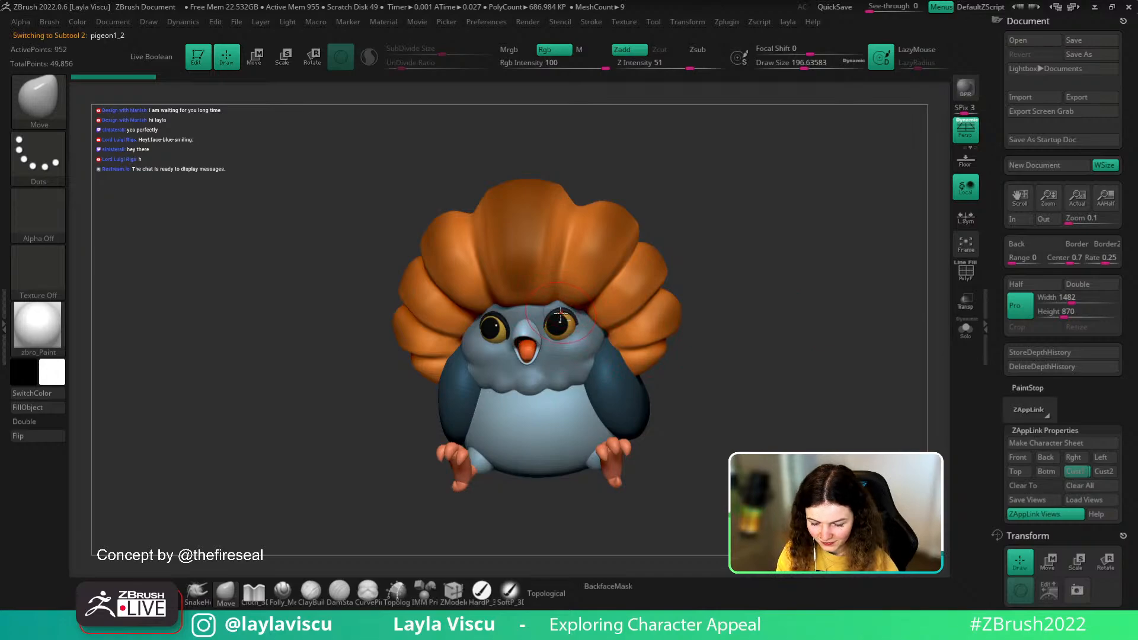
# - Set the Move brush's draw size to about 149 for working around the bird's head
pyautogui.moveTo(728, 261)
pyautogui.mouseDown()
pyautogui.moveTo(650, 315)
pyautogui.moveTo(706, 312)
pyautogui.moveTo(772, 348)
pyautogui.moveTo(756, 315)
pyautogui.moveTo(687, 302)
pyautogui.mouseUp()
pyautogui.press('s')
pyautogui.click(748, 321)
pyautogui.moveTo(825, 262); pyautogui.dragTo(896, 265)
pyautogui.moveTo(559, 316); pyautogui.dragTo(559, 311)
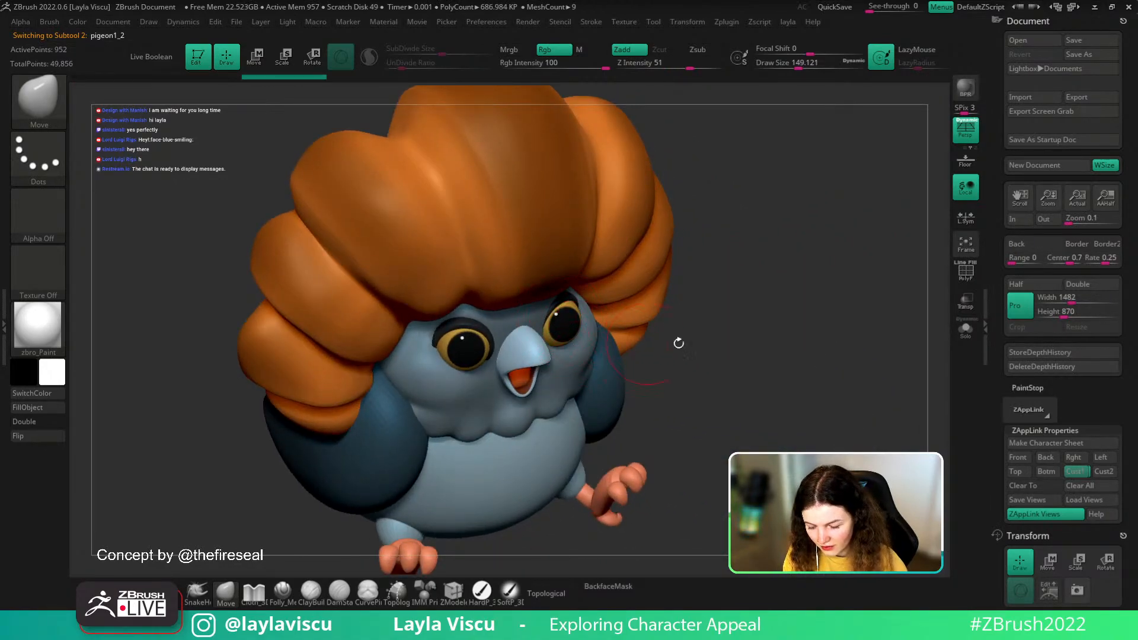
# - Recall the Custom 1 view and compare the bird's silhouette with the reference by toggling the Spotlight overlay
pyautogui.click(1078, 471)
pyautogui.press('shift')
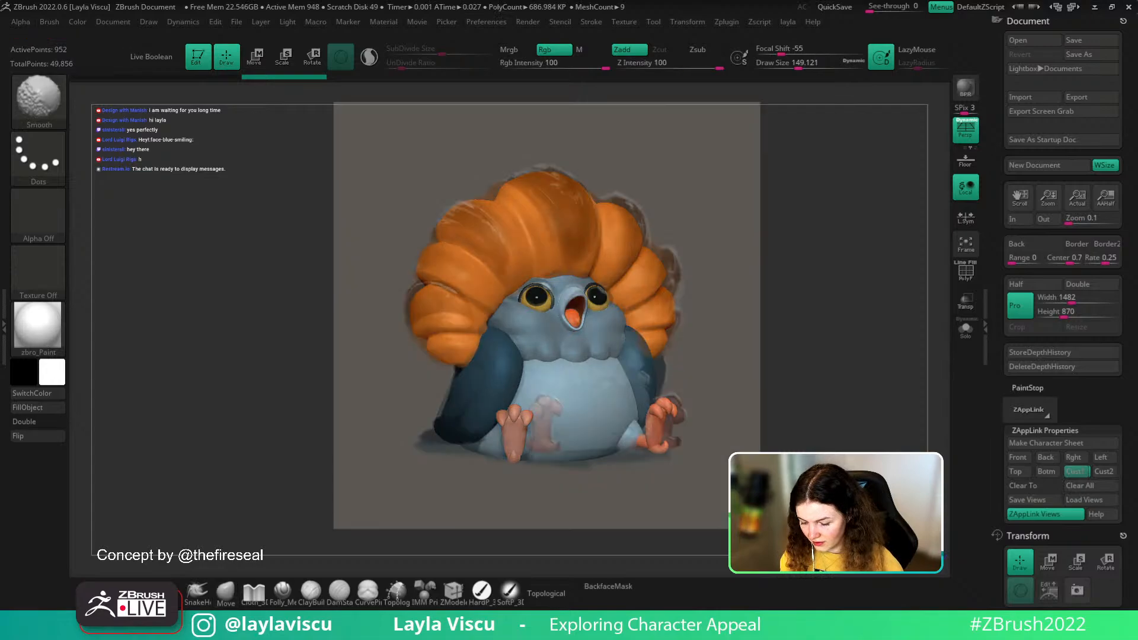
pyautogui.moveTo(845, 355)
pyautogui.mouseDown()
pyautogui.moveTo(830, 375)
pyautogui.moveTo(828, 436)
pyautogui.moveTo(831, 412)
pyautogui.mouseUp()
pyautogui.click(967, 332)
pyautogui.moveTo(932, 365)
pyautogui.keyDown('shift'); pyautogui.mouseDown()
pyautogui.moveTo(933, 422)
pyautogui.moveTo(969, 361)
pyautogui.mouseUp(); pyautogui.keyUp('shift')
pyautogui.click(968, 340)
pyautogui.click(1073, 472)
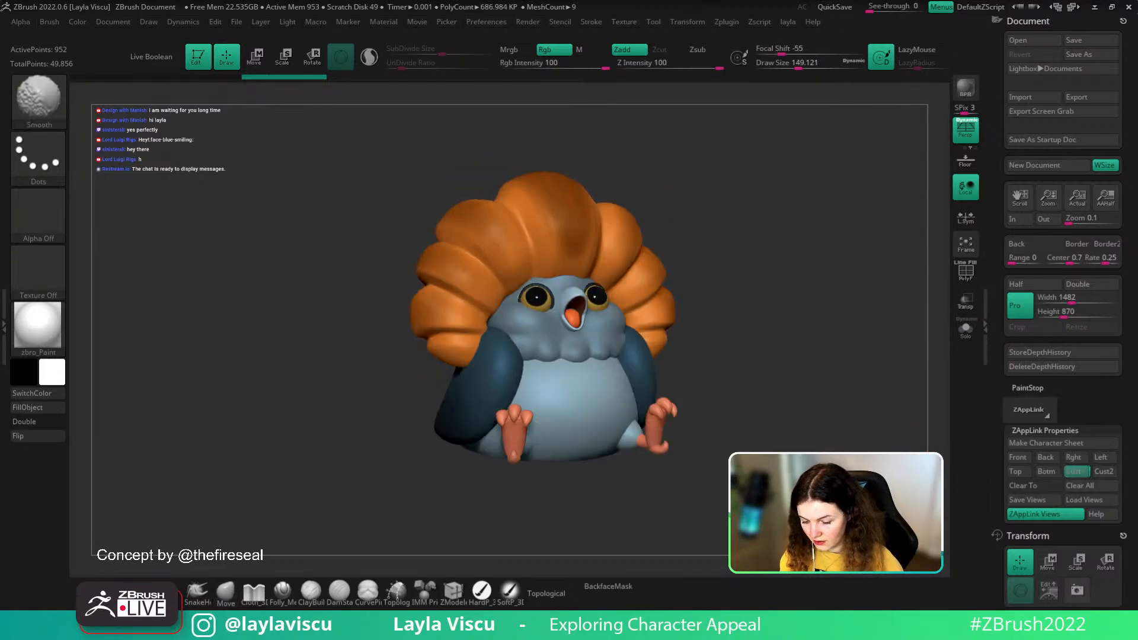
pyautogui.hotkey('shift', 'z')
pyautogui.hotkey('shift', 'z')
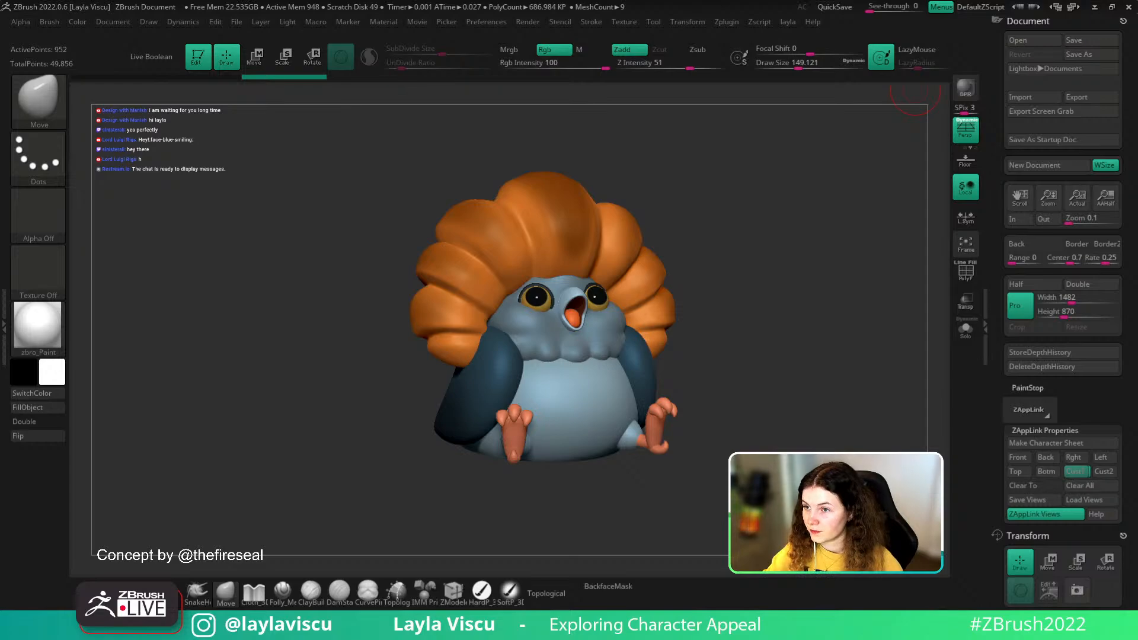
pyautogui.hotkey('shift', 'z')
pyautogui.hotkey('shift', 'z')
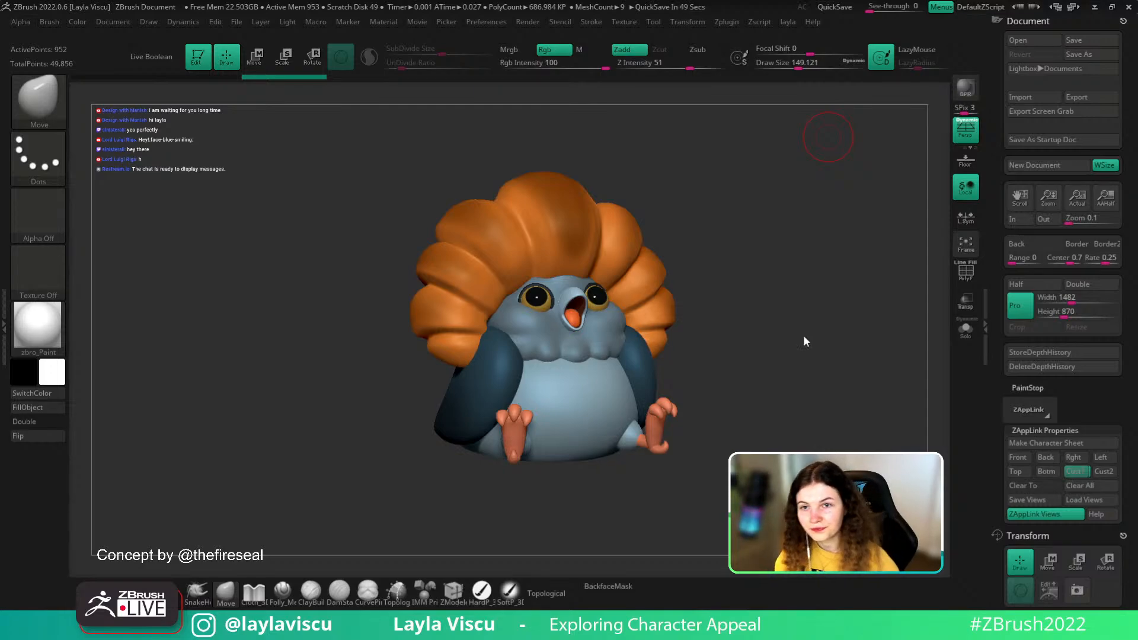
# - Make the dark blue wing subtool active and choose the DamStandard brush
pyautogui.moveTo(766, 353); pyautogui.dragTo(769, 371)
pyautogui.keyDown('alt'); pyautogui.click(599, 411); pyautogui.keyUp('alt')
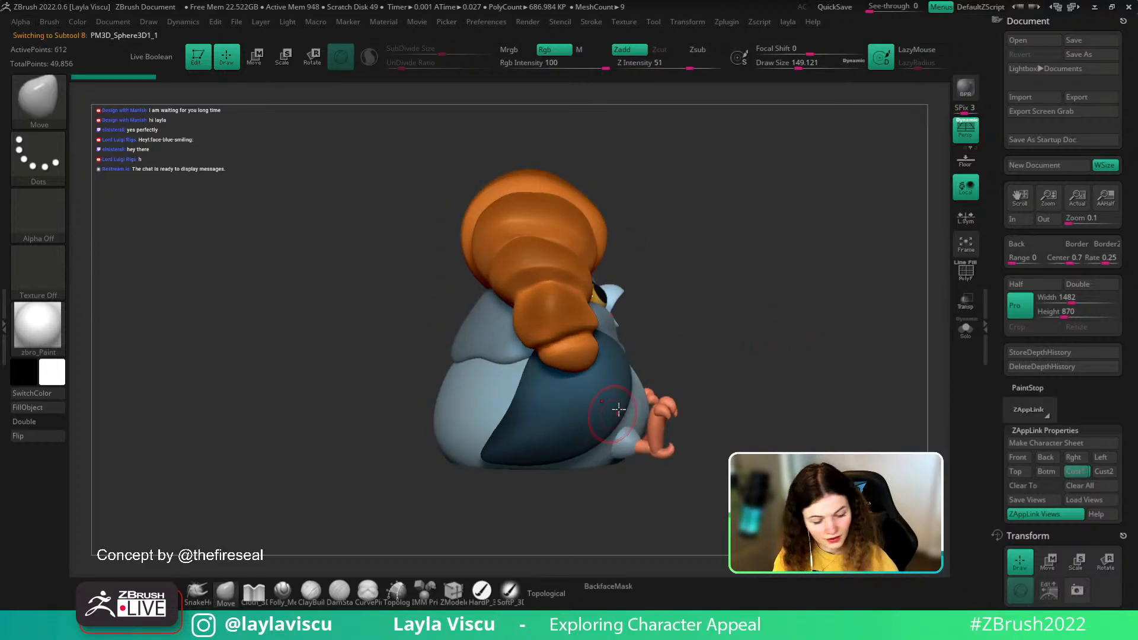
pyautogui.click(965, 328)
pyautogui.press('b')
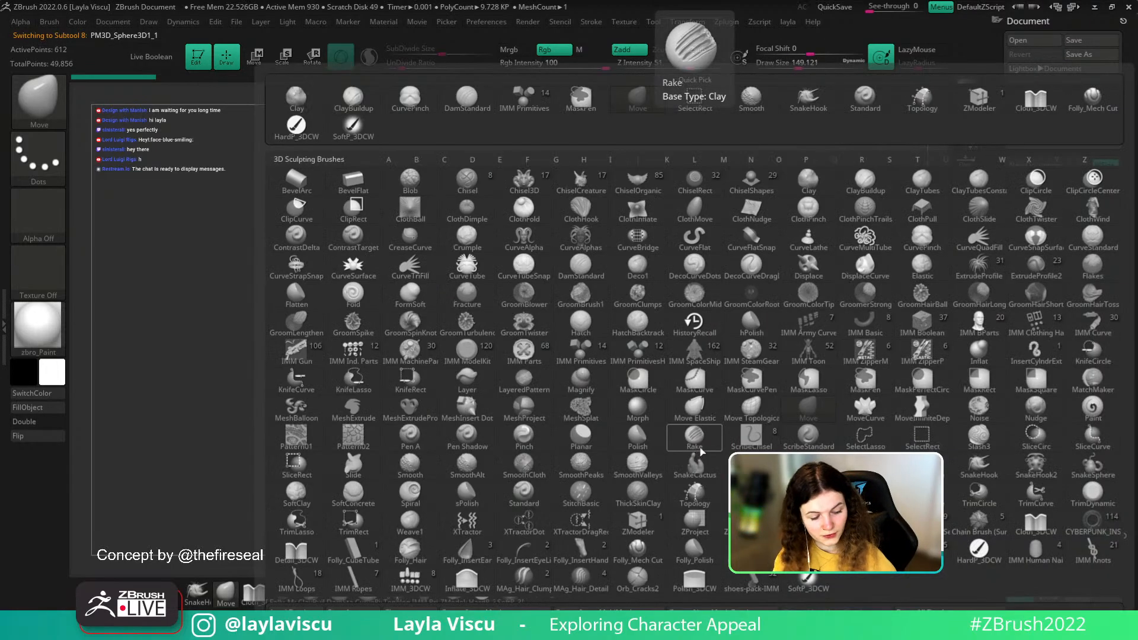
pyautogui.press('m')
pyautogui.press('v')
pyautogui.click(964, 327)
# - Examine the whole bird from all sides, and check it against the reference in the Custom 1 view
pyautogui.moveTo(858, 389)
pyautogui.mouseDown(button='right')
pyautogui.moveTo(825, 392)
pyautogui.moveTo(837, 417)
pyautogui.moveTo(810, 432)
pyautogui.moveTo(801, 504)
pyautogui.moveTo(811, 510)
pyautogui.moveTo(809, 403)
pyautogui.moveTo(762, 409)
pyautogui.moveTo(688, 450)
pyautogui.moveTo(748, 457)
pyautogui.moveTo(698, 443)
pyautogui.moveTo(756, 406)
pyautogui.mouseUp(button='right')
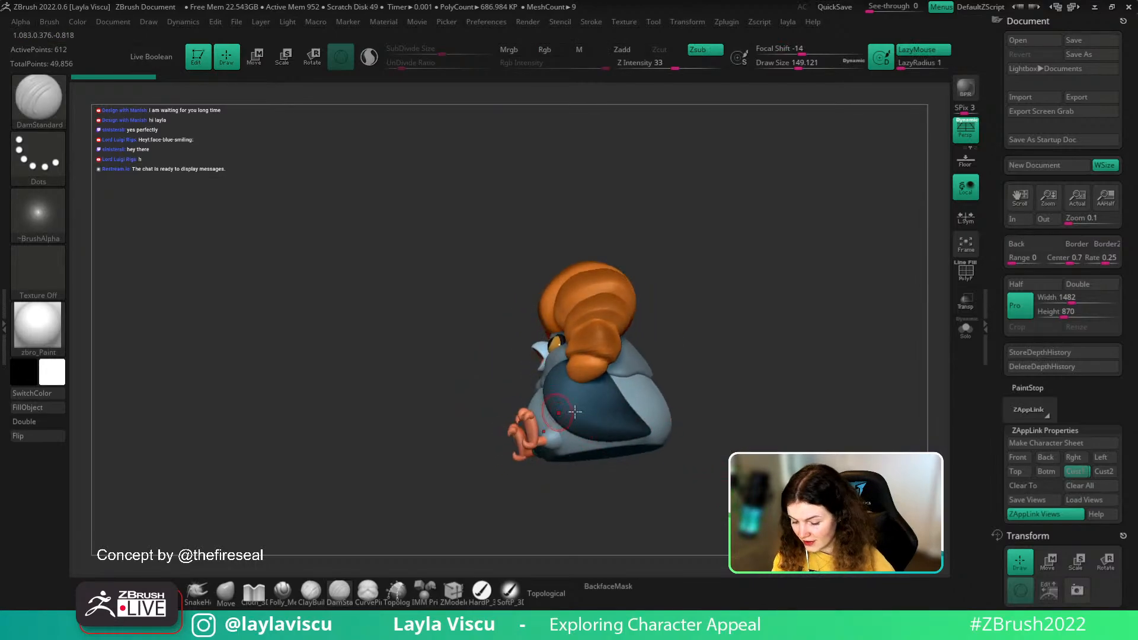
pyautogui.moveTo(673, 450); pyautogui.dragTo(623, 522, button='right')
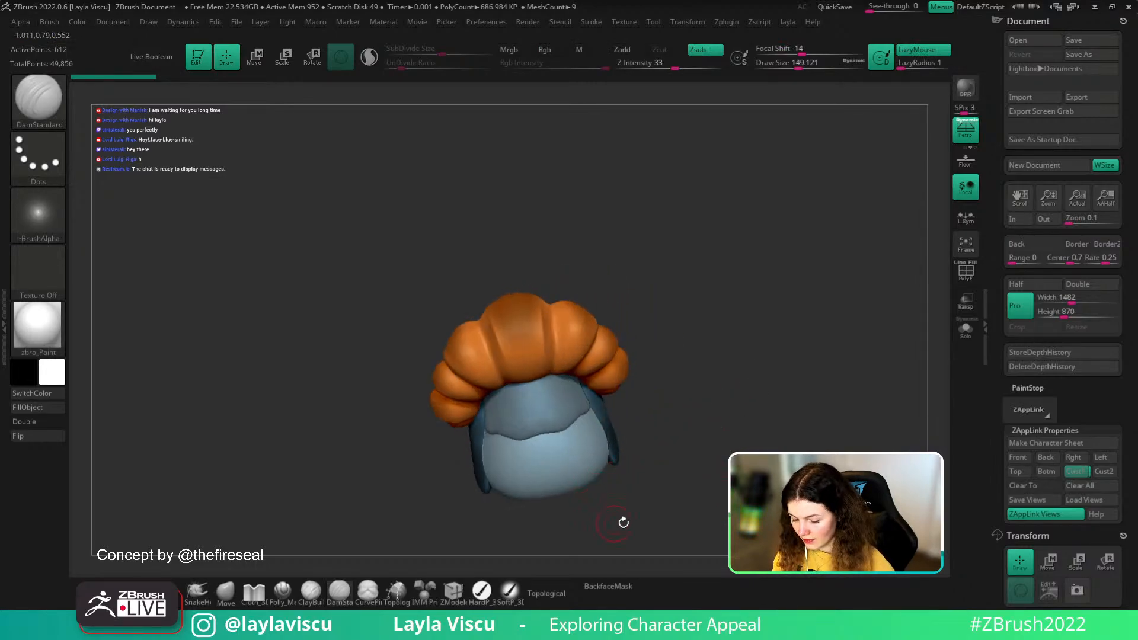
pyautogui.moveTo(617, 478); pyautogui.dragTo(766, 332, button='right')
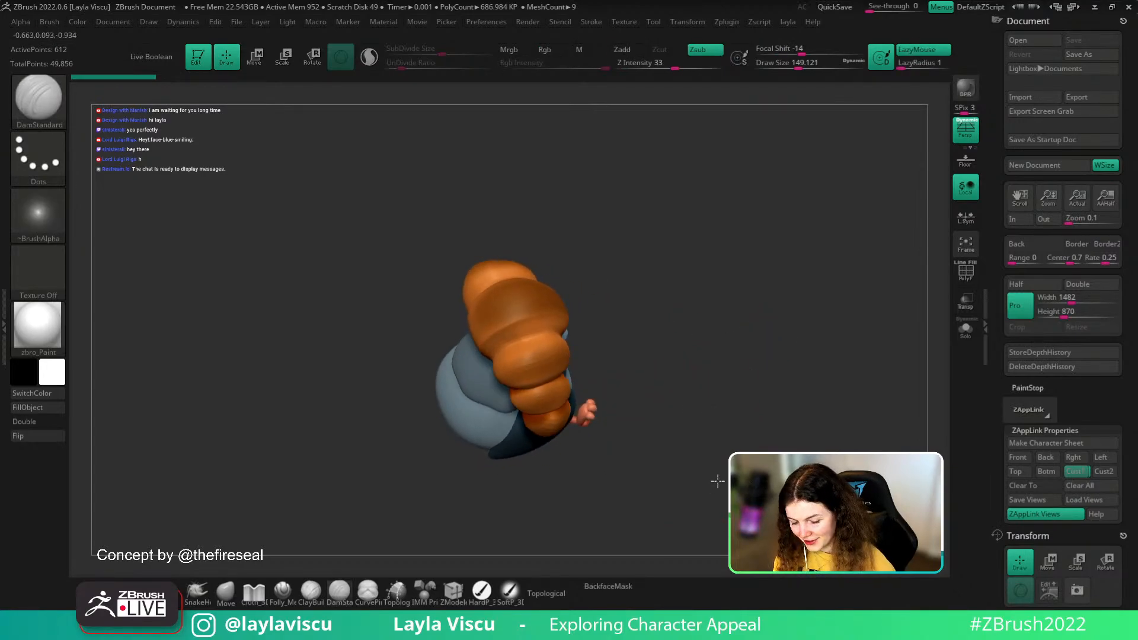
pyautogui.moveTo(716, 389); pyautogui.dragTo(836, 405, button='right')
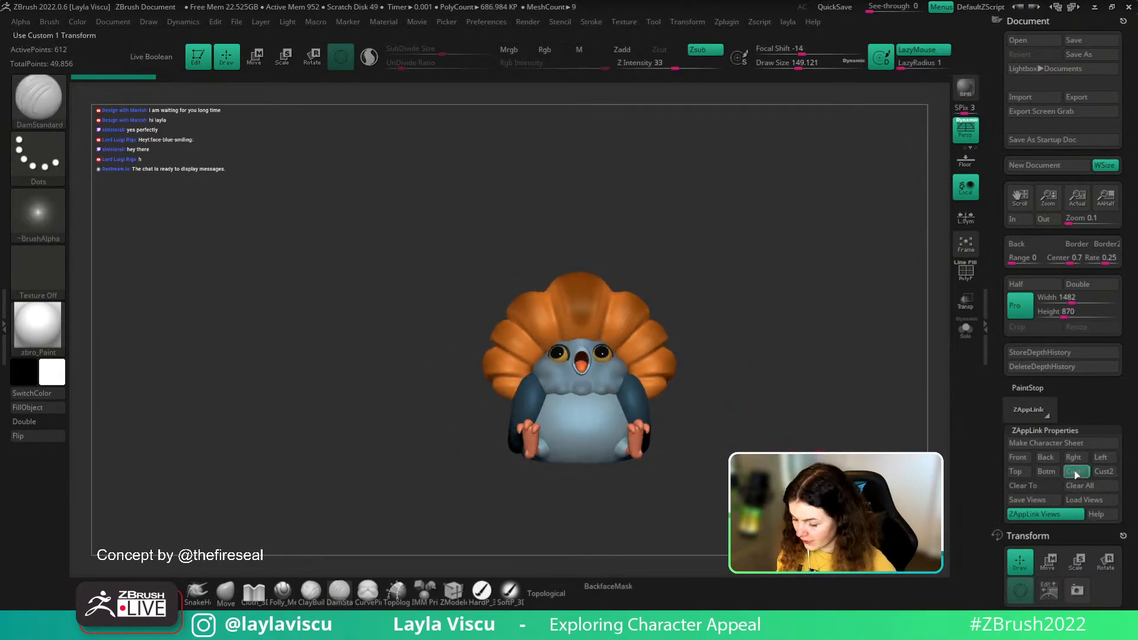
pyautogui.click(1077, 473)
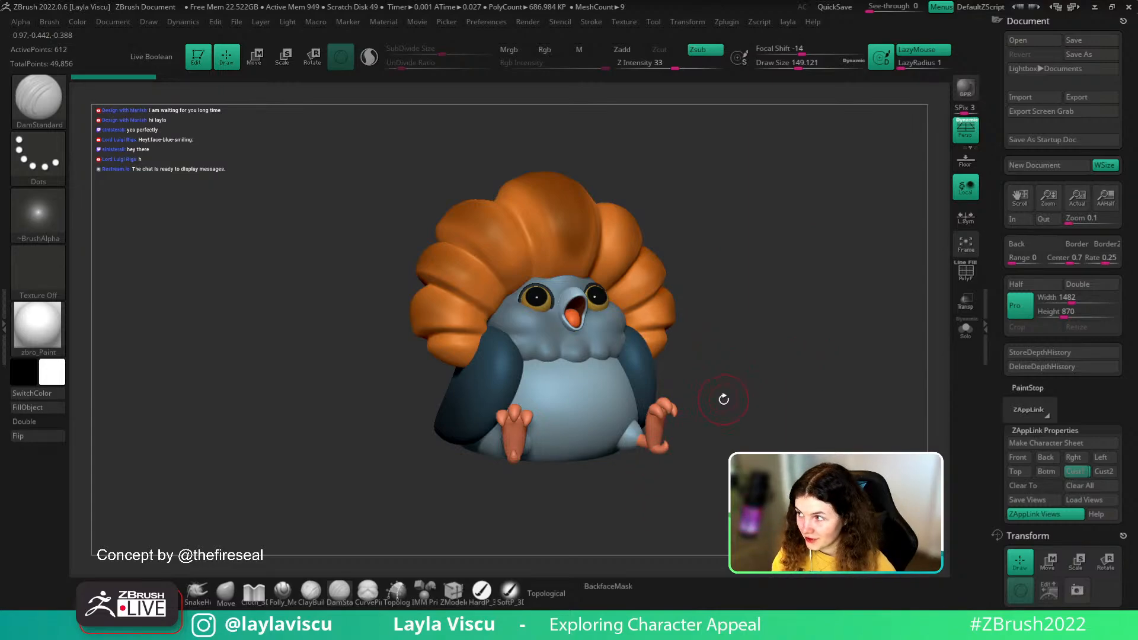
pyautogui.hotkey('shift', 'z')
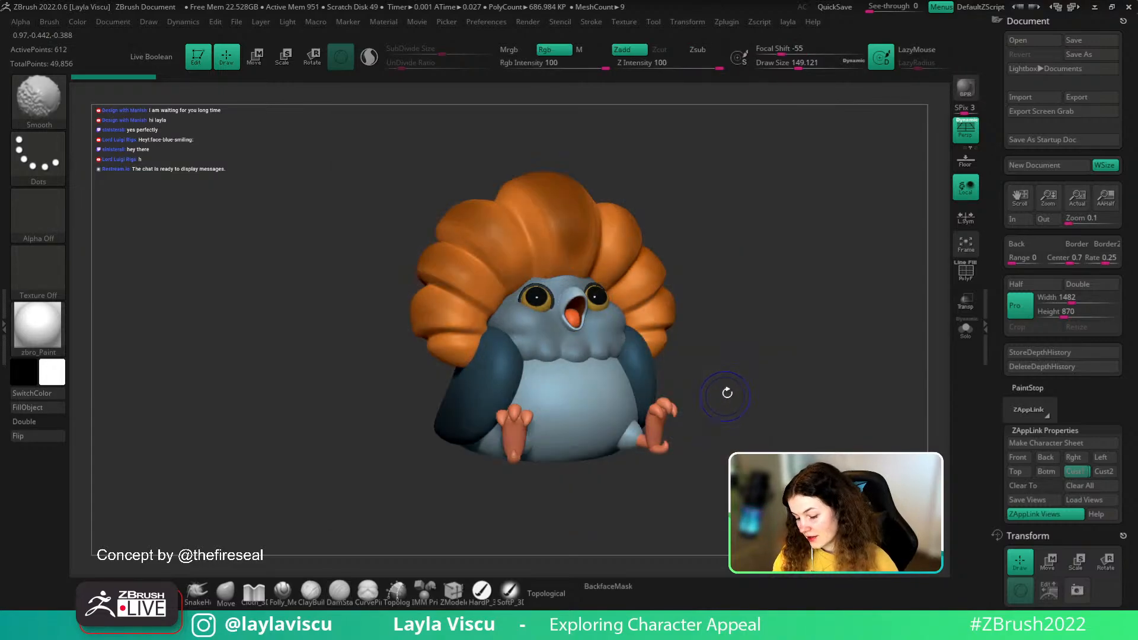
pyautogui.hotkey('shift', 'z')
# - Isolate the wing subtool and open its geometry settings
pyautogui.moveTo(764, 331)
pyautogui.mouseDown()
pyautogui.moveTo(780, 354)
pyautogui.moveTo(739, 386)
pyautogui.moveTo(858, 353)
pyautogui.mouseUp()
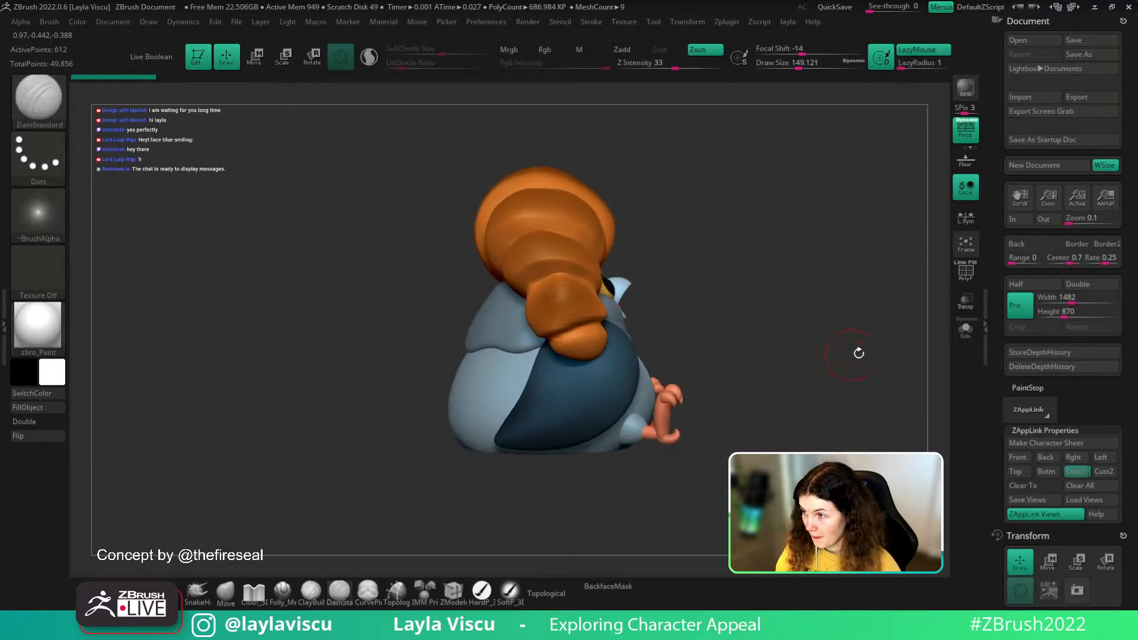
pyautogui.click(966, 334)
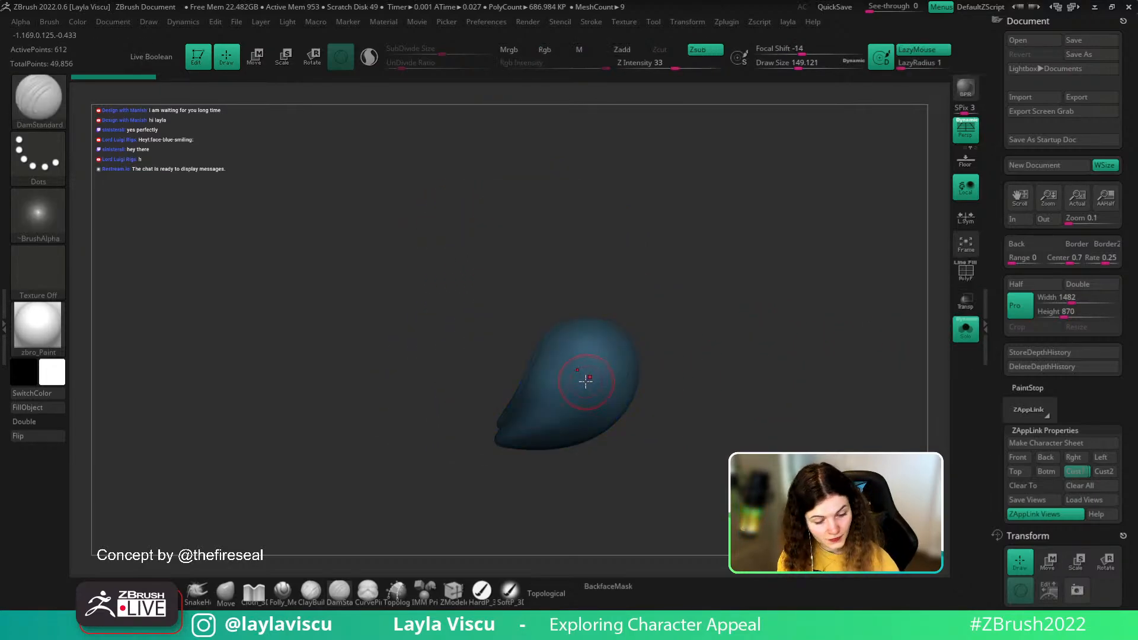
pyautogui.moveTo(660, 348); pyautogui.dragTo(829, 310)
pyautogui.scroll(-10, 1061, 351)
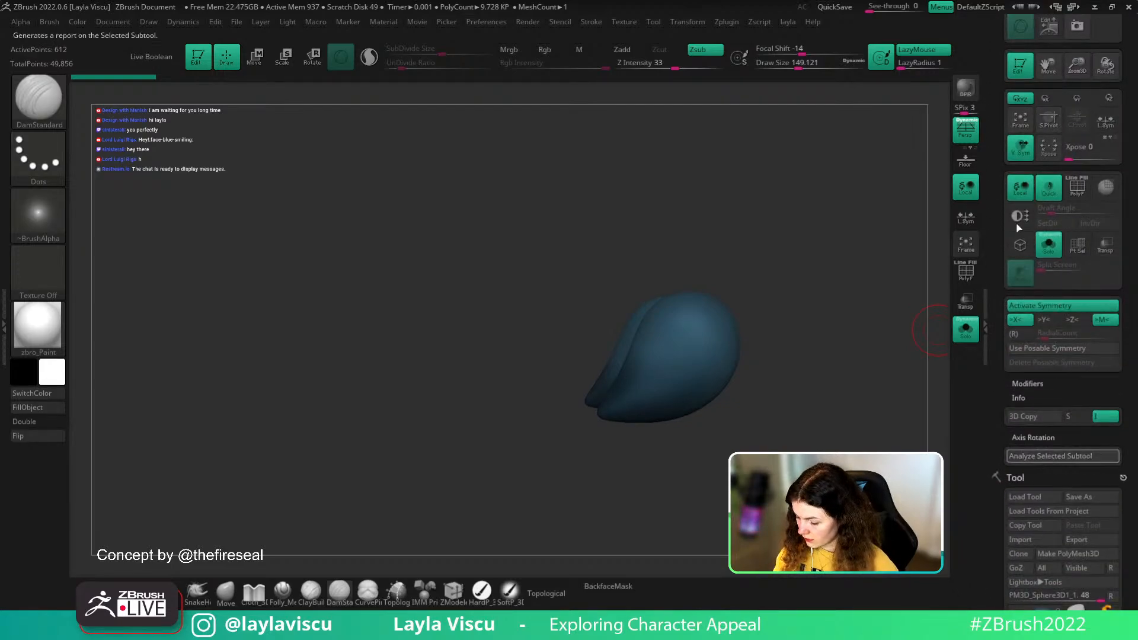
pyautogui.scroll(-10, 1051, 472)
pyautogui.click(1033, 146)
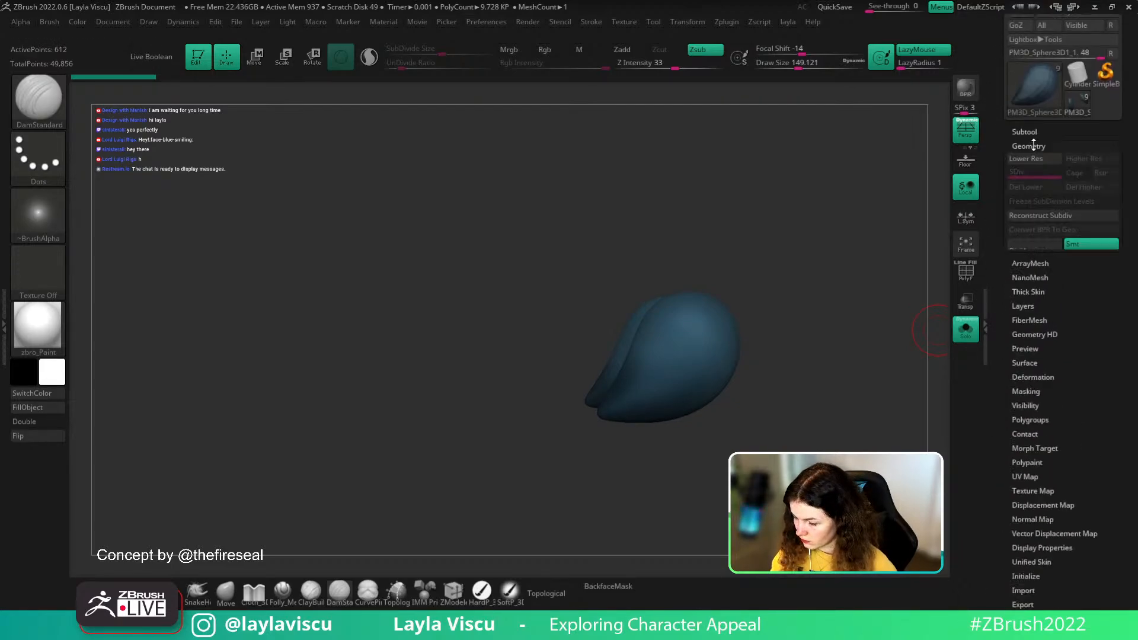
# - Check the wings' wireframe, divide the mesh to subdivision level 3 and turn off Dynamic Subdiv
pyautogui.click(965, 270)
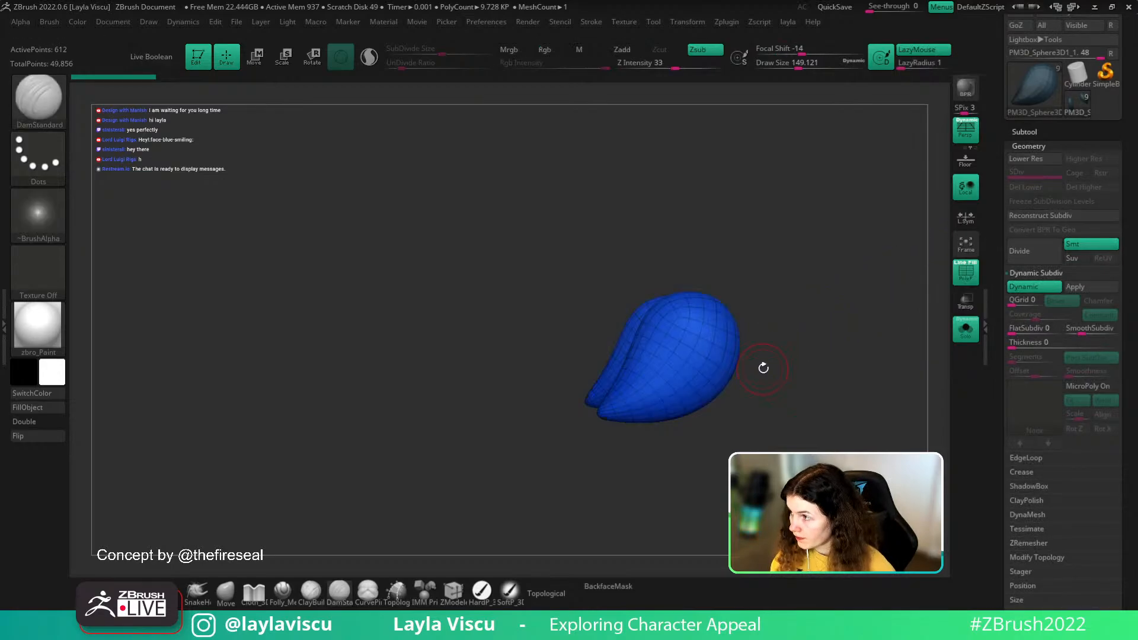
pyautogui.hotkey('shift', 'f')
pyautogui.hotkey('ctrl', 'd')
pyautogui.hotkey('ctrl', 'd')
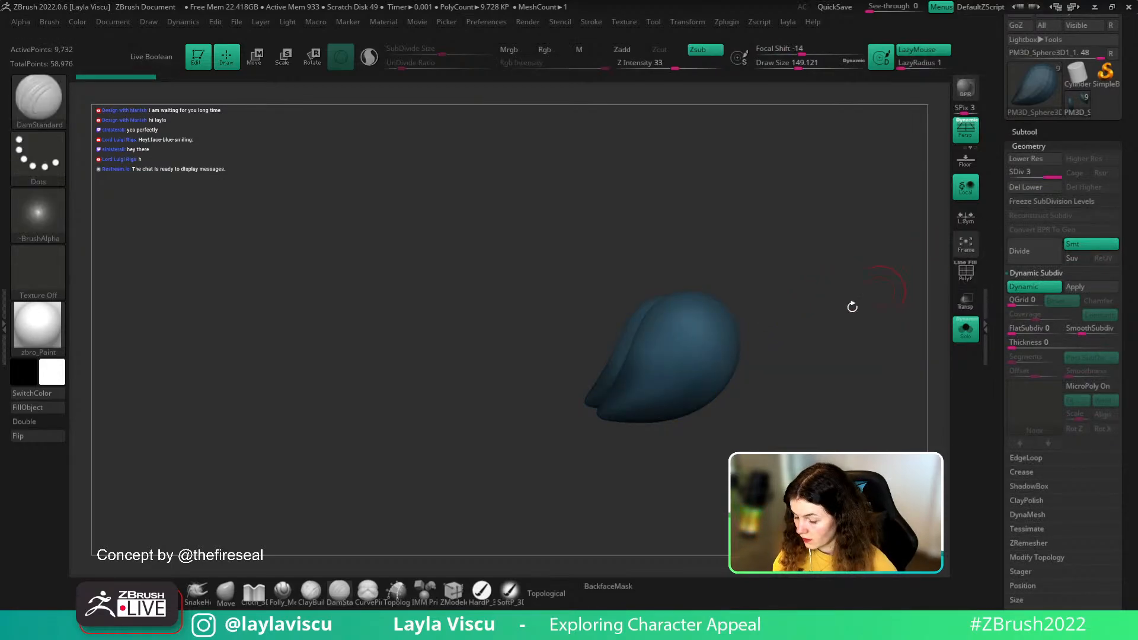
pyautogui.click(1019, 287)
pyautogui.hotkey('ctrl', 'd')
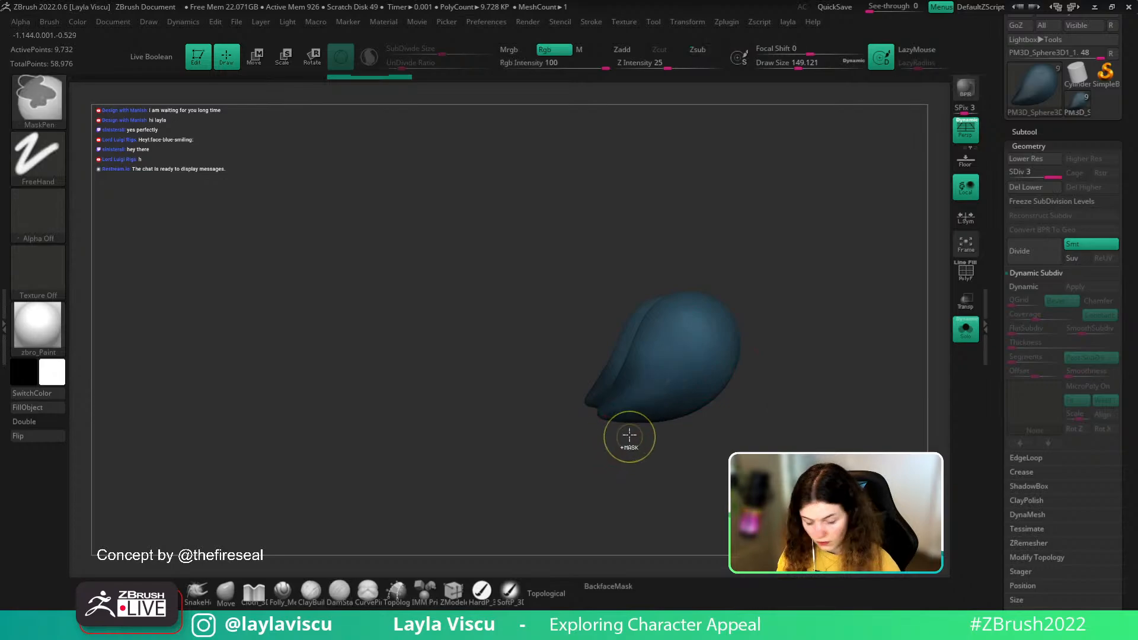
# - Divide the wings to subdivision level 4 and carve feather grooves near the wing tip with DamStandard at draw size 112
pyautogui.press('s')
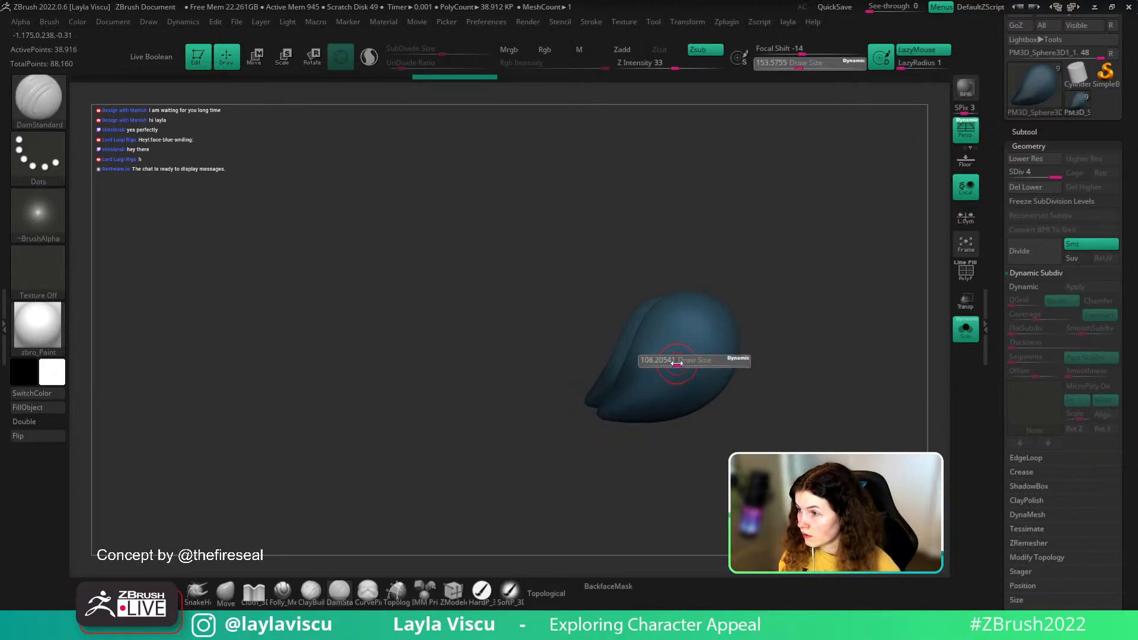
pyautogui.moveTo(676, 363); pyautogui.dragTo(678, 364)
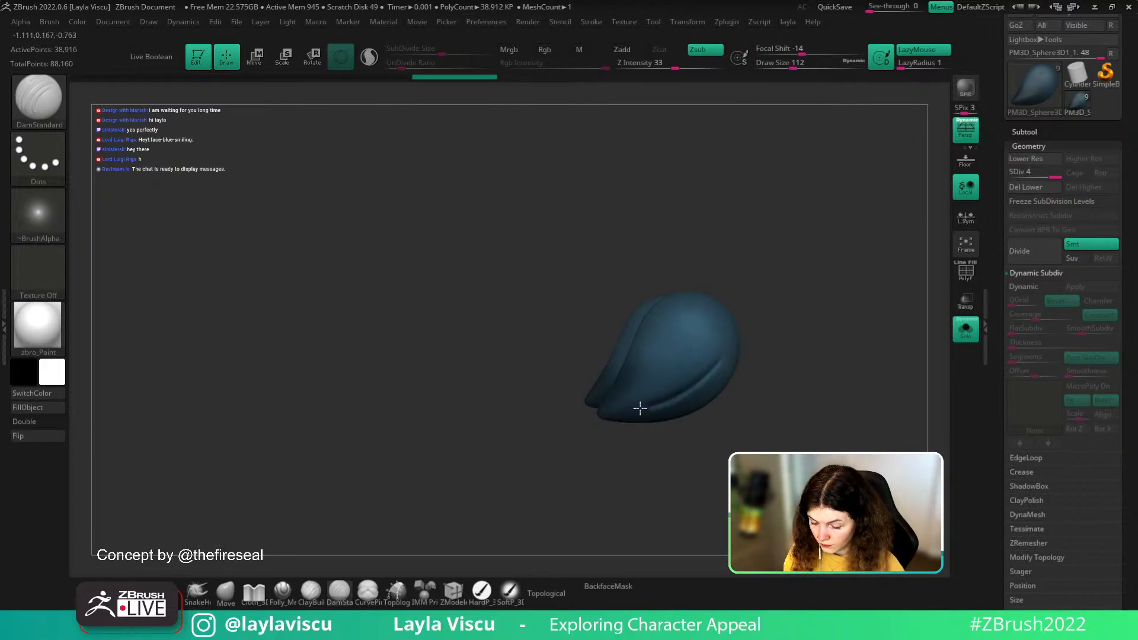
pyautogui.moveTo(635, 407); pyautogui.dragTo(659, 369)
pyautogui.moveTo(763, 334); pyautogui.dragTo(795, 335)
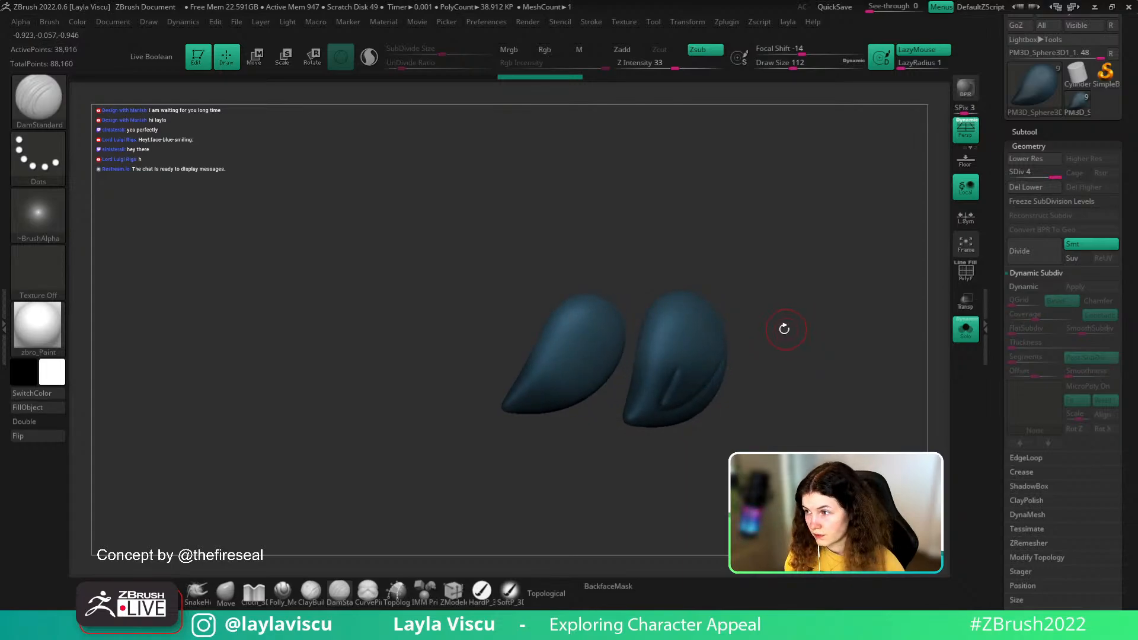
pyautogui.moveTo(748, 315); pyautogui.dragTo(783, 310)
pyautogui.moveTo(638, 363); pyautogui.dragTo(656, 410)
pyautogui.moveTo(720, 319); pyautogui.dragTo(647, 392)
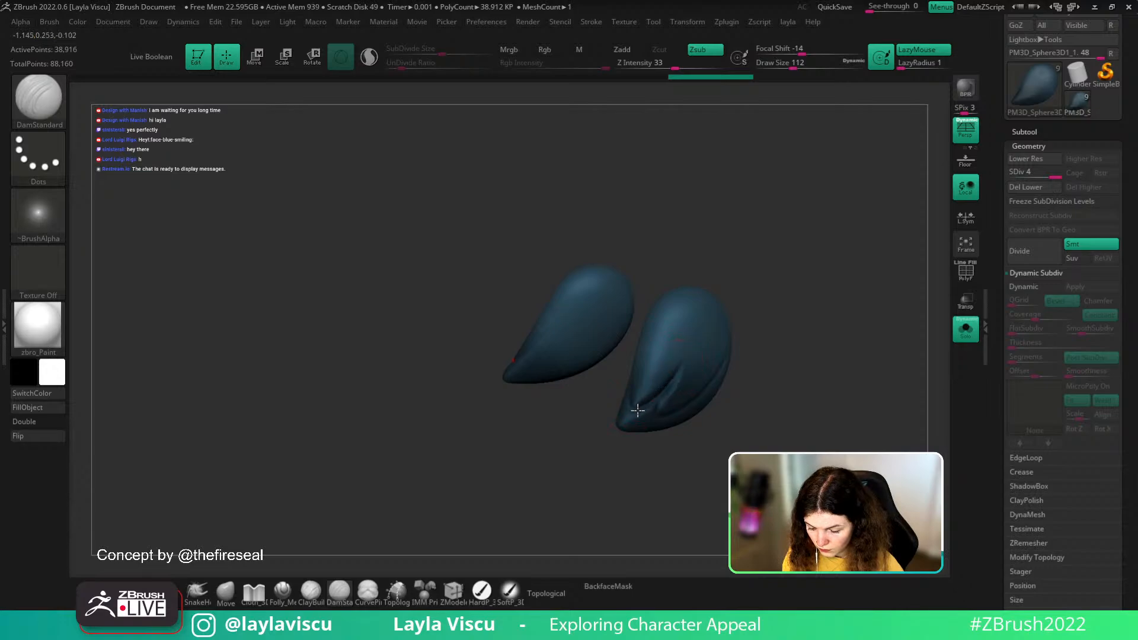
pyautogui.moveTo(758, 361); pyautogui.dragTo(823, 333)
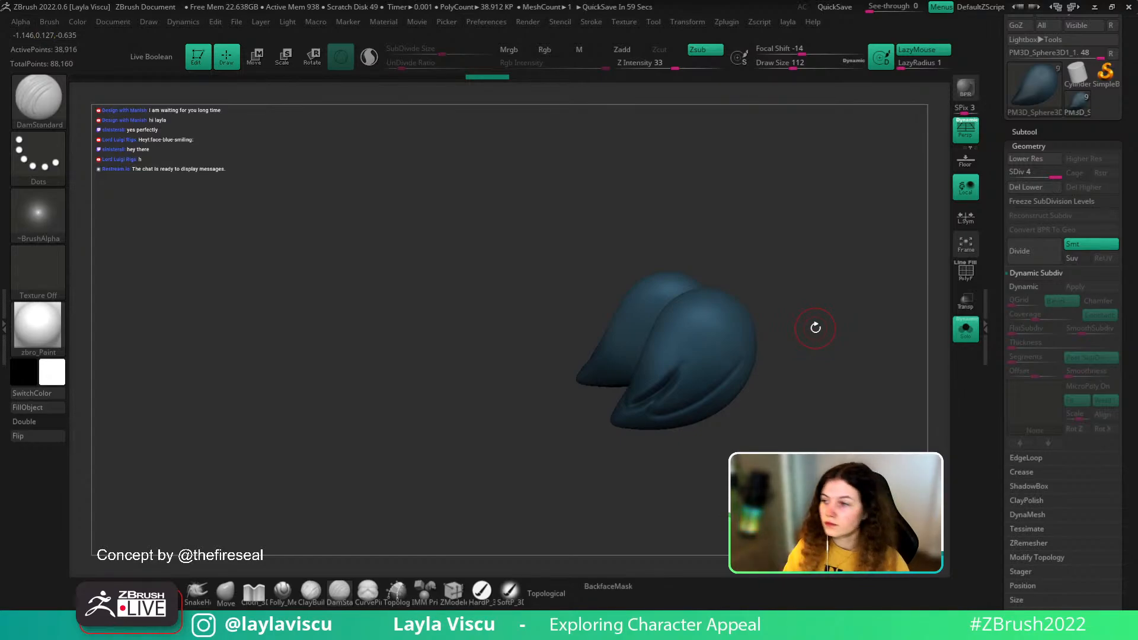
# - Reduce the draw size to about 83, carve finer grooves along the wing's lower rear edge and smooth their ends
pyautogui.moveTo(795, 338)
pyautogui.mouseDown()
pyautogui.moveTo(841, 330)
pyautogui.moveTo(734, 330)
pyautogui.moveTo(815, 343)
pyautogui.moveTo(739, 384)
pyautogui.mouseUp()
pyautogui.press('s')
pyautogui.click(806, 351)
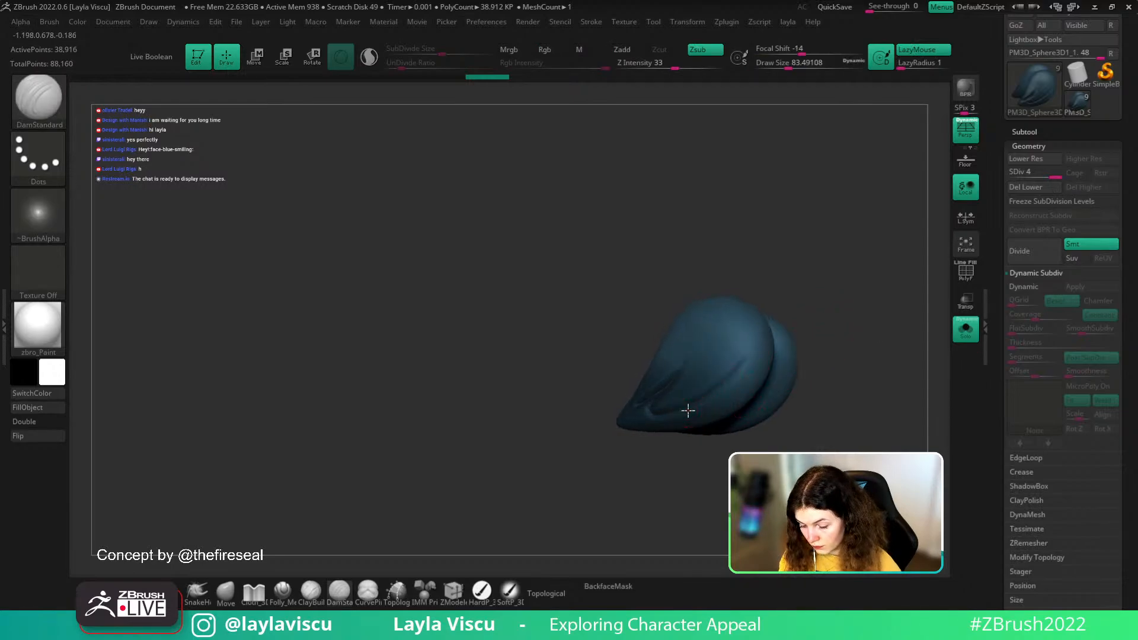
pyautogui.moveTo(813, 368); pyautogui.dragTo(790, 333)
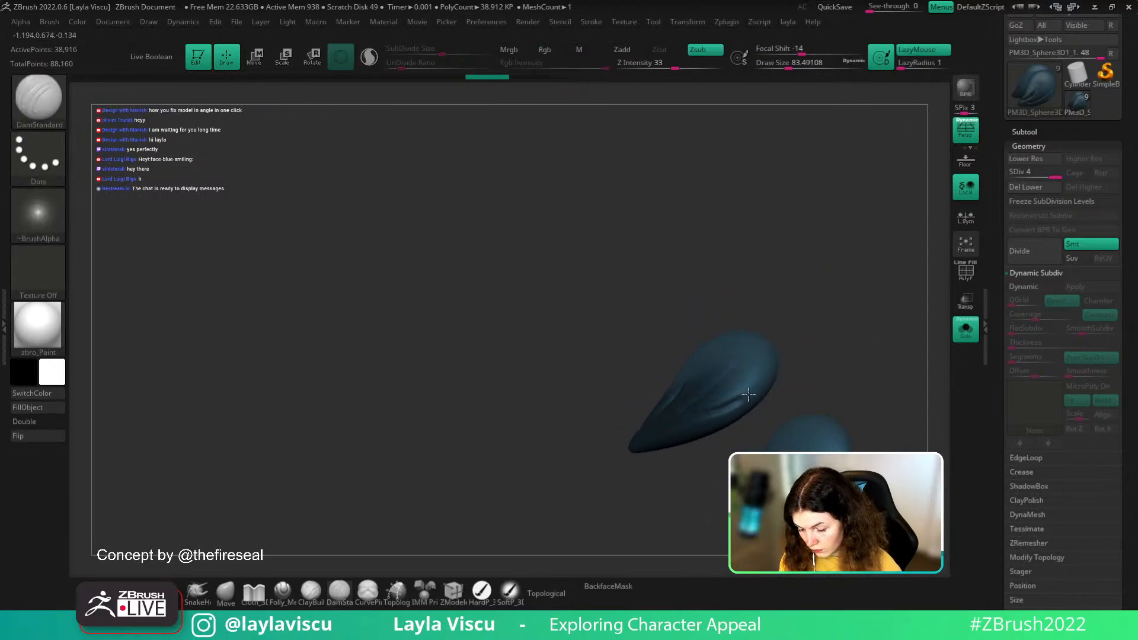
pyautogui.moveTo(748, 394)
pyautogui.keyDown('shift'); pyautogui.mouseDown()
pyautogui.moveTo(685, 411)
pyautogui.moveTo(757, 399)
pyautogui.mouseUp(); pyautogui.keyUp('shift')
pyautogui.moveTo(803, 365); pyautogui.dragTo(826, 436)
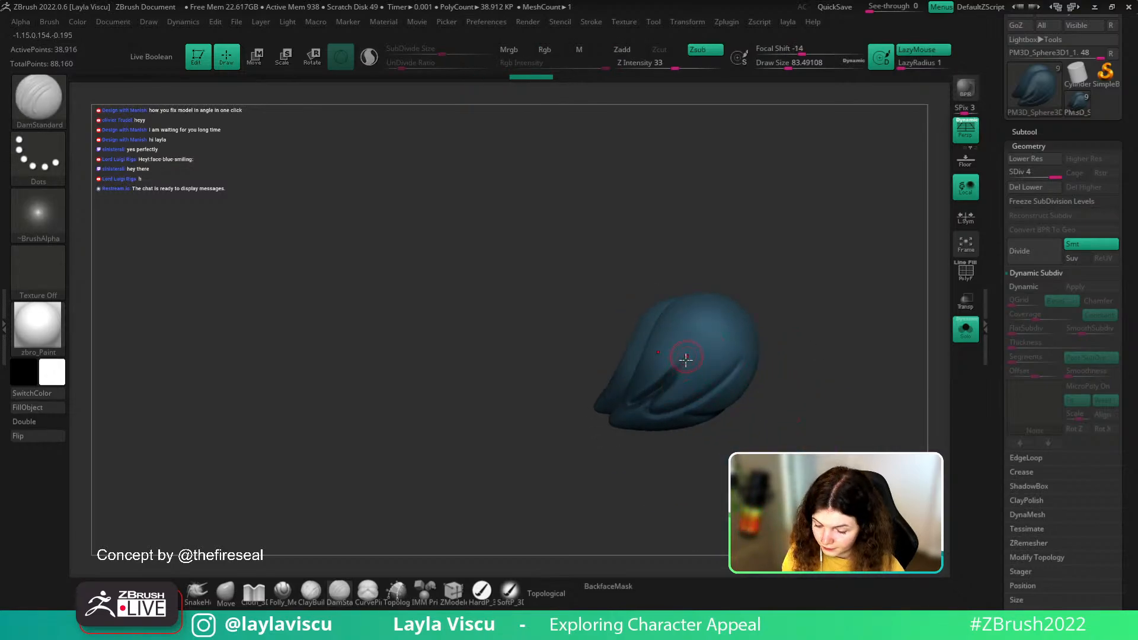
# - Switch to ClayBuildup and build up feather forms between the grooves on the lower wing, enlarging the brush to about 154
pyautogui.press('b')
pyautogui.press('c')
pyautogui.press('b')
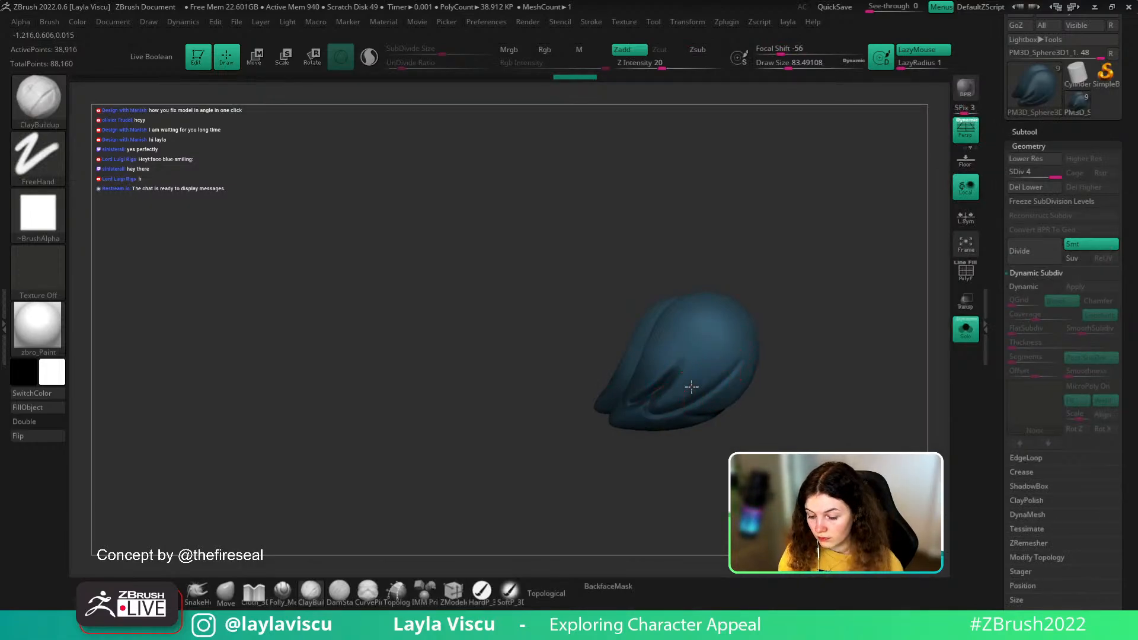
pyautogui.moveTo(692, 387)
pyautogui.mouseDown()
pyautogui.moveTo(749, 338)
pyautogui.moveTo(742, 324)
pyautogui.mouseUp()
pyautogui.press('s')
pyautogui.moveTo(680, 382)
pyautogui.mouseDown()
pyautogui.moveTo(729, 317)
pyautogui.moveTo(698, 358)
pyautogui.moveTo(739, 355)
pyautogui.mouseUp()
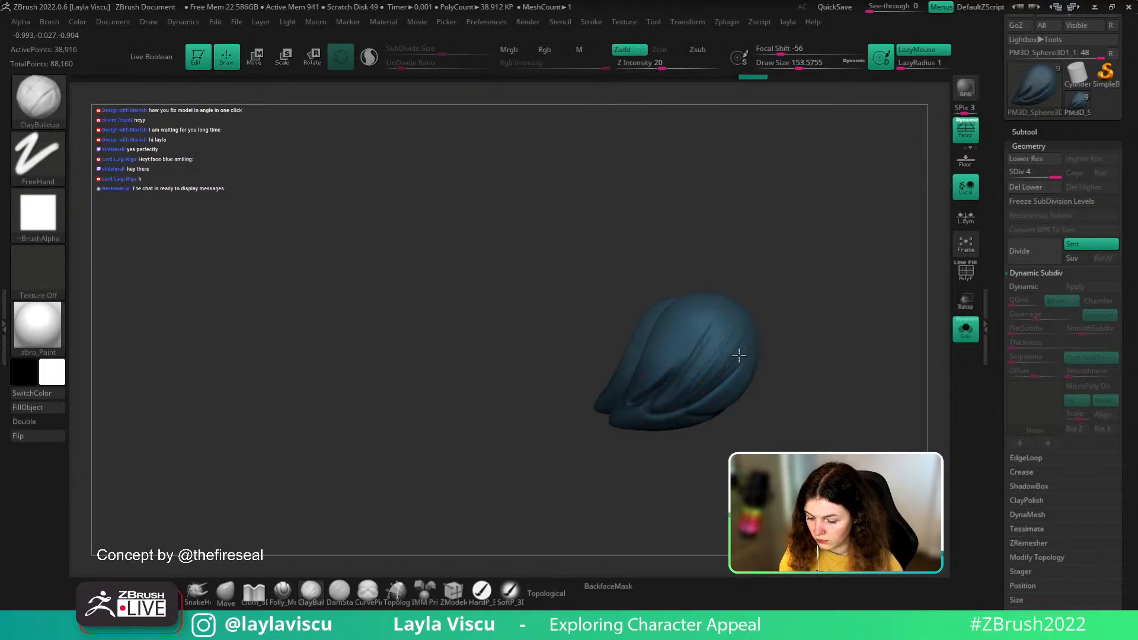
# - Extend the ClayBuildup feather ridges over the wing's middle and front, and smooth the transitions near the shoulder
pyautogui.moveTo(641, 388); pyautogui.dragTo(703, 318)
pyautogui.moveTo(814, 312); pyautogui.dragTo(677, 342)
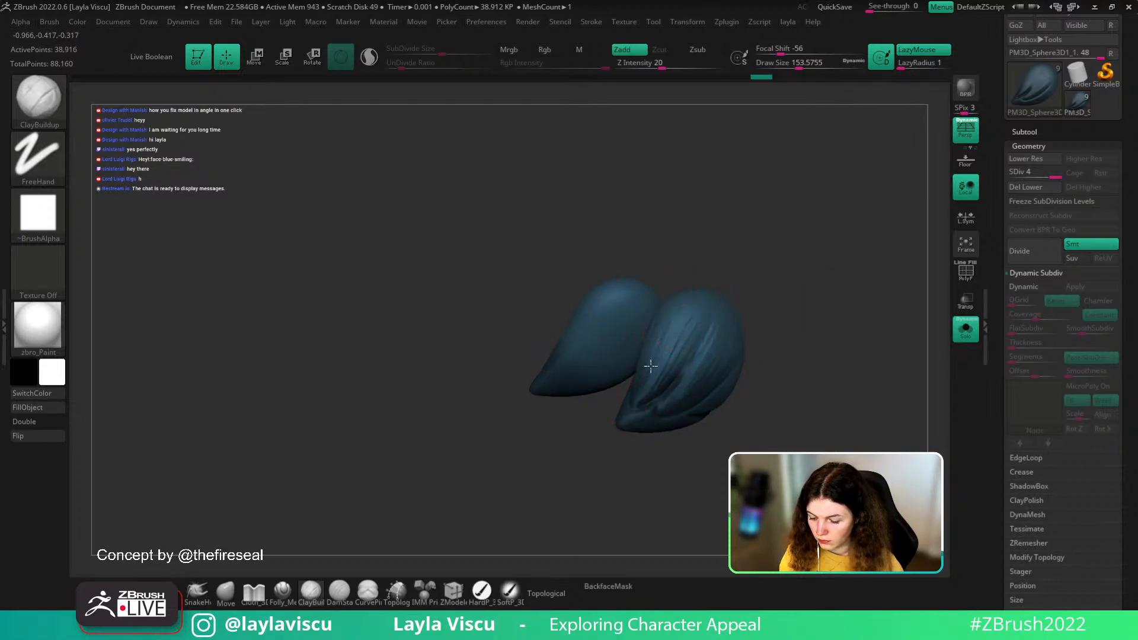
pyautogui.moveTo(683, 356); pyautogui.dragTo(695, 337)
pyautogui.moveTo(768, 332)
pyautogui.mouseDown()
pyautogui.moveTo(813, 324)
pyautogui.moveTo(780, 341)
pyautogui.mouseUp()
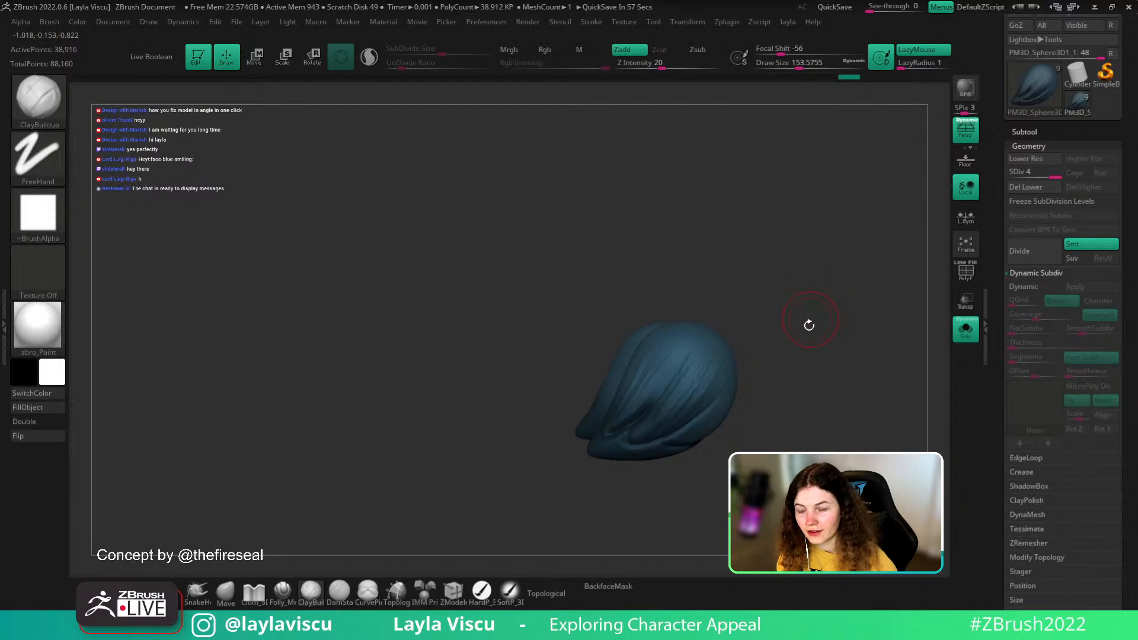
pyautogui.press('shift')
pyautogui.keyDown('shift'); pyautogui.moveTo(668, 345); pyautogui.dragTo(716, 343); pyautogui.keyUp('shift')
# - Bring up the Document settings with the ZAppLink Properties expanded to show the stored view slots
pyautogui.press('q')
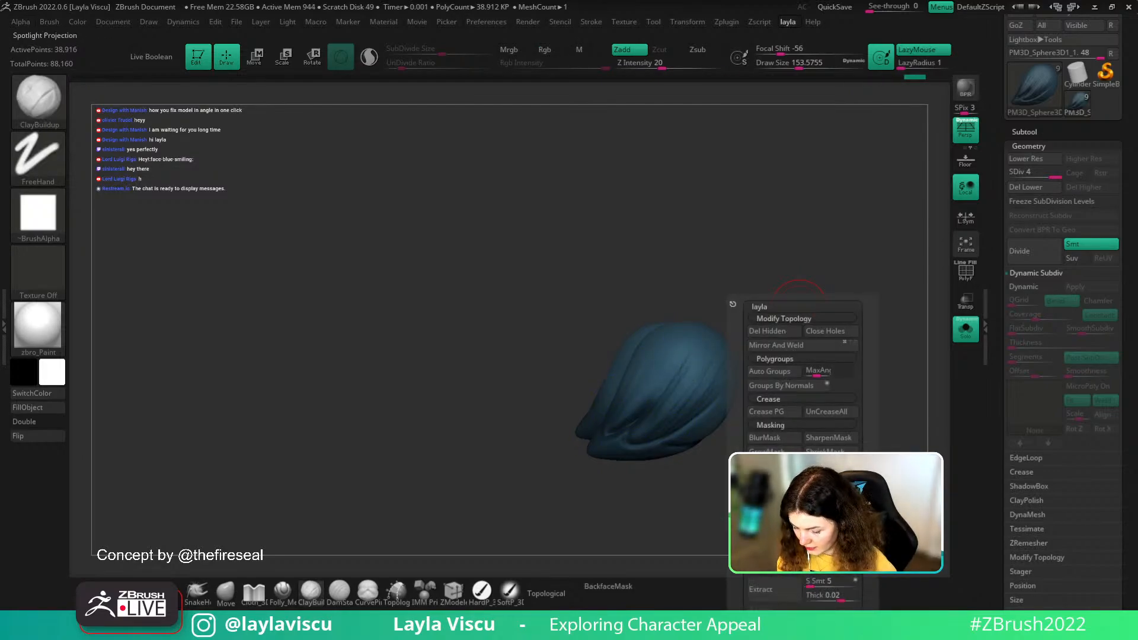
pyautogui.moveTo(1051, 140); pyautogui.dragTo(1064, 510)
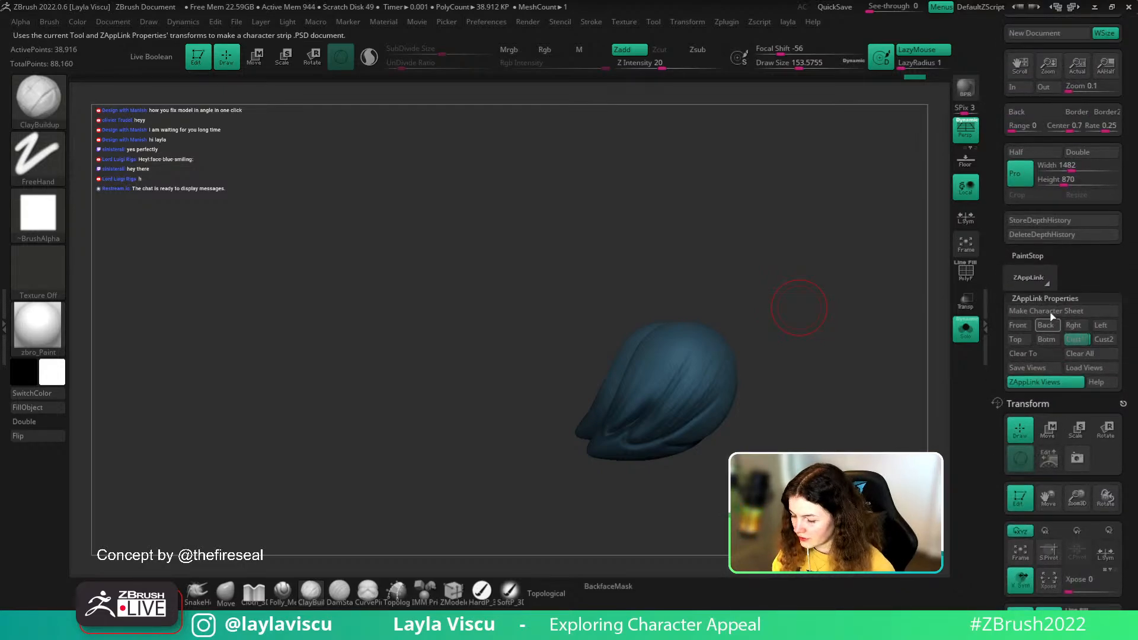
pyautogui.click(115, 22)
pyautogui.click(100, 37)
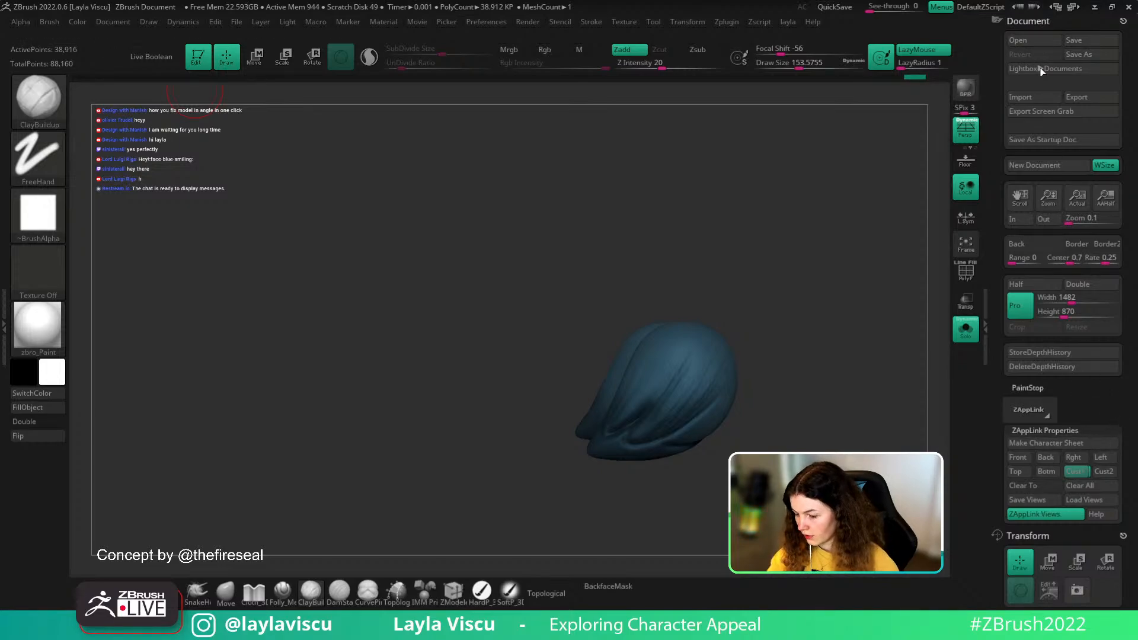
pyautogui.click(1051, 432)
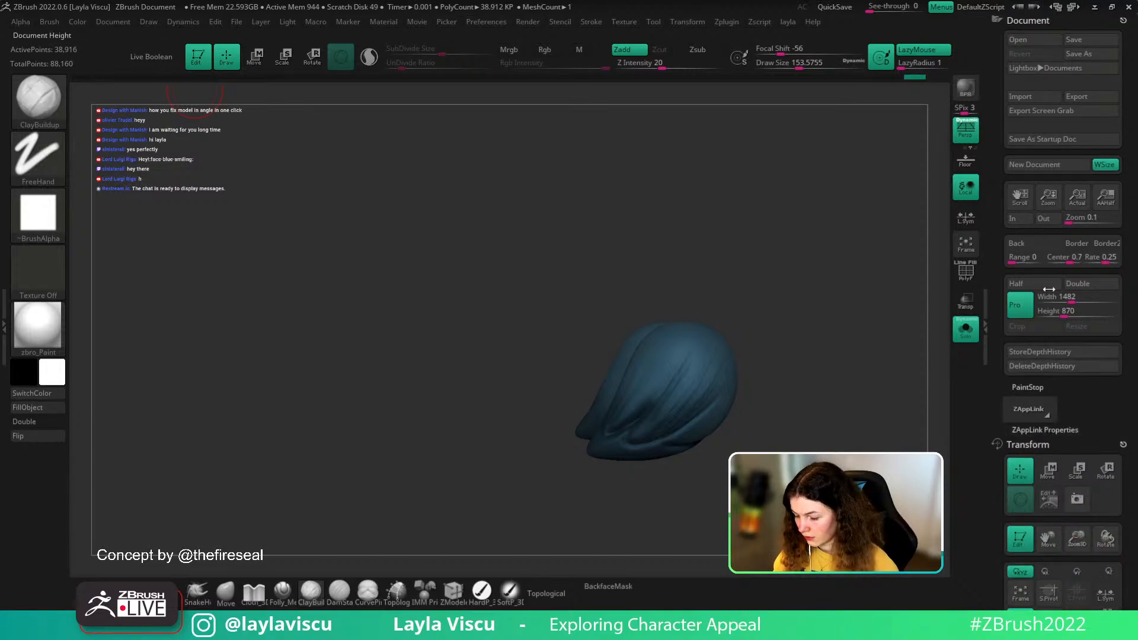
pyautogui.click(1043, 430)
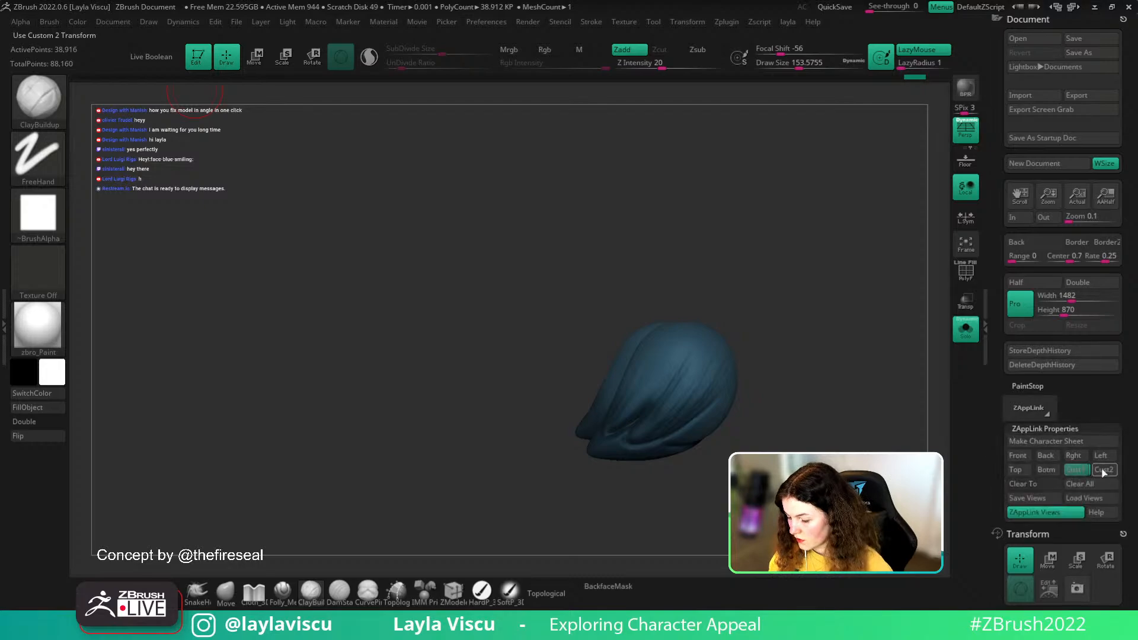
pyautogui.scroll(-2, 1067, 403)
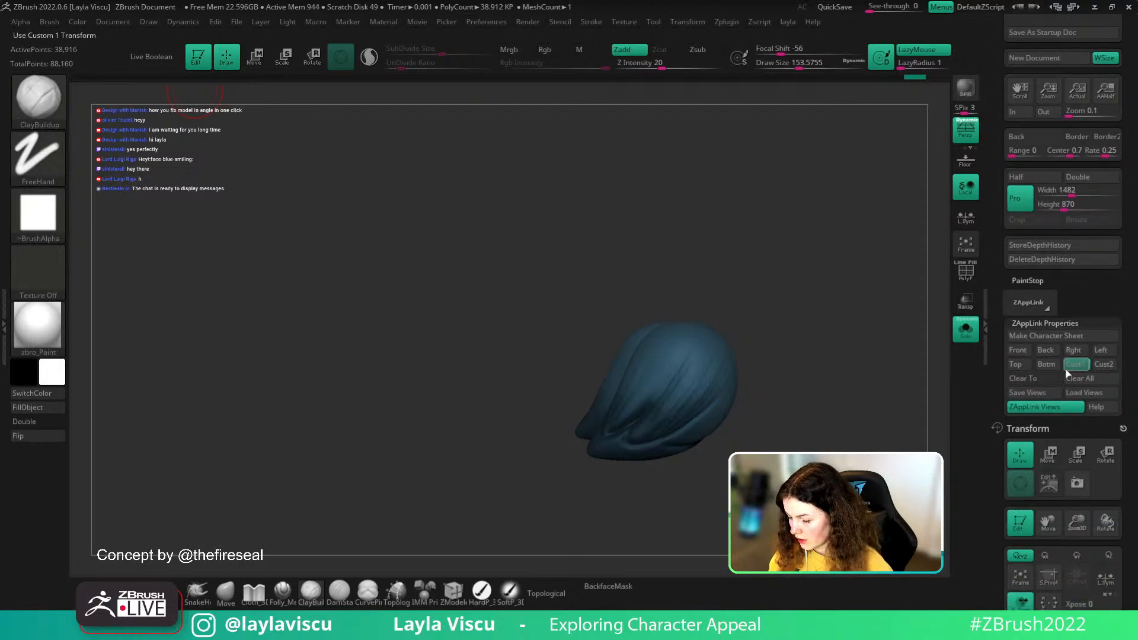
# - Store the whole bird's overhead view in the Top slot, and test recalling the Top and Bottom views
pyautogui.moveTo(830, 385)
pyautogui.mouseDown()
pyautogui.moveTo(845, 366)
pyautogui.moveTo(910, 396)
pyautogui.moveTo(915, 431)
pyautogui.moveTo(764, 437)
pyautogui.moveTo(823, 448)
pyautogui.moveTo(787, 419)
pyautogui.moveTo(769, 432)
pyautogui.moveTo(776, 451)
pyautogui.moveTo(812, 452)
pyautogui.mouseUp()
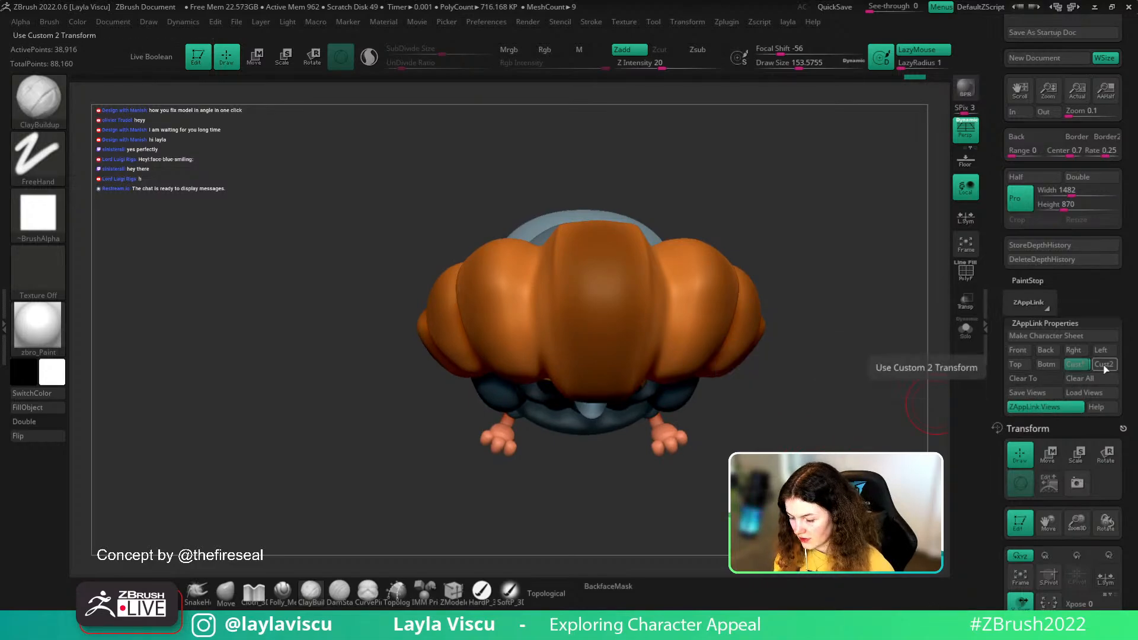
pyautogui.click(1017, 368)
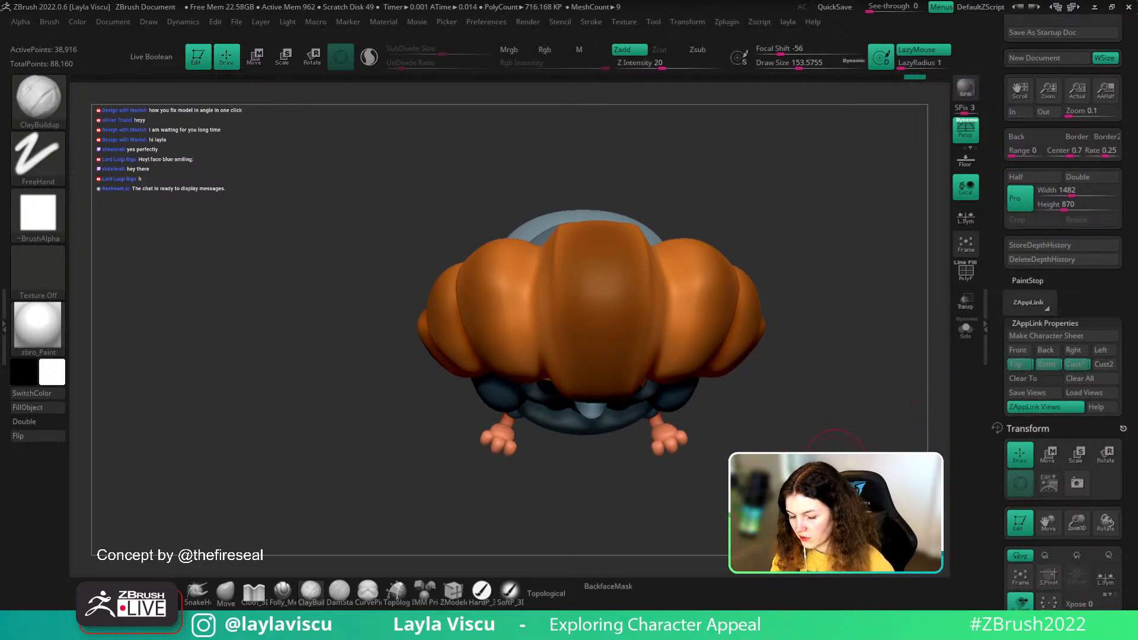
pyautogui.moveTo(825, 448); pyautogui.dragTo(599, 447)
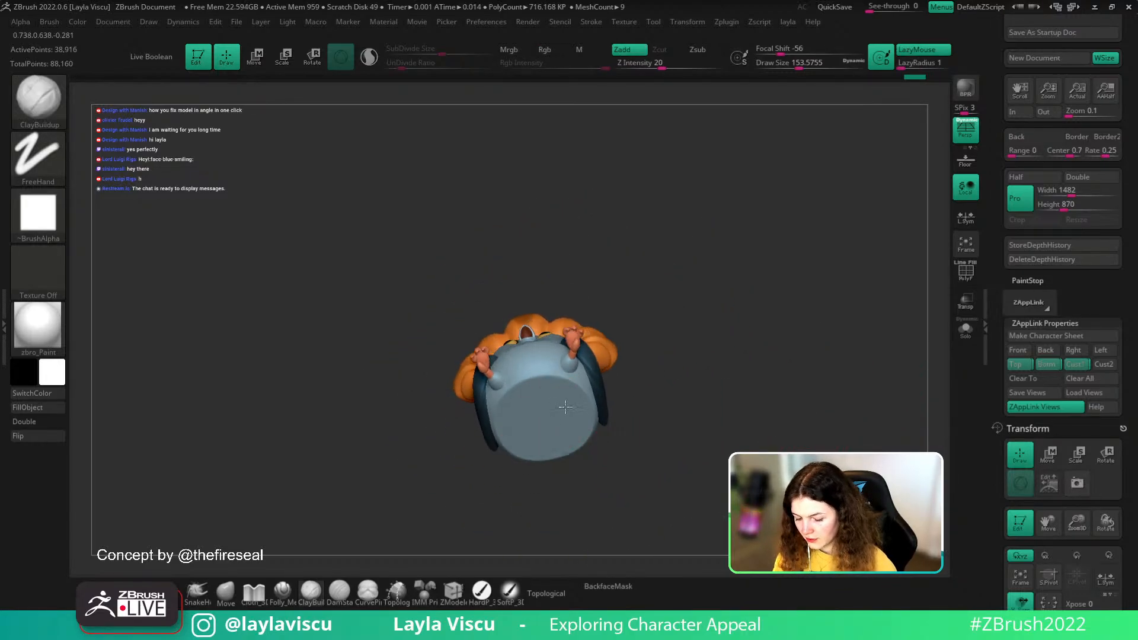
pyautogui.moveTo(657, 499); pyautogui.dragTo(676, 551)
pyautogui.click(1015, 365)
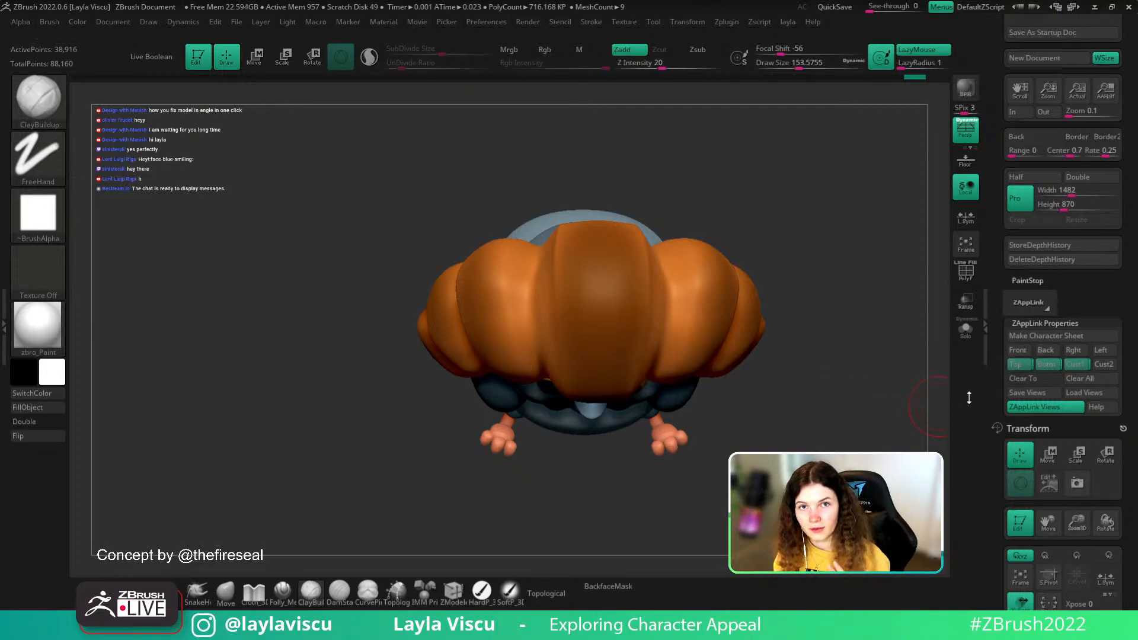
pyautogui.click(1045, 364)
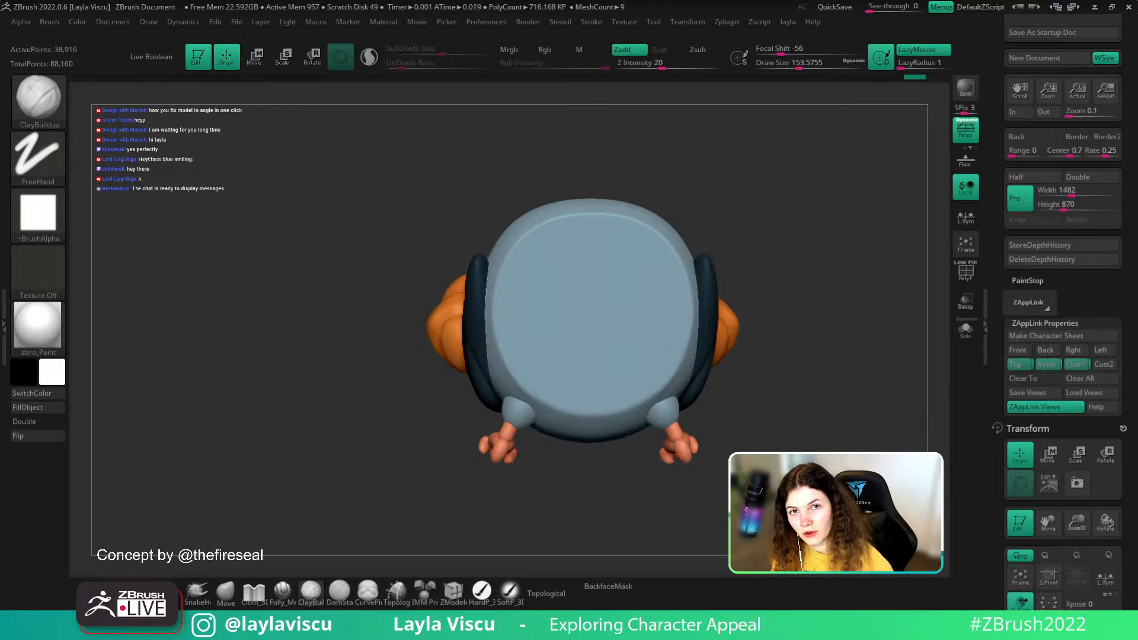
pyautogui.click(1015, 364)
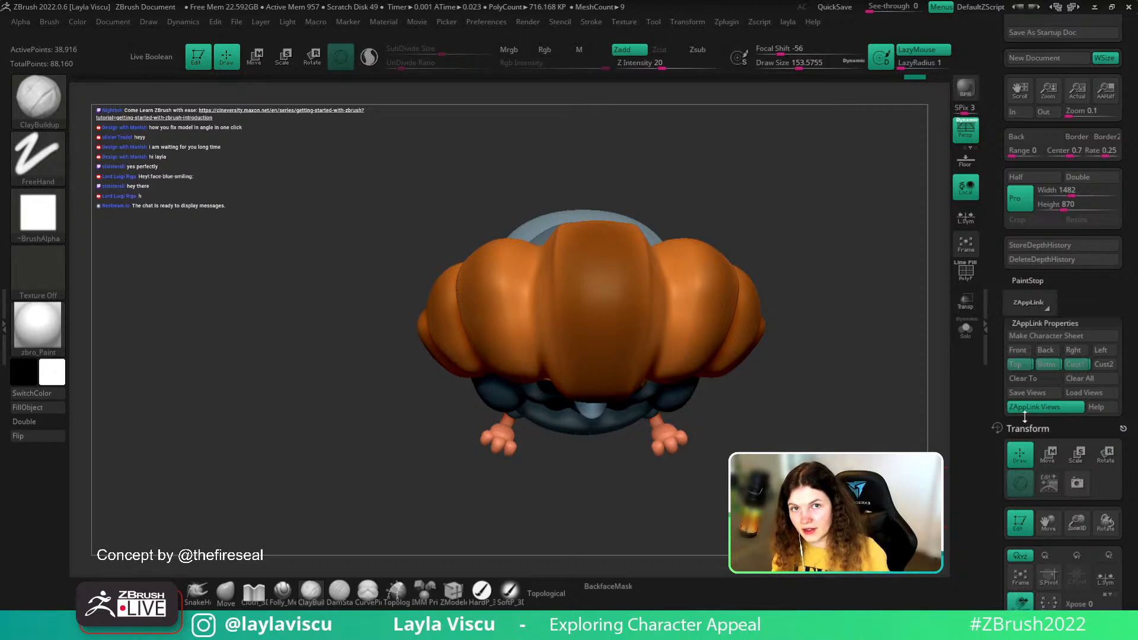
# - Turn the bird to a free three-quarter angle, show the Spotlight reference and realign the bird with the Custom 1 view
pyautogui.moveTo(848, 504); pyautogui.dragTo(853, 396)
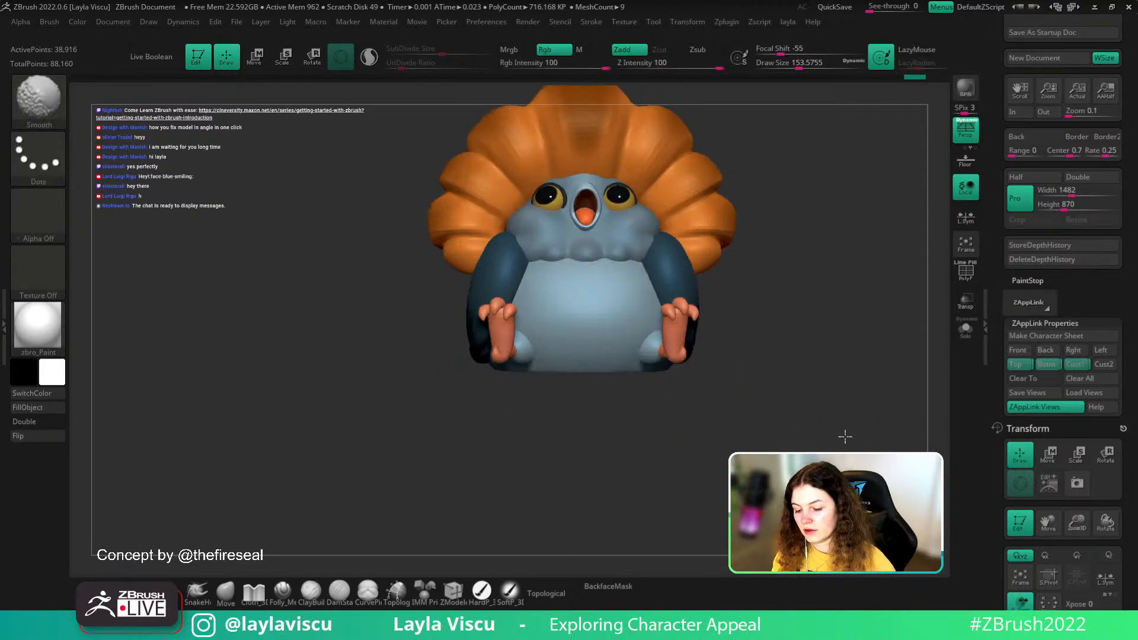
pyautogui.keyDown('alt'); pyautogui.moveTo(843, 437); pyautogui.dragTo(830, 498); pyautogui.keyUp('alt')
pyautogui.keyDown('ctrl'); pyautogui.moveTo(829, 495); pyautogui.dragTo(889, 469, button='right'); pyautogui.keyUp('ctrl')
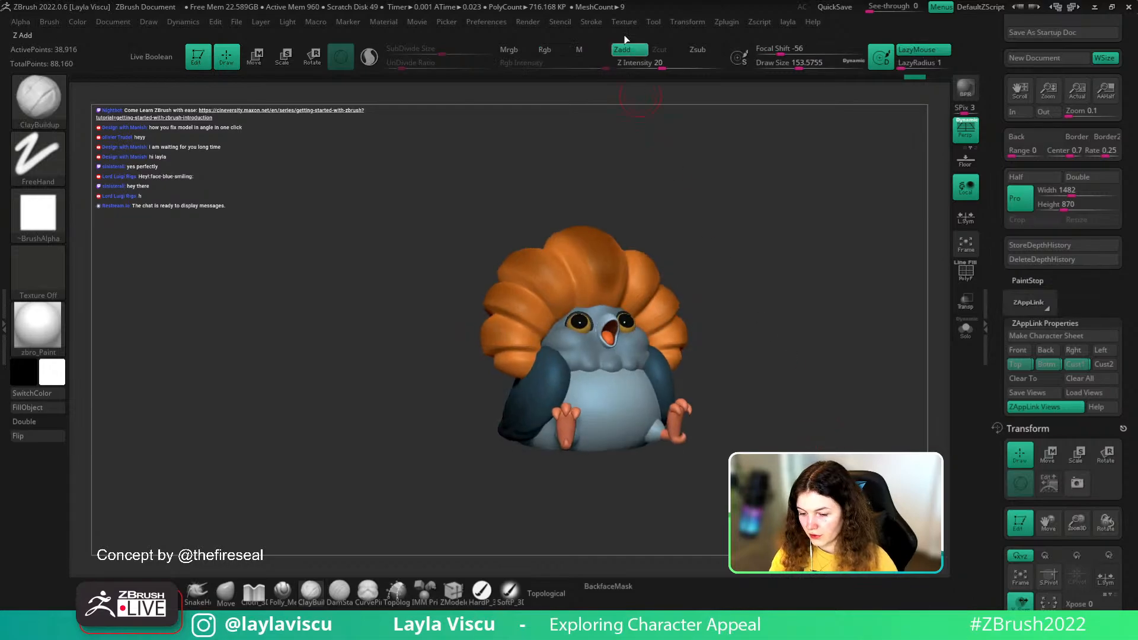
pyautogui.click(625, 23)
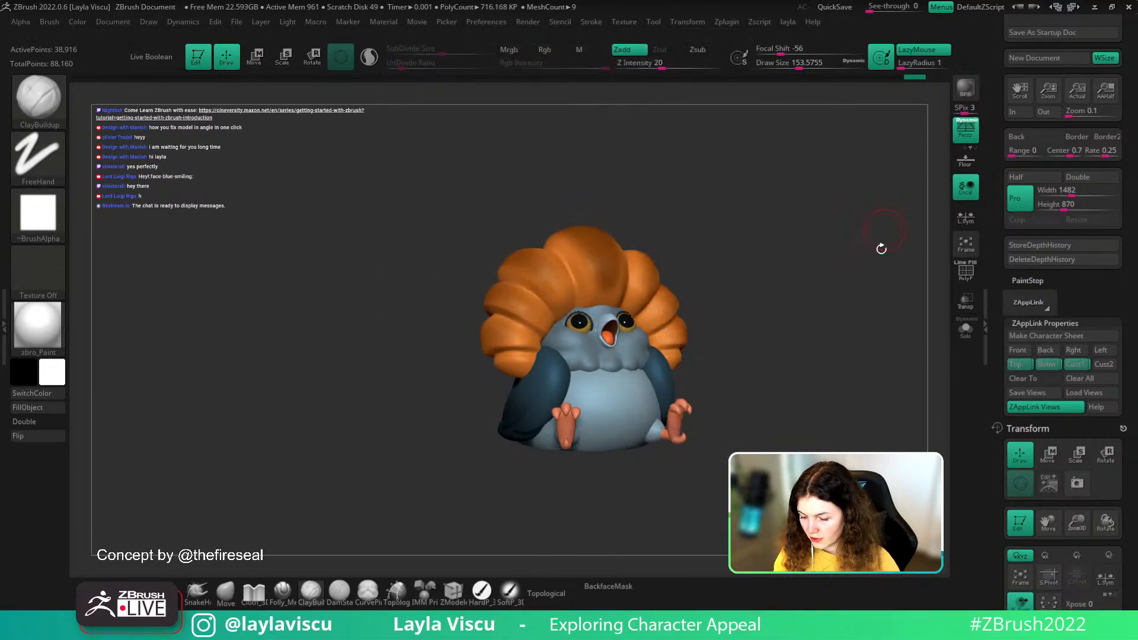
pyautogui.hotkey('shift', 'z')
pyautogui.press('z')
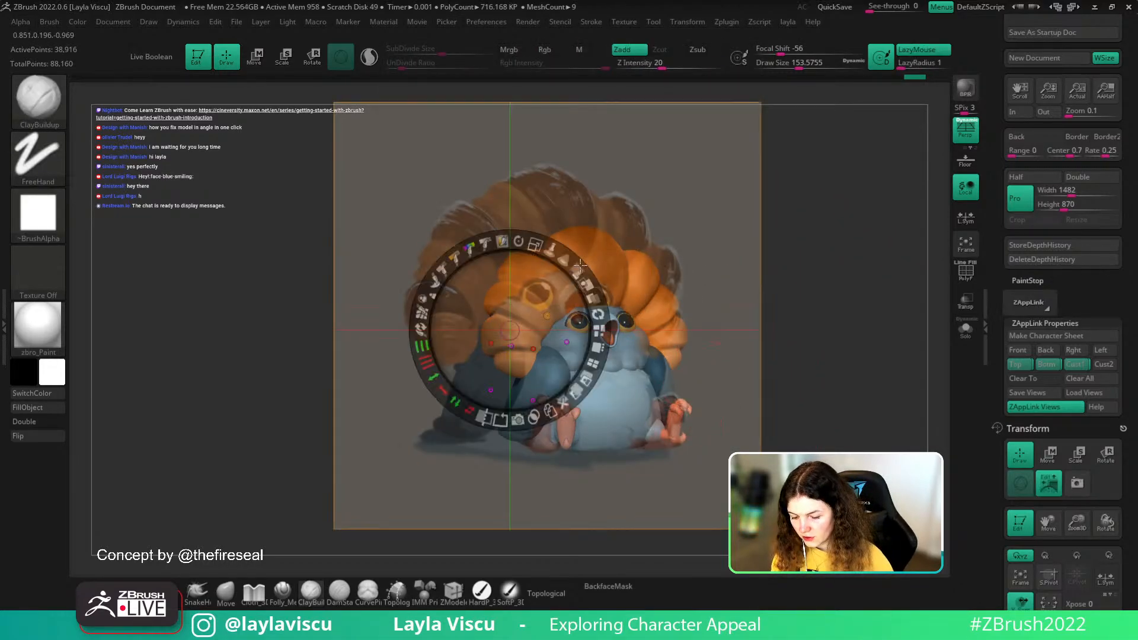
pyautogui.moveTo(535, 244); pyautogui.dragTo(563, 270)
pyautogui.hotkey('ctrl', 'z')
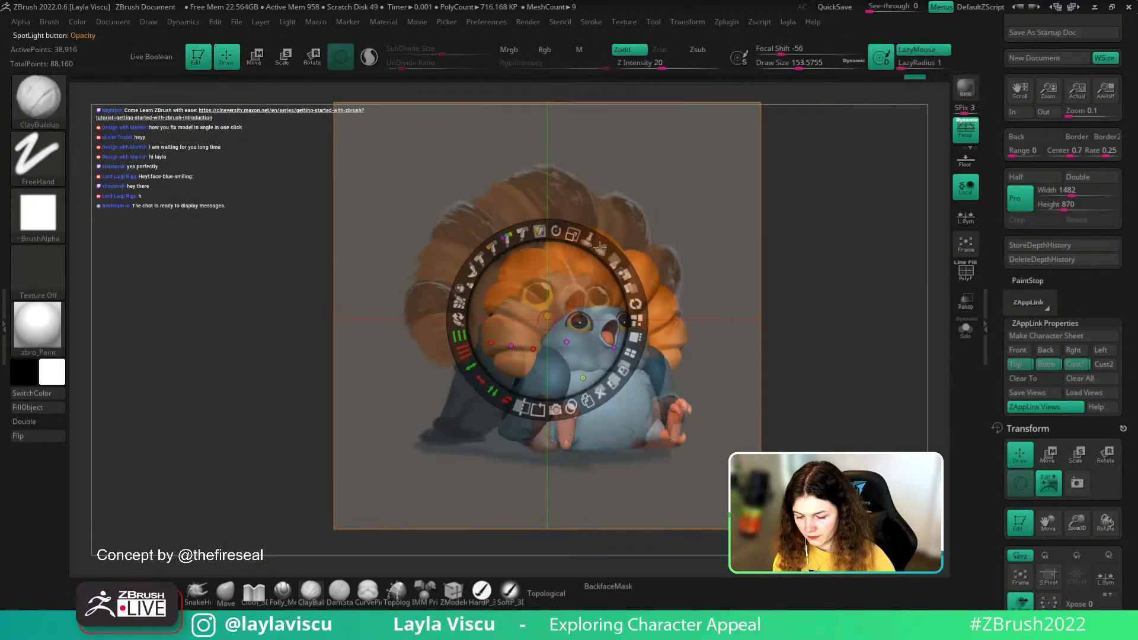
pyautogui.press('z')
pyautogui.click(1075, 365)
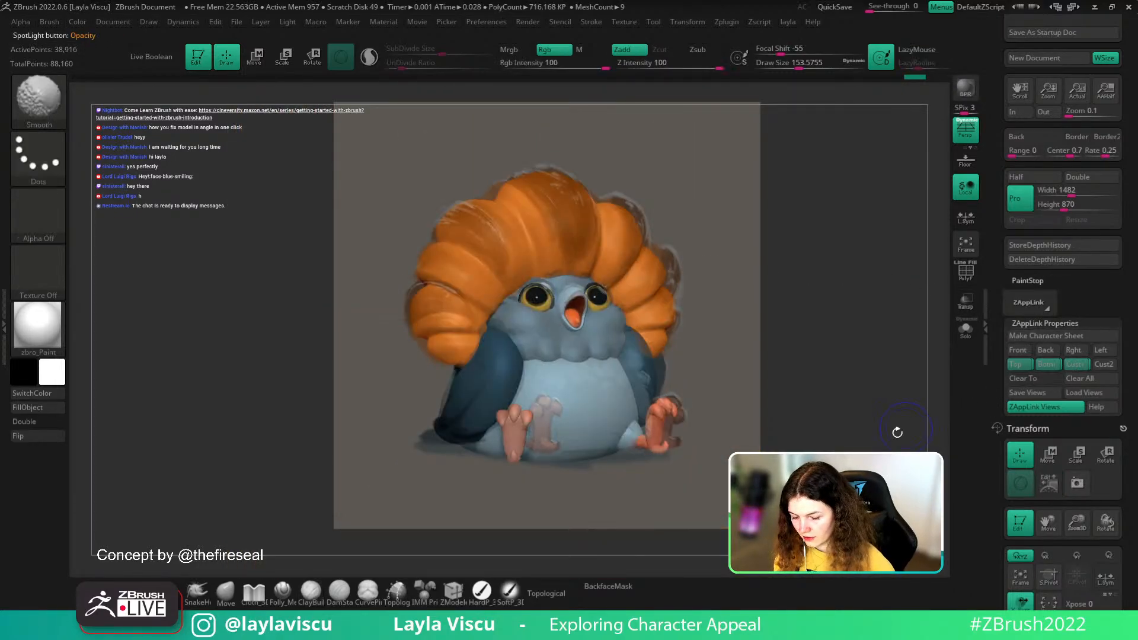
# - Raise the Spotlight reference's opacity until the concept image fully covers the sculpt
pyautogui.hotkey('shift', 'z')
pyautogui.hotkey('shift', 'z')
pyautogui.press('z')
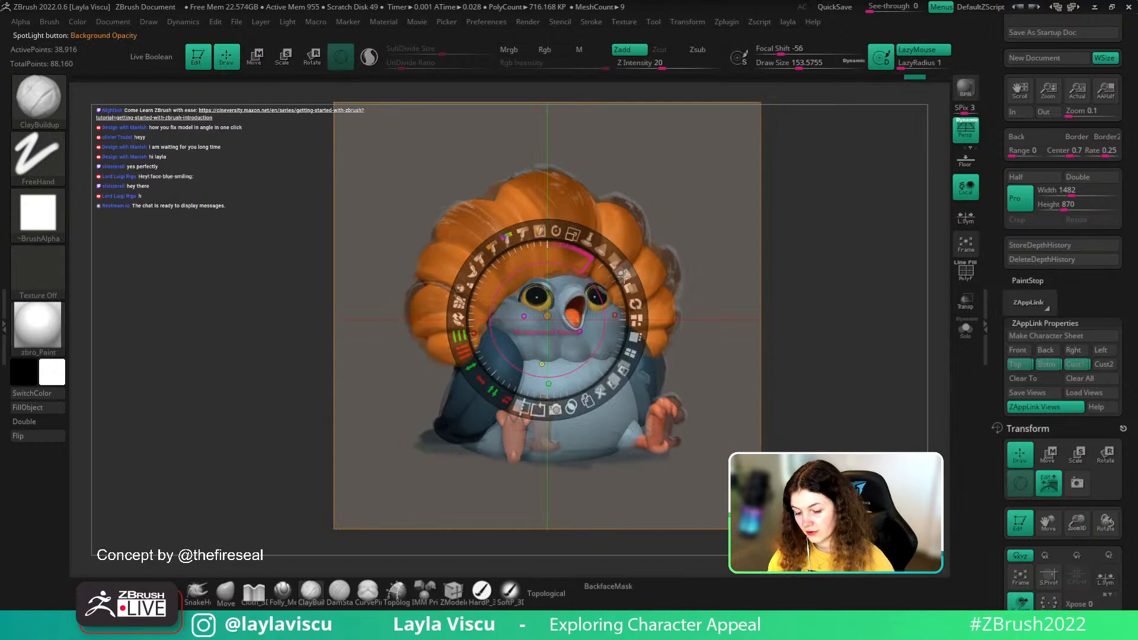
pyautogui.moveTo(617, 260); pyautogui.dragTo(491, 254)
pyautogui.press('z')
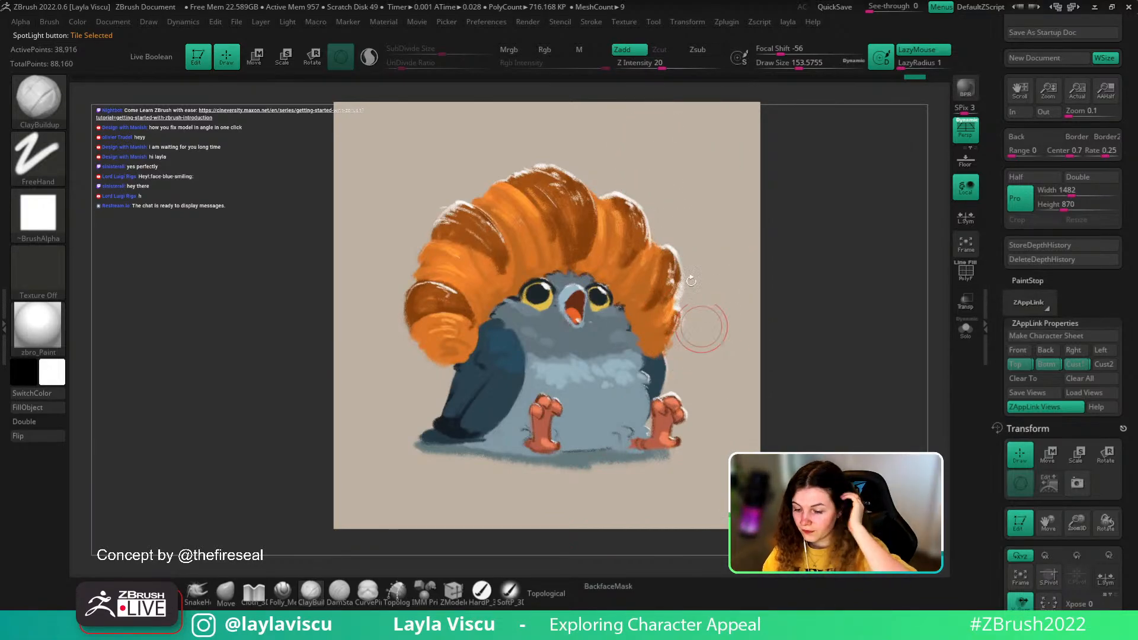
# - Lower the Spotlight reference's opacity so the sculpt shows through the concept image
pyautogui.click(624, 21)
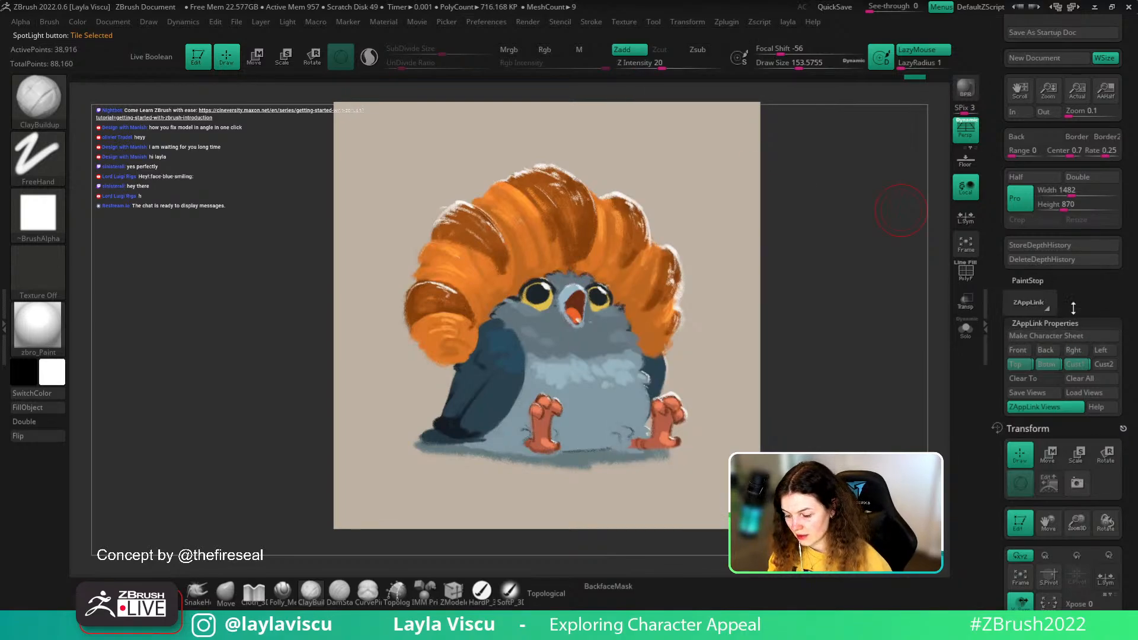
pyautogui.moveTo(1083, 308); pyautogui.dragTo(1074, 280)
pyautogui.hotkey('shift', 'z')
pyautogui.hotkey('shift', 'z')
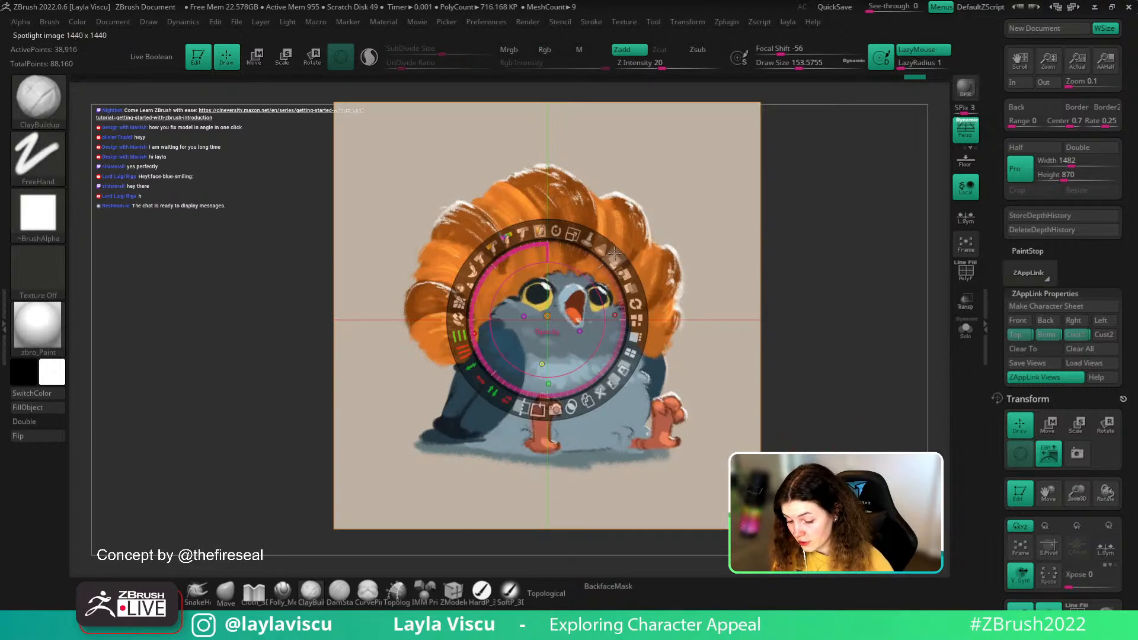
pyautogui.hotkey('shift', 'z')
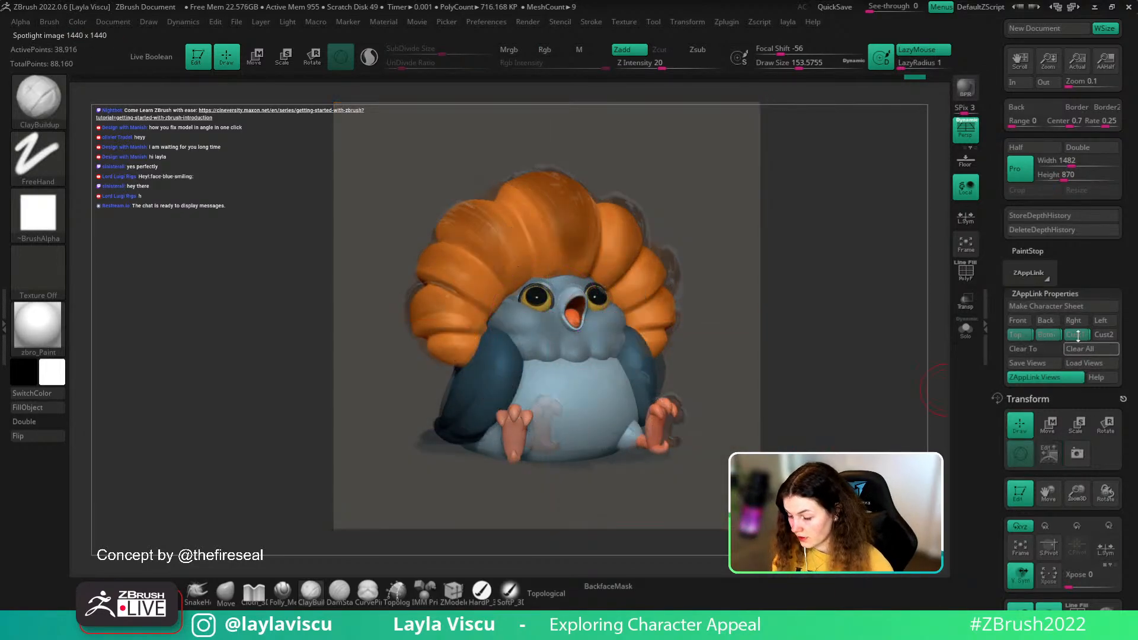
# - Clear the views stored in the Top and Bottom slots, keeping only the Custom 1 view
pyautogui.click(1046, 349)
pyautogui.click(1047, 336)
pyautogui.click(1037, 349)
pyautogui.click(1027, 338)
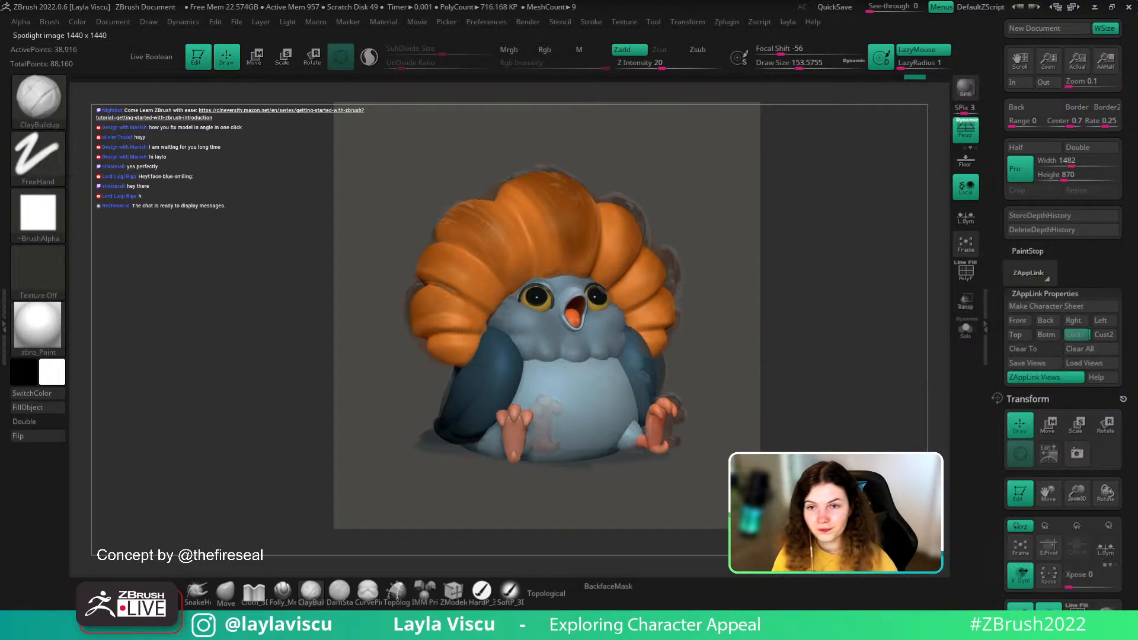
# - Compare the sculpt with the Spotlight concept image by toggling it and changing its fade, ending with the reference hidden
pyautogui.hotkey('shift', 'z')
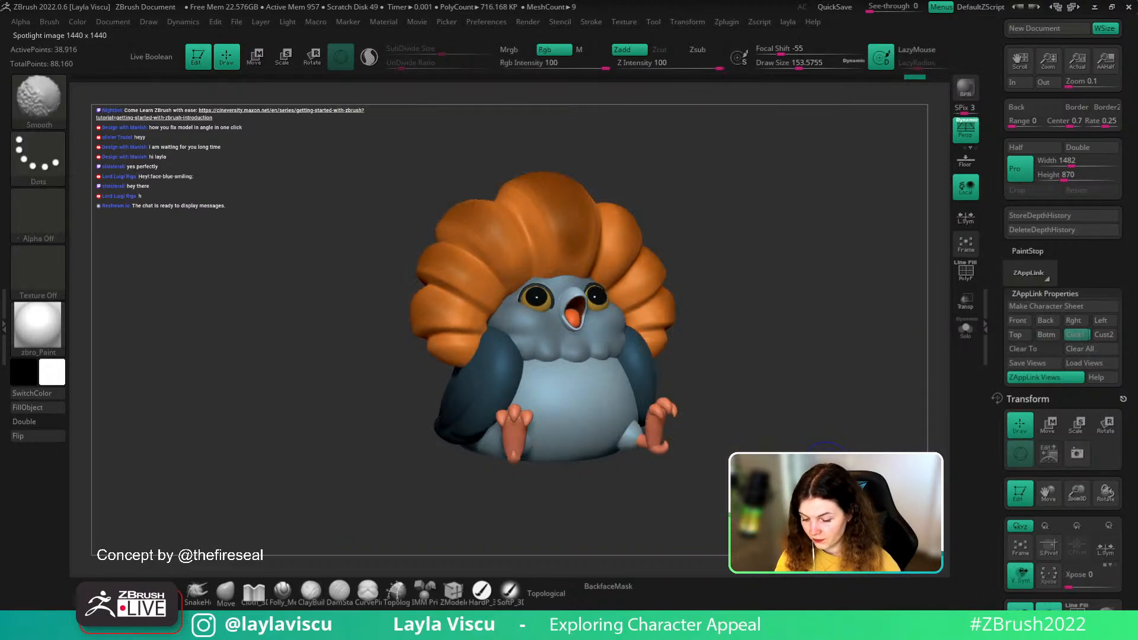
pyautogui.hotkey('shift', 'z')
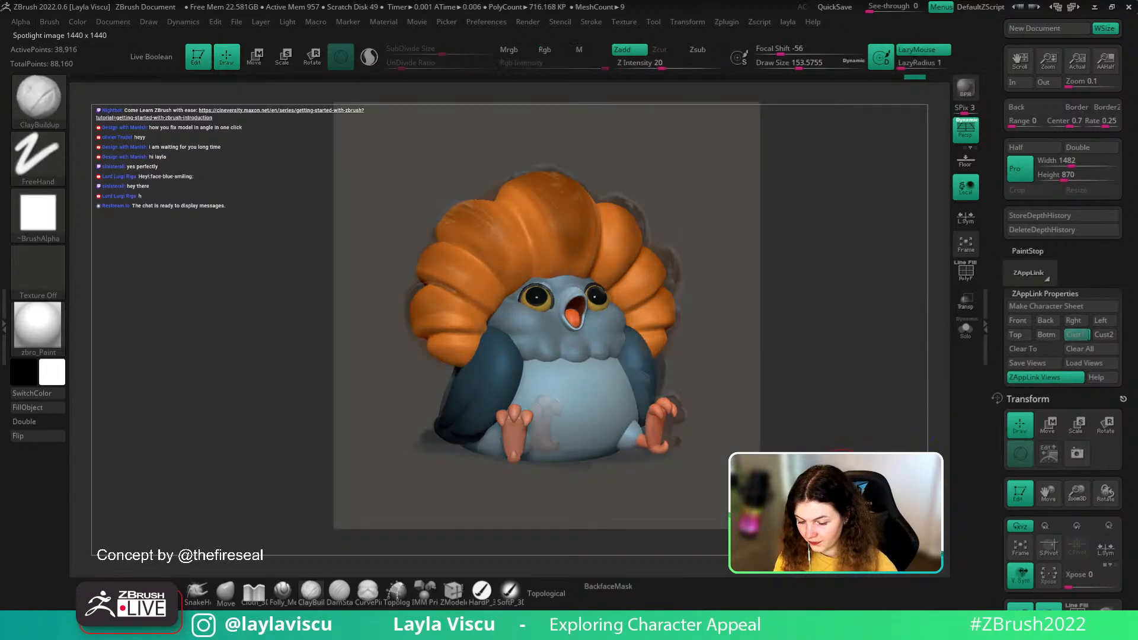
pyautogui.moveTo(615, 260)
pyautogui.mouseDown()
pyautogui.moveTo(597, 375)
pyautogui.moveTo(577, 359)
pyautogui.mouseUp()
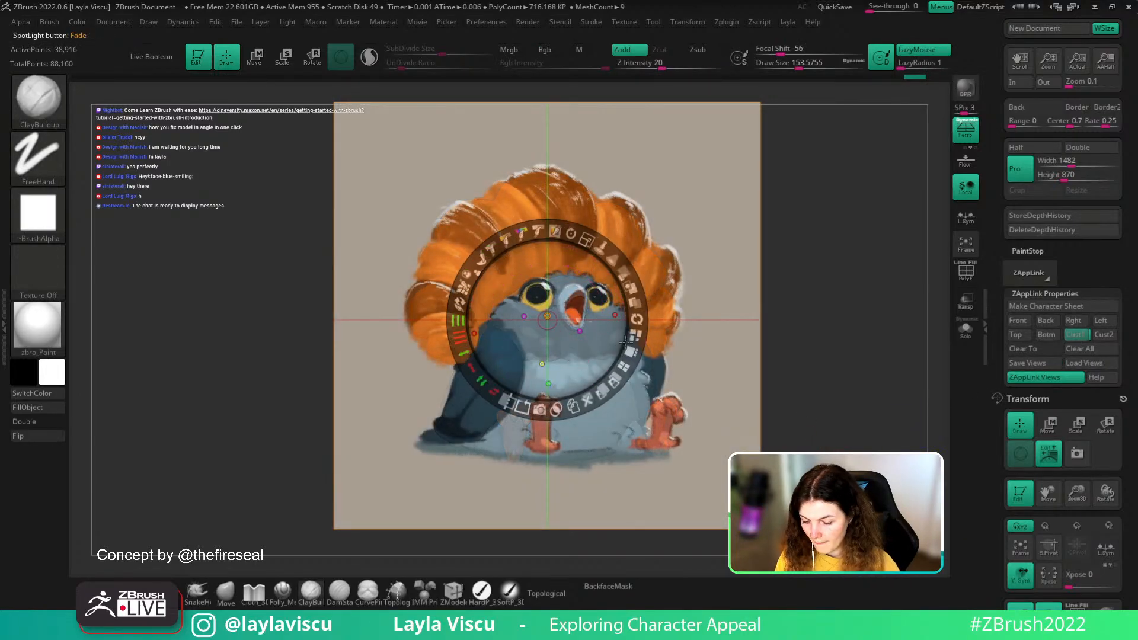
pyautogui.press('z')
pyautogui.hotkey('shift', 'z')
pyautogui.hotkey('shift', 'z')
pyautogui.hotkey('shift', 'z')
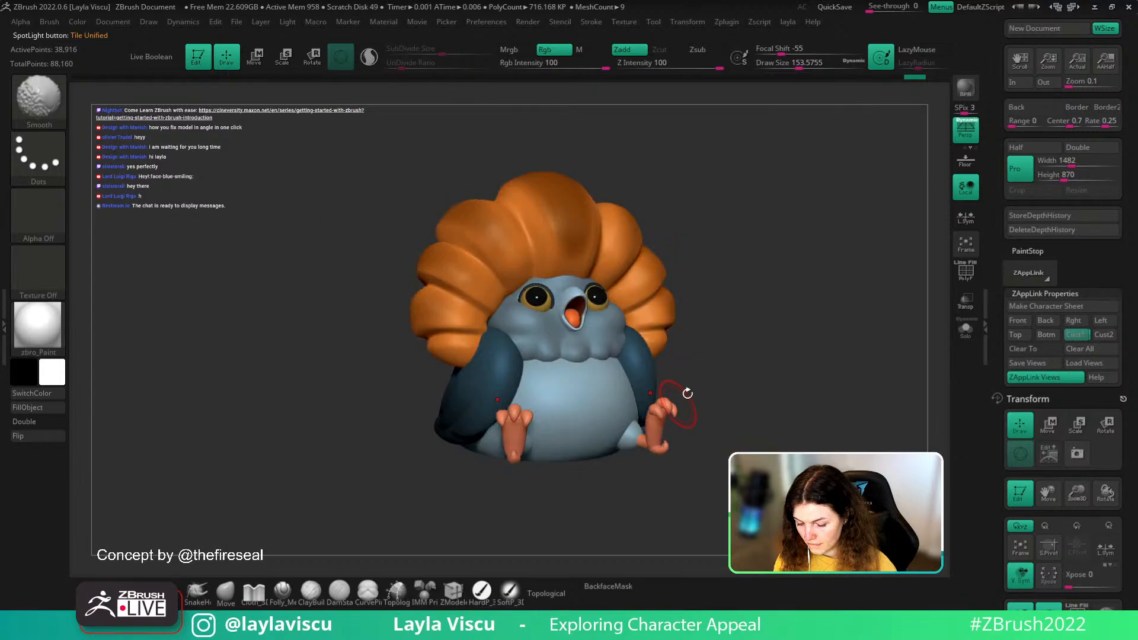
# - Isolate the wings in Solo mode and switch to the Move brush
pyautogui.moveTo(686, 389); pyautogui.dragTo(758, 386)
pyautogui.click(965, 327)
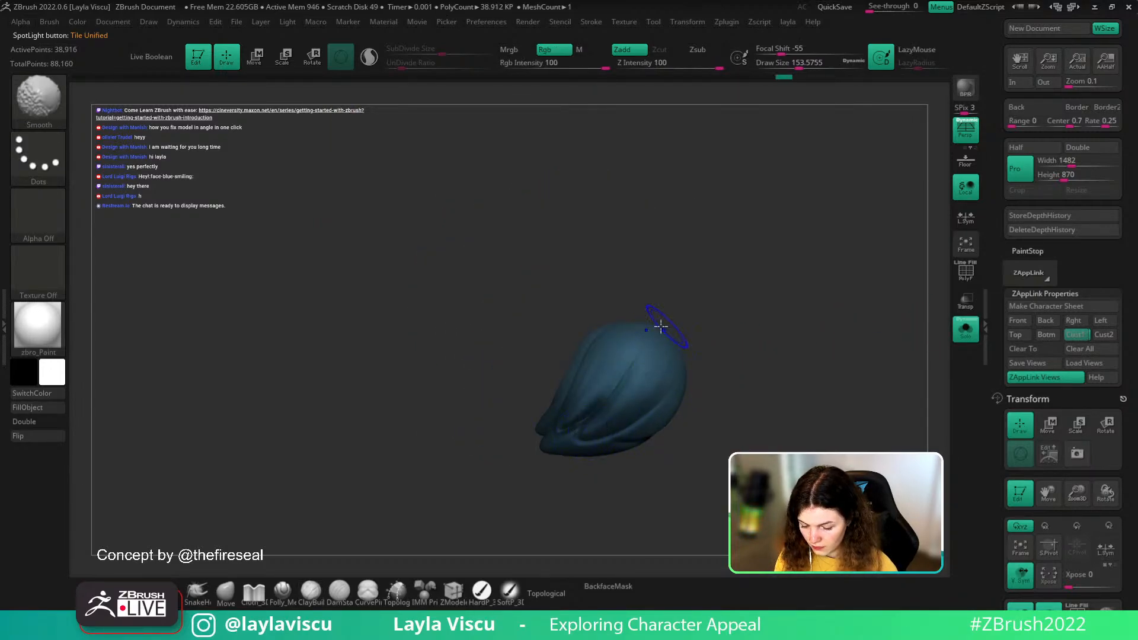
pyautogui.moveTo(719, 323)
pyautogui.mouseDown()
pyautogui.moveTo(772, 328)
pyautogui.moveTo(754, 343)
pyautogui.moveTo(752, 394)
pyautogui.moveTo(789, 369)
pyautogui.mouseUp()
pyautogui.press('b')
pyautogui.press('m')
pyautogui.press('v')
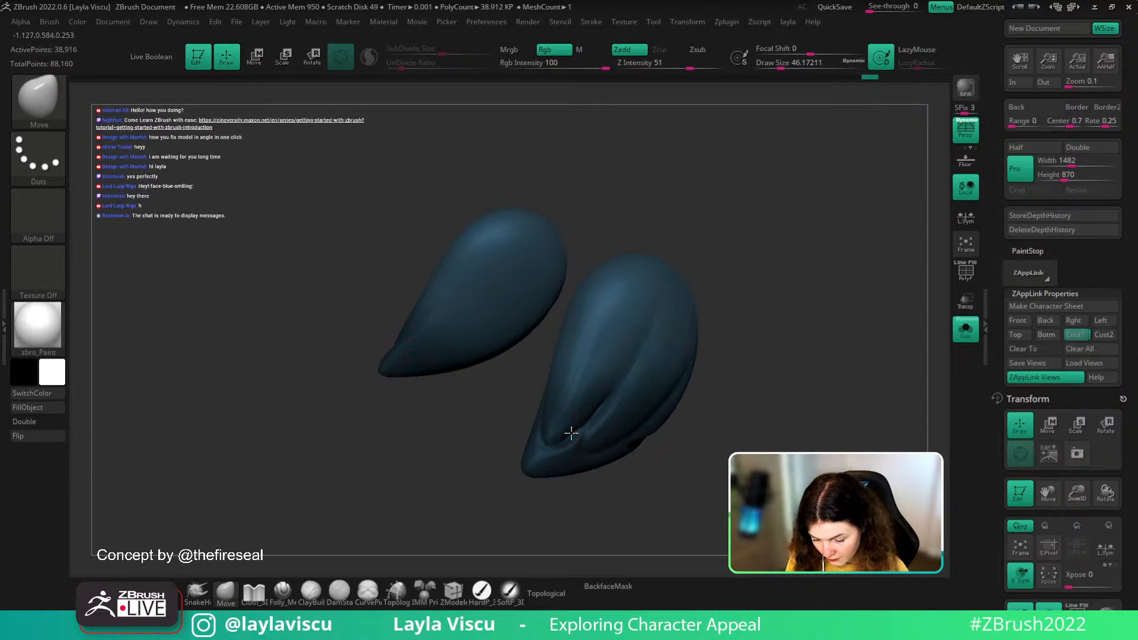
# - Switch to BasicMaterial and turn off the wings' painted colour in the subtool list
pyautogui.press('m')
pyautogui.click(186, 470)
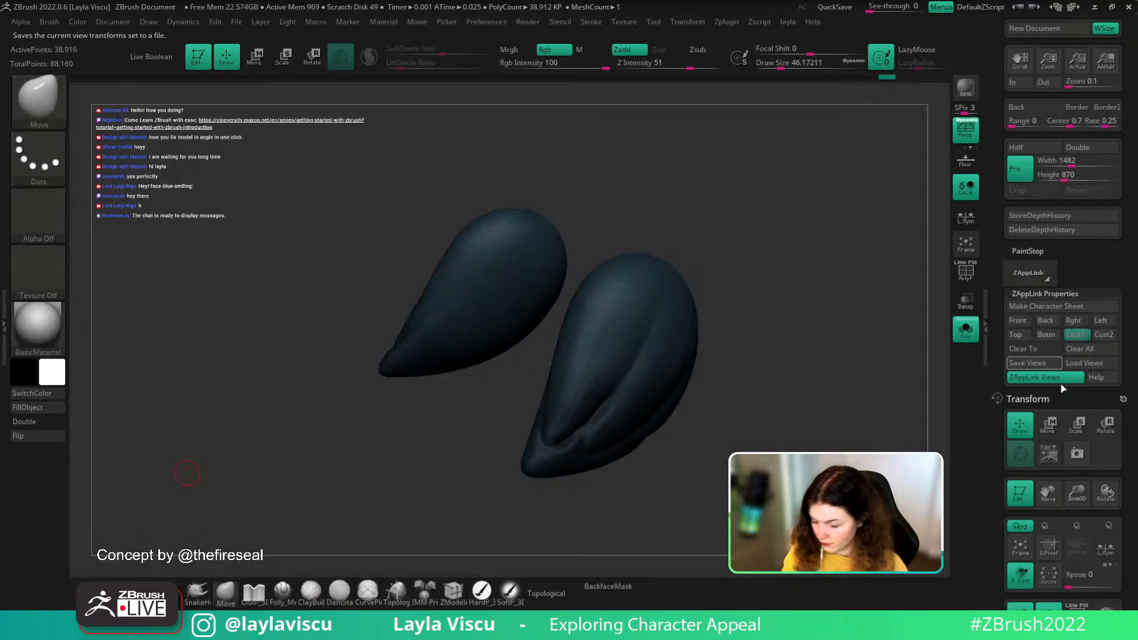
pyautogui.moveTo(1125, 438); pyautogui.dragTo(1103, 273)
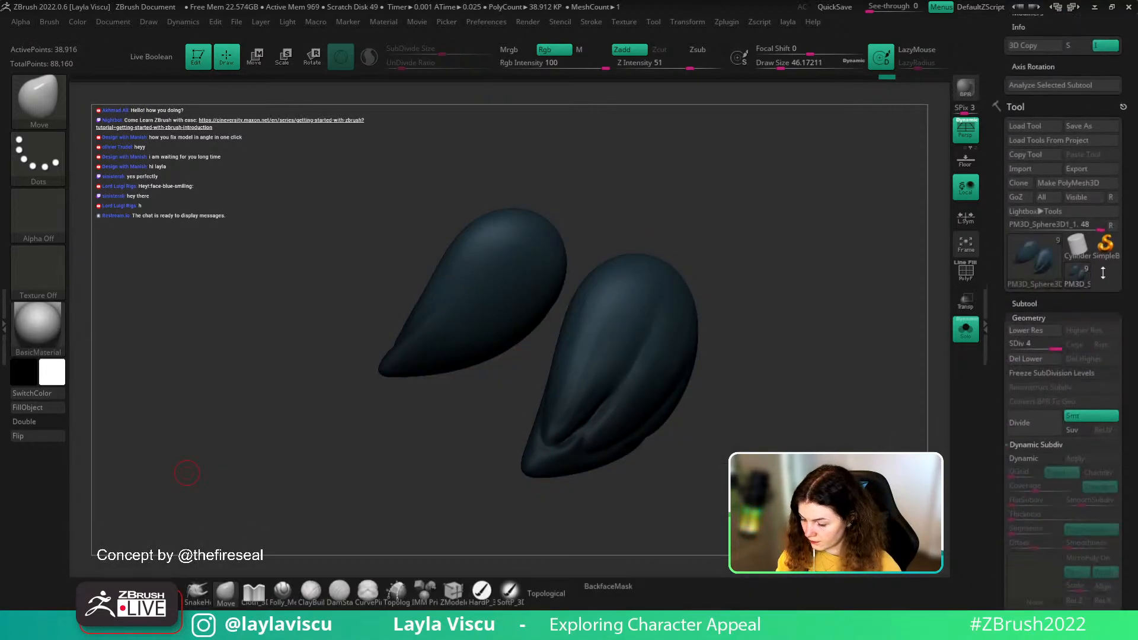
pyautogui.click(1055, 305)
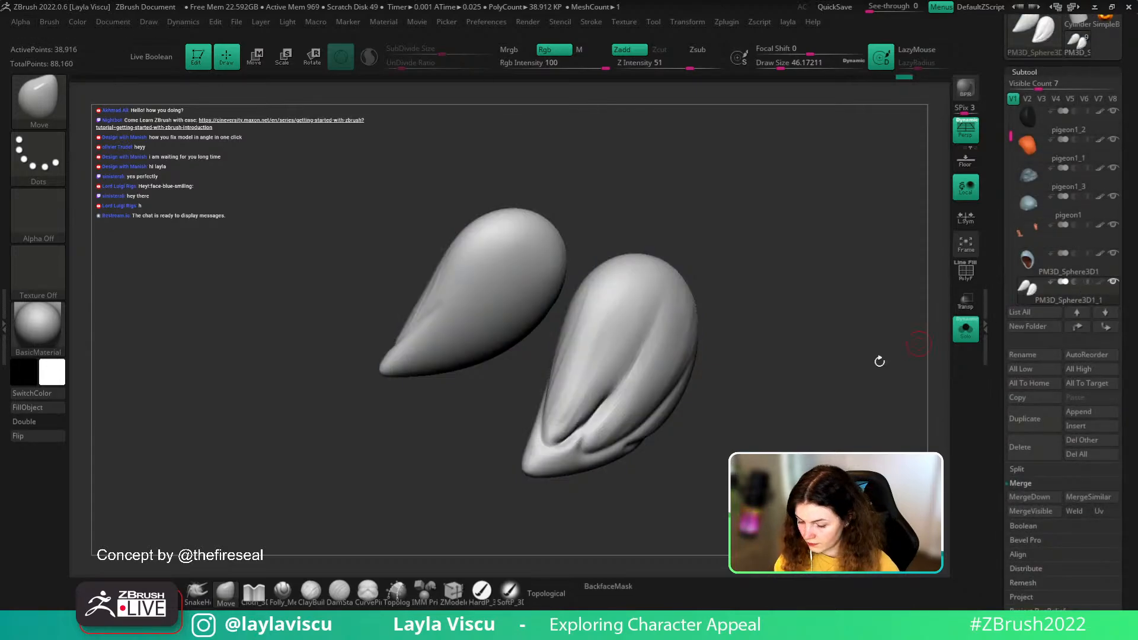
# - Reshape the feather folds near the wing tip using the Move brush with a draw size of about 187
pyautogui.moveTo(879, 361)
pyautogui.mouseDown()
pyautogui.moveTo(844, 387)
pyautogui.moveTo(583, 422)
pyautogui.moveTo(596, 413)
pyautogui.mouseUp()
pyautogui.press('s')
pyautogui.moveTo(601, 405); pyautogui.dragTo(585, 410)
pyautogui.press(']')
pyautogui.moveTo(577, 440); pyautogui.dragTo(577, 425)
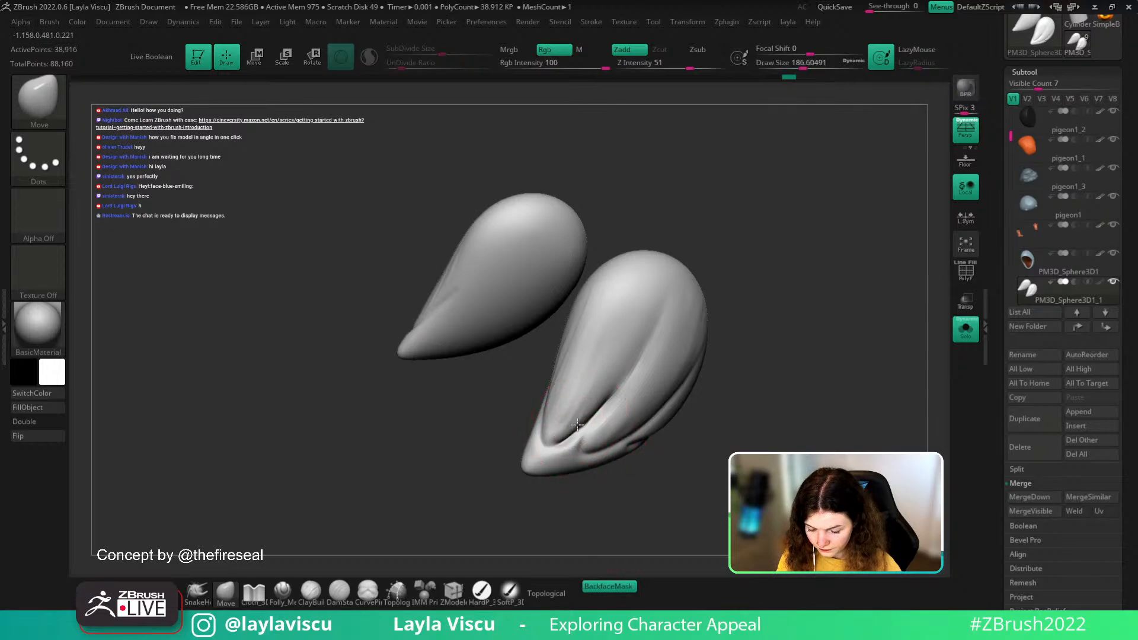
# - Adjust the wing's outer feather fold using the Move brush with a draw size of about 192, and smooth its surface
pyautogui.moveTo(753, 387)
pyautogui.mouseDown()
pyautogui.moveTo(731, 388)
pyautogui.moveTo(731, 409)
pyautogui.mouseUp()
pyautogui.press('s')
pyautogui.moveTo(654, 422); pyautogui.dragTo(656, 422)
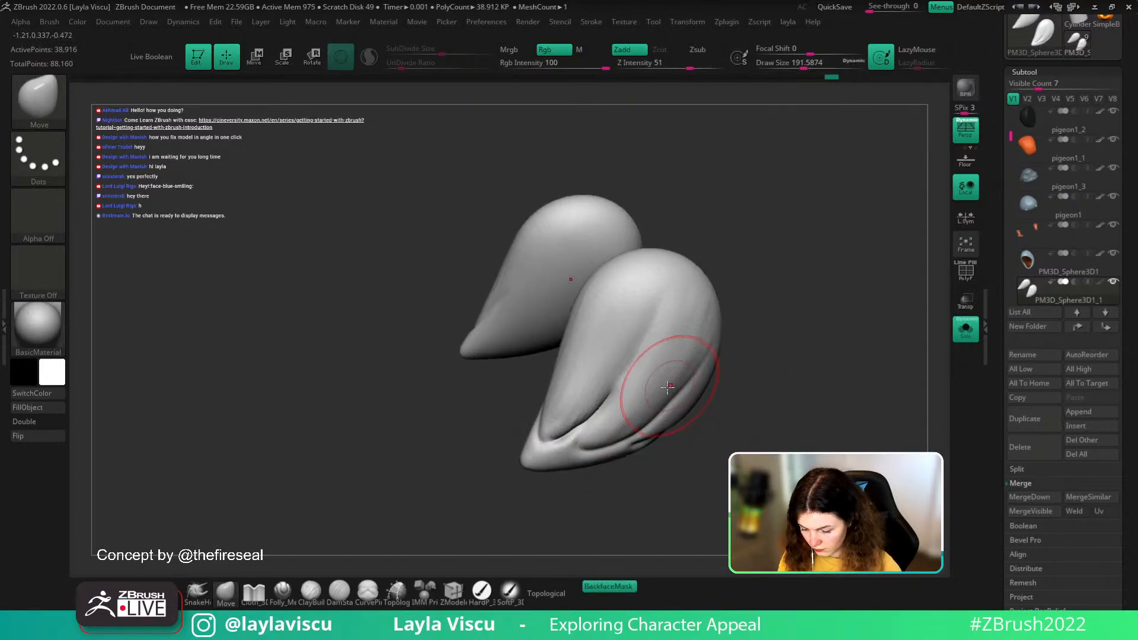
pyautogui.moveTo(729, 408)
pyautogui.mouseDown()
pyautogui.moveTo(763, 353)
pyautogui.moveTo(740, 341)
pyautogui.mouseUp()
pyautogui.keyDown('shift'); pyautogui.moveTo(713, 297); pyautogui.dragTo(633, 401); pyautogui.keyUp('shift')
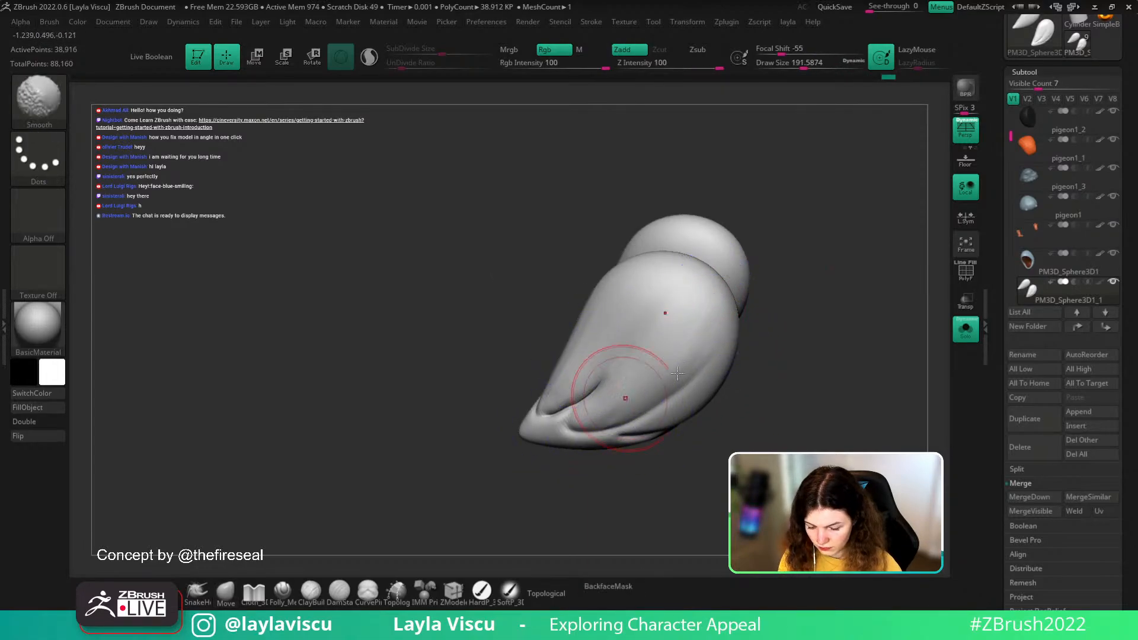
# - Refine the tip of the wing's inner feather using the Move brush, reducing the draw size to about 59
pyautogui.moveTo(771, 356); pyautogui.dragTo(845, 359)
pyautogui.press('s')
pyautogui.moveTo(718, 398); pyautogui.dragTo(708, 399)
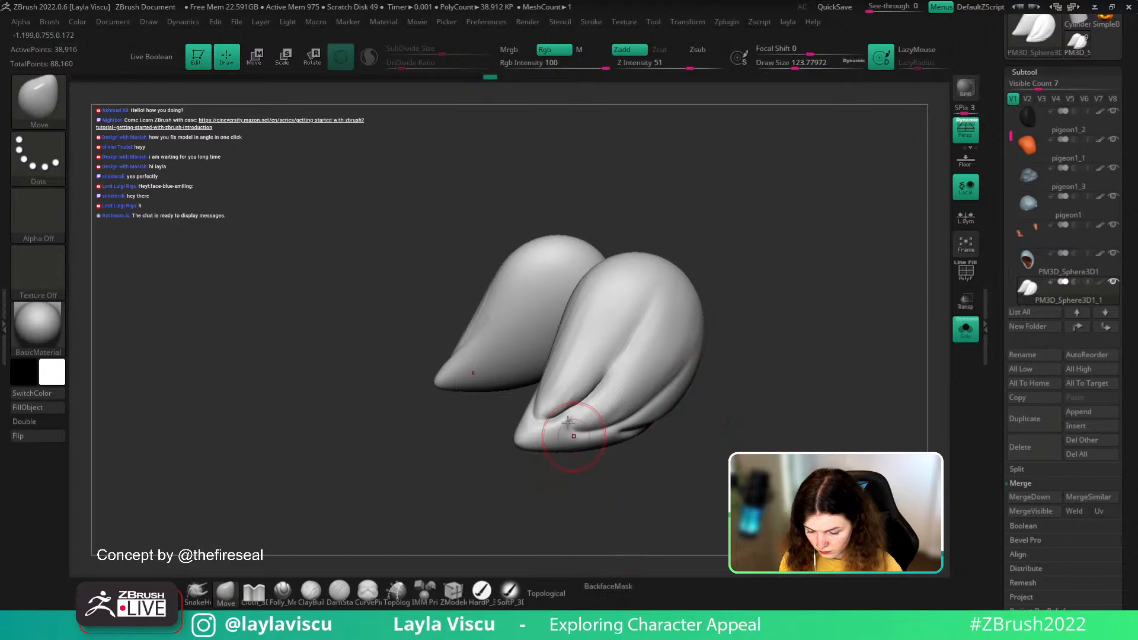
pyautogui.press('s')
pyautogui.moveTo(567, 417); pyautogui.dragTo(557, 417)
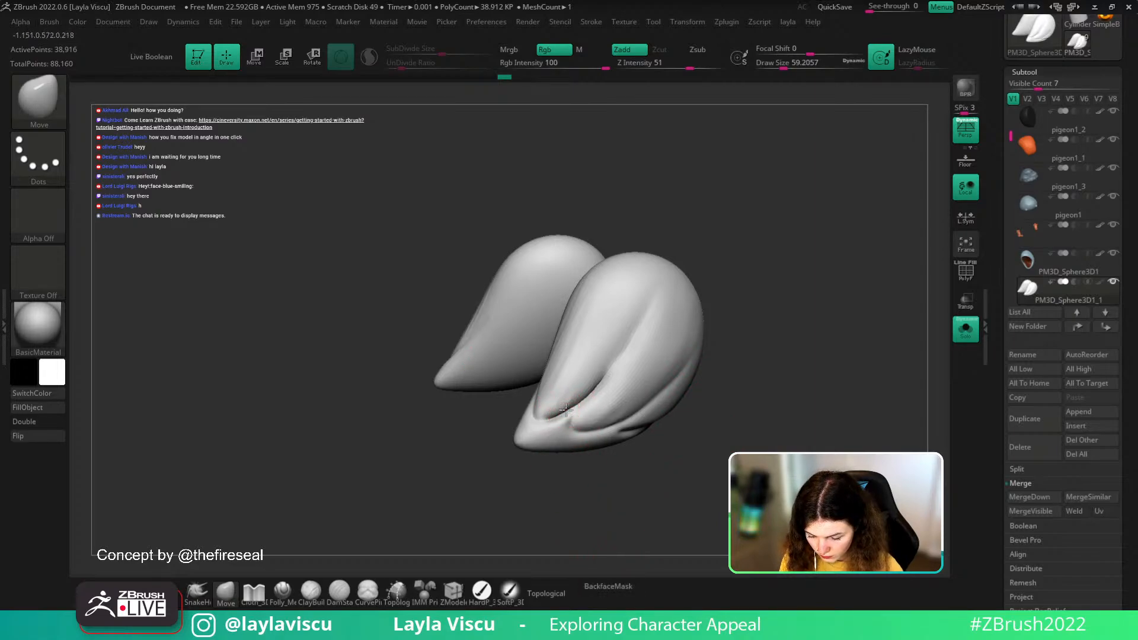
# - Nudge the wing's inner edge using the Move brush with a draw size of about 101, and smooth the upper feather
pyautogui.moveTo(754, 462)
pyautogui.mouseDown()
pyautogui.moveTo(757, 379)
pyautogui.moveTo(823, 371)
pyautogui.mouseUp()
pyautogui.press('s')
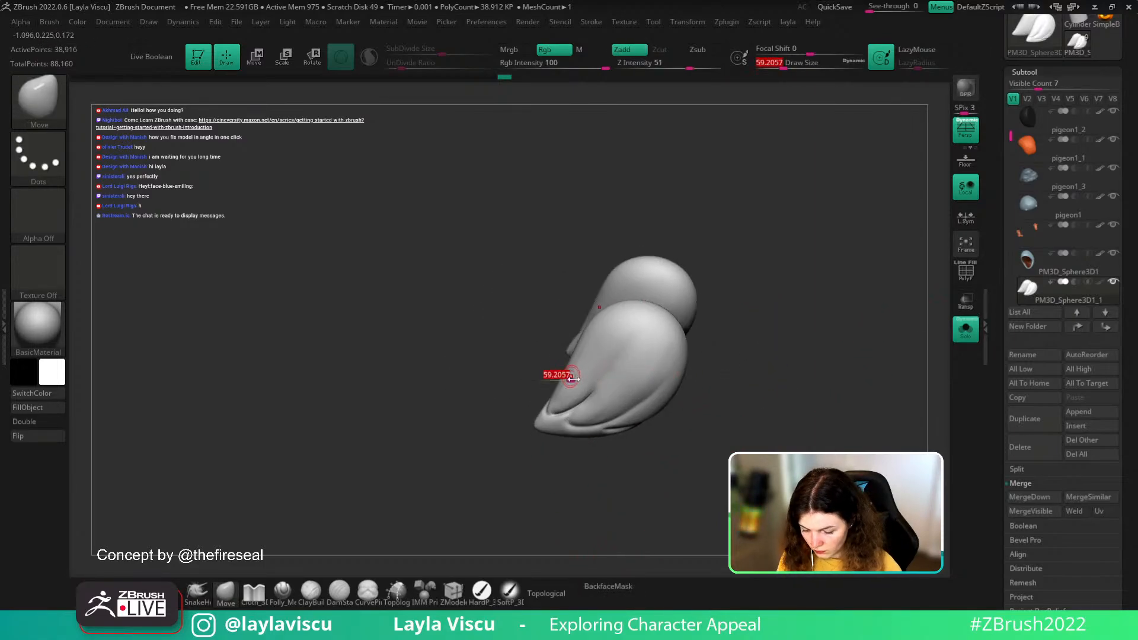
pyautogui.moveTo(572, 378); pyautogui.dragTo(580, 378)
pyautogui.moveTo(563, 466); pyautogui.dragTo(531, 470)
pyautogui.keyDown('shift'); pyautogui.moveTo(599, 349); pyautogui.dragTo(573, 382); pyautogui.keyUp('shift')
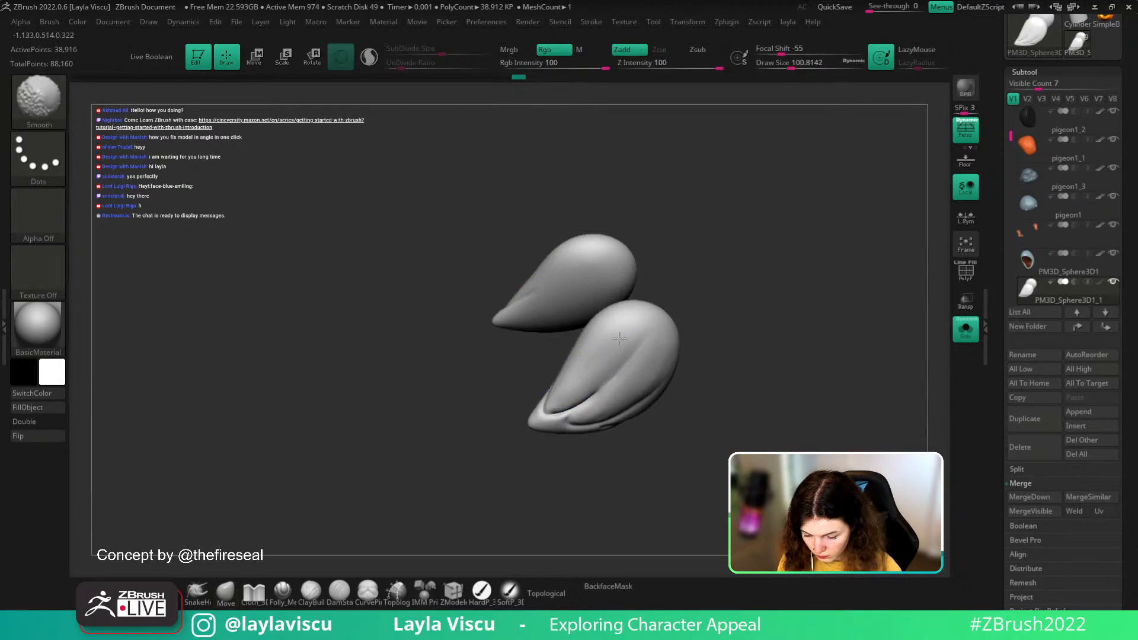
# - Show the whole bird again and smooth the feather folds on the side of the wing
pyautogui.moveTo(777, 319)
pyautogui.mouseDown()
pyautogui.moveTo(710, 323)
pyautogui.moveTo(757, 282)
pyautogui.moveTo(788, 278)
pyautogui.mouseUp()
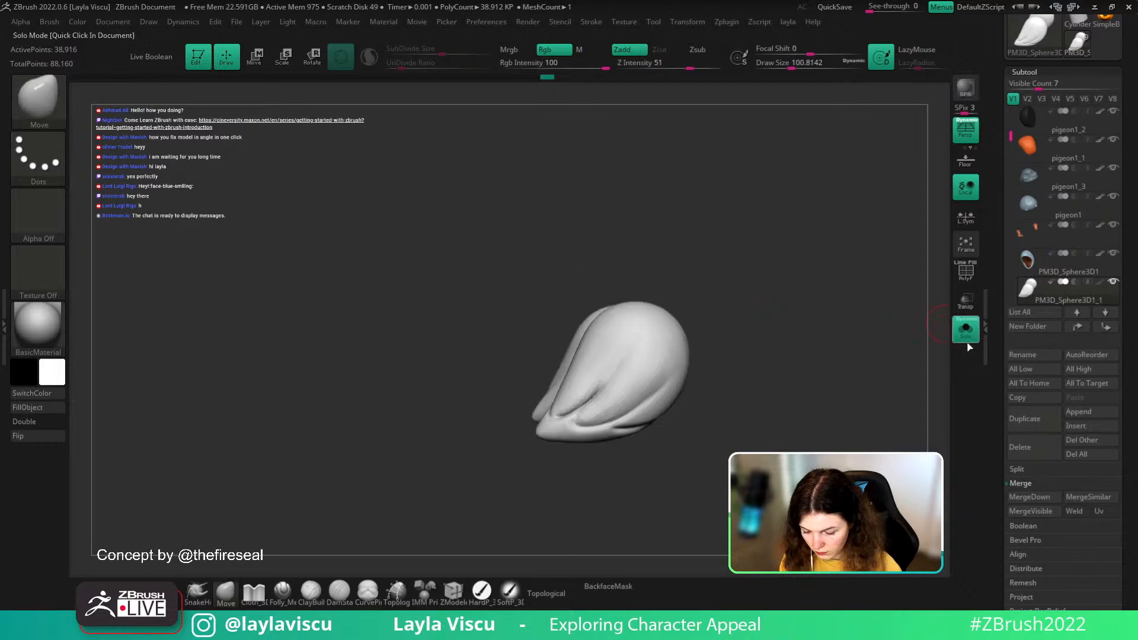
pyautogui.click(966, 340)
pyautogui.moveTo(907, 355)
pyautogui.mouseDown()
pyautogui.moveTo(879, 376)
pyautogui.moveTo(614, 397)
pyautogui.mouseUp()
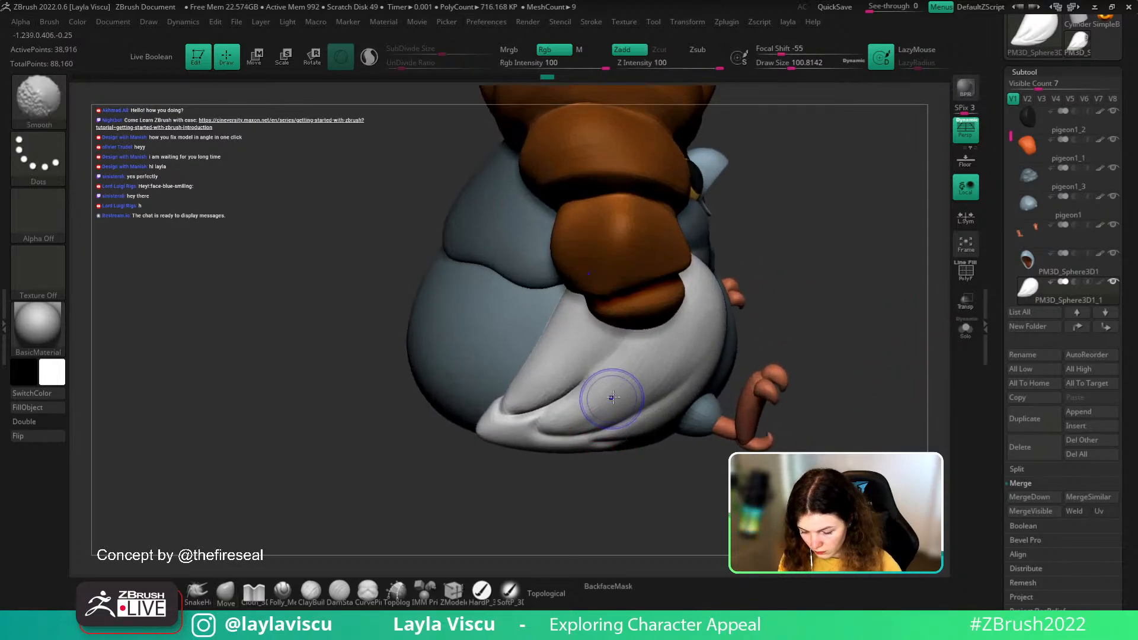
pyautogui.moveTo(797, 413)
pyautogui.mouseDown()
pyautogui.moveTo(808, 341)
pyautogui.moveTo(812, 381)
pyautogui.moveTo(740, 440)
pyautogui.moveTo(795, 427)
pyautogui.moveTo(685, 464)
pyautogui.moveTo(717, 466)
pyautogui.moveTo(733, 449)
pyautogui.mouseUp()
# - Switch to the DamStandard brush and reduce its draw size to about 33
pyautogui.press('b')
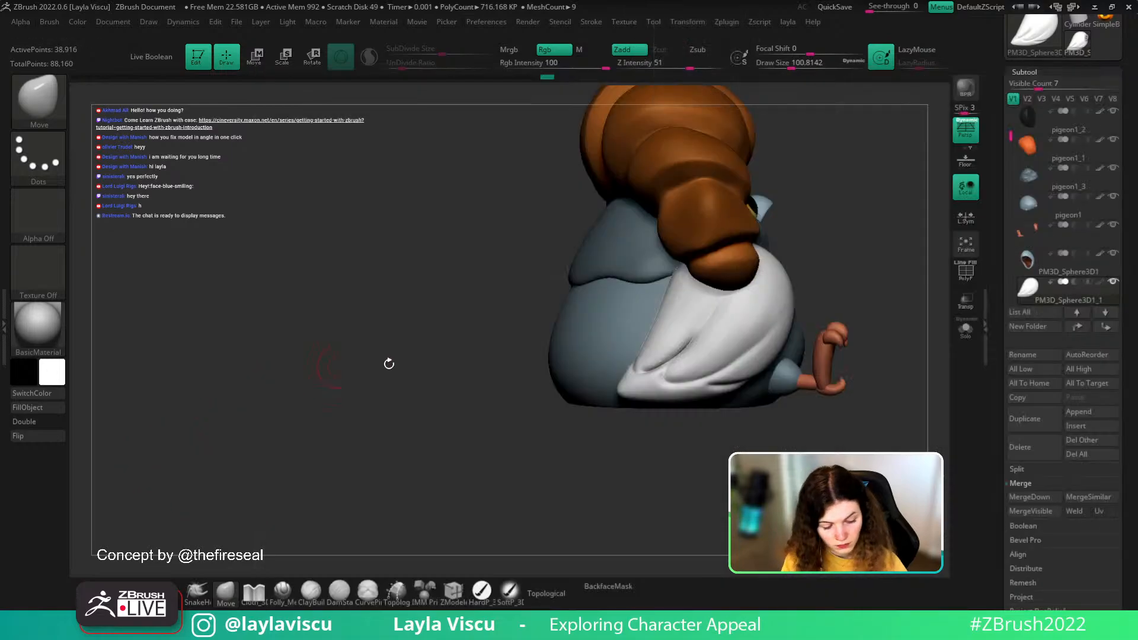
pyautogui.press('b')
pyautogui.press('d')
pyautogui.press('s')
pyautogui.press('s')
pyautogui.moveTo(691, 409); pyautogui.dragTo(681, 409)
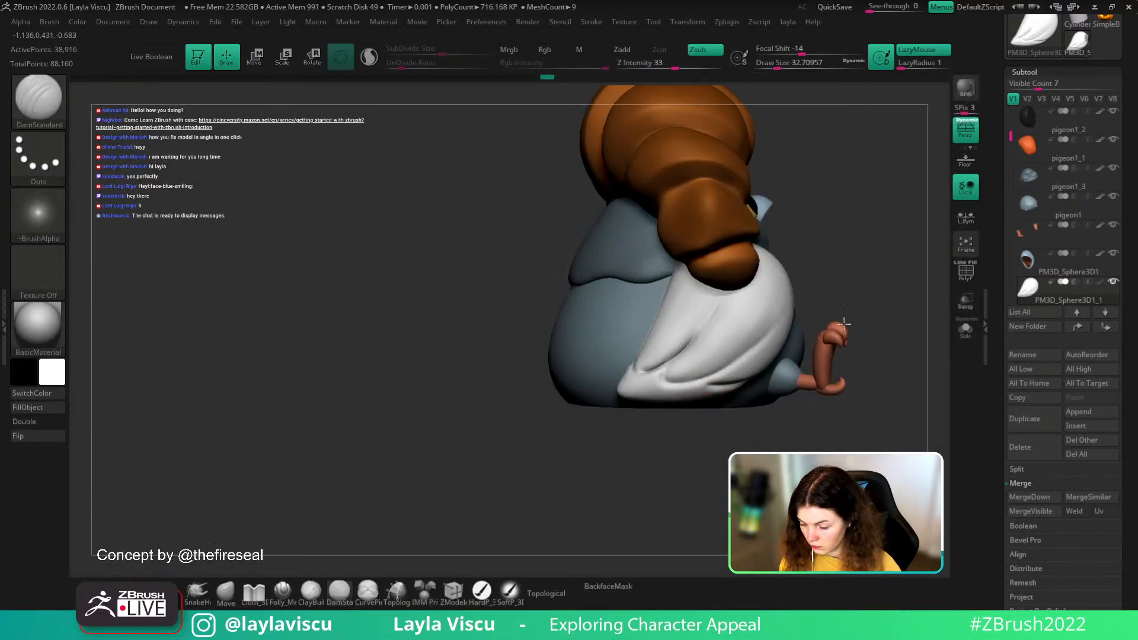
# - Isolate the wings again, turn off perspective and frame one wing closely from the side
pyautogui.hotkey('shift', 'alt', 's')
pyautogui.press('p')
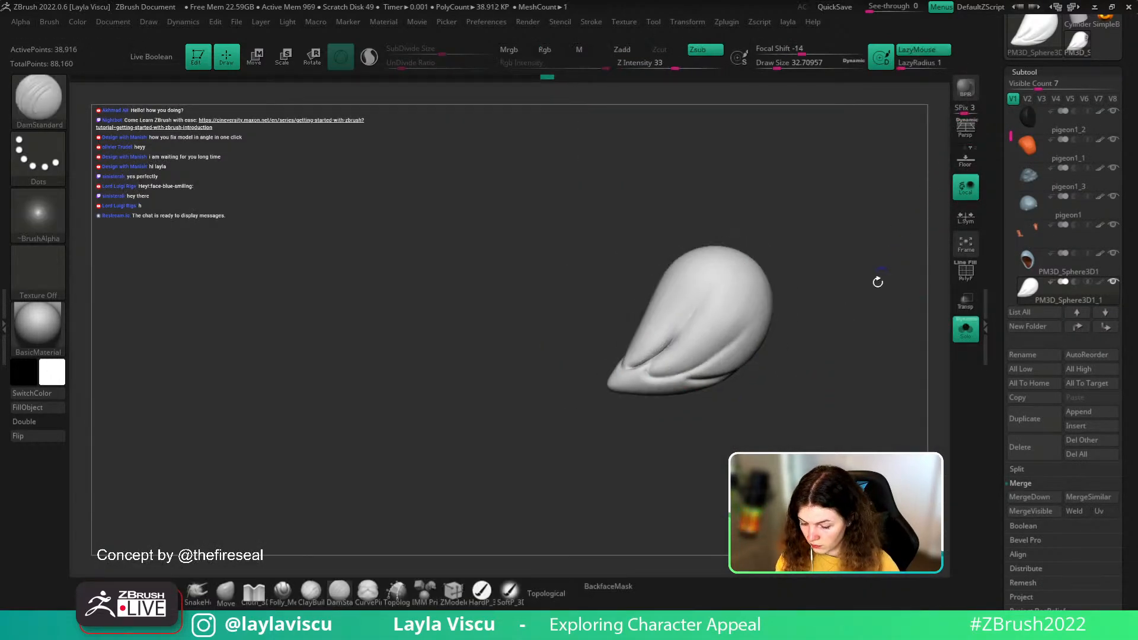
pyautogui.keyDown('ctrl'); pyautogui.moveTo(671, 364); pyautogui.dragTo(699, 408, button='right'); pyautogui.keyUp('ctrl')
pyautogui.keyDown('alt'); pyautogui.moveTo(770, 409); pyautogui.dragTo(695, 439, button='right'); pyautogui.keyUp('alt')
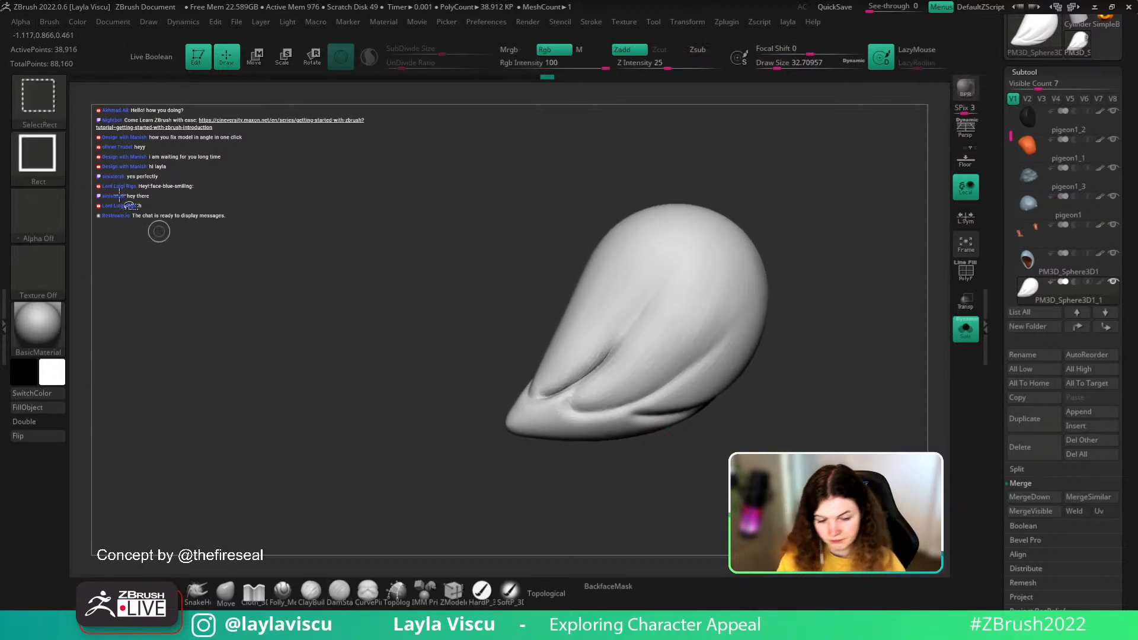
# - Choose the KnifeLasso brush and try to slice the wing along the lower feather's edge
pyautogui.press('b')
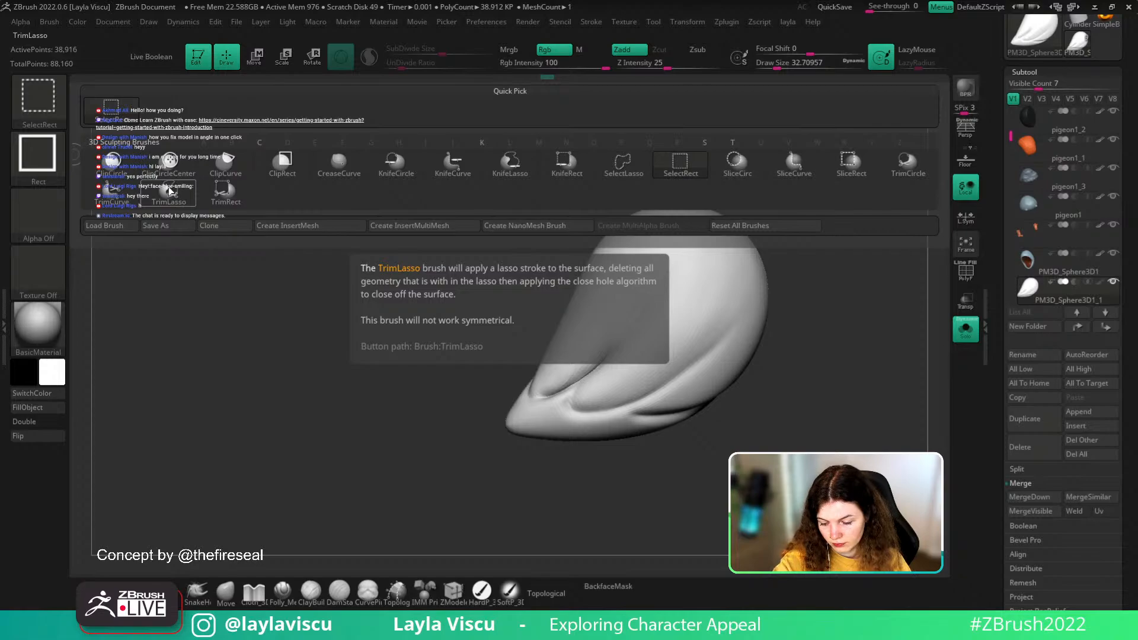
pyautogui.click(509, 166)
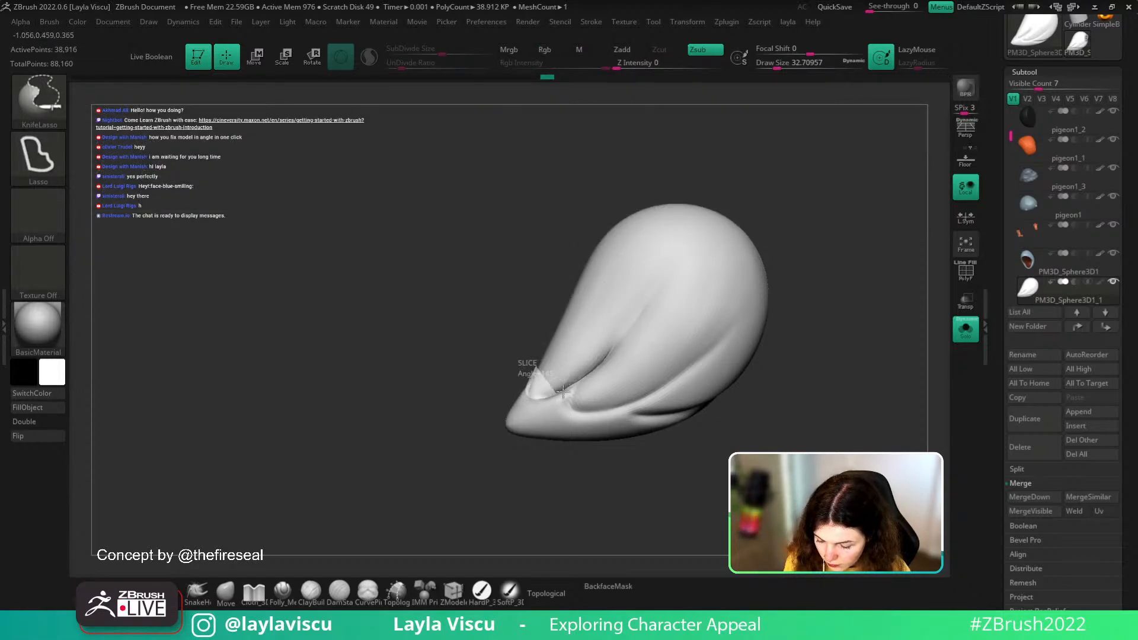
pyautogui.moveTo(612, 407)
pyautogui.mouseDown()
pyautogui.moveTo(751, 388)
pyautogui.moveTo(522, 160)
pyautogui.moveTo(377, 288)
pyautogui.mouseUp()
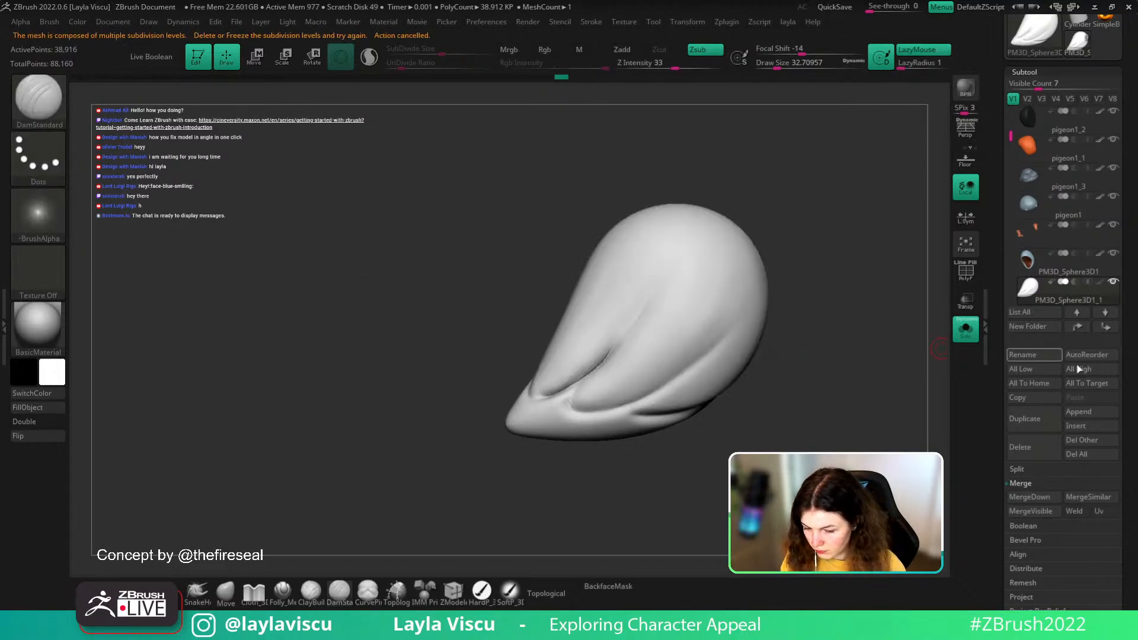
# - Delete the lower subdivision levels from the wings' geometry
pyautogui.scroll(-10, 1078, 369)
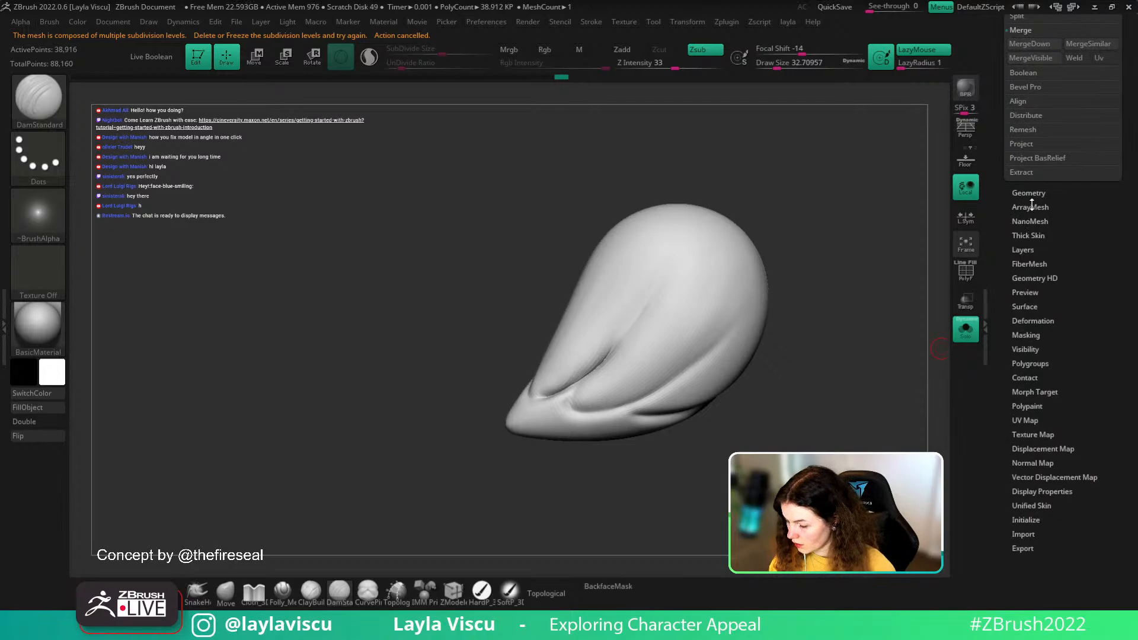
pyautogui.click(1029, 193)
pyautogui.click(1044, 77)
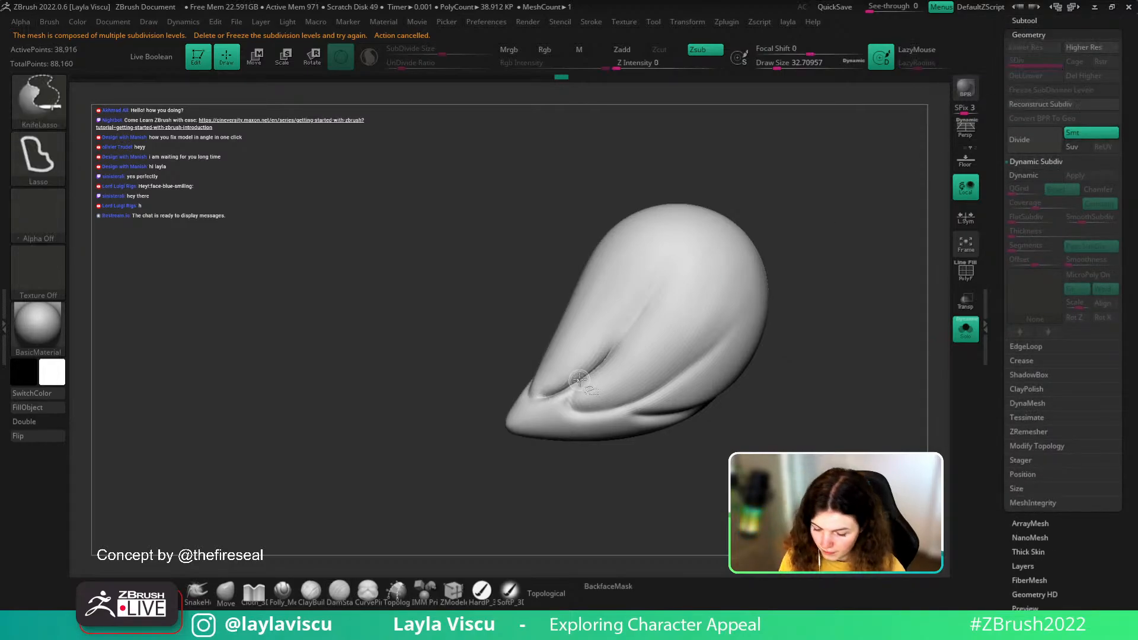
# - Try to slice the wing tip with KnifeLasso, undo the cut, and display the polygon wireframe
pyautogui.moveTo(547, 396)
pyautogui.keyDown('ctrl'); pyautogui.keyDown('shift'); pyautogui.mouseDown()
pyautogui.moveTo(492, 379)
pyautogui.moveTo(557, 467)
pyautogui.mouseUp(); pyautogui.keyUp('shift'); pyautogui.keyUp('ctrl')
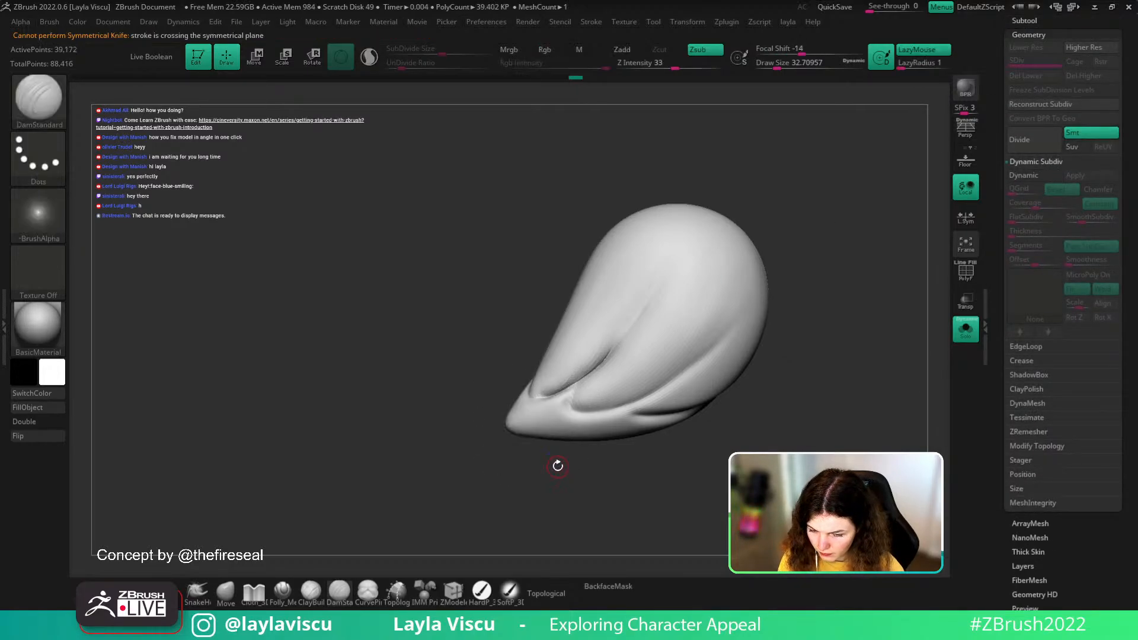
pyautogui.hotkey('shift', 'f')
pyautogui.press('ctrl')
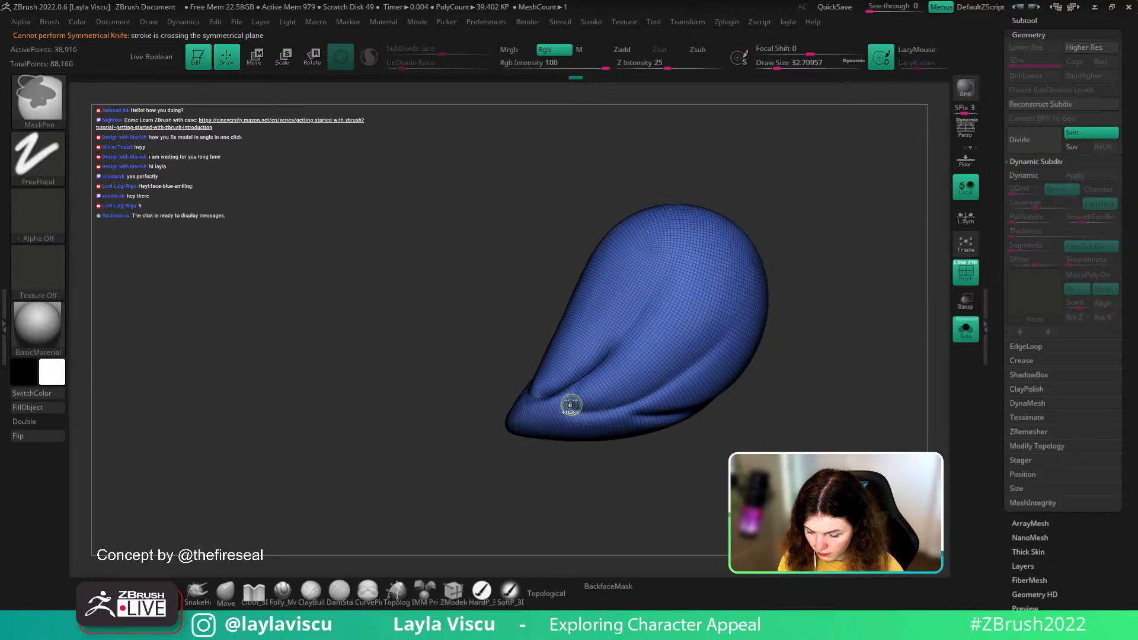
pyautogui.moveTo(823, 279)
pyautogui.keyDown('shift'); pyautogui.mouseDown()
pyautogui.moveTo(819, 307)
pyautogui.moveTo(769, 320)
pyautogui.moveTo(836, 304)
pyautogui.mouseUp(); pyautogui.keyUp('shift')
# - Try a KnifeLasso cut across the wing near its tip, and undo it
pyautogui.hotkey('ctrl', 'shift')
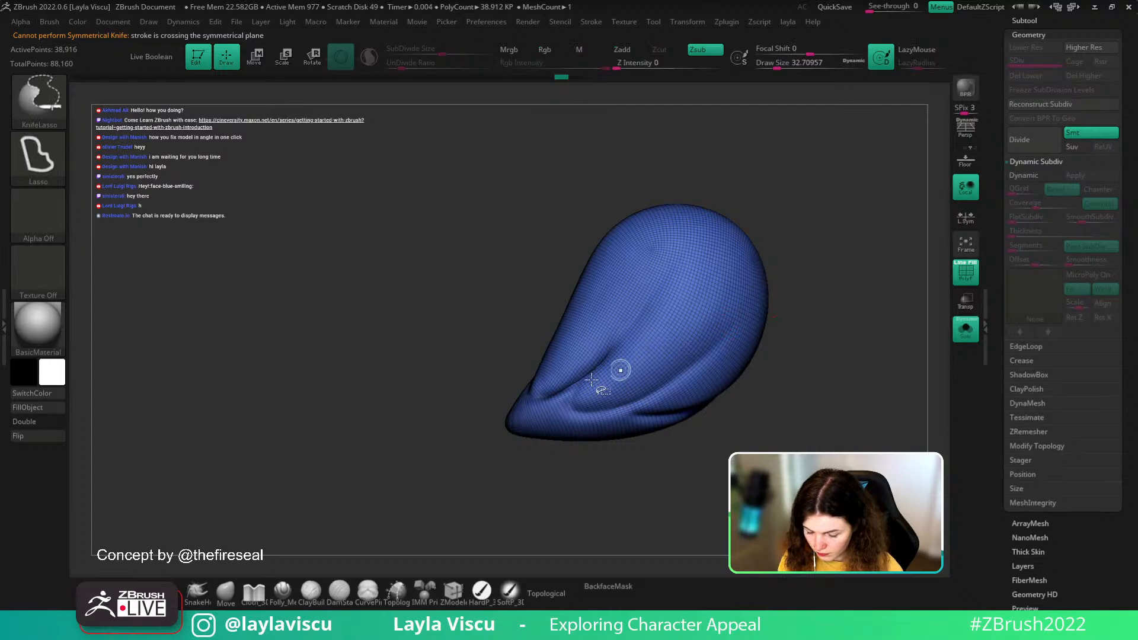
pyautogui.keyDown('ctrl'); pyautogui.keyDown('shift'); pyautogui.click(49, 111); pyautogui.keyUp('shift'); pyautogui.keyUp('ctrl')
pyautogui.keyDown('ctrl'); pyautogui.keyDown('shift'); pyautogui.moveTo(509, 350); pyautogui.dragTo(402, 477); pyautogui.keyUp('shift'); pyautogui.keyUp('ctrl')
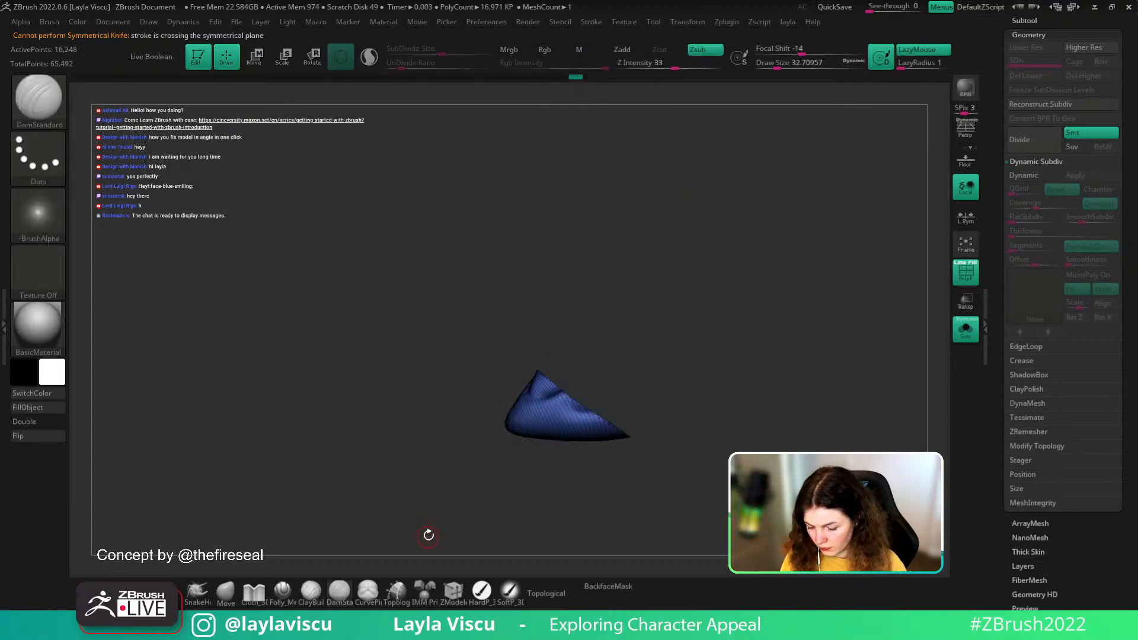
pyautogui.keyDown('ctrl'); pyautogui.keyDown('shift'); pyautogui.click(428, 535); pyautogui.keyUp('shift'); pyautogui.keyUp('ctrl')
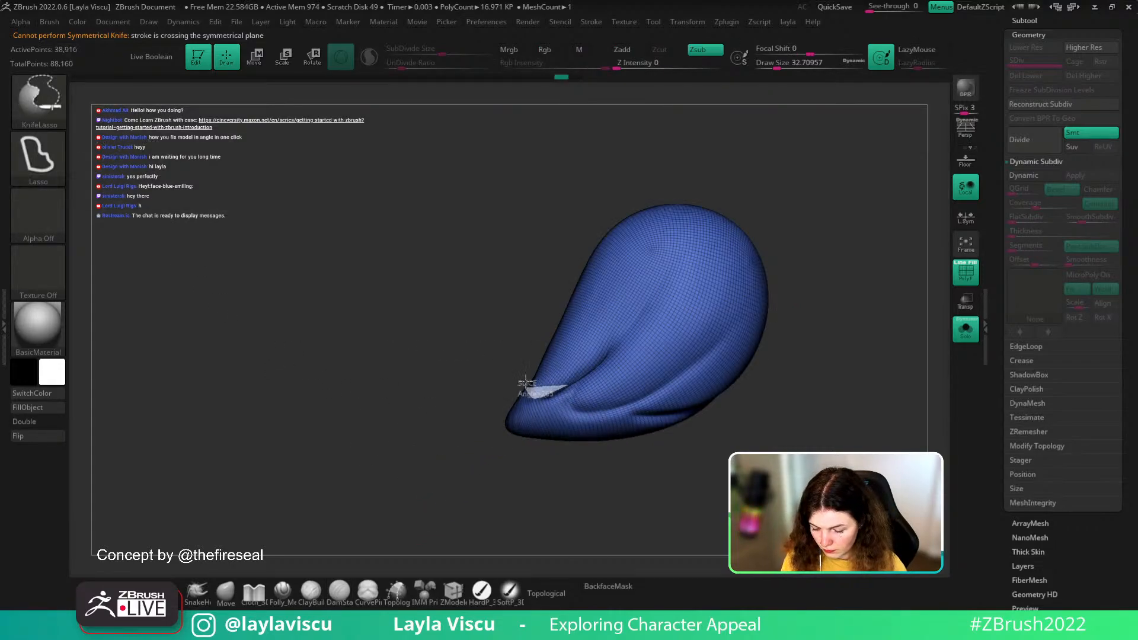
# - Slice the wing with KnifeLasso around the upper feathers, following the edge of the lowest feather
pyautogui.moveTo(526, 379)
pyautogui.keyDown('ctrl'); pyautogui.keyDown('shift'); pyautogui.mouseDown()
pyautogui.moveTo(747, 184)
pyautogui.moveTo(762, 394)
pyautogui.moveTo(643, 465)
pyautogui.moveTo(706, 414)
pyautogui.mouseUp(); pyautogui.keyUp('shift'); pyautogui.keyUp('ctrl')
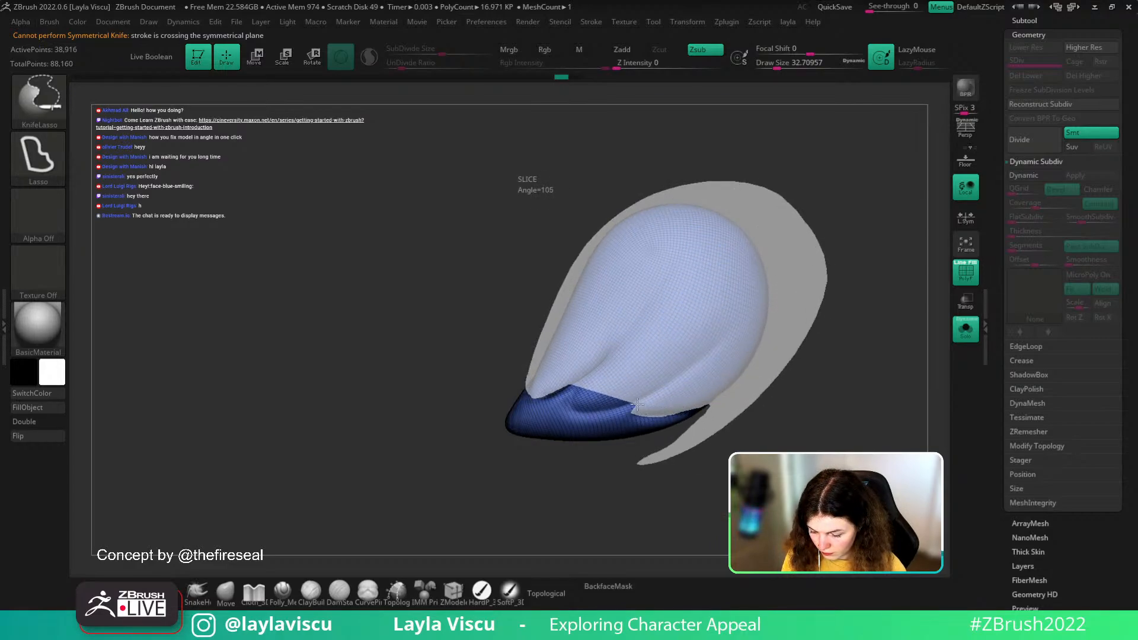
pyautogui.keyDown('ctrl'); pyautogui.keyDown('shift'); pyautogui.moveTo(574, 388); pyautogui.dragTo(574, 388); pyautogui.keyUp('shift'); pyautogui.keyUp('ctrl')
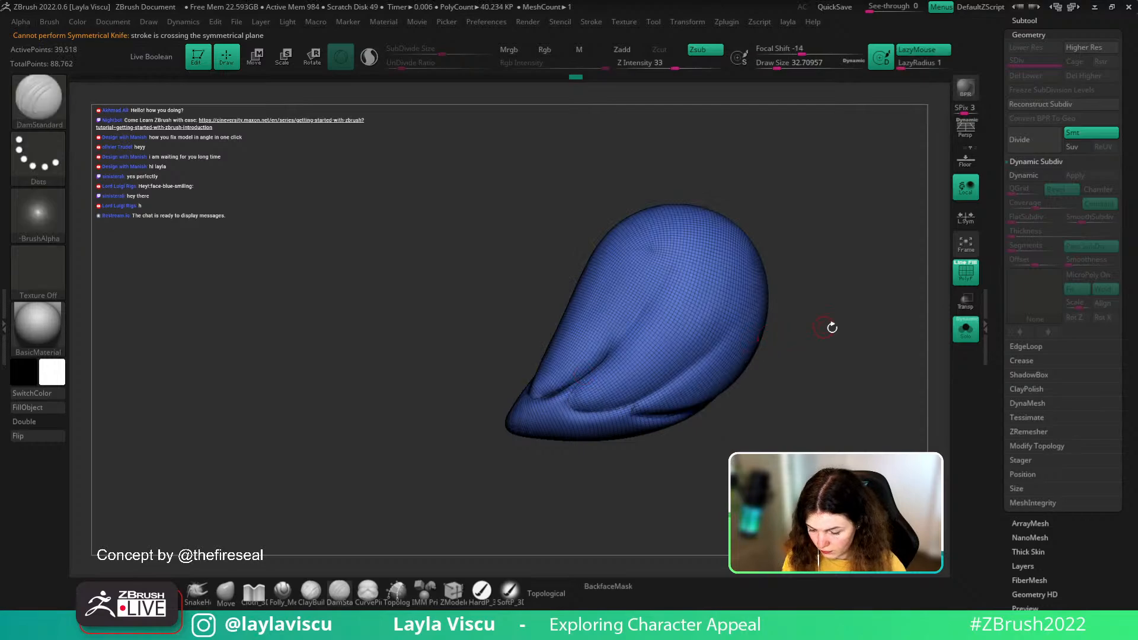
# - Undo the KnifeLasso cut, try a TrimLasso cut on the wing's lower tip, and undo that attempt
pyautogui.hotkey('ctrl', 'z')
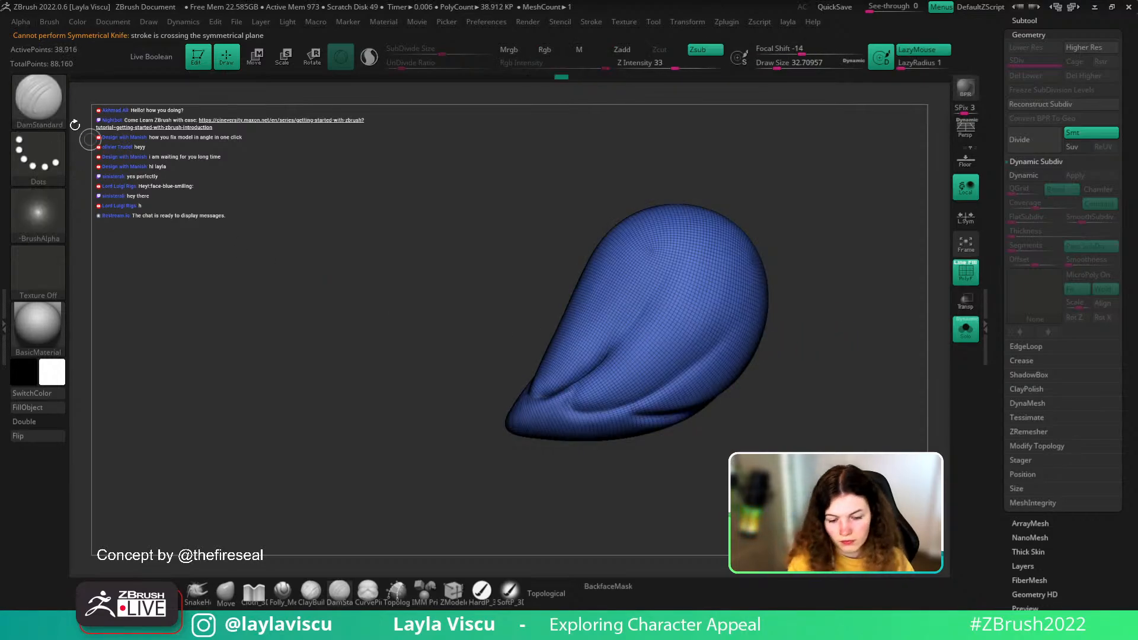
pyautogui.keyDown('ctrl'); pyautogui.keyDown('shift'); pyautogui.click(52, 105); pyautogui.keyUp('shift'); pyautogui.keyUp('ctrl')
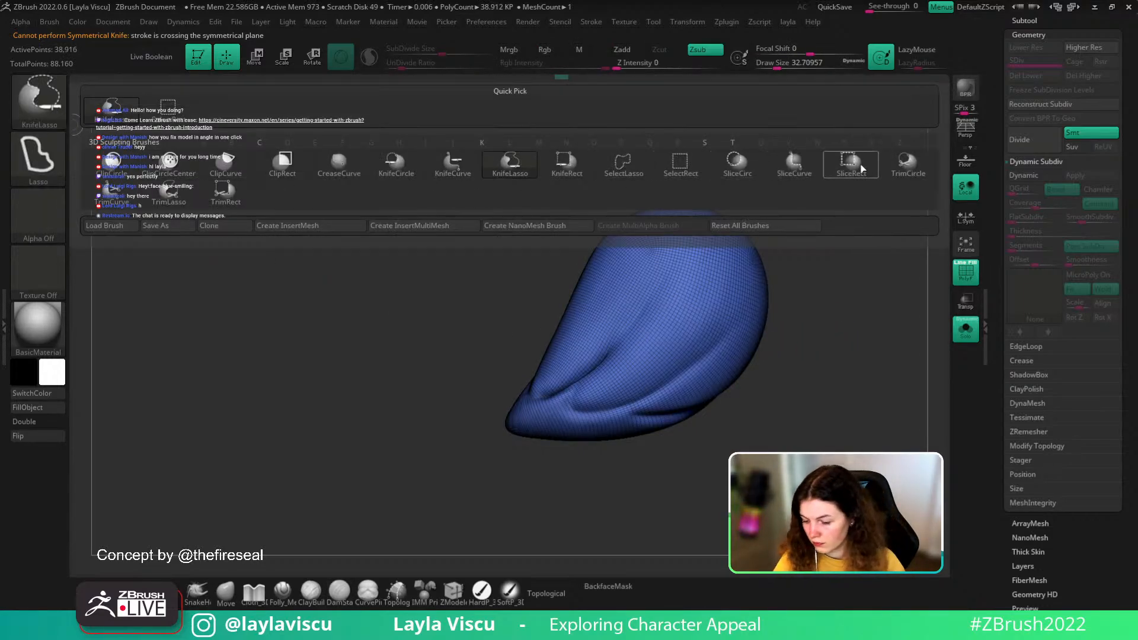
pyautogui.click(169, 191)
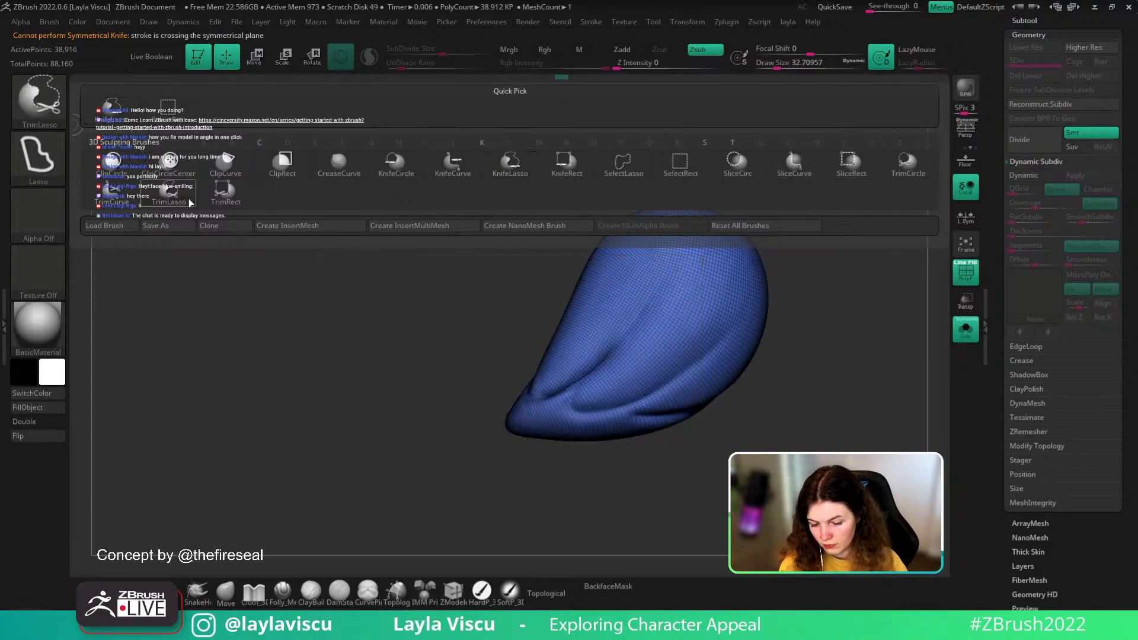
pyautogui.moveTo(692, 451)
pyautogui.keyDown('ctrl'); pyautogui.keyDown('shift'); pyautogui.mouseDown()
pyautogui.moveTo(595, 531)
pyautogui.moveTo(719, 465)
pyautogui.mouseUp(); pyautogui.keyUp('shift'); pyautogui.keyUp('ctrl')
pyautogui.hotkey('ctrl', 'z')
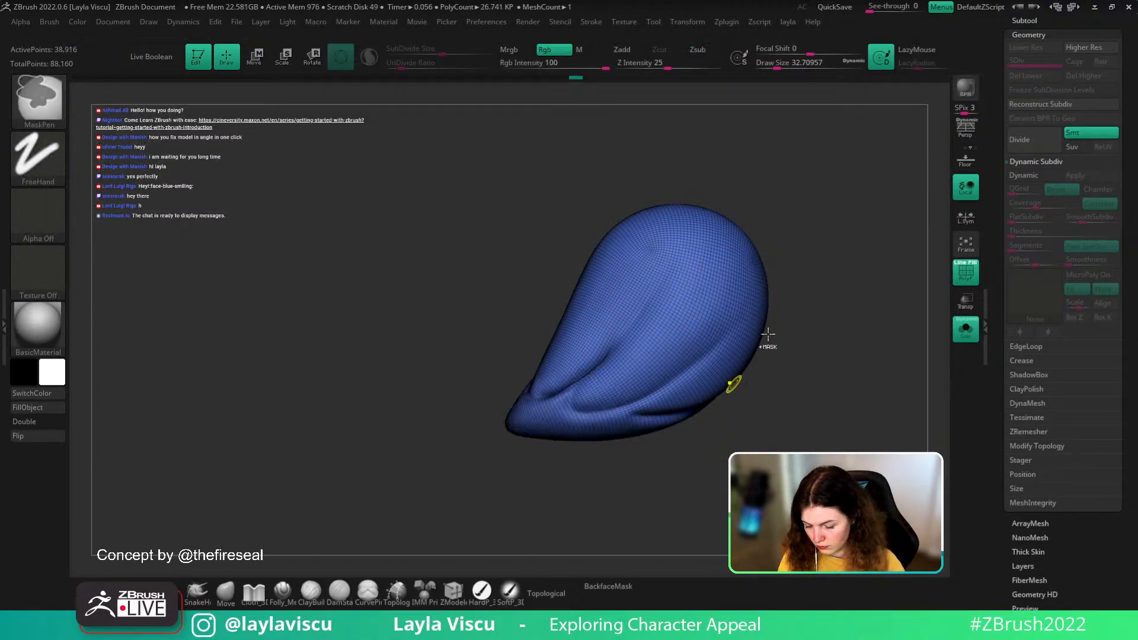
# - Try trimming the wing's lower tip along the feather edges with TrimLasso, and compare it with the whole pigeon
pyautogui.moveTo(781, 334)
pyautogui.keyDown('ctrl'); pyautogui.keyDown('shift'); pyautogui.mouseDown()
pyautogui.moveTo(723, 403)
pyautogui.moveTo(587, 403)
pyautogui.moveTo(574, 233)
pyautogui.moveTo(917, 232)
pyautogui.moveTo(902, 326)
pyautogui.mouseUp(); pyautogui.keyUp('shift'); pyautogui.keyUp('ctrl')
pyautogui.moveTo(848, 365)
pyautogui.mouseDown()
pyautogui.moveTo(860, 324)
pyautogui.moveTo(857, 350)
pyautogui.mouseUp()
pyautogui.hotkey('shift', 'f')
pyautogui.click(965, 329)
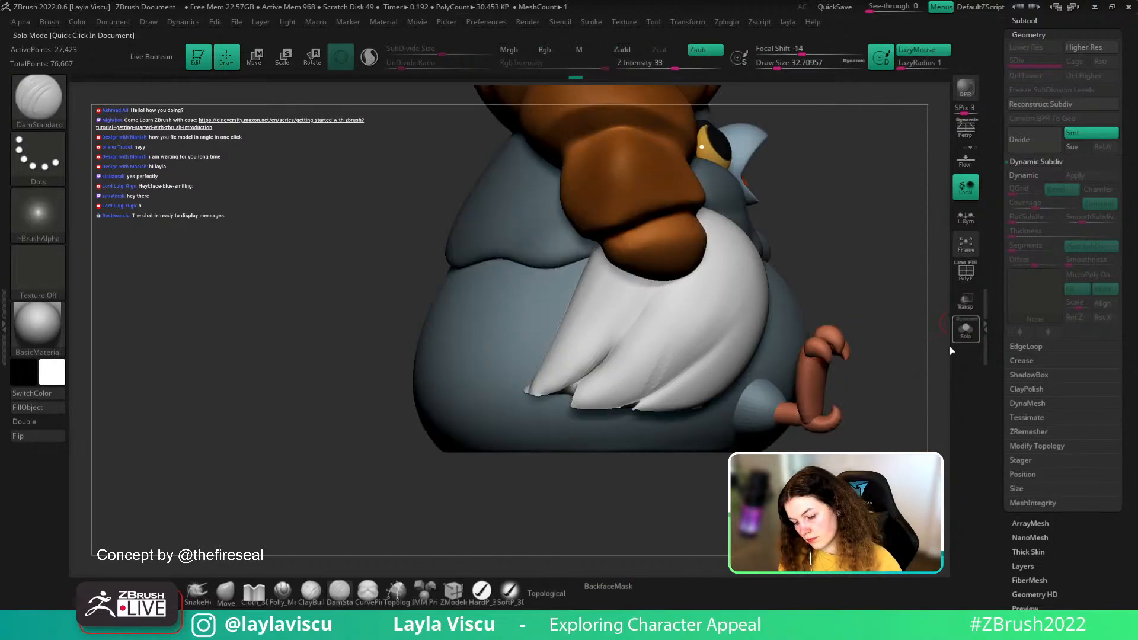
pyautogui.moveTo(838, 376)
pyautogui.keyDown('alt'); pyautogui.mouseDown()
pyautogui.moveTo(846, 404)
pyautogui.moveTo(947, 314)
pyautogui.moveTo(891, 415)
pyautogui.moveTo(894, 404)
pyautogui.mouseUp(); pyautogui.keyUp('alt')
pyautogui.click(965, 328)
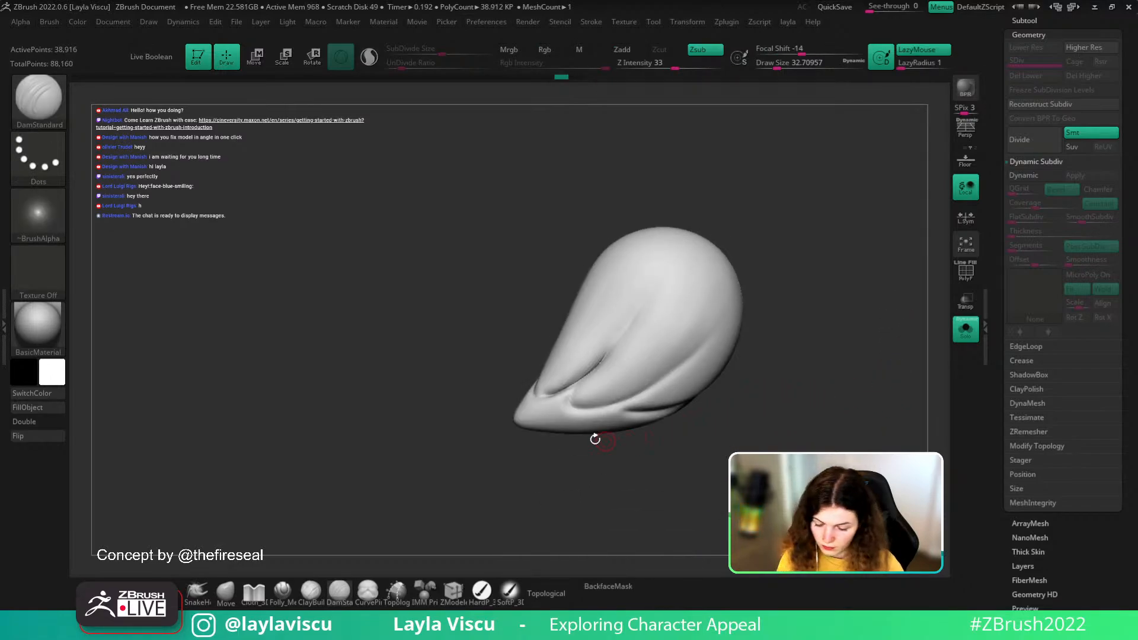
# - Trim the isolated wing's lower tip with TrimCurve, following the stepped feather edges, and bring the whole pigeon back into view
pyautogui.hotkey('ctrl', 'shift')
pyautogui.keyDown('ctrl'); pyautogui.keyDown('shift'); pyautogui.click(47, 117); pyautogui.keyUp('shift'); pyautogui.keyUp('ctrl')
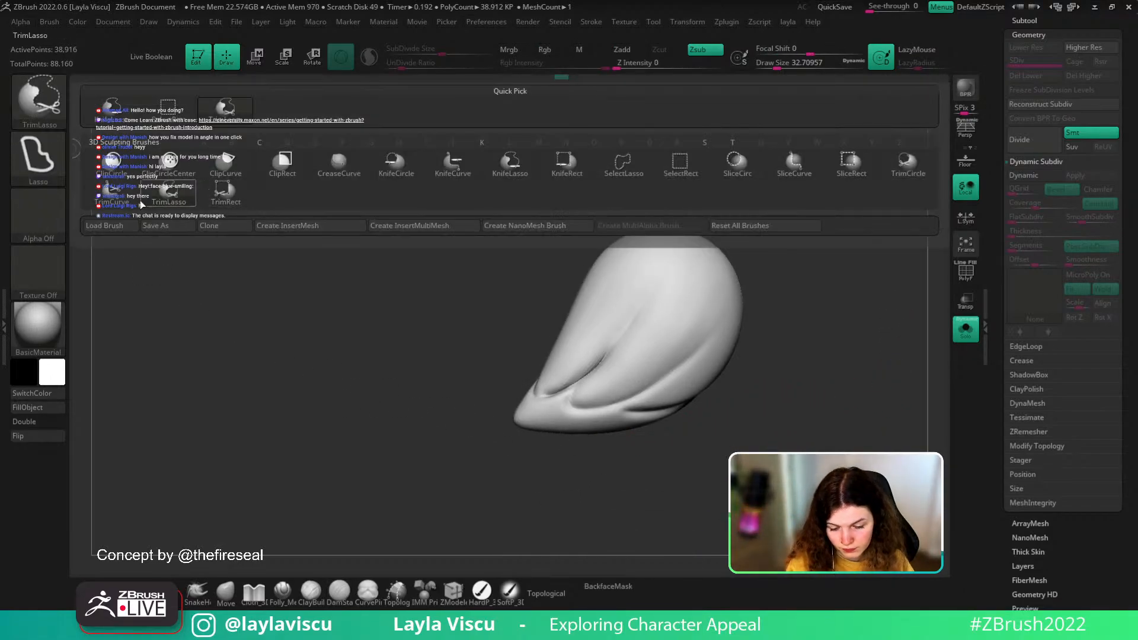
pyautogui.click(113, 192)
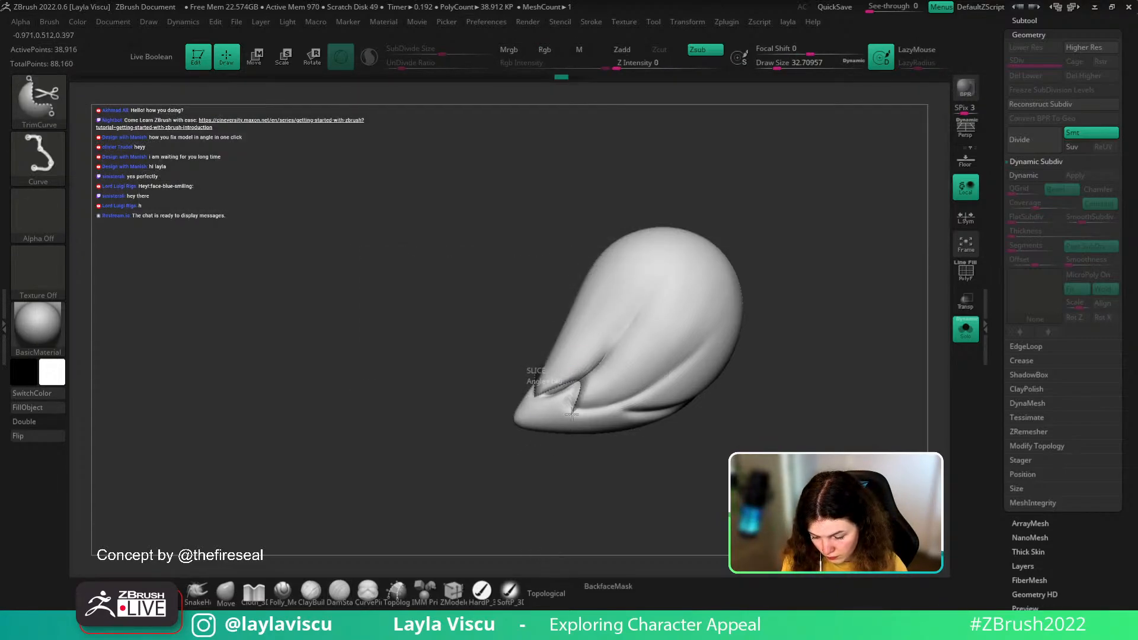
pyautogui.moveTo(572, 413)
pyautogui.keyDown('ctrl'); pyautogui.keyDown('shift'); pyautogui.mouseDown()
pyautogui.moveTo(593, 409)
pyautogui.moveTo(620, 432)
pyautogui.mouseUp(); pyautogui.keyUp('shift'); pyautogui.keyUp('ctrl')
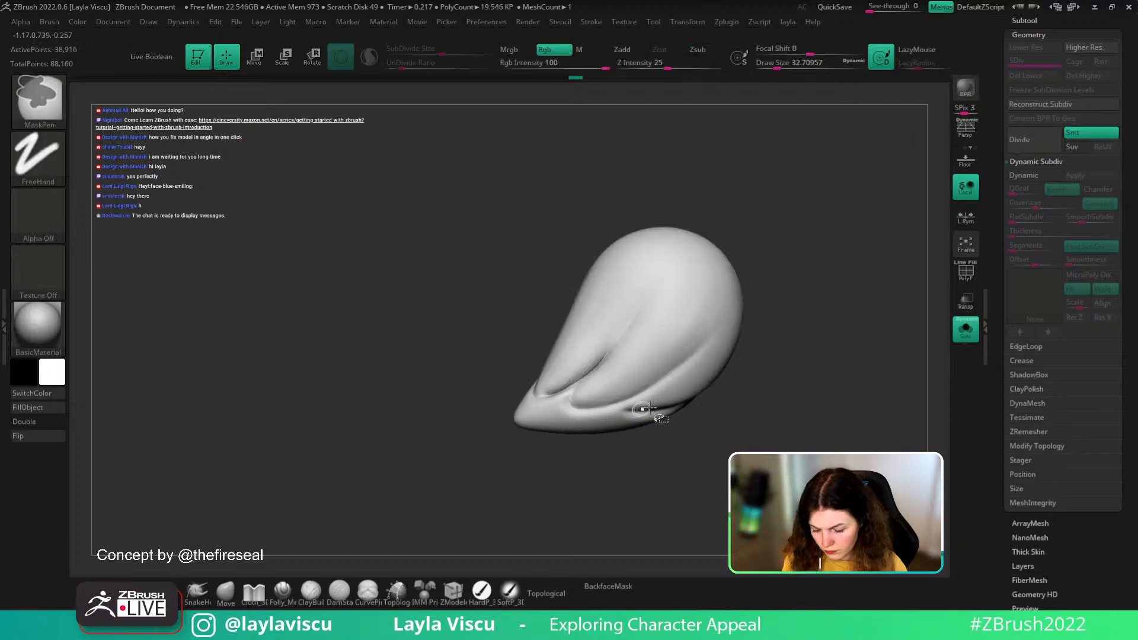
pyautogui.hotkey('ctrl', 'shift')
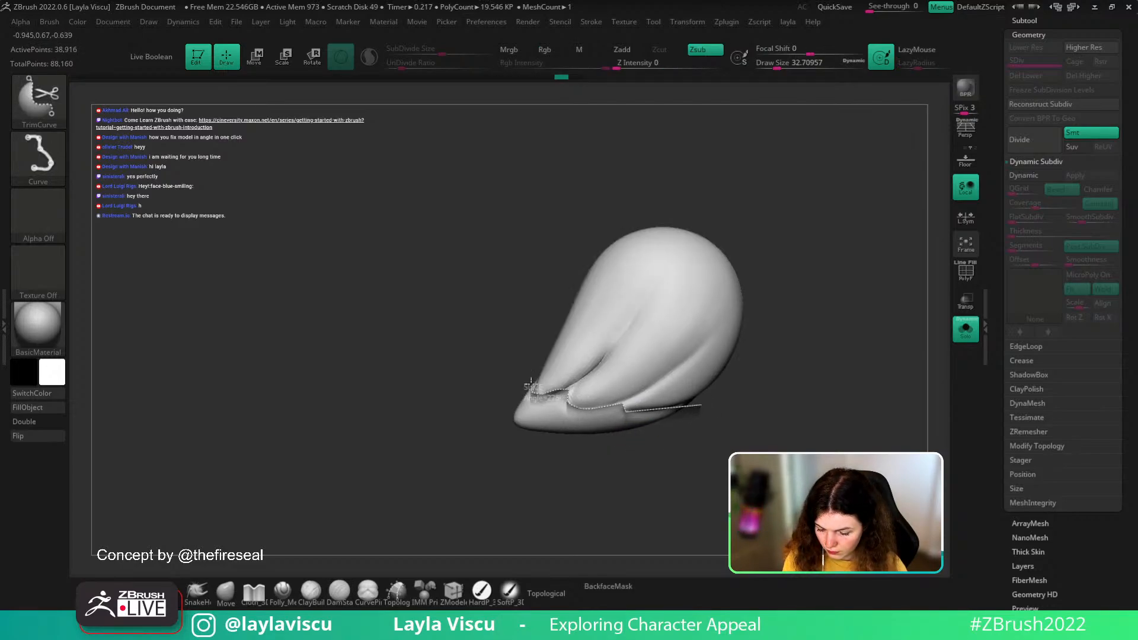
pyautogui.keyDown('ctrl'); pyautogui.keyDown('shift'); pyautogui.moveTo(531, 385); pyautogui.dragTo(510, 424); pyautogui.keyUp('shift'); pyautogui.keyUp('ctrl')
pyautogui.moveTo(772, 417)
pyautogui.mouseDown()
pyautogui.moveTo(771, 362)
pyautogui.moveTo(780, 437)
pyautogui.mouseUp()
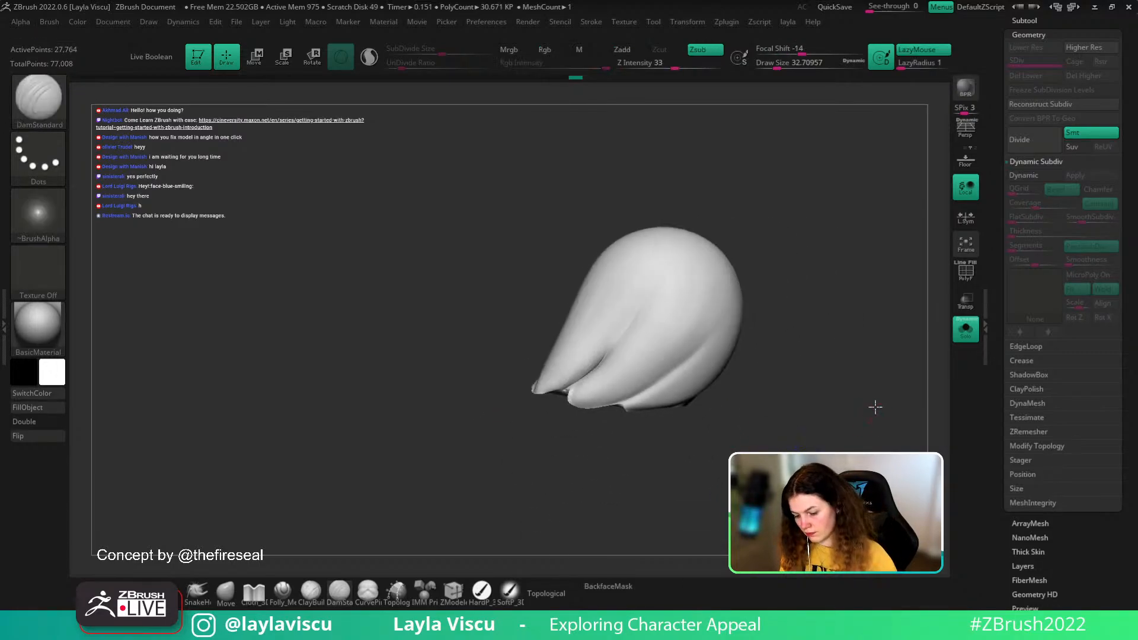
pyautogui.moveTo(876, 407); pyautogui.dragTo(876, 432)
pyautogui.click(966, 332)
pyautogui.keyDown('ctrl'); pyautogui.moveTo(876, 397); pyautogui.dragTo(875, 347, button='right'); pyautogui.keyUp('ctrl')
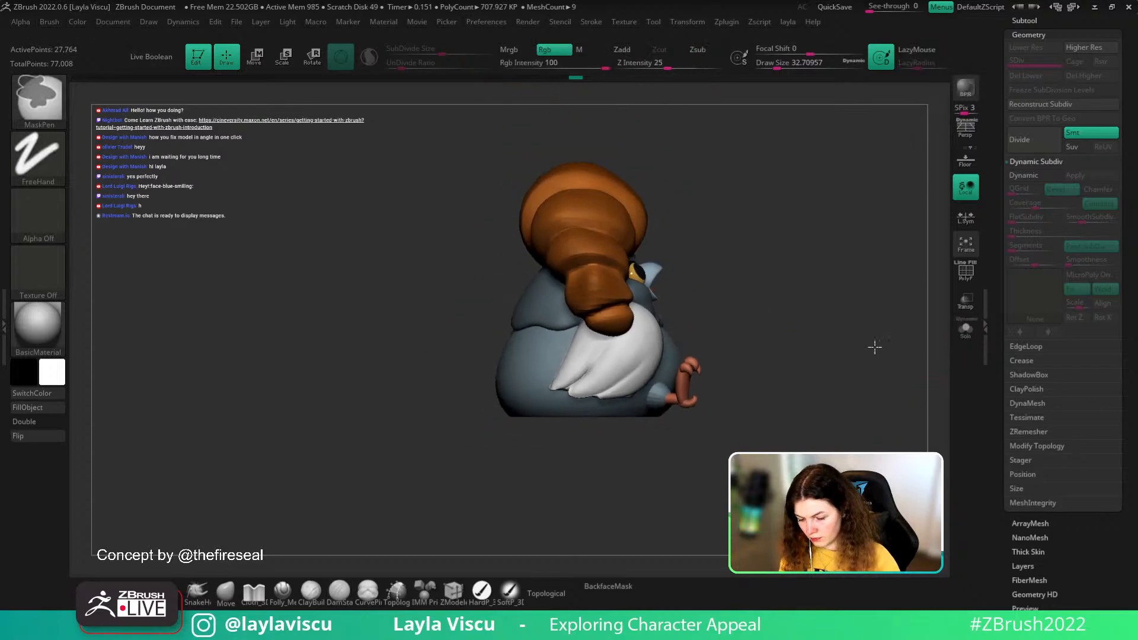
pyautogui.keyDown('ctrl'); pyautogui.moveTo(762, 406); pyautogui.dragTo(757, 448, button='right'); pyautogui.keyUp('ctrl')
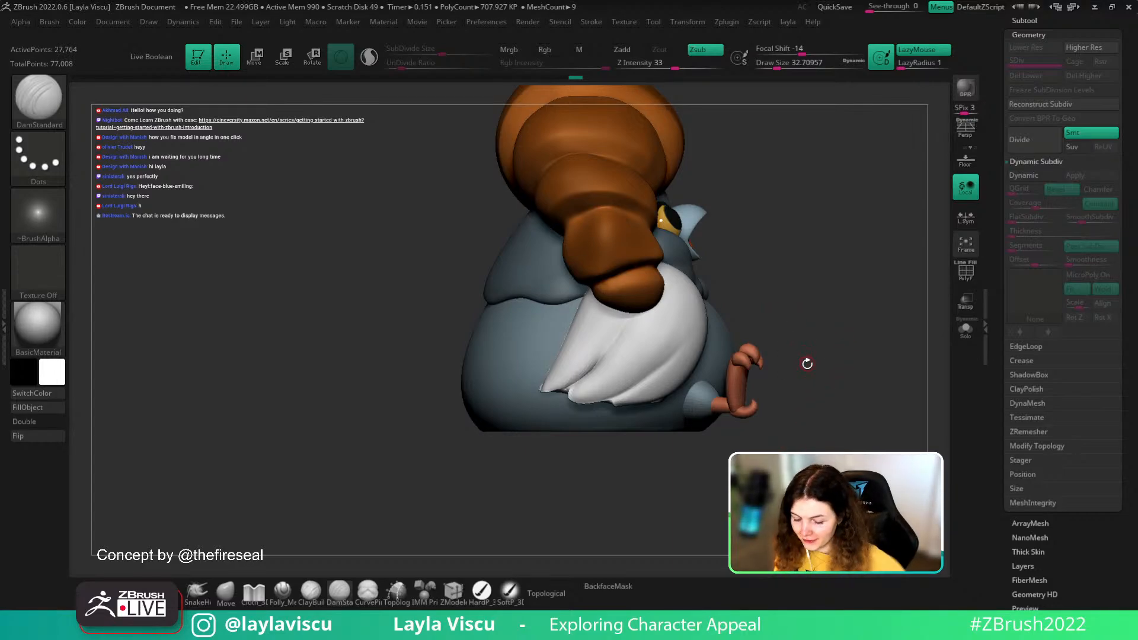
# - Adjust the trimmed wing's shape with the Move brush at a draw size of about 212, checking it against the body
pyautogui.click(230, 598)
pyautogui.moveTo(854, 374)
pyautogui.mouseDown()
pyautogui.moveTo(853, 328)
pyautogui.moveTo(847, 435)
pyautogui.moveTo(850, 415)
pyautogui.mouseUp()
pyautogui.click(965, 332)
pyautogui.press('s')
pyautogui.moveTo(672, 397); pyautogui.dragTo(658, 396)
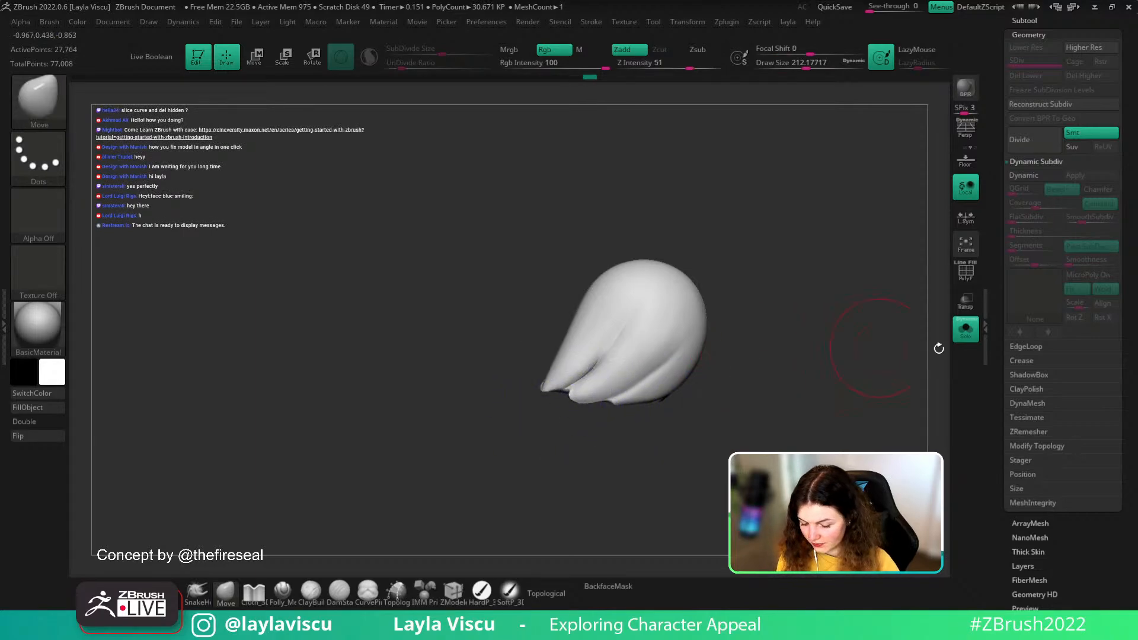
pyautogui.click(965, 328)
pyautogui.moveTo(834, 381)
pyautogui.mouseDown()
pyautogui.moveTo(854, 305)
pyautogui.moveTo(861, 415)
pyautogui.moveTo(842, 427)
pyautogui.moveTo(848, 394)
pyautogui.mouseUp()
pyautogui.keyDown('ctrl'); pyautogui.moveTo(789, 377); pyautogui.dragTo(783, 425, button='right'); pyautogui.keyUp('ctrl')
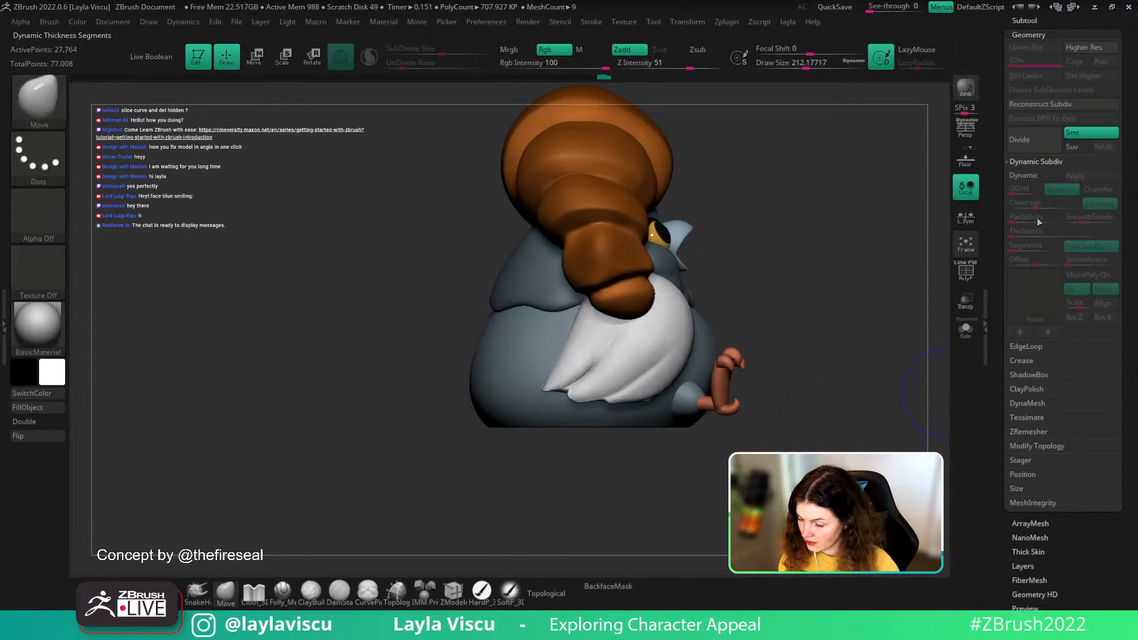
# - Duplicate the trimmed wing subtool and isolate the original one
pyautogui.click(1024, 20)
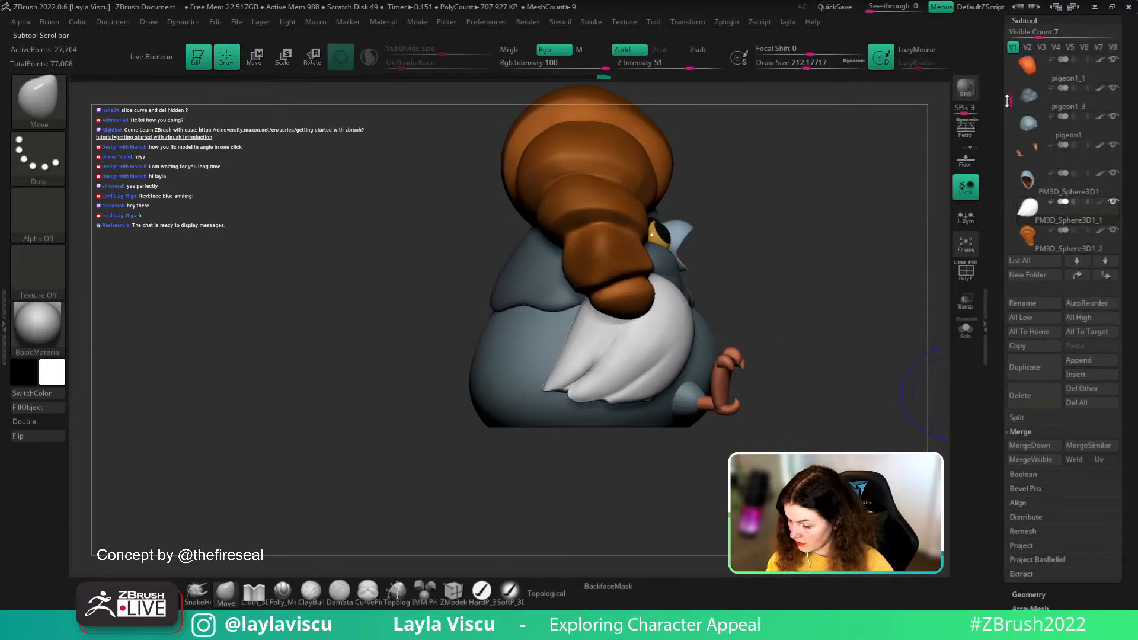
pyautogui.click(1024, 366)
pyautogui.click(1078, 216)
pyautogui.click(966, 334)
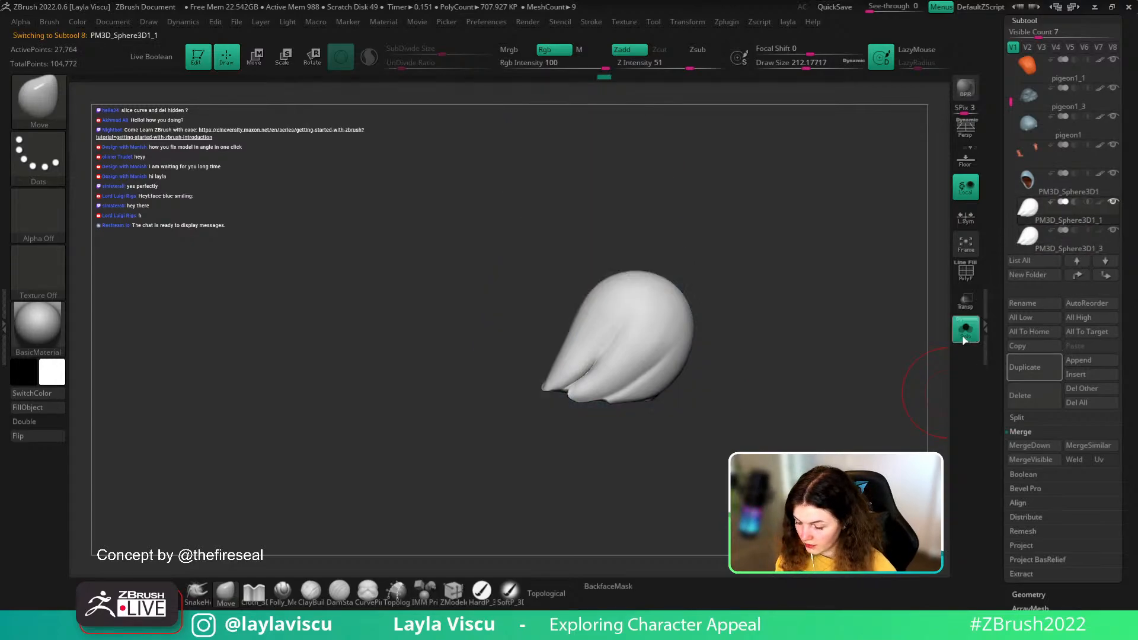
# - Revert the original wing to its untrimmed state and make the trimmed copy the active subtool within the full model
pyautogui.moveTo(590, 81)
pyautogui.mouseDown()
pyautogui.moveTo(546, 85)
pyautogui.moveTo(576, 83)
pyautogui.mouseUp()
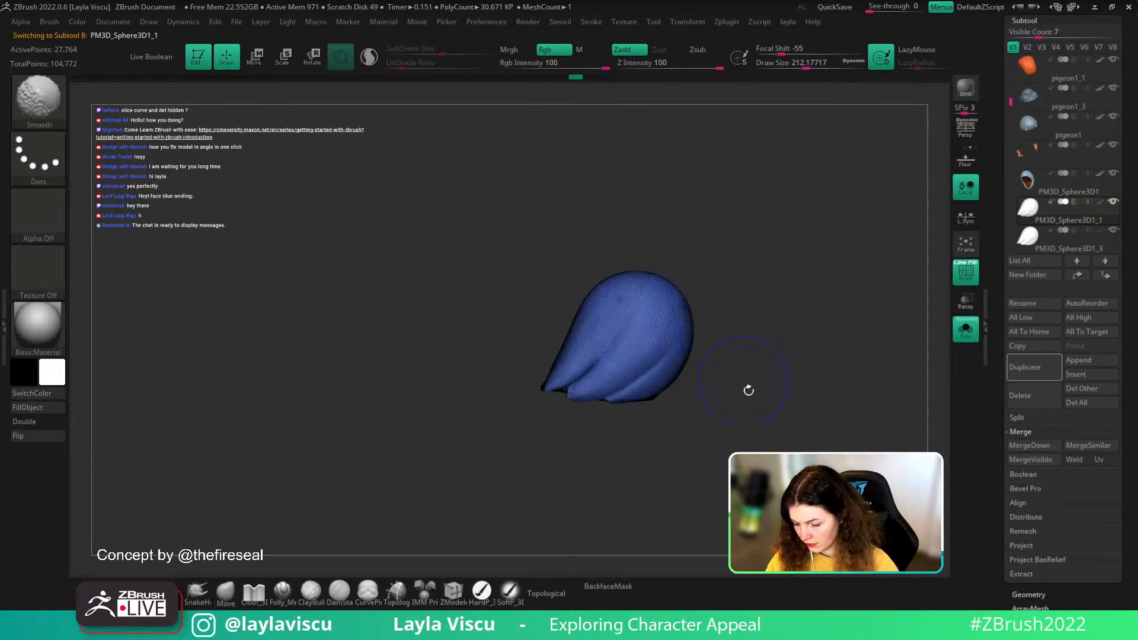
pyautogui.hotkey('ctrl', 'z')
pyautogui.hotkey('shift', 'f')
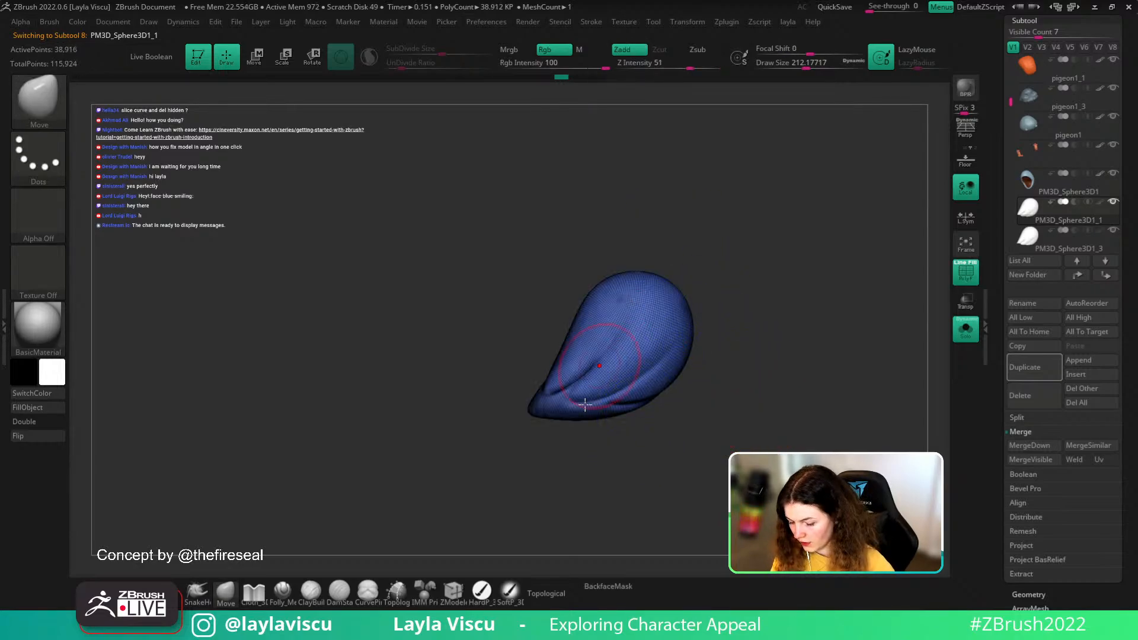
pyautogui.click(1103, 244)
pyautogui.hotkey('shift', 'f')
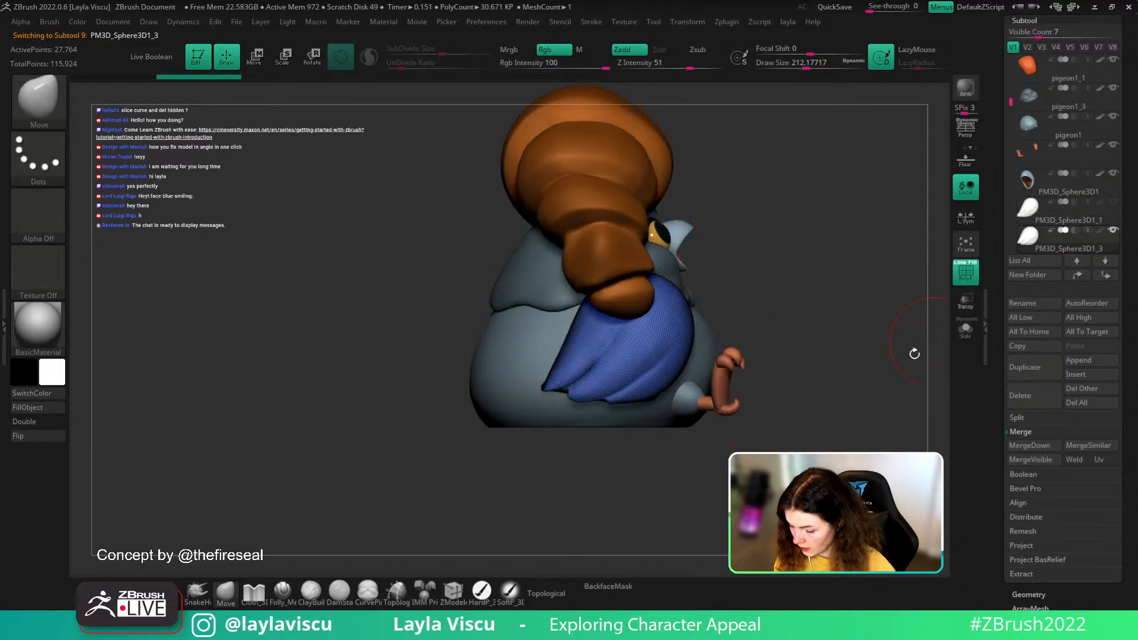
pyautogui.keyDown('alt'); pyautogui.moveTo(780, 407); pyautogui.dragTo(853, 387); pyautogui.keyUp('alt')
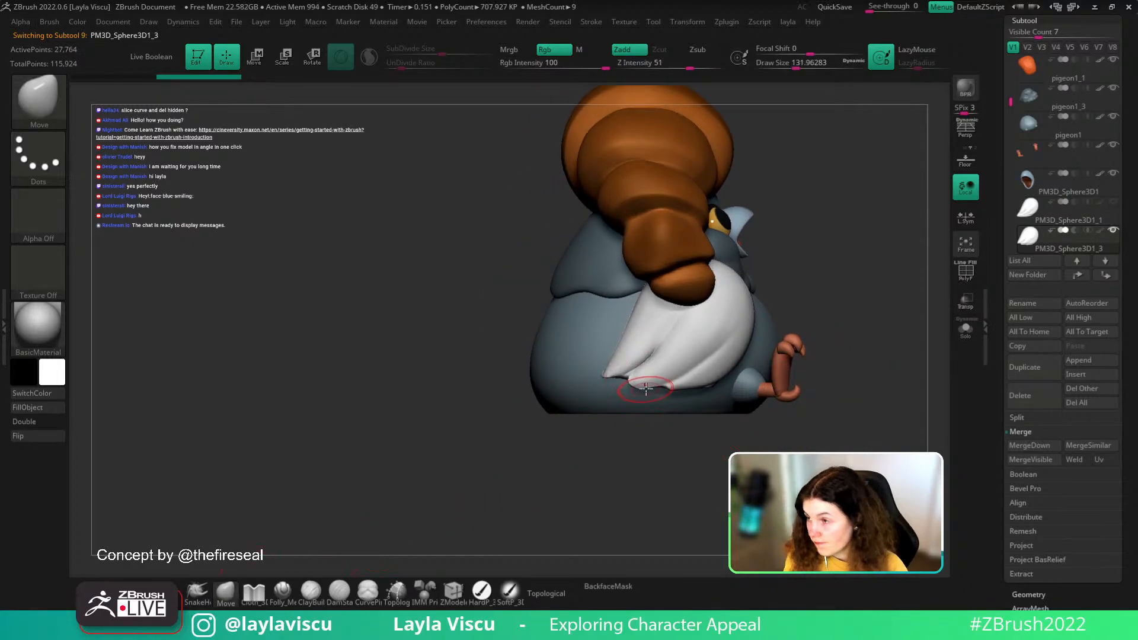
# - Isolate the trimmed wing and shape its feather tips from below with Move and Smooth at a draw size of about 124
pyautogui.moveTo(648, 436); pyautogui.dragTo(670, 308)
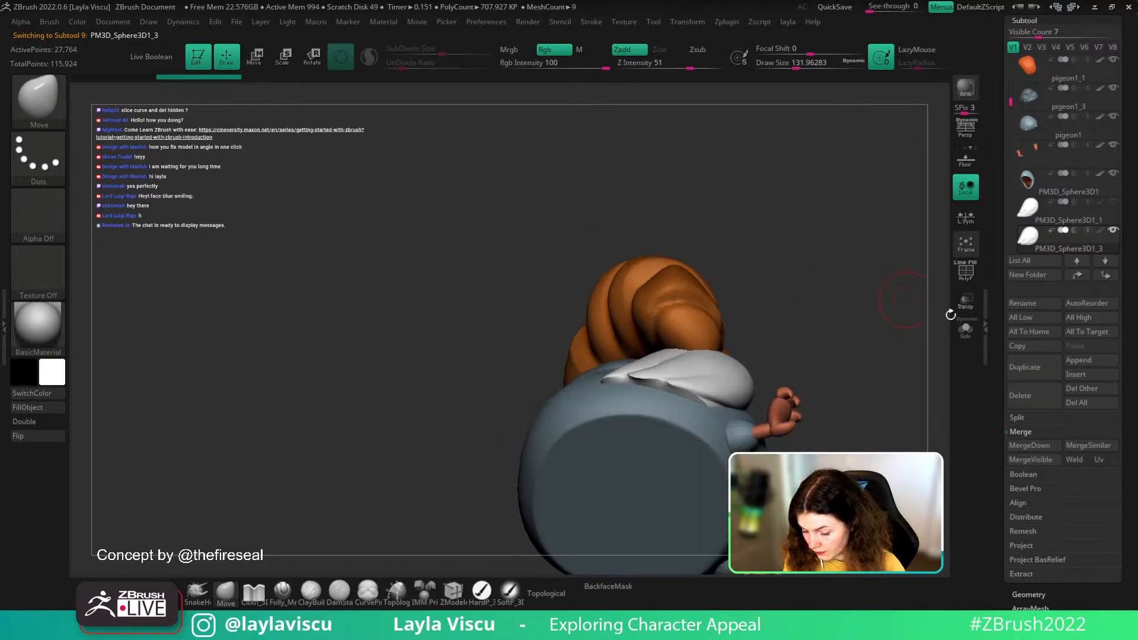
pyautogui.click(966, 329)
pyautogui.moveTo(885, 362); pyautogui.dragTo(816, 251)
pyautogui.press('s')
pyautogui.click(642, 363)
pyautogui.moveTo(654, 339)
pyautogui.mouseDown()
pyautogui.moveTo(648, 357)
pyautogui.moveTo(624, 349)
pyautogui.moveTo(642, 323)
pyautogui.moveTo(683, 325)
pyautogui.moveTo(640, 319)
pyautogui.mouseUp()
pyautogui.moveTo(601, 381); pyautogui.dragTo(585, 366)
pyautogui.moveTo(603, 298); pyautogui.dragTo(604, 336)
pyautogui.keyDown('shift'); pyautogui.moveTo(610, 369); pyautogui.dragTo(592, 372); pyautogui.keyUp('shift')
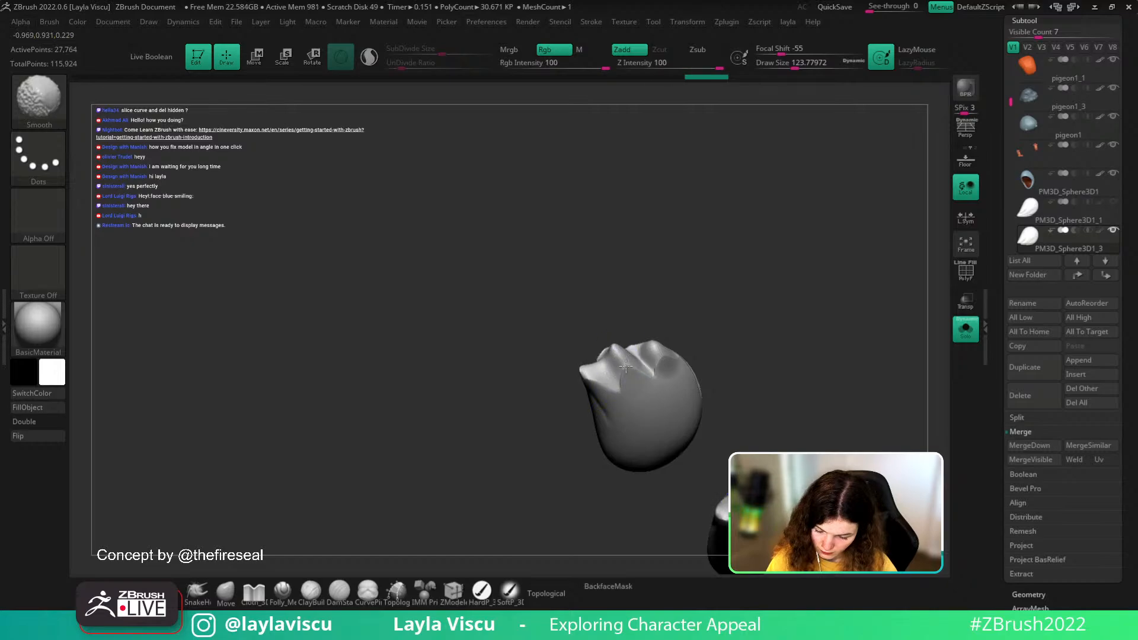
# - Show the whole pigeon, turn on Sculptris Pro, and smooth the gaps between the wing's feather tips
pyautogui.moveTo(767, 333)
pyautogui.mouseDown()
pyautogui.moveTo(747, 371)
pyautogui.moveTo(788, 344)
pyautogui.mouseUp()
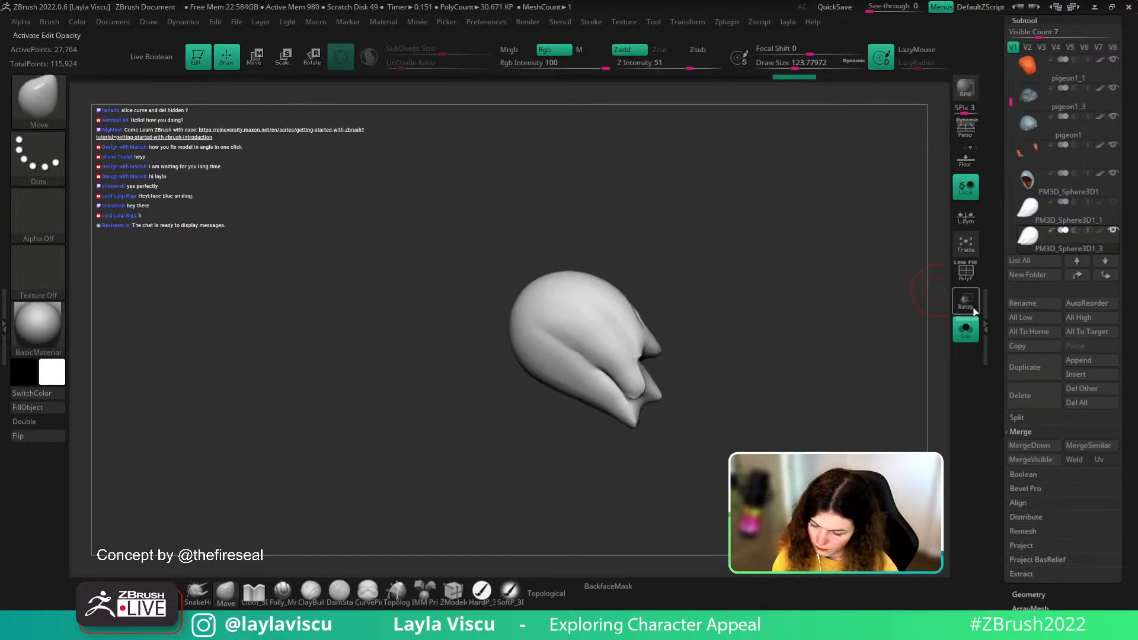
pyautogui.click(966, 328)
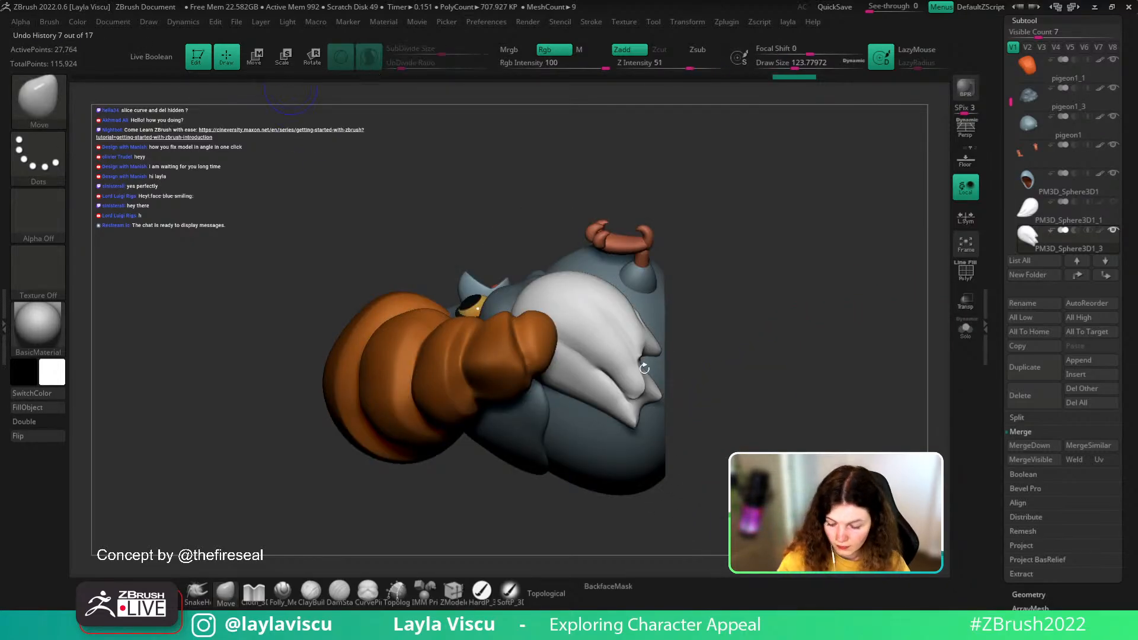
pyautogui.keyDown('shift'); pyautogui.moveTo(623, 398); pyautogui.dragTo(646, 389); pyautogui.keyUp('shift')
pyautogui.keyDown('shift'); pyautogui.moveTo(647, 344); pyautogui.dragTo(646, 336); pyautogui.keyUp('shift')
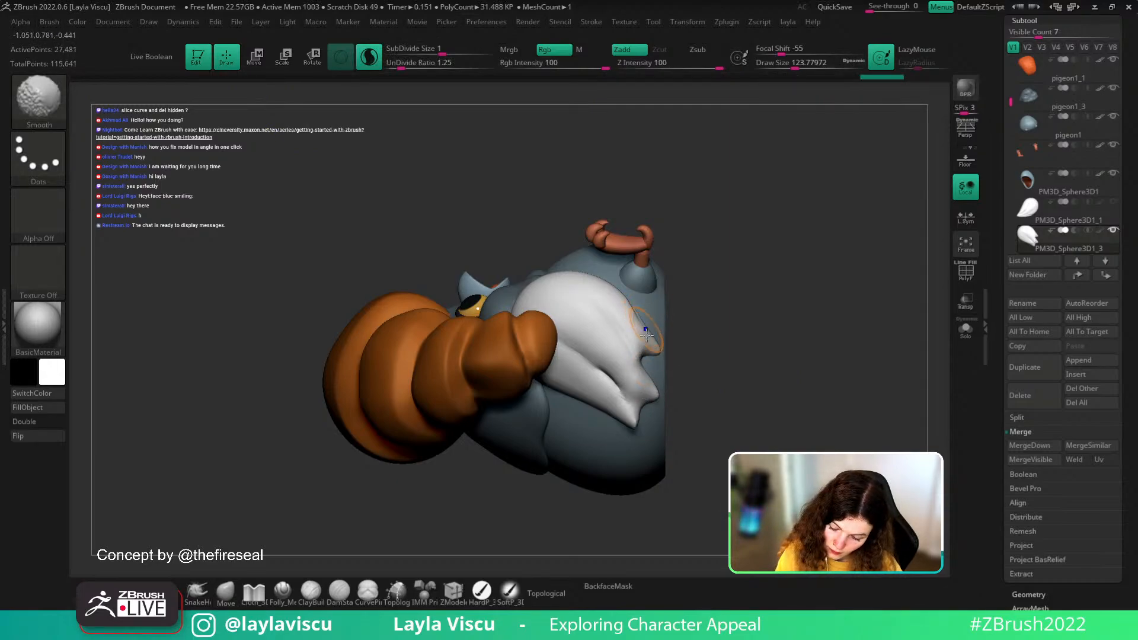
# - Smooth the folds and even out the wing's lower feather edge in side view, with a draw size of about 163
pyautogui.moveTo(744, 325)
pyautogui.mouseDown()
pyautogui.moveTo(765, 229)
pyautogui.moveTo(813, 254)
pyautogui.moveTo(854, 305)
pyautogui.mouseUp()
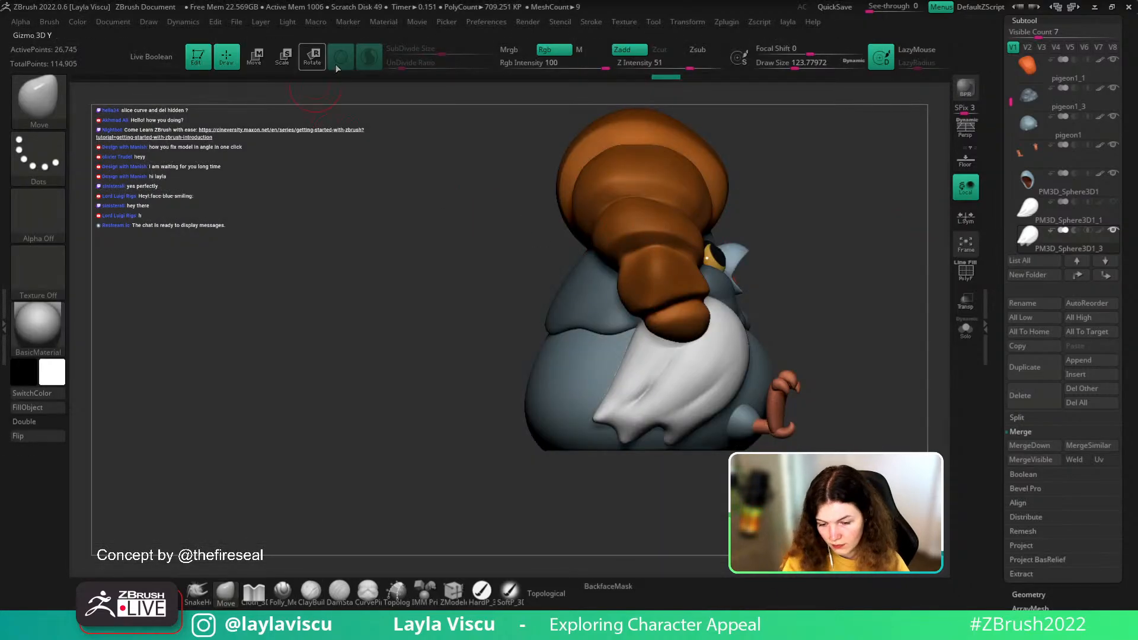
pyautogui.press('s')
pyautogui.moveTo(622, 436)
pyautogui.mouseDown()
pyautogui.moveTo(634, 445)
pyautogui.moveTo(654, 408)
pyautogui.moveTo(617, 431)
pyautogui.mouseUp()
pyautogui.keyDown('shift'); pyautogui.moveTo(680, 353); pyautogui.dragTo(649, 388); pyautogui.keyUp('shift')
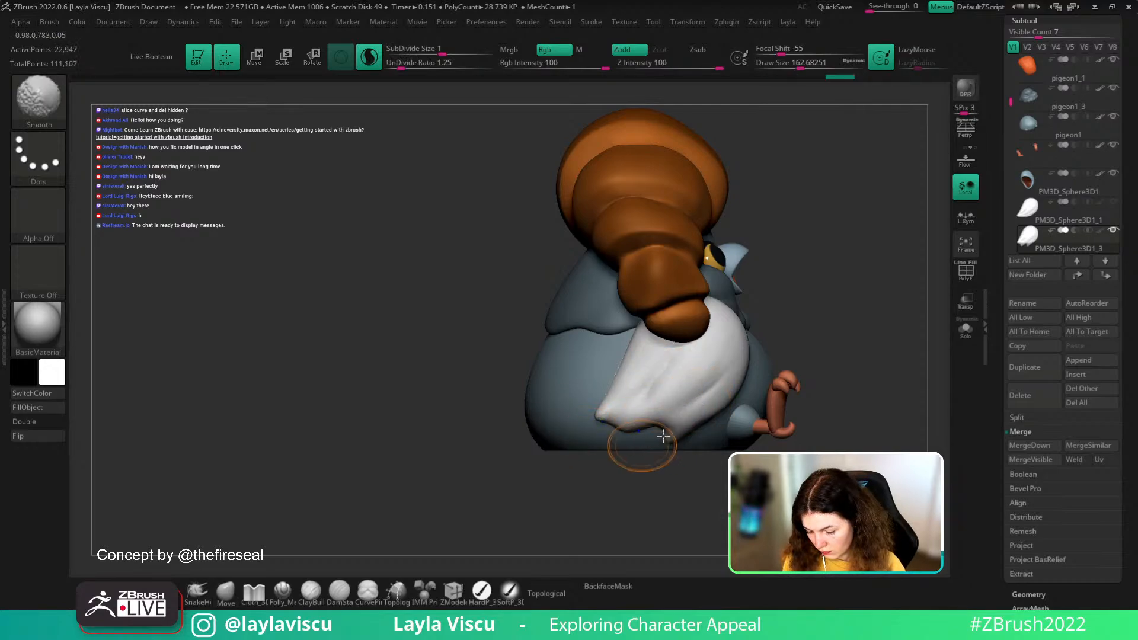
pyautogui.moveTo(636, 459)
pyautogui.mouseDown()
pyautogui.moveTo(680, 492)
pyautogui.moveTo(663, 438)
pyautogui.mouseUp()
# - Try carving a feather crease into the wing with the DamStandard brush, and undo the stroke
pyautogui.moveTo(847, 368); pyautogui.dragTo(853, 422)
pyautogui.press('b')
pyautogui.press('d')
pyautogui.press('s')
pyautogui.moveTo(718, 397); pyautogui.dragTo(650, 450)
pyautogui.hotkey('ctrl', 'z')
pyautogui.press('[')
pyautogui.press('[')
# - Recall the saved Cust1 front view and smooth the wing's lower outer tip
pyautogui.moveTo(1131, 146); pyautogui.dragTo(1089, 379)
pyautogui.click(1075, 270)
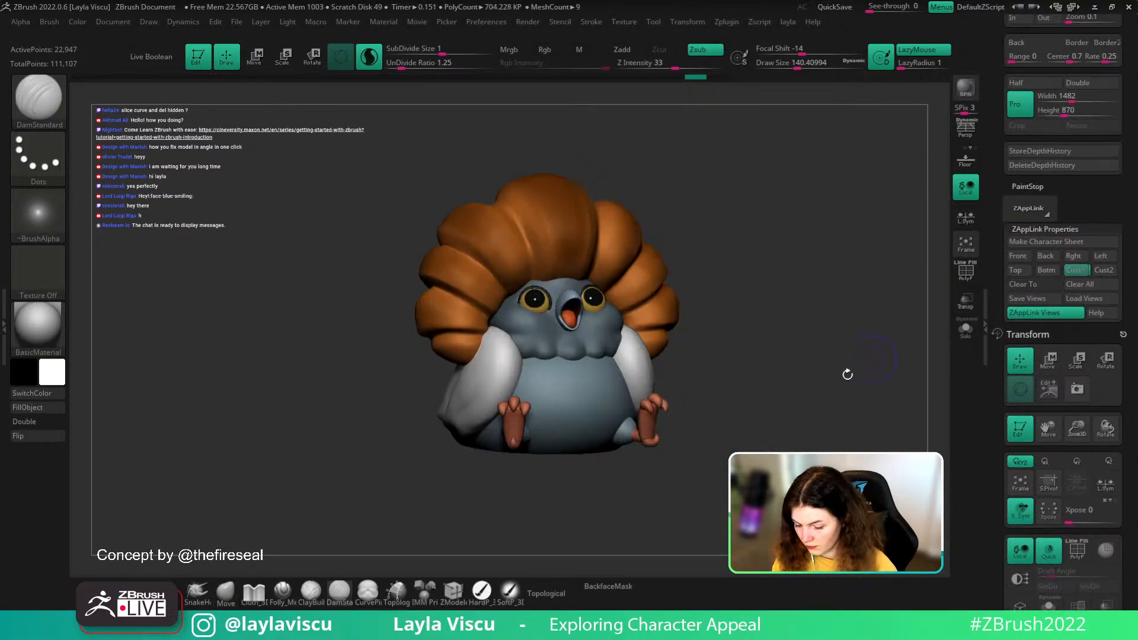
pyautogui.press('shift')
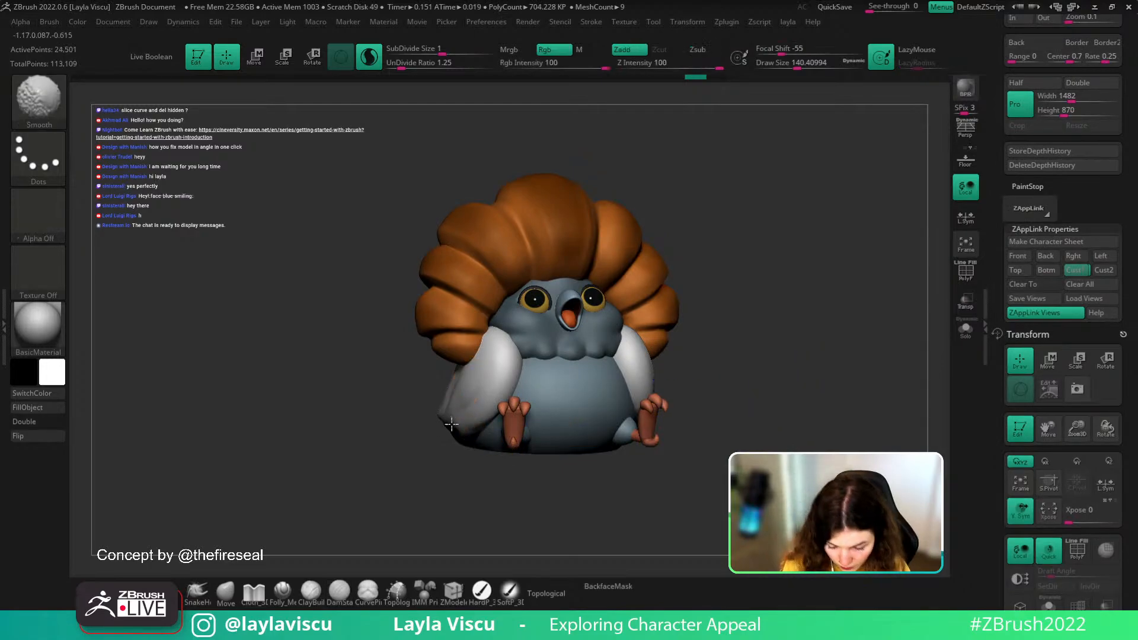
pyautogui.moveTo(432, 470); pyautogui.dragTo(450, 444)
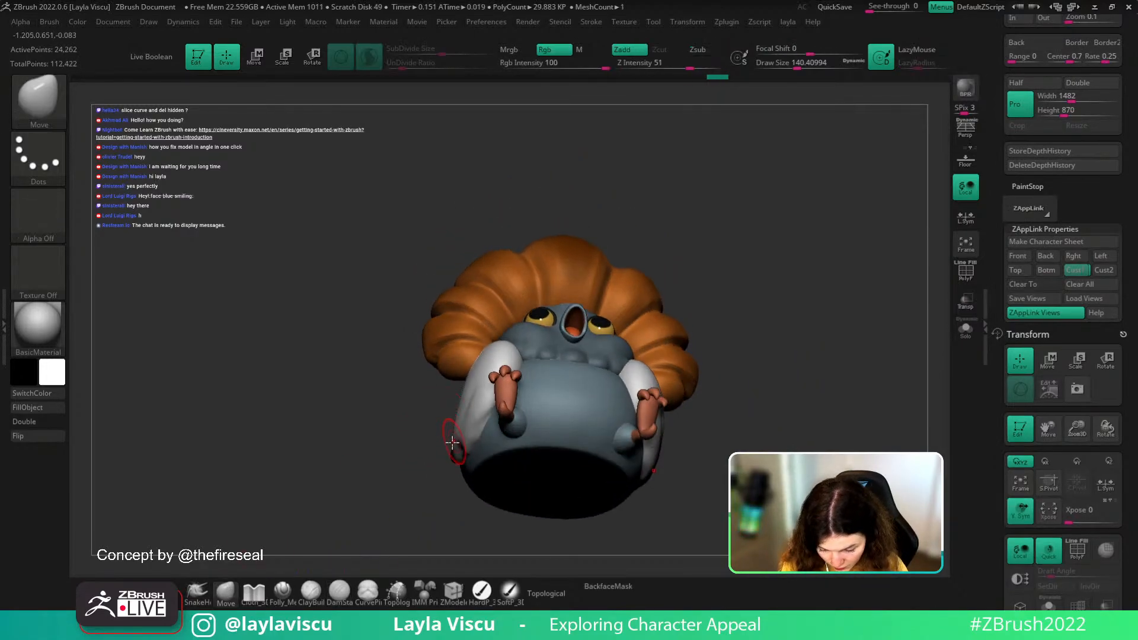
# - Reshape and smooth the wing's lower tip from below and the side, raising the draw size to about 212
pyautogui.press('d')
pyautogui.press('s')
pyautogui.press('s')
pyautogui.moveTo(439, 500)
pyautogui.mouseDown()
pyautogui.moveTo(455, 447)
pyautogui.moveTo(471, 445)
pyautogui.mouseUp()
pyautogui.press('s')
pyautogui.moveTo(427, 501)
pyautogui.mouseDown()
pyautogui.moveTo(445, 485)
pyautogui.moveTo(461, 419)
pyautogui.mouseUp()
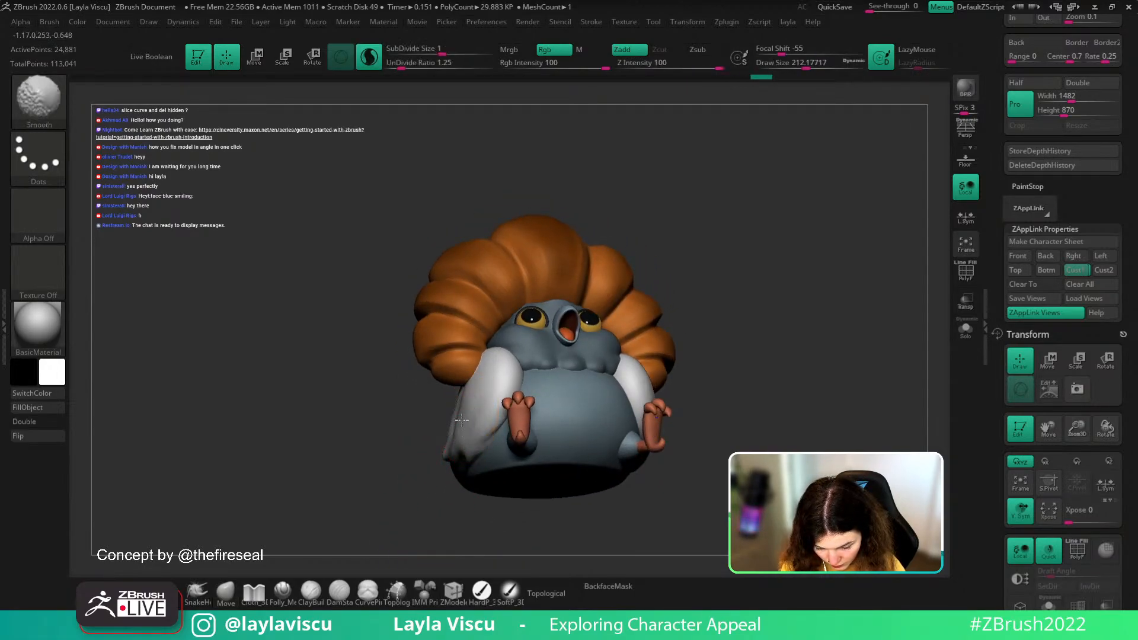
pyautogui.moveTo(433, 486); pyautogui.dragTo(456, 418)
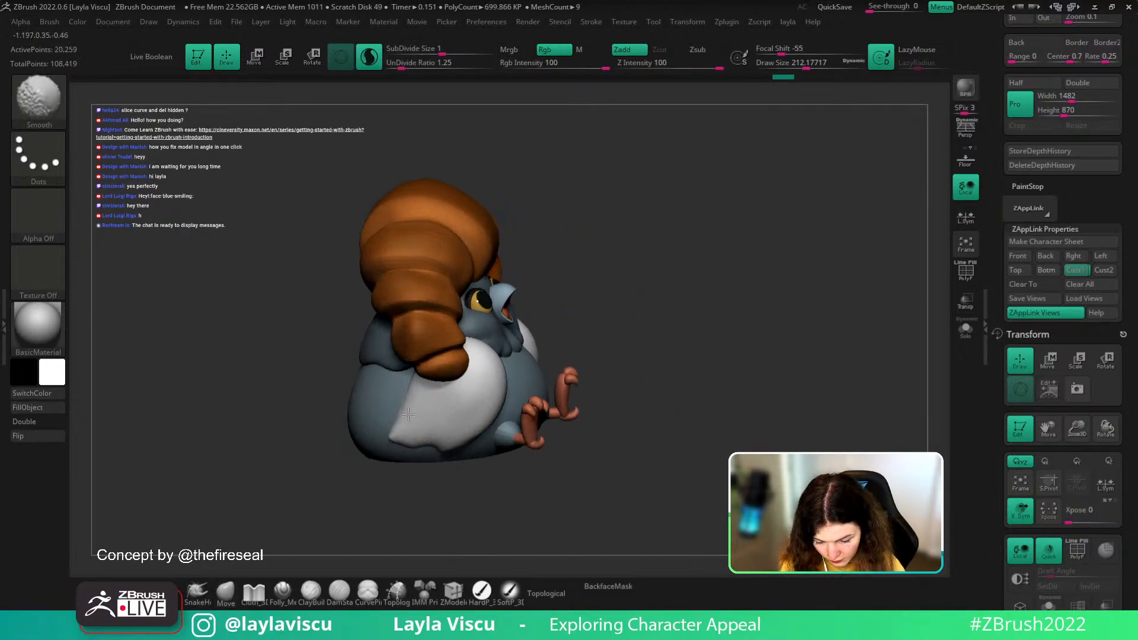
# - Return to the Cust1 view and smooth the wing beside the foot, checking its outline from the side
pyautogui.click(1074, 271)
pyautogui.press('shift')
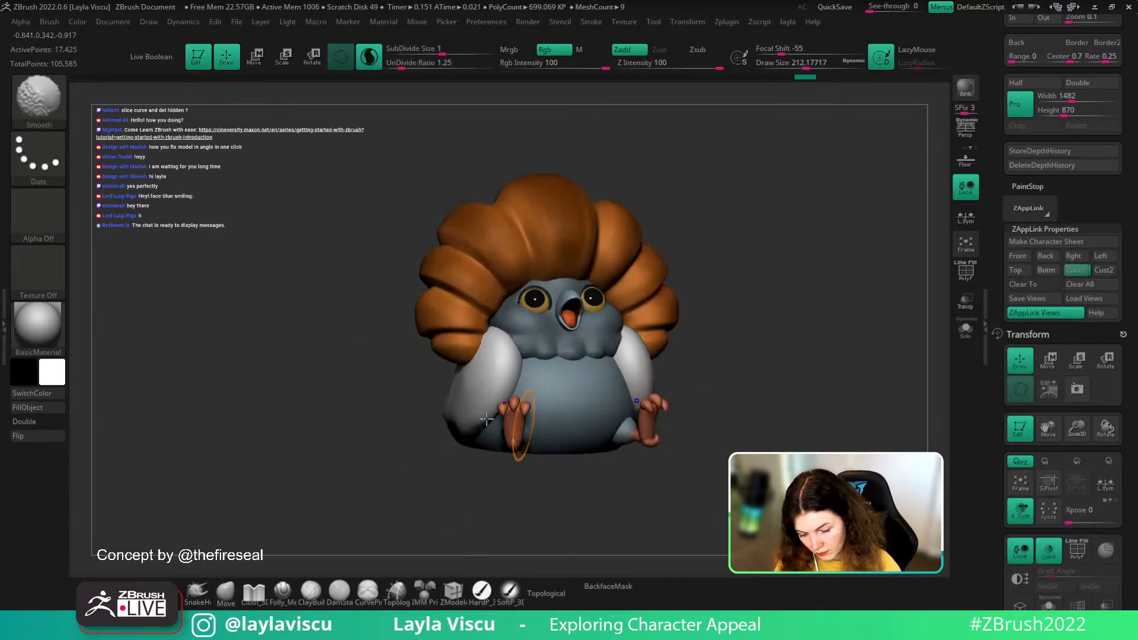
pyautogui.moveTo(749, 326); pyautogui.dragTo(777, 378)
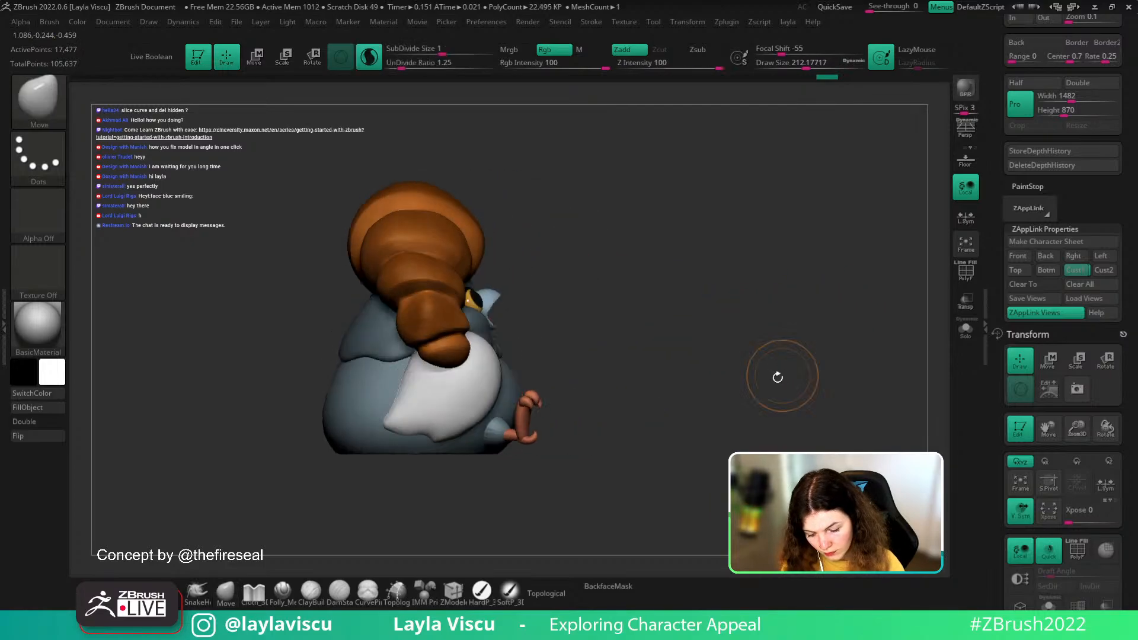
# - Carve feather creases into the wing's lower edge with DamStandard at draw size about 136, undoing the unwanted strokes
pyautogui.moveTo(687, 394)
pyautogui.keyDown('alt'); pyautogui.mouseDown()
pyautogui.moveTo(814, 374)
pyautogui.moveTo(816, 363)
pyautogui.mouseUp(); pyautogui.keyUp('alt')
pyautogui.press('s')
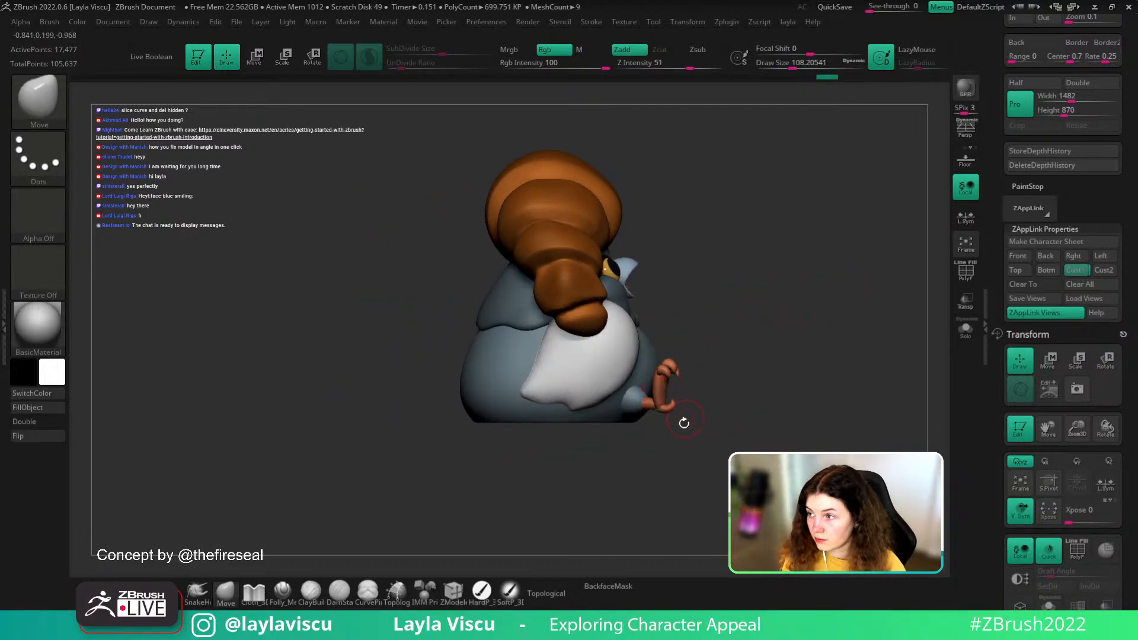
pyautogui.press('b')
pyautogui.press('d')
pyautogui.press('s')
pyautogui.moveTo(533, 378)
pyautogui.mouseDown()
pyautogui.moveTo(584, 350)
pyautogui.moveTo(535, 400)
pyautogui.mouseUp()
pyautogui.press('s')
pyautogui.hotkey('ctrl', 'z')
pyautogui.moveTo(583, 361); pyautogui.dragTo(528, 410)
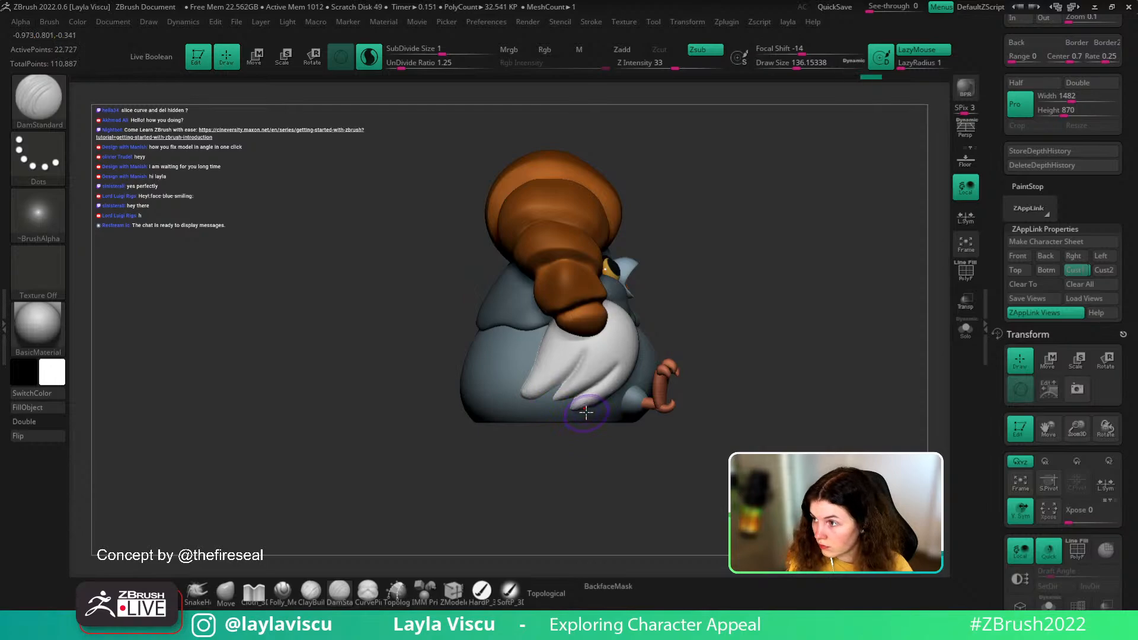
pyautogui.hotkey('ctrl', 'z')
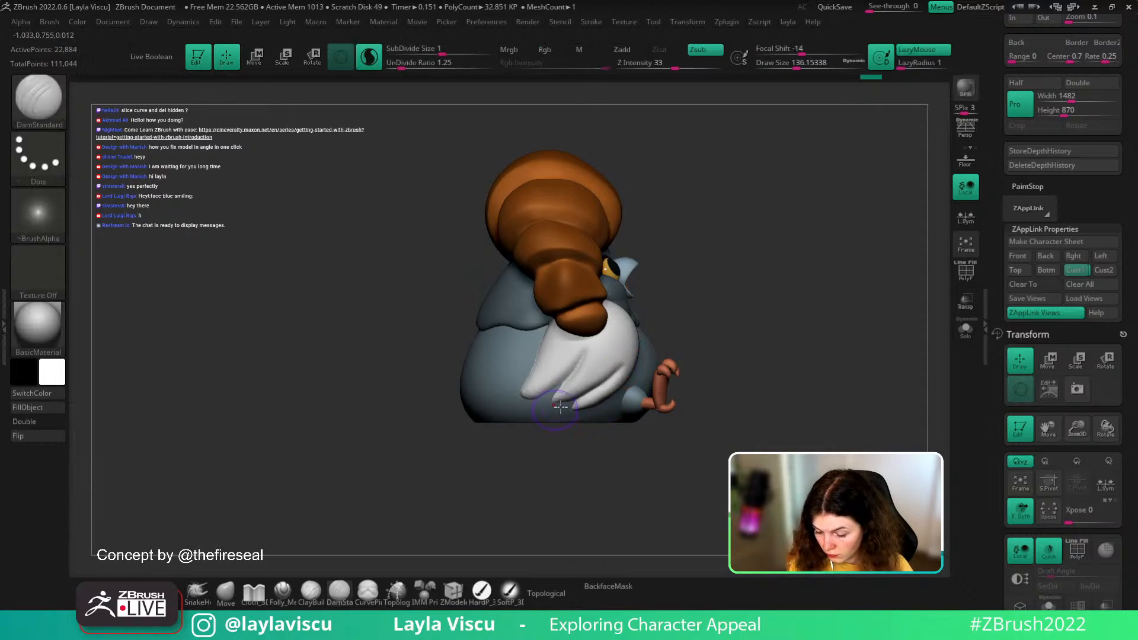
# - Build up the feathers between the creases with ClayBuildup, and reshape their tips with Move at draw size about 274
pyautogui.click(237, 592)
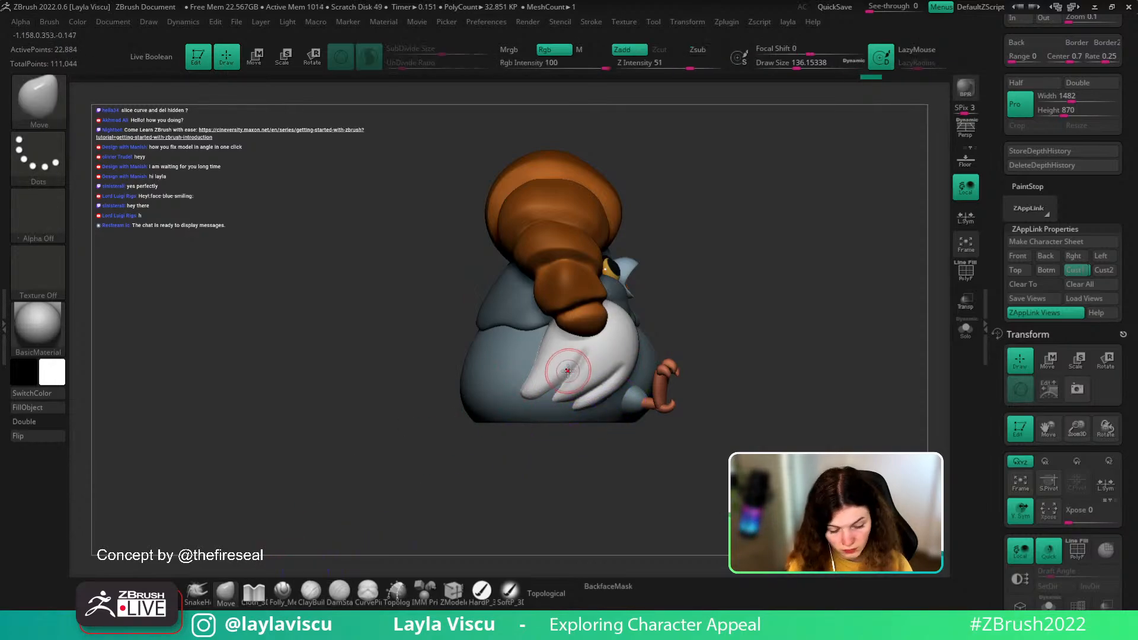
pyautogui.press('b')
pyautogui.press('c')
pyautogui.press('b')
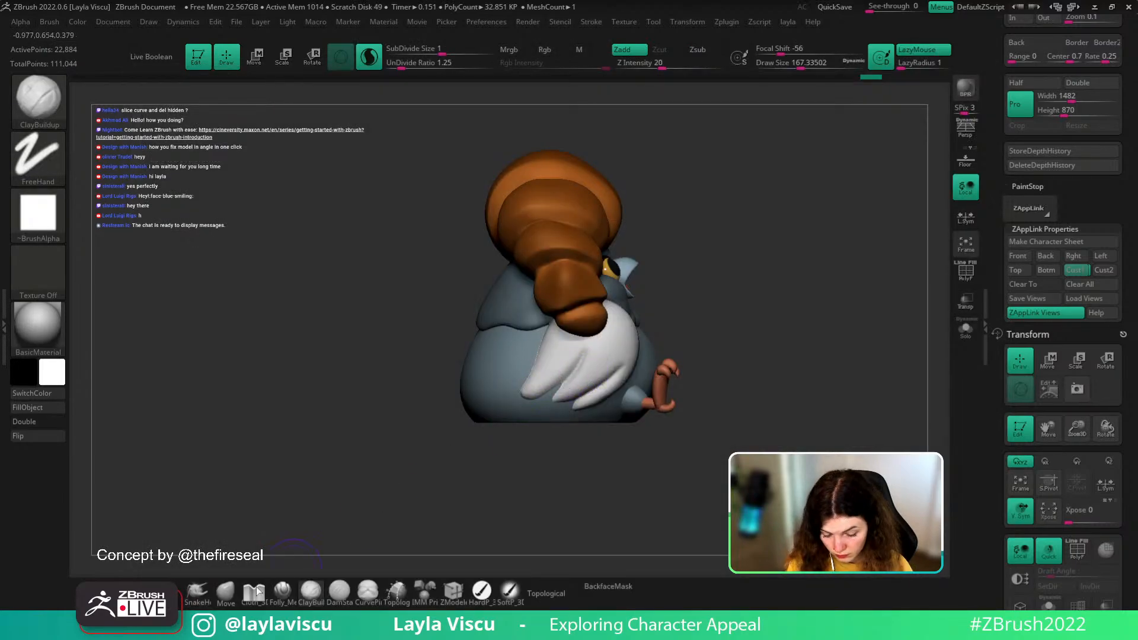
pyautogui.click(225, 592)
pyautogui.press('s')
pyautogui.moveTo(546, 393); pyautogui.dragTo(552, 393)
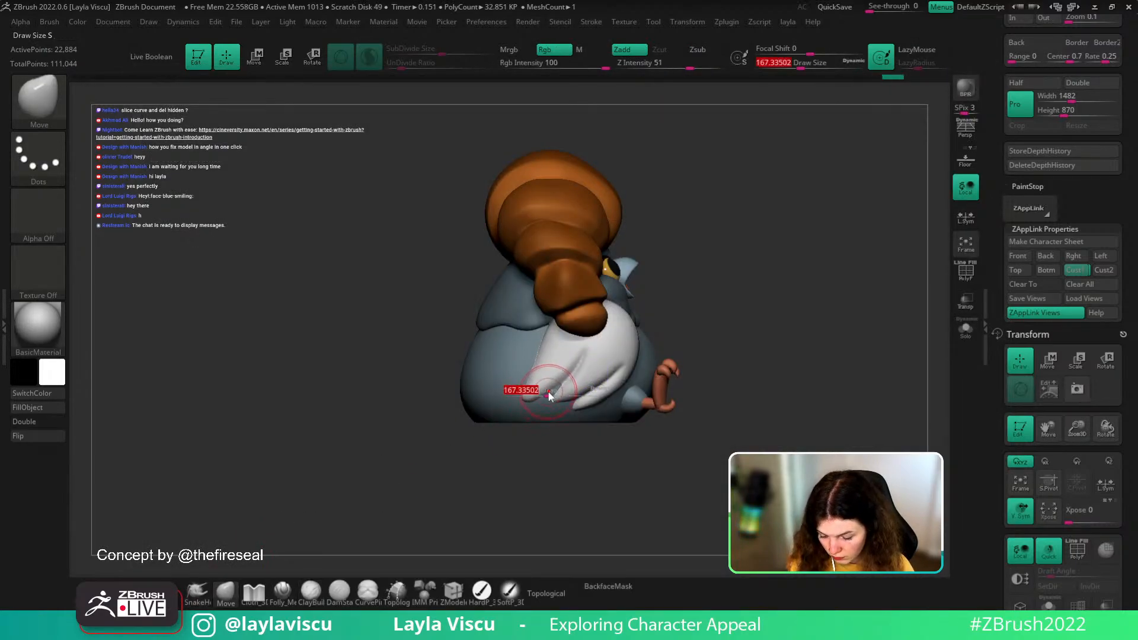
pyautogui.moveTo(534, 468); pyautogui.dragTo(550, 496)
pyautogui.moveTo(570, 438); pyautogui.dragTo(581, 453)
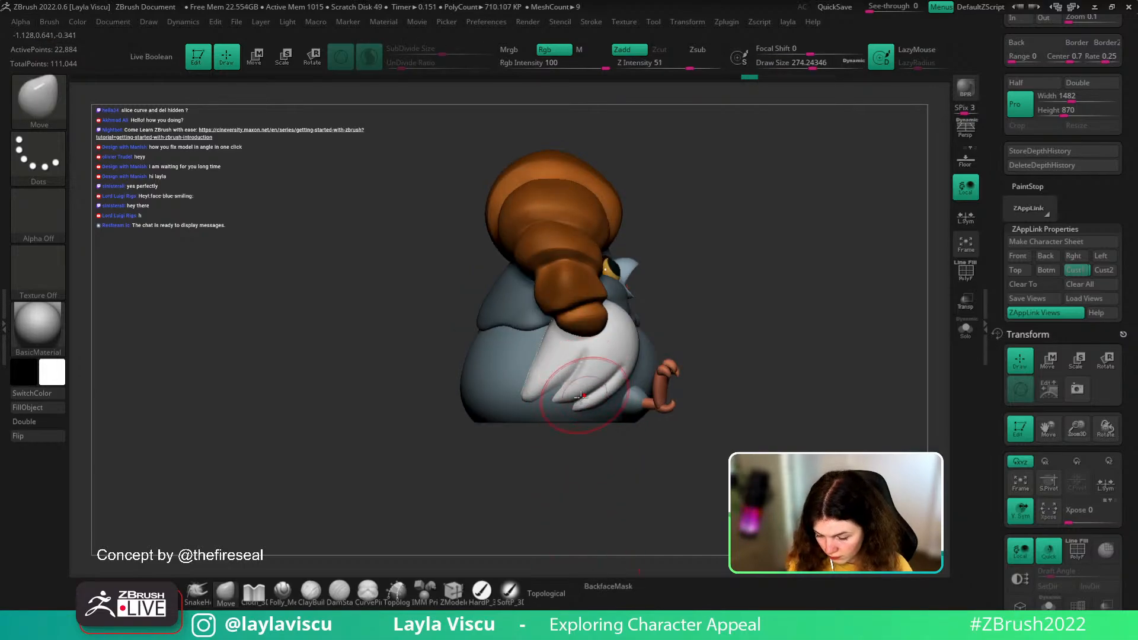
# - Enable BackfaceMask to move the middle feather's surface beside the crease, and turn the masking off again
pyautogui.press('ctrl')
pyautogui.click(602, 586)
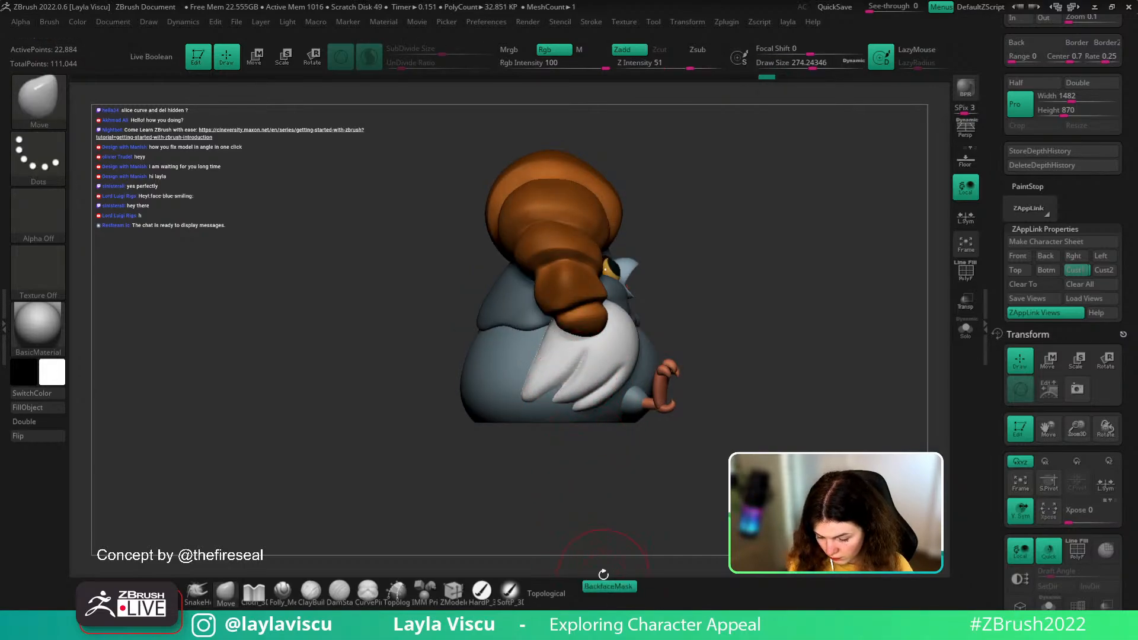
pyautogui.moveTo(569, 375); pyautogui.dragTo(573, 381)
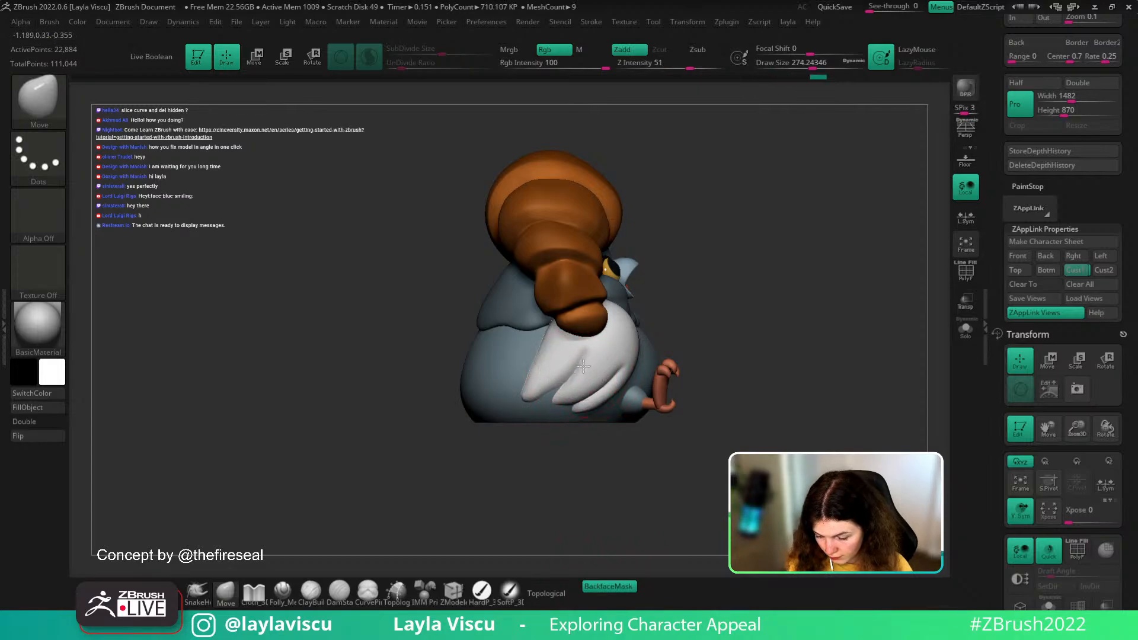
pyautogui.click(617, 586)
# - Build up the lowest feather beside the foot with ClayBuildup at draw size about 77
pyautogui.moveTo(638, 471); pyautogui.dragTo(631, 471)
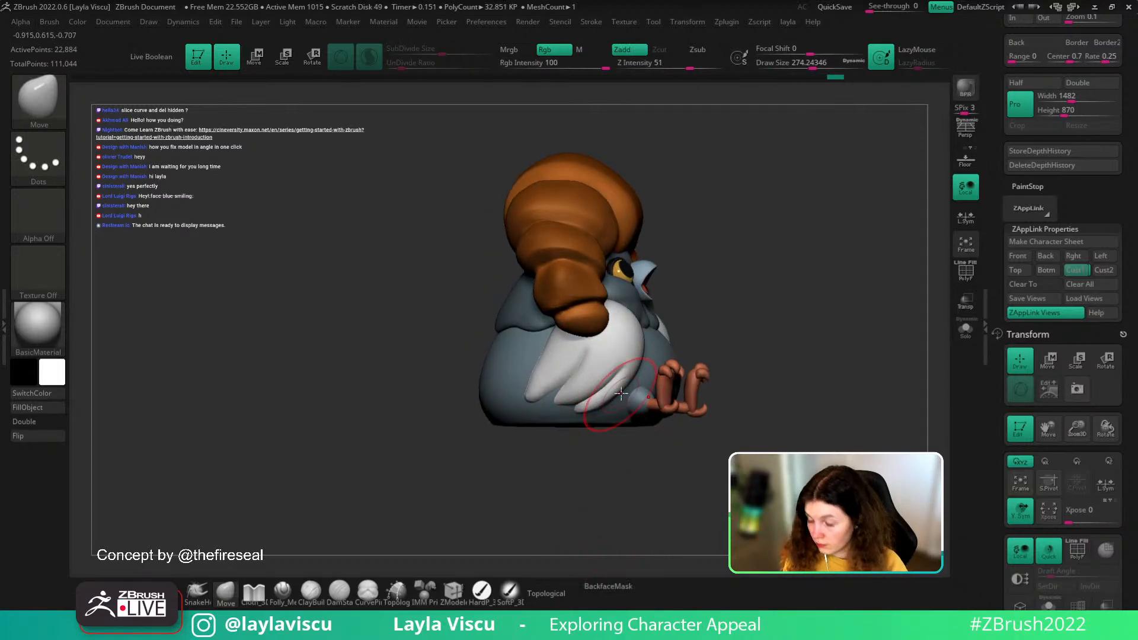
pyautogui.press('b')
pyautogui.press('c')
pyautogui.press('b')
pyautogui.press('[')
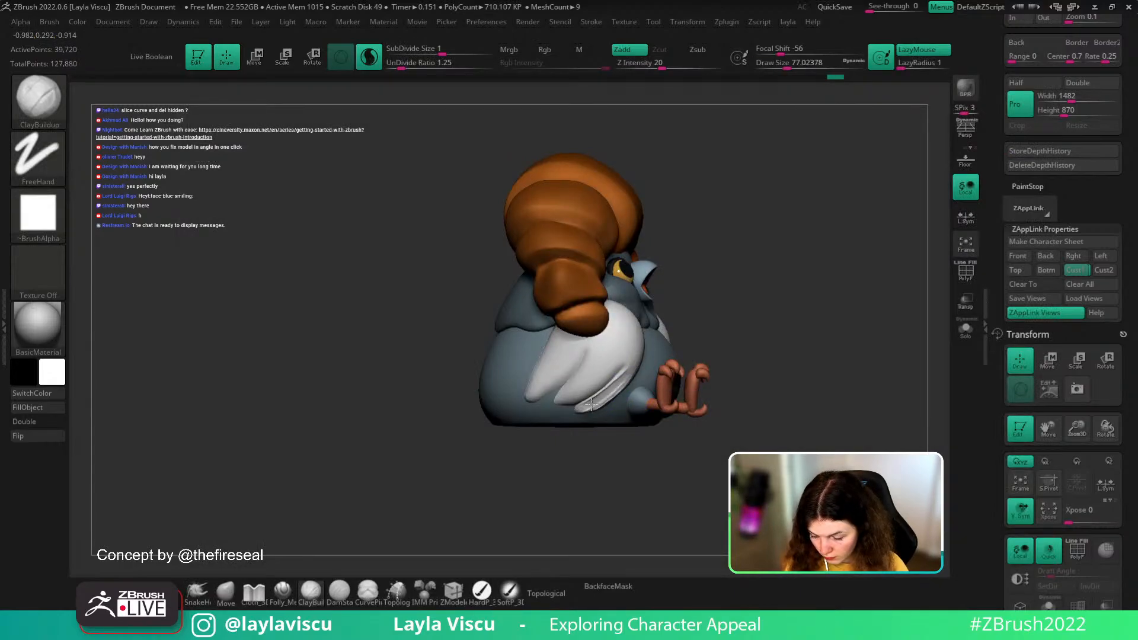
pyautogui.moveTo(581, 413)
pyautogui.mouseDown()
pyautogui.moveTo(609, 385)
pyautogui.moveTo(601, 403)
pyautogui.mouseUp()
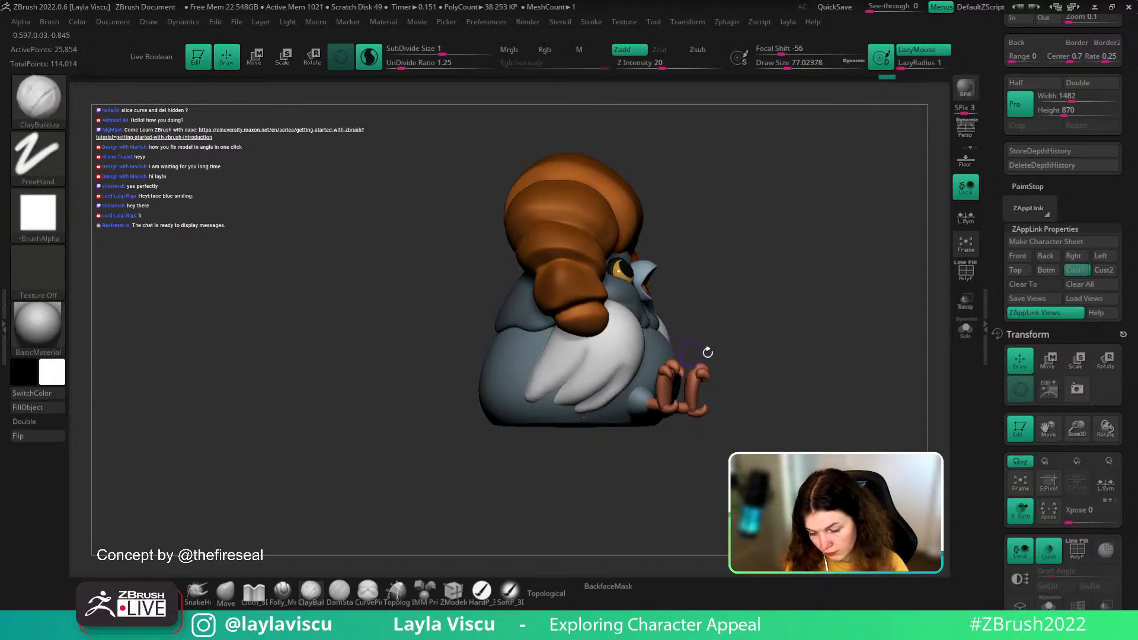
# - Reshape the lower feathers with the Move brush from the side and smooth the wing surface above them
pyautogui.moveTo(706, 350); pyautogui.dragTo(526, 463)
pyautogui.click(225, 592)
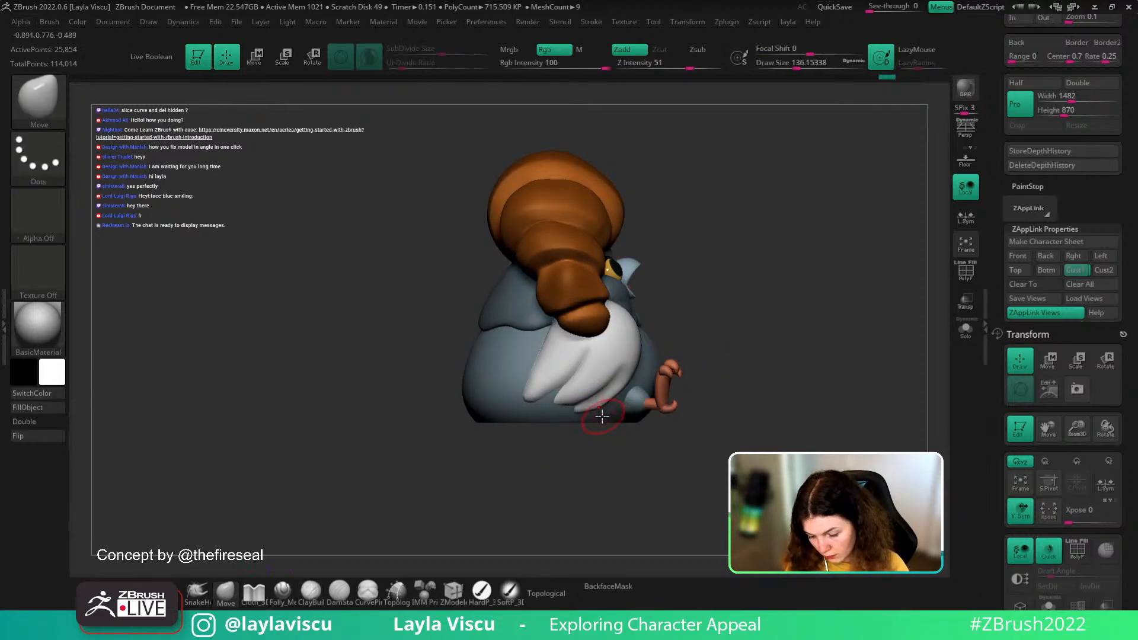
pyautogui.moveTo(705, 414)
pyautogui.mouseDown()
pyautogui.moveTo(670, 427)
pyautogui.moveTo(647, 468)
pyautogui.moveTo(670, 453)
pyautogui.mouseUp()
pyautogui.keyDown('shift'); pyautogui.moveTo(607, 365); pyautogui.dragTo(605, 387); pyautogui.keyUp('shift')
pyautogui.moveTo(606, 510)
pyautogui.keyDown('shift'); pyautogui.mouseDown()
pyautogui.moveTo(613, 529)
pyautogui.moveTo(660, 468)
pyautogui.moveTo(647, 431)
pyautogui.moveTo(669, 443)
pyautogui.mouseUp(); pyautogui.keyUp('shift')
pyautogui.press('s')
pyautogui.moveTo(558, 373); pyautogui.dragTo(565, 374)
pyautogui.moveTo(592, 437); pyautogui.dragTo(566, 434)
# - Adjust the wing's rear edge below the croissant with Move at draw size about 177
pyautogui.press('s')
pyautogui.moveTo(512, 356); pyautogui.dragTo(529, 355)
pyautogui.moveTo(673, 278); pyautogui.dragTo(693, 275)
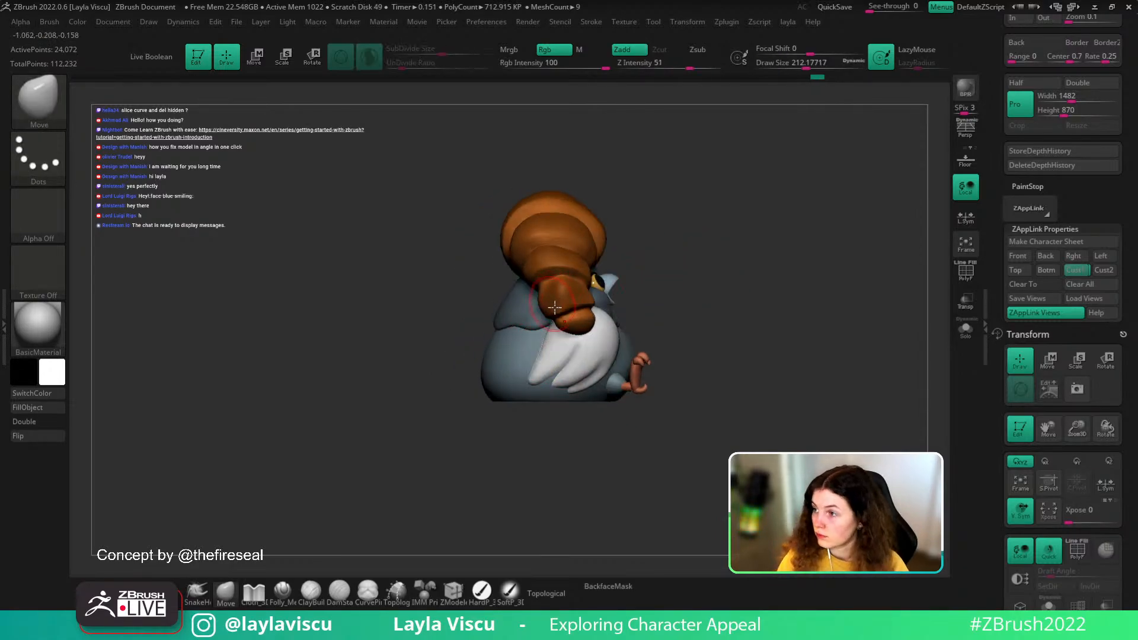
pyautogui.keyDown('ctrl'); pyautogui.moveTo(554, 307); pyautogui.dragTo(557, 363, button='right'); pyautogui.keyUp('ctrl')
pyautogui.press('s')
pyautogui.moveTo(549, 350); pyautogui.dragTo(542, 349)
pyautogui.moveTo(548, 342); pyautogui.dragTo(543, 345)
pyautogui.moveTo(544, 348); pyautogui.dragTo(541, 347)
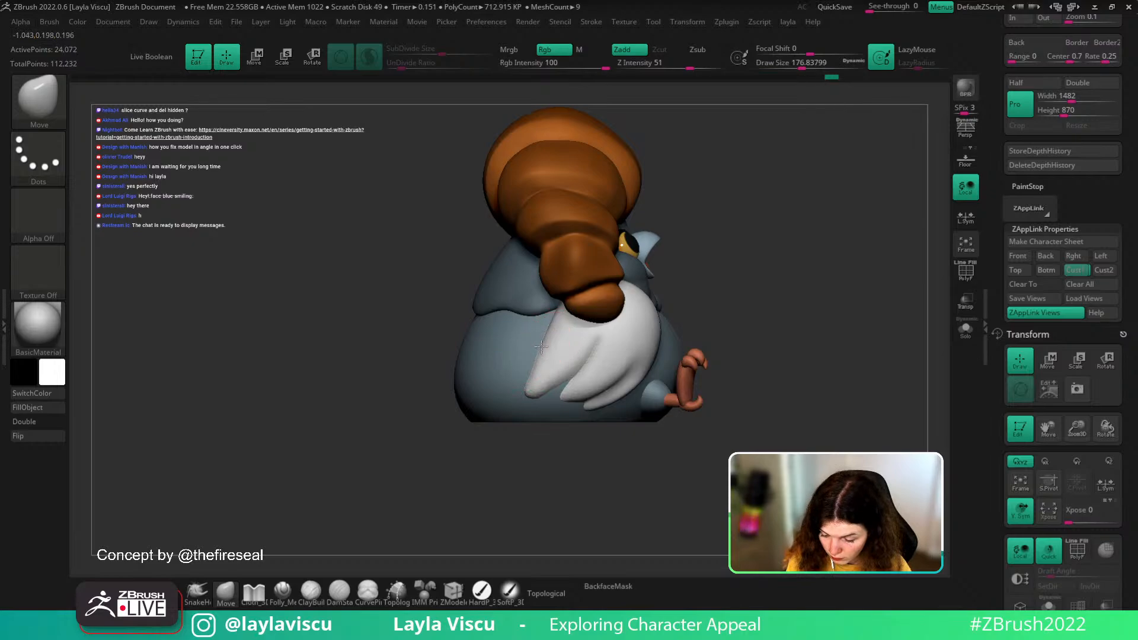
# - Move the feather tips from below at draw size about 393, and check the wings from the front
pyautogui.moveTo(712, 285)
pyautogui.mouseDown()
pyautogui.moveTo(739, 338)
pyautogui.moveTo(729, 415)
pyautogui.mouseUp()
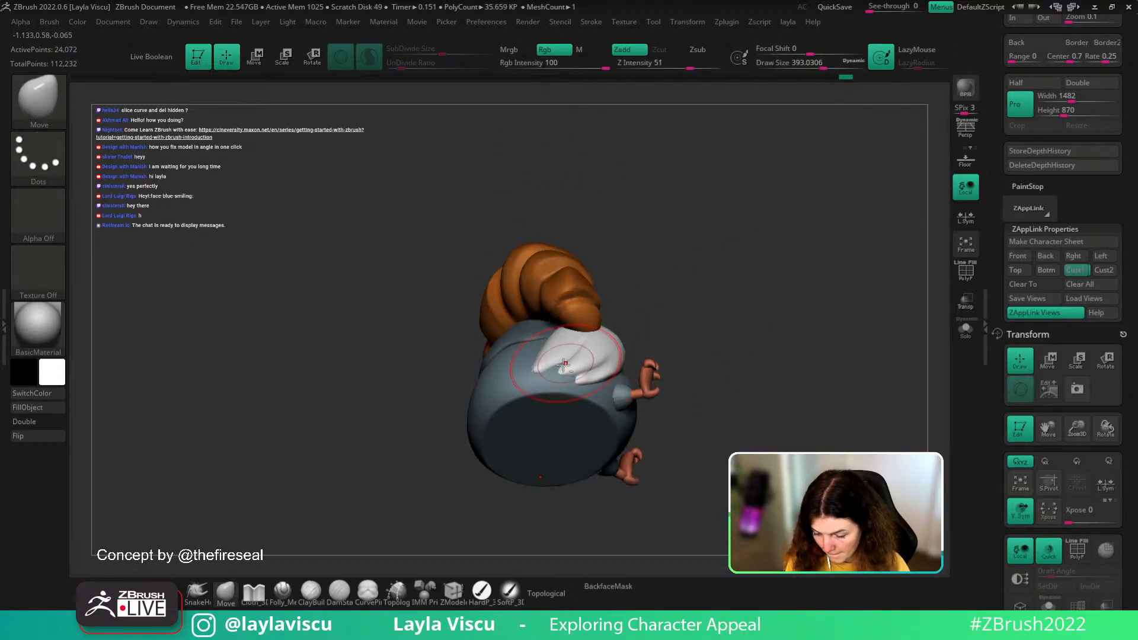
pyautogui.moveTo(563, 366); pyautogui.dragTo(571, 360)
pyautogui.moveTo(706, 303); pyautogui.dragTo(713, 408)
pyautogui.keyDown('ctrl'); pyautogui.moveTo(713, 408); pyautogui.dragTo(705, 344, button='right'); pyautogui.keyUp('ctrl')
pyautogui.moveTo(714, 350); pyautogui.dragTo(661, 342)
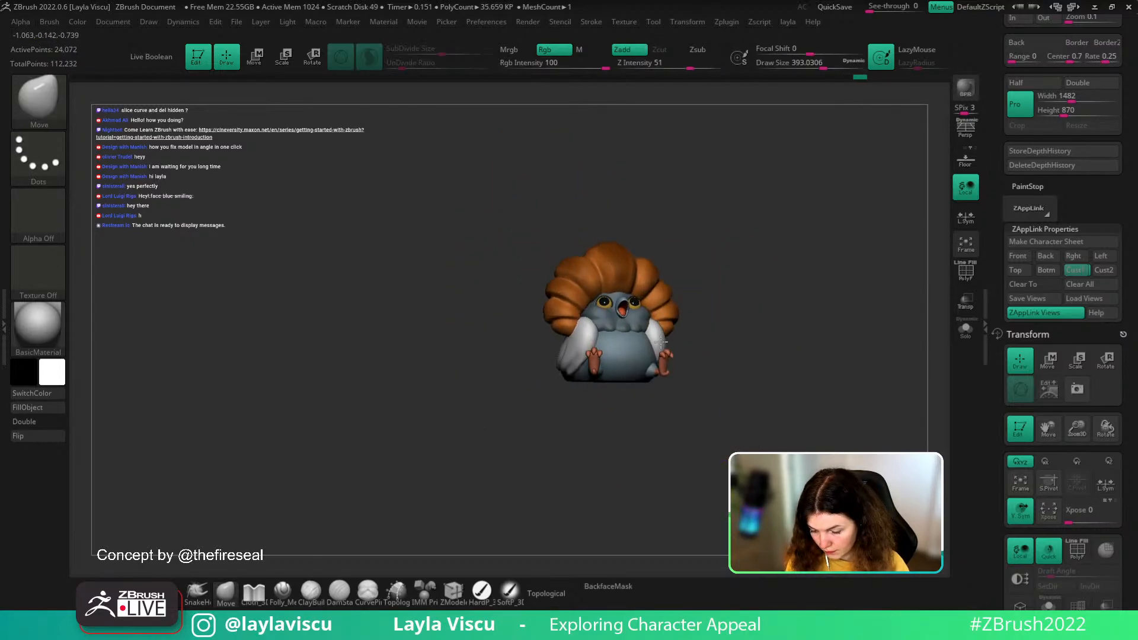
pyautogui.moveTo(757, 321); pyautogui.dragTo(758, 352)
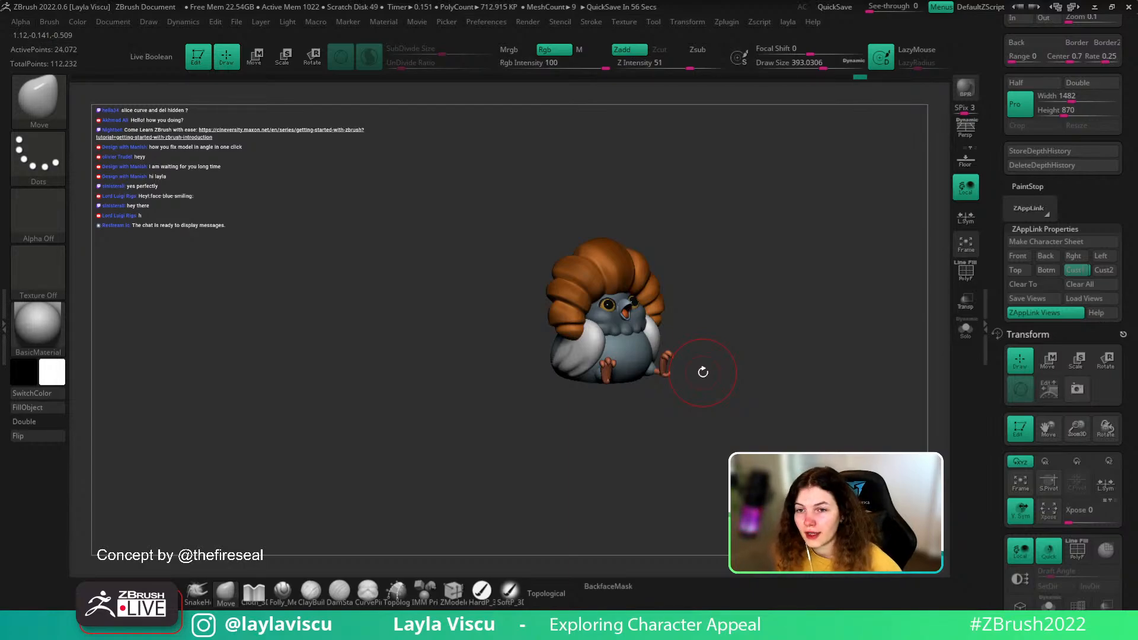
pyautogui.moveTo(745, 325)
pyautogui.mouseDown()
pyautogui.moveTo(762, 381)
pyautogui.moveTo(718, 437)
pyautogui.mouseUp()
# - Isolate the wing, try a slice across its feather tips with polyframe displayed, and undo it
pyautogui.click(966, 328)
pyautogui.keyDown('ctrl'); pyautogui.moveTo(729, 448); pyautogui.dragTo(750, 504, button='right'); pyautogui.keyUp('ctrl')
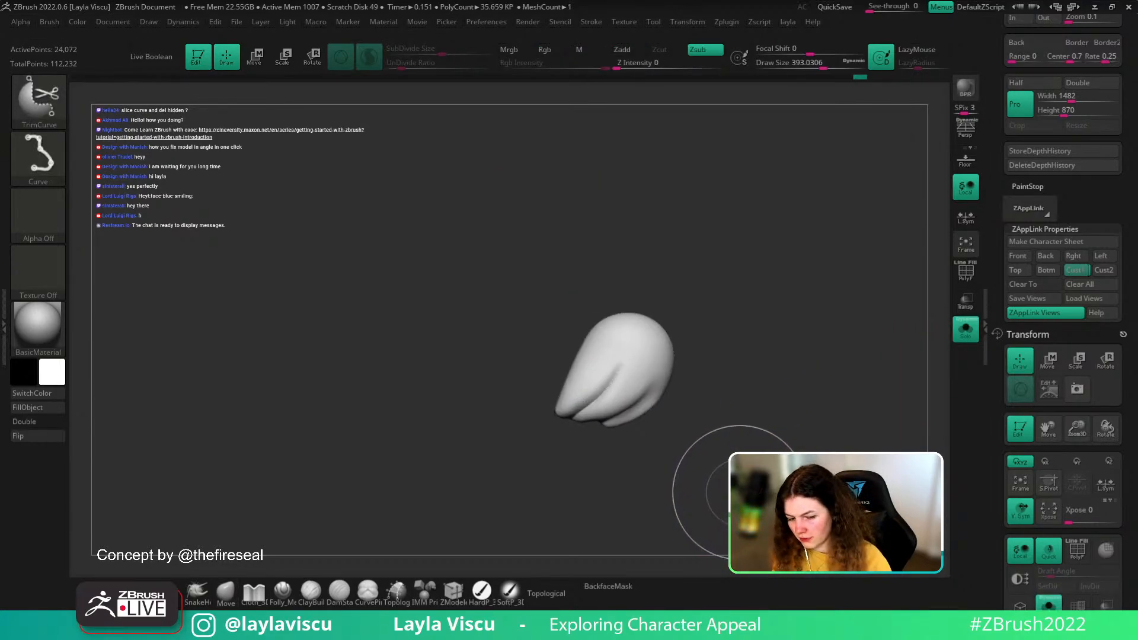
pyautogui.click(45, 105)
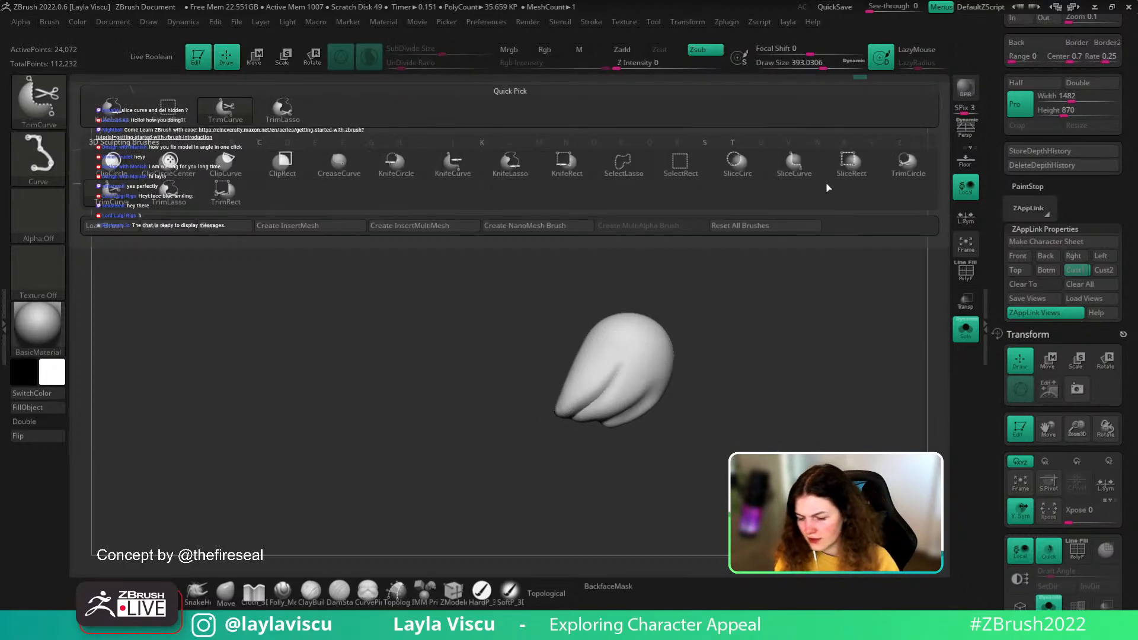
pyautogui.keyDown('ctrl'); pyautogui.keyDown('shift'); pyautogui.click(742, 169); pyautogui.keyUp('shift'); pyautogui.keyUp('ctrl')
pyautogui.moveTo(539, 472)
pyautogui.keyDown('ctrl'); pyautogui.keyDown('shift'); pyautogui.mouseDown()
pyautogui.moveTo(682, 371)
pyautogui.moveTo(612, 376)
pyautogui.moveTo(744, 363)
pyautogui.moveTo(642, 464)
pyautogui.moveTo(637, 371)
pyautogui.mouseUp(); pyautogui.keyUp('shift'); pyautogui.keyUp('ctrl')
pyautogui.hotkey('shift', 'f')
pyautogui.press('b')
pyautogui.press('m')
pyautogui.press('v')
pyautogui.moveTo(798, 371); pyautogui.dragTo(789, 469)
pyautogui.hotkey('ctrl', 'z')
# - Try slicing the feather tips into their own polygroup and showing only that group, and undo the slice
pyautogui.keyDown('ctrl'); pyautogui.keyDown('shift'); pyautogui.moveTo(452, 502); pyautogui.dragTo(742, 355); pyautogui.keyUp('shift'); pyautogui.keyUp('ctrl')
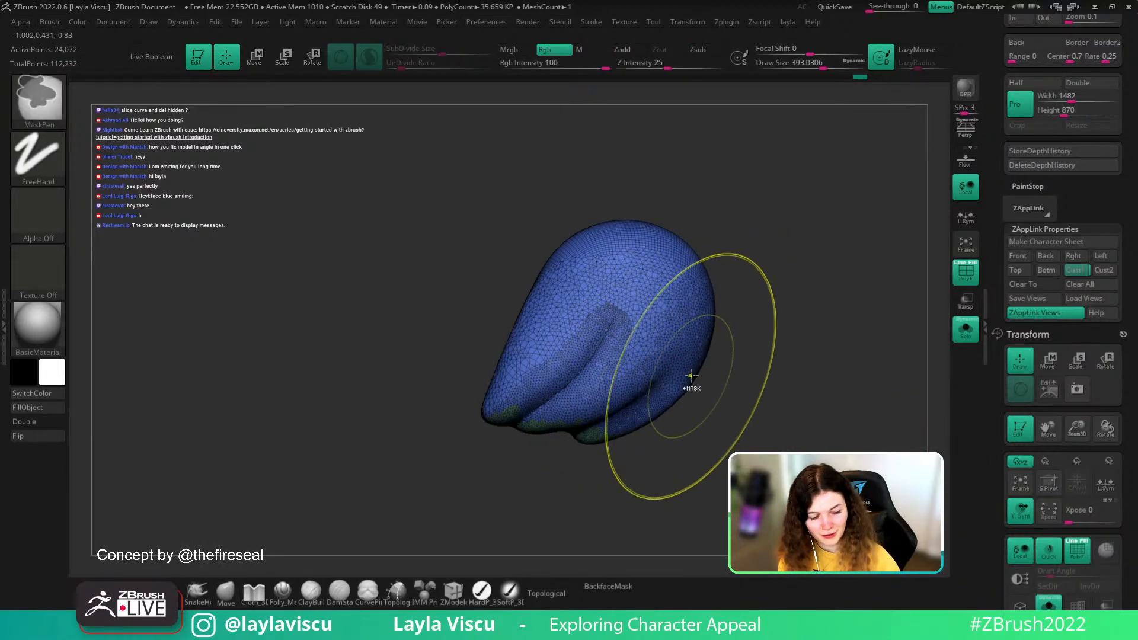
pyautogui.keyDown('ctrl'); pyautogui.keyDown('shift'); pyautogui.moveTo(444, 498); pyautogui.dragTo(751, 379); pyautogui.keyUp('shift'); pyautogui.keyUp('ctrl')
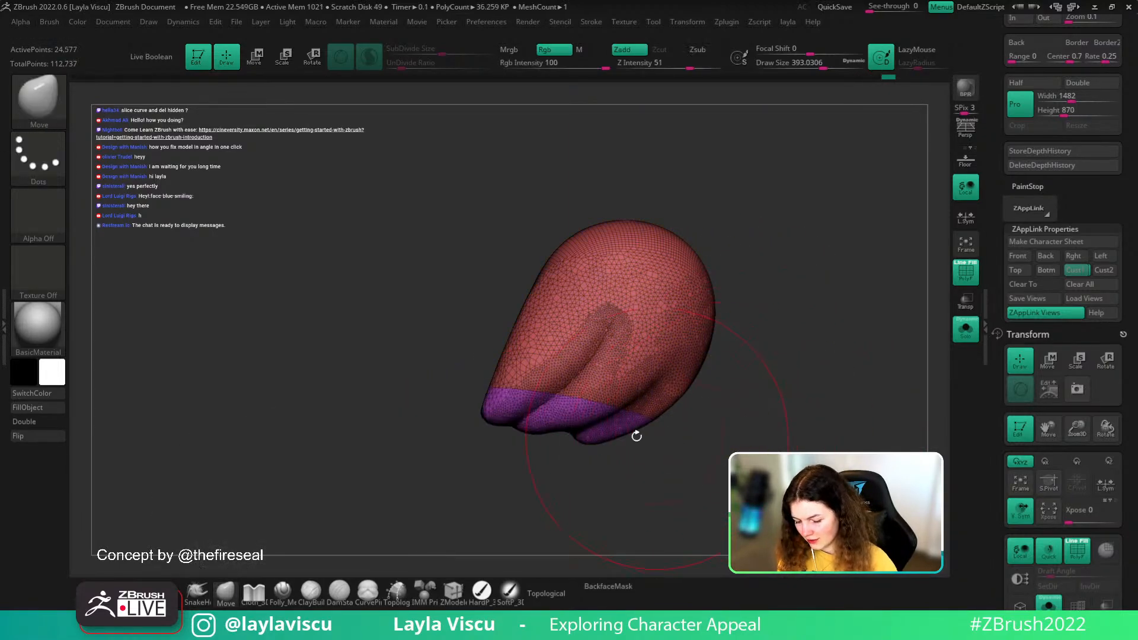
pyautogui.keyDown('ctrl'); pyautogui.keyDown('shift'); pyautogui.click(635, 429); pyautogui.keyUp('shift'); pyautogui.keyUp('ctrl')
pyautogui.moveTo(707, 452)
pyautogui.mouseDown()
pyautogui.moveTo(726, 363)
pyautogui.moveTo(711, 448)
pyautogui.mouseUp()
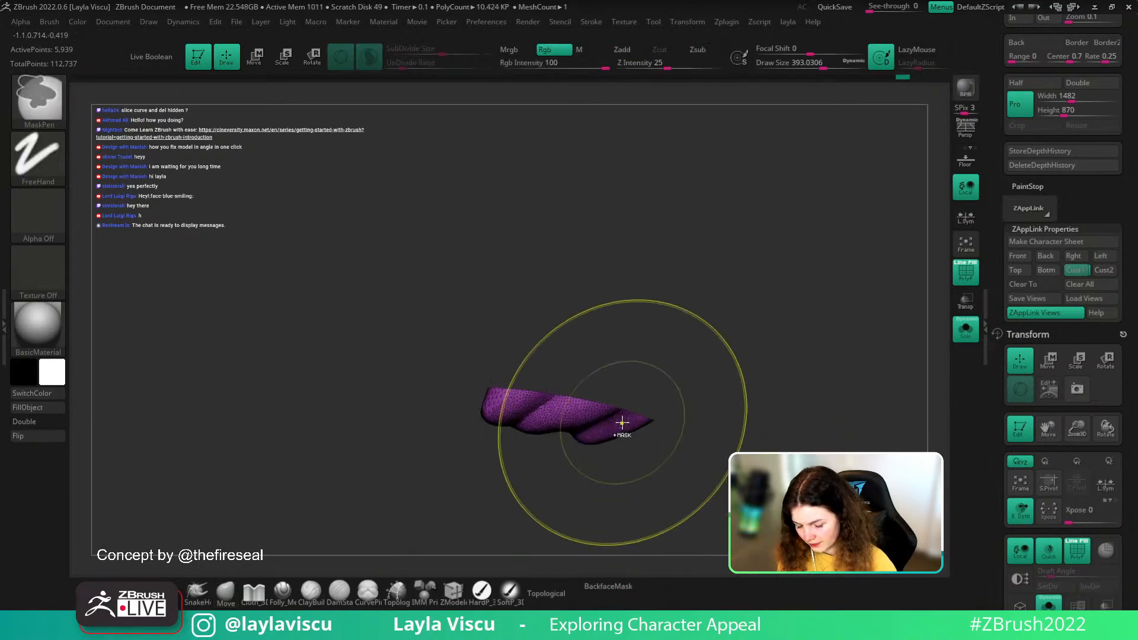
pyautogui.moveTo(622, 423)
pyautogui.keyDown('ctrl'); pyautogui.mouseDown(button='right')
pyautogui.moveTo(640, 462)
pyautogui.moveTo(685, 503)
pyautogui.moveTo(691, 303)
pyautogui.mouseUp(button='right'); pyautogui.keyUp('ctrl')
pyautogui.keyDown('ctrl'); pyautogui.keyDown('shift'); pyautogui.click(693, 498); pyautogui.keyUp('shift'); pyautogui.keyUp('ctrl')
pyautogui.hotkey('ctrl', 'z')
pyautogui.hotkey('ctrl', 'z')
pyautogui.hotkey('ctrl', 'z')
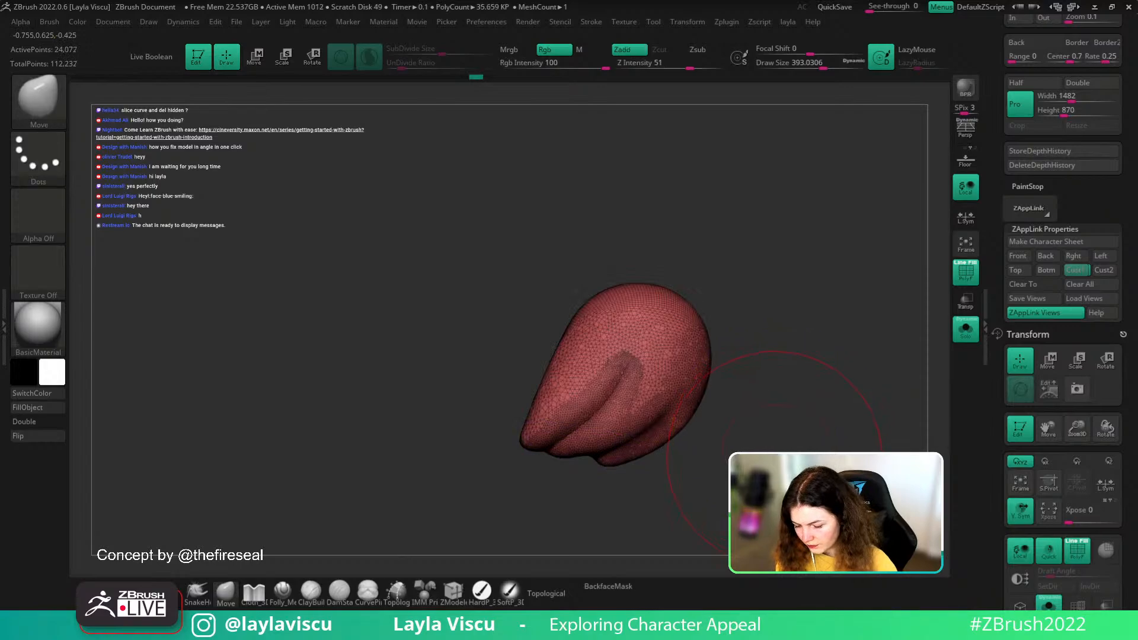
# - Reduce the draw size to 28.75, show the whole character again and turn off the polyframe display
pyautogui.keyDown('alt'); pyautogui.moveTo(774, 459); pyautogui.dragTo(713, 387, button='right'); pyautogui.keyUp('alt')
pyautogui.press('s')
pyautogui.moveTo(703, 402); pyautogui.dragTo(661, 404)
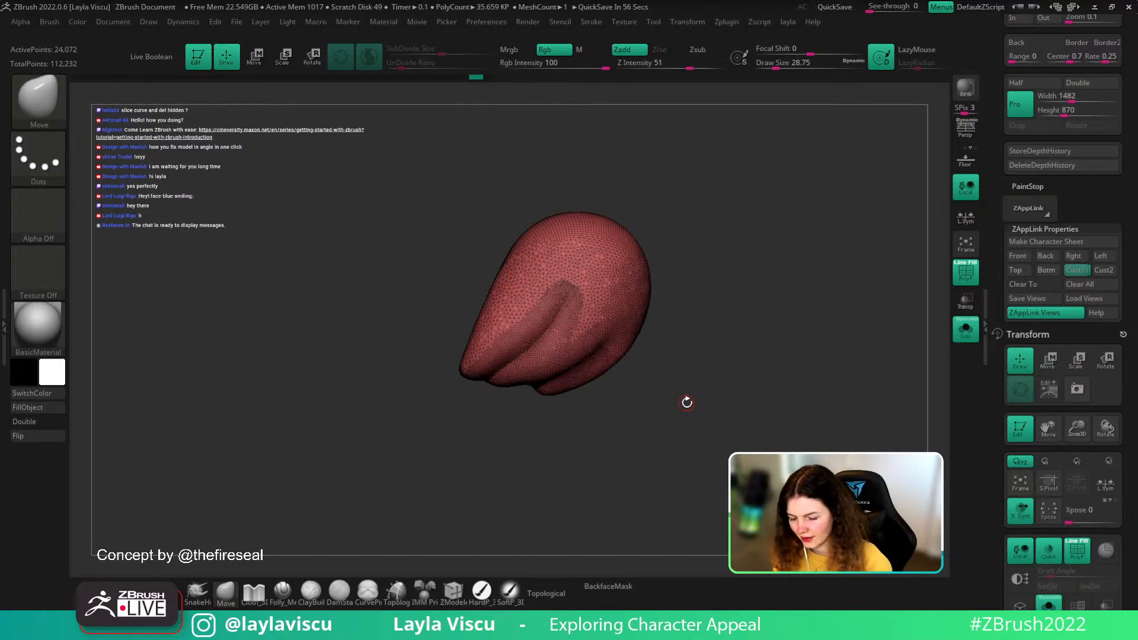
pyautogui.click(966, 329)
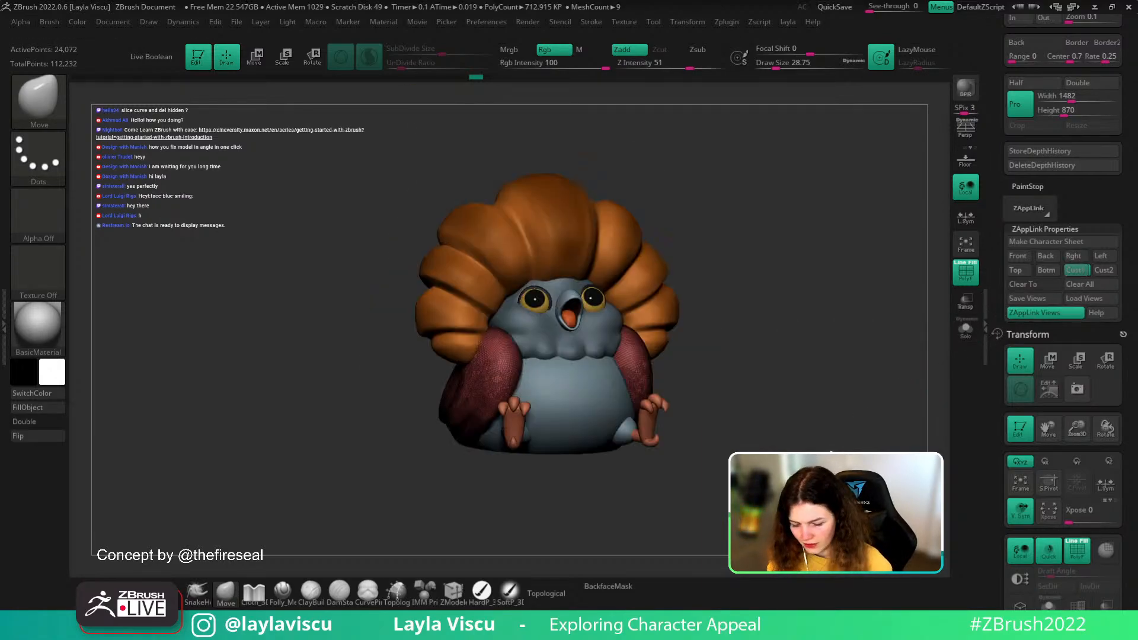
pyautogui.hotkey('shift', 'f')
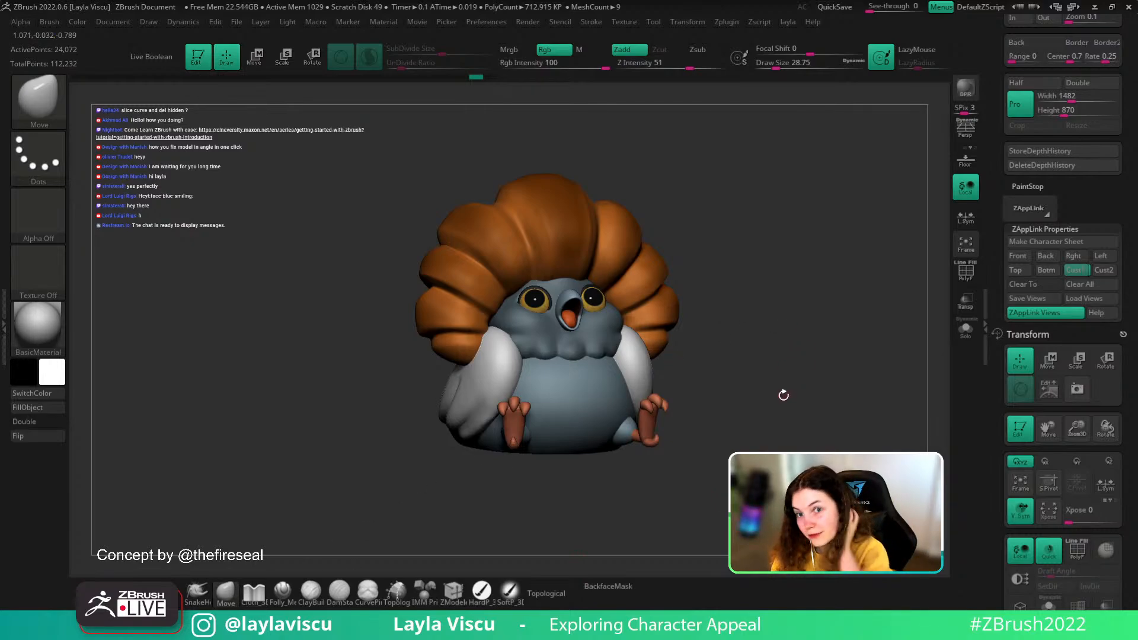
# - Isolate the wing to inspect its feather shapes, and bring the rest of the character back
pyautogui.moveTo(776, 388); pyautogui.dragTo(952, 348)
pyautogui.click(965, 329)
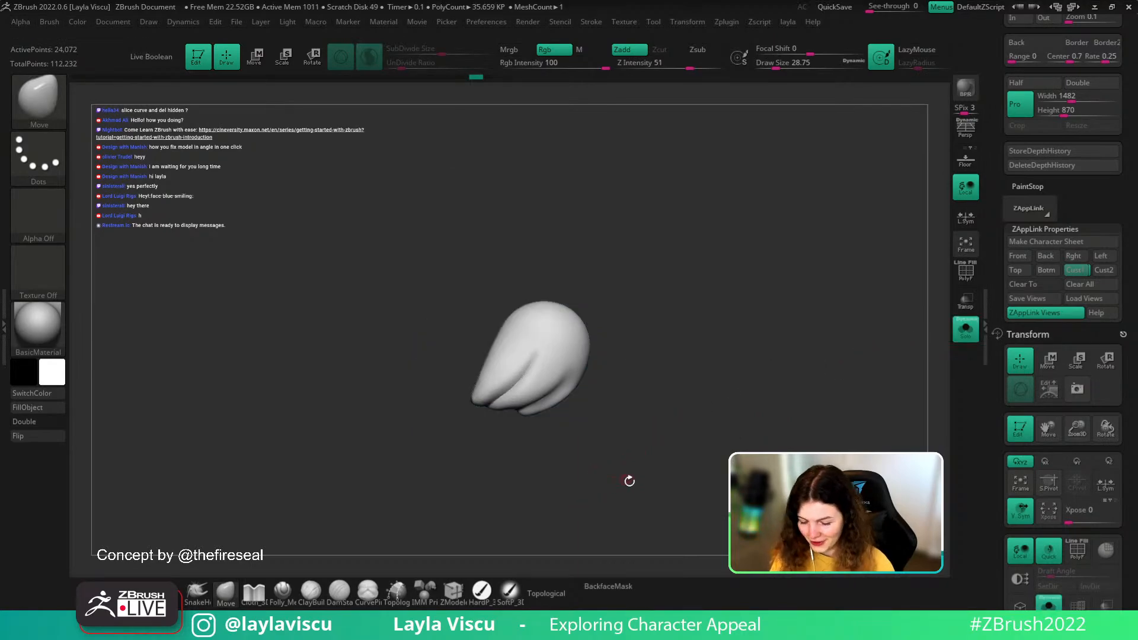
pyautogui.moveTo(627, 480); pyautogui.dragTo(607, 506)
pyautogui.click(966, 329)
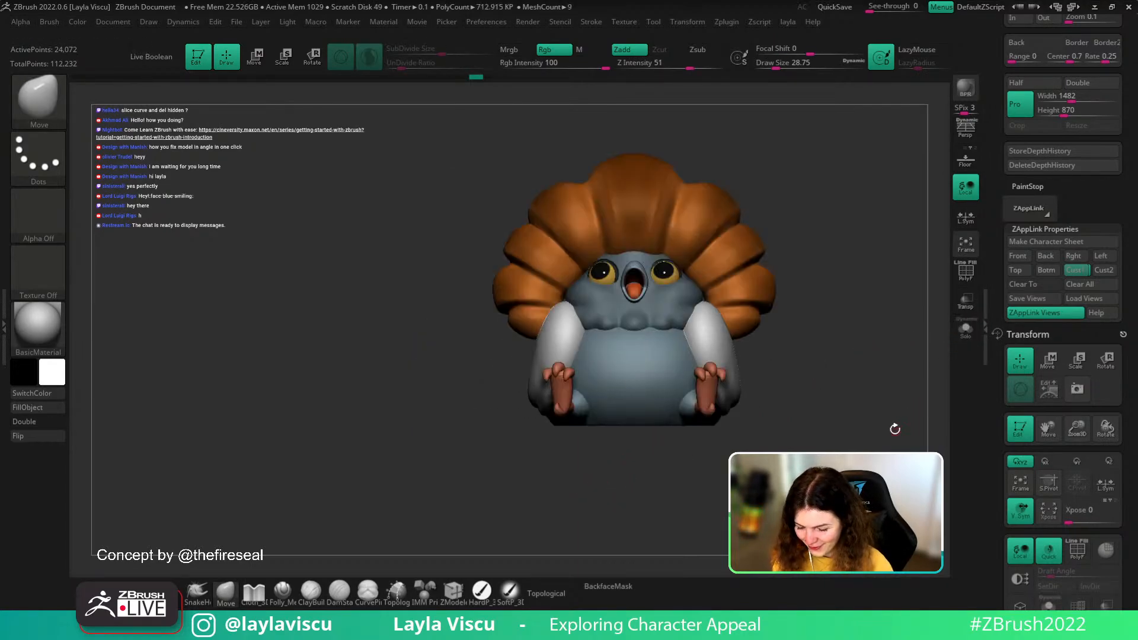
# - Reshape the wing's feathers from below with the Move brush at draw size about 192
pyautogui.moveTo(893, 427); pyautogui.dragTo(907, 368)
pyautogui.press('ctrl')
pyautogui.moveTo(852, 441); pyautogui.dragTo(871, 345)
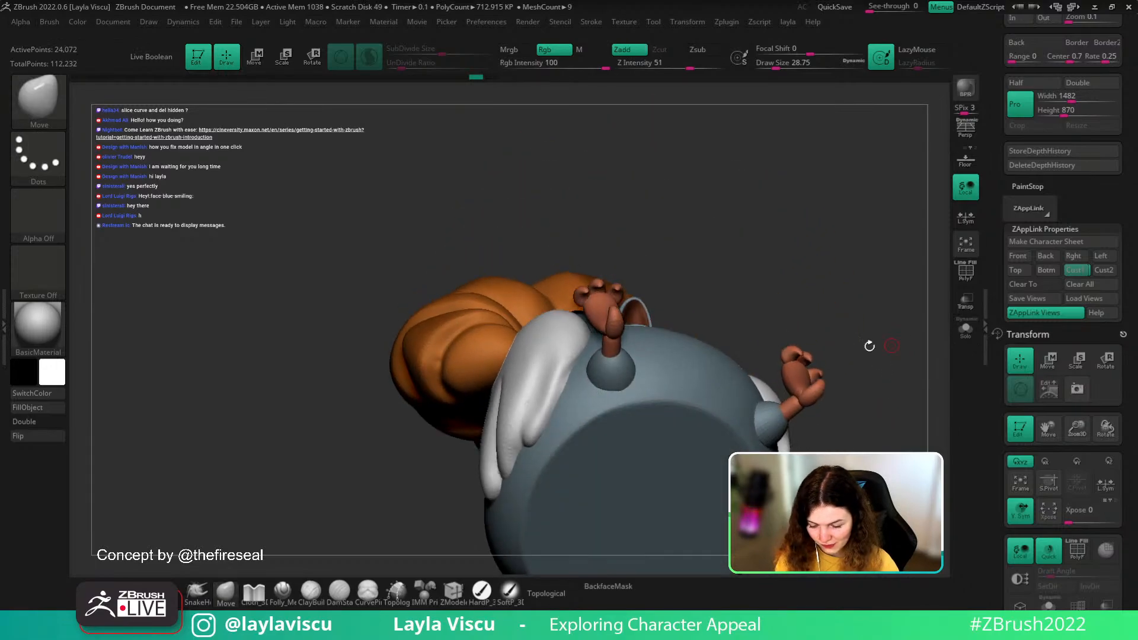
pyautogui.moveTo(563, 375); pyautogui.dragTo(546, 428)
pyautogui.moveTo(556, 379); pyautogui.dragTo(565, 373)
# - Recall the saved Cust1 view and compare the wings with the concept image by switching the reference on and off
pyautogui.click(1075, 271)
pyautogui.hotkey('shift', 'z')
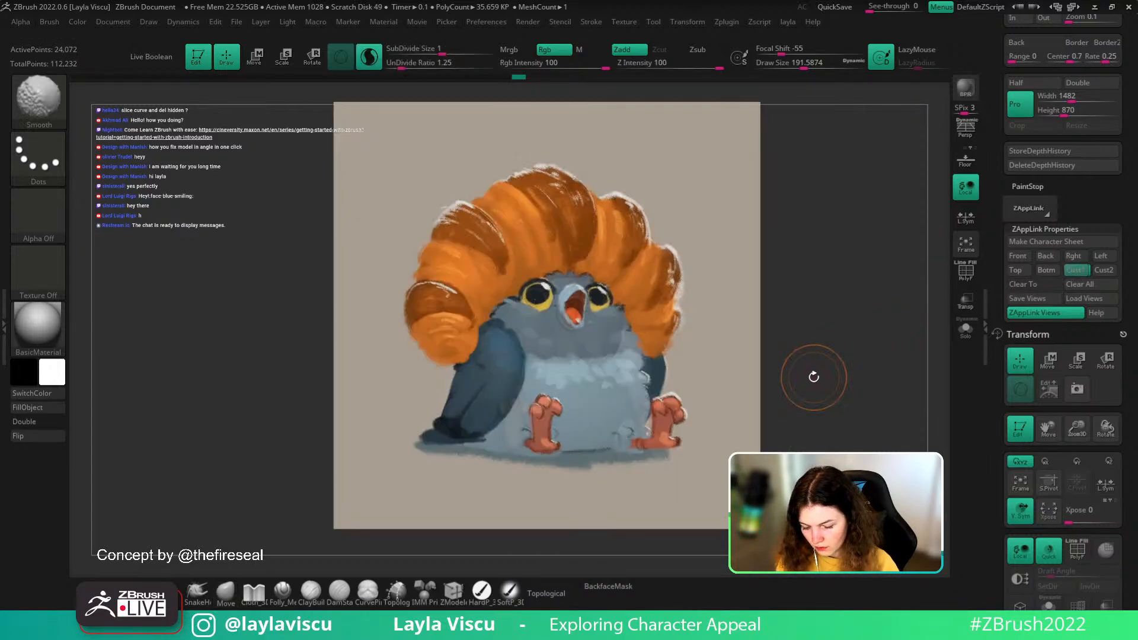
pyautogui.hotkey('shift', 'z')
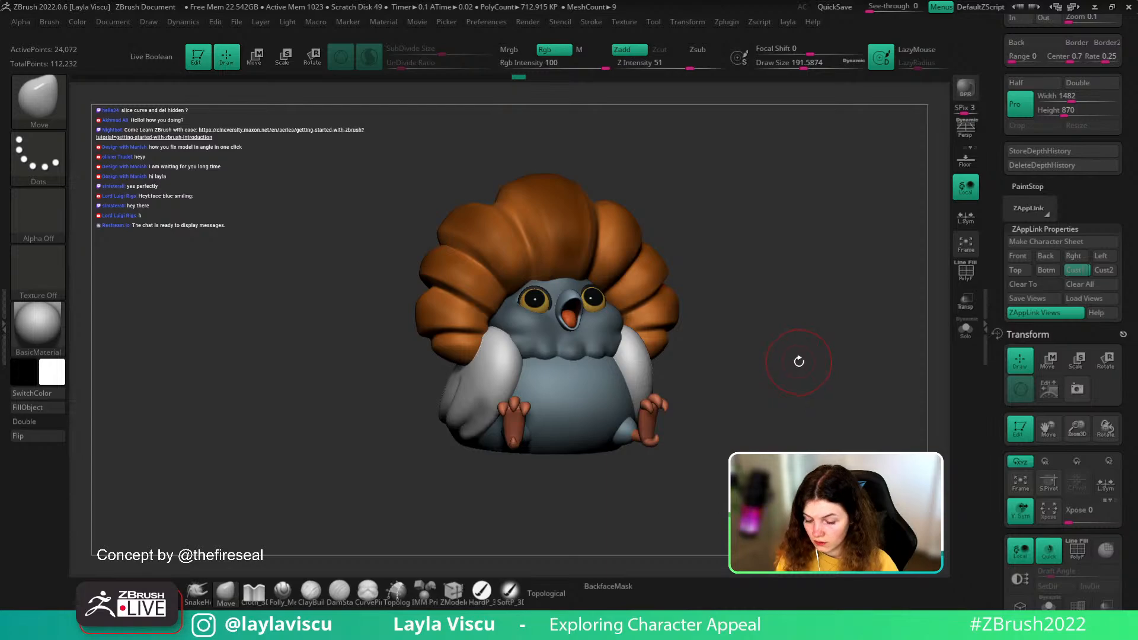
pyautogui.hotkey('shift', 'z')
pyautogui.hotkey('shift', 'z')
# - Build up the front edge of the wing beside the belly with ClayBuildup at draw size about 136
pyautogui.moveTo(798, 361)
pyautogui.mouseDown()
pyautogui.moveTo(821, 355)
pyautogui.moveTo(797, 367)
pyautogui.mouseUp()
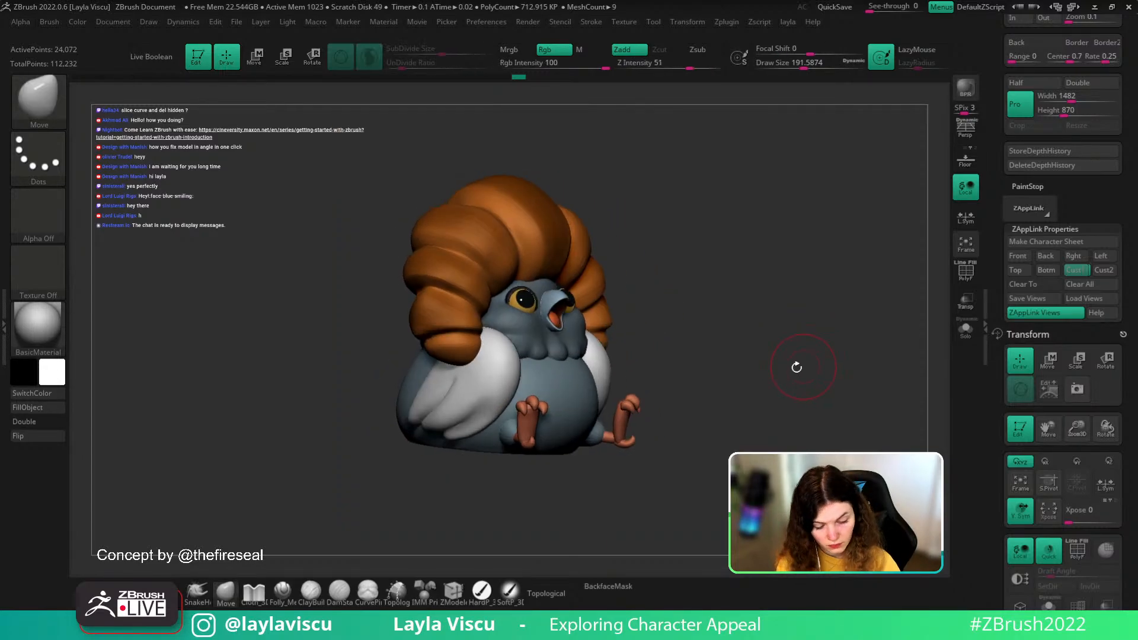
pyautogui.press('b')
pyautogui.press('c')
pyautogui.press('b')
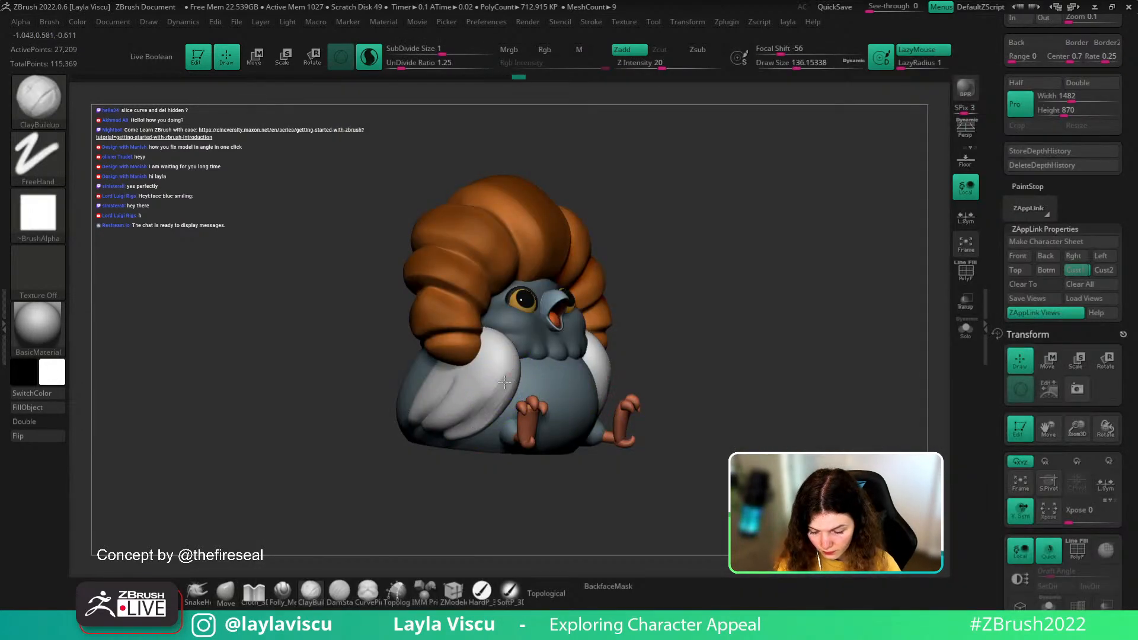
pyautogui.moveTo(504, 382); pyautogui.dragTo(515, 374)
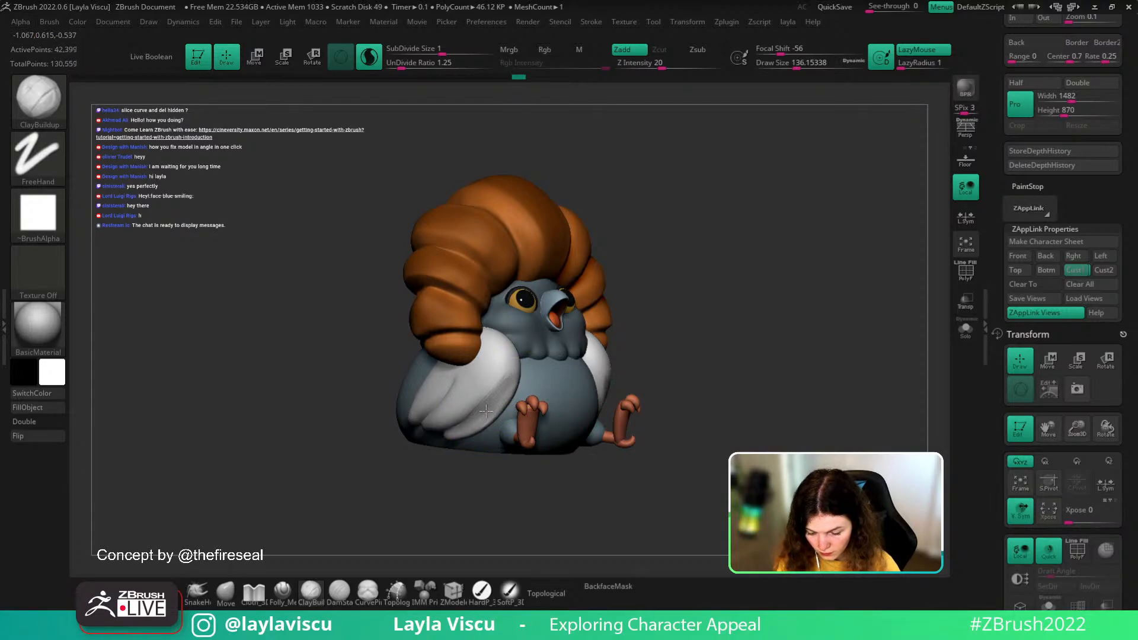
# - Add more ClayBuildup volume to the wing above the foot, smooth the area and recall the saved Cust1 view
pyautogui.moveTo(498, 409)
pyautogui.mouseDown()
pyautogui.moveTo(506, 404)
pyautogui.moveTo(491, 371)
pyautogui.moveTo(517, 376)
pyautogui.mouseUp()
pyautogui.moveTo(668, 333)
pyautogui.mouseDown()
pyautogui.moveTo(657, 350)
pyautogui.moveTo(744, 318)
pyautogui.moveTo(778, 330)
pyautogui.moveTo(734, 325)
pyautogui.mouseUp()
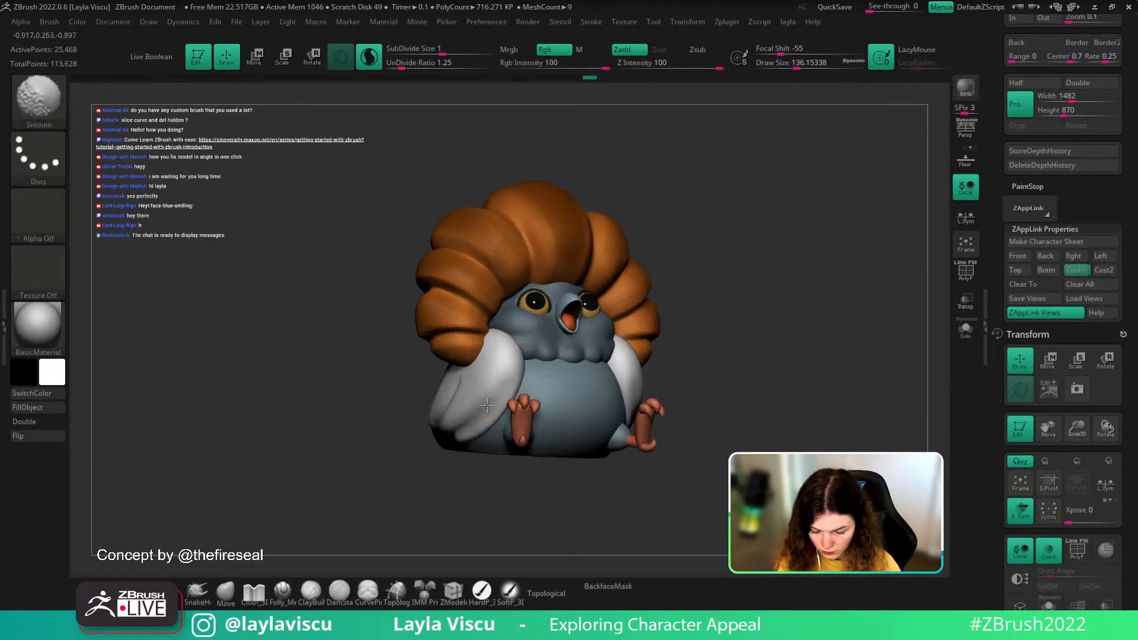
pyautogui.keyDown('shift'); pyautogui.moveTo(498, 485); pyautogui.dragTo(550, 514); pyautogui.keyUp('shift')
pyautogui.click(1075, 270)
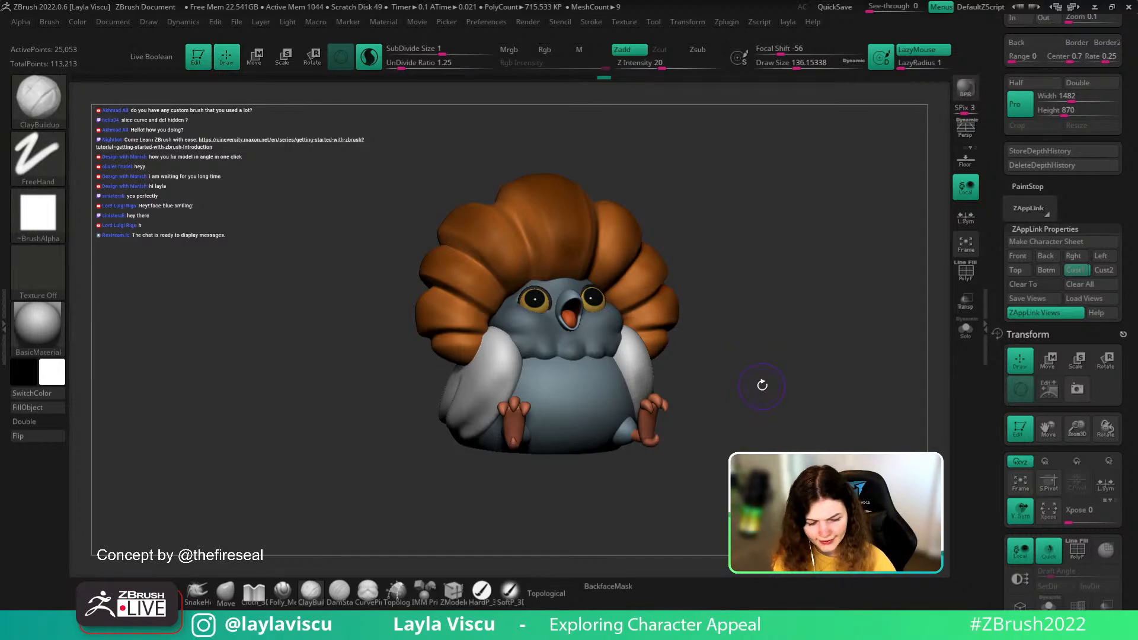
# - Try a Cloth_3DCW crease on the isolated wing at draw size about 80, undo it and show the whole character again
pyautogui.press('b')
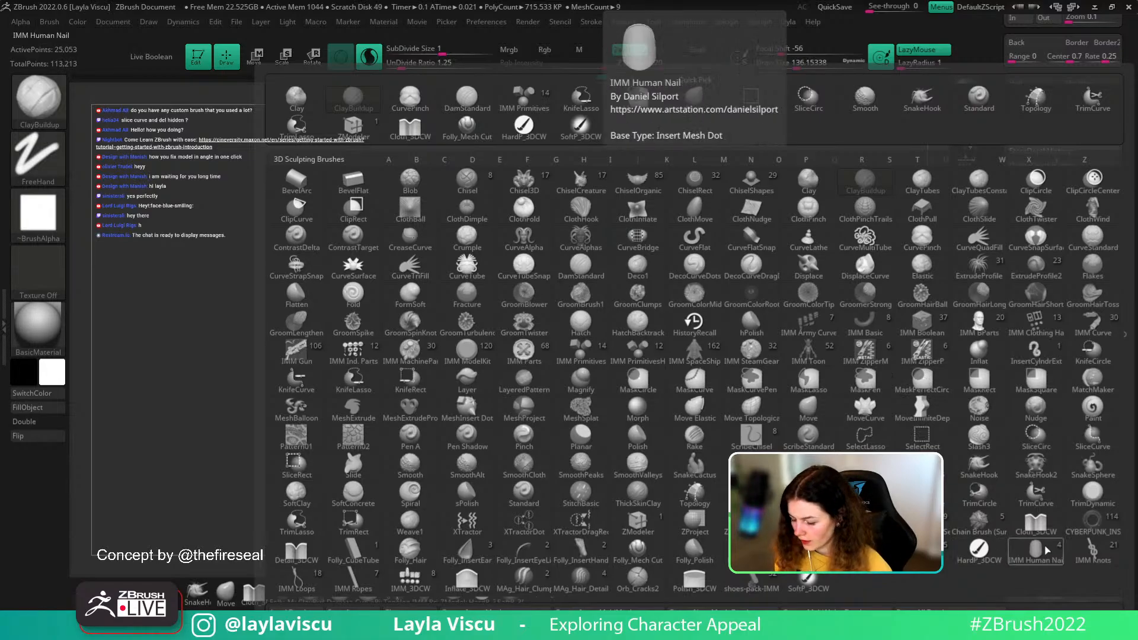
pyautogui.click(1036, 523)
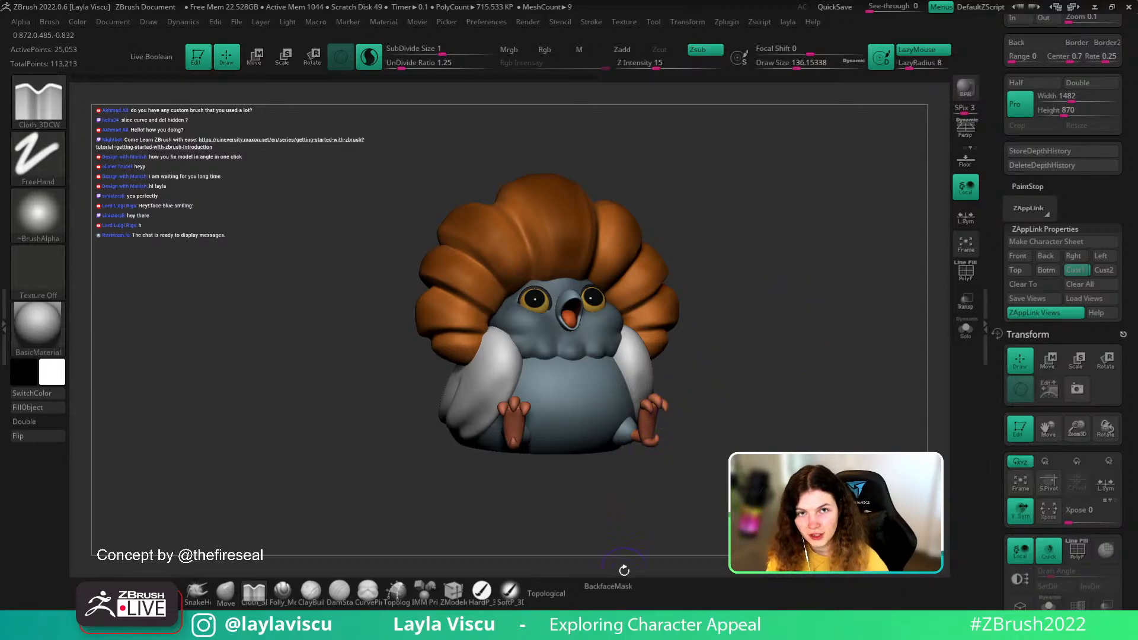
pyautogui.moveTo(798, 317)
pyautogui.mouseDown()
pyautogui.moveTo(828, 350)
pyautogui.moveTo(816, 375)
pyautogui.moveTo(699, 416)
pyautogui.moveTo(634, 422)
pyautogui.moveTo(667, 392)
pyautogui.moveTo(729, 429)
pyautogui.mouseUp()
pyautogui.press('s')
pyautogui.press('ctrl')
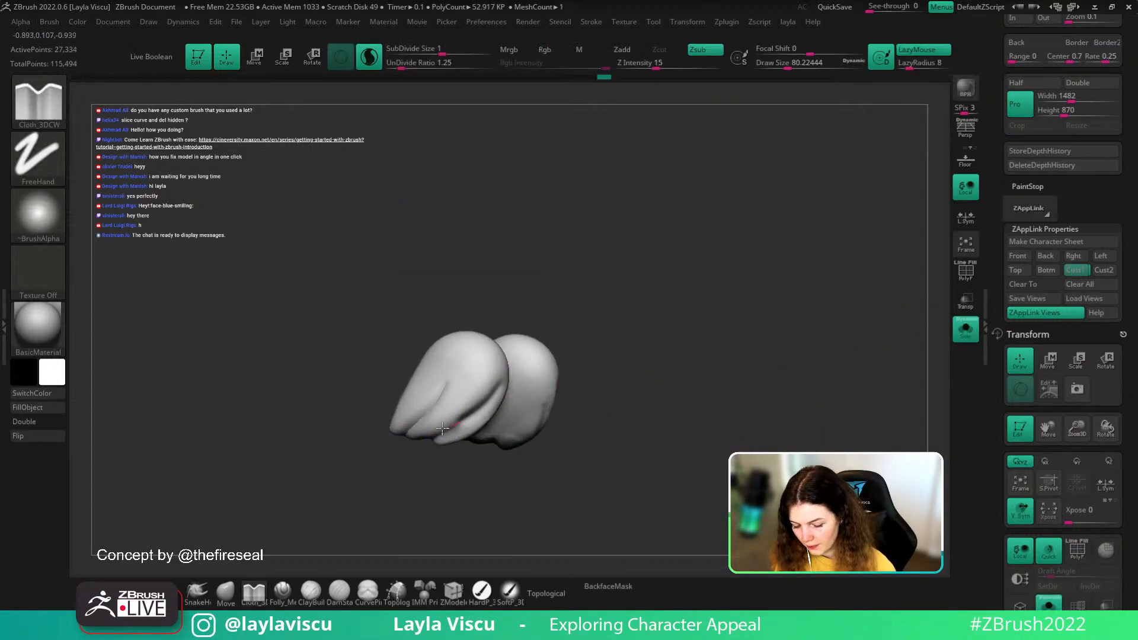
pyautogui.moveTo(488, 368)
pyautogui.mouseDown()
pyautogui.moveTo(454, 391)
pyautogui.moveTo(496, 373)
pyautogui.moveTo(454, 404)
pyautogui.mouseUp()
pyautogui.hotkey('ctrl', 'z')
pyautogui.click(965, 329)
pyautogui.moveTo(883, 409); pyautogui.dragTo(783, 431)
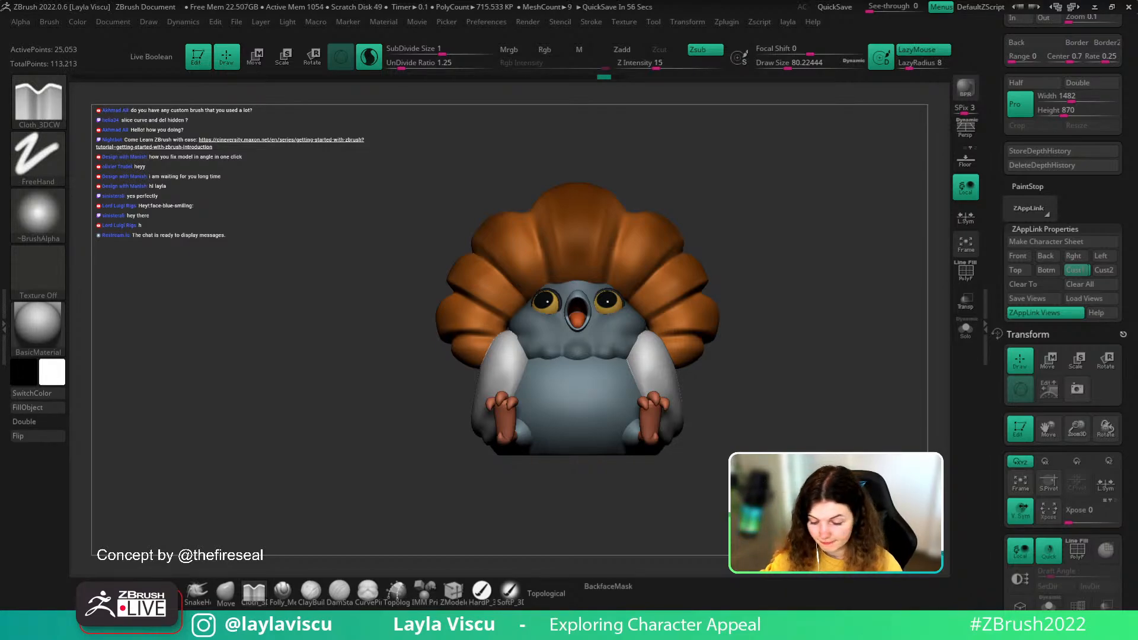
# - Try the Folly_Hair brush on the wing feathers at draw size about 136
pyautogui.press('b')
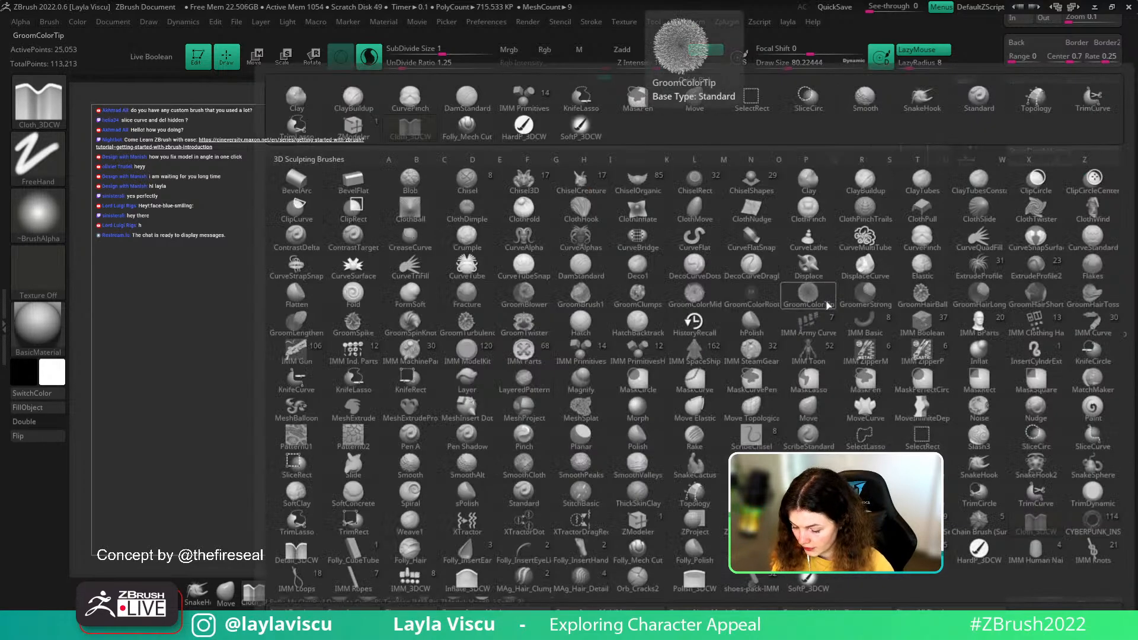
pyautogui.click(410, 554)
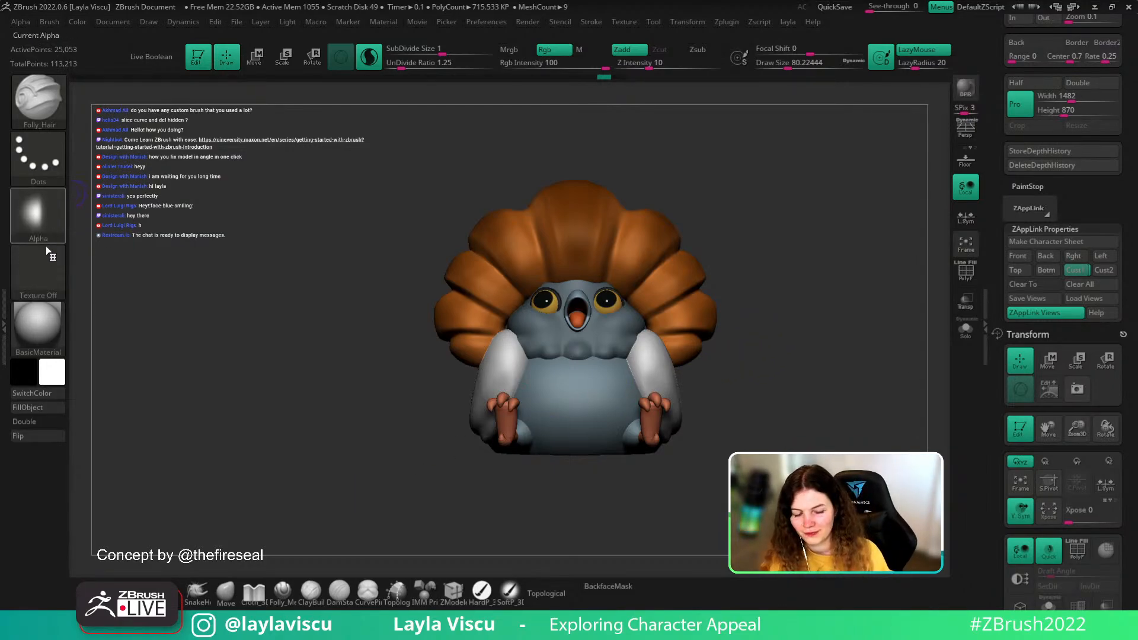
pyautogui.moveTo(50, 222)
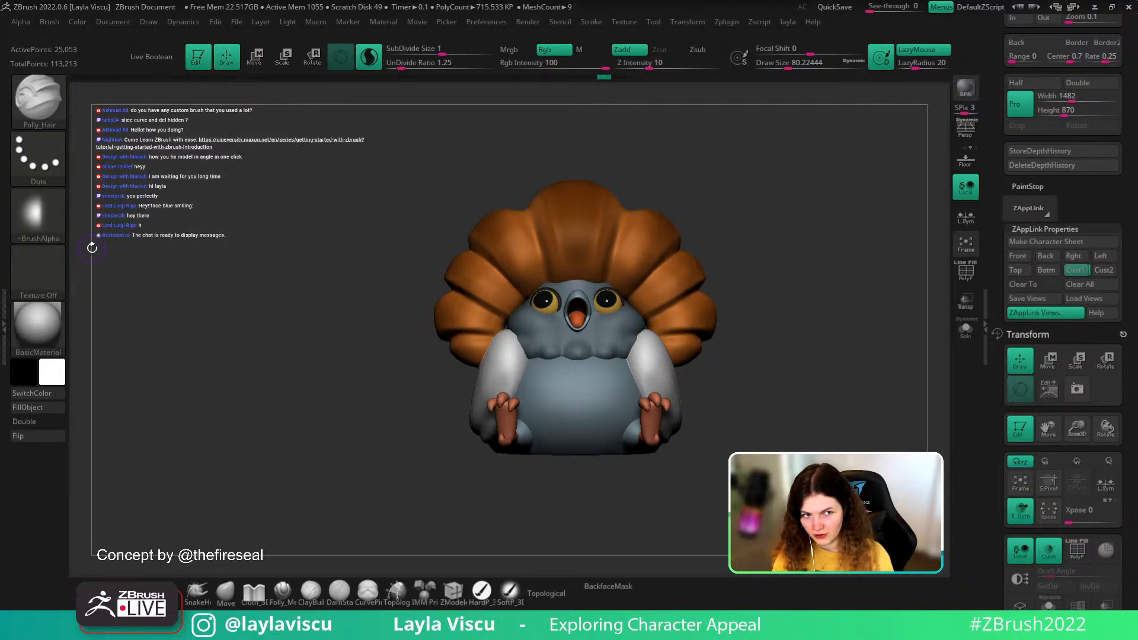
pyautogui.moveTo(822, 351)
pyautogui.mouseDown()
pyautogui.moveTo(845, 374)
pyautogui.moveTo(830, 409)
pyautogui.moveTo(818, 361)
pyautogui.moveTo(820, 398)
pyautogui.moveTo(765, 379)
pyautogui.moveTo(645, 397)
pyautogui.moveTo(651, 437)
pyautogui.moveTo(609, 421)
pyautogui.mouseUp()
pyautogui.press('s')
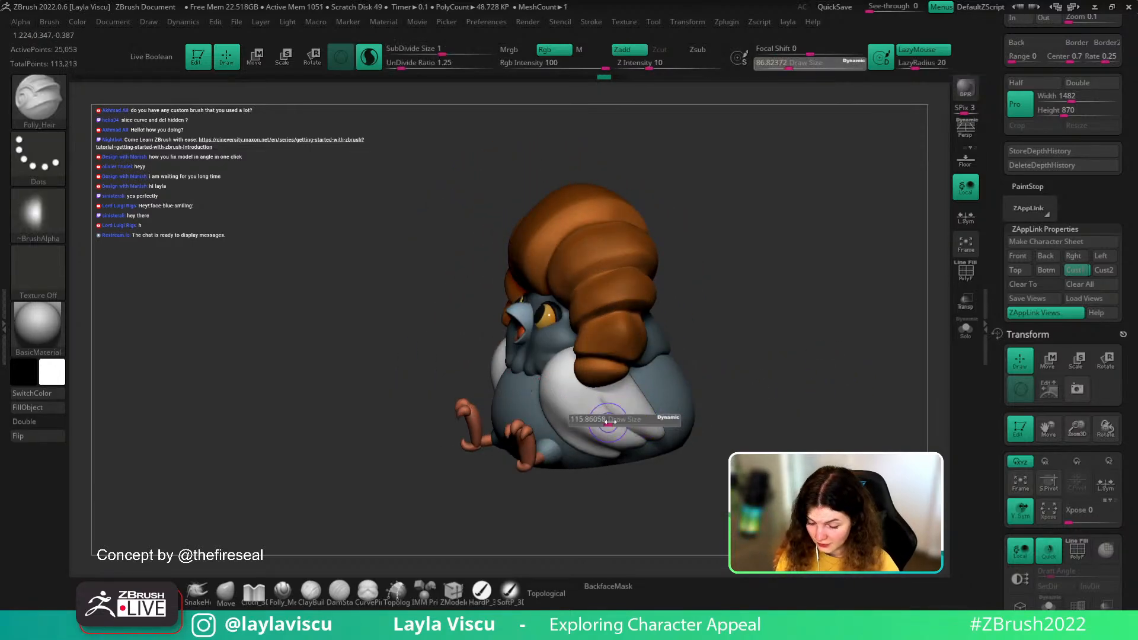
pyautogui.moveTo(561, 388)
pyautogui.mouseDown()
pyautogui.moveTo(606, 435)
pyautogui.moveTo(649, 439)
pyautogui.mouseUp()
pyautogui.moveTo(701, 398)
pyautogui.mouseDown()
pyautogui.moveTo(752, 326)
pyautogui.moveTo(742, 374)
pyautogui.moveTo(779, 405)
pyautogui.moveTo(808, 393)
pyautogui.moveTo(770, 399)
pyautogui.moveTo(749, 358)
pyautogui.mouseUp()
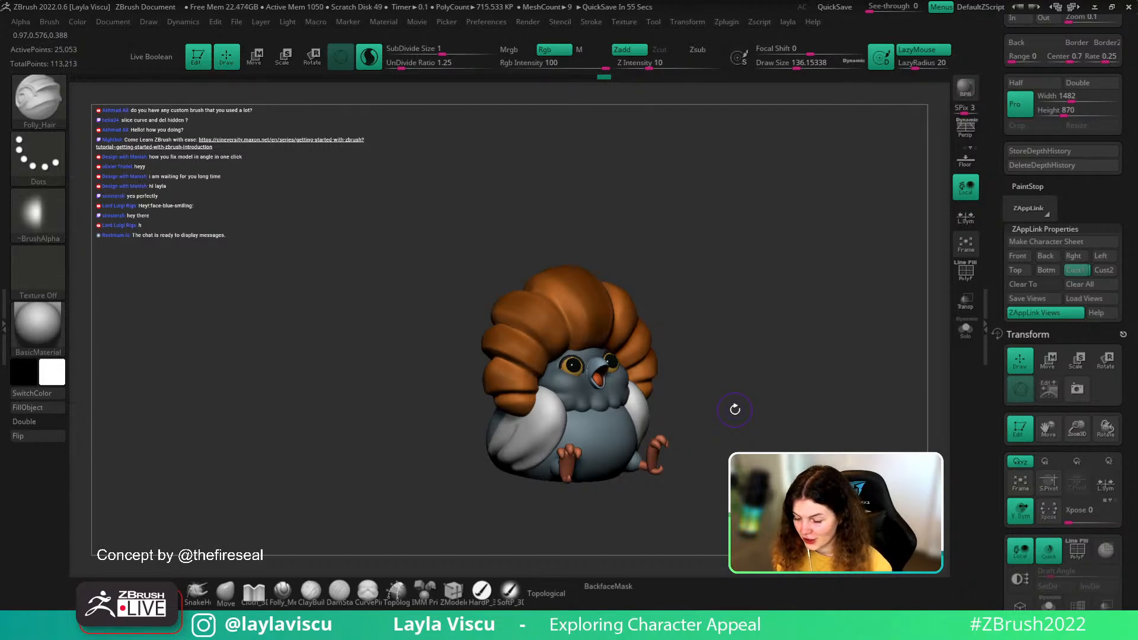
pyautogui.moveTo(735, 409); pyautogui.dragTo(782, 404)
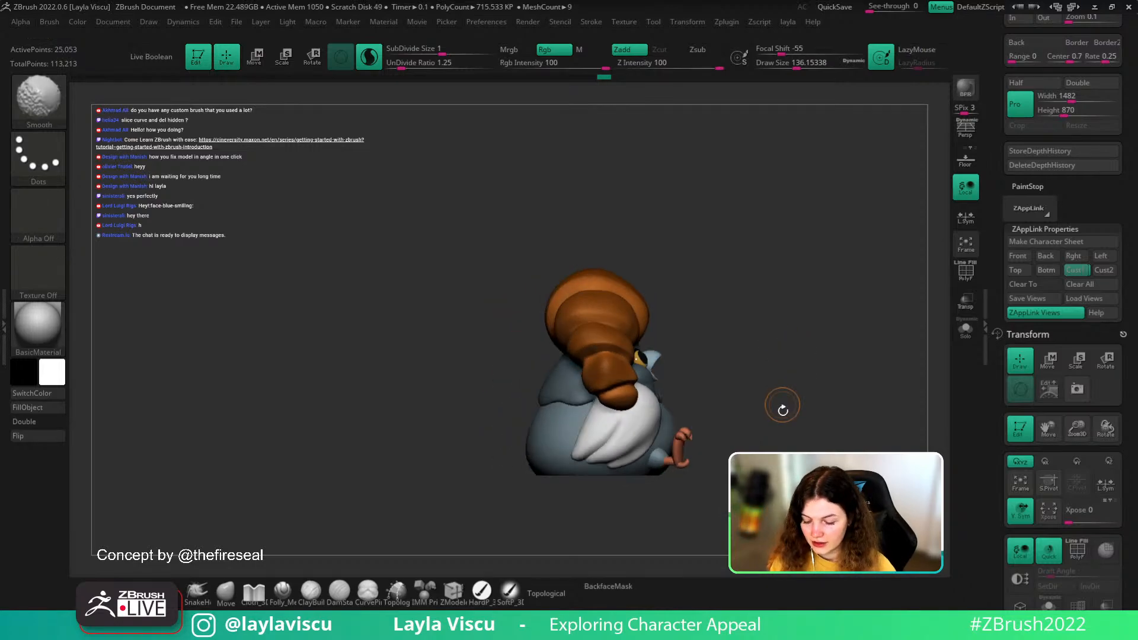
# - Select the wing subtool from the side and set the Move brush's draw size to about 77
pyautogui.keyDown('alt'); pyautogui.click(661, 399); pyautogui.keyUp('alt')
pyautogui.keyDown('ctrl'); pyautogui.moveTo(691, 415); pyautogui.dragTo(724, 371, button='right'); pyautogui.keyUp('ctrl')
pyautogui.keyDown('alt'); pyautogui.click(653, 460); pyautogui.keyUp('alt')
pyautogui.keyDown('ctrl'); pyautogui.moveTo(614, 487); pyautogui.dragTo(578, 503, button='right'); pyautogui.keyUp('ctrl')
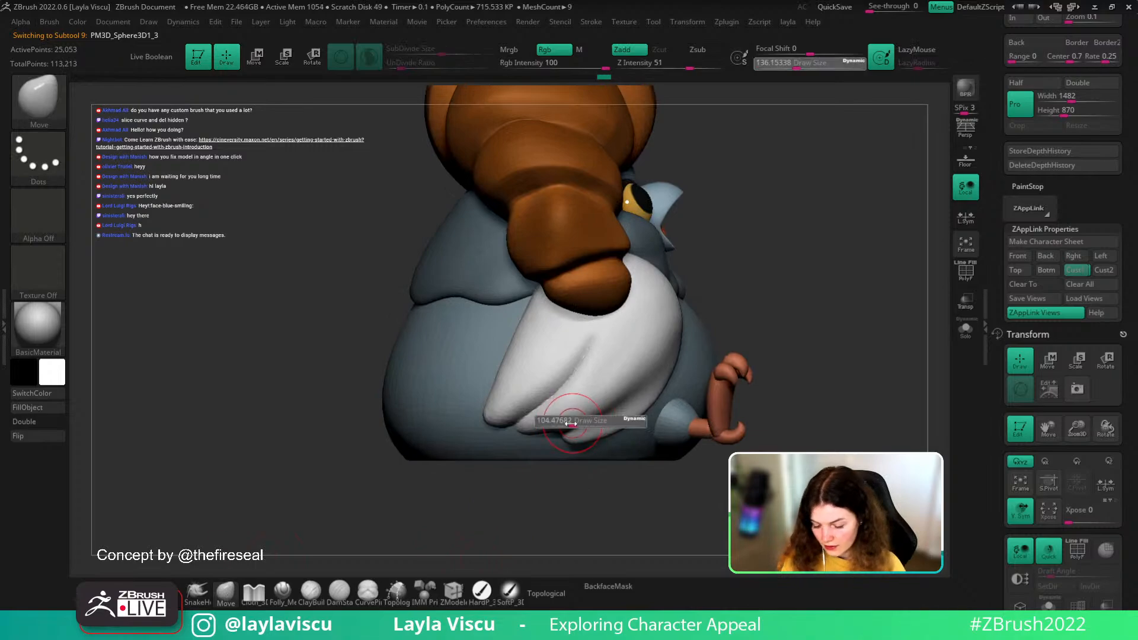
pyautogui.keyDown('ctrl'); pyautogui.moveTo(810, 309); pyautogui.dragTo(820, 240, button='right'); pyautogui.keyUp('ctrl')
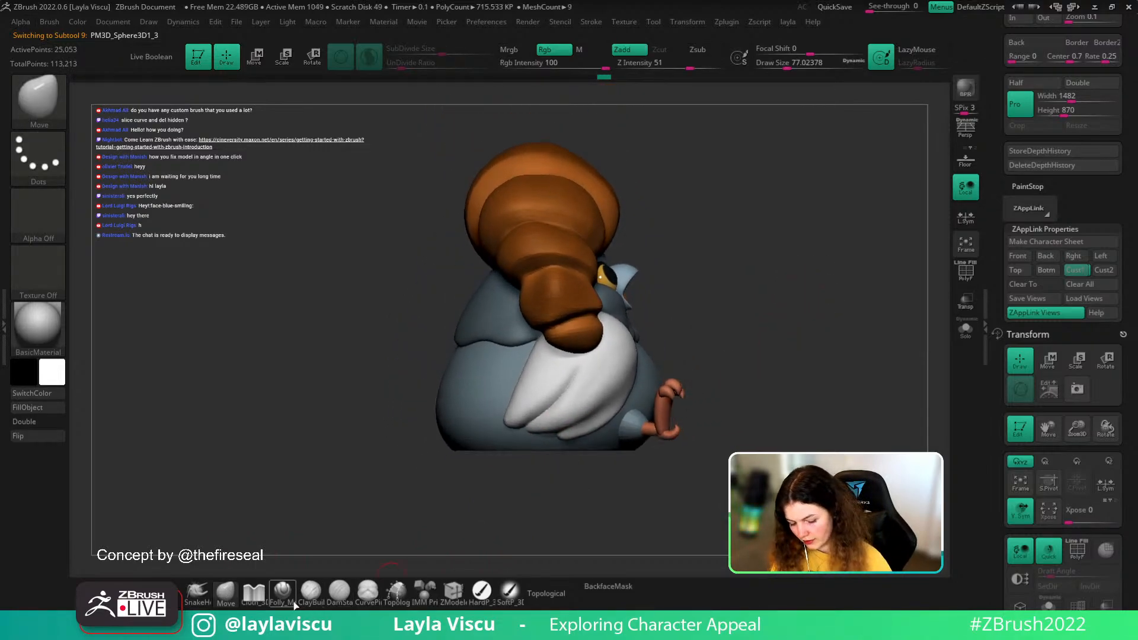
# - Try the Folly_Mech Cut brush on the isolated wing at draw size about 172, undo it and bring back the other parts
pyautogui.moveTo(291, 601)
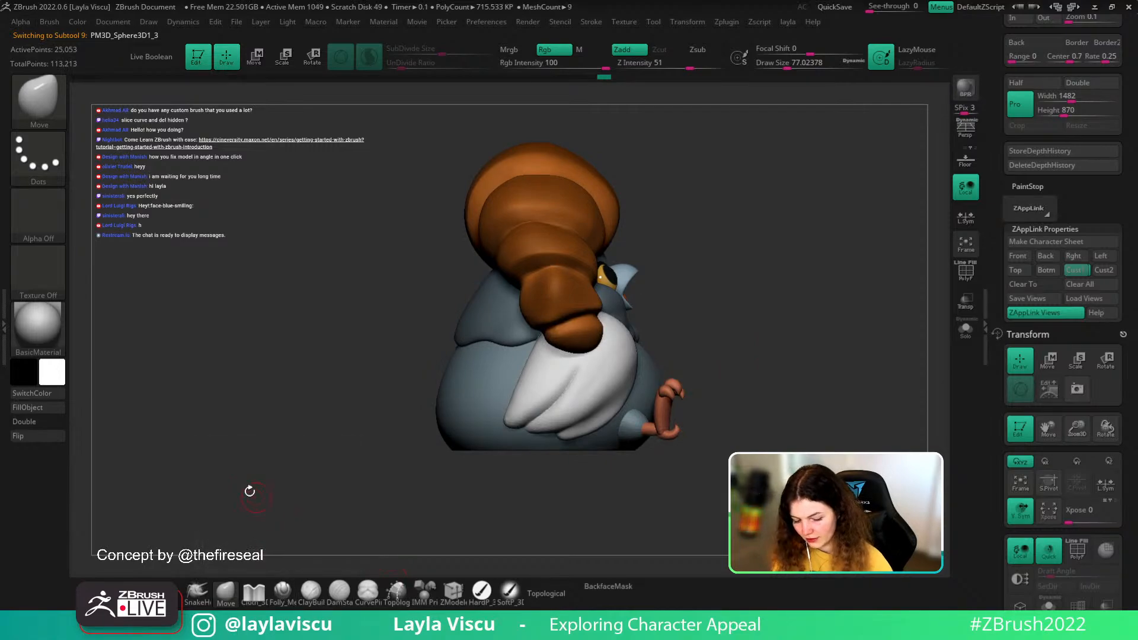
pyautogui.click(289, 601)
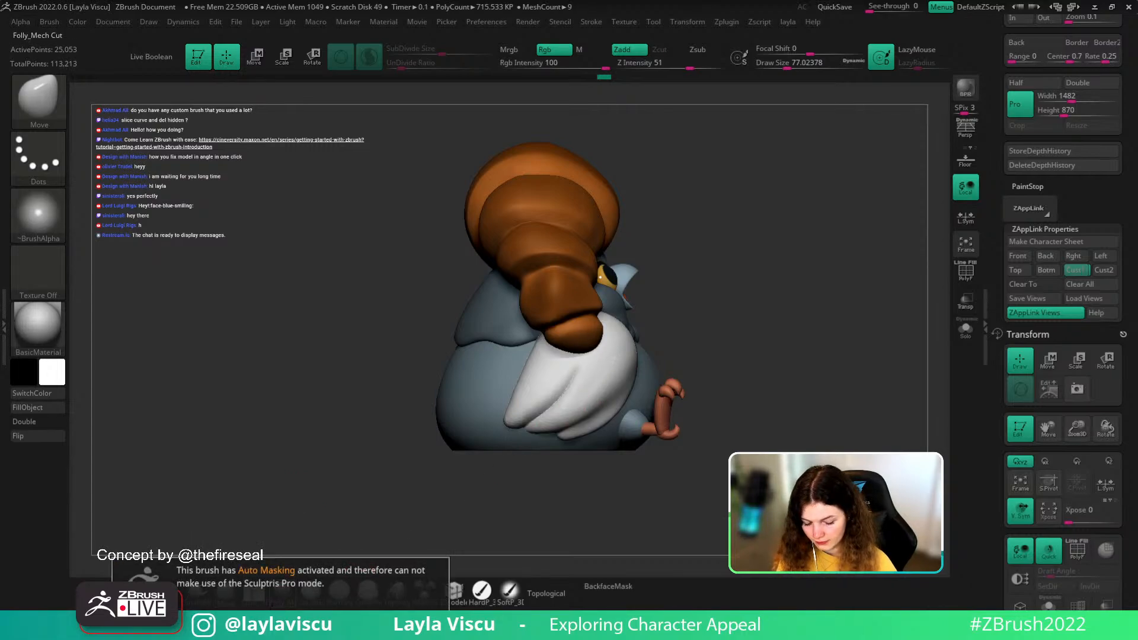
pyautogui.moveTo(621, 355)
pyautogui.mouseDown()
pyautogui.moveTo(580, 405)
pyautogui.moveTo(483, 468)
pyautogui.mouseUp()
pyautogui.keyDown('ctrl'); pyautogui.keyDown('shift'); pyautogui.click(580, 411); pyautogui.keyUp('shift'); pyautogui.keyUp('ctrl')
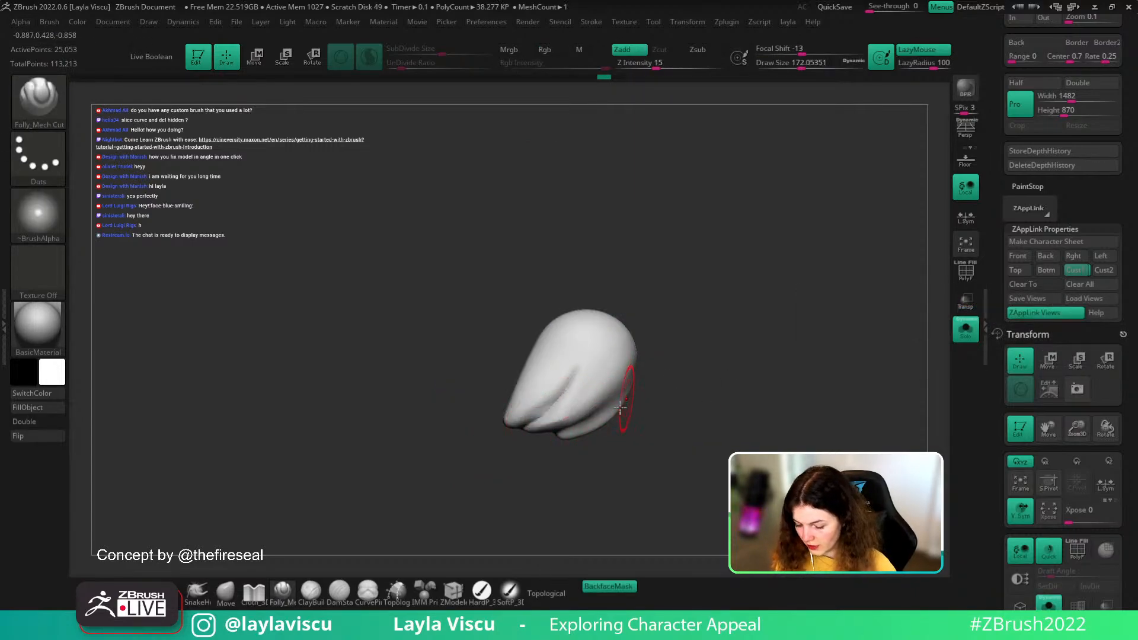
pyautogui.hotkey('ctrl', 'z')
pyautogui.moveTo(620, 408)
pyautogui.mouseDown()
pyautogui.moveTo(560, 422)
pyautogui.moveTo(619, 292)
pyautogui.mouseUp()
pyautogui.click(560, 455)
pyautogui.moveTo(684, 344)
pyautogui.mouseDown()
pyautogui.moveTo(681, 323)
pyautogui.moveTo(696, 329)
pyautogui.mouseUp()
pyautogui.click(966, 330)
pyautogui.moveTo(897, 360); pyautogui.dragTo(919, 468)
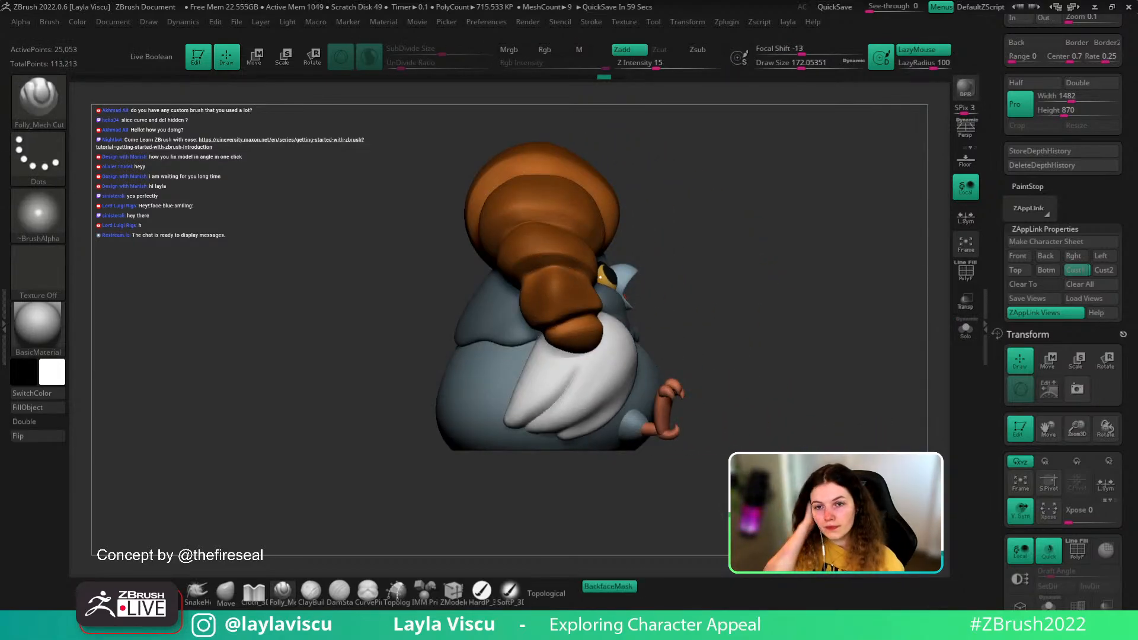
# - Recall the saved Cust1 view and compare the pigeon with the concept image by switching the reference on and off
pyautogui.moveTo(738, 363); pyautogui.dragTo(686, 368)
pyautogui.moveTo(822, 379)
pyautogui.keyDown('shift'); pyautogui.mouseDown()
pyautogui.moveTo(812, 381)
pyautogui.moveTo(840, 379)
pyautogui.mouseUp(); pyautogui.keyUp('shift')
pyautogui.click(1077, 271)
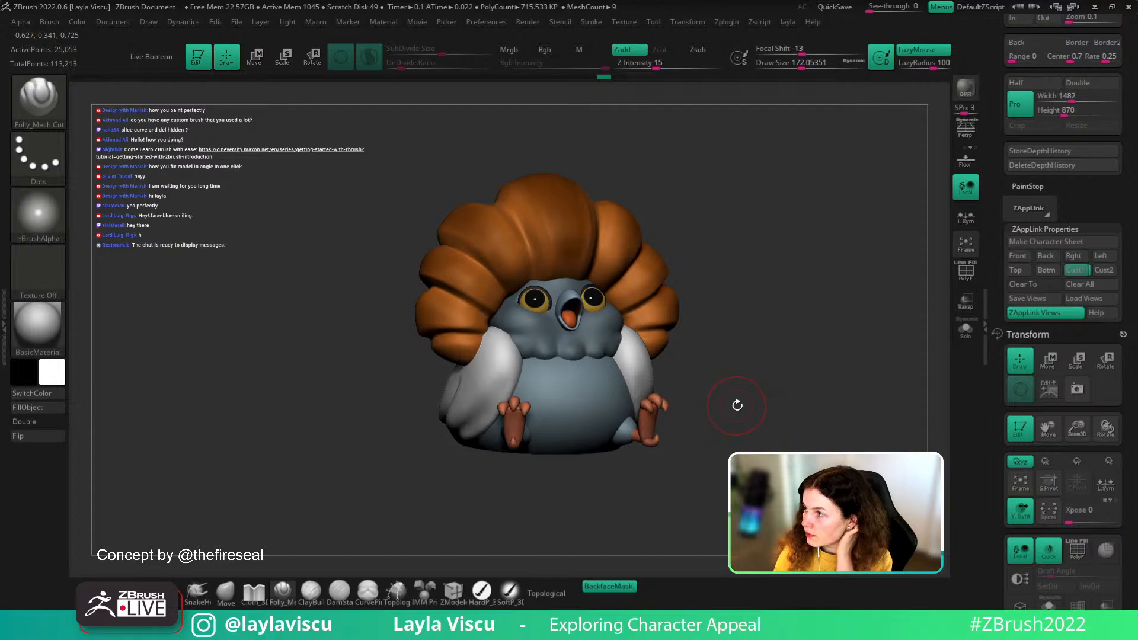
pyautogui.moveTo(737, 384); pyautogui.dragTo(794, 391)
pyautogui.hotkey('shift', 'z')
pyautogui.hotkey('shift', 'z')
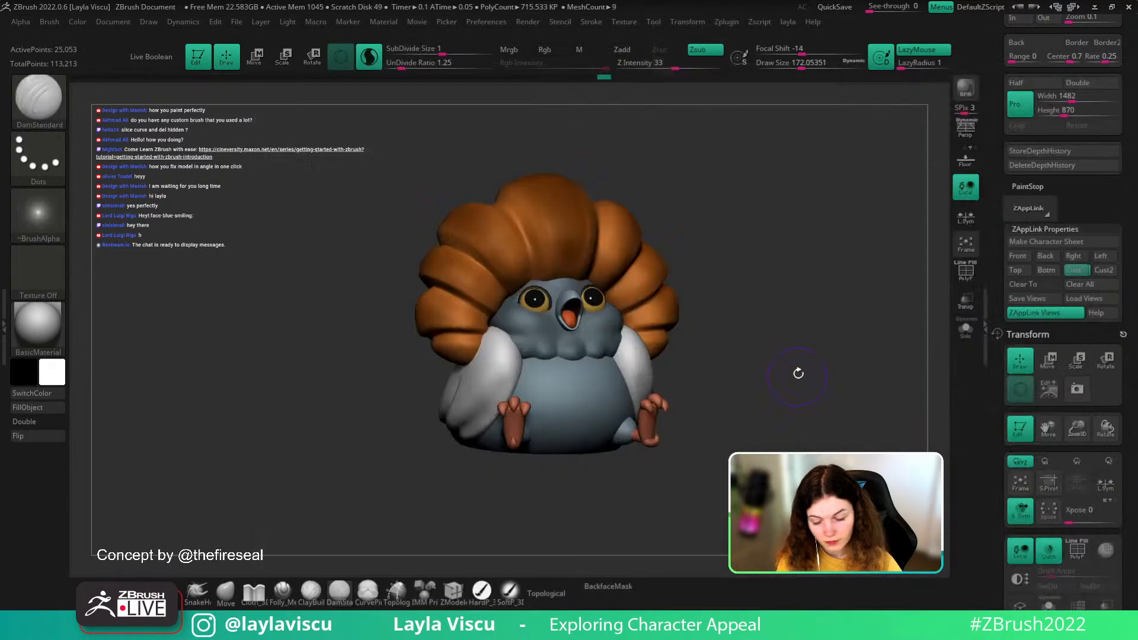
pyautogui.press('s')
pyautogui.hotkey('shift', 'z')
pyautogui.hotkey('shift', 'z')
# - Carve diagonal creases between the wing's feathers with DamStandard at draw size about 128, and return to the Cust1 view
pyautogui.press('s')
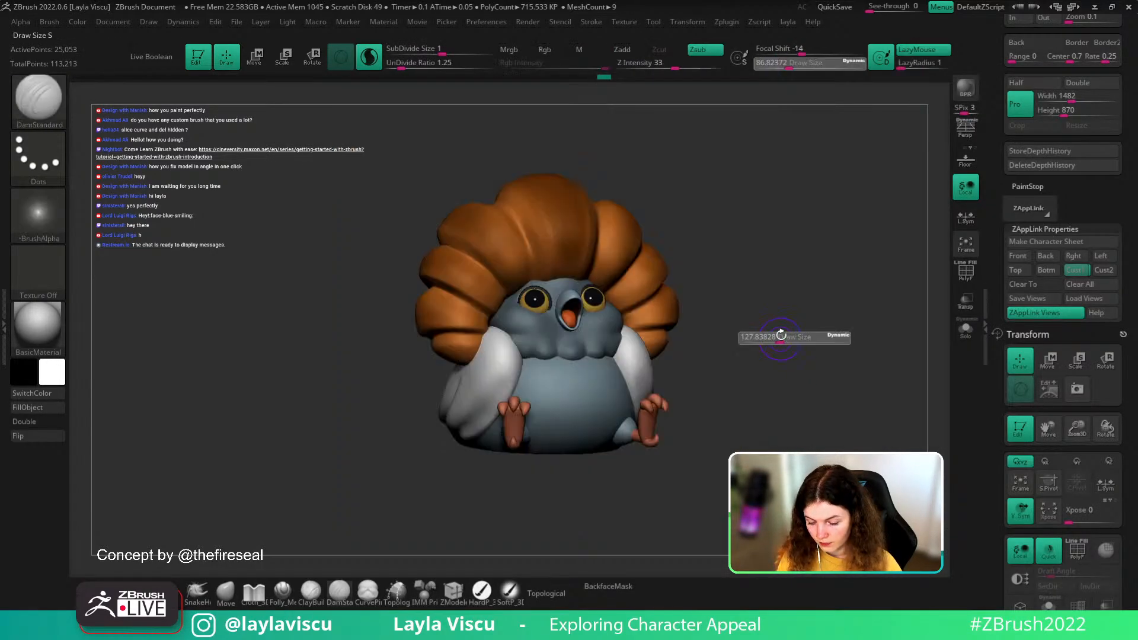
pyautogui.moveTo(781, 323); pyautogui.dragTo(848, 281)
pyautogui.moveTo(522, 380); pyautogui.dragTo(457, 432)
pyautogui.hotkey('ctrl', 'z')
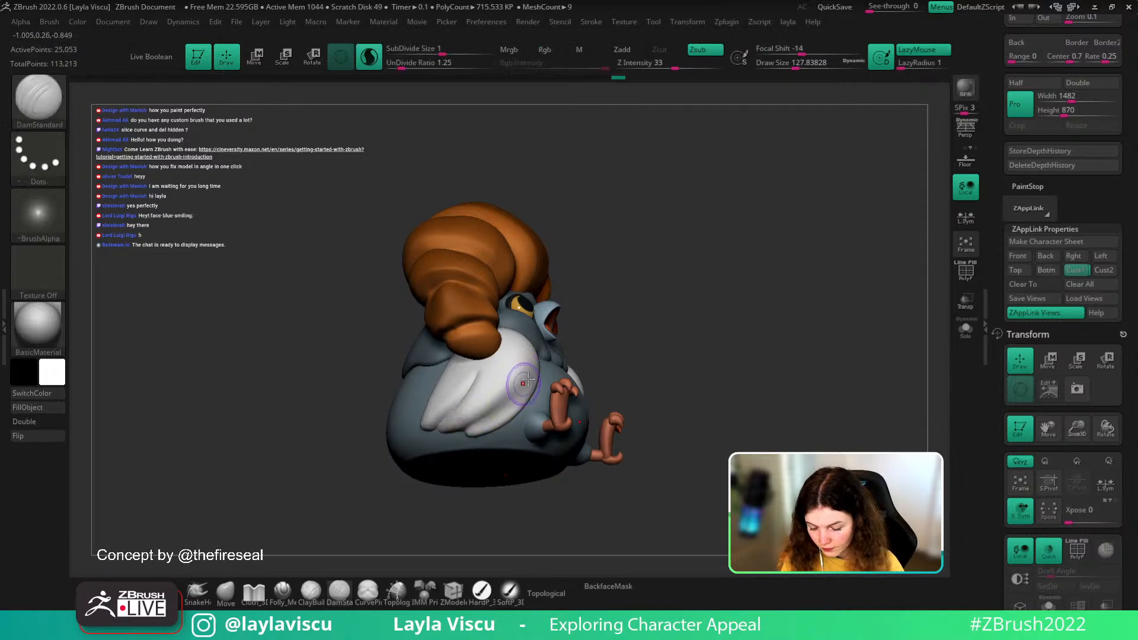
pyautogui.moveTo(522, 374); pyautogui.dragTo(447, 436)
pyautogui.hotkey('ctrl', 'z')
pyautogui.moveTo(524, 375); pyautogui.dragTo(437, 447)
pyautogui.hotkey('ctrl', 'z')
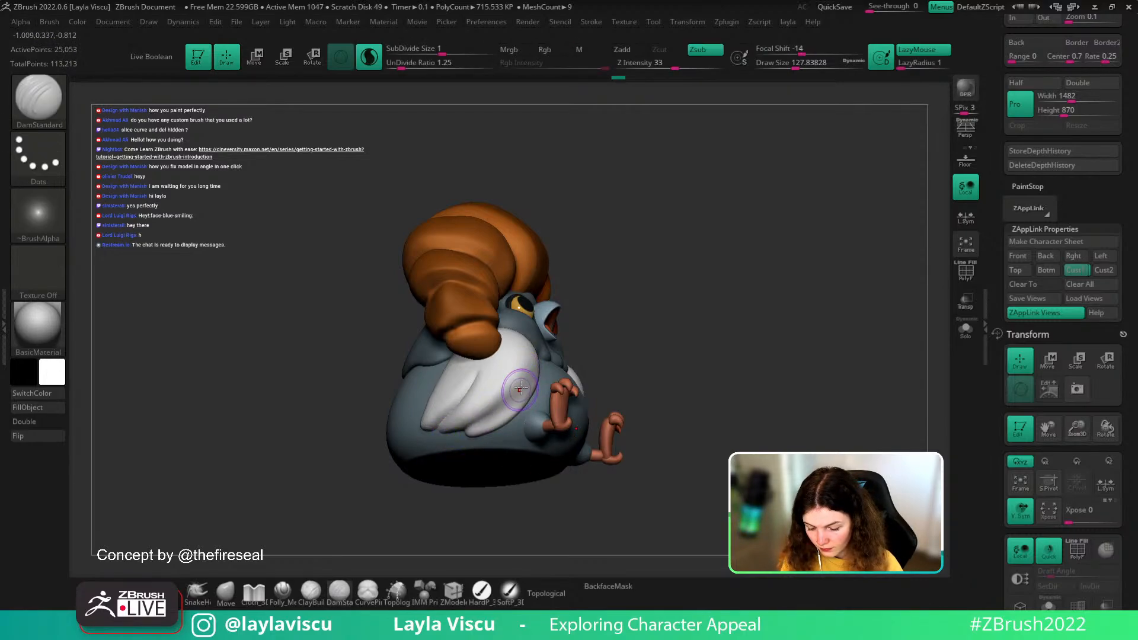
pyautogui.moveTo(521, 384); pyautogui.dragTo(442, 438)
pyautogui.moveTo(611, 343)
pyautogui.mouseDown()
pyautogui.moveTo(851, 356)
pyautogui.moveTo(879, 313)
pyautogui.mouseUp()
pyautogui.moveTo(486, 388); pyautogui.dragTo(422, 448)
pyautogui.click(1075, 270)
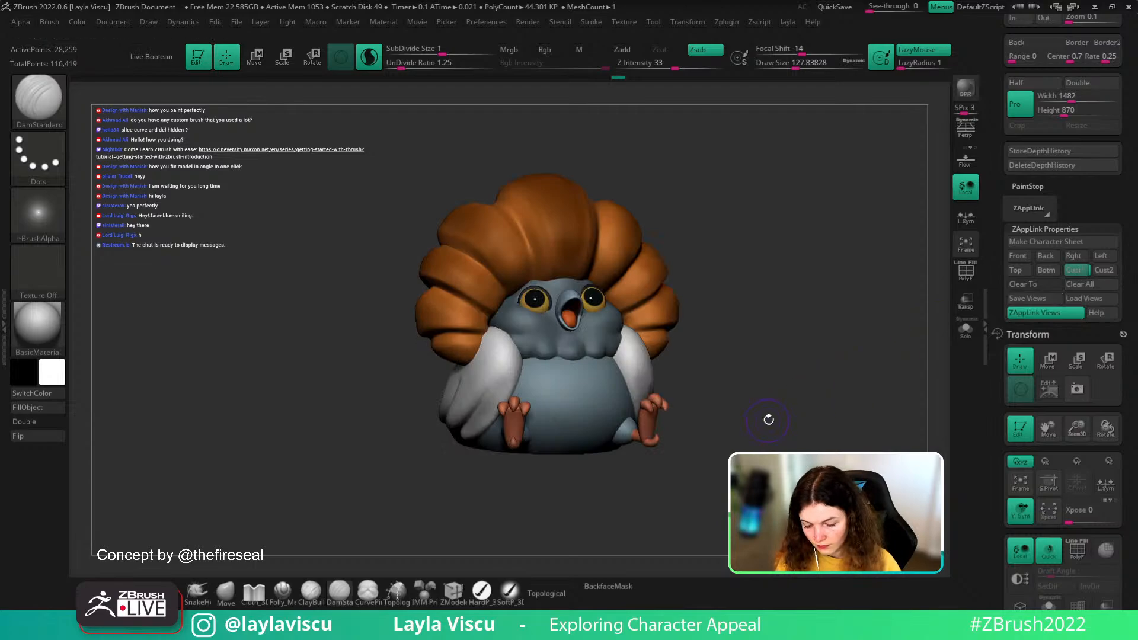
# - Reshape the wing from below and behind with the Move brush at draw size about 331
pyautogui.press('shift')
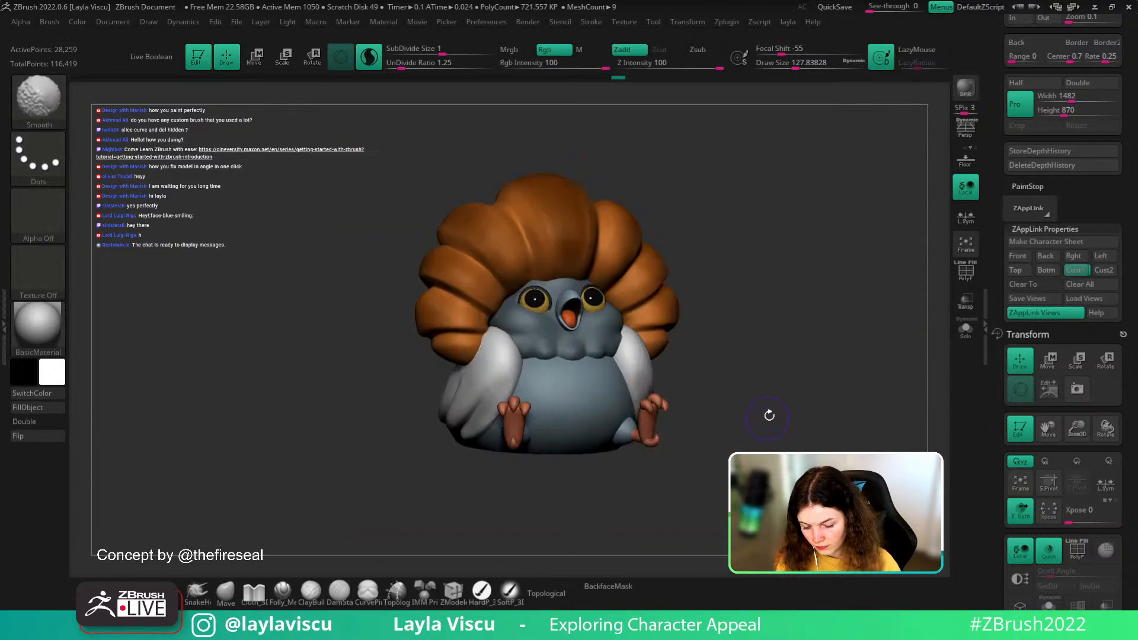
pyautogui.moveTo(767, 407)
pyautogui.mouseDown()
pyautogui.moveTo(772, 375)
pyautogui.moveTo(682, 391)
pyautogui.mouseUp()
pyautogui.click(226, 592)
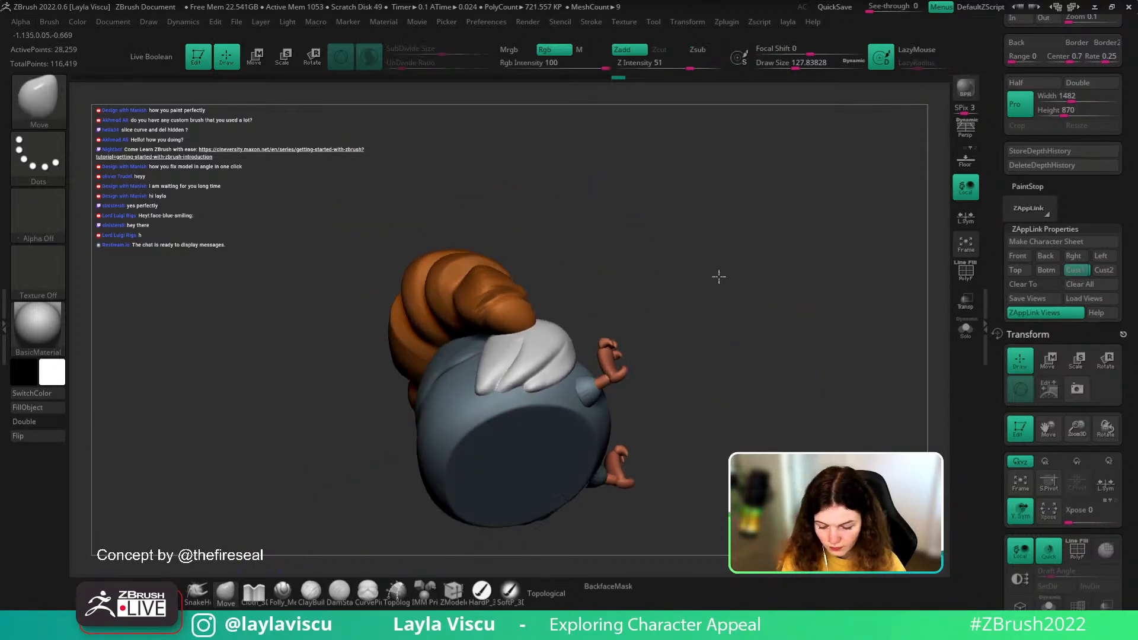
pyautogui.moveTo(719, 274)
pyautogui.mouseDown()
pyautogui.moveTo(592, 347)
pyautogui.moveTo(563, 345)
pyautogui.moveTo(563, 362)
pyautogui.mouseUp()
pyautogui.moveTo(618, 326); pyautogui.dragTo(607, 345)
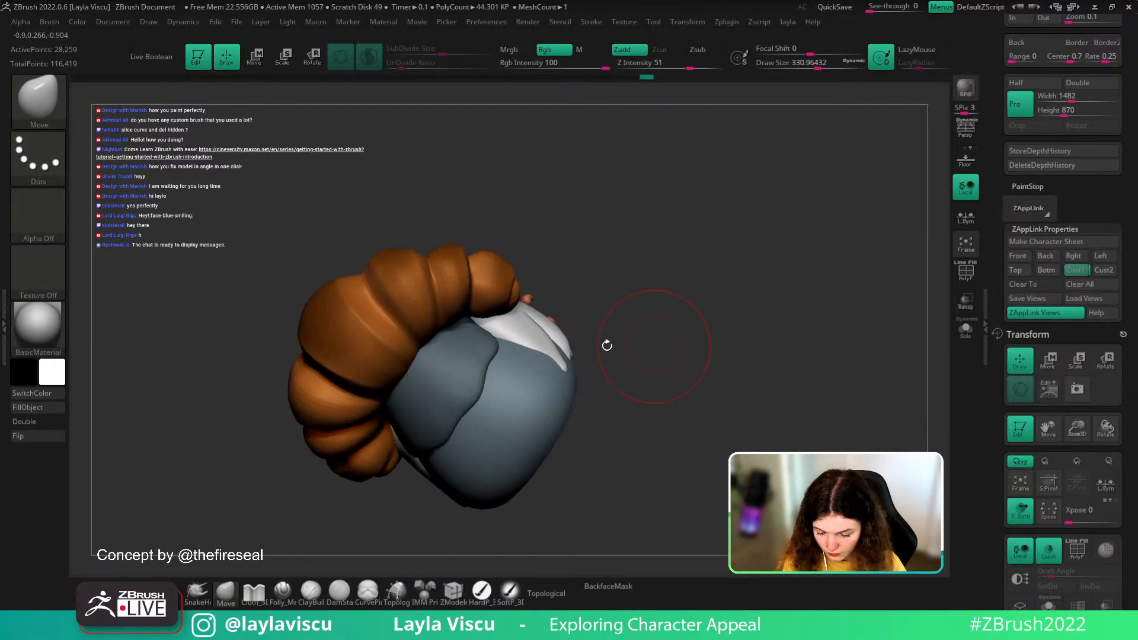
# - Select the pigeon's body and reshape its back beside the wing with the Move brush at draw size about 365
pyautogui.keyDown('alt'); pyautogui.click(564, 384); pyautogui.keyUp('alt')
pyautogui.moveTo(572, 384)
pyautogui.mouseDown()
pyautogui.moveTo(635, 385)
pyautogui.moveTo(602, 391)
pyautogui.moveTo(581, 369)
pyautogui.mouseUp()
pyautogui.press('s')
pyautogui.moveTo(579, 405); pyautogui.dragTo(561, 429)
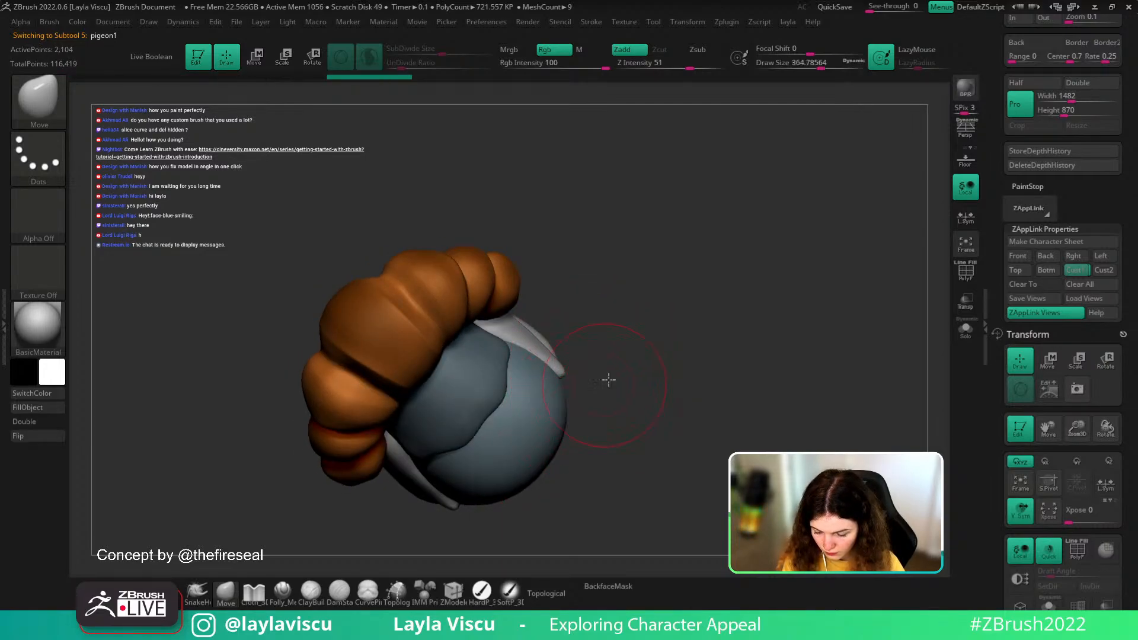
pyautogui.moveTo(609, 380)
pyautogui.mouseDown()
pyautogui.moveTo(688, 350)
pyautogui.moveTo(803, 342)
pyautogui.moveTo(605, 376)
pyautogui.mouseUp()
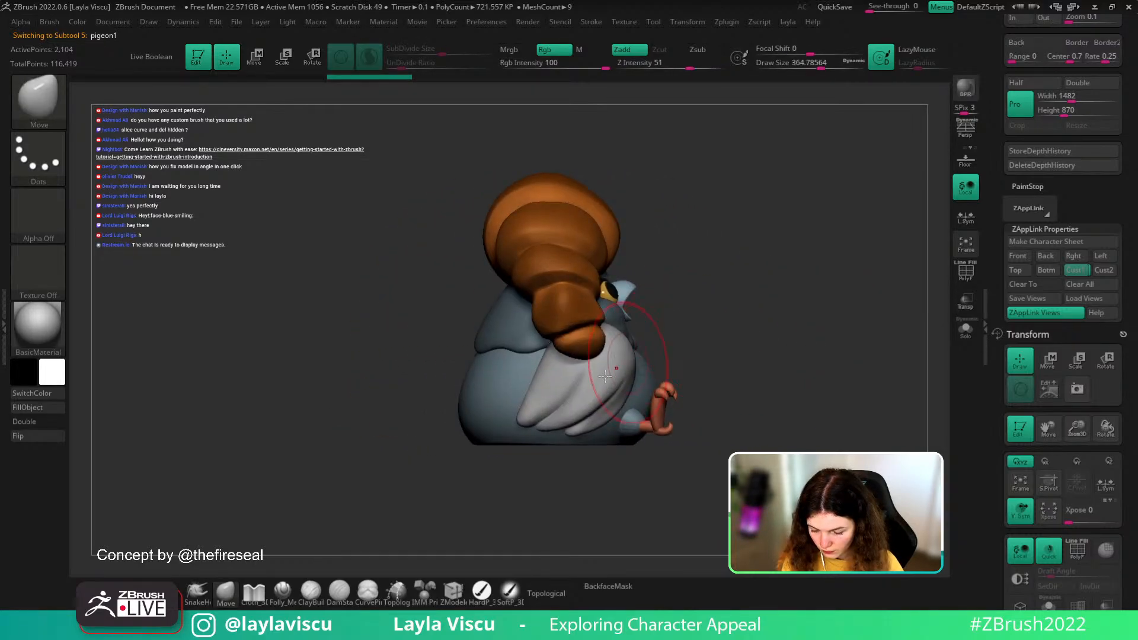
pyautogui.click(1079, 274)
# - Select the wing subtool again and check its silhouette against the concept image
pyautogui.keyDown('alt'); pyautogui.click(487, 396); pyautogui.keyUp('alt')
pyautogui.hotkey('shift', 'z')
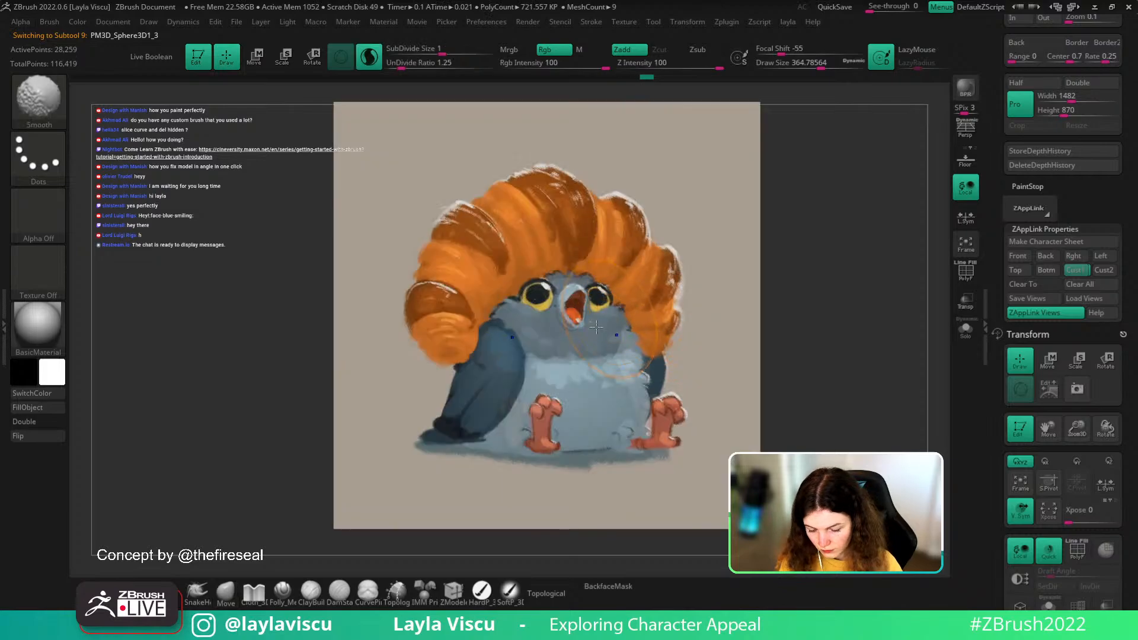
pyautogui.hotkey('shift', 'z')
pyautogui.press('s')
pyautogui.hotkey('shift', 'z')
pyautogui.hotkey('shift', 'z')
# - Shift the wing's rear feather tips from below and the side with the Move brush at draw size about 274
pyautogui.moveTo(508, 364); pyautogui.dragTo(551, 249, button='right')
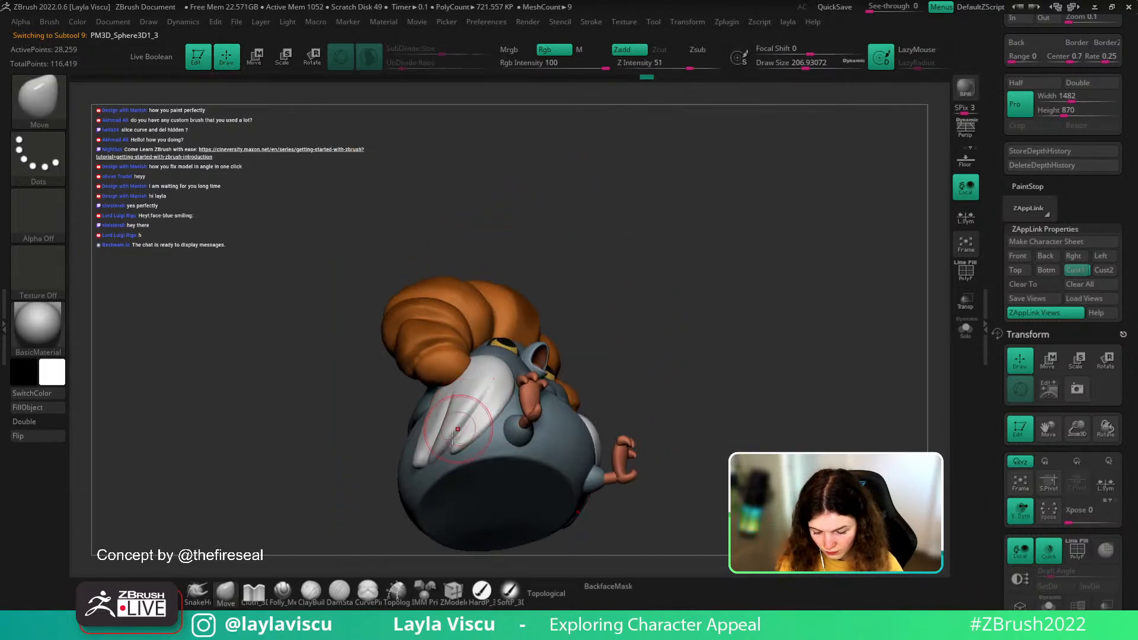
pyautogui.press('s')
pyautogui.moveTo(420, 463); pyautogui.dragTo(428, 463)
pyautogui.moveTo(417, 462); pyautogui.dragTo(422, 466)
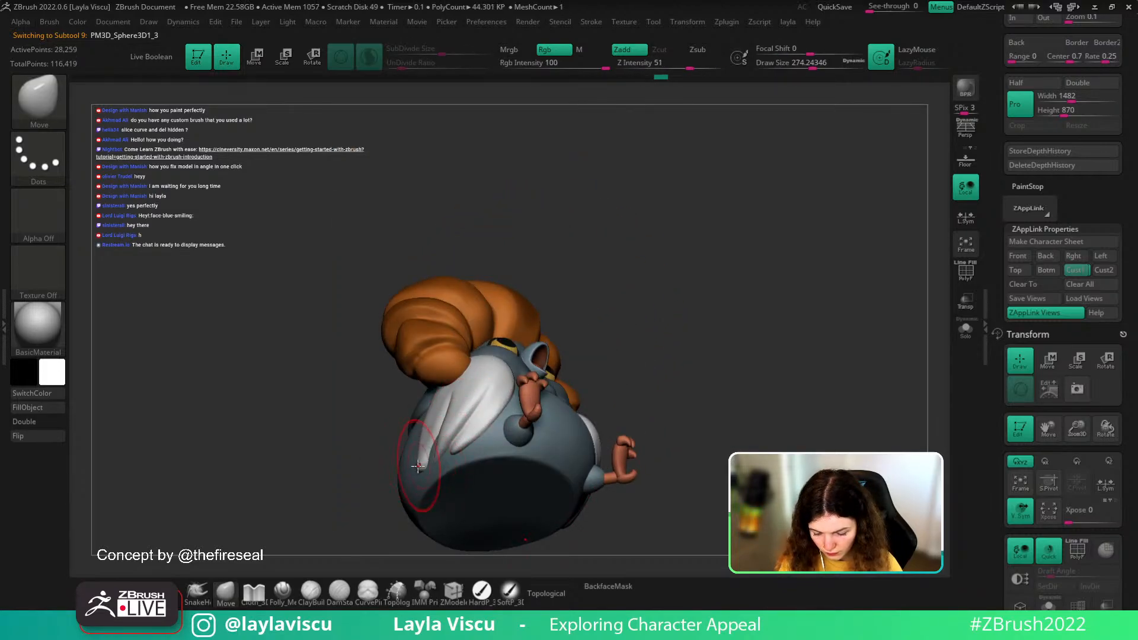
pyautogui.moveTo(659, 308); pyautogui.dragTo(706, 323, button='right')
pyautogui.moveTo(454, 436); pyautogui.dragTo(443, 437)
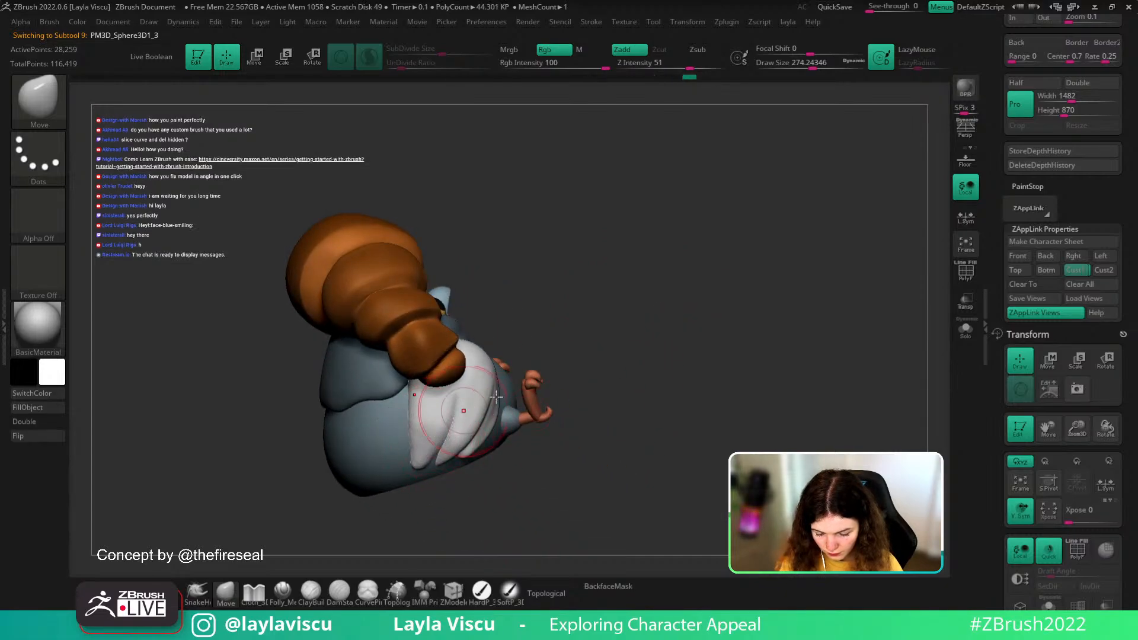
# - Push the wing's rear feathers closer to the body with the Move brush, finishing at draw size about 140, and recall Cust1
pyautogui.moveTo(489, 409)
pyautogui.mouseDown(button='right')
pyautogui.moveTo(639, 350)
pyautogui.moveTo(534, 435)
pyautogui.mouseUp(button='right')
pyautogui.press('s')
pyautogui.moveTo(456, 428); pyautogui.dragTo(428, 438)
pyautogui.moveTo(525, 388)
pyautogui.mouseDown(button='right')
pyautogui.moveTo(734, 343)
pyautogui.moveTo(579, 386)
pyautogui.mouseUp(button='right')
pyautogui.press('s')
pyautogui.moveTo(434, 454); pyautogui.dragTo(422, 455)
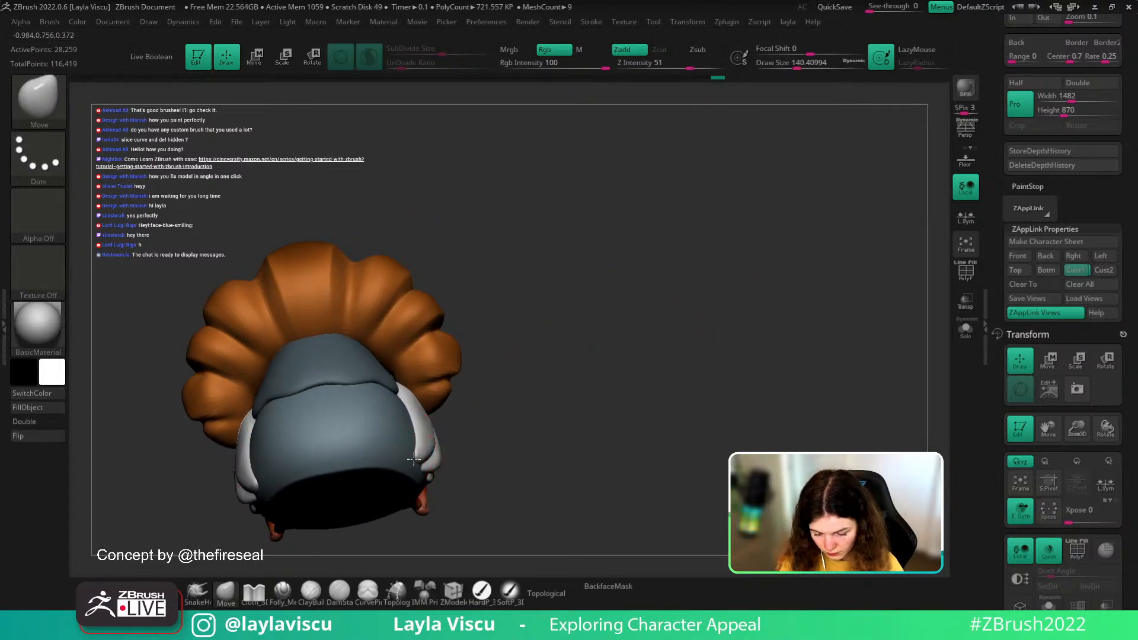
pyautogui.click(1076, 269)
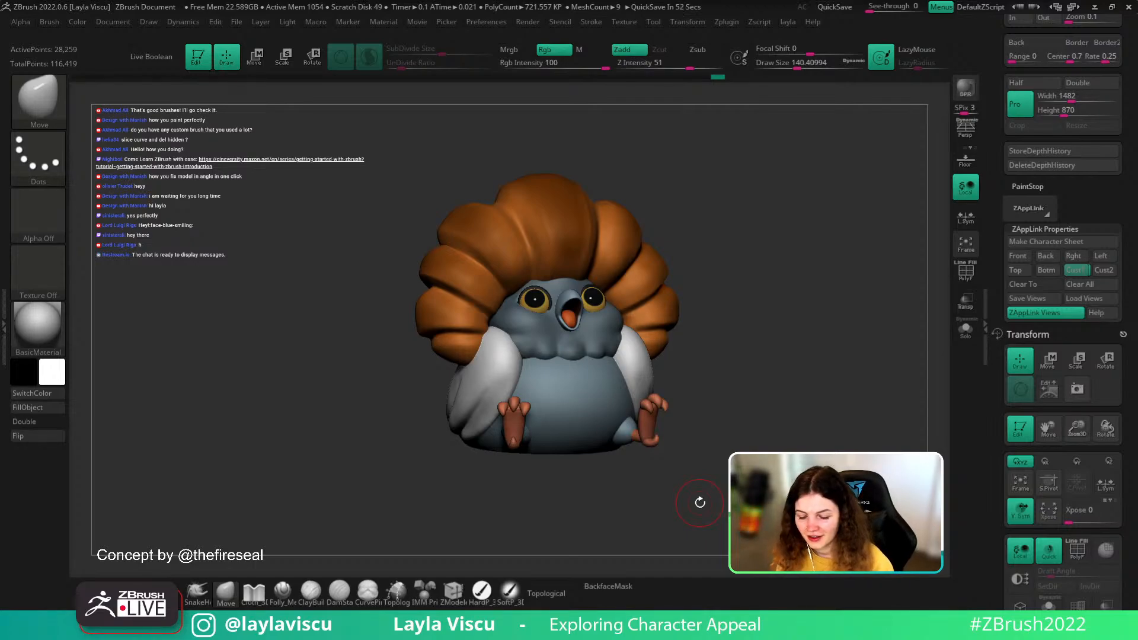
# - Preview the pigeon in the zbro_Paint material, briefly isolate the wings in Solo mode, and restore BasicMaterial
pyautogui.press('m')
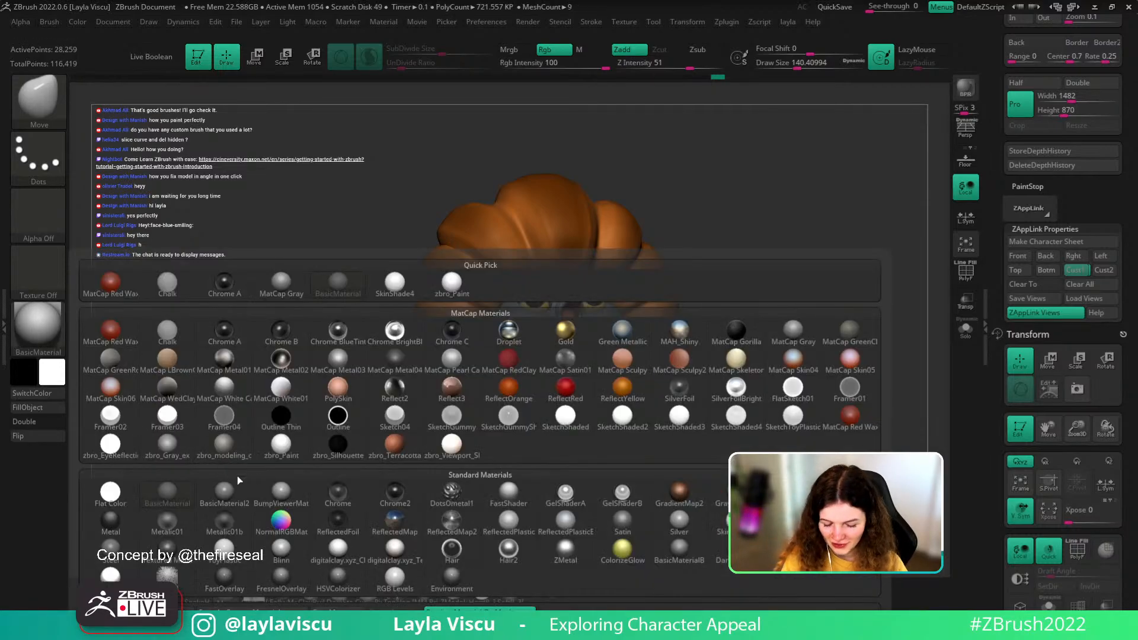
pyautogui.click(279, 444)
pyautogui.moveTo(760, 351); pyautogui.dragTo(574, 520)
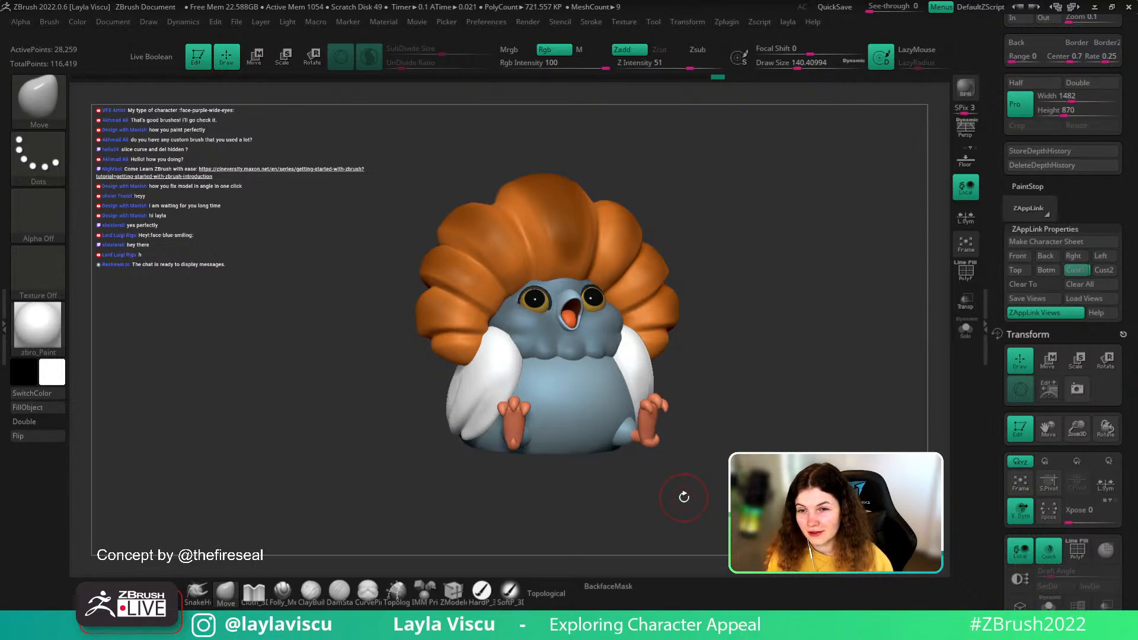
pyautogui.click(965, 332)
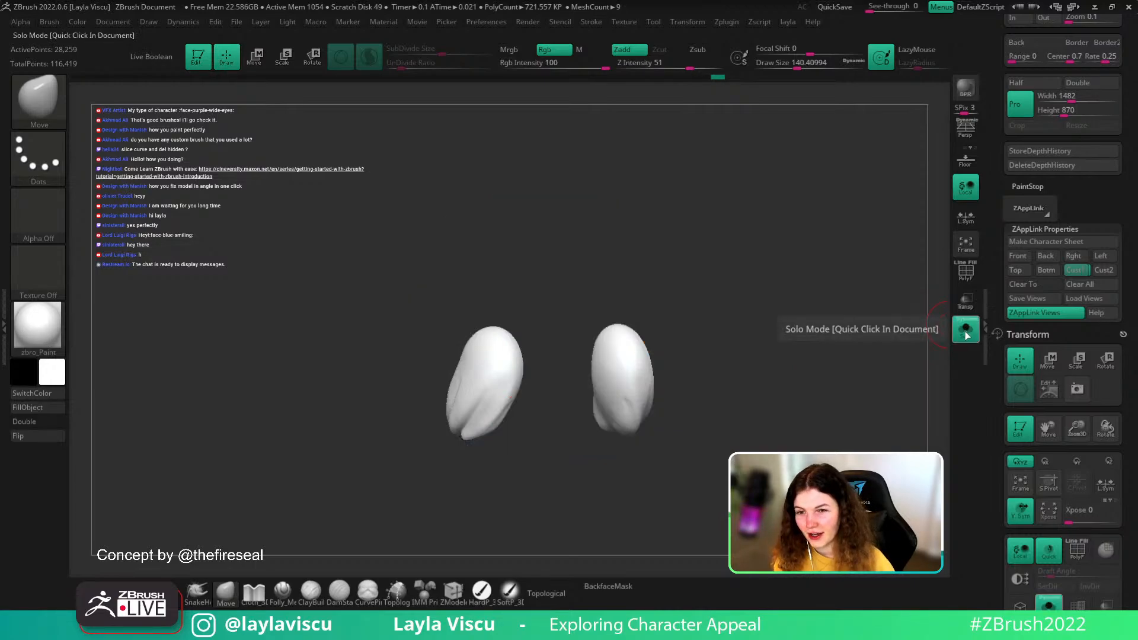
pyautogui.click(966, 330)
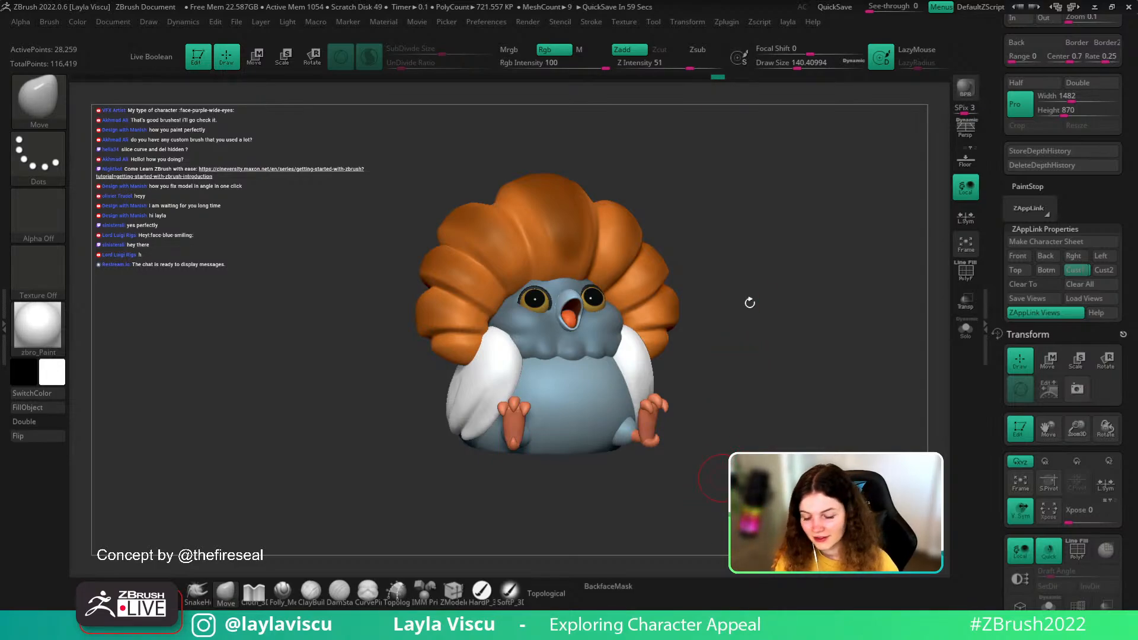
pyautogui.moveTo(739, 355); pyautogui.dragTo(776, 369)
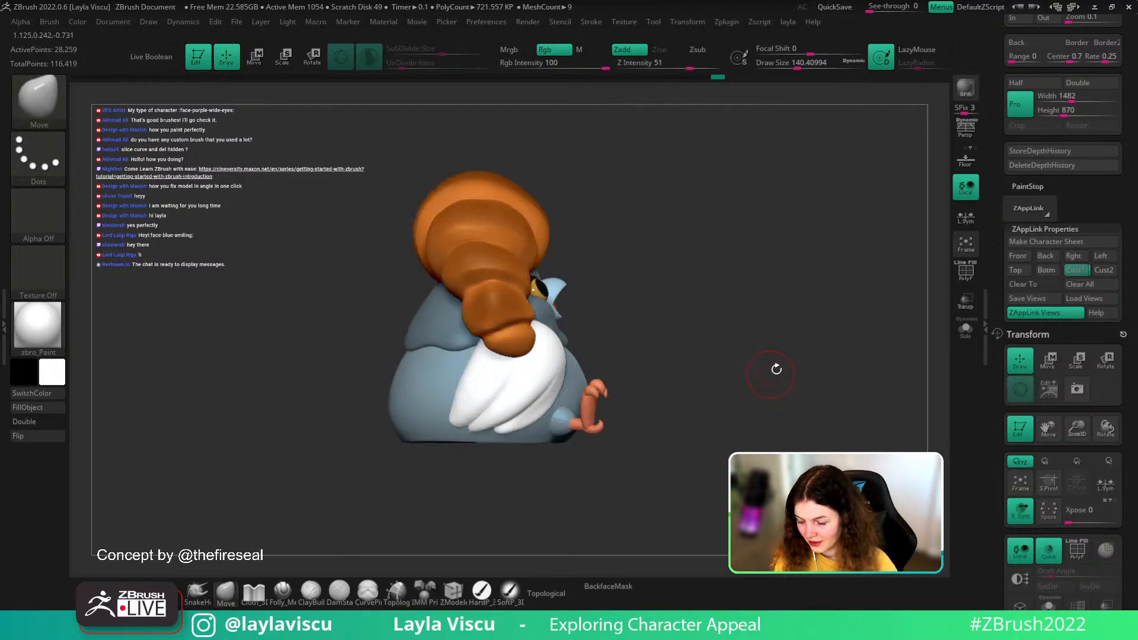
pyautogui.moveTo(722, 410); pyautogui.dragTo(660, 435)
pyautogui.click(24, 345)
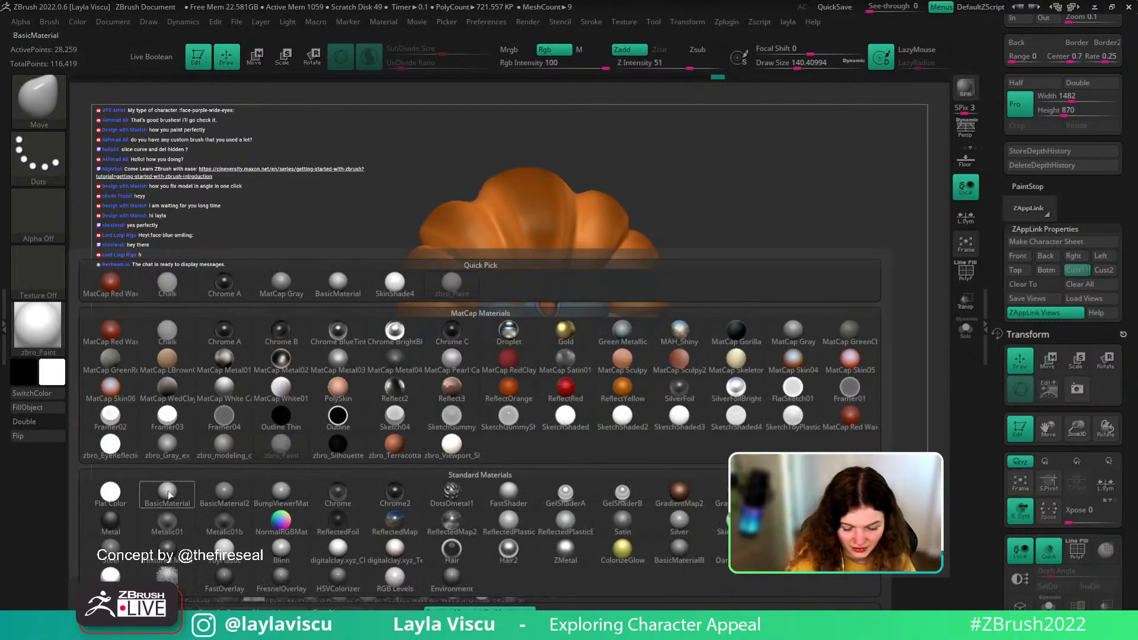
pyautogui.click(246, 529)
# - Nudge the wing's rear feathers from below with the Move brush at draw size about 207
pyautogui.moveTo(699, 288)
pyautogui.mouseDown()
pyautogui.moveTo(768, 374)
pyautogui.moveTo(792, 312)
pyautogui.moveTo(762, 318)
pyautogui.mouseUp()
pyautogui.press('s')
pyautogui.click(465, 407)
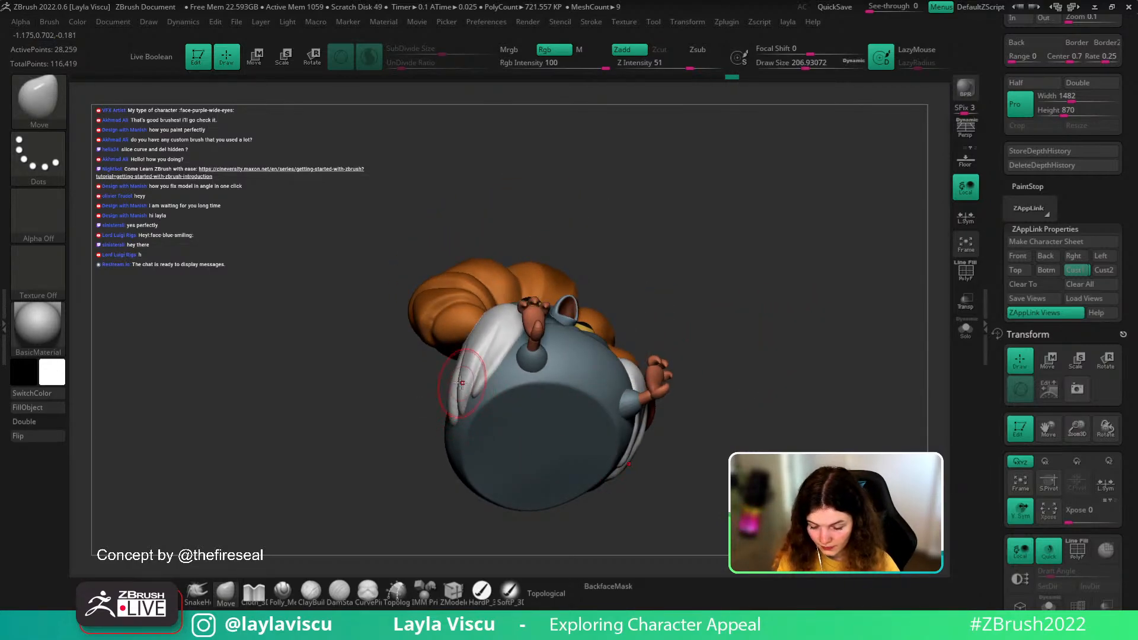
# - Recall the Cust1 view and compare the wing silhouette with the concept image overlay
pyautogui.click(1075, 270)
pyautogui.hotkey('shift', 'z')
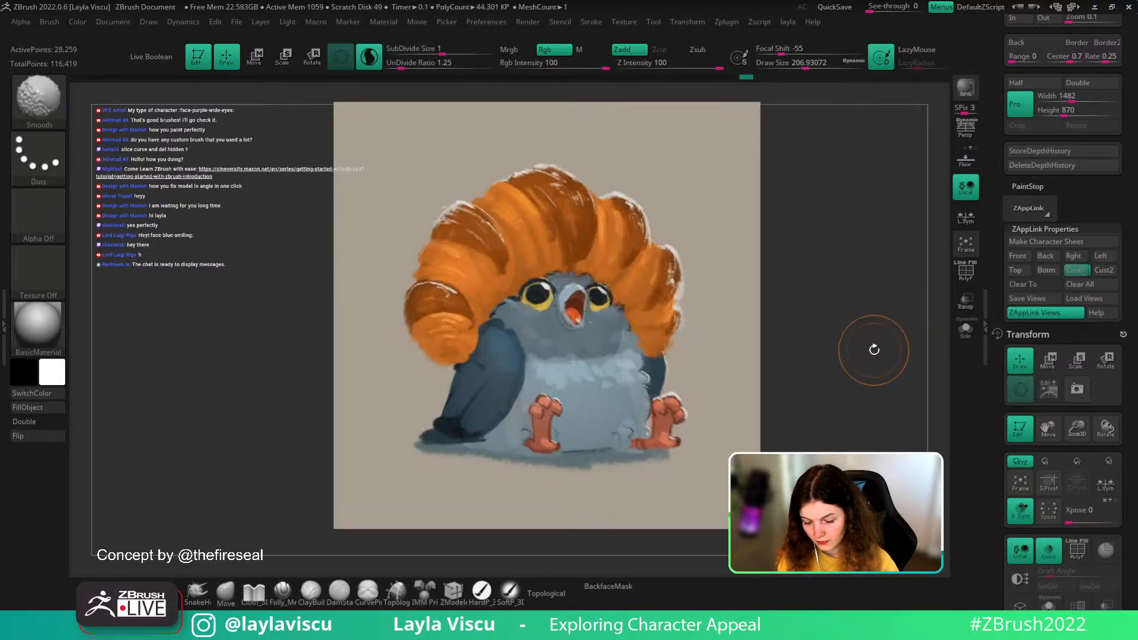
pyautogui.hotkey('shift', 'z')
pyautogui.hotkey('shift', 'z')
pyautogui.hotkey('shift', 'z')
# - Pull the wing's front edge inward along the body with the Move brush at draw size about 128 and smooth the wing
pyautogui.moveTo(874, 351); pyautogui.dragTo(913, 354)
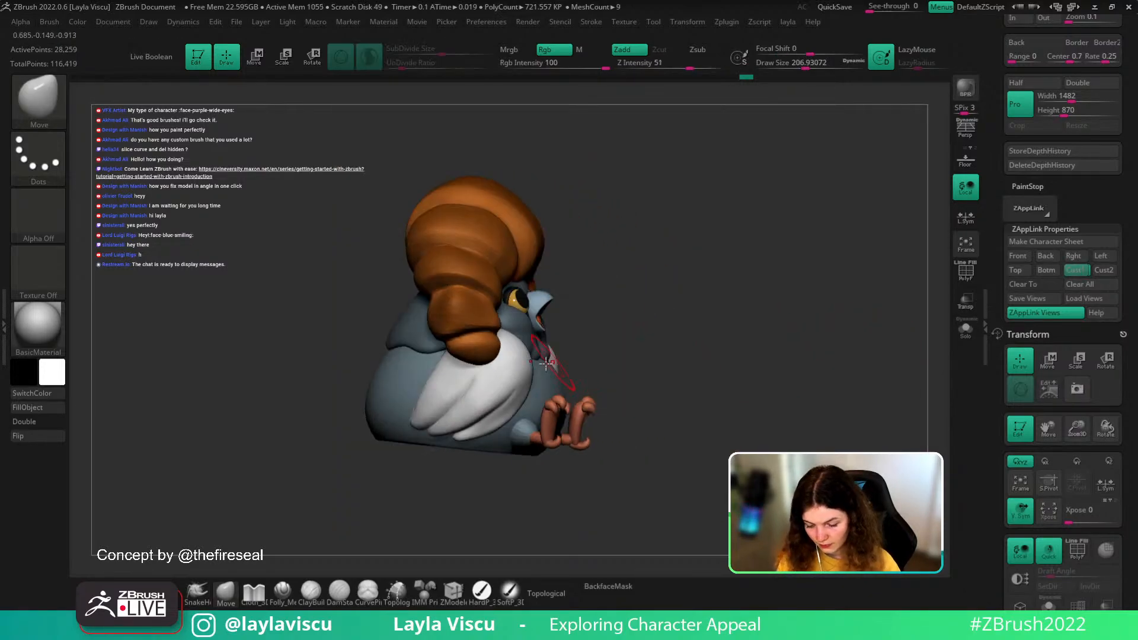
pyautogui.moveTo(548, 361)
pyautogui.keyDown('shift'); pyautogui.mouseDown(button='right')
pyautogui.moveTo(563, 364)
pyautogui.moveTo(533, 424)
pyautogui.mouseUp(button='right'); pyautogui.keyUp('shift')
pyautogui.press('s')
pyautogui.click(504, 411)
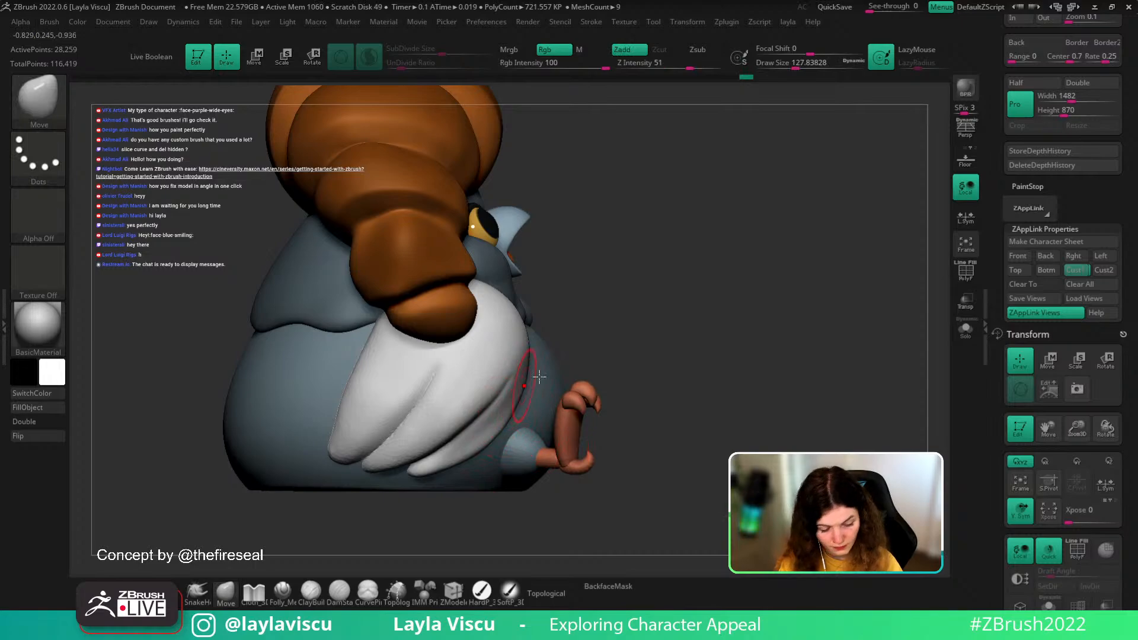
pyautogui.moveTo(539, 376)
pyautogui.mouseDown()
pyautogui.moveTo(757, 326)
pyautogui.moveTo(673, 371)
pyautogui.moveTo(502, 371)
pyautogui.mouseUp()
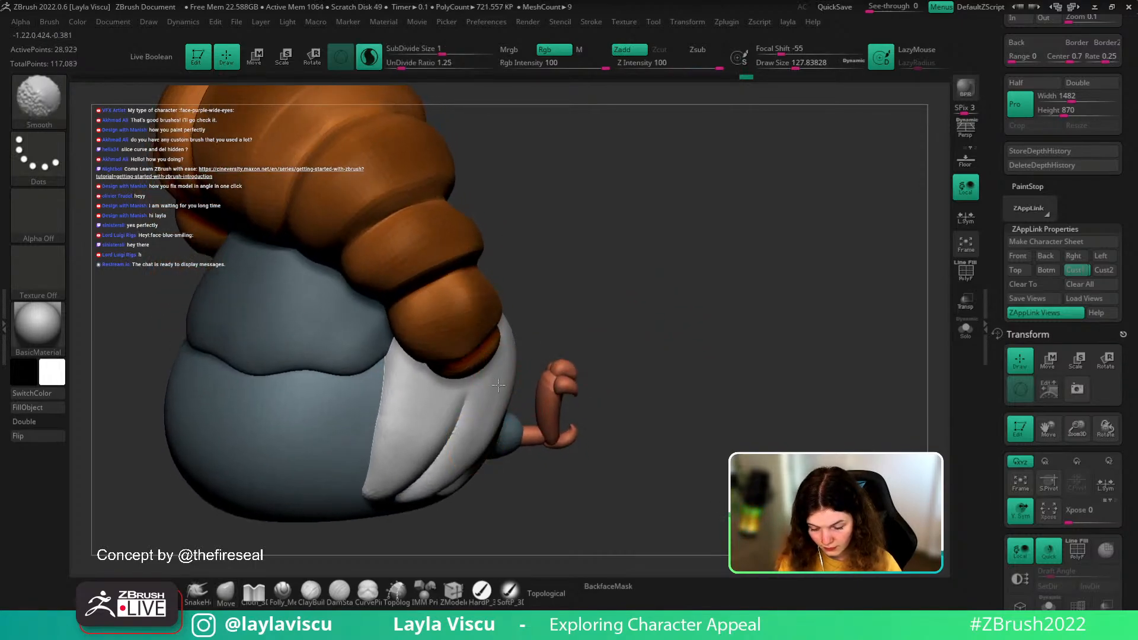
pyautogui.moveTo(599, 335)
pyautogui.mouseDown()
pyautogui.moveTo(648, 419)
pyautogui.moveTo(646, 395)
pyautogui.mouseUp()
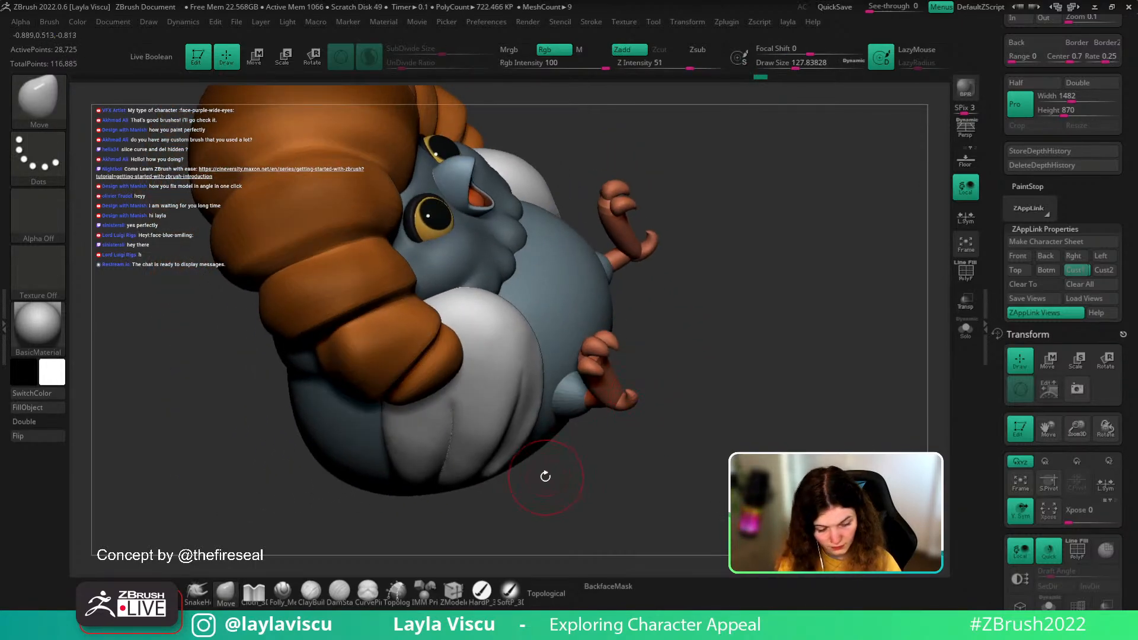
# - Work over the wing's lower feathers with ClayBuildup, smooth them, and return to the Cust1 view
pyautogui.press('b')
pyautogui.press('c')
pyautogui.press('b')
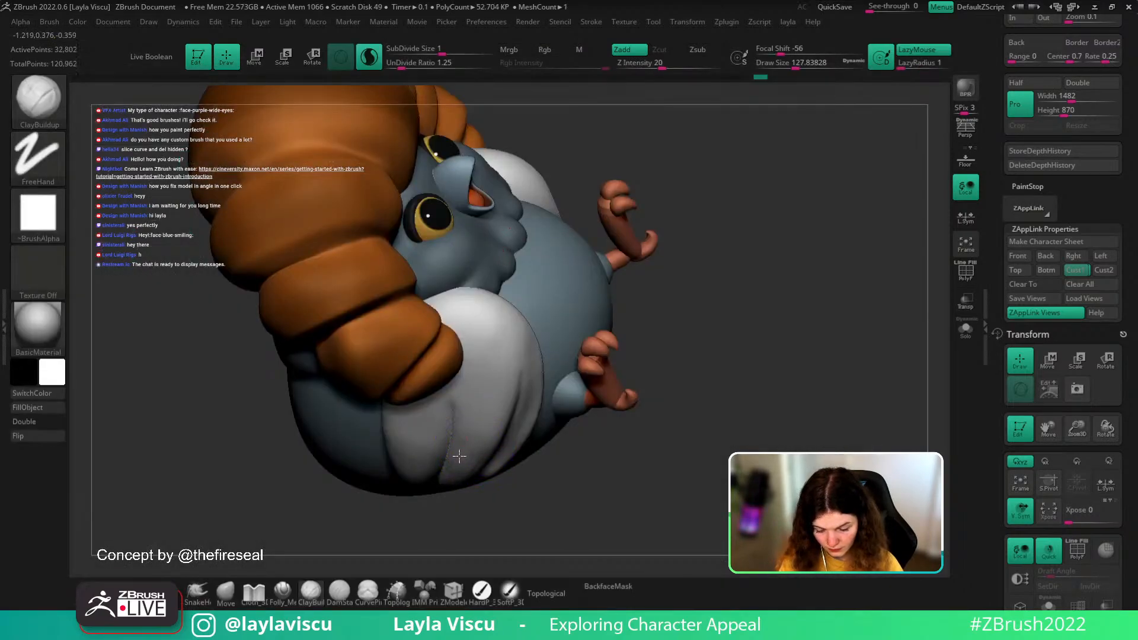
pyautogui.moveTo(470, 464); pyautogui.dragTo(668, 350)
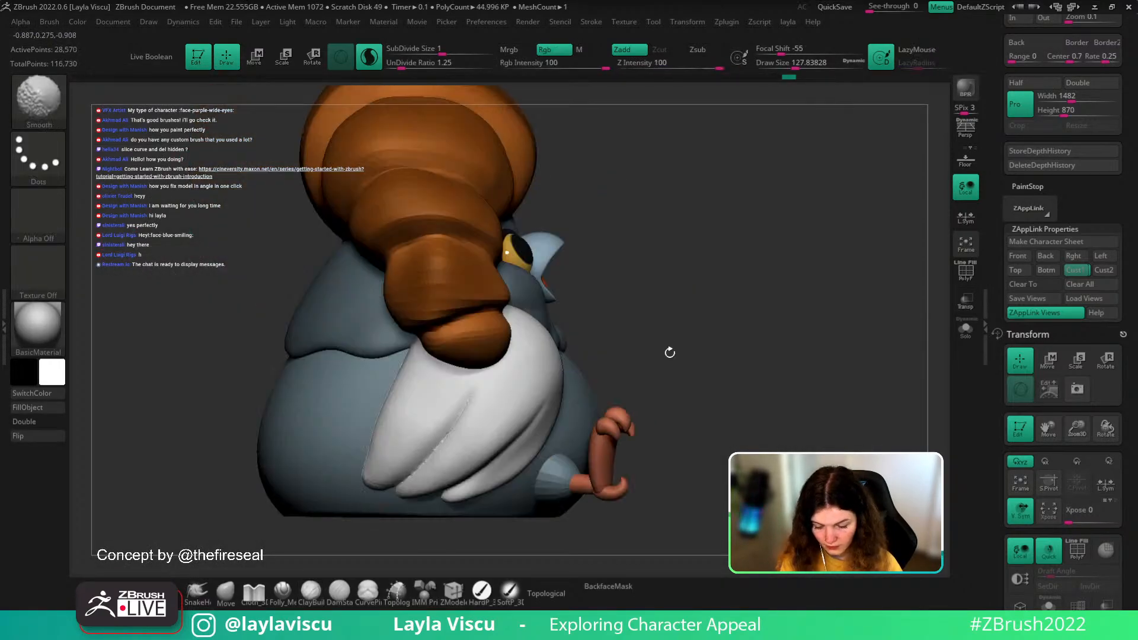
pyautogui.keyDown('ctrl'); pyautogui.moveTo(787, 336); pyautogui.dragTo(788, 303, button='right'); pyautogui.keyUp('ctrl')
pyautogui.moveTo(788, 304); pyautogui.dragTo(800, 341, button='right')
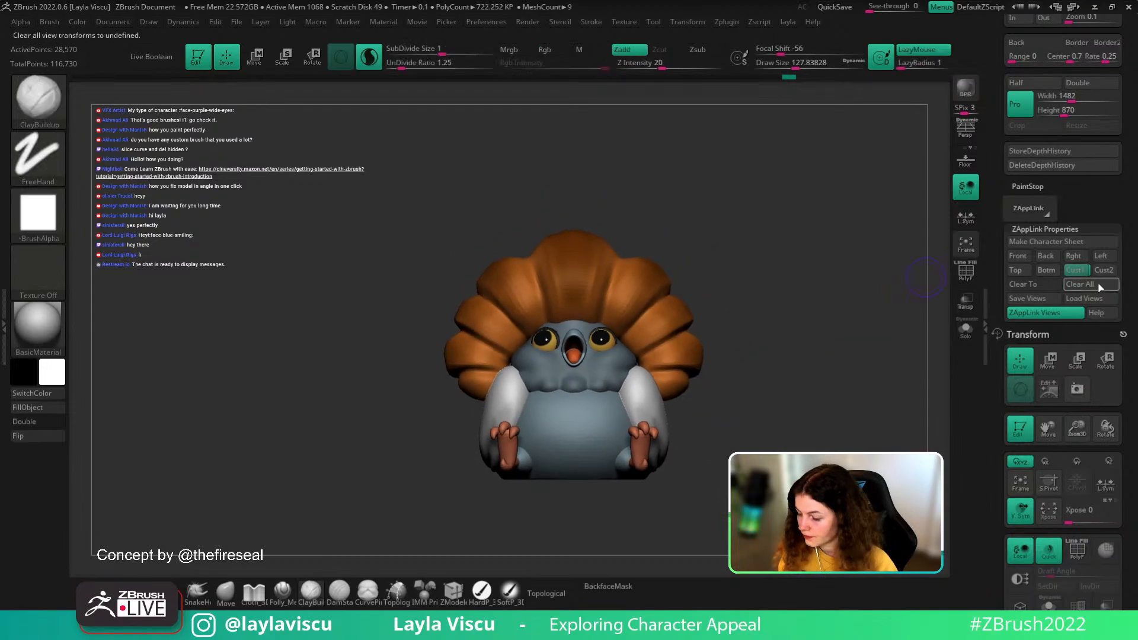
pyautogui.click(1076, 270)
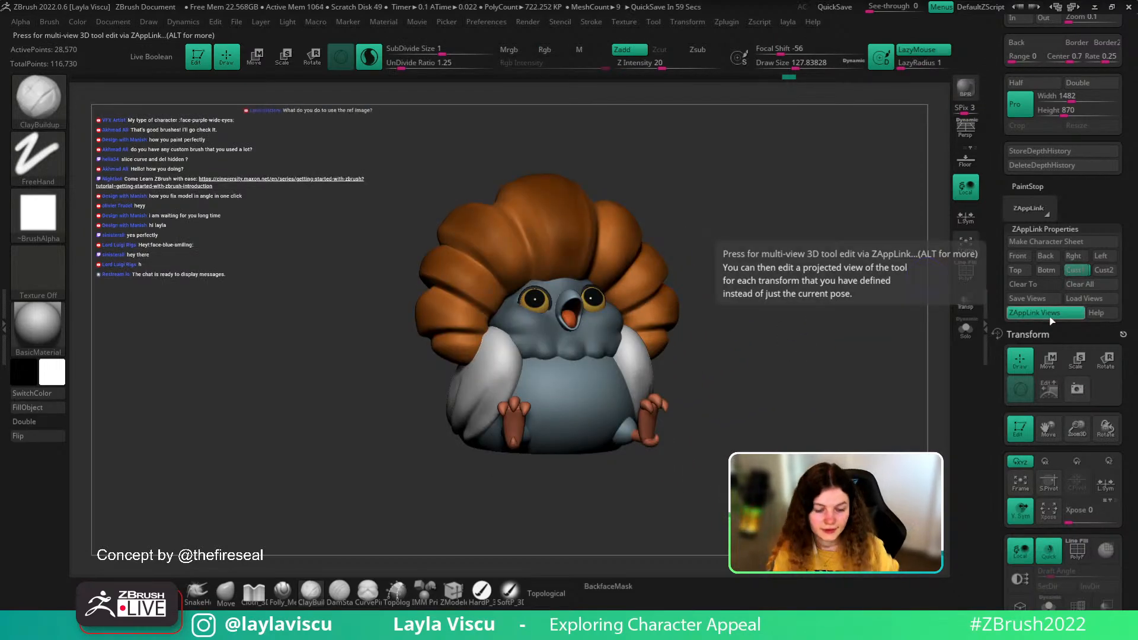
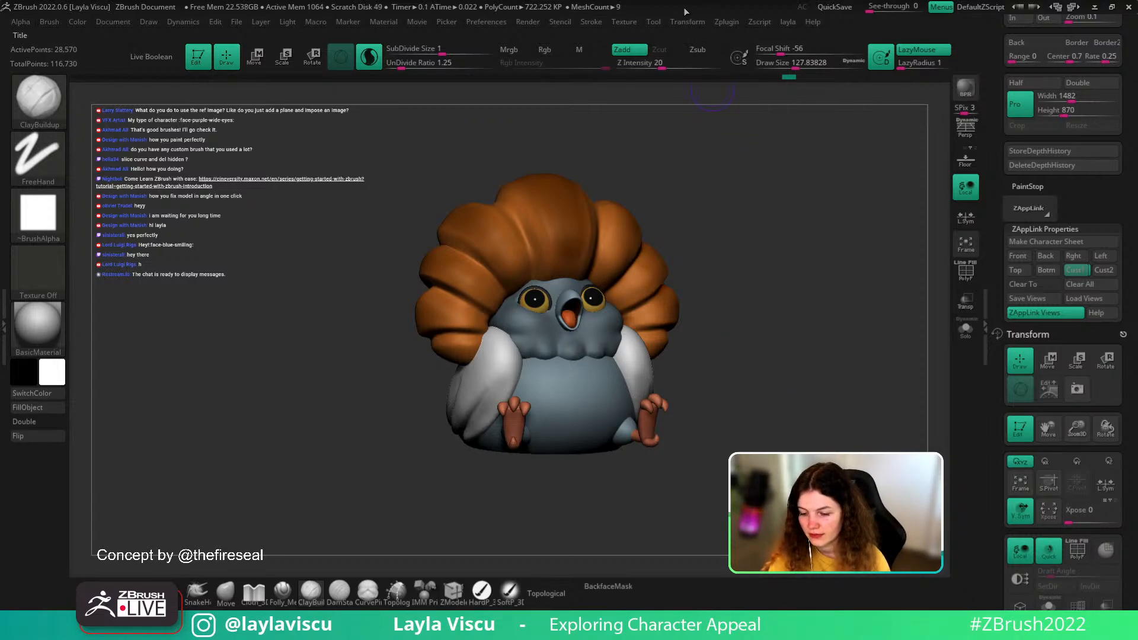
# - Select the pigeon concept image from the loaded textures and add it to Spotlight
pyautogui.click(629, 22)
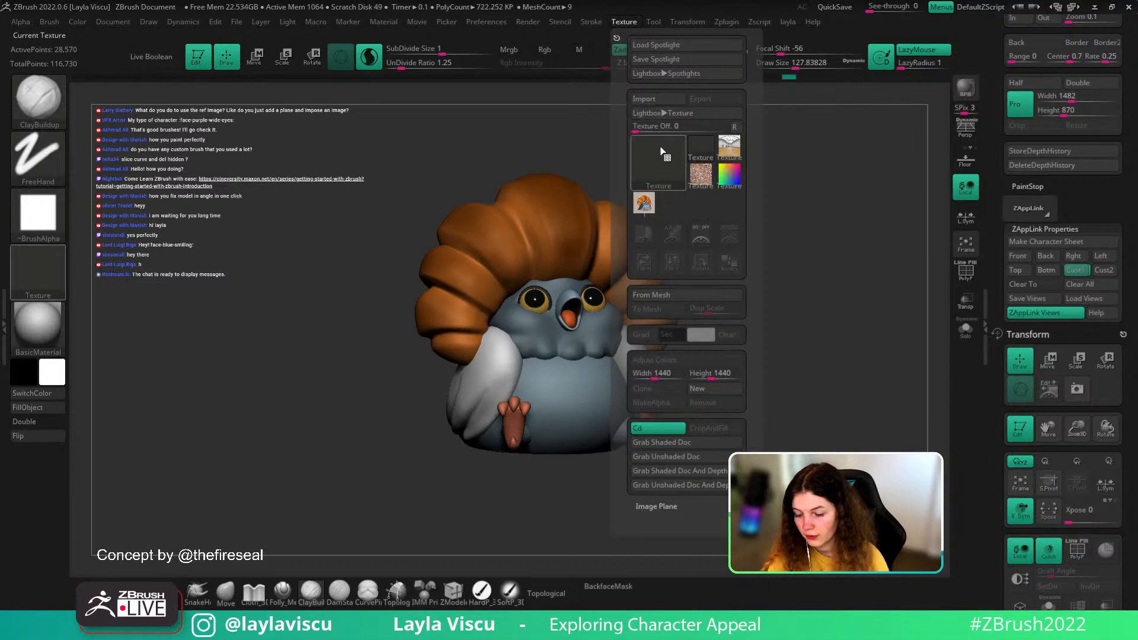
pyautogui.click(666, 99)
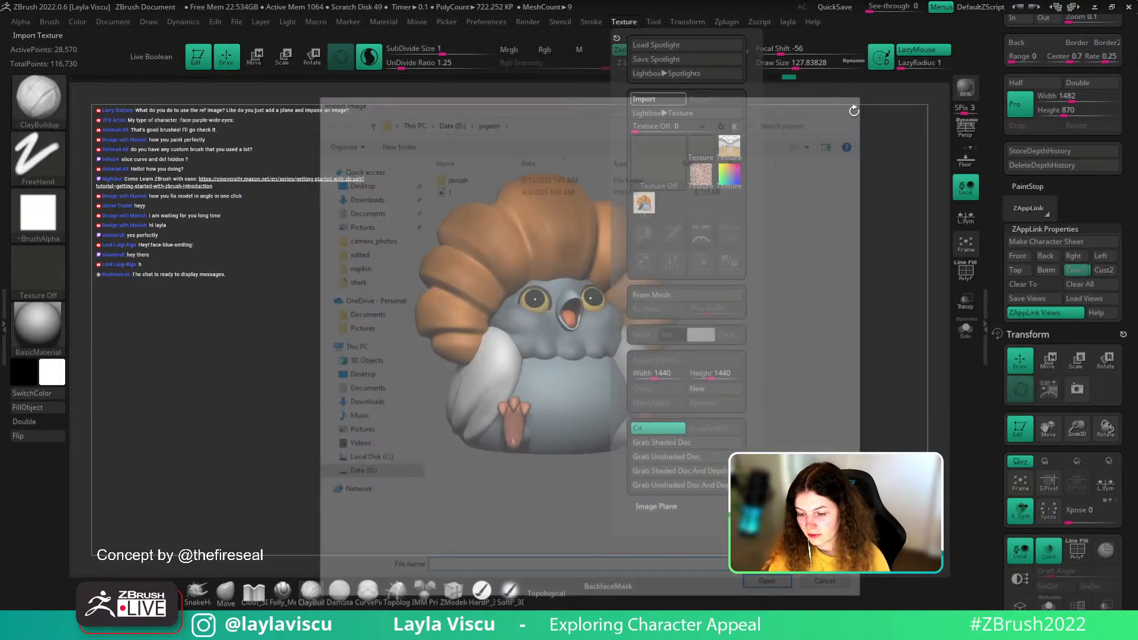
pyautogui.click(853, 110)
pyautogui.click(629, 22)
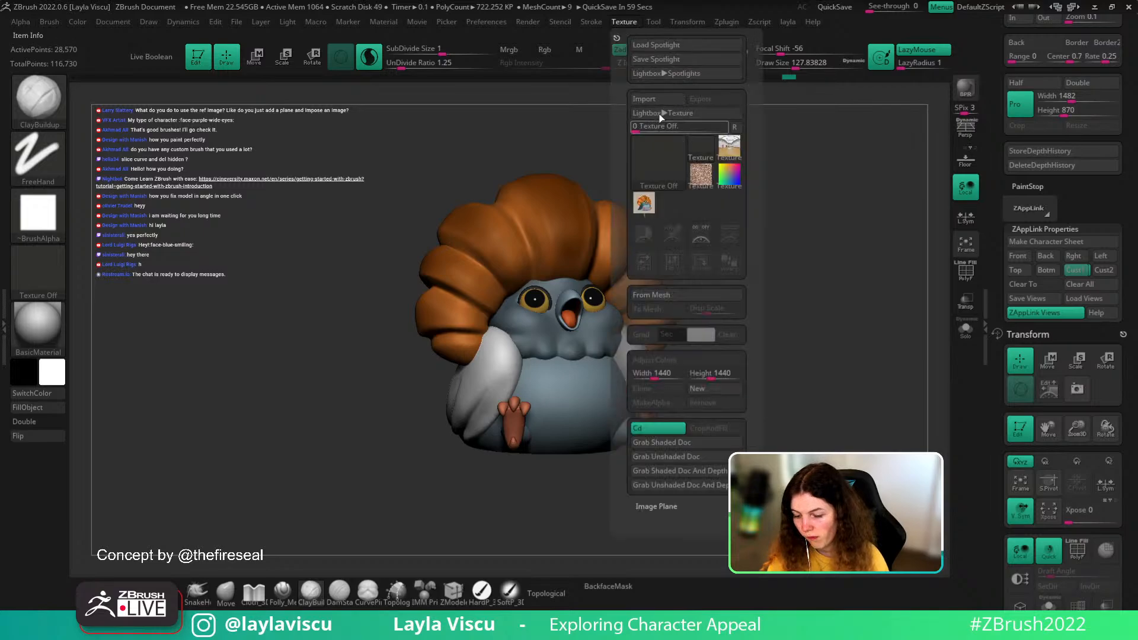
pyautogui.click(646, 204)
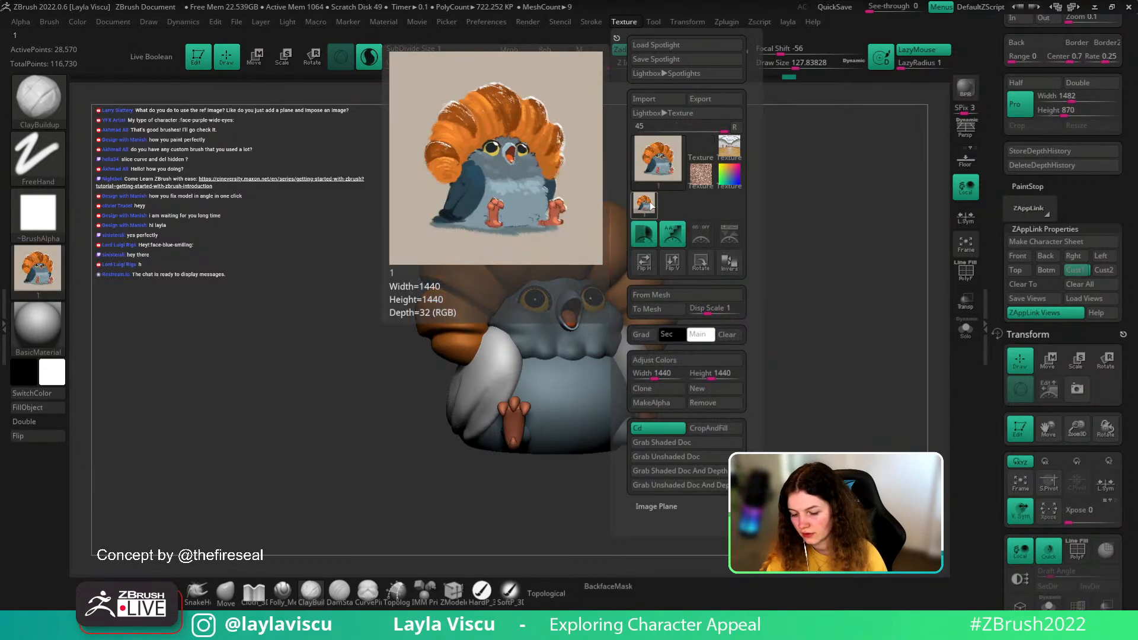
pyautogui.moveTo(664, 160)
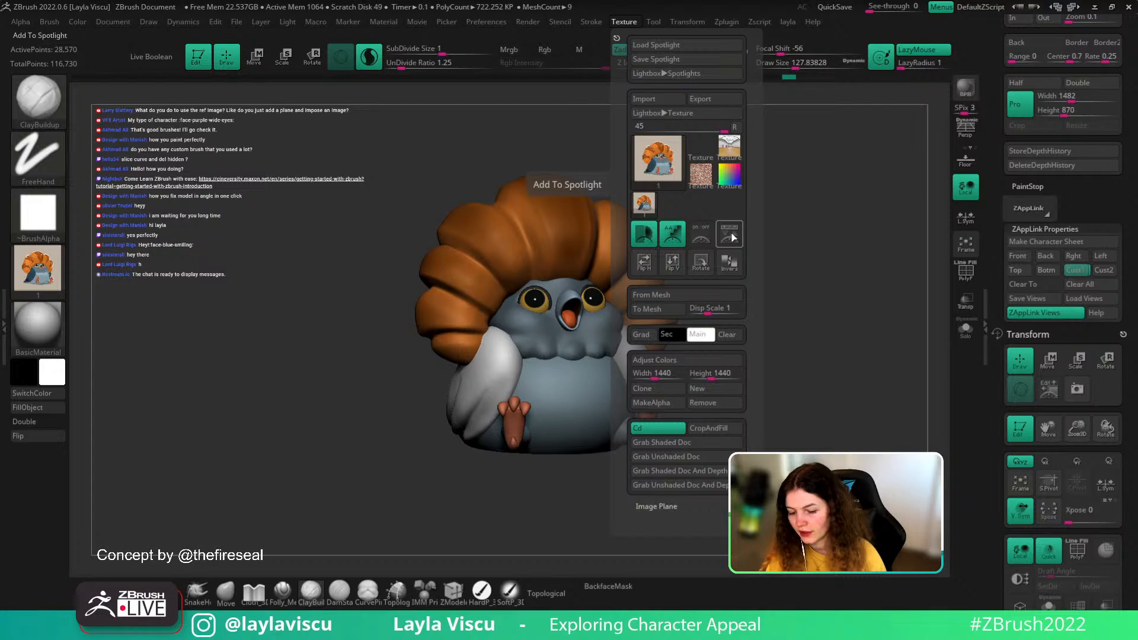
pyautogui.click(730, 236)
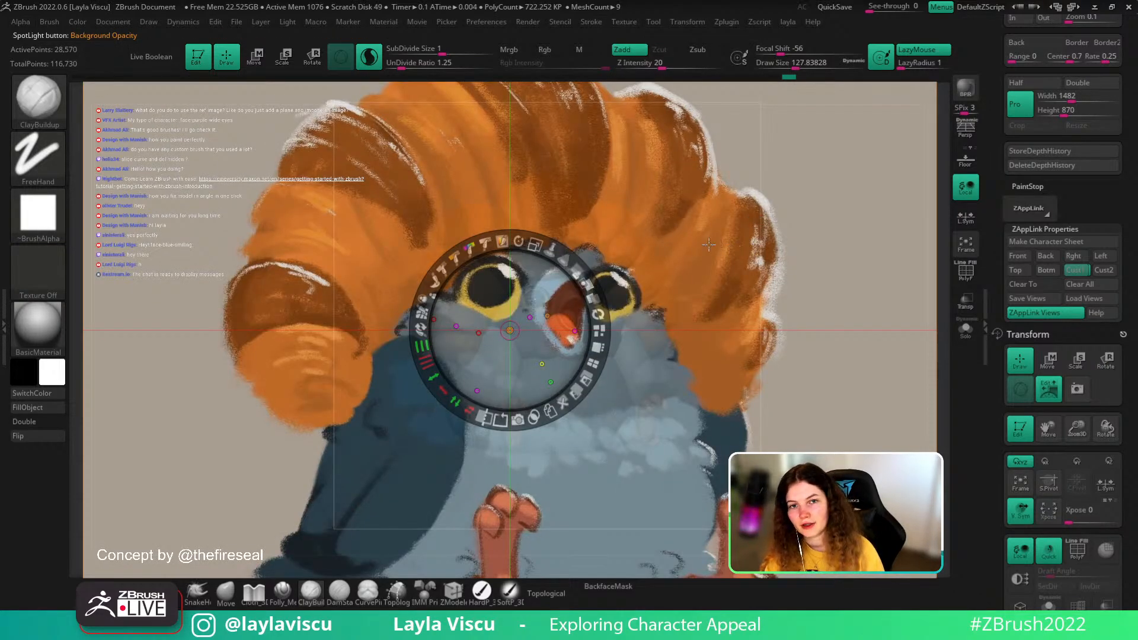
# - Move the added concept image beside the original, scale it down, and delete it from Spotlight
pyautogui.moveTo(498, 241); pyautogui.dragTo(844, 323)
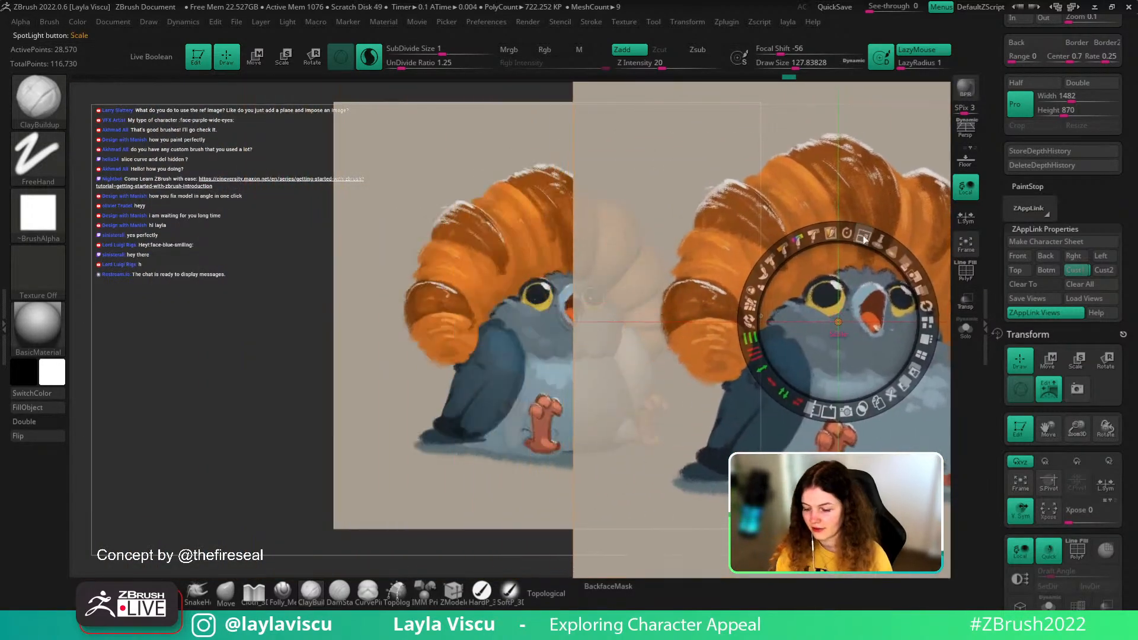
pyautogui.moveTo(864, 239); pyautogui.dragTo(819, 234)
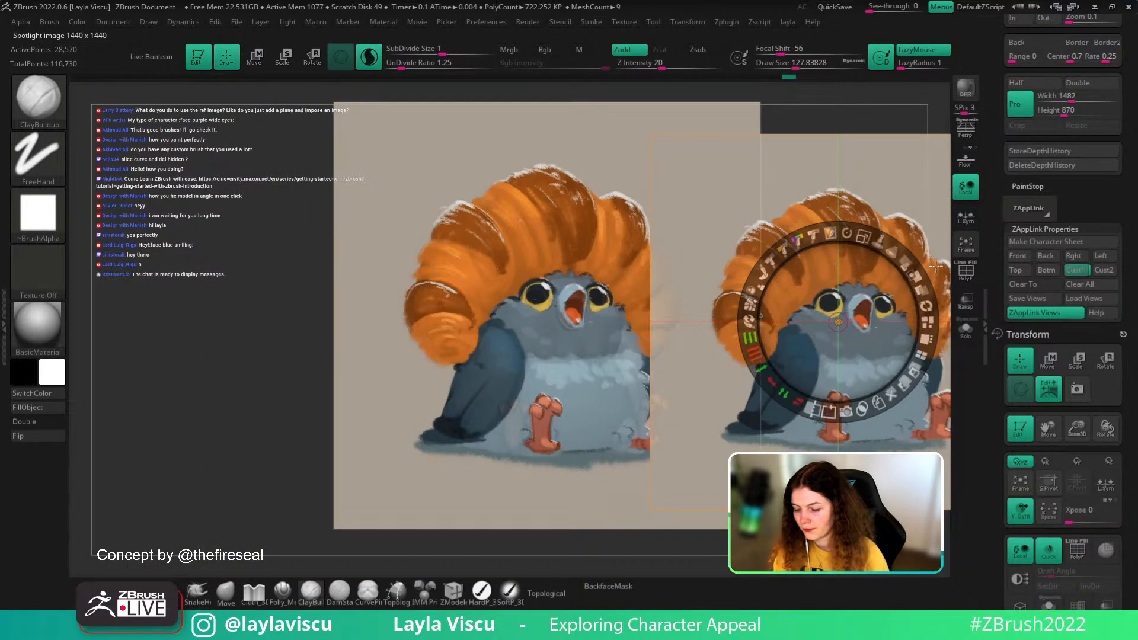
pyautogui.click(892, 393)
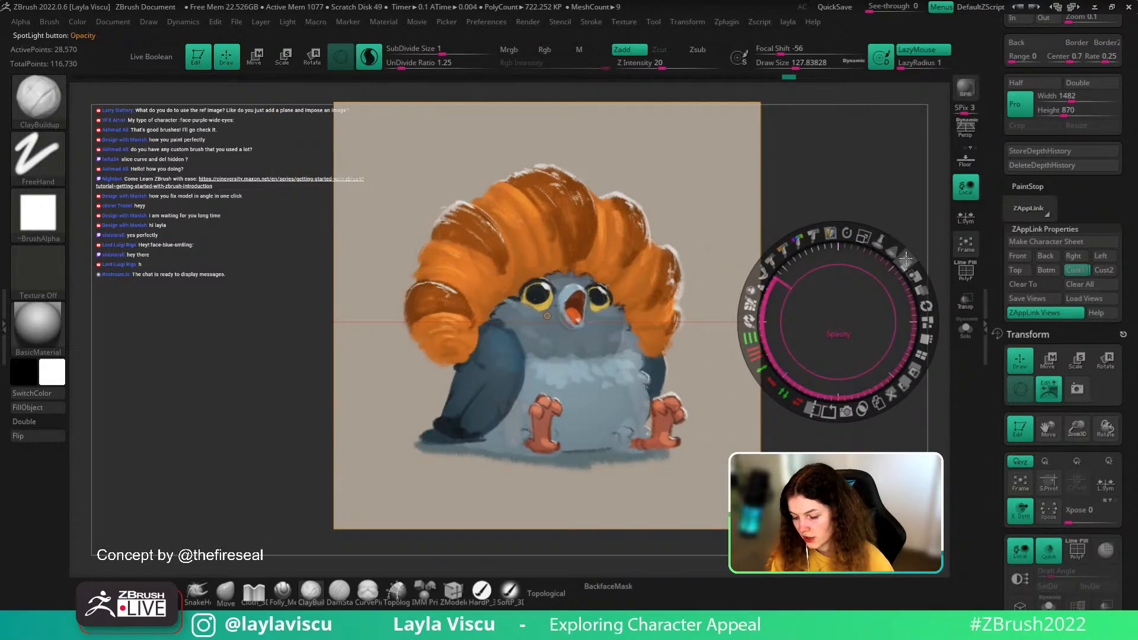
pyautogui.moveTo(906, 262)
pyautogui.mouseDown()
pyautogui.moveTo(874, 261)
pyautogui.moveTo(917, 256)
pyautogui.mouseUp()
pyautogui.hotkey('ctrl', 'z')
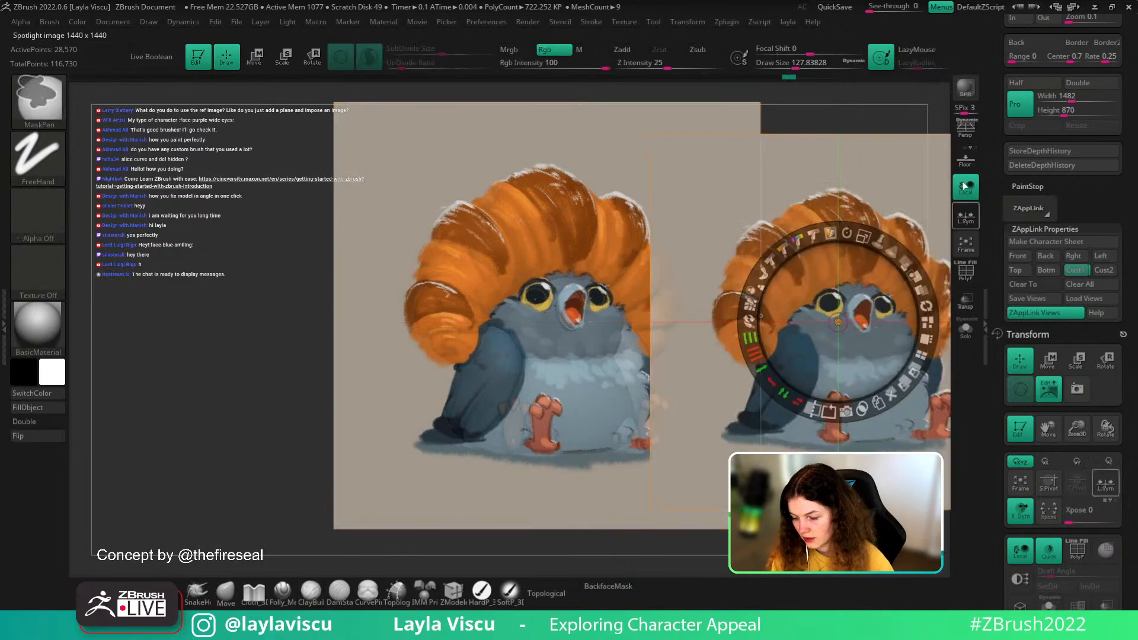
pyautogui.click(894, 403)
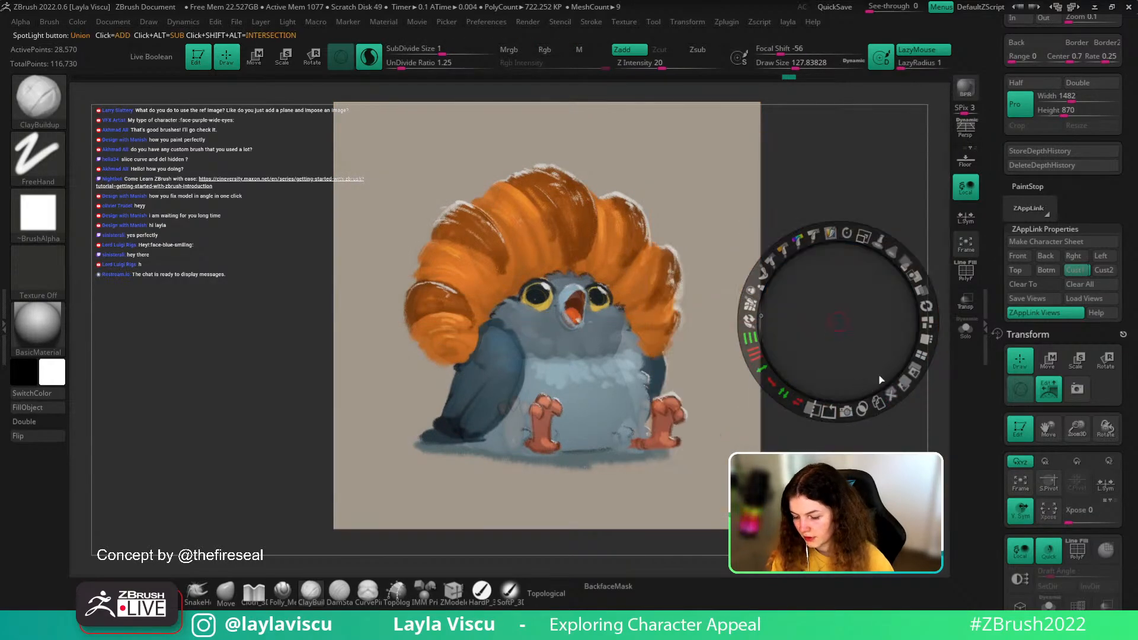
# - Leave Spotlight editing, turn on perspective for the pigeon, and check it against the concept overlay
pyautogui.press('z')
pyautogui.hotkey('shift', 'z')
pyautogui.hotkey('shift', 'z')
pyautogui.hotkey('shift', 'z')
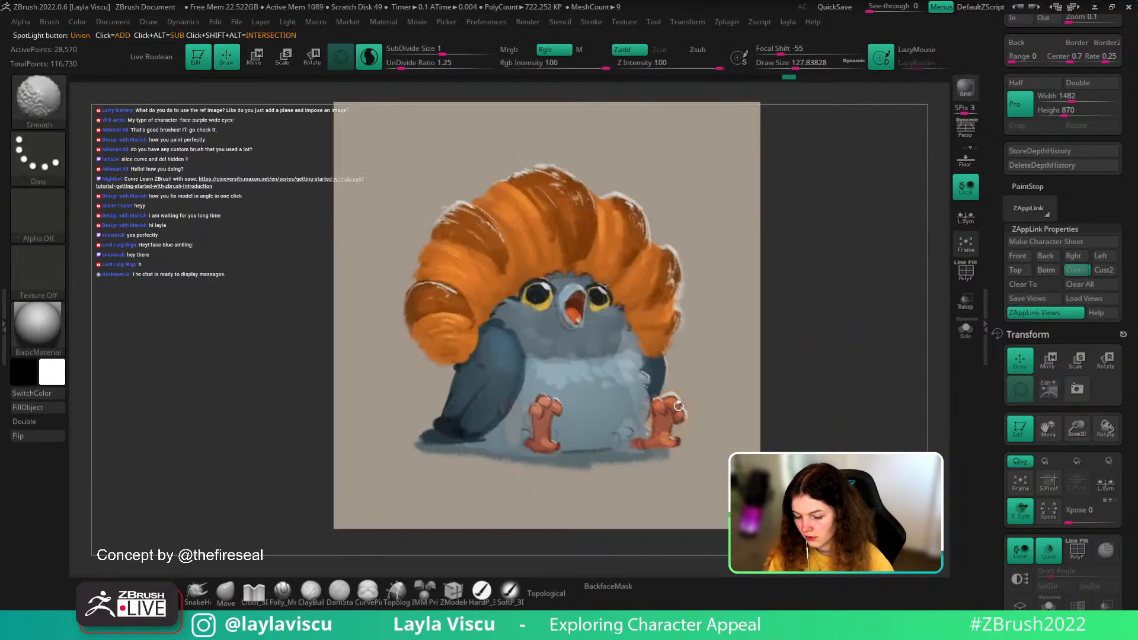
pyautogui.hotkey('shift', 'z')
pyautogui.hotkey('shift', 'z')
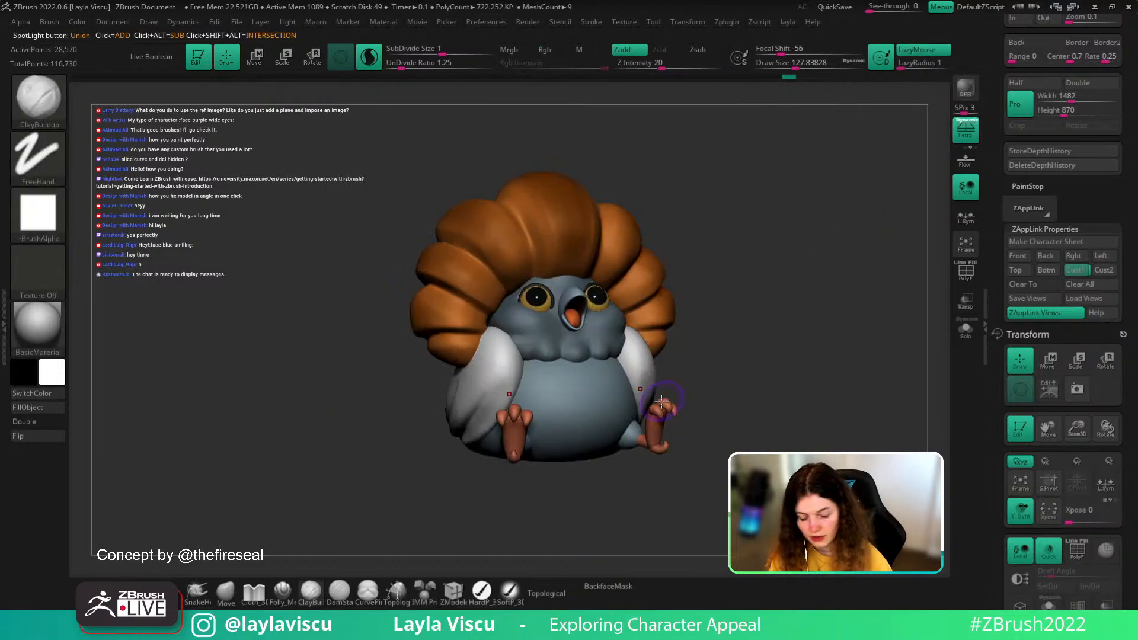
# - Compare the perspective view of the pigeon with the concept image by toggling the overlay, recalling Cust1 along the way
pyautogui.hotkey('shift', 'z')
pyautogui.hotkey('shift', 'z')
pyautogui.hotkey('shift', 'z')
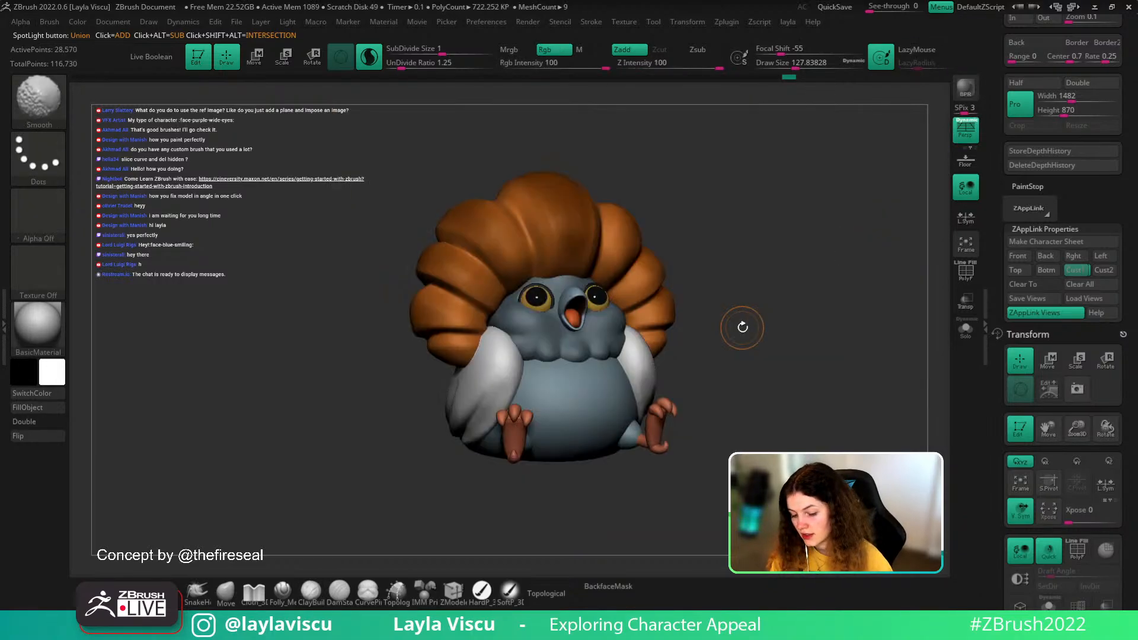
pyautogui.press('z')
pyautogui.hotkey('shift', 'z')
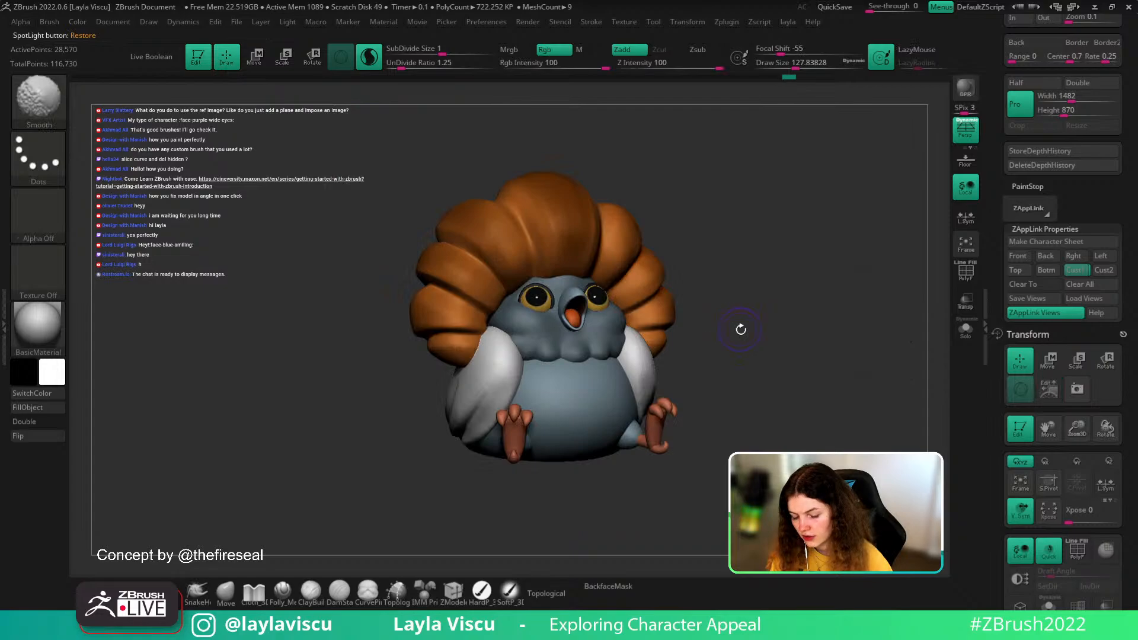
pyautogui.hotkey('shift', 'z')
pyautogui.hotkey('shift', 'z')
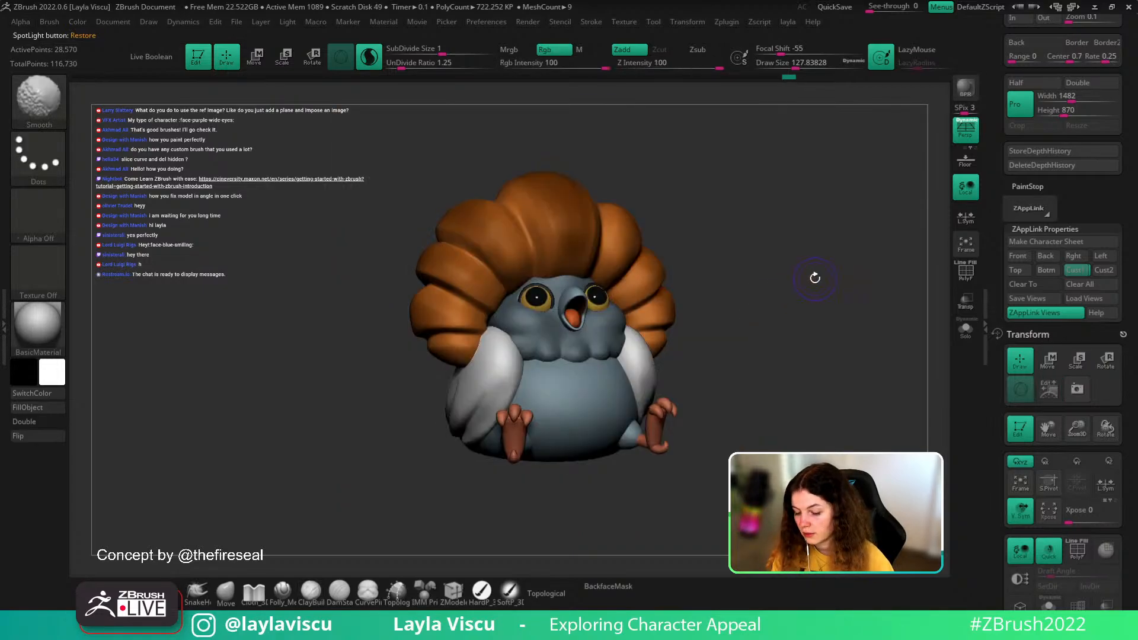
pyautogui.click(1081, 272)
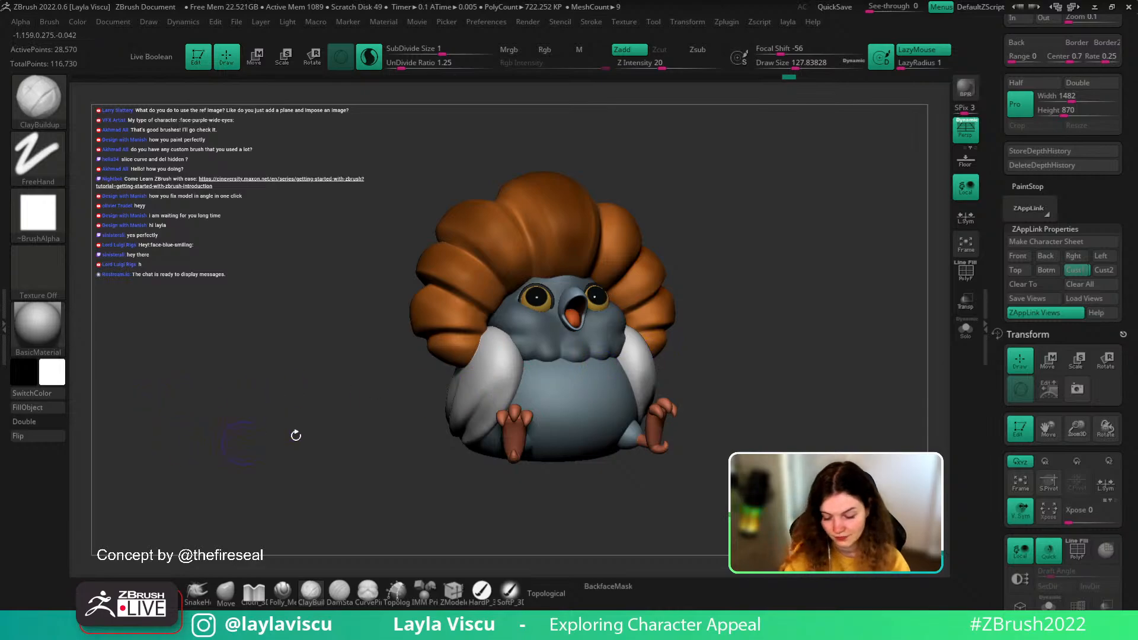
pyautogui.hotkey('shift', 'z')
pyautogui.hotkey('shift', 'z')
pyautogui.hotkey('shift', 'z')
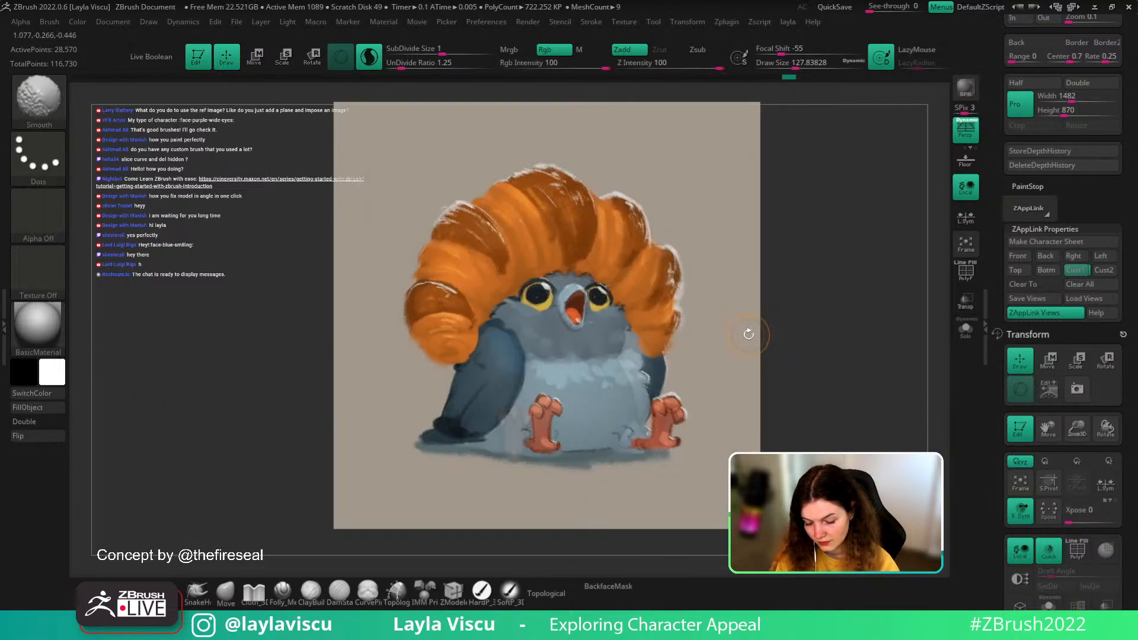
# - Hide the concept overlay, reduce the Move brush to a draw size of about 108, and inspect the wing in isolation
pyautogui.hotkey('shift', 'z')
pyautogui.moveTo(762, 279)
pyautogui.mouseDown()
pyautogui.moveTo(528, 496)
pyautogui.moveTo(252, 516)
pyautogui.mouseUp()
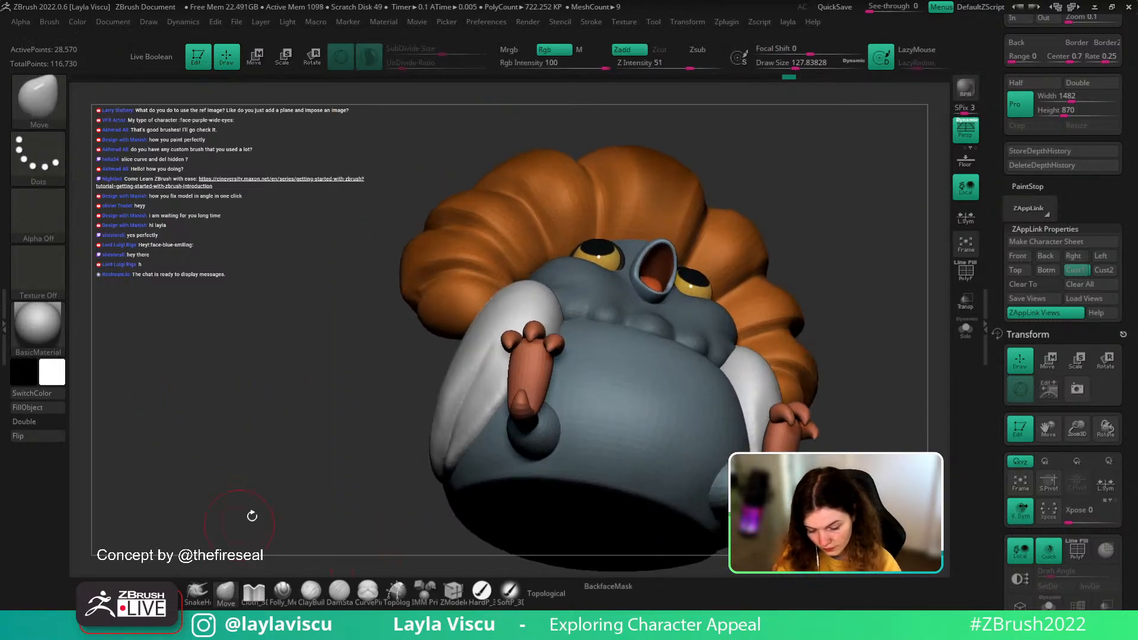
pyautogui.press('s')
pyautogui.moveTo(460, 425); pyautogui.dragTo(455, 425)
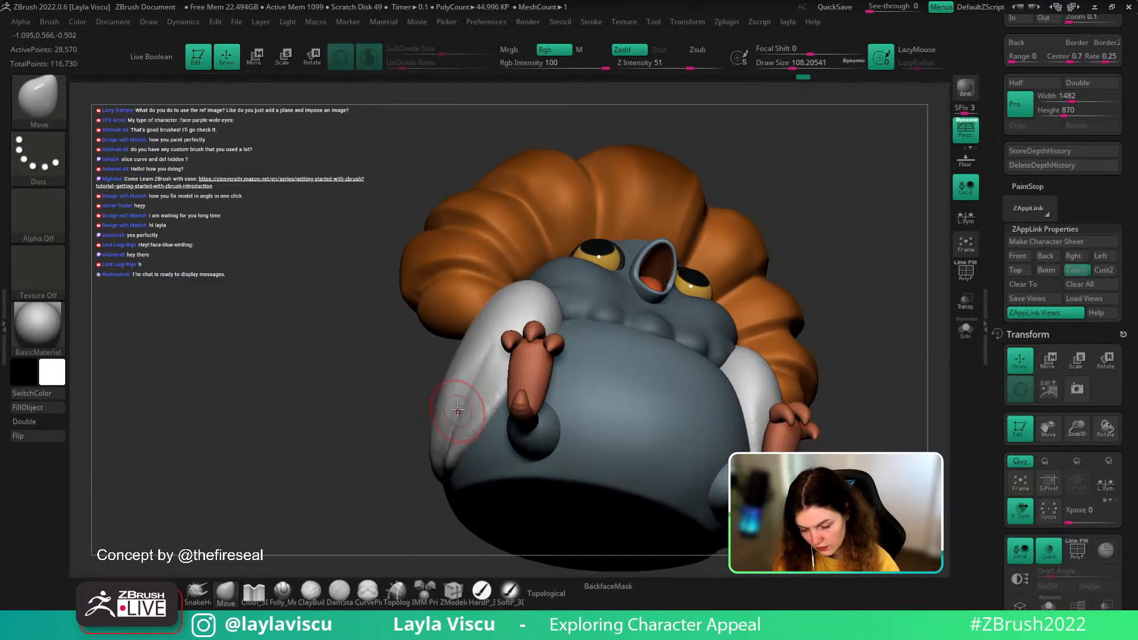
pyautogui.click(964, 327)
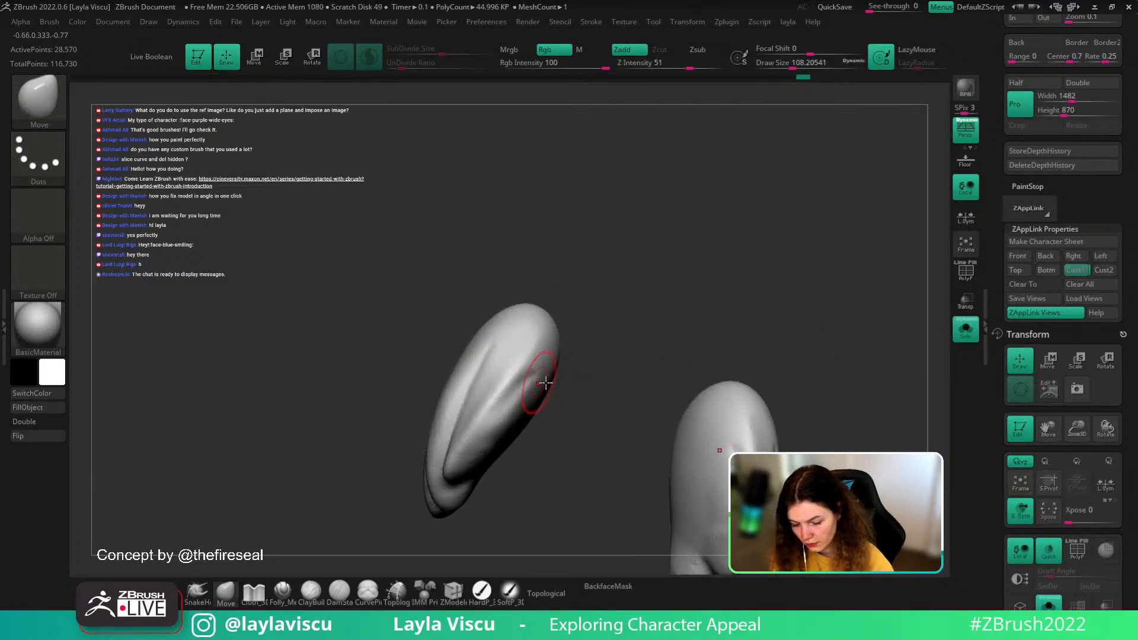
pyautogui.click(964, 330)
pyautogui.moveTo(866, 269); pyautogui.dragTo(681, 409)
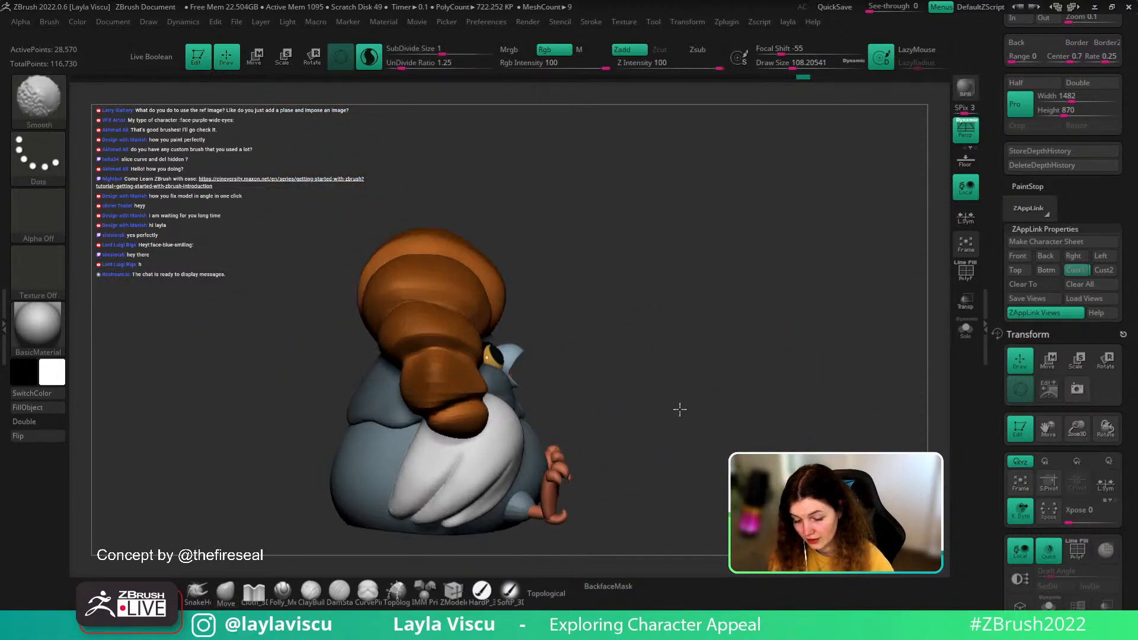
# - Recall the Cust1 view, reselect the white wings, and compare the pigeon with the concept overlay
pyautogui.keyDown('alt'); pyautogui.click(464, 386); pyautogui.keyUp('alt')
pyautogui.moveTo(457, 401)
pyautogui.mouseDown(button='right')
pyautogui.moveTo(640, 323)
pyautogui.moveTo(604, 261)
pyautogui.moveTo(586, 292)
pyautogui.moveTo(581, 452)
pyautogui.moveTo(623, 541)
pyautogui.moveTo(626, 341)
pyautogui.moveTo(607, 296)
pyautogui.mouseUp(button='right')
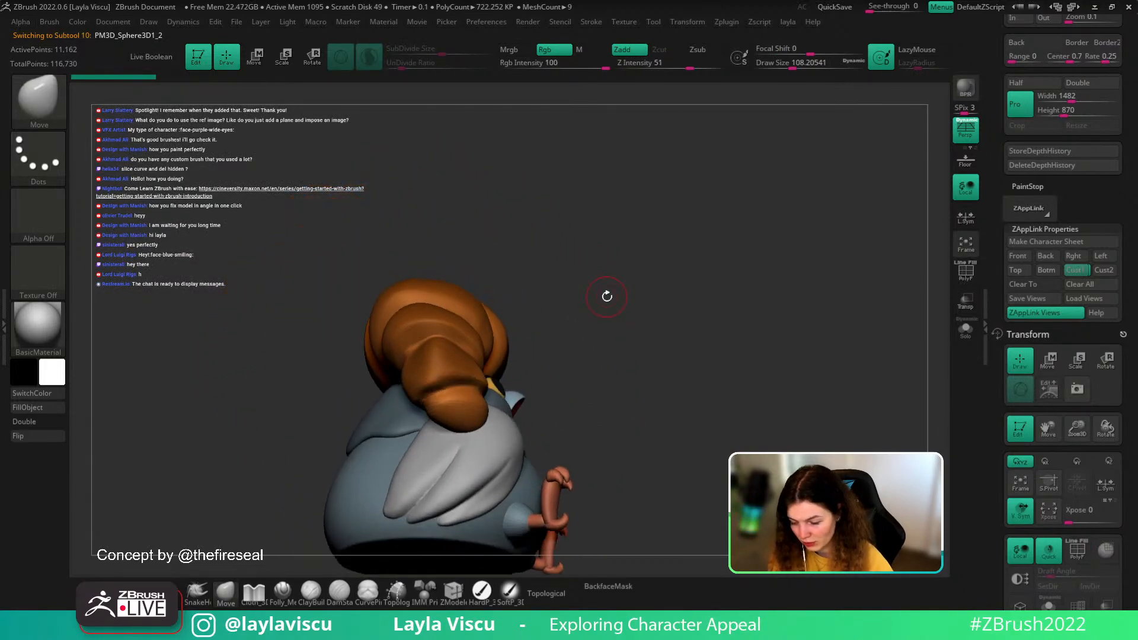
pyautogui.click(1075, 271)
pyautogui.keyDown('alt'); pyautogui.click(499, 399); pyautogui.keyUp('alt')
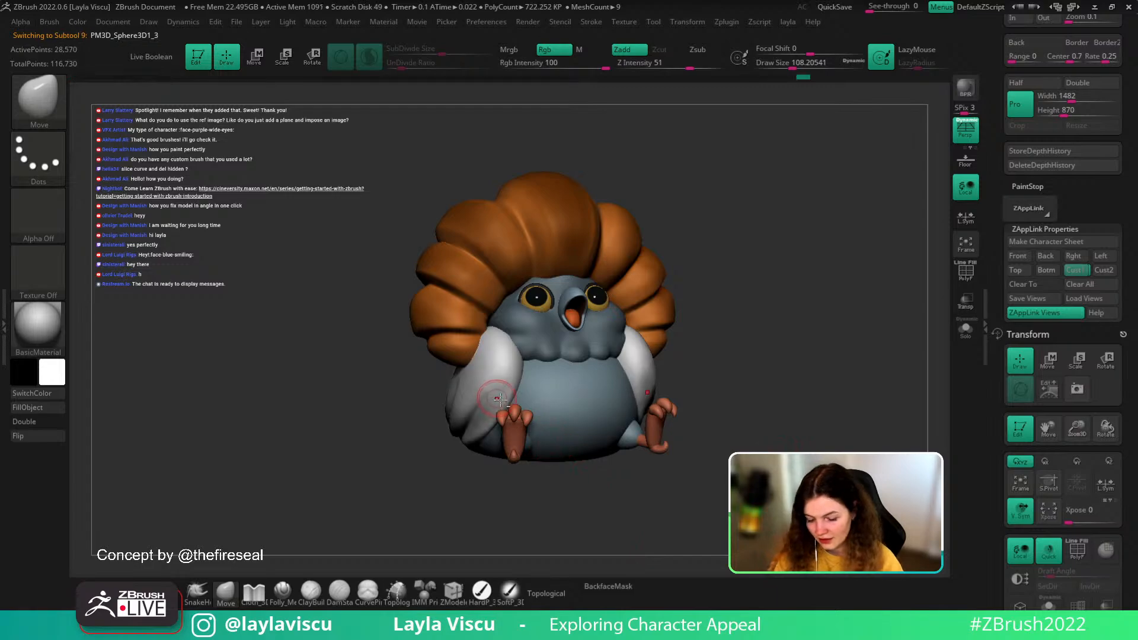
pyautogui.hotkey('shift', 'z')
pyautogui.hotkey('shift', 'z')
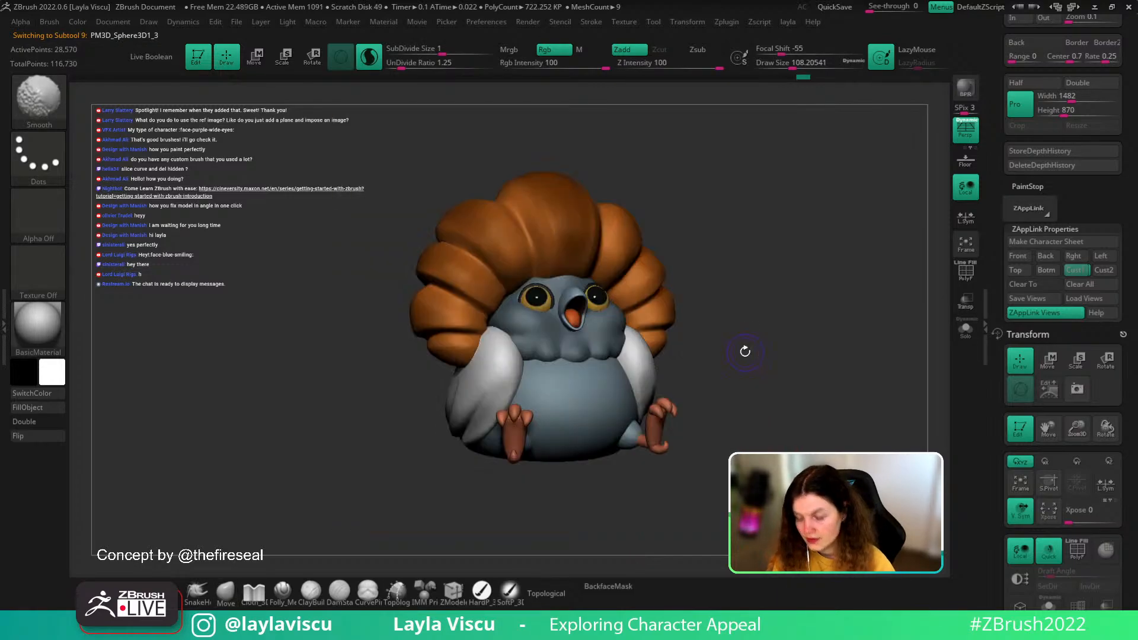
# - Smooth and remesh the wing's rear feather tips, checking the wing in isolation from below and from the front
pyautogui.moveTo(745, 362)
pyautogui.mouseDown()
pyautogui.moveTo(779, 353)
pyautogui.moveTo(739, 402)
pyautogui.moveTo(810, 350)
pyautogui.moveTo(655, 366)
pyautogui.mouseUp()
pyautogui.press('shift')
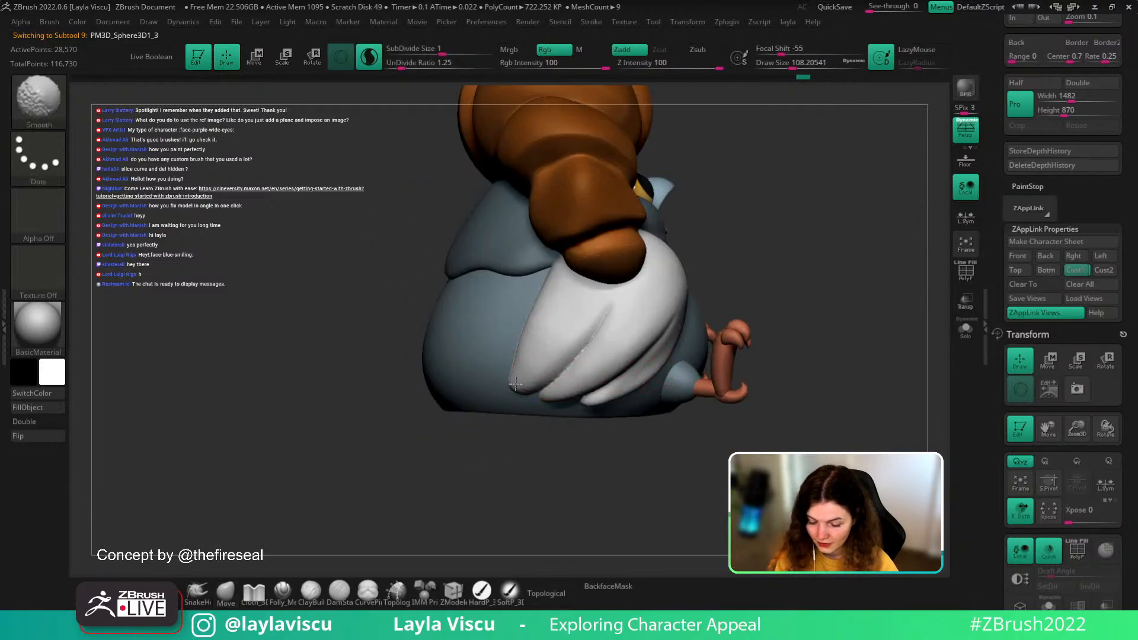
pyautogui.moveTo(765, 314)
pyautogui.mouseDown()
pyautogui.moveTo(762, 297)
pyautogui.moveTo(820, 333)
pyautogui.moveTo(821, 292)
pyautogui.moveTo(788, 341)
pyautogui.moveTo(808, 229)
pyautogui.moveTo(788, 308)
pyautogui.mouseUp()
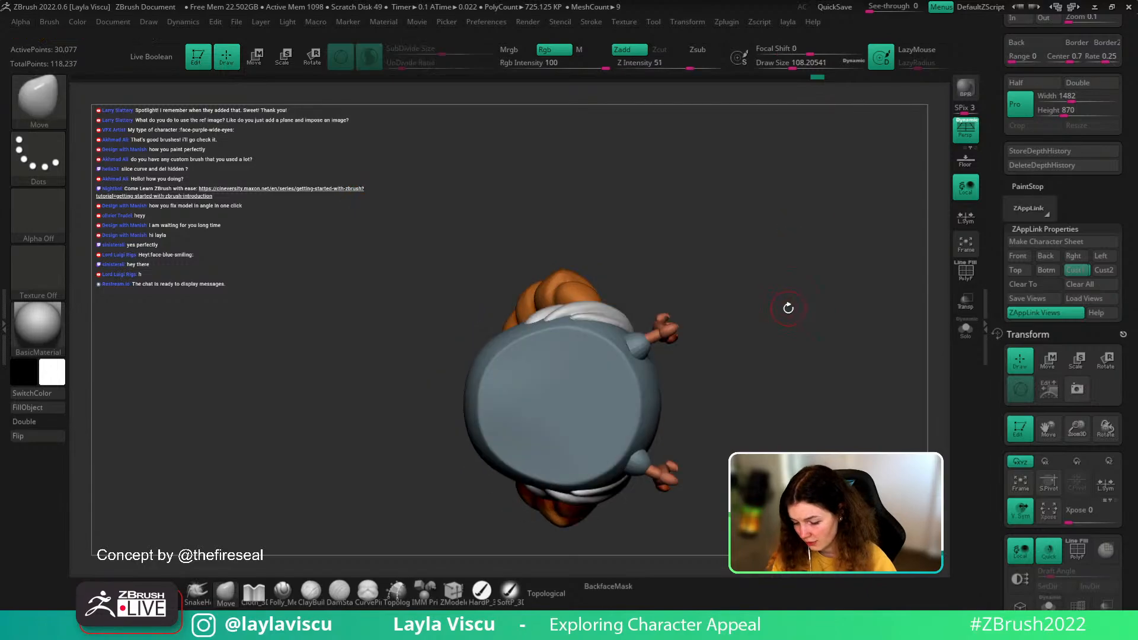
pyautogui.hotkey('ctrl', 'shift', 's')
pyautogui.keyDown('alt'); pyautogui.moveTo(724, 310); pyautogui.dragTo(729, 379, button='right'); pyautogui.keyUp('alt')
pyautogui.keyDown('ctrl'); pyautogui.moveTo(729, 379); pyautogui.dragTo(727, 383, button='right'); pyautogui.keyUp('ctrl')
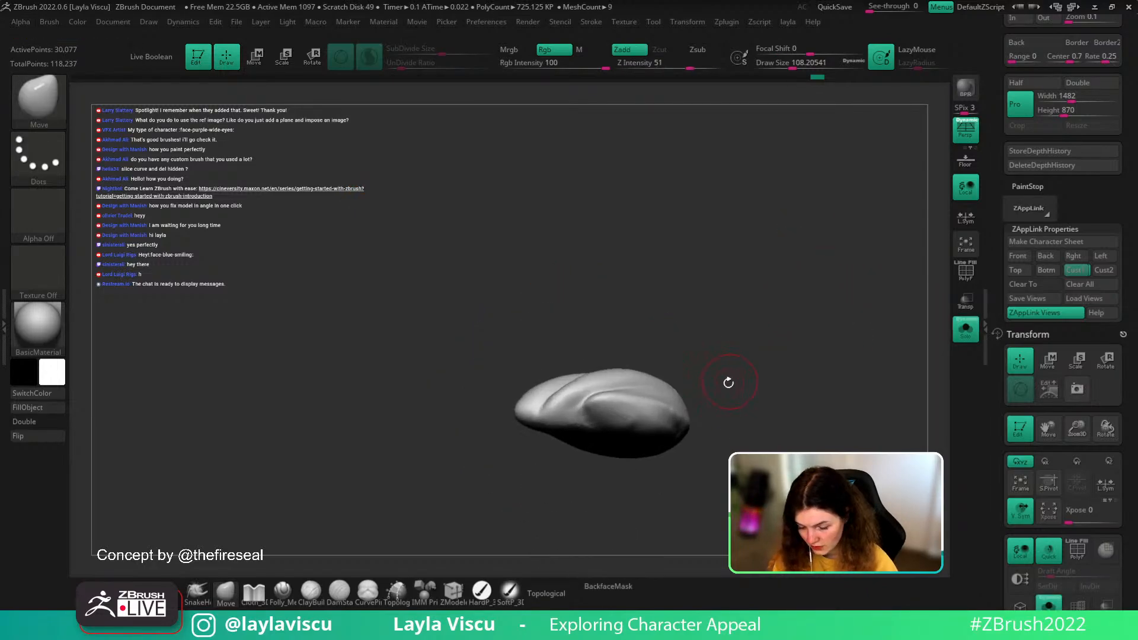
pyautogui.moveTo(792, 341); pyautogui.dragTo(933, 389)
pyautogui.click(966, 333)
pyautogui.moveTo(906, 290); pyautogui.dragTo(792, 296)
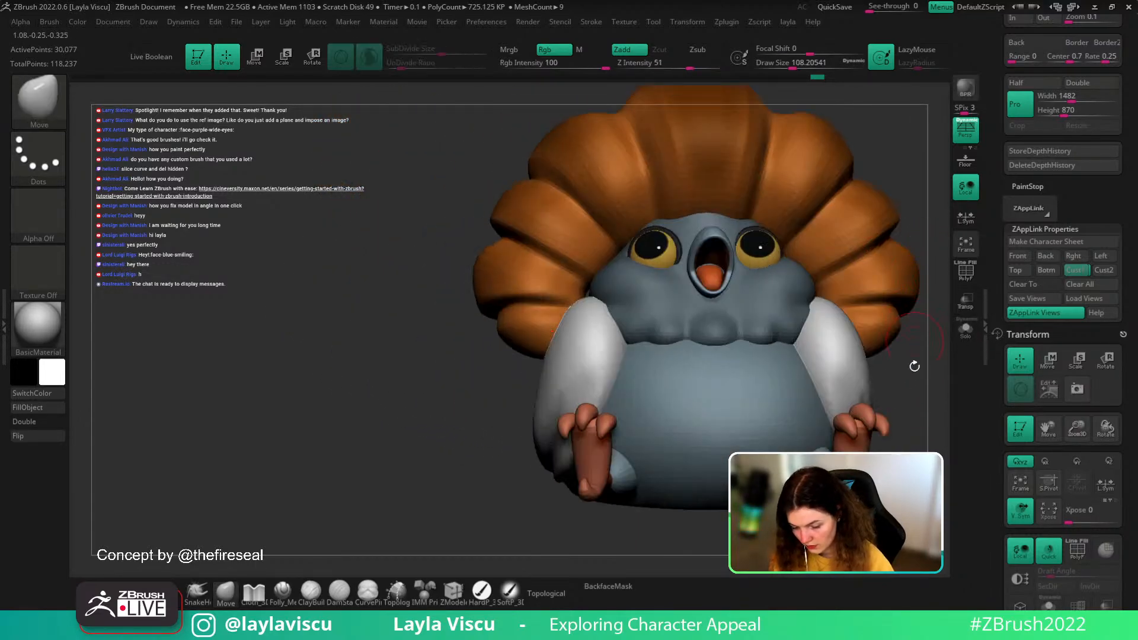
# - Enlarge the Move brush to a draw size of about 251 and review the wings from the front and side
pyautogui.press('b')
pyautogui.click(555, 347)
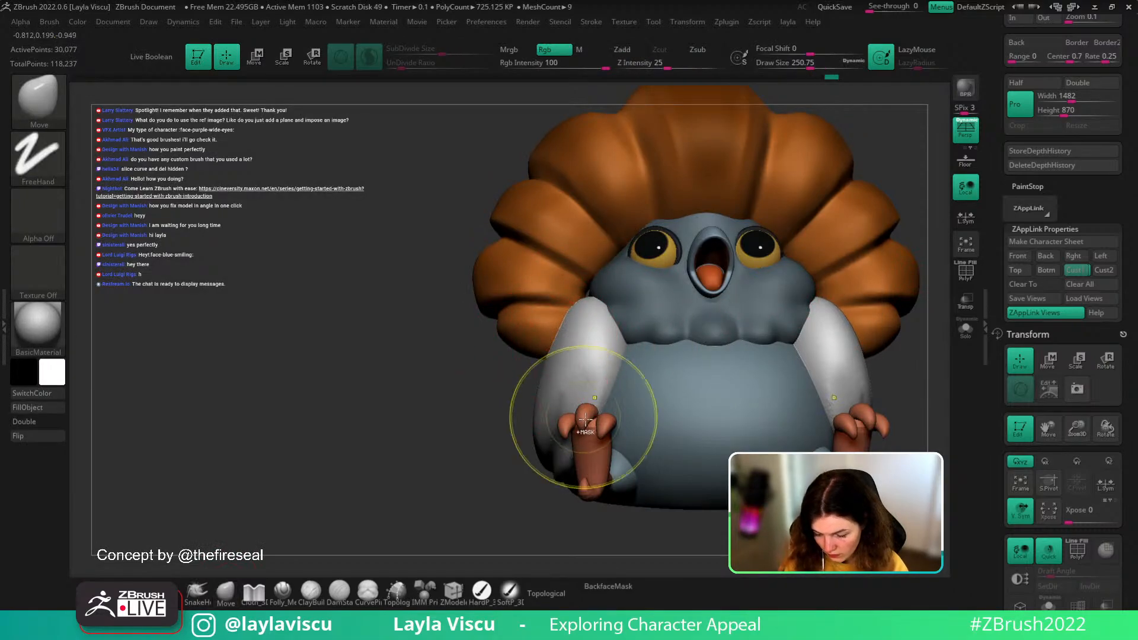
pyautogui.press('f')
pyautogui.moveTo(863, 354); pyautogui.dragTo(769, 407)
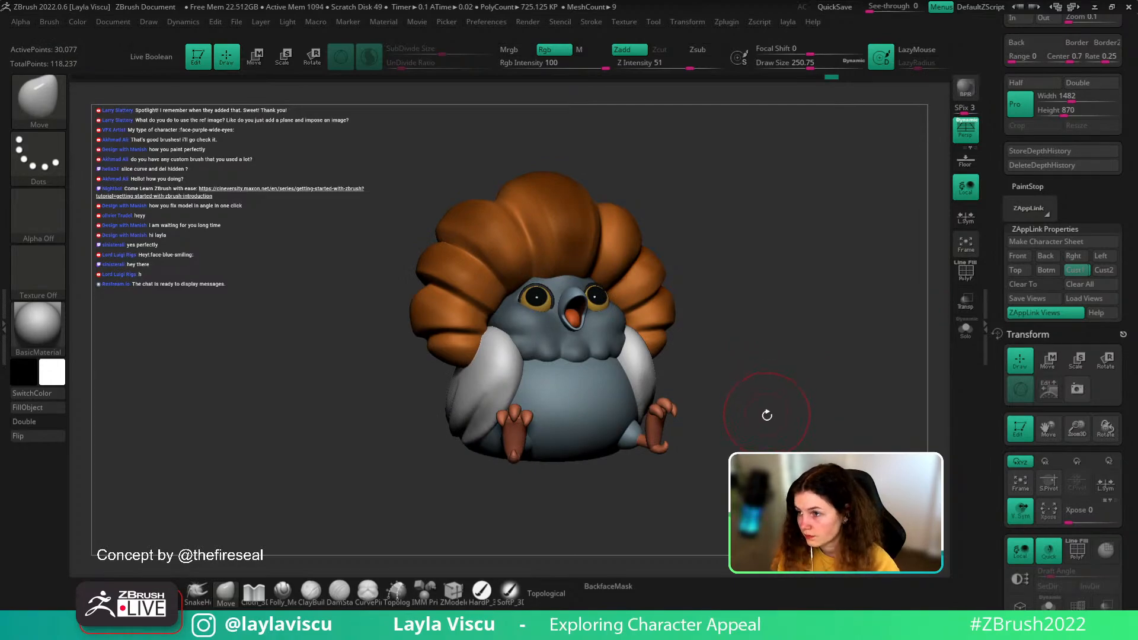
pyautogui.moveTo(838, 360); pyautogui.dragTo(885, 360)
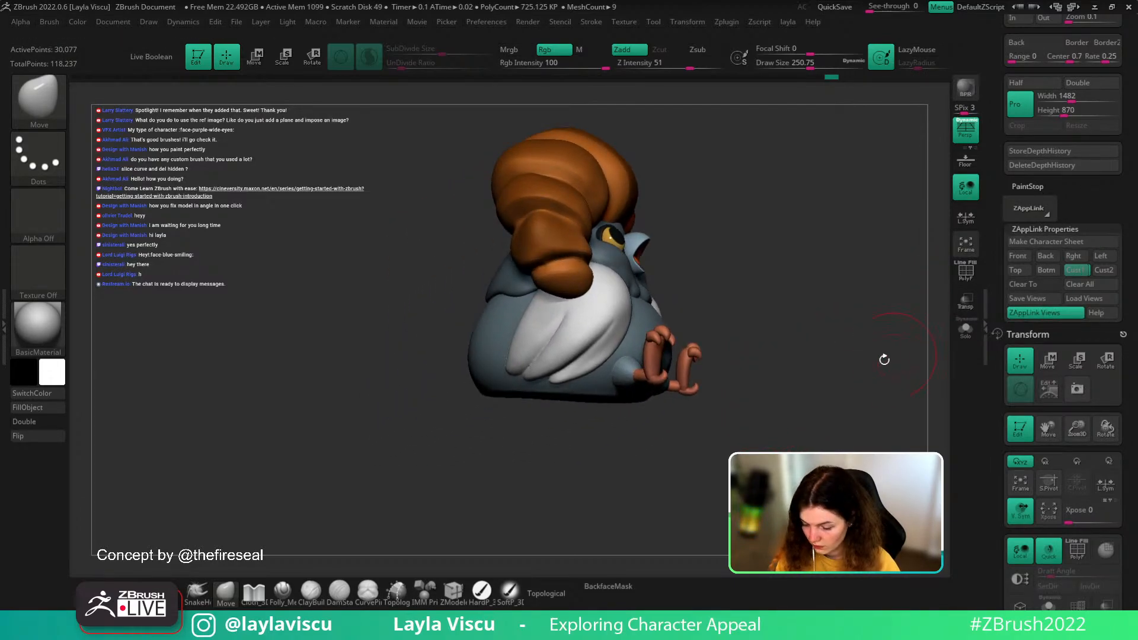
# - Isolate the wing and insert an Appendage primitive at its rear tip with the 3DCW insert mesh brush
pyautogui.click(427, 592)
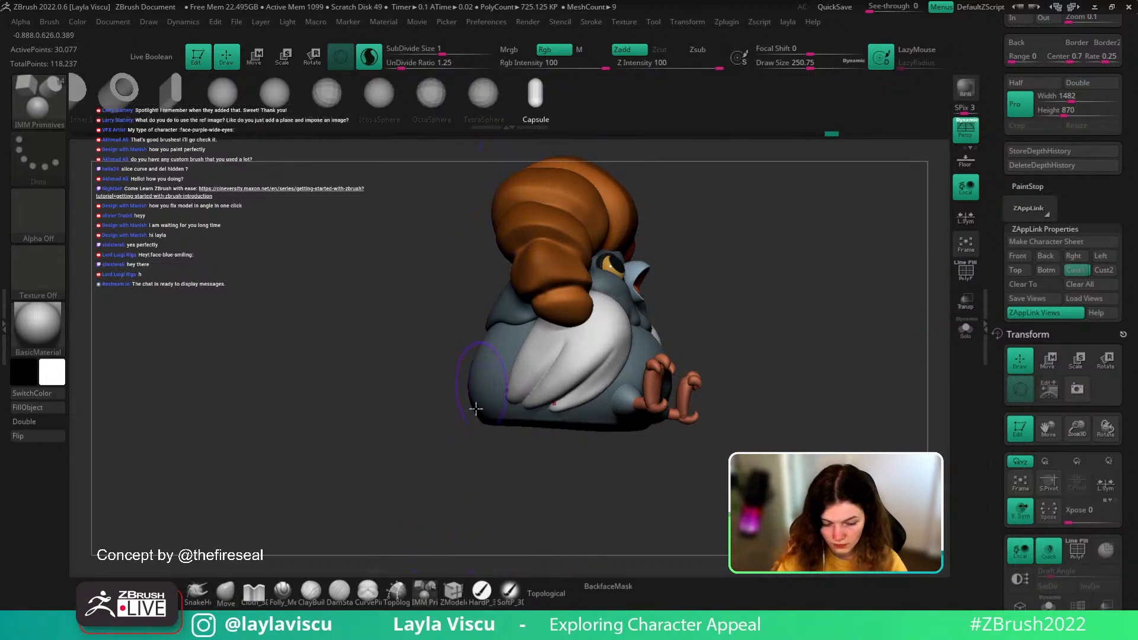
pyautogui.press('b')
pyautogui.press('i')
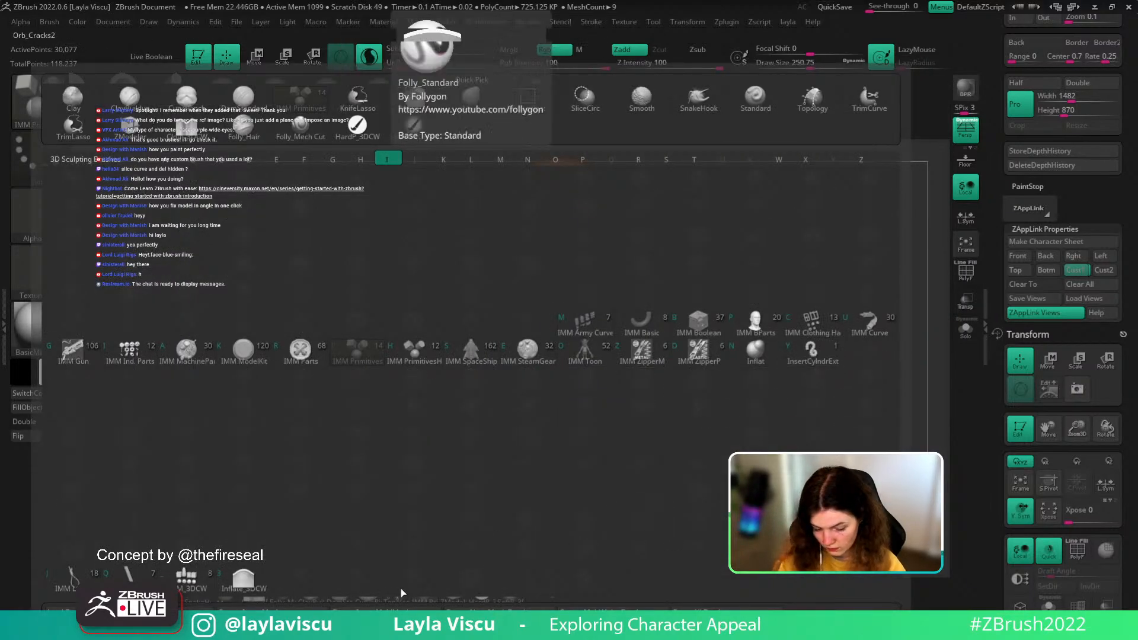
pyautogui.click(188, 578)
pyautogui.moveTo(698, 253); pyautogui.dragTo(785, 300)
pyautogui.click(965, 330)
pyautogui.moveTo(537, 401)
pyautogui.mouseDown()
pyautogui.moveTo(529, 417)
pyautogui.moveTo(724, 375)
pyautogui.mouseUp()
# - Position, rotate, and scale the inserted appendage with the gizmo to form an extra feather beneath the wing tip
pyautogui.press('w')
pyautogui.moveTo(549, 386); pyautogui.dragTo(527, 419)
pyautogui.moveTo(653, 389); pyautogui.dragTo(708, 403)
pyautogui.moveTo(582, 422); pyautogui.dragTo(626, 449)
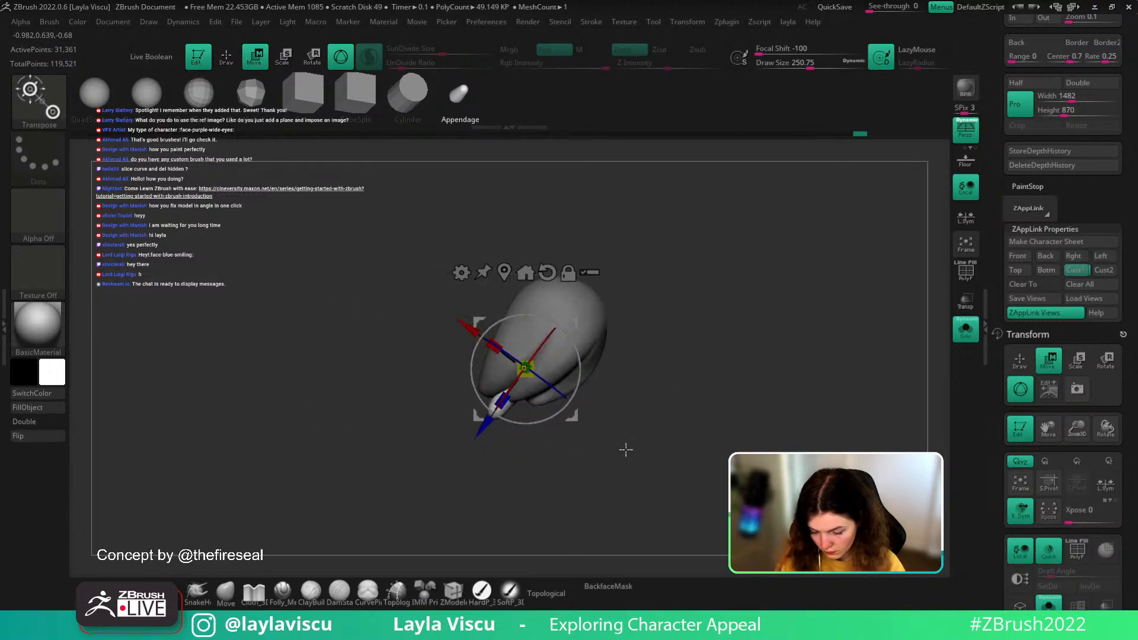
pyautogui.moveTo(493, 344); pyautogui.dragTo(476, 313)
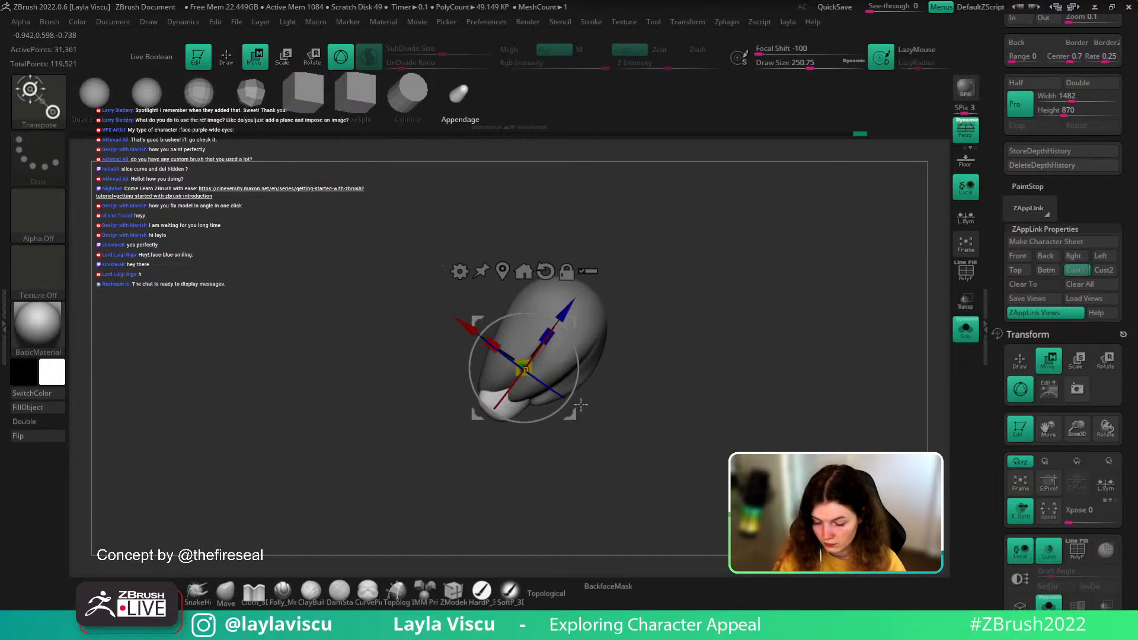
pyautogui.moveTo(573, 394); pyautogui.dragTo(576, 421)
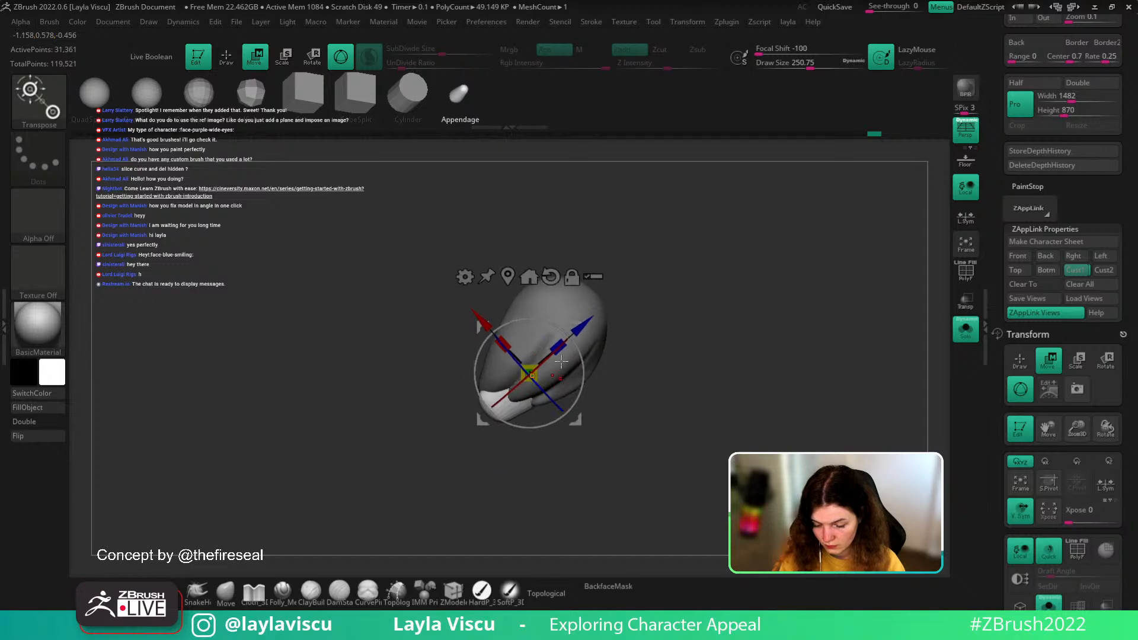
# - Try bending the inserted feather with the Bend Curve deformer and undo the change
pyautogui.click(464, 276)
pyautogui.click(601, 319)
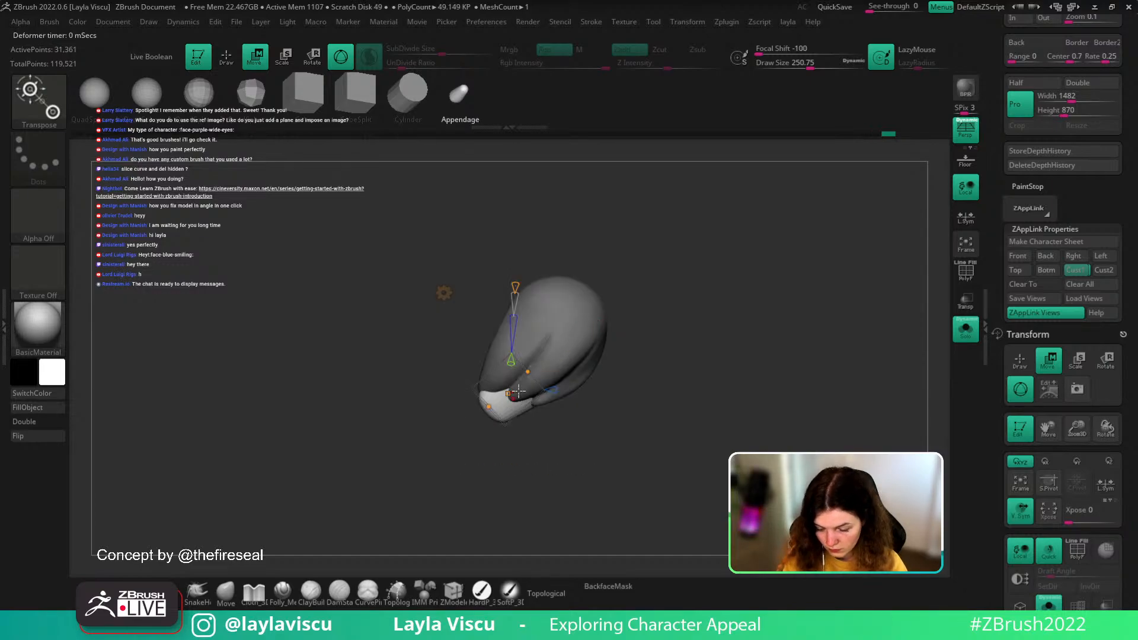
pyautogui.moveTo(489, 407); pyautogui.dragTo(475, 413)
pyautogui.moveTo(614, 395); pyautogui.dragTo(640, 385)
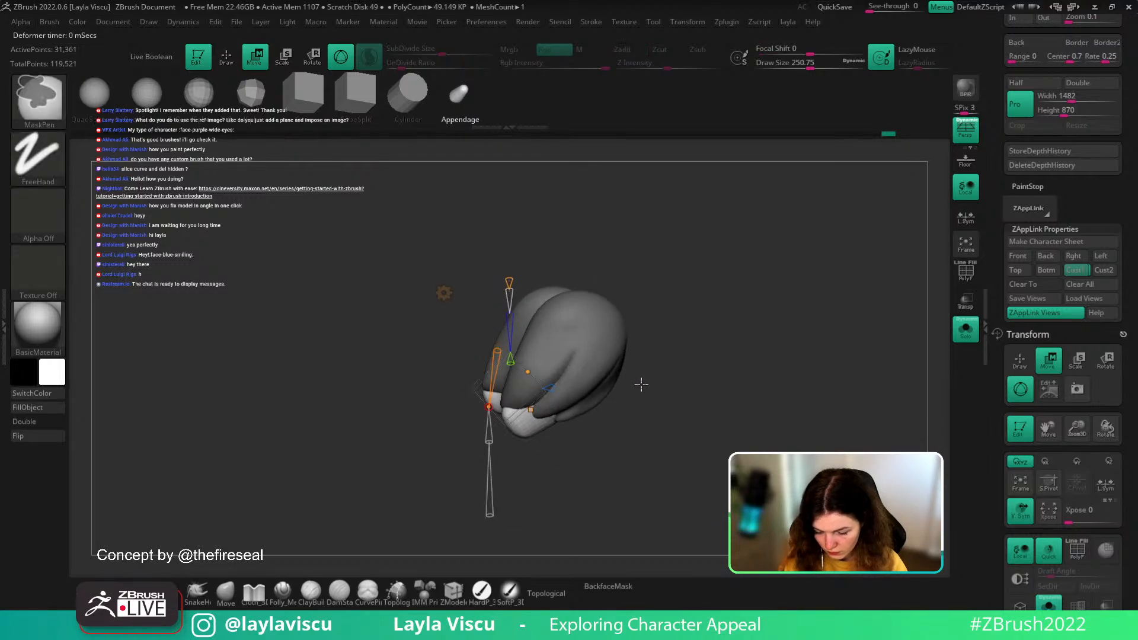
pyautogui.hotkey('ctrl', 'z')
# - Taper the inserted feather with the Taper deformer by about -0.54 and about -0.38, and accept the result
pyautogui.click(465, 276)
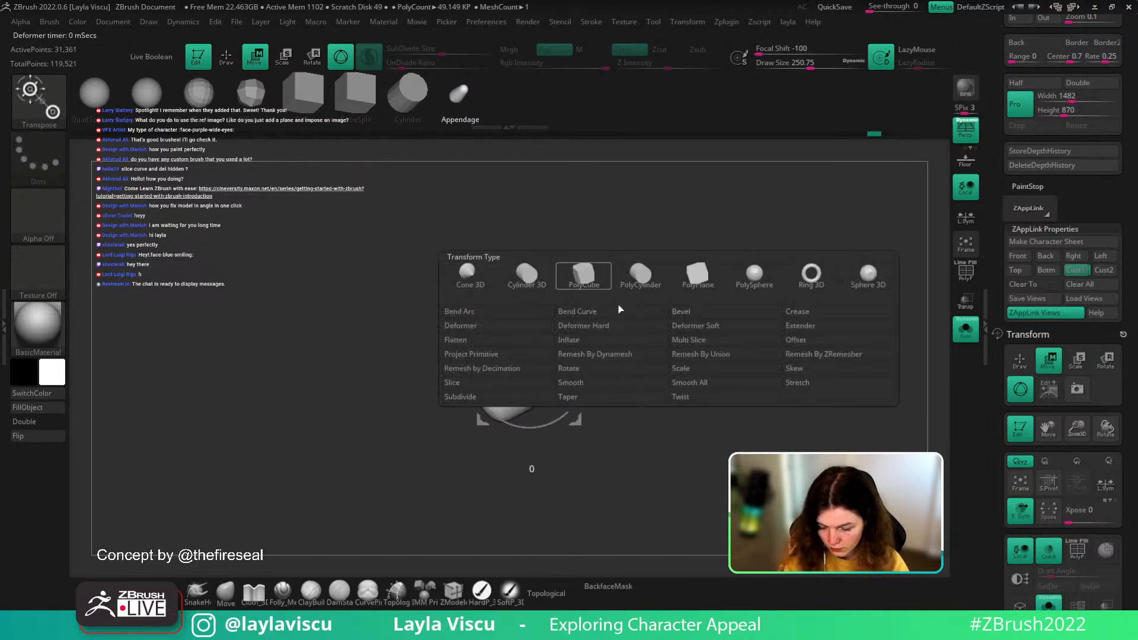
pyautogui.click(593, 401)
pyautogui.moveTo(483, 416); pyautogui.dragTo(518, 391)
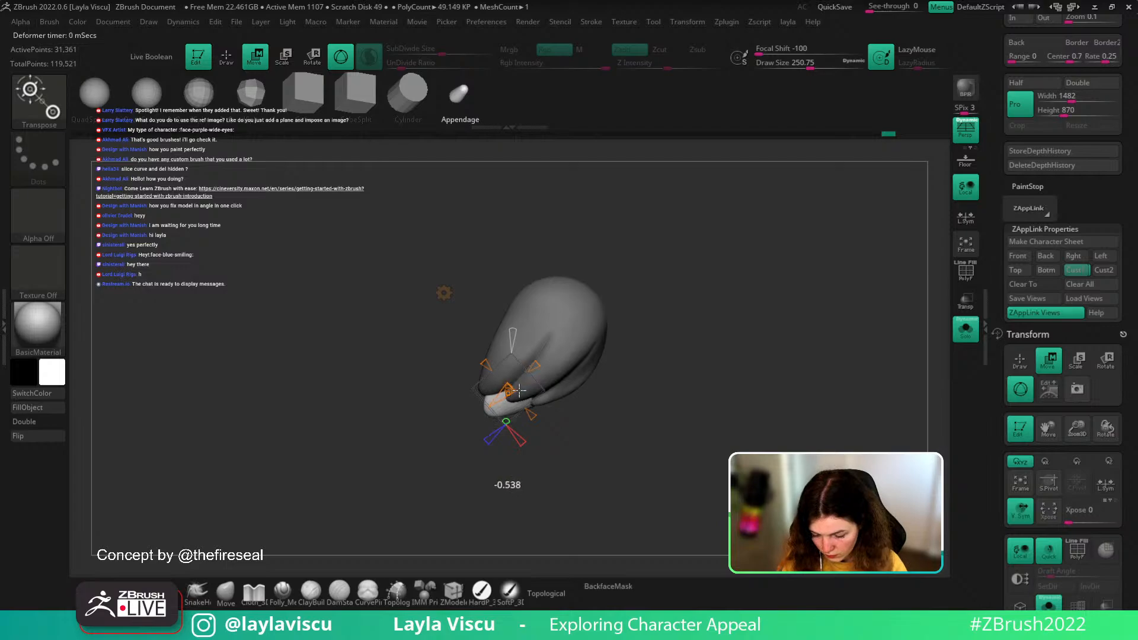
pyautogui.moveTo(624, 336); pyautogui.dragTo(664, 356, button='right')
pyautogui.moveTo(664, 356); pyautogui.dragTo(742, 360, button='right')
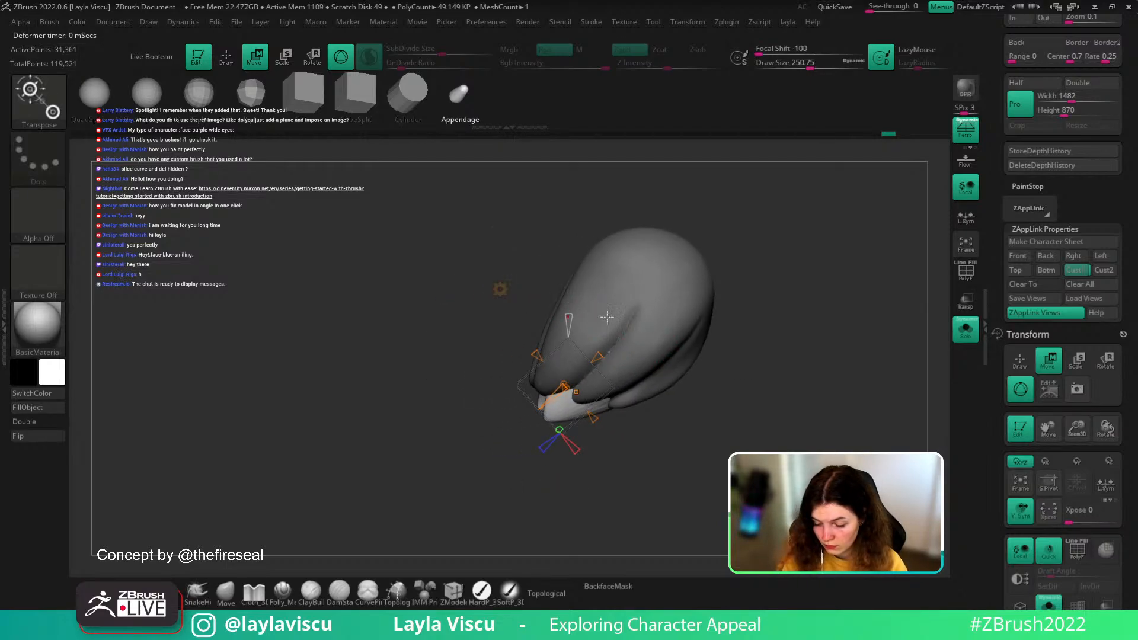
pyautogui.moveTo(609, 348); pyautogui.dragTo(586, 366)
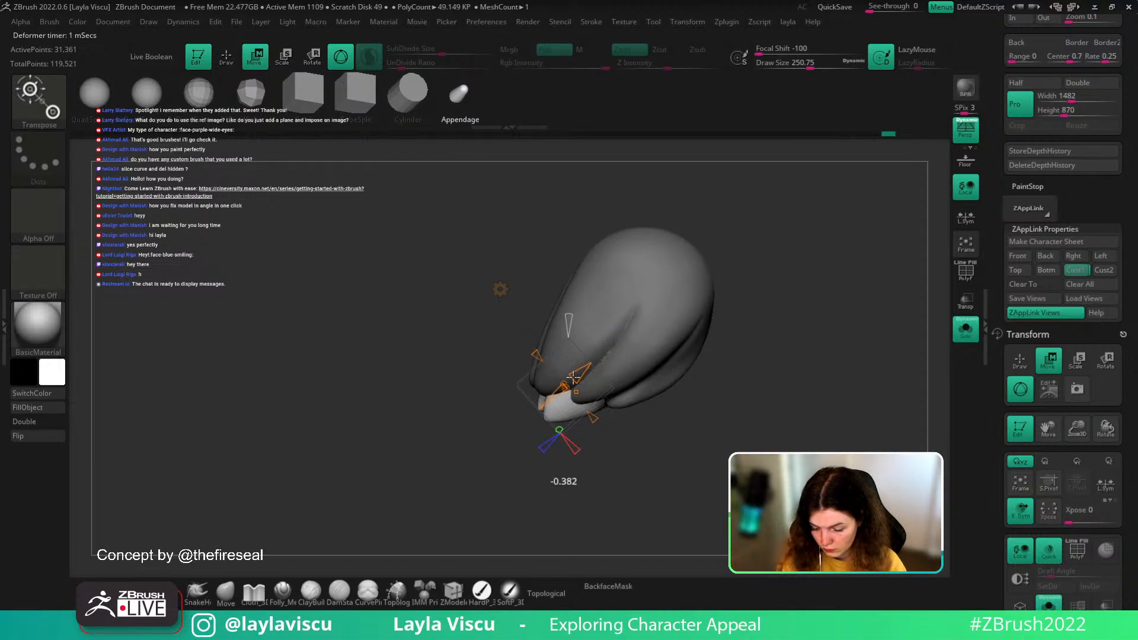
pyautogui.click(501, 289)
pyautogui.click(703, 291)
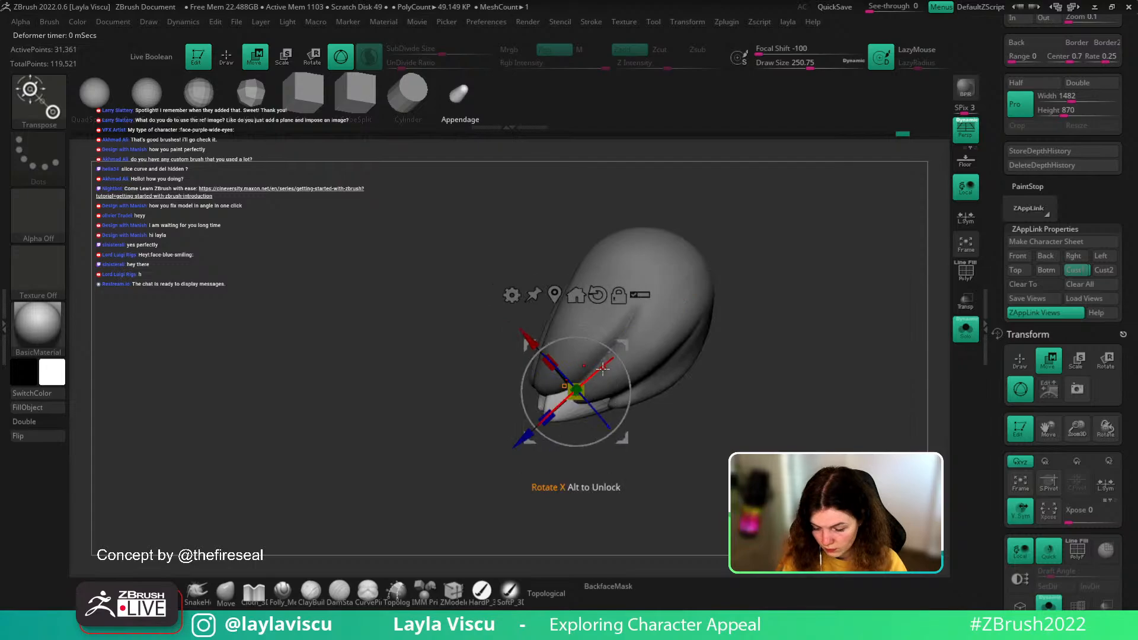
# - Show the whole pigeon again and check the new feather from the Cust1 view and the side
pyautogui.moveTo(671, 402)
pyautogui.mouseDown()
pyautogui.moveTo(747, 434)
pyautogui.moveTo(777, 411)
pyautogui.moveTo(619, 458)
pyautogui.mouseUp()
pyautogui.click(228, 594)
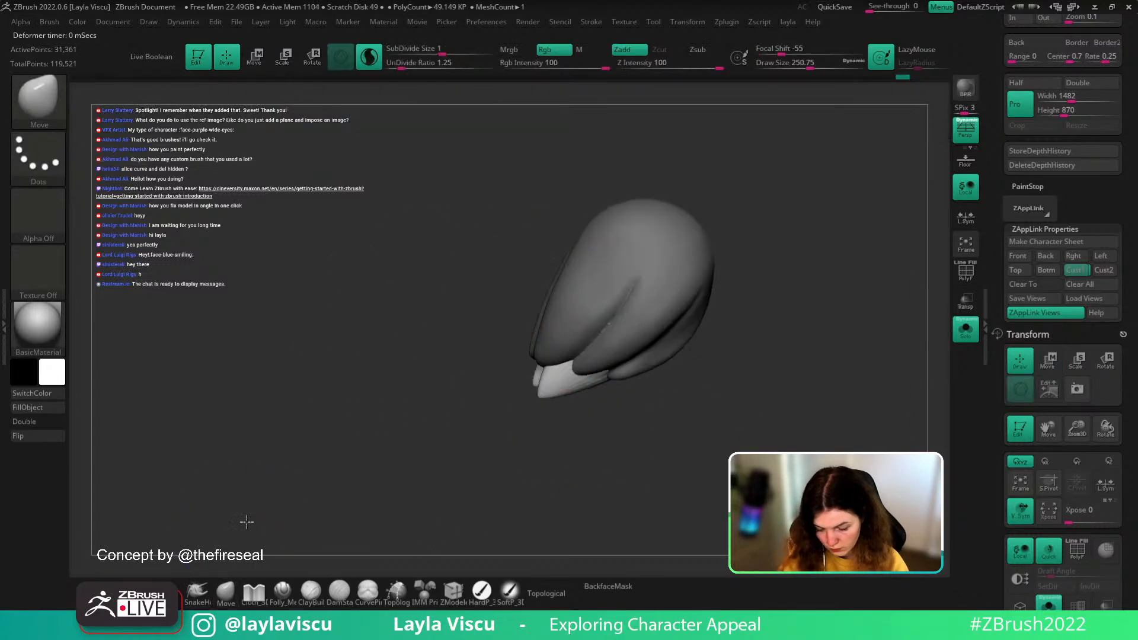
pyautogui.click(1077, 273)
pyautogui.keyDown('alt'); pyautogui.moveTo(945, 373); pyautogui.dragTo(943, 344); pyautogui.keyUp('alt')
pyautogui.click(965, 335)
pyautogui.moveTo(884, 381); pyautogui.dragTo(841, 412)
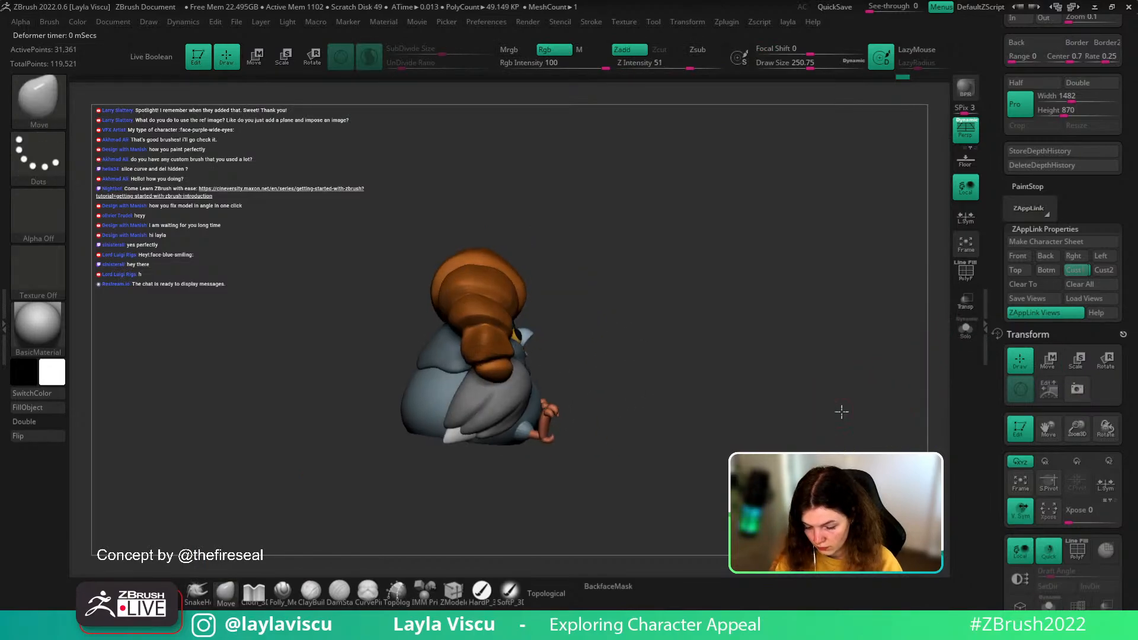
# - Extend the new feather outward past the wing tip with the gizmo and recenter the gizmo on it
pyautogui.keyDown('alt'); pyautogui.moveTo(671, 445); pyautogui.dragTo(757, 421); pyautogui.keyUp('alt')
pyautogui.keyDown('ctrl'); pyautogui.moveTo(756, 421); pyautogui.dragTo(757, 447, button='right'); pyautogui.keyUp('ctrl')
pyautogui.moveTo(757, 447); pyautogui.dragTo(753, 466)
pyautogui.keyDown('ctrl'); pyautogui.moveTo(754, 467); pyautogui.dragTo(750, 495, button='right'); pyautogui.keyUp('ctrl')
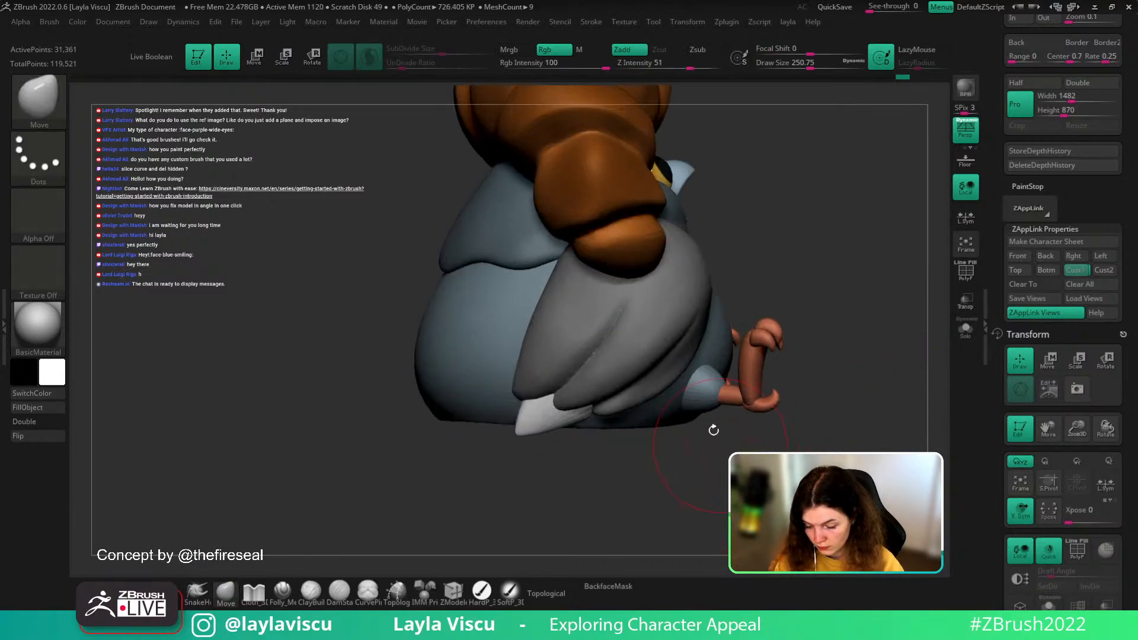
pyautogui.press('w')
pyautogui.moveTo(502, 451); pyautogui.dragTo(495, 455)
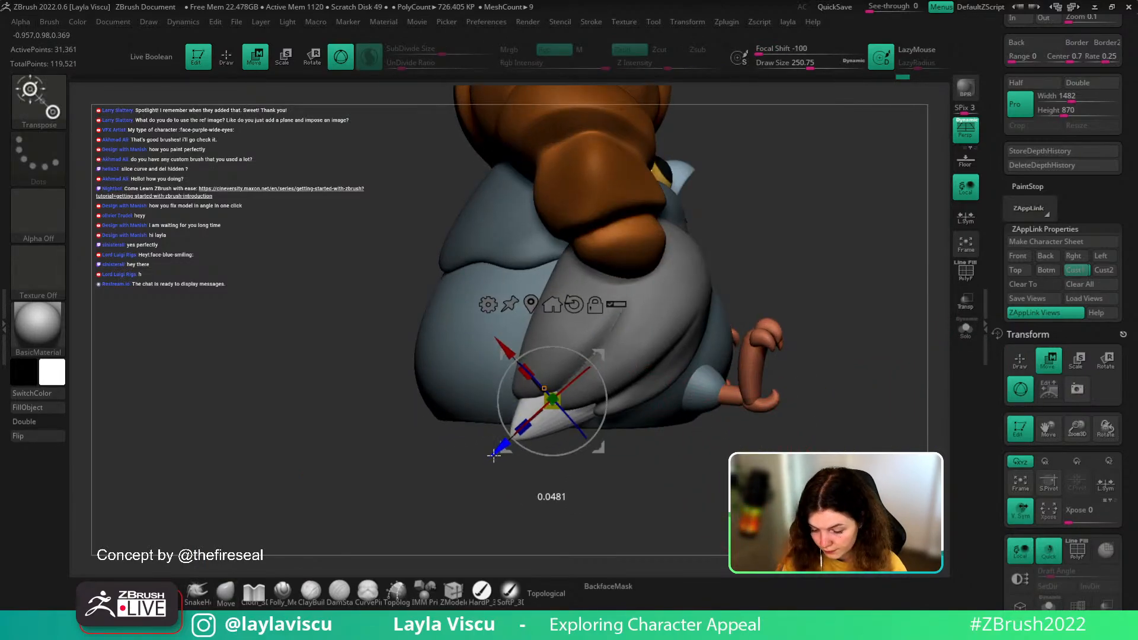
pyautogui.click(530, 305)
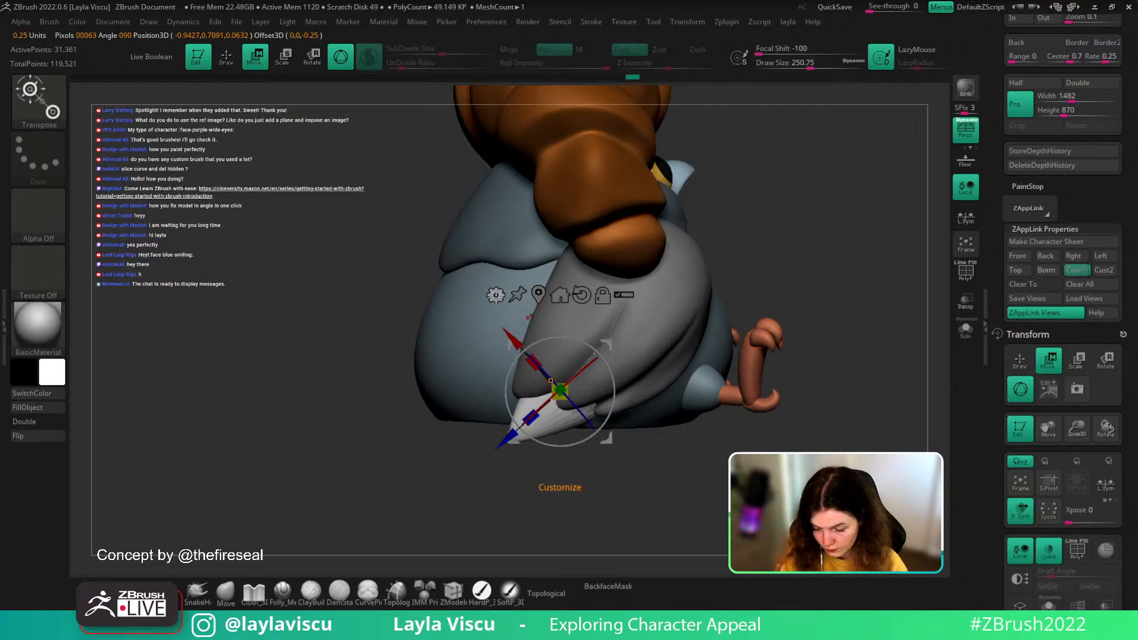
# - Bend the new feather along the body with the Bend Curve deformer and accept the result
pyautogui.click(496, 294)
pyautogui.click(630, 335)
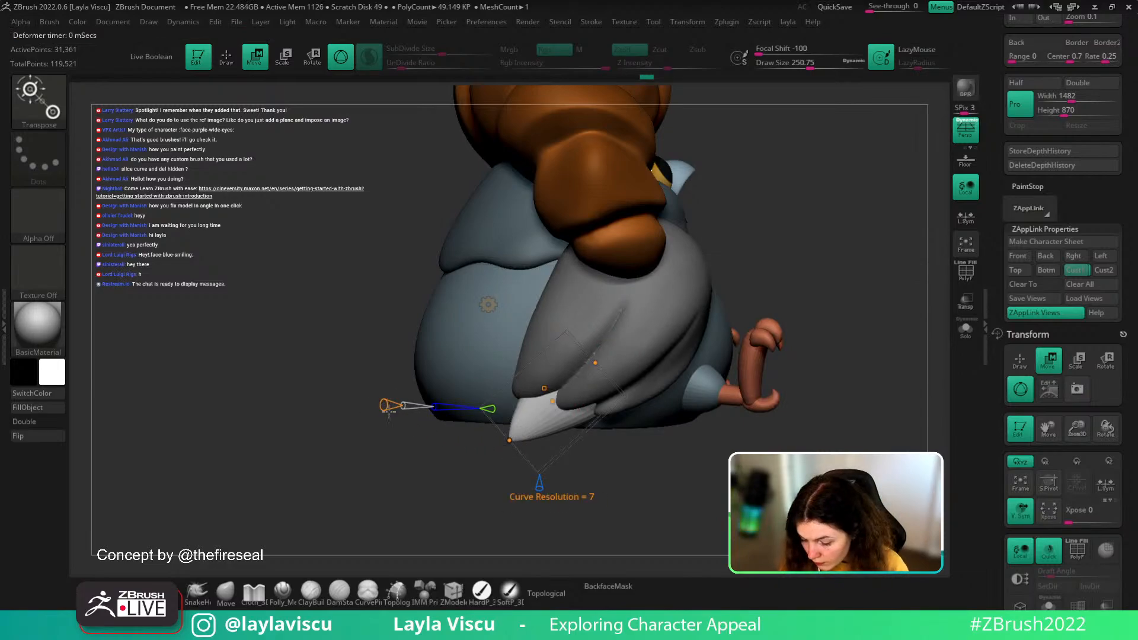
pyautogui.moveTo(509, 442); pyautogui.dragTo(479, 424)
pyautogui.moveTo(531, 490); pyautogui.dragTo(546, 396)
pyautogui.moveTo(670, 380); pyautogui.dragTo(652, 429)
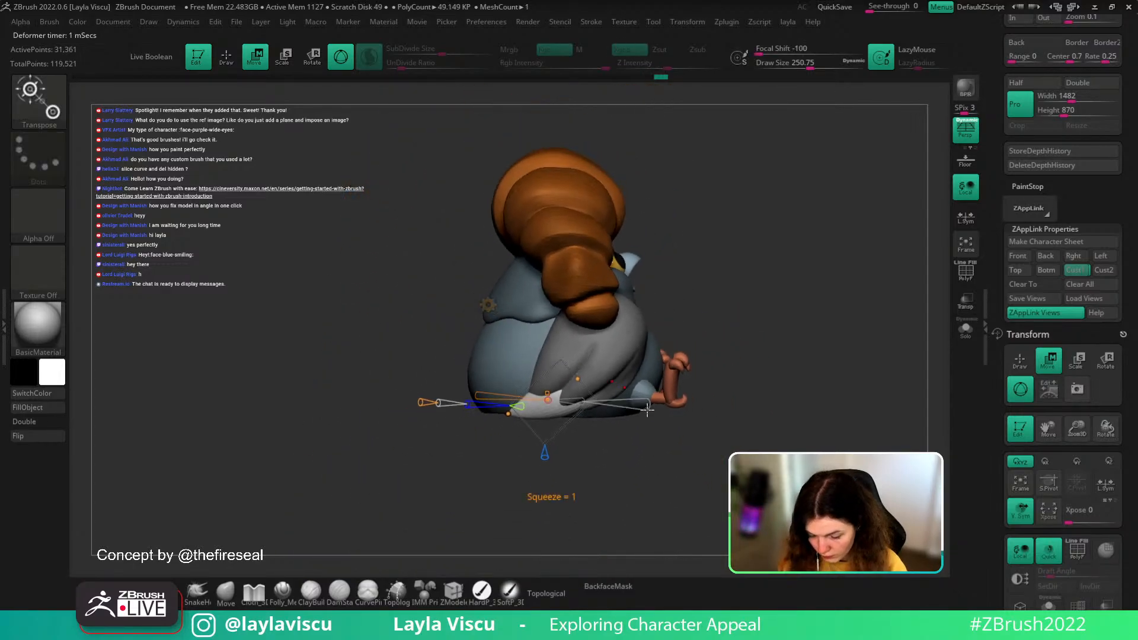
pyautogui.moveTo(721, 434); pyautogui.dragTo(622, 409)
pyautogui.moveTo(528, 435); pyautogui.dragTo(532, 441)
pyautogui.click(472, 340)
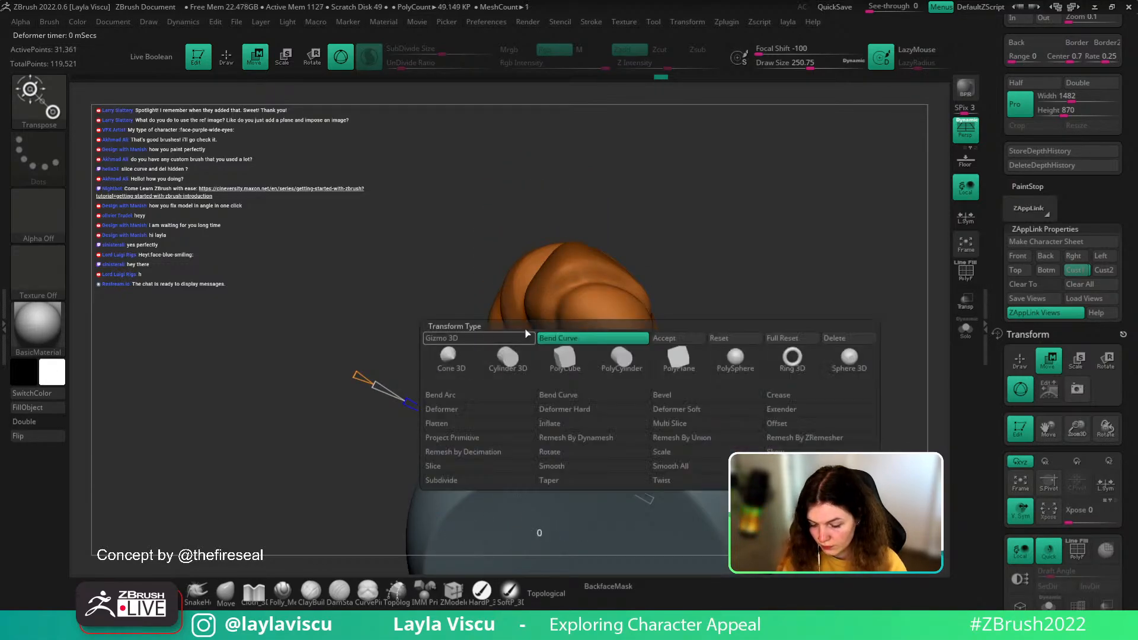
pyautogui.click(691, 336)
pyautogui.moveTo(764, 350)
pyautogui.mouseDown(button='right')
pyautogui.moveTo(794, 401)
pyautogui.moveTo(808, 388)
pyautogui.moveTo(807, 356)
pyautogui.mouseUp(button='right')
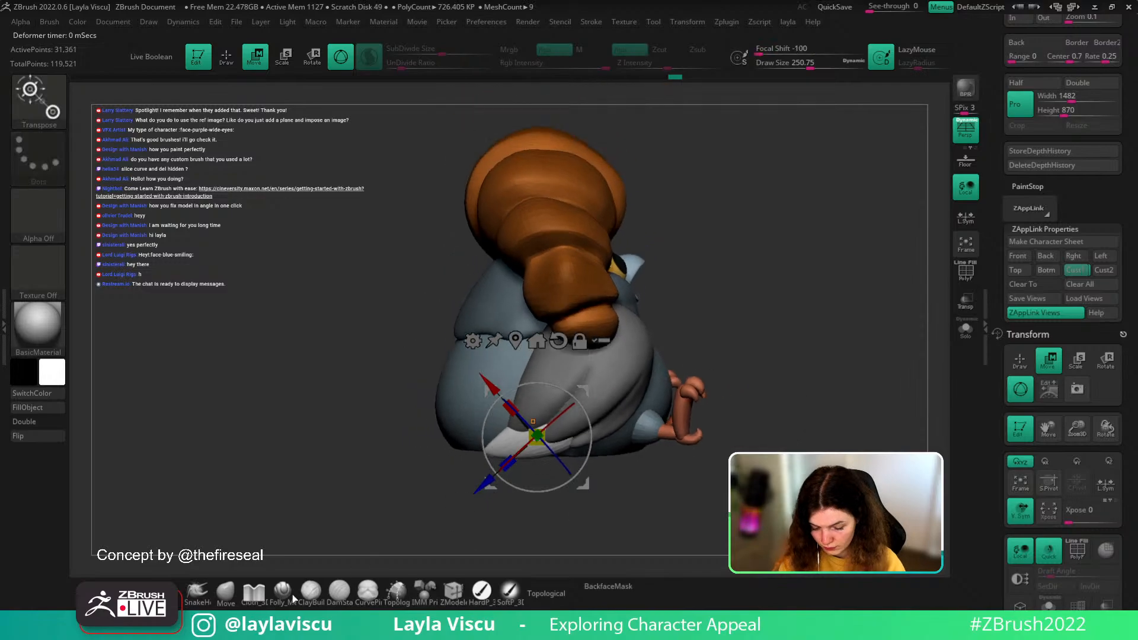
# - Move the unmasked lowest feather slightly inward along the gizmo's Z axis, keeping the other feathers masked
pyautogui.click(226, 593)
pyautogui.keyDown('ctrl'); pyautogui.moveTo(765, 267); pyautogui.dragTo(820, 371); pyautogui.keyUp('ctrl')
pyautogui.keyDown('ctrl'); pyautogui.moveTo(820, 371); pyautogui.dragTo(763, 305, button='right'); pyautogui.keyUp('ctrl')
pyautogui.moveTo(764, 305)
pyautogui.mouseDown(button='right')
pyautogui.moveTo(762, 346)
pyautogui.moveTo(774, 332)
pyautogui.mouseUp(button='right')
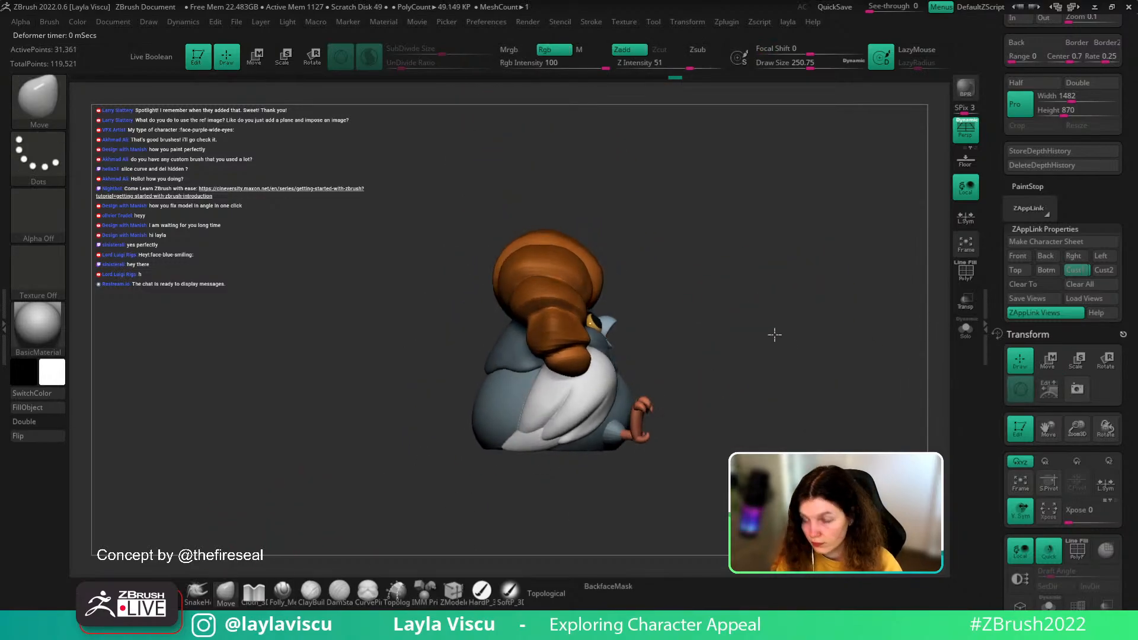
pyautogui.keyDown('ctrl'); pyautogui.moveTo(699, 381); pyautogui.dragTo(702, 436, button='right'); pyautogui.keyUp('ctrl')
pyautogui.keyDown('ctrl'); pyautogui.click(874, 332); pyautogui.keyUp('ctrl')
pyautogui.press('w')
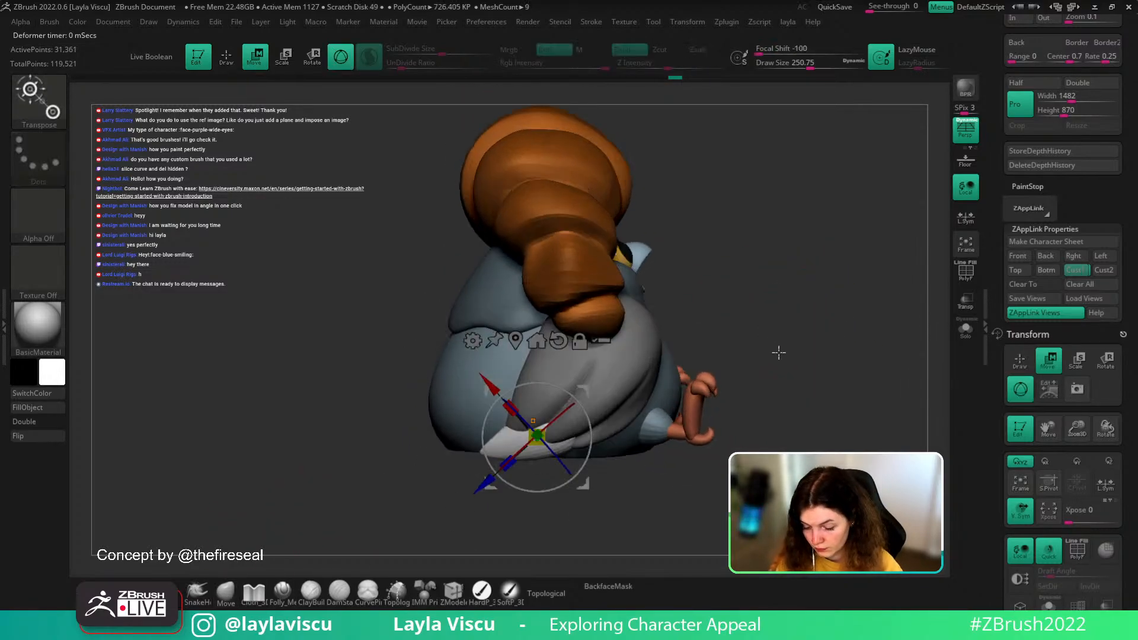
pyautogui.moveTo(490, 484); pyautogui.dragTo(475, 499)
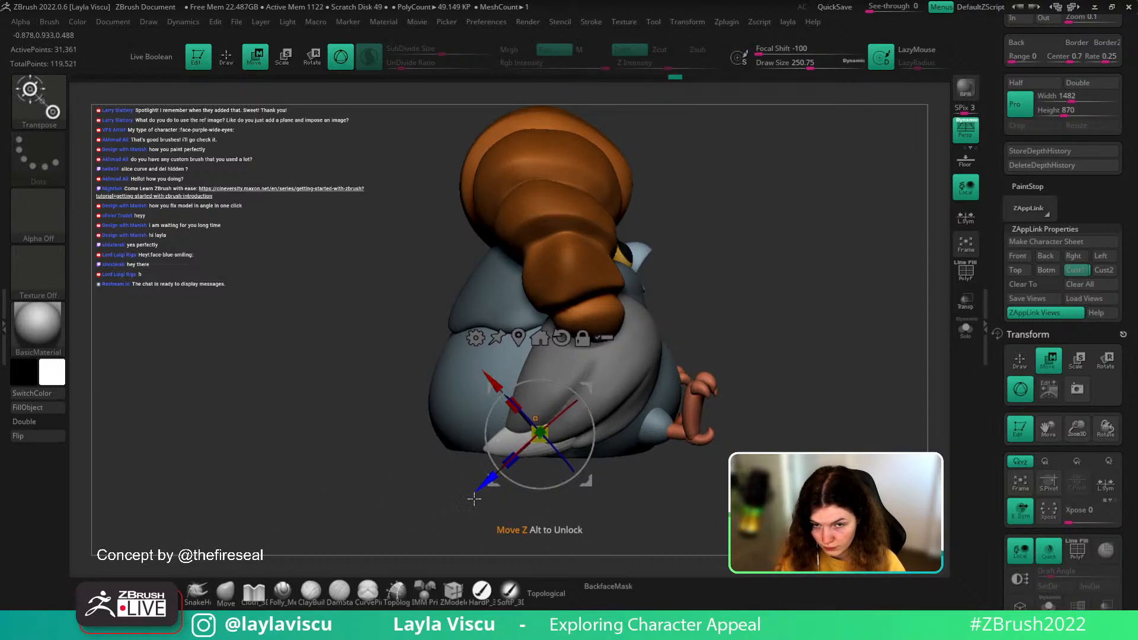
pyautogui.click(227, 592)
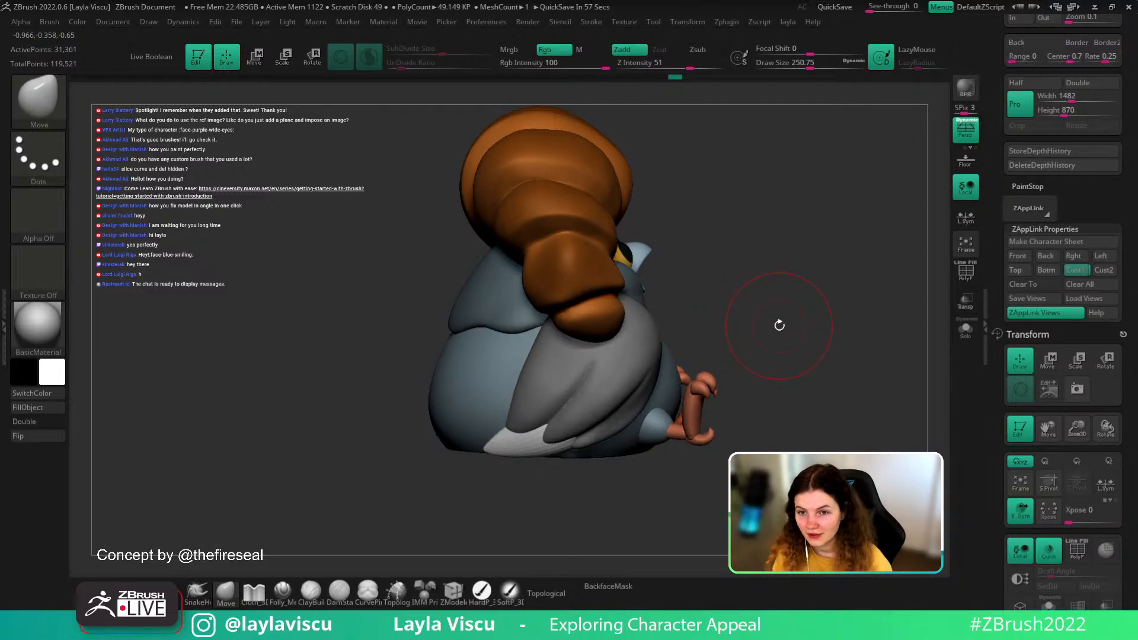
# - Invert the mask, adjust the upper feathers with the Move brush at draw size about 324, and clear the mask
pyautogui.moveTo(779, 324); pyautogui.dragTo(724, 347)
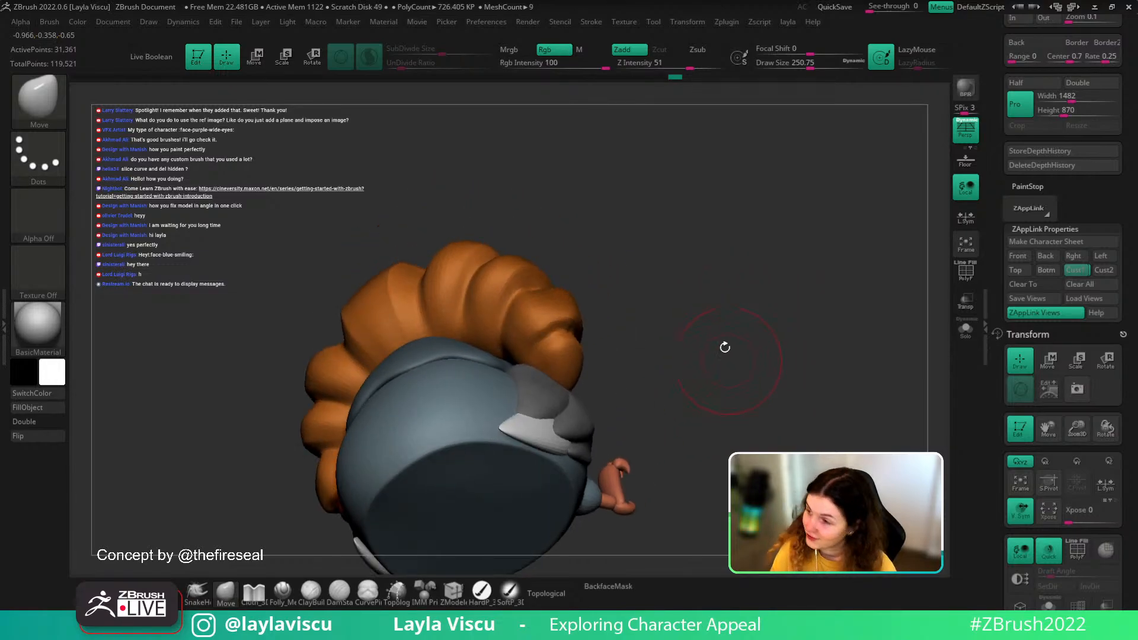
pyautogui.keyDown('ctrl'); pyautogui.click(726, 376); pyautogui.keyUp('ctrl')
pyautogui.press(']')
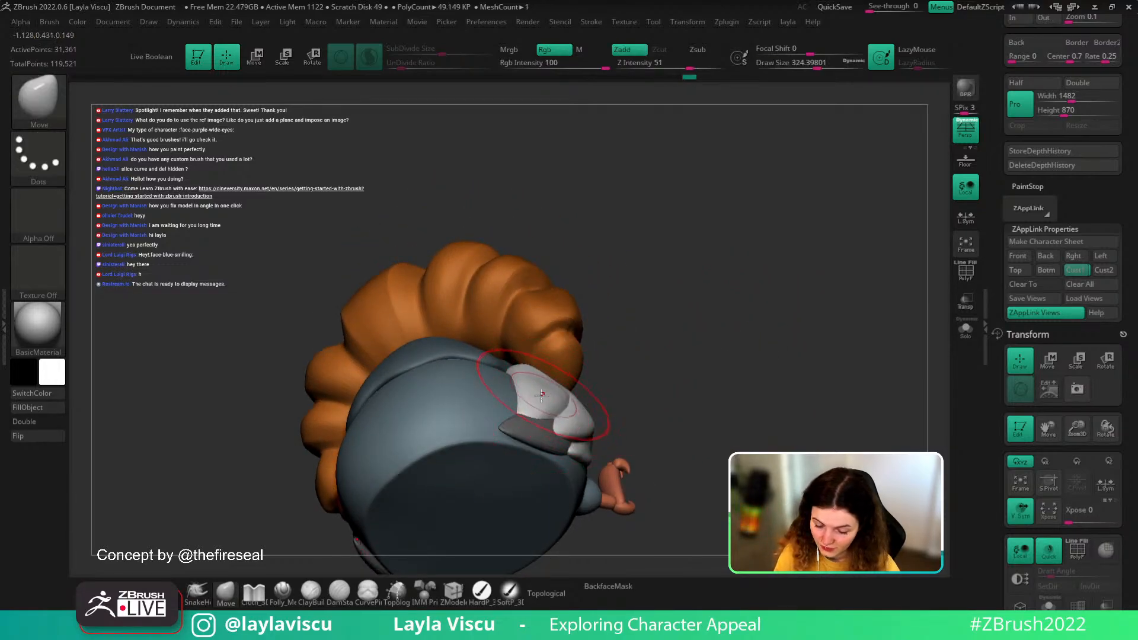
pyautogui.moveTo(674, 353)
pyautogui.mouseDown()
pyautogui.moveTo(721, 376)
pyautogui.moveTo(723, 300)
pyautogui.moveTo(714, 338)
pyautogui.moveTo(764, 412)
pyautogui.moveTo(761, 400)
pyautogui.mouseUp()
pyautogui.press(']')
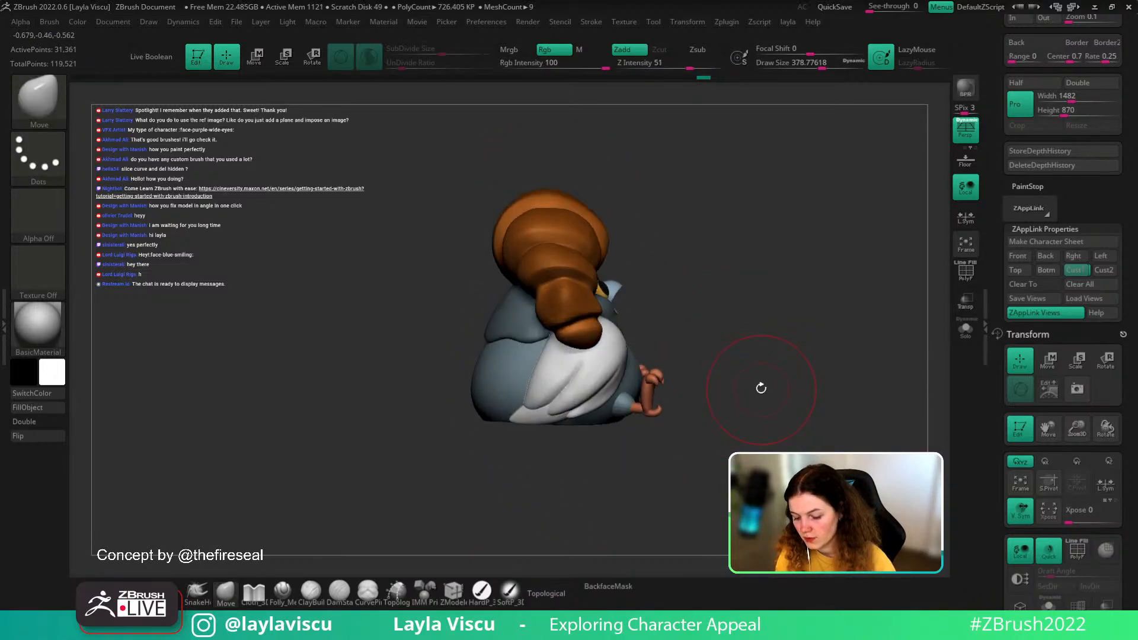
# - Try sampling a colour from the Spotlight reference overlay, and set the active colour back to white
pyautogui.hotkey('shift', 'z')
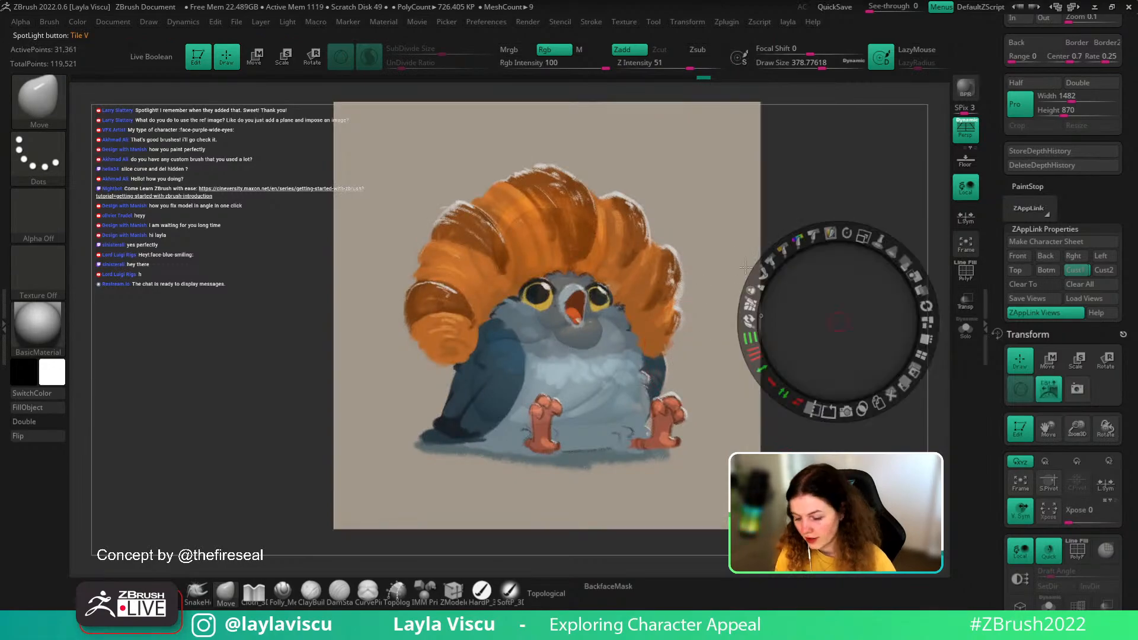
pyautogui.press('c')
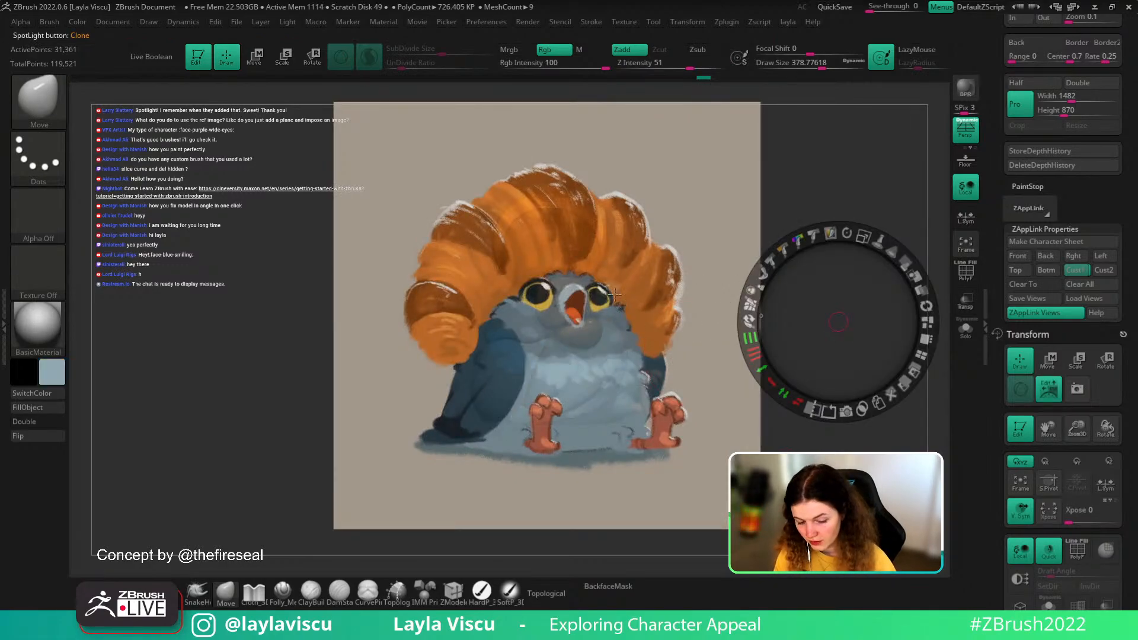
pyautogui.press('c')
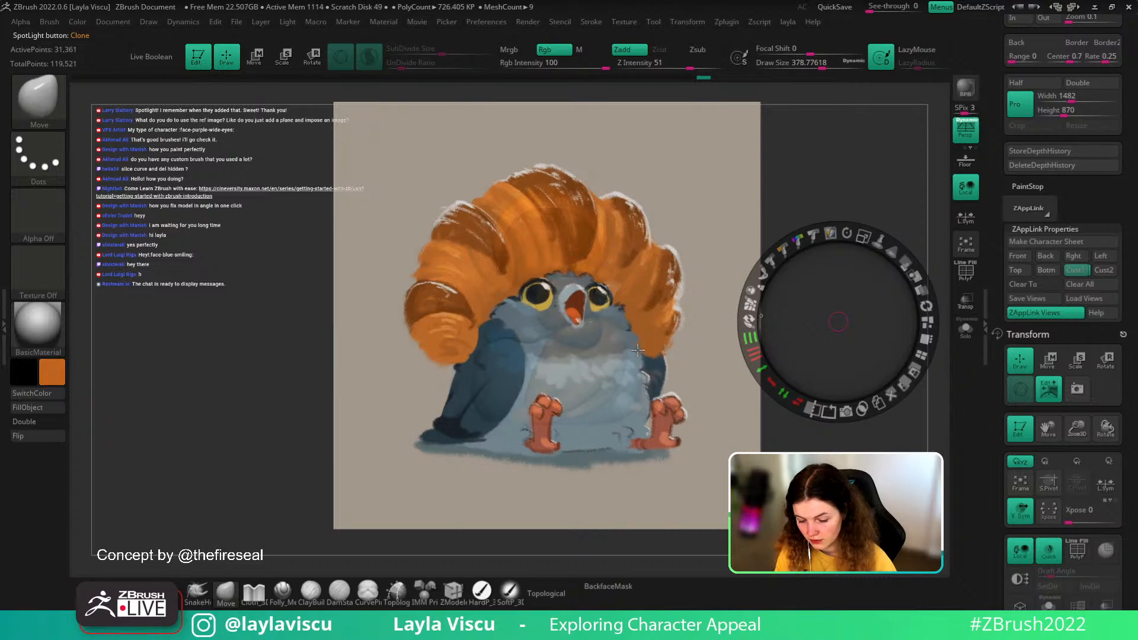
pyautogui.press('z')
pyautogui.hotkey('shift', 'z')
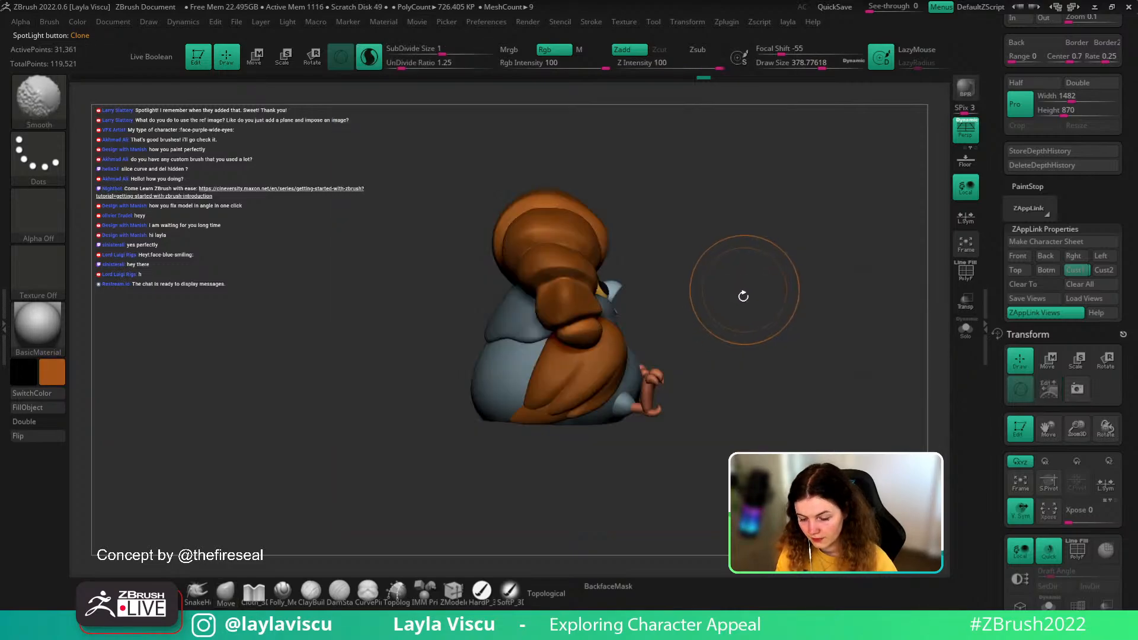
pyautogui.click(64, 378)
pyautogui.click(30, 277)
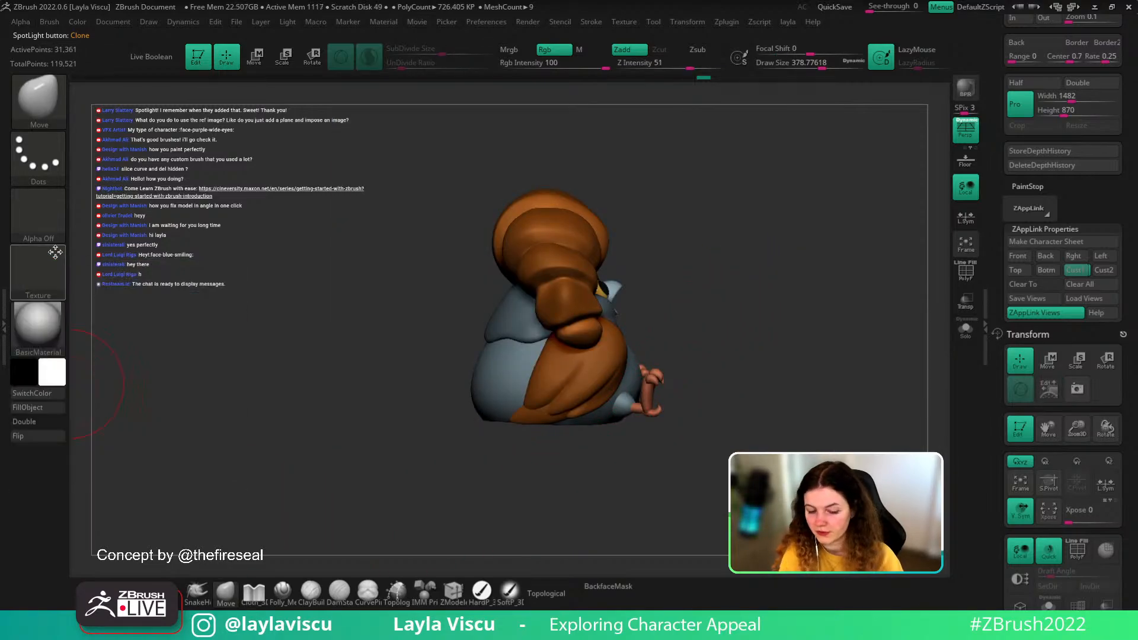
# - Reshape the lower wing feathers from beneath the body with the Move brush at draw size about 358
pyautogui.moveTo(735, 276); pyautogui.dragTo(640, 493)
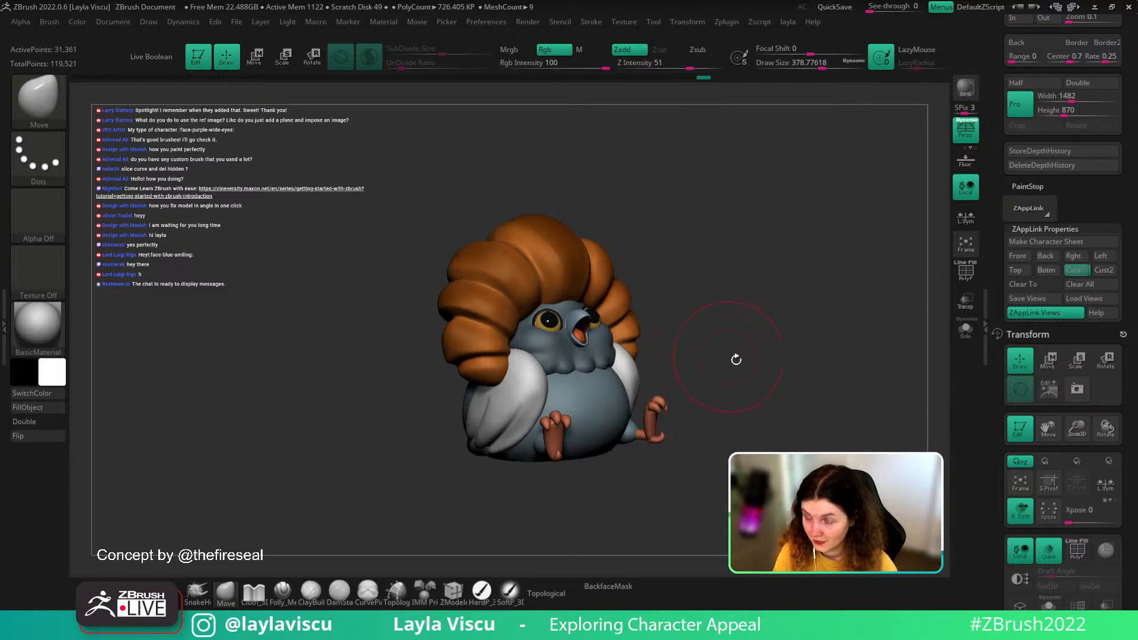
pyautogui.moveTo(736, 359)
pyautogui.mouseDown()
pyautogui.moveTo(759, 356)
pyautogui.moveTo(734, 389)
pyautogui.moveTo(787, 399)
pyautogui.mouseUp()
pyautogui.moveTo(689, 397)
pyautogui.keyDown('alt'); pyautogui.mouseDown()
pyautogui.moveTo(681, 413)
pyautogui.moveTo(658, 414)
pyautogui.mouseUp(); pyautogui.keyUp('alt')
pyautogui.press('s')
pyautogui.moveTo(751, 373)
pyautogui.mouseDown()
pyautogui.moveTo(773, 366)
pyautogui.moveTo(761, 368)
pyautogui.moveTo(783, 404)
pyautogui.moveTo(778, 309)
pyautogui.mouseUp()
pyautogui.press('s')
pyautogui.press('s')
pyautogui.moveTo(494, 422); pyautogui.dragTo(525, 418)
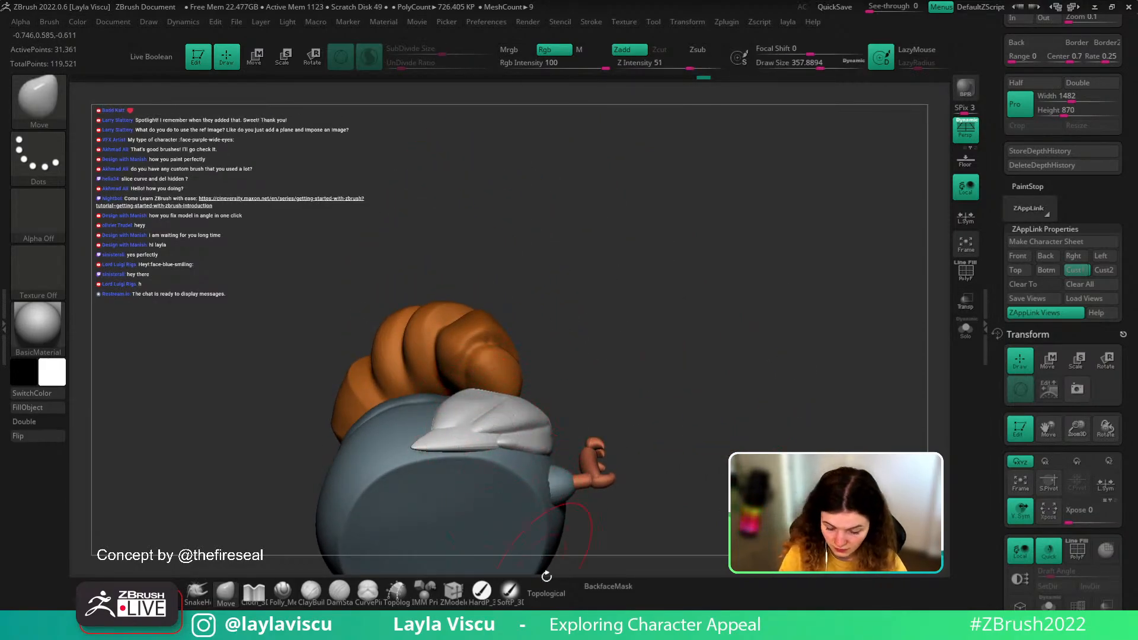
# - Enable Topological masking for the Move brush and compare the Cust1 view with the Spotlight reference overlay
pyautogui.click(546, 584)
pyautogui.moveTo(593, 337); pyautogui.dragTo(704, 398)
pyautogui.click(1075, 272)
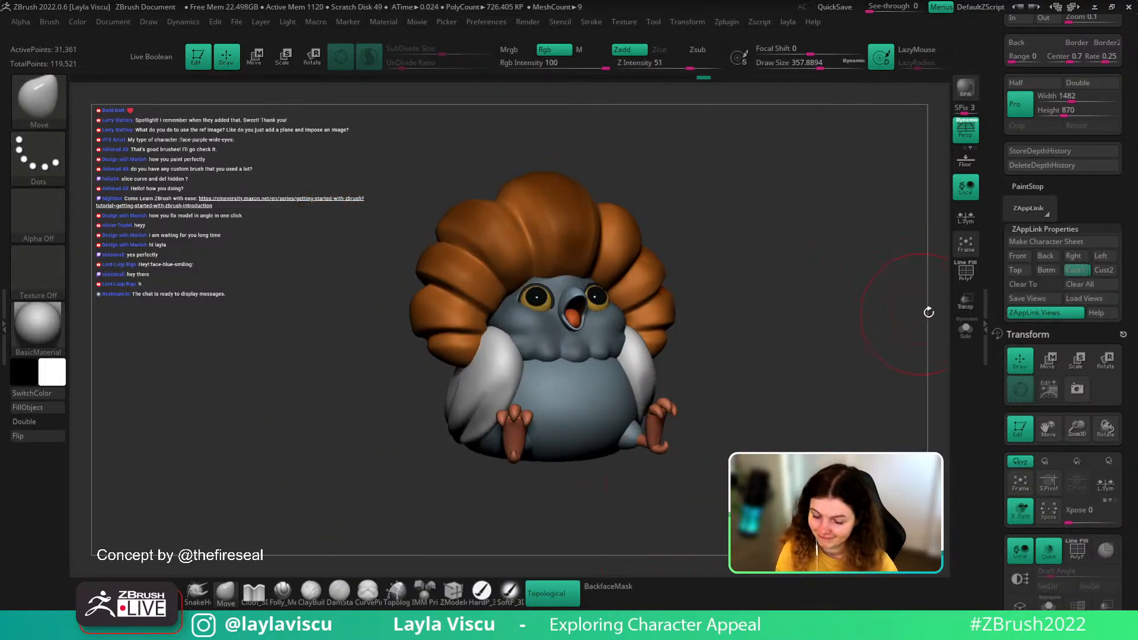
pyautogui.hotkey('shift', 'z')
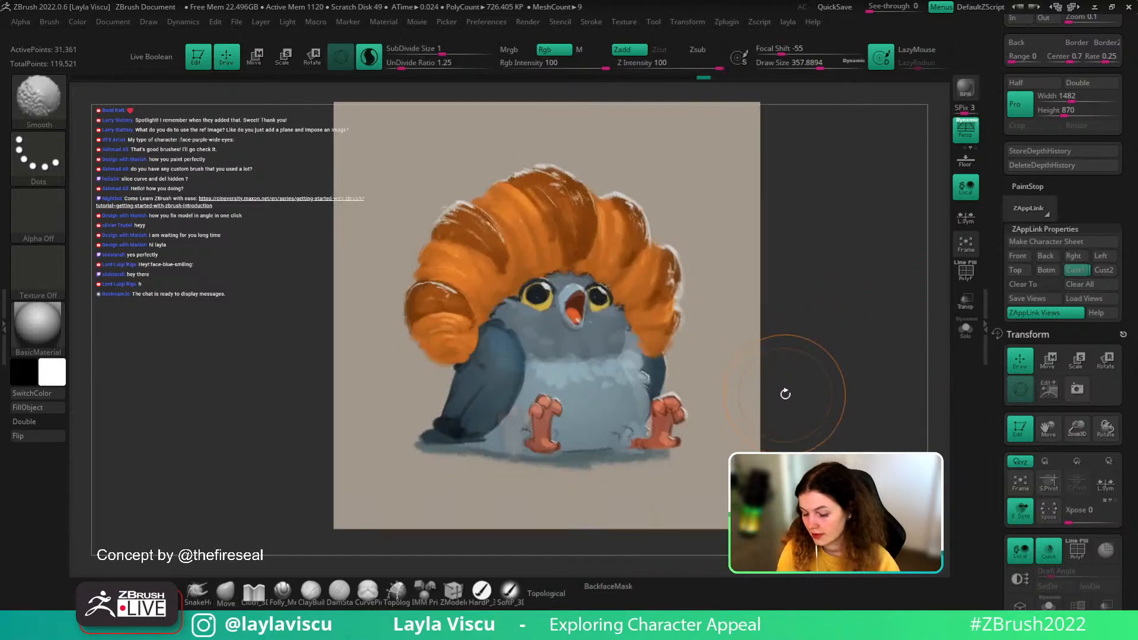
pyautogui.hotkey('shift', 'z')
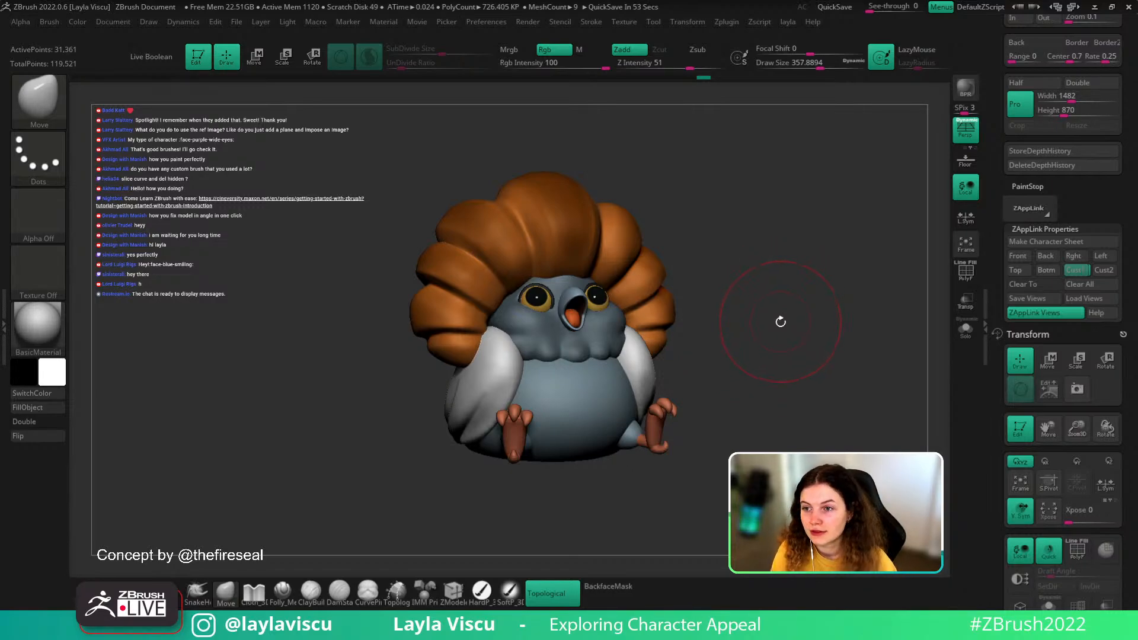
# - Adjust the front of the upper wing with the Move brush at draw size about 172
pyautogui.press('s')
pyautogui.moveTo(767, 339)
pyautogui.mouseDown()
pyautogui.moveTo(745, 337)
pyautogui.moveTo(740, 363)
pyautogui.moveTo(731, 346)
pyautogui.moveTo(733, 368)
pyautogui.mouseUp()
pyautogui.keyDown('ctrl'); pyautogui.moveTo(574, 398); pyautogui.dragTo(571, 374, button='right'); pyautogui.keyUp('ctrl')
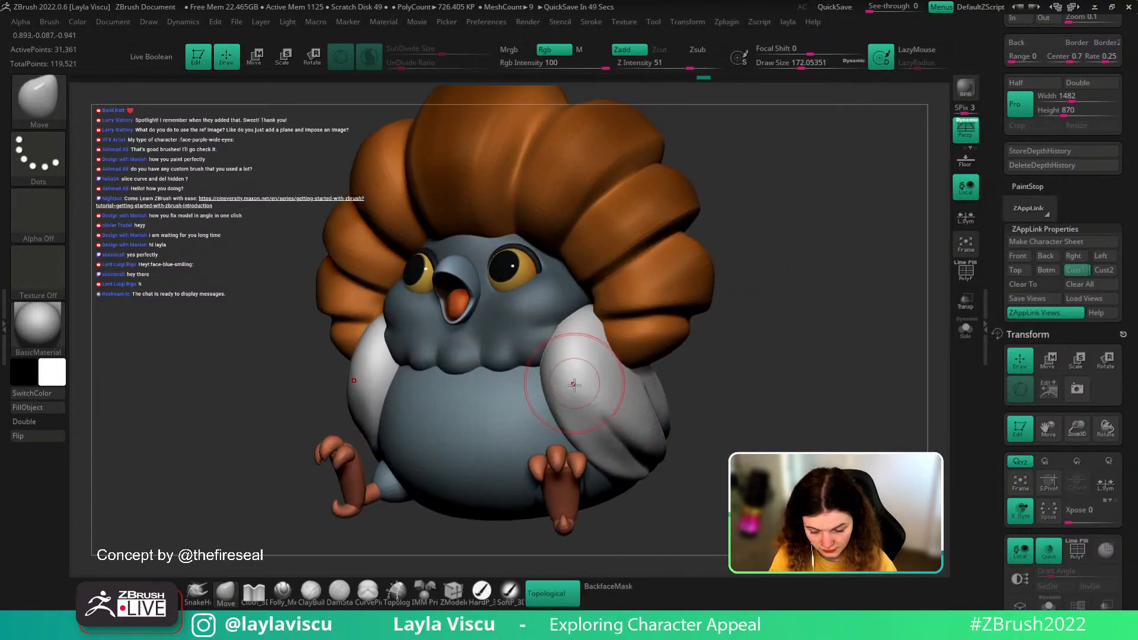
pyautogui.press('s')
pyautogui.moveTo(573, 385)
pyautogui.mouseDown()
pyautogui.moveTo(564, 384)
pyautogui.moveTo(596, 412)
pyautogui.moveTo(572, 352)
pyautogui.moveTo(592, 429)
pyautogui.moveTo(585, 421)
pyautogui.mouseUp()
# - Build up the front of the wings with ClayBuildup and smooth the strokes and feather transitions at draw size about 104
pyautogui.press('b')
pyautogui.press('c')
pyautogui.press('b')
pyautogui.moveTo(562, 353)
pyautogui.mouseDown()
pyautogui.moveTo(625, 454)
pyautogui.moveTo(614, 457)
pyautogui.mouseUp()
pyautogui.keyDown('shift'); pyautogui.moveTo(581, 417); pyautogui.dragTo(593, 436); pyautogui.keyUp('shift')
pyautogui.moveTo(699, 343)
pyautogui.keyDown('alt'); pyautogui.mouseDown()
pyautogui.moveTo(691, 282)
pyautogui.moveTo(742, 345)
pyautogui.moveTo(765, 351)
pyautogui.mouseUp(); pyautogui.keyUp('alt')
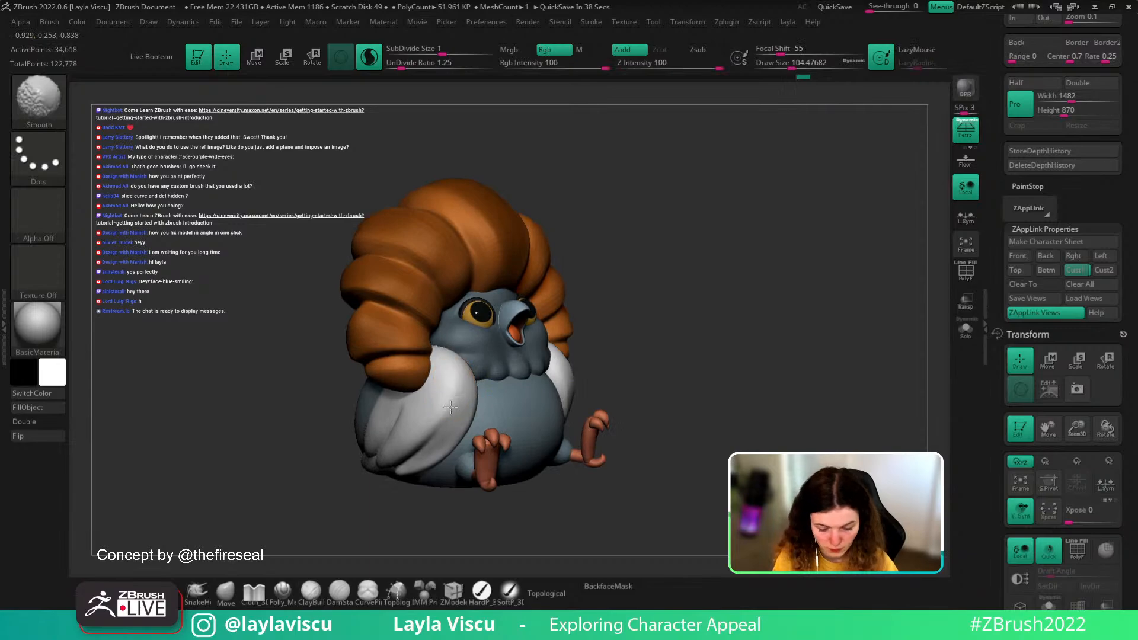
pyautogui.keyDown('shift'); pyautogui.moveTo(437, 396); pyautogui.dragTo(439, 388); pyautogui.keyUp('shift')
pyautogui.keyDown('shift'); pyautogui.moveTo(628, 318); pyautogui.dragTo(657, 315); pyautogui.keyUp('shift')
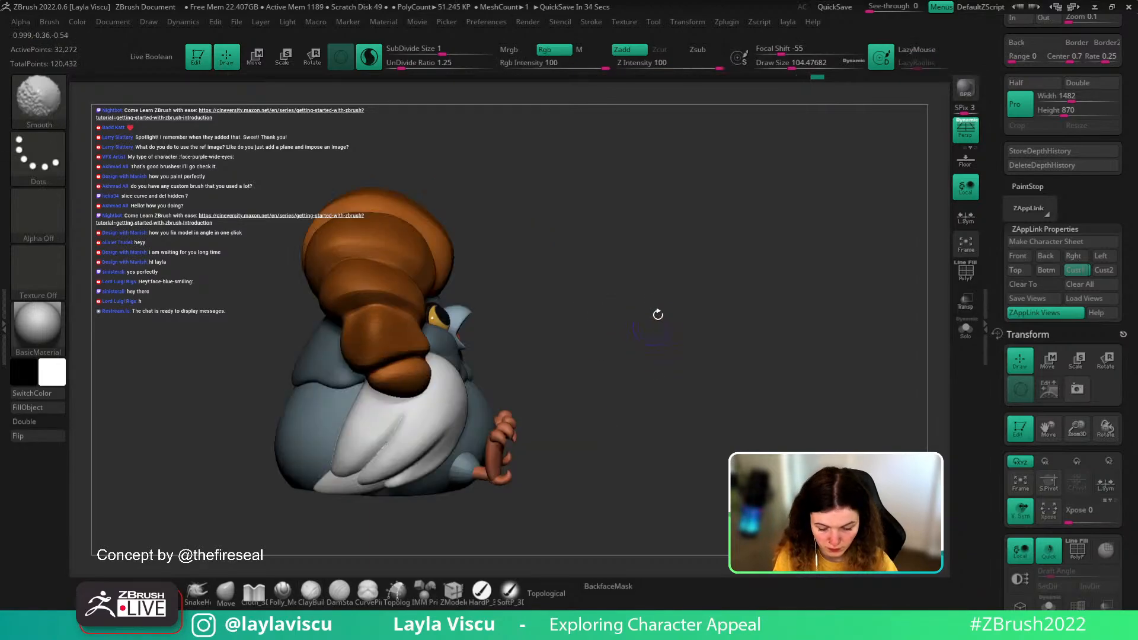
pyautogui.moveTo(764, 314)
pyautogui.mouseDown()
pyautogui.moveTo(731, 310)
pyautogui.moveTo(720, 332)
pyautogui.mouseUp()
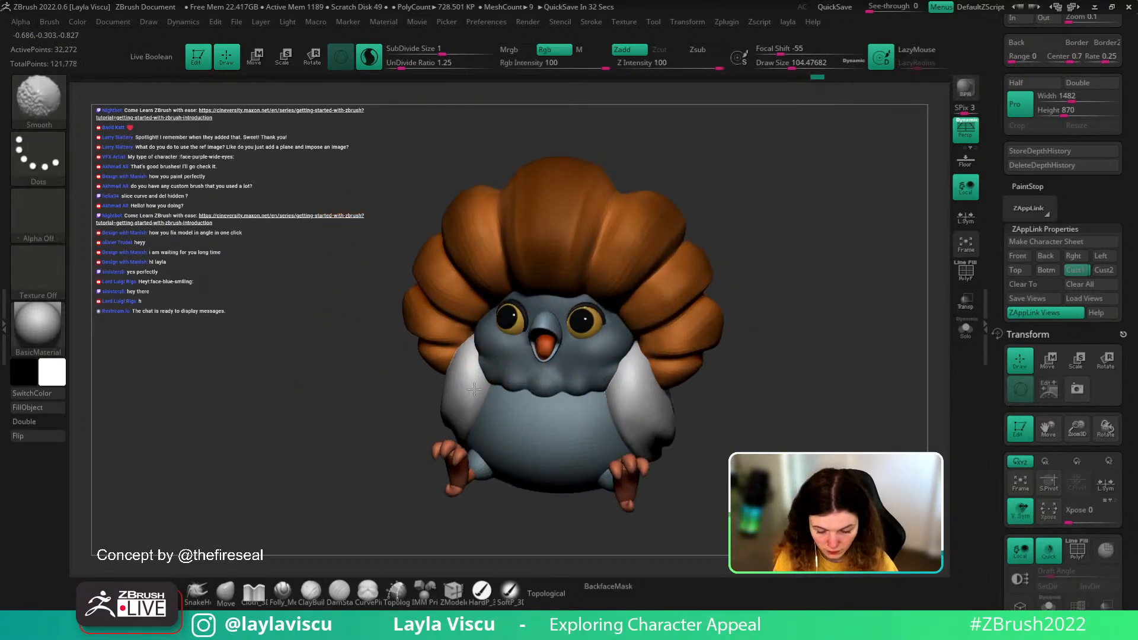
pyautogui.keyDown('shift'); pyautogui.moveTo(468, 396); pyautogui.dragTo(469, 388); pyautogui.keyUp('shift')
# - Compare the smoothed wings in the Cust1 view with the Spotlight reference overlay
pyautogui.click(1077, 275)
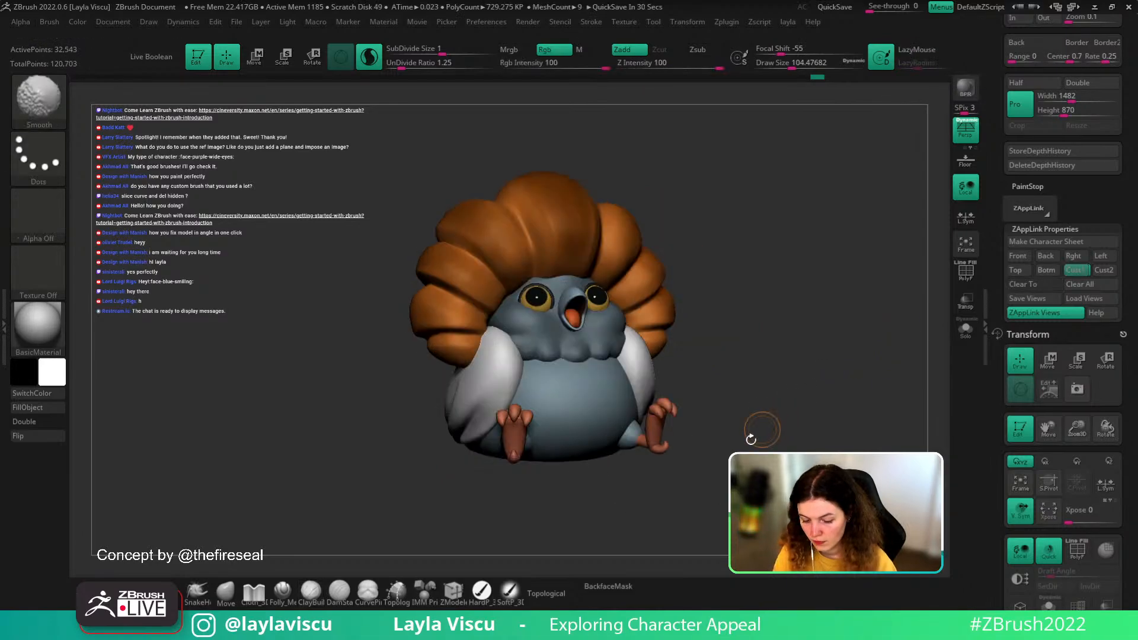
pyautogui.hotkey('shift', 'z')
pyautogui.hotkey('shift', 'z')
pyautogui.hotkey('shift', 'z')
# - Reshape the outer wing contour and feathers with the topological Move brush, using draw sizes of about 331 and 299
pyautogui.press('b')
pyautogui.press('m')
pyautogui.press('t')
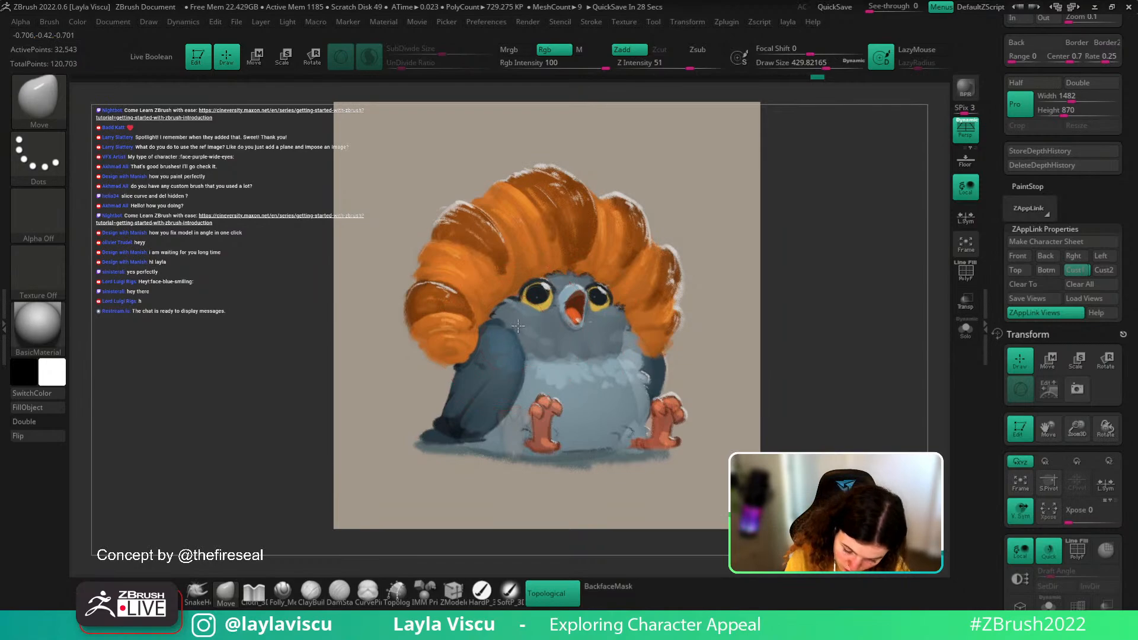
pyautogui.hotkey('shift', 'z')
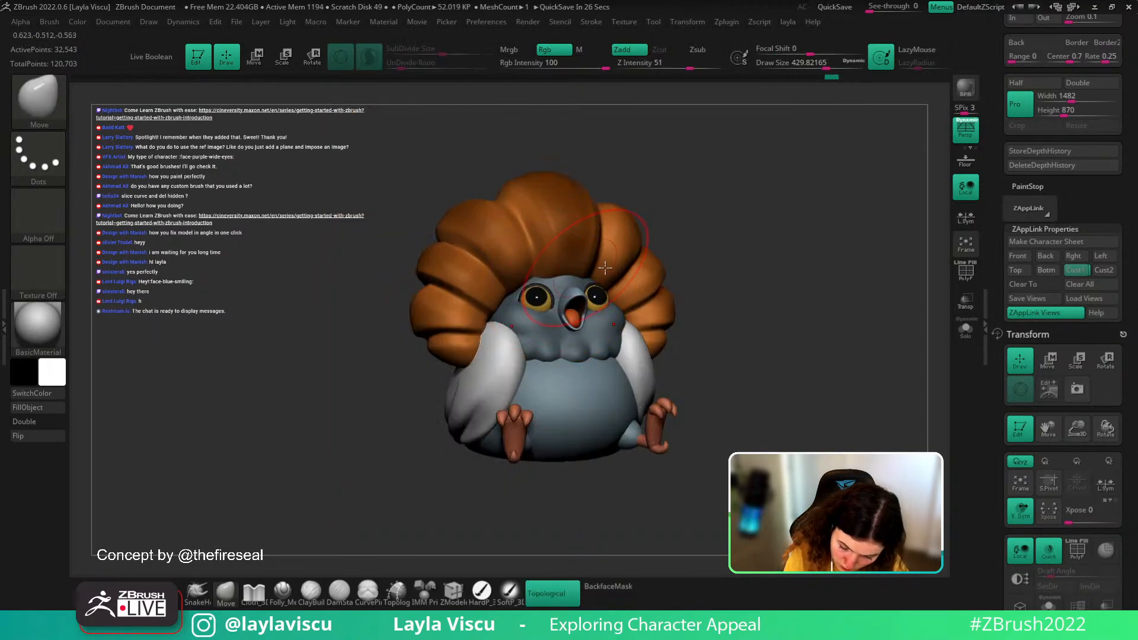
pyautogui.moveTo(513, 302); pyautogui.dragTo(584, 322, button='right')
pyautogui.press('[')
pyautogui.press('[')
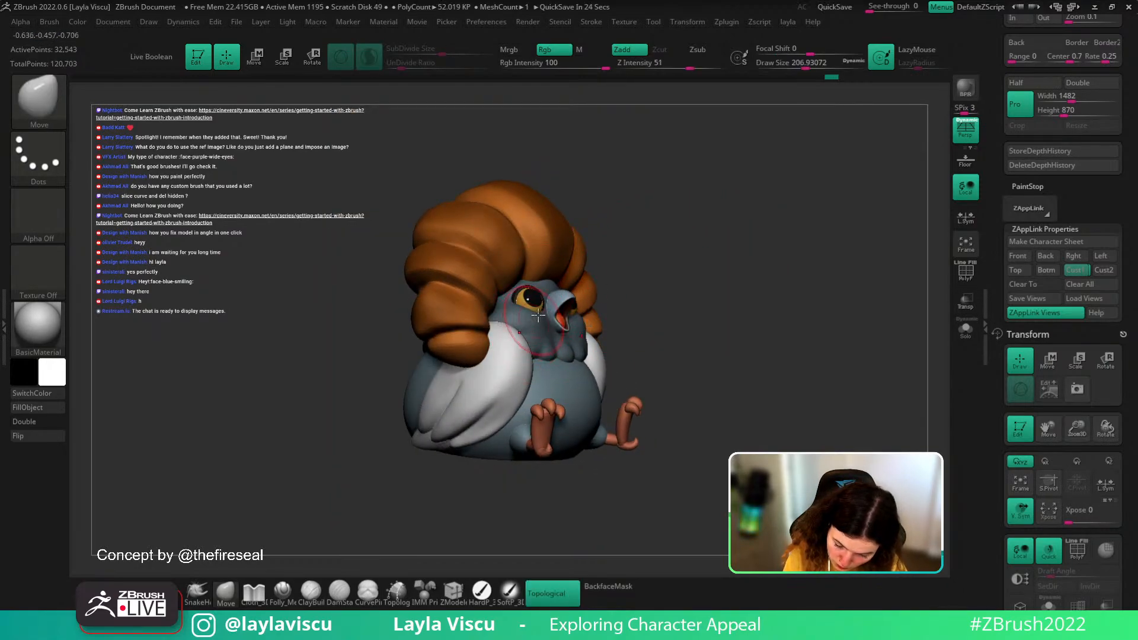
pyautogui.moveTo(665, 298)
pyautogui.mouseDown()
pyautogui.moveTo(780, 272)
pyautogui.moveTo(744, 330)
pyautogui.moveTo(678, 304)
pyautogui.moveTo(516, 432)
pyautogui.moveTo(538, 394)
pyautogui.moveTo(633, 414)
pyautogui.moveTo(630, 370)
pyautogui.mouseUp()
pyautogui.press('s')
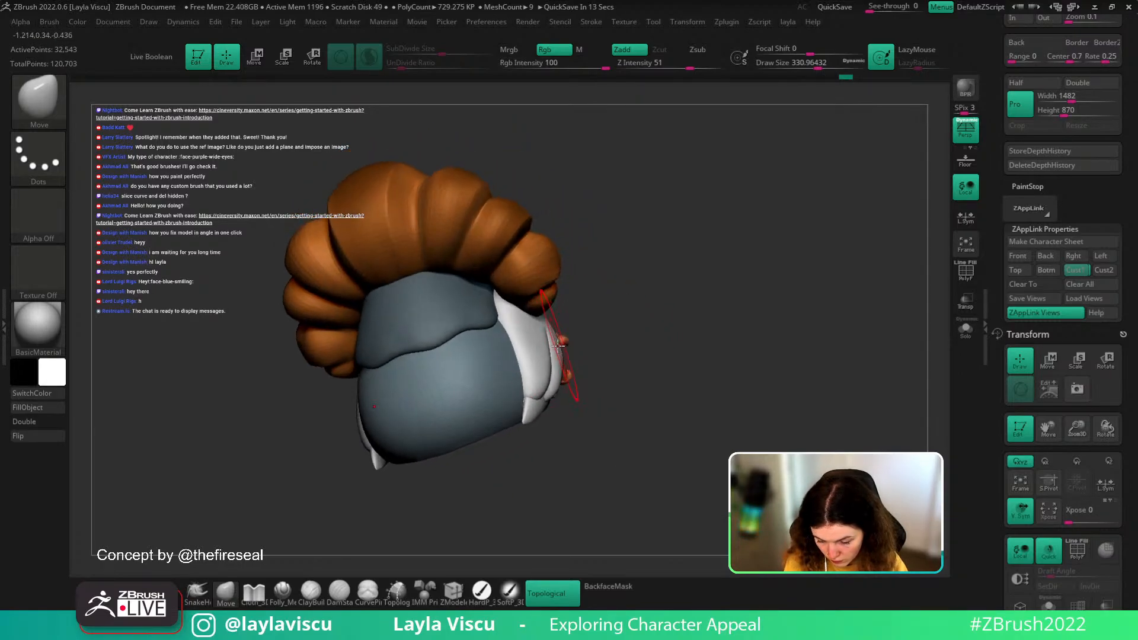
pyautogui.moveTo(562, 353)
pyautogui.mouseDown()
pyautogui.moveTo(589, 306)
pyautogui.moveTo(664, 263)
pyautogui.moveTo(596, 352)
pyautogui.mouseUp()
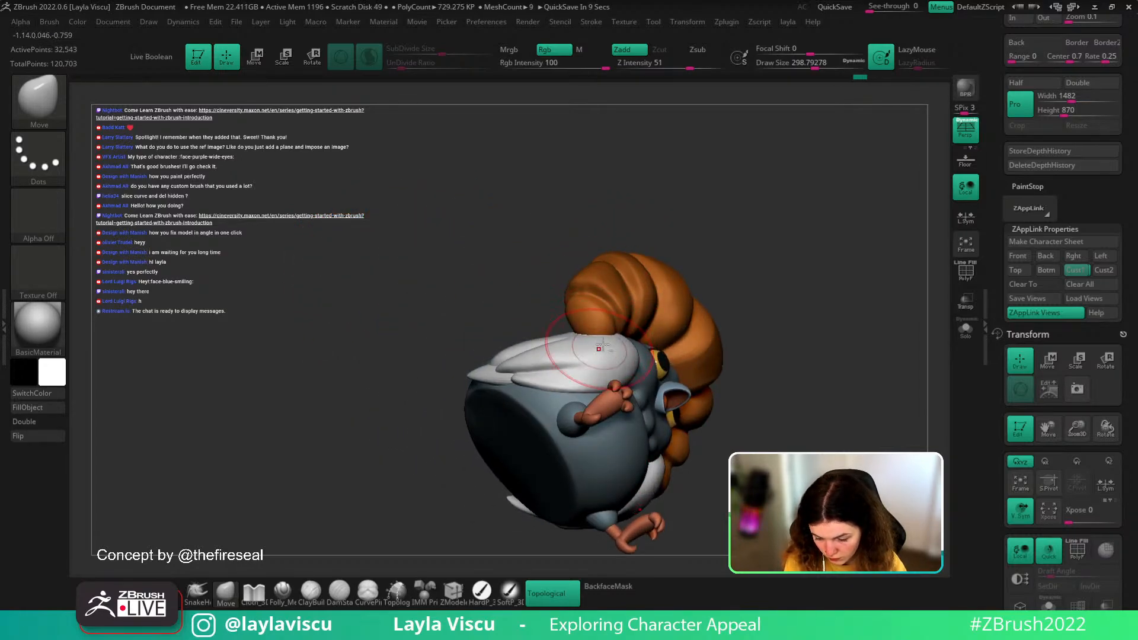
# - Check the Cust1 view against the Spotlight reference and refine the upper feathers from below with the Move brush
pyautogui.keyDown('shift'); pyautogui.moveTo(735, 356); pyautogui.dragTo(816, 381); pyautogui.keyUp('shift')
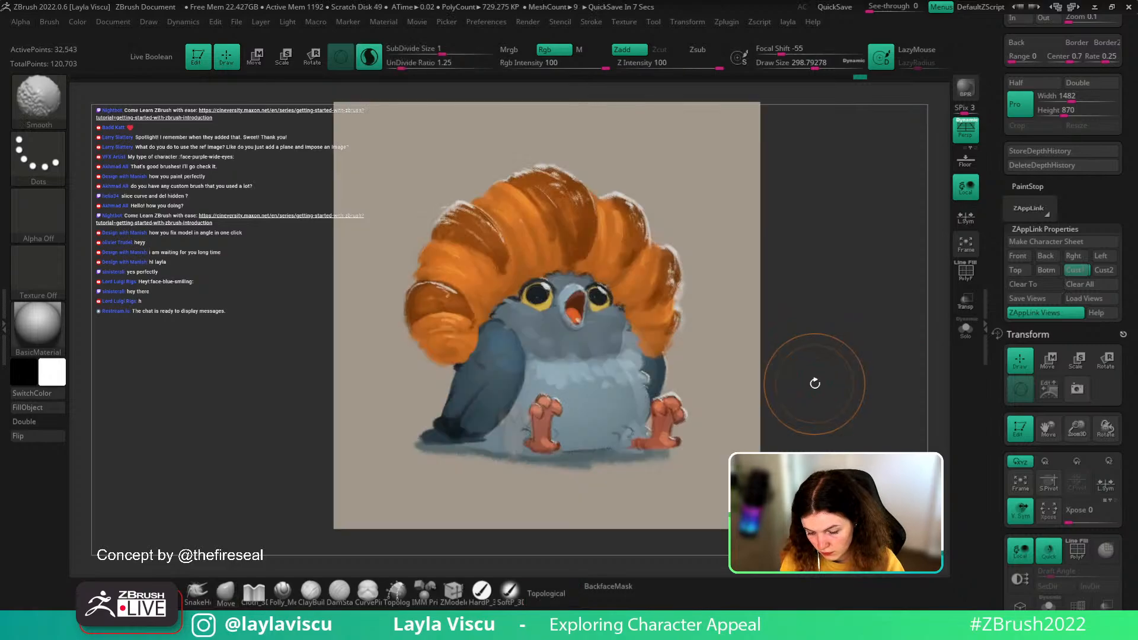
pyautogui.hotkey('shift', 'z')
pyautogui.hotkey('shift', 'z')
pyautogui.hotkey('shift', 'z')
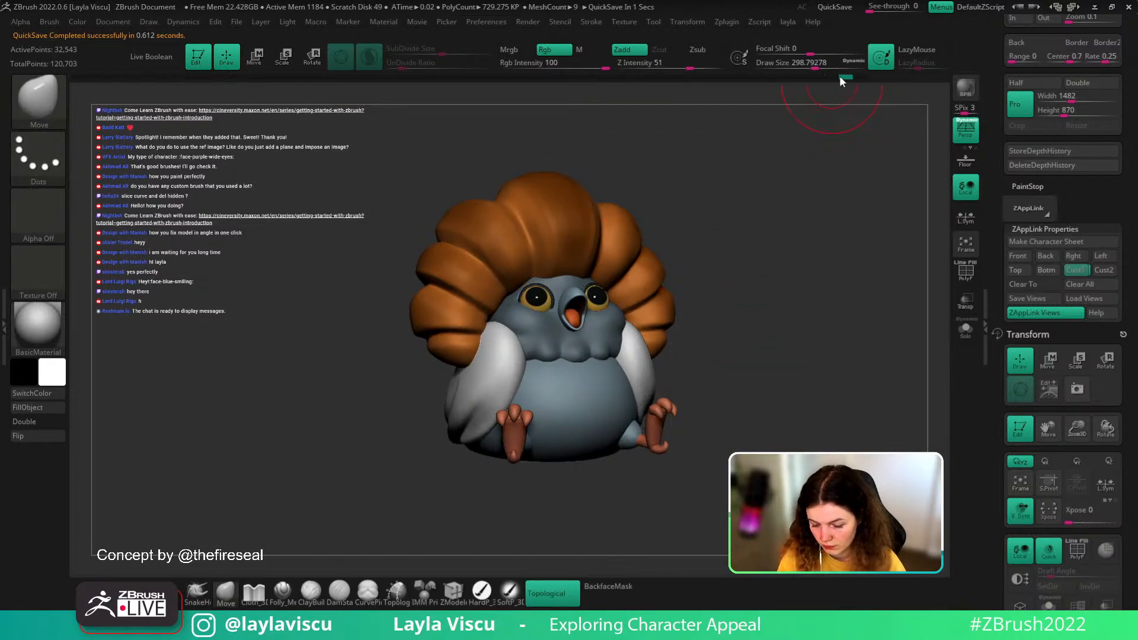
pyautogui.moveTo(763, 247); pyautogui.dragTo(763, 223)
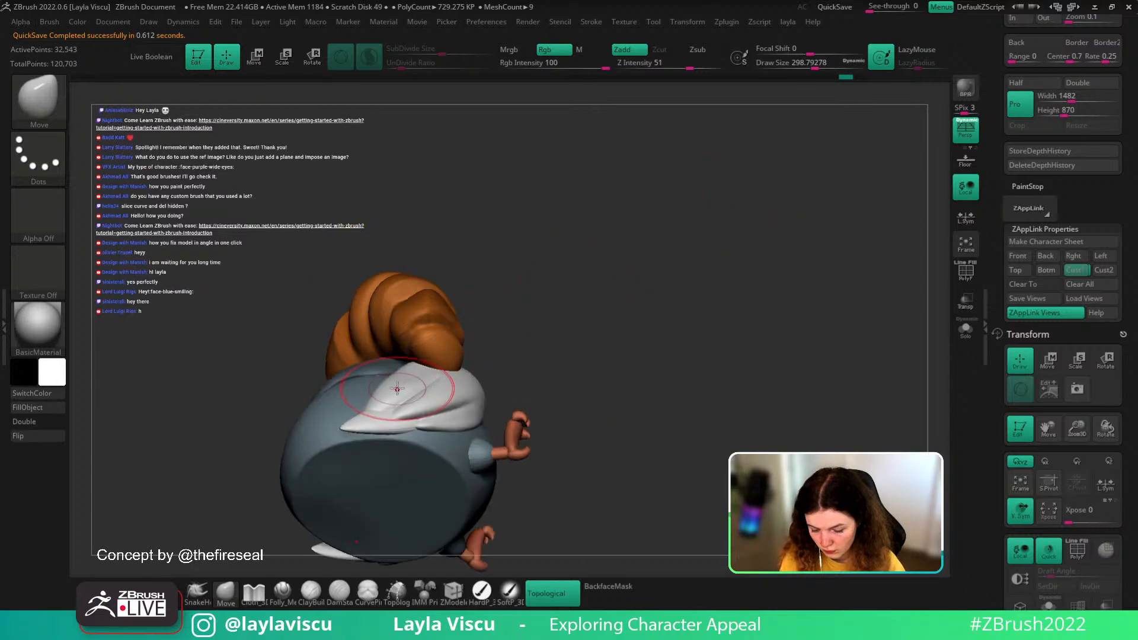
pyautogui.moveTo(508, 315); pyautogui.dragTo(629, 372)
# - Display polygroups, isolate the lowest feather's group, and split the hidden wing feathers into a separate subtool
pyautogui.hotkey('shift', 'f')
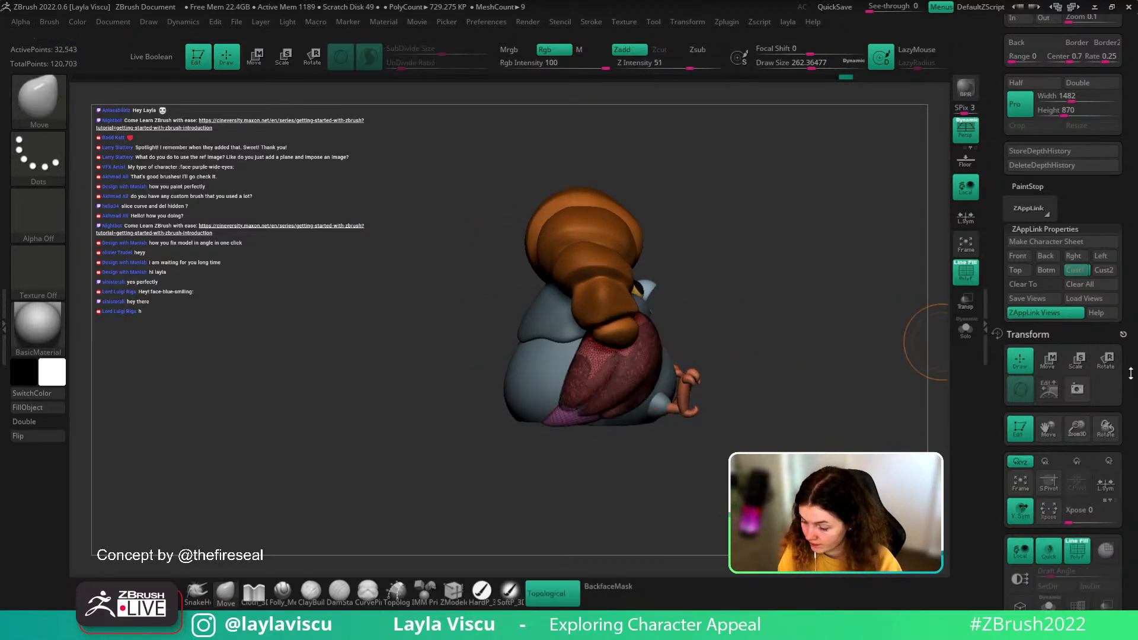
pyautogui.scroll(-10, 1123, 239)
pyautogui.scroll(-5, 1123, 239)
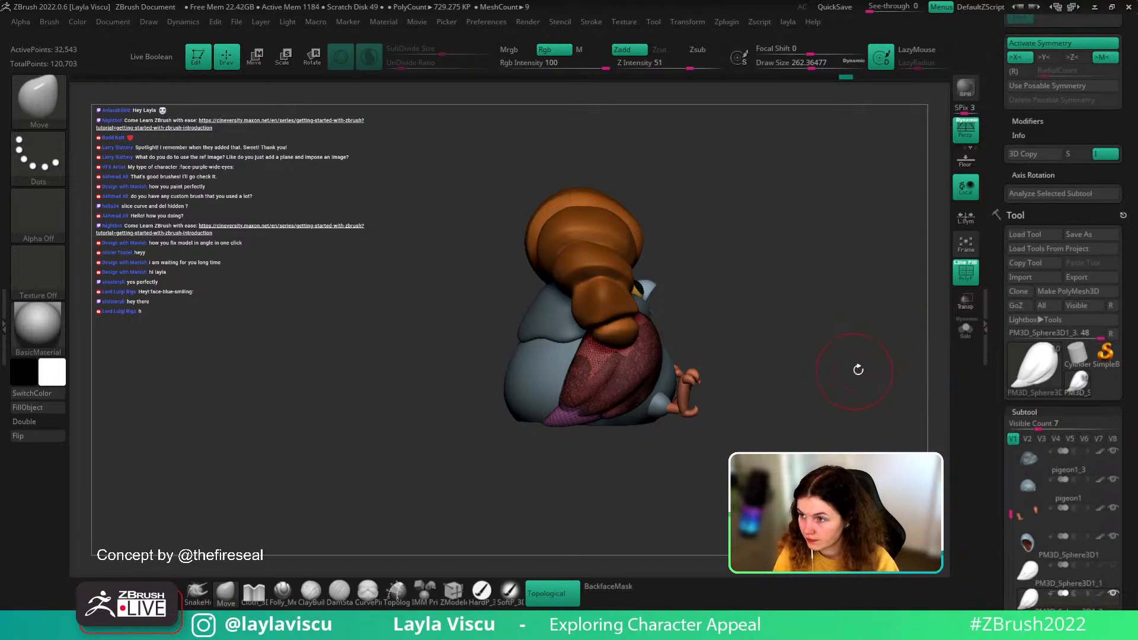
pyautogui.press('s')
pyautogui.moveTo(853, 368); pyautogui.dragTo(825, 368)
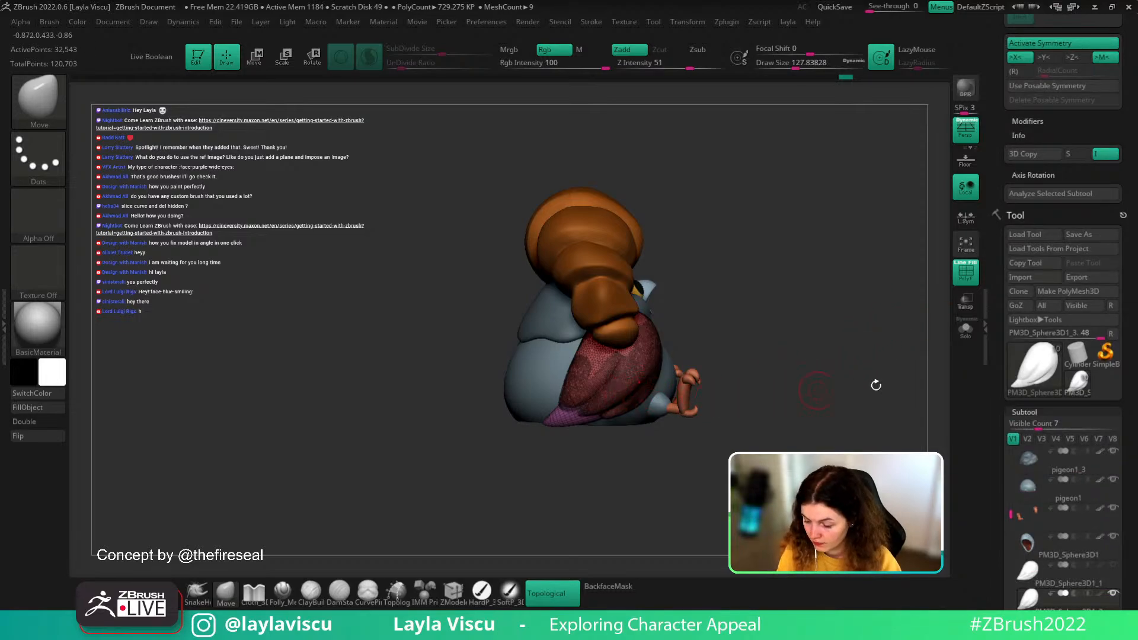
pyautogui.moveTo(1050, 404); pyautogui.dragTo(1046, 238)
pyautogui.keyDown('ctrl'); pyautogui.keyDown('shift'); pyautogui.click(570, 413); pyautogui.keyUp('shift'); pyautogui.keyUp('ctrl')
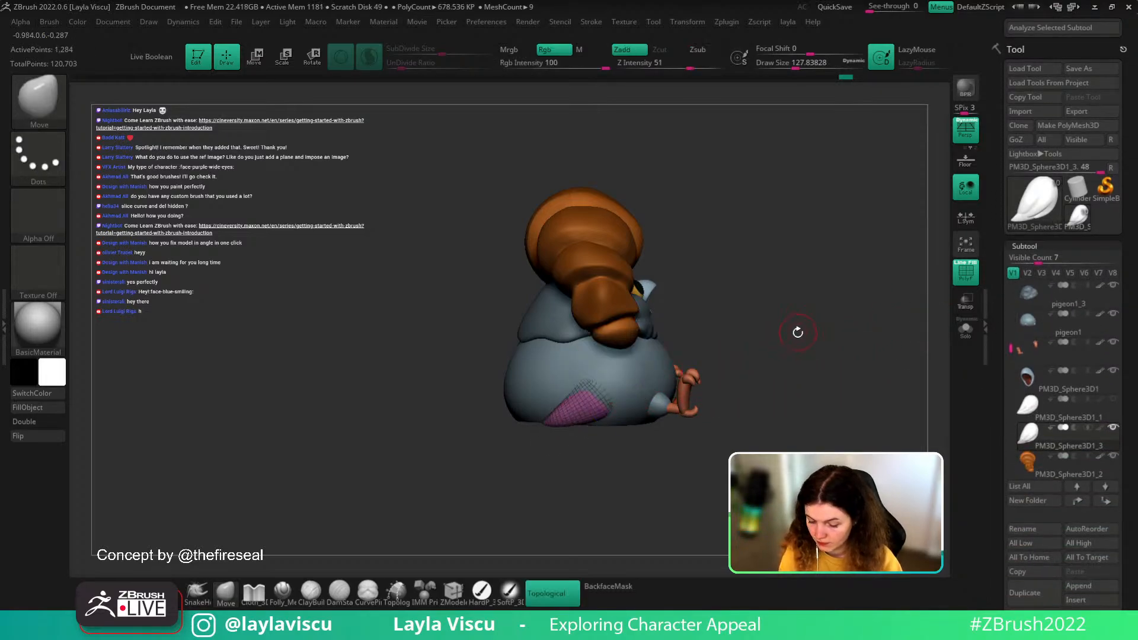
pyautogui.press('space')
pyautogui.click(768, 409)
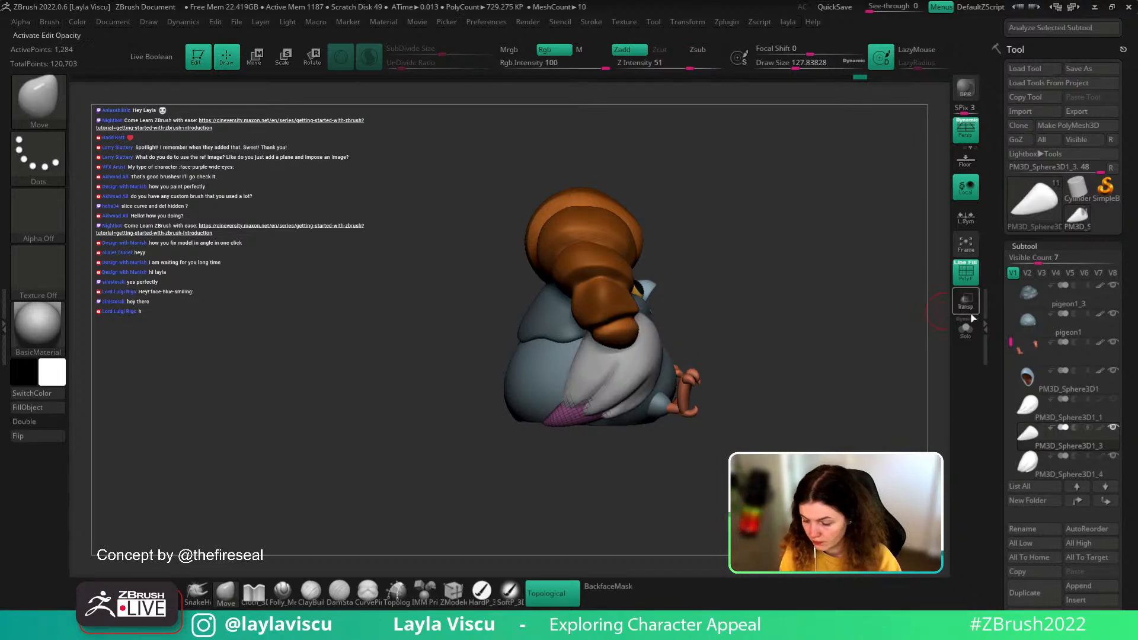
# - Isolate the split-off upper wing feathers and draw lengthwise ZRemesher guides along them at a draw size of about 62
pyautogui.scroll(-5, 1027, 401)
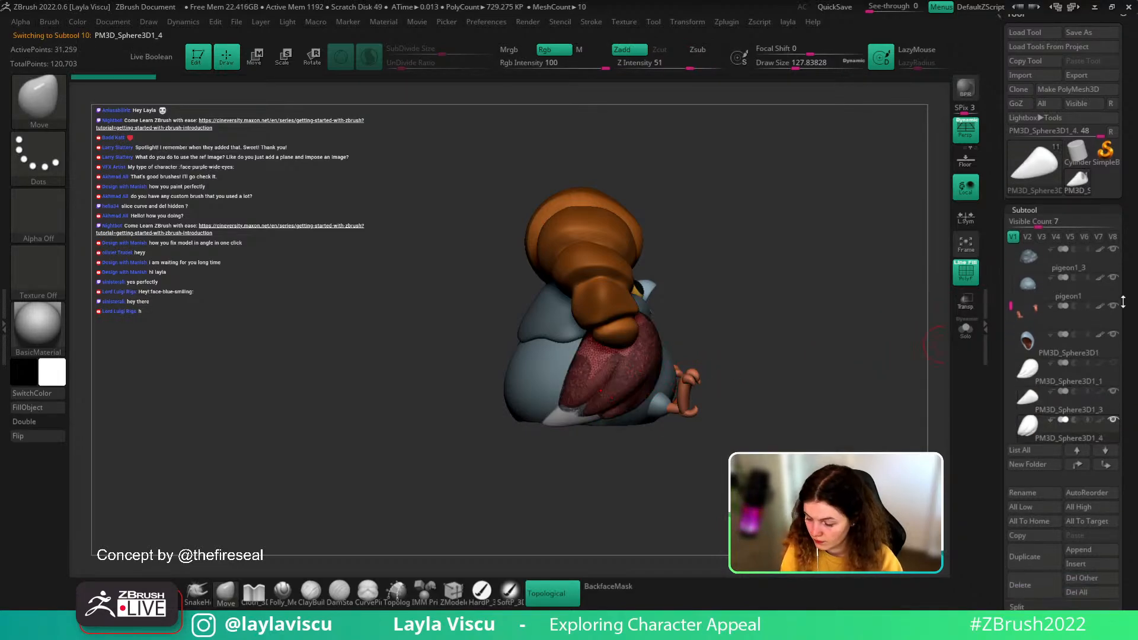
pyautogui.scroll(-10, 1028, 415)
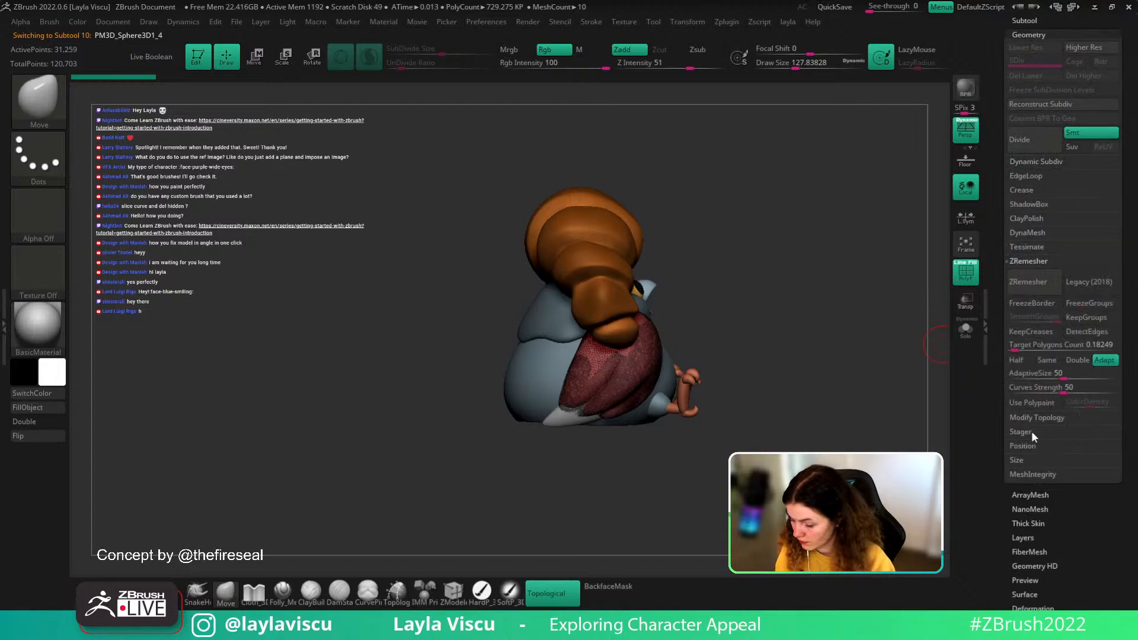
pyautogui.press('b')
pyautogui.press('z')
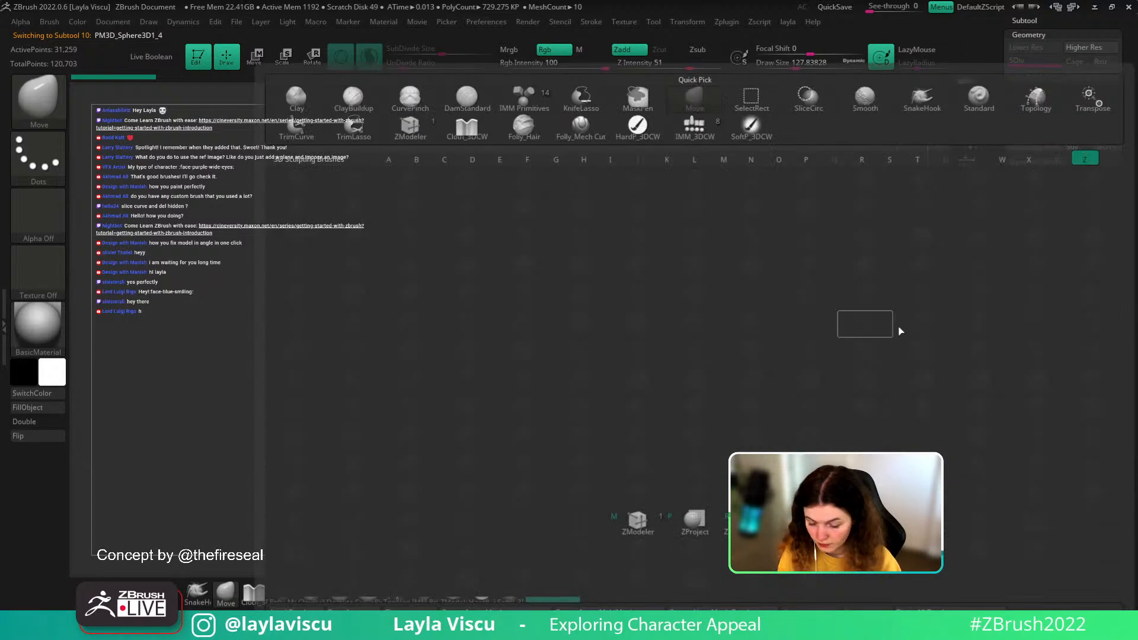
pyautogui.press('r')
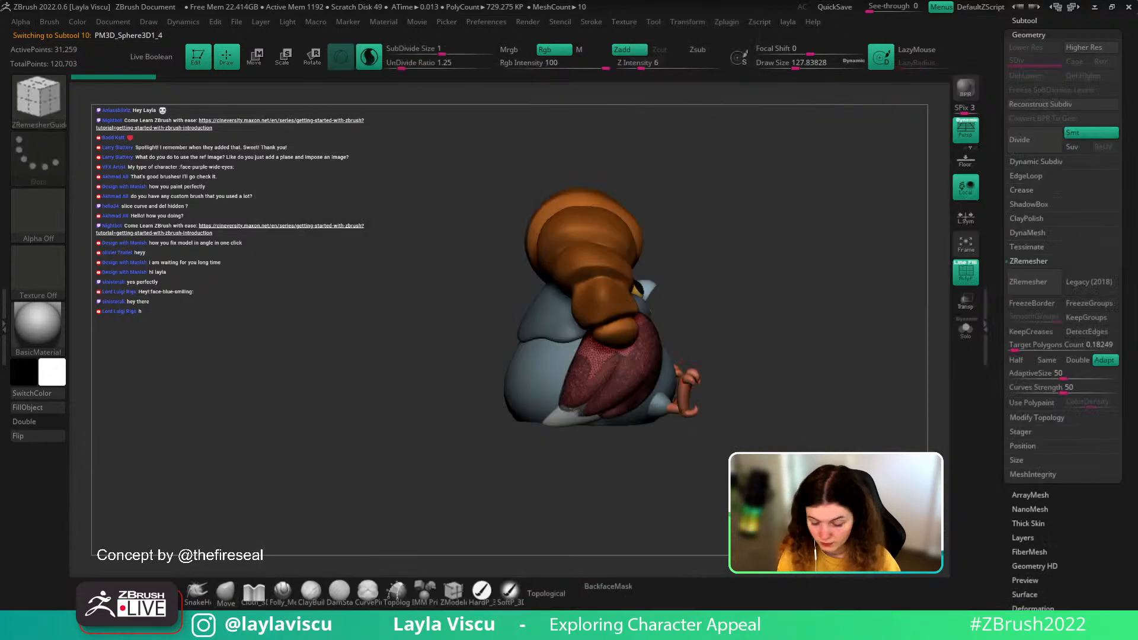
pyautogui.click(970, 330)
pyautogui.press('s')
pyautogui.moveTo(615, 346); pyautogui.dragTo(604, 347)
pyautogui.keyDown('ctrl'); pyautogui.moveTo(617, 344); pyautogui.dragTo(631, 415, button='right'); pyautogui.keyUp('ctrl')
pyautogui.moveTo(641, 304)
pyautogui.mouseDown()
pyautogui.moveTo(525, 456)
pyautogui.moveTo(557, 472)
pyautogui.mouseUp()
pyautogui.moveTo(758, 409); pyautogui.dragTo(794, 356, button='right')
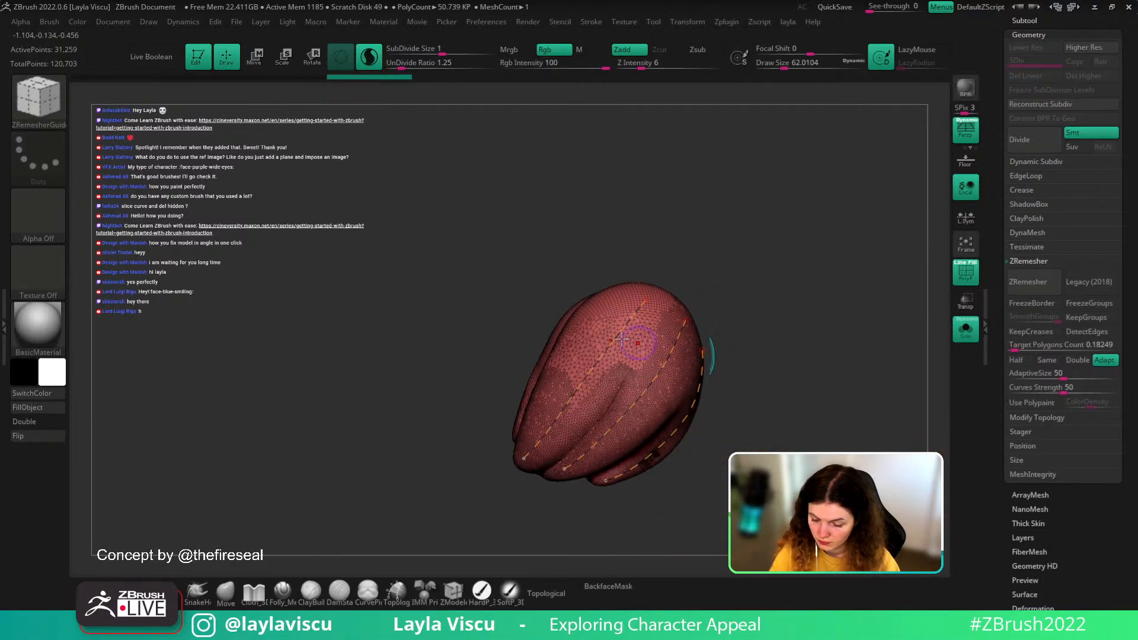
# - Draw crosswise ZRemesher guides over the feathers to complete the guide grid on the wing
pyautogui.moveTo(734, 384); pyautogui.dragTo(682, 344, button='right')
pyautogui.moveTo(681, 423); pyautogui.dragTo(647, 452)
pyautogui.moveTo(524, 403); pyautogui.dragTo(612, 465)
pyautogui.moveTo(729, 305)
pyautogui.mouseDown(button='right')
pyautogui.moveTo(792, 358)
pyautogui.moveTo(911, 289)
pyautogui.mouseUp(button='right')
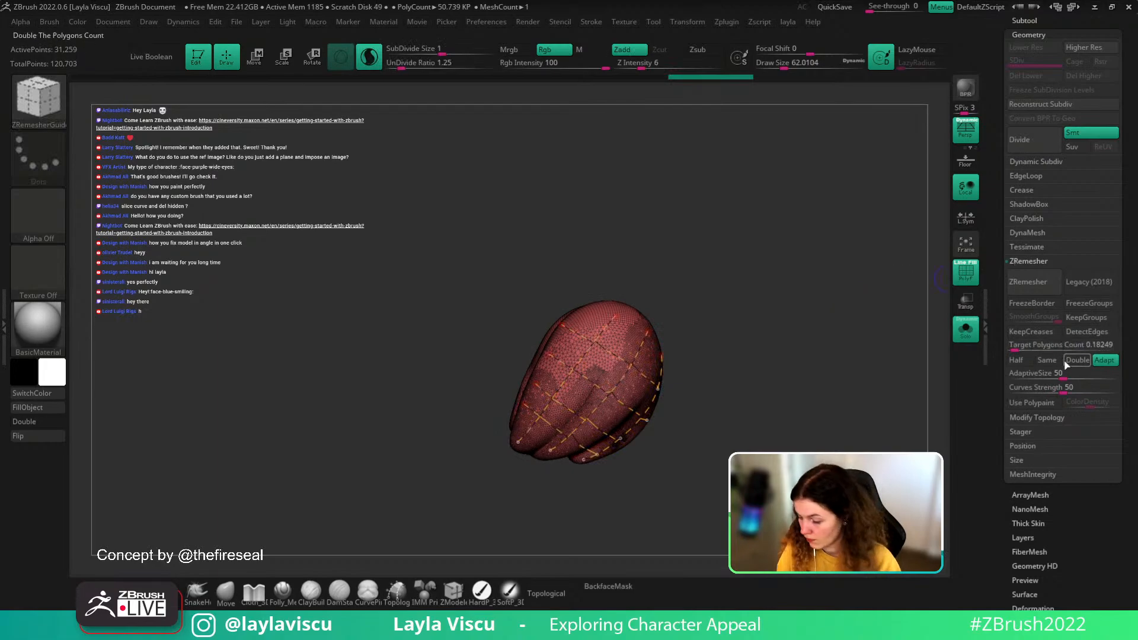
# - ZRemesh the wing feathers along the guides with a target polygons count of about 0.367
pyautogui.click(1014, 344)
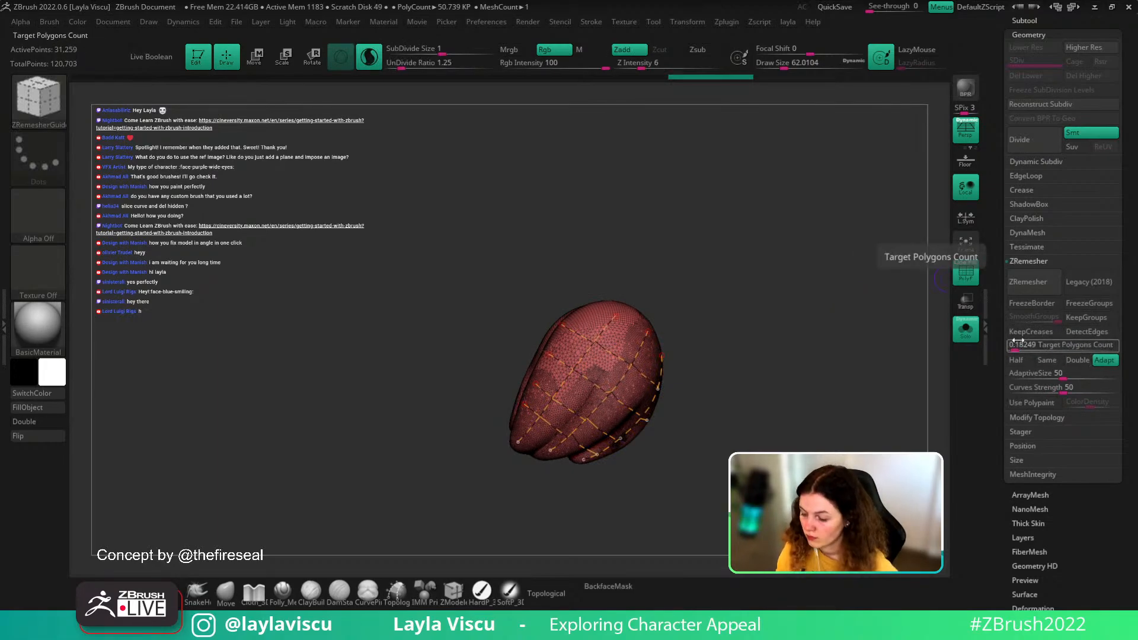
pyautogui.moveTo(776, 379); pyautogui.dragTo(652, 399, button='right')
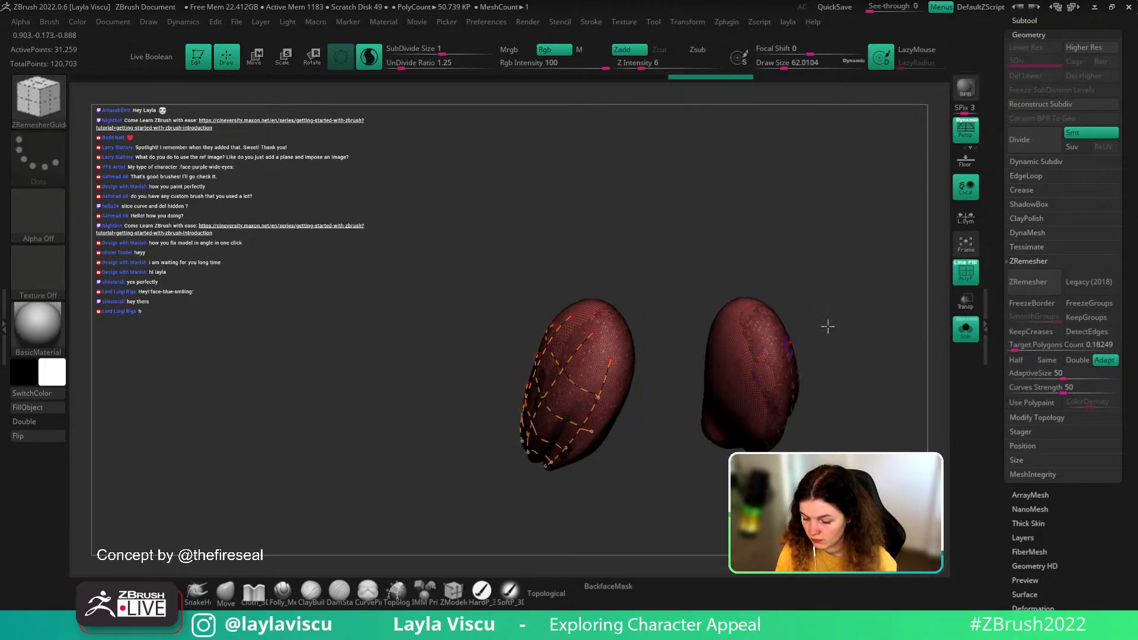
pyautogui.moveTo(1014, 348); pyautogui.dragTo(1017, 348)
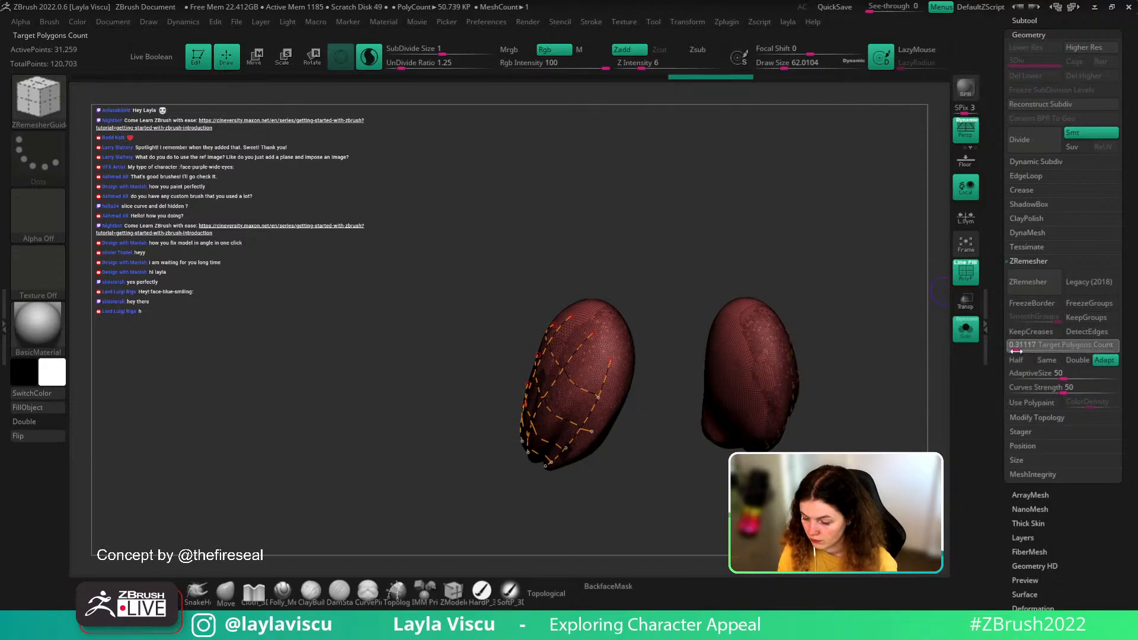
pyautogui.click(1032, 284)
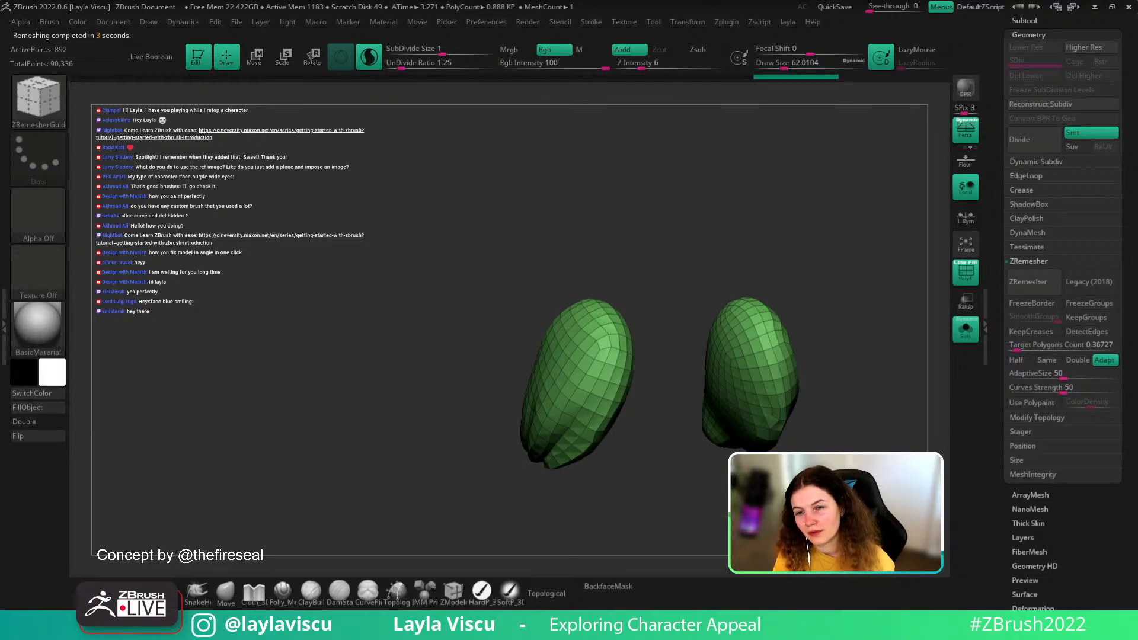
# - Try smoothing the coarsely remeshed feathers and inspect them on the whole pigeon
pyautogui.moveTo(836, 407)
pyautogui.mouseDown()
pyautogui.moveTo(864, 402)
pyautogui.moveTo(844, 412)
pyautogui.mouseUp()
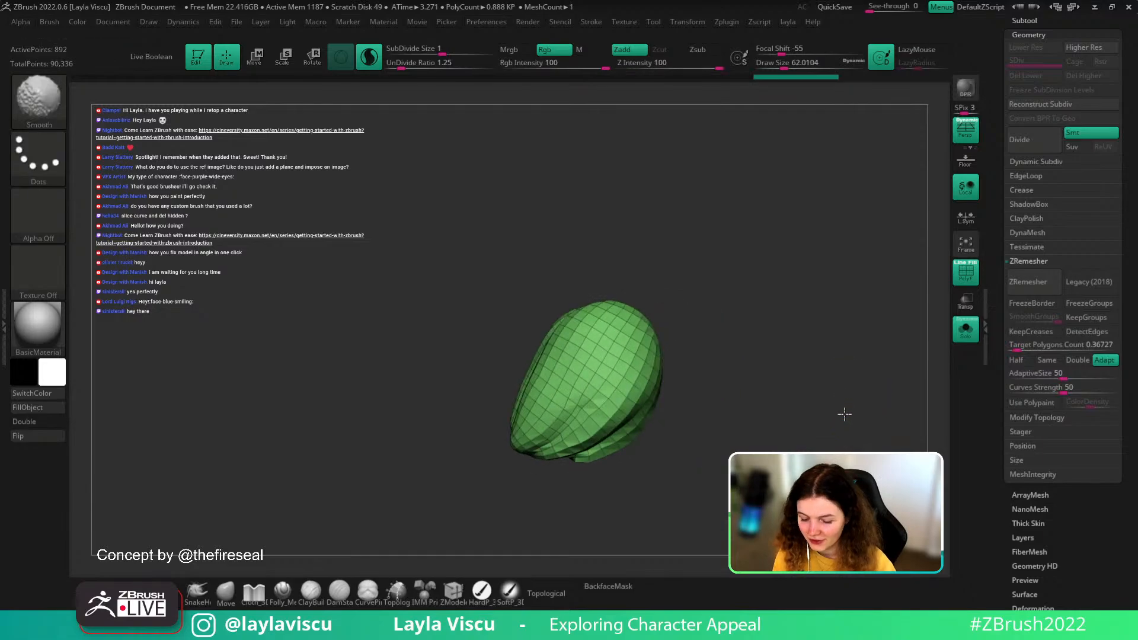
pyautogui.keyDown('shift'); pyautogui.moveTo(571, 415); pyautogui.dragTo(579, 409); pyautogui.keyUp('shift')
pyautogui.hotkey('ctrl', 'z')
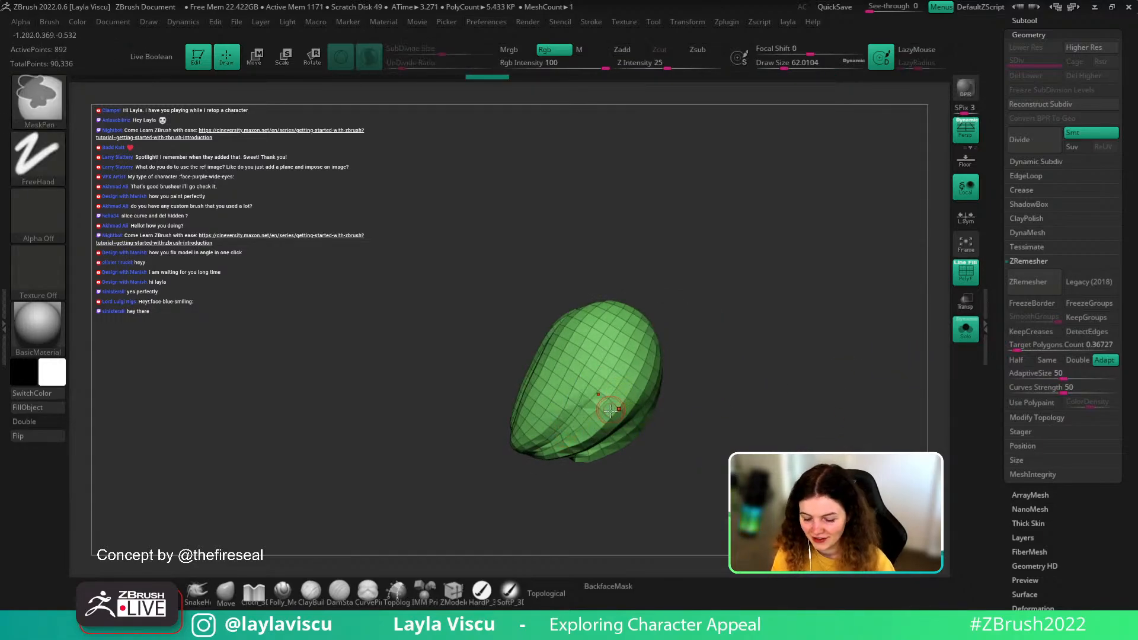
pyautogui.keyDown('shift'); pyautogui.click(368, 57); pyautogui.keyUp('shift')
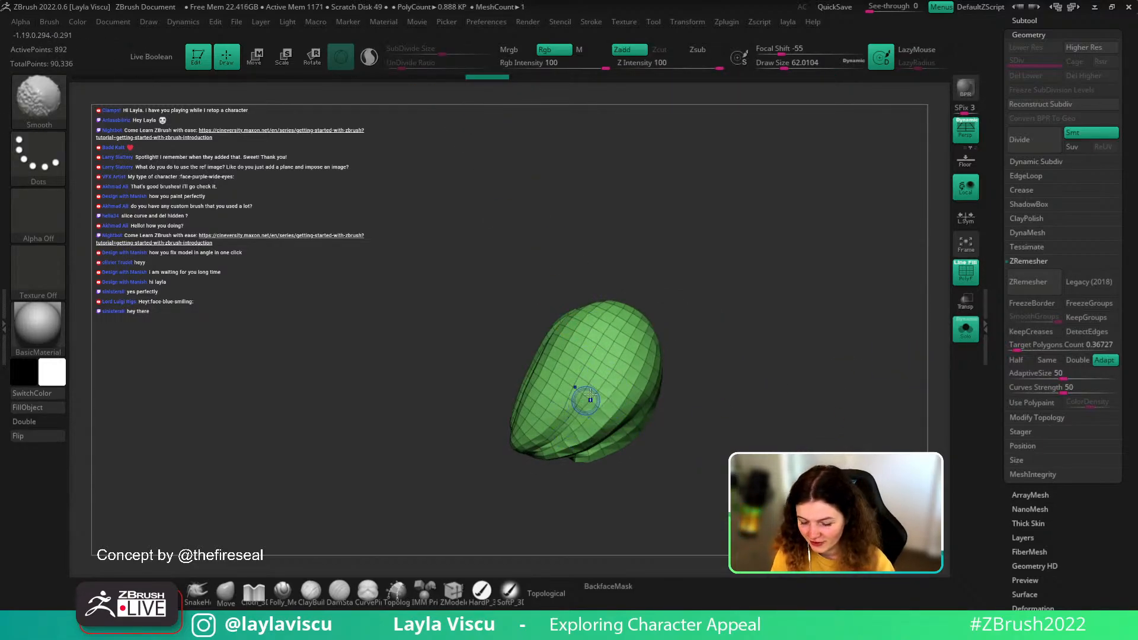
pyautogui.click(965, 329)
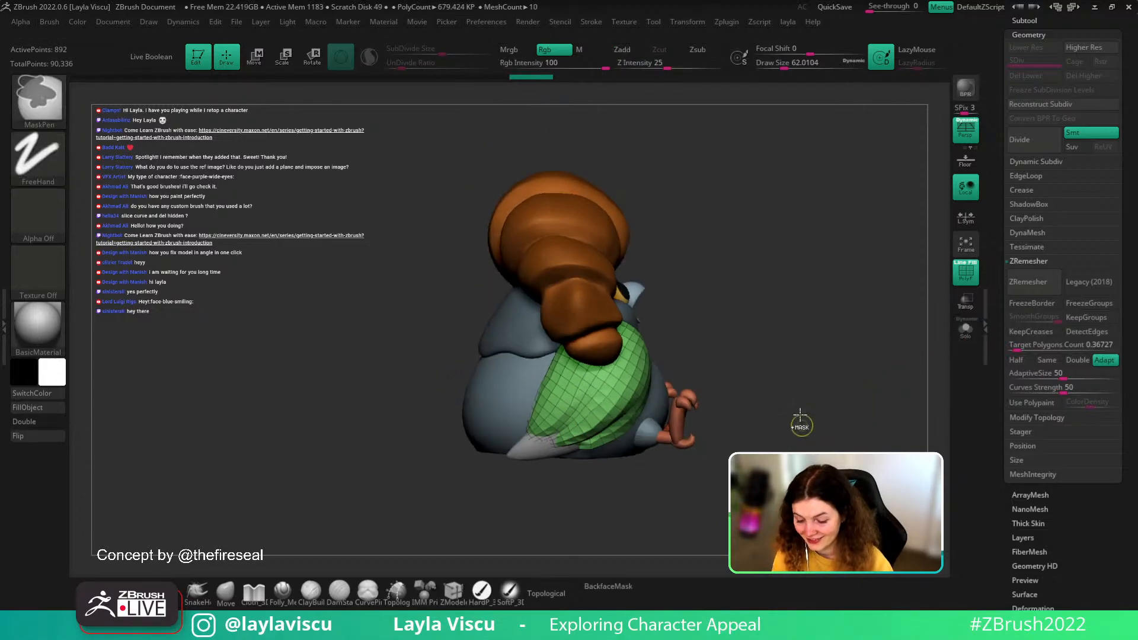
pyautogui.moveTo(737, 418); pyautogui.dragTo(828, 427)
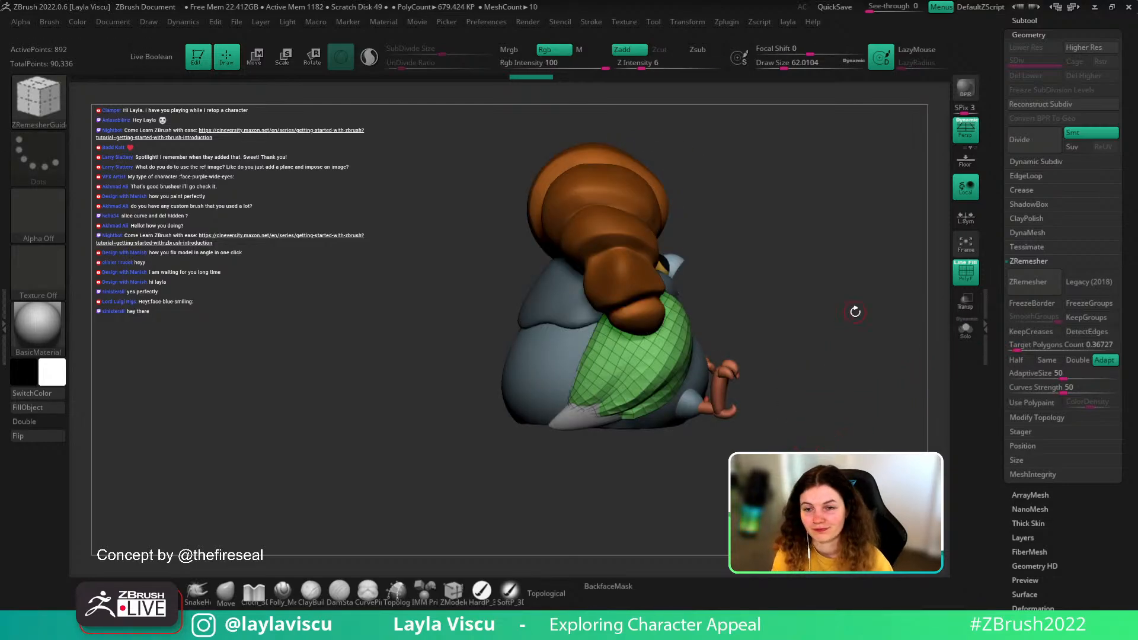
pyautogui.moveTo(859, 340)
pyautogui.mouseDown()
pyautogui.moveTo(774, 374)
pyautogui.moveTo(776, 385)
pyautogui.moveTo(902, 382)
pyautogui.moveTo(906, 344)
pyautogui.mouseUp()
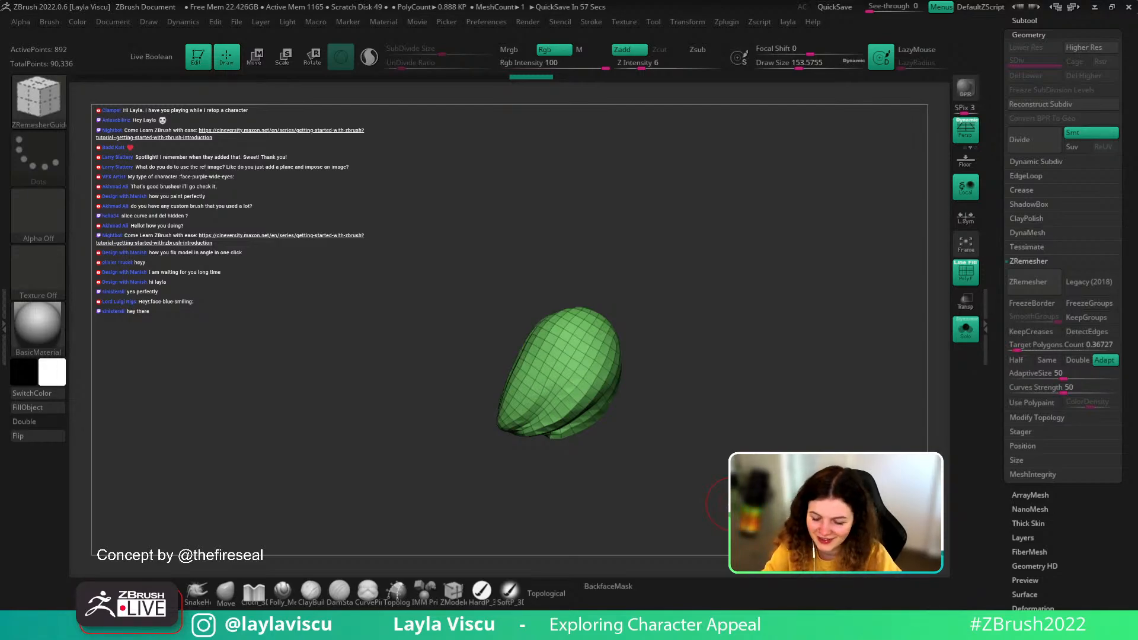
# - Undo the coarse remesh and ZRemesh the wing feathers with a target polygons count of about 1.29
pyautogui.hotkey('ctrl', 'z')
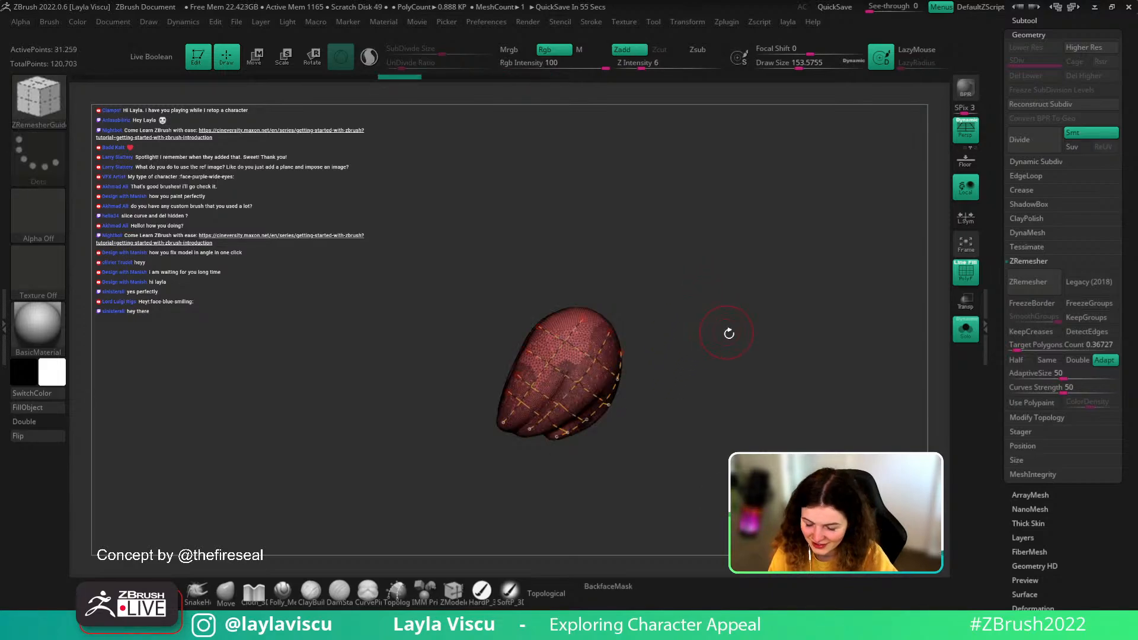
pyautogui.click(1019, 347)
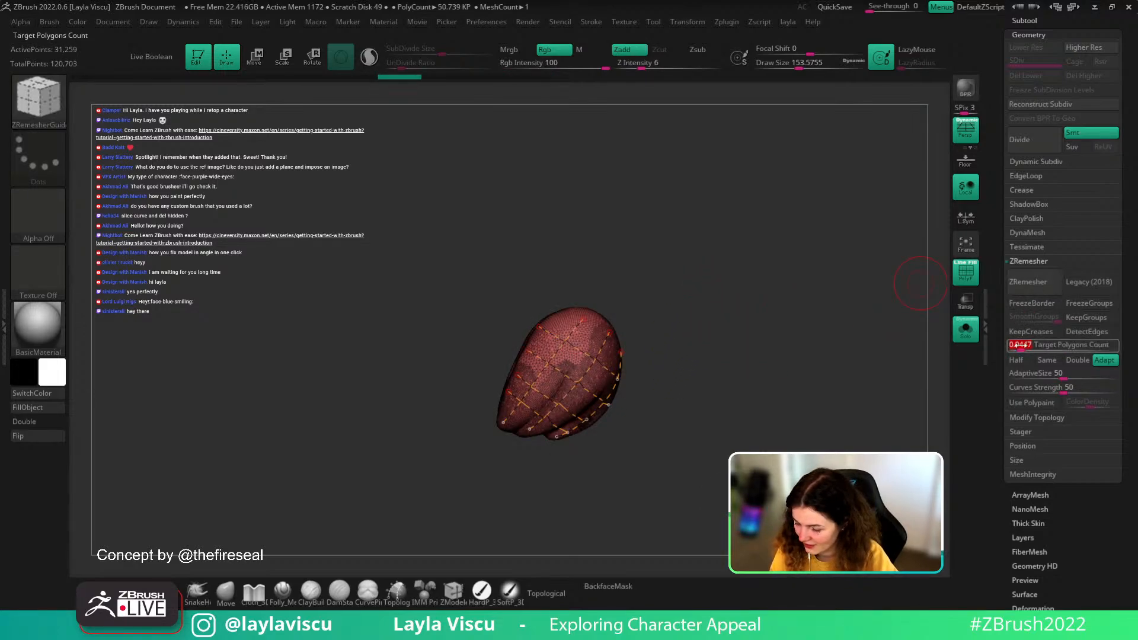
pyautogui.click(1022, 346)
pyautogui.click(1023, 348)
pyautogui.click(1030, 287)
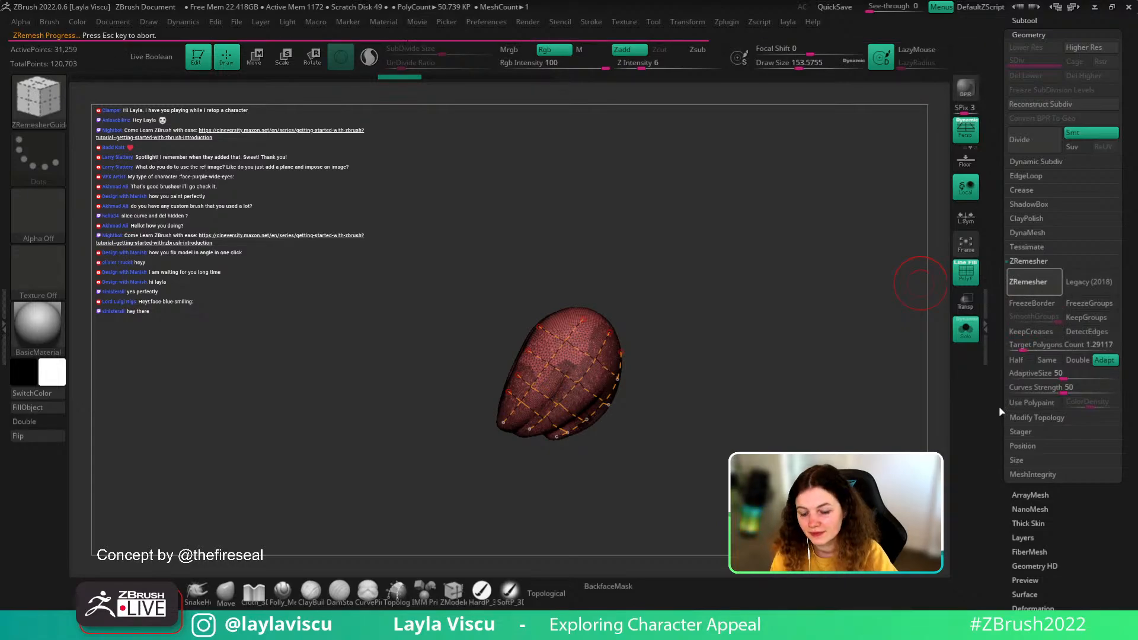
pyautogui.click(965, 329)
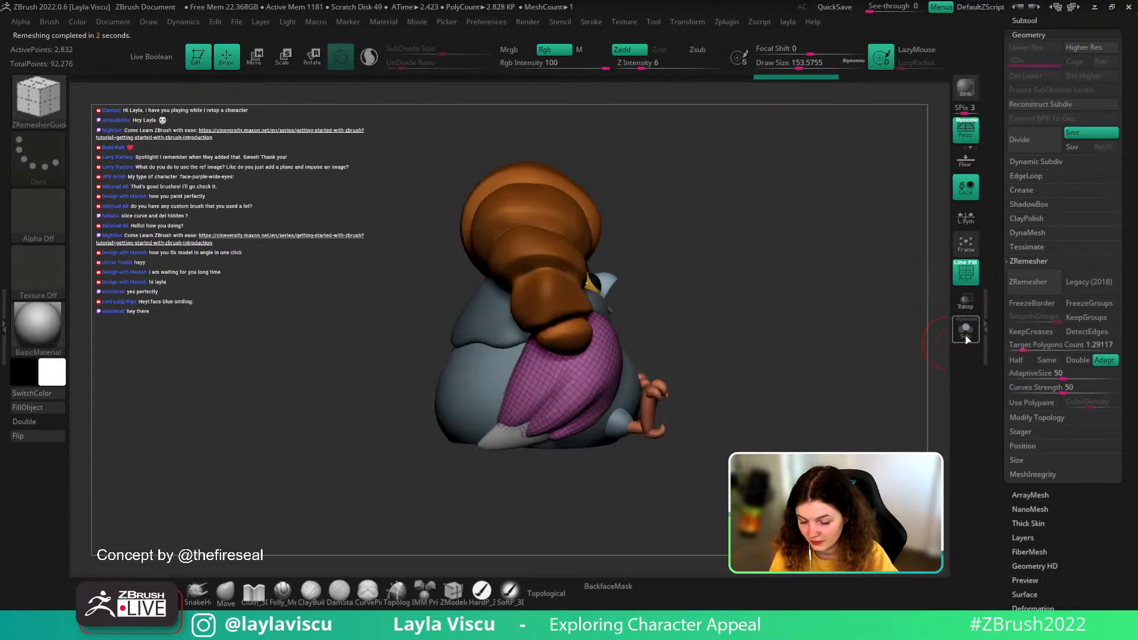
# - Smooth the remeshed feathers on the whole pigeon and turn off the polyframe display
pyautogui.press('shift')
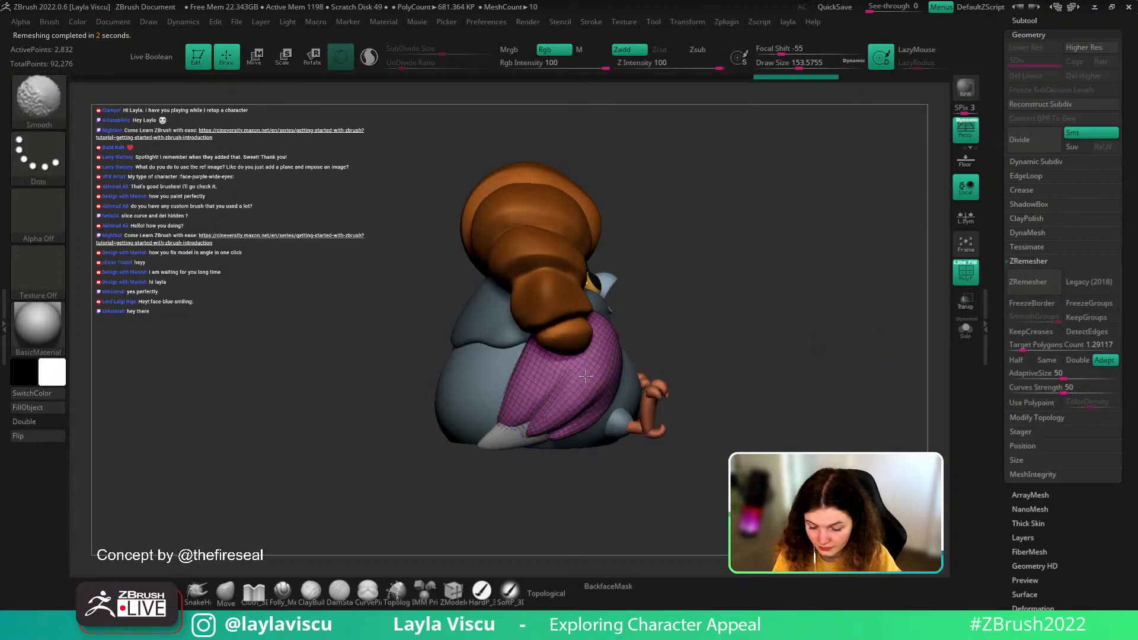
pyautogui.keyDown('shift'); pyautogui.moveTo(586, 377); pyautogui.dragTo(555, 429); pyautogui.keyUp('shift')
pyautogui.moveTo(571, 432); pyautogui.dragTo(520, 411, button='right')
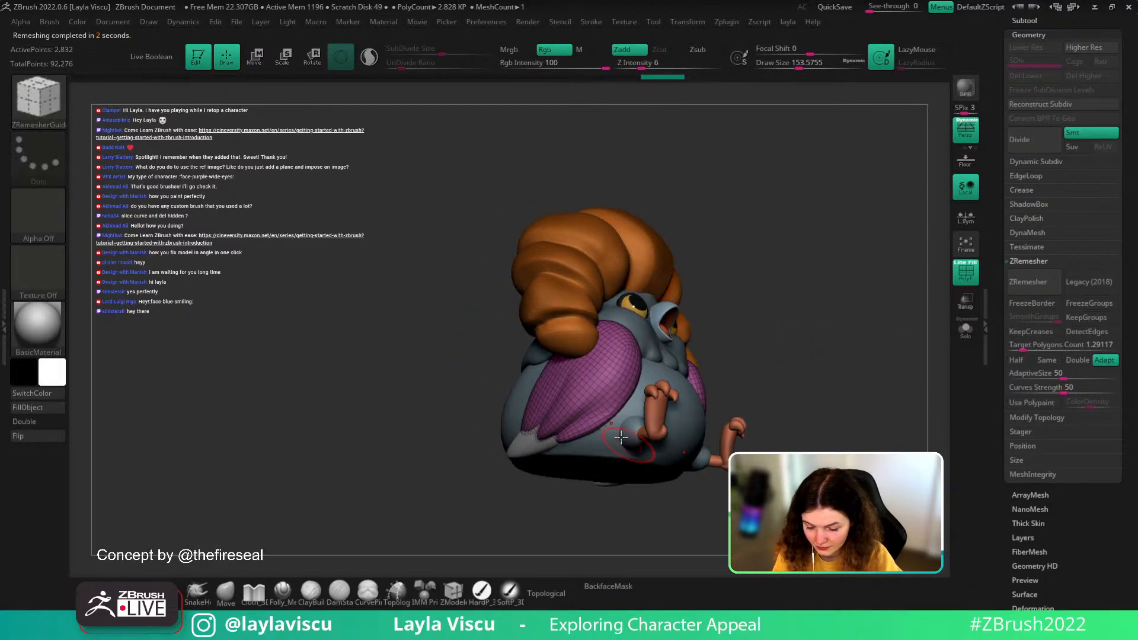
pyautogui.keyDown('shift'); pyautogui.moveTo(603, 417); pyautogui.dragTo(575, 442); pyautogui.keyUp('shift')
pyautogui.hotkey('shift', 'f')
pyautogui.keyDown('shift'); pyautogui.moveTo(784, 343); pyautogui.dragTo(807, 356); pyautogui.keyUp('shift')
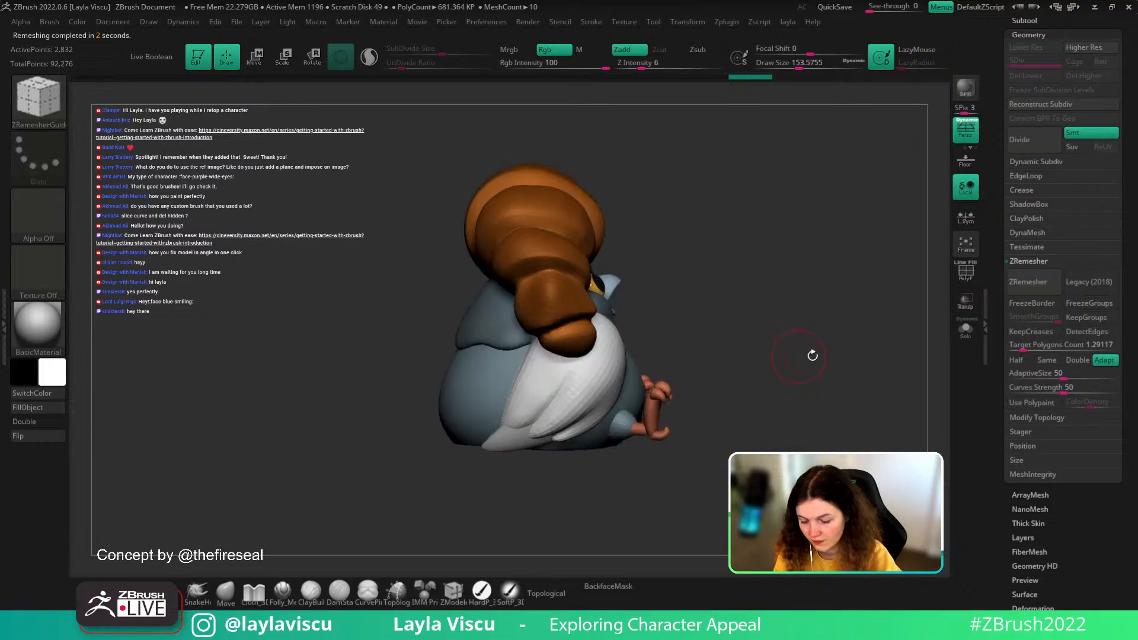
# - Isolate the wings and carve the crease between the upper feathers with DamStandard at a draw size of about 83
pyautogui.click(969, 336)
pyautogui.press('b')
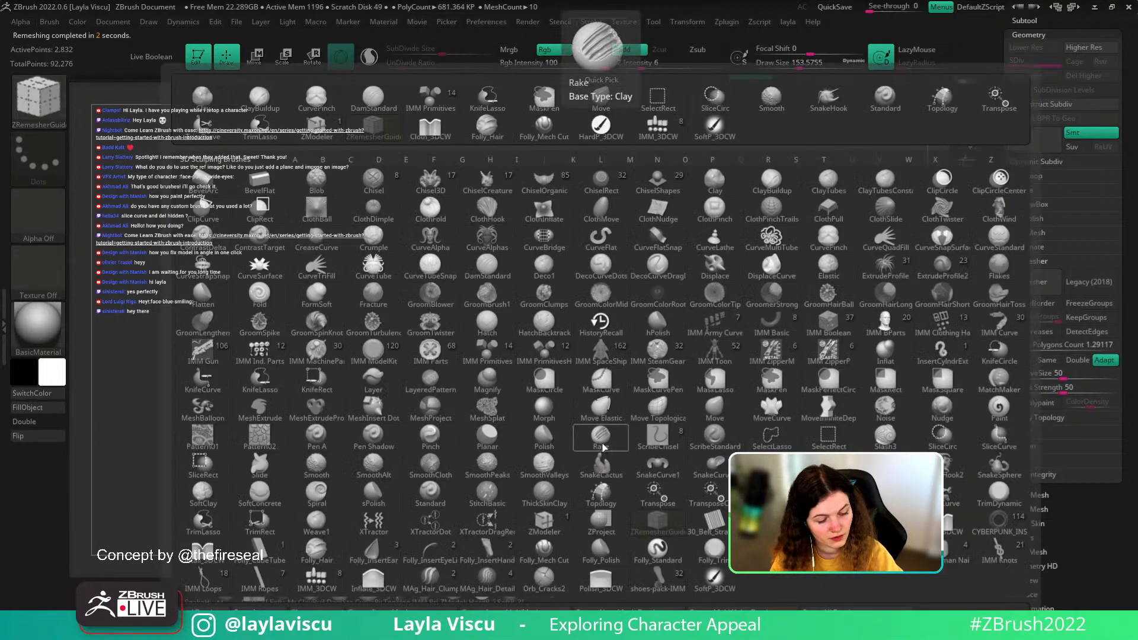
pyautogui.press('d')
pyautogui.press('s')
pyautogui.press('s')
pyautogui.moveTo(610, 397); pyautogui.dragTo(598, 397)
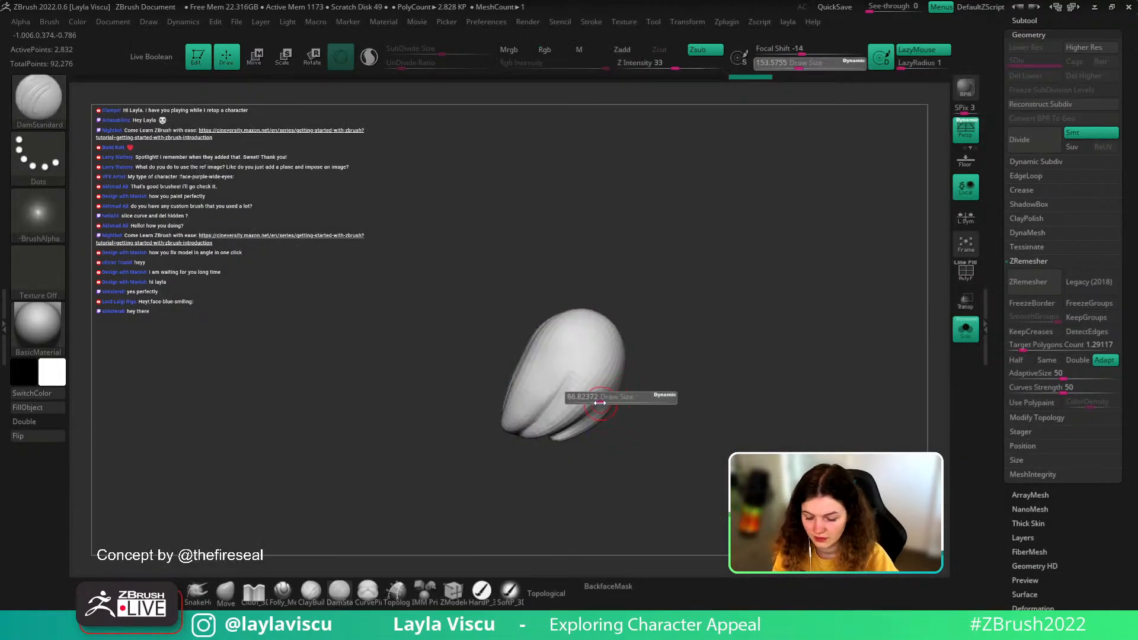
pyautogui.keyDown('ctrl'); pyautogui.moveTo(568, 382); pyautogui.dragTo(576, 420, button='right'); pyautogui.keyUp('ctrl')
pyautogui.moveTo(584, 365); pyautogui.dragTo(500, 463)
pyautogui.hotkey('ctrl', 'z')
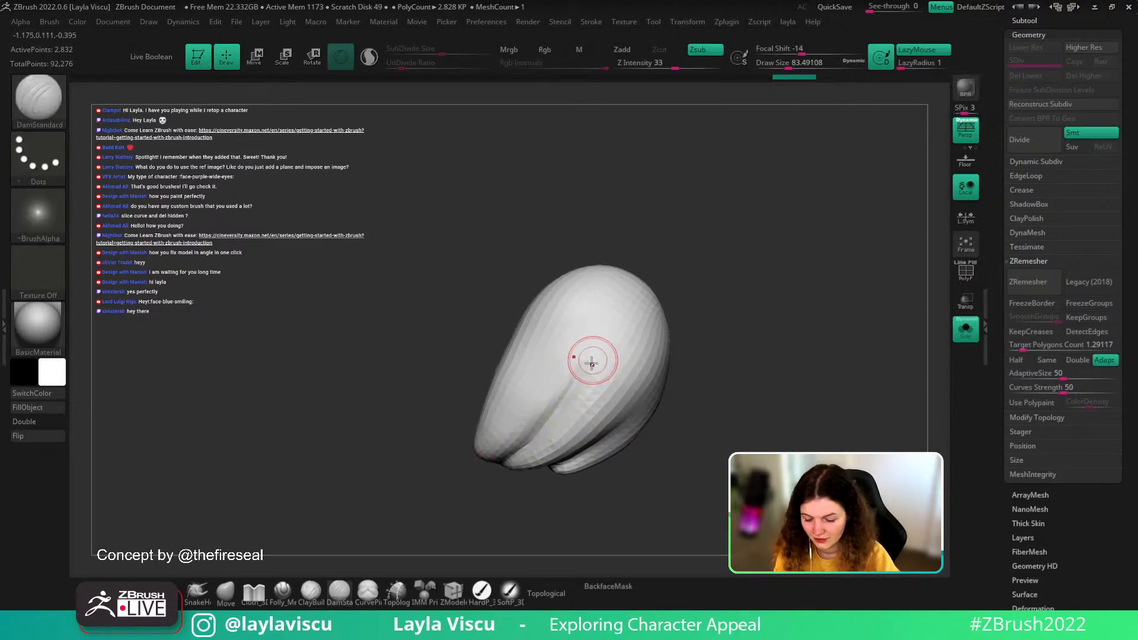
pyautogui.moveTo(587, 364); pyautogui.dragTo(496, 466)
# - Carve the crease between the lower feathers with DamStandard and show the whole pigeon again
pyautogui.moveTo(681, 423); pyautogui.dragTo(695, 434)
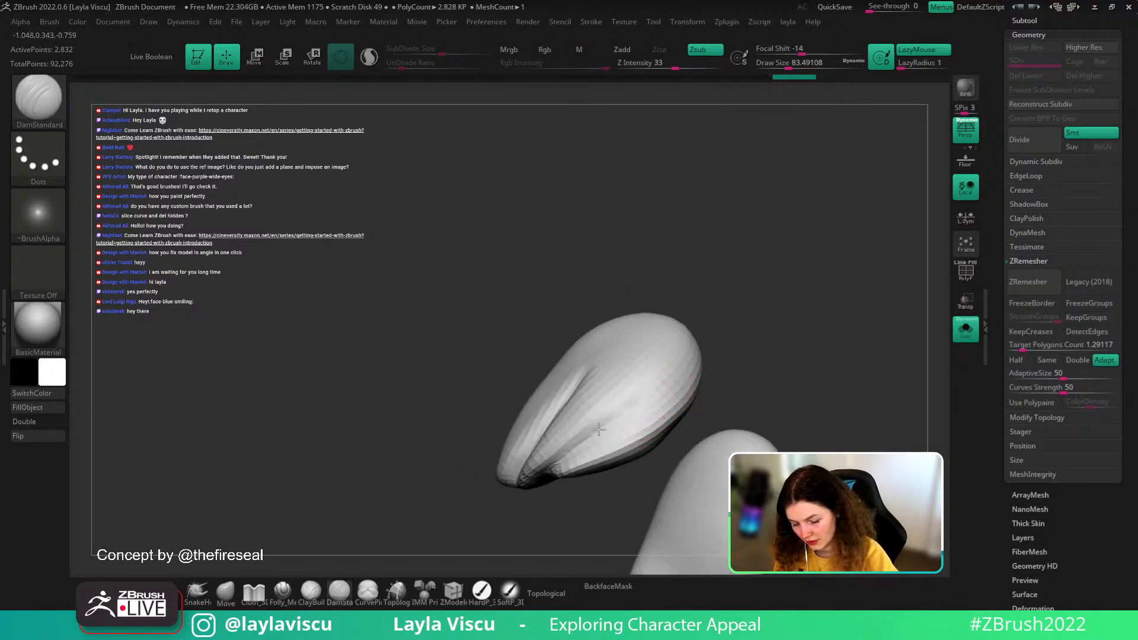
pyautogui.moveTo(634, 405); pyautogui.dragTo(572, 455)
pyautogui.moveTo(718, 423); pyautogui.dragTo(729, 407)
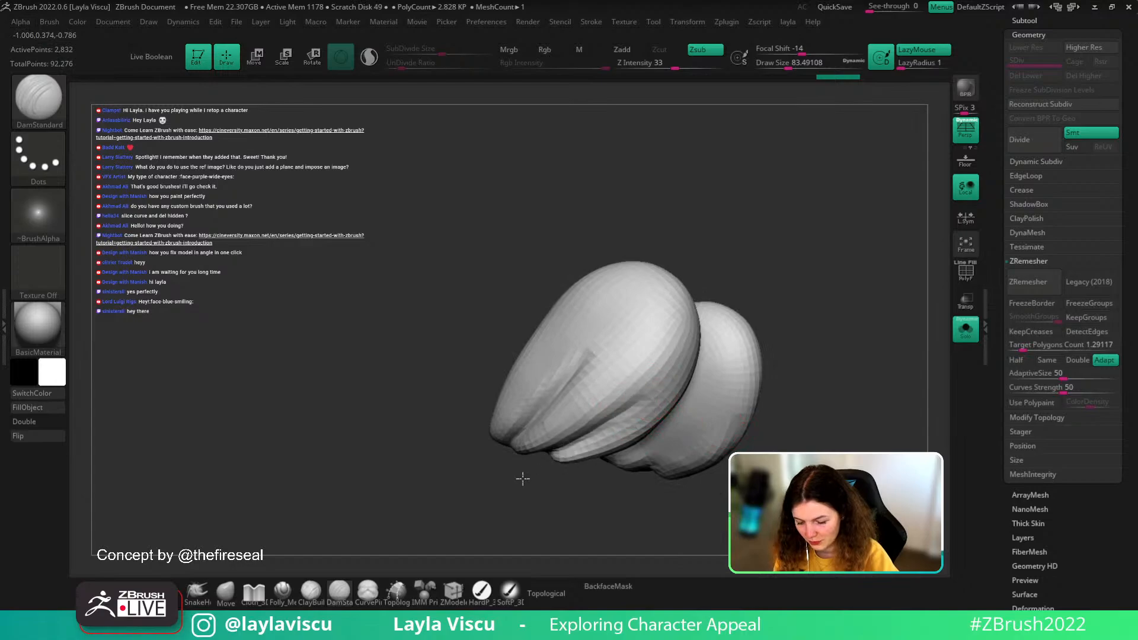
pyautogui.keyDown('alt'); pyautogui.moveTo(764, 415); pyautogui.dragTo(841, 353); pyautogui.keyUp('alt')
pyautogui.click(970, 332)
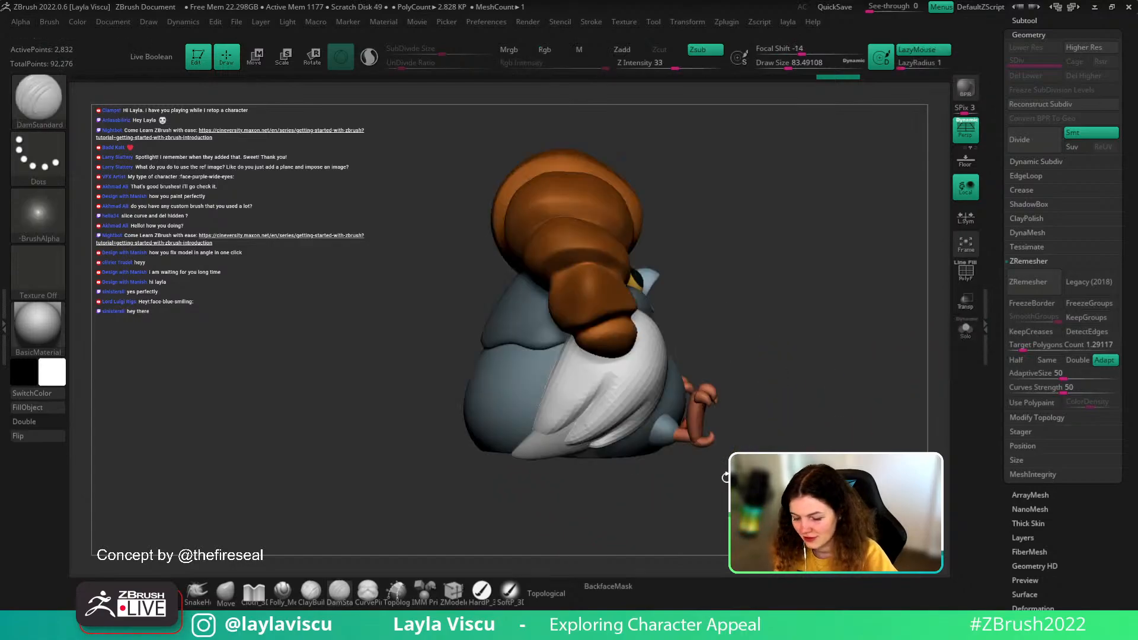
# - Open the subtool list and set its visible count to 10
pyautogui.moveTo(794, 412)
pyautogui.mouseDown()
pyautogui.moveTo(765, 436)
pyautogui.moveTo(811, 426)
pyautogui.mouseUp()
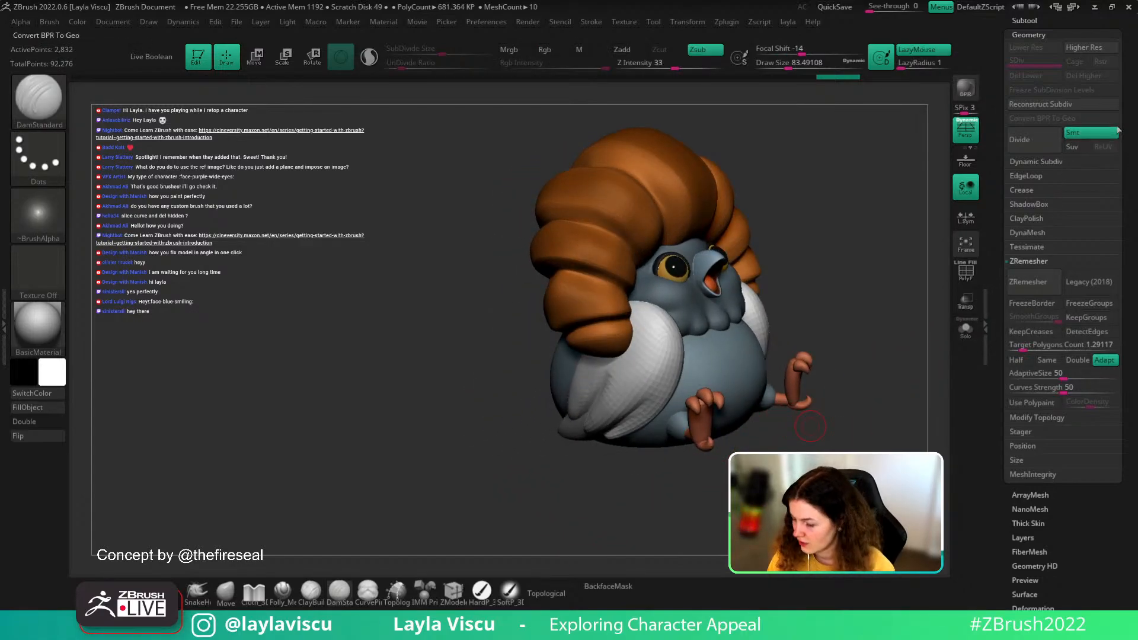
pyautogui.moveTo(1123, 145); pyautogui.dragTo(1123, 229)
pyautogui.moveTo(1132, 167); pyautogui.dragTo(1131, 237)
pyautogui.moveTo(1129, 175); pyautogui.dragTo(1127, 256)
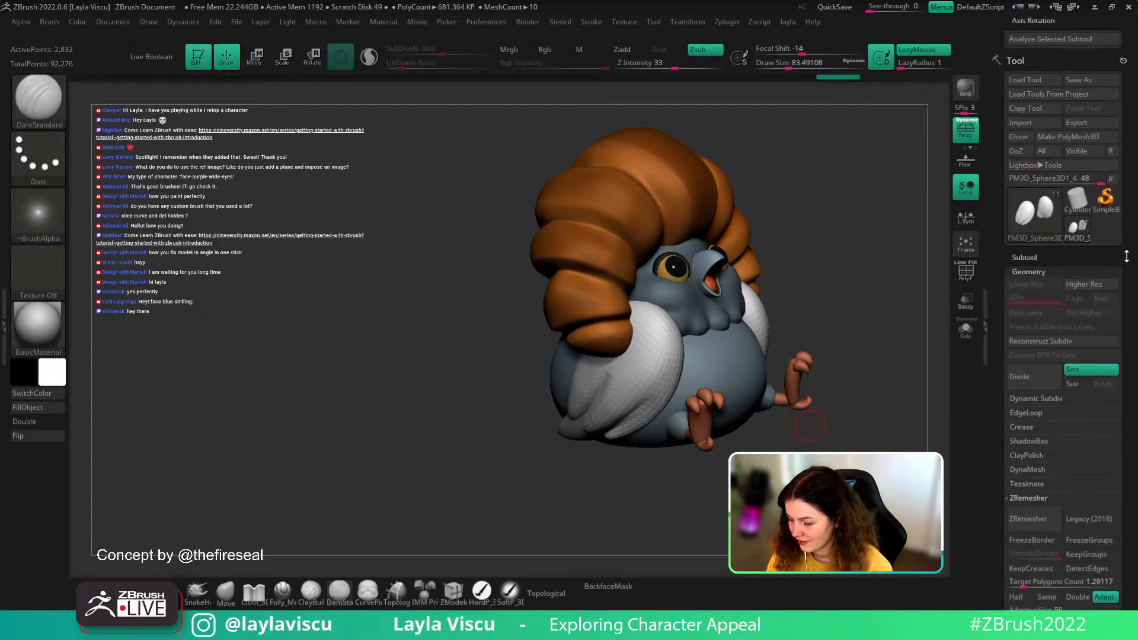
pyautogui.click(1031, 258)
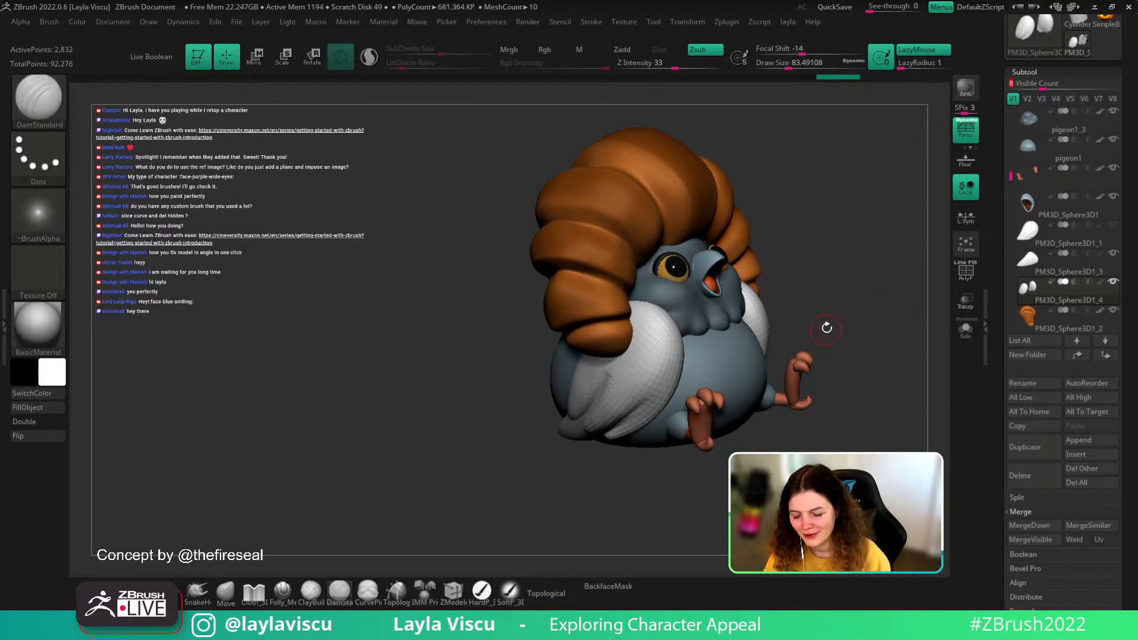
pyautogui.moveTo(827, 328); pyautogui.dragTo(889, 284)
pyautogui.moveTo(1045, 84); pyautogui.dragTo(1050, 87)
pyautogui.moveTo(1011, 163)
pyautogui.mouseDown()
pyautogui.moveTo(1010, 116)
pyautogui.moveTo(1010, 151)
pyautogui.mouseUp()
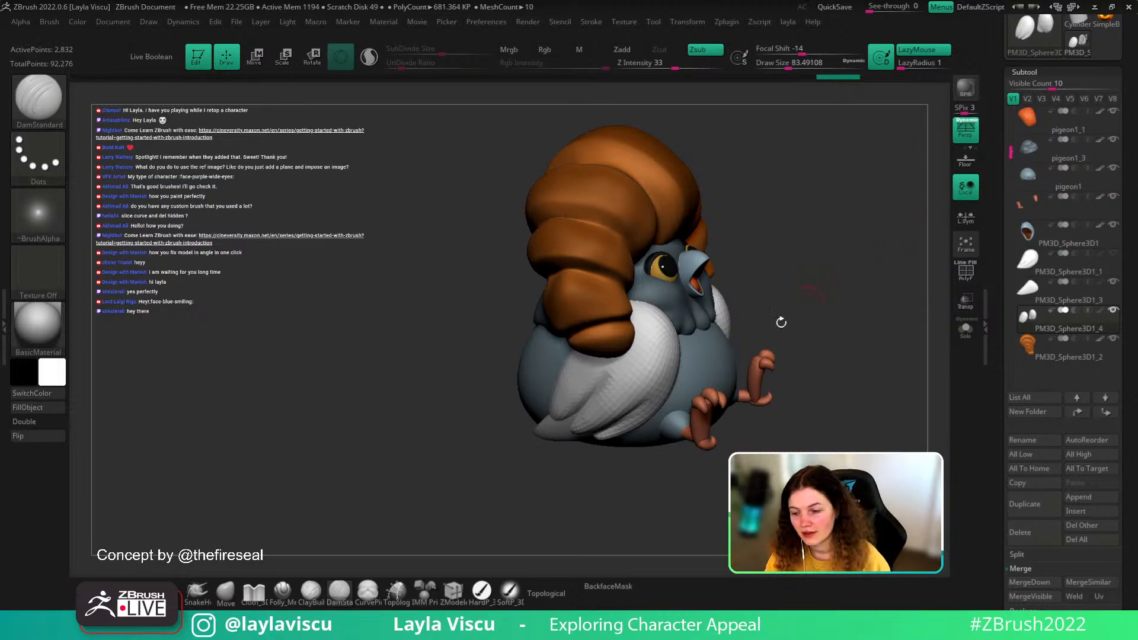
pyautogui.scroll(3, 1132, 278)
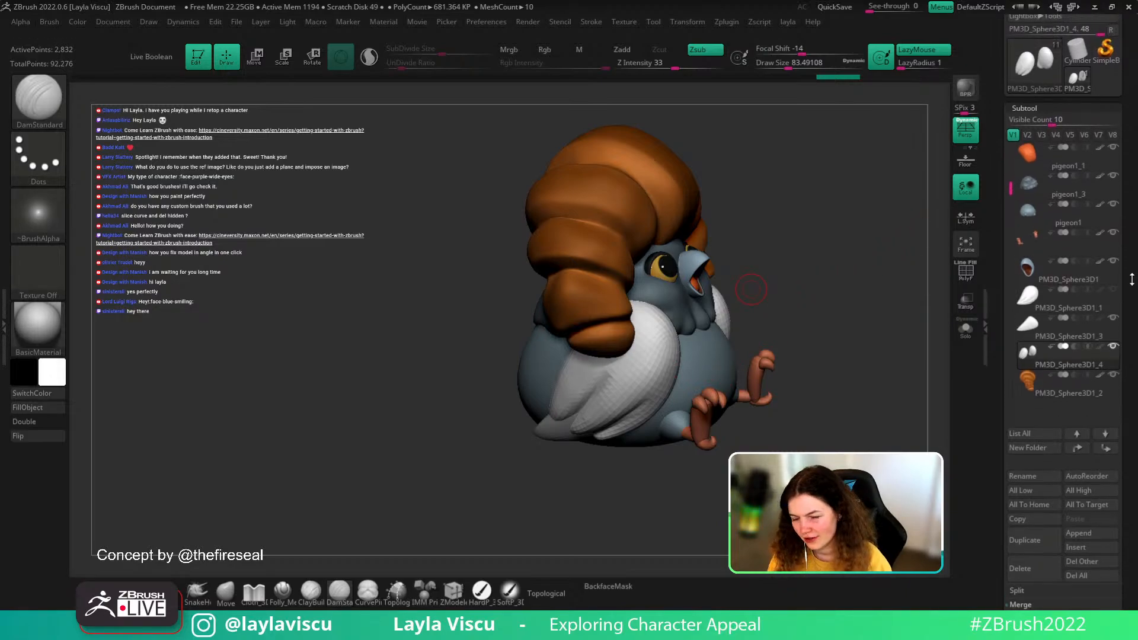
pyautogui.scroll(-3, 1132, 278)
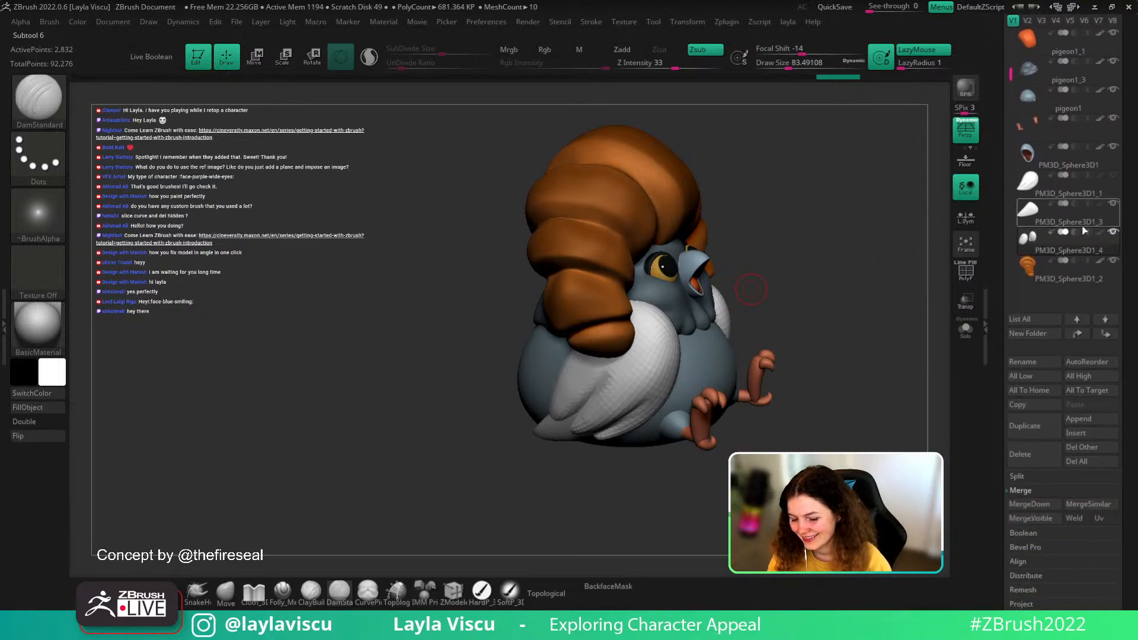
# - Turn on Dynamic Subdiv for the feathered wing piece and hide its polyframe
pyautogui.moveTo(842, 311)
pyautogui.mouseDown()
pyautogui.moveTo(828, 320)
pyautogui.moveTo(868, 346)
pyautogui.mouseUp()
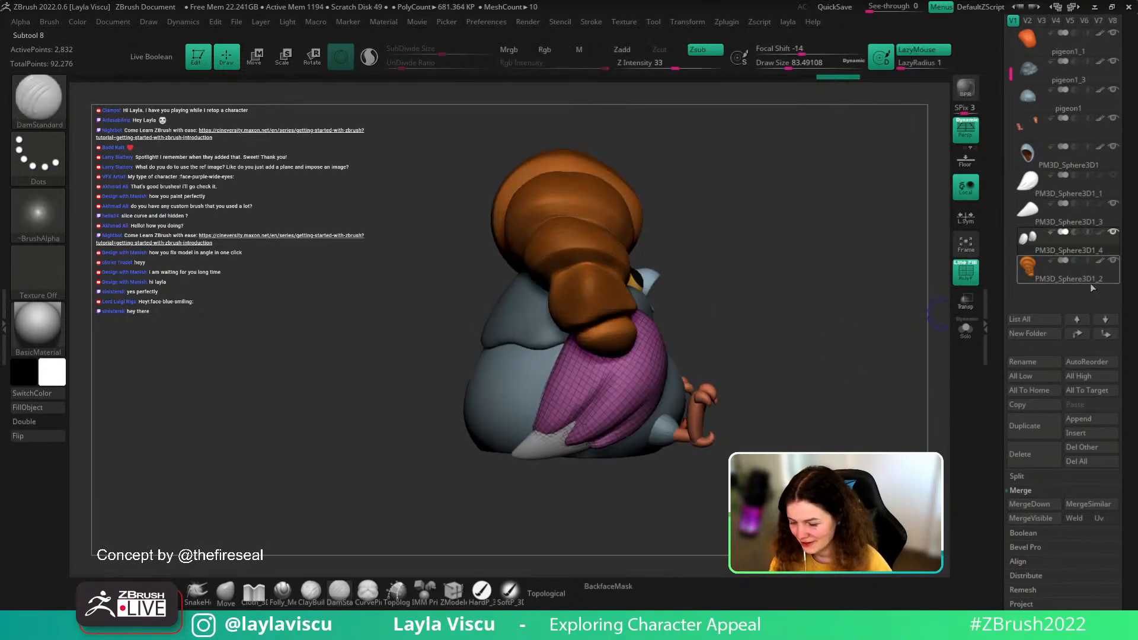
pyautogui.scroll(-10, 1037, 255)
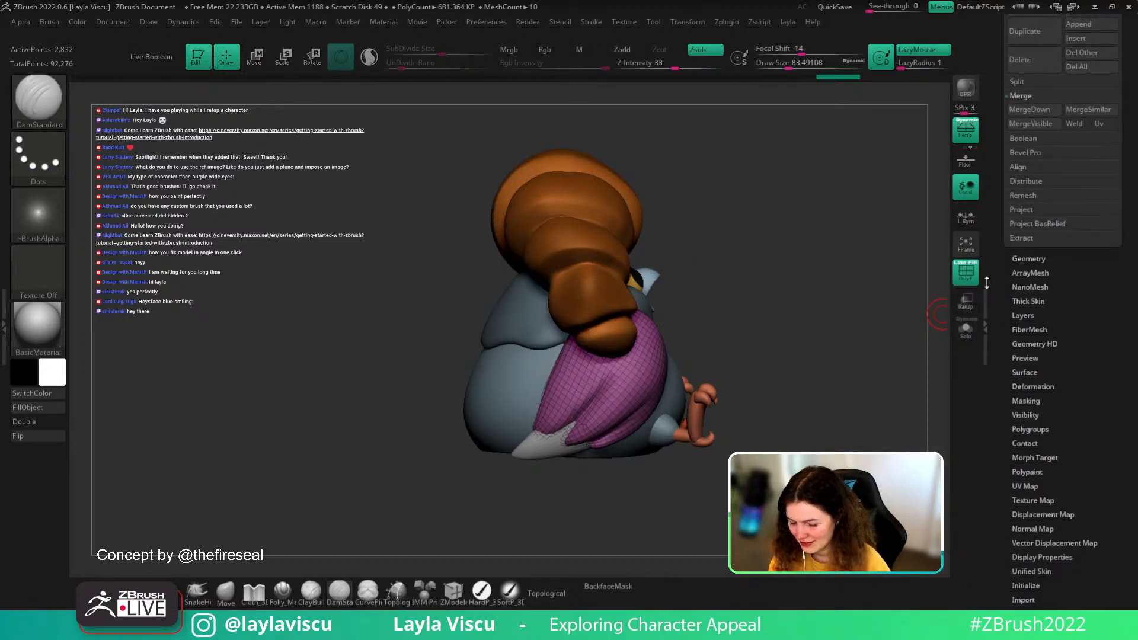
pyautogui.click(1020, 259)
pyautogui.moveTo(866, 332)
pyautogui.mouseDown()
pyautogui.moveTo(841, 332)
pyautogui.moveTo(877, 308)
pyautogui.moveTo(841, 313)
pyautogui.moveTo(693, 500)
pyautogui.mouseUp()
pyautogui.hotkey('shift', 'f')
pyautogui.click(1044, 161)
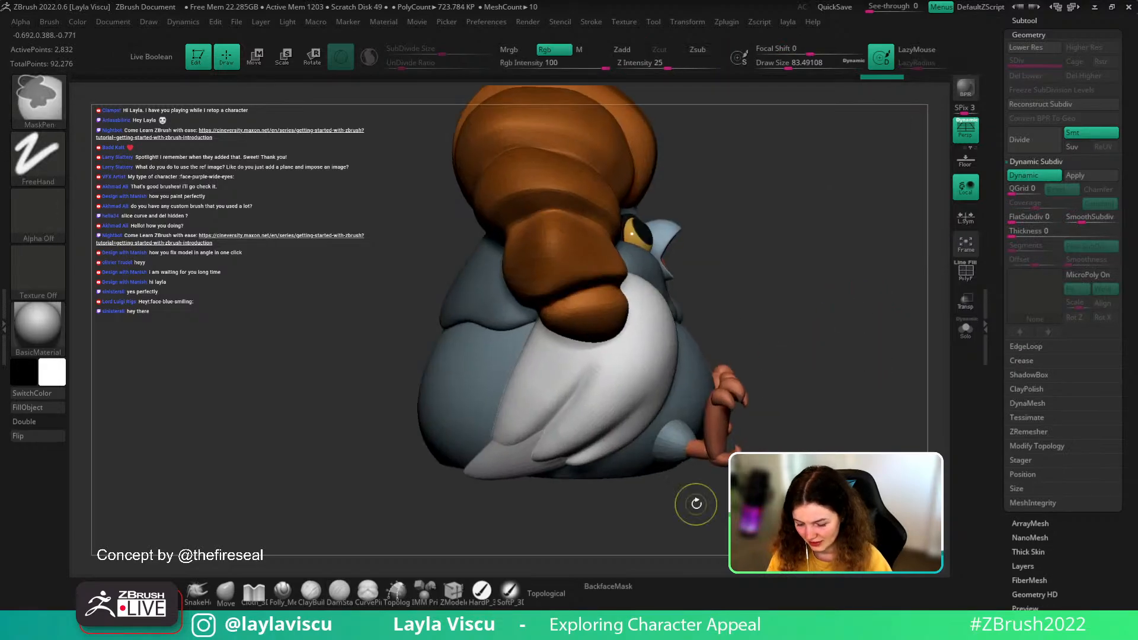
pyautogui.hotkey('shift', 'f')
# - Isolate the wing and draw two ZRemesherGuides curves running down to the feather tips beside the lower crease
pyautogui.press('b')
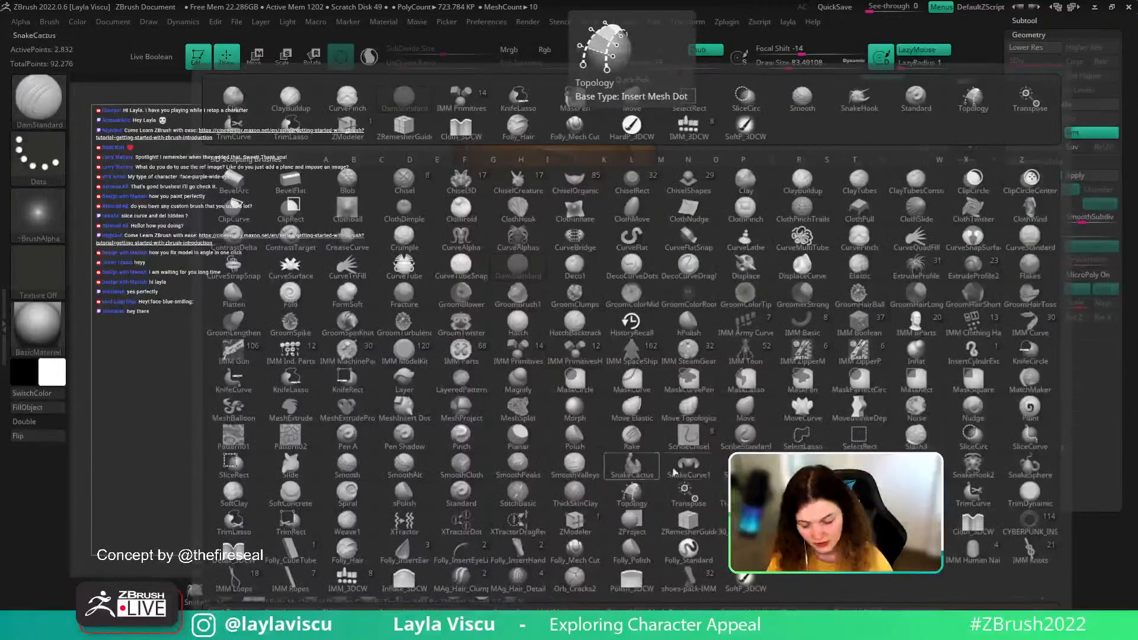
pyautogui.press('z')
pyautogui.click(688, 523)
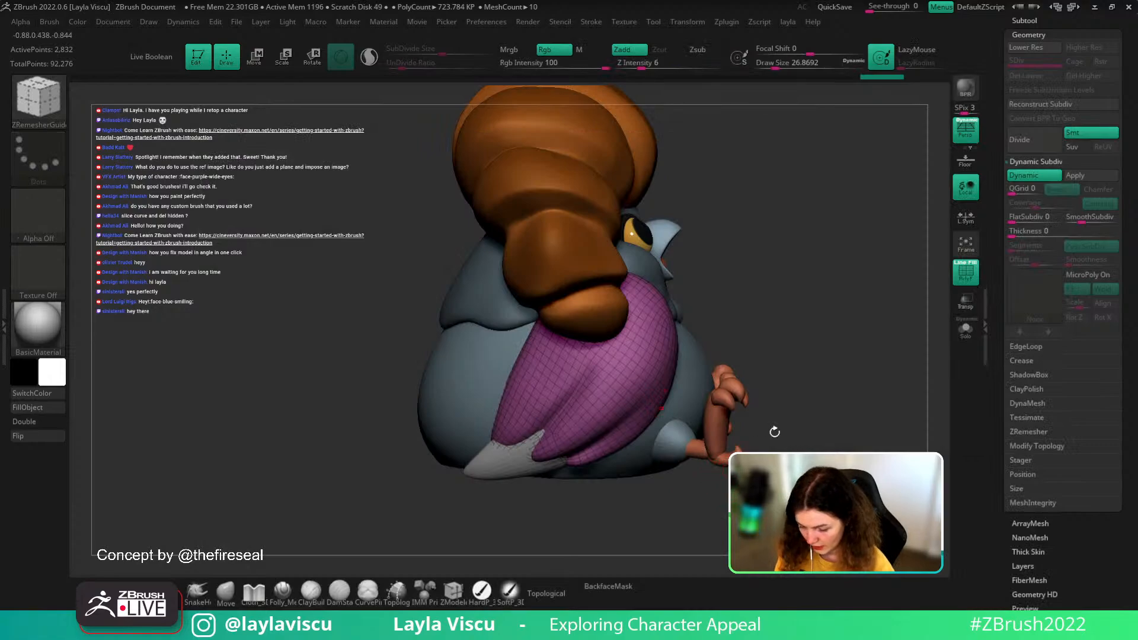
pyautogui.click(966, 328)
pyautogui.hotkey('shift', 'f')
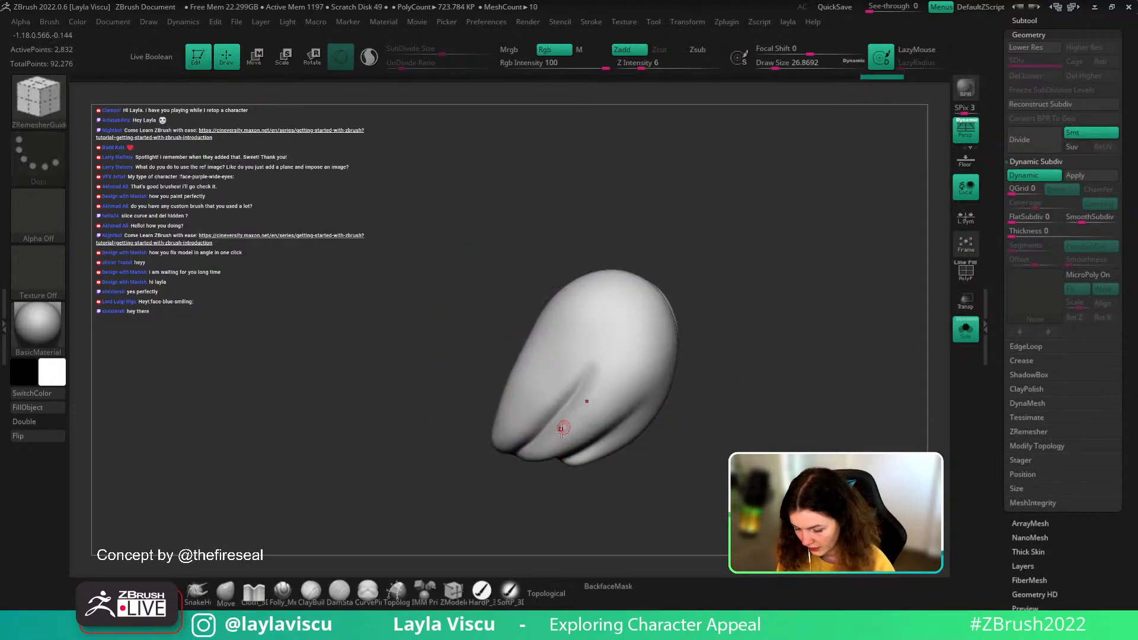
pyautogui.keyDown('ctrl'); pyautogui.moveTo(563, 429); pyautogui.dragTo(709, 417, button='right'); pyautogui.keyUp('ctrl')
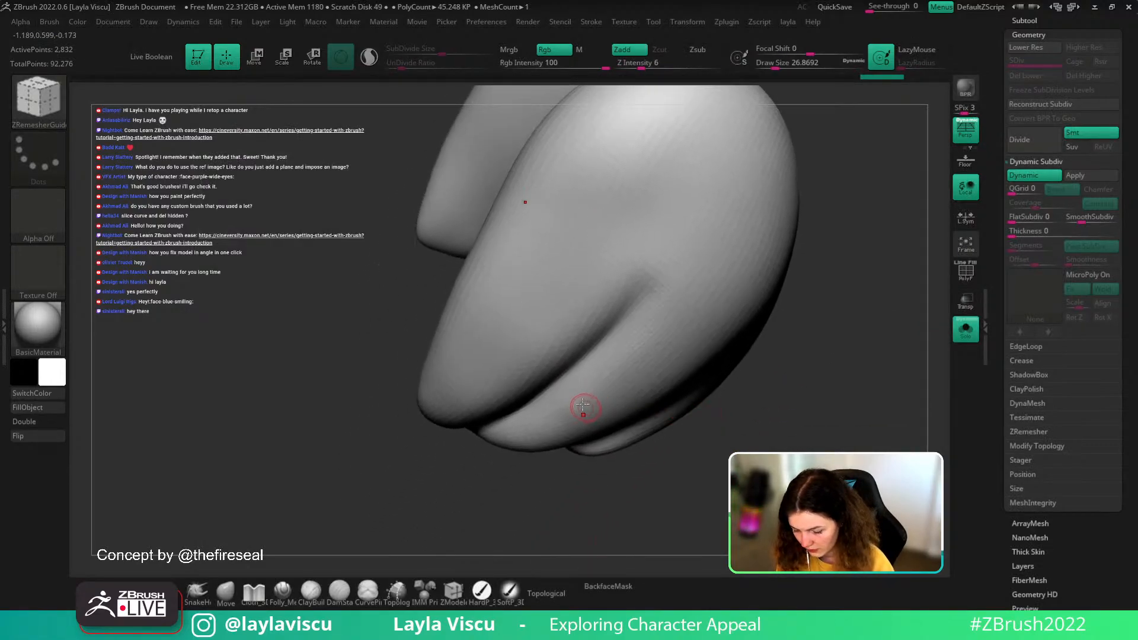
pyautogui.hotkey('shift', 'f')
pyautogui.moveTo(612, 483)
pyautogui.keyDown('ctrl'); pyautogui.mouseDown(button='right')
pyautogui.moveTo(610, 414)
pyautogui.moveTo(612, 475)
pyautogui.moveTo(731, 416)
pyautogui.moveTo(762, 415)
pyautogui.moveTo(683, 348)
pyautogui.mouseUp(button='right'); pyautogui.keyUp('ctrl')
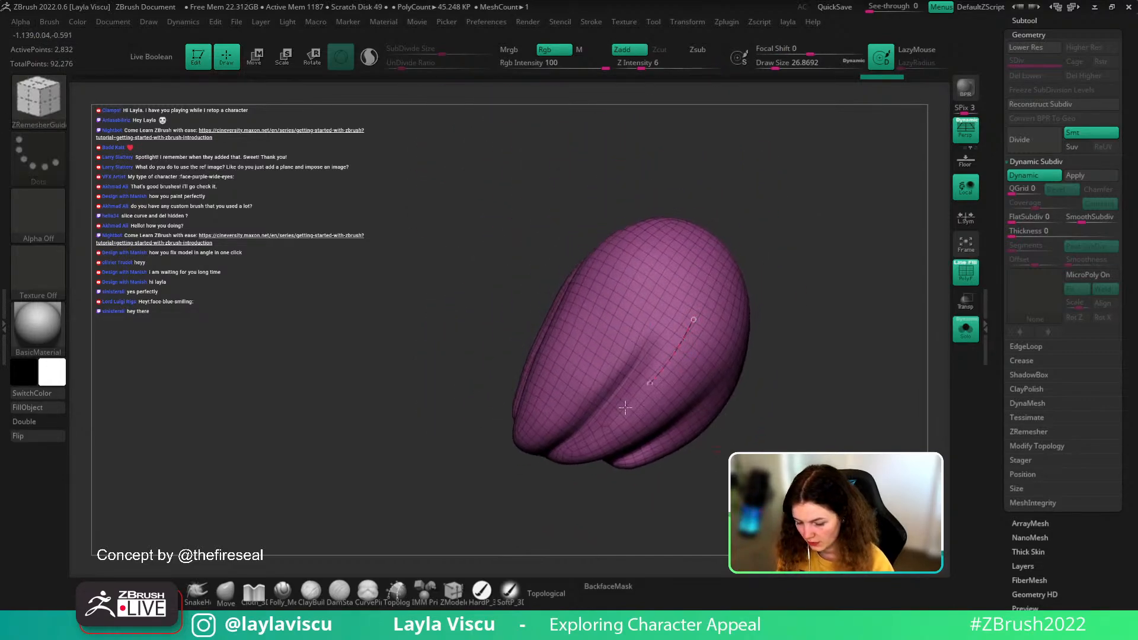
pyautogui.moveTo(626, 407); pyautogui.dragTo(553, 458)
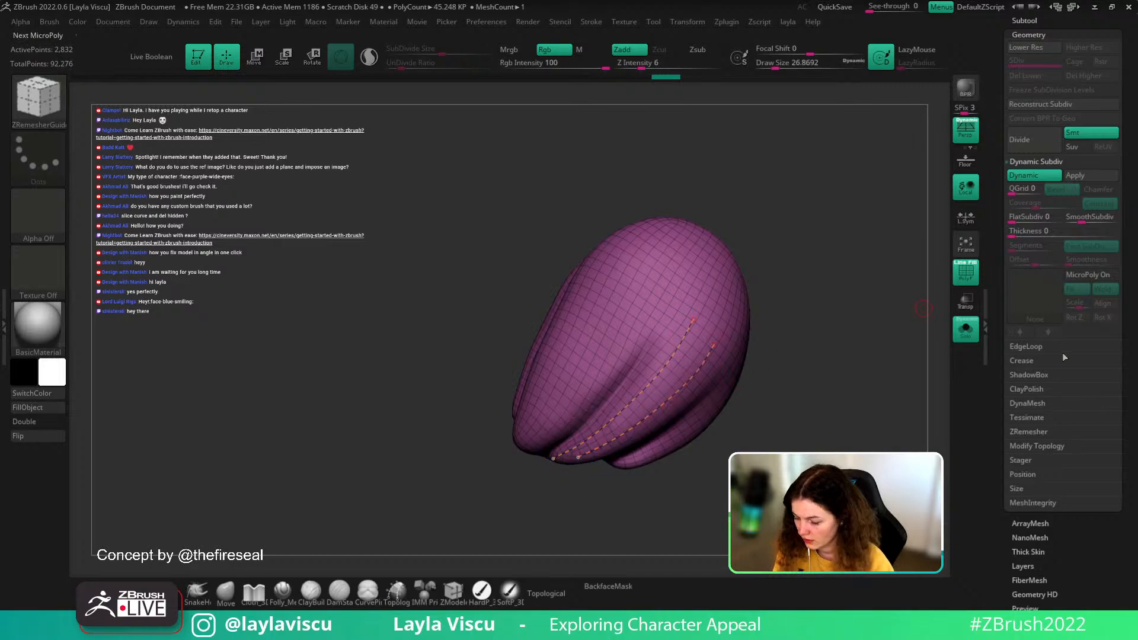
# - Remesh the wing with ZRemesher along the guide curves and show the whole pigeon again
pyautogui.click(1030, 432)
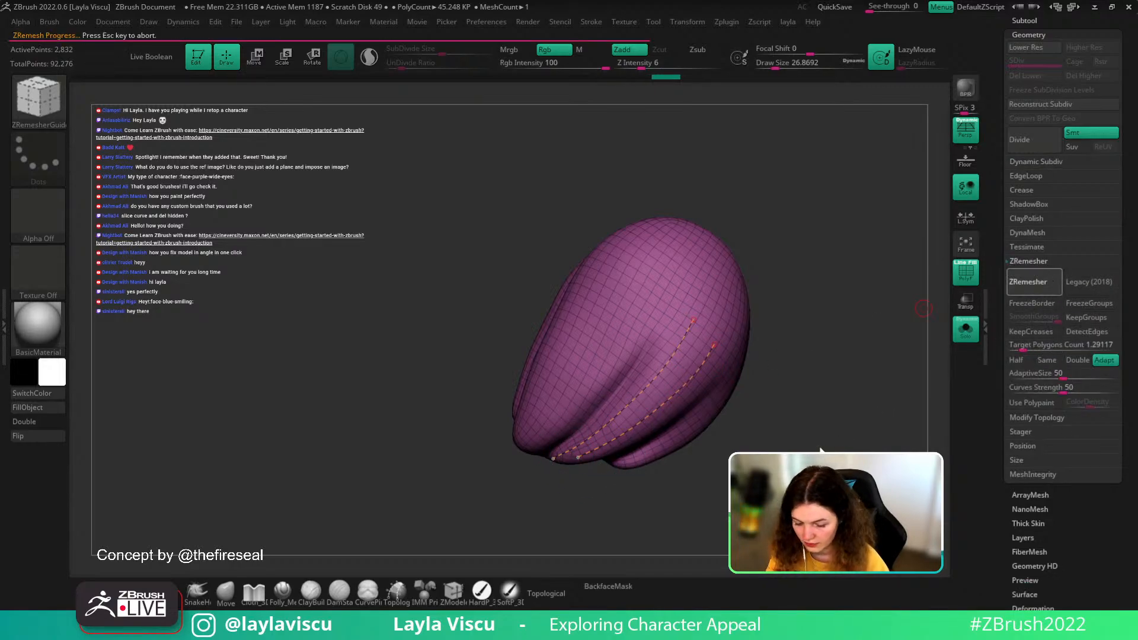
pyautogui.hotkey('shift', 'f')
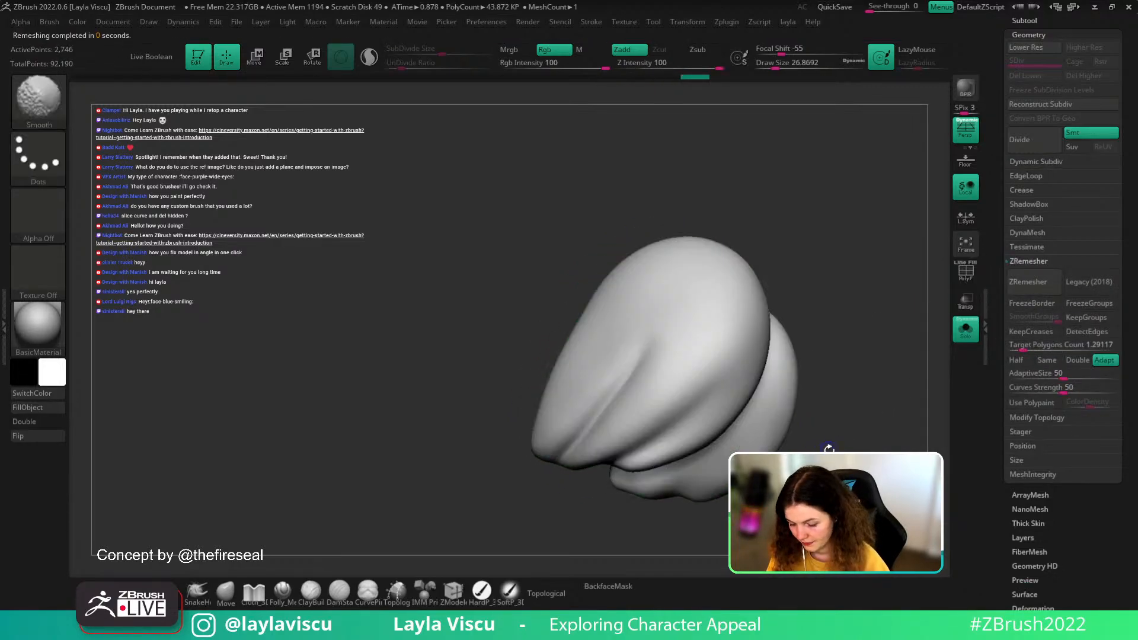
pyautogui.hotkey('shift', 'f')
pyautogui.hotkey('shift', 'f')
pyautogui.click(966, 338)
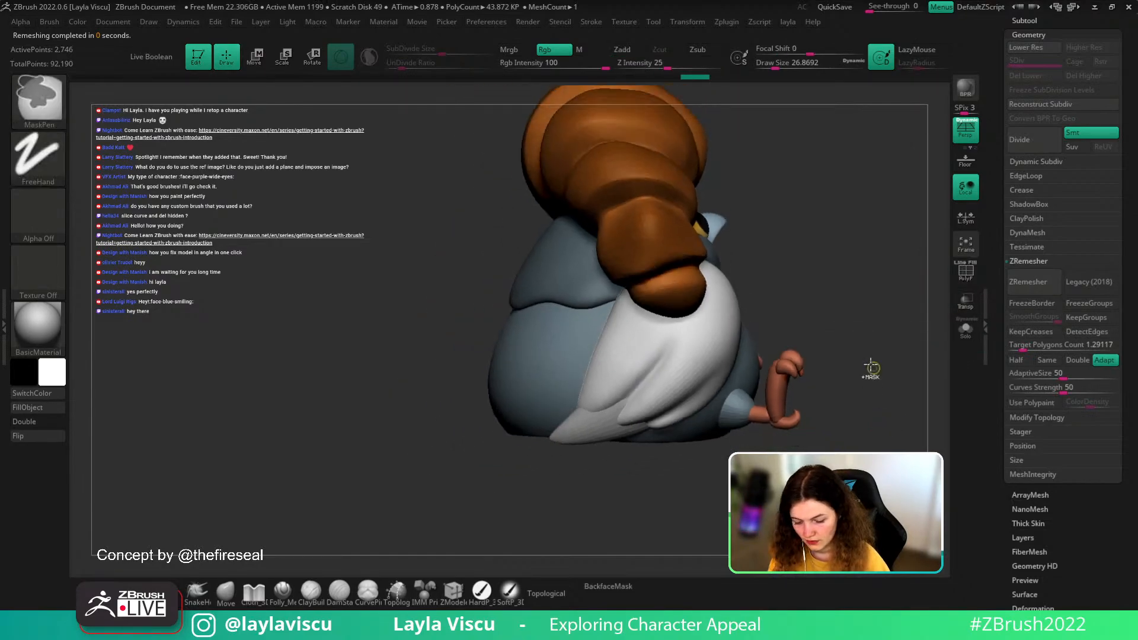
# - Switch to the DamStandard brush and set its draw size to about 104
pyautogui.press('b')
pyautogui.press('d')
pyautogui.press('s')
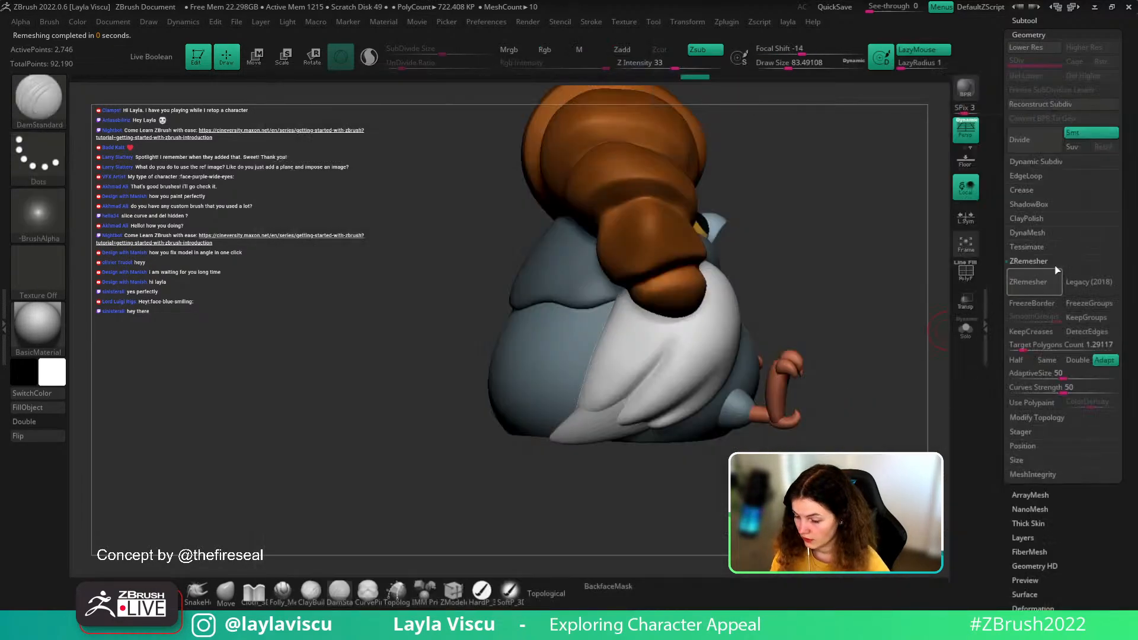
pyautogui.press(']')
pyautogui.press(']')
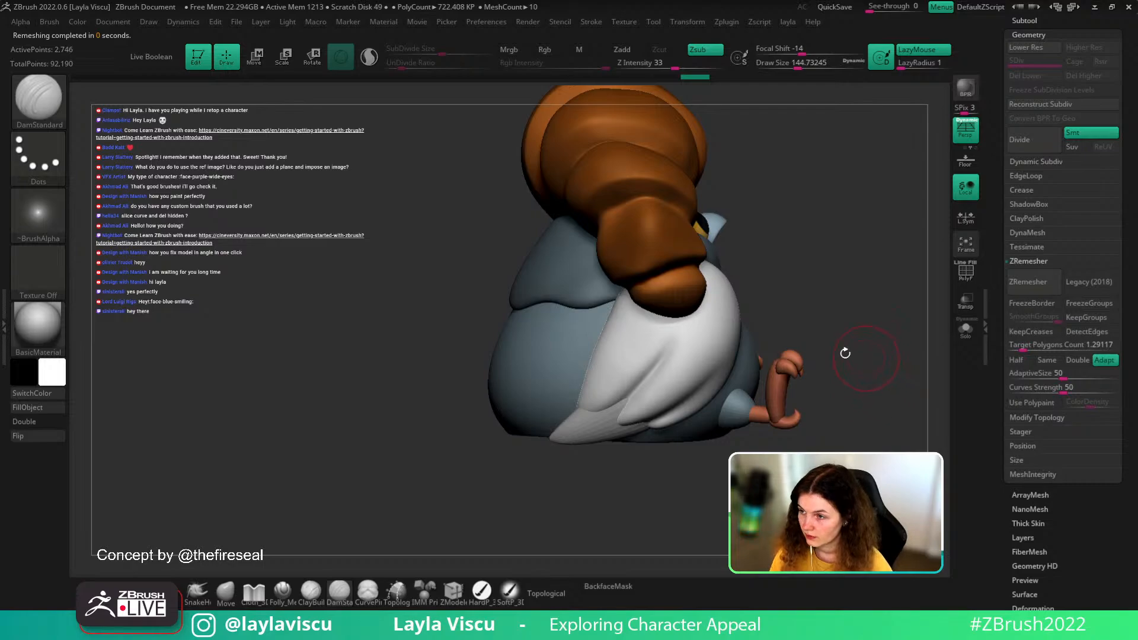
pyautogui.press('s')
pyautogui.moveTo(858, 368); pyautogui.dragTo(849, 368)
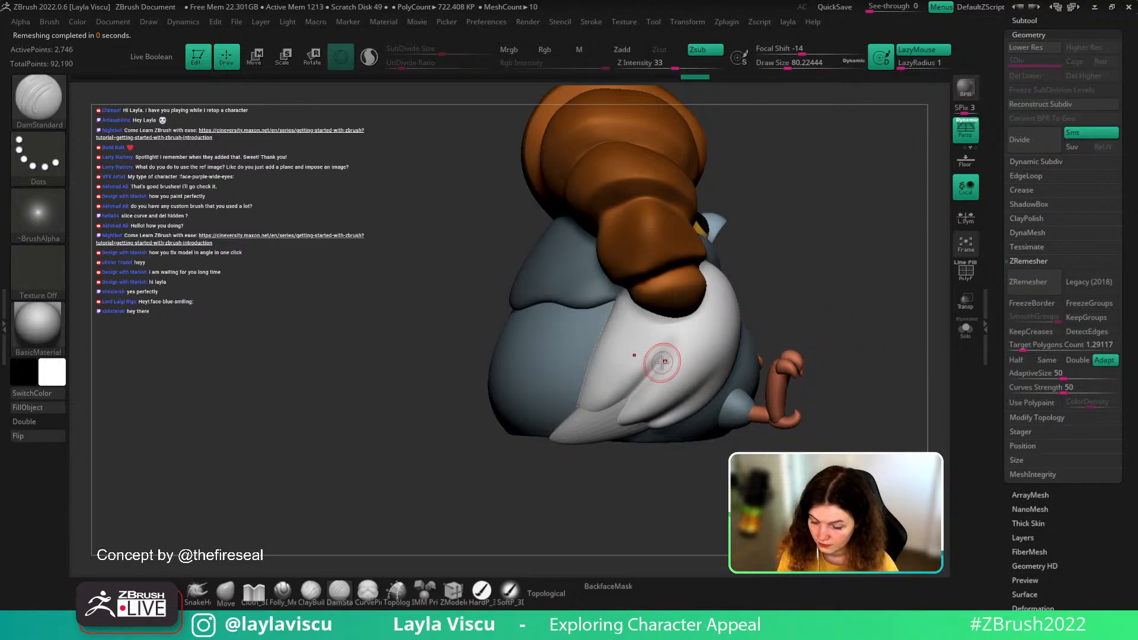
pyautogui.press('s')
# - Try several DamStandard strokes along the creases between the wing's feathers, undoing them
pyautogui.moveTo(663, 366); pyautogui.dragTo(584, 417)
pyautogui.hotkey('ctrl', 'z')
pyautogui.moveTo(674, 338); pyautogui.dragTo(664, 360)
pyautogui.hotkey('ctrl', 'z')
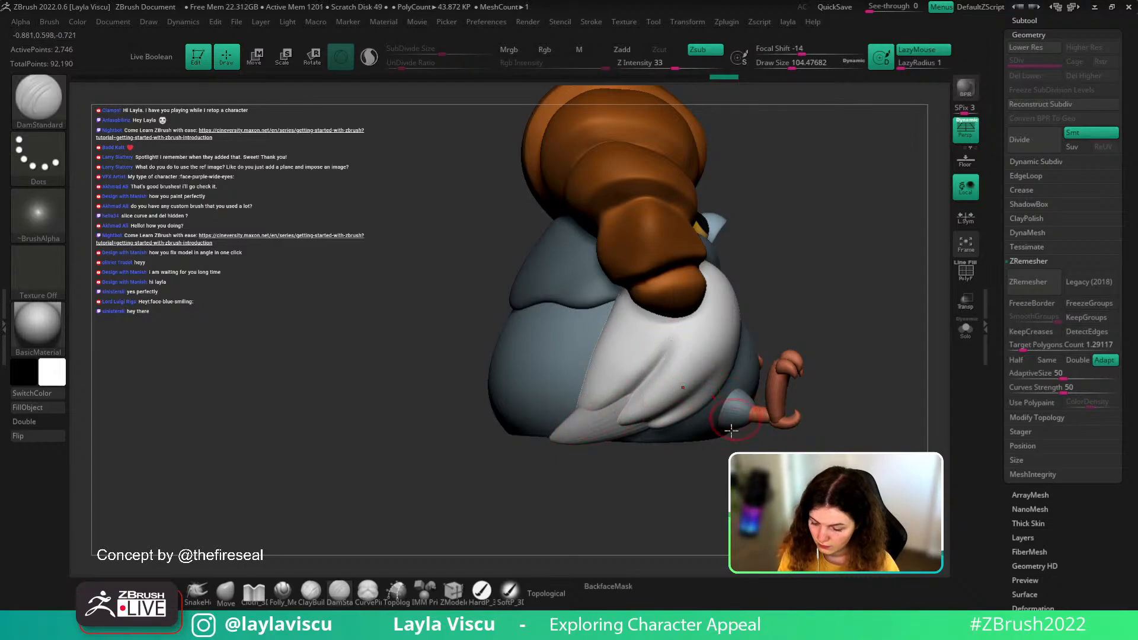
pyautogui.moveTo(731, 430); pyautogui.dragTo(691, 397, button='right')
pyautogui.moveTo(721, 368); pyautogui.dragTo(625, 435)
pyautogui.hotkey('ctrl', 'z')
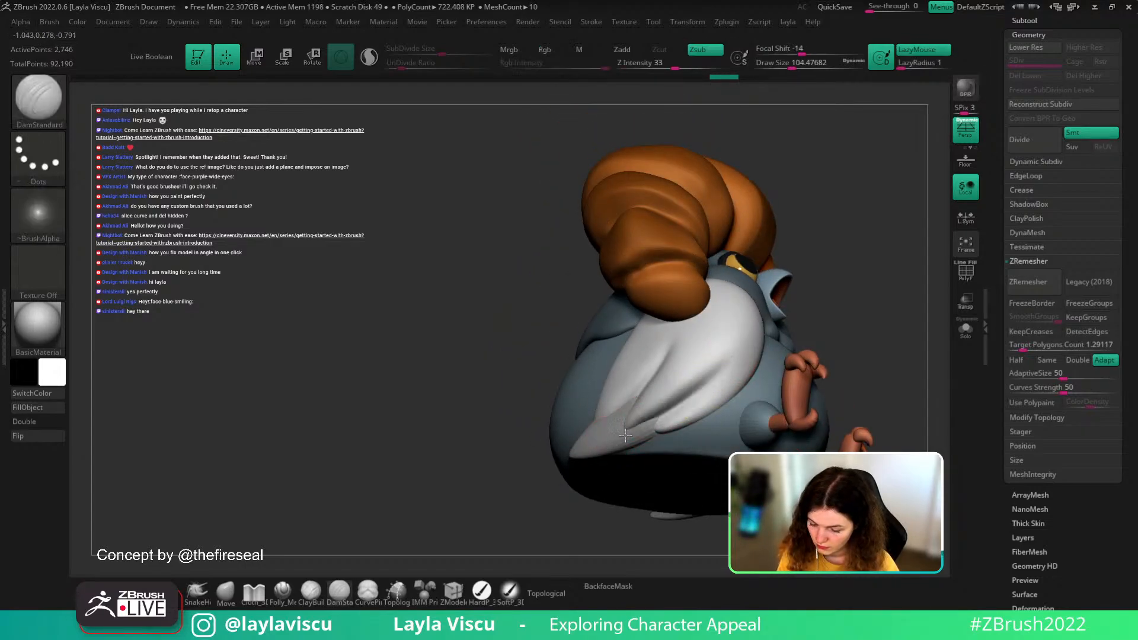
pyautogui.hotkey('ctrl', 'z')
pyautogui.moveTo(682, 408); pyautogui.dragTo(641, 435)
pyautogui.hotkey('ctrl', 'z')
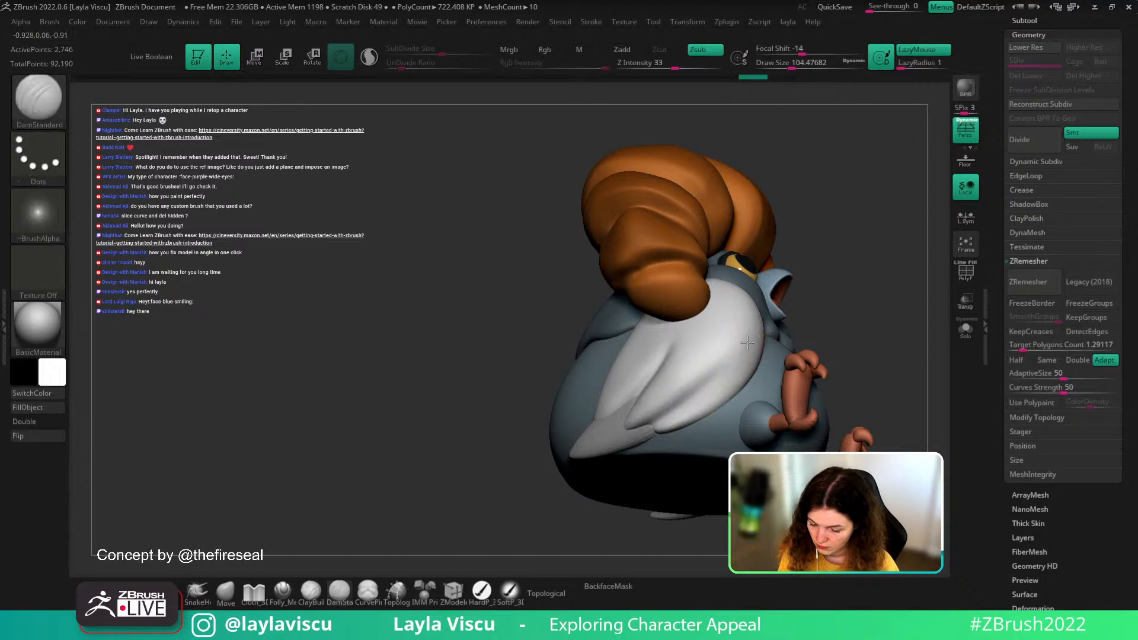
# - Carve the crease between the wing's lower feathers with two long DamStandard strokes down to the tips
pyautogui.moveTo(730, 361); pyautogui.dragTo(635, 430)
pyautogui.moveTo(739, 341); pyautogui.dragTo(631, 435)
pyautogui.moveTo(651, 427)
pyautogui.mouseDown(button='right')
pyautogui.moveTo(848, 348)
pyautogui.moveTo(838, 361)
pyautogui.moveTo(854, 366)
pyautogui.moveTo(928, 302)
pyautogui.mouseUp(button='right')
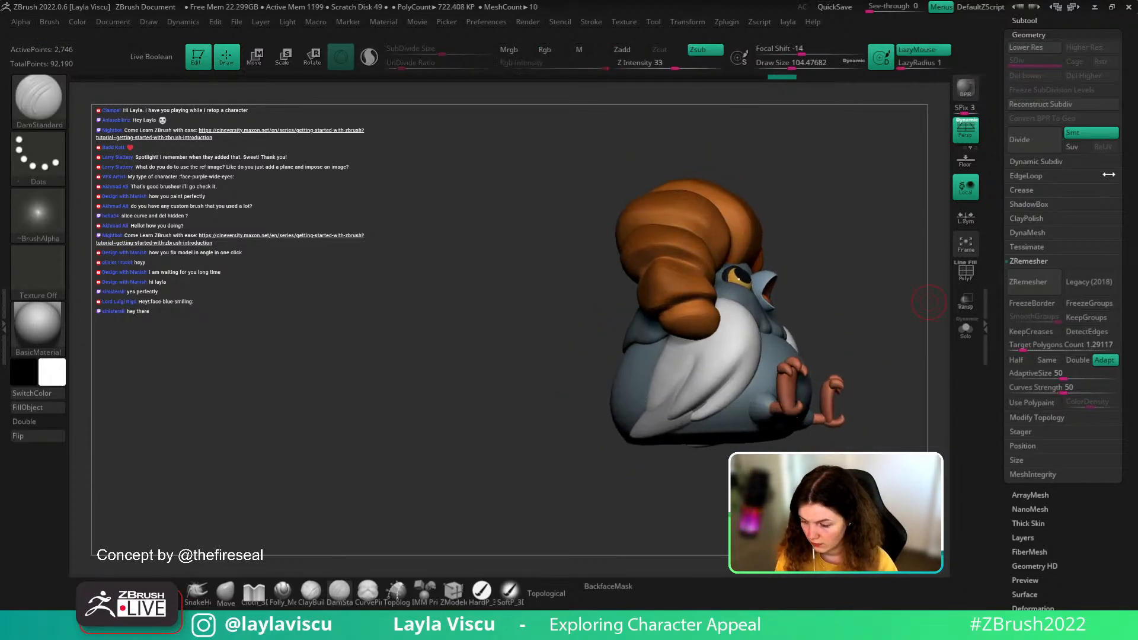
# - Recall the saved Cust1 view and compare the wings with the concept image
pyautogui.moveTo(1110, 310); pyautogui.dragTo(1111, 390)
pyautogui.click(1077, 182)
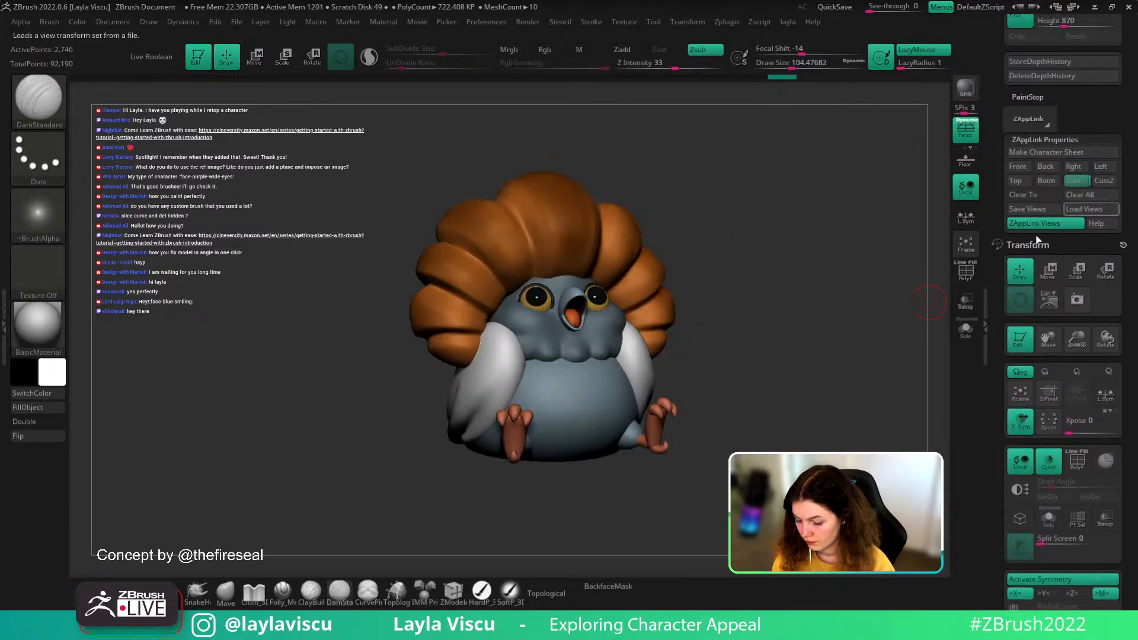
pyautogui.hotkey('shift', 'z')
pyautogui.hotkey('shift', 'z')
# - Nudge the lower edge of the wing feathers with the Move brush at a draw size of about 400
pyautogui.moveTo(772, 396); pyautogui.dragTo(797, 320, button='right')
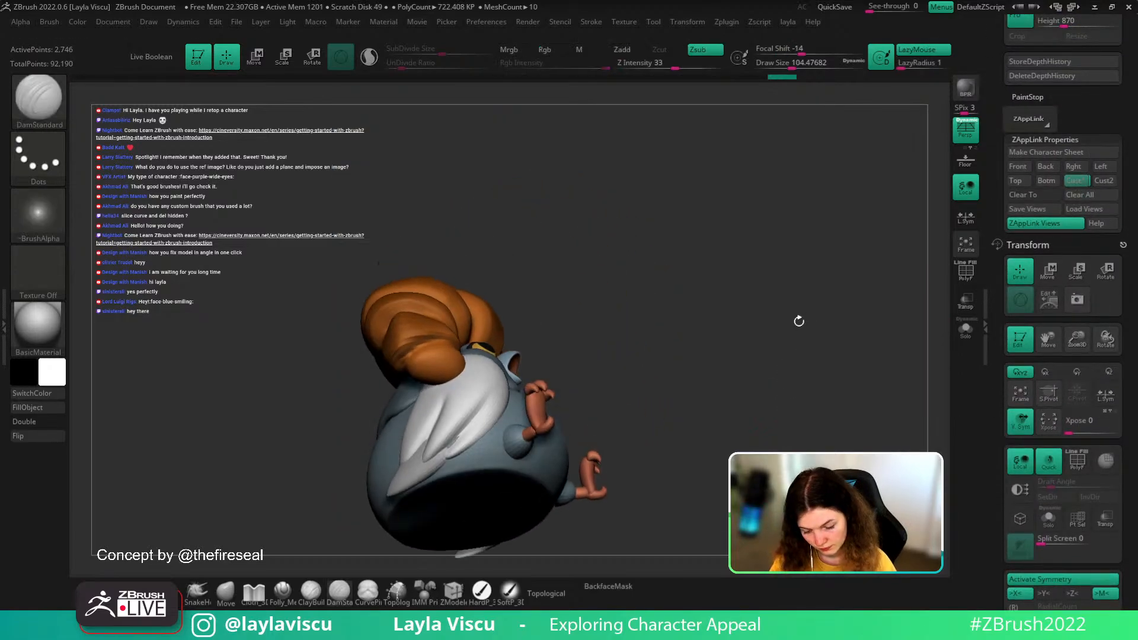
pyautogui.click(225, 593)
pyautogui.press(']')
pyautogui.moveTo(458, 453); pyautogui.dragTo(463, 446)
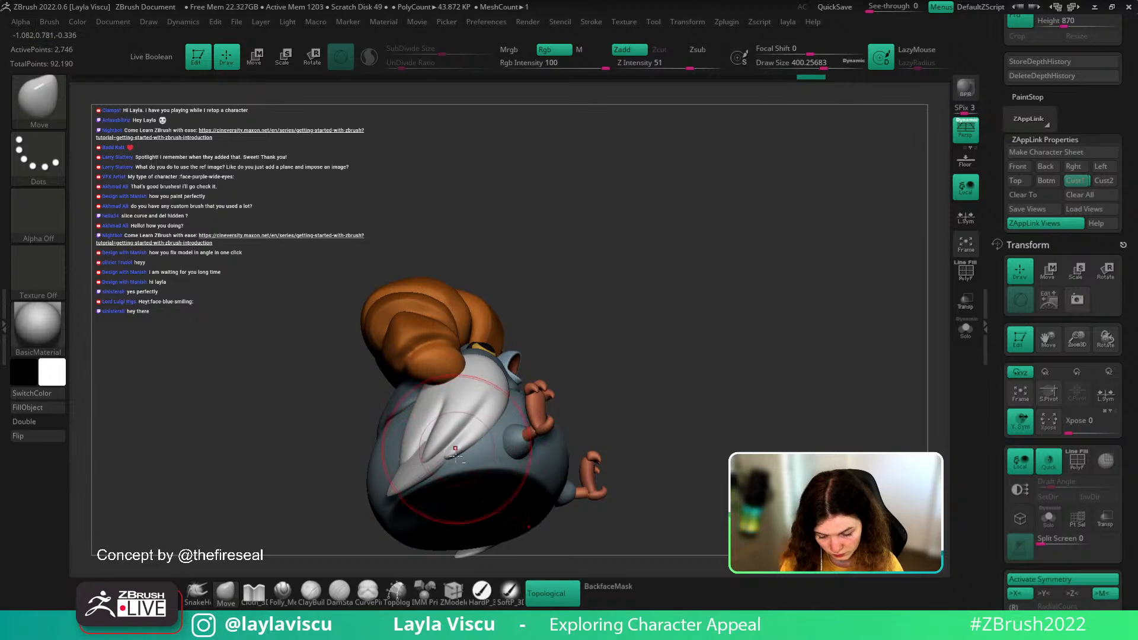
# - Reshape the wing's feather edge from underneath with the Move brush at a draw size of about 172
pyautogui.moveTo(636, 346)
pyautogui.mouseDown(button='right')
pyautogui.moveTo(650, 412)
pyautogui.moveTo(634, 240)
pyautogui.mouseUp(button='right')
pyautogui.press('s')
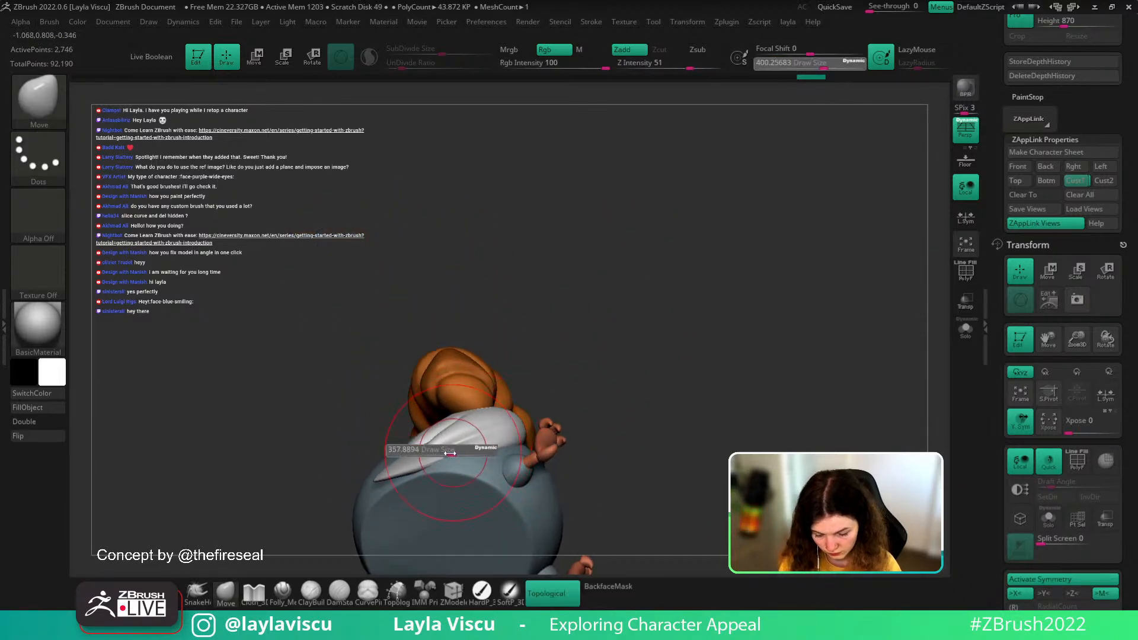
pyautogui.click(446, 452)
pyautogui.moveTo(607, 368)
pyautogui.mouseDown(button='right')
pyautogui.moveTo(602, 326)
pyautogui.moveTo(599, 373)
pyautogui.mouseUp(button='right')
pyautogui.press('s')
pyautogui.click(435, 474)
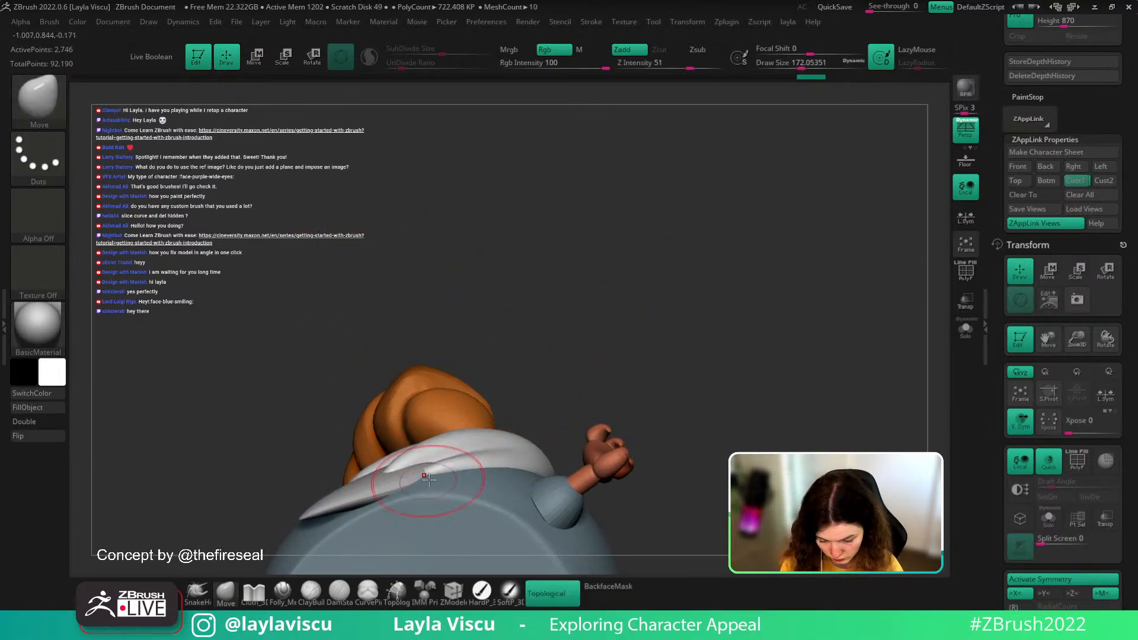
pyautogui.moveTo(427, 474); pyautogui.dragTo(463, 444)
pyautogui.moveTo(563, 350)
pyautogui.keyDown('ctrl'); pyautogui.mouseDown(button='right')
pyautogui.moveTo(574, 298)
pyautogui.moveTo(627, 442)
pyautogui.moveTo(645, 342)
pyautogui.mouseUp(button='right'); pyautogui.keyUp('ctrl')
pyautogui.keyDown('ctrl'); pyautogui.moveTo(645, 342); pyautogui.dragTo(704, 304, button='right'); pyautogui.keyUp('ctrl')
# - Compare the pigeon with the concept image from the Cust1 view and inspect the wing from the side
pyautogui.click(1076, 181)
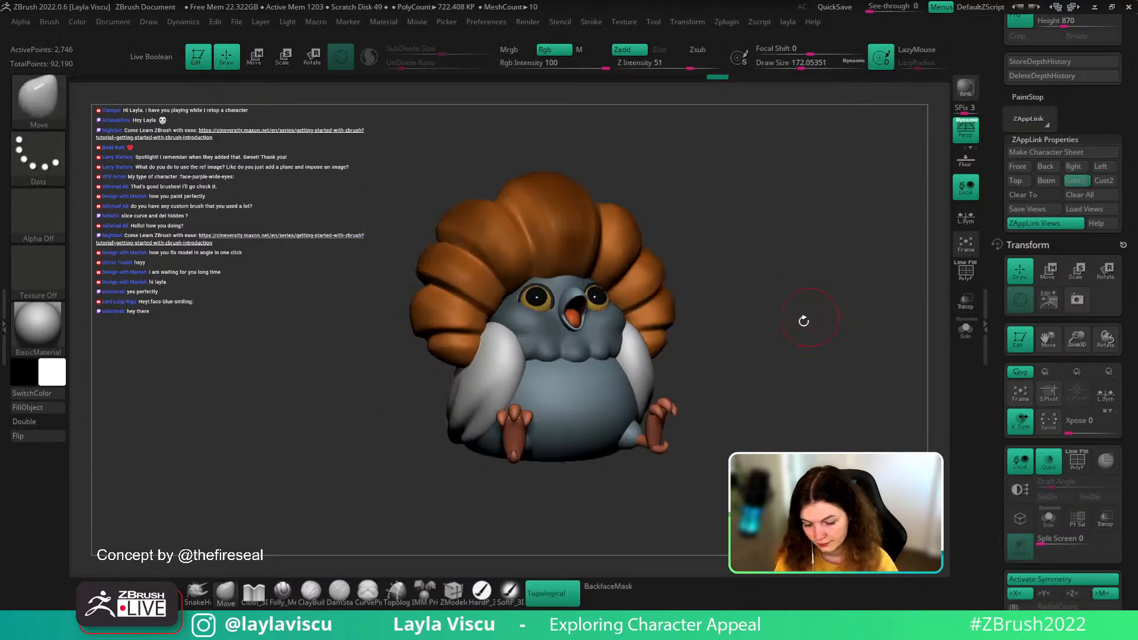
pyautogui.hotkey('shift', 'z')
pyautogui.hotkey('shift', 'z')
pyautogui.moveTo(793, 335)
pyautogui.mouseDown(button='right')
pyautogui.moveTo(757, 343)
pyautogui.moveTo(827, 339)
pyautogui.moveTo(815, 343)
pyautogui.mouseUp(button='right')
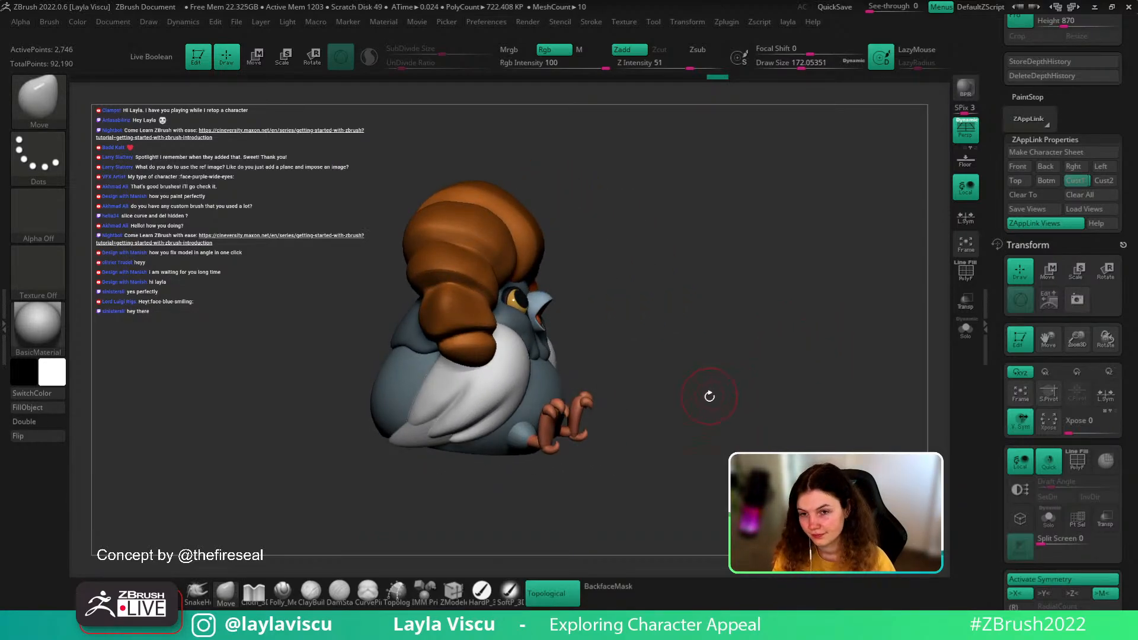
pyautogui.moveTo(709, 396); pyautogui.dragTo(784, 371, button='right')
pyautogui.moveTo(698, 385); pyautogui.dragTo(874, 313, button='right')
pyautogui.click(1076, 181)
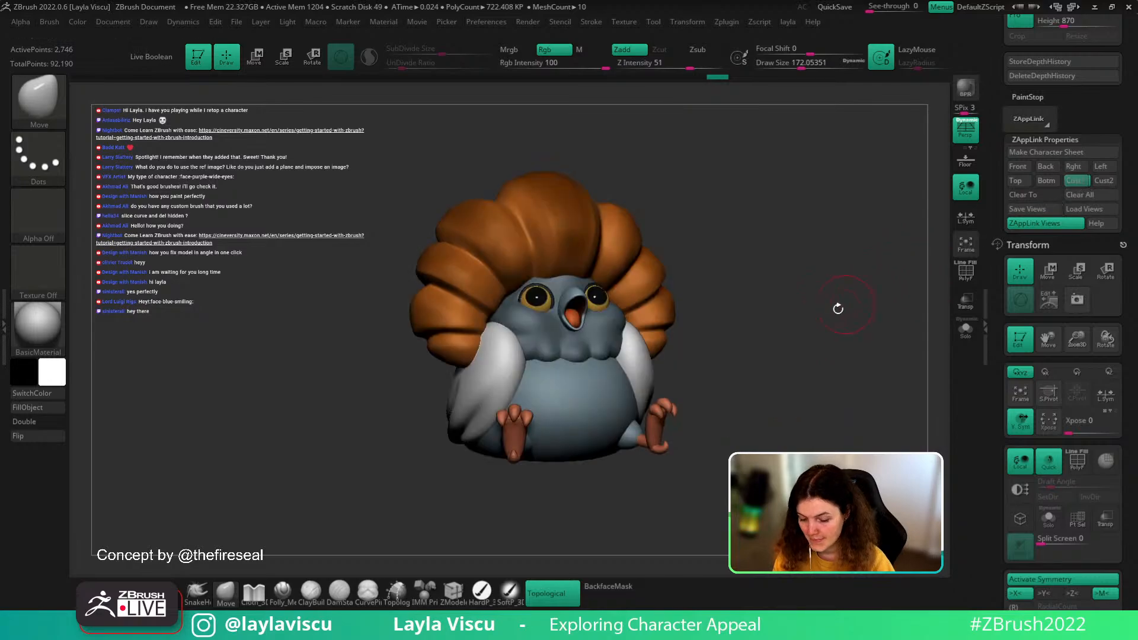
pyautogui.hotkey('shift', 'z')
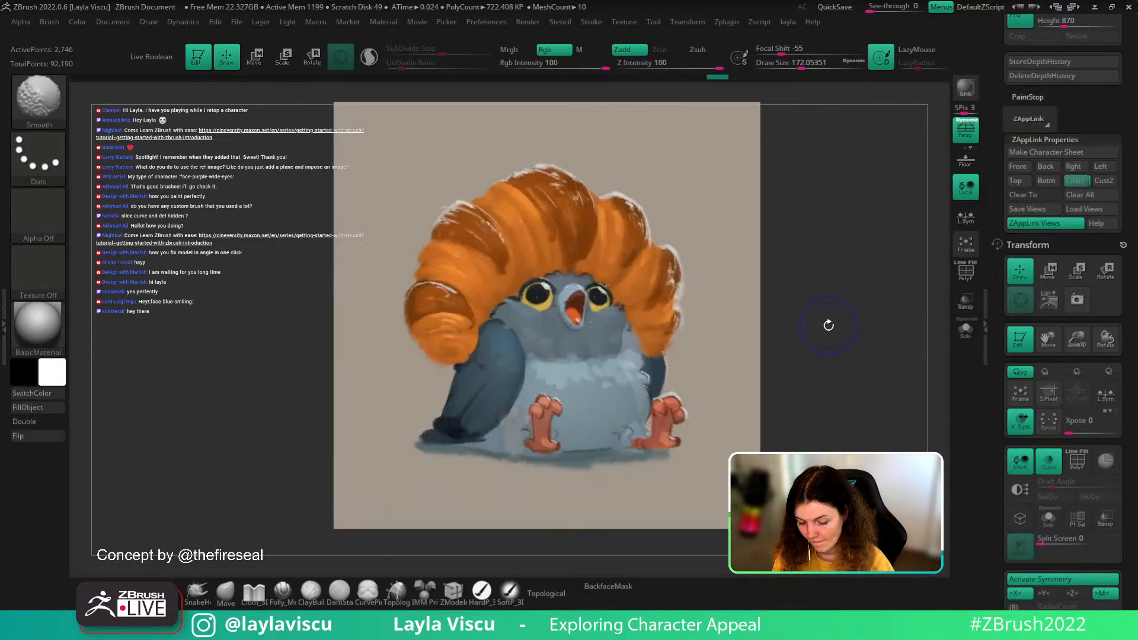
pyautogui.hotkey('shift', 'z')
pyautogui.moveTo(844, 330); pyautogui.dragTo(521, 407, button='right')
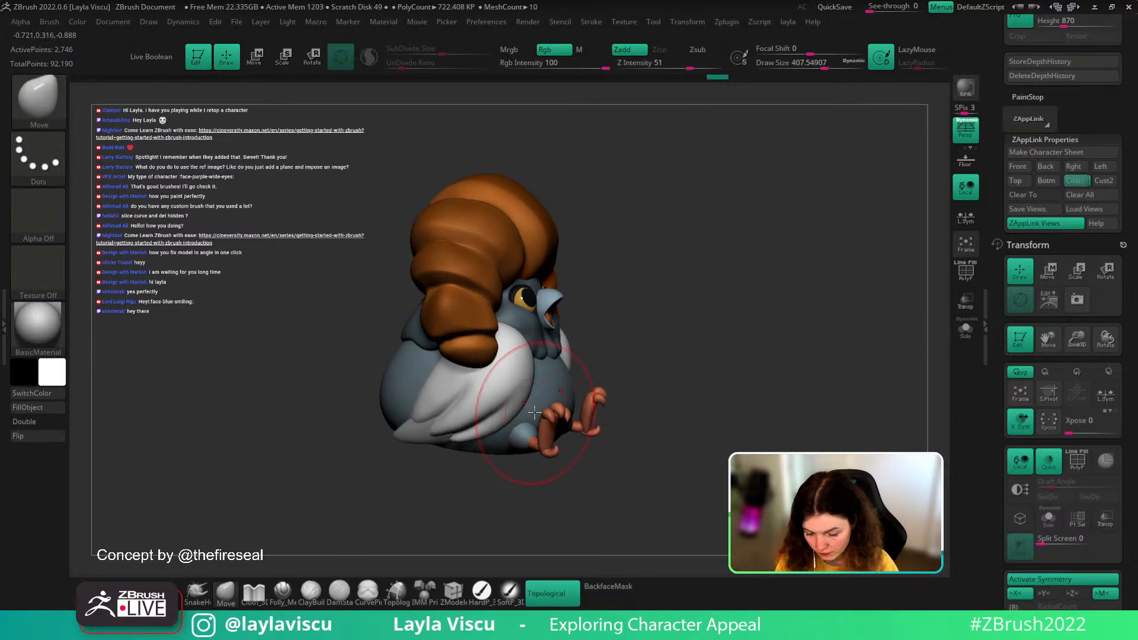
pyautogui.click(1076, 181)
pyautogui.press('shift')
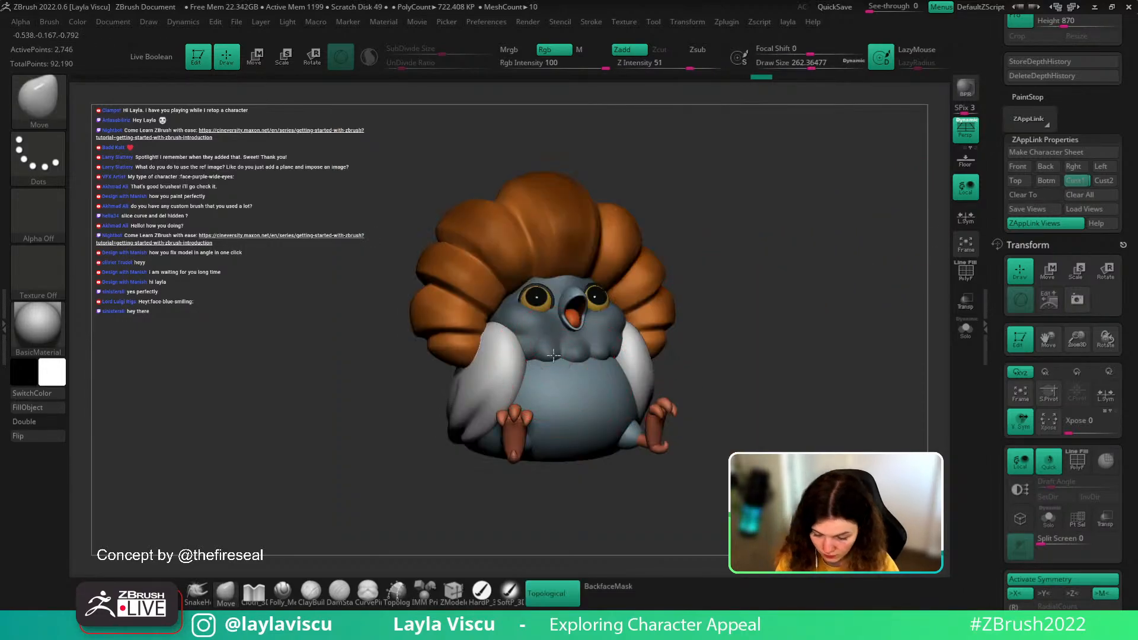
pyautogui.hotkey('shift', 'z')
pyautogui.hotkey('shift', 'z')
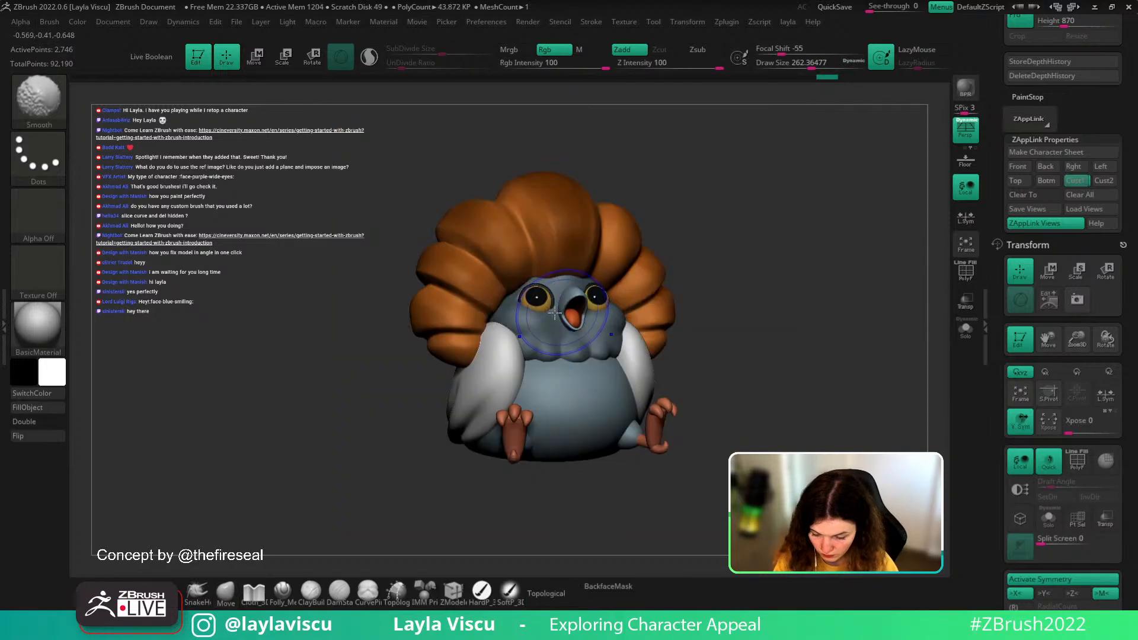
# - Set the Move brush's draw size to about 132 and check the pigeon from the front and the Cust1 view
pyautogui.press('[')
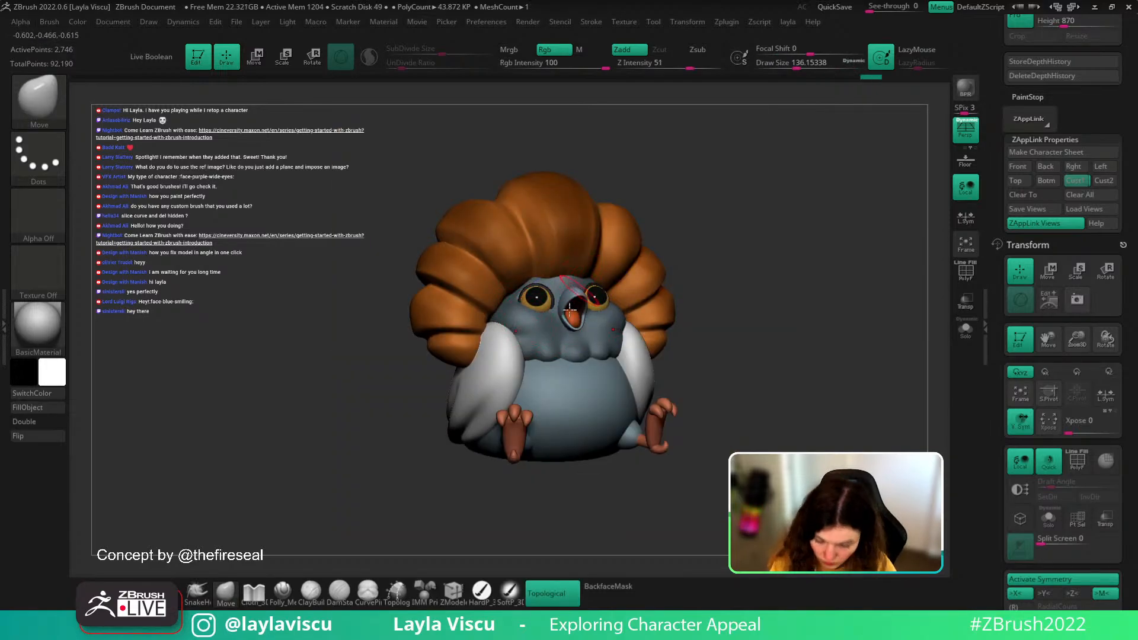
pyautogui.press(']')
pyautogui.moveTo(527, 314)
pyautogui.keyDown('shift'); pyautogui.mouseDown()
pyautogui.moveTo(533, 354)
pyautogui.moveTo(536, 344)
pyautogui.mouseUp(); pyautogui.keyUp('shift')
pyautogui.press('[')
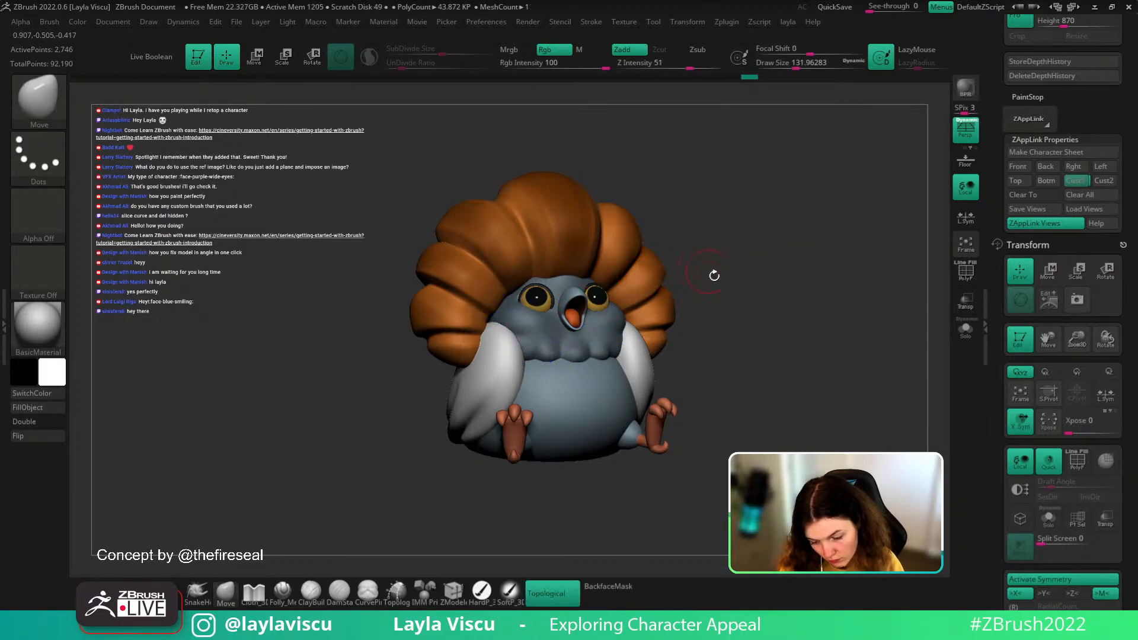
pyautogui.moveTo(714, 275)
pyautogui.mouseDown()
pyautogui.moveTo(742, 285)
pyautogui.moveTo(695, 273)
pyautogui.mouseUp()
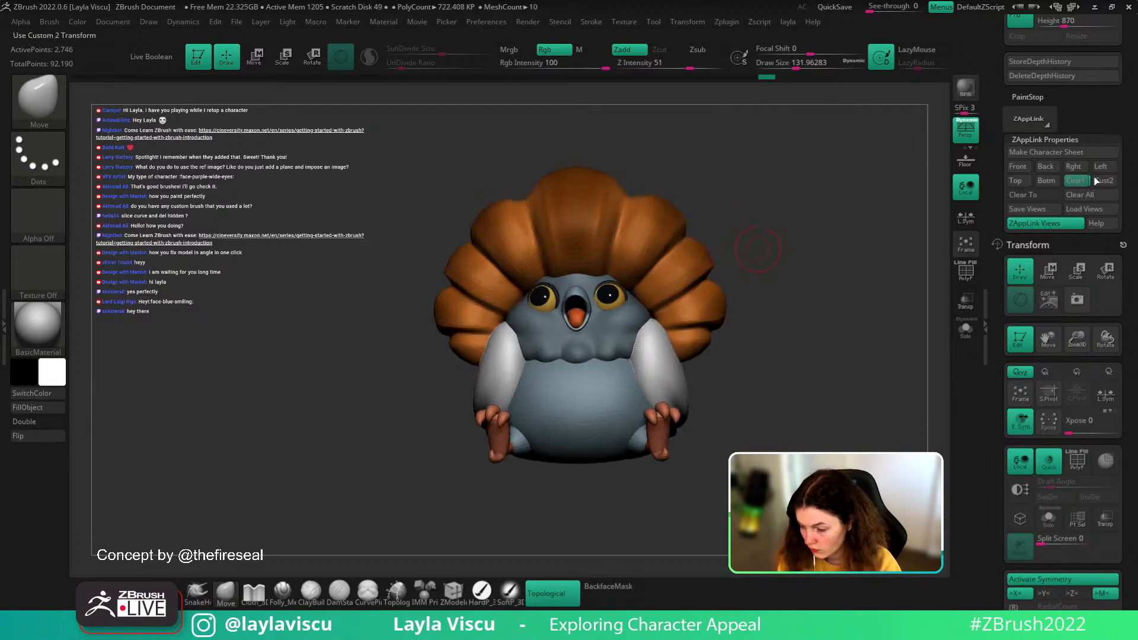
pyautogui.click(1083, 181)
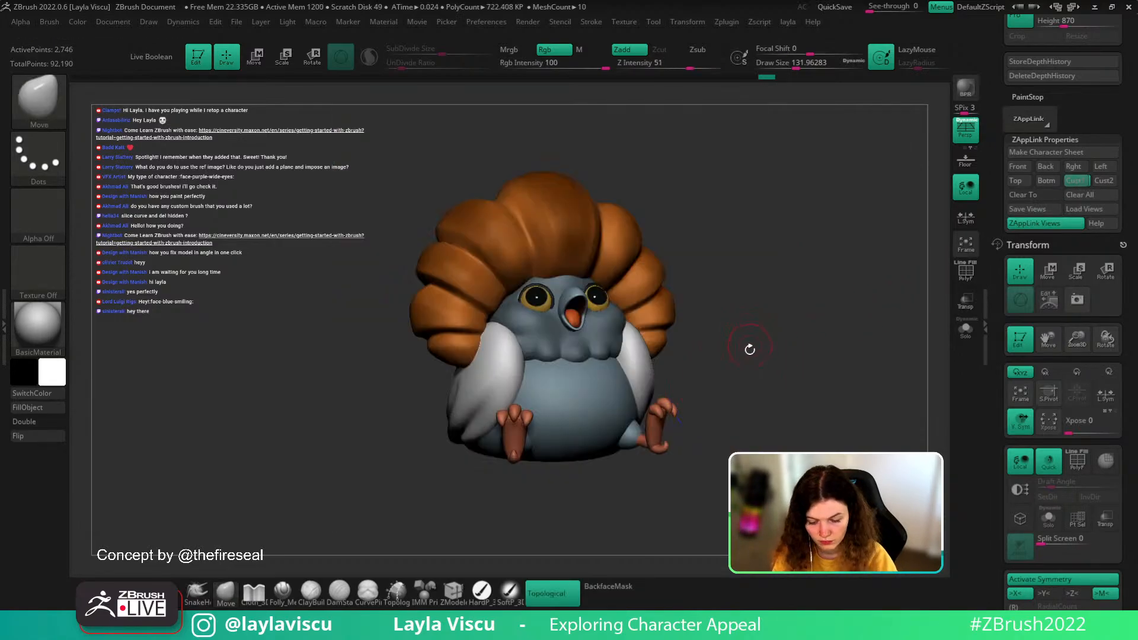
# - Show the polyframe from the side, make the small lower wing feather the active subtool and inspect it in Solo mode
pyautogui.moveTo(749, 348); pyautogui.dragTo(808, 326)
pyautogui.hotkey('shift', 'f')
pyautogui.scroll(-10, 1080, 229)
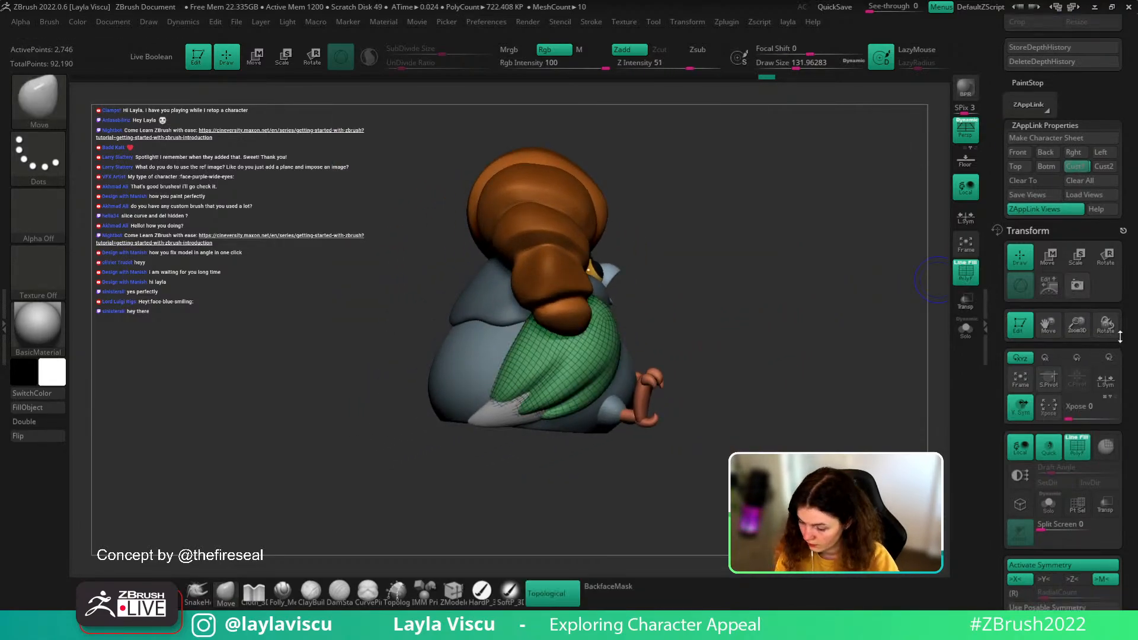
pyautogui.click(1045, 248)
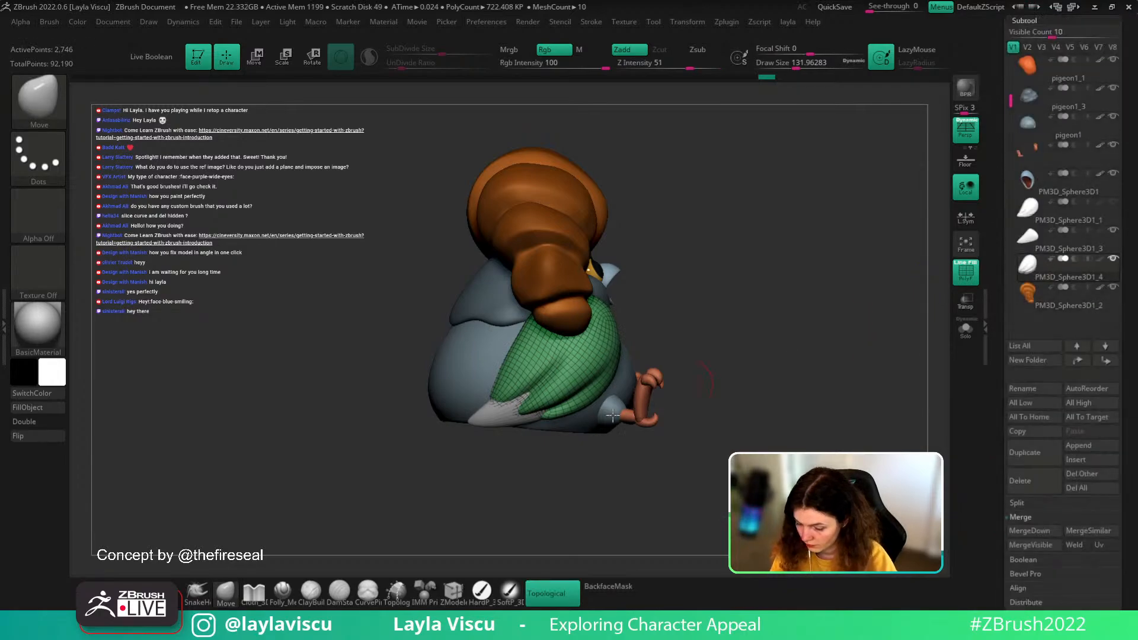
pyautogui.keyDown('alt'); pyautogui.click(500, 413); pyautogui.keyUp('alt')
pyautogui.click(965, 329)
pyautogui.keyDown('alt'); pyautogui.moveTo(652, 415); pyautogui.dragTo(586, 458); pyautogui.keyUp('alt')
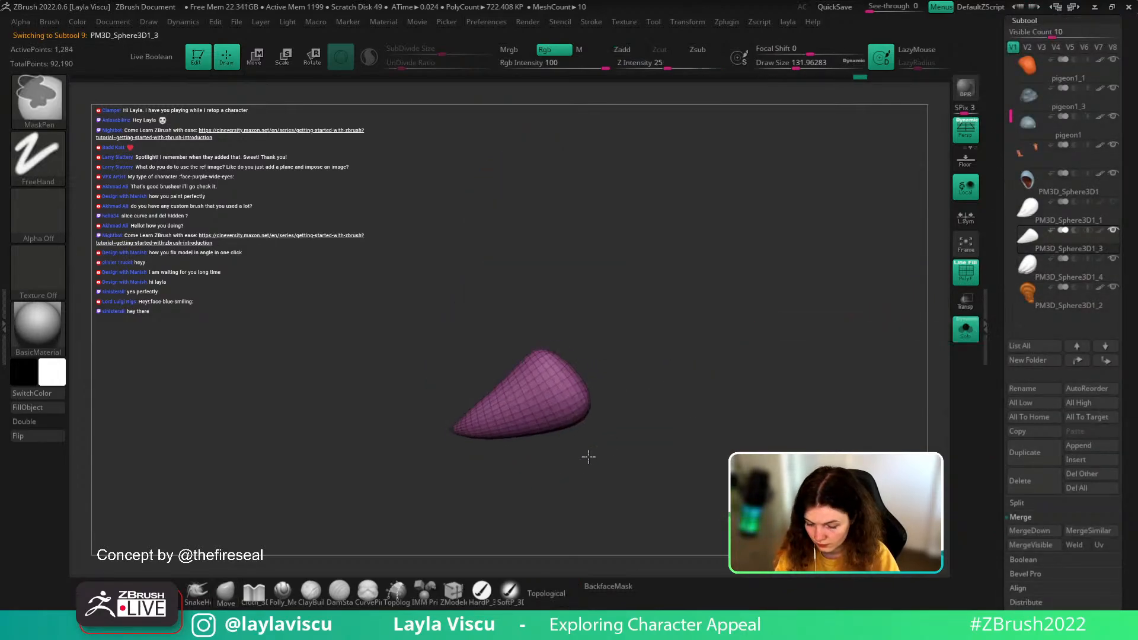
pyautogui.keyDown('alt'); pyautogui.moveTo(590, 407); pyautogui.dragTo(487, 572); pyautogui.keyUp('alt')
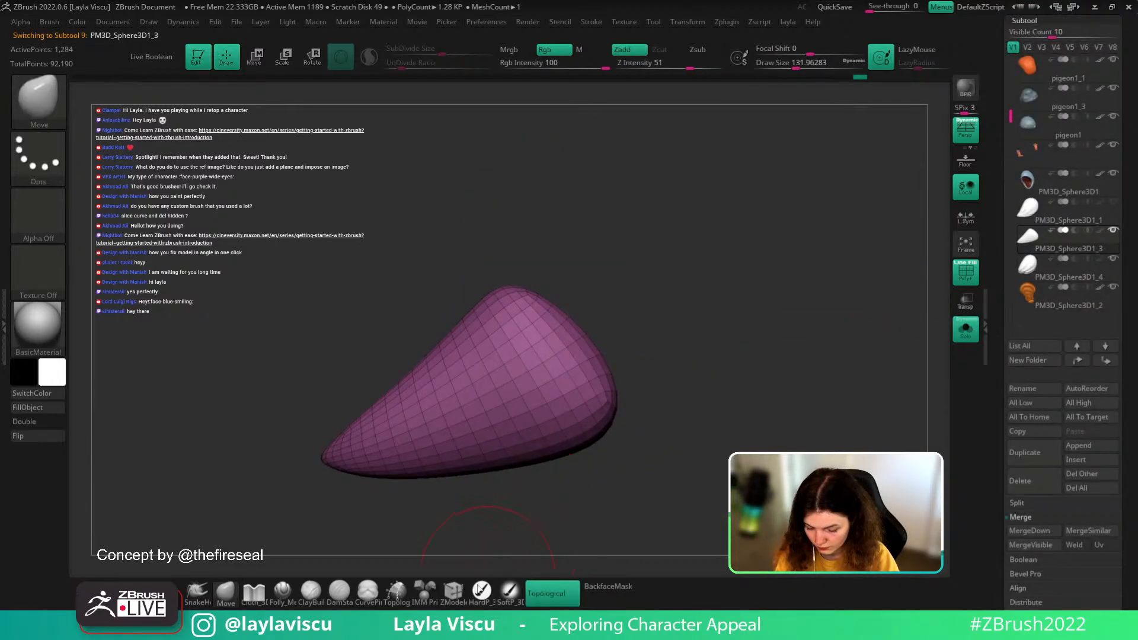
pyautogui.click(965, 329)
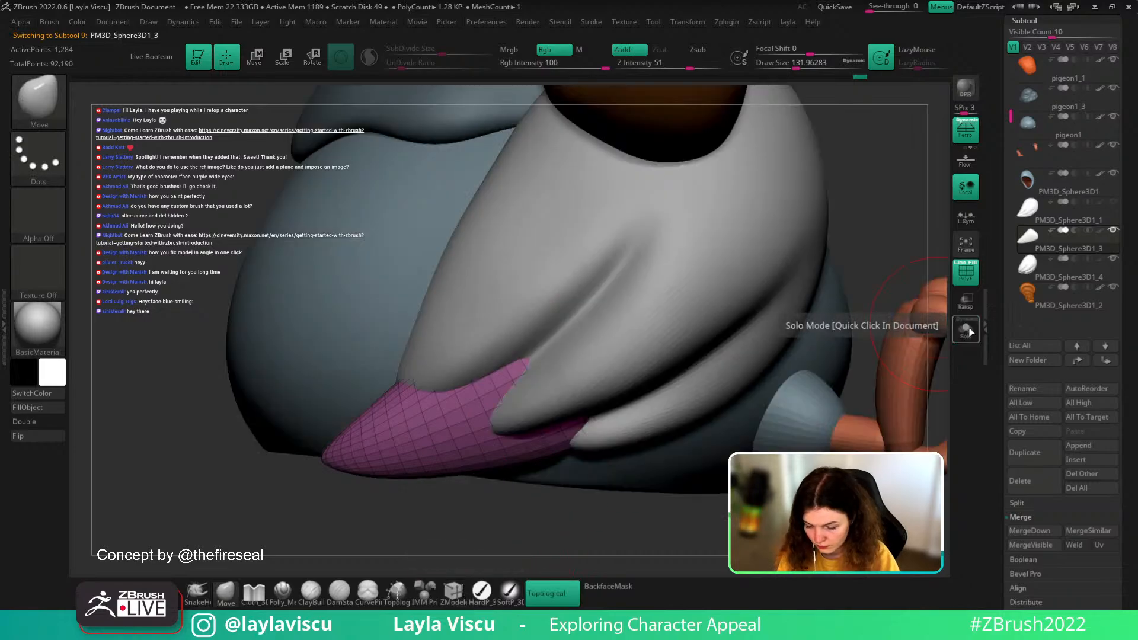
# - Merge the lower feather subtool PM3D_Sphere3D1_3 down with the main wing subtool PM3D_Sphere3D1_4
pyautogui.click(1071, 263)
pyautogui.click(1071, 243)
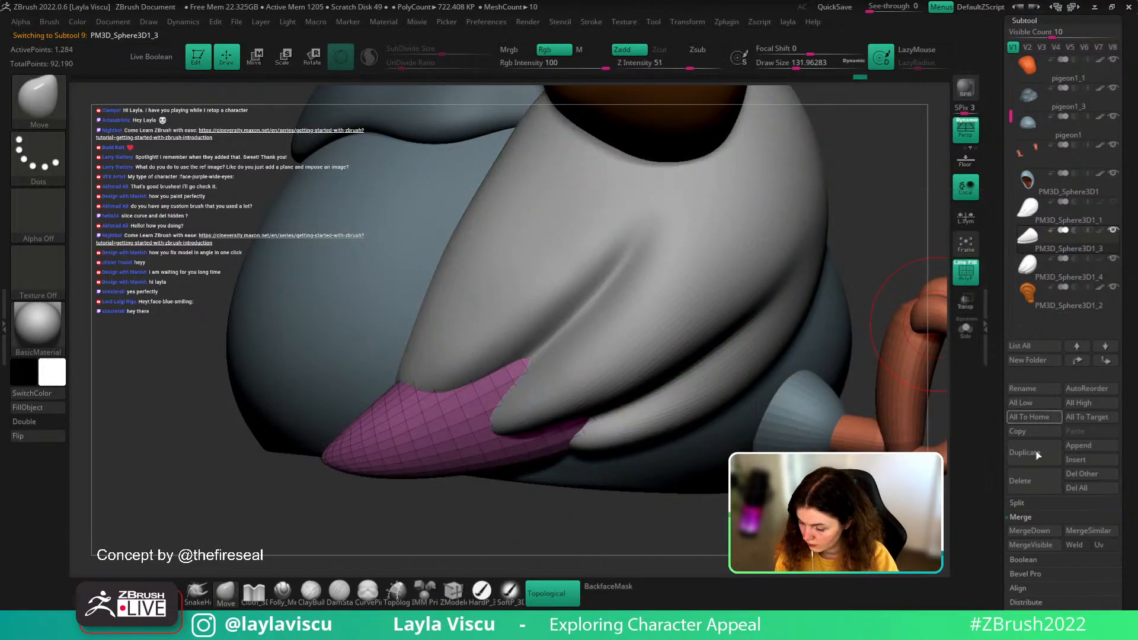
pyautogui.click(1034, 530)
pyautogui.click(1034, 530)
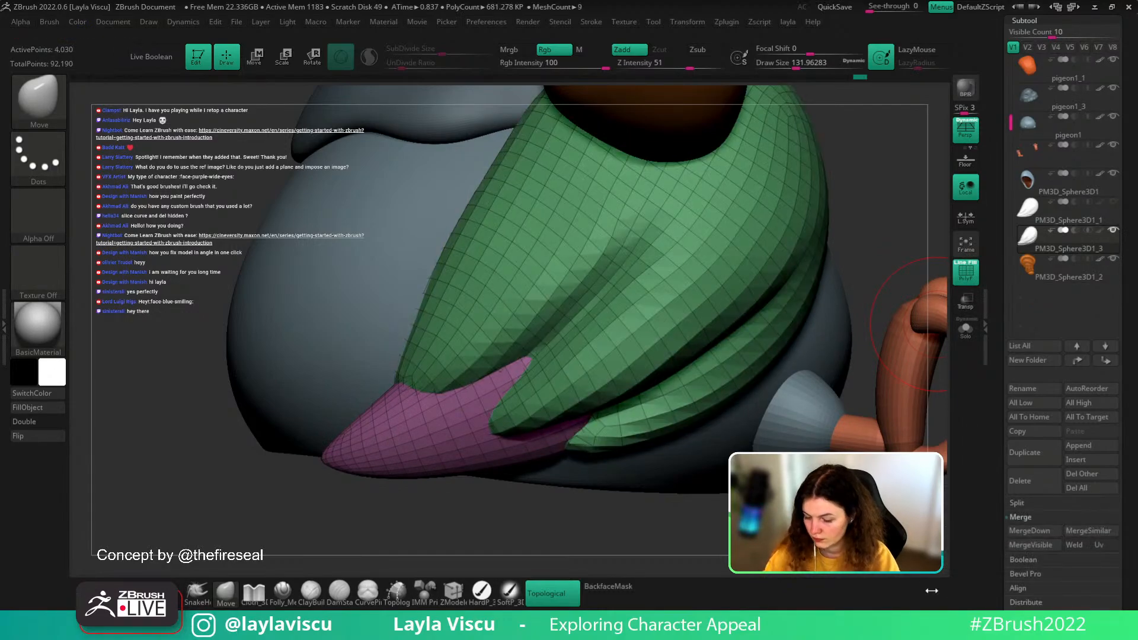
# - Save the tool over the existing pigeon file in the zbrush folder
pyautogui.scroll(5, 1114, 326)
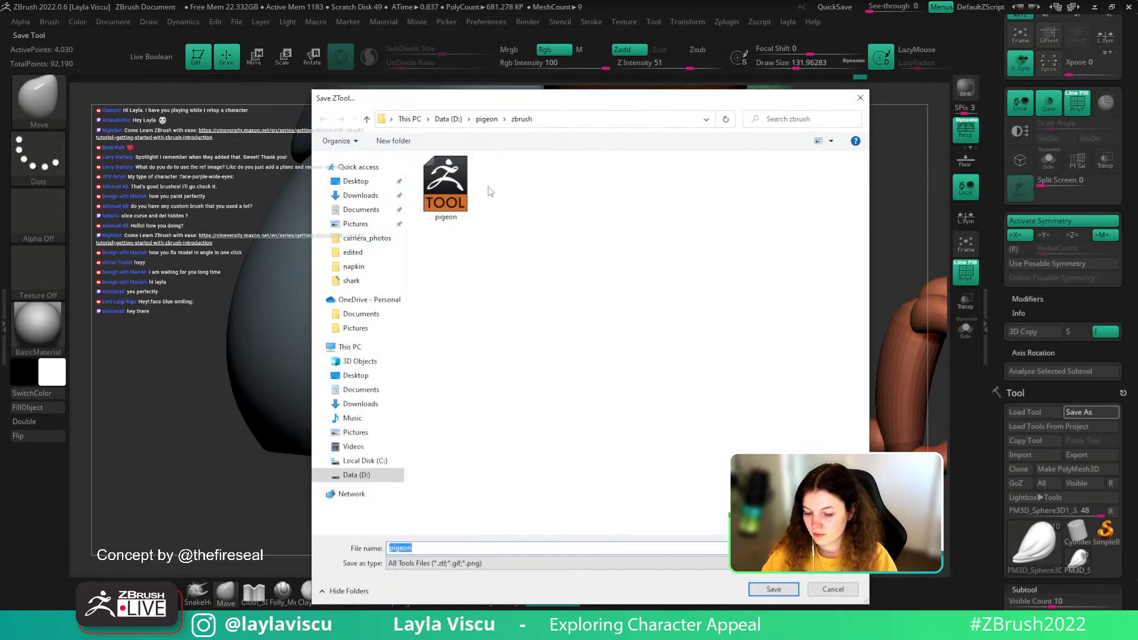
pyautogui.click(466, 172)
pyautogui.moveTo(548, 107); pyautogui.dragTo(699, 639)
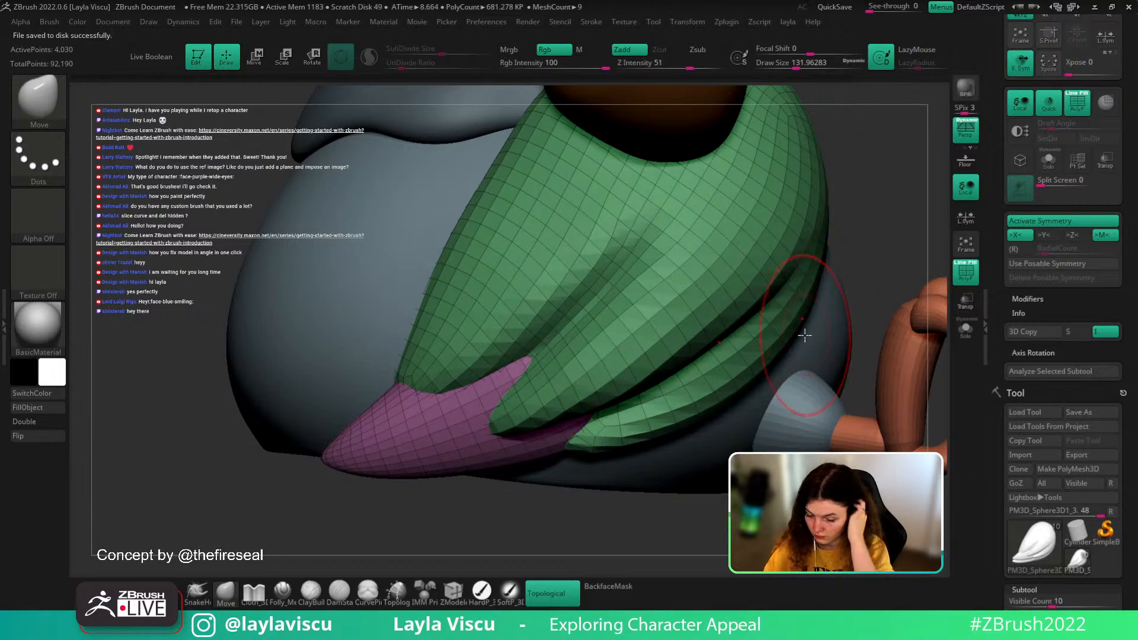
pyautogui.moveTo(853, 377); pyautogui.dragTo(943, 303)
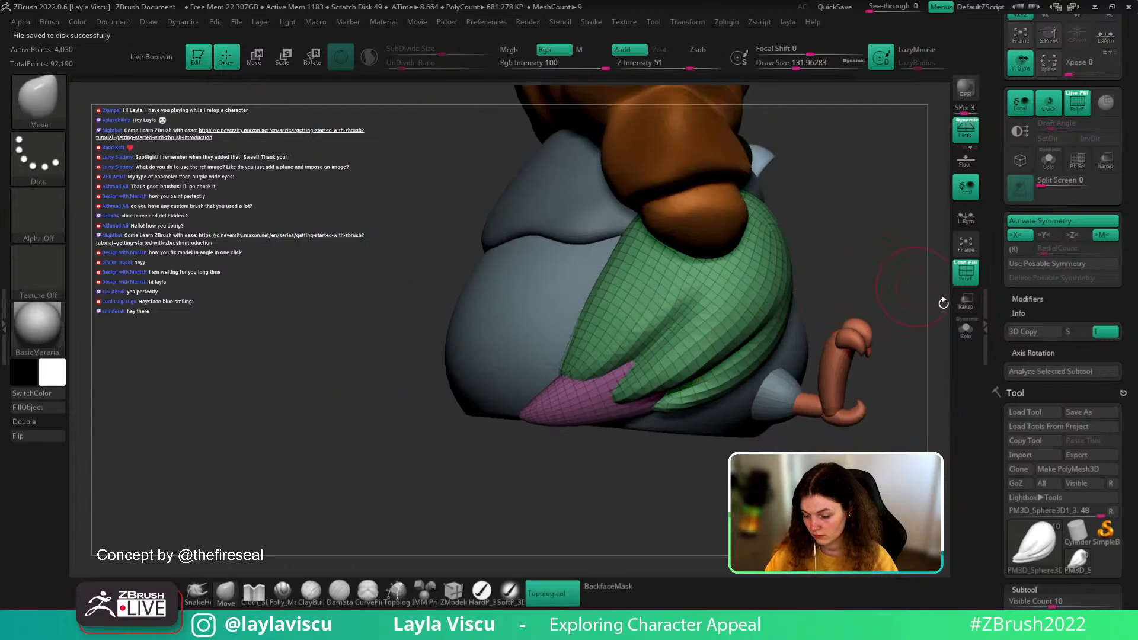
# - Subdivide the wings up to subdivision level 4 and return to the saved Cust1 view
pyautogui.moveTo(890, 269); pyautogui.dragTo(945, 352)
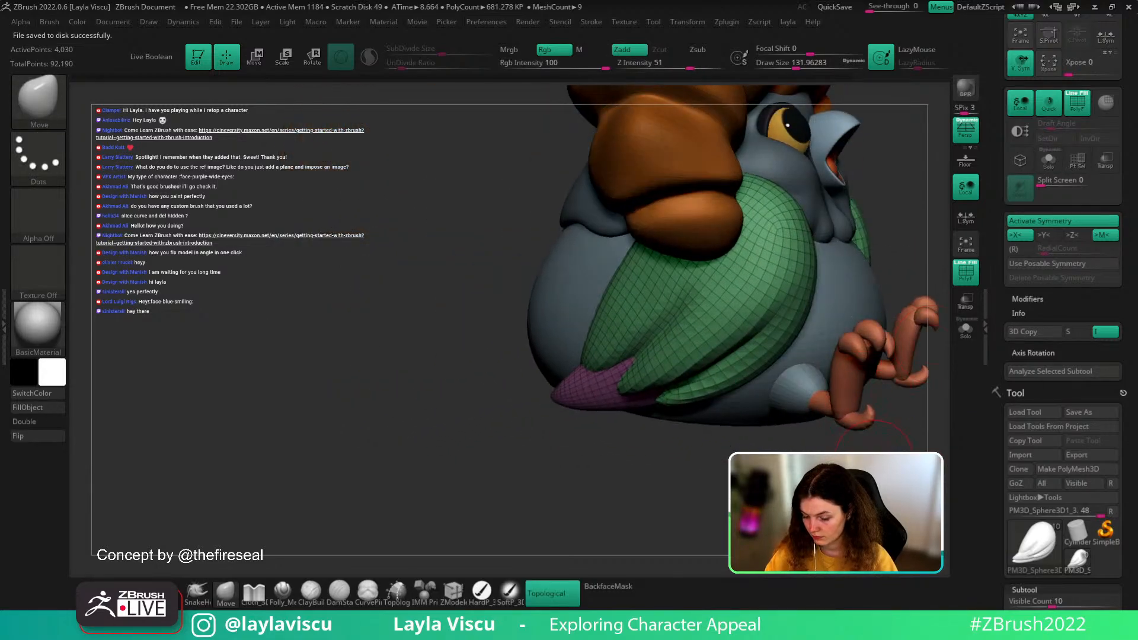
pyautogui.keyDown('alt'); pyautogui.moveTo(874, 458); pyautogui.dragTo(794, 510); pyautogui.keyUp('alt')
pyautogui.hotkey('ctrl', 'd')
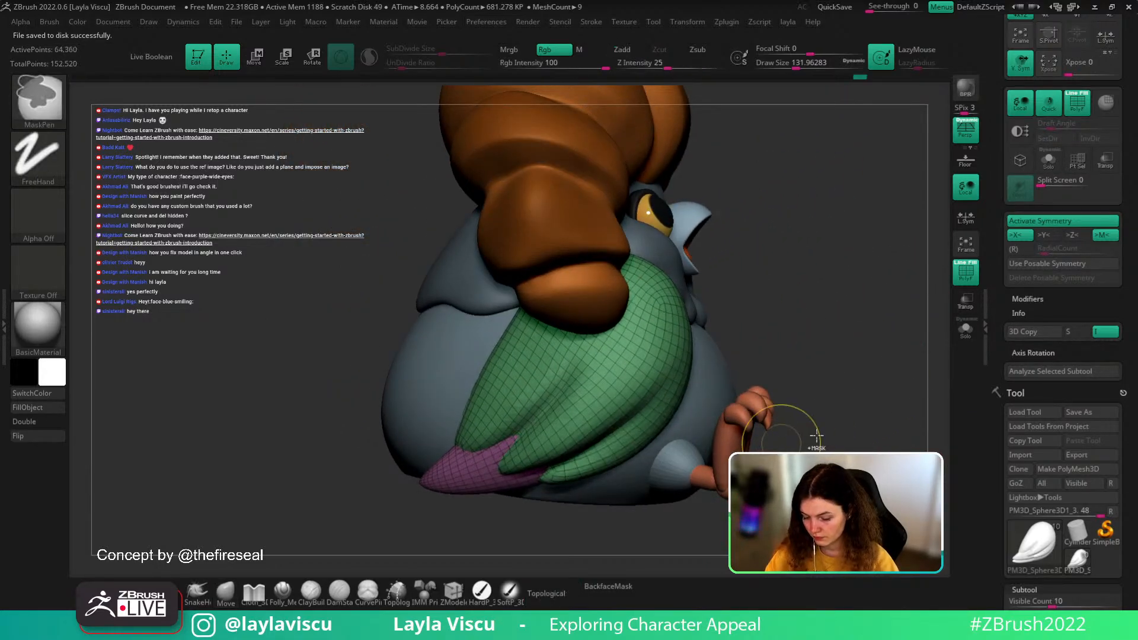
pyautogui.hotkey('ctrl', 'd')
pyautogui.scroll(8, 1132, 462)
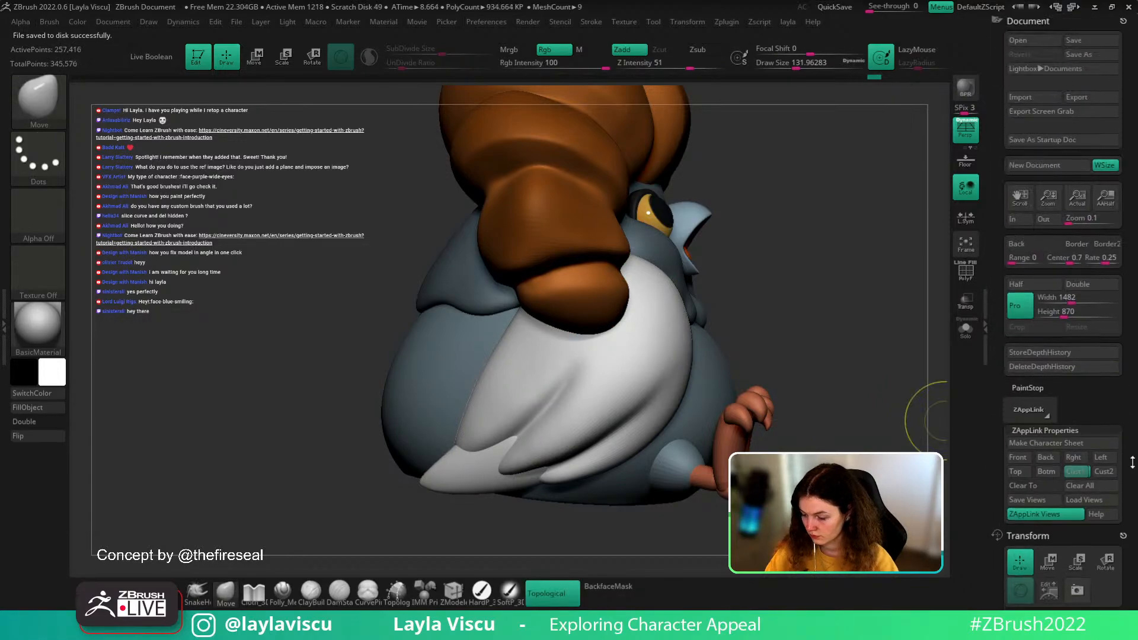
pyautogui.click(1073, 471)
# - Isolate the wings and try a short DamStandard groove on the near wing with a draw size of about 46
pyautogui.press('b')
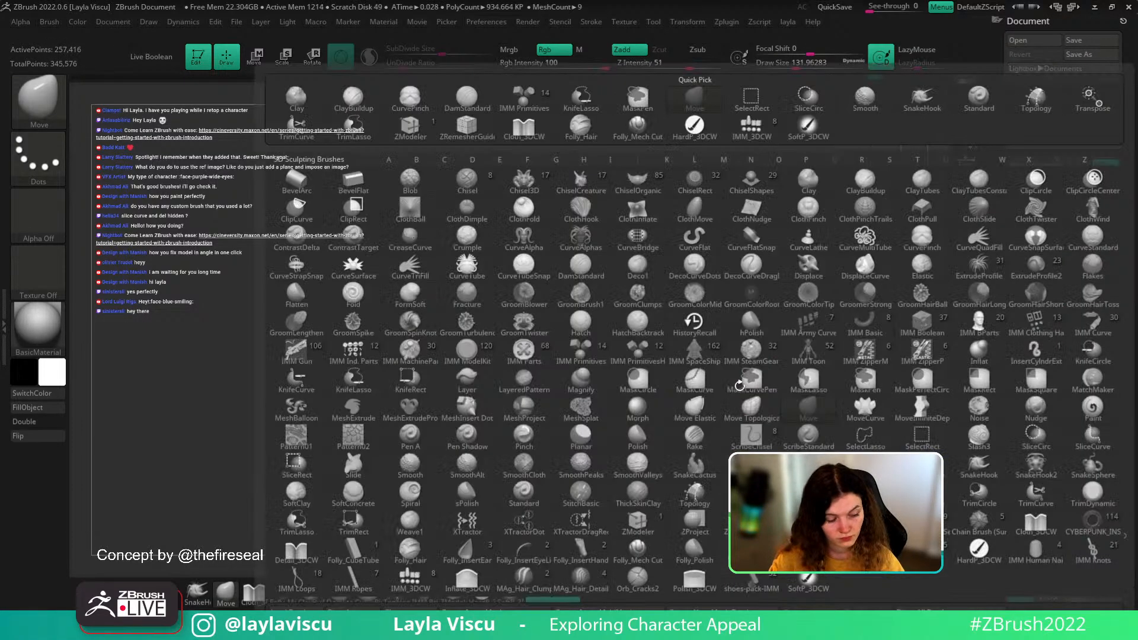
pyautogui.press('d')
pyautogui.press('s')
pyautogui.press('s')
pyautogui.moveTo(751, 344); pyautogui.dragTo(757, 344)
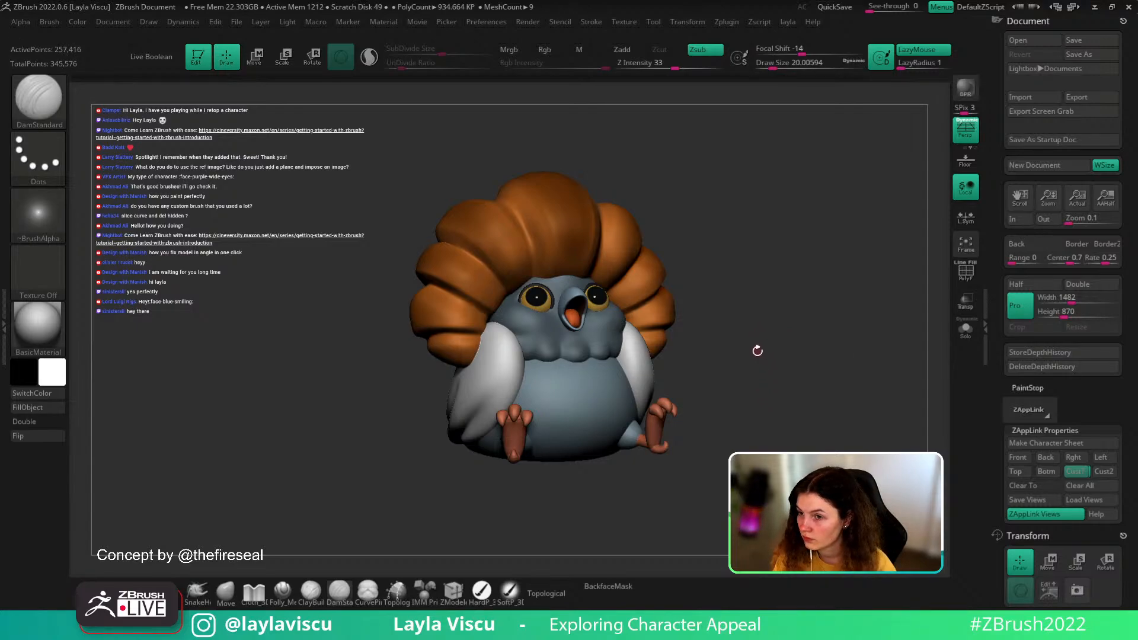
pyautogui.moveTo(756, 354); pyautogui.dragTo(889, 338, button='right')
pyautogui.click(965, 329)
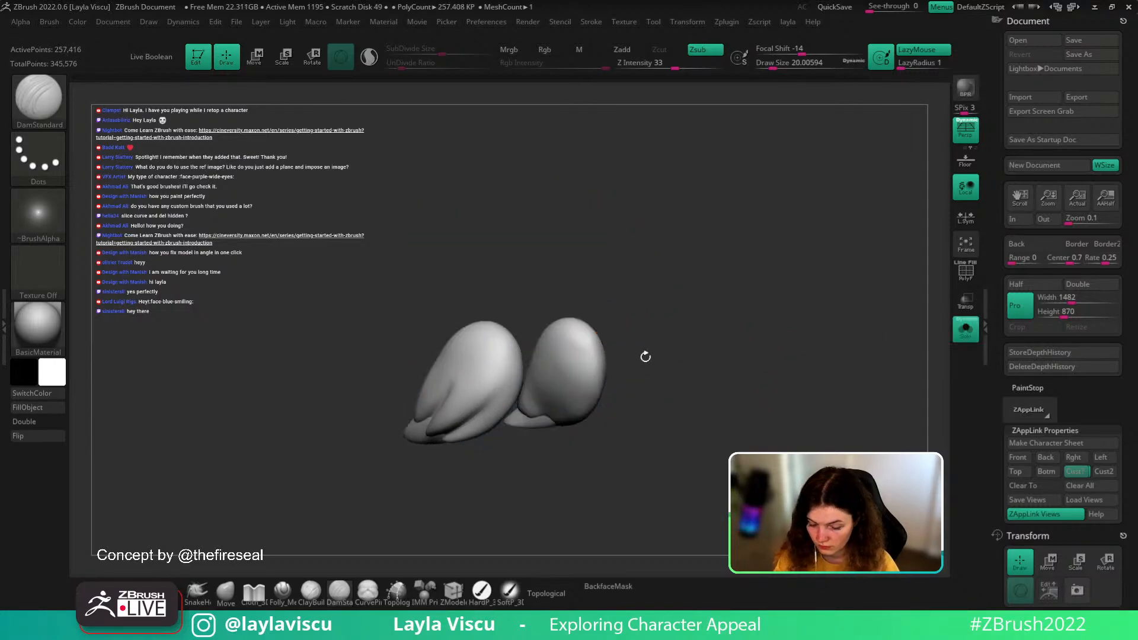
pyautogui.keyDown('ctrl'); pyautogui.moveTo(645, 356); pyautogui.dragTo(646, 403, button='right'); pyautogui.keyUp('ctrl')
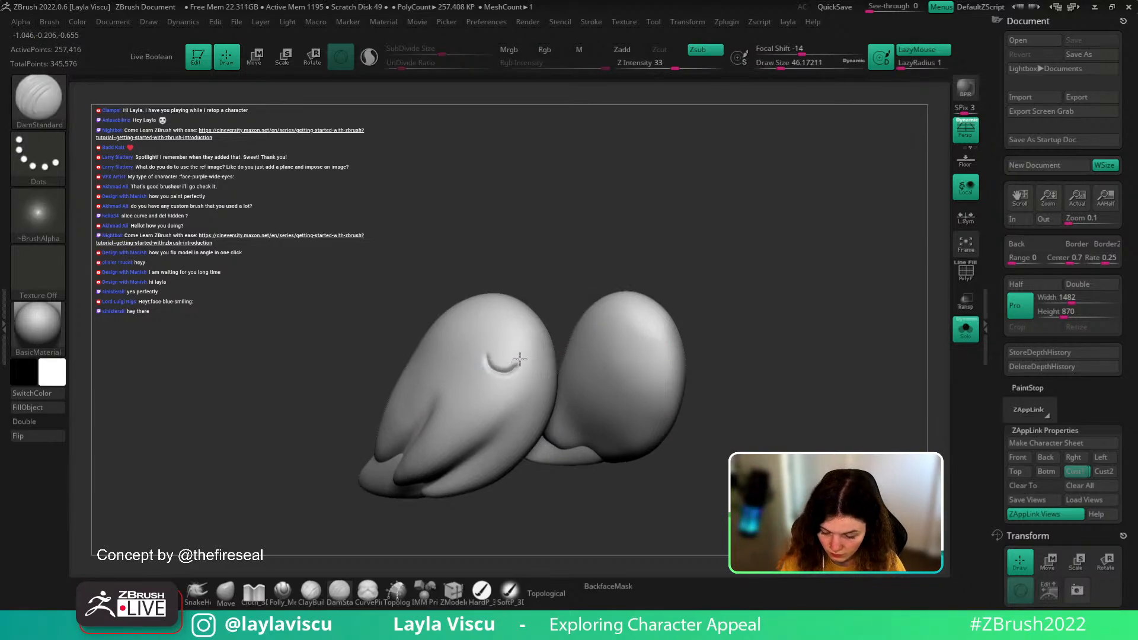
pyautogui.moveTo(519, 358)
pyautogui.keyDown('shift'); pyautogui.mouseDown()
pyautogui.moveTo(496, 349)
pyautogui.moveTo(492, 365)
pyautogui.moveTo(493, 351)
pyautogui.moveTo(518, 358)
pyautogui.mouseUp(); pyautogui.keyUp('shift')
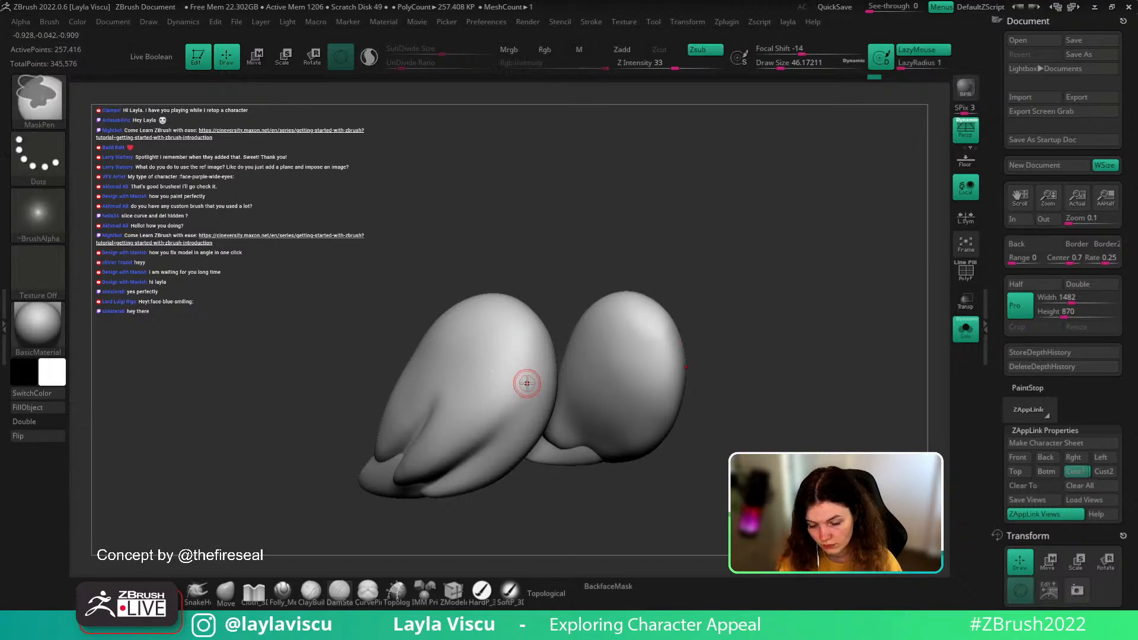
pyautogui.press('b')
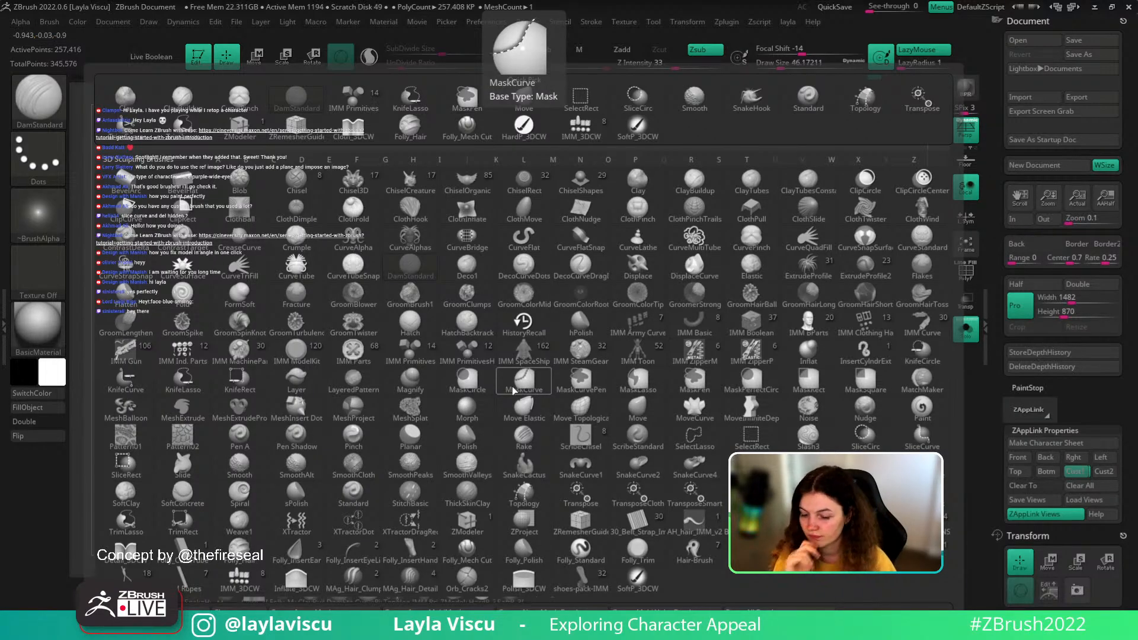
pyautogui.click(513, 390)
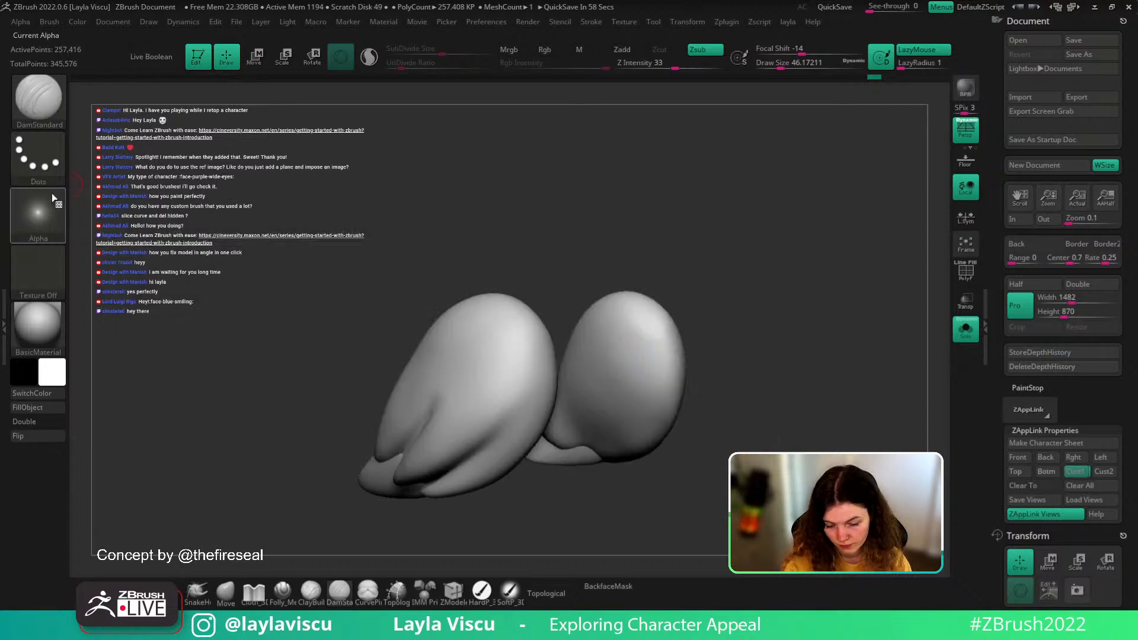
pyautogui.click(42, 210)
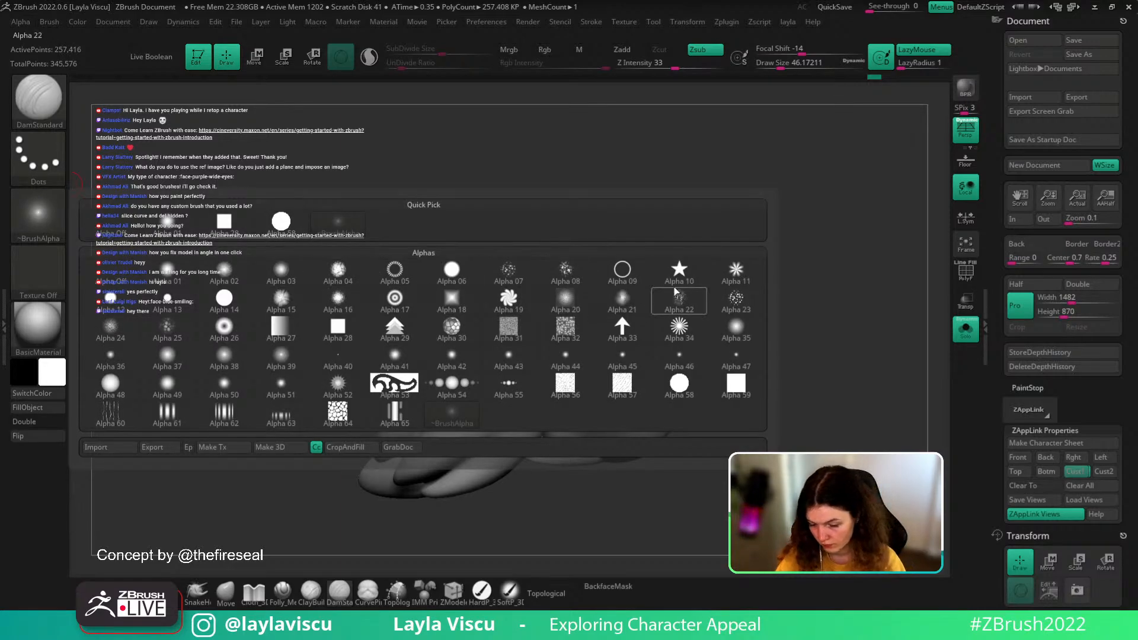
pyautogui.moveTo(711, 301)
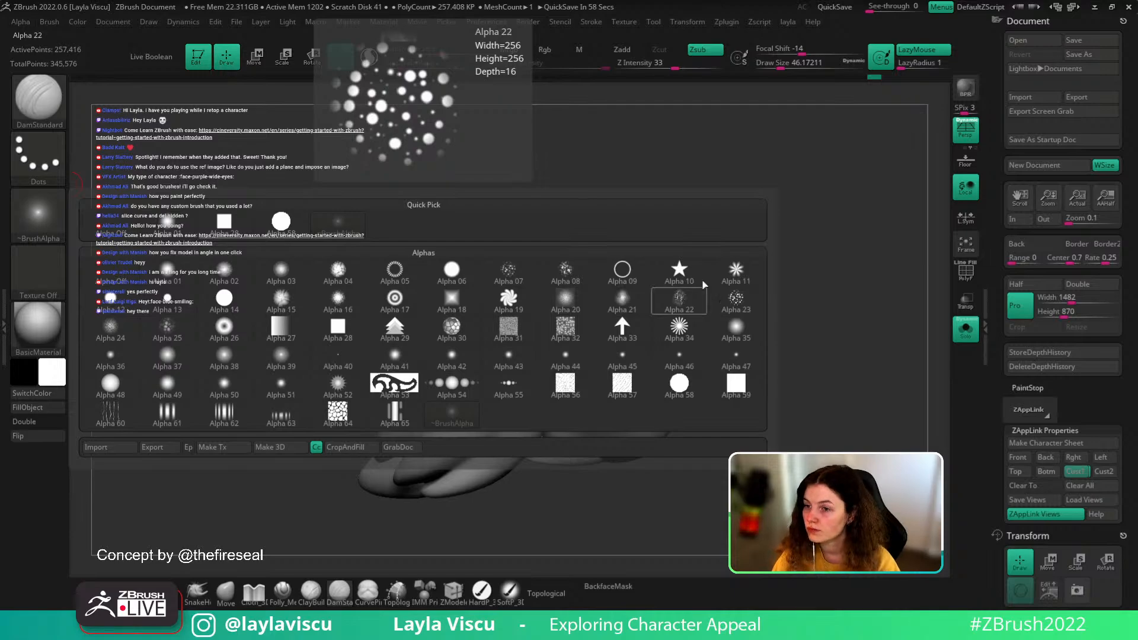
# - Show the whole character again and compare its wings with the concept painting
pyautogui.click(964, 329)
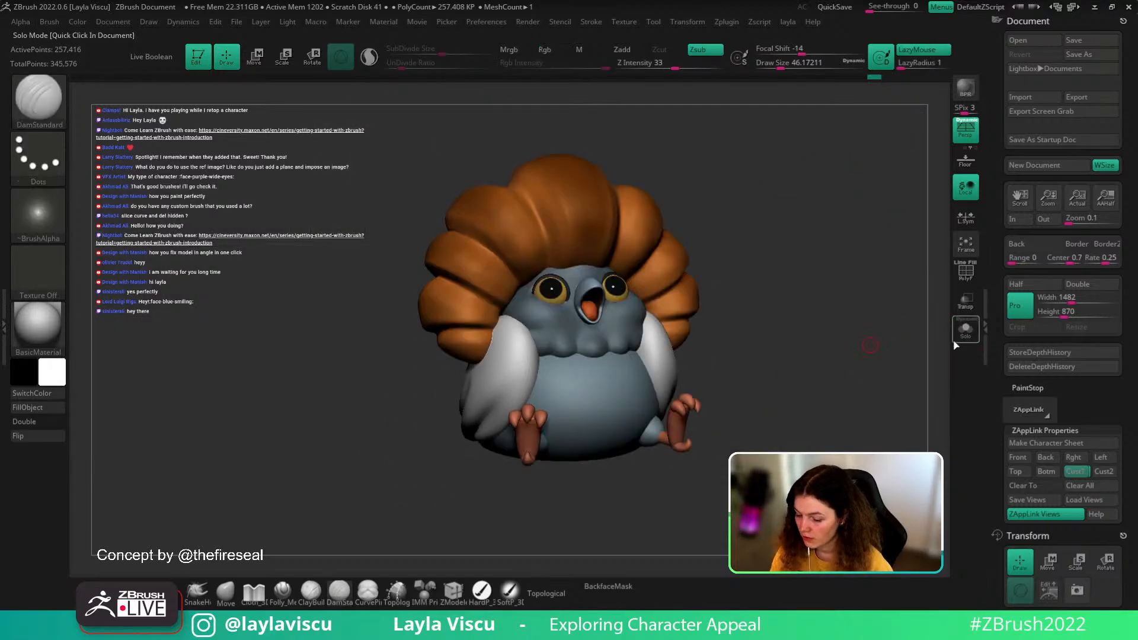
pyautogui.moveTo(825, 360); pyautogui.dragTo(859, 390)
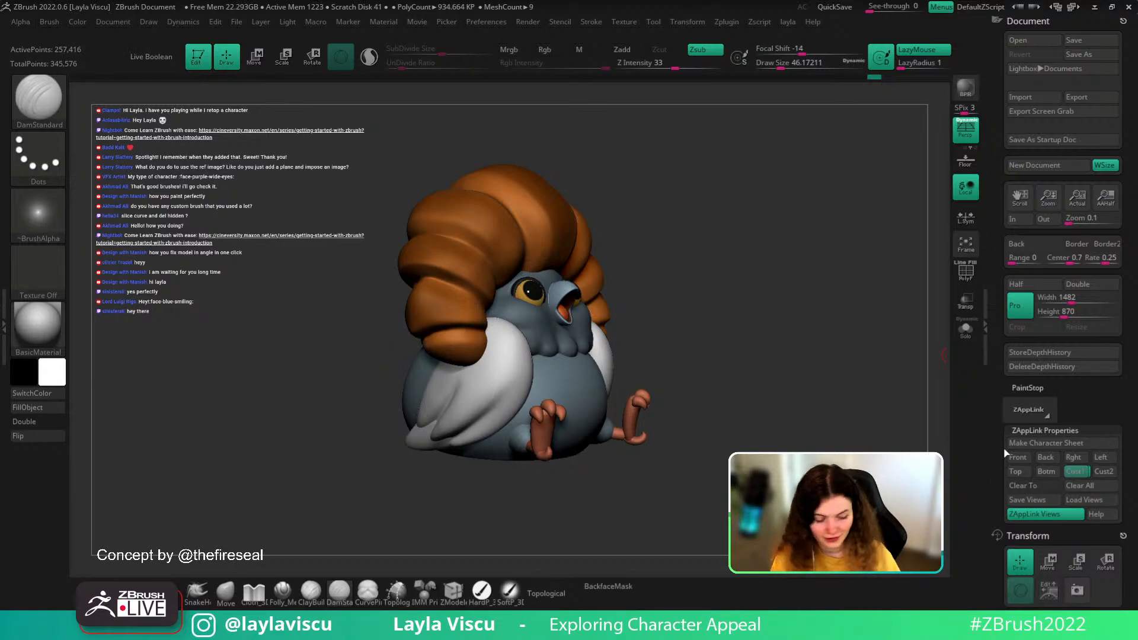
pyautogui.hotkey('shift', 'z')
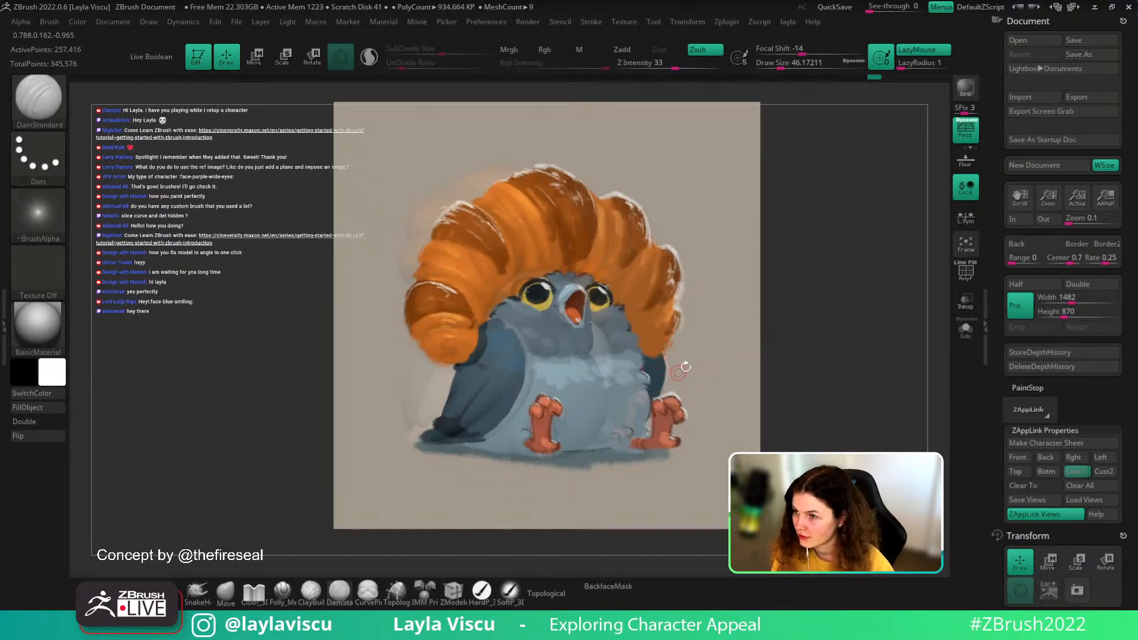
pyautogui.hotkey('shift', 'z')
pyautogui.moveTo(728, 360); pyautogui.dragTo(841, 346)
# - Return the wings to their base resolution and turn on Dynamic Subdiv for them
pyautogui.scroll(-10, 1098, 260)
pyautogui.scroll(-15, 1097, 259)
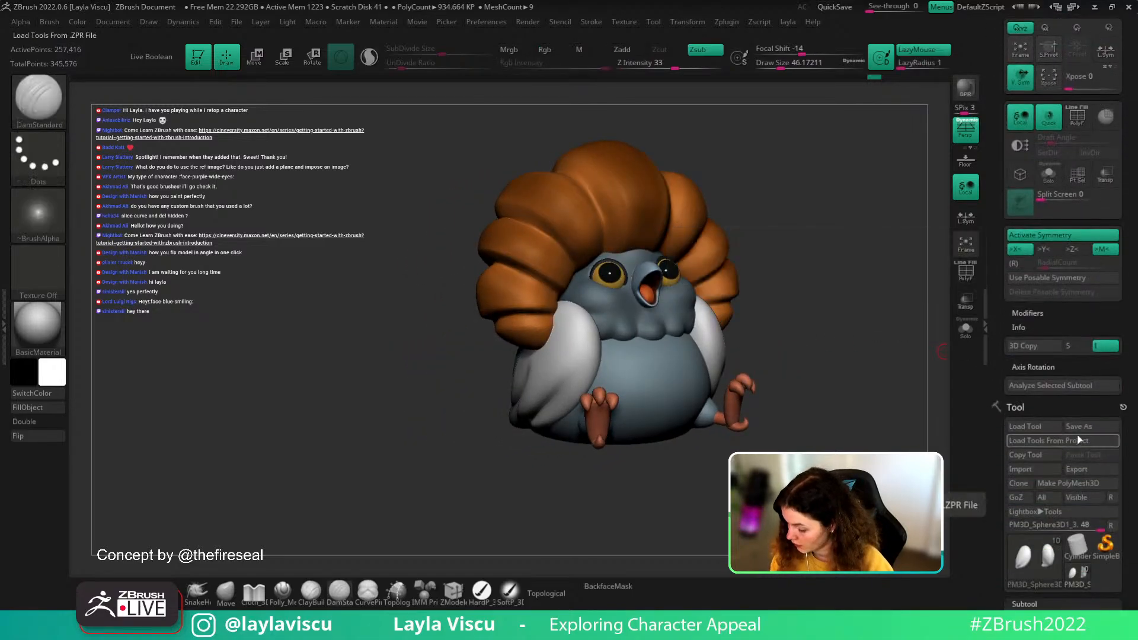
pyautogui.click(1028, 497)
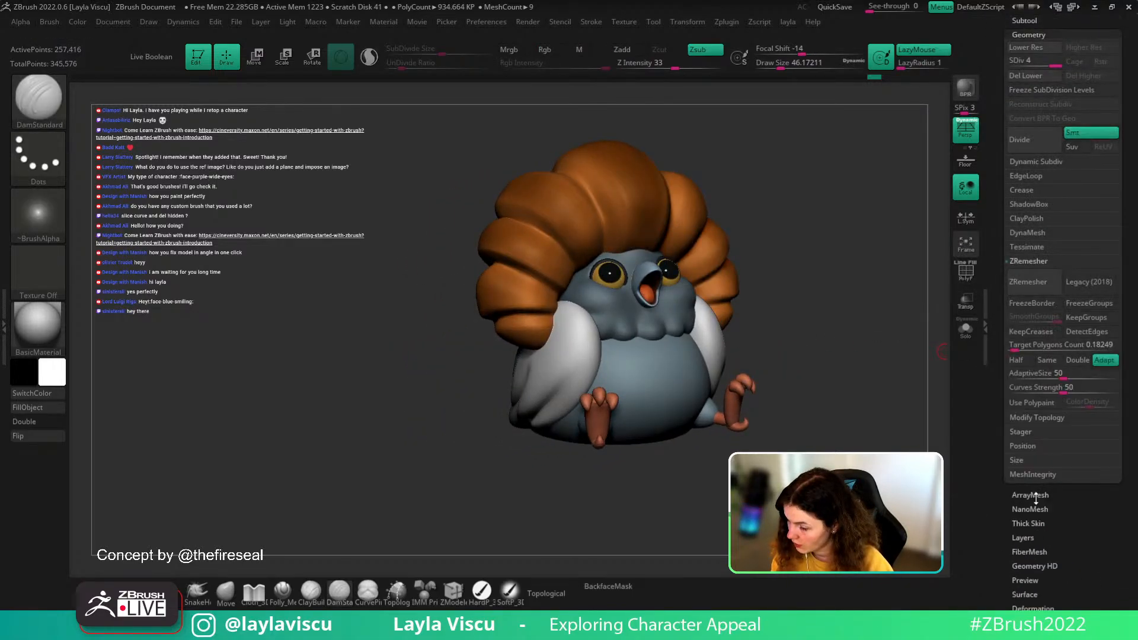
pyautogui.hotkey('shift', 'd')
pyautogui.hotkey('shift', 'd')
pyautogui.hotkey('shift', 'd')
pyautogui.hotkey('shift', 'f')
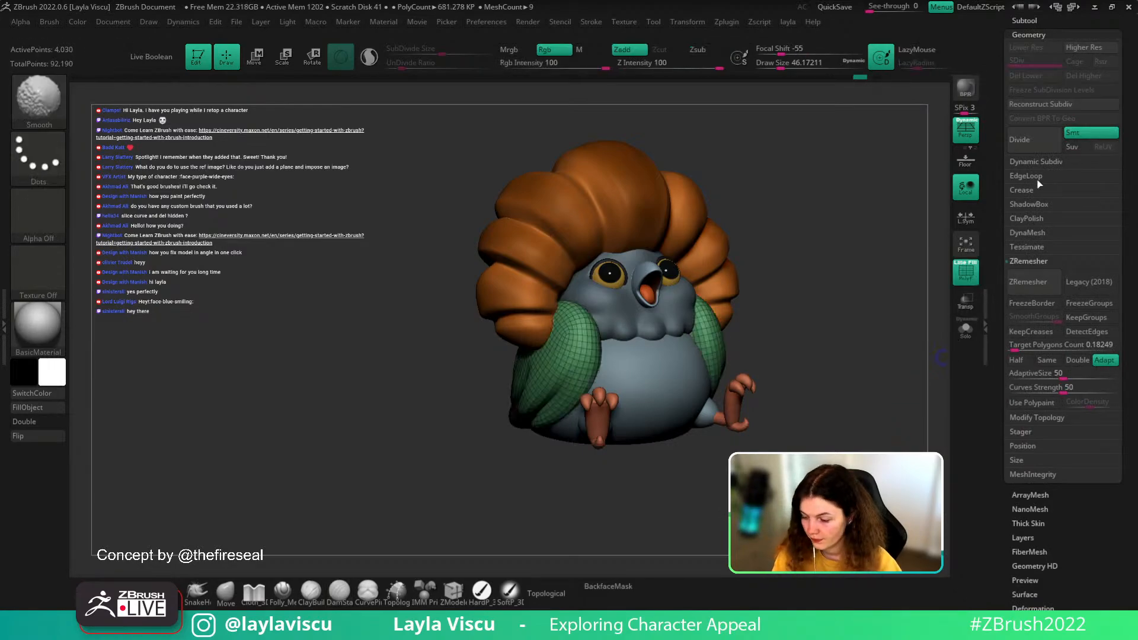
pyautogui.click(1036, 163)
pyautogui.click(1030, 177)
pyautogui.hotkey('shift', 'f')
# - Restore the saved Cust1 view and compare the character's silhouette with the concept painting overlay
pyautogui.moveTo(848, 351)
pyautogui.keyDown('ctrl'); pyautogui.mouseDown(button='right')
pyautogui.moveTo(817, 339)
pyautogui.moveTo(830, 343)
pyautogui.moveTo(820, 379)
pyautogui.moveTo(780, 391)
pyautogui.moveTo(724, 455)
pyautogui.mouseUp(button='right'); pyautogui.keyUp('ctrl')
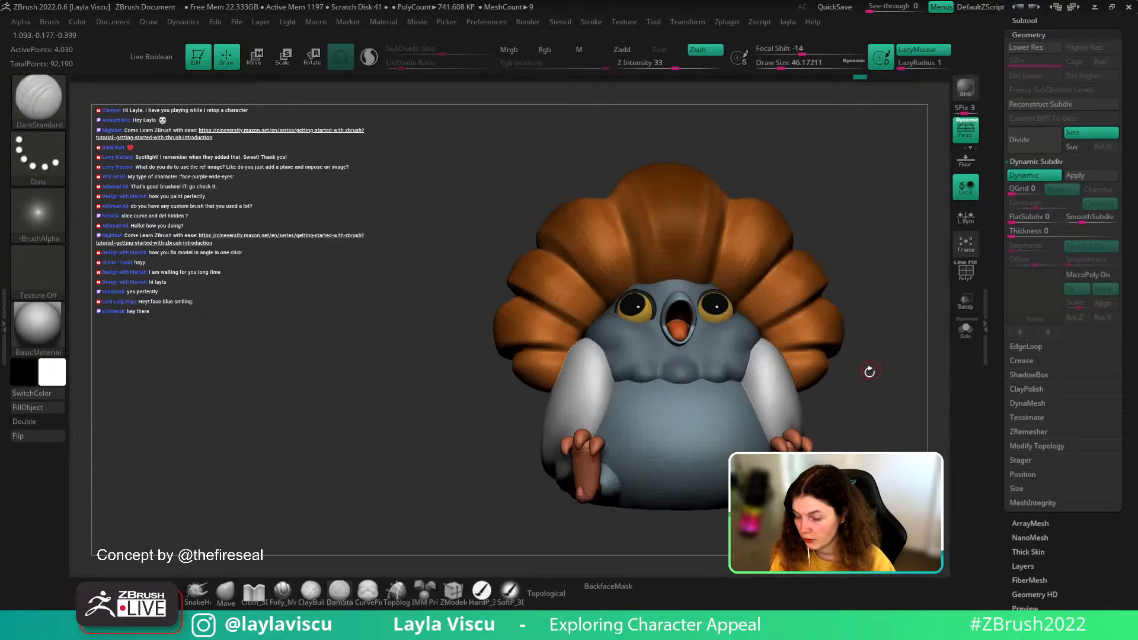
pyautogui.keyDown('alt'); pyautogui.moveTo(869, 373); pyautogui.dragTo(734, 371, button='right'); pyautogui.keyUp('alt')
pyautogui.keyDown('alt'); pyautogui.click(654, 360); pyautogui.keyUp('alt')
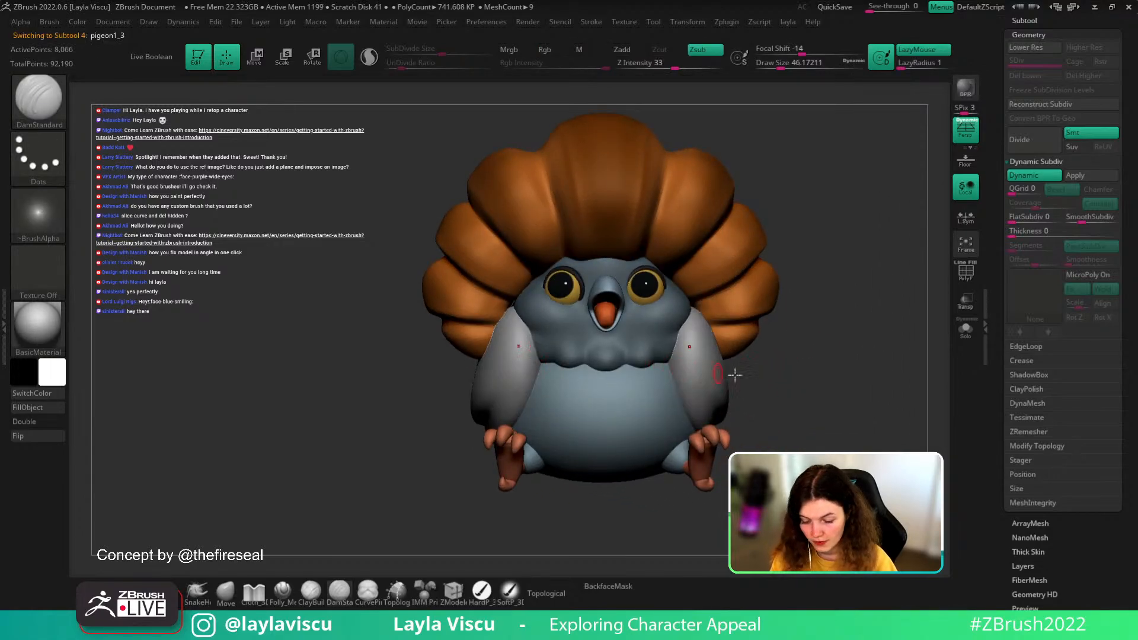
pyautogui.moveTo(1108, 263); pyautogui.dragTo(1106, 483)
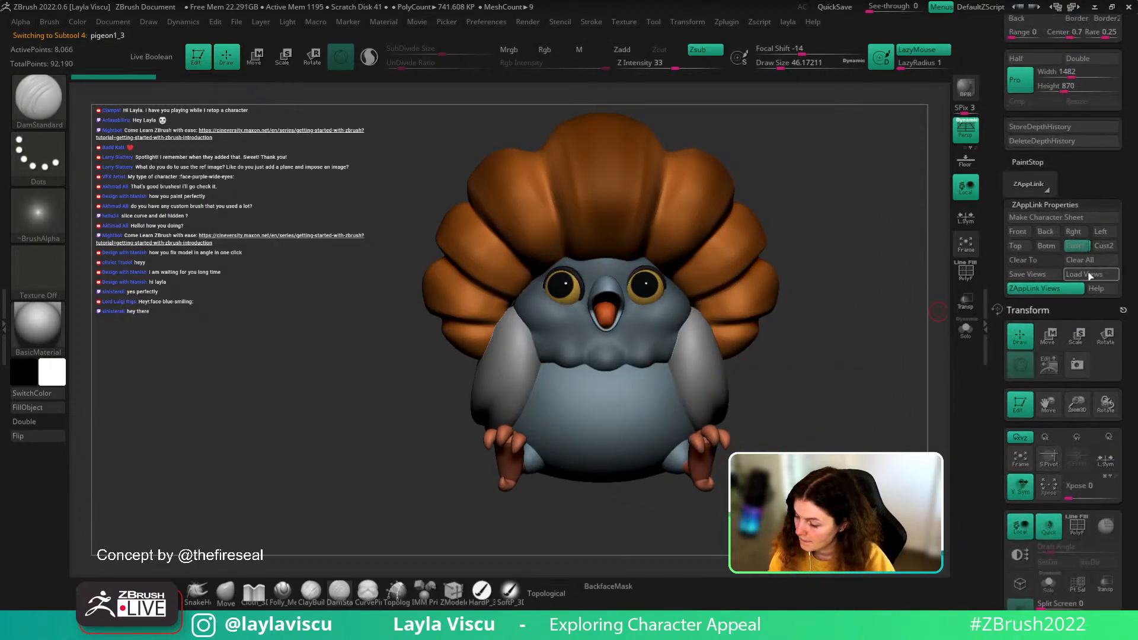
pyautogui.click(1077, 246)
pyautogui.hotkey('shift', 'z')
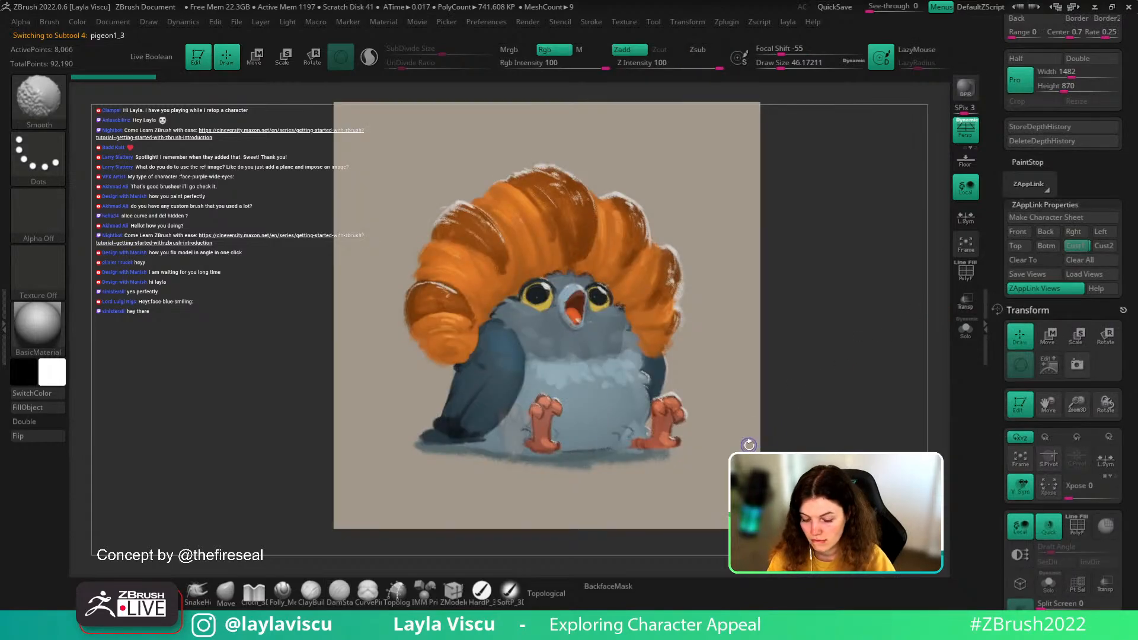
pyautogui.hotkey('shift', 'z')
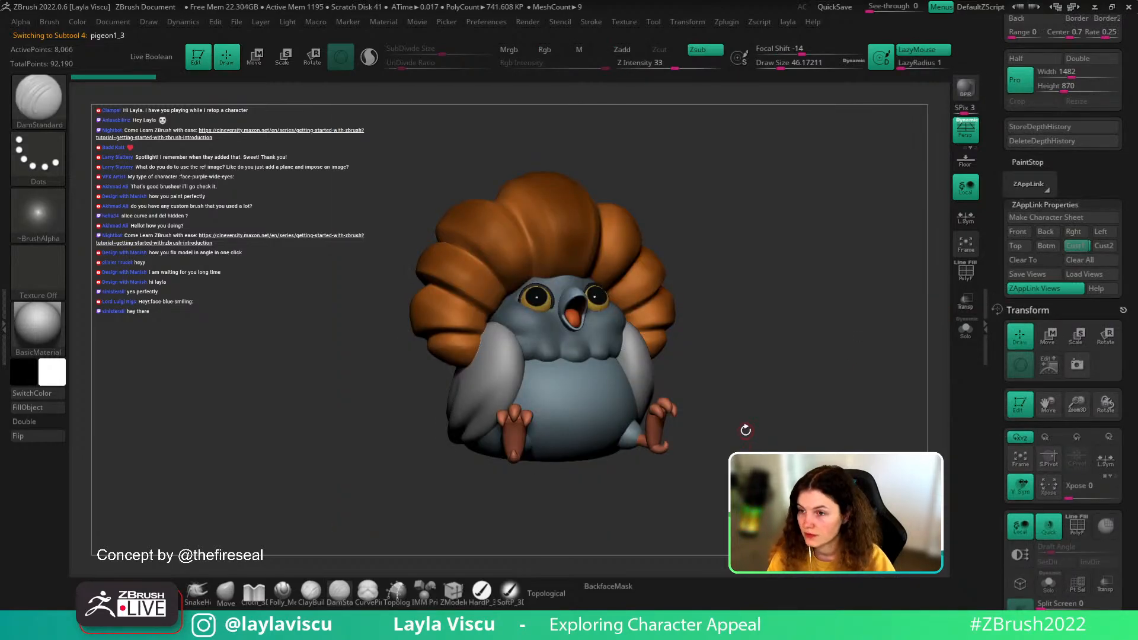
pyautogui.press('shift')
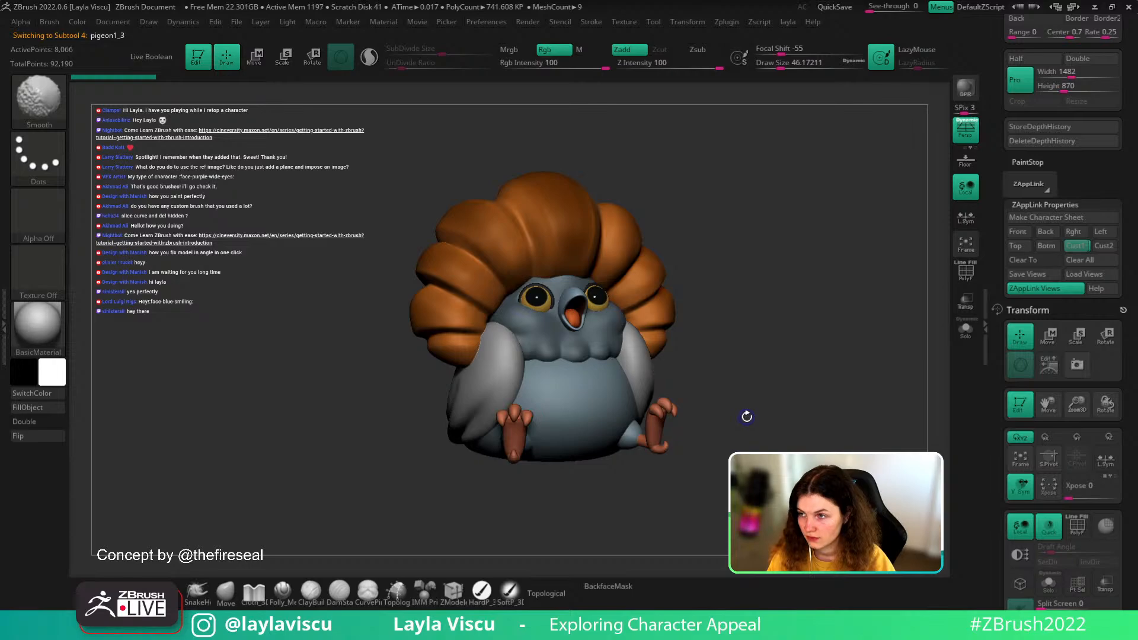
pyautogui.hotkey('shift', 'z')
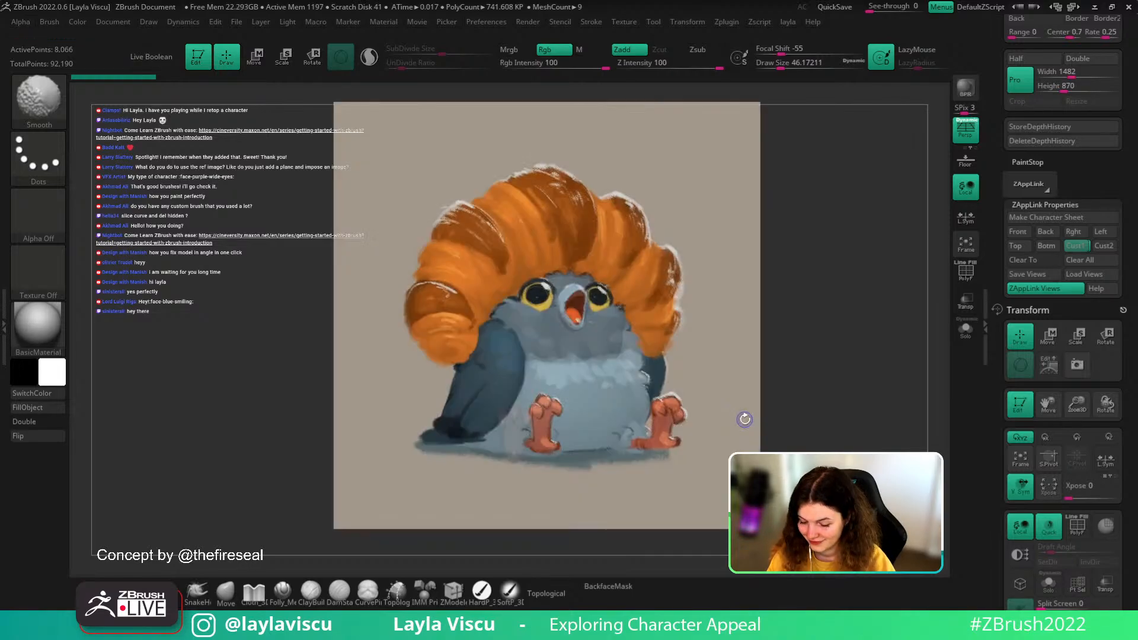
pyautogui.hotkey('shift', 'z')
# - Select the pigeon's body and adjust its side to match the concept painting with the Move brush, enlarging the draw size to about 445
pyautogui.keyDown('alt'); pyautogui.click(616, 382); pyautogui.keyUp('alt')
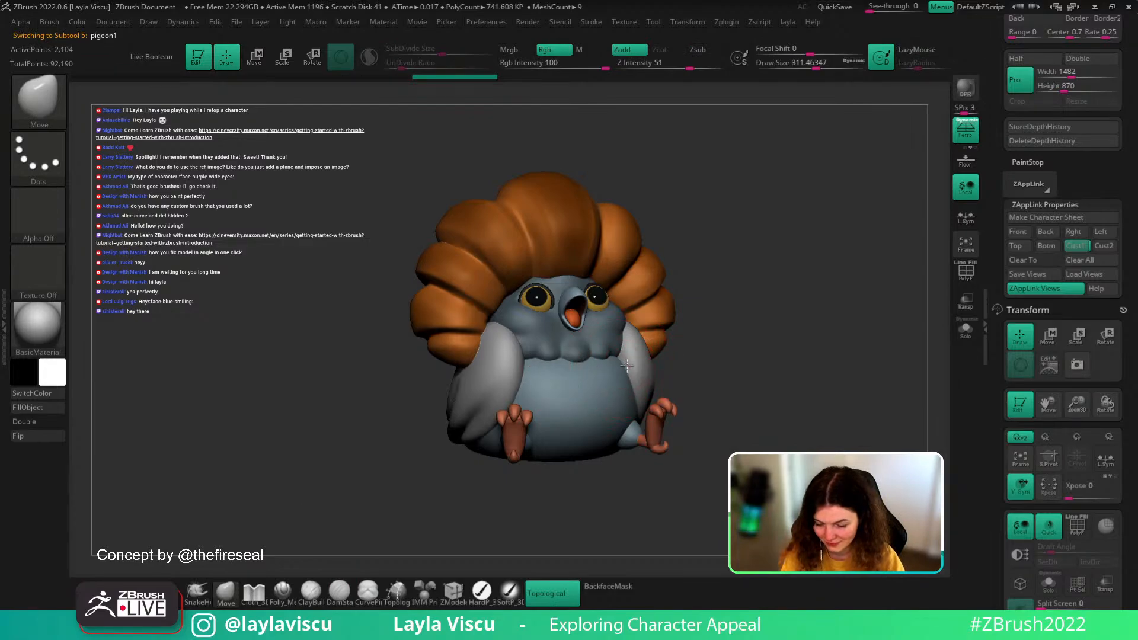
pyautogui.hotkey('shift', 'z')
pyautogui.hotkey('shift', 'z')
pyautogui.moveTo(668, 355)
pyautogui.keyDown('shift'); pyautogui.mouseDown()
pyautogui.moveTo(712, 325)
pyautogui.moveTo(702, 279)
pyautogui.moveTo(612, 381)
pyautogui.moveTo(635, 382)
pyautogui.mouseUp(); pyautogui.keyUp('shift')
pyautogui.press(']')
pyautogui.hotkey('shift', 'z')
pyautogui.hotkey('shift', 'z')
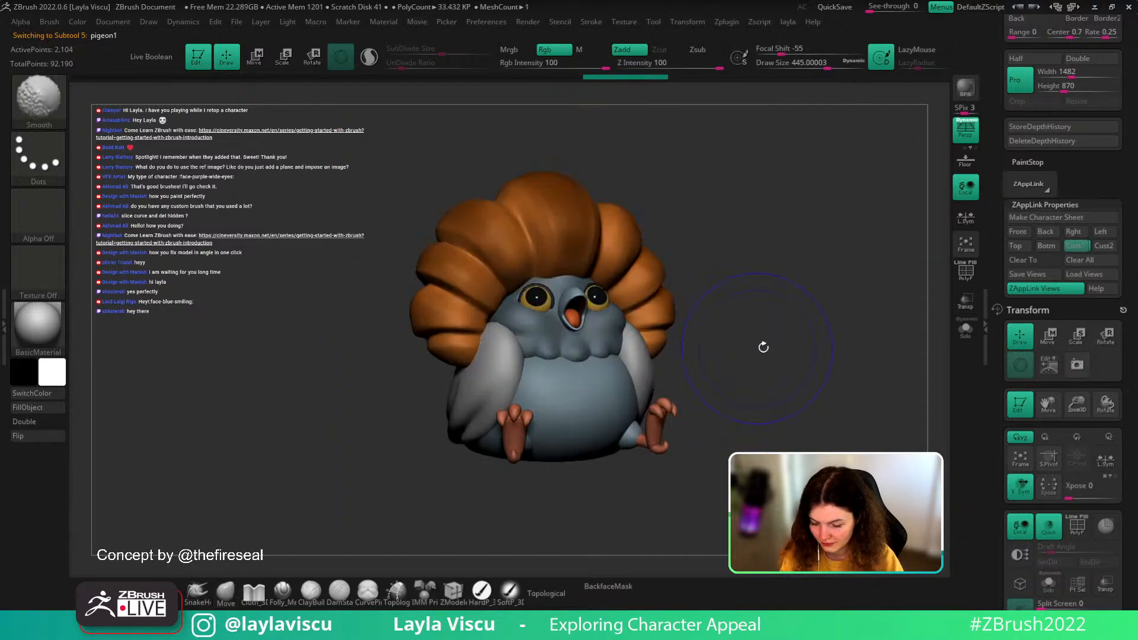
# - Refine the lower body near the feet with the Move brush at a draw size of about 187, checking from the Cust1 view and behind
pyautogui.moveTo(763, 345); pyautogui.dragTo(749, 343)
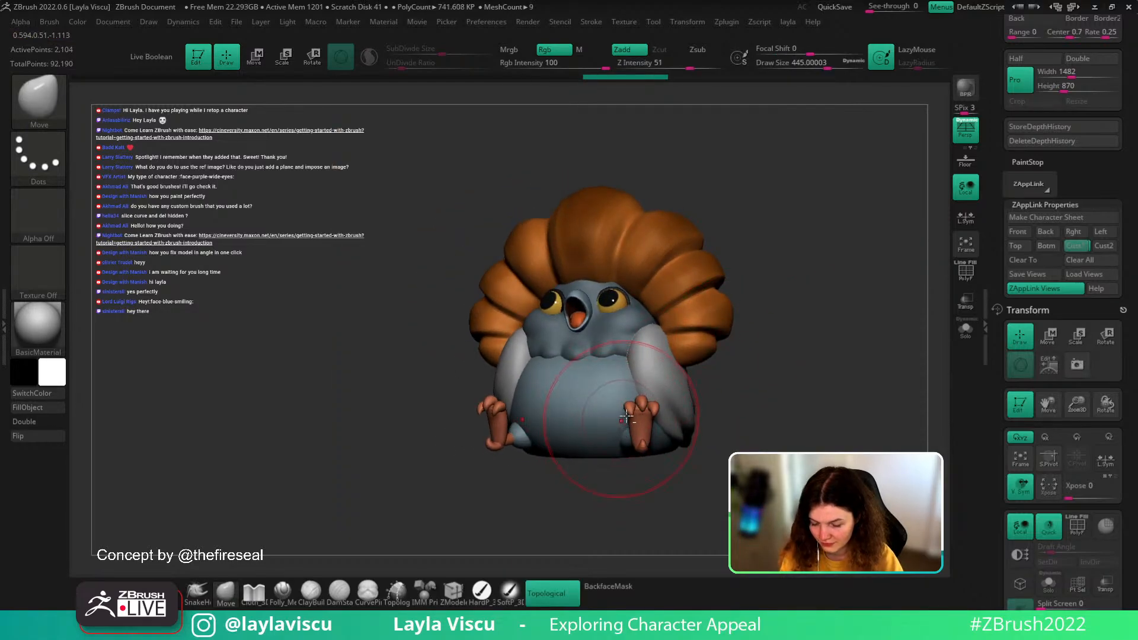
pyautogui.press('s')
pyautogui.moveTo(845, 343); pyautogui.dragTo(821, 345)
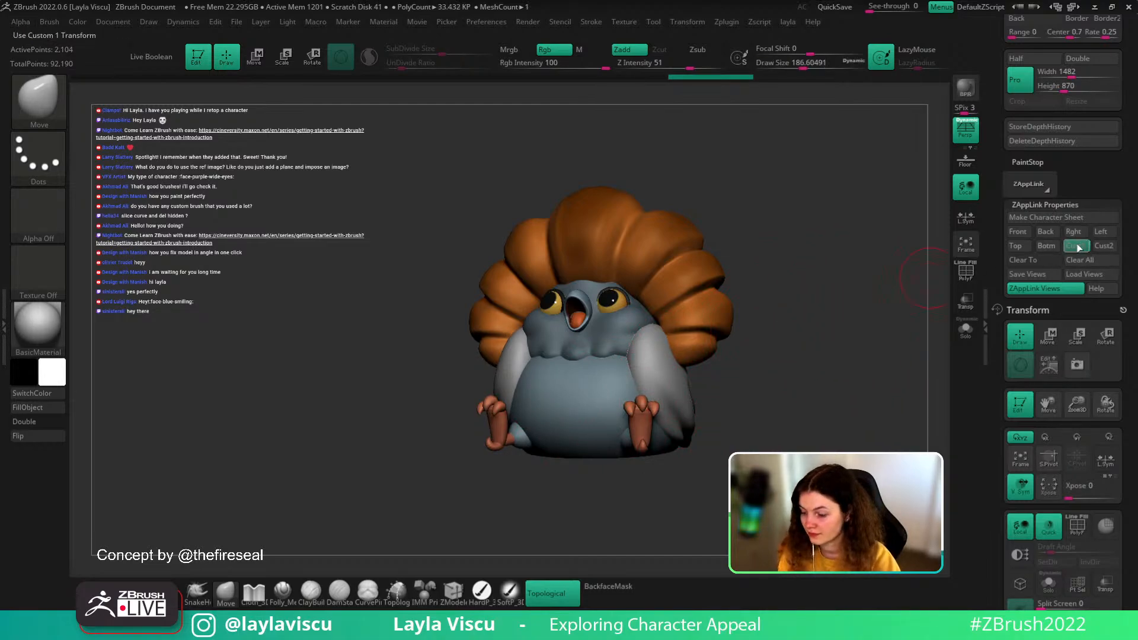
pyautogui.click(1079, 246)
pyautogui.moveTo(745, 394)
pyautogui.mouseDown()
pyautogui.moveTo(845, 396)
pyautogui.moveTo(869, 351)
pyautogui.moveTo(879, 361)
pyautogui.moveTo(784, 423)
pyautogui.mouseUp()
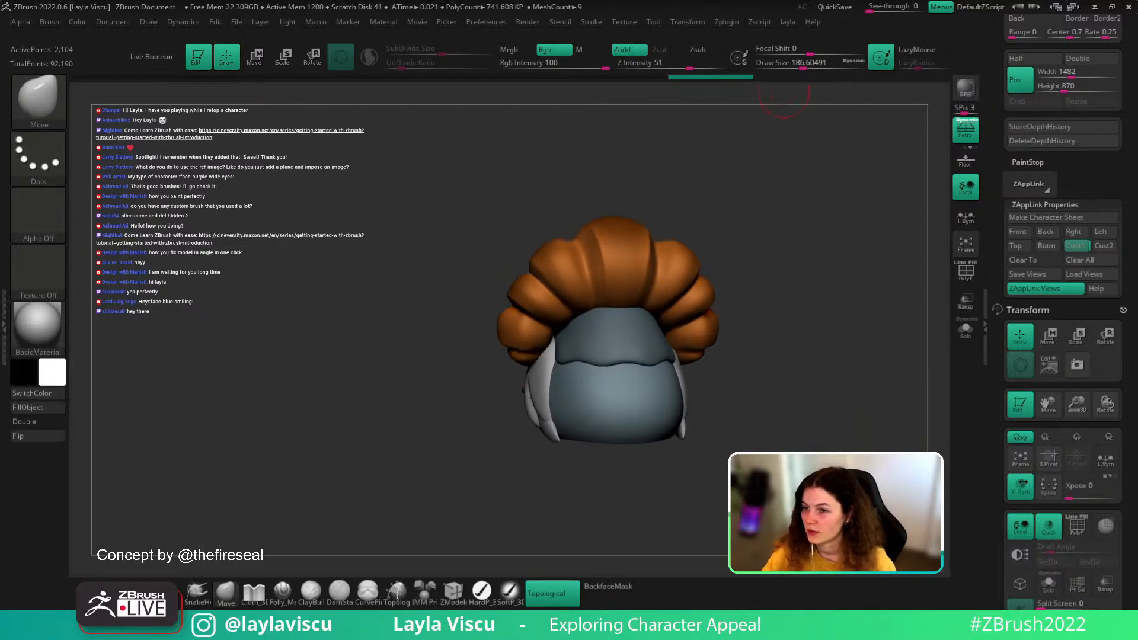
# - Bring up the concept painting and the reference board, and examine how the pigeon images handle the wings and tail
pyautogui.hotkey('shift', 'z')
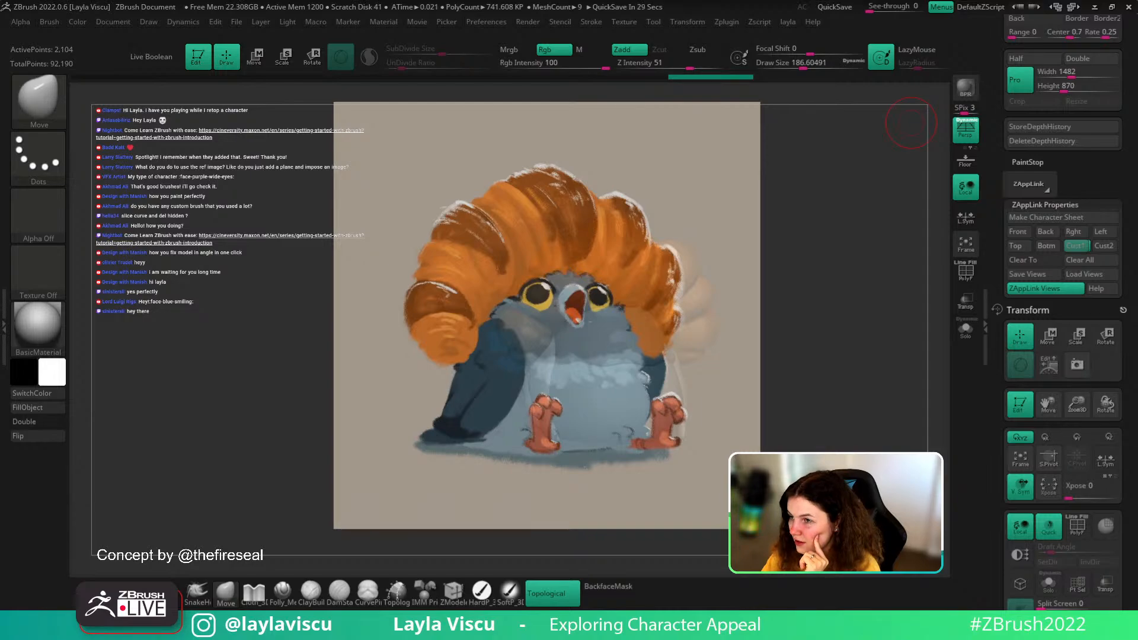
pyautogui.moveTo(1007, 0); pyautogui.dragTo(692, 450, button='right')
pyautogui.scroll(3, 595, 380)
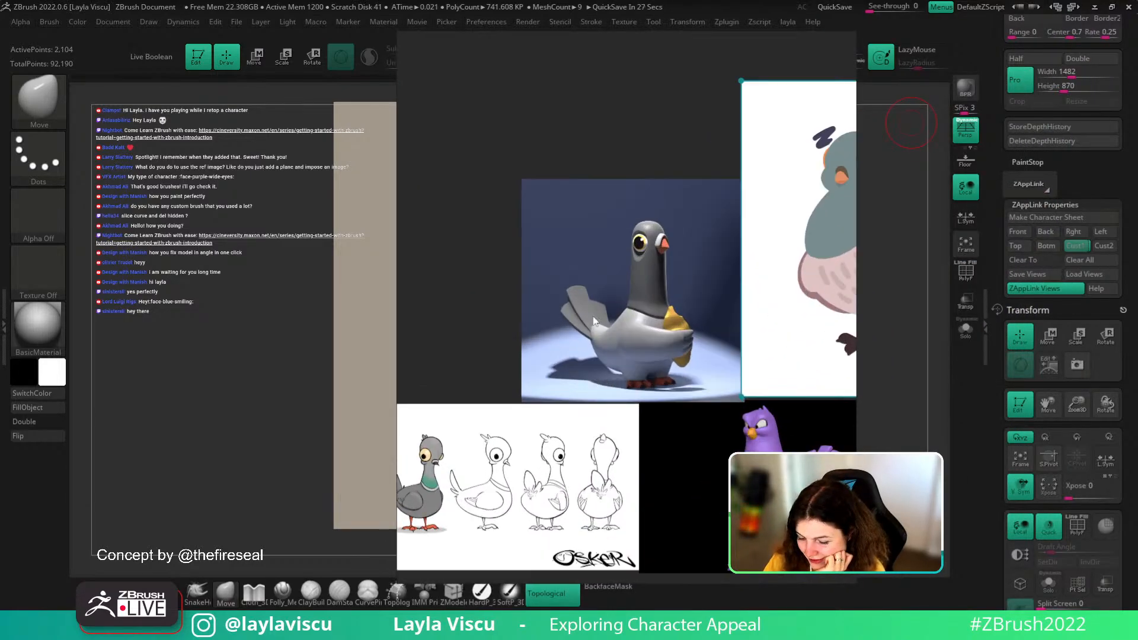
pyautogui.moveTo(689, 344); pyautogui.dragTo(505, 357, button='middle')
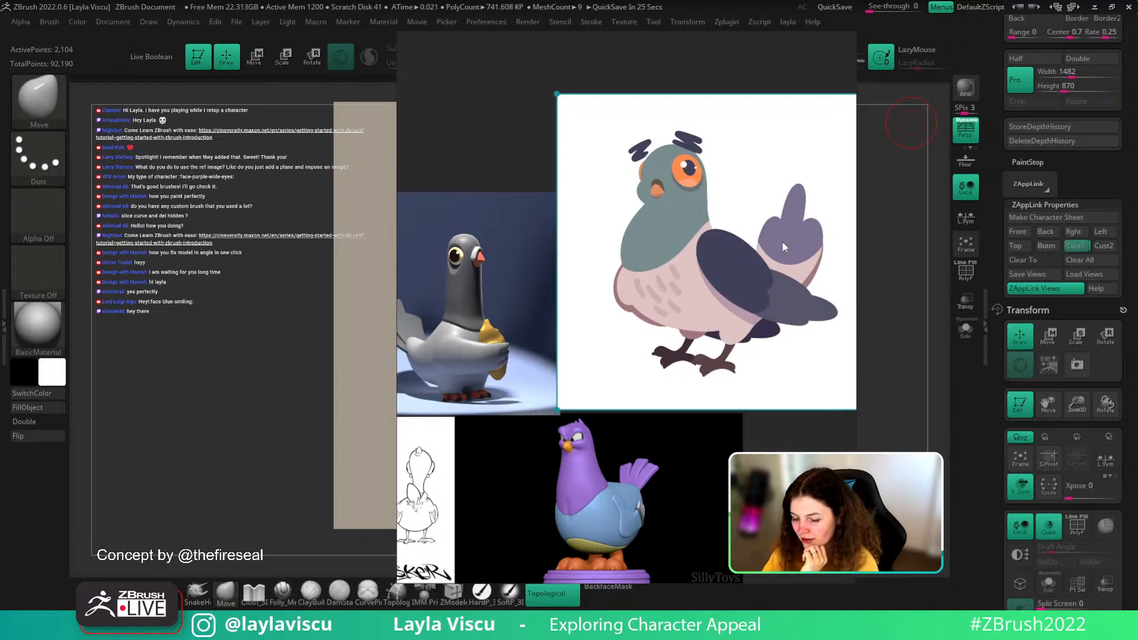
pyautogui.moveTo(652, 455); pyautogui.dragTo(778, 310, button='middle')
pyautogui.moveTo(588, 360); pyautogui.dragTo(782, 402, button='middle')
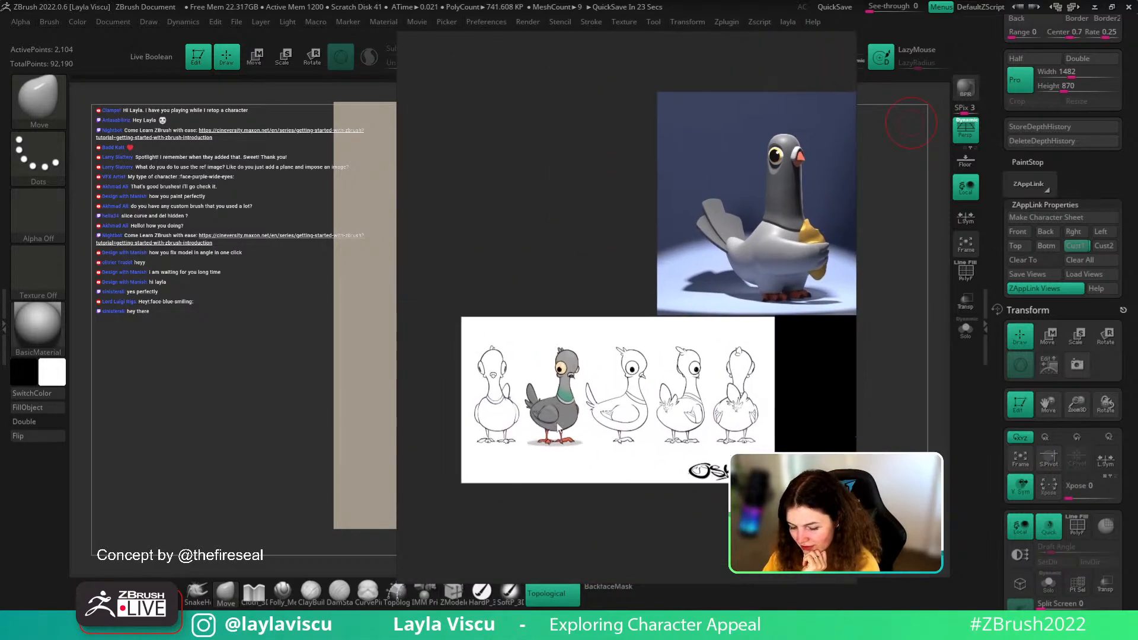
pyautogui.moveTo(743, 363); pyautogui.dragTo(506, 449, button='middle')
pyautogui.moveTo(813, 202); pyautogui.dragTo(685, 197, button='middle')
pyautogui.click(685, 197)
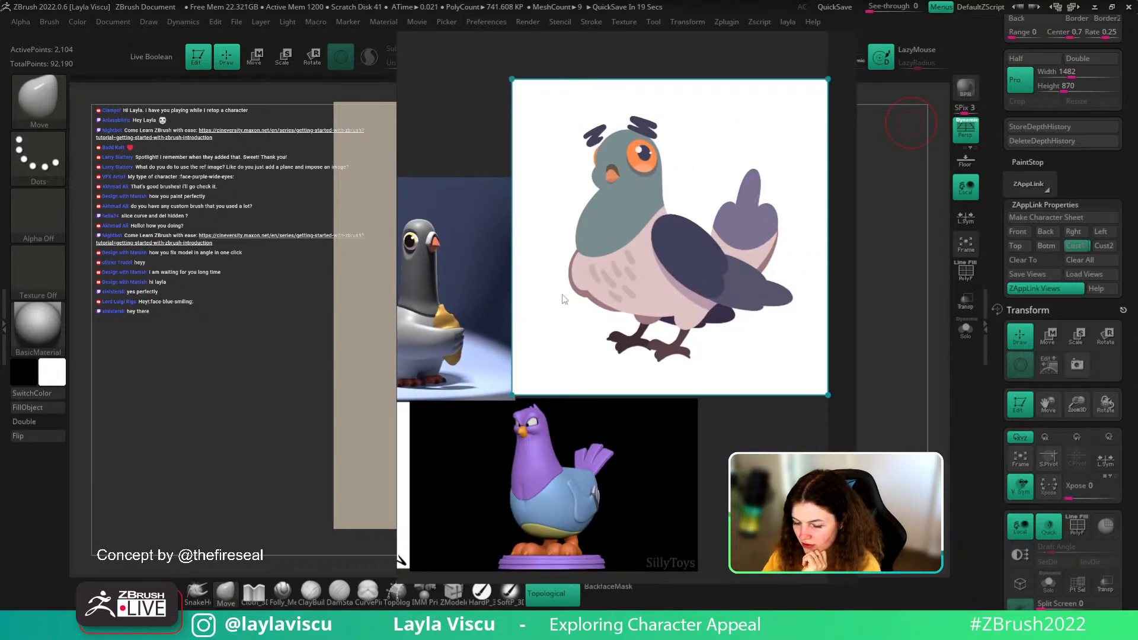
# - Compare the gray, purple and line-drawn pigeon references for tail shape, and put away the reference board and concept painting
pyautogui.moveTo(562, 294); pyautogui.dragTo(838, 284, button='middle')
pyautogui.moveTo(493, 484); pyautogui.dragTo(722, 401, button='middle')
pyautogui.moveTo(657, 374); pyautogui.dragTo(502, 375, button='middle')
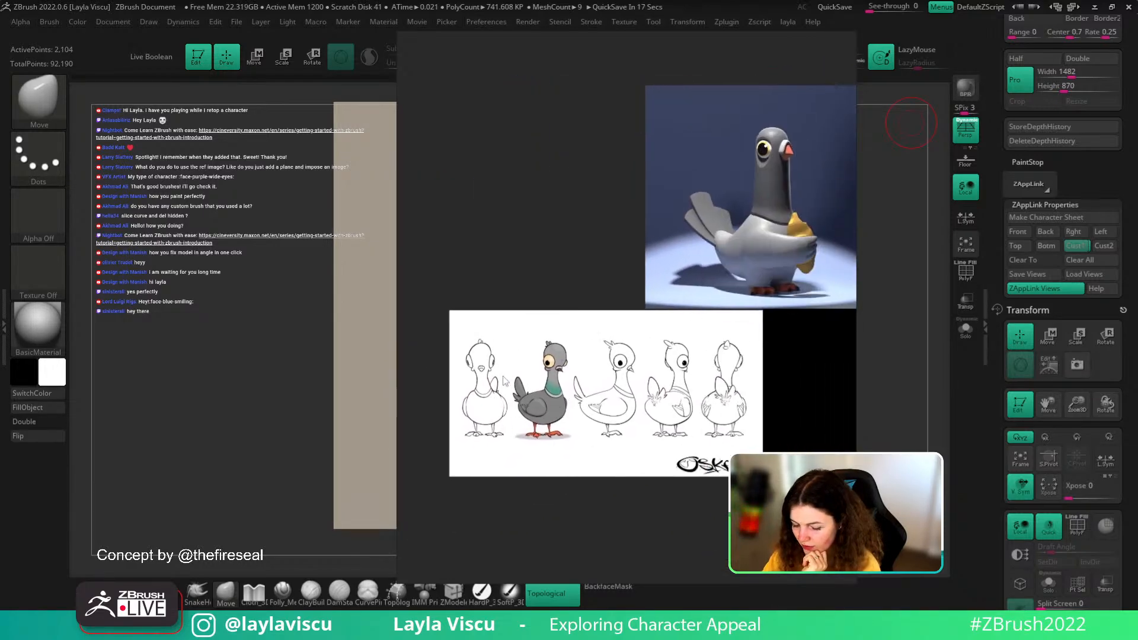
pyautogui.moveTo(746, 295); pyautogui.dragTo(509, 360, button='middle')
pyautogui.scroll(-2, 510, 362)
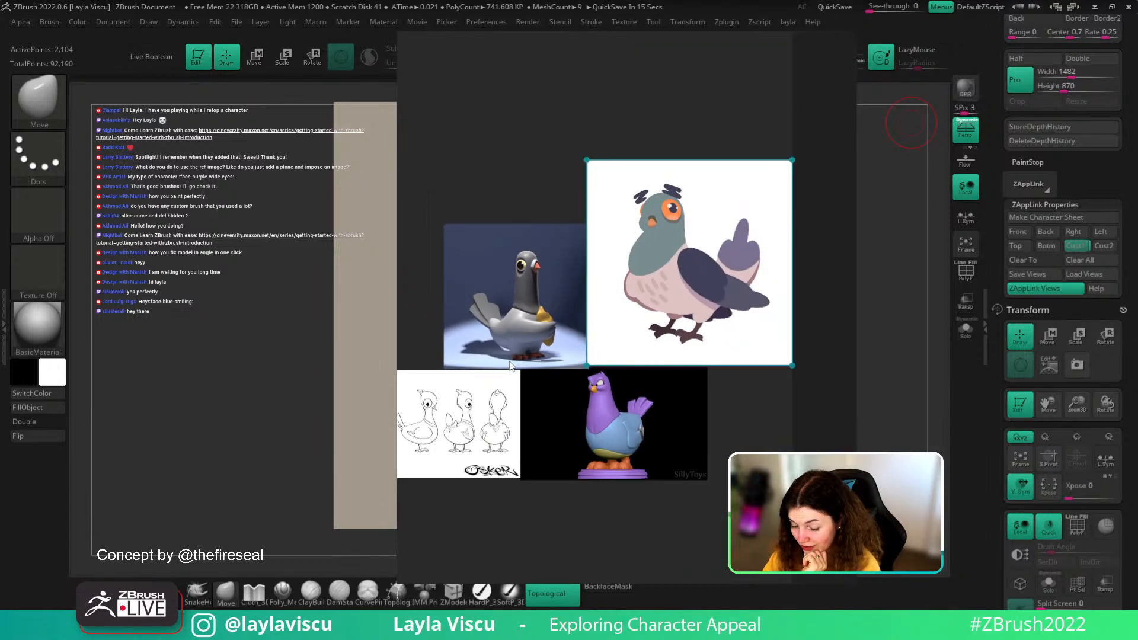
pyautogui.moveTo(569, 416); pyautogui.dragTo(1137, 89, button='right')
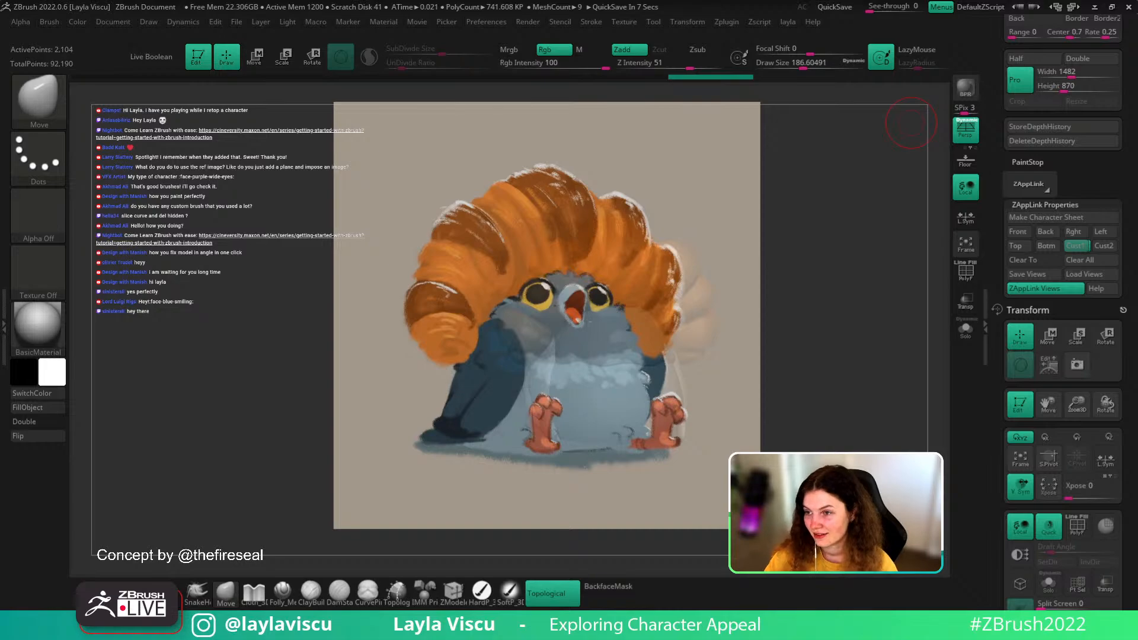
pyautogui.hotkey('shift', 'z')
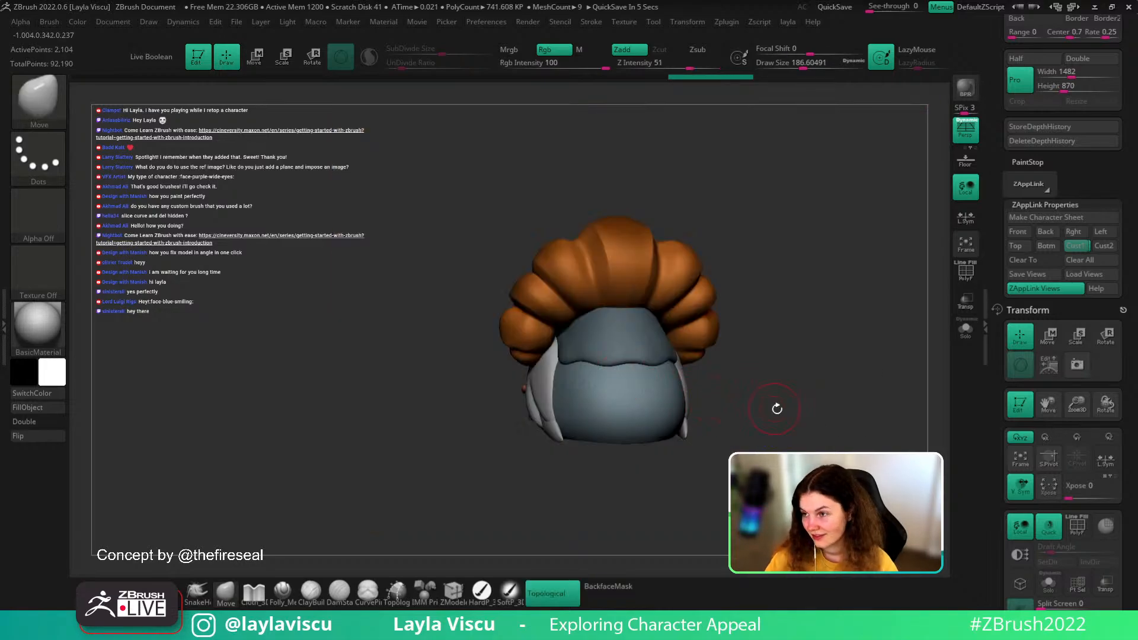
# - Insert an Appendage mesh at the rear of the pigeon's lower body with the IMM_3DCW brush as a tail feather
pyautogui.moveTo(777, 407); pyautogui.dragTo(844, 300)
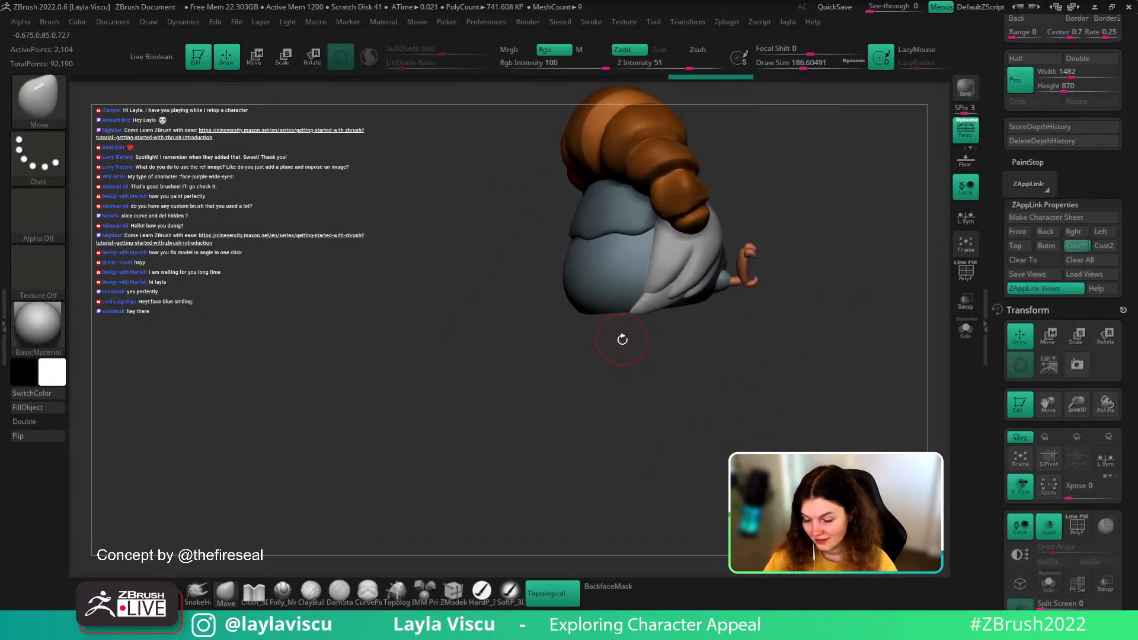
pyautogui.hotkey('shift', 'f')
pyautogui.scroll(-10, 1050, 352)
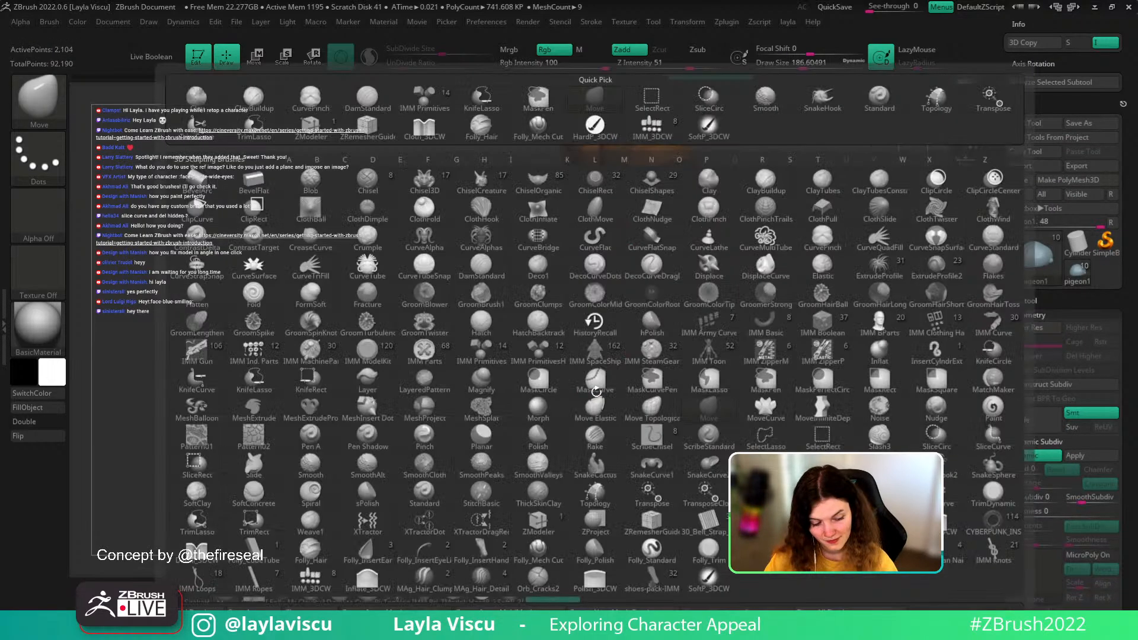
pyautogui.press('b')
pyautogui.press('i')
pyautogui.click(311, 580)
pyautogui.moveTo(444, 519); pyautogui.dragTo(578, 463)
pyautogui.moveTo(620, 419)
pyautogui.keyDown('alt'); pyautogui.mouseDown(button='right')
pyautogui.moveTo(681, 424)
pyautogui.moveTo(630, 399)
pyautogui.mouseUp(button='right'); pyautogui.keyUp('alt')
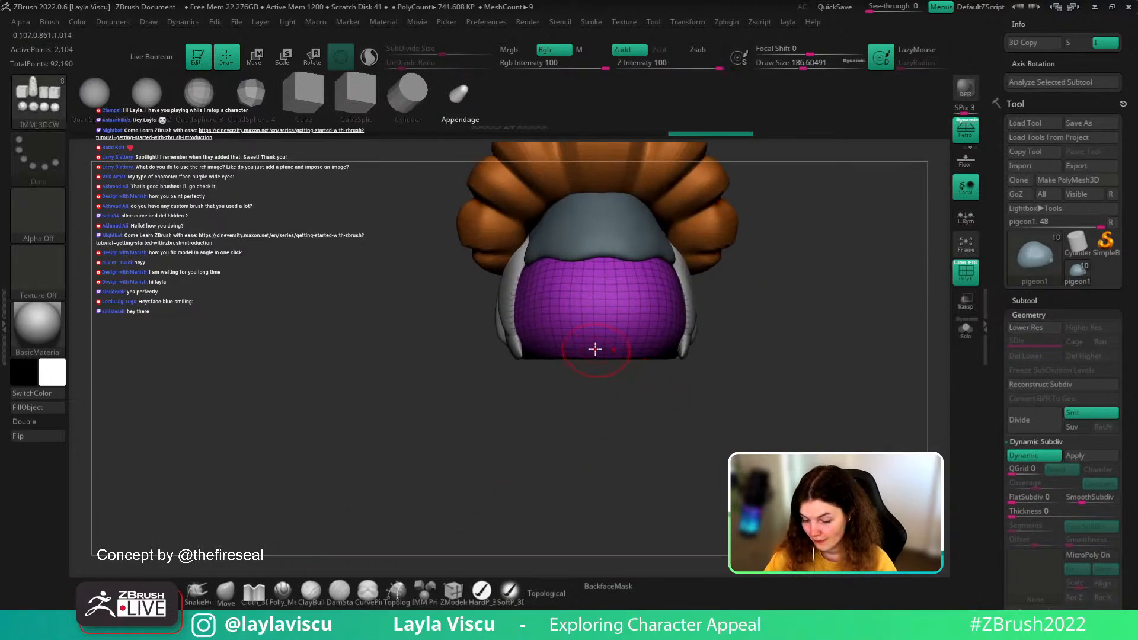
pyautogui.moveTo(607, 343); pyautogui.dragTo(624, 539)
# - Flatten the appendage and align it straight back, turning it around 180 degrees so its narrow end meets the body
pyautogui.press('w')
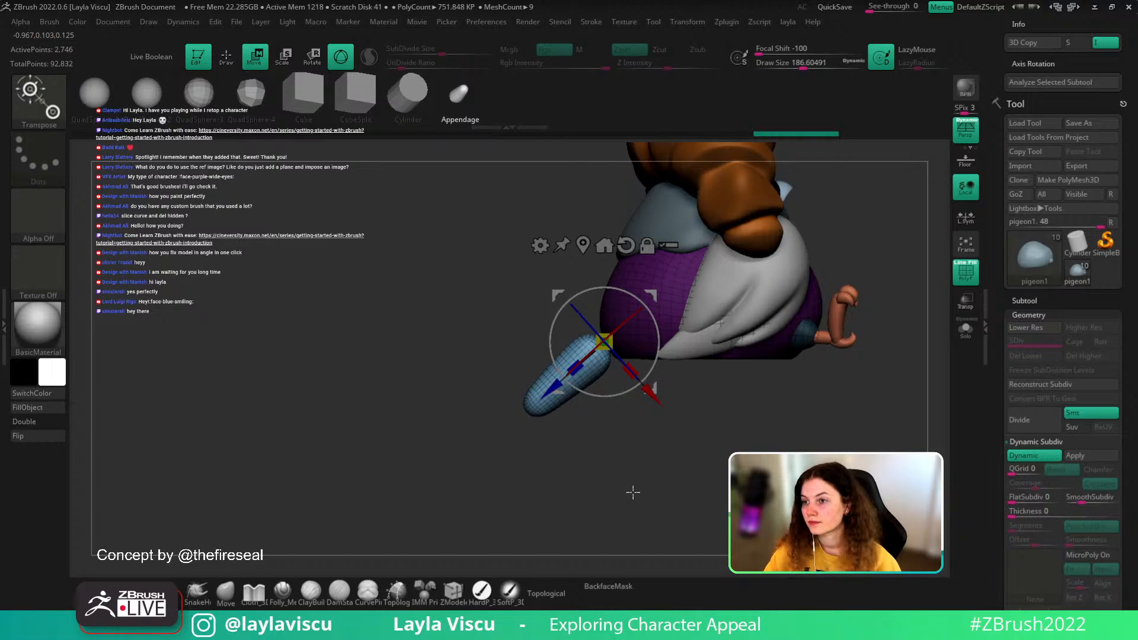
pyautogui.moveTo(676, 461); pyautogui.dragTo(691, 551)
pyautogui.moveTo(570, 440)
pyautogui.mouseDown()
pyautogui.moveTo(588, 374)
pyautogui.moveTo(583, 393)
pyautogui.moveTo(572, 378)
pyautogui.moveTo(610, 368)
pyautogui.moveTo(615, 349)
pyautogui.mouseUp()
pyautogui.press('q')
pyautogui.moveTo(450, 474)
pyautogui.mouseDown()
pyautogui.moveTo(398, 541)
pyautogui.moveTo(394, 526)
pyautogui.moveTo(452, 508)
pyautogui.mouseUp()
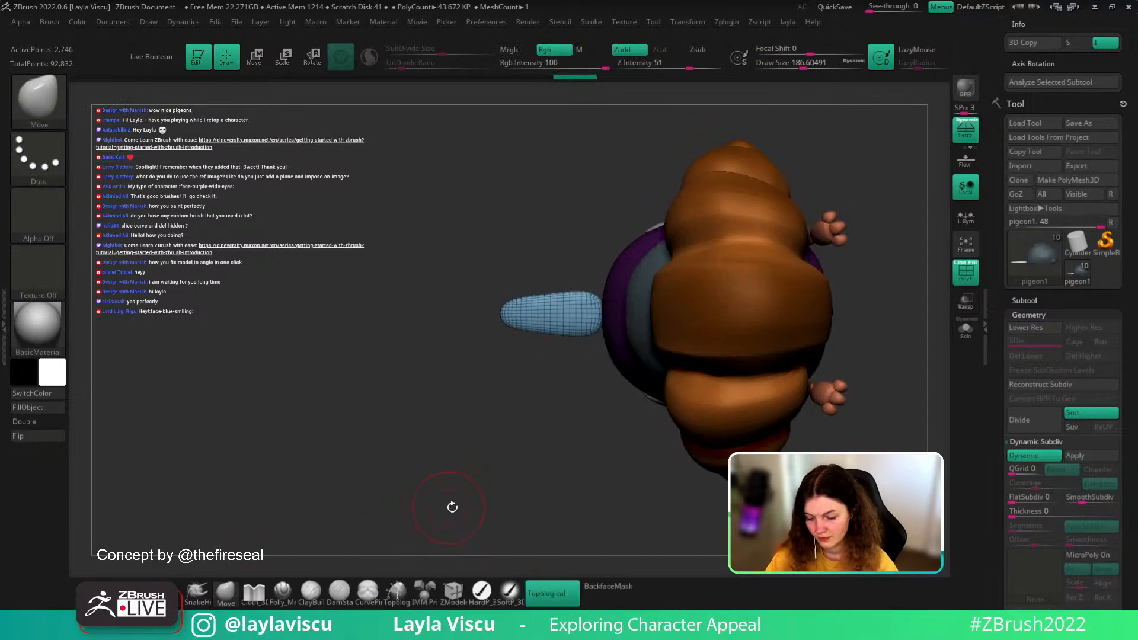
pyautogui.press('w')
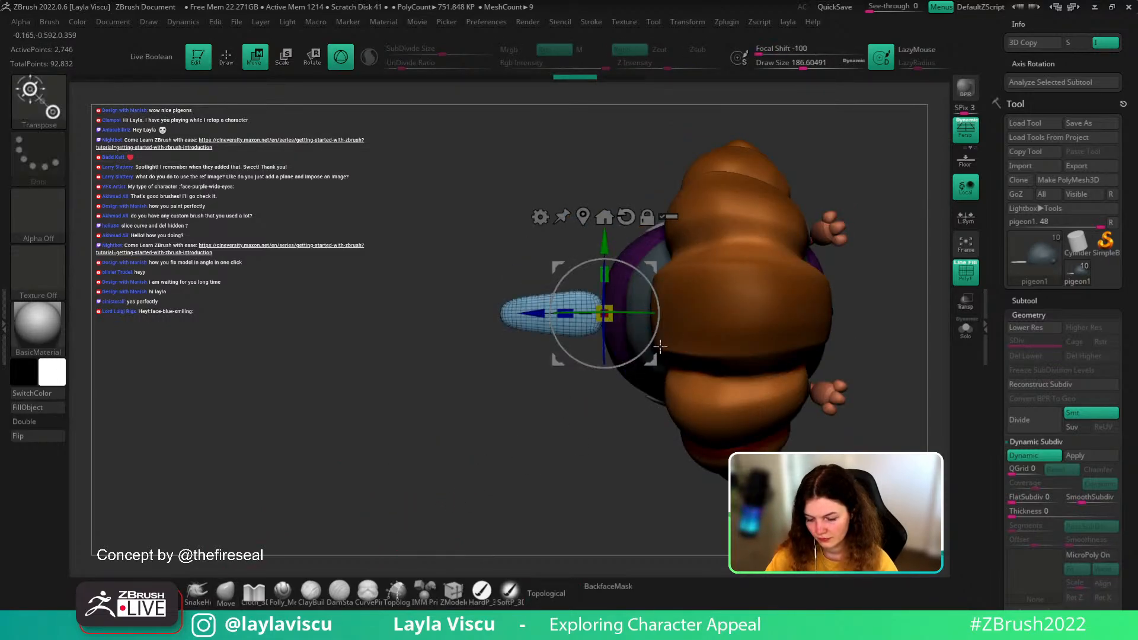
pyautogui.keyDown('shift'); pyautogui.moveTo(655, 330); pyautogui.dragTo(409, 258); pyautogui.keyUp('shift')
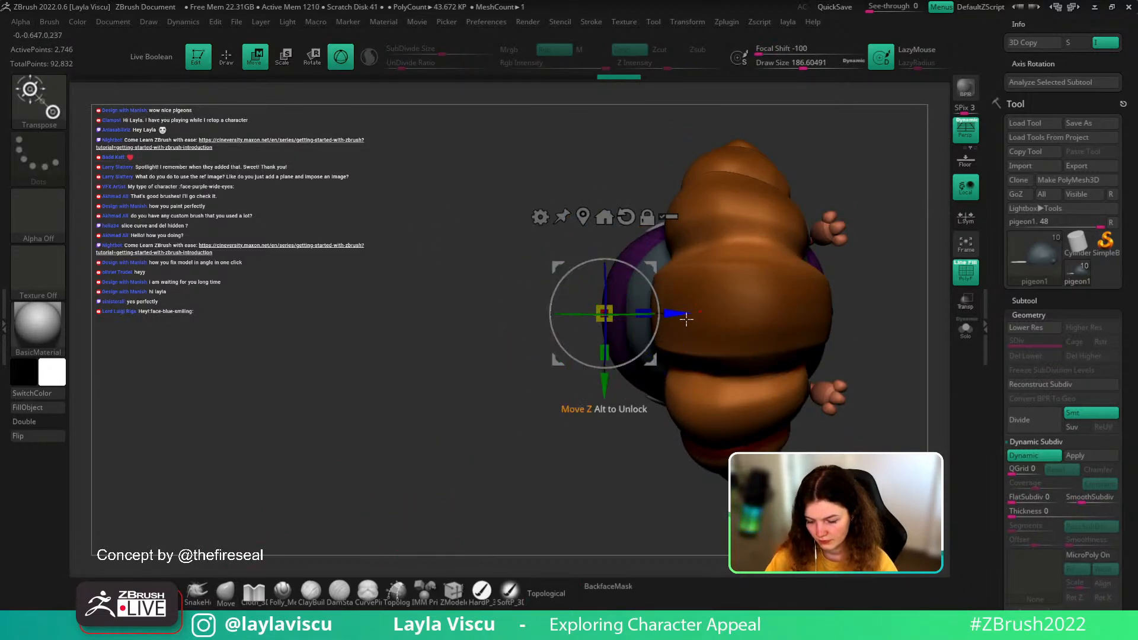
pyautogui.moveTo(686, 317); pyautogui.dragTo(582, 333)
pyautogui.moveTo(589, 374); pyautogui.dragTo(590, 331)
pyautogui.moveTo(504, 424); pyautogui.dragTo(507, 442)
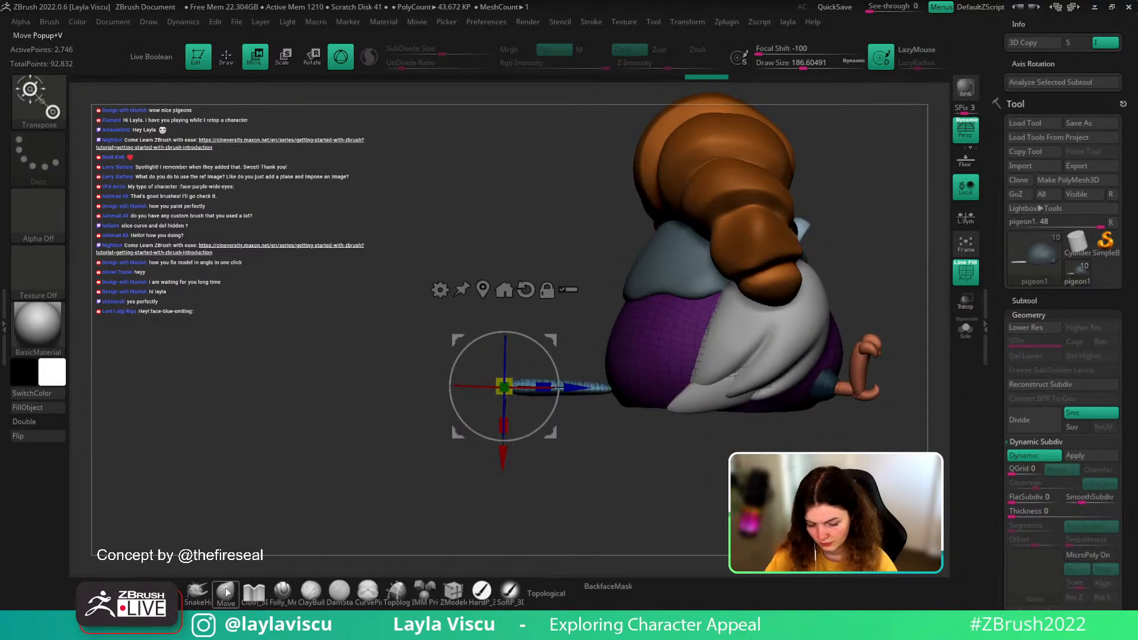
# - Isolate the tail appendage and split it from the body into its own subtool, with the polyframe display off
pyautogui.click(226, 592)
pyautogui.keyDown('ctrl'); pyautogui.keyDown('shift'); pyautogui.click(531, 391); pyautogui.keyUp('shift'); pyautogui.keyUp('ctrl')
pyautogui.press('1')
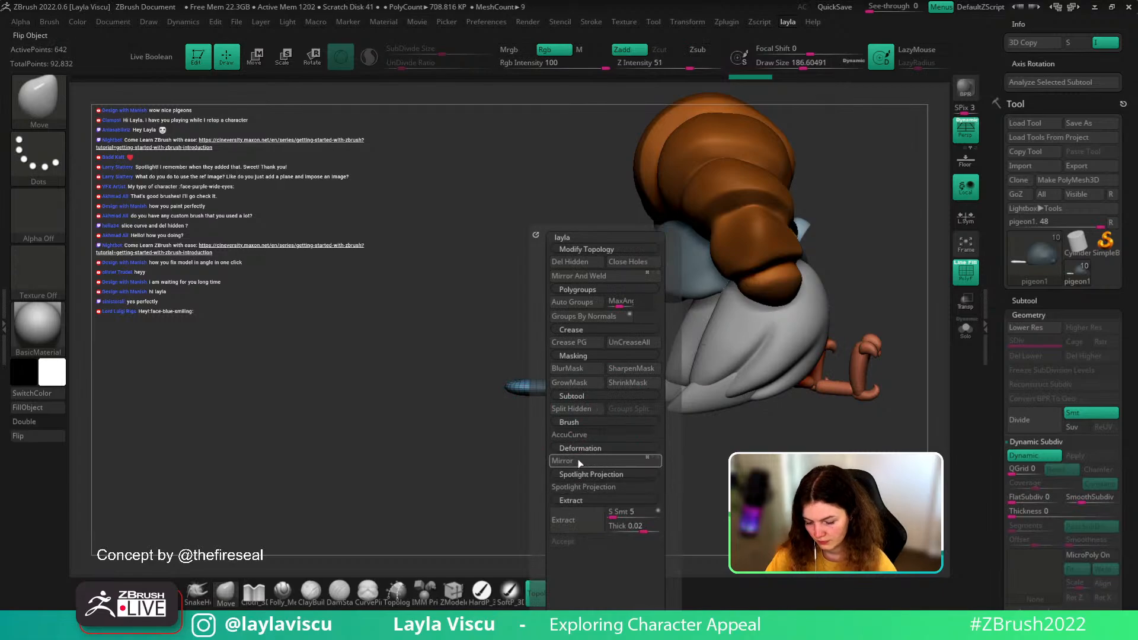
pyautogui.click(569, 408)
pyautogui.moveTo(374, 409); pyautogui.dragTo(583, 488)
pyautogui.press('w')
pyautogui.moveTo(516, 466); pyautogui.dragTo(517, 481)
pyautogui.moveTo(658, 474); pyautogui.dragTo(604, 527)
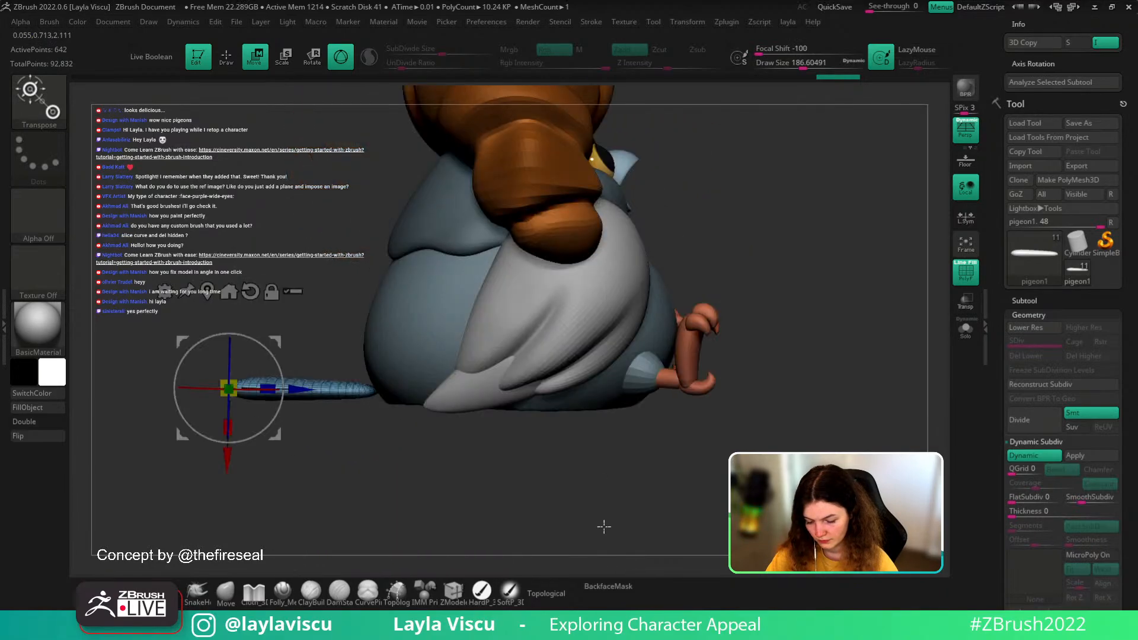
pyautogui.click(225, 592)
pyautogui.moveTo(472, 473)
pyautogui.keyDown('alt'); pyautogui.mouseDown()
pyautogui.moveTo(685, 447)
pyautogui.moveTo(706, 483)
pyautogui.moveTo(707, 428)
pyautogui.moveTo(569, 475)
pyautogui.moveTo(597, 452)
pyautogui.mouseUp(); pyautogui.keyUp('alt')
pyautogui.hotkey('shift', 'f')
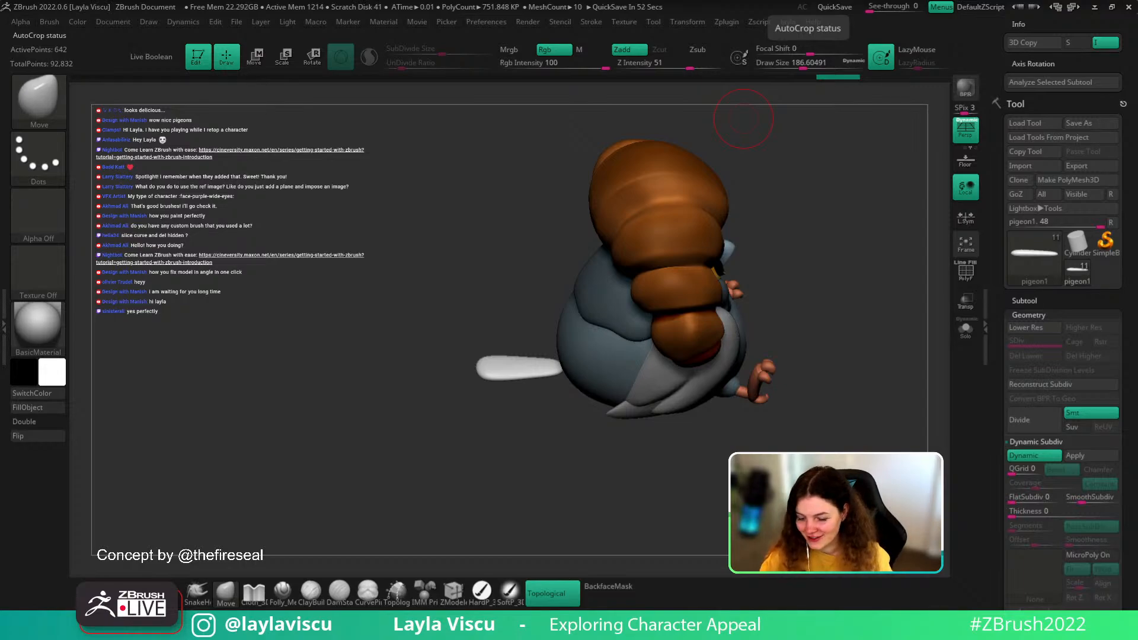
# - Center the gizmo on the tail feather and move it slightly down and into the pigeon's rear
pyautogui.moveTo(741, 474); pyautogui.dragTo(562, 374)
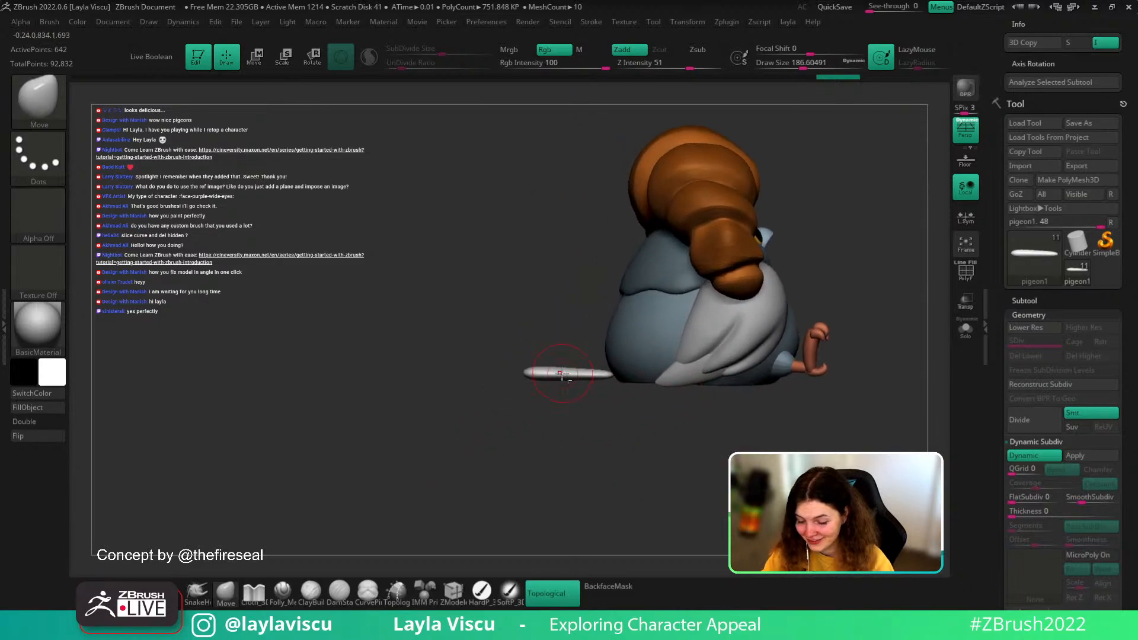
pyautogui.press('w')
pyautogui.keyDown('ctrl'); pyautogui.moveTo(537, 395); pyautogui.dragTo(592, 421, button='right'); pyautogui.keyUp('ctrl')
pyautogui.hotkey('shift', 'f')
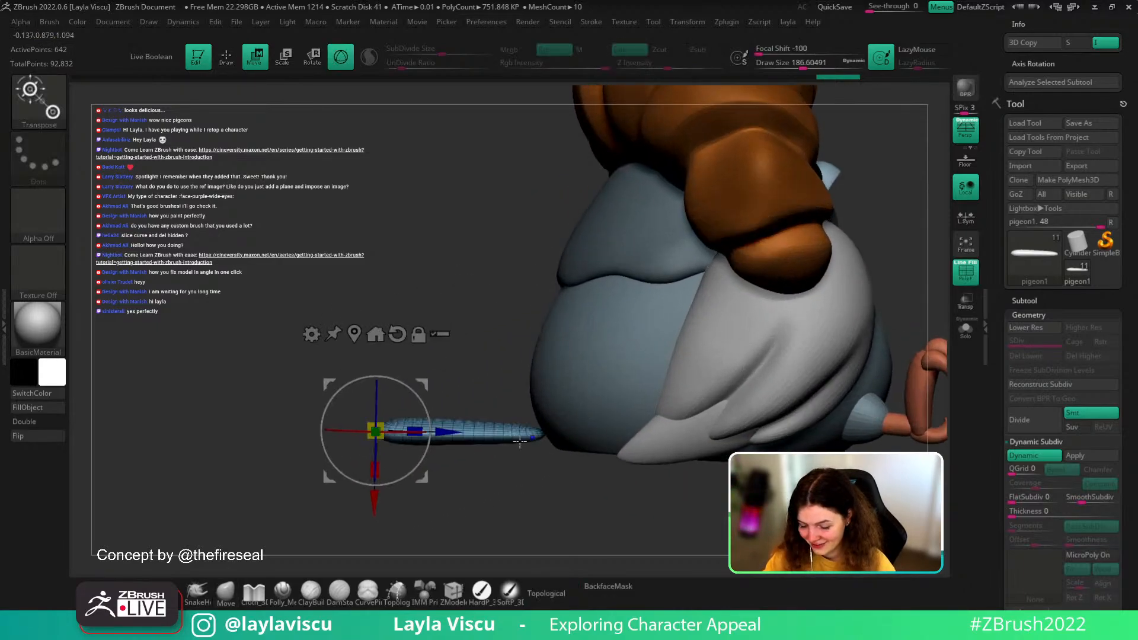
pyautogui.hotkey('shift', 'f')
pyautogui.hotkey('shift', 'f')
pyautogui.click(355, 334)
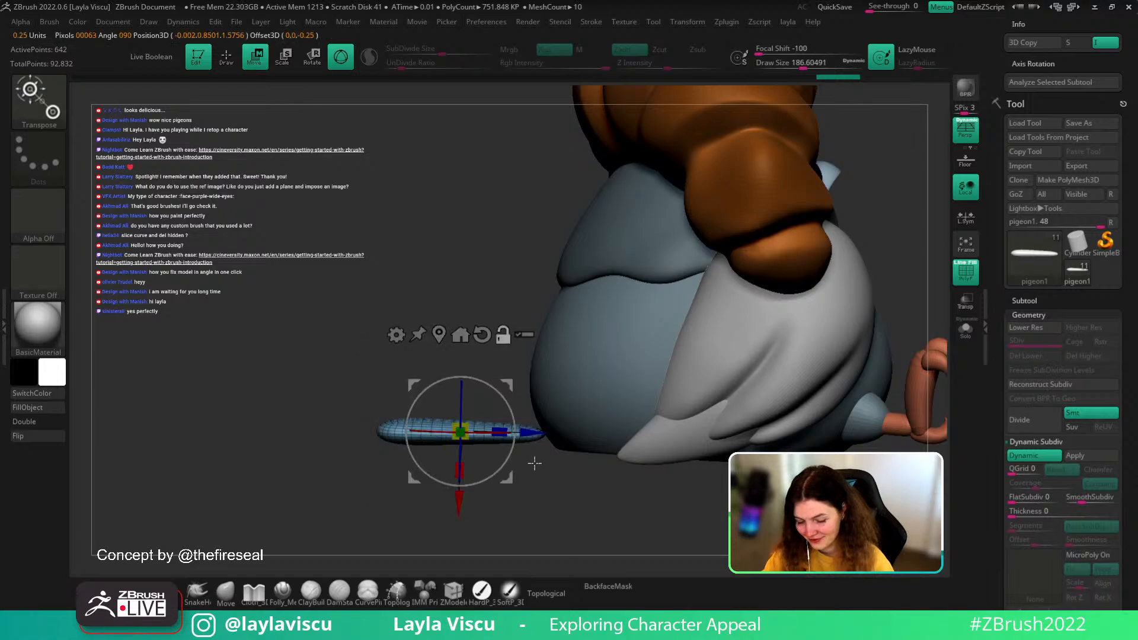
pyautogui.moveTo(535, 435)
pyautogui.mouseDown()
pyautogui.moveTo(548, 439)
pyautogui.moveTo(533, 449)
pyautogui.moveTo(550, 438)
pyautogui.mouseUp()
pyautogui.moveTo(485, 510); pyautogui.dragTo(485, 508)
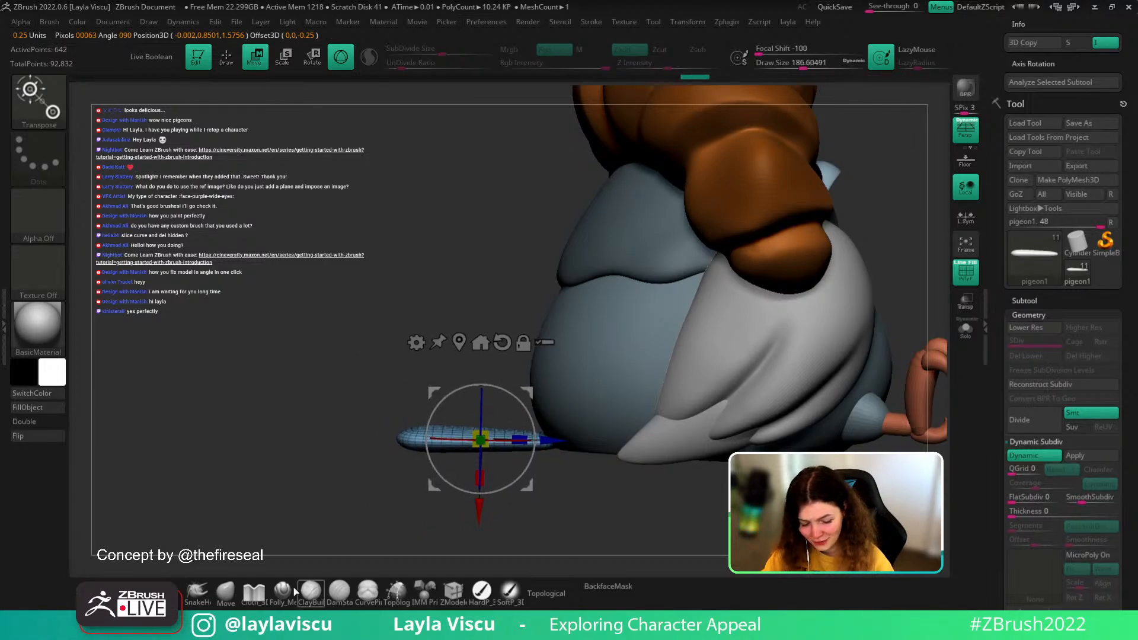
# - Pull the tail feather's outer end into a longer, more pointed tip with the Move brush at a draw size of about 140
pyautogui.press('q')
pyautogui.hotkey('shift', 'f')
pyautogui.keyDown('ctrl'); pyautogui.moveTo(622, 442); pyautogui.dragTo(565, 486, button='right'); pyautogui.keyUp('ctrl')
pyautogui.moveTo(566, 486)
pyautogui.mouseDown(button='right')
pyautogui.moveTo(582, 500)
pyautogui.moveTo(569, 543)
pyautogui.moveTo(554, 475)
pyautogui.moveTo(640, 355)
pyautogui.mouseUp(button='right')
pyautogui.moveTo(640, 356)
pyautogui.mouseDown(button='right')
pyautogui.moveTo(653, 449)
pyautogui.moveTo(640, 503)
pyautogui.mouseUp(button='right')
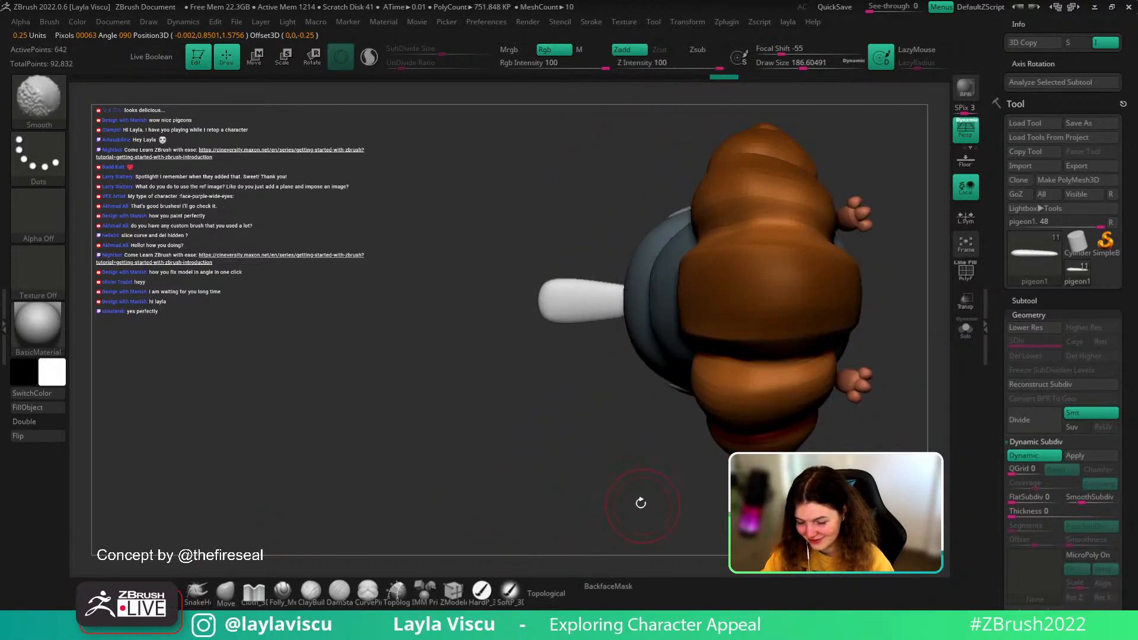
pyautogui.keyDown('alt'); pyautogui.moveTo(614, 390); pyautogui.dragTo(593, 424, button='right'); pyautogui.keyUp('alt')
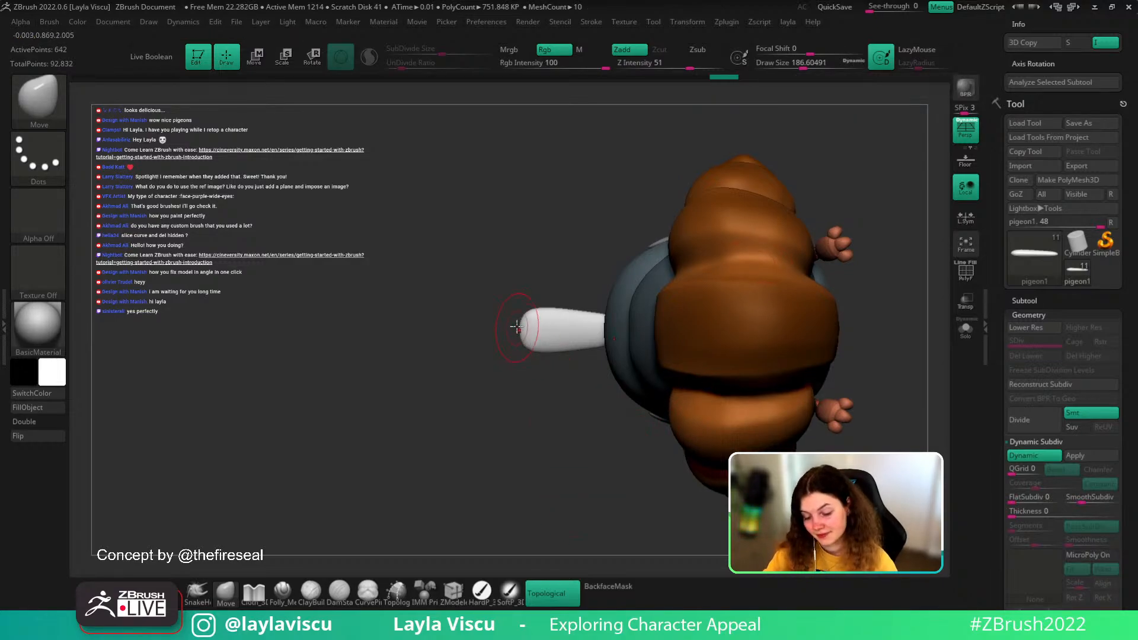
pyautogui.press('s')
pyautogui.moveTo(518, 332); pyautogui.dragTo(511, 332)
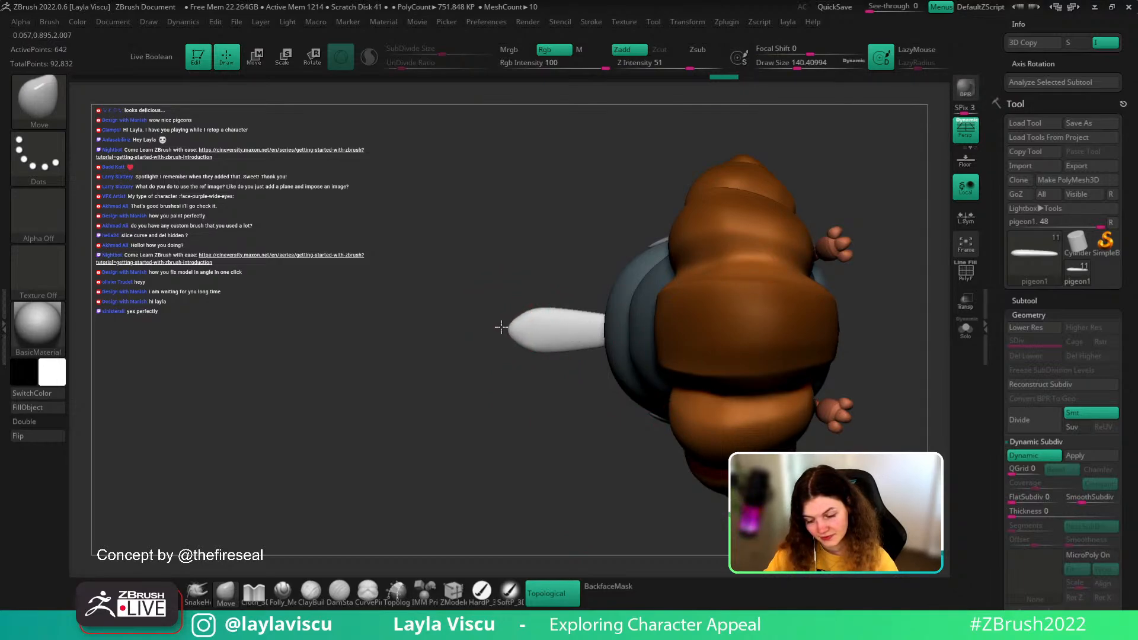
pyautogui.moveTo(502, 327); pyautogui.dragTo(498, 327)
pyautogui.keyDown('shift'); pyautogui.moveTo(531, 394); pyautogui.dragTo(520, 276); pyautogui.keyUp('shift')
# - Adjust the tail feather's side profile with the Move brush, using draw sizes of about 262 and 120
pyautogui.press('s')
pyautogui.moveTo(514, 321); pyautogui.dragTo(528, 320)
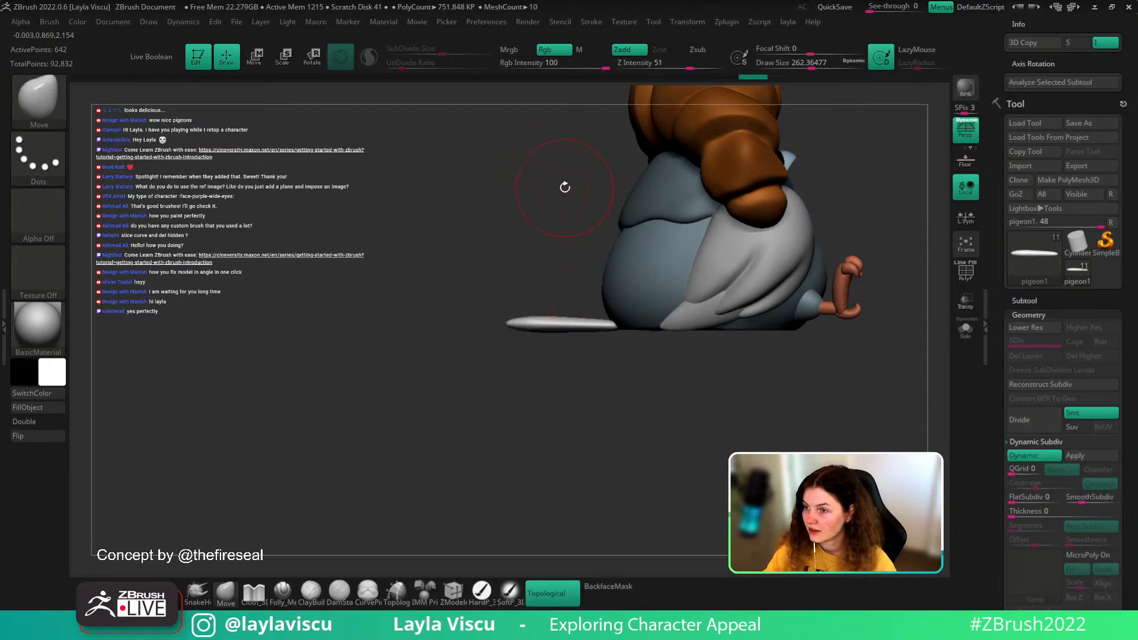
pyautogui.moveTo(565, 187)
pyautogui.mouseDown()
pyautogui.moveTo(566, 376)
pyautogui.moveTo(561, 356)
pyautogui.moveTo(578, 376)
pyautogui.moveTo(583, 341)
pyautogui.moveTo(520, 350)
pyautogui.mouseUp()
pyautogui.press('s')
pyautogui.press('s')
pyautogui.moveTo(593, 314)
pyautogui.mouseDown()
pyautogui.moveTo(606, 453)
pyautogui.moveTo(566, 533)
pyautogui.moveTo(550, 473)
pyautogui.mouseUp()
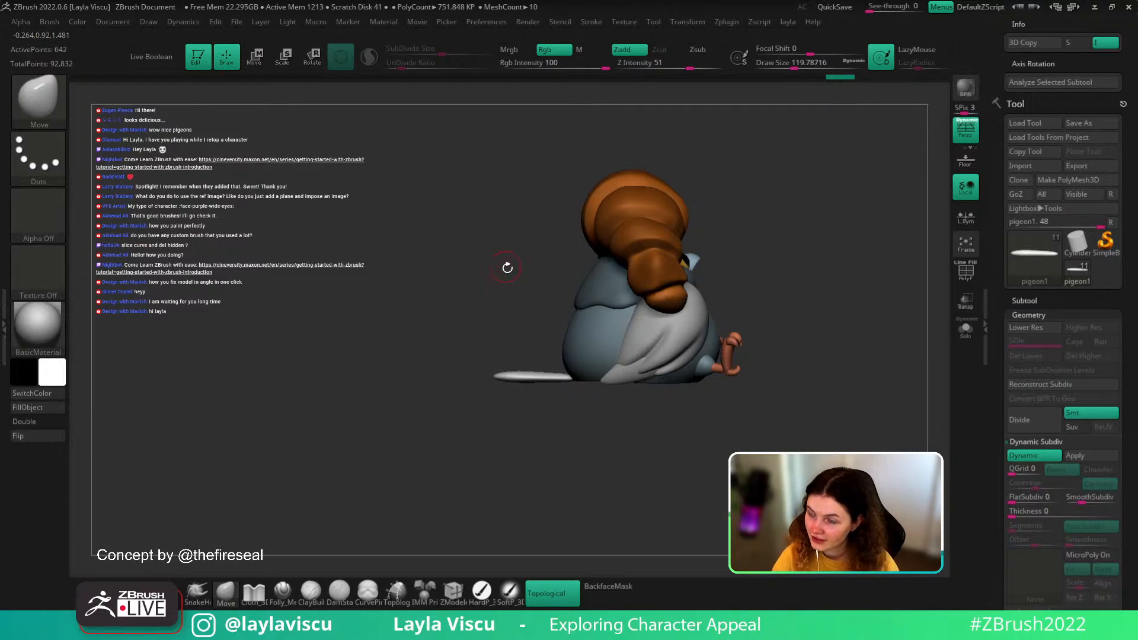
# - Show the tail feather alone and refine its tapered outline with the Move brush at a draw size of about 257
pyautogui.moveTo(507, 267); pyautogui.dragTo(578, 234)
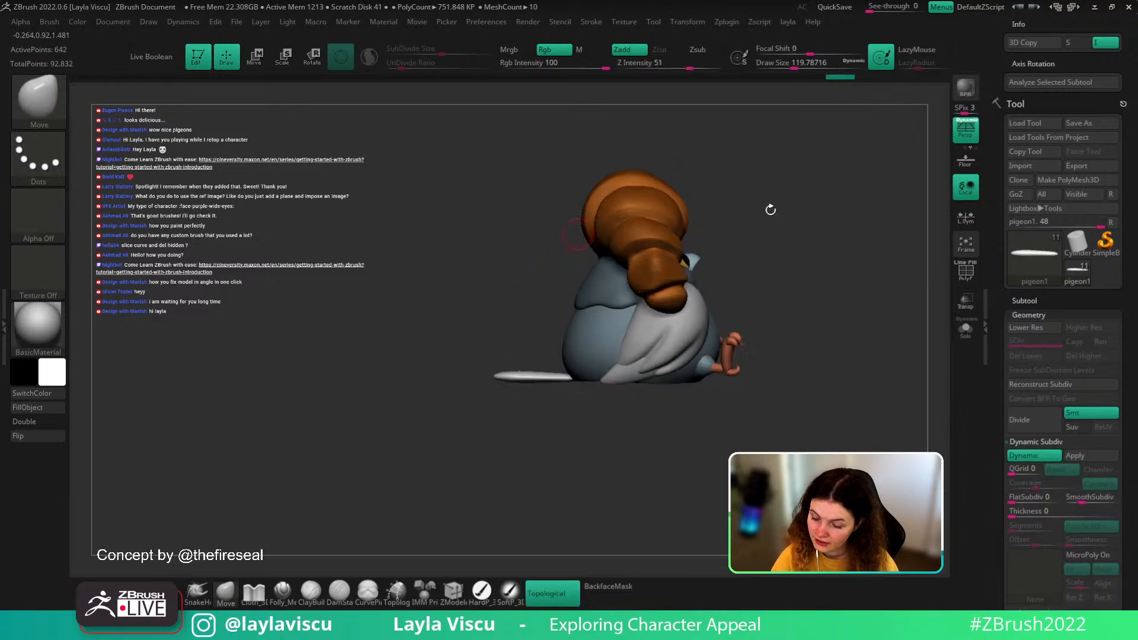
pyautogui.moveTo(770, 209); pyautogui.dragTo(759, 228)
pyautogui.keyDown('ctrl'); pyautogui.moveTo(560, 261); pyautogui.dragTo(566, 302, button='right'); pyautogui.keyUp('ctrl')
pyautogui.moveTo(526, 244); pyautogui.dragTo(551, 367)
pyautogui.click(965, 327)
pyautogui.moveTo(896, 320)
pyautogui.mouseDown()
pyautogui.moveTo(864, 349)
pyautogui.moveTo(874, 399)
pyautogui.mouseUp()
pyautogui.press('s')
pyautogui.moveTo(587, 303); pyautogui.dragTo(603, 303)
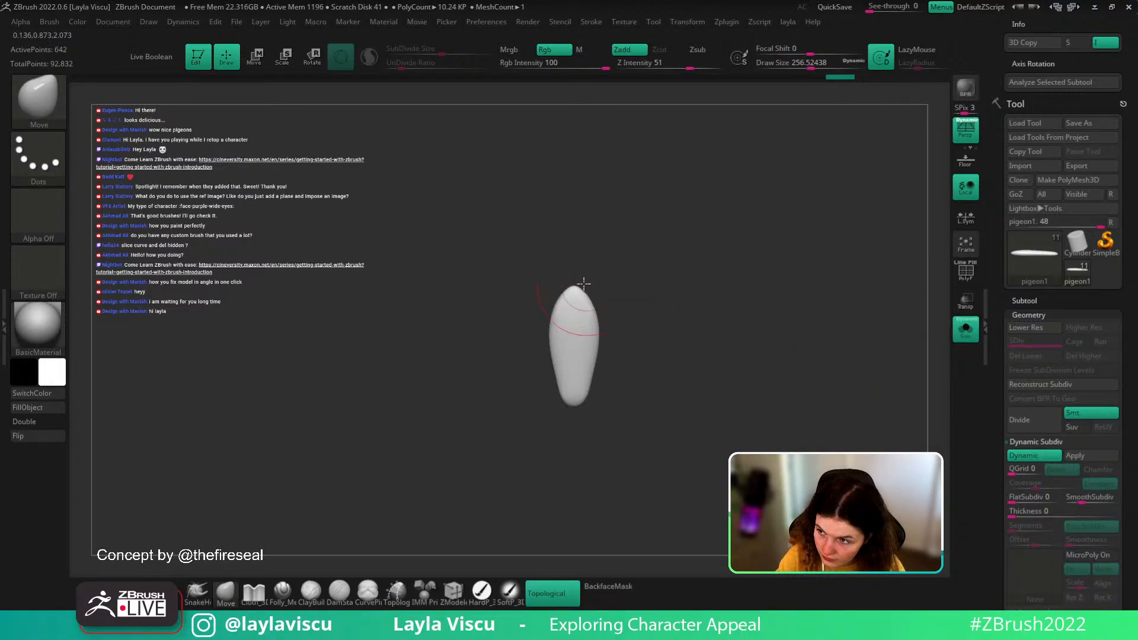
# - Duplicate the tail feather, then scale the copy down and angle it outward beside the large feather's base
pyautogui.press('w')
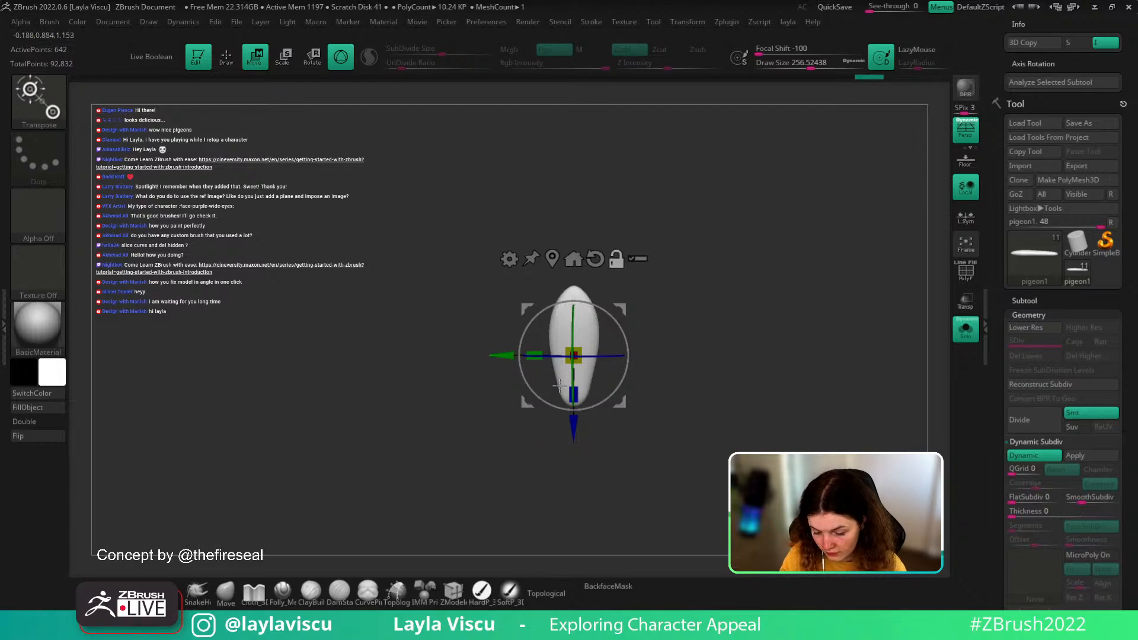
pyautogui.moveTo(573, 394)
pyautogui.mouseDown()
pyautogui.moveTo(557, 415)
pyautogui.moveTo(532, 404)
pyautogui.moveTo(544, 405)
pyautogui.moveTo(579, 474)
pyautogui.moveTo(555, 398)
pyautogui.mouseUp()
pyautogui.hotkey('ctrl', 'z')
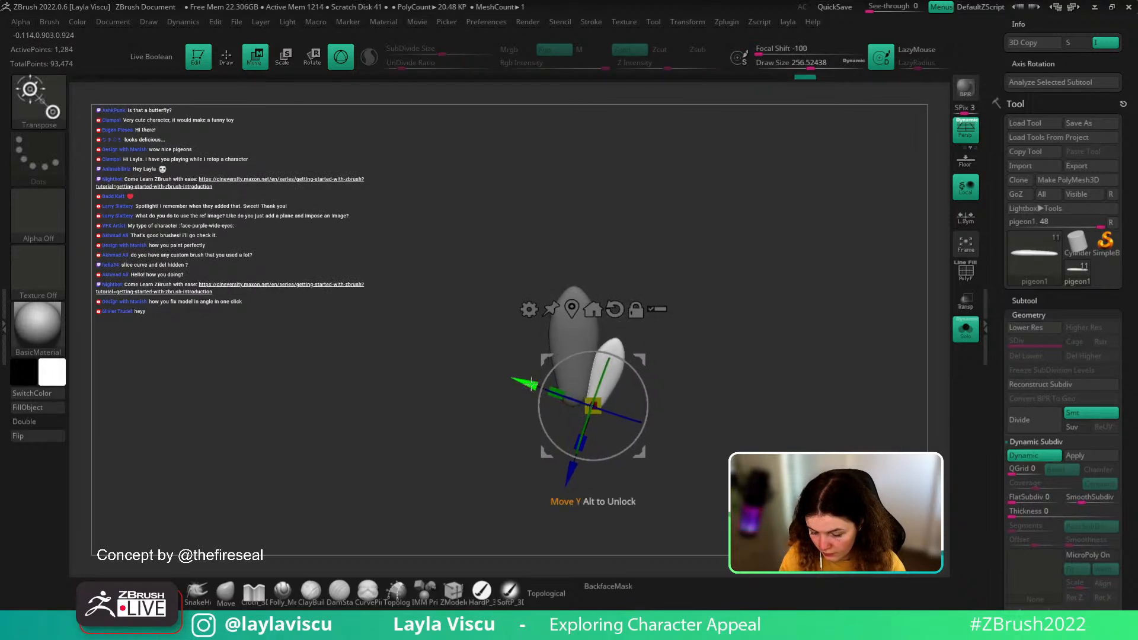
pyautogui.hotkey('shift', 'f')
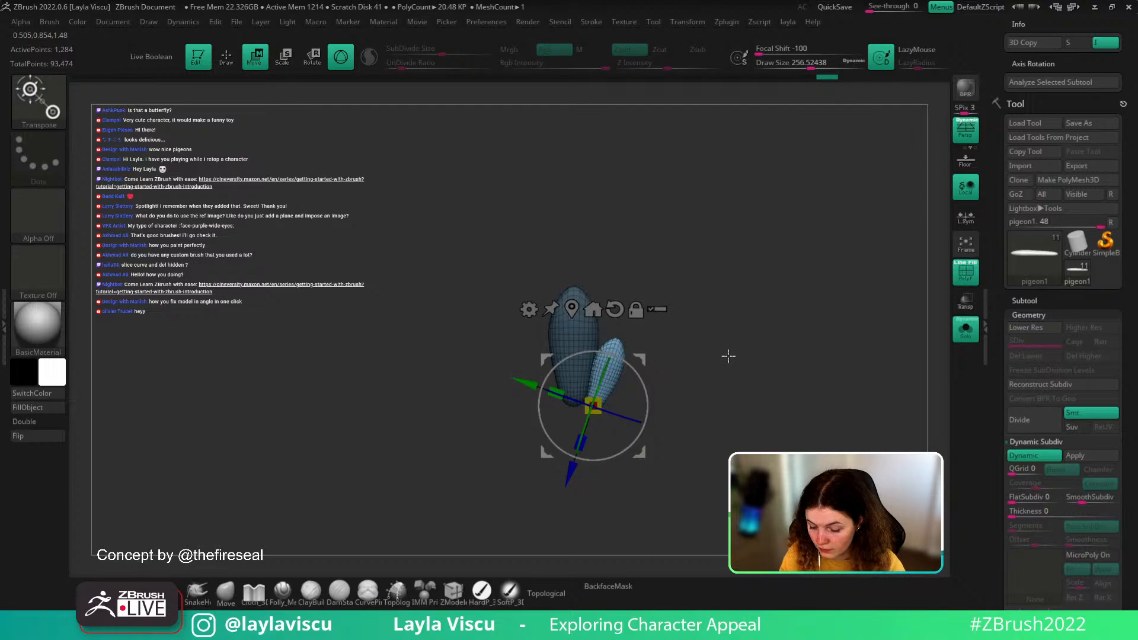
# - Flip the tail to the opposite side and apply Mirror And Weld so a small feather sits on each side of the large one
pyautogui.press('2')
pyautogui.click(736, 278)
pyautogui.hotkey('ctrl', 'z')
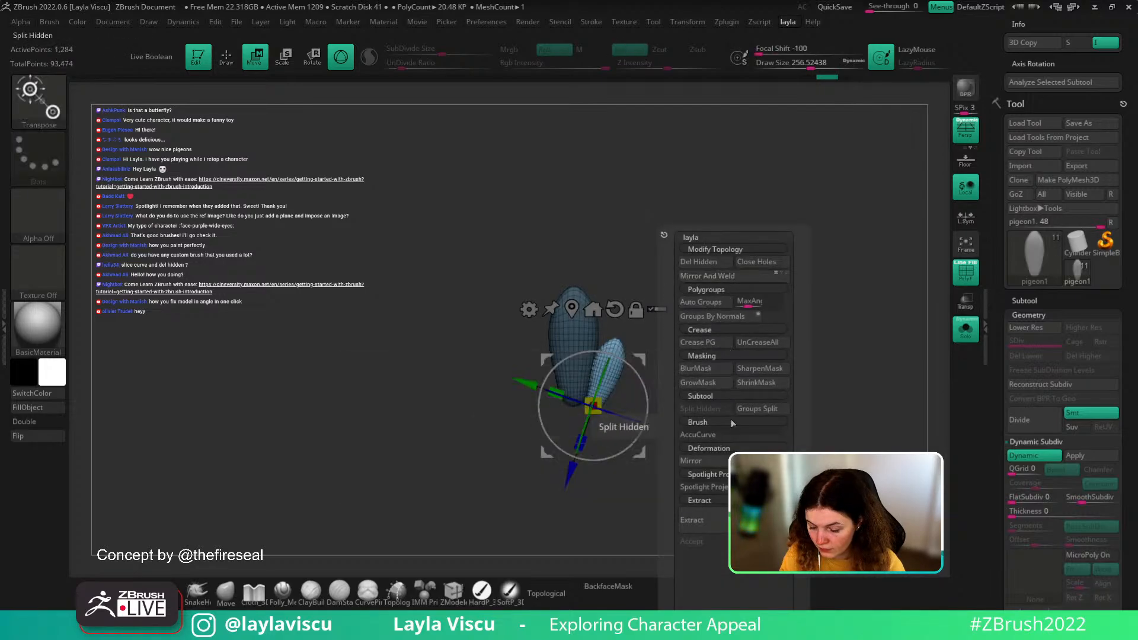
pyautogui.press('2')
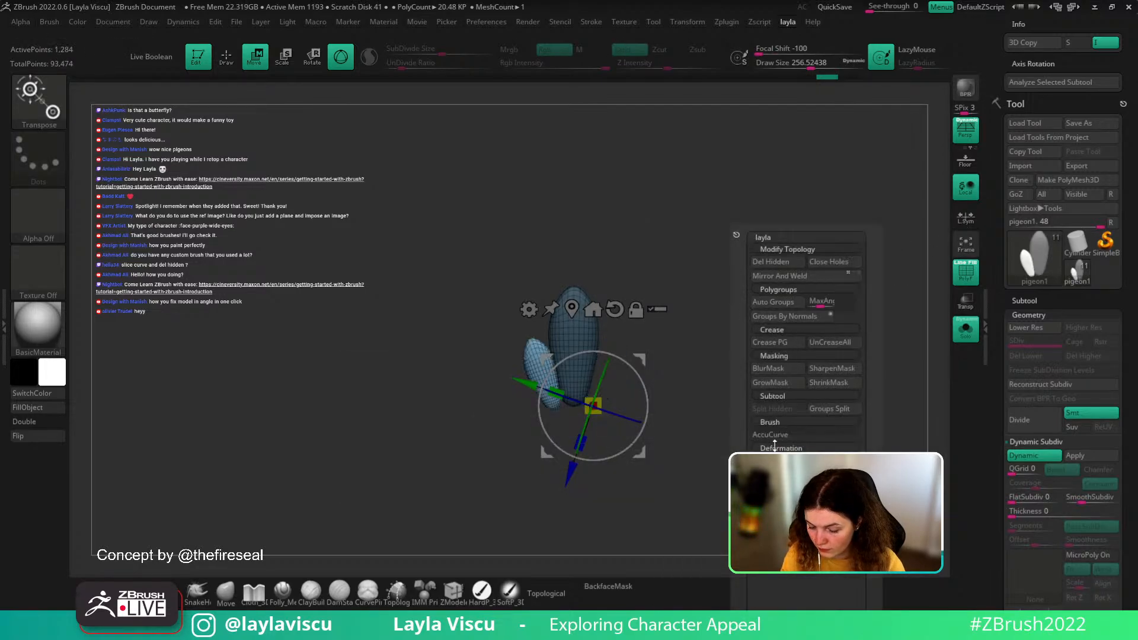
pyautogui.click(795, 276)
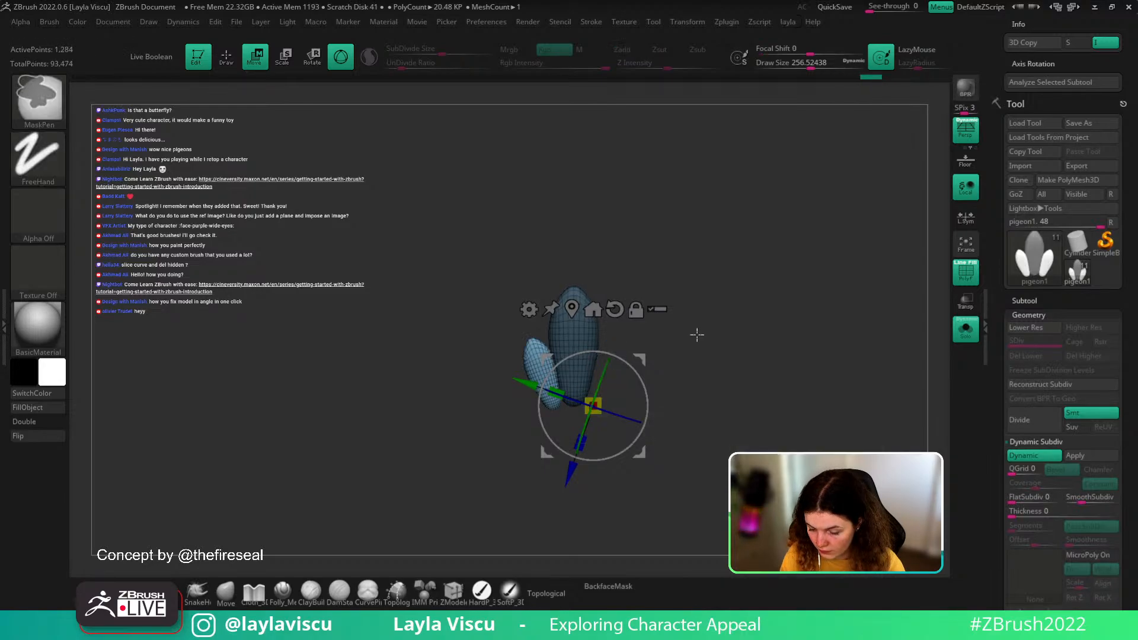
pyautogui.press('2')
pyautogui.click(828, 278)
pyautogui.hotkey('ctrl', 'z')
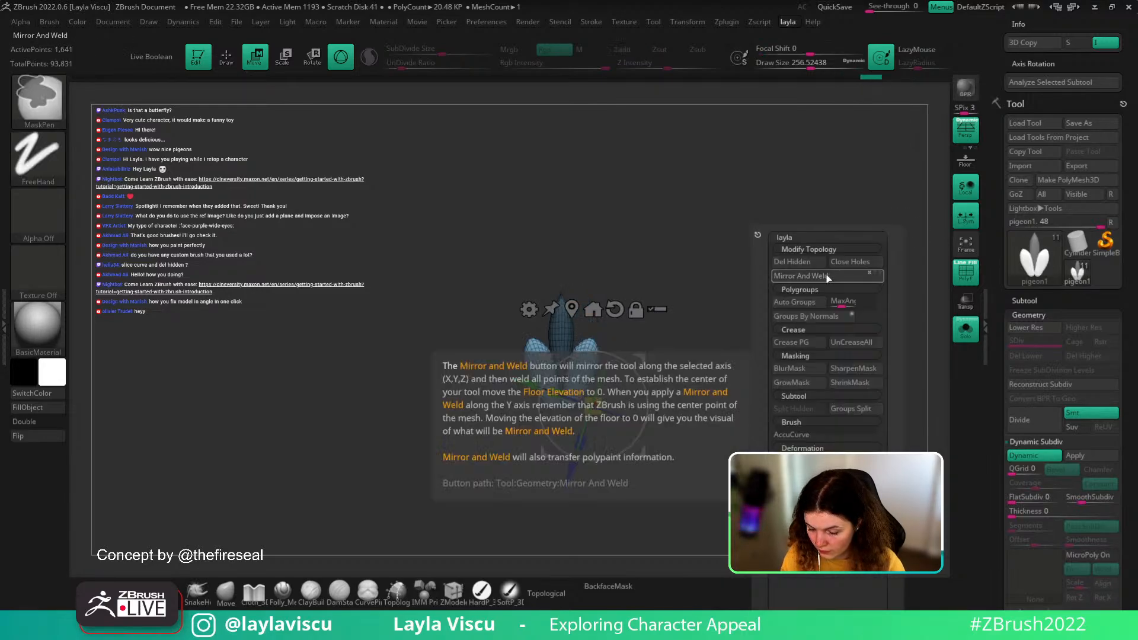
pyautogui.press('2')
pyautogui.click(802, 281)
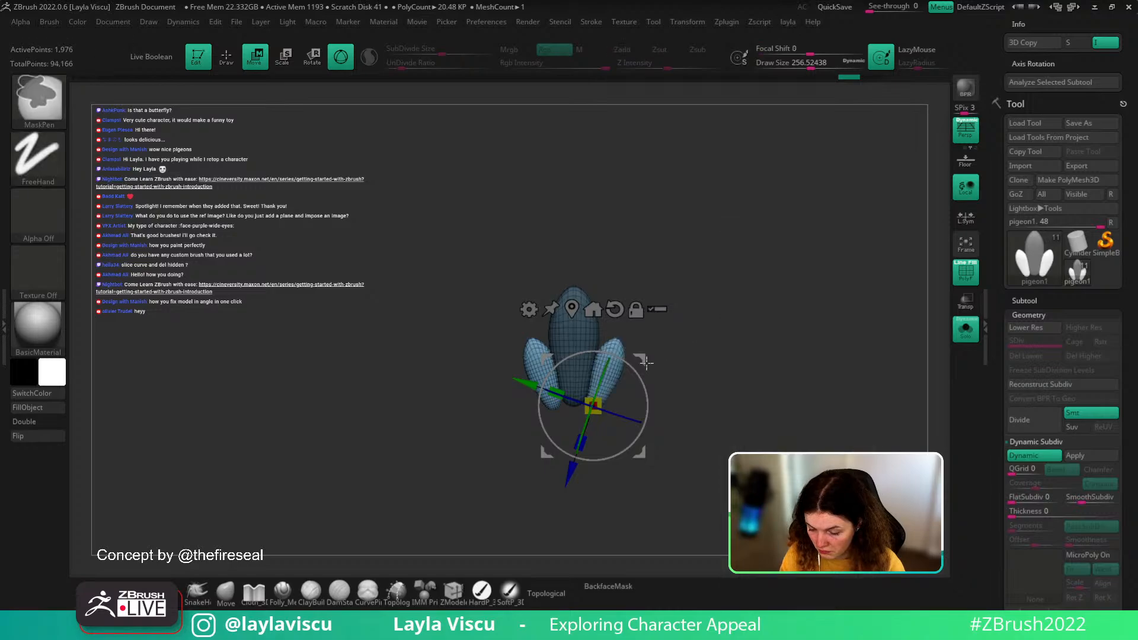
# - Turn off the tail's dynamic subdivision preview, clear its mask and activate the ZModeler brush
pyautogui.keyDown('ctrl'); pyautogui.moveTo(721, 323); pyautogui.dragTo(703, 383, button='right'); pyautogui.keyUp('ctrl')
pyautogui.hotkey('shift', 'd')
pyautogui.press('q')
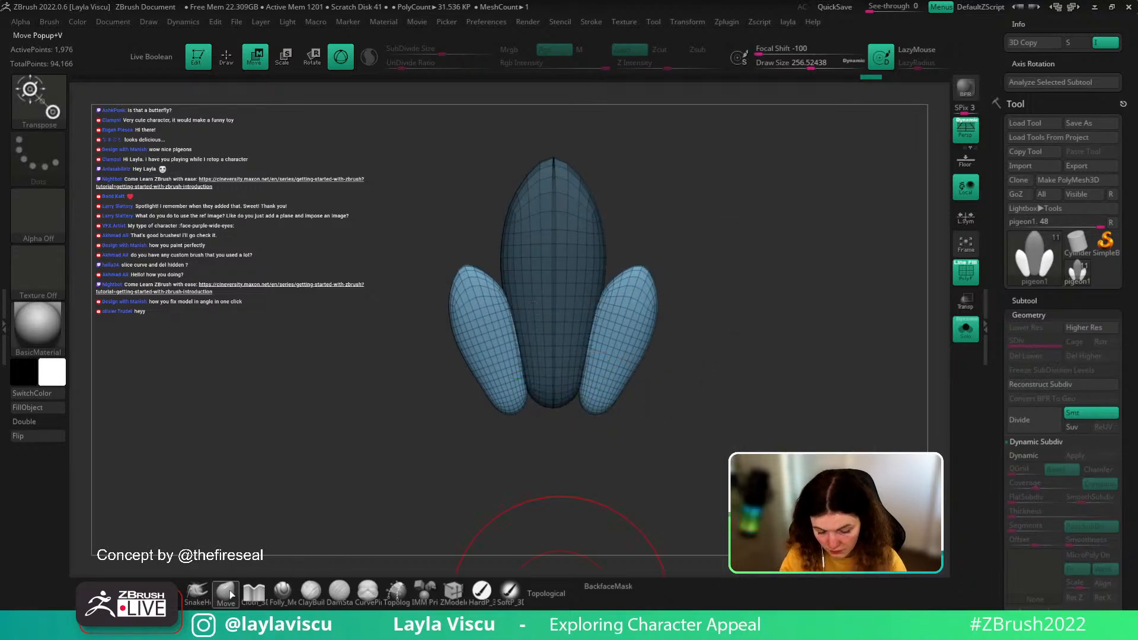
pyautogui.keyDown('ctrl'); pyautogui.moveTo(537, 496); pyautogui.dragTo(542, 514); pyautogui.keyUp('ctrl')
pyautogui.press('b')
pyautogui.press('z')
pyautogui.press('m')
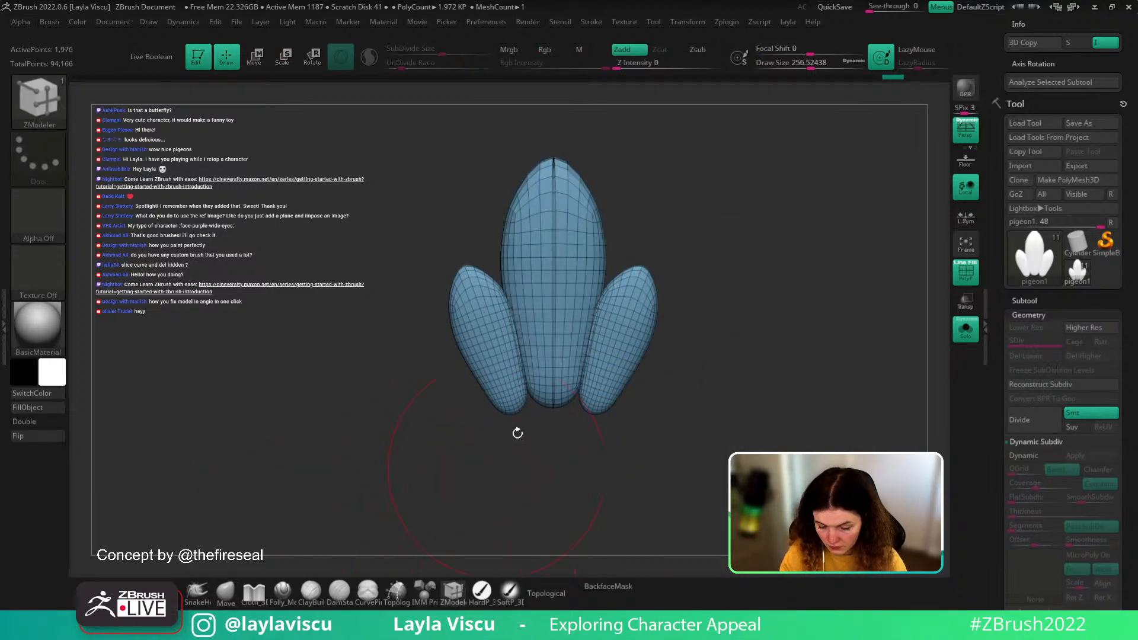
pyautogui.keyDown('alt'); pyautogui.click(555, 315); pyautogui.keyUp('alt')
pyautogui.moveTo(627, 258)
pyautogui.mouseDown()
pyautogui.moveTo(655, 338)
pyautogui.moveTo(656, 432)
pyautogui.moveTo(661, 323)
pyautogui.moveTo(655, 371)
pyautogui.moveTo(739, 292)
pyautogui.moveTo(765, 294)
pyautogui.moveTo(765, 260)
pyautogui.mouseUp()
pyautogui.press('ctrl')
pyautogui.keyDown('ctrl'); pyautogui.moveTo(765, 260); pyautogui.dragTo(718, 264, button='right'); pyautogui.keyUp('ctrl')
pyautogui.press('d')
pyautogui.keyDown('ctrl'); pyautogui.click(709, 297); pyautogui.keyUp('ctrl')
pyautogui.hotkey('ctrl', 'z')
pyautogui.keyDown('ctrl'); pyautogui.moveTo(708, 267); pyautogui.dragTo(730, 312); pyautogui.keyUp('ctrl')
# - Remove the right small feather and mask the right half of the large feather
pyautogui.keyDown('ctrl'); pyautogui.moveTo(596, 167); pyautogui.dragTo(445, 544); pyautogui.keyUp('ctrl')
pyautogui.keyDown('ctrl'); pyautogui.click(407, 526); pyautogui.keyUp('ctrl')
pyautogui.keyDown('ctrl'); pyautogui.moveTo(700, 140); pyautogui.dragTo(577, 515); pyautogui.keyUp('ctrl')
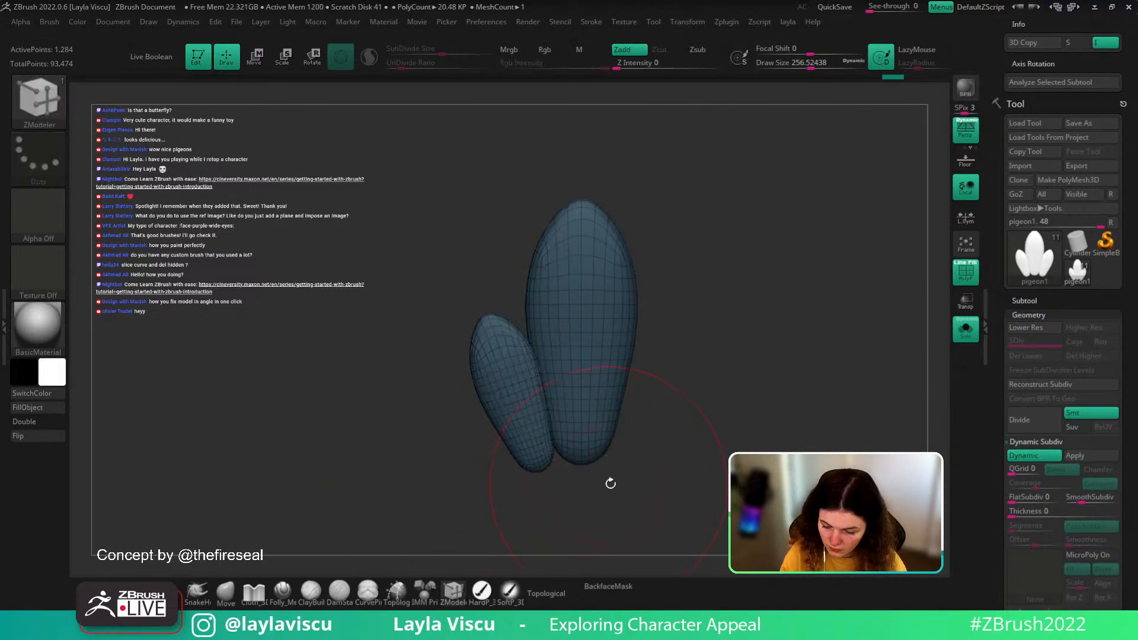
pyautogui.hotkey('ctrl', 'z')
pyautogui.moveTo(688, 160)
pyautogui.keyDown('ctrl'); pyautogui.mouseDown()
pyautogui.moveTo(663, 292)
pyautogui.moveTo(581, 548)
pyautogui.mouseUp(); pyautogui.keyUp('ctrl')
# - Apply Smart ReSym to the half-masked tail, then rebuild the missing small feather with Mirror And Weld
pyautogui.scroll(-5, 1111, 187)
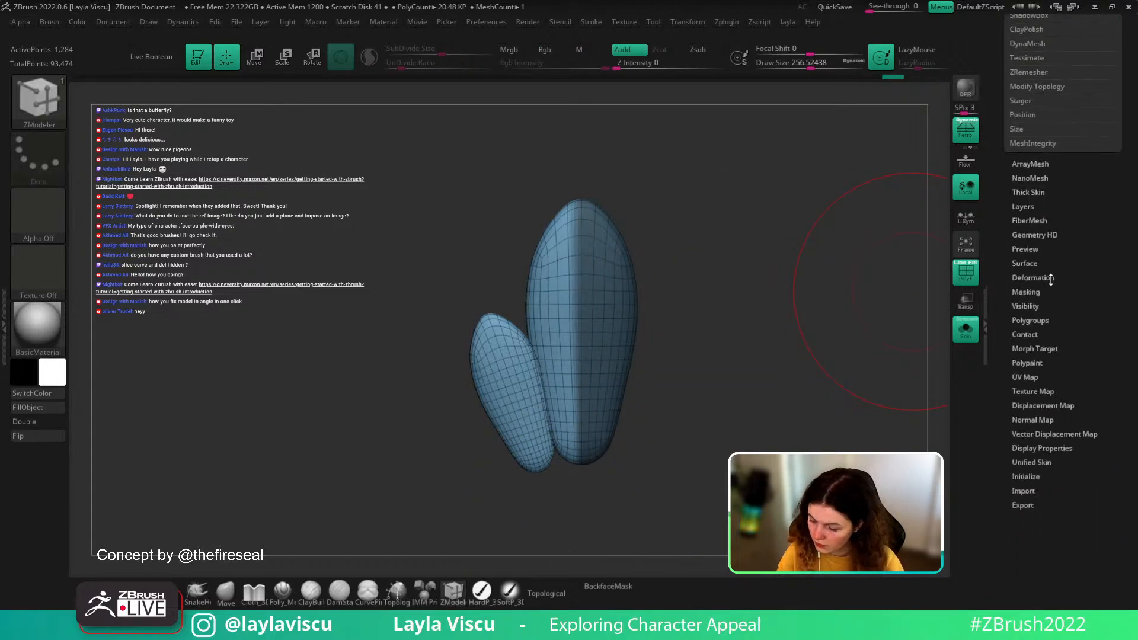
pyautogui.click(1032, 277)
pyautogui.click(1037, 254)
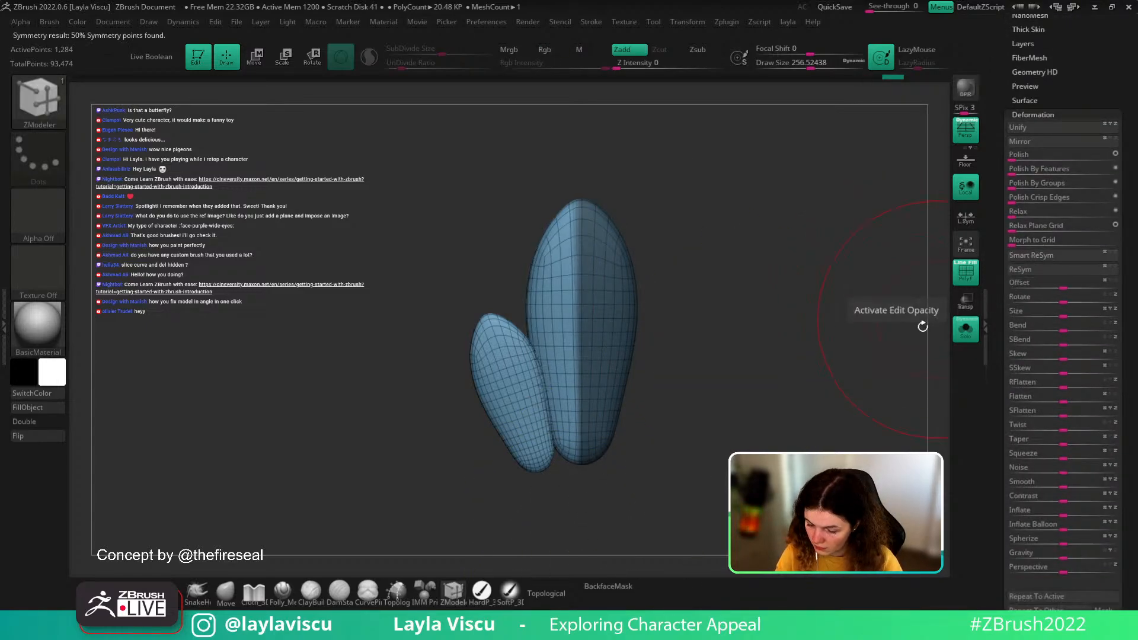
pyautogui.keyDown('ctrl'); pyautogui.moveTo(859, 361); pyautogui.dragTo(863, 381); pyautogui.keyUp('ctrl')
pyautogui.press('space')
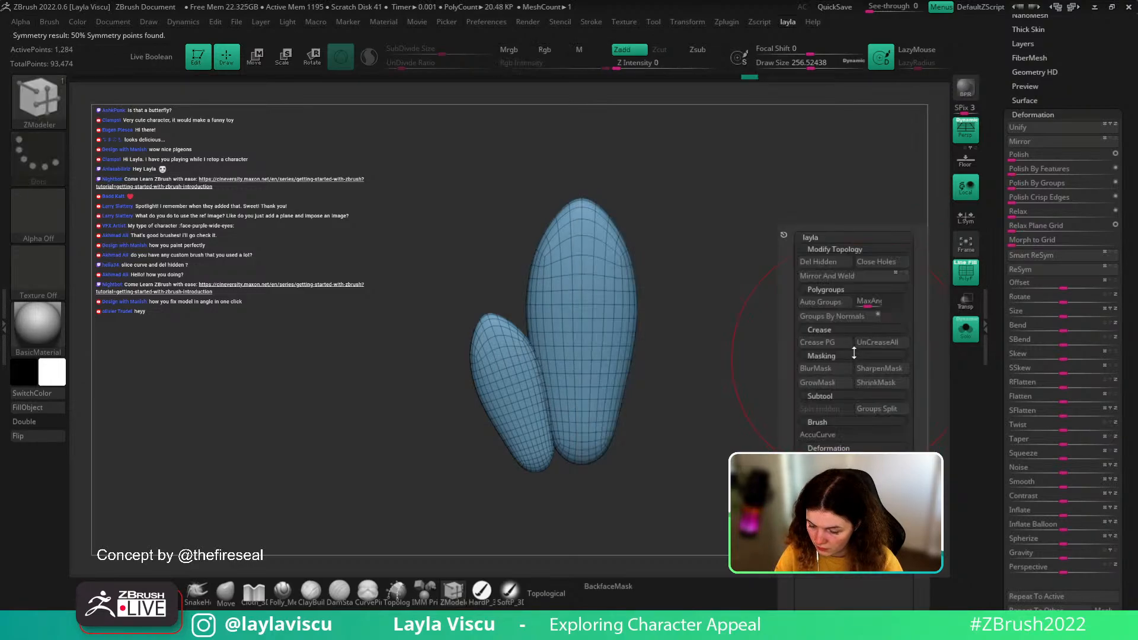
pyautogui.click(867, 280)
# - Delete the uneven extra edge loop along the large feather's centre with ZModeler
pyautogui.moveTo(498, 574); pyautogui.dragTo(521, 546)
pyautogui.keyDown('alt'); pyautogui.click(585, 354); pyautogui.keyUp('alt')
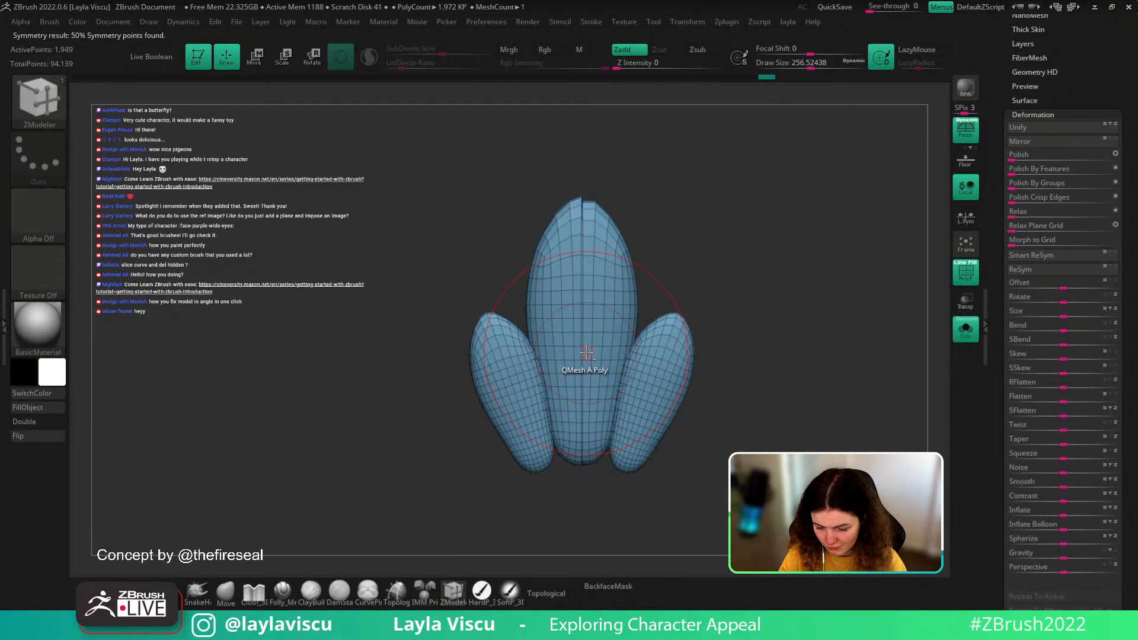
pyautogui.moveTo(586, 354)
pyautogui.keyDown('ctrl'); pyautogui.mouseDown(button='right')
pyautogui.moveTo(584, 371)
pyautogui.moveTo(586, 333)
pyautogui.mouseUp(button='right'); pyautogui.keyUp('ctrl')
pyautogui.keyDown('alt'); pyautogui.click(581, 347); pyautogui.keyUp('alt')
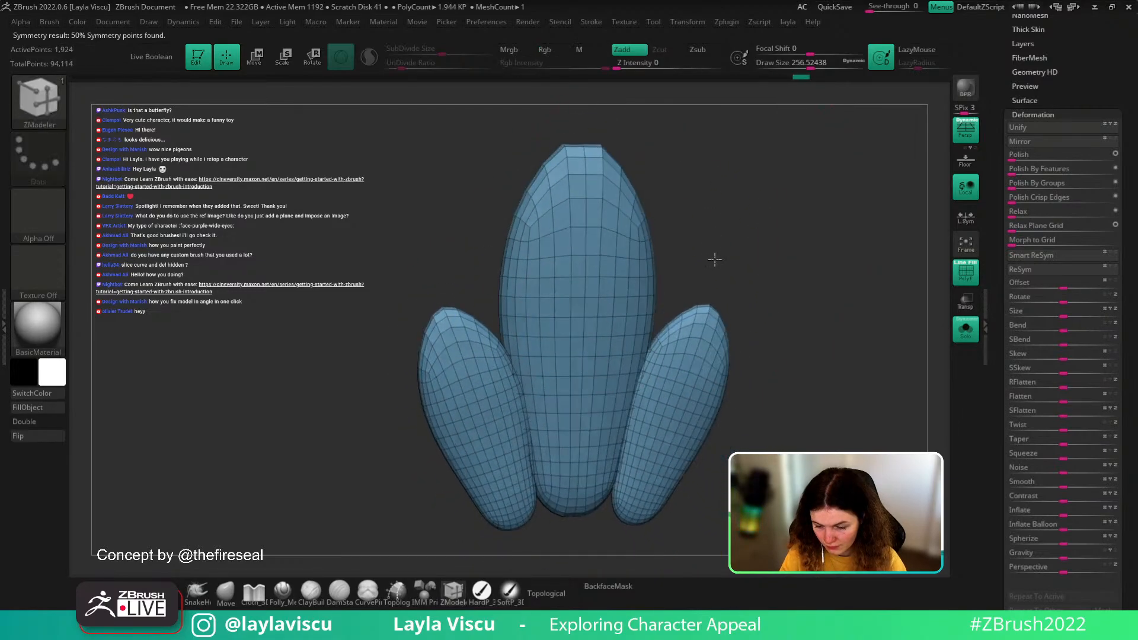
# - Delete the uneven polygons just below the large feather's tip with ZModeler at a draw size of about 25
pyautogui.moveTo(713, 259)
pyautogui.mouseDown()
pyautogui.moveTo(701, 381)
pyautogui.moveTo(693, 260)
pyautogui.moveTo(628, 269)
pyautogui.moveTo(693, 249)
pyautogui.moveTo(698, 233)
pyautogui.moveTo(823, 244)
pyautogui.moveTo(795, 240)
pyautogui.moveTo(780, 348)
pyautogui.mouseUp()
pyautogui.press('2')
pyautogui.keyDown('ctrl'); pyautogui.moveTo(780, 348); pyautogui.dragTo(628, 368, button='right'); pyautogui.keyUp('ctrl')
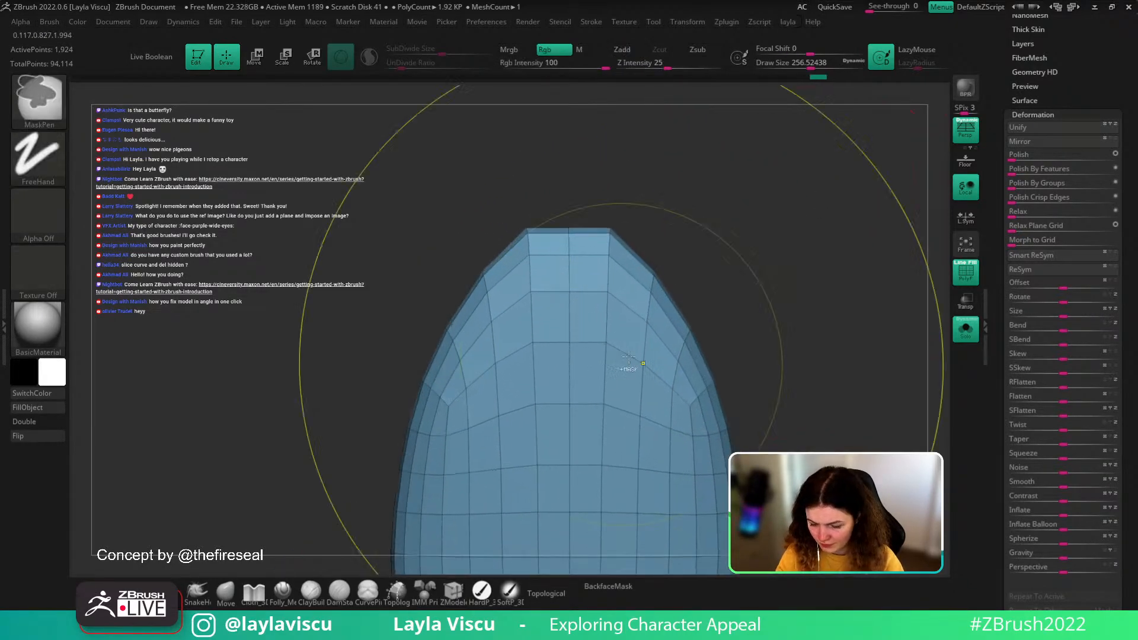
pyautogui.moveTo(764, 332)
pyautogui.mouseDown()
pyautogui.moveTo(828, 290)
pyautogui.moveTo(736, 305)
pyautogui.moveTo(691, 297)
pyautogui.moveTo(696, 274)
pyautogui.moveTo(739, 307)
pyautogui.moveTo(692, 306)
pyautogui.mouseUp()
pyautogui.press('s')
pyautogui.press('b')
pyautogui.press('z')
pyautogui.press('m')
pyautogui.press('space')
pyautogui.click(519, 194)
pyautogui.press('s')
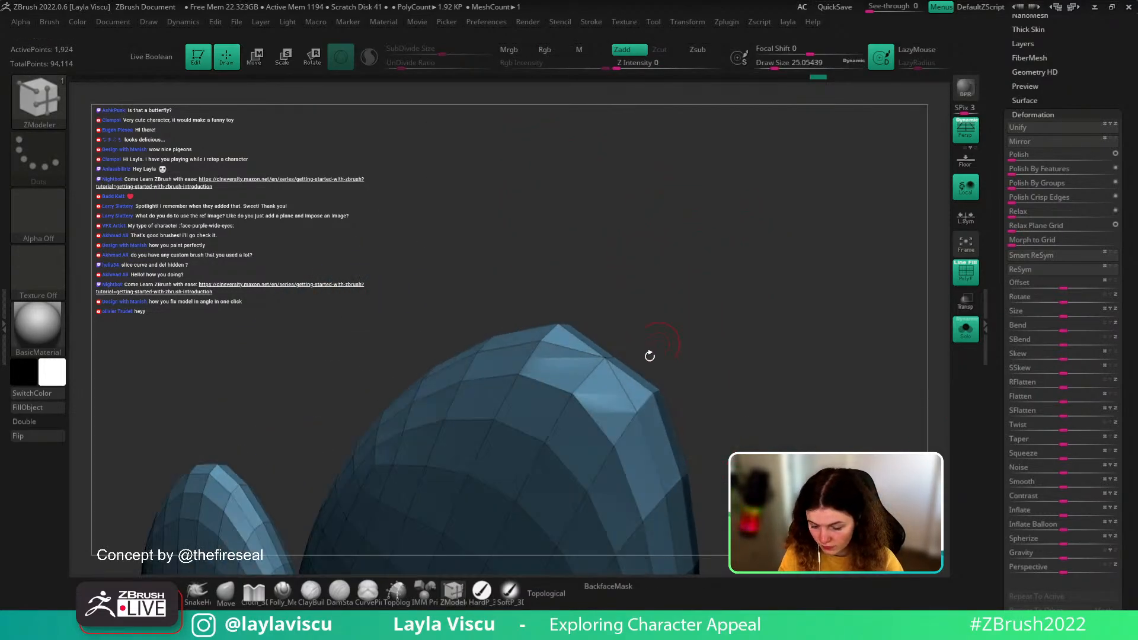
pyautogui.click(587, 365)
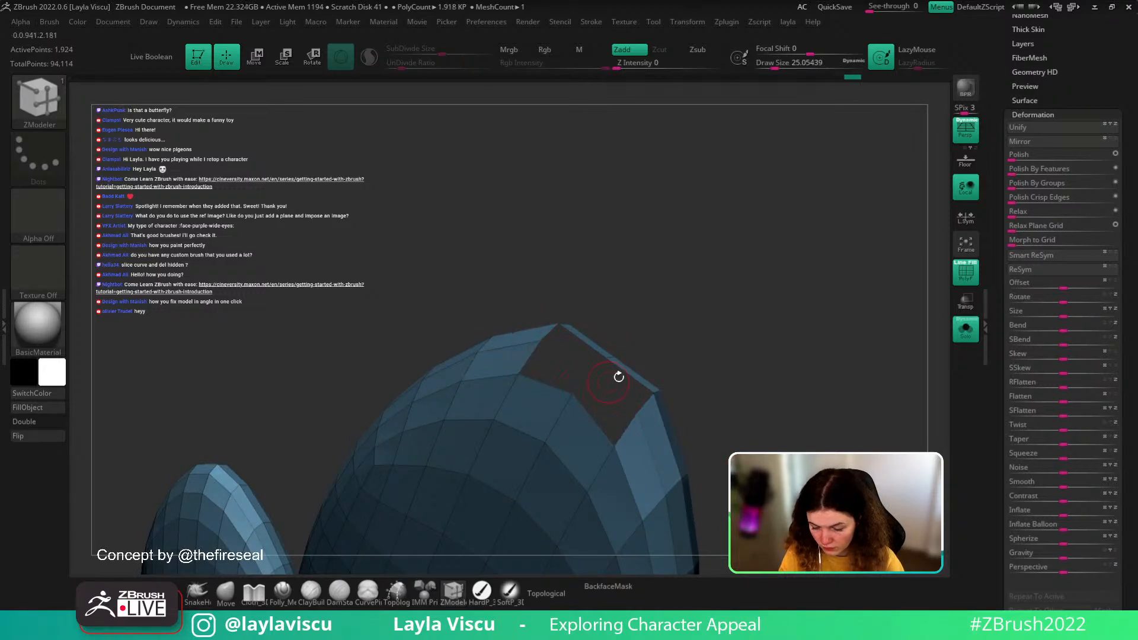
# - Bridge the edges across the opening at the large feather's tip and insert a single edge loop through the bridge's middle
pyautogui.moveTo(617, 376); pyautogui.dragTo(638, 400)
pyautogui.press('space')
pyautogui.click(503, 281)
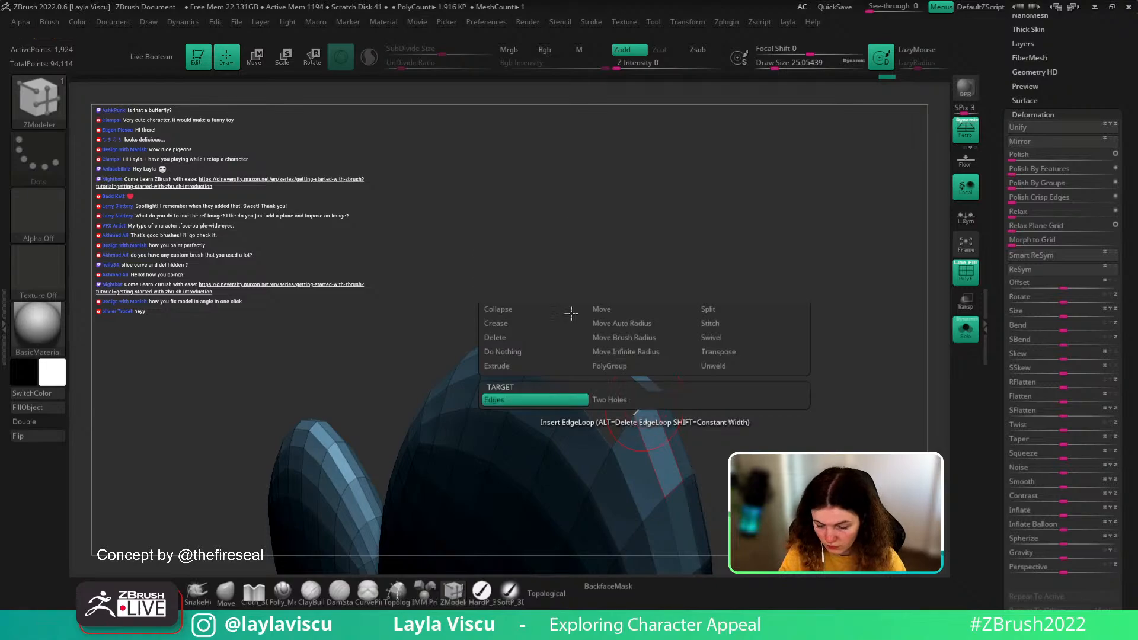
pyautogui.click(551, 330)
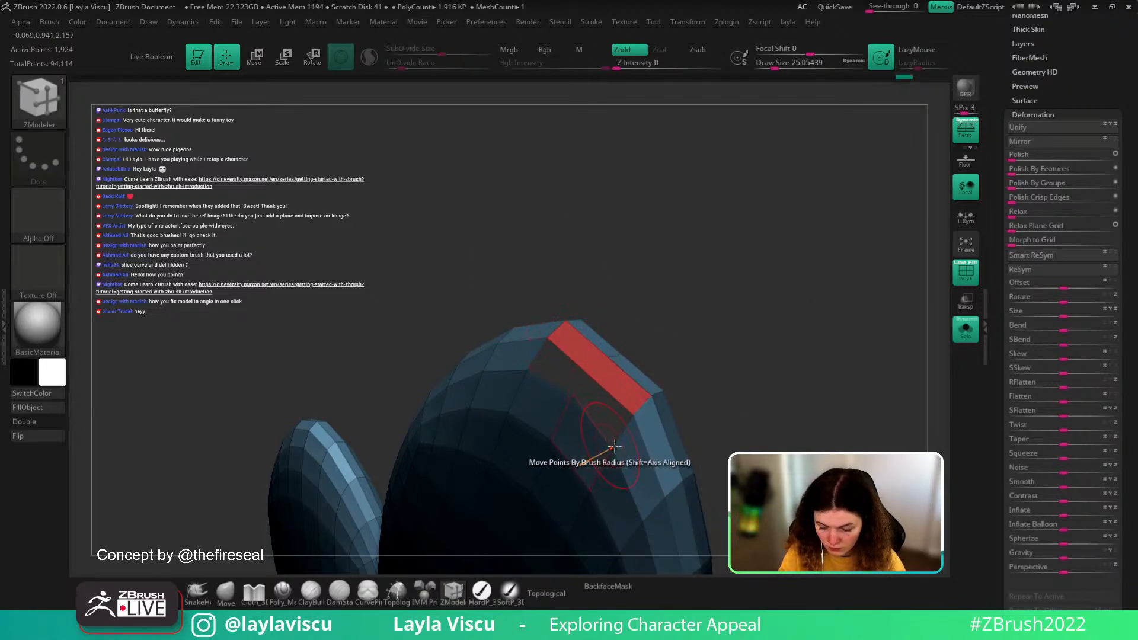
pyautogui.press('space')
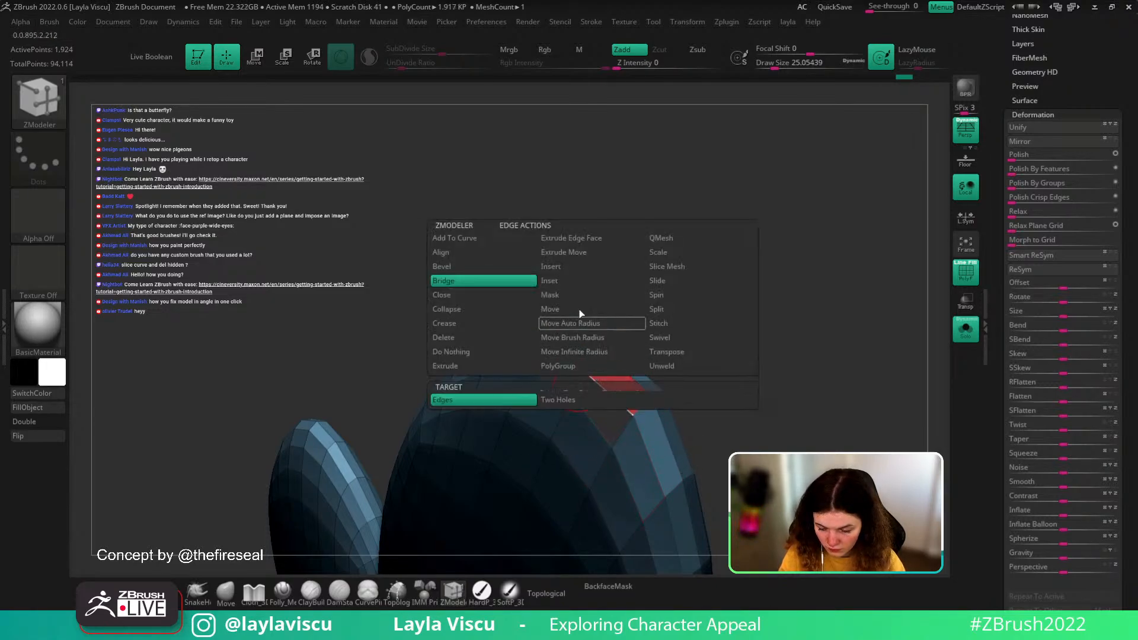
pyautogui.click(592, 270)
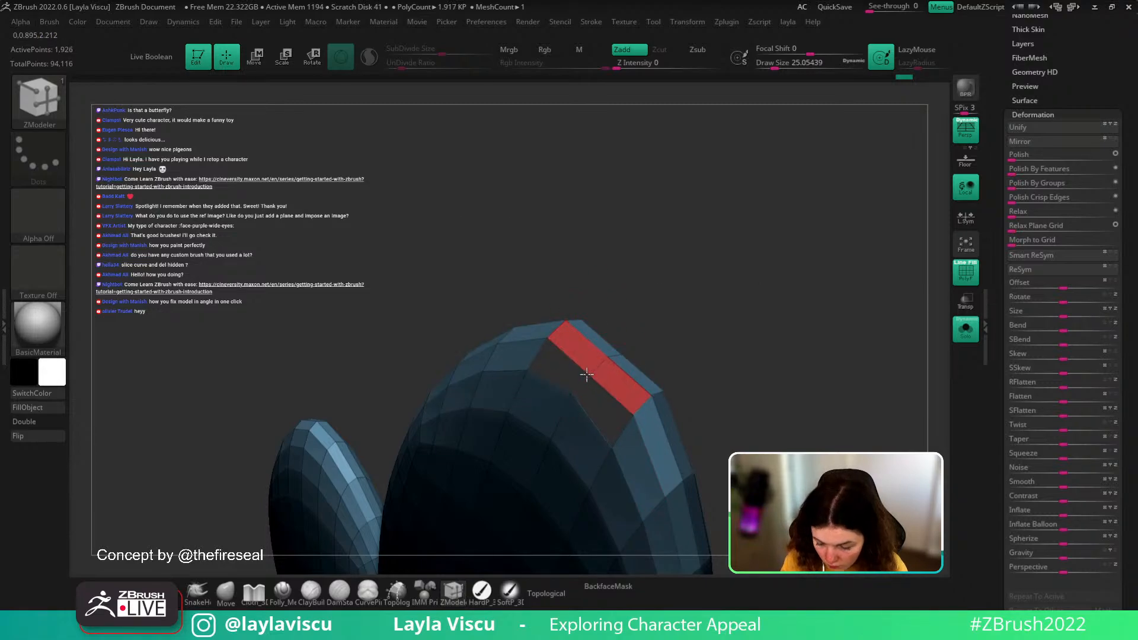
# - Reduce the draw size to about 1.3 and stitch the bridge's loose middle point to the adjacent point at the feather's tip
pyautogui.moveTo(655, 326); pyautogui.dragTo(717, 320)
pyautogui.keyDown('ctrl'); pyautogui.moveTo(717, 320); pyautogui.dragTo(642, 467, button='right'); pyautogui.keyUp('ctrl')
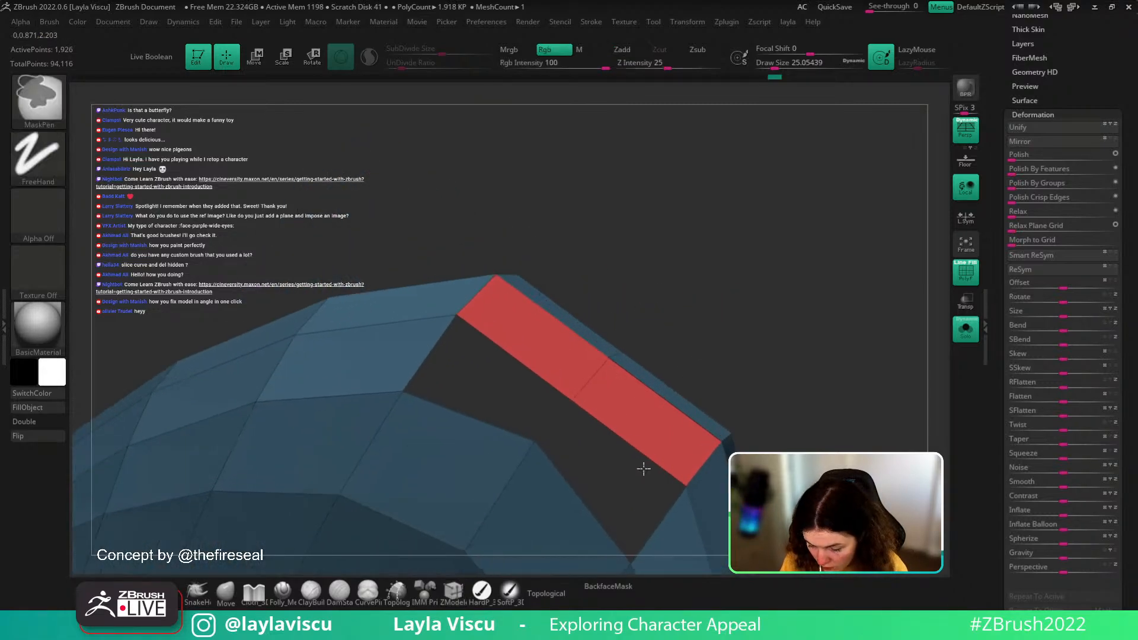
pyautogui.moveTo(708, 343); pyautogui.dragTo(691, 350)
pyautogui.keyDown('ctrl'); pyautogui.moveTo(622, 370); pyautogui.dragTo(610, 358, button='right'); pyautogui.keyUp('ctrl')
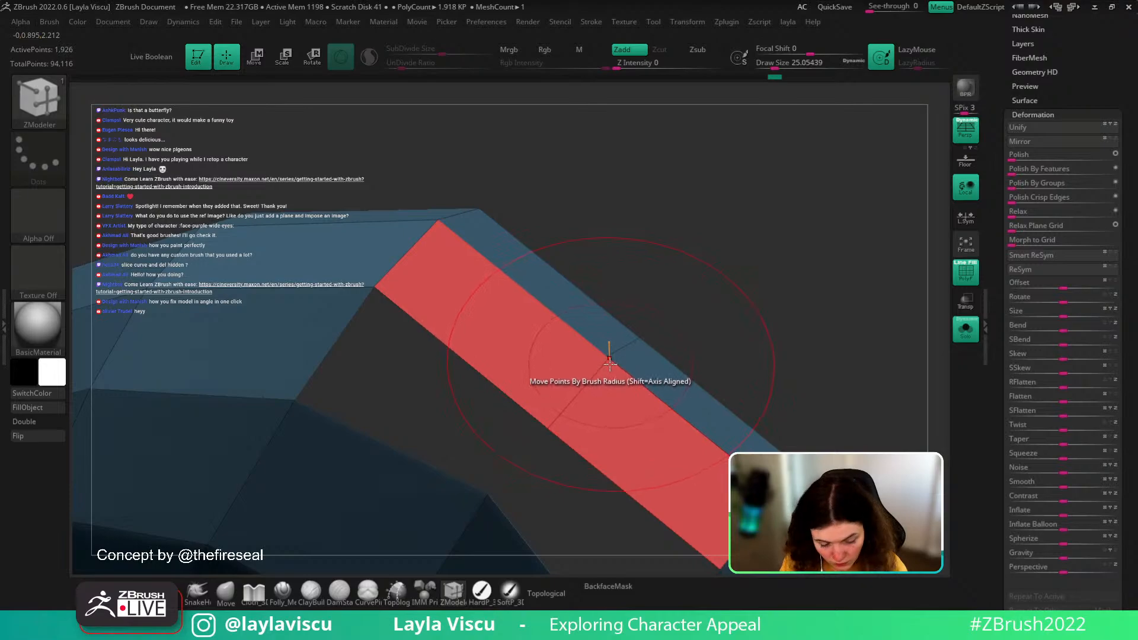
pyautogui.press('b')
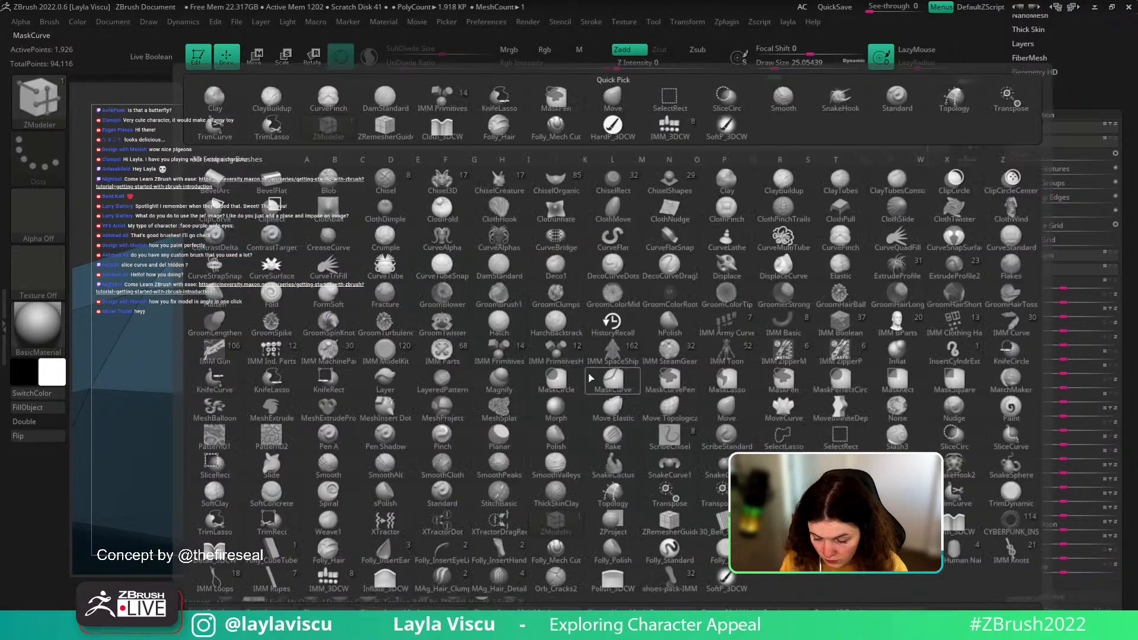
pyautogui.click(877, 277)
pyautogui.click(565, 384)
pyautogui.press('b')
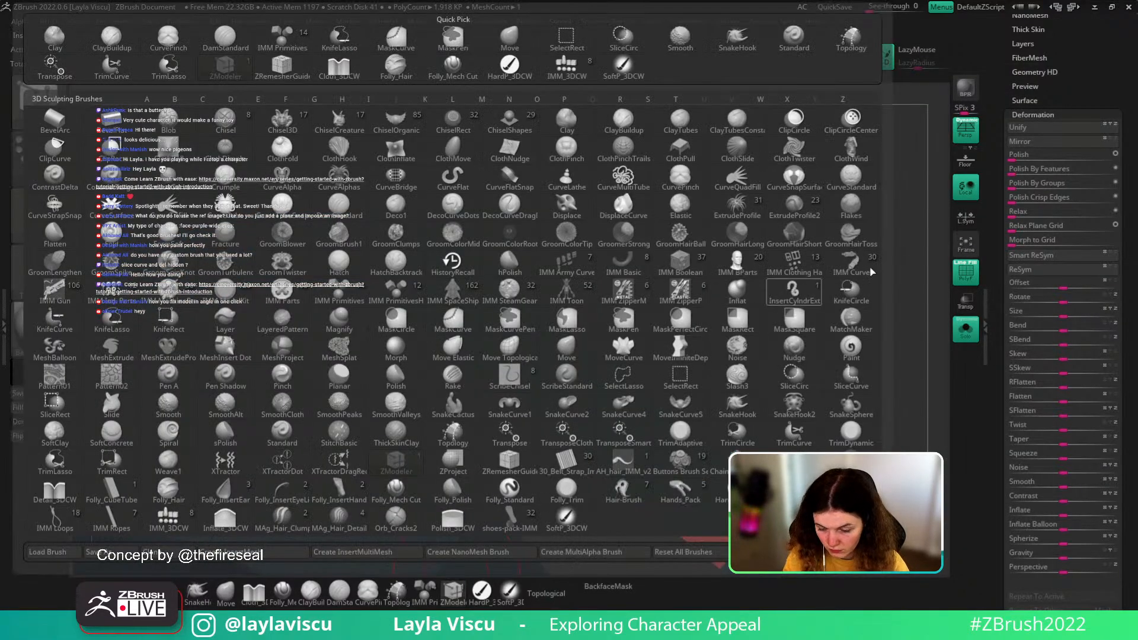
pyautogui.click(793, 292)
pyautogui.click(597, 374)
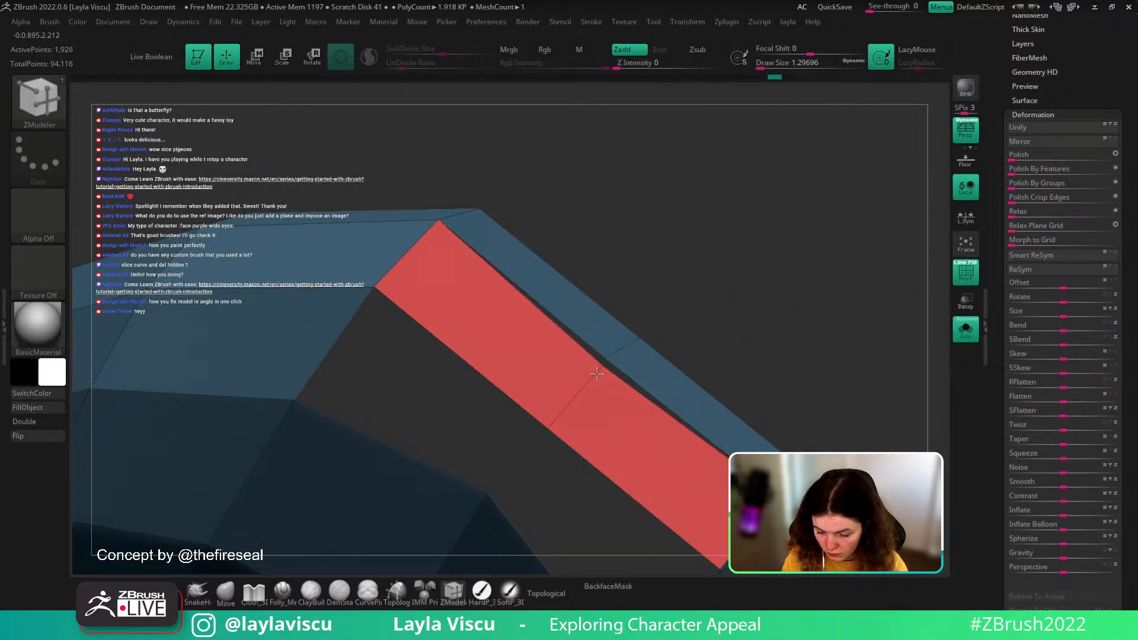
pyautogui.press('space')
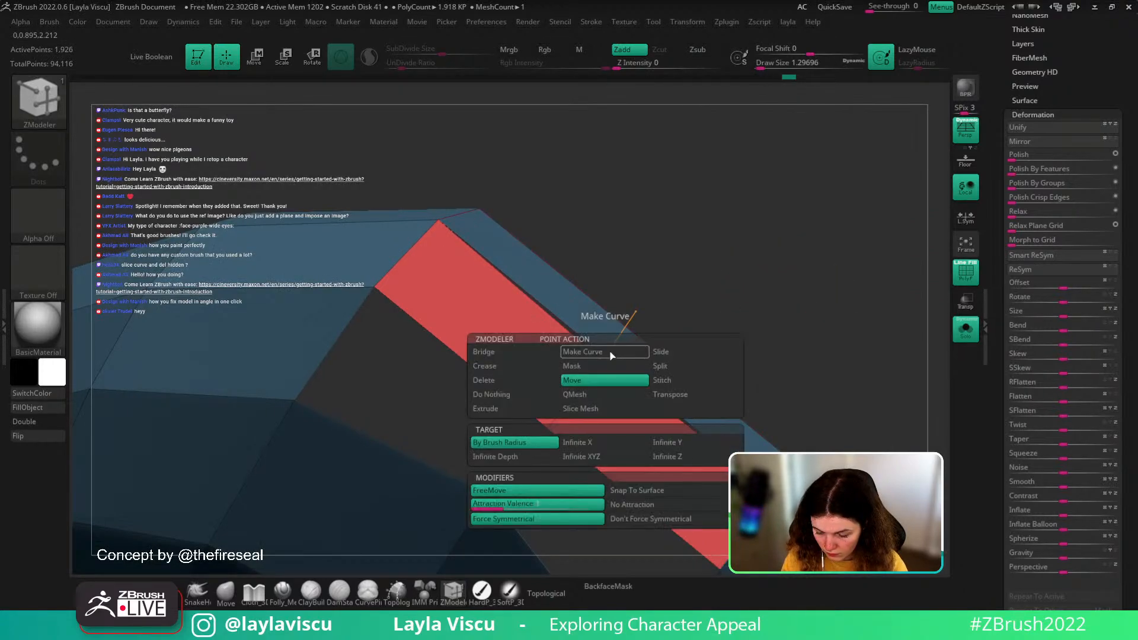
pyautogui.click(681, 379)
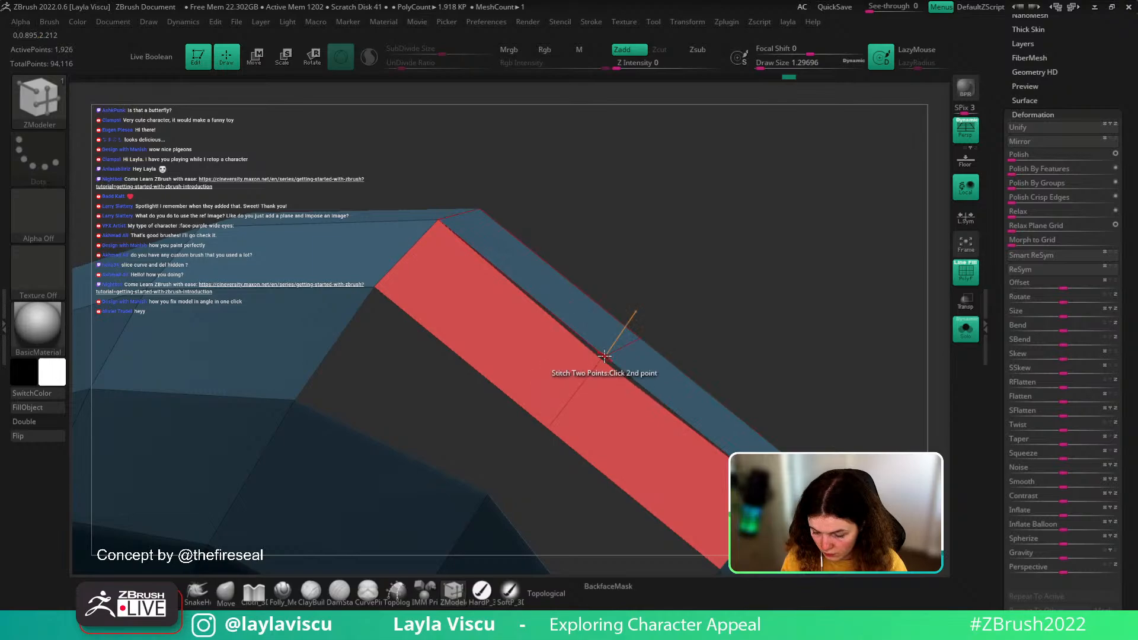
pyautogui.click(604, 356)
# - Bridge the remaining open edges below the large feather's tip to fill the gap with new polygons
pyautogui.keyDown('ctrl'); pyautogui.moveTo(681, 310); pyautogui.dragTo(643, 463, button='right'); pyautogui.keyUp('ctrl')
pyautogui.keyDown('alt'); pyautogui.moveTo(643, 462); pyautogui.dragTo(749, 232, button='right'); pyautogui.keyUp('alt')
pyautogui.press('space')
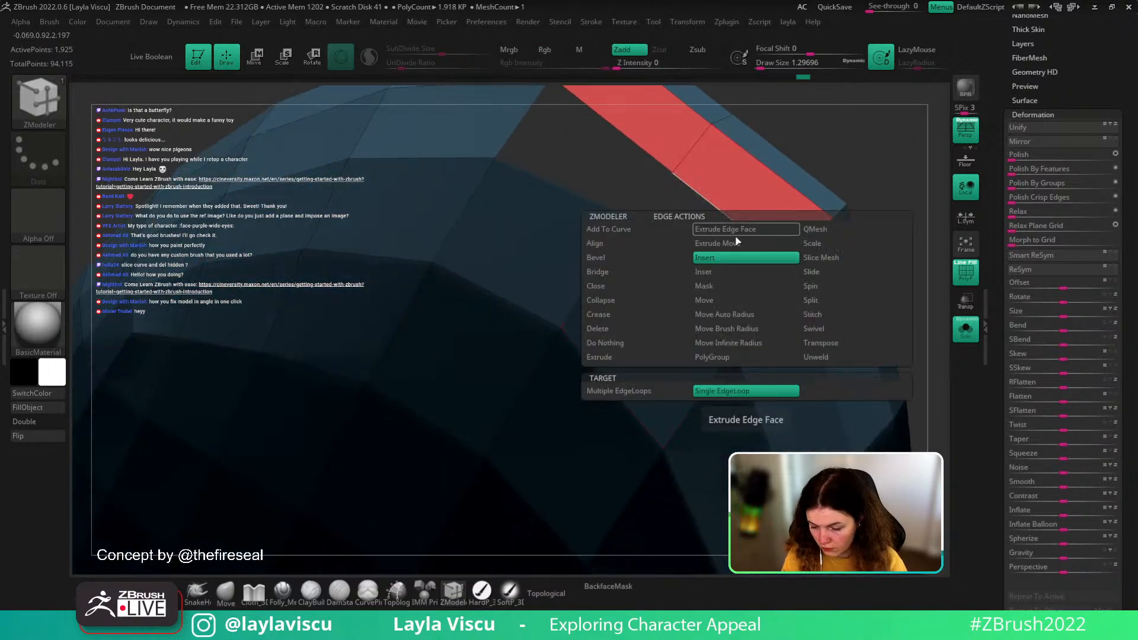
pyautogui.click(642, 271)
pyautogui.click(734, 223)
pyautogui.click(687, 281)
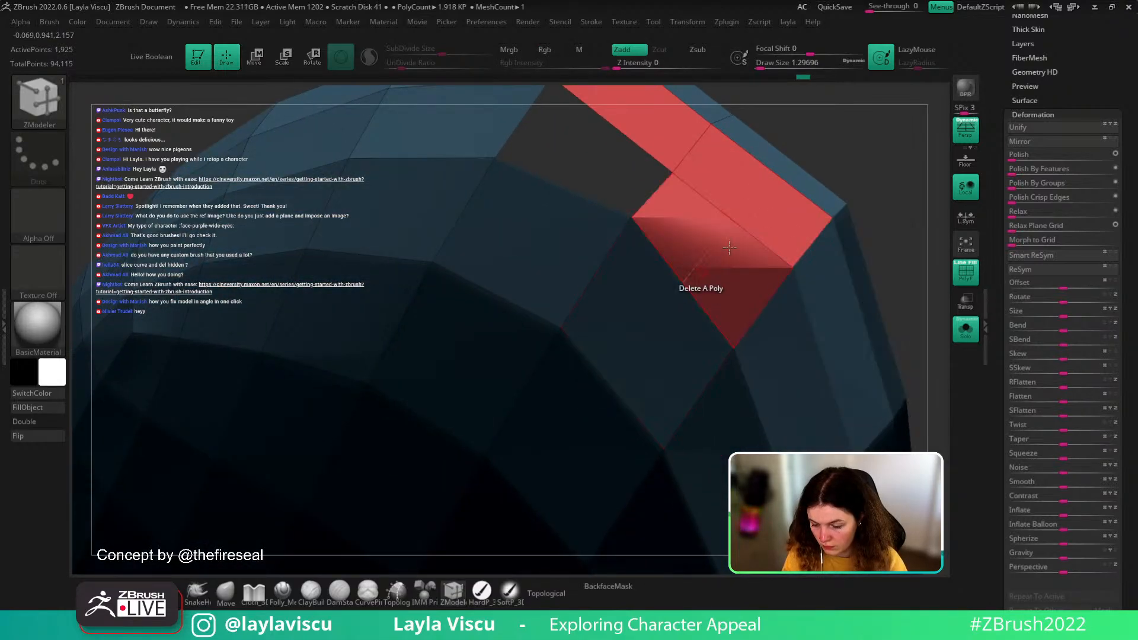
pyautogui.moveTo(730, 248); pyautogui.dragTo(750, 300, button='right')
pyautogui.click(574, 370)
pyautogui.moveTo(574, 369)
pyautogui.mouseDown(button='right')
pyautogui.moveTo(673, 272)
pyautogui.moveTo(748, 259)
pyautogui.moveTo(752, 287)
pyautogui.mouseUp(button='right')
# - Assign the whole tail to one polygroup and apply Close Holes to its remaining gaps
pyautogui.hotkey('ctrl', 'w')
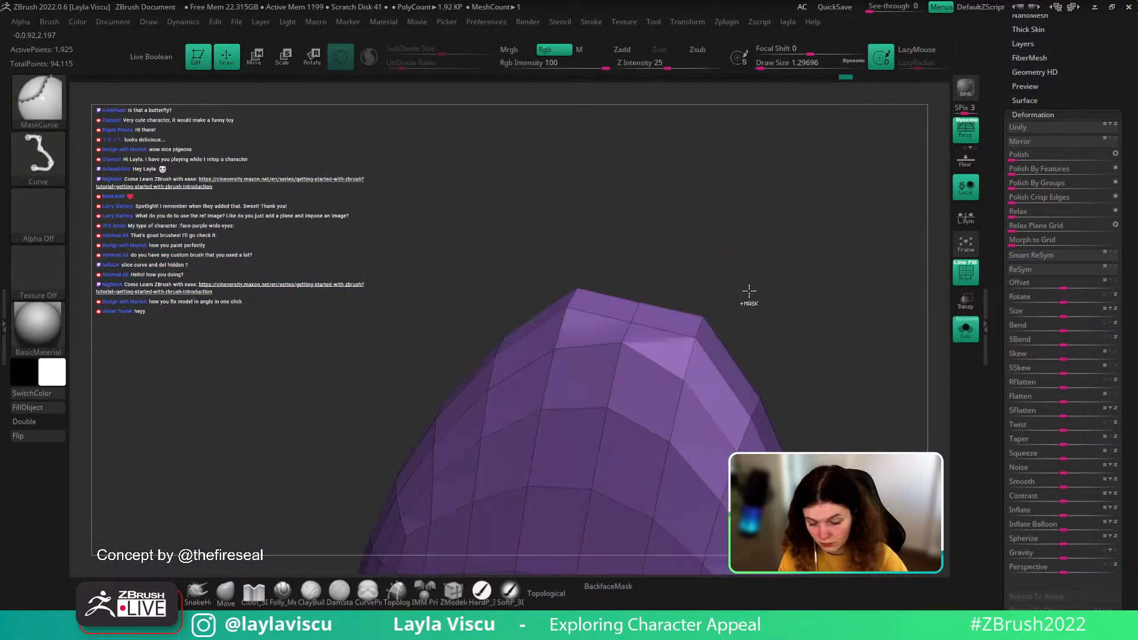
pyautogui.press('l')
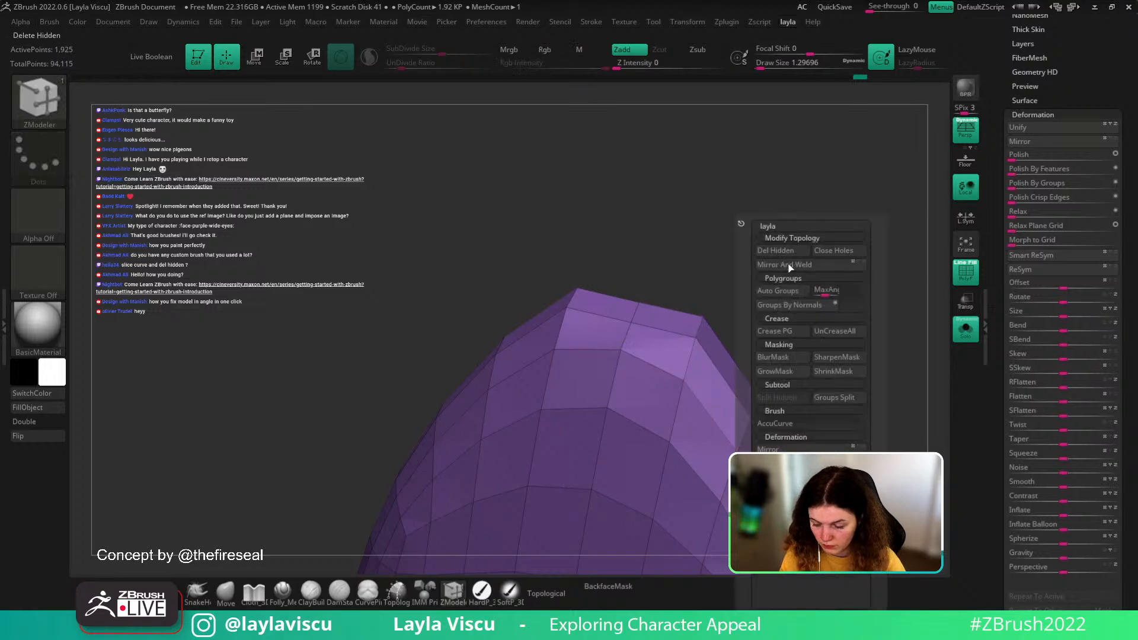
pyautogui.click(834, 251)
pyautogui.keyDown('ctrl'); pyautogui.moveTo(780, 251); pyautogui.dragTo(659, 445, button='right'); pyautogui.keyUp('ctrl')
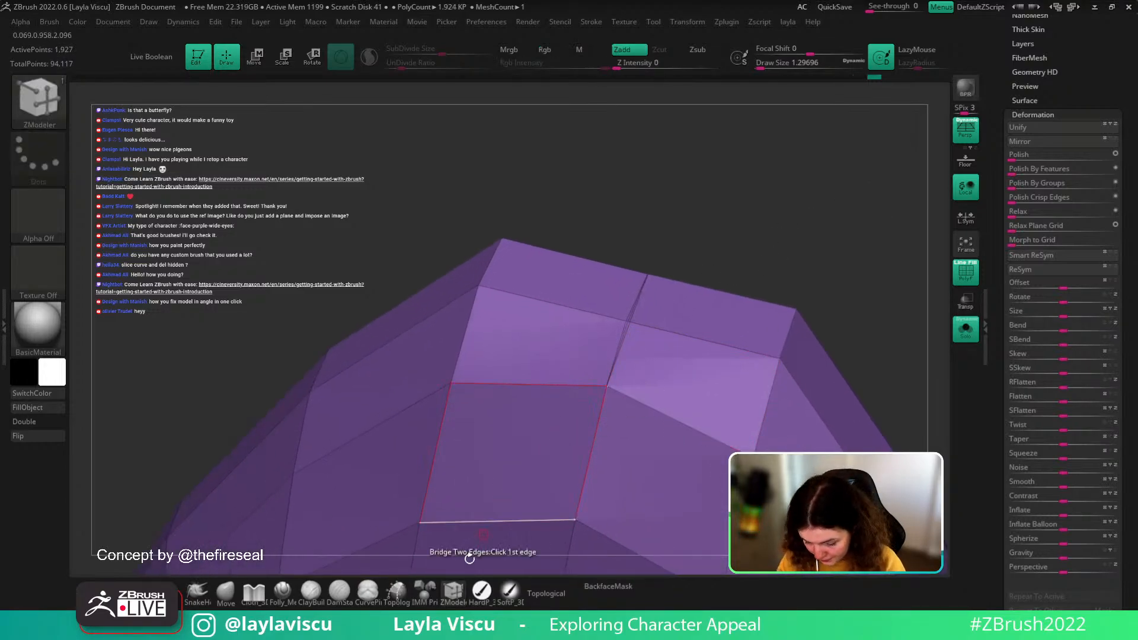
pyautogui.press('space')
pyautogui.click(623, 262)
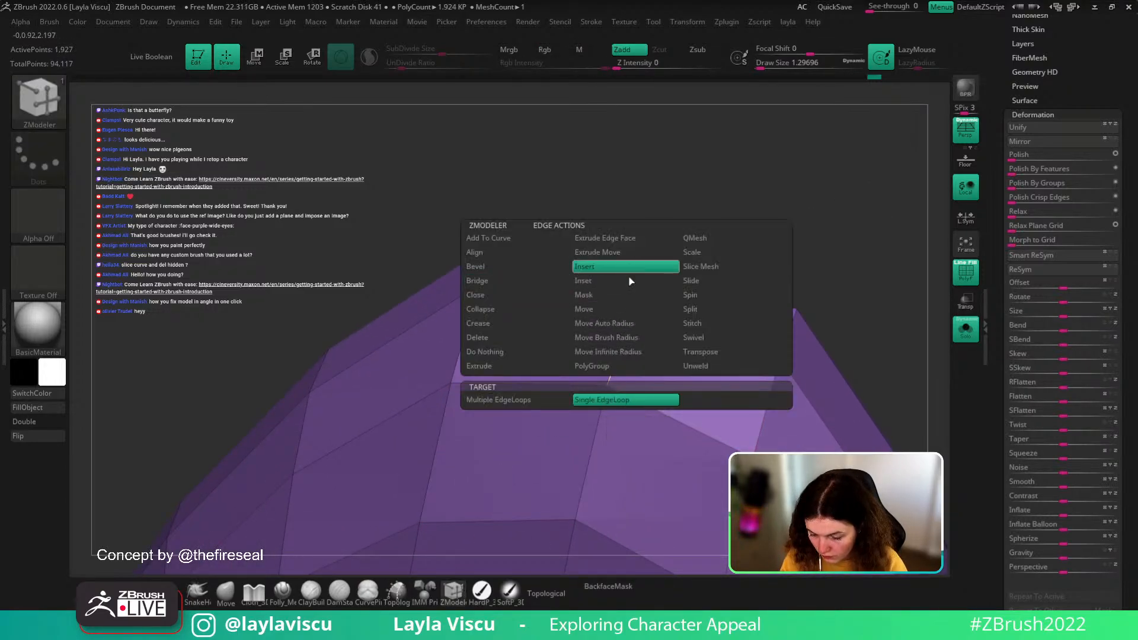
pyautogui.click(666, 307)
pyautogui.hotkey('ctrl', 'z')
pyautogui.moveTo(666, 306); pyautogui.dragTo(623, 371, button='right')
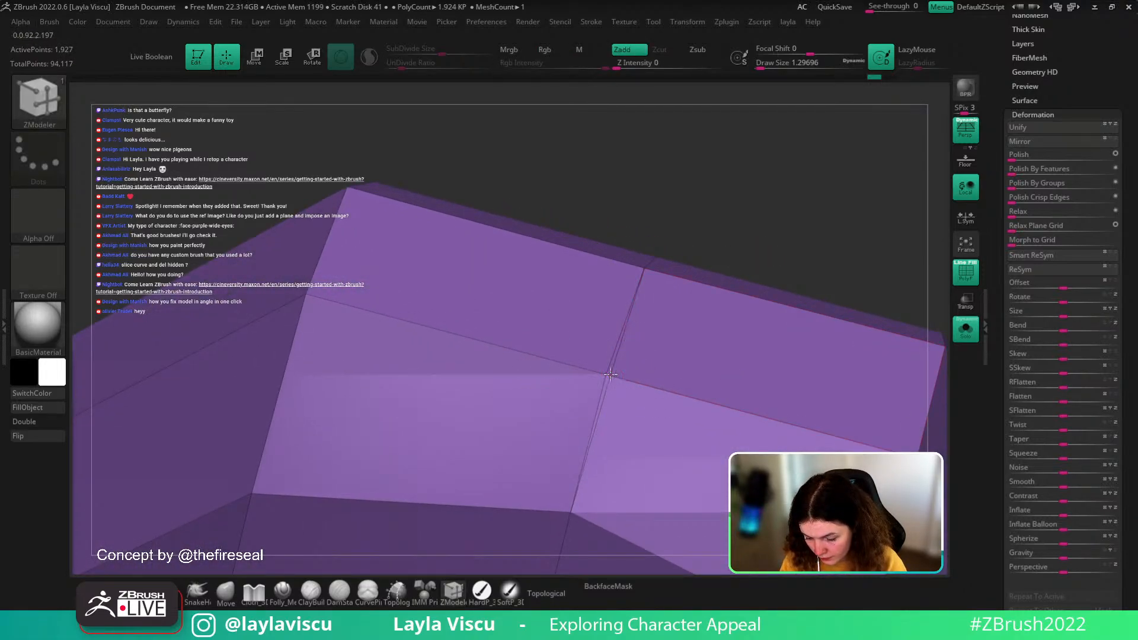
# - Pull the large feather's flat tip into a centred point using the topological Move brush at a draw size of about 7.5
pyautogui.keyDown('ctrl'); pyautogui.moveTo(628, 393); pyautogui.dragTo(769, 318, button='right'); pyautogui.keyUp('ctrl')
pyautogui.press('l')
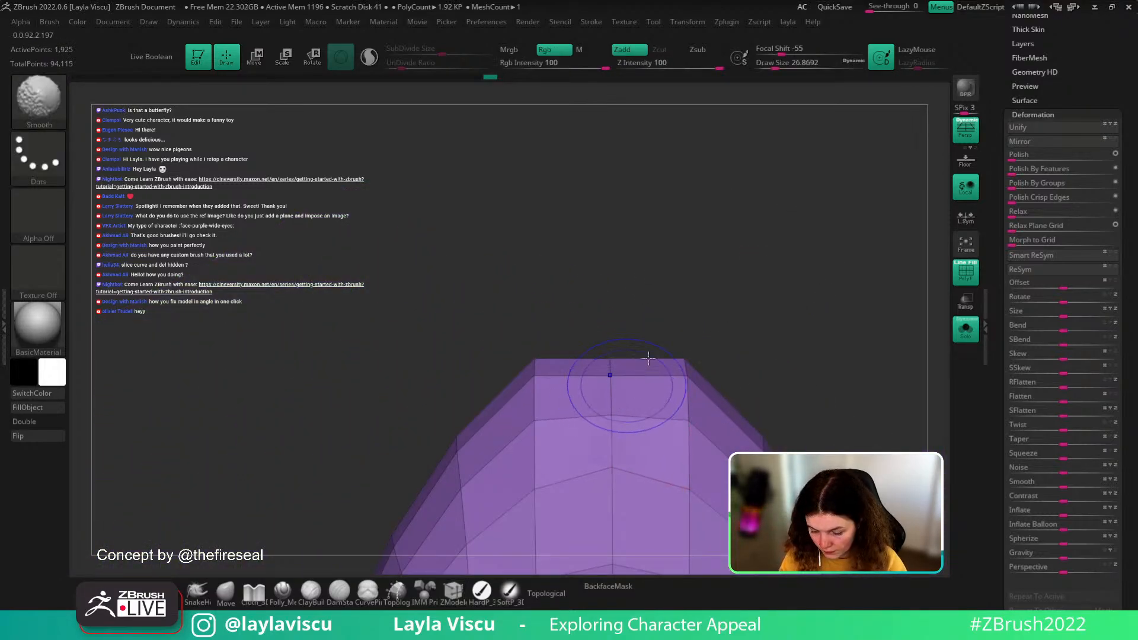
pyautogui.keyDown('ctrl'); pyautogui.moveTo(648, 358); pyautogui.dragTo(682, 317, button='right'); pyautogui.keyUp('ctrl')
pyautogui.click(226, 592)
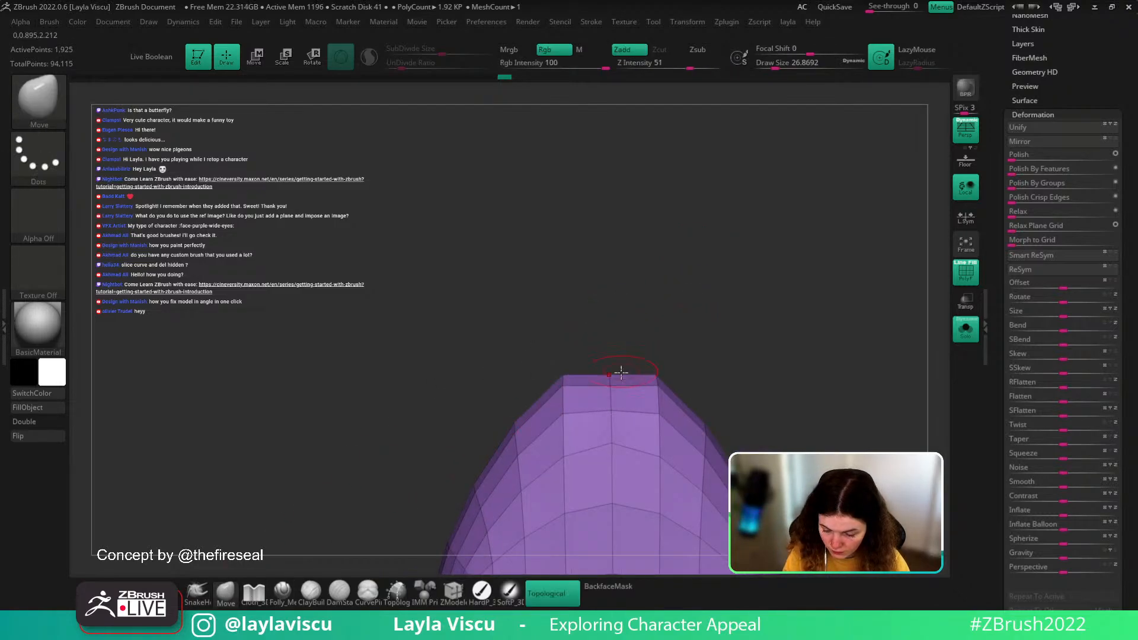
pyautogui.moveTo(622, 336)
pyautogui.mouseDown(button='right')
pyautogui.moveTo(597, 338)
pyautogui.moveTo(645, 332)
pyautogui.mouseUp(button='right')
pyautogui.press('[')
pyautogui.press('[')
pyautogui.press('[')
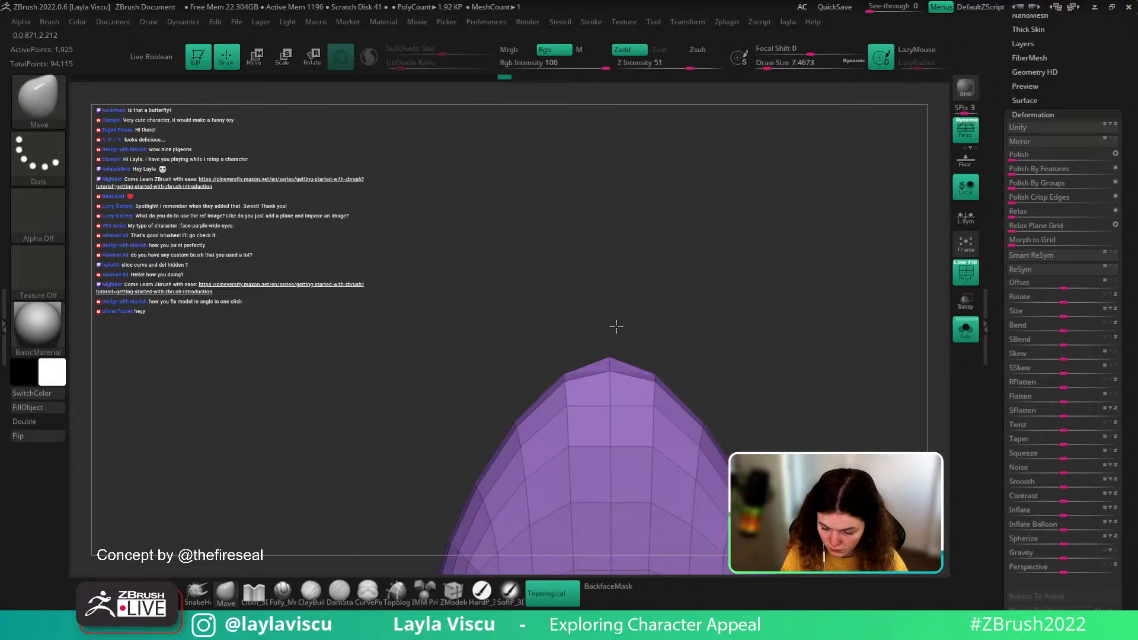
# - Turn the tail's Dynamic Subdiv preview back on in its geometry settings
pyautogui.moveTo(1048, 69); pyautogui.dragTo(1045, 188)
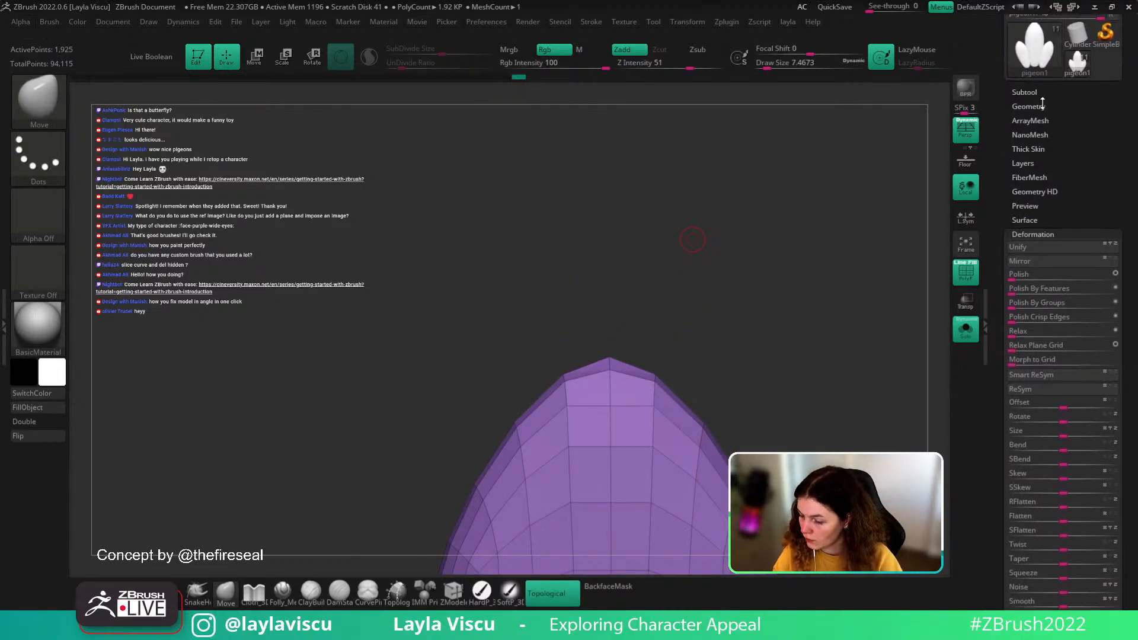
pyautogui.click(1041, 105)
pyautogui.click(1044, 121)
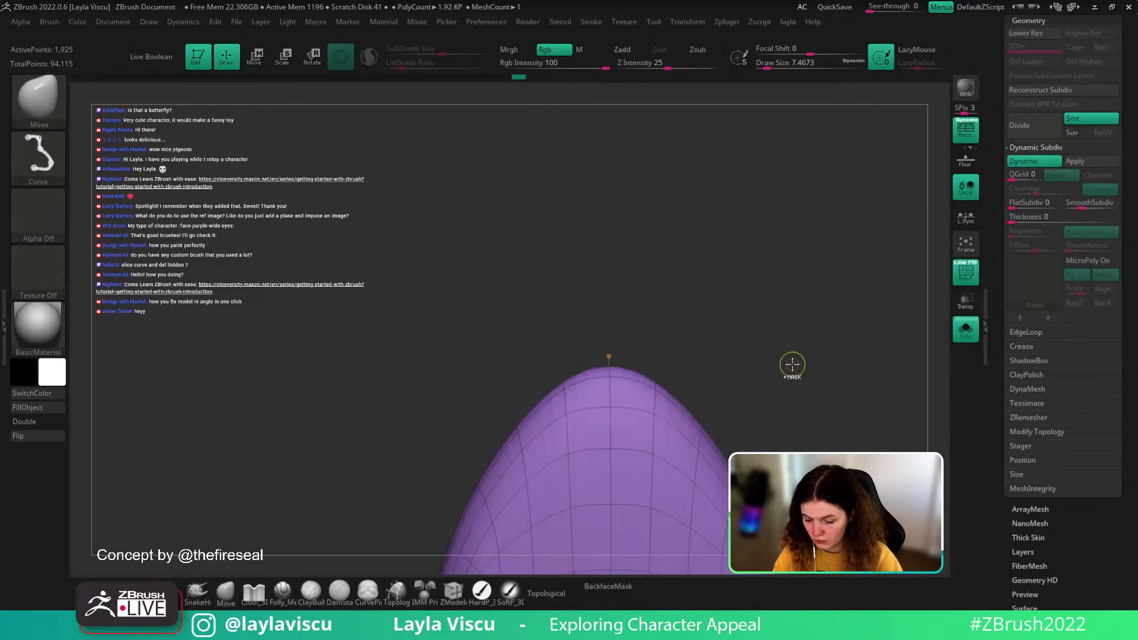
# - Hide the tail's polyframe and leave solo mode to show the feathers with the whole pigeon
pyautogui.keyDown('alt'); pyautogui.moveTo(878, 395); pyautogui.dragTo(877, 300, button='right'); pyautogui.keyUp('alt')
pyautogui.hotkey('shift', 'f')
pyautogui.moveTo(843, 383)
pyautogui.keyDown('ctrl'); pyautogui.mouseDown(button='right')
pyautogui.moveTo(834, 366)
pyautogui.moveTo(724, 398)
pyautogui.moveTo(828, 386)
pyautogui.moveTo(858, 318)
pyautogui.moveTo(864, 367)
pyautogui.mouseUp(button='right'); pyautogui.keyUp('ctrl')
pyautogui.click(969, 331)
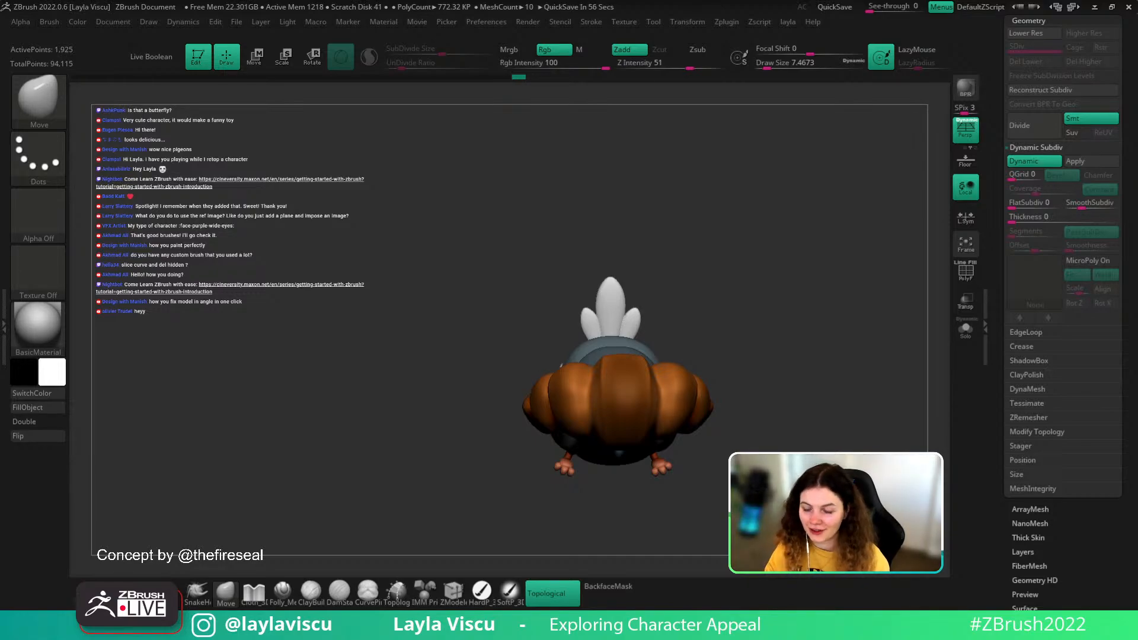
# - Compare the tail feathers with the pigeon's body from the side and from behind, and isolate the tail
pyautogui.click(965, 330)
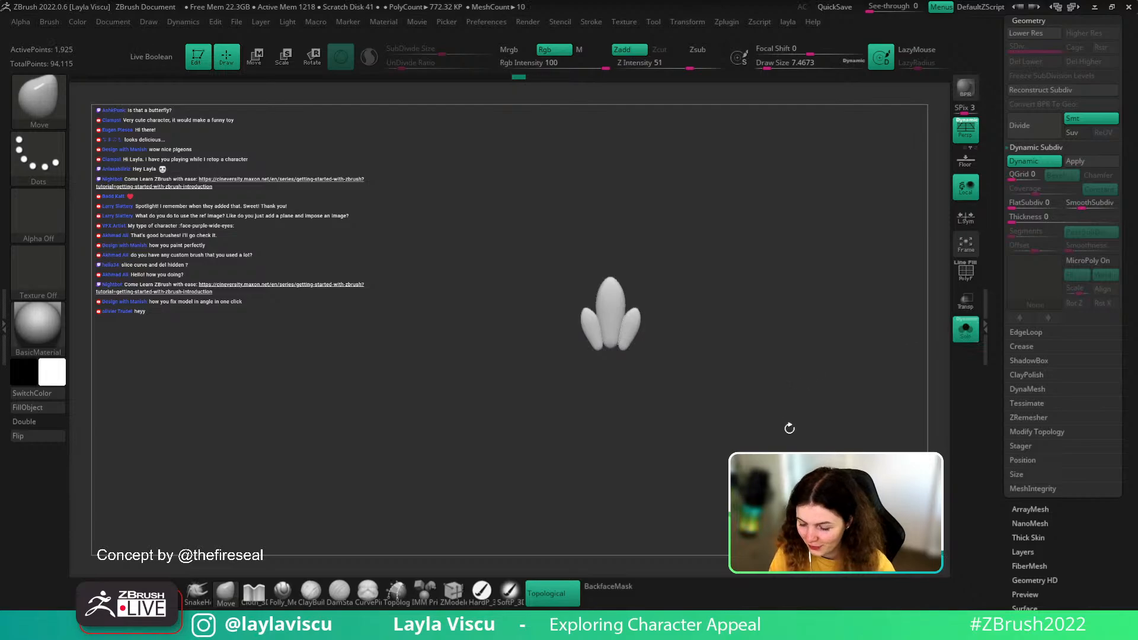
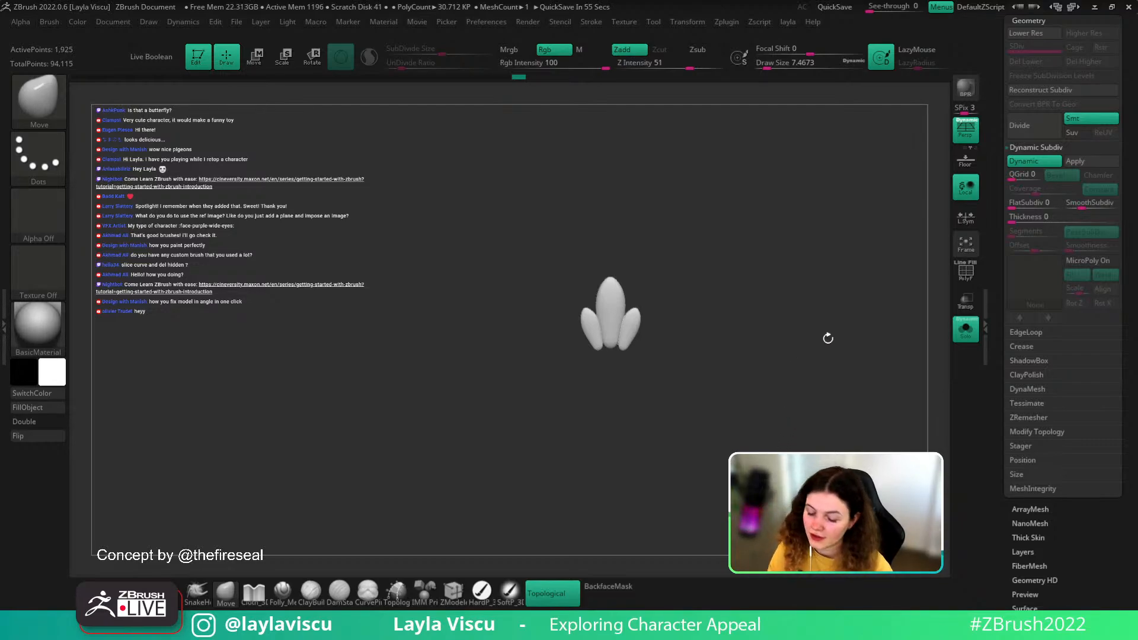
pyautogui.click(966, 332)
pyautogui.moveTo(800, 409); pyautogui.dragTo(830, 401)
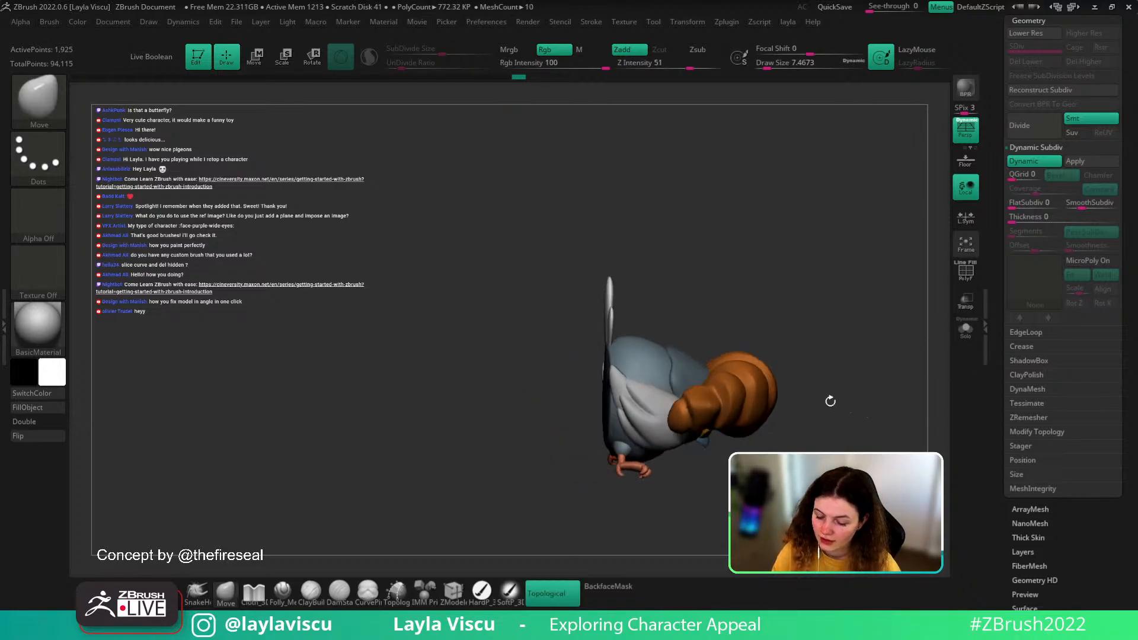
pyautogui.keyDown('ctrl'); pyautogui.moveTo(667, 373); pyautogui.dragTo(669, 414, button='right'); pyautogui.keyUp('ctrl')
pyautogui.press('s')
pyautogui.moveTo(670, 377); pyautogui.dragTo(672, 376)
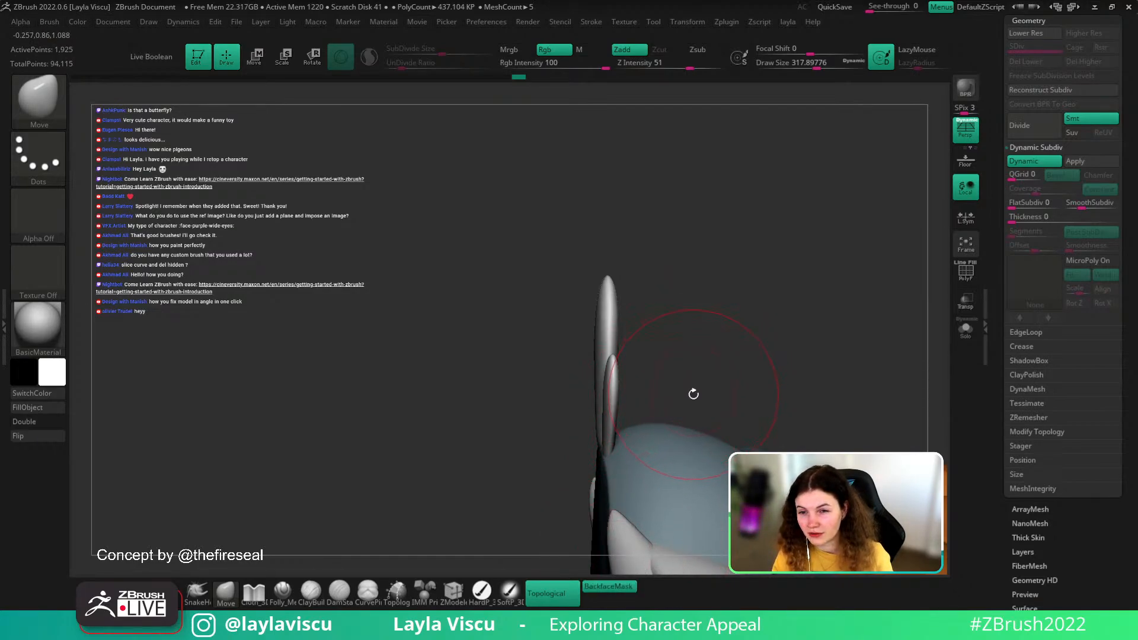
pyautogui.moveTo(694, 396); pyautogui.dragTo(819, 386)
pyautogui.keyDown('ctrl'); pyautogui.moveTo(818, 386); pyautogui.dragTo(777, 254, button='right'); pyautogui.keyUp('ctrl')
pyautogui.moveTo(777, 254); pyautogui.dragTo(825, 365)
pyautogui.click(967, 327)
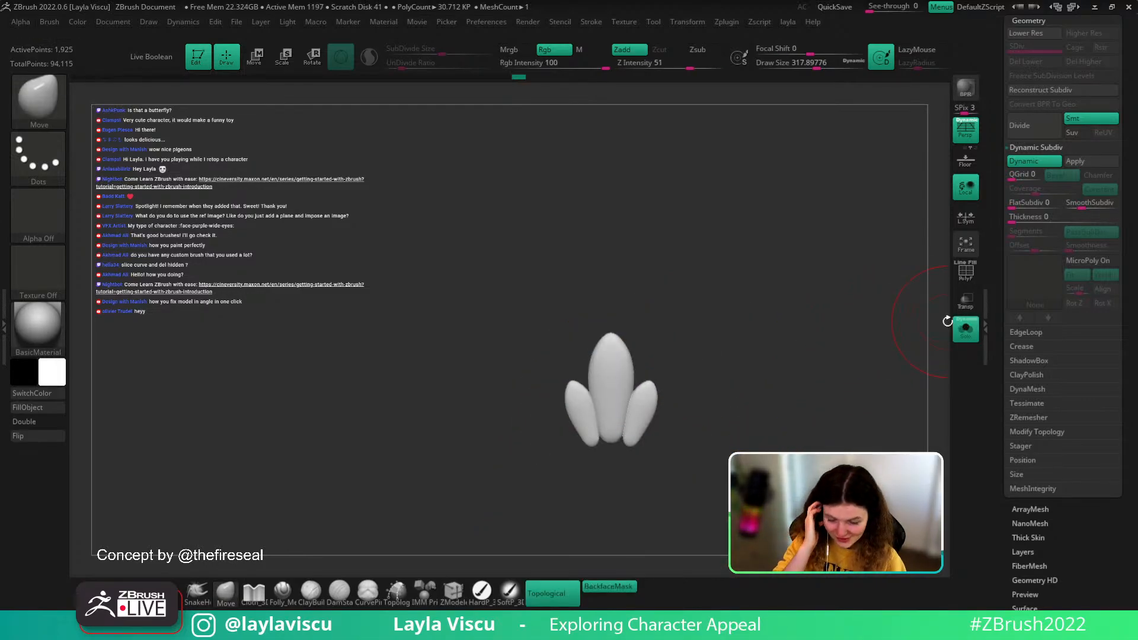
# - Show the isolated tail's polyframe and switch the selection brush to SelectRect
pyautogui.keyDown('ctrl'); pyautogui.moveTo(655, 410); pyautogui.dragTo(678, 460, button='right'); pyautogui.keyUp('ctrl')
pyautogui.keyDown('alt'); pyautogui.moveTo(725, 420); pyautogui.dragTo(759, 375, button='right'); pyautogui.keyUp('alt')
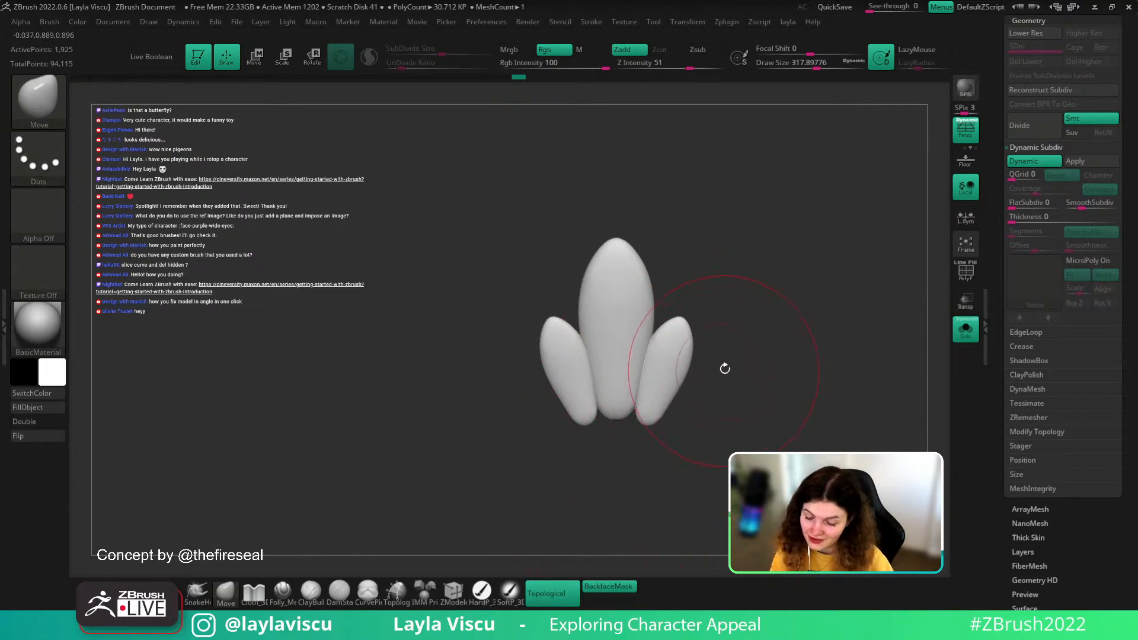
pyautogui.hotkey('shift', 'f')
pyautogui.hotkey('shift', 'f')
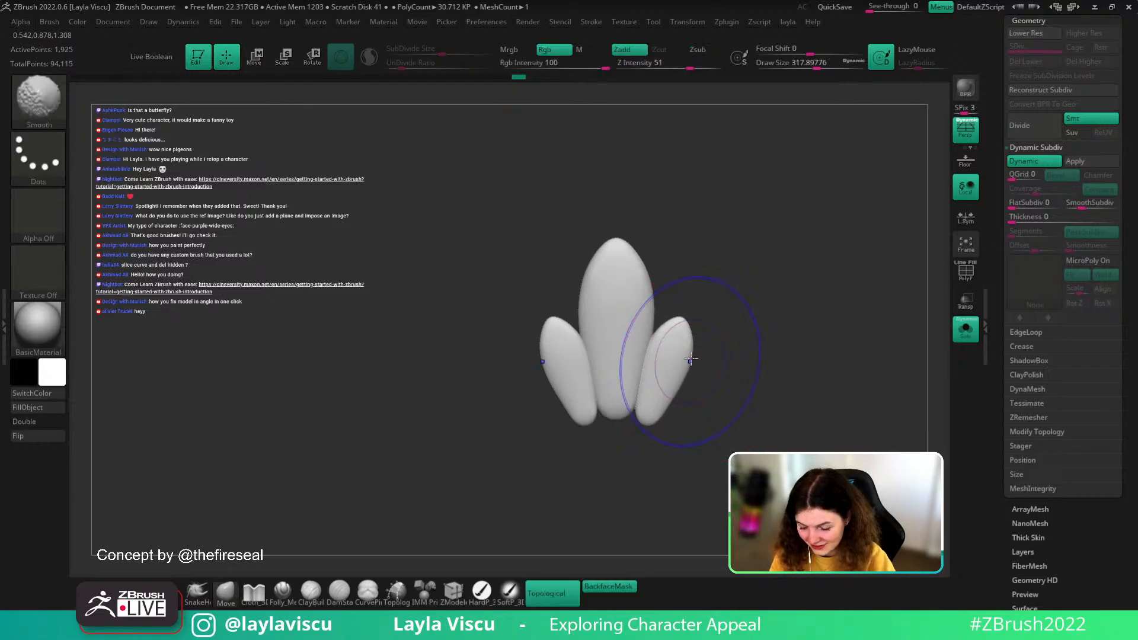
pyautogui.hotkey('shift', 'f')
pyautogui.press('space')
pyautogui.moveTo(776, 257)
pyautogui.keyDown('ctrl'); pyautogui.keyDown('shift'); pyautogui.mouseDown()
pyautogui.moveTo(683, 371)
pyautogui.moveTo(652, 380)
pyautogui.mouseUp(); pyautogui.keyUp('shift'); pyautogui.keyUp('ctrl')
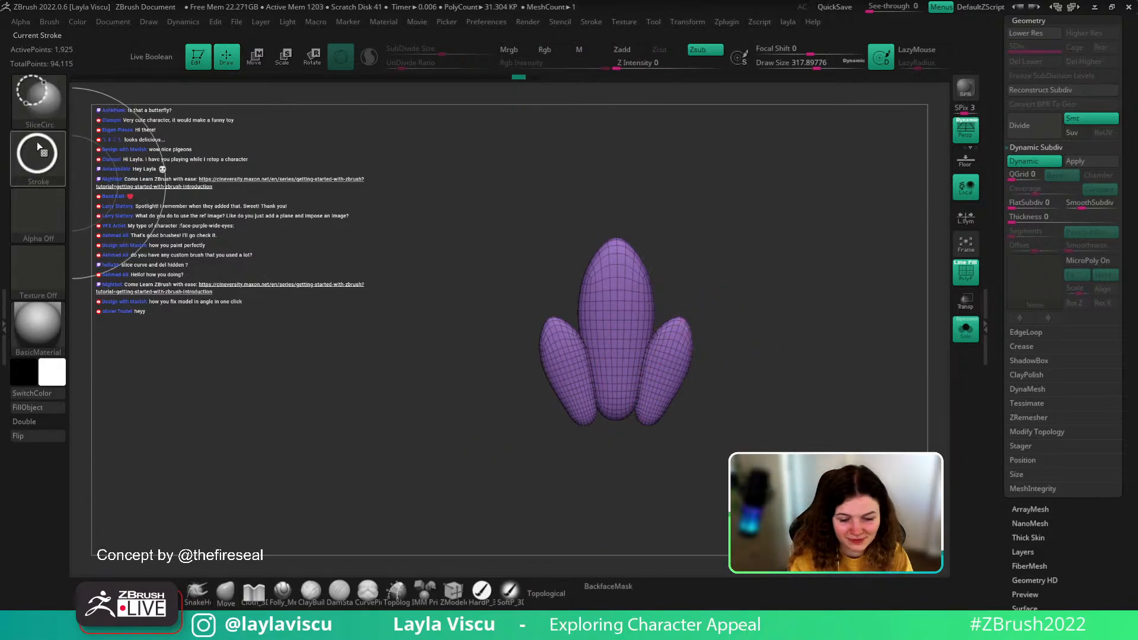
pyautogui.click(36, 98)
pyautogui.click(169, 112)
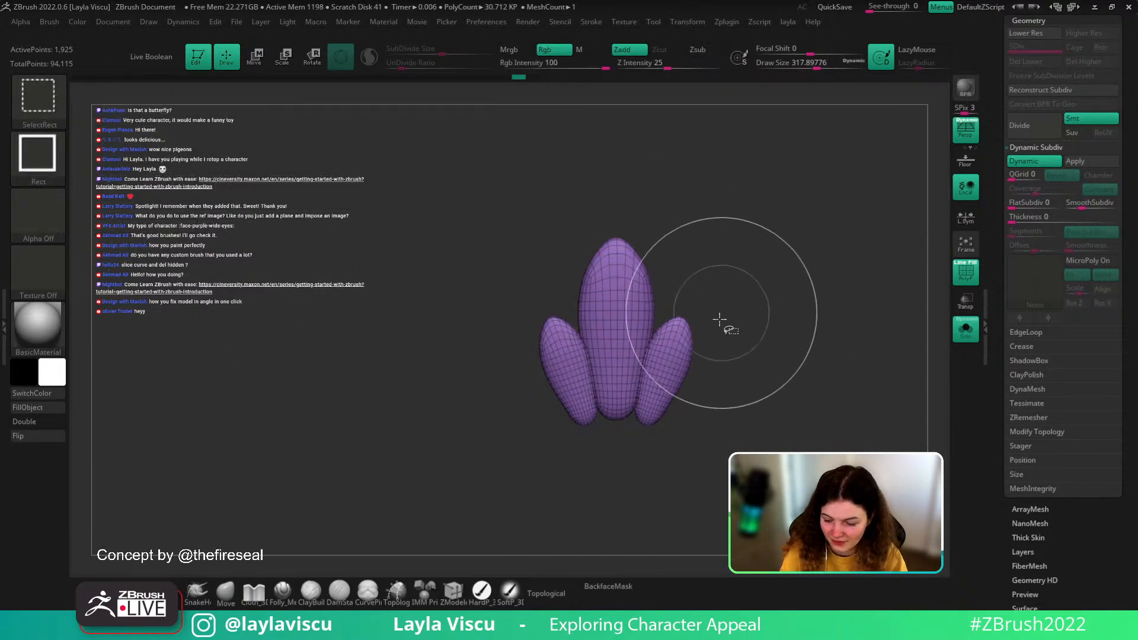
# - Isolate the two small side feathers, assign them their own polygroup, and show the whole tail
pyautogui.keyDown('ctrl'); pyautogui.keyDown('shift'); pyautogui.moveTo(724, 325); pyautogui.dragTo(698, 384); pyautogui.keyUp('shift'); pyautogui.keyUp('ctrl')
pyautogui.hotkey('ctrl', 'shift', 'a')
pyautogui.hotkey('ctrl', 'w')
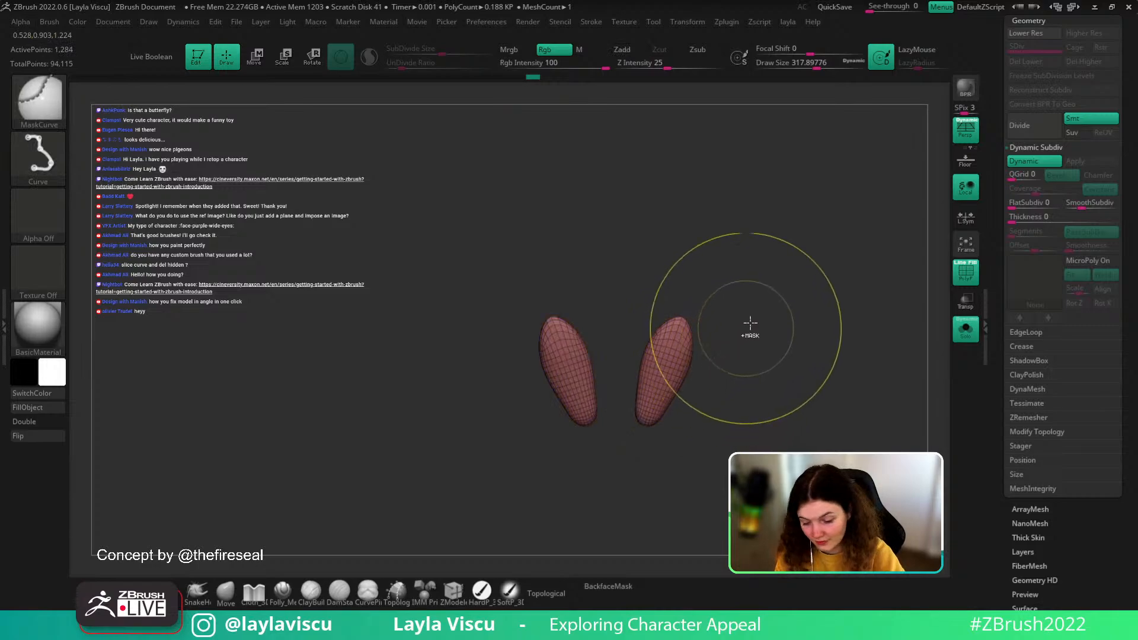
pyautogui.keyDown('ctrl'); pyautogui.keyDown('shift'); pyautogui.click(749, 356); pyautogui.keyUp('shift'); pyautogui.keyUp('ctrl')
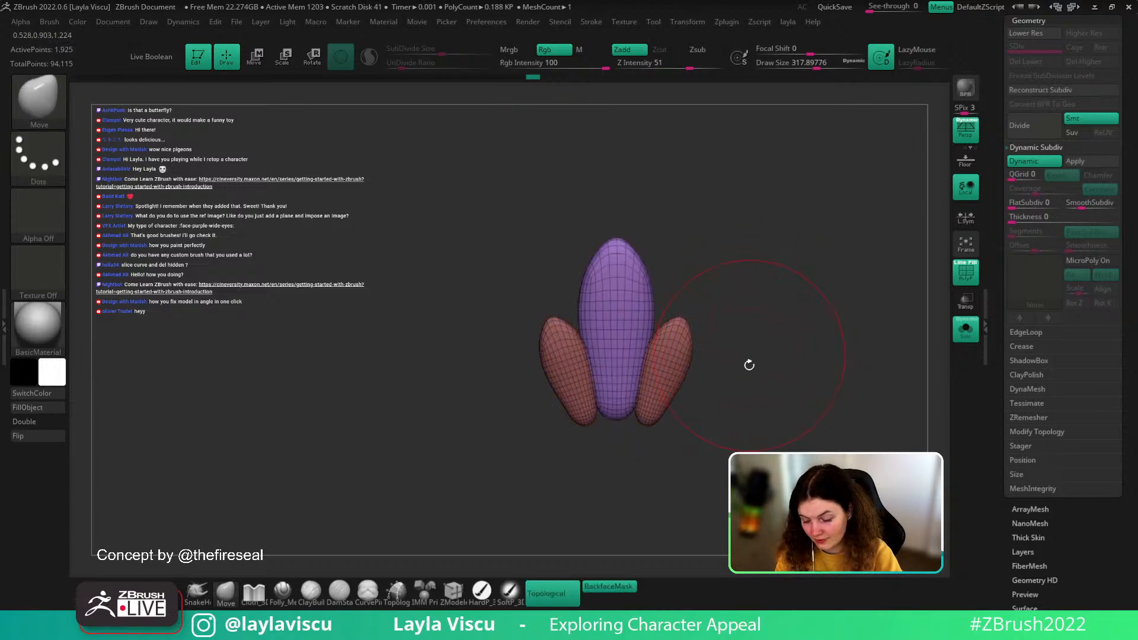
# - Mask the large central feather, align the move gizmo to the unmasked side feathers, and hide the polyframe
pyautogui.keyDown('ctrl'); pyautogui.keyDown('shift'); pyautogui.click(649, 409); pyautogui.keyUp('shift'); pyautogui.keyUp('ctrl')
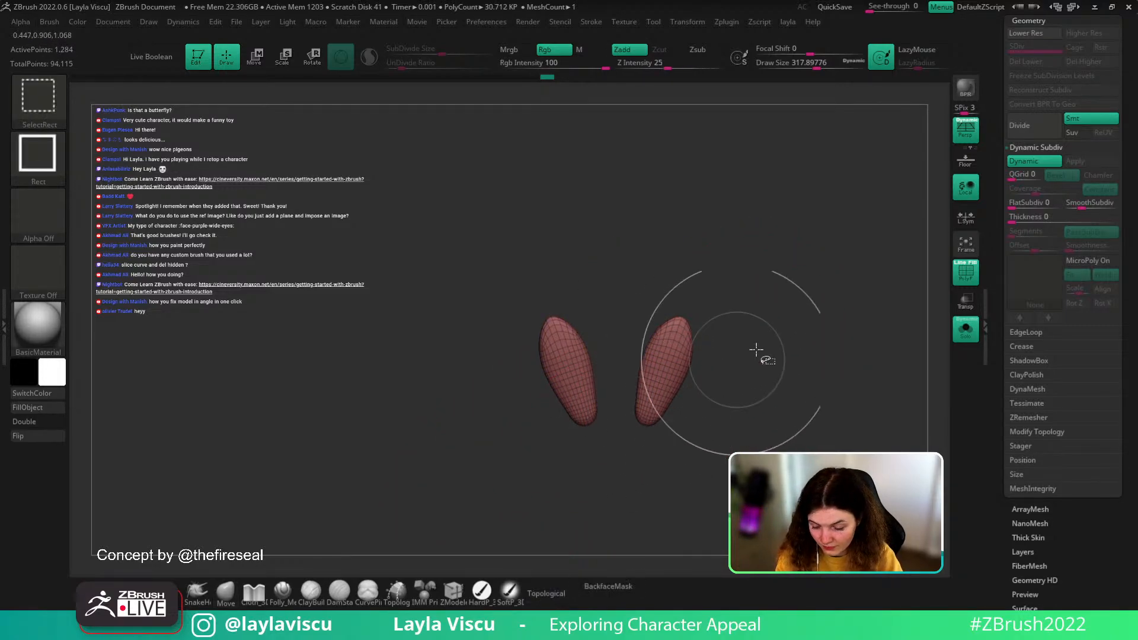
pyautogui.keyDown('ctrl'); pyautogui.keyDown('shift'); pyautogui.click(799, 325); pyautogui.keyUp('shift'); pyautogui.keyUp('ctrl')
pyautogui.press('w')
pyautogui.moveTo(646, 419); pyautogui.dragTo(637, 424)
pyautogui.hotkey('shift', 'f')
pyautogui.keyDown('ctrl'); pyautogui.moveTo(727, 377); pyautogui.dragTo(708, 399, button='right'); pyautogui.keyUp('ctrl')
# - Narrow the upper tips of the two side feathers with the Taper deformer and accept the result
pyautogui.click(581, 324)
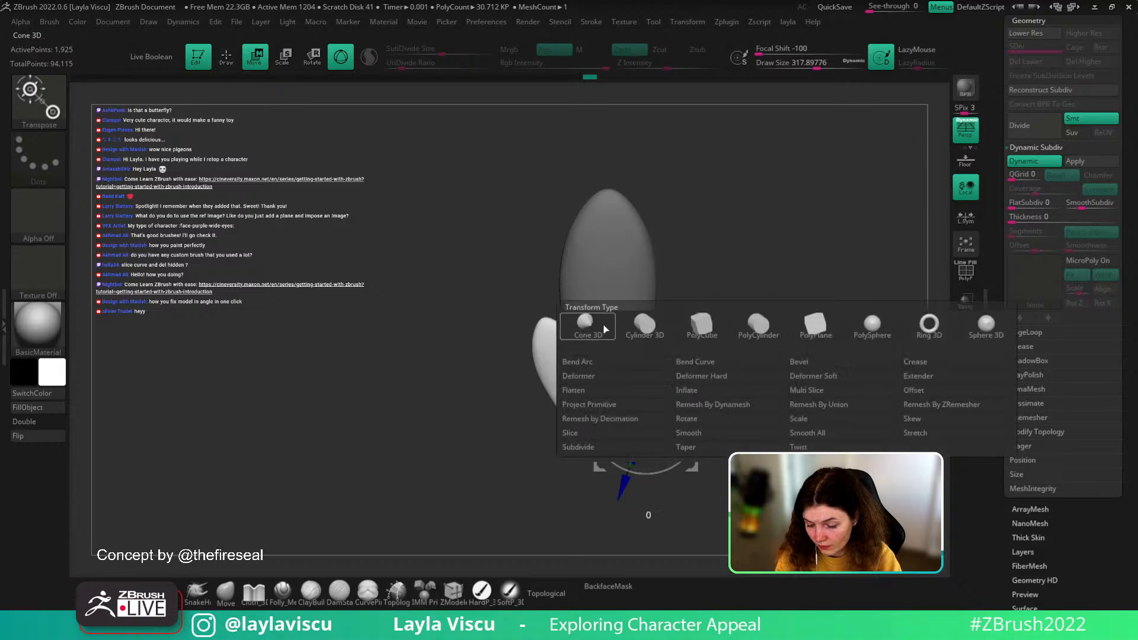
pyautogui.click(711, 452)
pyautogui.moveTo(687, 318)
pyautogui.mouseDown()
pyautogui.moveTo(657, 371)
pyautogui.moveTo(714, 264)
pyautogui.moveTo(677, 309)
pyautogui.mouseUp()
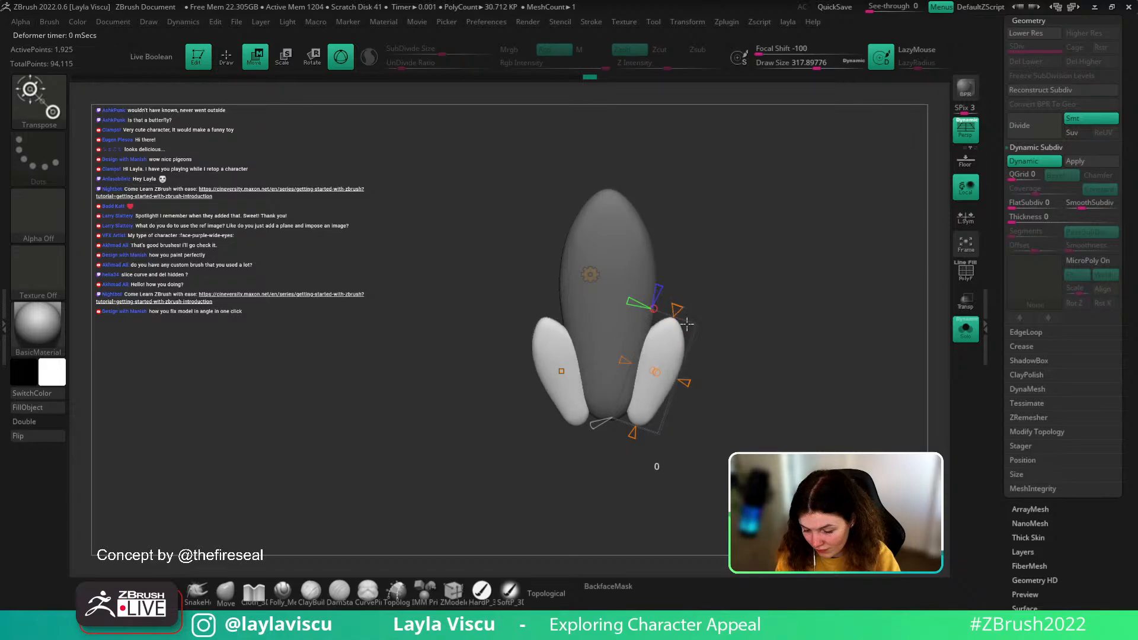
pyautogui.moveTo(635, 429); pyautogui.dragTo(657, 393)
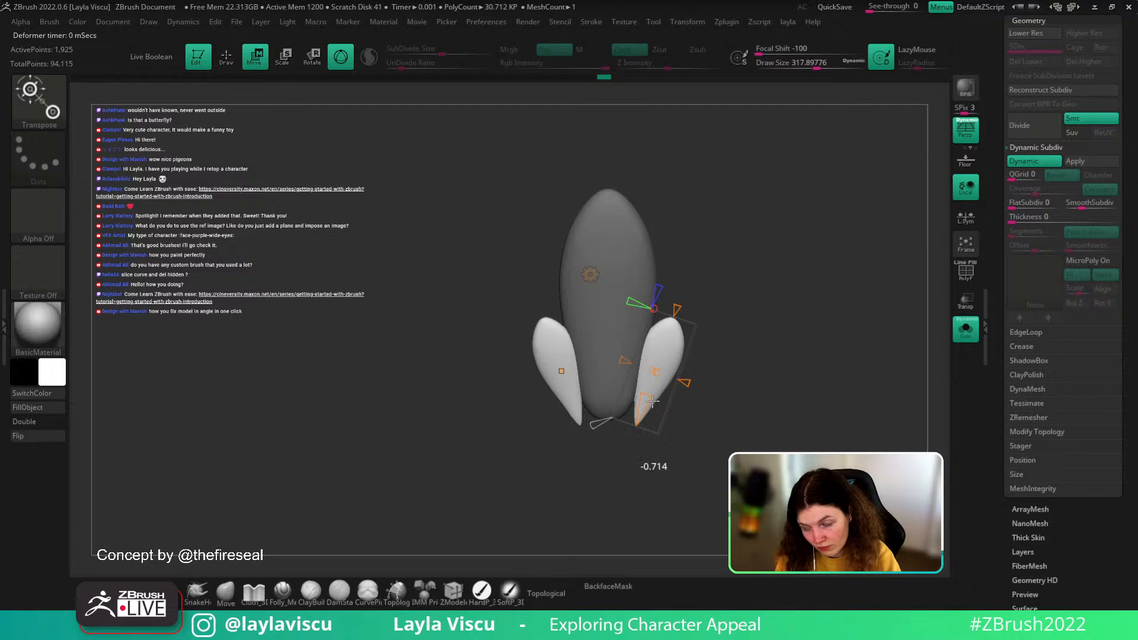
pyautogui.hotkey('ctrl', 'z')
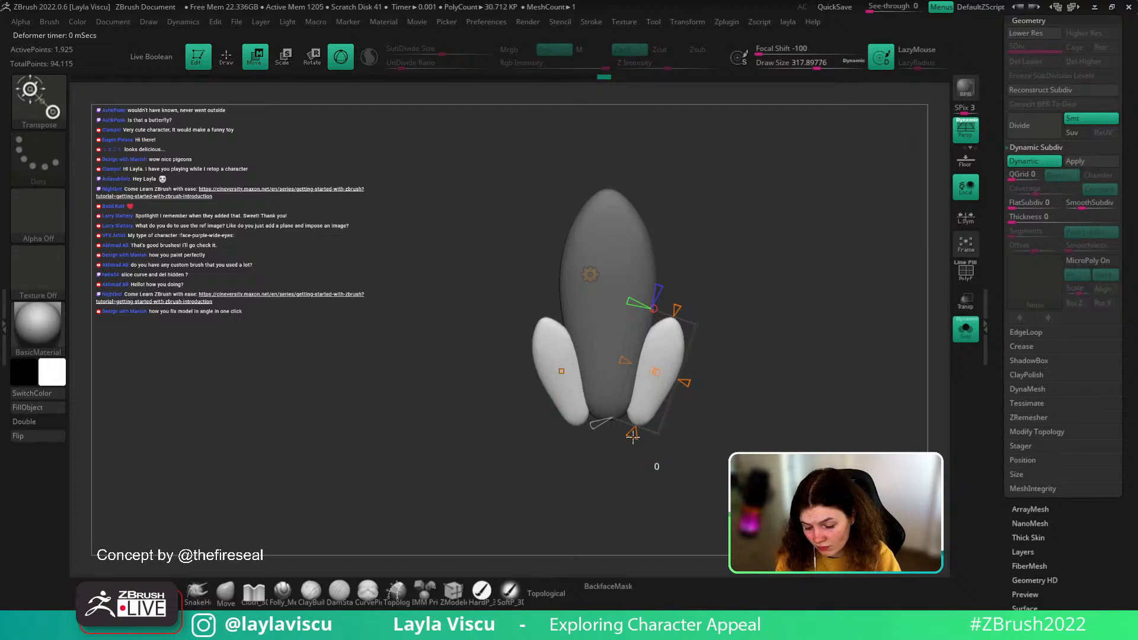
pyautogui.moveTo(633, 436); pyautogui.dragTo(628, 443)
pyautogui.moveTo(657, 358); pyautogui.dragTo(662, 348)
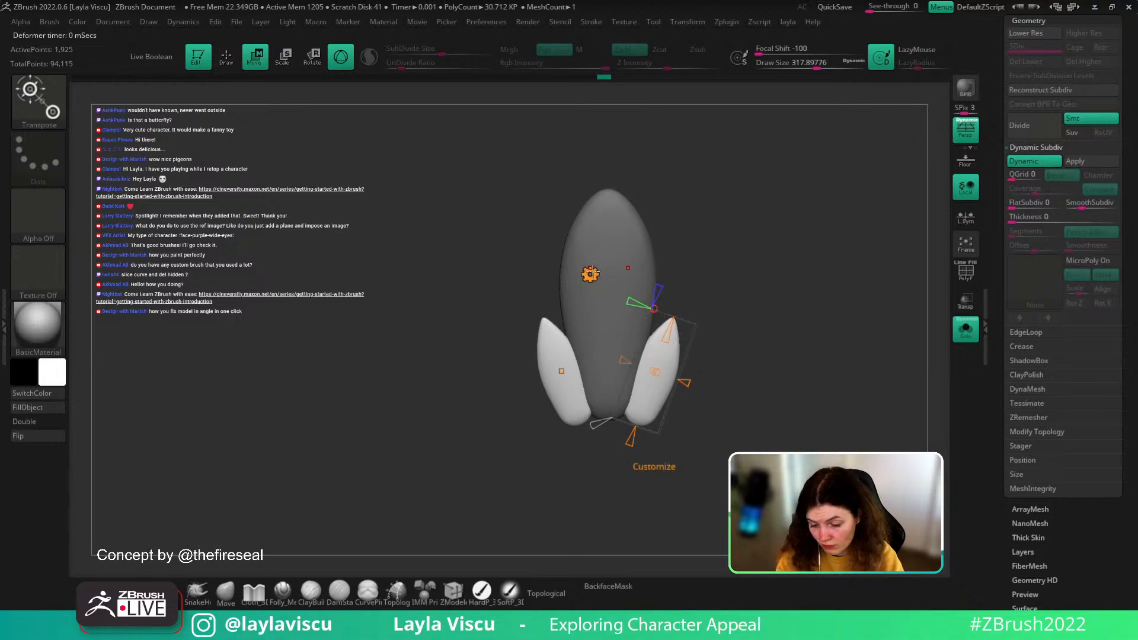
pyautogui.click(591, 274)
pyautogui.click(786, 272)
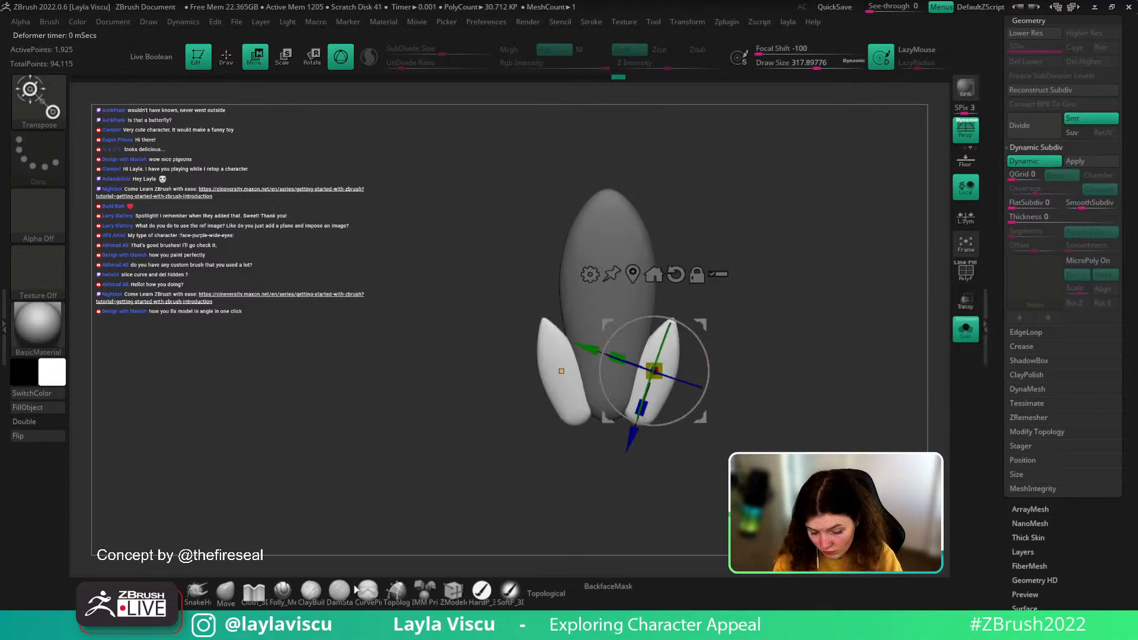
# - Pull the tips of the side feathers slightly outward with the topological Move brush at a draw size of about 239
pyautogui.click(225, 590)
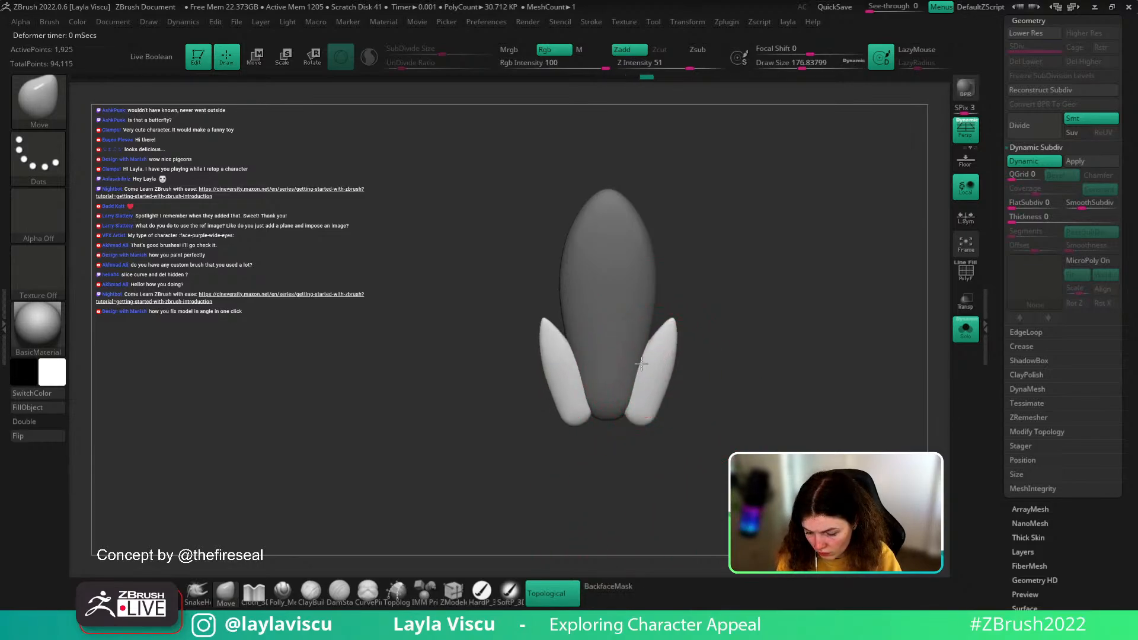
pyautogui.press(']')
pyautogui.press(']')
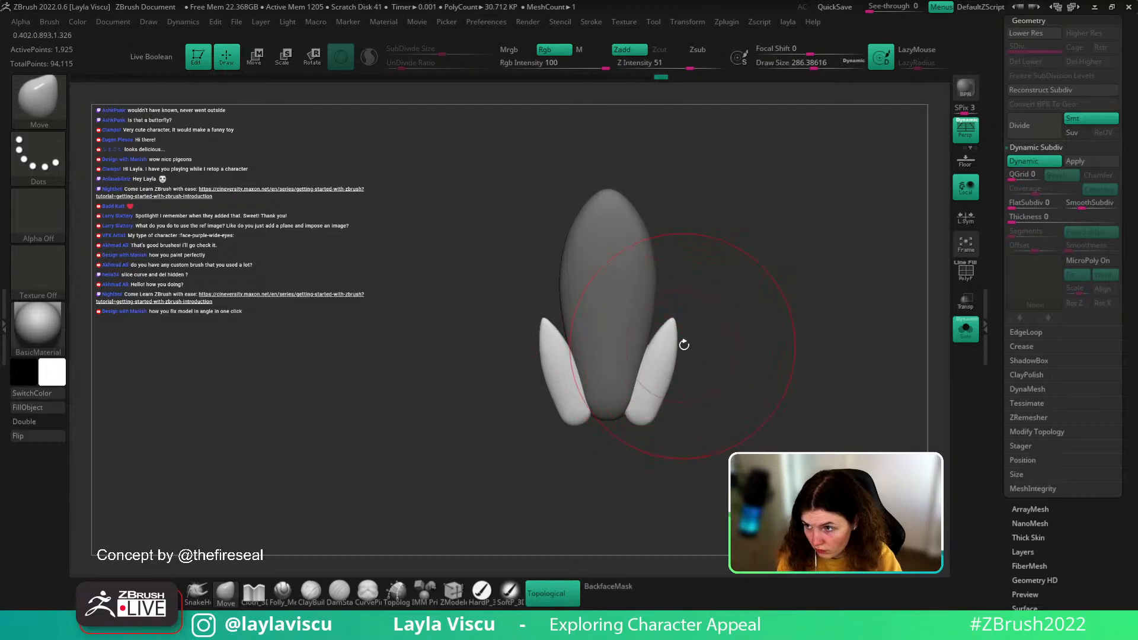
pyautogui.press('[')
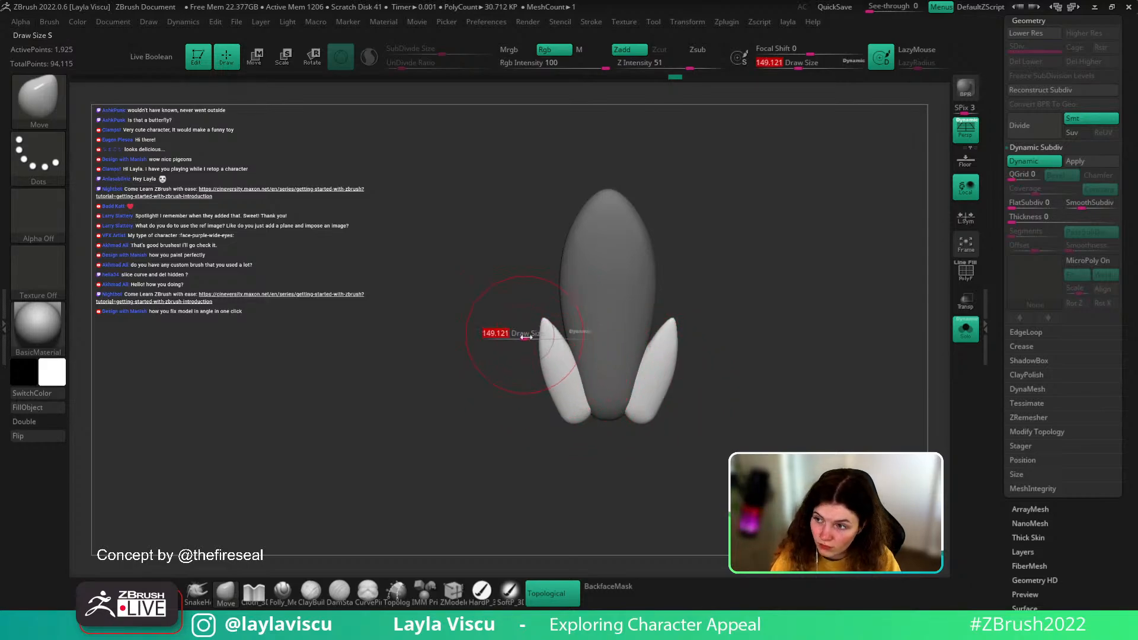
pyautogui.moveTo(538, 345); pyautogui.dragTo(531, 337)
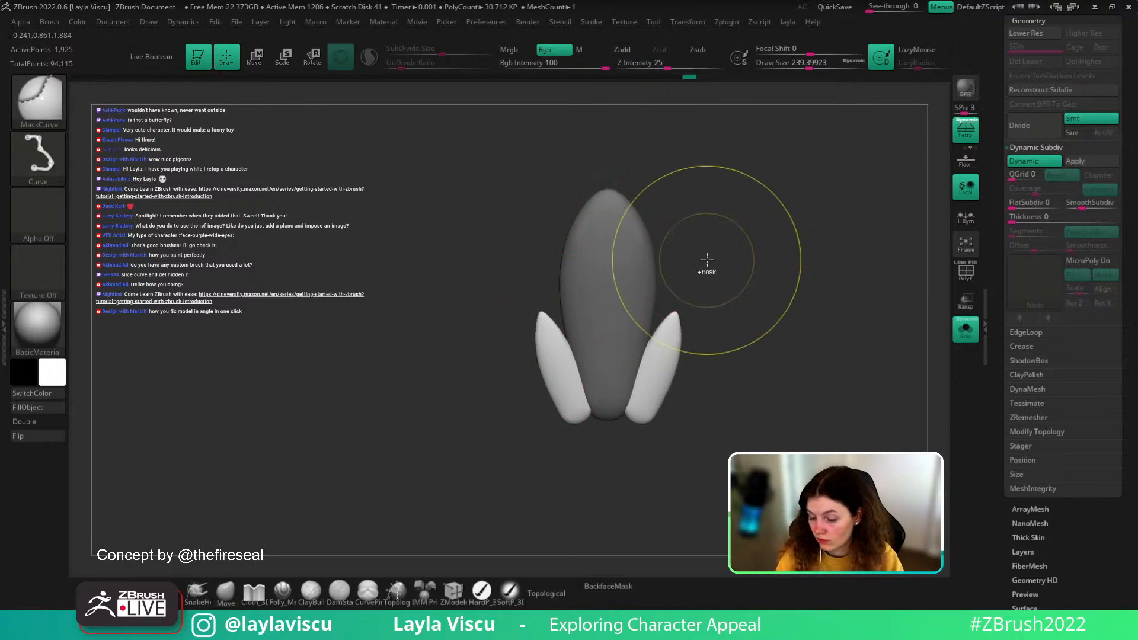
# - Invert the mask and carve flat planes along the central feather with the Folly_Mech Cut brush at a draw size of about 120
pyautogui.keyDown('ctrl'); pyautogui.click(708, 260); pyautogui.keyUp('ctrl')
pyautogui.moveTo(685, 325)
pyautogui.mouseDown()
pyautogui.moveTo(749, 272)
pyautogui.moveTo(723, 328)
pyautogui.mouseUp()
pyautogui.click(294, 595)
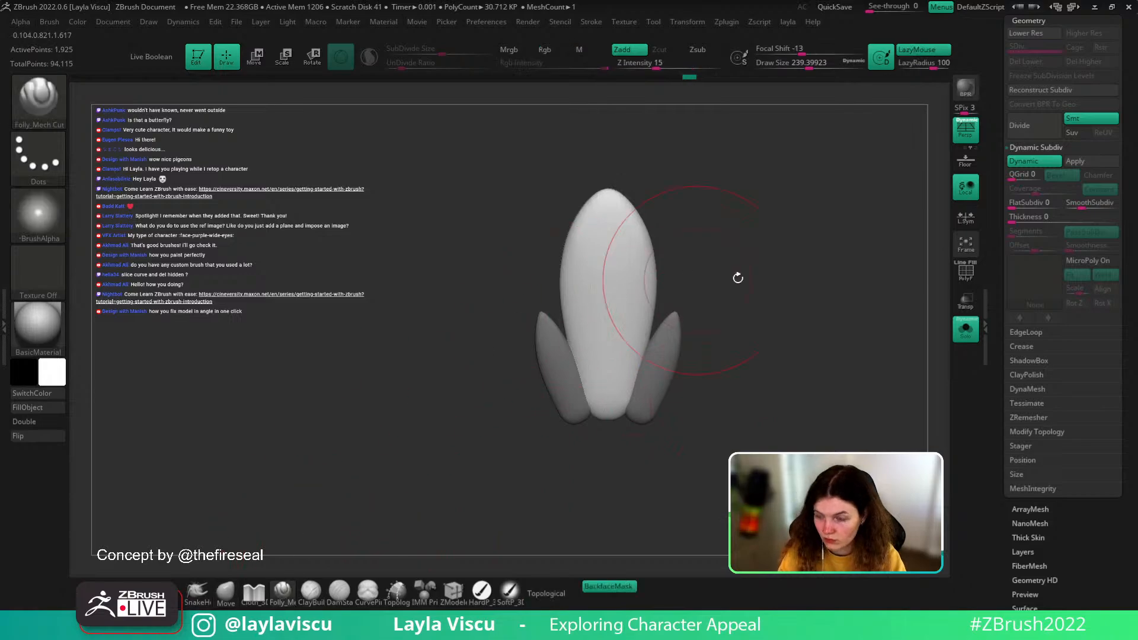
pyautogui.press('s')
pyautogui.moveTo(757, 289); pyautogui.dragTo(755, 288)
pyautogui.moveTo(598, 412)
pyautogui.mouseDown()
pyautogui.moveTo(578, 368)
pyautogui.moveTo(605, 188)
pyautogui.moveTo(611, 385)
pyautogui.moveTo(599, 183)
pyautogui.moveTo(634, 172)
pyautogui.moveTo(670, 208)
pyautogui.mouseUp()
pyautogui.moveTo(673, 236)
pyautogui.keyDown('ctrl'); pyautogui.mouseDown(button='right')
pyautogui.moveTo(704, 255)
pyautogui.moveTo(692, 310)
pyautogui.moveTo(734, 272)
pyautogui.moveTo(742, 328)
pyautogui.moveTo(691, 373)
pyautogui.moveTo(752, 356)
pyautogui.moveTo(670, 401)
pyautogui.mouseUp(button='right'); pyautogui.keyUp('ctrl')
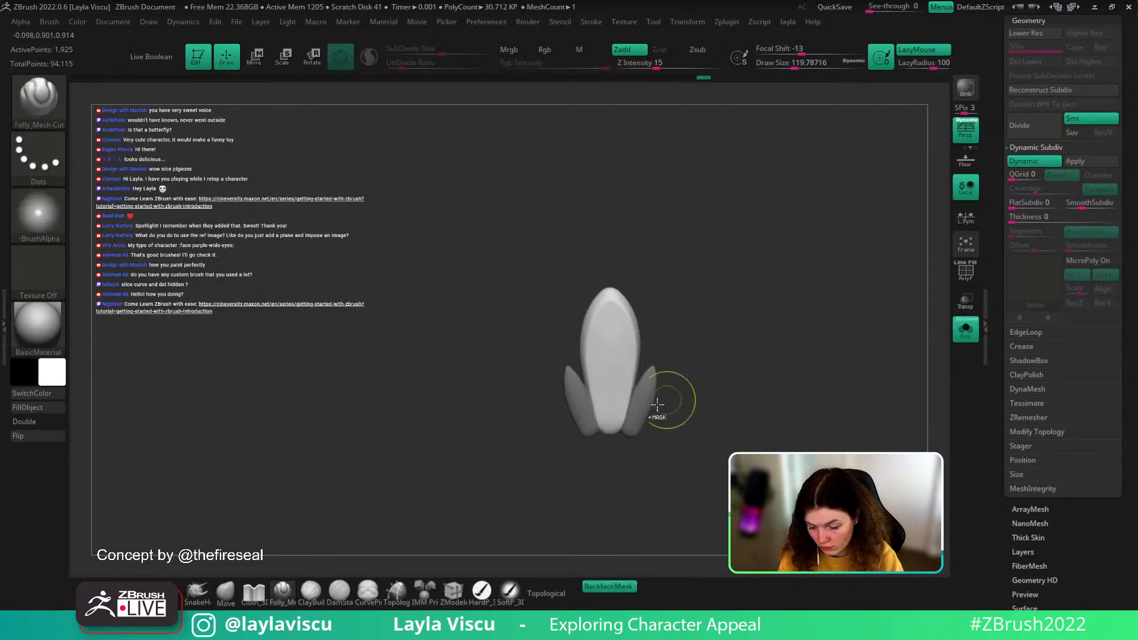
# - Mask the central feather, move the gizmo's pivot to the side feathers' base, and duplicate the pair outward
pyautogui.keyDown('alt'); pyautogui.click(639, 410); pyautogui.keyUp('alt')
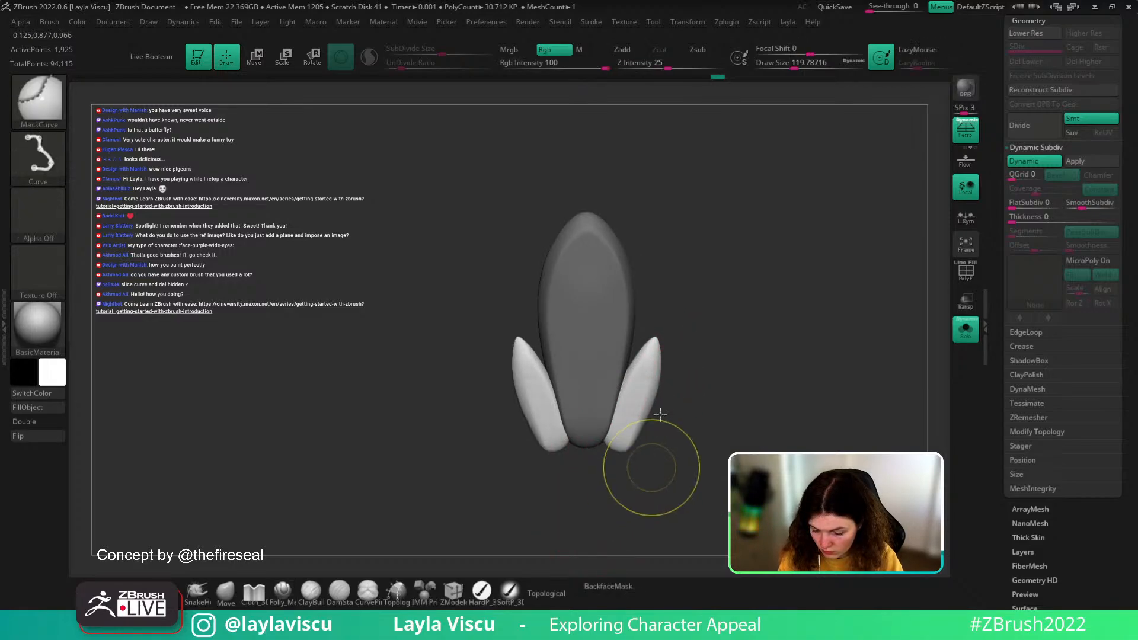
pyautogui.moveTo(648, 483); pyautogui.dragTo(696, 442, button='right')
pyautogui.press('w')
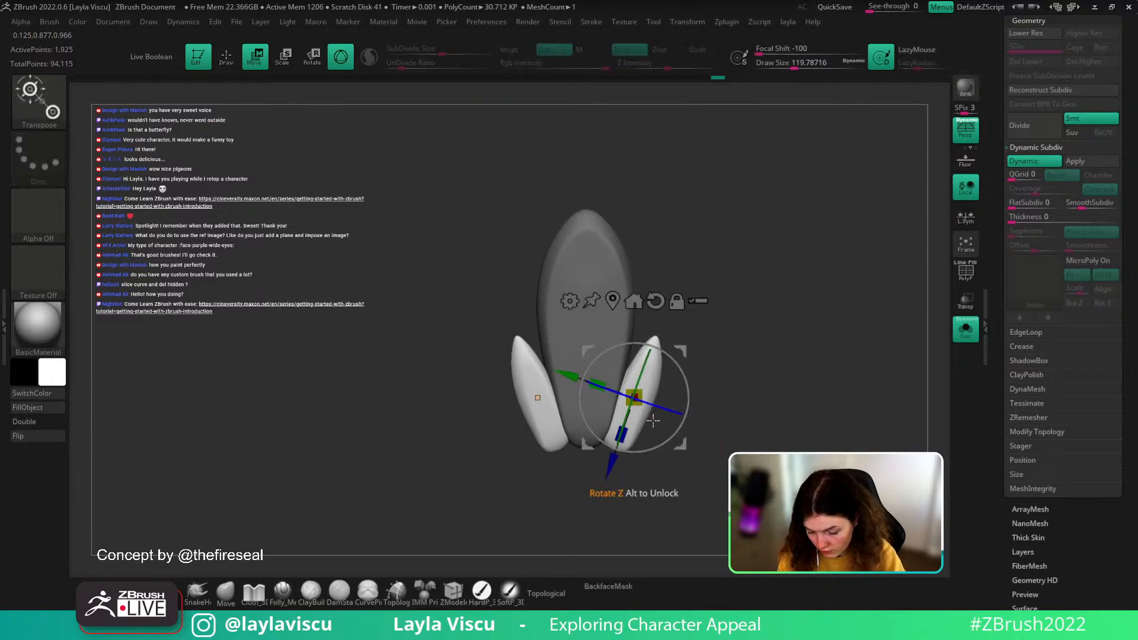
pyautogui.keyDown('alt'); pyautogui.moveTo(612, 463); pyautogui.dragTo(592, 515); pyautogui.keyUp('alt')
pyautogui.keyDown('ctrl'); pyautogui.moveTo(549, 430); pyautogui.dragTo(576, 439); pyautogui.keyUp('ctrl')
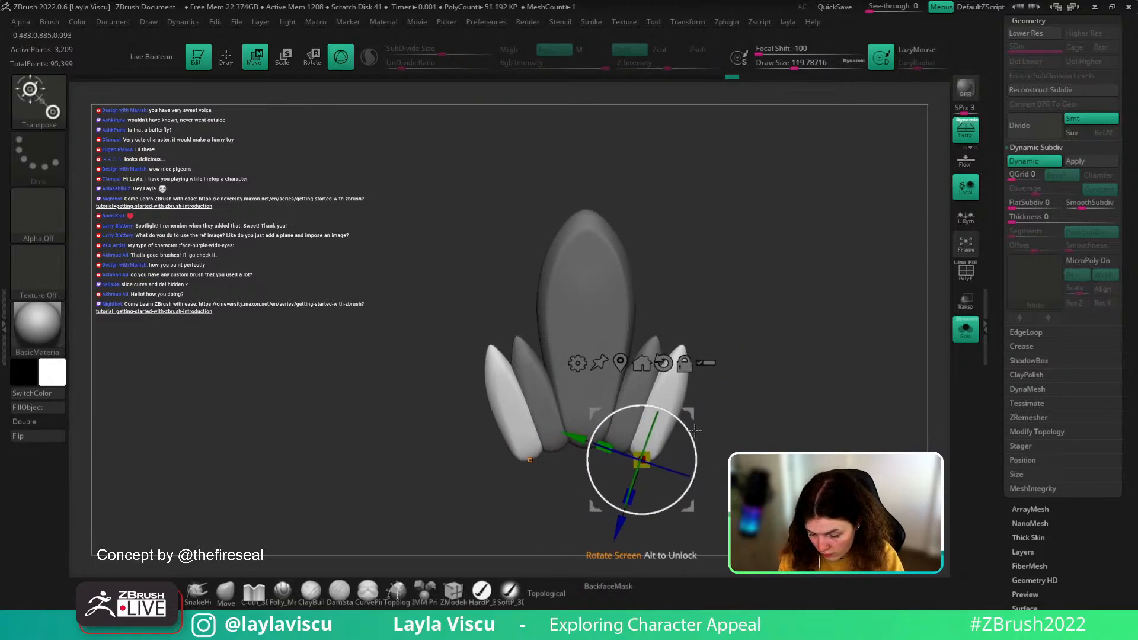
# - Rotate the duplicated feather pair outward and shift it away from the original side feathers
pyautogui.moveTo(694, 431); pyautogui.dragTo(700, 451)
pyautogui.moveTo(600, 517); pyautogui.dragTo(593, 526)
pyautogui.moveTo(637, 464); pyautogui.dragTo(616, 470)
pyautogui.hotkey('ctrl', 'z')
pyautogui.keyDown('ctrl'); pyautogui.moveTo(635, 476); pyautogui.dragTo(649, 508, button='right'); pyautogui.keyUp('ctrl')
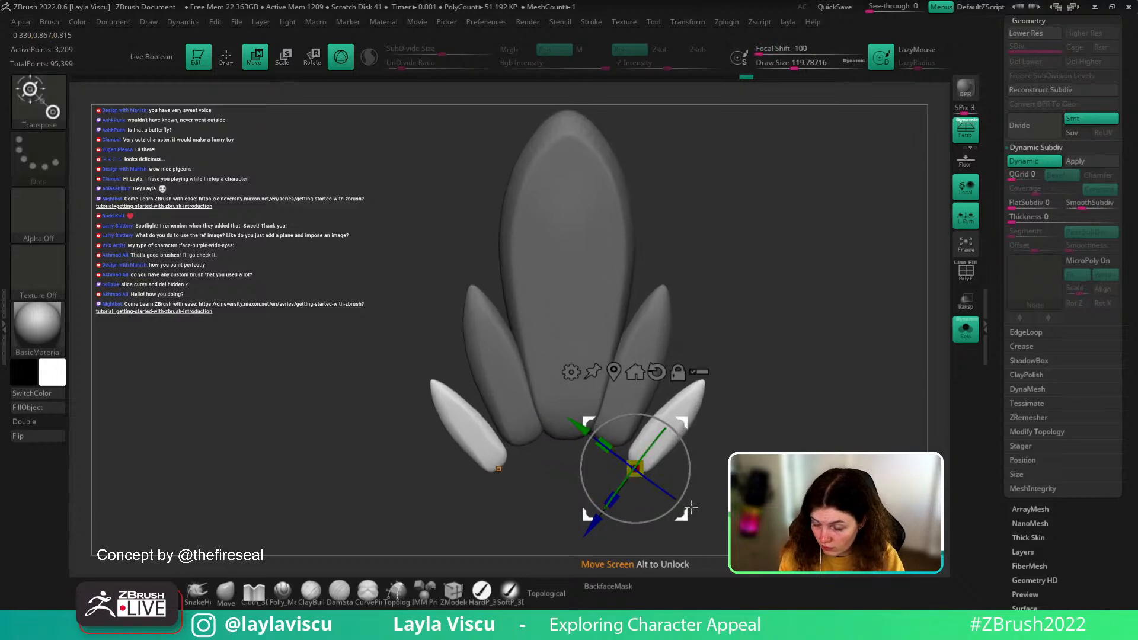
# - Scale the outer feather pair down and tuck it against the base of the side feathers
pyautogui.moveTo(683, 514); pyautogui.dragTo(676, 499)
pyautogui.moveTo(607, 486); pyautogui.dragTo(606, 458)
pyautogui.moveTo(682, 501); pyautogui.dragTo(665, 490)
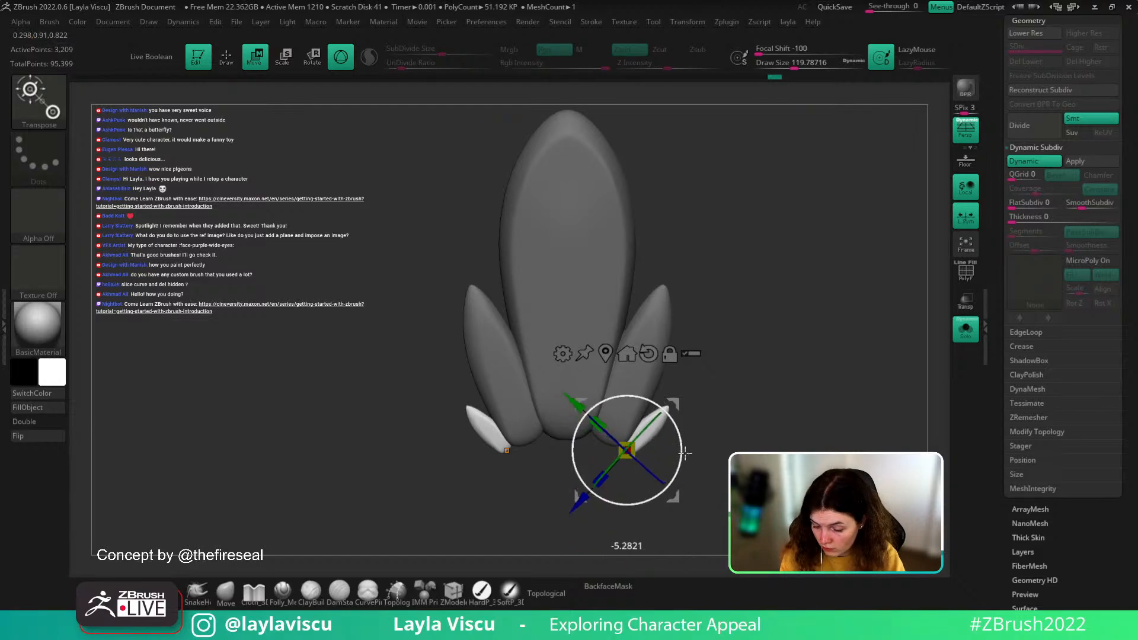
pyautogui.moveTo(724, 461); pyautogui.dragTo(676, 452, button='right')
pyautogui.moveTo(710, 451); pyautogui.dragTo(713, 452)
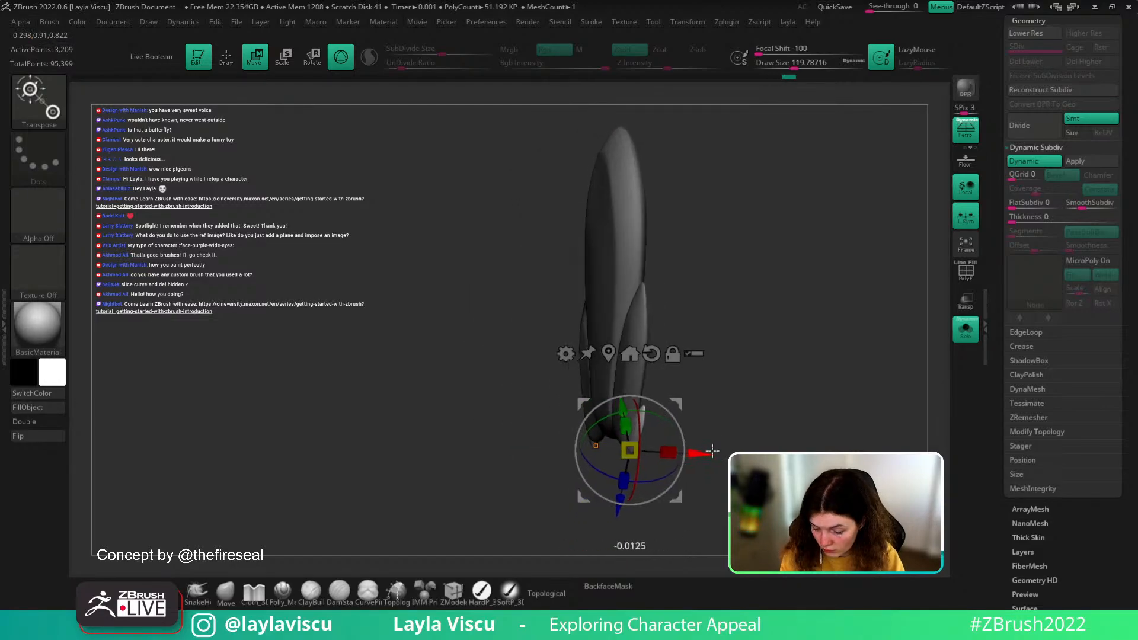
# - Clear the mask, reset the gizmo's orientation, and centre it on the whole tail in side view
pyautogui.click(229, 593)
pyautogui.keyDown('ctrl'); pyautogui.moveTo(710, 314); pyautogui.dragTo(763, 350); pyautogui.keyUp('ctrl')
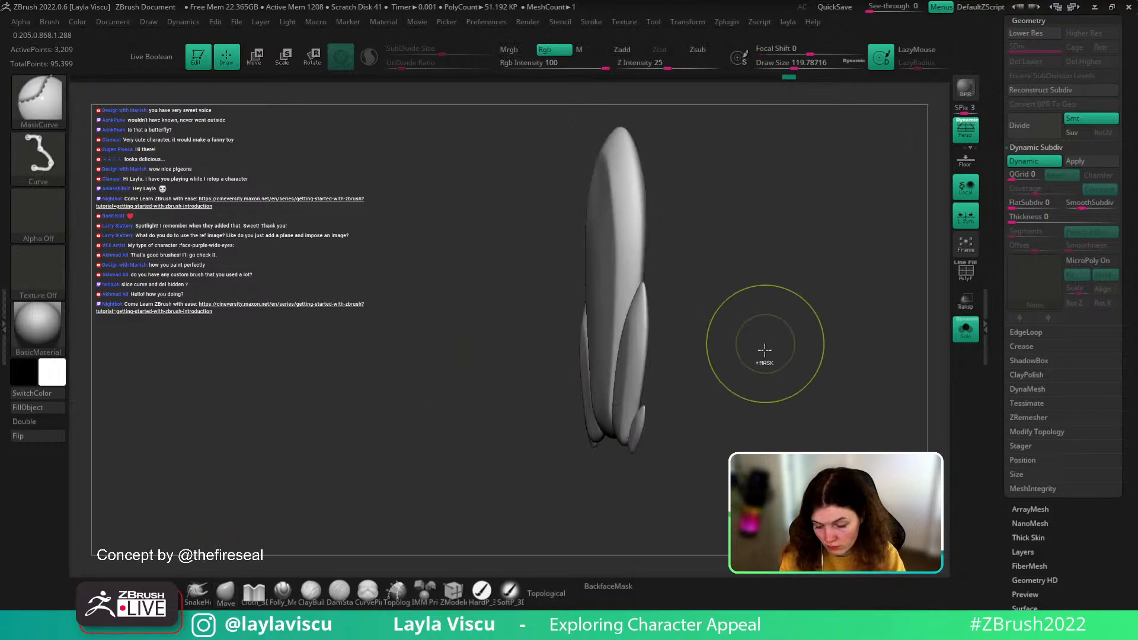
pyautogui.keyDown('ctrl'); pyautogui.moveTo(764, 351); pyautogui.dragTo(732, 300, button='right'); pyautogui.keyUp('ctrl')
pyautogui.moveTo(731, 301)
pyautogui.mouseDown(button='right')
pyautogui.moveTo(776, 297)
pyautogui.moveTo(772, 350)
pyautogui.moveTo(820, 298)
pyautogui.moveTo(807, 351)
pyautogui.mouseUp(button='right')
pyautogui.press('w')
pyautogui.click(649, 354)
pyautogui.click(608, 354)
# - Try to bend the whole tail with the Bend Arc deformer
pyautogui.click(524, 246)
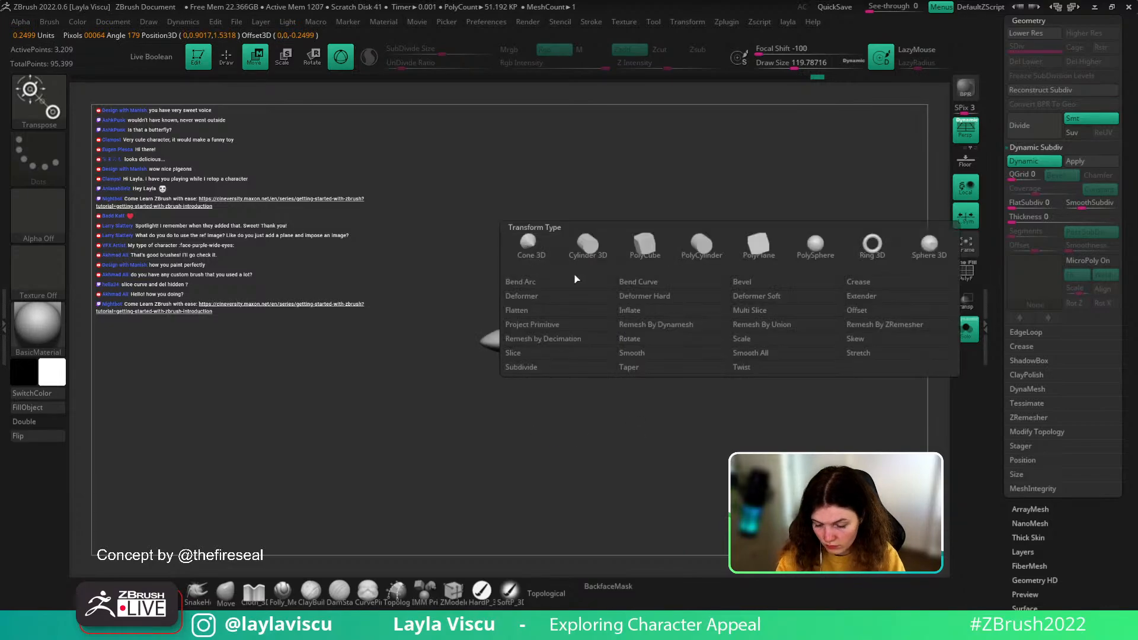
pyautogui.click(605, 285)
pyautogui.moveTo(592, 343); pyautogui.dragTo(636, 260)
pyautogui.hotkey('ctrl', 'z')
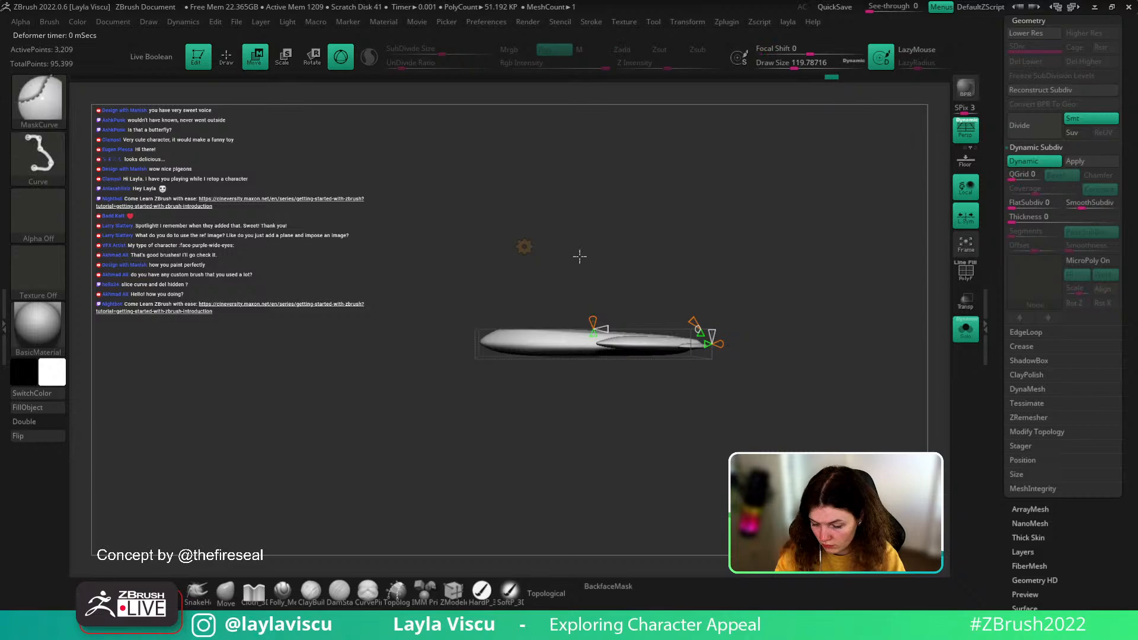
pyautogui.hotkey('ctrl', 'z')
# - Bend the whole tail upward with a curve-based bend deformer, showing the full model and adjusting the curl at the tail tip
pyautogui.click(524, 247)
pyautogui.click(640, 283)
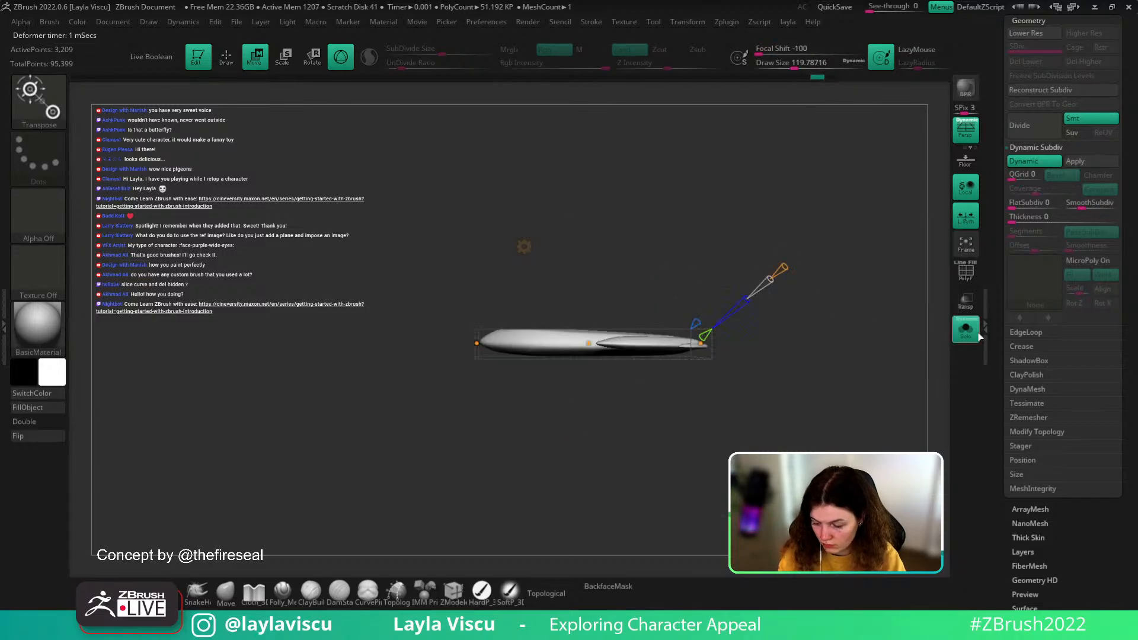
pyautogui.click(966, 327)
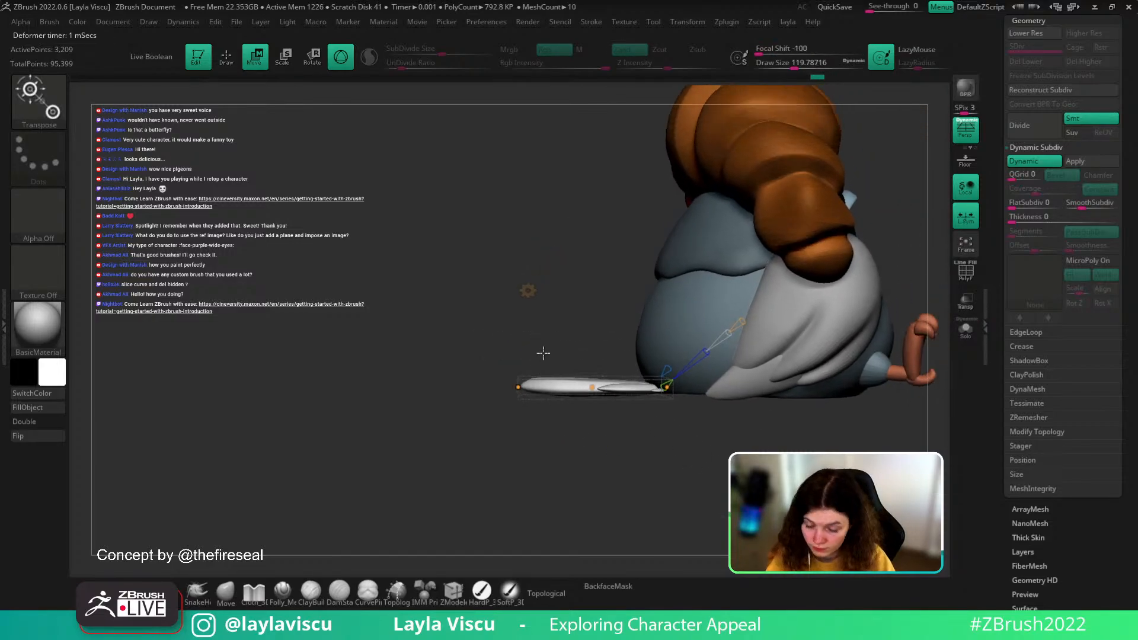
pyautogui.moveTo(518, 387); pyautogui.dragTo(558, 307)
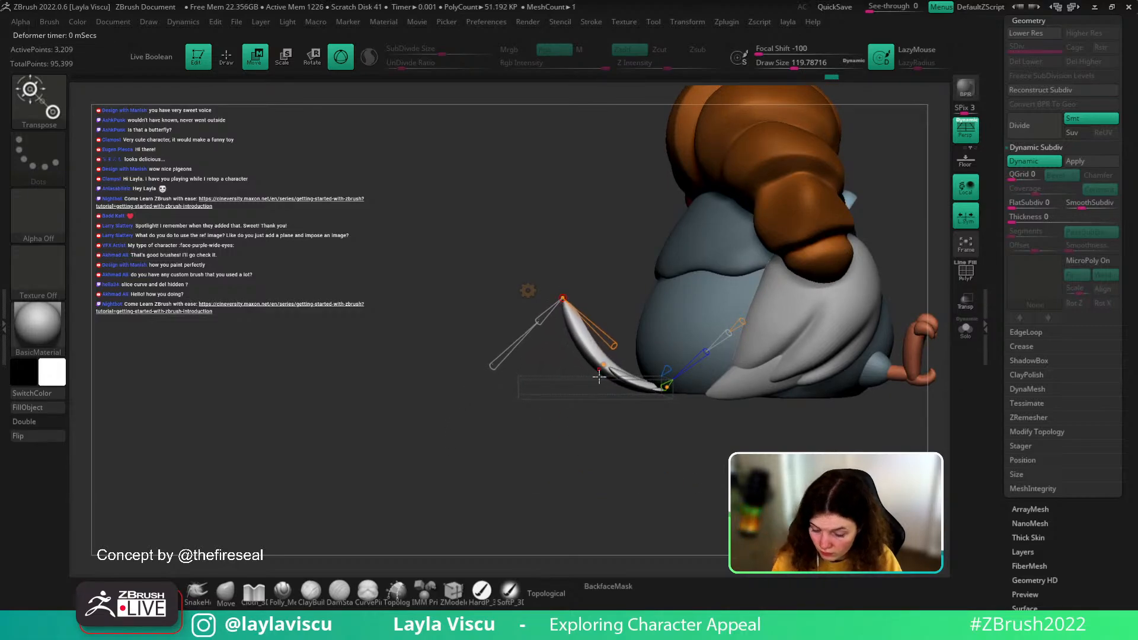
pyautogui.moveTo(585, 416); pyautogui.dragTo(705, 415)
pyautogui.moveTo(614, 320); pyautogui.dragTo(615, 354)
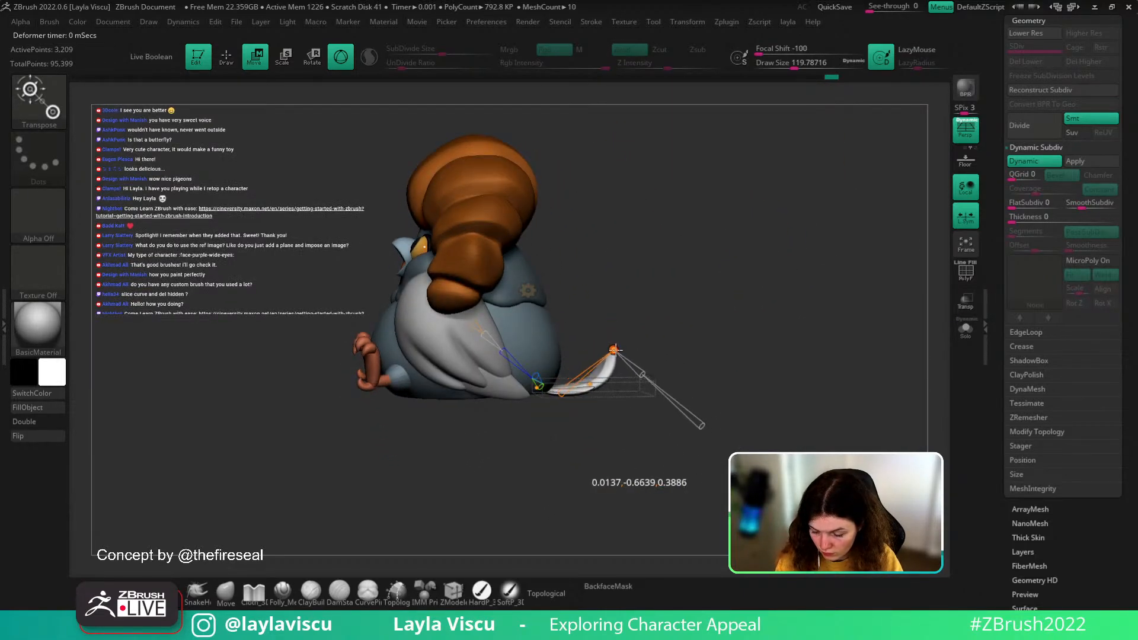
pyautogui.moveTo(676, 433); pyautogui.dragTo(645, 372)
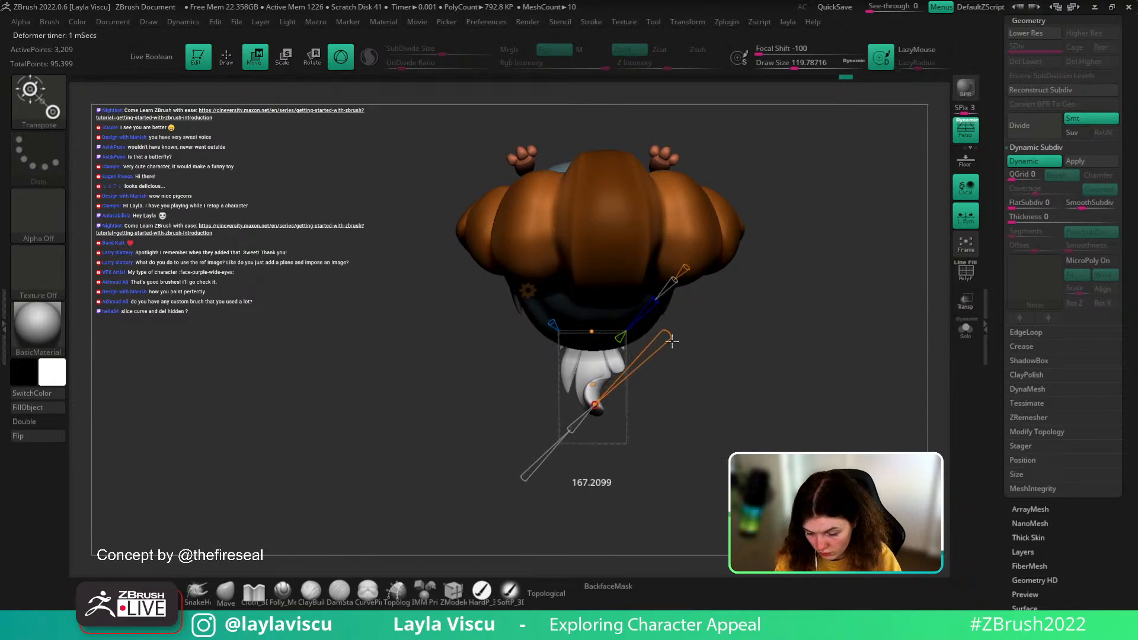
pyautogui.moveTo(659, 413); pyautogui.dragTo(673, 391)
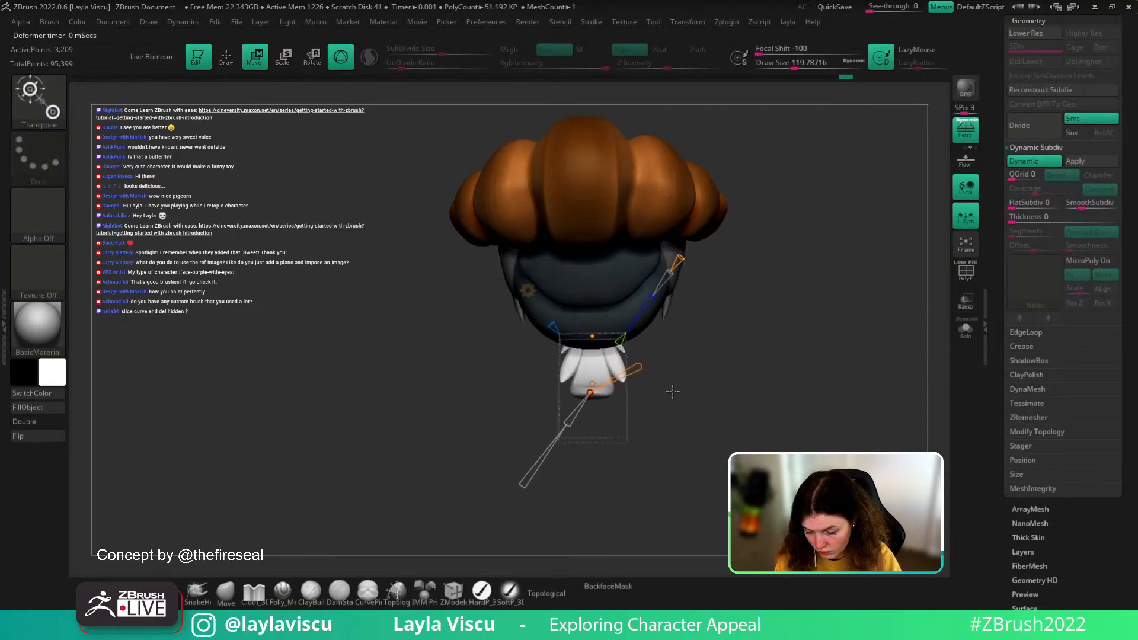
# - Accept the tail's bend and scale the tail wider sideways
pyautogui.click(528, 290)
pyautogui.click(659, 274)
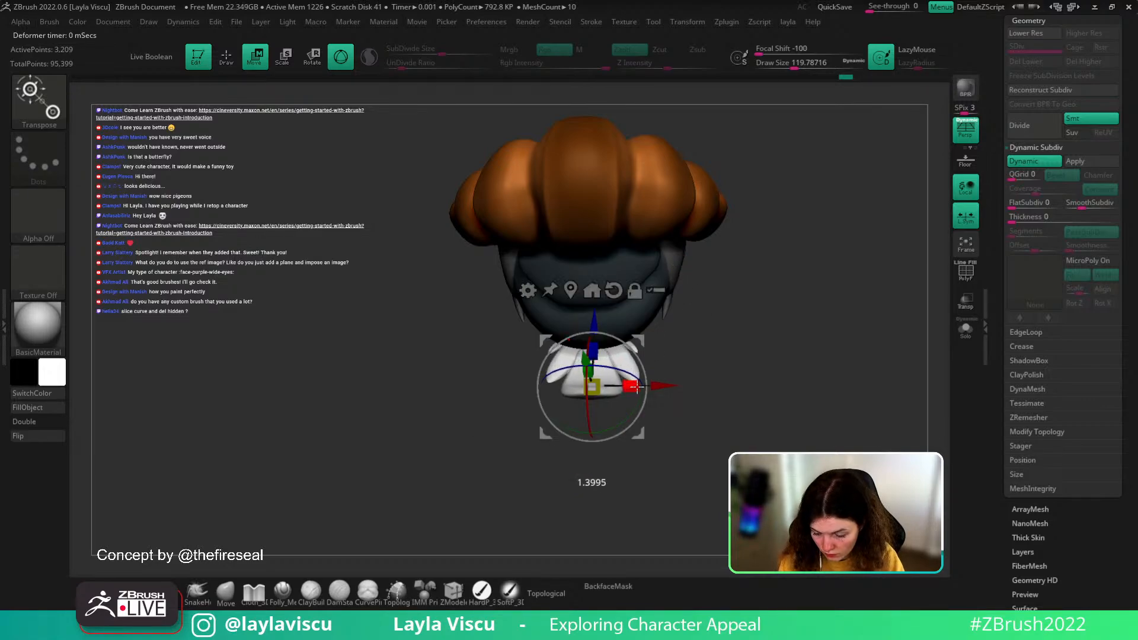
pyautogui.press('q')
pyautogui.moveTo(762, 401)
pyautogui.mouseDown()
pyautogui.moveTo(768, 390)
pyautogui.moveTo(745, 447)
pyautogui.moveTo(725, 446)
pyautogui.moveTo(772, 406)
pyautogui.moveTo(795, 407)
pyautogui.moveTo(781, 416)
pyautogui.moveTo(781, 355)
pyautogui.moveTo(763, 401)
pyautogui.moveTo(740, 415)
pyautogui.moveTo(736, 386)
pyautogui.mouseUp()
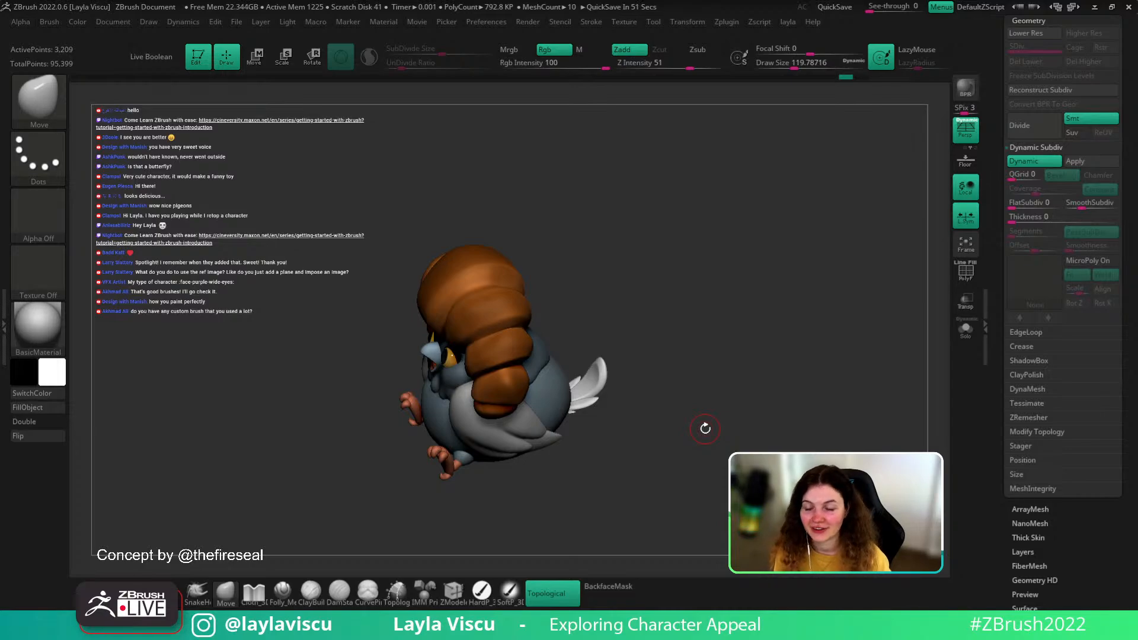
# - Isolate the tail and nudge the small outer feathers outward with the Move brush, resizing the brush as needed
pyautogui.moveTo(742, 357)
pyautogui.mouseDown()
pyautogui.moveTo(724, 382)
pyautogui.moveTo(699, 360)
pyautogui.moveTo(723, 390)
pyautogui.moveTo(680, 372)
pyautogui.moveTo(611, 468)
pyautogui.moveTo(657, 487)
pyautogui.moveTo(739, 328)
pyautogui.moveTo(759, 365)
pyautogui.moveTo(753, 421)
pyautogui.mouseUp()
pyautogui.press('s')
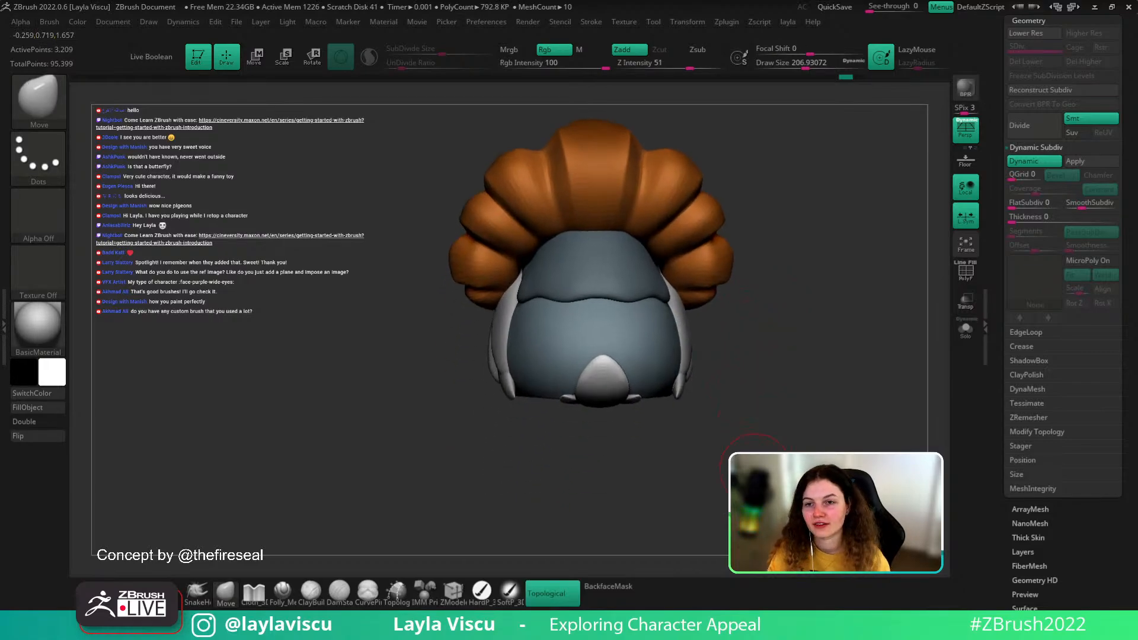
pyautogui.moveTo(768, 332)
pyautogui.mouseDown()
pyautogui.moveTo(762, 290)
pyautogui.moveTo(790, 297)
pyautogui.moveTo(775, 294)
pyautogui.moveTo(807, 330)
pyautogui.moveTo(772, 414)
pyautogui.moveTo(785, 412)
pyautogui.moveTo(747, 345)
pyautogui.mouseUp()
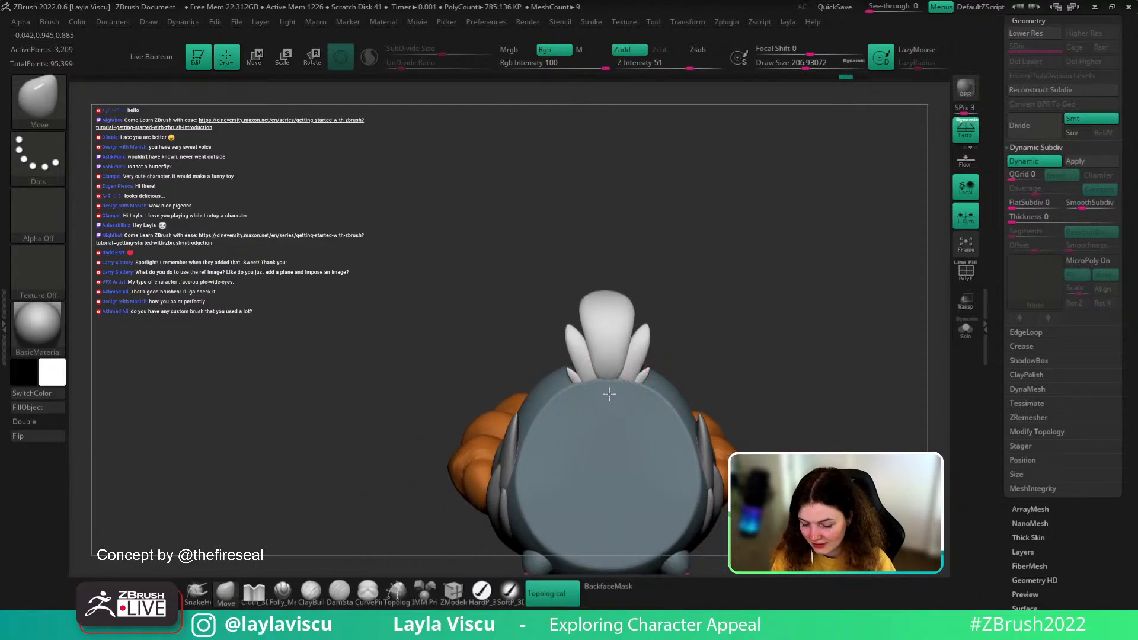
pyautogui.moveTo(609, 394); pyautogui.dragTo(722, 478)
pyautogui.click(967, 332)
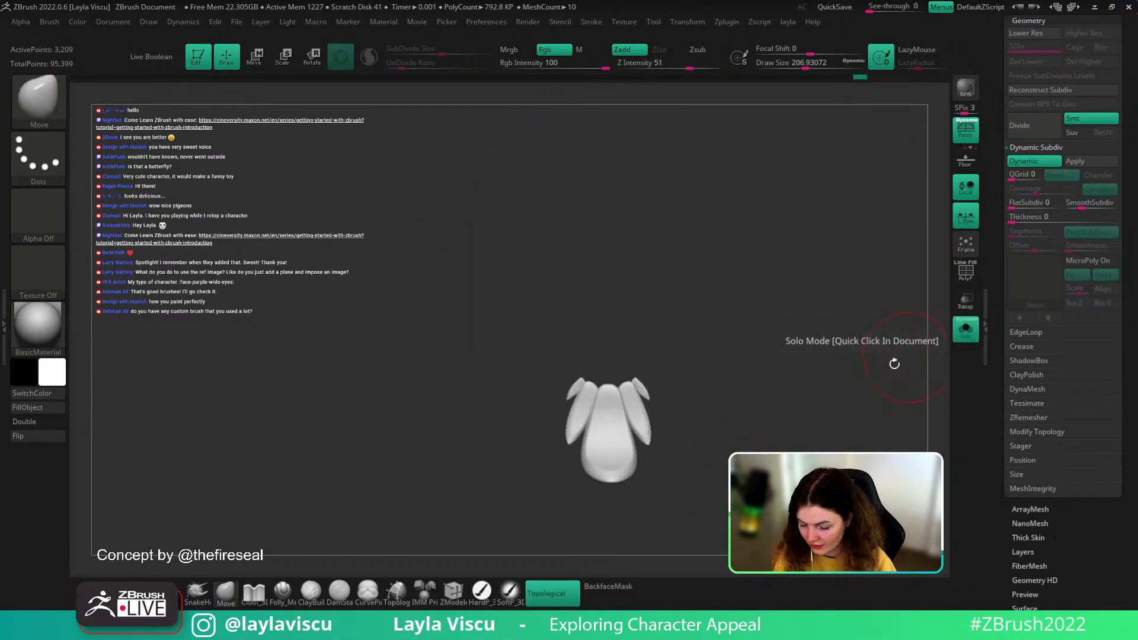
pyautogui.keyDown('shift'); pyautogui.moveTo(817, 407); pyautogui.dragTo(791, 403); pyautogui.keyUp('shift')
pyautogui.press('s')
pyautogui.moveTo(638, 382); pyautogui.dragTo(645, 382)
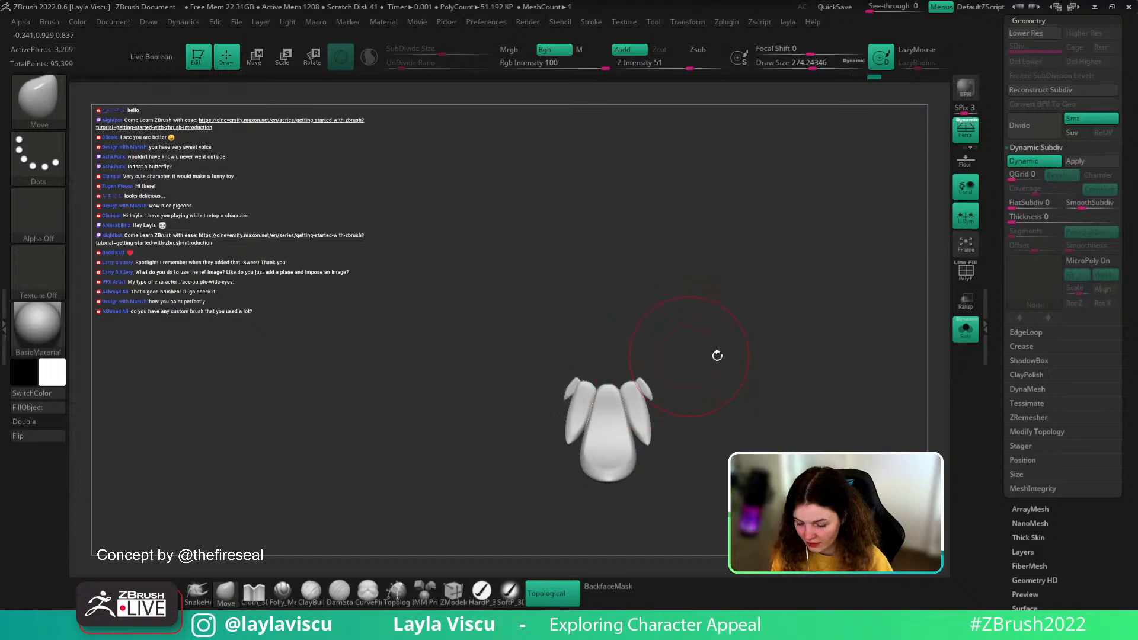
pyautogui.press('s')
pyautogui.moveTo(696, 424); pyautogui.dragTo(681, 425)
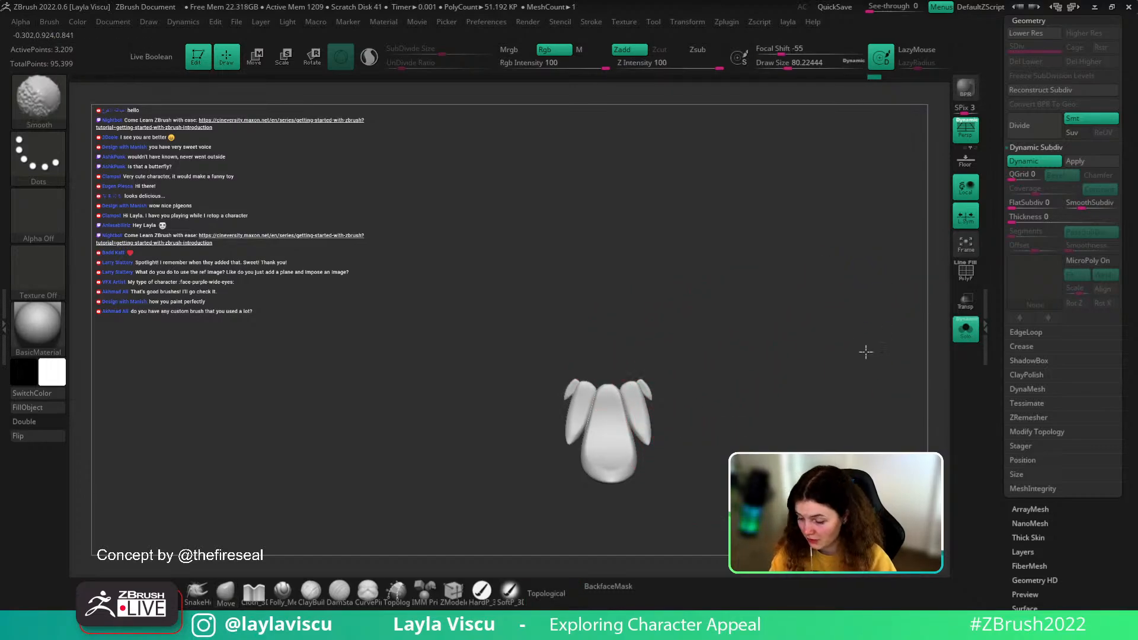
# - Show the full model and adjust the tail's base against the body from underneath with the Move brush at about size 140
pyautogui.click(966, 329)
pyautogui.moveTo(829, 372); pyautogui.dragTo(822, 397)
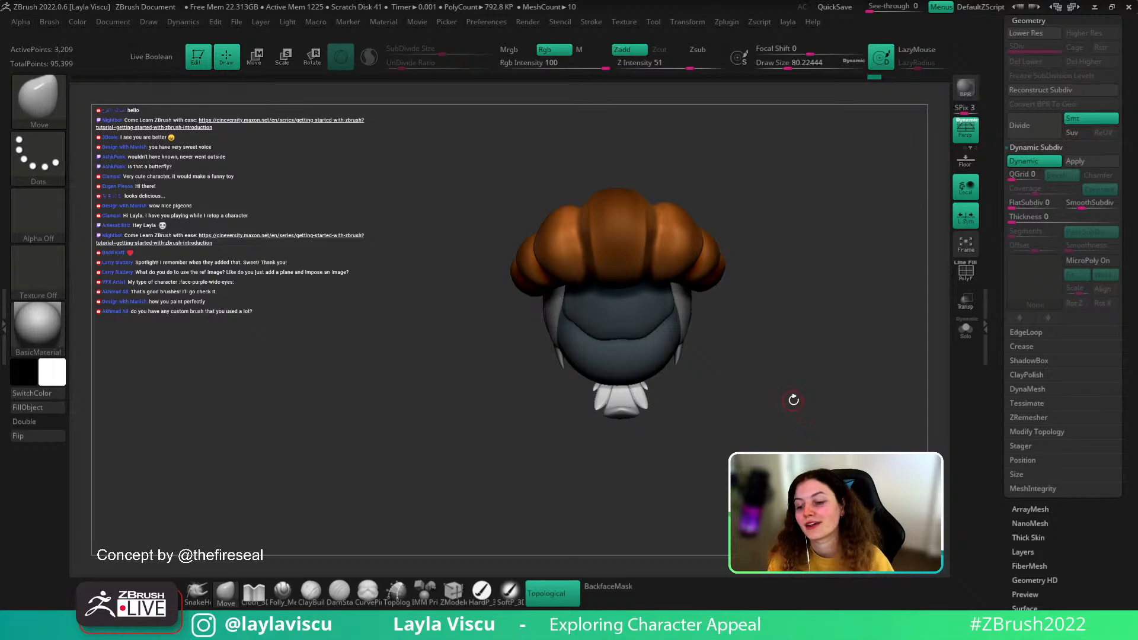
pyautogui.moveTo(797, 367); pyautogui.dragTo(770, 269)
pyautogui.moveTo(779, 332); pyautogui.dragTo(784, 307)
pyautogui.keyDown('ctrl'); pyautogui.moveTo(785, 307); pyautogui.dragTo(780, 355, button='right'); pyautogui.keyUp('ctrl')
pyautogui.press('s')
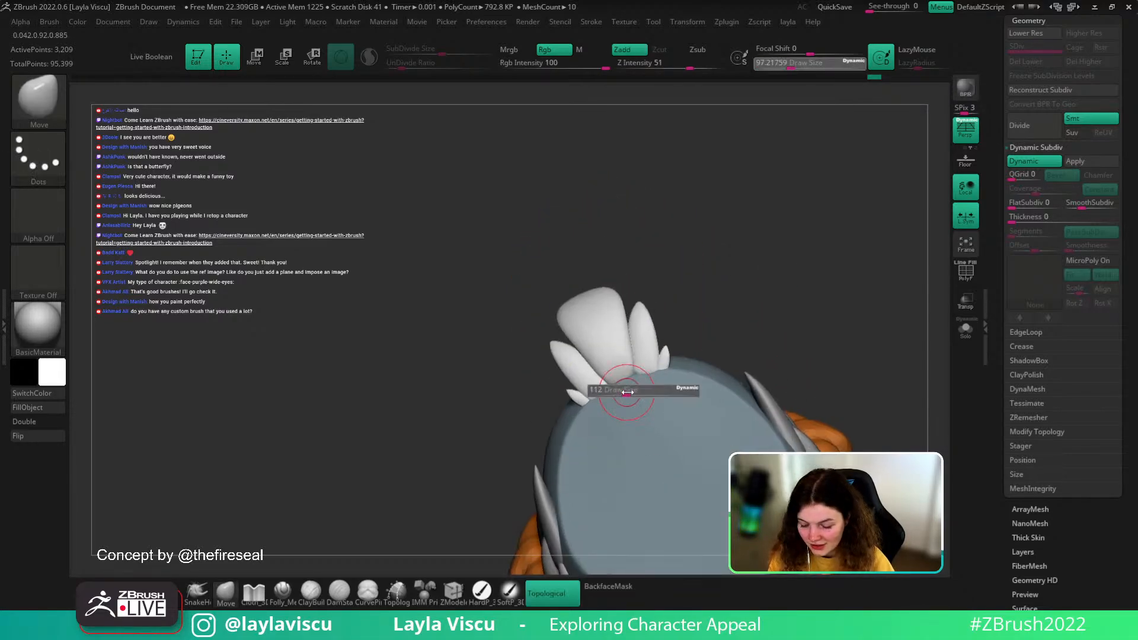
pyautogui.moveTo(616, 388); pyautogui.dragTo(626, 388)
pyautogui.moveTo(742, 320)
pyautogui.mouseDown()
pyautogui.moveTo(754, 338)
pyautogui.moveTo(832, 350)
pyautogui.moveTo(789, 402)
pyautogui.moveTo(787, 323)
pyautogui.moveTo(795, 422)
pyautogui.moveTo(769, 377)
pyautogui.moveTo(756, 396)
pyautogui.moveTo(779, 446)
pyautogui.mouseUp()
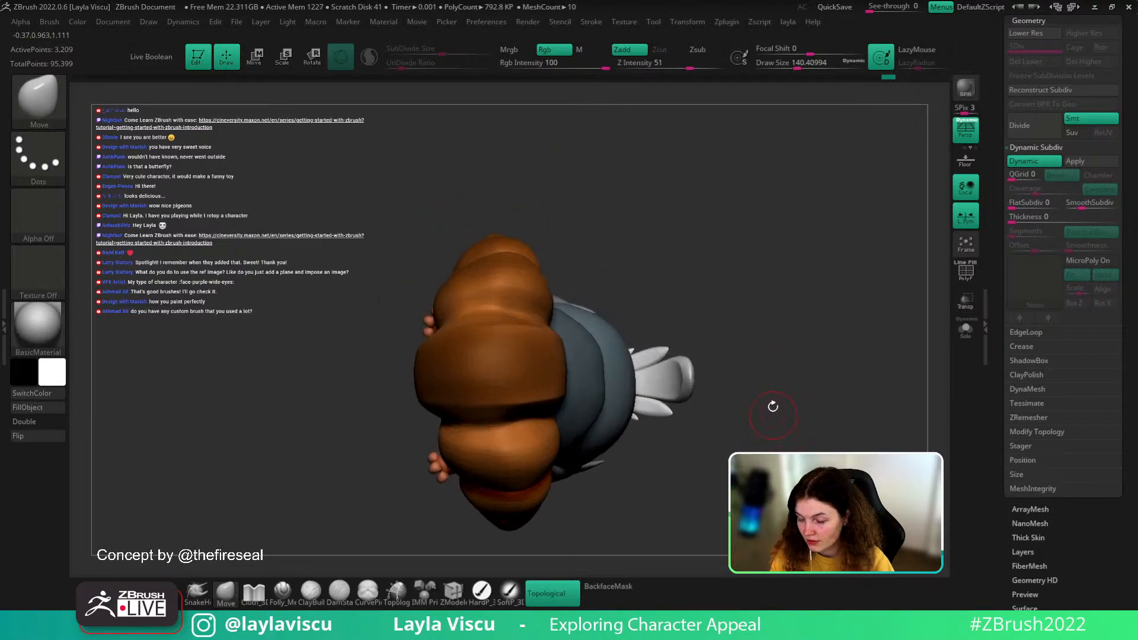
# - Undo the tail's bend, widening and brush adjustments in side view
pyautogui.moveTo(773, 406)
pyautogui.mouseDown()
pyautogui.moveTo(780, 431)
pyautogui.moveTo(784, 322)
pyautogui.moveTo(800, 330)
pyautogui.moveTo(677, 330)
pyautogui.moveTo(689, 470)
pyautogui.moveTo(664, 488)
pyautogui.moveTo(715, 493)
pyautogui.moveTo(704, 492)
pyautogui.mouseUp()
pyautogui.press('ctrl')
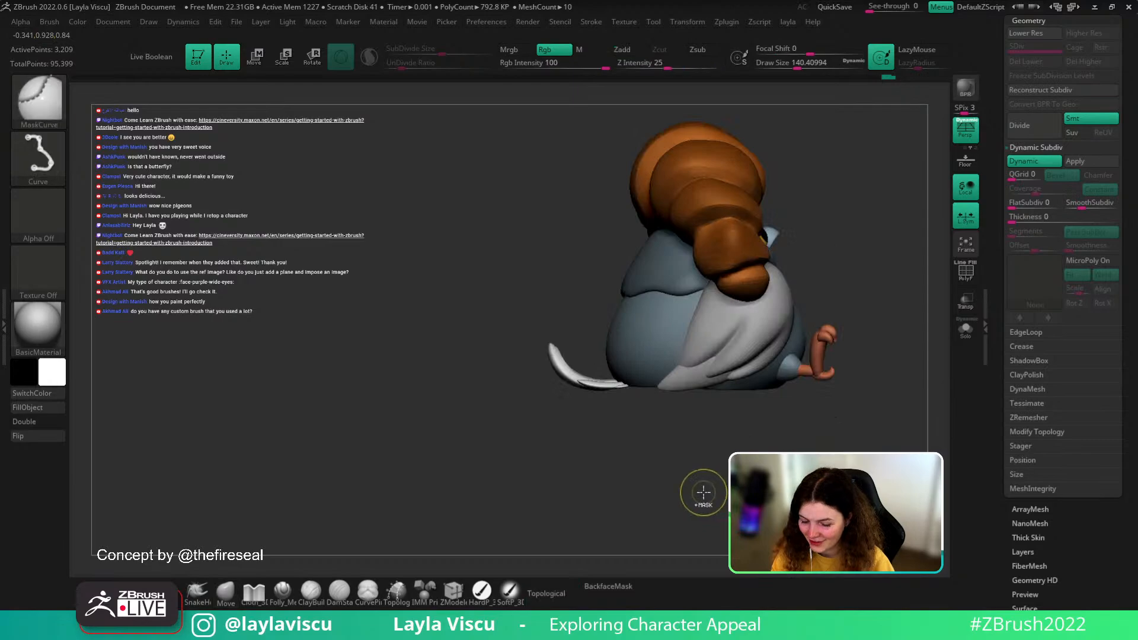
pyautogui.hotkey('ctrl', 'z')
pyautogui.hotkey('ctrl', 'z')
pyautogui.hotkey('ctrl', 'z')
pyautogui.hotkey('ctrl', 'z')
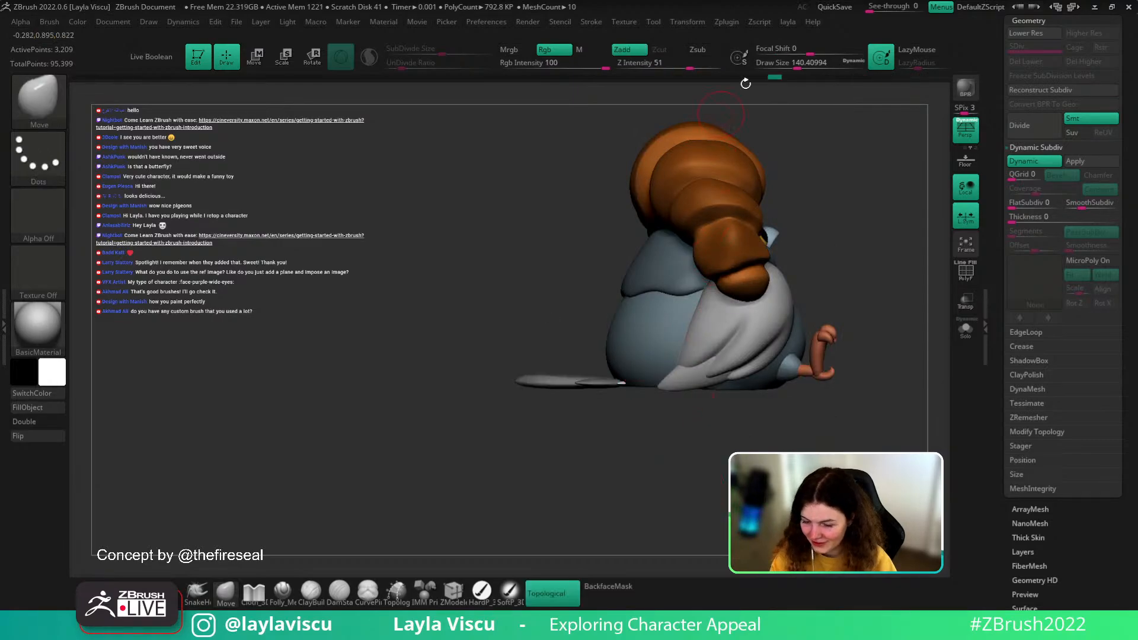
# - Decline the switch to 2.5D mode, centre the gizmo on the tail and scale the tail slightly wider
pyautogui.moveTo(824, 166)
pyautogui.mouseDown()
pyautogui.moveTo(884, 344)
pyautogui.moveTo(881, 287)
pyautogui.moveTo(906, 340)
pyautogui.moveTo(846, 397)
pyautogui.moveTo(787, 386)
pyautogui.moveTo(826, 388)
pyautogui.mouseUp()
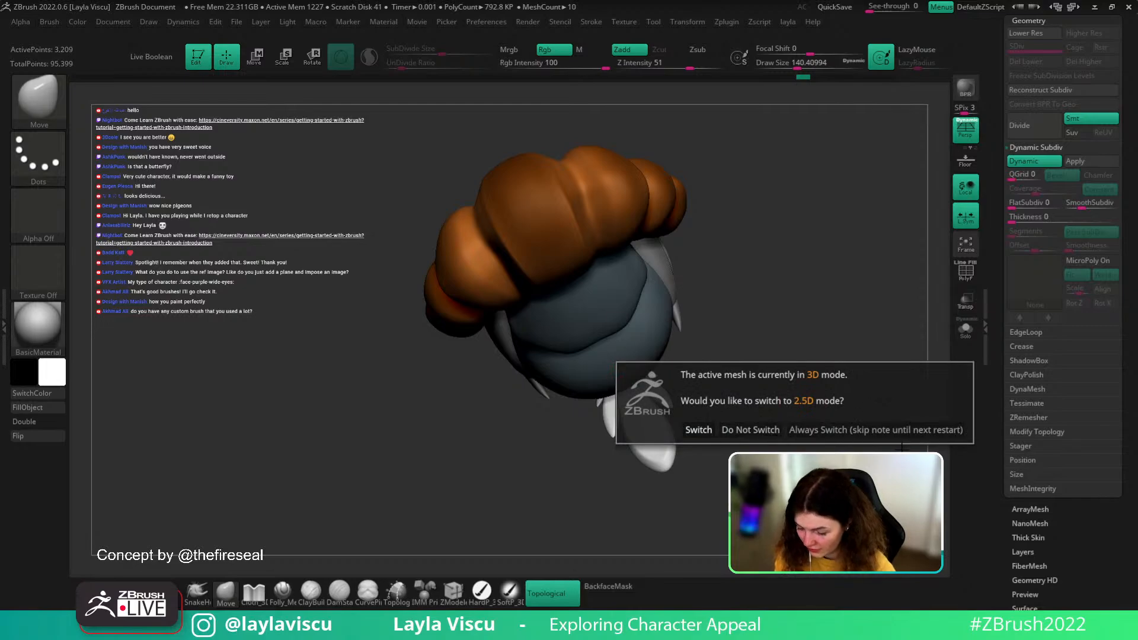
pyautogui.click(752, 430)
pyautogui.press('w')
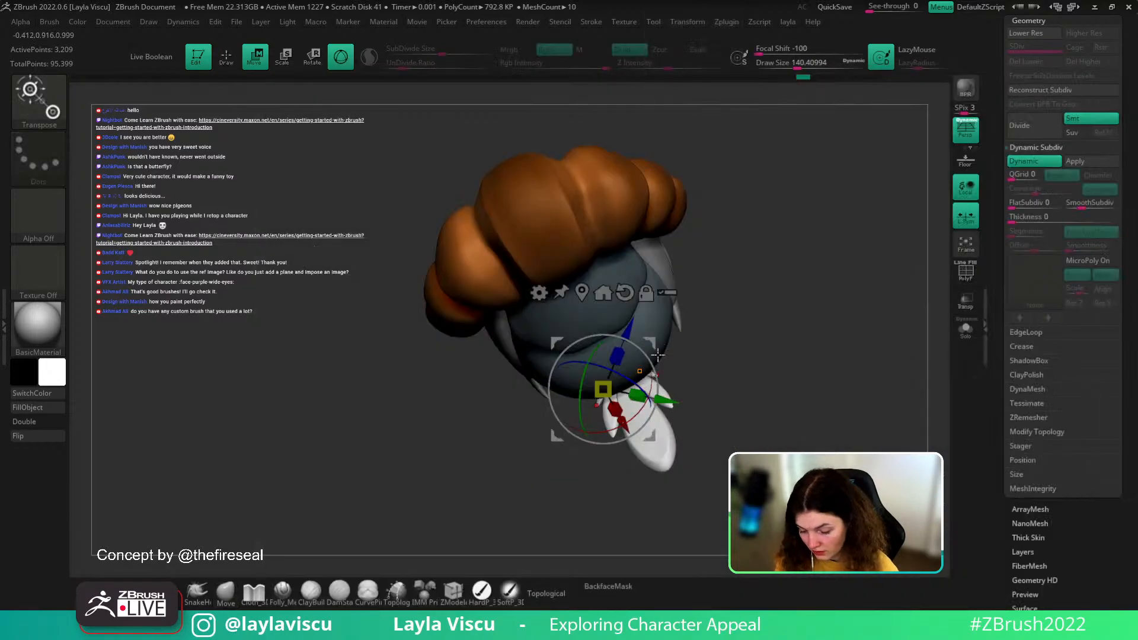
pyautogui.click(582, 292)
pyautogui.click(646, 335)
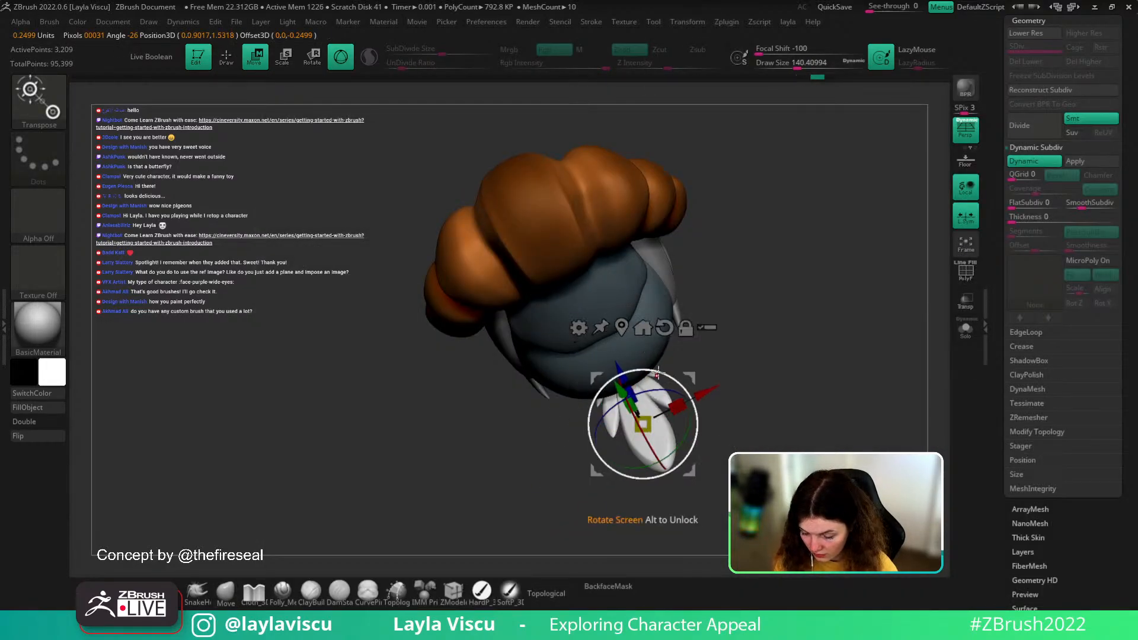
pyautogui.moveTo(676, 408); pyautogui.dragTo(685, 403)
pyautogui.click(227, 593)
# - Select the pigeon's body and try to pull its lower back out toward the tail with the Move brush
pyautogui.moveTo(263, 549); pyautogui.dragTo(784, 350)
pyautogui.moveTo(724, 381); pyautogui.dragTo(756, 402)
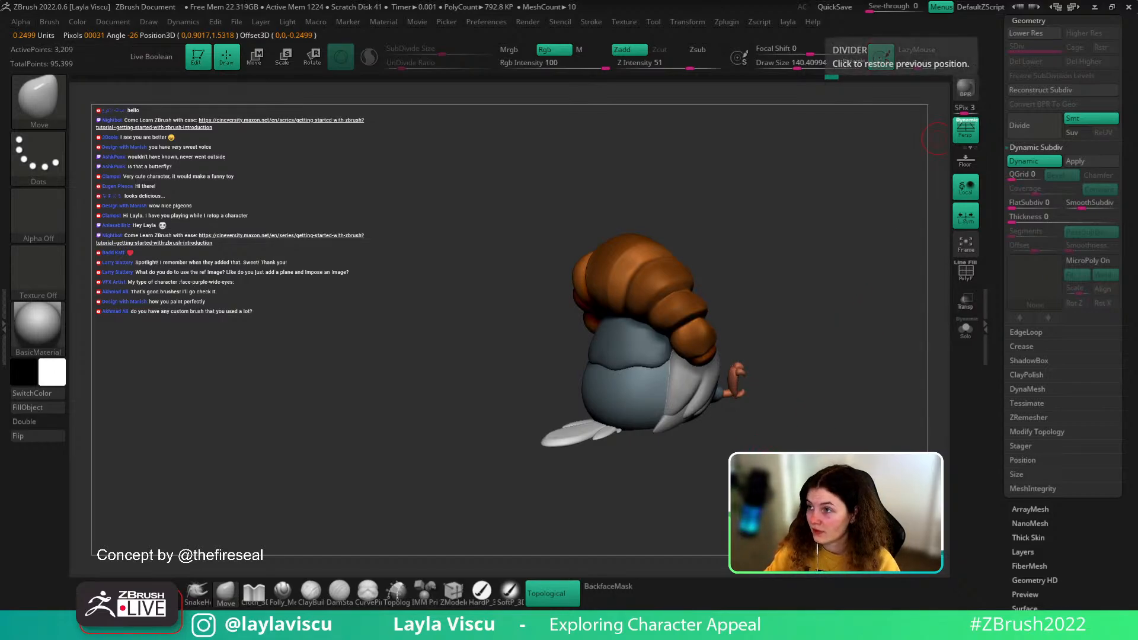
pyautogui.moveTo(893, 323); pyautogui.dragTo(839, 448)
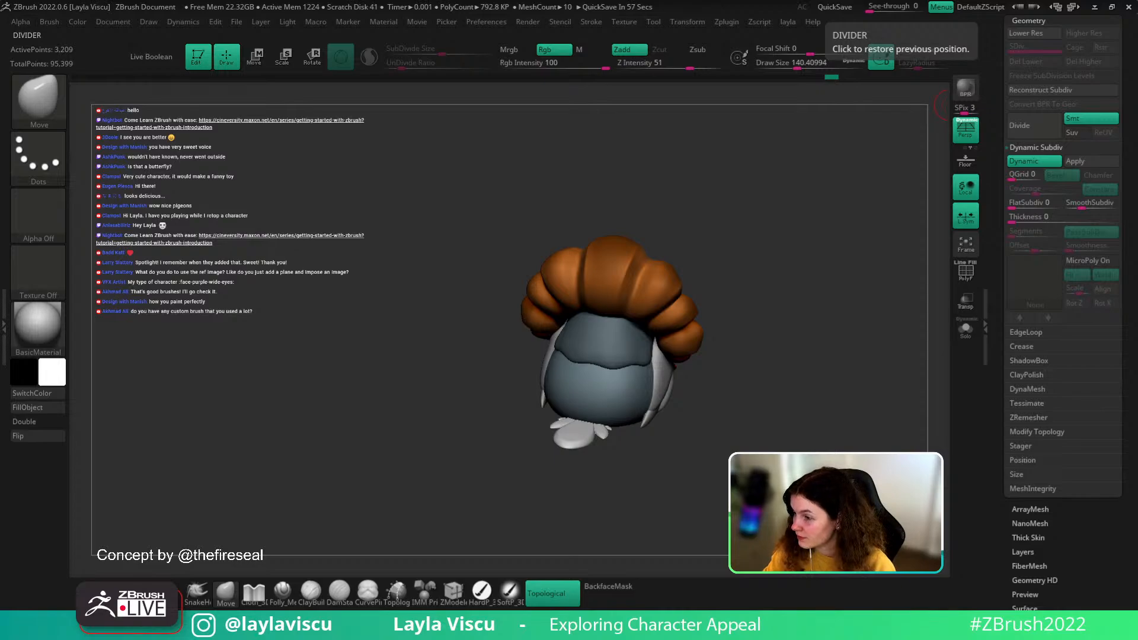
pyautogui.moveTo(882, 403); pyautogui.dragTo(854, 415)
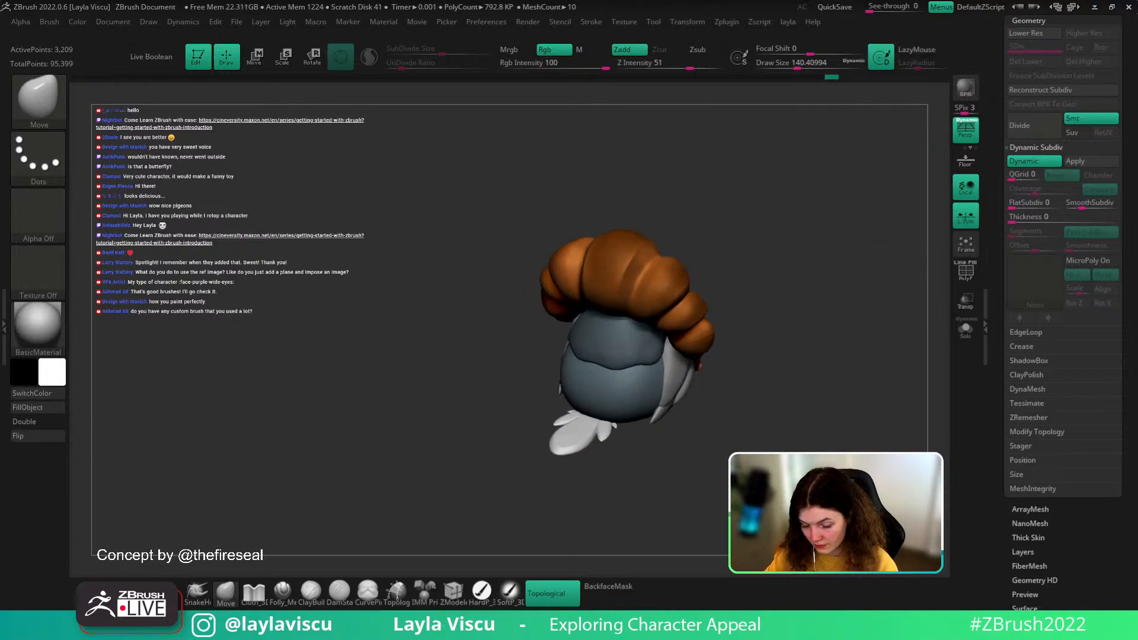
pyautogui.keyDown('alt'); pyautogui.click(600, 408); pyautogui.keyUp('alt')
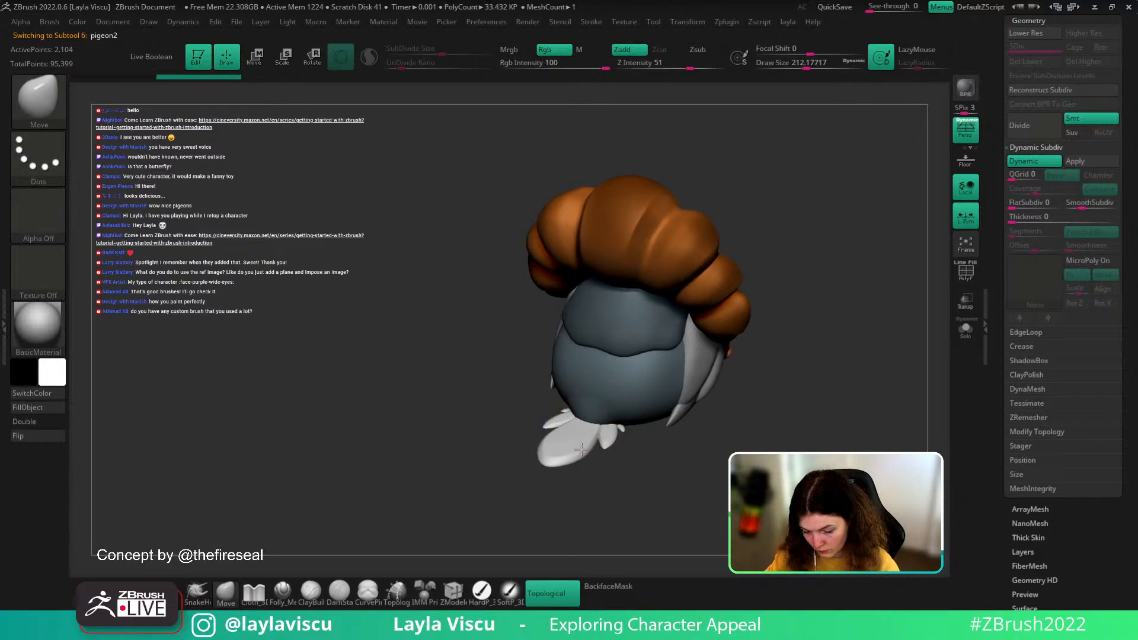
pyautogui.moveTo(707, 482); pyautogui.dragTo(723, 485)
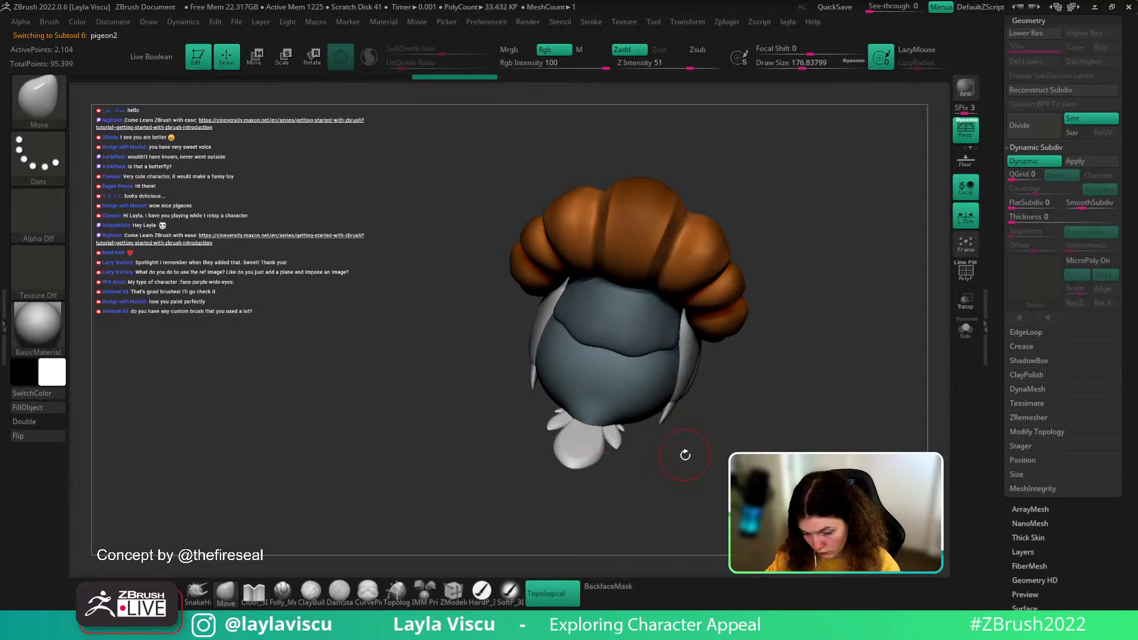
pyautogui.moveTo(681, 457); pyautogui.dragTo(628, 494)
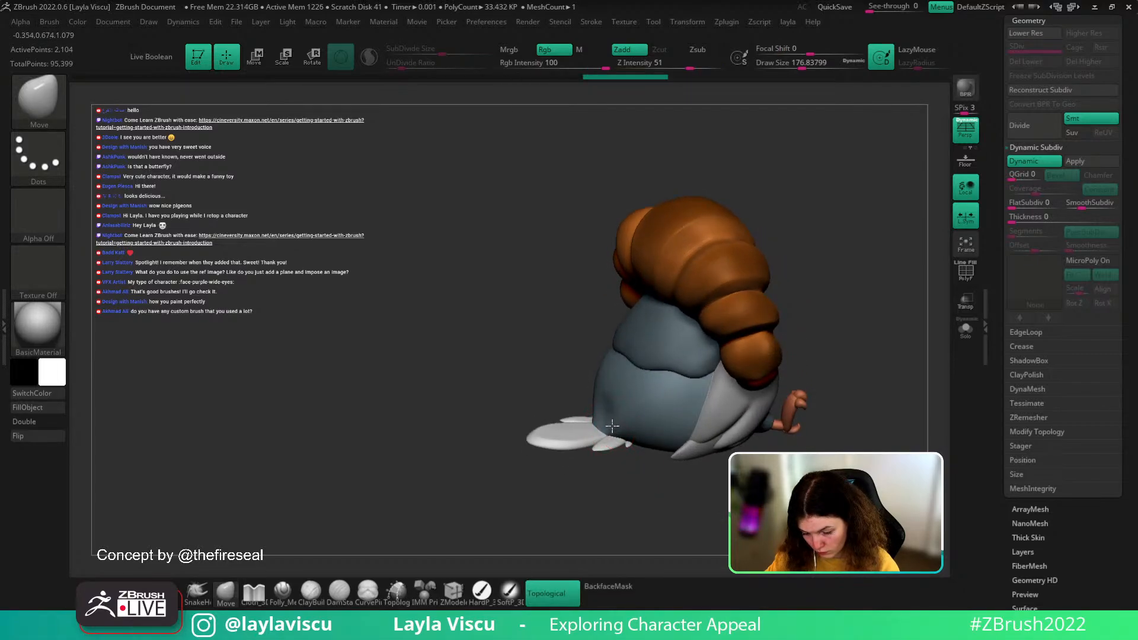
# - Smooth the body's back and sides around the pulled-out rear
pyautogui.press('shift')
pyautogui.press('shift')
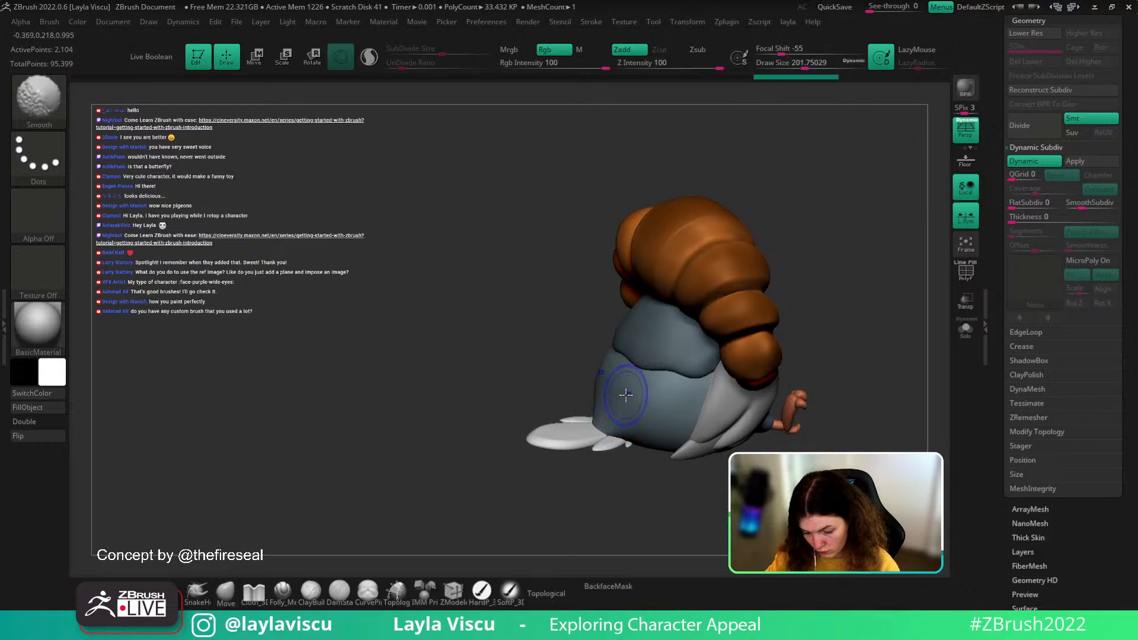
pyautogui.moveTo(635, 496)
pyautogui.mouseDown()
pyautogui.moveTo(560, 492)
pyautogui.moveTo(748, 491)
pyautogui.mouseUp()
pyautogui.moveTo(785, 343); pyautogui.dragTo(767, 383)
pyautogui.press('shift')
pyautogui.keyDown('shift'); pyautogui.moveTo(651, 384); pyautogui.dragTo(620, 384); pyautogui.keyUp('shift')
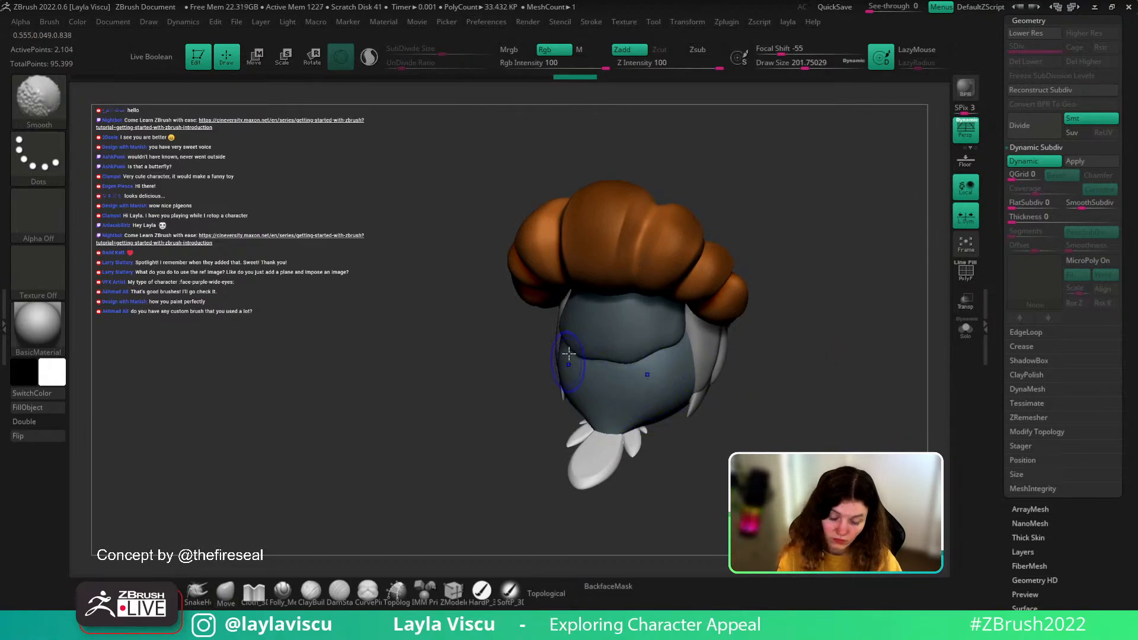
pyautogui.moveTo(833, 320)
pyautogui.mouseDown()
pyautogui.moveTo(818, 330)
pyautogui.moveTo(829, 362)
pyautogui.moveTo(800, 354)
pyautogui.mouseUp()
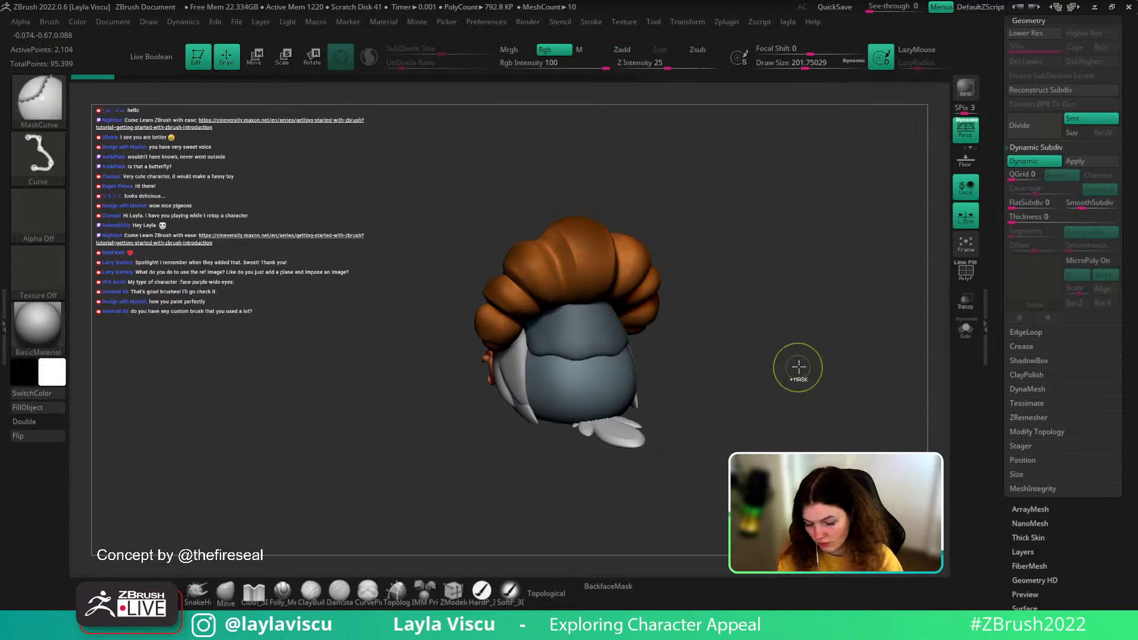
pyautogui.moveTo(795, 363); pyautogui.dragTo(828, 417)
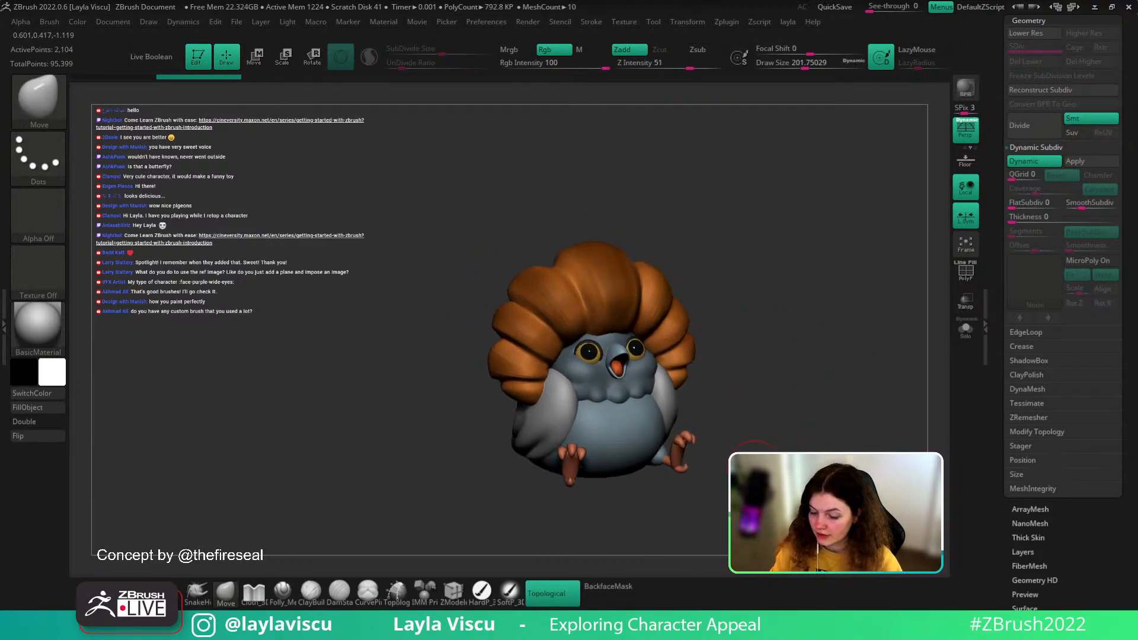
# - Select the wings and recall the Cust1 stored view to compare the pigeon with the concept painting
pyautogui.moveTo(755, 468); pyautogui.dragTo(925, 310)
pyautogui.keyDown('alt'); pyautogui.click(641, 397); pyautogui.keyUp('alt')
pyautogui.scroll(15, 1079, 237)
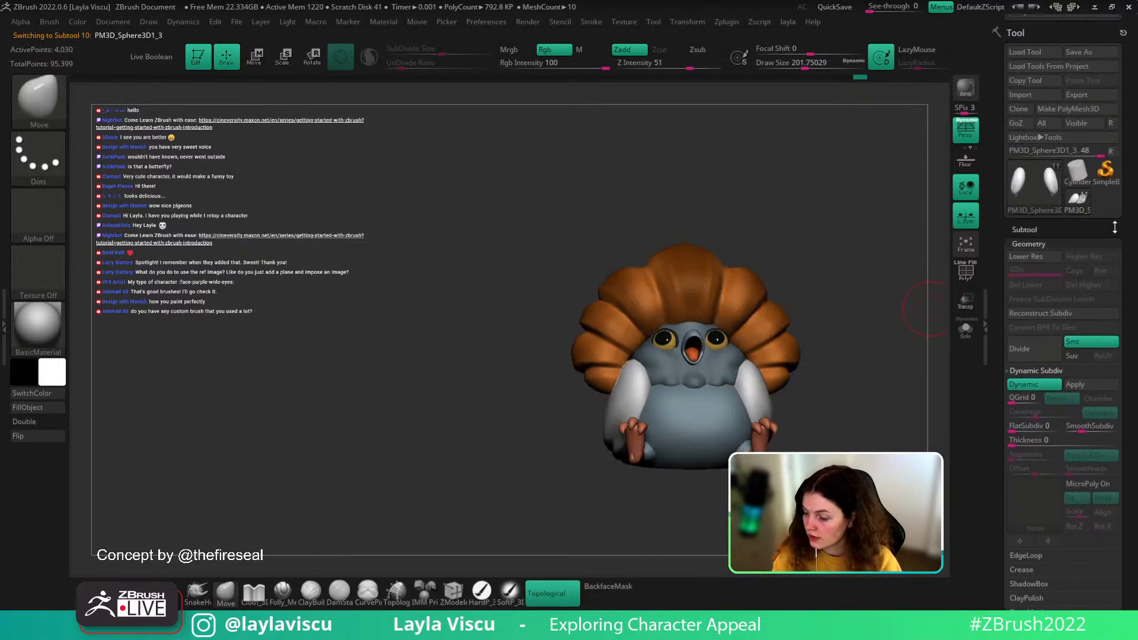
pyautogui.click(1075, 282)
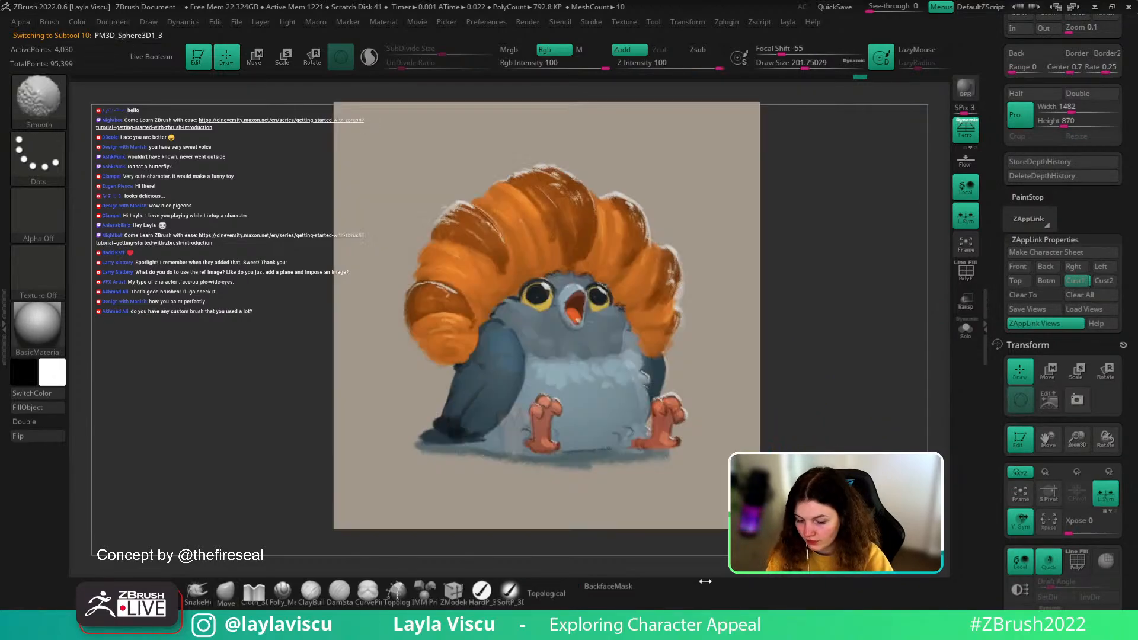
# - Enable topological masking for the Move brush, scale the pigeon's head slightly with the gizmo and compare it with the concept painting
pyautogui.click(545, 594)
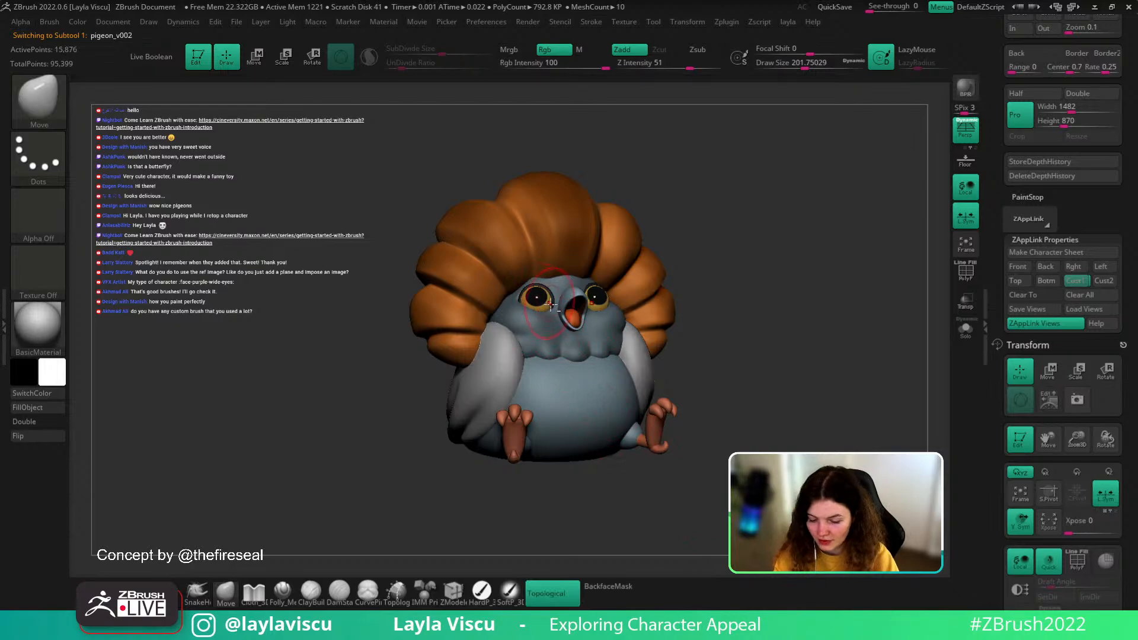
pyautogui.press('w')
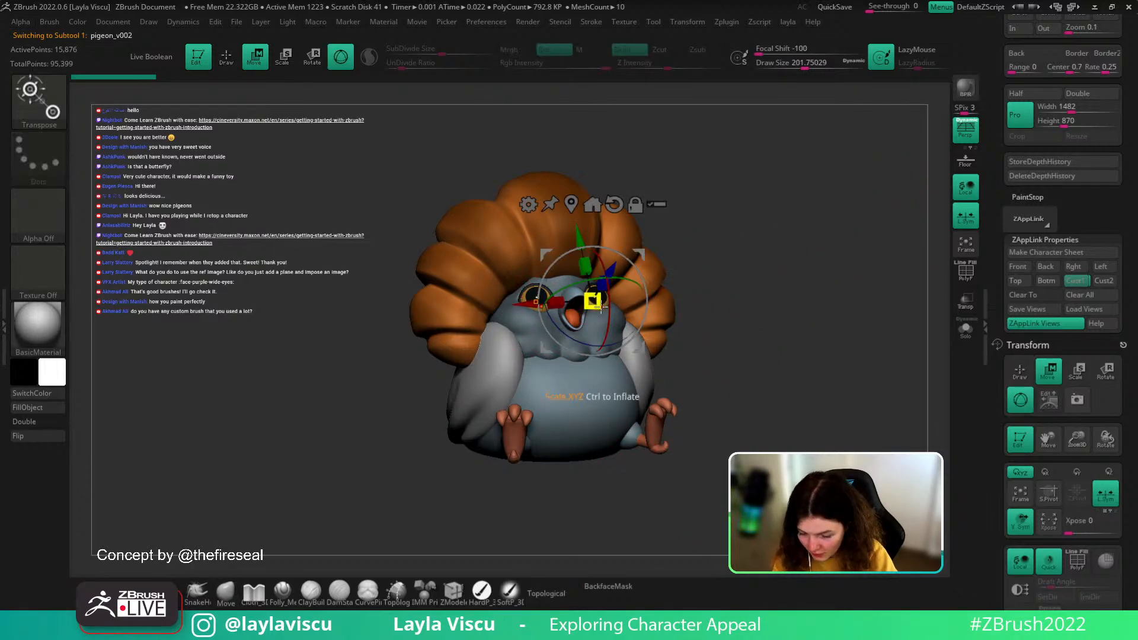
pyautogui.moveTo(602, 309); pyautogui.dragTo(604, 310)
pyautogui.press('q')
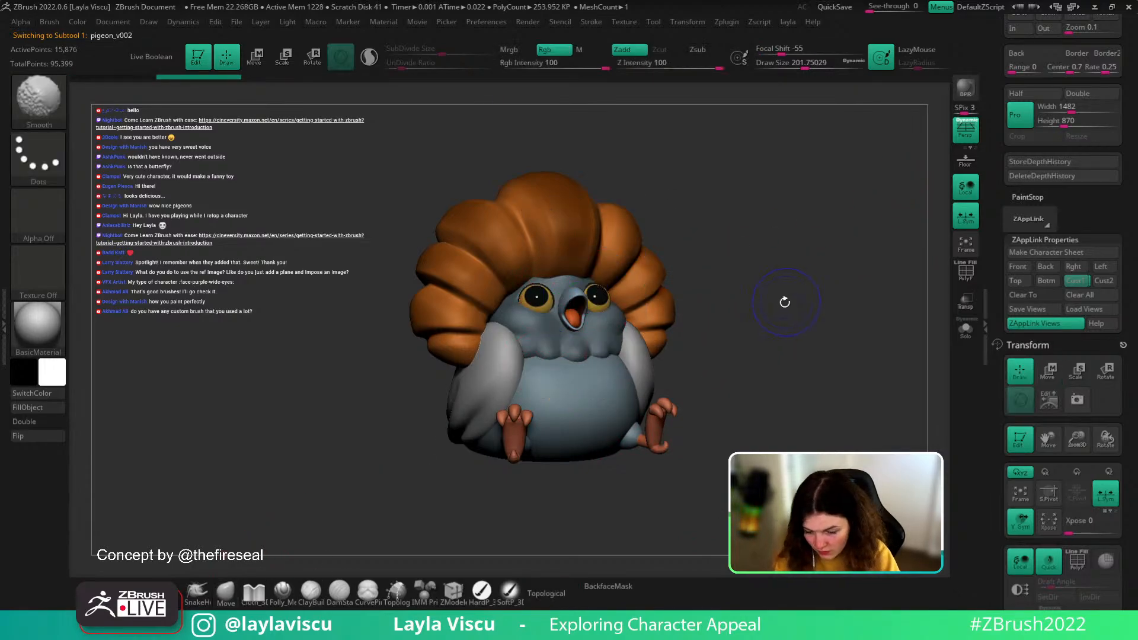
pyautogui.hotkey('shift', 'z')
pyautogui.hotkey('shift', 'z')
pyautogui.hotkey('shift', 'z')
pyautogui.hotkey('shift', 'z')
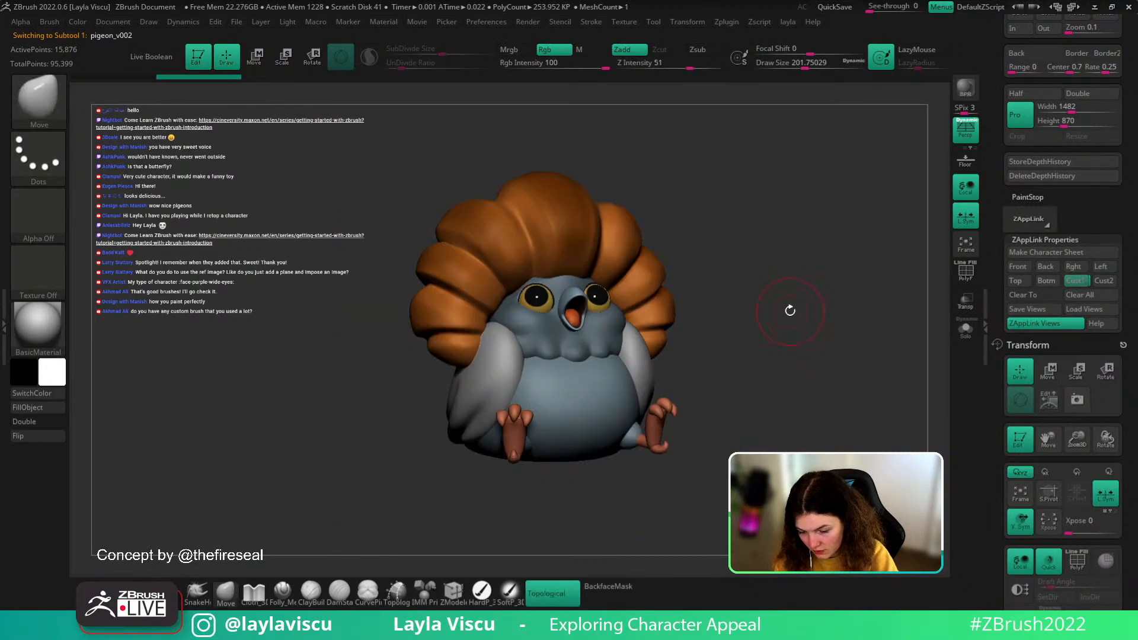
# - Select the pigeon's dark eyelids, turn off local symmetry and apply Mirror And Weld to them
pyautogui.keyDown('shift'); pyautogui.moveTo(790, 378); pyautogui.dragTo(788, 336); pyautogui.keyUp('shift')
pyautogui.keyDown('ctrl'); pyautogui.moveTo(617, 292); pyautogui.dragTo(628, 344, button='right'); pyautogui.keyUp('ctrl')
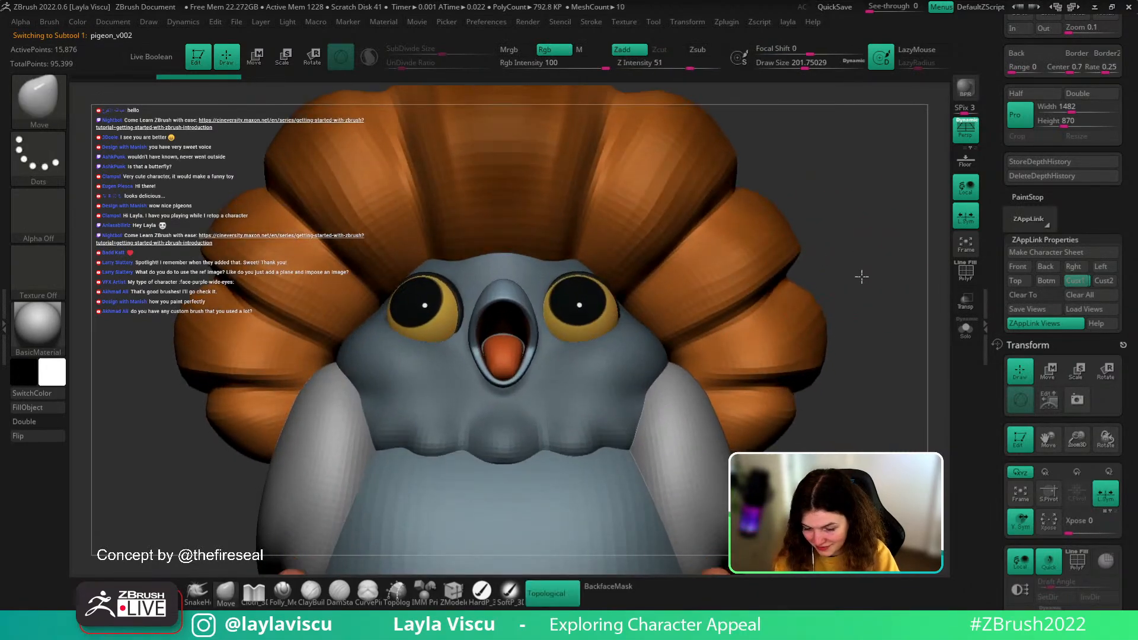
pyautogui.moveTo(862, 276); pyautogui.dragTo(883, 258)
pyautogui.keyDown('alt'); pyautogui.click(602, 317); pyautogui.keyUp('alt')
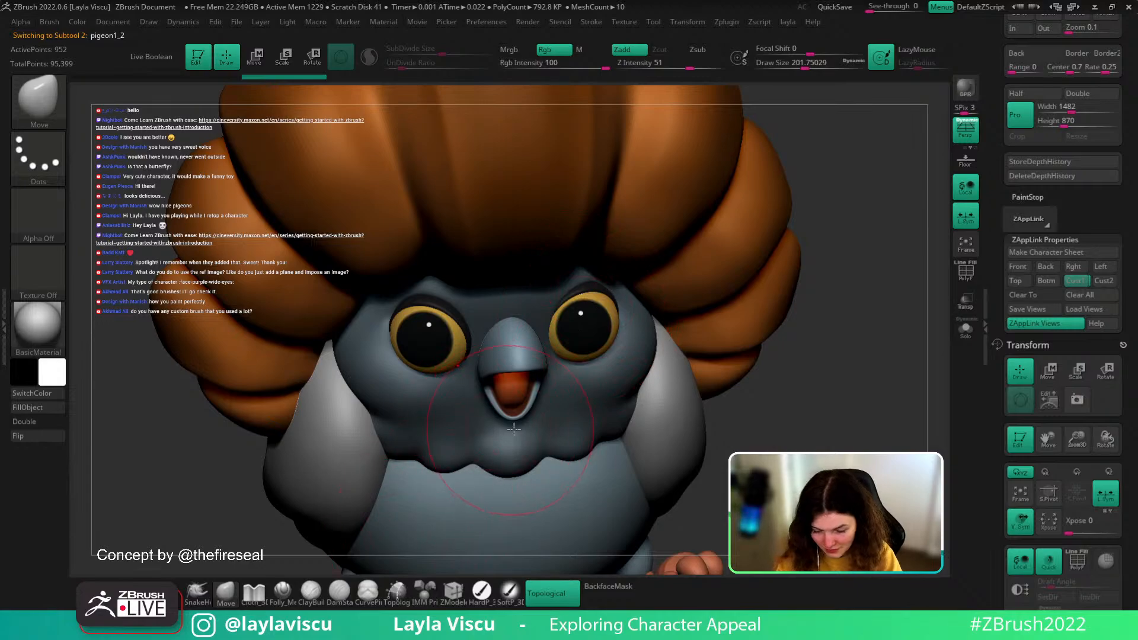
pyautogui.hotkey('shift', 'z')
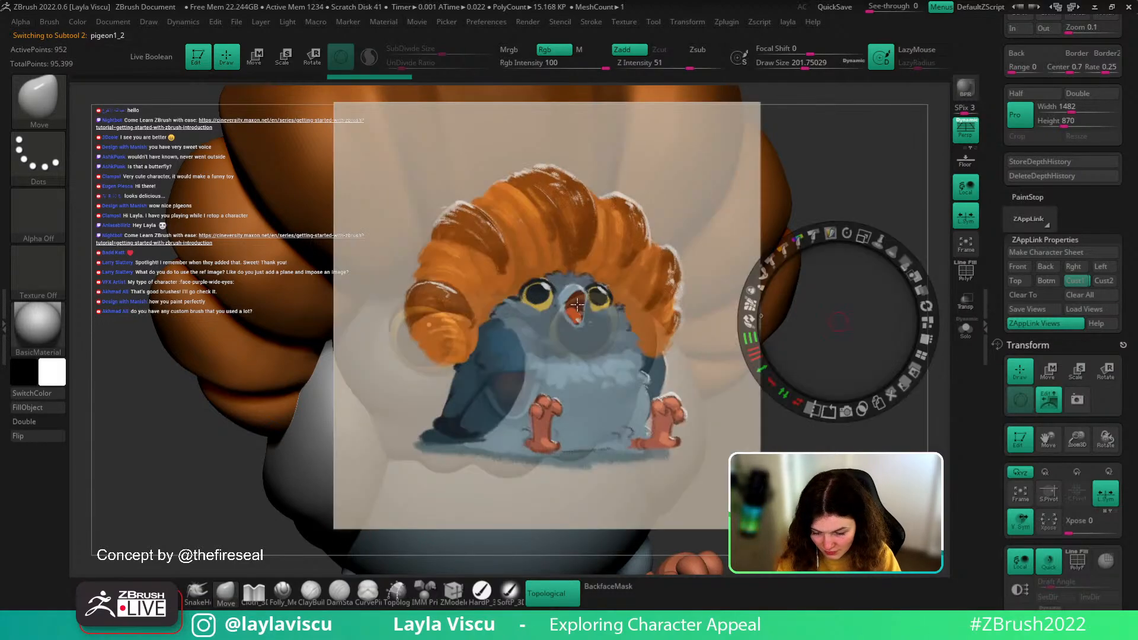
pyautogui.hotkey('shift', 'z')
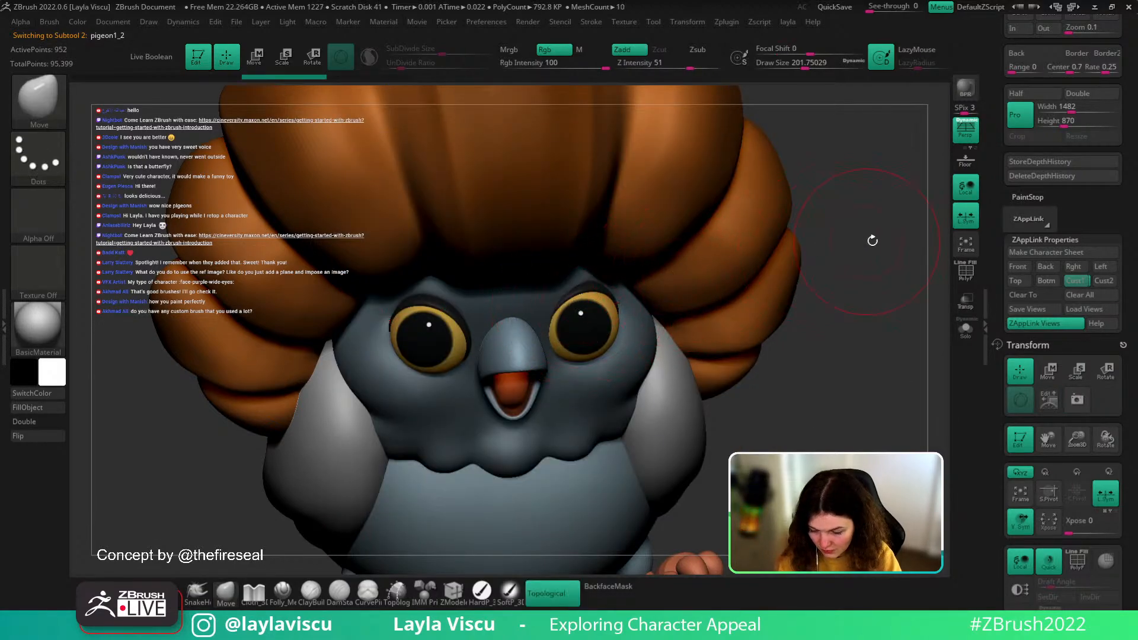
pyautogui.press('space')
pyautogui.click(854, 277)
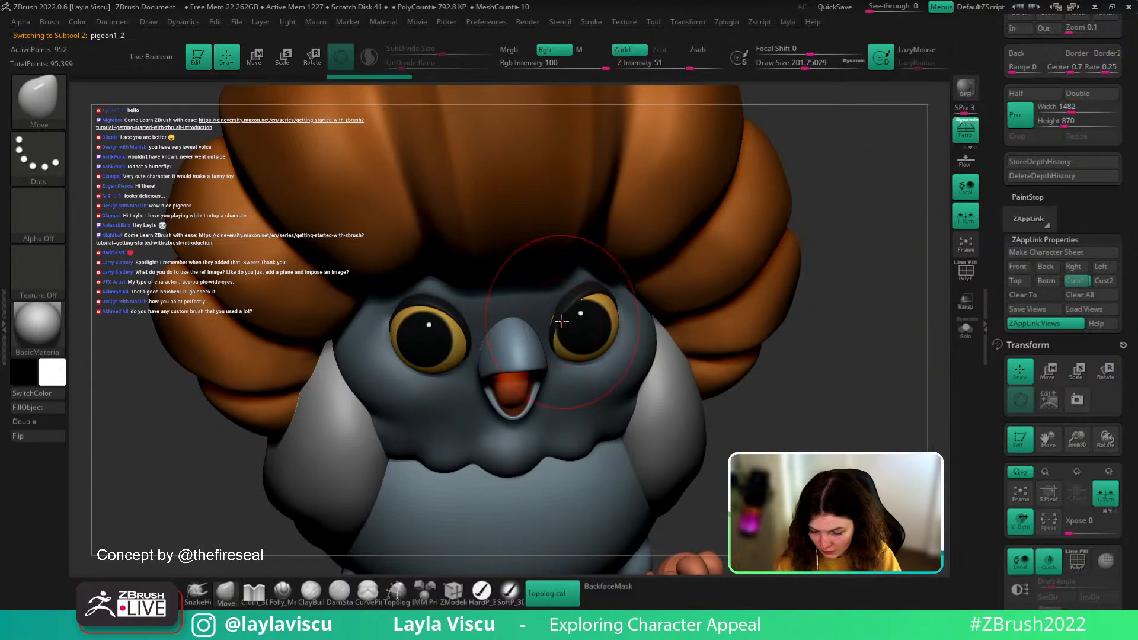
pyautogui.click(965, 218)
pyautogui.press('space')
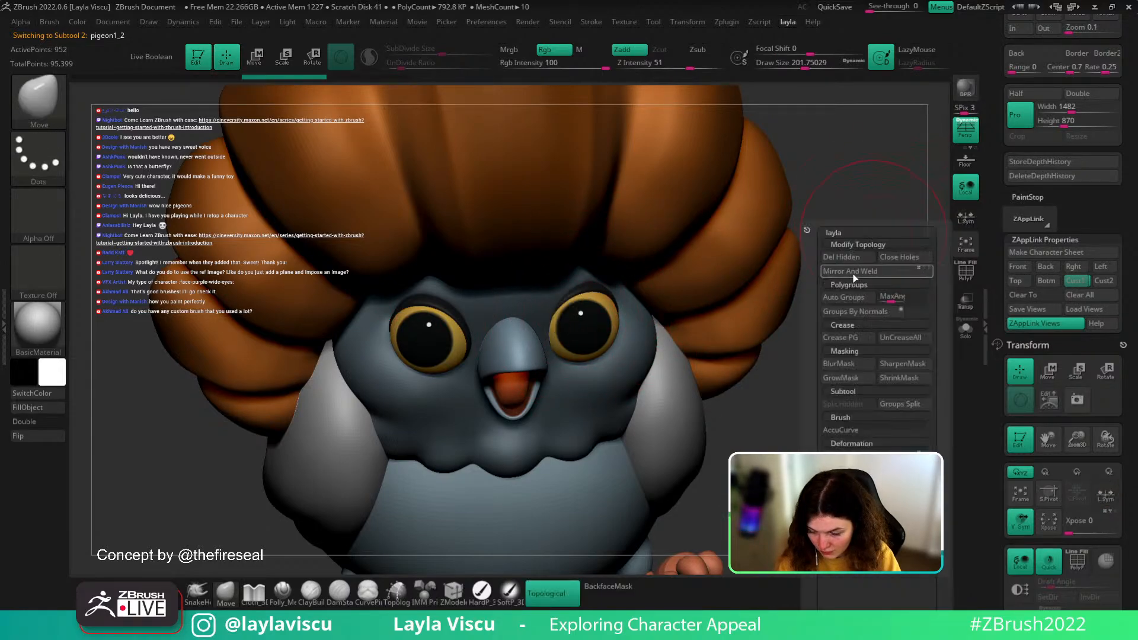
pyautogui.click(855, 277)
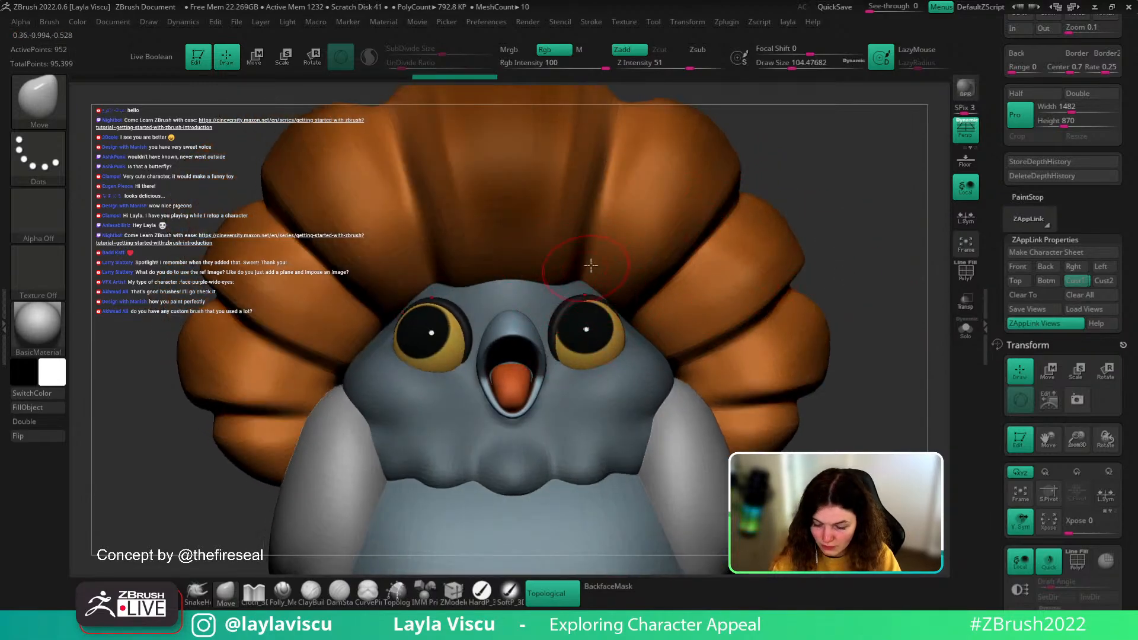
# - Isolate the eyelids for inspection, enable BackfaceMask for the Move brush and show the whole pigeon again
pyautogui.press('f')
pyautogui.keyDown('ctrl'); pyautogui.moveTo(794, 432); pyautogui.dragTo(791, 428); pyautogui.keyUp('ctrl')
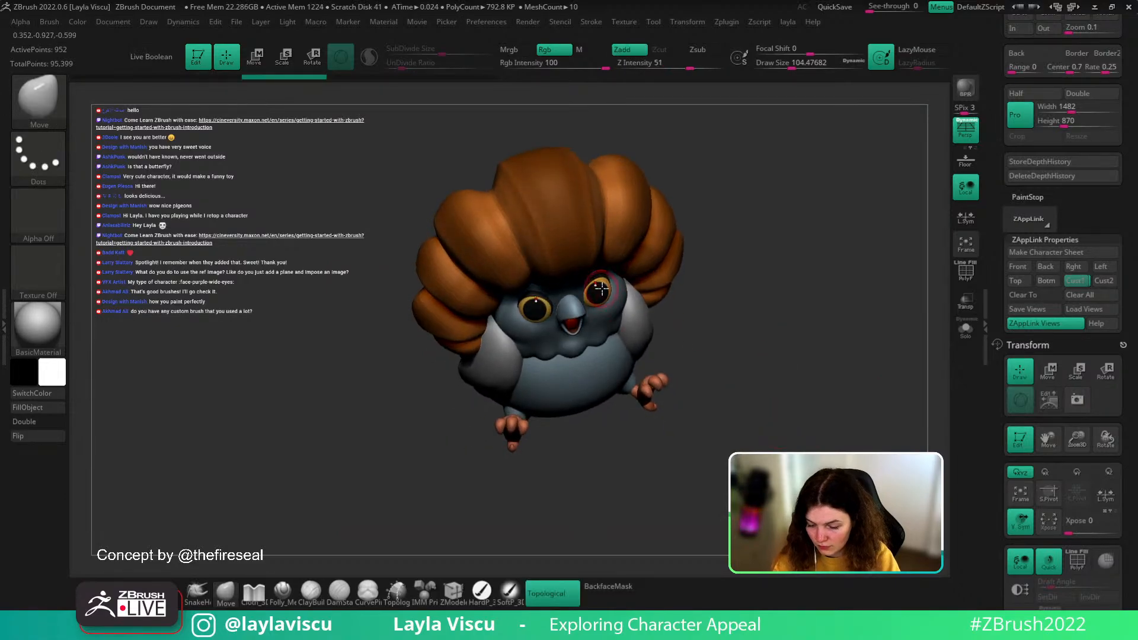
pyautogui.click(965, 329)
pyautogui.moveTo(912, 308); pyautogui.dragTo(794, 314, button='right')
pyautogui.keyDown('ctrl'); pyautogui.moveTo(776, 302); pyautogui.dragTo(765, 356, button='right'); pyautogui.keyUp('ctrl')
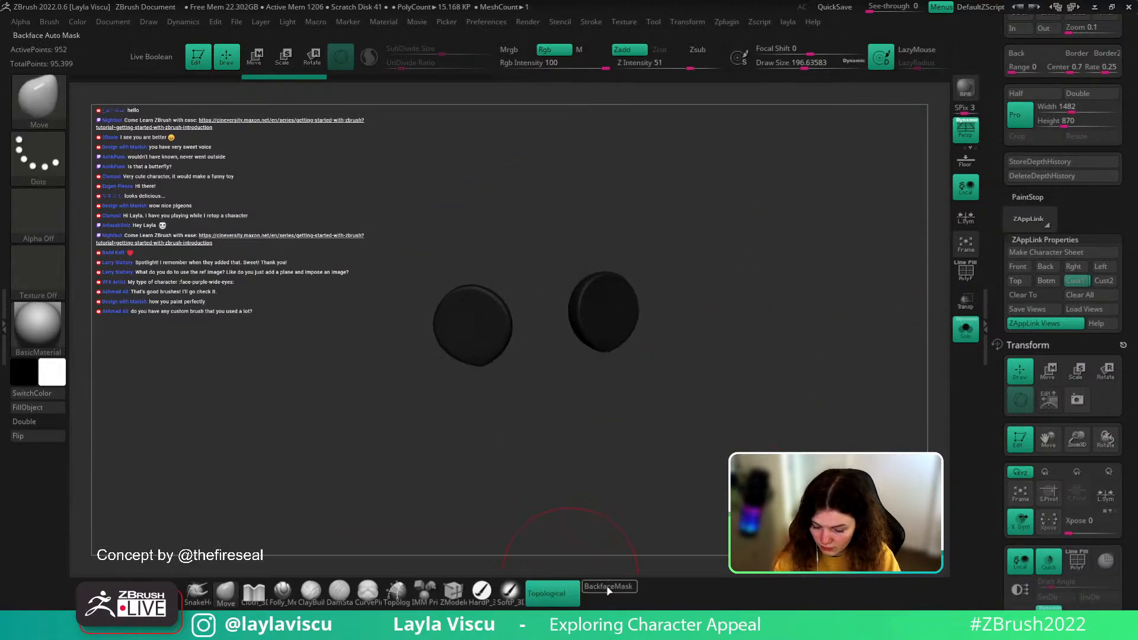
pyautogui.click(606, 589)
pyautogui.click(965, 333)
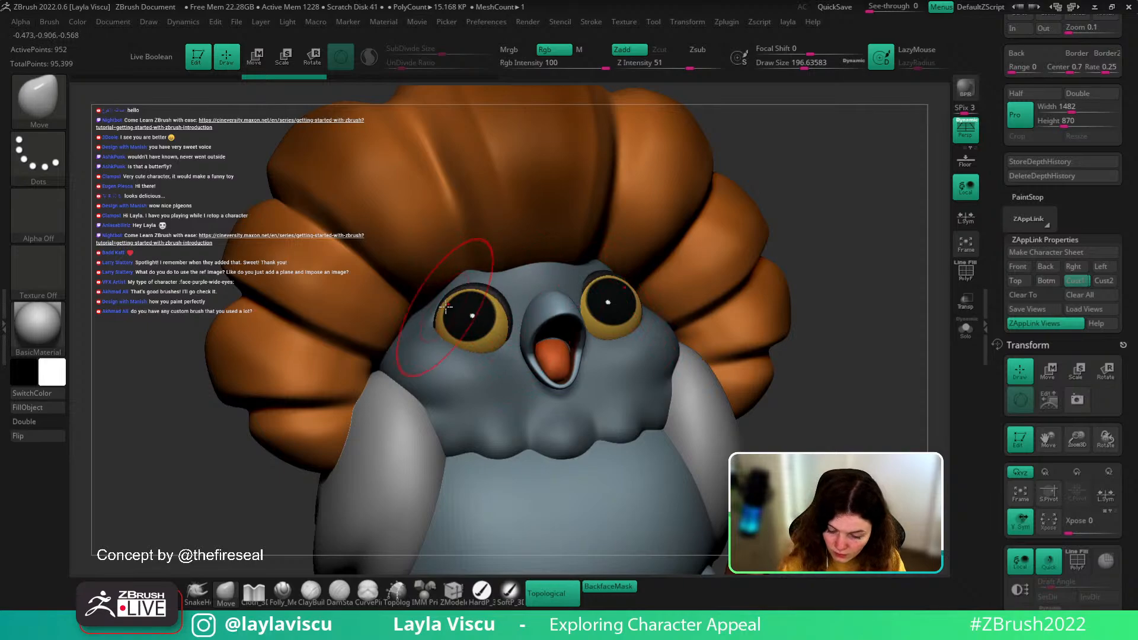
# - Examine the eyelids from the front and in the Cust1 stored view
pyautogui.moveTo(889, 233); pyautogui.dragTo(843, 231)
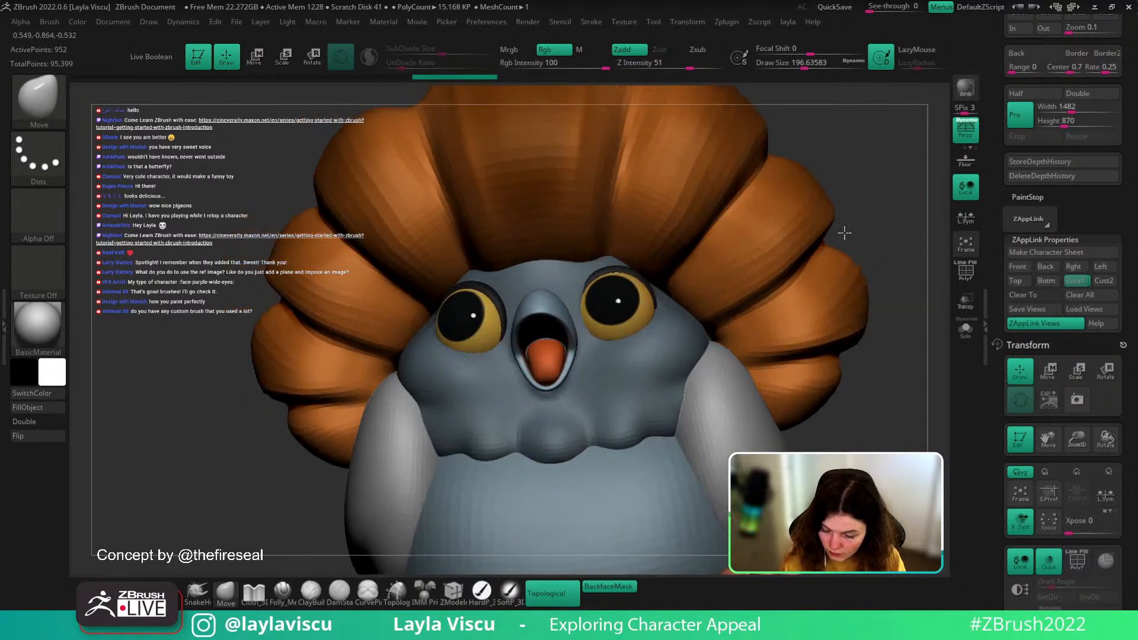
pyautogui.keyDown('ctrl'); pyautogui.moveTo(649, 287); pyautogui.dragTo(797, 278, button='right'); pyautogui.keyUp('ctrl')
pyautogui.keyDown('ctrl'); pyautogui.moveTo(797, 279); pyautogui.dragTo(811, 259, button='right'); pyautogui.keyUp('ctrl')
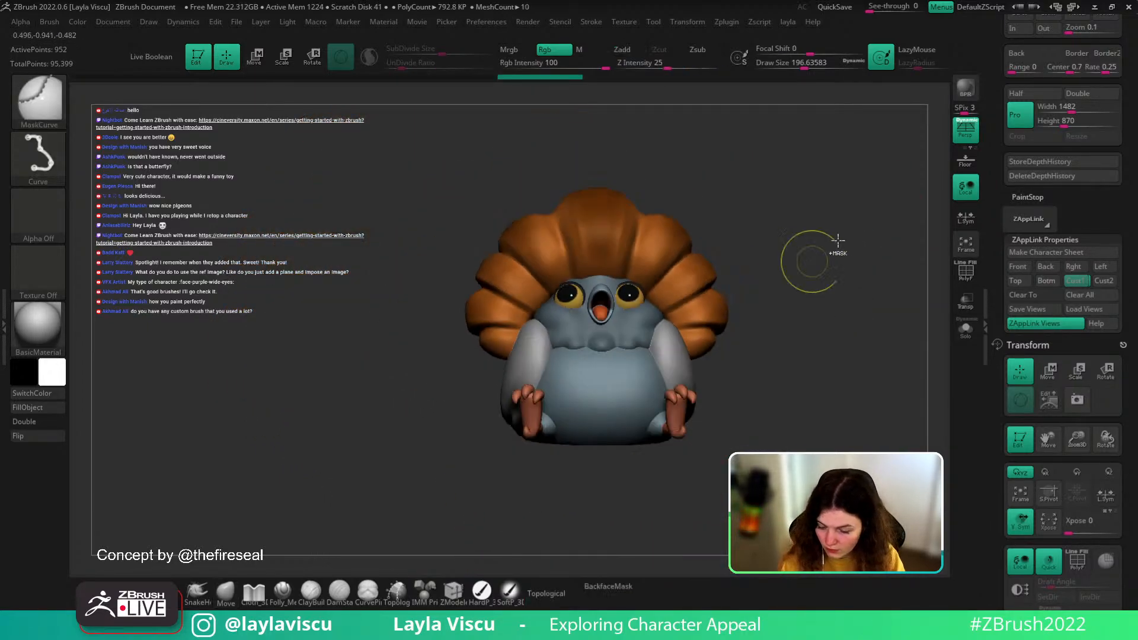
pyautogui.click(1076, 283)
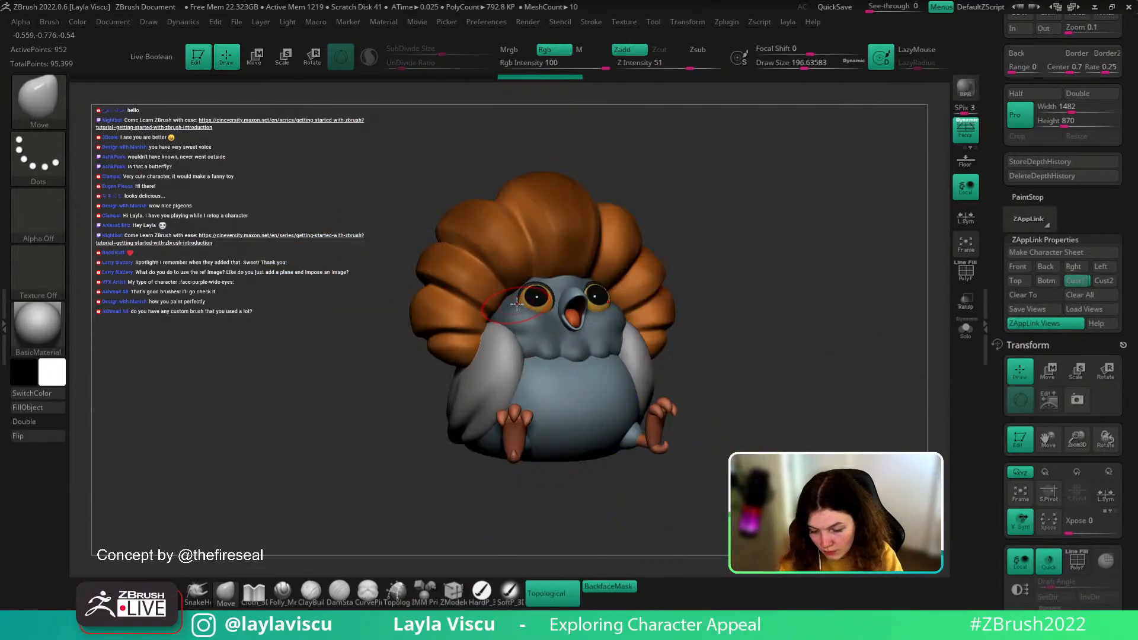
pyautogui.press('shift')
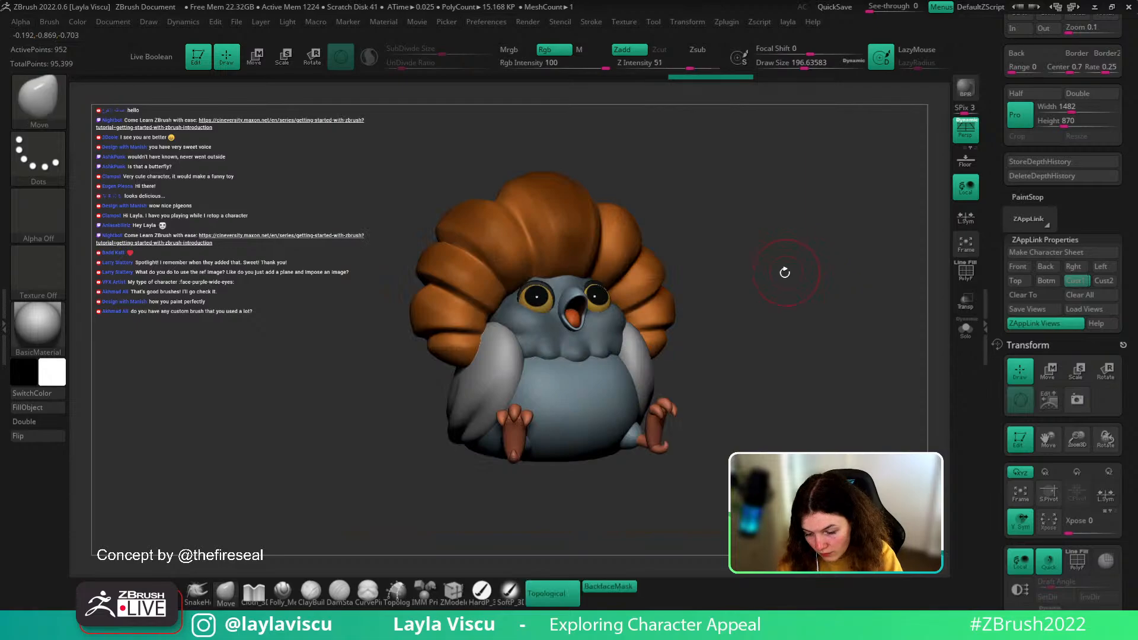
# - Select the beak, turn off BackfaceMask and push its lower tip inward with the Move brush, checking against the concept painting
pyautogui.keyDown('alt'); pyautogui.click(577, 330); pyautogui.keyUp('alt')
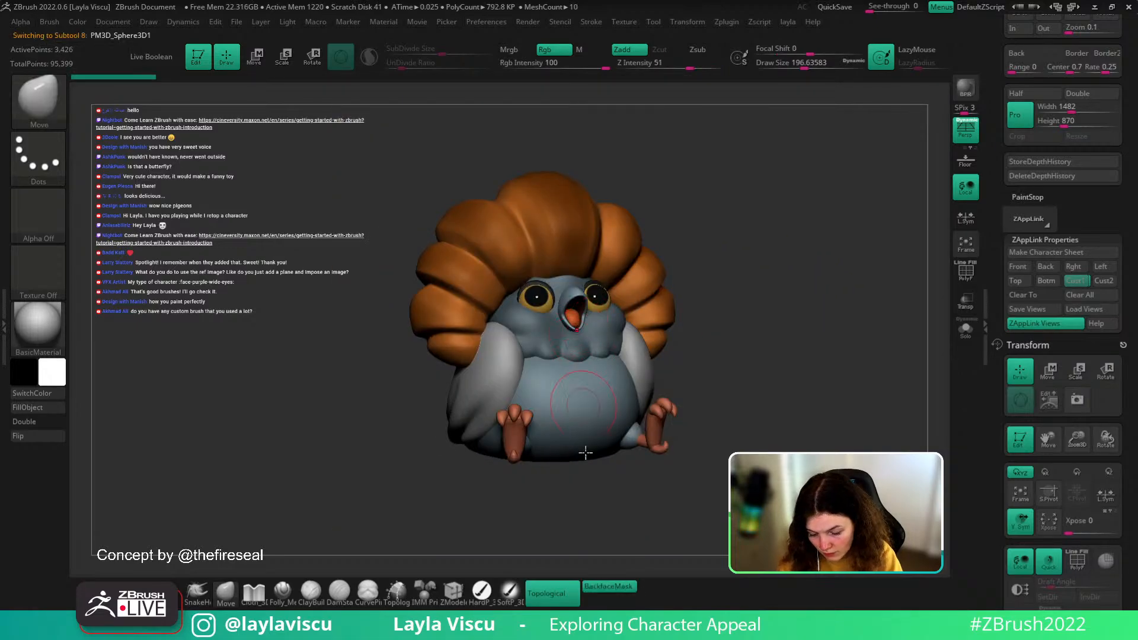
pyautogui.click(609, 586)
pyautogui.moveTo(741, 403)
pyautogui.keyDown('alt'); pyautogui.mouseDown()
pyautogui.moveTo(757, 328)
pyautogui.moveTo(829, 282)
pyautogui.mouseUp(); pyautogui.keyUp('alt')
pyautogui.press('s')
pyautogui.moveTo(596, 324); pyautogui.dragTo(581, 326)
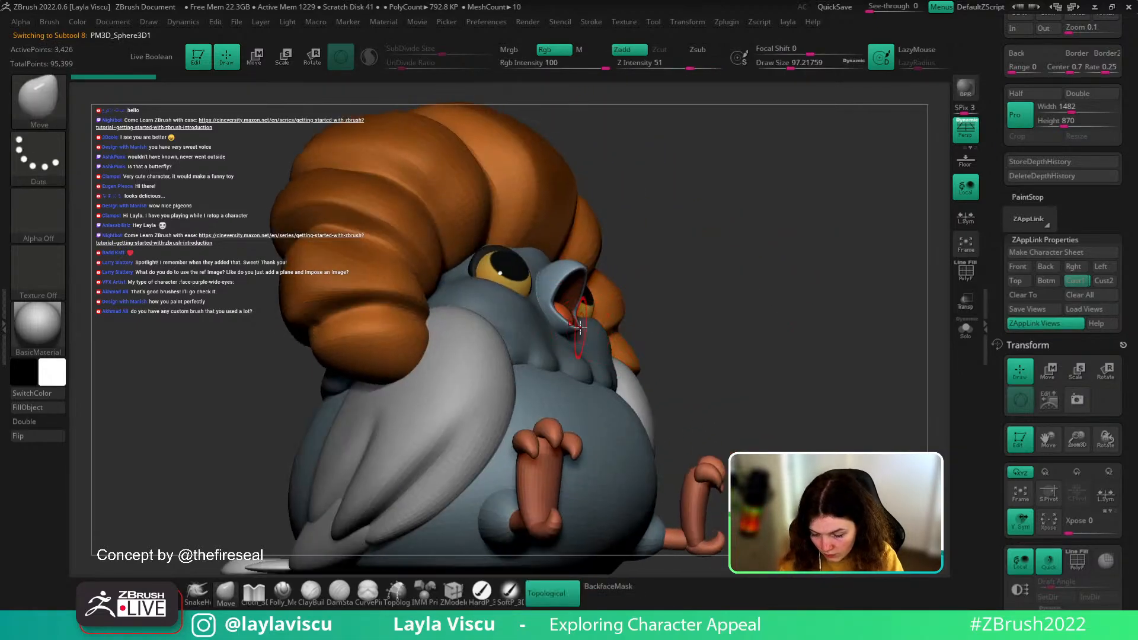
pyautogui.click(1077, 281)
pyautogui.hotkey('shift', 'z')
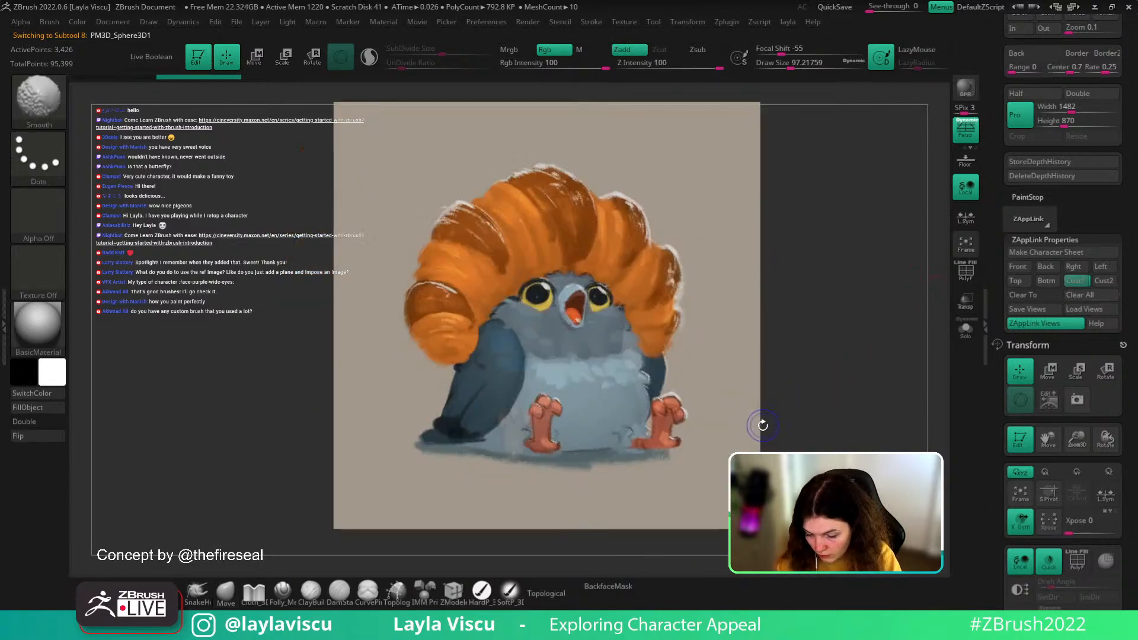
pyautogui.hotkey('shift', 'z')
# - Select the tongue and compare the open mouth with the concept painting in the Cust1 stored view
pyautogui.keyDown('alt'); pyautogui.moveTo(735, 405); pyautogui.dragTo(744, 336); pyautogui.keyUp('alt')
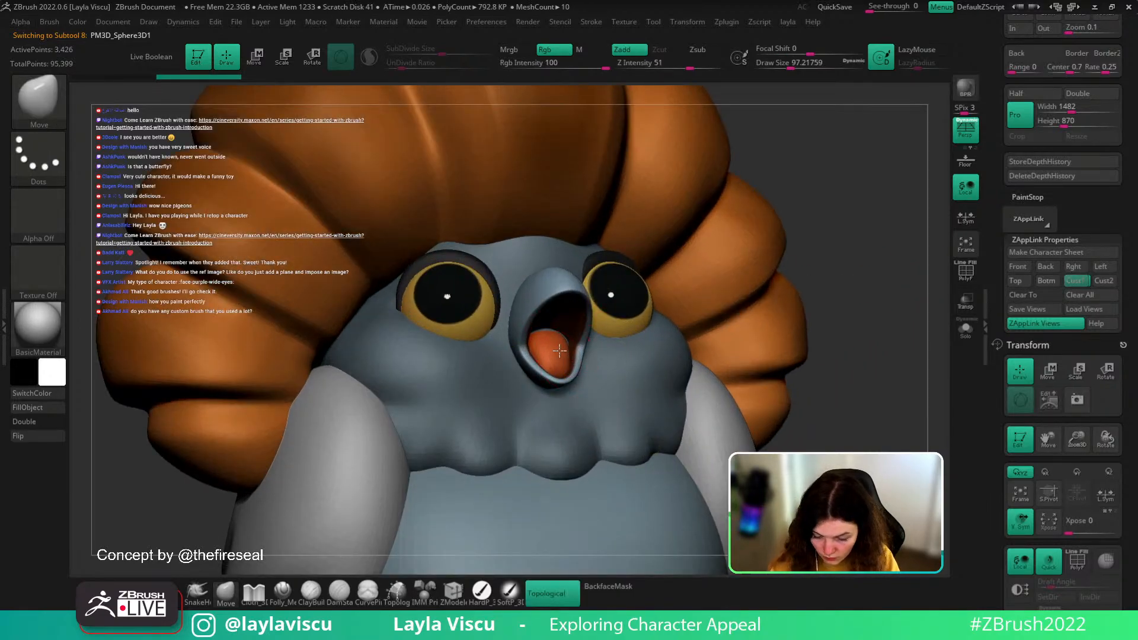
pyautogui.keyDown('alt'); pyautogui.click(553, 332); pyautogui.keyUp('alt')
pyautogui.moveTo(844, 252); pyautogui.dragTo(720, 254)
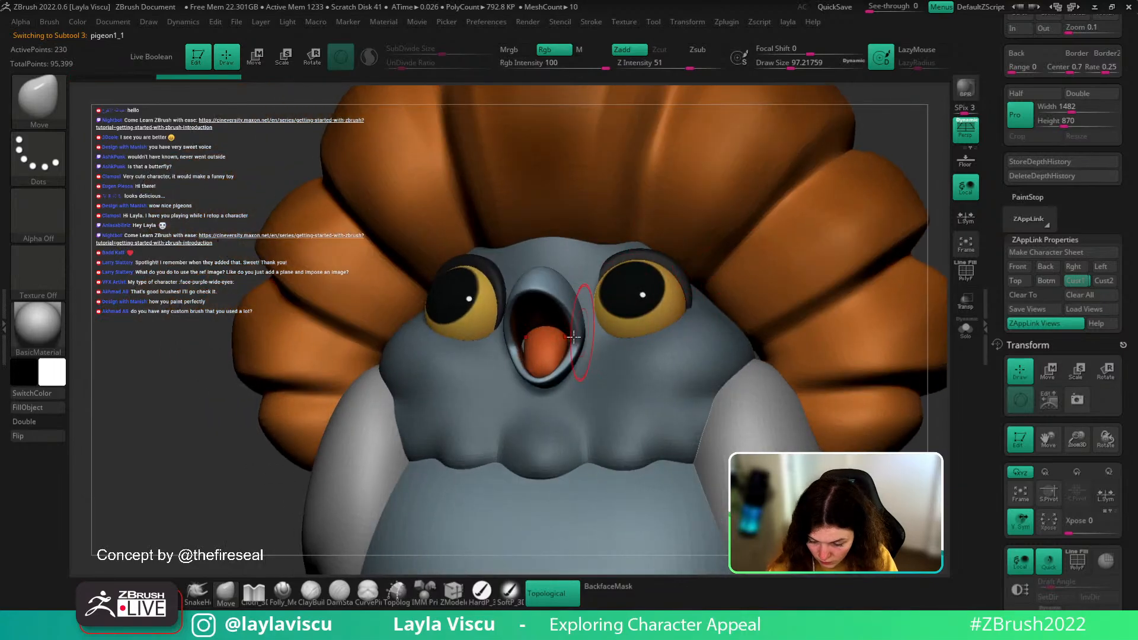
pyautogui.click(1077, 280)
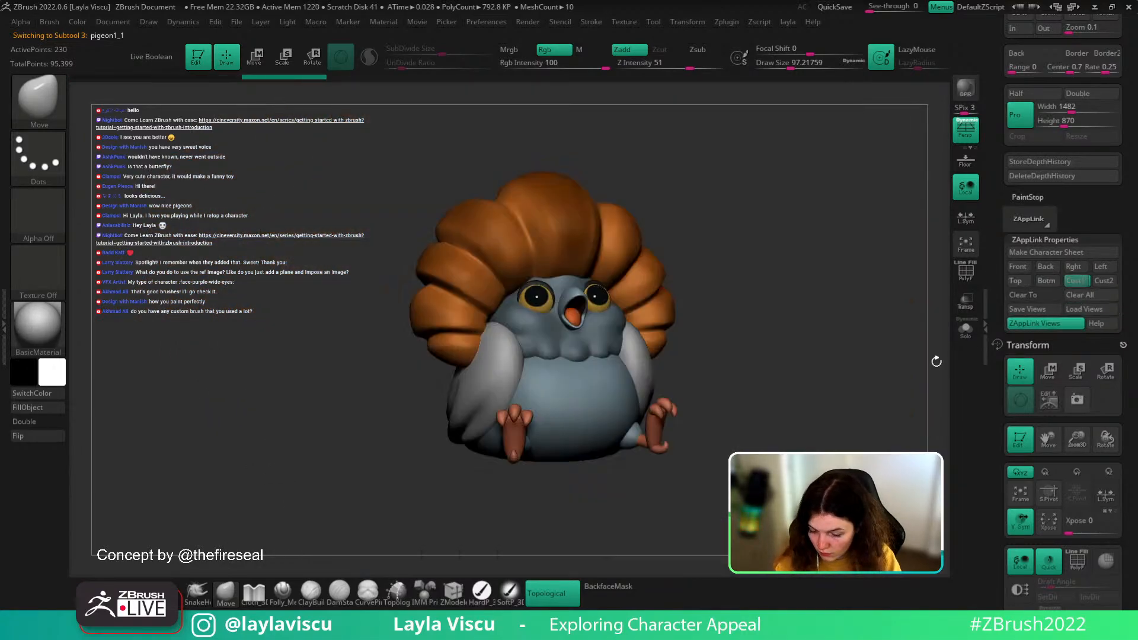
pyautogui.hotkey('shift', 'z')
pyautogui.hotkey('shift', 'z')
pyautogui.hotkey('shift', 'z')
pyautogui.hotkey('shift', 'z')
pyautogui.hotkey('shift', 'z')
pyautogui.hotkey('shift', 'z')
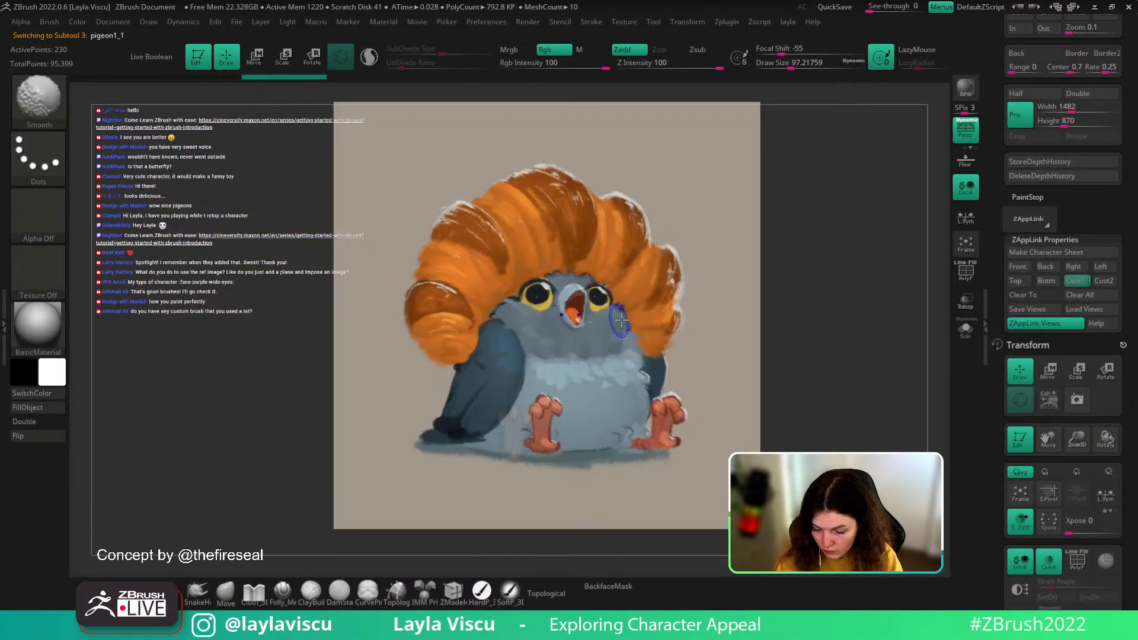
# - Select the beak again and adjust its side edge with a smaller Move brush, checking it in the Cust1 view
pyautogui.keyDown('alt'); pyautogui.click(565, 318); pyautogui.keyUp('alt')
pyautogui.keyDown('ctrl'); pyautogui.moveTo(565, 319); pyautogui.dragTo(584, 375, button='right'); pyautogui.keyUp('ctrl')
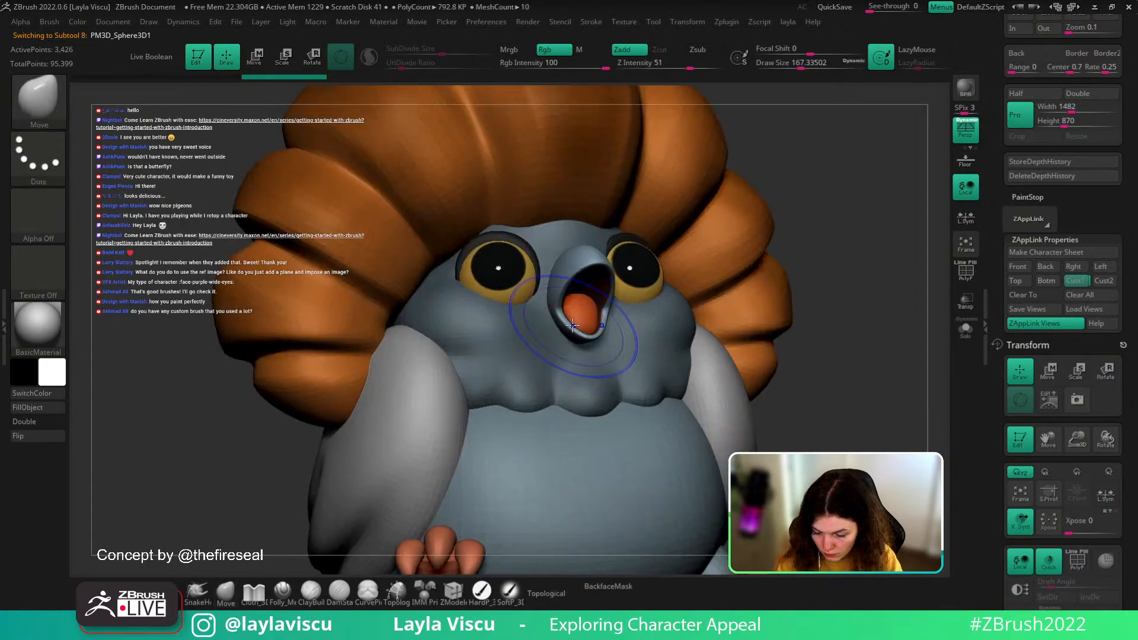
pyautogui.press('s')
pyautogui.moveTo(545, 316); pyautogui.dragTo(555, 316)
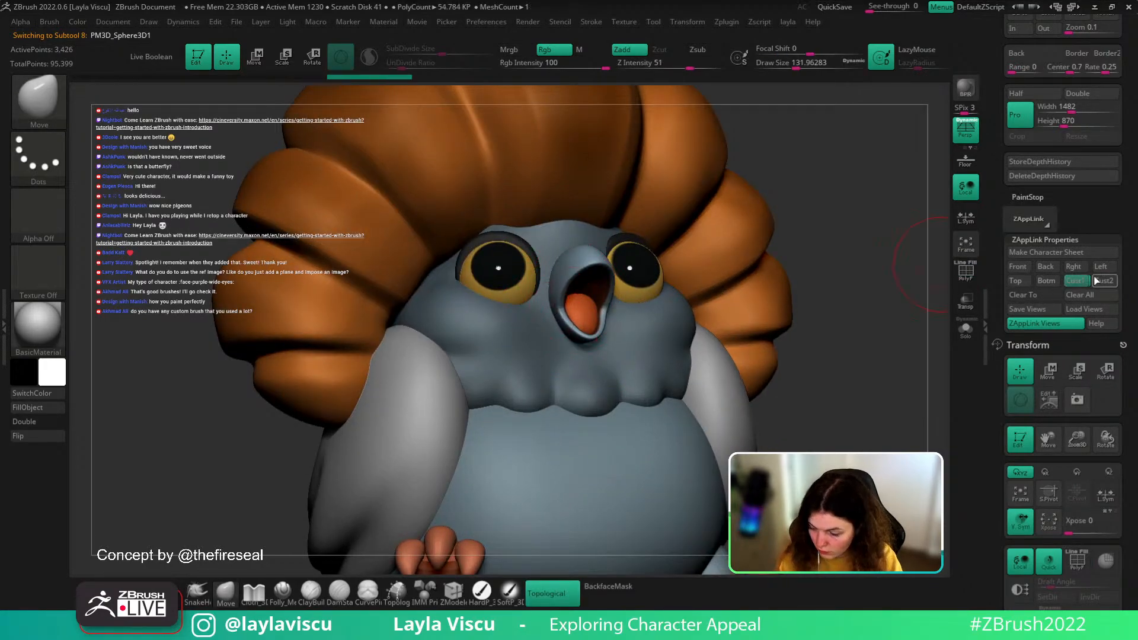
pyautogui.click(1076, 280)
pyautogui.hotkey('shift', 'z')
pyautogui.hotkey('shift', 'z')
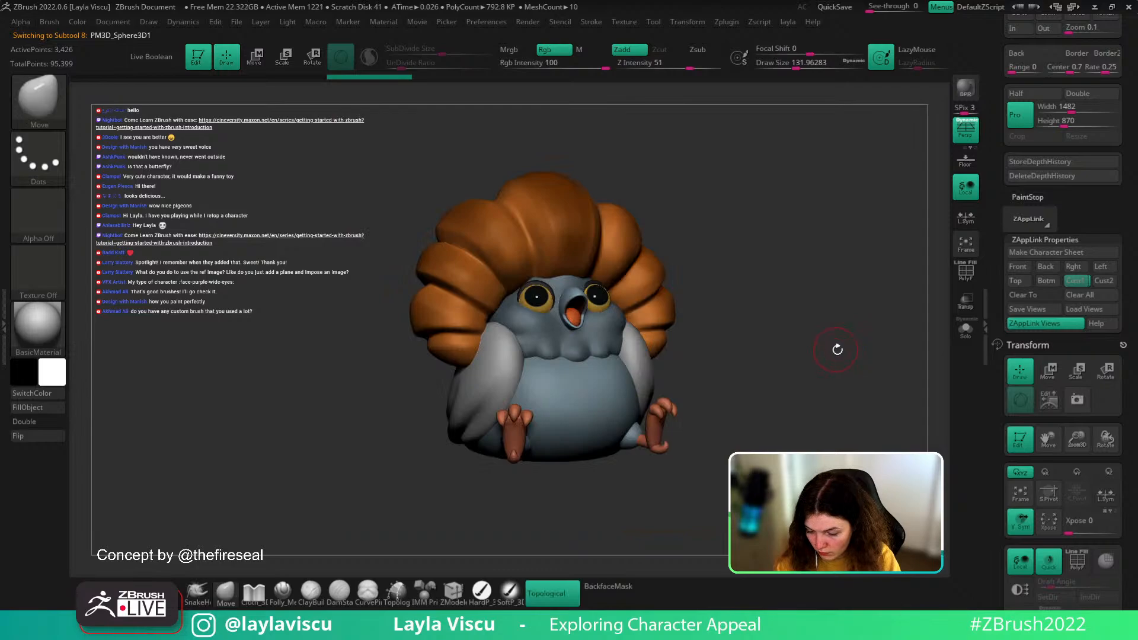
# - Rotate the beak slightly with the gizmo from the side, and compare its angle with the concept painting
pyautogui.moveTo(837, 349); pyautogui.dragTo(856, 373)
pyautogui.press('w')
pyautogui.moveTo(603, 333); pyautogui.dragTo(598, 333)
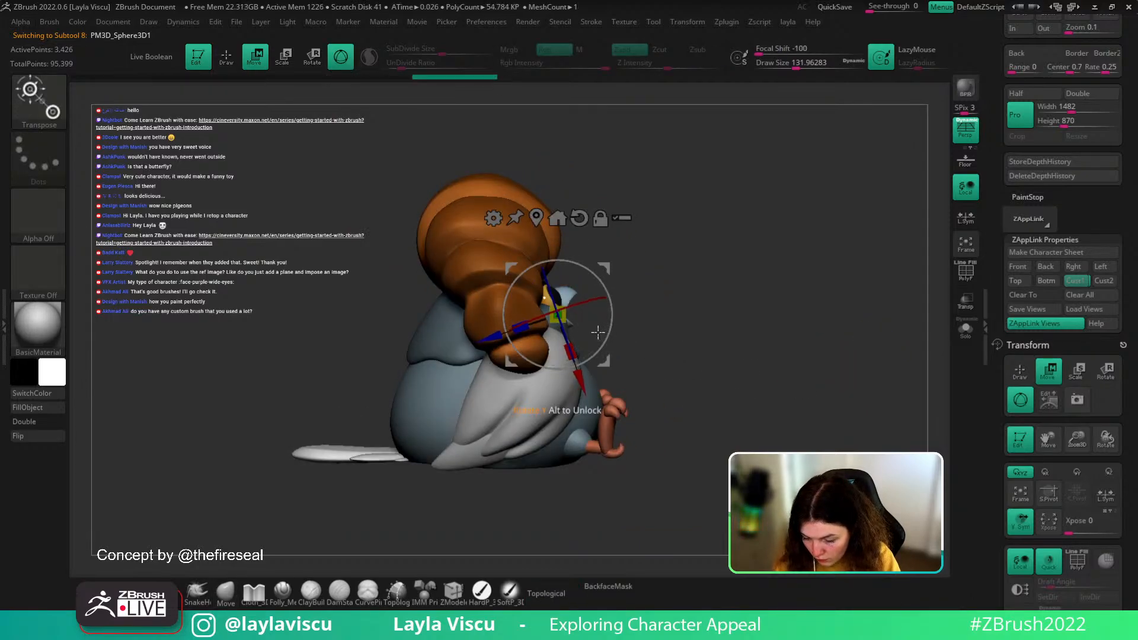
pyautogui.press('q')
pyautogui.click(1074, 281)
pyautogui.hotkey('shift', 'z')
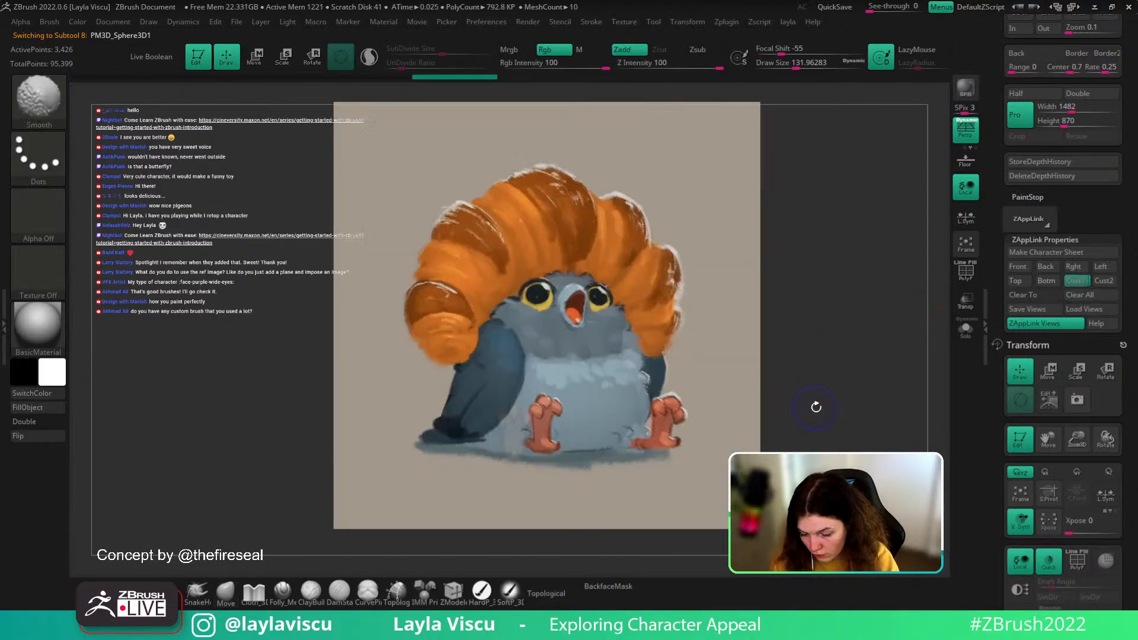
pyautogui.hotkey('shift', 'z')
pyautogui.hotkey('shift', 'z')
# - Reshape the open beak with the Move brush to match the concept painting, comparing both in the Cust1 stored view
pyautogui.press('b')
pyautogui.press('m')
pyautogui.press('v')
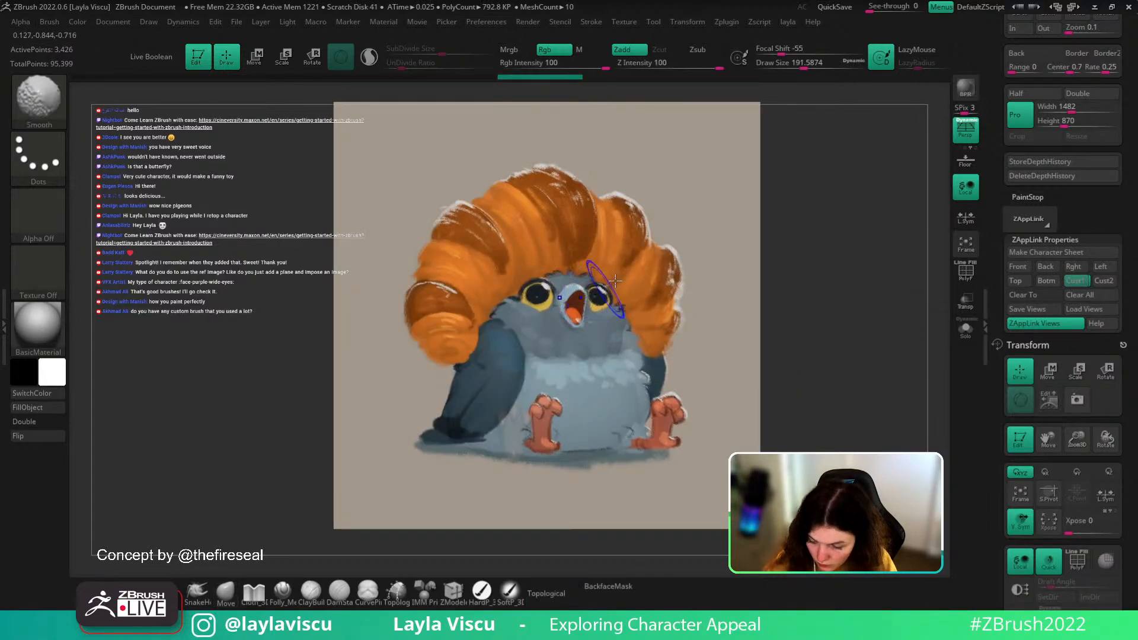
pyautogui.hotkey('shift', 'z')
pyautogui.hotkey('shift', 'z')
pyautogui.hotkey('shift', 'z')
pyautogui.hotkey('shift', 'z')
pyautogui.hotkey('shift', 'z')
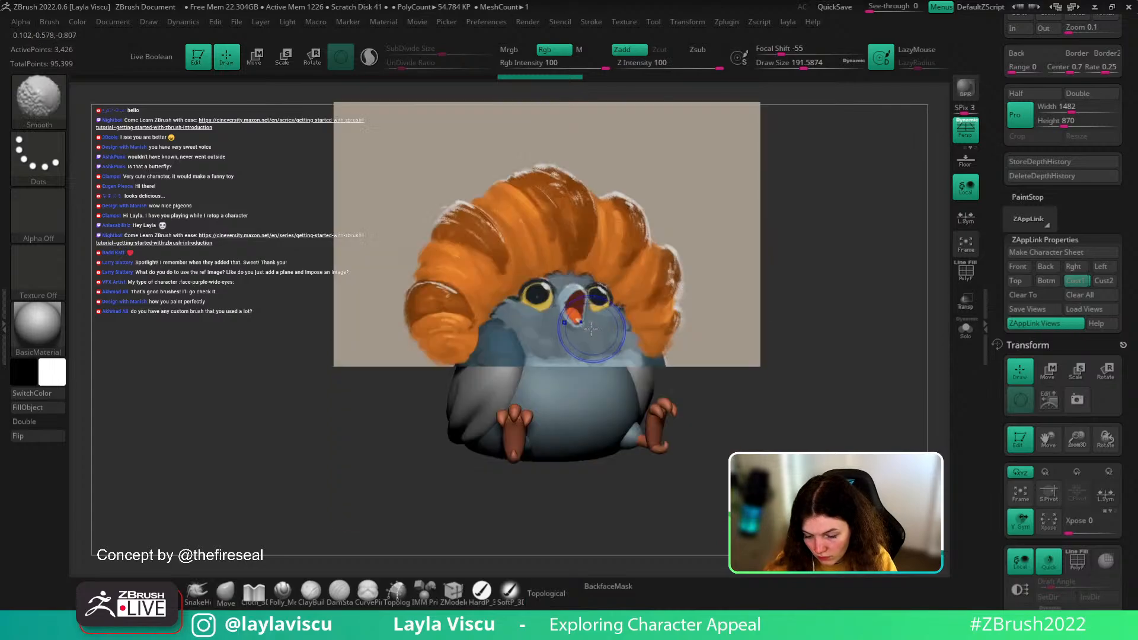
pyautogui.keyDown('shift'); pyautogui.moveTo(583, 330); pyautogui.dragTo(579, 325); pyautogui.keyUp('shift')
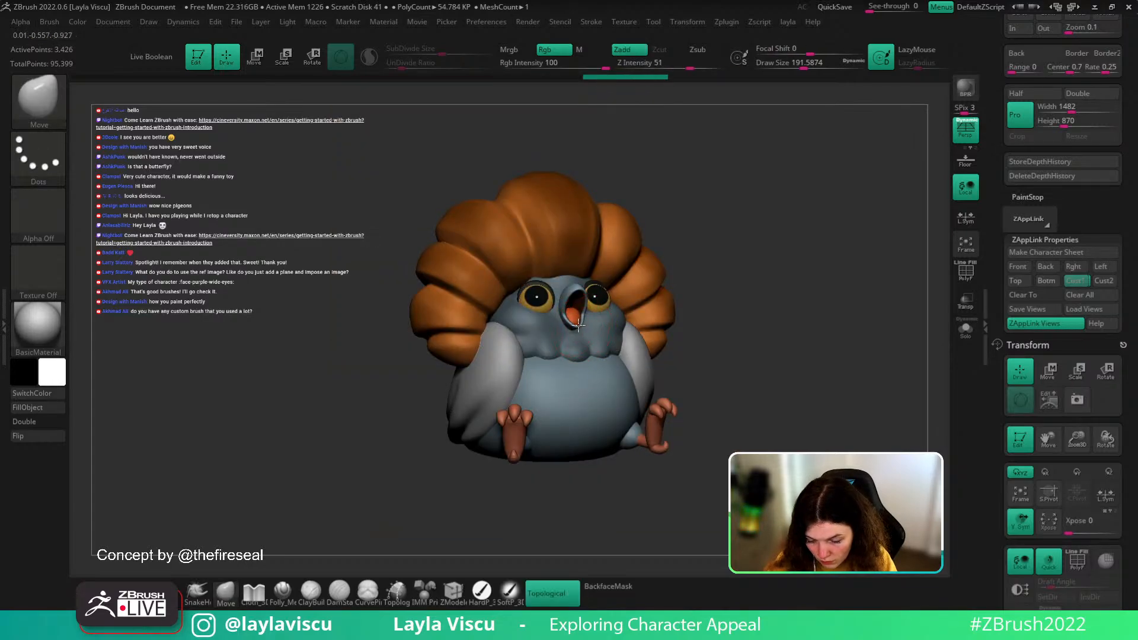
pyautogui.moveTo(741, 255); pyautogui.dragTo(850, 234)
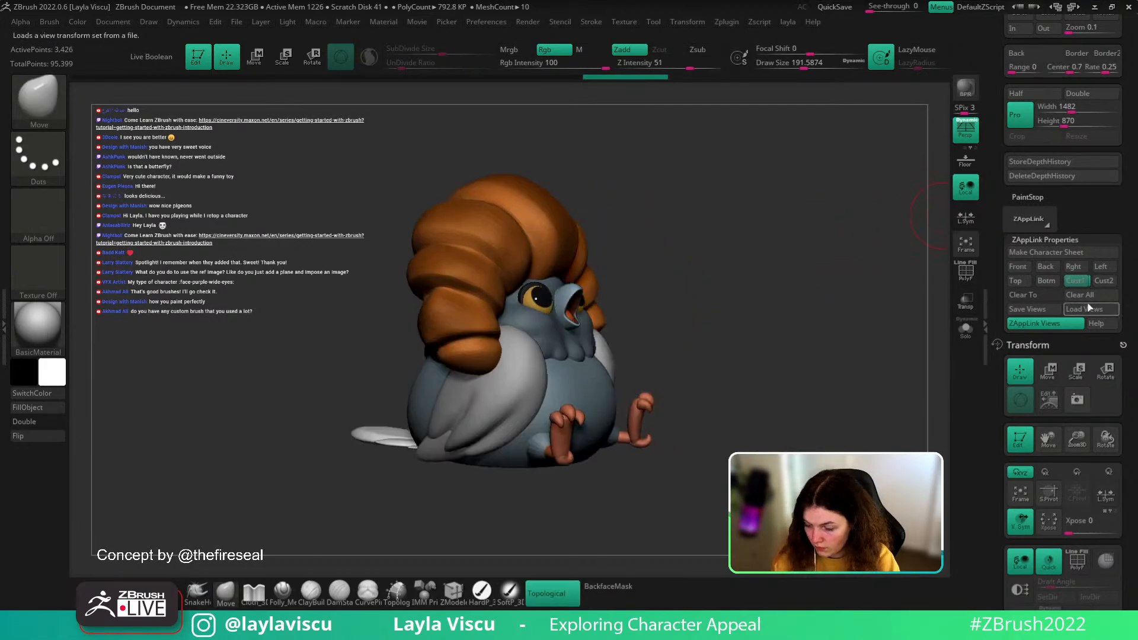
pyautogui.click(1077, 280)
pyautogui.hotkey('shift', 'z')
pyautogui.hotkey('shift', 'z')
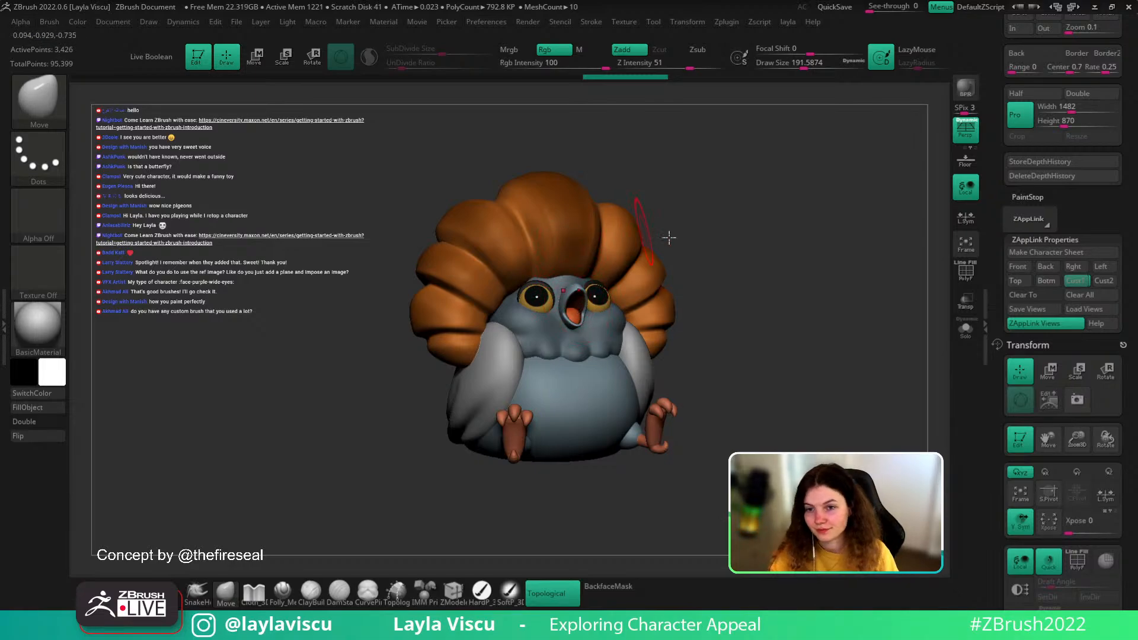
# - Show the concept painting in Spotlight, scale it down and place it beside the pigeon so both stay visible while sculpting
pyautogui.hotkey('shift', 'z')
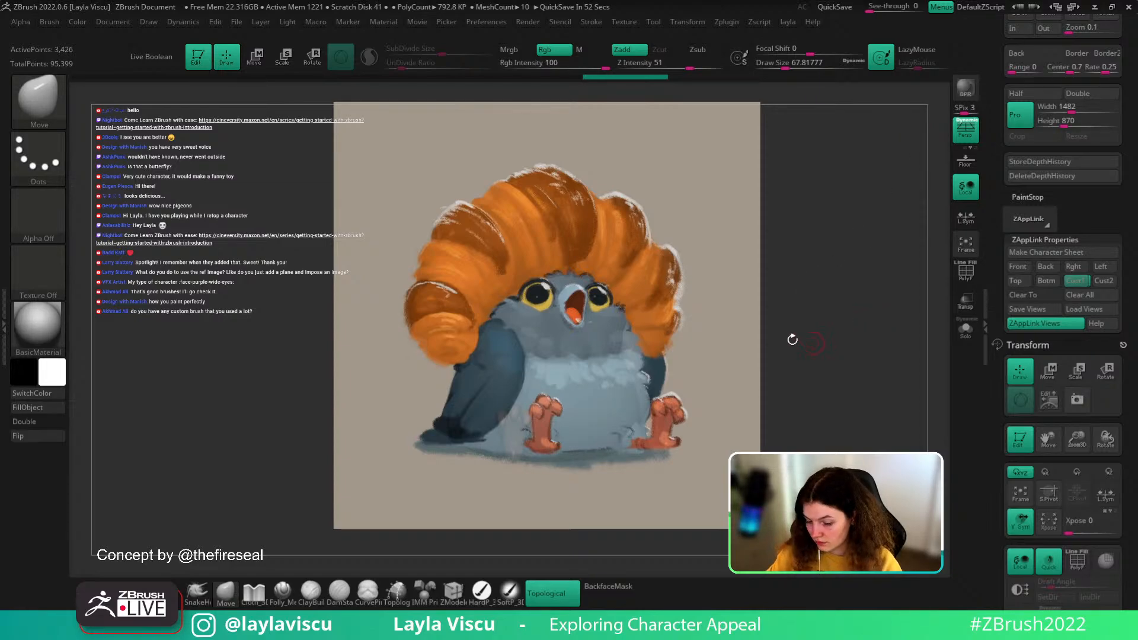
pyautogui.hotkey('shift', 'z')
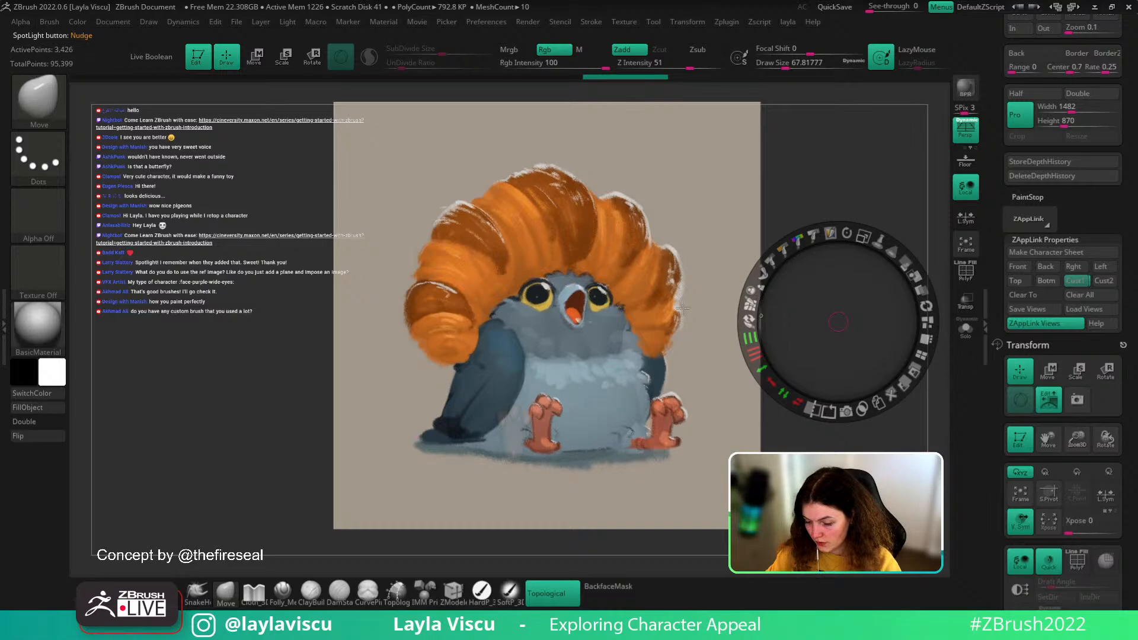
pyautogui.moveTo(862, 236); pyautogui.dragTo(764, 272)
pyautogui.moveTo(665, 322); pyautogui.dragTo(793, 229)
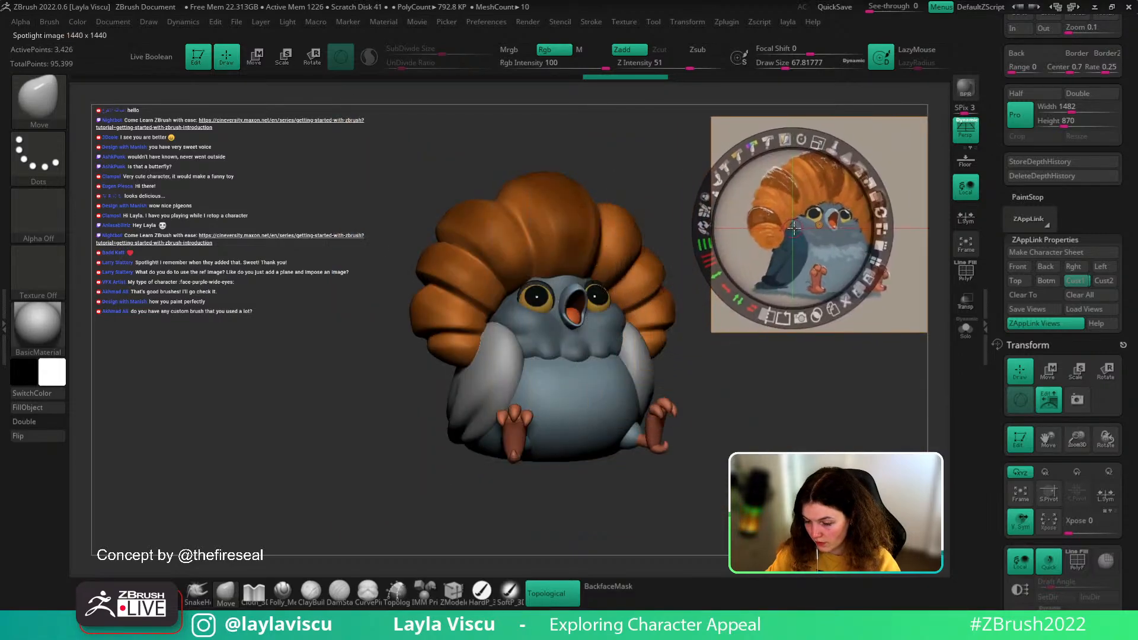
pyautogui.moveTo(857, 164)
pyautogui.moveTo(857, 160); pyautogui.dragTo(878, 193)
pyautogui.press('z')
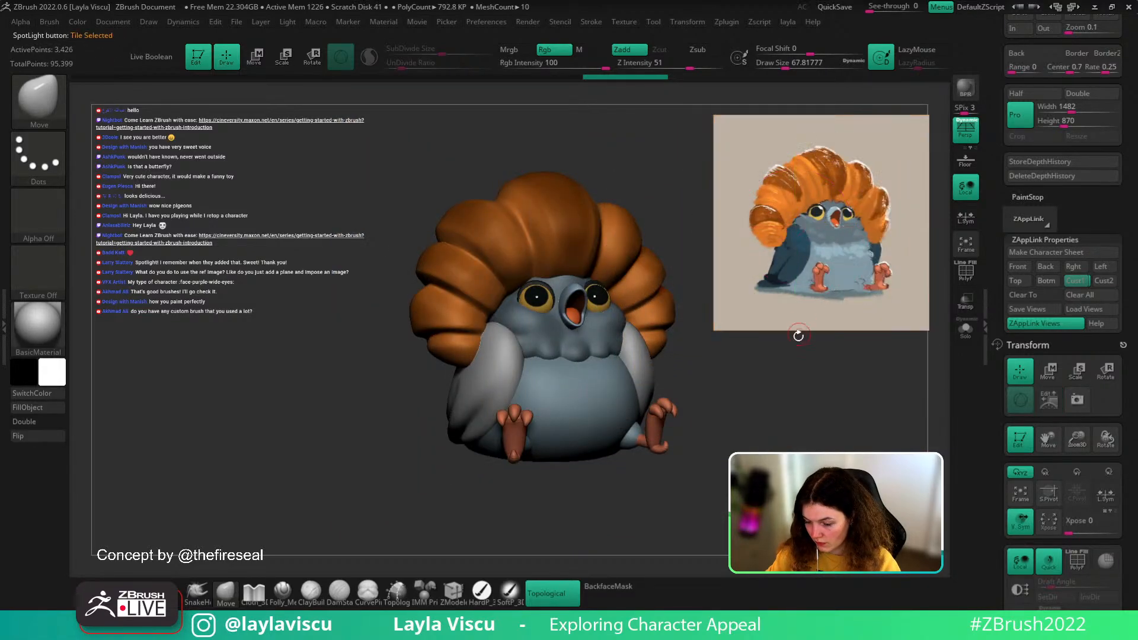
# - Select the croissant headpiece from the side and turn off its painted colour in the subtool list
pyautogui.moveTo(774, 383); pyautogui.dragTo(793, 383)
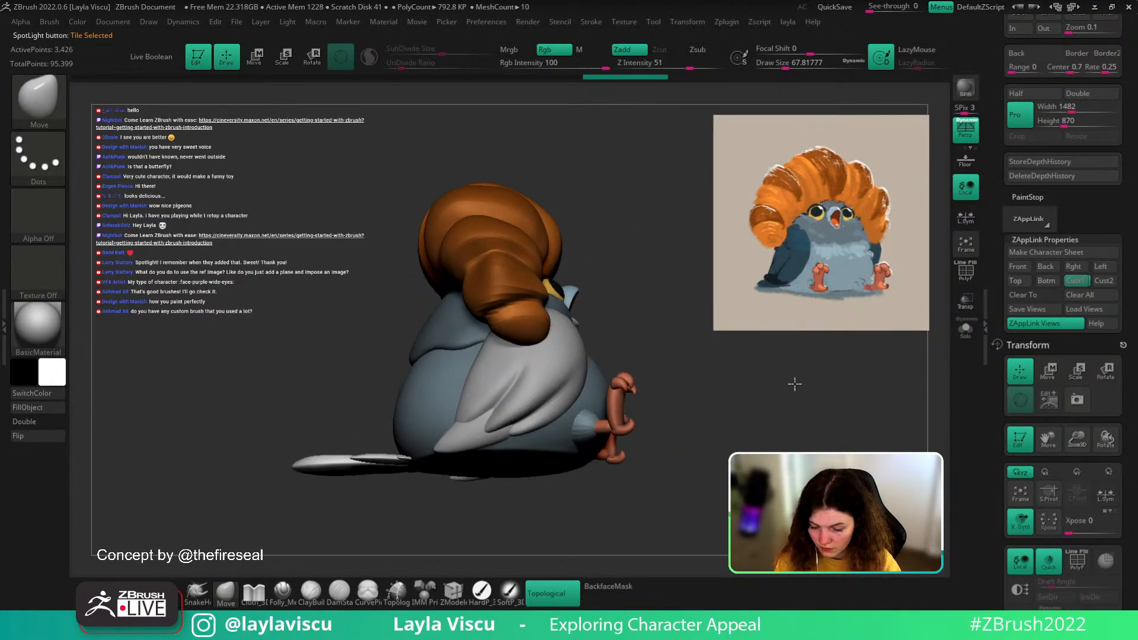
pyautogui.keyDown('alt'); pyautogui.click(529, 311); pyautogui.keyUp('alt')
pyautogui.moveTo(607, 288); pyautogui.dragTo(931, 338)
pyautogui.moveTo(1131, 394); pyautogui.dragTo(1115, 290)
pyautogui.click(1046, 534)
pyautogui.moveTo(1045, 529); pyautogui.dragTo(1044, 516)
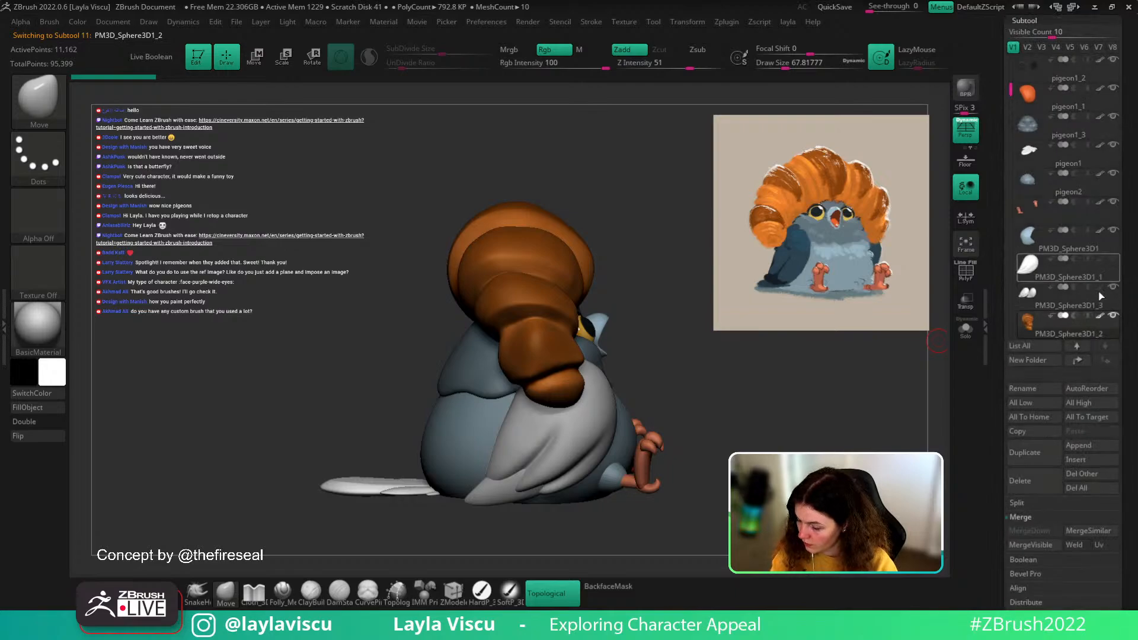
pyautogui.click(1099, 316)
# - Lower the croissant's subdivision level, check its wireframe, and adjust its side segments with a Move brush of size about 187
pyautogui.press('s')
pyautogui.moveTo(548, 296); pyautogui.dragTo(566, 297)
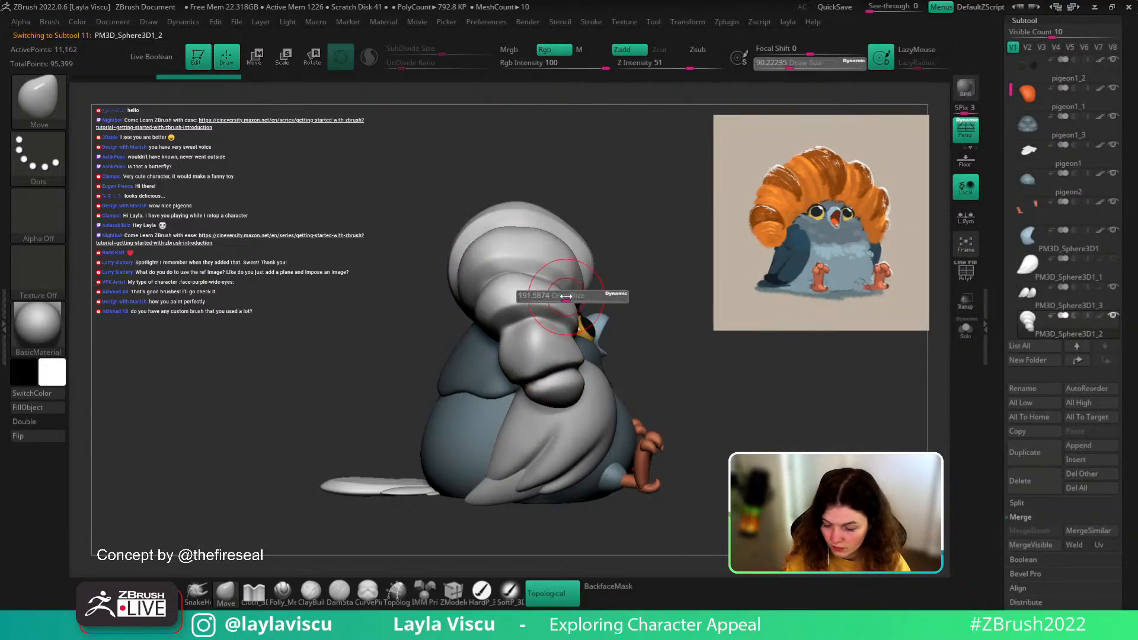
pyautogui.press('s')
pyautogui.click(535, 264)
pyautogui.hotkey('shift', 'd')
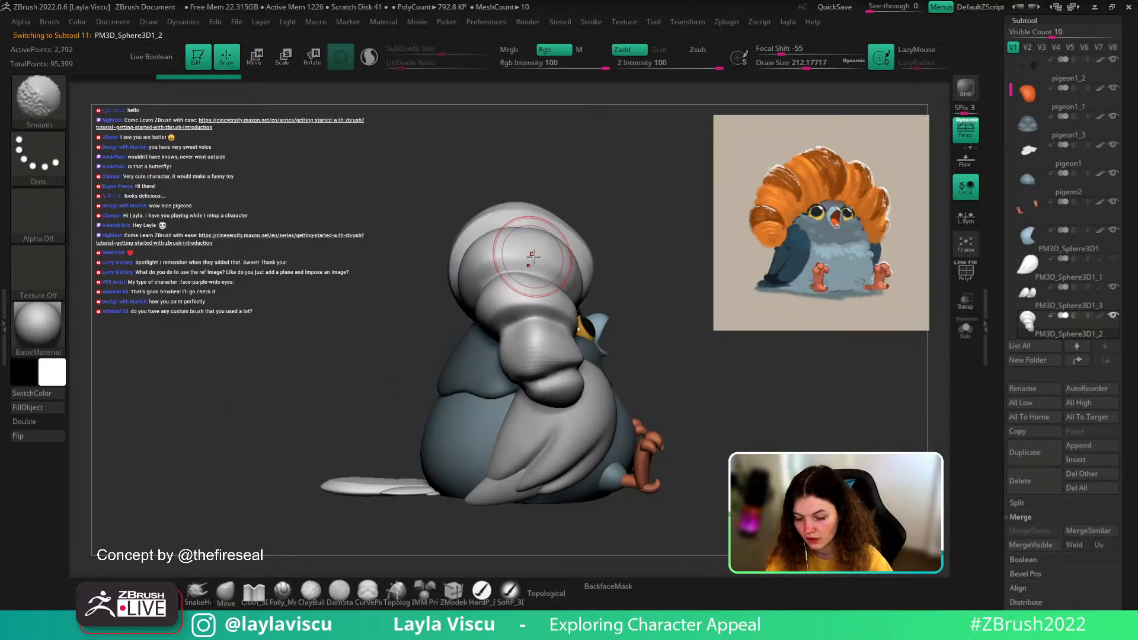
pyautogui.hotkey('shift', 'f')
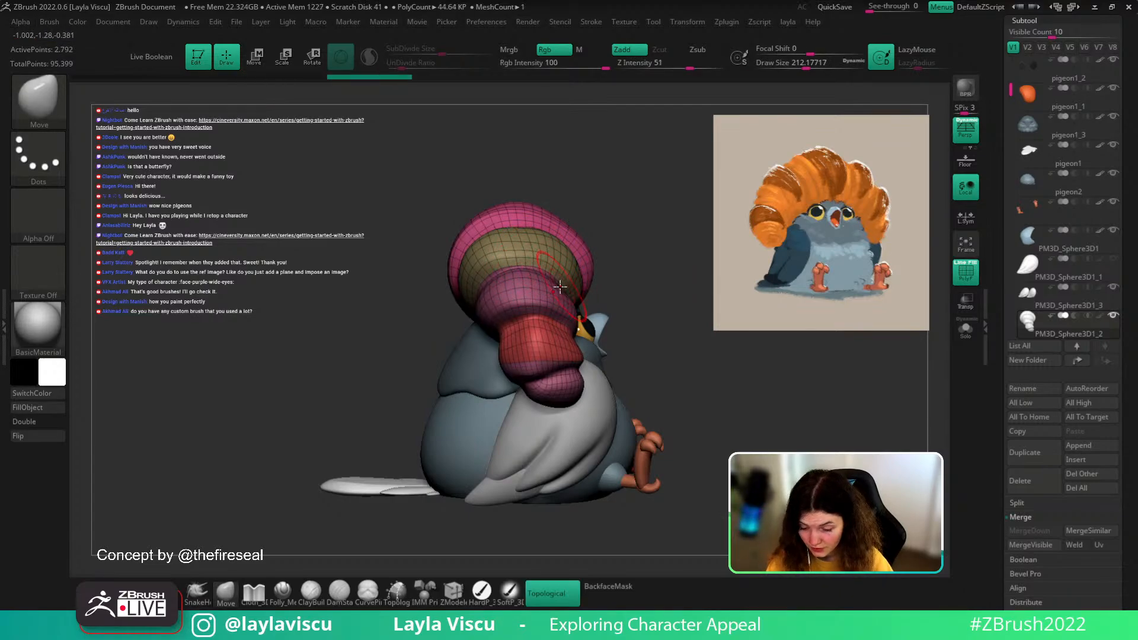
pyautogui.hotkey('shift', 'f')
pyautogui.moveTo(614, 234)
pyautogui.mouseDown()
pyautogui.moveTo(564, 286)
pyautogui.moveTo(569, 309)
pyautogui.mouseUp()
pyautogui.press('s')
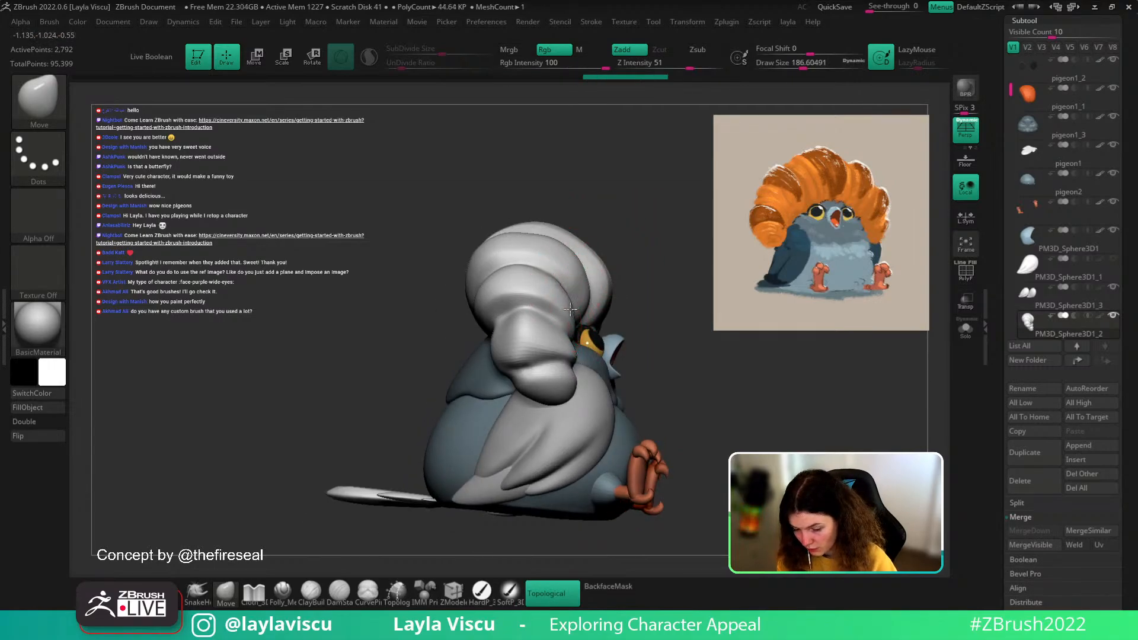
pyautogui.moveTo(647, 309); pyautogui.dragTo(599, 286)
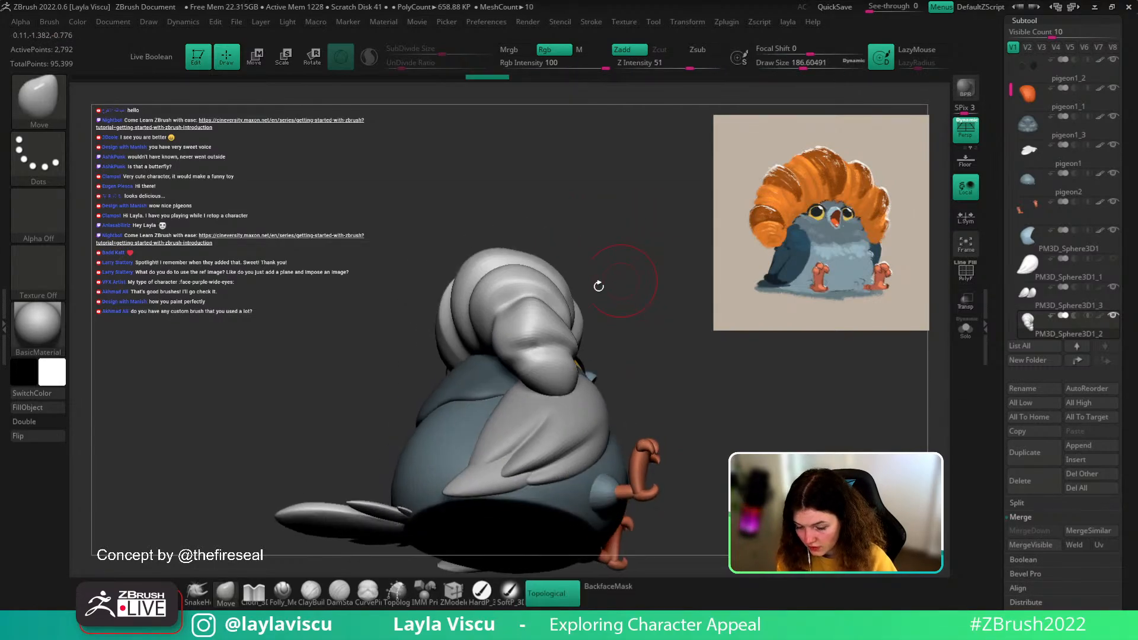
# - Reshape the croissant's lower end segments with the Move brush at a draw size of about 163
pyautogui.press('s')
pyautogui.moveTo(530, 312); pyautogui.dragTo(526, 313)
pyautogui.moveTo(498, 302); pyautogui.dragTo(531, 298)
pyautogui.moveTo(616, 290)
pyautogui.mouseDown()
pyautogui.moveTo(571, 312)
pyautogui.moveTo(552, 304)
pyautogui.moveTo(576, 327)
pyautogui.moveTo(642, 279)
pyautogui.moveTo(649, 304)
pyautogui.mouseUp()
pyautogui.moveTo(507, 341); pyautogui.dragTo(511, 339)
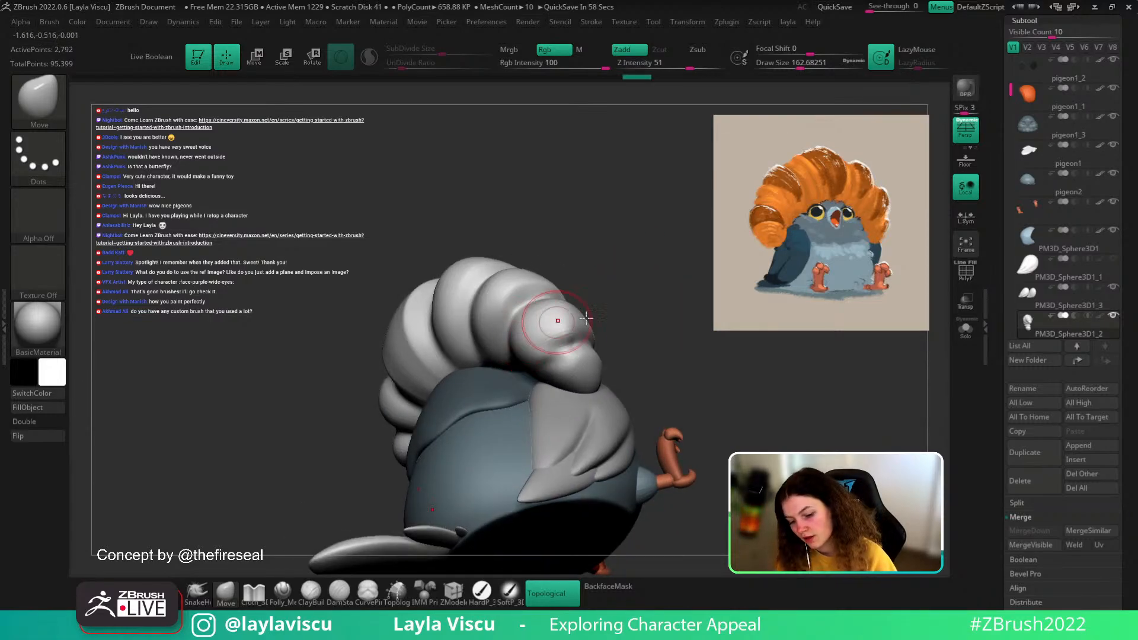
pyautogui.moveTo(630, 320)
pyautogui.mouseDown()
pyautogui.moveTo(650, 361)
pyautogui.moveTo(650, 310)
pyautogui.mouseUp()
# - Carve the crease between the croissant's last two segments with DamStandard at a draw size of about 120
pyautogui.press('b')
pyautogui.press('d')
pyautogui.press('s')
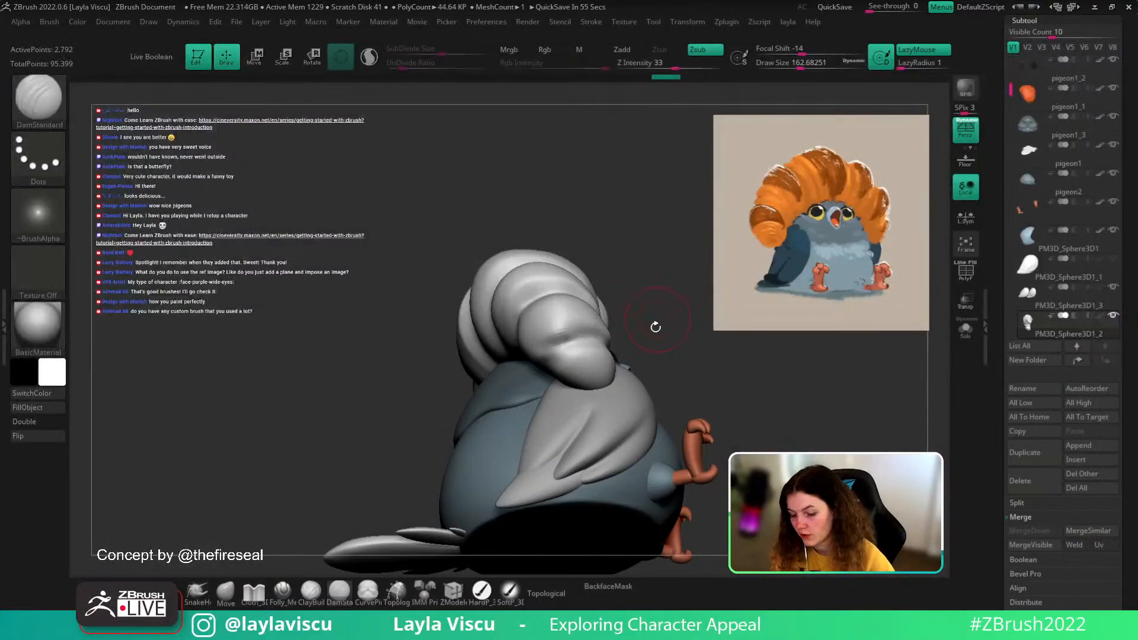
pyautogui.press('s')
pyautogui.moveTo(581, 342); pyautogui.dragTo(557, 342)
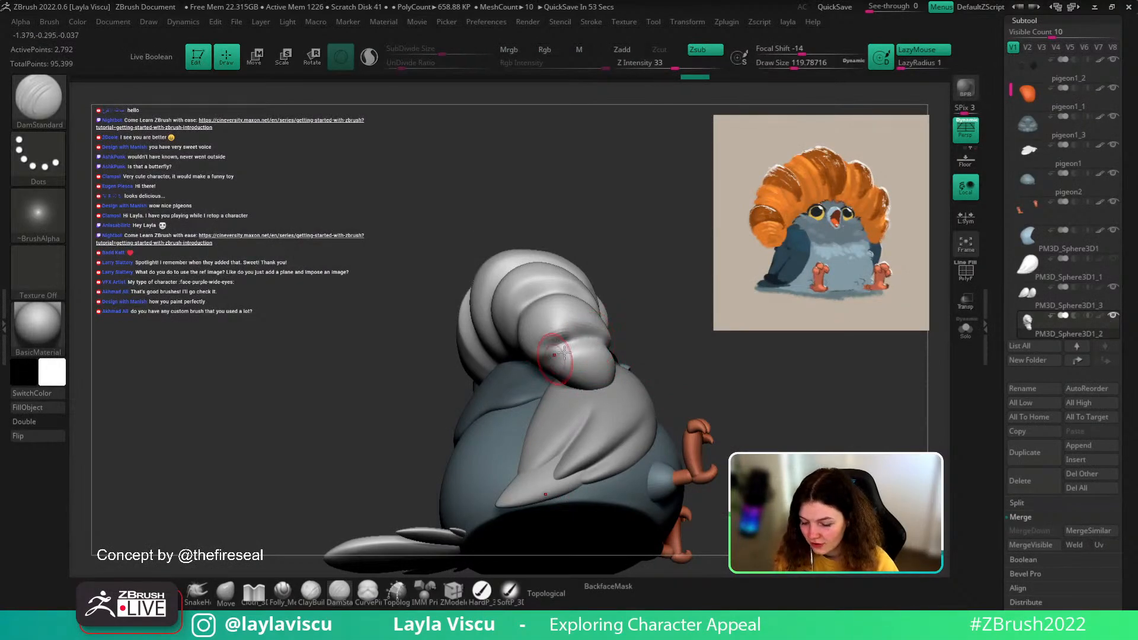
pyautogui.hotkey('shift', 'f')
pyautogui.hotkey('shift', 'f')
pyautogui.moveTo(633, 336); pyautogui.dragTo(654, 304)
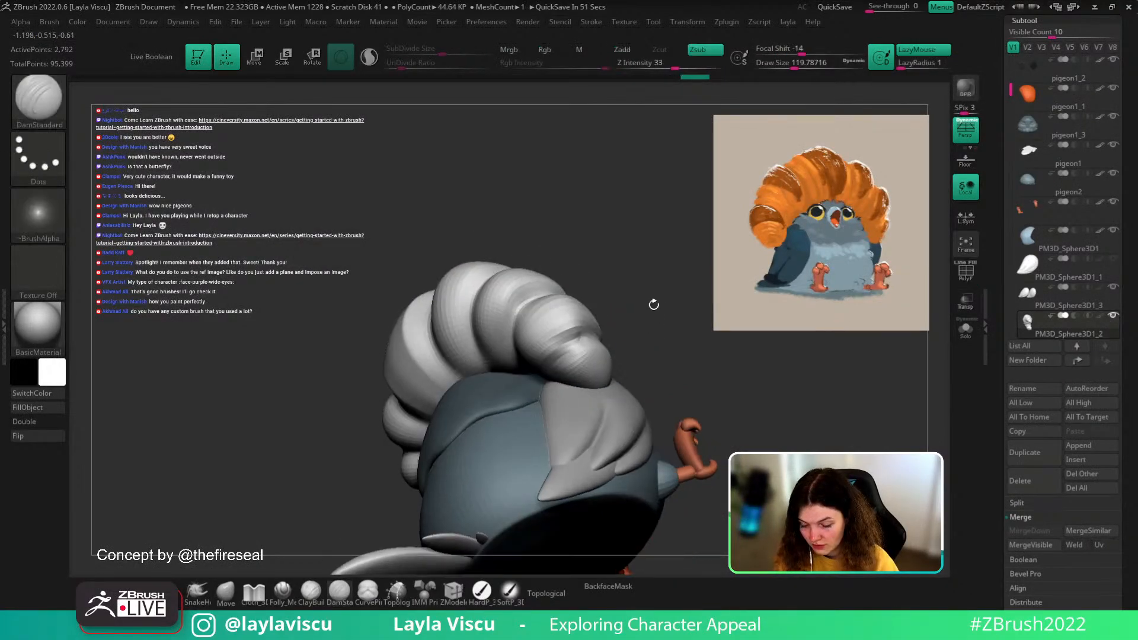
pyautogui.moveTo(593, 336); pyautogui.dragTo(553, 359)
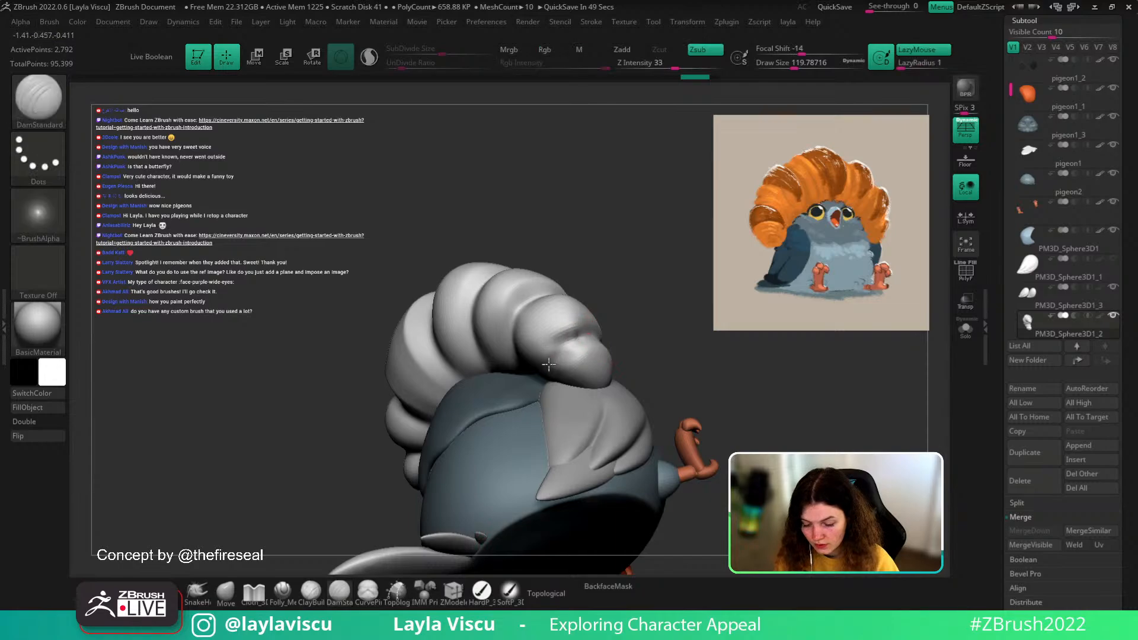
pyautogui.moveTo(627, 340)
pyautogui.mouseDown()
pyautogui.moveTo(657, 316)
pyautogui.moveTo(666, 280)
pyautogui.moveTo(637, 305)
pyautogui.moveTo(653, 292)
pyautogui.mouseUp()
# - Sharpen the crease above the croissant's end tip using DamStandard with a draw size of about 94
pyautogui.click(225, 592)
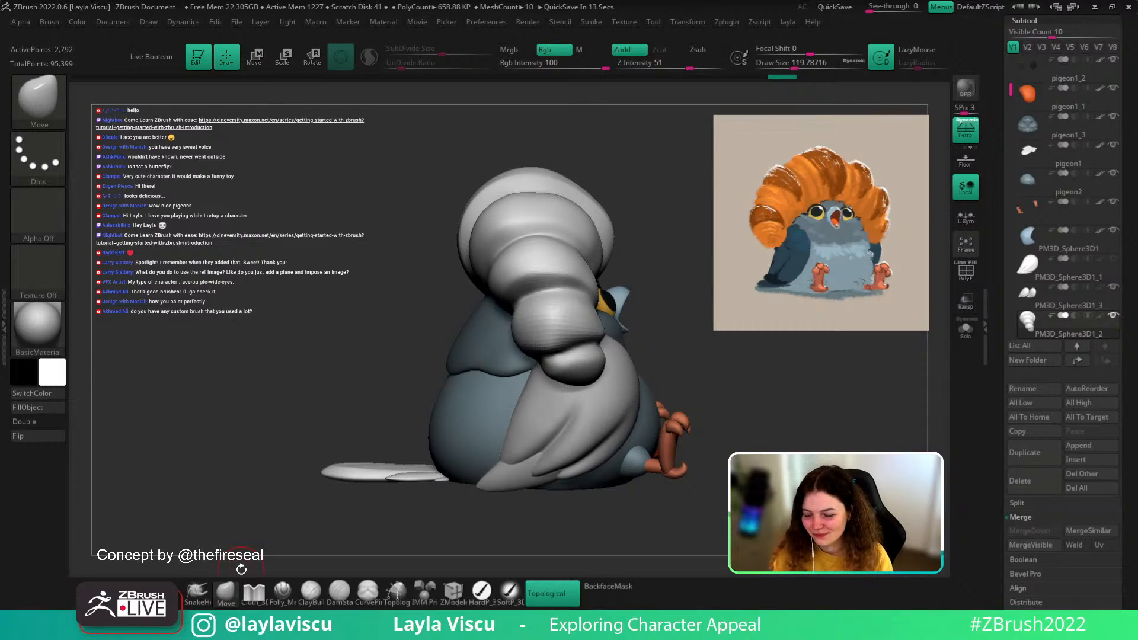
pyautogui.moveTo(738, 390); pyautogui.dragTo(742, 368)
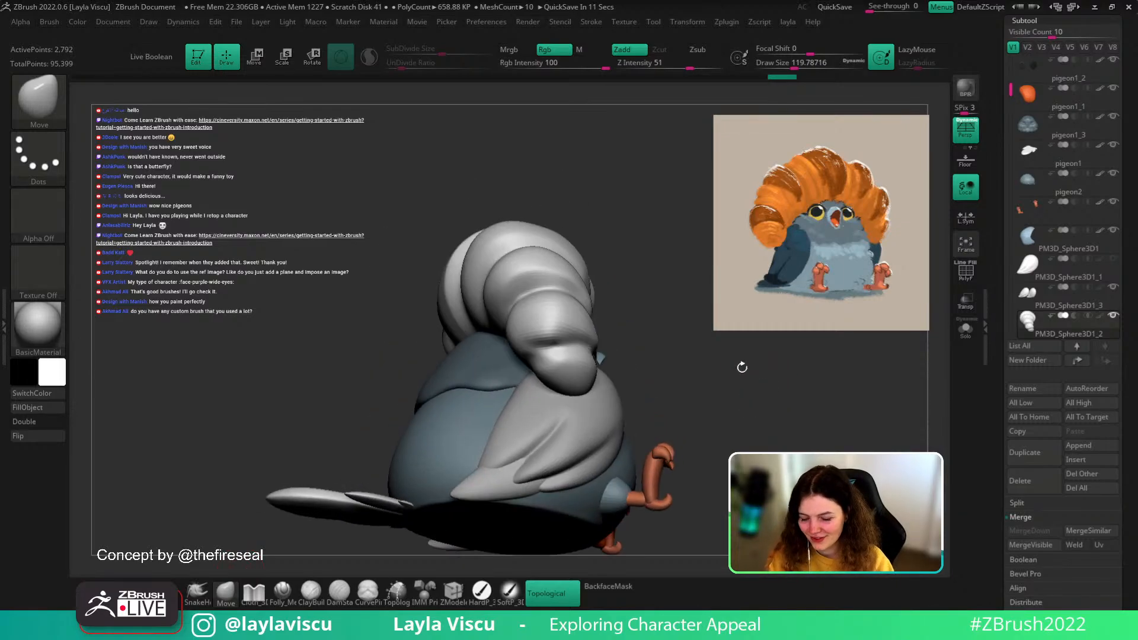
pyautogui.press('b')
pyautogui.press('d')
pyautogui.press('s')
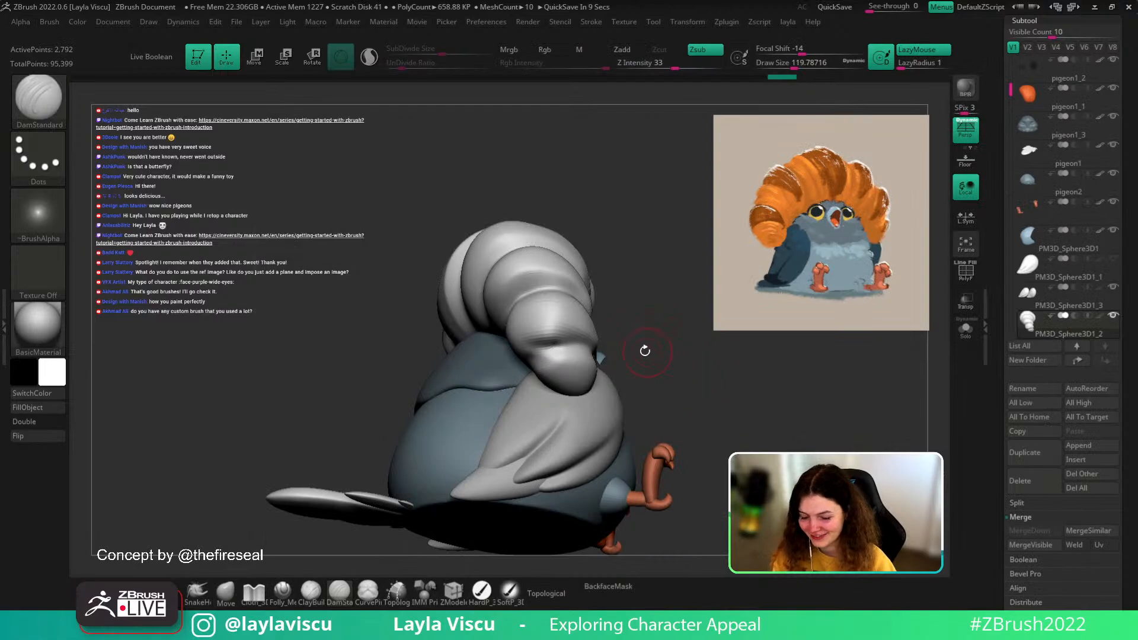
pyautogui.press('s')
pyautogui.moveTo(645, 358); pyautogui.dragTo(630, 361)
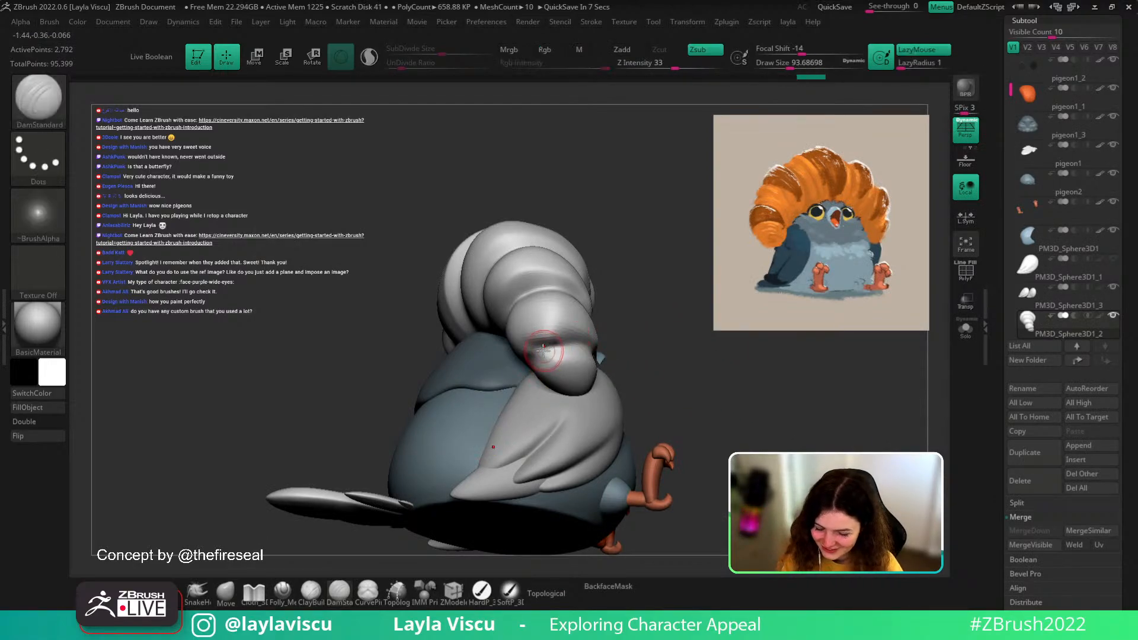
pyautogui.moveTo(642, 325)
pyautogui.keyDown('shift'); pyautogui.mouseDown()
pyautogui.moveTo(642, 273)
pyautogui.moveTo(628, 385)
pyautogui.moveTo(616, 386)
pyautogui.mouseUp(); pyautogui.keyUp('shift')
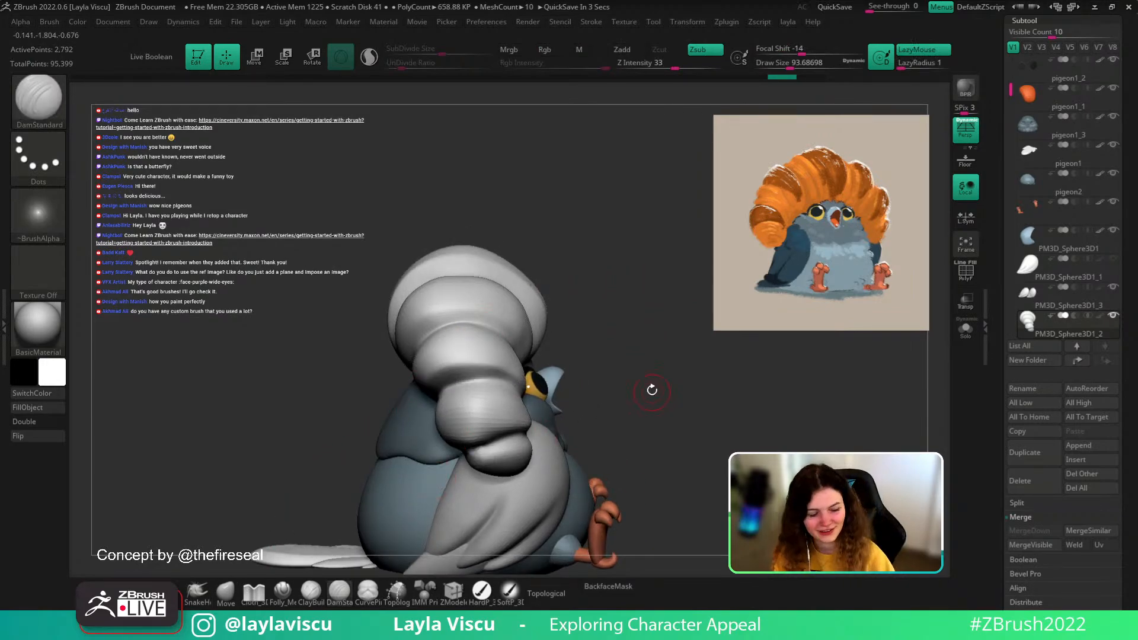
# - Undo the last croissant stroke and check the segment creases from behind and from the side
pyautogui.keyDown('alt'); pyautogui.moveTo(644, 389); pyautogui.dragTo(647, 428); pyautogui.keyUp('alt')
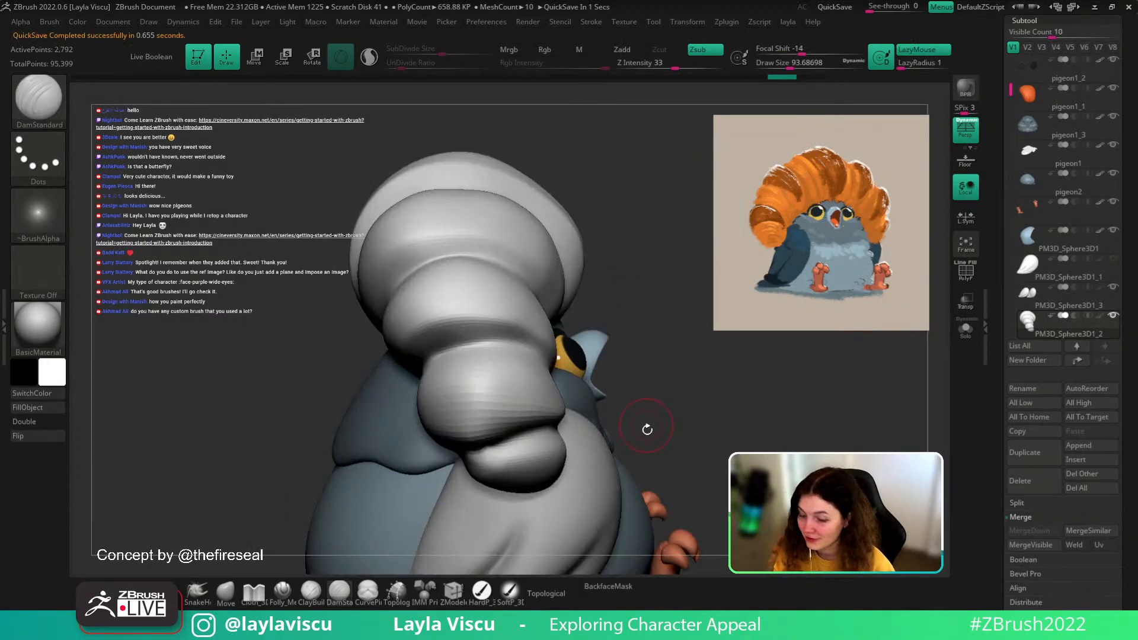
pyautogui.keyDown('alt'); pyautogui.moveTo(668, 364); pyautogui.dragTo(607, 285); pyautogui.keyUp('alt')
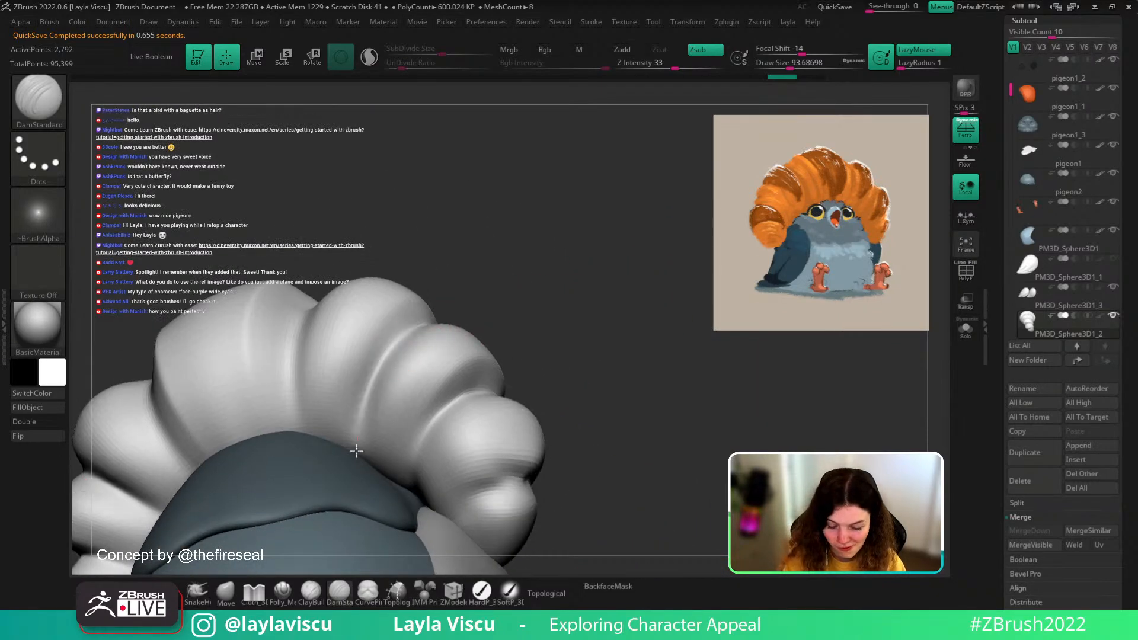
pyautogui.hotkey('ctrl', 'z')
pyautogui.keyDown('ctrl'); pyautogui.moveTo(605, 355); pyautogui.dragTo(566, 295, button='right'); pyautogui.keyUp('ctrl')
pyautogui.moveTo(682, 415)
pyautogui.mouseDown(button='right')
pyautogui.moveTo(617, 381)
pyautogui.moveTo(616, 396)
pyautogui.mouseUp(button='right')
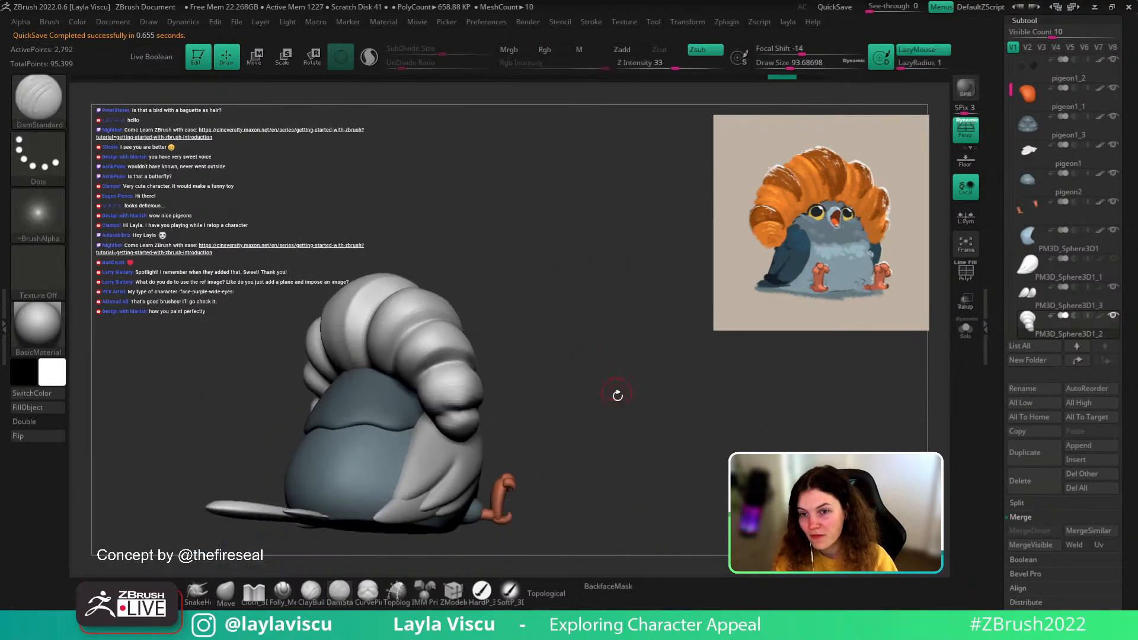
pyautogui.keyDown('alt'); pyautogui.moveTo(617, 395); pyautogui.dragTo(640, 368); pyautogui.keyUp('alt')
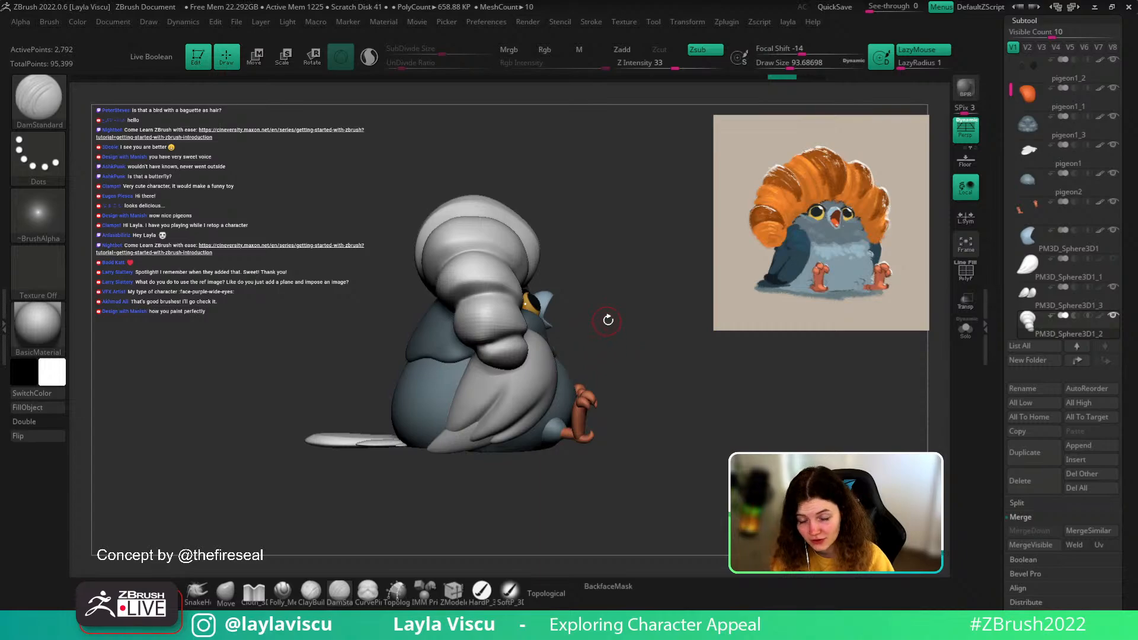
pyautogui.moveTo(608, 320); pyautogui.dragTo(494, 333)
# - Refine the croissant's side creases with DamStandard at the higher subdivision level, enlarging the brush to about 149
pyautogui.moveTo(731, 408)
pyautogui.keyDown('alt'); pyautogui.mouseDown()
pyautogui.moveTo(710, 439)
pyautogui.moveTo(708, 402)
pyautogui.moveTo(730, 431)
pyautogui.mouseUp(); pyautogui.keyUp('alt')
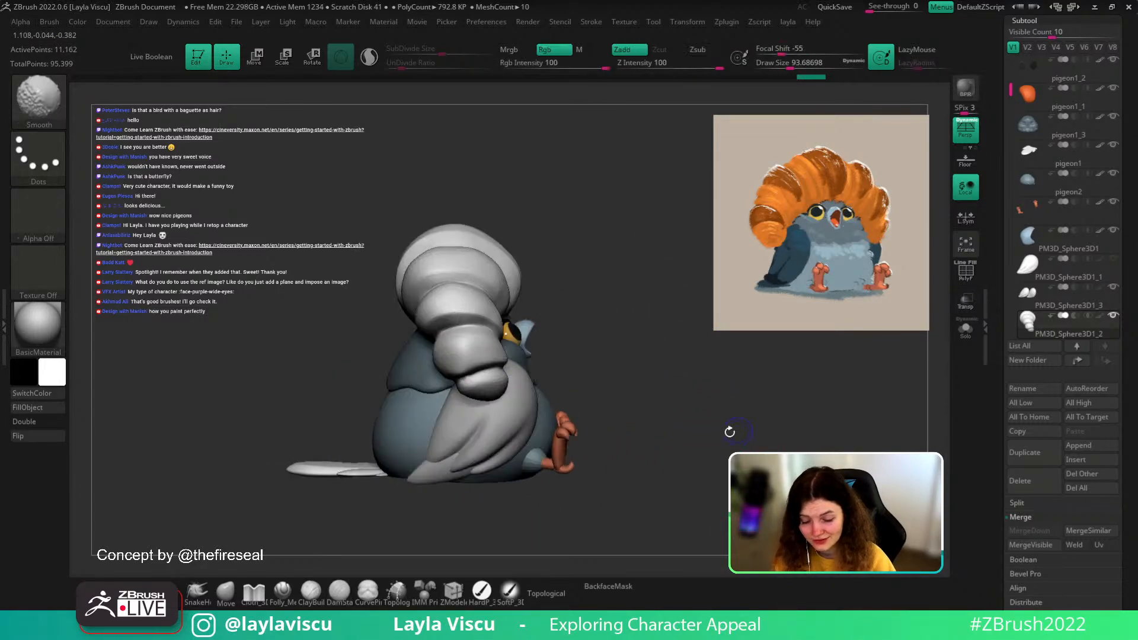
pyautogui.keyDown('ctrl'); pyautogui.moveTo(482, 360); pyautogui.dragTo(514, 423, button='right'); pyautogui.keyUp('ctrl')
pyautogui.keyDown('alt'); pyautogui.moveTo(651, 348); pyautogui.dragTo(693, 337); pyautogui.keyUp('alt')
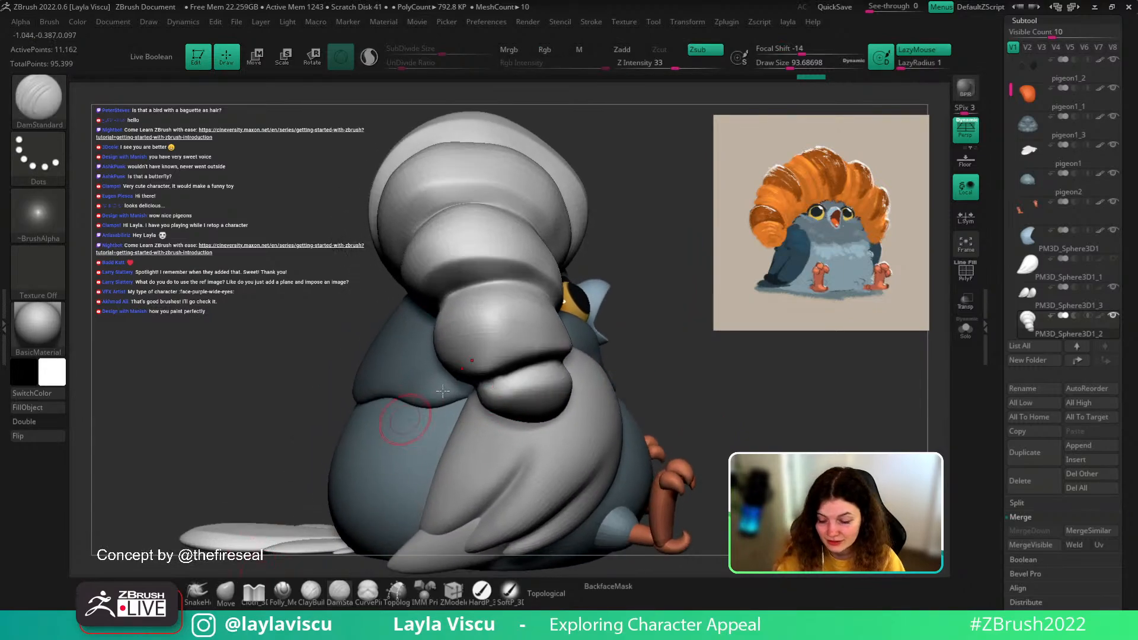
pyautogui.press('s')
pyautogui.moveTo(583, 333); pyautogui.dragTo(590, 331)
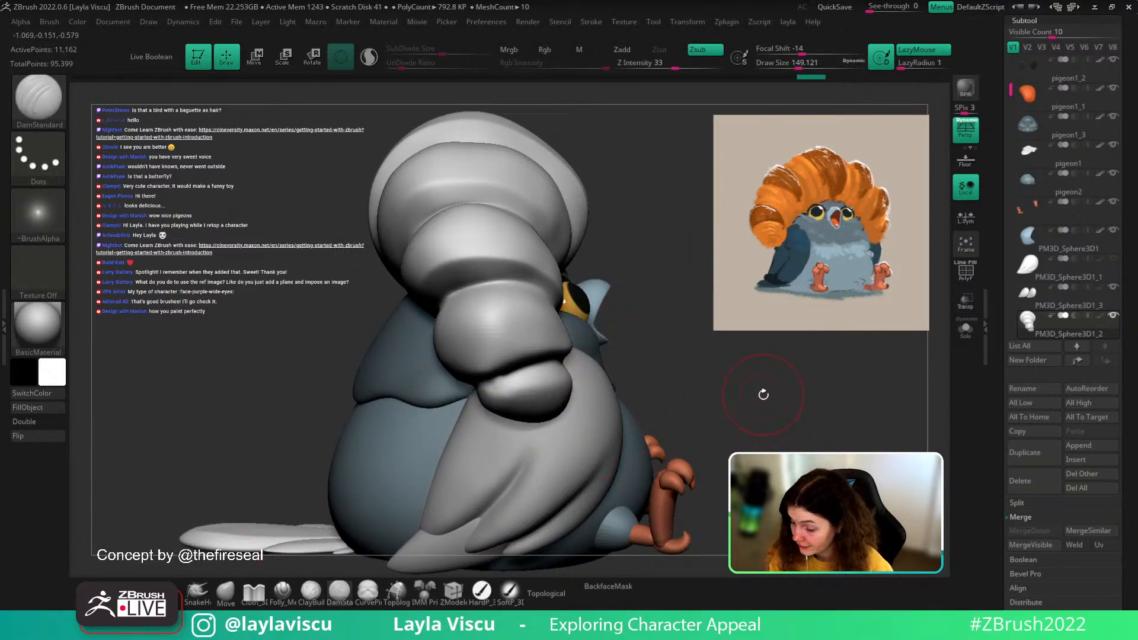
# - Adjust the croissant's end tip and the segment above it with the Move brush
pyautogui.moveTo(764, 395); pyautogui.dragTo(755, 406)
pyautogui.press('b')
pyautogui.press('m')
pyautogui.press('t')
pyautogui.press('s')
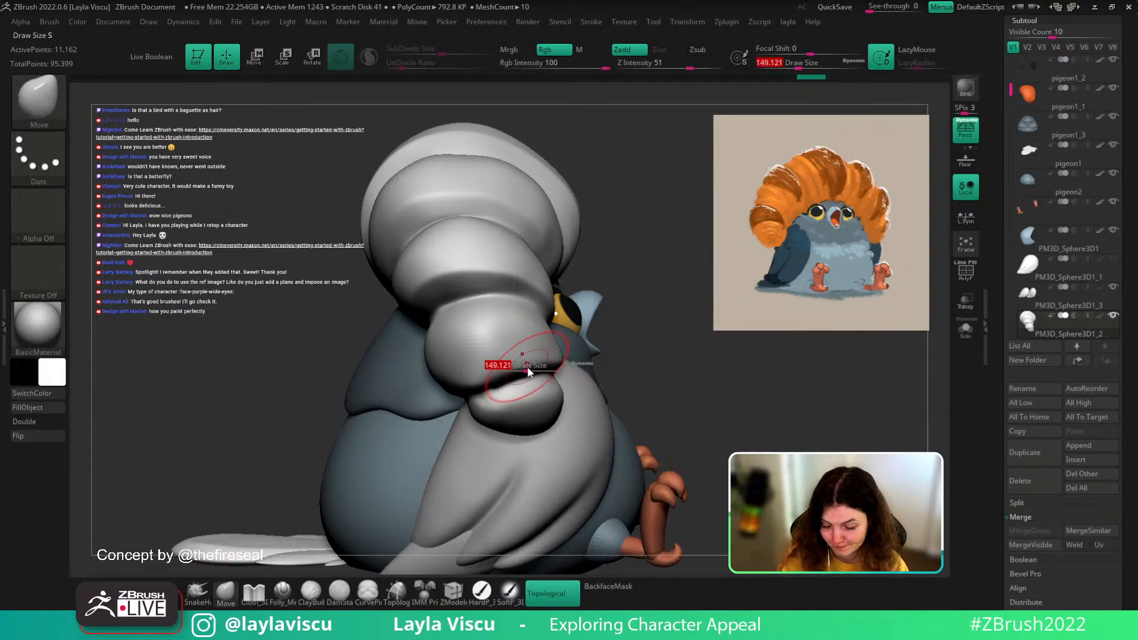
pyautogui.moveTo(617, 353); pyautogui.dragTo(640, 366)
pyautogui.moveTo(512, 385); pyautogui.dragTo(518, 366)
pyautogui.press('s')
pyautogui.moveTo(652, 349)
pyautogui.mouseDown()
pyautogui.moveTo(622, 325)
pyautogui.moveTo(634, 284)
pyautogui.moveTo(609, 329)
pyautogui.mouseUp()
# - Deepen the groove around the croissant's end tip with DamStandard at size about 101, and check the silhouette from the front
pyautogui.press('b')
pyautogui.press('d')
pyautogui.press('s')
pyautogui.press('s')
pyautogui.keyDown('ctrl'); pyautogui.moveTo(598, 350); pyautogui.dragTo(566, 396, button='right'); pyautogui.keyUp('ctrl')
pyautogui.moveTo(520, 381)
pyautogui.mouseDown()
pyautogui.moveTo(468, 403)
pyautogui.moveTo(517, 359)
pyautogui.mouseUp()
pyautogui.moveTo(602, 368)
pyautogui.mouseDown()
pyautogui.moveTo(637, 385)
pyautogui.moveTo(719, 330)
pyautogui.mouseUp()
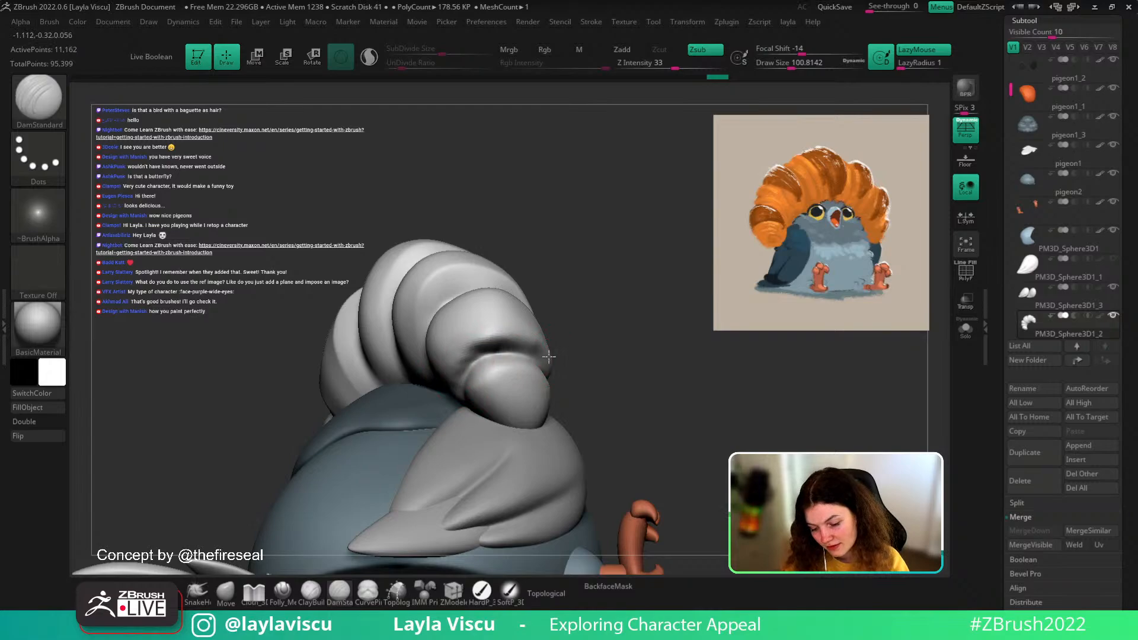
pyautogui.moveTo(549, 356); pyautogui.dragTo(553, 359)
pyautogui.moveTo(681, 379); pyautogui.dragTo(391, 427)
pyautogui.keyDown('ctrl'); pyautogui.moveTo(355, 566); pyautogui.dragTo(338, 541, button='right'); pyautogui.keyUp('ctrl')
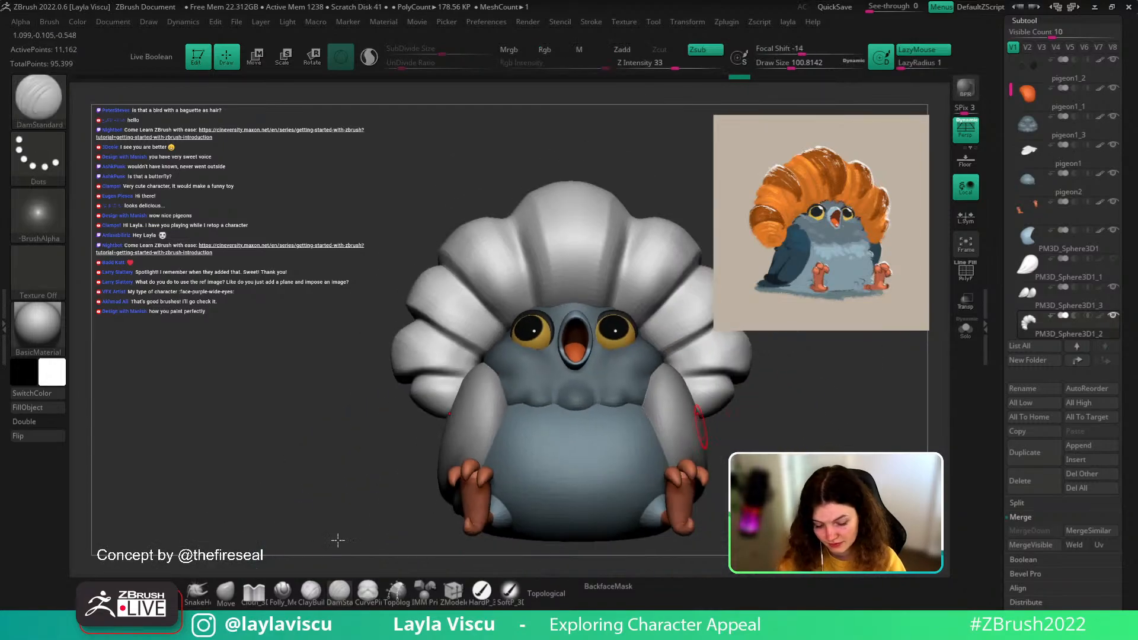
# - Shape the croissant's lower side segments above the wing with a Move brush of size about 124
pyautogui.press('b')
pyautogui.press('m')
pyautogui.press('v')
pyautogui.moveTo(272, 480); pyautogui.dragTo(350, 474)
pyautogui.moveTo(433, 379)
pyautogui.mouseDown()
pyautogui.moveTo(445, 372)
pyautogui.moveTo(427, 383)
pyautogui.moveTo(447, 384)
pyautogui.mouseUp()
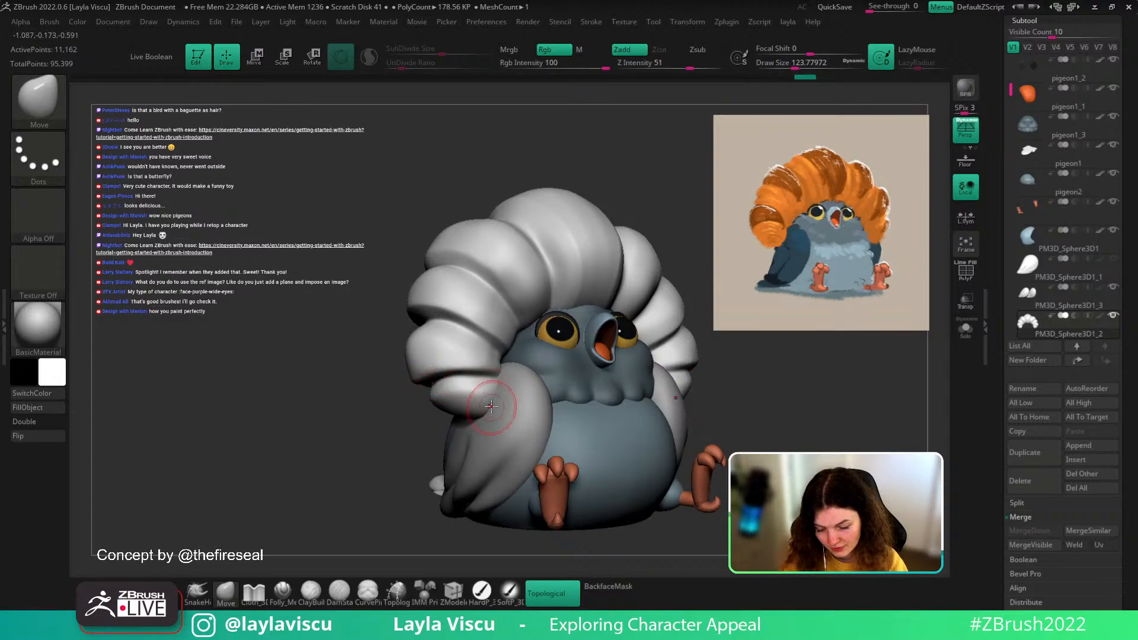
pyautogui.moveTo(362, 397)
pyautogui.mouseDown()
pyautogui.moveTo(573, 349)
pyautogui.moveTo(585, 360)
pyautogui.moveTo(574, 358)
pyautogui.mouseUp()
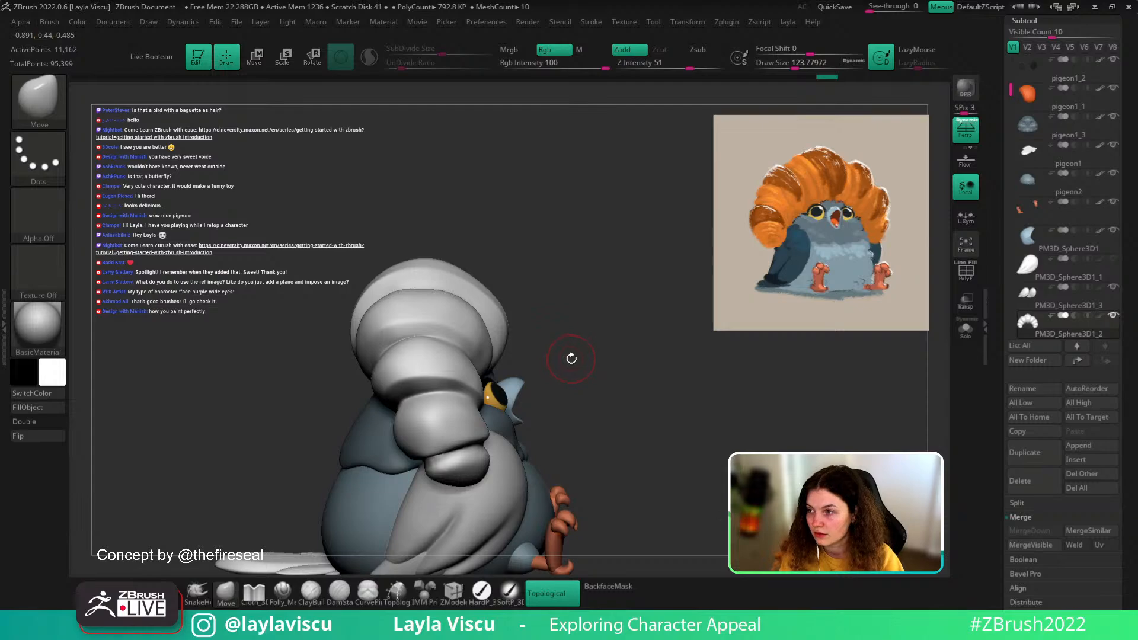
# - Adjust the croissant's upper side segments and outline from the front with a Move brush of about 187, reduced to about 124
pyautogui.press('s')
pyautogui.click(421, 290)
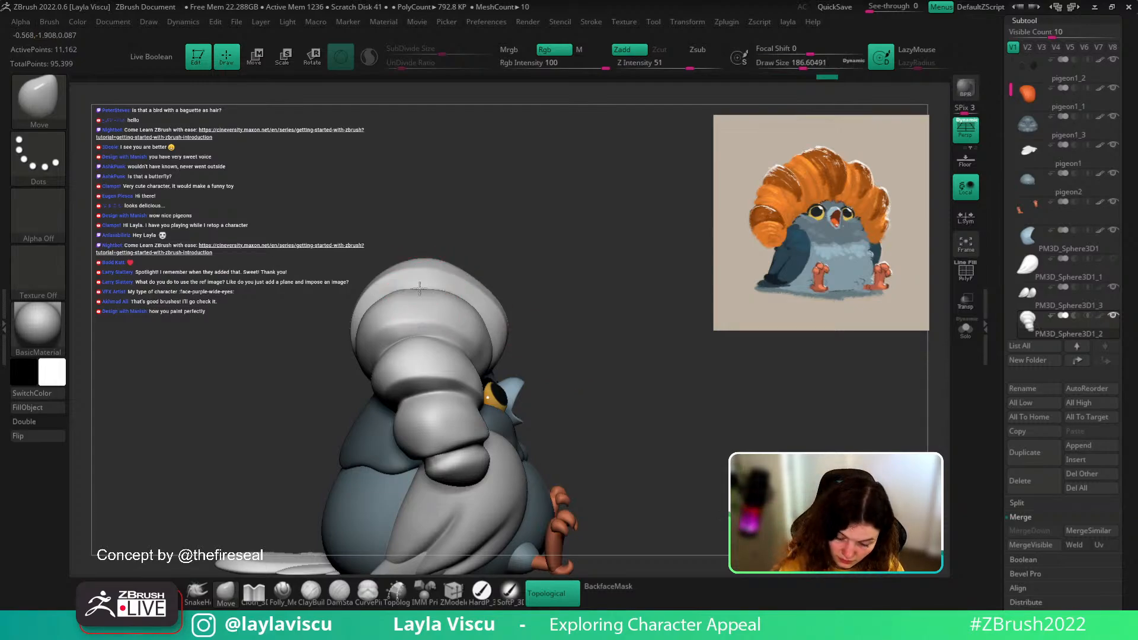
pyautogui.moveTo(500, 221)
pyautogui.keyDown('shift'); pyautogui.mouseDown()
pyautogui.moveTo(475, 214)
pyautogui.moveTo(468, 225)
pyautogui.mouseUp(); pyautogui.keyUp('shift')
pyautogui.moveTo(368, 316); pyautogui.dragTo(364, 325)
pyautogui.moveTo(357, 254); pyautogui.dragTo(356, 267)
pyautogui.press('s')
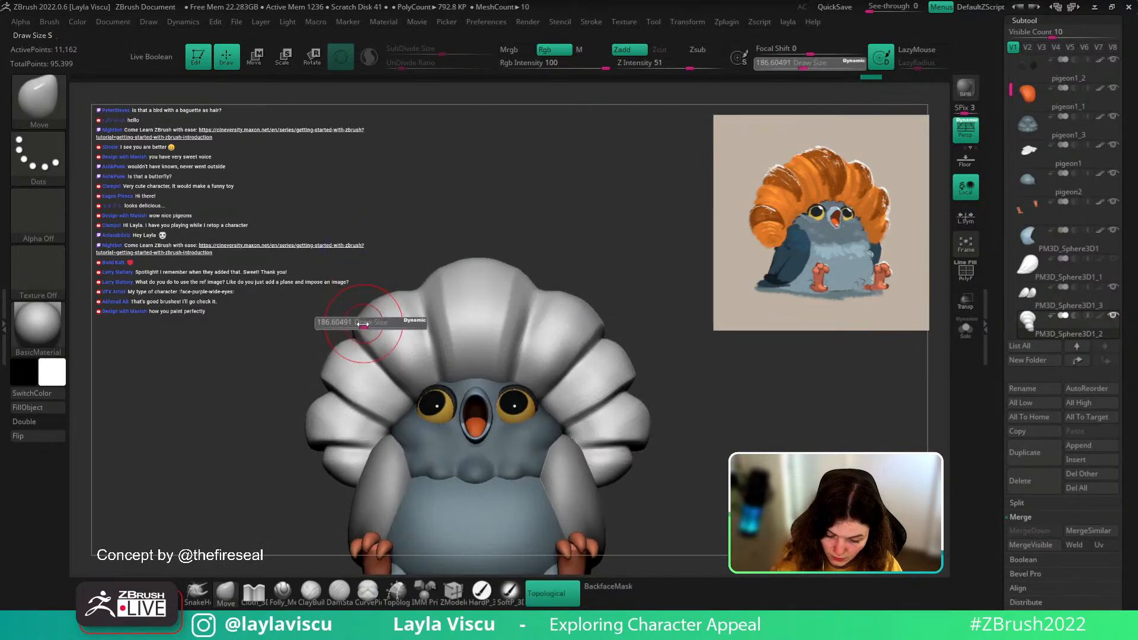
pyautogui.click(364, 324)
pyautogui.moveTo(359, 336); pyautogui.dragTo(362, 344)
pyautogui.keyDown('ctrl'); pyautogui.moveTo(466, 255); pyautogui.dragTo(462, 226, button='right'); pyautogui.keyUp('ctrl')
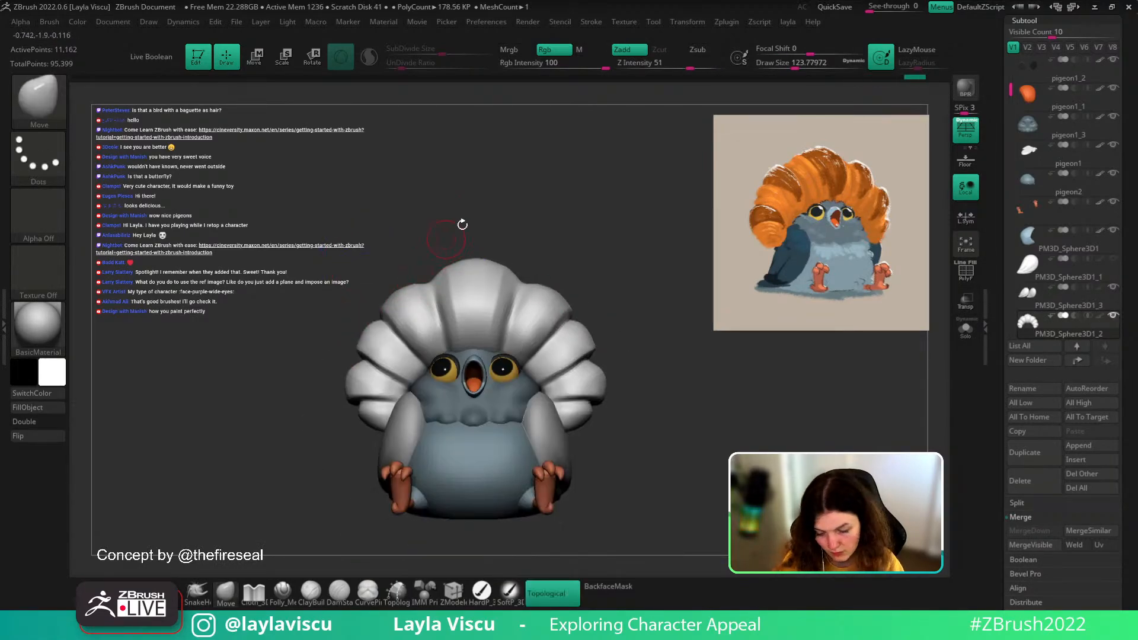
# - Adjust the croissant's inner segment beside the eye, and enlarge the Move brush to about 280 for the central back segment
pyautogui.press('s')
pyautogui.click(402, 351)
pyautogui.moveTo(422, 356); pyautogui.dragTo(426, 361)
pyautogui.moveTo(614, 307)
pyautogui.keyDown('shift'); pyautogui.mouseDown()
pyautogui.moveTo(674, 363)
pyautogui.moveTo(734, 379)
pyautogui.moveTo(651, 415)
pyautogui.moveTo(712, 406)
pyautogui.mouseUp(); pyautogui.keyUp('shift')
pyautogui.moveTo(559, 427)
pyautogui.keyDown('ctrl'); pyautogui.mouseDown(button='right')
pyautogui.moveTo(531, 414)
pyautogui.moveTo(655, 427)
pyautogui.moveTo(466, 370)
pyautogui.mouseUp(button='right'); pyautogui.keyUp('ctrl')
pyautogui.press('s')
pyautogui.click(475, 367)
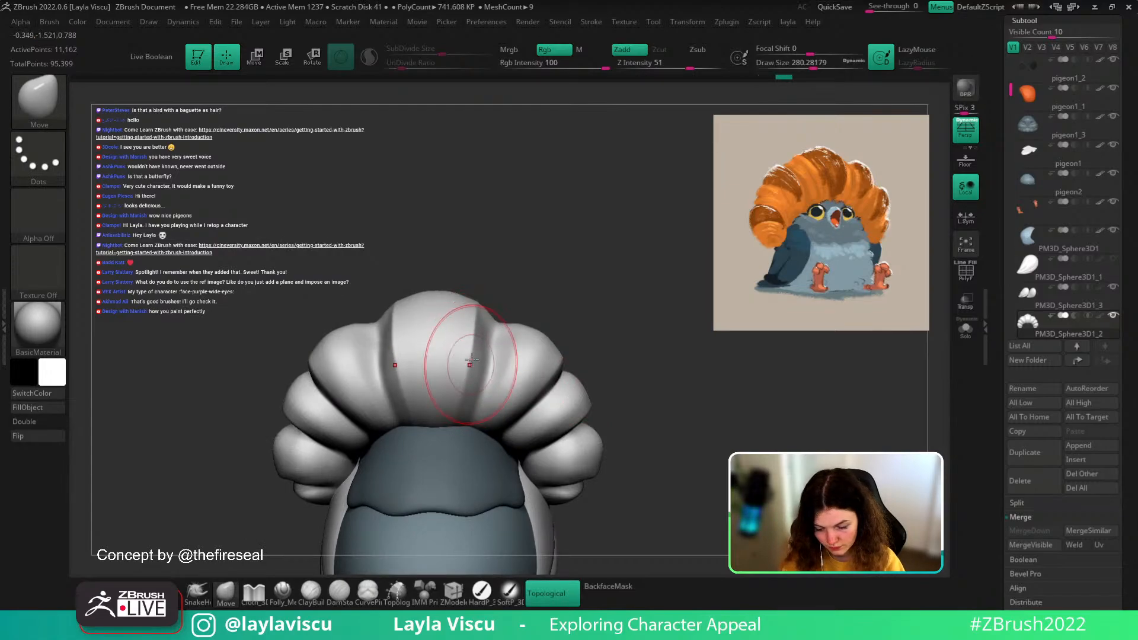
pyautogui.press('s')
pyautogui.click(467, 357)
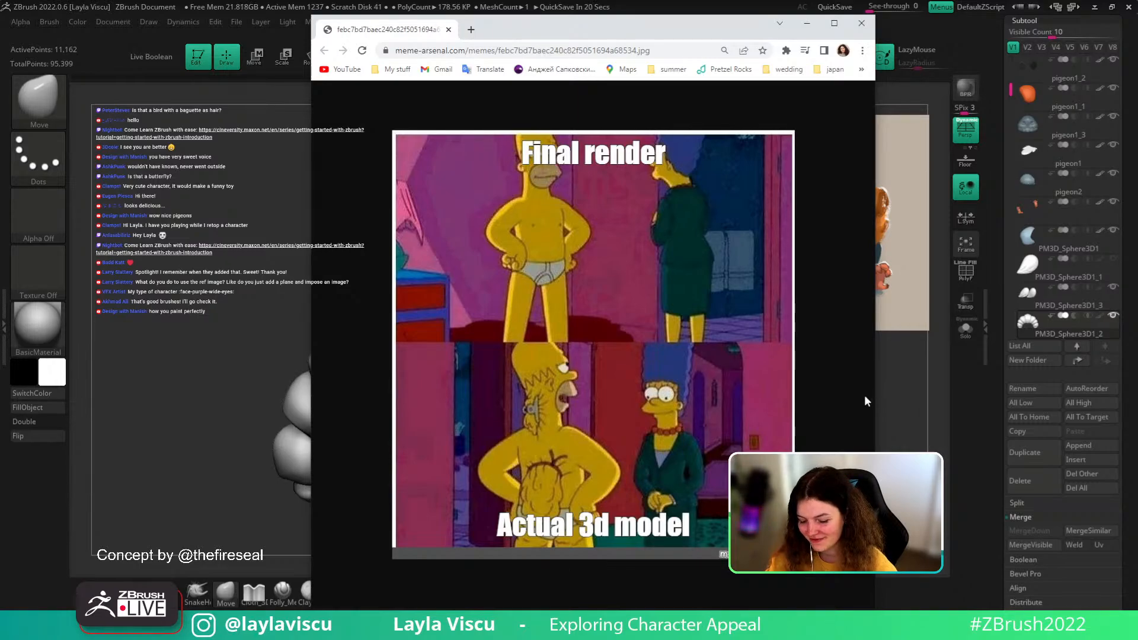
# - Return from the browser to ZBrush and refine the crease beside the croissant's central back segment with a Move brush of about 136
pyautogui.click(806, 27)
pyautogui.moveTo(628, 360)
pyautogui.mouseDown()
pyautogui.moveTo(615, 363)
pyautogui.moveTo(629, 263)
pyautogui.moveTo(645, 307)
pyautogui.moveTo(675, 320)
pyautogui.moveTo(677, 308)
pyautogui.mouseUp()
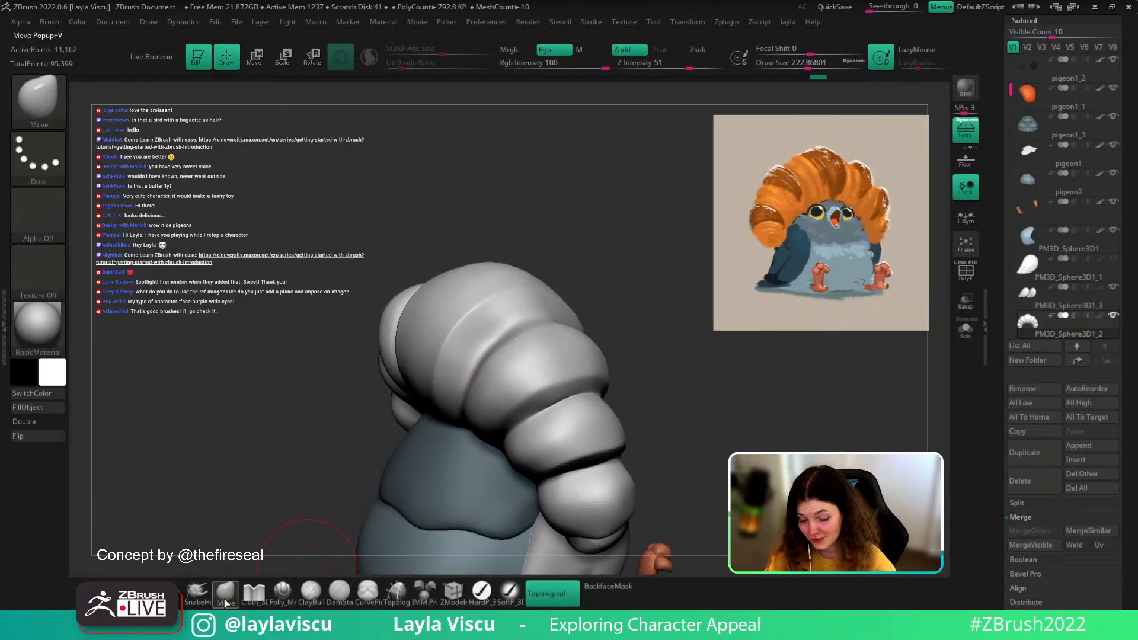
pyautogui.press('s')
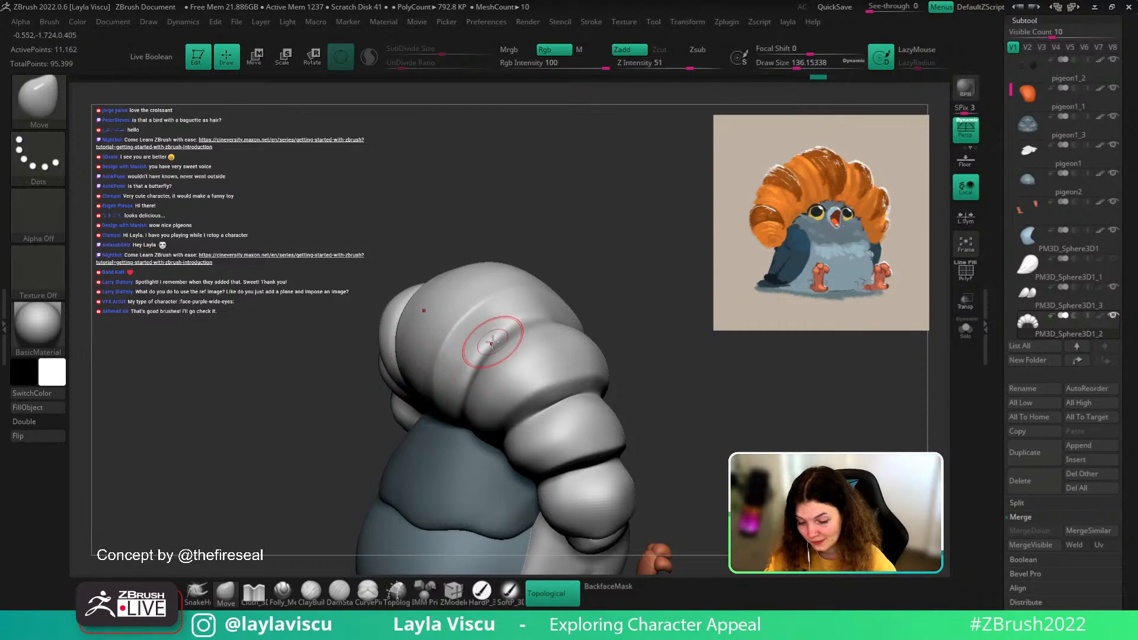
pyautogui.moveTo(649, 394)
pyautogui.mouseDown()
pyautogui.moveTo(690, 426)
pyautogui.moveTo(637, 388)
pyautogui.mouseUp()
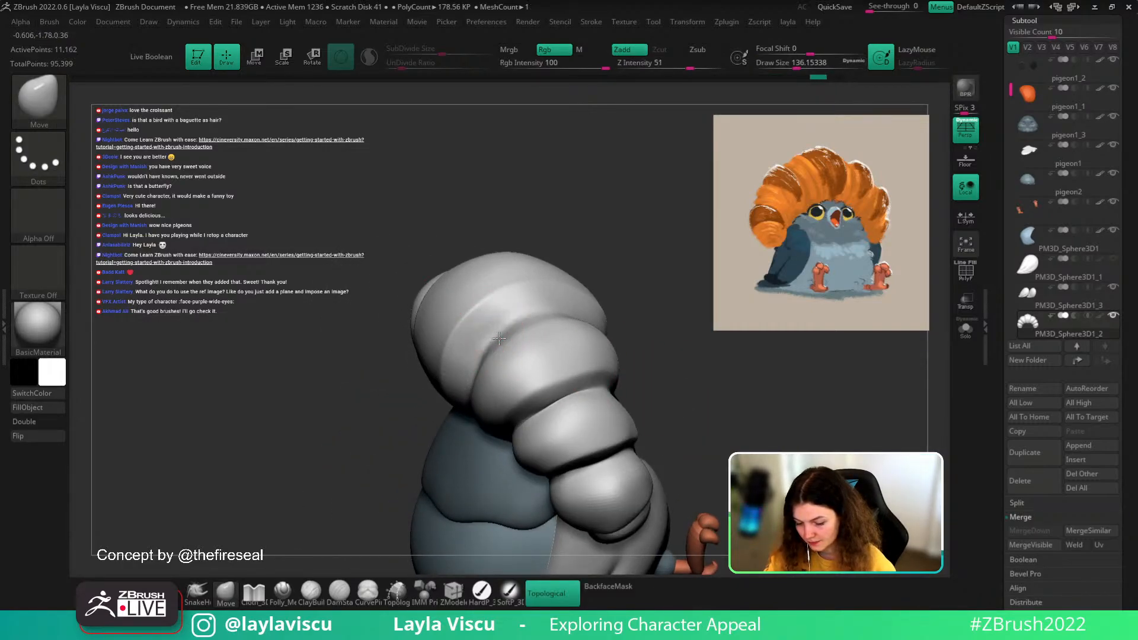
pyautogui.moveTo(499, 339); pyautogui.dragTo(495, 336)
pyautogui.keyDown('ctrl'); pyautogui.moveTo(447, 374); pyautogui.dragTo(435, 332, button='right'); pyautogui.keyUp('ctrl')
pyautogui.moveTo(666, 379); pyautogui.dragTo(637, 354)
pyautogui.keyDown('ctrl'); pyautogui.moveTo(596, 357); pyautogui.dragTo(600, 364, button='right'); pyautogui.keyUp('ctrl')
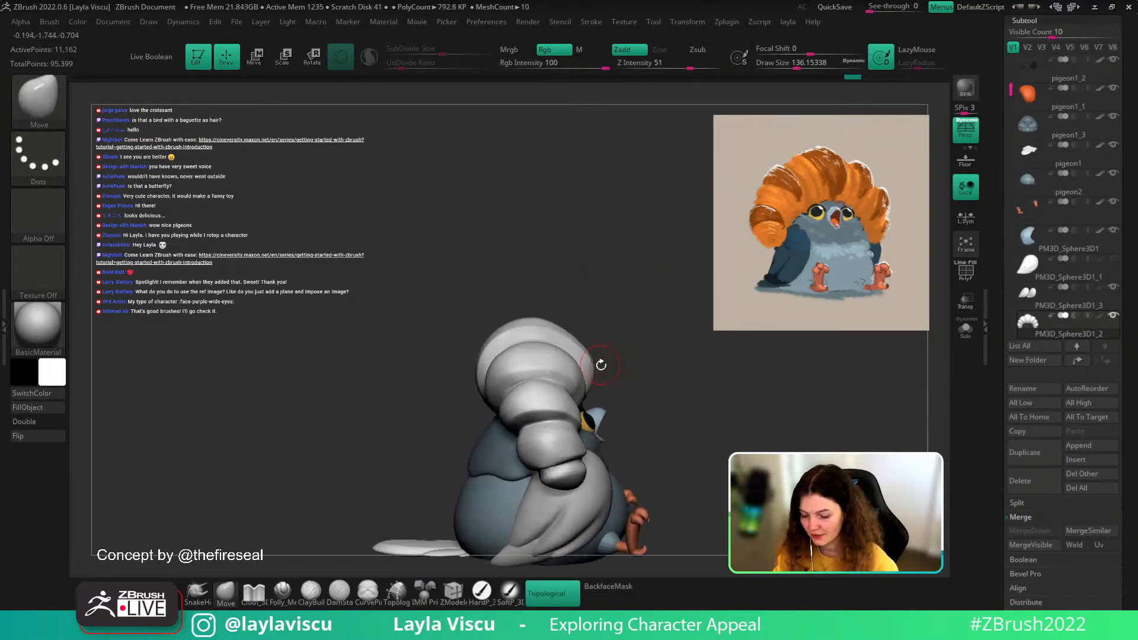
pyautogui.moveTo(719, 430); pyautogui.dragTo(655, 427)
pyautogui.keyDown('alt'); pyautogui.moveTo(812, 442); pyautogui.dragTo(736, 397); pyautogui.keyUp('alt')
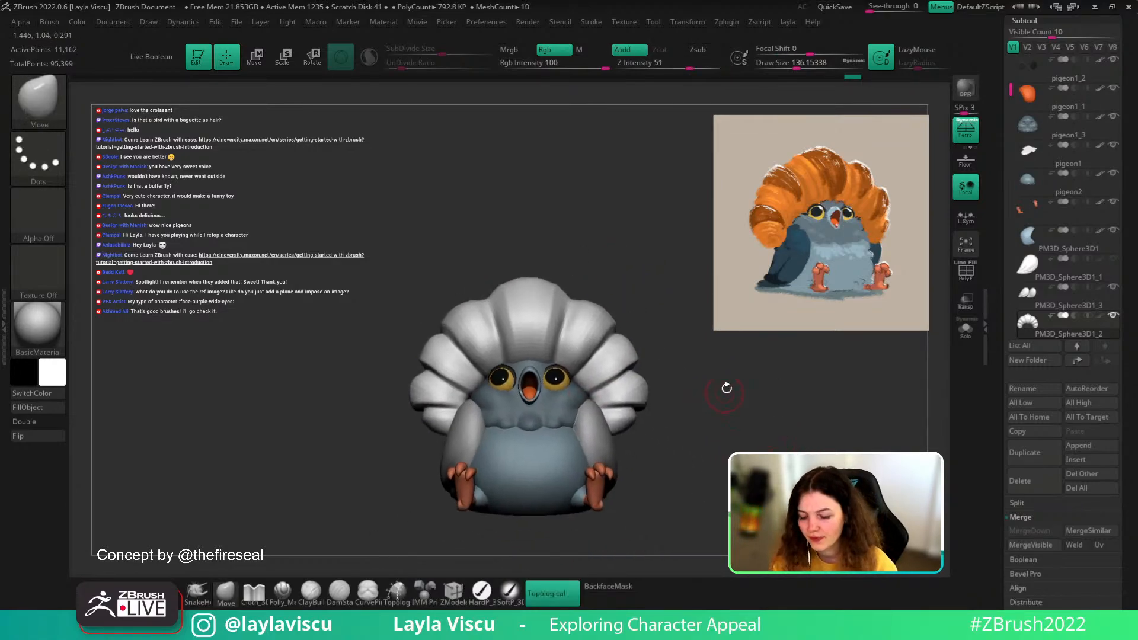
# - Adjust and smooth the croissant's front segment above the eye, checking it from the side and three-quarter views
pyautogui.moveTo(1116, 193); pyautogui.dragTo(1109, 299)
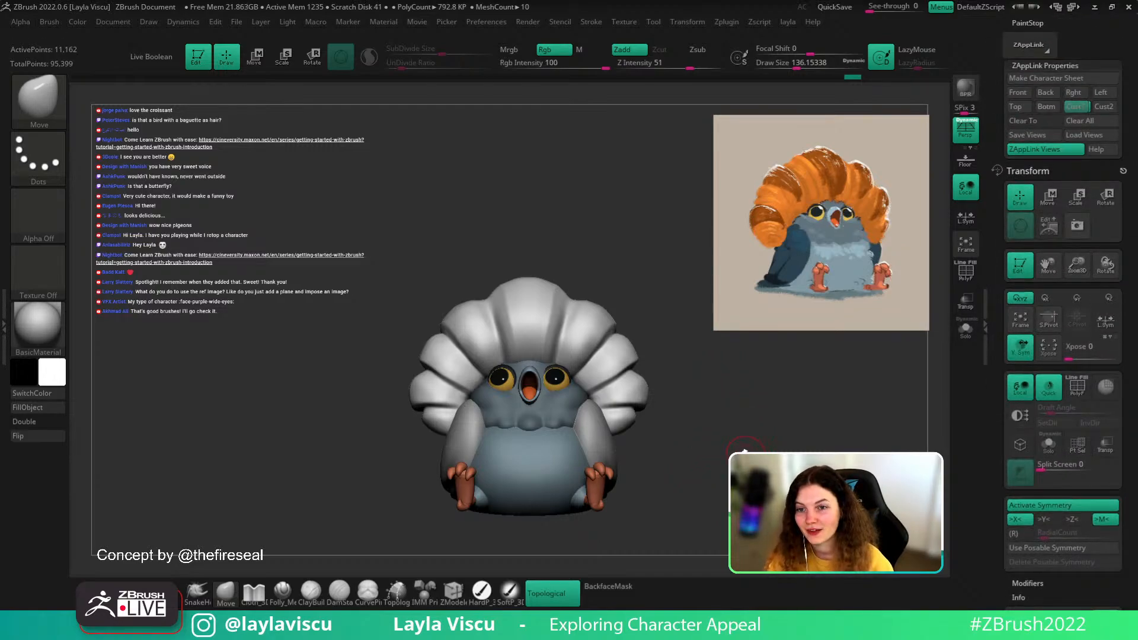
pyautogui.keyDown('alt'); pyautogui.moveTo(729, 439); pyautogui.dragTo(751, 424); pyautogui.keyUp('alt')
pyautogui.moveTo(727, 440); pyautogui.dragTo(773, 433)
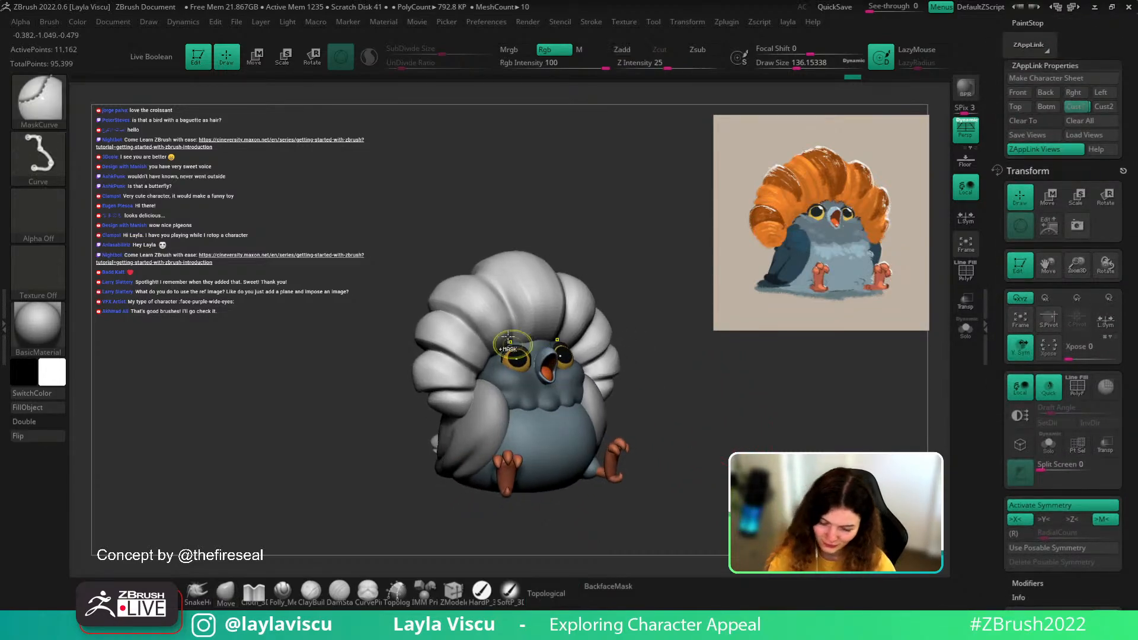
pyautogui.keyDown('ctrl'); pyautogui.moveTo(516, 355); pyautogui.dragTo(521, 398, button='right'); pyautogui.keyUp('ctrl')
pyautogui.moveTo(662, 237); pyautogui.dragTo(545, 279)
pyautogui.press(']')
pyautogui.press(']')
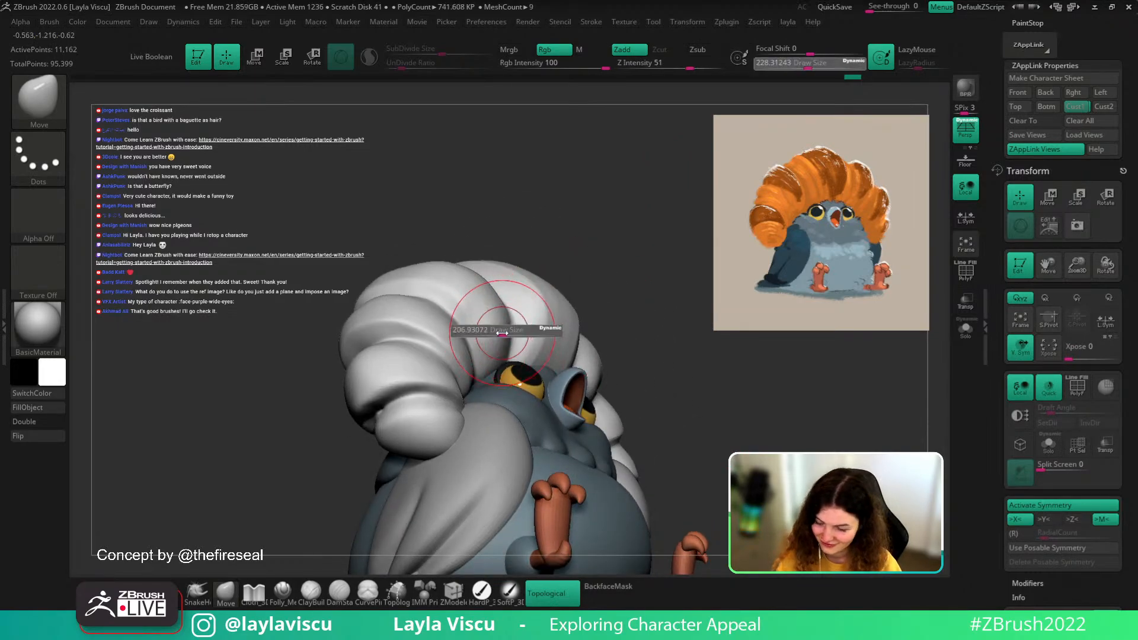
pyautogui.moveTo(634, 254); pyautogui.dragTo(667, 244)
pyautogui.keyDown('alt'); pyautogui.click(494, 305); pyautogui.keyUp('alt')
pyautogui.keyDown('shift'); pyautogui.moveTo(496, 304); pyautogui.dragTo(492, 309); pyautogui.keyUp('shift')
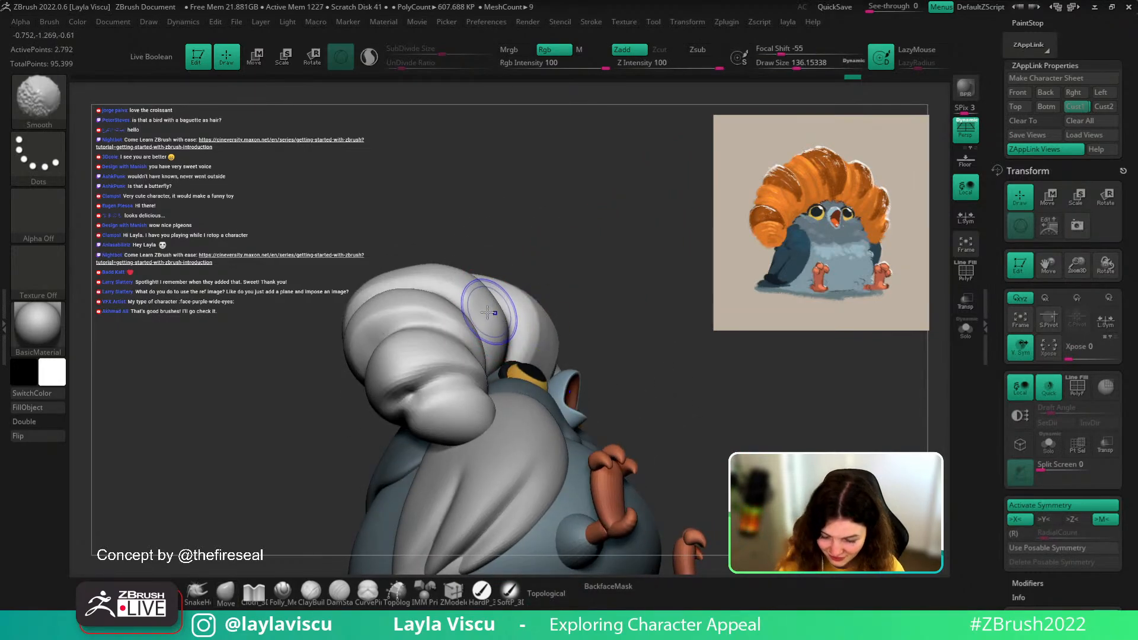
pyautogui.moveTo(596, 287); pyautogui.dragTo(527, 301)
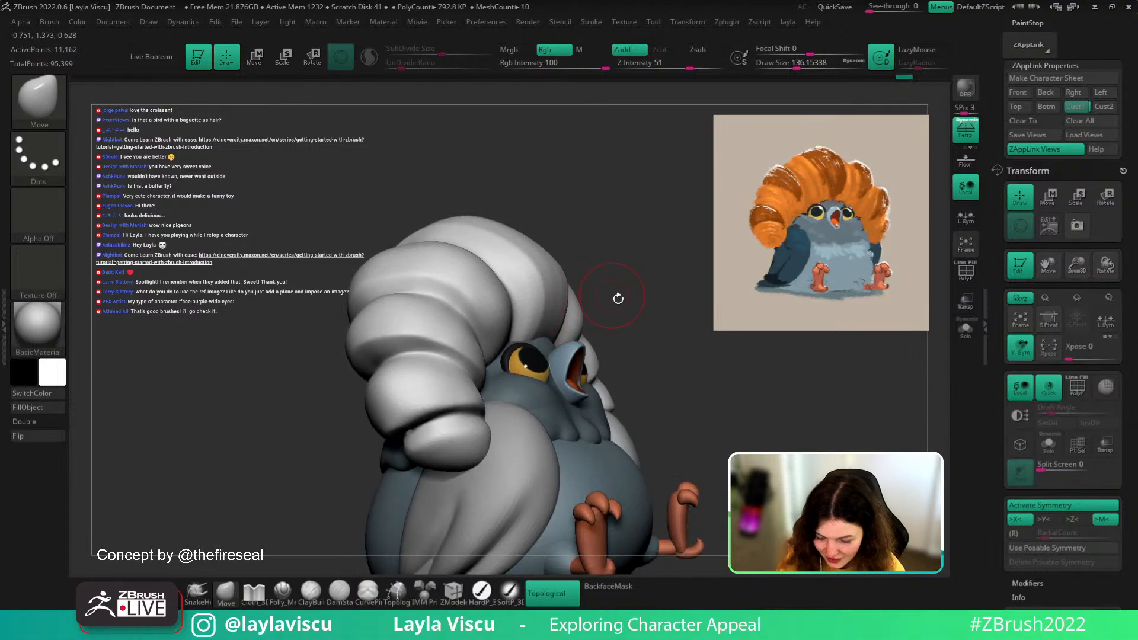
# - Reshape the croissant's front edge above the eyes and its upper side with a Move brush enlarged to about 256
pyautogui.moveTo(660, 357); pyautogui.dragTo(632, 399)
pyautogui.keyDown('alt'); pyautogui.click(634, 399); pyautogui.keyUp('alt')
pyautogui.keyDown('shift'); pyautogui.moveTo(721, 394); pyautogui.dragTo(781, 423); pyautogui.keyUp('shift')
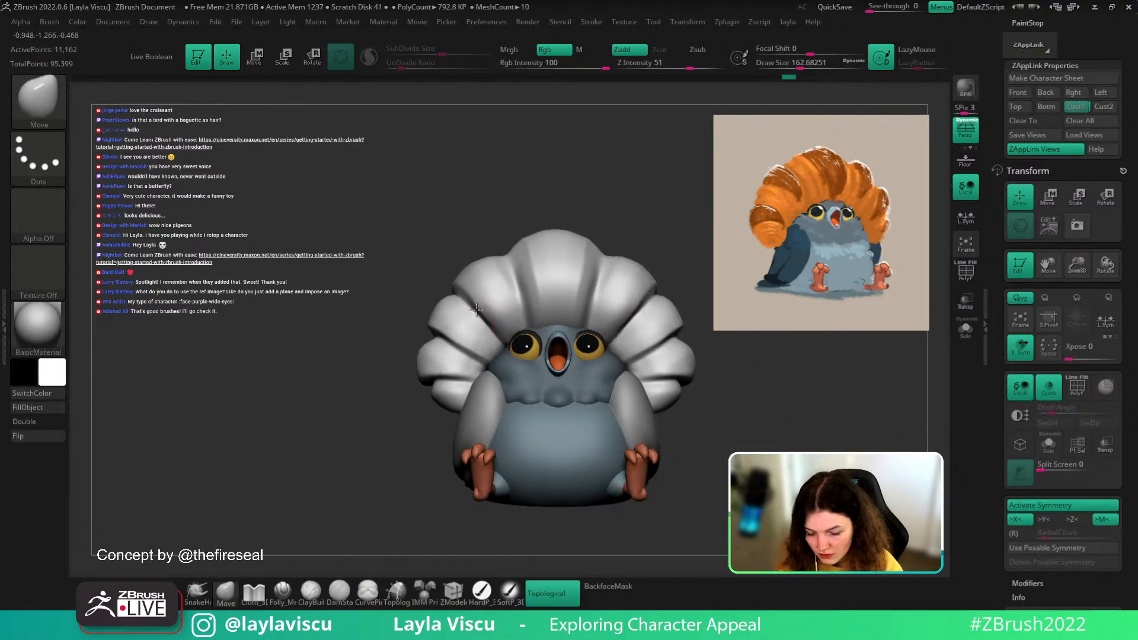
pyautogui.moveTo(670, 308)
pyautogui.keyDown('ctrl'); pyautogui.mouseDown(button='right')
pyautogui.moveTo(680, 381)
pyautogui.moveTo(671, 445)
pyautogui.mouseUp(button='right'); pyautogui.keyUp('ctrl')
pyautogui.moveTo(562, 263); pyautogui.dragTo(492, 338)
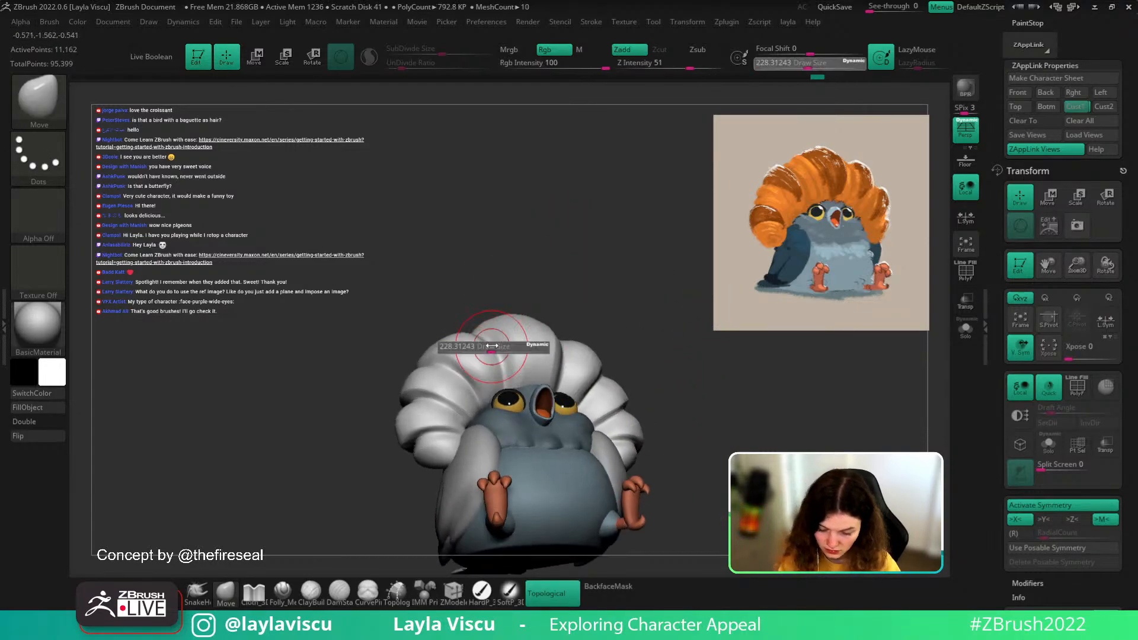
pyautogui.moveTo(528, 336); pyautogui.dragTo(593, 339, button='right')
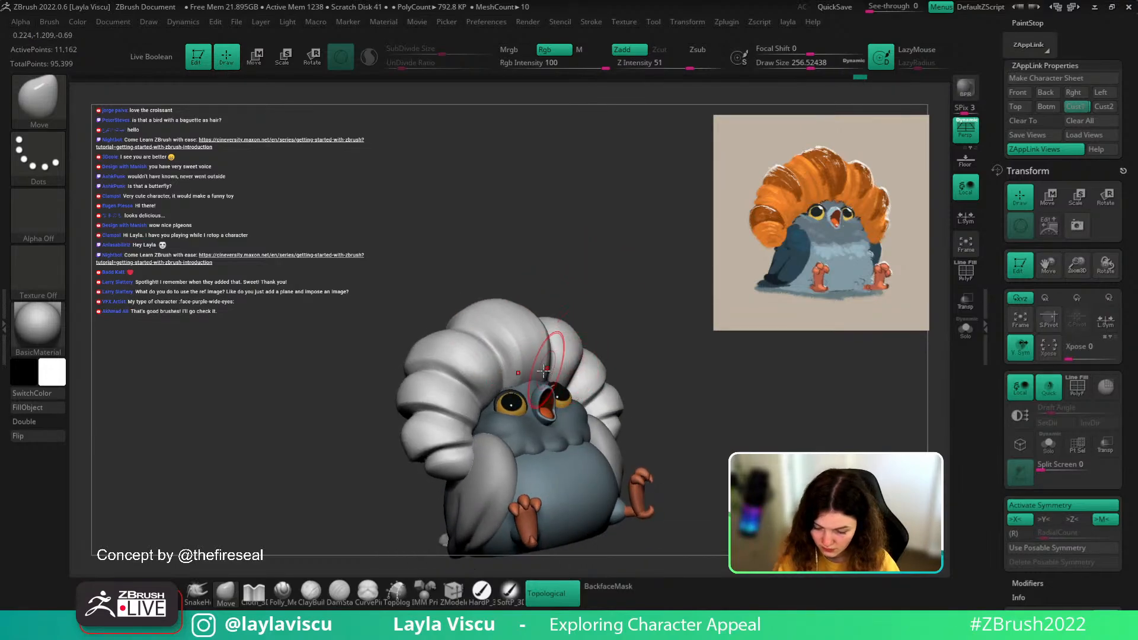
pyautogui.moveTo(624, 299)
pyautogui.mouseDown(button='right')
pyautogui.moveTo(637, 332)
pyautogui.moveTo(616, 358)
pyautogui.moveTo(647, 390)
pyautogui.moveTo(723, 431)
pyautogui.moveTo(760, 443)
pyautogui.moveTo(765, 434)
pyautogui.mouseUp(button='right')
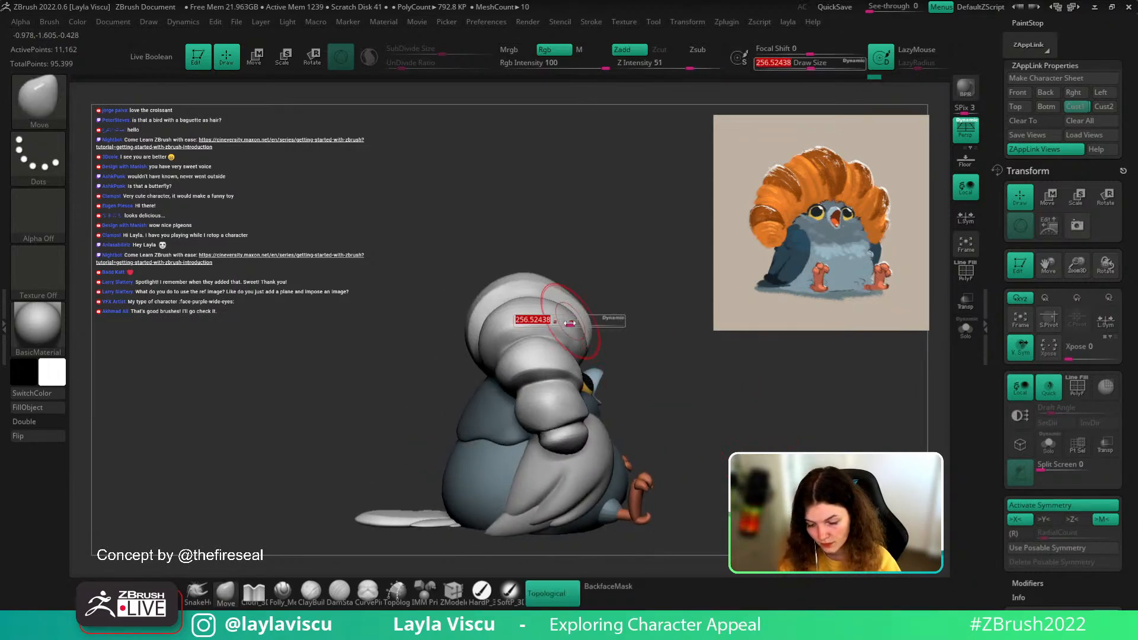
pyautogui.moveTo(465, 270); pyautogui.dragTo(704, 299, button='right')
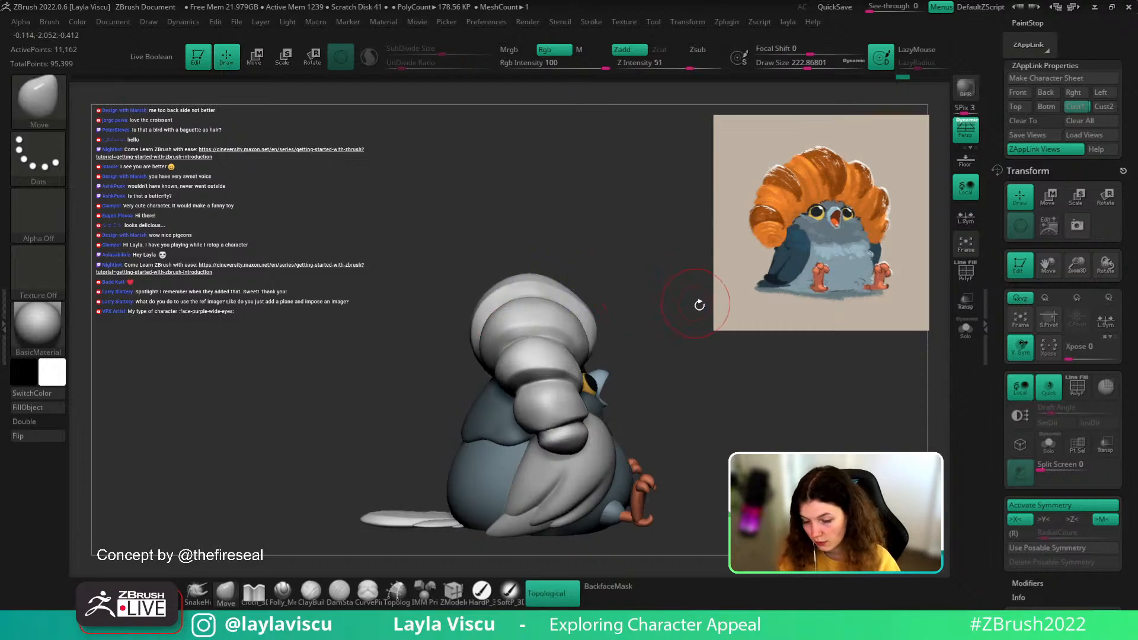
# - Scrub through the croissant's undo history to compare its earlier shapes with the current one
pyautogui.click(73, 78)
pyautogui.moveTo(73, 78); pyautogui.dragTo(903, 77)
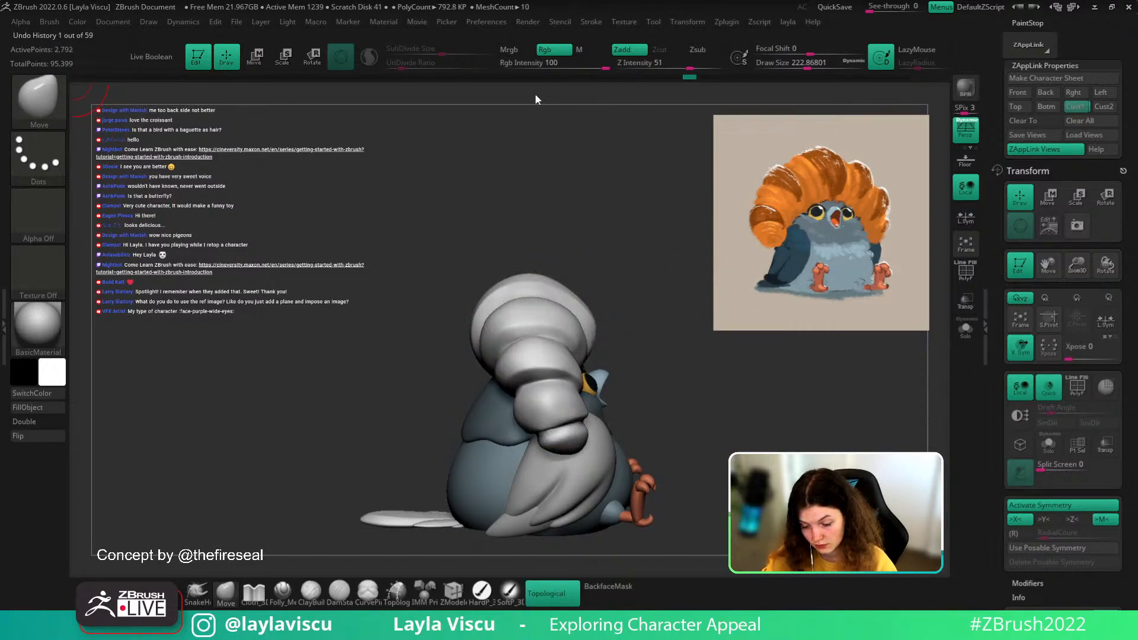
pyautogui.moveTo(535, 99); pyautogui.dragTo(238, 93)
pyautogui.moveTo(119, 101)
pyautogui.mouseDown()
pyautogui.moveTo(97, 100)
pyautogui.moveTo(903, 95)
pyautogui.mouseUp()
# - Adjust the croissant's outer side segments from behind with a Move brush of about 140, and enlarge the brush to about 286
pyautogui.moveTo(818, 409)
pyautogui.mouseDown()
pyautogui.moveTo(640, 394)
pyautogui.moveTo(548, 319)
pyautogui.mouseUp()
pyautogui.press('ctrl')
pyautogui.scroll(3, 548, 319)
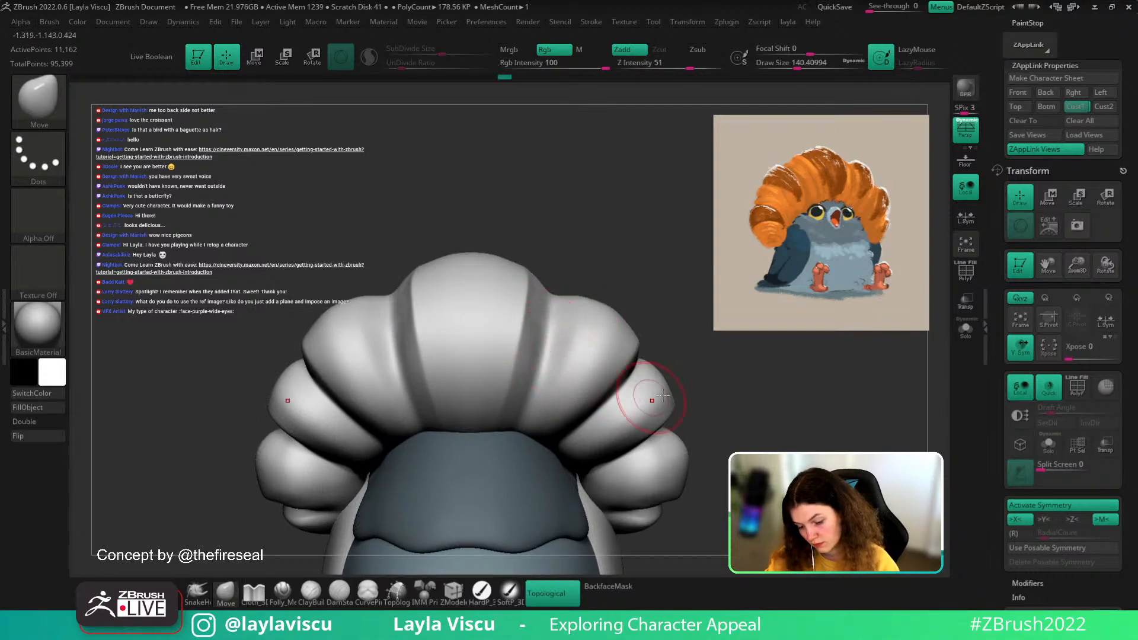
pyautogui.scroll(-3, 661, 381)
pyautogui.moveTo(660, 381); pyautogui.dragTo(774, 415)
pyautogui.press('s')
pyautogui.moveTo(581, 332); pyautogui.dragTo(597, 330)
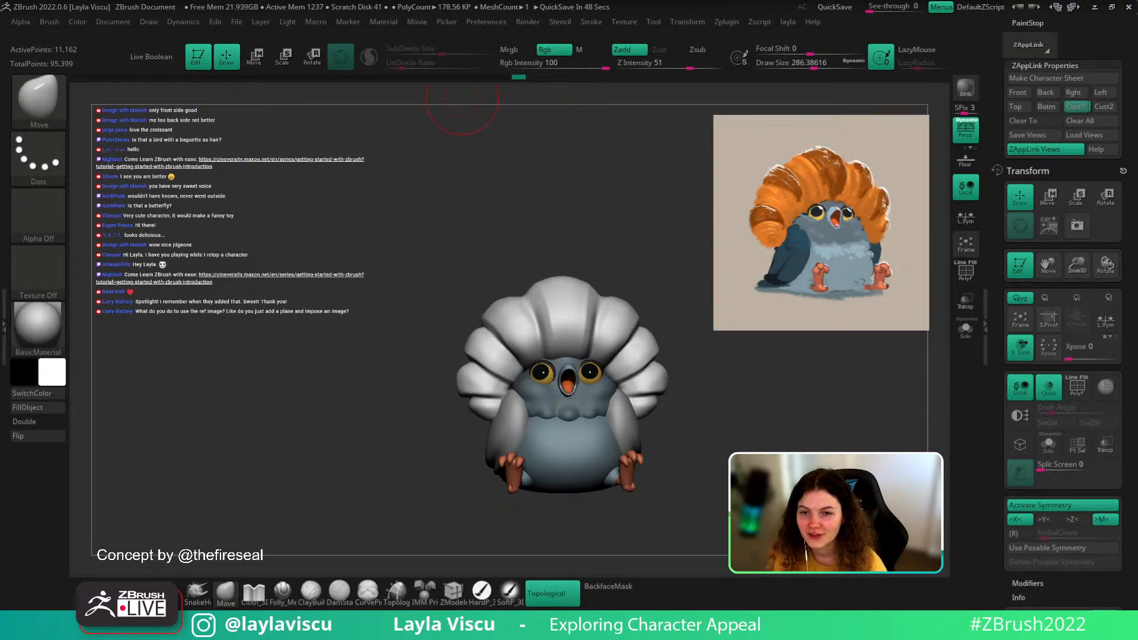
# - Isolate the croissant and carve the crease between its side segments with DamStandard at size about 90
pyautogui.moveTo(731, 420)
pyautogui.mouseDown(button='right')
pyautogui.moveTo(719, 424)
pyautogui.moveTo(737, 399)
pyautogui.moveTo(763, 393)
pyautogui.mouseUp(button='right')
pyautogui.press('s')
pyautogui.moveTo(761, 394); pyautogui.dragTo(737, 391)
pyautogui.press('b')
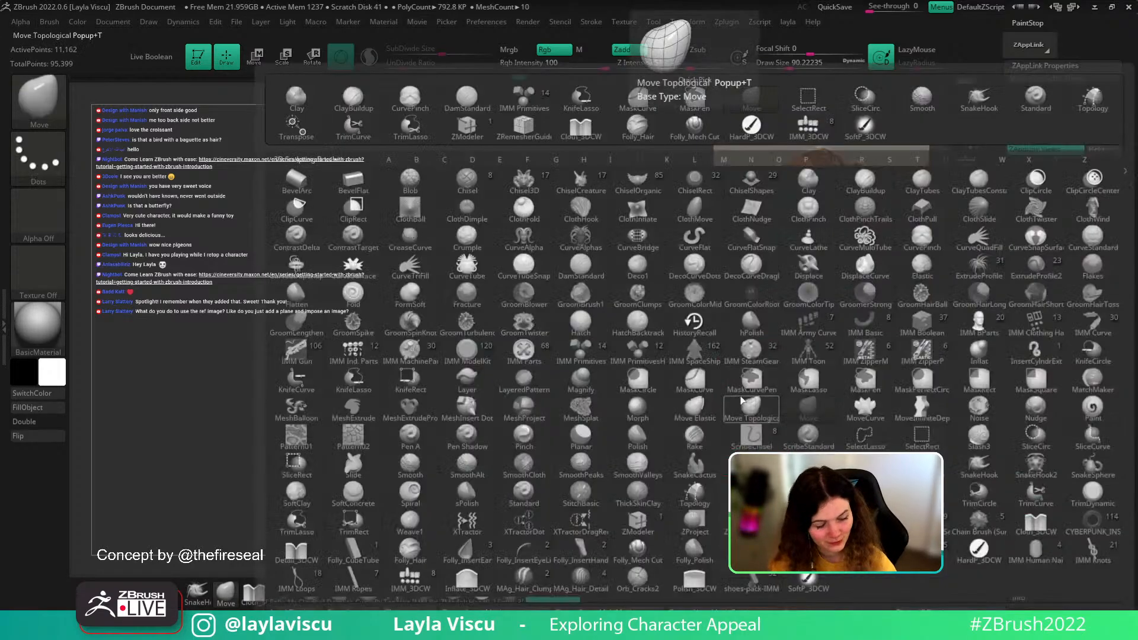
pyautogui.press('d')
pyautogui.press('s')
pyautogui.click(965, 329)
pyautogui.moveTo(835, 392)
pyautogui.keyDown('alt'); pyautogui.mouseDown(button='right')
pyautogui.moveTo(776, 432)
pyautogui.moveTo(801, 379)
pyautogui.mouseUp(button='right'); pyautogui.keyUp('alt')
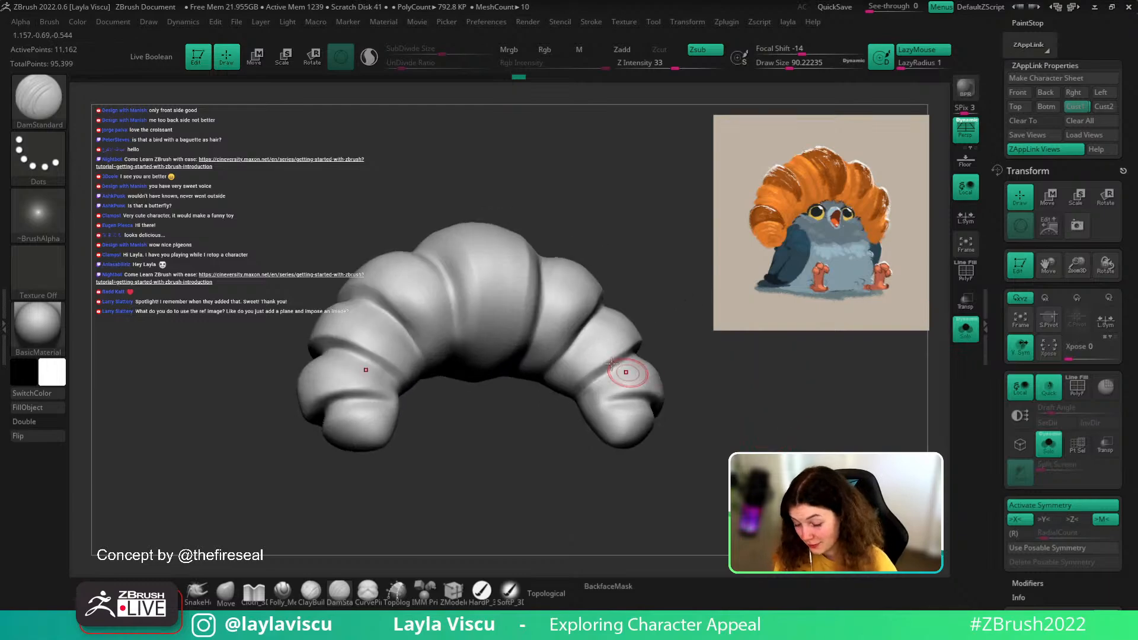
pyautogui.keyDown('ctrl'); pyautogui.moveTo(622, 376); pyautogui.dragTo(623, 410, button='right'); pyautogui.keyUp('ctrl')
pyautogui.moveTo(655, 336); pyautogui.dragTo(541, 419)
pyautogui.moveTo(668, 336)
pyautogui.mouseDown(button='right')
pyautogui.moveTo(777, 381)
pyautogui.moveTo(656, 401)
pyautogui.moveTo(678, 385)
pyautogui.moveTo(582, 313)
pyautogui.moveTo(591, 340)
pyautogui.mouseUp(button='right')
# - Deepen the next crease toward the croissant's centre with DamStandard, undoing one stroke and carving it again
pyautogui.press('ctrl')
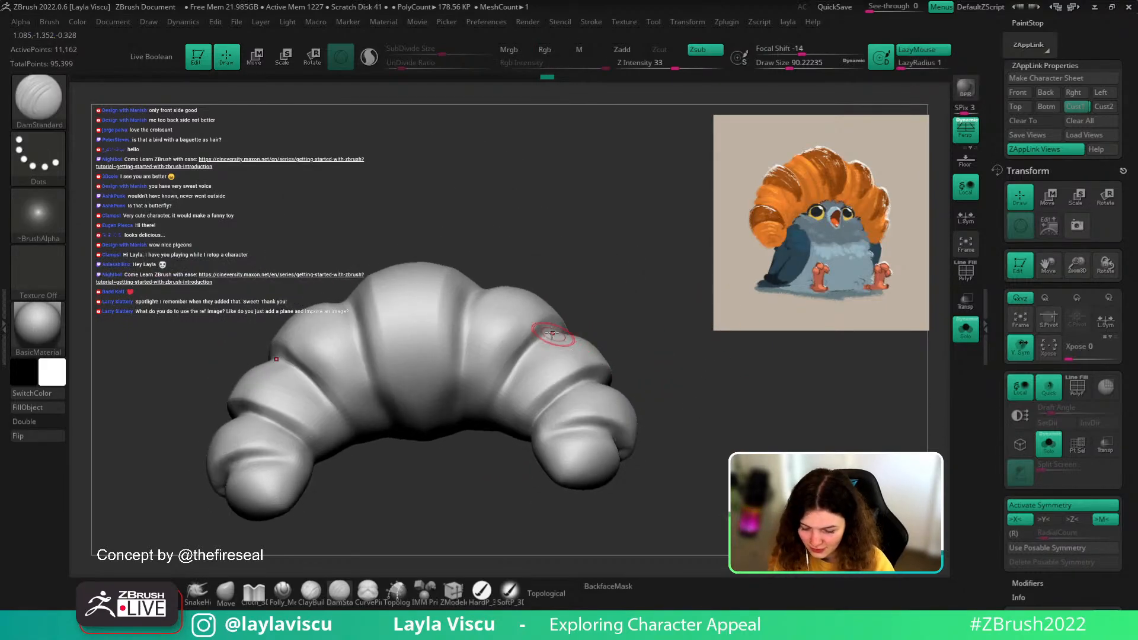
pyautogui.moveTo(552, 333); pyautogui.dragTo(493, 419)
pyautogui.moveTo(578, 345)
pyautogui.mouseDown(button='right')
pyautogui.moveTo(602, 330)
pyautogui.moveTo(593, 338)
pyautogui.mouseUp(button='right')
pyautogui.press('ctrl')
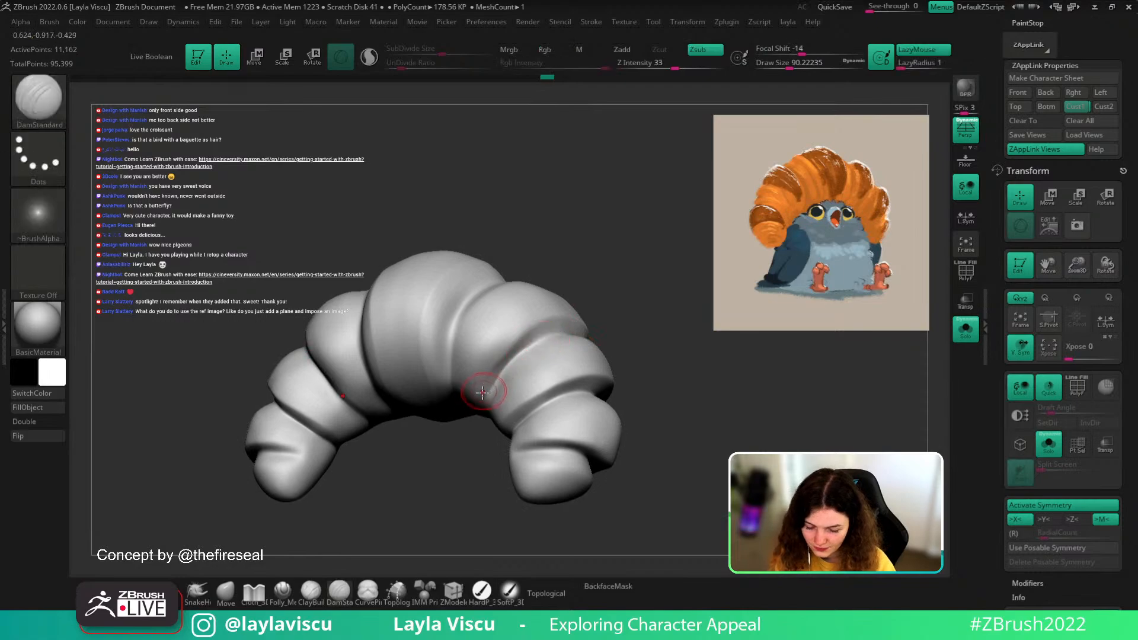
pyautogui.moveTo(481, 393); pyautogui.dragTo(564, 340)
pyautogui.hotkey('ctrl', 'z')
pyautogui.moveTo(487, 389); pyautogui.dragTo(573, 330)
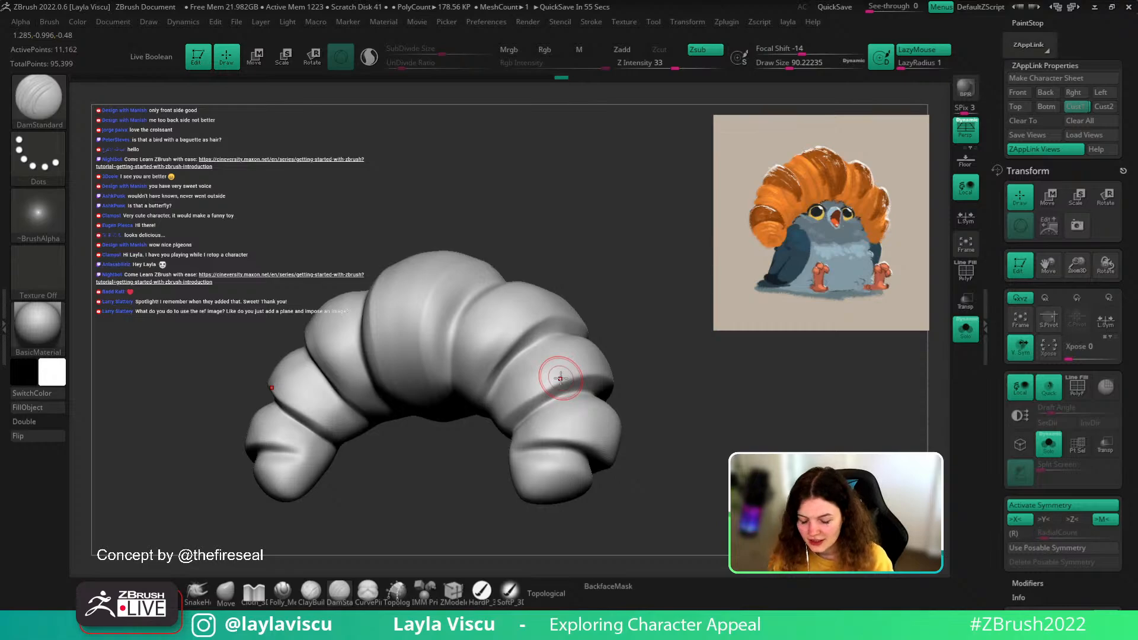
# - Show the whole pigeon again and recall the stored Cust1 view to compare it with the concept
pyautogui.moveTo(811, 409)
pyautogui.mouseDown()
pyautogui.moveTo(780, 419)
pyautogui.moveTo(811, 413)
pyautogui.moveTo(815, 431)
pyautogui.mouseUp()
pyautogui.click(965, 331)
pyautogui.click(965, 329)
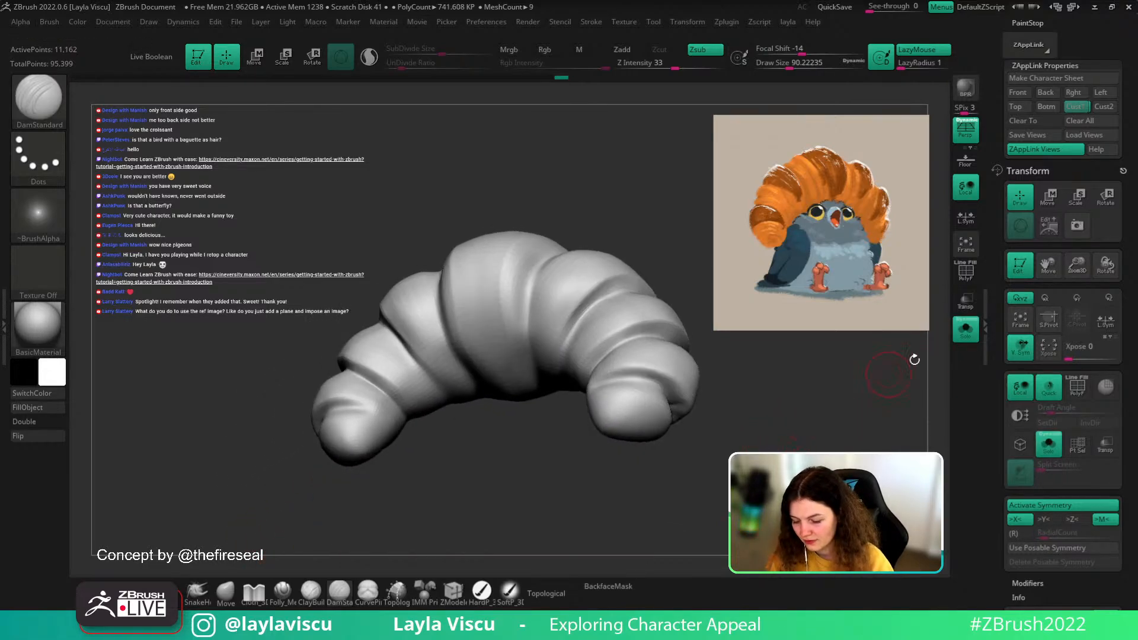
pyautogui.click(965, 329)
pyautogui.keyDown('alt'); pyautogui.moveTo(899, 434); pyautogui.dragTo(883, 409); pyautogui.keyUp('alt')
pyautogui.moveTo(882, 408); pyautogui.dragTo(859, 460)
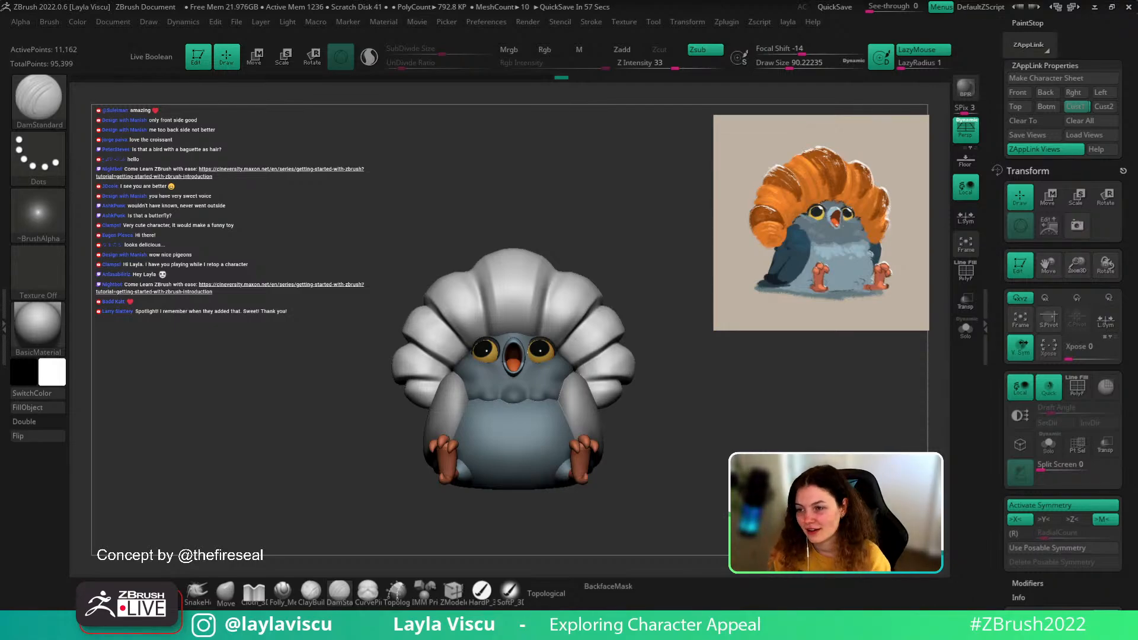
pyautogui.click(1076, 108)
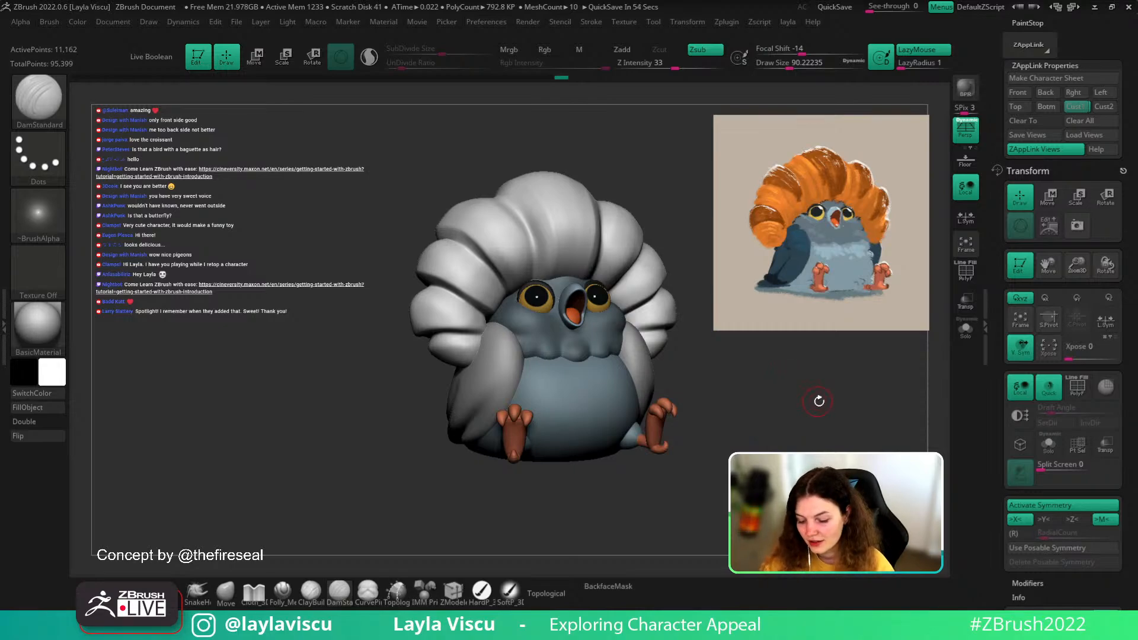
# - Set the Move brush to about 192 and toggle the reference image to compare the croissant's three-quarter silhouette with the concept
pyautogui.moveTo(828, 408); pyautogui.dragTo(629, 507)
pyautogui.click(226, 592)
pyautogui.press('s')
pyautogui.moveTo(660, 324)
pyautogui.mouseDown()
pyautogui.moveTo(676, 323)
pyautogui.moveTo(608, 337)
pyautogui.moveTo(701, 433)
pyautogui.mouseUp()
pyautogui.press('s')
pyautogui.hotkey('shift', 'z')
pyautogui.hotkey('shift', 'z')
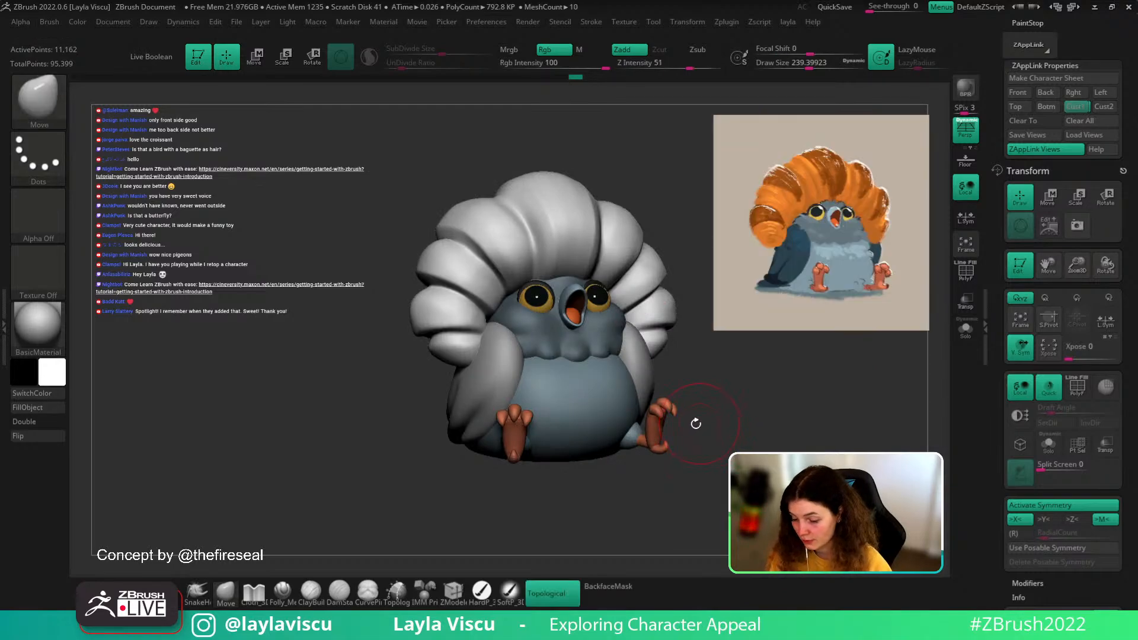
pyautogui.press('s')
pyautogui.moveTo(681, 292); pyautogui.dragTo(663, 292)
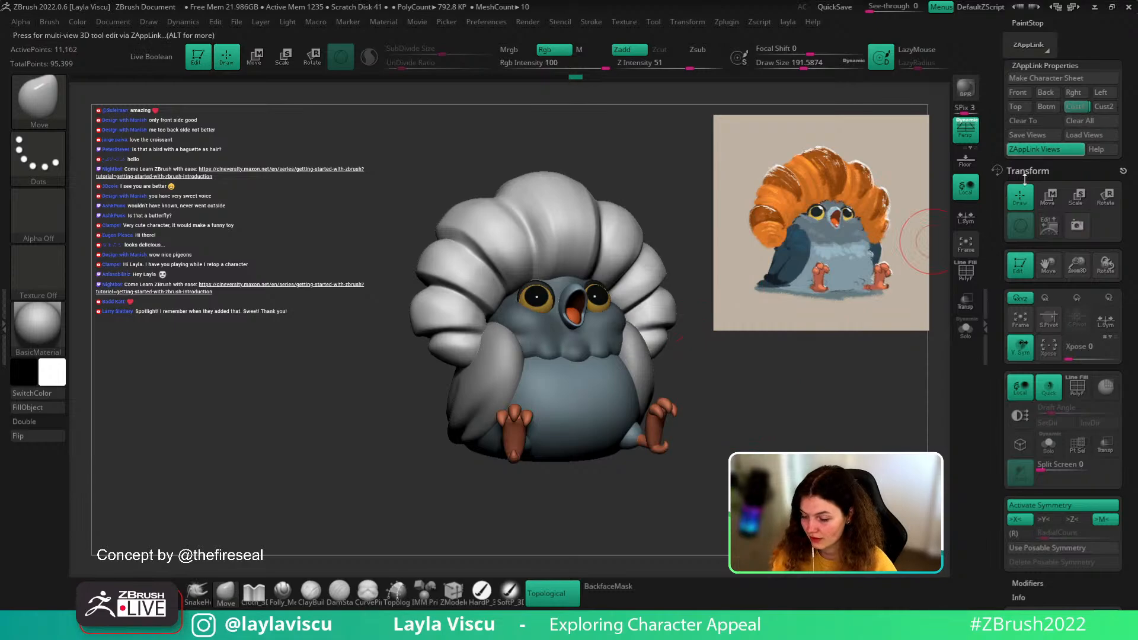
pyautogui.hotkey('shift', 'z')
pyautogui.hotkey('shift', 'z')
# - Flatten the croissant's central segment from above with the hPolish brush
pyautogui.moveTo(774, 394)
pyautogui.mouseDown()
pyautogui.moveTo(748, 412)
pyautogui.moveTo(735, 453)
pyautogui.mouseUp()
pyautogui.press('b')
pyautogui.press('c')
pyautogui.press('b')
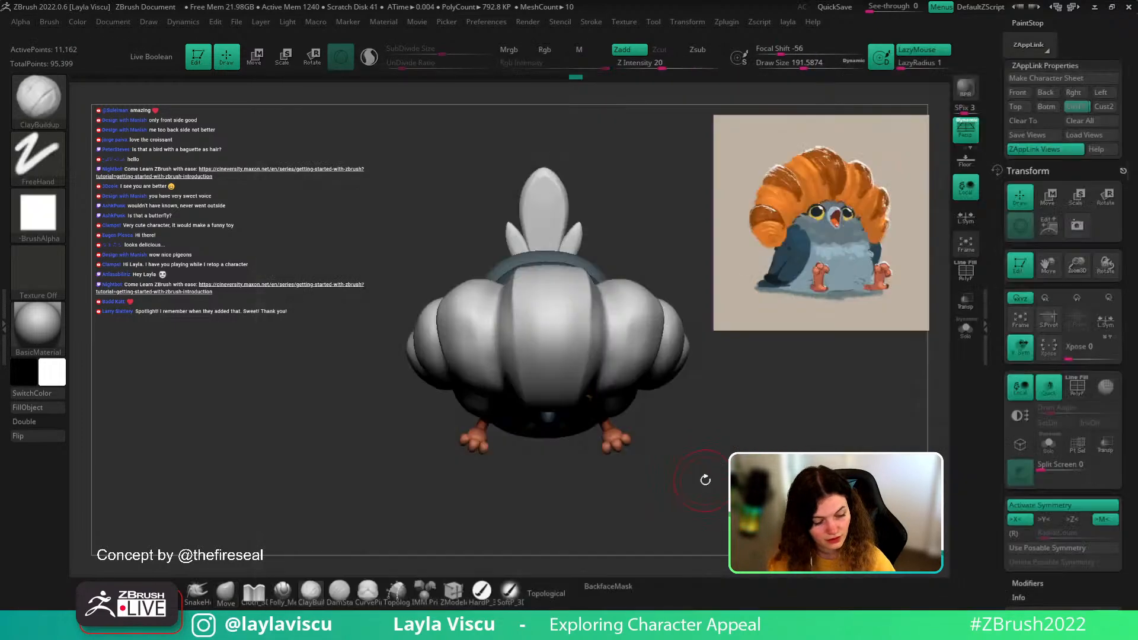
pyautogui.press('b')
pyautogui.press('h')
pyautogui.press('p')
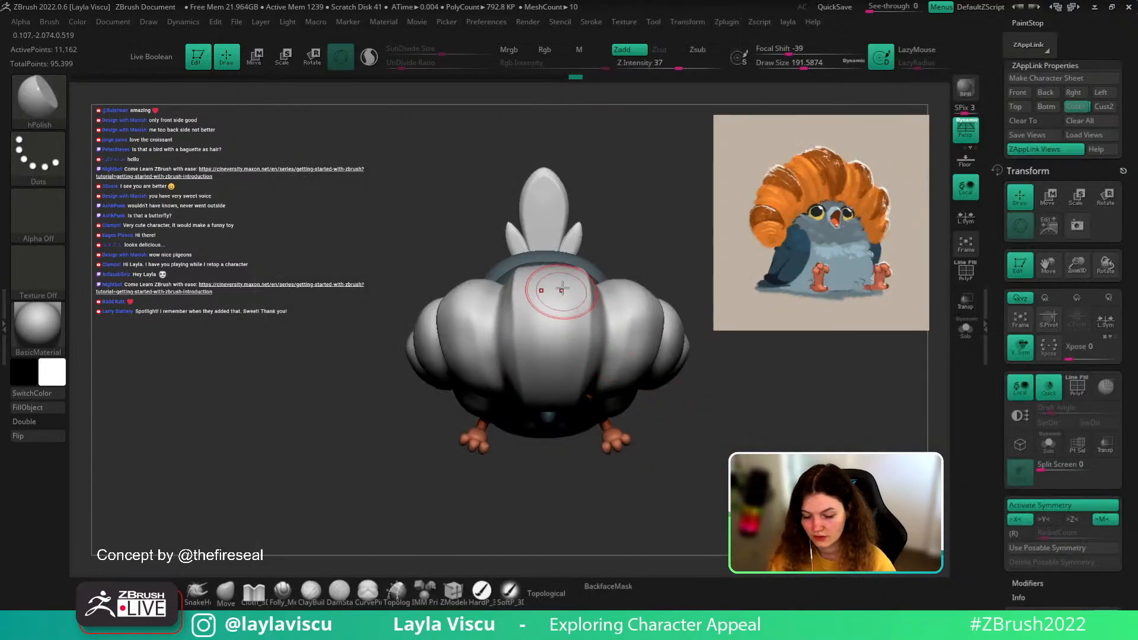
pyautogui.moveTo(551, 390)
pyautogui.mouseDown()
pyautogui.moveTo(549, 361)
pyautogui.moveTo(540, 386)
pyautogui.mouseUp()
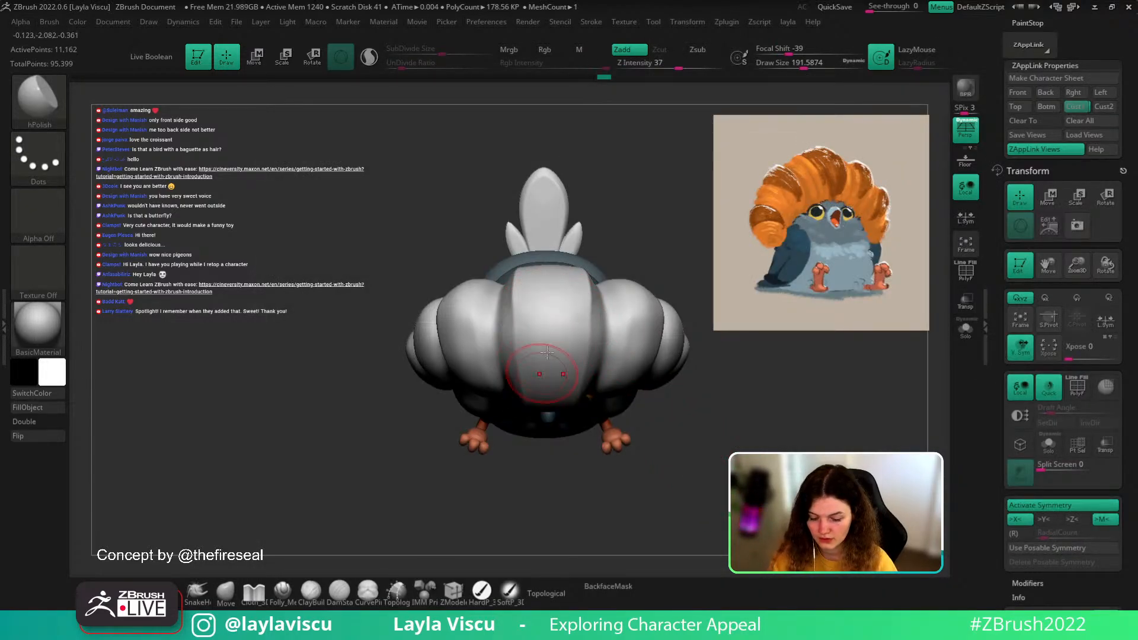
# - Polish broad planes onto the croissant's side segments next to the central one with hPolish
pyautogui.moveTo(604, 403); pyautogui.dragTo(686, 299)
pyautogui.moveTo(640, 350); pyautogui.dragTo(649, 288)
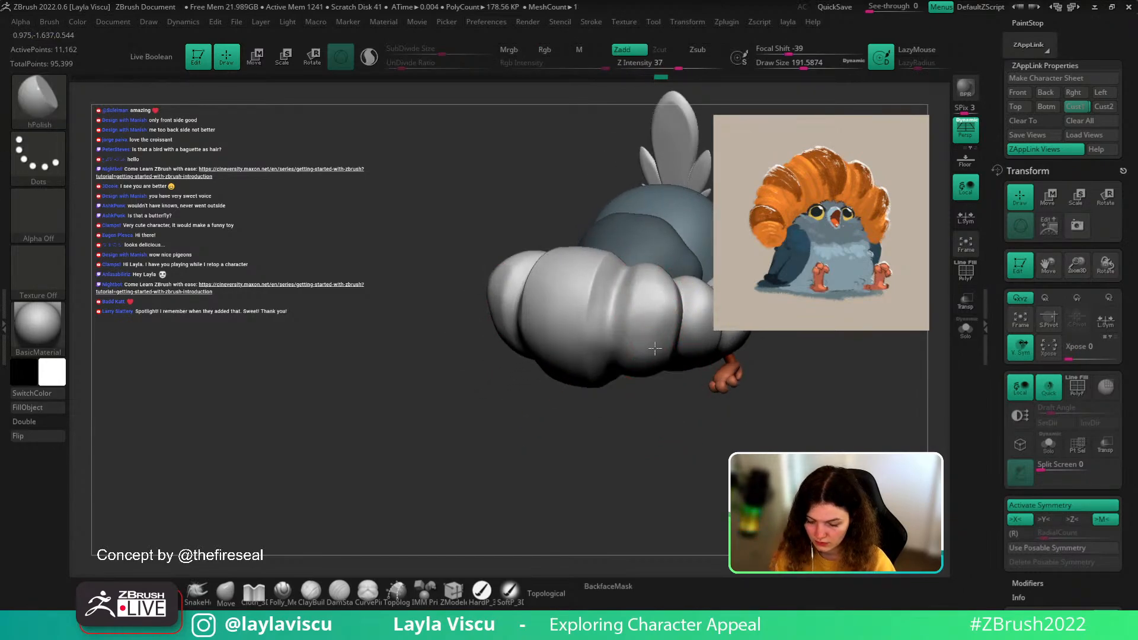
pyautogui.moveTo(659, 418); pyautogui.dragTo(653, 308)
pyautogui.moveTo(653, 311); pyautogui.dragTo(646, 358)
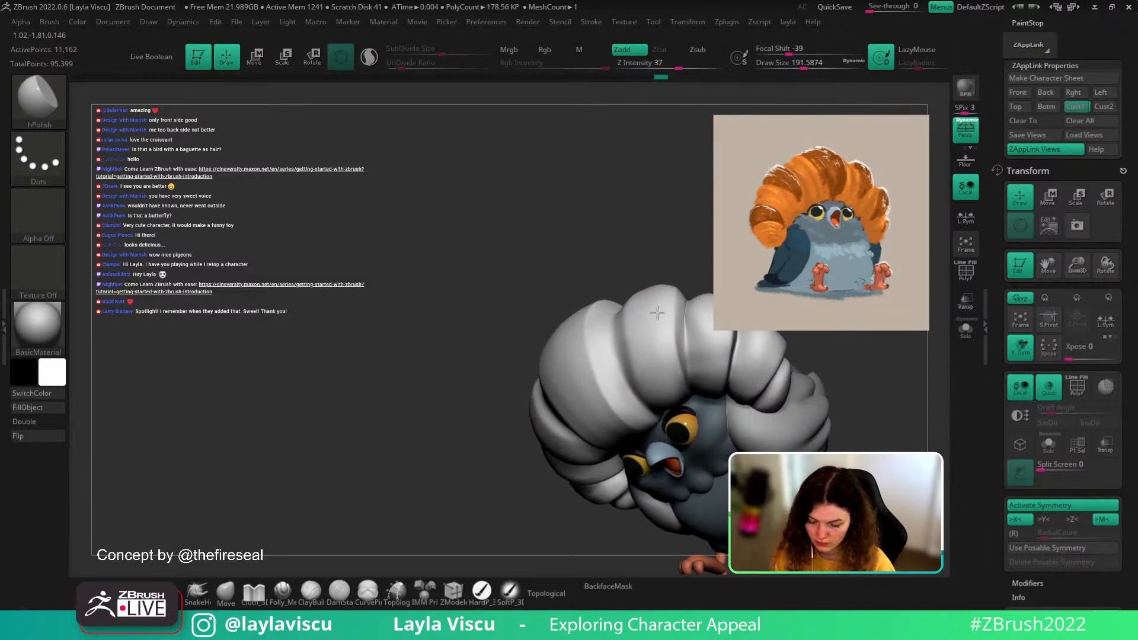
pyautogui.moveTo(643, 249); pyautogui.dragTo(700, 260)
pyautogui.moveTo(693, 297); pyautogui.dragTo(695, 263)
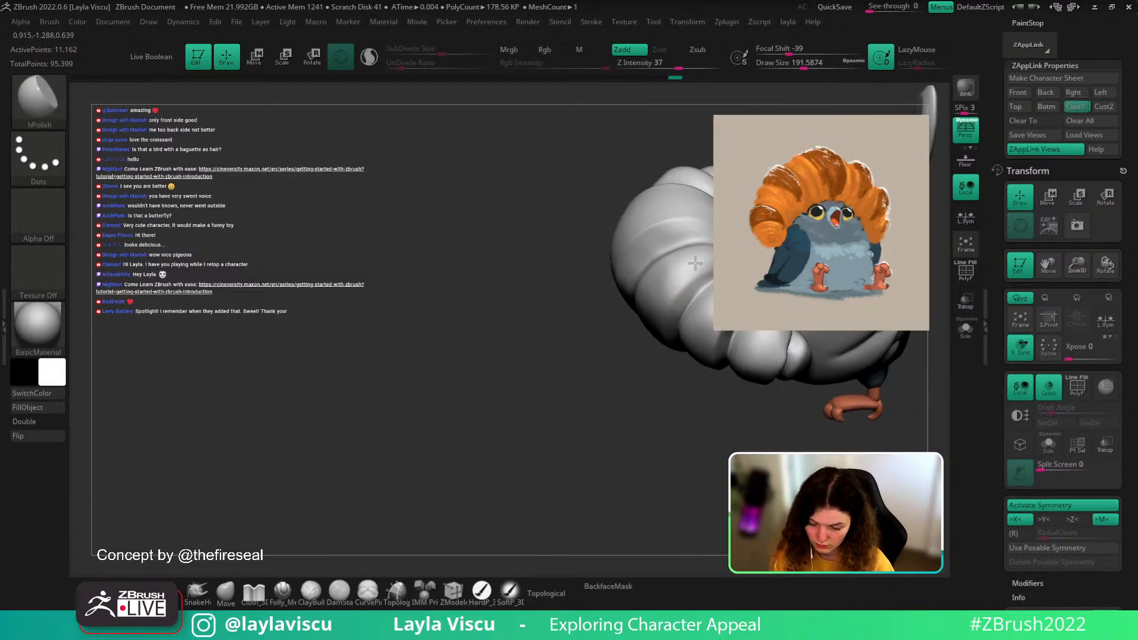
pyautogui.moveTo(645, 382); pyautogui.dragTo(654, 370)
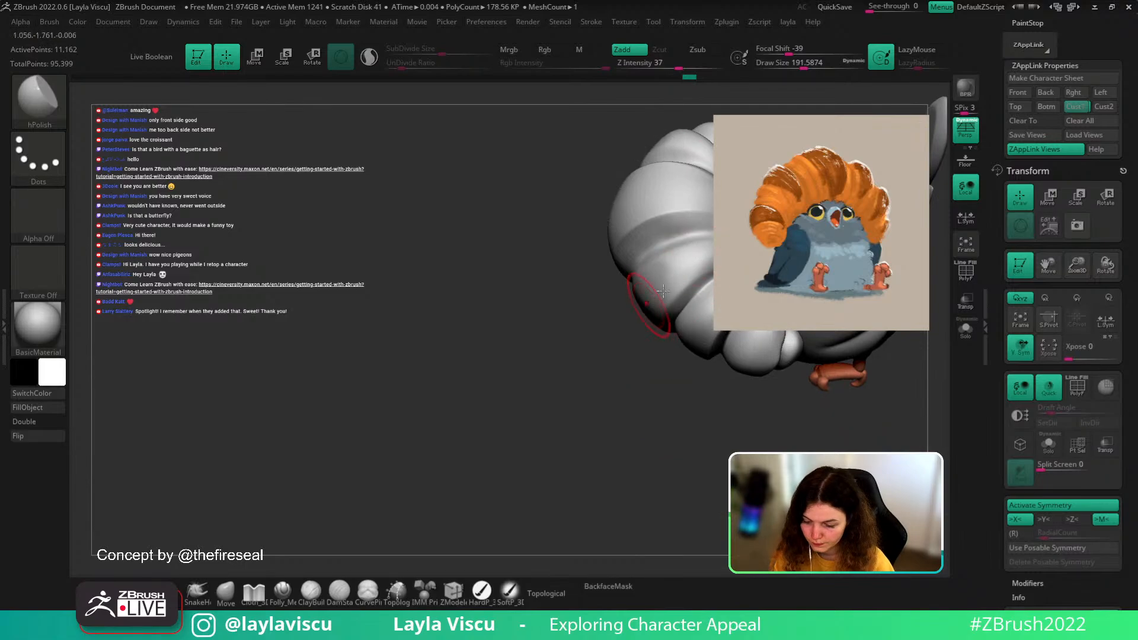
# - Continue the hPolish planes along the back of the croissant's outer segments towards its tip
pyautogui.moveTo(662, 291); pyautogui.dragTo(474, 427)
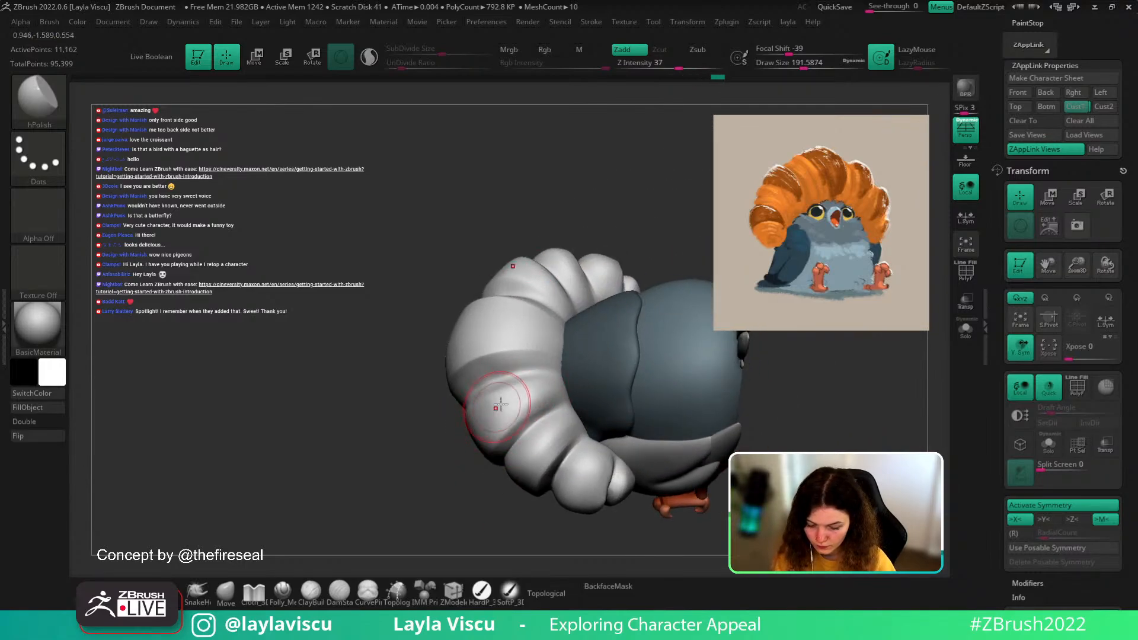
pyautogui.moveTo(446, 491); pyautogui.dragTo(449, 560)
pyautogui.moveTo(474, 463); pyautogui.dragTo(566, 430)
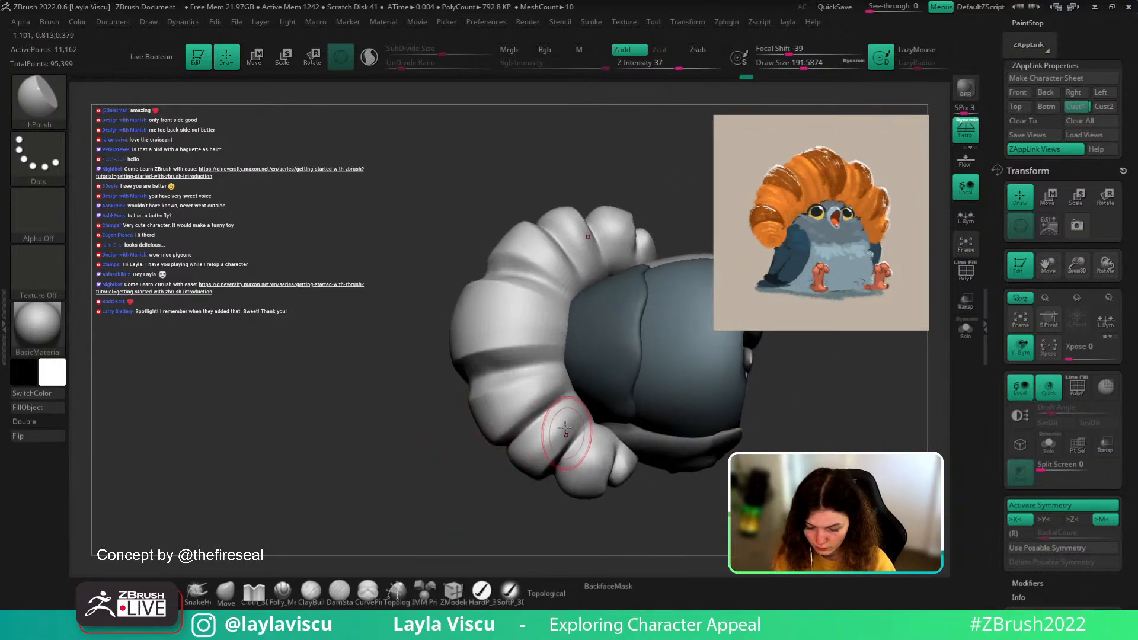
pyautogui.moveTo(508, 533); pyautogui.dragTo(528, 476)
pyautogui.moveTo(563, 403); pyautogui.dragTo(661, 357)
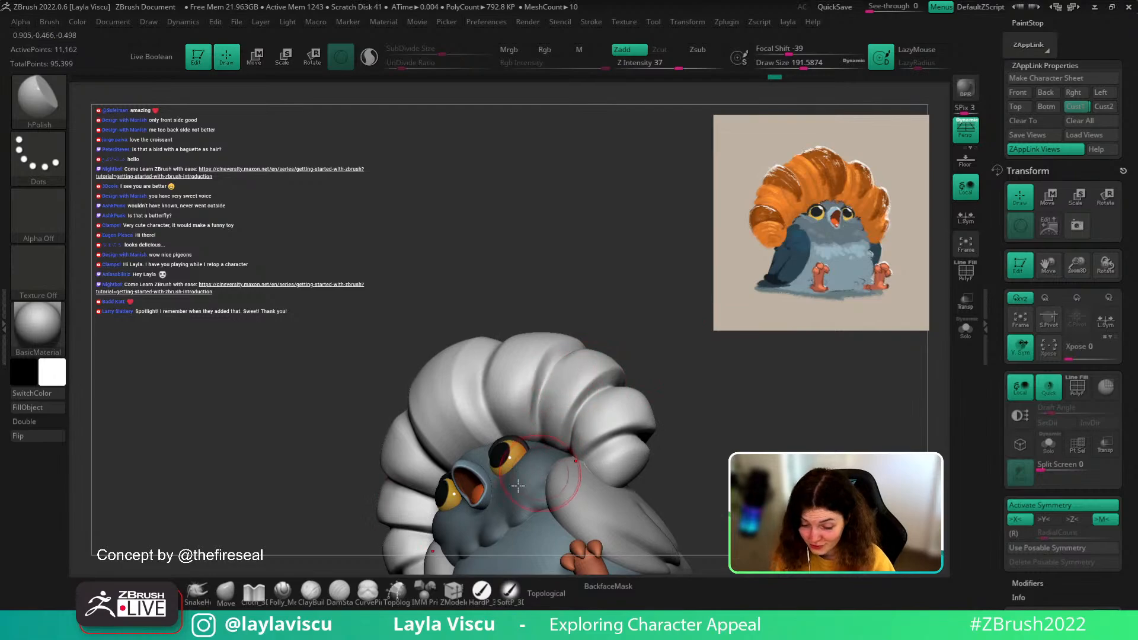
# - Adjust the croissant's side segments with the Move brush at size about 154
pyautogui.click(230, 593)
pyautogui.moveTo(620, 312); pyautogui.dragTo(560, 355)
pyautogui.press('[')
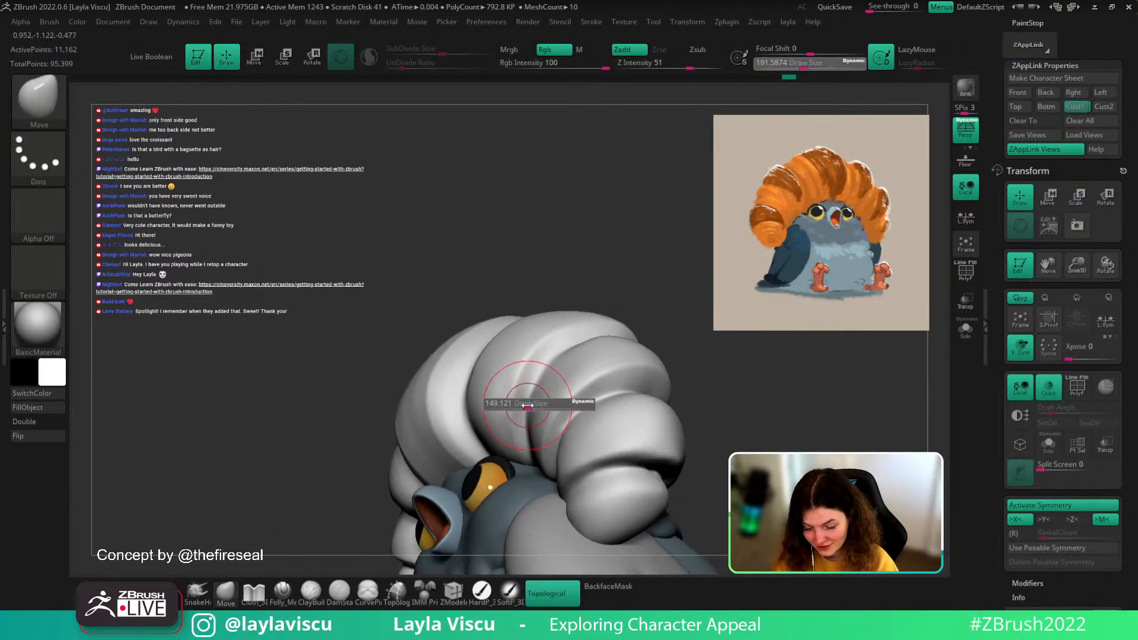
pyautogui.moveTo(679, 330); pyautogui.dragTo(642, 357)
# - Refine the creases between the croissant's side segments with DamStandard at size about 87, checking them from the front
pyautogui.press('b')
pyautogui.press('d')
pyautogui.press('s')
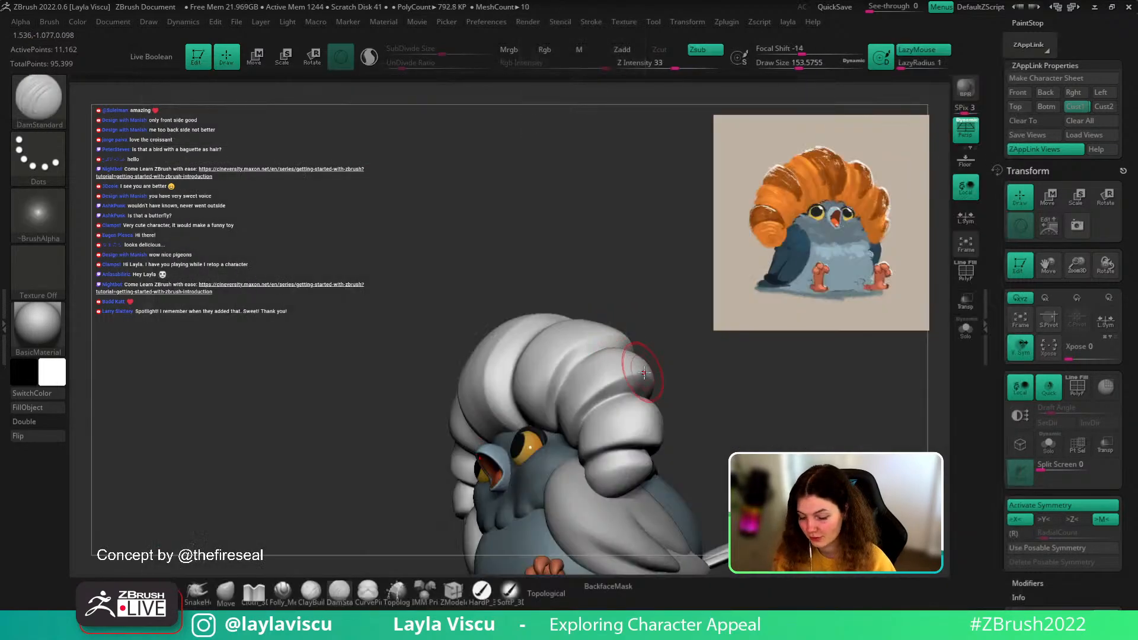
pyautogui.keyDown('ctrl'); pyautogui.moveTo(608, 368); pyautogui.dragTo(573, 384, button='right'); pyautogui.keyUp('ctrl')
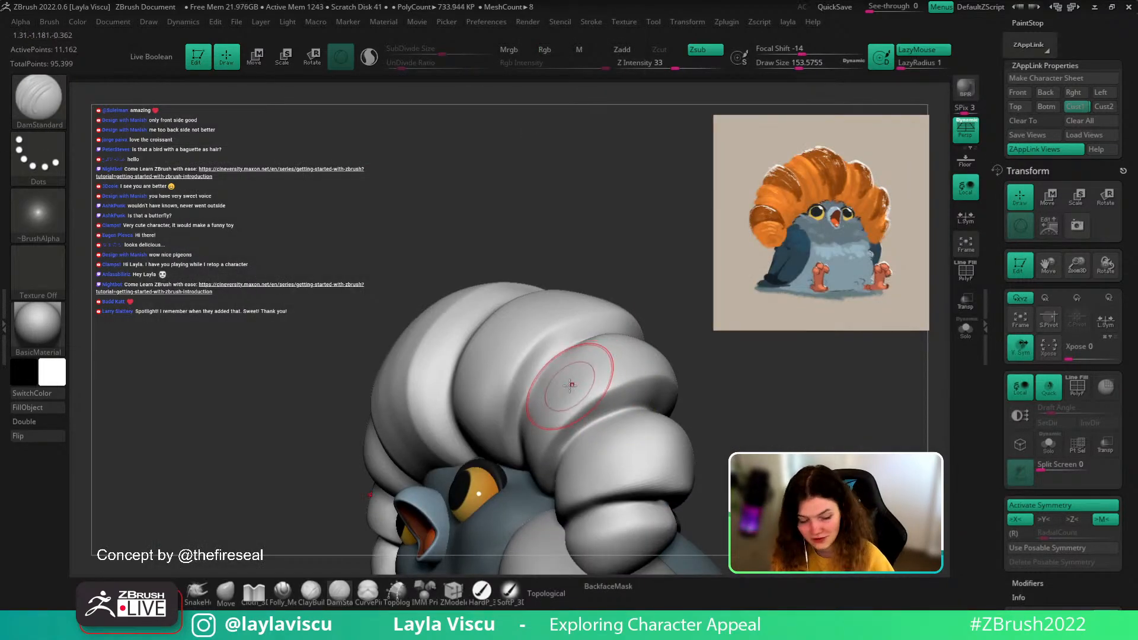
pyautogui.press('s')
pyautogui.moveTo(572, 384); pyautogui.dragTo(561, 384)
pyautogui.moveTo(638, 252)
pyautogui.keyDown('ctrl'); pyautogui.mouseDown(button='right')
pyautogui.moveTo(634, 237)
pyautogui.moveTo(637, 360)
pyautogui.mouseUp(button='right'); pyautogui.keyUp('ctrl')
pyautogui.keyDown('alt'); pyautogui.moveTo(643, 412); pyautogui.dragTo(633, 375, button='right'); pyautogui.keyUp('alt')
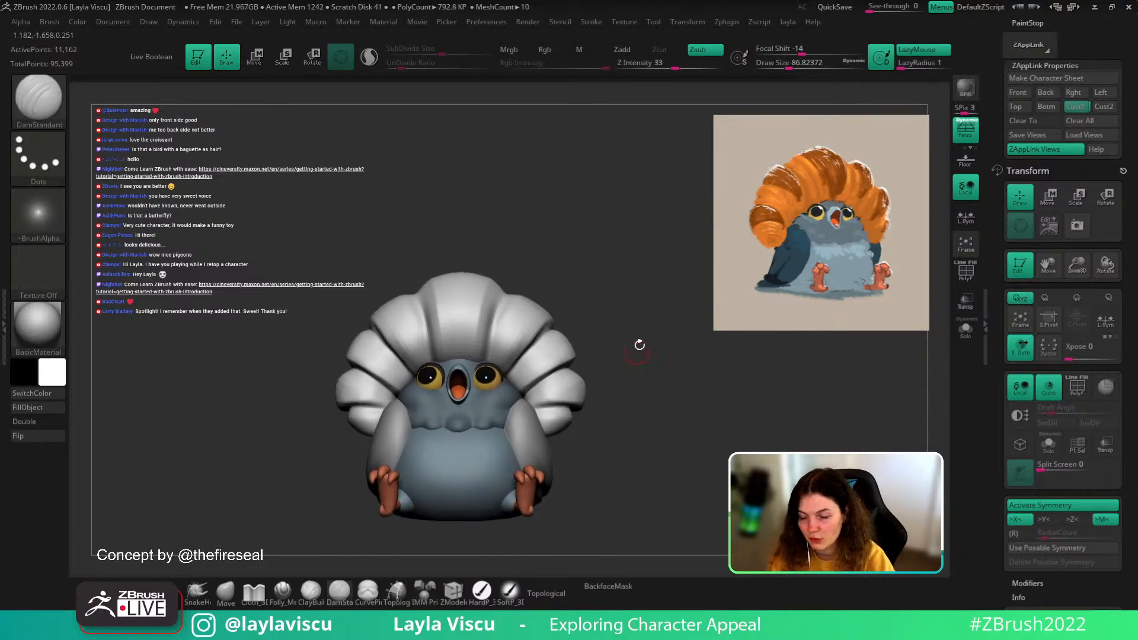
pyautogui.keyDown('ctrl'); pyautogui.moveTo(603, 310); pyautogui.dragTo(520, 330, button='right'); pyautogui.keyUp('ctrl')
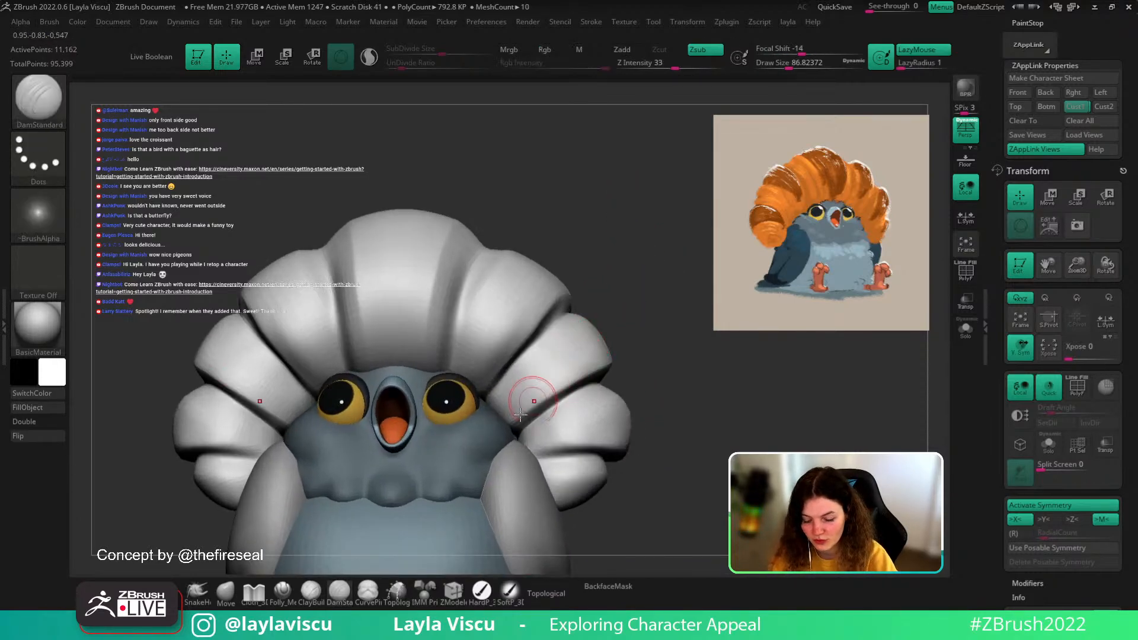
pyautogui.keyDown('ctrl'); pyautogui.moveTo(694, 350); pyautogui.dragTo(665, 323, button='right'); pyautogui.keyUp('ctrl')
pyautogui.keyDown('alt'); pyautogui.moveTo(680, 405); pyautogui.dragTo(706, 421, button='right'); pyautogui.keyUp('alt')
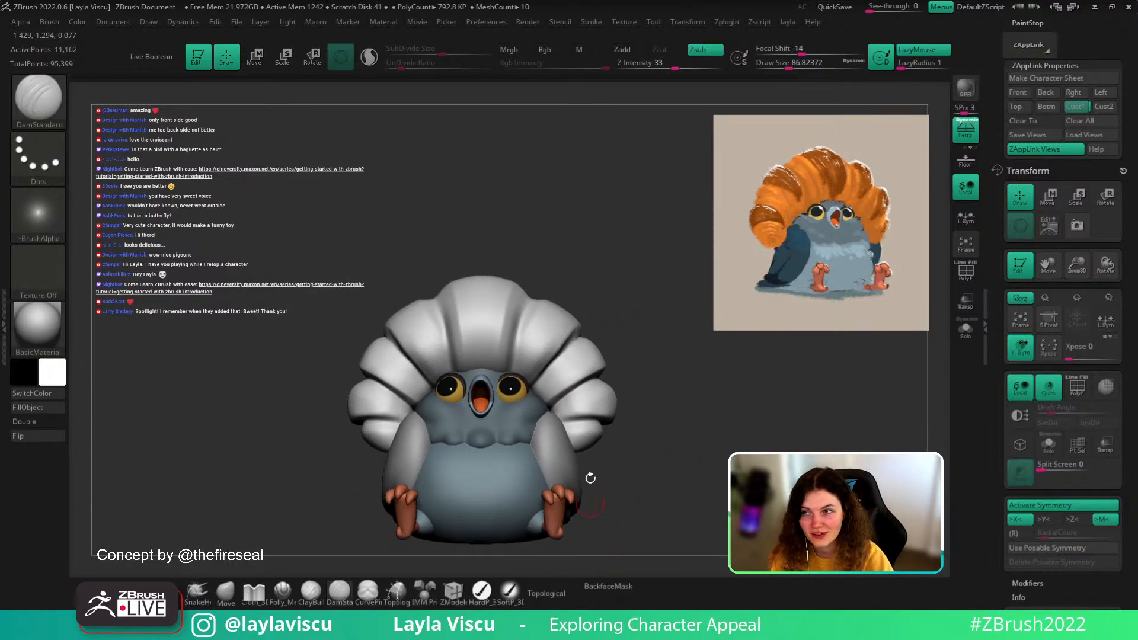
# - Set the Move brush to about 234 and recall the Cust1 view to compare the pigeon with the concept
pyautogui.moveTo(654, 413)
pyautogui.mouseDown(button='right')
pyautogui.moveTo(660, 452)
pyautogui.moveTo(645, 457)
pyautogui.moveTo(655, 387)
pyautogui.moveTo(671, 377)
pyautogui.mouseUp(button='right')
pyautogui.click(225, 593)
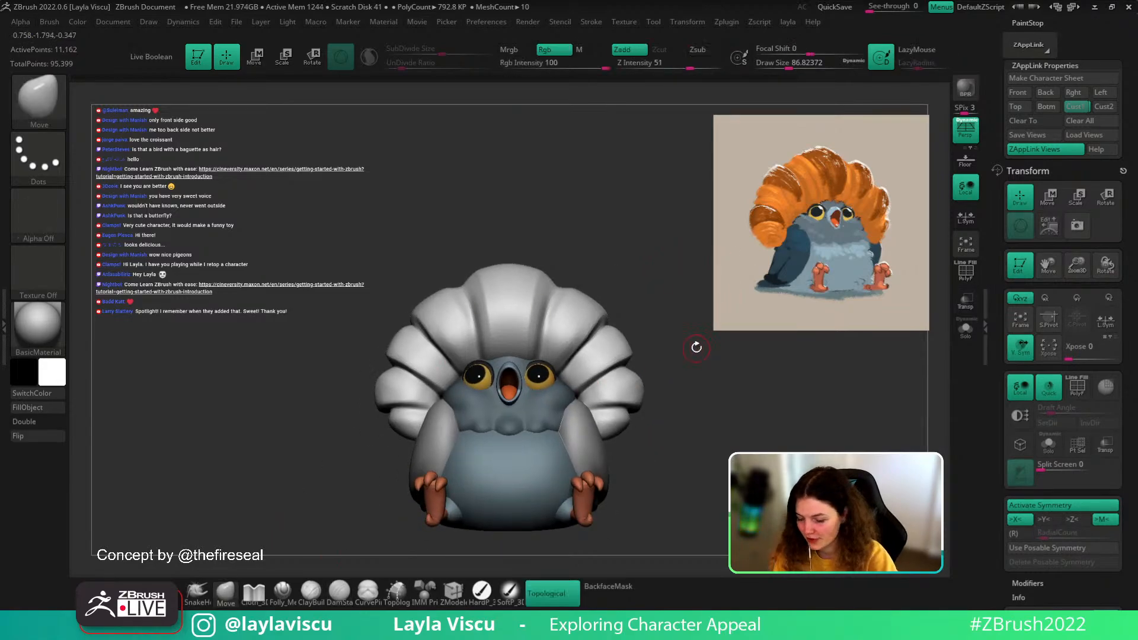
pyautogui.press('s')
pyautogui.moveTo(696, 348); pyautogui.dragTo(716, 348)
pyautogui.click(1076, 107)
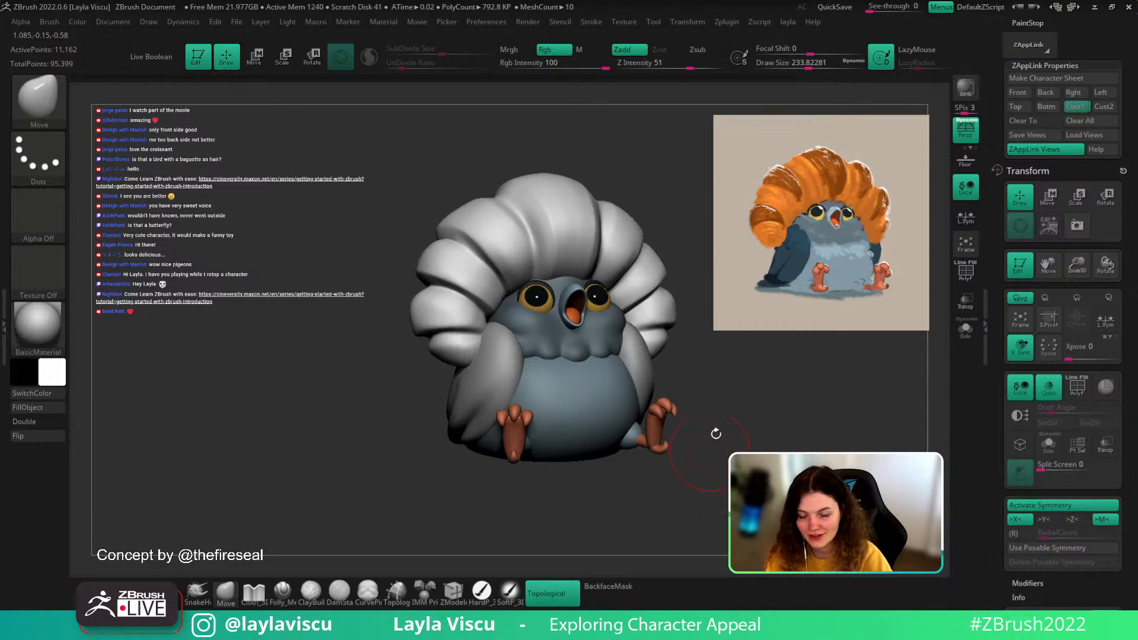
pyautogui.press('shift')
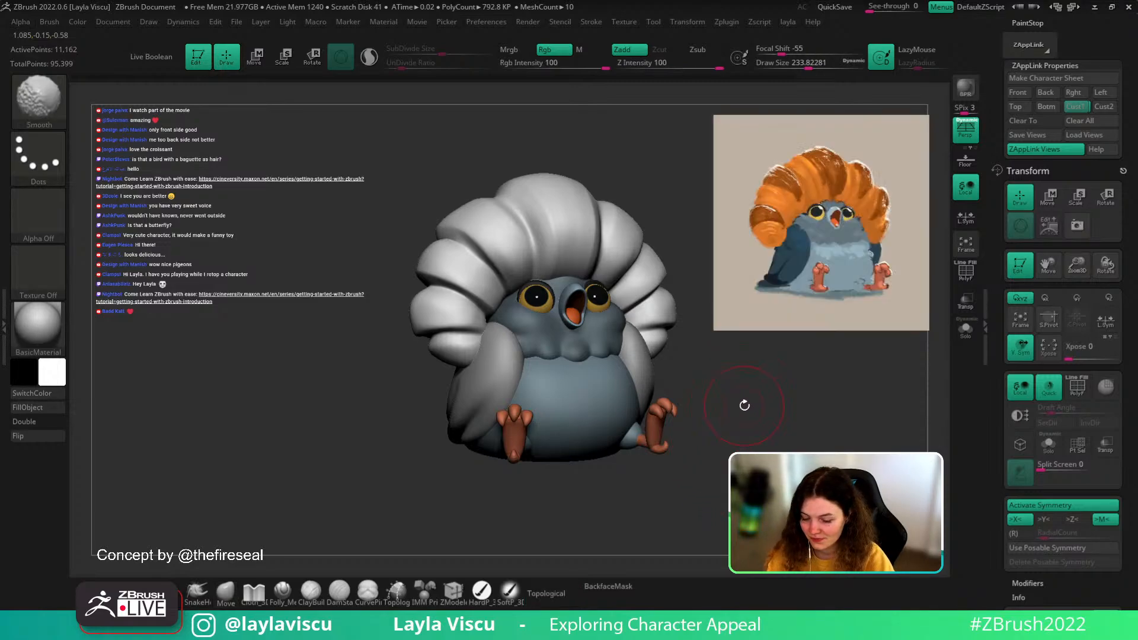
pyautogui.moveTo(772, 403)
pyautogui.mouseDown()
pyautogui.moveTo(762, 422)
pyautogui.moveTo(736, 411)
pyautogui.mouseUp()
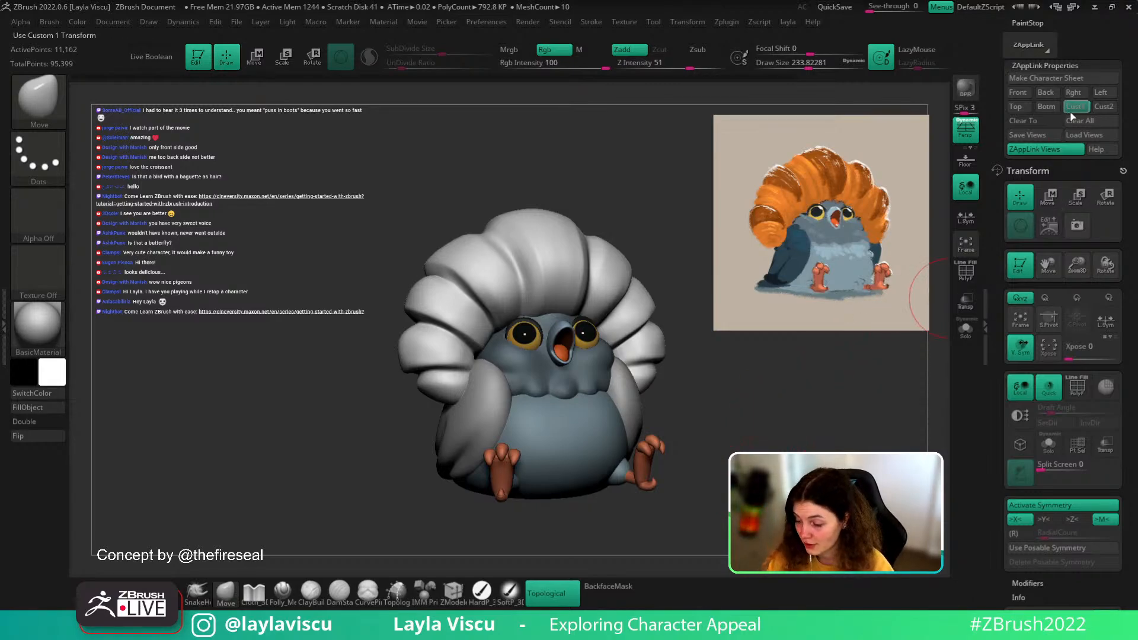
pyautogui.moveTo(858, 357); pyautogui.dragTo(913, 266)
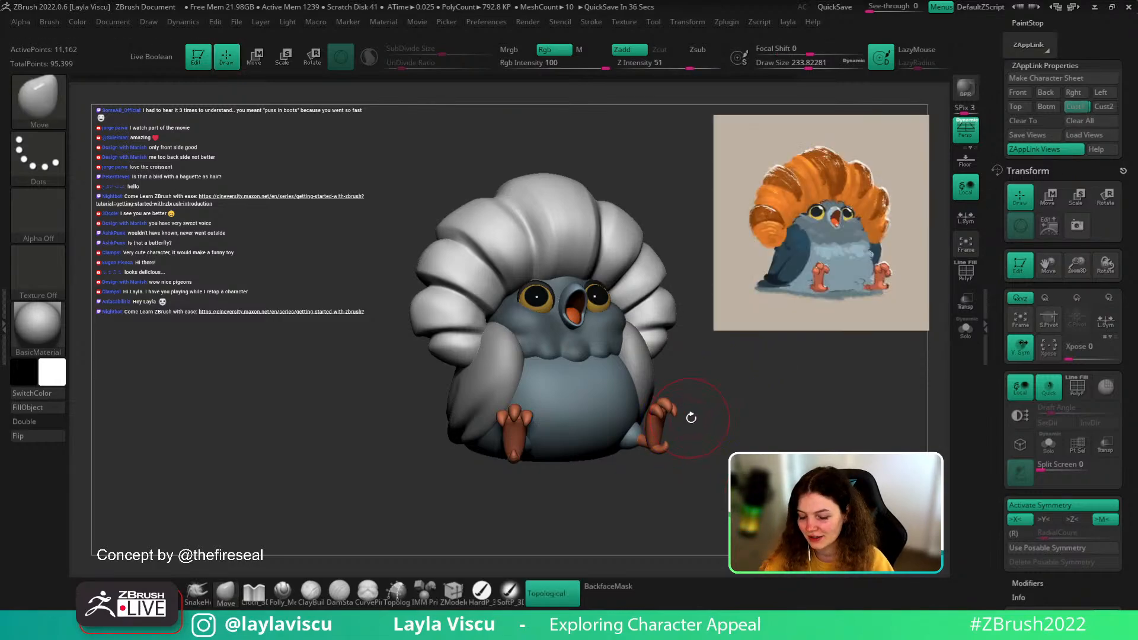
# - Adjust the end of the croissant above the wing with the Move brush at size about 154
pyautogui.moveTo(691, 417); pyautogui.dragTo(715, 486)
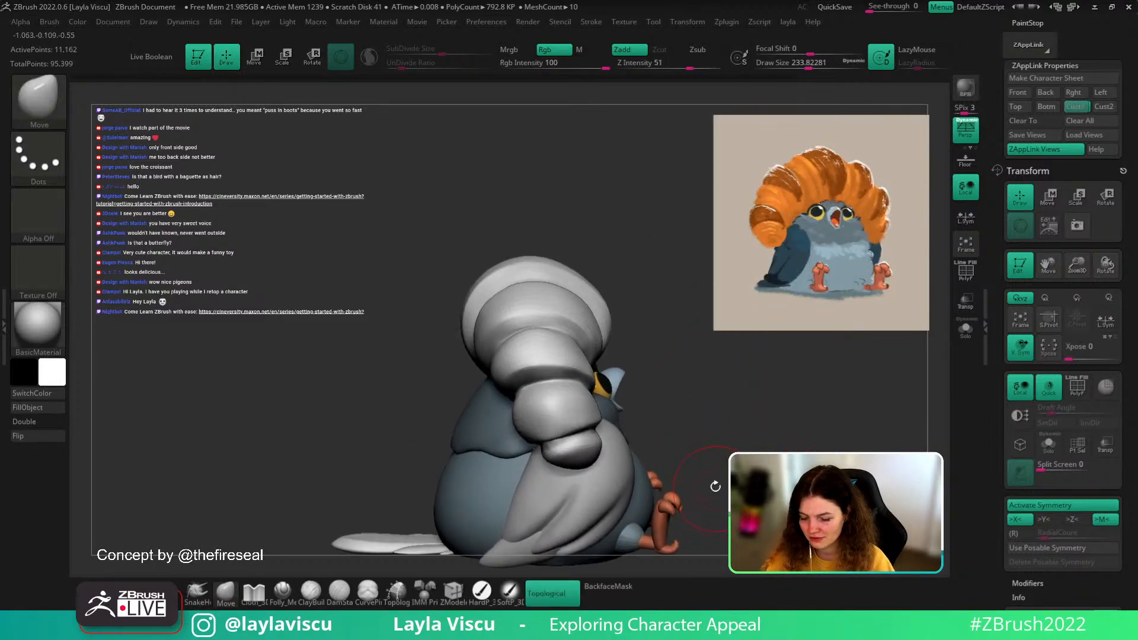
pyautogui.moveTo(752, 432); pyautogui.dragTo(750, 401)
pyautogui.press('s')
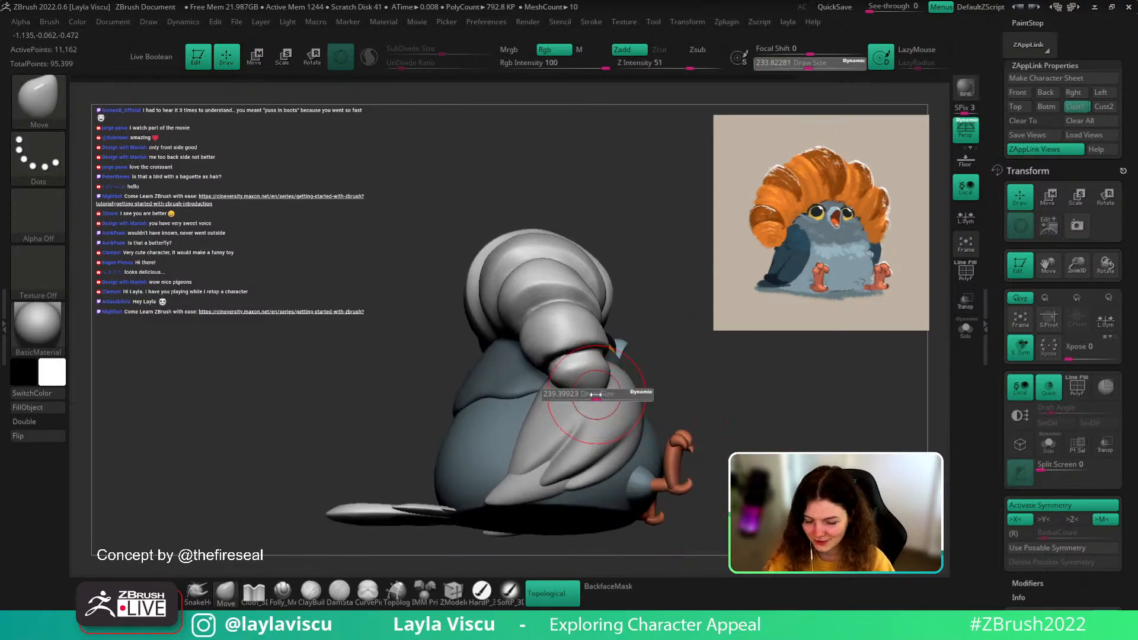
pyautogui.moveTo(595, 395); pyautogui.dragTo(586, 395)
pyautogui.moveTo(698, 368); pyautogui.dragTo(660, 272)
pyautogui.keyDown('alt'); pyautogui.moveTo(608, 215); pyautogui.dragTo(637, 313); pyautogui.keyUp('alt')
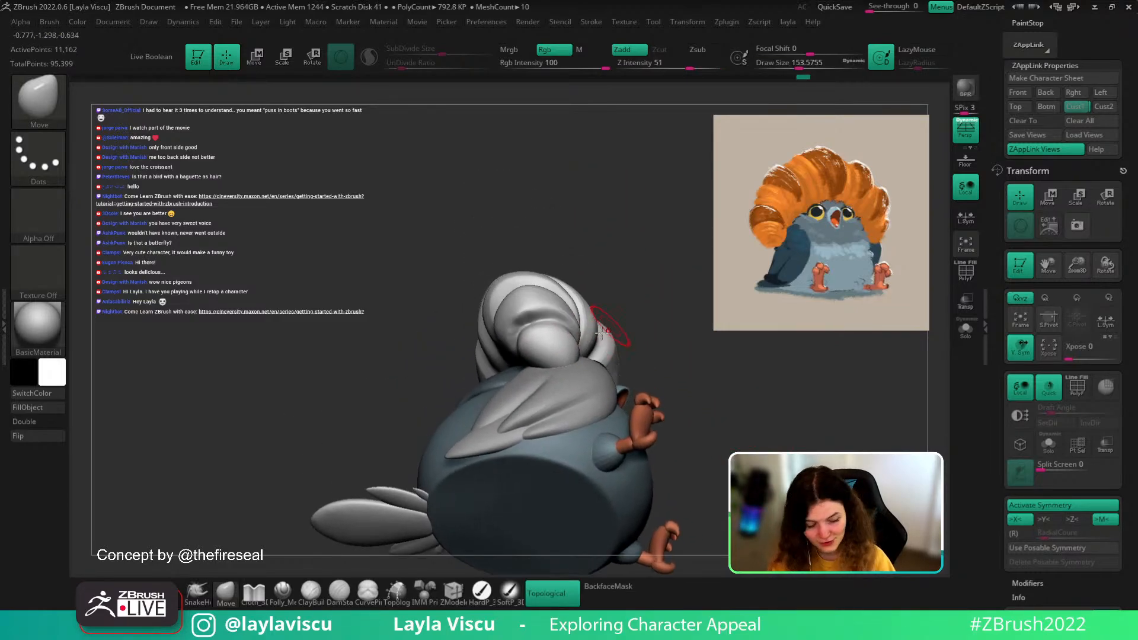
# - Choose the Folly_Mech Cut brush with a LazyRadius of 46 and isolate the croissant
pyautogui.click(283, 592)
pyautogui.keyDown('ctrl'); pyautogui.moveTo(548, 276); pyautogui.dragTo(616, 299, button='right'); pyautogui.keyUp('ctrl')
pyautogui.moveTo(638, 302); pyautogui.dragTo(657, 281)
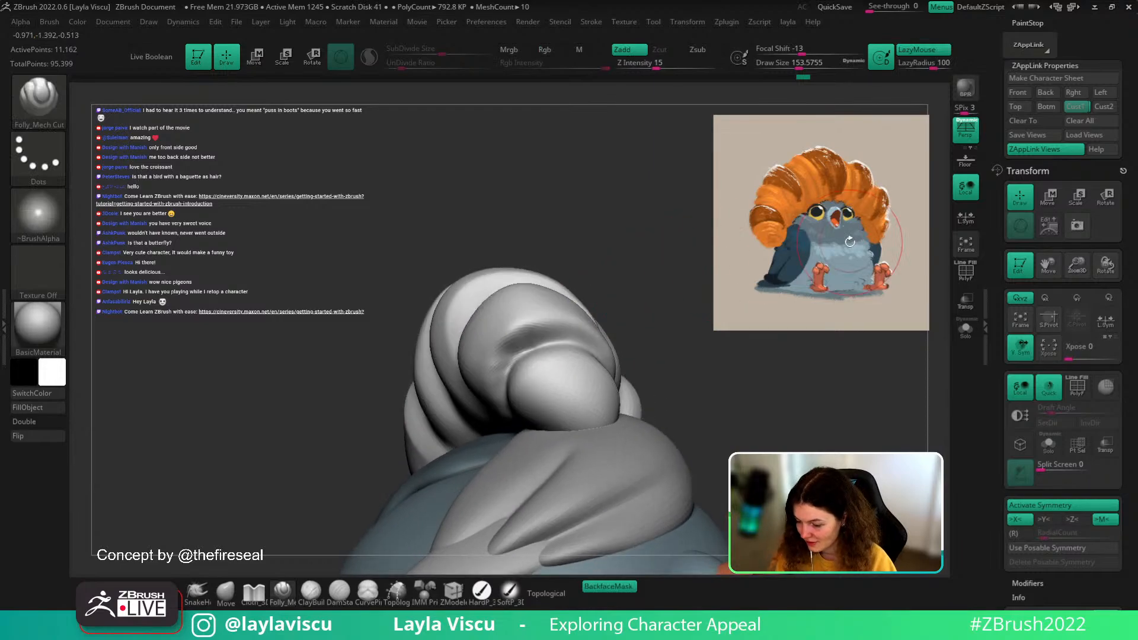
pyautogui.click(923, 64)
pyautogui.click(966, 332)
pyautogui.moveTo(871, 374); pyautogui.dragTo(850, 389)
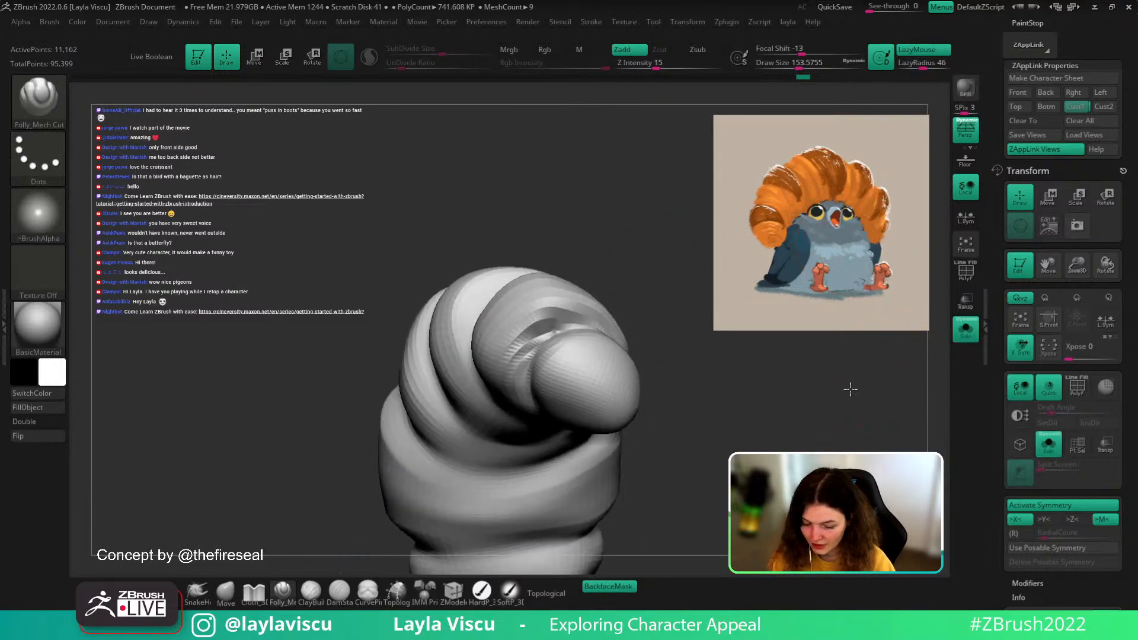
# - Cut the crease around the croissant's rounded tip with the Folly_Mech Cut brush
pyautogui.moveTo(655, 335)
pyautogui.keyDown('alt'); pyautogui.mouseDown()
pyautogui.moveTo(632, 434)
pyautogui.moveTo(611, 391)
pyautogui.mouseUp(); pyautogui.keyUp('alt')
pyautogui.moveTo(520, 452)
pyautogui.mouseDown()
pyautogui.moveTo(488, 400)
pyautogui.moveTo(542, 352)
pyautogui.mouseUp()
pyautogui.moveTo(517, 465)
pyautogui.mouseDown()
pyautogui.moveTo(489, 388)
pyautogui.moveTo(581, 372)
pyautogui.moveTo(600, 383)
pyautogui.mouseUp()
pyautogui.moveTo(636, 373)
pyautogui.mouseDown()
pyautogui.moveTo(632, 393)
pyautogui.moveTo(602, 396)
pyautogui.mouseUp()
pyautogui.moveTo(516, 385)
pyautogui.mouseDown()
pyautogui.moveTo(569, 361)
pyautogui.moveTo(616, 403)
pyautogui.moveTo(706, 387)
pyautogui.mouseUp()
pyautogui.moveTo(489, 448)
pyautogui.mouseDown()
pyautogui.moveTo(511, 379)
pyautogui.moveTo(556, 370)
pyautogui.mouseUp()
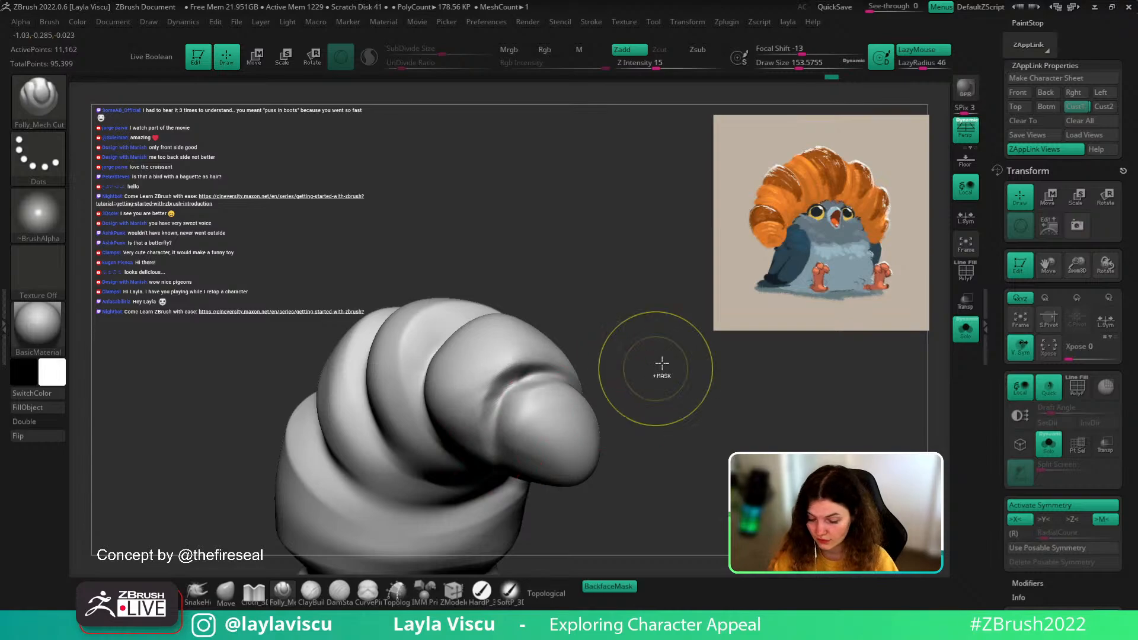
# - Try to sharpen the crease at the croissant's tip with DamStandard at size about 59
pyautogui.press('b')
pyautogui.press('d')
pyautogui.press('s')
pyautogui.press('s')
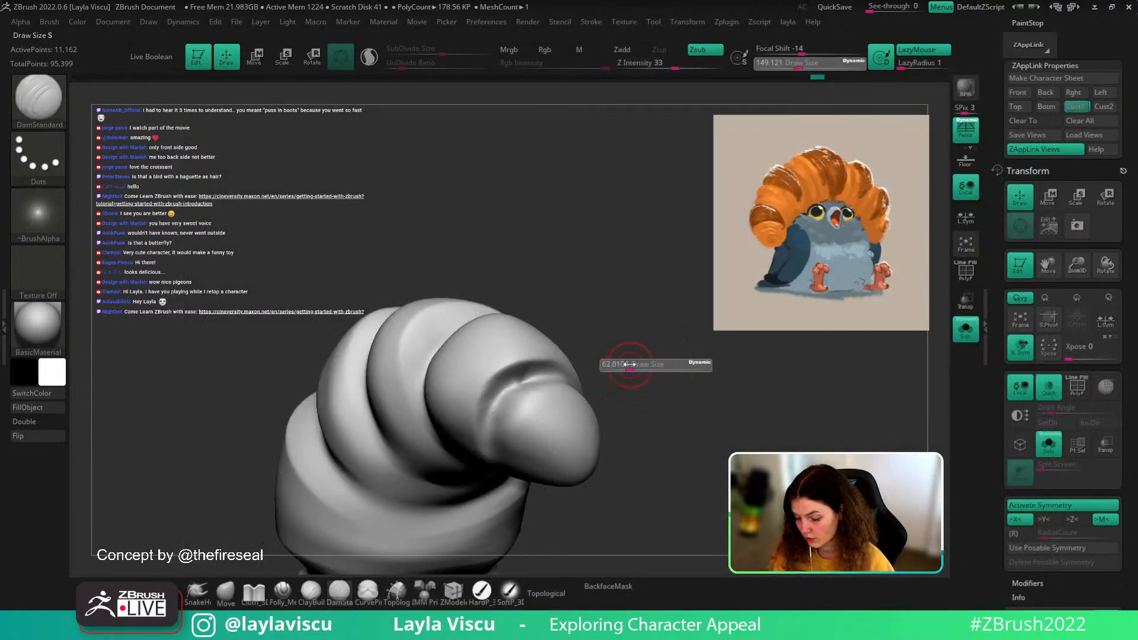
pyautogui.moveTo(629, 365); pyautogui.dragTo(628, 364)
pyautogui.moveTo(510, 385)
pyautogui.mouseDown()
pyautogui.moveTo(491, 416)
pyautogui.moveTo(497, 462)
pyautogui.moveTo(546, 381)
pyautogui.moveTo(493, 460)
pyautogui.moveTo(483, 434)
pyautogui.mouseUp()
pyautogui.hotkey('ctrl', 'z')
pyautogui.hotkey('ctrl', 'z')
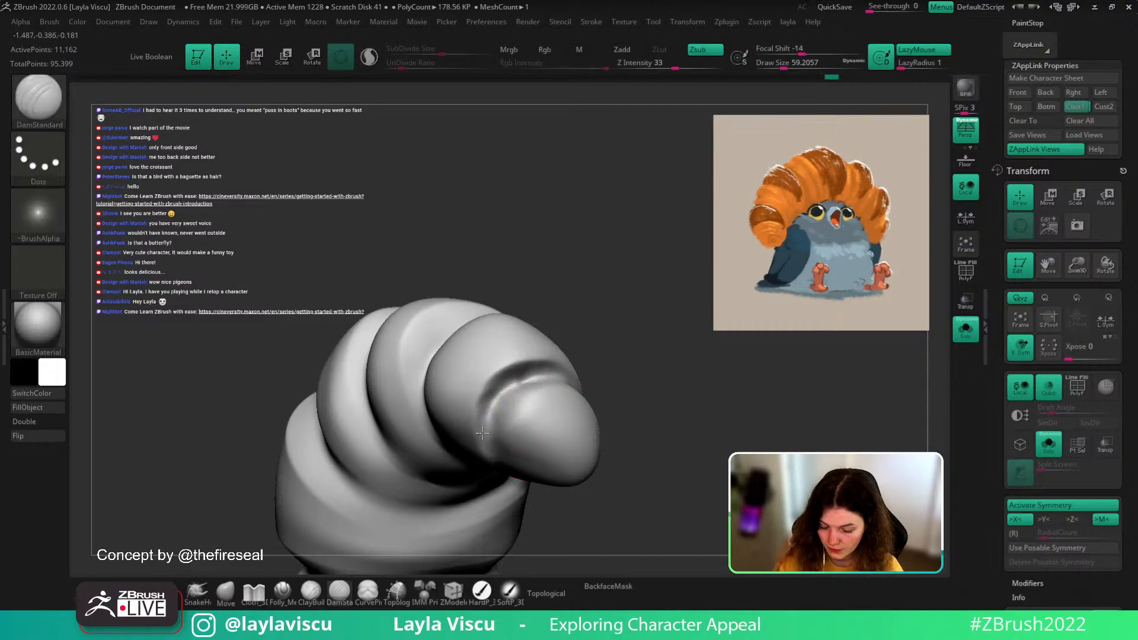
# - Smooth the crease around the croissant's tip and show the whole pigeon again
pyautogui.moveTo(673, 375); pyautogui.dragTo(563, 382)
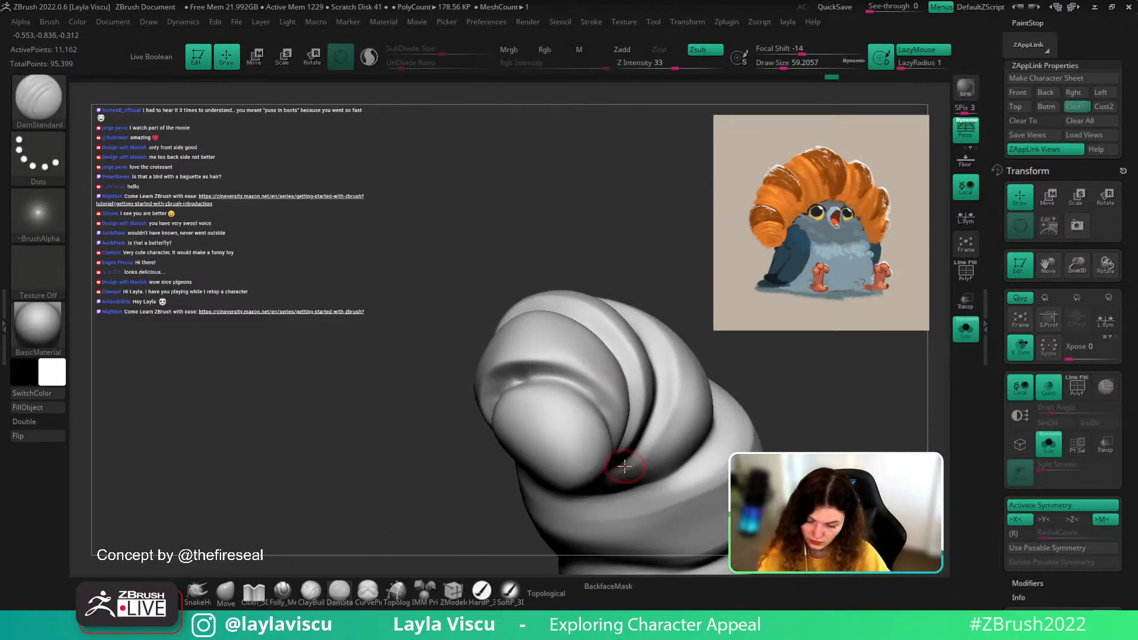
pyautogui.moveTo(463, 379); pyautogui.dragTo(632, 368)
pyautogui.moveTo(525, 381)
pyautogui.keyDown('shift'); pyautogui.mouseDown()
pyautogui.moveTo(500, 401)
pyautogui.moveTo(498, 432)
pyautogui.moveTo(487, 414)
pyautogui.mouseUp(); pyautogui.keyUp('shift')
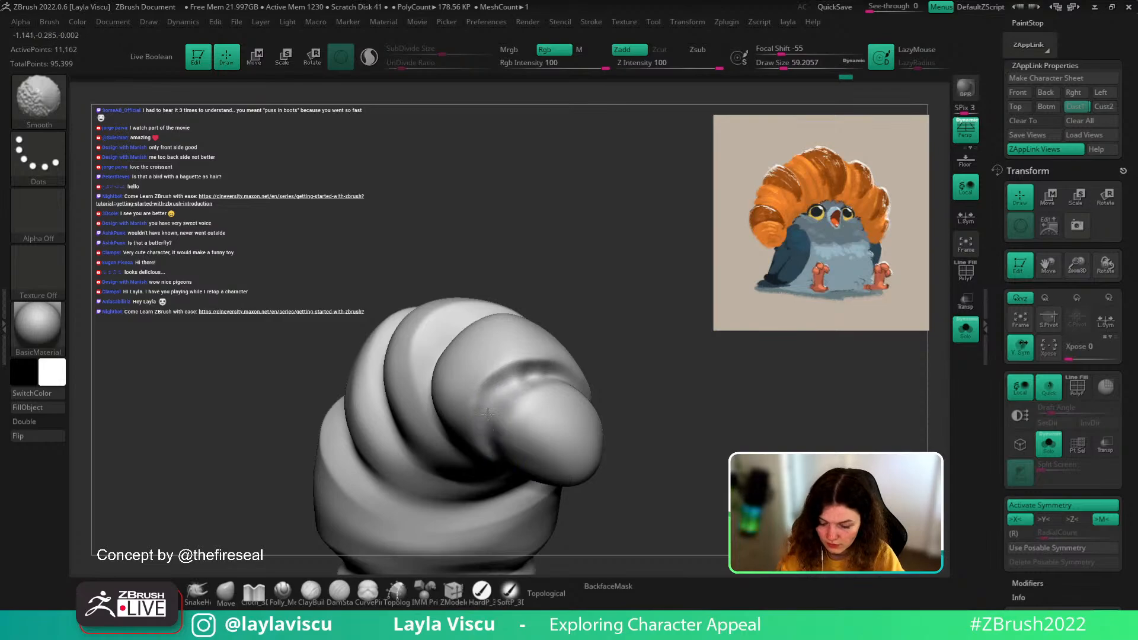
pyautogui.moveTo(622, 386); pyautogui.dragTo(740, 356)
pyautogui.click(966, 328)
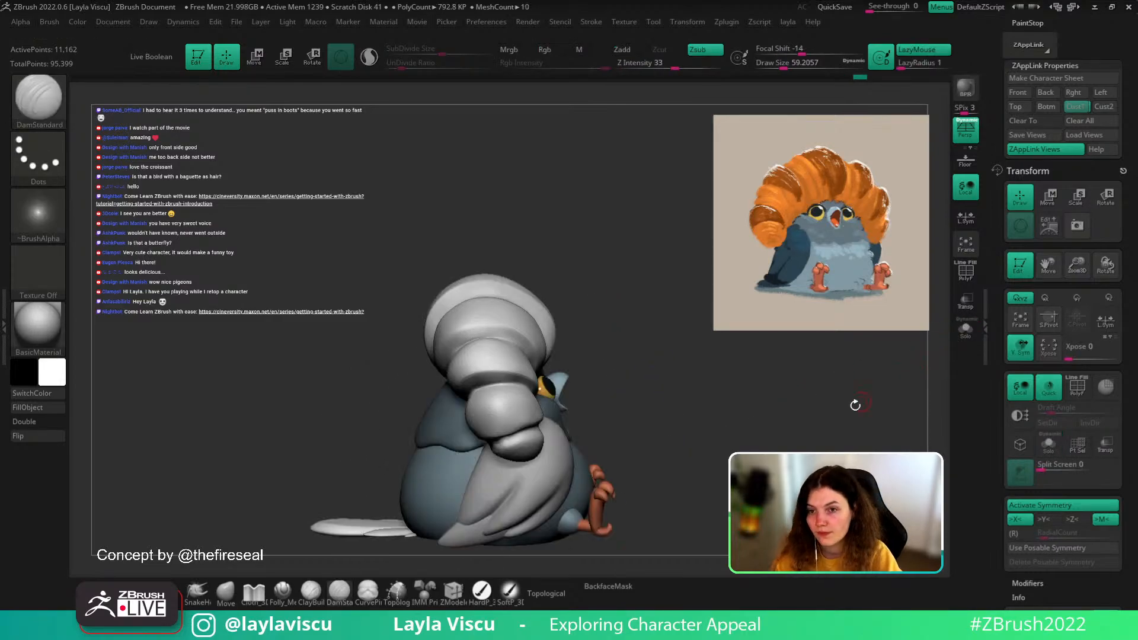
pyautogui.keyDown('alt'); pyautogui.moveTo(851, 406); pyautogui.dragTo(769, 414); pyautogui.keyUp('alt')
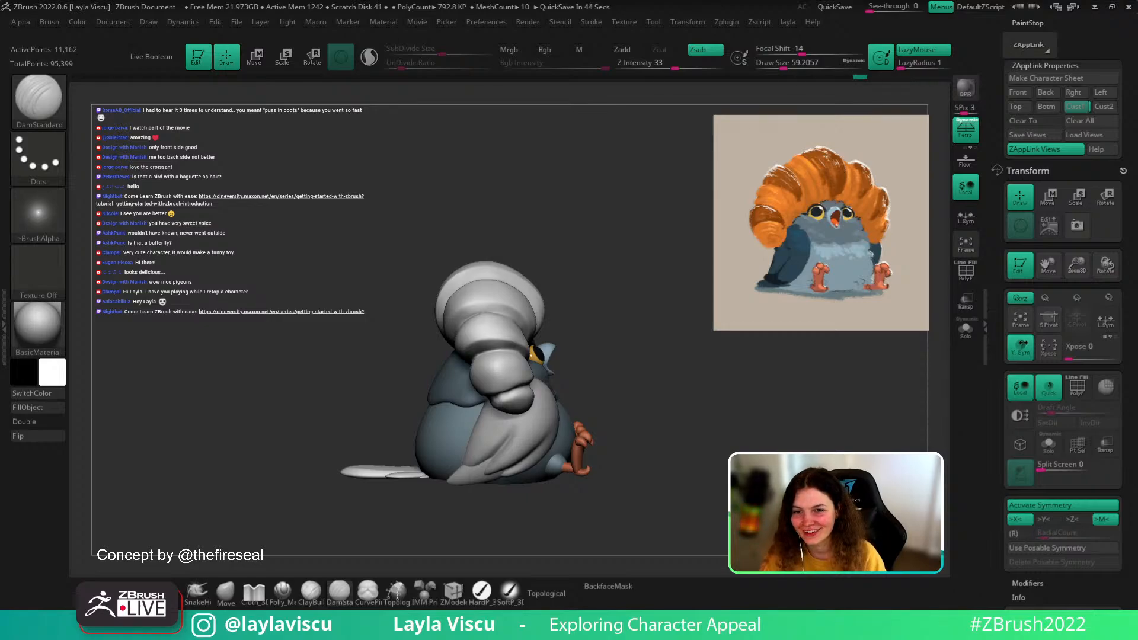
# - Switch to the Move brush at a draw size of about 124 and bring the croissant's tip into view from below
pyautogui.moveTo(658, 403); pyautogui.dragTo(673, 366, button='right')
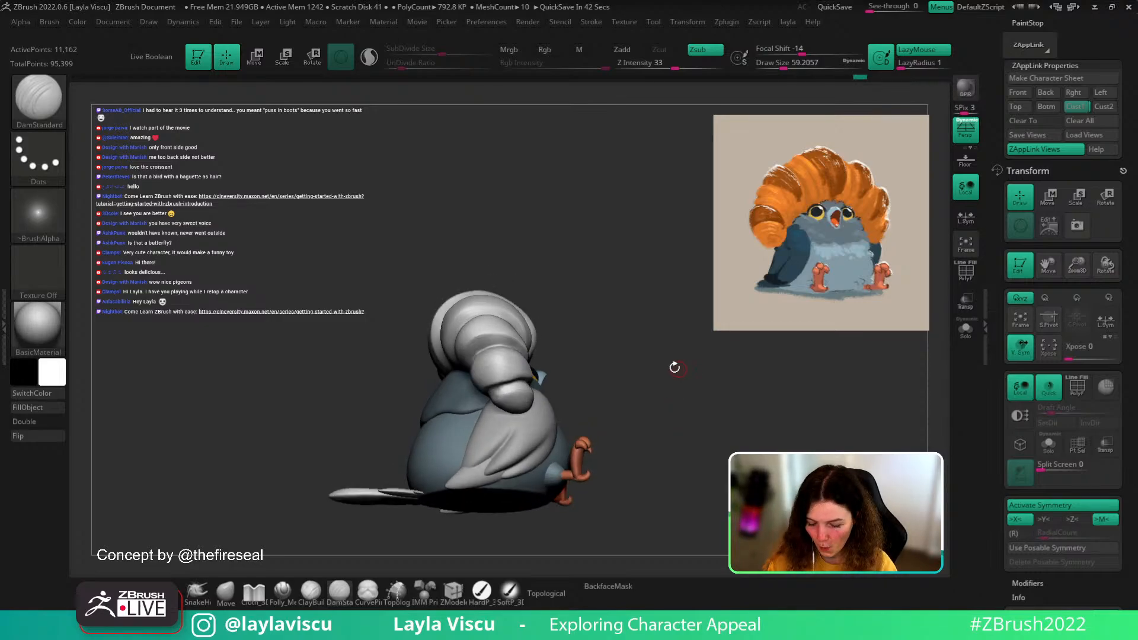
pyautogui.moveTo(529, 388)
pyautogui.mouseDown(button='right')
pyautogui.moveTo(579, 353)
pyautogui.moveTo(530, 431)
pyautogui.mouseUp(button='right')
pyautogui.press('s')
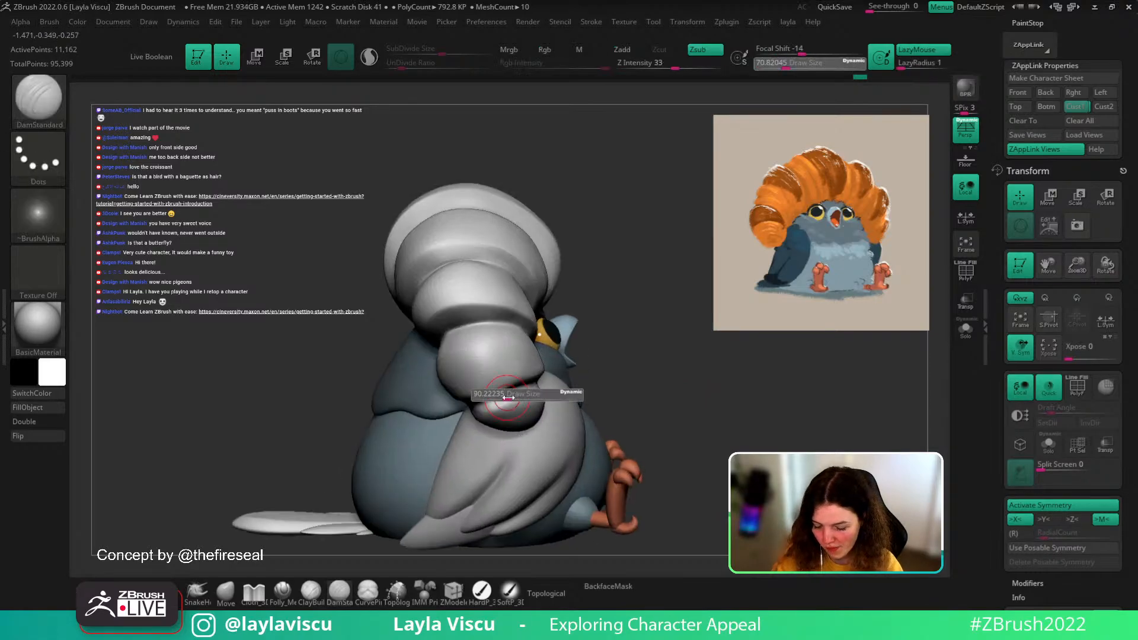
pyautogui.moveTo(527, 404)
pyautogui.mouseDown()
pyautogui.moveTo(499, 393)
pyautogui.moveTo(479, 403)
pyautogui.mouseUp()
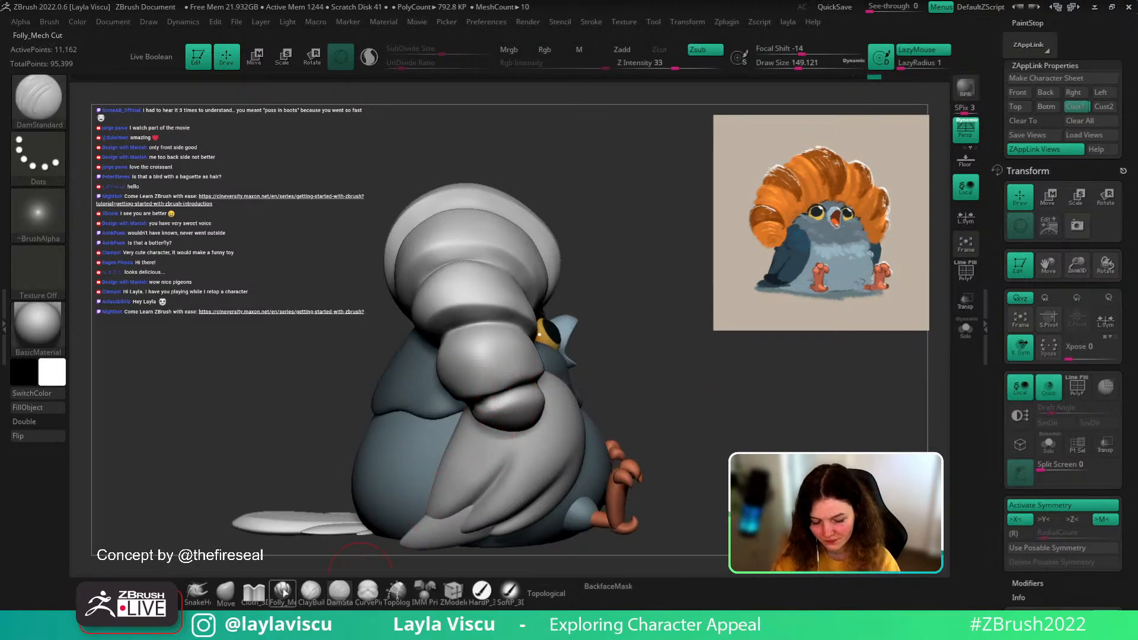
pyautogui.click(225, 591)
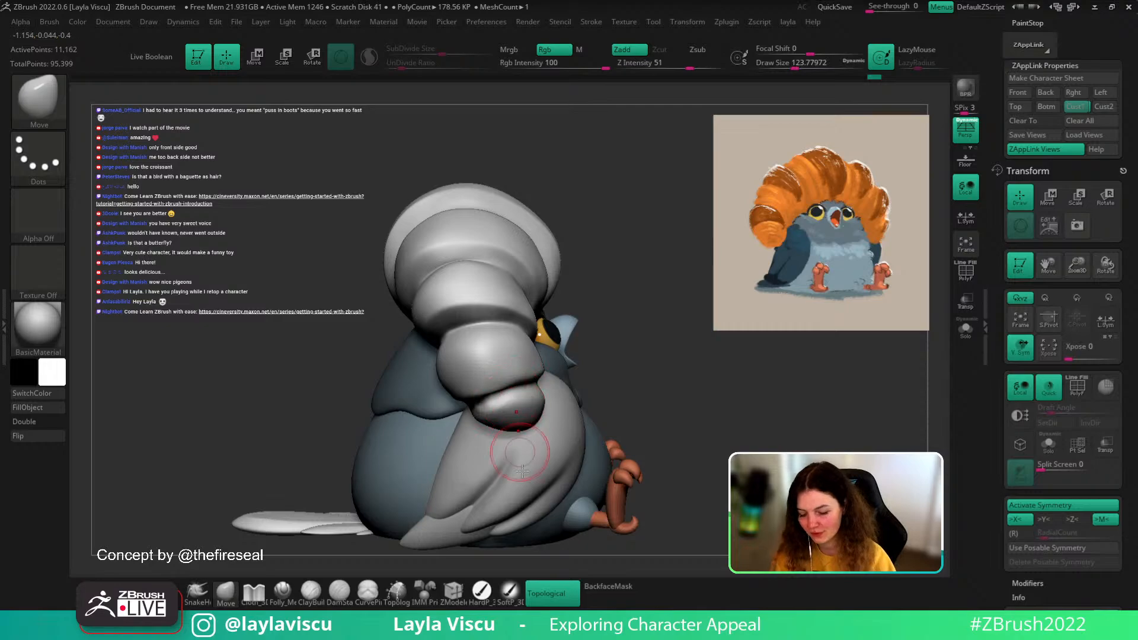
pyautogui.moveTo(734, 411); pyautogui.dragTo(709, 357)
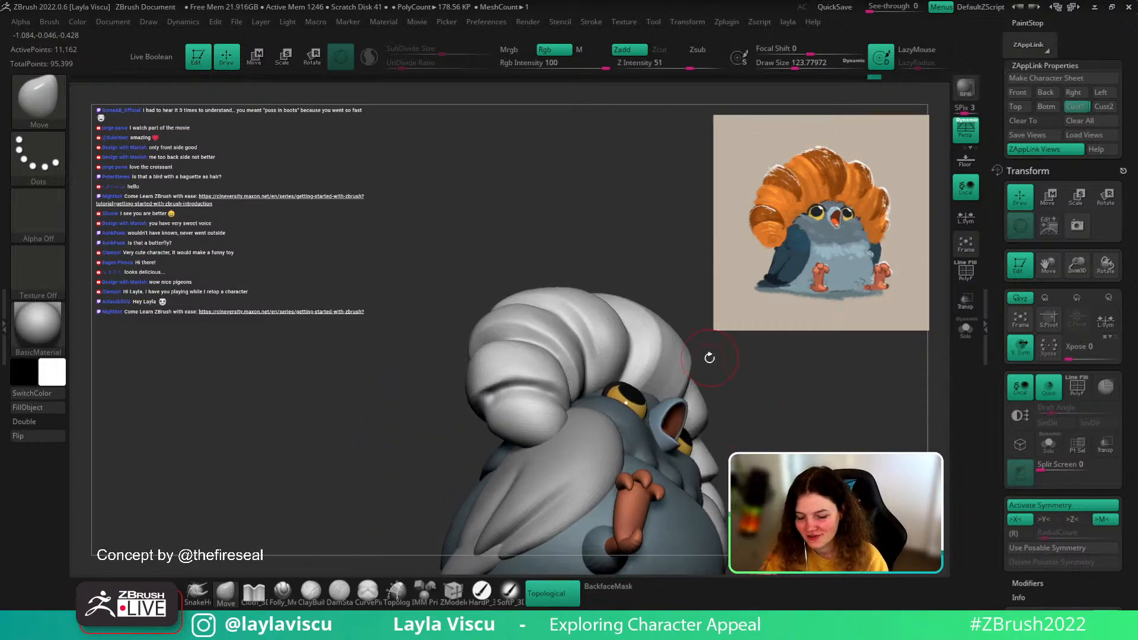
pyautogui.moveTo(808, 415); pyautogui.dragTo(803, 378)
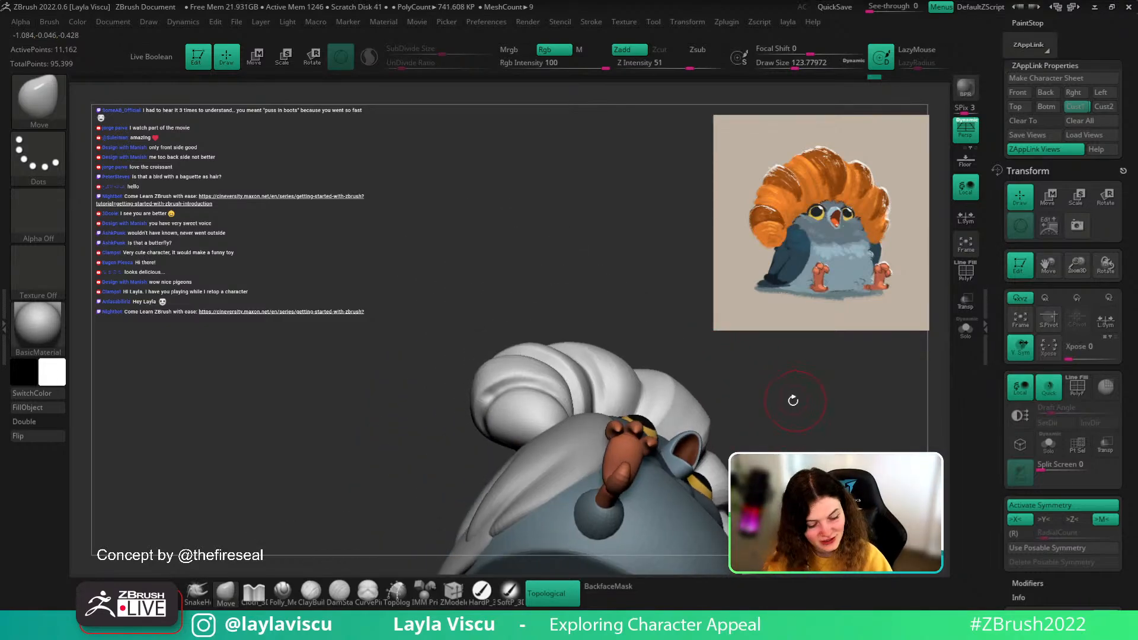
# - Try to deepen the crease beside the croissant's tip with the Folly_Mech Cut brush at a LazyRadius of 46
pyautogui.click(283, 590)
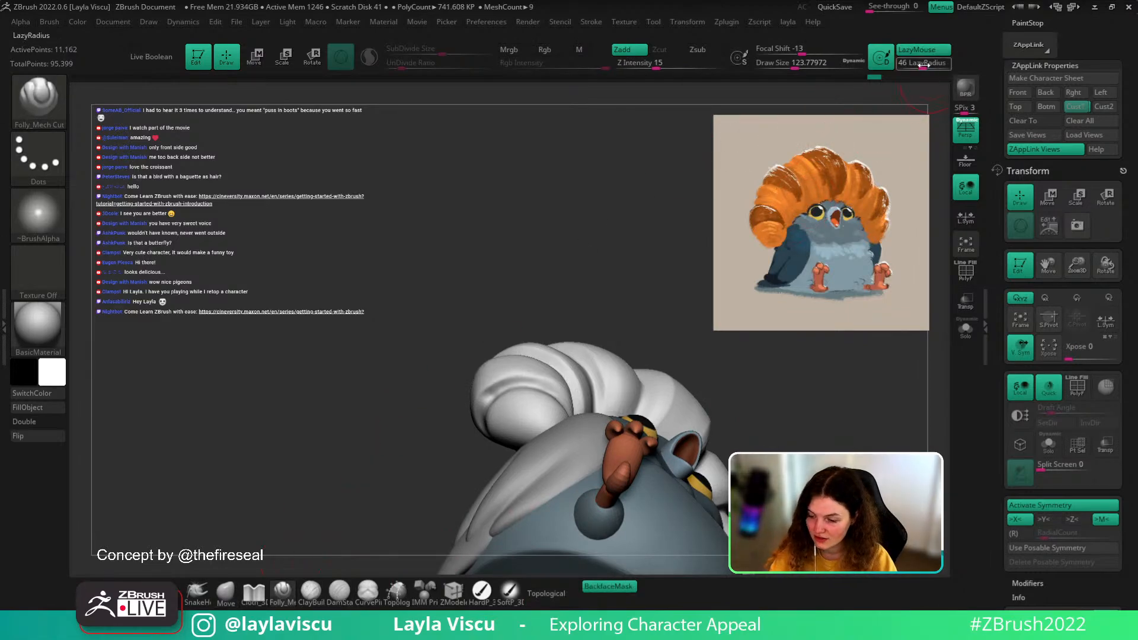
pyautogui.moveTo(581, 267); pyautogui.dragTo(508, 376)
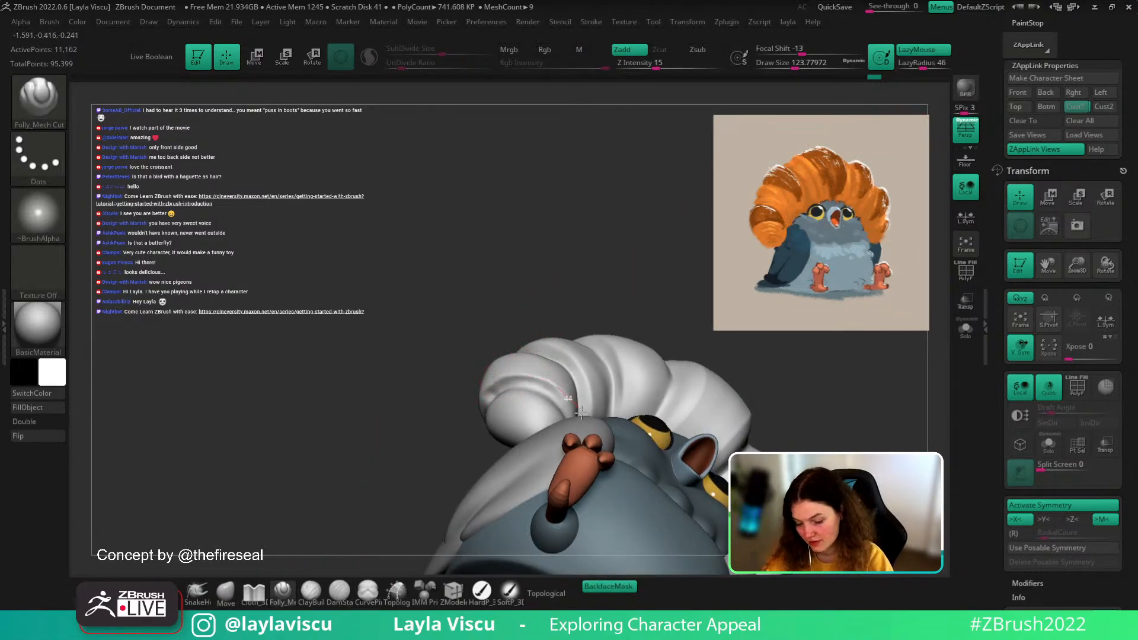
pyautogui.moveTo(559, 272); pyautogui.dragTo(540, 226)
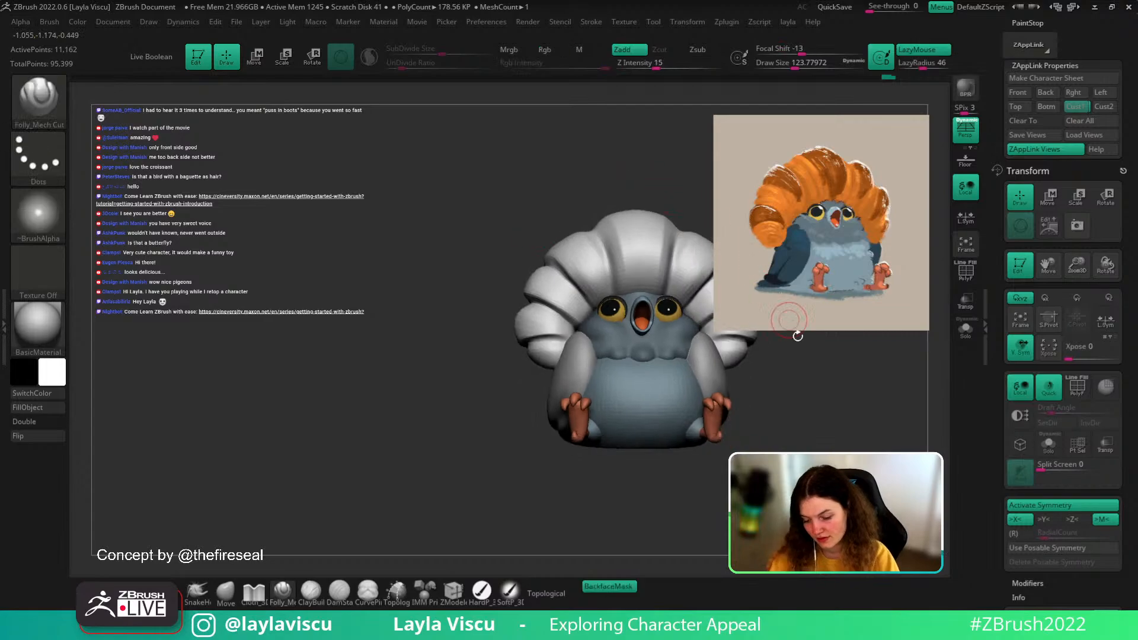
pyautogui.keyDown('alt'); pyautogui.moveTo(781, 356); pyautogui.dragTo(710, 418); pyautogui.keyUp('alt')
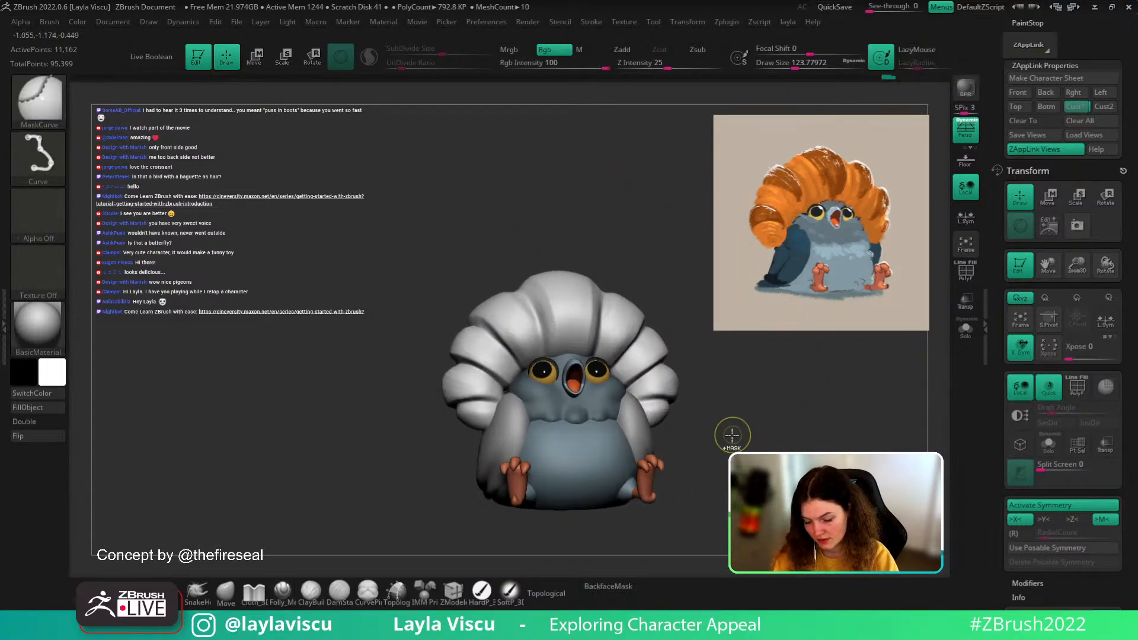
pyautogui.moveTo(732, 503)
pyautogui.keyDown('ctrl'); pyautogui.mouseDown(button='right')
pyautogui.moveTo(513, 399)
pyautogui.moveTo(474, 398)
pyautogui.mouseUp(button='right'); pyautogui.keyUp('ctrl')
pyautogui.moveTo(451, 404); pyautogui.dragTo(543, 401)
pyautogui.keyDown('ctrl'); pyautogui.moveTo(556, 381); pyautogui.dragTo(521, 350, button='right'); pyautogui.keyUp('ctrl')
pyautogui.press('b')
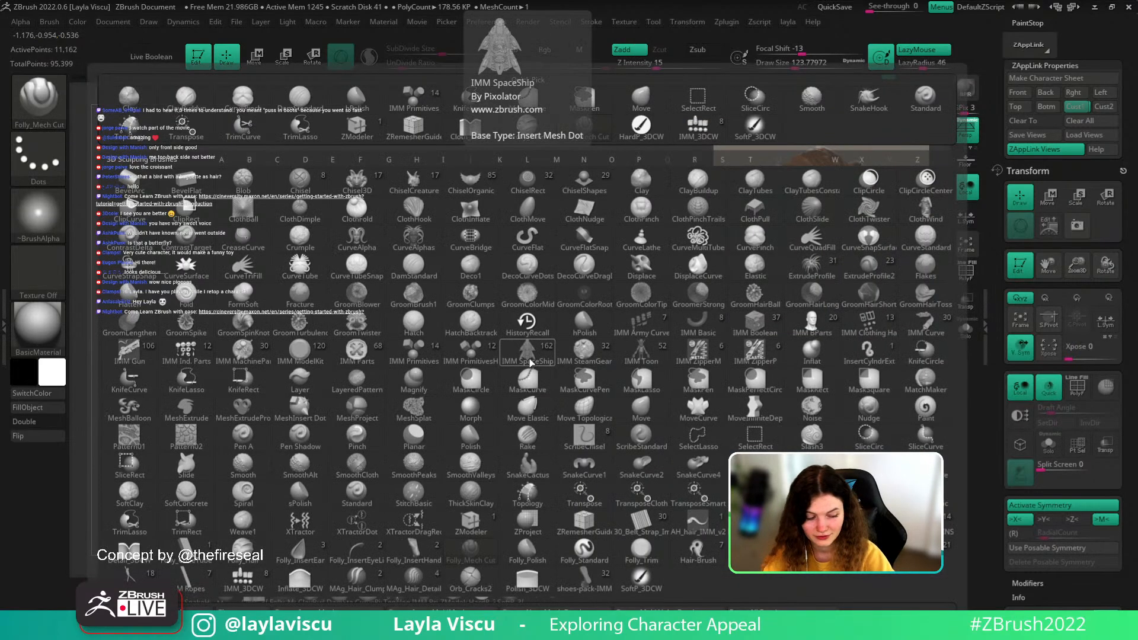
pyautogui.press('s')
pyautogui.press('s')
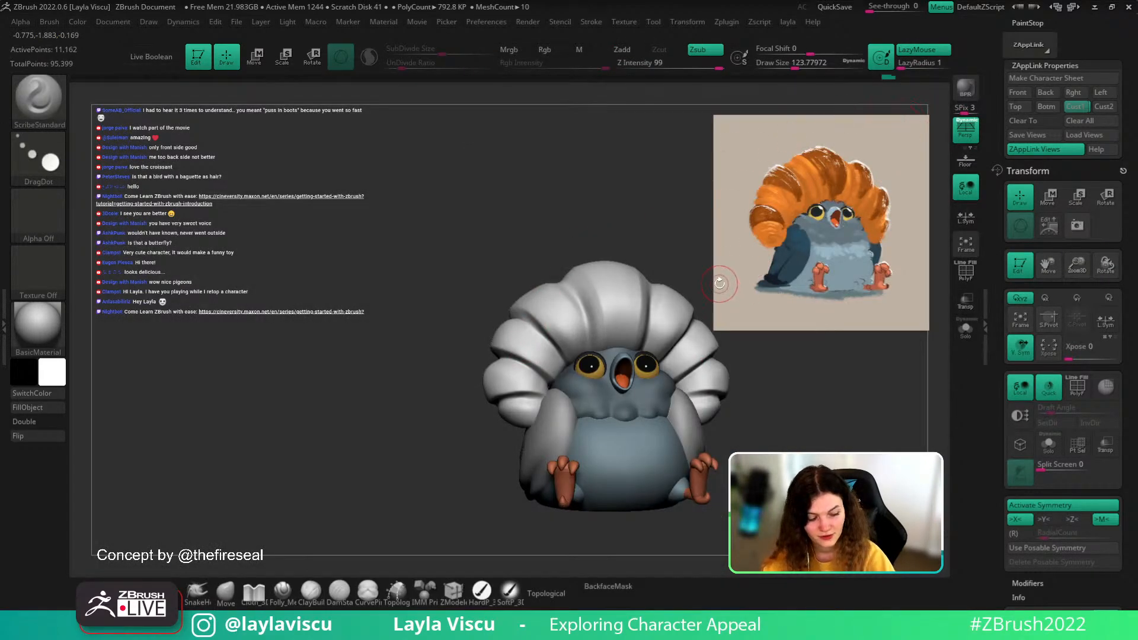
# - Choose the DamStandard brush at a draw size of about 83 and isolate the croissant
pyautogui.press('b')
pyautogui.press('d')
pyautogui.press('s')
pyautogui.press('s')
pyautogui.moveTo(671, 240)
pyautogui.mouseDown()
pyautogui.moveTo(668, 221)
pyautogui.moveTo(640, 249)
pyautogui.moveTo(606, 236)
pyautogui.mouseUp()
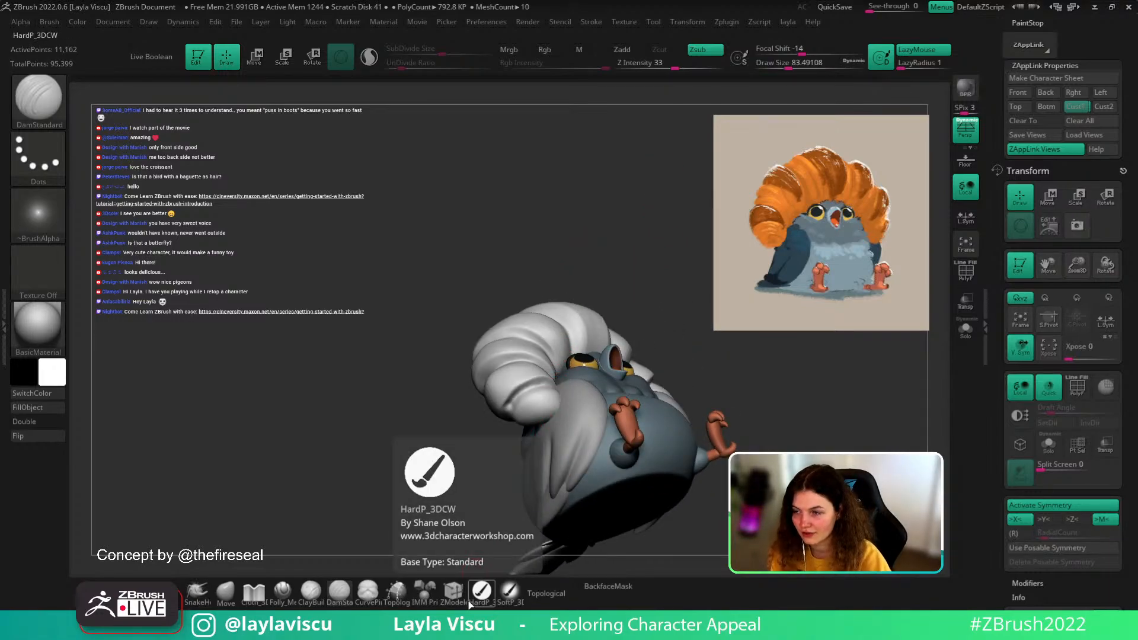
pyautogui.keyDown('alt'); pyautogui.moveTo(794, 500); pyautogui.dragTo(707, 492); pyautogui.keyUp('alt')
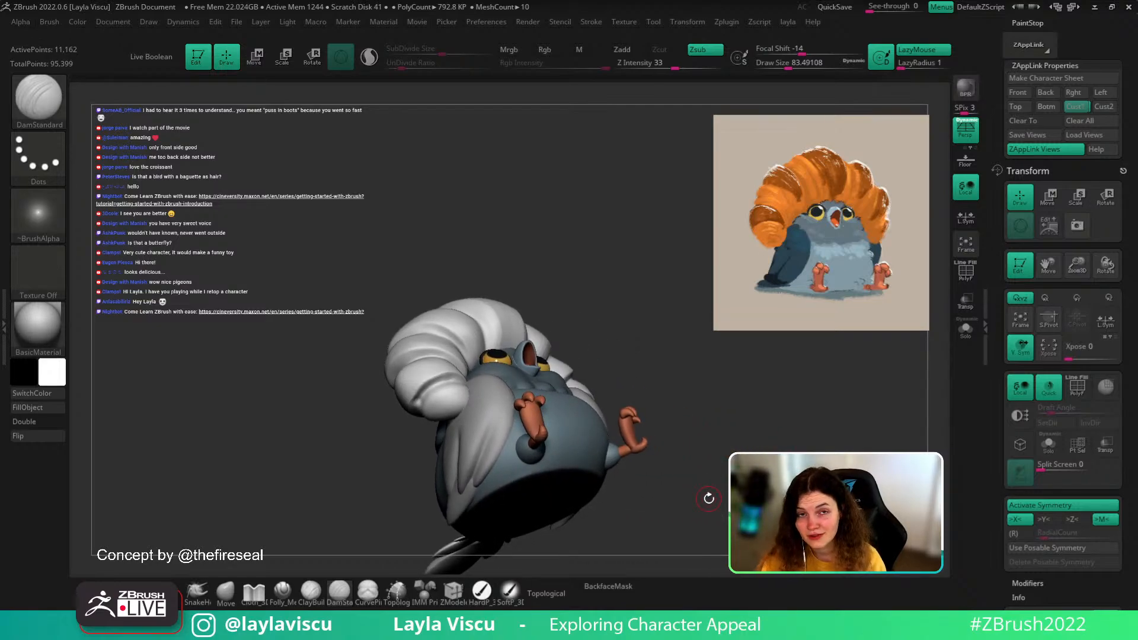
pyautogui.moveTo(675, 393); pyautogui.dragTo(762, 416)
pyautogui.click(957, 328)
pyautogui.keyDown('ctrl'); pyautogui.moveTo(636, 392); pyautogui.dragTo(684, 527, button='right'); pyautogui.keyUp('ctrl')
# - Try carving the crease around the croissant's tip with DamStandard and undo both strokes
pyautogui.moveTo(803, 378)
pyautogui.mouseDown()
pyautogui.moveTo(557, 388)
pyautogui.moveTo(598, 358)
pyautogui.moveTo(532, 439)
pyautogui.mouseUp()
pyautogui.hotkey('ctrl', 'z')
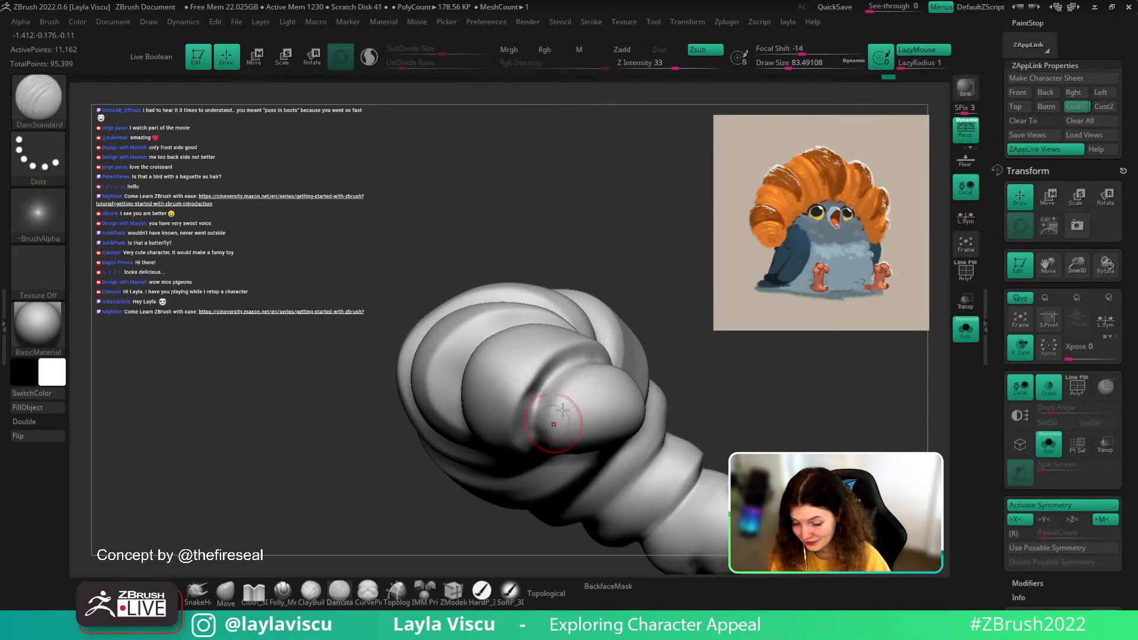
pyautogui.moveTo(685, 336); pyautogui.dragTo(677, 278)
pyautogui.moveTo(563, 376)
pyautogui.mouseDown()
pyautogui.moveTo(535, 401)
pyautogui.moveTo(549, 455)
pyautogui.mouseUp()
pyautogui.hotkey('ctrl', 'z')
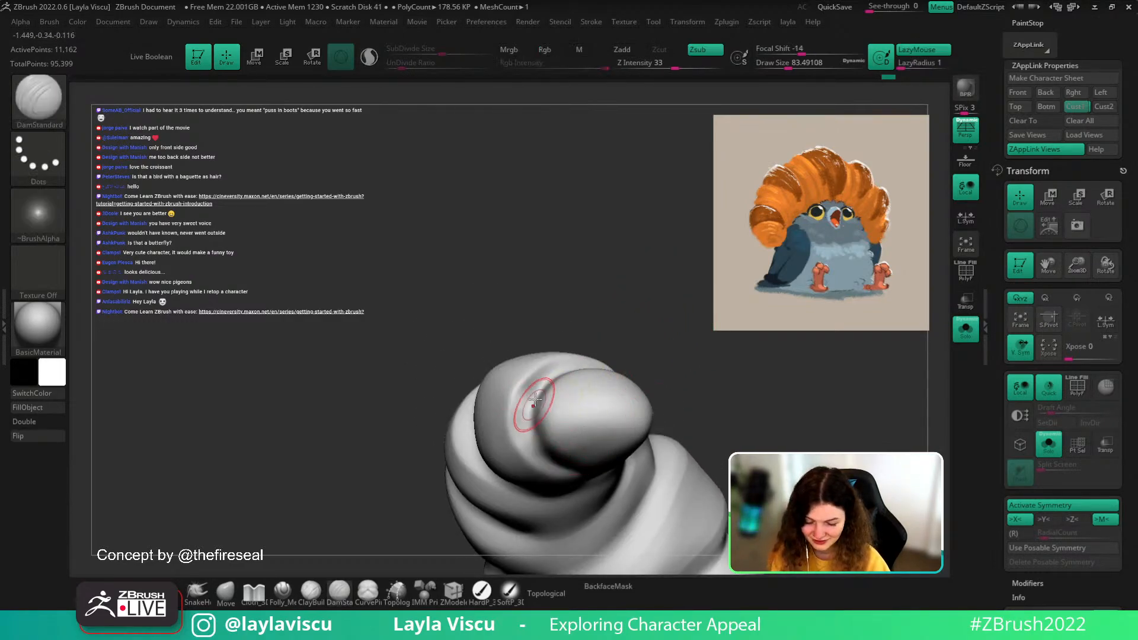
# - Carve the crease between the croissant's tip and the next segment with DamStandard
pyautogui.moveTo(538, 399); pyautogui.dragTo(570, 466)
pyautogui.keyDown('ctrl'); pyautogui.moveTo(606, 315); pyautogui.dragTo(610, 361, button='right'); pyautogui.keyUp('ctrl')
pyautogui.moveTo(611, 361)
pyautogui.mouseDown(button='right')
pyautogui.moveTo(618, 427)
pyautogui.moveTo(592, 361)
pyautogui.moveTo(584, 367)
pyautogui.moveTo(665, 261)
pyautogui.moveTo(687, 270)
pyautogui.mouseUp(button='right')
# - Flatten the edge beside the tip's crease with the hPolish brush at a draw size of about 71
pyautogui.press('b')
pyautogui.press('h')
pyautogui.press('p')
pyautogui.press('s')
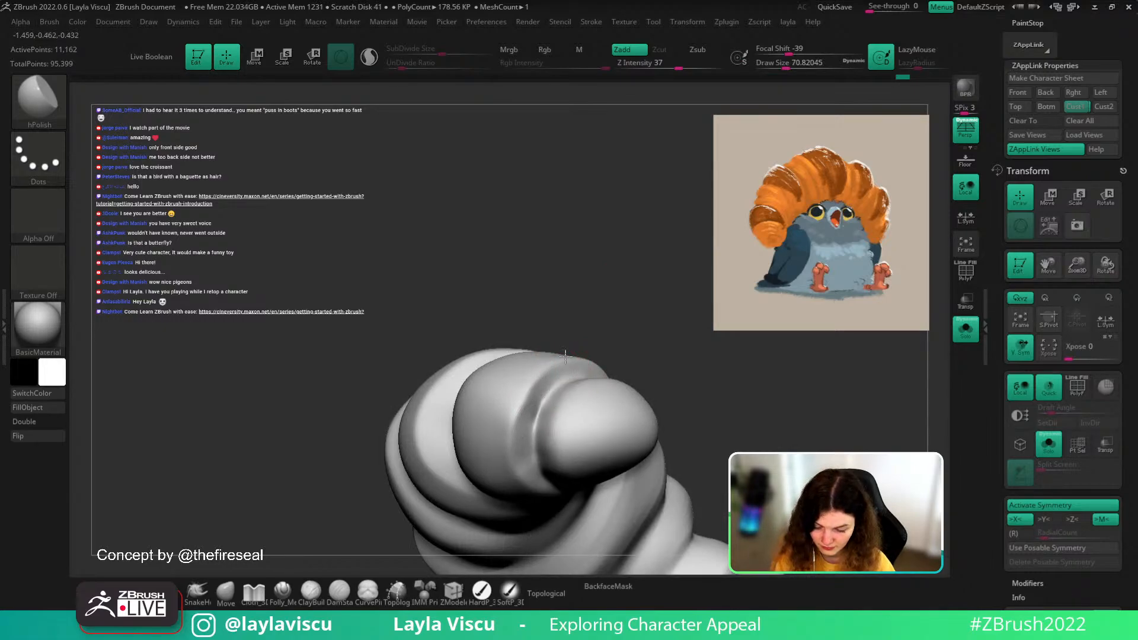
pyautogui.moveTo(565, 357); pyautogui.dragTo(557, 386, button='right')
pyautogui.moveTo(533, 437); pyautogui.dragTo(546, 468)
pyautogui.moveTo(599, 362); pyautogui.dragTo(622, 296, button='right')
pyautogui.moveTo(536, 454); pyautogui.dragTo(525, 465)
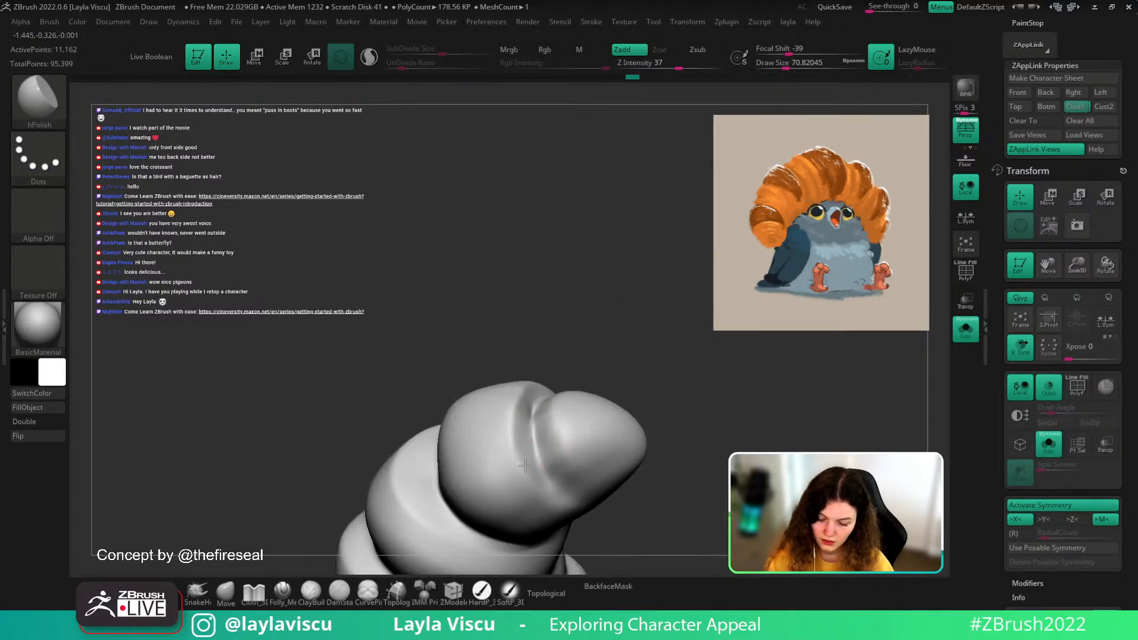
# - Polish the segment's rim along the rest of the tip's crease toward the croissant's underside
pyautogui.moveTo(599, 345); pyautogui.dragTo(527, 445, button='right')
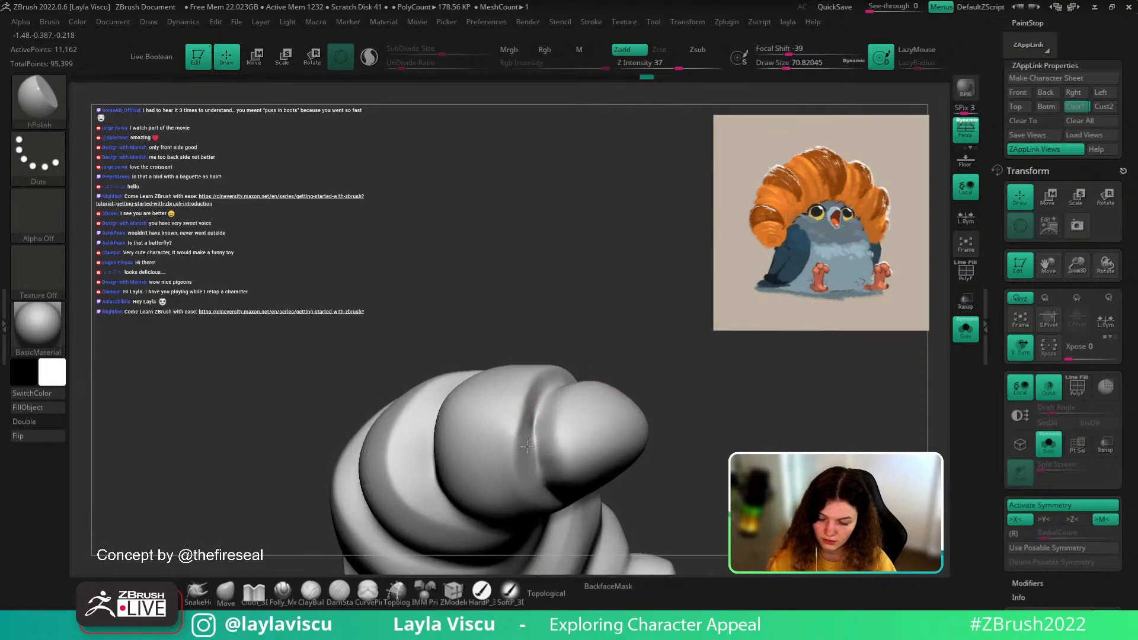
pyautogui.moveTo(526, 446); pyautogui.dragTo(528, 466)
pyautogui.moveTo(530, 425); pyautogui.dragTo(534, 471)
pyautogui.moveTo(622, 345)
pyautogui.mouseDown(button='right')
pyautogui.moveTo(604, 419)
pyautogui.moveTo(569, 391)
pyautogui.mouseUp(button='right')
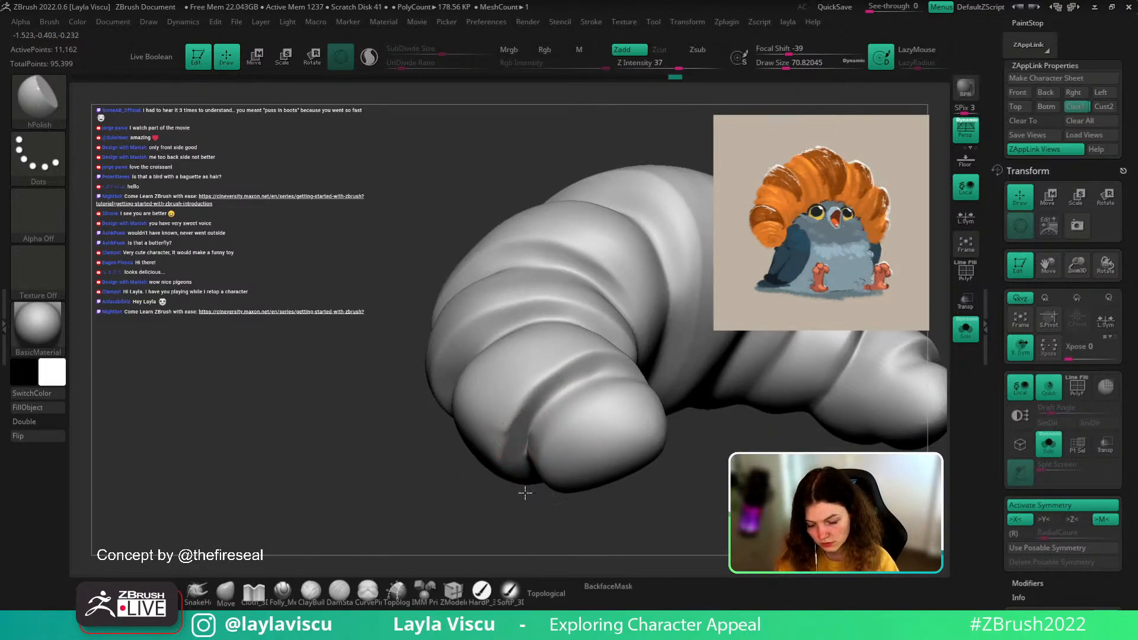
pyautogui.moveTo(534, 515); pyautogui.dragTo(531, 474, button='right')
pyautogui.moveTo(691, 383)
pyautogui.keyDown('ctrl'); pyautogui.mouseDown(button='right')
pyautogui.moveTo(660, 325)
pyautogui.moveTo(664, 382)
pyautogui.mouseUp(button='right'); pyautogui.keyUp('ctrl')
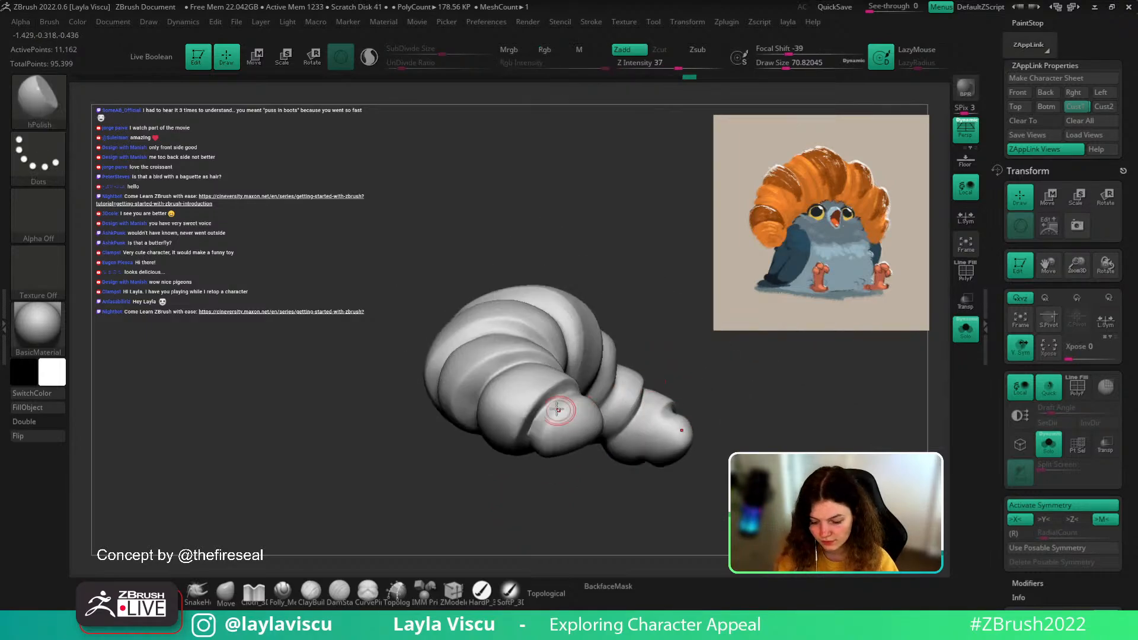
# - Smooth the crease at the croissant's tip and show the whole pigeon again
pyautogui.keyDown('shift'); pyautogui.moveTo(556, 396); pyautogui.dragTo(521, 456); pyautogui.keyUp('shift')
pyautogui.click(965, 329)
pyautogui.keyDown('ctrl'); pyautogui.moveTo(858, 345); pyautogui.dragTo(828, 393, button='right'); pyautogui.keyUp('ctrl')
pyautogui.moveTo(828, 394); pyautogui.dragTo(748, 382, button='right')
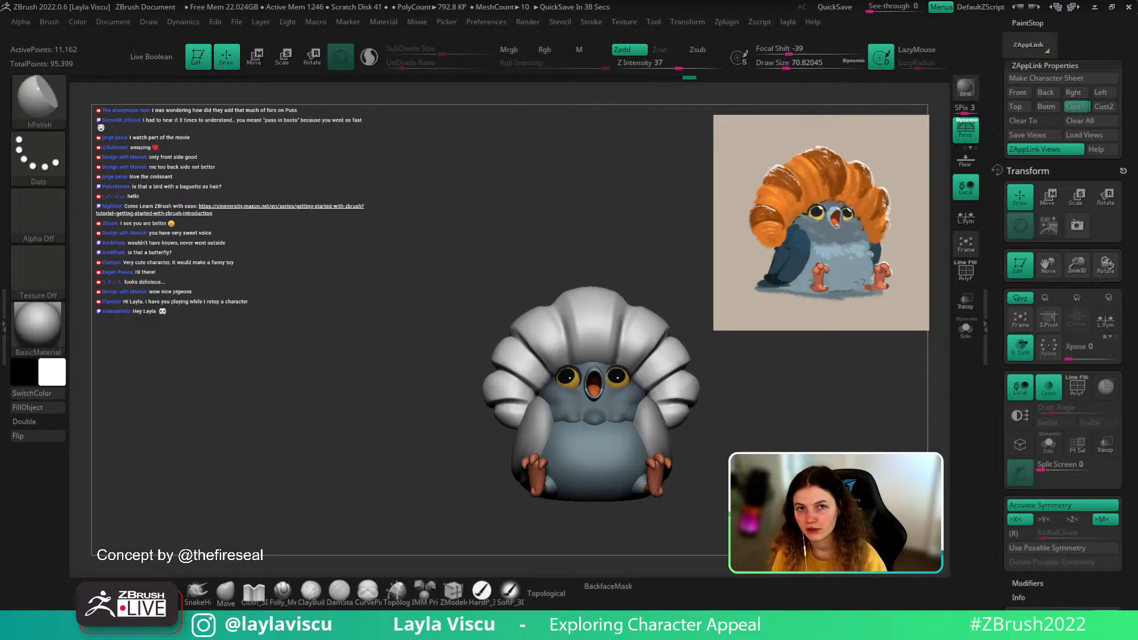
# - Review the whole pigeon from several angles and restore the saved Cust1 view to compare it with the concept
pyautogui.moveTo(711, 448); pyautogui.dragTo(736, 442)
pyautogui.keyDown('alt'); pyautogui.moveTo(747, 498); pyautogui.dragTo(719, 470); pyautogui.keyUp('alt')
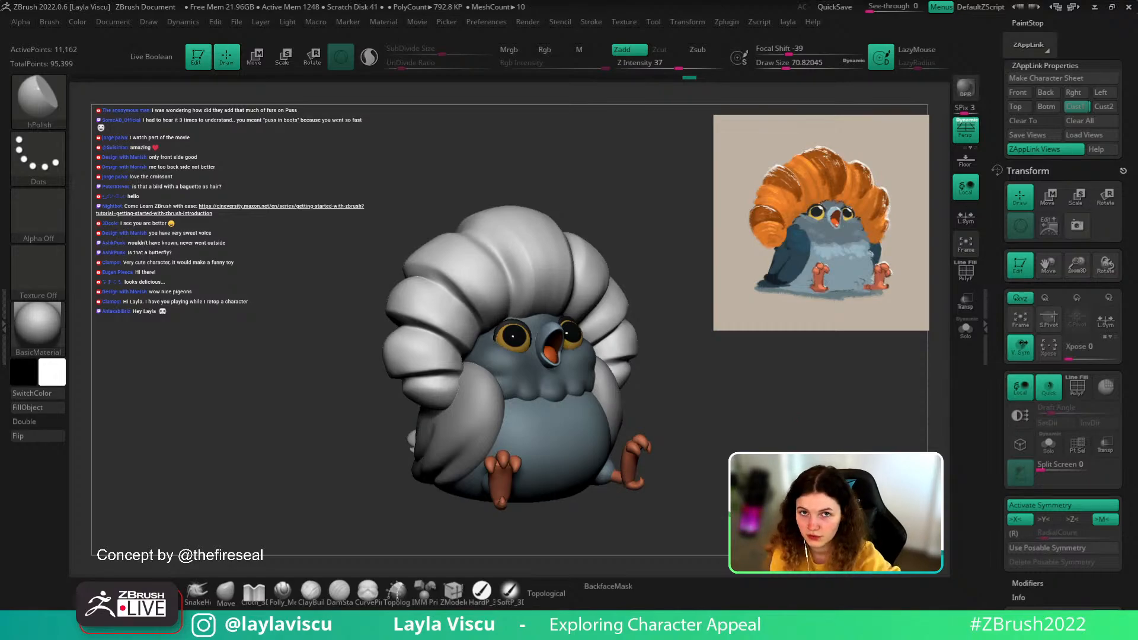
pyautogui.click(1074, 107)
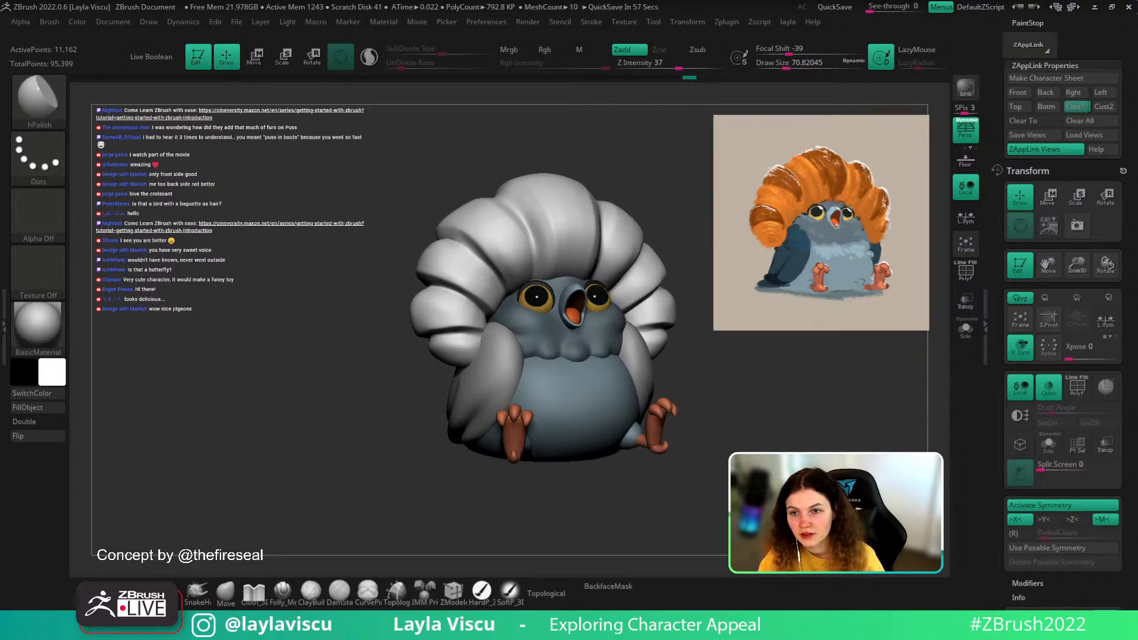
pyautogui.press('shift')
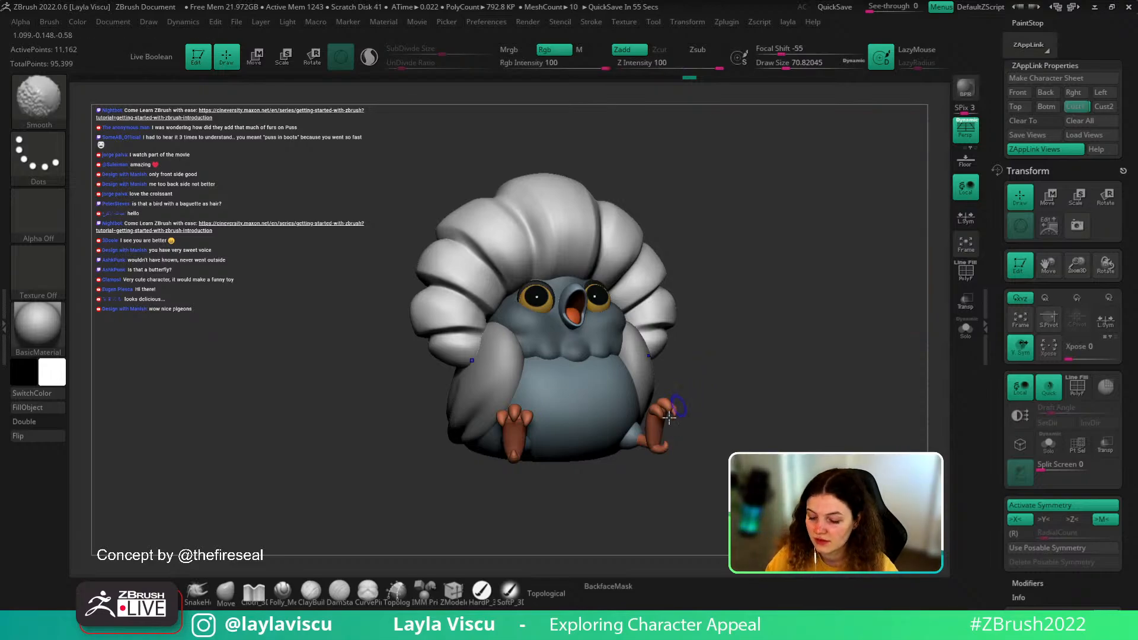
pyautogui.hotkey('shift', 'z')
# - Adjust the croissant's top middle segment with the Move brush and return to the saved Cust1 view
pyautogui.moveTo(715, 362)
pyautogui.mouseDown()
pyautogui.moveTo(737, 386)
pyautogui.moveTo(724, 414)
pyautogui.moveTo(736, 437)
pyautogui.moveTo(733, 426)
pyautogui.mouseUp()
pyautogui.click(226, 593)
pyautogui.press('s')
pyautogui.moveTo(533, 251)
pyautogui.mouseDown()
pyautogui.moveTo(550, 251)
pyautogui.moveTo(527, 270)
pyautogui.mouseUp()
pyautogui.keyDown('ctrl'); pyautogui.moveTo(616, 263); pyautogui.dragTo(626, 268, button='right'); pyautogui.keyUp('ctrl')
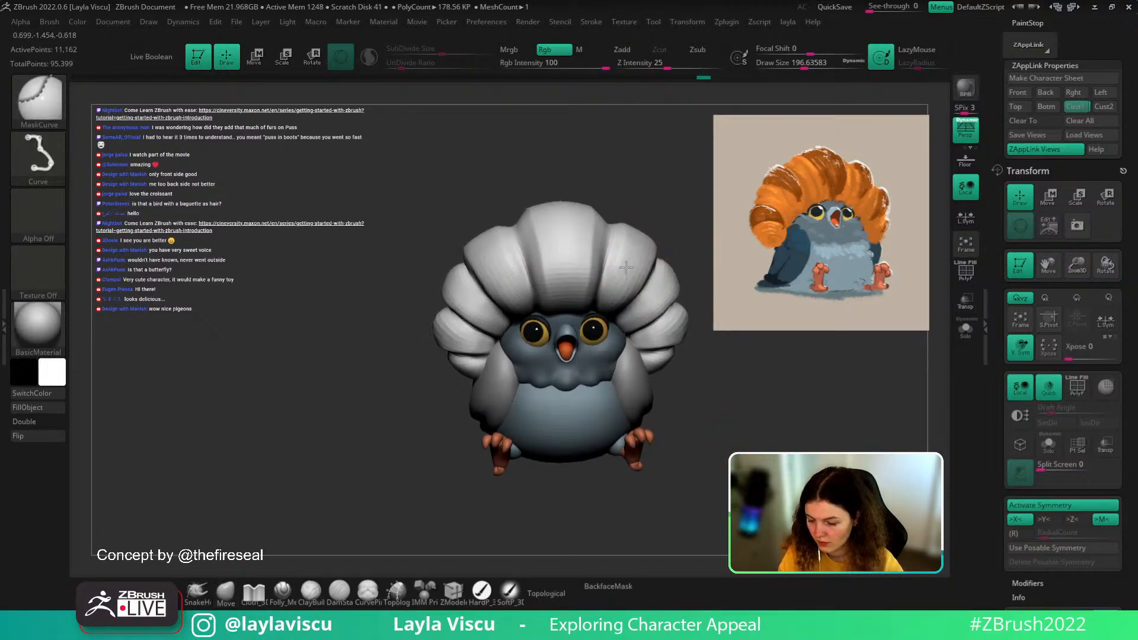
pyautogui.moveTo(741, 394)
pyautogui.mouseDown()
pyautogui.moveTo(755, 421)
pyautogui.moveTo(783, 414)
pyautogui.moveTo(736, 419)
pyautogui.moveTo(751, 419)
pyautogui.moveTo(745, 434)
pyautogui.mouseUp()
pyautogui.click(1074, 106)
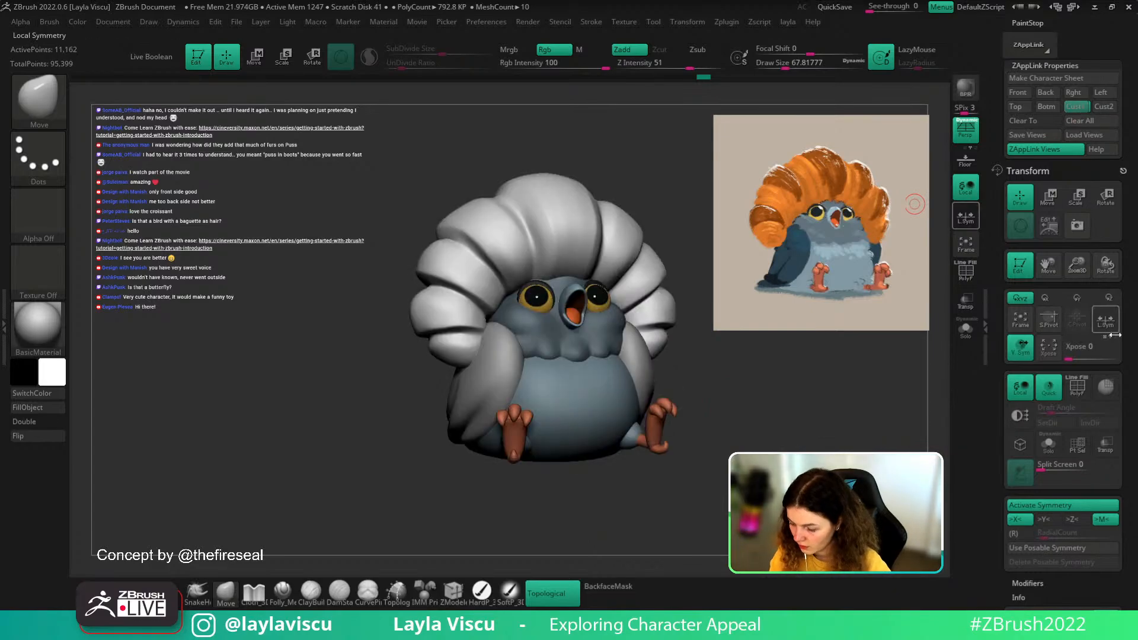
# - Subdivide the croissant's geometry to subdivision level 3
pyautogui.scroll(-10, 1036, 342)
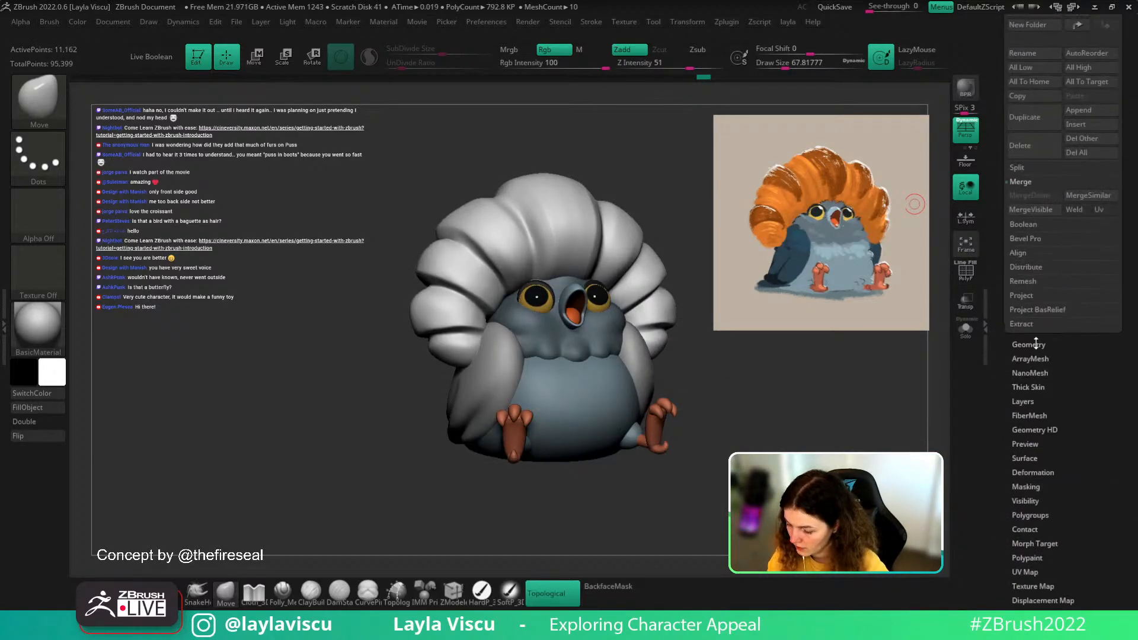
pyautogui.click(1035, 342)
pyautogui.hotkey('ctrl', 'd')
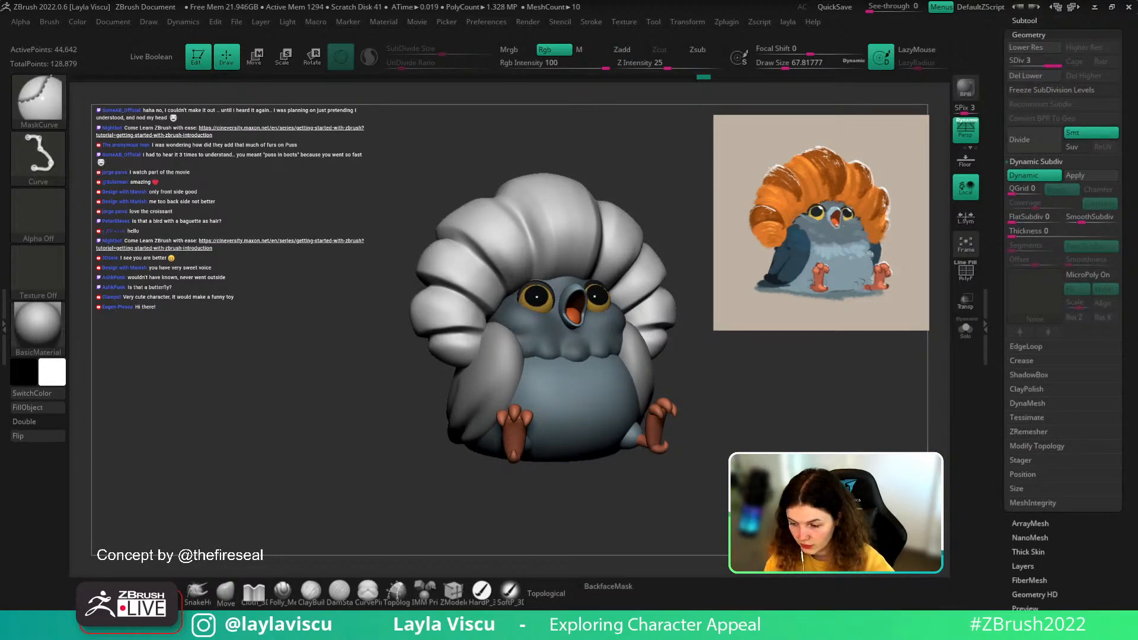
# - Set the draw size to about 29 and change the masking brush from MaskCurve to MaskPen with a FreeHand stroke
pyautogui.press('s')
pyautogui.moveTo(756, 430); pyautogui.dragTo(745, 430)
pyautogui.keyDown('ctrl'); pyautogui.moveTo(561, 214); pyautogui.dragTo(579, 270); pyautogui.keyUp('ctrl')
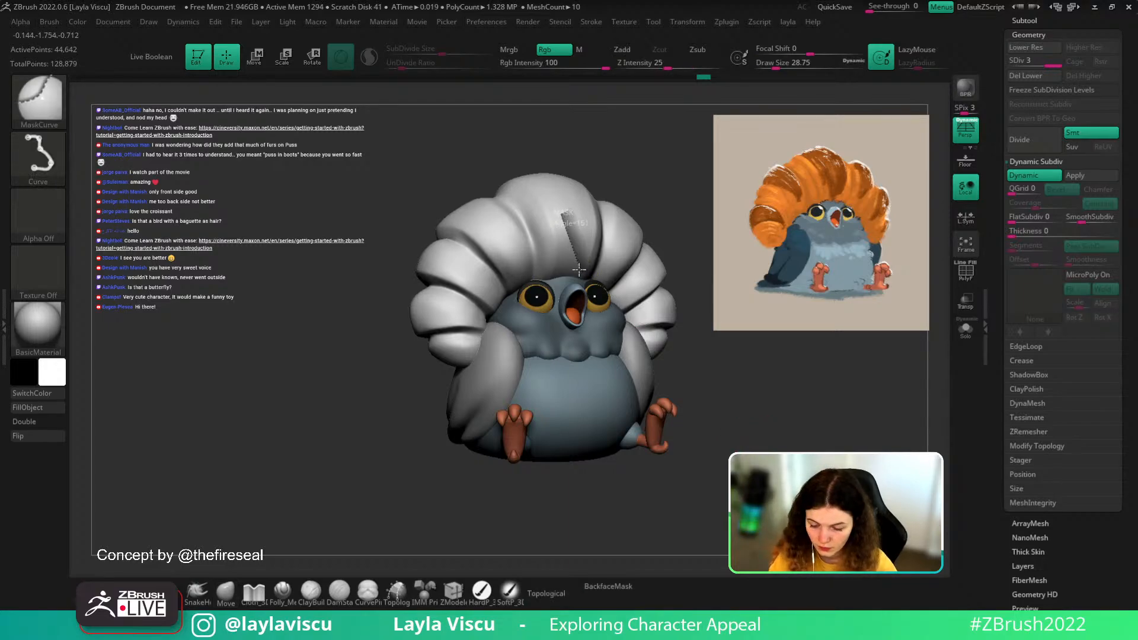
pyautogui.click(38, 157)
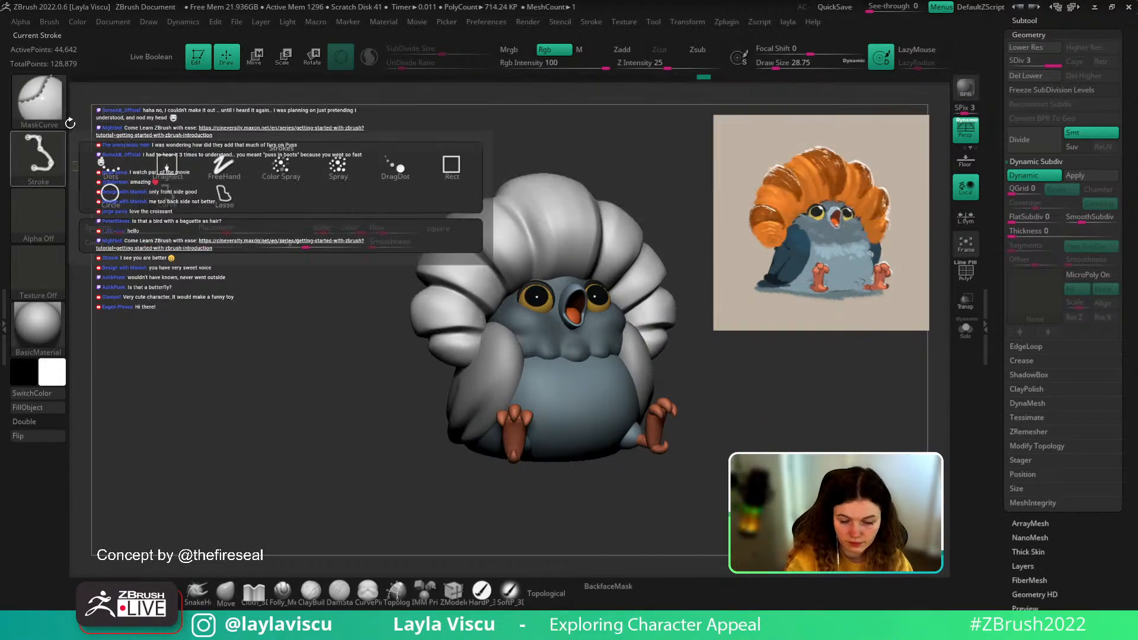
pyautogui.keyDown('ctrl'); pyautogui.click(59, 113); pyautogui.keyUp('ctrl')
pyautogui.keyDown('ctrl'); pyautogui.click(176, 110); pyautogui.keyUp('ctrl')
# - Try masking strokes on the croissant's top middle segment while adjusting the draw size, undoing each one
pyautogui.moveTo(542, 208)
pyautogui.keyDown('ctrl'); pyautogui.mouseDown()
pyautogui.moveTo(581, 213)
pyautogui.moveTo(600, 188)
pyautogui.moveTo(571, 205)
pyautogui.moveTo(570, 242)
pyautogui.moveTo(556, 223)
pyautogui.mouseUp(); pyautogui.keyUp('ctrl')
pyautogui.hotkey('ctrl', 'z')
pyautogui.press('s')
pyautogui.hotkey('ctrl', 'z')
pyautogui.press('s')
pyautogui.moveTo(557, 202)
pyautogui.keyDown('ctrl'); pyautogui.mouseDown()
pyautogui.moveTo(570, 248)
pyautogui.moveTo(571, 202)
pyautogui.mouseUp(); pyautogui.keyUp('ctrl')
pyautogui.hotkey('ctrl', 'z')
# - Turn off Dynamic Subdiv and paint vertical test mask stripes on the croissant's top middle segment
pyautogui.click(1022, 175)
pyautogui.keyDown('alt'); pyautogui.moveTo(779, 377); pyautogui.dragTo(770, 442); pyautogui.keyUp('alt')
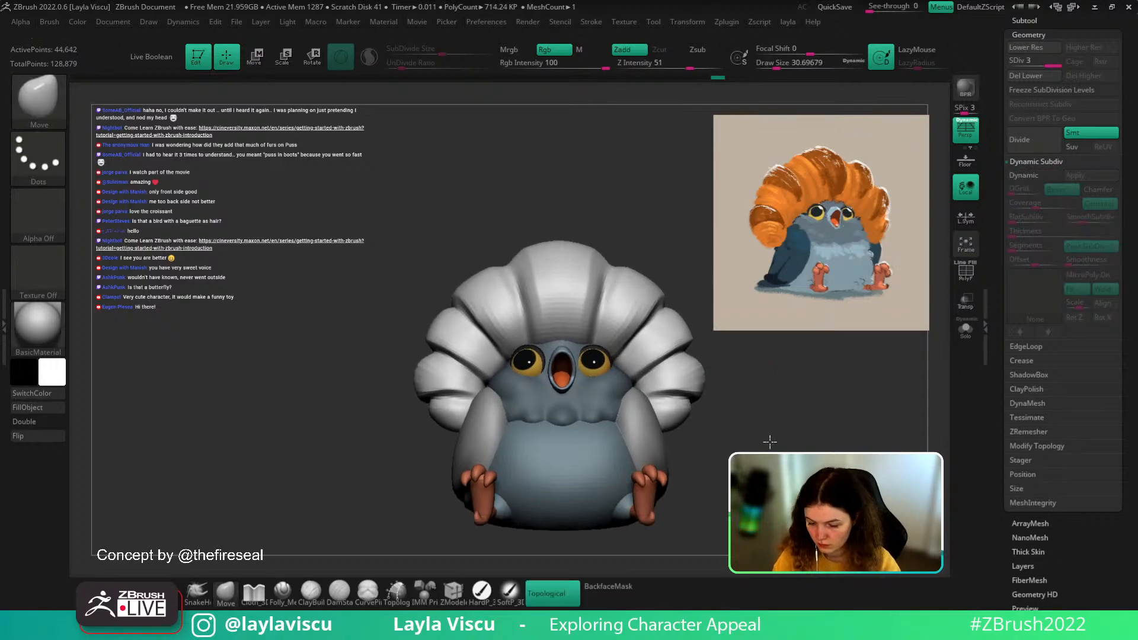
pyautogui.moveTo(542, 260)
pyautogui.keyDown('ctrl'); pyautogui.mouseDown()
pyautogui.moveTo(544, 308)
pyautogui.moveTo(544, 291)
pyautogui.moveTo(558, 306)
pyautogui.moveTo(560, 267)
pyautogui.mouseUp(); pyautogui.keyUp('ctrl')
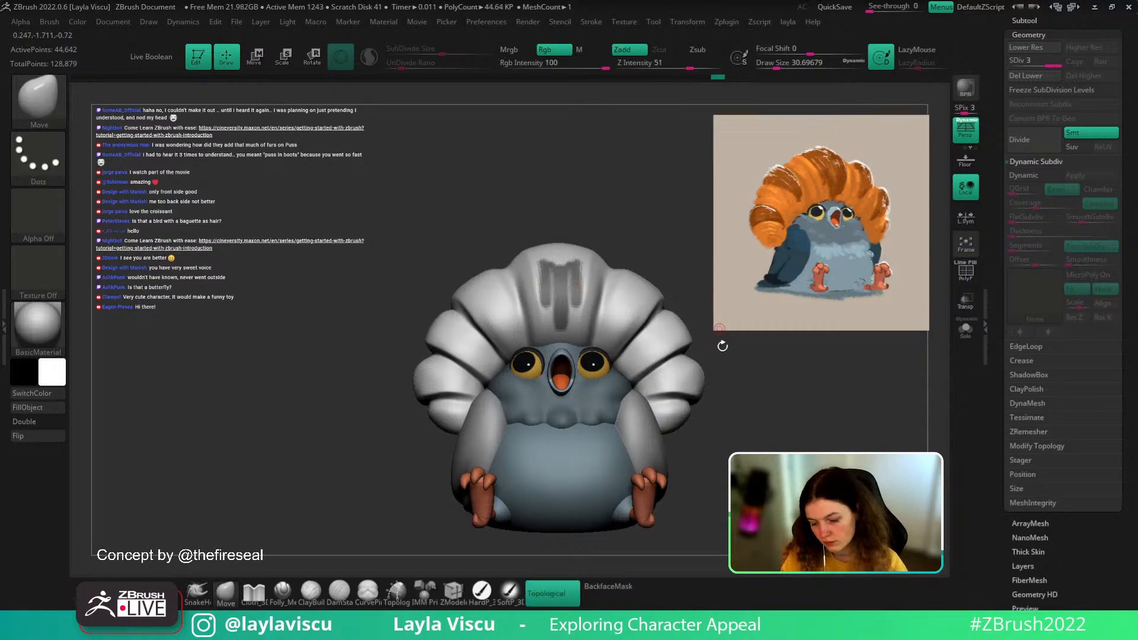
# - Clear the test mask, subdivide the croissant to level 4 and mask one tapered vertical stripe on its top middle segment
pyautogui.moveTo(728, 396); pyautogui.dragTo(708, 399)
pyautogui.hotkey('ctrl', 'd')
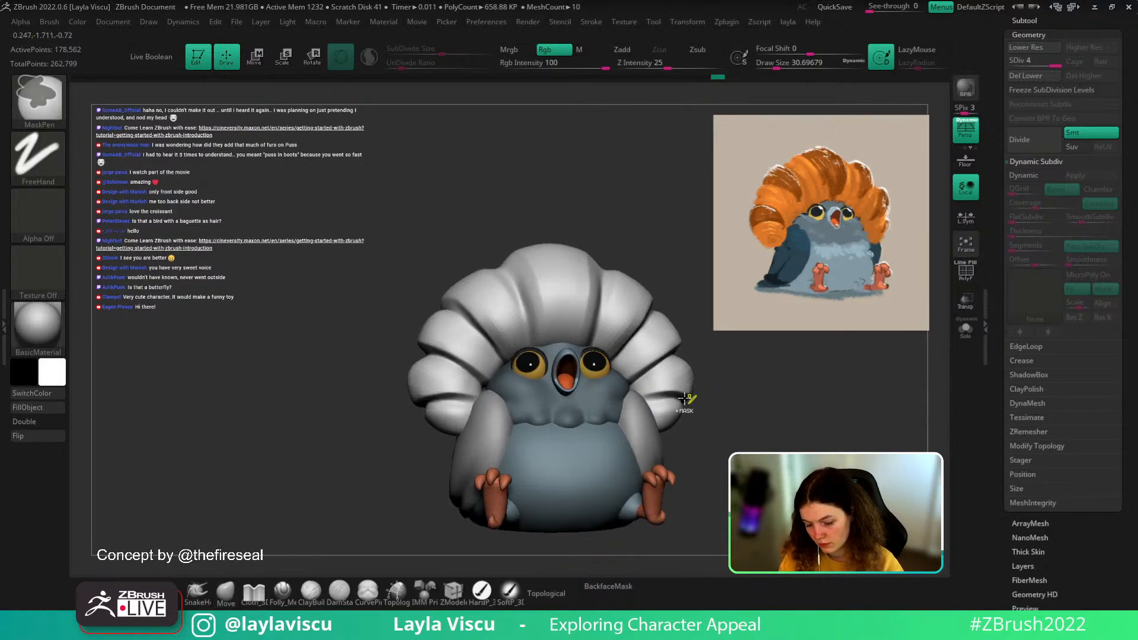
pyautogui.moveTo(545, 261)
pyautogui.keyDown('ctrl'); pyautogui.mouseDown()
pyautogui.moveTo(564, 326)
pyautogui.moveTo(559, 272)
pyautogui.moveTo(568, 305)
pyautogui.mouseUp(); pyautogui.keyUp('ctrl')
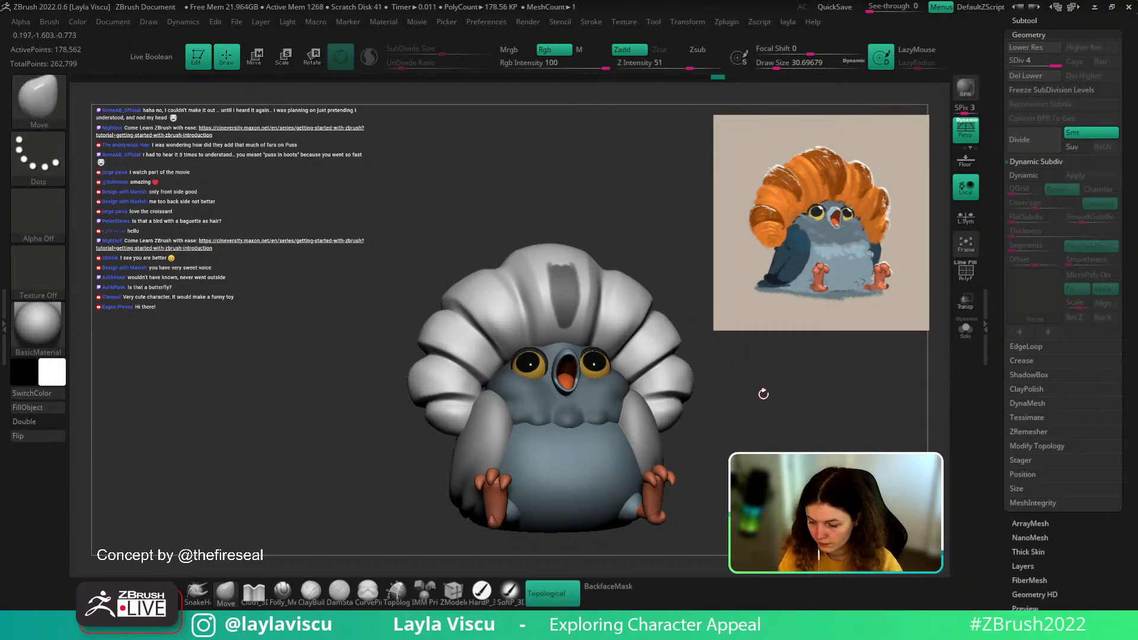
# - Widen the masked stripe on the front of the croissant's top middle segment into a broad shape tapering downward
pyautogui.moveTo(763, 393); pyautogui.dragTo(767, 394)
pyautogui.moveTo(572, 270)
pyautogui.keyDown('ctrl'); pyautogui.mouseDown()
pyautogui.moveTo(554, 275)
pyautogui.moveTo(555, 311)
pyautogui.moveTo(570, 321)
pyautogui.moveTo(572, 277)
pyautogui.mouseUp(); pyautogui.keyUp('ctrl')
pyautogui.keyDown('ctrl'); pyautogui.moveTo(561, 317); pyautogui.dragTo(567, 330); pyautogui.keyUp('ctrl')
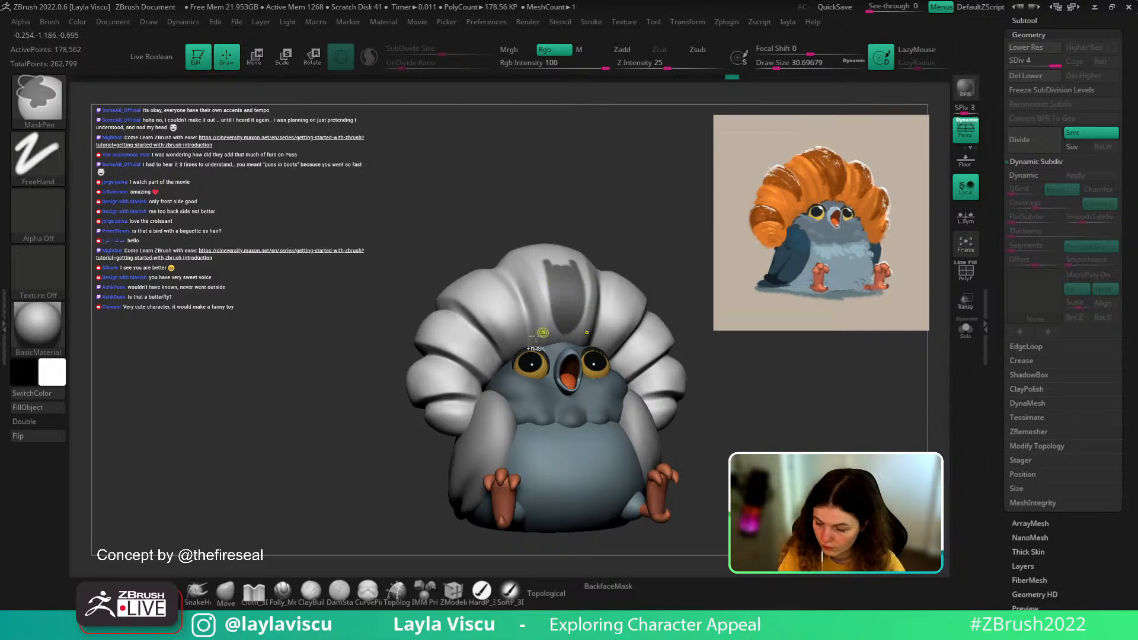
pyautogui.moveTo(651, 208); pyautogui.dragTo(642, 221)
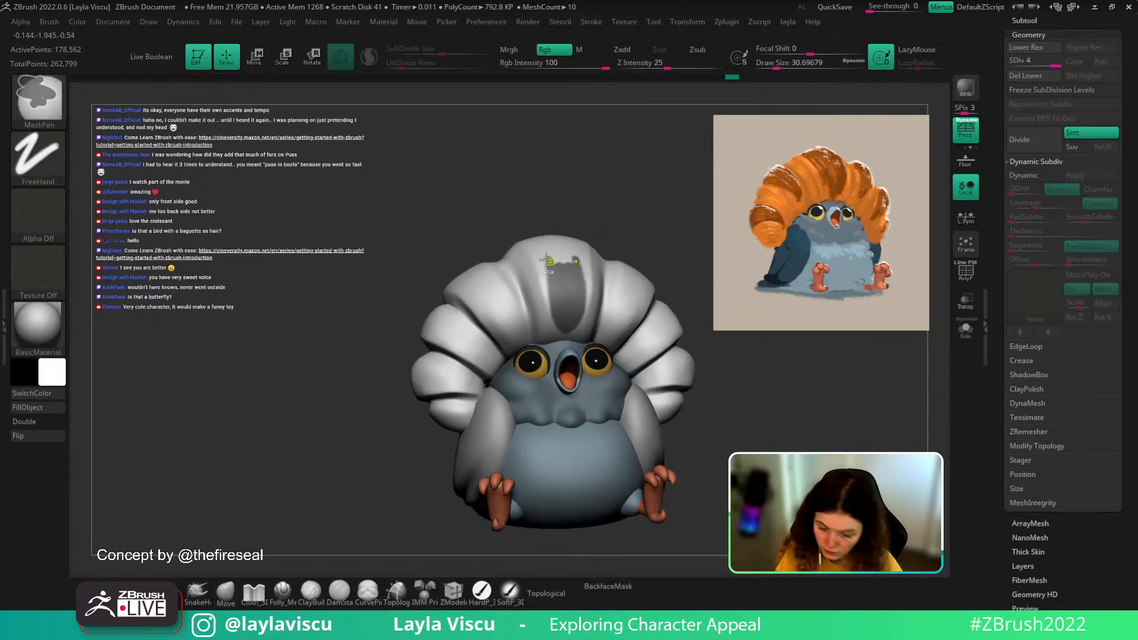
pyautogui.keyDown('ctrl'); pyautogui.moveTo(540, 256); pyautogui.dragTo(557, 317); pyautogui.keyUp('ctrl')
pyautogui.moveTo(538, 256)
pyautogui.keyDown('ctrl'); pyautogui.mouseDown()
pyautogui.moveTo(544, 266)
pyautogui.moveTo(564, 250)
pyautogui.moveTo(554, 273)
pyautogui.moveTo(540, 251)
pyautogui.moveTo(539, 277)
pyautogui.moveTo(561, 321)
pyautogui.moveTo(539, 264)
pyautogui.moveTo(559, 317)
pyautogui.mouseUp(); pyautogui.keyUp('ctrl')
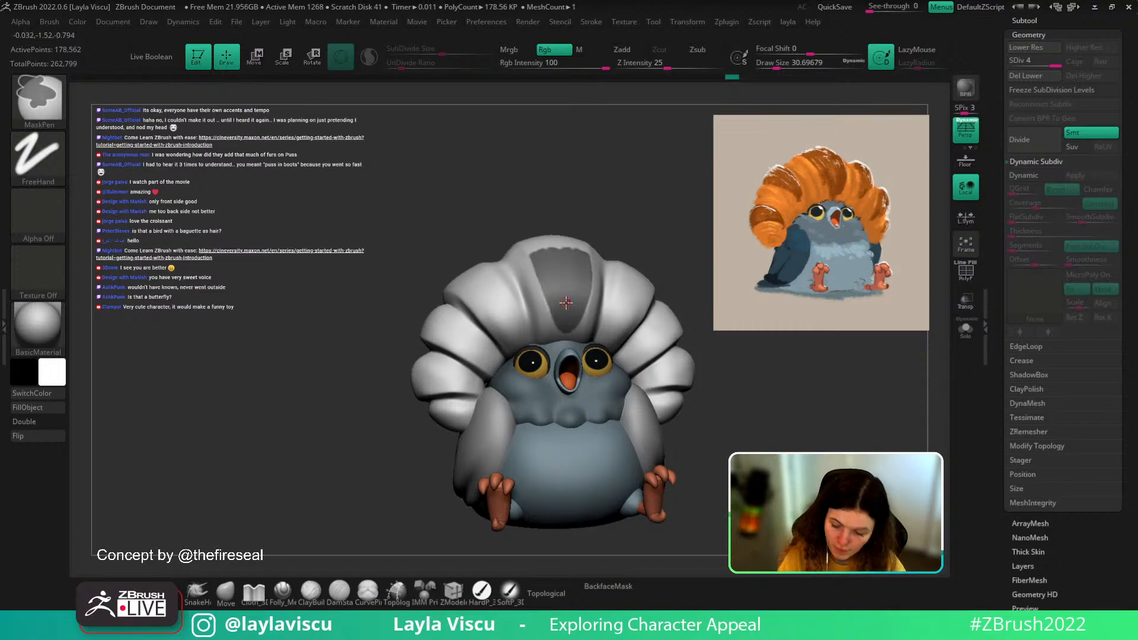
# - Set the draw size to about 87 and extend the mask up over the crown of the croissant's top middle segment
pyautogui.moveTo(724, 399); pyautogui.dragTo(718, 441)
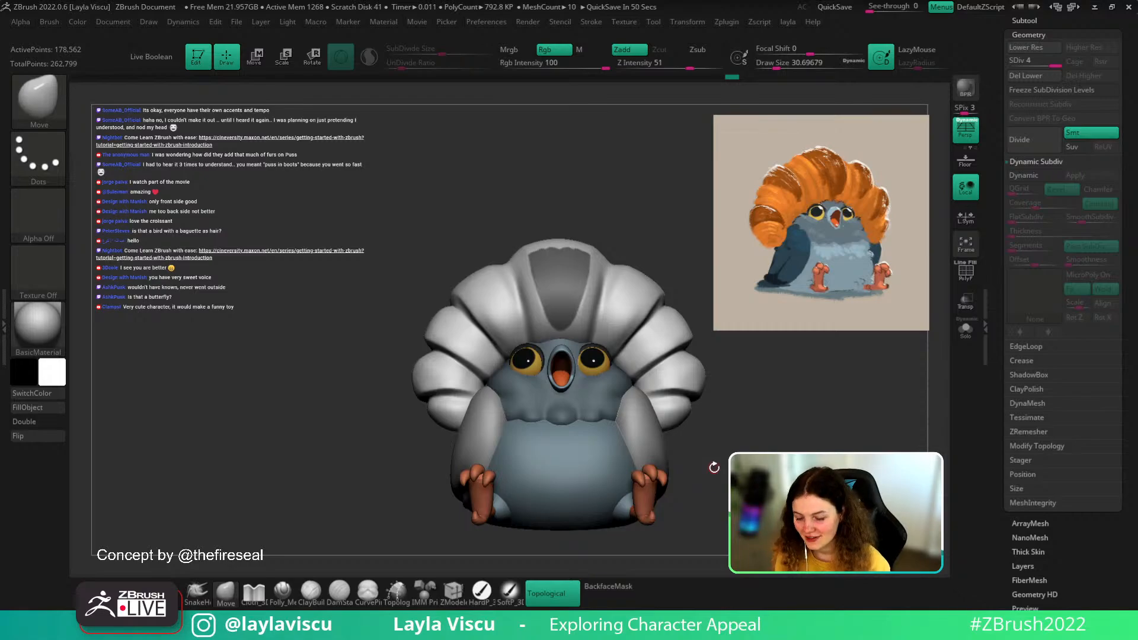
pyautogui.moveTo(800, 369)
pyautogui.mouseDown()
pyautogui.moveTo(803, 411)
pyautogui.moveTo(788, 449)
pyautogui.mouseUp()
pyautogui.press('s')
pyautogui.moveTo(579, 323); pyautogui.dragTo(592, 323)
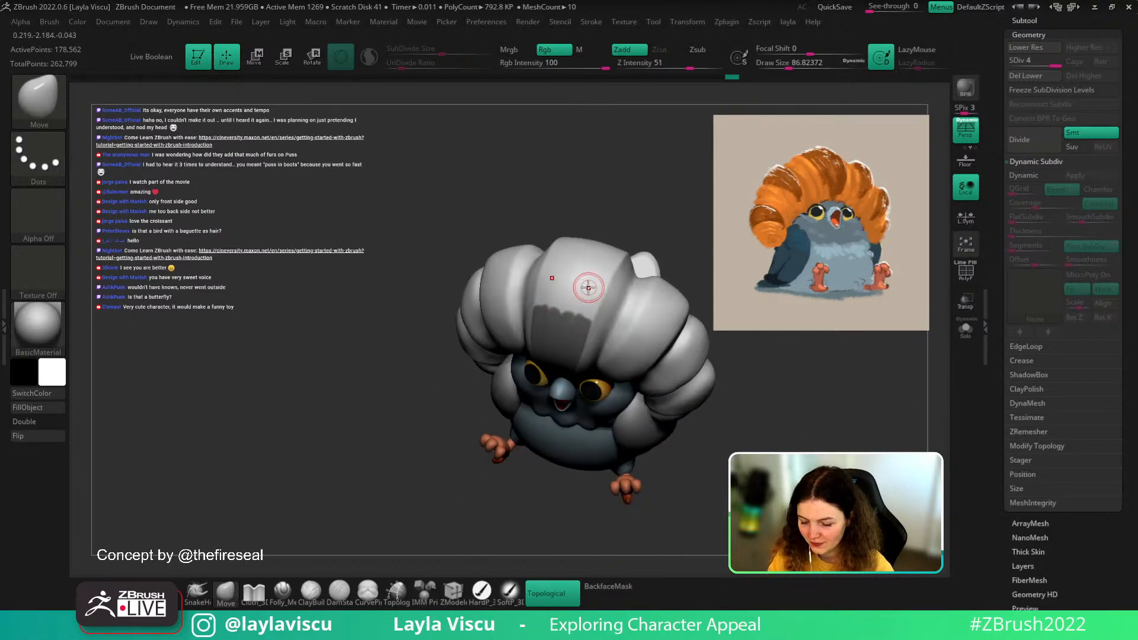
pyautogui.moveTo(589, 280)
pyautogui.keyDown('ctrl'); pyautogui.mouseDown()
pyautogui.moveTo(576, 316)
pyautogui.moveTo(568, 272)
pyautogui.moveTo(569, 323)
pyautogui.mouseUp(); pyautogui.keyUp('ctrl')
pyautogui.press('b')
pyautogui.press('m')
pyautogui.press('t')
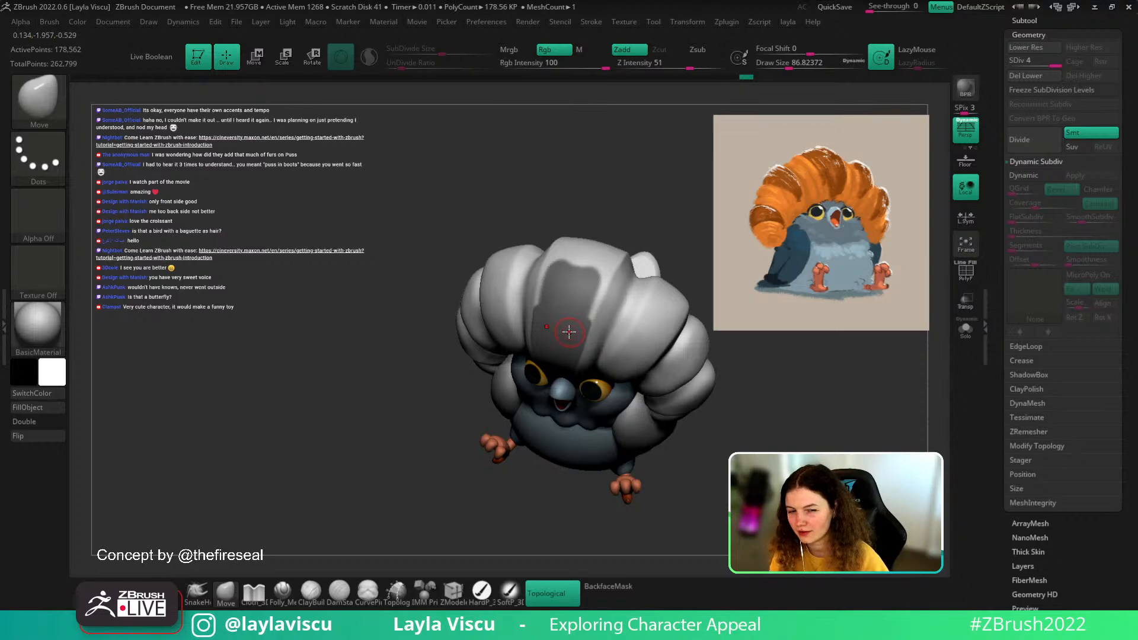
# - Set the draw size to about 49 and fill the mask across the upper width of the top middle segment
pyautogui.keyDown('alt'); pyautogui.moveTo(764, 432); pyautogui.dragTo(830, 449); pyautogui.keyUp('alt')
pyautogui.press('s')
pyautogui.moveTo(676, 319); pyautogui.dragTo(659, 320)
pyautogui.moveTo(839, 394); pyautogui.dragTo(789, 368)
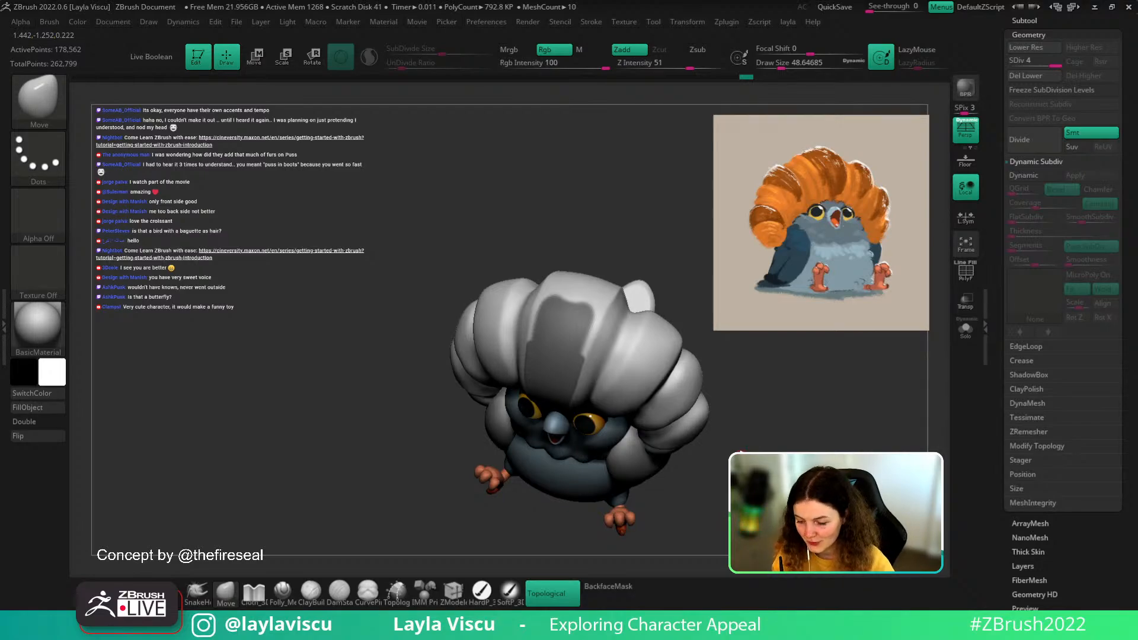
pyautogui.keyDown('ctrl'); pyautogui.moveTo(598, 317); pyautogui.dragTo(573, 365); pyautogui.keyUp('ctrl')
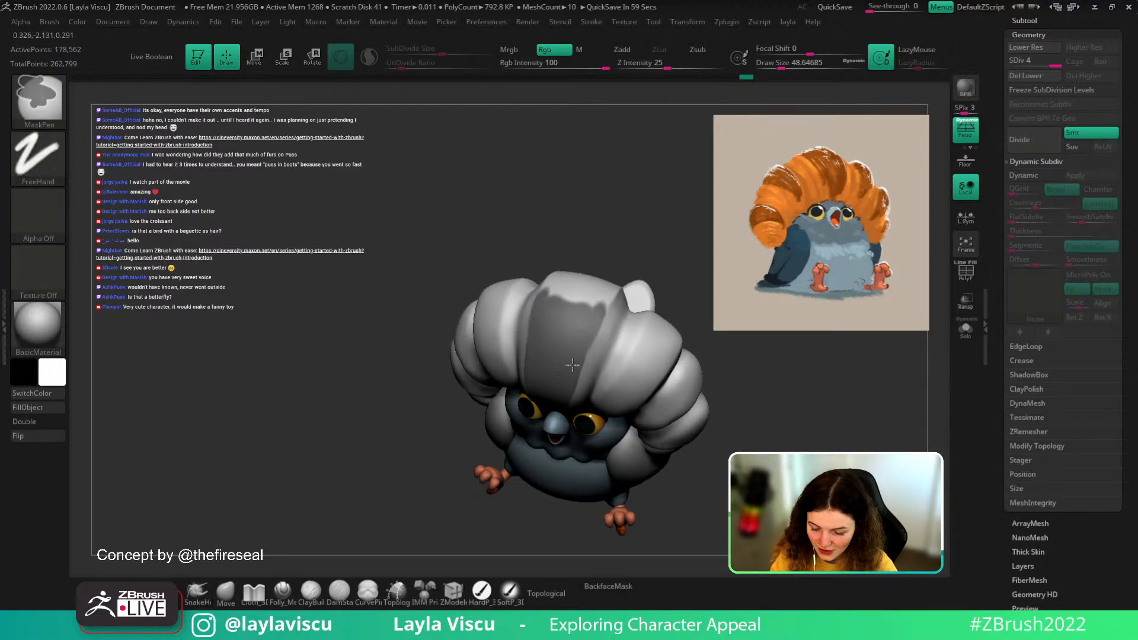
pyautogui.moveTo(602, 305)
pyautogui.keyDown('ctrl'); pyautogui.mouseDown()
pyautogui.moveTo(575, 289)
pyautogui.moveTo(556, 301)
pyautogui.mouseUp(); pyautogui.keyUp('ctrl')
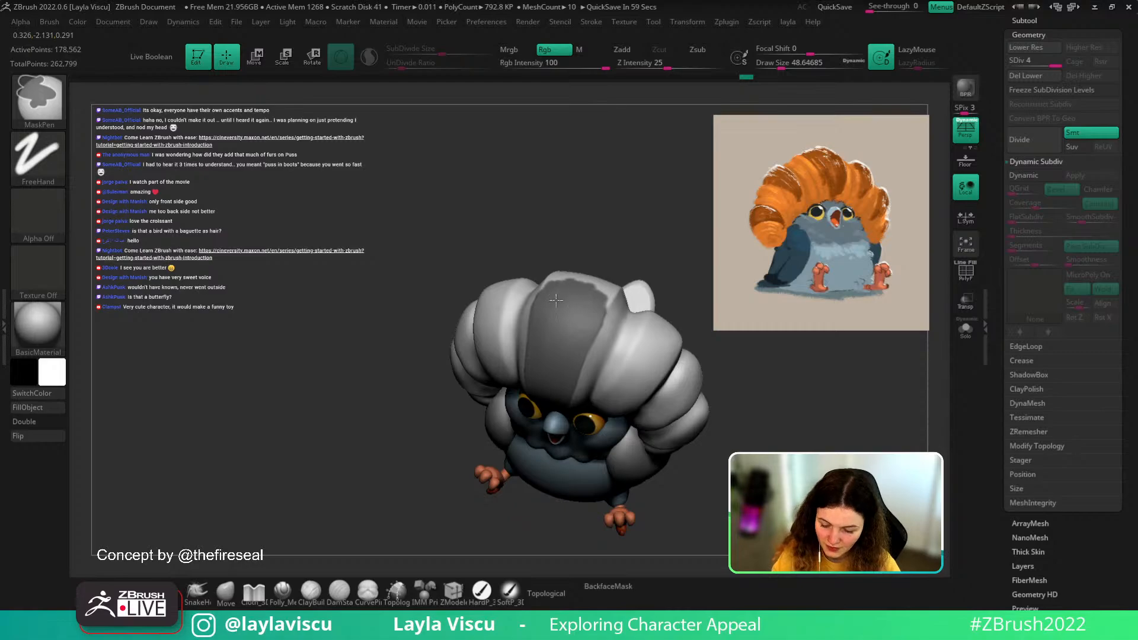
# - Smooth out the mask's outline along the side edge of the top middle segment, seen from above
pyautogui.moveTo(616, 255); pyautogui.dragTo(652, 268)
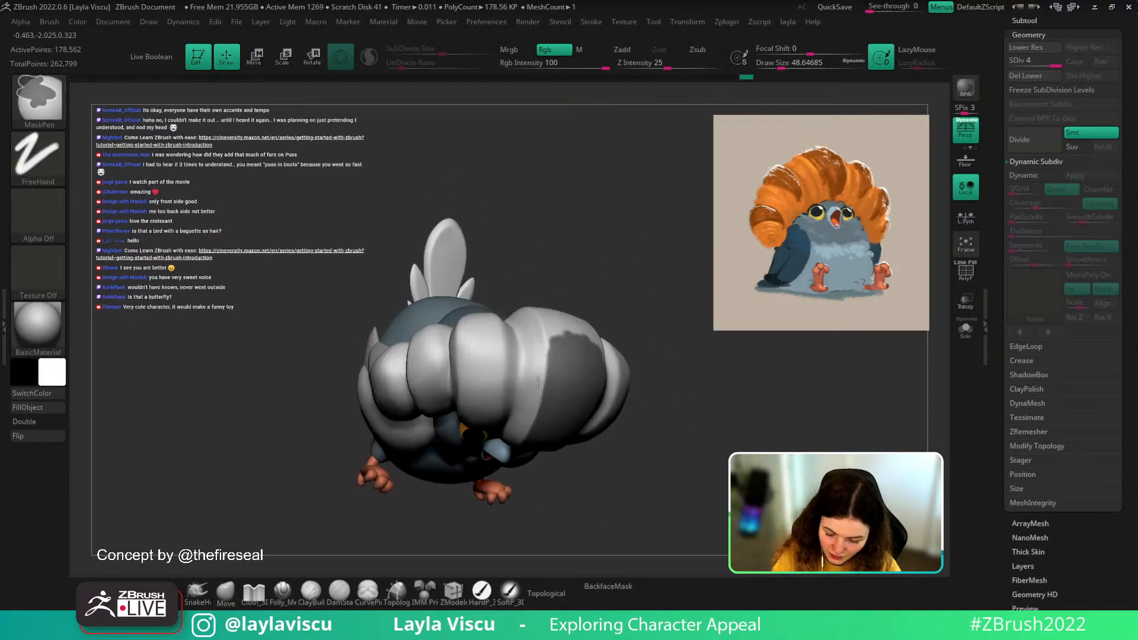
pyautogui.moveTo(632, 317); pyautogui.dragTo(647, 297)
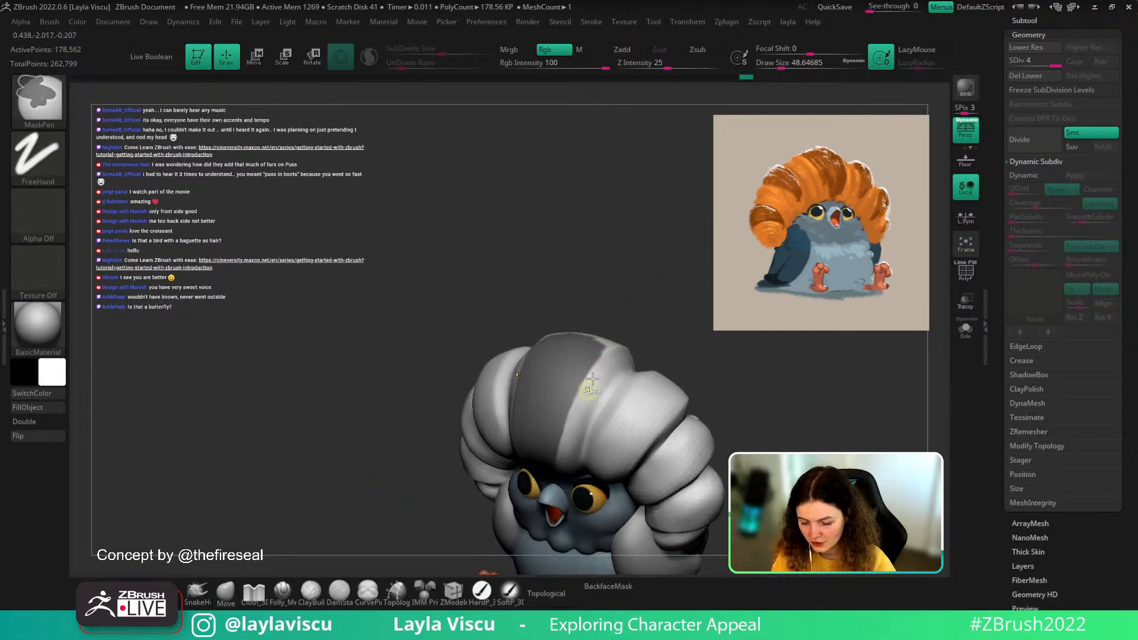
pyautogui.keyDown('ctrl'); pyautogui.moveTo(593, 378); pyautogui.dragTo(580, 420); pyautogui.keyUp('ctrl')
pyautogui.moveTo(675, 313)
pyautogui.keyDown('shift'); pyautogui.mouseDown()
pyautogui.moveTo(665, 328)
pyautogui.moveTo(687, 362)
pyautogui.mouseUp(); pyautogui.keyUp('shift')
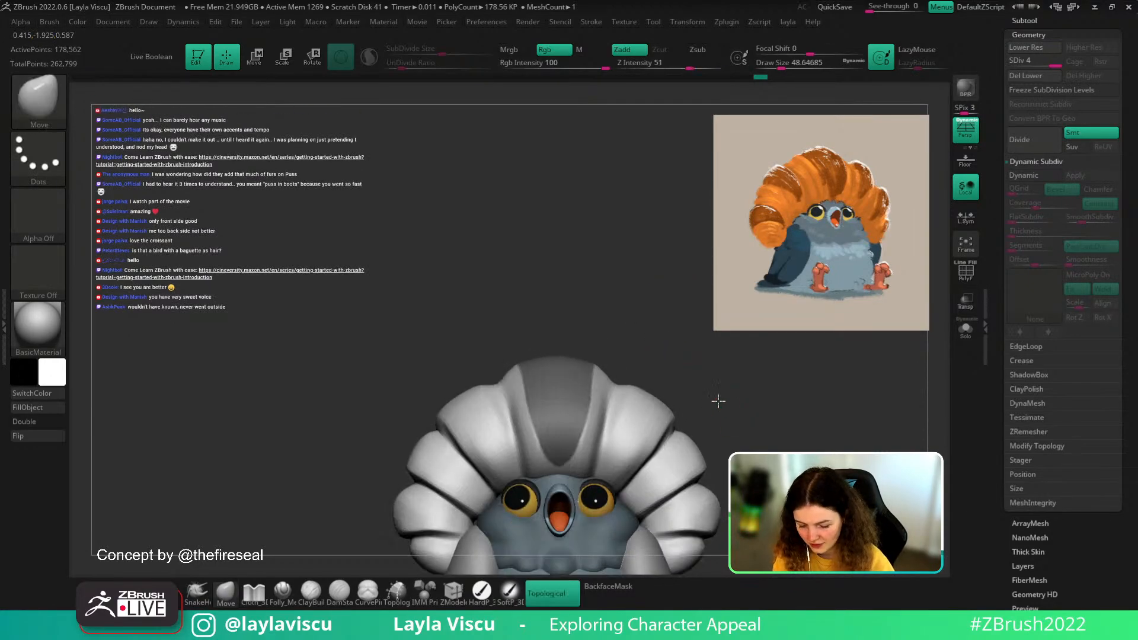
# - Try another mask stroke along the upper side edge of the top middle segment and undo it
pyautogui.moveTo(718, 401); pyautogui.dragTo(678, 411)
pyautogui.keyDown('ctrl'); pyautogui.moveTo(551, 351); pyautogui.dragTo(536, 388, button='right'); pyautogui.keyUp('ctrl')
pyautogui.moveTo(535, 388)
pyautogui.keyDown('ctrl'); pyautogui.mouseDown()
pyautogui.moveTo(569, 299)
pyautogui.moveTo(531, 363)
pyautogui.moveTo(536, 345)
pyautogui.moveTo(576, 277)
pyautogui.mouseUp(); pyautogui.keyUp('ctrl')
pyautogui.hotkey('ctrl', 'z')
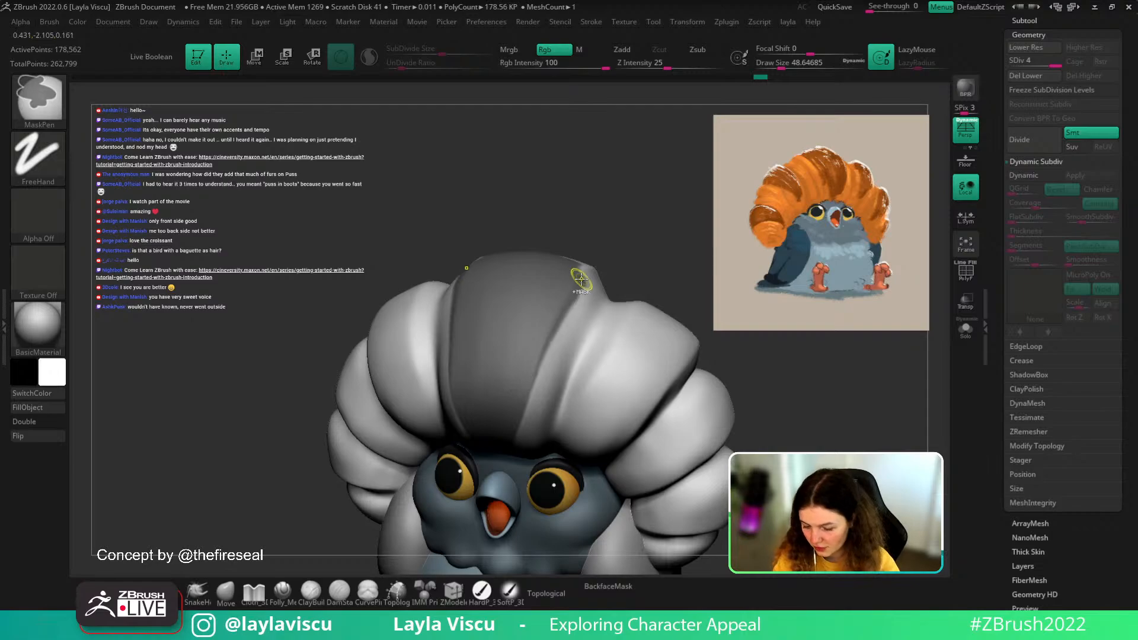
pyautogui.keyDown('ctrl'); pyautogui.moveTo(622, 406); pyautogui.dragTo(820, 414, button='right'); pyautogui.keyUp('ctrl')
pyautogui.keyDown('shift'); pyautogui.moveTo(775, 354); pyautogui.dragTo(791, 458); pyautogui.keyUp('shift')
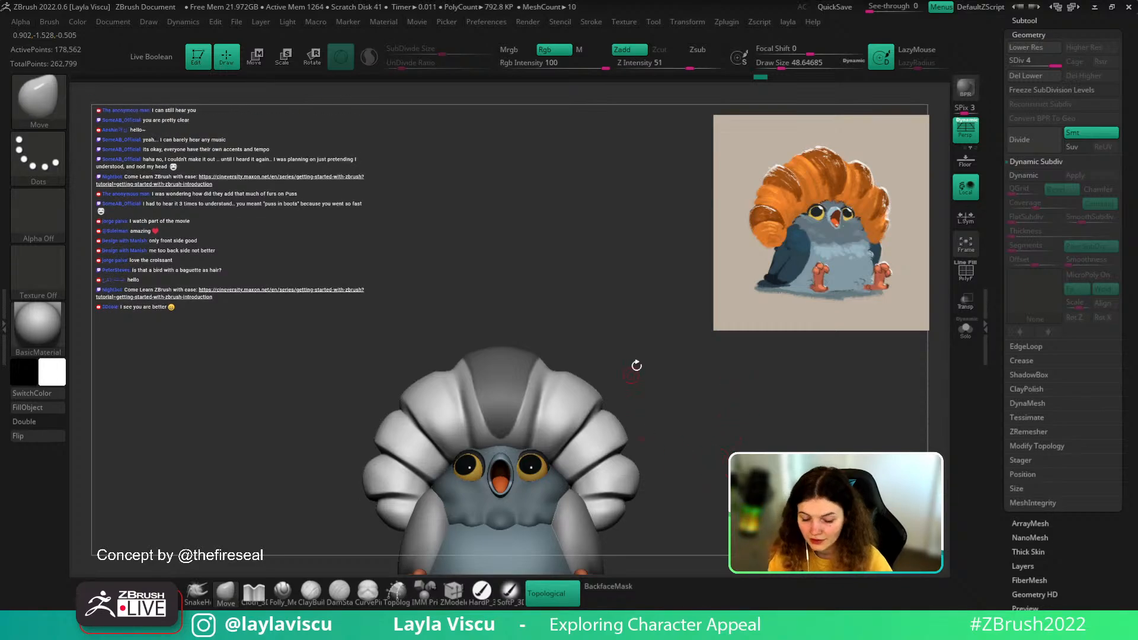
# - Mask along the opposite side edge of the top middle segment down toward the forehead, undoing and redrawing the stroke
pyautogui.moveTo(636, 365); pyautogui.dragTo(669, 368)
pyautogui.keyDown('ctrl'); pyautogui.moveTo(454, 348); pyautogui.dragTo(498, 423); pyautogui.keyUp('ctrl')
pyautogui.hotkey('ctrl', 'z')
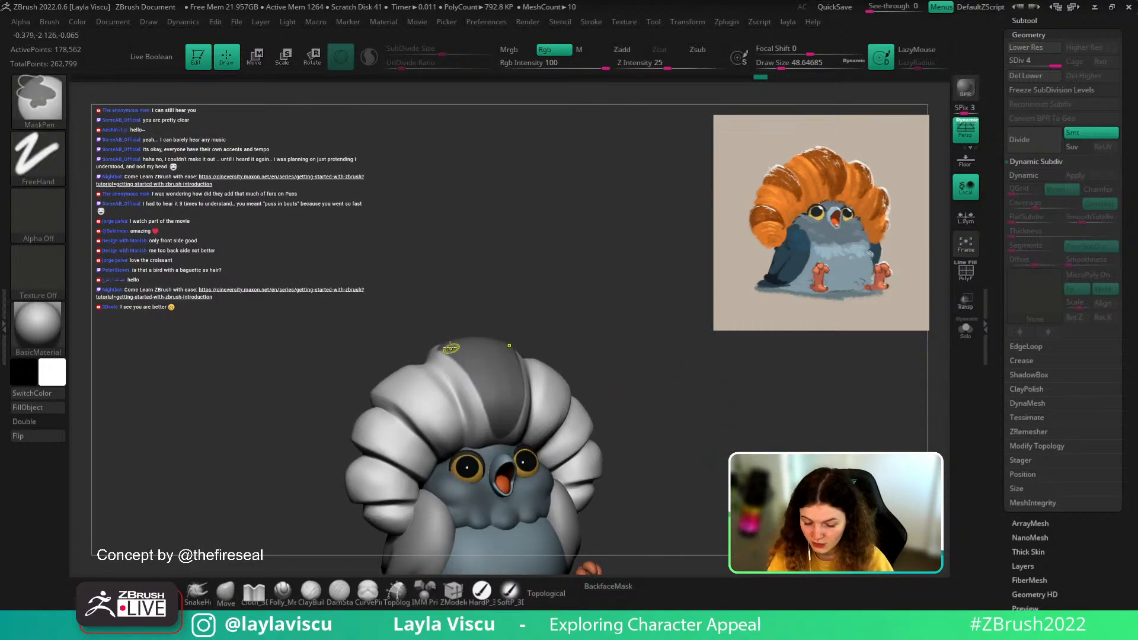
pyautogui.keyDown('ctrl'); pyautogui.moveTo(450, 348); pyautogui.dragTo(502, 434); pyautogui.keyUp('ctrl')
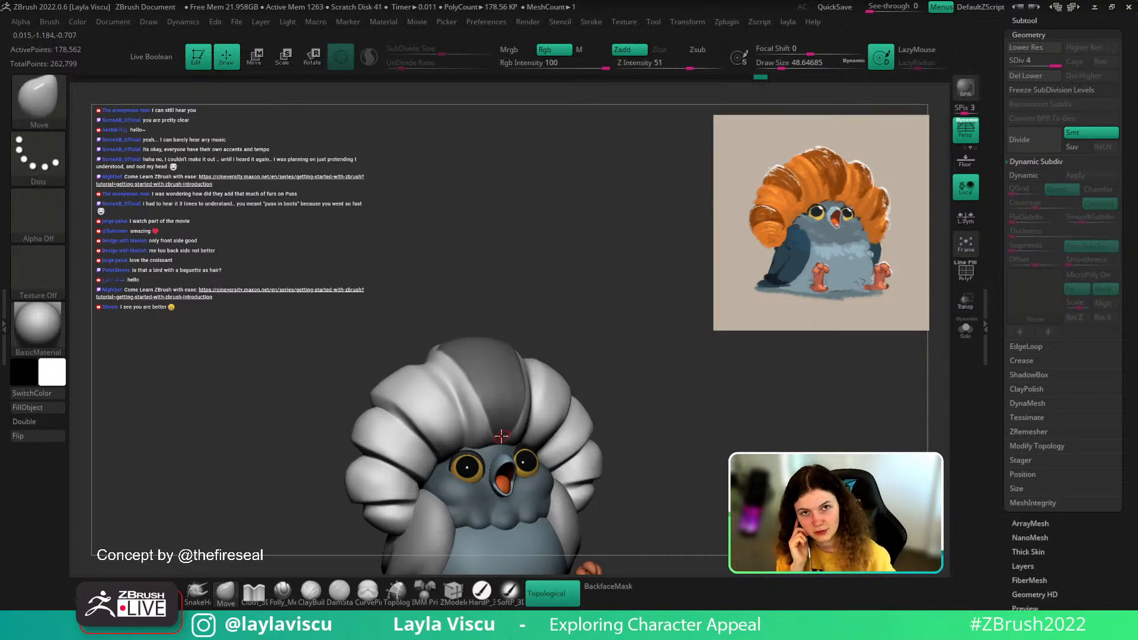
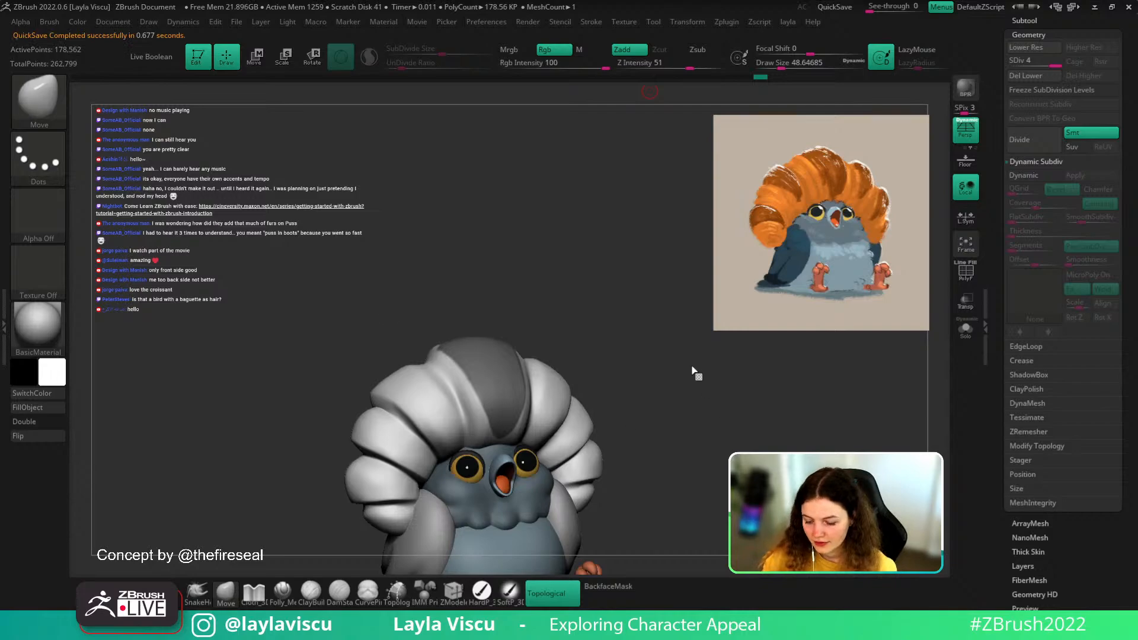
# - Set the draw size to about 14 and refine the mask's side edges on the front of the top middle segment
pyautogui.moveTo(693, 372); pyautogui.dragTo(688, 394)
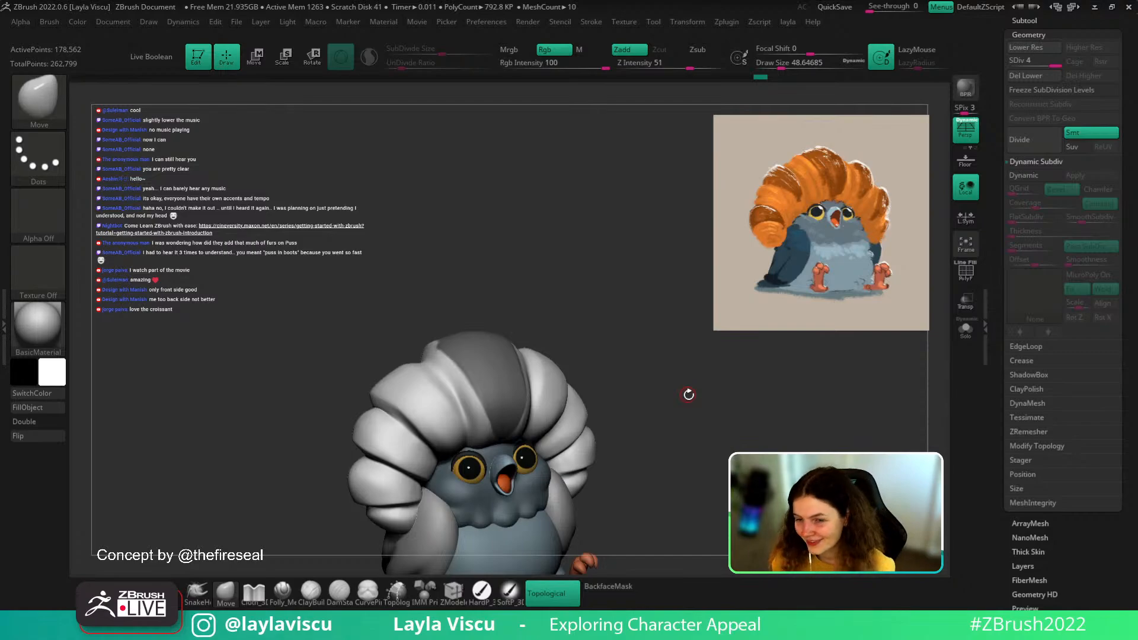
pyautogui.keyDown('shift'); pyautogui.moveTo(731, 440); pyautogui.dragTo(737, 439); pyautogui.keyUp('shift')
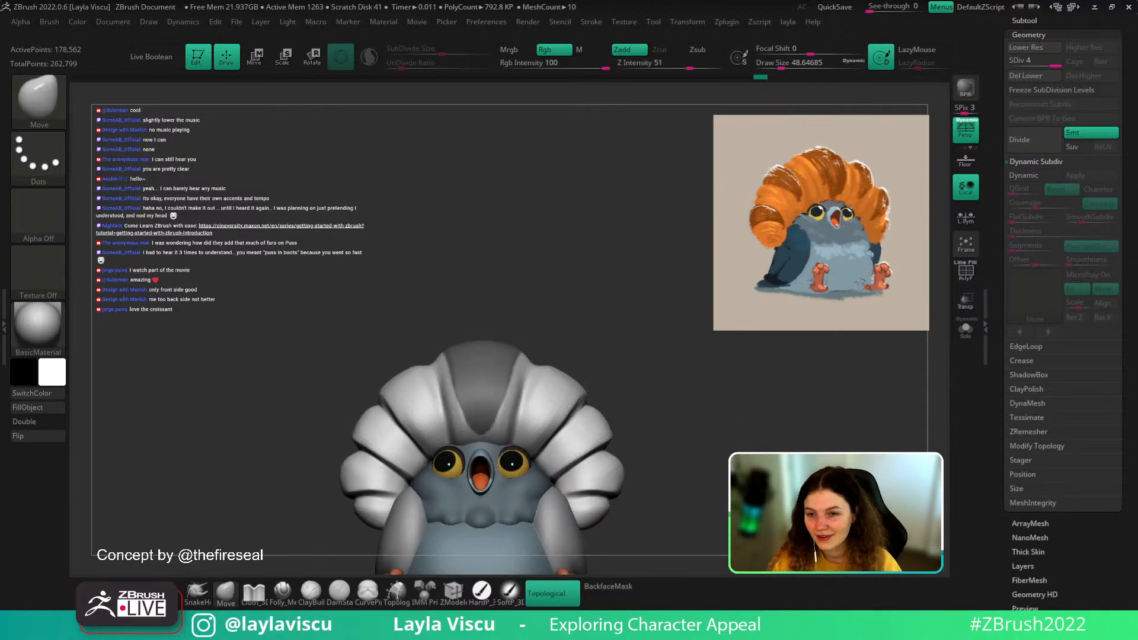
pyautogui.keyDown('alt'); pyautogui.moveTo(741, 484); pyautogui.dragTo(791, 458); pyautogui.keyUp('alt')
pyautogui.keyDown('ctrl'); pyautogui.moveTo(592, 331); pyautogui.dragTo(587, 363, button='right'); pyautogui.keyUp('ctrl')
pyautogui.keyDown('shift'); pyautogui.moveTo(614, 282); pyautogui.dragTo(602, 279); pyautogui.keyUp('shift')
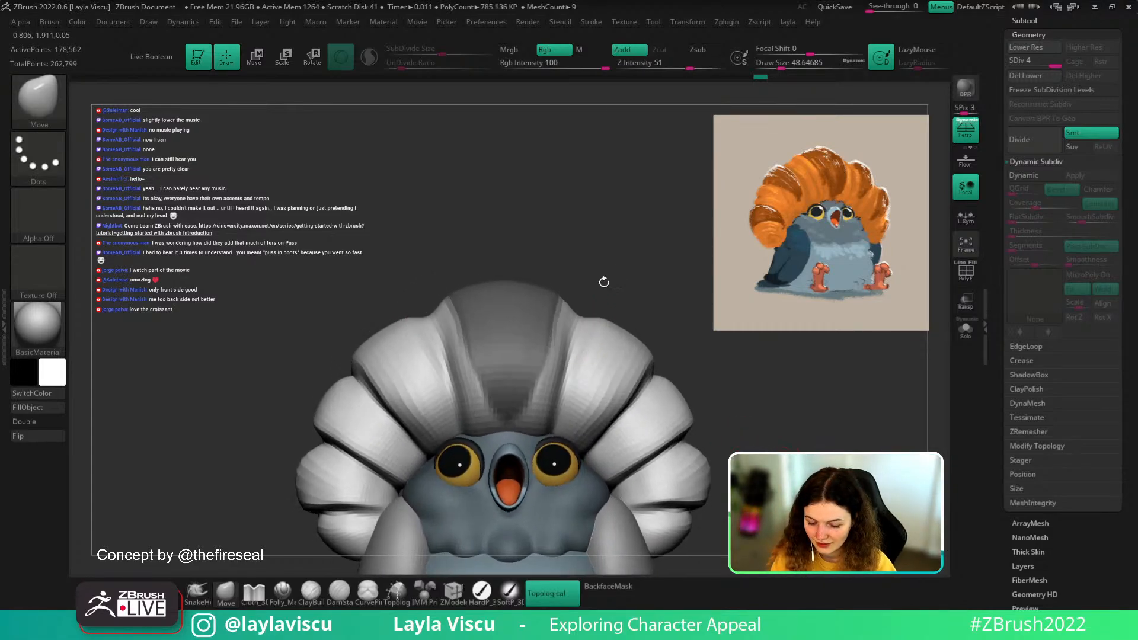
pyautogui.press('s')
pyautogui.click(543, 371)
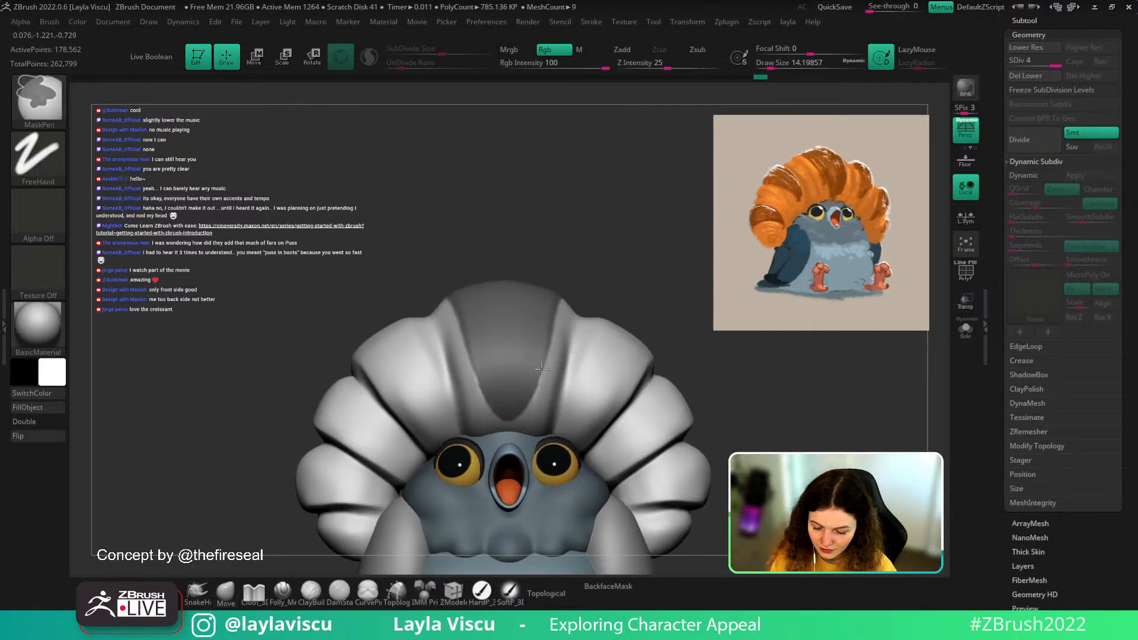
pyautogui.keyDown('alt'); pyautogui.moveTo(626, 285); pyautogui.dragTo(655, 285); pyautogui.keyUp('alt')
pyautogui.keyDown('ctrl'); pyautogui.moveTo(646, 288); pyautogui.dragTo(627, 256, button='right'); pyautogui.keyUp('ctrl')
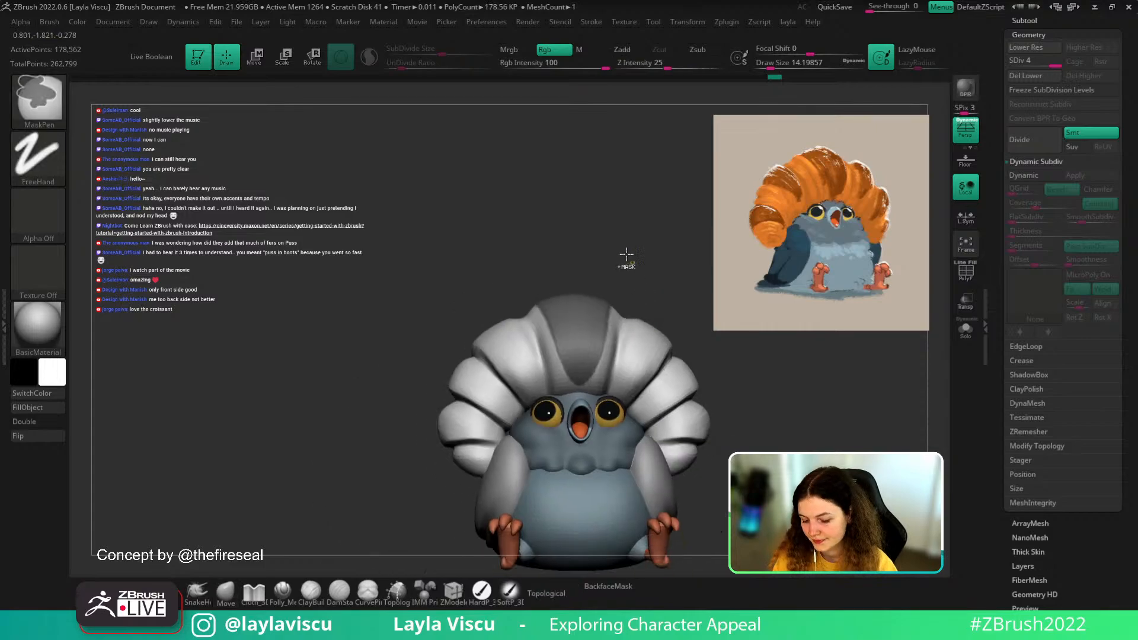
pyautogui.moveTo(627, 256); pyautogui.dragTo(651, 262)
pyautogui.press('ctrl')
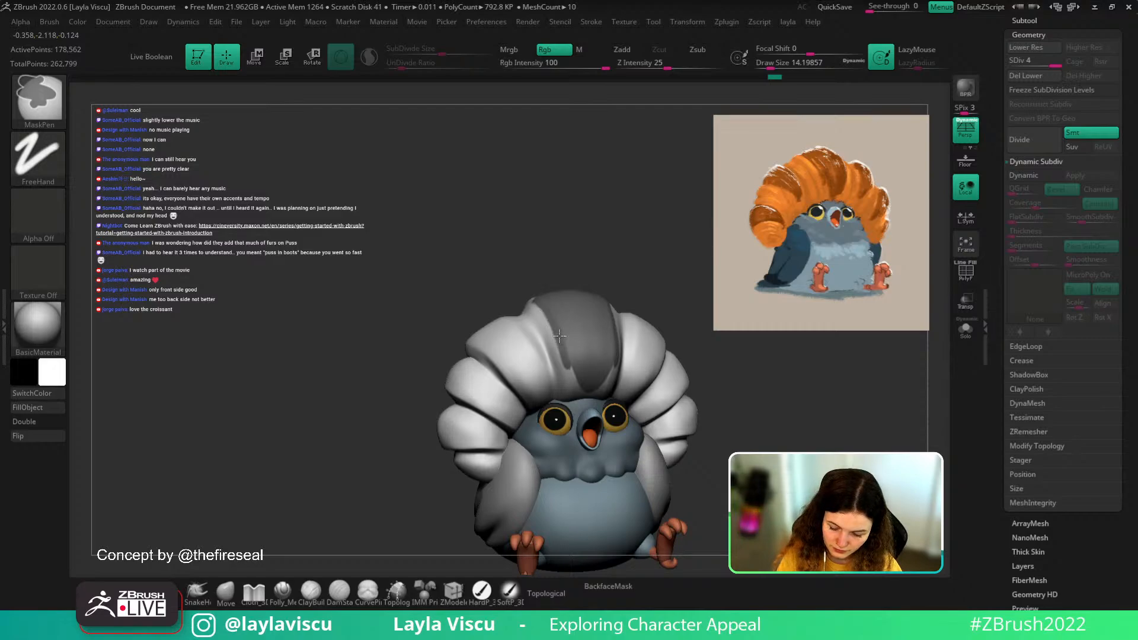
# - Set the draw size to 28.75 and mask along the top middle segment's side creases, continuing onto its back
pyautogui.keyDown('shift'); pyautogui.moveTo(649, 289); pyautogui.dragTo(615, 288); pyautogui.keyUp('shift')
pyautogui.press('s')
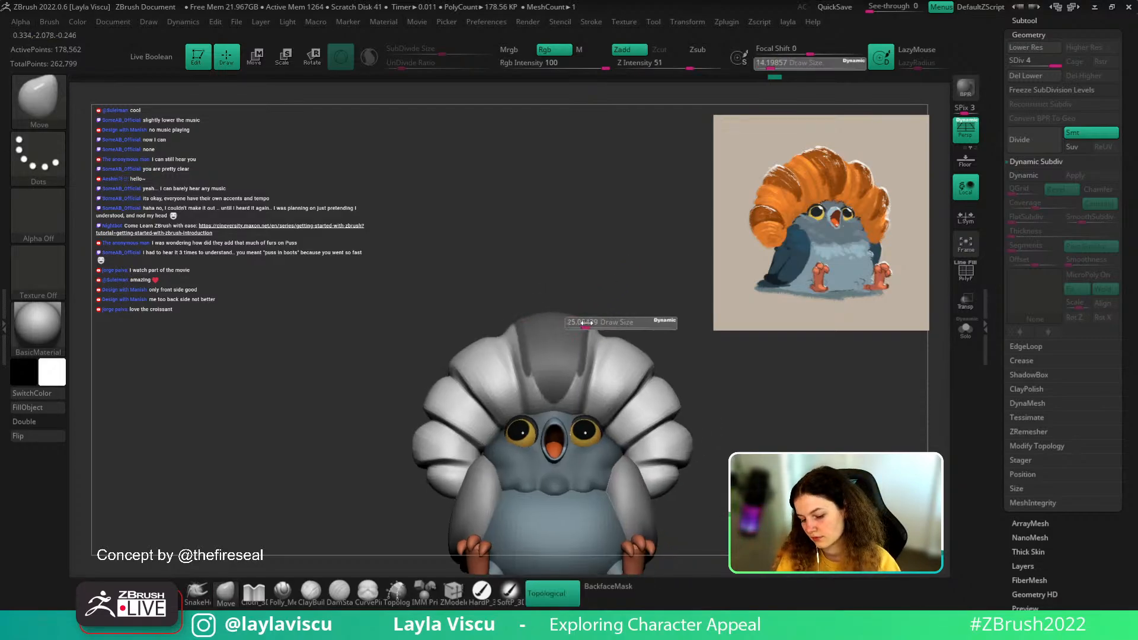
pyautogui.moveTo(582, 326); pyautogui.dragTo(588, 325)
pyautogui.moveTo(559, 301)
pyautogui.mouseDown(button='right')
pyautogui.moveTo(564, 279)
pyautogui.moveTo(538, 300)
pyautogui.moveTo(536, 271)
pyautogui.mouseUp(button='right')
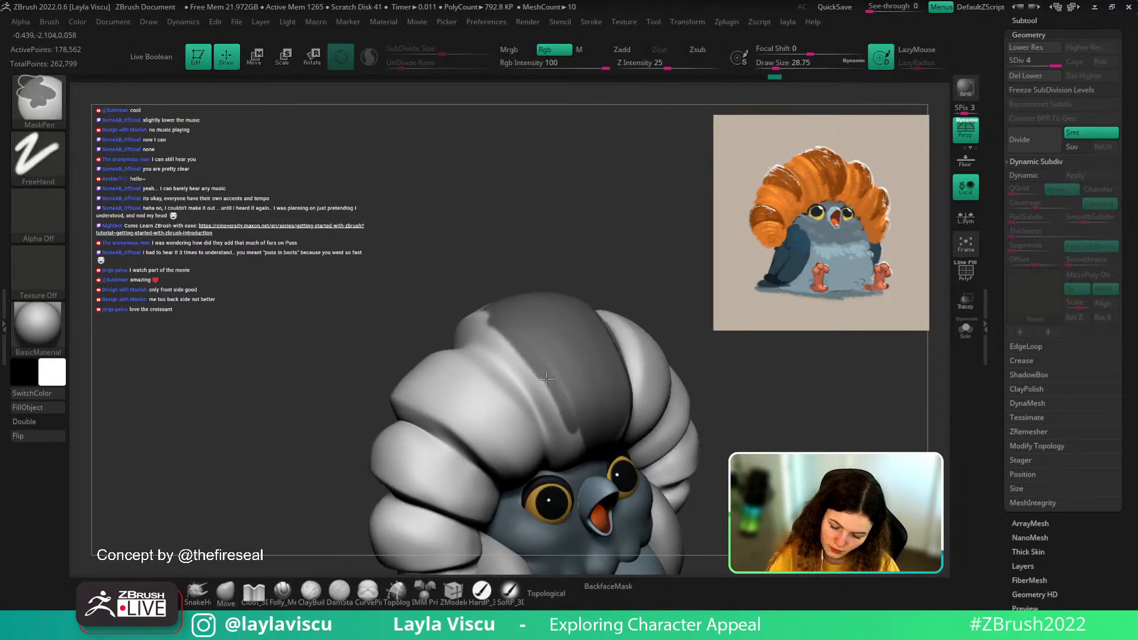
pyautogui.keyDown('ctrl'); pyautogui.moveTo(534, 333); pyautogui.dragTo(533, 256, button='right'); pyautogui.keyUp('ctrl')
pyautogui.keyDown('shift'); pyautogui.moveTo(533, 256); pyautogui.dragTo(556, 272); pyautogui.keyUp('shift')
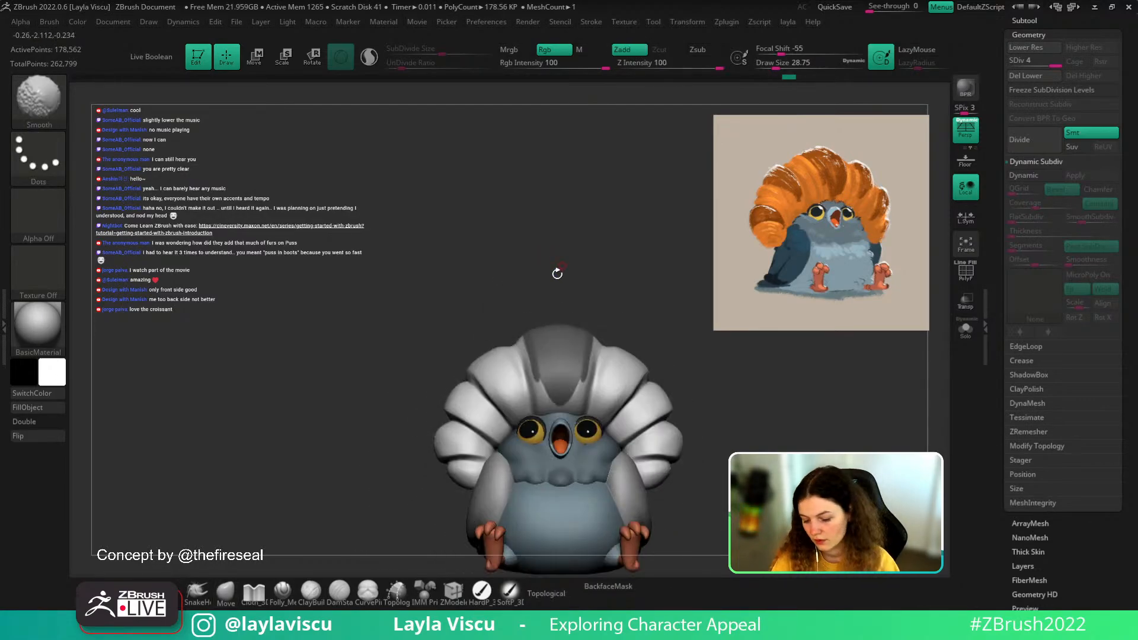
pyautogui.moveTo(559, 274)
pyautogui.mouseDown(button='right')
pyautogui.moveTo(599, 275)
pyautogui.moveTo(543, 292)
pyautogui.moveTo(534, 322)
pyautogui.moveTo(573, 322)
pyautogui.mouseUp(button='right')
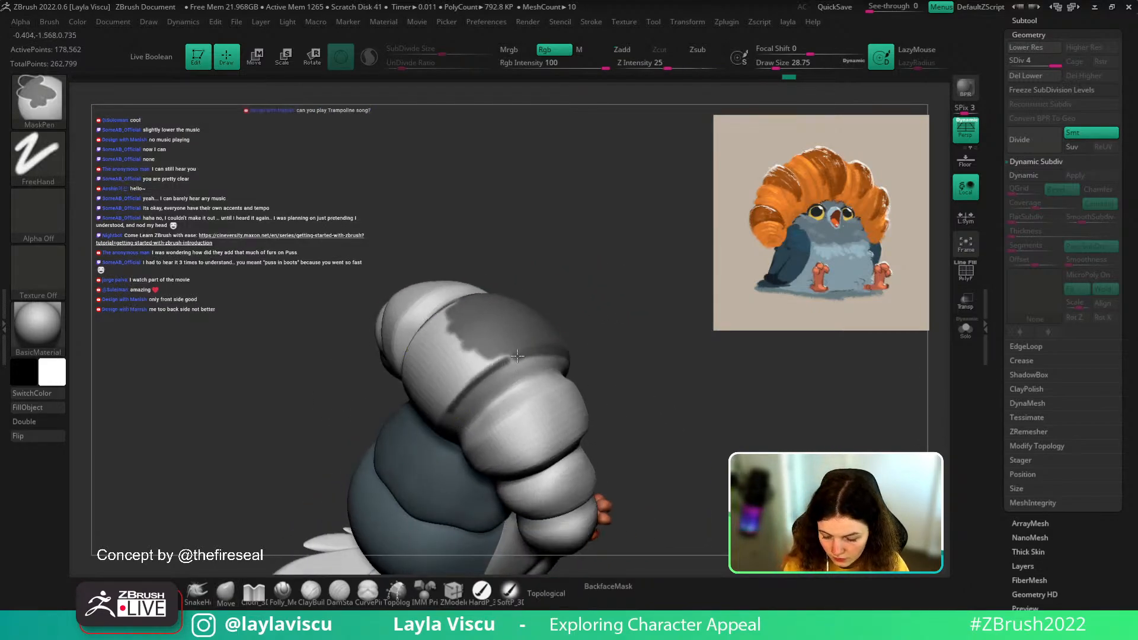
pyautogui.keyDown('ctrl'); pyautogui.moveTo(471, 391); pyautogui.dragTo(448, 416); pyautogui.keyUp('ctrl')
pyautogui.moveTo(554, 330)
pyautogui.mouseDown(button='right')
pyautogui.moveTo(622, 305)
pyautogui.moveTo(647, 312)
pyautogui.mouseUp(button='right')
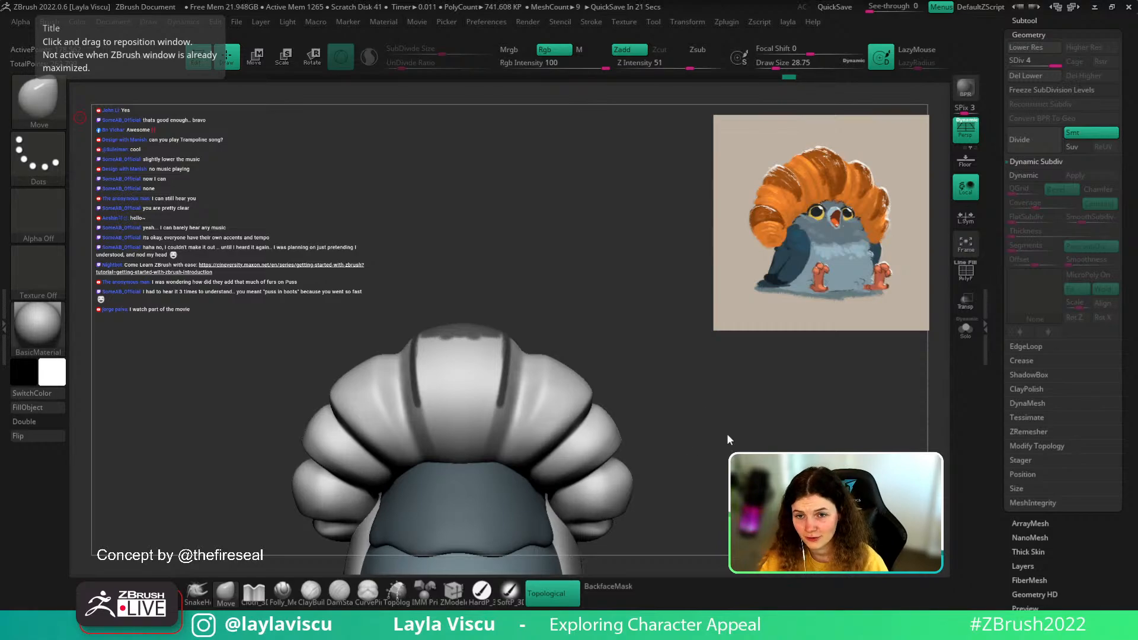
# - Mask a broad tapered stripe down the back of the top middle segment, enlarging the draw size to about 74
pyautogui.moveTo(745, 427)
pyautogui.mouseDown()
pyautogui.moveTo(733, 438)
pyautogui.moveTo(837, 438)
pyautogui.mouseUp()
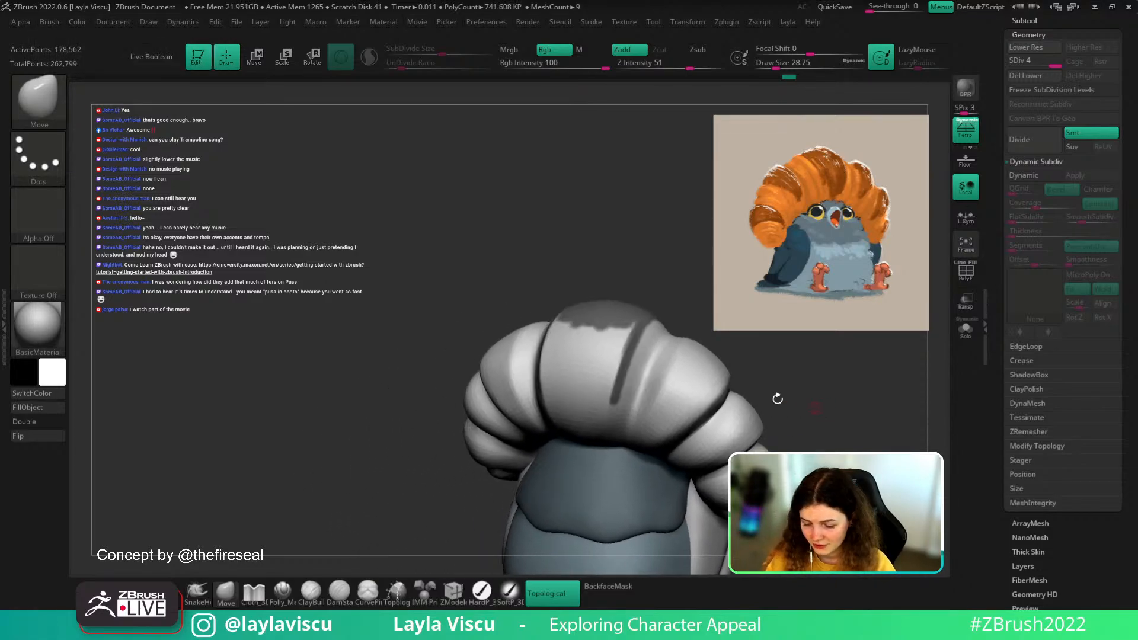
pyautogui.moveTo(631, 328)
pyautogui.keyDown('ctrl'); pyautogui.mouseDown()
pyautogui.moveTo(621, 355)
pyautogui.moveTo(626, 333)
pyautogui.moveTo(639, 338)
pyautogui.moveTo(587, 337)
pyautogui.moveTo(575, 402)
pyautogui.mouseUp(); pyautogui.keyUp('ctrl')
pyautogui.press('s')
pyautogui.moveTo(762, 365); pyautogui.dragTo(655, 376)
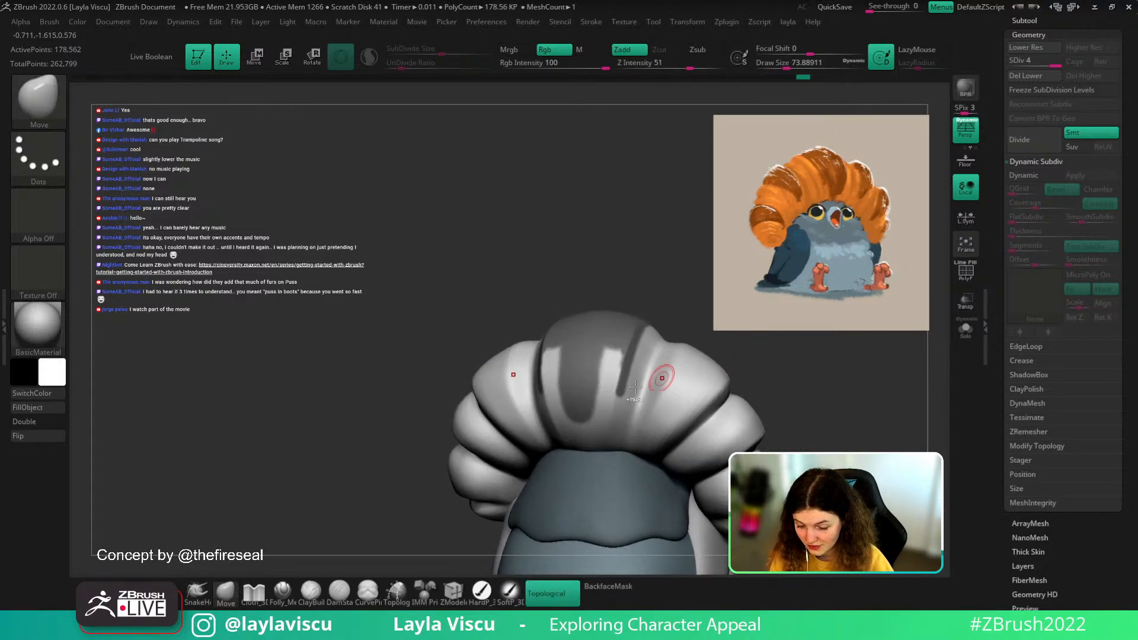
pyautogui.moveTo(587, 418)
pyautogui.keyDown('ctrl'); pyautogui.mouseDown()
pyautogui.moveTo(582, 433)
pyautogui.moveTo(598, 365)
pyautogui.moveTo(613, 381)
pyautogui.moveTo(615, 354)
pyautogui.moveTo(614, 409)
pyautogui.moveTo(630, 339)
pyautogui.moveTo(632, 385)
pyautogui.mouseUp(); pyautogui.keyUp('ctrl')
# - Set the draw size to about 41 and start masking the large segment beside the croissant's top middle one
pyautogui.press('s')
pyautogui.moveTo(686, 432)
pyautogui.mouseDown()
pyautogui.moveTo(754, 386)
pyautogui.moveTo(772, 426)
pyautogui.moveTo(861, 422)
pyautogui.moveTo(699, 402)
pyautogui.mouseUp()
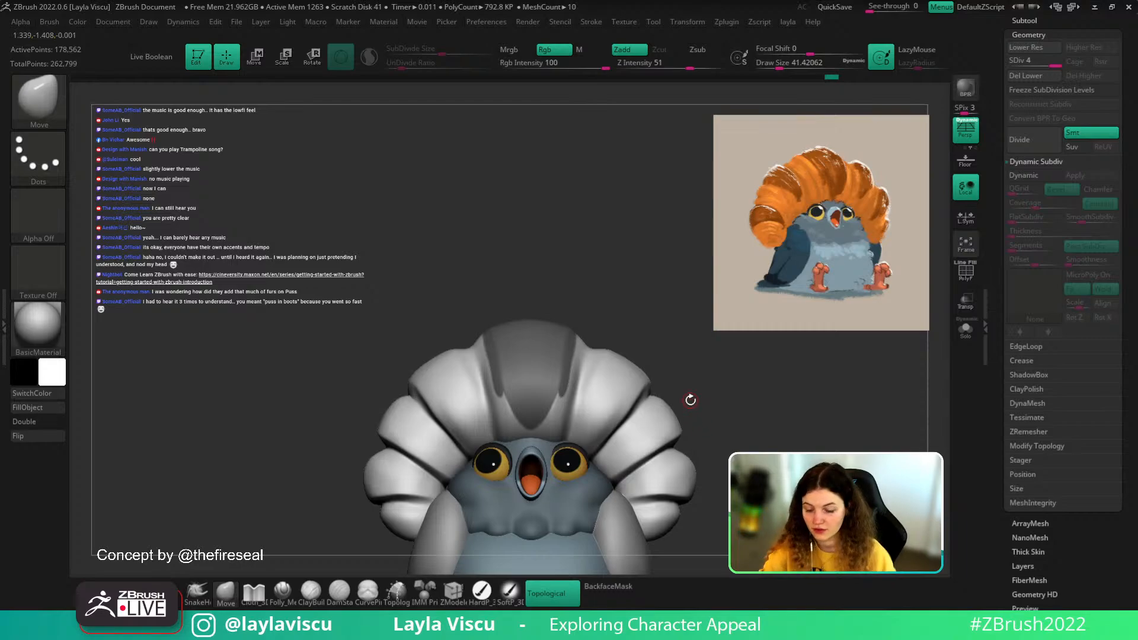
pyautogui.moveTo(775, 442)
pyautogui.mouseDown()
pyautogui.moveTo(795, 415)
pyautogui.moveTo(761, 474)
pyautogui.moveTo(771, 486)
pyautogui.moveTo(724, 464)
pyautogui.mouseUp()
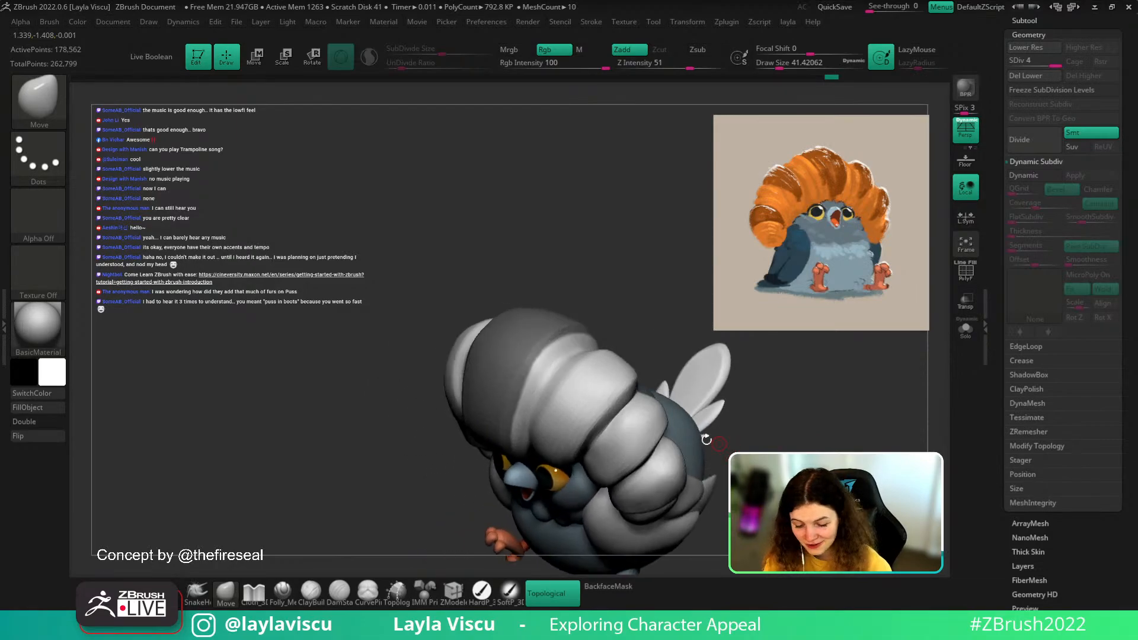
pyautogui.press('ctrl')
pyautogui.keyDown('ctrl'); pyautogui.click(534, 380); pyautogui.keyUp('ctrl')
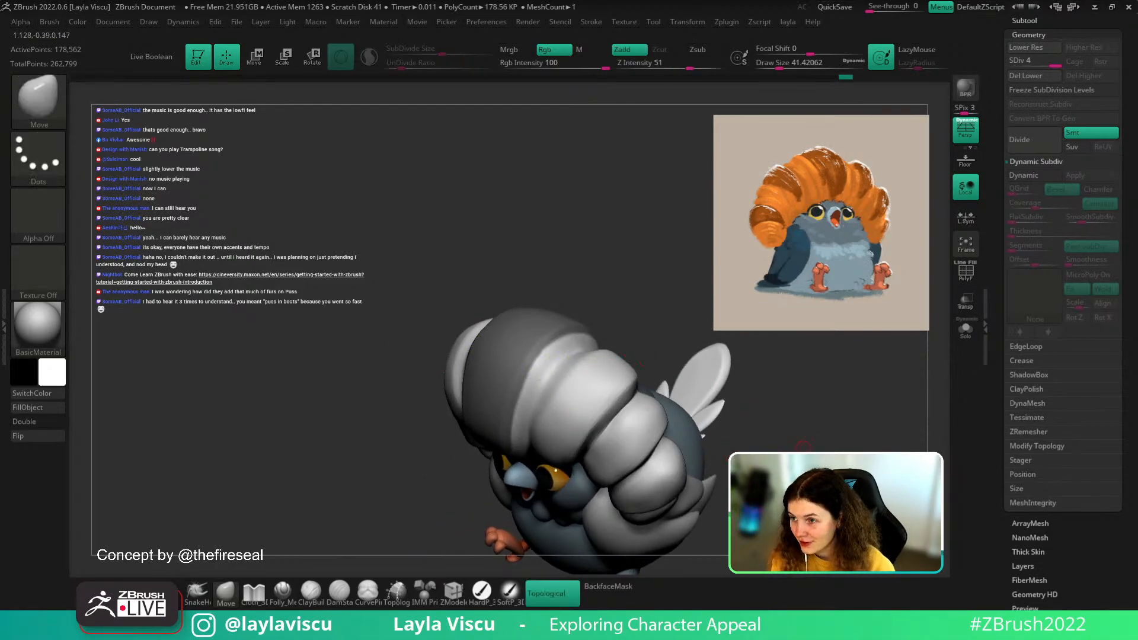
pyautogui.keyDown('shift'); pyautogui.moveTo(794, 449); pyautogui.dragTo(815, 394); pyautogui.keyUp('shift')
pyautogui.moveTo(764, 471)
pyautogui.keyDown('alt'); pyautogui.mouseDown()
pyautogui.moveTo(772, 420)
pyautogui.moveTo(724, 440)
pyautogui.mouseUp(); pyautogui.keyUp('alt')
pyautogui.moveTo(551, 404)
pyautogui.keyDown('ctrl'); pyautogui.mouseDown()
pyautogui.moveTo(586, 327)
pyautogui.moveTo(556, 402)
pyautogui.moveTo(593, 364)
pyautogui.moveTo(560, 408)
pyautogui.moveTo(594, 345)
pyautogui.mouseUp(); pyautogui.keyUp('ctrl')
# - Mask a stripe across the next side segment and carry the larger segment's mask around to the croissant's back
pyautogui.moveTo(669, 355)
pyautogui.mouseDown()
pyautogui.moveTo(681, 399)
pyautogui.moveTo(516, 400)
pyautogui.moveTo(601, 387)
pyautogui.moveTo(570, 395)
pyautogui.moveTo(619, 357)
pyautogui.moveTo(605, 355)
pyautogui.mouseUp()
pyautogui.moveTo(660, 259)
pyautogui.mouseDown()
pyautogui.moveTo(651, 218)
pyautogui.moveTo(633, 232)
pyautogui.mouseUp()
pyautogui.moveTo(582, 372)
pyautogui.keyDown('ctrl'); pyautogui.mouseDown()
pyautogui.moveTo(641, 388)
pyautogui.moveTo(640, 415)
pyautogui.moveTo(610, 417)
pyautogui.moveTo(664, 403)
pyautogui.mouseUp(); pyautogui.keyUp('ctrl')
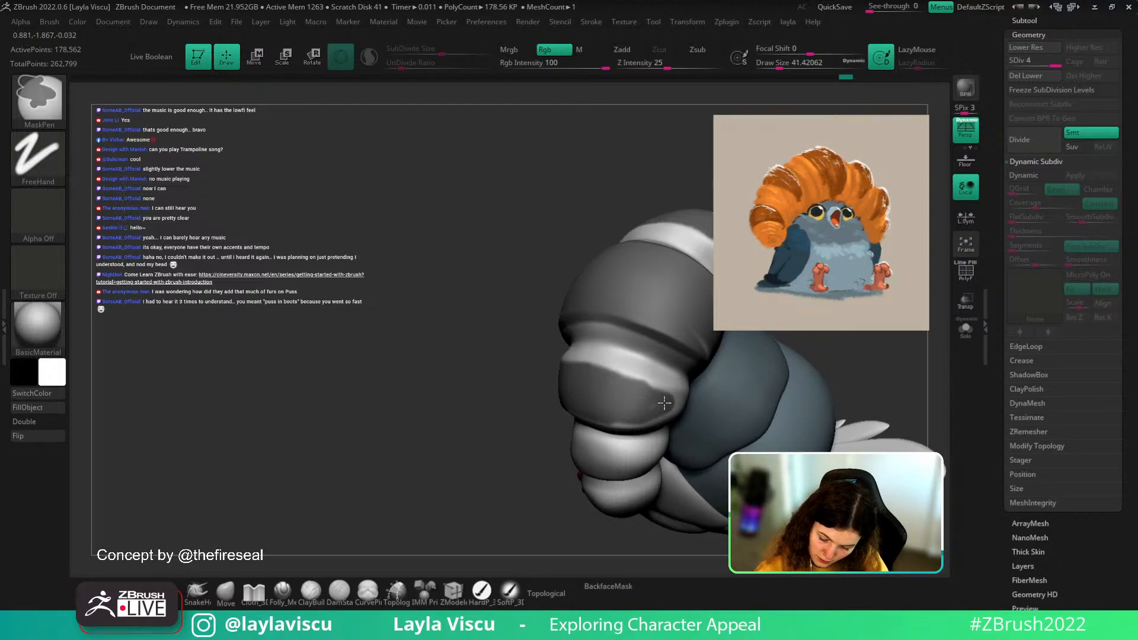
pyautogui.keyDown('shift'); pyautogui.moveTo(599, 256); pyautogui.dragTo(599, 226); pyautogui.keyUp('shift')
pyautogui.moveTo(553, 398)
pyautogui.keyDown('ctrl'); pyautogui.mouseDown()
pyautogui.moveTo(548, 407)
pyautogui.moveTo(603, 447)
pyautogui.moveTo(590, 401)
pyautogui.moveTo(608, 449)
pyautogui.mouseUp(); pyautogui.keyUp('ctrl')
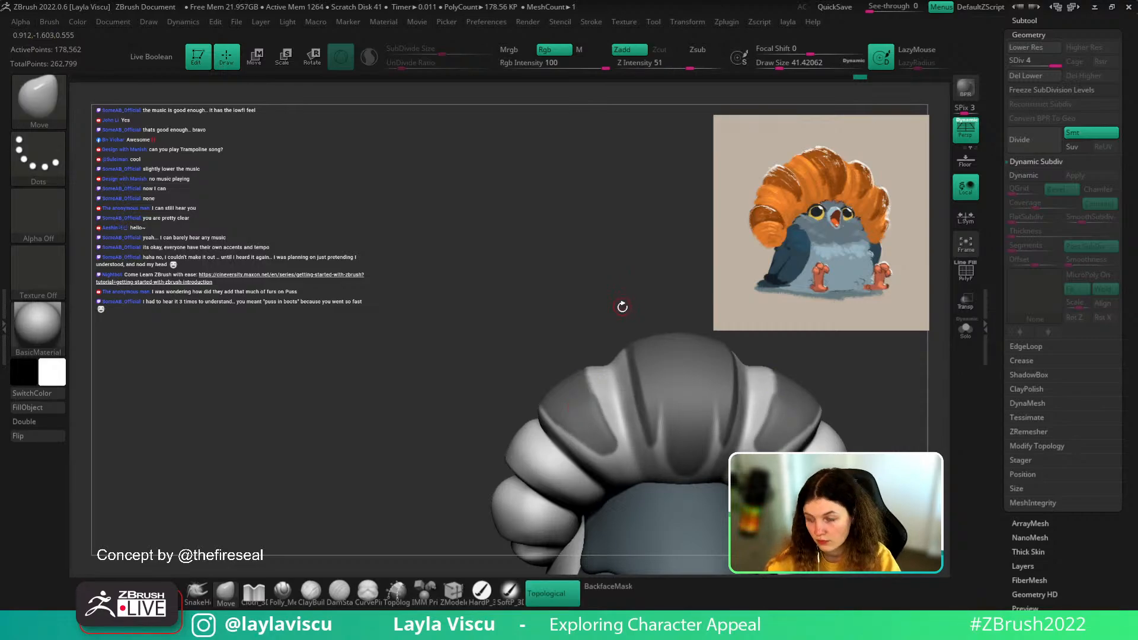
# - Set the draw size to about 23.3 and refine the mask's inner edge on the segment beside the croissant's top middle one
pyautogui.press('s')
pyautogui.moveTo(622, 307); pyautogui.dragTo(630, 345)
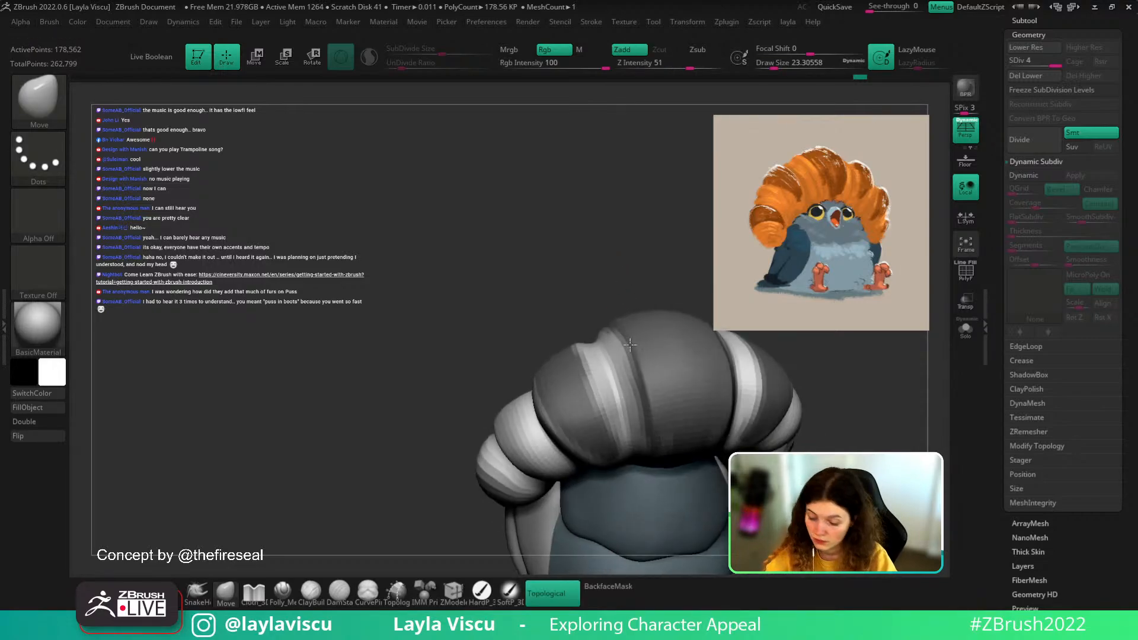
pyautogui.keyDown('ctrl'); pyautogui.moveTo(597, 403); pyautogui.dragTo(582, 368); pyautogui.keyUp('ctrl')
pyautogui.moveTo(601, 423)
pyautogui.keyDown('ctrl'); pyautogui.mouseDown()
pyautogui.moveTo(591, 388)
pyautogui.moveTo(599, 415)
pyautogui.mouseUp(); pyautogui.keyUp('ctrl')
pyautogui.keyDown('ctrl'); pyautogui.moveTo(583, 357); pyautogui.dragTo(621, 455); pyautogui.keyUp('ctrl')
pyautogui.keyDown('ctrl'); pyautogui.moveTo(583, 349); pyautogui.dragTo(602, 387); pyautogui.keyUp('ctrl')
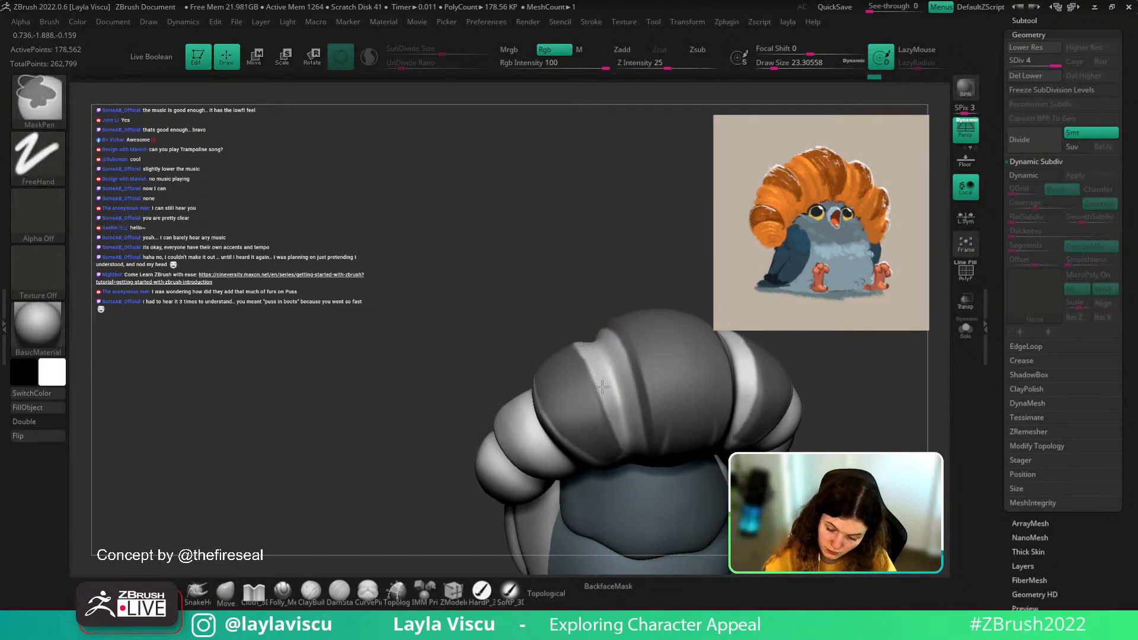
# - Erase mask along the inner and outer edges of that side segment to clean up the stripe's outline
pyautogui.moveTo(594, 277); pyautogui.dragTo(582, 232)
pyautogui.keyDown('ctrl'); pyautogui.keyDown('alt'); pyautogui.moveTo(586, 358); pyautogui.dragTo(604, 432); pyautogui.keyUp('alt'); pyautogui.keyUp('ctrl')
pyautogui.moveTo(560, 299); pyautogui.dragTo(578, 303)
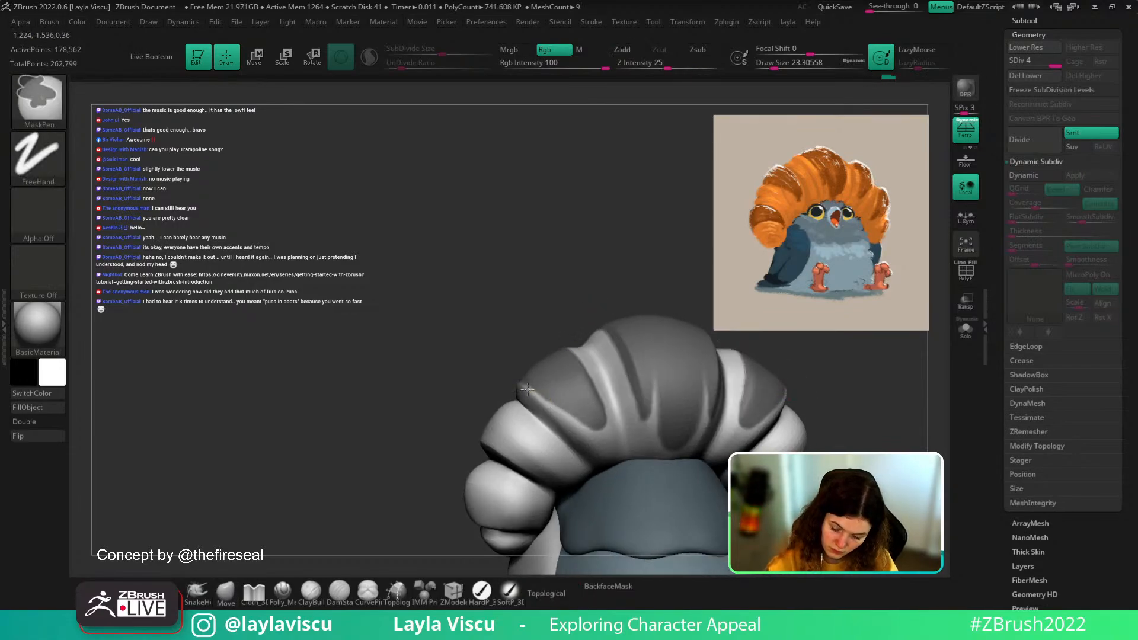
pyautogui.keyDown('ctrl'); pyautogui.keyDown('alt'); pyautogui.moveTo(543, 393); pyautogui.dragTo(574, 424); pyautogui.keyUp('alt'); pyautogui.keyUp('ctrl')
pyautogui.moveTo(494, 305)
pyautogui.mouseDown()
pyautogui.moveTo(612, 292)
pyautogui.moveTo(612, 353)
pyautogui.moveTo(636, 341)
pyautogui.mouseUp()
pyautogui.moveTo(525, 395)
pyautogui.keyDown('ctrl'); pyautogui.keyDown('alt'); pyautogui.mouseDown()
pyautogui.moveTo(454, 468)
pyautogui.moveTo(526, 394)
pyautogui.moveTo(615, 386)
pyautogui.moveTo(646, 343)
pyautogui.mouseUp(); pyautogui.keyUp('alt'); pyautogui.keyUp('ctrl')
pyautogui.keyDown('ctrl'); pyautogui.moveTo(589, 369); pyautogui.dragTo(589, 417, button='right'); pyautogui.keyUp('ctrl')
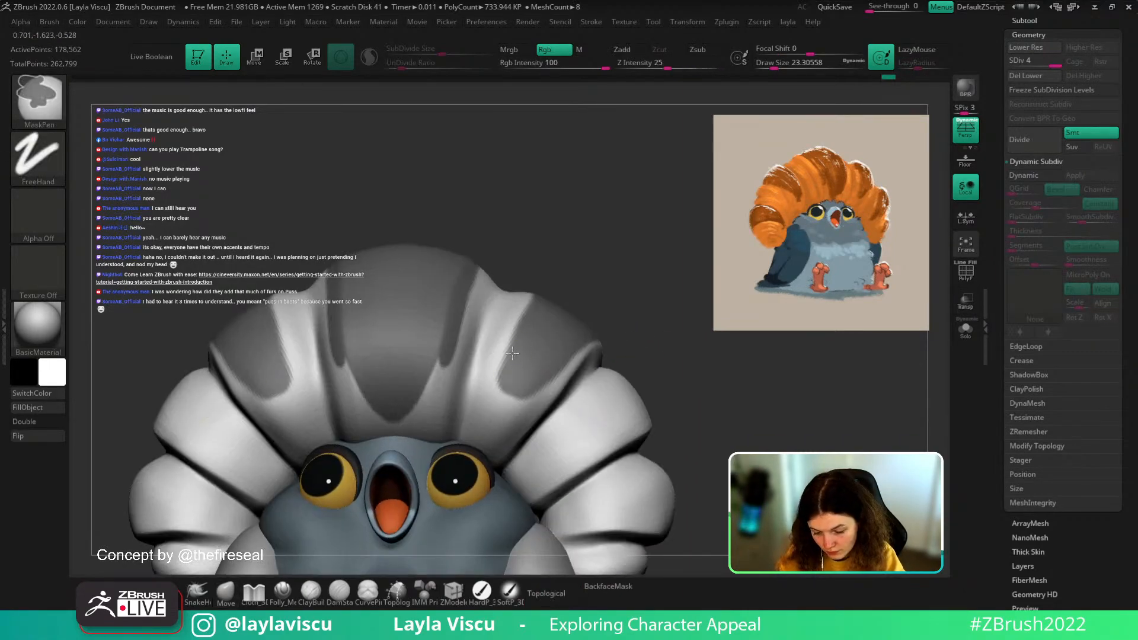
# - Extend the front tip of the side segment's mask toward the face and trim its inner edge into a rounded taper
pyautogui.moveTo(511, 367)
pyautogui.keyDown('ctrl'); pyautogui.mouseDown()
pyautogui.moveTo(505, 410)
pyautogui.moveTo(563, 369)
pyautogui.mouseUp(); pyautogui.keyUp('ctrl')
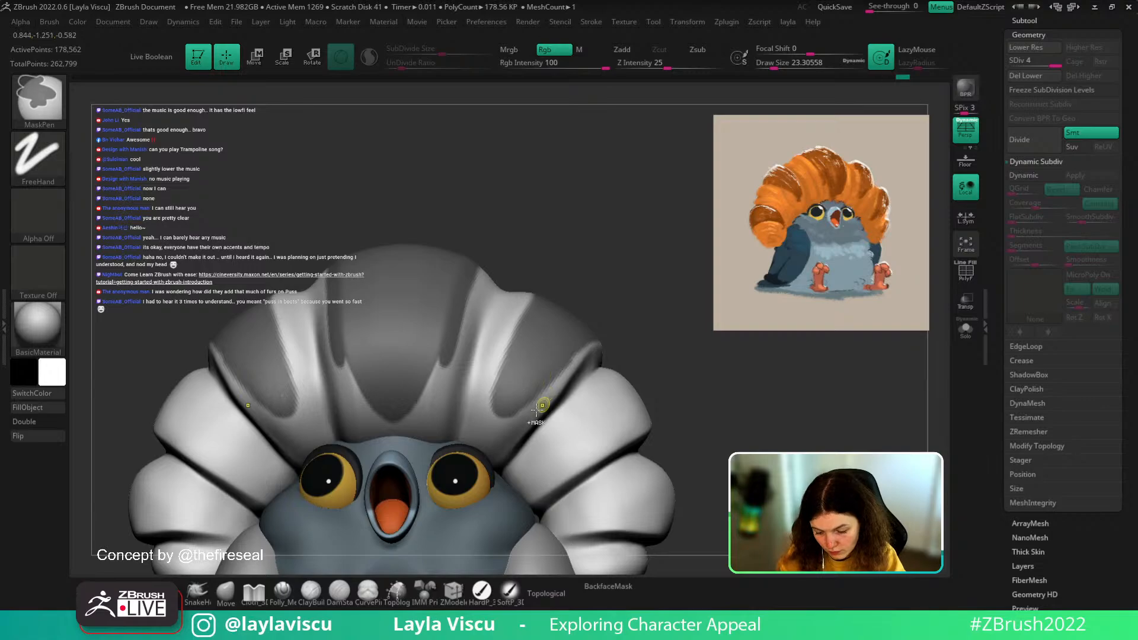
pyautogui.moveTo(629, 336); pyautogui.dragTo(631, 403)
pyautogui.moveTo(847, 379)
pyautogui.mouseDown()
pyautogui.moveTo(732, 397)
pyautogui.moveTo(792, 409)
pyautogui.moveTo(787, 426)
pyautogui.mouseUp()
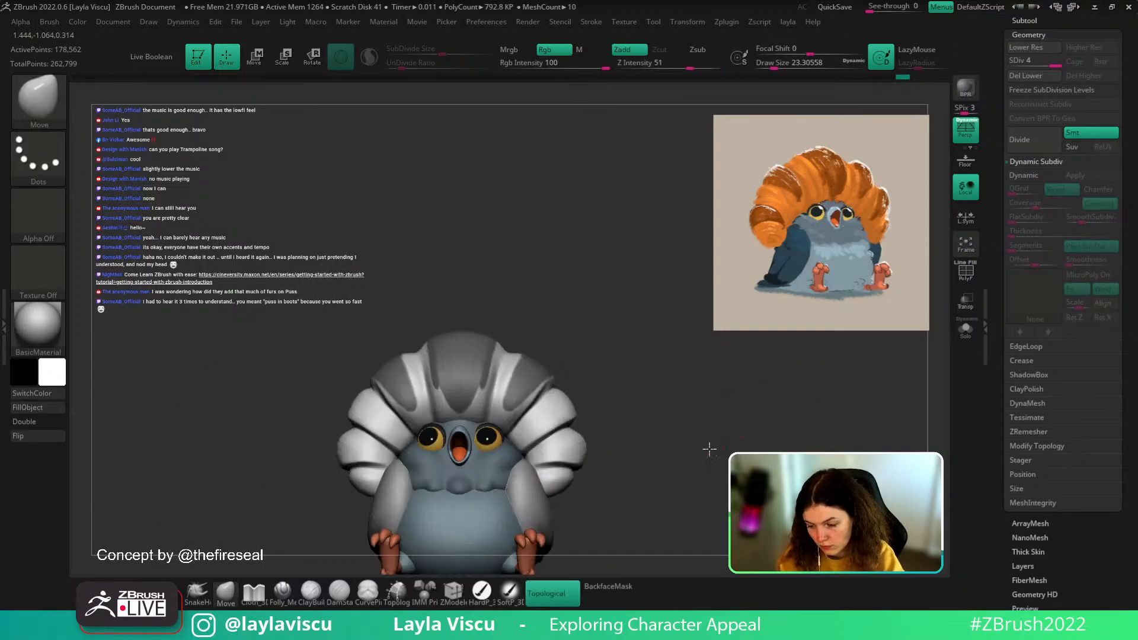
pyautogui.moveTo(709, 449)
pyautogui.keyDown('alt'); pyautogui.mouseDown()
pyautogui.moveTo(732, 382)
pyautogui.moveTo(687, 399)
pyautogui.mouseUp(); pyautogui.keyUp('alt')
pyautogui.keyDown('ctrl'); pyautogui.moveTo(581, 376); pyautogui.dragTo(560, 308, button='right'); pyautogui.keyUp('ctrl')
pyautogui.keyDown('ctrl'); pyautogui.keyDown('alt'); pyautogui.moveTo(557, 305); pyautogui.dragTo(544, 387); pyautogui.keyUp('alt'); pyautogui.keyUp('ctrl')
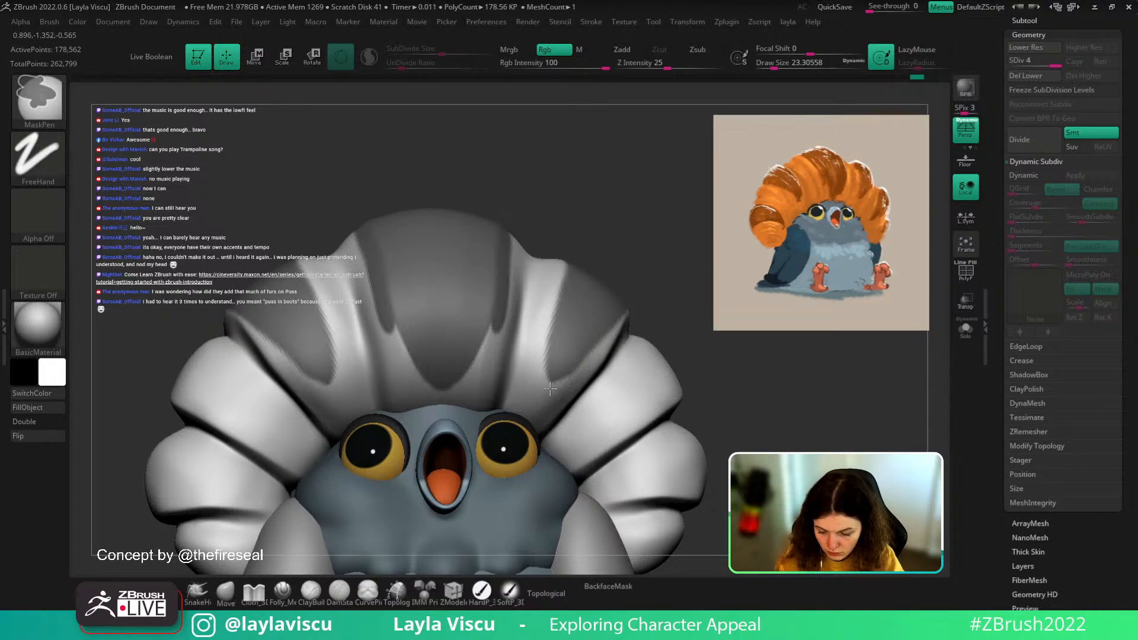
pyautogui.moveTo(643, 312)
pyautogui.keyDown('ctrl'); pyautogui.mouseDown(button='right')
pyautogui.moveTo(603, 282)
pyautogui.moveTo(602, 342)
pyautogui.moveTo(603, 237)
pyautogui.mouseUp(button='right'); pyautogui.keyUp('ctrl')
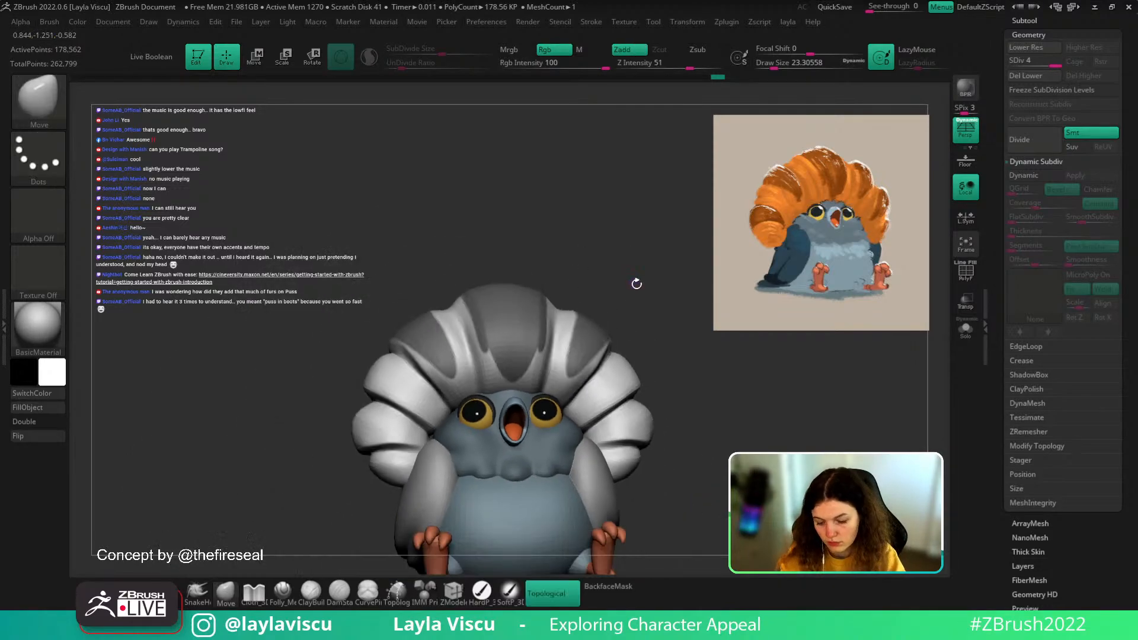
# - Even out the inner edge of the side segment's mask from the front over the top of the croissant
pyautogui.keyDown('shift'); pyautogui.moveTo(634, 282); pyautogui.dragTo(638, 297, button='right'); pyautogui.keyUp('shift')
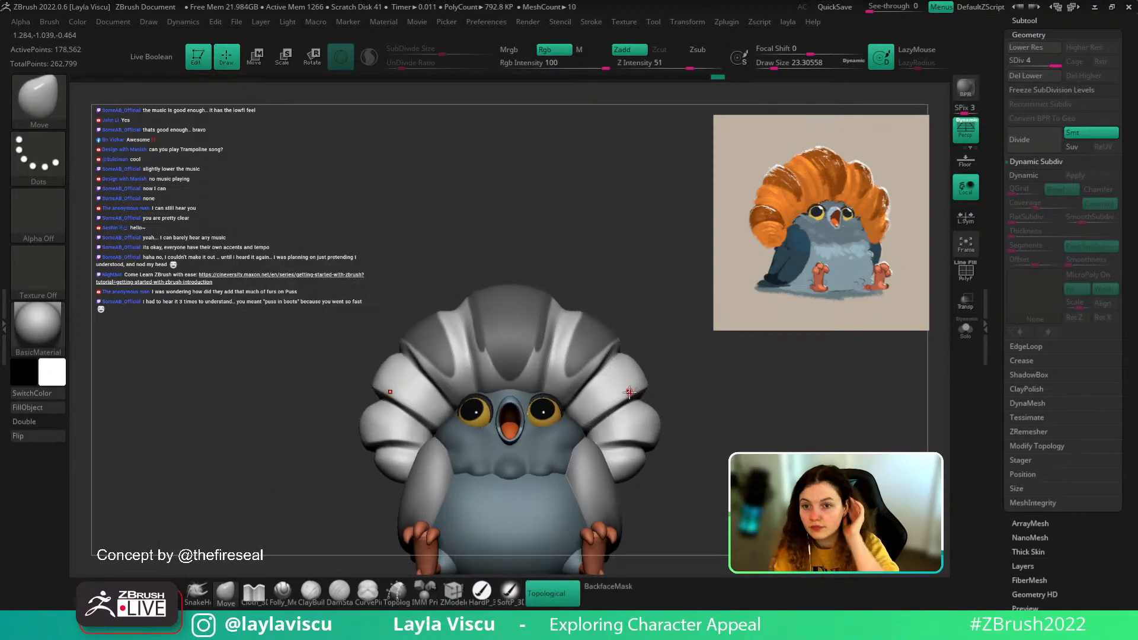
pyautogui.moveTo(641, 281)
pyautogui.mouseDown(button='right')
pyautogui.moveTo(708, 381)
pyautogui.moveTo(717, 408)
pyautogui.moveTo(700, 408)
pyautogui.moveTo(699, 422)
pyautogui.mouseUp(button='right')
pyautogui.keyDown('ctrl'); pyautogui.moveTo(699, 422); pyautogui.dragTo(698, 480, button='right'); pyautogui.keyUp('ctrl')
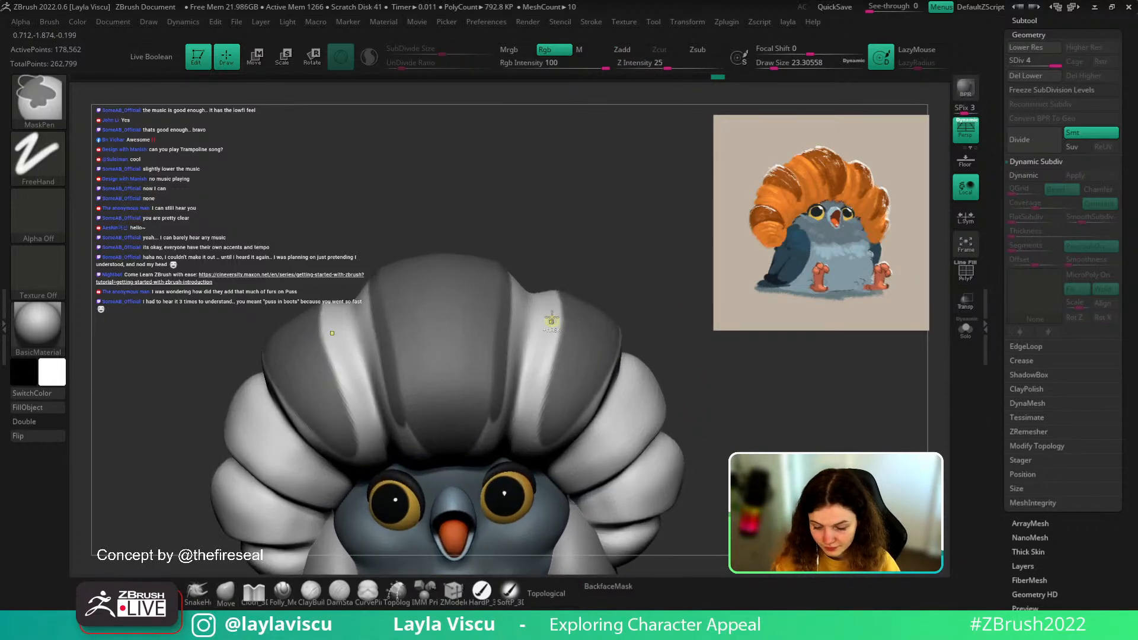
pyautogui.moveTo(552, 321)
pyautogui.keyDown('ctrl'); pyautogui.mouseDown()
pyautogui.moveTo(550, 368)
pyautogui.moveTo(553, 355)
pyautogui.mouseUp(); pyautogui.keyUp('ctrl')
pyautogui.moveTo(591, 254); pyautogui.dragTo(594, 356, button='right')
pyautogui.moveTo(554, 338)
pyautogui.keyDown('ctrl'); pyautogui.mouseDown()
pyautogui.moveTo(560, 279)
pyautogui.moveTo(554, 364)
pyautogui.moveTo(547, 252)
pyautogui.mouseUp(); pyautogui.keyUp('ctrl')
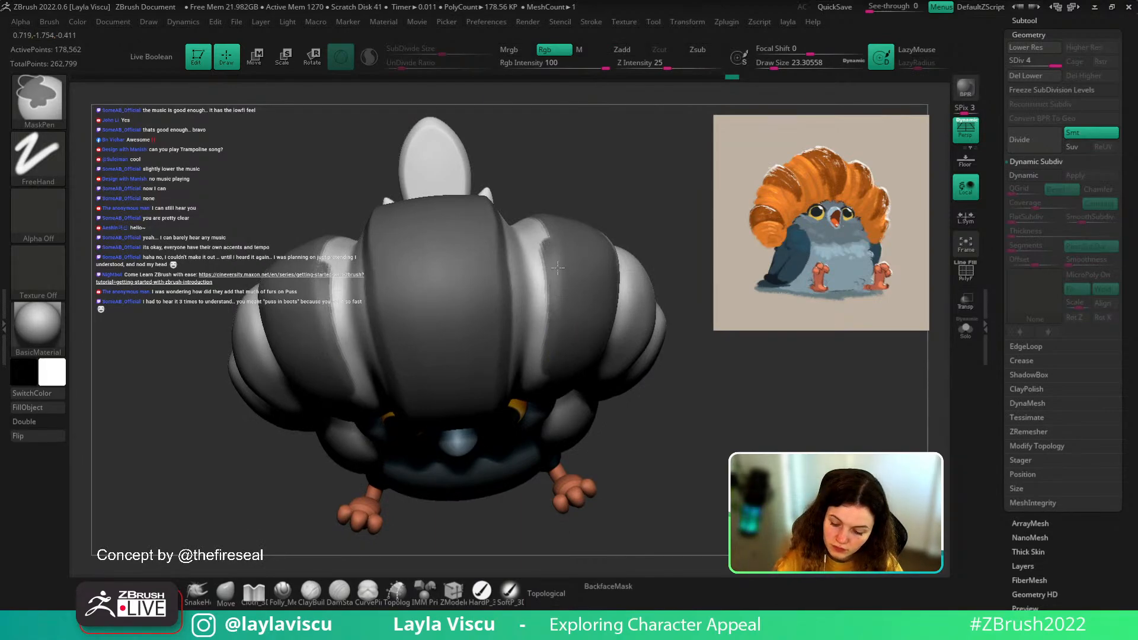
pyautogui.moveTo(611, 270); pyautogui.dragTo(621, 197, button='right')
pyautogui.keyDown('ctrl'); pyautogui.moveTo(540, 245); pyautogui.dragTo(541, 227); pyautogui.keyUp('ctrl')
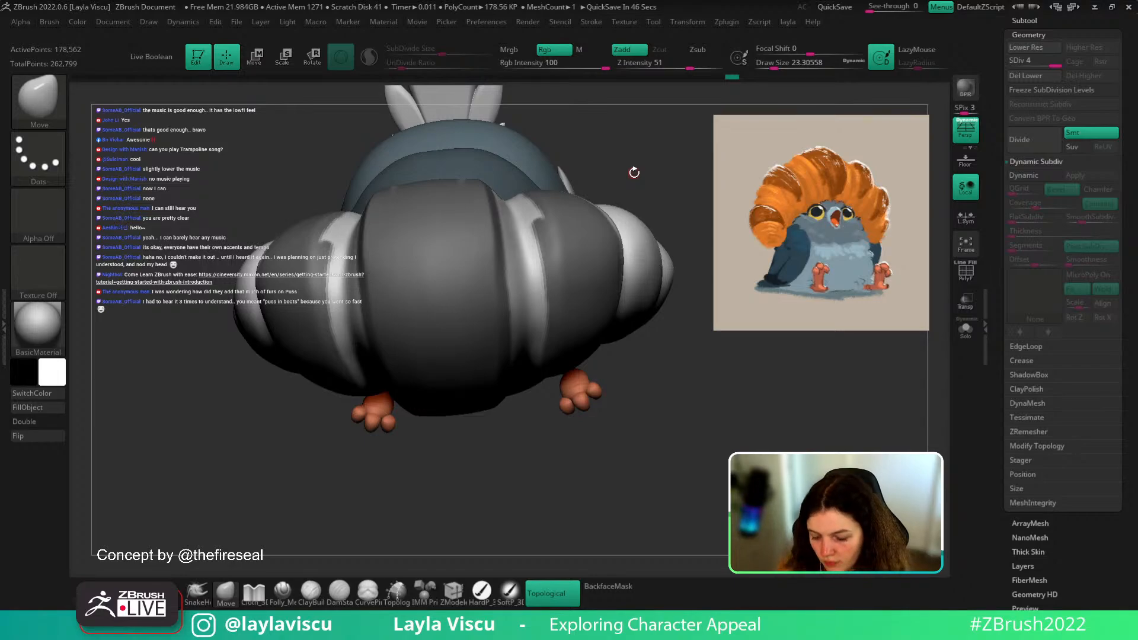
# - Touch up the inner edge of the side segment's mask on the back of the croissant
pyautogui.moveTo(634, 173)
pyautogui.mouseDown()
pyautogui.moveTo(657, 178)
pyautogui.moveTo(668, 414)
pyautogui.mouseUp()
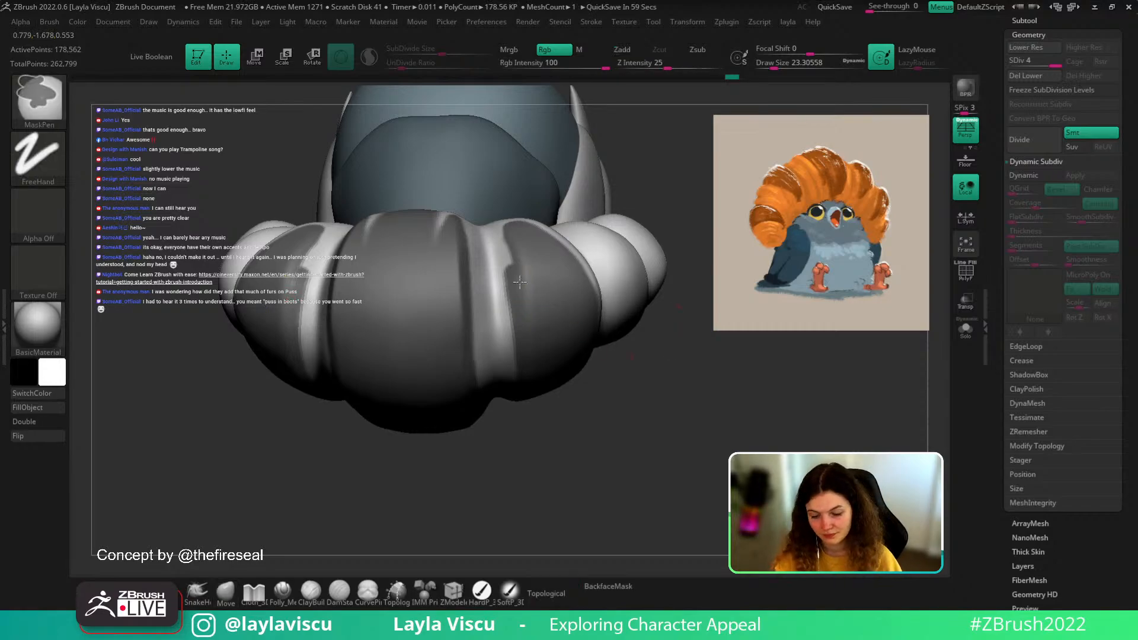
pyautogui.keyDown('ctrl'); pyautogui.moveTo(518, 281); pyautogui.dragTo(521, 292); pyautogui.keyUp('ctrl')
pyautogui.moveTo(594, 371)
pyautogui.keyDown('ctrl'); pyautogui.mouseDown(button='right')
pyautogui.moveTo(583, 281)
pyautogui.moveTo(642, 253)
pyautogui.moveTo(655, 317)
pyautogui.moveTo(650, 414)
pyautogui.moveTo(643, 289)
pyautogui.moveTo(594, 353)
pyautogui.mouseUp(button='right'); pyautogui.keyUp('ctrl')
pyautogui.keyDown('alt'); pyautogui.moveTo(613, 311); pyautogui.dragTo(596, 391, button='right'); pyautogui.keyUp('alt')
pyautogui.moveTo(655, 341); pyautogui.dragTo(632, 350, button='right')
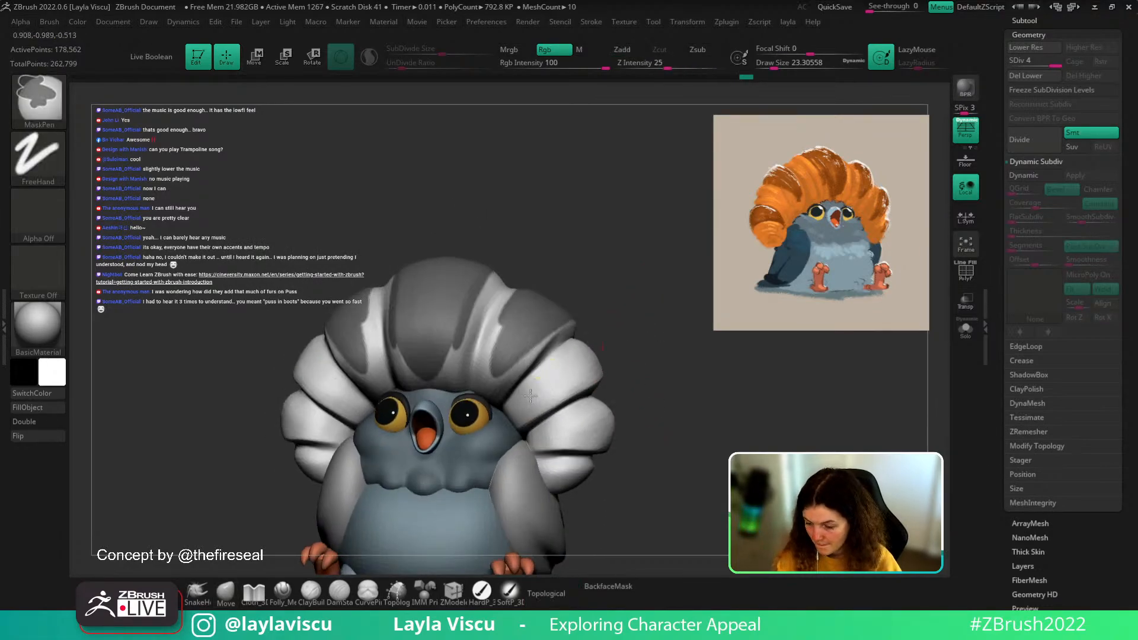
# - Outline and fill a broad tapered mask stripe on the front of the next segment down the croissant's side
pyautogui.hotkey('ctrl', 'z')
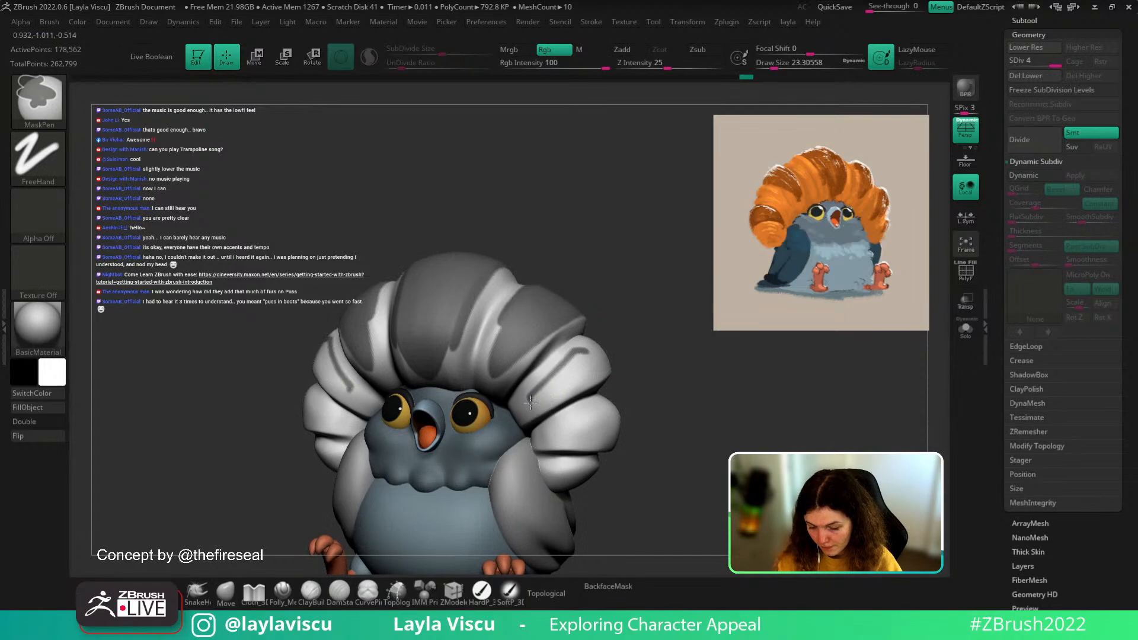
pyautogui.moveTo(531, 403)
pyautogui.keyDown('ctrl'); pyautogui.mouseDown()
pyautogui.moveTo(595, 376)
pyautogui.moveTo(563, 385)
pyautogui.moveTo(559, 376)
pyautogui.mouseUp(); pyautogui.keyUp('ctrl')
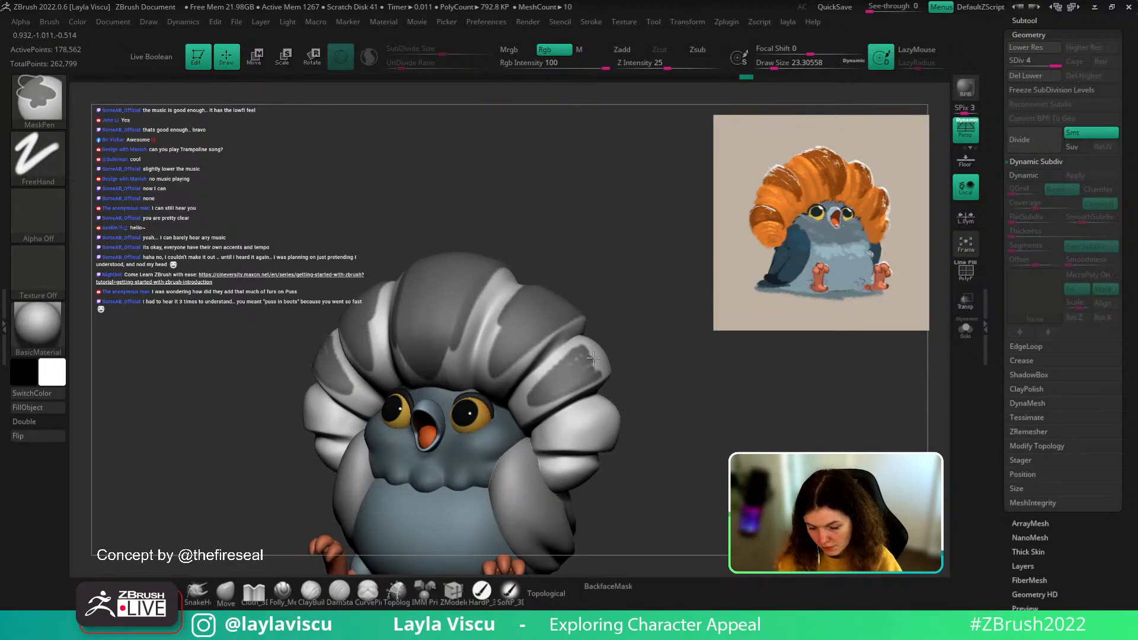
pyautogui.keyDown('ctrl'); pyautogui.moveTo(559, 377); pyautogui.dragTo(547, 375); pyautogui.keyUp('ctrl')
pyautogui.moveTo(627, 326)
pyautogui.mouseDown()
pyautogui.moveTo(655, 401)
pyautogui.moveTo(628, 418)
pyautogui.moveTo(643, 373)
pyautogui.moveTo(642, 399)
pyautogui.moveTo(629, 387)
pyautogui.moveTo(686, 348)
pyautogui.mouseUp()
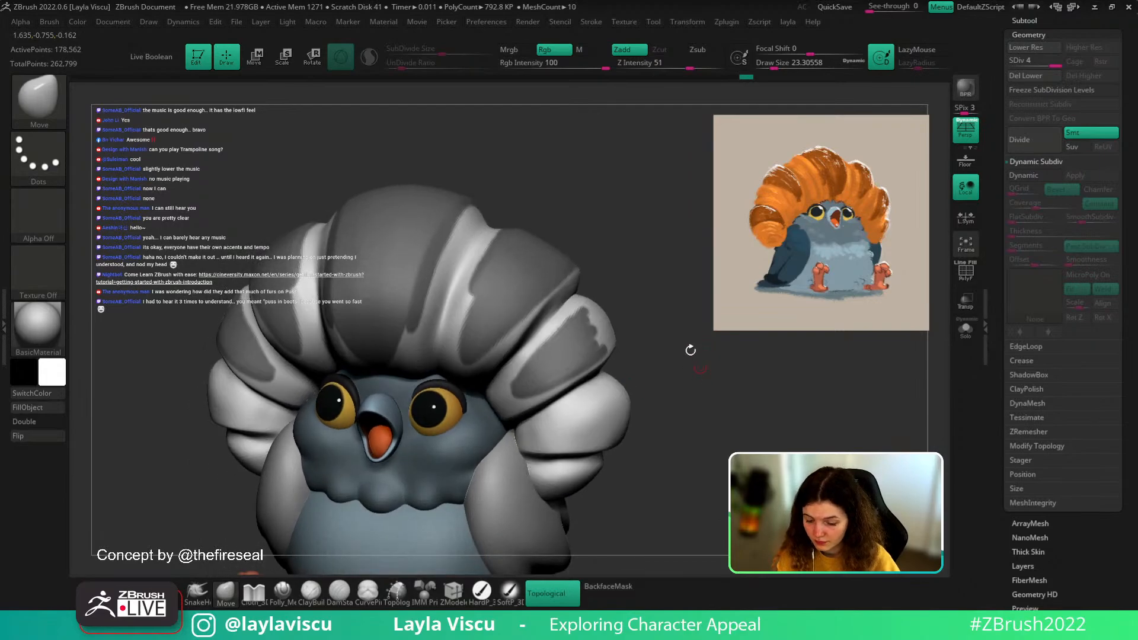
pyautogui.keyDown('ctrl'); pyautogui.click(538, 365); pyautogui.keyUp('ctrl')
pyautogui.moveTo(686, 365); pyautogui.dragTo(673, 360)
pyautogui.keyDown('ctrl'); pyautogui.moveTo(532, 347); pyautogui.dragTo(509, 380); pyautogui.keyUp('ctrl')
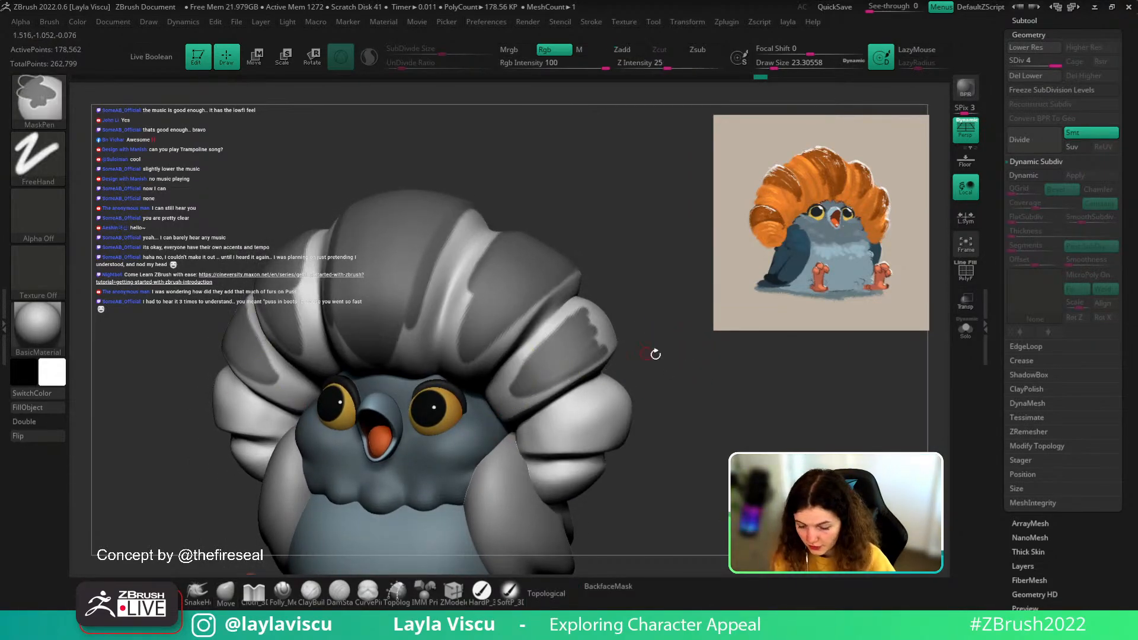
# - Extend the new stripe's mask over the top of that lower side segment toward the croissant's back
pyautogui.moveTo(675, 386); pyautogui.dragTo(485, 417)
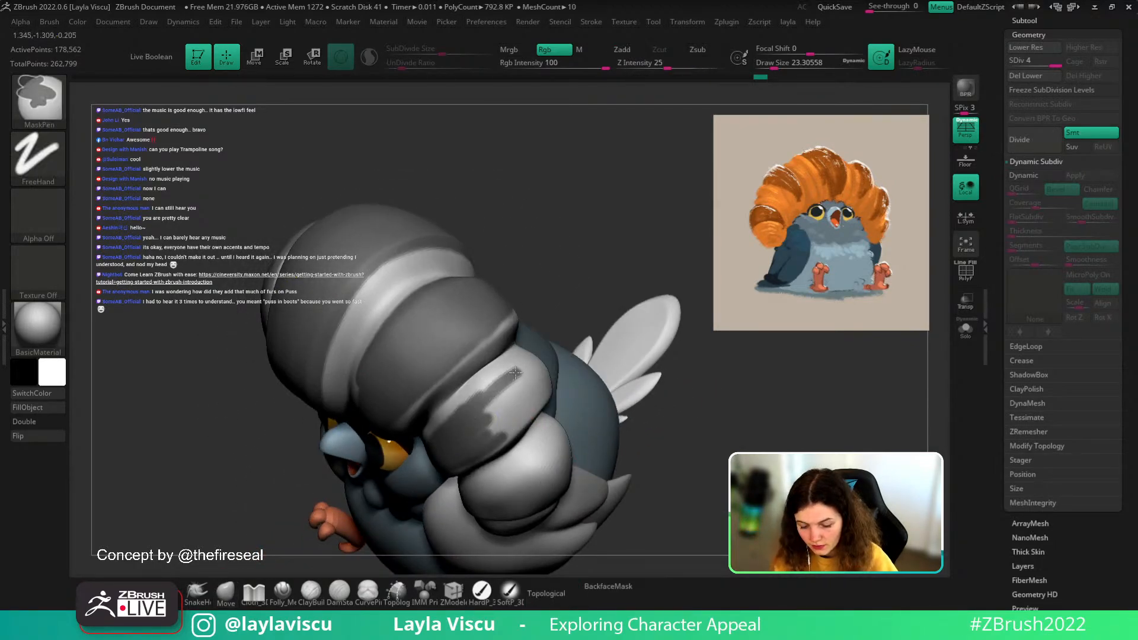
pyautogui.keyDown('ctrl'); pyautogui.moveTo(516, 372); pyautogui.dragTo(518, 369); pyautogui.keyUp('ctrl')
pyautogui.keyDown('ctrl'); pyautogui.moveTo(527, 360); pyautogui.dragTo(573, 328, button='right'); pyautogui.keyUp('ctrl')
pyautogui.keyDown('alt'); pyautogui.moveTo(667, 421); pyautogui.dragTo(664, 369, button='right'); pyautogui.keyUp('alt')
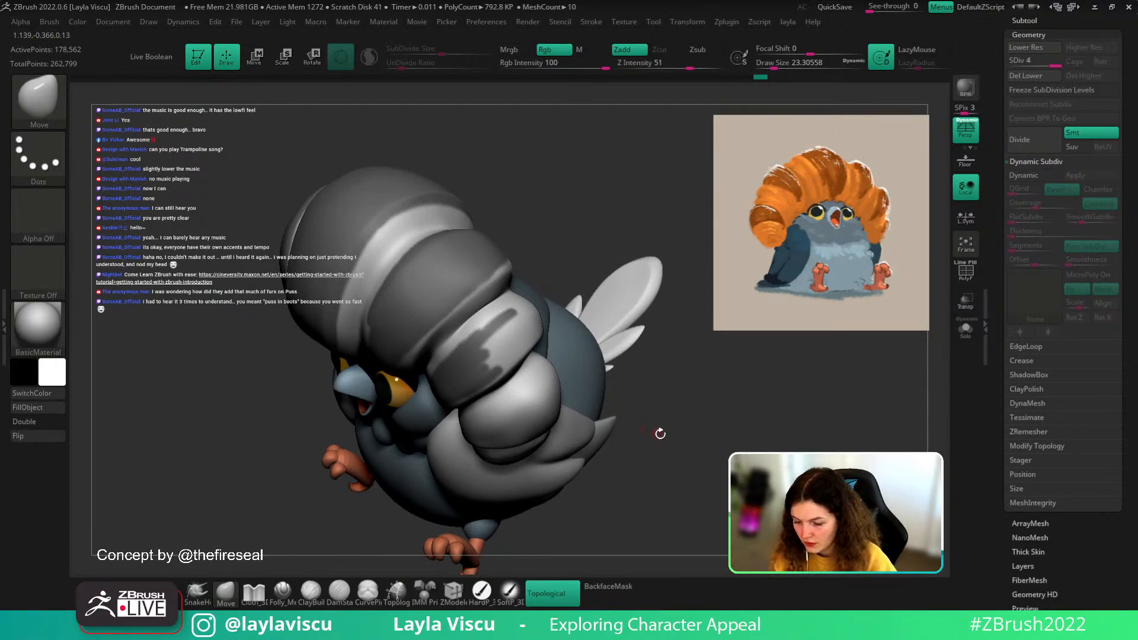
pyautogui.moveTo(660, 434); pyautogui.dragTo(656, 408)
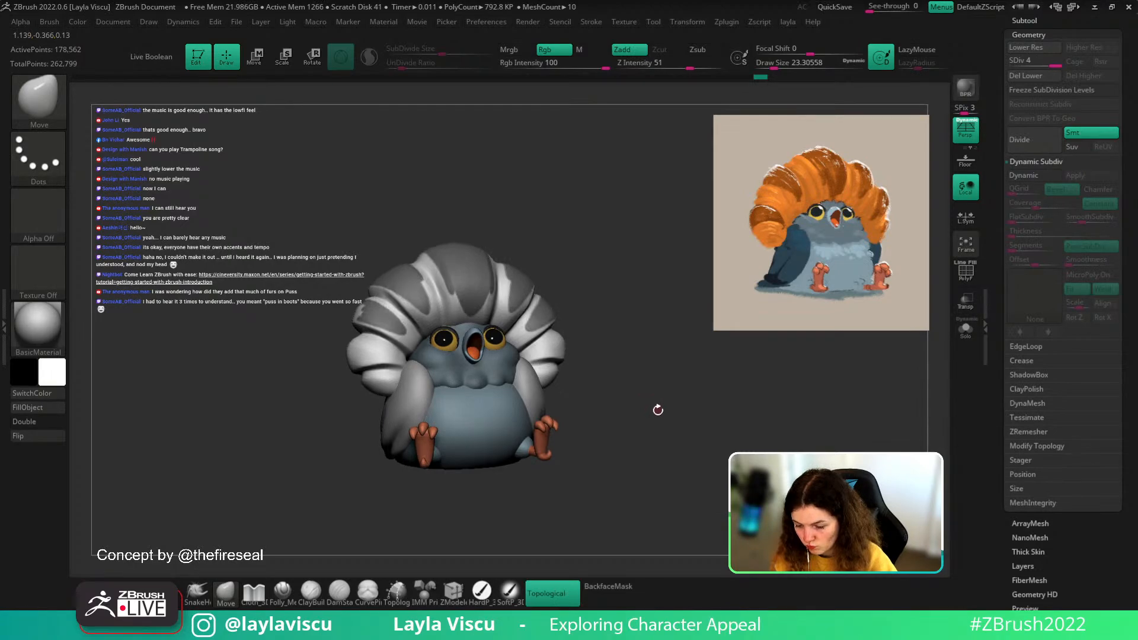
# - Paint a mask over the outer face of the third croissant segment out from the centre, covering its side and continuing around to the back
pyautogui.moveTo(658, 392); pyautogui.dragTo(620, 356)
pyautogui.moveTo(740, 446); pyautogui.dragTo(809, 201)
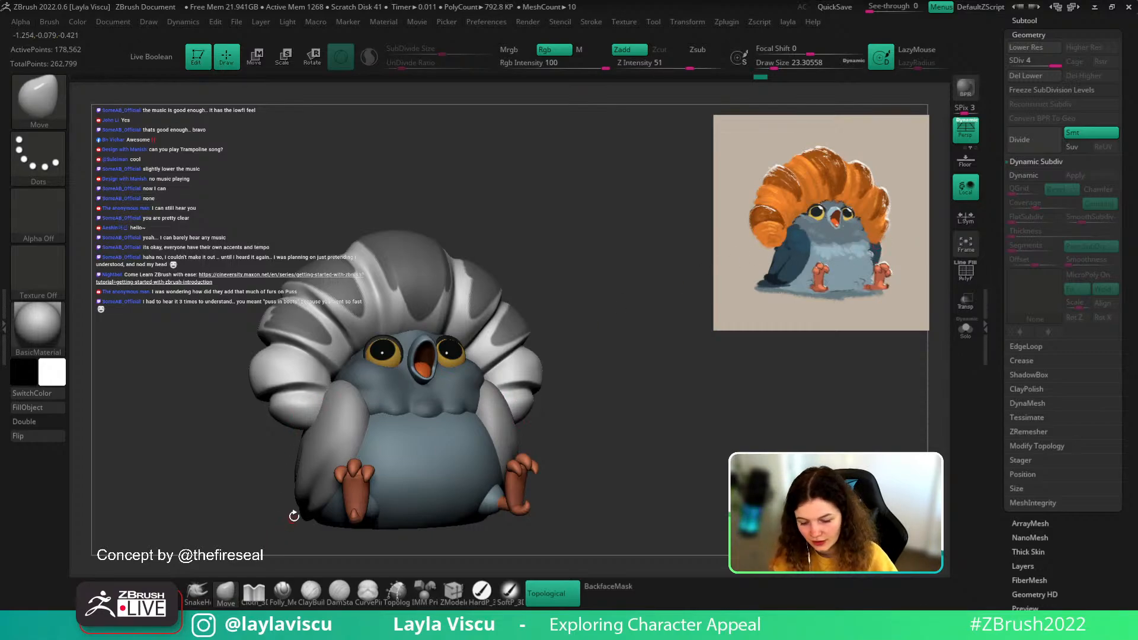
pyautogui.moveTo(623, 350)
pyautogui.mouseDown()
pyautogui.moveTo(650, 367)
pyautogui.moveTo(553, 528)
pyautogui.moveTo(660, 375)
pyautogui.moveTo(608, 422)
pyautogui.moveTo(572, 432)
pyautogui.mouseUp()
pyautogui.moveTo(525, 315)
pyautogui.keyDown('ctrl'); pyautogui.mouseDown()
pyautogui.moveTo(554, 325)
pyautogui.moveTo(527, 342)
pyautogui.moveTo(536, 326)
pyautogui.mouseUp(); pyautogui.keyUp('ctrl')
pyautogui.moveTo(664, 337); pyautogui.dragTo(637, 317)
pyautogui.moveTo(522, 332)
pyautogui.keyDown('ctrl'); pyautogui.mouseDown()
pyautogui.moveTo(560, 300)
pyautogui.moveTo(522, 312)
pyautogui.mouseUp(); pyautogui.keyUp('ctrl')
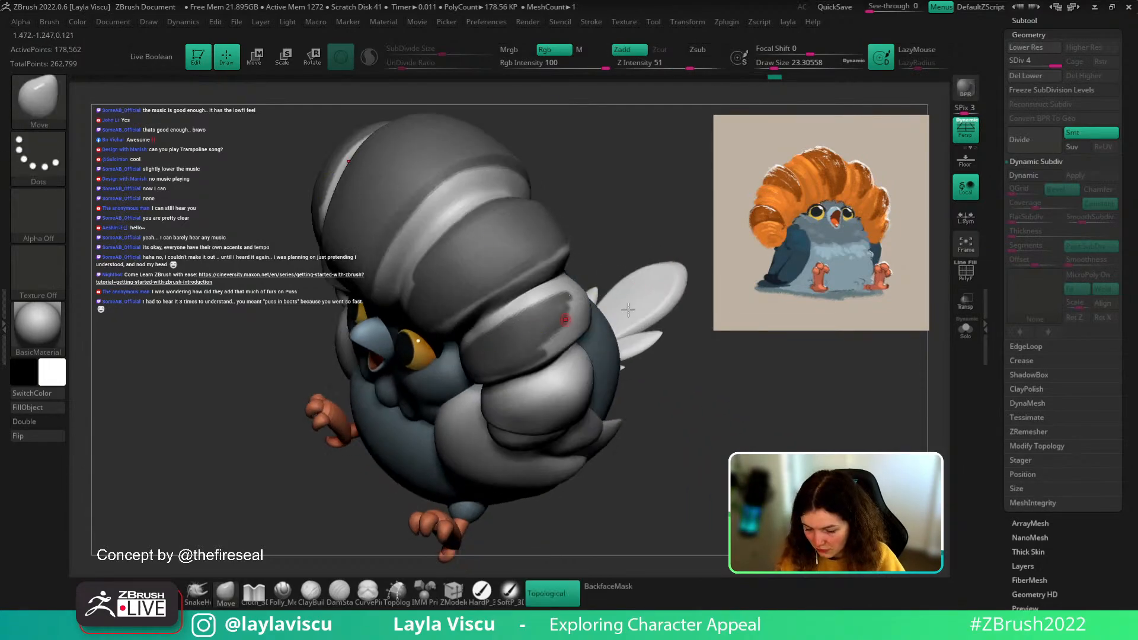
pyautogui.moveTo(628, 310)
pyautogui.mouseDown()
pyautogui.moveTo(563, 306)
pyautogui.moveTo(576, 294)
pyautogui.mouseUp()
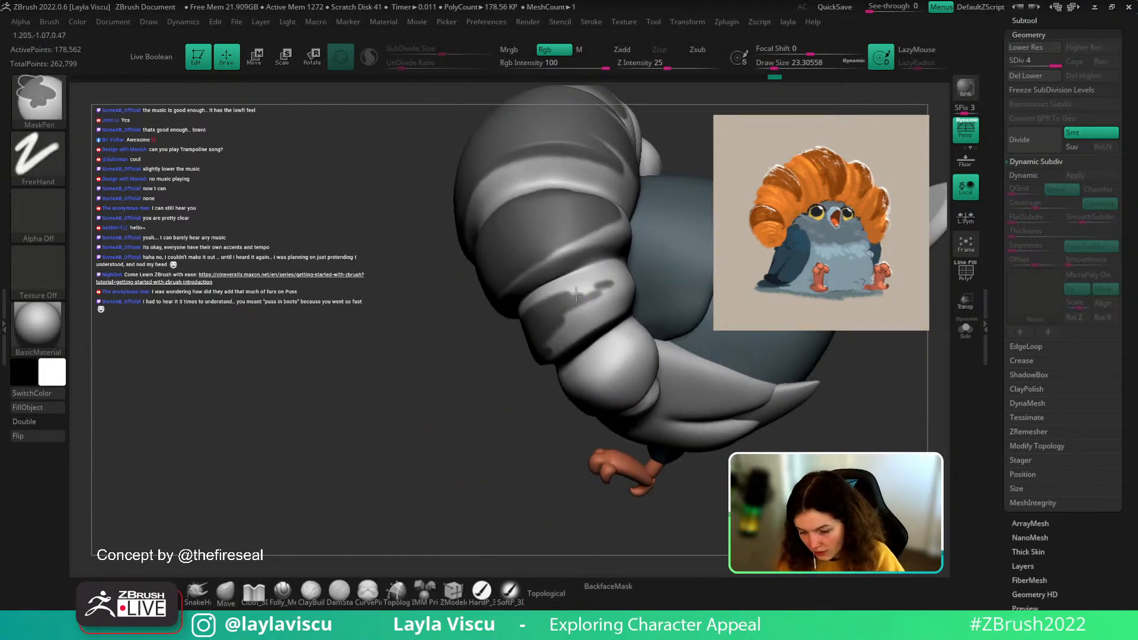
pyautogui.moveTo(459, 412); pyautogui.dragTo(492, 401)
pyautogui.keyDown('ctrl'); pyautogui.moveTo(597, 288); pyautogui.dragTo(589, 303); pyautogui.keyUp('ctrl')
# - Fill and refine the third segment's mask at the back, shaping its end into a rounded tongue
pyautogui.moveTo(563, 324); pyautogui.dragTo(617, 310, button='right')
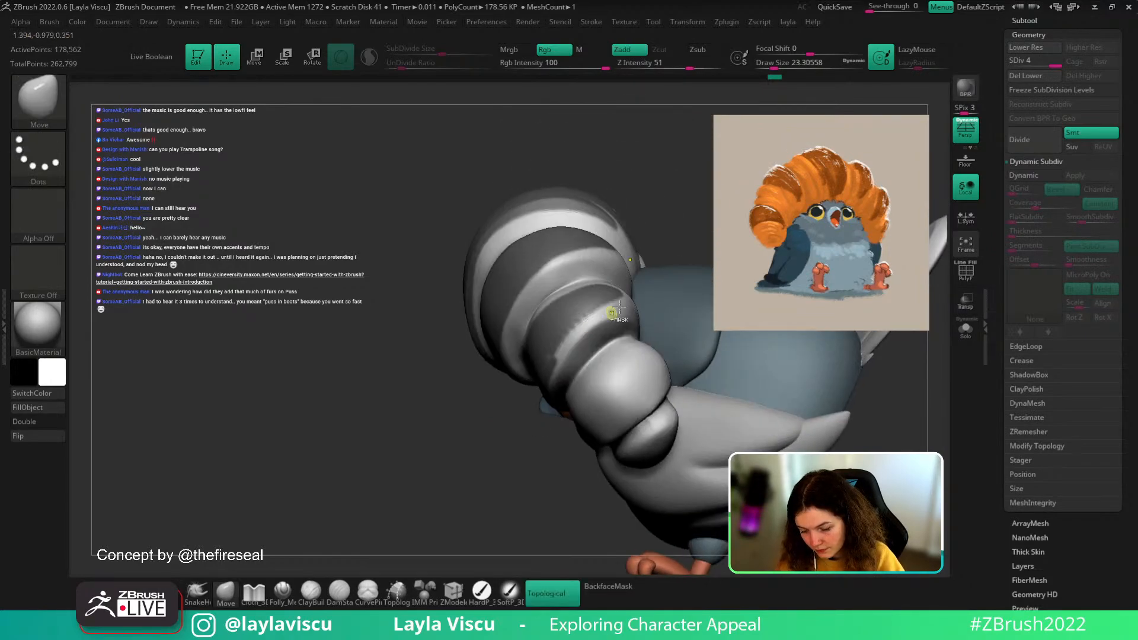
pyautogui.keyDown('ctrl'); pyautogui.moveTo(602, 313); pyautogui.dragTo(568, 336); pyautogui.keyUp('ctrl')
pyautogui.moveTo(504, 460); pyautogui.dragTo(524, 412)
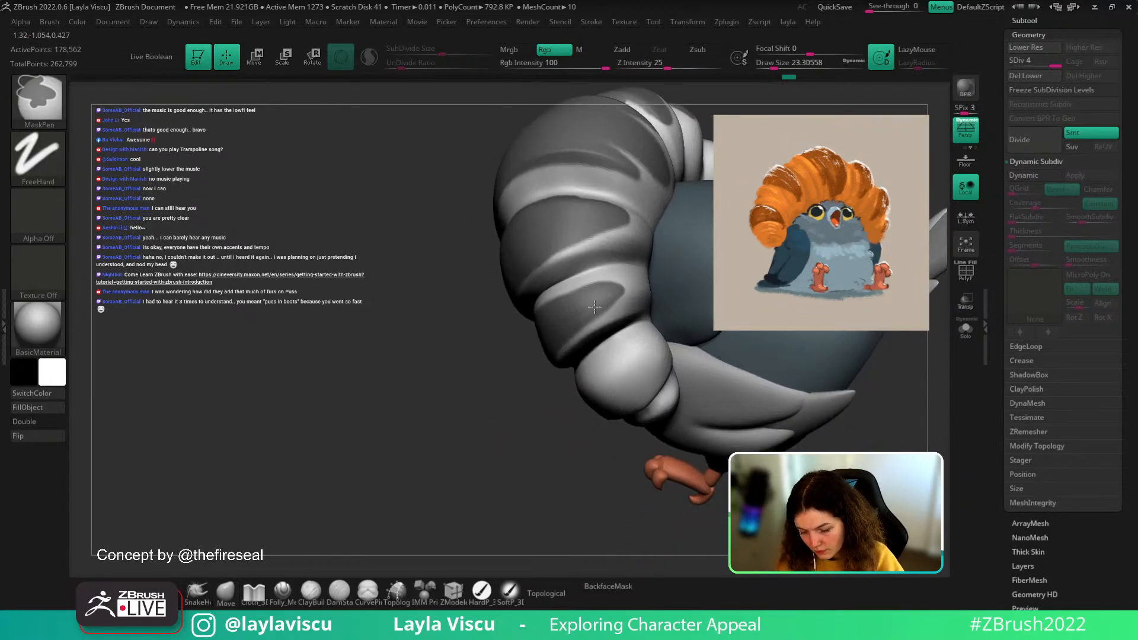
pyautogui.keyDown('ctrl'); pyautogui.moveTo(608, 300); pyautogui.dragTo(590, 311); pyautogui.keyUp('ctrl')
pyautogui.moveTo(518, 414); pyautogui.dragTo(541, 401)
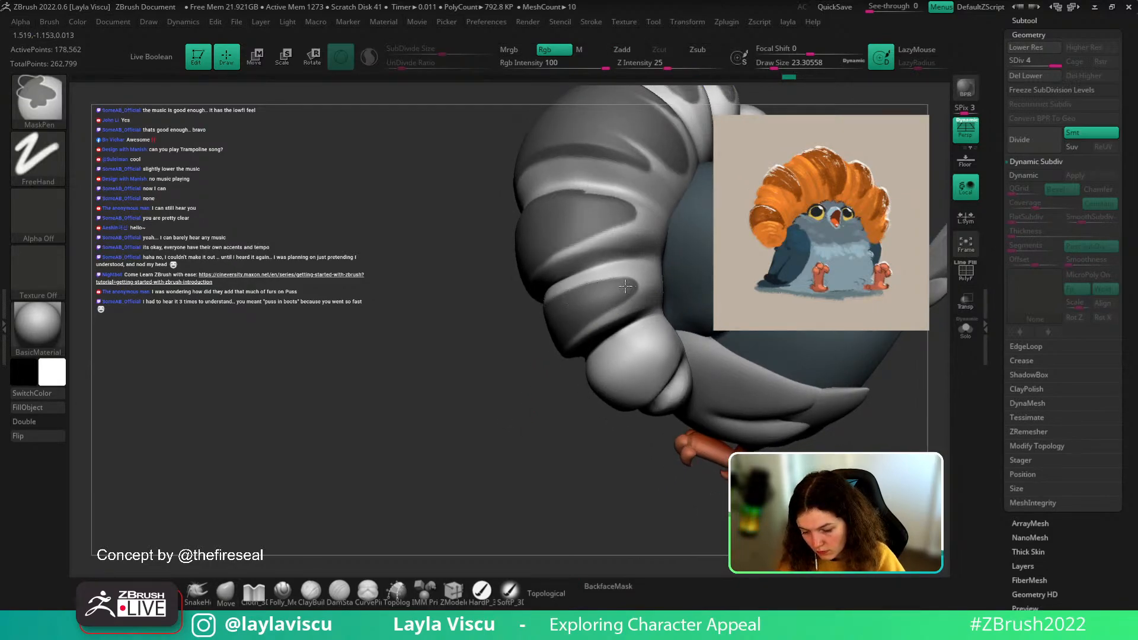
# - Mask the outer face of the second-lowest croissant segment from the side and around toward the back
pyautogui.moveTo(534, 458)
pyautogui.mouseDown(button='right')
pyautogui.moveTo(548, 459)
pyautogui.moveTo(551, 499)
pyautogui.moveTo(574, 437)
pyautogui.moveTo(725, 413)
pyautogui.moveTo(572, 373)
pyautogui.mouseUp(button='right')
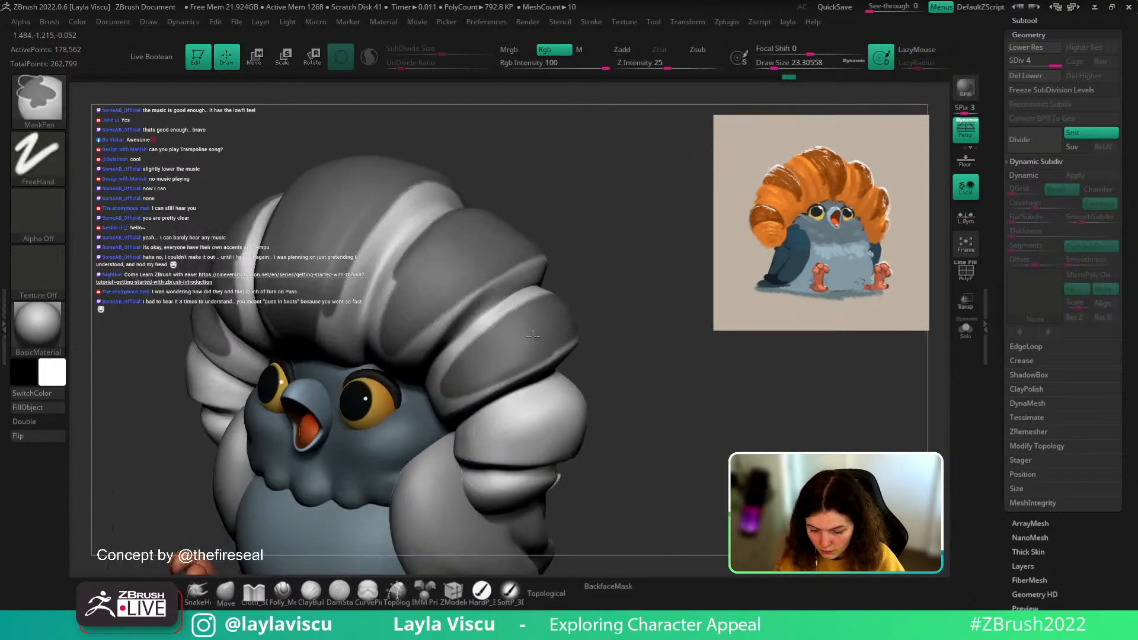
pyautogui.moveTo(658, 350)
pyautogui.mouseDown(button='right')
pyautogui.moveTo(627, 376)
pyautogui.moveTo(578, 361)
pyautogui.moveTo(637, 255)
pyautogui.mouseUp(button='right')
pyautogui.moveTo(637, 255)
pyautogui.mouseDown(button='right')
pyautogui.moveTo(702, 236)
pyautogui.moveTo(713, 373)
pyautogui.moveTo(610, 437)
pyautogui.moveTo(658, 437)
pyautogui.moveTo(556, 353)
pyautogui.mouseUp(button='right')
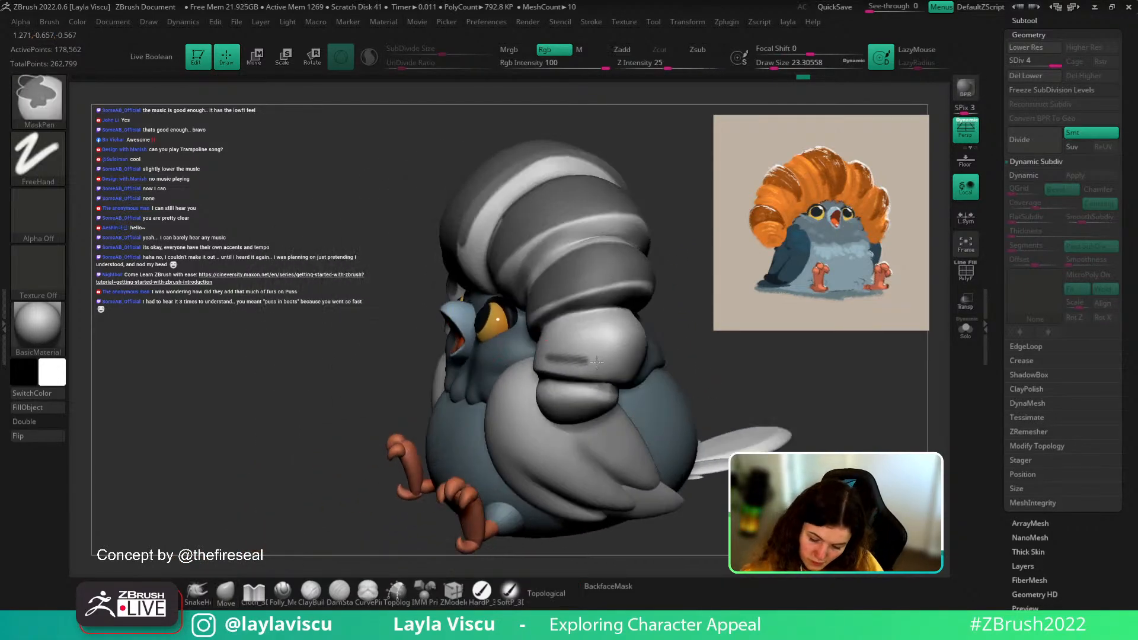
pyautogui.moveTo(558, 326)
pyautogui.keyDown('ctrl'); pyautogui.mouseDown()
pyautogui.moveTo(635, 336)
pyautogui.moveTo(586, 352)
pyautogui.mouseUp(); pyautogui.keyUp('ctrl')
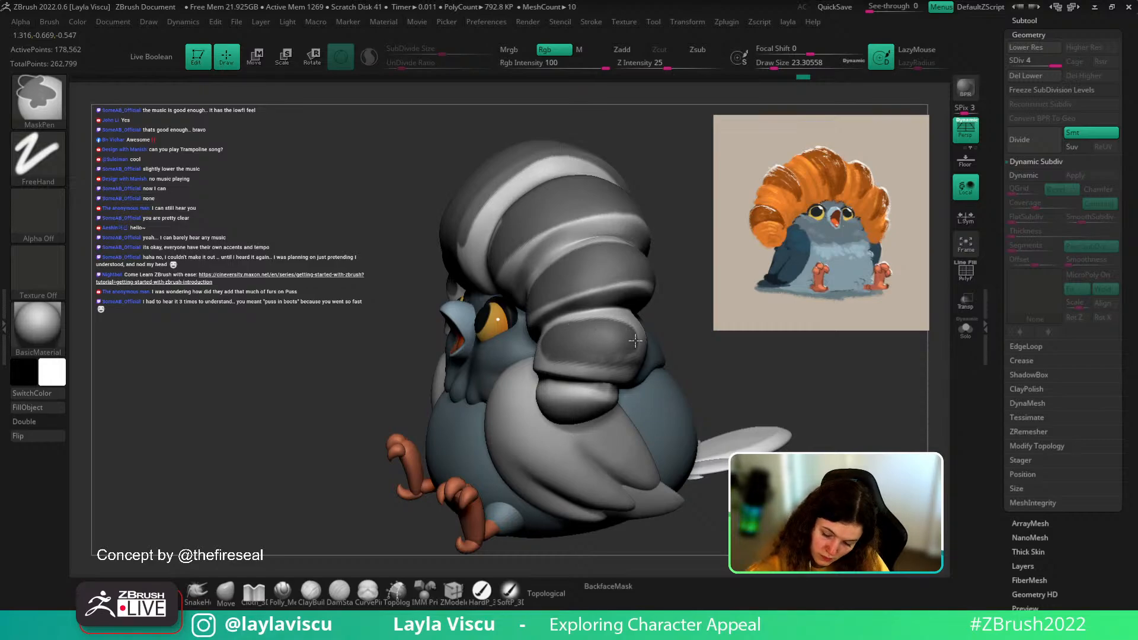
pyautogui.moveTo(589, 348)
pyautogui.mouseDown(button='right')
pyautogui.moveTo(800, 386)
pyautogui.moveTo(780, 414)
pyautogui.moveTo(698, 376)
pyautogui.moveTo(546, 386)
pyautogui.moveTo(599, 403)
pyautogui.moveTo(532, 442)
pyautogui.moveTo(503, 299)
pyautogui.mouseUp(button='right')
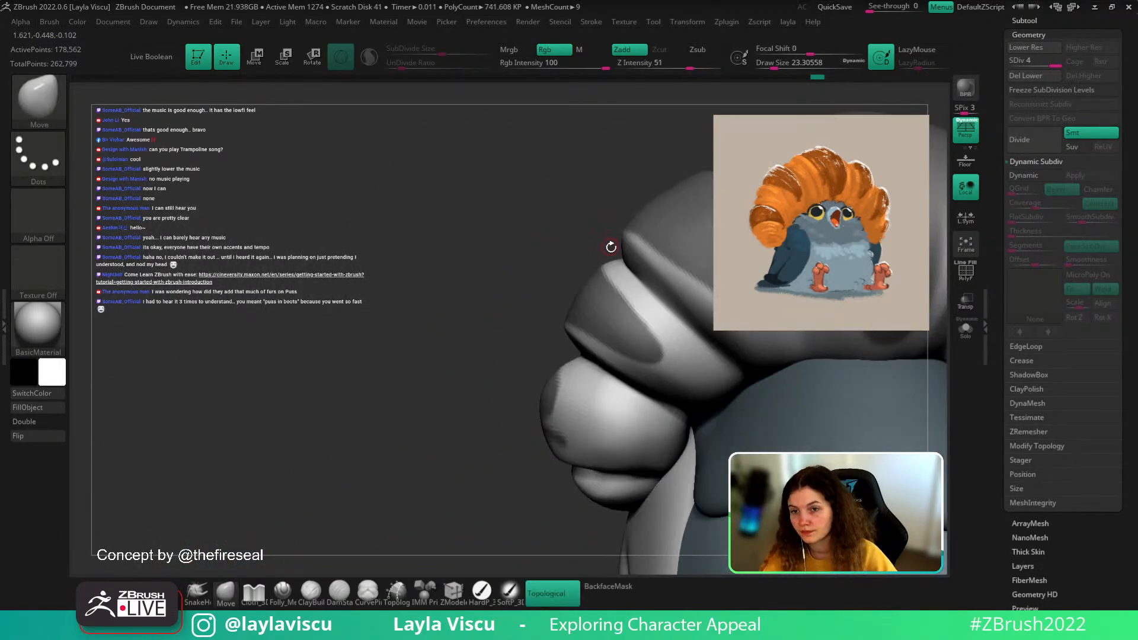
pyautogui.moveTo(574, 243); pyautogui.dragTo(586, 229, button='right')
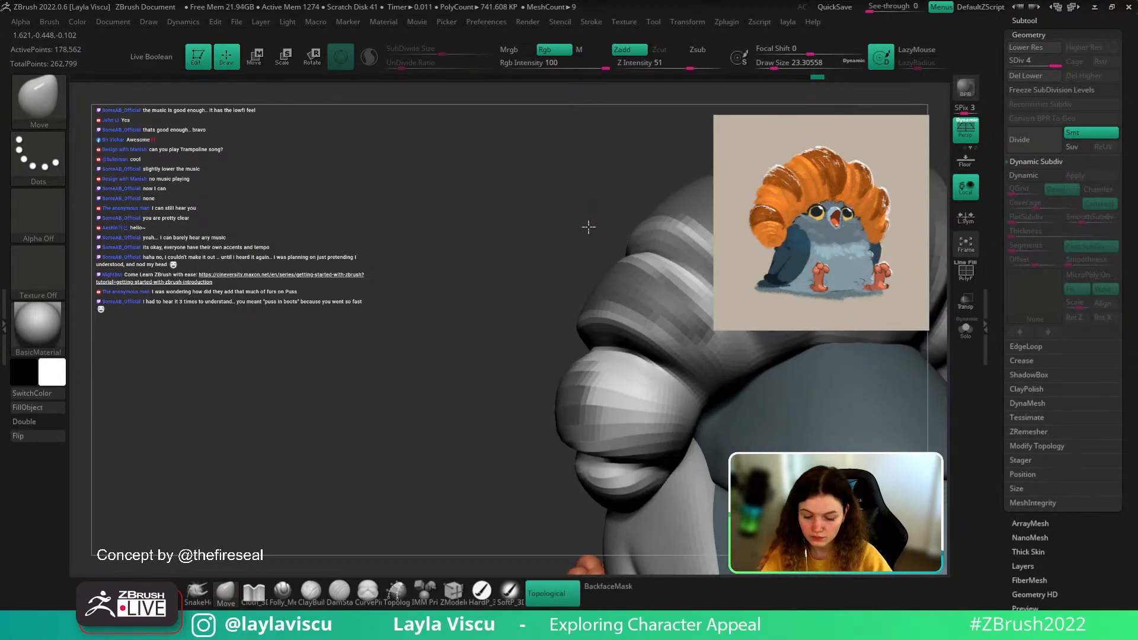
pyautogui.moveTo(587, 421)
pyautogui.keyDown('ctrl'); pyautogui.mouseDown()
pyautogui.moveTo(666, 424)
pyautogui.moveTo(584, 372)
pyautogui.moveTo(657, 408)
pyautogui.moveTo(571, 414)
pyautogui.moveTo(643, 407)
pyautogui.mouseUp(); pyautogui.keyUp('ctrl')
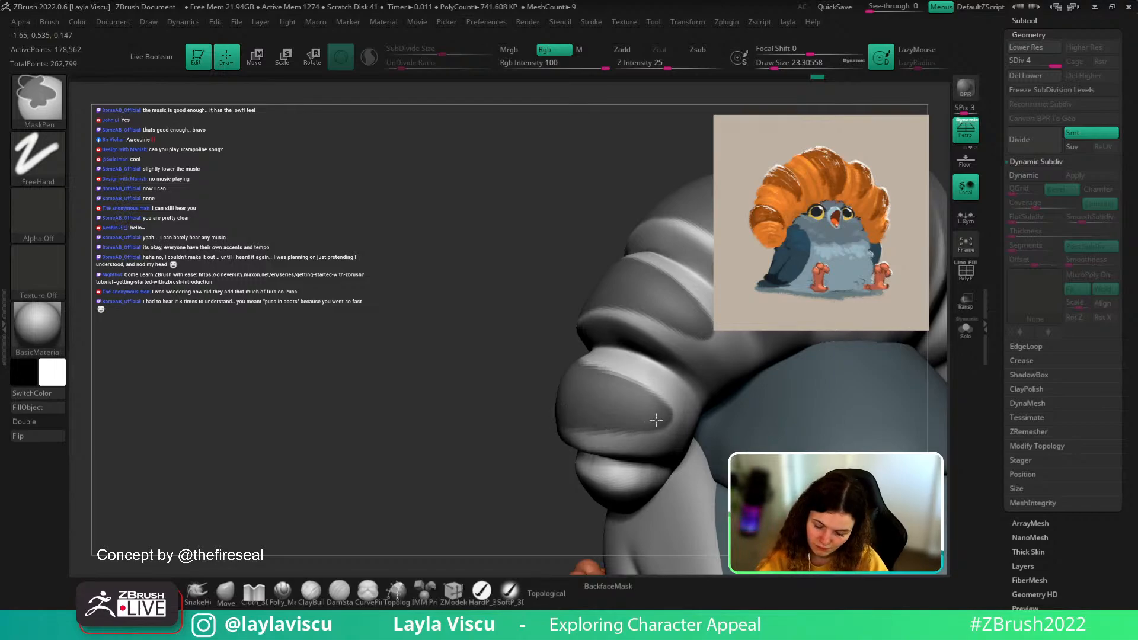
# - Extend the second-lowest segment's mask across its back side and up toward the crease above it
pyautogui.moveTo(600, 392); pyautogui.dragTo(566, 365, button='right')
pyautogui.moveTo(569, 371)
pyautogui.keyDown('ctrl'); pyautogui.mouseDown()
pyautogui.moveTo(671, 415)
pyautogui.moveTo(573, 355)
pyautogui.mouseUp(); pyautogui.keyUp('ctrl')
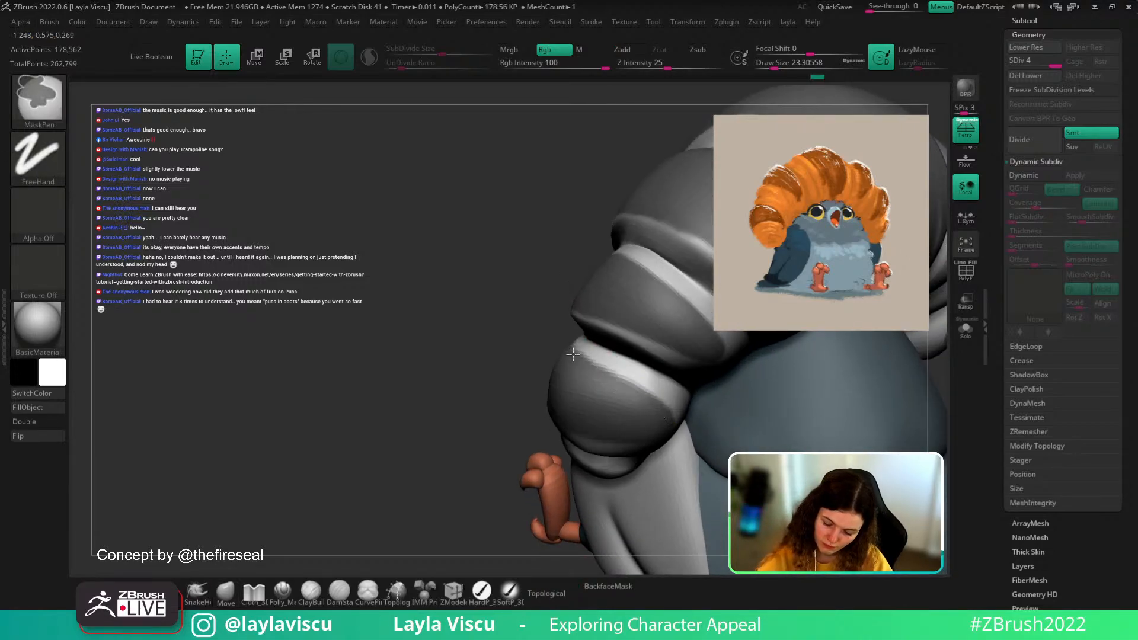
pyautogui.moveTo(572, 334); pyautogui.dragTo(564, 300, button='right')
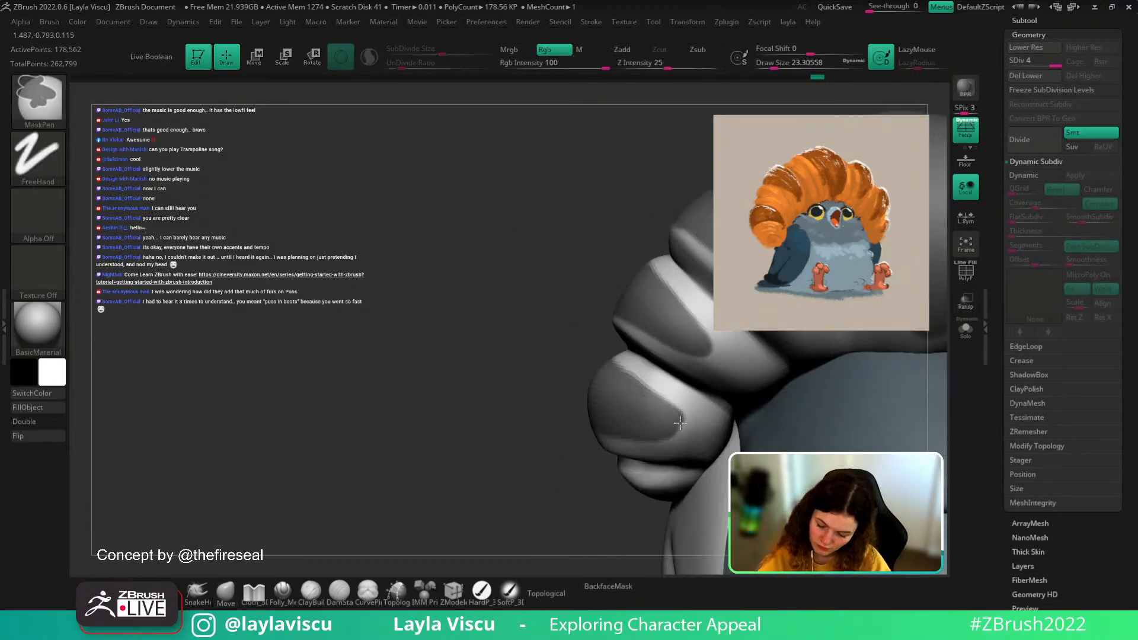
pyautogui.keyDown('ctrl'); pyautogui.moveTo(671, 395); pyautogui.dragTo(612, 359); pyautogui.keyUp('ctrl')
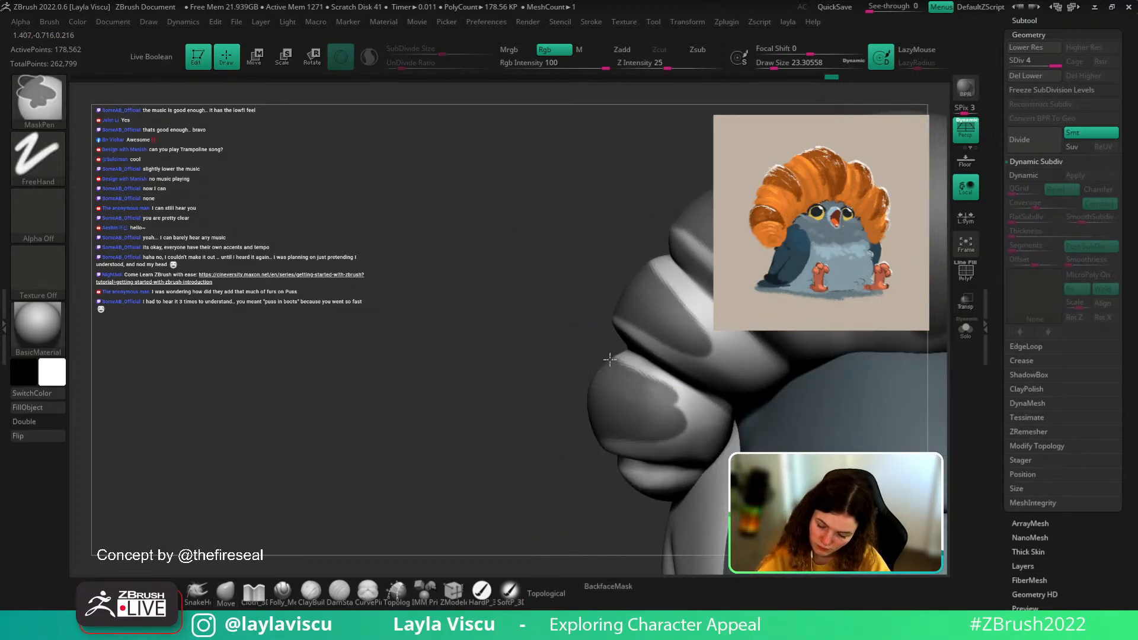
pyautogui.moveTo(598, 368); pyautogui.dragTo(649, 379, button='right')
pyautogui.moveTo(646, 376)
pyautogui.keyDown('ctrl'); pyautogui.mouseDown()
pyautogui.moveTo(574, 323)
pyautogui.moveTo(567, 333)
pyautogui.moveTo(646, 378)
pyautogui.mouseUp(); pyautogui.keyUp('ctrl')
# - Clean up the mask border on the second-lowest segment so it forms a smooth rounded tongue below the upper rim
pyautogui.keyDown('ctrl'); pyautogui.moveTo(626, 363); pyautogui.dragTo(574, 297, button='right'); pyautogui.keyUp('ctrl')
pyautogui.moveTo(871, 361)
pyautogui.mouseDown(button='right')
pyautogui.moveTo(805, 371)
pyautogui.moveTo(902, 447)
pyautogui.moveTo(770, 418)
pyautogui.mouseUp(button='right')
pyautogui.keyDown('ctrl'); pyautogui.moveTo(637, 385); pyautogui.dragTo(665, 393, button='right'); pyautogui.keyUp('ctrl')
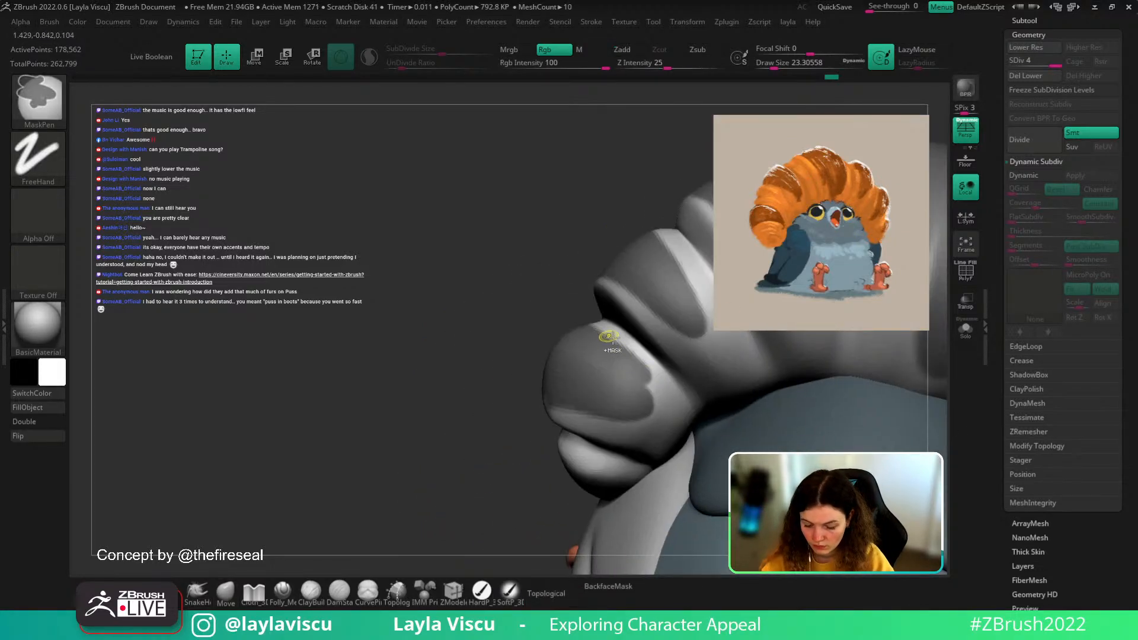
pyautogui.keyDown('ctrl'); pyautogui.moveTo(601, 330); pyautogui.dragTo(647, 375); pyautogui.keyUp('ctrl')
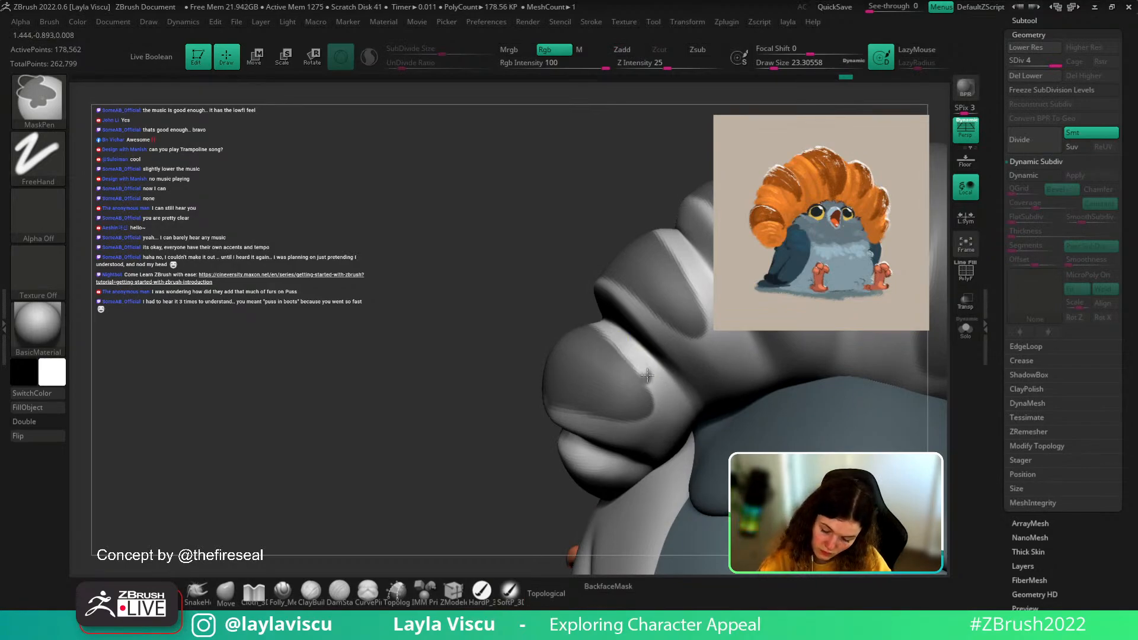
pyautogui.keyDown('ctrl'); pyautogui.moveTo(661, 394); pyautogui.dragTo(696, 279, button='right'); pyautogui.keyUp('ctrl')
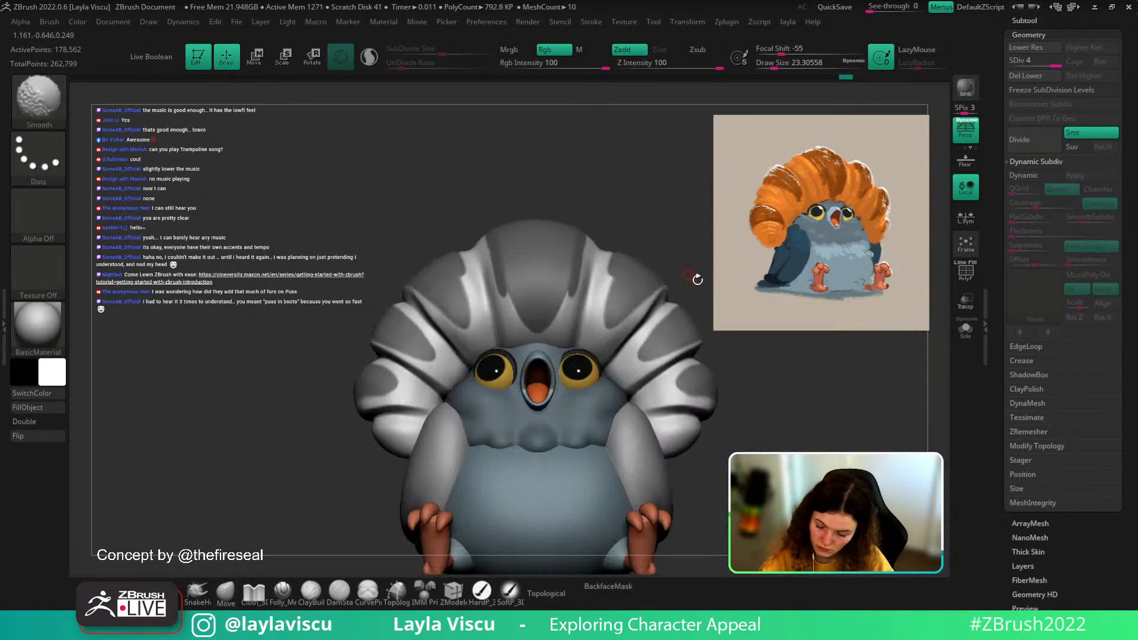
# - Extend the second-lowest segment's mask inward toward the face on the croissant's front, tapering it to match the segments above
pyautogui.keyDown('ctrl'); pyautogui.moveTo(750, 395); pyautogui.dragTo(741, 474, button='right'); pyautogui.keyUp('ctrl')
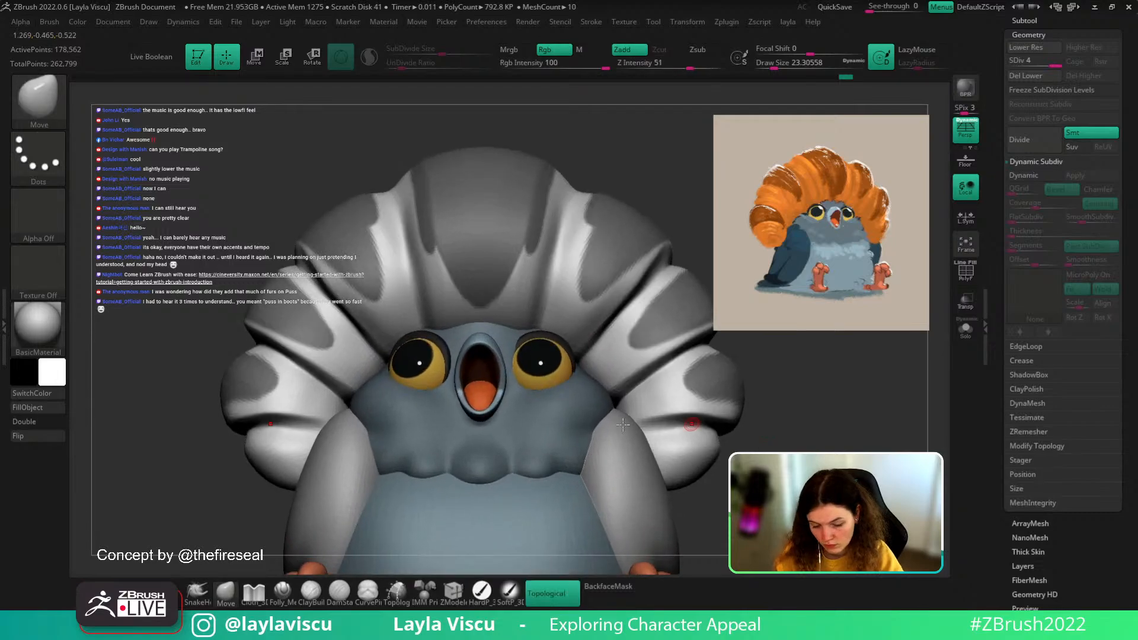
pyautogui.moveTo(239, 393)
pyautogui.keyDown('ctrl'); pyautogui.mouseDown()
pyautogui.moveTo(318, 405)
pyautogui.moveTo(270, 388)
pyautogui.moveTo(285, 373)
pyautogui.moveTo(310, 397)
pyautogui.mouseUp(); pyautogui.keyUp('ctrl')
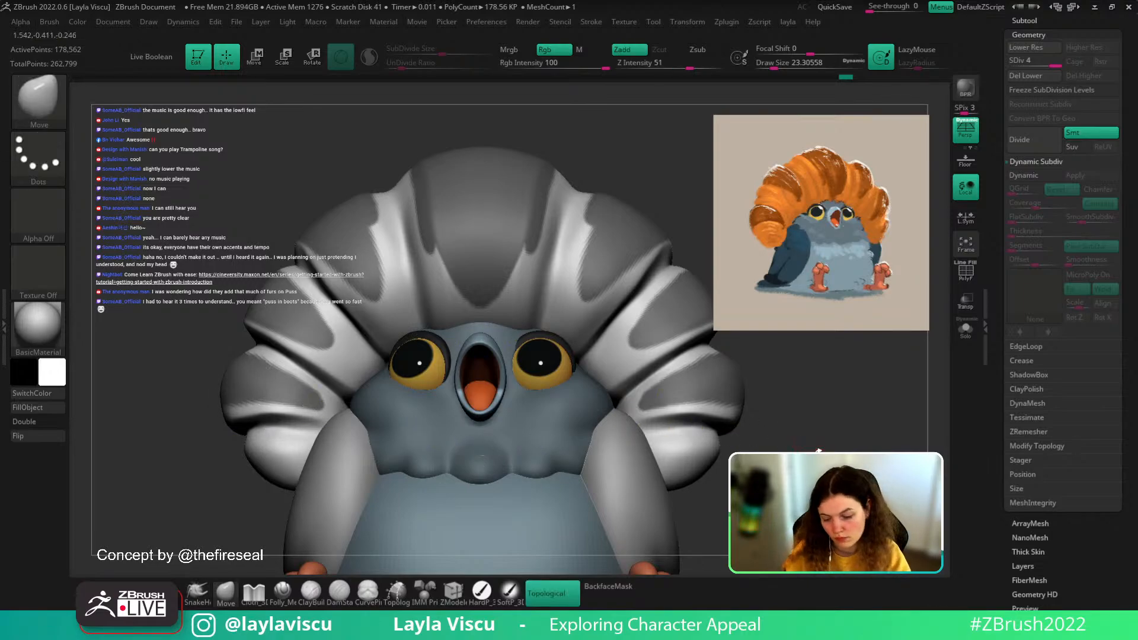
pyautogui.keyDown('alt'); pyautogui.moveTo(812, 450); pyautogui.dragTo(846, 441, button='right'); pyautogui.keyUp('alt')
pyautogui.moveTo(271, 393)
pyautogui.keyDown('ctrl'); pyautogui.mouseDown()
pyautogui.moveTo(360, 398)
pyautogui.moveTo(339, 399)
pyautogui.moveTo(358, 390)
pyautogui.moveTo(297, 353)
pyautogui.mouseUp(); pyautogui.keyUp('ctrl')
pyautogui.keyDown('ctrl'); pyautogui.moveTo(363, 395); pyautogui.dragTo(301, 356); pyautogui.keyUp('ctrl')
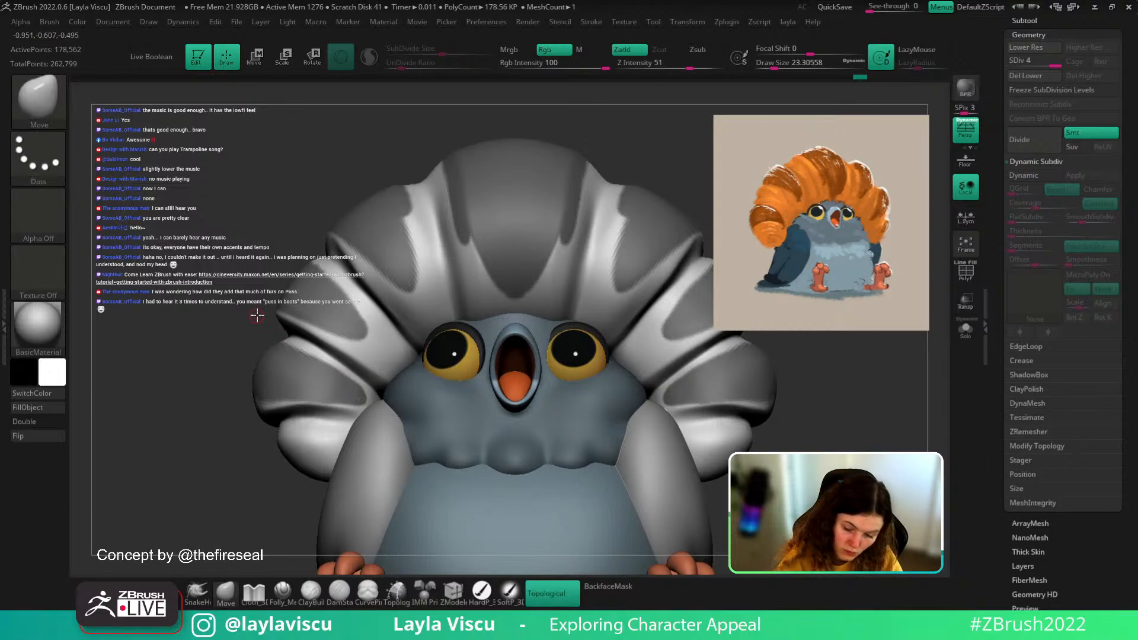
# - Even out the lower border of the mask along the second-lowest segment's outer side and back
pyautogui.moveTo(734, 350)
pyautogui.mouseDown()
pyautogui.moveTo(656, 358)
pyautogui.moveTo(799, 401)
pyautogui.moveTo(785, 355)
pyautogui.mouseUp()
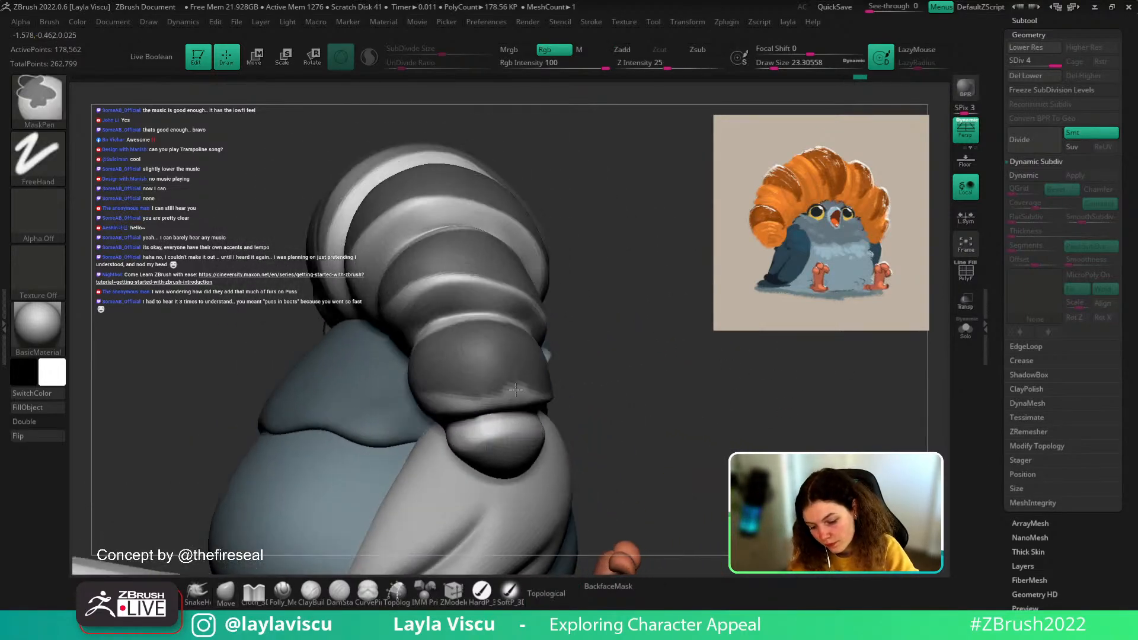
pyautogui.moveTo(655, 419)
pyautogui.mouseDown()
pyautogui.moveTo(804, 436)
pyautogui.moveTo(756, 406)
pyautogui.moveTo(666, 414)
pyautogui.mouseUp()
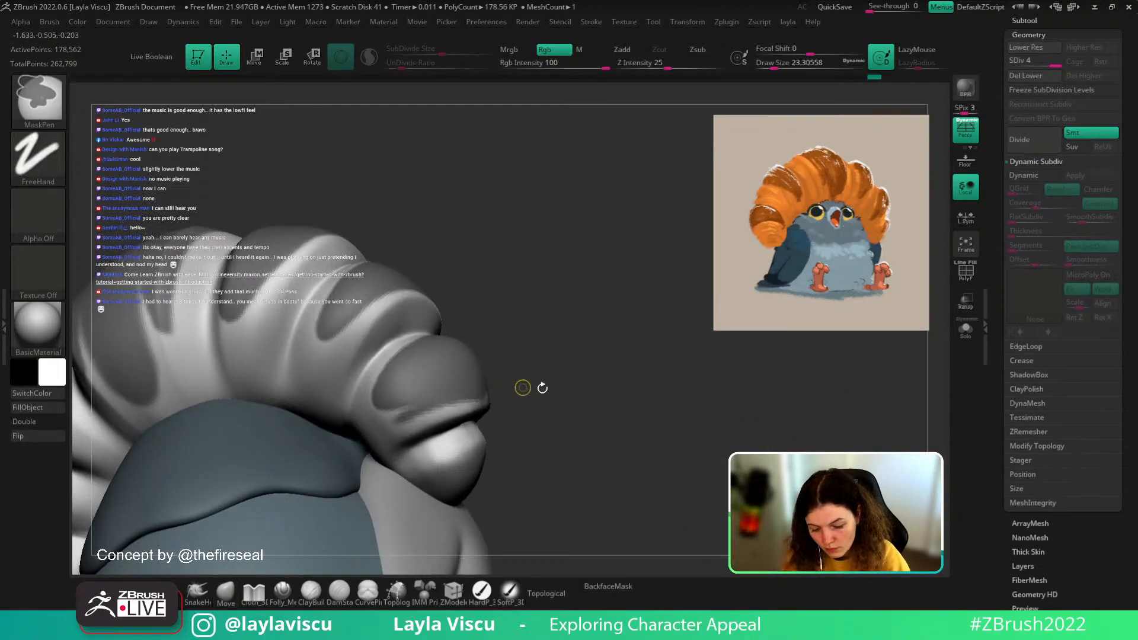
pyautogui.moveTo(520, 386); pyautogui.dragTo(462, 403)
pyautogui.moveTo(599, 398); pyautogui.dragTo(510, 391)
# - Tidy the mask border near the second-lowest segment's lower crease from the front and back, undoing the stray mask-erasing stroke
pyautogui.moveTo(510, 391)
pyautogui.keyDown('alt'); pyautogui.mouseDown()
pyautogui.moveTo(611, 355)
pyautogui.moveTo(601, 239)
pyautogui.moveTo(584, 210)
pyautogui.mouseUp(); pyautogui.keyUp('alt')
pyautogui.keyDown('alt'); pyautogui.moveTo(584, 211); pyautogui.dragTo(489, 202, button='right'); pyautogui.keyUp('alt')
pyautogui.moveTo(488, 202); pyautogui.dragTo(584, 202, button='right')
pyautogui.keyDown('ctrl'); pyautogui.moveTo(584, 202); pyautogui.dragTo(574, 408, button='right'); pyautogui.keyUp('ctrl')
pyautogui.keyDown('ctrl'); pyautogui.keyDown('alt'); pyautogui.moveTo(562, 445); pyautogui.dragTo(405, 487); pyautogui.keyUp('alt'); pyautogui.keyUp('ctrl')
pyautogui.hotkey('ctrl', 'z')
pyautogui.moveTo(475, 461)
pyautogui.mouseDown(button='right')
pyautogui.moveTo(537, 243)
pyautogui.moveTo(593, 297)
pyautogui.mouseUp(button='right')
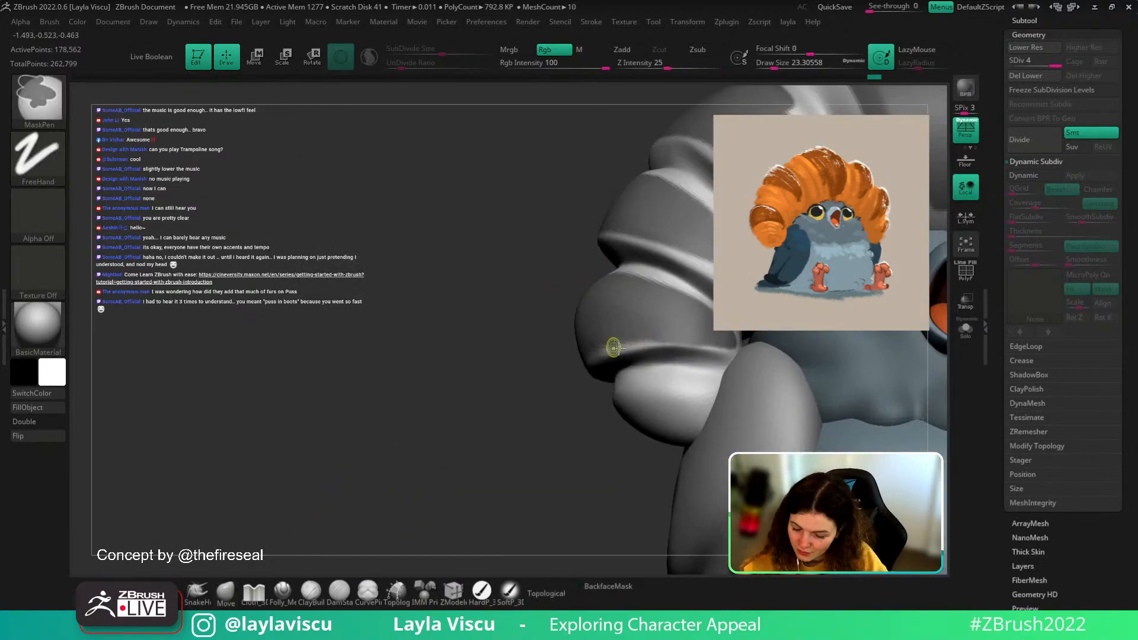
pyautogui.moveTo(579, 251)
pyautogui.mouseDown(button='right')
pyautogui.moveTo(450, 274)
pyautogui.moveTo(525, 272)
pyautogui.moveTo(794, 382)
pyautogui.moveTo(703, 444)
pyautogui.moveTo(704, 407)
pyautogui.mouseUp(button='right')
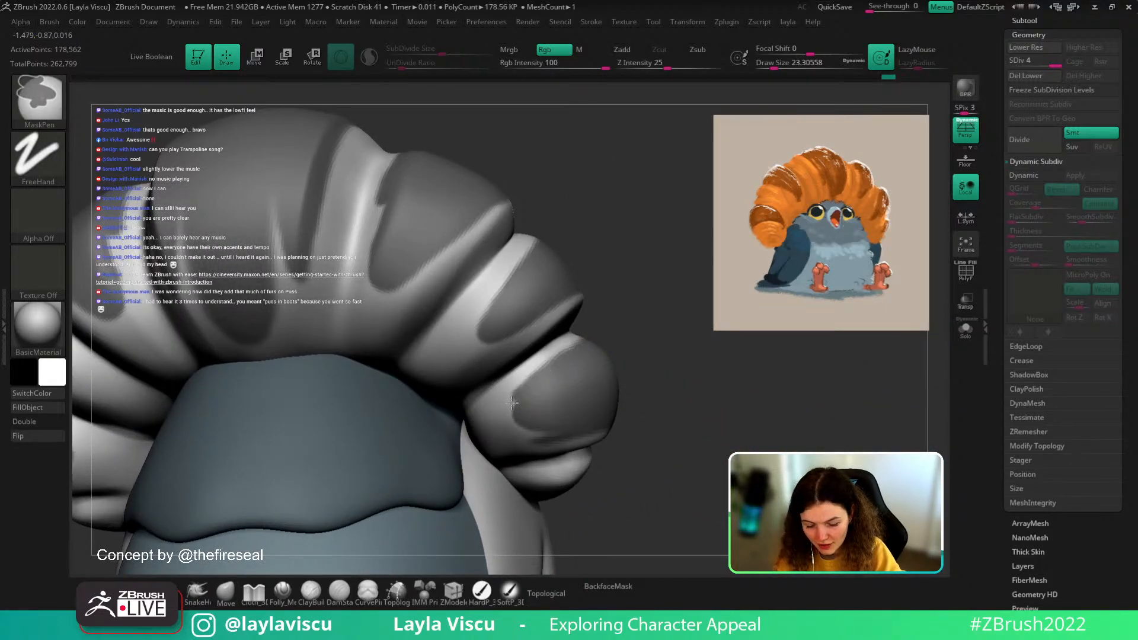
# - Frame the model and touch up the mask on the rear of the croissant's upper segments
pyautogui.moveTo(617, 385)
pyautogui.keyDown('ctrl'); pyautogui.mouseDown(button='right')
pyautogui.moveTo(668, 373)
pyautogui.moveTo(680, 401)
pyautogui.moveTo(604, 399)
pyautogui.mouseUp(button='right'); pyautogui.keyUp('ctrl')
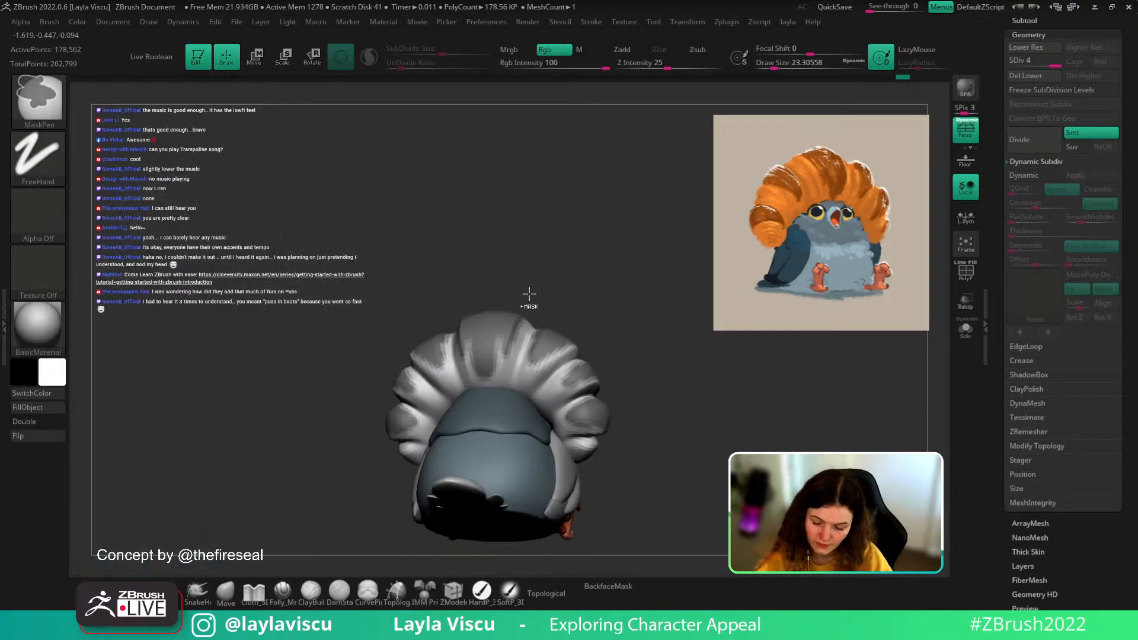
pyautogui.press('f')
pyautogui.keyDown('ctrl'); pyautogui.moveTo(713, 455); pyautogui.dragTo(722, 525, button='right'); pyautogui.keyUp('ctrl')
pyautogui.moveTo(622, 306); pyautogui.dragTo(538, 387, button='right')
pyautogui.keyDown('ctrl'); pyautogui.moveTo(575, 354); pyautogui.dragTo(579, 308, button='right'); pyautogui.keyUp('ctrl')
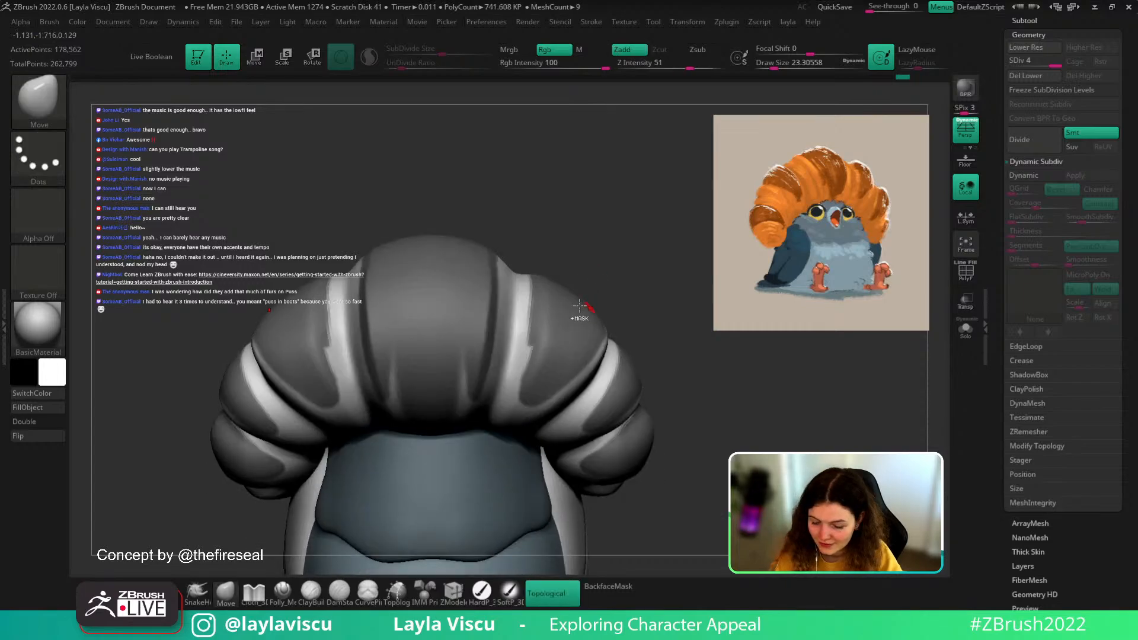
pyautogui.keyDown('ctrl'); pyautogui.click(526, 382); pyautogui.keyUp('ctrl')
# - Check the croissant's masked areas from the back, sides and front, and touch up the mask on the front upper segment
pyautogui.moveTo(635, 269)
pyautogui.keyDown('shift'); pyautogui.mouseDown(button='right')
pyautogui.moveTo(612, 350)
pyautogui.moveTo(724, 348)
pyautogui.moveTo(697, 358)
pyautogui.mouseUp(button='right'); pyautogui.keyUp('shift')
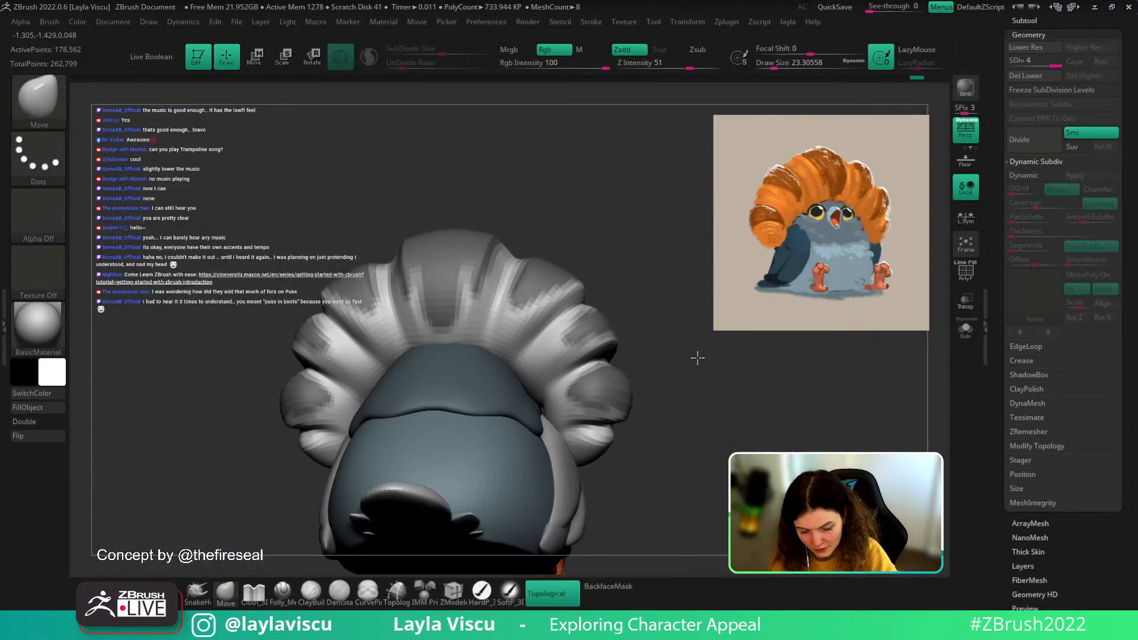
pyautogui.moveTo(699, 399)
pyautogui.mouseDown(button='right')
pyautogui.moveTo(681, 379)
pyautogui.moveTo(691, 330)
pyautogui.moveTo(704, 385)
pyautogui.moveTo(693, 421)
pyautogui.moveTo(582, 380)
pyautogui.mouseUp(button='right')
pyautogui.moveTo(658, 387)
pyautogui.keyDown('shift'); pyautogui.mouseDown(button='right')
pyautogui.moveTo(721, 432)
pyautogui.moveTo(874, 396)
pyautogui.mouseUp(button='right'); pyautogui.keyUp('shift')
pyautogui.moveTo(926, 448)
pyautogui.keyDown('shift'); pyautogui.mouseDown(button='right')
pyautogui.moveTo(735, 492)
pyautogui.moveTo(748, 431)
pyautogui.moveTo(777, 432)
pyautogui.mouseUp(button='right'); pyautogui.keyUp('shift')
pyautogui.moveTo(790, 370)
pyautogui.keyDown('ctrl'); pyautogui.mouseDown(button='right')
pyautogui.moveTo(763, 447)
pyautogui.moveTo(752, 425)
pyautogui.moveTo(710, 425)
pyautogui.mouseUp(button='right'); pyautogui.keyUp('ctrl')
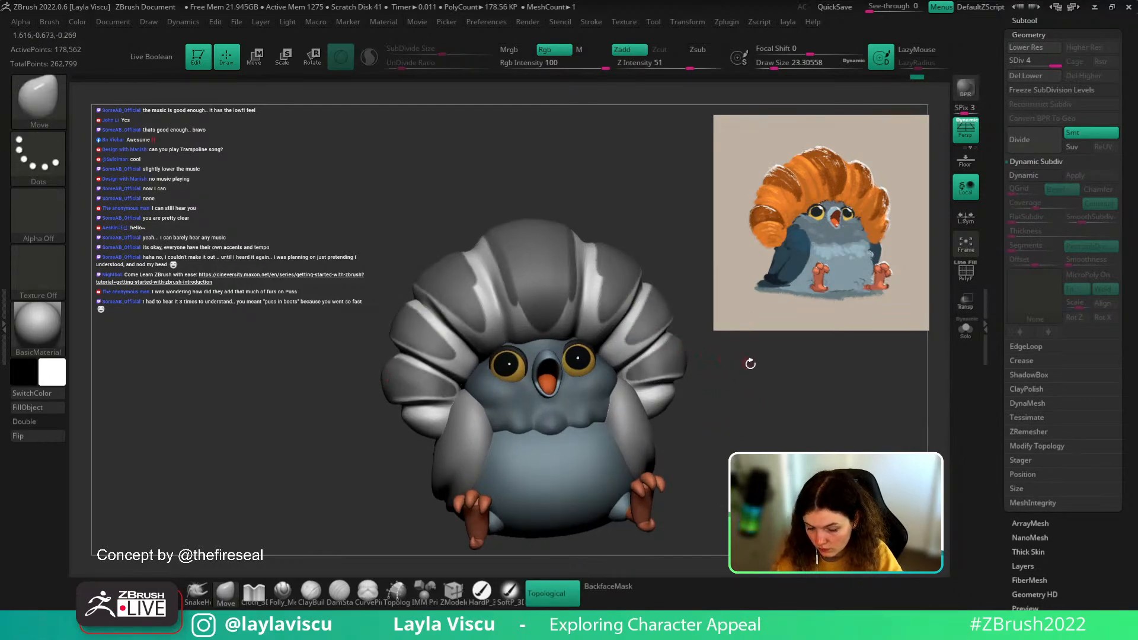
pyautogui.moveTo(755, 377); pyautogui.dragTo(757, 370, button='right')
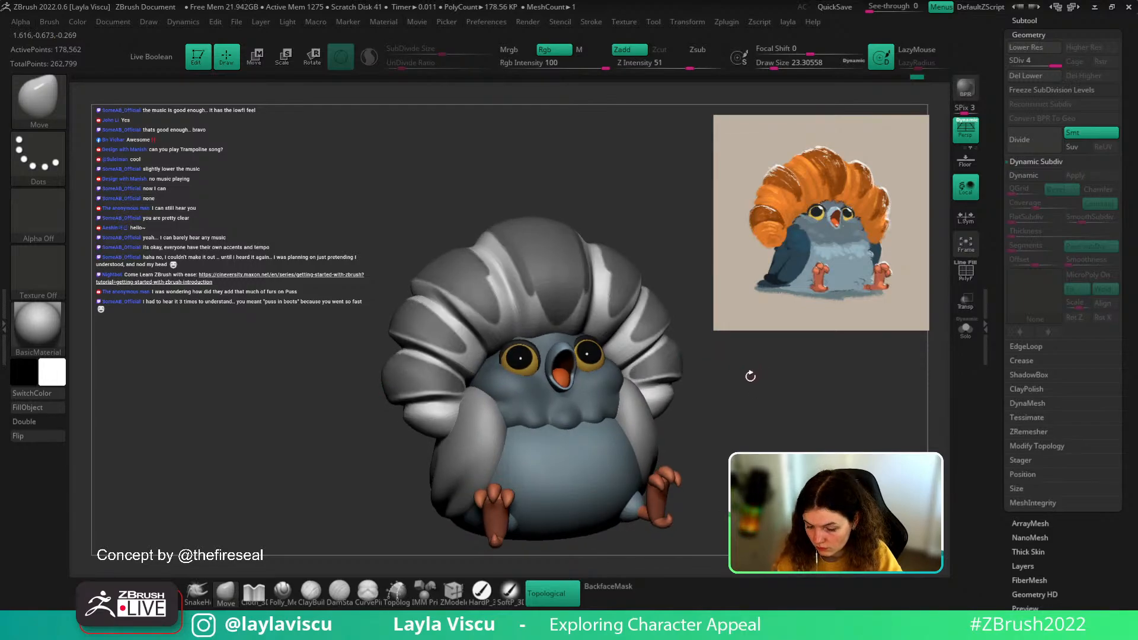
pyautogui.keyDown('ctrl'); pyautogui.moveTo(492, 289); pyautogui.dragTo(490, 282); pyautogui.keyUp('ctrl')
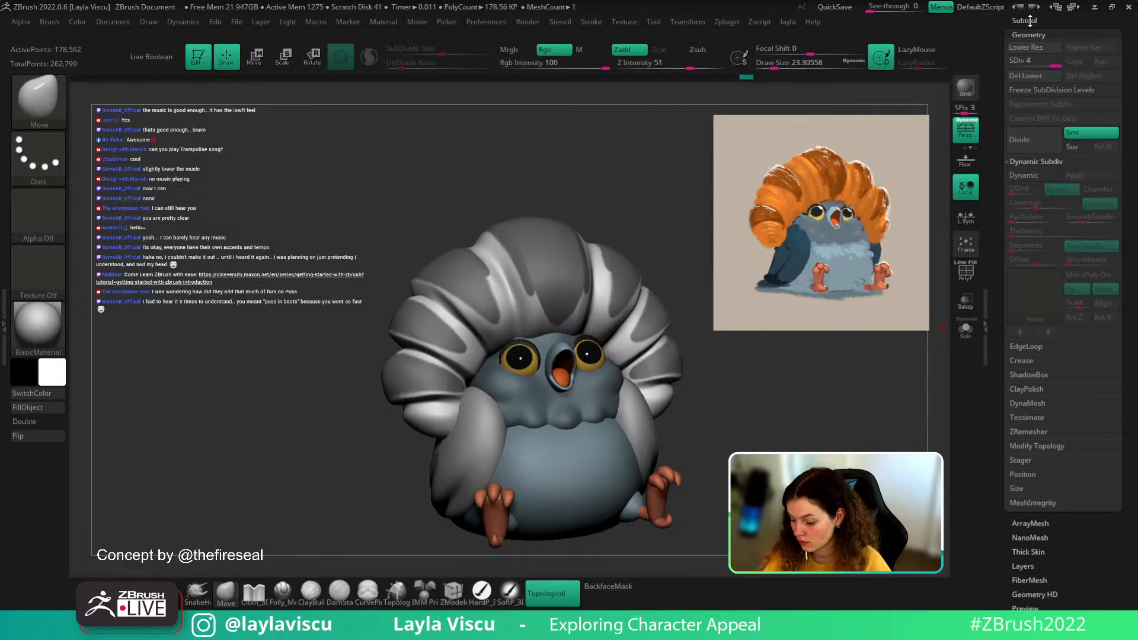
# - Preview an extraction of the croissant's masked faces at a thickness of 0.02
pyautogui.click(1030, 21)
pyautogui.scroll(-2, 1064, 313)
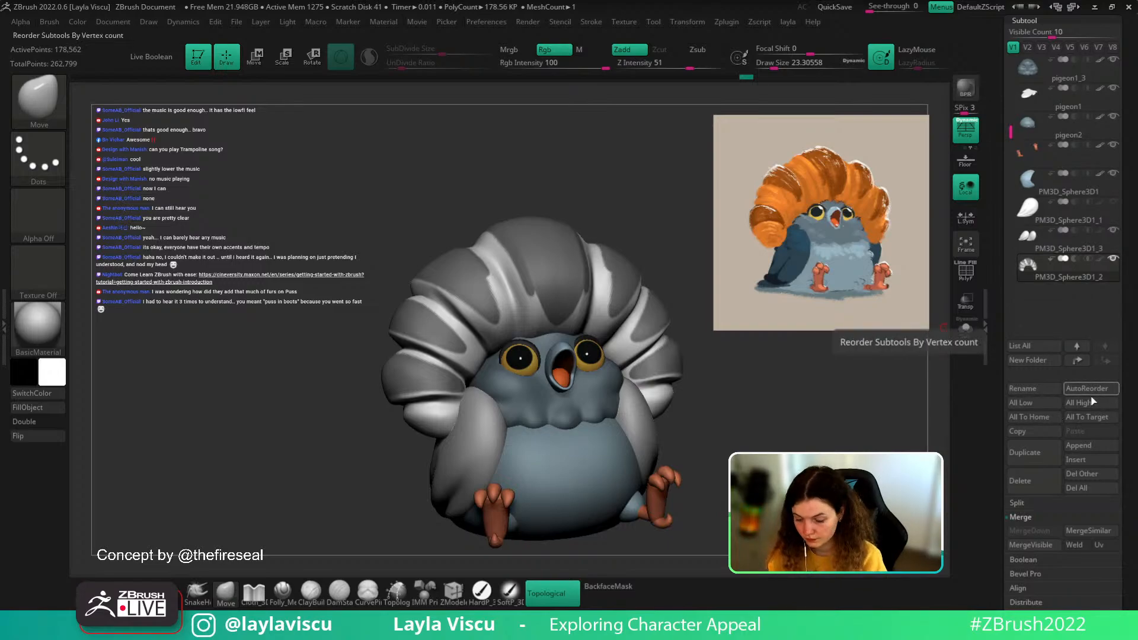
pyautogui.scroll(-3, 1090, 450)
pyautogui.click(1022, 517)
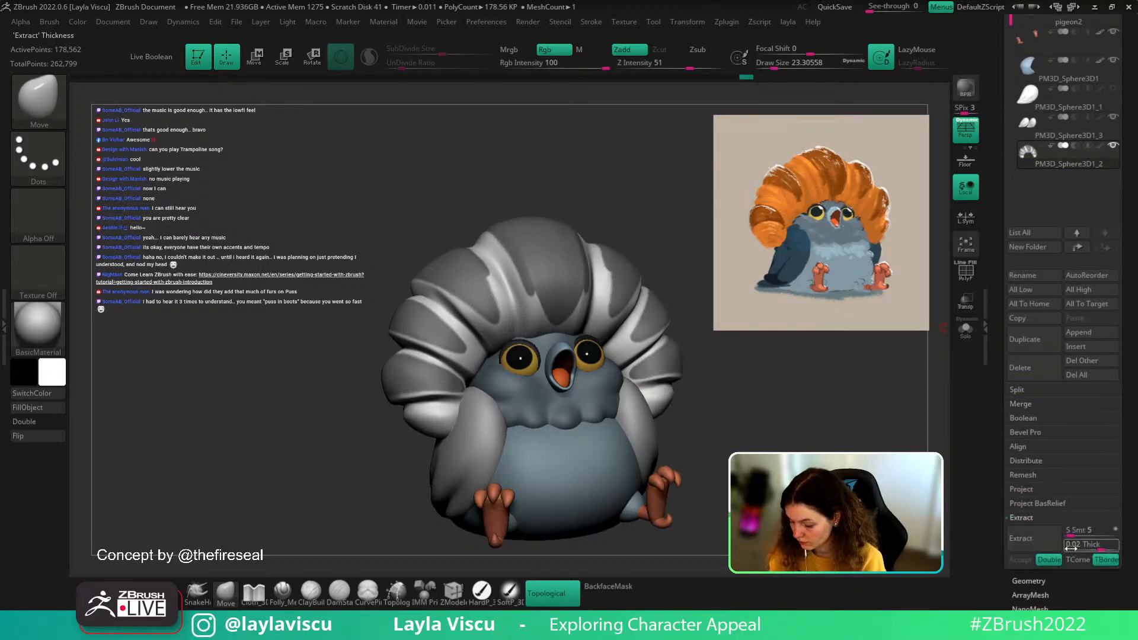
pyautogui.click(1021, 538)
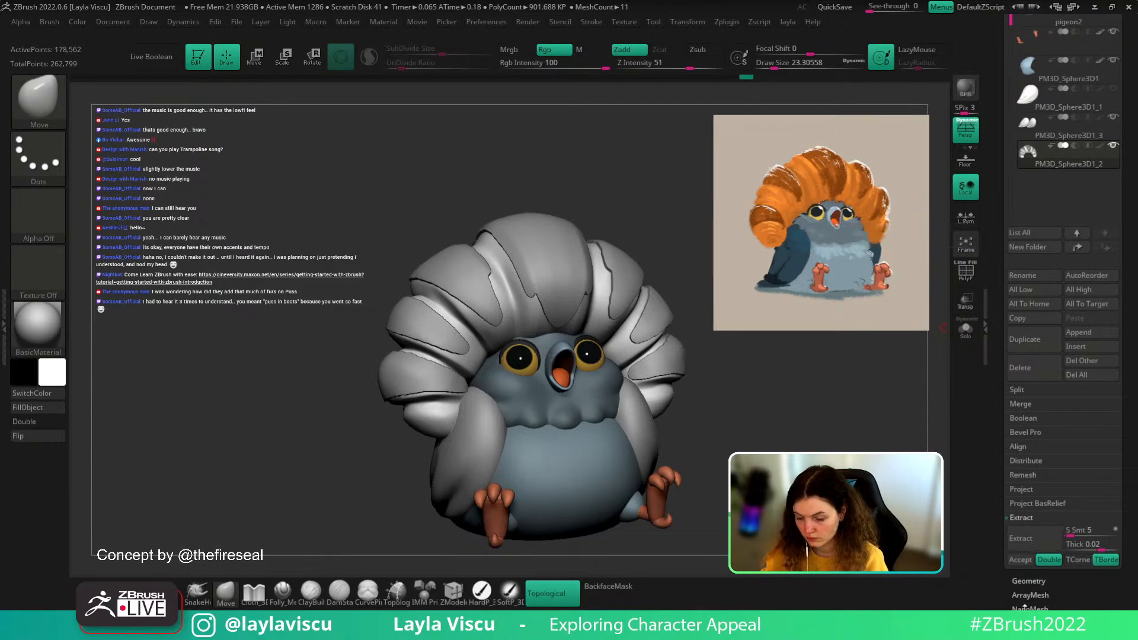
# - Preview the extraction at other thicknesses, trying 0.00985, 0.04176 and 0.06599
pyautogui.click(1084, 544)
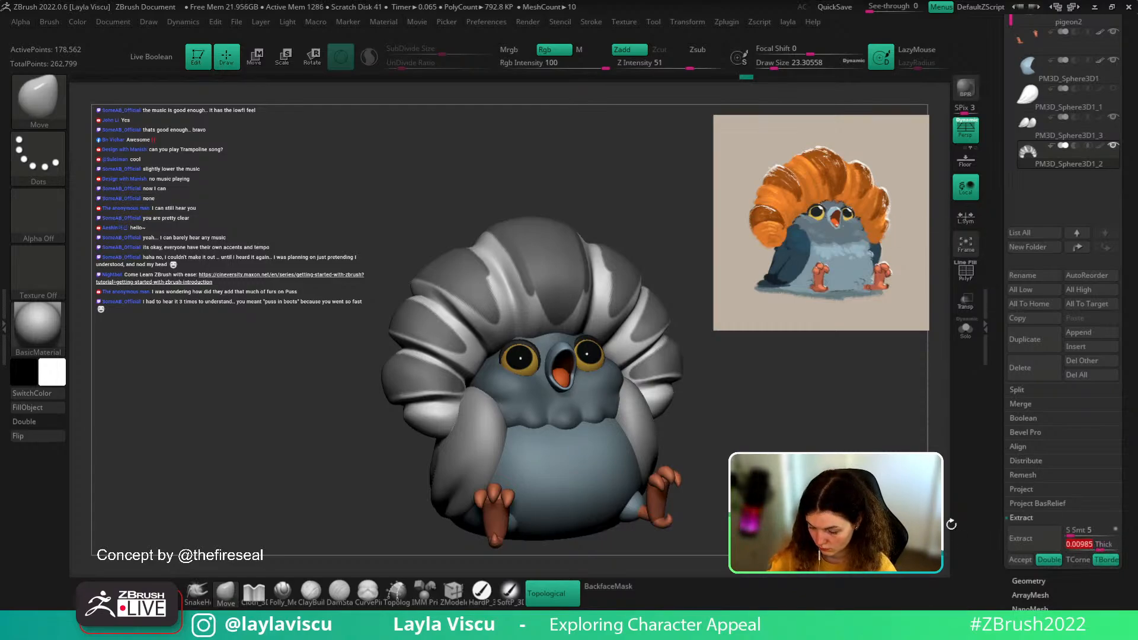
pyautogui.moveTo(1066, 545); pyautogui.dragTo(1102, 547)
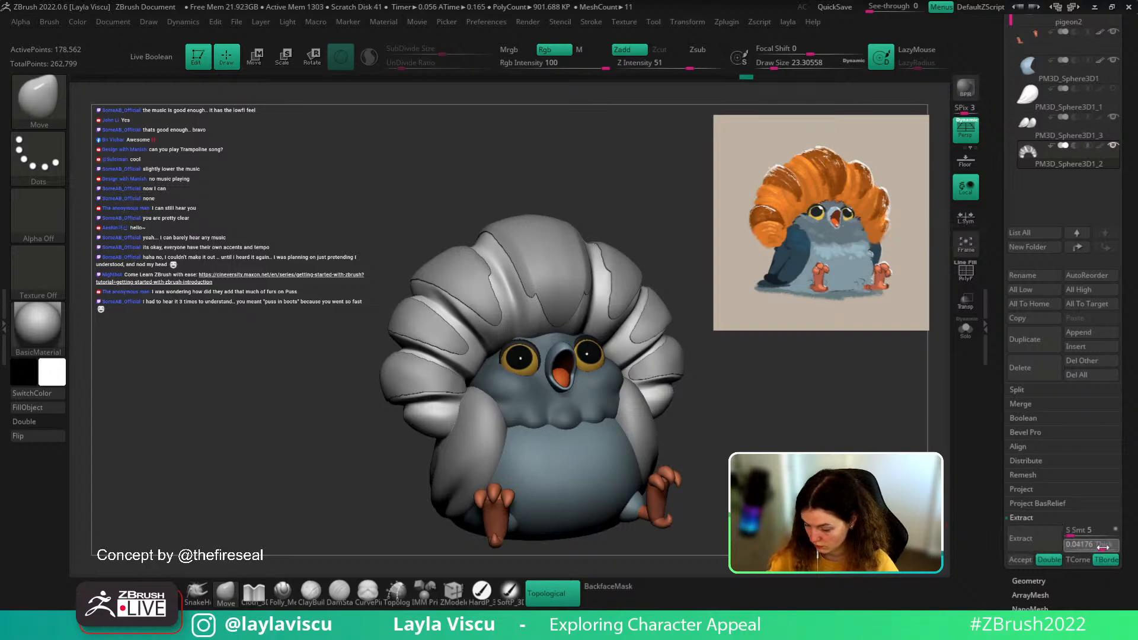
pyautogui.moveTo(1104, 546); pyautogui.dragTo(1103, 547)
pyautogui.click(1046, 544)
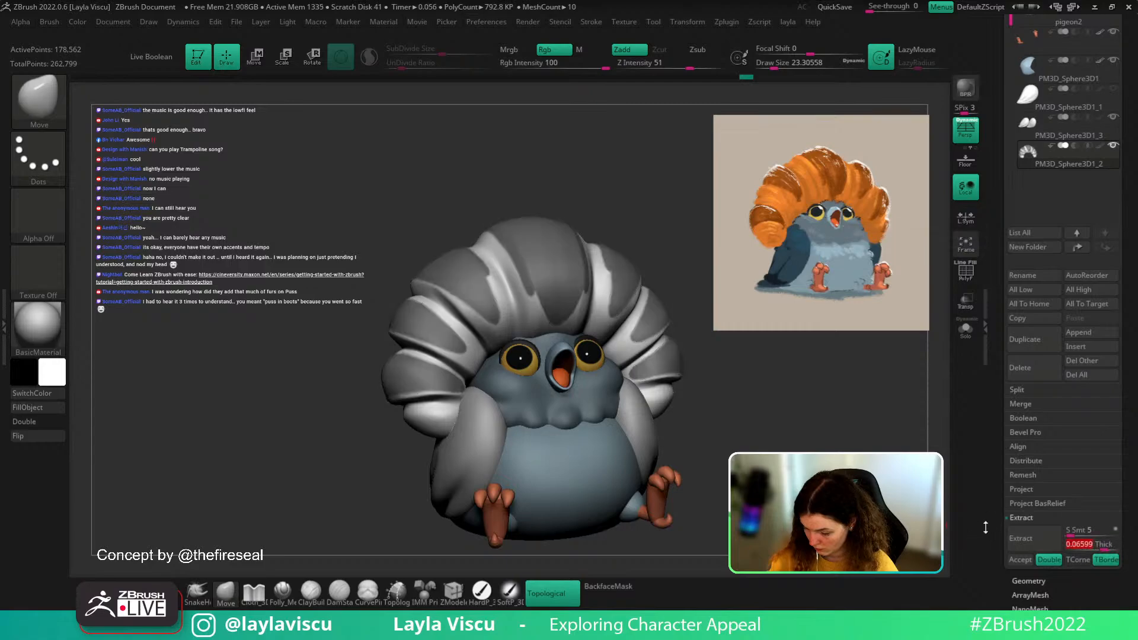
pyautogui.click(1029, 539)
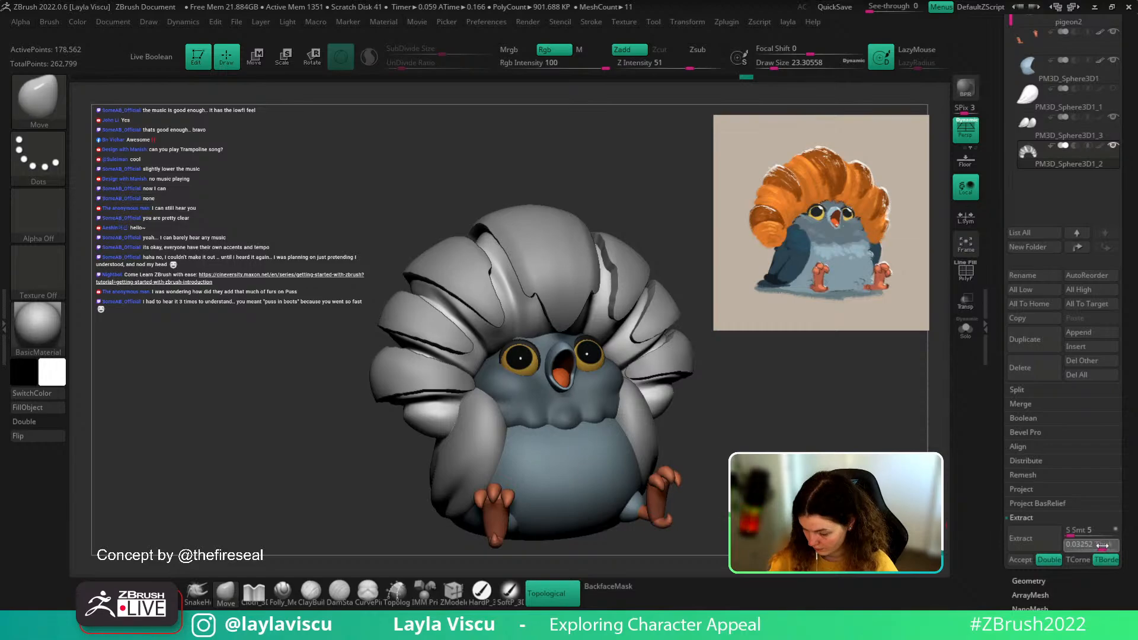
# - Extract the masked faces at a thickness of 0.04176, accept the result as a new subtool and clear its mask
pyautogui.click(1034, 543)
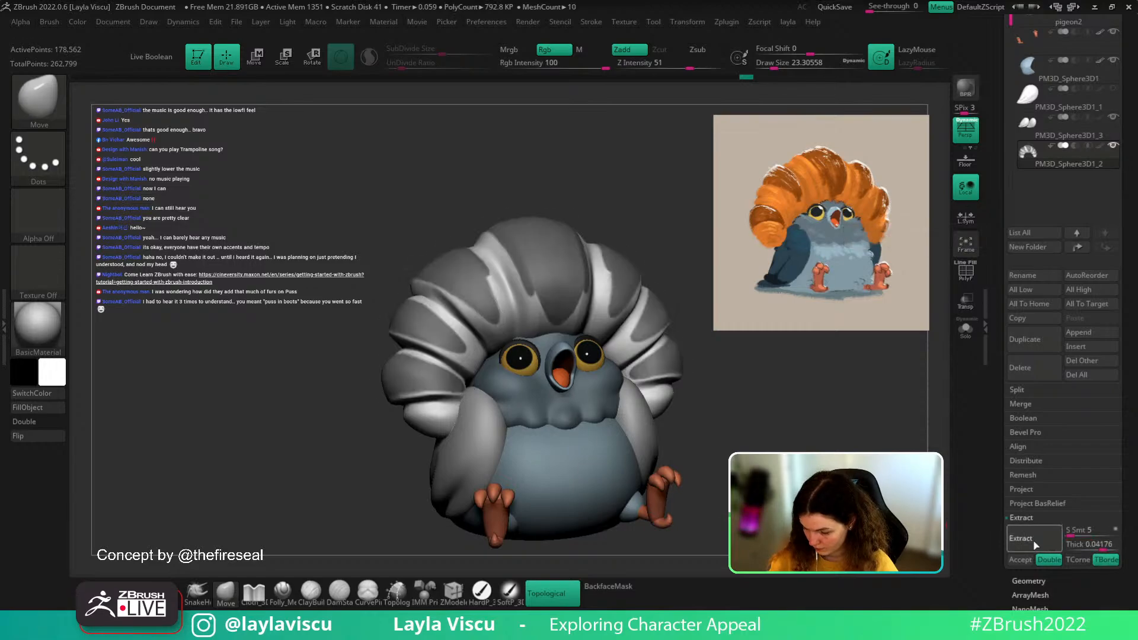
pyautogui.click(1020, 559)
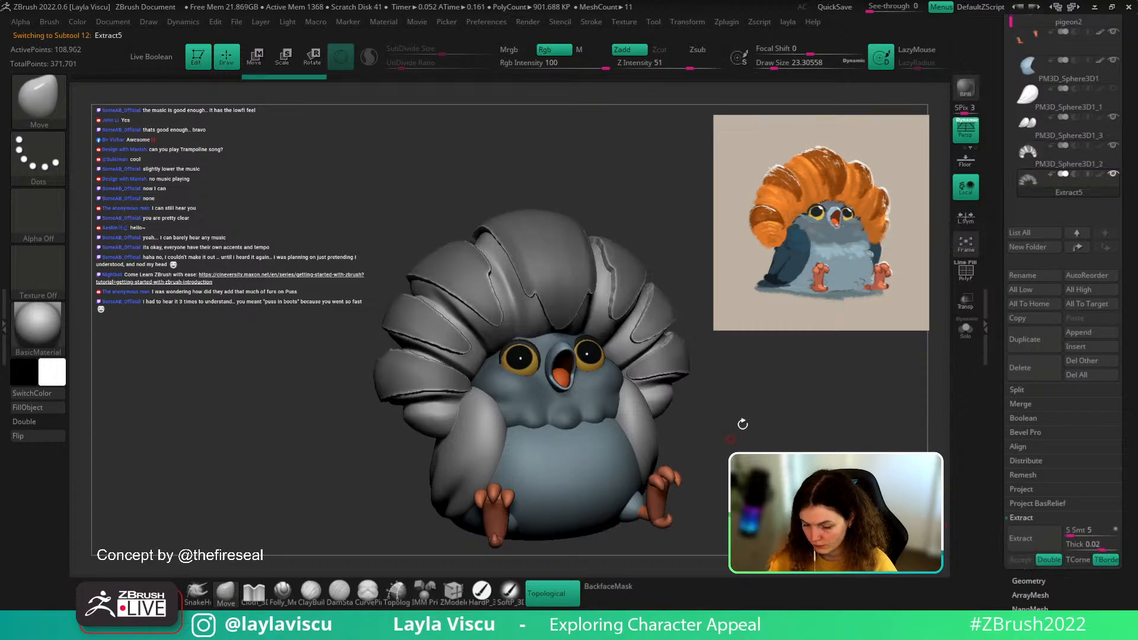
pyautogui.keyDown('shift'); pyautogui.moveTo(742, 424); pyautogui.dragTo(759, 443); pyautogui.keyUp('shift')
pyautogui.keyDown('ctrl'); pyautogui.click(759, 442); pyautogui.keyUp('ctrl')
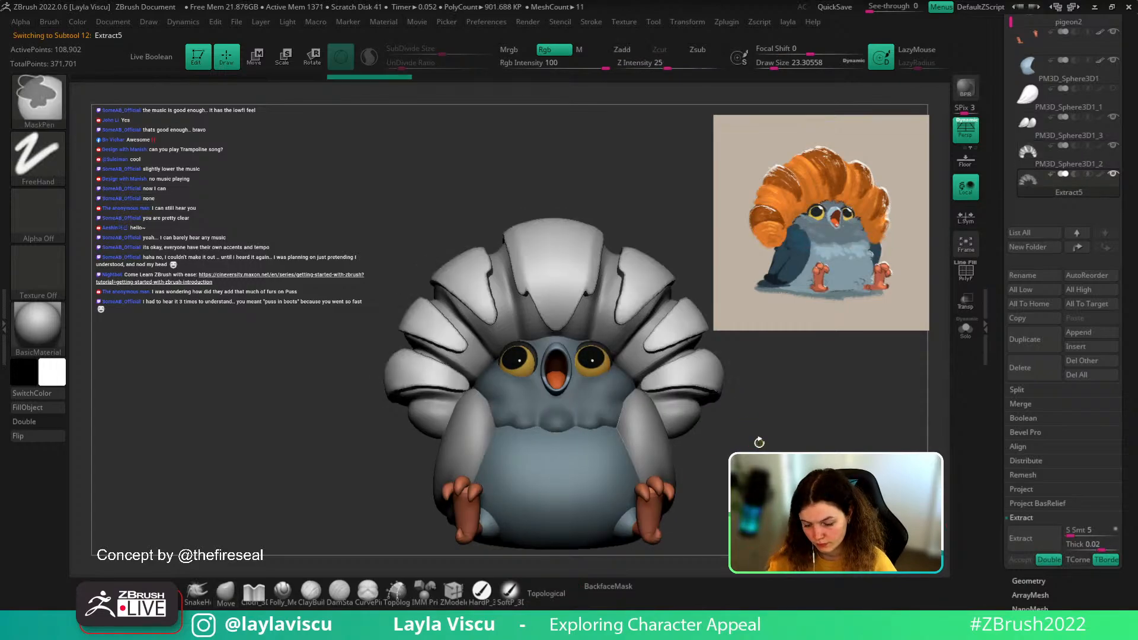
# - Smooth the edges of the extracted crust pieces from the front and side with a brush size of about 331
pyautogui.press('s')
pyautogui.moveTo(637, 313)
pyautogui.mouseDown()
pyautogui.moveTo(677, 312)
pyautogui.moveTo(629, 283)
pyautogui.mouseUp()
pyautogui.press('s')
pyautogui.moveTo(668, 231)
pyautogui.mouseDown()
pyautogui.moveTo(659, 256)
pyautogui.moveTo(657, 246)
pyautogui.moveTo(613, 250)
pyautogui.mouseUp()
pyautogui.moveTo(505, 323)
pyautogui.keyDown('shift'); pyautogui.mouseDown()
pyautogui.moveTo(509, 237)
pyautogui.moveTo(481, 209)
pyautogui.moveTo(542, 233)
pyautogui.moveTo(504, 244)
pyautogui.moveTo(570, 178)
pyautogui.mouseUp(); pyautogui.keyUp('shift')
pyautogui.moveTo(487, 259)
pyautogui.keyDown('shift'); pyautogui.mouseDown()
pyautogui.moveTo(529, 254)
pyautogui.moveTo(540, 273)
pyautogui.mouseUp(); pyautogui.keyUp('shift')
pyautogui.moveTo(637, 276)
pyautogui.mouseDown()
pyautogui.moveTo(584, 314)
pyautogui.moveTo(574, 264)
pyautogui.mouseUp()
pyautogui.moveTo(648, 352)
pyautogui.mouseDown()
pyautogui.moveTo(584, 356)
pyautogui.moveTo(582, 320)
pyautogui.mouseUp()
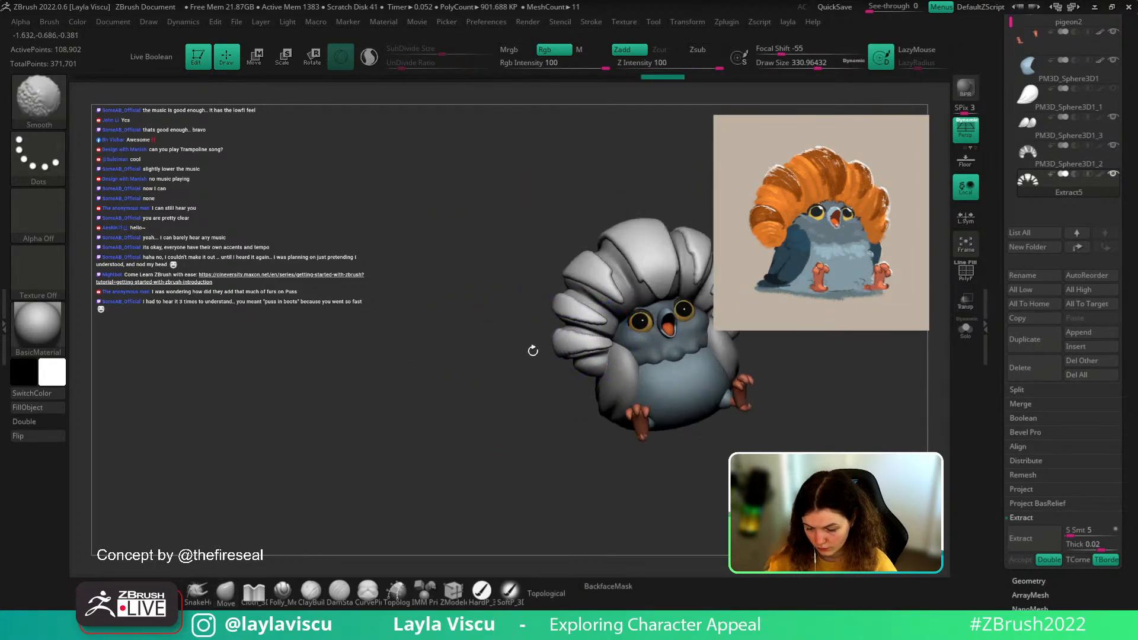
pyautogui.moveTo(531, 351)
pyautogui.mouseDown()
pyautogui.moveTo(613, 350)
pyautogui.moveTo(534, 329)
pyautogui.mouseUp()
pyautogui.moveTo(649, 394)
pyautogui.mouseDown()
pyautogui.moveTo(510, 473)
pyautogui.moveTo(475, 346)
pyautogui.mouseUp()
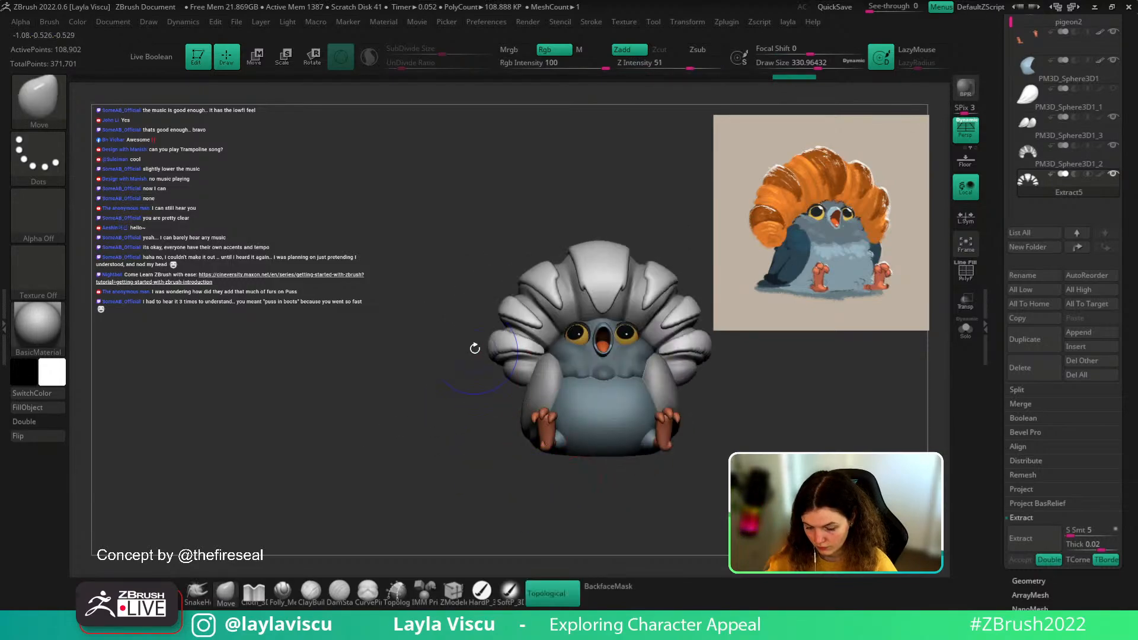
pyautogui.keyDown('shift'); pyautogui.moveTo(552, 288); pyautogui.dragTo(583, 299); pyautogui.keyUp('shift')
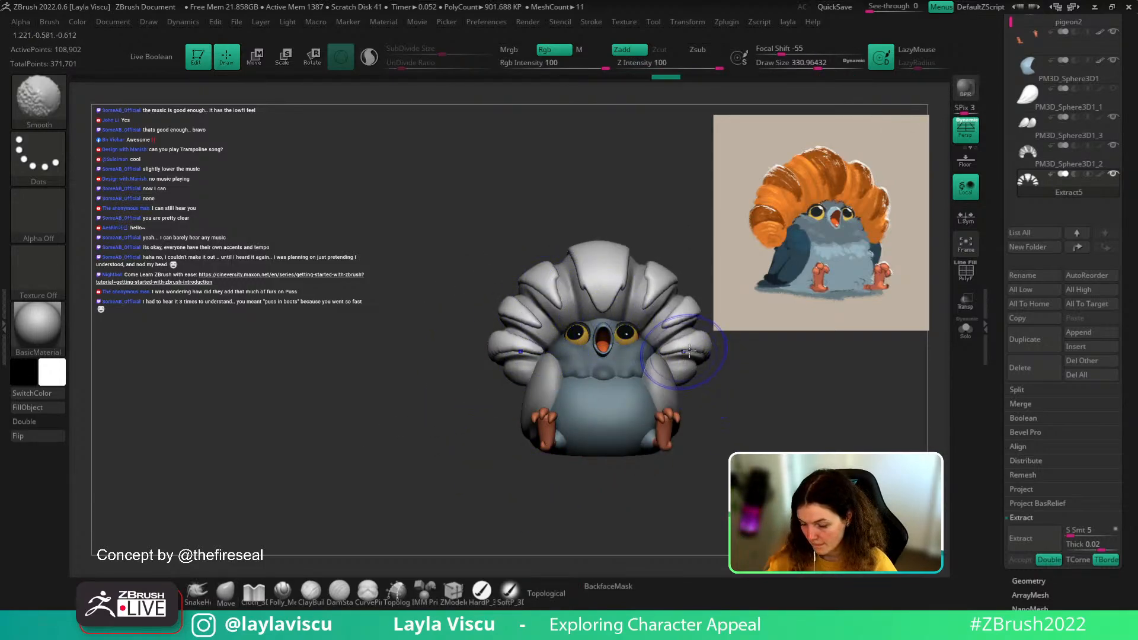
# - Scale the crust layer down to about 0.98, centre the gizmo on it and shift it slightly downward
pyautogui.moveTo(730, 401)
pyautogui.keyDown('alt'); pyautogui.mouseDown()
pyautogui.moveTo(681, 433)
pyautogui.moveTo(735, 449)
pyautogui.moveTo(668, 452)
pyautogui.moveTo(647, 427)
pyautogui.moveTo(672, 447)
pyautogui.moveTo(666, 426)
pyautogui.mouseUp(); pyautogui.keyUp('alt')
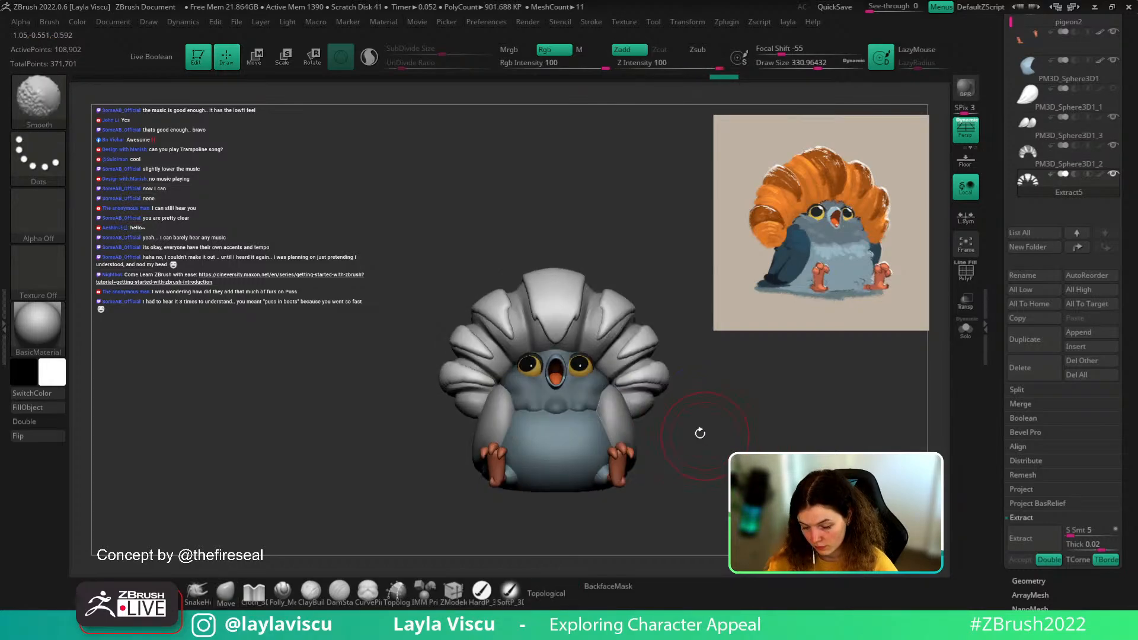
pyautogui.press('w')
pyautogui.moveTo(553, 420); pyautogui.dragTo(558, 431)
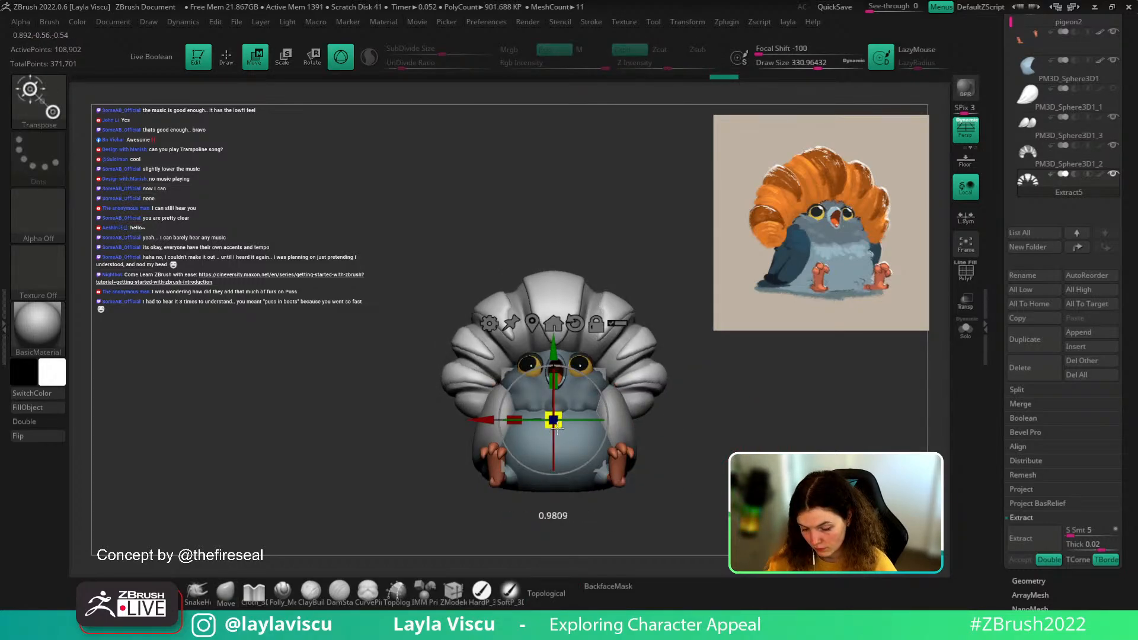
pyautogui.moveTo(554, 355); pyautogui.dragTo(555, 370)
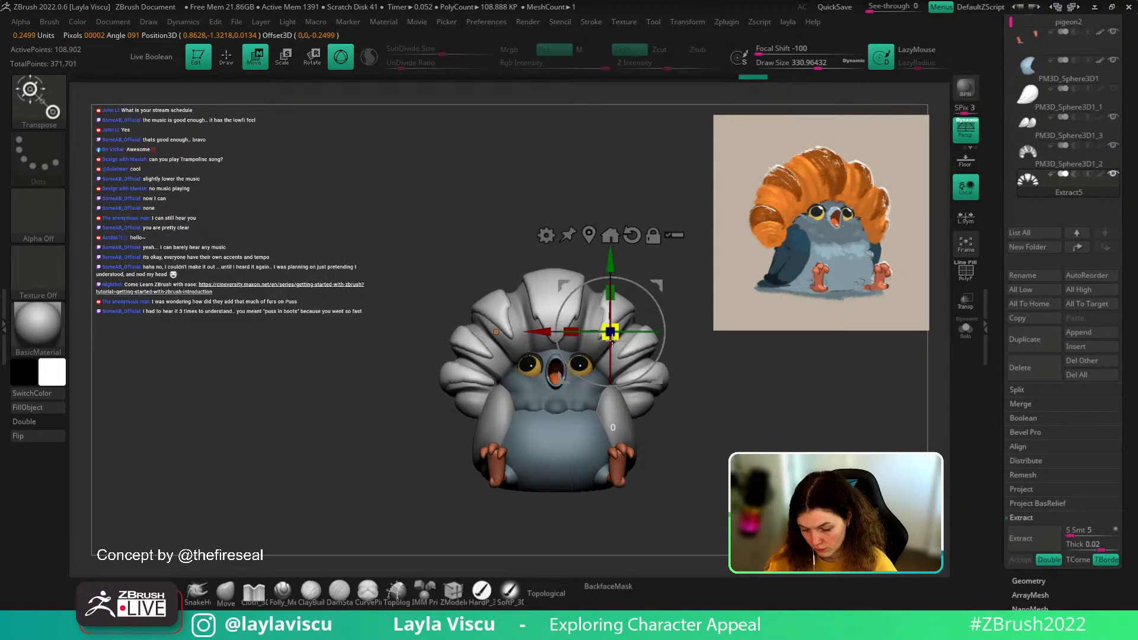
pyautogui.click(594, 237)
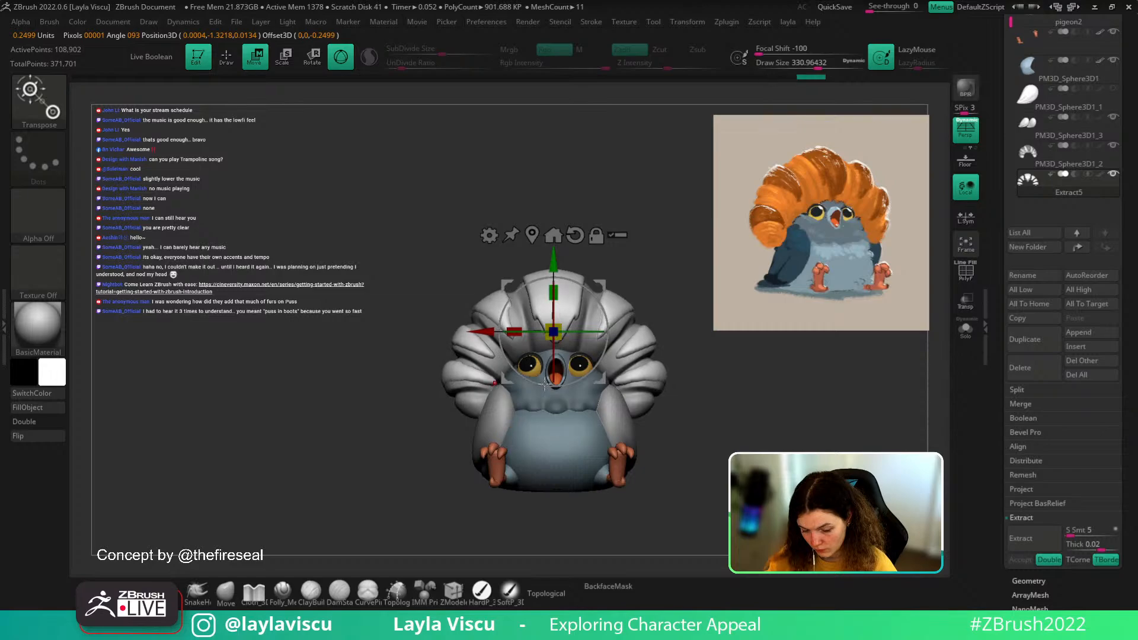
pyautogui.moveTo(557, 263); pyautogui.dragTo(558, 267)
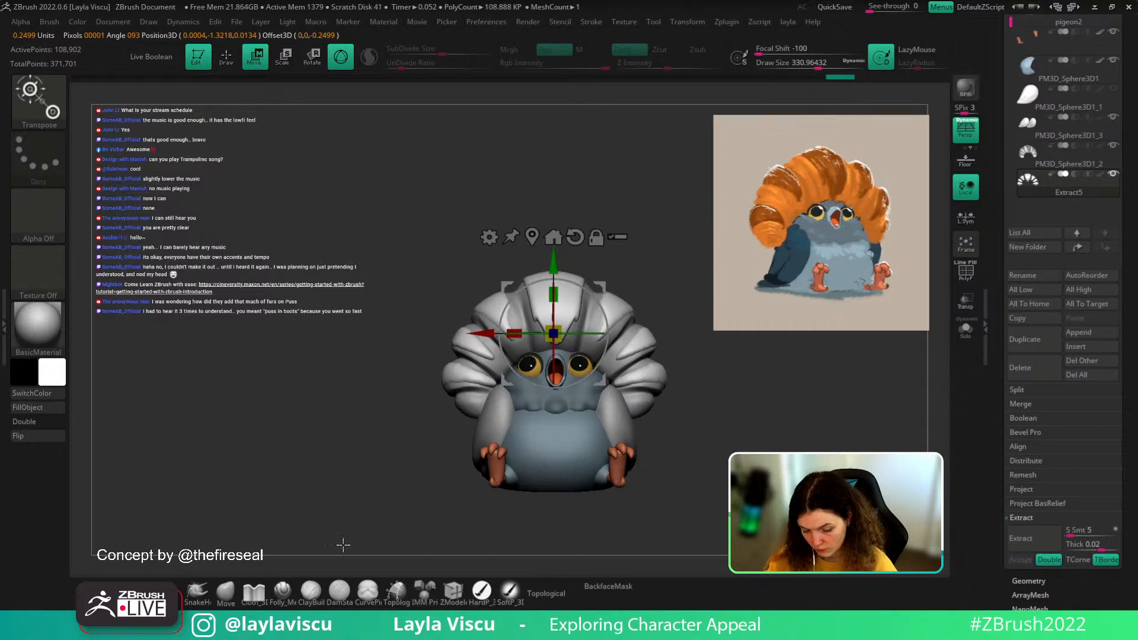
# - Check the crust's fit from behind and the side, and adjust the second-lowest segment's crust with the Move brush
pyautogui.press('q')
pyautogui.moveTo(332, 509)
pyautogui.mouseDown()
pyautogui.moveTo(305, 470)
pyautogui.moveTo(381, 465)
pyautogui.moveTo(330, 490)
pyautogui.moveTo(343, 421)
pyautogui.mouseUp()
pyautogui.press('w')
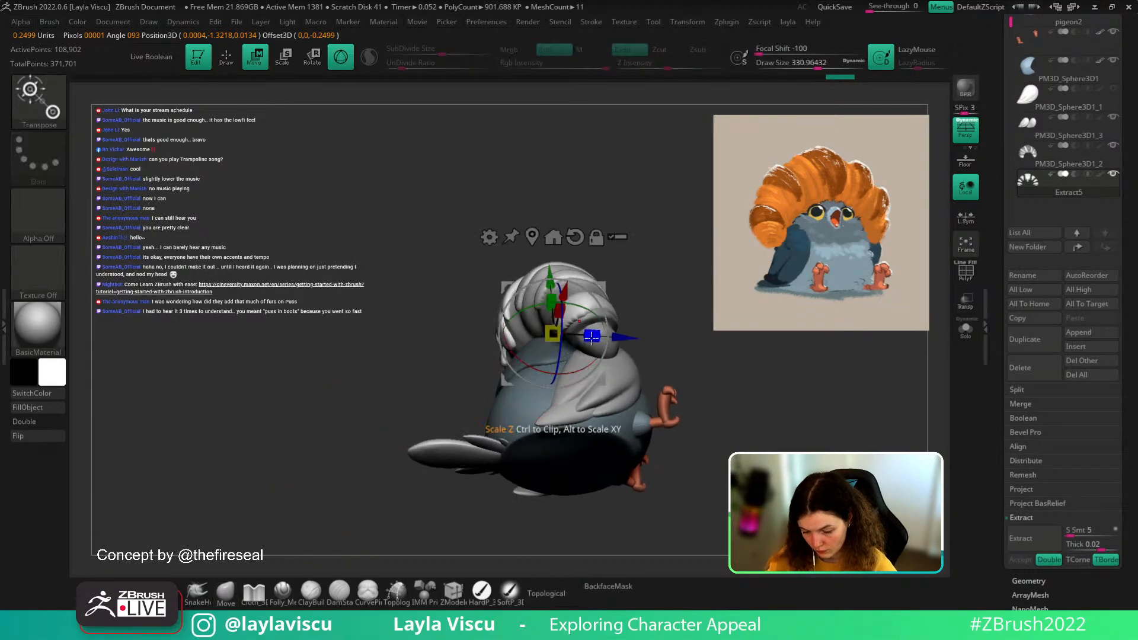
pyautogui.press('q')
pyautogui.moveTo(332, 462)
pyautogui.keyDown('shift'); pyautogui.mouseDown()
pyautogui.moveTo(310, 426)
pyautogui.moveTo(337, 454)
pyautogui.moveTo(675, 447)
pyautogui.moveTo(663, 457)
pyautogui.moveTo(668, 429)
pyautogui.moveTo(671, 450)
pyautogui.moveTo(547, 352)
pyautogui.mouseUp(); pyautogui.keyUp('shift')
pyautogui.press('f')
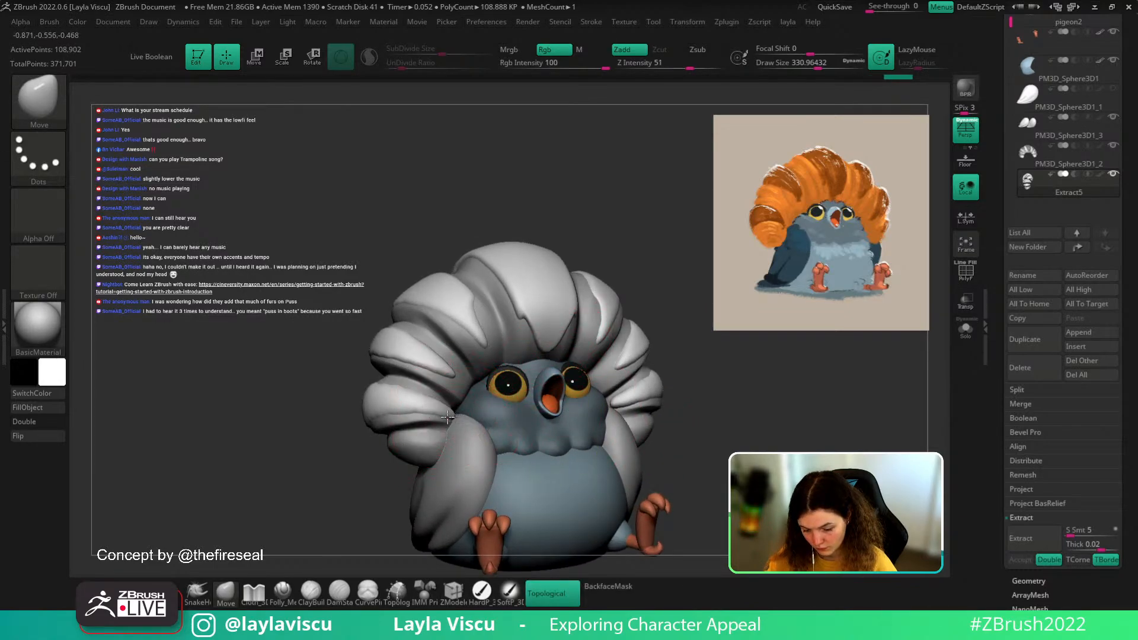
pyautogui.moveTo(447, 417); pyautogui.dragTo(388, 410)
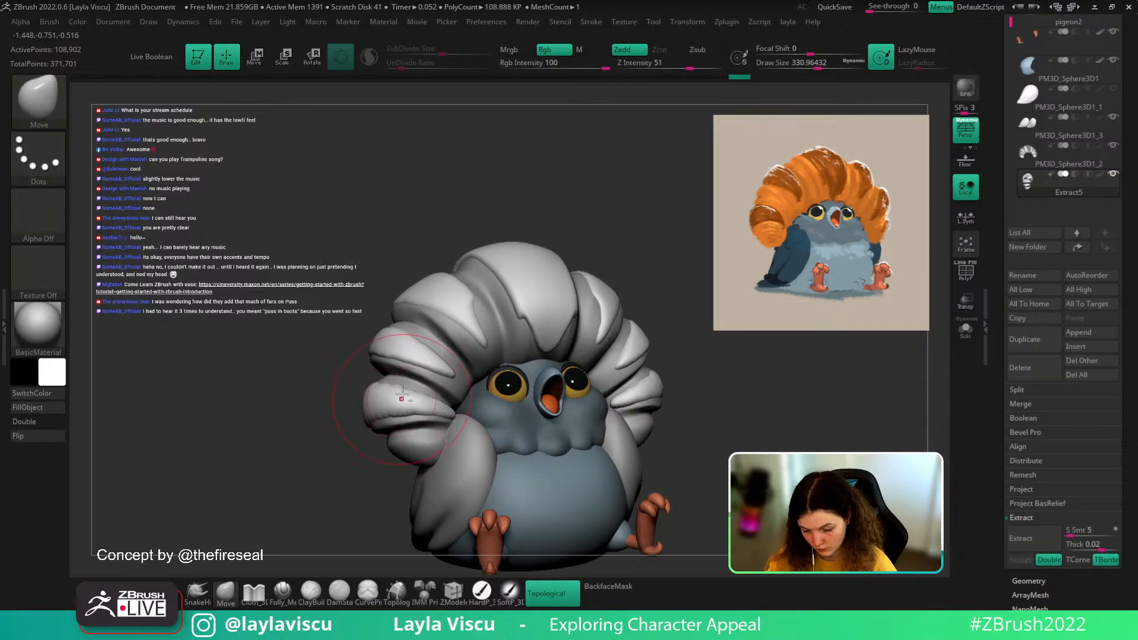
# - Mirror and weld the crust layer to make both sides symmetrical
pyautogui.moveTo(731, 433)
pyautogui.keyDown('shift'); pyautogui.mouseDown()
pyautogui.moveTo(763, 422)
pyautogui.moveTo(711, 394)
pyautogui.mouseUp(); pyautogui.keyUp('shift')
pyautogui.press('space')
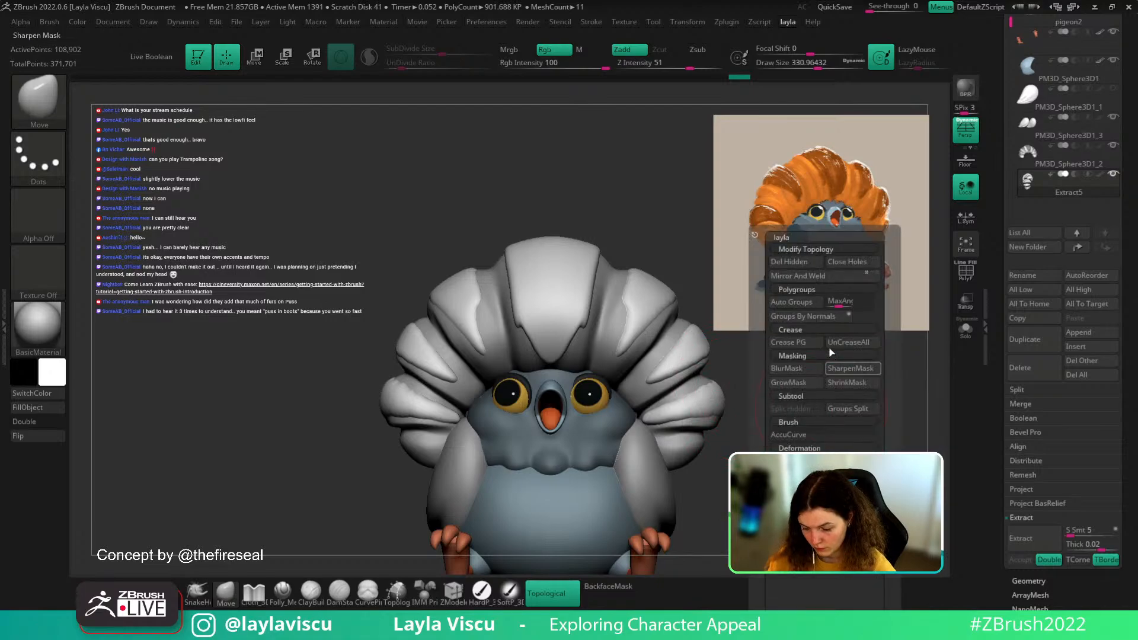
pyautogui.click(809, 278)
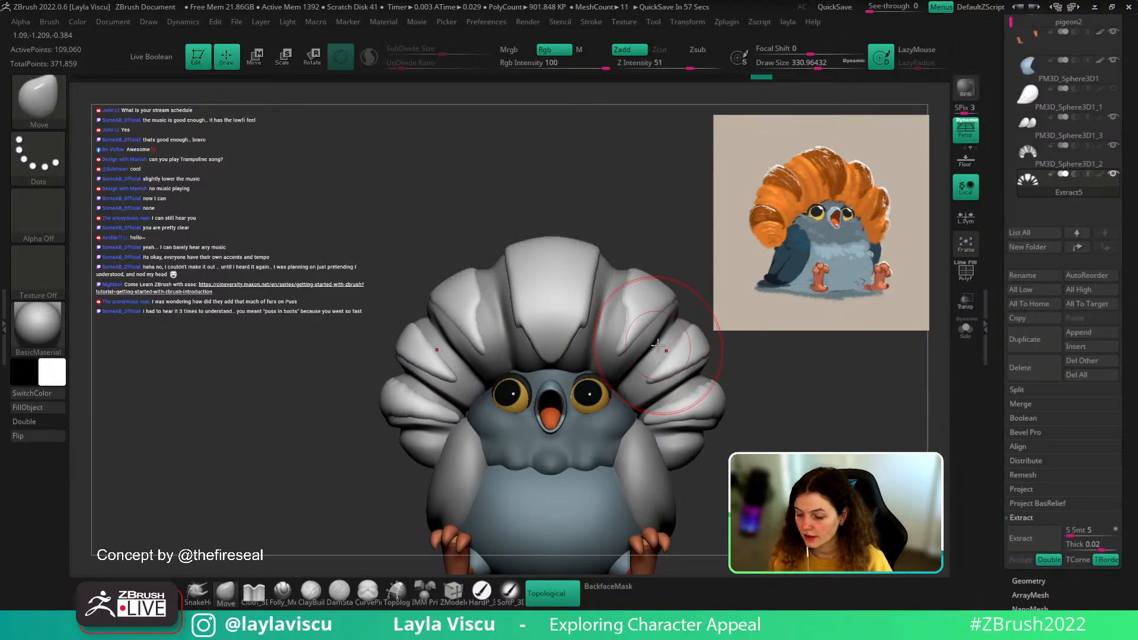
pyautogui.hotkey('shift', 'z')
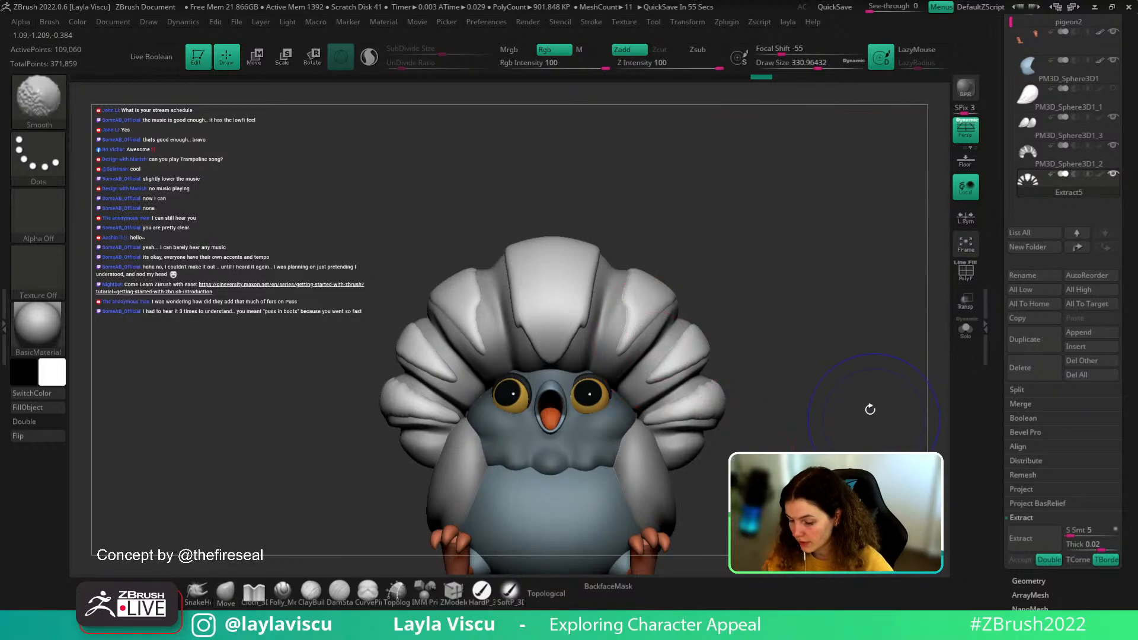
pyautogui.press('s')
pyautogui.moveTo(863, 400); pyautogui.dragTo(844, 400)
pyautogui.keyDown('alt'); pyautogui.moveTo(862, 484); pyautogui.dragTo(838, 445); pyautogui.keyUp('alt')
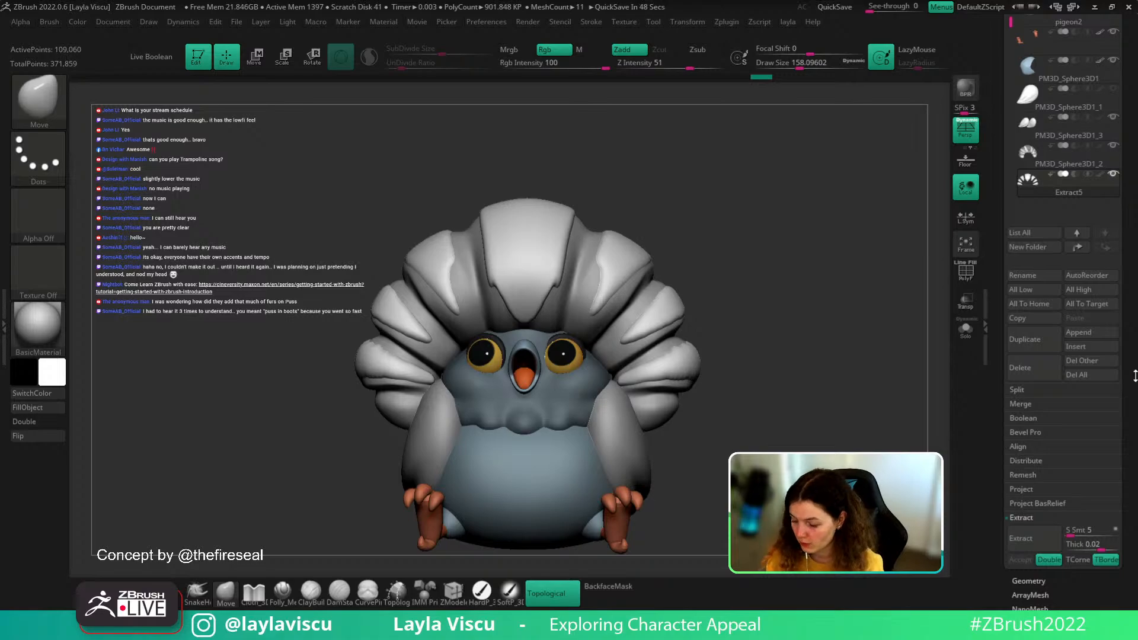
pyautogui.scroll(-10, 1079, 336)
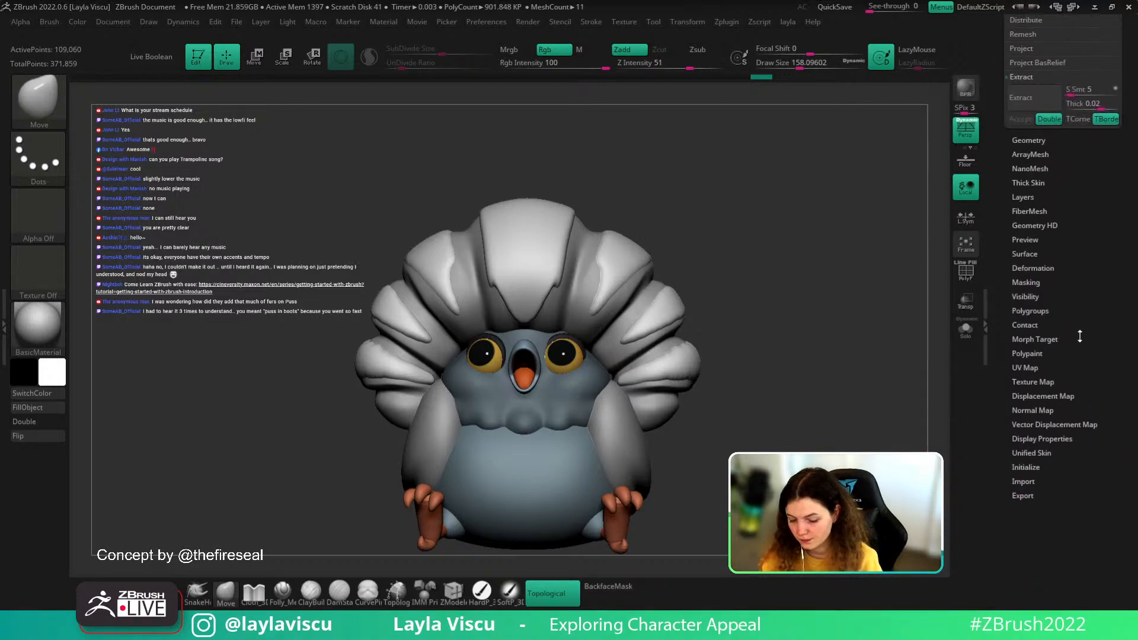
# - Enable backface masking and reshape the second-lowest segment's crust from the front and side using the Move brush at size about 351
pyautogui.moveTo(785, 452); pyautogui.dragTo(598, 569)
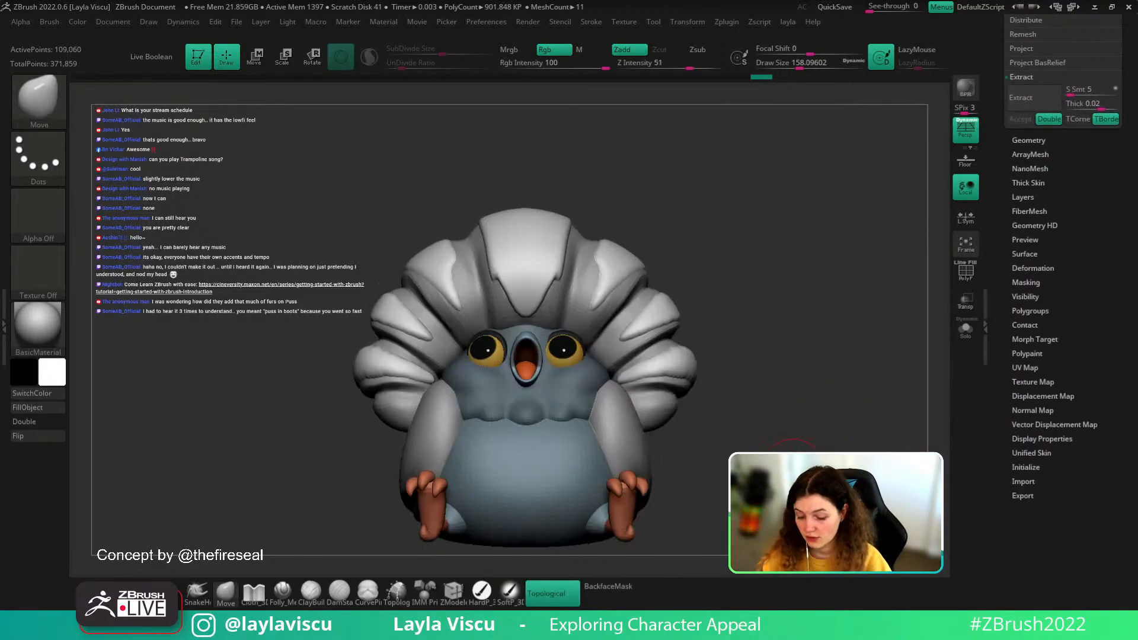
pyautogui.click(607, 586)
pyautogui.press('s')
pyautogui.moveTo(668, 404)
pyautogui.mouseDown()
pyautogui.moveTo(689, 402)
pyautogui.moveTo(671, 390)
pyautogui.mouseUp()
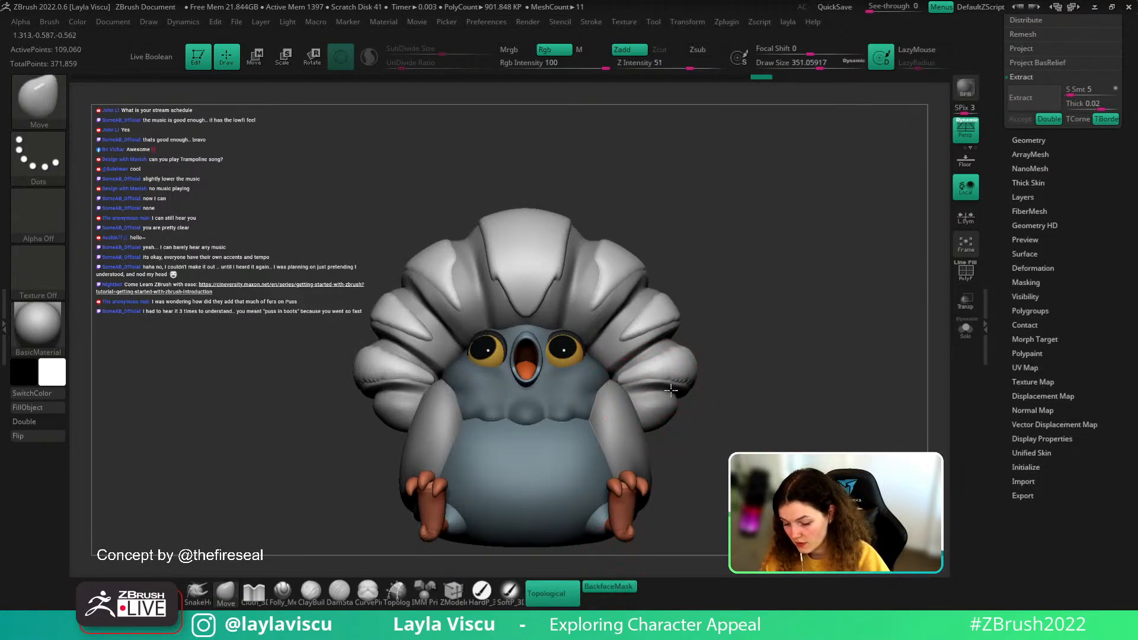
pyautogui.moveTo(724, 365); pyautogui.dragTo(529, 406)
pyautogui.moveTo(780, 378); pyautogui.dragTo(522, 385)
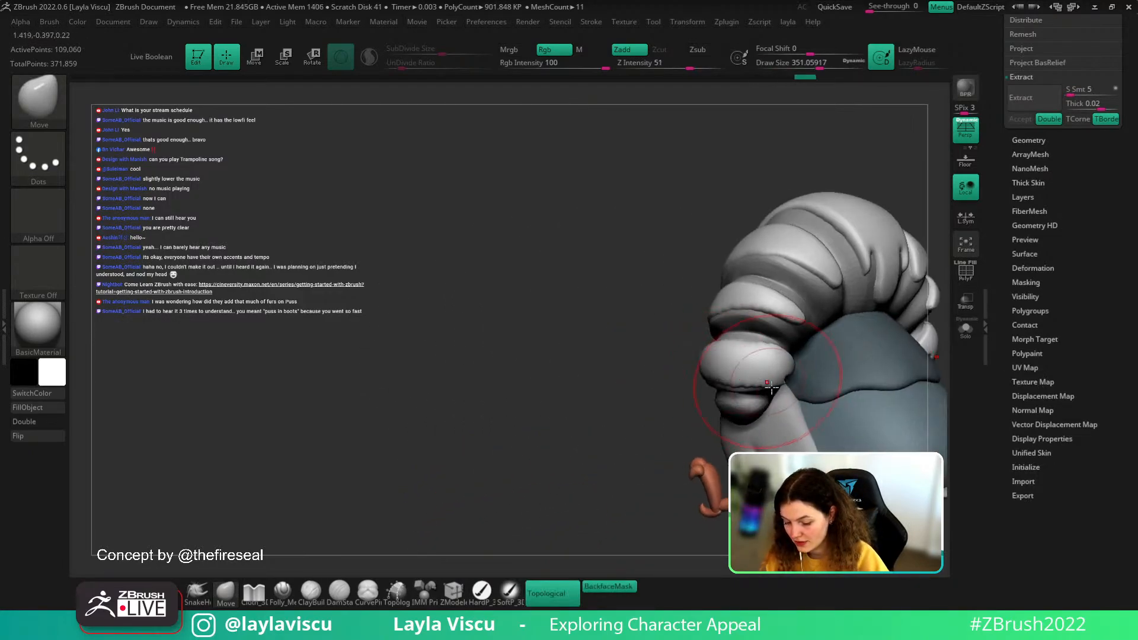
pyautogui.moveTo(702, 476); pyautogui.dragTo(569, 503)
pyautogui.moveTo(775, 396); pyautogui.dragTo(761, 379)
pyautogui.moveTo(681, 399)
pyautogui.mouseDown()
pyautogui.moveTo(688, 429)
pyautogui.moveTo(670, 475)
pyautogui.mouseUp()
# - Turn off backface masking, reduce the brush size to about 245 and return to the front of the model
pyautogui.click(611, 586)
pyautogui.moveTo(619, 547); pyautogui.dragTo(646, 459)
pyautogui.press('s')
pyautogui.moveTo(721, 358); pyautogui.dragTo(711, 359)
pyautogui.moveTo(648, 447)
pyautogui.mouseDown()
pyautogui.moveTo(726, 459)
pyautogui.moveTo(798, 413)
pyautogui.moveTo(780, 389)
pyautogui.moveTo(808, 407)
pyautogui.moveTo(776, 388)
pyautogui.moveTo(780, 425)
pyautogui.mouseUp()
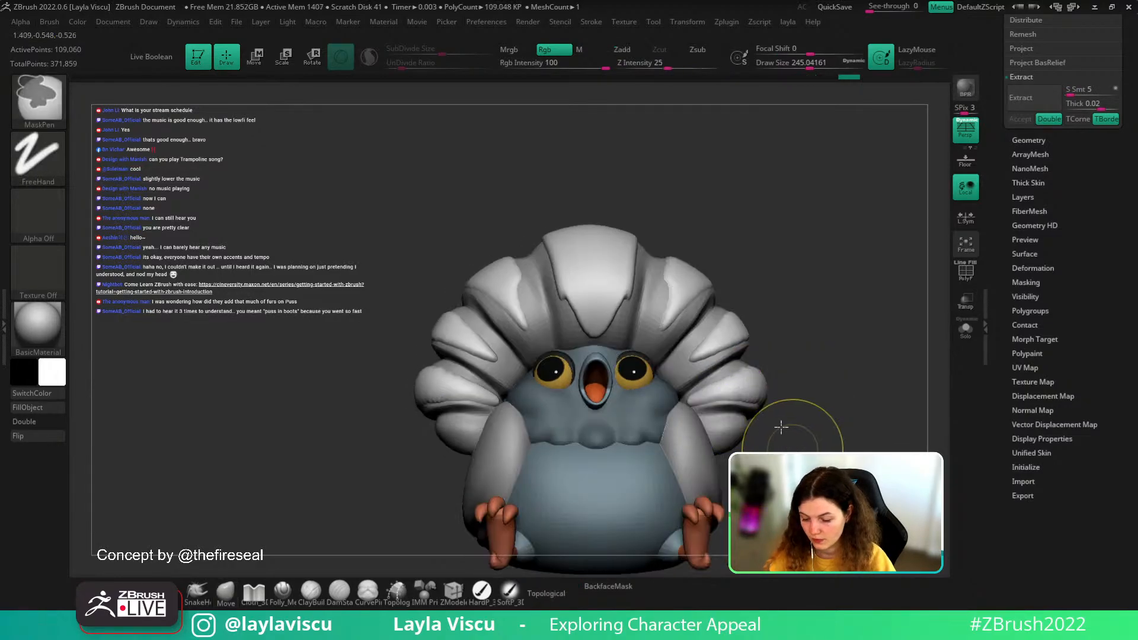
pyautogui.keyDown('ctrl'); pyautogui.moveTo(780, 425); pyautogui.dragTo(770, 407, button='right'); pyautogui.keyUp('ctrl')
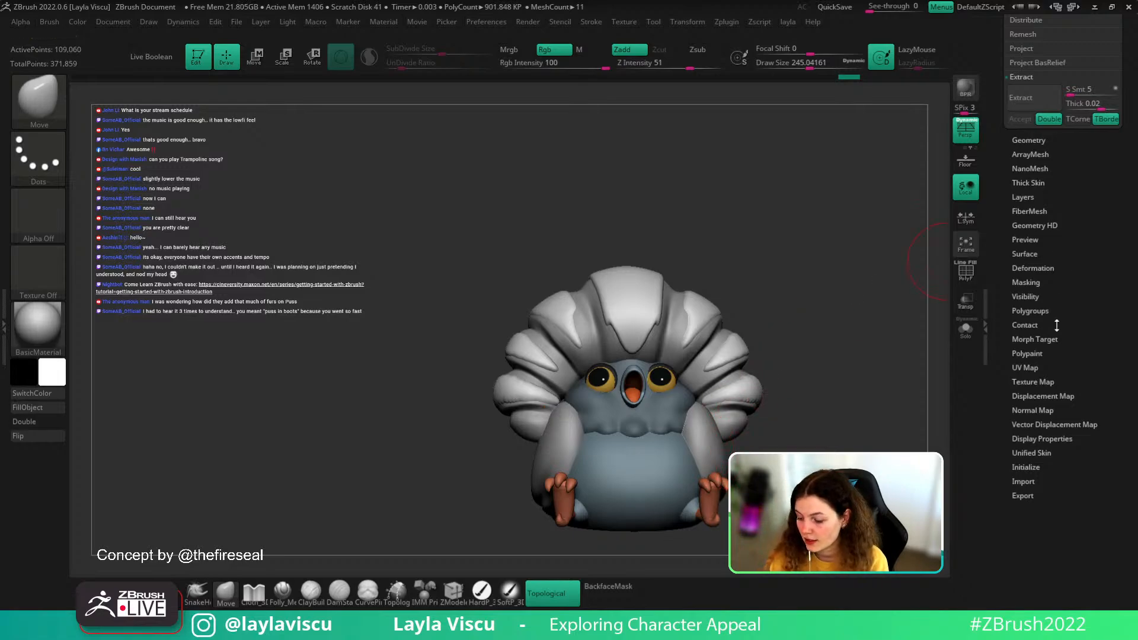
# - Remesh the crust layer with ZRemesher at a target polygon count of 2.50544
pyautogui.scroll(-3, 1043, 297)
pyautogui.moveTo(856, 409)
pyautogui.mouseDown()
pyautogui.moveTo(864, 439)
pyautogui.moveTo(866, 405)
pyautogui.mouseUp()
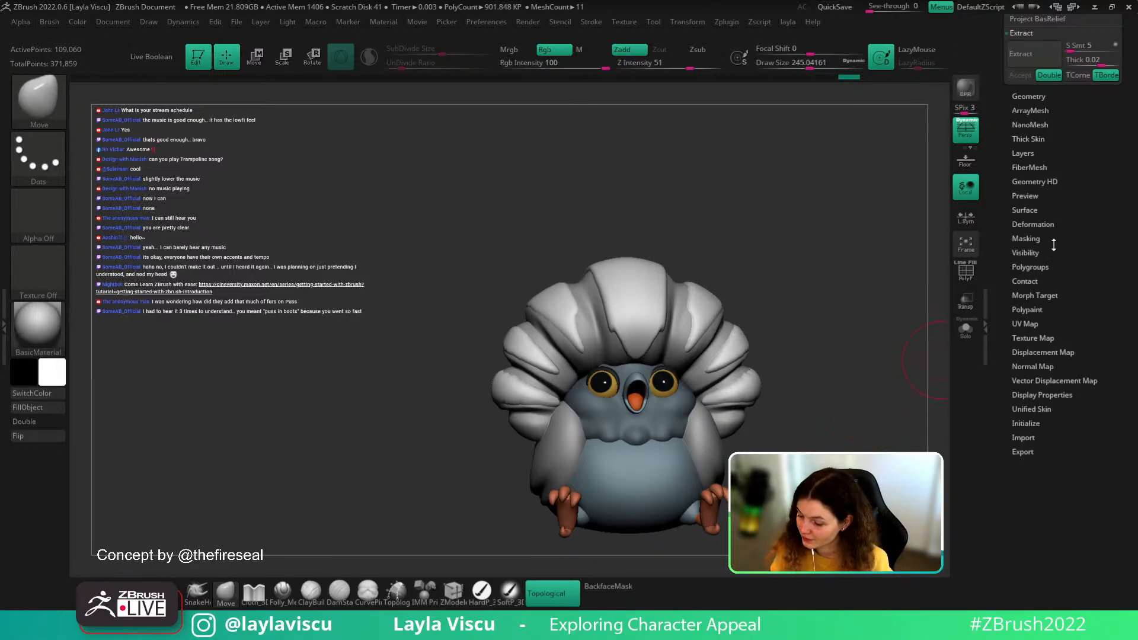
pyautogui.click(1028, 96)
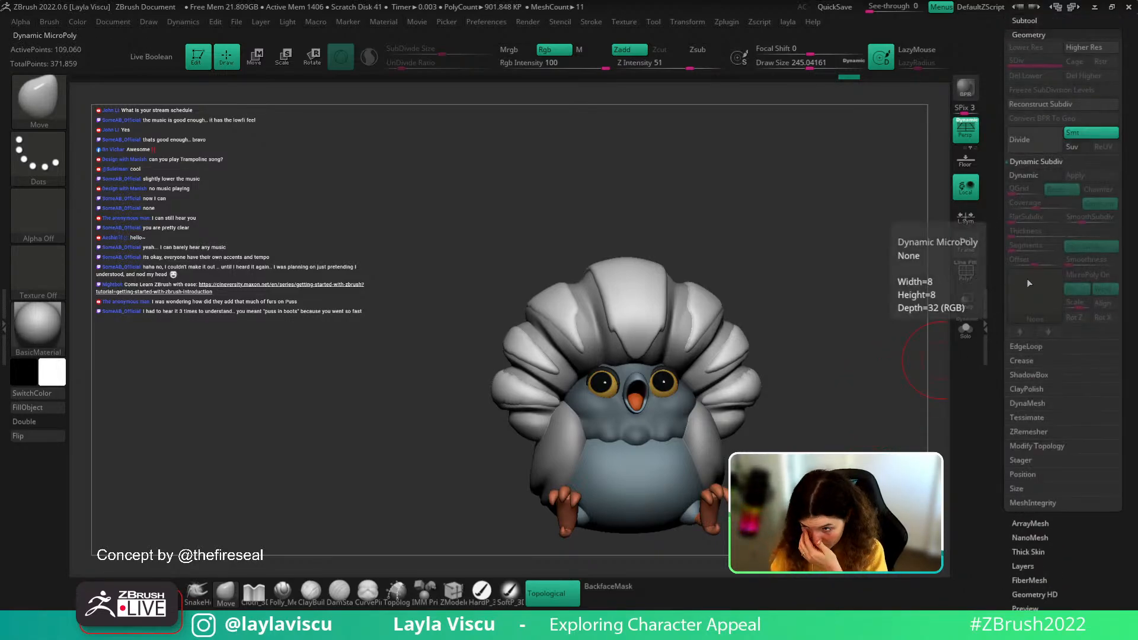
pyautogui.click(1030, 432)
pyautogui.moveTo(1059, 345); pyautogui.dragTo(1043, 344)
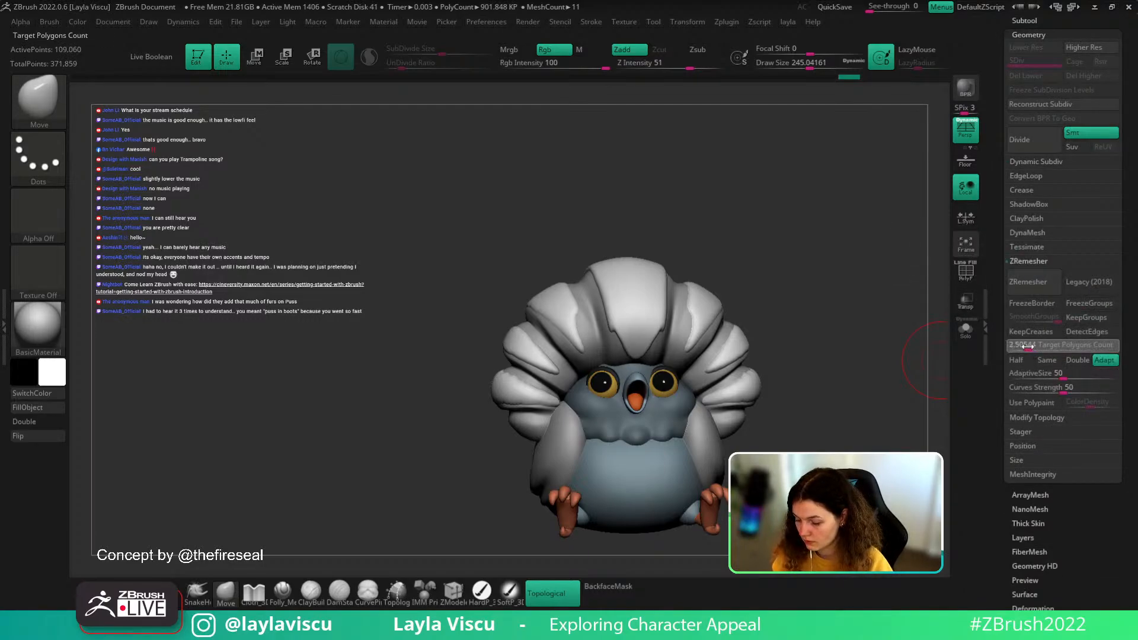
pyautogui.click(1028, 281)
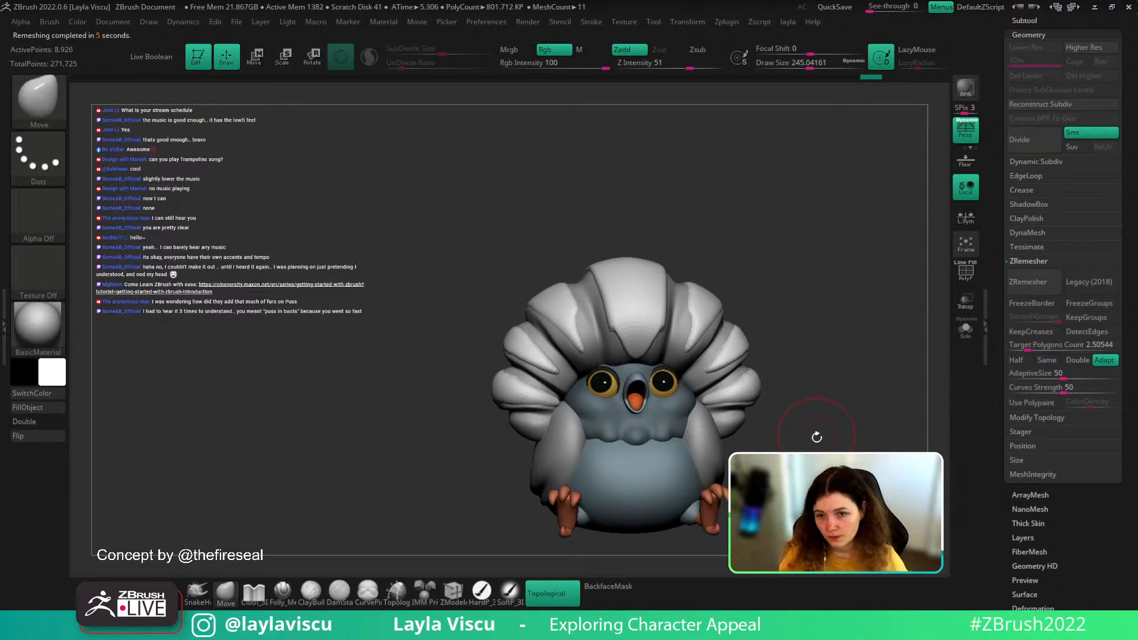
# - Set the Move brush size to about 228 and turn on dynamic subdivision for the crust layer
pyautogui.moveTo(808, 375)
pyautogui.mouseDown()
pyautogui.moveTo(813, 396)
pyautogui.moveTo(789, 374)
pyautogui.mouseUp()
pyautogui.press('s')
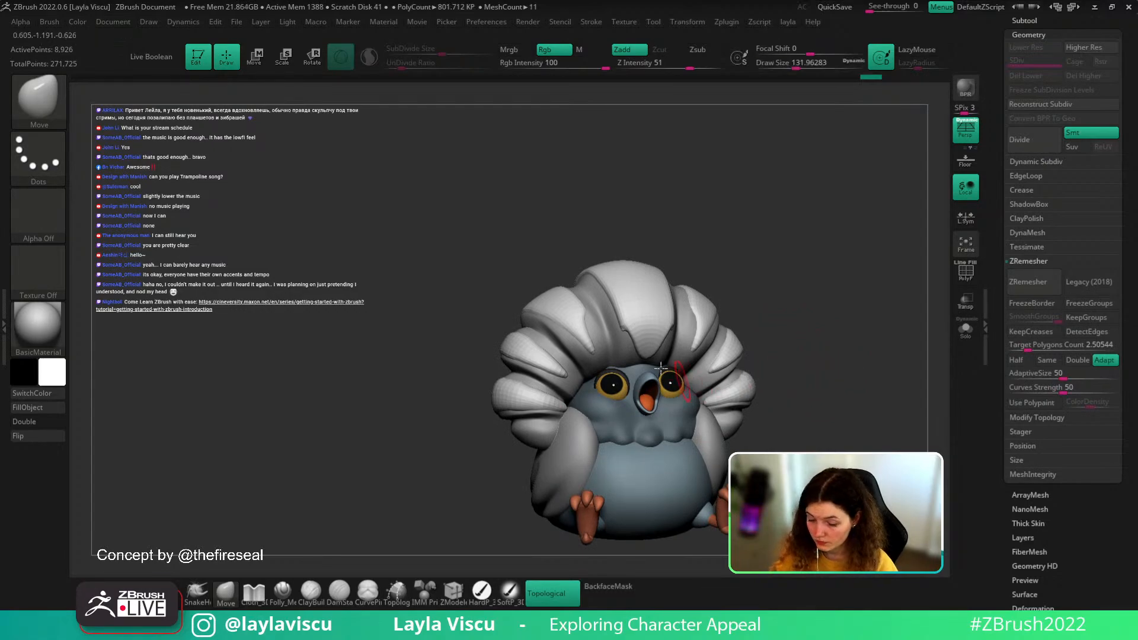
pyautogui.press('s')
pyautogui.moveTo(588, 329); pyautogui.dragTo(600, 328)
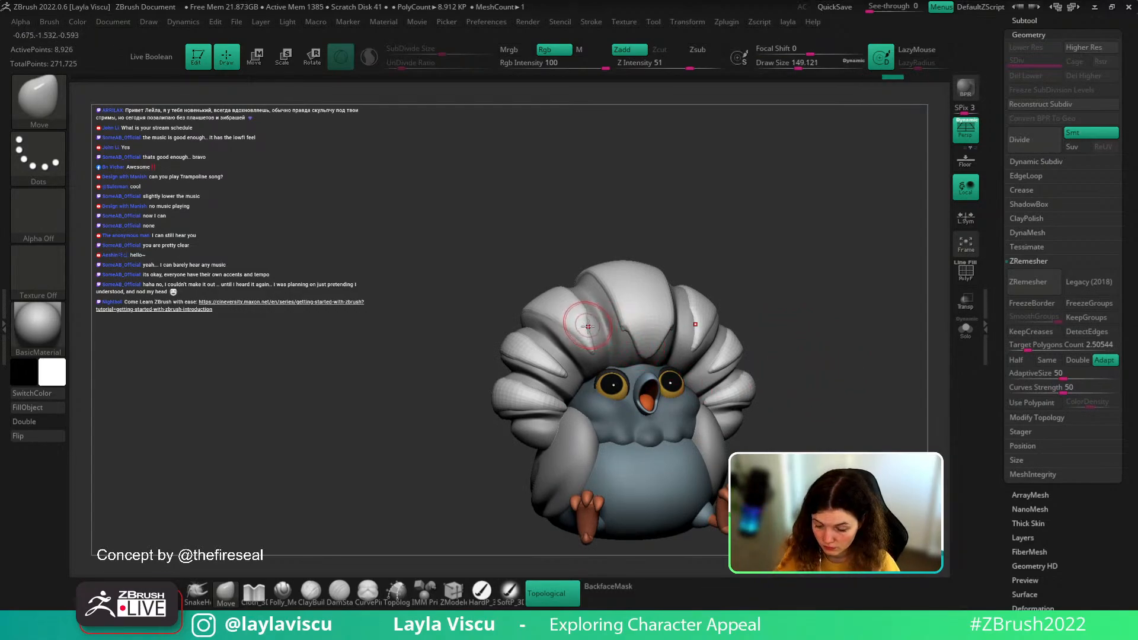
pyautogui.moveTo(733, 261)
pyautogui.mouseDown()
pyautogui.moveTo(810, 269)
pyautogui.moveTo(757, 264)
pyautogui.moveTo(715, 318)
pyautogui.mouseUp()
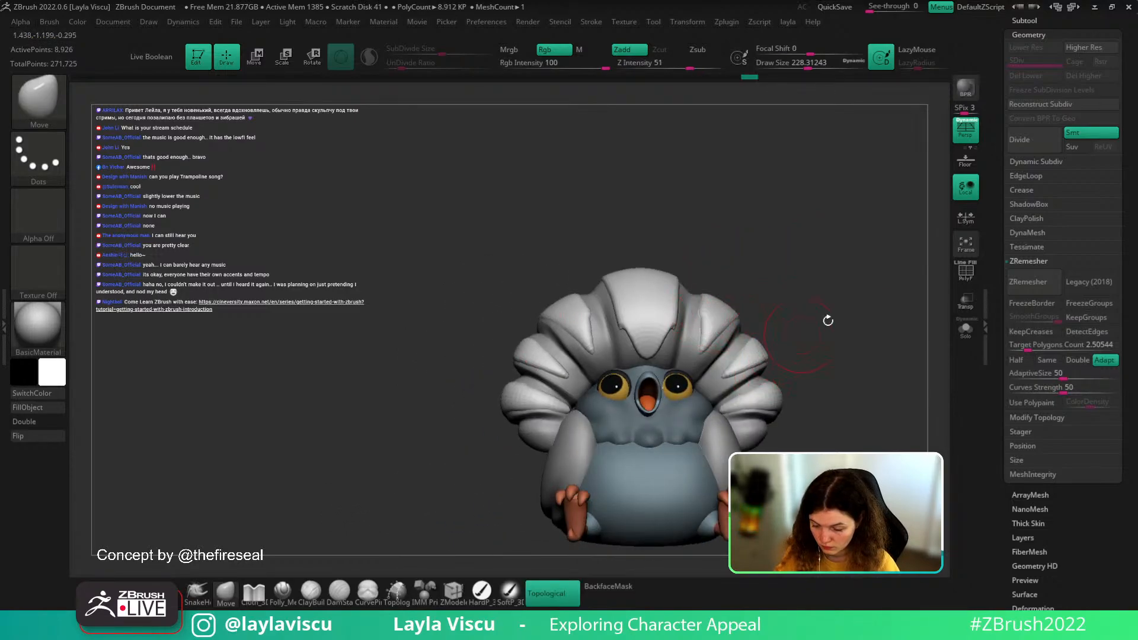
pyautogui.click(1032, 163)
pyautogui.click(1030, 176)
pyautogui.moveTo(854, 350)
pyautogui.keyDown('alt'); pyautogui.mouseDown()
pyautogui.moveTo(846, 305)
pyautogui.moveTo(823, 401)
pyautogui.moveTo(694, 411)
pyautogui.moveTo(678, 495)
pyautogui.moveTo(557, 463)
pyautogui.moveTo(693, 457)
pyautogui.moveTo(685, 436)
pyautogui.moveTo(741, 438)
pyautogui.mouseUp(); pyautogui.keyUp('alt')
pyautogui.moveTo(741, 438); pyautogui.dragTo(754, 448)
pyautogui.keyDown('ctrl'); pyautogui.moveTo(637, 349); pyautogui.dragTo(643, 380, button='right'); pyautogui.keyUp('ctrl')
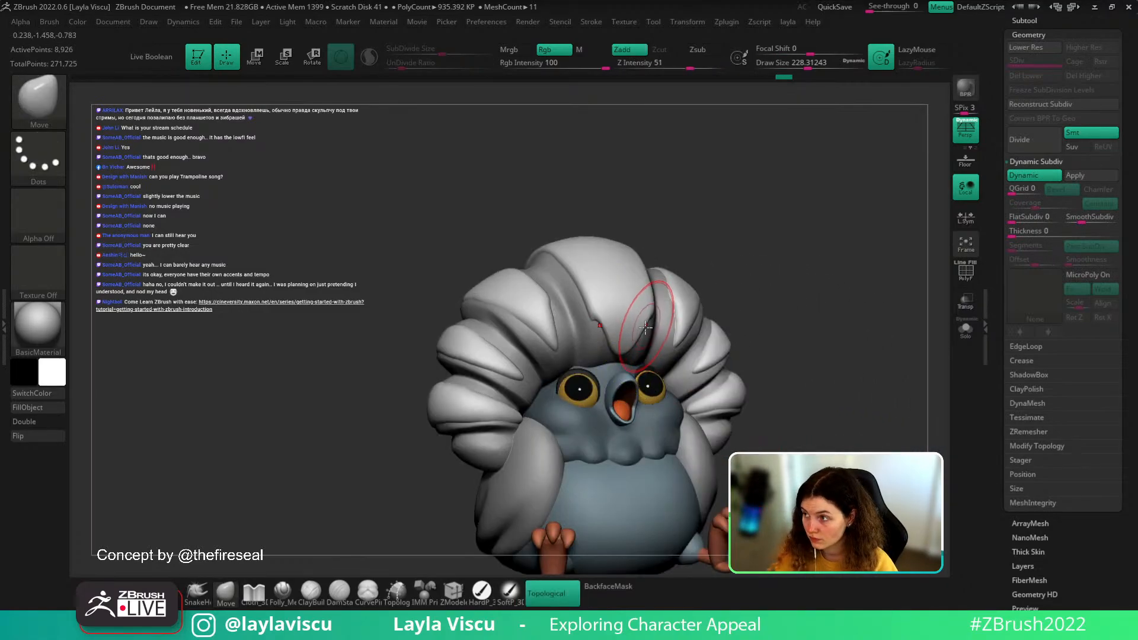
# - Reduce the brush size to about 46, turn off dynamic subdivision and check the crust layer's wireframe from the front
pyautogui.press('s')
pyautogui.moveTo(647, 324); pyautogui.dragTo(629, 323)
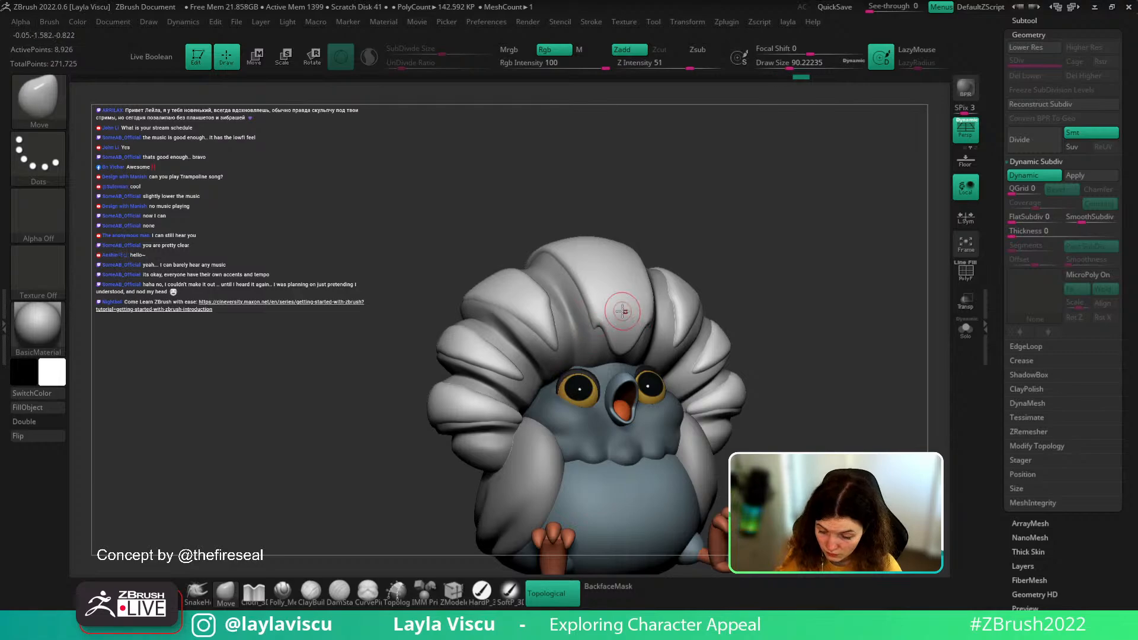
pyautogui.hotkey('shift', 'f')
pyautogui.hotkey('shift', 'f')
pyautogui.press('s')
pyautogui.moveTo(618, 317); pyautogui.dragTo(609, 316)
pyautogui.keyDown('shift'); pyautogui.moveTo(609, 300); pyautogui.dragTo(617, 300, button='right'); pyautogui.keyUp('shift')
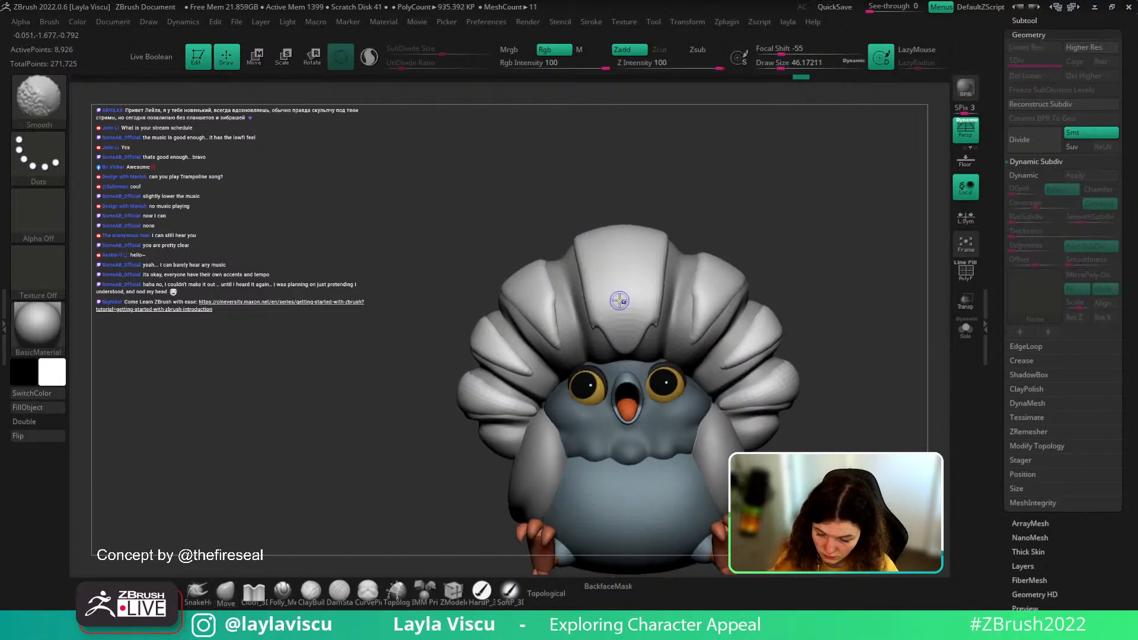
pyautogui.hotkey('shift', 'd')
pyautogui.hotkey('shift', 'f')
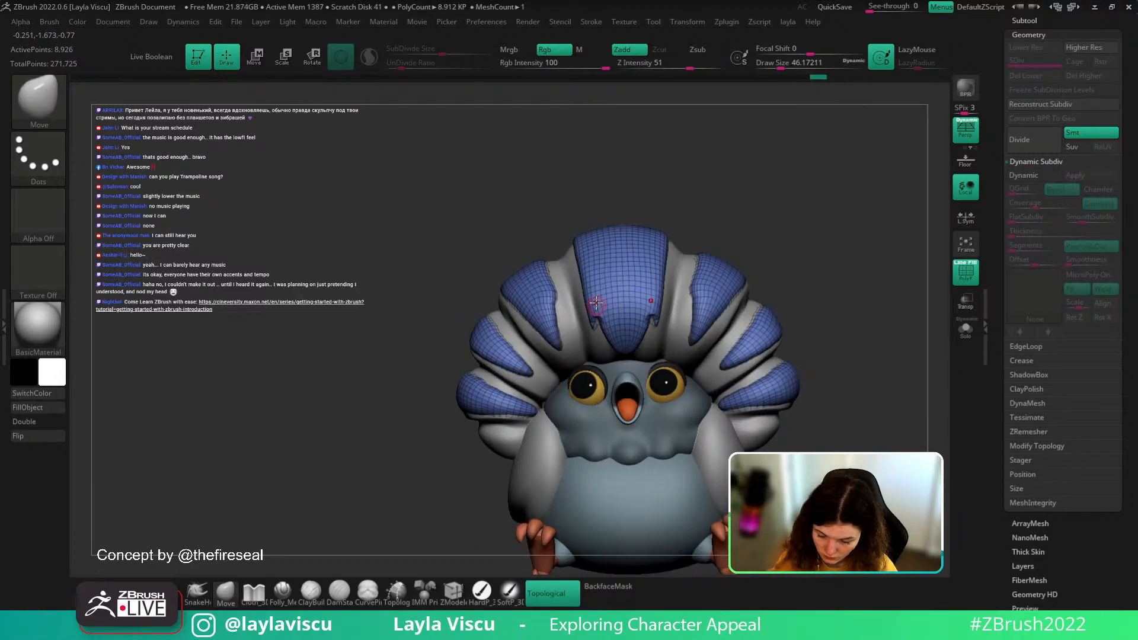
pyautogui.hotkey('shift', 'f')
# - Switch to the Inflat brush at a size of about 80 over the central segment's crust
pyautogui.press('b')
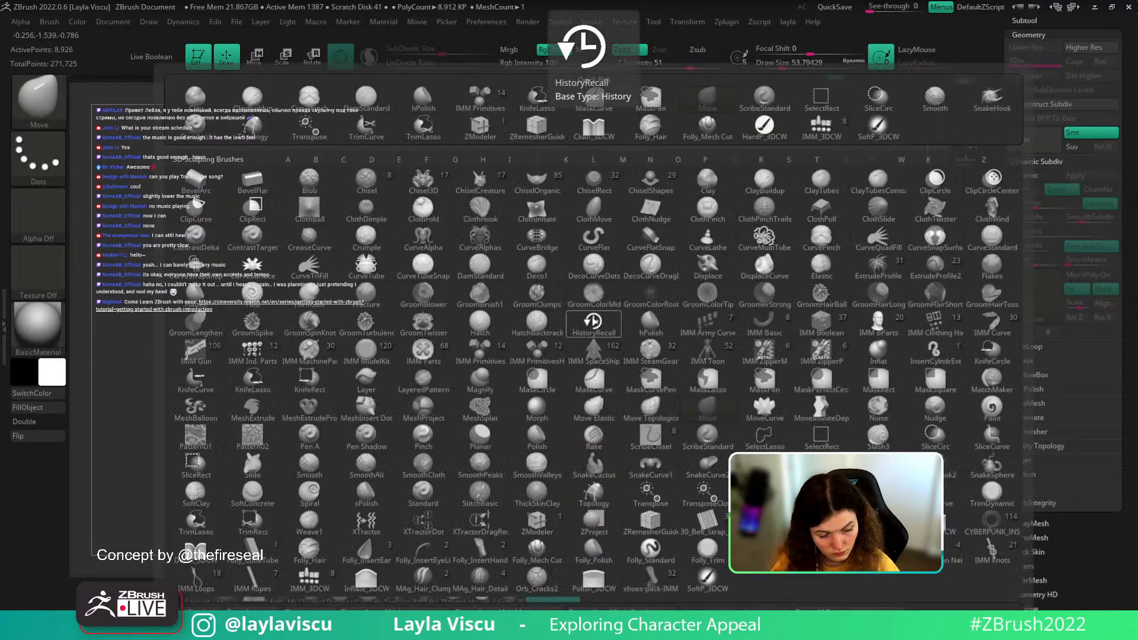
pyautogui.press('i')
pyautogui.press('n')
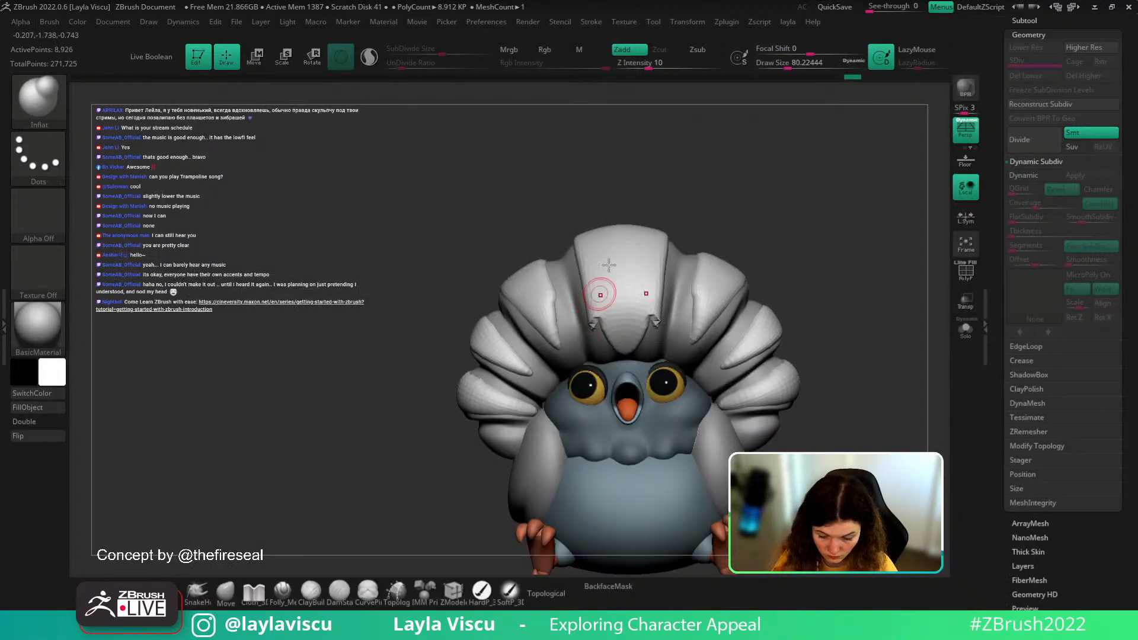
pyautogui.moveTo(597, 292); pyautogui.dragTo(688, 168, button='right')
# - Remesh the crust layer again with ZRemesher at a target polygon count of 2.50544, with the wireframe shown for checking
pyautogui.hotkey('shift', 'f')
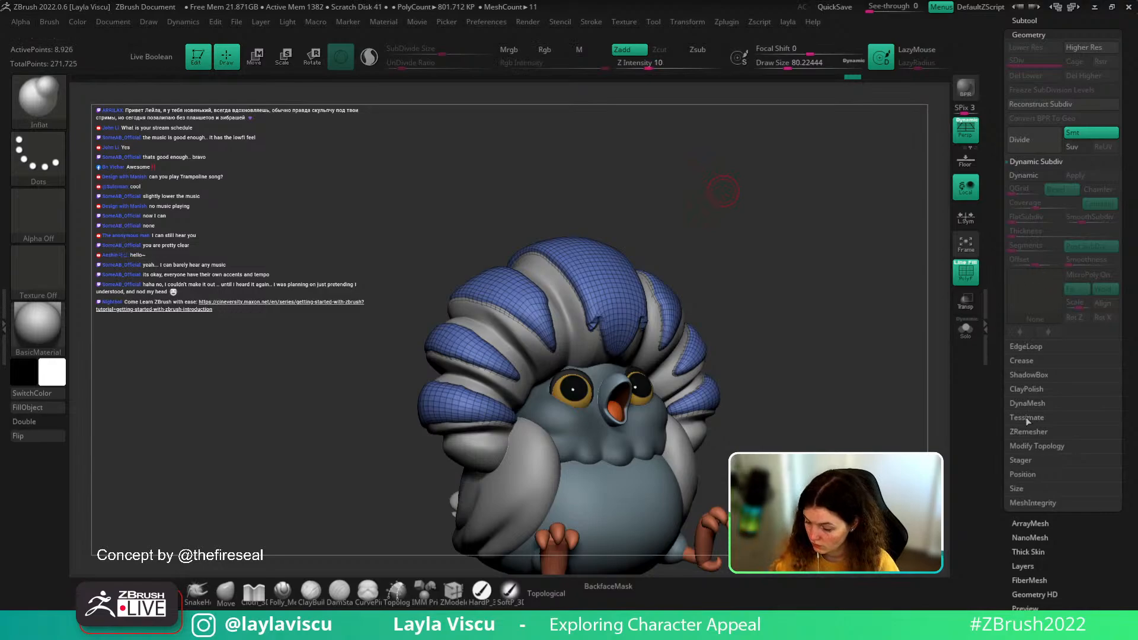
pyautogui.click(1028, 431)
pyautogui.click(1027, 282)
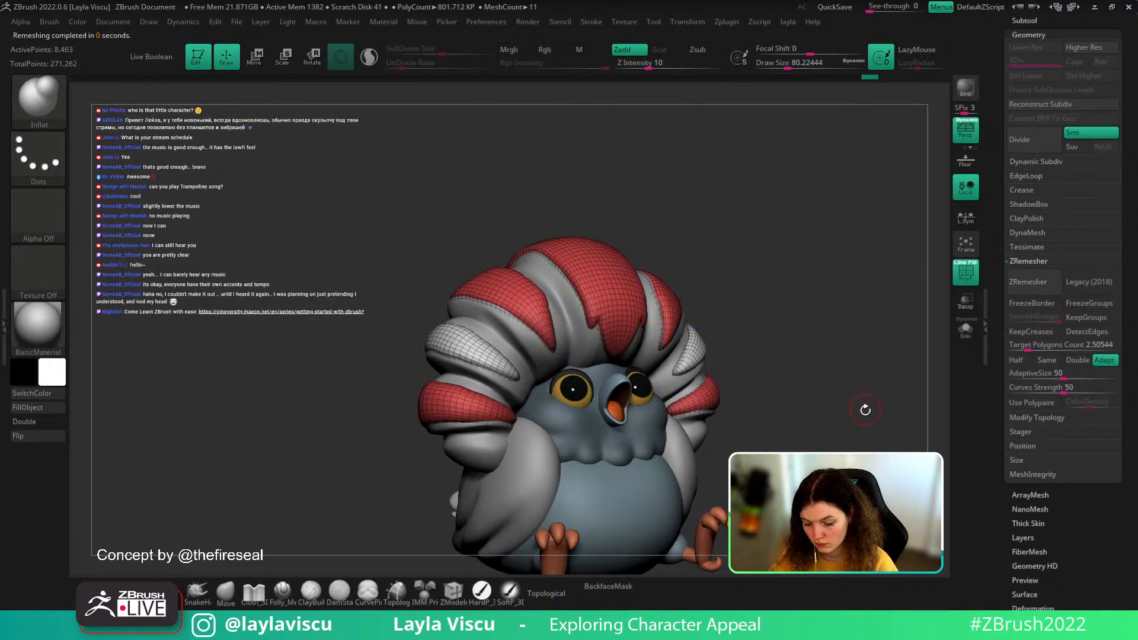
pyautogui.keyDown('shift'); pyautogui.moveTo(864, 409); pyautogui.dragTo(888, 390, button='right'); pyautogui.keyUp('shift')
pyautogui.hotkey('shift', 'f')
pyautogui.moveTo(888, 390); pyautogui.dragTo(859, 403, button='right')
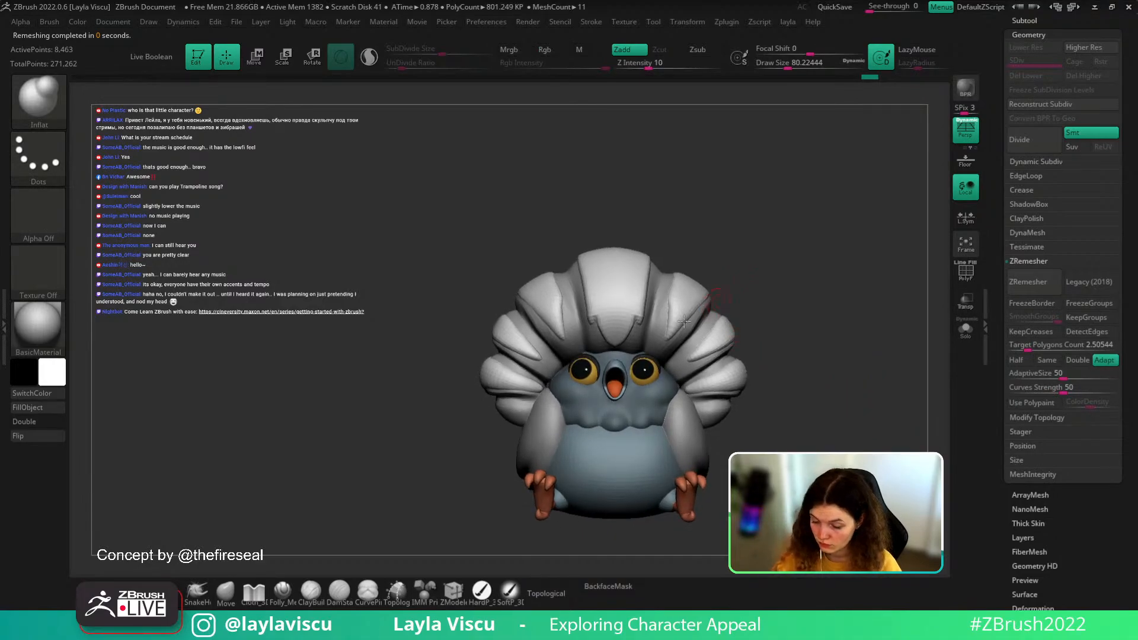
# - Reshape the crust on the segments beside the central one with the Move brush and enlarge it to about 140
pyautogui.click(231, 597)
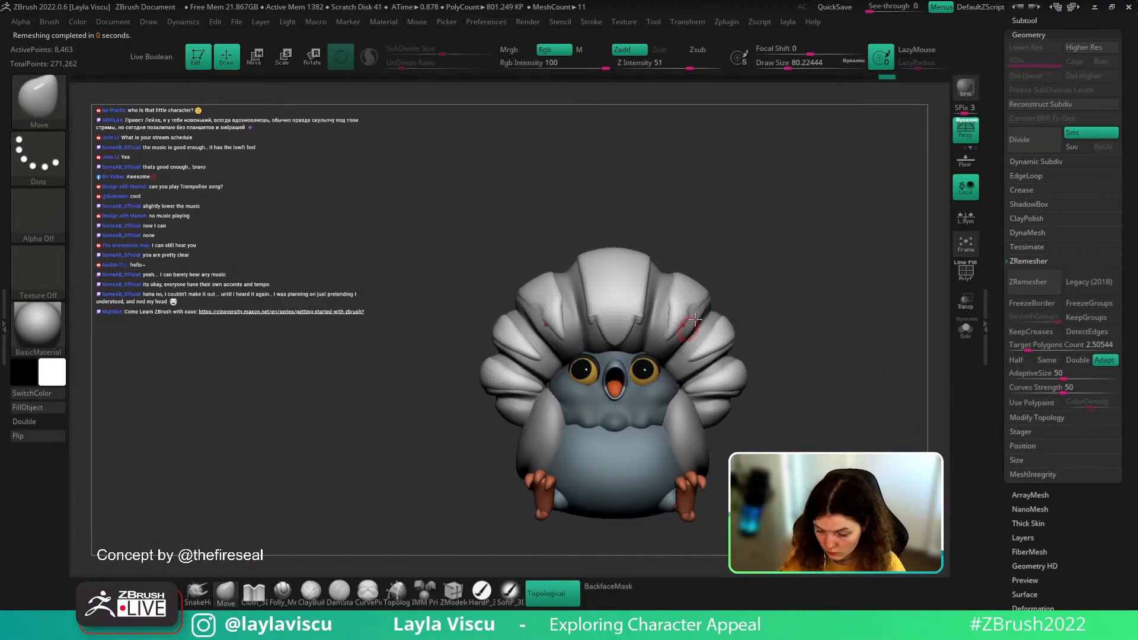
pyautogui.moveTo(738, 332)
pyautogui.mouseDown(button='right')
pyautogui.moveTo(694, 328)
pyautogui.moveTo(855, 253)
pyautogui.mouseUp(button='right')
pyautogui.moveTo(684, 329)
pyautogui.mouseDown()
pyautogui.moveTo(702, 304)
pyautogui.moveTo(674, 295)
pyautogui.mouseUp()
pyautogui.press('s')
pyautogui.press('s')
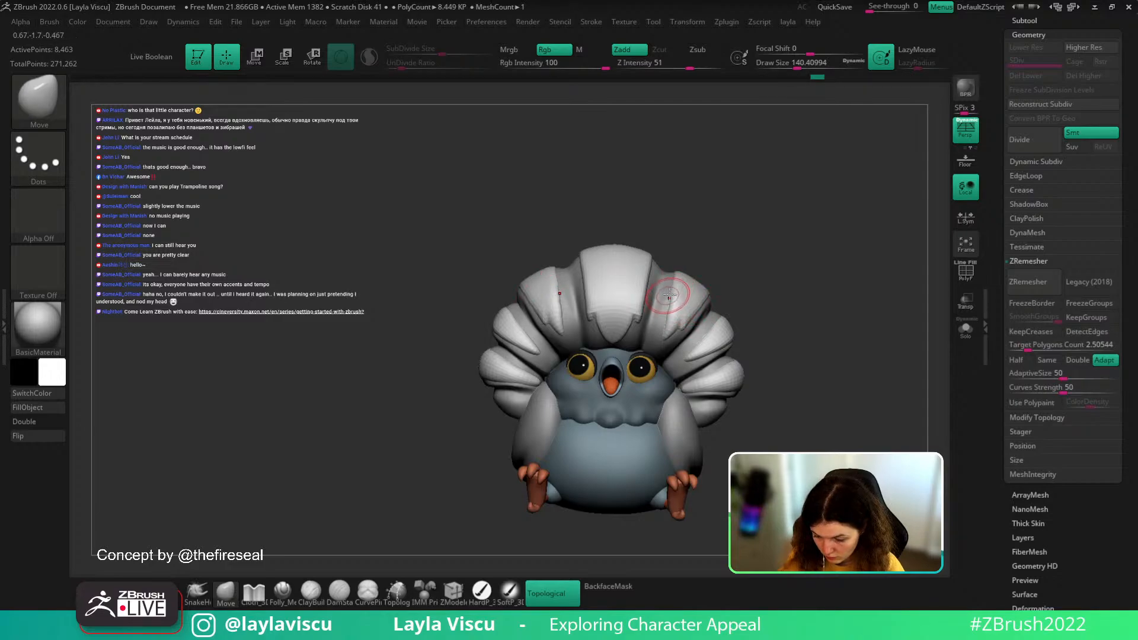
# - Turn dynamic subdivision back on for the crust layer and view it slightly from the side
pyautogui.hotkey('shift', 'd')
pyautogui.click(1036, 162)
pyautogui.click(1035, 176)
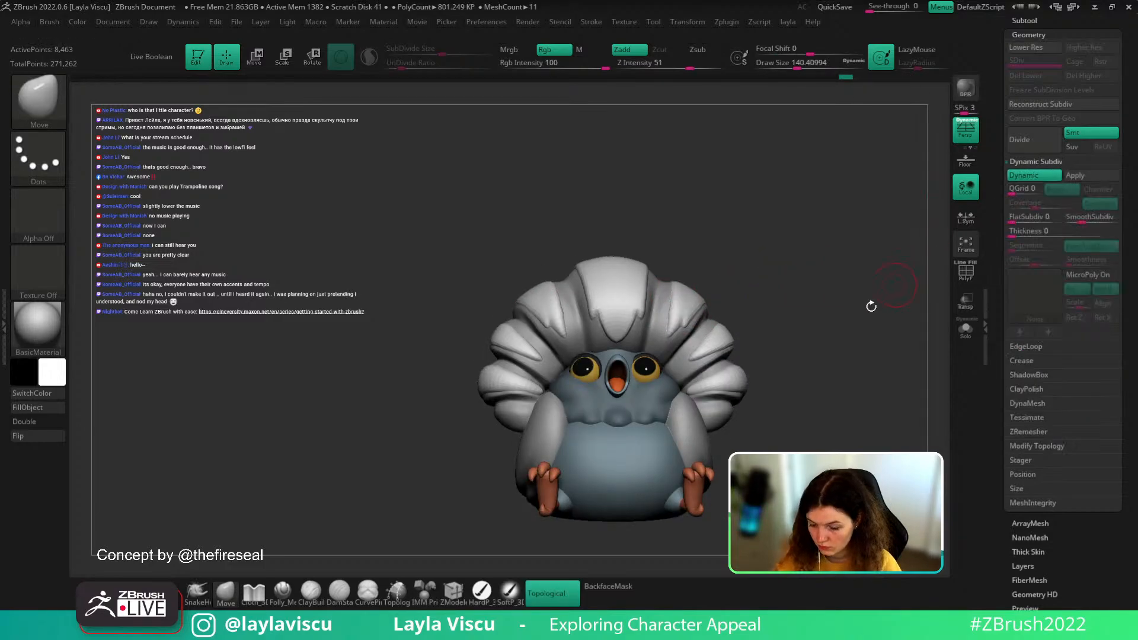
pyautogui.moveTo(870, 308)
pyautogui.keyDown('ctrl'); pyautogui.mouseDown(button='right')
pyautogui.moveTo(808, 312)
pyautogui.moveTo(818, 318)
pyautogui.moveTo(773, 337)
pyautogui.moveTo(767, 355)
pyautogui.moveTo(800, 376)
pyautogui.moveTo(803, 330)
pyautogui.moveTo(820, 328)
pyautogui.mouseUp(button='right'); pyautogui.keyUp('ctrl')
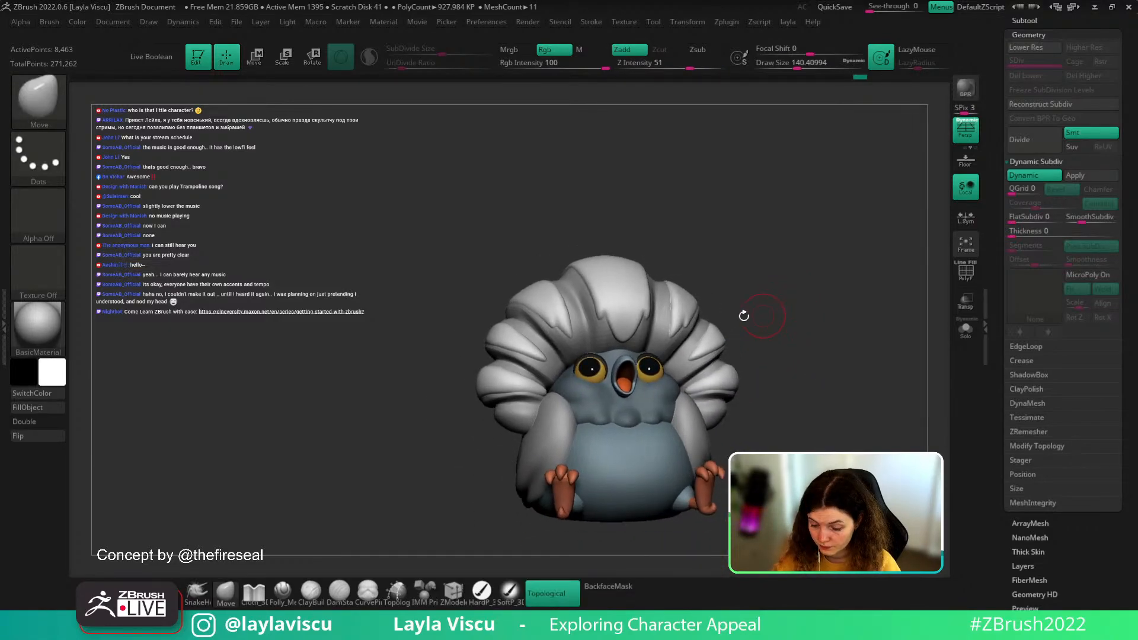
# - Try hiding the crust on the third segments from the bottom by polygroup, then show the whole layer again
pyautogui.keyDown('ctrl'); pyautogui.keyDown('shift'); pyautogui.click(716, 339); pyautogui.keyUp('shift'); pyautogui.keyUp('ctrl')
pyautogui.keyDown('ctrl'); pyautogui.keyDown('shift'); pyautogui.moveTo(756, 321); pyautogui.dragTo(781, 305); pyautogui.keyUp('shift'); pyautogui.keyUp('ctrl')
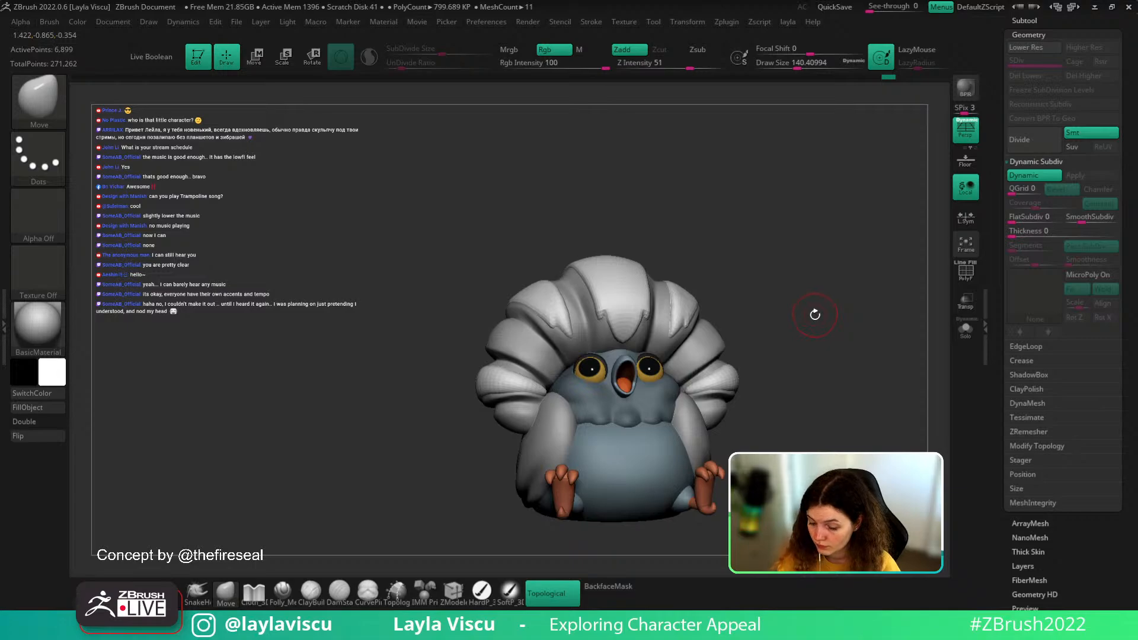
pyautogui.hotkey('ctrl', 'shift')
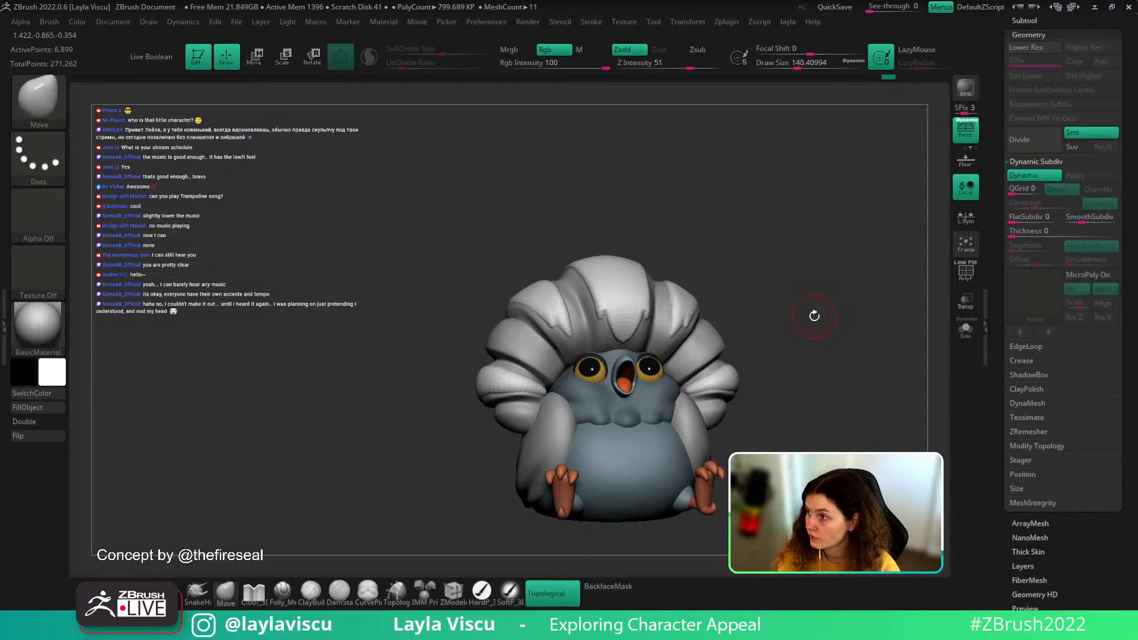
pyautogui.keyDown('ctrl'); pyautogui.keyDown('shift'); pyautogui.click(810, 321); pyautogui.keyUp('shift'); pyautogui.keyUp('ctrl')
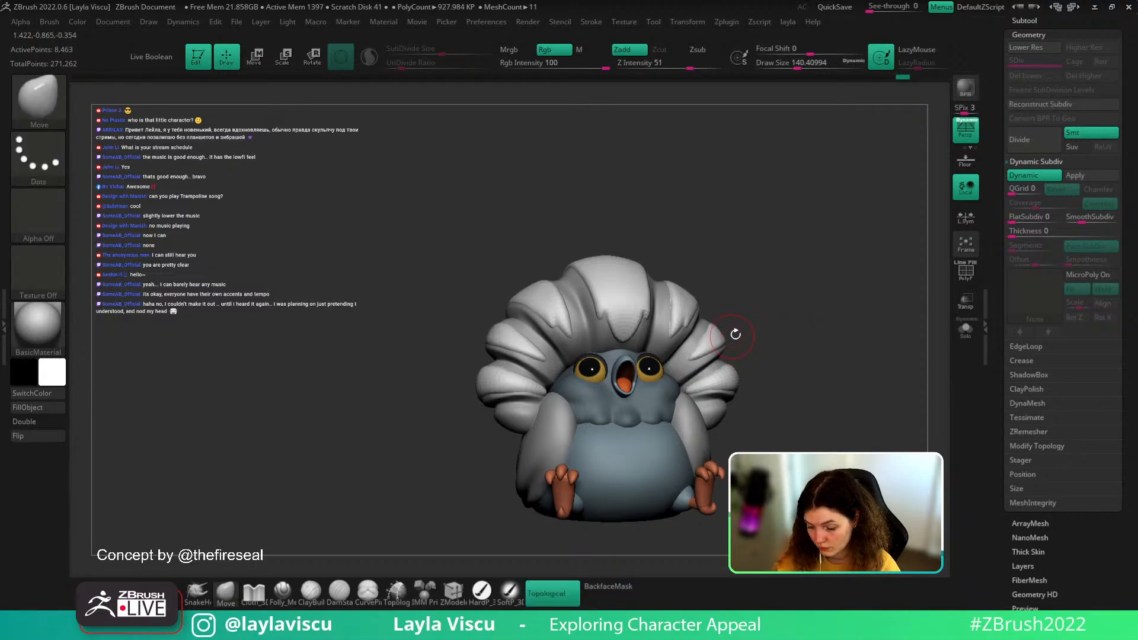
# - Assign automatic polygroups to the crust layer's separate pieces and show the wireframe
pyautogui.hotkey('shift', 'f')
pyautogui.hotkey('shift', 'f')
pyautogui.press('space')
pyautogui.click(790, 307)
pyautogui.hotkey('shift', 'f')
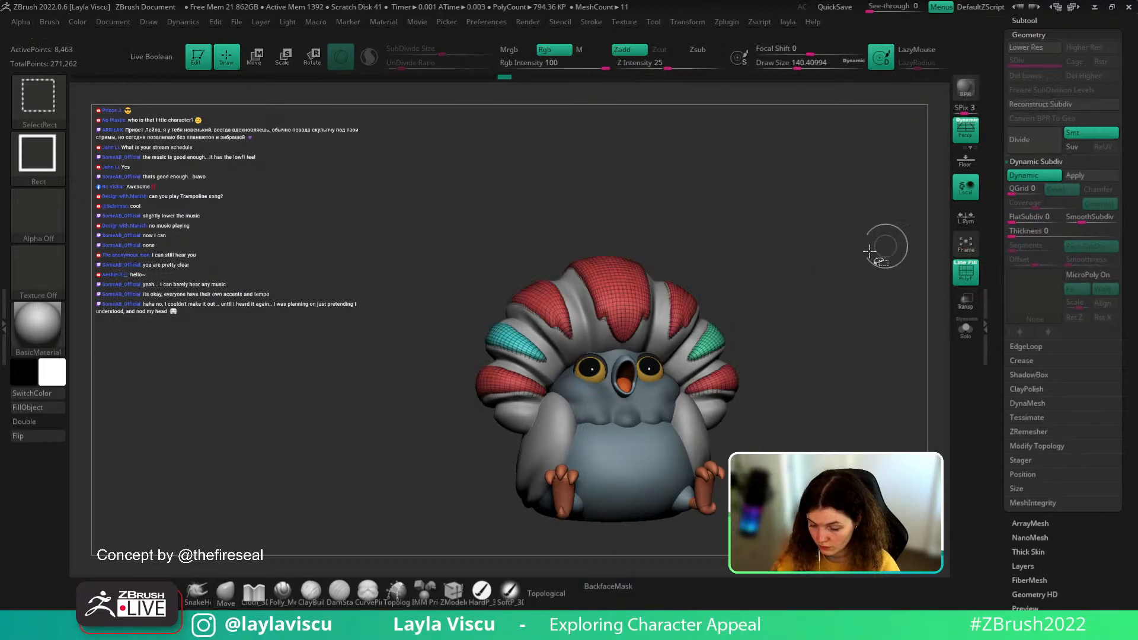
# - Hide the crust piece on the character's right third segment from the bottom, delete it and turn off the wireframe
pyautogui.keyDown('ctrl'); pyautogui.keyDown('shift'); pyautogui.click(521, 340); pyautogui.keyUp('shift'); pyautogui.keyUp('ctrl')
pyautogui.keyDown('ctrl'); pyautogui.keyDown('shift'); pyautogui.click(521, 340); pyautogui.keyUp('shift'); pyautogui.keyUp('ctrl')
pyautogui.press('space')
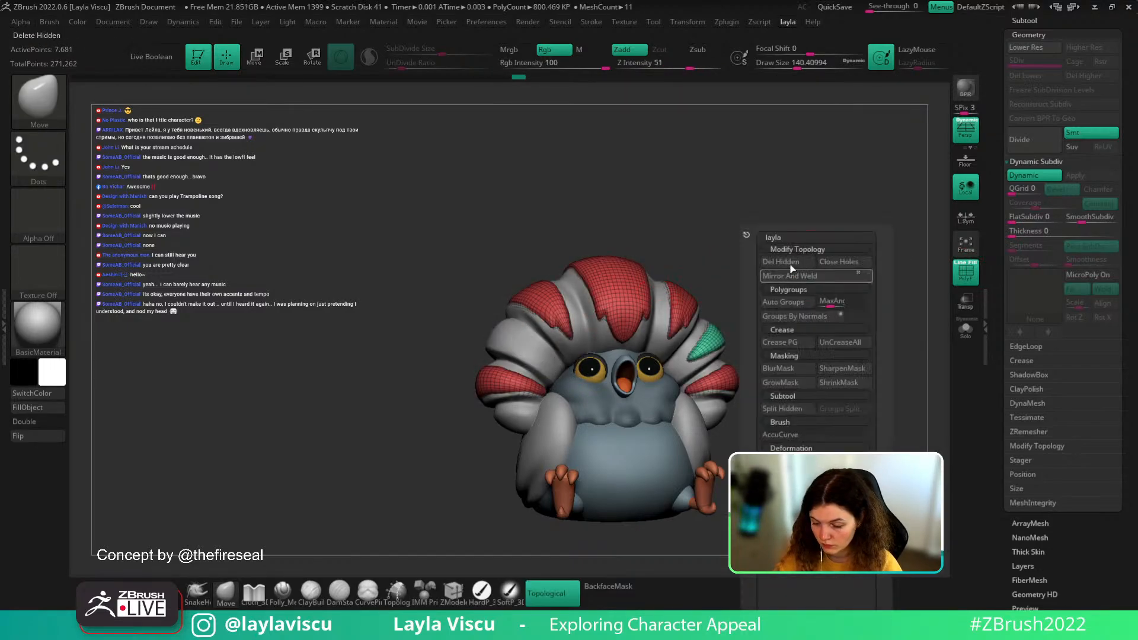
pyautogui.click(790, 266)
pyautogui.hotkey('shift', 'f')
# - Adjust the second-lowest segment's crust from the side with the Move brush at sizes of about 305 to 400
pyautogui.press('s')
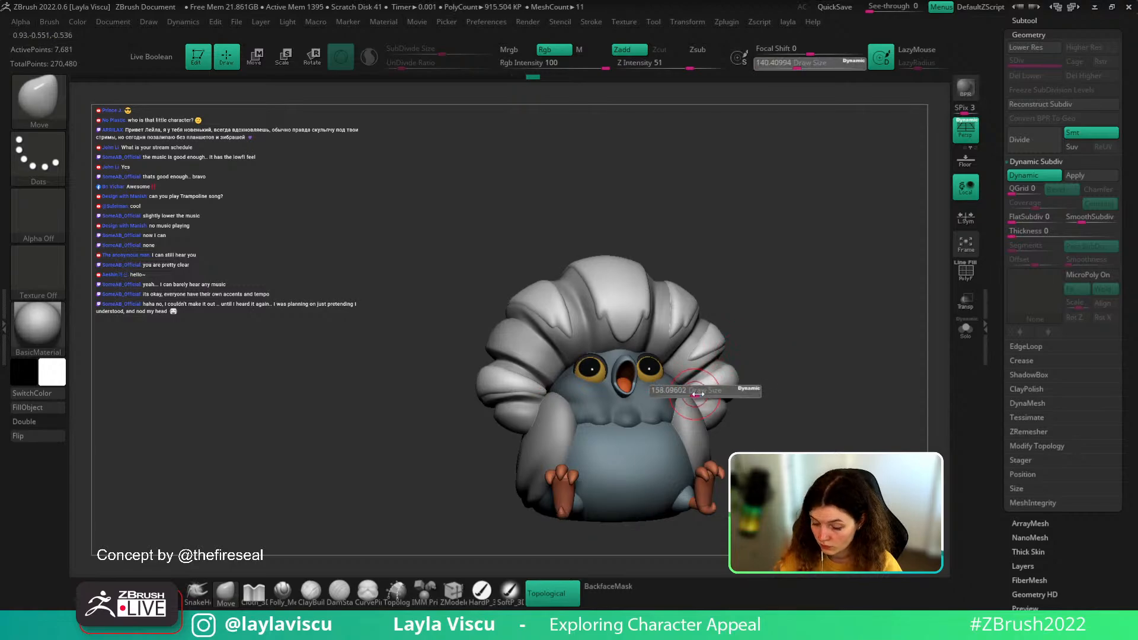
pyautogui.click(711, 392)
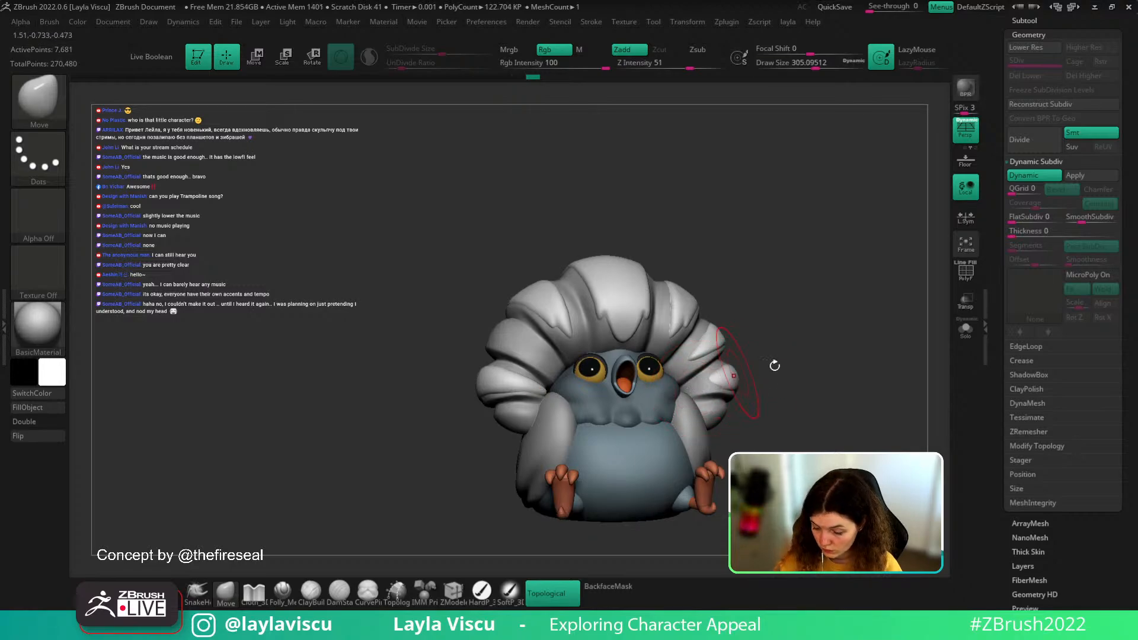
pyautogui.moveTo(774, 366); pyautogui.dragTo(655, 380)
pyautogui.moveTo(859, 385); pyautogui.dragTo(717, 384)
pyautogui.press('s')
pyautogui.moveTo(629, 438); pyautogui.dragTo(572, 429)
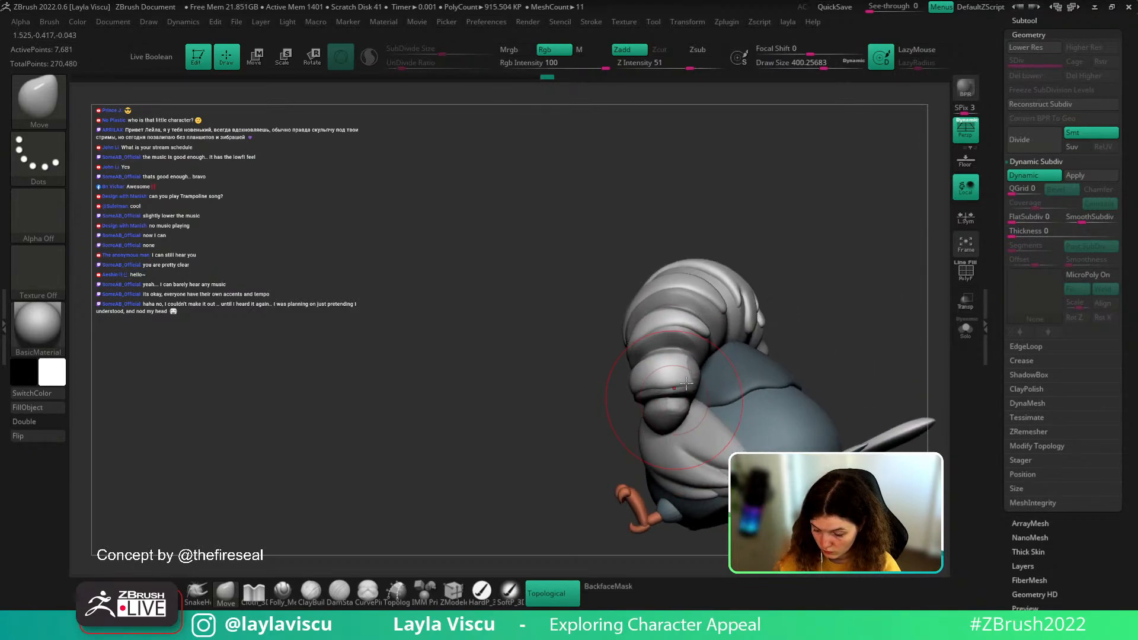
pyautogui.press('s')
pyautogui.click(676, 323)
pyautogui.moveTo(611, 368)
pyautogui.mouseDown()
pyautogui.moveTo(658, 370)
pyautogui.moveTo(628, 356)
pyautogui.moveTo(655, 334)
pyautogui.mouseUp()
pyautogui.press('s')
pyautogui.moveTo(670, 379)
pyautogui.mouseDown()
pyautogui.moveTo(658, 379)
pyautogui.moveTo(676, 372)
pyautogui.mouseUp()
# - Reshape the second-lowest segment's crust on the character's right side from the front, with the Move brush at about 262
pyautogui.moveTo(727, 346); pyautogui.dragTo(771, 394)
pyautogui.moveTo(772, 394)
pyautogui.keyDown('alt'); pyautogui.mouseDown()
pyautogui.moveTo(824, 397)
pyautogui.moveTo(788, 391)
pyautogui.mouseUp(); pyautogui.keyUp('alt')
pyautogui.press('s')
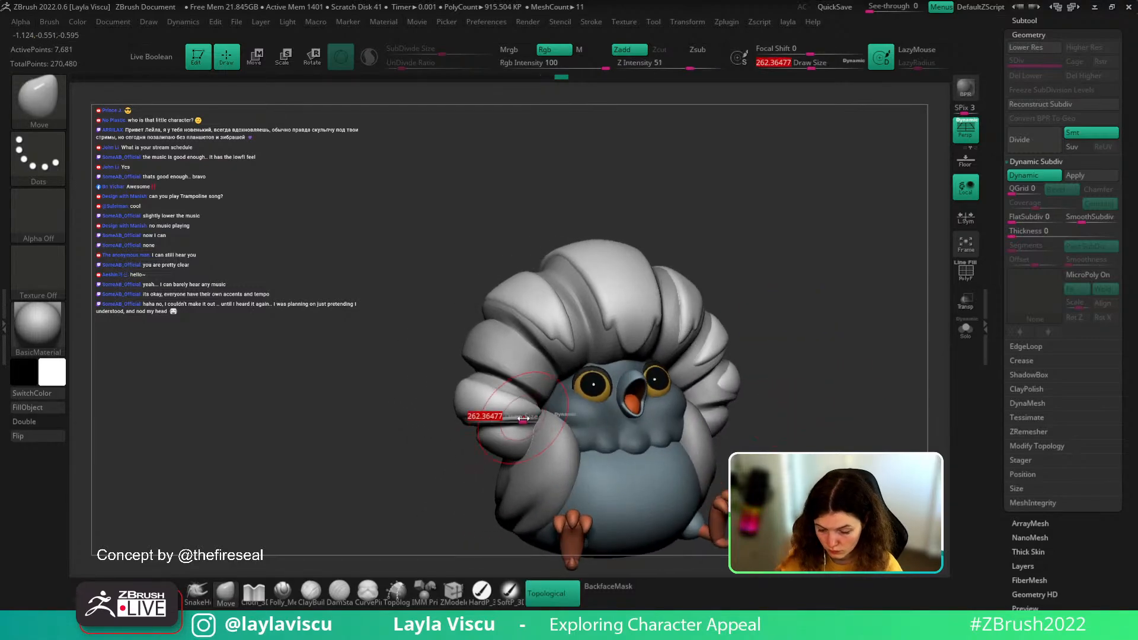
pyautogui.moveTo(480, 394); pyautogui.dragTo(521, 419)
pyautogui.moveTo(854, 341)
pyautogui.mouseDown()
pyautogui.moveTo(820, 332)
pyautogui.moveTo(846, 325)
pyautogui.mouseUp()
pyautogui.keyDown('ctrl'); pyautogui.moveTo(846, 325); pyautogui.dragTo(812, 296, button='right'); pyautogui.keyUp('ctrl')
pyautogui.moveTo(794, 314); pyautogui.dragTo(762, 315)
pyautogui.keyDown('ctrl'); pyautogui.moveTo(753, 320); pyautogui.dragTo(723, 370, button='right'); pyautogui.keyUp('ctrl')
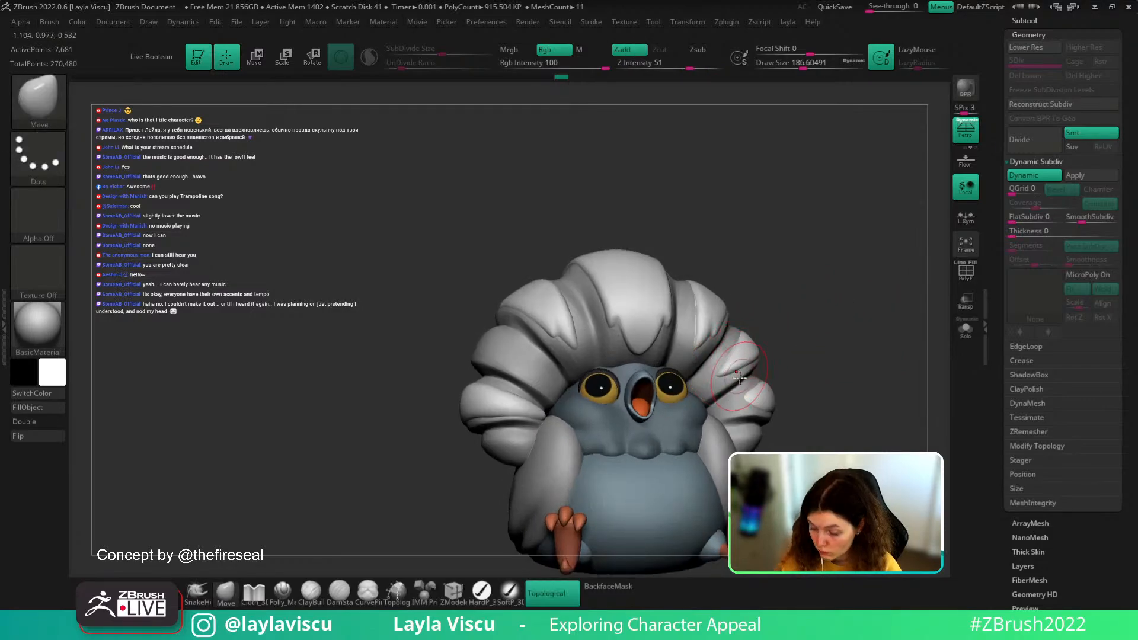
# - Turn on backface masking and refine the crust on the character's left lower segments with the Move brush at about 274
pyautogui.press('s')
pyautogui.moveTo(749, 375)
pyautogui.mouseDown()
pyautogui.moveTo(761, 375)
pyautogui.moveTo(747, 366)
pyautogui.mouseUp()
pyautogui.moveTo(826, 363); pyautogui.dragTo(768, 396)
pyautogui.moveTo(795, 343); pyautogui.dragTo(792, 339)
pyautogui.moveTo(792, 339)
pyautogui.mouseDown(button='right')
pyautogui.moveTo(819, 333)
pyautogui.moveTo(818, 308)
pyautogui.moveTo(808, 348)
pyautogui.mouseUp(button='right')
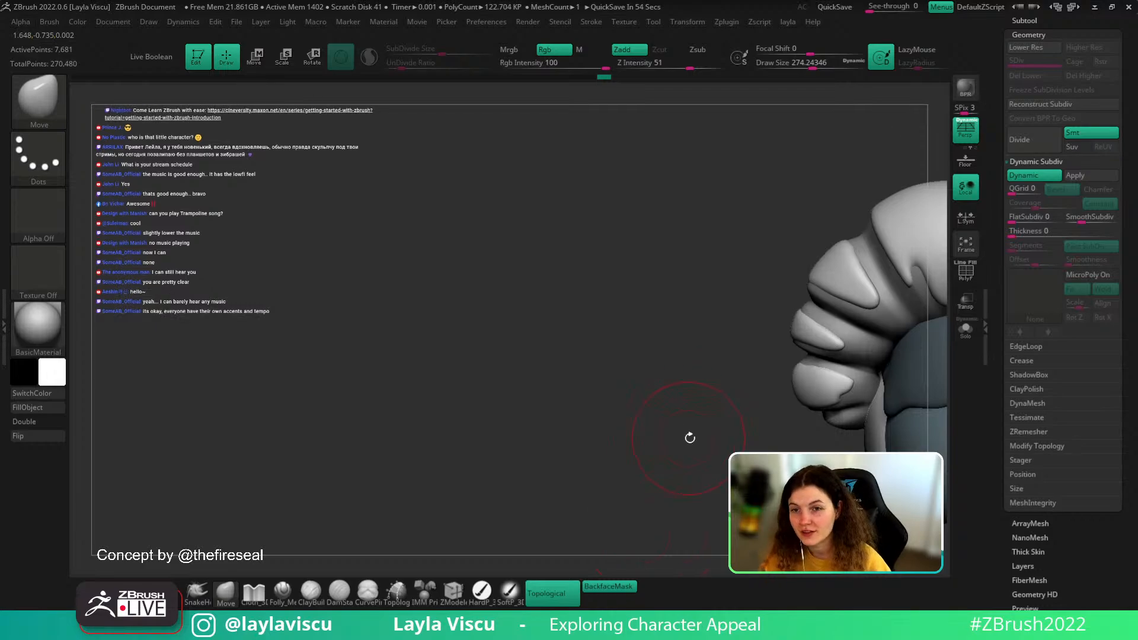
pyautogui.moveTo(688, 437)
pyautogui.mouseDown()
pyautogui.moveTo(715, 433)
pyautogui.moveTo(887, 295)
pyautogui.moveTo(887, 254)
pyautogui.moveTo(684, 216)
pyautogui.mouseUp()
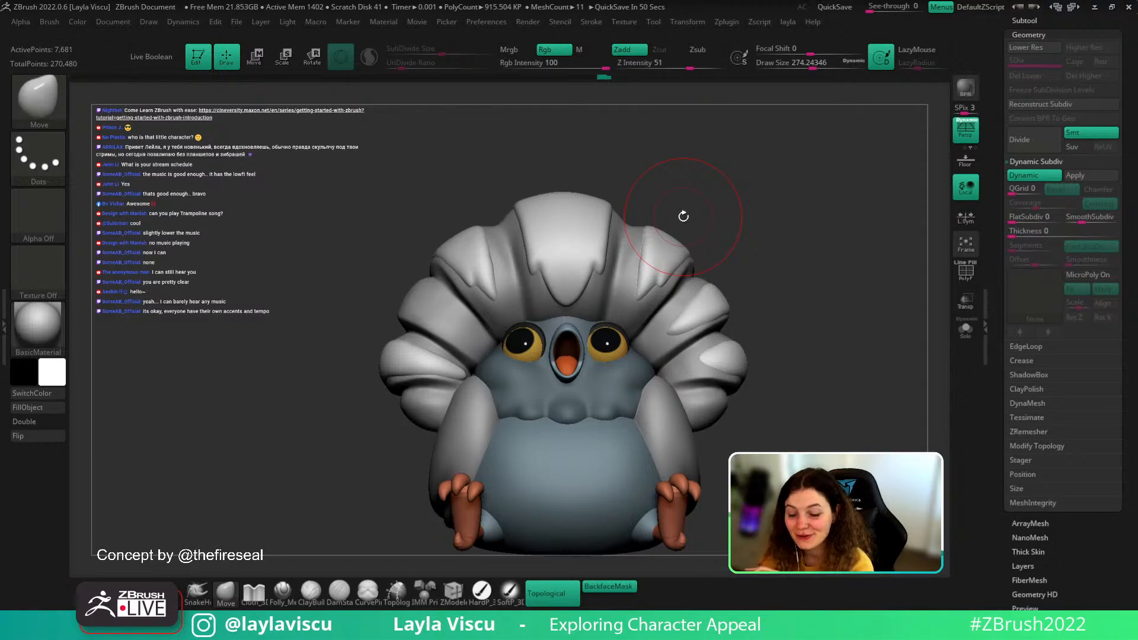
# - Bring up the croissant pigeon reference image and compare the crust layer with it from several angles
pyautogui.moveTo(831, 392)
pyautogui.mouseDown(button='right')
pyautogui.moveTo(831, 419)
pyautogui.moveTo(862, 377)
pyautogui.moveTo(808, 439)
pyautogui.moveTo(673, 389)
pyautogui.mouseUp(button='right')
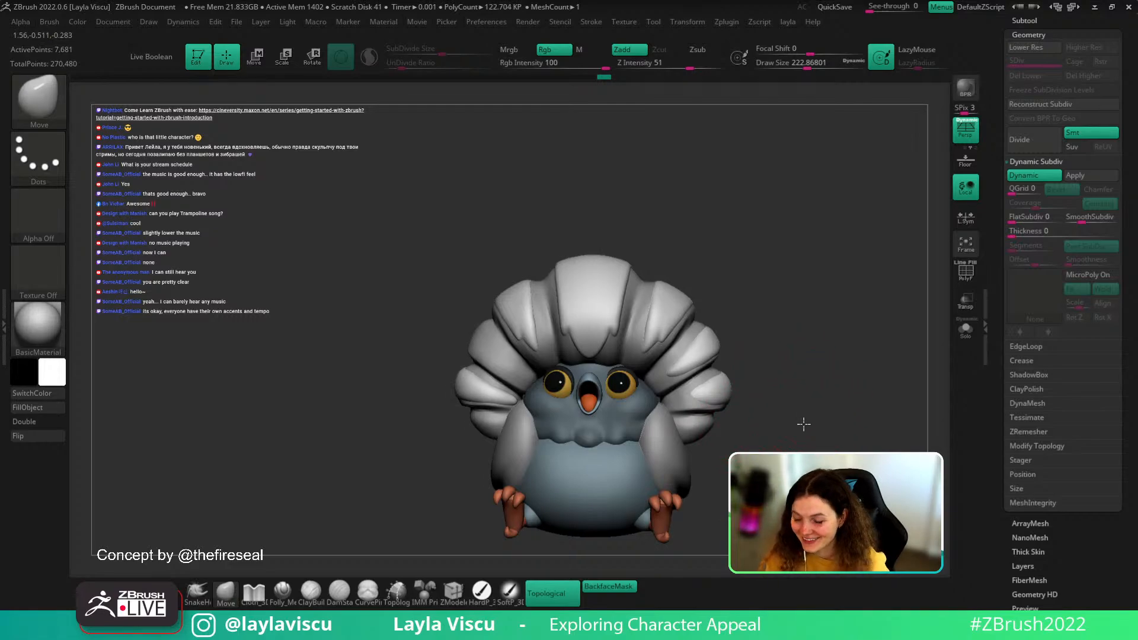
pyautogui.moveTo(804, 424); pyautogui.dragTo(797, 384, button='right')
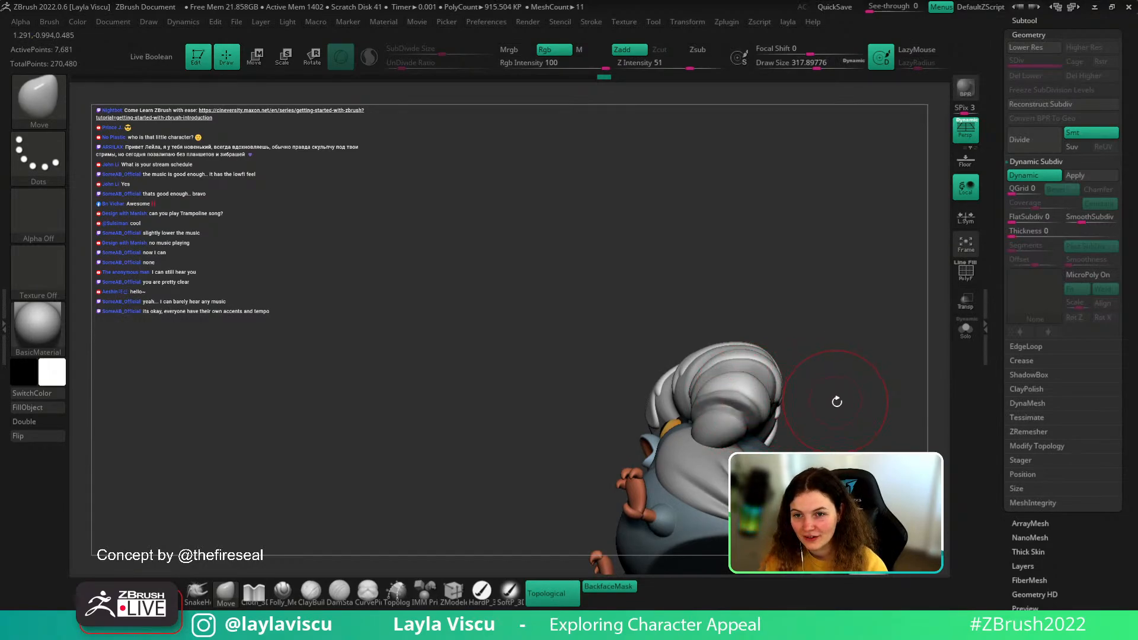
pyautogui.moveTo(837, 401)
pyautogui.mouseDown(button='right')
pyautogui.moveTo(863, 421)
pyautogui.moveTo(857, 446)
pyautogui.moveTo(807, 459)
pyautogui.moveTo(824, 462)
pyautogui.mouseUp(button='right')
pyautogui.moveTo(824, 463)
pyautogui.keyDown('ctrl'); pyautogui.mouseDown(button='right')
pyautogui.moveTo(804, 442)
pyautogui.moveTo(740, 438)
pyautogui.moveTo(757, 437)
pyautogui.moveTo(763, 454)
pyautogui.mouseUp(button='right'); pyautogui.keyUp('ctrl')
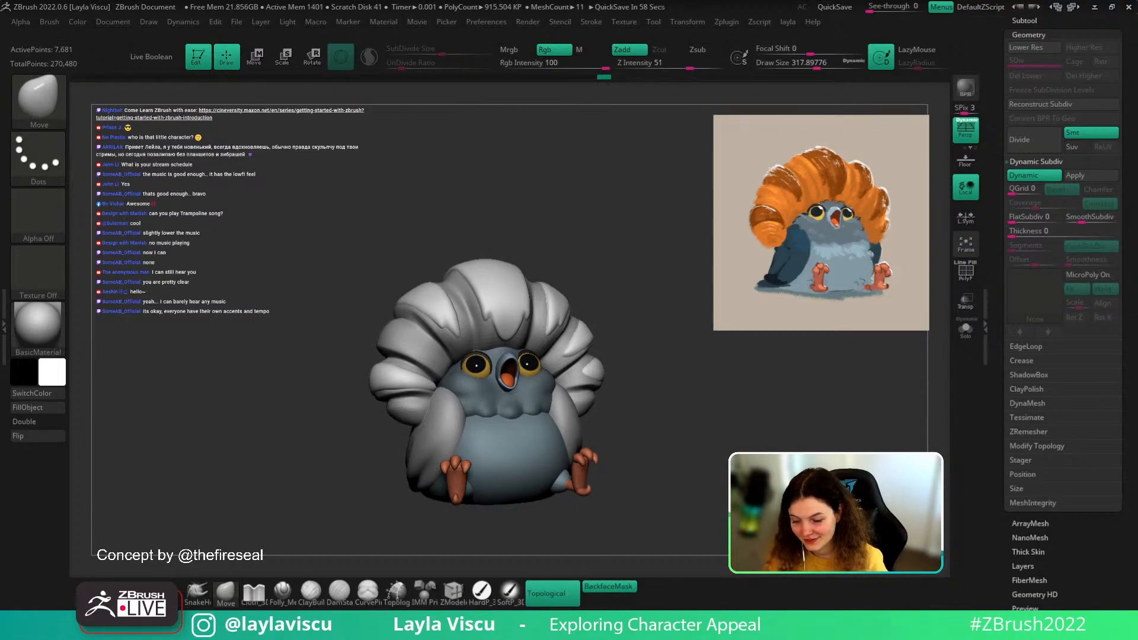
pyautogui.moveTo(732, 439); pyautogui.dragTo(728, 515, button='right')
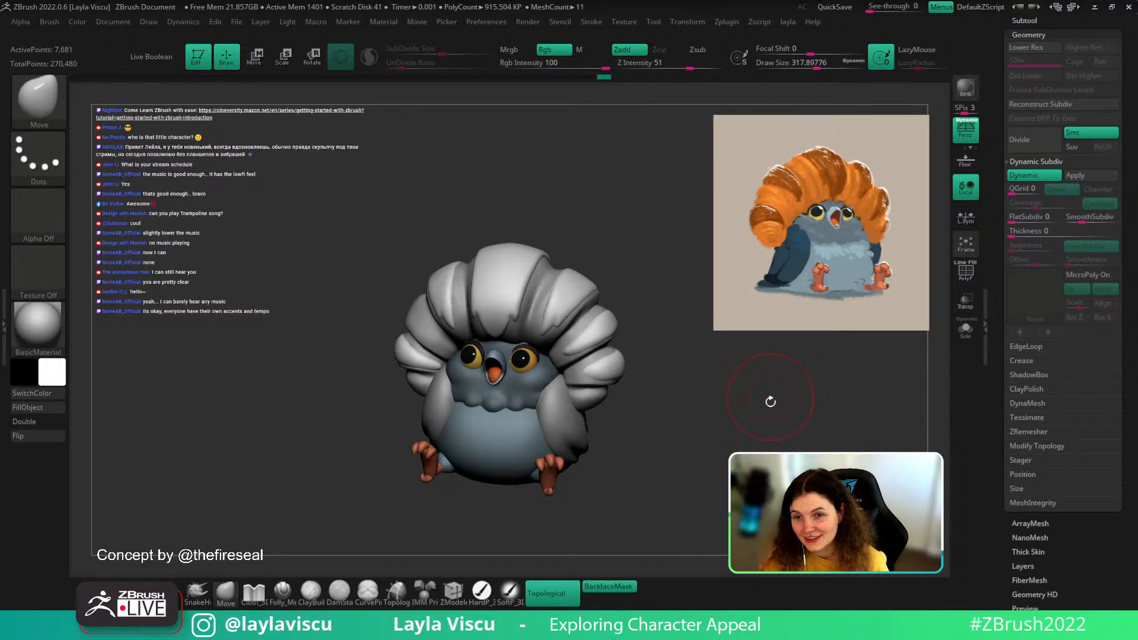
pyautogui.moveTo(755, 435)
pyautogui.mouseDown(button='right')
pyautogui.moveTo(793, 436)
pyautogui.moveTo(741, 447)
pyautogui.moveTo(751, 459)
pyautogui.mouseUp(button='right')
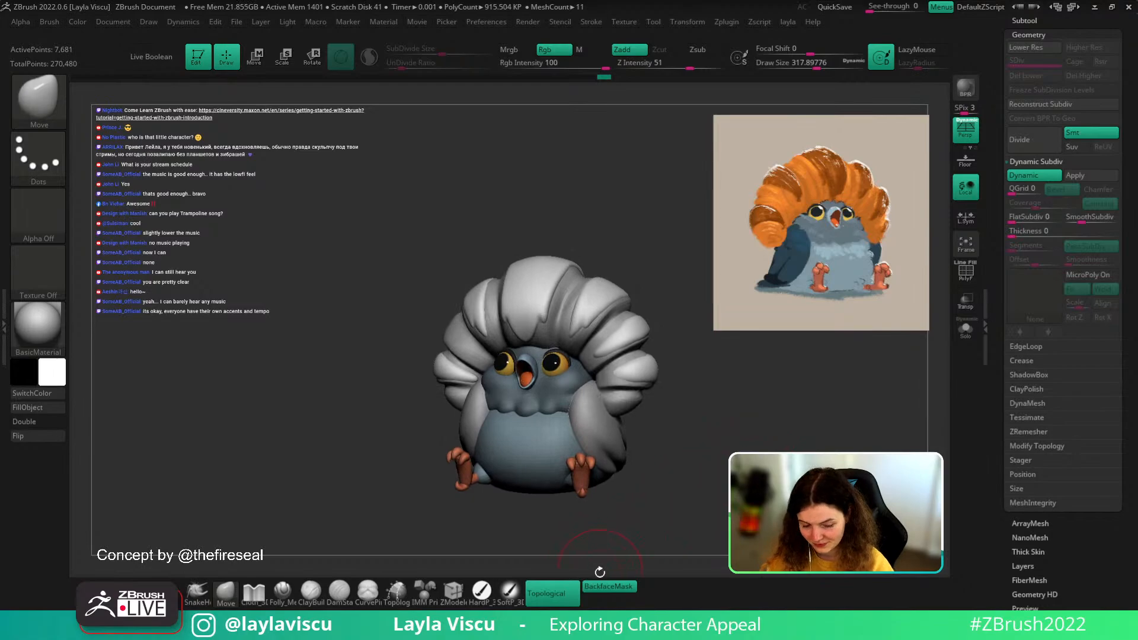
# - Fine-tune the crust on the character's left lower segments with the Move brush at about 80, then undo the last change
pyautogui.press('s')
pyautogui.moveTo(656, 380); pyautogui.dragTo(635, 381)
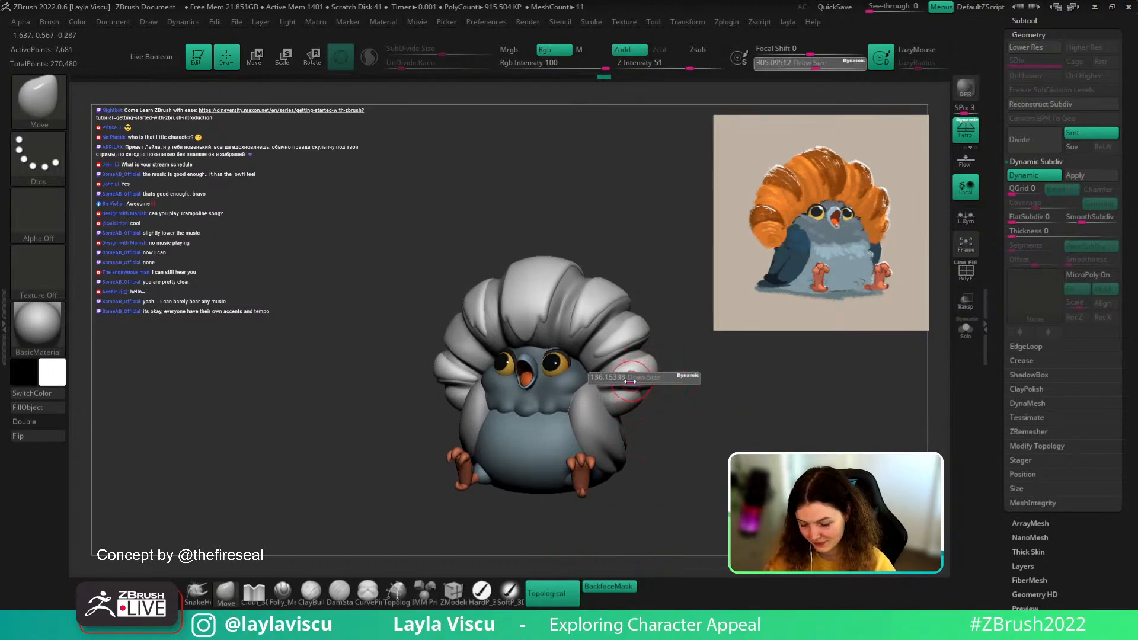
pyautogui.keyDown('ctrl'); pyautogui.moveTo(650, 382); pyautogui.dragTo(680, 423, button='right'); pyautogui.keyUp('ctrl')
pyautogui.press('s')
pyautogui.moveTo(631, 414); pyautogui.dragTo(623, 413)
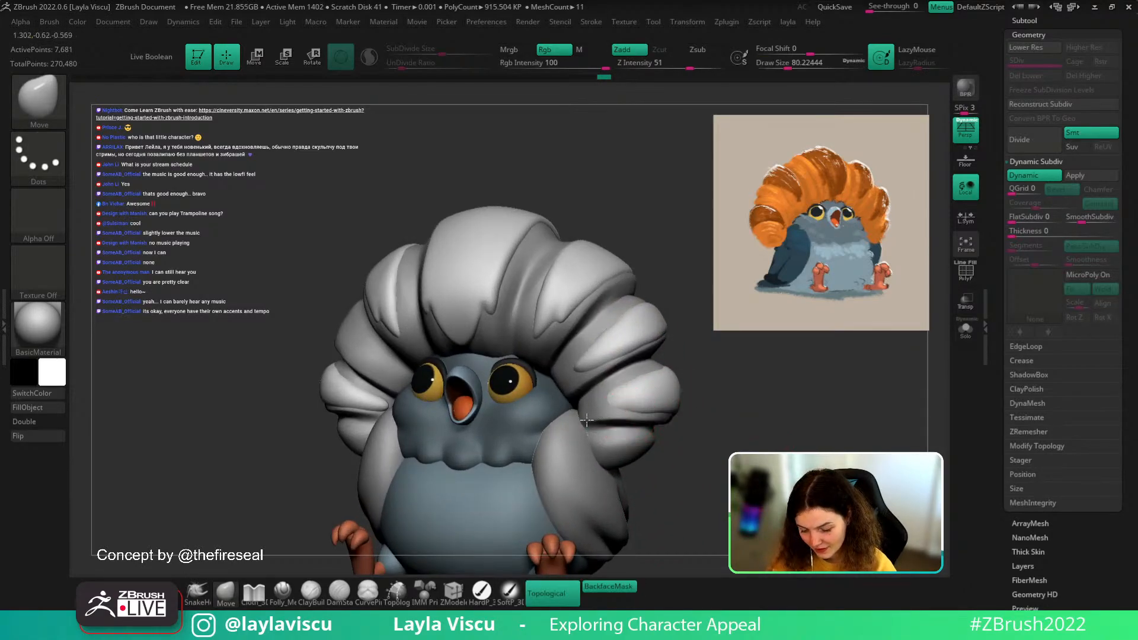
pyautogui.keyDown('shift'); pyautogui.moveTo(710, 390); pyautogui.dragTo(607, 401, button='right'); pyautogui.keyUp('shift')
pyautogui.keyDown('shift'); pyautogui.moveTo(742, 393); pyautogui.dragTo(757, 387); pyautogui.keyUp('shift')
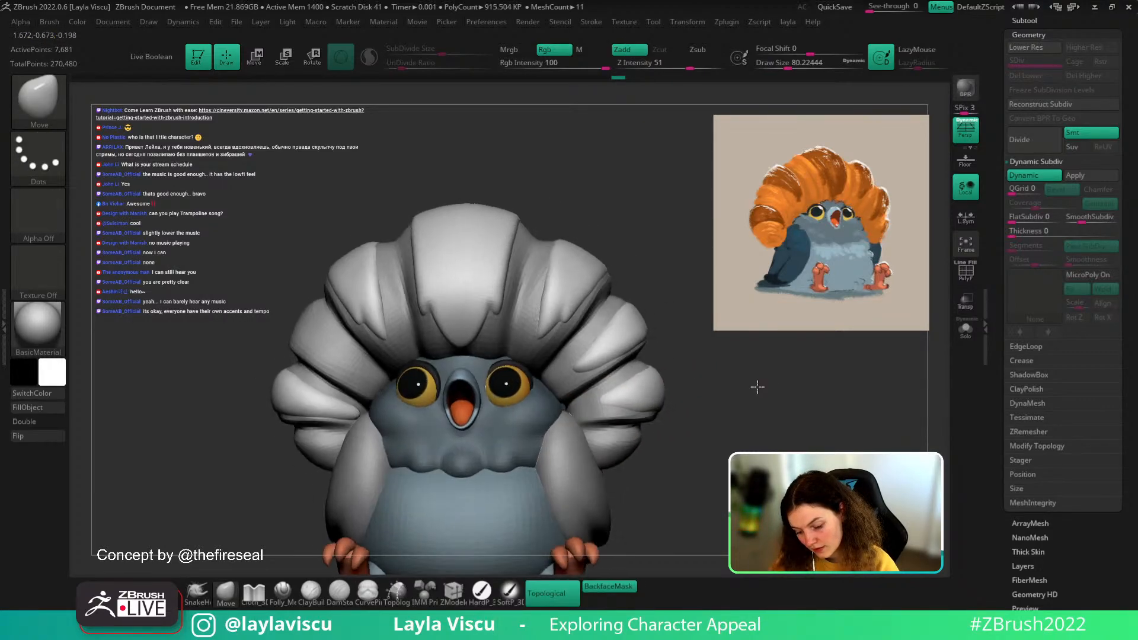
pyautogui.hotkey('ctrl', 'z')
# - Turn off backface masking and adjust the crust on the character's left side with the Move brush at about 124 to 187
pyautogui.keyDown('ctrl'); pyautogui.moveTo(693, 392); pyautogui.dragTo(743, 388, button='right'); pyautogui.keyUp('ctrl')
pyautogui.moveTo(670, 419); pyautogui.dragTo(605, 412, button='right')
pyautogui.press('s')
pyautogui.click(663, 399)
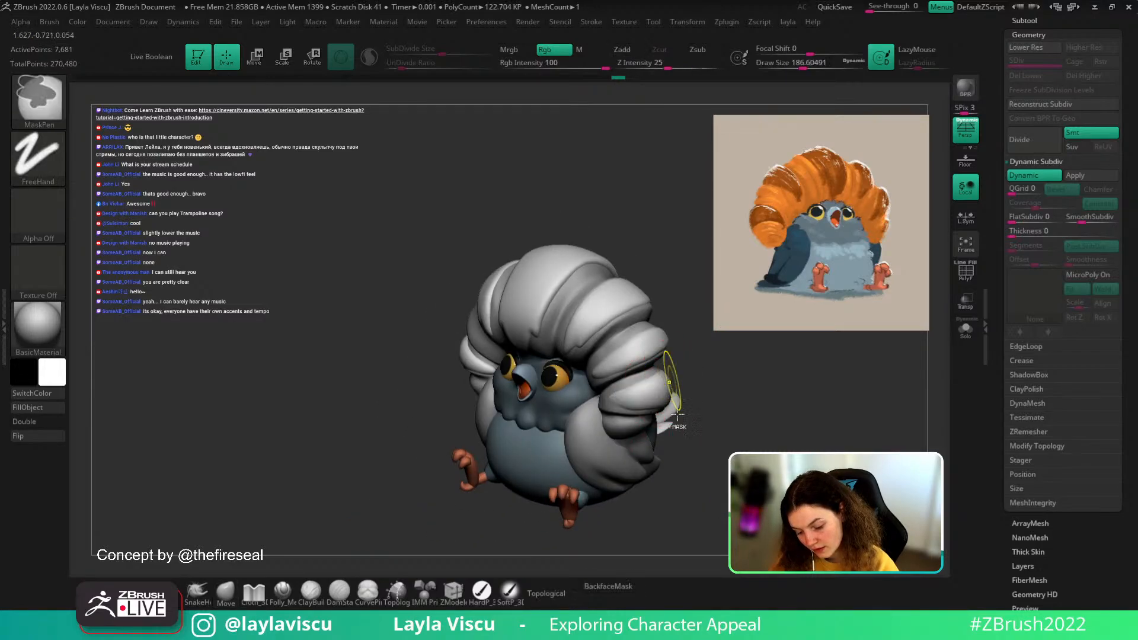
pyautogui.keyDown('ctrl'); pyautogui.moveTo(672, 379); pyautogui.dragTo(714, 397, button='right'); pyautogui.keyUp('ctrl')
pyautogui.moveTo(714, 397); pyautogui.dragTo(659, 377, button='right')
pyautogui.press('s')
pyautogui.click(647, 368)
pyautogui.moveTo(765, 361); pyautogui.dragTo(664, 368, button='right')
pyautogui.click(624, 587)
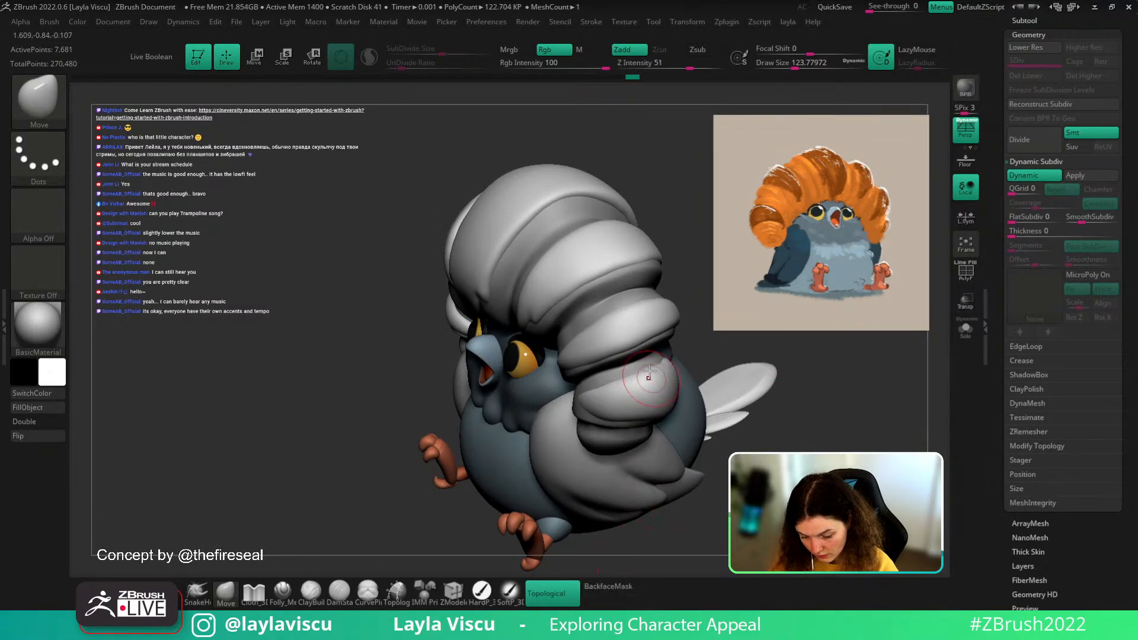
# - Reshape the lower segments' crust from the side with the Move brush at sizes of about 257 and 167
pyautogui.moveTo(799, 419)
pyautogui.keyDown('shift'); pyautogui.mouseDown(button='right')
pyautogui.moveTo(785, 399)
pyautogui.moveTo(688, 407)
pyautogui.mouseUp(button='right'); pyautogui.keyUp('shift')
pyautogui.press('s')
pyautogui.click(672, 403)
pyautogui.moveTo(652, 371); pyautogui.dragTo(563, 369, button='right')
pyautogui.press('s')
pyautogui.moveTo(661, 369); pyautogui.dragTo(668, 370)
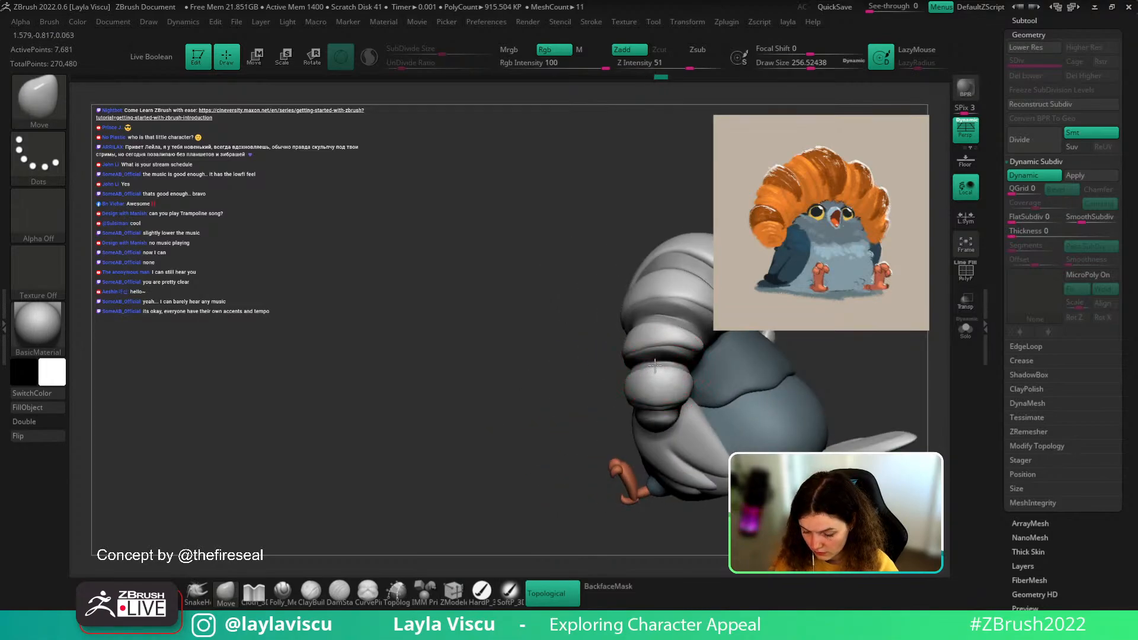
pyautogui.moveTo(655, 366)
pyautogui.mouseDown(button='right')
pyautogui.moveTo(650, 533)
pyautogui.moveTo(655, 452)
pyautogui.mouseUp(button='right')
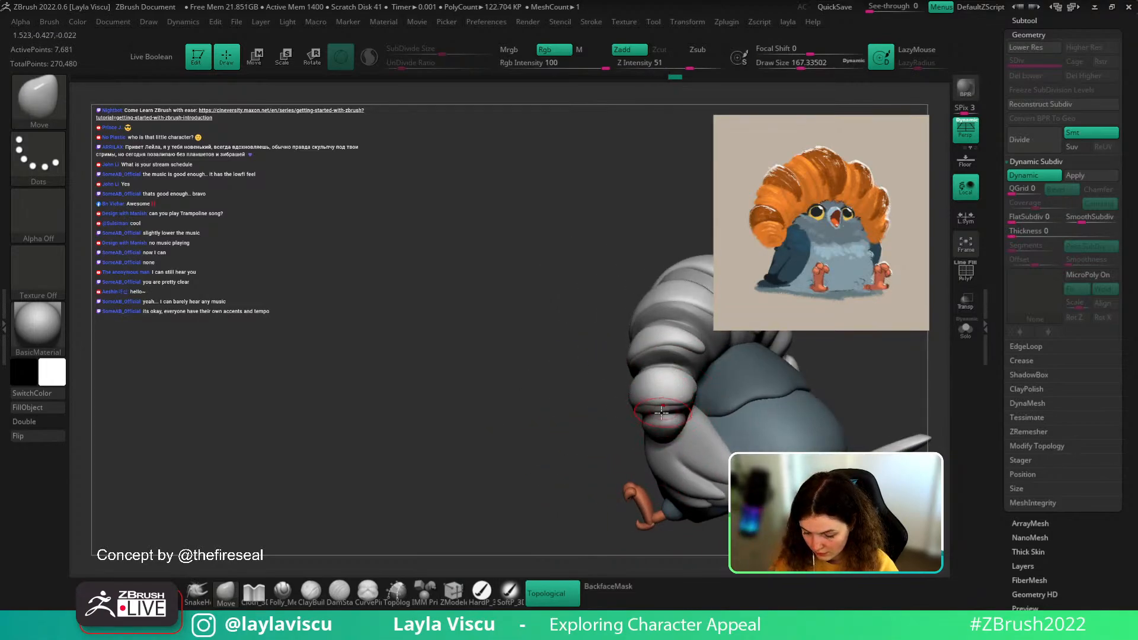
# - Refine the crust on the character's right lower segments from the front with the Move brush at about 207 to 262
pyautogui.moveTo(661, 410)
pyautogui.keyDown('ctrl'); pyautogui.mouseDown(button='right')
pyautogui.moveTo(619, 414)
pyautogui.moveTo(616, 379)
pyautogui.mouseUp(button='right'); pyautogui.keyUp('ctrl')
pyautogui.keyDown('shift'); pyautogui.moveTo(569, 464); pyautogui.dragTo(634, 409, button='right'); pyautogui.keyUp('shift')
pyautogui.moveTo(634, 409)
pyautogui.keyDown('ctrl'); pyautogui.mouseDown(button='right')
pyautogui.moveTo(646, 472)
pyautogui.moveTo(587, 407)
pyautogui.moveTo(668, 333)
pyautogui.moveTo(706, 426)
pyautogui.moveTo(757, 390)
pyautogui.mouseUp(button='right'); pyautogui.keyUp('ctrl')
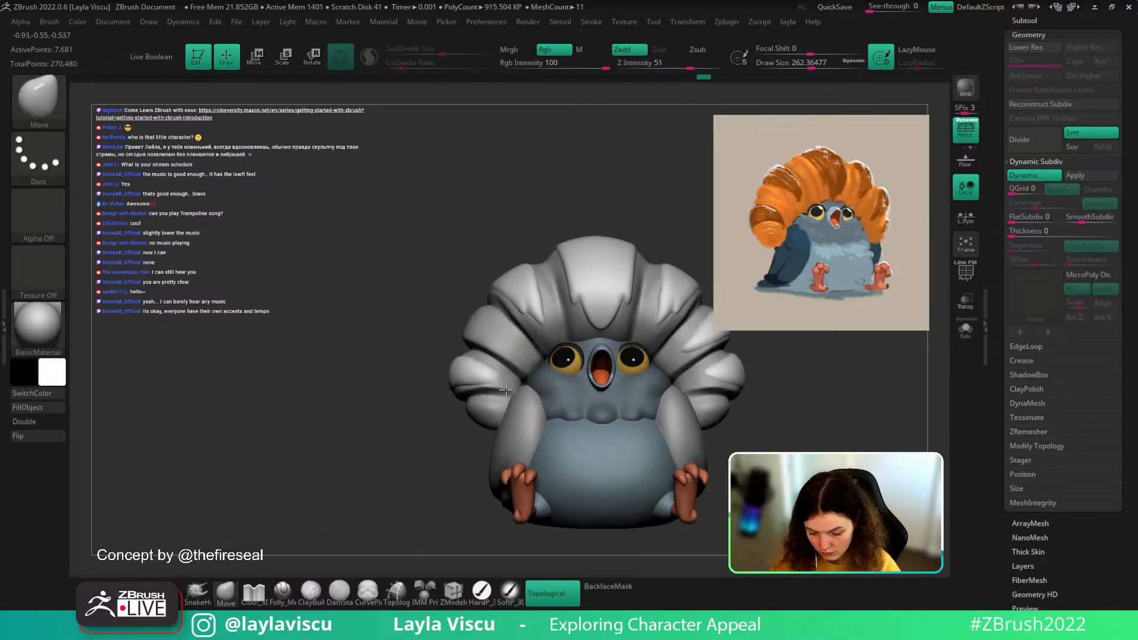
pyautogui.keyDown('ctrl'); pyautogui.moveTo(513, 388); pyautogui.dragTo(497, 381, button='right'); pyautogui.keyUp('ctrl')
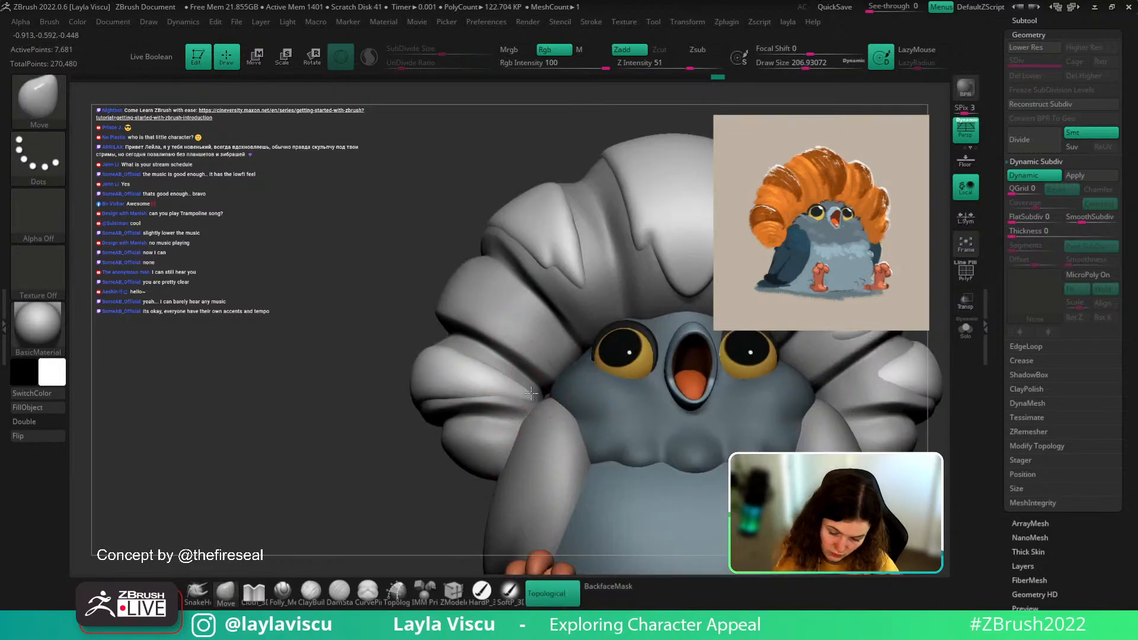
pyautogui.moveTo(491, 378); pyautogui.dragTo(485, 384)
pyautogui.moveTo(483, 379)
pyautogui.keyDown('ctrl'); pyautogui.mouseDown(button='right')
pyautogui.moveTo(439, 294)
pyautogui.moveTo(462, 301)
pyautogui.moveTo(476, 389)
pyautogui.mouseUp(button='right'); pyautogui.keyUp('ctrl')
# - Select the croissant body and adjust its lowest segments symmetrically with the Move brush at about 223 to 234
pyautogui.keyDown('alt'); pyautogui.click(491, 408); pyautogui.keyUp('alt')
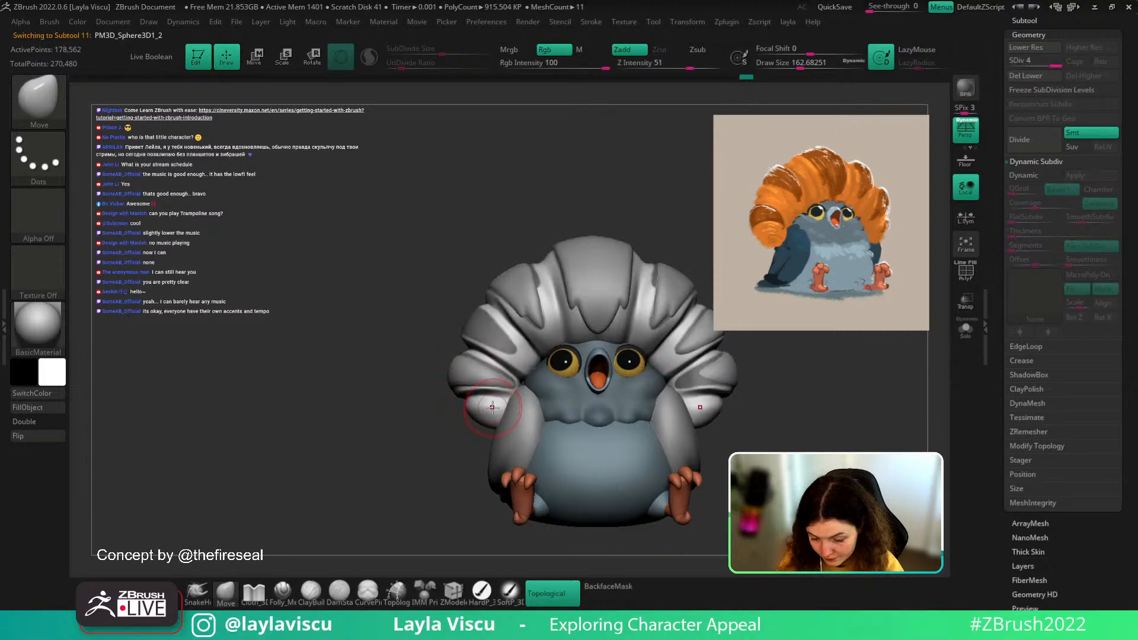
pyautogui.keyDown('ctrl'); pyautogui.moveTo(451, 447); pyautogui.dragTo(455, 453); pyautogui.keyUp('ctrl')
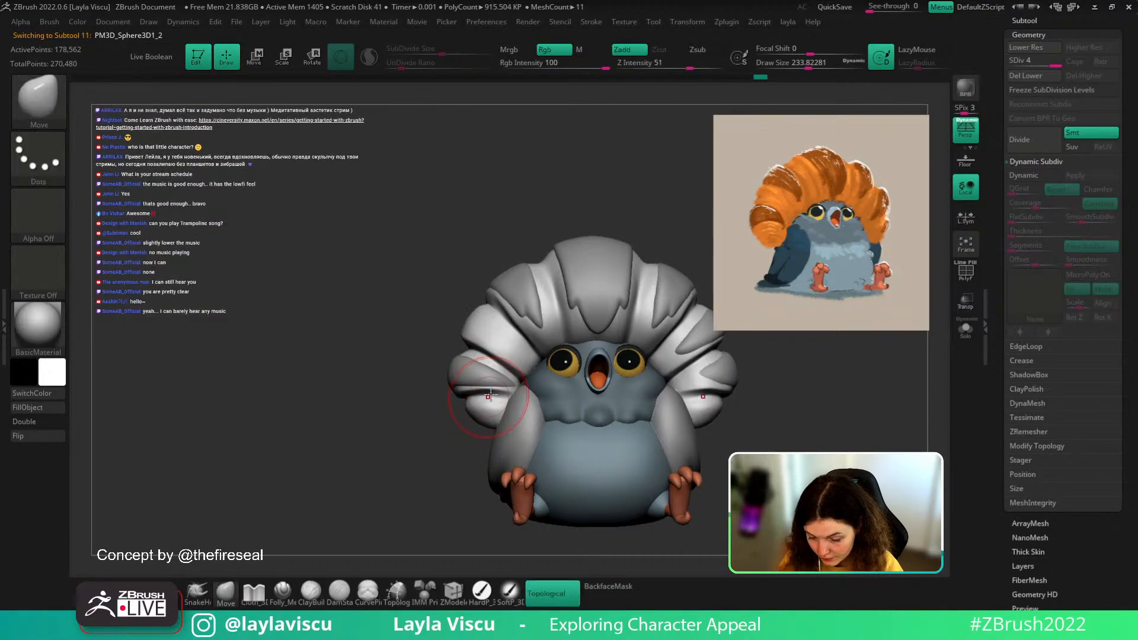
pyautogui.press('s')
pyautogui.moveTo(494, 394); pyautogui.dragTo(487, 390)
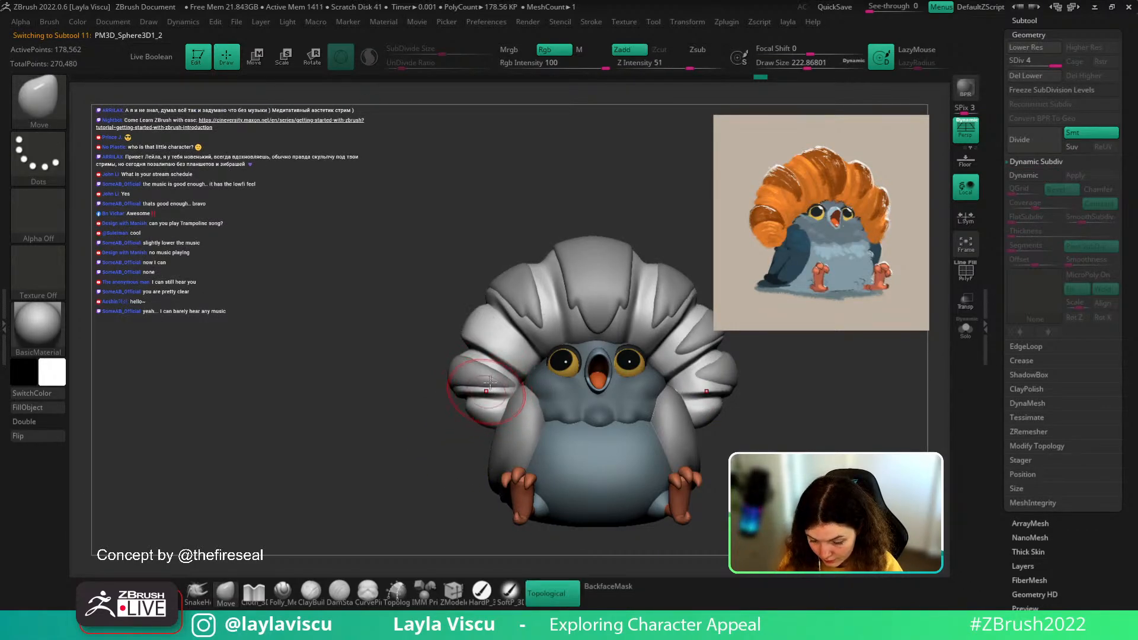
pyautogui.keyDown('ctrl'); pyautogui.moveTo(577, 366); pyautogui.dragTo(608, 289, button='right'); pyautogui.keyUp('ctrl')
pyautogui.moveTo(701, 365)
pyautogui.keyDown('ctrl'); pyautogui.mouseDown(button='right')
pyautogui.moveTo(706, 407)
pyautogui.moveTo(734, 406)
pyautogui.moveTo(721, 361)
pyautogui.moveTo(690, 405)
pyautogui.mouseUp(button='right'); pyautogui.keyUp('ctrl')
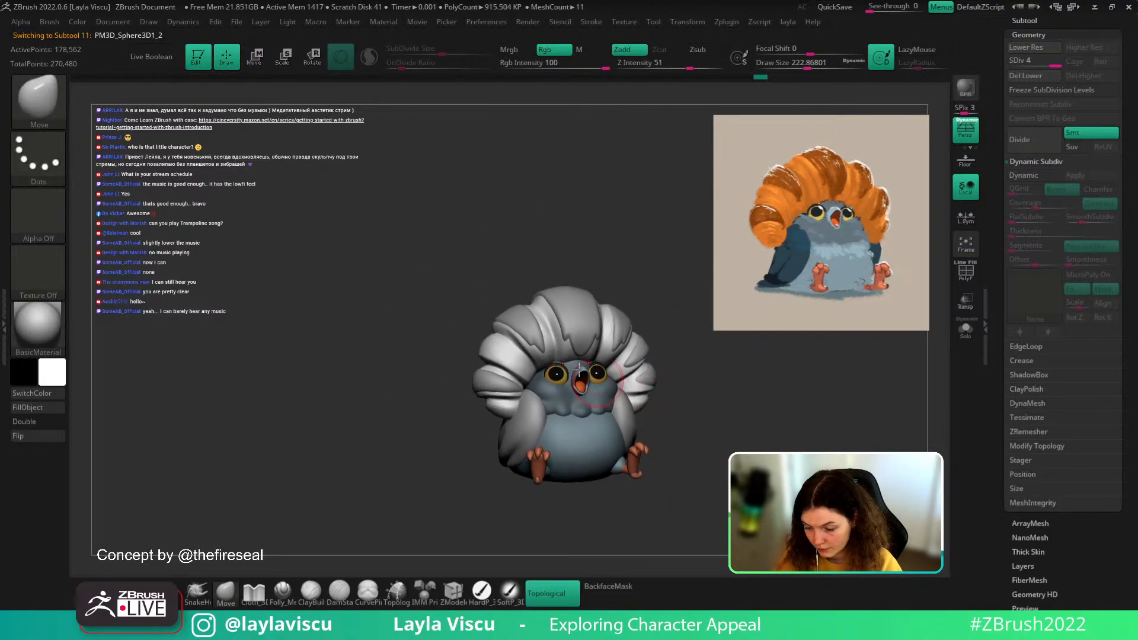
# - Select the crust layer and puff it up using the Inflat brush with backface masking, size about 223 and intensity 10
pyautogui.keyDown('alt'); pyautogui.click(529, 322); pyautogui.keyUp('alt')
pyautogui.keyDown('ctrl'); pyautogui.moveTo(530, 320); pyautogui.dragTo(548, 359, button='right'); pyautogui.keyUp('ctrl')
pyautogui.press('b')
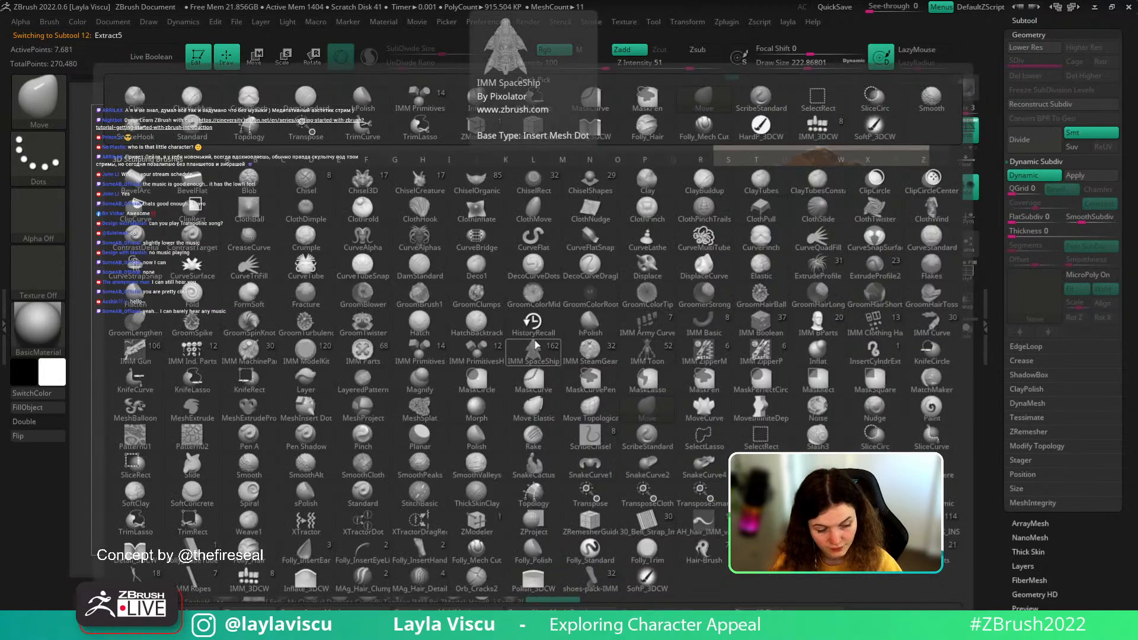
pyautogui.press('i')
pyautogui.press('n')
pyautogui.click(627, 587)
pyautogui.moveTo(635, 546); pyautogui.dragTo(638, 393, button='right')
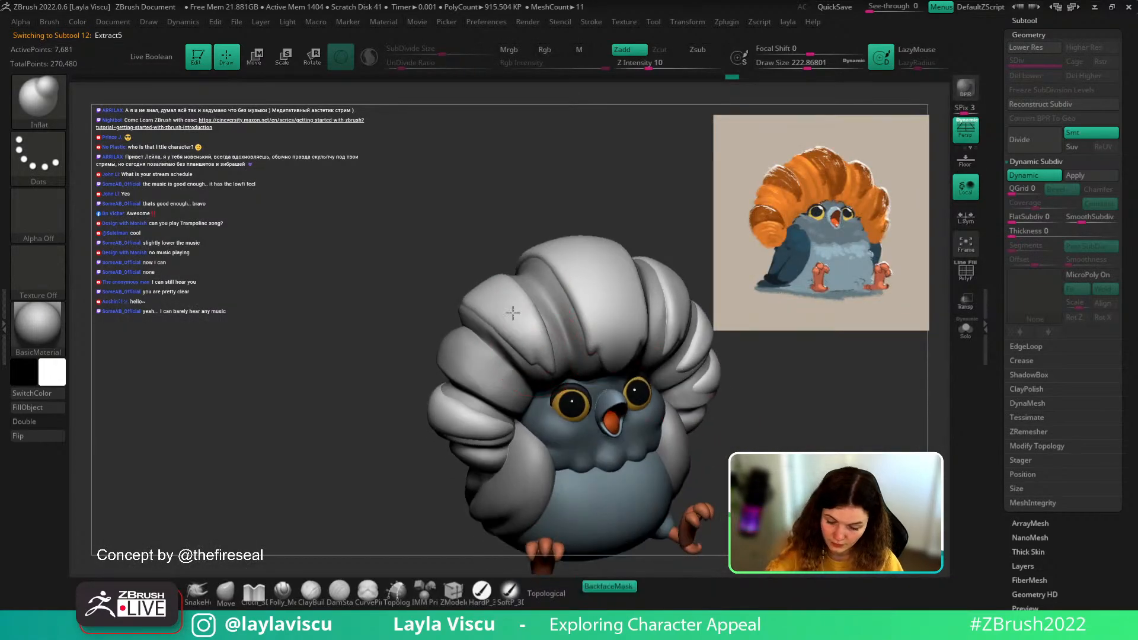
pyautogui.moveTo(498, 241)
pyautogui.mouseDown(button='right')
pyautogui.moveTo(519, 290)
pyautogui.moveTo(492, 299)
pyautogui.moveTo(459, 277)
pyautogui.moveTo(385, 302)
pyautogui.moveTo(320, 296)
pyautogui.mouseUp(button='right')
pyautogui.moveTo(863, 411); pyautogui.dragTo(711, 465, button='right')
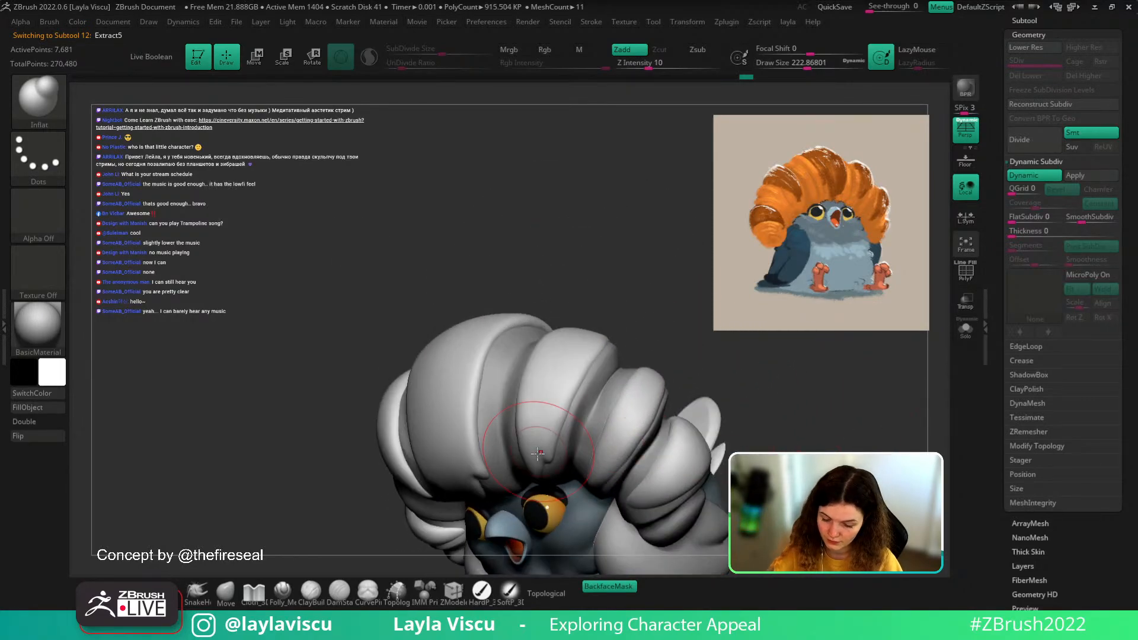
pyautogui.moveTo(610, 293); pyautogui.dragTo(606, 355, button='right')
pyautogui.moveTo(609, 268)
pyautogui.mouseDown(button='right')
pyautogui.moveTo(590, 483)
pyautogui.moveTo(620, 308)
pyautogui.moveTo(591, 395)
pyautogui.moveTo(651, 348)
pyautogui.mouseUp(button='right')
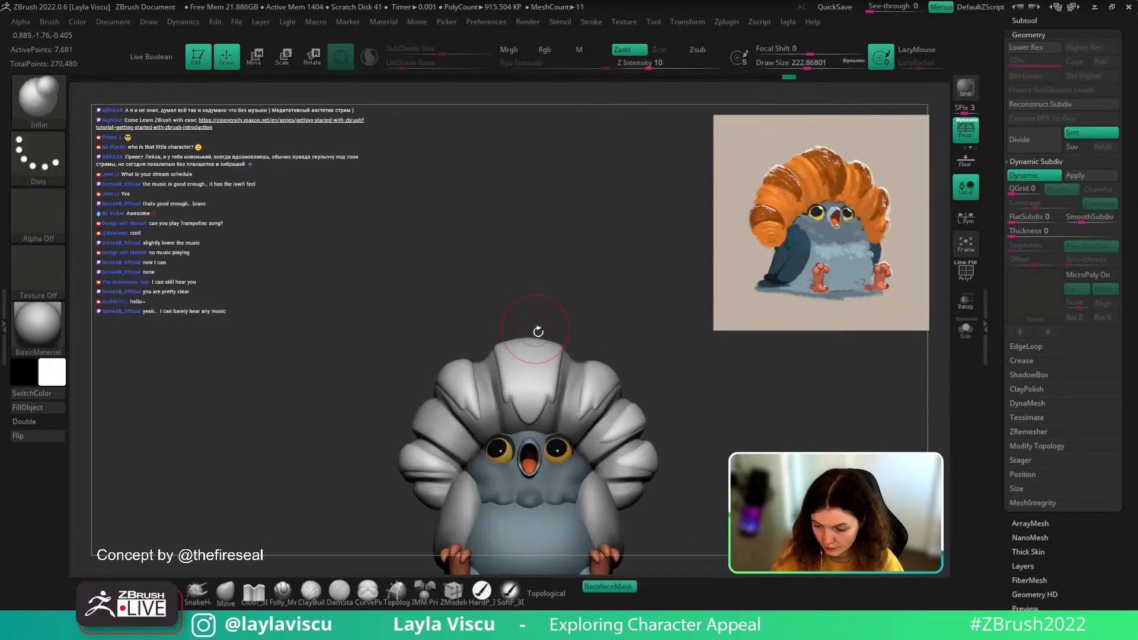
# - Carve along the top central segment's crust with the DamStandard brush at a size of about 101
pyautogui.press('b')
pyautogui.press('d')
pyautogui.press('s')
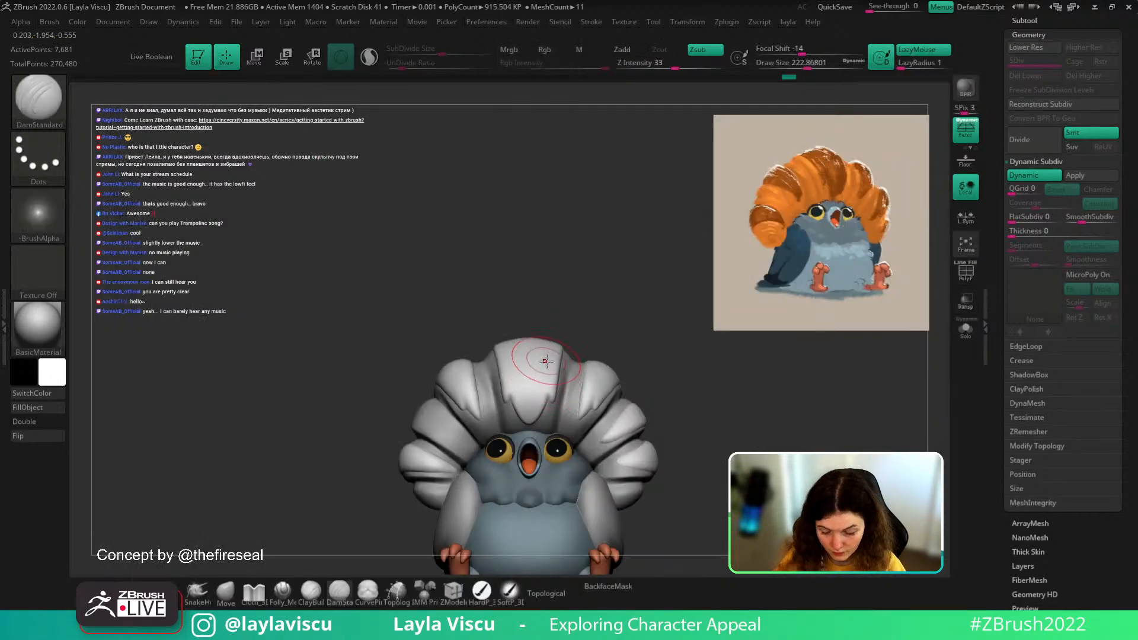
pyautogui.press('[')
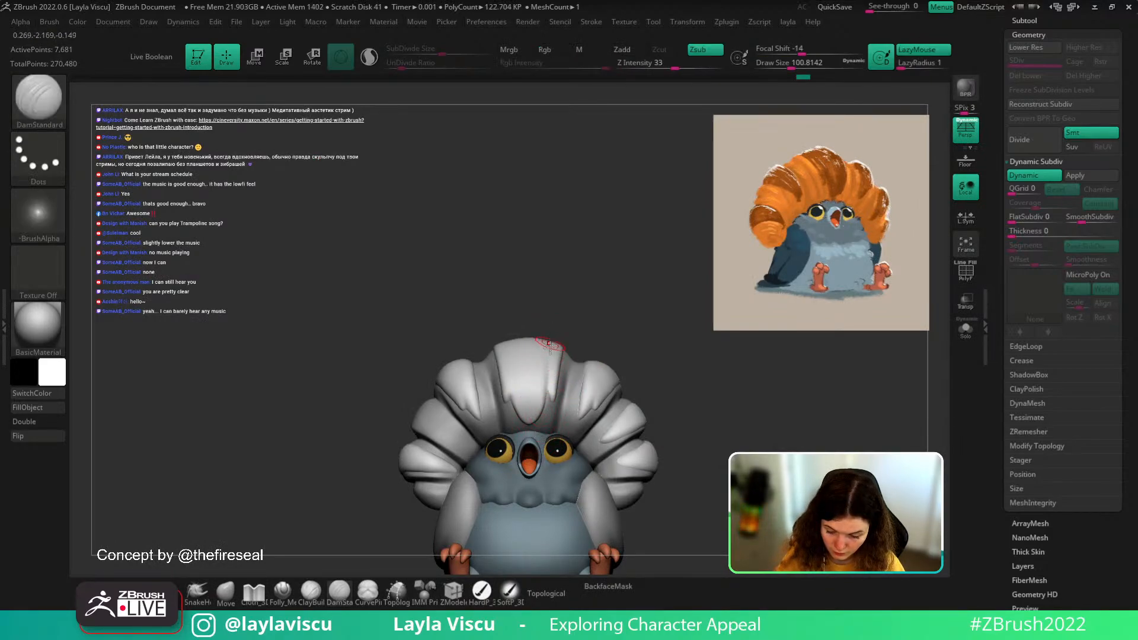
pyautogui.moveTo(581, 294); pyautogui.dragTo(535, 300)
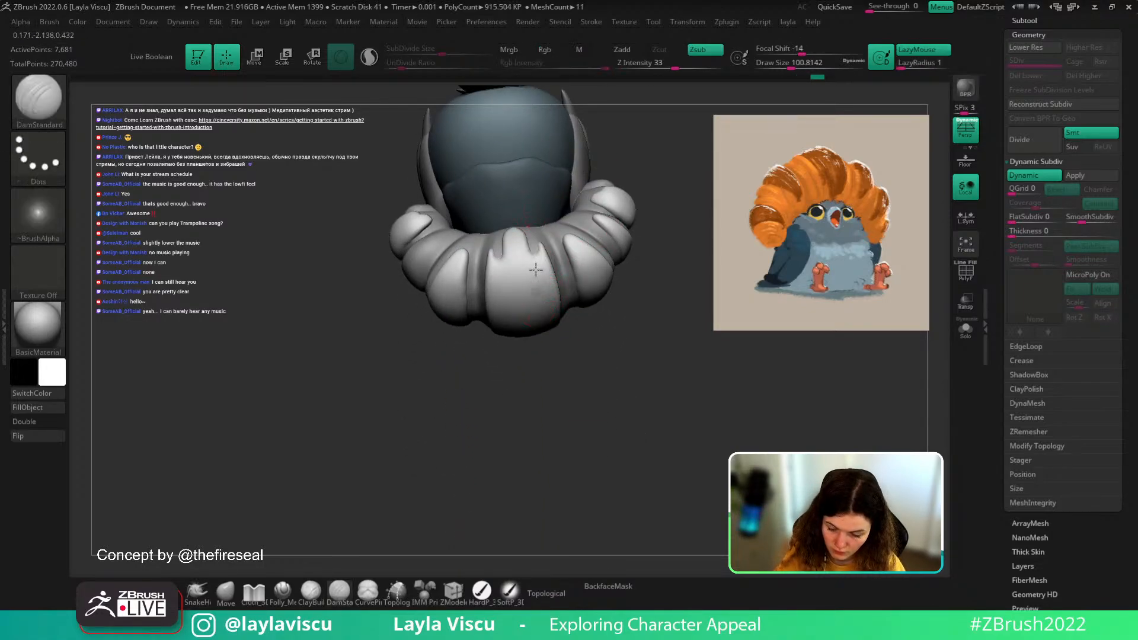
pyautogui.moveTo(513, 265); pyautogui.dragTo(509, 305, button='right')
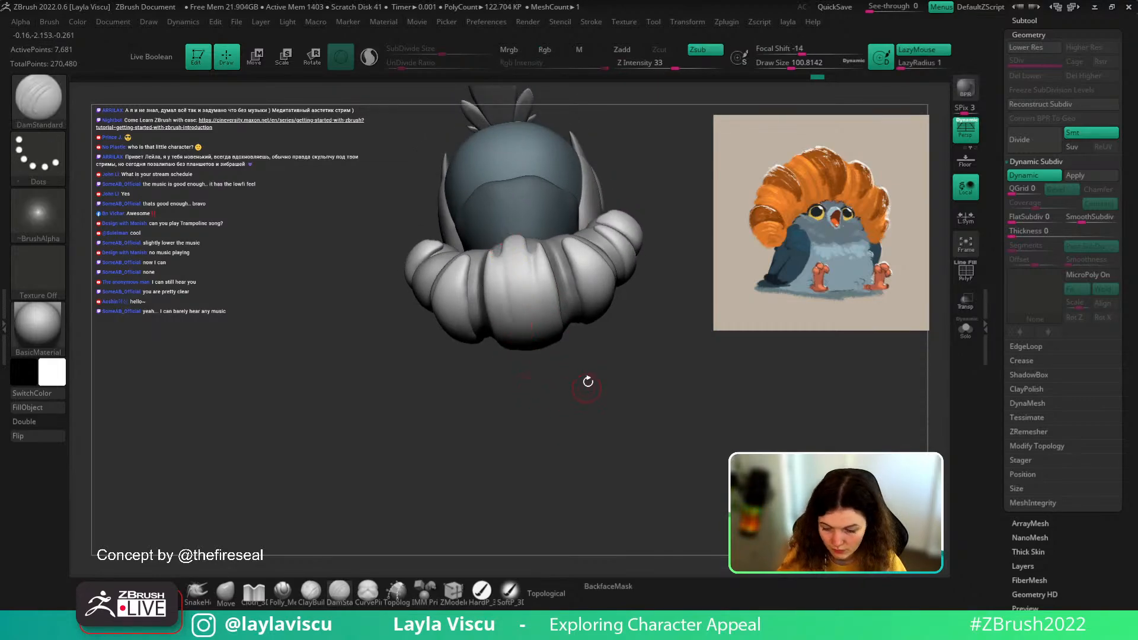
# - Reshape the central segment's crust from above using the Move brush at about 311 with backface masking on
pyautogui.moveTo(587, 382); pyautogui.dragTo(589, 441)
pyautogui.click(226, 593)
pyautogui.press(']')
pyautogui.press(']')
pyautogui.press(']')
pyautogui.moveTo(587, 388); pyautogui.dragTo(594, 454)
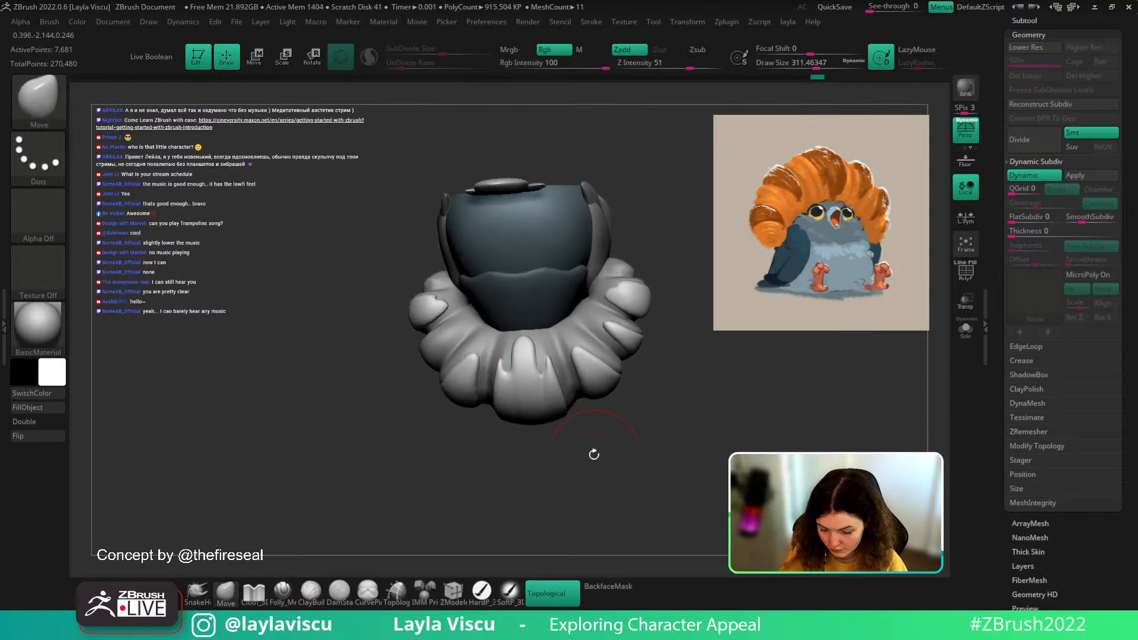
pyautogui.click(604, 586)
pyautogui.moveTo(524, 355); pyautogui.dragTo(522, 374, button='right')
pyautogui.moveTo(620, 429)
pyautogui.mouseDown()
pyautogui.moveTo(658, 506)
pyautogui.moveTo(653, 468)
pyautogui.moveTo(620, 427)
pyautogui.mouseUp()
# - Refine the upper side segments' crust surface with the Folly_Mech Cut brush at about 212 and intensity 15
pyautogui.click(279, 593)
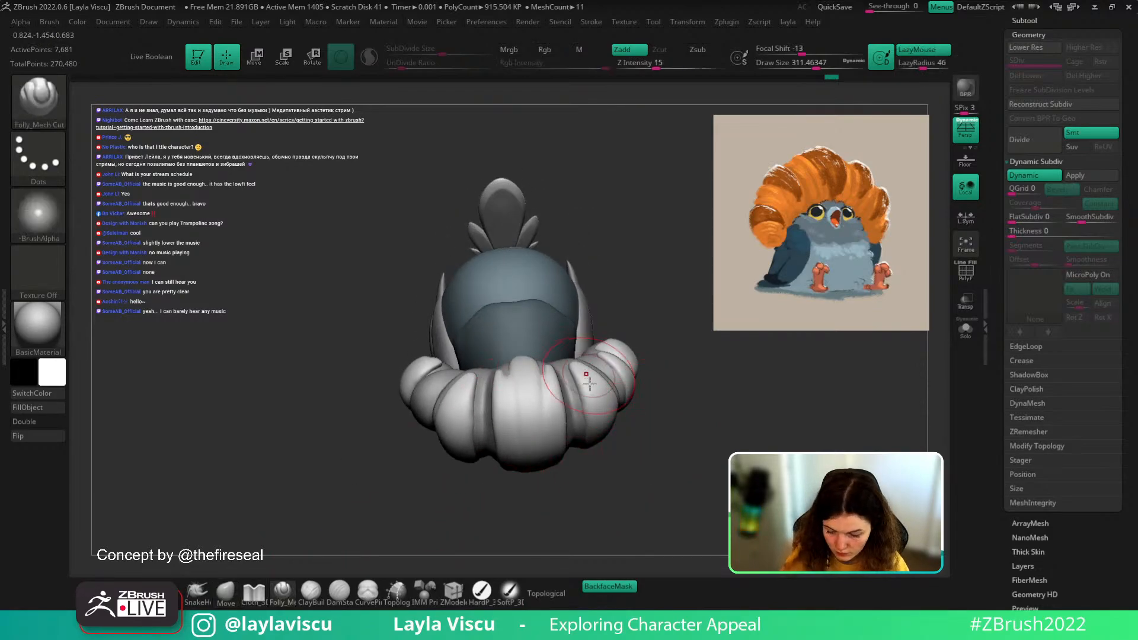
pyautogui.moveTo(595, 491); pyautogui.dragTo(599, 366)
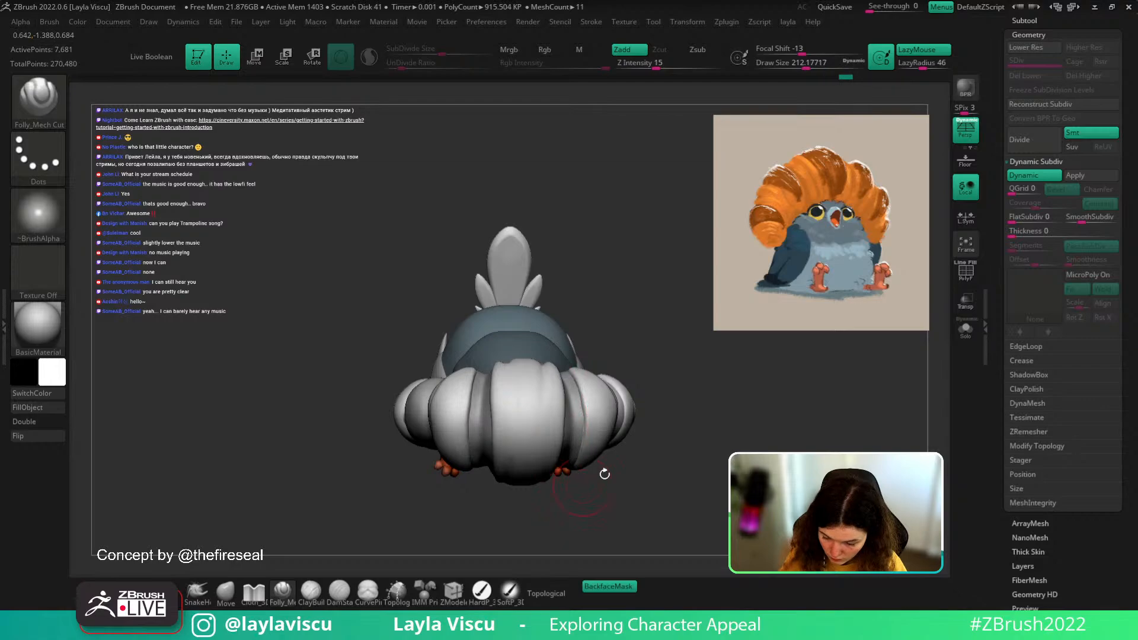
pyautogui.moveTo(605, 473); pyautogui.dragTo(688, 389)
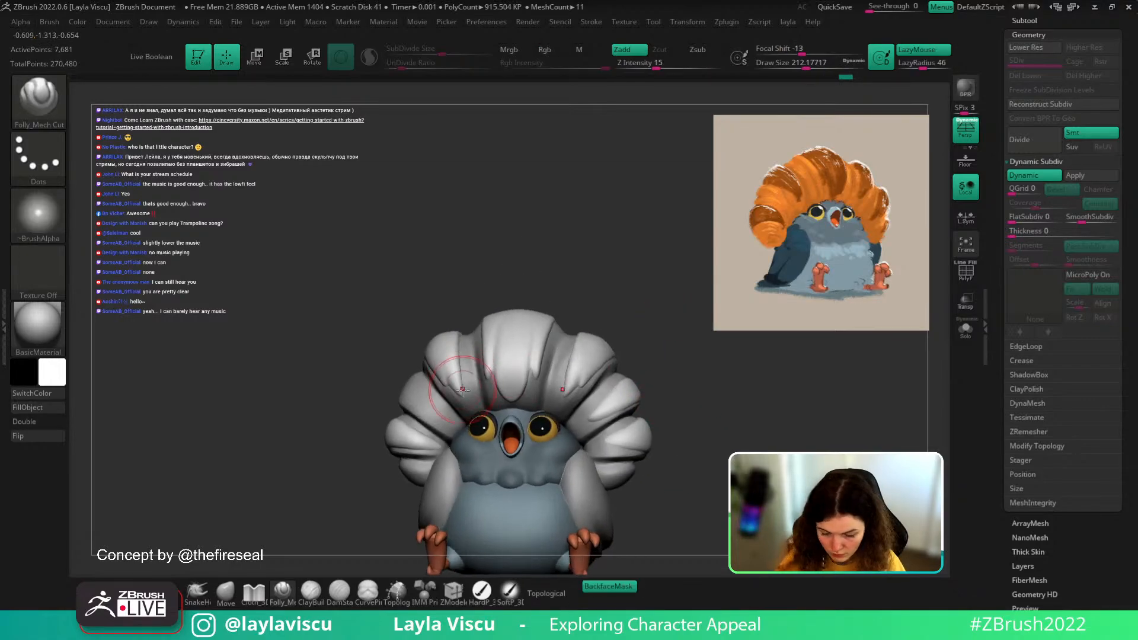
pyautogui.moveTo(463, 389); pyautogui.dragTo(455, 333)
pyautogui.keyDown('shift'); pyautogui.moveTo(498, 282); pyautogui.dragTo(574, 290); pyautogui.keyUp('shift')
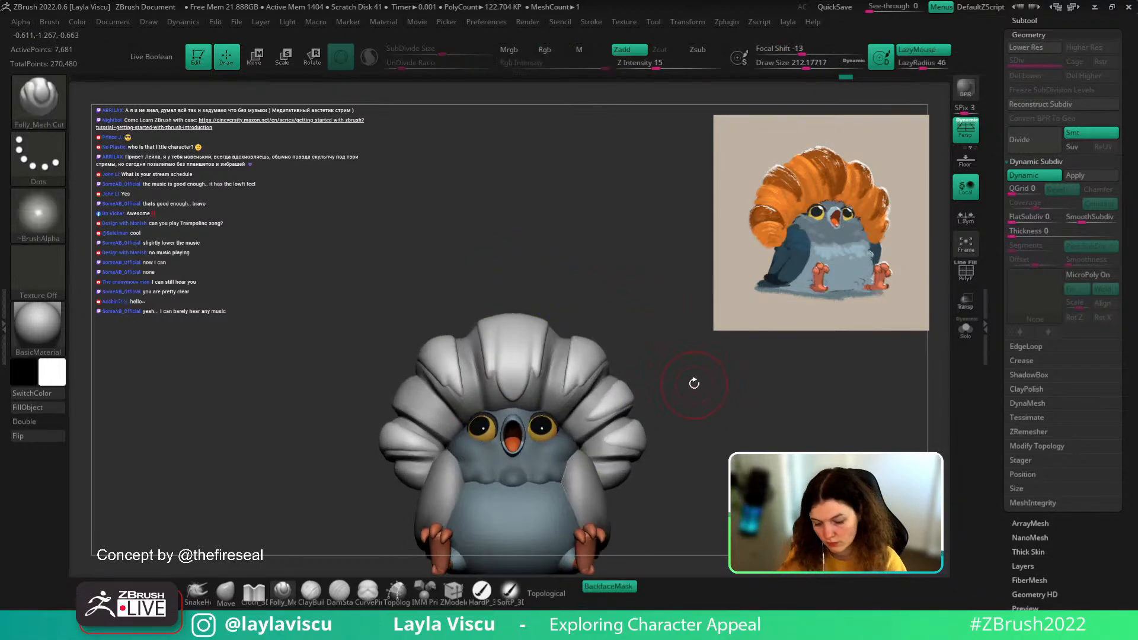
pyautogui.moveTo(692, 384); pyautogui.dragTo(680, 394)
pyautogui.moveTo(681, 395)
pyautogui.keyDown('ctrl'); pyautogui.mouseDown(button='right')
pyautogui.moveTo(675, 381)
pyautogui.moveTo(734, 363)
pyautogui.mouseUp(button='right'); pyautogui.keyUp('ctrl')
pyautogui.keyDown('ctrl'); pyautogui.moveTo(734, 363); pyautogui.dragTo(723, 388, button='right'); pyautogui.keyUp('ctrl')
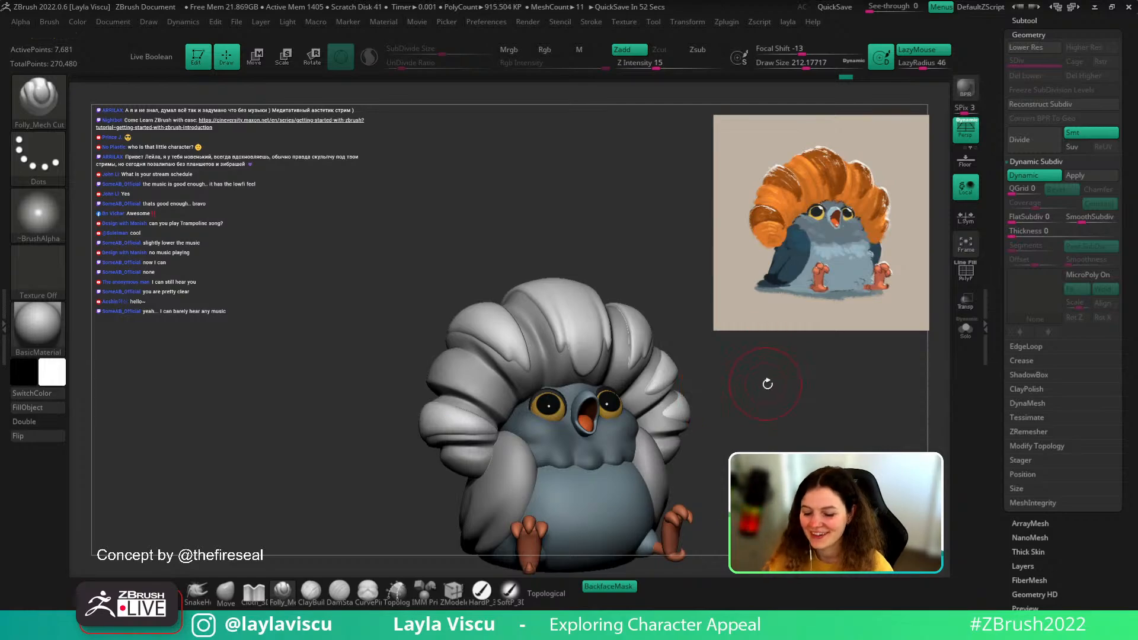
# - Select the croissant body and reshape its upper segments from the side and back with the Move brush at about 207 to 293
pyautogui.moveTo(767, 384); pyautogui.dragTo(668, 476)
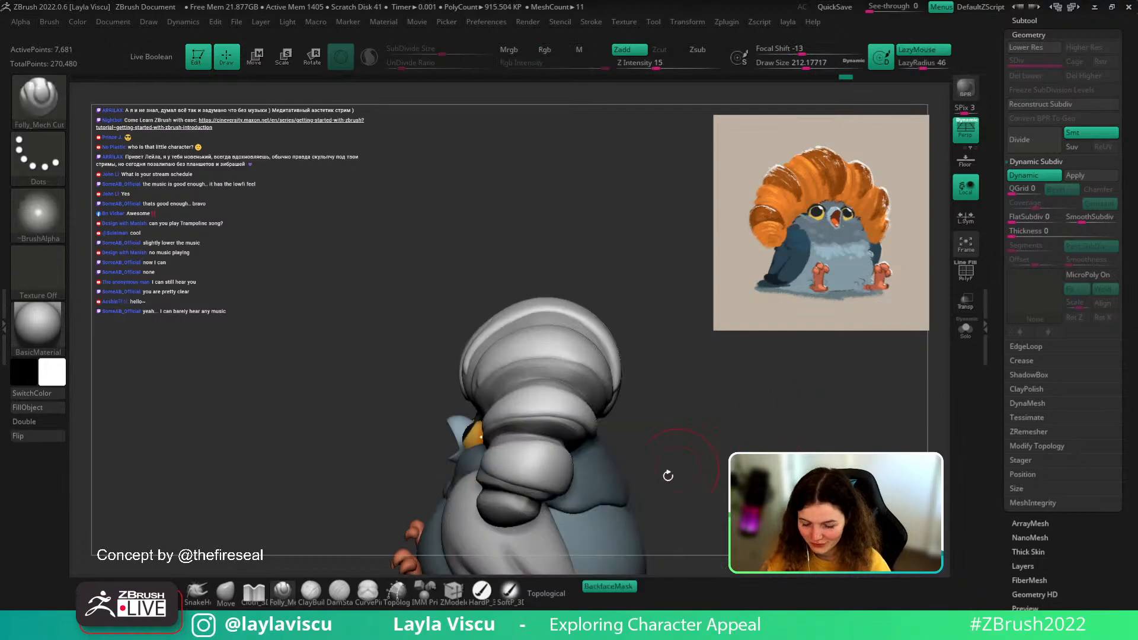
pyautogui.click(220, 592)
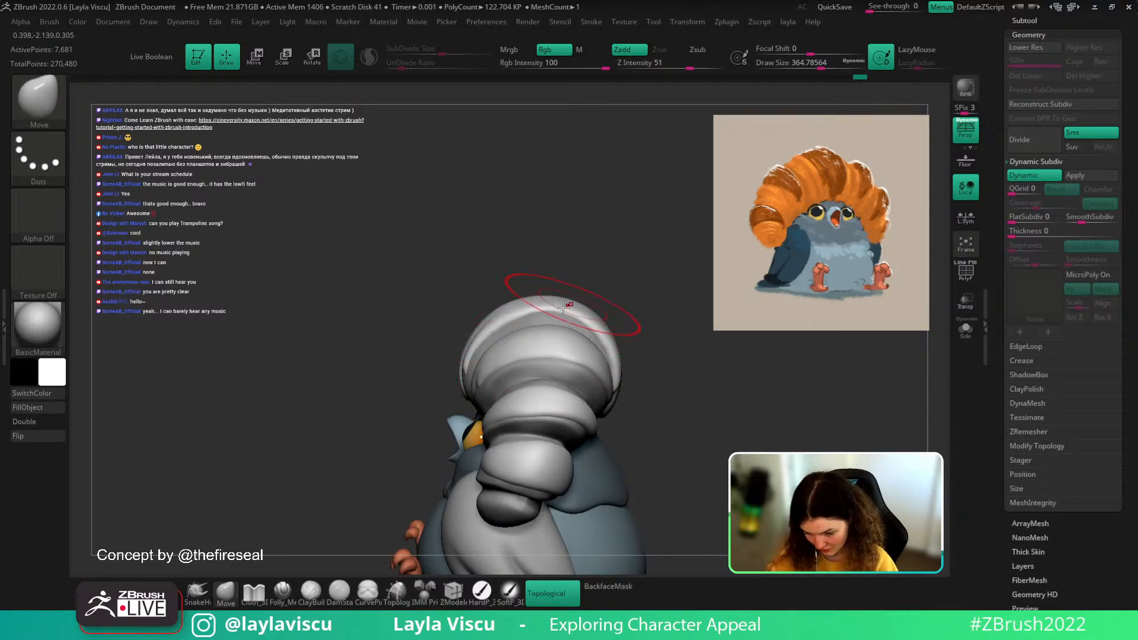
pyautogui.keyDown('alt'); pyautogui.click(512, 320); pyautogui.keyUp('alt')
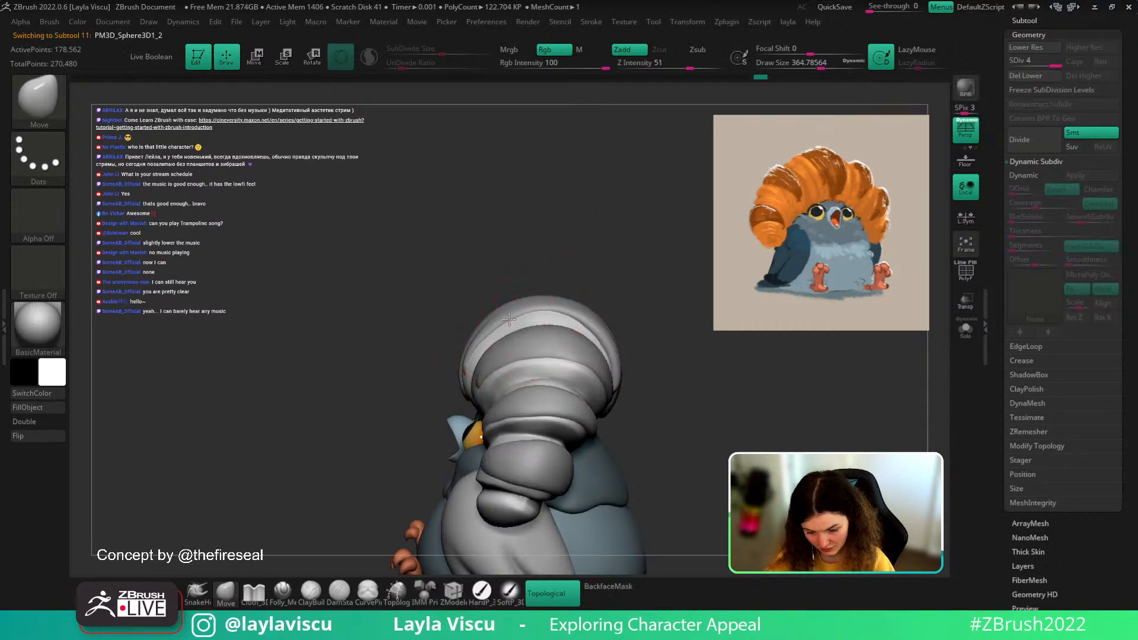
pyautogui.press('s')
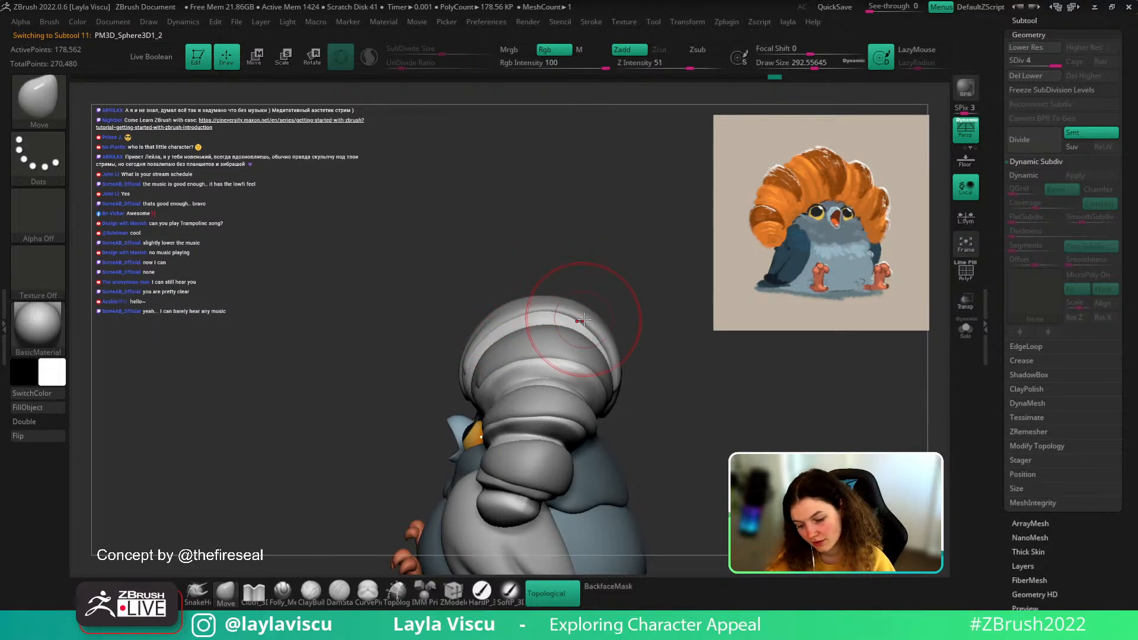
pyautogui.moveTo(593, 324); pyautogui.dragTo(605, 331)
pyautogui.moveTo(601, 320)
pyautogui.keyDown('ctrl'); pyautogui.mouseDown(button='right')
pyautogui.moveTo(564, 243)
pyautogui.moveTo(630, 246)
pyautogui.moveTo(621, 252)
pyautogui.moveTo(686, 277)
pyautogui.moveTo(663, 302)
pyautogui.moveTo(668, 287)
pyautogui.moveTo(682, 345)
pyautogui.moveTo(482, 198)
pyautogui.mouseUp(button='right'); pyautogui.keyUp('ctrl')
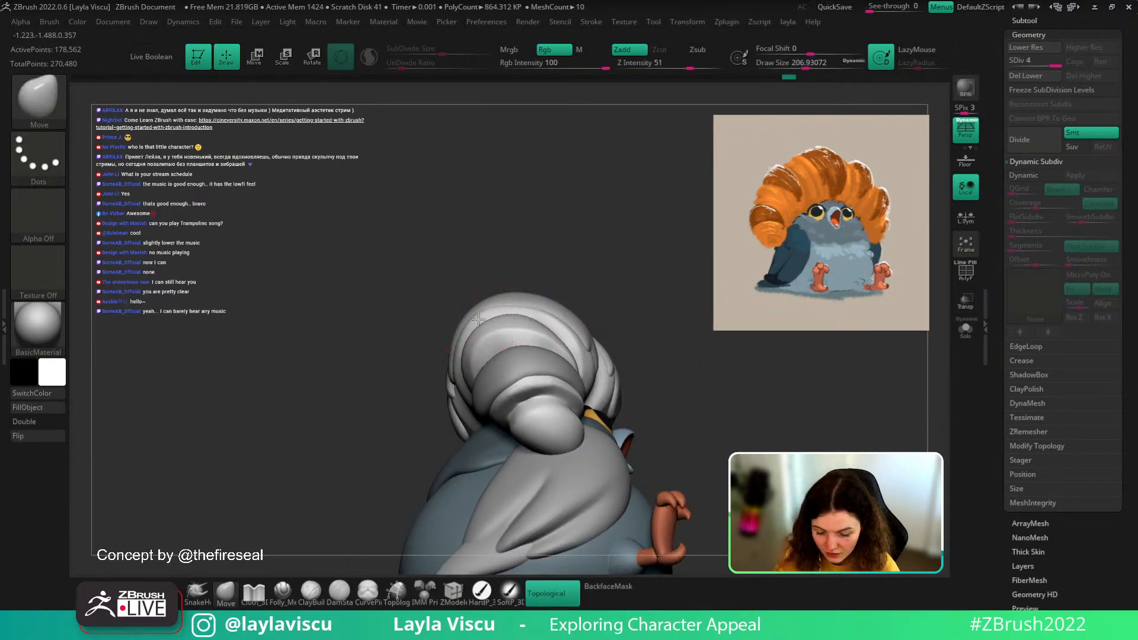
pyautogui.moveTo(598, 283); pyautogui.dragTo(685, 310, button='right')
pyautogui.keyDown('ctrl'); pyautogui.moveTo(563, 291); pyautogui.dragTo(611, 319, button='right'); pyautogui.keyUp('ctrl')
# - Select the crust layer, briefly check its wireframe, and refine the upper segments' crust with the Move brush at about 132 and 251
pyautogui.keyDown('alt'); pyautogui.click(481, 351); pyautogui.keyUp('alt')
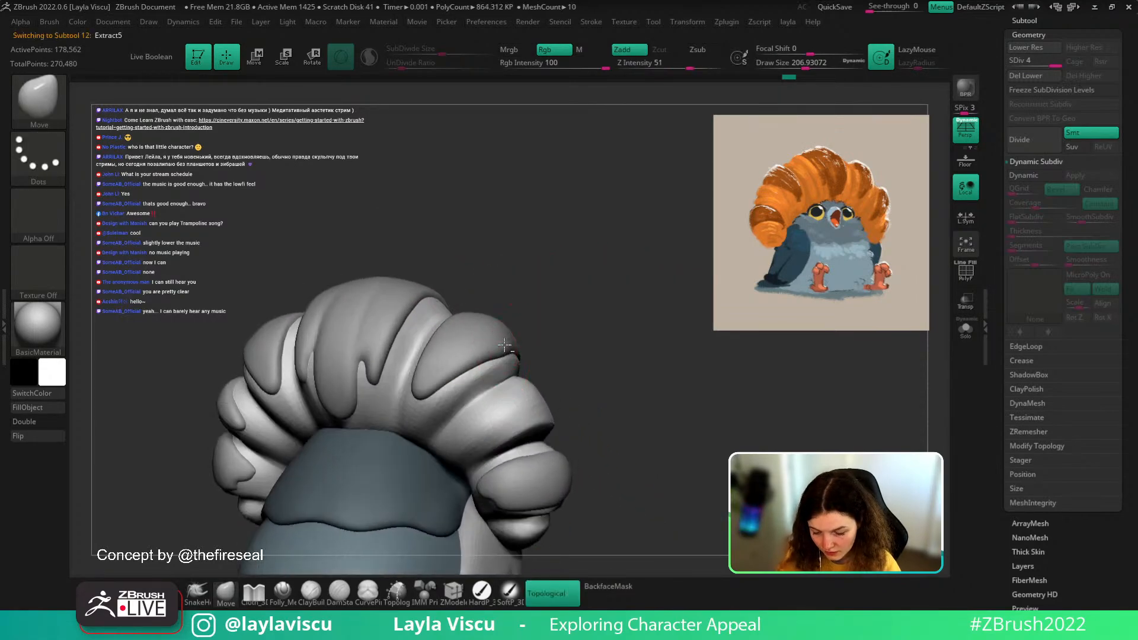
pyautogui.moveTo(533, 350)
pyautogui.mouseDown(button='right')
pyautogui.moveTo(528, 336)
pyautogui.moveTo(553, 300)
pyautogui.moveTo(527, 363)
pyautogui.moveTo(556, 363)
pyautogui.moveTo(427, 362)
pyautogui.mouseUp(button='right')
pyautogui.keyDown('ctrl'); pyautogui.moveTo(516, 328); pyautogui.dragTo(512, 189, button='right'); pyautogui.keyUp('ctrl')
pyautogui.hotkey('shift', 'f')
pyautogui.hotkey('shift', 'f')
pyautogui.keyDown('ctrl'); pyautogui.moveTo(534, 264); pyautogui.dragTo(527, 193, button='right'); pyautogui.keyUp('ctrl')
pyautogui.moveTo(714, 343); pyautogui.dragTo(716, 368, button='right')
pyautogui.keyDown('alt'); pyautogui.moveTo(715, 368); pyautogui.dragTo(648, 447, button='right'); pyautogui.keyUp('alt')
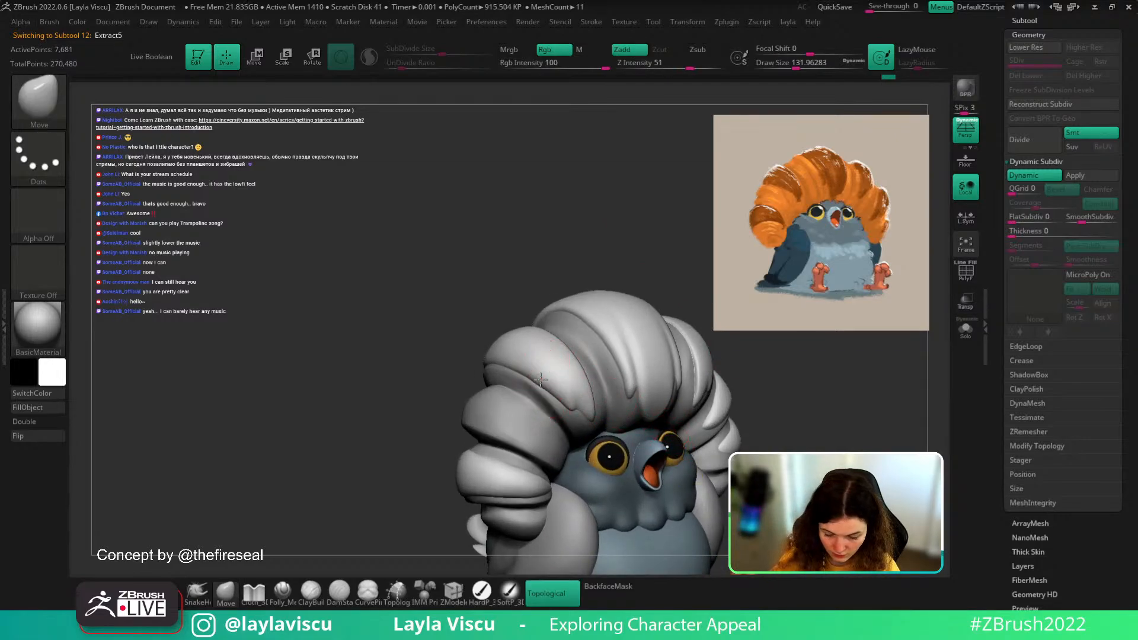
pyautogui.keyDown('ctrl'); pyautogui.moveTo(602, 373); pyautogui.dragTo(617, 320, button='right'); pyautogui.keyUp('ctrl')
pyautogui.moveTo(617, 320); pyautogui.dragTo(635, 326, button='right')
pyautogui.moveTo(773, 409); pyautogui.dragTo(735, 394, button='right')
pyautogui.moveTo(735, 394)
pyautogui.keyDown('ctrl'); pyautogui.mouseDown(button='right')
pyautogui.moveTo(711, 418)
pyautogui.moveTo(744, 432)
pyautogui.moveTo(729, 417)
pyautogui.mouseUp(button='right'); pyautogui.keyUp('ctrl')
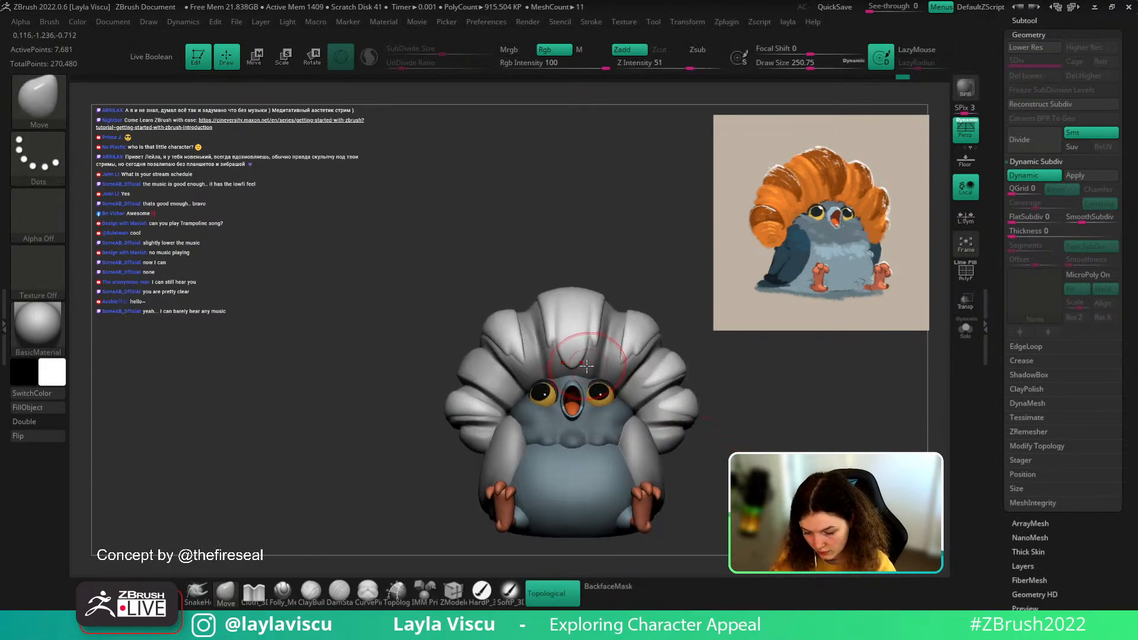
# - Refine the tip of the central segment's crust from the front with the Move brush at about 217 and 172
pyautogui.press('[')
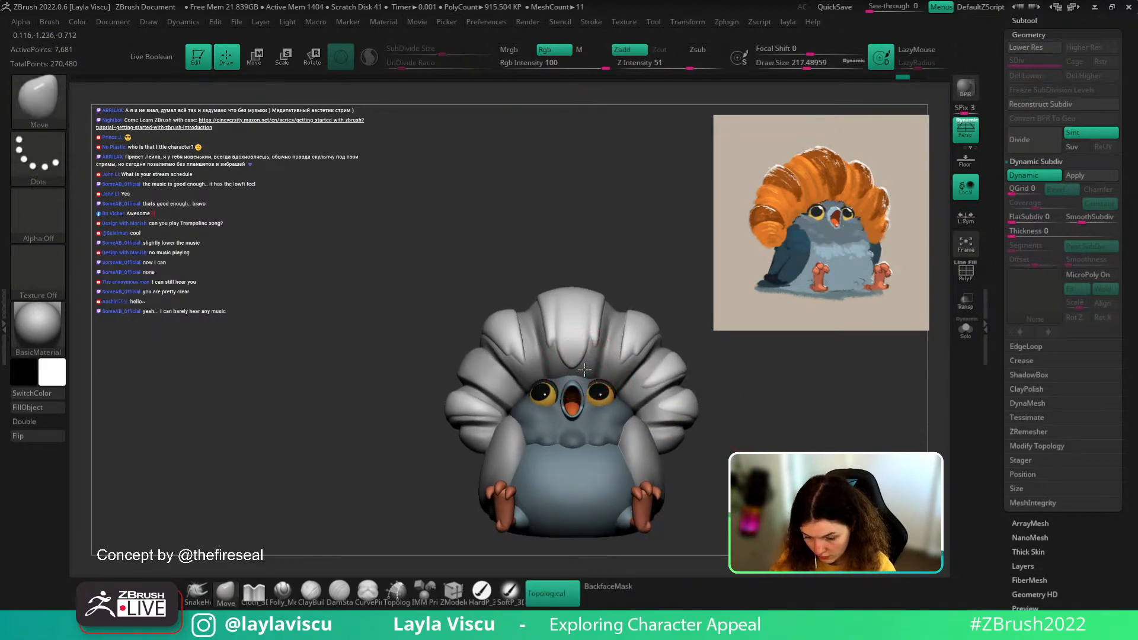
pyautogui.press('[')
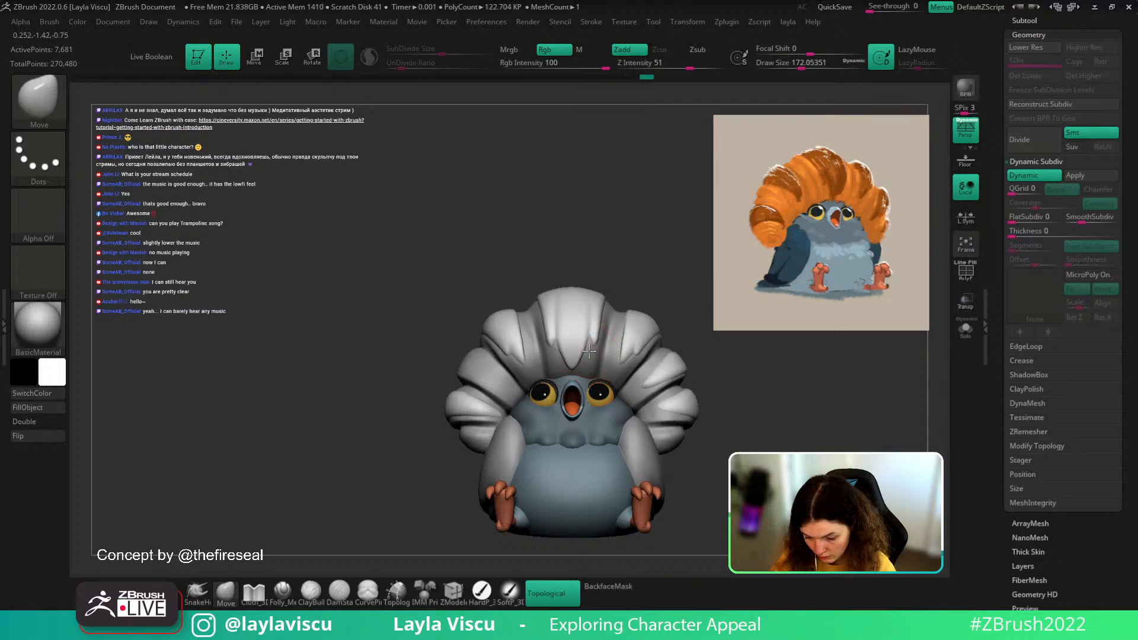
pyautogui.moveTo(640, 283)
pyautogui.mouseDown(button='right')
pyautogui.moveTo(699, 371)
pyautogui.moveTo(663, 301)
pyautogui.moveTo(576, 316)
pyautogui.moveTo(650, 264)
pyautogui.moveTo(599, 298)
pyautogui.moveTo(630, 275)
pyautogui.moveTo(648, 322)
pyautogui.moveTo(645, 237)
pyautogui.moveTo(645, 294)
pyautogui.mouseUp(button='right')
pyautogui.press(']')
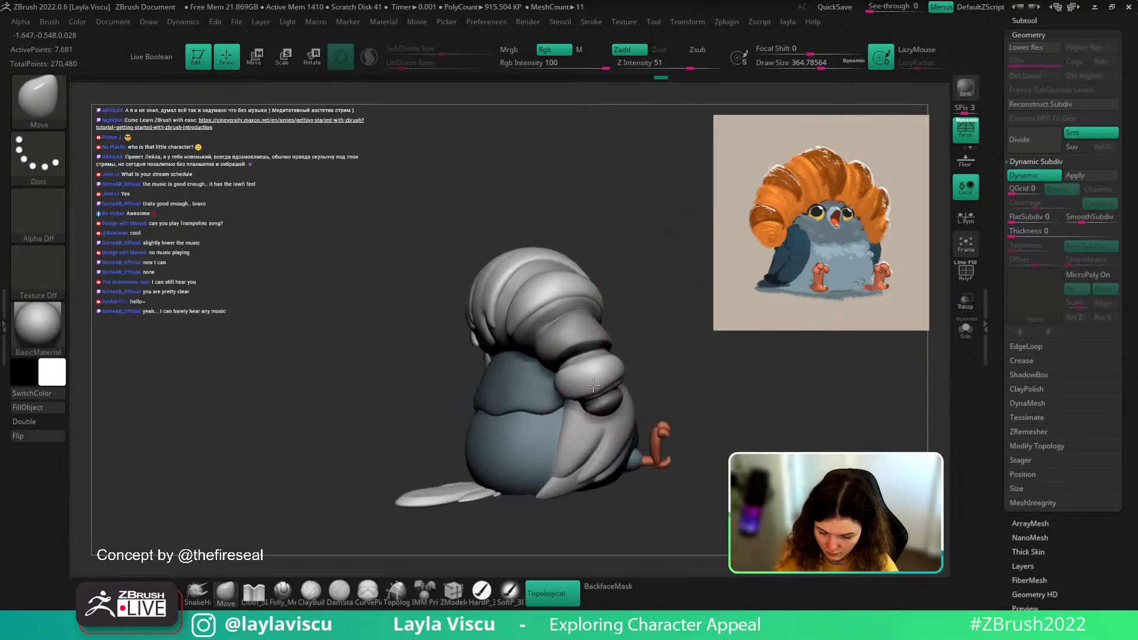
# - Reshape the crust on the side segments from the side and back with the Move brush at about 234 to 293
pyautogui.press('s')
pyautogui.moveTo(593, 388); pyautogui.dragTo(582, 388)
pyautogui.moveTo(616, 374); pyautogui.dragTo(671, 350, button='right')
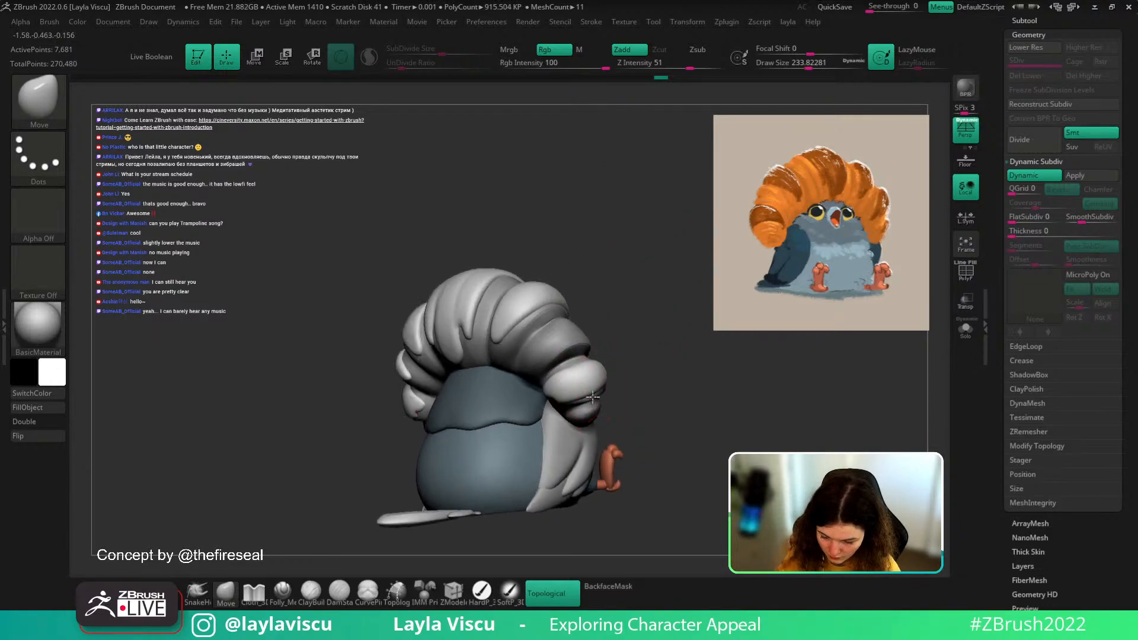
pyautogui.moveTo(624, 390); pyautogui.dragTo(588, 401, button='right')
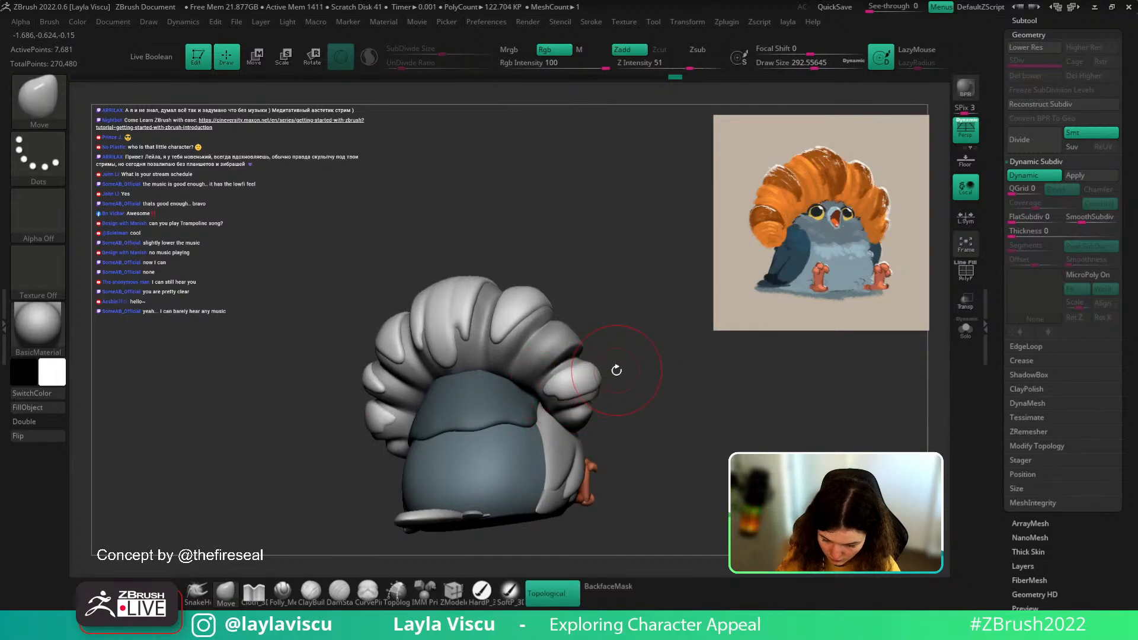
pyautogui.moveTo(653, 376)
pyautogui.mouseDown(button='right')
pyautogui.moveTo(612, 353)
pyautogui.moveTo(640, 357)
pyautogui.moveTo(617, 364)
pyautogui.moveTo(658, 354)
pyautogui.moveTo(678, 363)
pyautogui.moveTo(700, 429)
pyautogui.mouseUp(button='right')
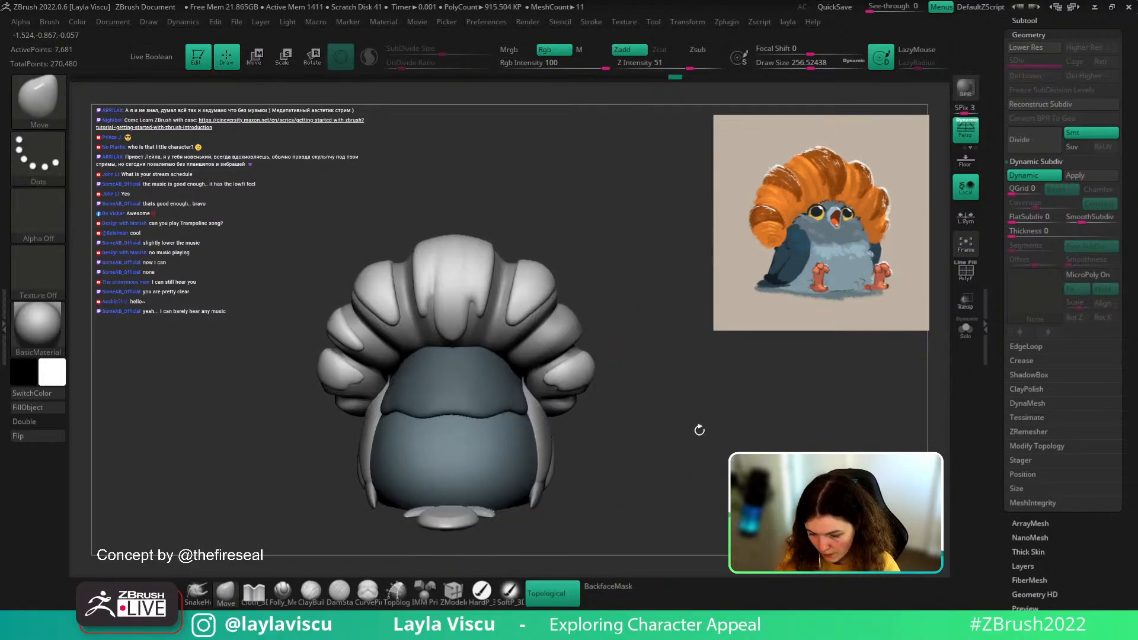
# - Adjust the crust edge on the side segments from behind with the Move brush at about 132 to 217
pyautogui.moveTo(625, 353); pyautogui.dragTo(589, 361, button='right')
pyautogui.press('s')
pyautogui.moveTo(564, 367); pyautogui.dragTo(559, 364)
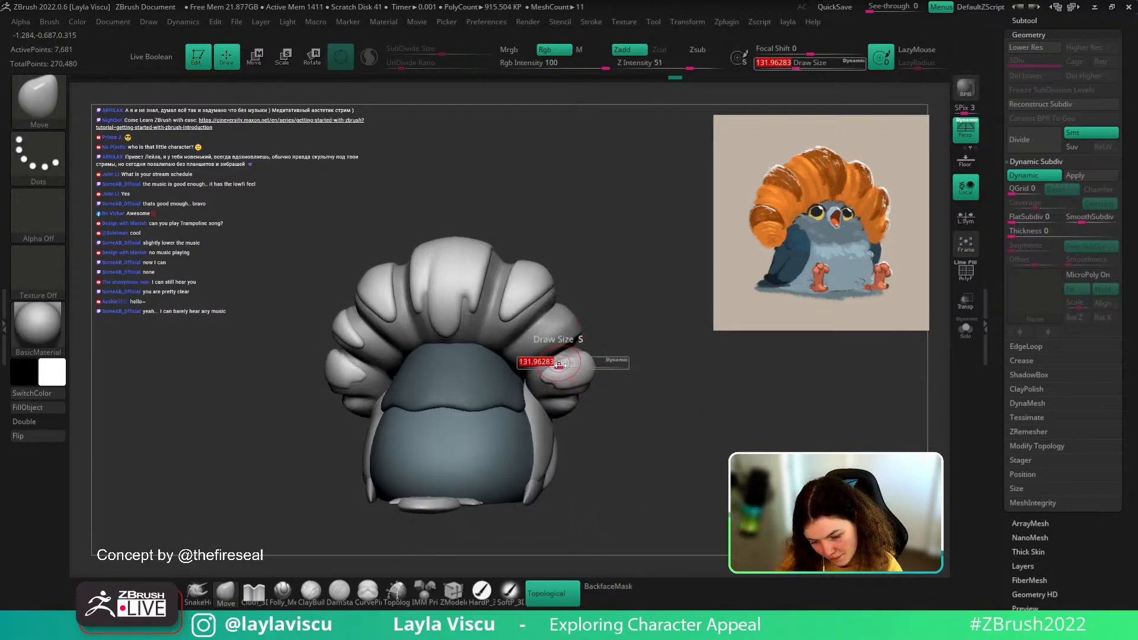
pyautogui.moveTo(669, 370)
pyautogui.mouseDown(button='right')
pyautogui.moveTo(670, 348)
pyautogui.moveTo(659, 367)
pyautogui.mouseUp(button='right')
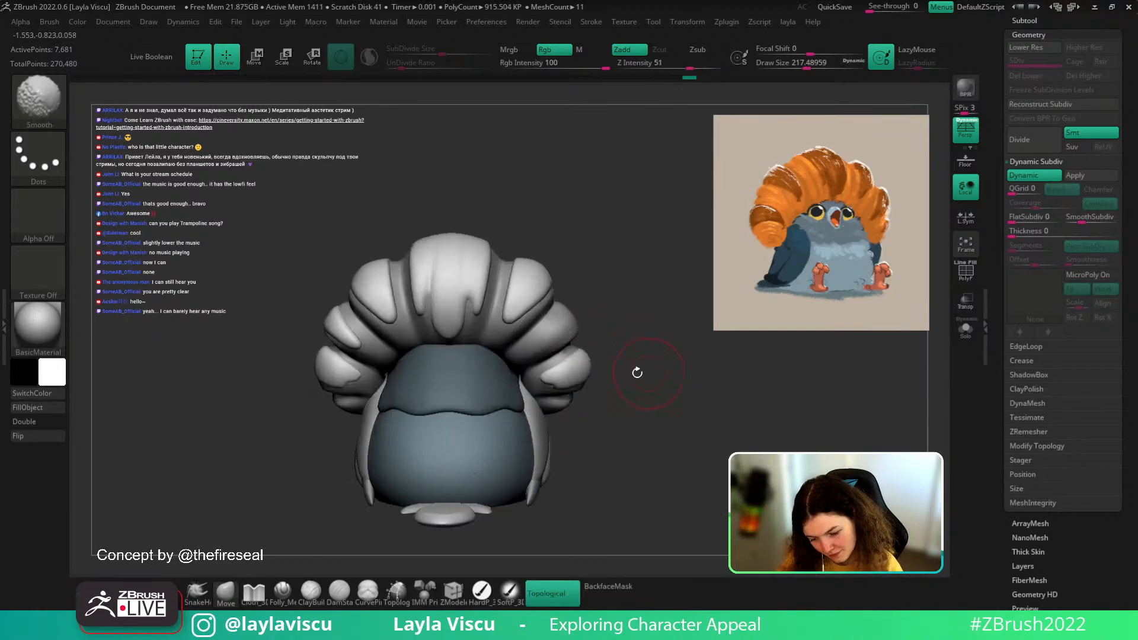
pyautogui.press('s')
pyautogui.moveTo(580, 386); pyautogui.dragTo(570, 386)
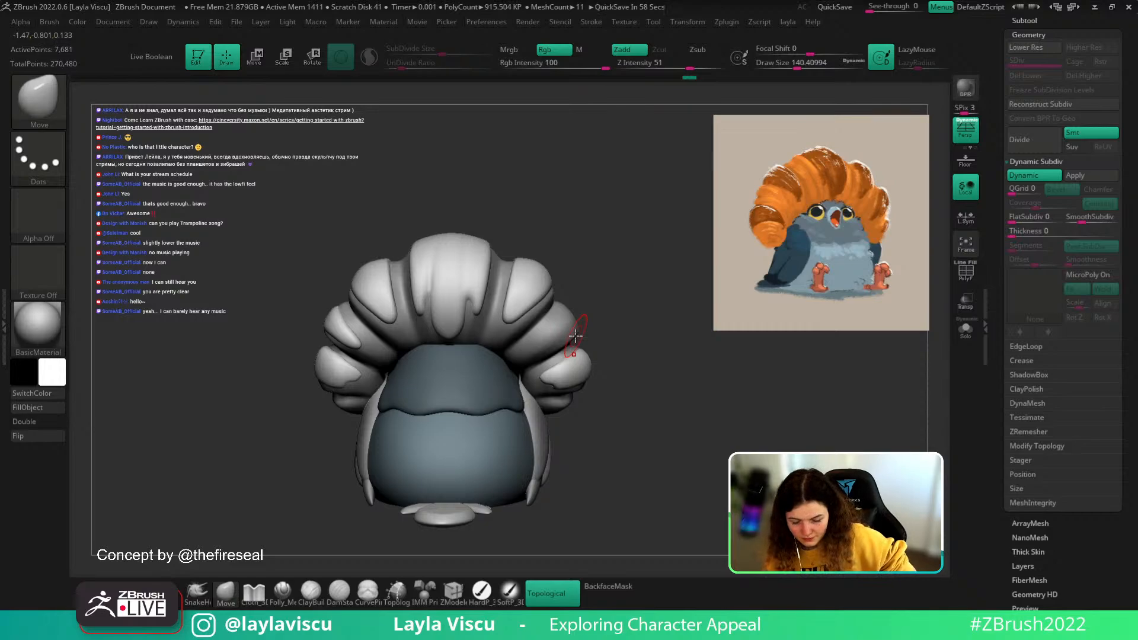
# - Refine the crust on the lower side segments from behind with the Move brush at about 71 and 90
pyautogui.moveTo(607, 381); pyautogui.dragTo(602, 363, button='right')
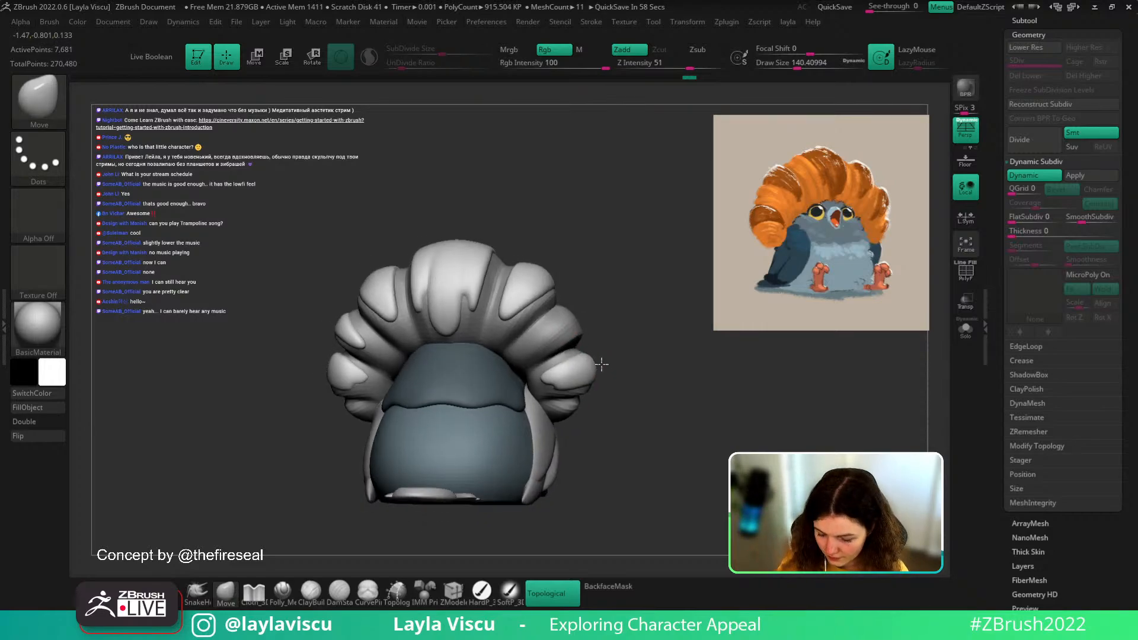
pyautogui.press('s')
pyautogui.moveTo(576, 376); pyautogui.dragTo(567, 376)
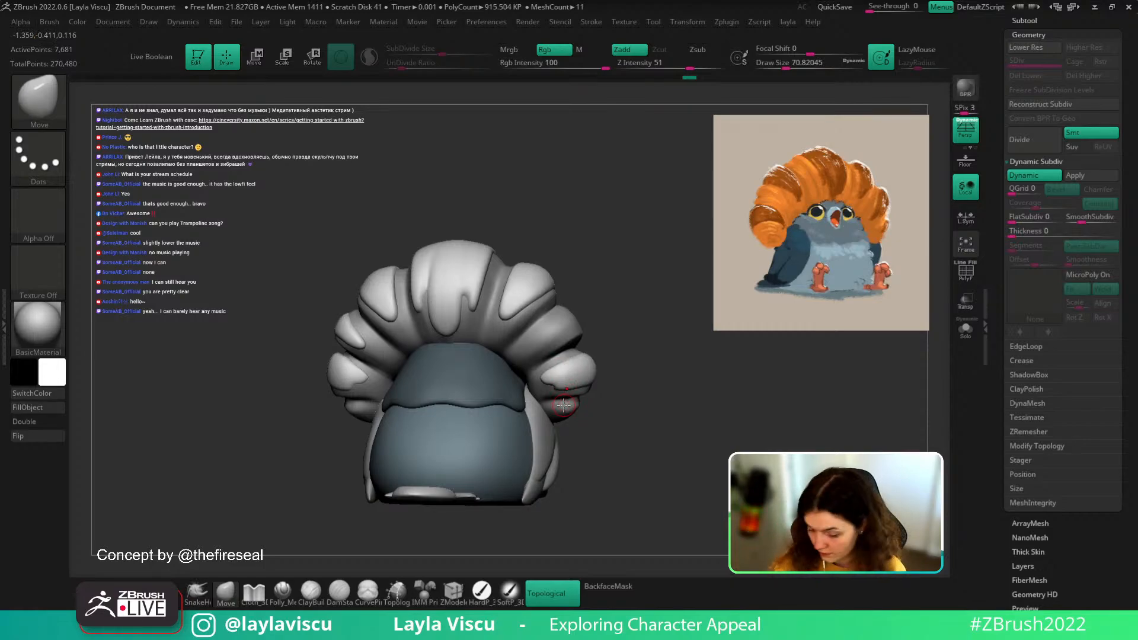
pyautogui.moveTo(622, 378); pyautogui.dragTo(609, 356, button='right')
pyautogui.press('s')
pyautogui.moveTo(555, 382); pyautogui.dragTo(557, 382)
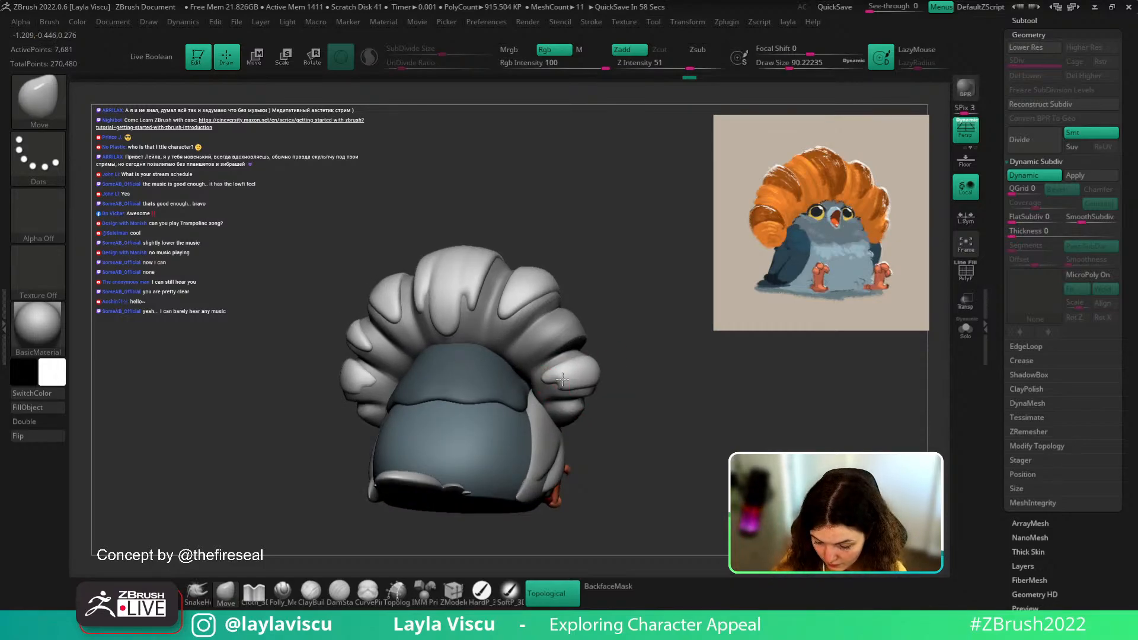
# - Shape the lower side segments' crust edges from below with the Move brush at about 74 and 77
pyautogui.moveTo(615, 388)
pyautogui.keyDown('ctrl'); pyautogui.mouseDown(button='right')
pyautogui.moveTo(612, 429)
pyautogui.moveTo(603, 391)
pyautogui.mouseUp(button='right'); pyautogui.keyUp('ctrl')
pyautogui.press('s')
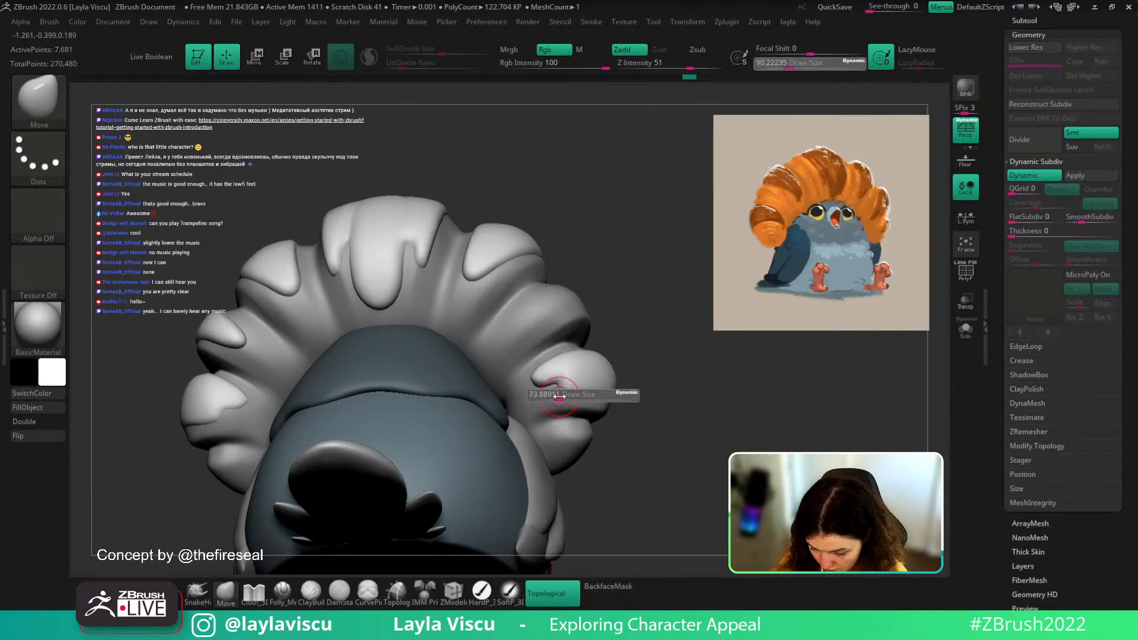
pyautogui.moveTo(562, 394); pyautogui.dragTo(547, 404)
pyautogui.keyDown('ctrl'); pyautogui.moveTo(610, 396); pyautogui.dragTo(607, 357, button='right'); pyautogui.keyUp('ctrl')
pyautogui.press('s')
pyautogui.moveTo(544, 382); pyautogui.dragTo(553, 382)
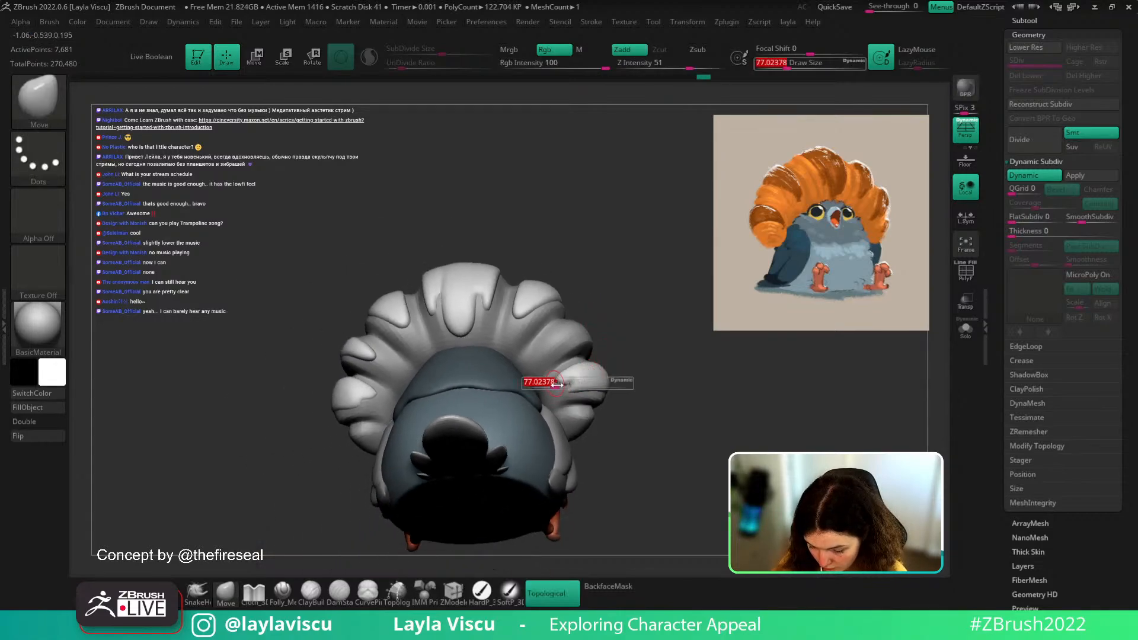
pyautogui.moveTo(636, 334); pyautogui.dragTo(557, 395, button='right')
pyautogui.press('s')
pyautogui.moveTo(573, 374); pyautogui.dragTo(572, 373)
# - Reshape the central segment's crust above the beak from the front with the Move brush at about 234 and 212
pyautogui.moveTo(609, 347)
pyautogui.keyDown('ctrl'); pyautogui.mouseDown(button='right')
pyautogui.moveTo(604, 330)
pyautogui.moveTo(624, 310)
pyautogui.mouseUp(button='right'); pyautogui.keyUp('ctrl')
pyautogui.moveTo(624, 310)
pyautogui.mouseDown(button='right')
pyautogui.moveTo(602, 294)
pyautogui.moveTo(665, 361)
pyautogui.moveTo(810, 401)
pyautogui.moveTo(818, 439)
pyautogui.moveTo(703, 431)
pyautogui.mouseUp(button='right')
pyautogui.press('s')
pyautogui.moveTo(463, 358); pyautogui.dragTo(478, 361)
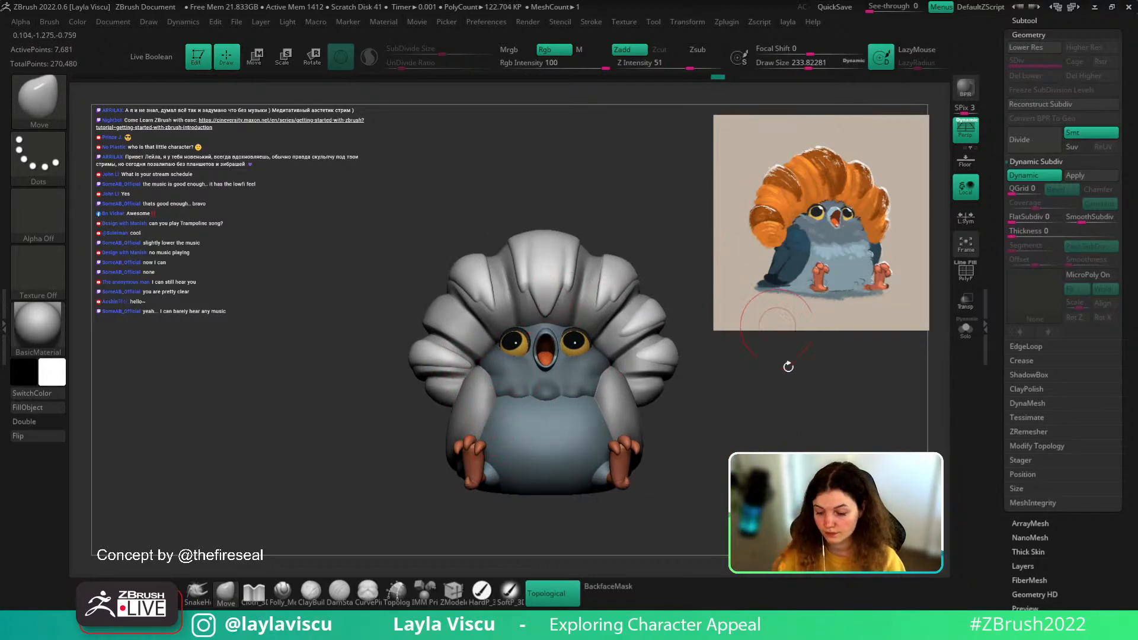
pyautogui.moveTo(788, 366)
pyautogui.mouseDown(button='right')
pyautogui.moveTo(775, 415)
pyautogui.moveTo(743, 375)
pyautogui.mouseUp(button='right')
pyautogui.press('s')
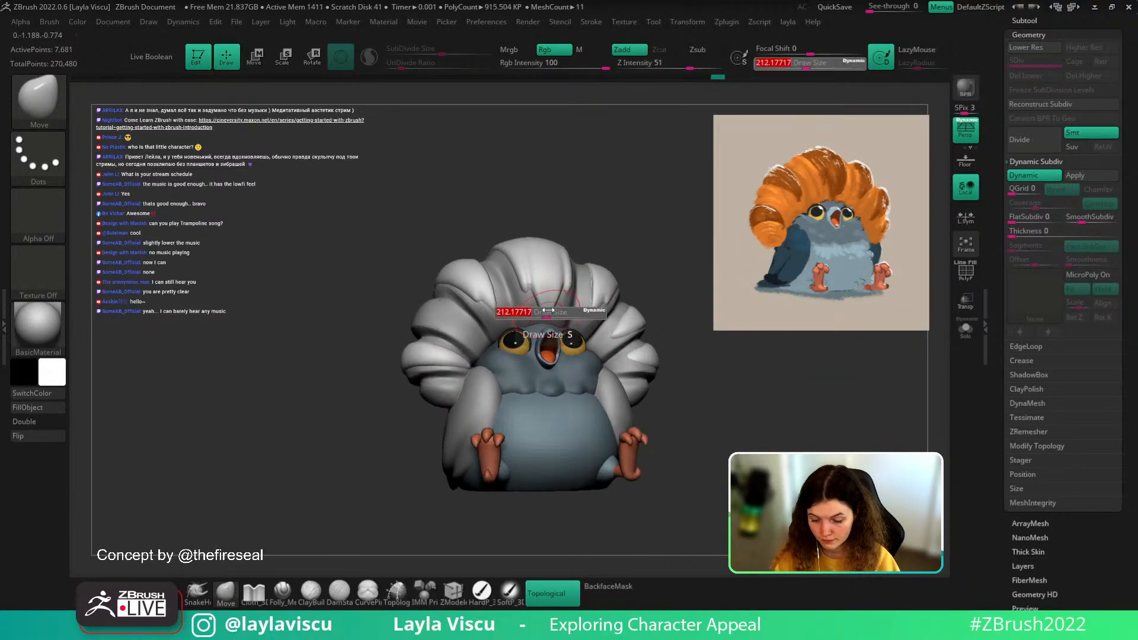
pyautogui.moveTo(549, 313); pyautogui.dragTo(551, 302)
# - Refine the pointed crust tip above the beak up close with the Move brush at about 192 and 145
pyautogui.moveTo(543, 316)
pyautogui.keyDown('ctrl'); pyautogui.mouseDown(button='right')
pyautogui.moveTo(564, 190)
pyautogui.moveTo(602, 218)
pyautogui.mouseUp(button='right'); pyautogui.keyUp('ctrl')
pyautogui.press('s')
pyautogui.moveTo(557, 288); pyautogui.dragTo(554, 289)
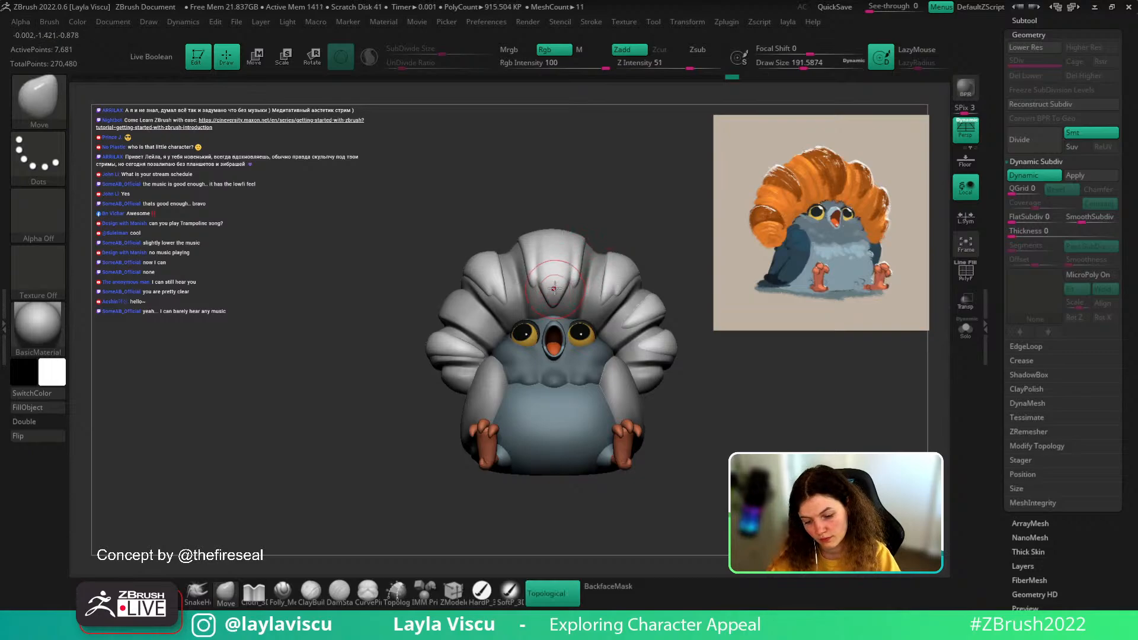
pyautogui.moveTo(554, 288)
pyautogui.keyDown('ctrl'); pyautogui.mouseDown(button='right')
pyautogui.moveTo(570, 335)
pyautogui.moveTo(597, 219)
pyautogui.mouseUp(button='right'); pyautogui.keyUp('ctrl')
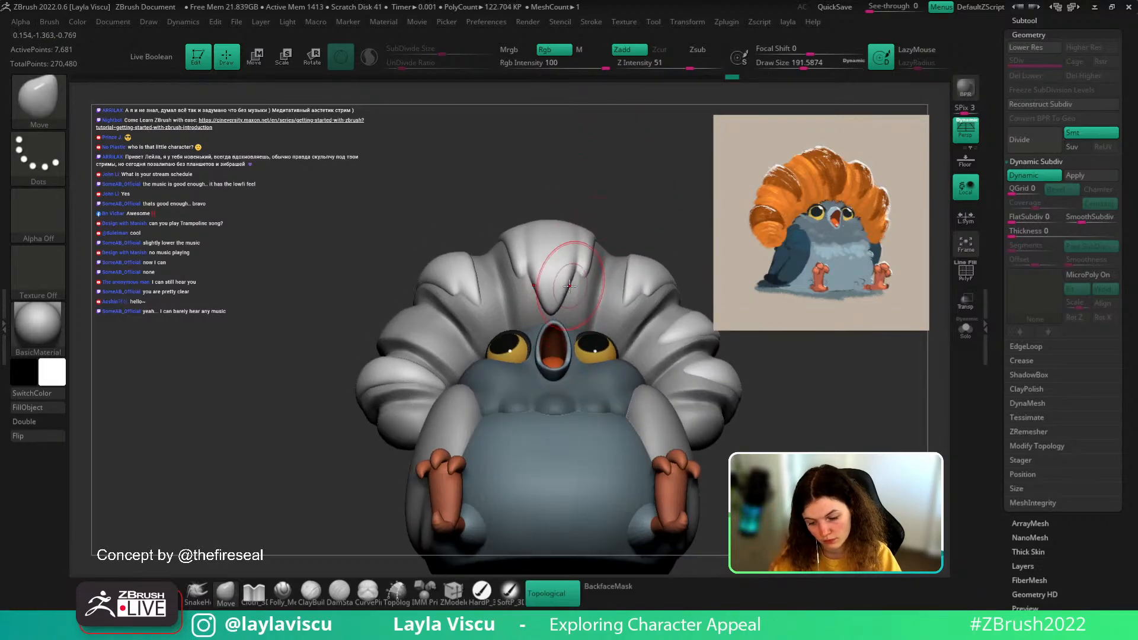
pyautogui.press('s')
pyautogui.moveTo(570, 288); pyautogui.dragTo(565, 288)
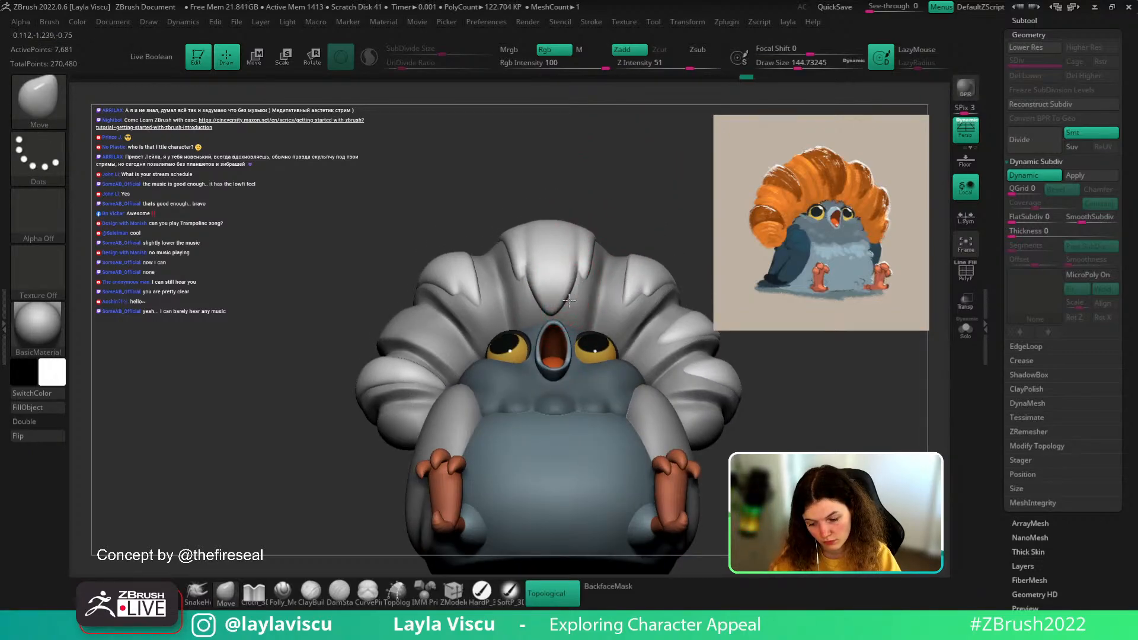
# - Adjust the crust of the upper and central segments with the Move brush at about 234, 262 and 172
pyautogui.moveTo(585, 269)
pyautogui.keyDown('ctrl'); pyautogui.mouseDown(button='right')
pyautogui.moveTo(630, 190)
pyautogui.moveTo(652, 261)
pyautogui.mouseUp(button='right'); pyautogui.keyUp('ctrl')
pyautogui.press('s')
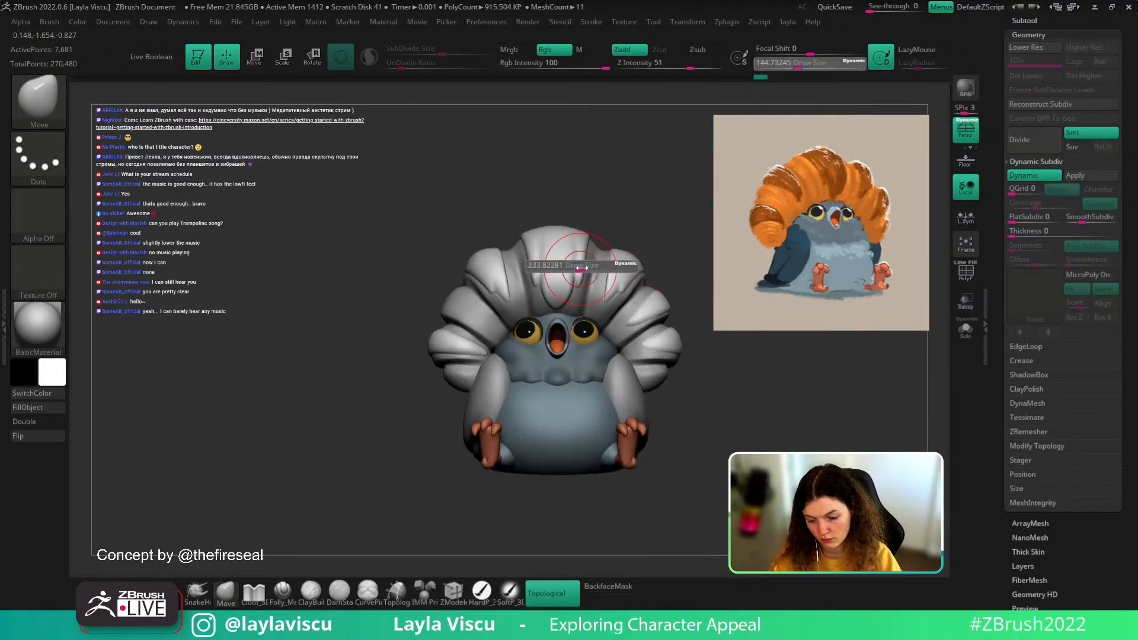
pyautogui.moveTo(564, 266); pyautogui.dragTo(577, 267)
pyautogui.moveTo(629, 192); pyautogui.dragTo(612, 221, button='right')
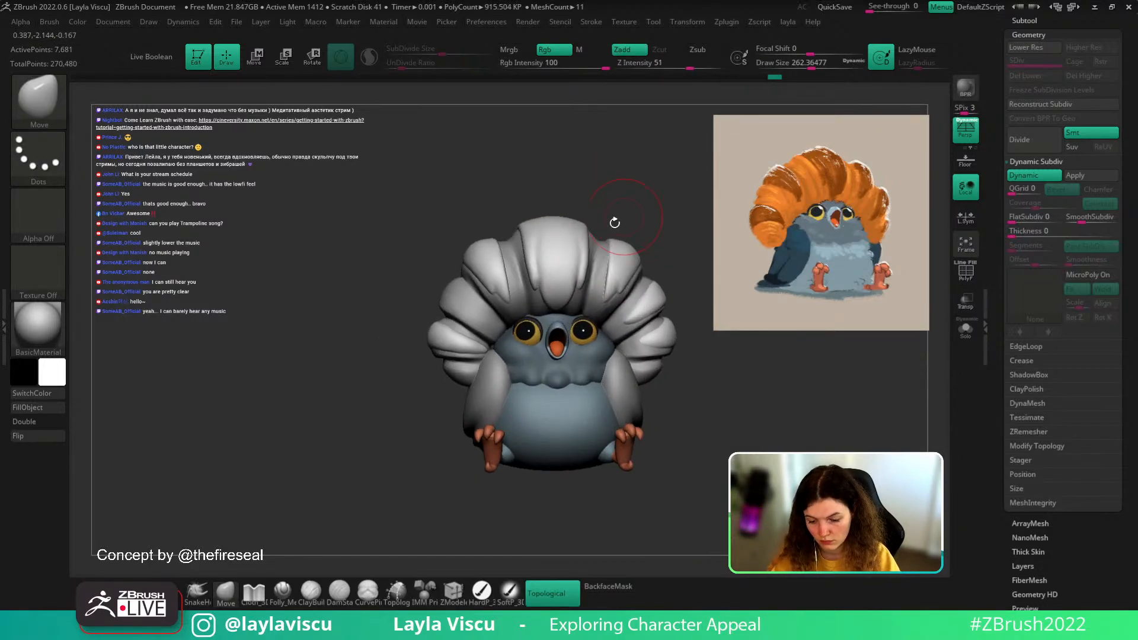
pyautogui.press('s')
pyautogui.moveTo(590, 255); pyautogui.dragTo(580, 255)
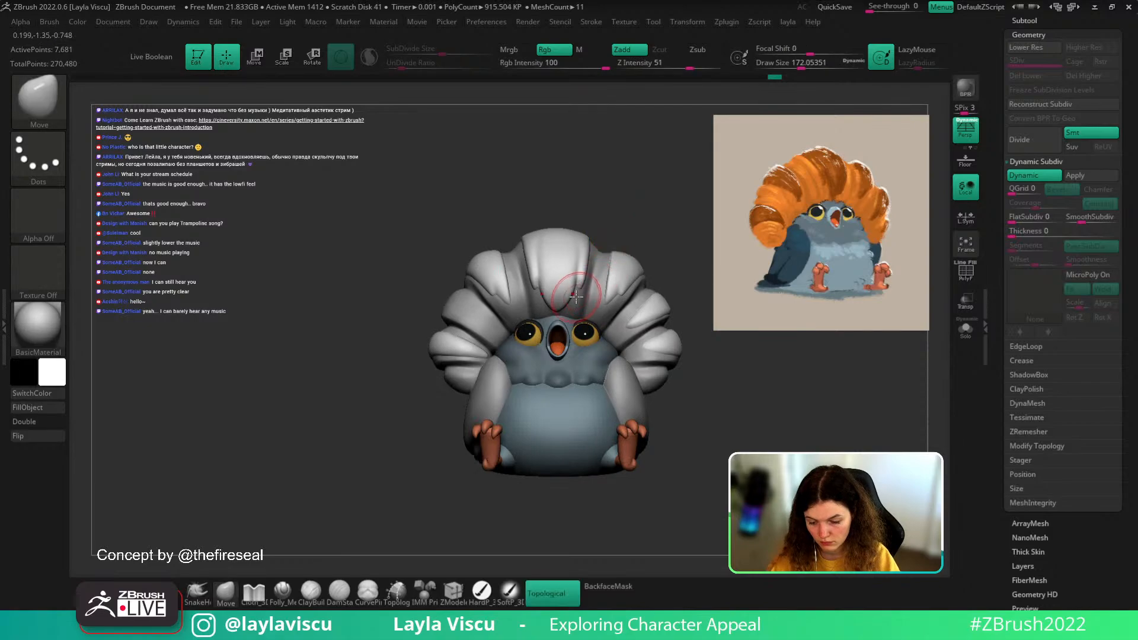
pyautogui.moveTo(610, 224)
pyautogui.mouseDown()
pyautogui.moveTo(748, 217)
pyautogui.moveTo(640, 208)
pyautogui.moveTo(677, 216)
pyautogui.mouseUp()
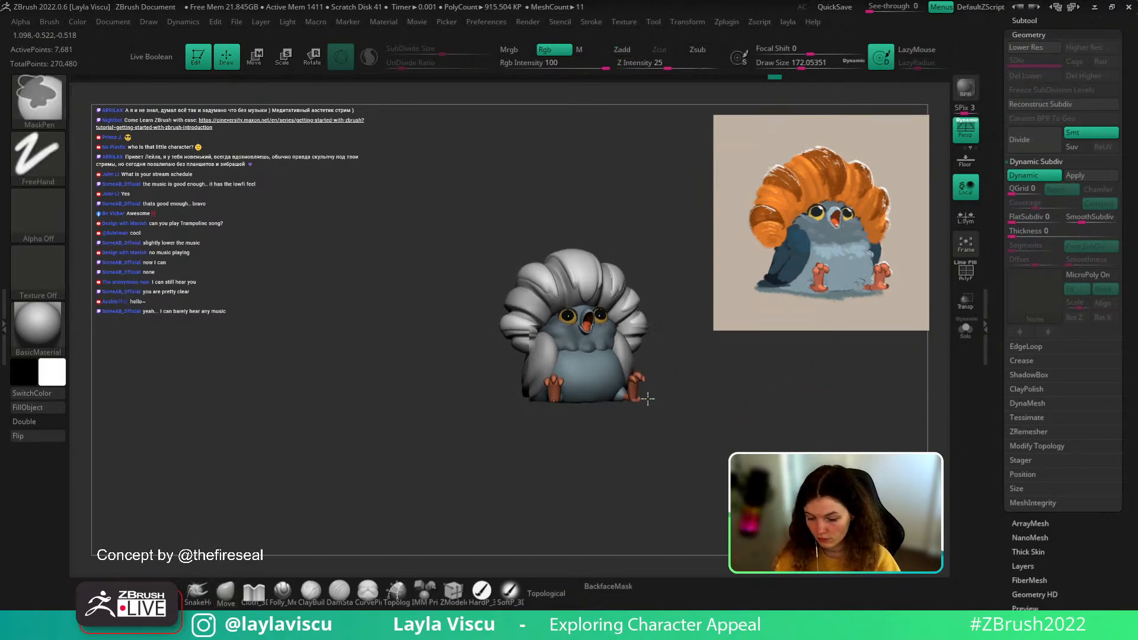
pyautogui.keyDown('ctrl'); pyautogui.moveTo(711, 432); pyautogui.dragTo(693, 402, button='right'); pyautogui.keyUp('ctrl')
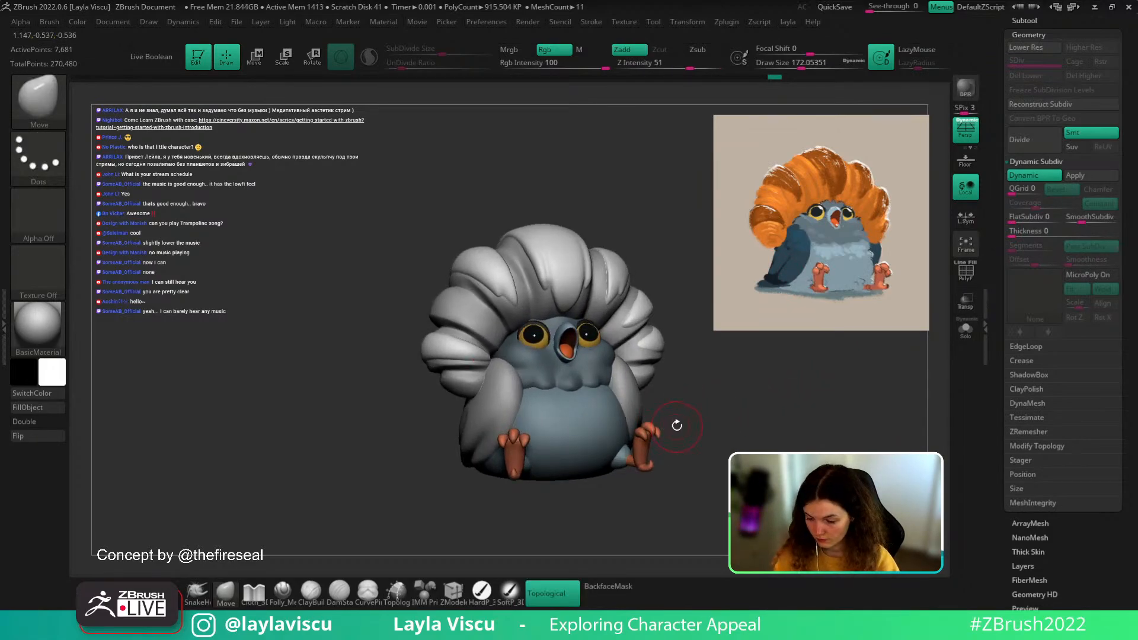
# - Switch the material to zbro_Paint and sample a dark orange-brown from the crust in the reference image
pyautogui.keyDown('alt'); pyautogui.click(607, 430); pyautogui.keyUp('alt')
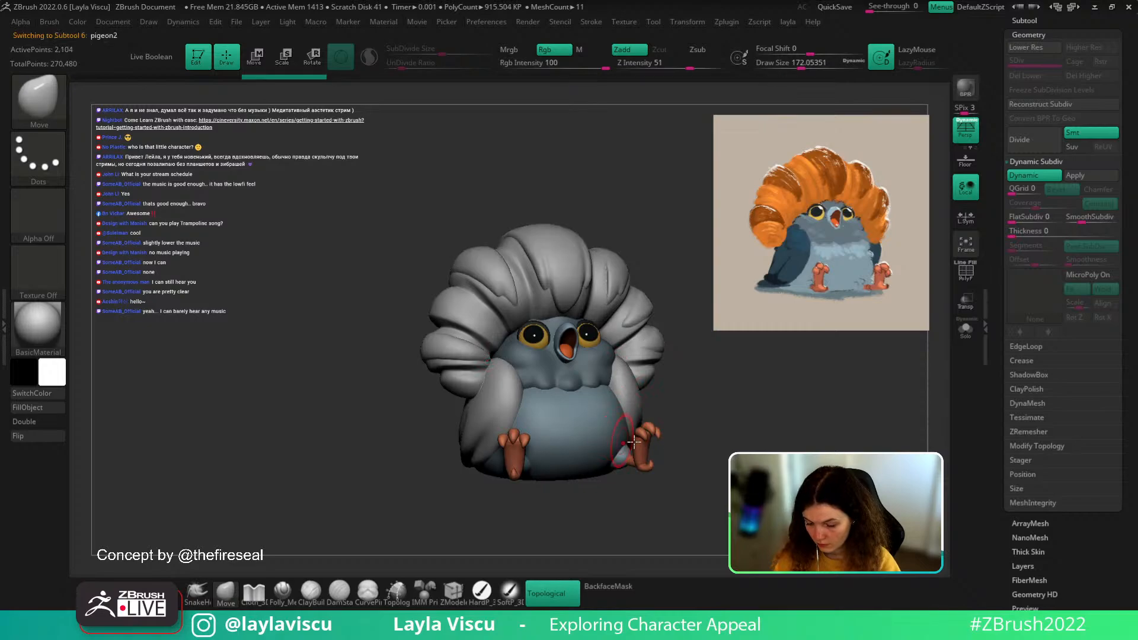
pyautogui.moveTo(697, 418)
pyautogui.mouseDown()
pyautogui.moveTo(812, 404)
pyautogui.moveTo(728, 405)
pyautogui.moveTo(891, 439)
pyautogui.moveTo(783, 432)
pyautogui.moveTo(787, 448)
pyautogui.moveTo(783, 332)
pyautogui.mouseUp()
pyautogui.press('z')
pyautogui.press('z')
pyautogui.click(26, 328)
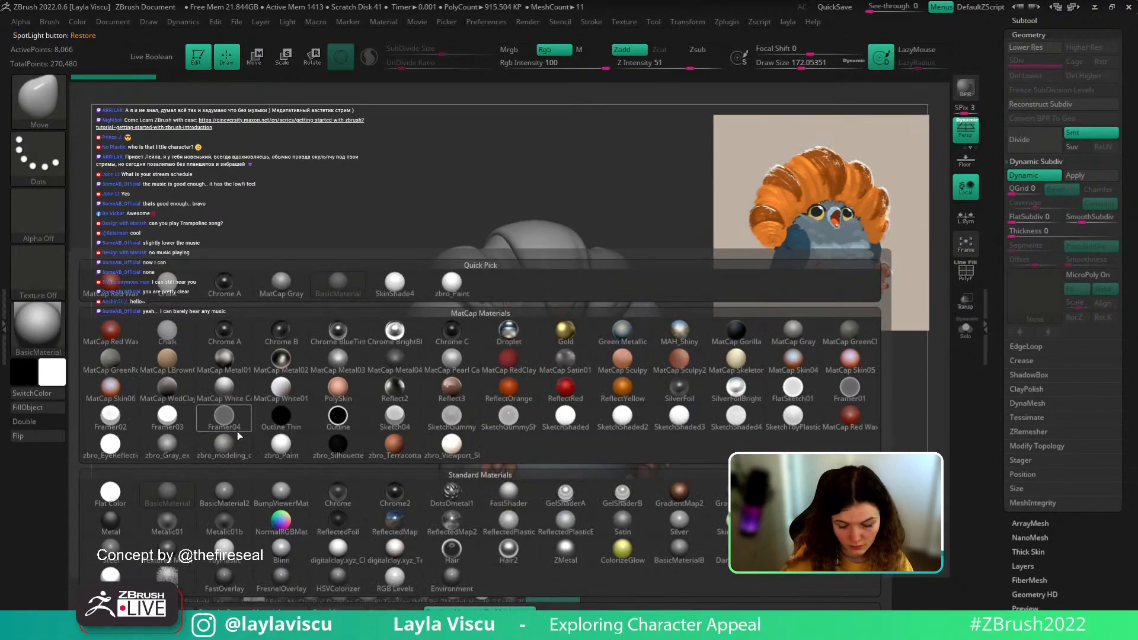
pyautogui.click(237, 431)
pyautogui.press('z')
pyautogui.click(838, 174)
pyautogui.press('z')
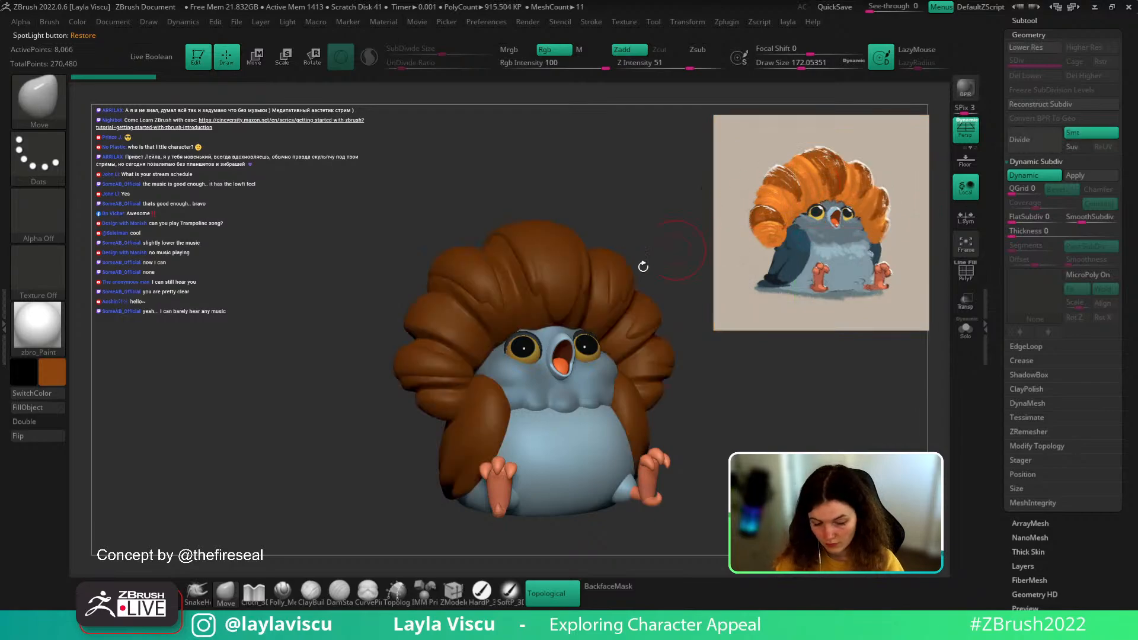
# - Sample a bright orange from the reference croissant and fill the croissant body subtool PM3D_Sphere3D1_2 with it
pyautogui.press('z')
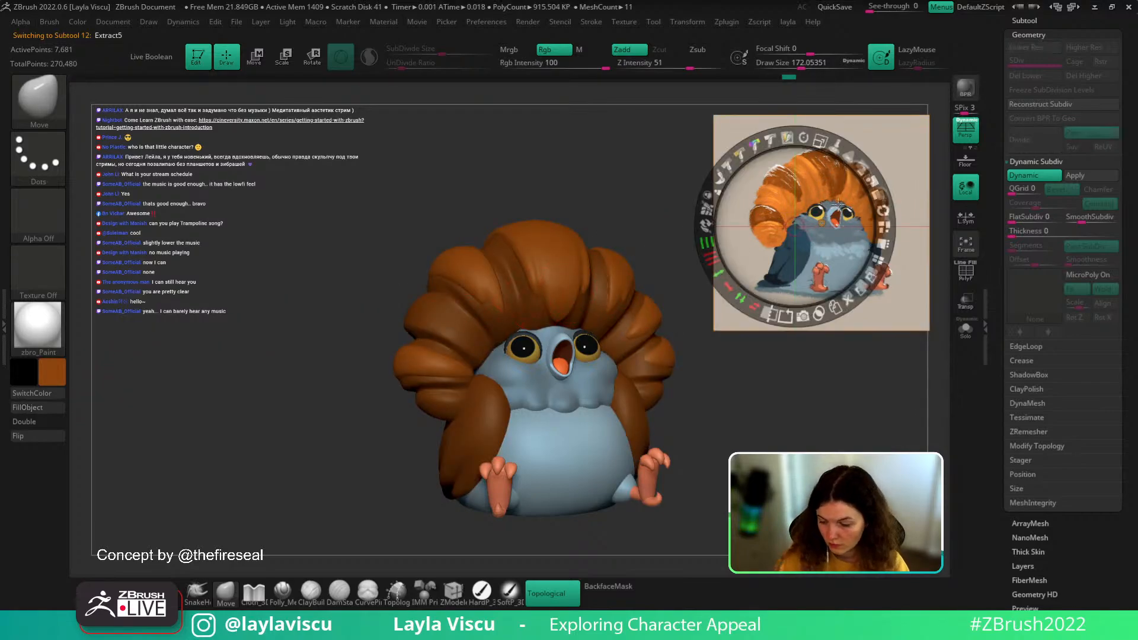
pyautogui.click(846, 191)
pyautogui.press('z')
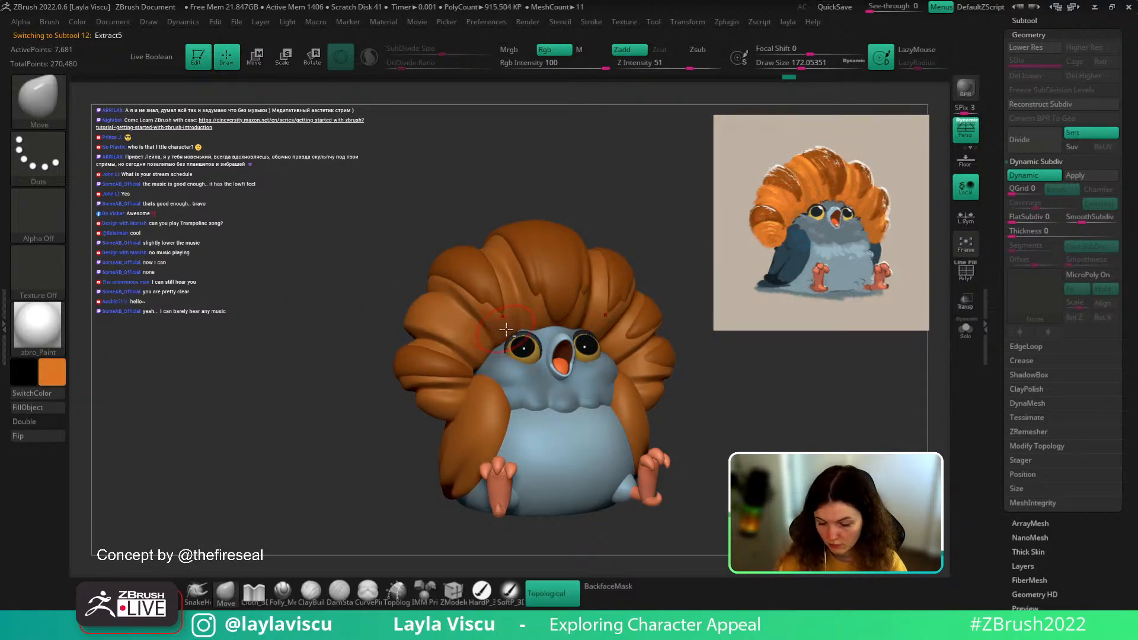
pyautogui.click(1031, 18)
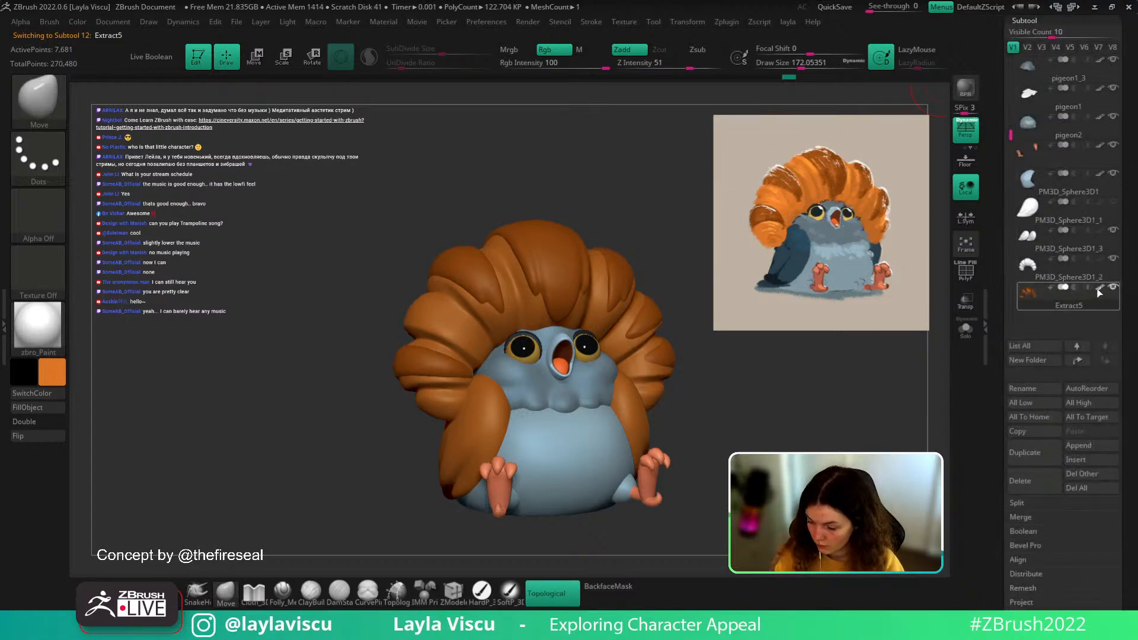
pyautogui.hotkey('shift', 'f')
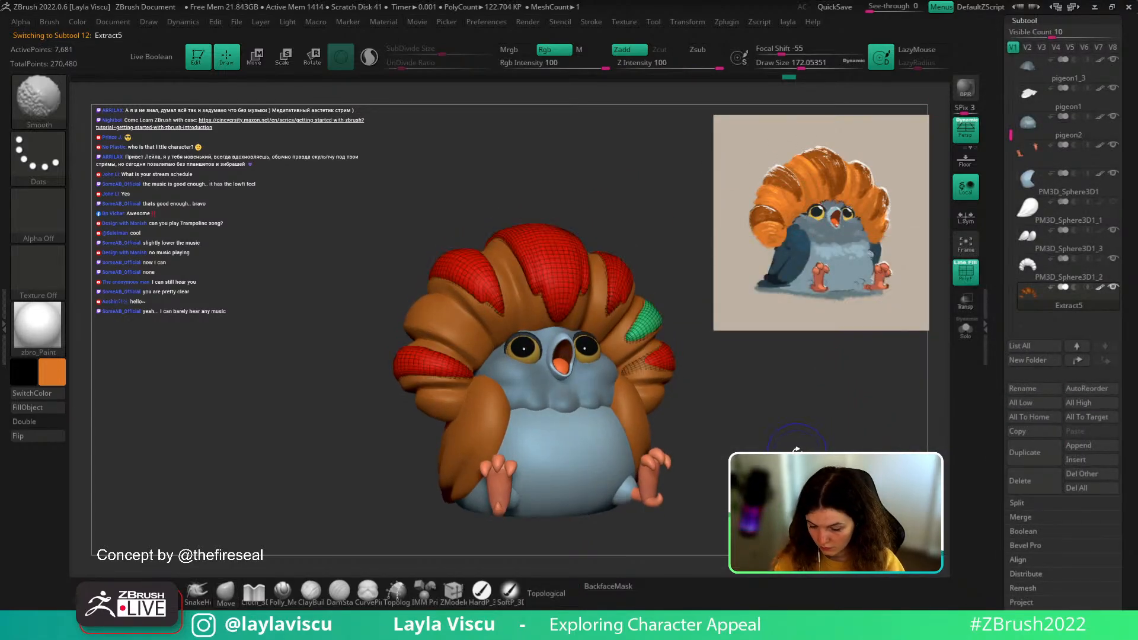
pyautogui.hotkey('shift', 'f')
pyautogui.keyDown('alt'); pyautogui.click(597, 327); pyautogui.keyUp('alt')
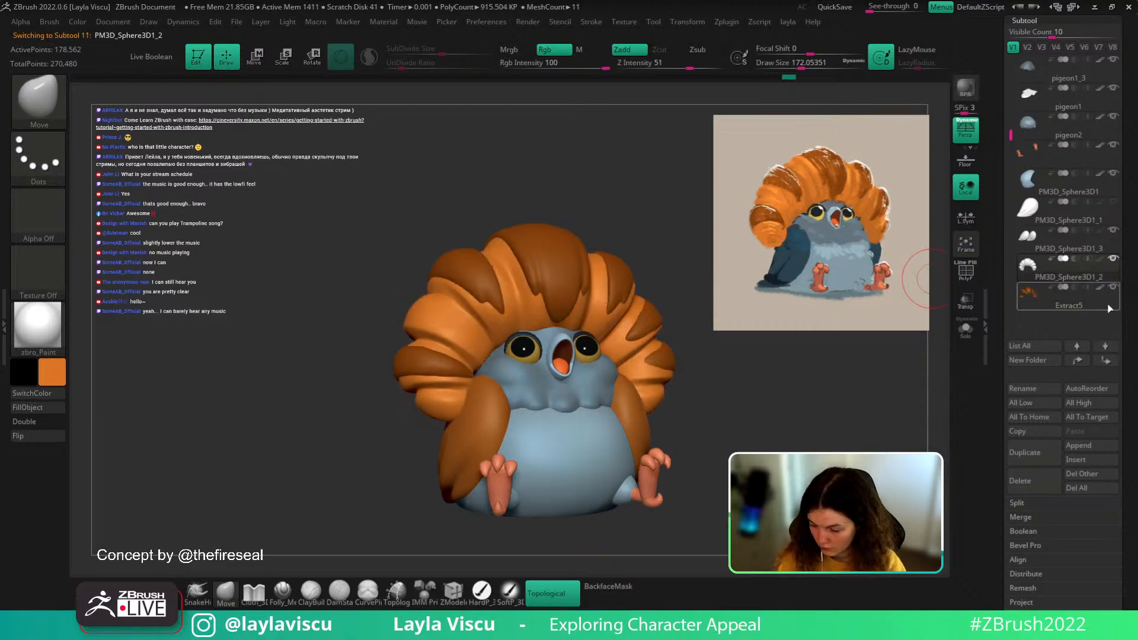
# - Sample a deeper orange from the reference image and fill the crust layer Extract5 with it
pyautogui.keyDown('ctrl'); pyautogui.moveTo(837, 382); pyautogui.dragTo(818, 424, button='right'); pyautogui.keyUp('ctrl')
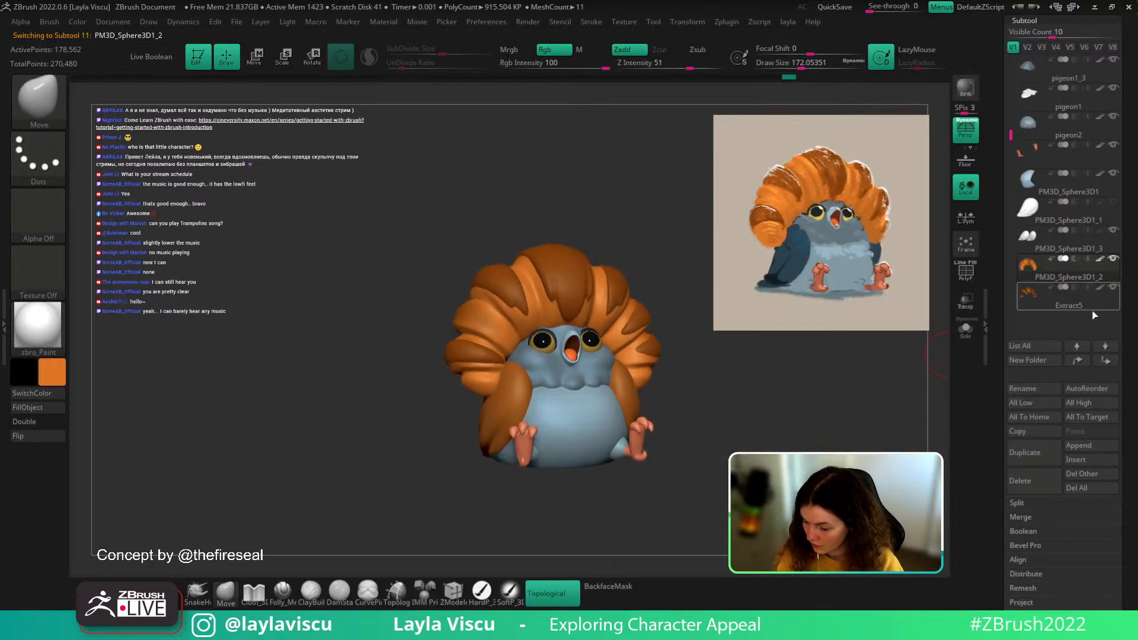
pyautogui.press('z')
pyautogui.press('z')
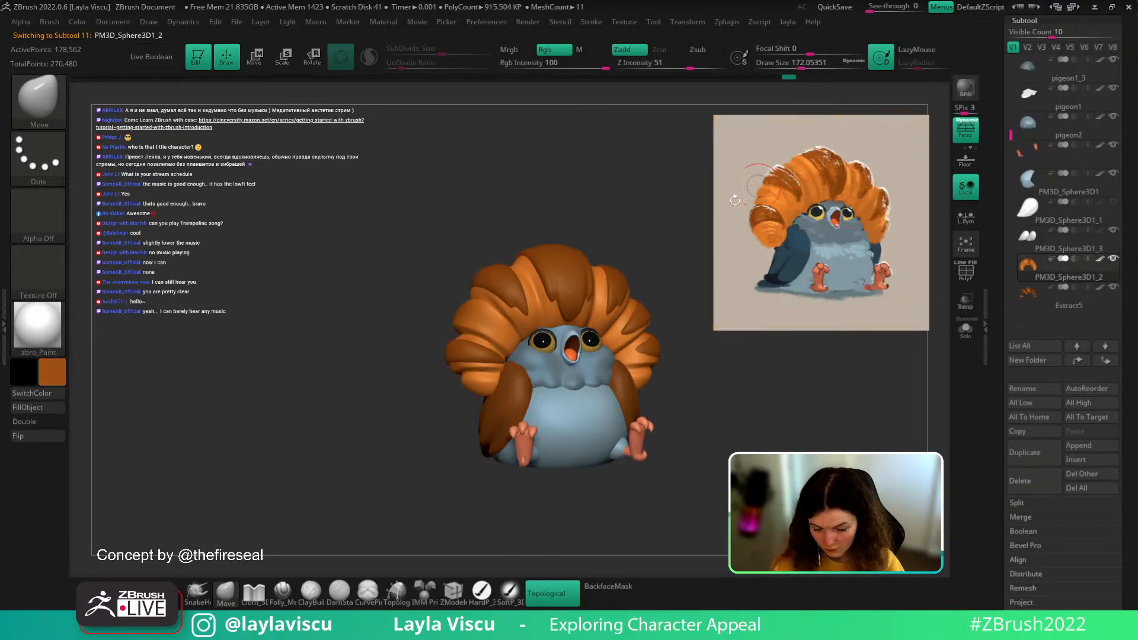
pyautogui.keyDown('alt'); pyautogui.click(486, 318); pyautogui.keyUp('alt')
pyautogui.click(48, 412)
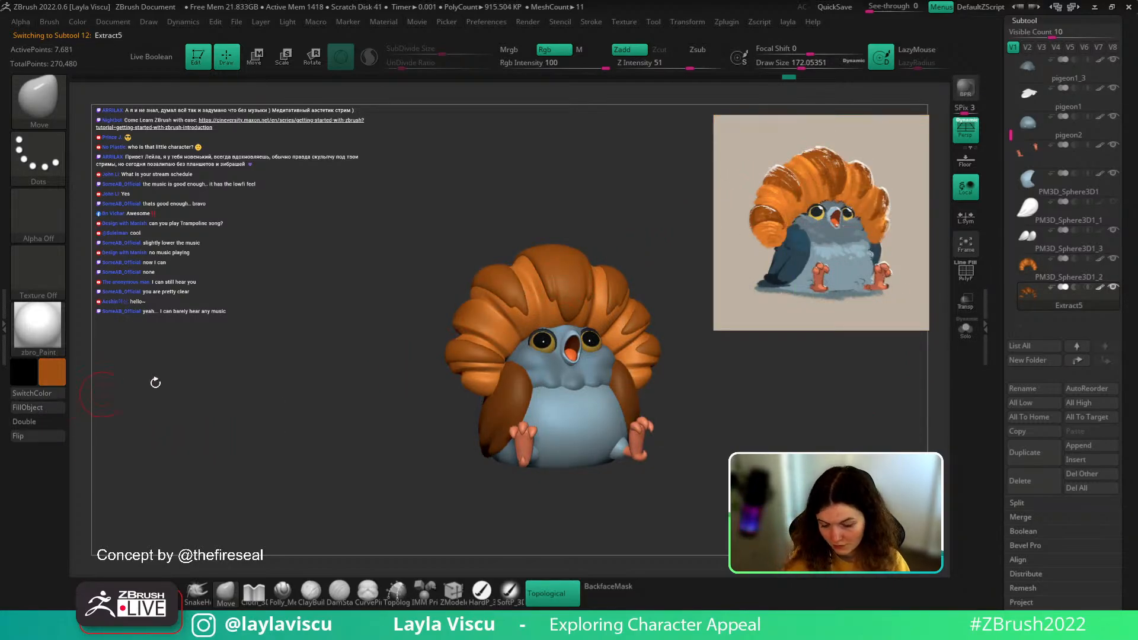
# - Sample a dark blue from the wing in the reference image and select the wing subtool PM3D_Sphere3D1_3
pyautogui.moveTo(724, 383); pyautogui.dragTo(722, 405)
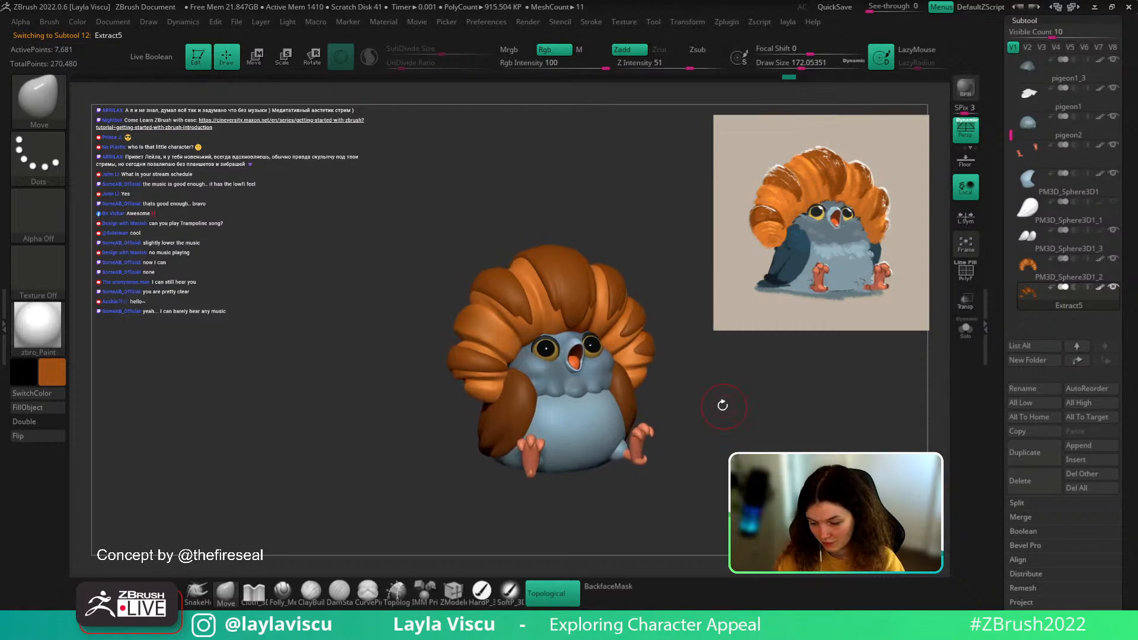
pyautogui.press('c')
pyautogui.press('space')
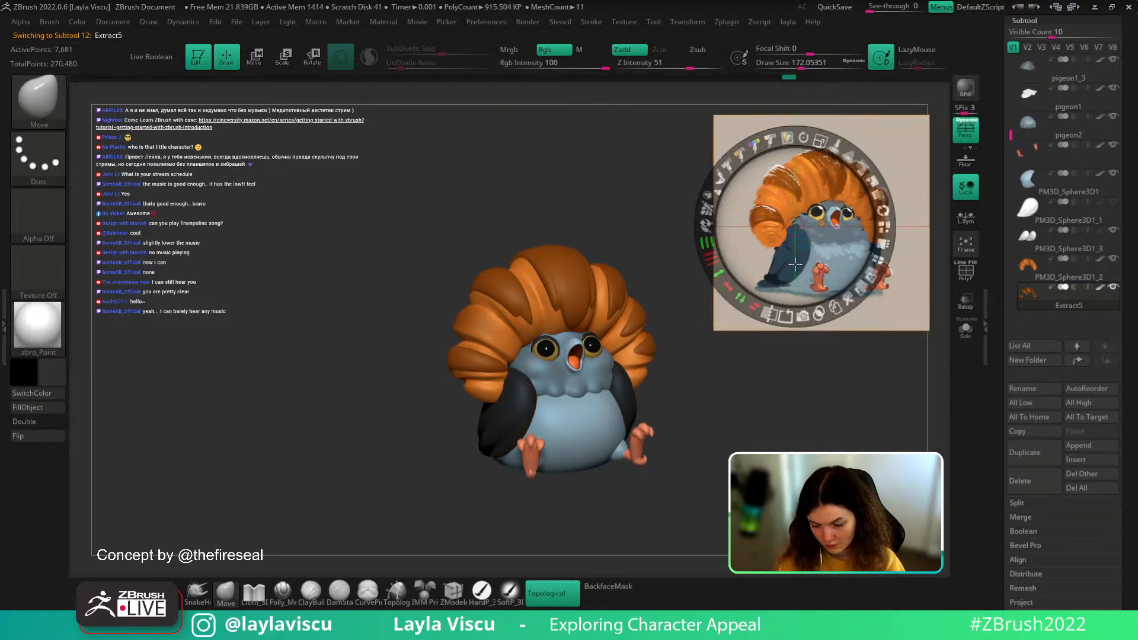
pyautogui.press('c')
pyautogui.press('z')
pyautogui.keyDown('alt'); pyautogui.click(498, 437); pyautogui.keyUp('alt')
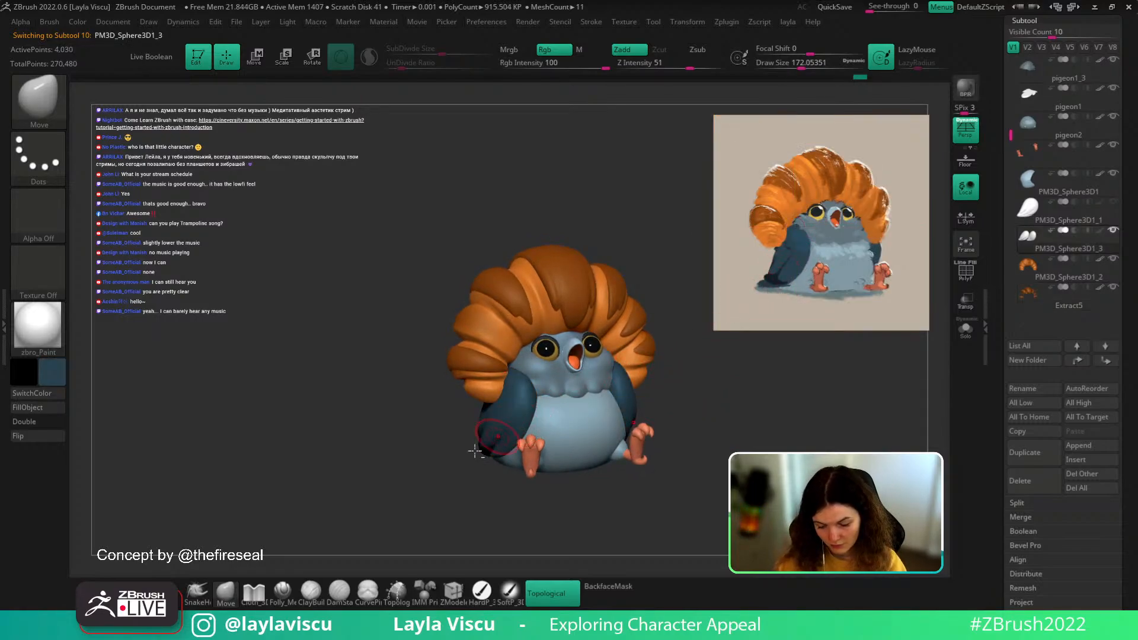
pyautogui.moveTo(730, 406)
pyautogui.mouseDown()
pyautogui.moveTo(670, 399)
pyautogui.moveTo(693, 439)
pyautogui.moveTo(698, 401)
pyautogui.moveTo(631, 427)
pyautogui.moveTo(676, 432)
pyautogui.moveTo(635, 439)
pyautogui.moveTo(630, 468)
pyautogui.moveTo(637, 418)
pyautogui.moveTo(667, 407)
pyautogui.moveTo(724, 414)
pyautogui.moveTo(719, 426)
pyautogui.mouseUp()
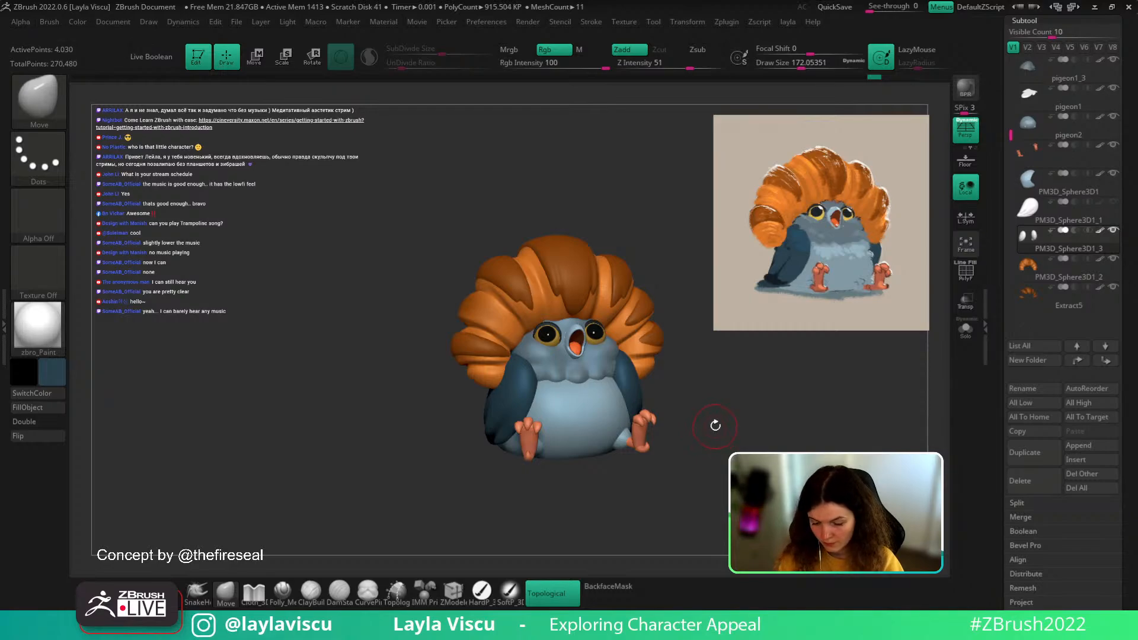
# - Sample a darker blue from the lower wing in the reference image and fill the wing subtool with it
pyautogui.moveTo(716, 425); pyautogui.dragTo(731, 414)
pyautogui.hotkey('shift', 'z')
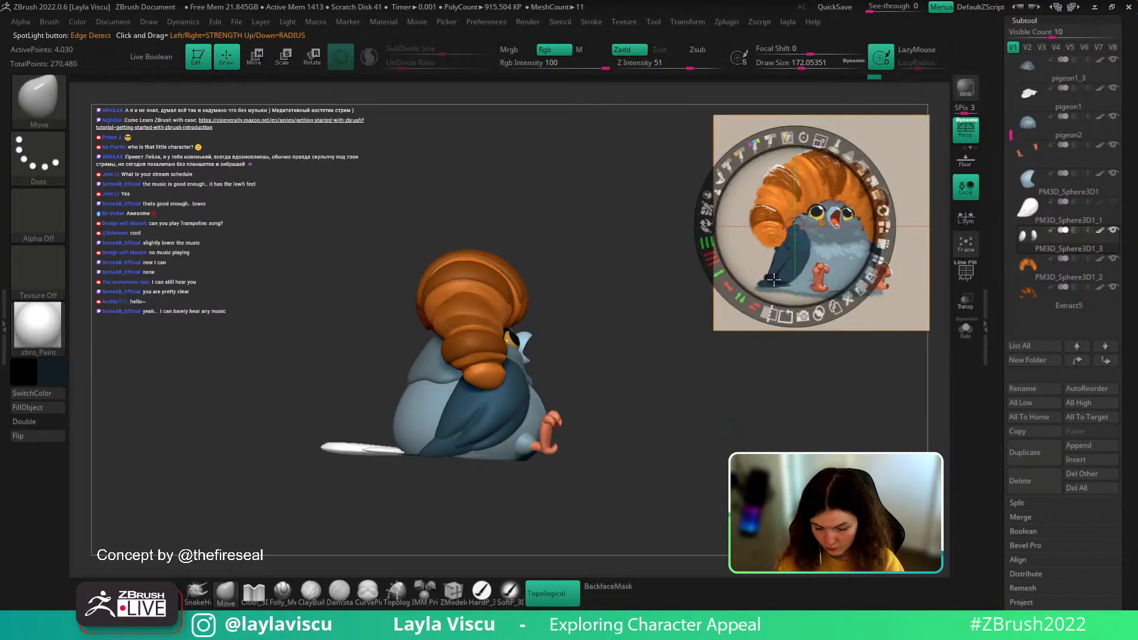
pyautogui.press('z')
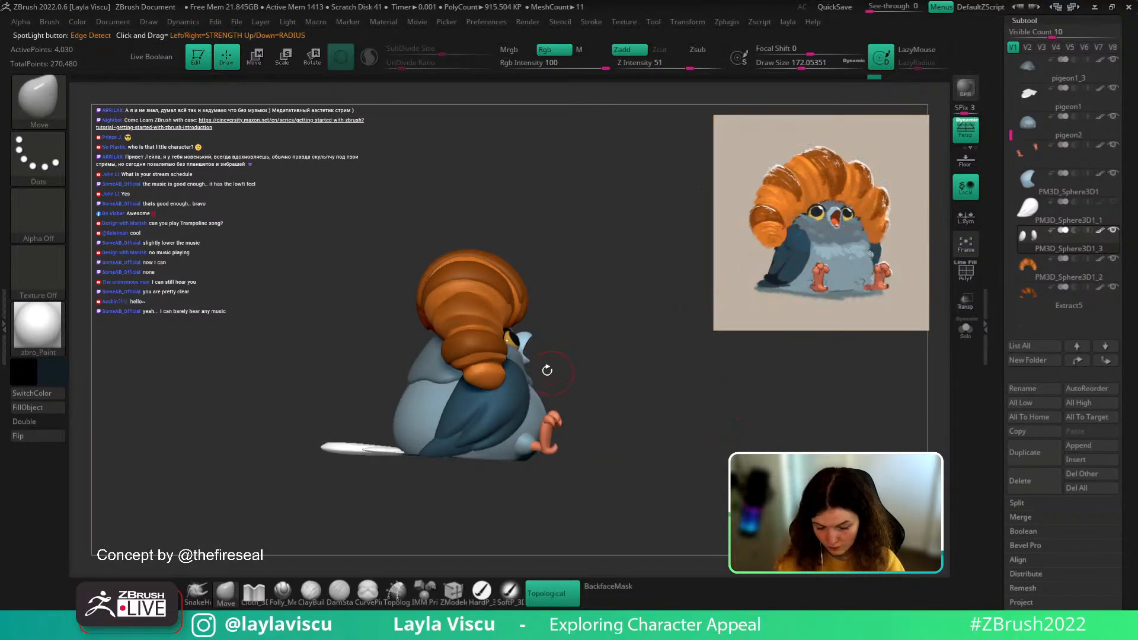
pyautogui.keyDown('ctrl'); pyautogui.keyDown('shift'); pyautogui.click(441, 453); pyautogui.keyUp('shift'); pyautogui.keyUp('ctrl')
pyautogui.click(39, 407)
pyautogui.keyDown('ctrl'); pyautogui.keyDown('shift'); pyautogui.click(155, 407); pyautogui.keyUp('shift'); pyautogui.keyUp('ctrl')
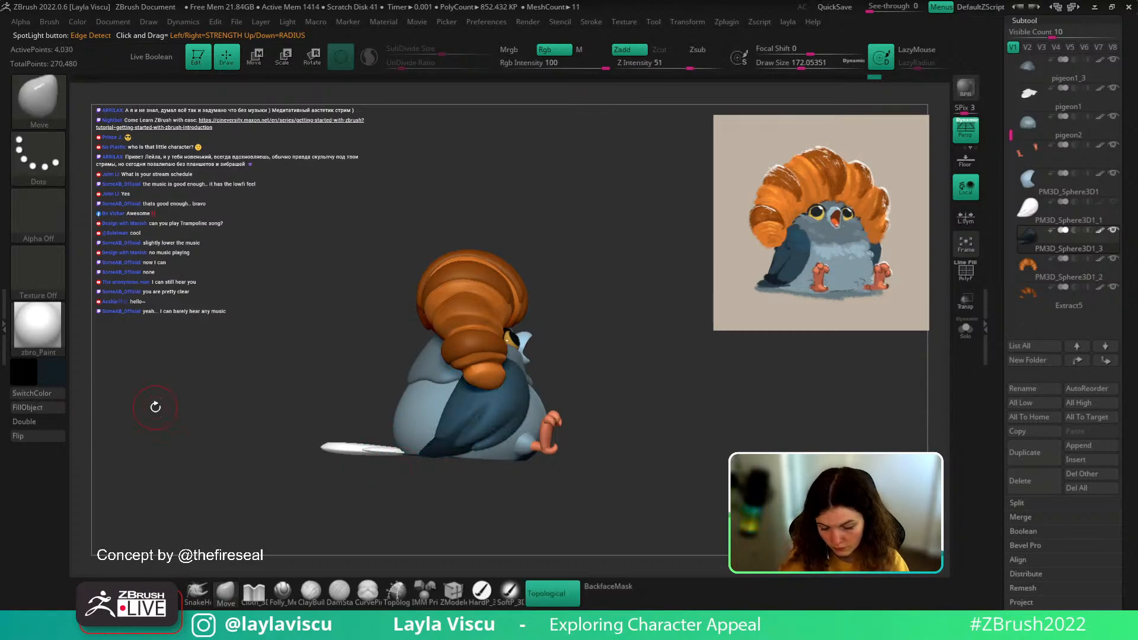
# - Select the tail subtool pigeon1 and fill it with the dark blue of the wings
pyautogui.moveTo(155, 407); pyautogui.dragTo(613, 444)
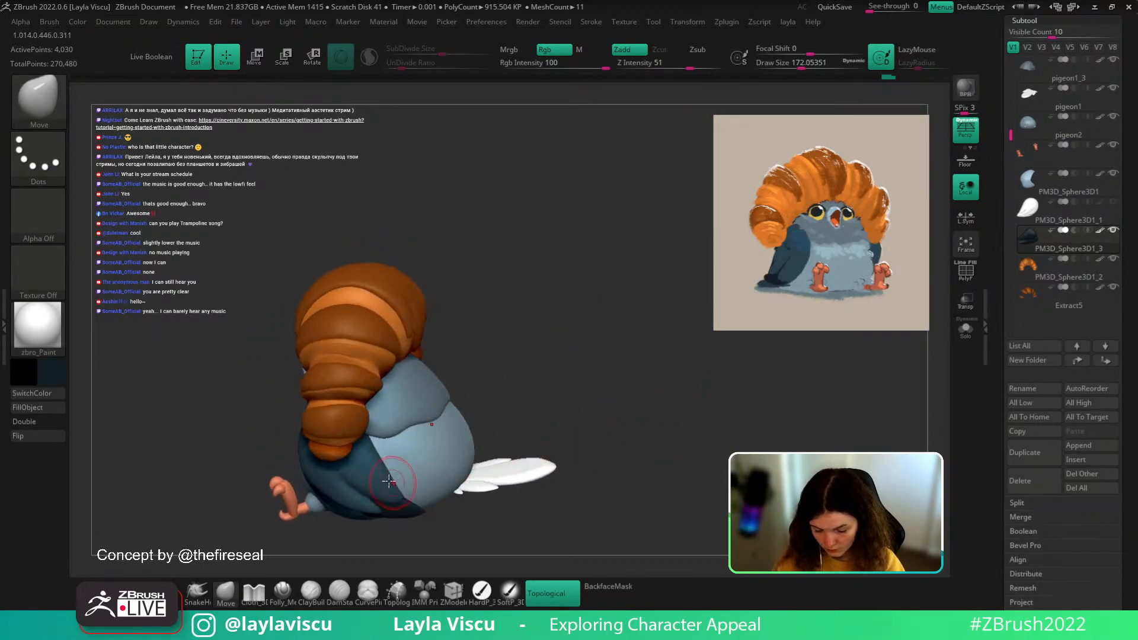
pyautogui.keyDown('alt'); pyautogui.click(538, 470); pyautogui.keyUp('alt')
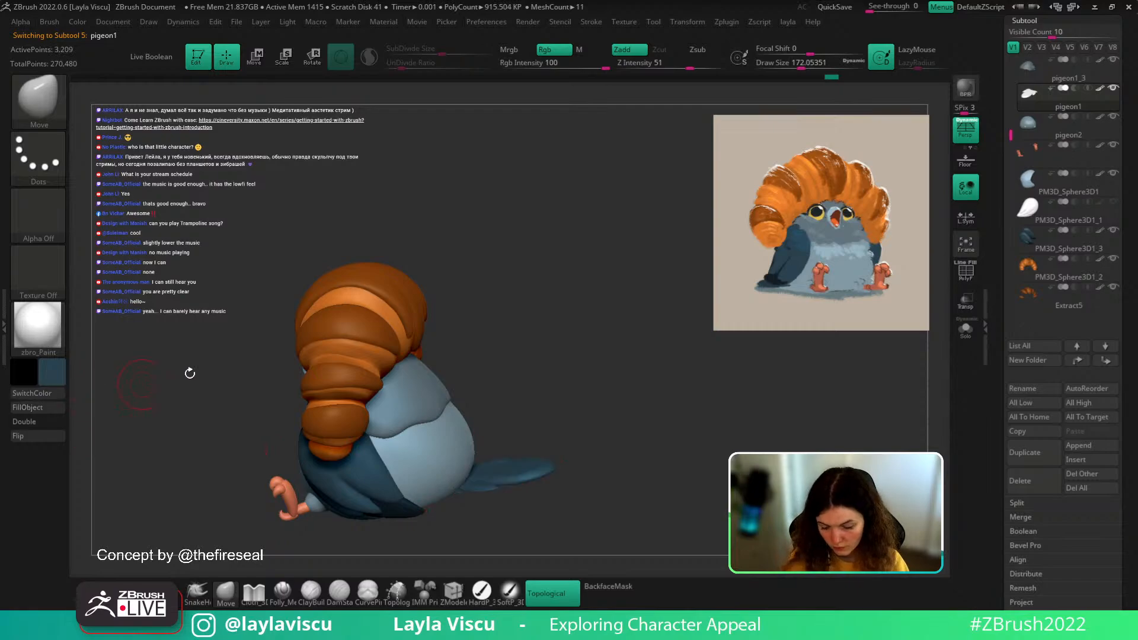
pyautogui.moveTo(566, 335); pyautogui.dragTo(620, 402)
pyautogui.press('f')
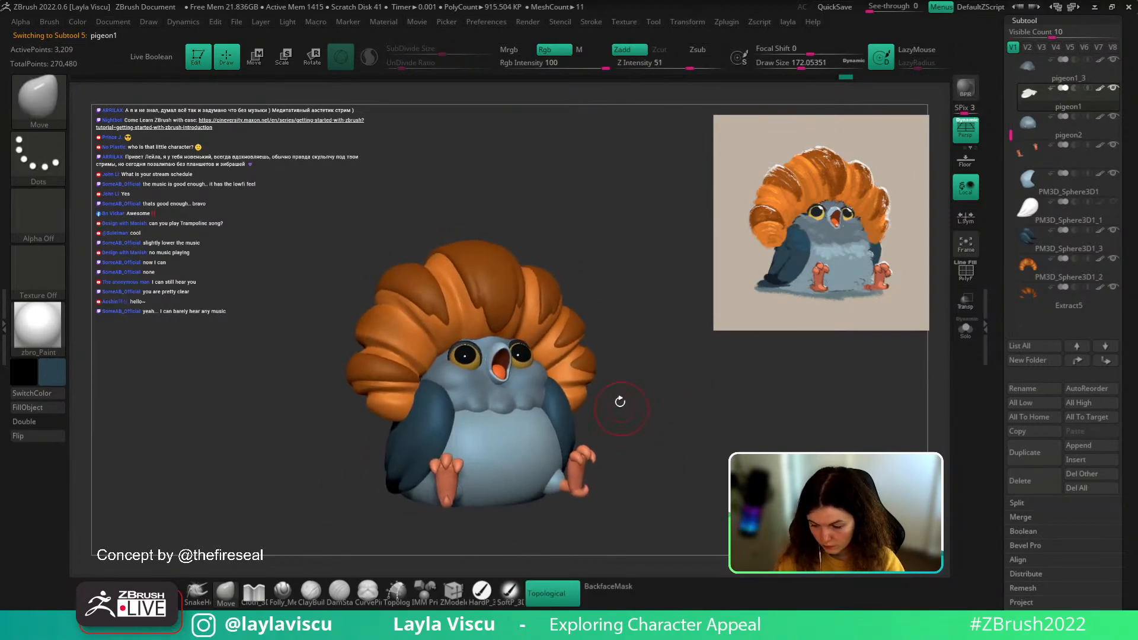
# - Select the croissant body PM3D_Sphere3D1_2 and switch to the DamStandard brush with a draw size of about 108
pyautogui.press('[')
pyautogui.keyDown('alt'); pyautogui.click(471, 326); pyautogui.keyUp('alt')
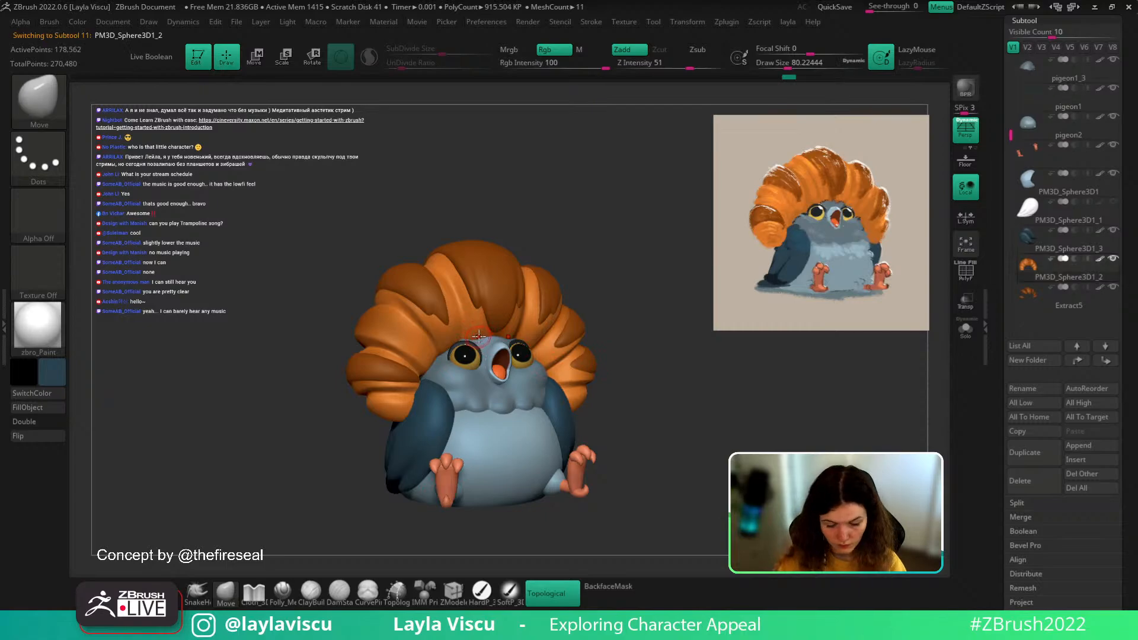
pyautogui.press('b')
pyautogui.press('d')
pyautogui.press('s')
pyautogui.moveTo(616, 339); pyautogui.dragTo(589, 247)
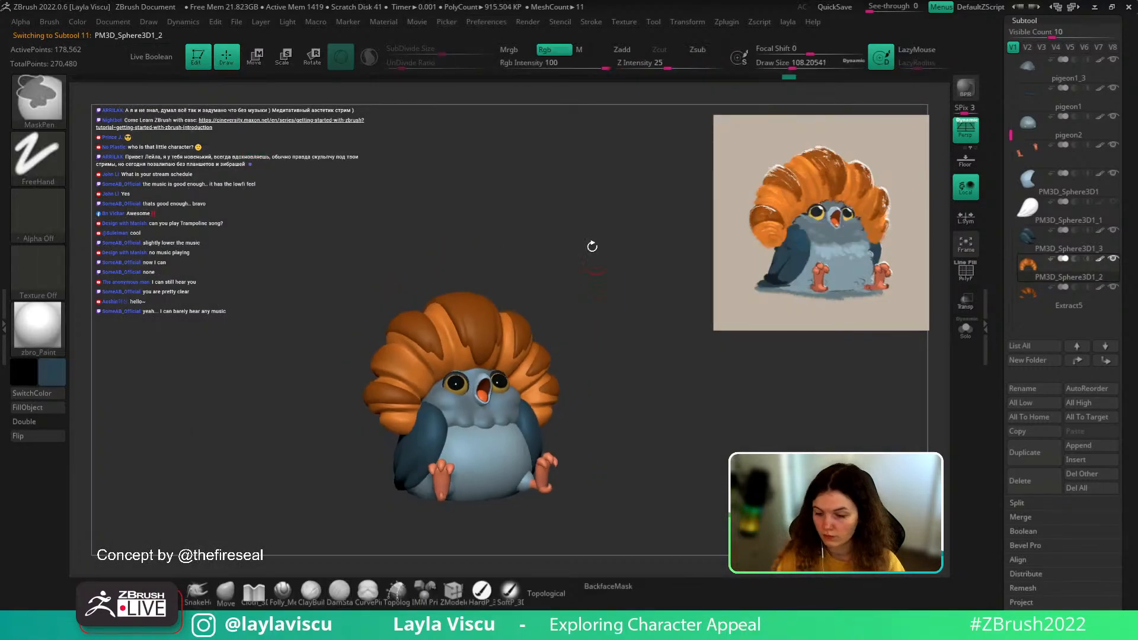
# - Set the Preview AO intensity to 8 and toggle occlusion to compare the model's shading
pyautogui.click(527, 21)
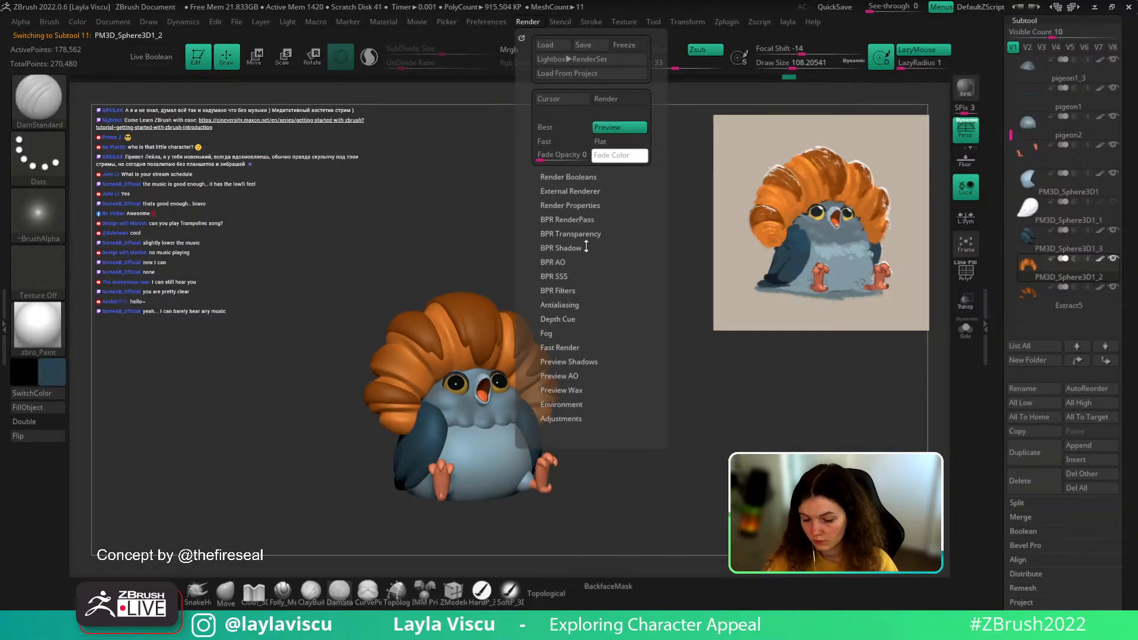
pyautogui.click(559, 376)
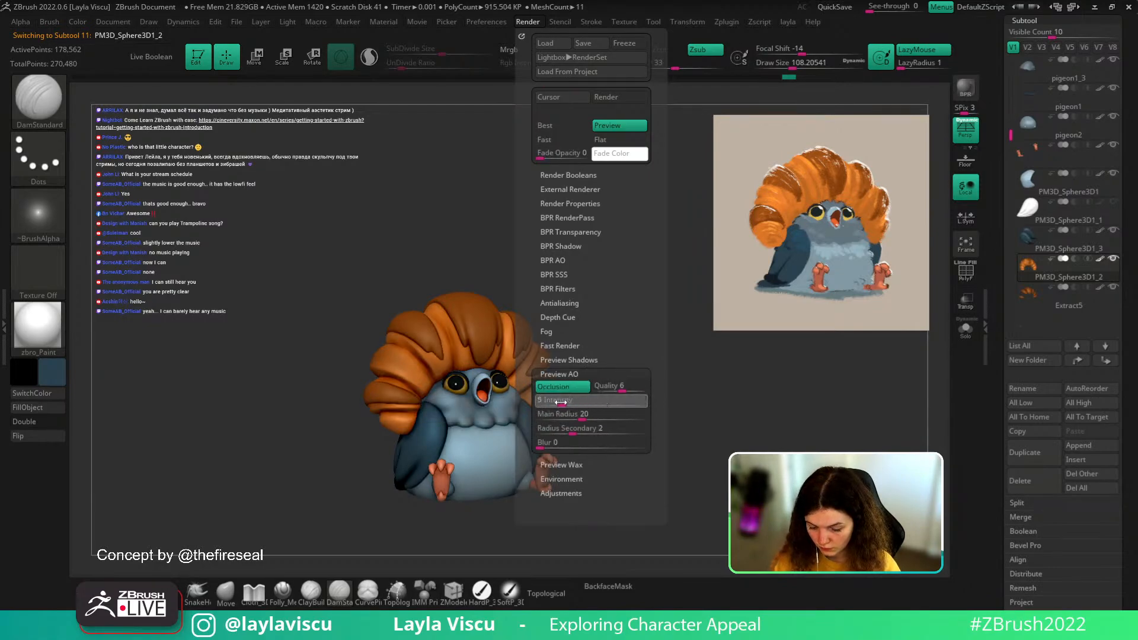
pyautogui.moveTo(560, 403); pyautogui.dragTo(557, 401)
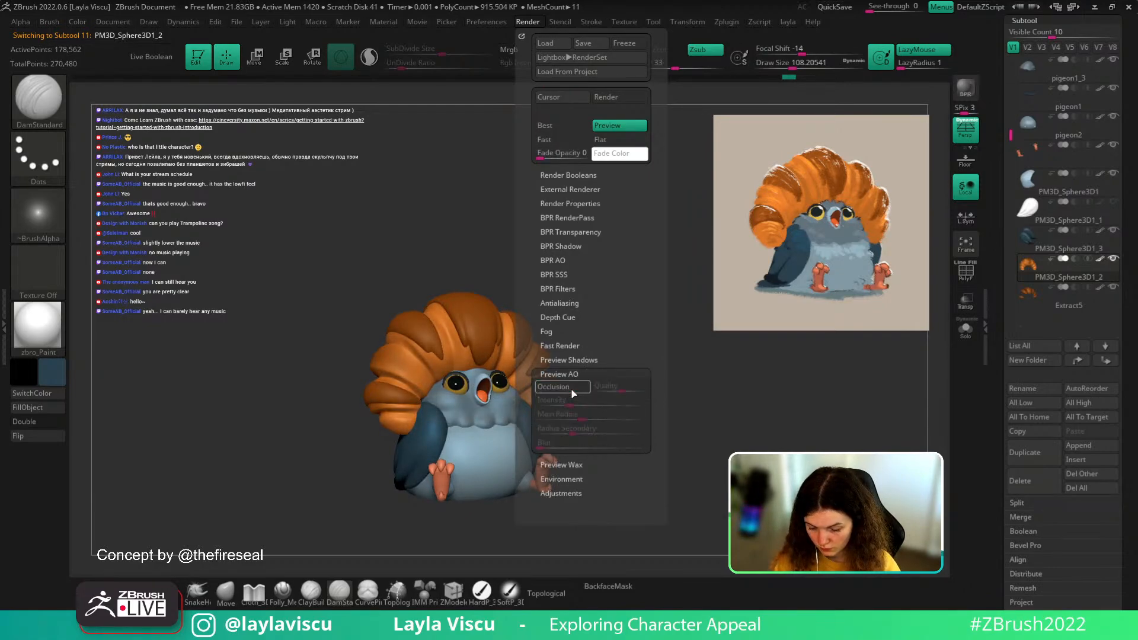
pyautogui.click(563, 387)
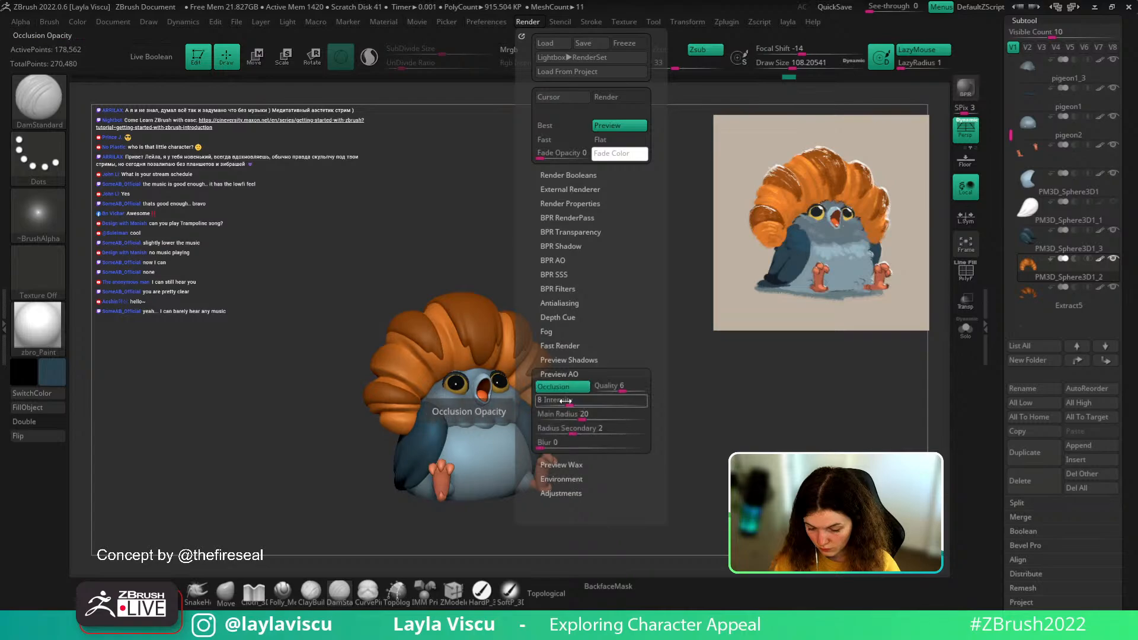
pyautogui.click(569, 389)
pyautogui.click(568, 389)
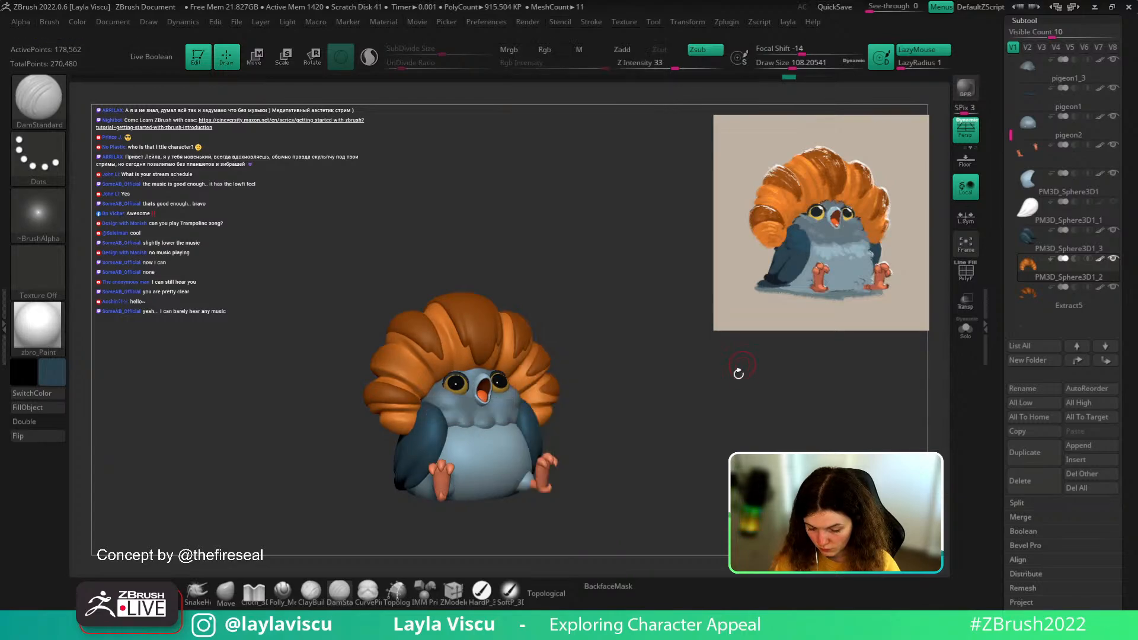
# - Inspect one of the pigeon's parts in isolation and bring the rest of the model back into view
pyautogui.moveTo(739, 373)
pyautogui.mouseDown(button='right')
pyautogui.moveTo(561, 405)
pyautogui.moveTo(683, 411)
pyautogui.moveTo(684, 429)
pyautogui.moveTo(686, 406)
pyautogui.moveTo(655, 399)
pyautogui.moveTo(677, 402)
pyautogui.mouseUp(button='right')
pyautogui.keyDown('alt'); pyautogui.click(581, 356); pyautogui.keyUp('alt')
pyautogui.click(963, 331)
pyautogui.moveTo(880, 360); pyautogui.dragTo(883, 337, button='right')
pyautogui.click(966, 333)
pyautogui.moveTo(856, 386); pyautogui.dragTo(742, 421, button='right')
# - Reposition the eyes subtool pigeon_v002 slightly with the Move gizmo using local symmetry, and return to the Move brush
pyautogui.keyDown('alt'); pyautogui.click(568, 307); pyautogui.keyUp('alt')
pyautogui.press('w')
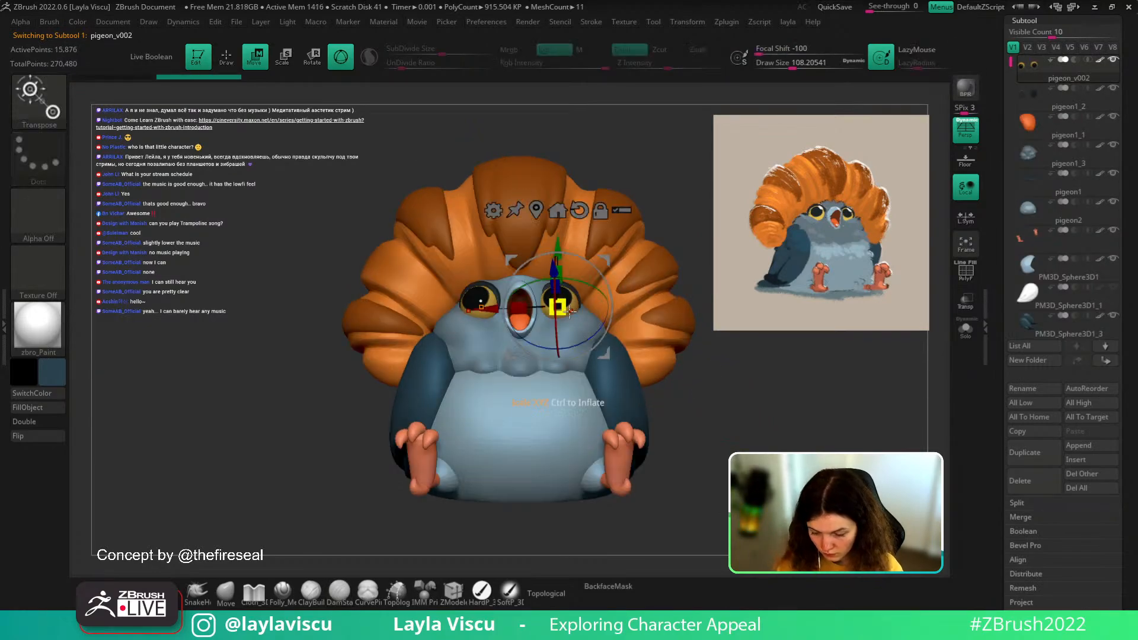
pyautogui.moveTo(566, 311); pyautogui.dragTo(569, 306)
pyautogui.hotkey('ctrl', 'z')
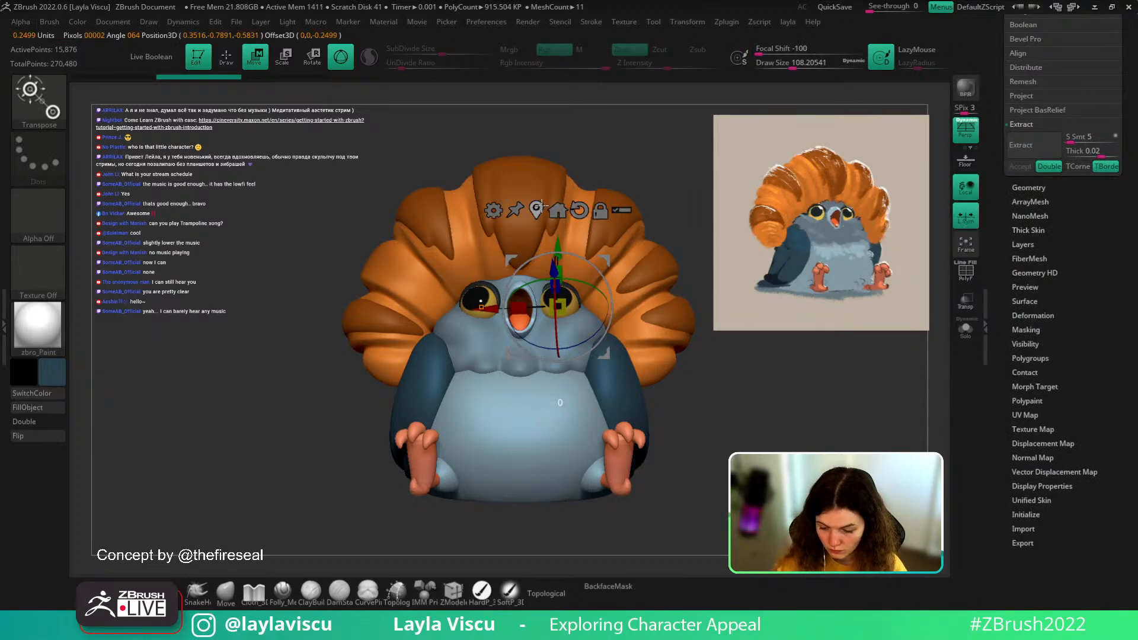
pyautogui.moveTo(564, 307); pyautogui.dragTo(565, 308)
pyautogui.keyDown('ctrl'); pyautogui.moveTo(568, 290); pyautogui.dragTo(568, 314, button='right'); pyautogui.keyUp('ctrl')
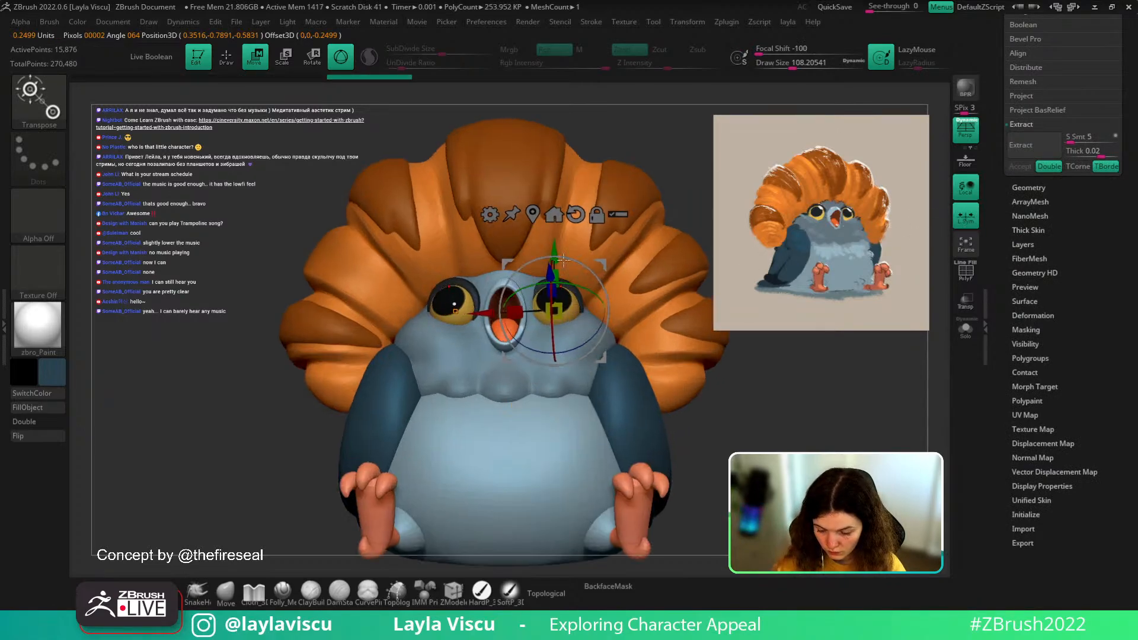
pyautogui.moveTo(556, 244); pyautogui.dragTo(556, 247)
pyautogui.click(226, 592)
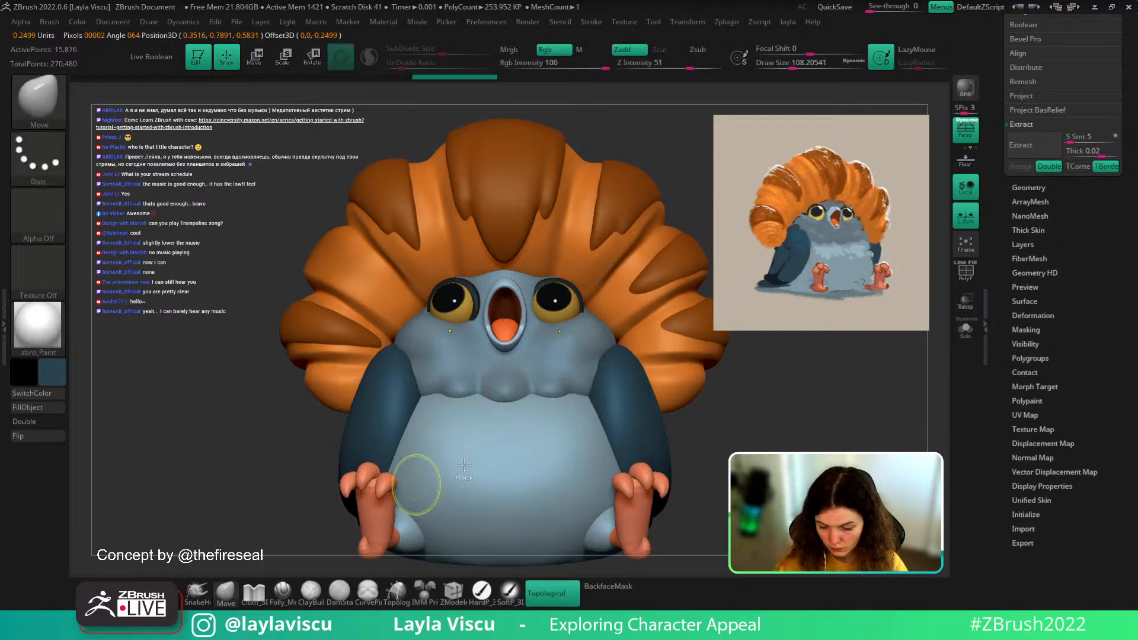
# - Recall the stored Cust1 camera view to compare the whole model with the reference concept
pyautogui.keyDown('ctrl'); pyautogui.moveTo(664, 442); pyautogui.dragTo(681, 394, button='right'); pyautogui.keyUp('ctrl')
pyautogui.moveTo(681, 394)
pyautogui.mouseDown(button='right')
pyautogui.moveTo(704, 391)
pyautogui.moveTo(708, 432)
pyautogui.moveTo(702, 400)
pyautogui.moveTo(717, 395)
pyautogui.mouseUp(button='right')
pyautogui.moveTo(1059, 302); pyautogui.dragTo(1054, 498)
pyautogui.click(1078, 444)
pyautogui.hotkey('shift', 'z')
pyautogui.hotkey('shift', 'z')
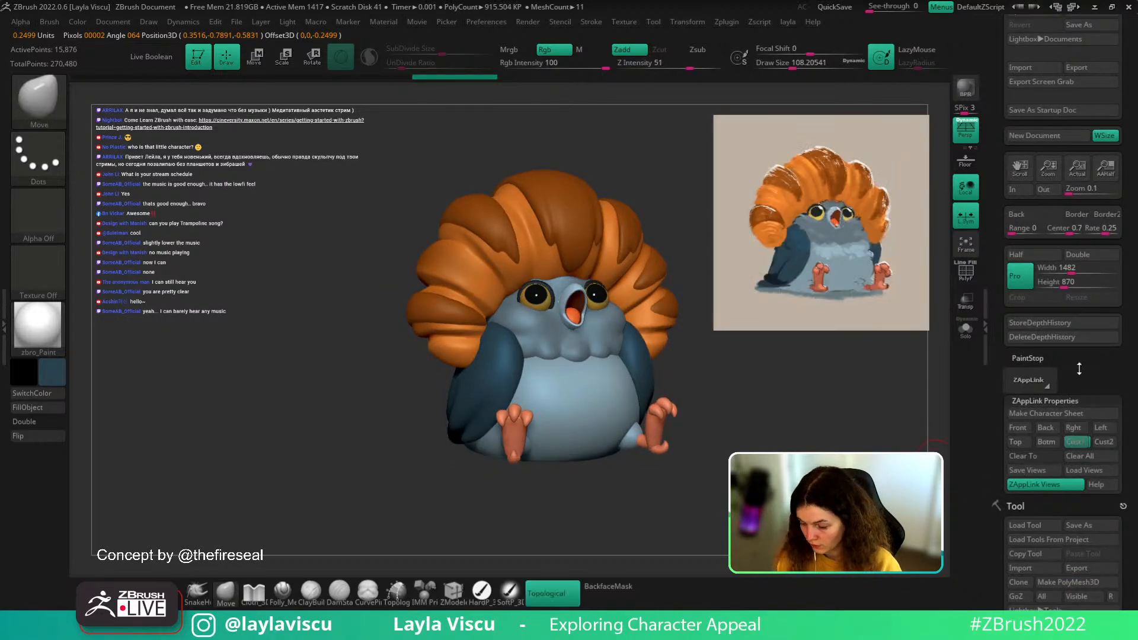
pyautogui.moveTo(1077, 368); pyautogui.dragTo(1085, 236)
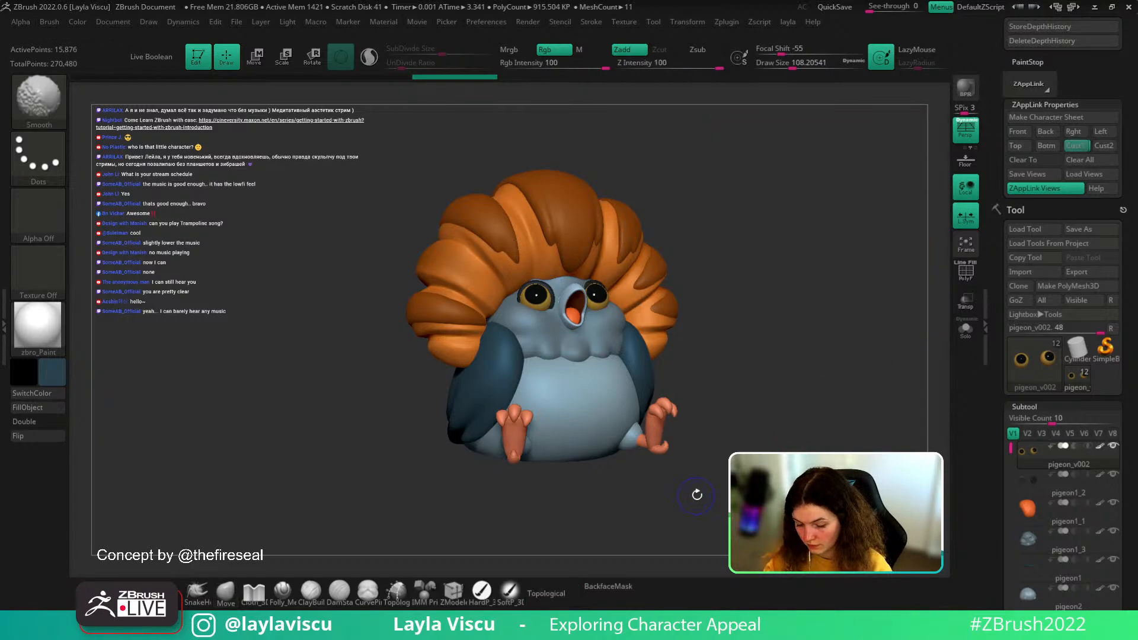
# - Select the feet subtool and turn on its polyframe display to show the polygroups and wireframe
pyautogui.keyDown('alt'); pyautogui.click(661, 430); pyautogui.keyUp('alt')
pyautogui.hotkey('shift', 'f')
pyautogui.moveTo(991, 533); pyautogui.dragTo(975, 378)
pyautogui.hotkey('shift', 'f')
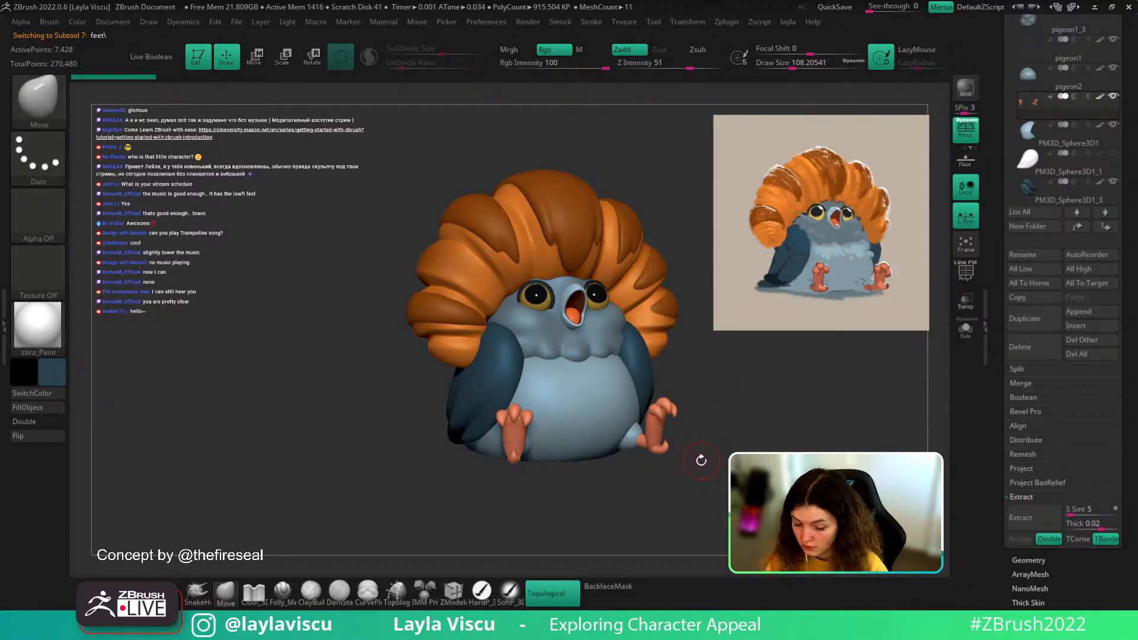
pyautogui.hotkey('shift', 'f')
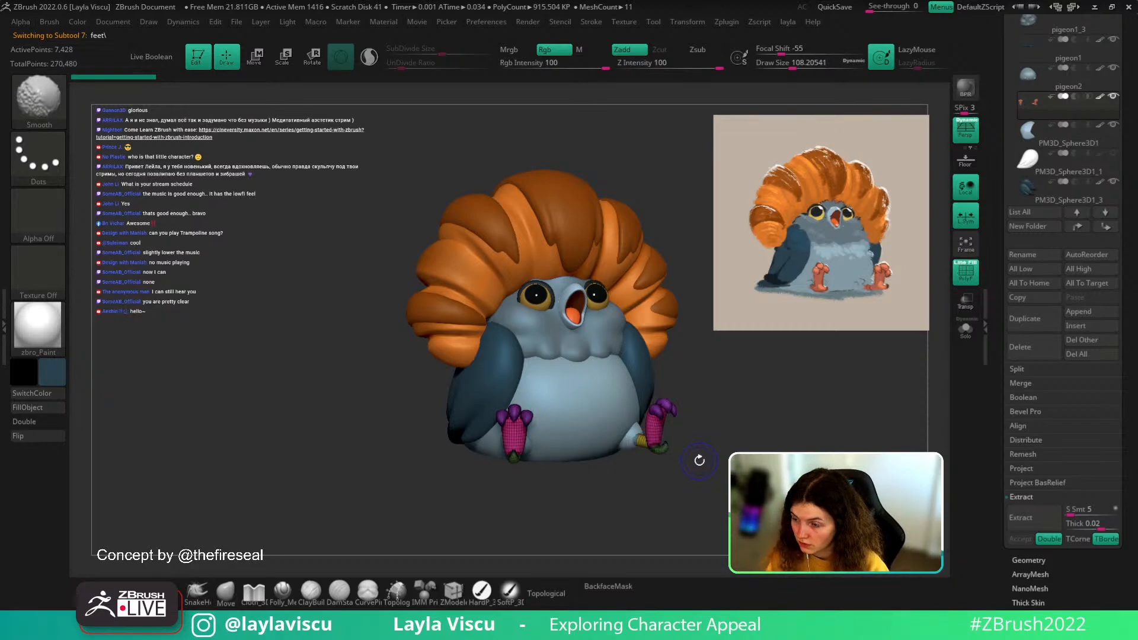
pyautogui.hotkey('shift', 'f')
pyautogui.hotkey('shift', 'f')
# - Isolate the feet with Solo and reduce the Move brush draw size to about 44
pyautogui.keyDown('ctrl'); pyautogui.moveTo(670, 456); pyautogui.dragTo(765, 432, button='right'); pyautogui.keyUp('ctrl')
pyautogui.keyDown('shift'); pyautogui.moveTo(765, 432); pyautogui.dragTo(853, 409); pyautogui.keyUp('shift')
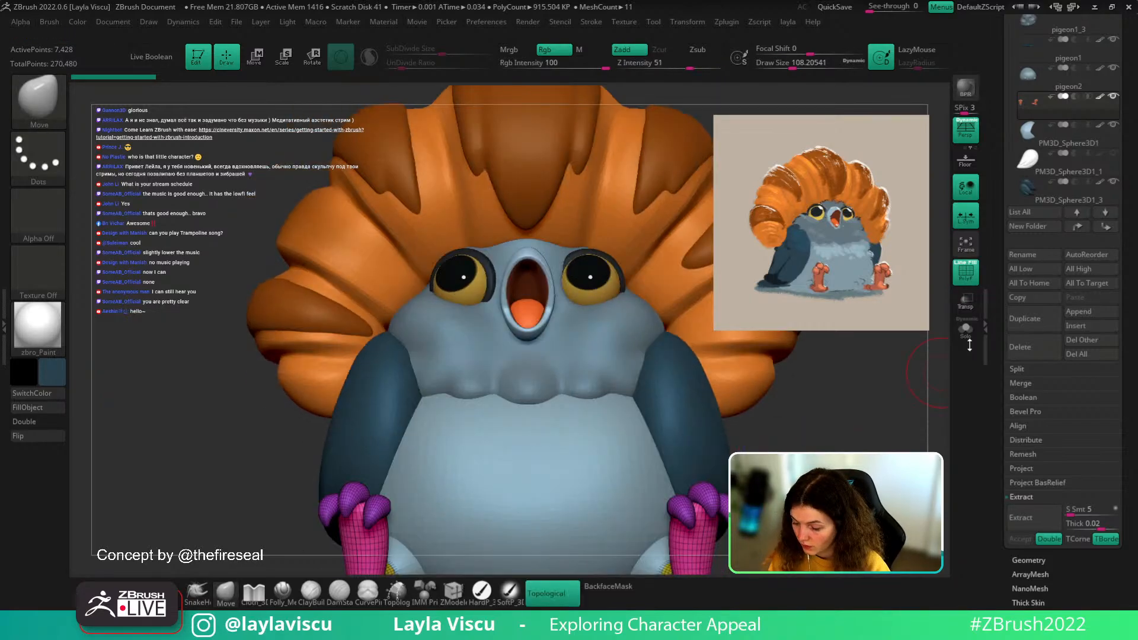
pyautogui.click(965, 329)
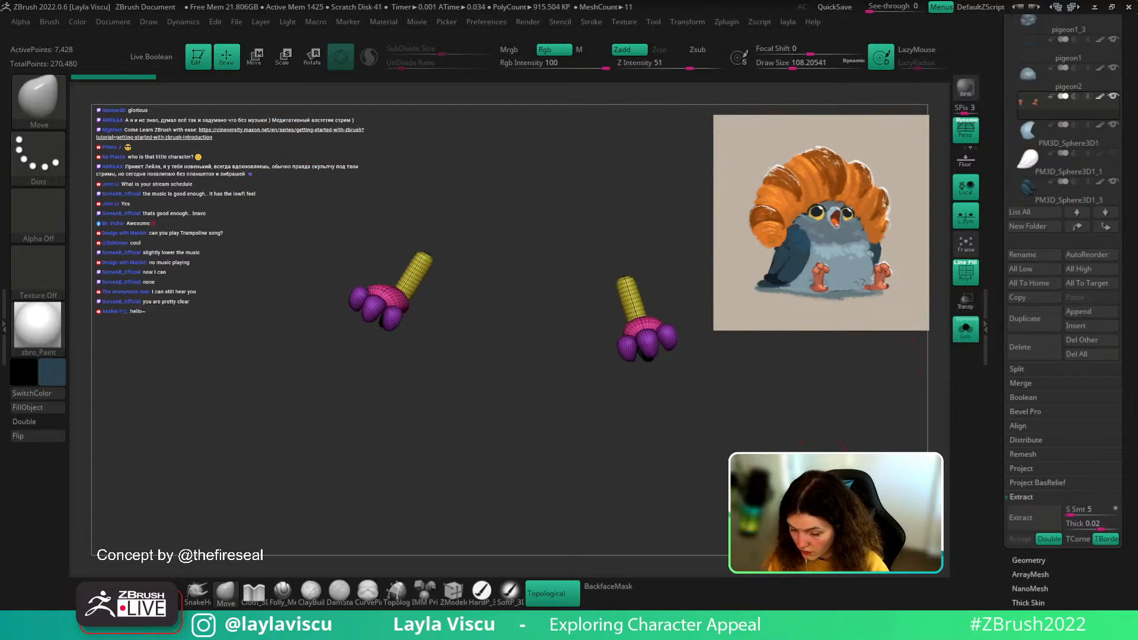
pyautogui.moveTo(640, 305)
pyautogui.keyDown('shift'); pyautogui.mouseDown(button='right')
pyautogui.moveTo(660, 272)
pyautogui.moveTo(610, 318)
pyautogui.moveTo(628, 332)
pyautogui.mouseUp(button='right'); pyautogui.keyUp('shift')
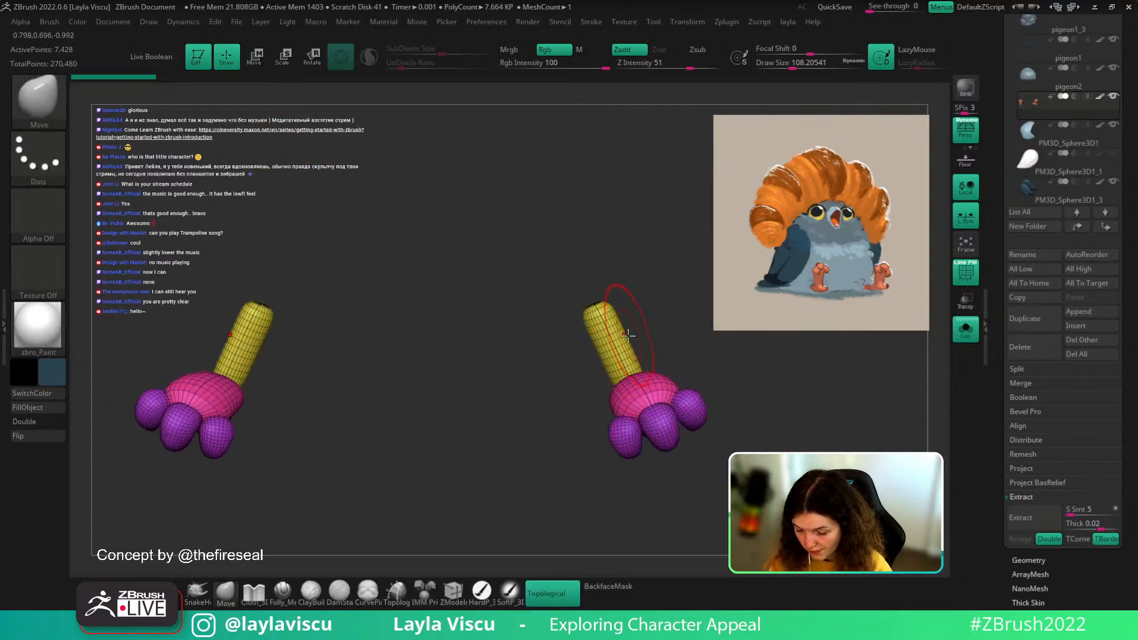
pyautogui.press('s')
pyautogui.moveTo(645, 339); pyautogui.dragTo(619, 339)
pyautogui.press('space')
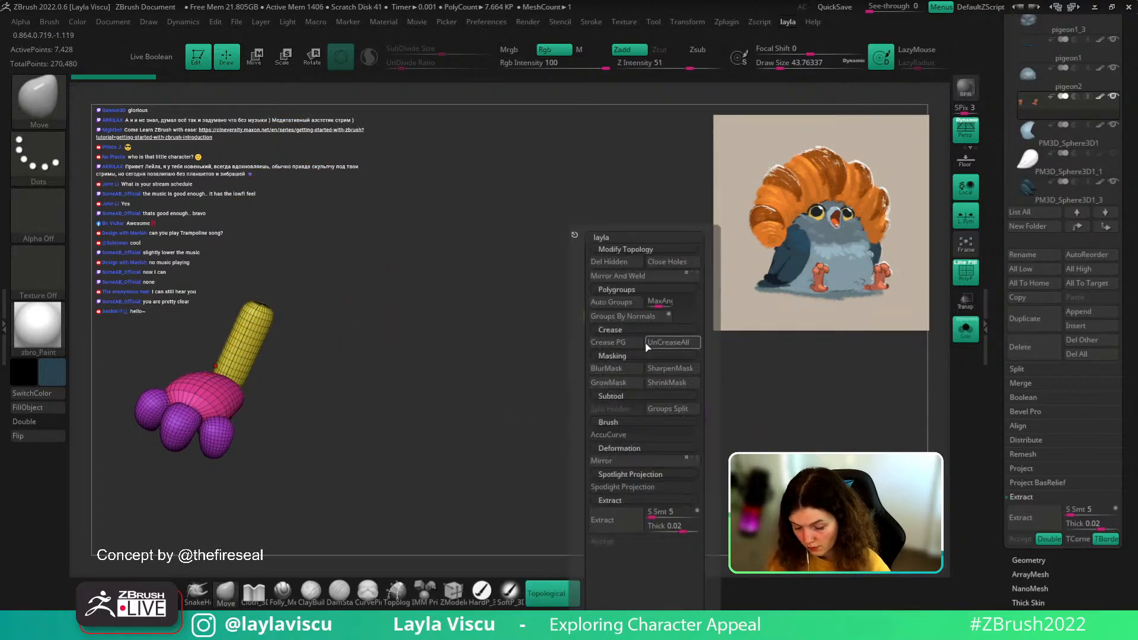
pyautogui.click(648, 346)
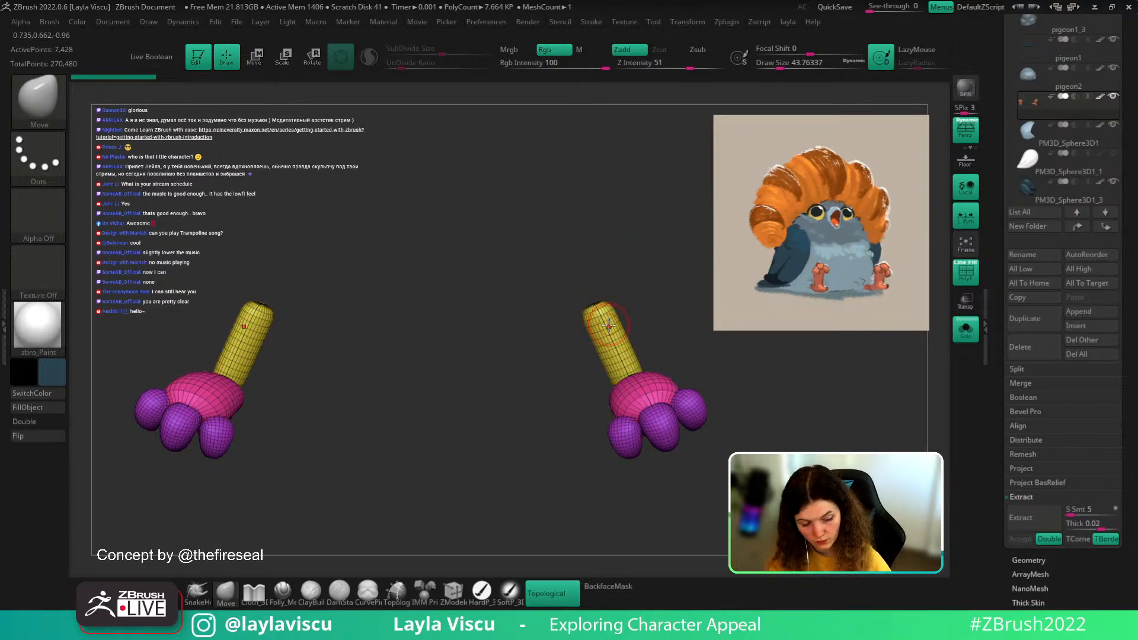
# - Merge the overlapping parts of the feet with Remesh By Union, accept the result, return to the Move brush and hide the polyframe
pyautogui.press('w')
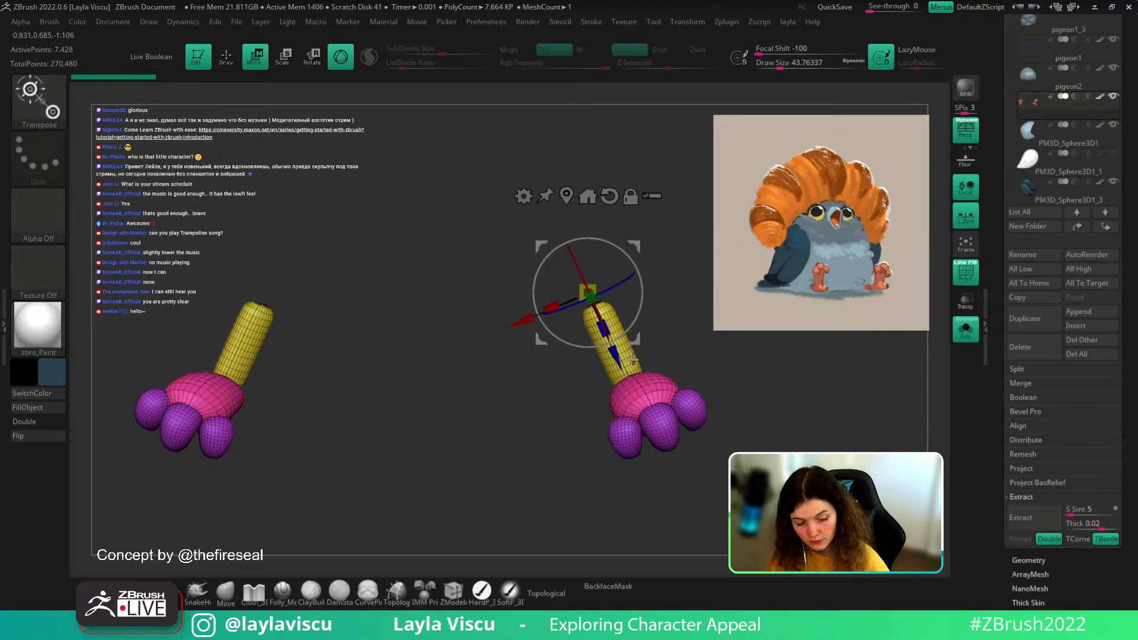
pyautogui.click(524, 196)
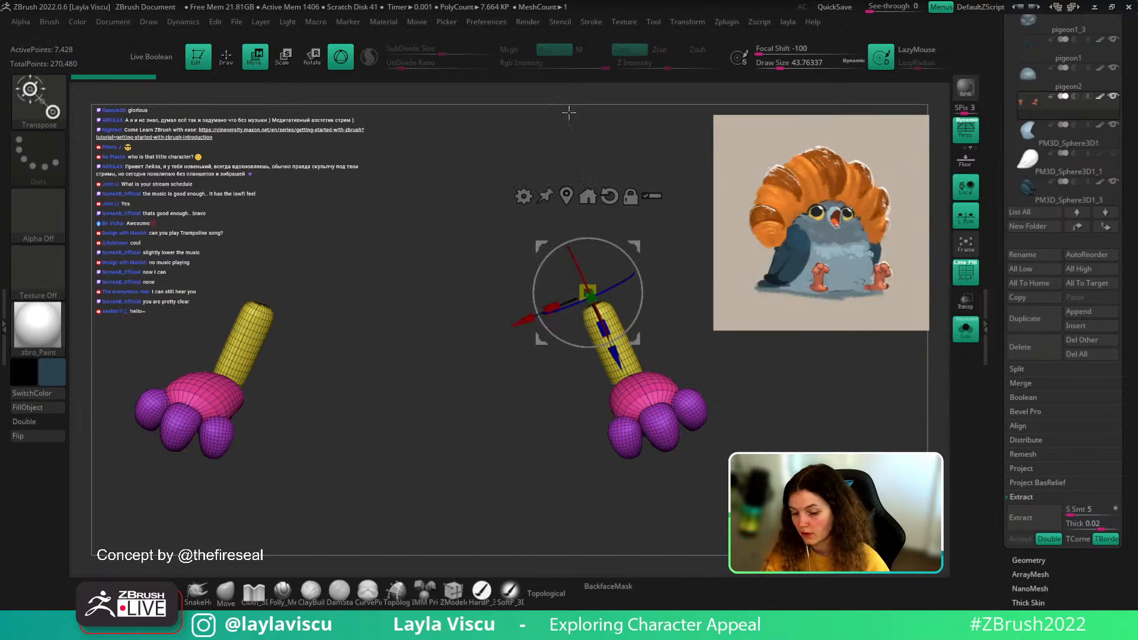
pyautogui.click(524, 196)
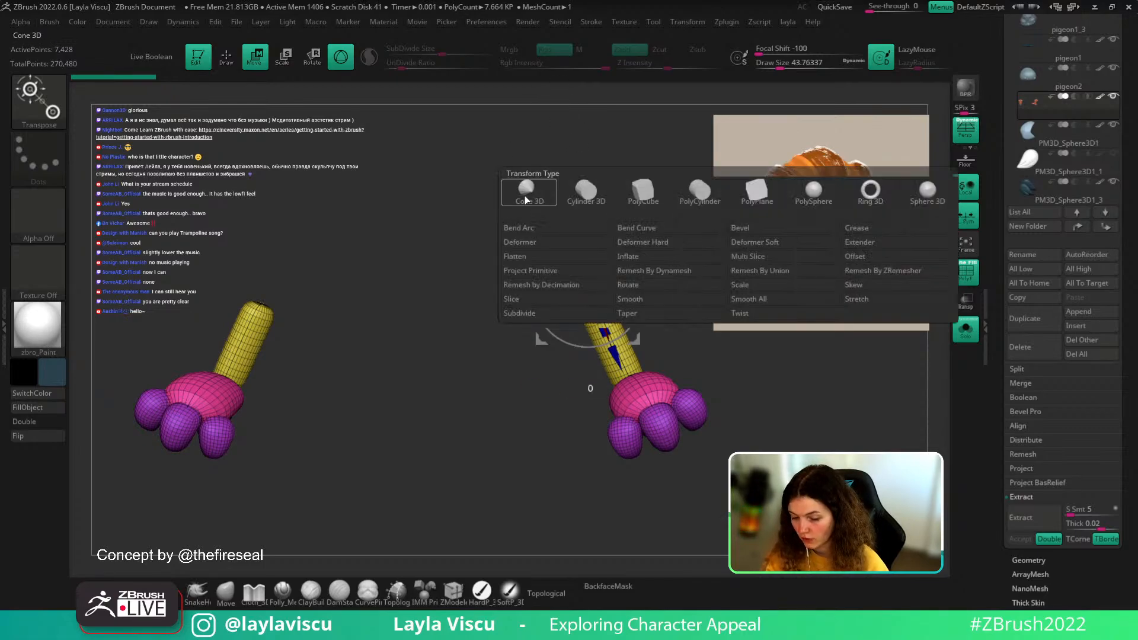
pyautogui.click(770, 272)
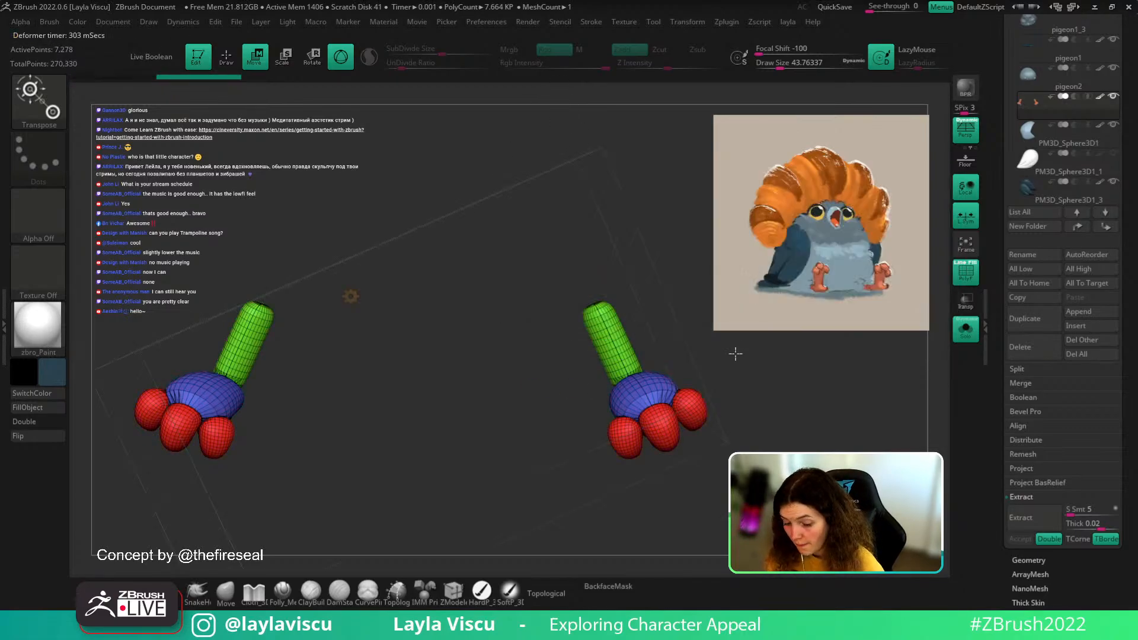
pyautogui.click(351, 297)
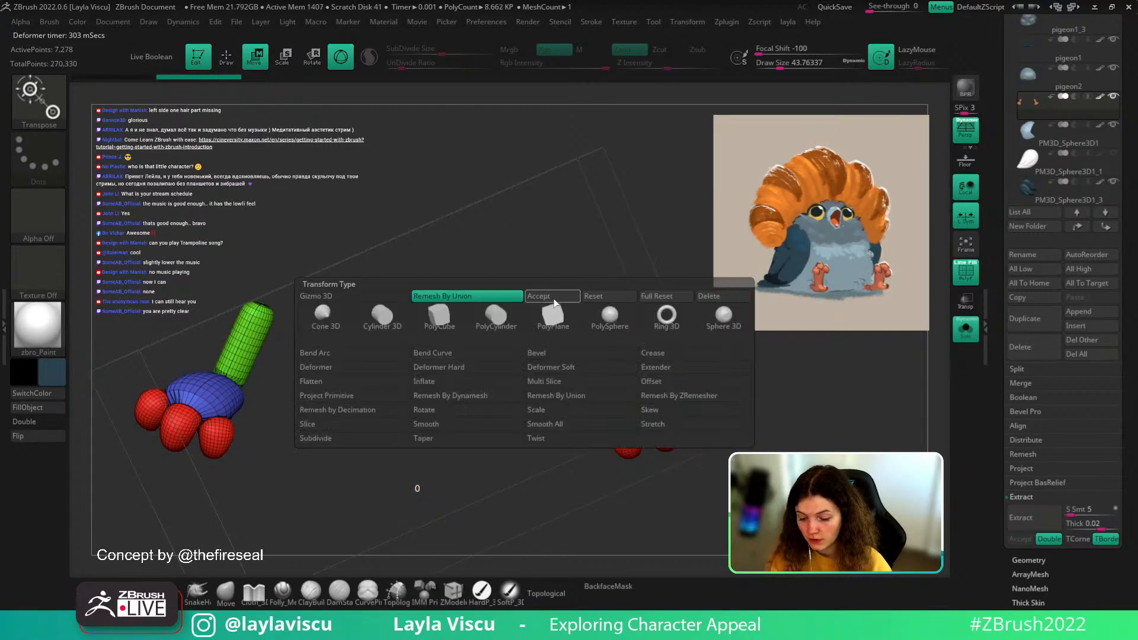
pyautogui.click(553, 300)
pyautogui.click(228, 595)
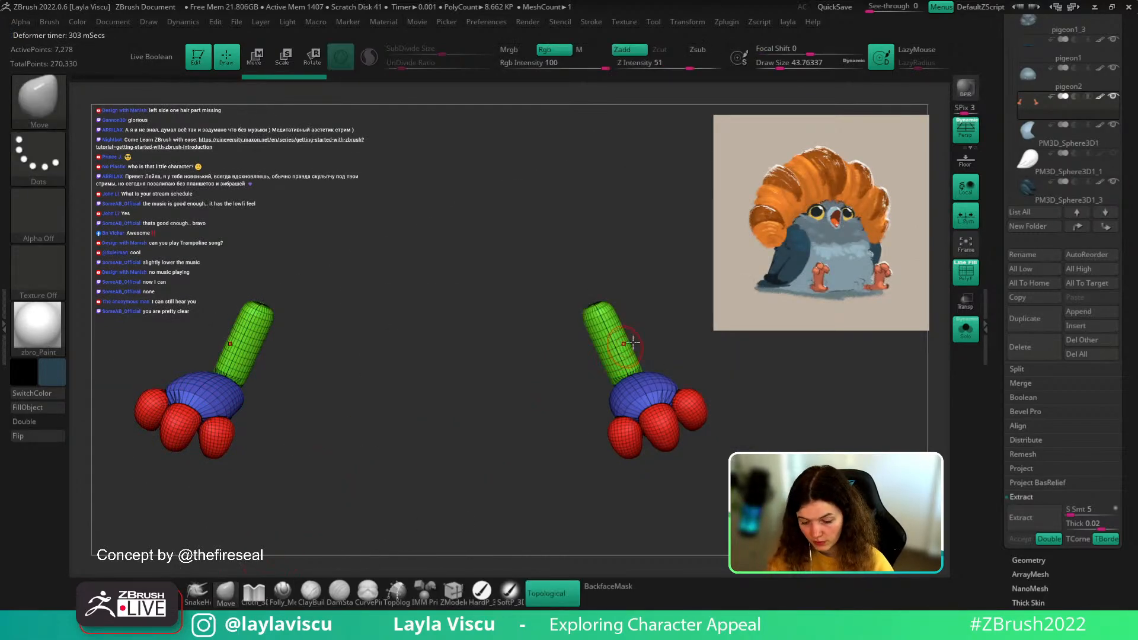
pyautogui.moveTo(709, 371); pyautogui.dragTo(735, 432, button='right')
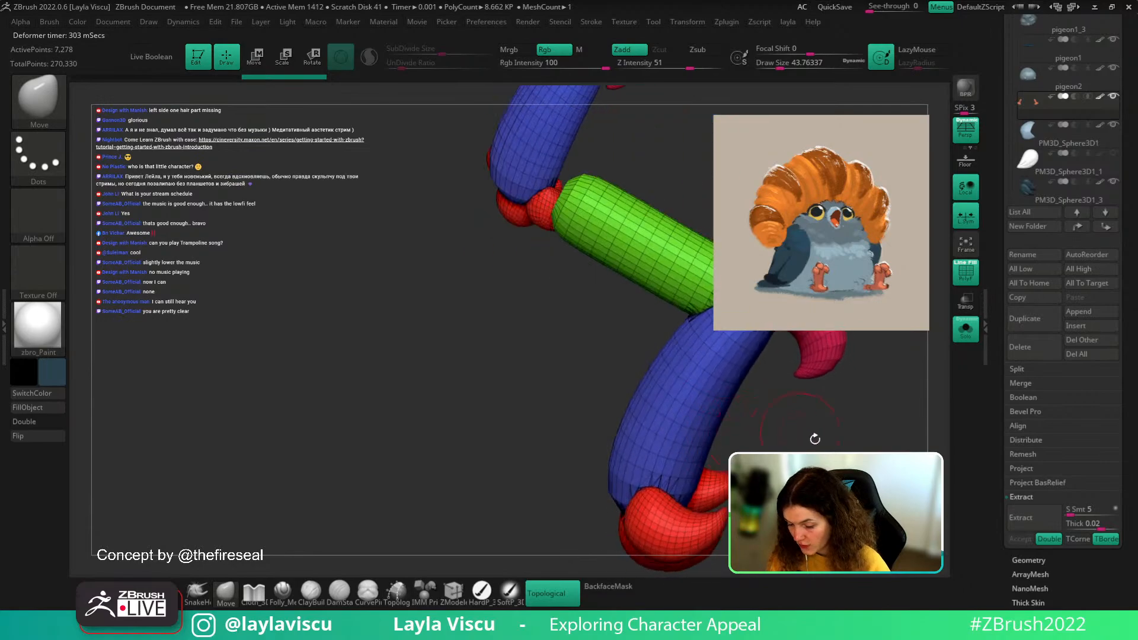
pyautogui.keyDown('alt'); pyautogui.moveTo(814, 439); pyautogui.dragTo(720, 403, button='right'); pyautogui.keyUp('alt')
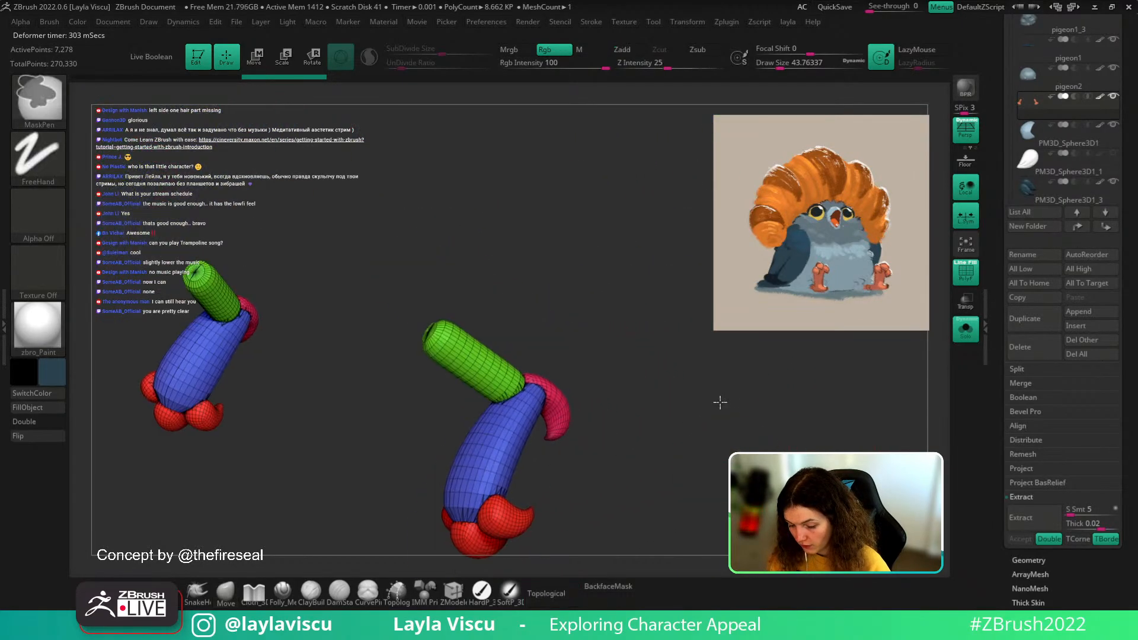
pyautogui.hotkey('shift', 'f')
pyautogui.moveTo(640, 462)
pyautogui.mouseDown(button='right')
pyautogui.moveTo(755, 393)
pyautogui.moveTo(748, 357)
pyautogui.moveTo(737, 424)
pyautogui.moveTo(690, 480)
pyautogui.mouseUp(button='right')
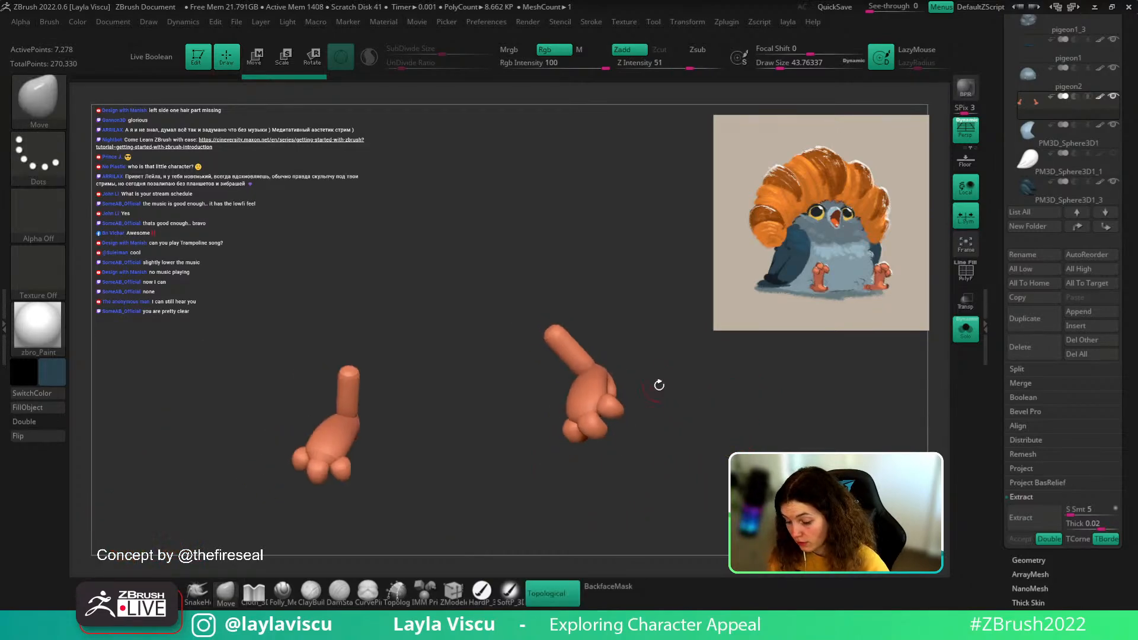
# - Open the ZRemesher settings for the feet, show the polyframe again and turn on KeepGroups
pyautogui.scroll(-6, 1106, 252)
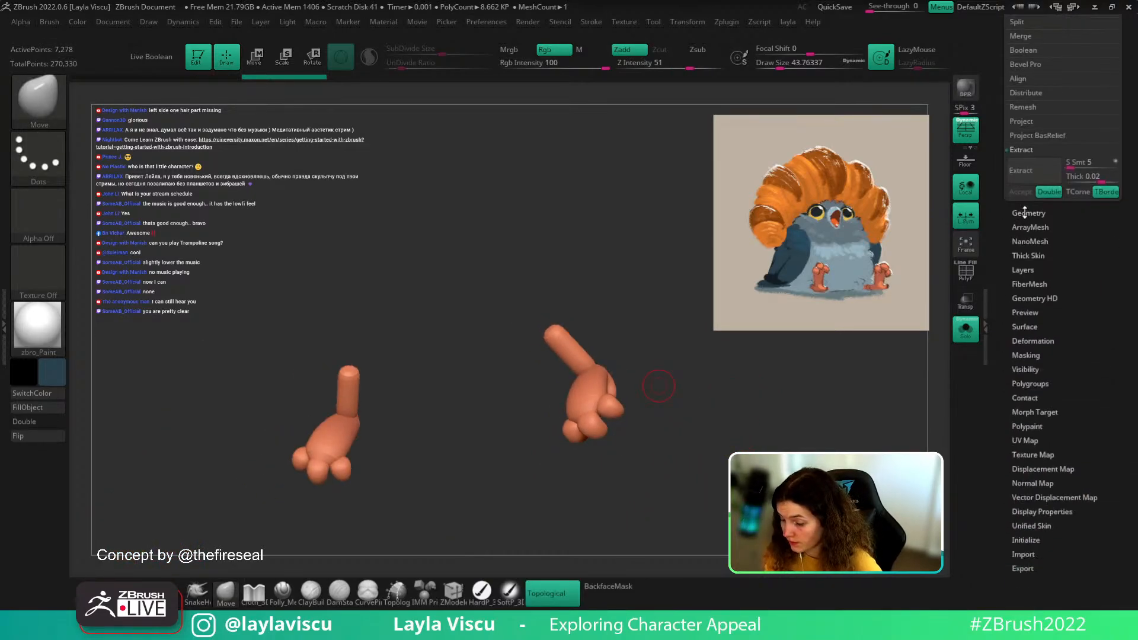
pyautogui.click(1026, 212)
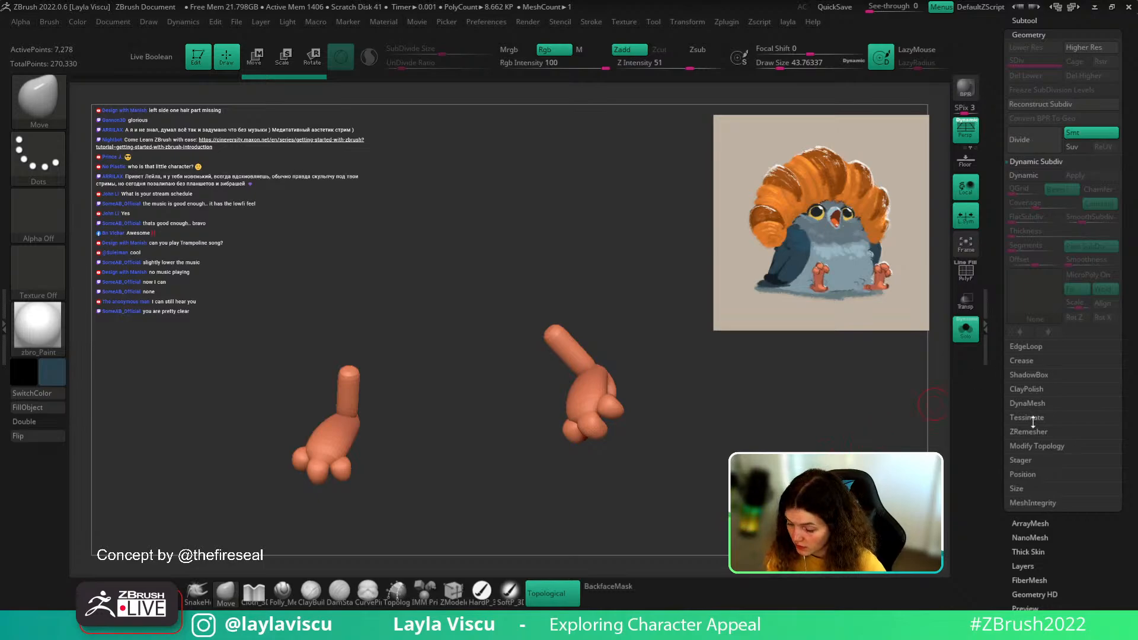
pyautogui.click(1033, 430)
pyautogui.hotkey('shift', 'f')
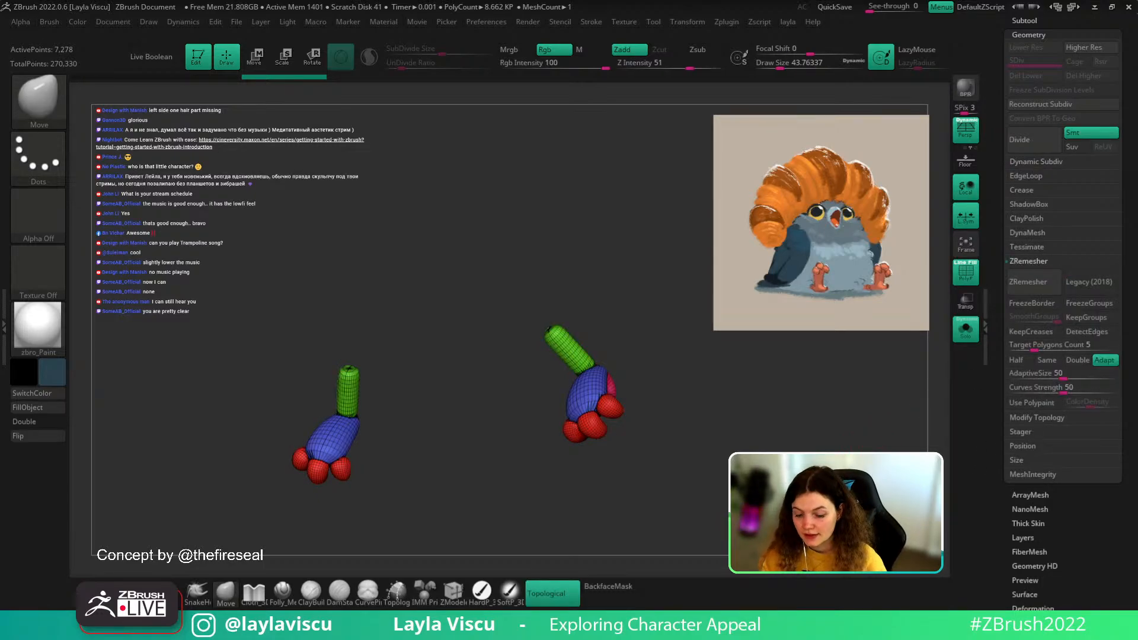
pyautogui.moveTo(699, 403); pyautogui.dragTo(705, 361)
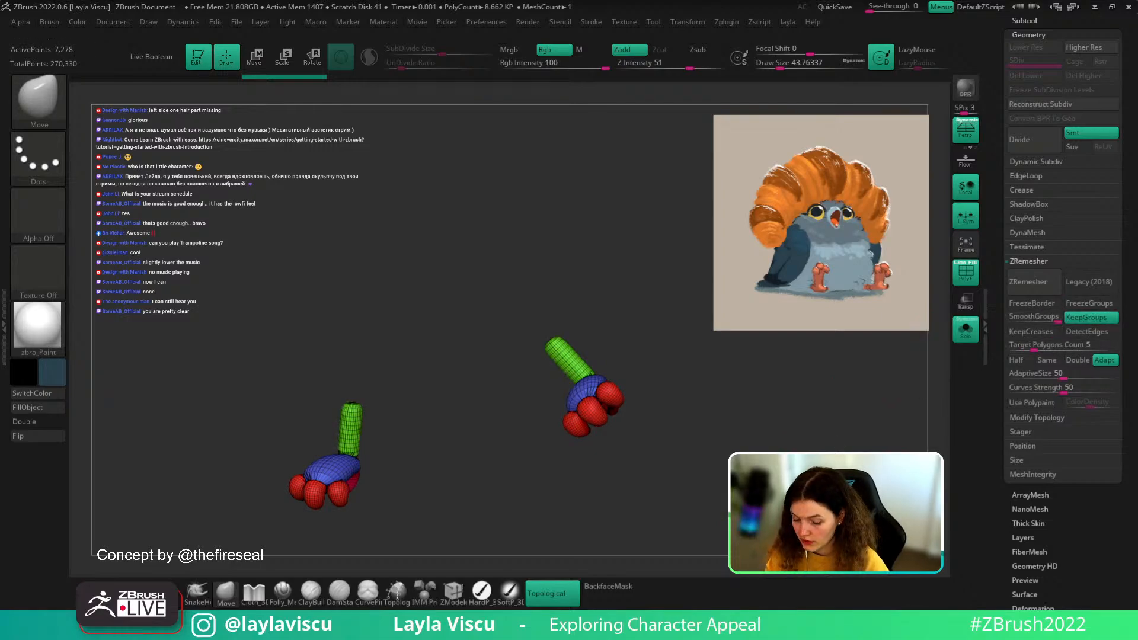
pyautogui.moveTo(699, 427); pyautogui.dragTo(729, 349)
pyautogui.keyDown('alt'); pyautogui.moveTo(728, 410); pyautogui.dragTo(809, 445, button='right'); pyautogui.keyUp('alt')
# - ZRemesh the feet with a target polygons count of 0.57514 and SmoothGroups of 0.17948
pyautogui.moveTo(1030, 348); pyautogui.dragTo(1020, 348)
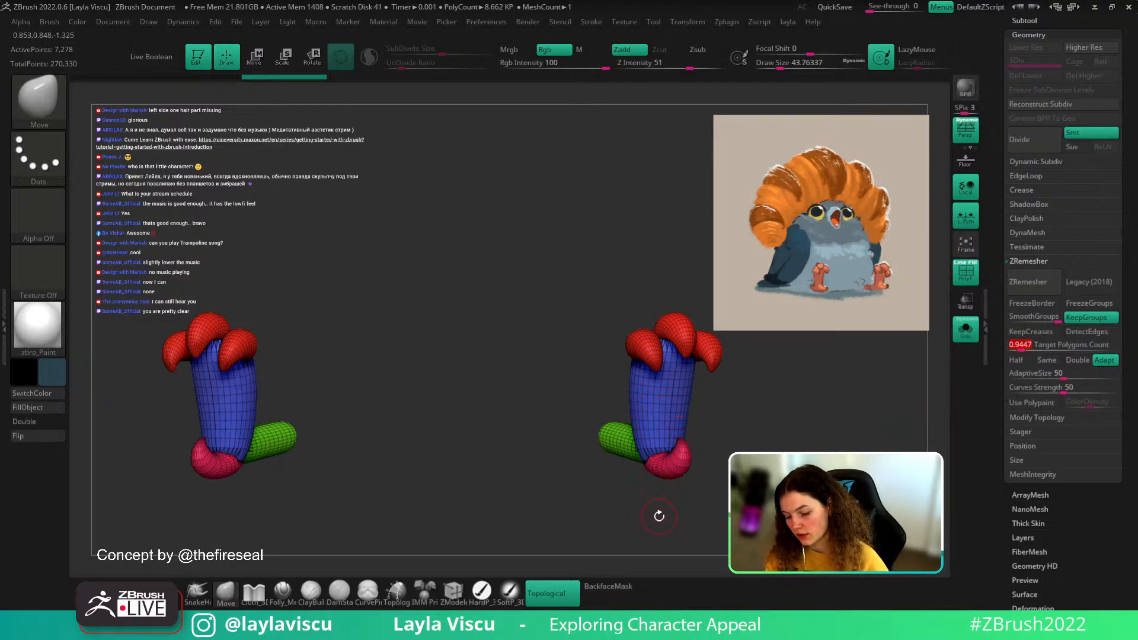
pyautogui.moveTo(1020, 345); pyautogui.dragTo(1015, 345)
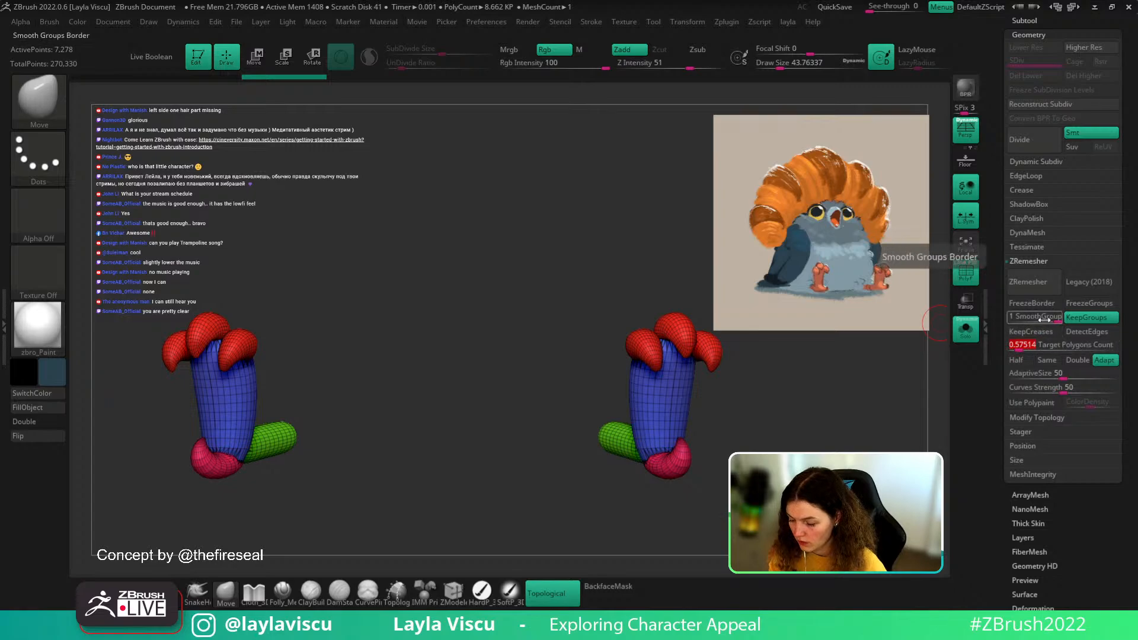
pyautogui.moveTo(1043, 320); pyautogui.dragTo(1018, 325)
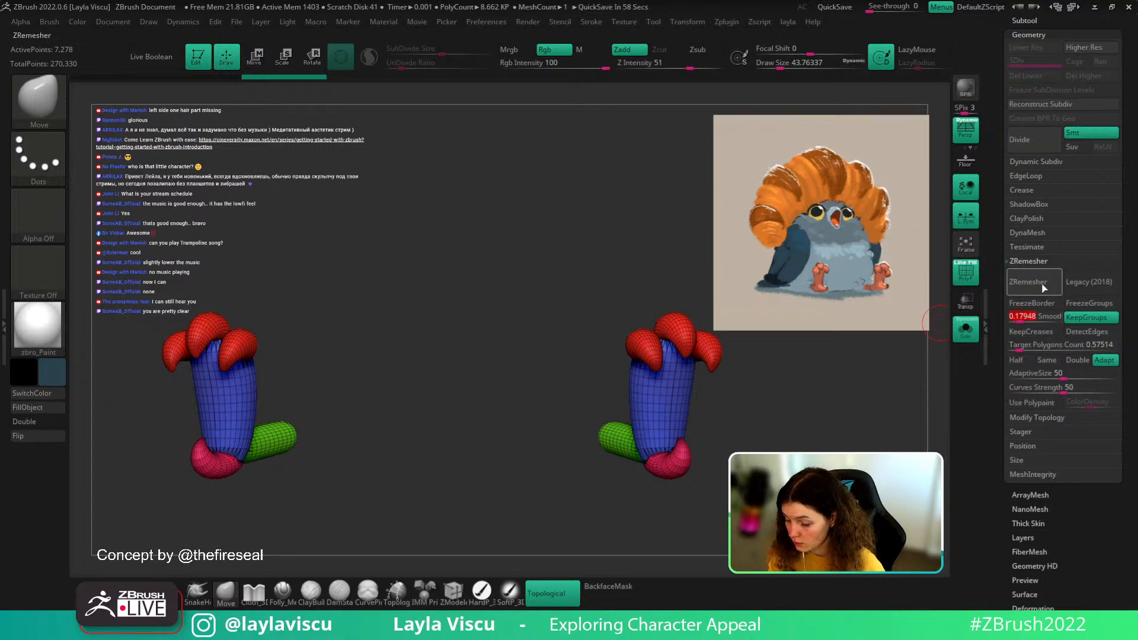
pyautogui.click(1028, 282)
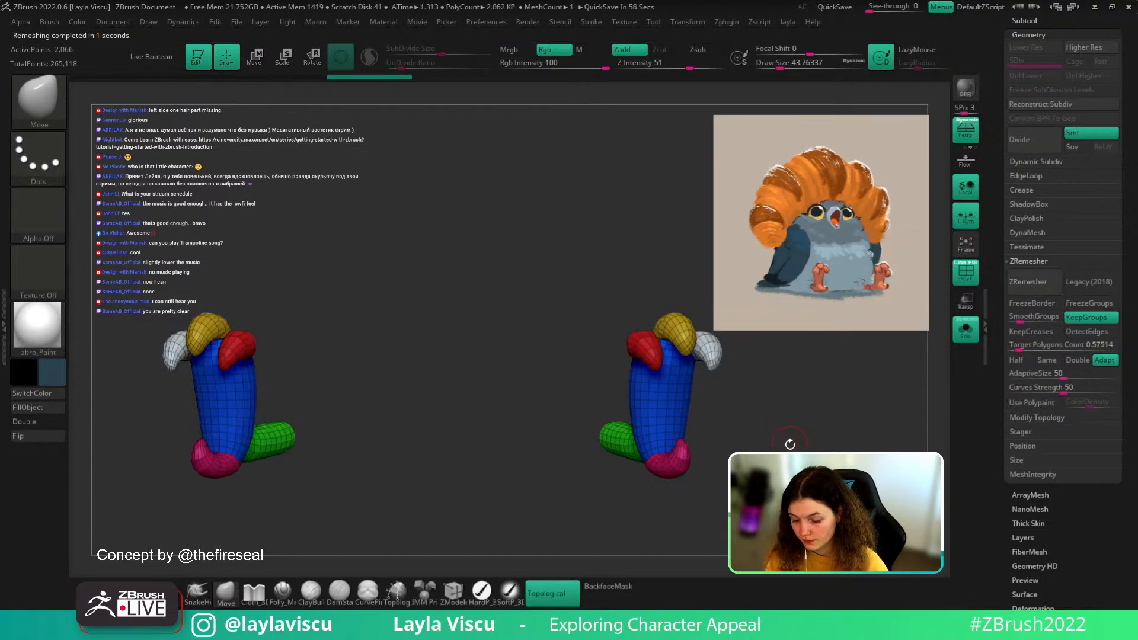
# - Draw ZRemesherGuides curves around the toe bases and the ankle, and run ZRemesher on the feet again
pyautogui.moveTo(813, 454)
pyautogui.mouseDown()
pyautogui.moveTo(897, 469)
pyautogui.moveTo(913, 489)
pyautogui.moveTo(877, 460)
pyautogui.moveTo(809, 439)
pyautogui.mouseUp()
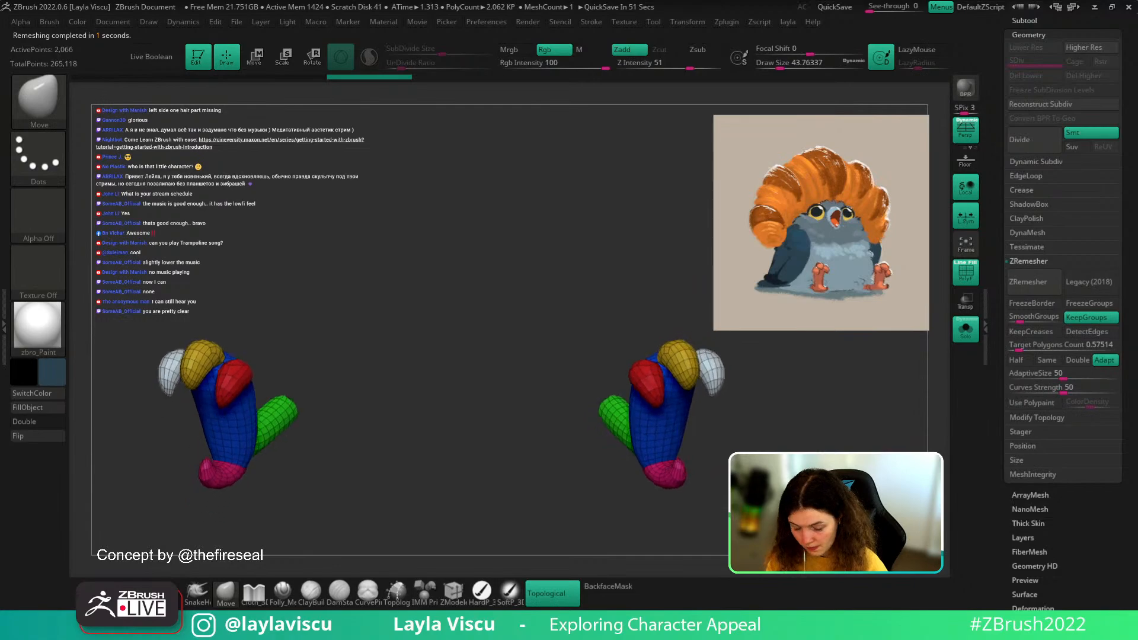
pyautogui.press('b')
pyautogui.click(694, 125)
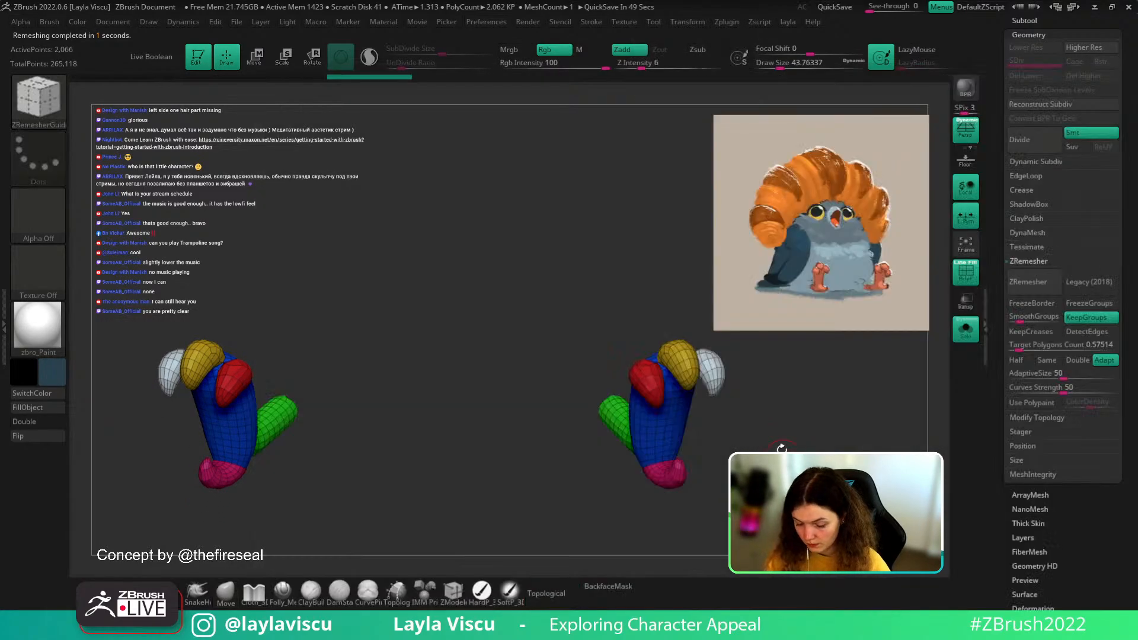
pyautogui.moveTo(699, 361); pyautogui.dragTo(660, 397)
pyautogui.moveTo(782, 424); pyautogui.dragTo(737, 409)
pyautogui.moveTo(714, 380)
pyautogui.mouseDown()
pyautogui.moveTo(723, 417)
pyautogui.moveTo(775, 376)
pyautogui.moveTo(646, 405)
pyautogui.moveTo(795, 396)
pyautogui.moveTo(794, 373)
pyautogui.moveTo(665, 489)
pyautogui.mouseUp()
pyautogui.click(699, 390)
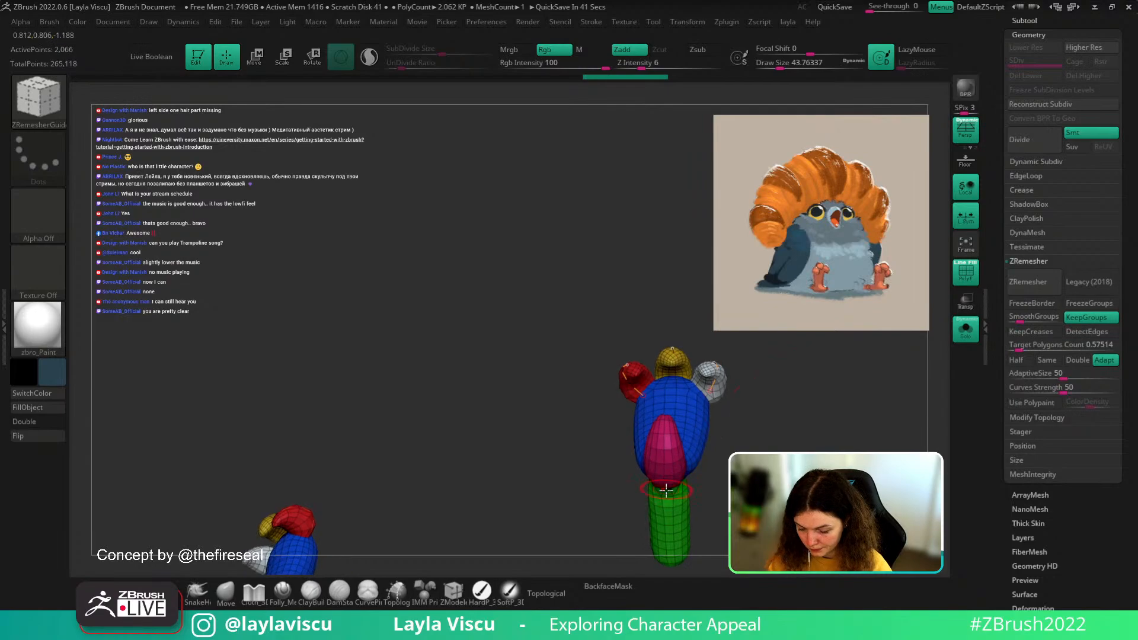
pyautogui.click(1027, 281)
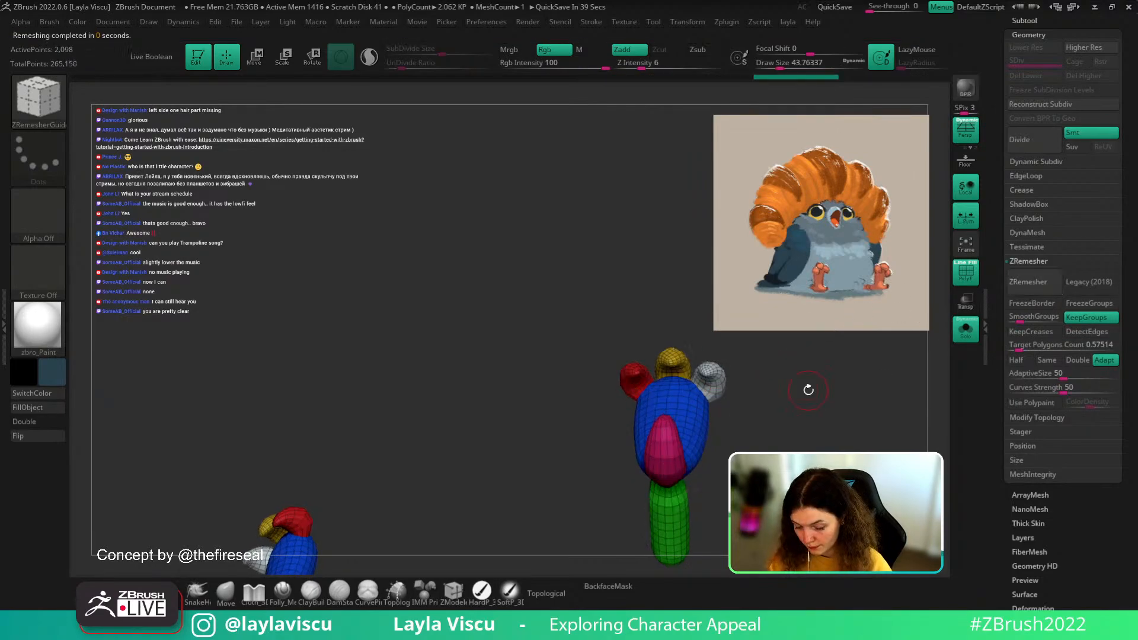
# - Hide the polyframe, show the whole model and fill the feet with the salmon orange of the reference image
pyautogui.moveTo(809, 389); pyautogui.dragTo(795, 427)
pyautogui.hotkey('shift', 'f')
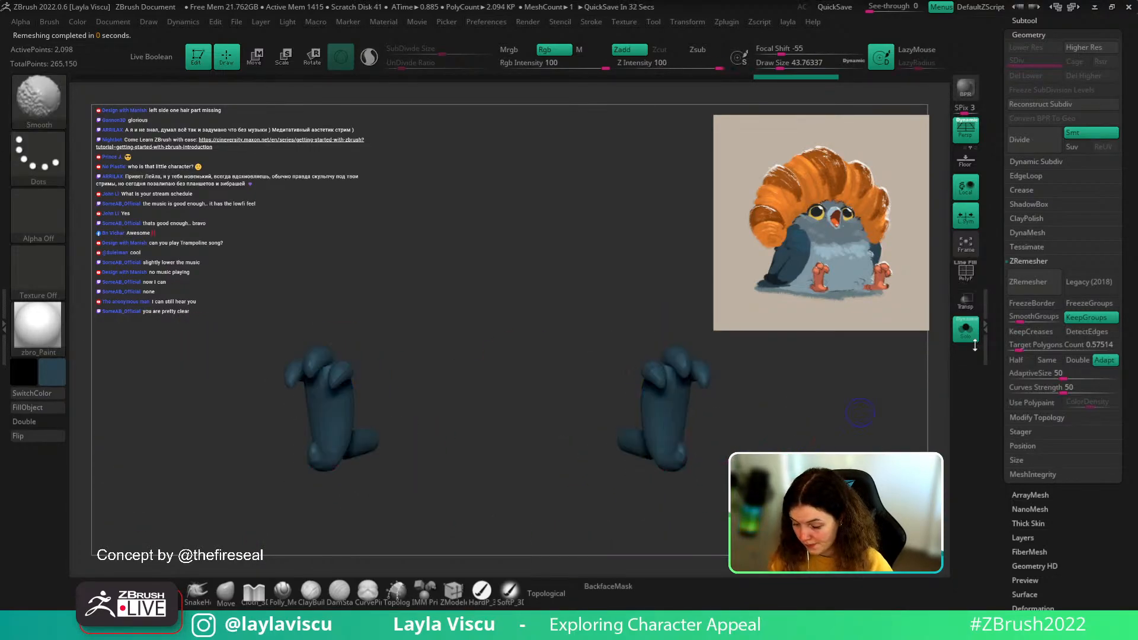
pyautogui.click(966, 341)
pyautogui.press('z')
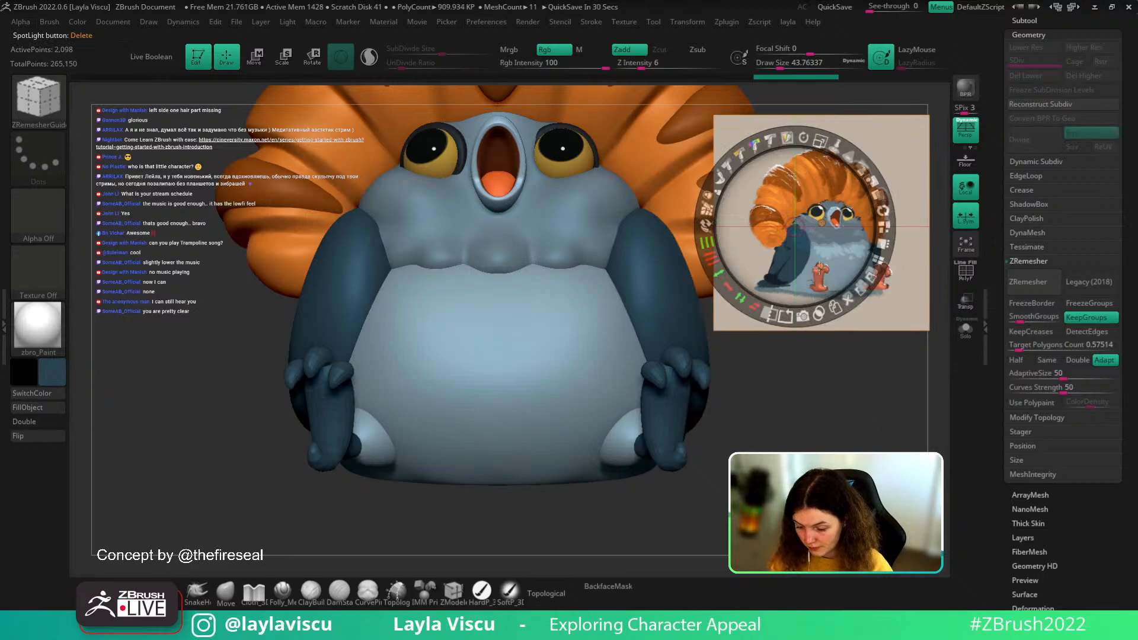
pyautogui.press('z')
pyautogui.moveTo(602, 460); pyautogui.dragTo(753, 420)
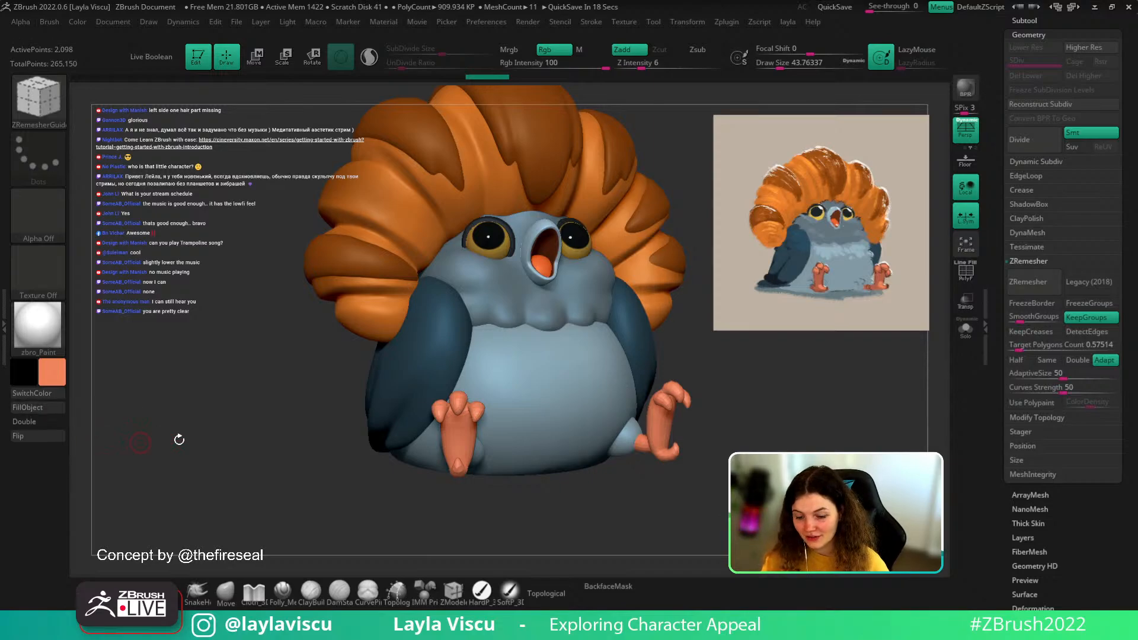
# - Compare the recoloured pigeon with the reference concept from the three-quarter and front views
pyautogui.press('ctrl')
pyautogui.keyDown('ctrl'); pyautogui.moveTo(735, 514); pyautogui.dragTo(727, 457, button='right'); pyautogui.keyUp('ctrl')
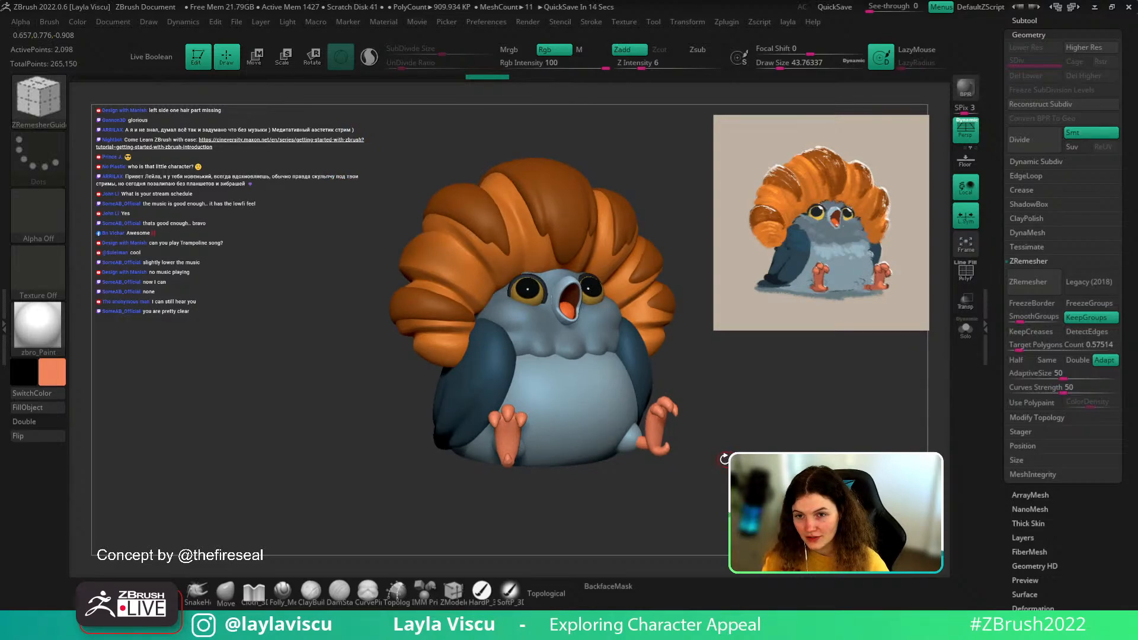
pyautogui.press('z')
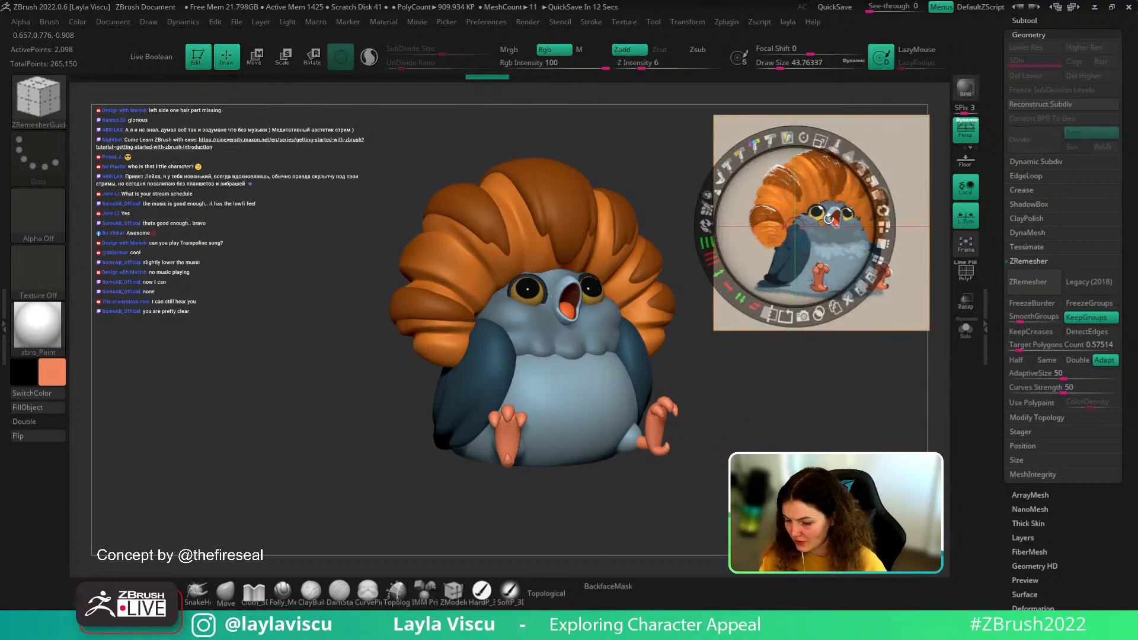
pyautogui.press('z')
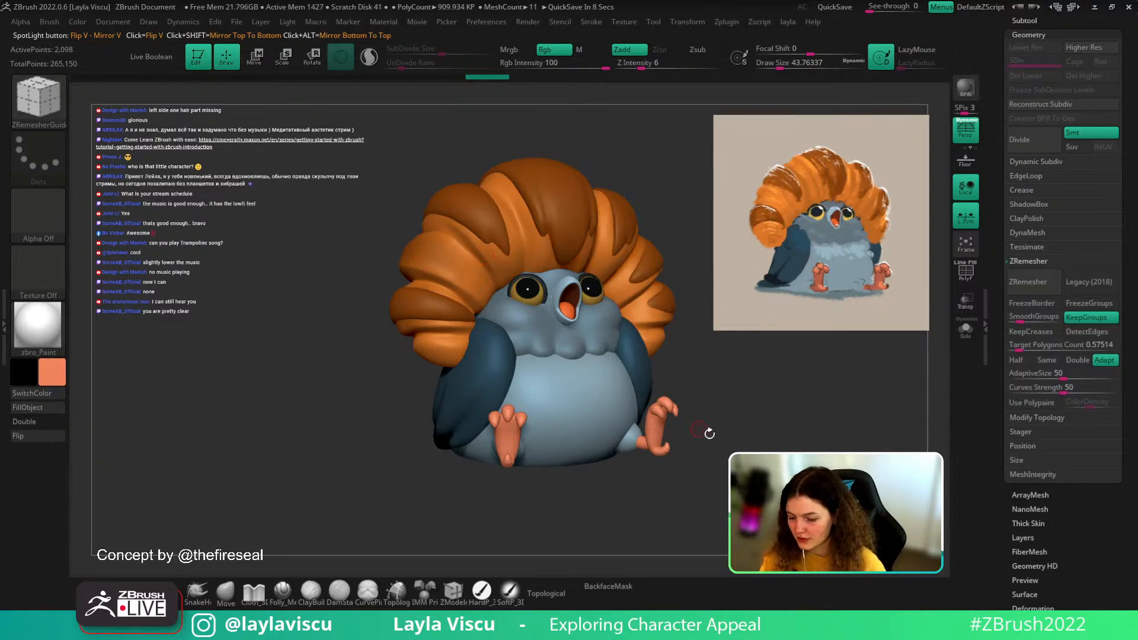
pyautogui.keyDown('alt'); pyautogui.moveTo(759, 415); pyautogui.dragTo(703, 464); pyautogui.keyUp('alt')
pyautogui.keyDown('alt'); pyautogui.click(495, 260); pyautogui.keyUp('alt')
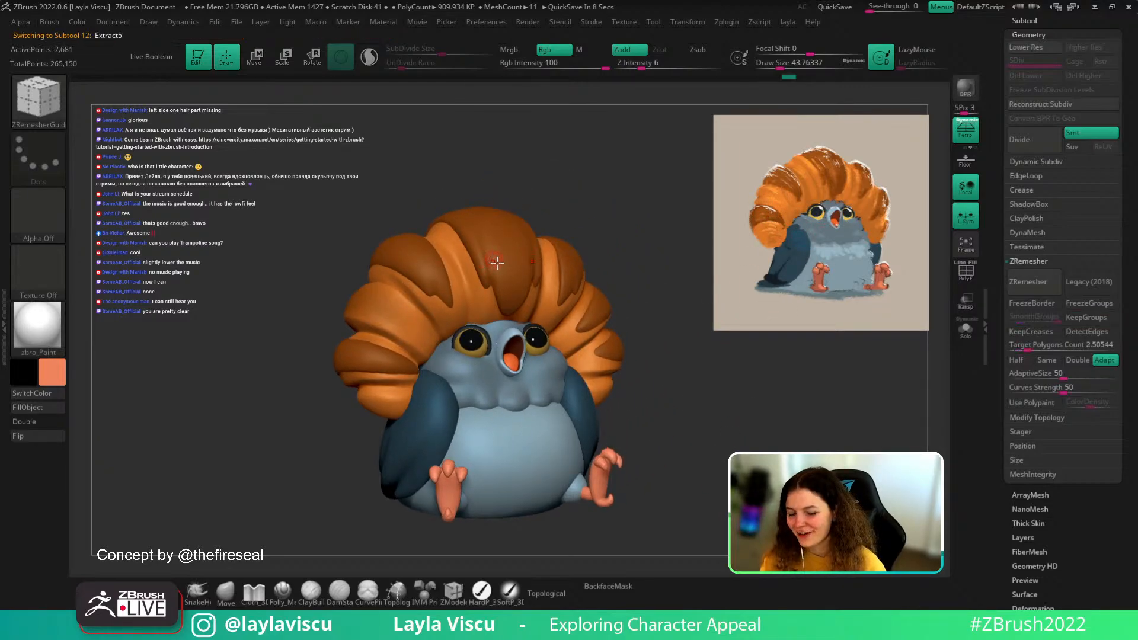
pyautogui.moveTo(699, 370)
pyautogui.keyDown('alt'); pyautogui.mouseDown()
pyautogui.moveTo(630, 388)
pyautogui.moveTo(673, 343)
pyautogui.mouseUp(); pyautogui.keyUp('alt')
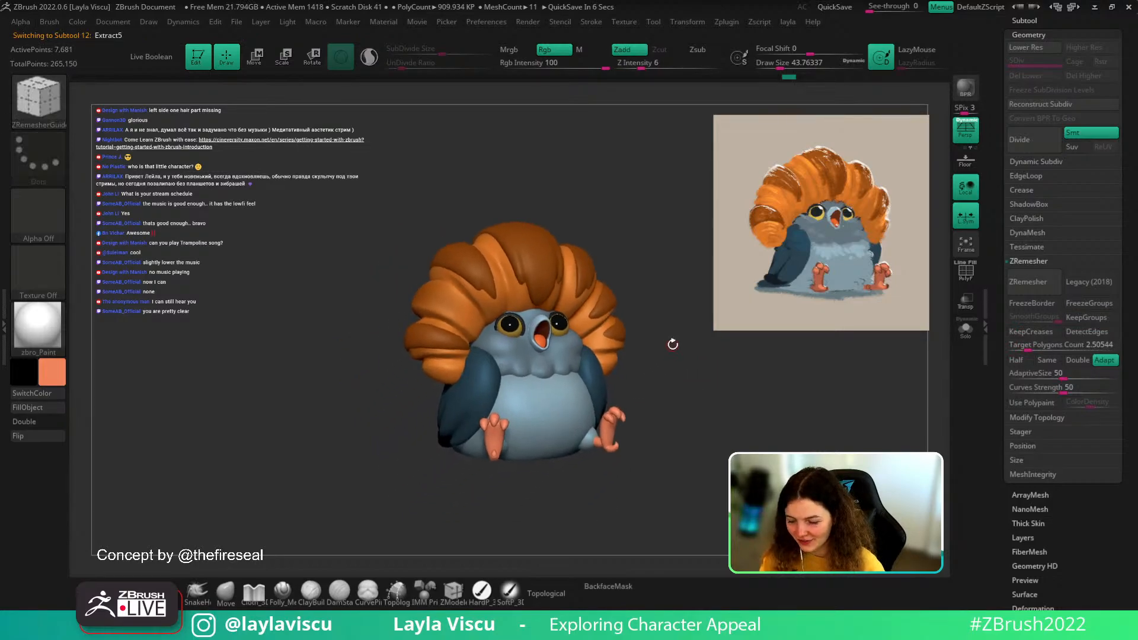
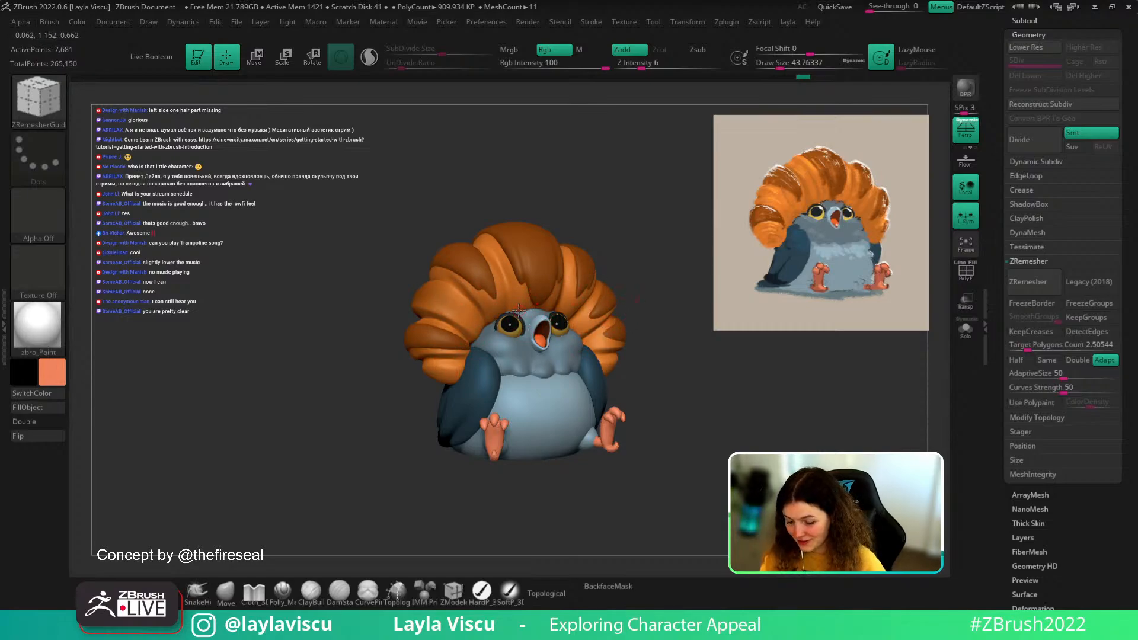
pyautogui.moveTo(644, 362)
pyautogui.mouseDown()
pyautogui.moveTo(498, 380)
pyautogui.moveTo(666, 378)
pyautogui.moveTo(646, 383)
pyautogui.mouseUp()
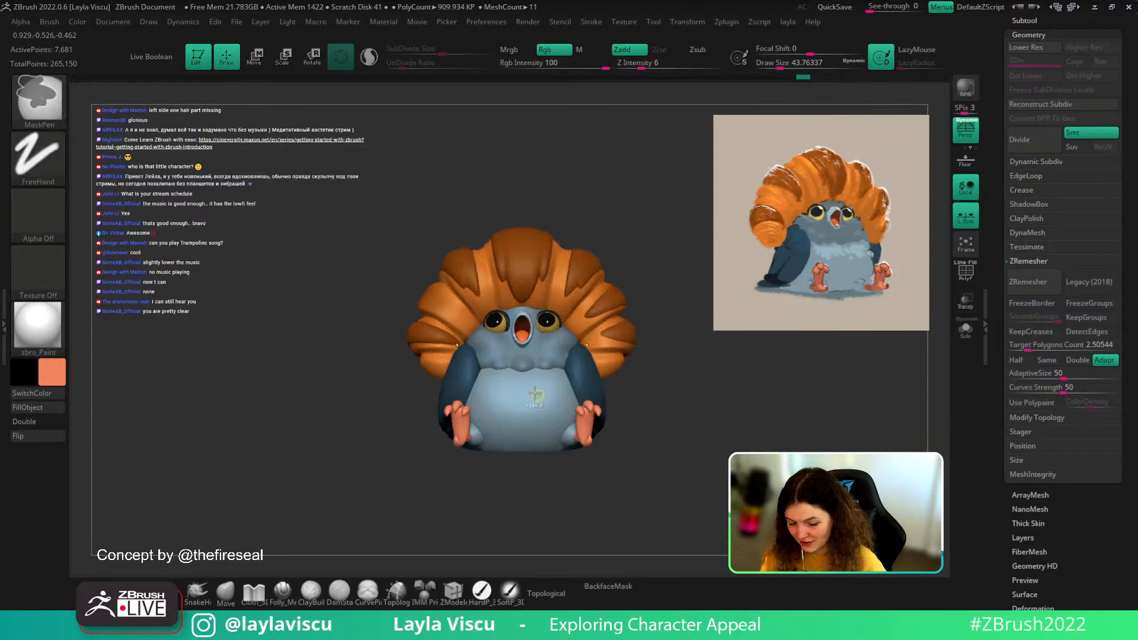
pyautogui.keyDown('ctrl'); pyautogui.moveTo(538, 393); pyautogui.dragTo(551, 420, button='right'); pyautogui.keyUp('ctrl')
pyautogui.moveTo(723, 409); pyautogui.dragTo(730, 422)
# - Select the feet subtool, turn on Dynamic Subdiv for it and check its smoothed shape with and without the polyframe
pyautogui.keyDown('alt'); pyautogui.click(624, 455); pyautogui.keyUp('alt')
pyautogui.keyDown('ctrl'); pyautogui.moveTo(683, 486); pyautogui.dragTo(660, 405, button='right'); pyautogui.keyUp('ctrl')
pyautogui.hotkey('shift', 'f')
pyautogui.press('ctrl')
pyautogui.moveTo(660, 405)
pyautogui.mouseDown()
pyautogui.moveTo(691, 492)
pyautogui.moveTo(676, 503)
pyautogui.mouseUp()
pyautogui.click(1056, 160)
pyautogui.click(1044, 175)
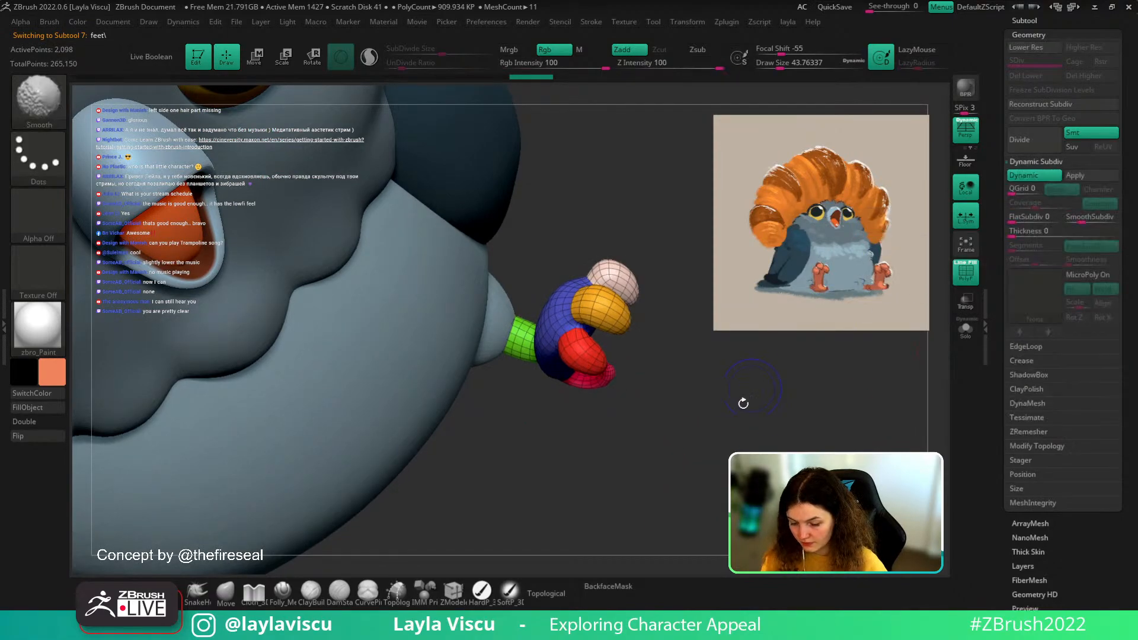
pyautogui.hotkey('shift', 'f')
pyautogui.keyDown('ctrl'); pyautogui.moveTo(681, 415); pyautogui.dragTo(669, 462, button='right'); pyautogui.keyUp('ctrl')
pyautogui.moveTo(669, 462); pyautogui.dragTo(688, 427)
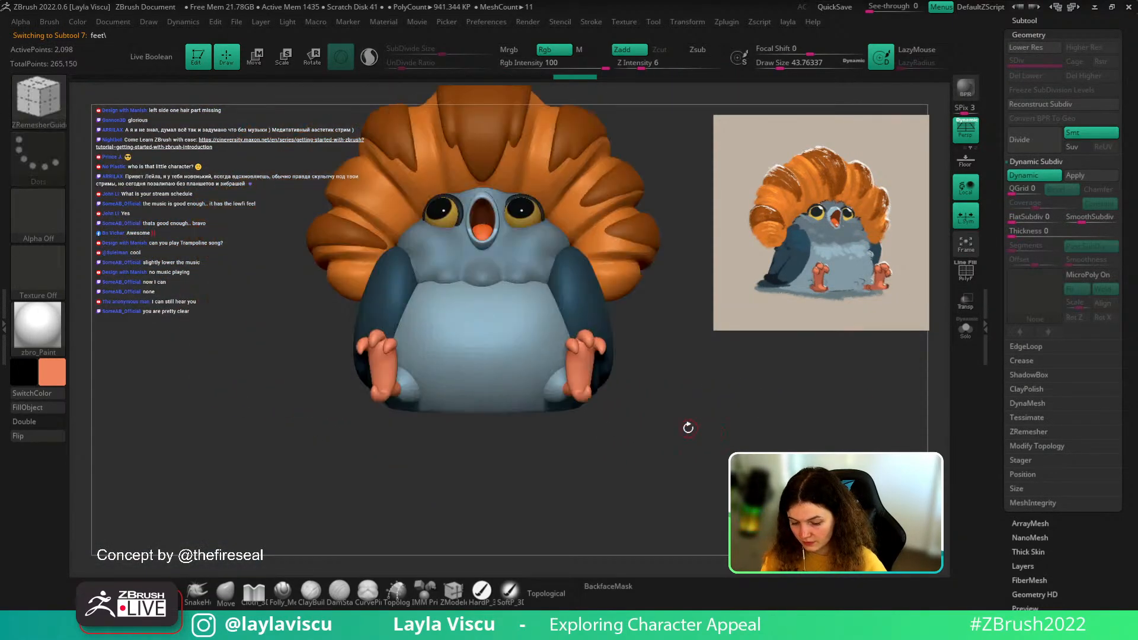
# - Switch to the Move brush and isolate the feet with Solo to work on one foot in profile
pyautogui.keyDown('ctrl'); pyautogui.moveTo(637, 411); pyautogui.dragTo(668, 414, button='right'); pyautogui.keyUp('ctrl')
pyautogui.moveTo(669, 413)
pyautogui.mouseDown()
pyautogui.moveTo(678, 429)
pyautogui.moveTo(604, 462)
pyautogui.moveTo(628, 478)
pyautogui.moveTo(559, 490)
pyautogui.moveTo(561, 514)
pyautogui.moveTo(603, 489)
pyautogui.mouseUp()
pyautogui.click(226, 593)
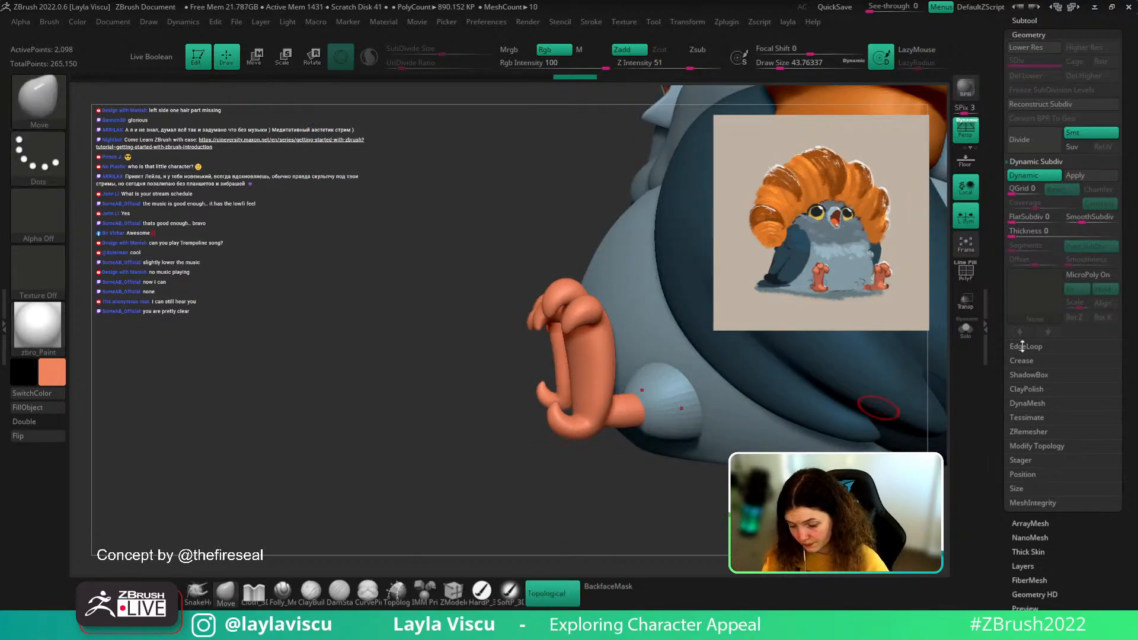
pyautogui.click(965, 329)
pyautogui.moveTo(694, 517); pyautogui.dragTo(643, 511)
pyautogui.keyDown('ctrl'); pyautogui.moveTo(572, 330); pyautogui.dragTo(598, 338, button='right'); pyautogui.keyUp('ctrl')
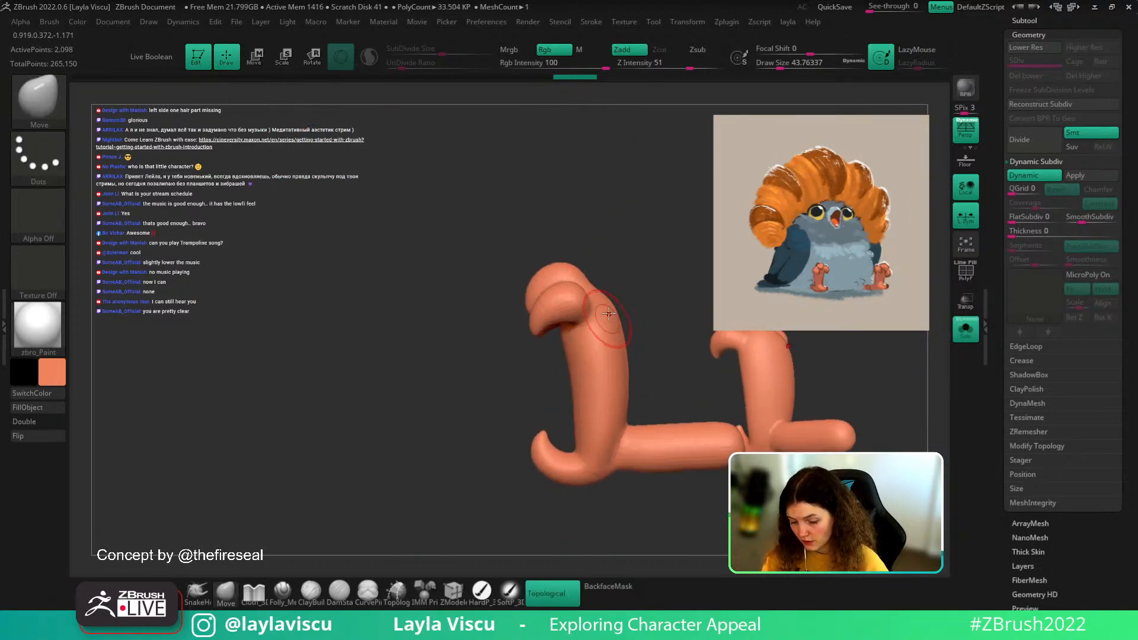
# - Turn off Dynamic Subdiv on the feet and reshape the curled toes and their bases with the Move brush
pyautogui.hotkey('shift', 'd')
pyautogui.moveTo(638, 290); pyautogui.dragTo(633, 265)
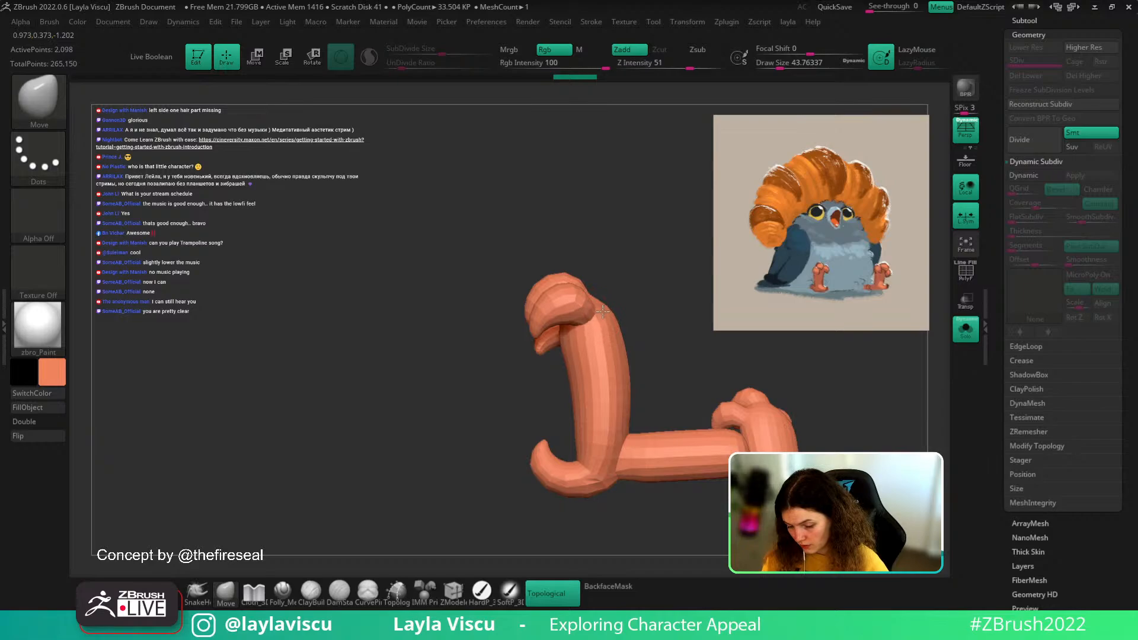
pyautogui.moveTo(650, 292); pyautogui.dragTo(627, 304)
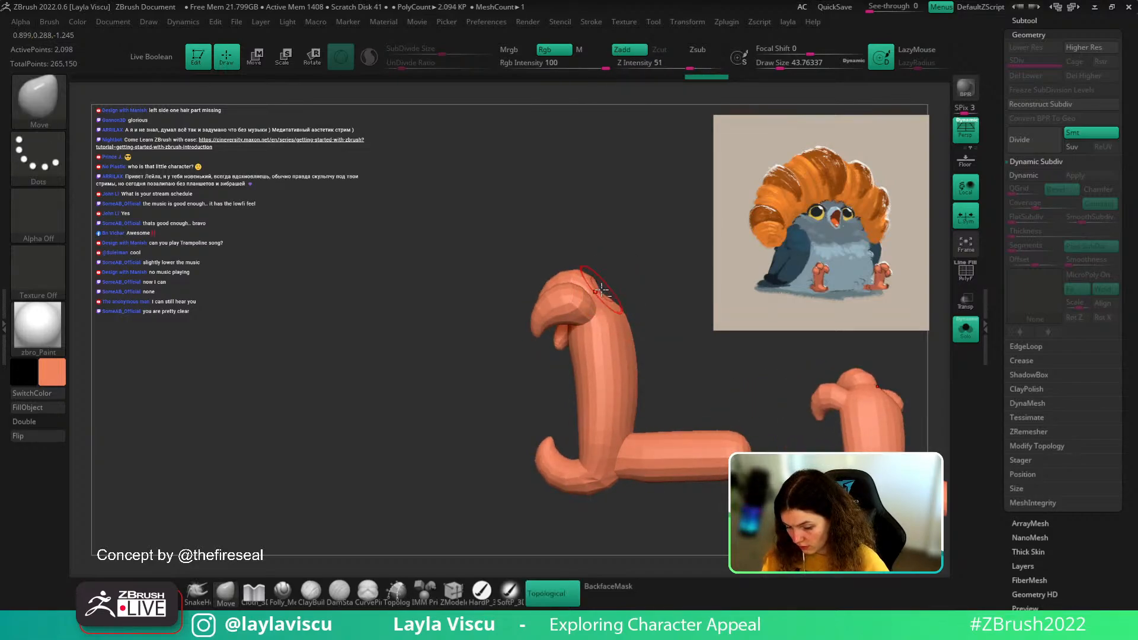
pyautogui.moveTo(631, 292); pyautogui.dragTo(614, 328)
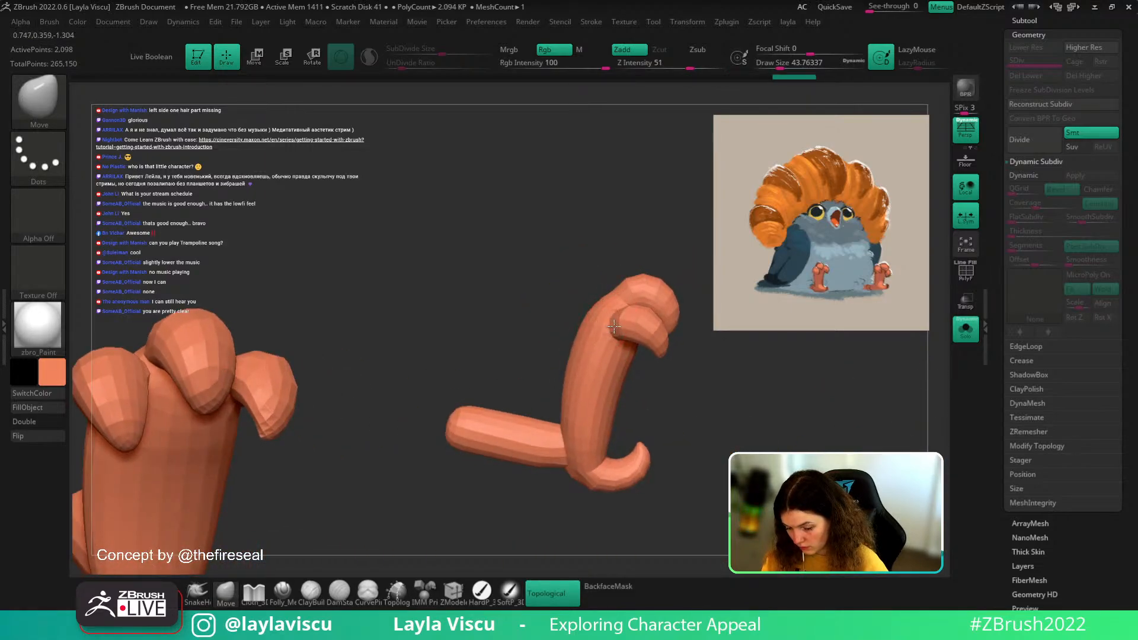
pyautogui.moveTo(675, 356); pyautogui.dragTo(865, 379, button='right')
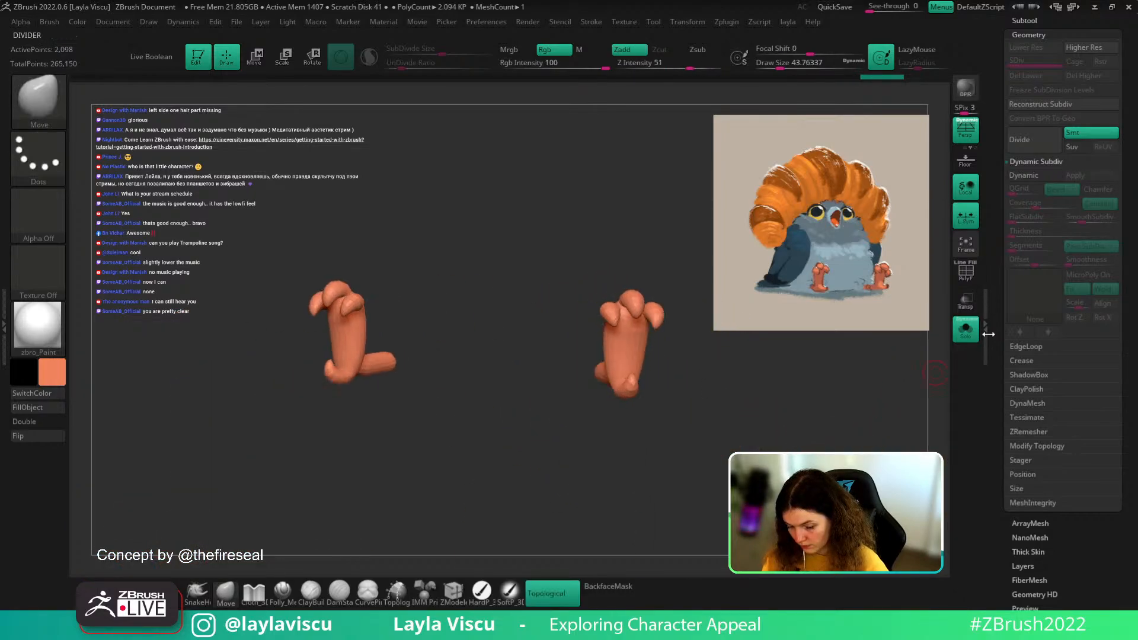
# - Turn off Solo to show the whole pigeon and subdivide the feet up to subdivision level 3
pyautogui.click(966, 330)
pyautogui.keyDown('ctrl'); pyautogui.moveTo(786, 412); pyautogui.dragTo(745, 399, button='right'); pyautogui.keyUp('ctrl')
pyautogui.moveTo(603, 344)
pyautogui.keyDown('ctrl'); pyautogui.mouseDown(button='right')
pyautogui.moveTo(720, 396)
pyautogui.moveTo(751, 394)
pyautogui.moveTo(696, 385)
pyautogui.moveTo(681, 399)
pyautogui.moveTo(702, 415)
pyautogui.mouseUp(button='right'); pyautogui.keyUp('ctrl')
pyautogui.hotkey('ctrl', 'd')
pyautogui.hotkey('ctrl', 'd')
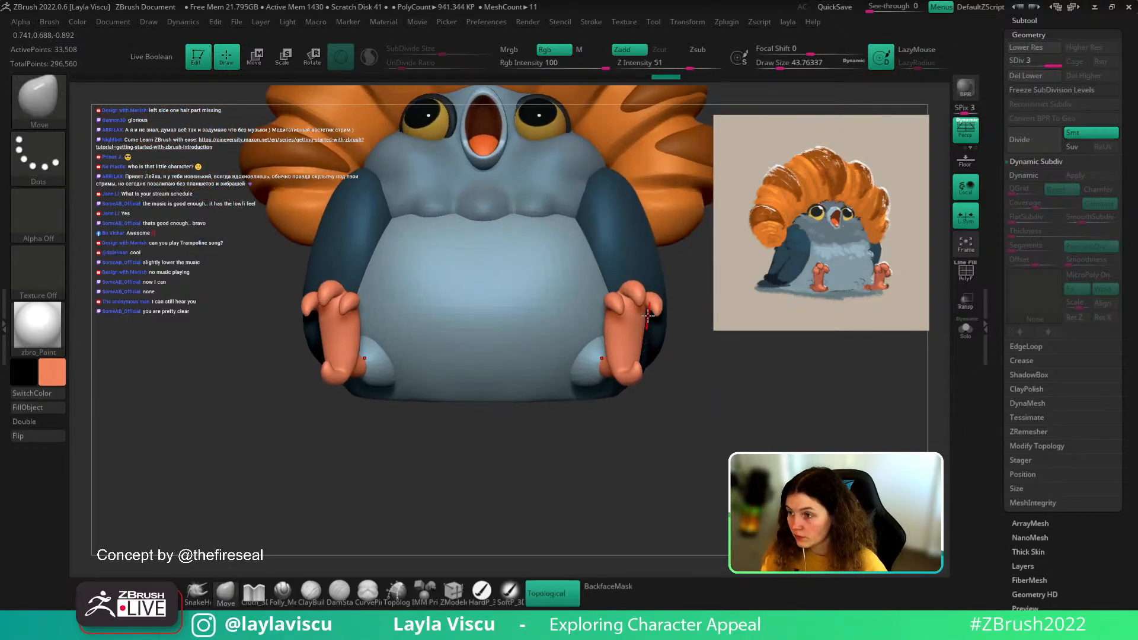
# - Switch to the DamStandard brush at a draw size of about 27, isolate the feet with Solo and subdivide them to level 4
pyautogui.press('b')
pyautogui.press('d')
pyautogui.press('s')
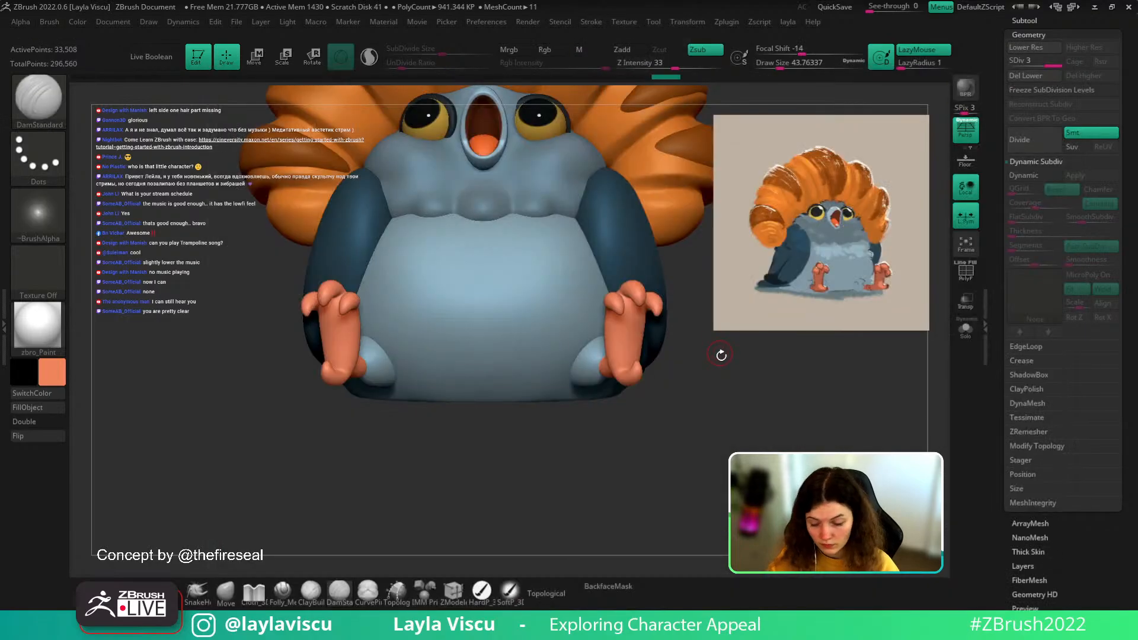
pyautogui.moveTo(706, 367)
pyautogui.keyDown('ctrl'); pyautogui.mouseDown(button='right')
pyautogui.moveTo(708, 403)
pyautogui.moveTo(743, 423)
pyautogui.mouseUp(button='right'); pyautogui.keyUp('ctrl')
pyautogui.press('s')
pyautogui.moveTo(739, 417); pyautogui.dragTo(734, 417)
pyautogui.moveTo(739, 415); pyautogui.dragTo(806, 404, button='right')
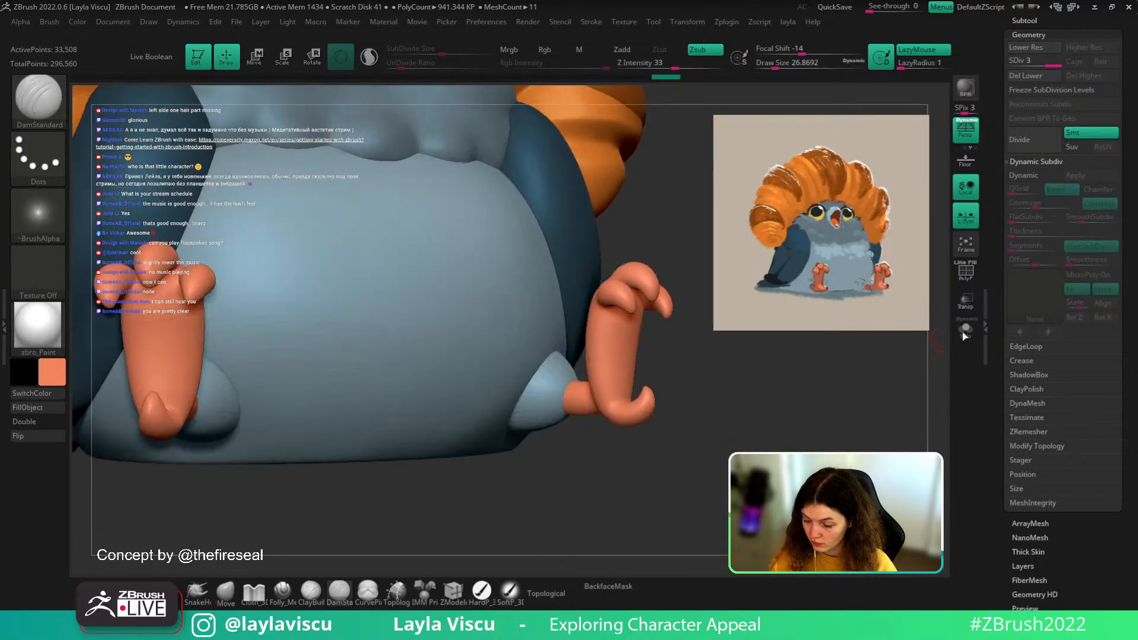
pyautogui.click(964, 329)
pyautogui.moveTo(897, 375)
pyautogui.keyDown('shift'); pyautogui.mouseDown(button='right')
pyautogui.moveTo(862, 406)
pyautogui.moveTo(709, 447)
pyautogui.mouseUp(button='right'); pyautogui.keyUp('shift')
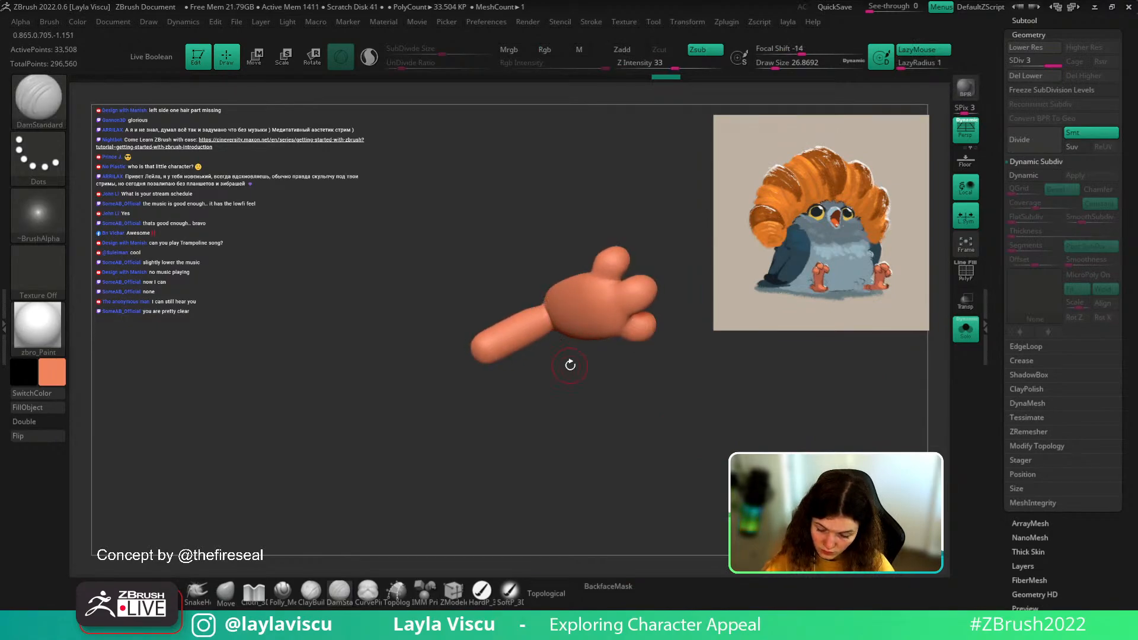
pyautogui.moveTo(570, 365); pyautogui.dragTo(530, 272, button='right')
pyautogui.hotkey('ctrl', 'd')
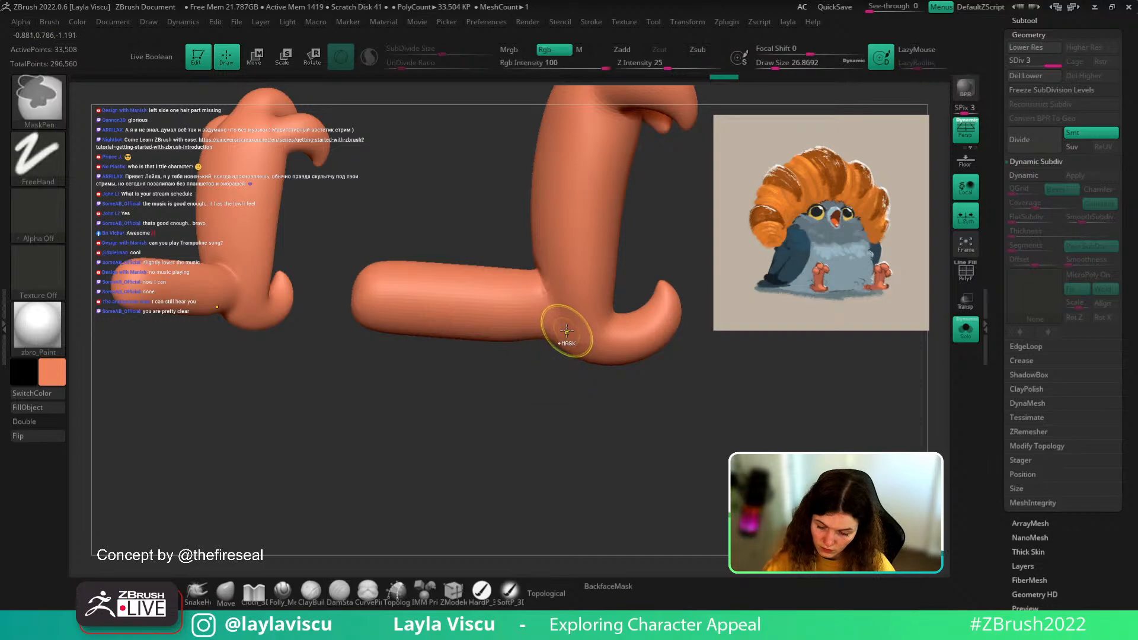
# - Carve a crease around the joint where the leg meets the foot, working from below and from the side
pyautogui.moveTo(556, 358); pyautogui.dragTo(591, 221, button='right')
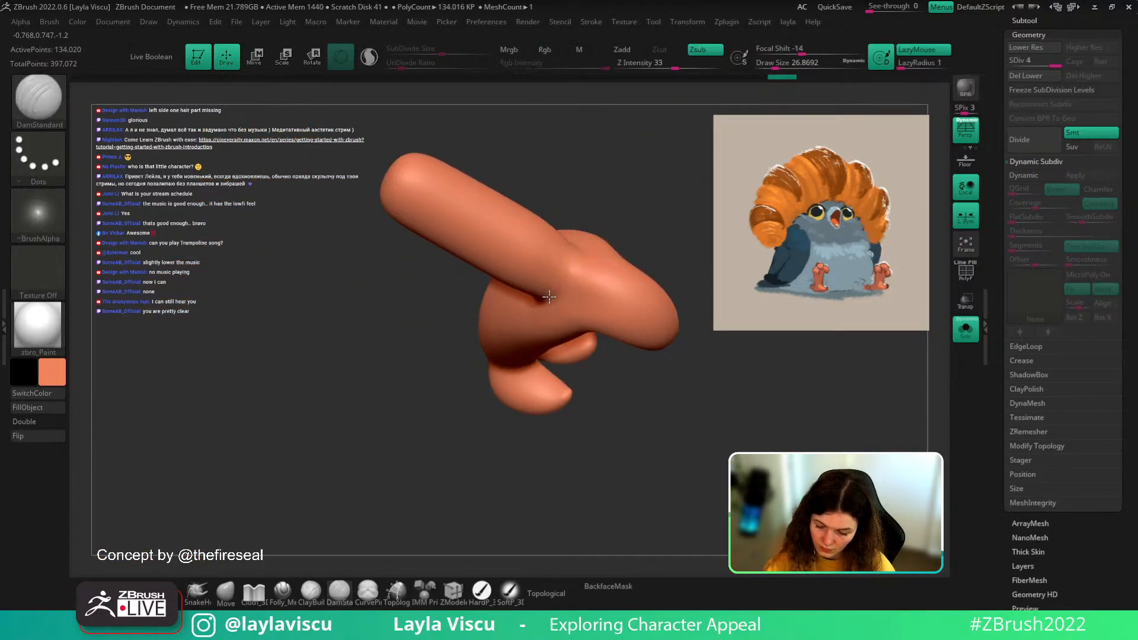
pyautogui.moveTo(589, 249); pyautogui.dragTo(588, 243, button='right')
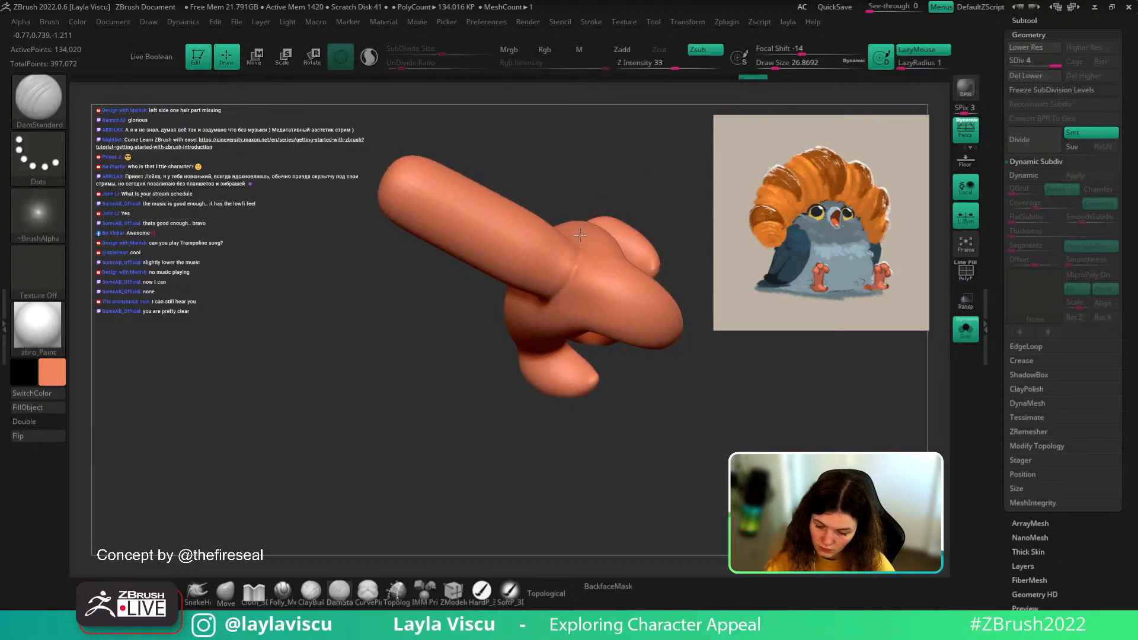
pyautogui.moveTo(546, 301); pyautogui.dragTo(576, 237, button='right')
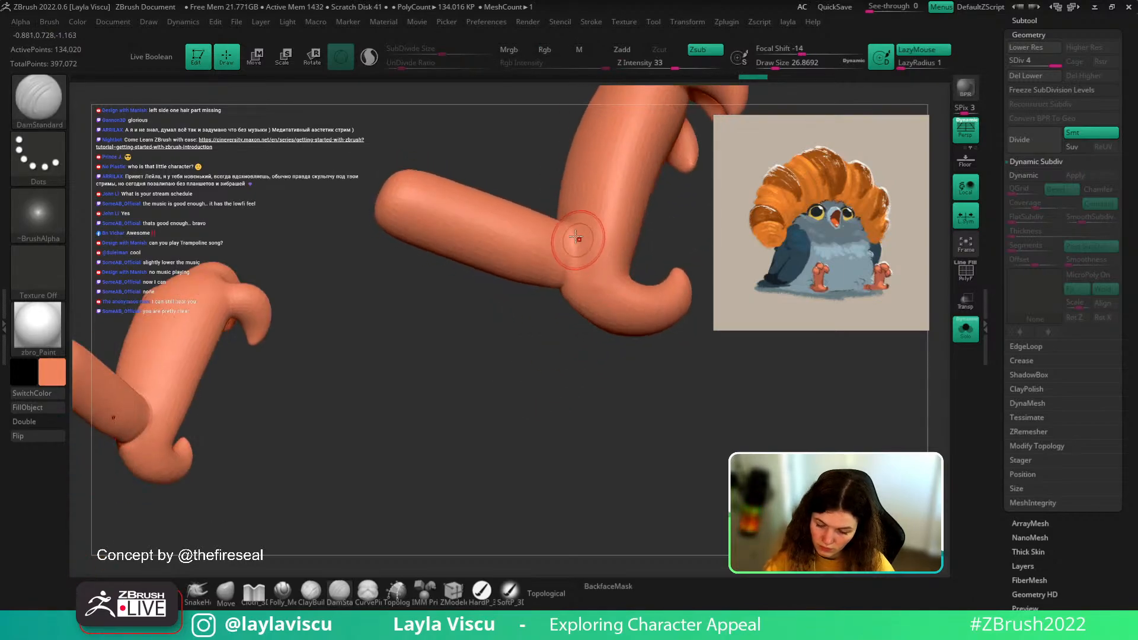
pyautogui.moveTo(565, 282)
pyautogui.mouseDown(button='right')
pyautogui.moveTo(656, 269)
pyautogui.moveTo(589, 242)
pyautogui.moveTo(599, 261)
pyautogui.moveTo(590, 237)
pyautogui.moveTo(625, 304)
pyautogui.moveTo(597, 233)
pyautogui.moveTo(551, 270)
pyautogui.moveTo(538, 190)
pyautogui.moveTo(596, 333)
pyautogui.mouseUp(button='right')
pyautogui.moveTo(627, 368)
pyautogui.keyDown('ctrl'); pyautogui.mouseDown(button='right')
pyautogui.moveTo(632, 144)
pyautogui.moveTo(640, 375)
pyautogui.mouseUp(button='right'); pyautogui.keyUp('ctrl')
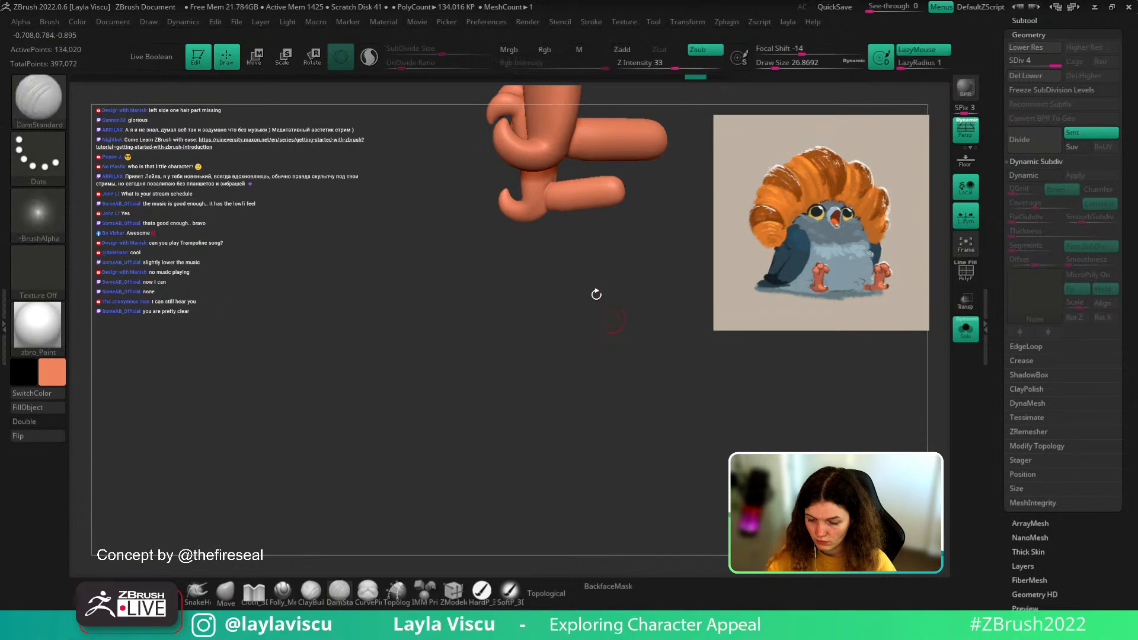
# - Adjust the joint between leg and foot using the Move brush at a draw size of about 35
pyautogui.moveTo(596, 294); pyautogui.dragTo(675, 221, button='right')
pyautogui.click(225, 593)
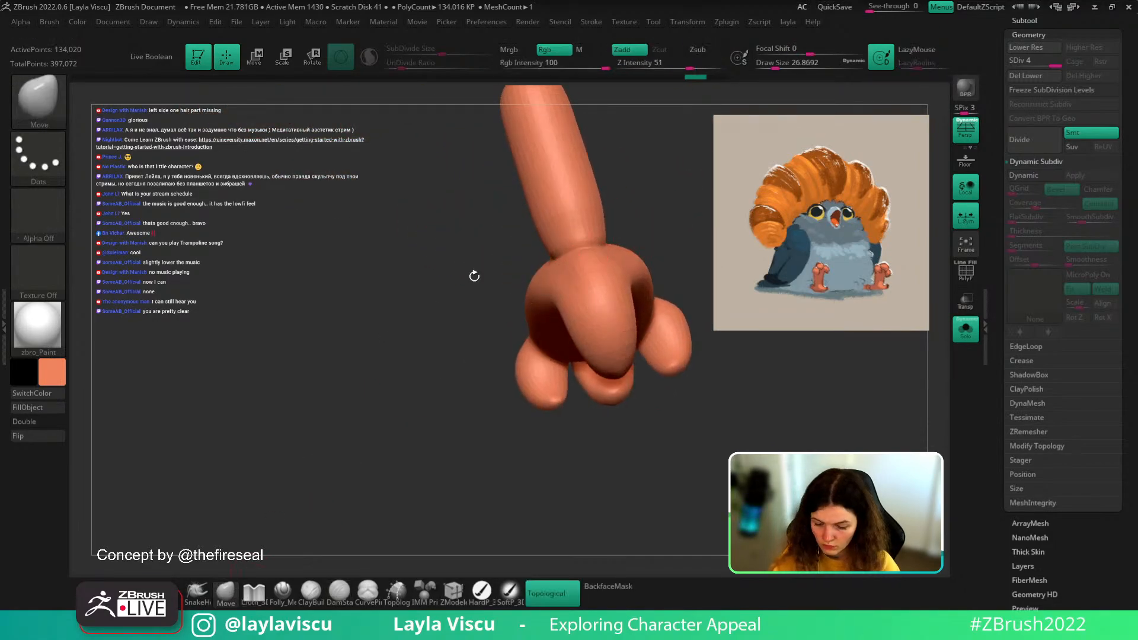
pyautogui.moveTo(577, 242); pyautogui.dragTo(664, 318, button='right')
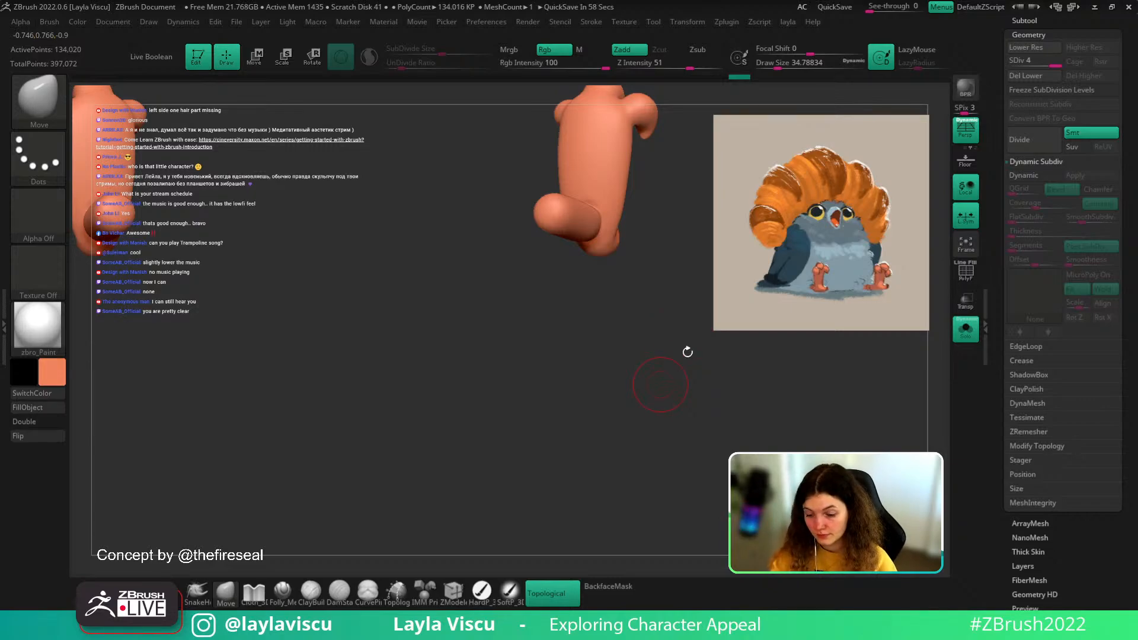
pyautogui.keyDown('alt'); pyautogui.moveTo(687, 351); pyautogui.dragTo(669, 472, button='right'); pyautogui.keyUp('alt')
# - Try carving horizontal skin creases across the backs of the feet with the DamStandard brush
pyautogui.press('b')
pyautogui.press('d')
pyautogui.press('s')
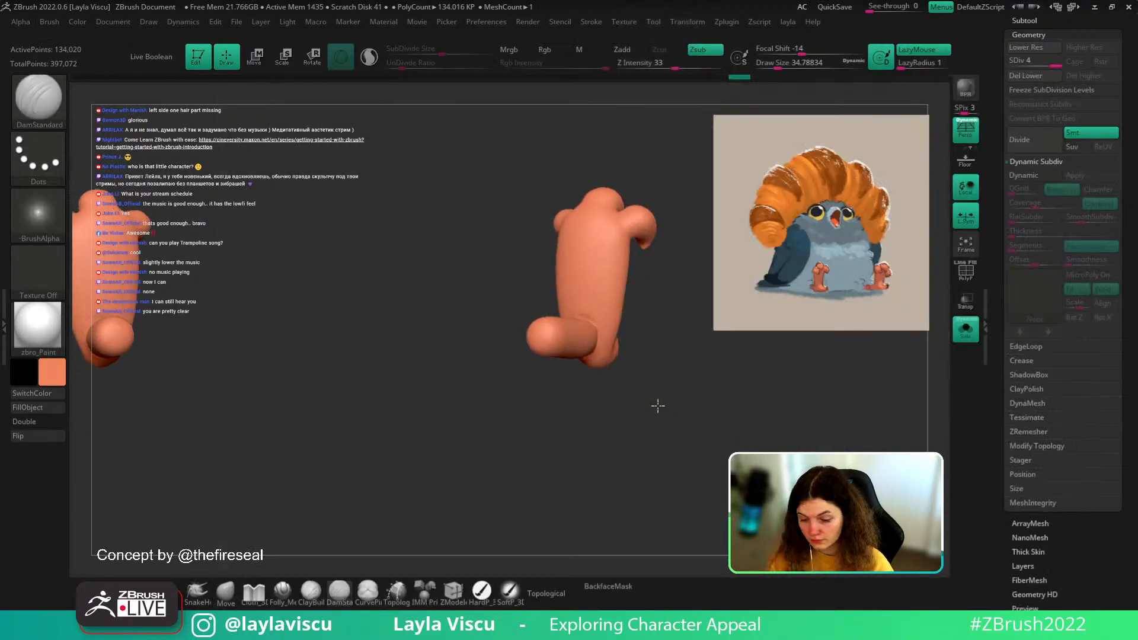
pyautogui.moveTo(657, 404)
pyautogui.mouseDown(button='right')
pyautogui.moveTo(645, 376)
pyautogui.moveTo(627, 461)
pyautogui.mouseUp(button='right')
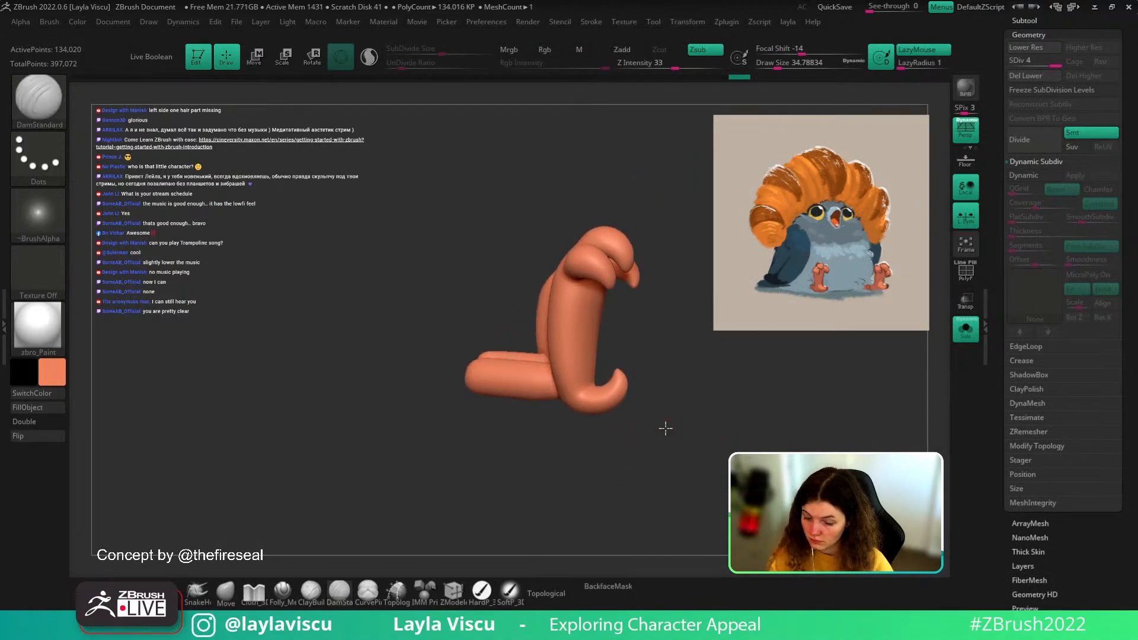
pyautogui.moveTo(665, 428); pyautogui.dragTo(673, 375, button='right')
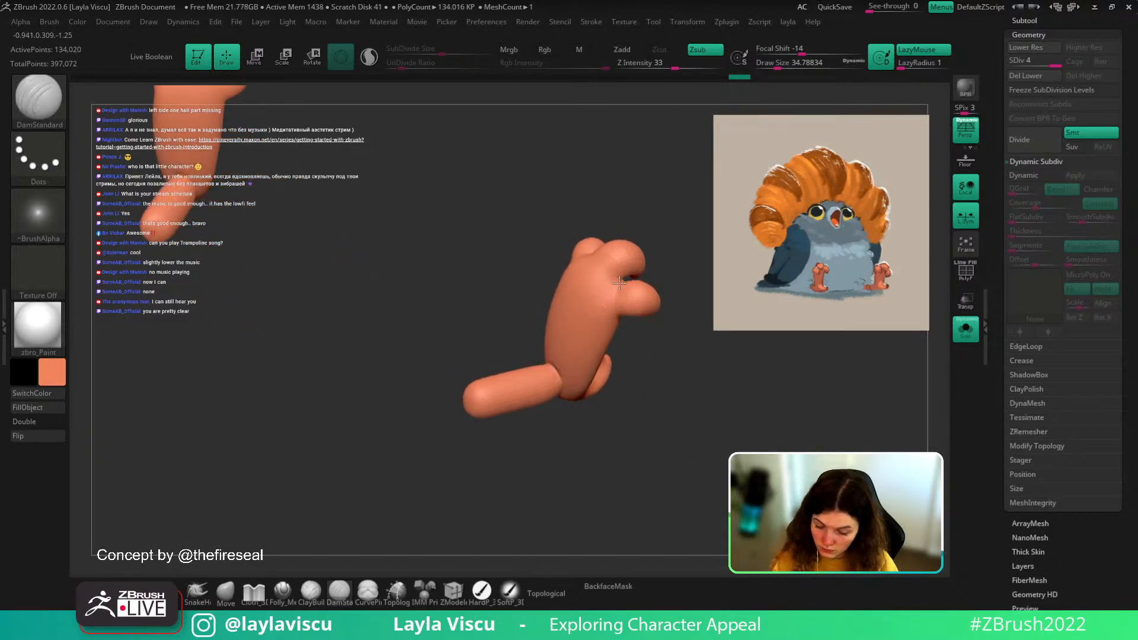
pyautogui.moveTo(630, 331)
pyautogui.mouseDown(button='right')
pyautogui.moveTo(645, 381)
pyautogui.moveTo(604, 190)
pyautogui.moveTo(620, 186)
pyautogui.moveTo(631, 202)
pyautogui.moveTo(656, 310)
pyautogui.mouseUp(button='right')
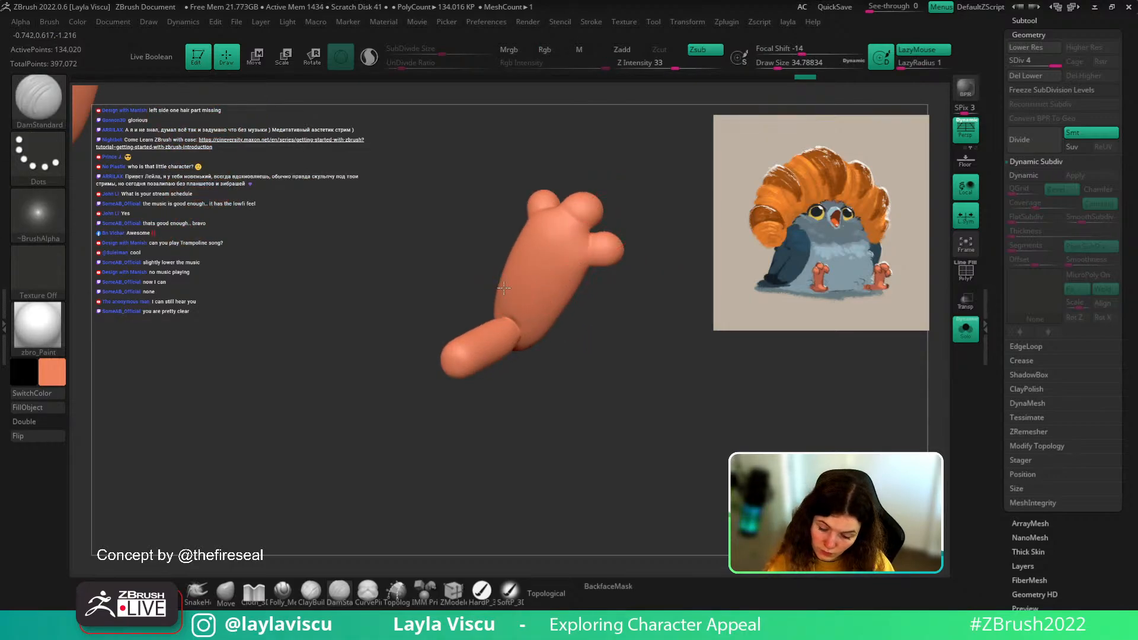
pyautogui.moveTo(539, 262); pyautogui.dragTo(568, 289)
pyautogui.keyDown('ctrl'); pyautogui.moveTo(563, 285); pyautogui.dragTo(566, 240, button='right'); pyautogui.keyUp('ctrl')
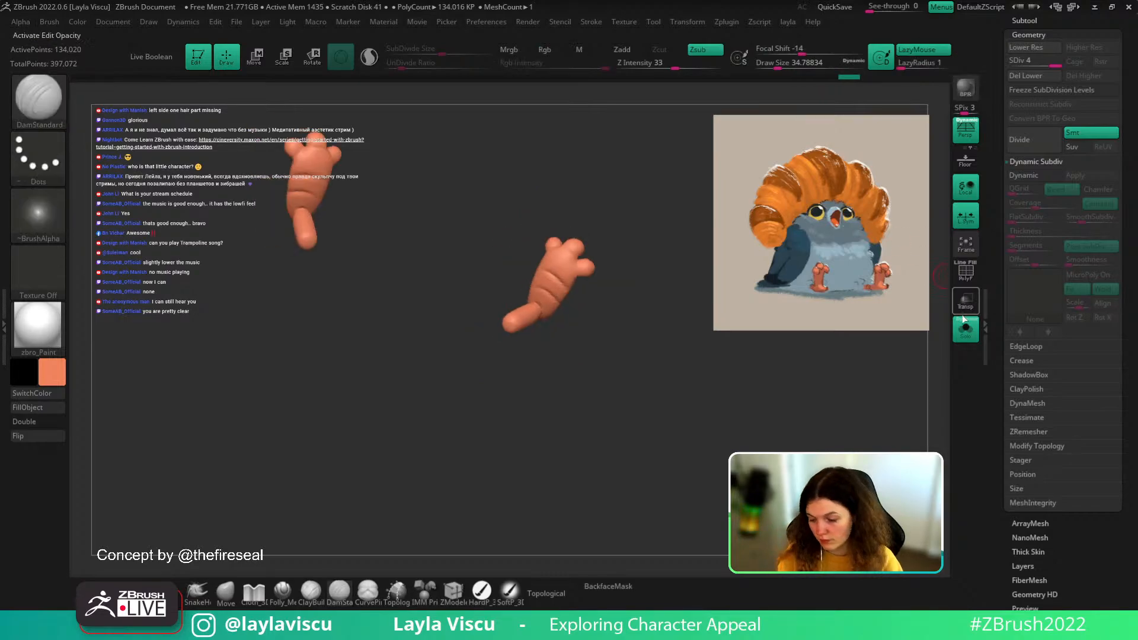
# - Turn off Solo and bring the sole of one foot into close view on the whole pigeon
pyautogui.click(966, 329)
pyautogui.moveTo(858, 409)
pyautogui.mouseDown(button='right')
pyautogui.moveTo(803, 434)
pyautogui.moveTo(826, 412)
pyautogui.moveTo(752, 414)
pyautogui.moveTo(777, 434)
pyautogui.moveTo(772, 444)
pyautogui.mouseUp(button='right')
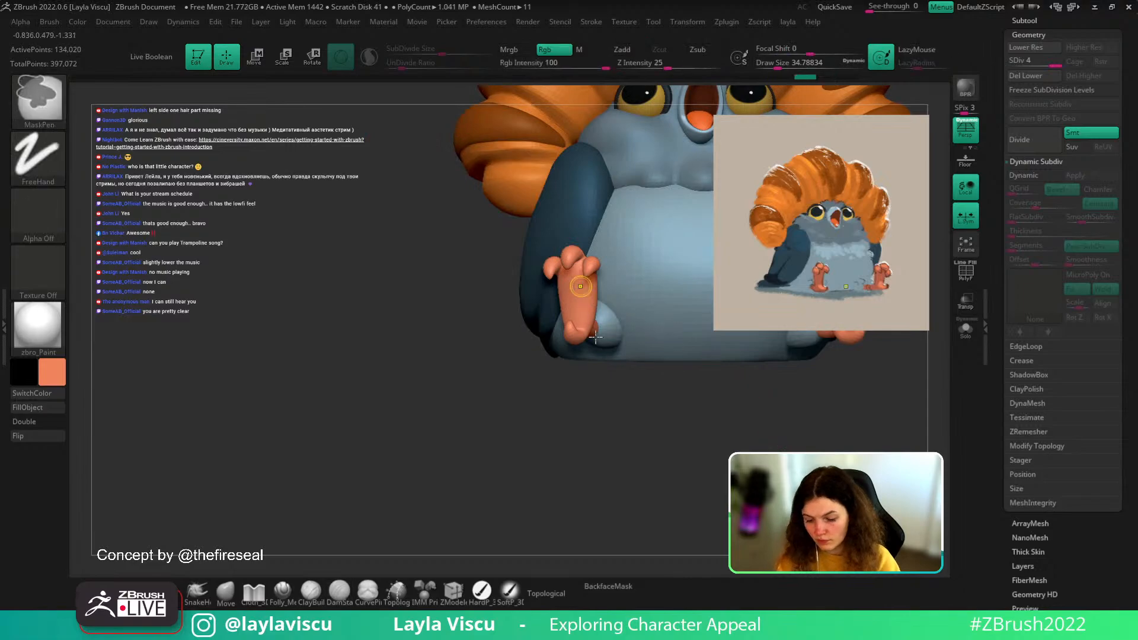
pyautogui.keyDown('ctrl'); pyautogui.moveTo(579, 284); pyautogui.dragTo(584, 341, button='right'); pyautogui.keyUp('ctrl')
pyautogui.moveTo(584, 340); pyautogui.dragTo(584, 400, button='right')
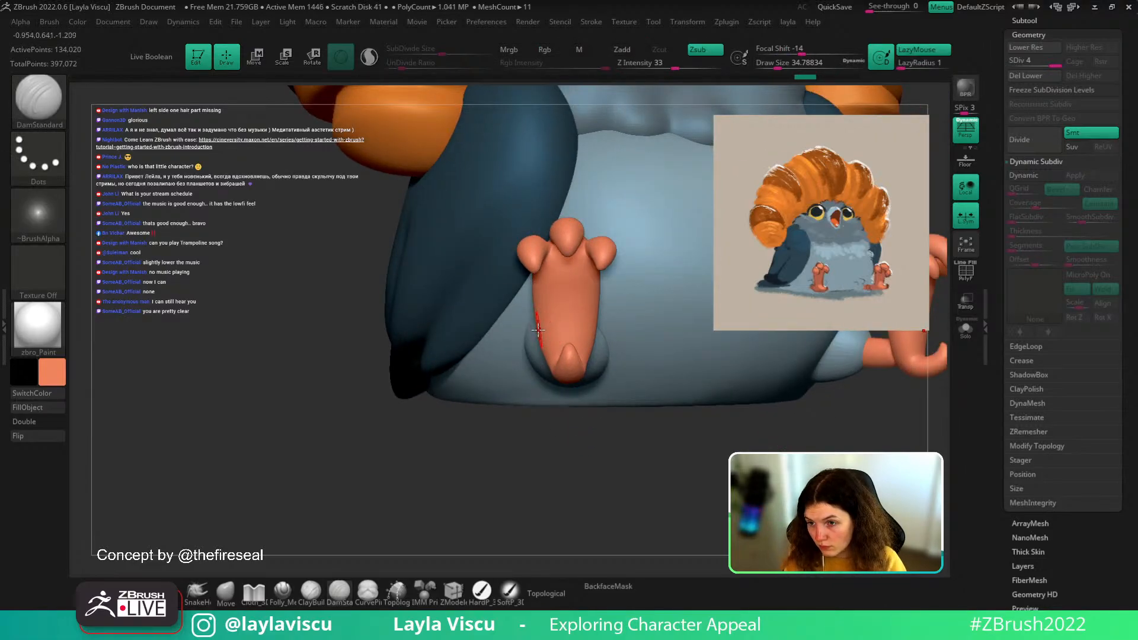
# - Try carving horizontal creases across the soles, check them on the whole pigeon and undo the foot creases
pyautogui.moveTo(579, 320); pyautogui.dragTo(599, 286)
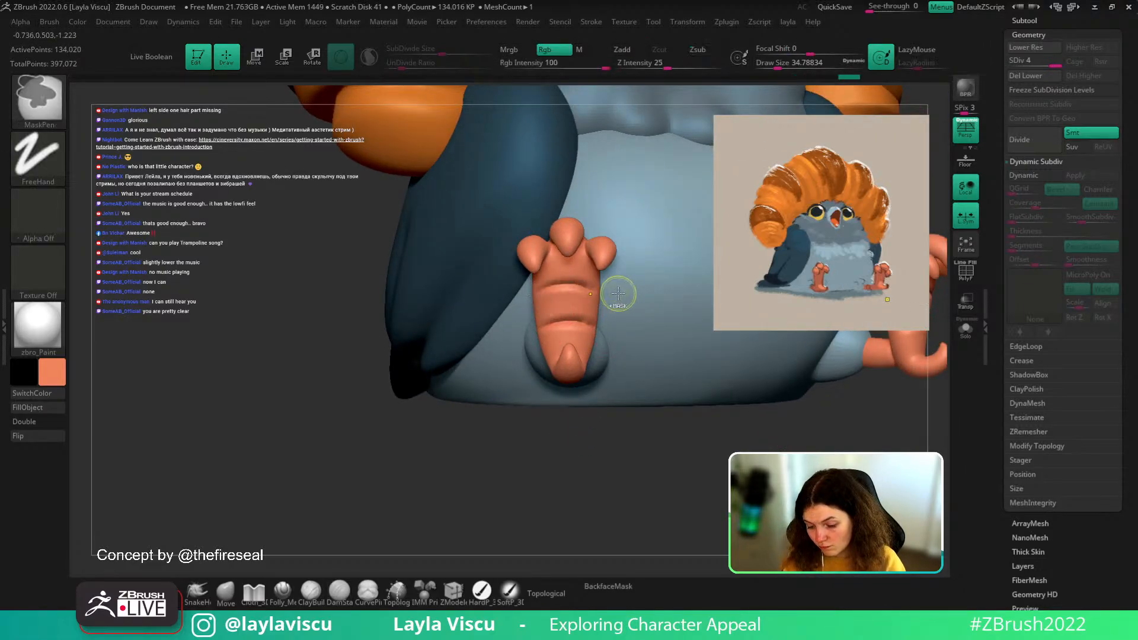
pyautogui.moveTo(617, 292)
pyautogui.keyDown('ctrl'); pyautogui.mouseDown(button='right')
pyautogui.moveTo(704, 373)
pyautogui.moveTo(762, 346)
pyautogui.mouseUp(button='right'); pyautogui.keyUp('ctrl')
pyautogui.moveTo(728, 410); pyautogui.dragTo(669, 474, button='right')
pyautogui.moveTo(670, 474)
pyautogui.mouseDown(button='right')
pyautogui.moveTo(830, 491)
pyautogui.moveTo(830, 460)
pyautogui.moveTo(737, 432)
pyautogui.mouseUp(button='right')
pyautogui.hotkey('ctrl', 'z')
pyautogui.hotkey('ctrl', 'z')
pyautogui.hotkey('ctrl', 'z')
pyautogui.moveTo(720, 468); pyautogui.dragTo(738, 453, button='right')
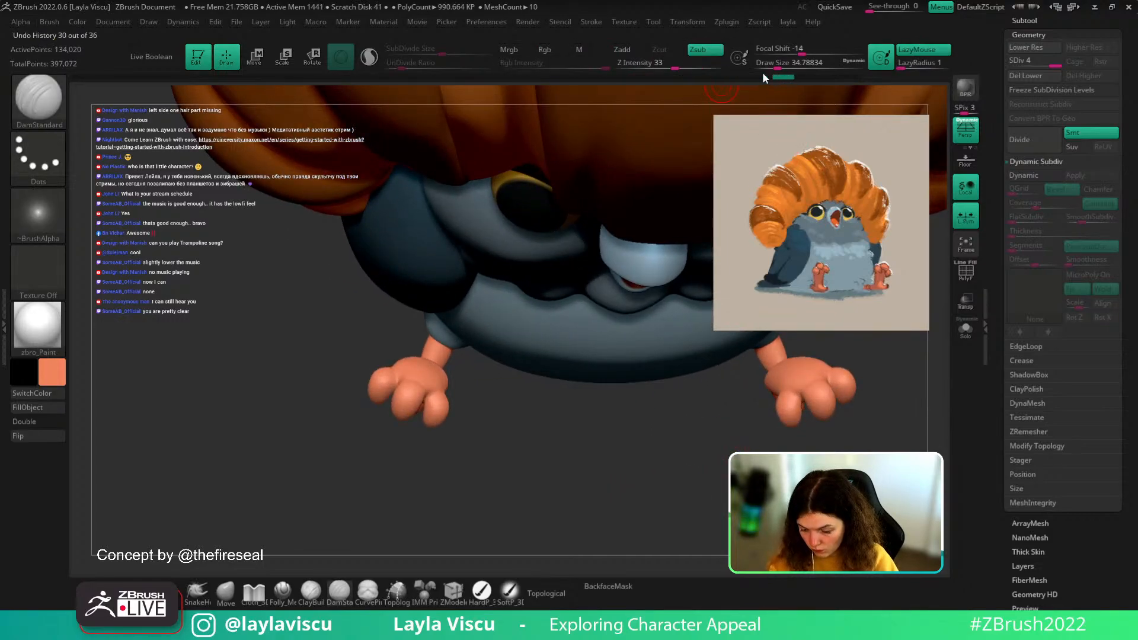
# - Reshape the toes from above with the Move brush at a draw size of about 54, checking the feet against the reference
pyautogui.moveTo(924, 405); pyautogui.dragTo(829, 415)
pyautogui.click(226, 593)
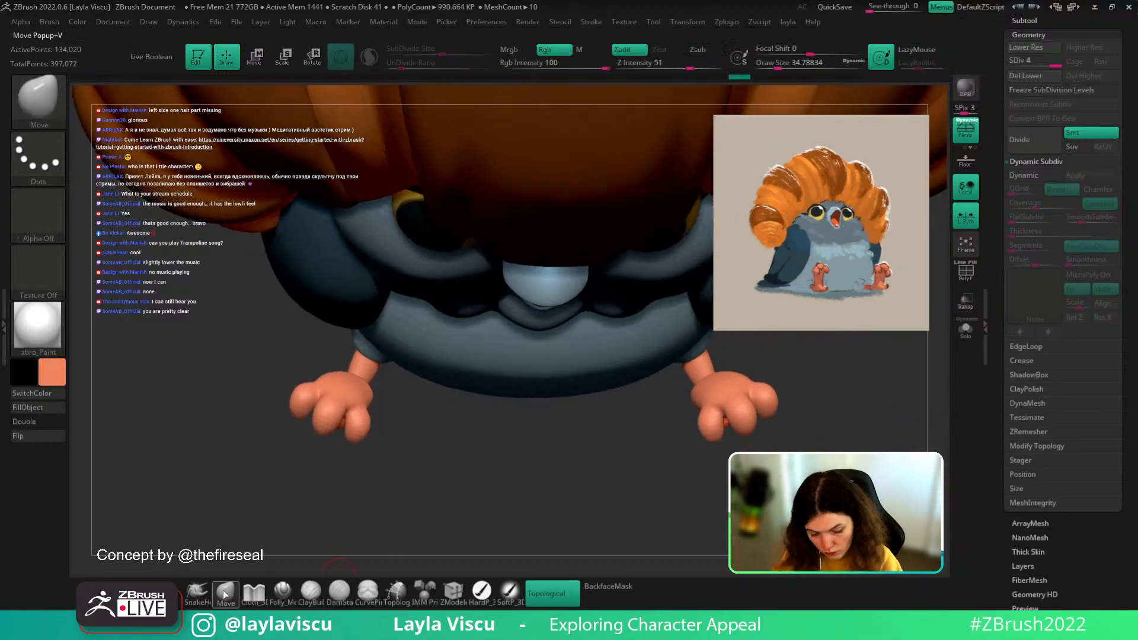
pyautogui.press('s')
pyautogui.moveTo(700, 408); pyautogui.dragTo(706, 409)
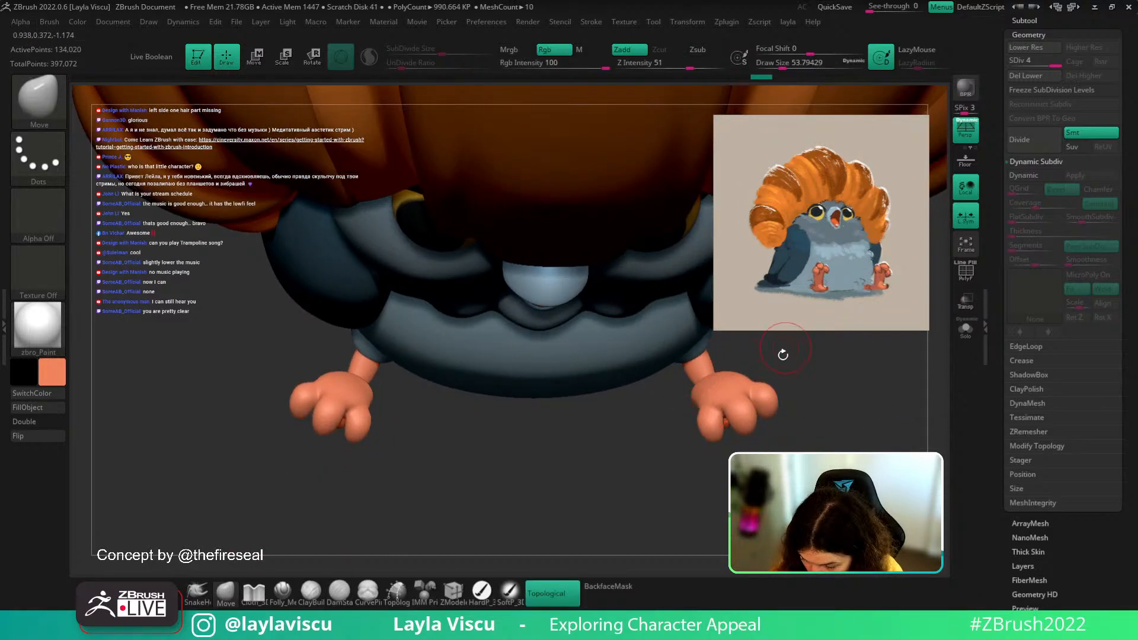
pyautogui.moveTo(782, 353)
pyautogui.mouseDown()
pyautogui.moveTo(782, 379)
pyautogui.moveTo(858, 386)
pyautogui.moveTo(818, 358)
pyautogui.mouseUp()
pyautogui.press('f')
pyautogui.keyDown('alt'); pyautogui.moveTo(792, 424); pyautogui.dragTo(760, 445, button='right'); pyautogui.keyUp('alt')
pyautogui.keyDown('ctrl'); pyautogui.moveTo(760, 445); pyautogui.dragTo(760, 394, button='right'); pyautogui.keyUp('ctrl')
pyautogui.moveTo(761, 394); pyautogui.dragTo(656, 482, button='right')
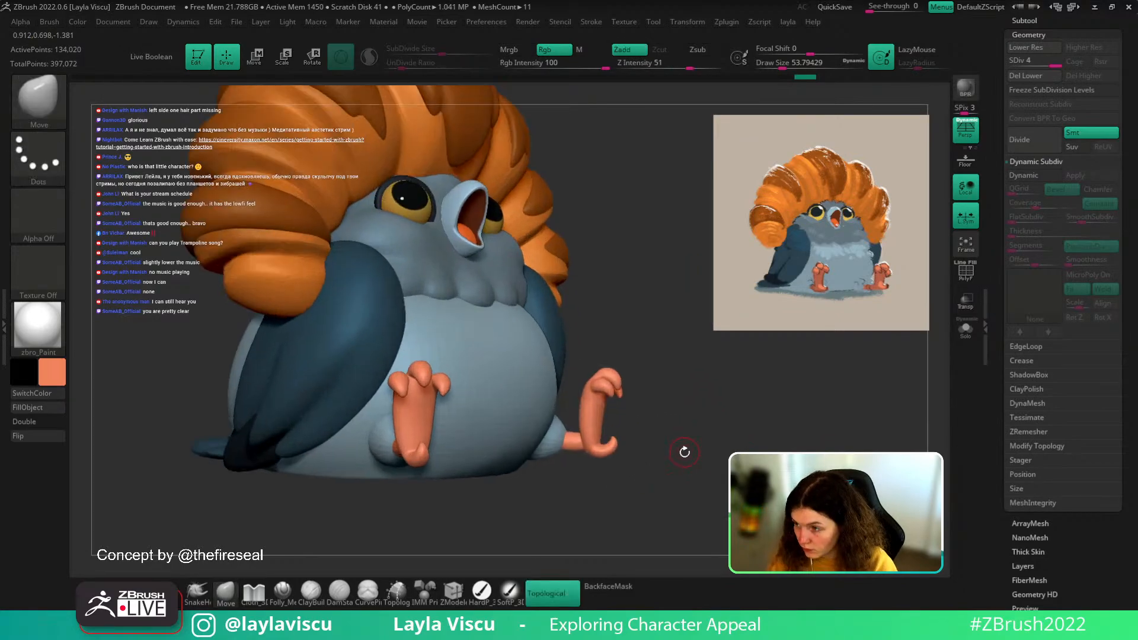
pyautogui.moveTo(675, 441); pyautogui.dragTo(726, 445, button='right')
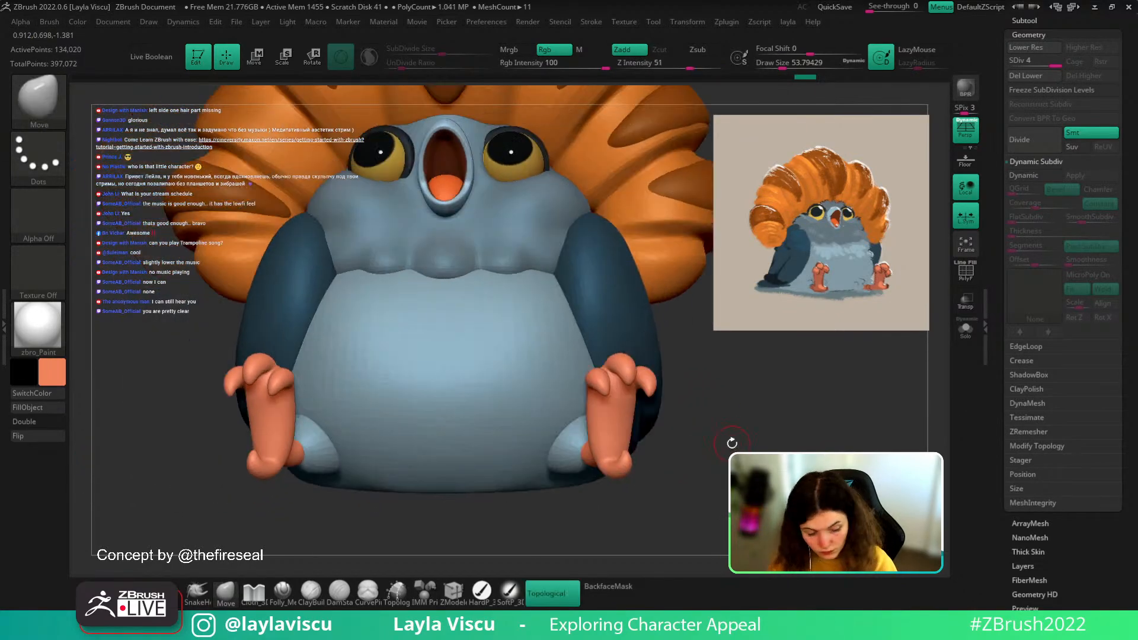
# - Sharpen the crease around the inner toe with the DamStandard brush at a draw size of about 27
pyautogui.press('b')
pyautogui.press('d')
pyautogui.press('s')
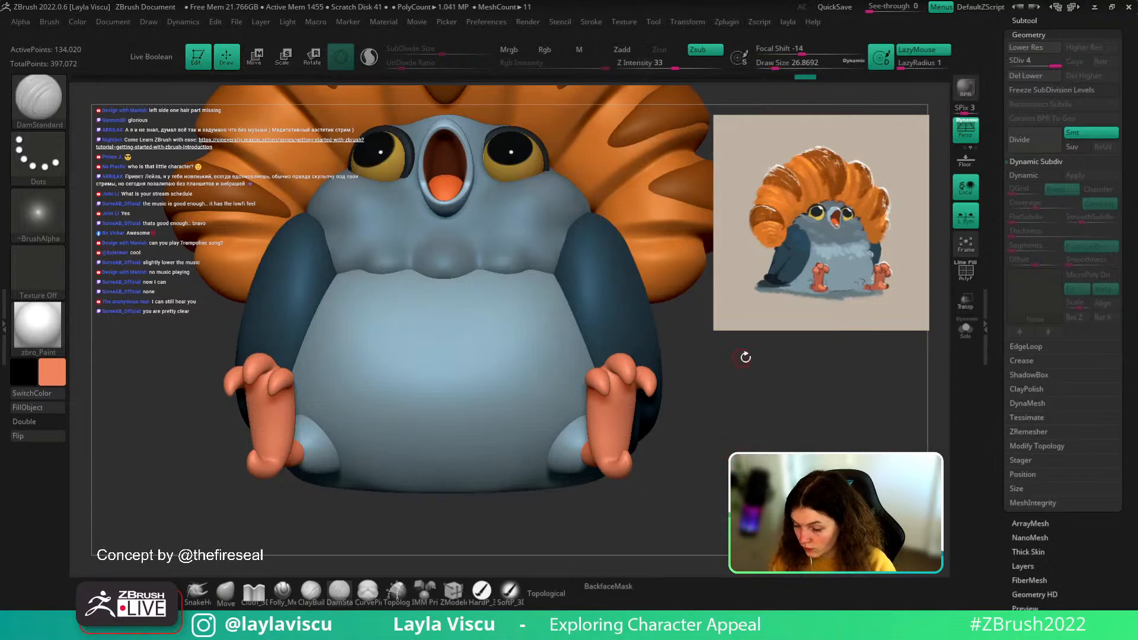
pyautogui.keyDown('ctrl'); pyautogui.moveTo(729, 419); pyautogui.dragTo(605, 397, button='right'); pyautogui.keyUp('ctrl')
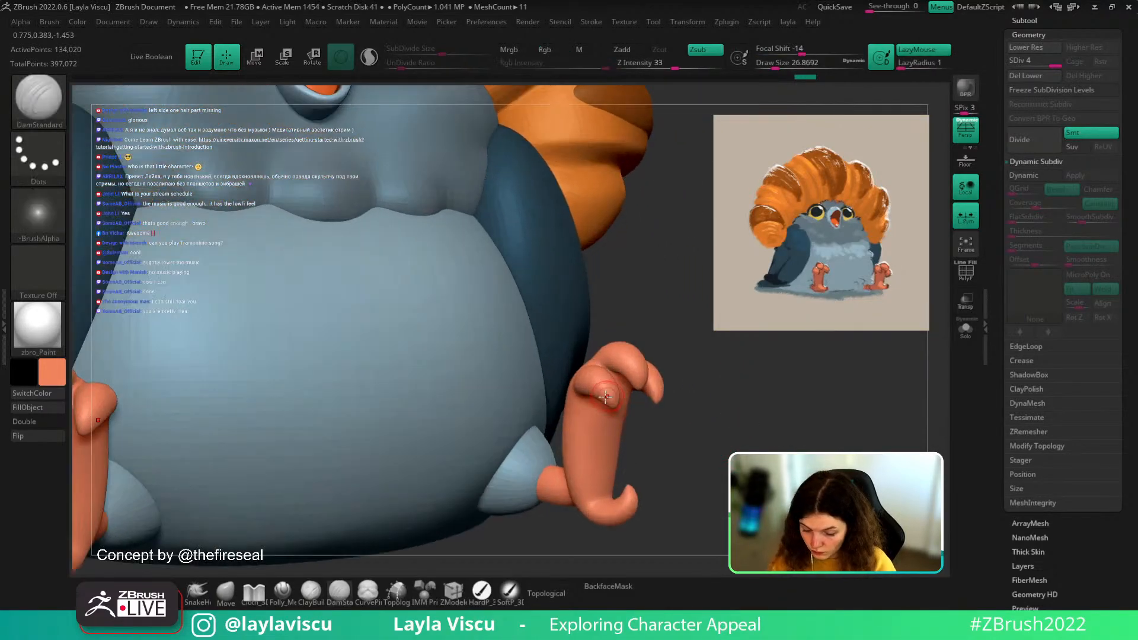
pyautogui.moveTo(614, 384); pyautogui.dragTo(615, 384)
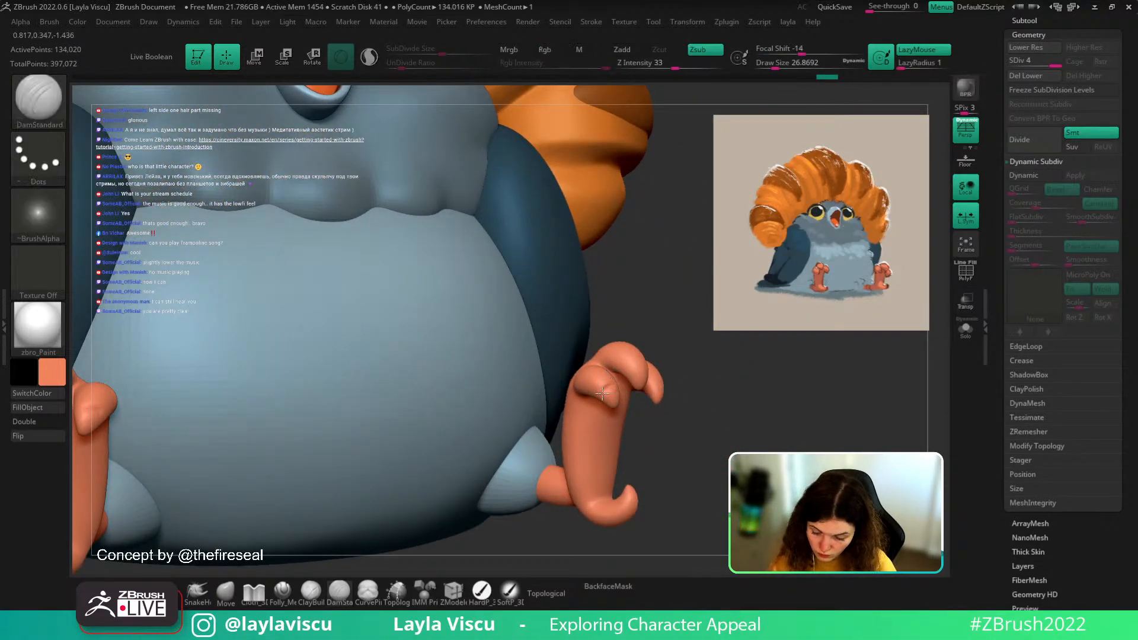
pyautogui.keyDown('ctrl'); pyautogui.moveTo(711, 420); pyautogui.dragTo(706, 389, button='right'); pyautogui.keyUp('ctrl')
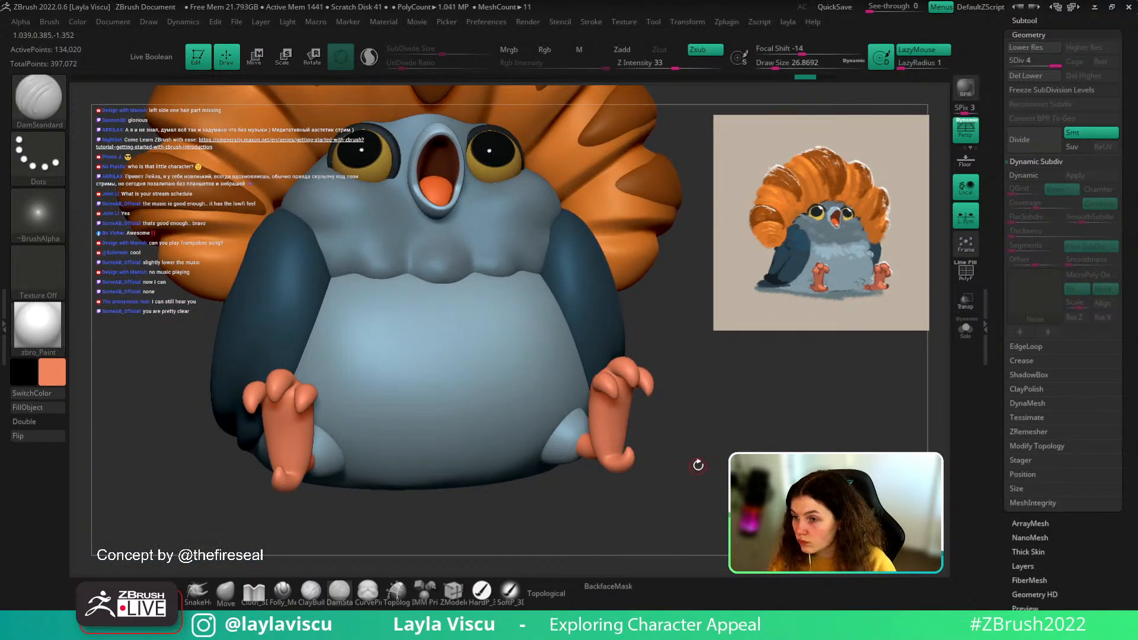
# - Select the pigeon's body subtool and display its polyframe
pyautogui.press('f')
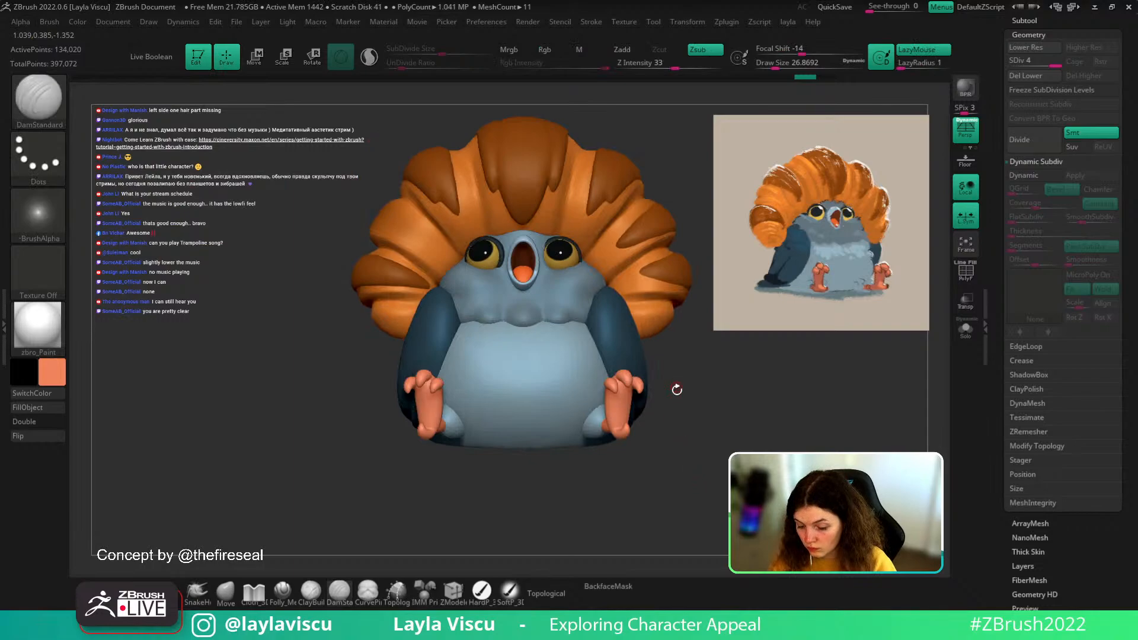
pyautogui.keyDown('ctrl'); pyautogui.moveTo(679, 428); pyautogui.dragTo(713, 436, button='right'); pyautogui.keyUp('ctrl')
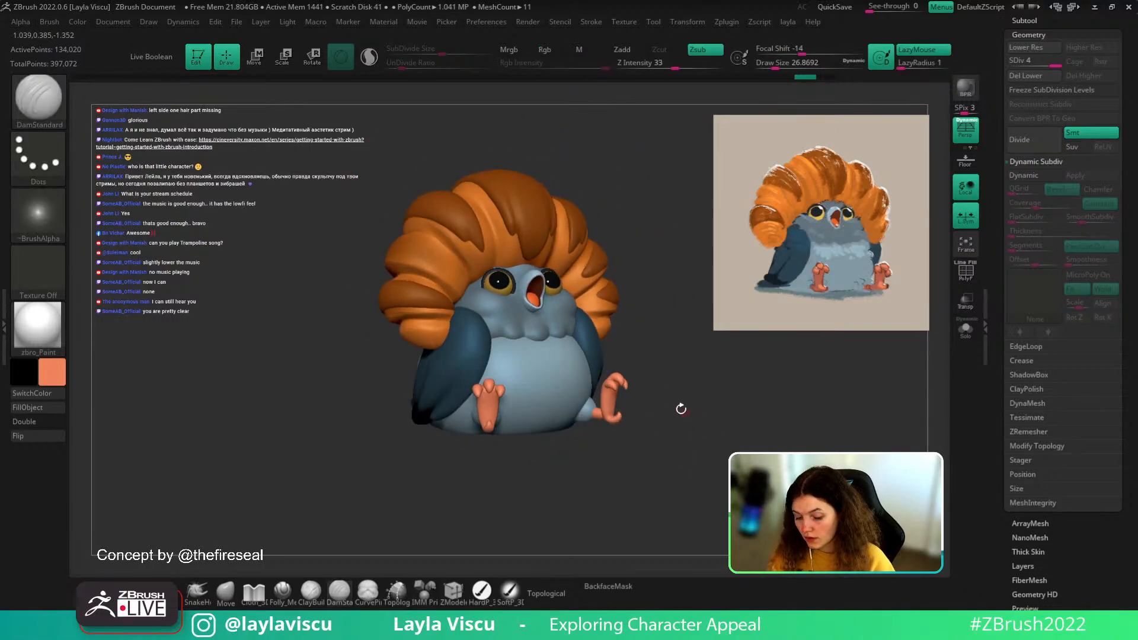
pyautogui.moveTo(597, 418)
pyautogui.keyDown('ctrl'); pyautogui.mouseDown(button='right')
pyautogui.moveTo(610, 470)
pyautogui.moveTo(635, 447)
pyautogui.moveTo(709, 447)
pyautogui.moveTo(649, 445)
pyautogui.mouseUp(button='right'); pyautogui.keyUp('ctrl')
pyautogui.keyDown('alt'); pyautogui.click(581, 420); pyautogui.keyUp('alt')
pyautogui.hotkey('shift', 'f')
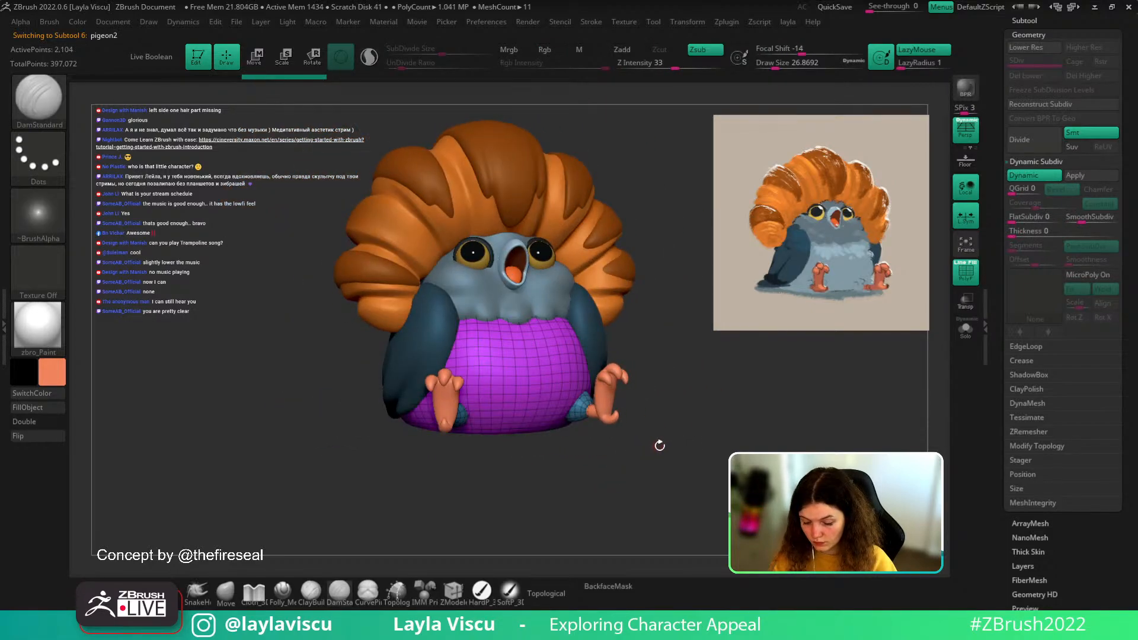
# - Isolate the body with dynamic subdivision off and fuse the belly and leg bases using Remesh By Union, accepting the result
pyautogui.click(1007, 176)
pyautogui.click(965, 329)
pyautogui.hotkey('shift', 'f')
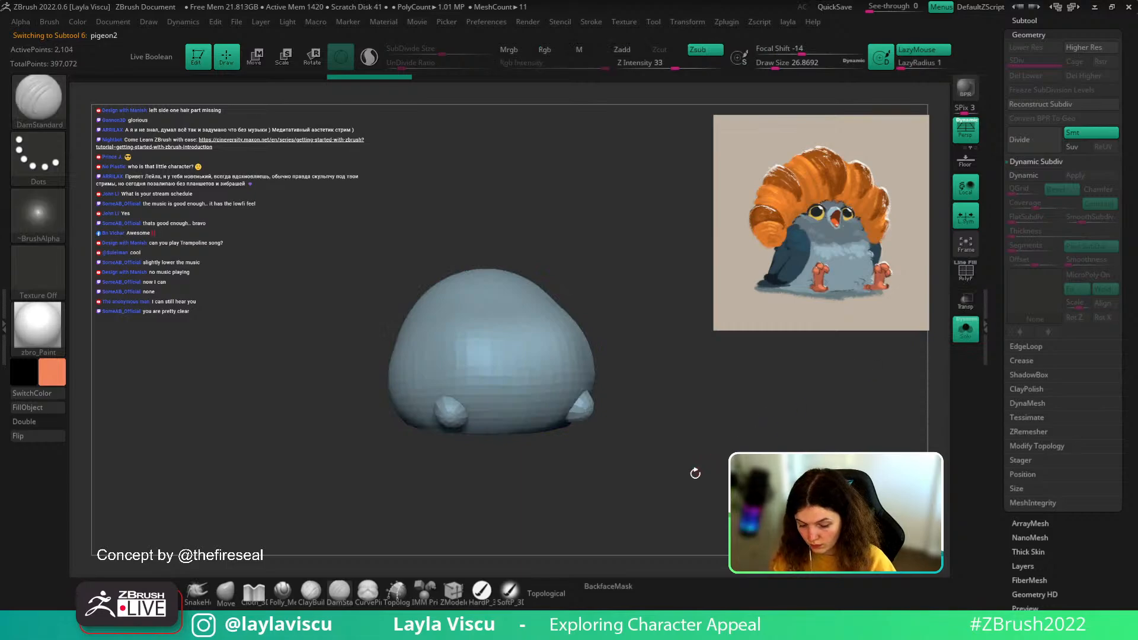
pyautogui.press('ctrl')
pyautogui.hotkey('shift', 'f')
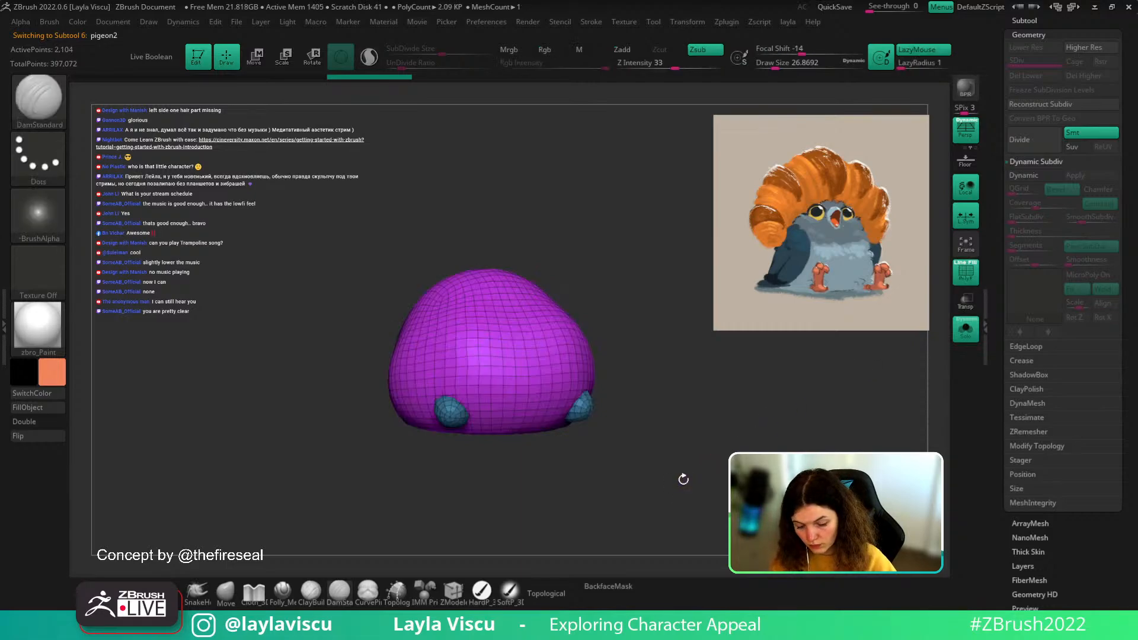
pyautogui.press('w')
pyautogui.click(363, 279)
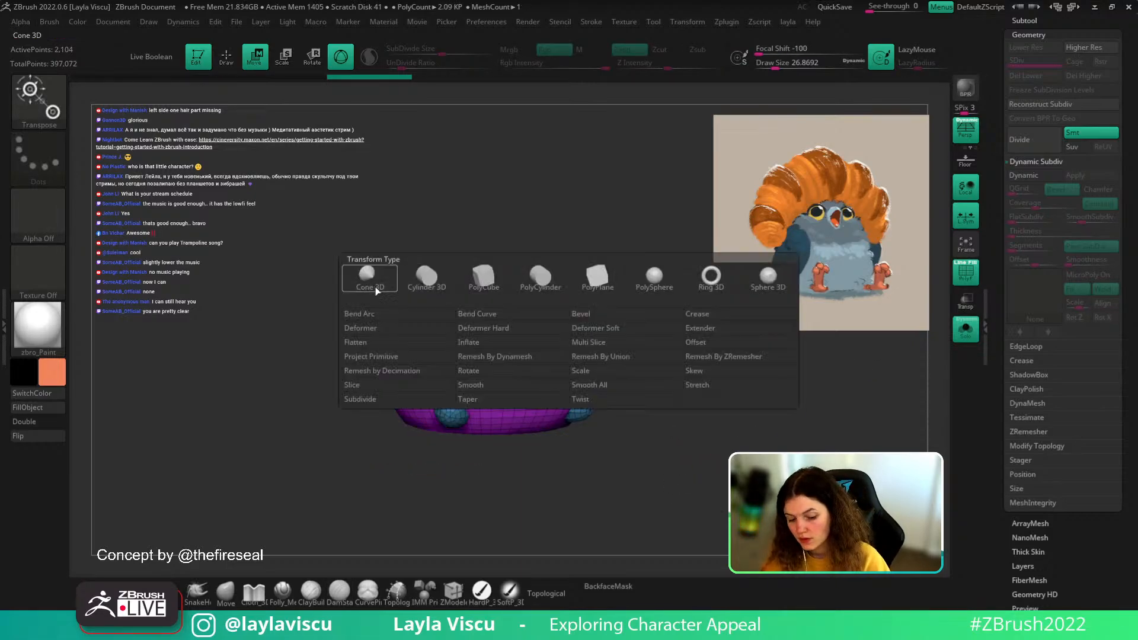
pyautogui.click(608, 358)
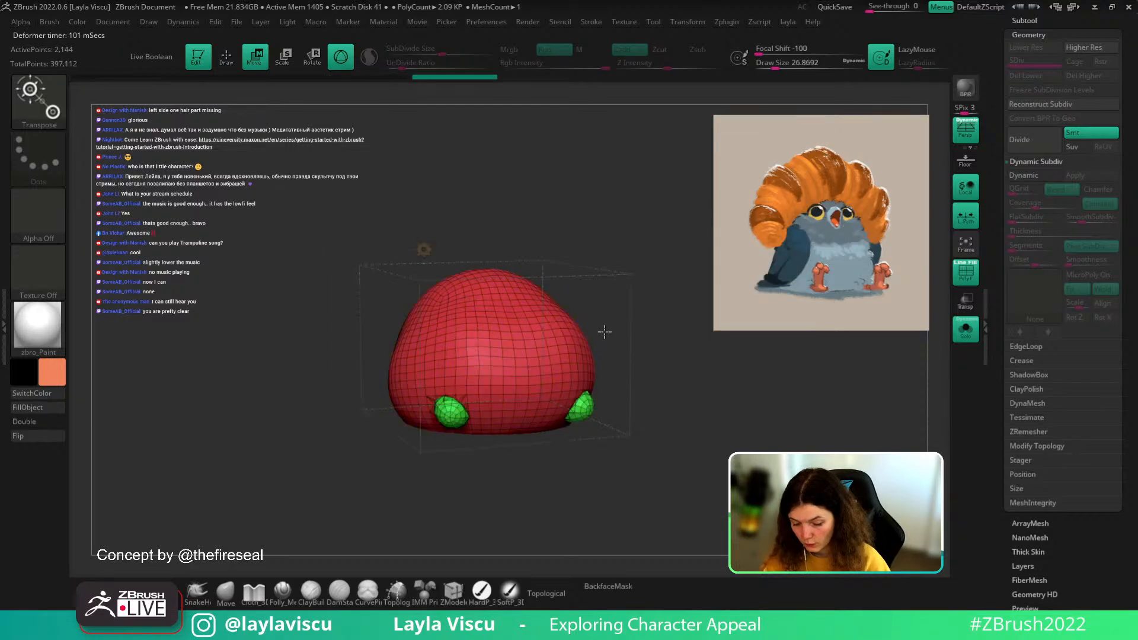
pyautogui.click(427, 250)
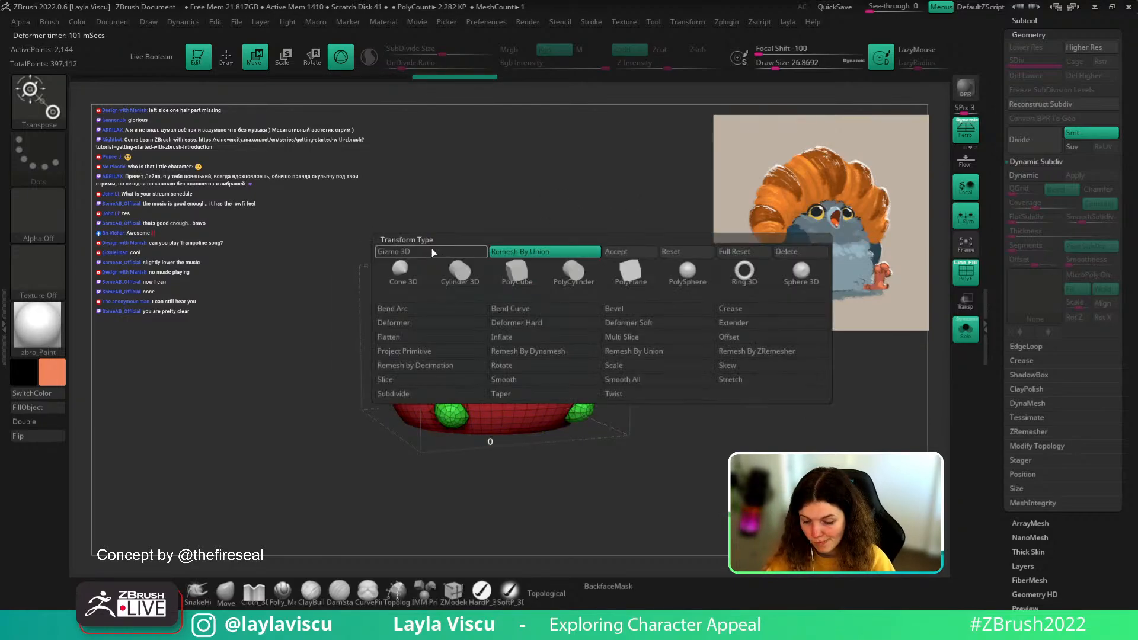
pyautogui.click(646, 252)
pyautogui.press('q')
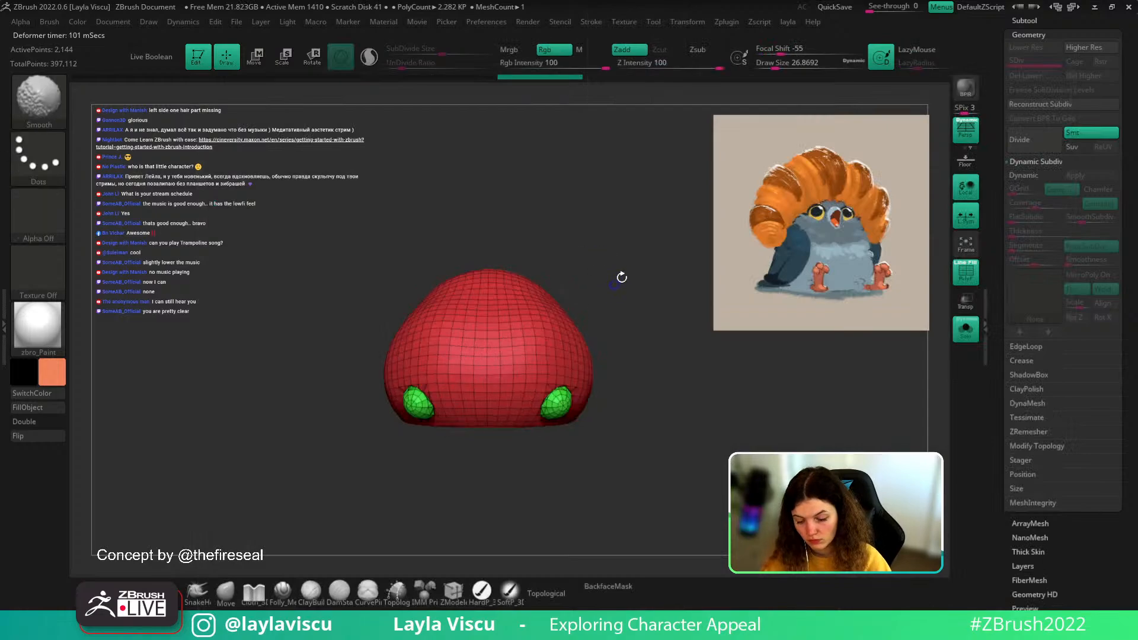
# - ZRemesh the isolated body twice with KeepGroups enabled and bring the other subtools back into view
pyautogui.click(1030, 431)
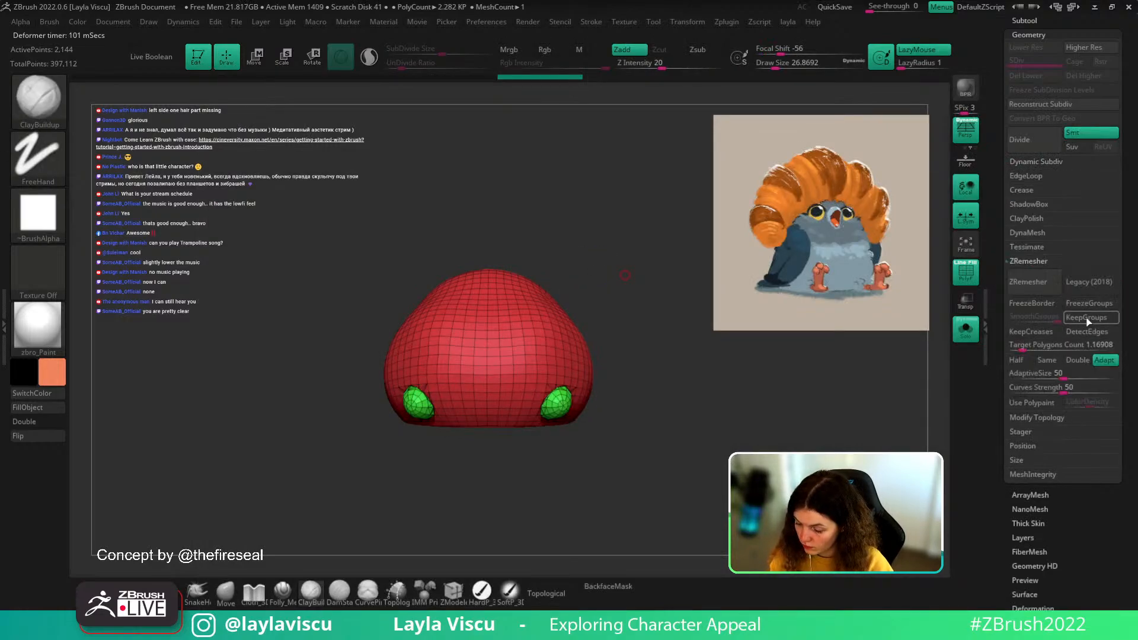
pyautogui.click(1031, 283)
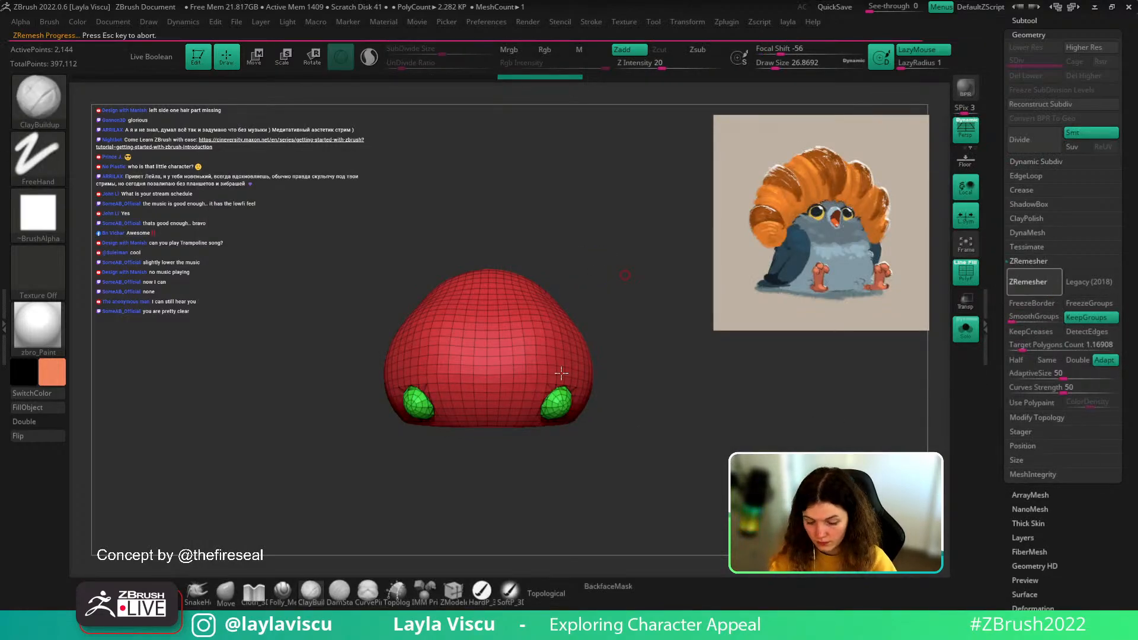
pyautogui.moveTo(607, 362); pyautogui.dragTo(685, 371)
pyautogui.click(1030, 282)
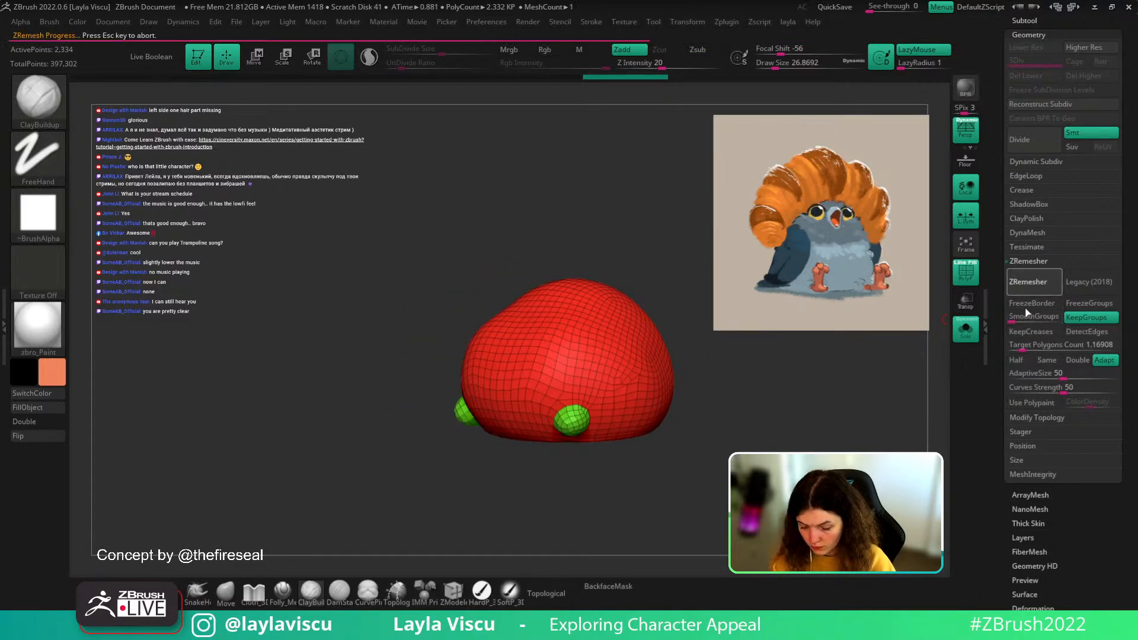
pyautogui.click(962, 336)
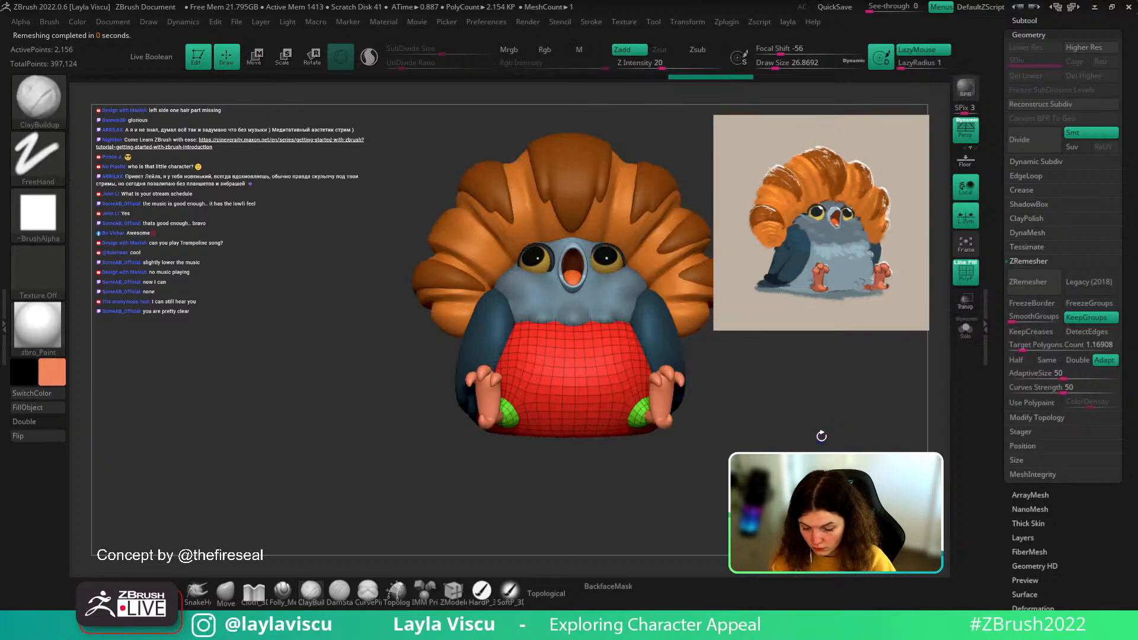
# - Colour the body with the light grey-blue sampled from the reference belly, hide its polyframe and enable dynamic subdivision
pyautogui.moveTo(851, 406)
pyautogui.keyDown('shift'); pyautogui.mouseDown()
pyautogui.moveTo(820, 414)
pyautogui.moveTo(813, 372)
pyautogui.moveTo(824, 455)
pyautogui.mouseUp(); pyautogui.keyUp('shift')
pyautogui.hotkey('shift', 'f')
pyautogui.press('z')
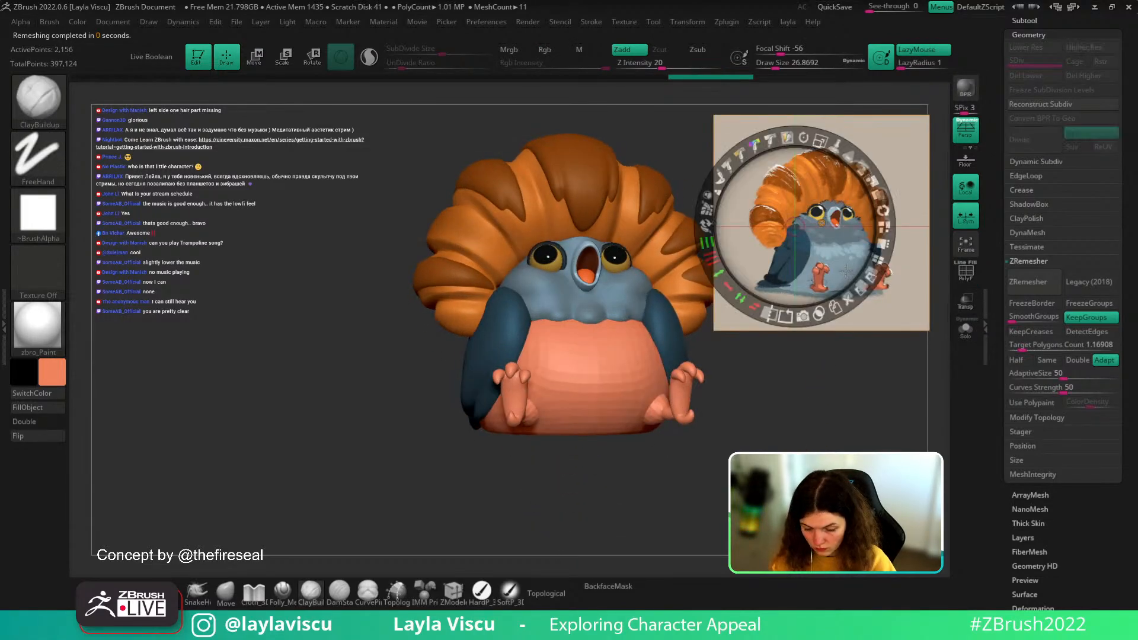
pyautogui.press('c')
pyautogui.press('z')
pyautogui.hotkey('shift', 'z')
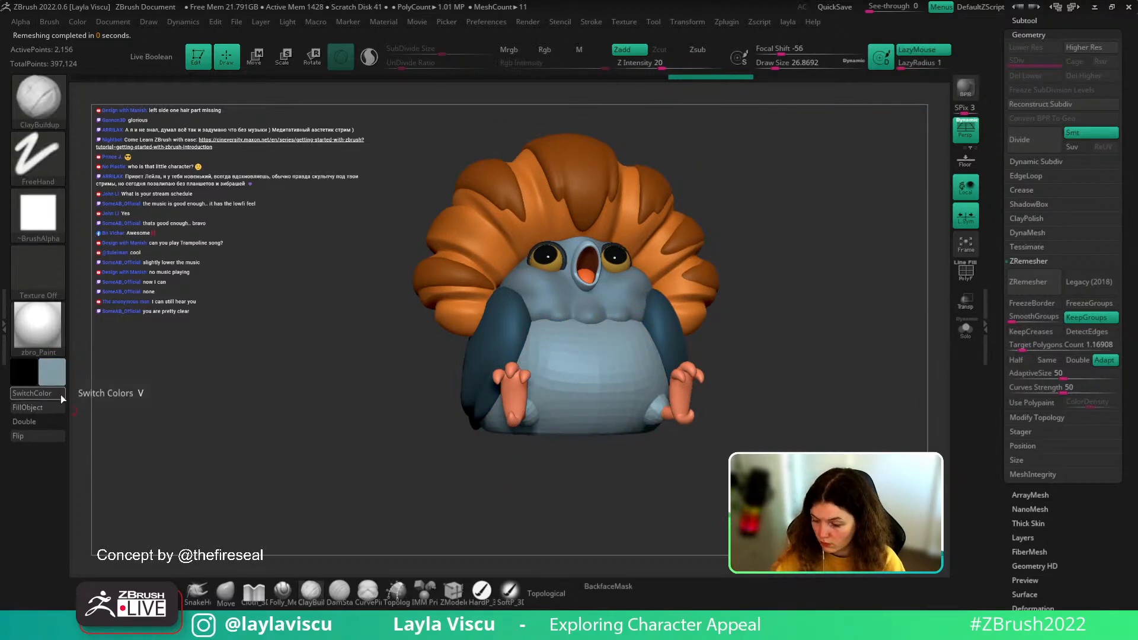
pyautogui.hotkey('shift', 'd')
pyautogui.keyDown('shift'); pyautogui.moveTo(828, 338); pyautogui.dragTo(829, 294); pyautogui.keyUp('shift')
pyautogui.moveTo(829, 294); pyautogui.dragTo(842, 361, button='right')
pyautogui.keyDown('ctrl'); pyautogui.moveTo(713, 414); pyautogui.dragTo(653, 507, button='right'); pyautogui.keyUp('ctrl')
pyautogui.hotkey('shift', 'z')
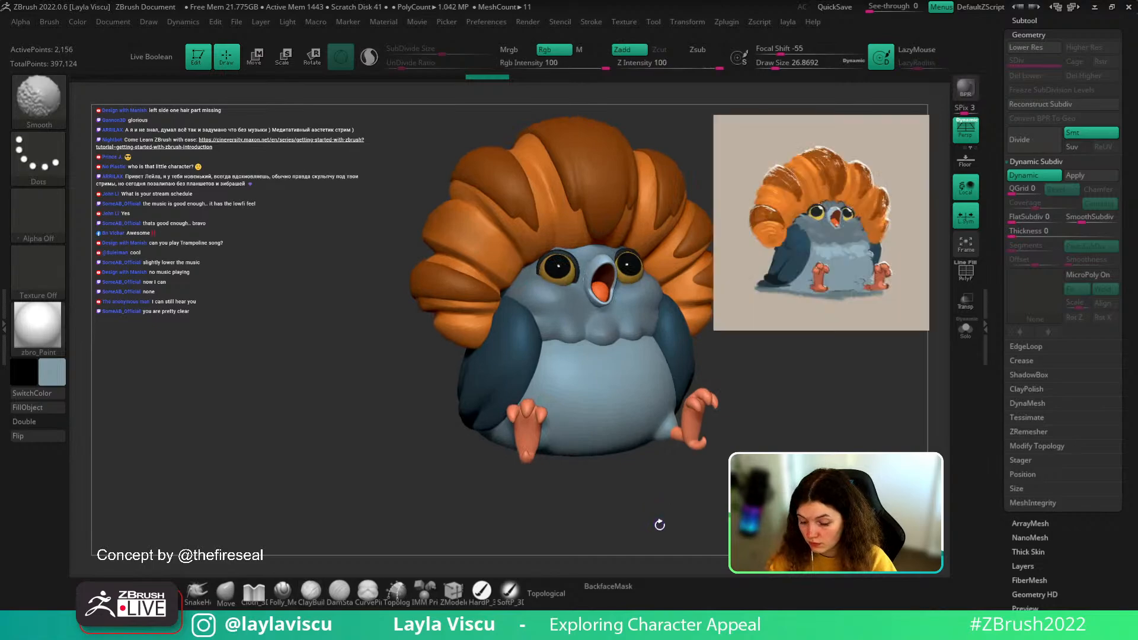
# - Insert edge loops around the body's leg bases with the ZModeler brush and preview the result with dynamic subdivision
pyautogui.hotkey('shift', 'z')
pyautogui.moveTo(813, 435); pyautogui.dragTo(769, 454, button='right')
pyautogui.moveTo(769, 453)
pyautogui.keyDown('ctrl'); pyautogui.mouseDown(button='right')
pyautogui.moveTo(765, 411)
pyautogui.moveTo(812, 412)
pyautogui.moveTo(794, 394)
pyautogui.moveTo(818, 426)
pyautogui.moveTo(812, 356)
pyautogui.moveTo(615, 375)
pyautogui.mouseUp(button='right'); pyautogui.keyUp('ctrl')
pyautogui.hotkey('shift', 'f')
pyautogui.hotkey('shift', 'd')
pyautogui.press('b')
pyautogui.press('z')
pyautogui.press('m')
pyautogui.press('space')
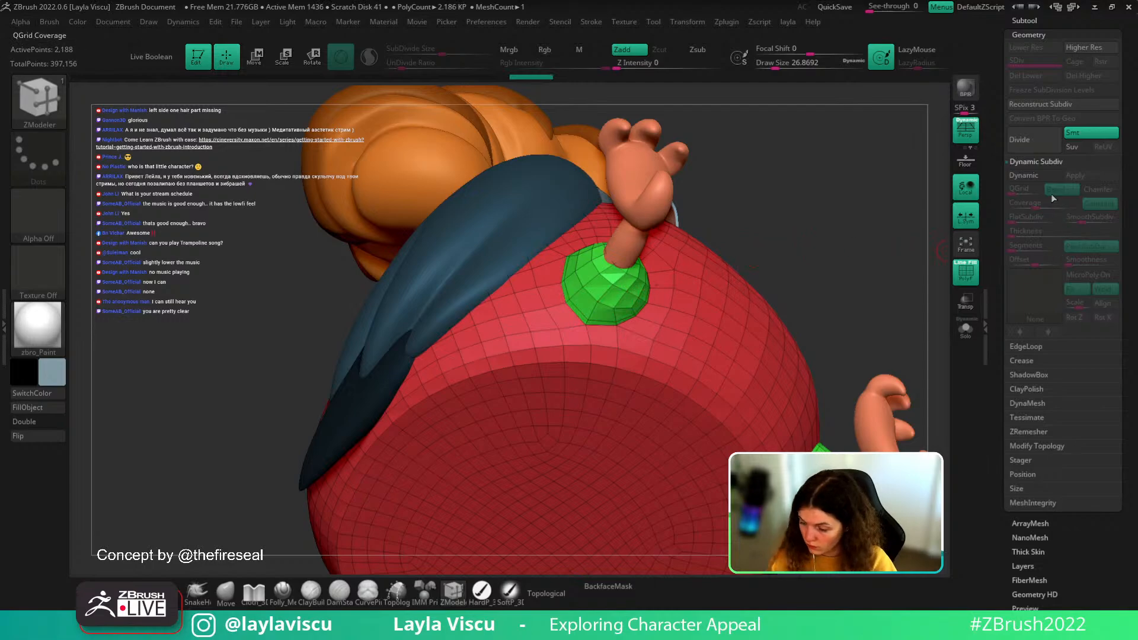
pyautogui.click(1034, 176)
pyautogui.click(965, 268)
pyautogui.keyDown('ctrl'); pyautogui.moveTo(843, 331); pyautogui.dragTo(840, 364, button='right'); pyautogui.keyUp('ctrl')
# - Reshape the body beside the leg base with the Move brush at a draw size of about 90 and recall the saved custom view
pyautogui.click(232, 593)
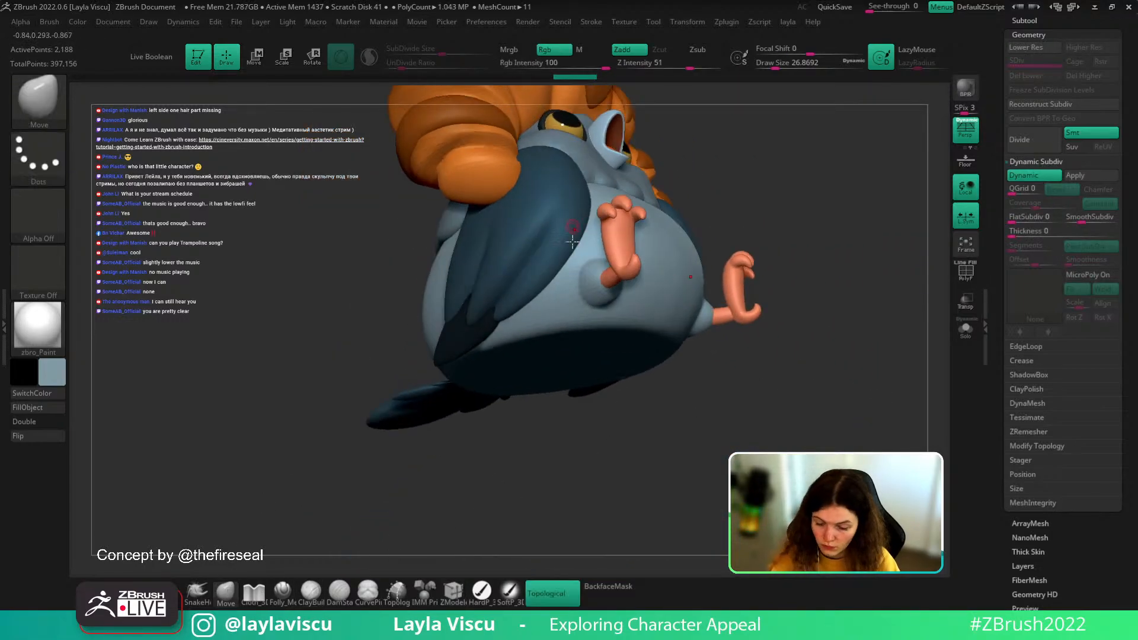
pyautogui.press('s')
pyautogui.moveTo(572, 243); pyautogui.dragTo(585, 244)
pyautogui.moveTo(622, 426)
pyautogui.keyDown('ctrl'); pyautogui.mouseDown(button='right')
pyautogui.moveTo(625, 478)
pyautogui.moveTo(586, 392)
pyautogui.mouseUp(button='right'); pyautogui.keyUp('ctrl')
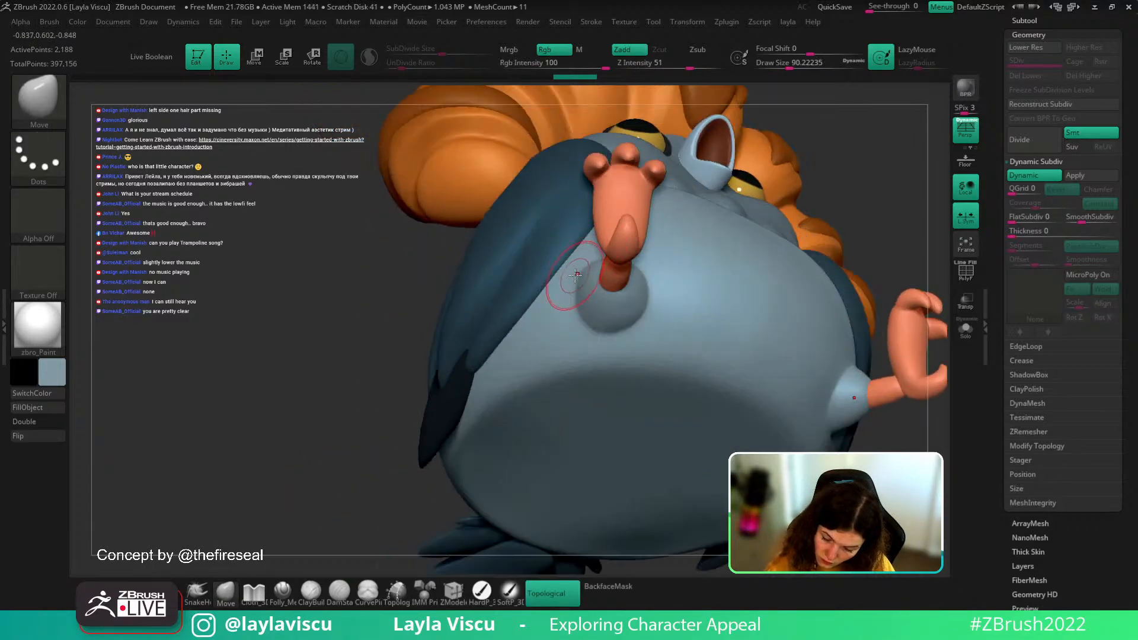
pyautogui.moveTo(834, 175); pyautogui.dragTo(874, 181, button='right')
pyautogui.moveTo(573, 267)
pyautogui.mouseDown()
pyautogui.moveTo(590, 280)
pyautogui.moveTo(576, 304)
pyautogui.mouseUp()
pyautogui.moveTo(603, 267)
pyautogui.keyDown('ctrl'); pyautogui.mouseDown(button='right')
pyautogui.moveTo(608, 220)
pyautogui.moveTo(787, 228)
pyautogui.moveTo(846, 393)
pyautogui.moveTo(745, 474)
pyautogui.moveTo(825, 332)
pyautogui.moveTo(847, 342)
pyautogui.moveTo(812, 389)
pyautogui.moveTo(856, 305)
pyautogui.mouseUp(button='right'); pyautogui.keyUp('ctrl')
pyautogui.scroll(10, 1084, 236)
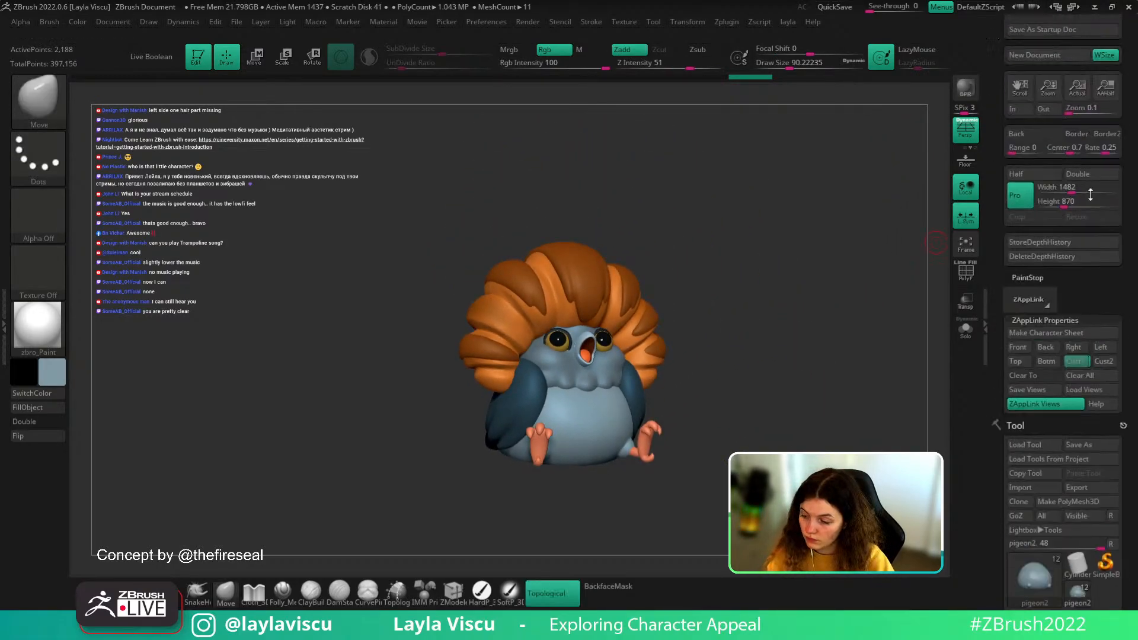
pyautogui.click(1072, 472)
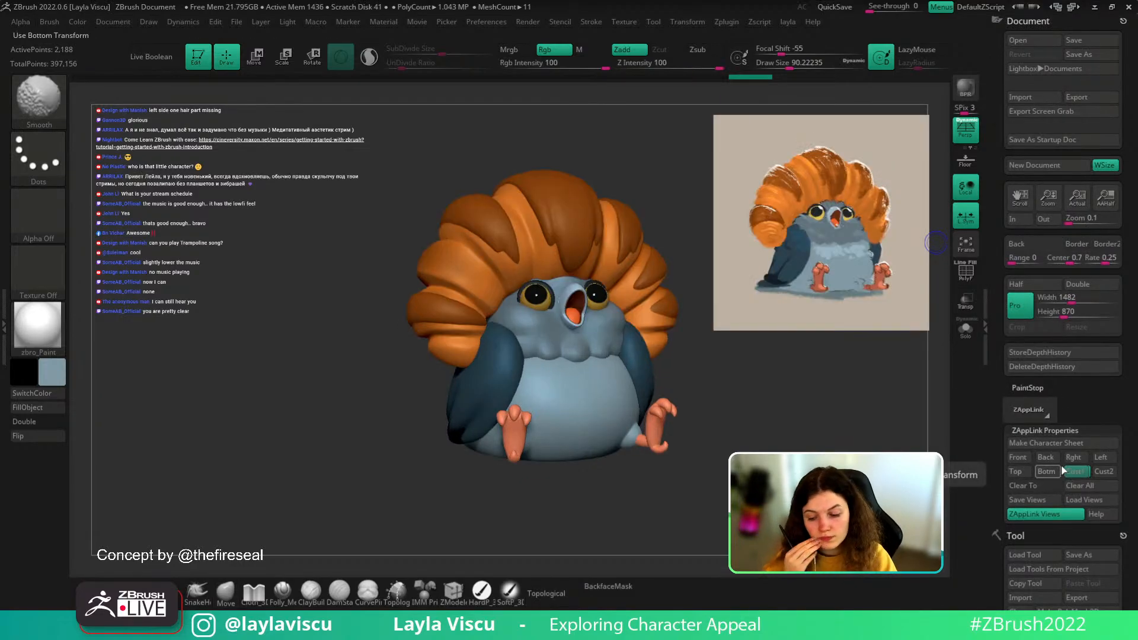
pyautogui.hotkey('shift', 'z')
pyautogui.hotkey('shift', 'z')
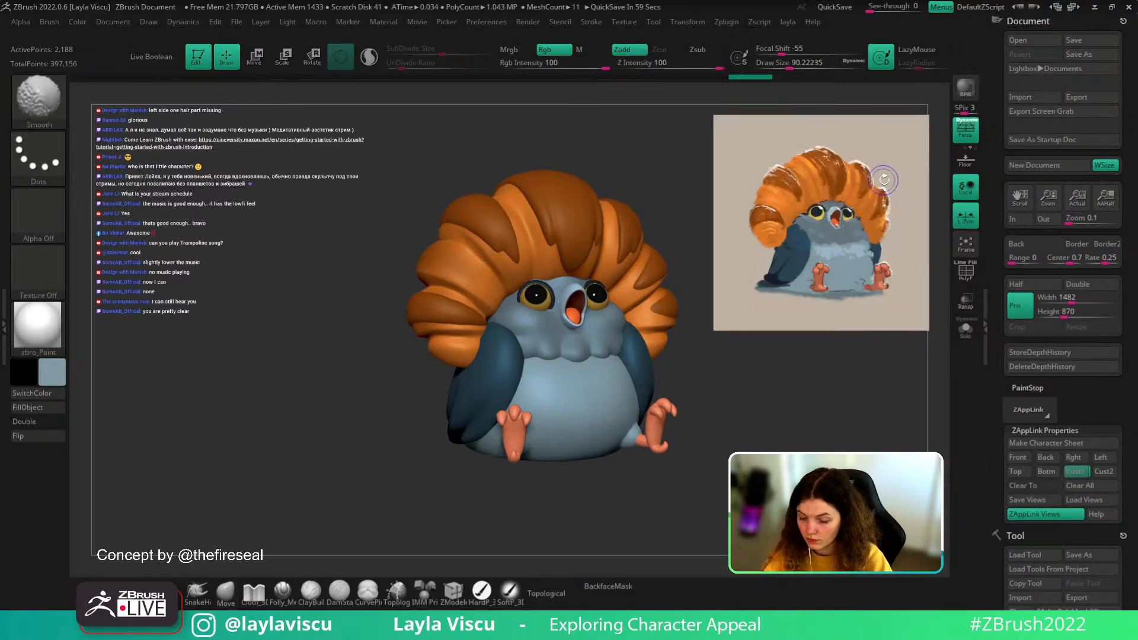
# - Try the ToyPlastic material on the pigeon with Ambient raised to 68, and switch back to zbro_Paint
pyautogui.keyDown('alt'); pyautogui.click(534, 295); pyautogui.keyUp('alt')
pyautogui.click(47, 332)
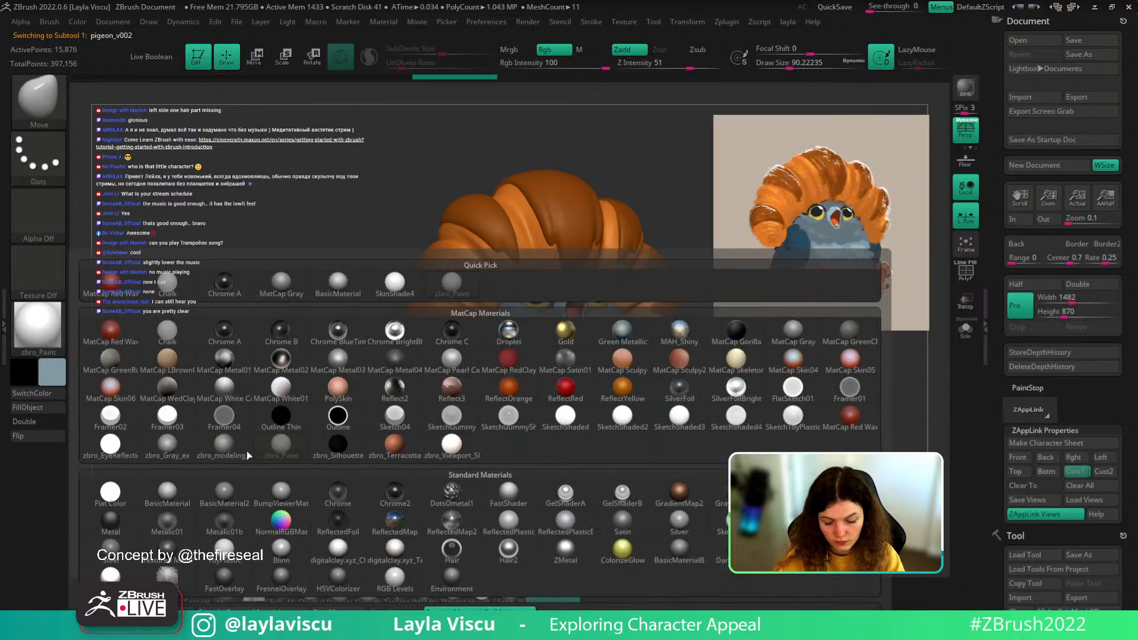
pyautogui.click(228, 550)
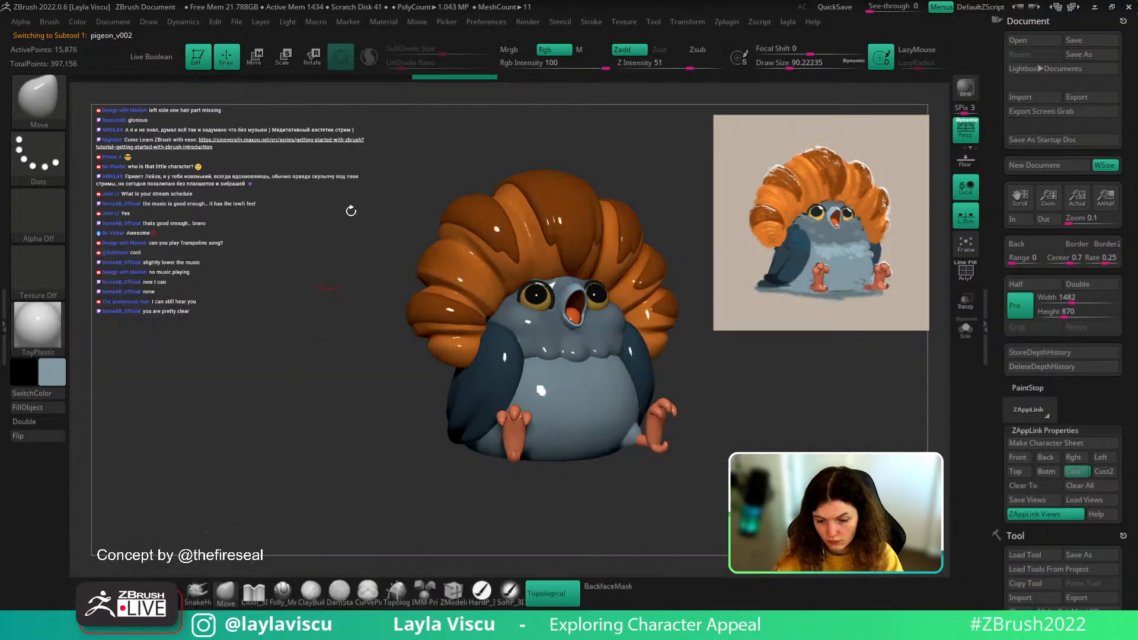
pyautogui.click(383, 22)
pyautogui.click(413, 247)
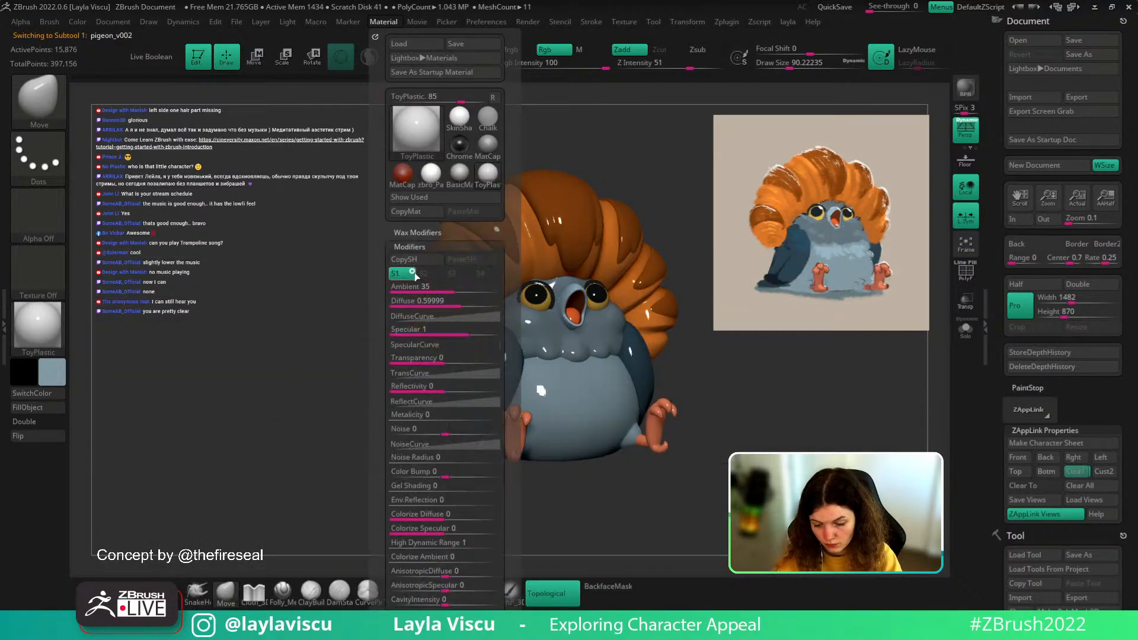
pyautogui.moveTo(441, 286); pyautogui.dragTo(470, 282)
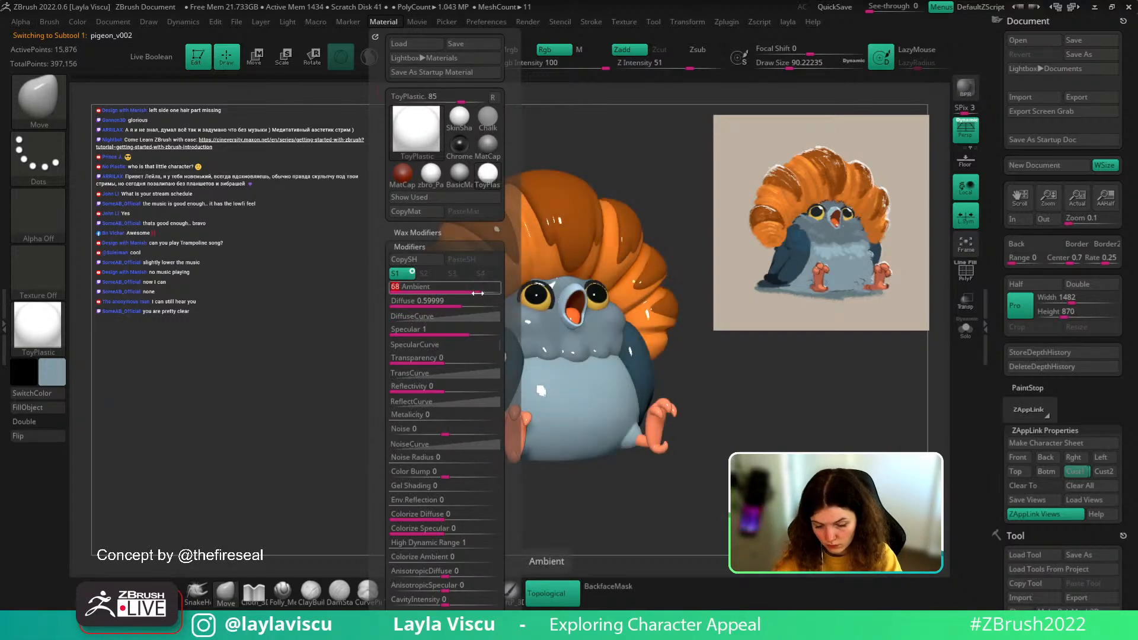
pyautogui.click(49, 334)
pyautogui.click(281, 444)
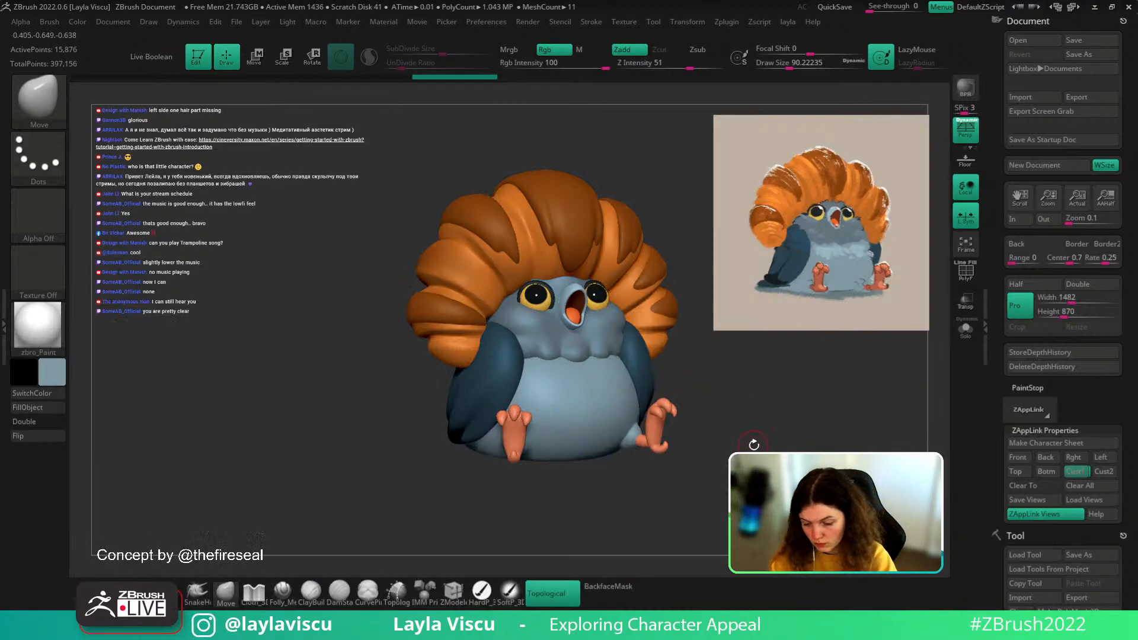
# - Adjust the side of the open beak with the Move brush at a draw size of about 97, checking it from the front
pyautogui.moveTo(755, 453); pyautogui.dragTo(722, 434, button='right')
pyautogui.click(1077, 471)
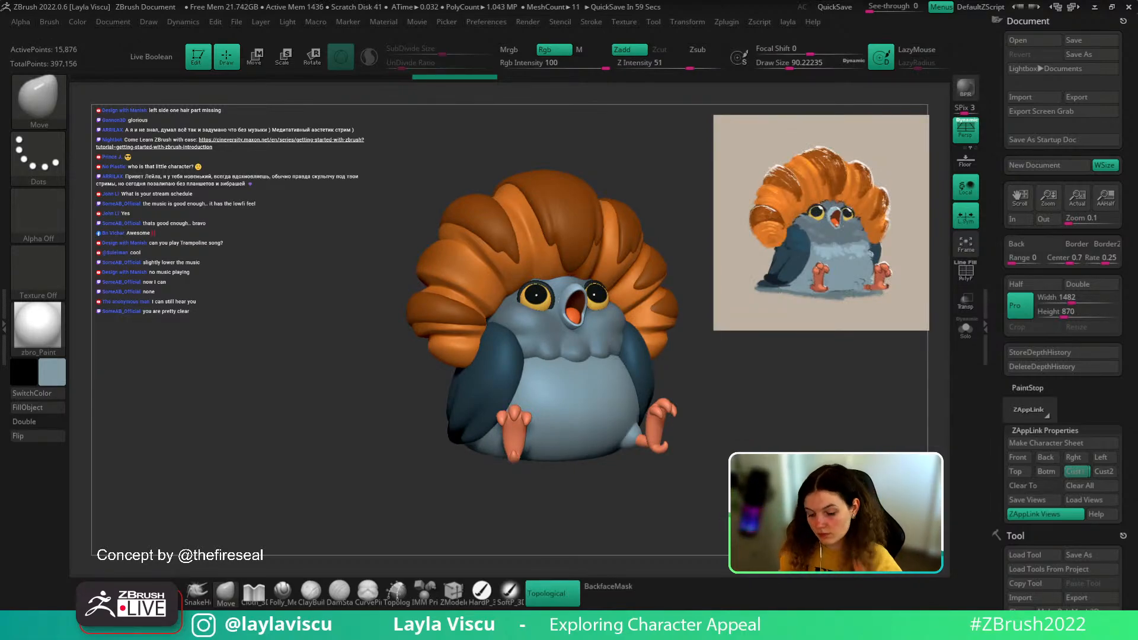
pyautogui.moveTo(729, 418); pyautogui.dragTo(711, 431, button='right')
pyautogui.keyDown('alt'); pyautogui.click(580, 316); pyautogui.keyUp('alt')
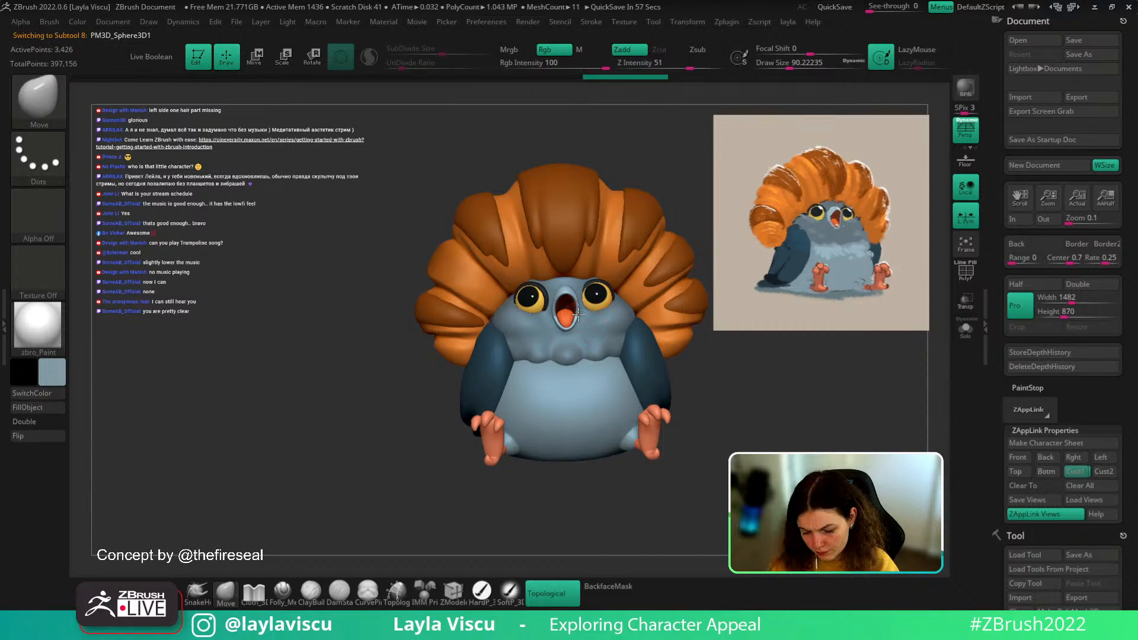
pyautogui.keyDown('ctrl'); pyautogui.moveTo(580, 315); pyautogui.dragTo(581, 362, button='right'); pyautogui.keyUp('ctrl')
pyautogui.press('s')
pyautogui.click(578, 307)
pyautogui.moveTo(582, 307); pyautogui.dragTo(578, 306)
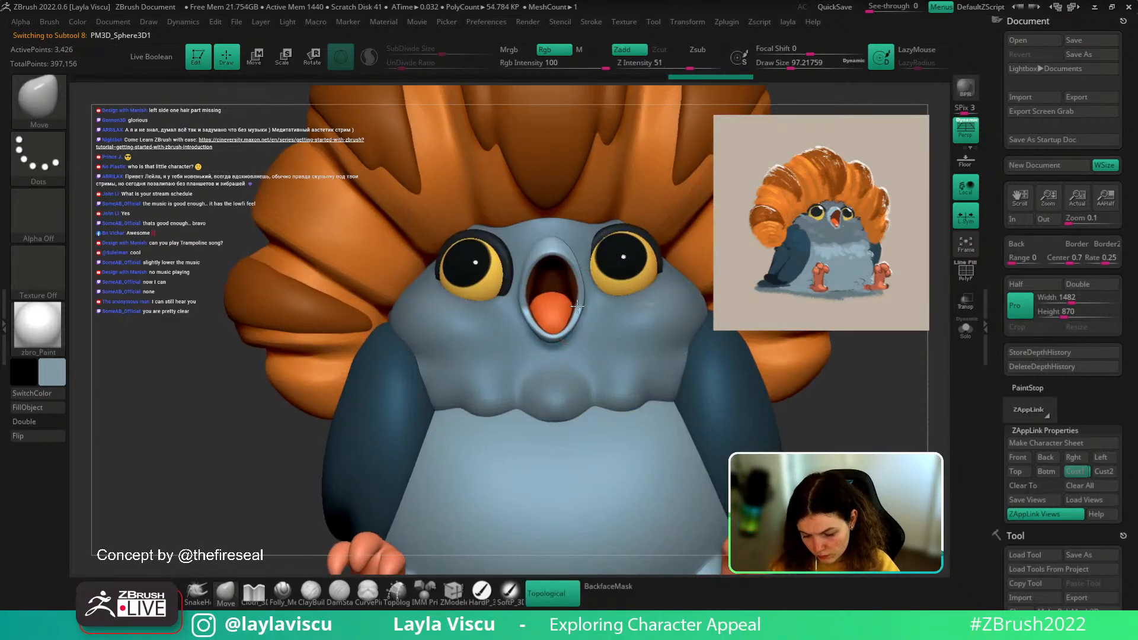
pyautogui.press('f')
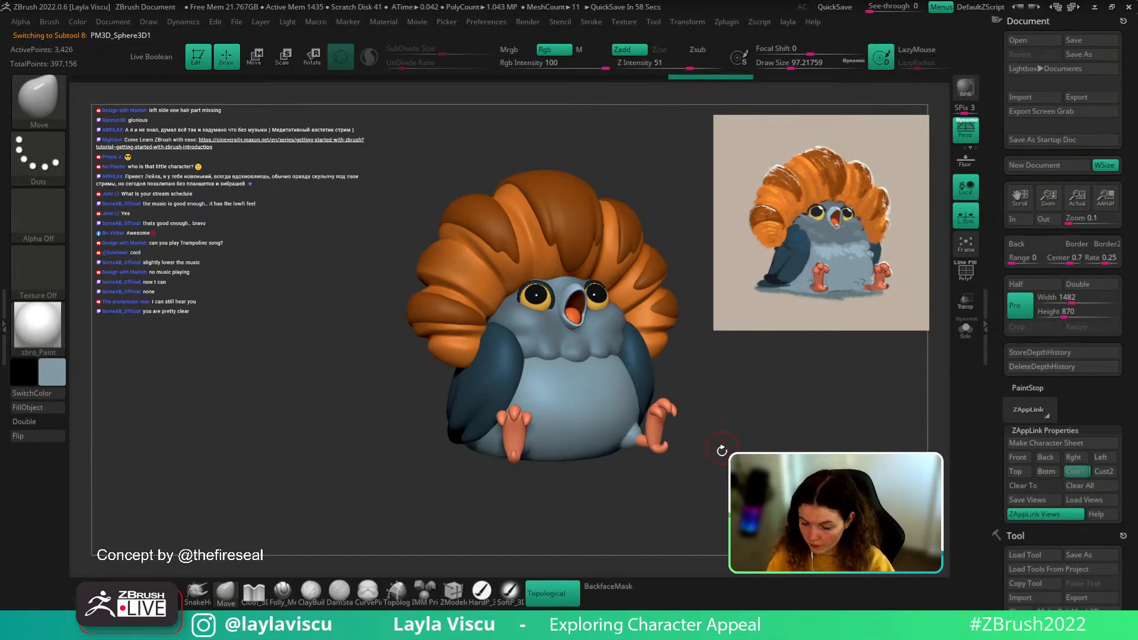
# - Nudge the upper edge of the wing with the Move brush at a draw size of about 120 and recall the custom view
pyautogui.keyDown('alt'); pyautogui.click(510, 332); pyautogui.keyUp('alt')
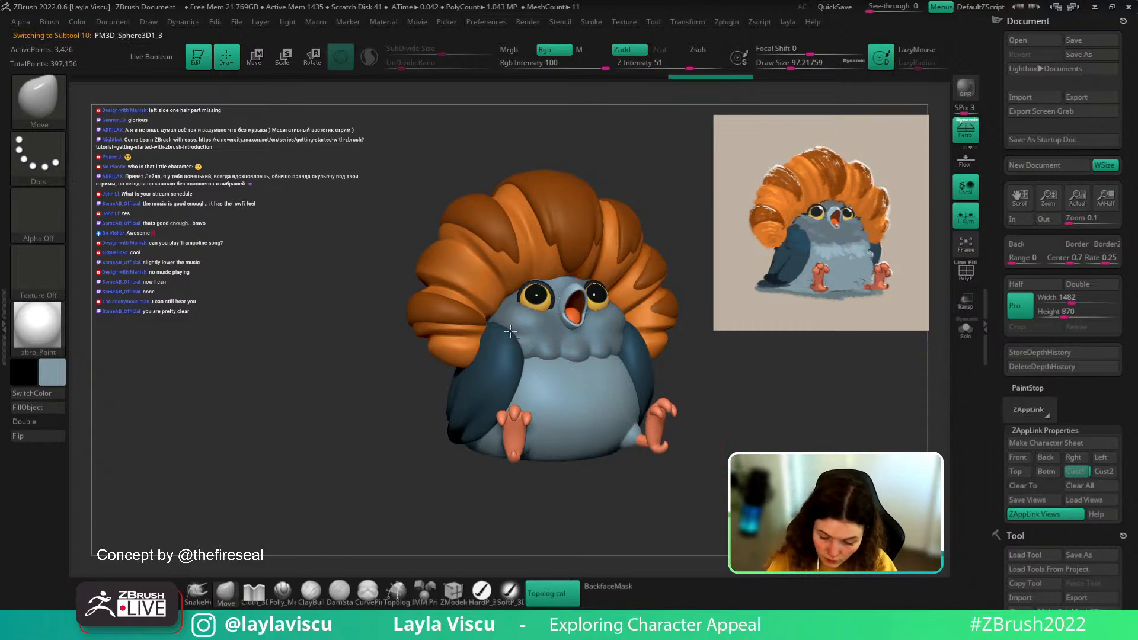
pyautogui.press('s')
pyautogui.moveTo(511, 331); pyautogui.dragTo(515, 330)
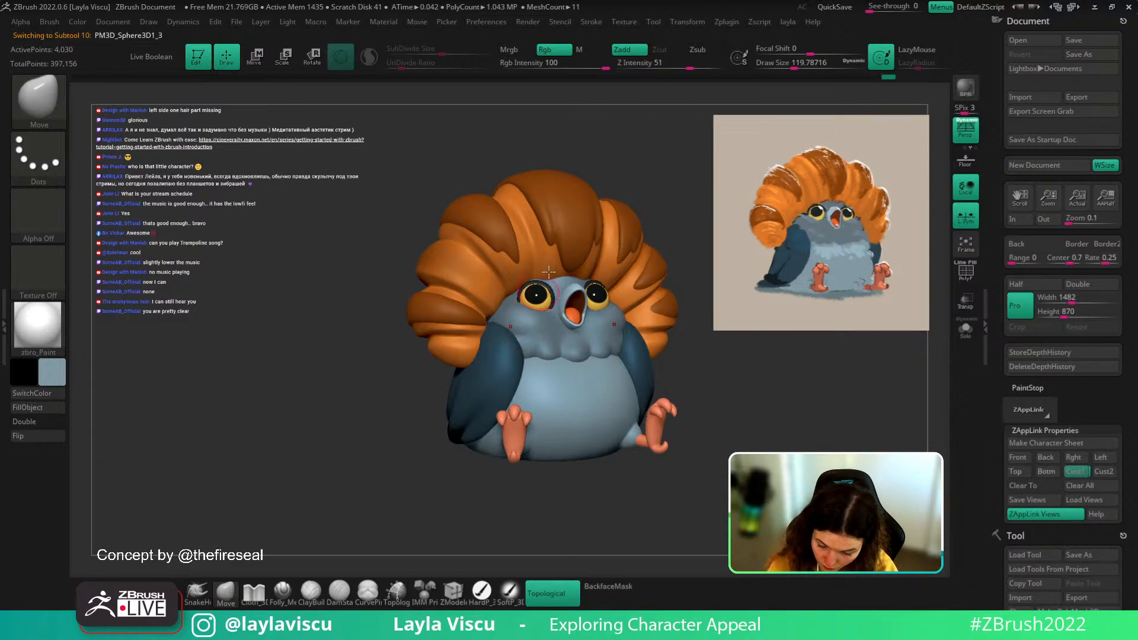
pyautogui.moveTo(657, 191); pyautogui.dragTo(693, 180)
pyautogui.click(1075, 471)
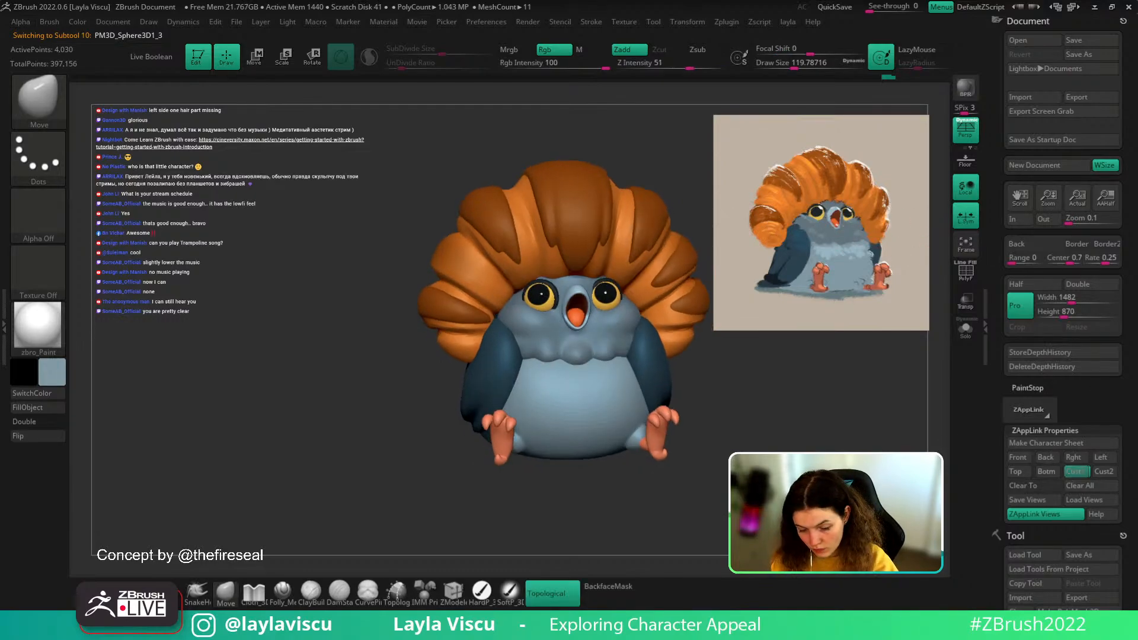
# - Isolate the head, build up its cheek with the ClayBuildup brush and check the whole pigeon from the saved custom view
pyautogui.press('b')
pyautogui.press('c')
pyautogui.press('b')
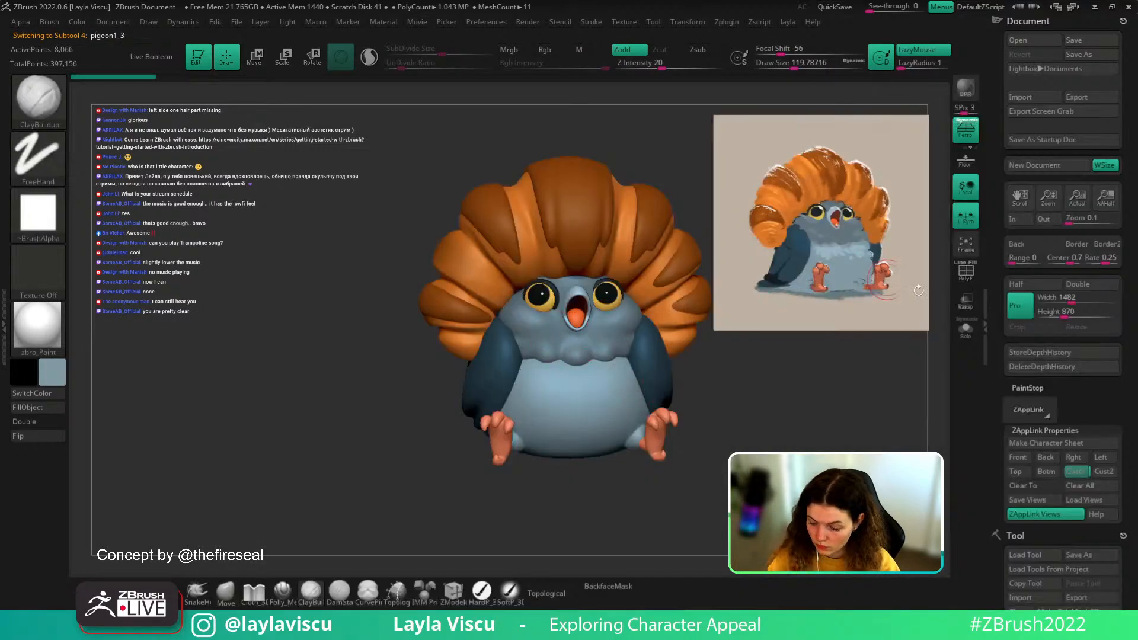
pyautogui.click(965, 328)
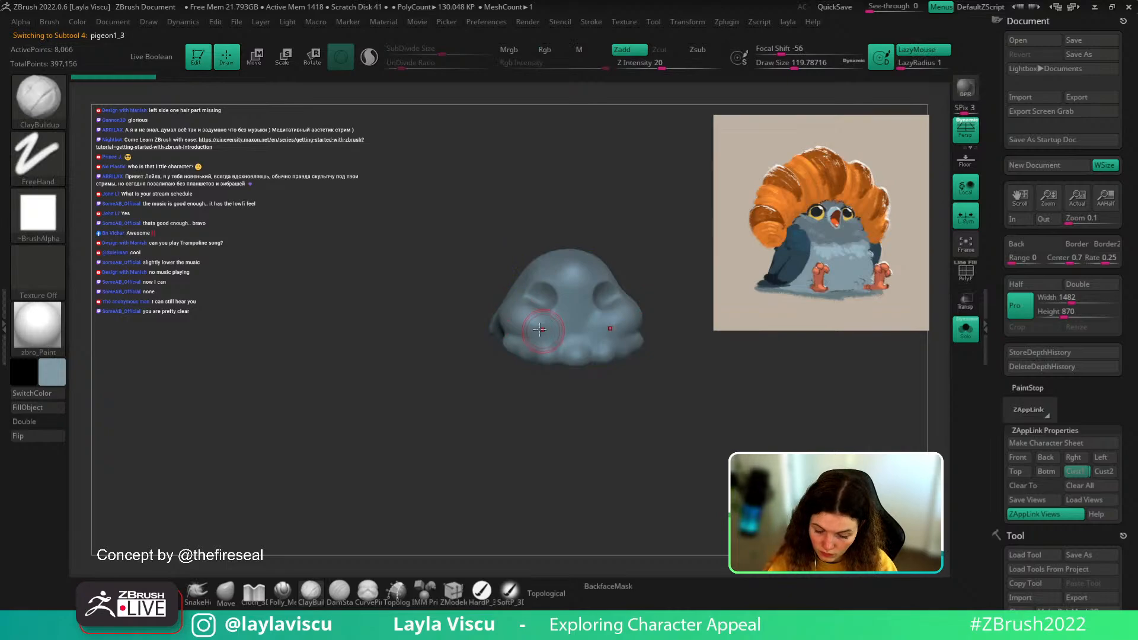
pyautogui.moveTo(556, 329)
pyautogui.mouseDown()
pyautogui.moveTo(513, 327)
pyautogui.moveTo(536, 325)
pyautogui.moveTo(526, 323)
pyautogui.mouseUp()
pyautogui.click(966, 328)
pyautogui.keyDown('shift'); pyautogui.moveTo(913, 379); pyautogui.dragTo(898, 381); pyautogui.keyUp('shift')
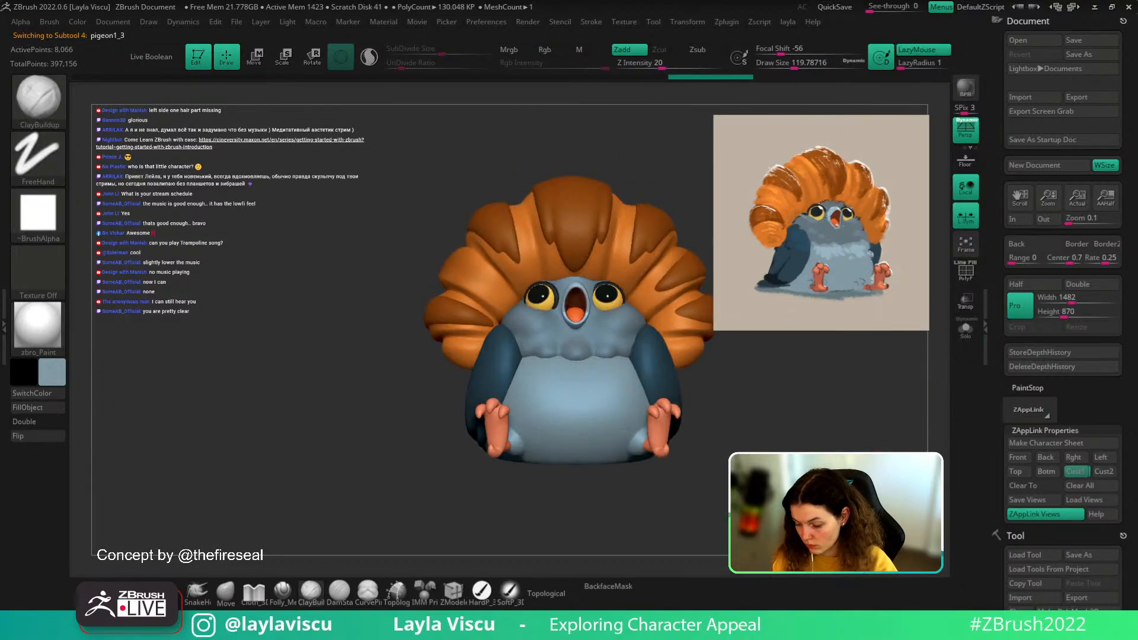
pyautogui.click(1076, 472)
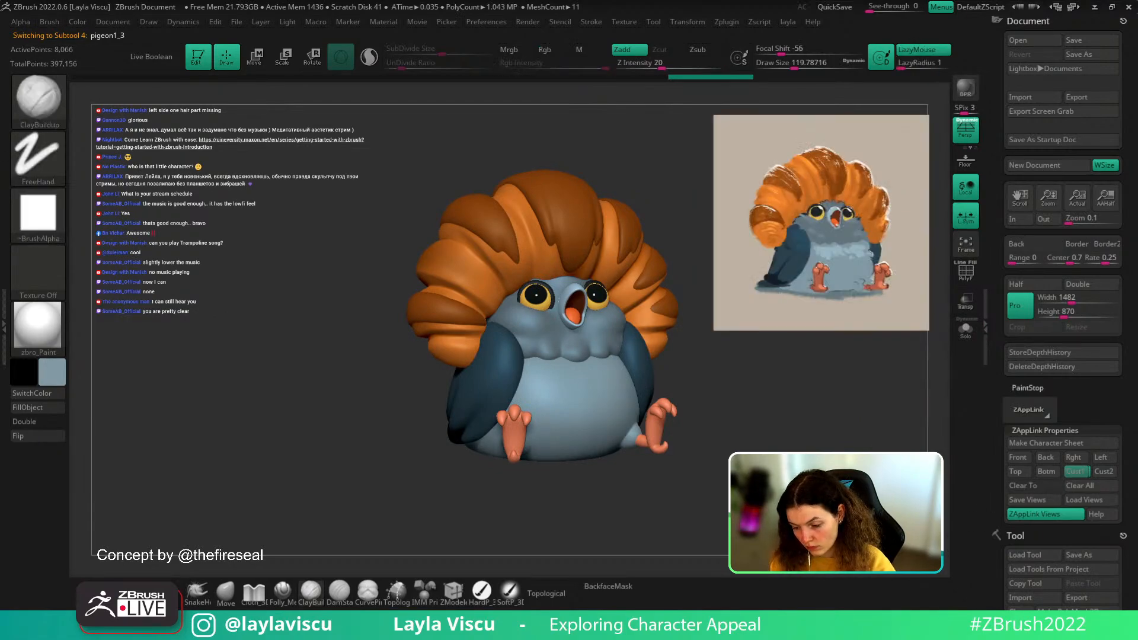
# - Adjust the dark glaze on the side of the croissant with the Move brush at a draw size of about 167, and recall the Cust1 view
pyautogui.keyDown('alt'); pyautogui.click(497, 279); pyautogui.keyUp('alt')
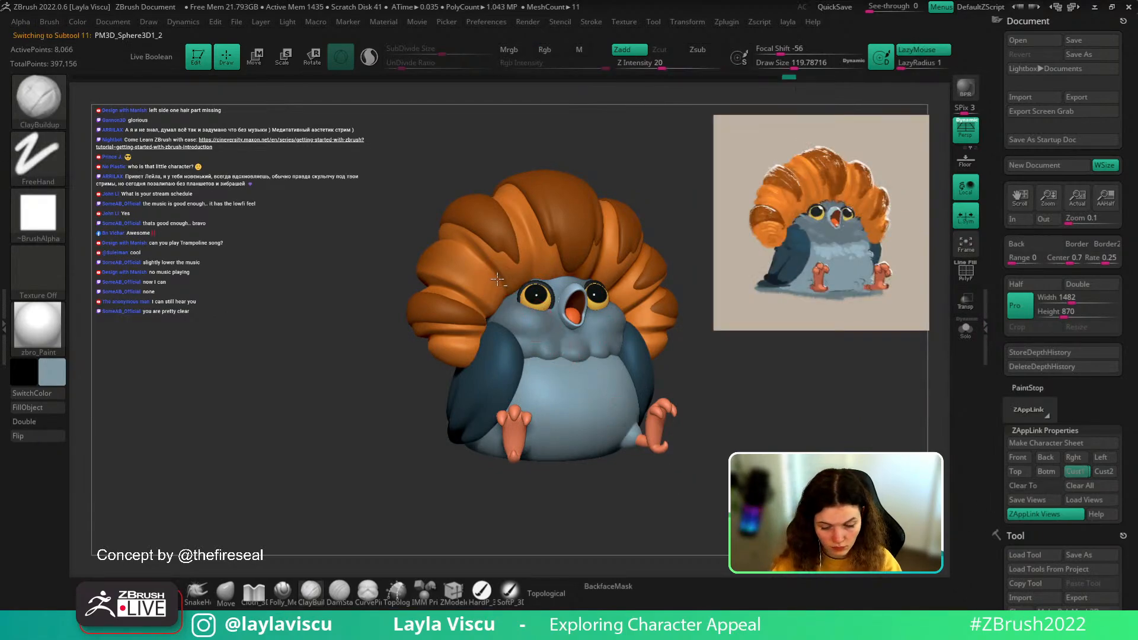
pyautogui.press('b')
pyautogui.press('m')
pyautogui.press('p')
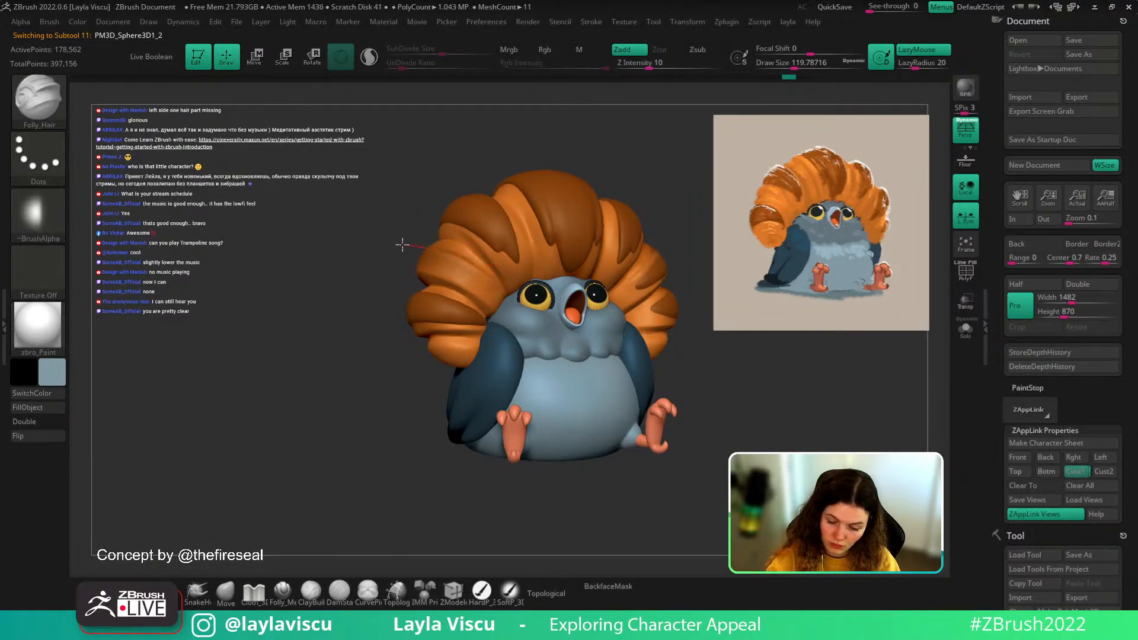
pyautogui.moveTo(682, 196); pyautogui.dragTo(648, 244)
pyautogui.click(226, 593)
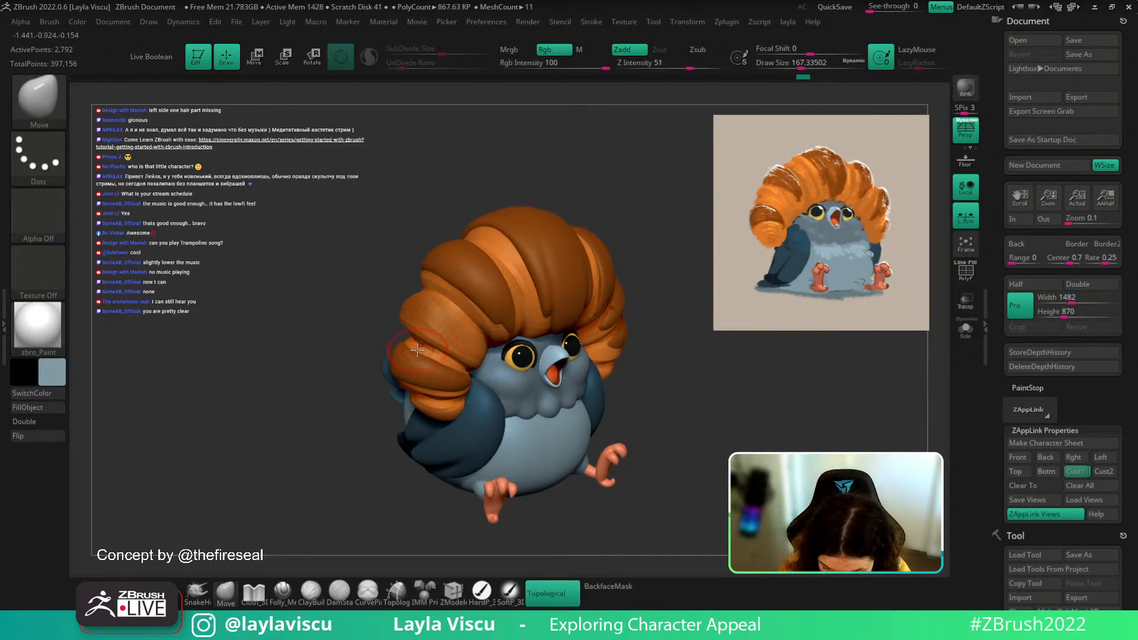
pyautogui.keyDown('alt'); pyautogui.click(459, 382); pyautogui.keyUp('alt')
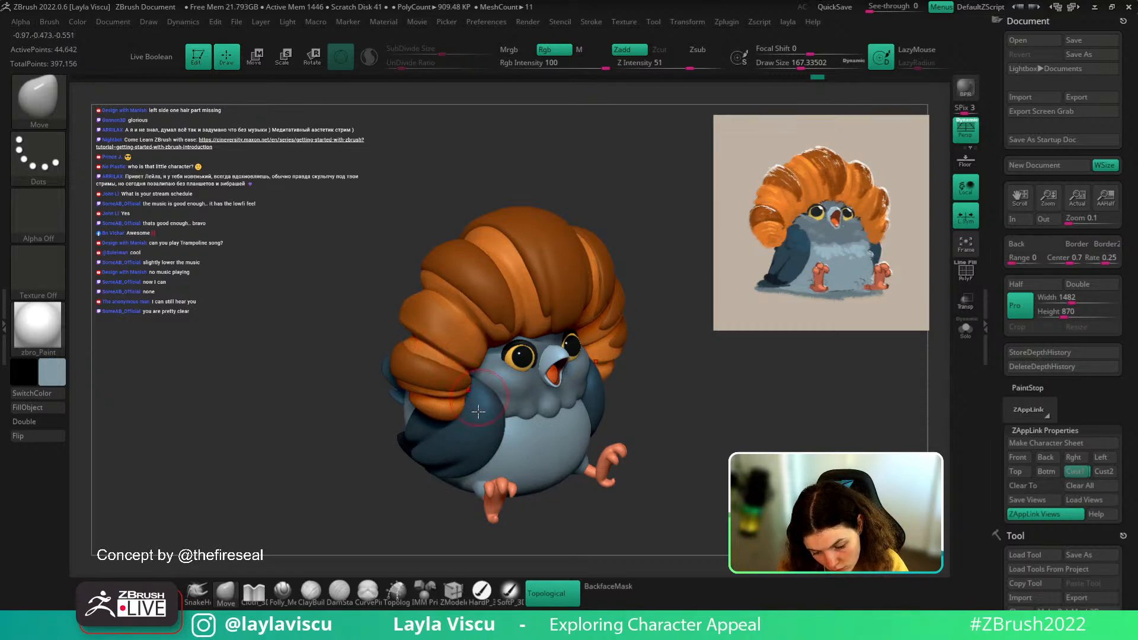
pyautogui.keyDown('shift'); pyautogui.moveTo(644, 292); pyautogui.dragTo(698, 355); pyautogui.keyUp('shift')
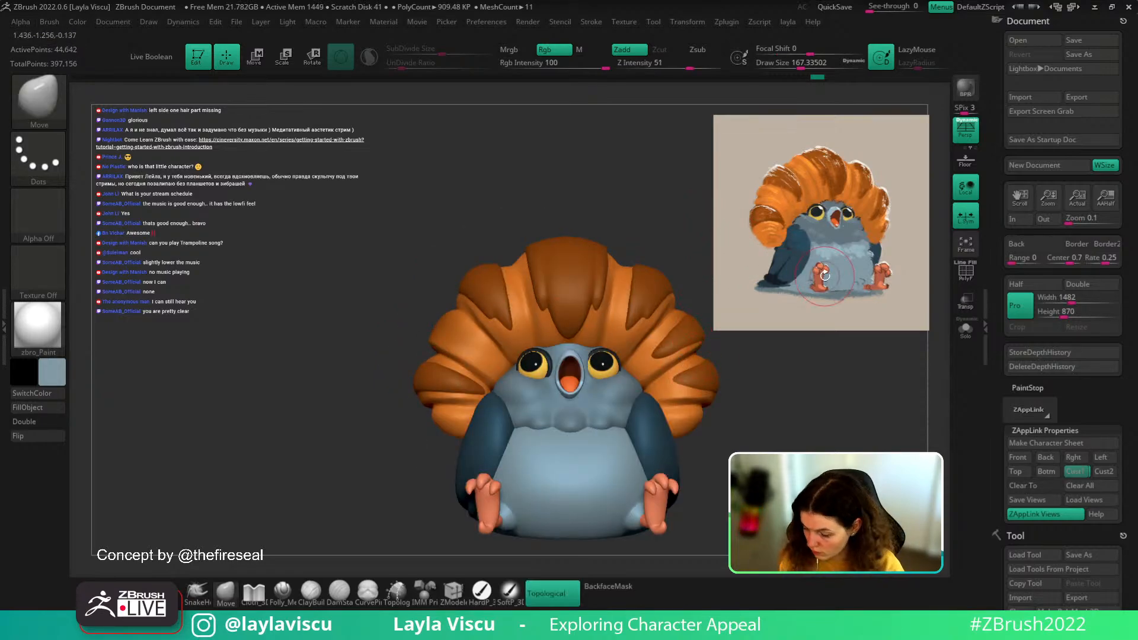
pyautogui.click(1083, 473)
# - Work the croissant's side folds with the Folly_Hair brush at a draw size of about 90, undoing the last stroke
pyautogui.press('b')
pyautogui.press('f')
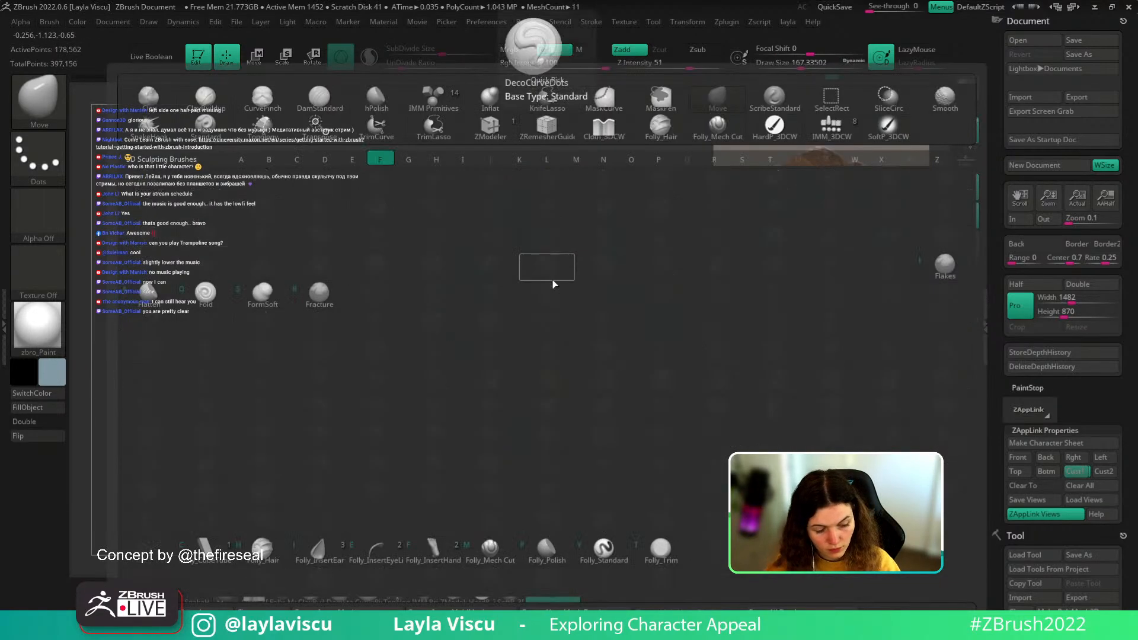
pyautogui.press('h')
pyautogui.press('s')
pyautogui.moveTo(545, 273); pyautogui.dragTo(489, 267)
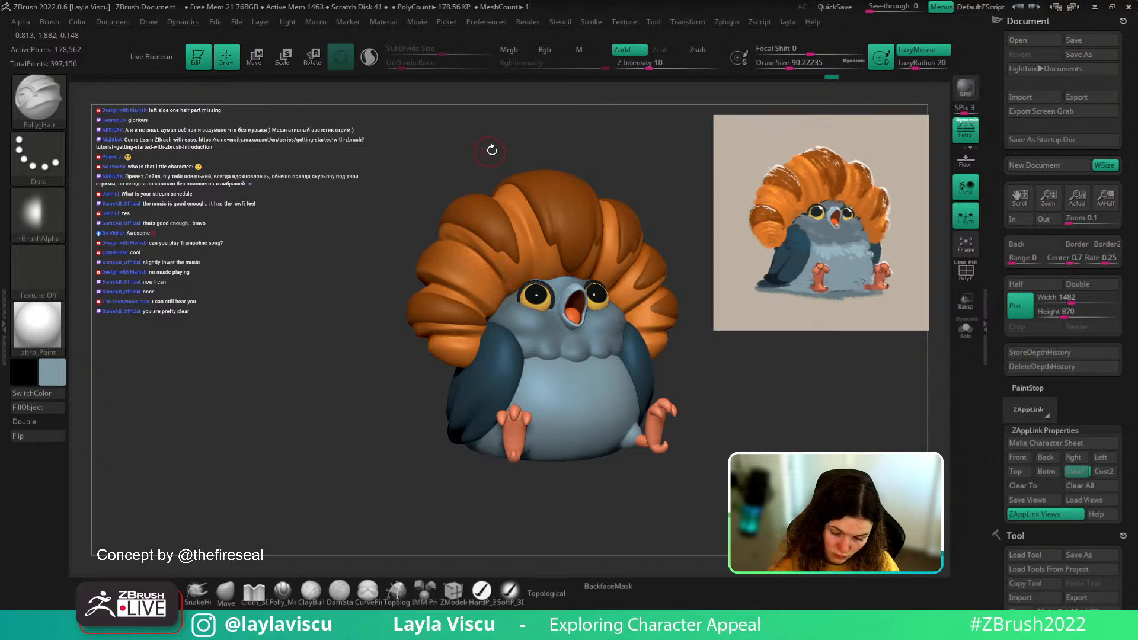
pyautogui.moveTo(492, 150); pyautogui.dragTo(463, 231)
pyautogui.moveTo(528, 145); pyautogui.dragTo(486, 225)
pyautogui.moveTo(514, 303); pyautogui.dragTo(518, 311)
pyautogui.hotkey('ctrl', 'z')
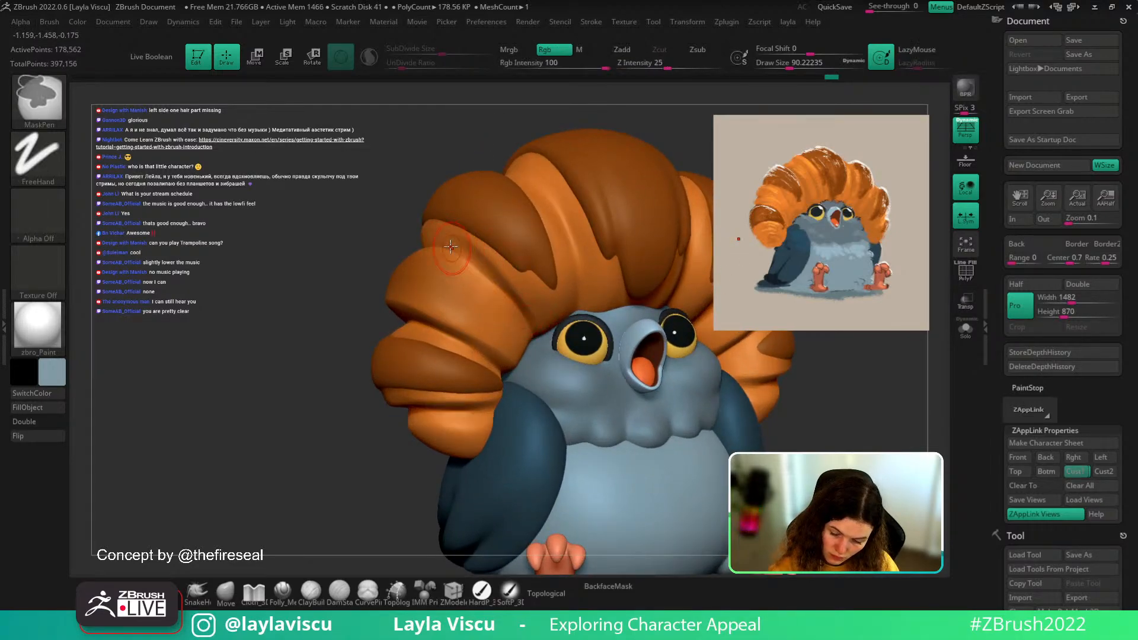
# - Smooth the croissant's side folds beside the head and check the pigeon from the front and from the Cust1 view
pyautogui.moveTo(435, 240); pyautogui.dragTo(486, 274)
pyautogui.press('shift')
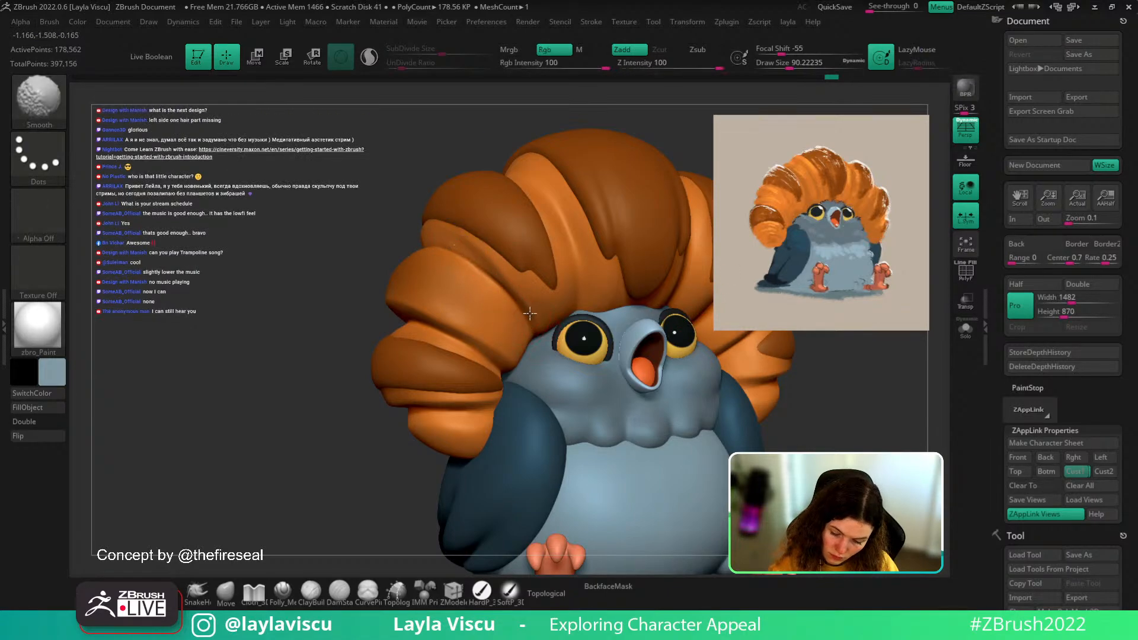
pyautogui.keyDown('alt'); pyautogui.moveTo(478, 225); pyautogui.dragTo(456, 172); pyautogui.keyUp('alt')
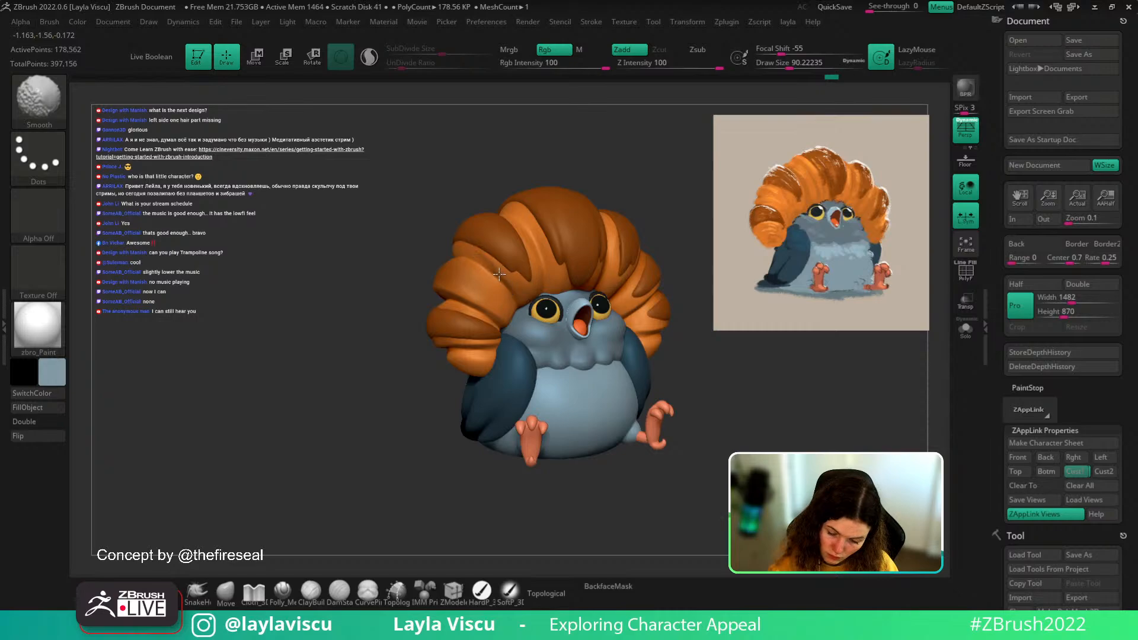
pyautogui.keyDown('shift'); pyautogui.moveTo(499, 174); pyautogui.dragTo(724, 190); pyautogui.keyUp('shift')
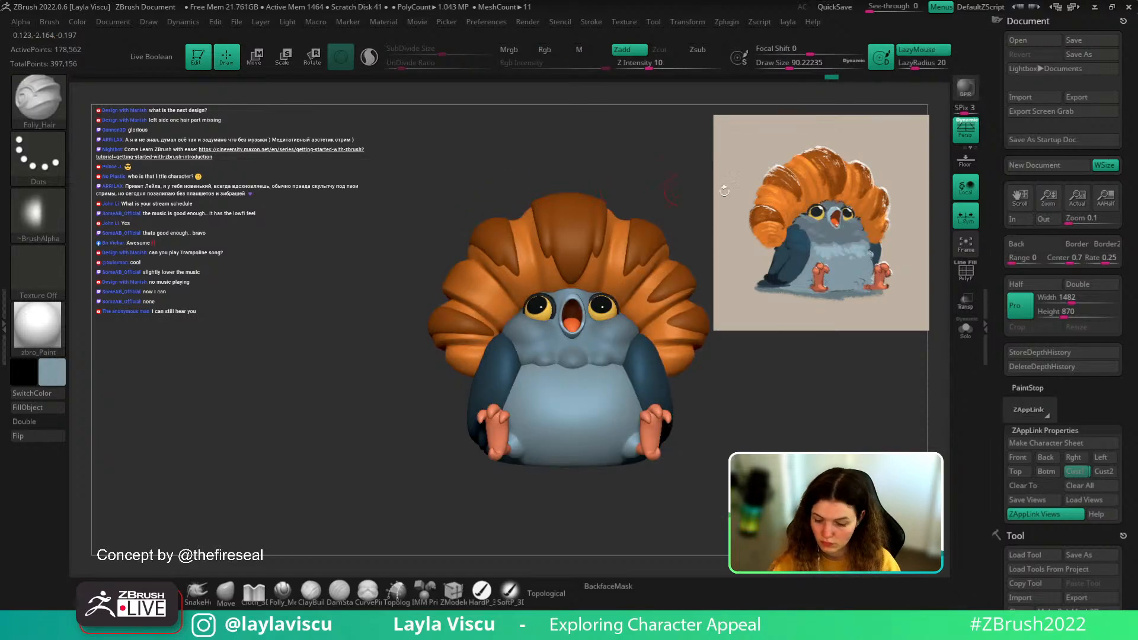
pyautogui.click(1075, 471)
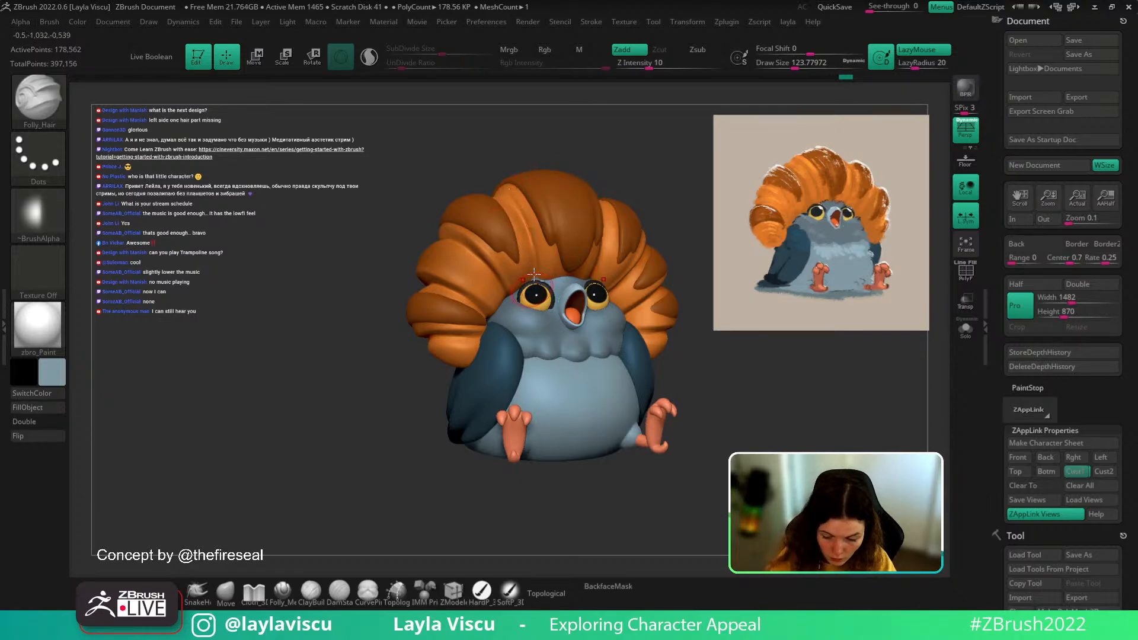
# - Sculpt folds into the rear of the croissant with the Folly_Hair brush at a draw size of about 124, redoing one stroke
pyautogui.moveTo(569, 142); pyautogui.dragTo(565, 156)
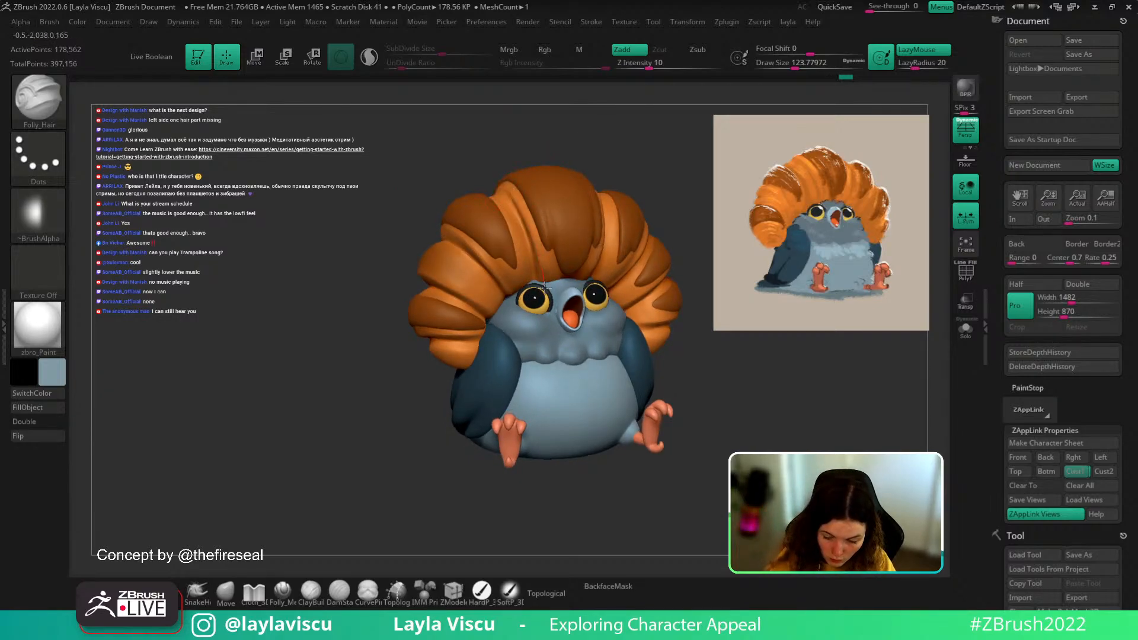
pyautogui.moveTo(640, 157); pyautogui.dragTo(554, 226)
pyautogui.moveTo(476, 321); pyautogui.dragTo(520, 261)
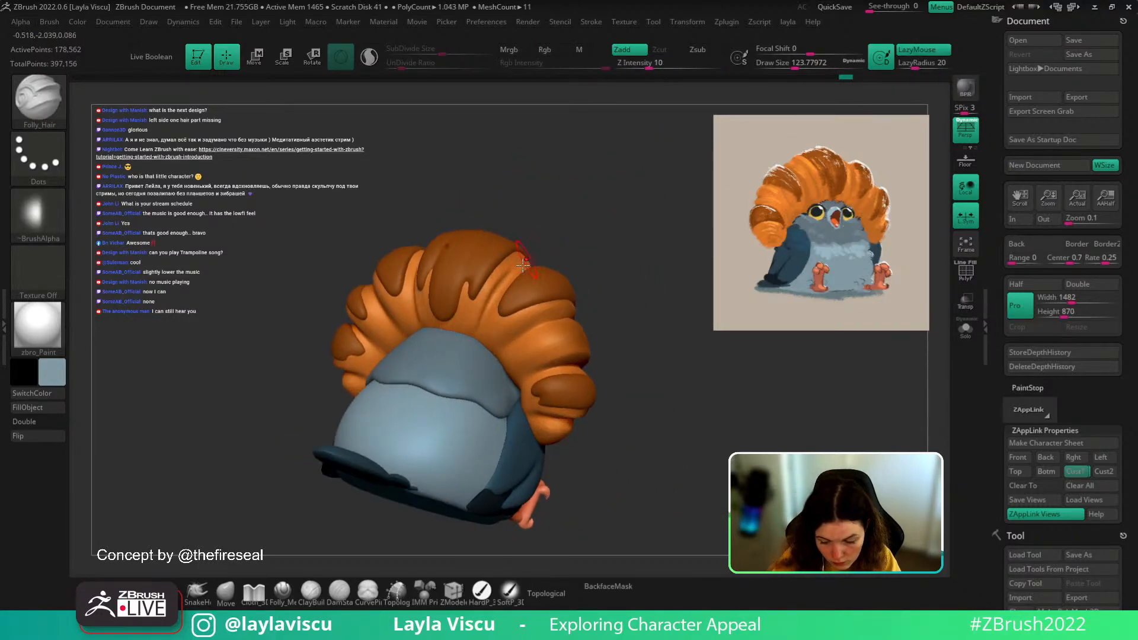
pyautogui.hotkey('ctrl', 'z')
pyautogui.moveTo(473, 331); pyautogui.dragTo(503, 273)
pyautogui.moveTo(591, 244); pyautogui.dragTo(594, 259)
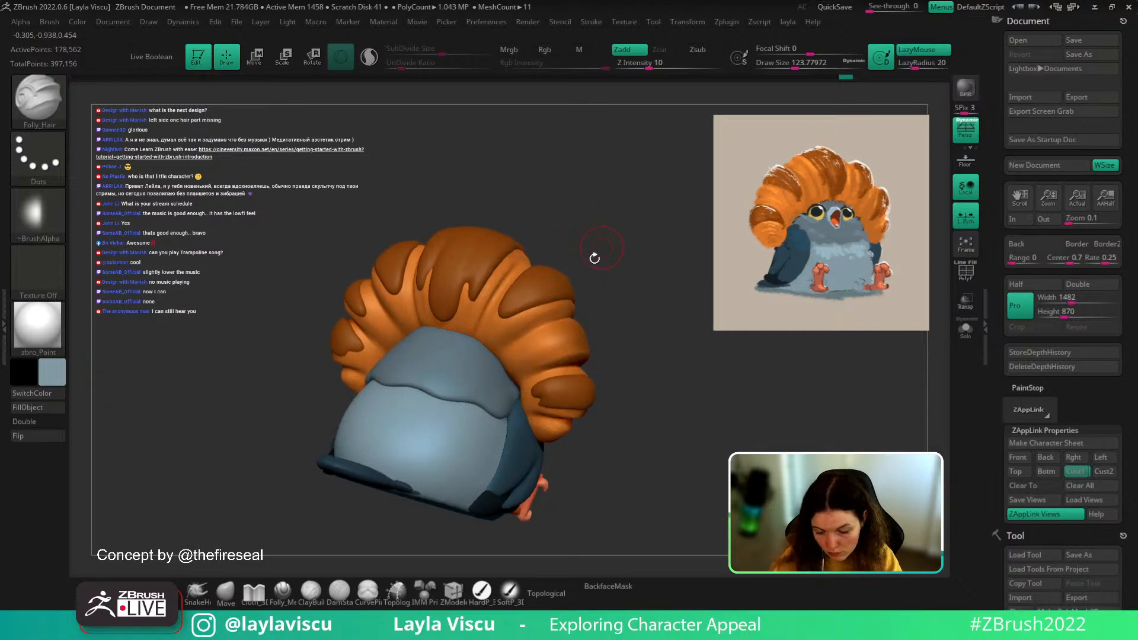
# - Extend the rear folds from the pigeon's nape outward across the croissant with the Folly_Hair brush, replacing the first stroke
pyautogui.moveTo(498, 349); pyautogui.dragTo(584, 311)
pyautogui.hotkey('ctrl', 'z')
pyautogui.moveTo(499, 350)
pyautogui.mouseDown()
pyautogui.moveTo(569, 308)
pyautogui.moveTo(635, 335)
pyautogui.moveTo(610, 305)
pyautogui.moveTo(585, 297)
pyautogui.moveTo(578, 274)
pyautogui.mouseUp()
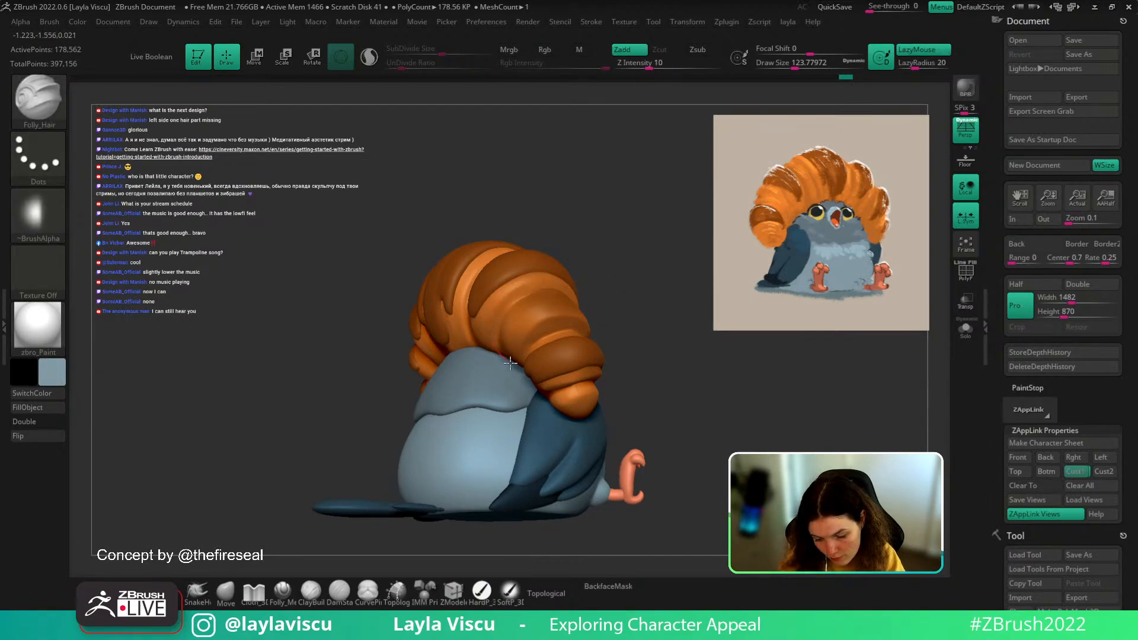
pyautogui.moveTo(510, 362); pyautogui.dragTo(664, 262)
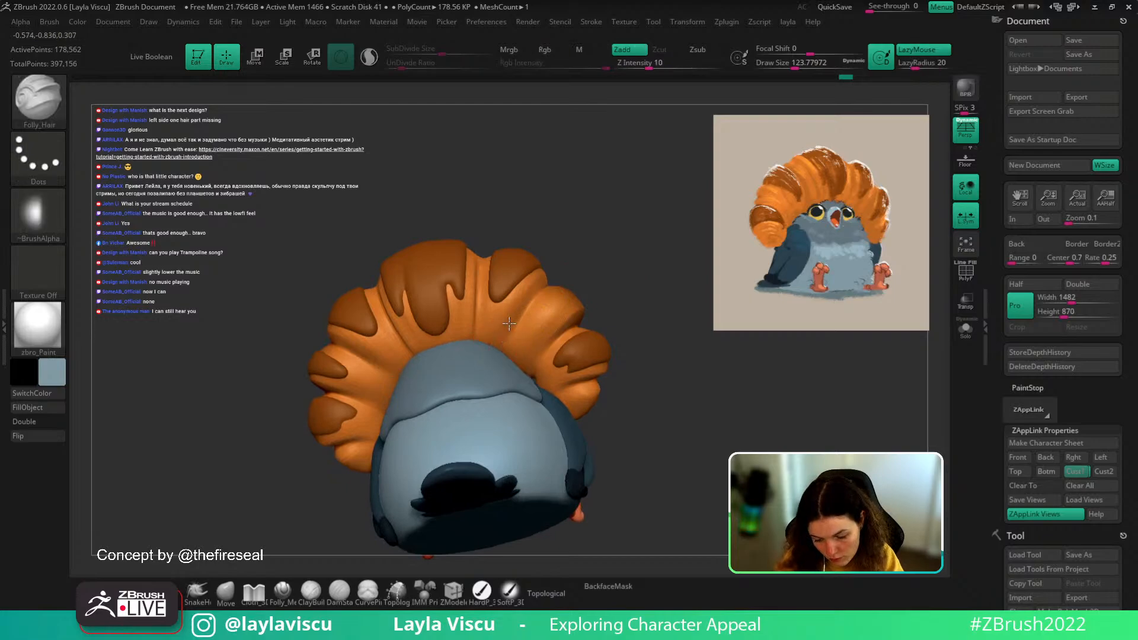
pyautogui.moveTo(574, 262); pyautogui.dragTo(444, 327)
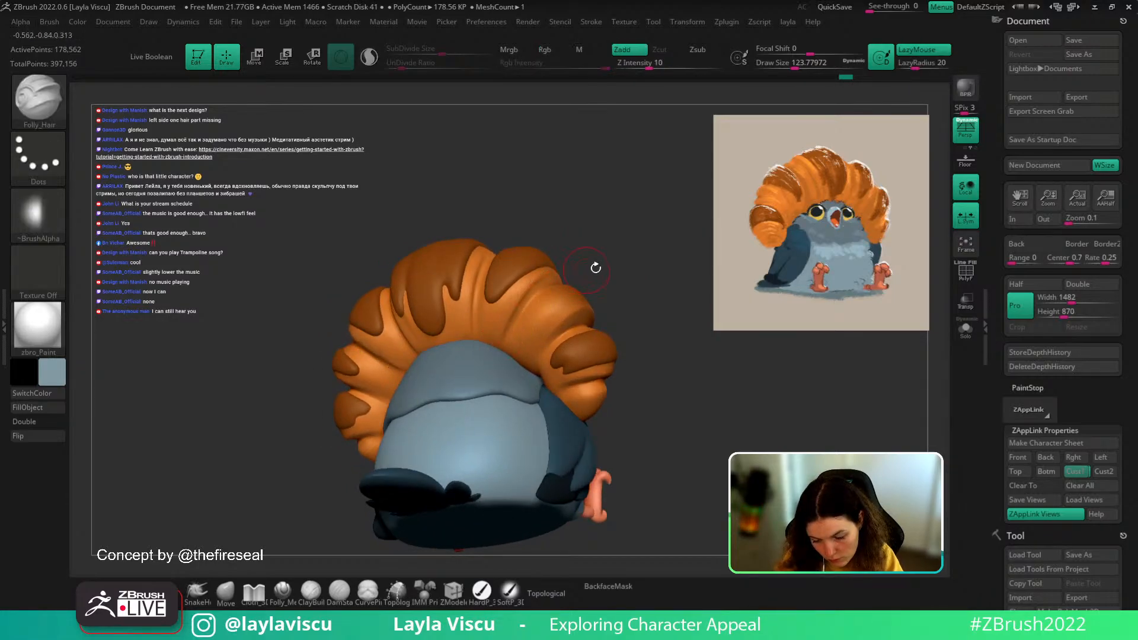
pyautogui.moveTo(595, 268); pyautogui.dragTo(681, 276)
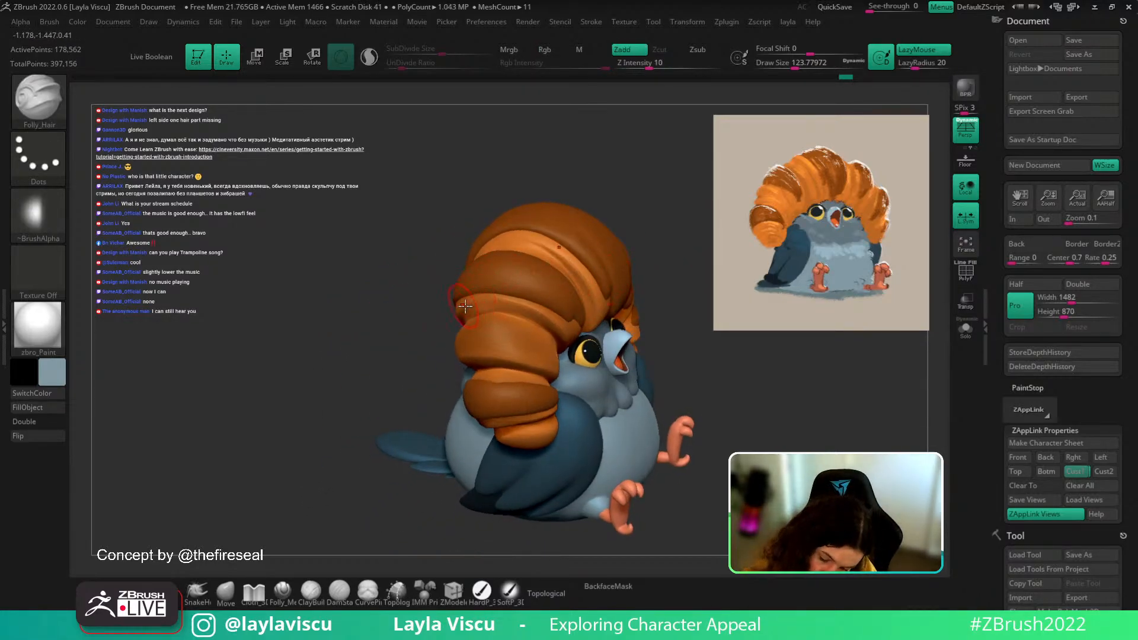
# - Try a Folly_Hair stroke on the croissant's side segment, undo it, and check the pigeon from the front and the Cust1 view
pyautogui.moveTo(465, 306); pyautogui.dragTo(536, 314)
pyautogui.hotkey('ctrl', 'z')
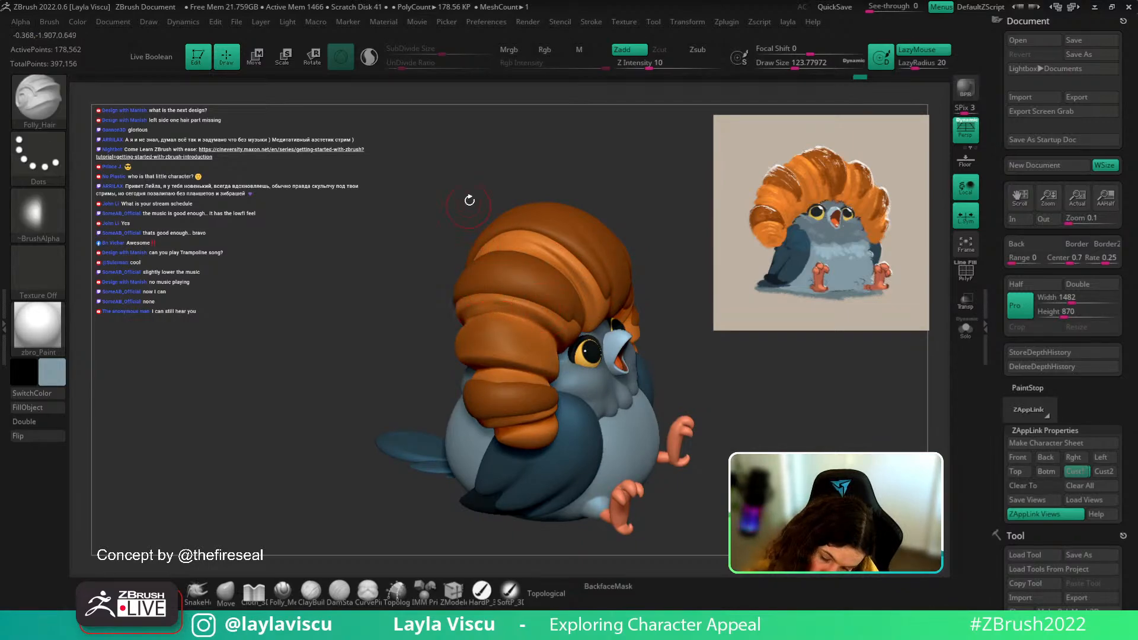
pyautogui.keyDown('shift'); pyautogui.moveTo(469, 200); pyautogui.dragTo(467, 213); pyautogui.keyUp('shift')
pyautogui.keyDown('ctrl'); pyautogui.moveTo(521, 211); pyautogui.dragTo(681, 145, button='right'); pyautogui.keyUp('ctrl')
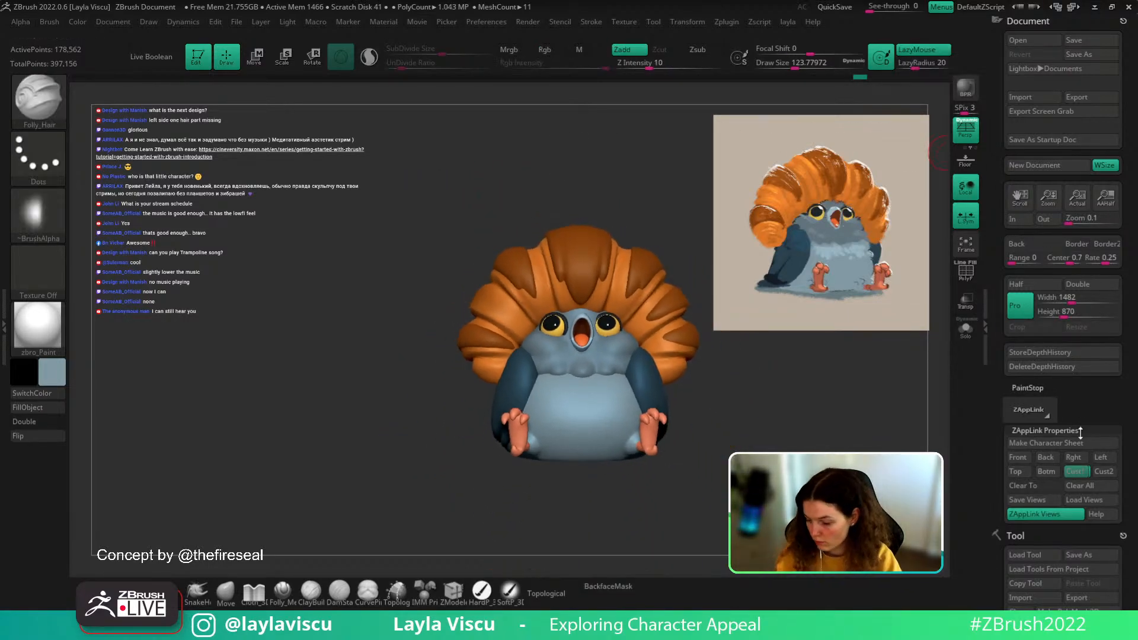
pyautogui.click(1075, 471)
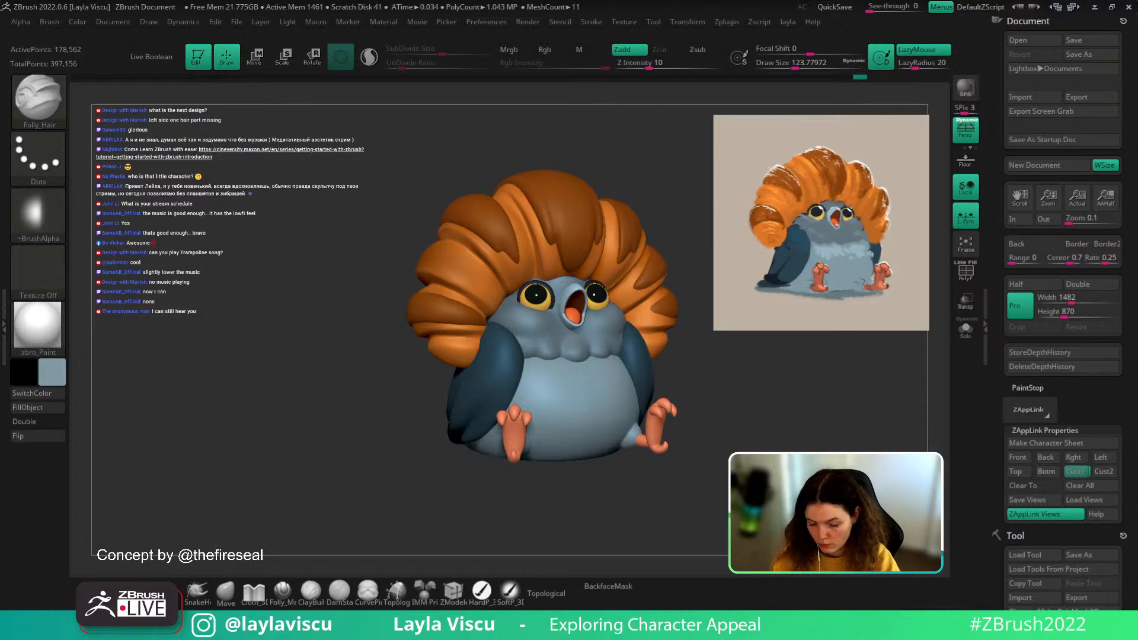
# - Inspect the croissant alone, show all parts again, and nudge its edge with the Move brush at a draw size of about 163
pyautogui.click(965, 327)
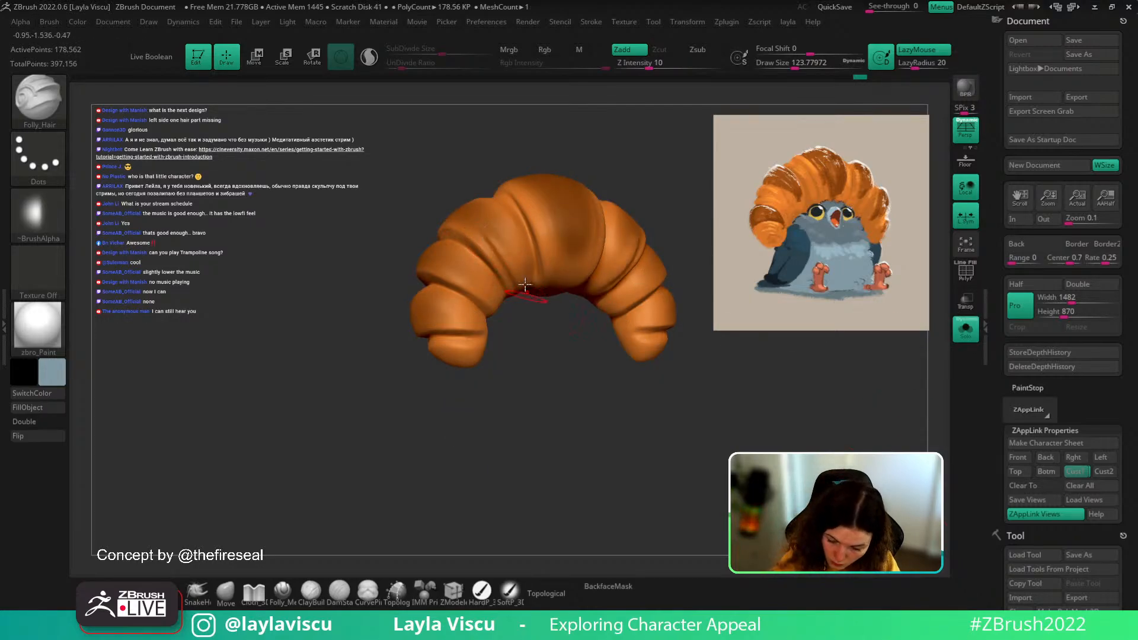
pyautogui.click(967, 330)
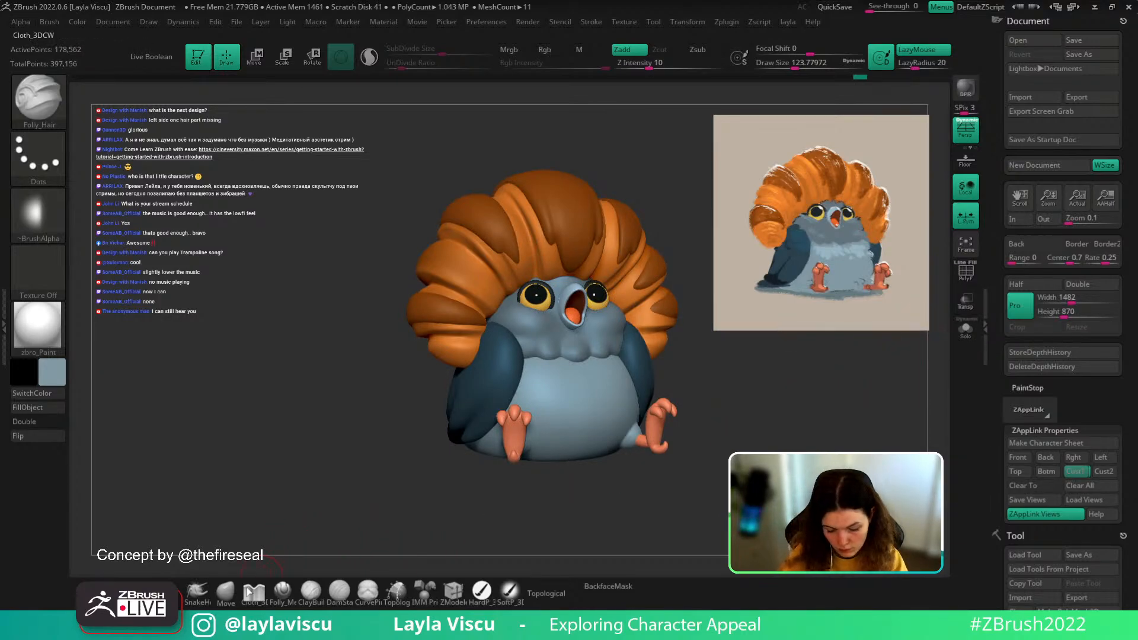
pyautogui.click(226, 591)
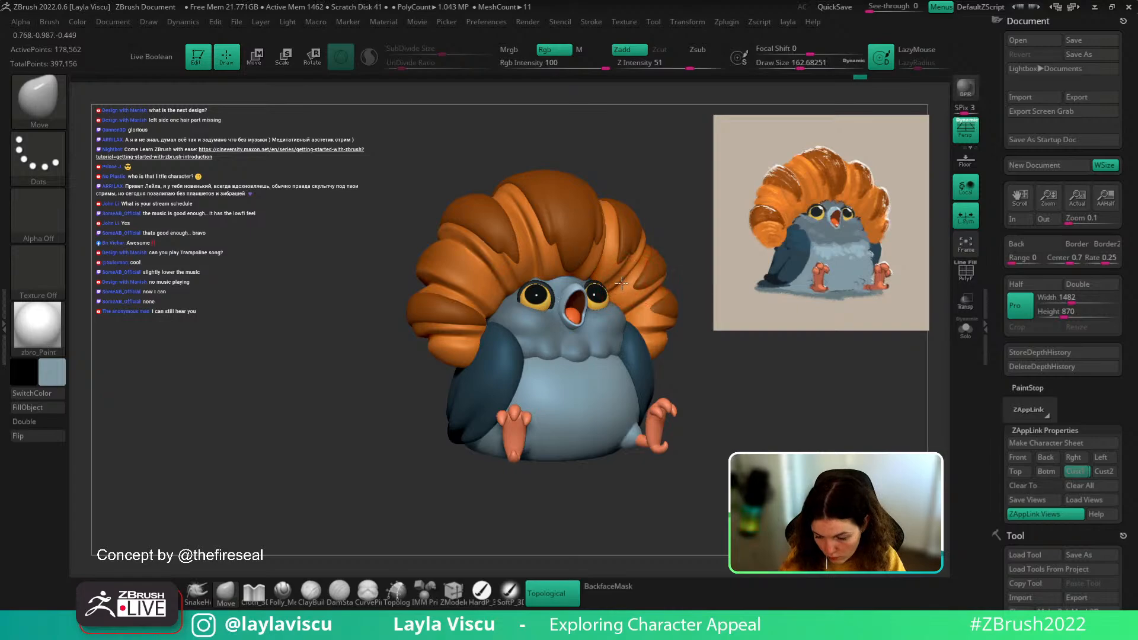
pyautogui.keyDown('shift'); pyautogui.moveTo(738, 391); pyautogui.dragTo(724, 340); pyautogui.keyUp('shift')
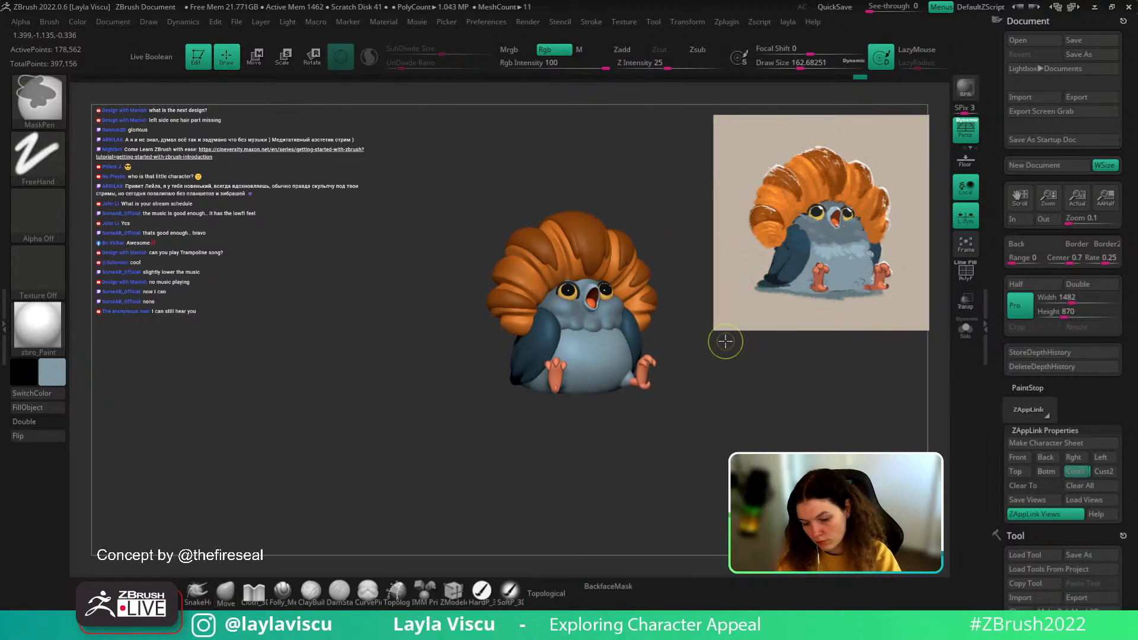
pyautogui.click(1075, 473)
# - Refine the croissant's inner folds beside the eye with the Folly_Hair brush at a draw size of about 71
pyautogui.press('b')
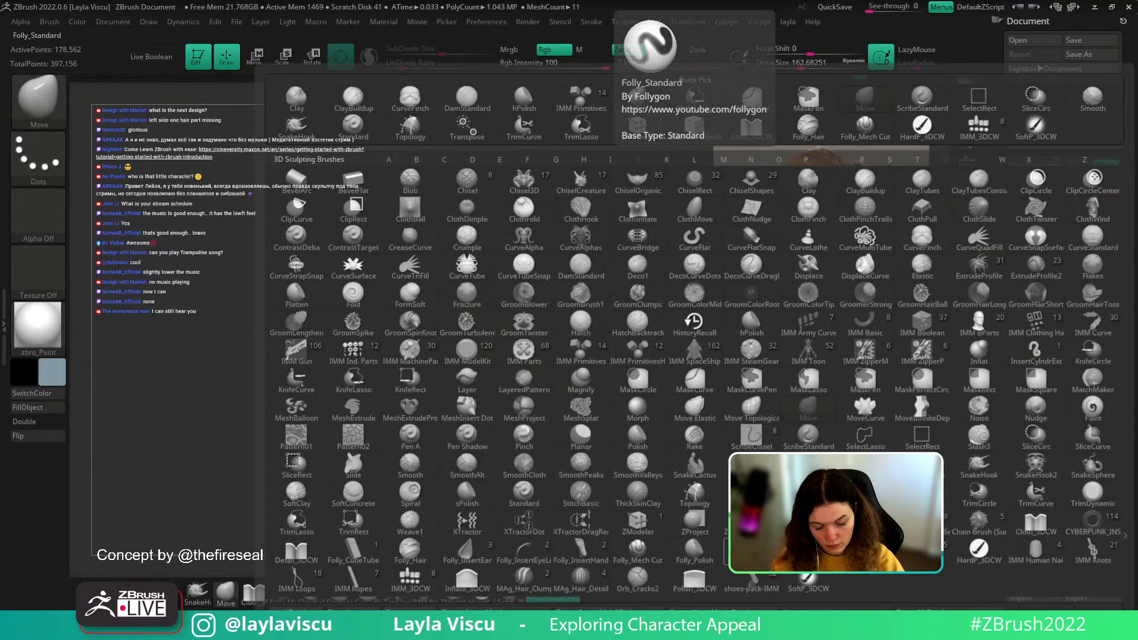
pyautogui.press('f')
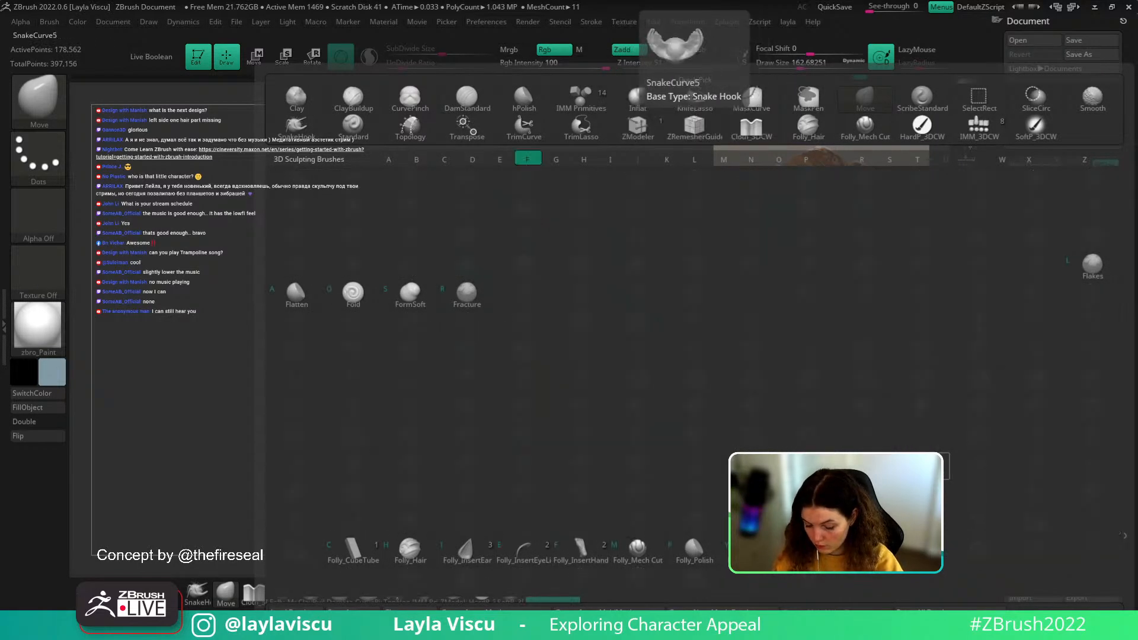
pyautogui.press('h')
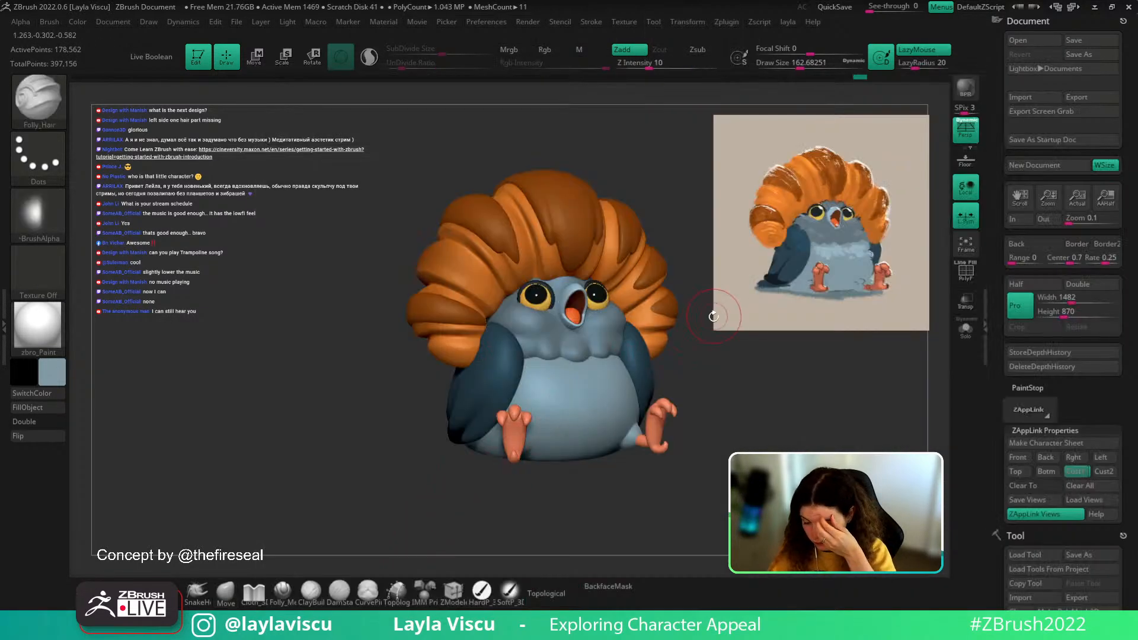
pyautogui.press('s')
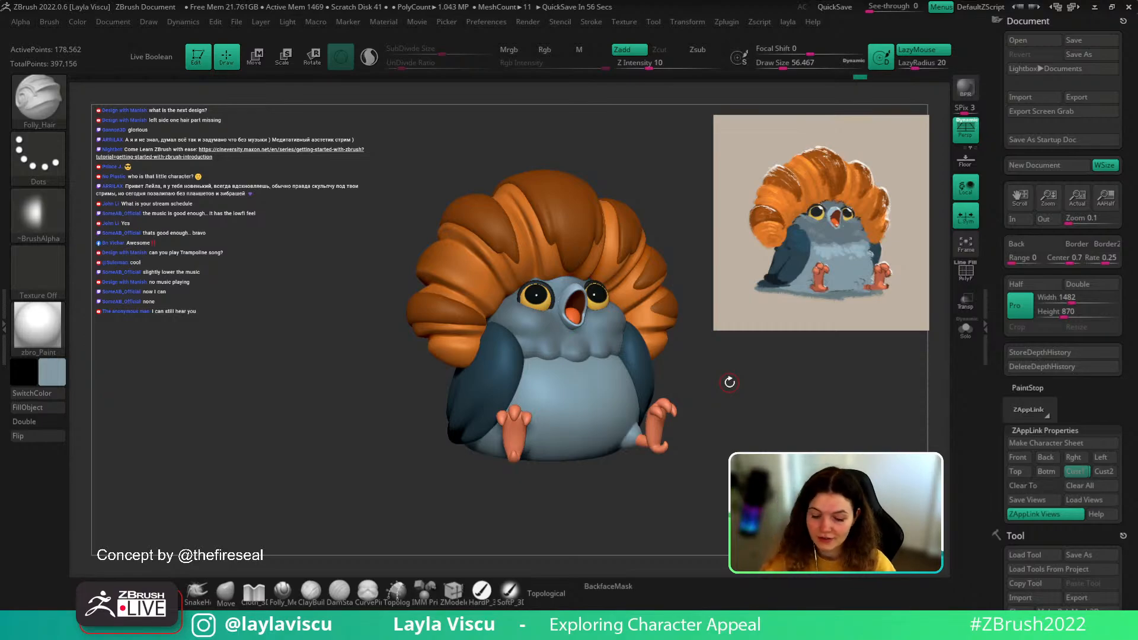
pyautogui.press('s')
pyautogui.moveTo(475, 262); pyautogui.dragTo(504, 261)
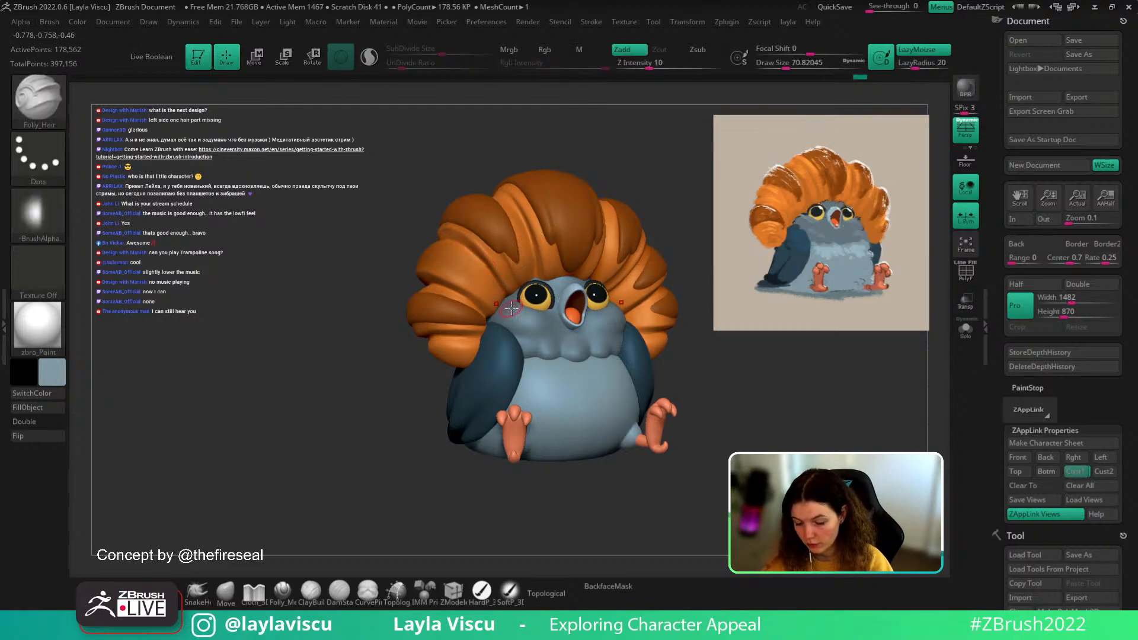
# - Try Folly_Hair strokes at different draw sizes on the croissant's inner edge beside the cheek, undoing each one
pyautogui.press('ctrl')
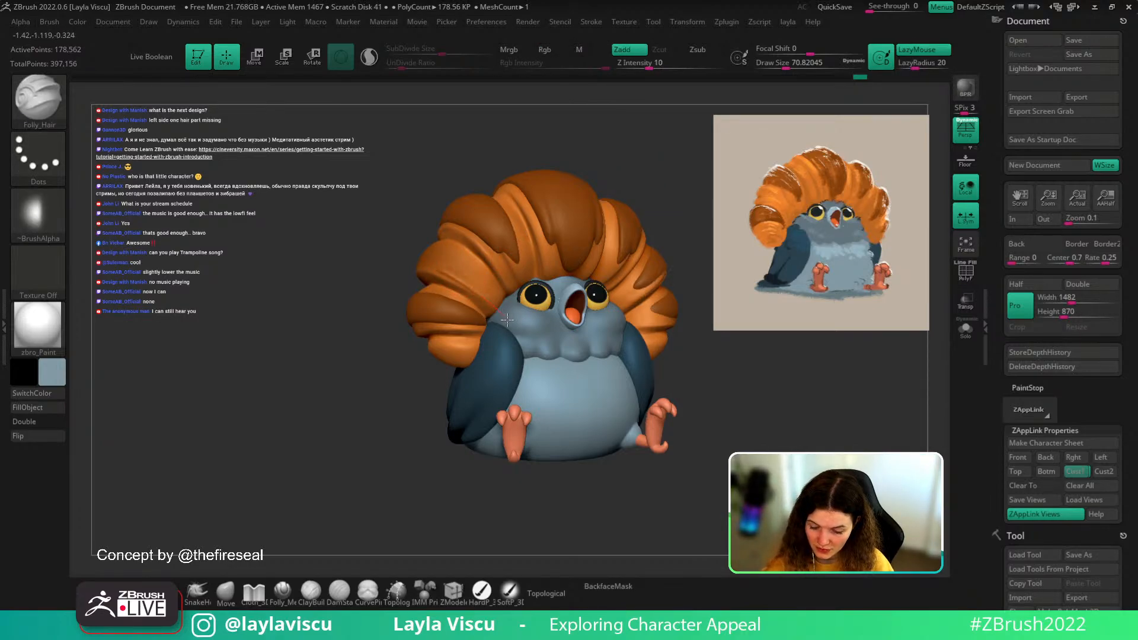
pyautogui.moveTo(507, 320); pyautogui.dragTo(509, 321)
pyautogui.hotkey('ctrl', 'z')
pyautogui.press('s')
pyautogui.moveTo(466, 281); pyautogui.dragTo(507, 316)
pyautogui.hotkey('ctrl', 'z')
# - Reshape the croissant's side folds from behind with the Move brush at a draw size of about 104
pyautogui.press('s')
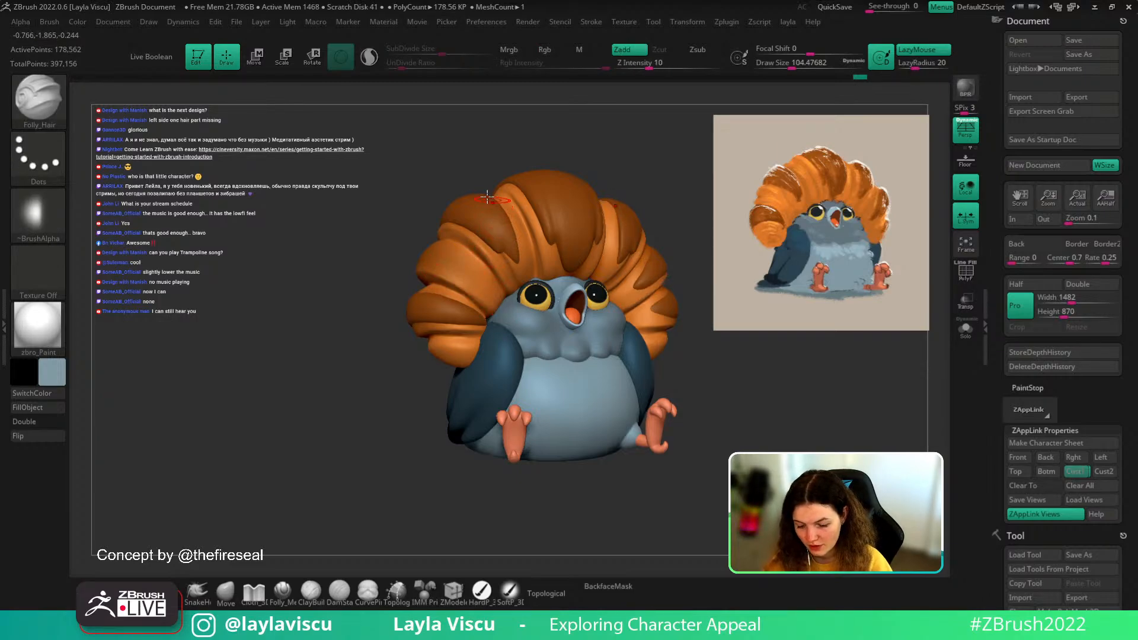
pyautogui.moveTo(453, 173)
pyautogui.mouseDown(button='right')
pyautogui.moveTo(495, 153)
pyautogui.moveTo(446, 207)
pyautogui.mouseUp(button='right')
pyautogui.keyDown('ctrl'); pyautogui.moveTo(446, 207); pyautogui.dragTo(425, 302, button='right'); pyautogui.keyUp('ctrl')
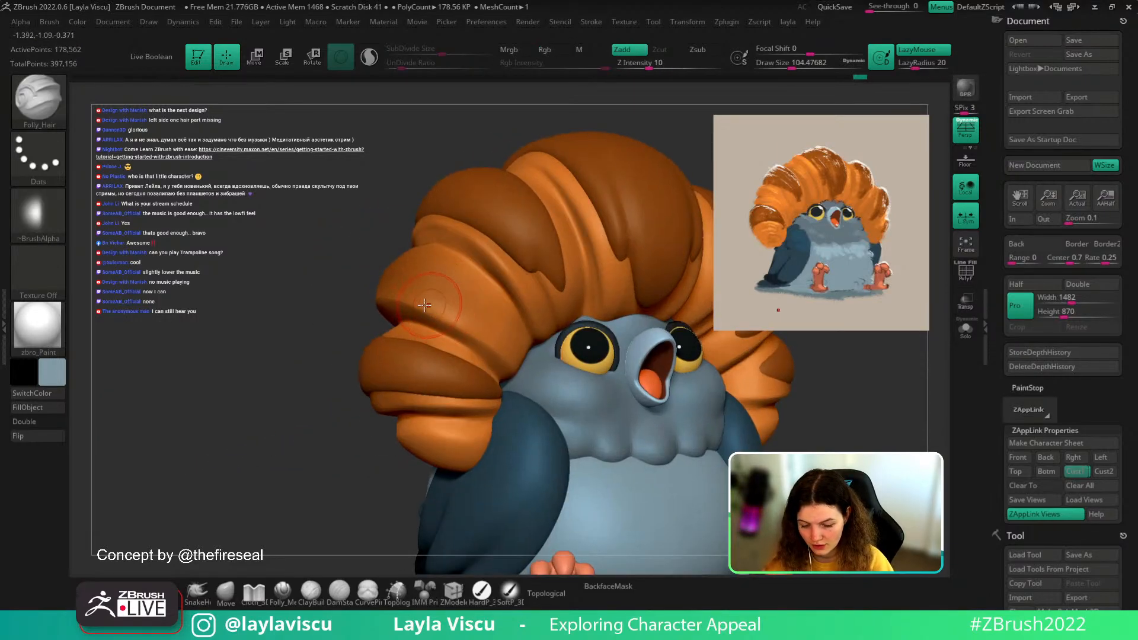
pyautogui.moveTo(534, 373)
pyautogui.keyDown('ctrl'); pyautogui.mouseDown(button='right')
pyautogui.moveTo(513, 207)
pyautogui.moveTo(586, 277)
pyautogui.moveTo(450, 327)
pyautogui.moveTo(533, 294)
pyautogui.moveTo(483, 300)
pyautogui.mouseUp(button='right'); pyautogui.keyUp('ctrl')
pyautogui.press('b')
pyautogui.press('m')
pyautogui.press('v')
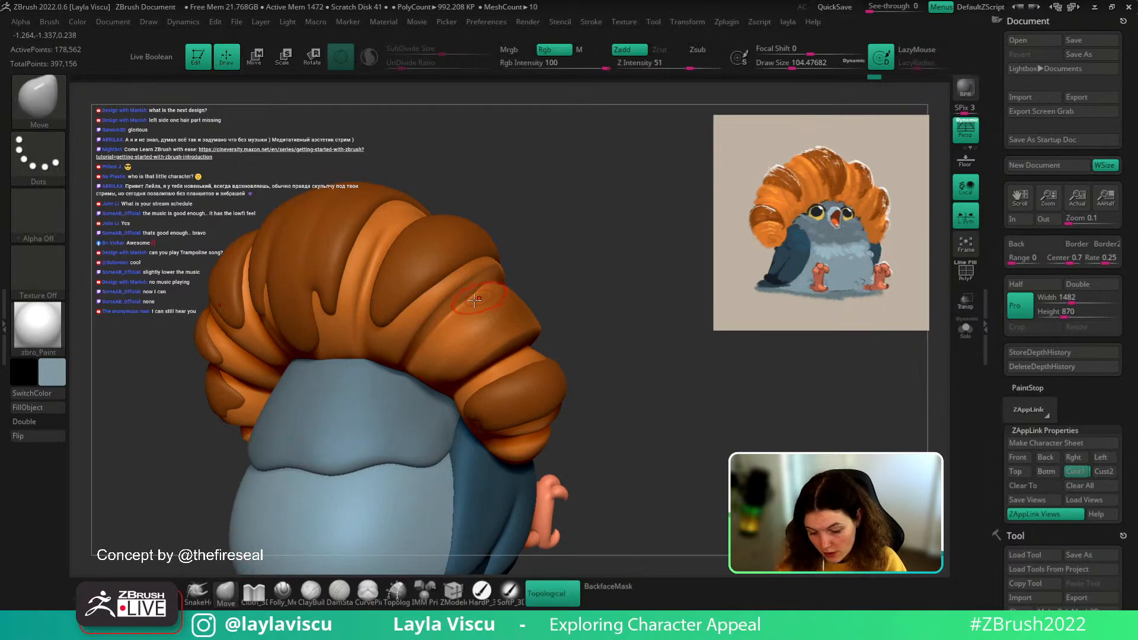
pyautogui.moveTo(464, 305); pyautogui.dragTo(511, 379)
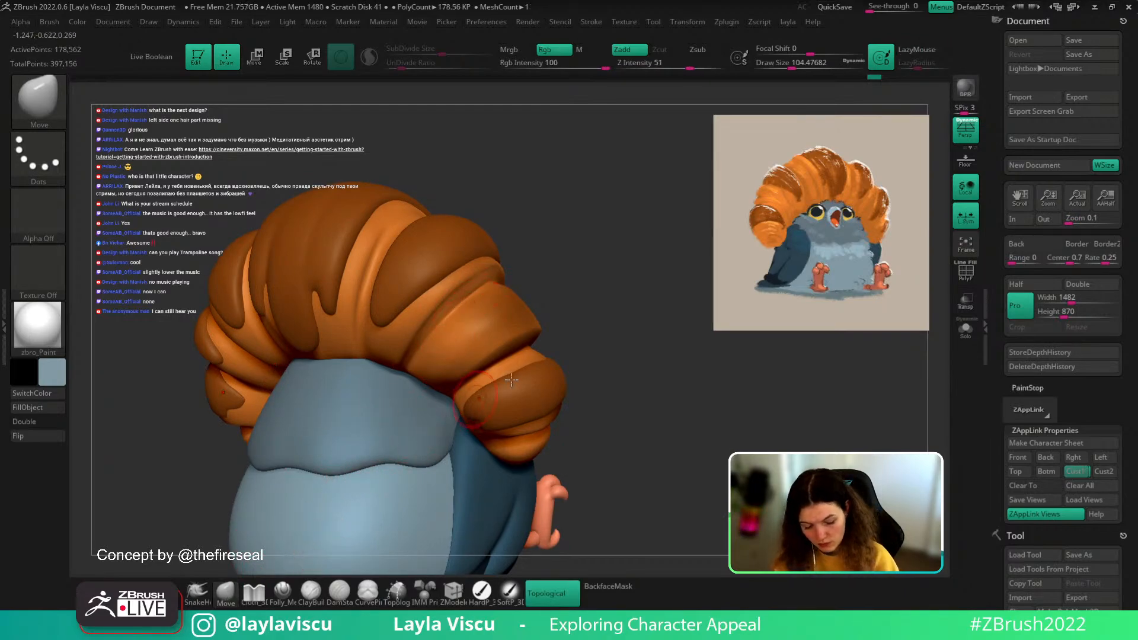
# - Sculpt the light fold between the croissant's upper rear segments with the Folly_Hair brush at a draw size of about 94
pyautogui.press('b')
pyautogui.press('f')
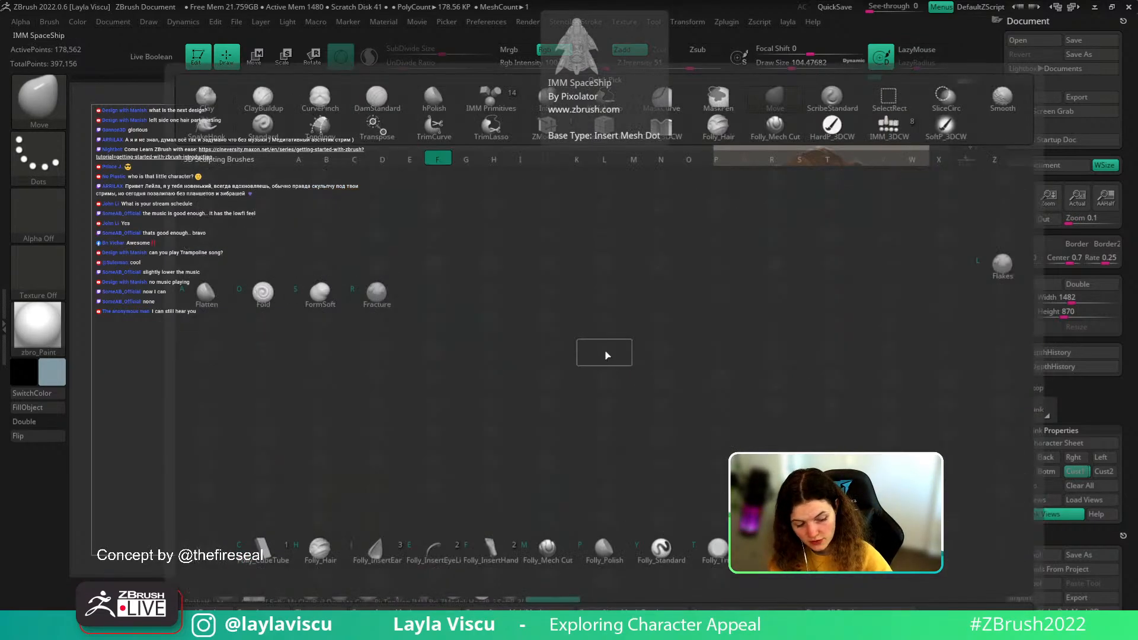
pyautogui.press('h')
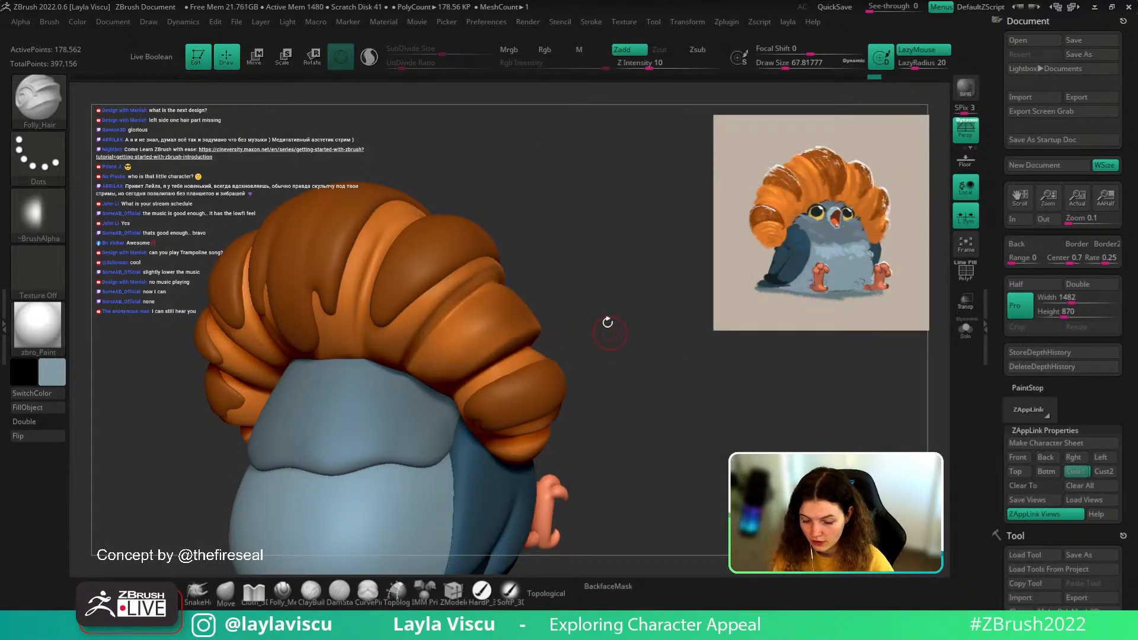
pyautogui.moveTo(607, 320)
pyautogui.mouseDown()
pyautogui.moveTo(664, 381)
pyautogui.moveTo(635, 355)
pyautogui.moveTo(682, 381)
pyautogui.moveTo(677, 339)
pyautogui.mouseUp()
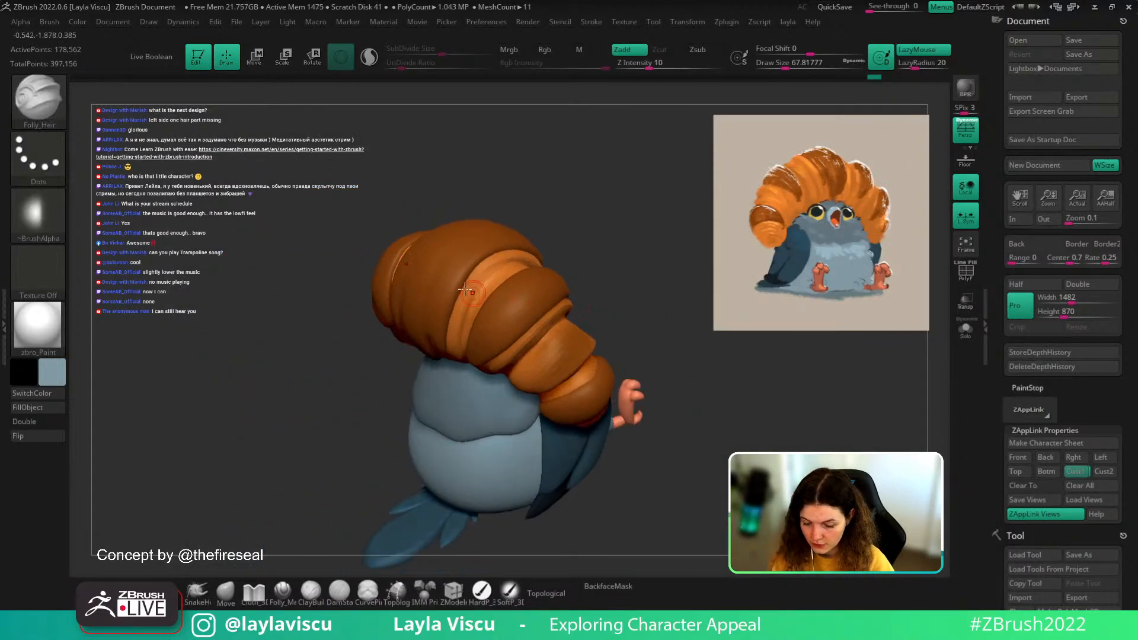
pyautogui.press('s')
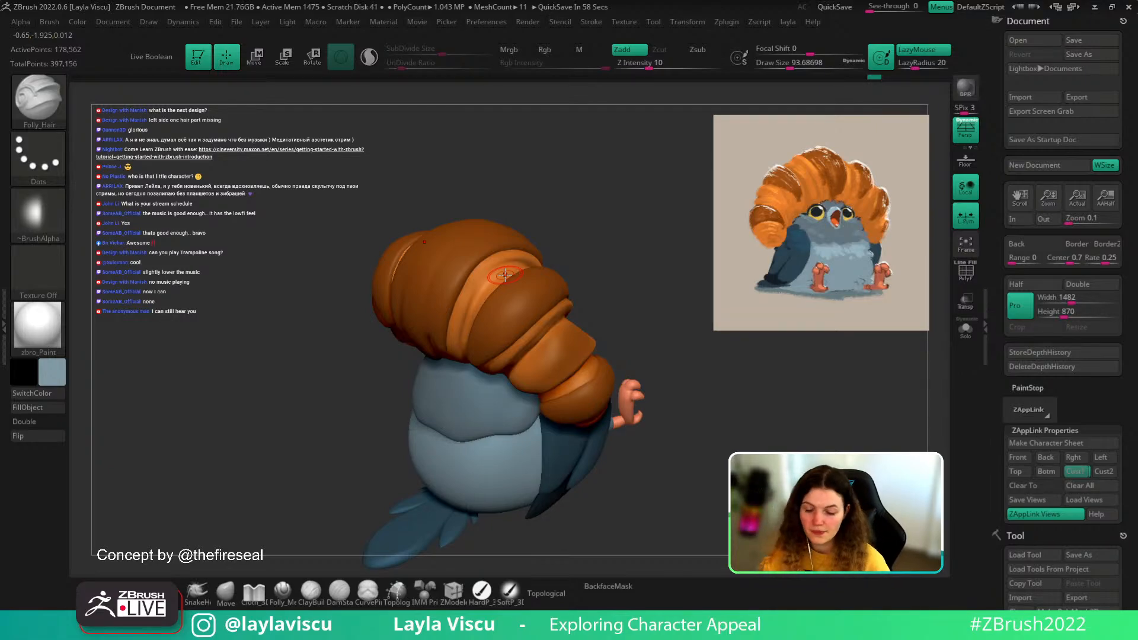
pyautogui.keyDown('alt'); pyautogui.moveTo(550, 222); pyautogui.dragTo(542, 266); pyautogui.keyUp('alt')
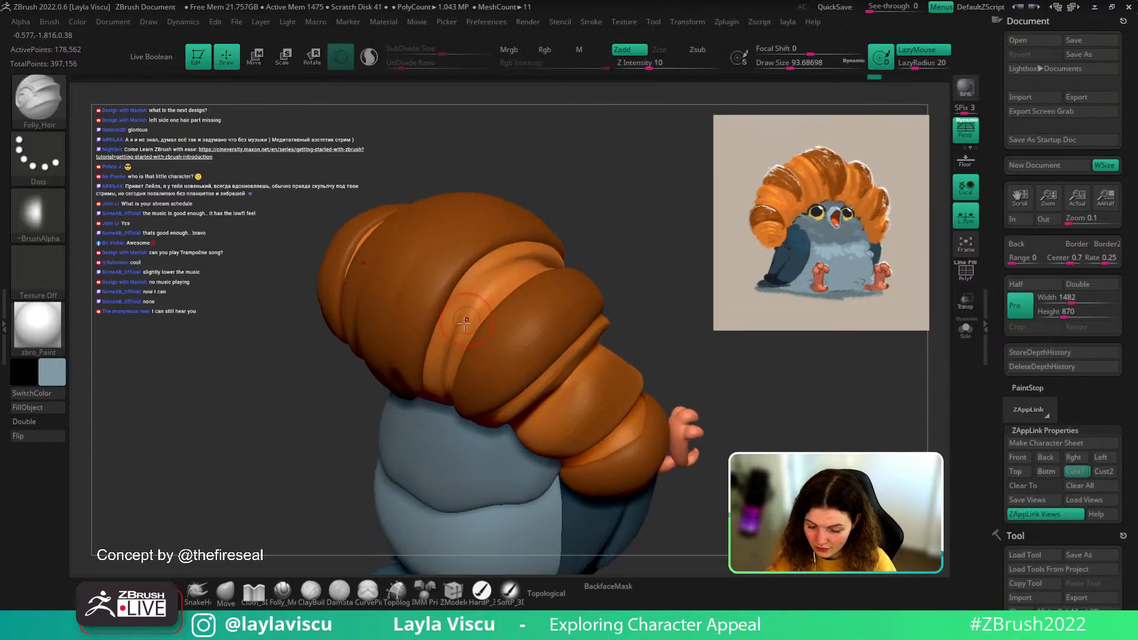
pyautogui.moveTo(461, 327); pyautogui.dragTo(526, 264)
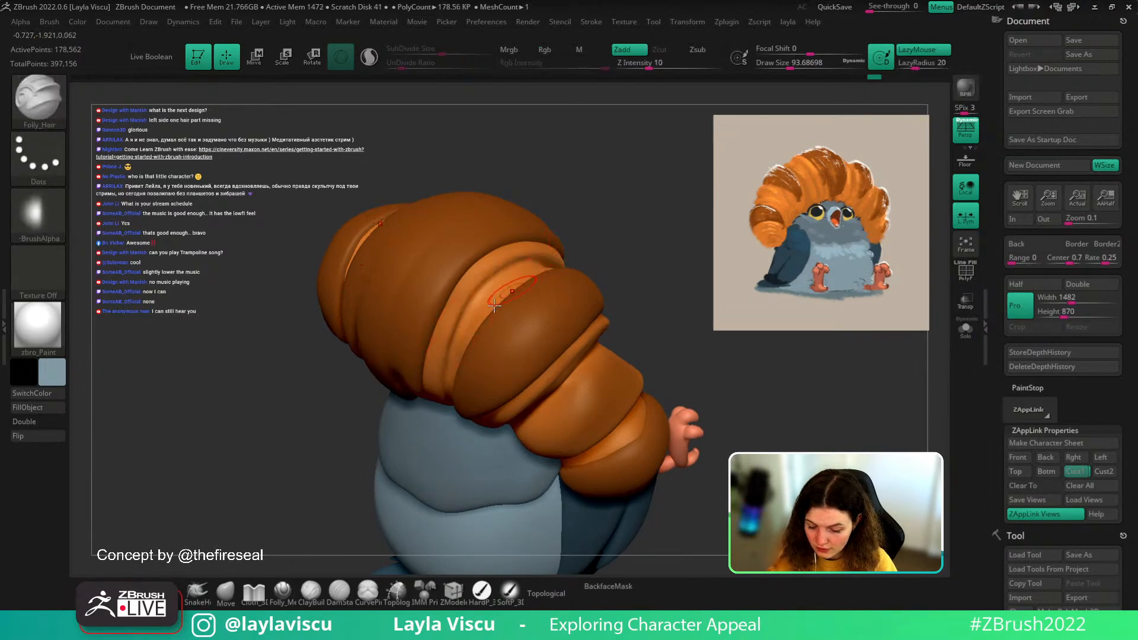
pyautogui.press('ctrl')
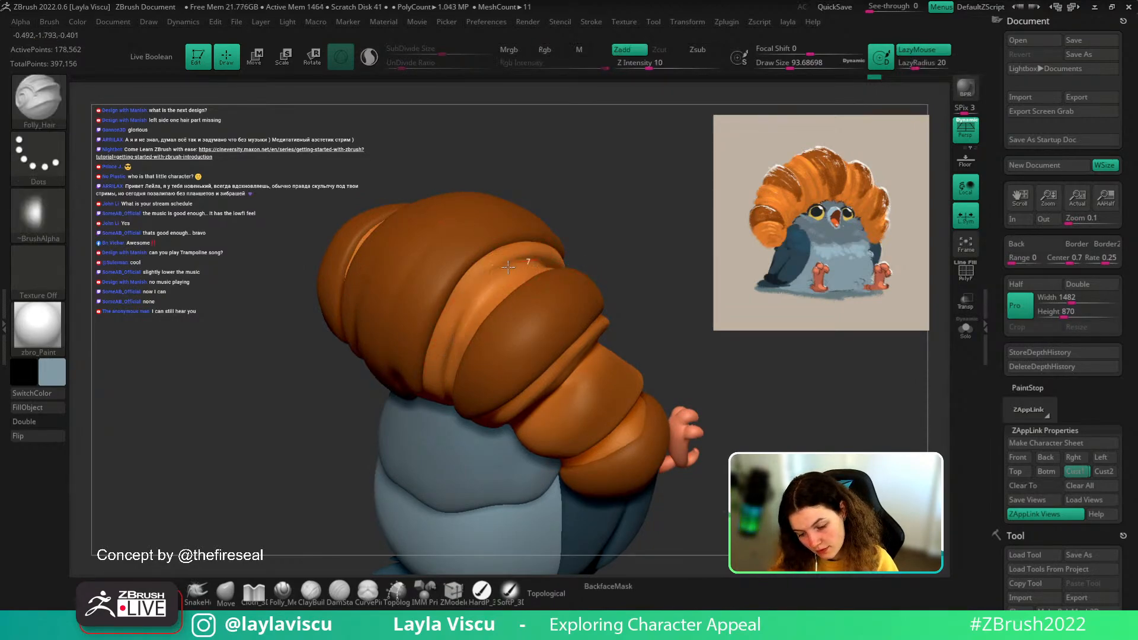
pyautogui.moveTo(536, 265); pyautogui.dragTo(442, 378)
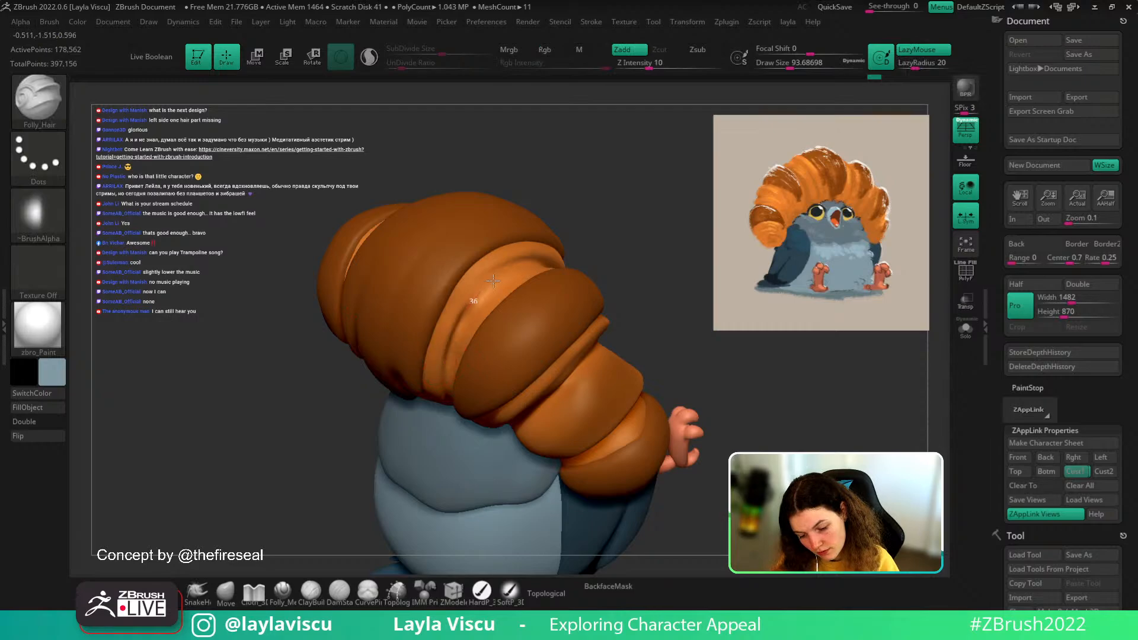
# - Nudge the fold beside the croissant's central segment from behind with the Move brush at a draw size of about 163
pyautogui.moveTo(619, 251)
pyautogui.mouseDown()
pyautogui.moveTo(617, 186)
pyautogui.moveTo(617, 233)
pyautogui.moveTo(650, 213)
pyautogui.moveTo(638, 264)
pyautogui.mouseUp()
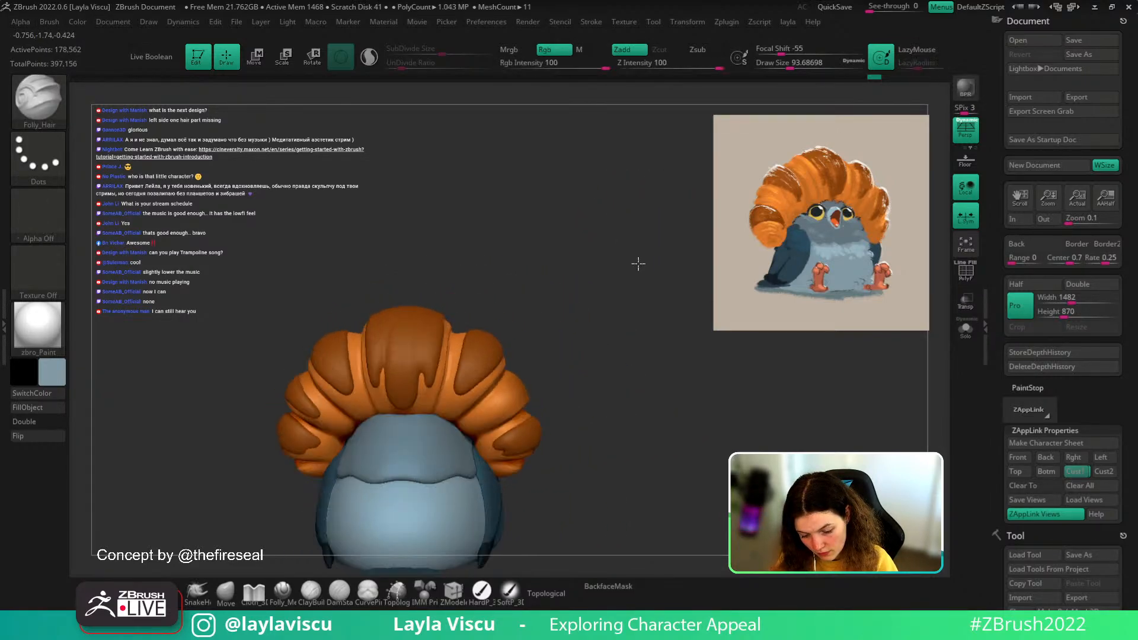
pyautogui.click(225, 592)
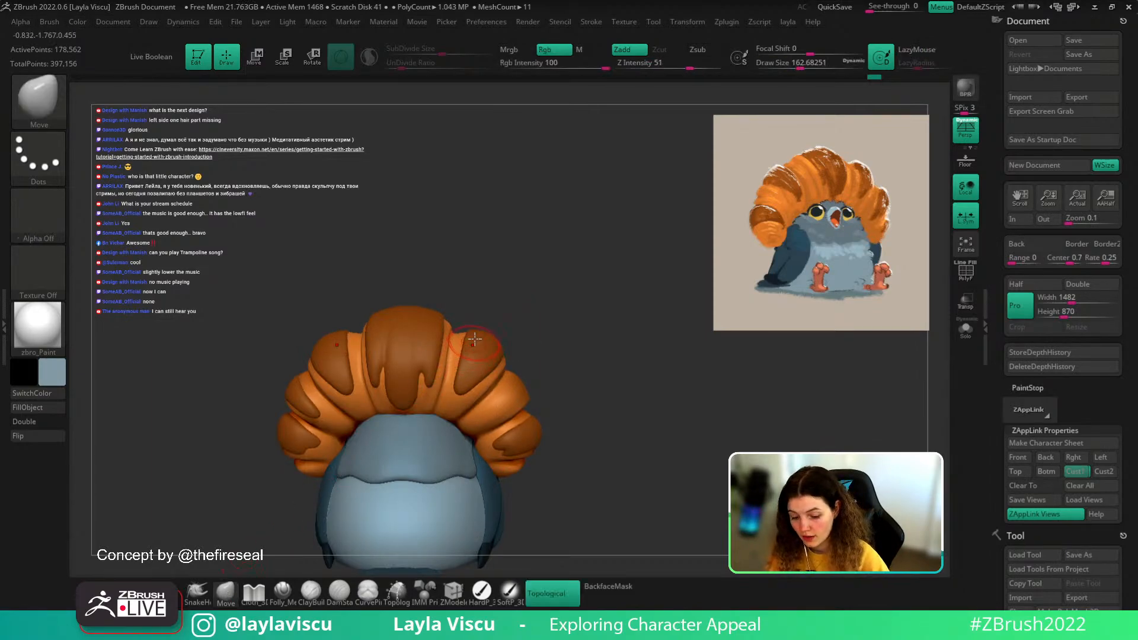
pyautogui.keyDown('ctrl'); pyautogui.moveTo(448, 344); pyautogui.dragTo(449, 364, button='right'); pyautogui.keyUp('ctrl')
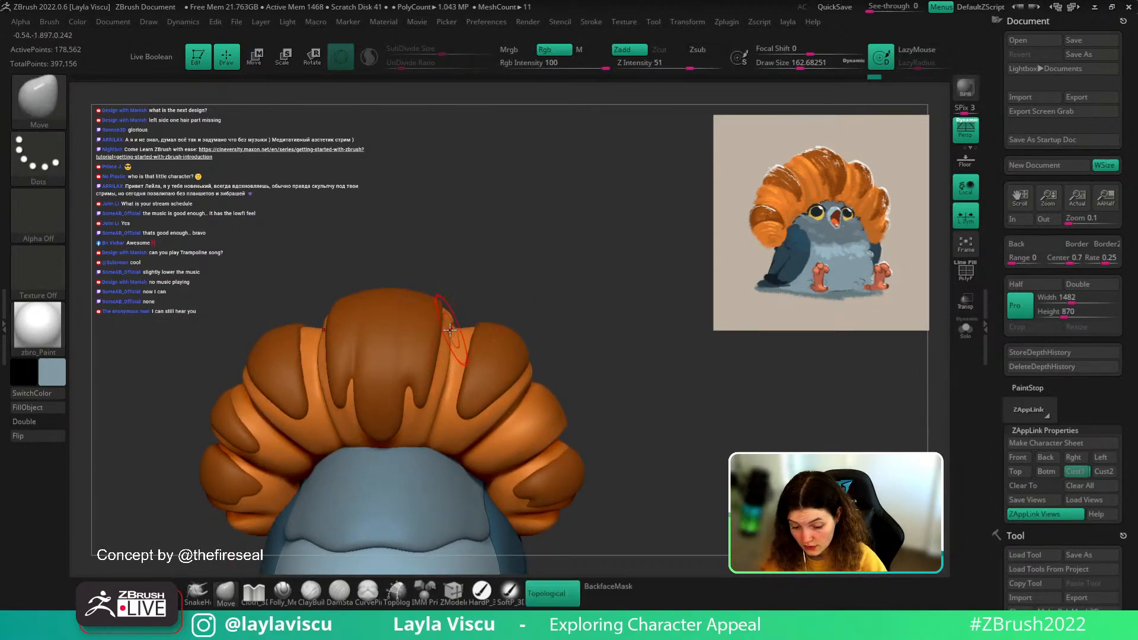
pyautogui.moveTo(449, 329); pyautogui.dragTo(448, 341)
# - Adjust the front fold beside the croissant's central segment with the Move brush at a draw size of about 116
pyautogui.moveTo(505, 300)
pyautogui.keyDown('ctrl'); pyautogui.mouseDown(button='right')
pyautogui.moveTo(490, 279)
pyautogui.moveTo(493, 250)
pyautogui.moveTo(496, 275)
pyautogui.moveTo(518, 265)
pyautogui.moveTo(480, 275)
pyautogui.mouseUp(button='right'); pyautogui.keyUp('ctrl')
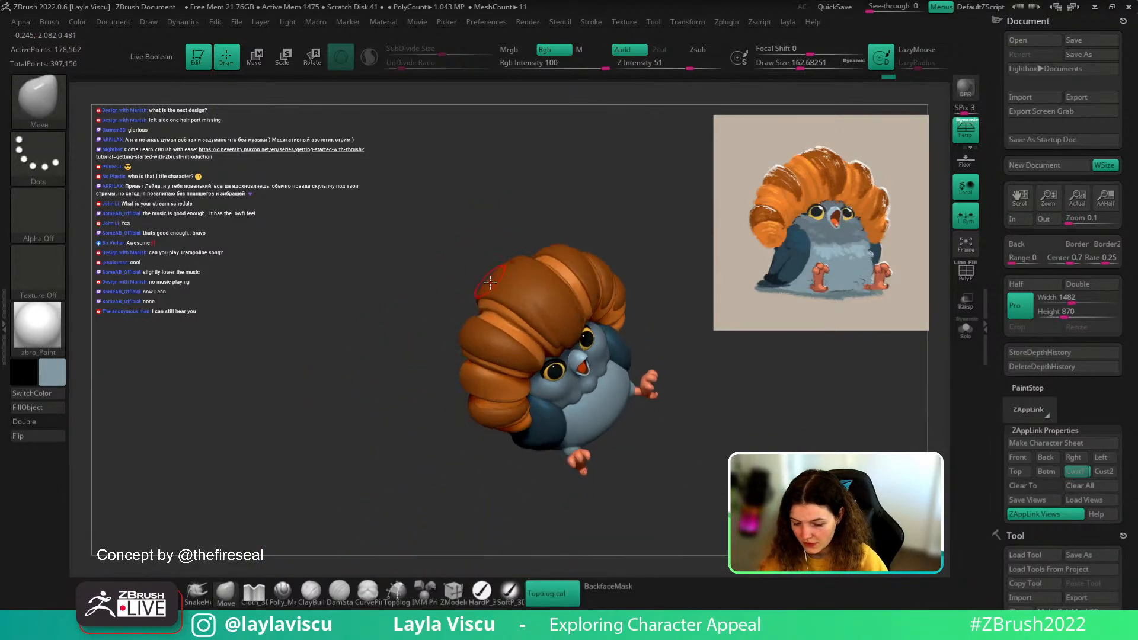
pyautogui.moveTo(566, 208)
pyautogui.mouseDown(button='right')
pyautogui.moveTo(579, 204)
pyautogui.moveTo(538, 342)
pyautogui.mouseUp(button='right')
pyautogui.moveTo(488, 311)
pyautogui.keyDown('ctrl'); pyautogui.mouseDown(button='right')
pyautogui.moveTo(534, 195)
pyautogui.moveTo(528, 254)
pyautogui.moveTo(554, 286)
pyautogui.moveTo(516, 312)
pyautogui.moveTo(521, 328)
pyautogui.mouseUp(button='right'); pyautogui.keyUp('ctrl')
pyautogui.press('s')
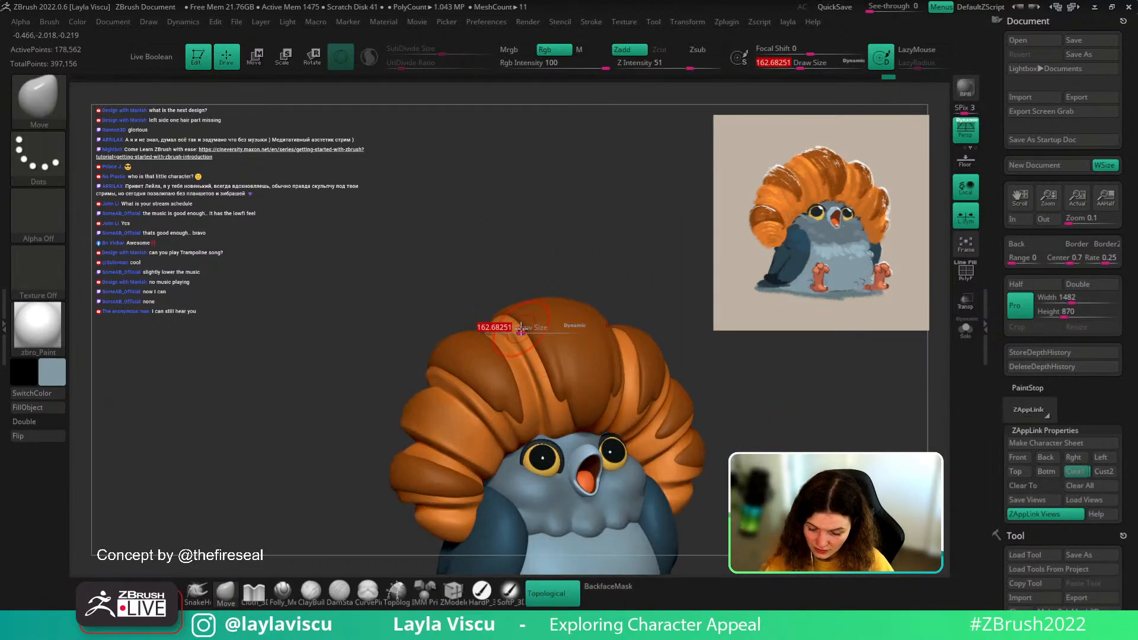
pyautogui.moveTo(520, 328); pyautogui.dragTo(514, 328)
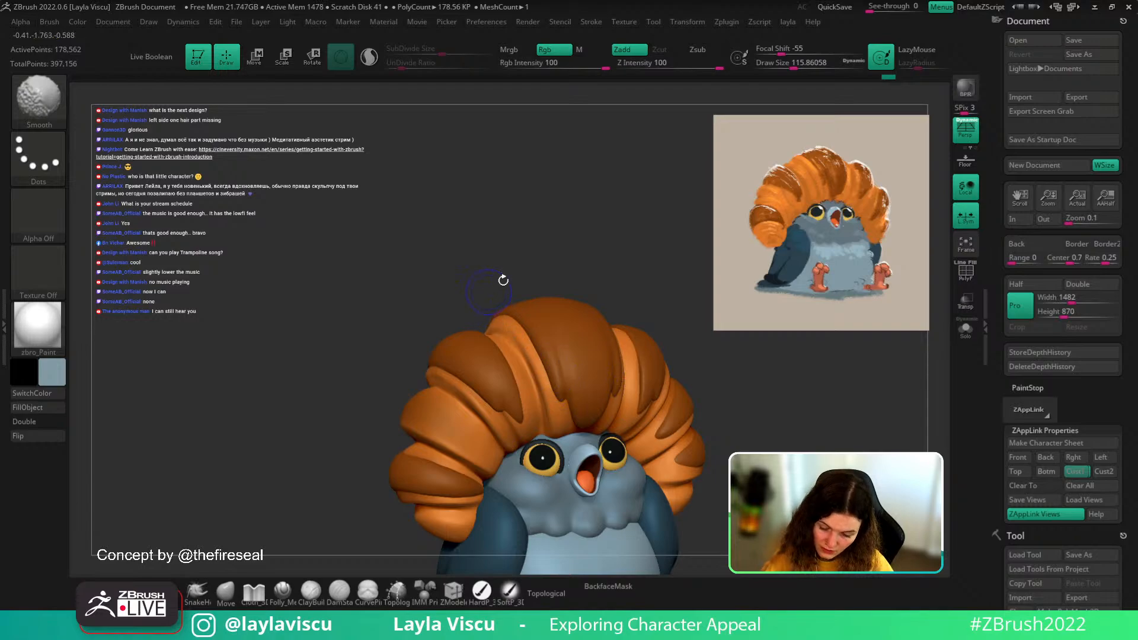
# - Sculpt the croissant's side fold beside the cheek with Folly_Hair at a draw size of about 83, undoing and repeating the first stroke
pyautogui.moveTo(503, 280)
pyautogui.mouseDown(button='right')
pyautogui.moveTo(617, 261)
pyautogui.moveTo(688, 356)
pyautogui.moveTo(653, 361)
pyautogui.moveTo(583, 299)
pyautogui.moveTo(611, 304)
pyautogui.mouseUp(button='right')
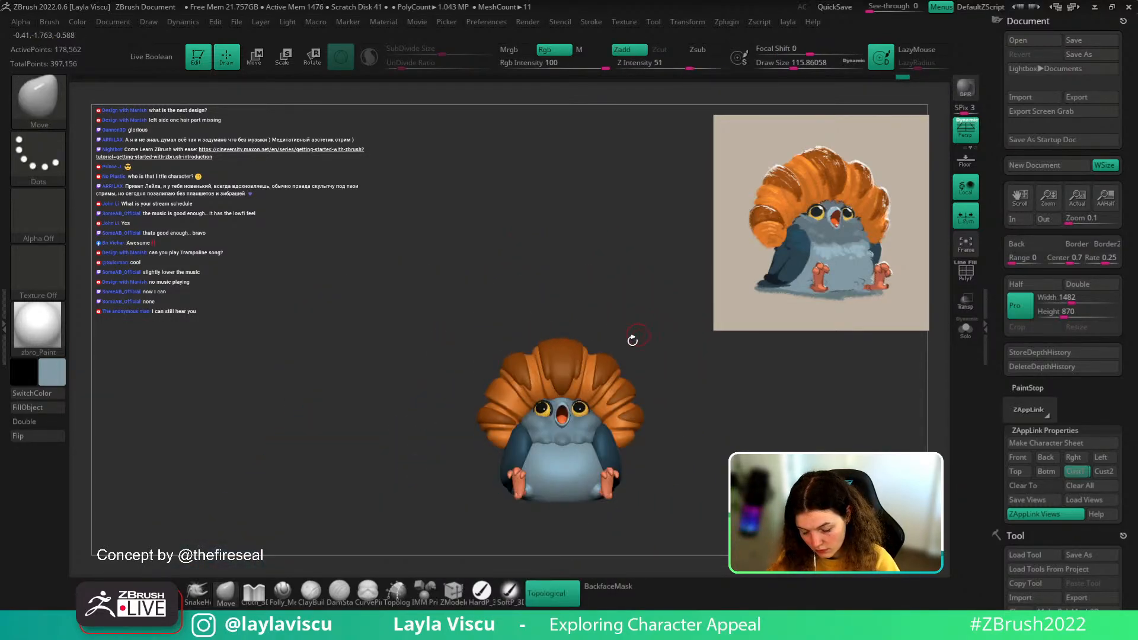
pyautogui.moveTo(632, 340)
pyautogui.keyDown('ctrl'); pyautogui.mouseDown(button='right')
pyautogui.moveTo(713, 419)
pyautogui.moveTo(731, 378)
pyautogui.mouseUp(button='right'); pyautogui.keyUp('ctrl')
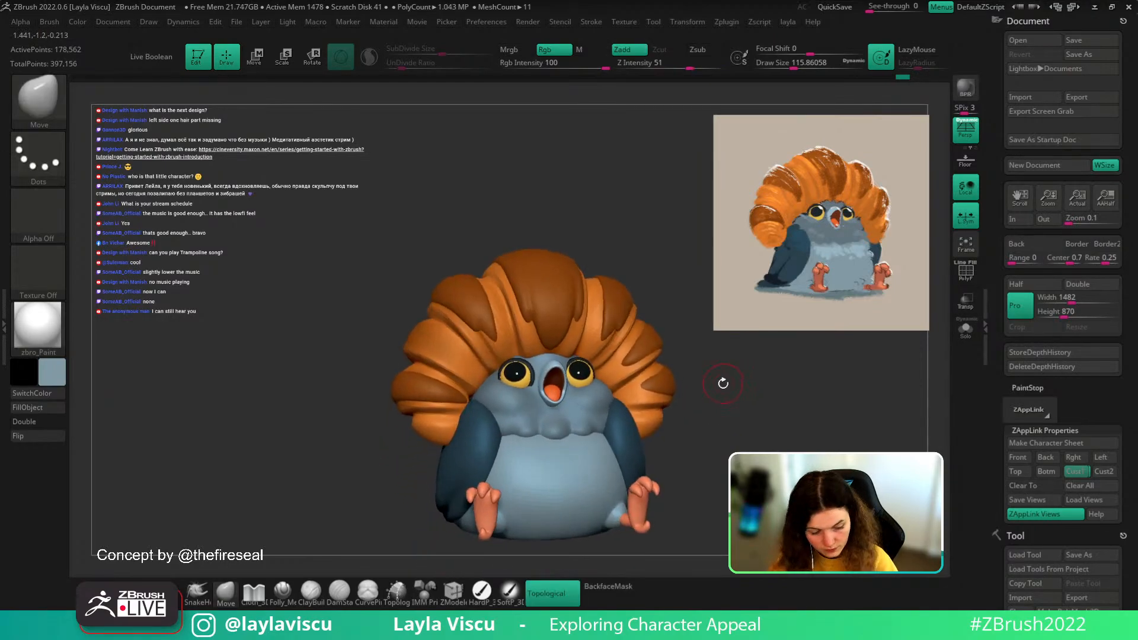
pyautogui.press('b')
pyautogui.press('f')
pyautogui.press('h')
pyautogui.press('s')
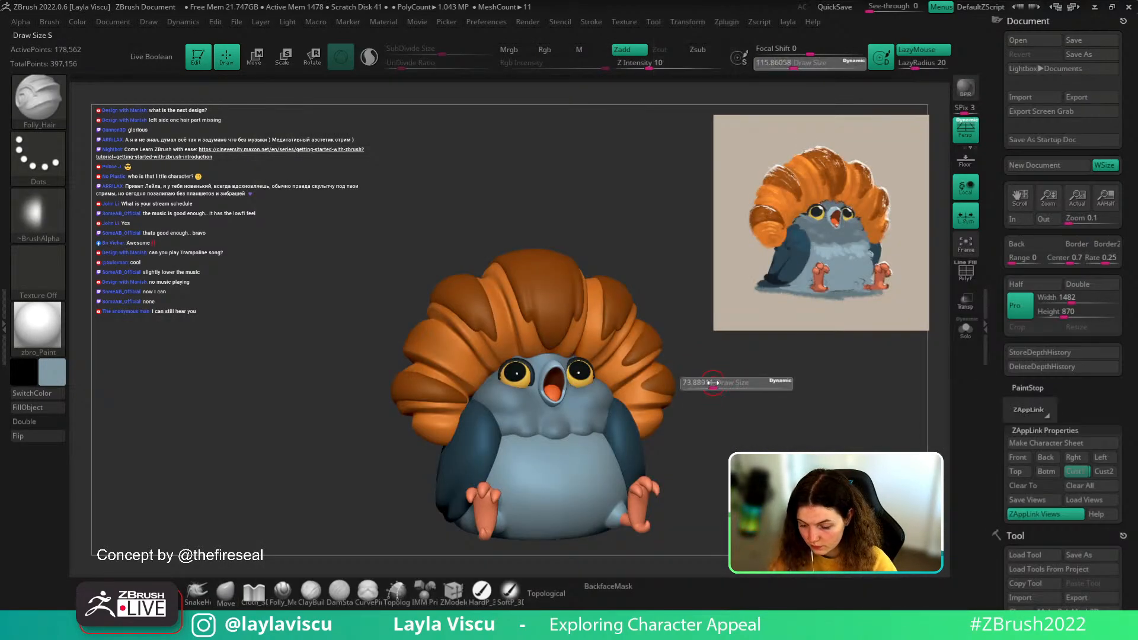
pyautogui.moveTo(713, 382); pyautogui.dragTo(715, 382)
pyautogui.moveTo(477, 378); pyautogui.dragTo(424, 338)
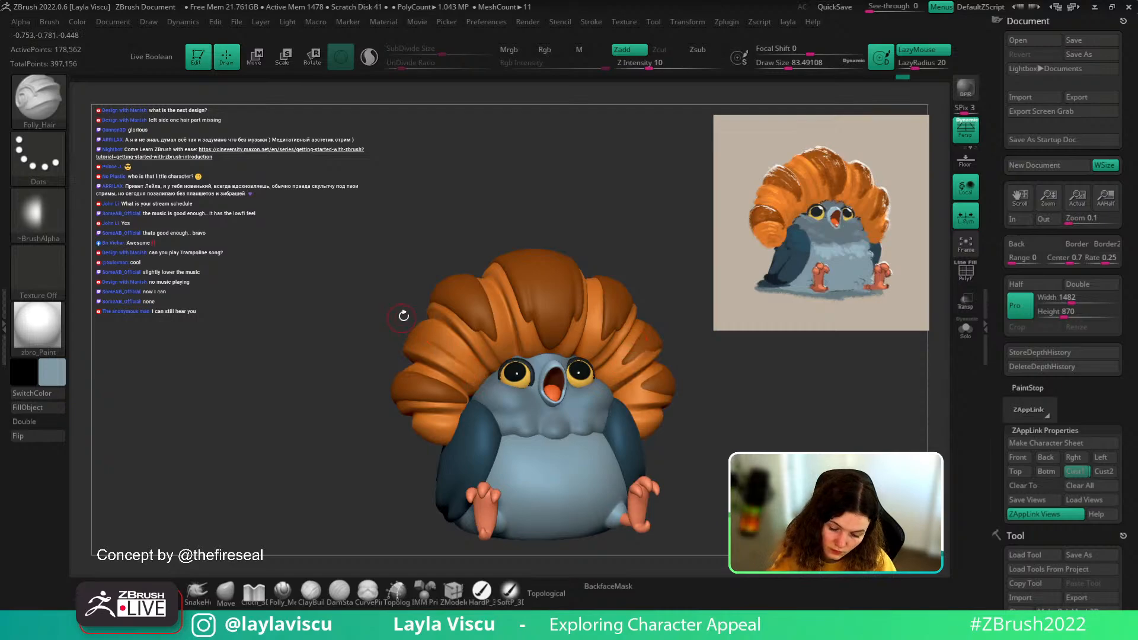
pyautogui.hotkey('ctrl', 'z')
pyautogui.moveTo(480, 381); pyautogui.dragTo(393, 322)
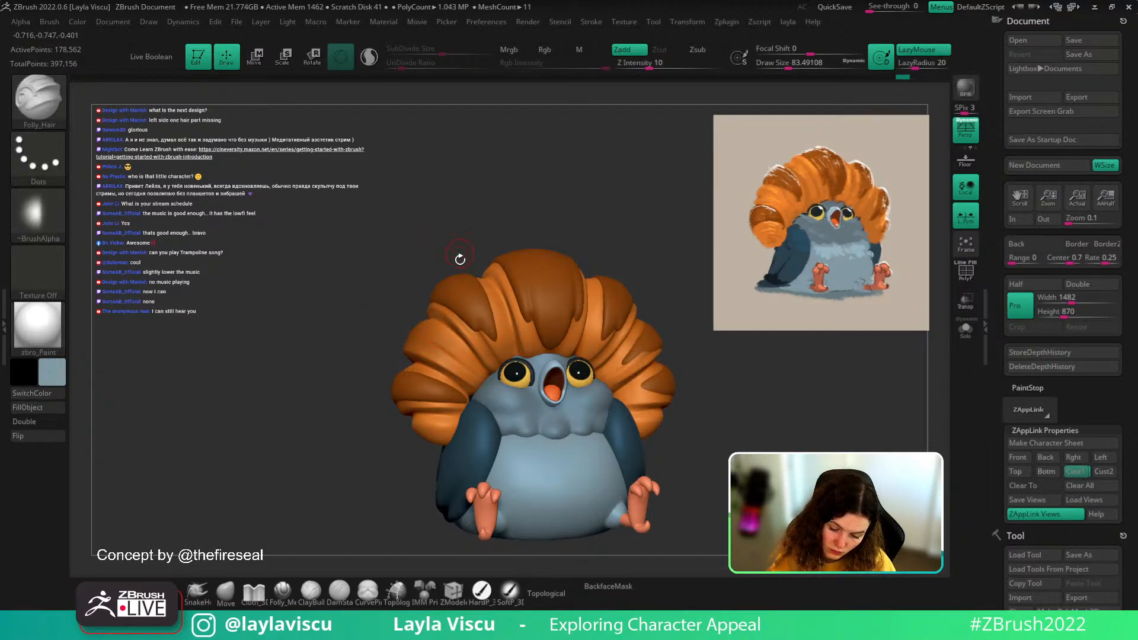
pyautogui.moveTo(477, 379); pyautogui.dragTo(413, 344)
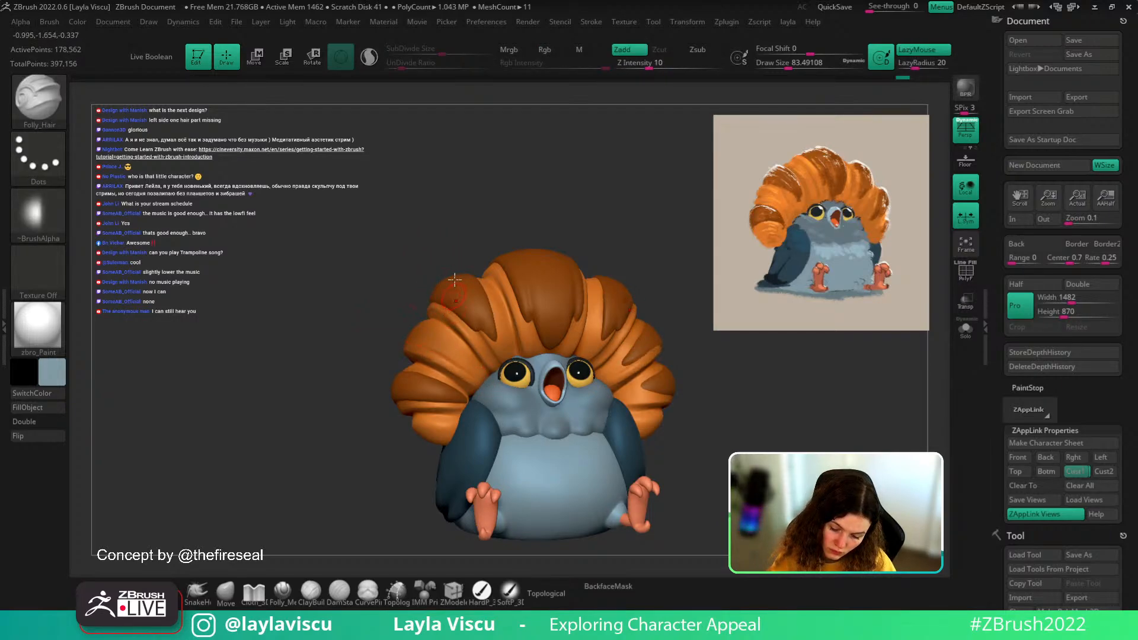
# - Deepen the croissant's lower side folds from behind with Folly_Hair strokes running outward from the neck, redoing one stroke
pyautogui.moveTo(491, 198)
pyautogui.mouseDown()
pyautogui.moveTo(533, 198)
pyautogui.moveTo(611, 225)
pyautogui.mouseUp()
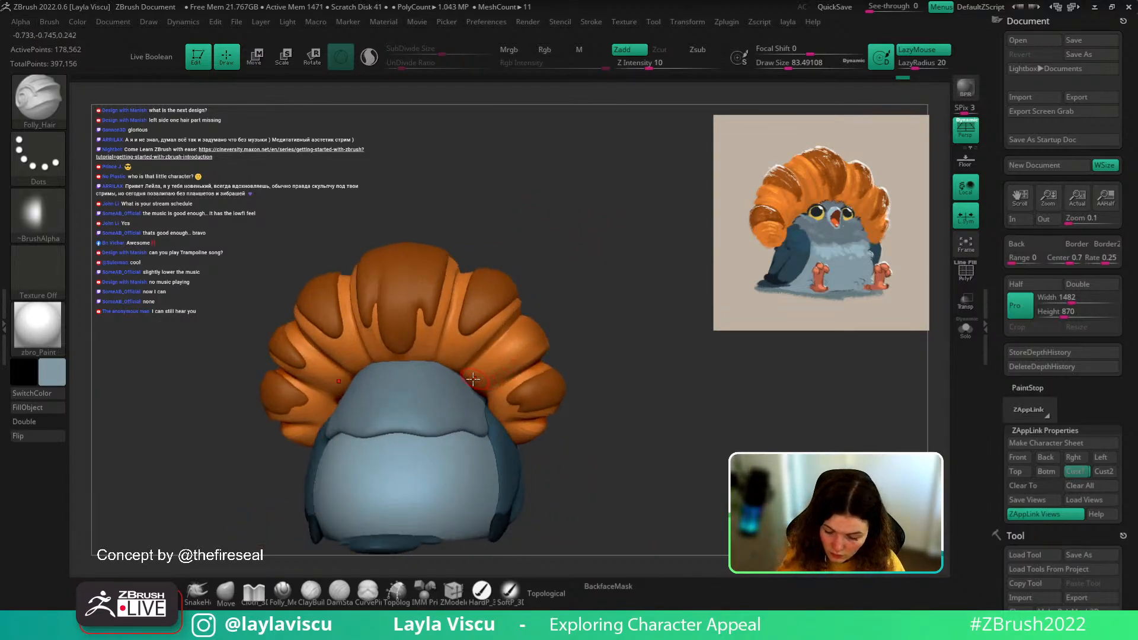
pyautogui.moveTo(472, 379); pyautogui.dragTo(569, 305)
pyautogui.moveTo(474, 378); pyautogui.dragTo(538, 315)
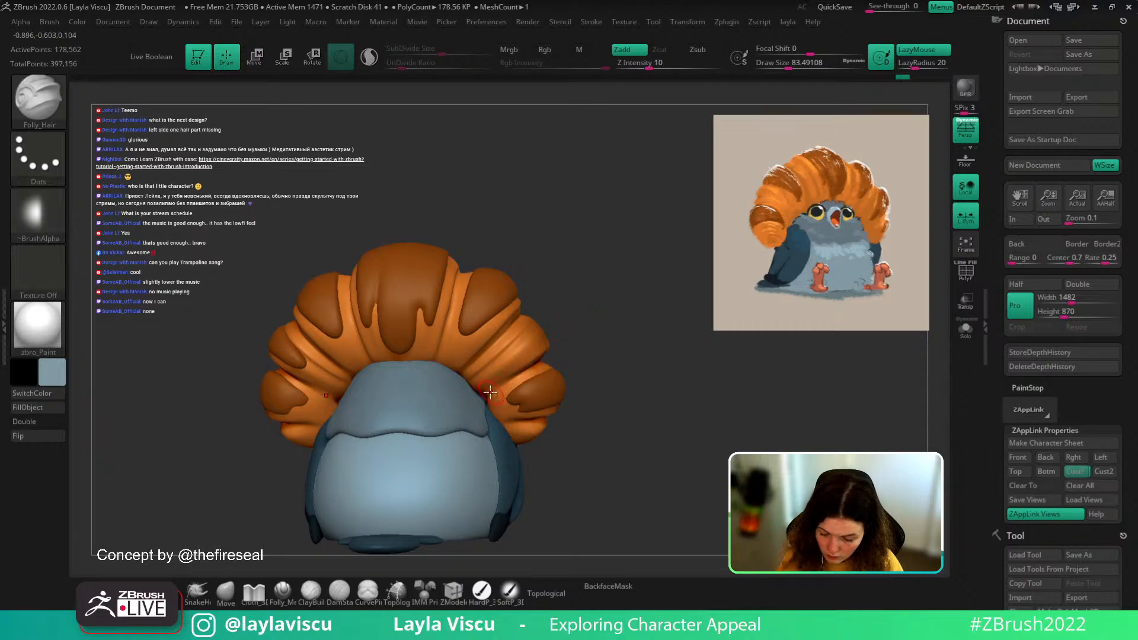
pyautogui.moveTo(557, 350)
pyautogui.mouseDown()
pyautogui.moveTo(564, 332)
pyautogui.moveTo(600, 327)
pyautogui.mouseUp()
pyautogui.moveTo(481, 387); pyautogui.dragTo(492, 380)
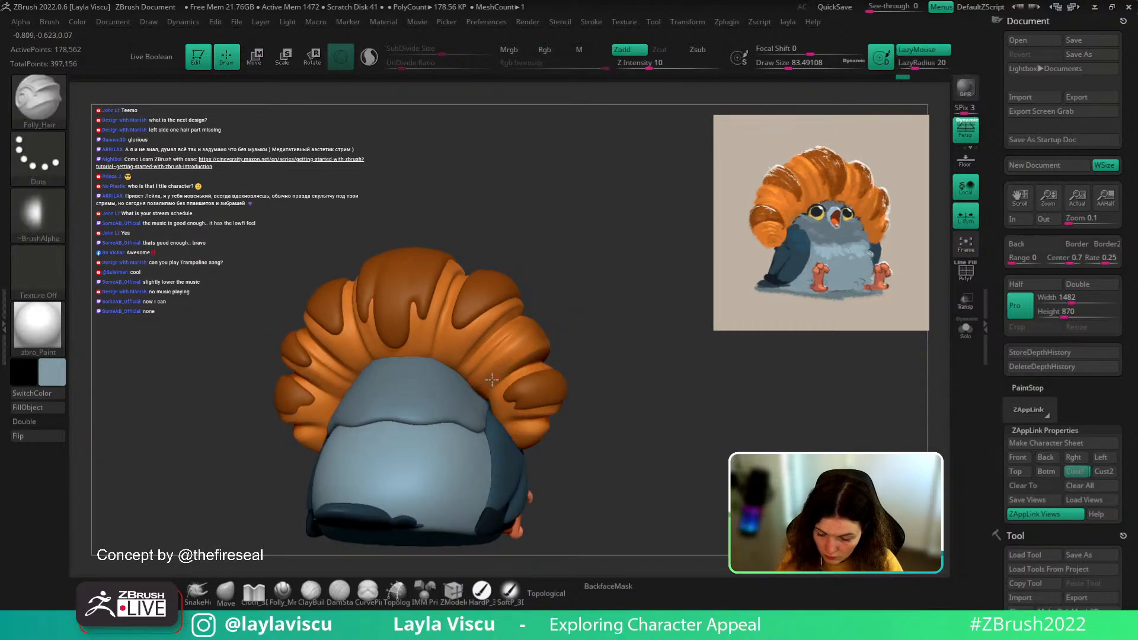
pyautogui.moveTo(571, 349); pyautogui.dragTo(598, 312)
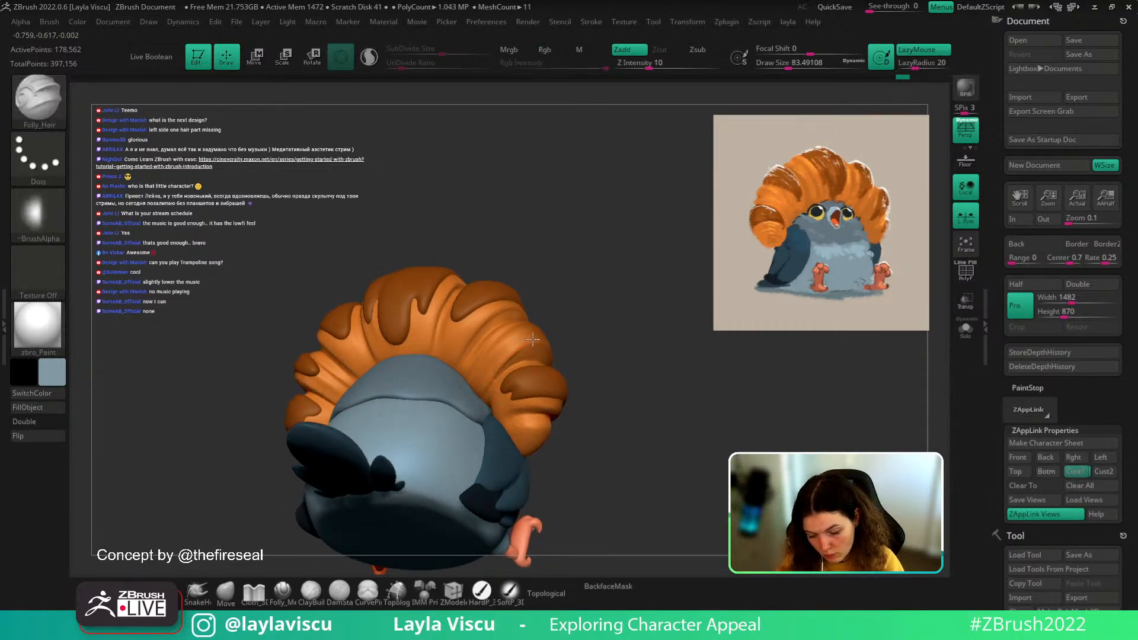
pyautogui.hotkey('ctrl', 'z')
pyautogui.moveTo(481, 390); pyautogui.dragTo(505, 361)
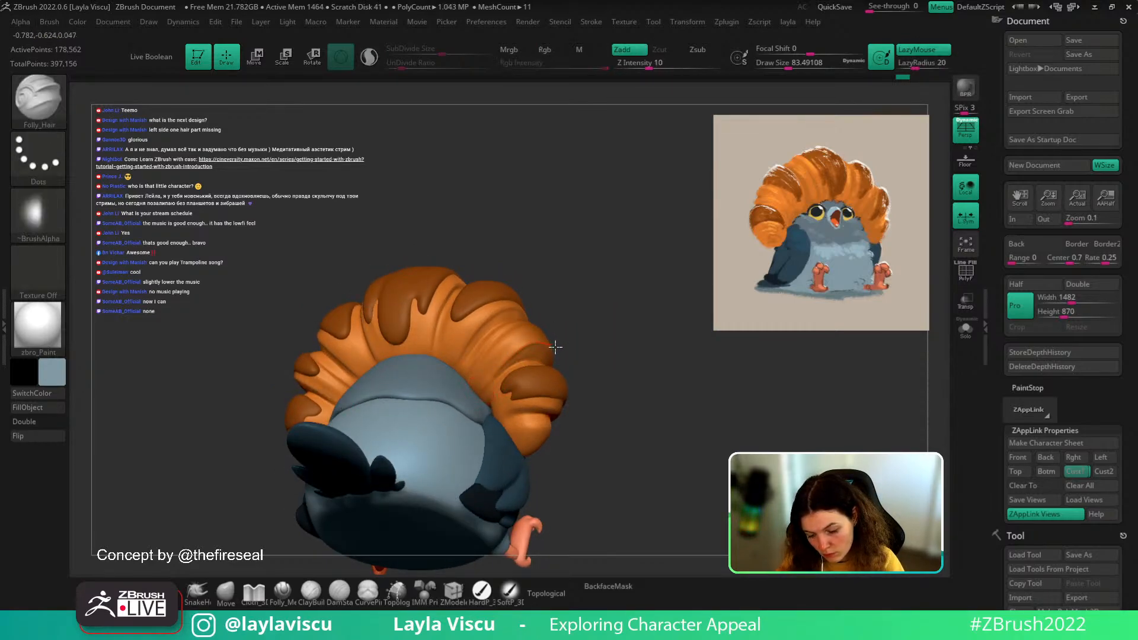
# - Refine the folds at the croissant's lower side tip above the wing with the Folly_Hair brush at a draw size of about 83
pyautogui.moveTo(622, 339)
pyautogui.keyDown('shift'); pyautogui.mouseDown()
pyautogui.moveTo(491, 376)
pyautogui.moveTo(616, 402)
pyautogui.moveTo(731, 406)
pyautogui.moveTo(755, 340)
pyautogui.mouseUp(); pyautogui.keyUp('shift')
pyautogui.keyDown('alt'); pyautogui.moveTo(772, 376); pyautogui.dragTo(719, 421, button='right'); pyautogui.keyUp('alt')
pyautogui.moveTo(719, 421)
pyautogui.keyDown('ctrl'); pyautogui.mouseDown(button='right')
pyautogui.moveTo(732, 460)
pyautogui.moveTo(715, 410)
pyautogui.moveTo(734, 397)
pyautogui.mouseUp(button='right'); pyautogui.keyUp('ctrl')
pyautogui.moveTo(734, 398)
pyautogui.mouseDown()
pyautogui.moveTo(769, 373)
pyautogui.moveTo(714, 317)
pyautogui.mouseUp()
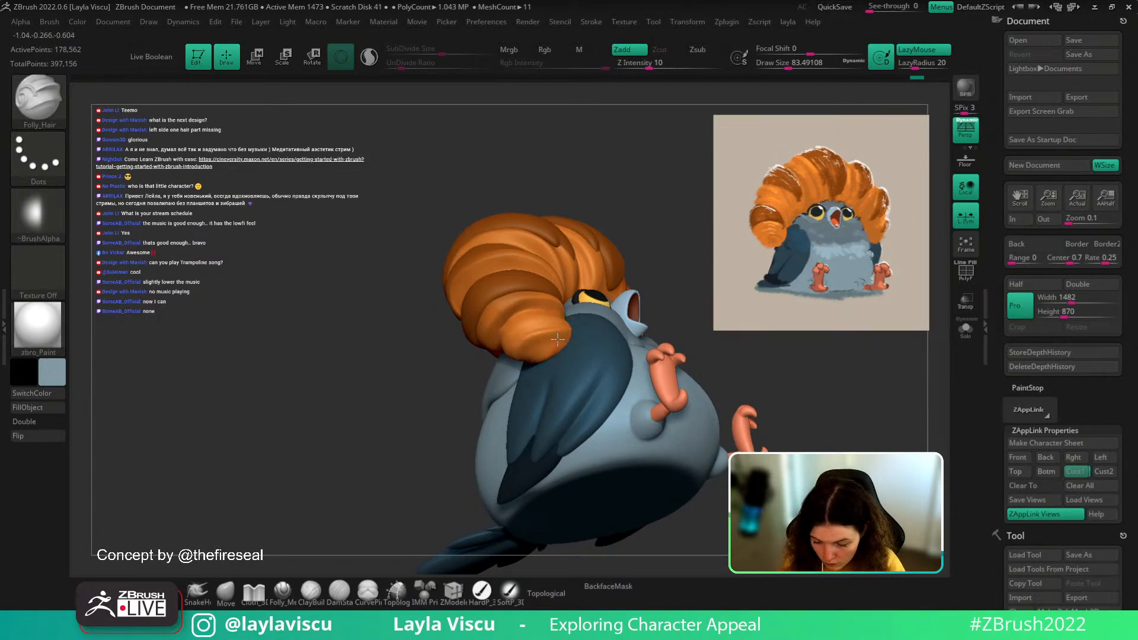
pyautogui.moveTo(732, 336); pyautogui.dragTo(544, 348)
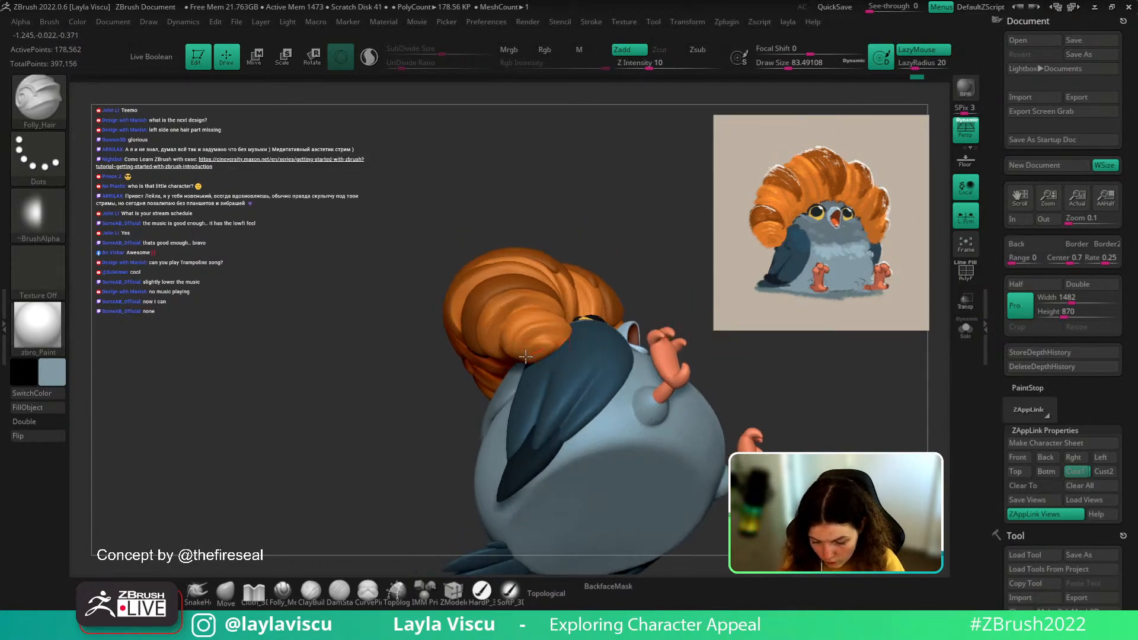
pyautogui.moveTo(771, 355)
pyautogui.mouseDown()
pyautogui.moveTo(864, 439)
pyautogui.moveTo(863, 424)
pyautogui.moveTo(818, 444)
pyautogui.moveTo(802, 394)
pyautogui.moveTo(739, 402)
pyautogui.moveTo(704, 427)
pyautogui.moveTo(675, 418)
pyautogui.mouseUp()
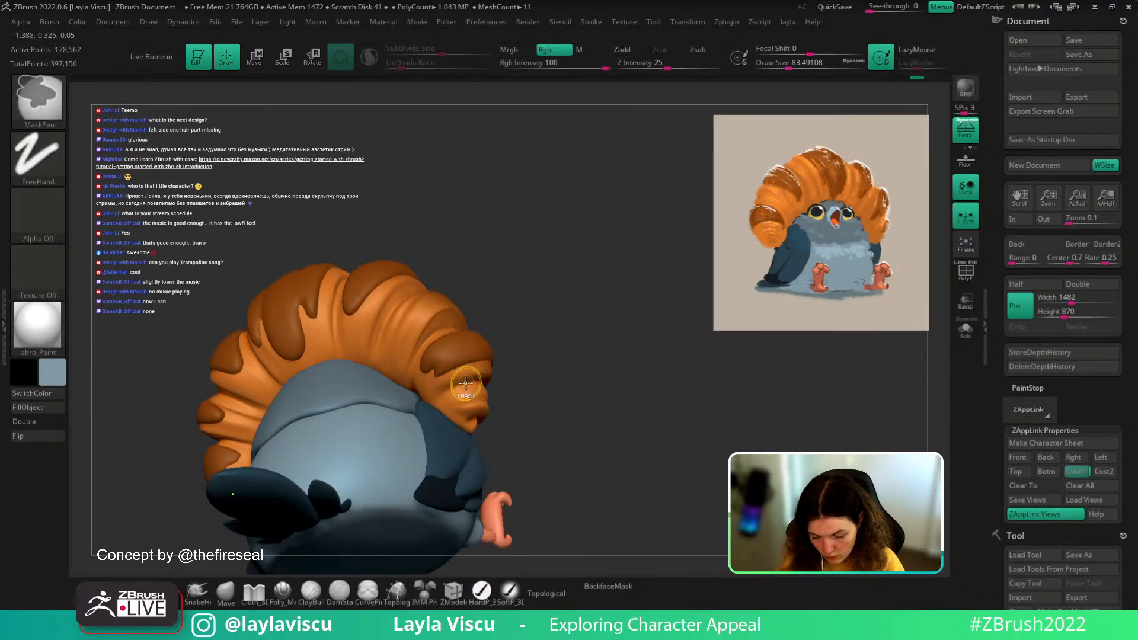
pyautogui.keyDown('ctrl'); pyautogui.moveTo(500, 396); pyautogui.dragTo(473, 405, button='right'); pyautogui.keyUp('ctrl')
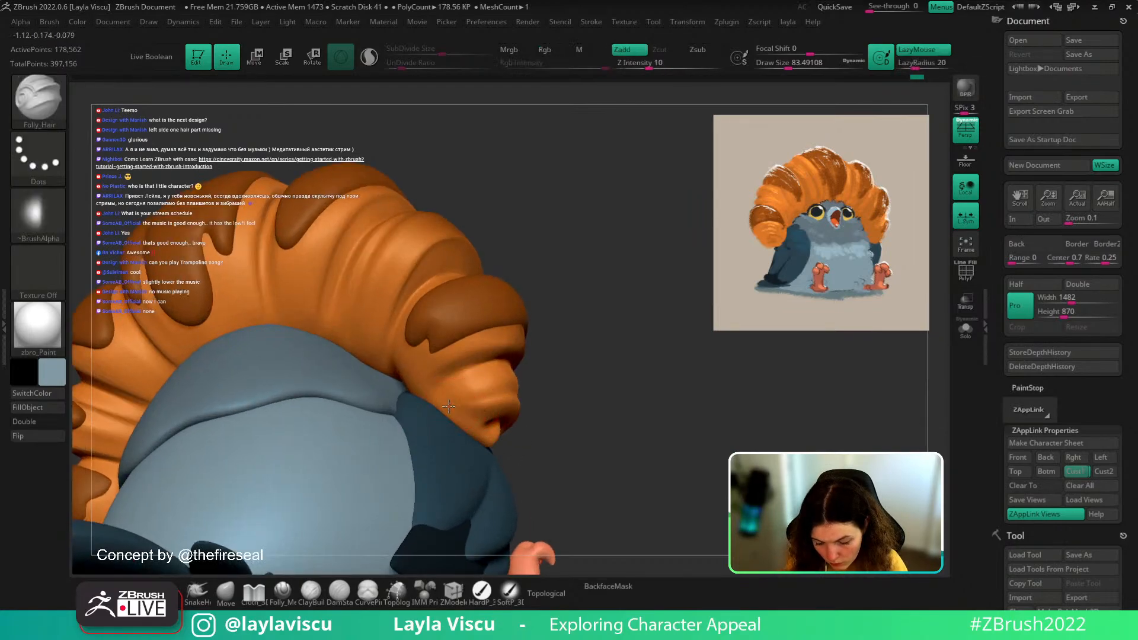
pyautogui.moveTo(485, 400)
pyautogui.keyDown('shift'); pyautogui.mouseDown()
pyautogui.moveTo(442, 414)
pyautogui.moveTo(506, 386)
pyautogui.mouseUp(); pyautogui.keyUp('shift')
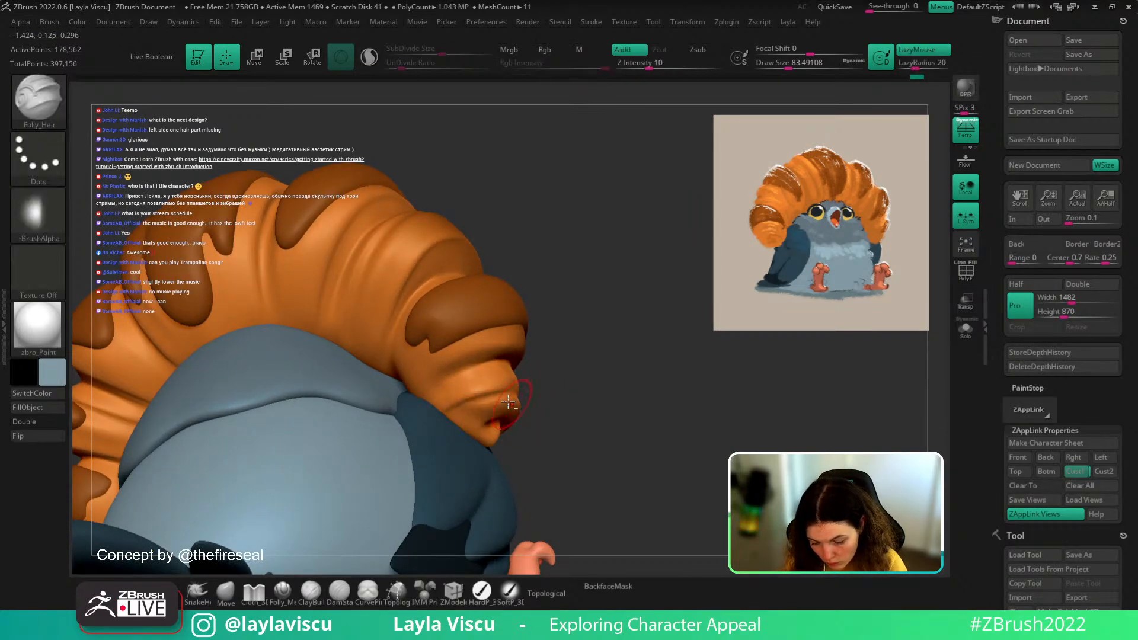
pyautogui.moveTo(452, 411); pyautogui.dragTo(513, 389)
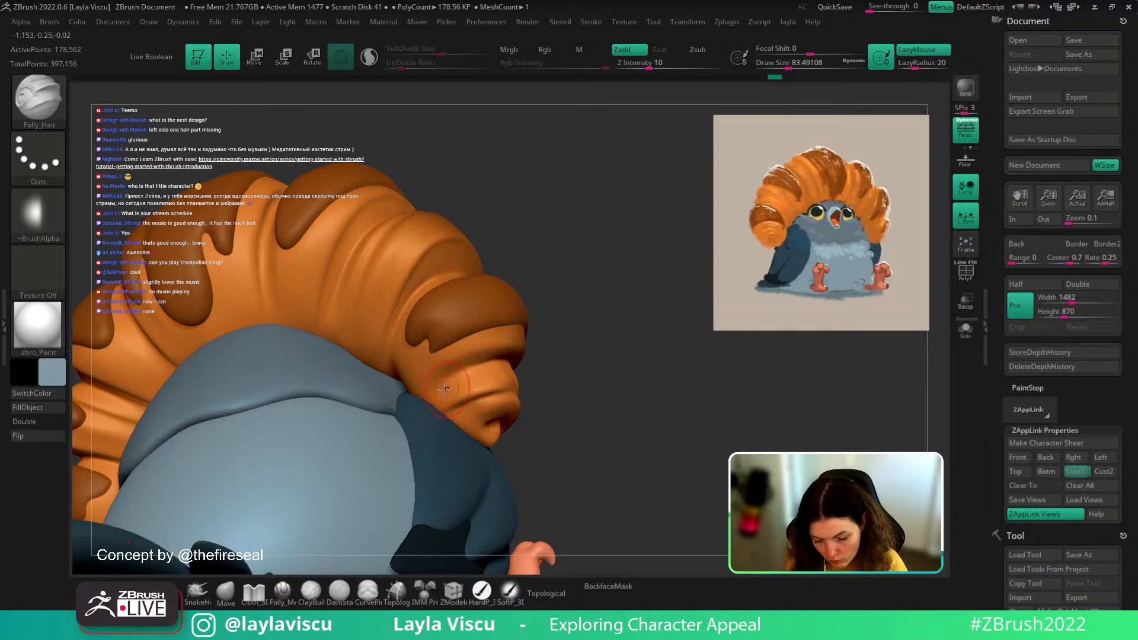
# - Finish the folds on the croissant's lower side tip above the wing with Folly_Hair strokes at a draw size of about 83
pyautogui.moveTo(445, 379); pyautogui.dragTo(528, 367)
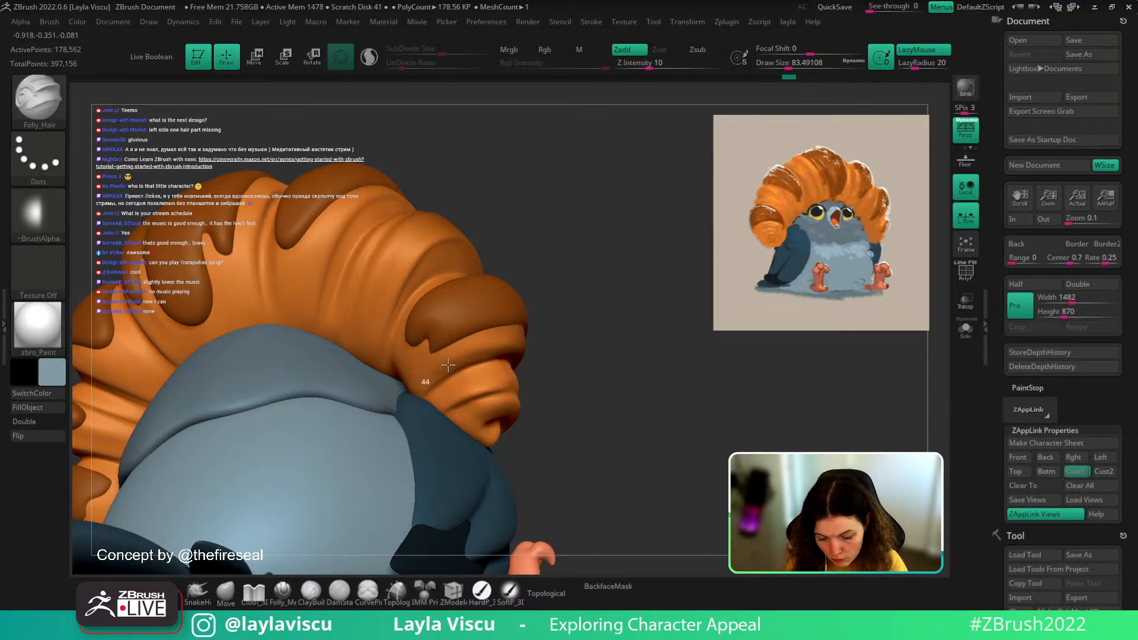
pyautogui.moveTo(448, 364)
pyautogui.mouseDown()
pyautogui.moveTo(556, 363)
pyautogui.moveTo(579, 335)
pyautogui.moveTo(610, 340)
pyautogui.moveTo(630, 364)
pyautogui.moveTo(768, 372)
pyautogui.moveTo(639, 441)
pyautogui.moveTo(431, 366)
pyautogui.mouseUp()
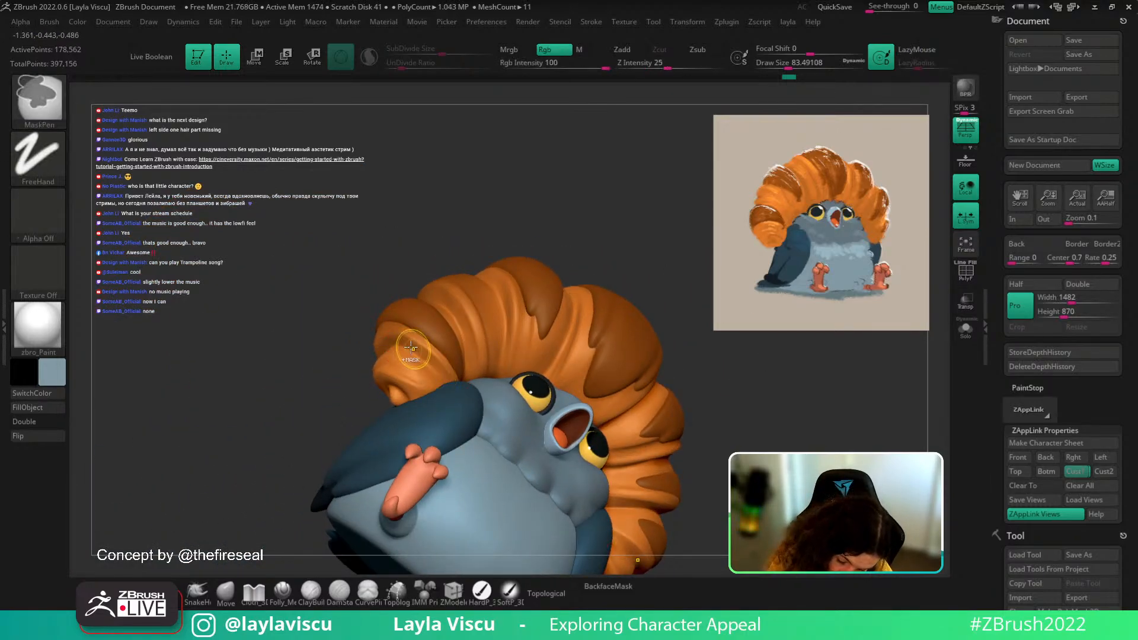
pyautogui.keyDown('shift'); pyautogui.moveTo(458, 394); pyautogui.dragTo(413, 208, button='right'); pyautogui.keyUp('shift')
# - Compare the pigeon and its croissant hair with the reference concept from the saved custom view, from behind and from the front
pyautogui.click(1075, 471)
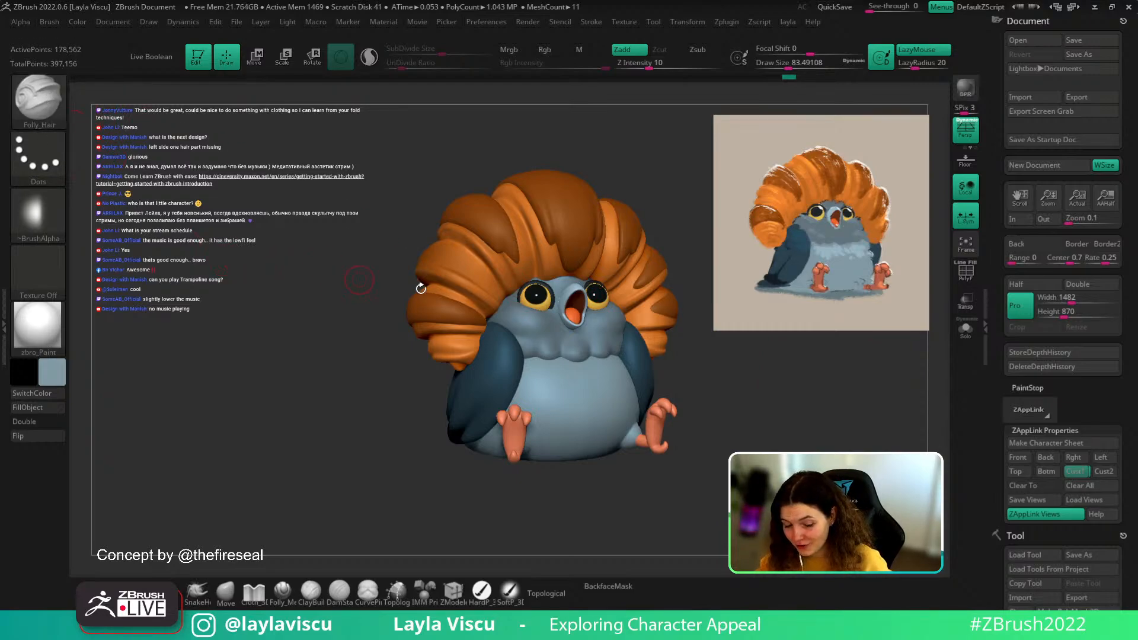
pyautogui.click(966, 330)
pyautogui.click(968, 336)
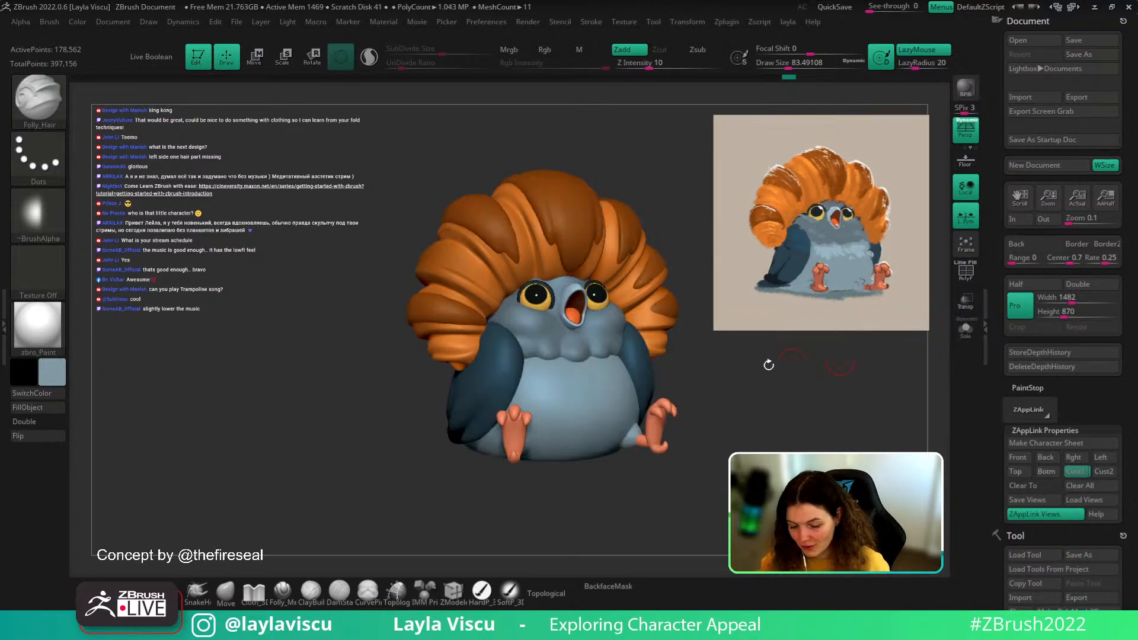
pyautogui.moveTo(775, 382); pyautogui.dragTo(845, 406)
pyautogui.moveTo(604, 341); pyautogui.dragTo(632, 336)
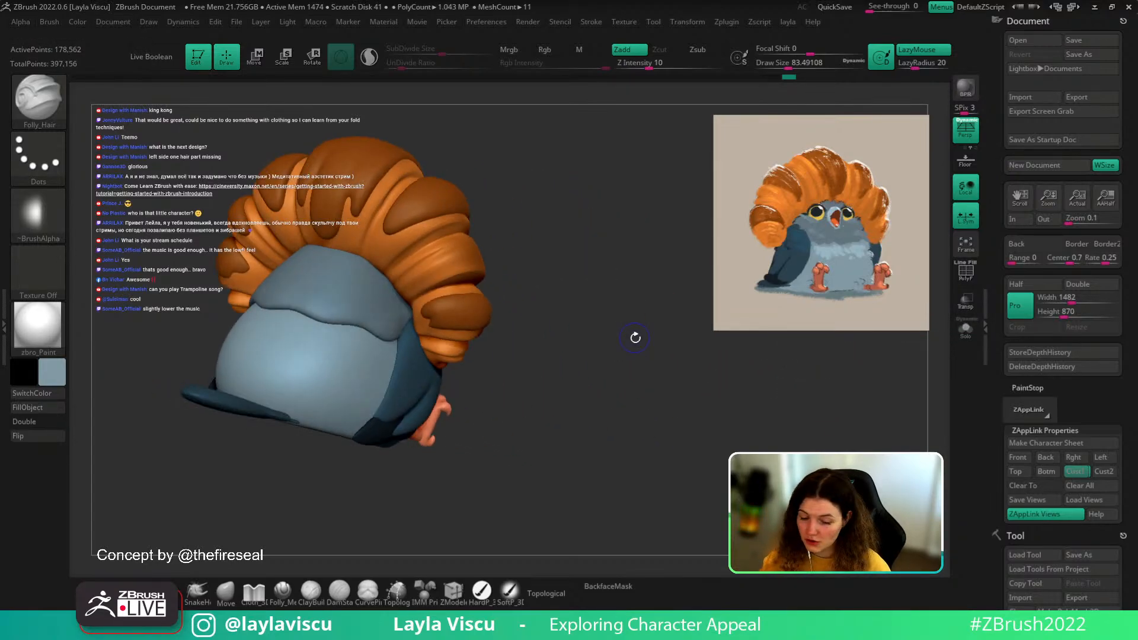
pyautogui.moveTo(579, 300)
pyautogui.mouseDown()
pyautogui.moveTo(681, 340)
pyautogui.moveTo(691, 389)
pyautogui.moveTo(675, 402)
pyautogui.moveTo(848, 414)
pyautogui.mouseUp()
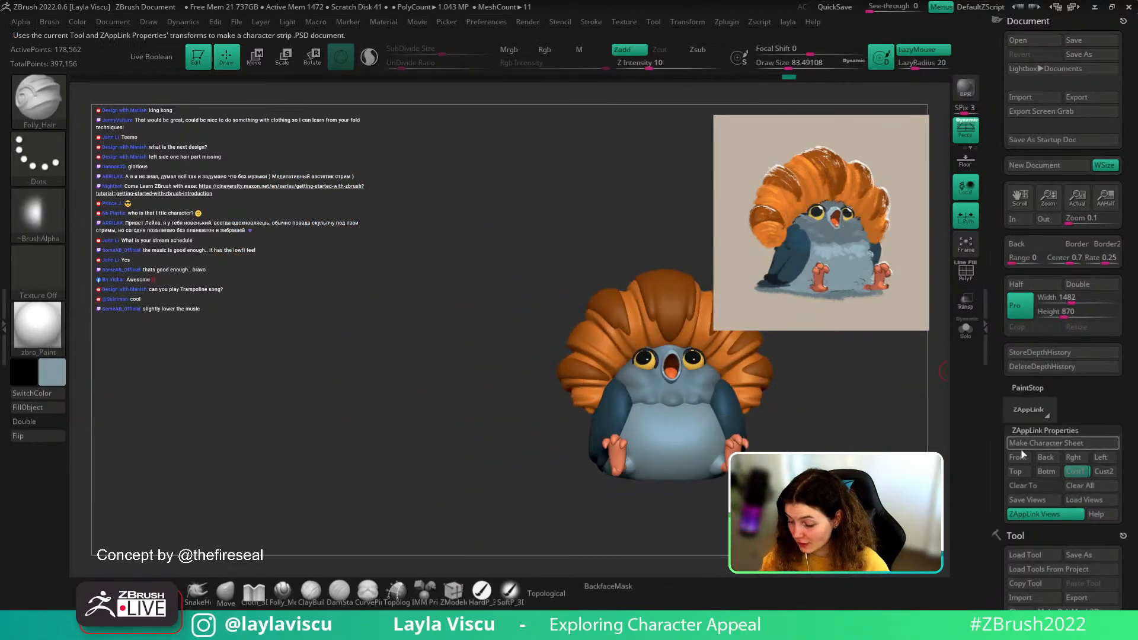
pyautogui.press('f')
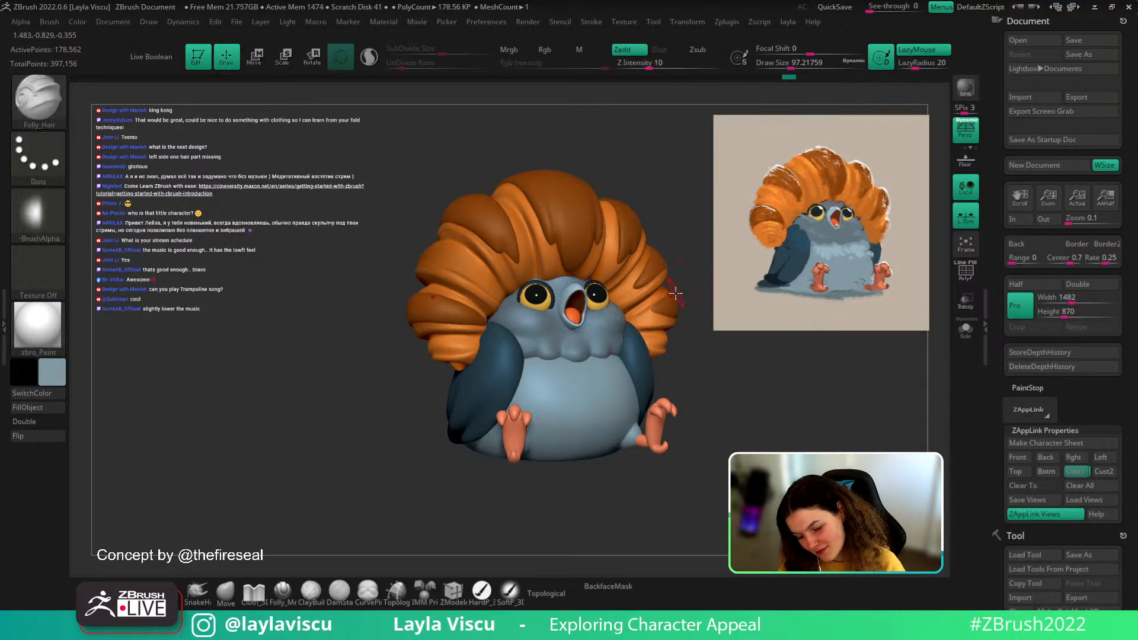
# - Sculpt and smooth the croissant's side folds beside the eye with Folly_Hair at a draw size of about 97
pyautogui.keyDown('shift'); pyautogui.moveTo(670, 297); pyautogui.dragTo(665, 297); pyautogui.keyUp('shift')
pyautogui.moveTo(714, 337)
pyautogui.mouseDown()
pyautogui.moveTo(702, 394)
pyautogui.moveTo(712, 389)
pyautogui.mouseUp()
pyautogui.click(1079, 472)
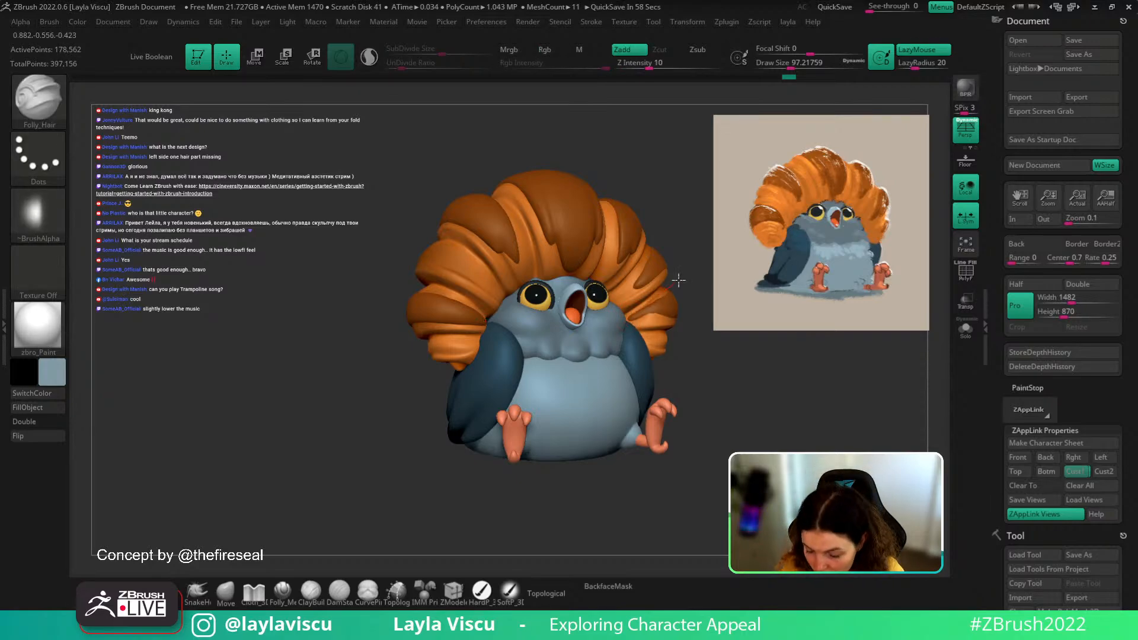
pyautogui.moveTo(697, 283); pyautogui.dragTo(663, 306)
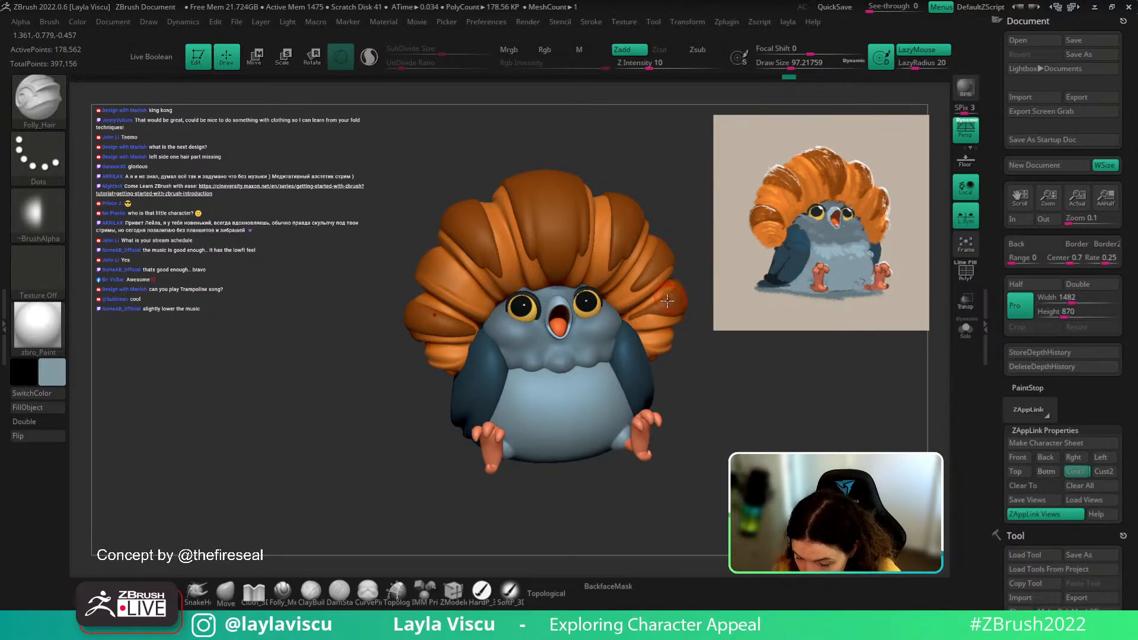
pyautogui.moveTo(622, 294); pyautogui.dragTo(651, 280)
pyautogui.keyDown('shift'); pyautogui.moveTo(651, 280); pyautogui.dragTo(648, 284); pyautogui.keyUp('shift')
# - Build up the front fold beside the croissant's central segment with downward Folly_Hair strokes at a draw size of about 97, smoothing between them
pyautogui.moveTo(610, 201); pyautogui.dragTo(614, 271)
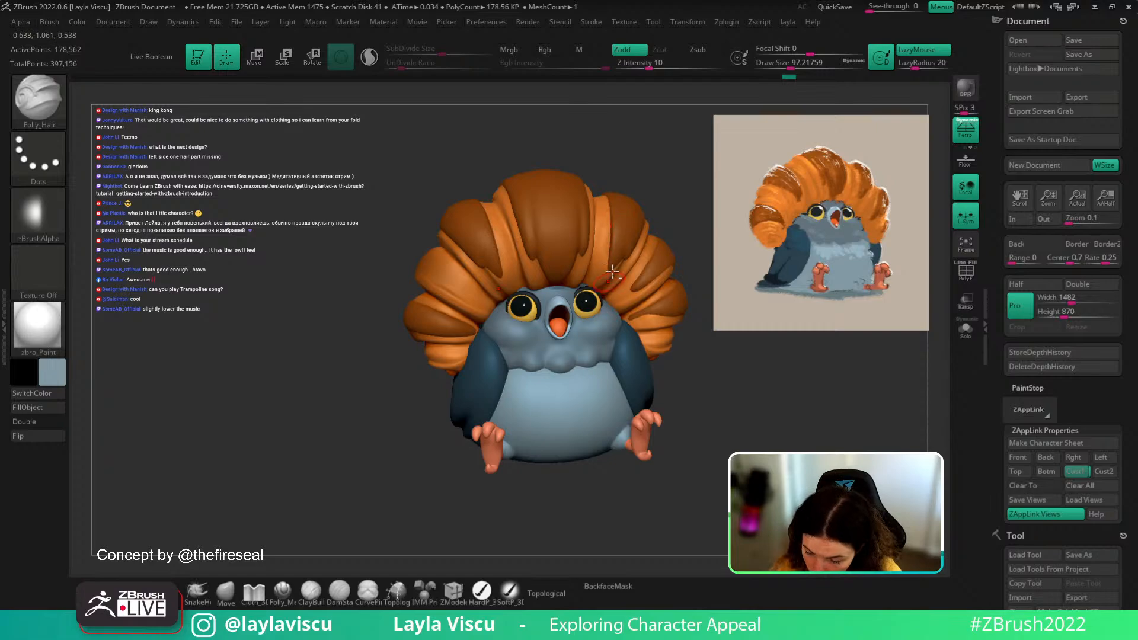
pyautogui.keyDown('ctrl'); pyautogui.moveTo(615, 270); pyautogui.dragTo(619, 314, button='right'); pyautogui.keyUp('ctrl')
pyautogui.keyDown('shift'); pyautogui.moveTo(619, 261); pyautogui.dragTo(620, 300); pyautogui.keyUp('shift')
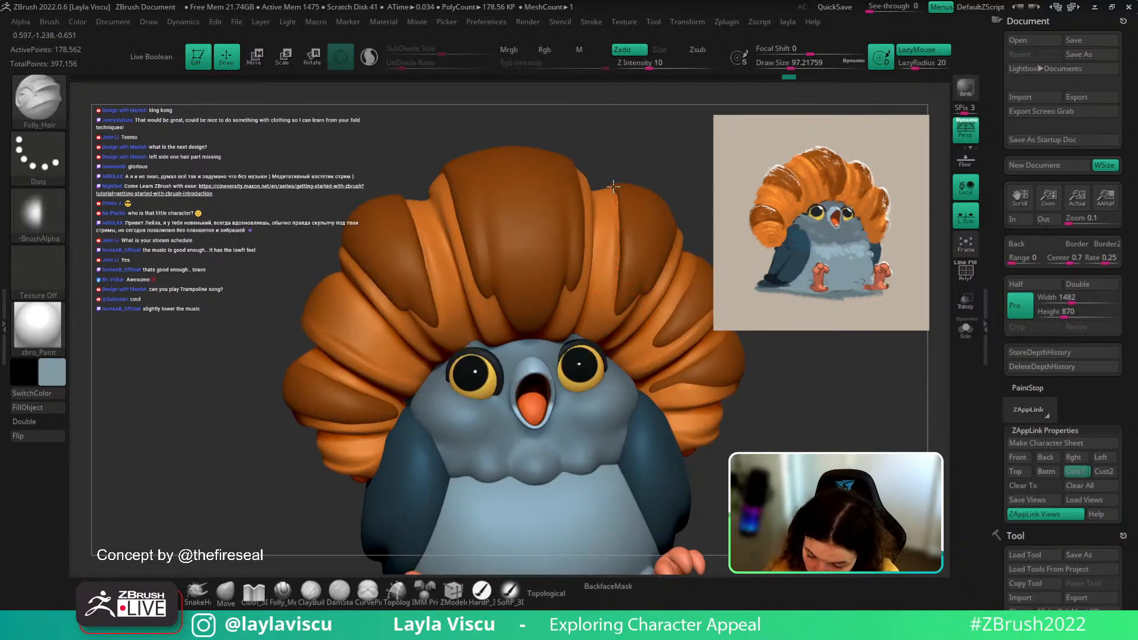
pyautogui.keyDown('ctrl'); pyautogui.moveTo(688, 213); pyautogui.dragTo(620, 256, button='right'); pyautogui.keyUp('ctrl')
pyautogui.moveTo(605, 244); pyautogui.dragTo(616, 300)
pyautogui.keyDown('shift'); pyautogui.moveTo(616, 264); pyautogui.dragTo(615, 296); pyautogui.keyUp('shift')
pyautogui.moveTo(605, 244); pyautogui.dragTo(607, 314)
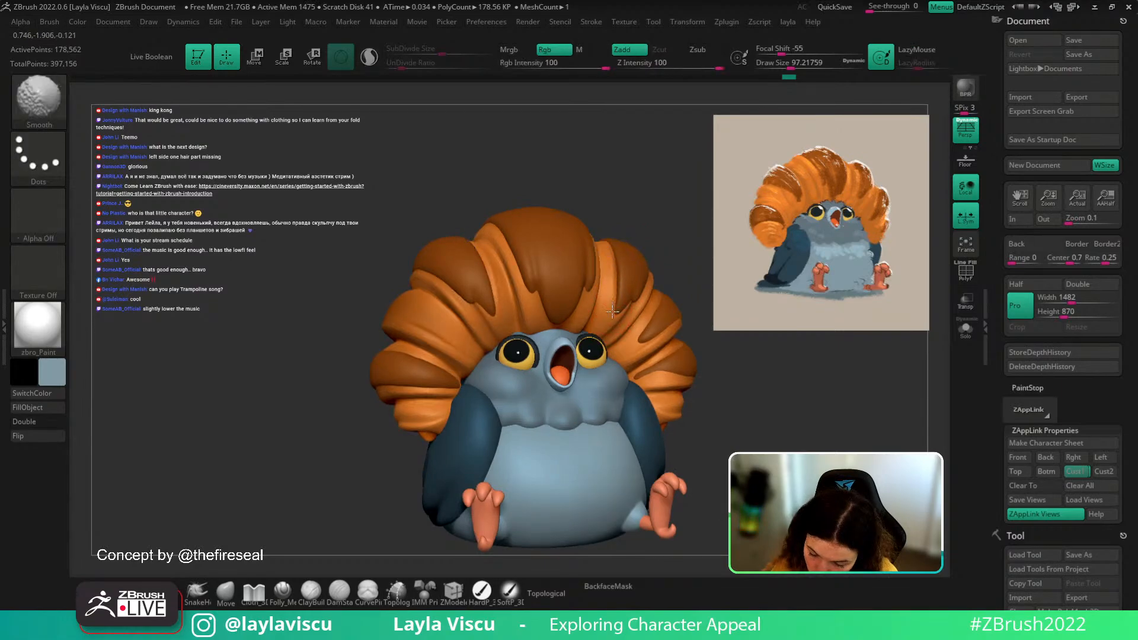
# - Refine the fold between the croissant's central and upper side segments from the front with Folly_Hair, undoing and repeating the stroke
pyautogui.moveTo(627, 208)
pyautogui.keyDown('shift'); pyautogui.mouseDown(button='right')
pyautogui.moveTo(669, 260)
pyautogui.moveTo(667, 210)
pyautogui.moveTo(659, 244)
pyautogui.mouseUp(button='right'); pyautogui.keyUp('shift')
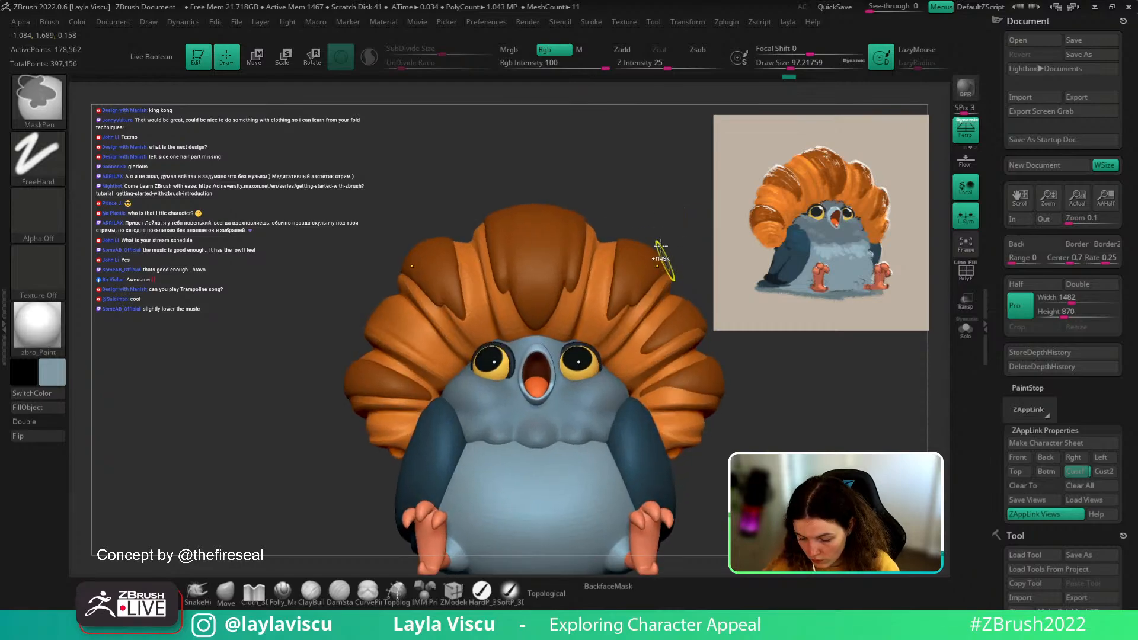
pyautogui.moveTo(610, 233); pyautogui.dragTo(599, 320)
pyautogui.hotkey('ctrl', 'z')
pyautogui.moveTo(612, 242); pyautogui.dragTo(606, 319)
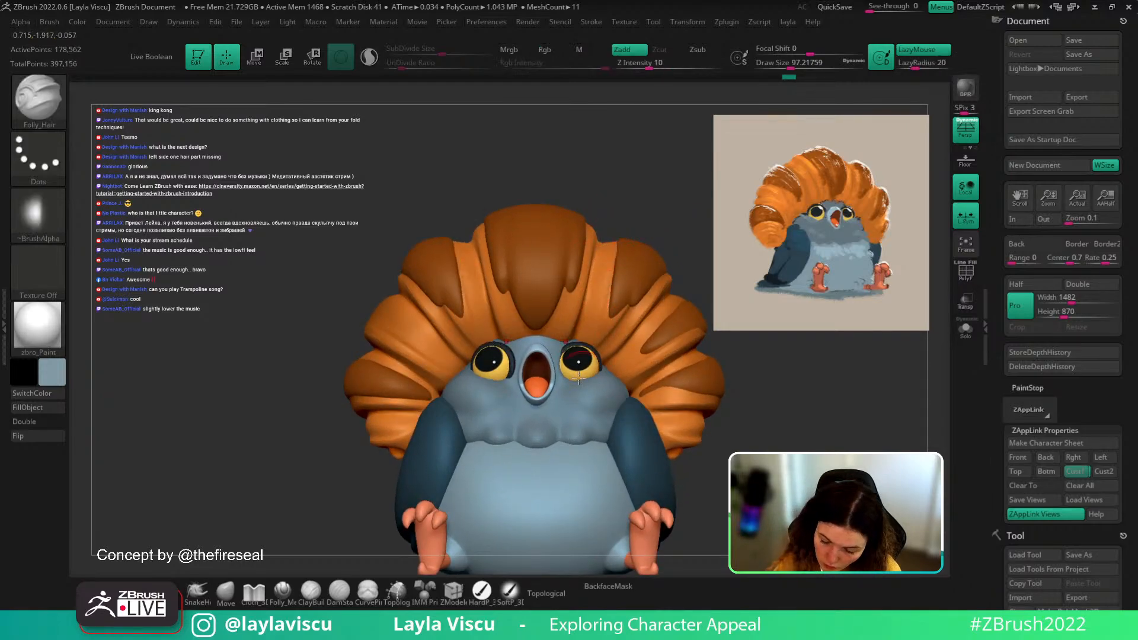
pyautogui.keyDown('ctrl'); pyautogui.moveTo(579, 377); pyautogui.dragTo(499, 326, button='right'); pyautogui.keyUp('ctrl')
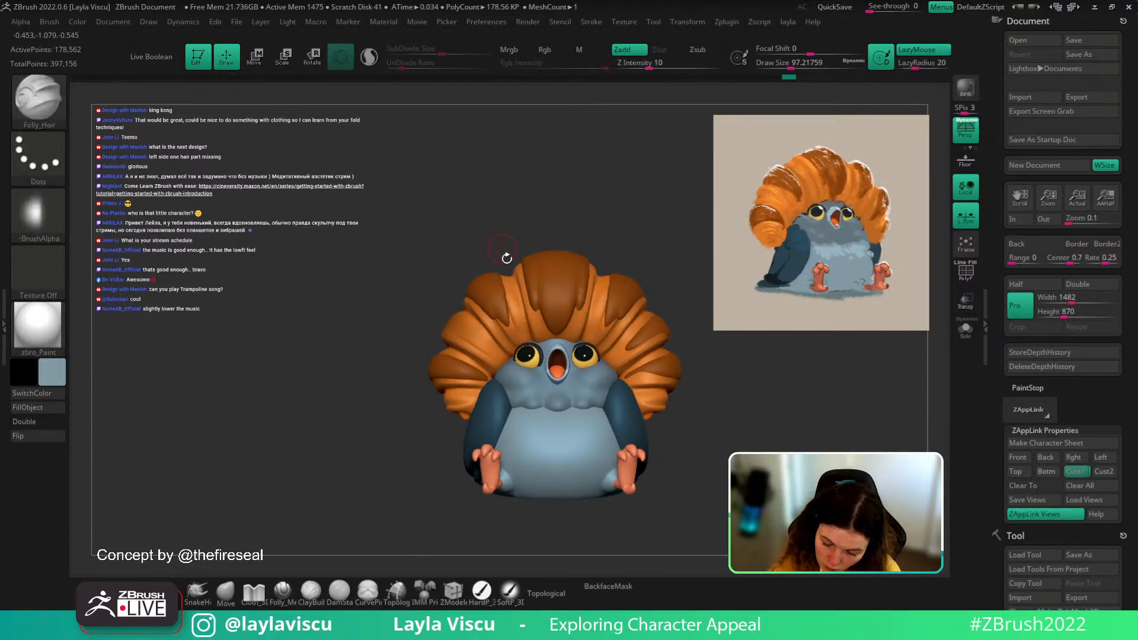
# - Select the brown glaze subtool and sculpt its upper side patch with Folly_Hair at a draw size of about 132, redoing the stroke
pyautogui.moveTo(633, 212); pyautogui.dragTo(662, 252)
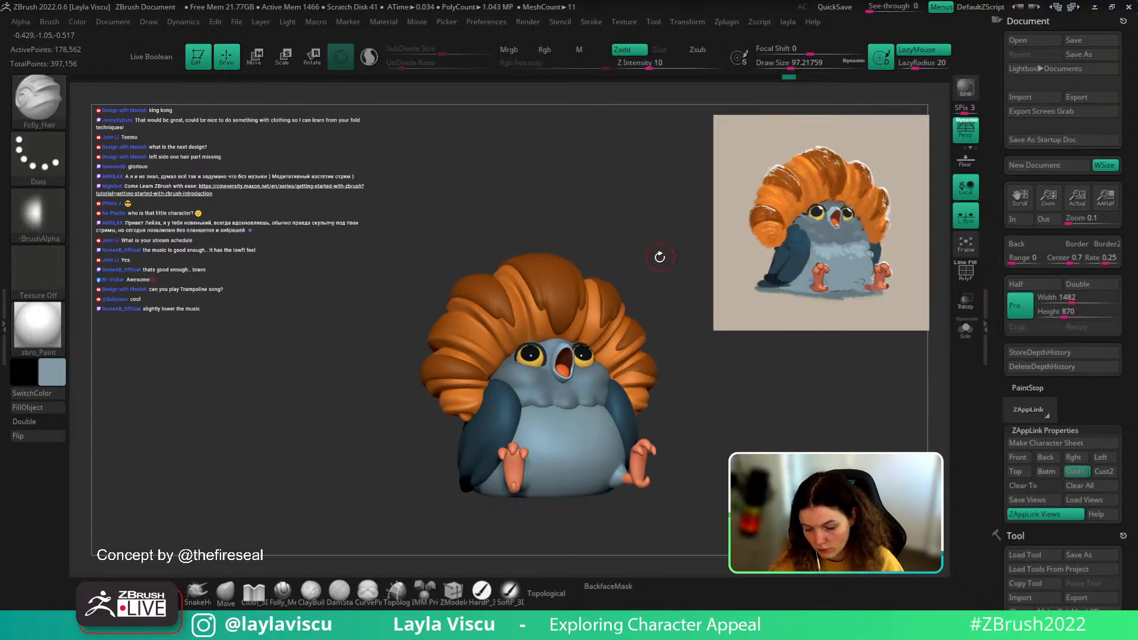
pyautogui.moveTo(659, 259)
pyautogui.mouseDown()
pyautogui.moveTo(647, 241)
pyautogui.moveTo(680, 243)
pyautogui.mouseUp()
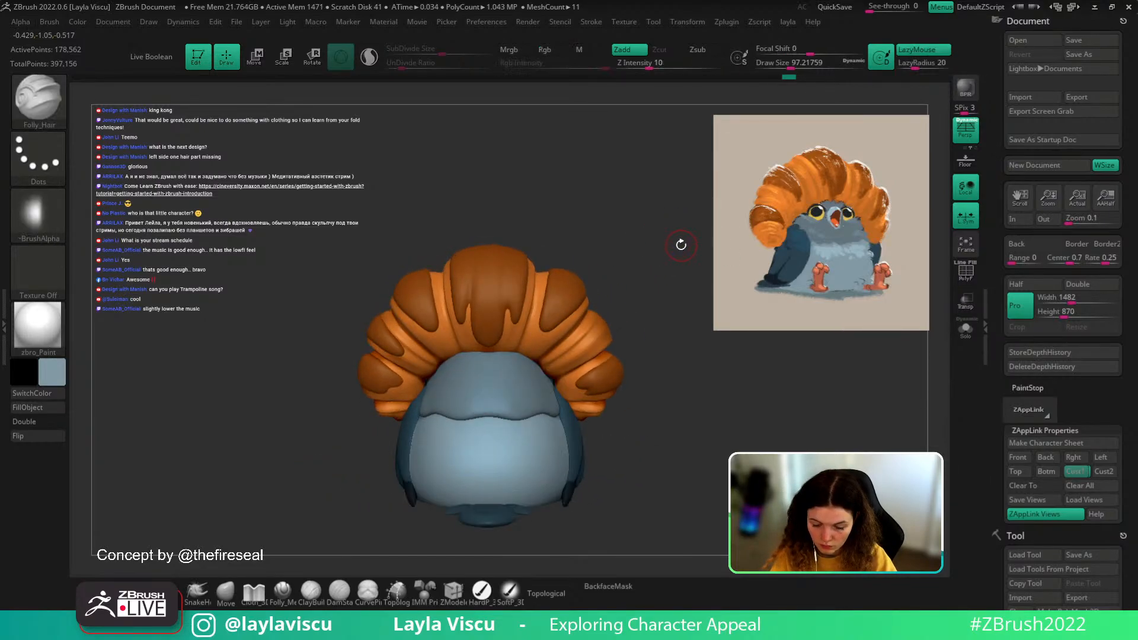
pyautogui.keyDown('alt'); pyautogui.click(500, 286); pyautogui.keyUp('alt')
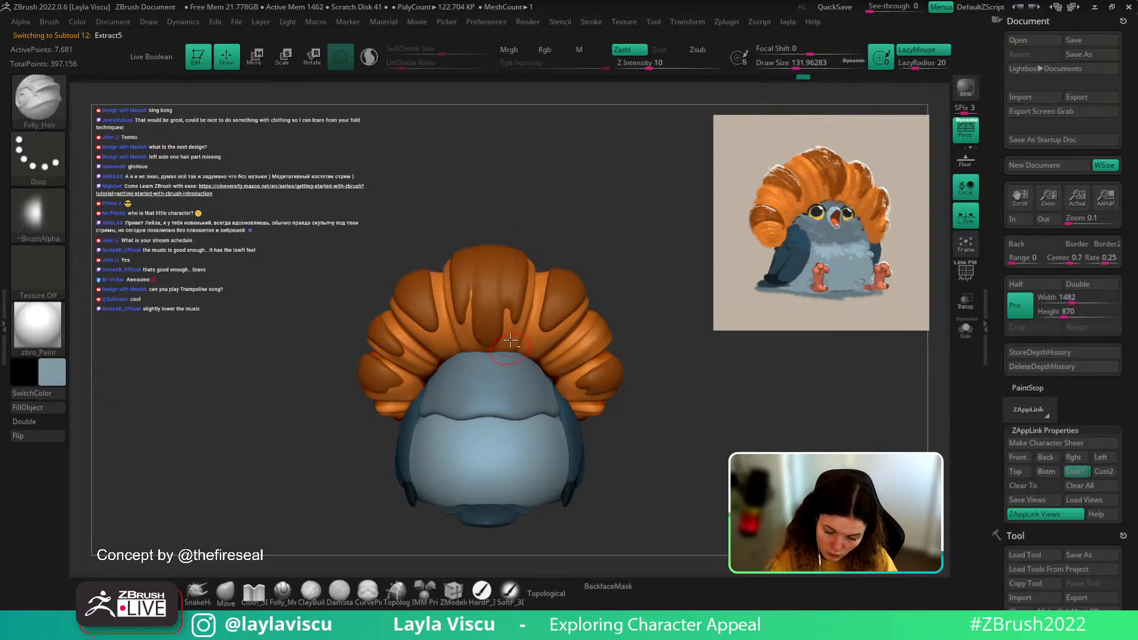
pyautogui.press('ctrl')
pyautogui.moveTo(587, 234)
pyautogui.mouseDown()
pyautogui.moveTo(620, 259)
pyautogui.moveTo(586, 198)
pyautogui.moveTo(610, 220)
pyautogui.mouseUp()
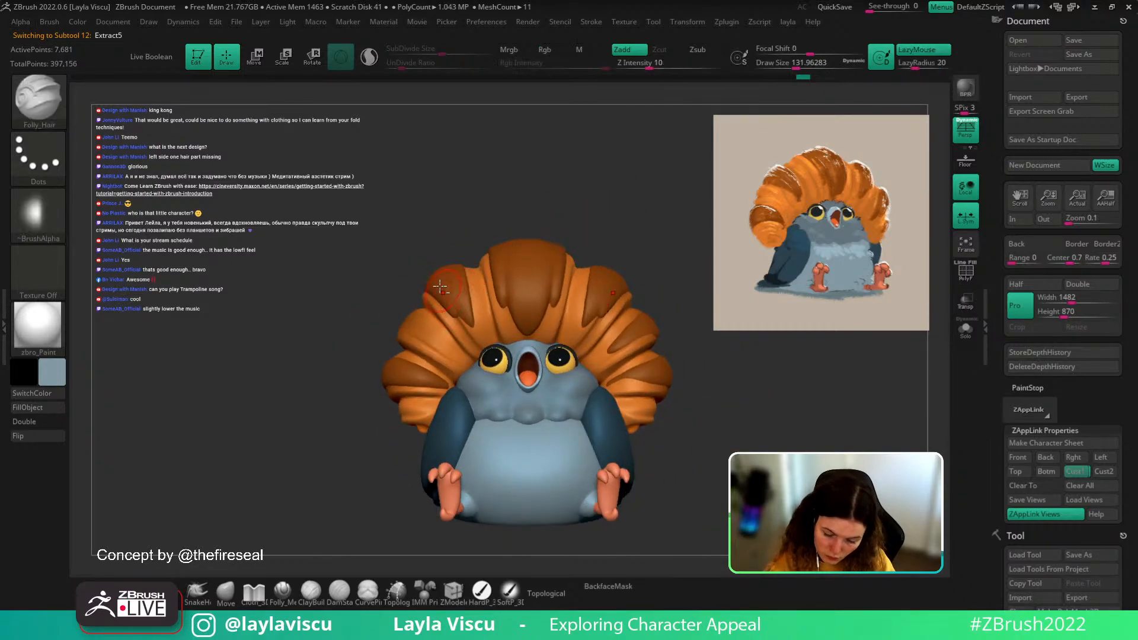
pyautogui.moveTo(441, 286); pyautogui.dragTo(482, 352)
pyautogui.hotkey('ctrl', 'z')
pyautogui.moveTo(439, 286); pyautogui.dragTo(486, 356)
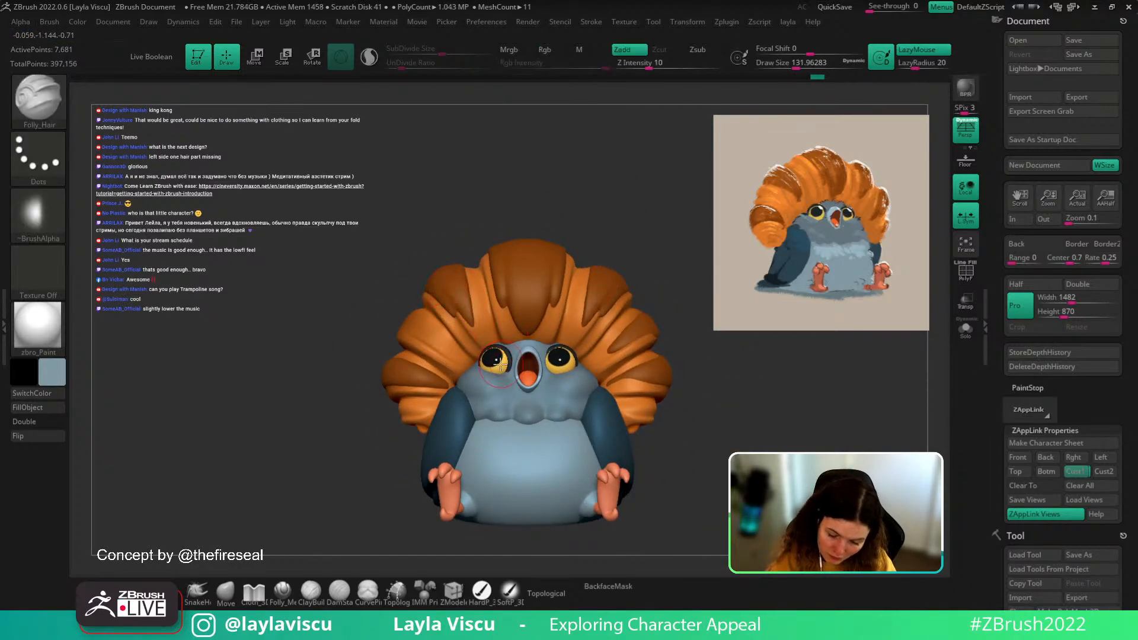
# - Try to sculpt the glaze on the croissant's side segment with Folly_Hair at a draw size of about 132, undoing the strokes
pyautogui.moveTo(686, 343); pyautogui.dragTo(658, 347)
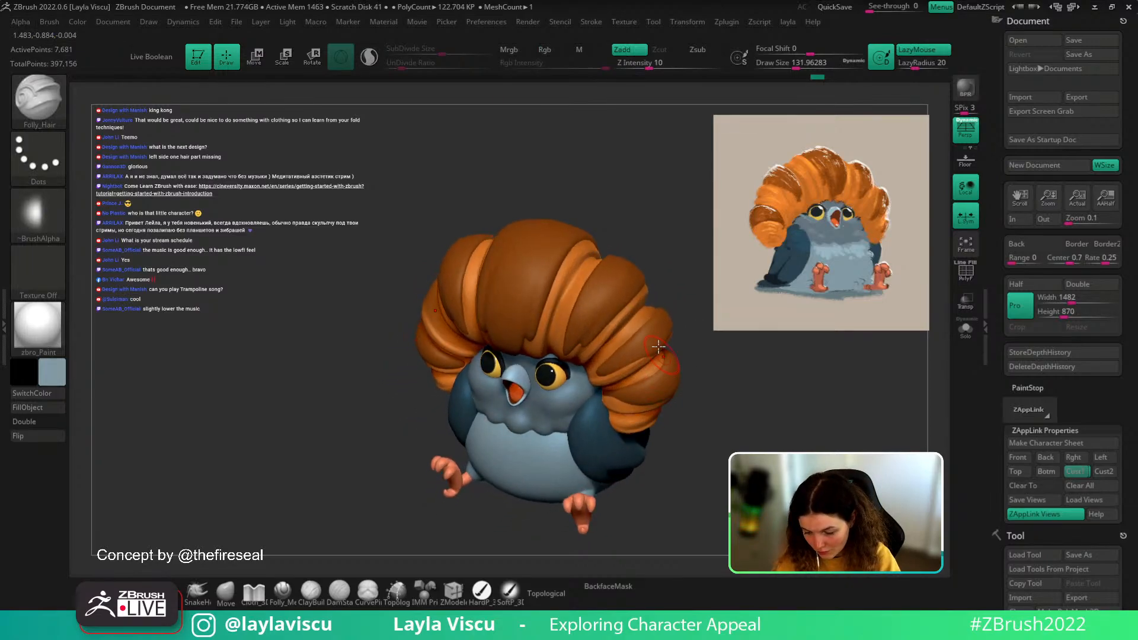
pyautogui.moveTo(676, 295); pyautogui.dragTo(664, 309)
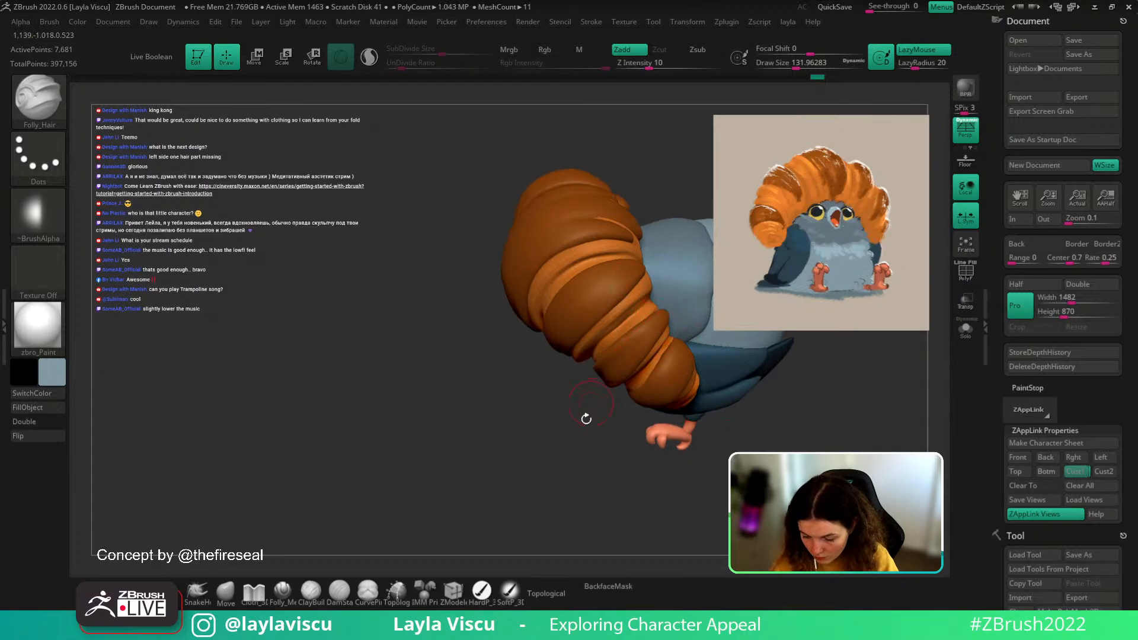
pyautogui.moveTo(586, 419); pyautogui.dragTo(772, 414)
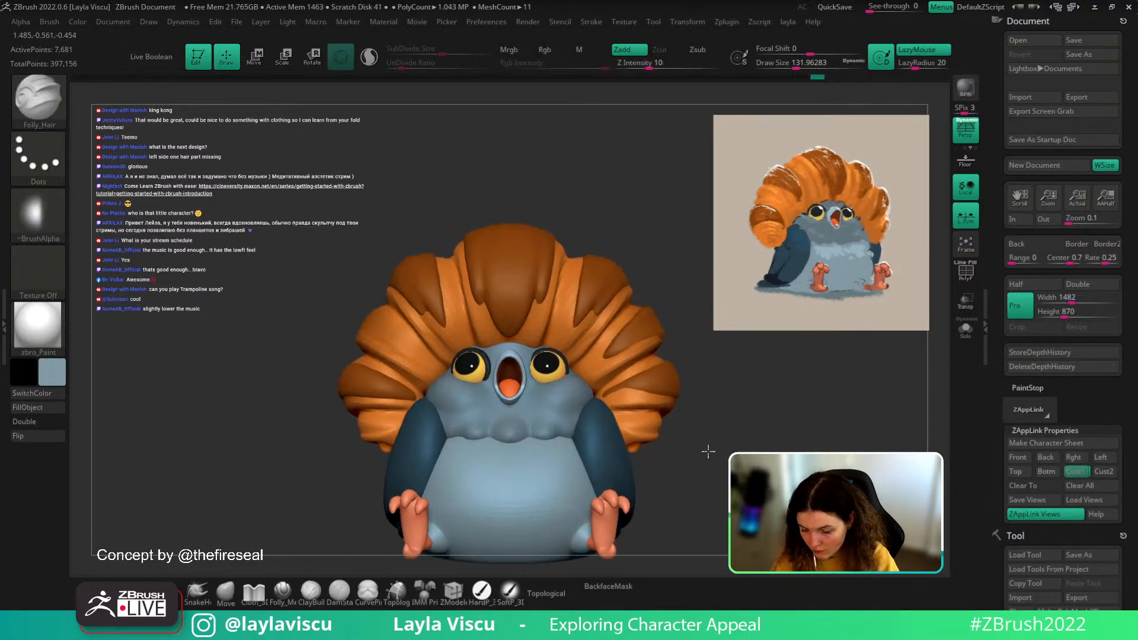
pyautogui.moveTo(708, 452)
pyautogui.mouseDown()
pyautogui.moveTo(649, 363)
pyautogui.moveTo(618, 385)
pyautogui.mouseUp()
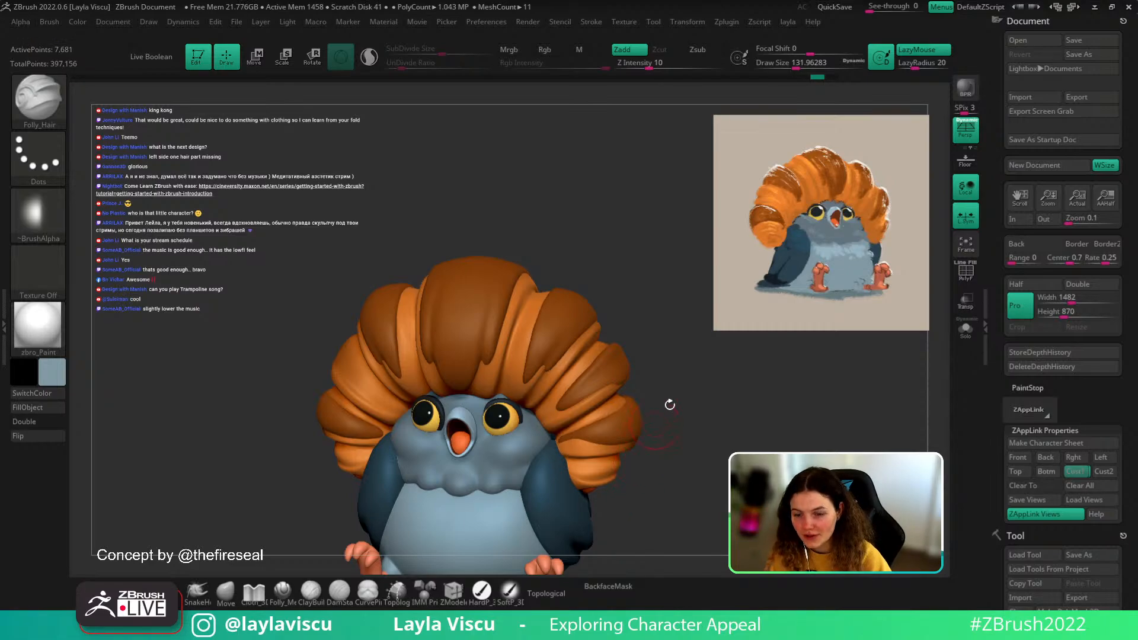
pyautogui.moveTo(696, 382); pyautogui.dragTo(677, 390)
pyautogui.moveTo(577, 402)
pyautogui.mouseDown()
pyautogui.moveTo(667, 347)
pyautogui.moveTo(613, 382)
pyautogui.moveTo(623, 380)
pyautogui.mouseUp()
pyautogui.hotkey('ctrl', 'z')
pyautogui.hotkey('ctrl', 'z')
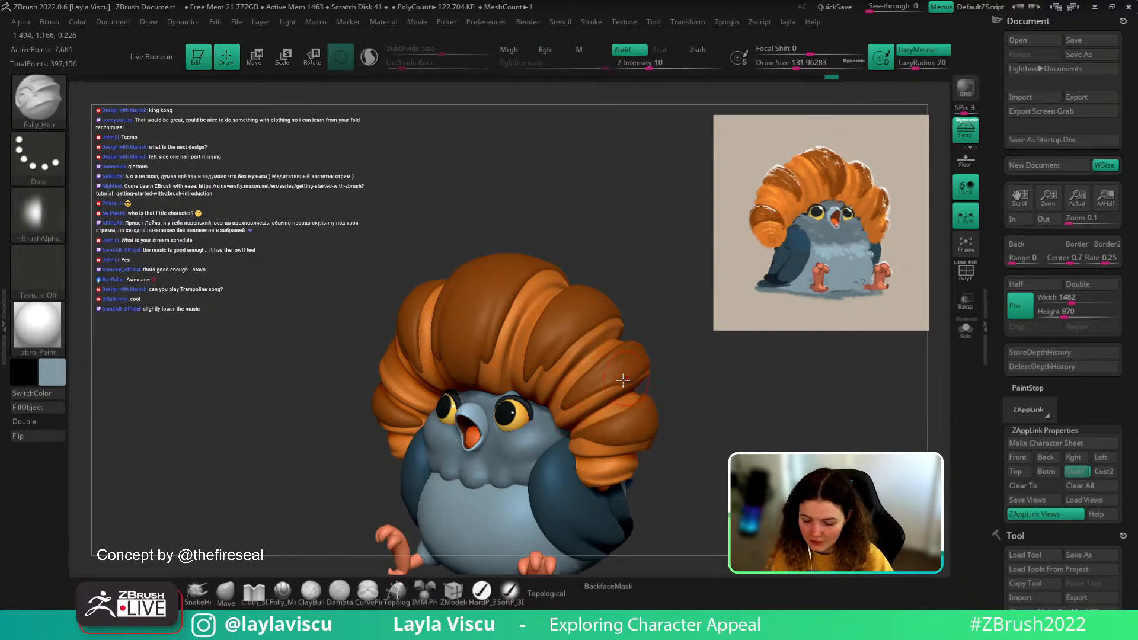
# - Switch to the Move brush at a draw size of about 197 and adjust the brown crust patches at the croissant's back
pyautogui.moveTo(699, 391); pyautogui.dragTo(820, 389)
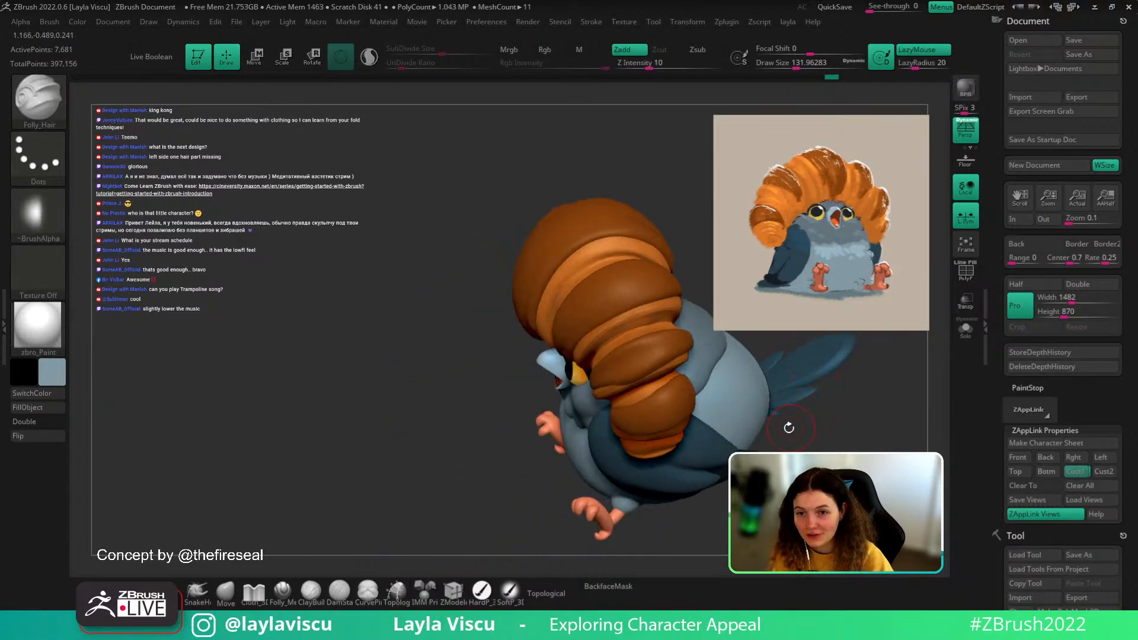
pyautogui.moveTo(783, 435)
pyautogui.mouseDown()
pyautogui.moveTo(687, 465)
pyautogui.moveTo(700, 451)
pyautogui.moveTo(688, 401)
pyautogui.moveTo(718, 354)
pyautogui.mouseUp()
pyautogui.click(225, 593)
pyautogui.press('s')
pyautogui.moveTo(565, 376); pyautogui.dragTo(573, 375)
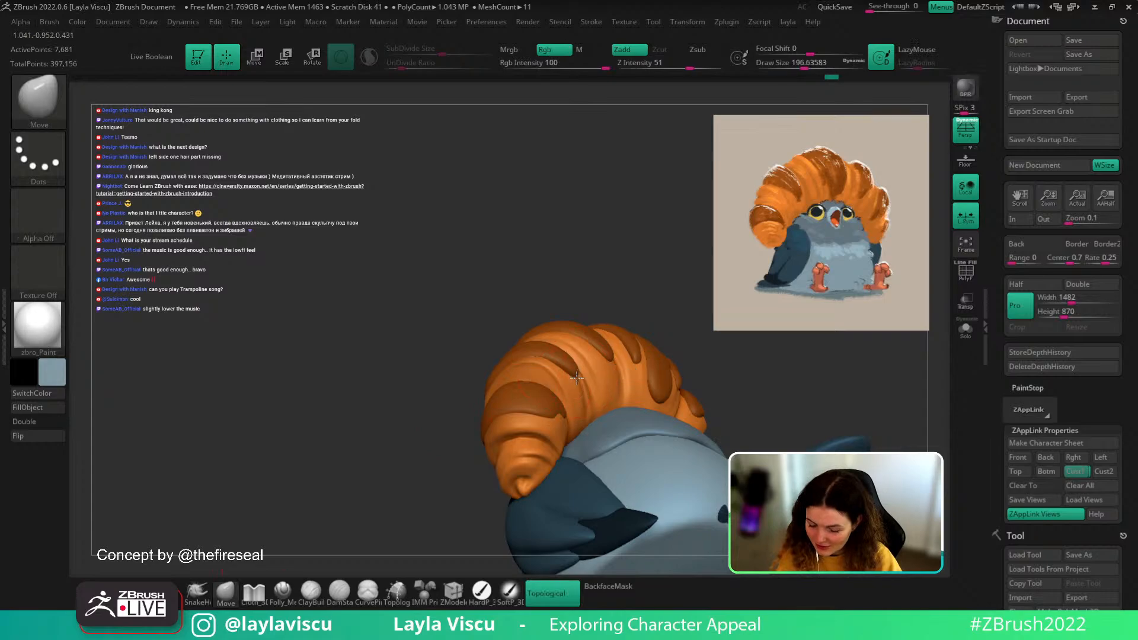
pyautogui.moveTo(702, 323); pyautogui.dragTo(626, 360)
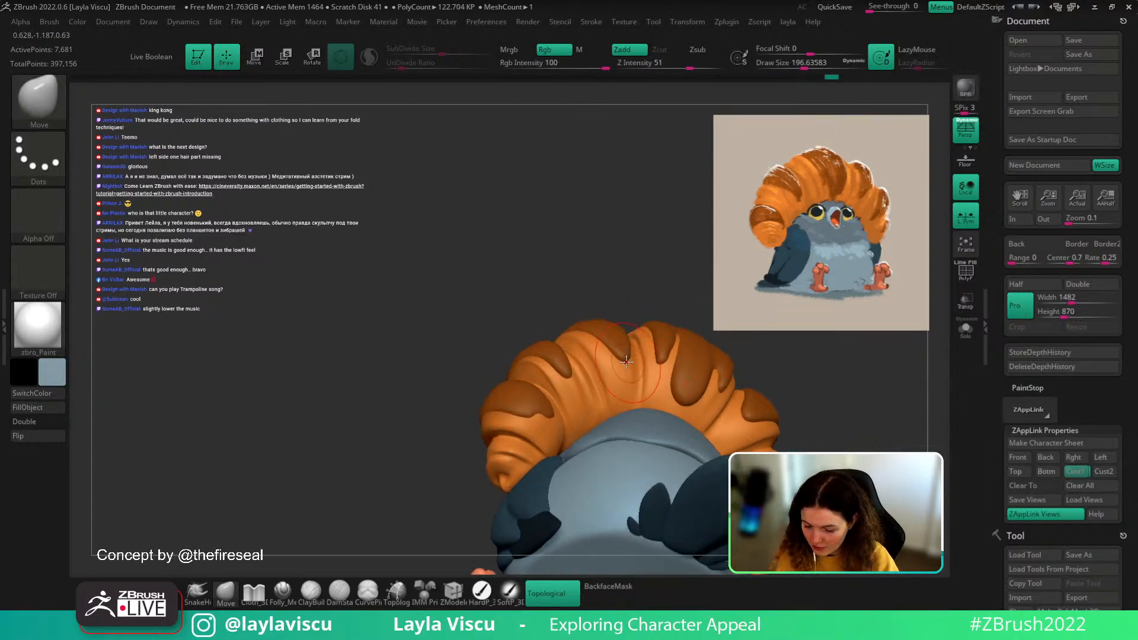
pyautogui.moveTo(758, 379); pyautogui.dragTo(764, 388)
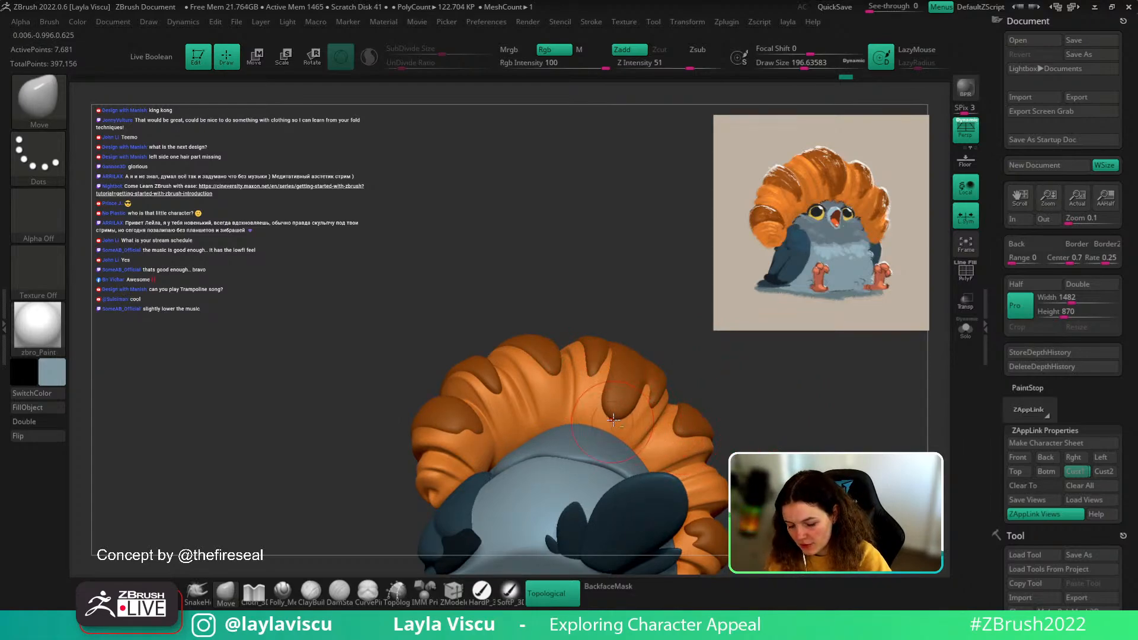
pyautogui.moveTo(774, 435)
pyautogui.keyDown('ctrl'); pyautogui.mouseDown(button='right')
pyautogui.moveTo(766, 381)
pyautogui.moveTo(782, 448)
pyautogui.moveTo(739, 391)
pyautogui.moveTo(719, 406)
pyautogui.moveTo(724, 426)
pyautogui.moveTo(835, 425)
pyautogui.moveTo(636, 449)
pyautogui.mouseUp(button='right'); pyautogui.keyUp('ctrl')
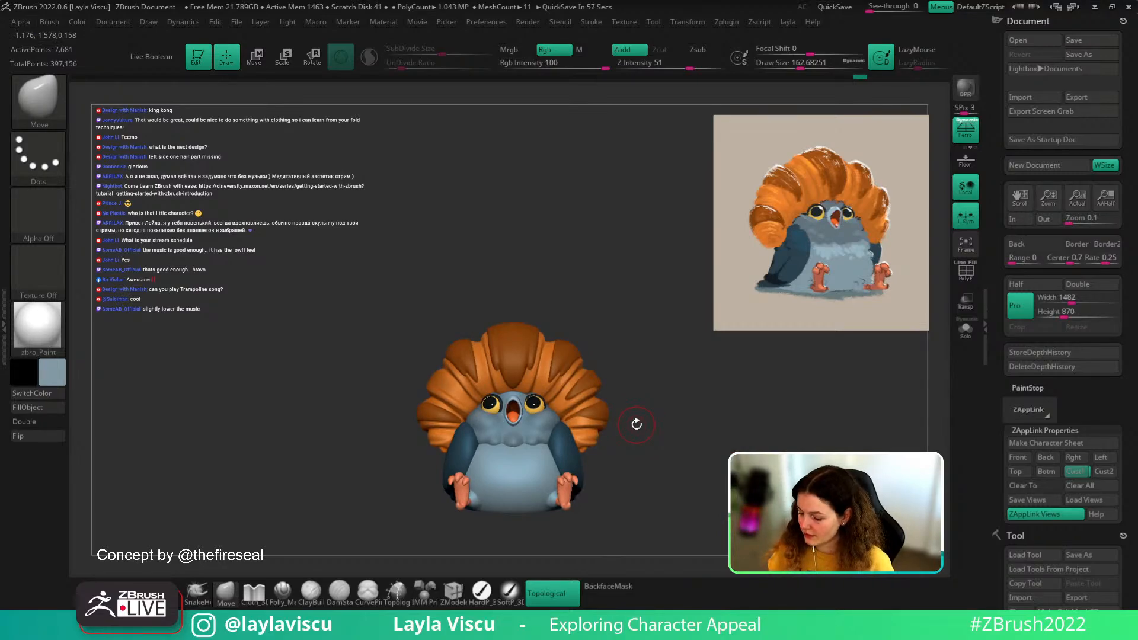
# - Restore the Cust1 view and nudge the lower brown crust patches beside the face, with Move brush draw sizes of about 187 and 108
pyautogui.click(1075, 472)
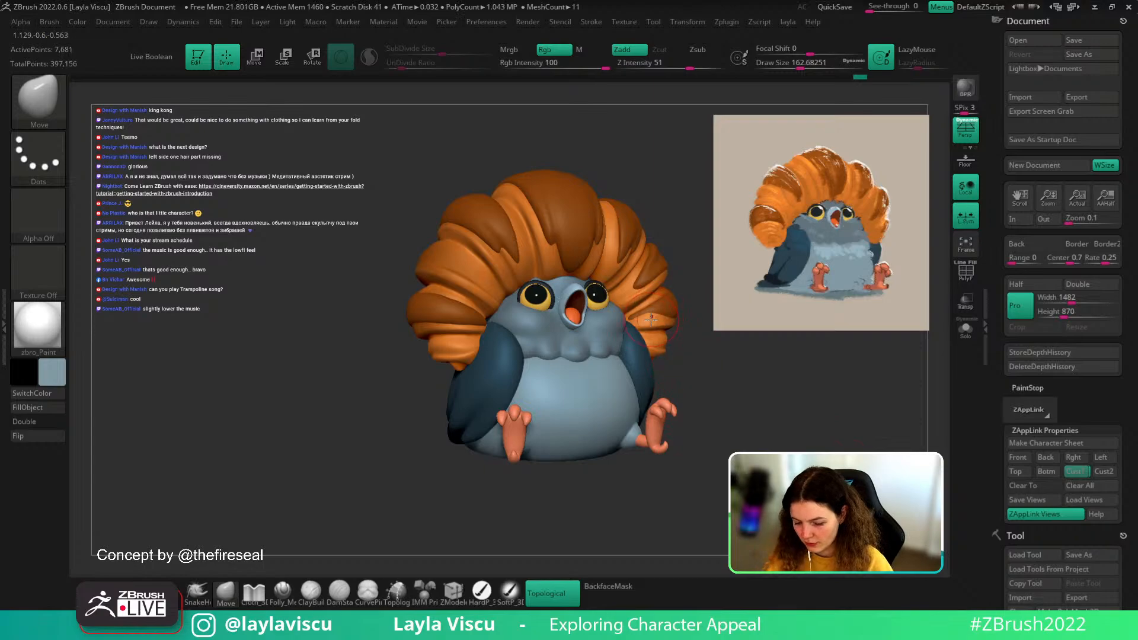
pyautogui.press('s')
pyautogui.moveTo(651, 320); pyautogui.dragTo(657, 326)
pyautogui.press('s')
pyautogui.moveTo(648, 320); pyautogui.dragTo(686, 362)
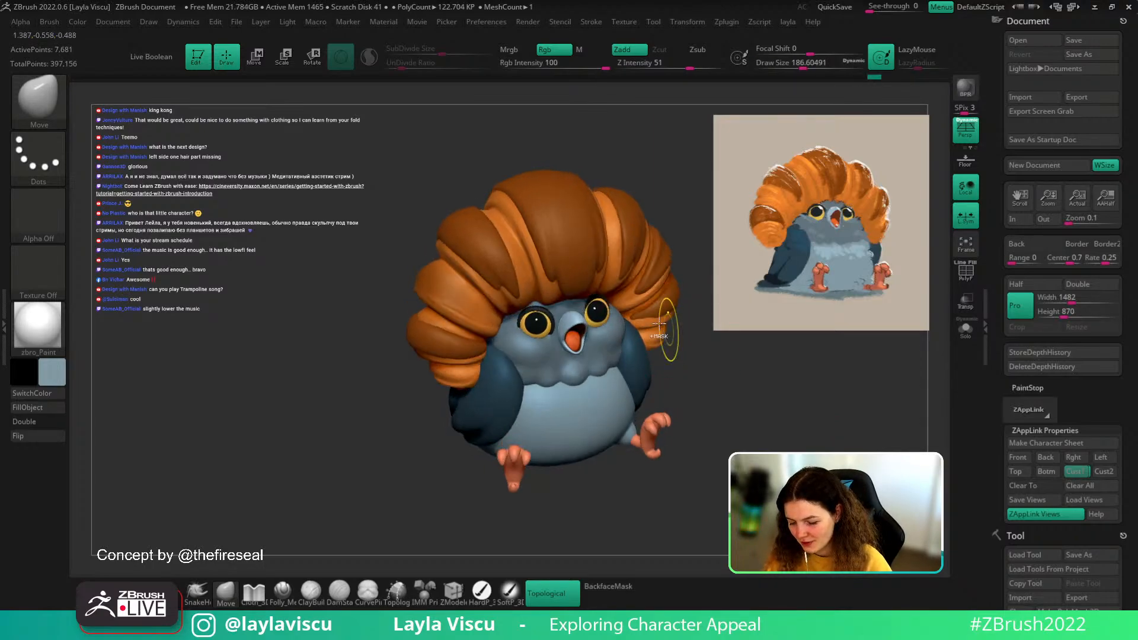
pyautogui.keyDown('ctrl'); pyautogui.moveTo(659, 324); pyautogui.dragTo(657, 361, button='right'); pyautogui.keyUp('ctrl')
pyautogui.press('s')
pyautogui.moveTo(654, 324); pyautogui.dragTo(644, 322)
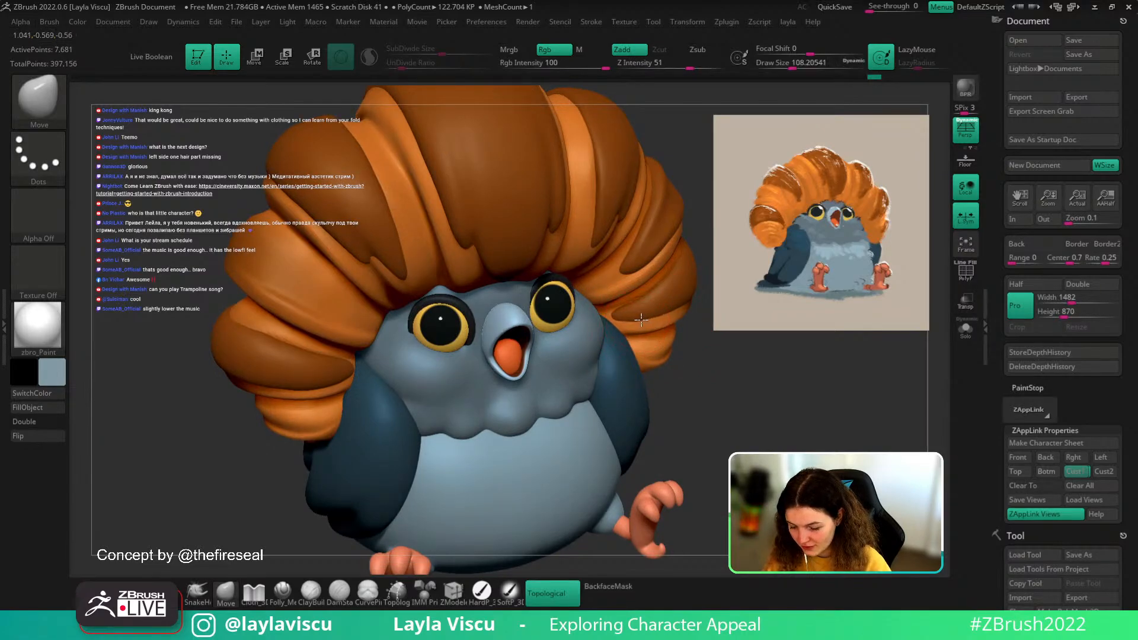
pyautogui.moveTo(742, 359); pyautogui.dragTo(586, 347)
# - Reshape and smooth the tip of the lowest brown crust patch beside the bird's left wing, using draw sizes of about 65 to 74
pyautogui.click(1077, 476)
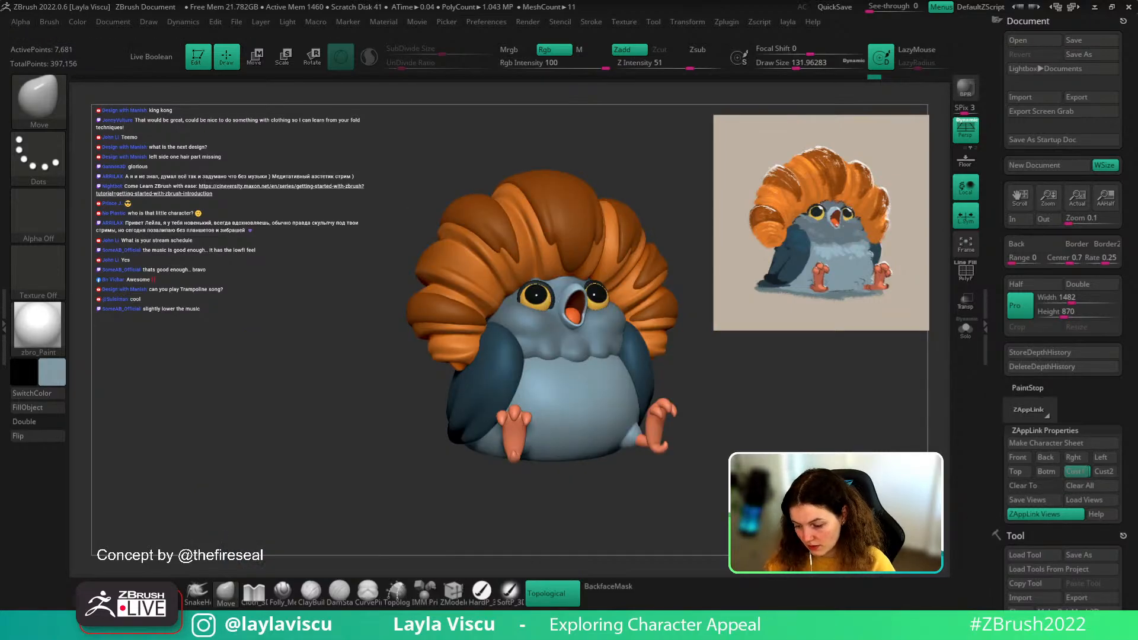
pyautogui.moveTo(696, 355)
pyautogui.mouseDown(button='right')
pyautogui.moveTo(617, 376)
pyautogui.moveTo(670, 376)
pyautogui.moveTo(617, 359)
pyautogui.mouseUp(button='right')
pyautogui.press('s')
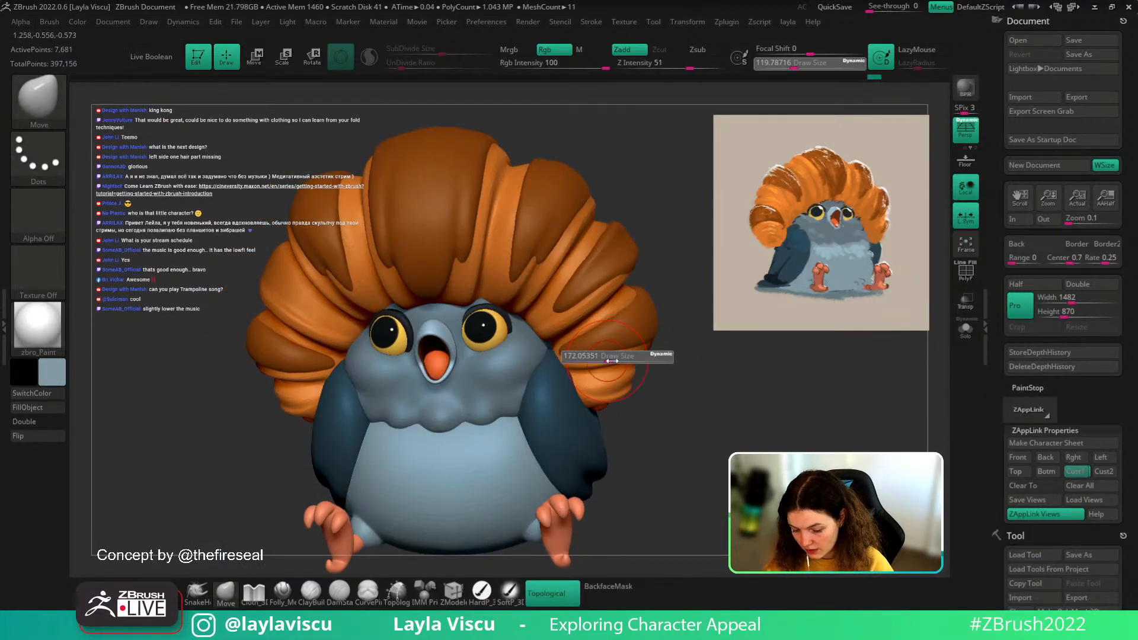
pyautogui.moveTo(603, 360)
pyautogui.mouseDown()
pyautogui.moveTo(617, 359)
pyautogui.moveTo(608, 366)
pyautogui.mouseUp()
pyautogui.press('s')
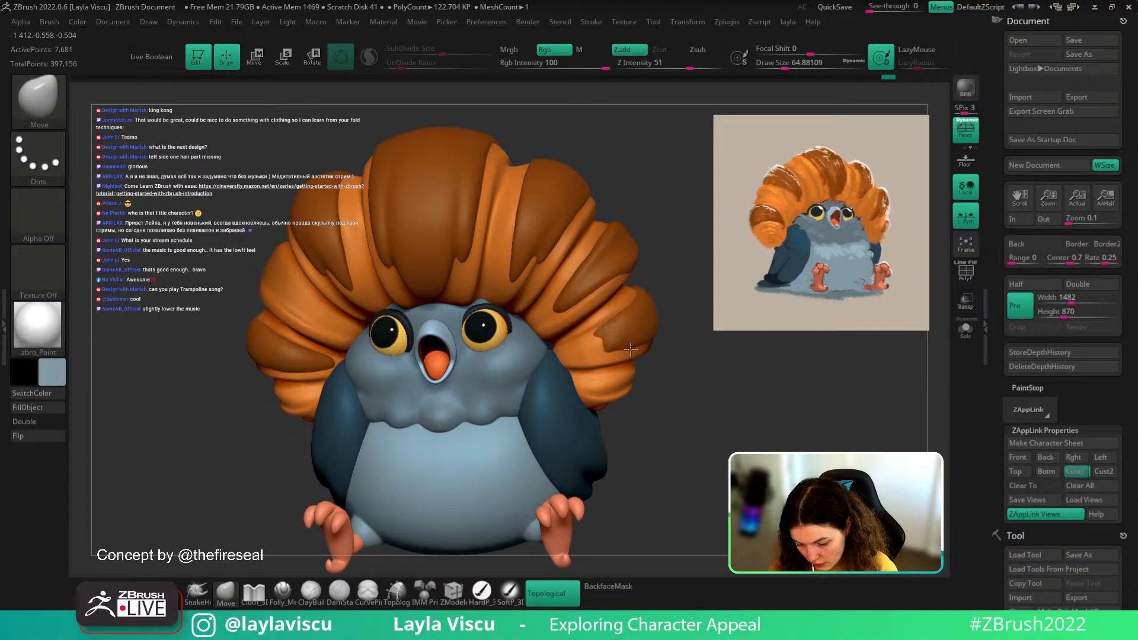
pyautogui.press('s')
pyautogui.moveTo(593, 350)
pyautogui.mouseDown()
pyautogui.moveTo(626, 351)
pyautogui.moveTo(598, 355)
pyautogui.mouseUp()
pyautogui.press('s')
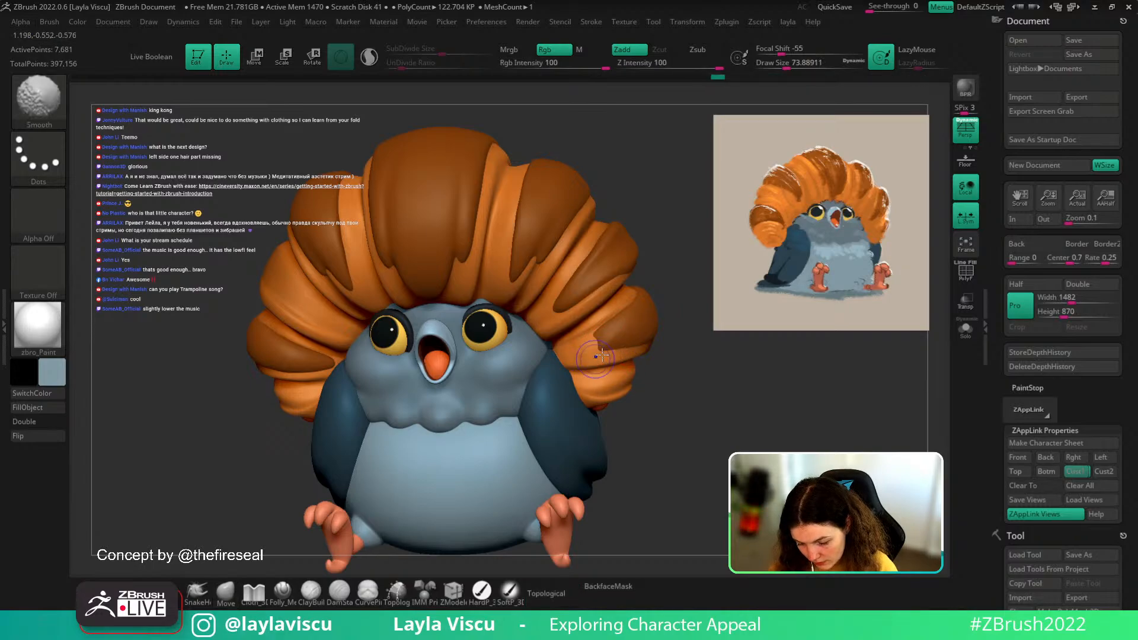
# - Refine the same crust patch's outline from the side and front with the Move brush, using draw sizes of about 51 and 90
pyautogui.moveTo(676, 354)
pyautogui.mouseDown()
pyautogui.moveTo(673, 382)
pyautogui.moveTo(687, 368)
pyautogui.moveTo(629, 372)
pyautogui.moveTo(691, 379)
pyautogui.moveTo(714, 346)
pyautogui.moveTo(720, 372)
pyautogui.moveTo(608, 342)
pyautogui.moveTo(630, 364)
pyautogui.moveTo(609, 340)
pyautogui.mouseUp()
pyautogui.moveTo(641, 336); pyautogui.dragTo(622, 335, button='right')
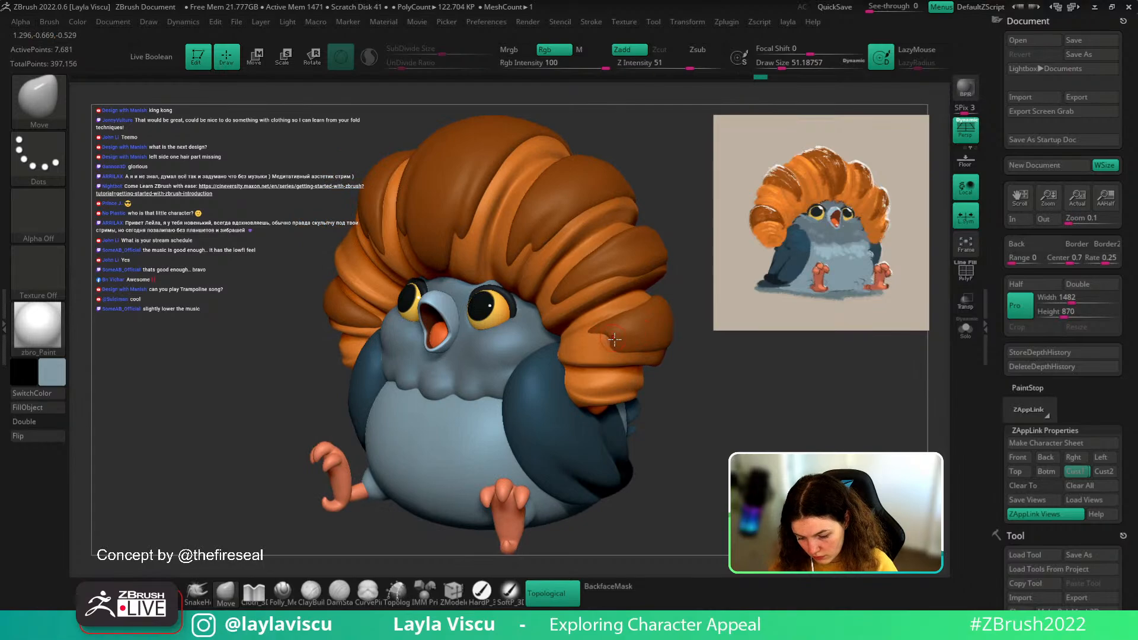
pyautogui.moveTo(724, 371)
pyautogui.mouseDown()
pyautogui.moveTo(739, 373)
pyautogui.moveTo(698, 350)
pyautogui.moveTo(647, 391)
pyautogui.moveTo(592, 349)
pyautogui.mouseUp()
pyautogui.press('s')
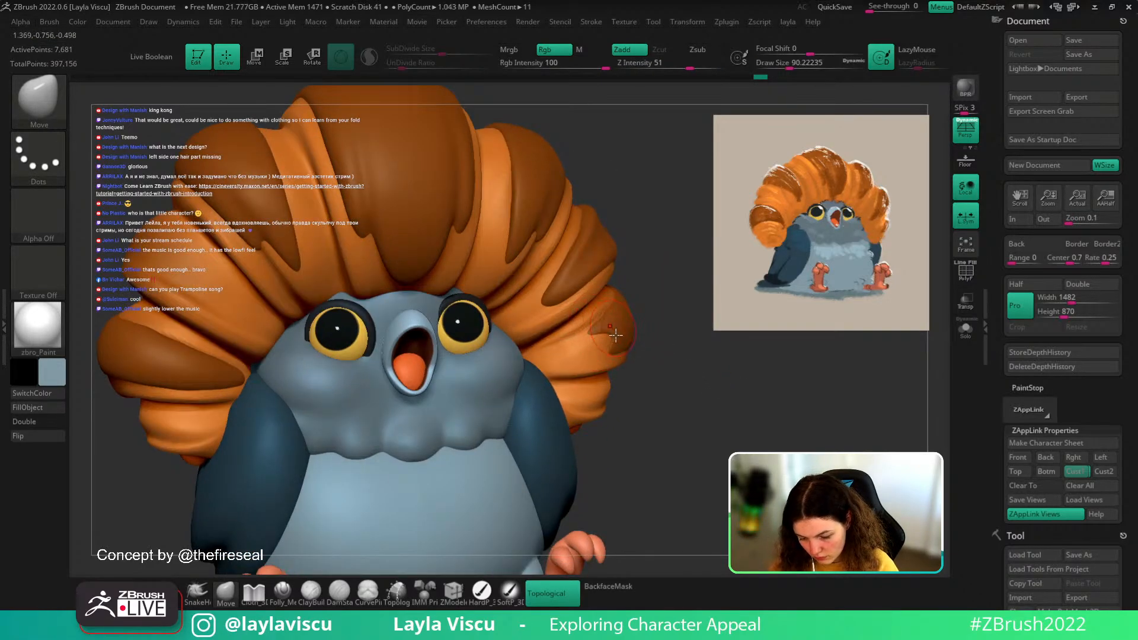
# - Subdivide the croissant's orange base subtool once, checking its wireframe, and reselect the brown crust subtool
pyautogui.keyDown('alt'); pyautogui.click(589, 354); pyautogui.keyUp('alt')
pyautogui.hotkey('shift', 'f')
pyautogui.hotkey('shift', 'f')
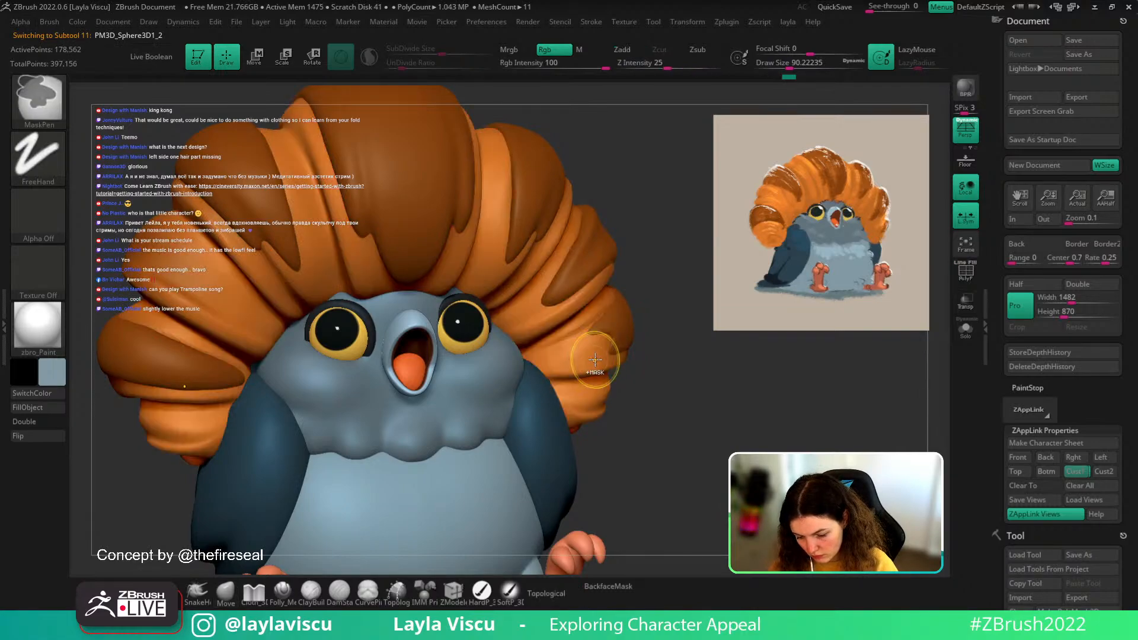
pyautogui.hotkey('ctrl', 'd')
pyautogui.keyDown('ctrl'); pyautogui.moveTo(669, 382); pyautogui.dragTo(639, 374, button='right'); pyautogui.keyUp('ctrl')
pyautogui.keyDown('alt'); pyautogui.click(606, 351); pyautogui.keyUp('alt')
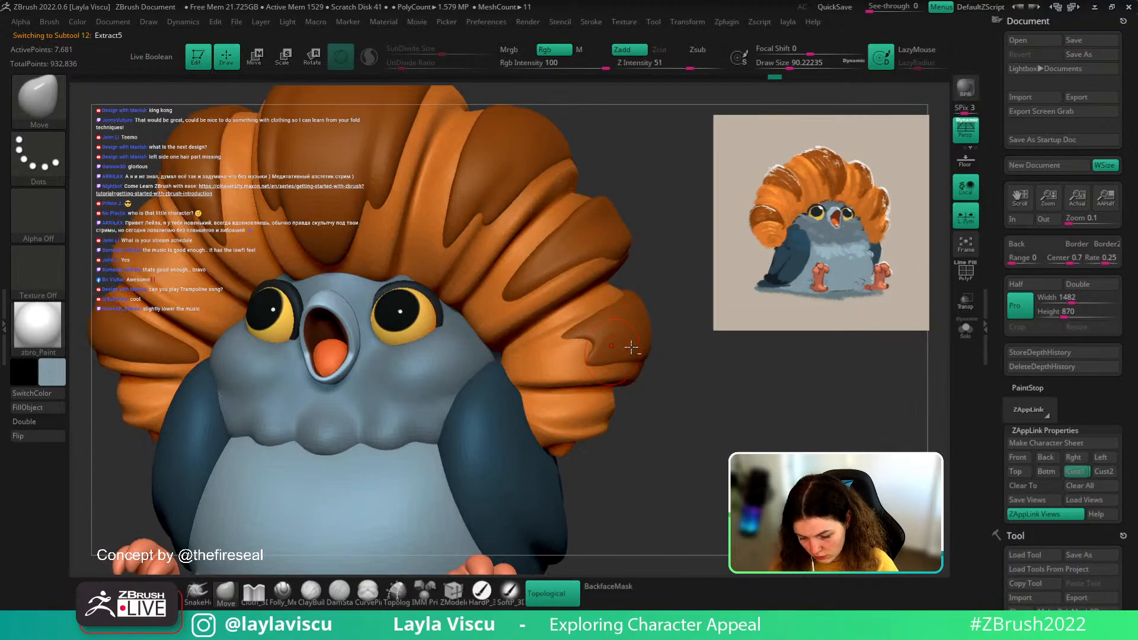
# - Switch to the Inflat brush for the brown crust and restore the Cust1 view of the whole character
pyautogui.press('b')
pyautogui.press('i')
pyautogui.press('n')
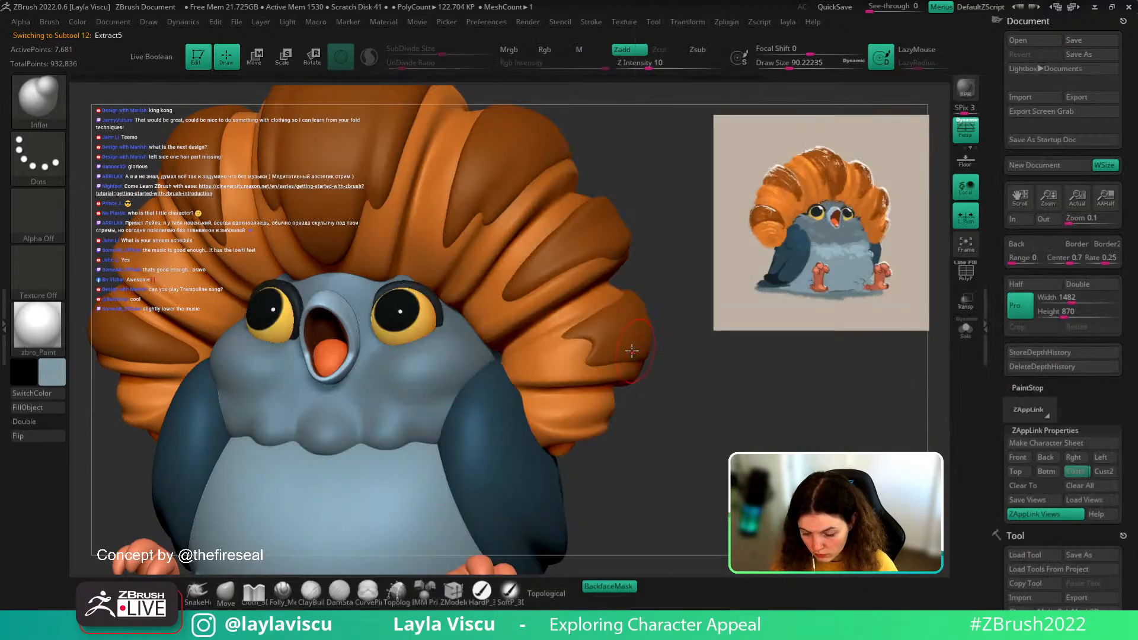
pyautogui.keyDown('ctrl'); pyautogui.moveTo(715, 362); pyautogui.dragTo(669, 281, button='right'); pyautogui.keyUp('ctrl')
pyautogui.moveTo(713, 392)
pyautogui.mouseDown(button='right')
pyautogui.moveTo(711, 438)
pyautogui.moveTo(735, 380)
pyautogui.mouseUp(button='right')
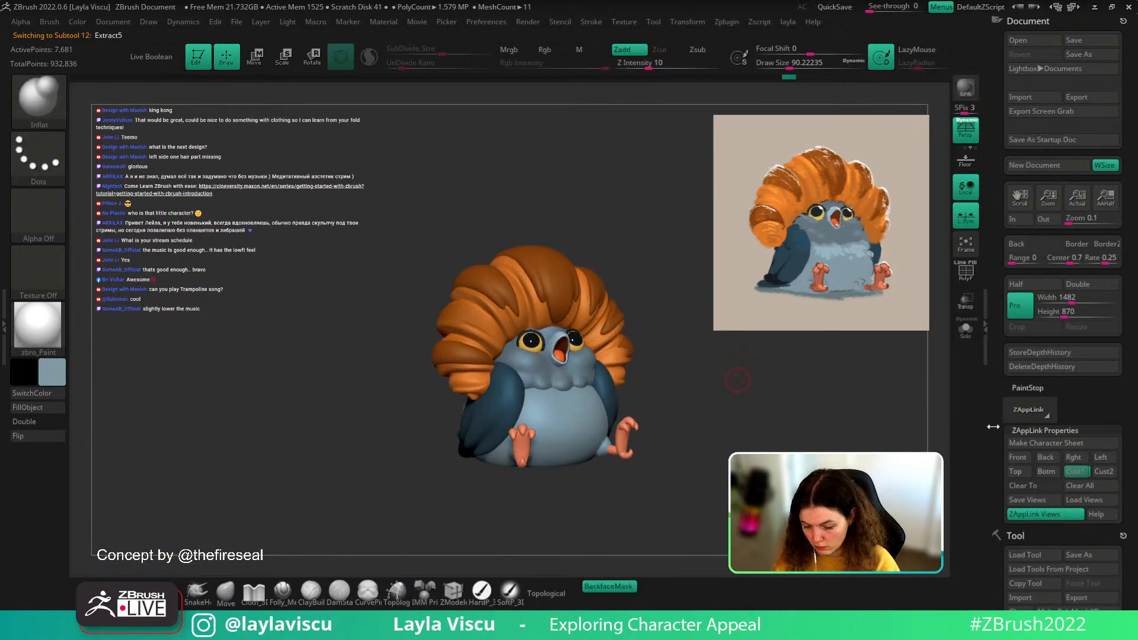
pyautogui.click(1079, 472)
pyautogui.hotkey('shift', 'z')
pyautogui.hotkey('shift', 'z')
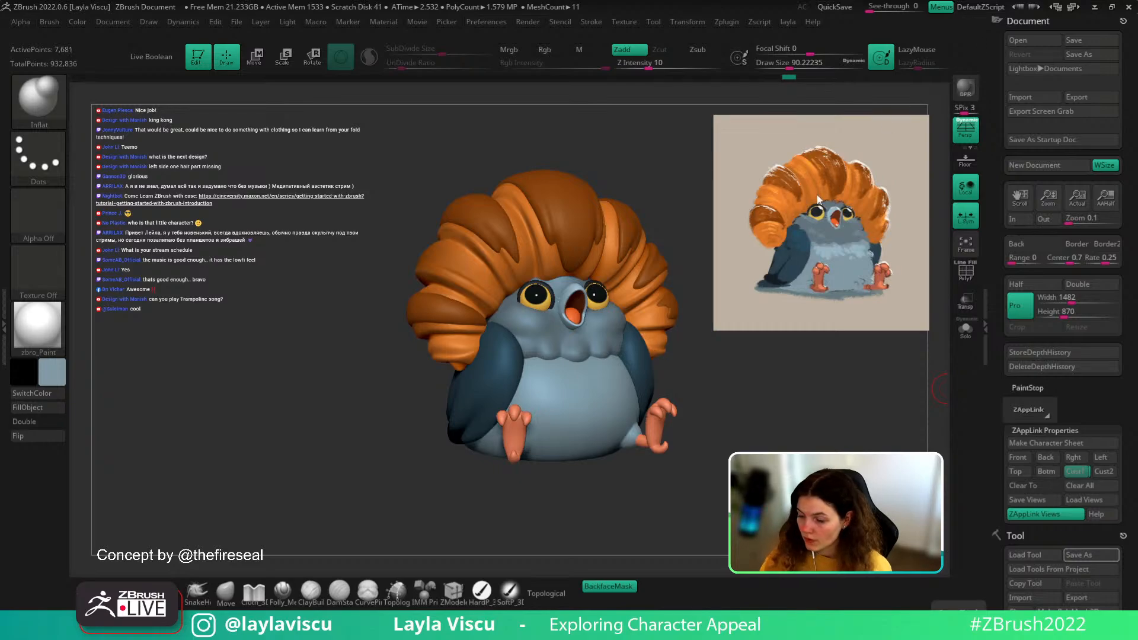
# - Select the pigeon's body subtool, then switch the active tool to the Cylinder3D mesh and bring up its subtool list
pyautogui.moveTo(855, 444); pyautogui.dragTo(663, 491)
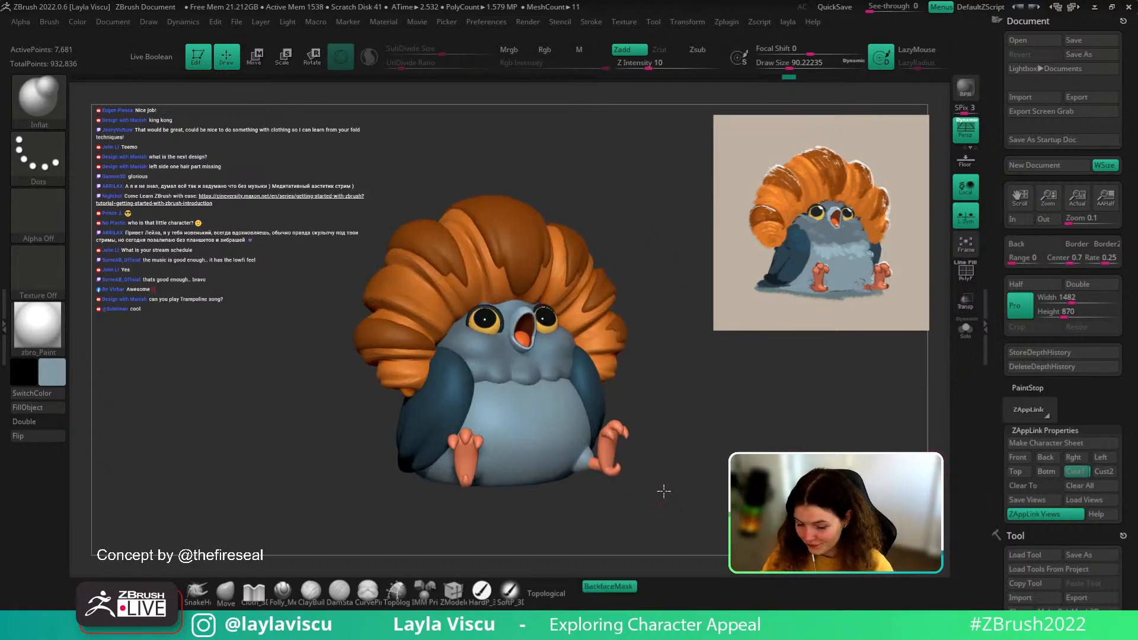
pyautogui.keyDown('alt'); pyautogui.click(536, 437); pyautogui.keyUp('alt')
pyautogui.moveTo(1120, 602); pyautogui.dragTo(1114, 175)
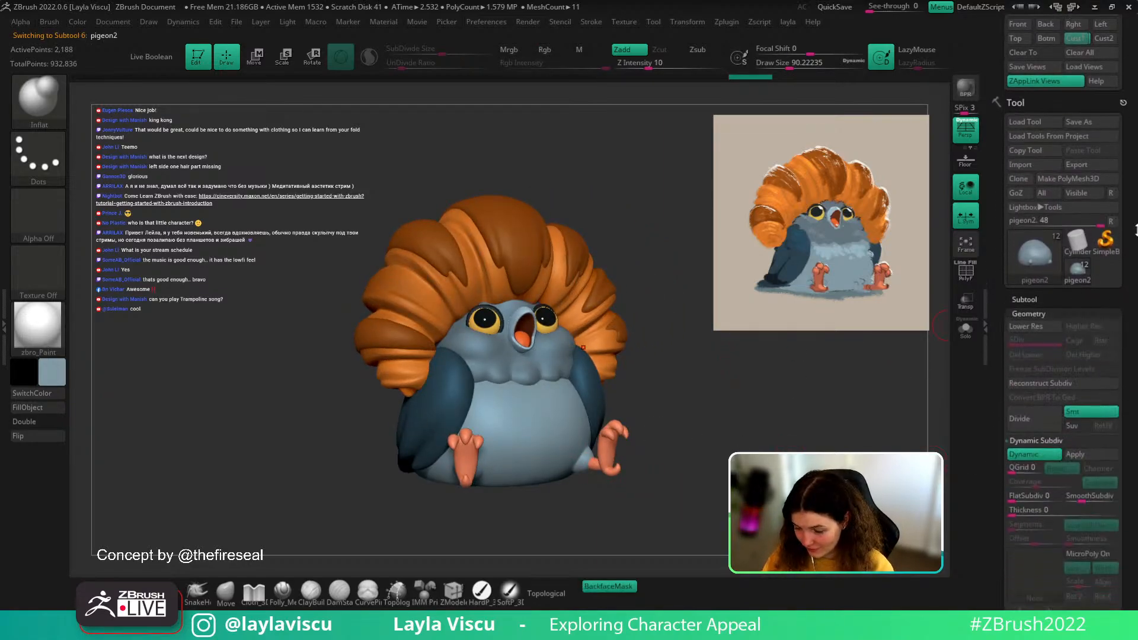
pyautogui.moveTo(1073, 243)
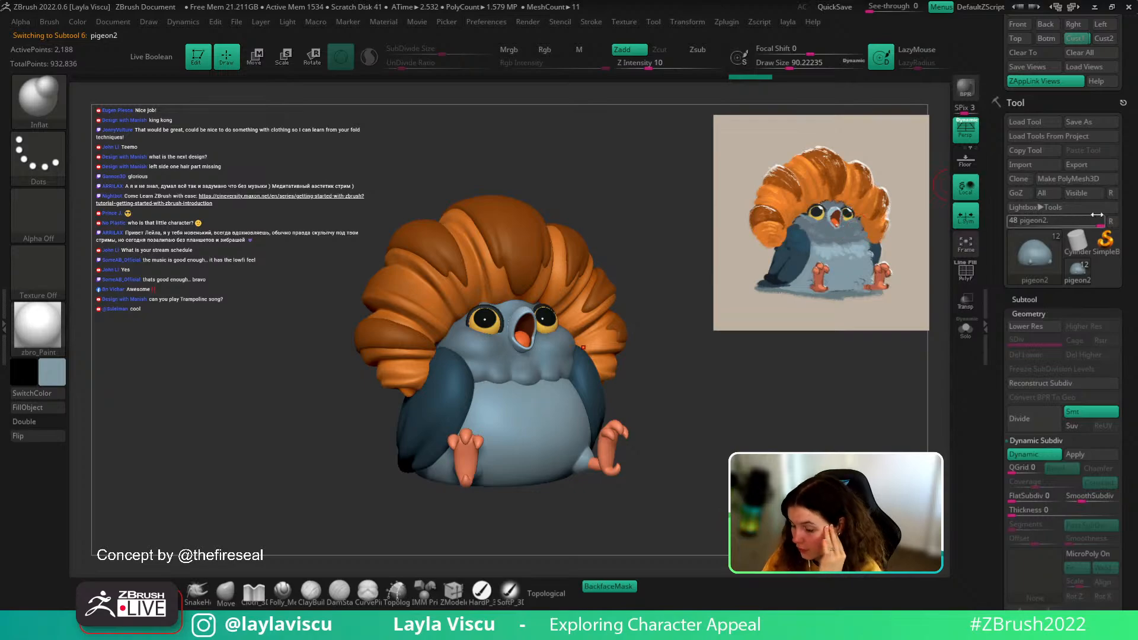
pyautogui.click(1077, 240)
pyautogui.moveTo(1027, 303); pyautogui.dragTo(1027, 33)
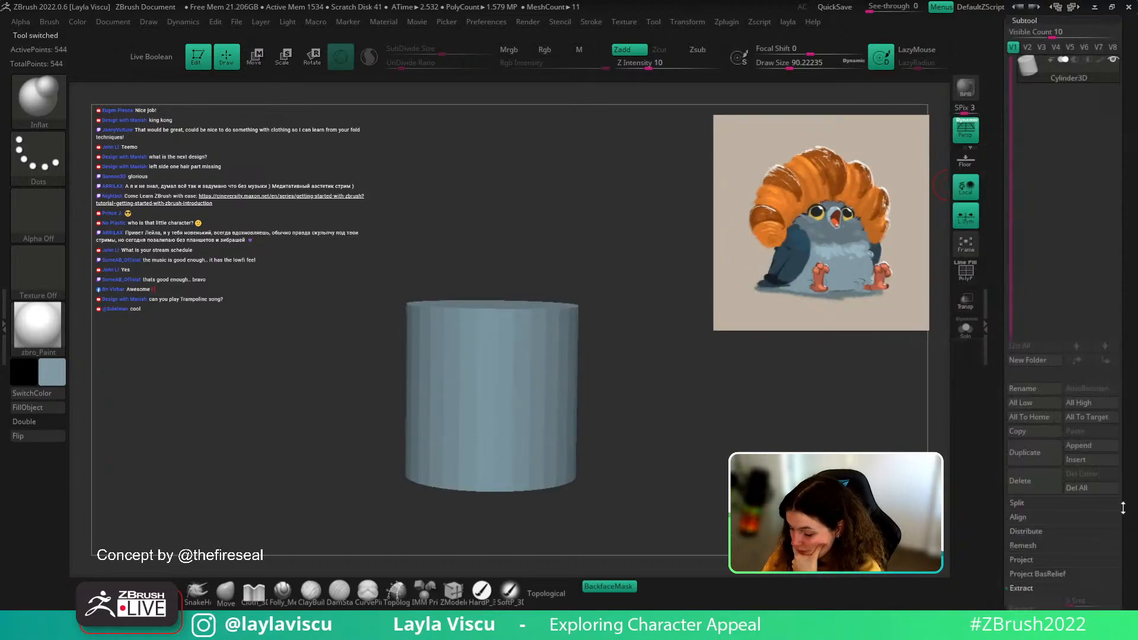
# - Append a Plane3D subtool and delete the cylinder so that only the plane is left
pyautogui.click(1085, 450)
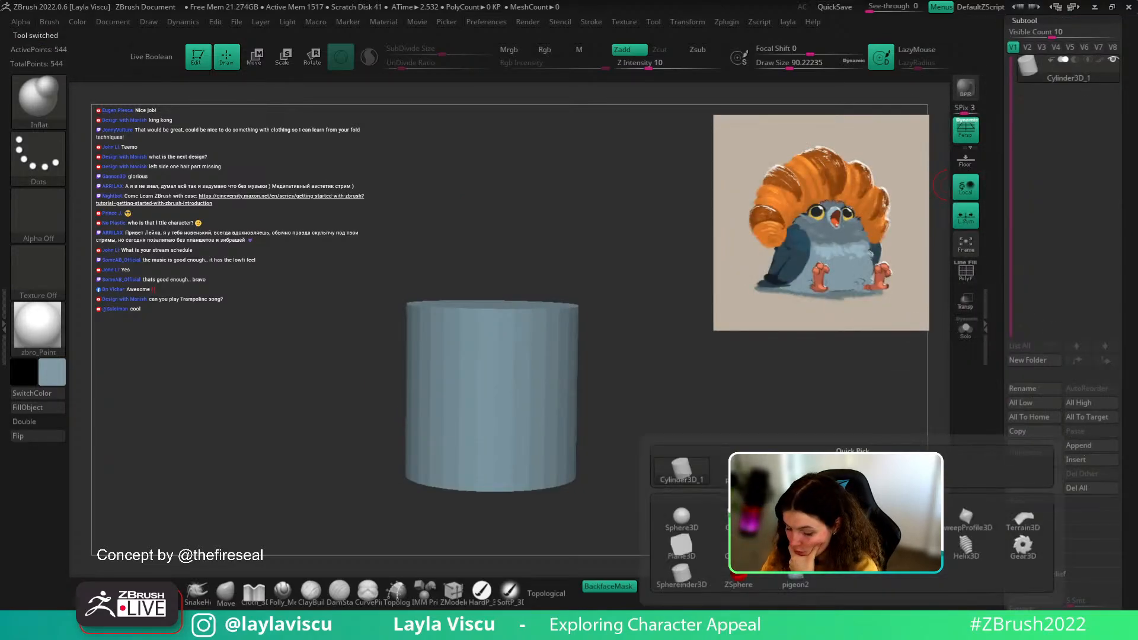
pyautogui.click(719, 547)
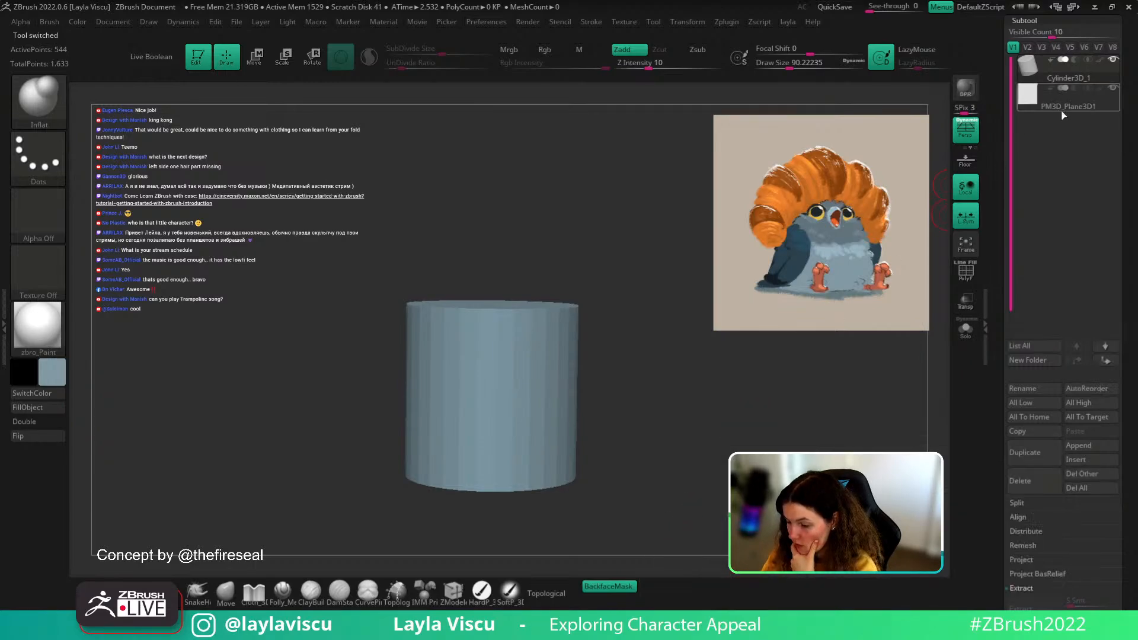
pyautogui.click(1020, 480)
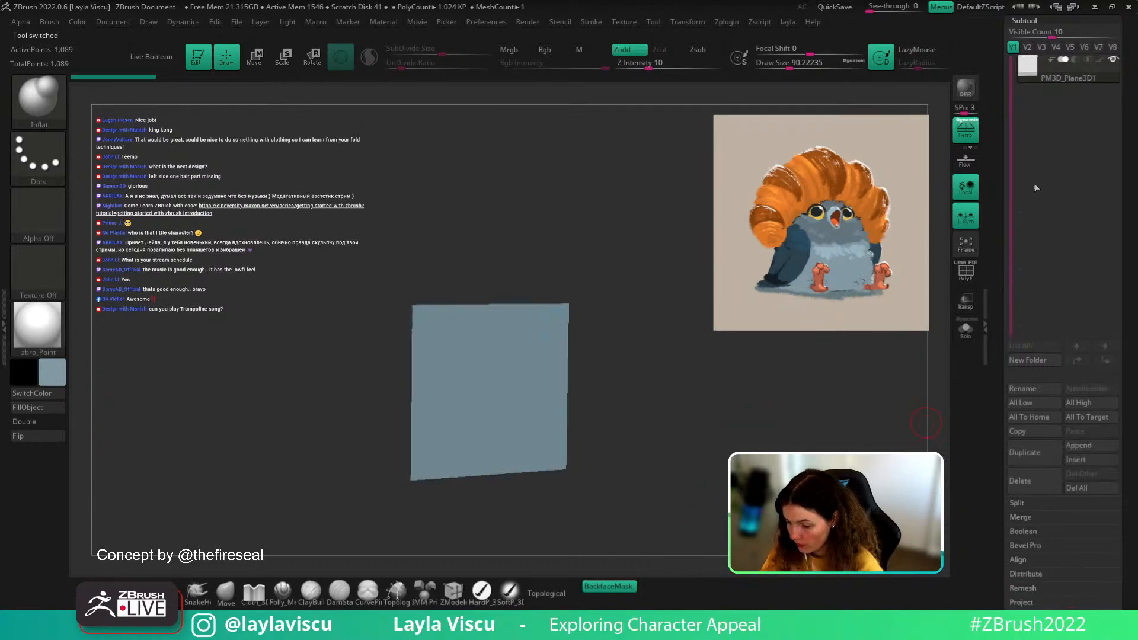
pyautogui.hotkey('shift', 'f')
pyautogui.hotkey('shift', 'f')
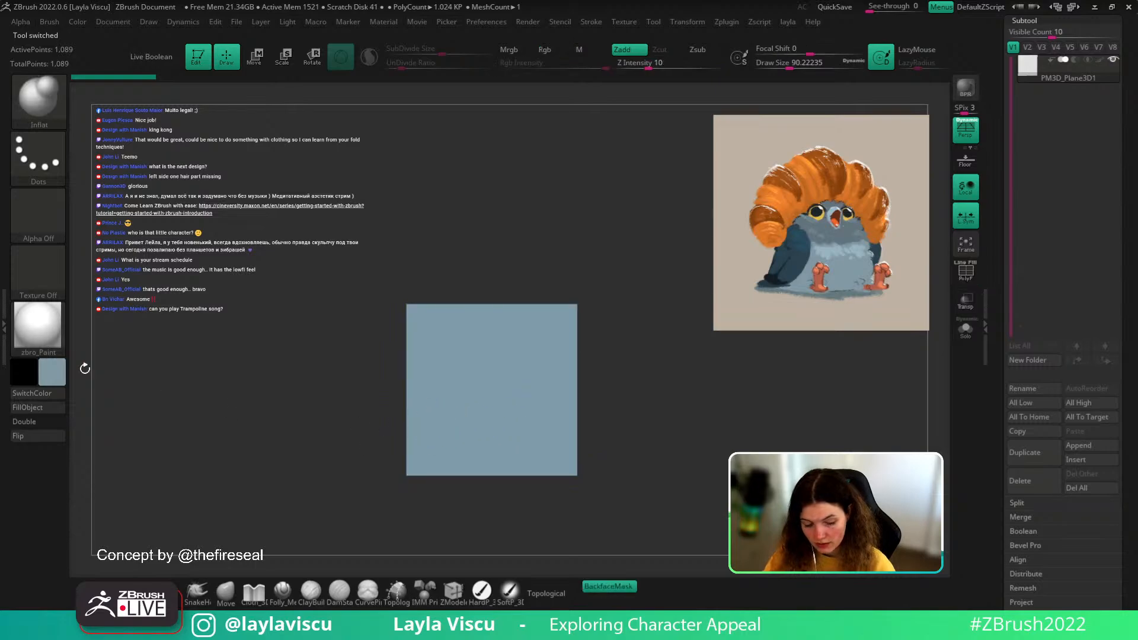
# - Set the active colour to white and apply BasicMaterial to the plane
pyautogui.click(53, 374)
pyautogui.moveTo(44, 289); pyautogui.dragTo(33, 277)
pyautogui.moveTo(450, 241); pyautogui.dragTo(488, 243)
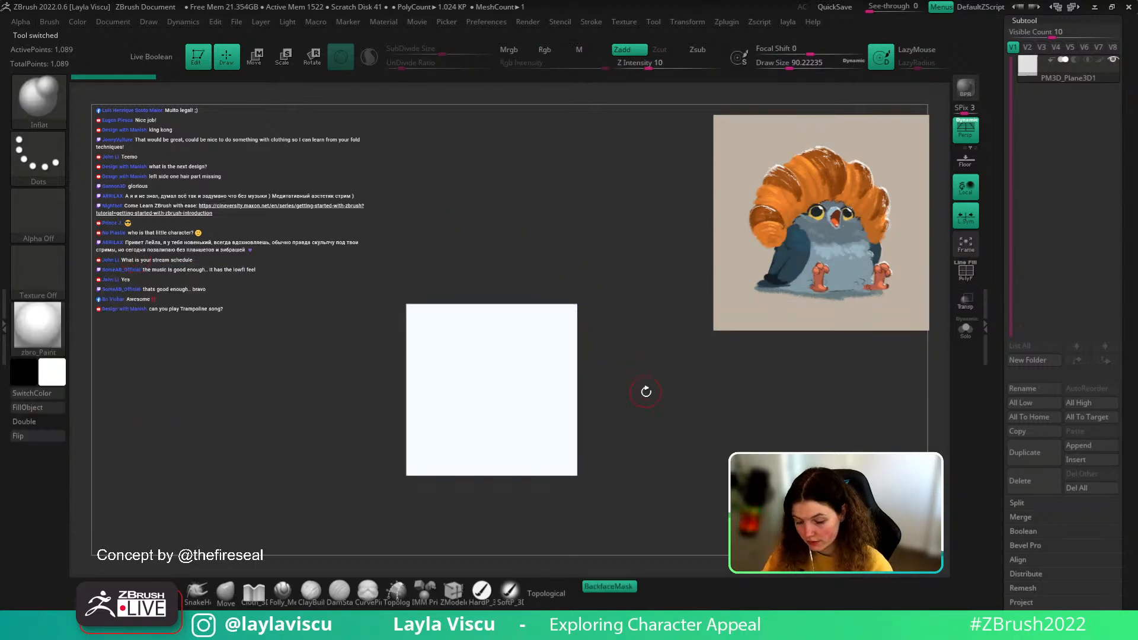
pyautogui.keyDown('alt'); pyautogui.moveTo(646, 392); pyautogui.dragTo(659, 336); pyautogui.keyUp('alt')
pyautogui.click(37, 331)
pyautogui.click(159, 484)
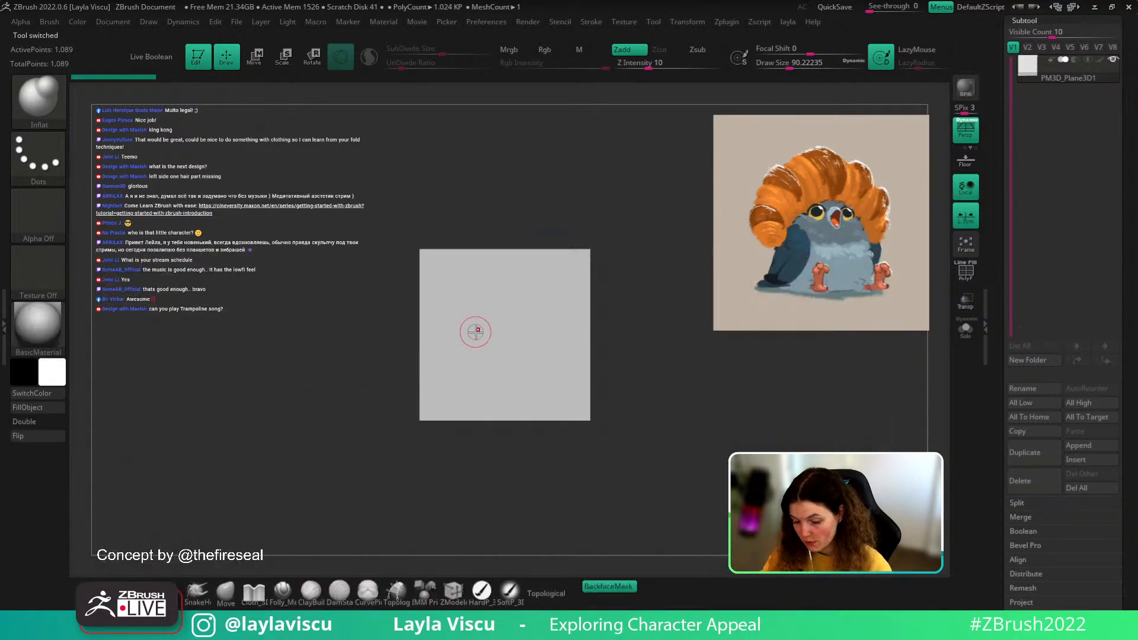
pyautogui.keyDown('ctrl'); pyautogui.moveTo(475, 332); pyautogui.dragTo(533, 352, button='right'); pyautogui.keyUp('ctrl')
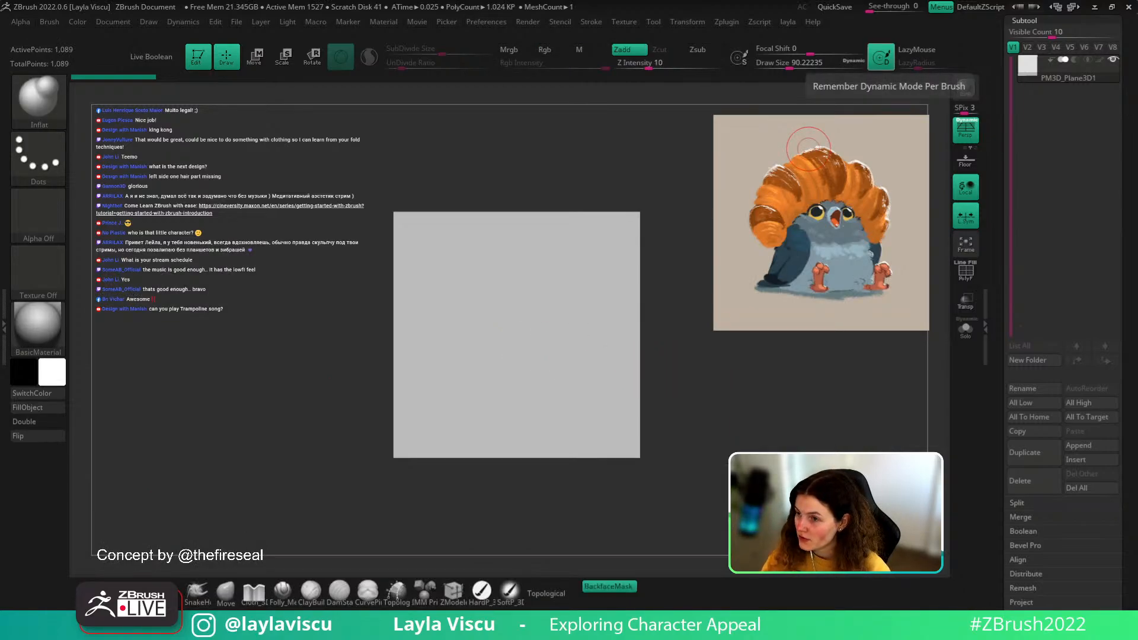
# - Set the masking brush's stroke to Circle and subdivide the plane three times, checking the wireframe
pyautogui.keyDown('ctrl'); pyautogui.click(38, 157); pyautogui.keyUp('ctrl')
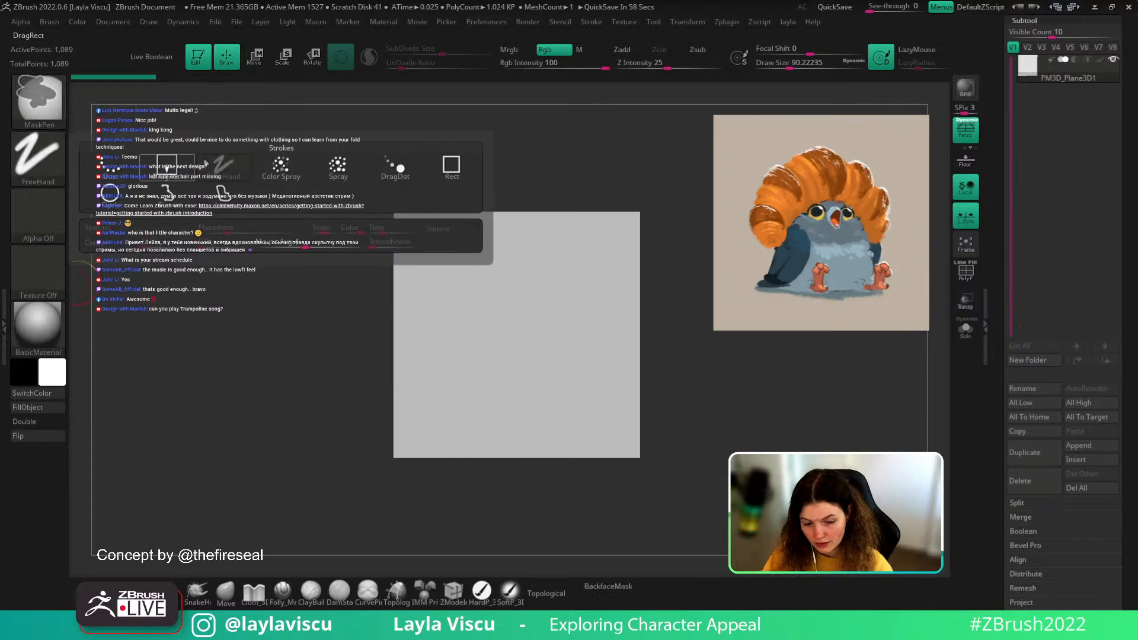
pyautogui.keyDown('ctrl'); pyautogui.click(113, 207); pyautogui.keyUp('ctrl')
pyautogui.hotkey('shift', 'f')
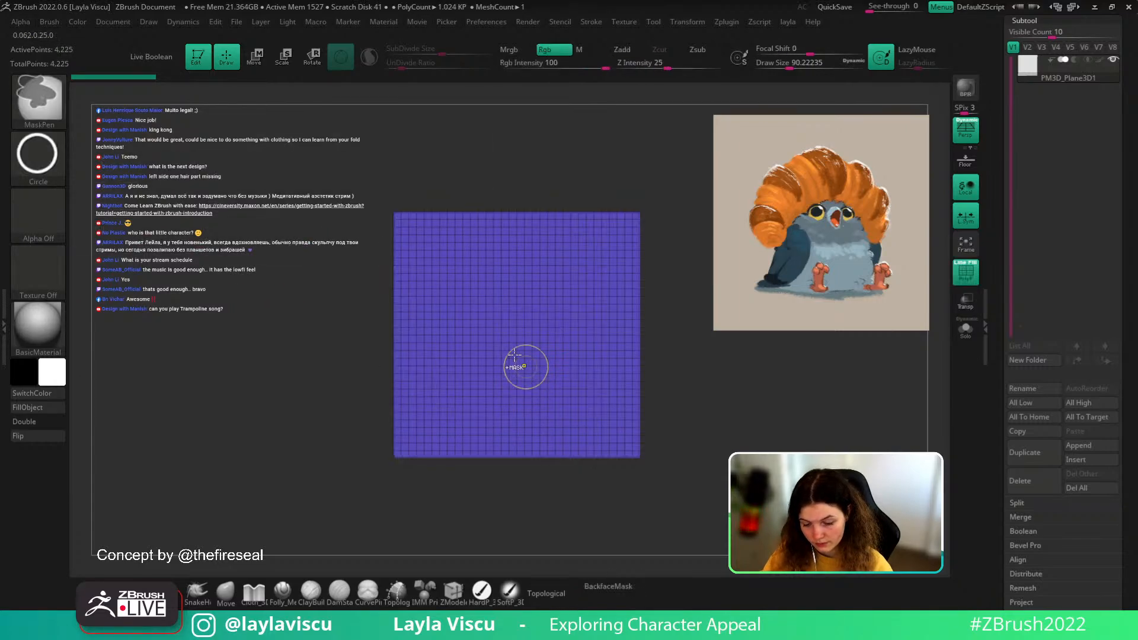
pyautogui.hotkey('ctrl', 'd')
pyautogui.hotkey('ctrl', 'd')
pyautogui.hotkey('ctrl', 'd')
pyautogui.hotkey('shift', 'f')
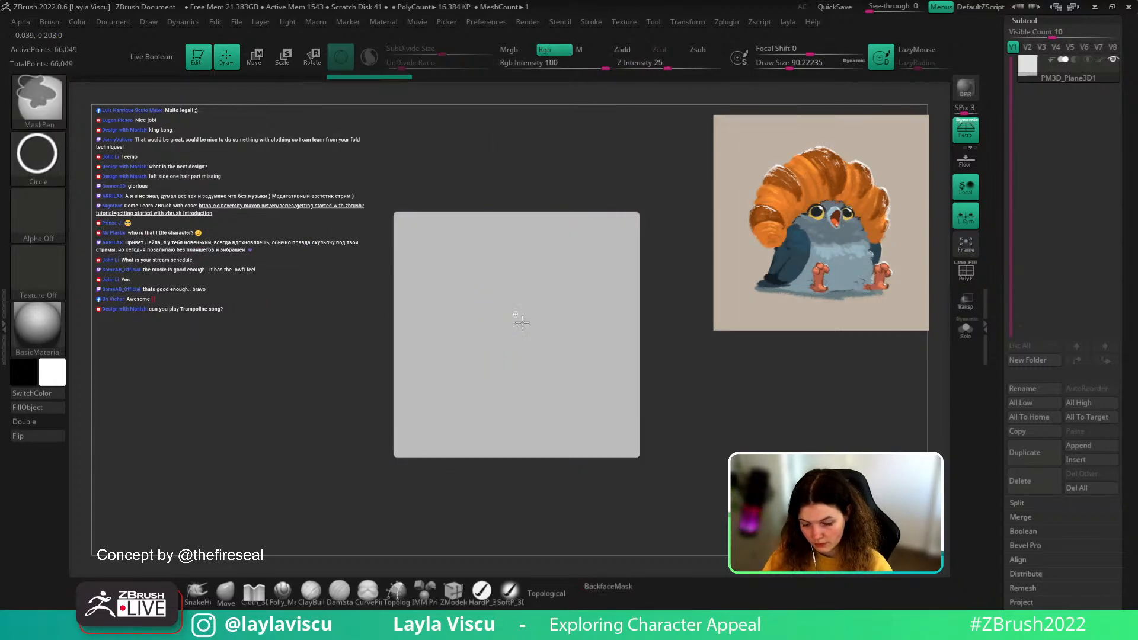
# - Try masking a circular area on the plane, undoing the first mask
pyautogui.moveTo(530, 342)
pyautogui.keyDown('ctrl'); pyautogui.mouseDown()
pyautogui.moveTo(546, 374)
pyautogui.moveTo(457, 284)
pyautogui.moveTo(592, 416)
pyautogui.mouseUp(); pyautogui.keyUp('ctrl')
pyautogui.hotkey('ctrl', 'z')
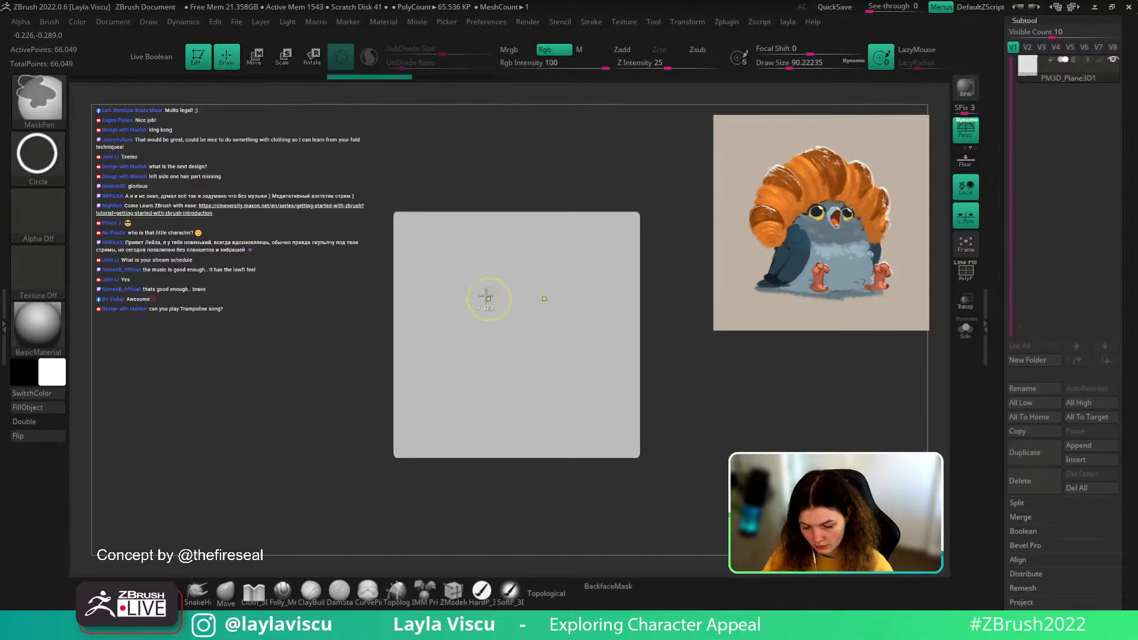
pyautogui.keyDown('ctrl'); pyautogui.moveTo(463, 269); pyautogui.dragTo(535, 341); pyautogui.keyUp('ctrl')
# - Set the masking brush's stroke to DragRect with Alpha 06 and mask a large circle in the centre of the plane
pyautogui.click(37, 154)
pyautogui.click(225, 167)
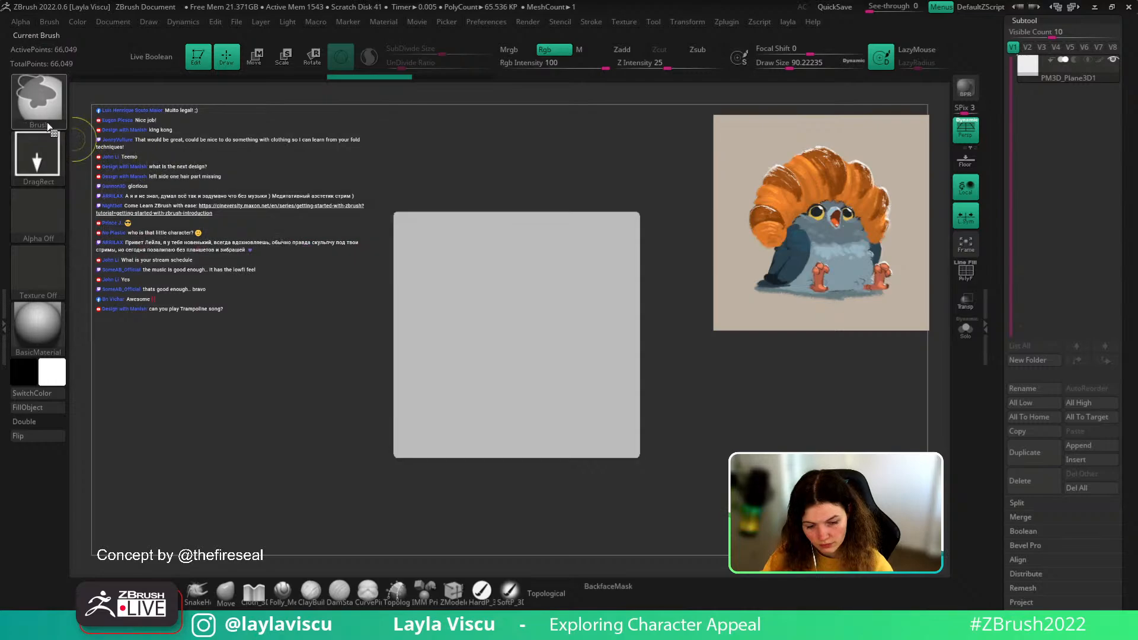
pyautogui.click(44, 119)
pyautogui.click(38, 213)
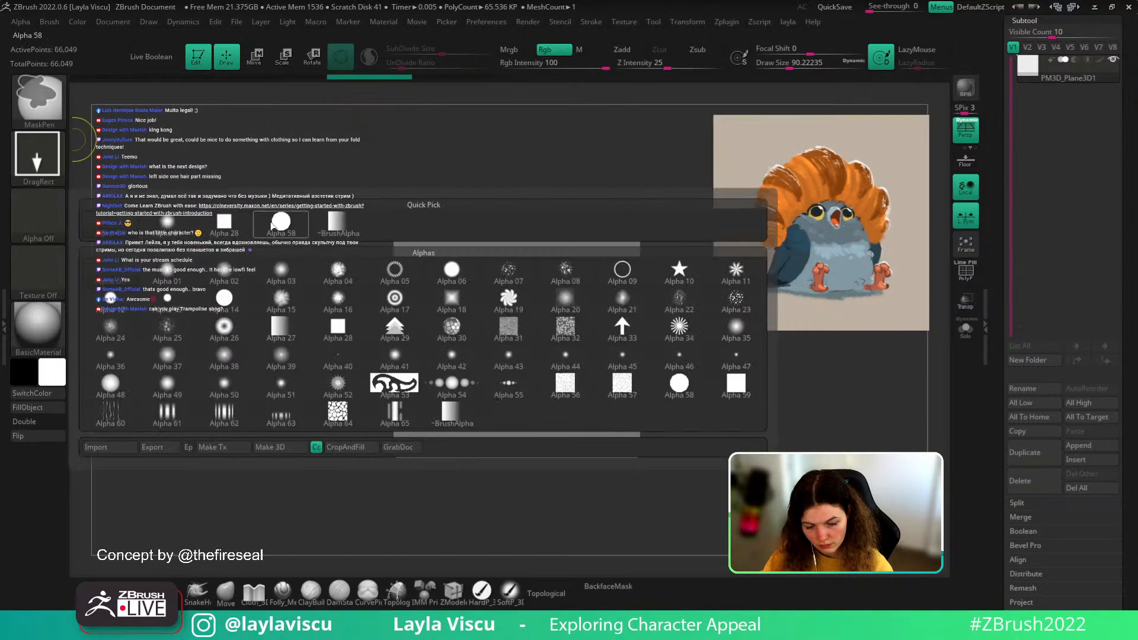
pyautogui.click(453, 274)
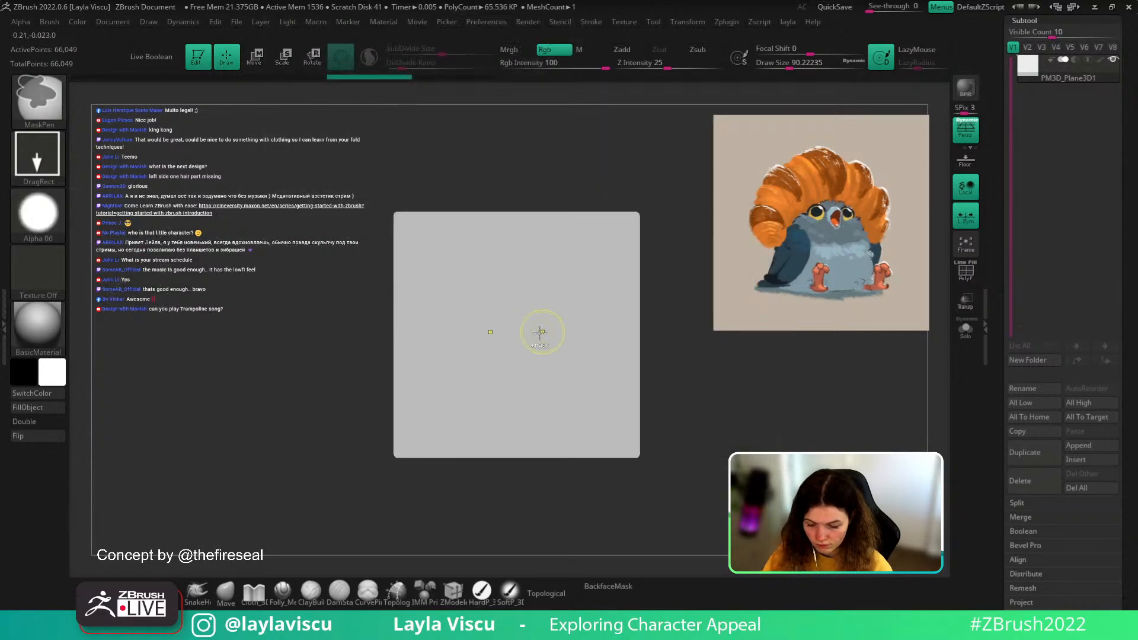
pyautogui.hotkey('shift', 'f')
pyautogui.keyDown('ctrl'); pyautogui.moveTo(517, 334); pyautogui.dragTo(602, 391); pyautogui.keyUp('ctrl')
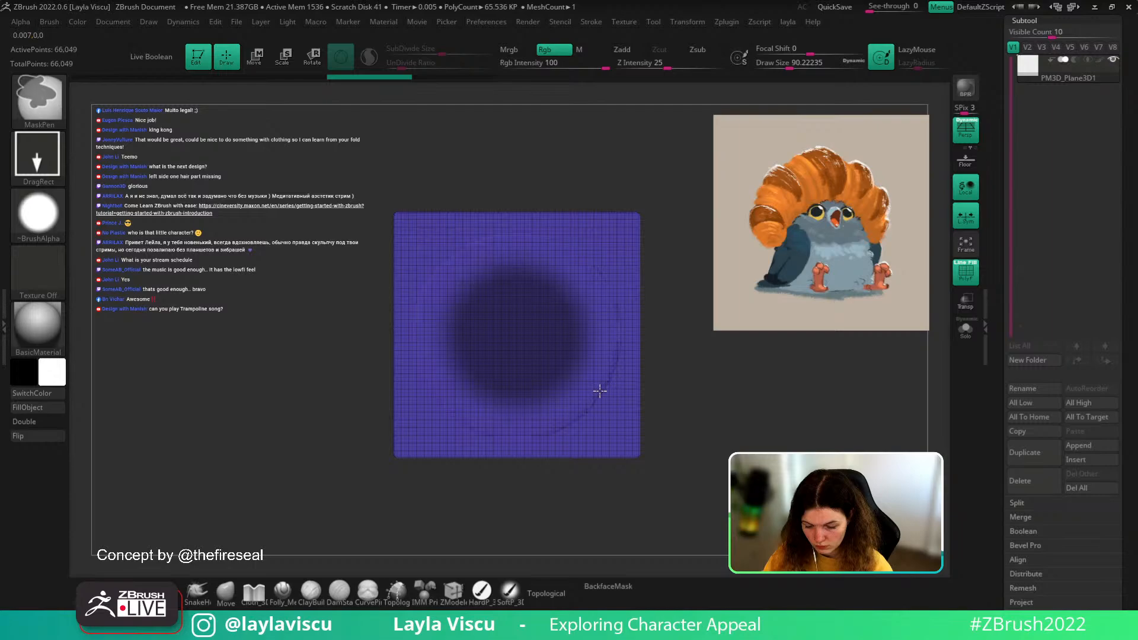
# - Hide the wireframe and sharpen the edge of the circular mask
pyautogui.hotkey('shift', 'f')
pyautogui.keyDown('ctrl'); pyautogui.keyDown('alt'); pyautogui.click(602, 356); pyautogui.keyUp('alt'); pyautogui.keyUp('ctrl')
pyautogui.keyDown('ctrl'); pyautogui.keyDown('alt'); pyautogui.click(602, 356); pyautogui.keyUp('alt'); pyautogui.keyUp('ctrl')
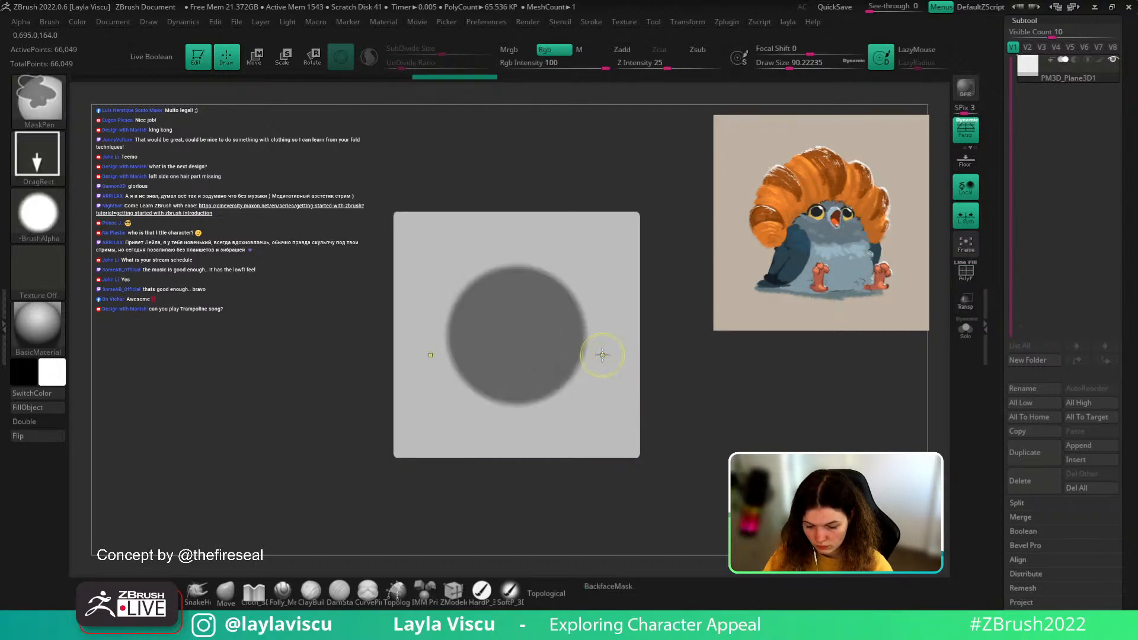
pyautogui.keyDown('ctrl'); pyautogui.click(603, 354); pyautogui.keyUp('ctrl')
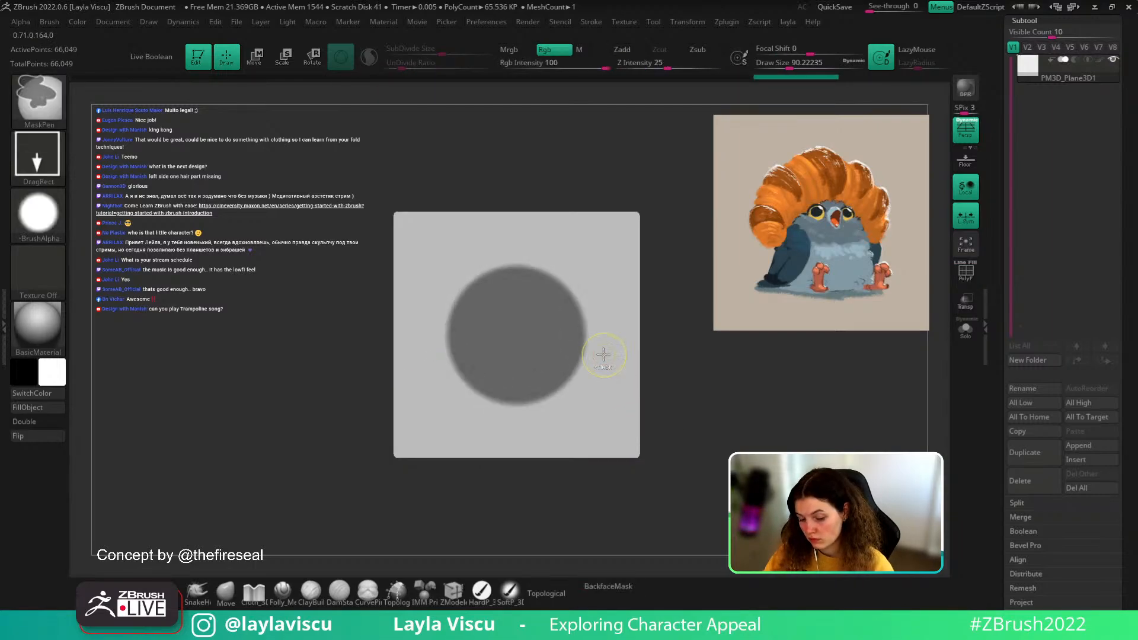
# - Unmask the upper part of the circle with a square mask alpha, leaving a flat-topped half circle masked
pyautogui.click(49, 215)
pyautogui.click(381, 291)
pyautogui.moveTo(382, 292)
pyautogui.keyDown('ctrl'); pyautogui.mouseDown()
pyautogui.moveTo(488, 256)
pyautogui.moveTo(670, 308)
pyautogui.moveTo(691, 330)
pyautogui.mouseUp(); pyautogui.keyUp('ctrl')
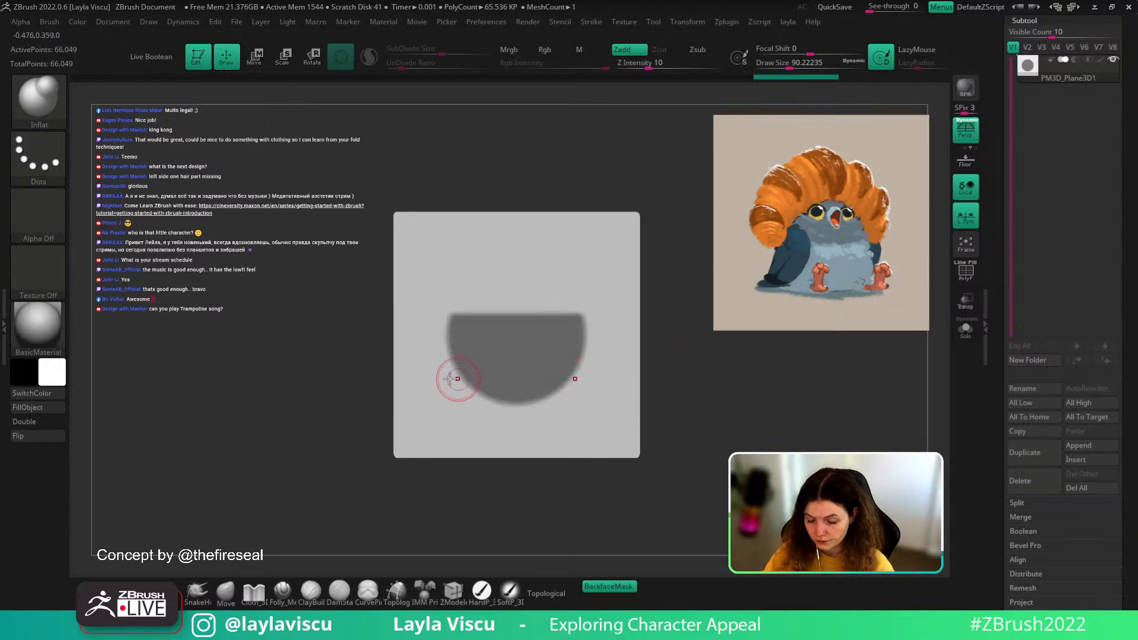
# - Fade the upper part of the half-circle mask using Alpha 01 and invert the mask
pyautogui.press('ctrl')
pyautogui.click(49, 220)
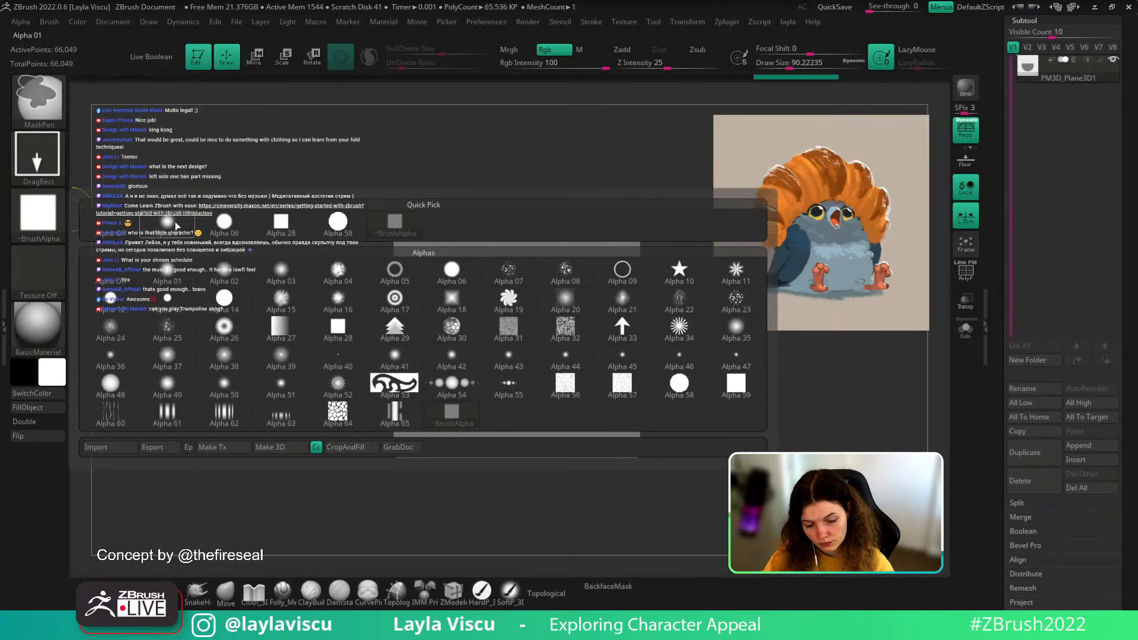
pyautogui.click(159, 221)
pyautogui.keyDown('ctrl'); pyautogui.click(656, 317); pyautogui.keyUp('ctrl')
pyautogui.keyDown('ctrl'); pyautogui.click(714, 348); pyautogui.keyUp('ctrl')
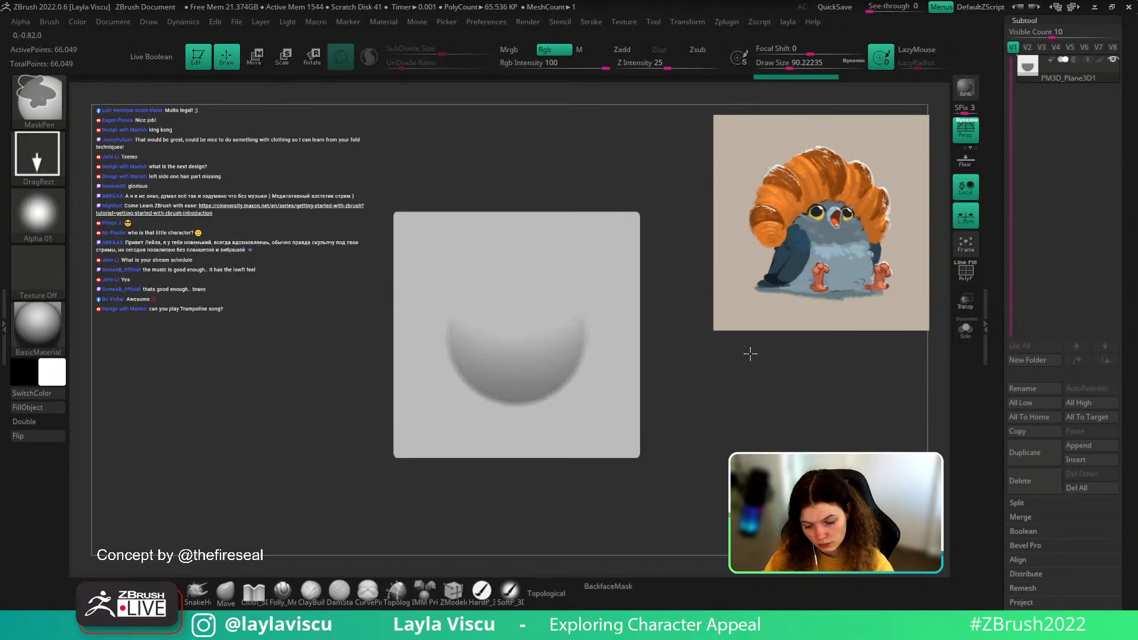
pyautogui.keyDown('ctrl'); pyautogui.moveTo(729, 358); pyautogui.dragTo(711, 399, button='right'); pyautogui.keyUp('ctrl')
pyautogui.keyDown('ctrl'); pyautogui.click(713, 379); pyautogui.keyUp('ctrl')
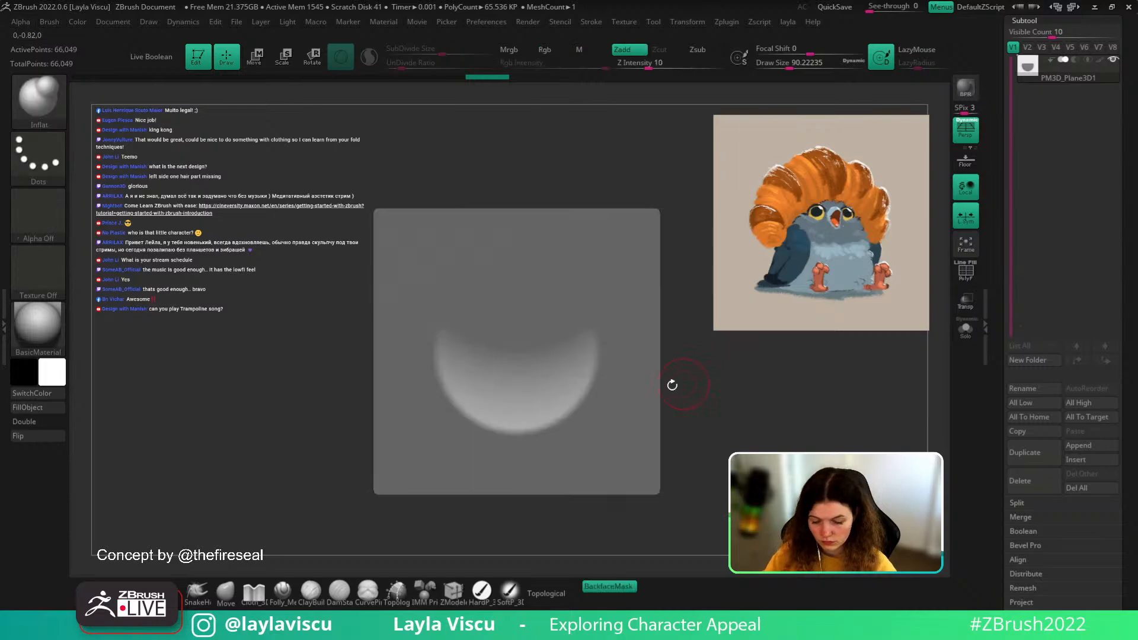
# - Sharpen the inverted mask and pull the unmasked crescent out of the plane with an enlarged Move brush
pyautogui.press('w')
pyautogui.click(226, 594)
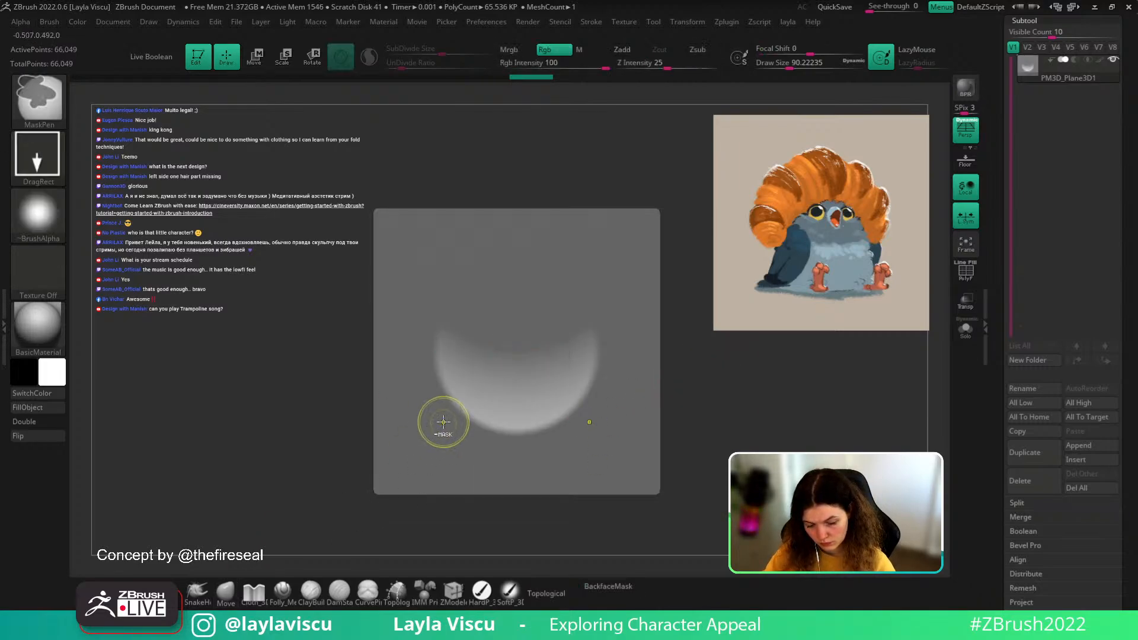
pyautogui.keyDown('ctrl'); pyautogui.keyDown('alt'); pyautogui.click(443, 422); pyautogui.keyUp('alt'); pyautogui.keyUp('ctrl')
pyautogui.press('s')
pyautogui.moveTo(490, 394)
pyautogui.mouseDown()
pyautogui.moveTo(516, 386)
pyautogui.moveTo(506, 389)
pyautogui.mouseUp()
pyautogui.press('s')
pyautogui.keyDown('alt'); pyautogui.moveTo(523, 403); pyautogui.dragTo(536, 397); pyautogui.keyUp('alt')
pyautogui.keyDown('ctrl'); pyautogui.moveTo(537, 397); pyautogui.dragTo(509, 406, button='right'); pyautogui.keyUp('ctrl')
pyautogui.moveTo(667, 409)
pyautogui.mouseDown(button='right')
pyautogui.moveTo(722, 411)
pyautogui.moveTo(695, 437)
pyautogui.moveTo(696, 411)
pyautogui.moveTo(665, 414)
pyautogui.mouseUp(button='right')
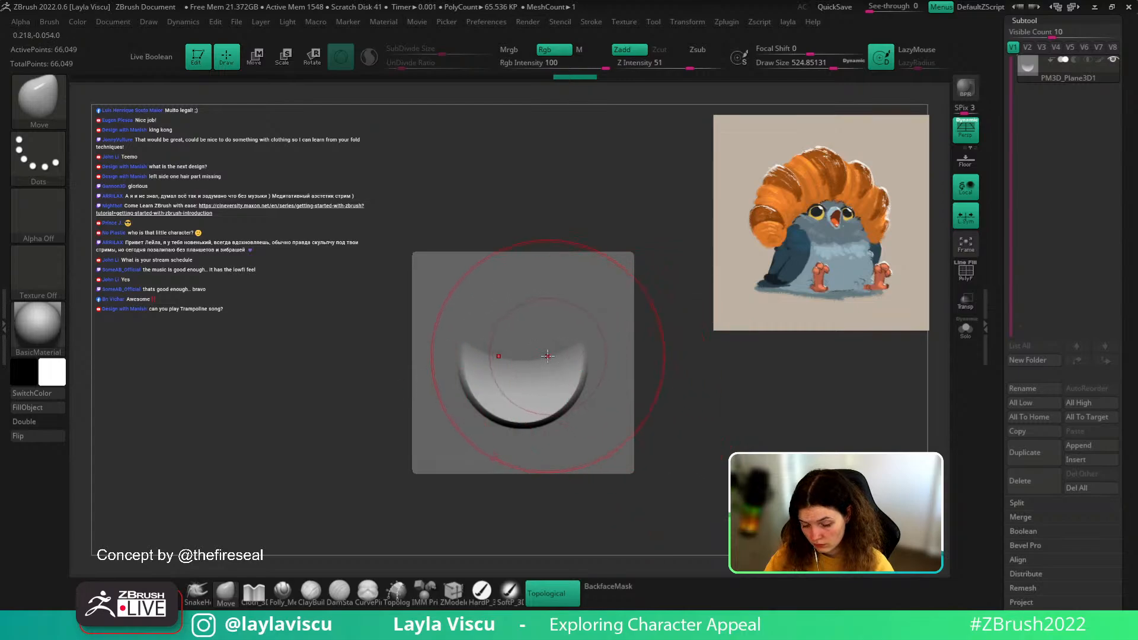
# - Smooth the raised crescent's surface and clear the mask from the plane
pyautogui.moveTo(544, 406)
pyautogui.keyDown('shift'); pyautogui.mouseDown()
pyautogui.moveTo(542, 356)
pyautogui.moveTo(522, 381)
pyautogui.moveTo(543, 394)
pyautogui.moveTo(554, 381)
pyautogui.moveTo(572, 398)
pyautogui.moveTo(546, 409)
pyautogui.moveTo(580, 396)
pyautogui.moveTo(569, 396)
pyautogui.moveTo(578, 386)
pyautogui.mouseUp(); pyautogui.keyUp('shift')
pyautogui.press(']')
pyautogui.press('[')
pyautogui.keyDown('ctrl'); pyautogui.moveTo(711, 415); pyautogui.dragTo(764, 439); pyautogui.keyUp('ctrl')
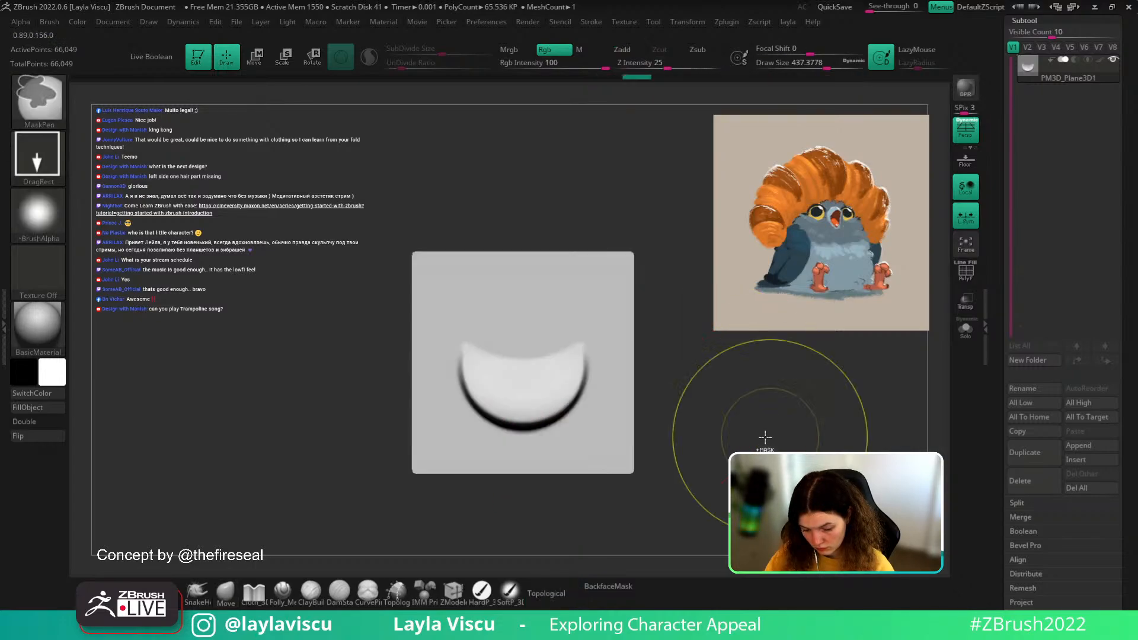
# - Smooth the crescent's upper part with progressively smaller brush sizes so that it blends into the plane
pyautogui.moveTo(688, 436); pyautogui.dragTo(741, 433)
pyautogui.press('[')
pyautogui.keyDown('shift'); pyautogui.moveTo(598, 394); pyautogui.dragTo(616, 393); pyautogui.keyUp('shift')
pyautogui.keyDown('shift'); pyautogui.moveTo(699, 403); pyautogui.dragTo(767, 396); pyautogui.keyUp('shift')
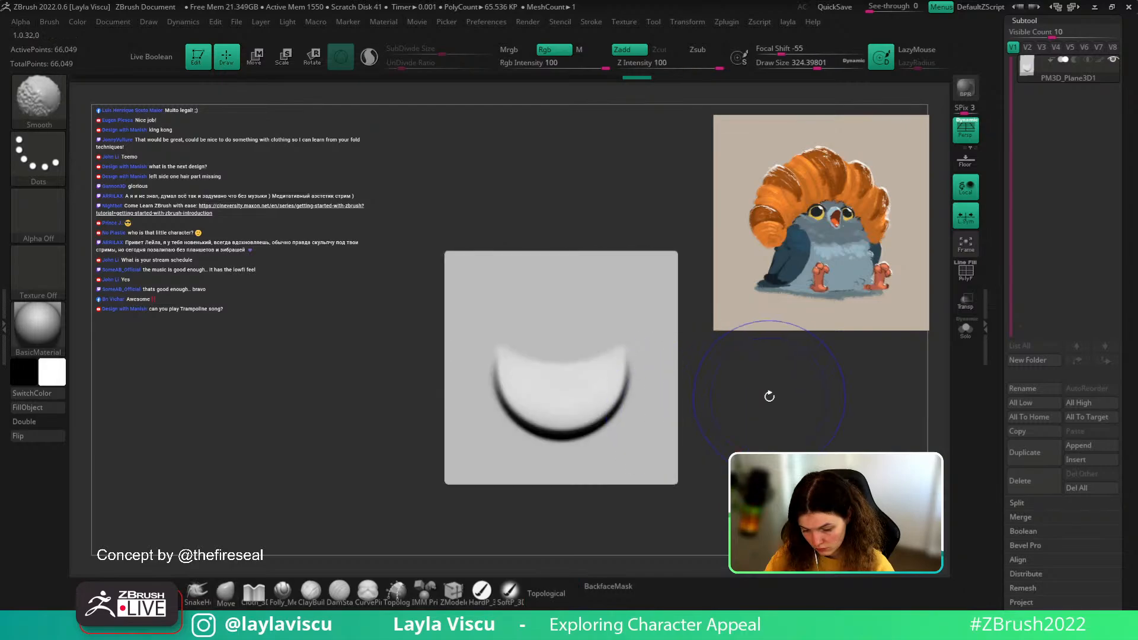
pyautogui.keyDown('ctrl'); pyautogui.moveTo(767, 396); pyautogui.dragTo(708, 415, button='right'); pyautogui.keyUp('ctrl')
pyautogui.moveTo(709, 415); pyautogui.dragTo(681, 421)
pyautogui.keyDown('ctrl'); pyautogui.moveTo(573, 392); pyautogui.dragTo(578, 373, button='right'); pyautogui.keyUp('ctrl')
pyautogui.press('[')
pyautogui.keyDown('shift'); pyautogui.moveTo(571, 373); pyautogui.dragTo(618, 371); pyautogui.keyUp('shift')
pyautogui.moveTo(706, 393); pyautogui.dragTo(655, 387)
pyautogui.keyDown('shift'); pyautogui.moveTo(556, 357); pyautogui.dragTo(573, 374); pyautogui.keyUp('shift')
pyautogui.moveTo(659, 399)
pyautogui.mouseDown()
pyautogui.moveTo(699, 414)
pyautogui.moveTo(674, 444)
pyautogui.mouseUp()
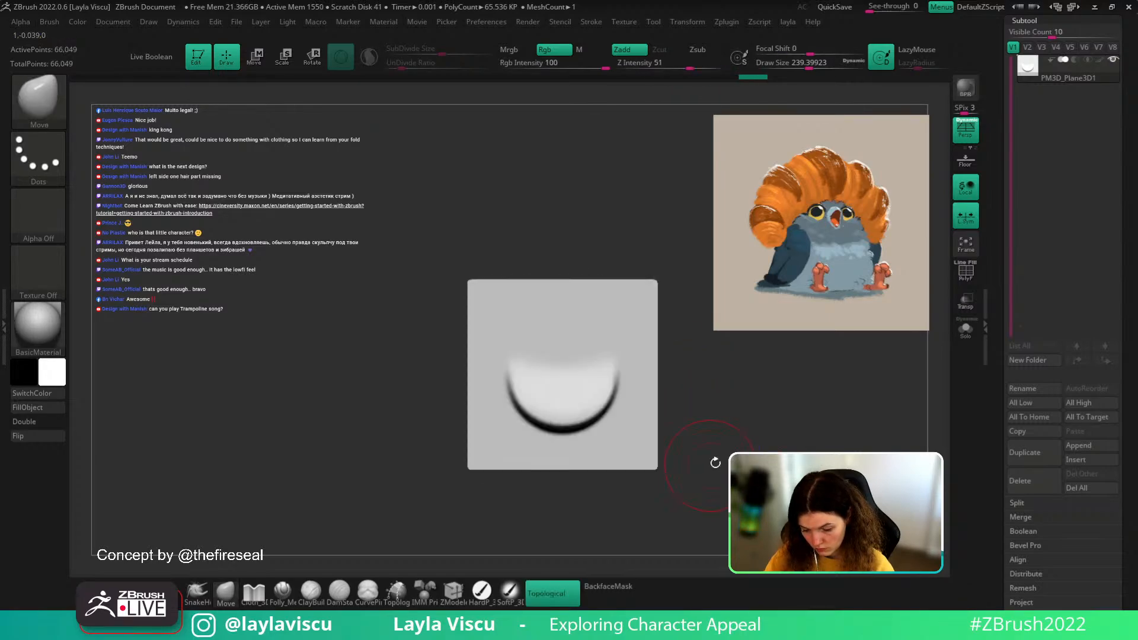
pyautogui.keyDown('ctrl'); pyautogui.moveTo(535, 373); pyautogui.dragTo(538, 374, button='right'); pyautogui.keyUp('ctrl')
# - Select the ChiselCreature brush and create a MultiAlpha brush from the crescent plane
pyautogui.press('b')
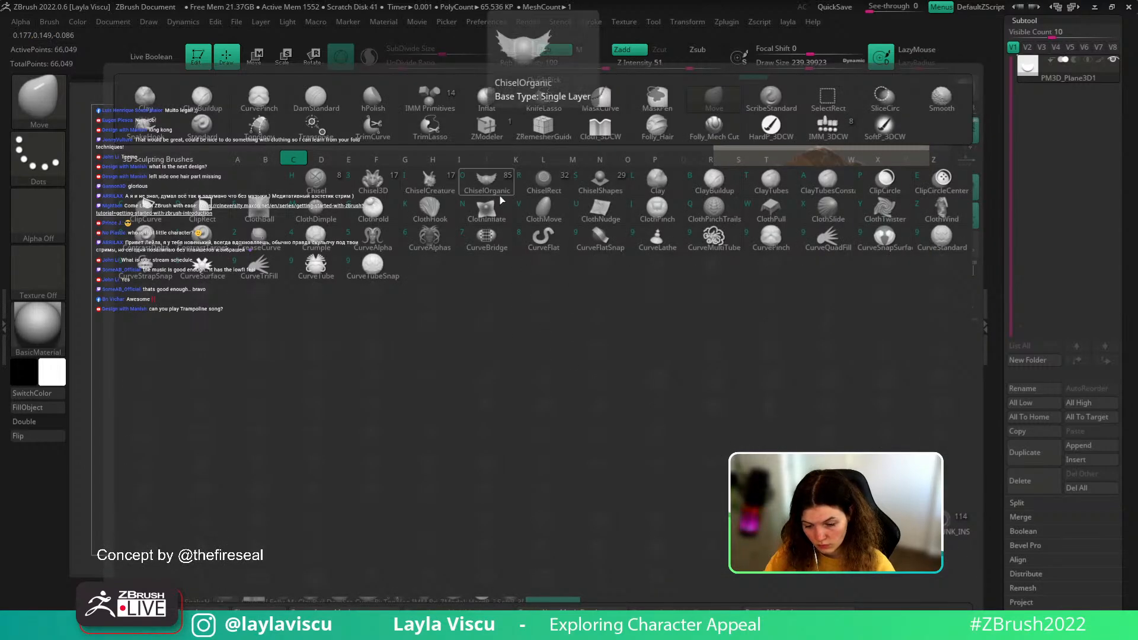
pyautogui.click(424, 188)
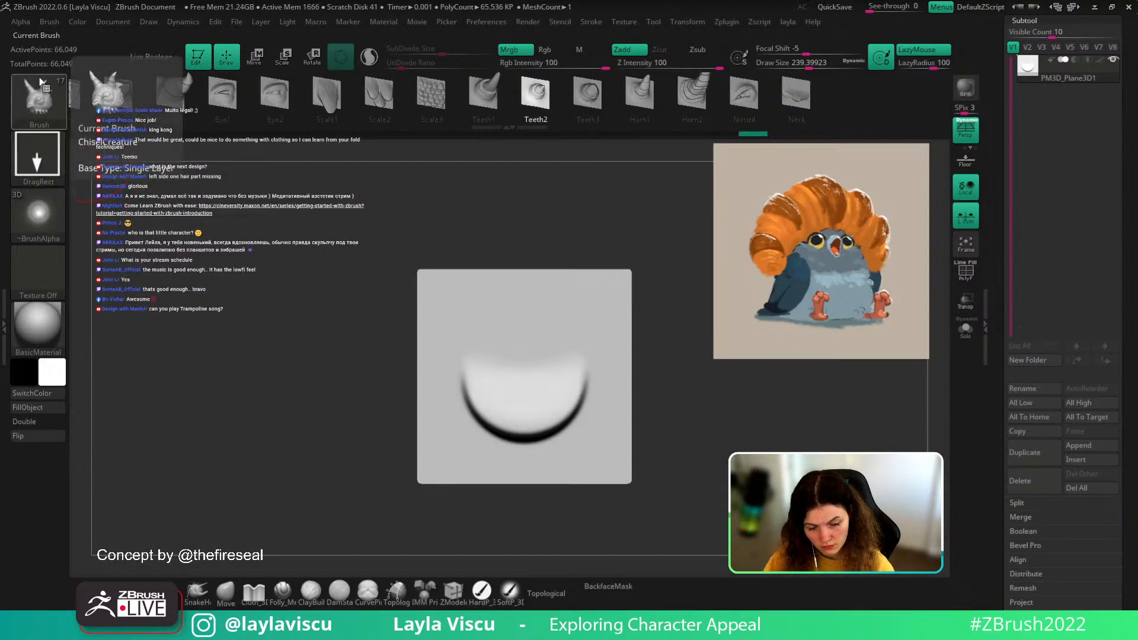
pyautogui.click(47, 22)
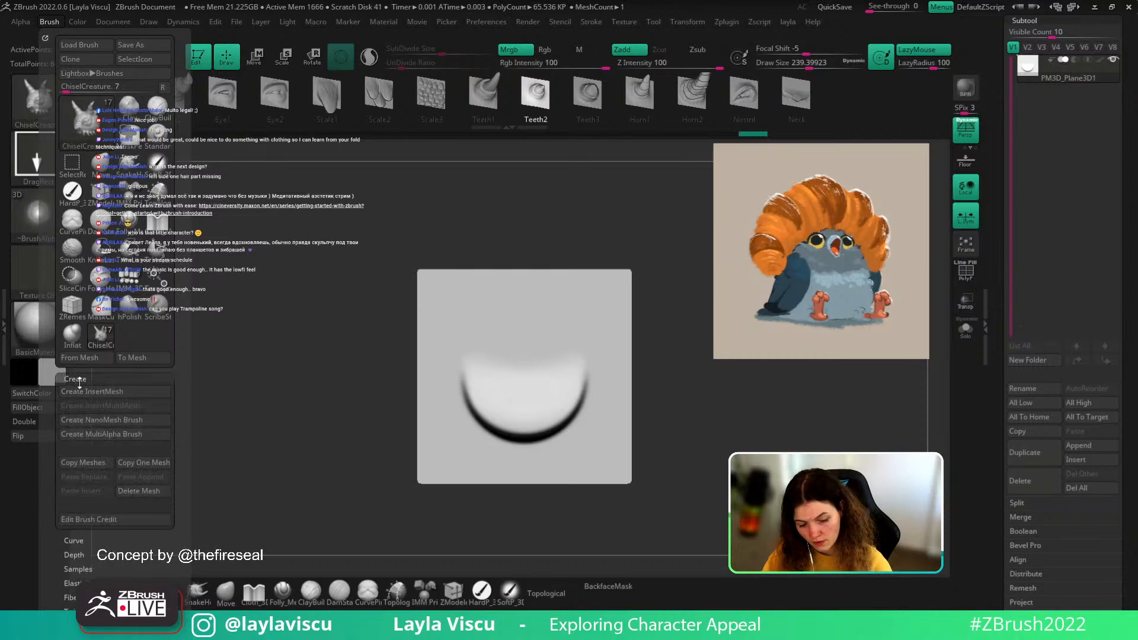
pyautogui.click(104, 436)
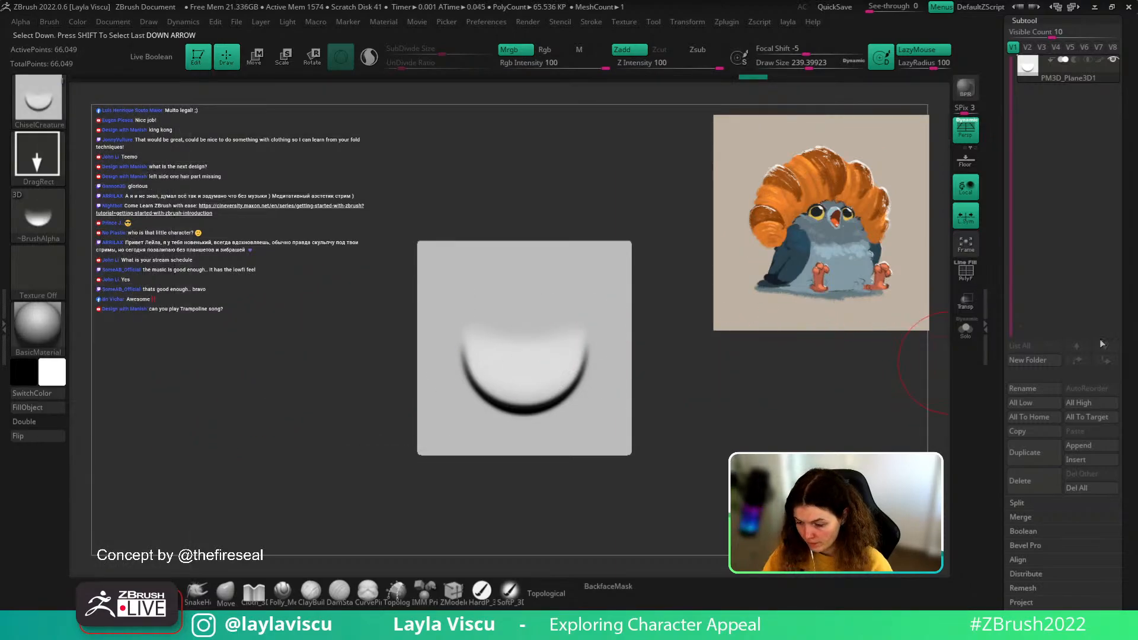
# - Try stamping the new crescent brush on the plane, and undo the test strokes
pyautogui.moveTo(558, 290); pyautogui.dragTo(578, 325)
pyautogui.moveTo(596, 280); pyautogui.dragTo(609, 431)
pyautogui.hotkey('ctrl', 'z')
pyautogui.hotkey('ctrl', 'z')
pyautogui.hotkey('ctrl', 'z')
pyautogui.hotkey('ctrl', 'z')
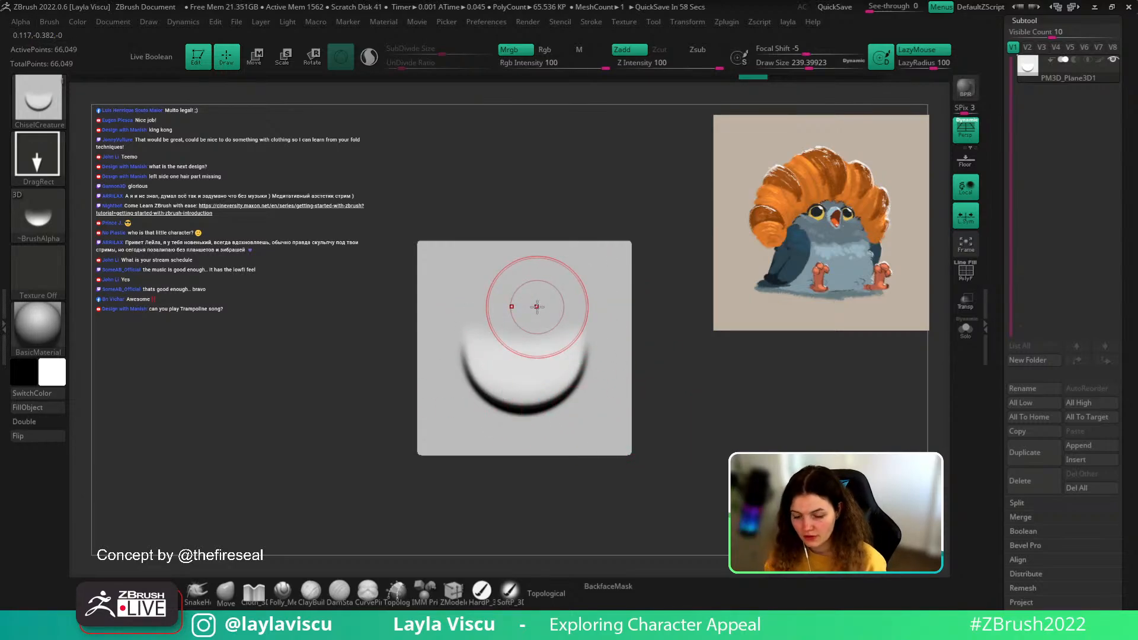
# - Try creating a MultiAlpha brush from ChiselOrganic, browse its alphas, and return to the crescent ChiselCreature brush
pyautogui.press('b')
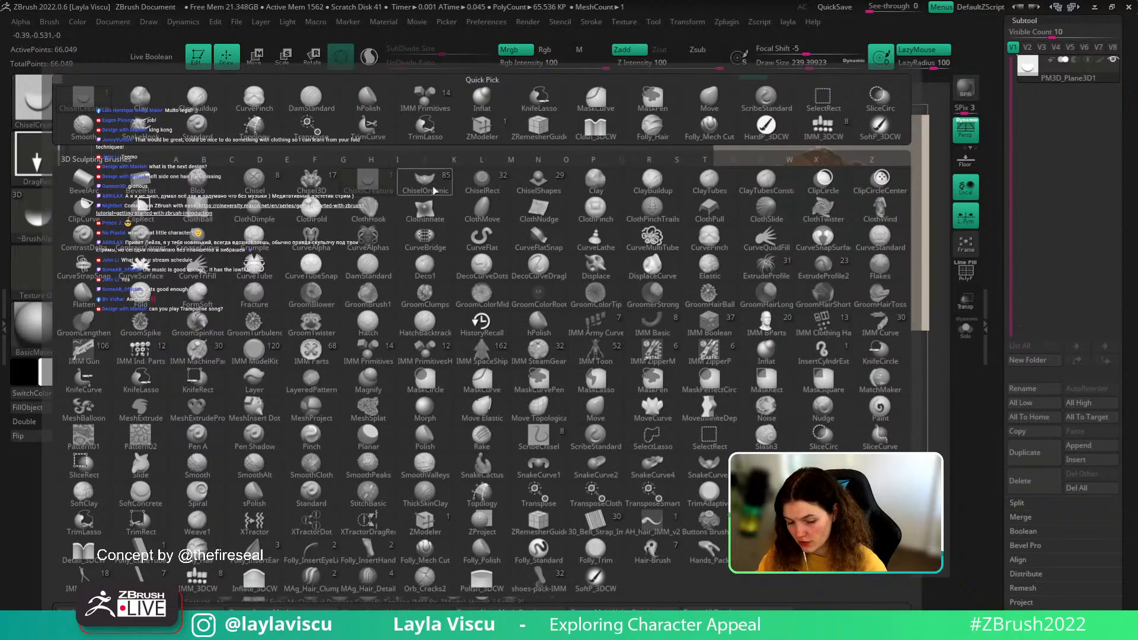
pyautogui.press('Escape')
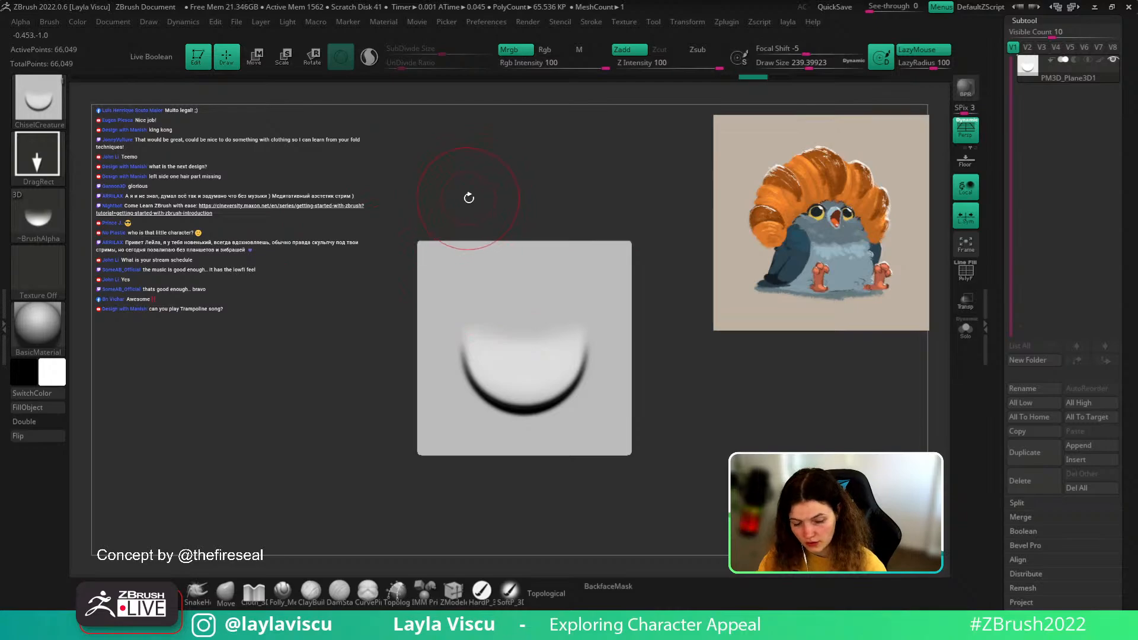
pyautogui.press('b')
pyautogui.press('Escape')
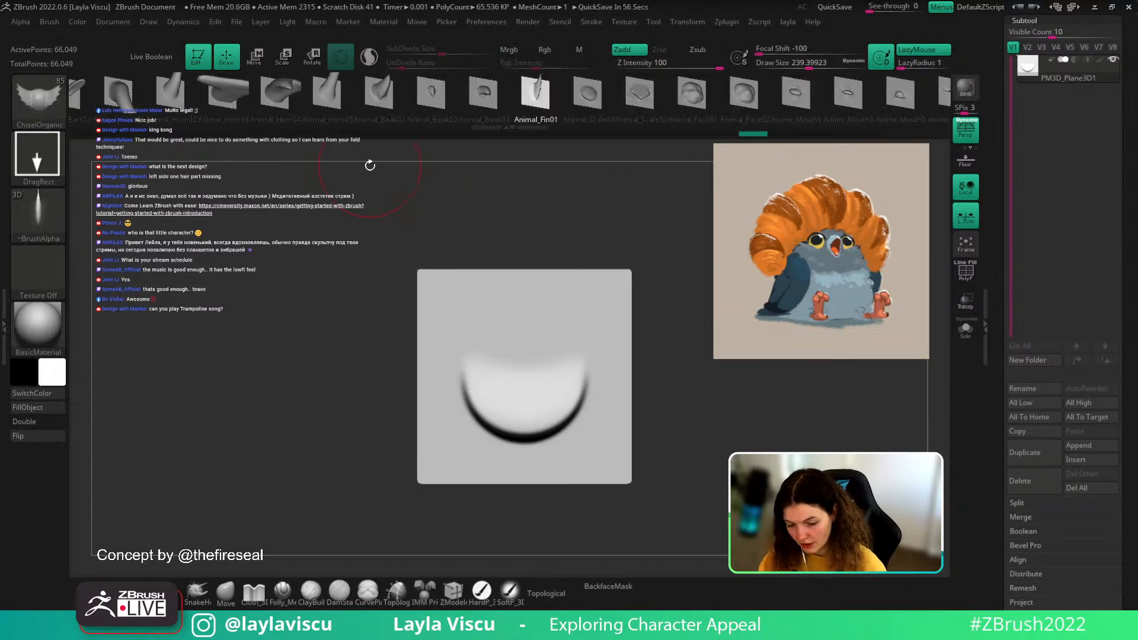
pyautogui.click(51, 20)
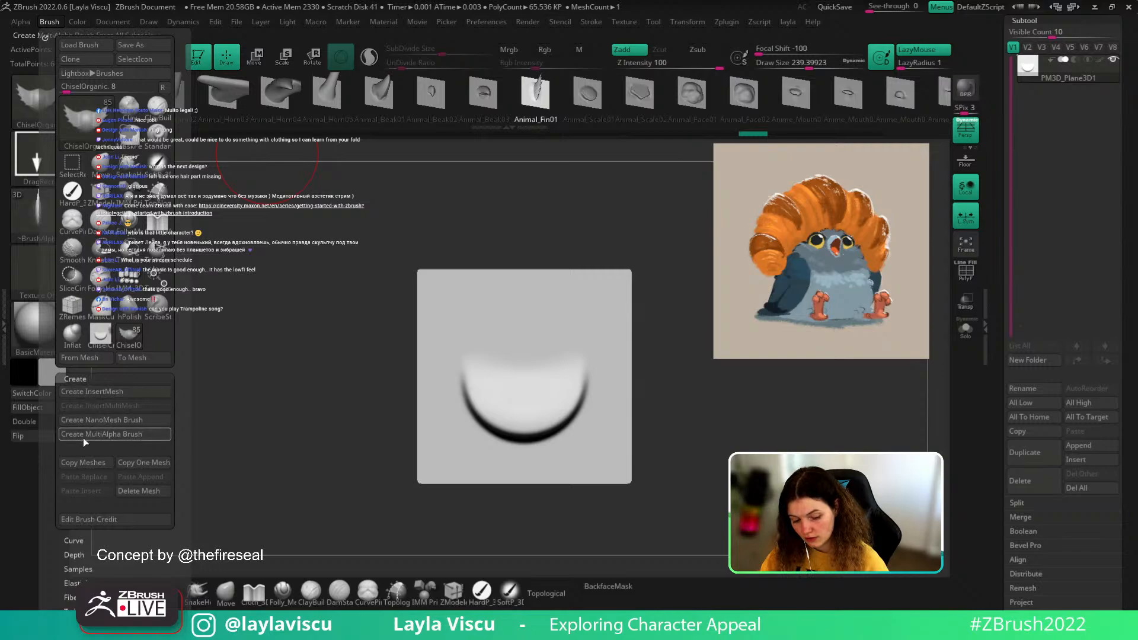
pyautogui.click(140, 434)
pyautogui.press('b')
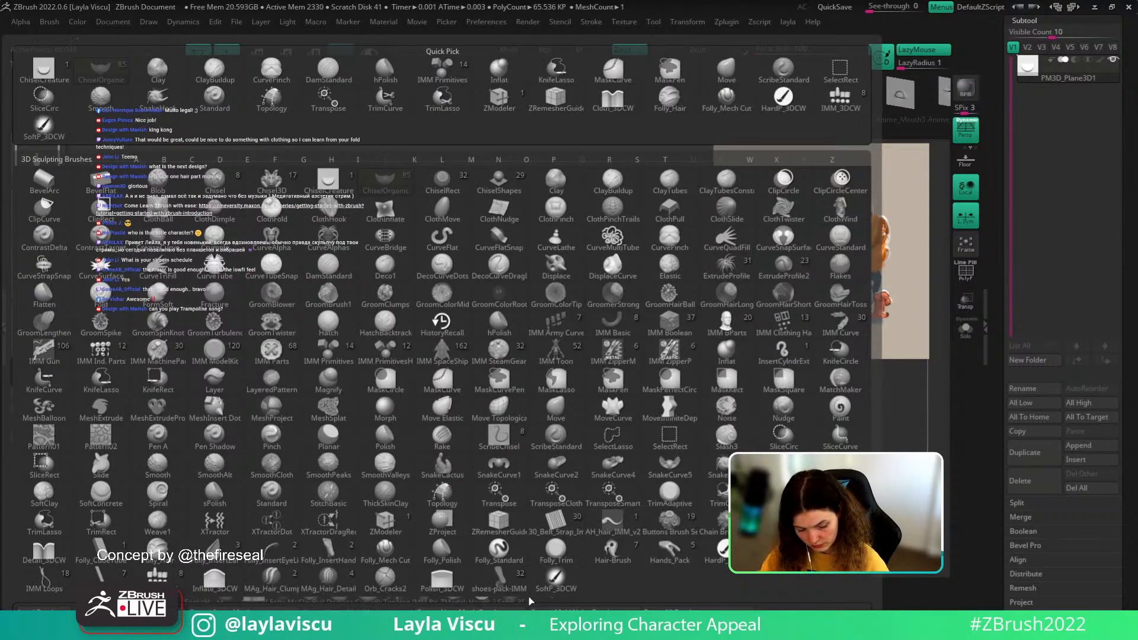
pyautogui.click(384, 178)
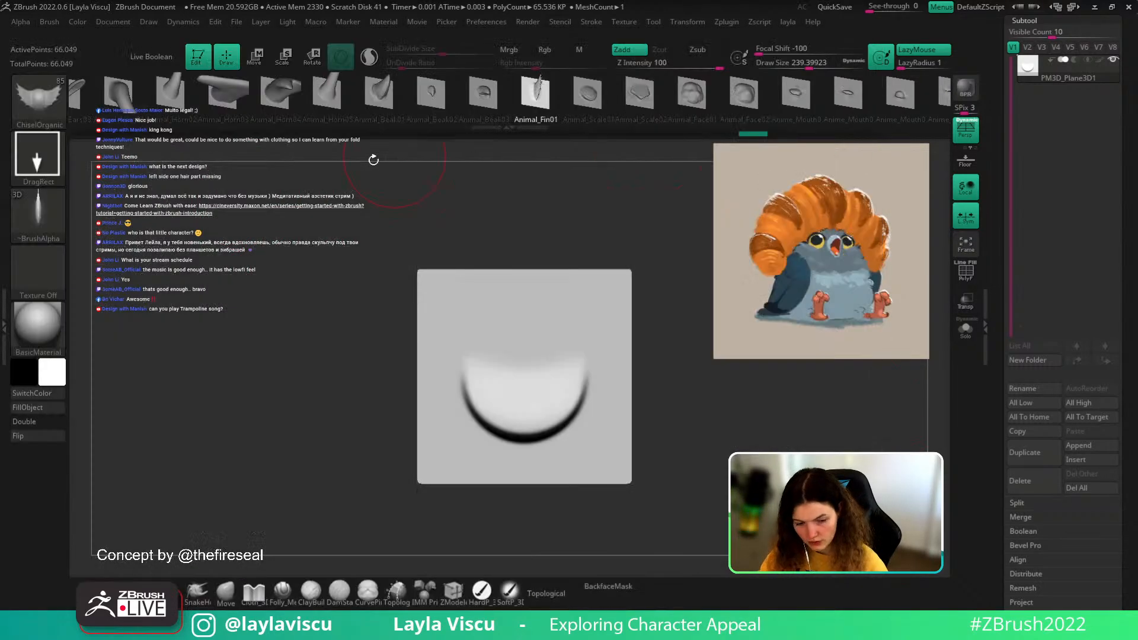
pyautogui.moveTo(118, 93); pyautogui.dragTo(634, 86)
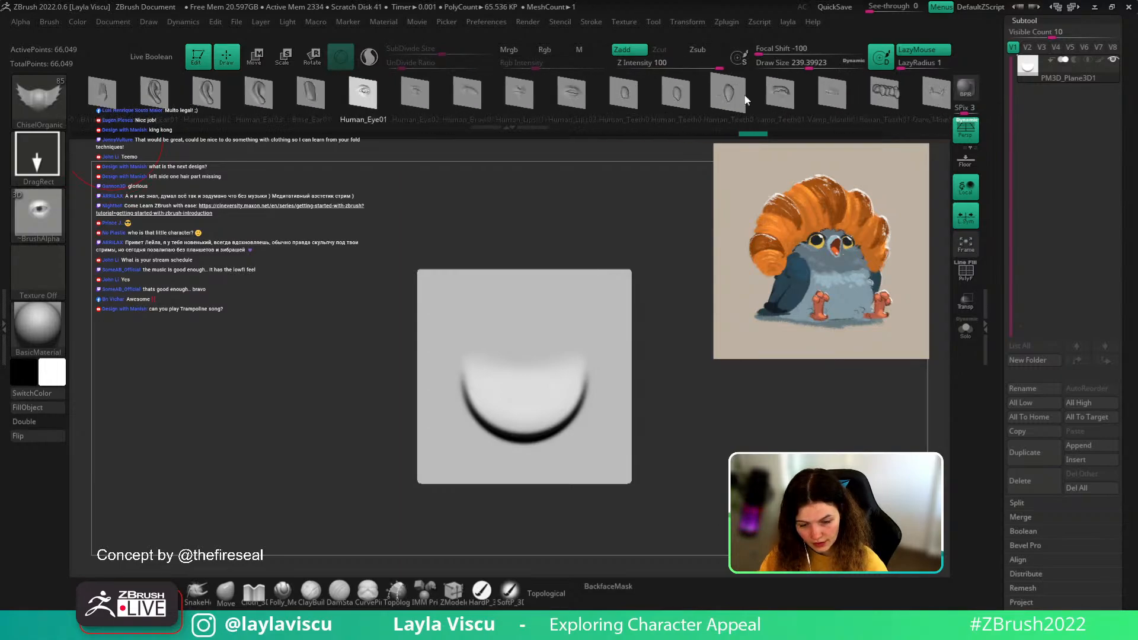
pyautogui.press('b')
pyautogui.click(414, 187)
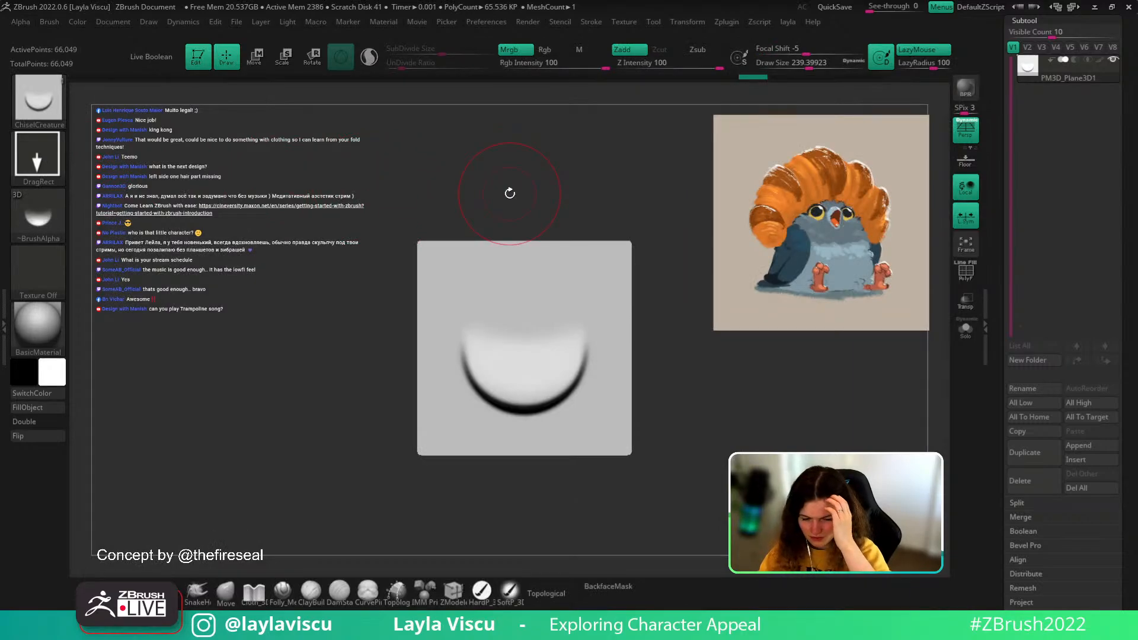
pyautogui.press('b')
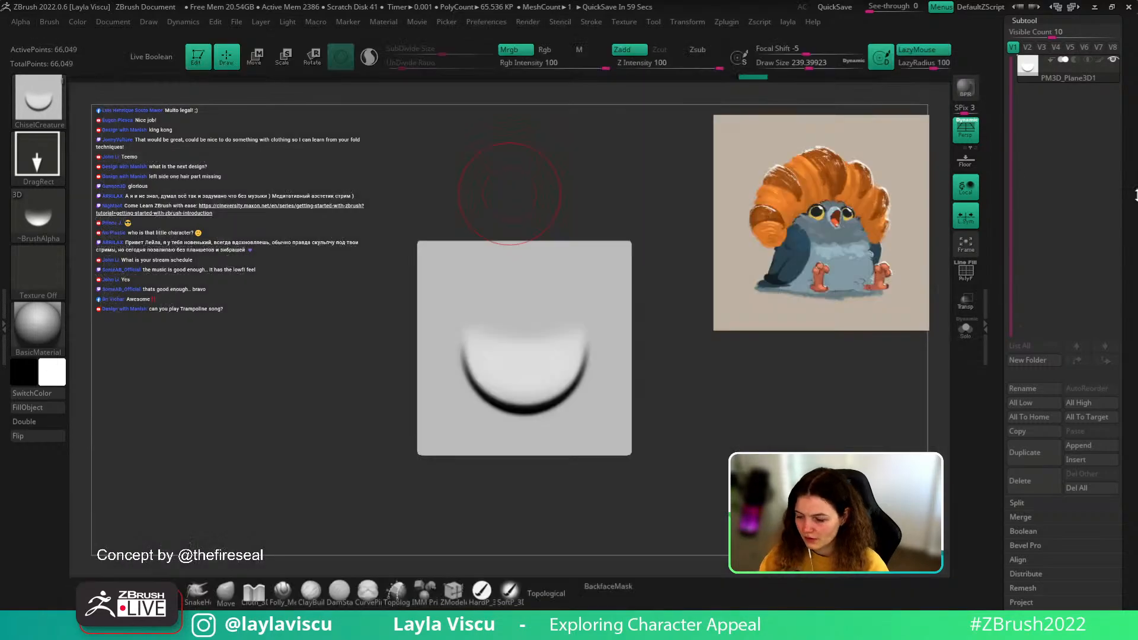
# - Switch back to the pigeon2 tool and set the active material to zbro_Paint
pyautogui.moveTo(1126, 135); pyautogui.dragTo(1129, 216)
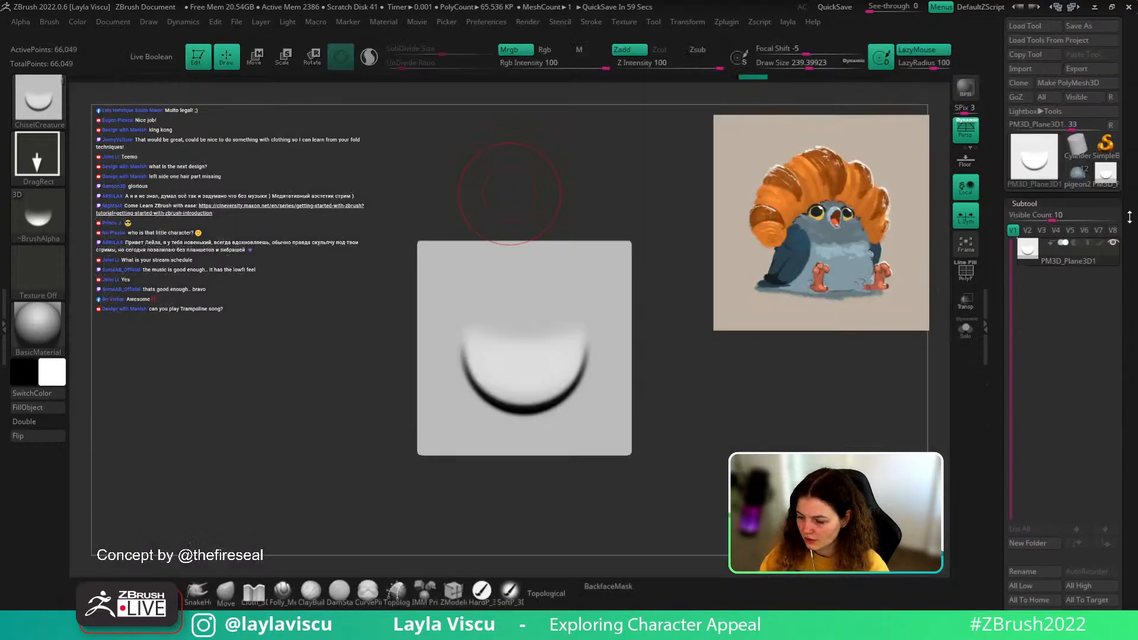
pyautogui.click(1081, 178)
pyautogui.moveTo(794, 388); pyautogui.dragTo(507, 369)
pyautogui.click(19, 336)
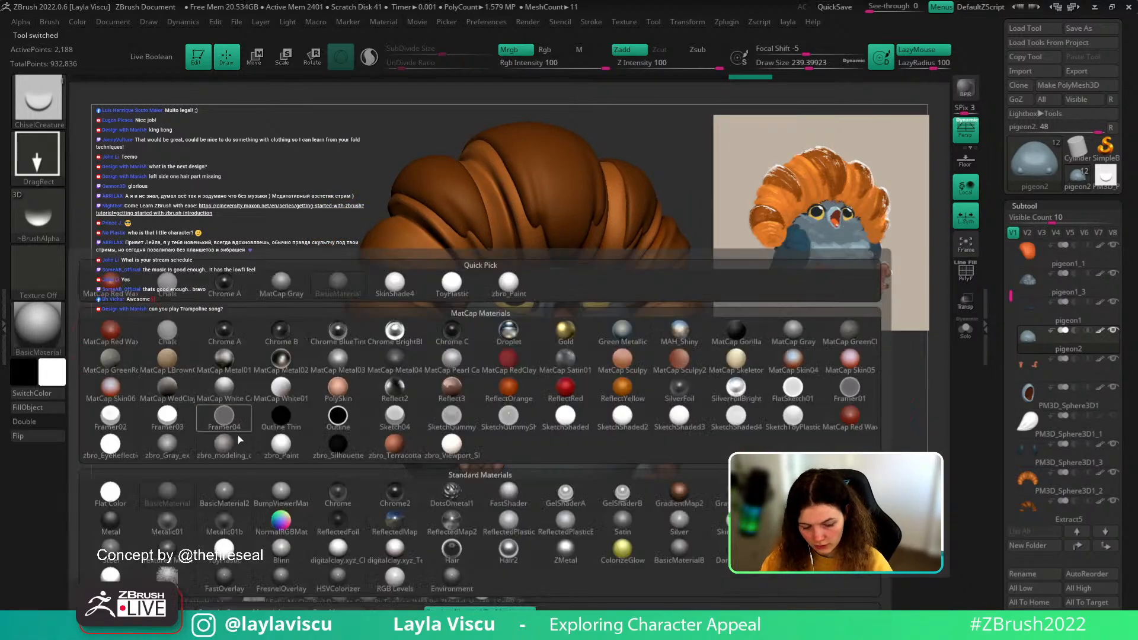
pyautogui.click(237, 435)
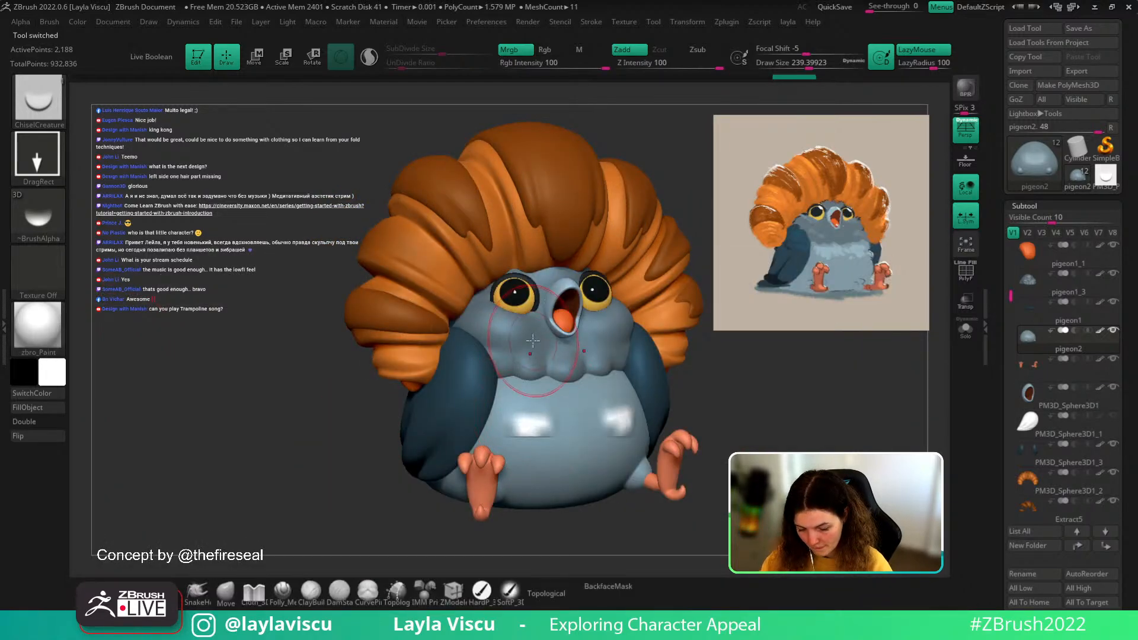
# - Turn off Mrgb for the crescent brush after undoing the belly test stamp, and subdivide the pigeon's body three times
pyautogui.hotkey('ctrl', 'z')
pyautogui.click(540, 50)
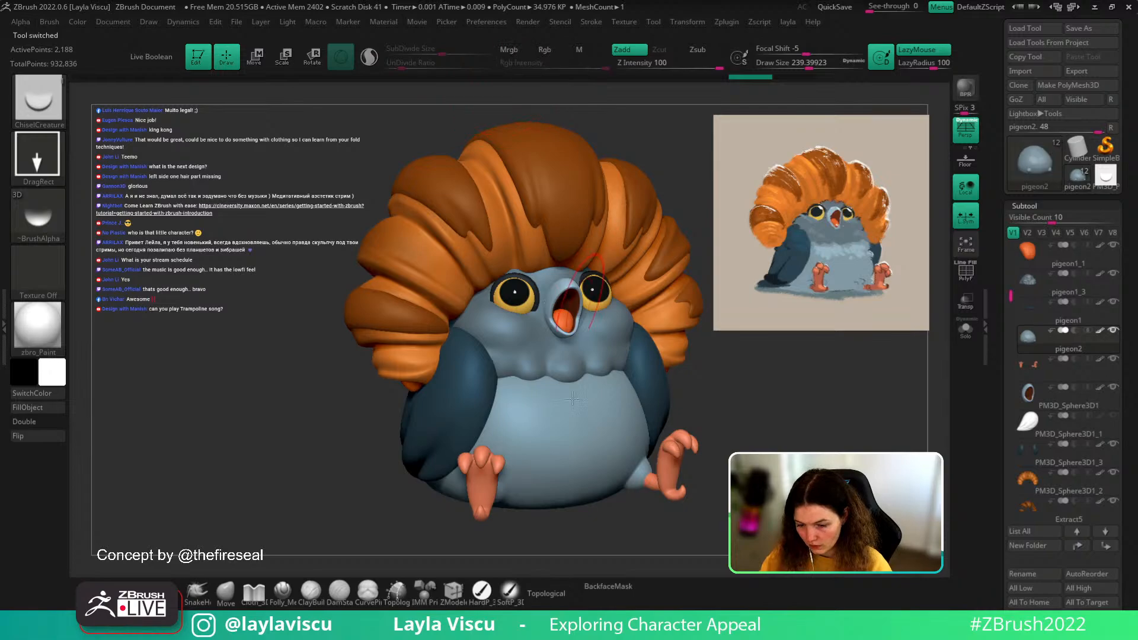
pyautogui.hotkey('ctrl', 'd')
pyautogui.hotkey('ctrl', 'd')
pyautogui.hotkey('ctrl', 'd')
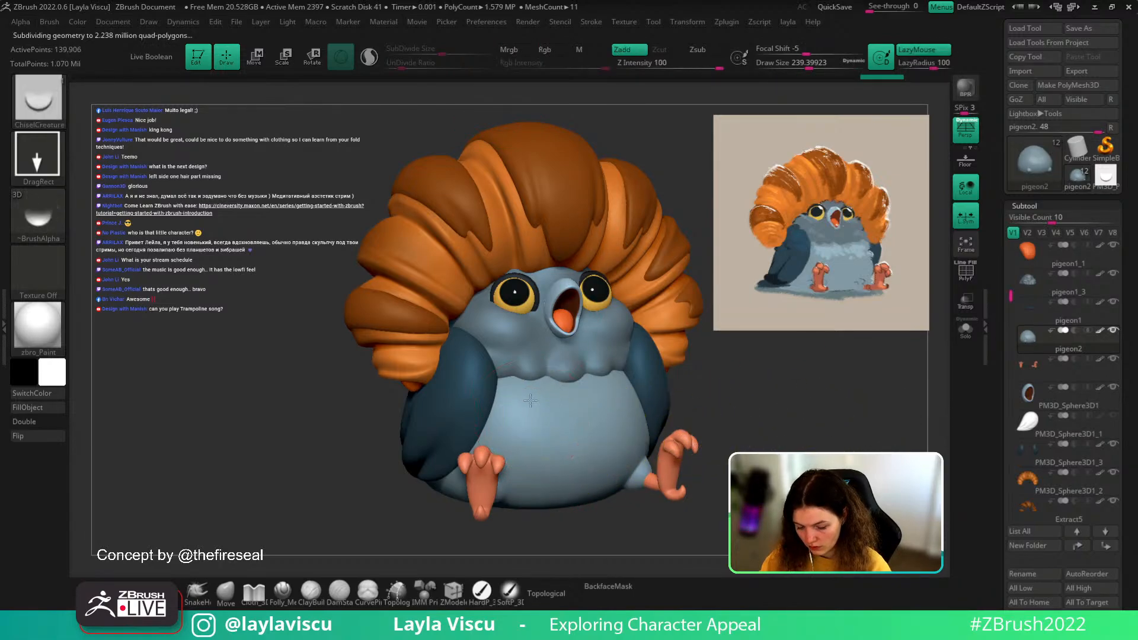
pyautogui.scroll(-10, 1042, 320)
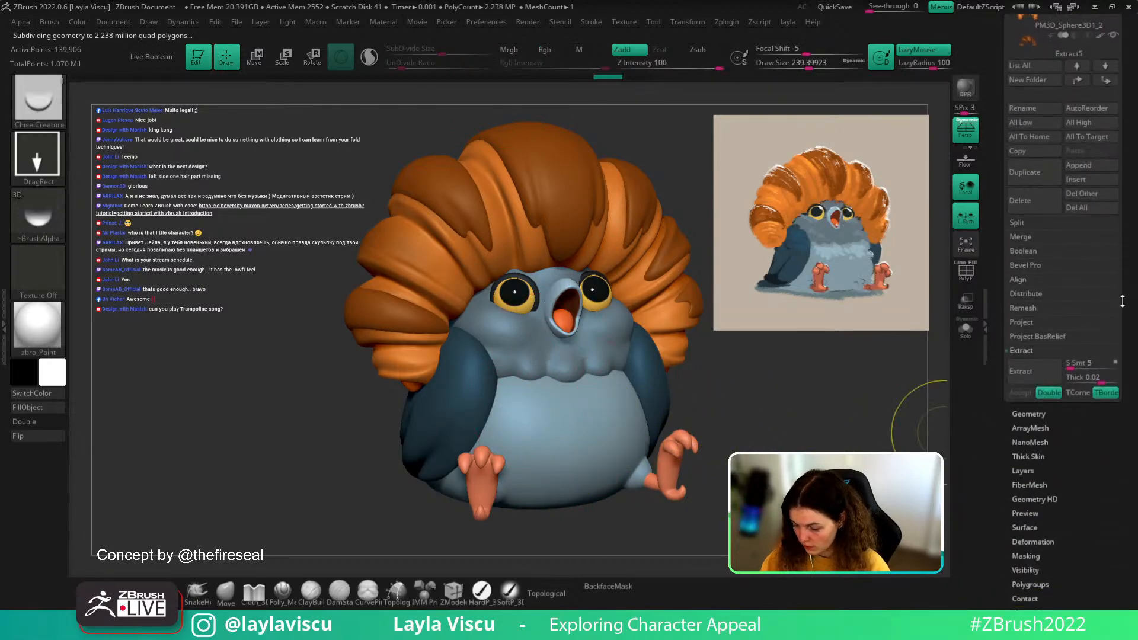
# - Try stamping rows of crescent feathers across the pigeon's upper belly at subdivision level 4, and undo them
pyautogui.click(1041, 320)
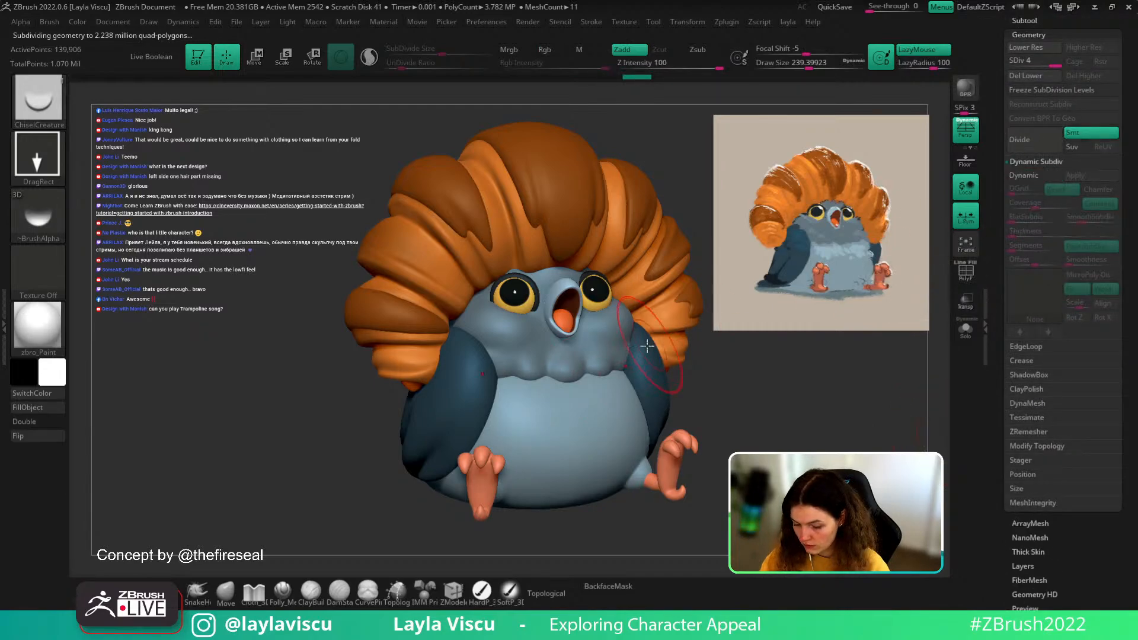
pyautogui.moveTo(518, 377); pyautogui.dragTo(522, 366)
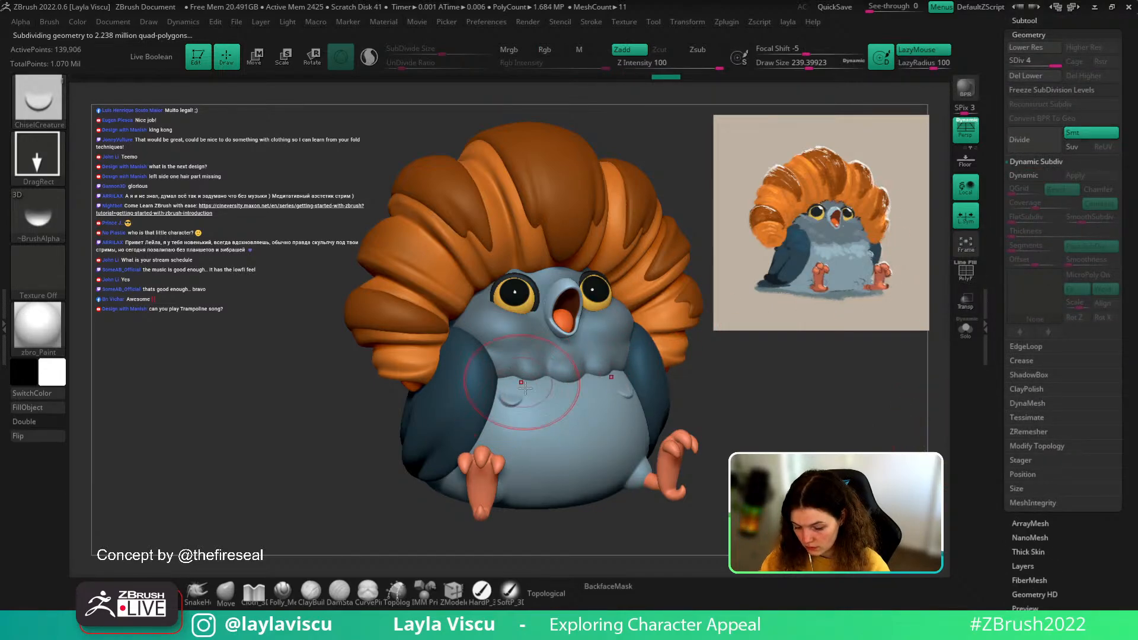
pyautogui.moveTo(542, 413); pyautogui.dragTo(534, 366)
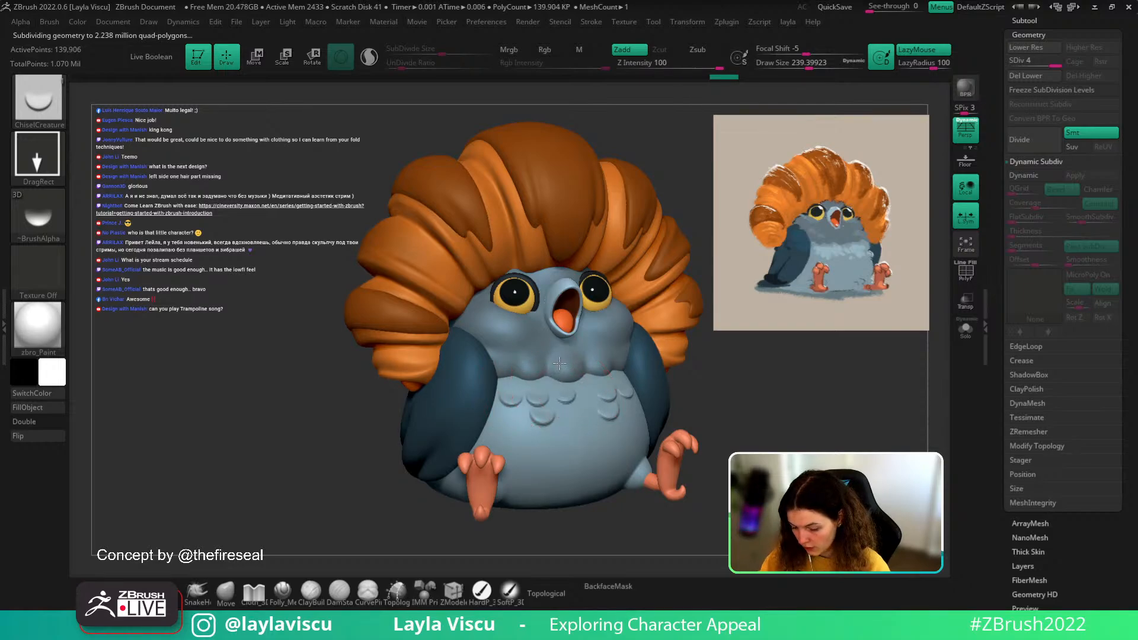
pyautogui.moveTo(588, 388); pyautogui.dragTo(707, 483, button='right')
pyautogui.moveTo(1136, 300); pyautogui.dragTo(1113, 439)
pyautogui.click(1075, 448)
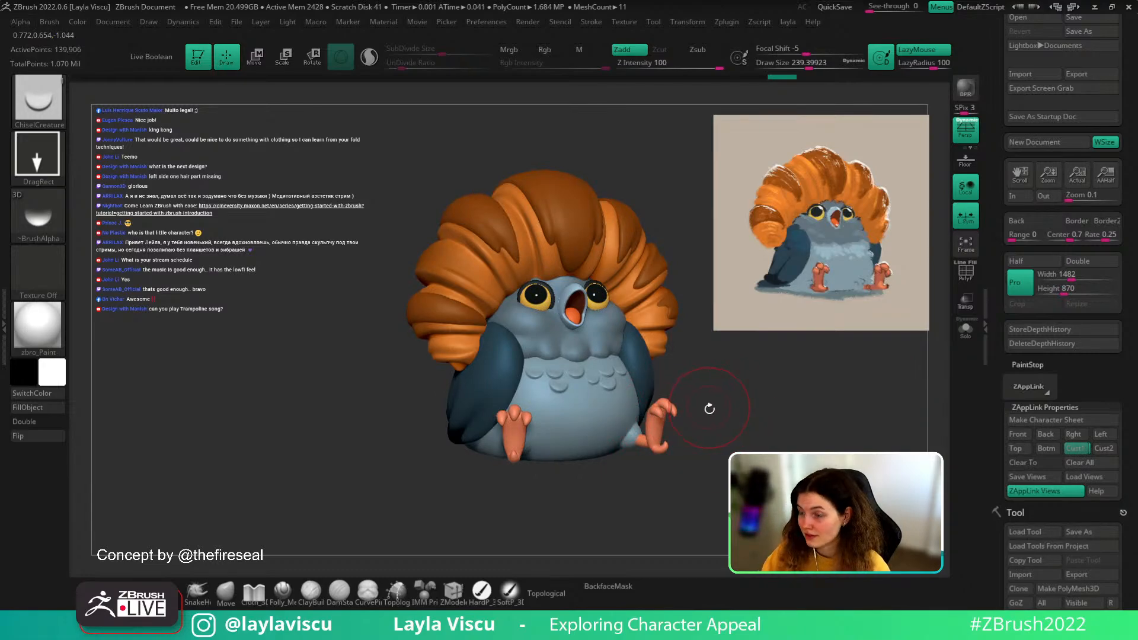
pyautogui.press('ctrl')
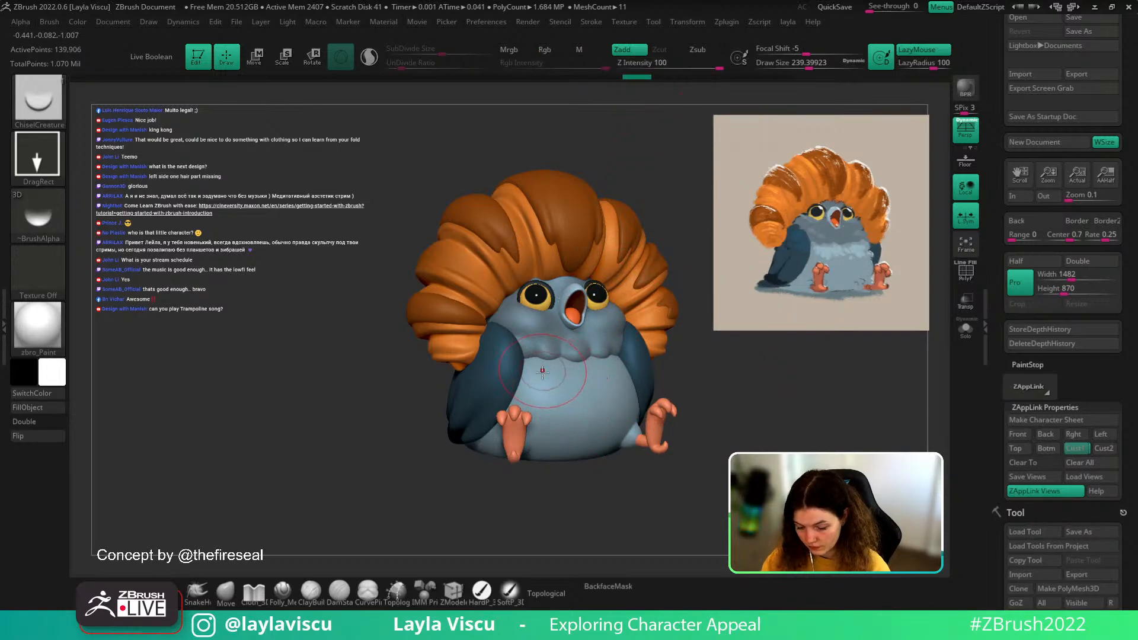
# - Subdivide the pigeon's body once more, try a few smaller crescent stamps on the belly, and undo those stamps
pyautogui.press('ctrl')
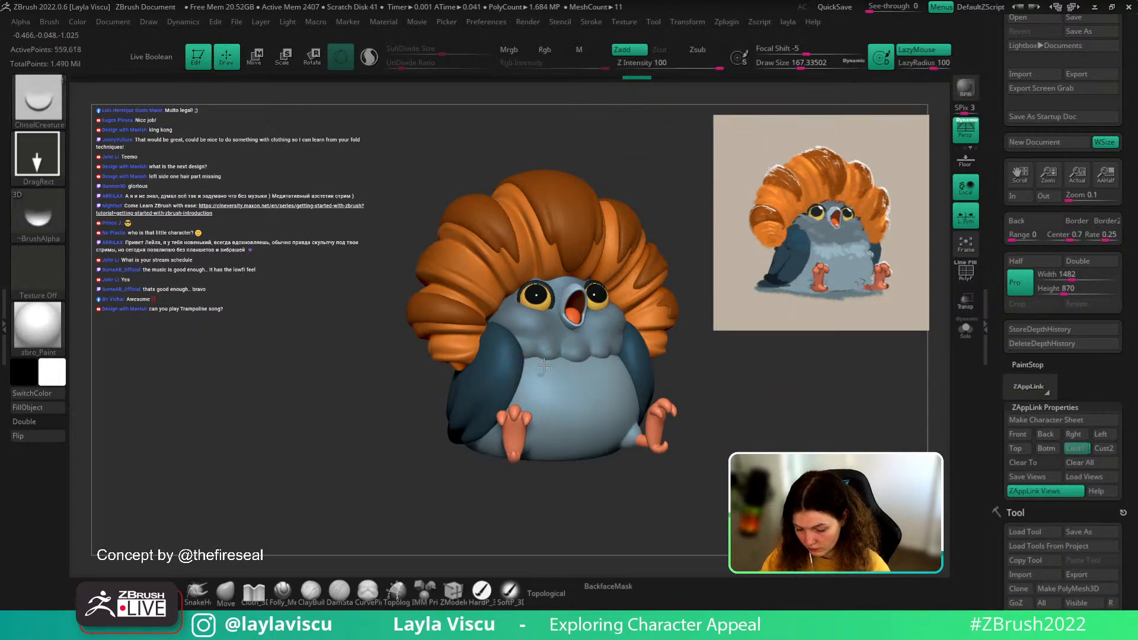
pyautogui.moveTo(540, 348); pyautogui.dragTo(560, 348)
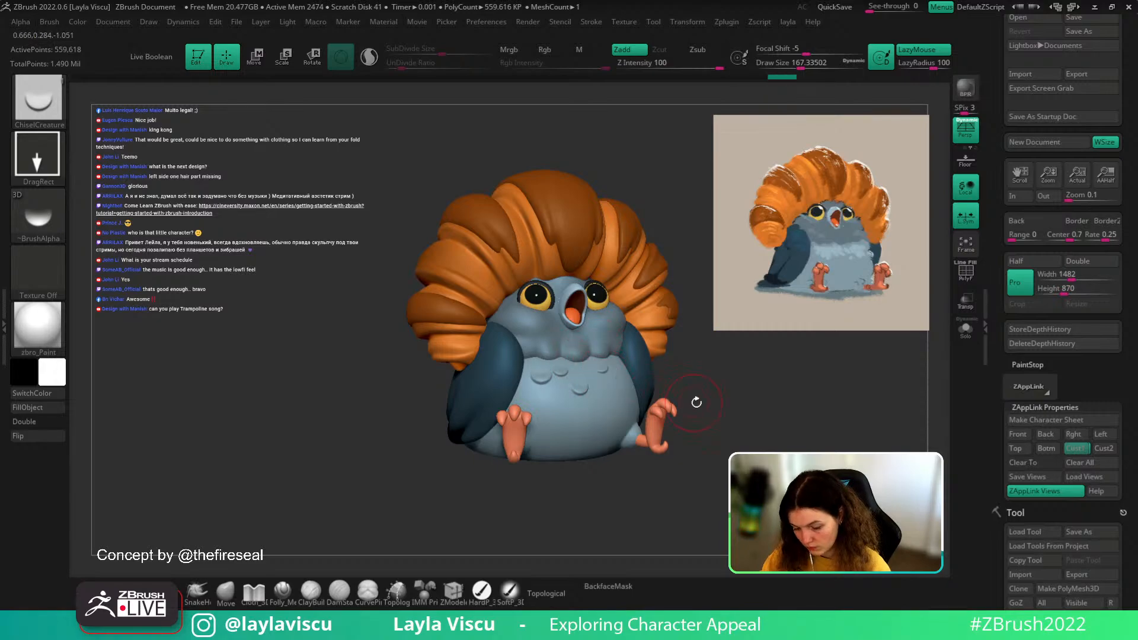
pyautogui.moveTo(697, 402)
pyautogui.mouseDown(button='right')
pyautogui.moveTo(649, 404)
pyautogui.moveTo(706, 409)
pyautogui.mouseUp(button='right')
pyautogui.keyDown('ctrl'); pyautogui.moveTo(705, 409); pyautogui.dragTo(937, 453, button='right'); pyautogui.keyUp('ctrl')
pyautogui.hotkey('ctrl', 'z')
pyautogui.hotkey('ctrl', 'z')
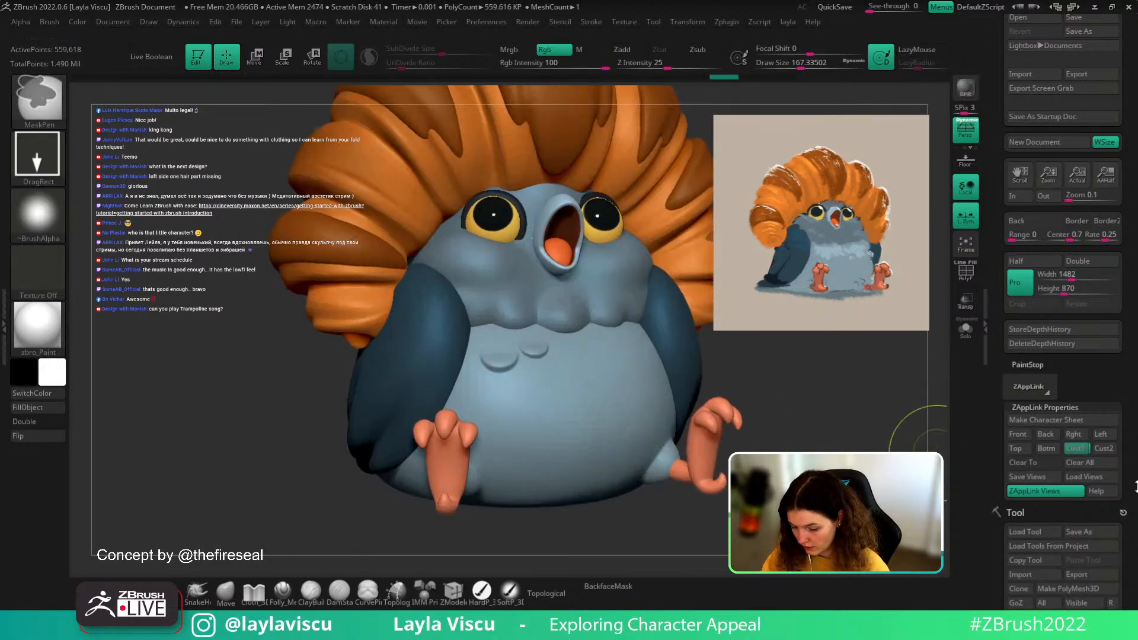
pyautogui.hotkey('ctrl', 'z')
pyautogui.hotkey('ctrl', 'z')
# - Look through the Morph Target and Masking options for the pigeon's body
pyautogui.moveTo(1126, 492); pyautogui.dragTo(1119, 113)
pyautogui.moveTo(1118, 533); pyautogui.dragTo(1117, 152)
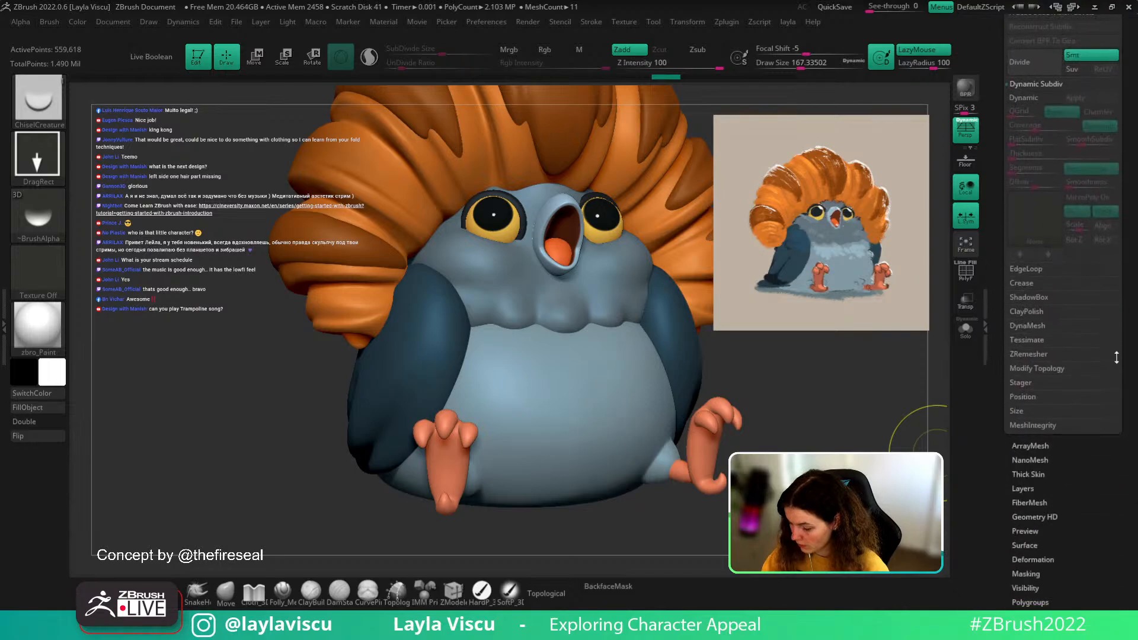
pyautogui.moveTo(1116, 357); pyautogui.dragTo(1115, 219)
pyautogui.moveTo(1041, 465); pyautogui.dragTo(1042, 443)
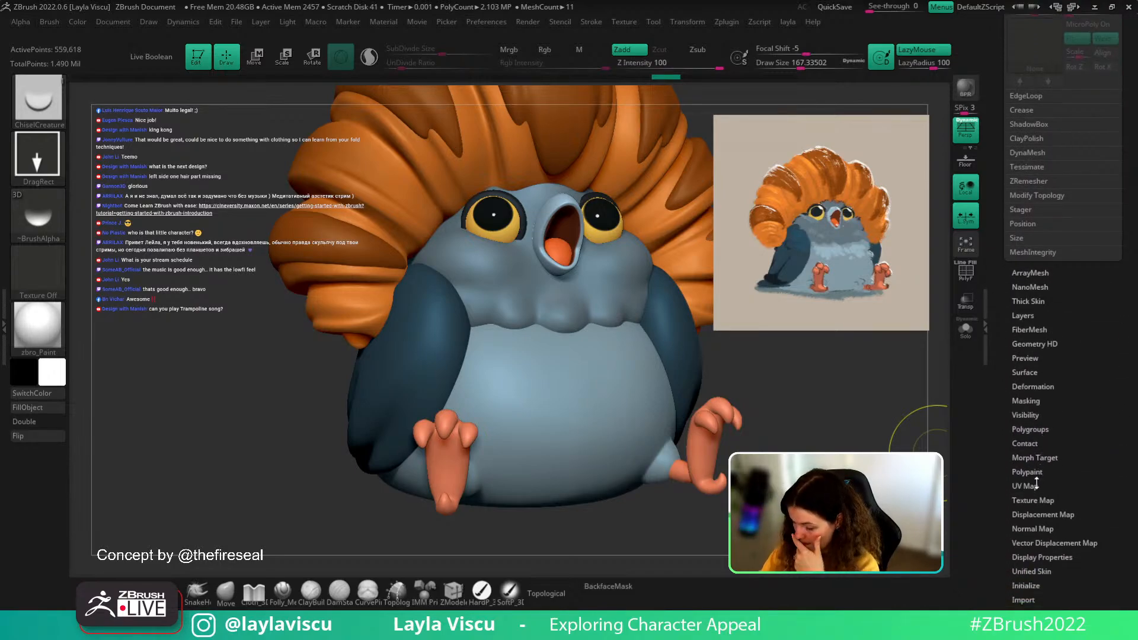
pyautogui.scroll(-2, 1034, 503)
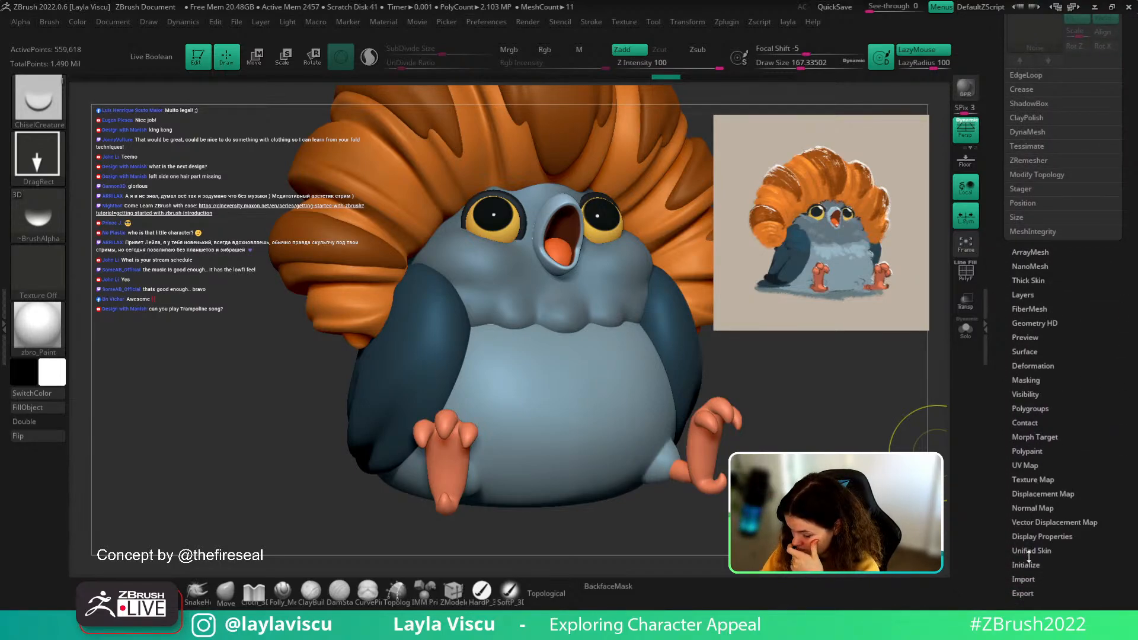
pyautogui.click(1036, 437)
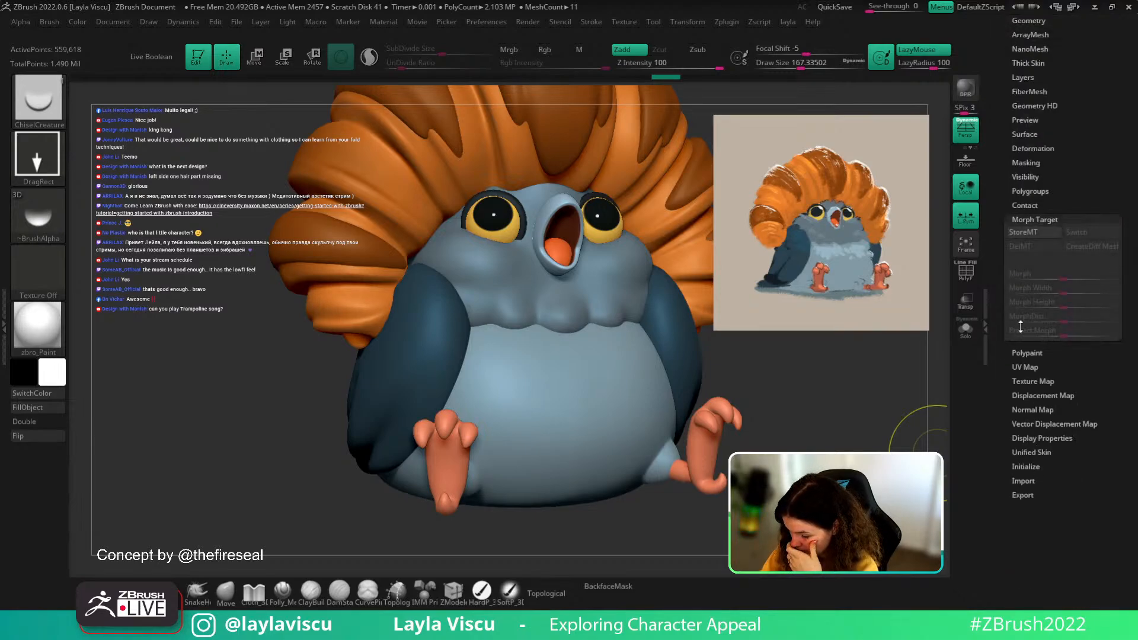
pyautogui.click(1023, 164)
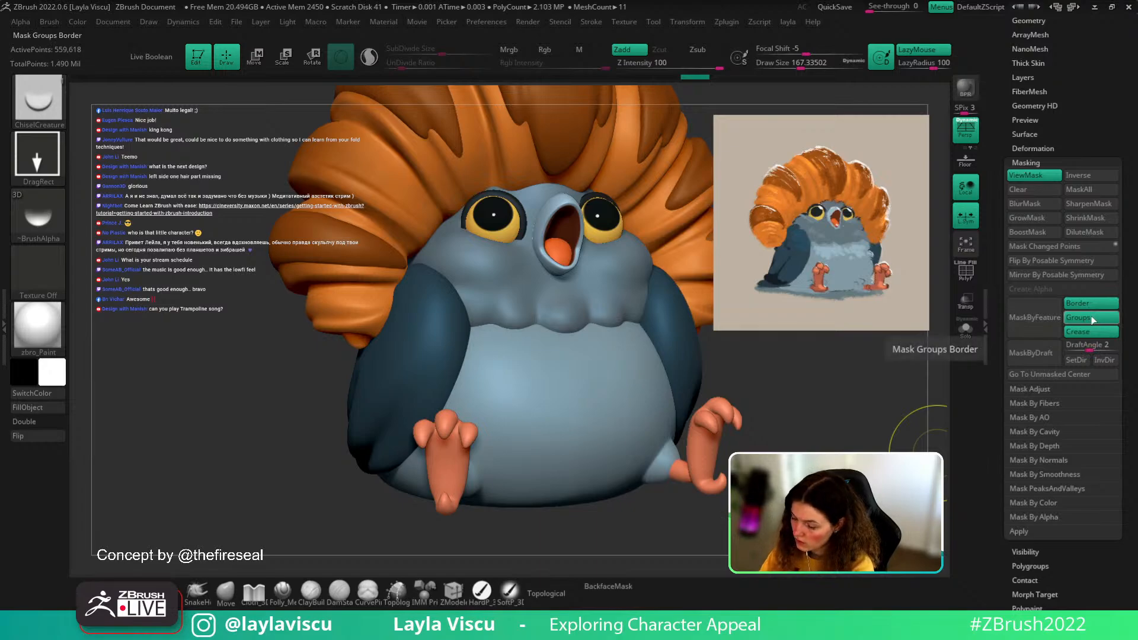
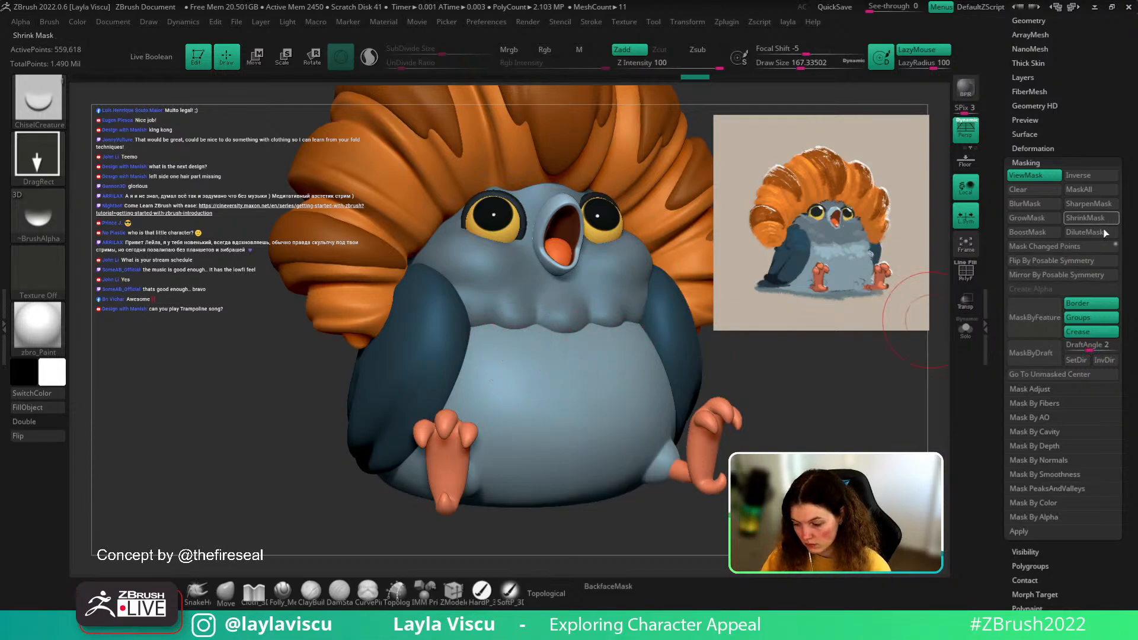
# - Try marking the clean undo-history state, stamping scattered crescents on the belly and masking the changed points, and undo the stamps and mask
pyautogui.keyDown('ctrl'); pyautogui.click(692, 78); pyautogui.keyUp('ctrl')
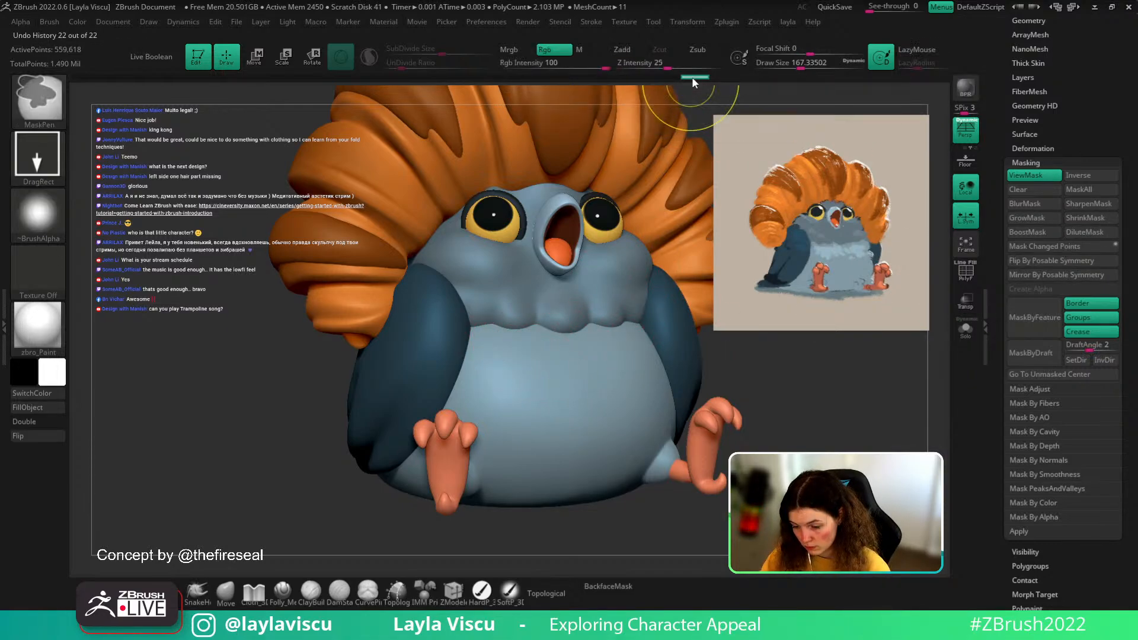
pyautogui.moveTo(528, 368); pyautogui.dragTo(529, 389)
pyautogui.moveTo(572, 354); pyautogui.dragTo(614, 400)
pyautogui.moveTo(632, 338); pyautogui.dragTo(633, 349)
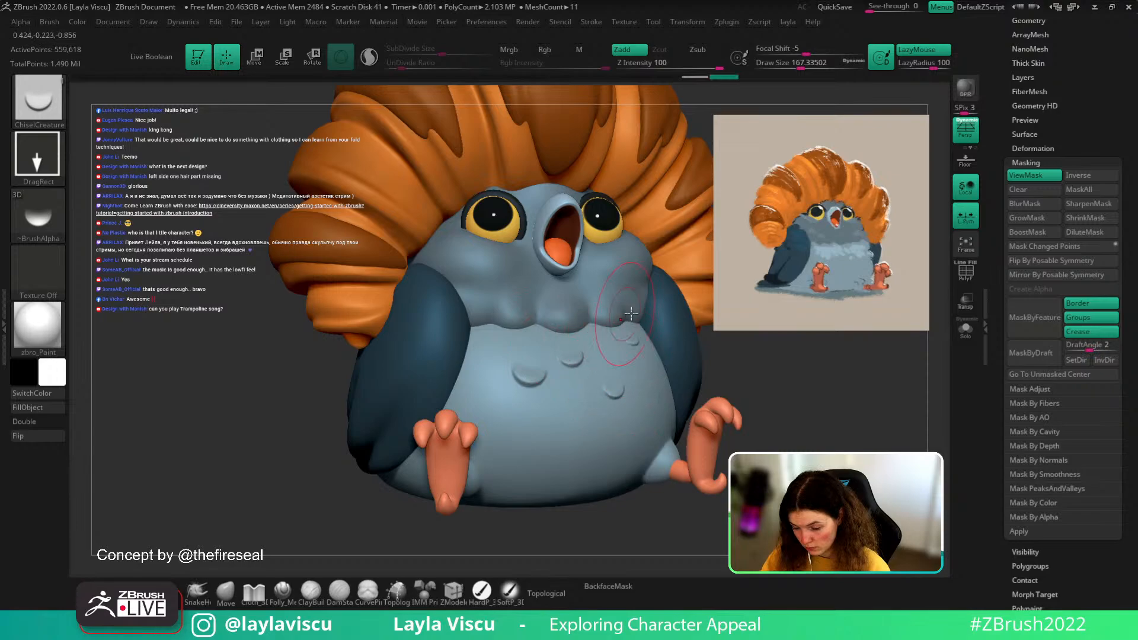
pyautogui.click(1036, 246)
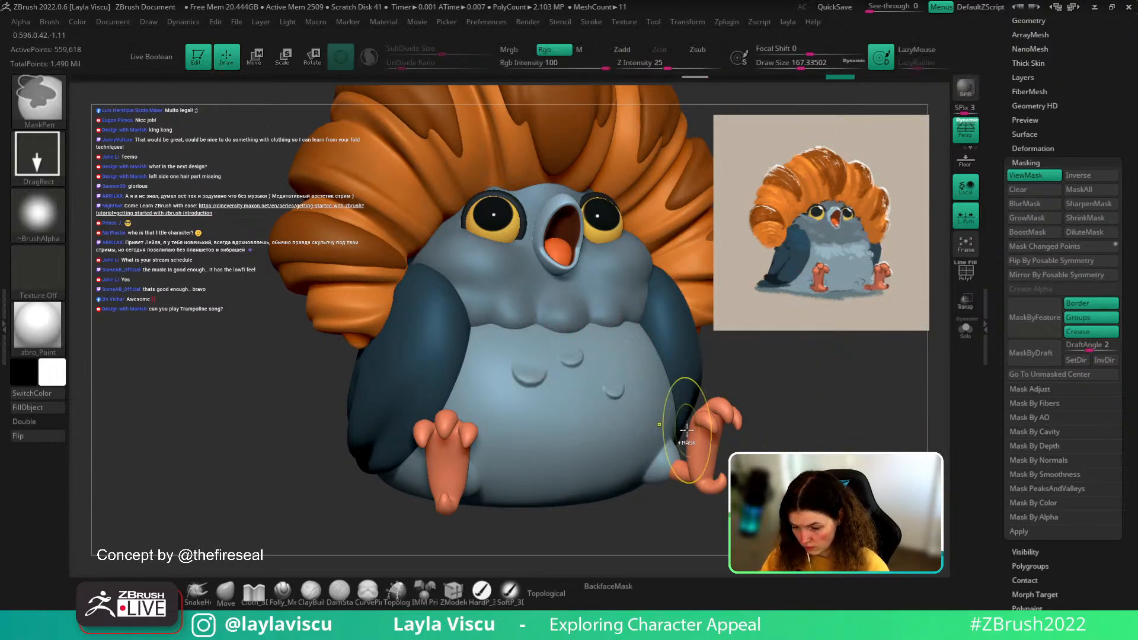
pyautogui.hotkey('ctrl', 'z')
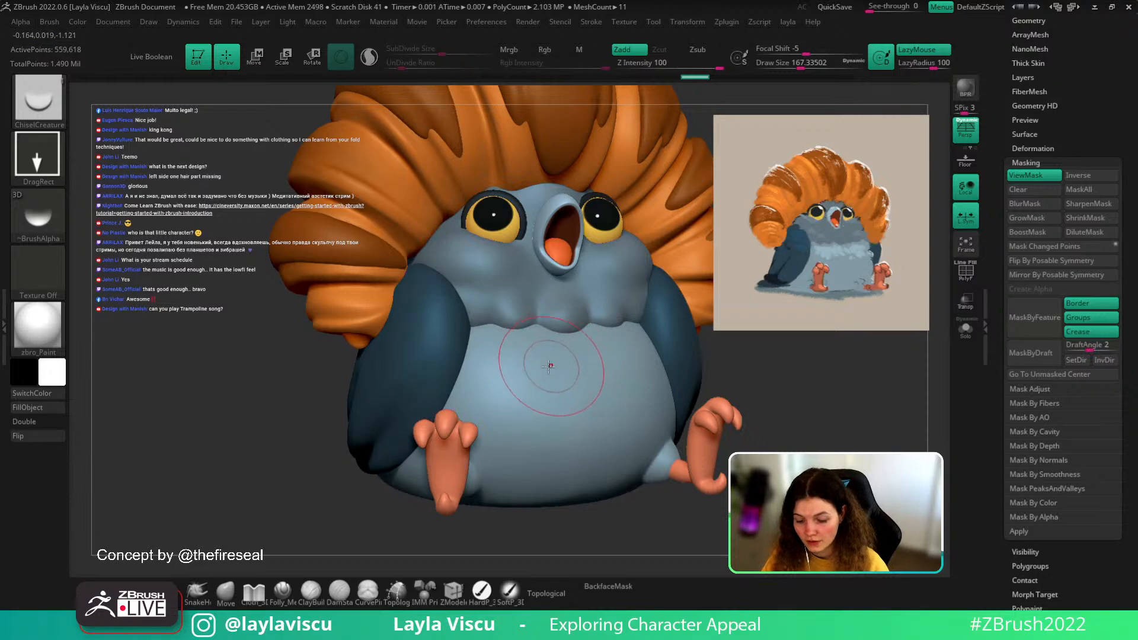
pyautogui.hotkey('ctrl', 'z')
# - Stamp a pair of crescent feathers just below the chest ruffle and undo the second one
pyautogui.moveTo(494, 343); pyautogui.dragTo(500, 304)
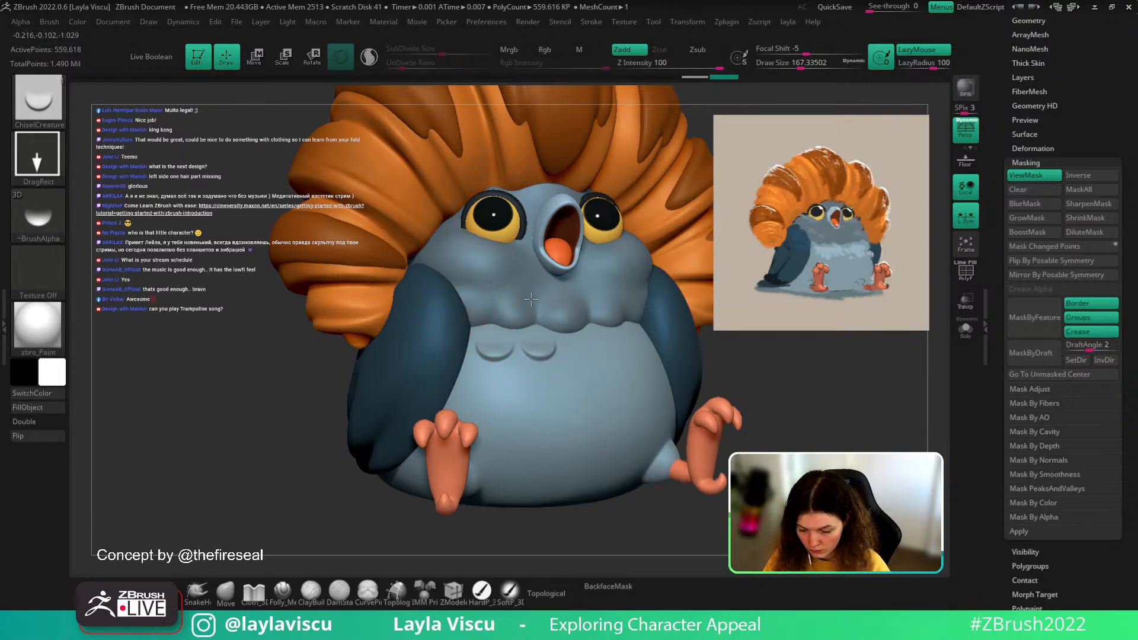
pyautogui.keyDown('ctrl'); pyautogui.moveTo(531, 299); pyautogui.dragTo(529, 237, button='right'); pyautogui.keyUp('ctrl')
pyautogui.moveTo(770, 435); pyautogui.dragTo(721, 429, button='right')
pyautogui.hotkey('ctrl', 'z')
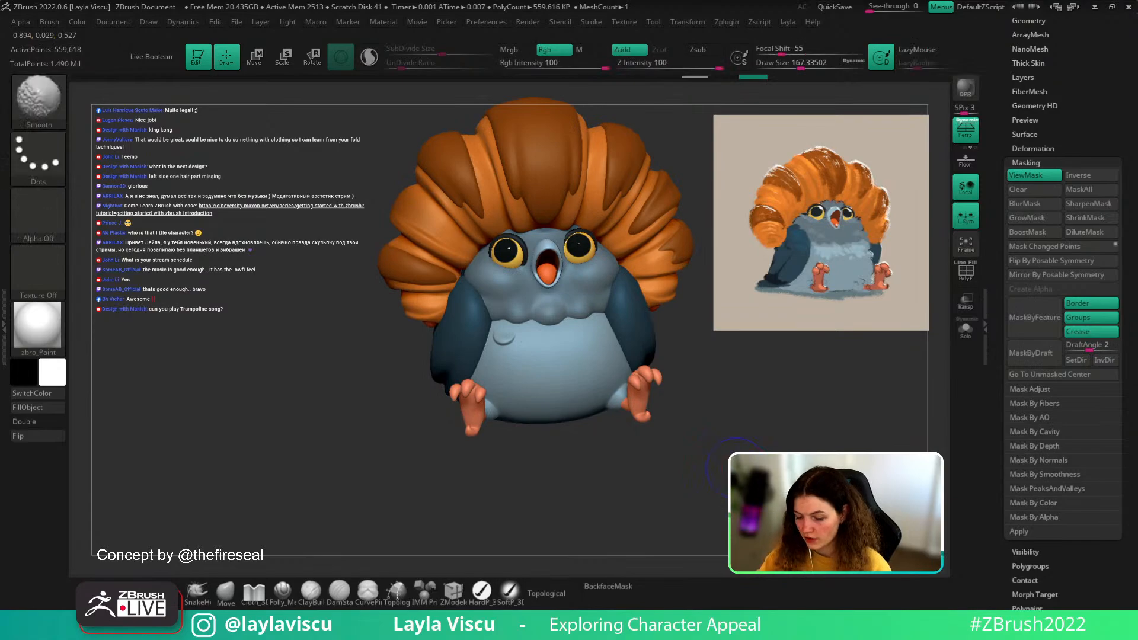
pyautogui.keyDown('shift'); pyautogui.moveTo(737, 468); pyautogui.dragTo(748, 463, button='right'); pyautogui.keyUp('shift')
# - Switch to the PM3D_Plane3D1 tool and softly mask the plane's outer area, leaving the crescent unmasked
pyautogui.moveTo(1089, 25); pyautogui.dragTo(1091, 301)
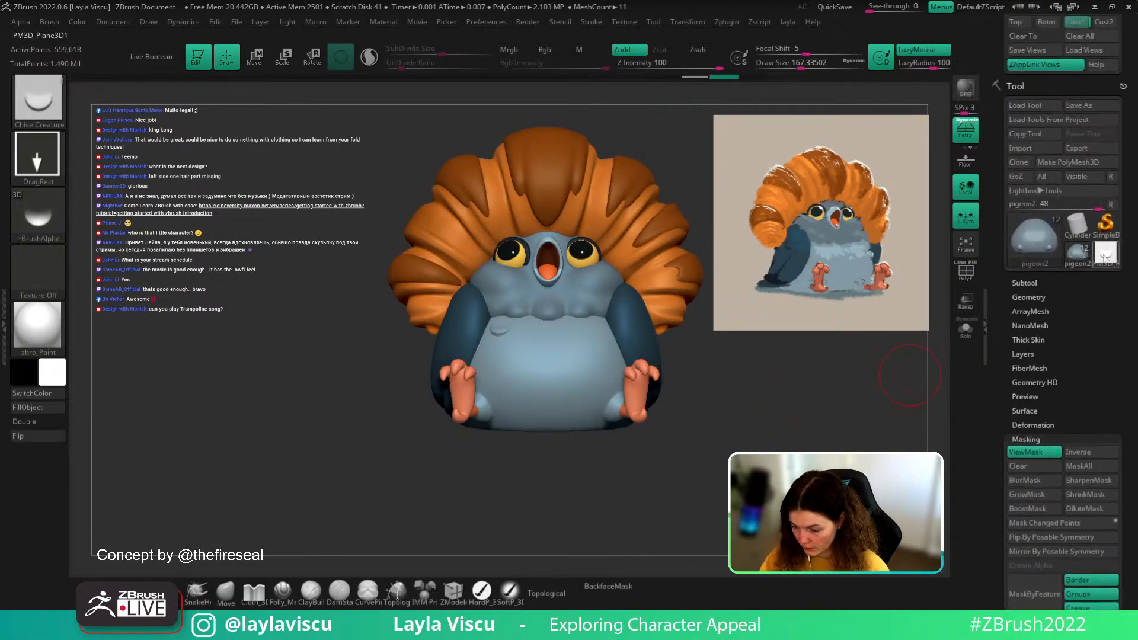
pyautogui.click(1104, 256)
pyautogui.moveTo(771, 399); pyautogui.dragTo(708, 465, button='right')
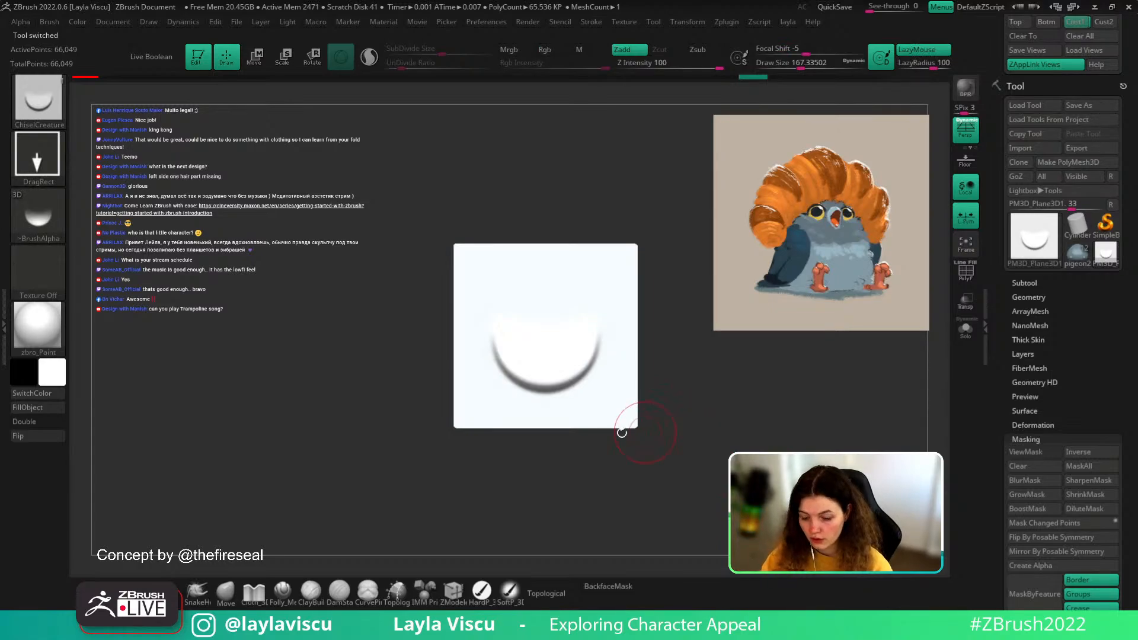
pyautogui.hotkey('shift', 'f')
pyautogui.keyDown('ctrl'); pyautogui.moveTo(482, 289); pyautogui.dragTo(611, 395); pyautogui.keyUp('ctrl')
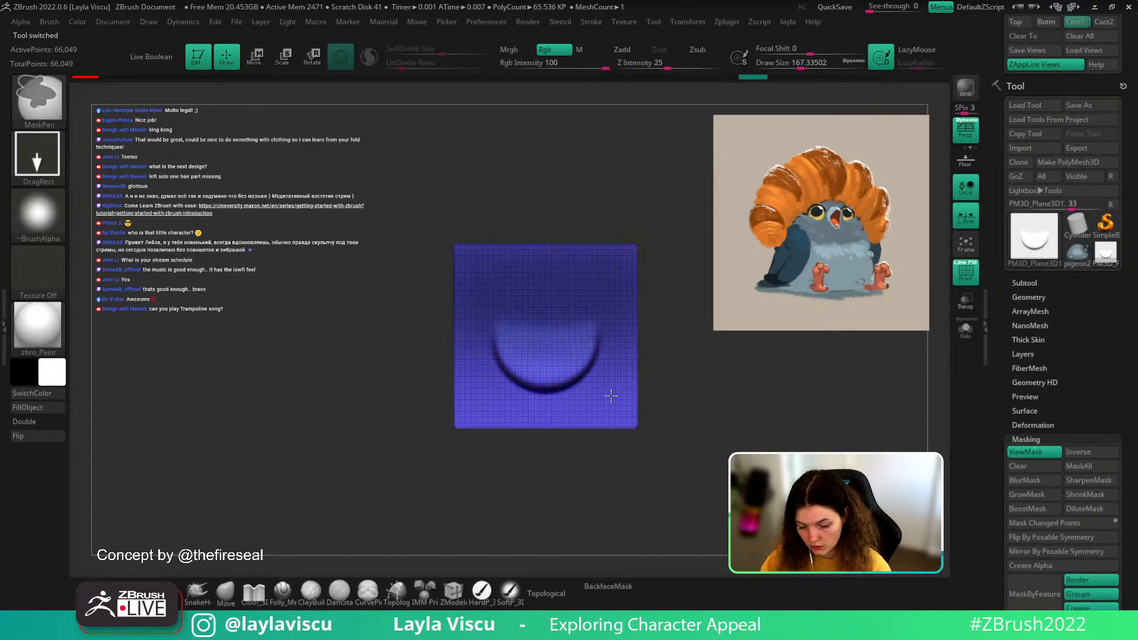
pyautogui.hotkey('ctrl', 'z')
pyautogui.keyDown('ctrl'); pyautogui.moveTo(544, 350); pyautogui.dragTo(653, 406); pyautogui.keyUp('ctrl')
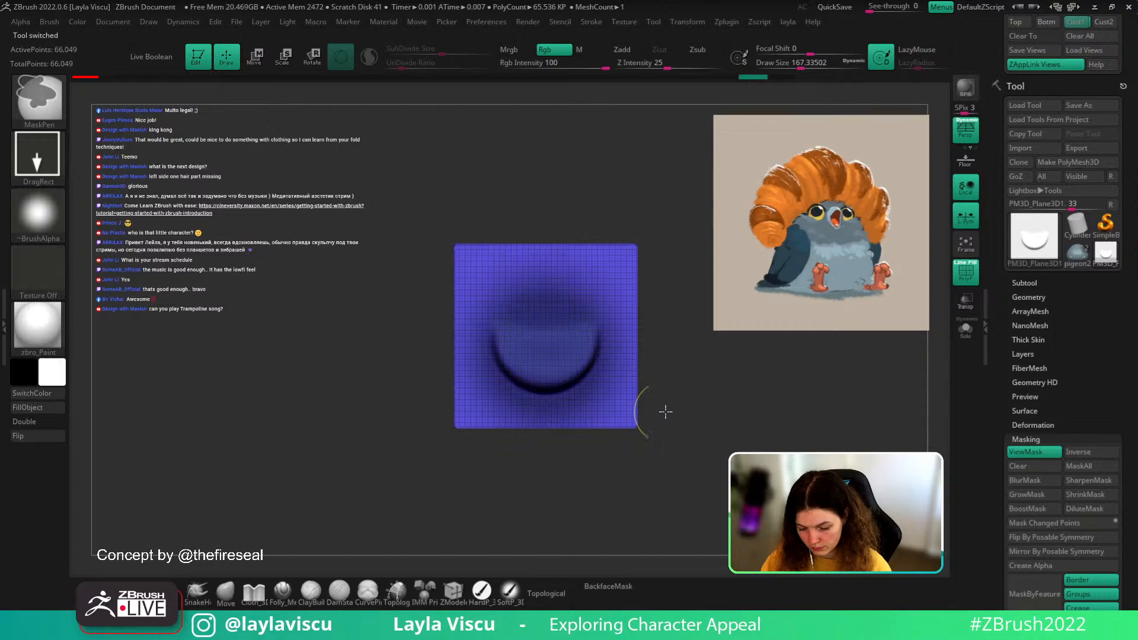
pyautogui.keyDown('ctrl'); pyautogui.click(693, 370); pyautogui.keyUp('ctrl')
pyautogui.hotkey('shift', 'f')
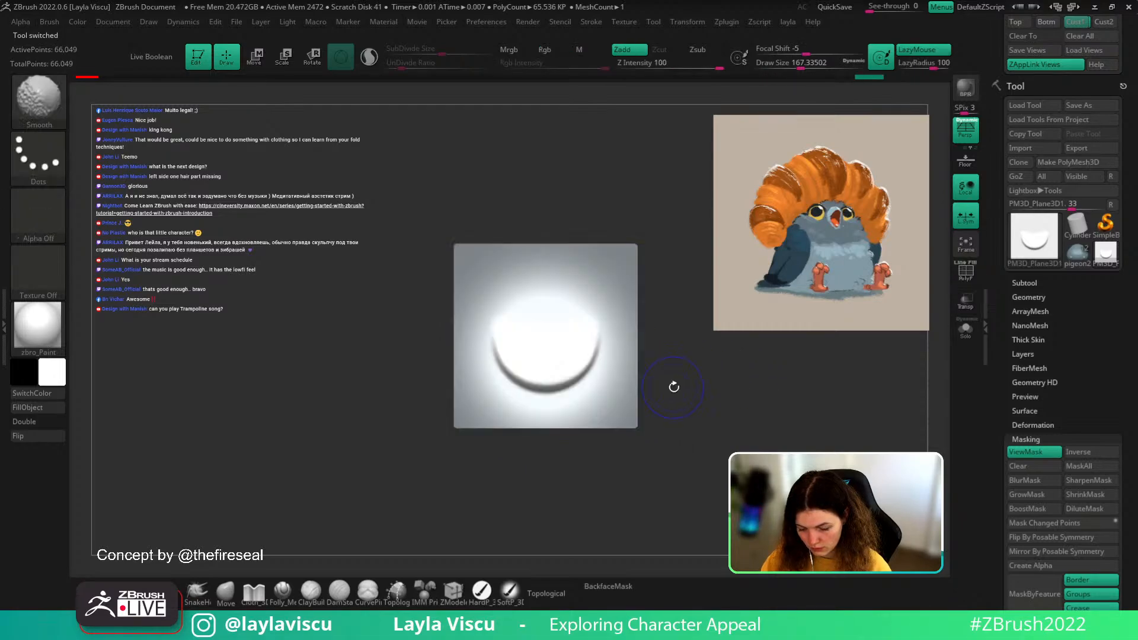
# - Add mask strips along both vertical sides of the plane and blur the mask
pyautogui.press('w')
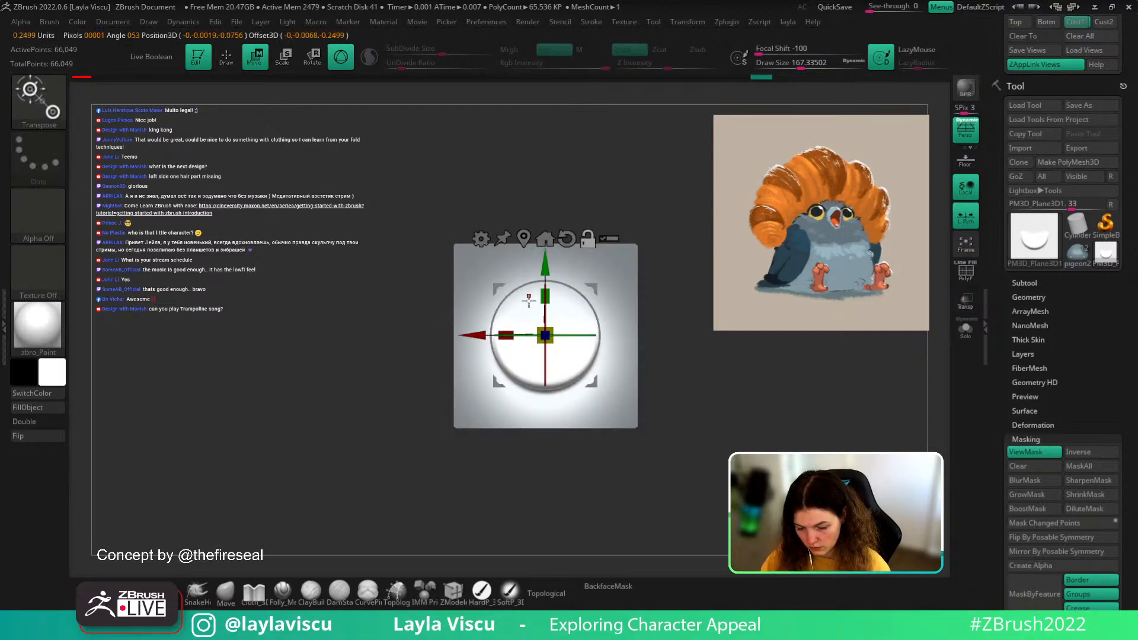
pyautogui.keyDown('ctrl'); pyautogui.moveTo(668, 208); pyautogui.dragTo(630, 484); pyautogui.keyUp('ctrl')
pyautogui.keyDown('ctrl'); pyautogui.moveTo(656, 202); pyautogui.dragTo(612, 496); pyautogui.keyUp('ctrl')
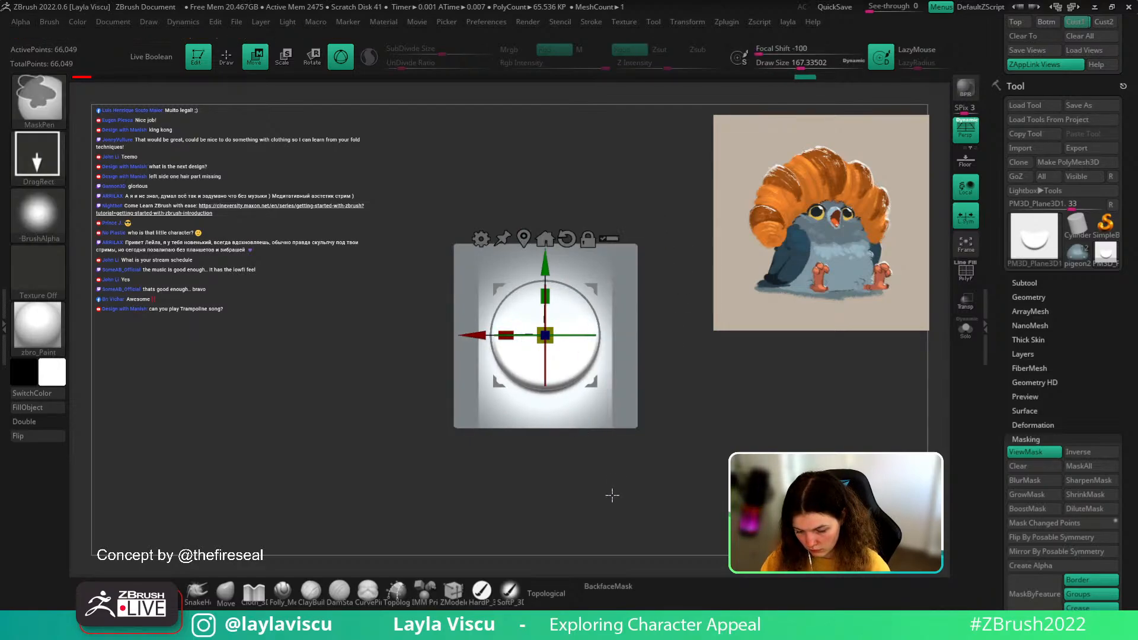
pyautogui.keyDown('ctrl'); pyautogui.click(609, 412); pyautogui.keyUp('ctrl')
# - Narrow the crescent's width by scaling the unmasked area along the horizontal axis, and clear the mask
pyautogui.moveTo(506, 337); pyautogui.dragTo(522, 342)
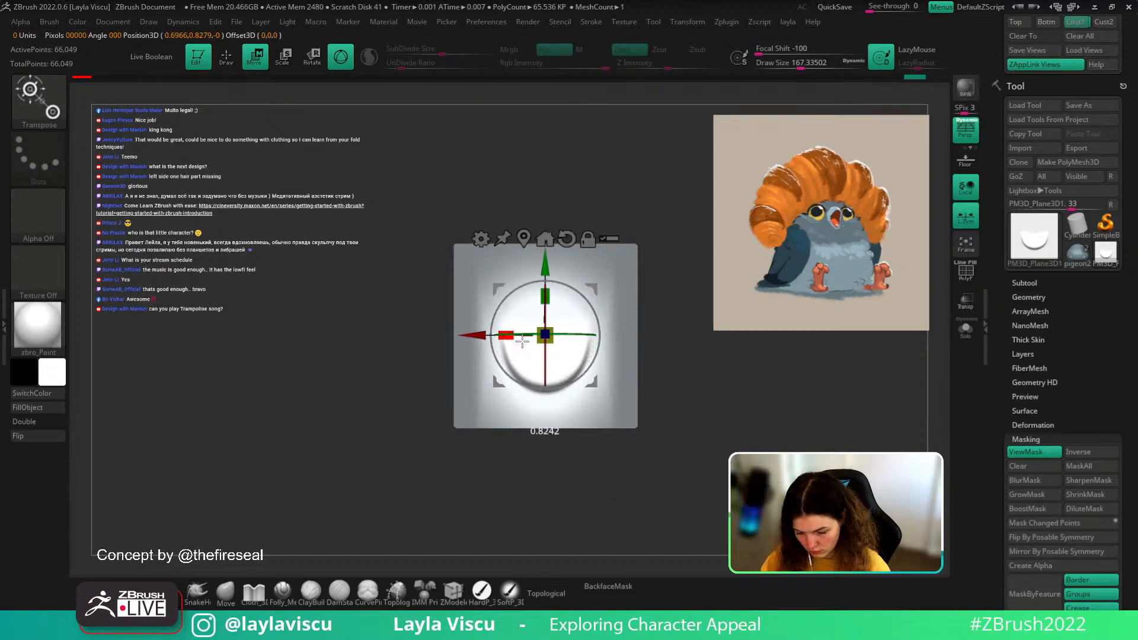
pyautogui.press('q')
pyautogui.moveTo(332, 480)
pyautogui.keyDown('ctrl'); pyautogui.mouseDown()
pyautogui.moveTo(368, 457)
pyautogui.moveTo(396, 481)
pyautogui.moveTo(363, 483)
pyautogui.moveTo(383, 468)
pyautogui.moveTo(379, 448)
pyautogui.mouseUp(); pyautogui.keyUp('ctrl')
pyautogui.hotkey('ctrl', 'z')
pyautogui.press('w')
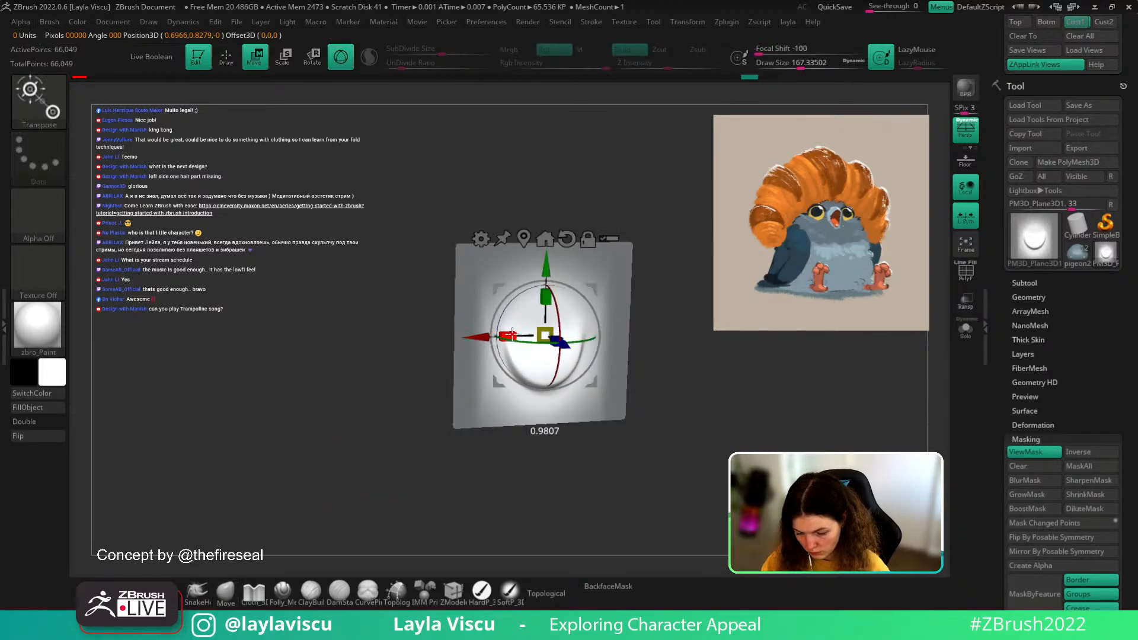
pyautogui.press('q')
pyautogui.keyDown('ctrl'); pyautogui.moveTo(241, 517); pyautogui.dragTo(350, 451); pyautogui.keyUp('ctrl')
pyautogui.hotkey('shift', 'f')
pyautogui.hotkey('shift', 'f')
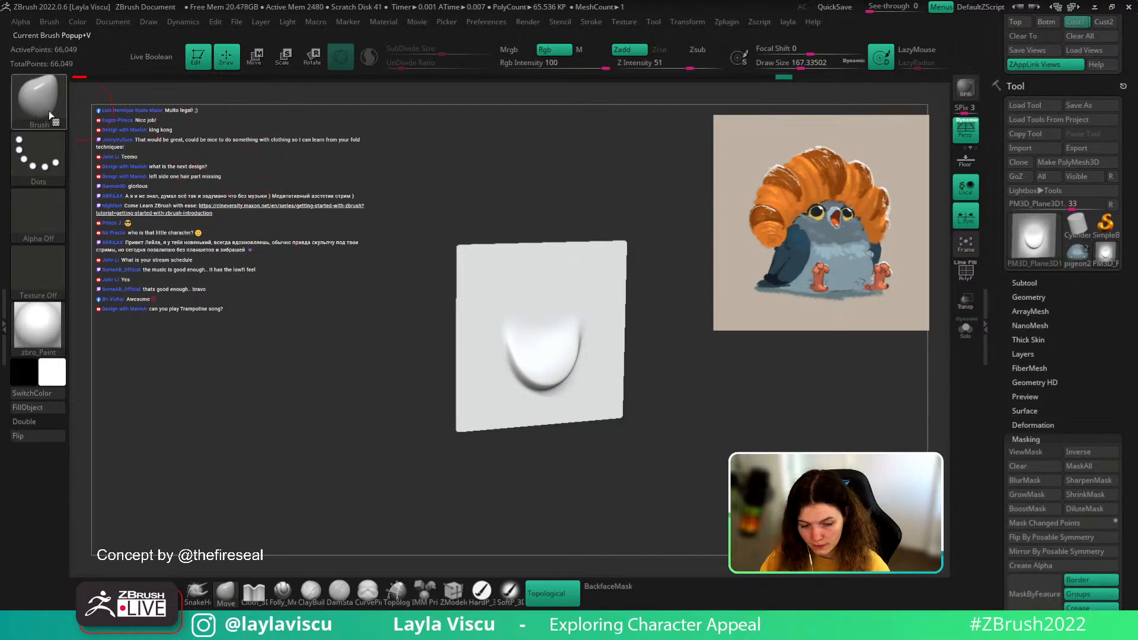
# - Select the ChiselOrganic brush and create a MultiAlpha brush from the narrowed crescent plane
pyautogui.press('b')
pyautogui.click(369, 182)
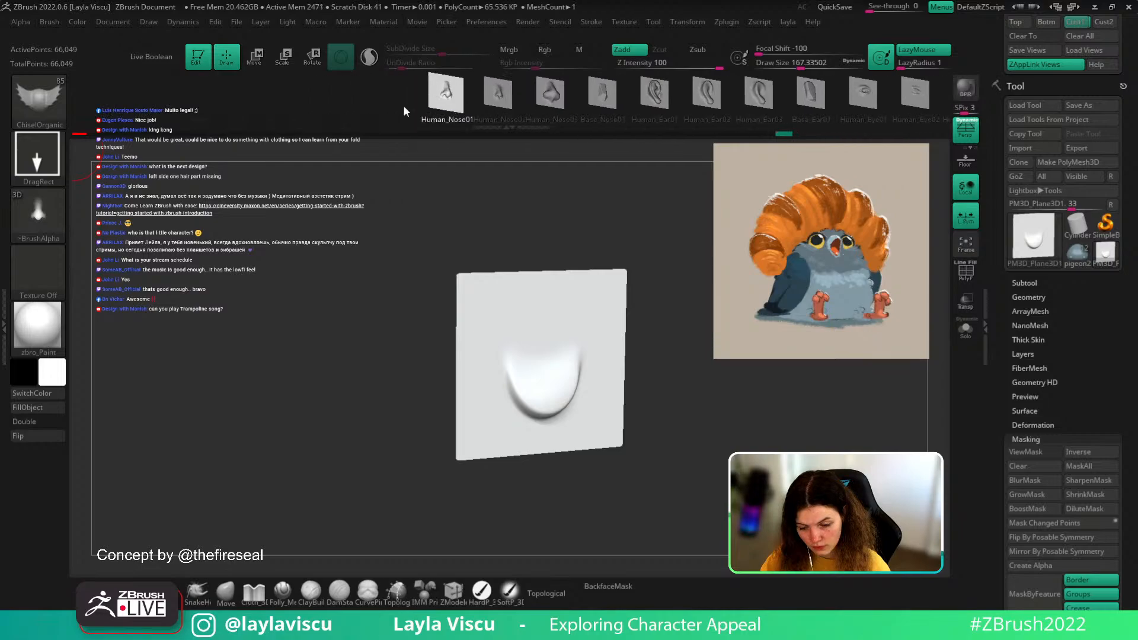
pyautogui.click(45, 22)
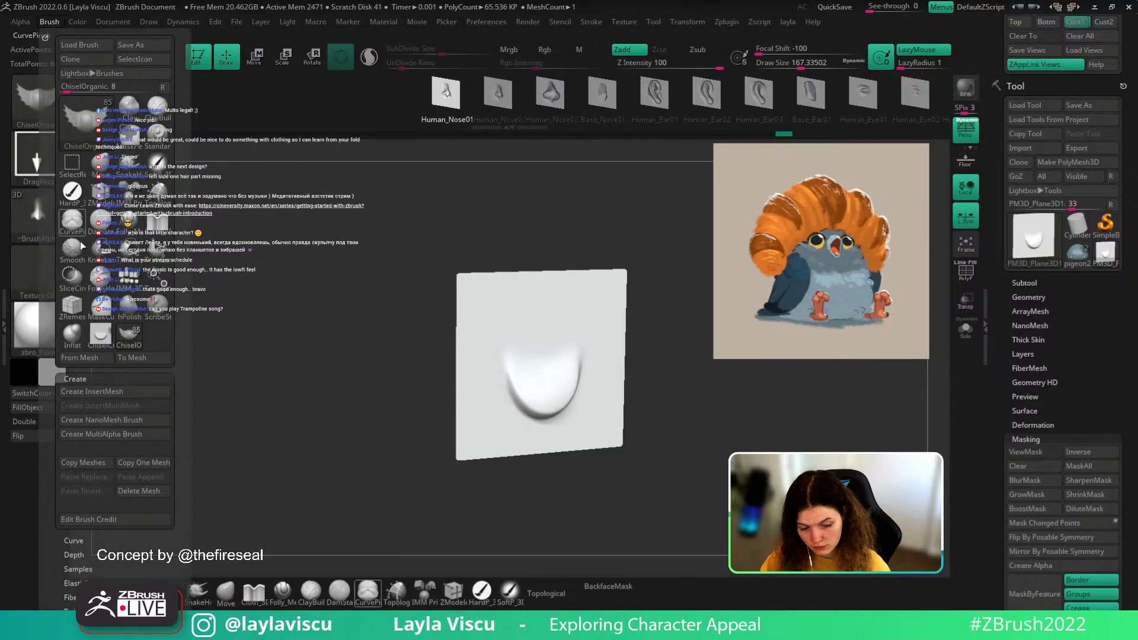
pyautogui.click(91, 433)
pyautogui.moveTo(391, 280); pyautogui.dragTo(308, 255)
# - Switch to the pigeon2 tool, try stamping the narrower crescent on the upper belly, and undo the test stamps
pyautogui.click(1077, 252)
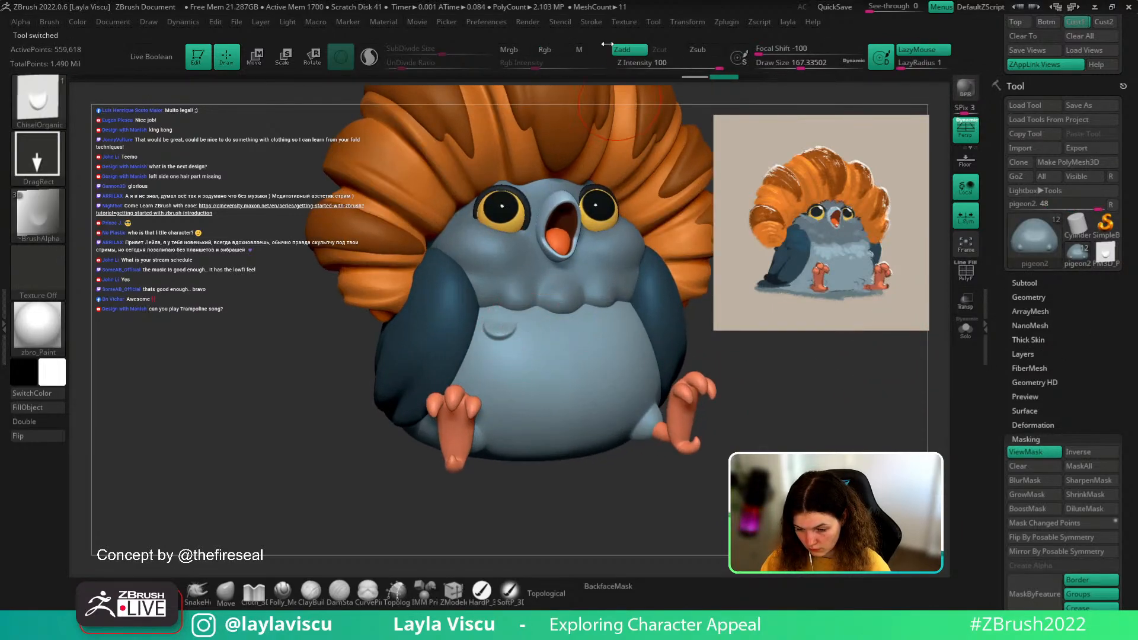
pyautogui.moveTo(529, 333); pyautogui.dragTo(529, 348)
pyautogui.moveTo(532, 352); pyautogui.dragTo(537, 337)
pyautogui.hotkey('ctrl', 'z')
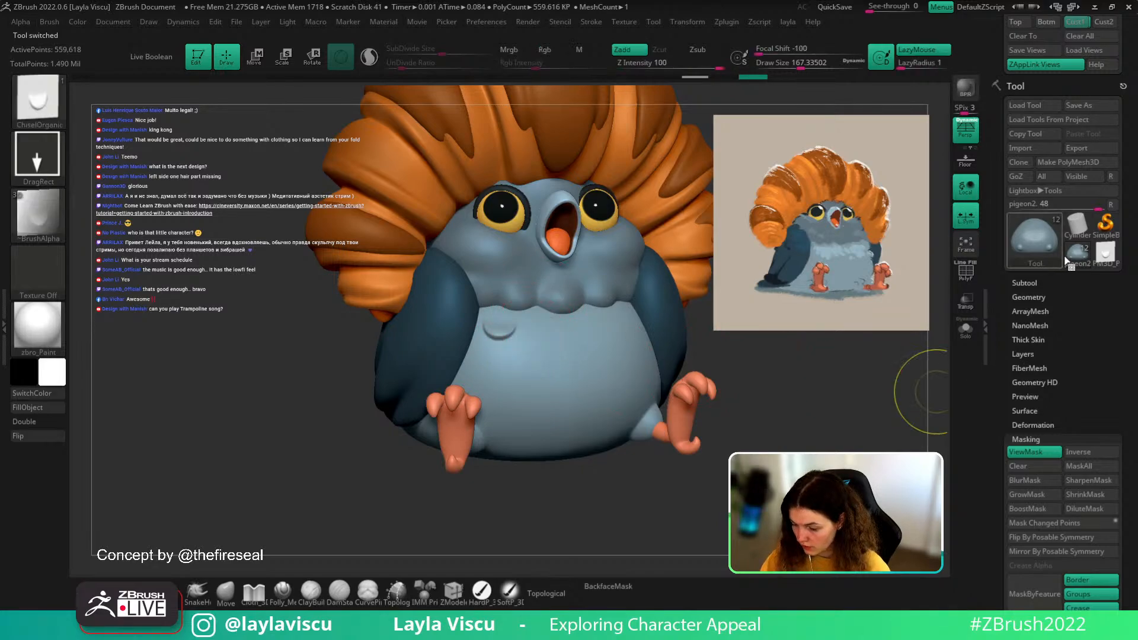
# - Switch to the crescent plane tool, turn off the brush alpha, and create a new MultiAlpha brush from the plane
pyautogui.click(1104, 256)
pyautogui.keyDown('shift'); pyautogui.moveTo(756, 384); pyautogui.dragTo(744, 383); pyautogui.keyUp('shift')
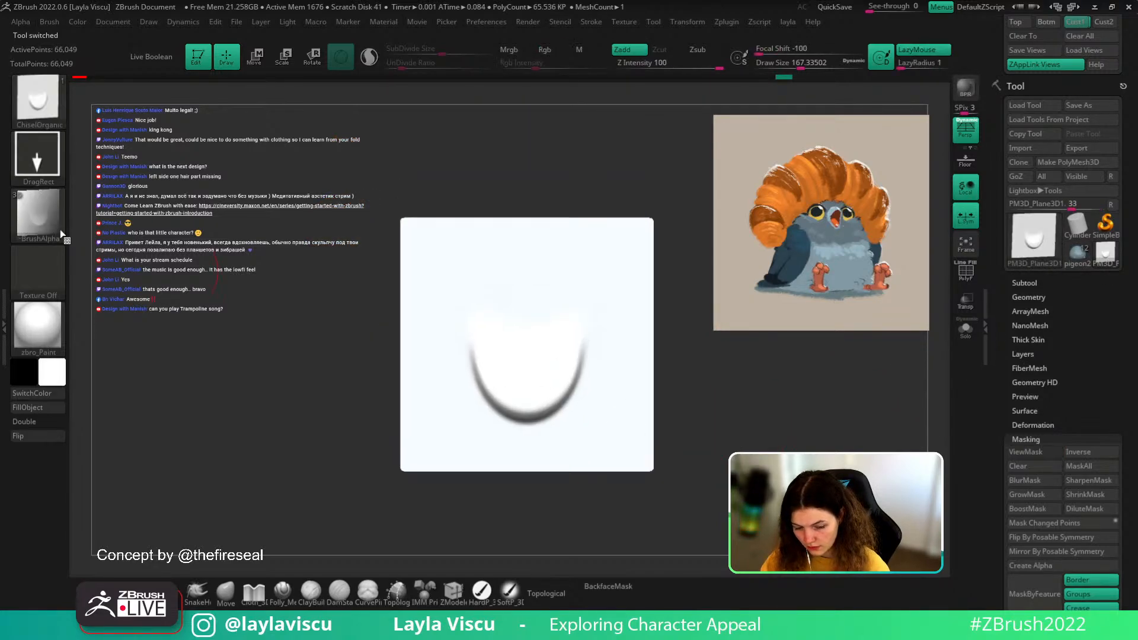
pyautogui.click(35, 215)
pyautogui.click(112, 222)
pyautogui.moveTo(281, 292)
pyautogui.mouseDown()
pyautogui.moveTo(292, 333)
pyautogui.moveTo(260, 277)
pyautogui.mouseUp()
pyautogui.hotkey('shift', 'f')
pyautogui.hotkey('shift', 'f')
pyautogui.click(51, 21)
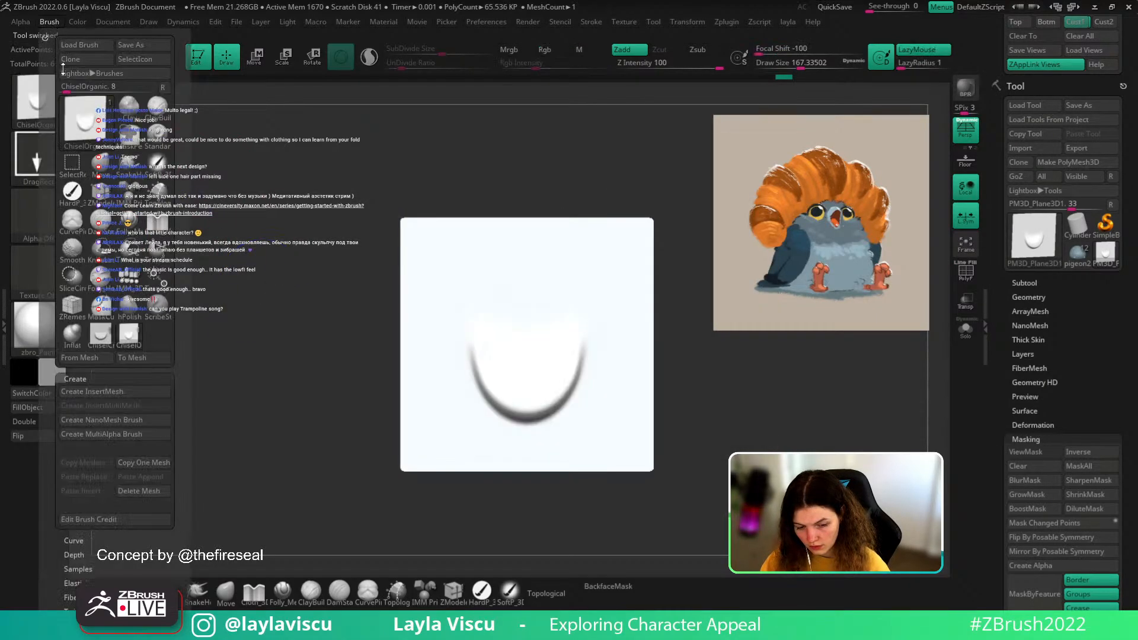
pyautogui.click(98, 435)
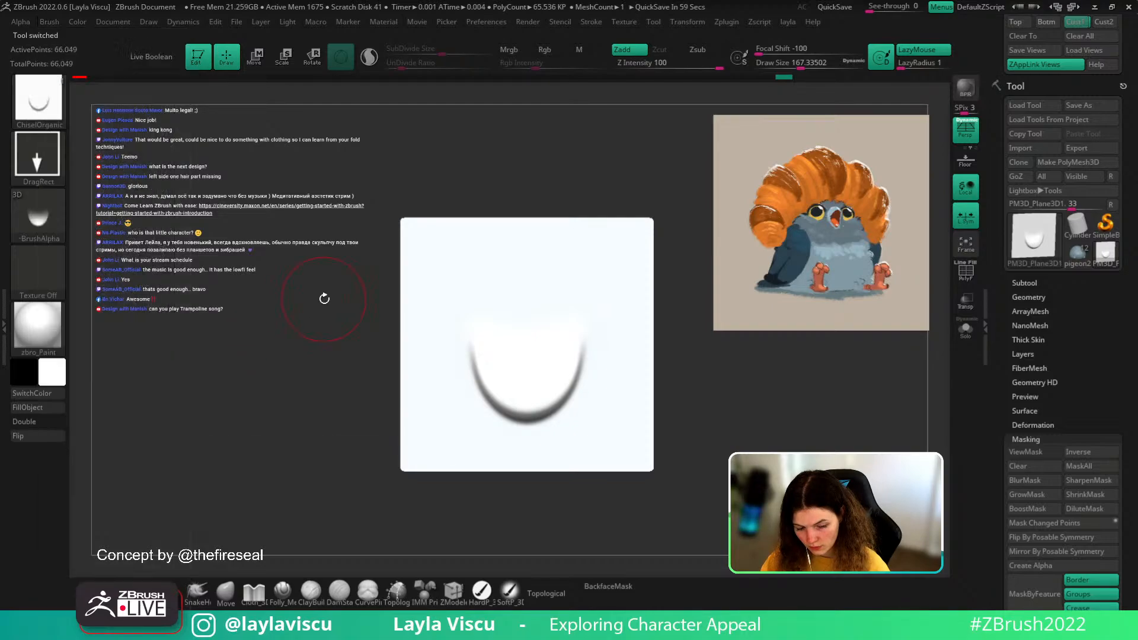
pyautogui.moveTo(458, 282)
pyautogui.mouseDown()
pyautogui.moveTo(459, 226)
pyautogui.moveTo(457, 279)
pyautogui.mouseUp()
# - Switch to the pigeon2 tool and stamp the narrower crescent on the upper belly to check its shape
pyautogui.click(1077, 253)
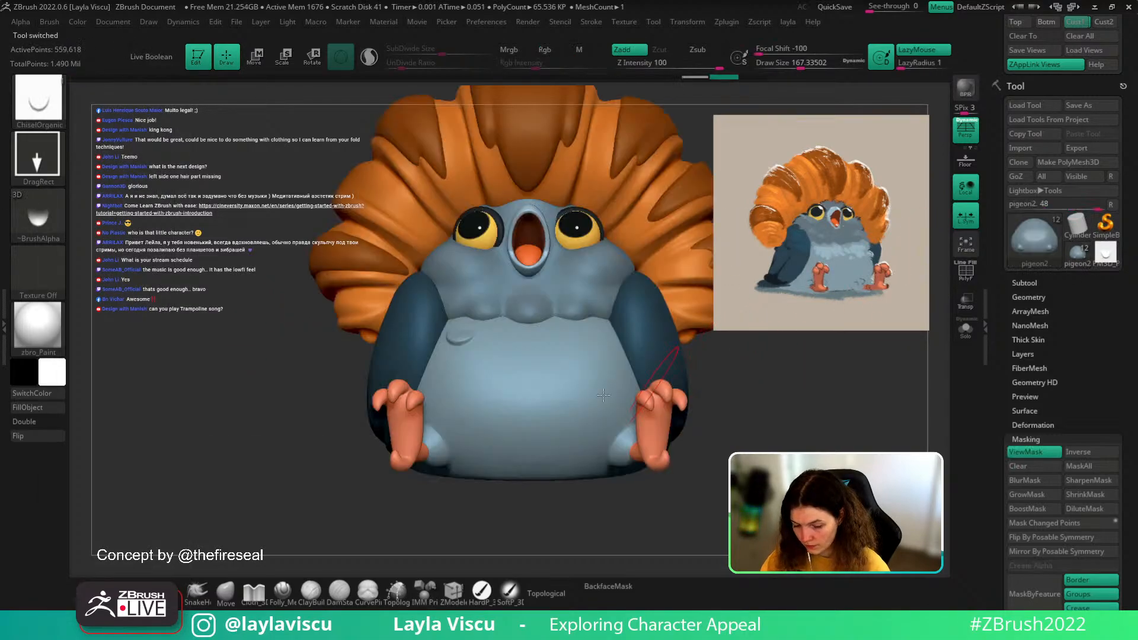
pyautogui.moveTo(549, 353); pyautogui.dragTo(723, 425, button='right')
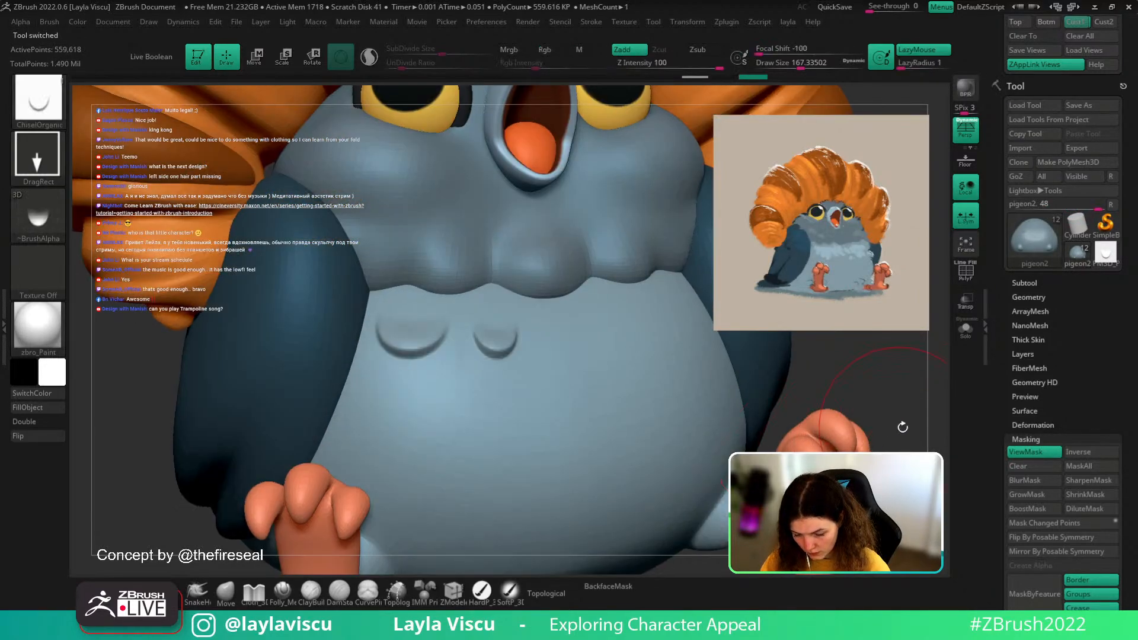
pyautogui.moveTo(901, 427); pyautogui.dragTo(880, 453, button='right')
pyautogui.keyDown('ctrl'); pyautogui.moveTo(558, 384); pyautogui.dragTo(533, 419, button='right'); pyautogui.keyUp('ctrl')
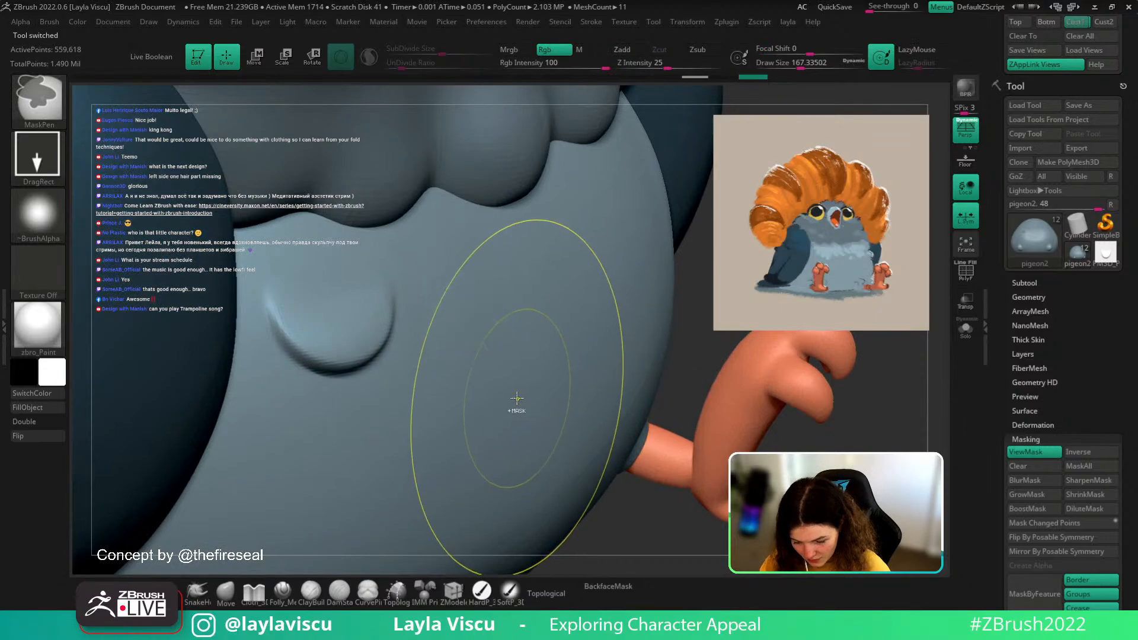
# - Return to the crescent plane and examine its relief from the side and with the wireframe shown
pyautogui.click(1105, 252)
pyautogui.press('f')
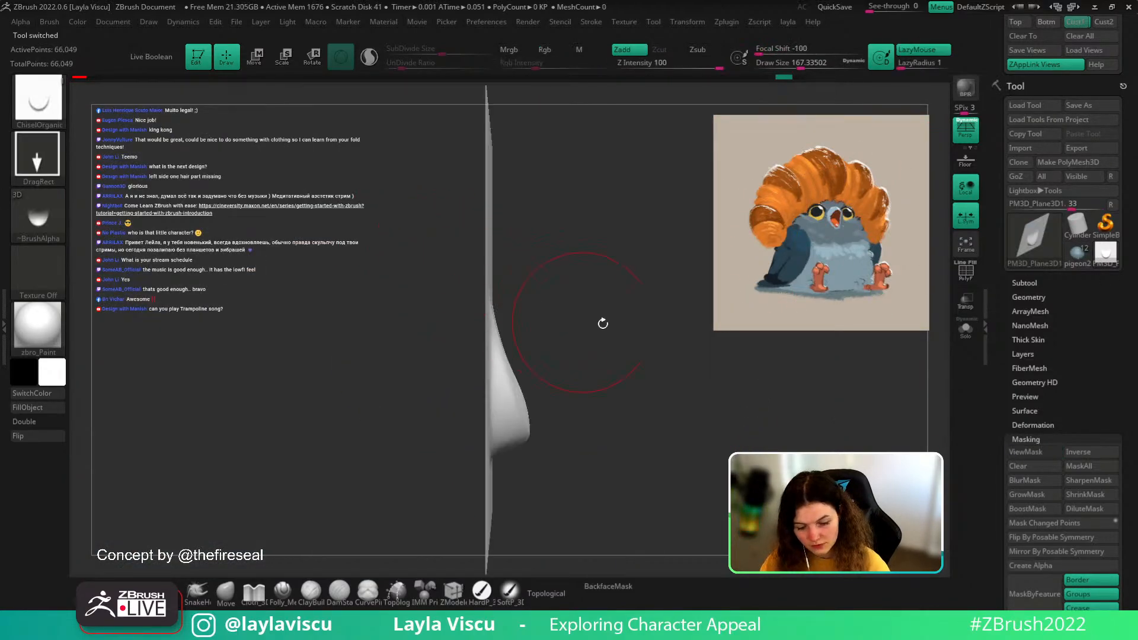
pyautogui.keyDown('ctrl'); pyautogui.moveTo(647, 342); pyautogui.dragTo(664, 386, button='right'); pyautogui.keyUp('ctrl')
pyautogui.keyDown('alt'); pyautogui.moveTo(803, 414); pyautogui.dragTo(682, 465, button='right'); pyautogui.keyUp('alt')
pyautogui.moveTo(682, 466); pyautogui.dragTo(696, 477, button='right')
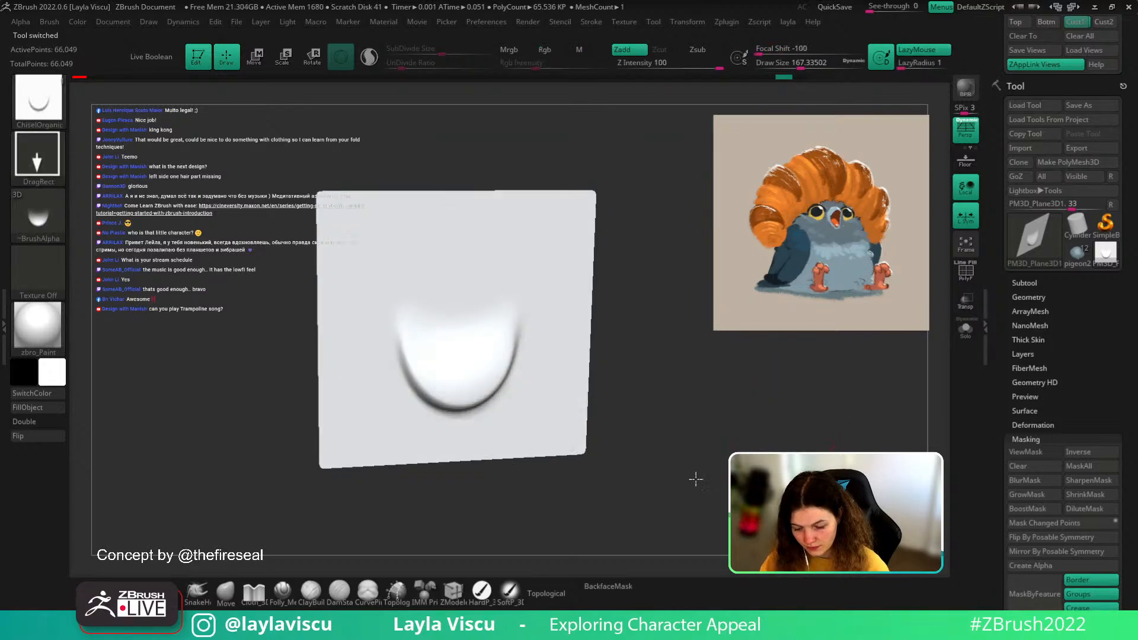
pyautogui.hotkey('shift', 'f')
pyautogui.hotkey('ctrl', 'h')
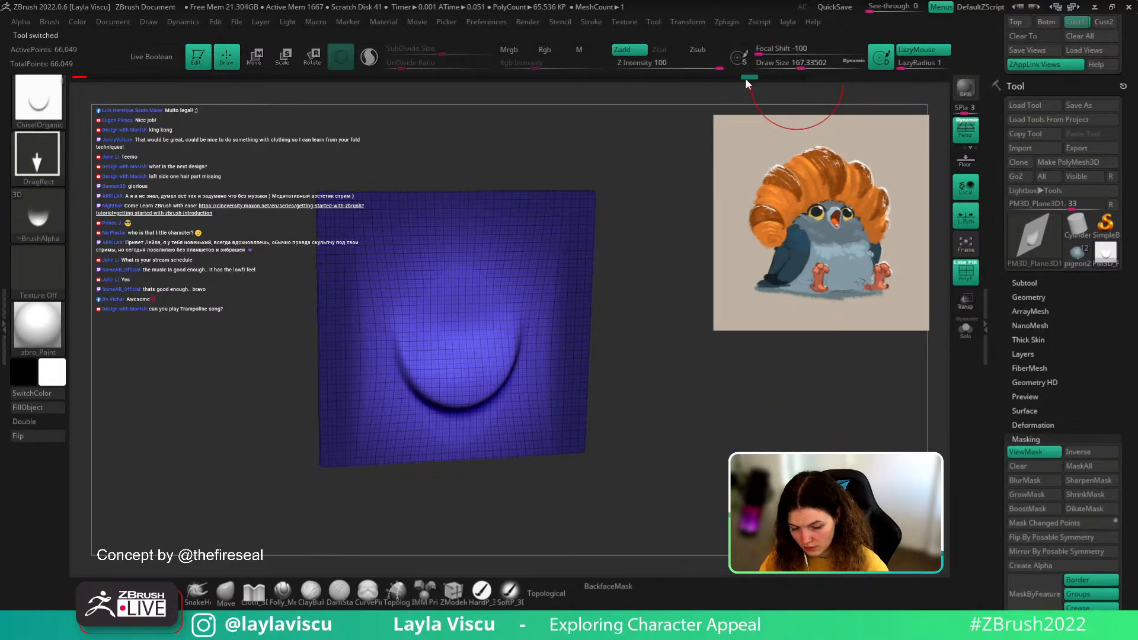
# - Step the plane's undo history back to the wider crescent with both vertical sides masked
pyautogui.hotkey('ctrl', 'z')
pyautogui.hotkey('ctrl', 'shift', 'z')
pyautogui.moveTo(752, 89)
pyautogui.mouseDown()
pyautogui.moveTo(790, 93)
pyautogui.moveTo(738, 99)
pyautogui.moveTo(765, 99)
pyautogui.mouseUp()
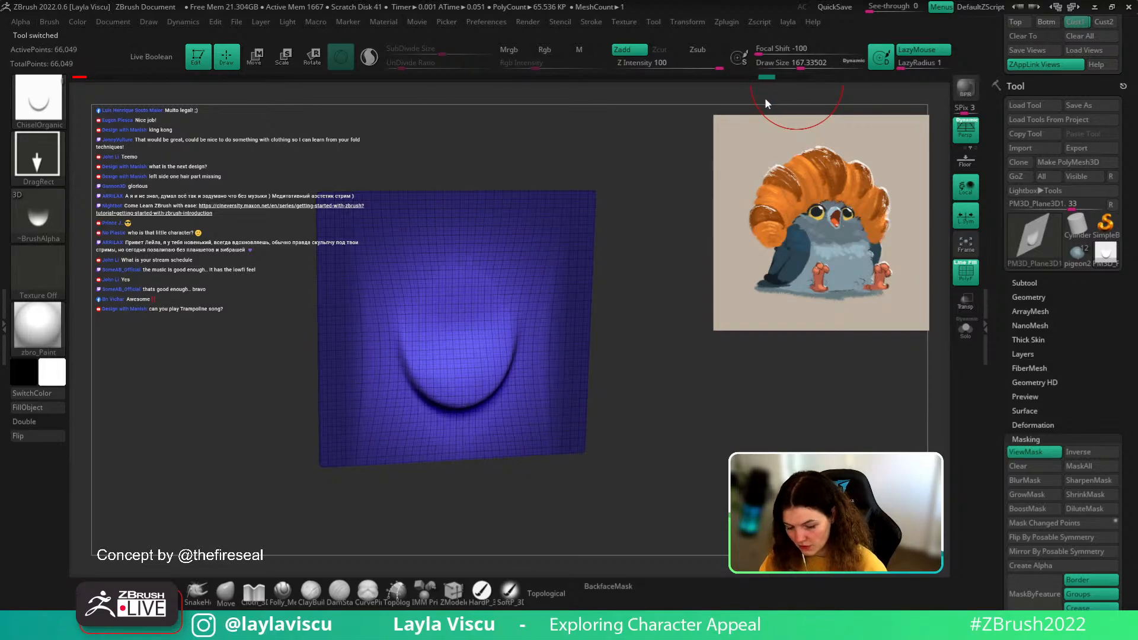
pyautogui.moveTo(764, 101)
pyautogui.mouseDown()
pyautogui.moveTo(724, 102)
pyautogui.moveTo(755, 103)
pyautogui.mouseUp()
pyautogui.moveTo(466, 477)
pyautogui.keyDown('ctrl'); pyautogui.mouseDown()
pyautogui.moveTo(564, 478)
pyautogui.moveTo(677, 433)
pyautogui.mouseUp(); pyautogui.keyUp('ctrl')
pyautogui.hotkey('ctrl', 'z')
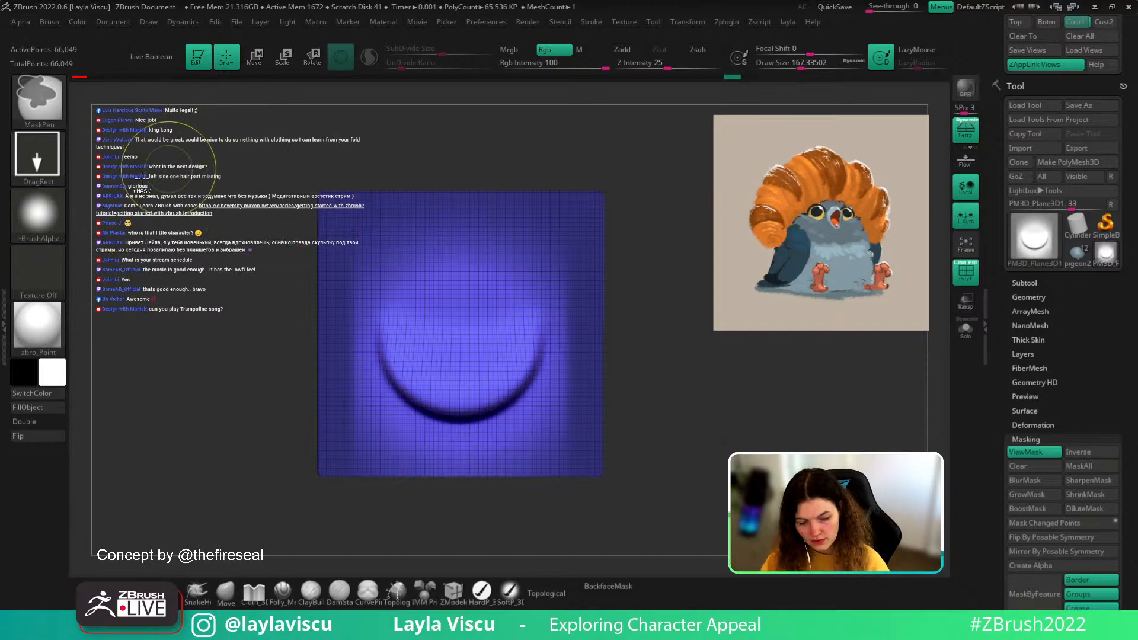
# - Turn off the MaskPen alpha, extend the mask along the plane's upper and lower edges, and blur it
pyautogui.click(36, 231)
pyautogui.click(110, 230)
pyautogui.keyDown('ctrl'); pyautogui.moveTo(710, 526); pyautogui.dragTo(262, 438); pyautogui.keyUp('ctrl')
pyautogui.keyDown('ctrl'); pyautogui.moveTo(243, 117); pyautogui.dragTo(665, 245); pyautogui.keyUp('ctrl')
pyautogui.keyDown('ctrl'); pyautogui.moveTo(627, 160); pyautogui.dragTo(562, 505); pyautogui.keyUp('ctrl')
pyautogui.hotkey('ctrl', 'i')
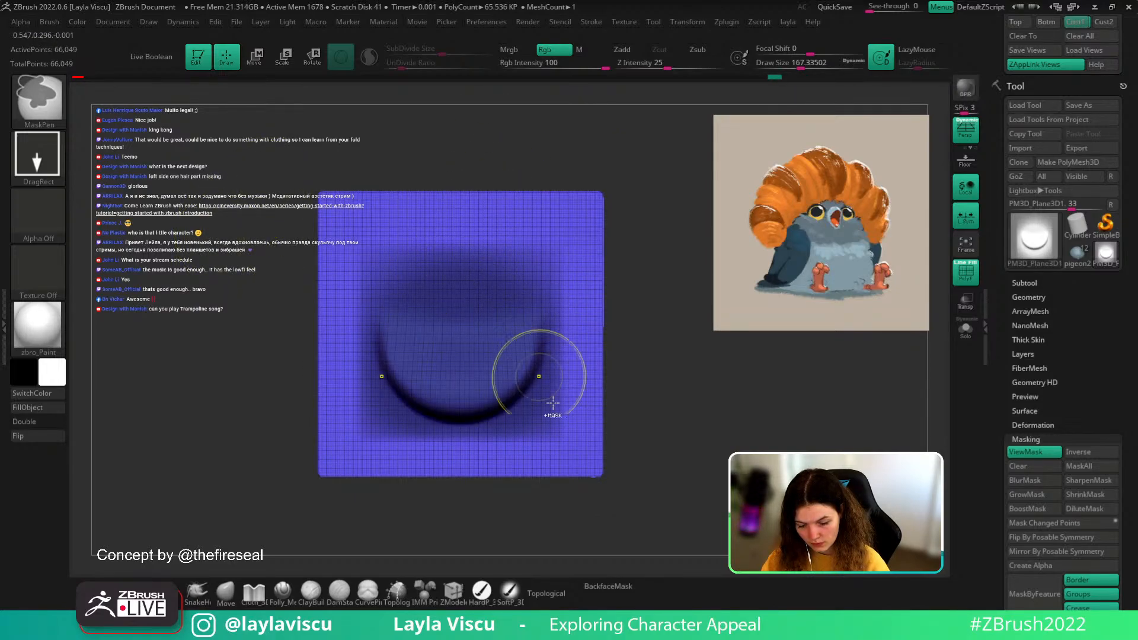
pyautogui.keyDown('ctrl'); pyautogui.click(686, 422); pyautogui.keyUp('ctrl')
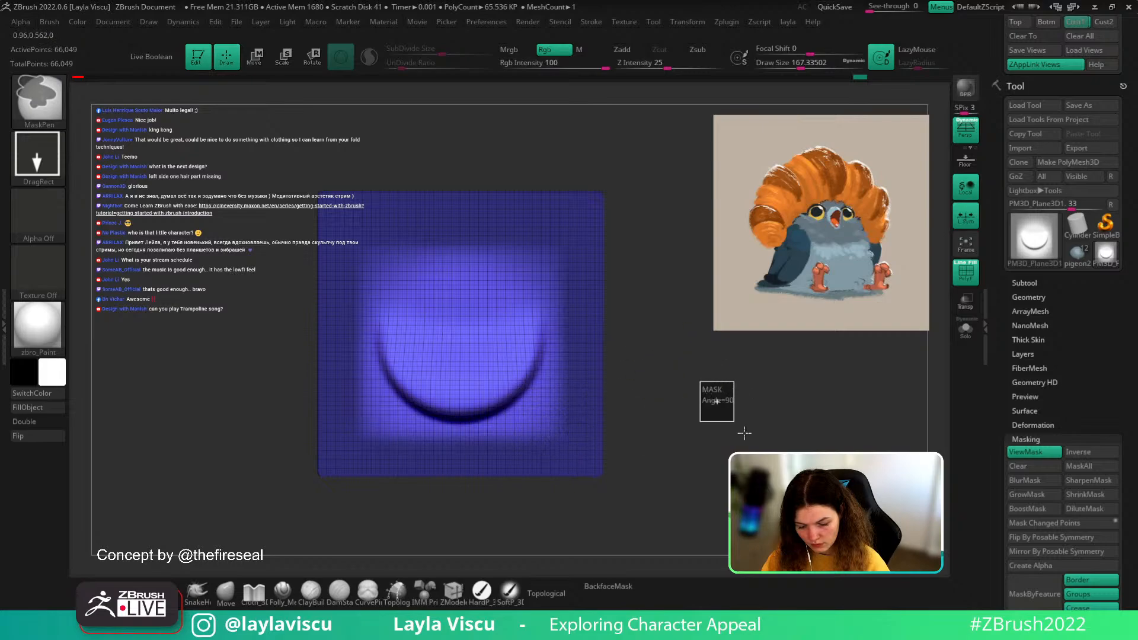
pyautogui.moveTo(711, 395)
pyautogui.keyDown('ctrl'); pyautogui.mouseDown()
pyautogui.moveTo(724, 423)
pyautogui.moveTo(699, 407)
pyautogui.moveTo(685, 427)
pyautogui.mouseUp(); pyautogui.keyUp('ctrl')
# - Narrow the unmasked crescent by scaling it along the horizontal axis
pyautogui.hotkey('shift', 'f')
pyautogui.hotkey('shift', 'f')
pyautogui.press('w')
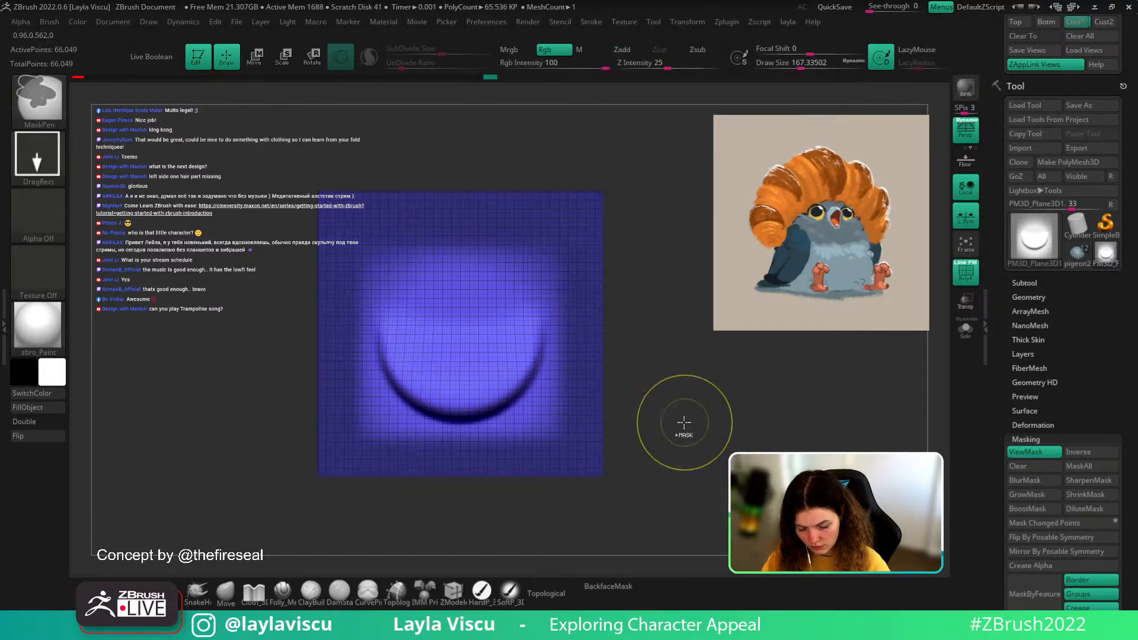
pyautogui.moveTo(497, 334); pyautogui.dragTo(478, 343)
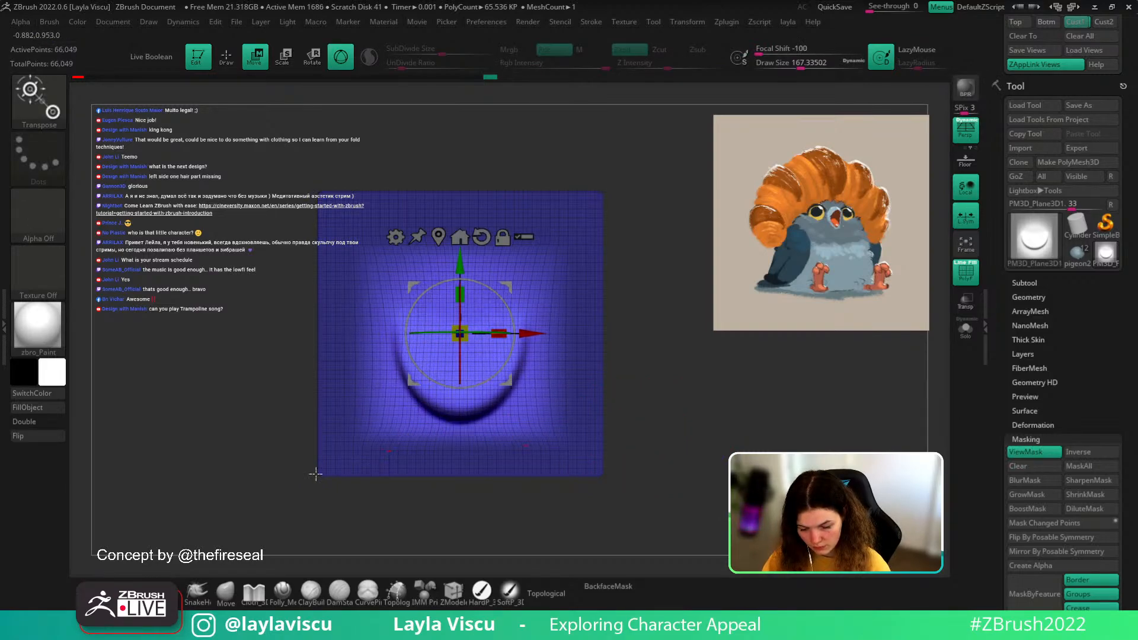
# - Clear the mask, switch to the Move brush, and undo the mask clearing
pyautogui.keyDown('ctrl'); pyautogui.moveTo(281, 509); pyautogui.dragTo(290, 523); pyautogui.keyUp('ctrl')
pyautogui.hotkey('shift', 'f')
pyautogui.moveTo(673, 419); pyautogui.dragTo(690, 432)
pyautogui.click(226, 589)
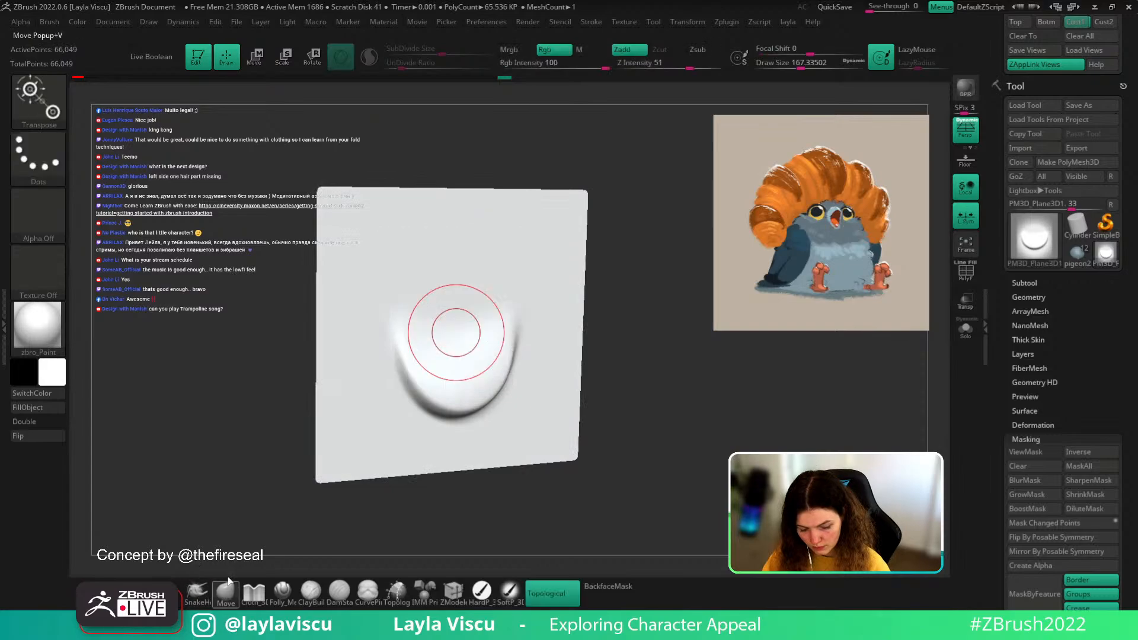
pyautogui.moveTo(355, 551)
pyautogui.mouseDown()
pyautogui.moveTo(445, 515)
pyautogui.moveTo(539, 523)
pyautogui.moveTo(687, 412)
pyautogui.moveTo(710, 424)
pyautogui.mouseUp()
pyautogui.hotkey('ctrl', 'z')
pyautogui.hotkey('shift', 'f')
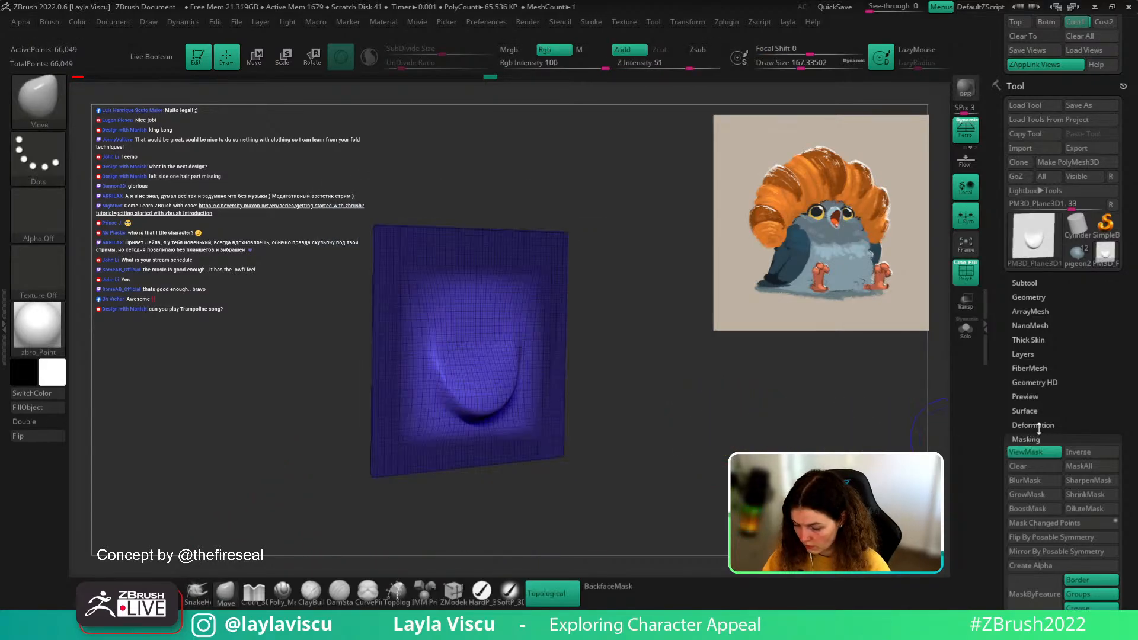
# - Try the Contrast deformation on the narrowed crescent, clear the mask, and face the plane to the front
pyautogui.click(1036, 426)
pyautogui.hotkey('shift', 'f')
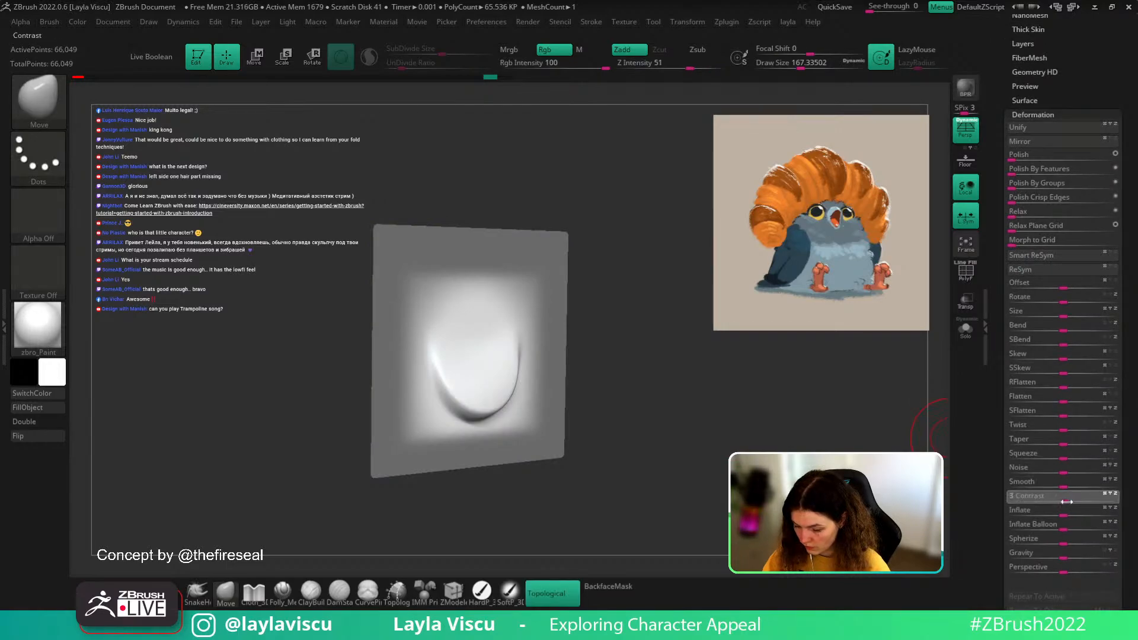
pyautogui.moveTo(1109, 503); pyautogui.dragTo(1109, 503)
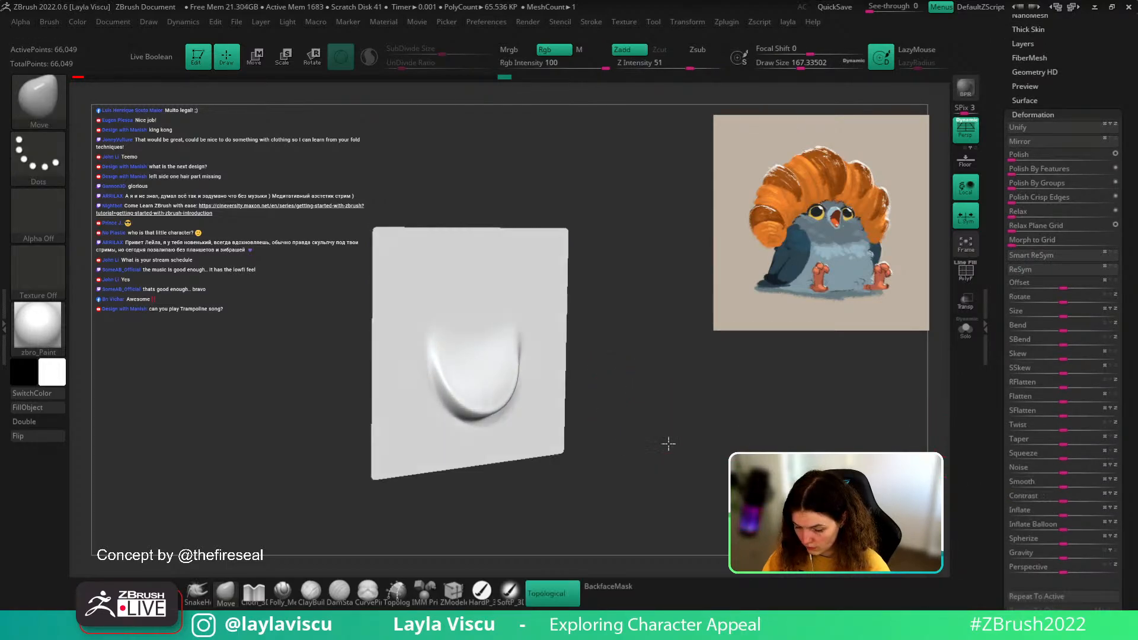
pyautogui.moveTo(668, 445)
pyautogui.mouseDown()
pyautogui.moveTo(617, 460)
pyautogui.moveTo(474, 388)
pyautogui.mouseUp()
pyautogui.moveTo(616, 379)
pyautogui.keyDown('shift'); pyautogui.mouseDown()
pyautogui.moveTo(654, 347)
pyautogui.moveTo(667, 379)
pyautogui.mouseUp(); pyautogui.keyUp('shift')
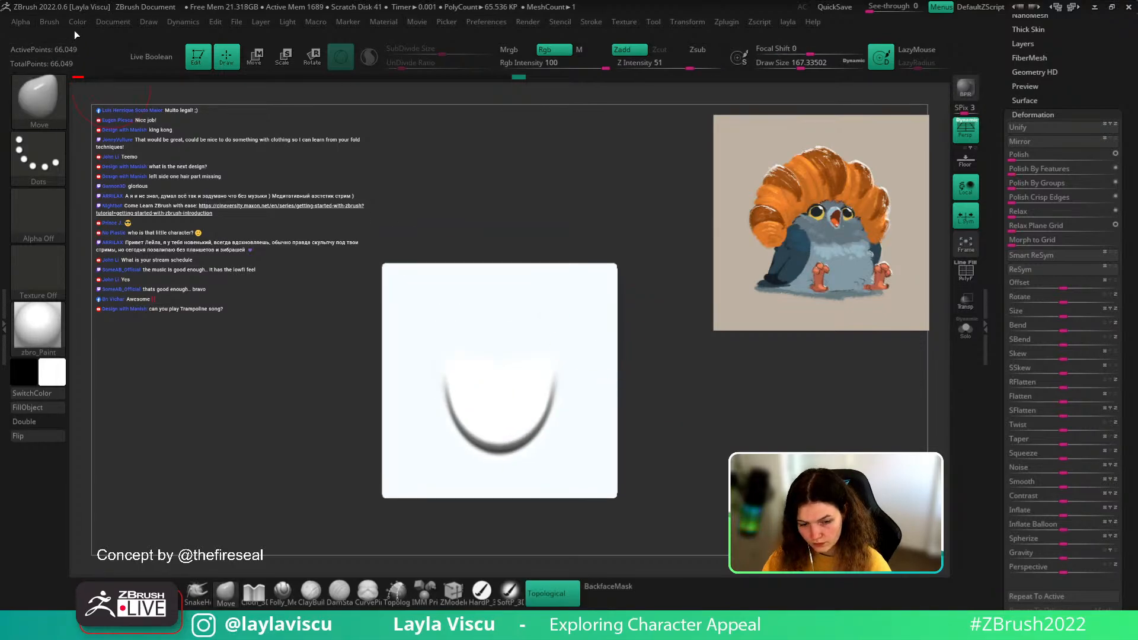
# - Select the ChiselOrganic brush and switch the material to BasicMaterial
pyautogui.press('b')
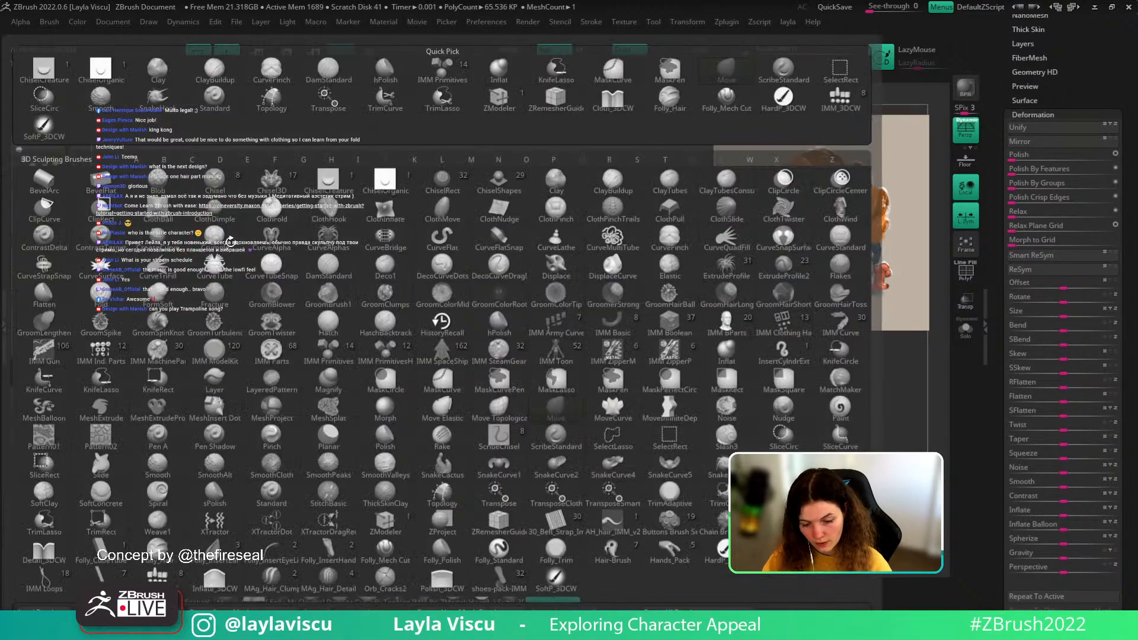
pyautogui.click(366, 185)
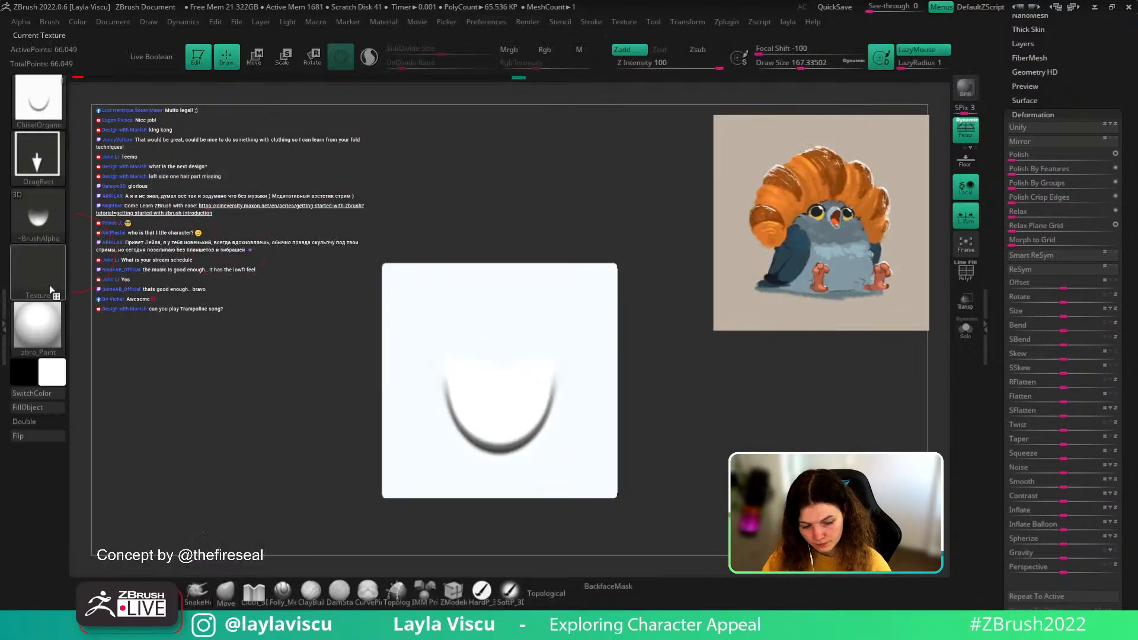
pyautogui.press('m')
pyautogui.click(163, 491)
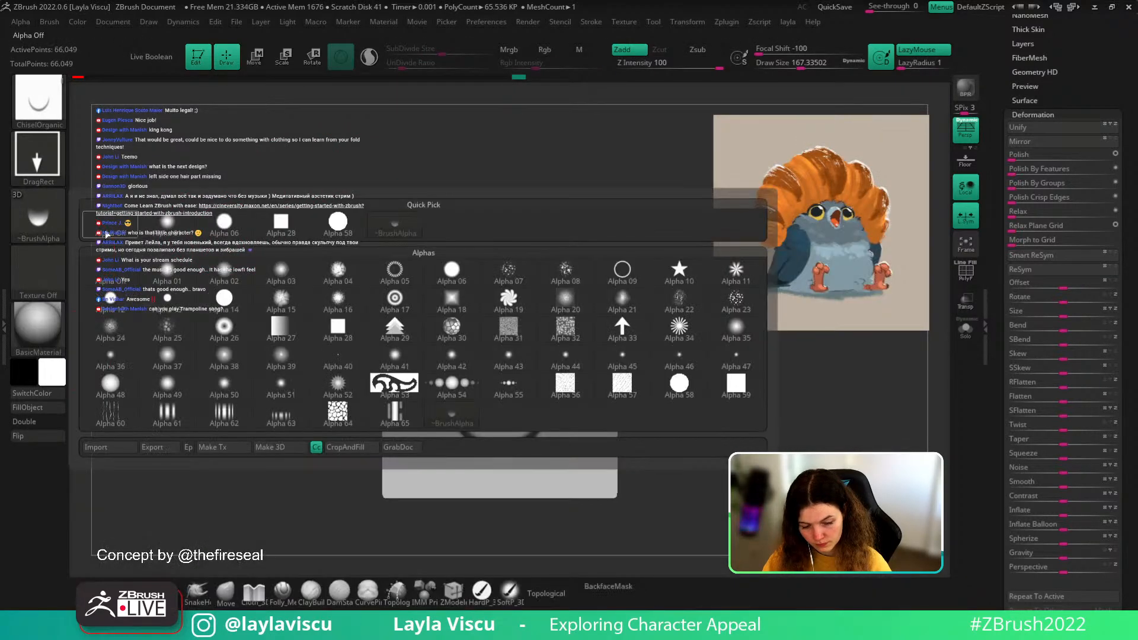
# - Create a MultiAlpha brush from the reshaped crescent plane, try it on the plane, and undo the test stamps
pyautogui.click(49, 24)
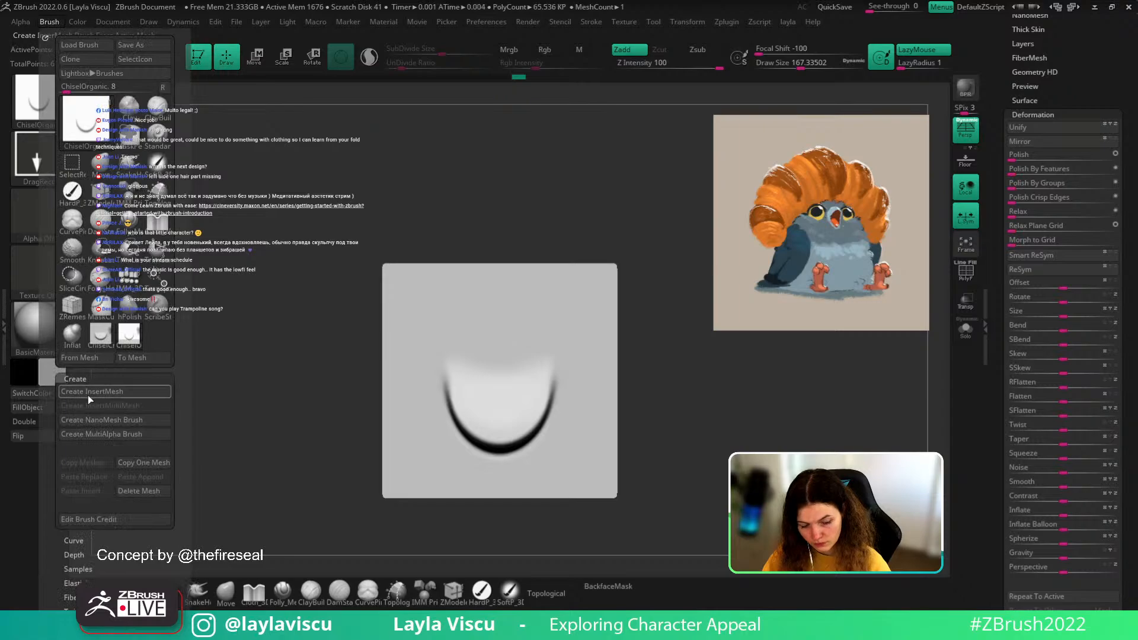
pyautogui.click(100, 433)
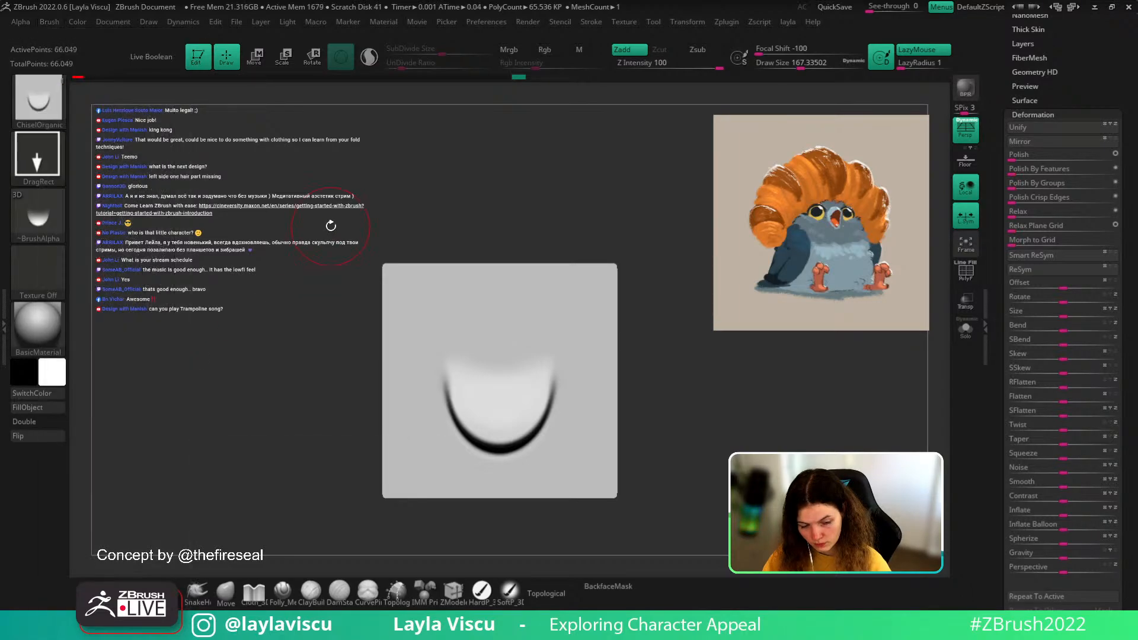
pyautogui.keyDown('ctrl'); pyautogui.moveTo(540, 318); pyautogui.dragTo(628, 417, button='right'); pyautogui.keyUp('ctrl')
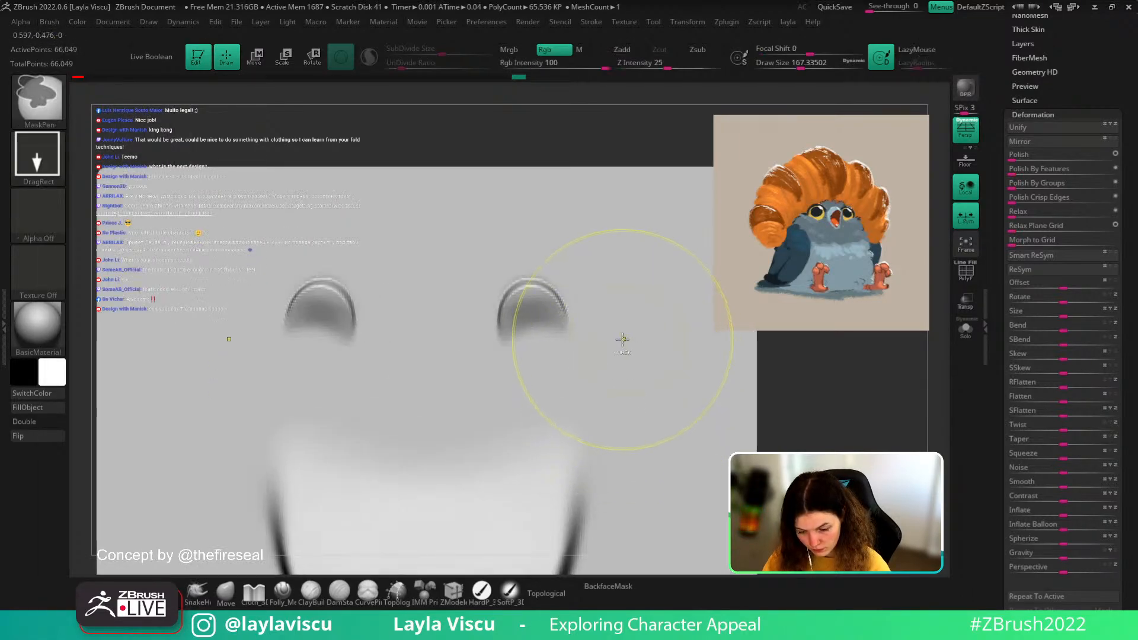
pyautogui.hotkey('ctrl', 'z')
pyautogui.moveTo(582, 333); pyautogui.dragTo(576, 198)
pyautogui.keyDown('ctrl'); pyautogui.moveTo(579, 241); pyautogui.dragTo(527, 163, button='right'); pyautogui.keyUp('ctrl')
pyautogui.hotkey('ctrl', 'z')
# - Switch to the pigeon2 tool and reduce the brush's draw size to about 74
pyautogui.moveTo(1065, 105); pyautogui.dragTo(1066, 487)
pyautogui.click(1077, 326)
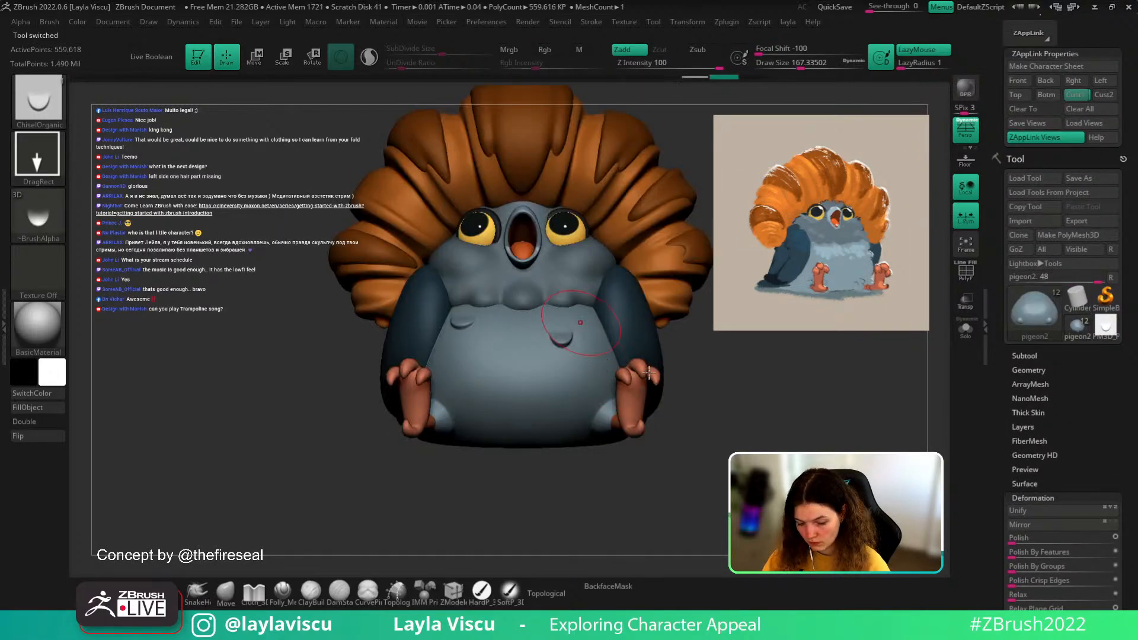
pyautogui.moveTo(649, 373)
pyautogui.mouseDown(button='right')
pyautogui.moveTo(580, 374)
pyautogui.moveTo(828, 429)
pyautogui.moveTo(859, 418)
pyautogui.mouseUp(button='right')
pyautogui.press('s')
pyautogui.moveTo(462, 371); pyautogui.dragTo(446, 370)
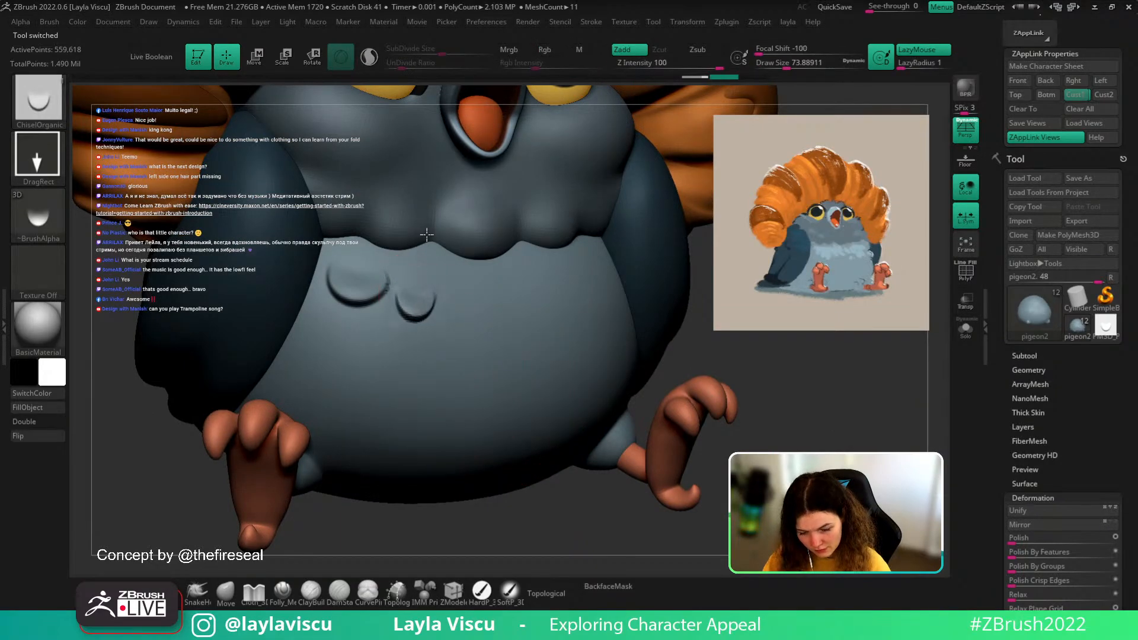
# - Undo the narrow belly stamp, try another small crescent lower on the belly, and undo that stamp
pyautogui.hotkey('ctrl', 'z')
pyautogui.moveTo(516, 501); pyautogui.dragTo(445, 437, button='right')
pyautogui.moveTo(423, 343); pyautogui.dragTo(428, 268)
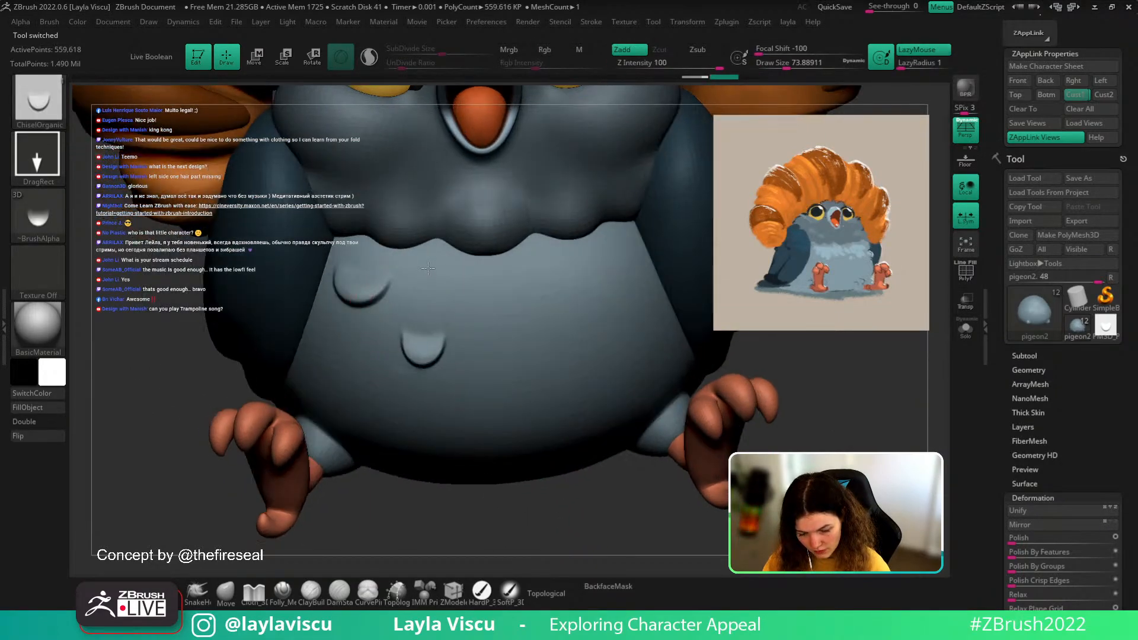
pyautogui.moveTo(545, 516)
pyautogui.mouseDown(button='right')
pyautogui.moveTo(553, 528)
pyautogui.moveTo(541, 526)
pyautogui.moveTo(559, 516)
pyautogui.moveTo(530, 530)
pyautogui.mouseUp(button='right')
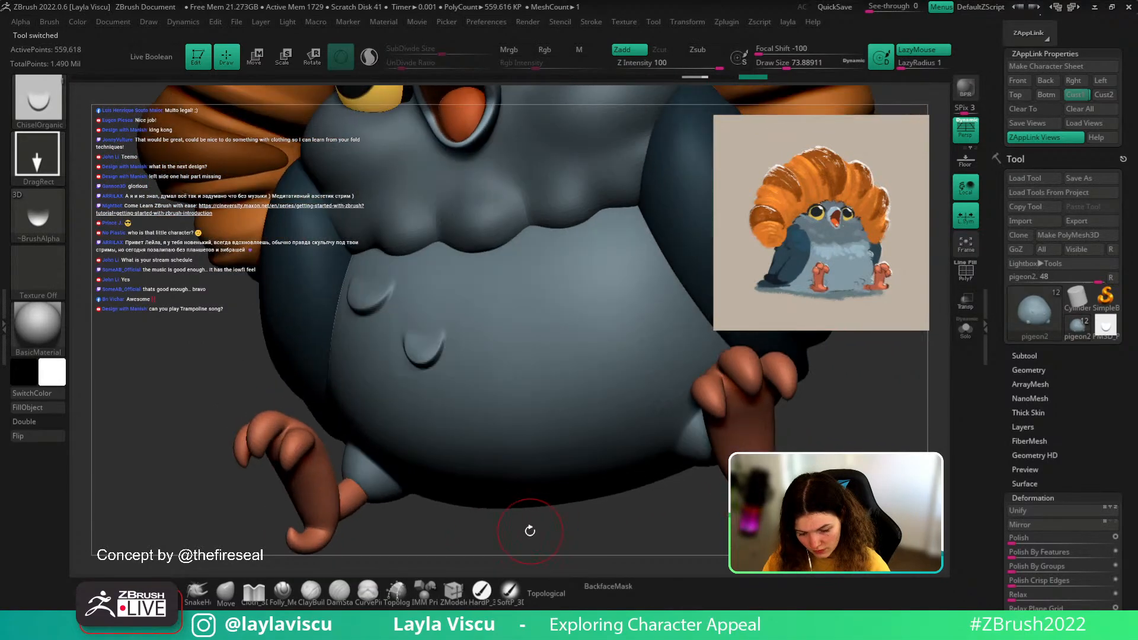
pyautogui.hotkey('ctrl', 'z')
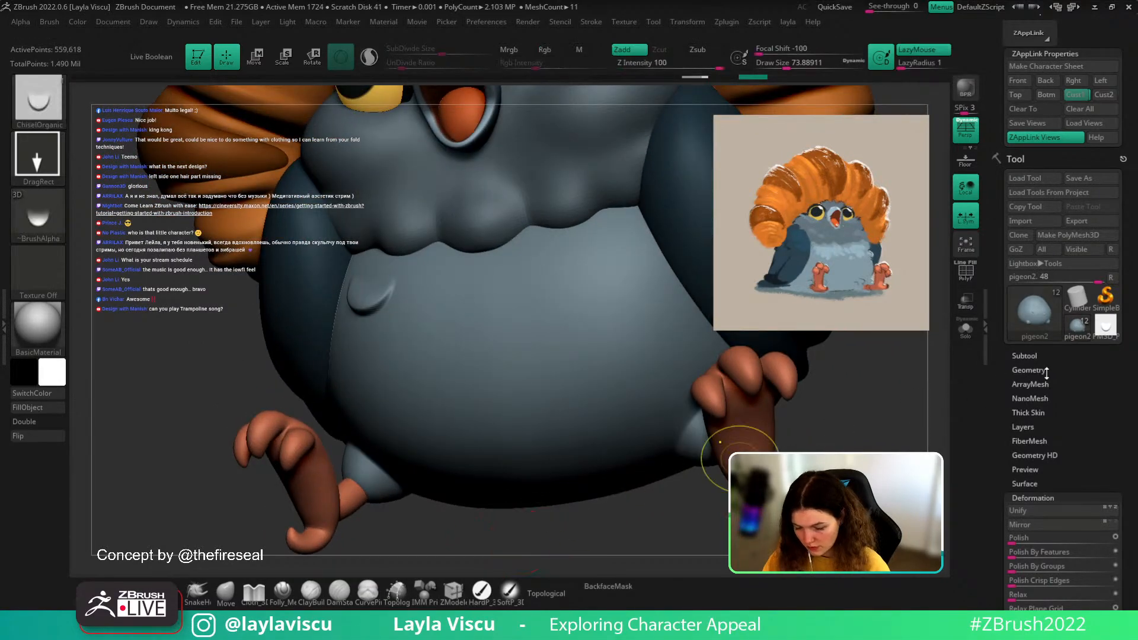
# - Switch back to the crescent plane, turn off perspective, and examine its relief from the side
pyautogui.click(1104, 327)
pyautogui.moveTo(865, 409); pyautogui.dragTo(920, 162, button='right')
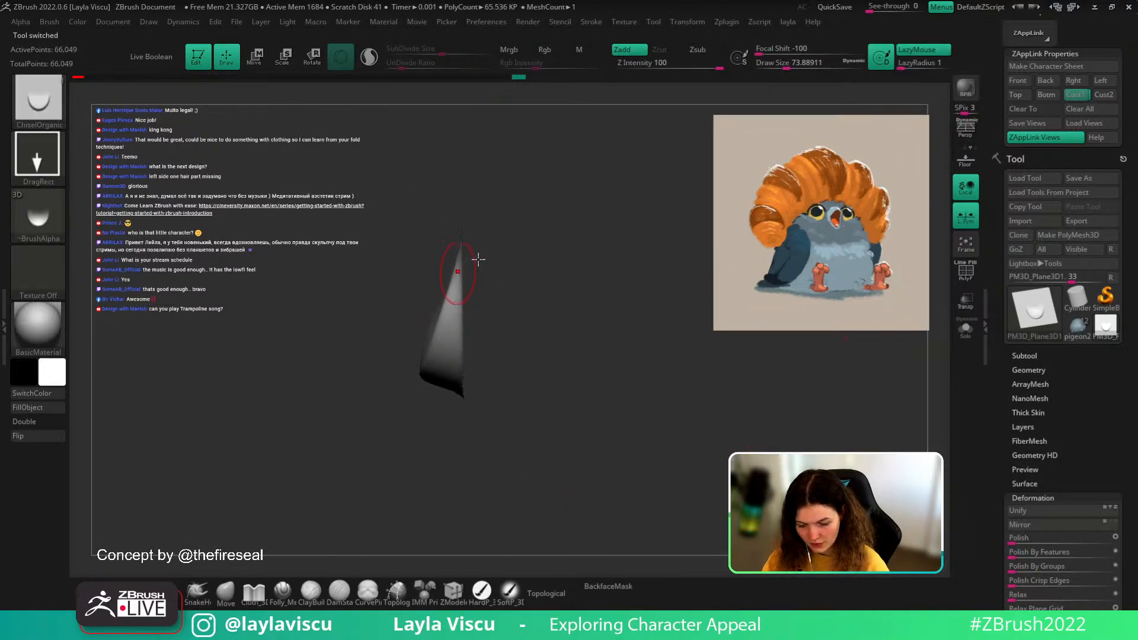
pyautogui.moveTo(478, 259); pyautogui.dragTo(595, 286, button='right')
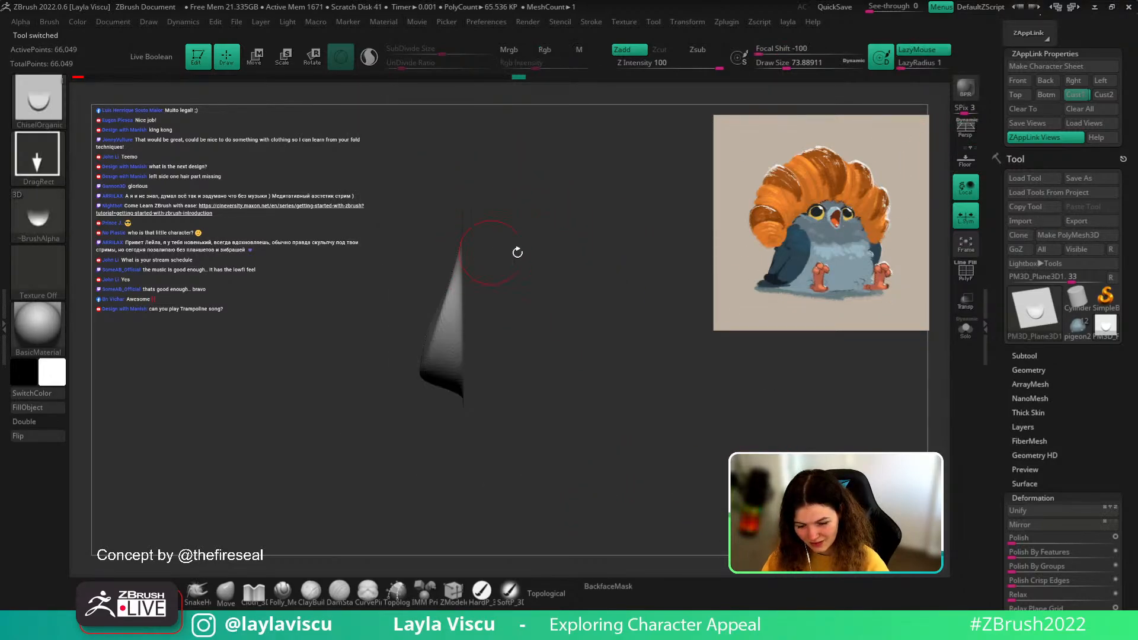
pyautogui.moveTo(543, 332); pyautogui.dragTo(598, 338)
# - Try small mirrored crescent stamps on the lower part of the plane, undoing the first pair and placing another further inward
pyautogui.moveTo(540, 404); pyautogui.dragTo(543, 284)
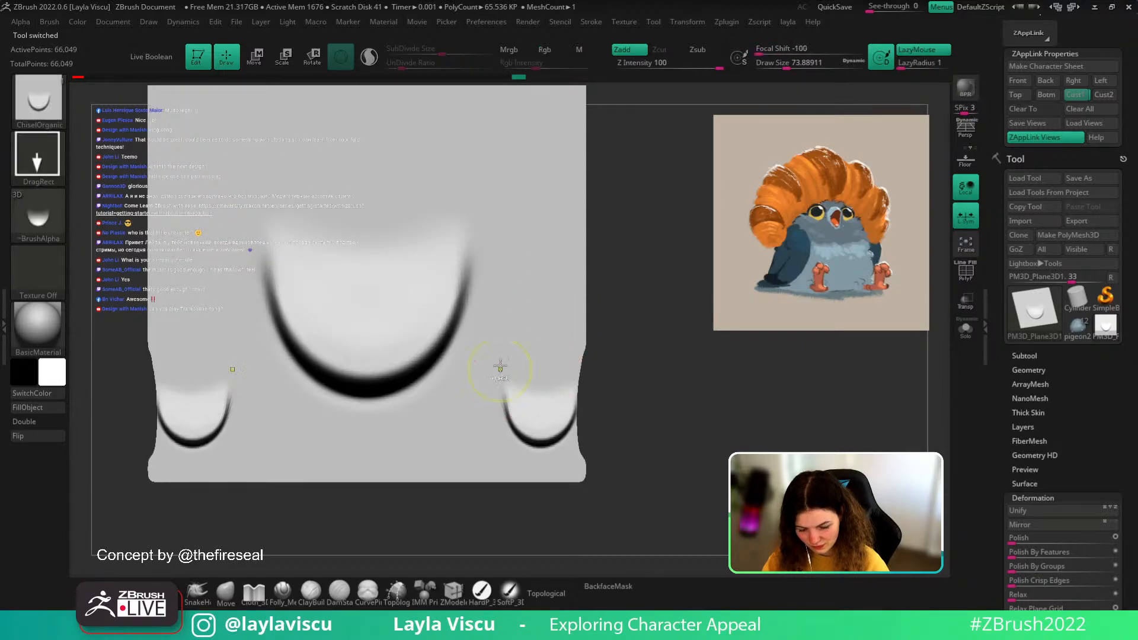
pyautogui.hotkey('ctrl', 'z')
pyautogui.moveTo(497, 403); pyautogui.dragTo(506, 294)
pyautogui.moveTo(629, 379); pyautogui.dragTo(599, 355)
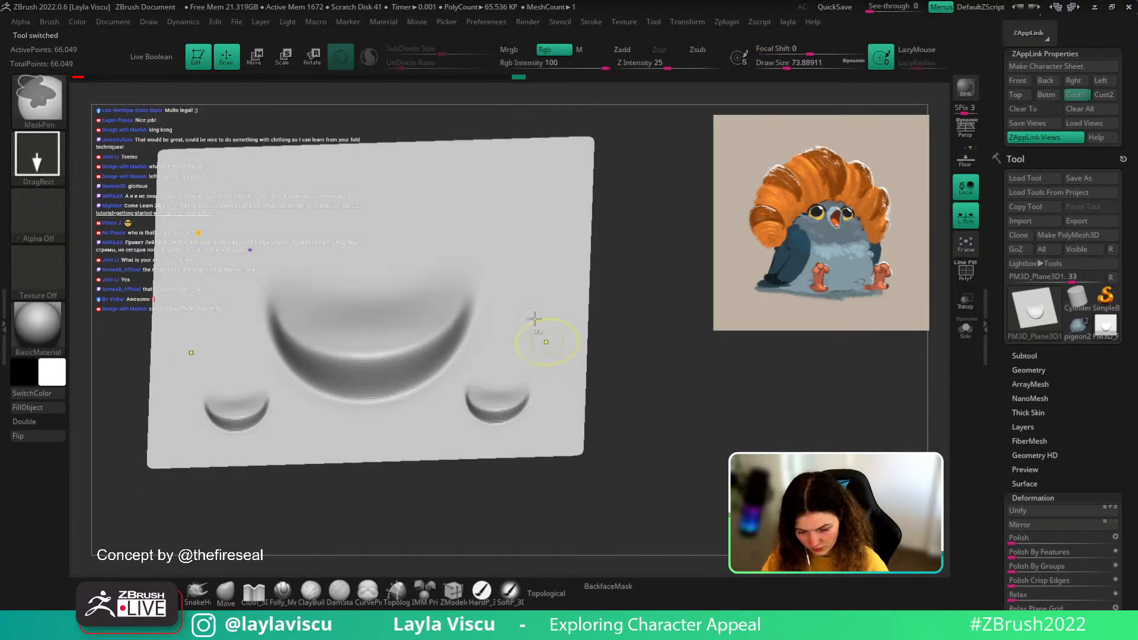
# - Undo the small mirrored crescent stamps on the plane, append a Sphere3D subtool, and make the sphere active
pyautogui.hotkey('ctrl', 'z')
pyautogui.hotkey('ctrl', 'z')
pyautogui.click(1026, 356)
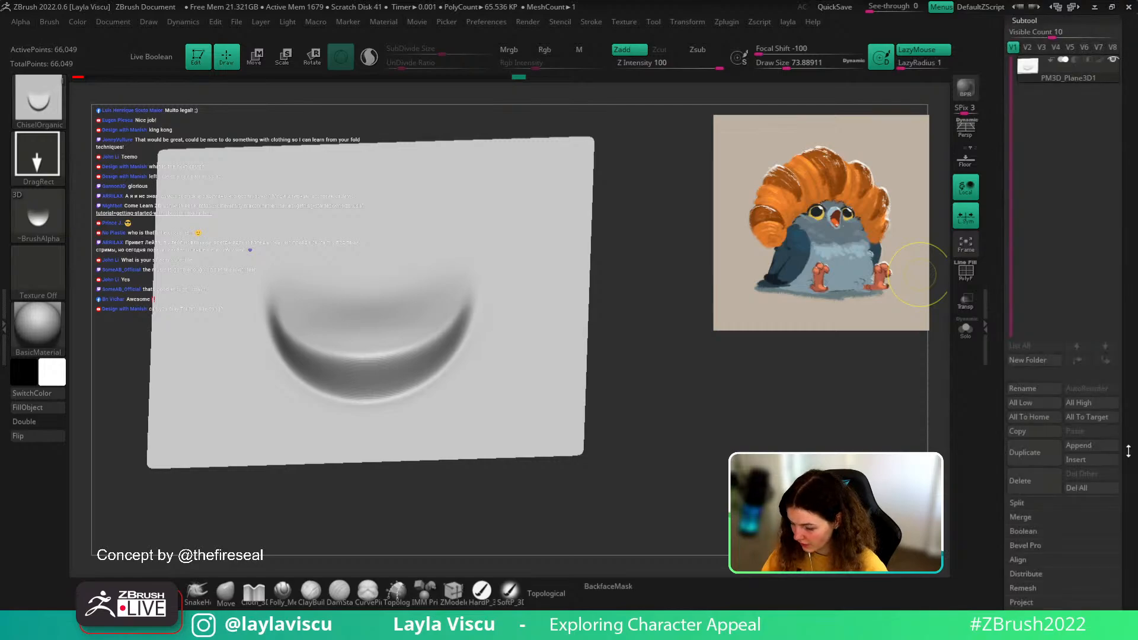
pyautogui.click(1093, 446)
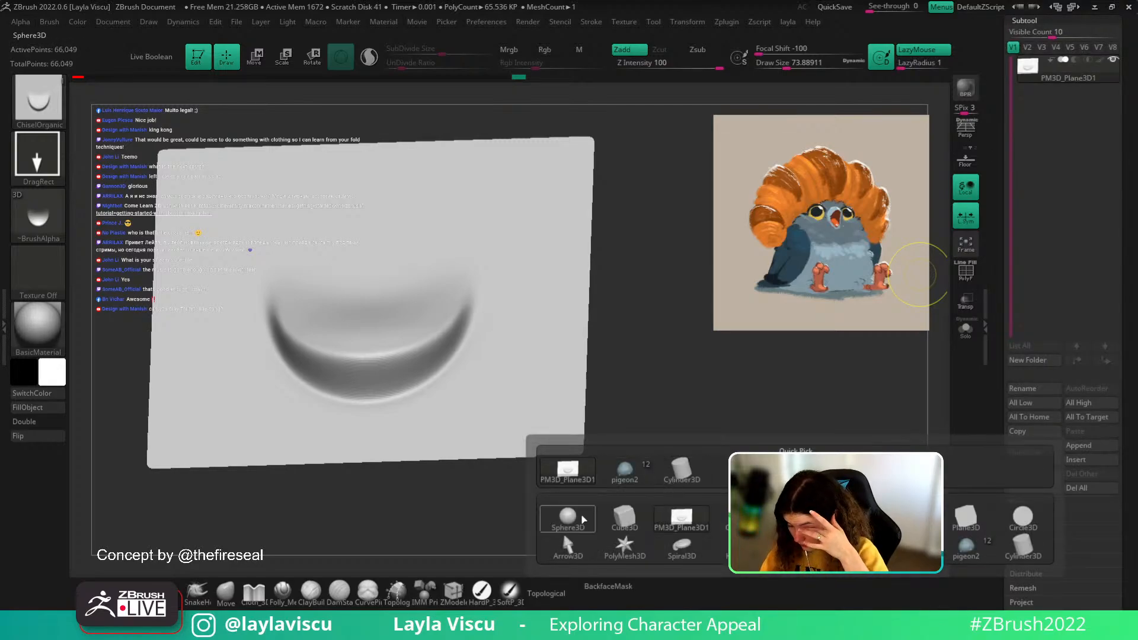
pyautogui.click(680, 477)
pyautogui.click(1071, 108)
# - Subdivide the sphere, test a crescent stamp on its front, check the relief from the side, and undo the stamp
pyautogui.moveTo(416, 261)
pyautogui.mouseDown()
pyautogui.moveTo(391, 314)
pyautogui.moveTo(402, 208)
pyautogui.mouseUp()
pyautogui.hotkey('ctrl', 'z')
pyautogui.hotkey('ctrl', 'd')
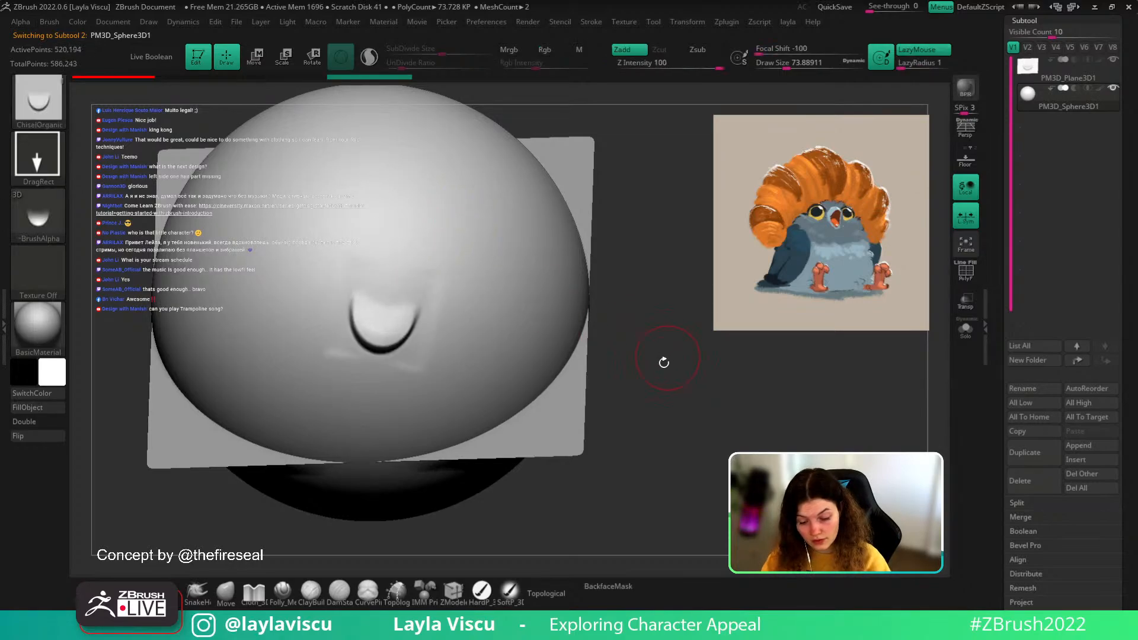
pyautogui.moveTo(663, 361); pyautogui.dragTo(644, 504)
pyautogui.keyDown('ctrl'); pyautogui.moveTo(536, 348); pyautogui.dragTo(516, 338, button='right'); pyautogui.keyUp('ctrl')
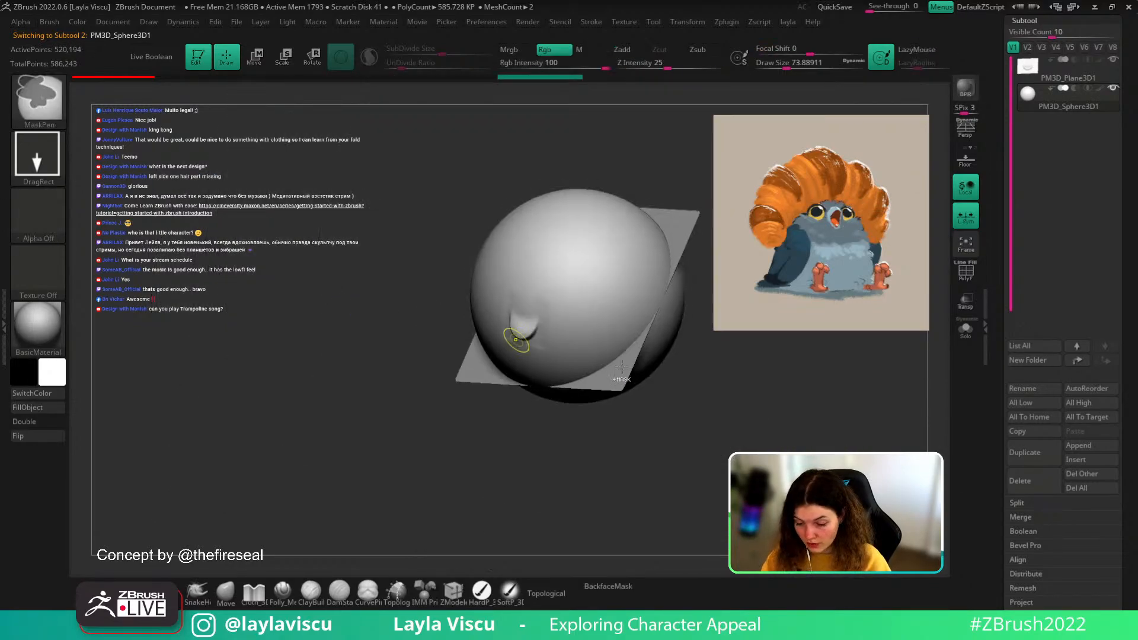
pyautogui.hotkey('ctrl', 'z')
# - Isolate the plane subtool with its wireframe shown and step its undo history back to the wider crescent
pyautogui.keyDown('shift'); pyautogui.moveTo(761, 415); pyautogui.dragTo(854, 436); pyautogui.keyUp('shift')
pyautogui.click(1068, 75)
pyautogui.click(965, 329)
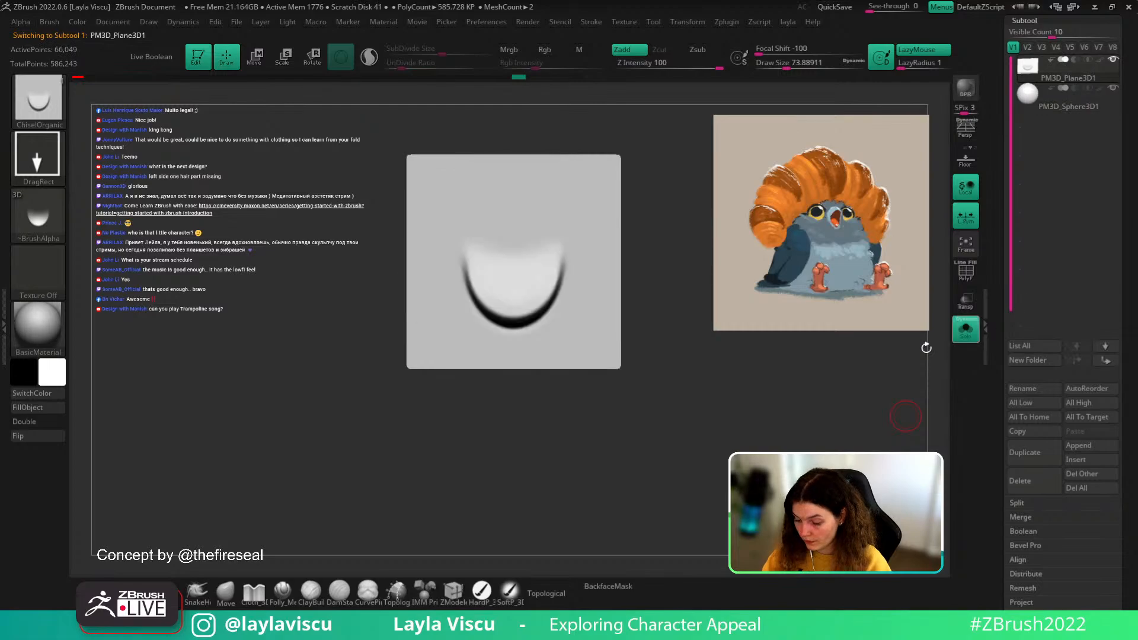
pyautogui.hotkey('shift', 'f')
pyautogui.keyDown('alt'); pyautogui.moveTo(656, 194); pyautogui.dragTo(638, 270); pyautogui.keyUp('alt')
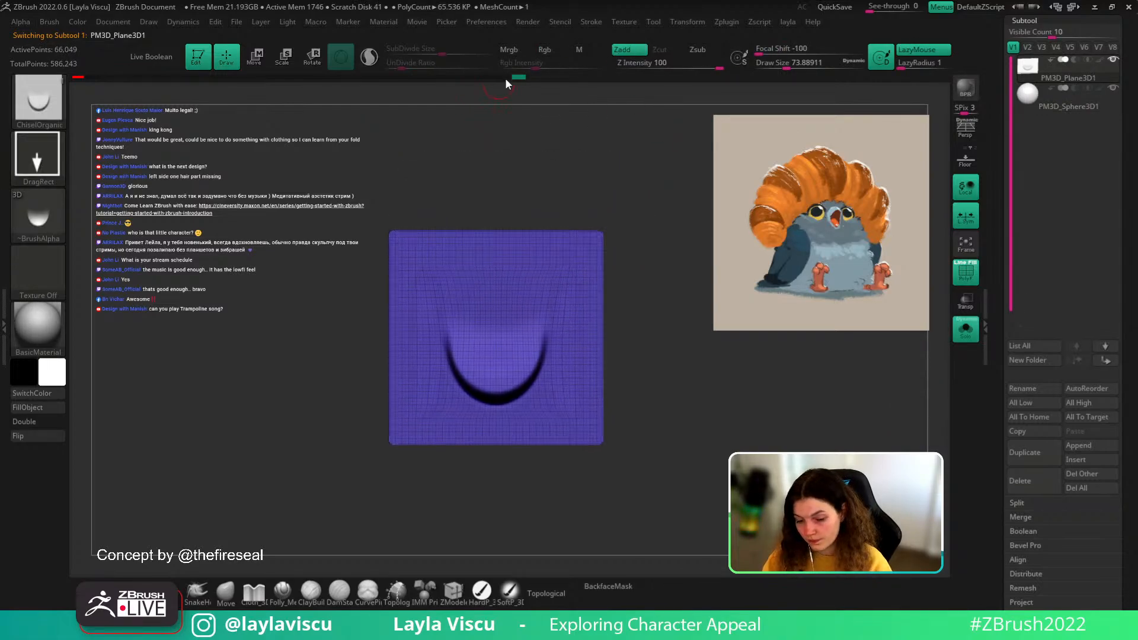
pyautogui.moveTo(506, 78)
pyautogui.mouseDown()
pyautogui.moveTo(331, 80)
pyautogui.moveTo(236, 96)
pyautogui.mouseUp()
# - Switch to the pigeon2 tool, hide the wireframe, and choose the ChiselCreature brush
pyautogui.moveTo(1122, 100); pyautogui.dragTo(1122, 352)
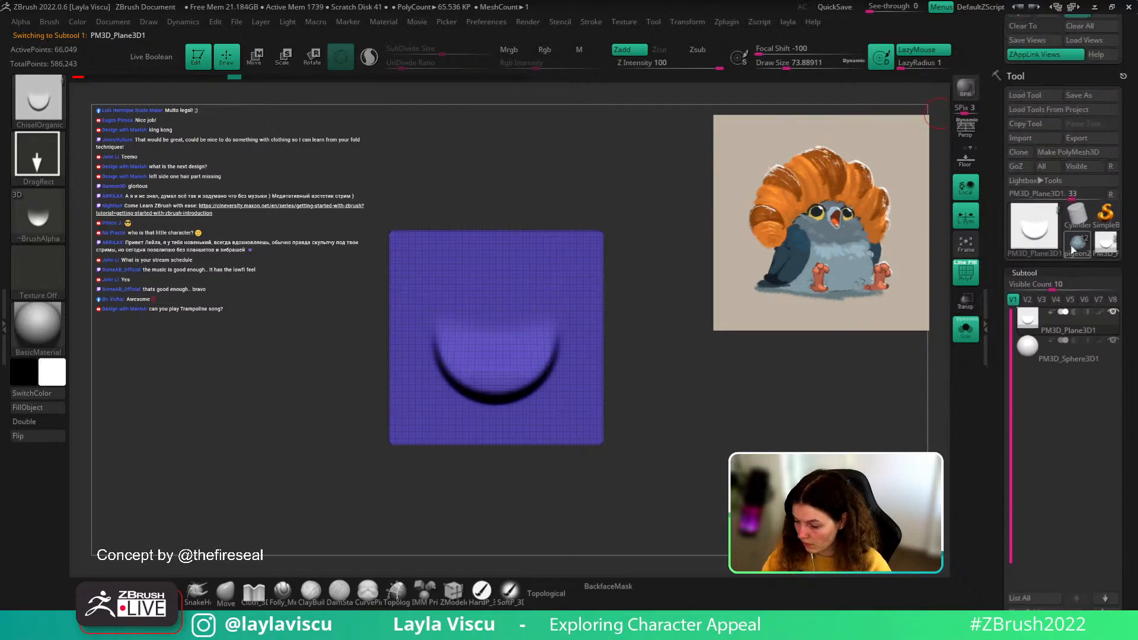
pyautogui.click(1077, 244)
pyautogui.hotkey('shift', 'f')
pyautogui.press('b')
pyautogui.press('m')
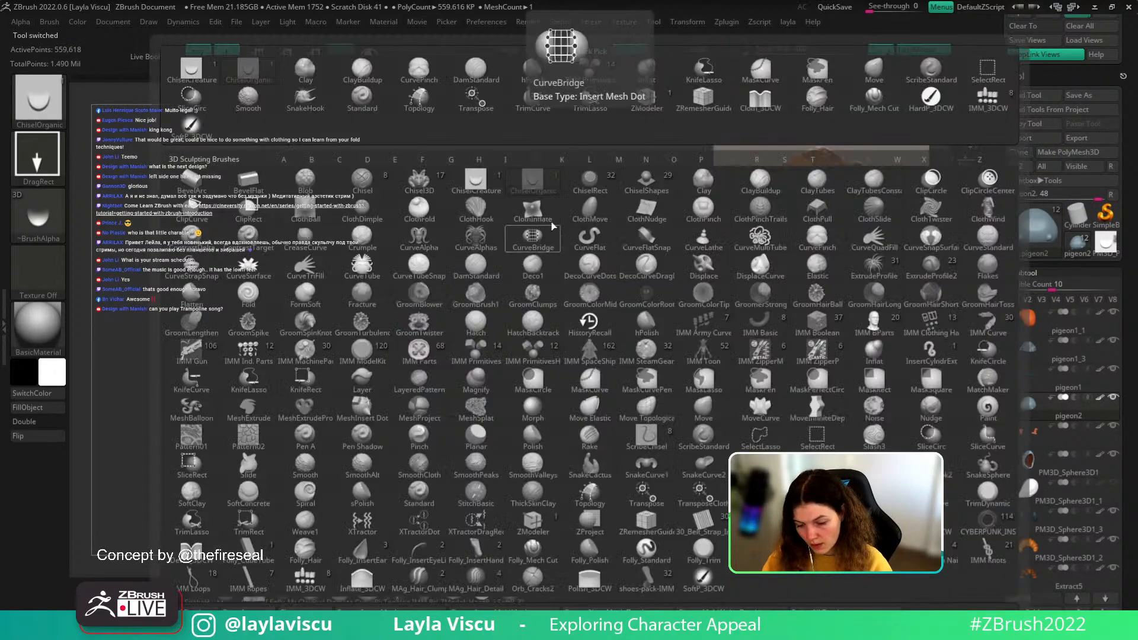
pyautogui.press('p')
# - Stamp crescents on the isolated body one below the other, undoing a trial stamp along the way
pyautogui.scroll(2, 541, 364)
pyautogui.moveTo(509, 382); pyautogui.dragTo(525, 397)
pyautogui.moveTo(658, 397)
pyautogui.keyDown('ctrl'); pyautogui.mouseDown(button='right')
pyautogui.moveTo(683, 444)
pyautogui.moveTo(592, 432)
pyautogui.moveTo(569, 406)
pyautogui.mouseUp(button='right'); pyautogui.keyUp('ctrl')
pyautogui.press('s')
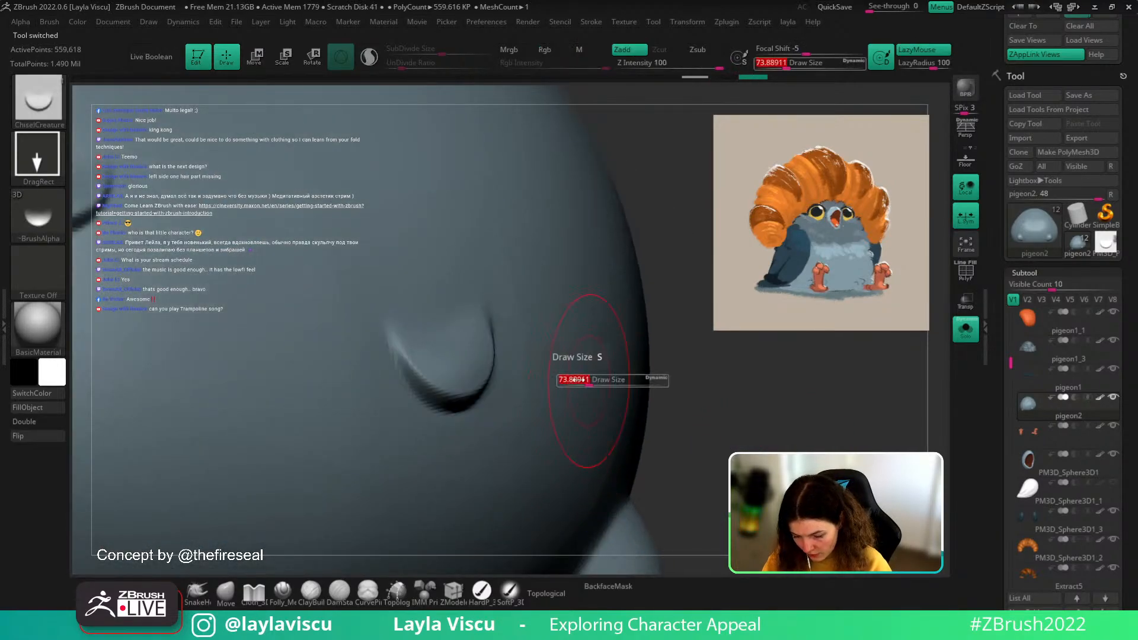
pyautogui.keyDown('ctrl'); pyautogui.moveTo(650, 350); pyautogui.dragTo(510, 330, button='right'); pyautogui.keyUp('ctrl')
pyautogui.hotkey('ctrl', 'z')
pyautogui.moveTo(402, 373); pyautogui.dragTo(411, 394)
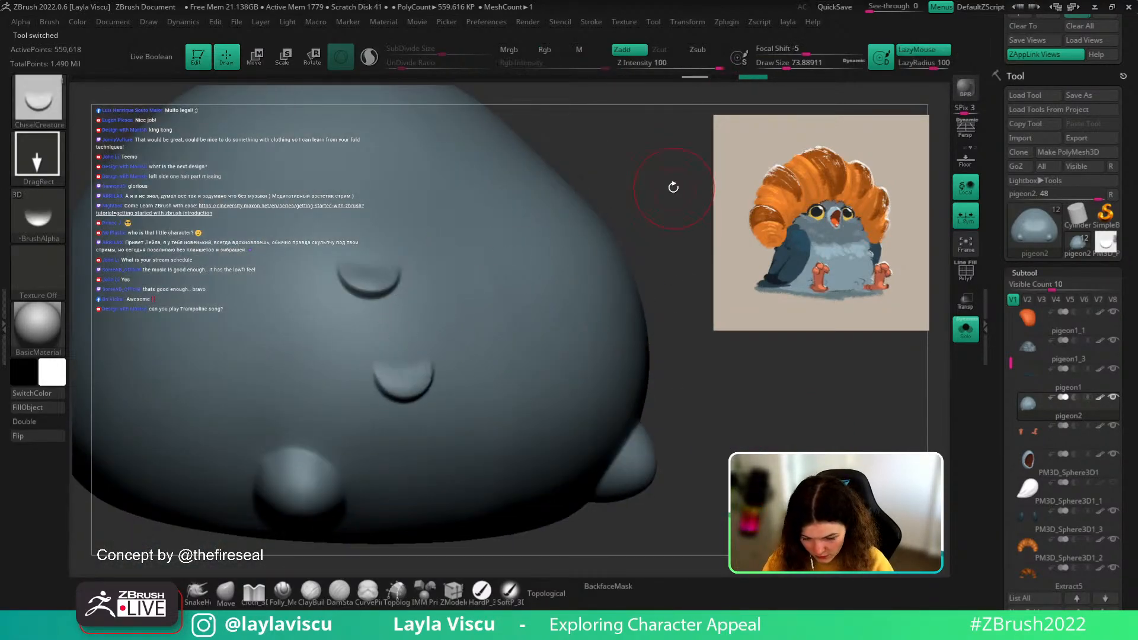
# - Undo the lower crescent and stamp a larger one in the middle of the belly
pyautogui.moveTo(673, 186)
pyautogui.mouseDown(button='right')
pyautogui.moveTo(630, 160)
pyautogui.moveTo(496, 406)
pyautogui.moveTo(492, 456)
pyautogui.mouseUp(button='right')
pyautogui.hotkey('ctrl', 'z')
pyautogui.moveTo(526, 356); pyautogui.dragTo(528, 415)
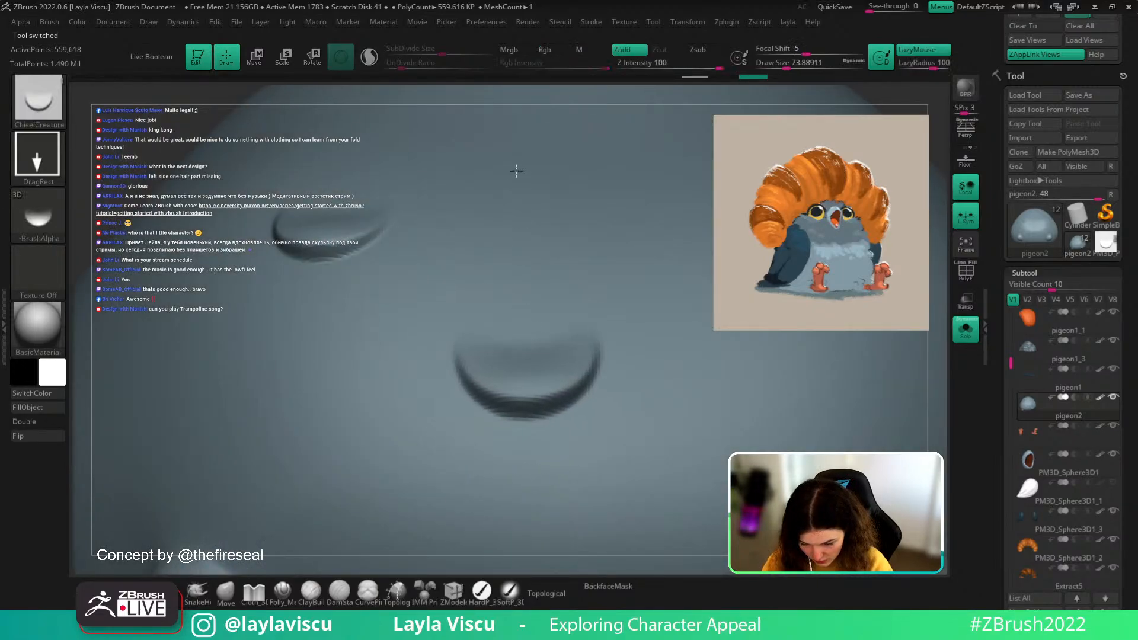
# - Turn off Solo to show the whole character and replace the central crescent with one on the opposite side of the upper belly
pyautogui.moveTo(521, 241)
pyautogui.keyDown('ctrl'); pyautogui.mouseDown(button='right')
pyautogui.moveTo(427, 195)
pyautogui.moveTo(345, 242)
pyautogui.mouseUp(button='right'); pyautogui.keyUp('ctrl')
pyautogui.moveTo(646, 415)
pyautogui.mouseDown(button='right')
pyautogui.moveTo(696, 428)
pyautogui.moveTo(668, 418)
pyautogui.mouseUp(button='right')
pyautogui.keyDown('shift'); pyautogui.moveTo(848, 476); pyautogui.dragTo(857, 471, button='right'); pyautogui.keyUp('shift')
pyautogui.click(965, 330)
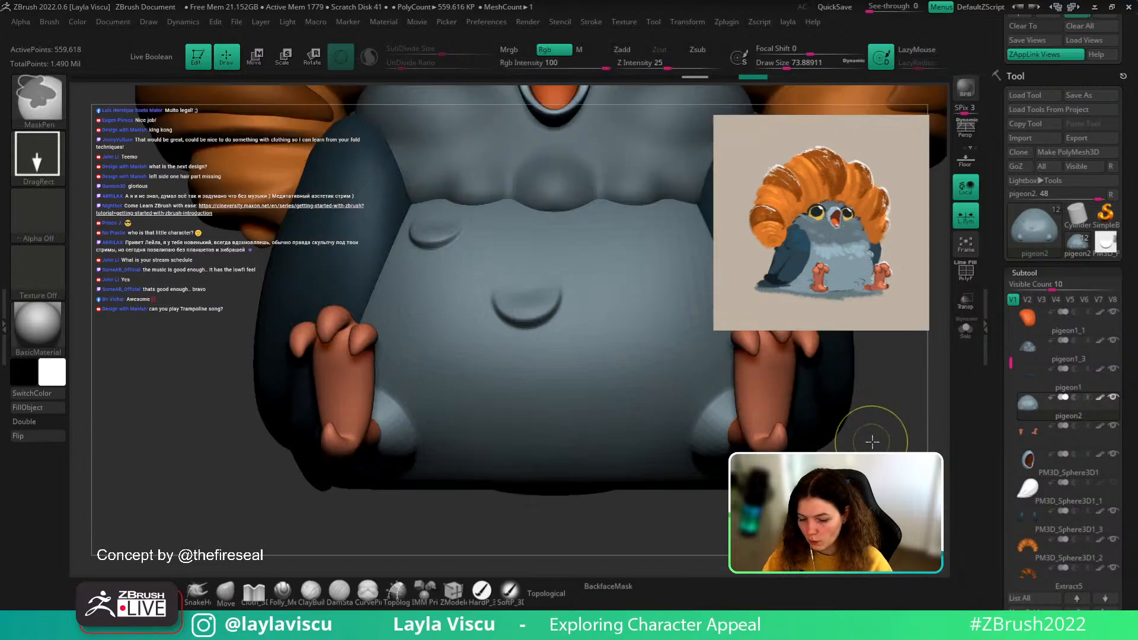
pyautogui.keyDown('ctrl'); pyautogui.moveTo(628, 360); pyautogui.dragTo(584, 308, button='right'); pyautogui.keyUp('ctrl')
pyautogui.moveTo(753, 388); pyautogui.dragTo(696, 431, button='right')
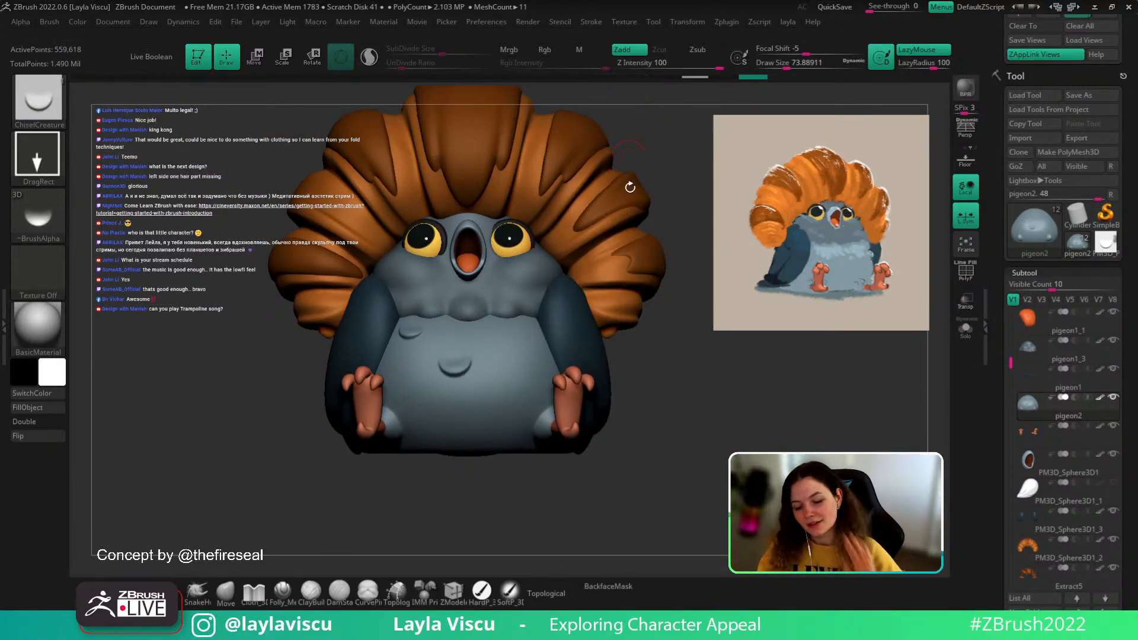
pyautogui.moveTo(669, 382); pyautogui.dragTo(677, 367, button='right')
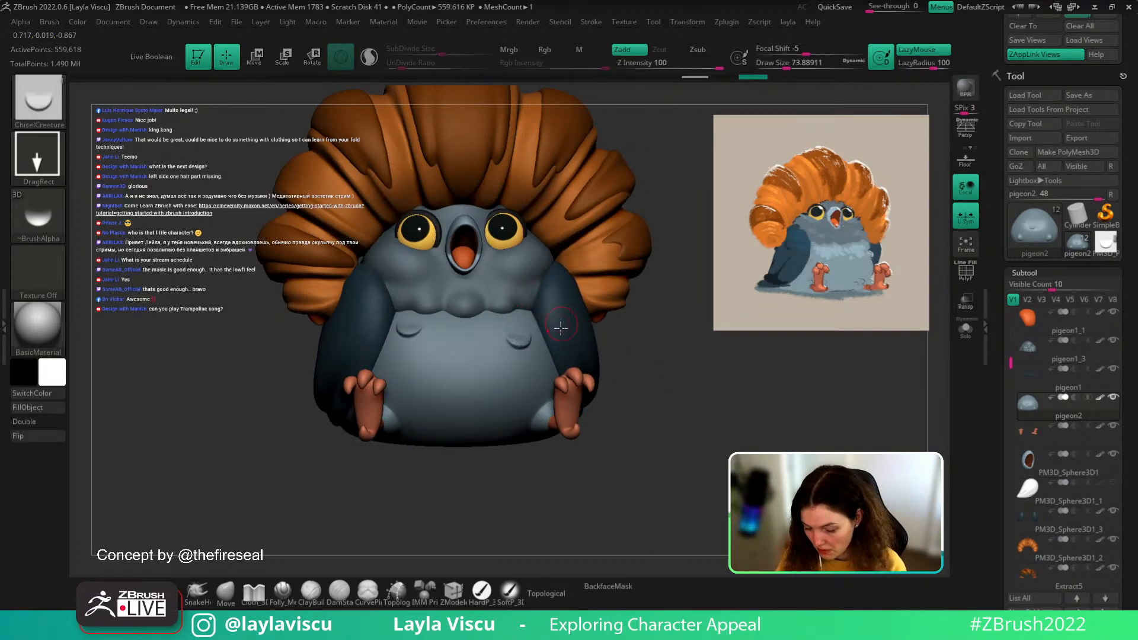
# - Switch to the ChiselOrganic brush and stamp a narrower crescent between the two on the upper belly
pyautogui.press('b')
pyautogui.click(493, 182)
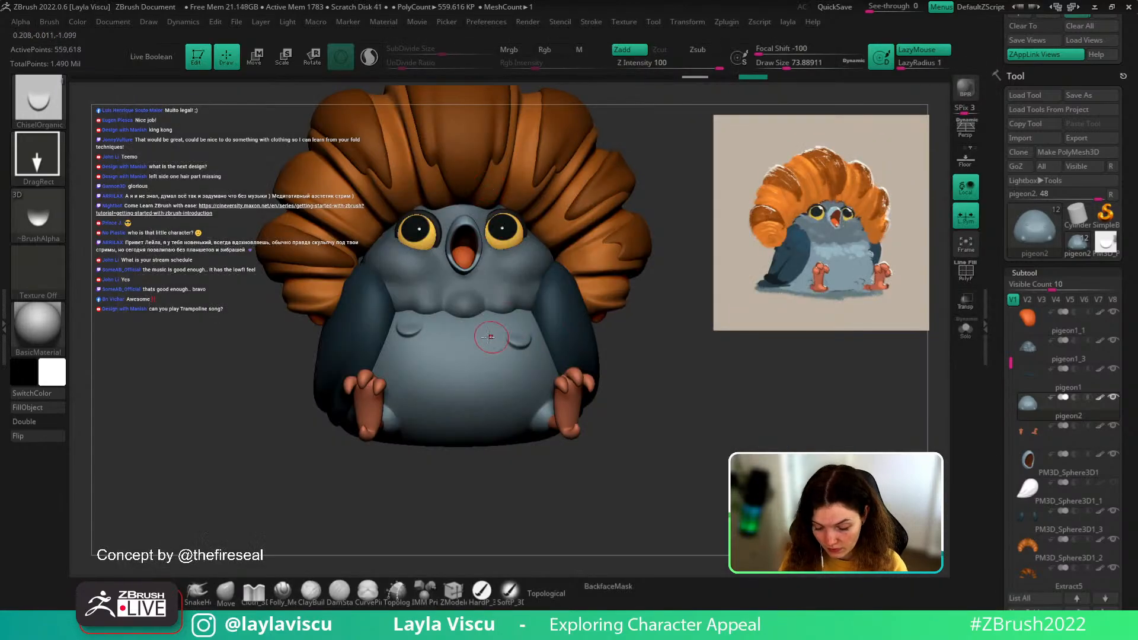
pyautogui.keyDown('ctrl'); pyautogui.moveTo(488, 322); pyautogui.dragTo(722, 493, button='right'); pyautogui.keyUp('ctrl')
pyautogui.moveTo(1122, 125); pyautogui.dragTo(1122, 331)
pyautogui.press('f')
pyautogui.keyDown('shift'); pyautogui.moveTo(618, 436); pyautogui.dragTo(617, 438); pyautogui.keyUp('shift')
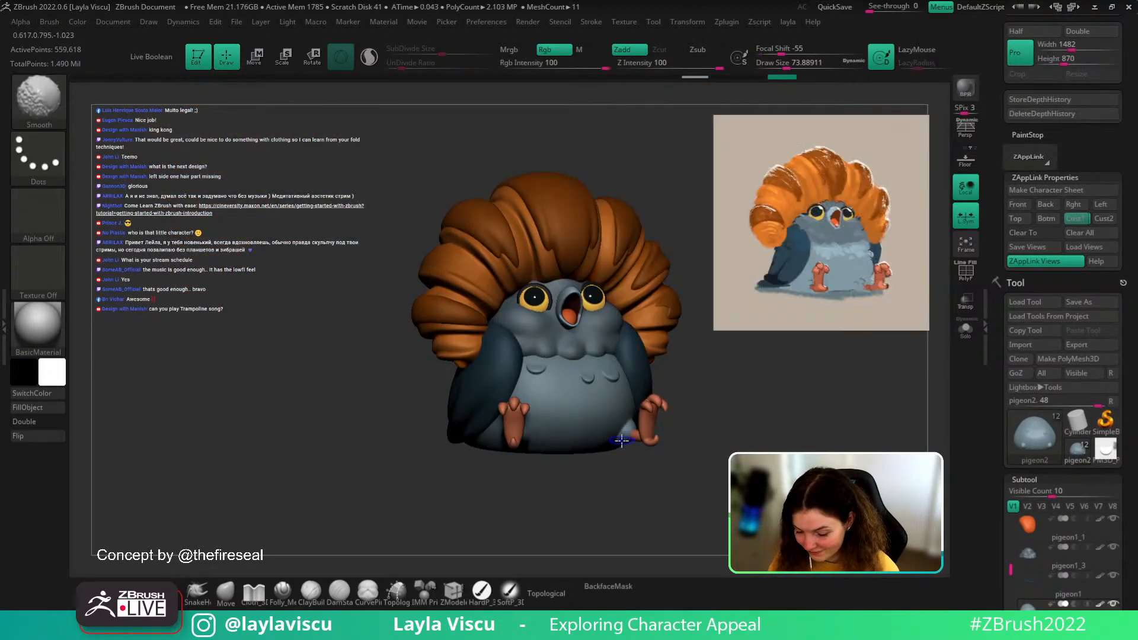
# - Stamp a small crescent just below the chest ruff, try another high on the belly, and undo that last one
pyautogui.keyDown('ctrl'); pyautogui.moveTo(602, 362); pyautogui.dragTo(637, 460, button='right'); pyautogui.keyUp('ctrl')
pyautogui.moveTo(770, 393); pyautogui.dragTo(756, 369, button='right')
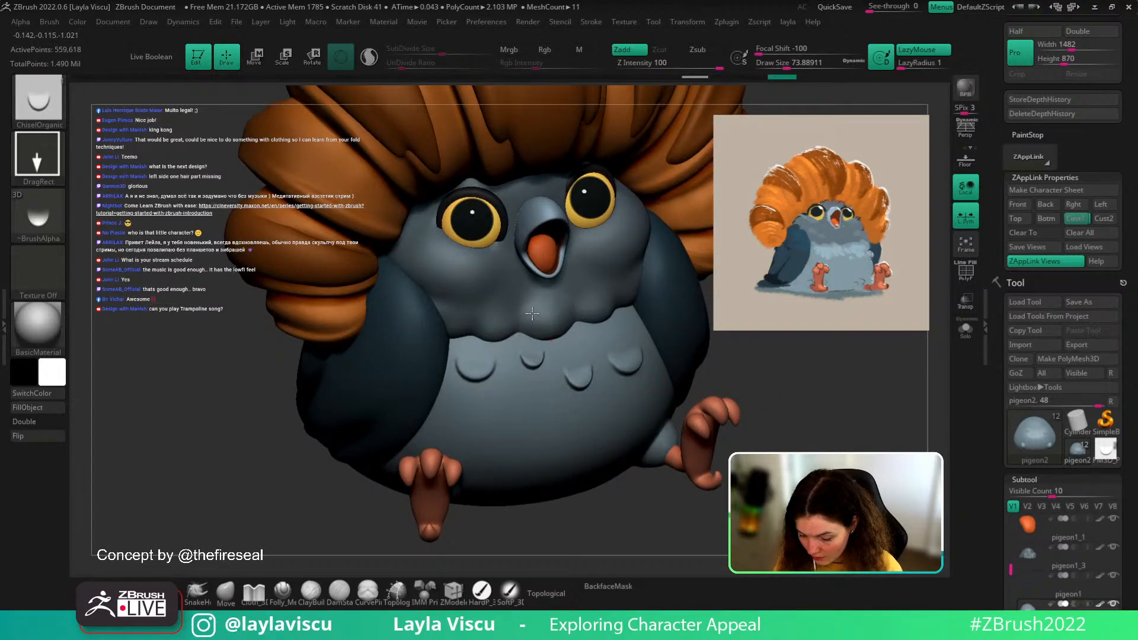
pyautogui.moveTo(532, 314); pyautogui.dragTo(529, 313)
pyautogui.moveTo(744, 345)
pyautogui.mouseDown()
pyautogui.moveTo(790, 355)
pyautogui.moveTo(834, 408)
pyautogui.mouseUp()
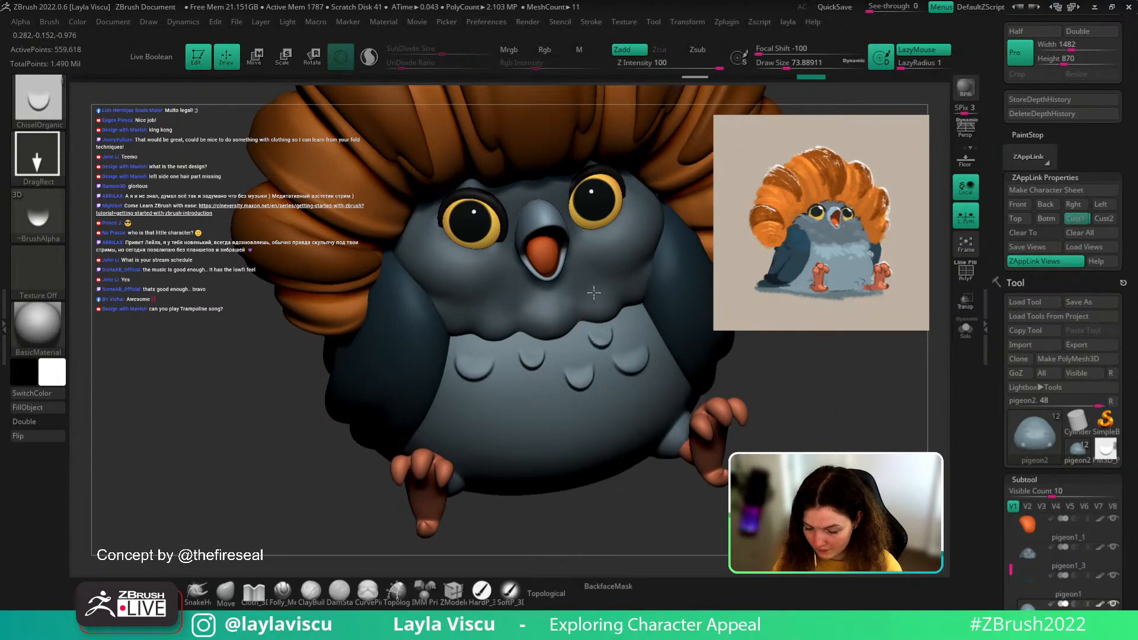
pyautogui.moveTo(593, 284); pyautogui.dragTo(594, 284)
pyautogui.moveTo(693, 376)
pyautogui.keyDown('ctrl'); pyautogui.mouseDown(button='right')
pyautogui.moveTo(807, 389)
pyautogui.moveTo(798, 409)
pyautogui.moveTo(770, 410)
pyautogui.mouseUp(button='right'); pyautogui.keyUp('ctrl')
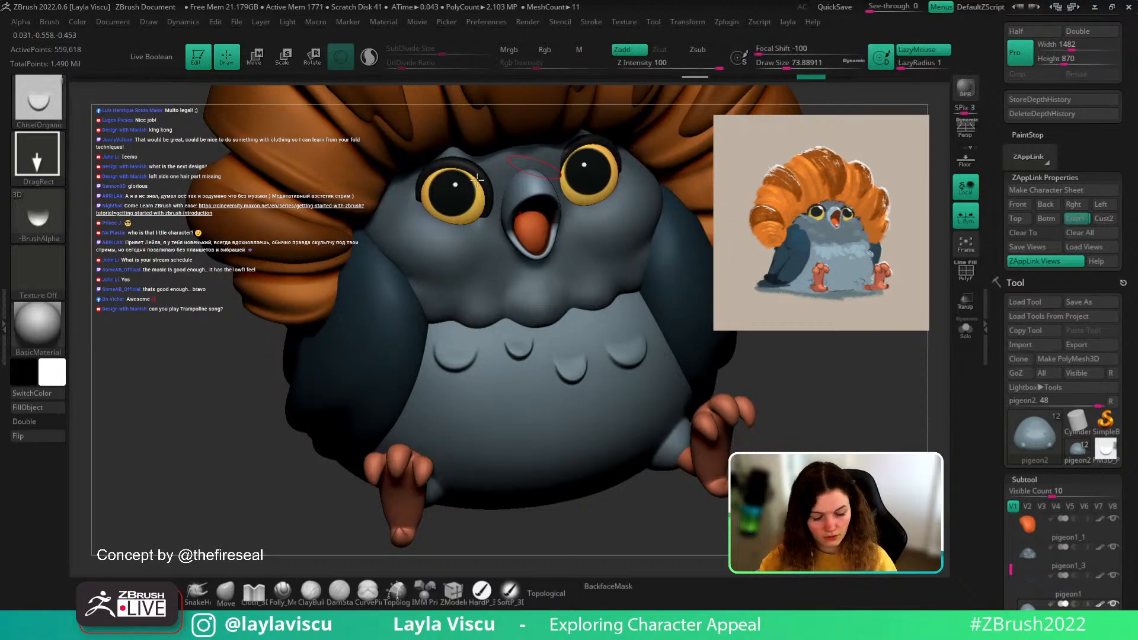
pyautogui.click(25, 23)
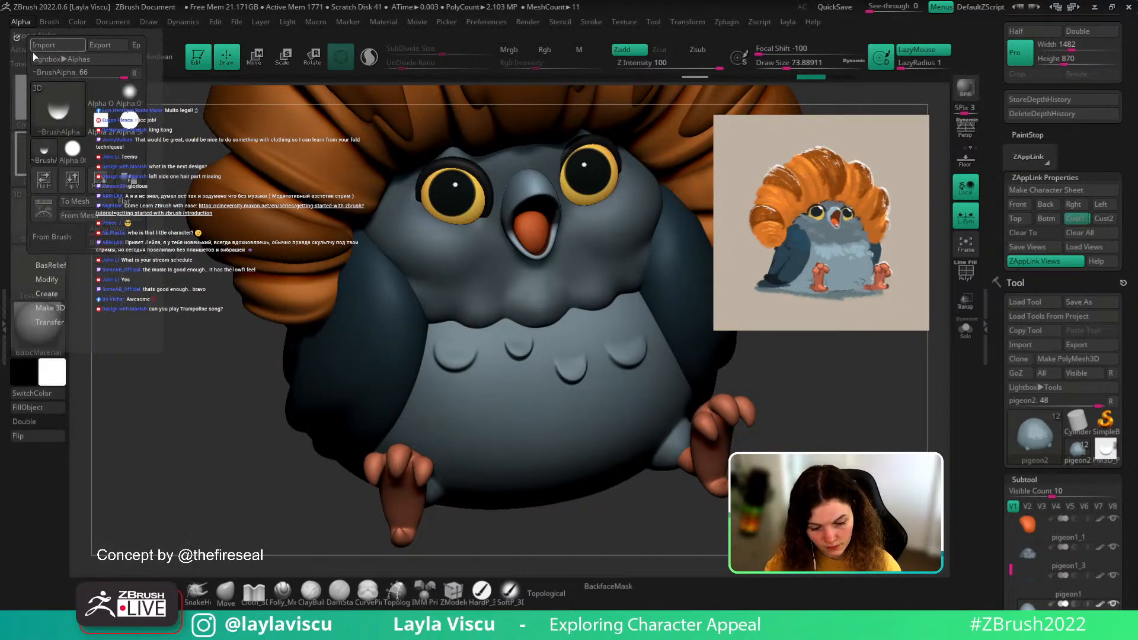
pyautogui.click(48, 279)
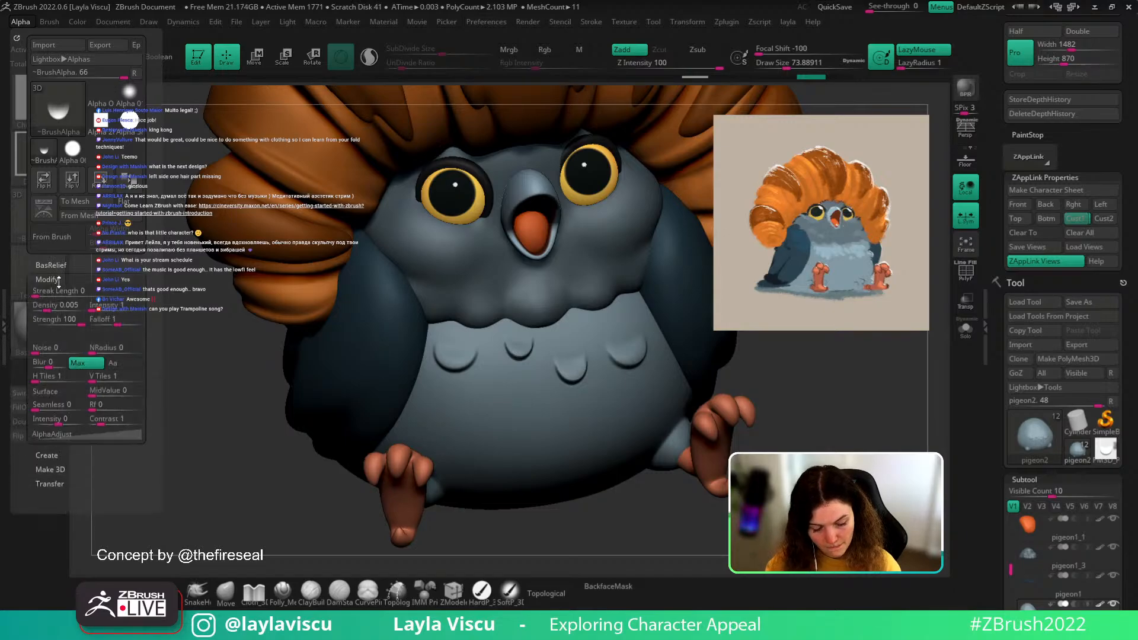
pyautogui.click(112, 22)
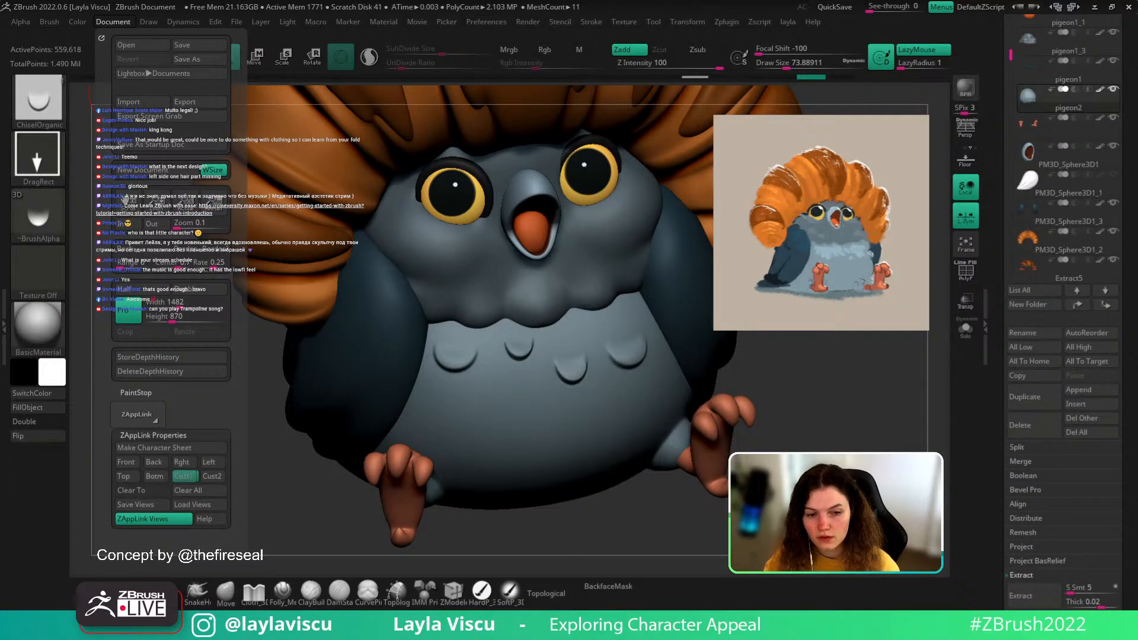
pyautogui.hotkey('alt', 'Tab')
pyautogui.hotkey('alt', 'Tab')
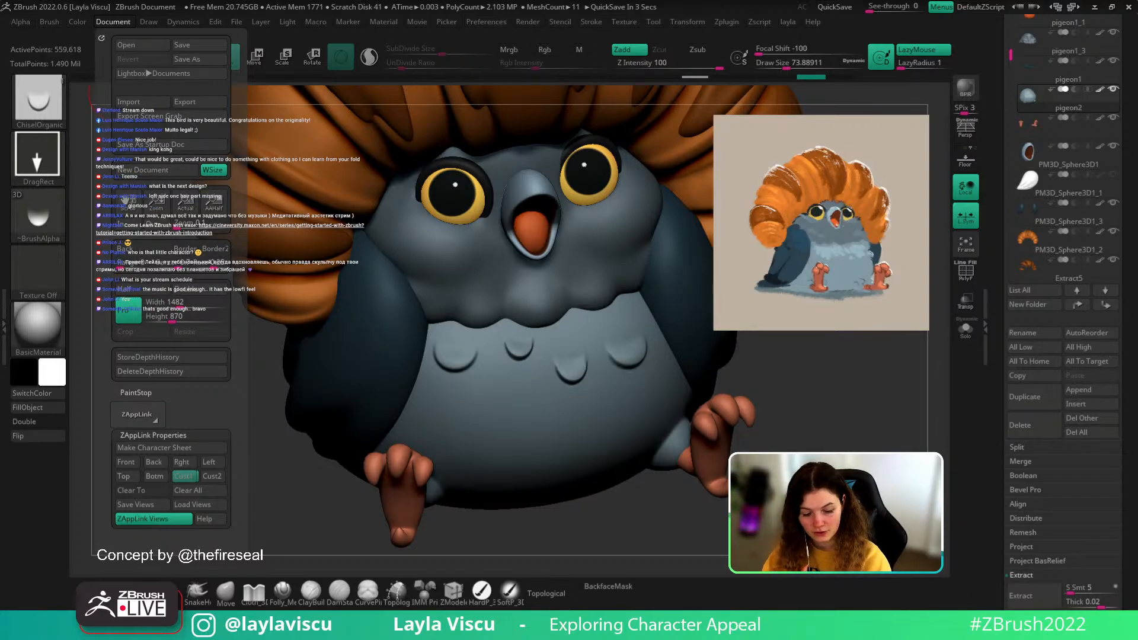
pyautogui.click(101, 38)
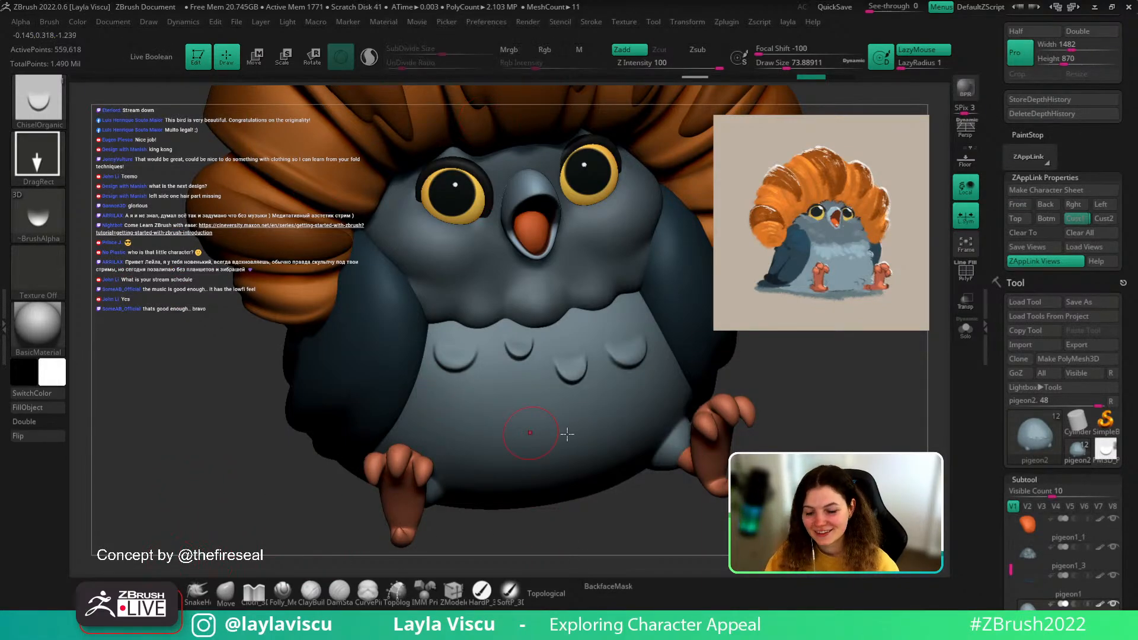
# - Stamp a small crescent slightly lower on the belly, below the gap between two existing feathers
pyautogui.moveTo(857, 415); pyautogui.dragTo(859, 418)
pyautogui.keyDown('ctrl'); pyautogui.moveTo(859, 418); pyautogui.dragTo(797, 504, button='right'); pyautogui.keyUp('ctrl')
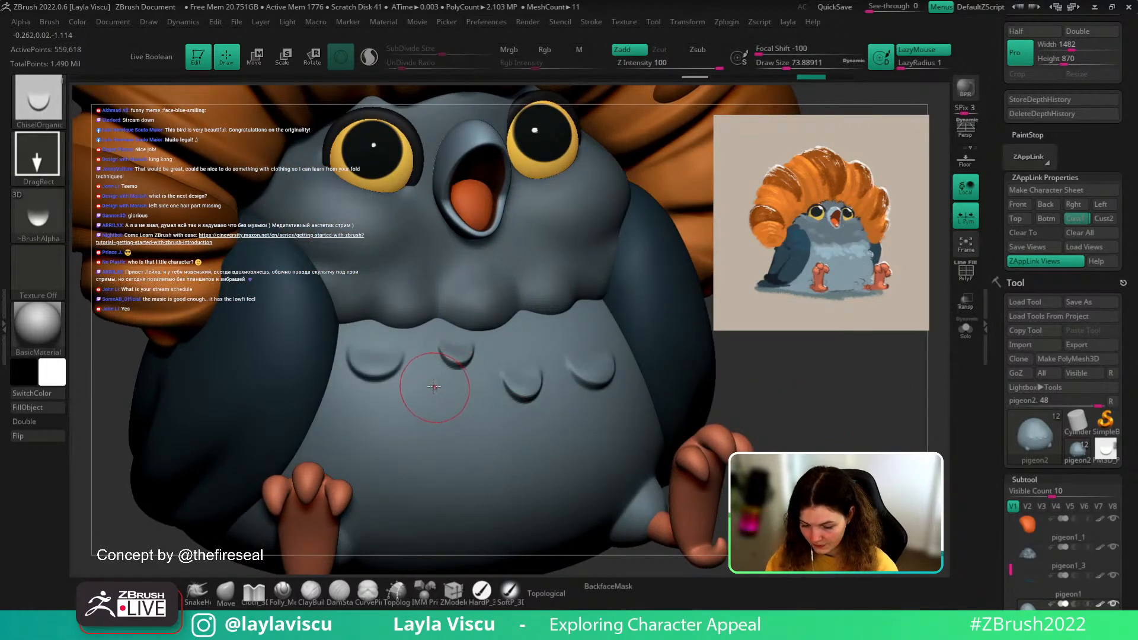
pyautogui.moveTo(428, 383)
pyautogui.mouseDown()
pyautogui.moveTo(428, 313)
pyautogui.moveTo(425, 339)
pyautogui.mouseUp()
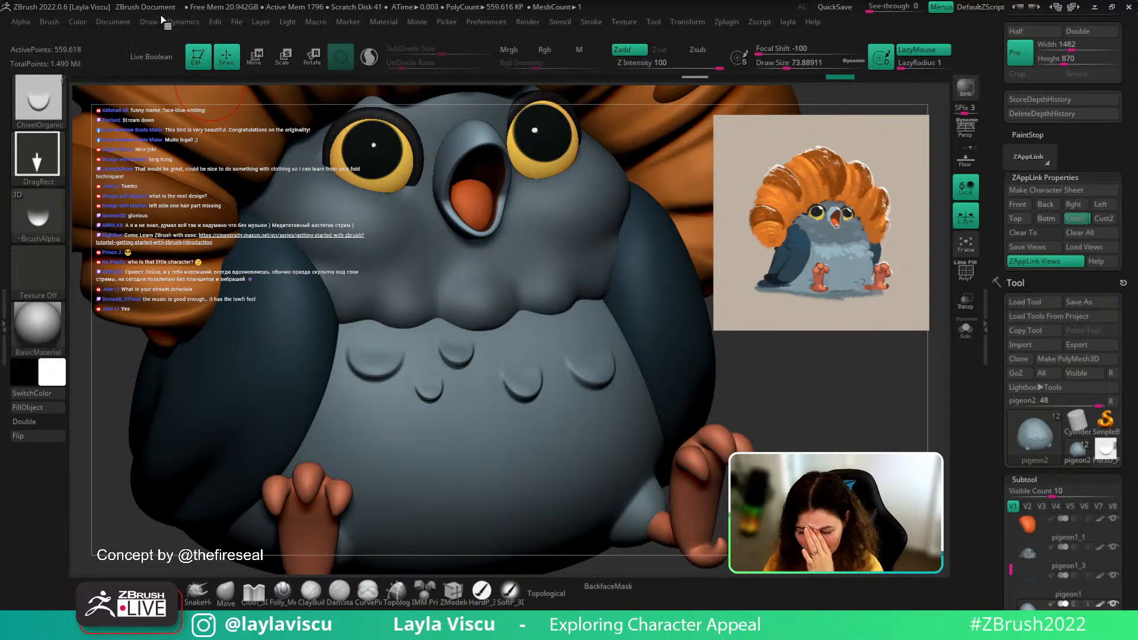
# - Enable BackfaceMask in the brush's Auto Masking settings and try a crescent stamp on the middle of the belly
pyautogui.click(49, 23)
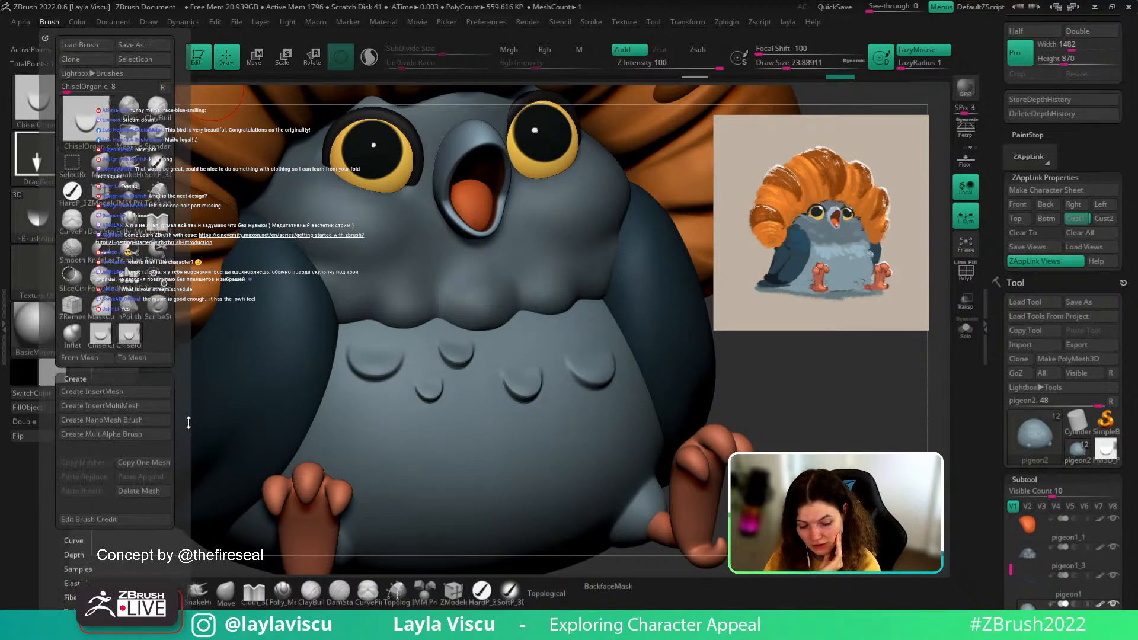
pyautogui.scroll(-5, 182, 376)
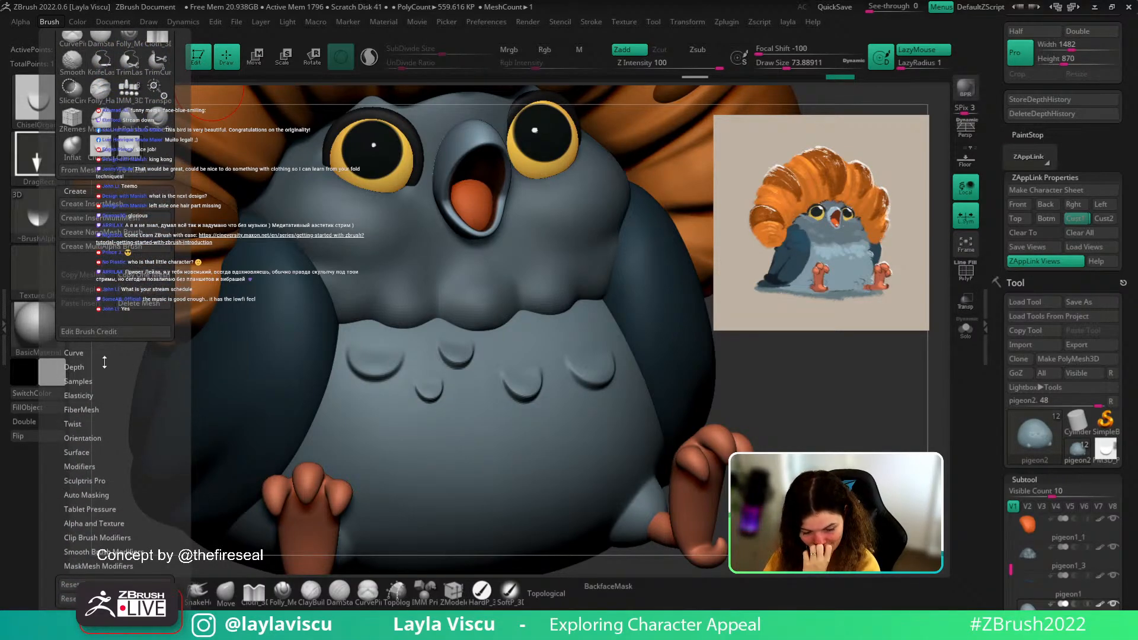
pyautogui.moveTo(88, 353); pyautogui.dragTo(90, 315)
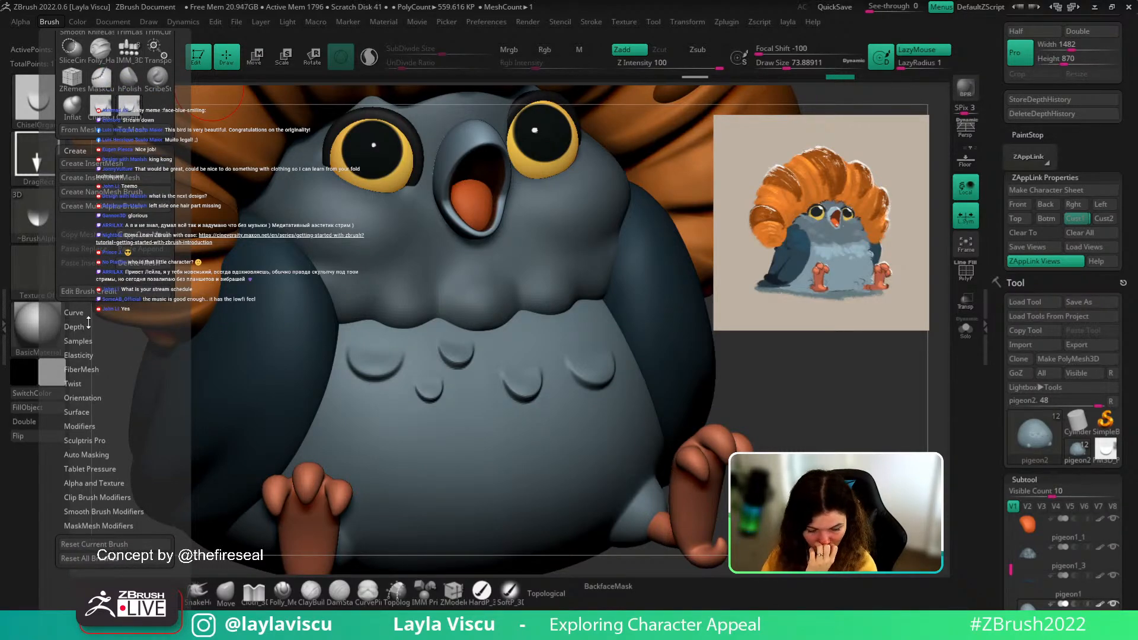
pyautogui.click(88, 454)
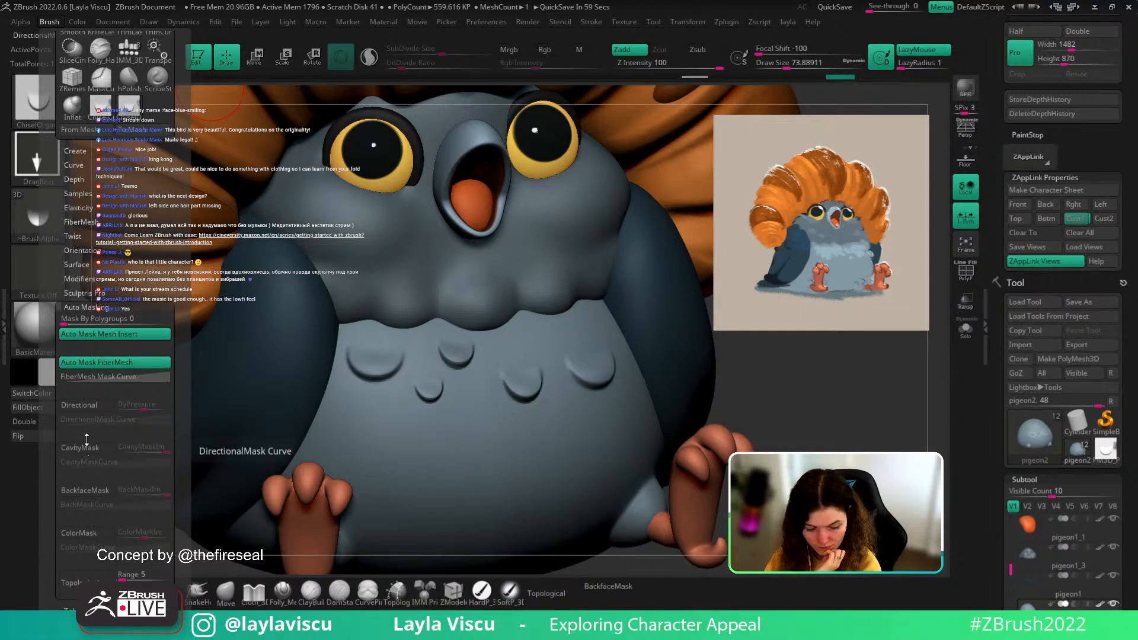
pyautogui.click(84, 490)
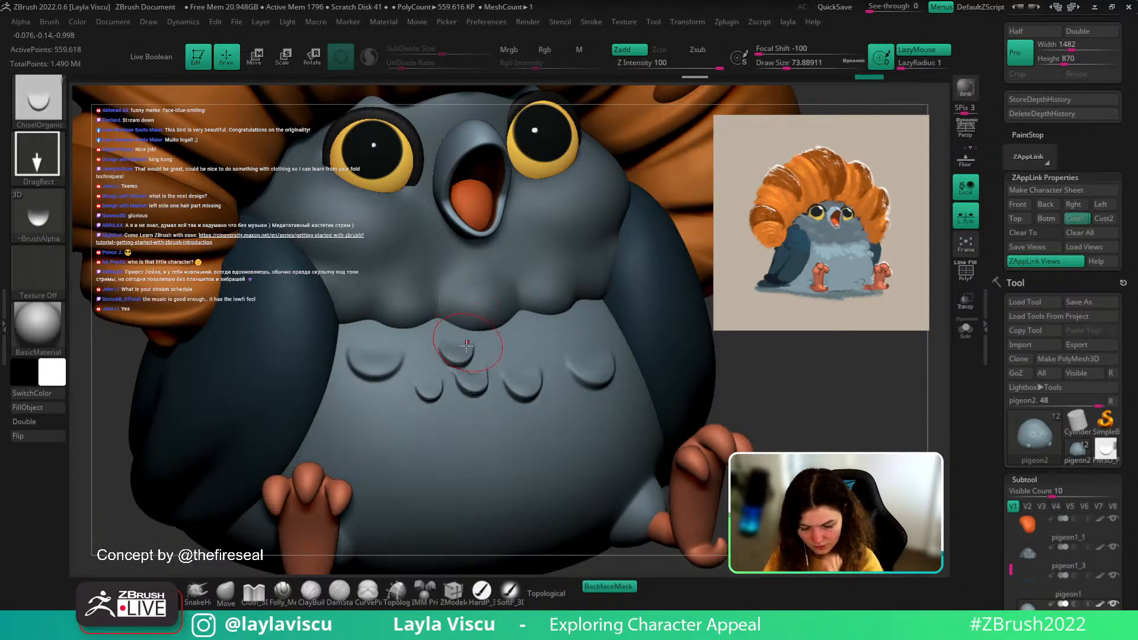
# - Turn the brush's BackfaceMask off again
pyautogui.click(50, 22)
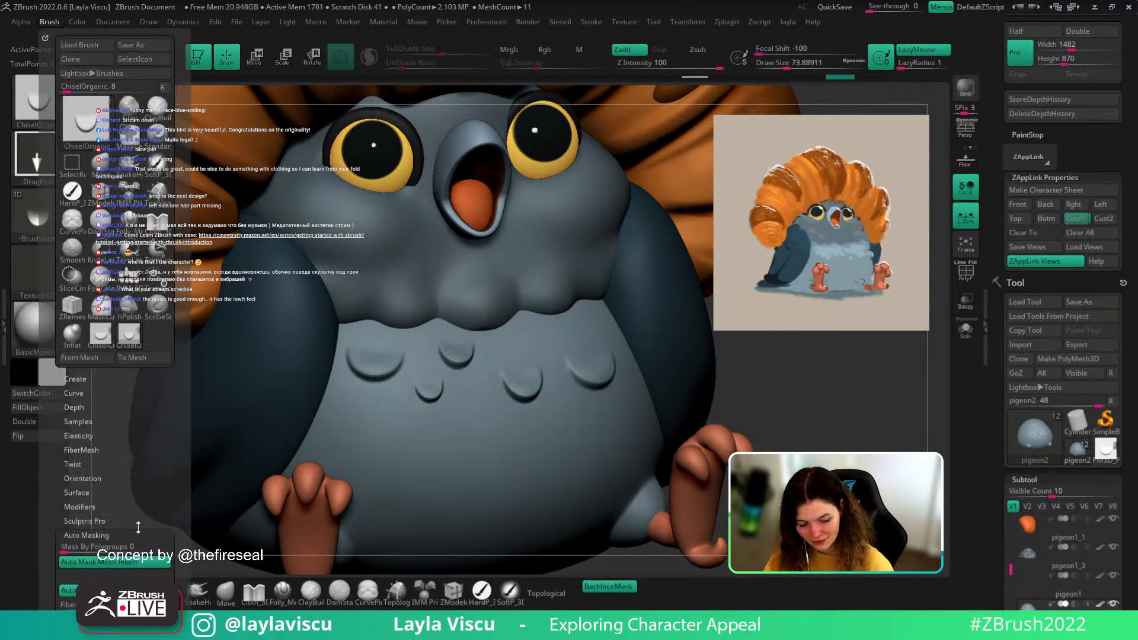
pyautogui.scroll(-5, 138, 526)
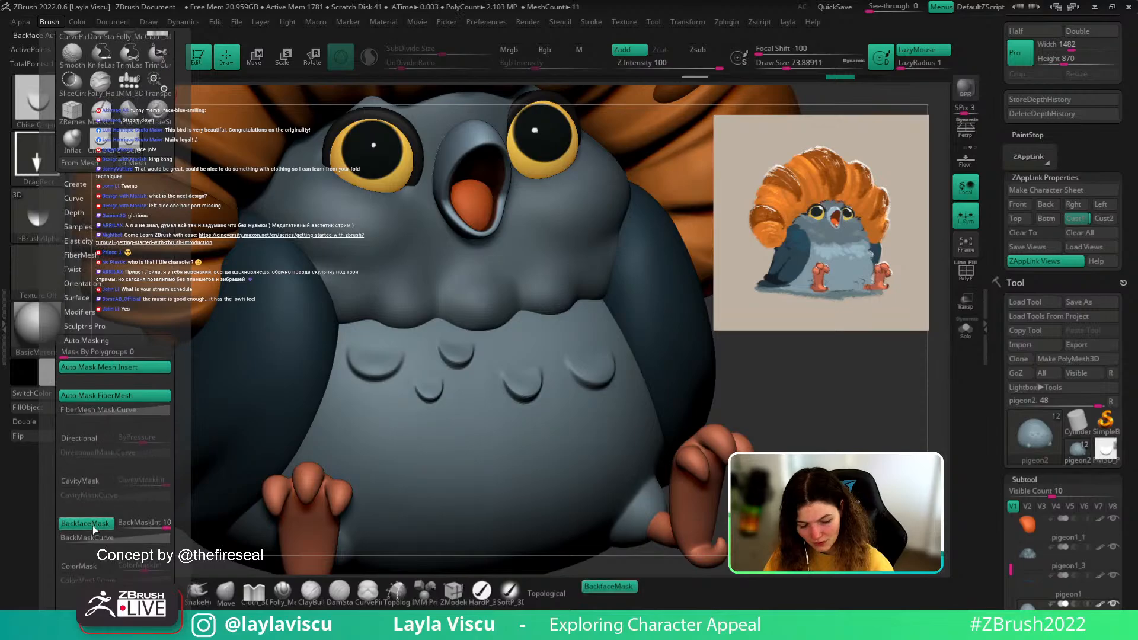
pyautogui.click(92, 525)
# - Look through the brush alpha's Create, BasRelief and Modify settings and the brush's Auto Masking options
pyautogui.click(21, 20)
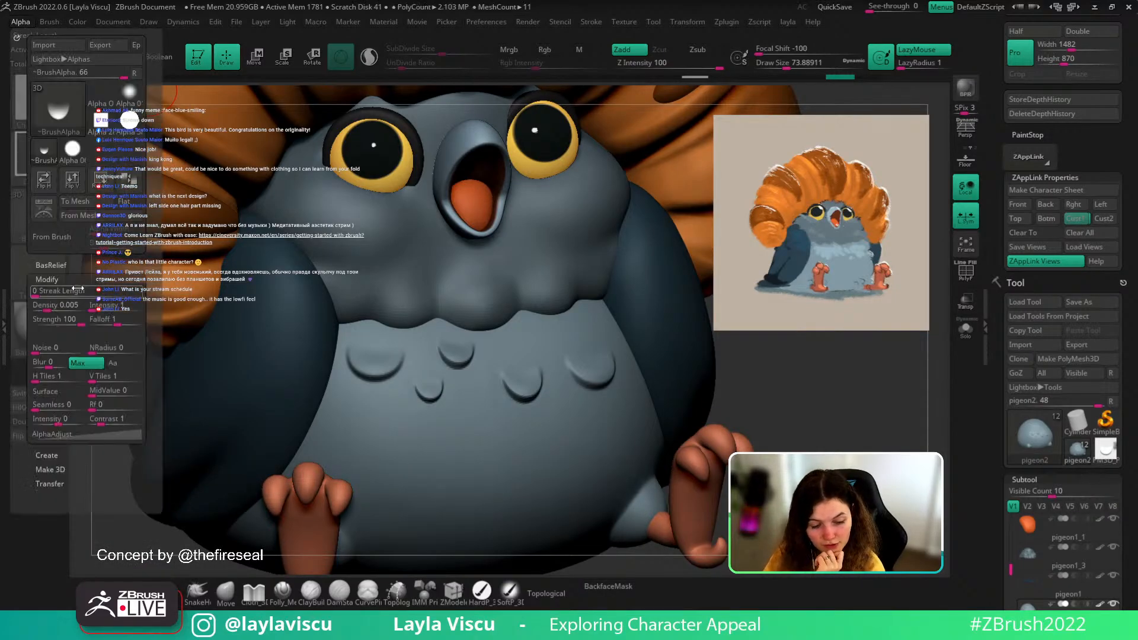
pyautogui.moveTo(82, 270); pyautogui.dragTo(66, 215)
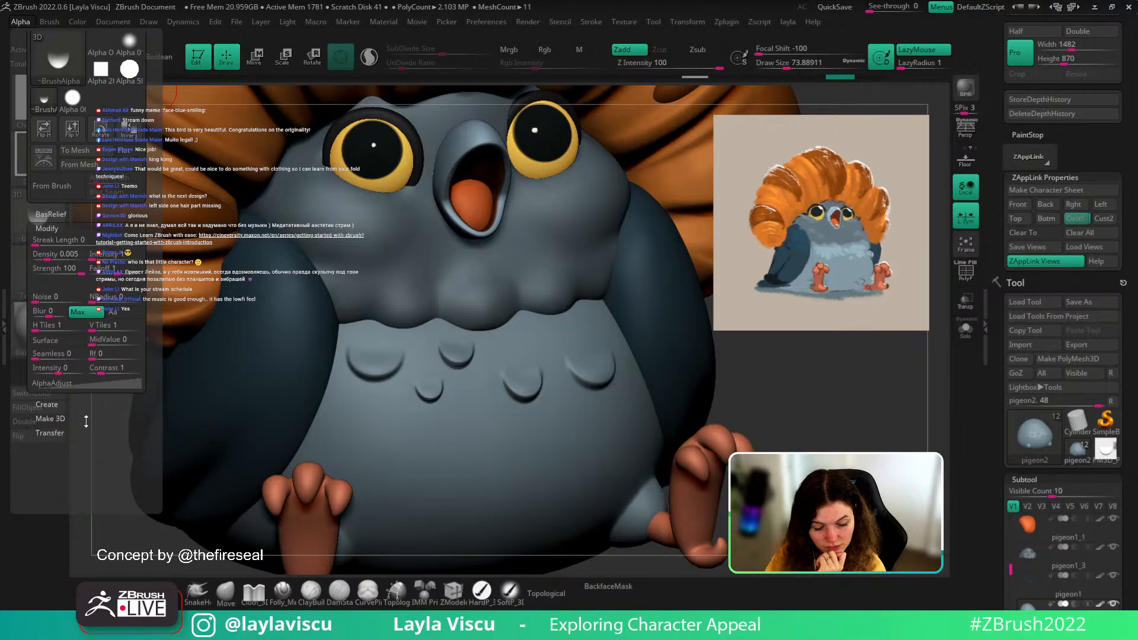
pyautogui.click(50, 21)
pyautogui.moveTo(88, 458); pyautogui.dragTo(94, 369)
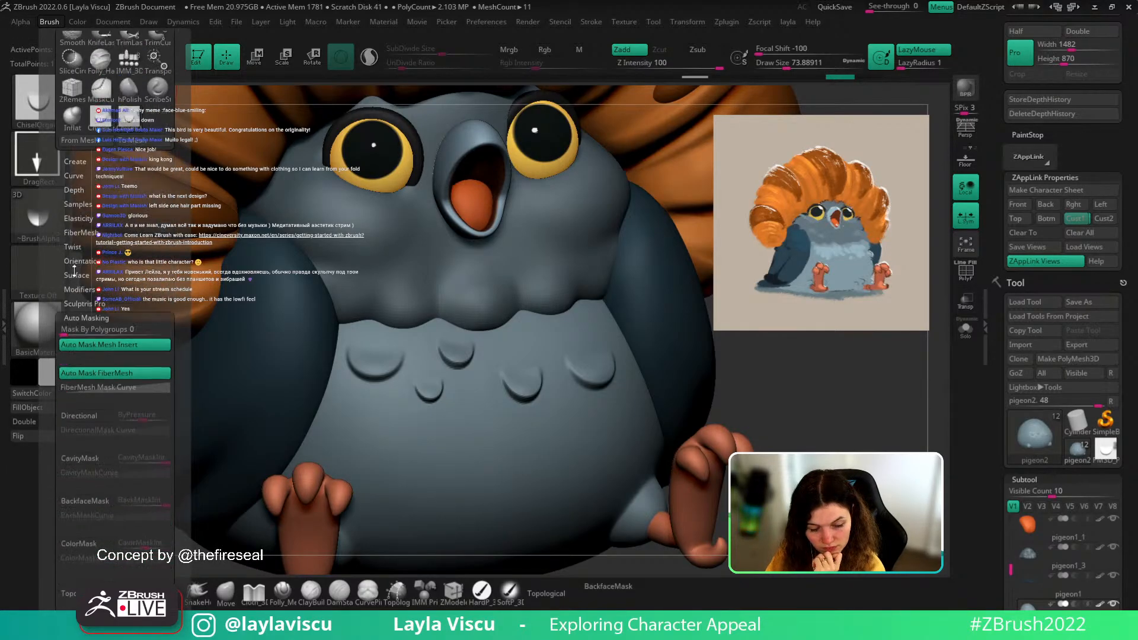
pyautogui.click(21, 22)
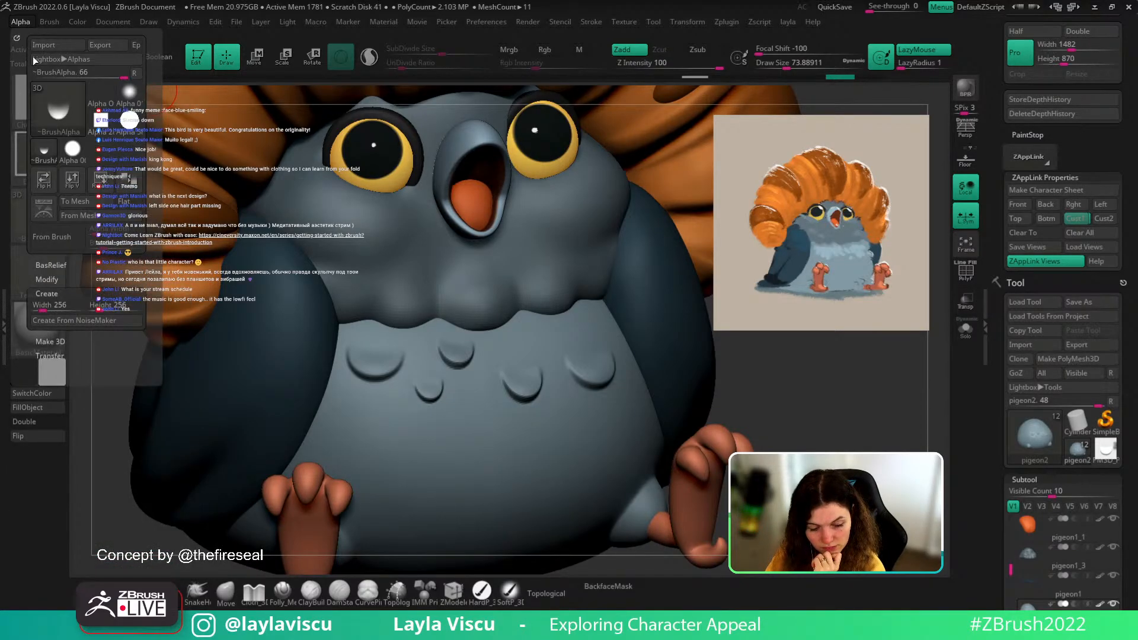
pyautogui.click(58, 279)
pyautogui.click(54, 266)
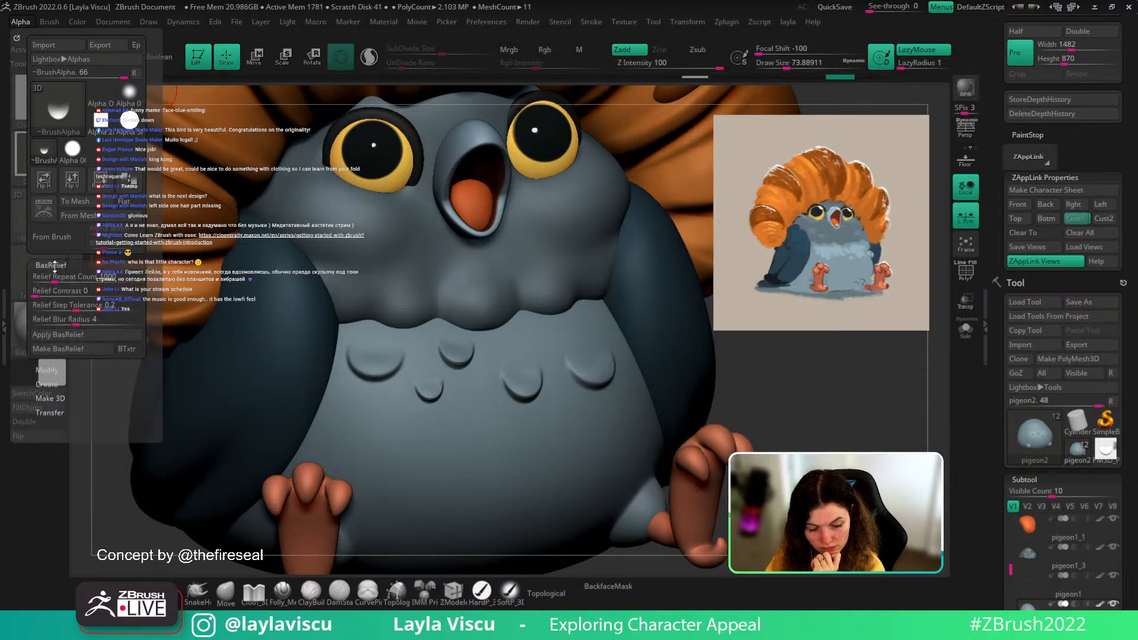
pyautogui.click(52, 266)
pyautogui.click(46, 280)
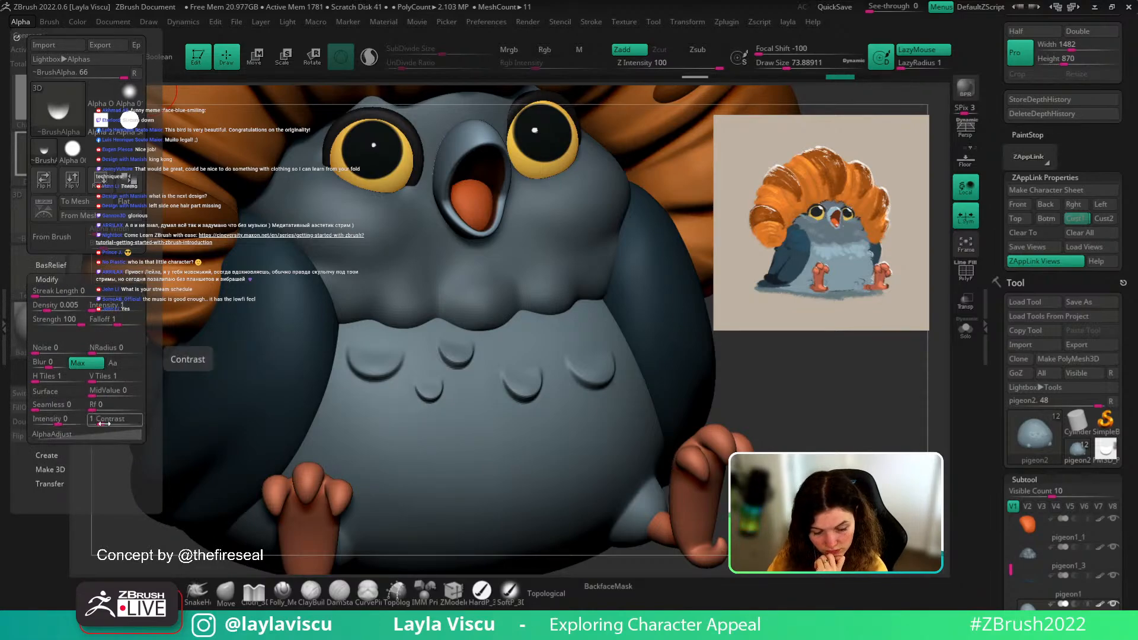
pyautogui.moveTo(104, 424)
pyautogui.mouseDown()
pyautogui.moveTo(135, 425)
pyautogui.moveTo(118, 427)
pyautogui.mouseUp()
# - Try a crescent stamp on the lower belly, undo it, and stamp a small crescent beneath the feathers at mid-belly
pyautogui.moveTo(483, 455); pyautogui.dragTo(482, 410)
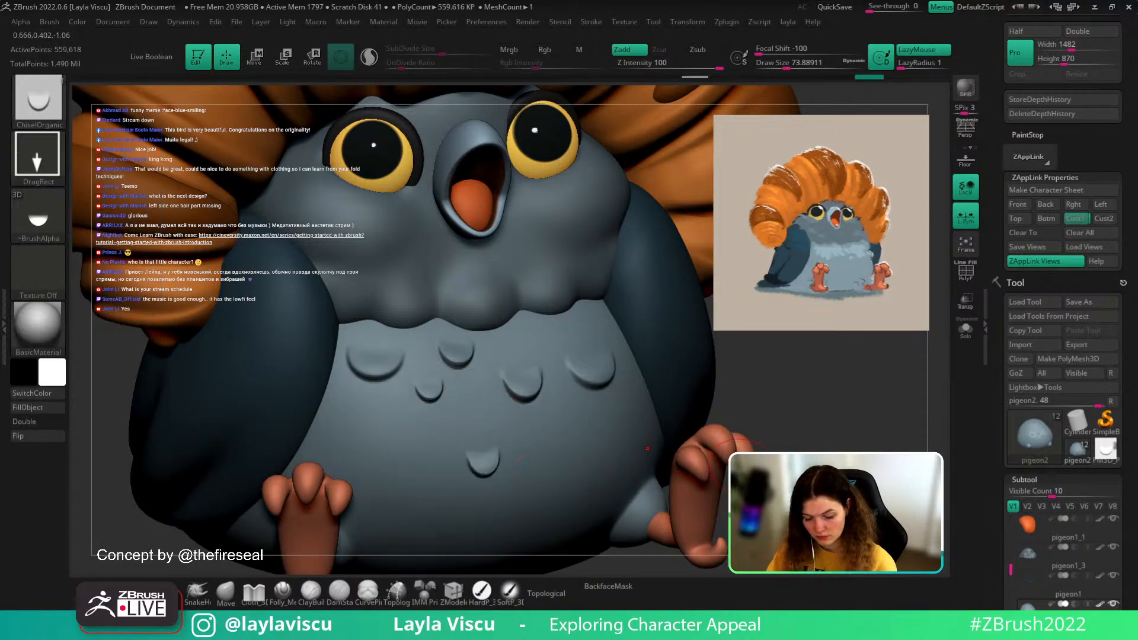
pyautogui.moveTo(767, 475); pyautogui.dragTo(715, 457)
pyautogui.hotkey('ctrl', 'z')
pyautogui.moveTo(481, 402); pyautogui.dragTo(489, 327)
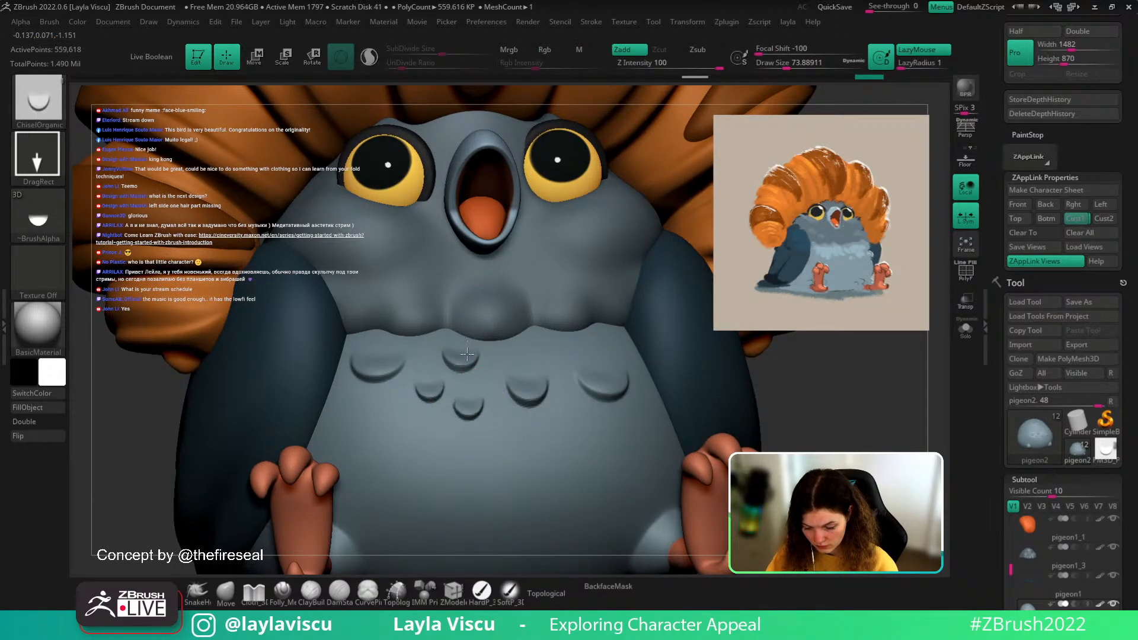
# - Switch to the ChiselCreature brush and undo the last three small crescent stamps on the belly
pyautogui.moveTo(462, 350); pyautogui.dragTo(463, 349)
pyautogui.keyDown('ctrl'); pyautogui.moveTo(464, 353); pyautogui.dragTo(673, 457, button='right'); pyautogui.keyUp('ctrl')
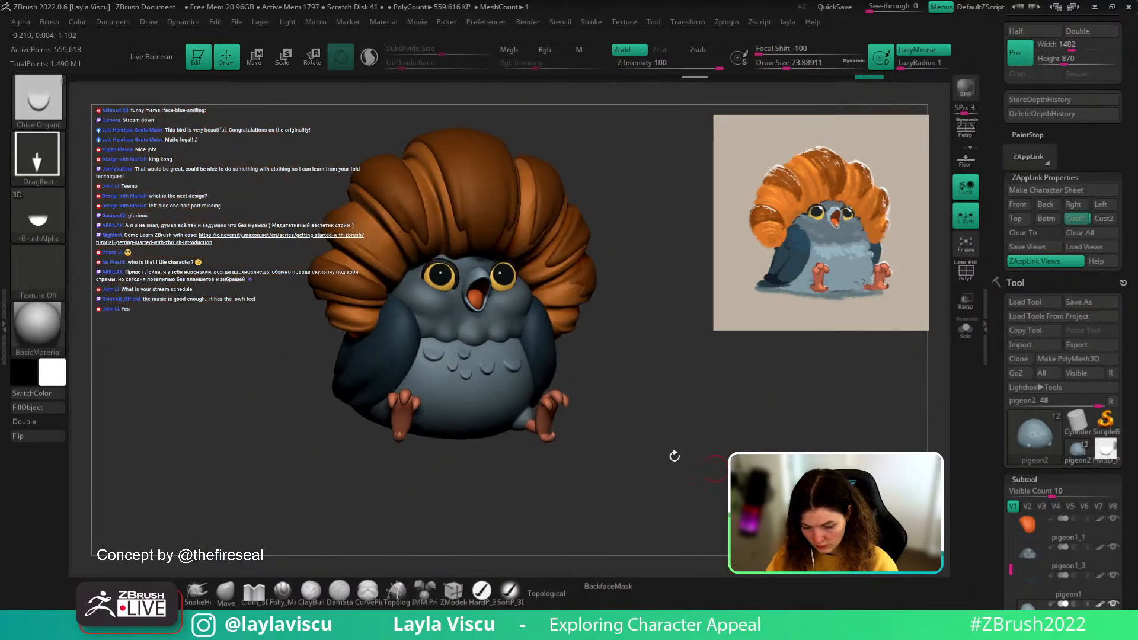
pyautogui.keyDown('ctrl'); pyautogui.moveTo(454, 343); pyautogui.dragTo(520, 394, button='right'); pyautogui.keyUp('ctrl')
pyautogui.press('b')
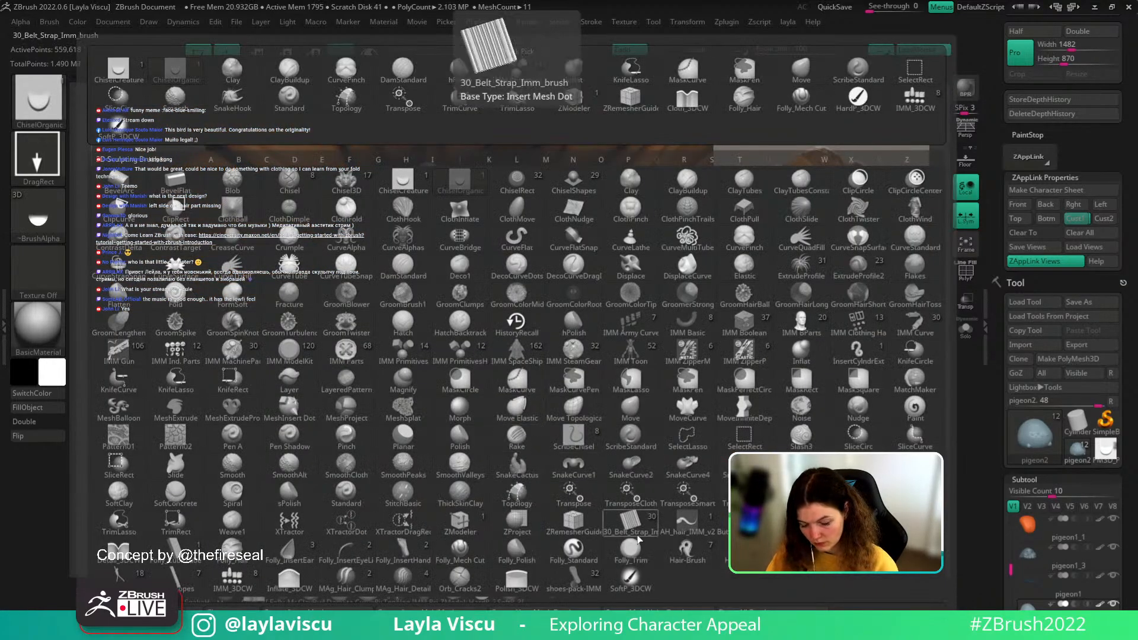
pyautogui.click(409, 189)
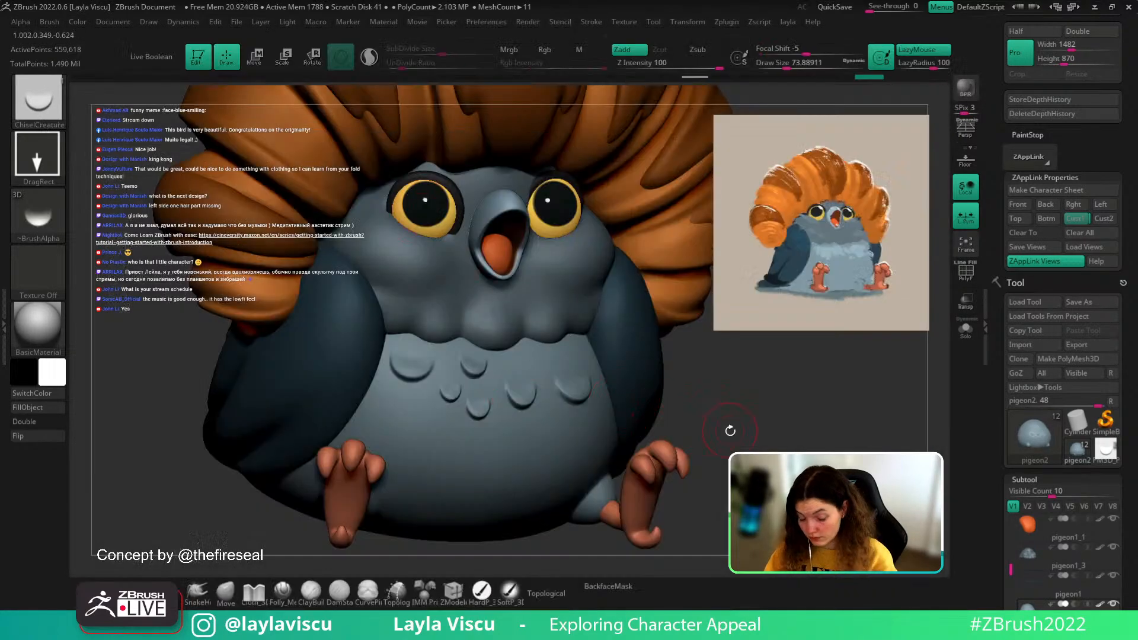
pyautogui.hotkey('ctrl', 'z')
pyautogui.hotkey('ctrl', 'z')
pyautogui.hotkey('ctrl', 'z')
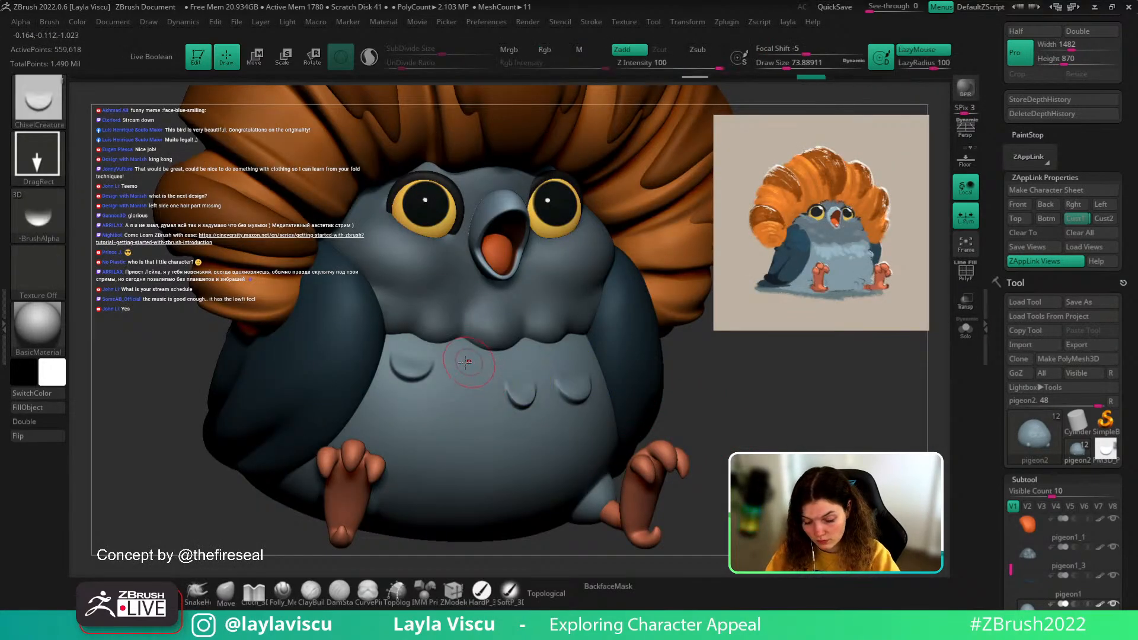
# - Try a ChiselCreature crescent just below the chest ruff and switch the material to zbro_Paint
pyautogui.moveTo(464, 361); pyautogui.dragTo(467, 314)
pyautogui.click(38, 326)
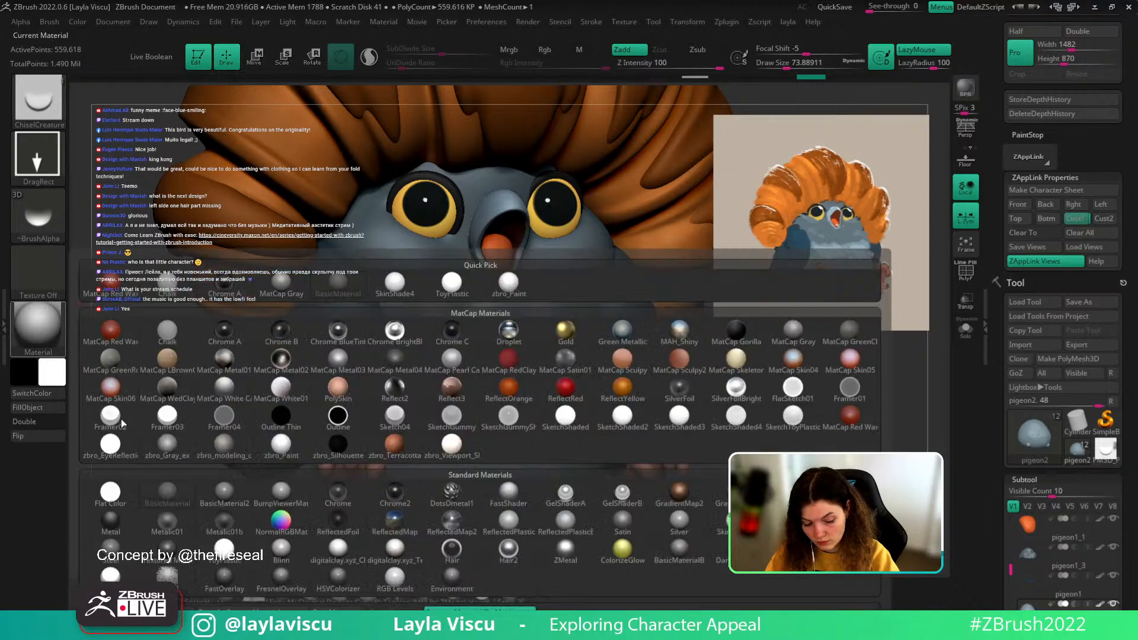
pyautogui.click(282, 439)
pyautogui.moveTo(491, 441); pyautogui.dragTo(588, 452, button='right')
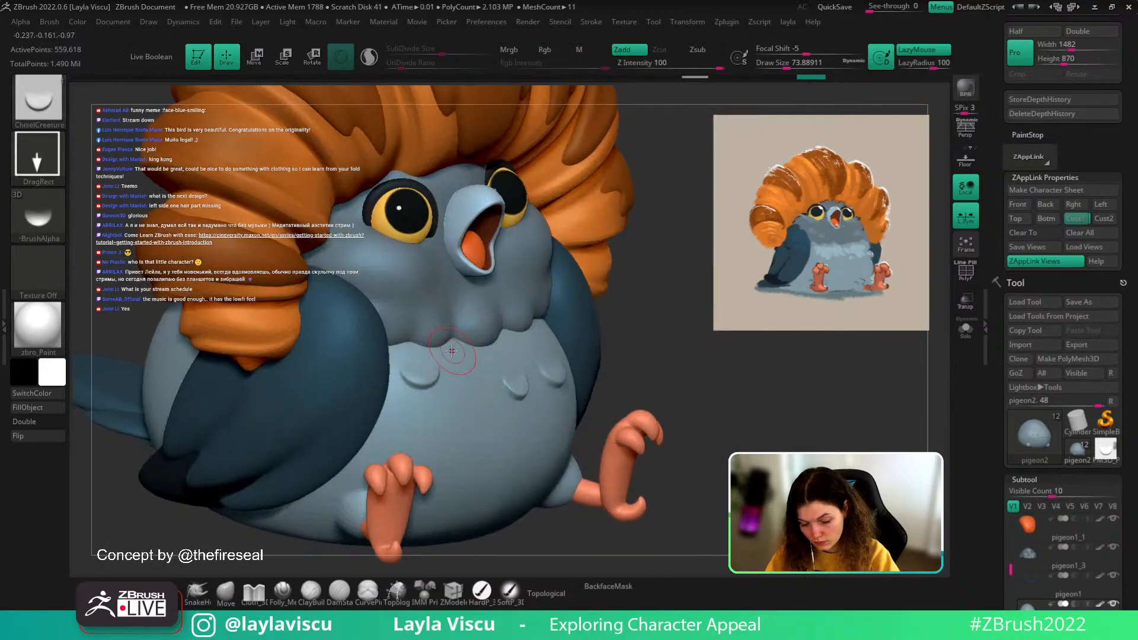
# - Stamp a crescent just below the middle of the chest ruff and two more feathers beneath it
pyautogui.moveTo(457, 356); pyautogui.dragTo(455, 313)
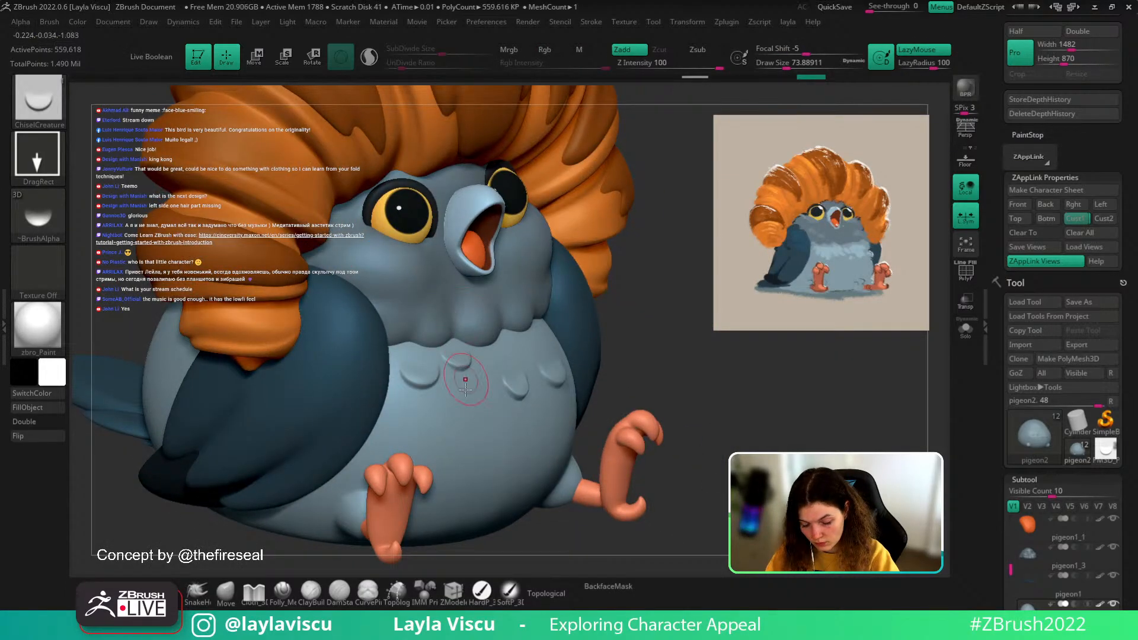
pyautogui.moveTo(611, 392); pyautogui.dragTo(734, 395)
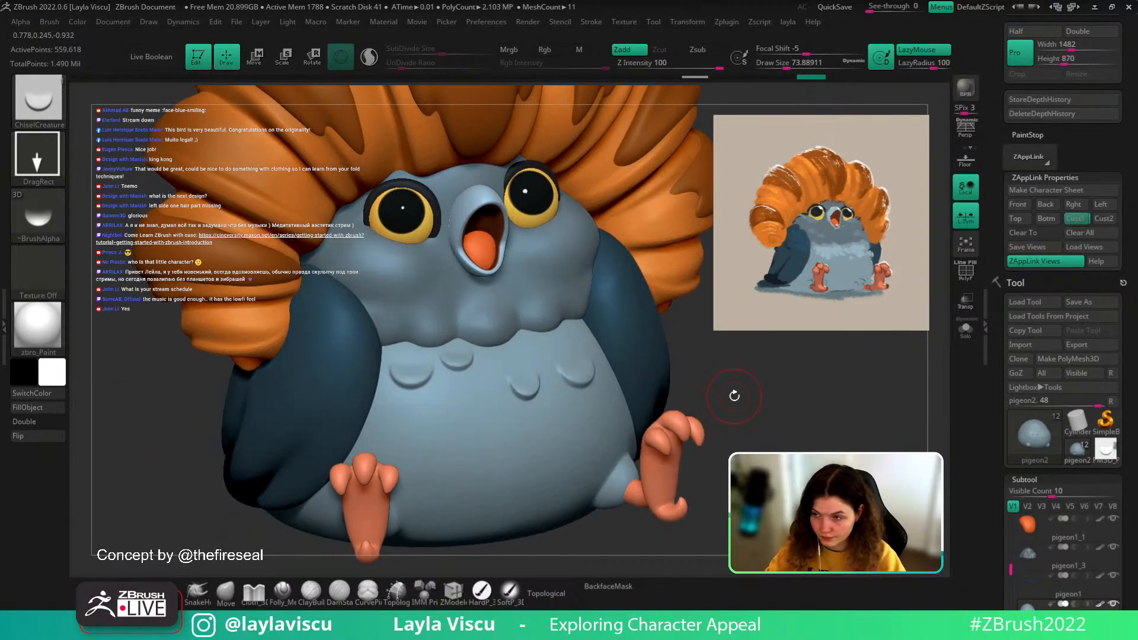
pyautogui.moveTo(458, 405); pyautogui.dragTo(479, 352)
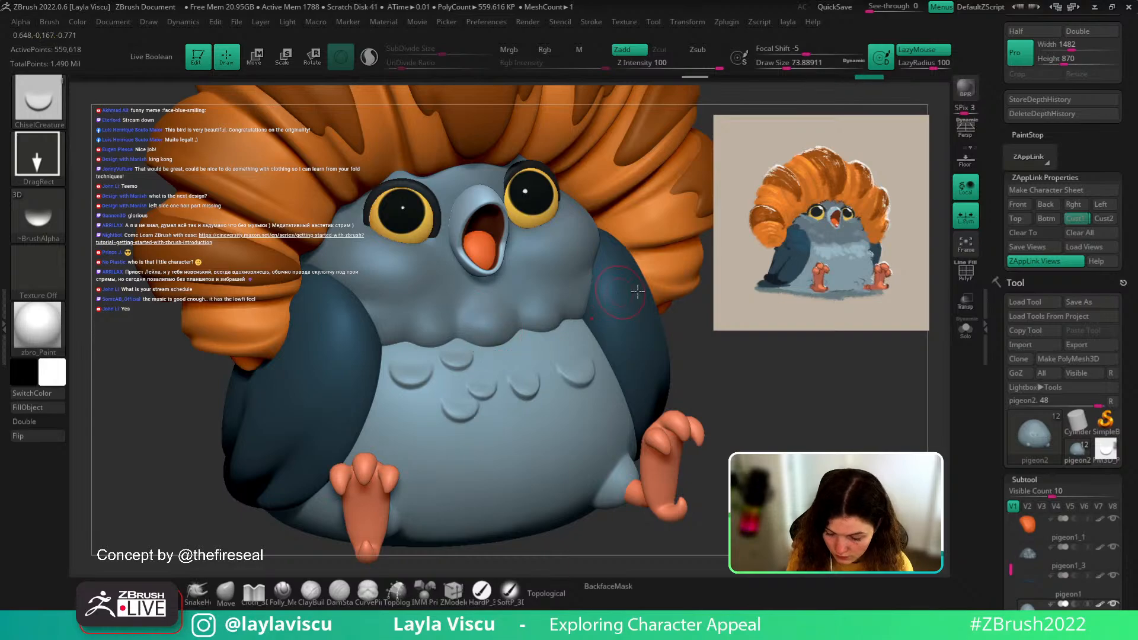
# - Try several crescent stamps between the ruff and the feathers at mid-belly, undoing the unwanted ones
pyautogui.moveTo(550, 408); pyautogui.dragTo(542, 328)
pyautogui.hotkey('ctrl', 'z')
pyautogui.hotkey('ctrl', 'z')
pyautogui.moveTo(722, 382); pyautogui.dragTo(673, 378)
pyautogui.hotkey('ctrl', 'z')
pyautogui.moveTo(549, 361); pyautogui.dragTo(544, 320)
pyautogui.hotkey('ctrl', 'z')
pyautogui.moveTo(547, 362); pyautogui.dragTo(537, 318)
pyautogui.hotkey('ctrl', 'z')
# - Switch back to the ChiselOrganic brush and try crescent stamps along the underside of the chest ruff
pyautogui.press('b')
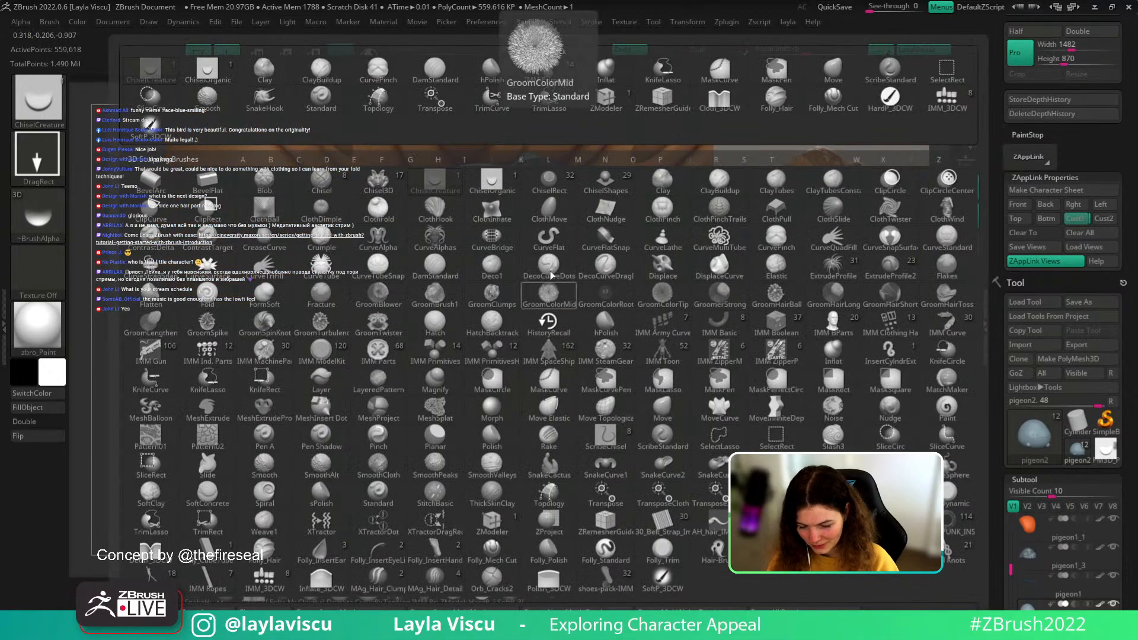
pyautogui.click(495, 187)
pyautogui.moveTo(514, 366); pyautogui.dragTo(510, 322)
pyautogui.hotkey('ctrl', 'z')
pyautogui.moveTo(587, 350); pyautogui.dragTo(579, 319)
pyautogui.hotkey('ctrl', 'z')
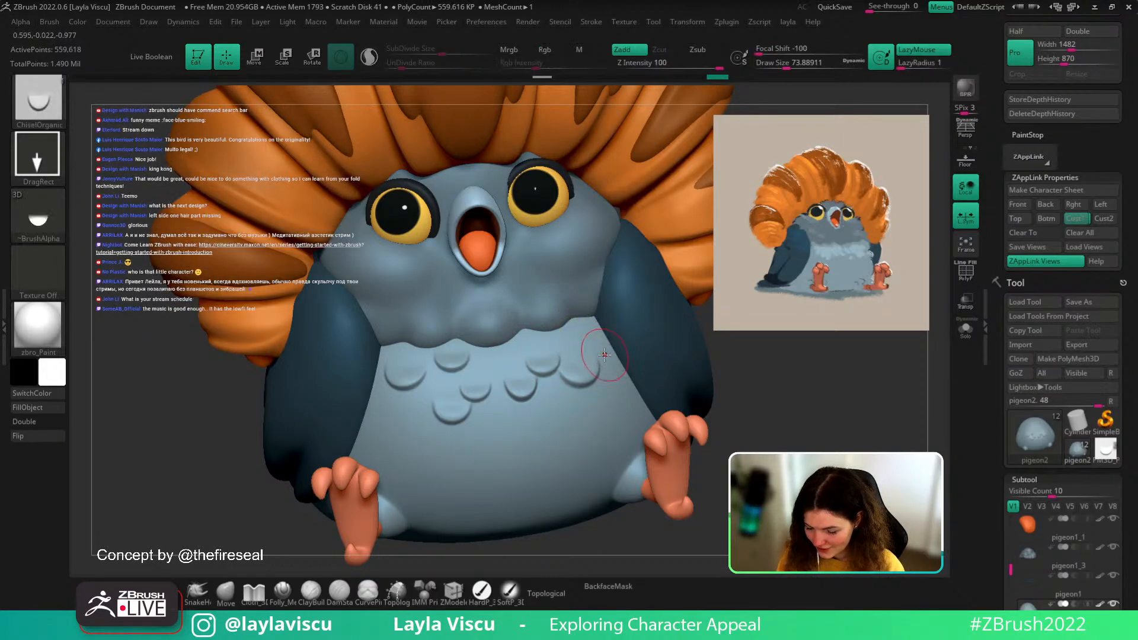
# - Try crescent stamps beside the wing, below the feather row and close under the ruff's outer edge, undoing the rejected ones
pyautogui.moveTo(603, 358); pyautogui.dragTo(598, 310)
pyautogui.hotkey('ctrl', 'z')
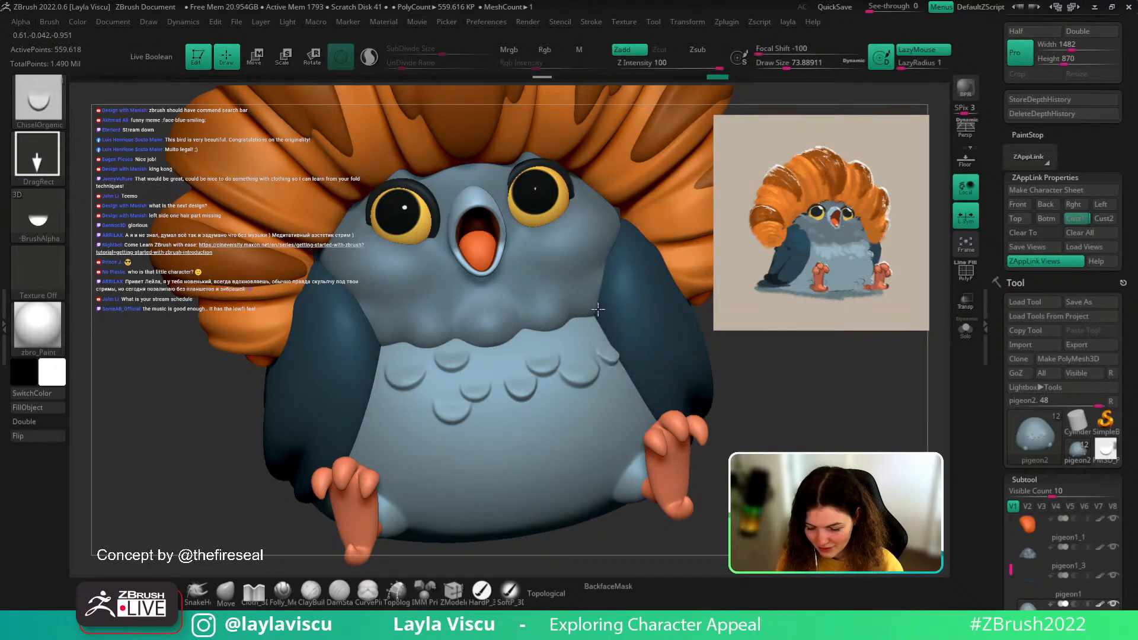
pyautogui.hotkey('ctrl', 'z')
pyautogui.moveTo(551, 399); pyautogui.dragTo(546, 356)
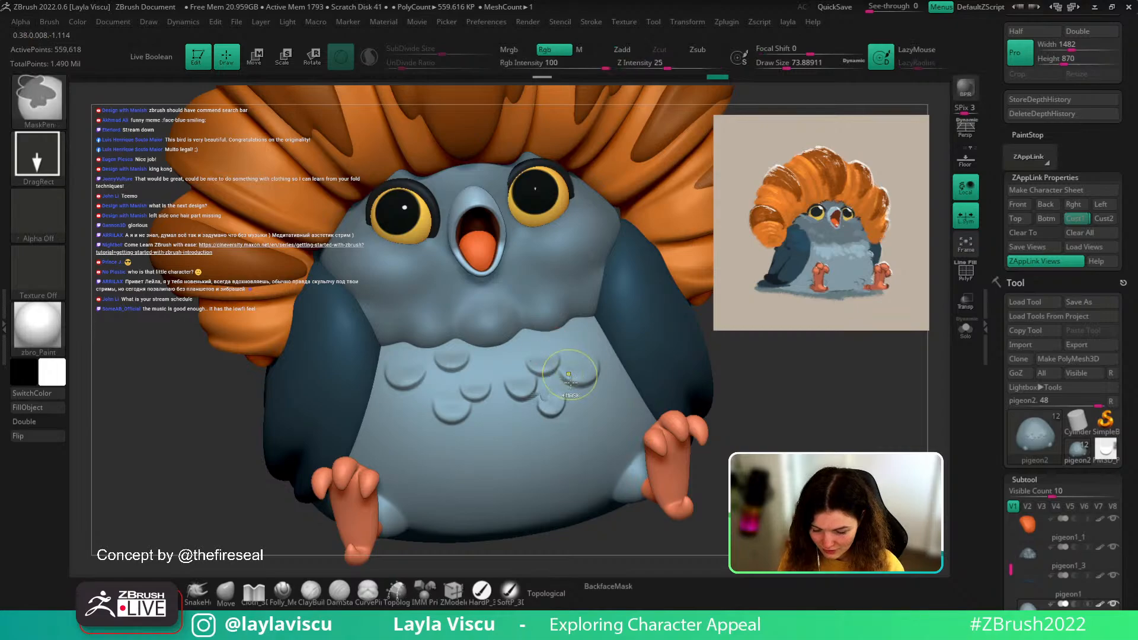
pyautogui.hotkey('ctrl', 'z')
pyautogui.moveTo(575, 422)
pyautogui.mouseDown()
pyautogui.moveTo(567, 363)
pyautogui.moveTo(583, 298)
pyautogui.mouseUp()
pyautogui.hotkey('ctrl', 'z')
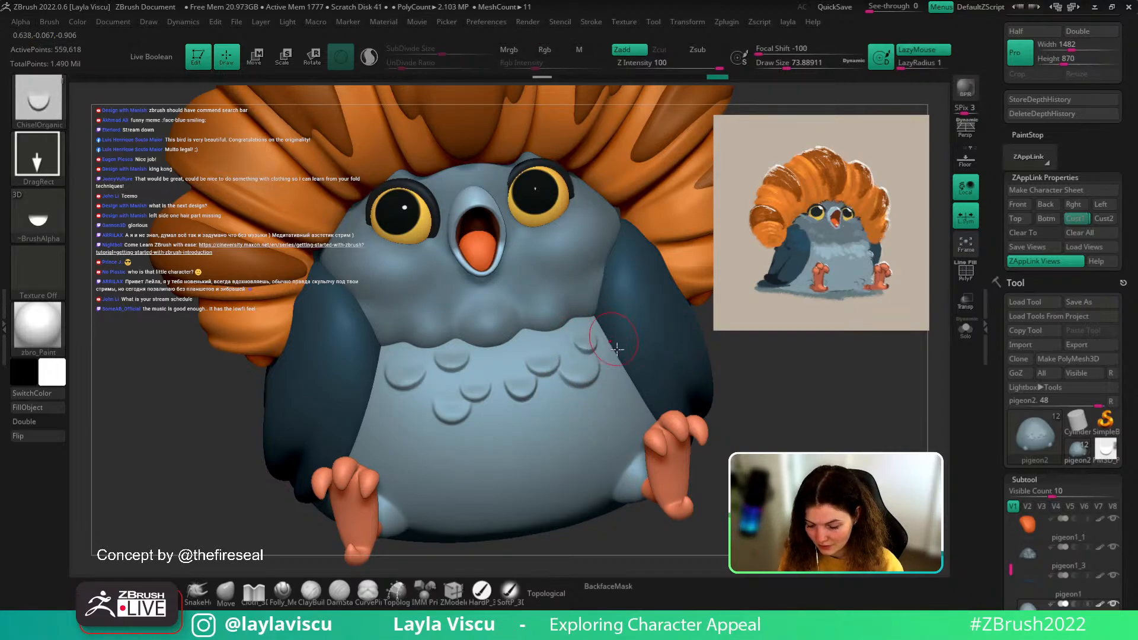
# - Open the Masking options and apply Mask Changed Points to the stamped belly feathers
pyautogui.moveTo(792, 390)
pyautogui.mouseDown()
pyautogui.moveTo(785, 417)
pyautogui.moveTo(774, 365)
pyautogui.moveTo(866, 371)
pyautogui.mouseUp()
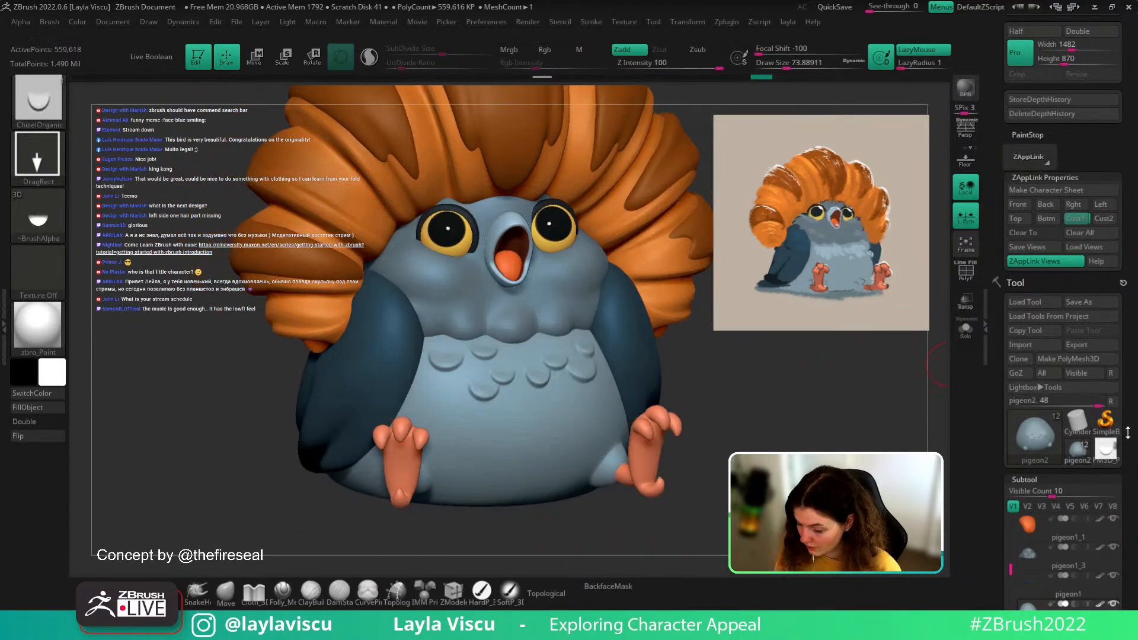
pyautogui.scroll(-10, 1121, 243)
pyautogui.scroll(-5, 1121, 243)
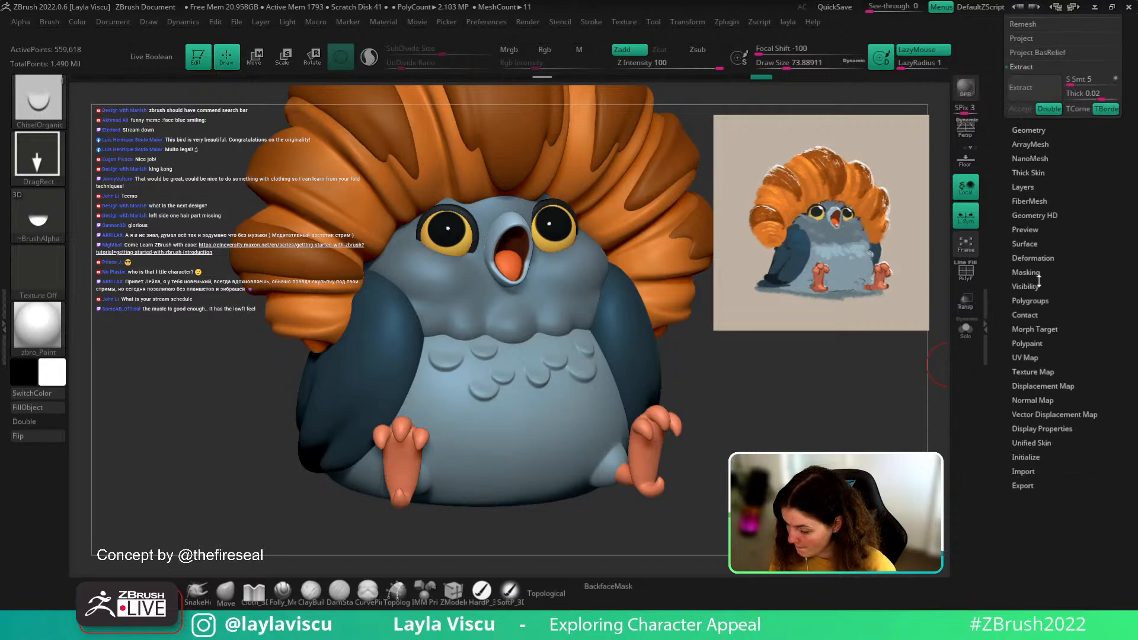
pyautogui.click(1037, 271)
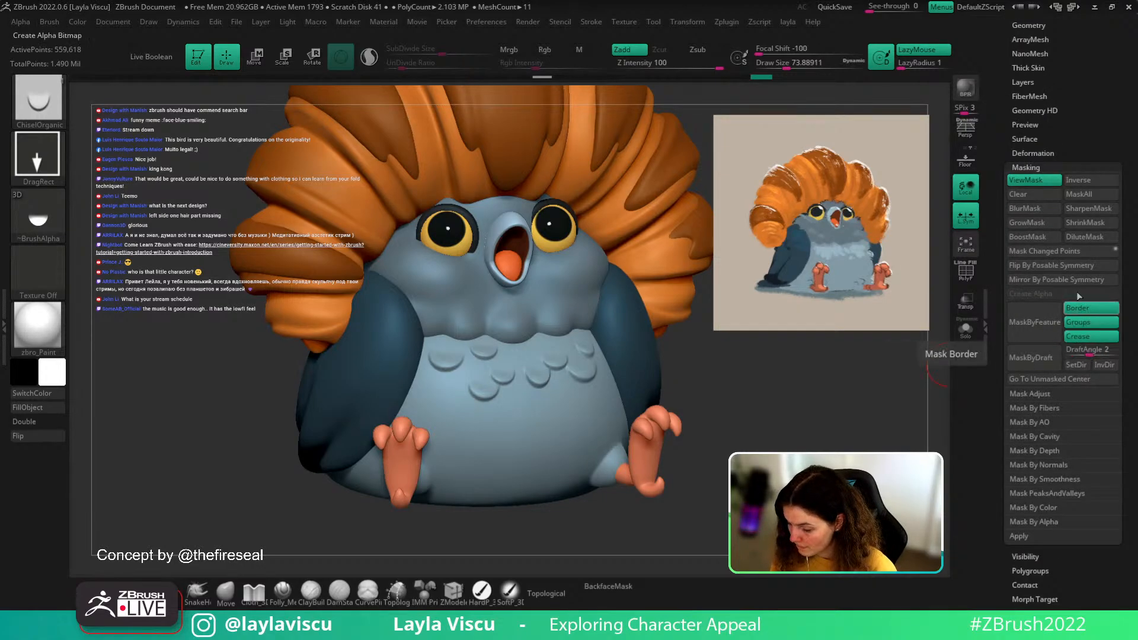
pyautogui.click(1077, 254)
pyautogui.moveTo(903, 337); pyautogui.dragTo(781, 437)
pyautogui.keyDown('alt'); pyautogui.moveTo(765, 397); pyautogui.dragTo(830, 446); pyautogui.keyUp('alt')
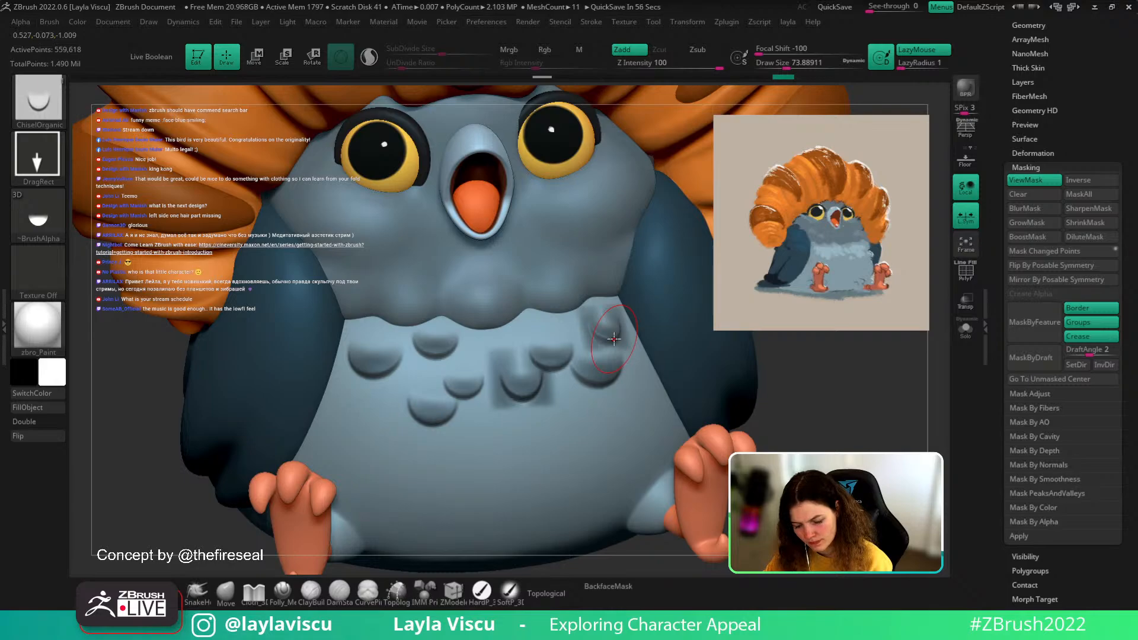
pyautogui.scroll(1, 1065, 93)
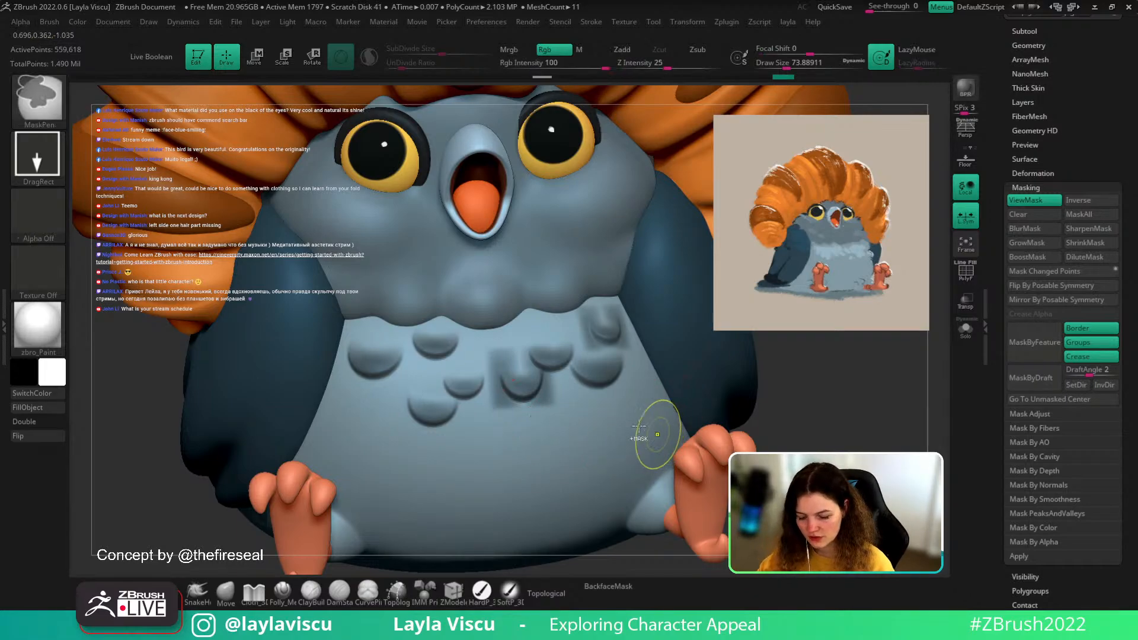
# - Undo the masking and the crescent stamps back to the single feather below the ruff's outer edge
pyautogui.hotkey('ctrl', 'shift', 'a')
pyautogui.hotkey('ctrl', 'z')
pyautogui.hotkey('ctrl', 'z')
pyautogui.hotkey('ctrl', 'z')
pyautogui.hotkey('ctrl', 'z')
pyautogui.hotkey('ctrl', 'z')
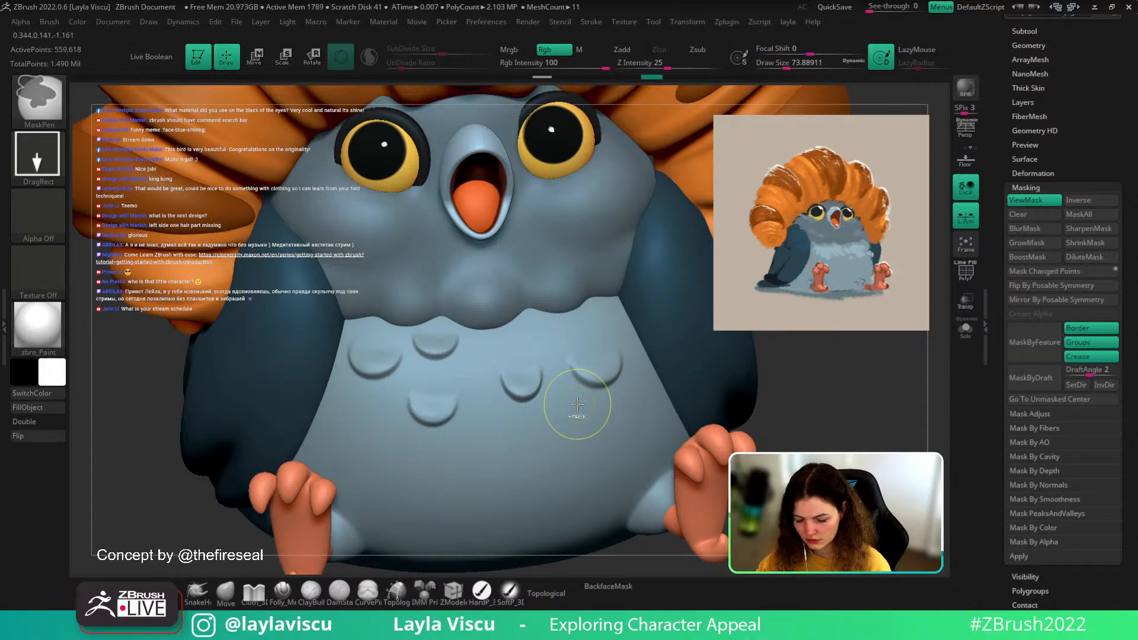
pyautogui.hotkey('ctrl', 'z')
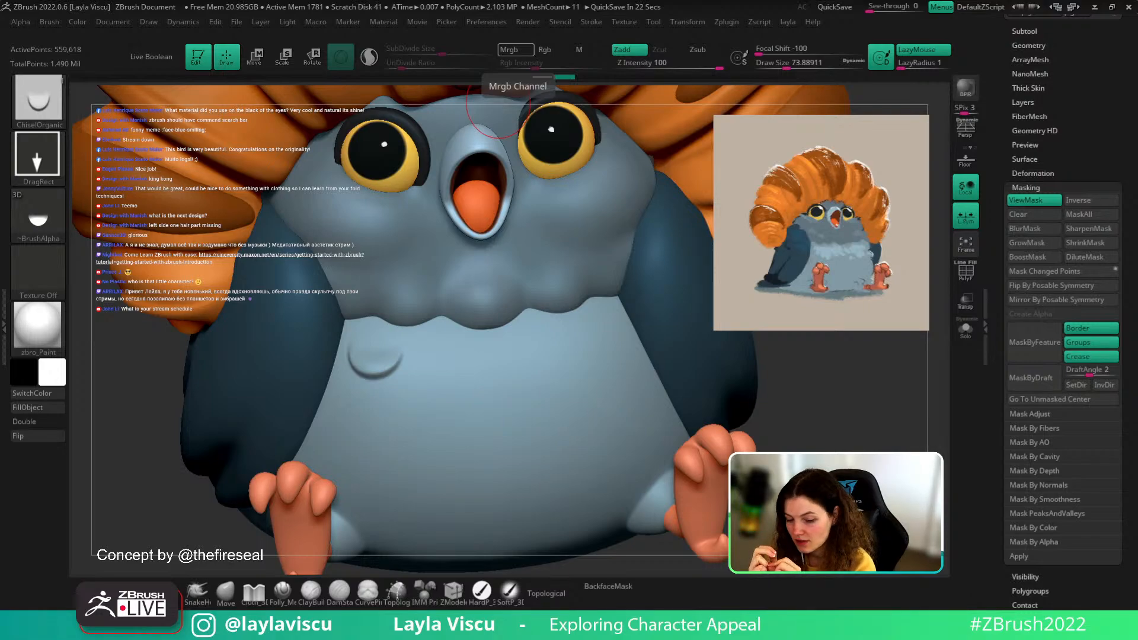
# - Fill the eye subtool with the zbro_EyeReflection material, restore zbro_Paint as the current material, and check the eyes from several angles
pyautogui.click(38, 325)
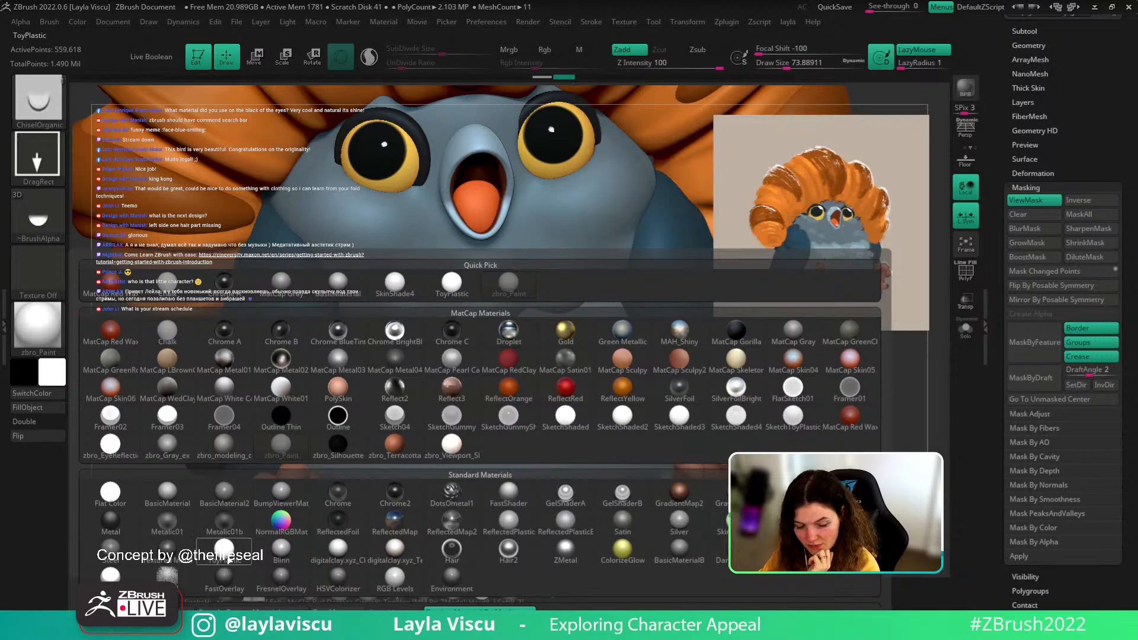
pyautogui.click(110, 445)
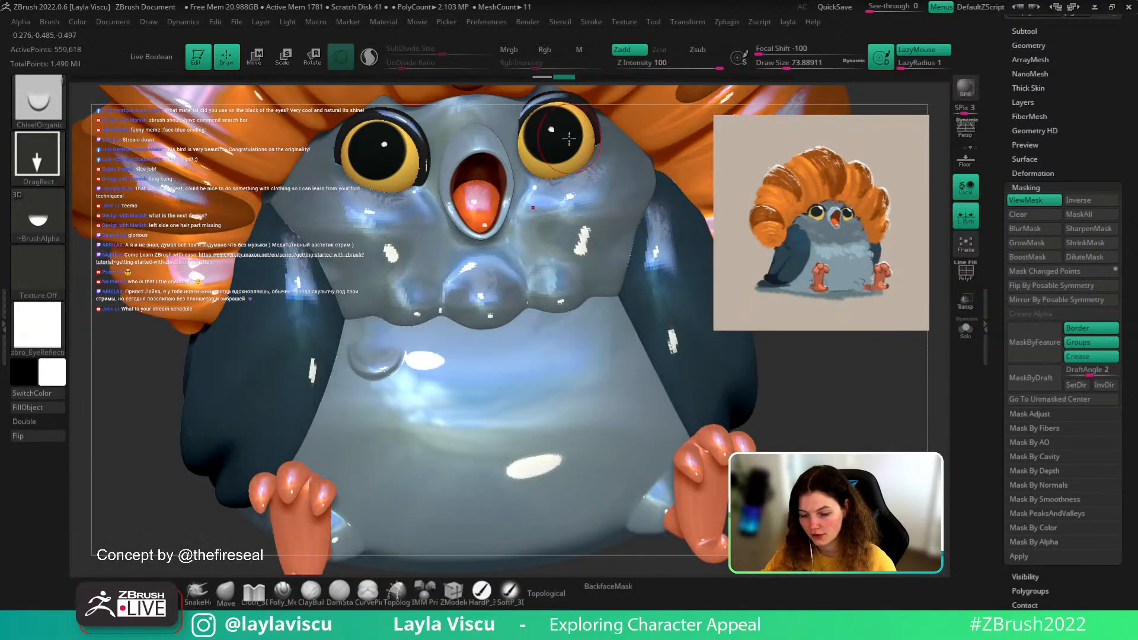
pyautogui.keyDown('alt'); pyautogui.click(569, 139); pyautogui.keyUp('alt')
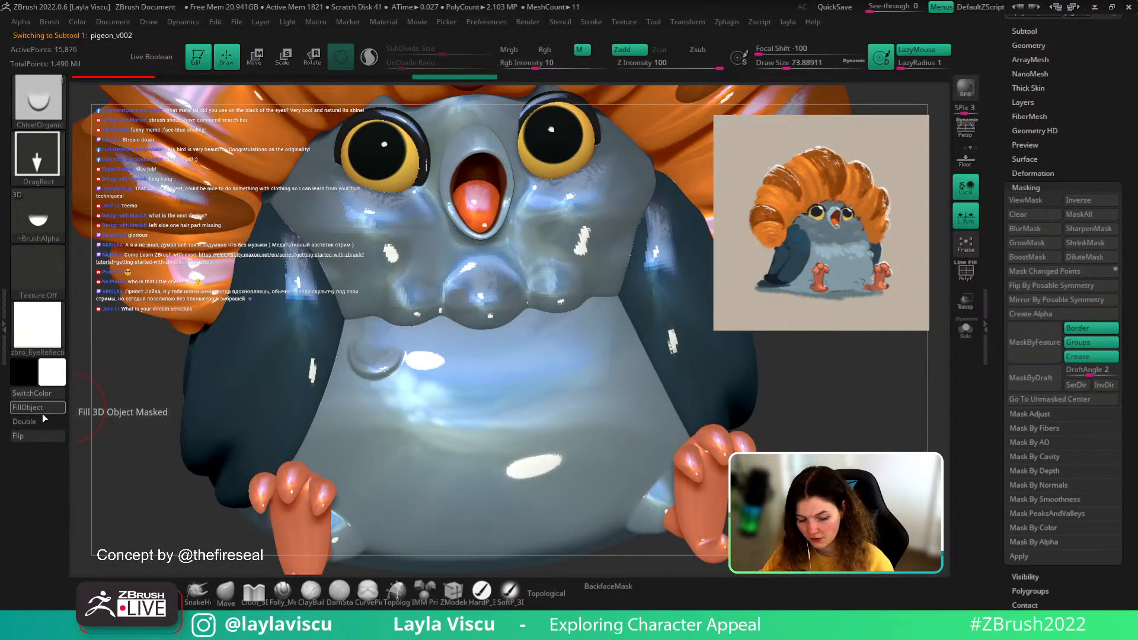
pyautogui.click(28, 407)
pyautogui.click(38, 324)
pyautogui.click(281, 444)
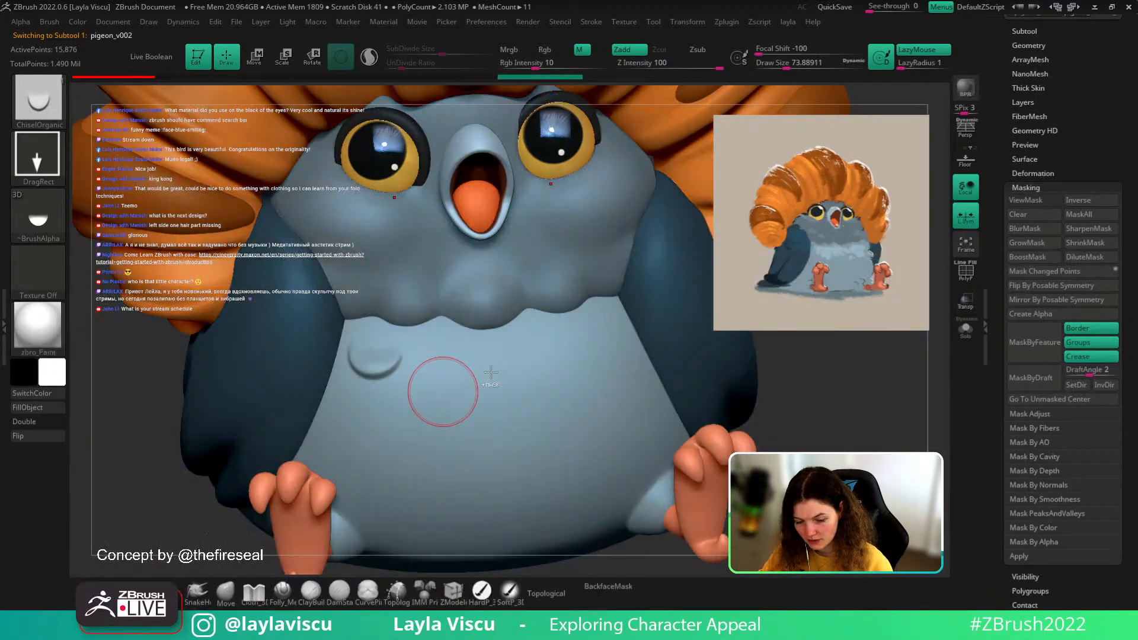
pyautogui.moveTo(658, 362)
pyautogui.mouseDown()
pyautogui.moveTo(708, 415)
pyautogui.moveTo(721, 455)
pyautogui.moveTo(675, 387)
pyautogui.mouseUp()
pyautogui.moveTo(759, 378); pyautogui.dragTo(544, 262)
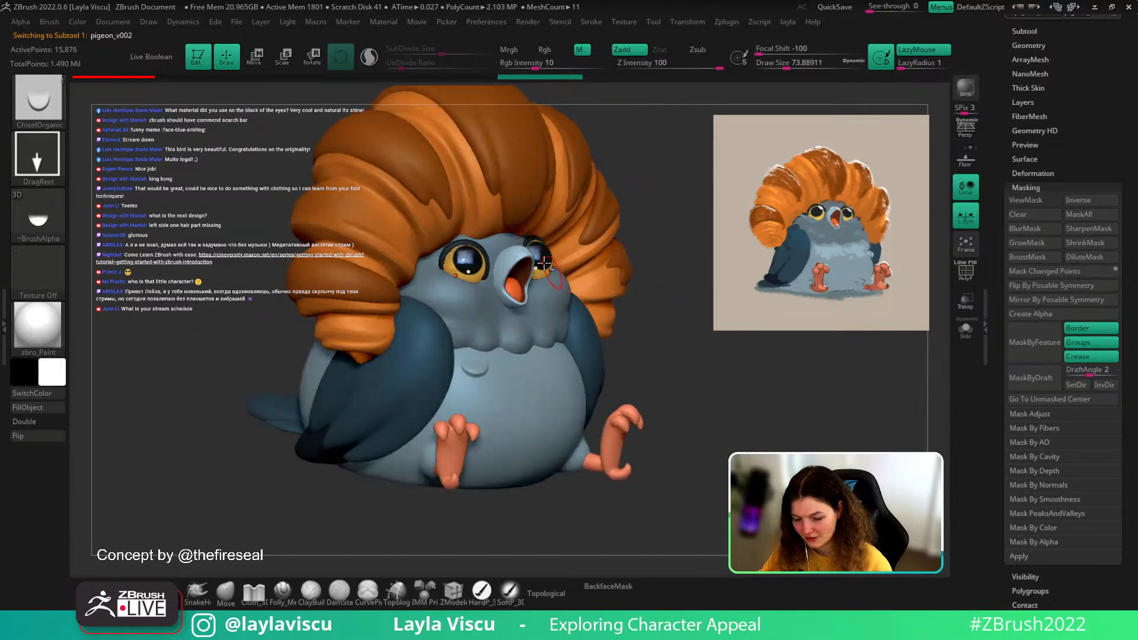
pyautogui.moveTo(656, 348); pyautogui.dragTo(721, 386)
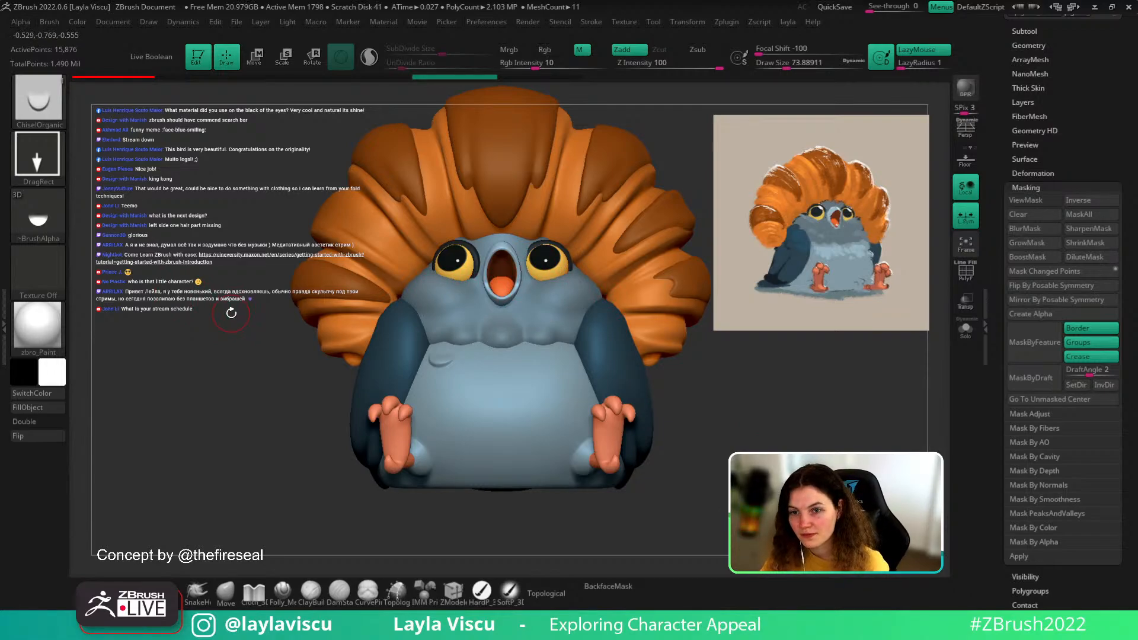
# - Switch to the PM3D_Plane3D1 tool, hide its sphere subtool and display the plane's polyframe
pyautogui.moveTo(1098, 113); pyautogui.dragTo(1100, 442)
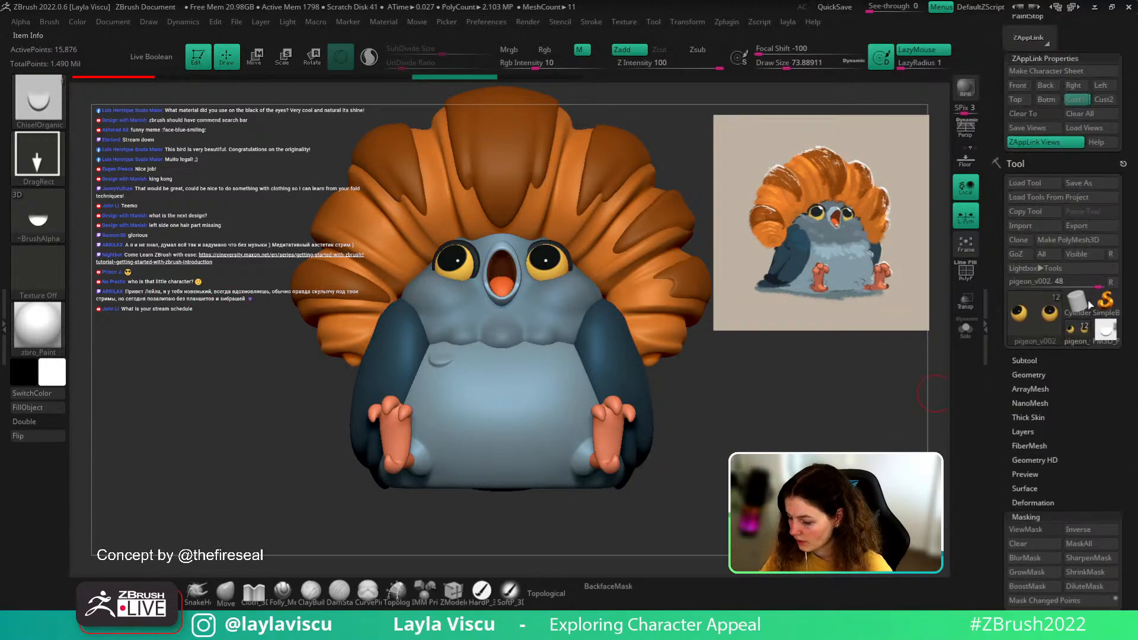
pyautogui.click(1106, 331)
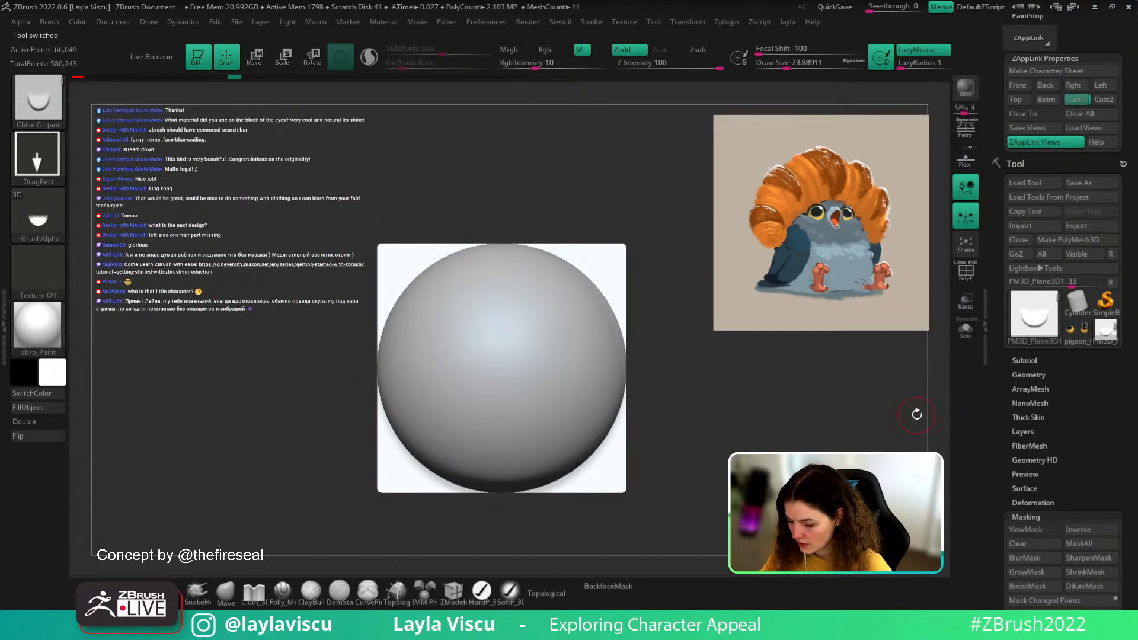
pyautogui.click(1025, 360)
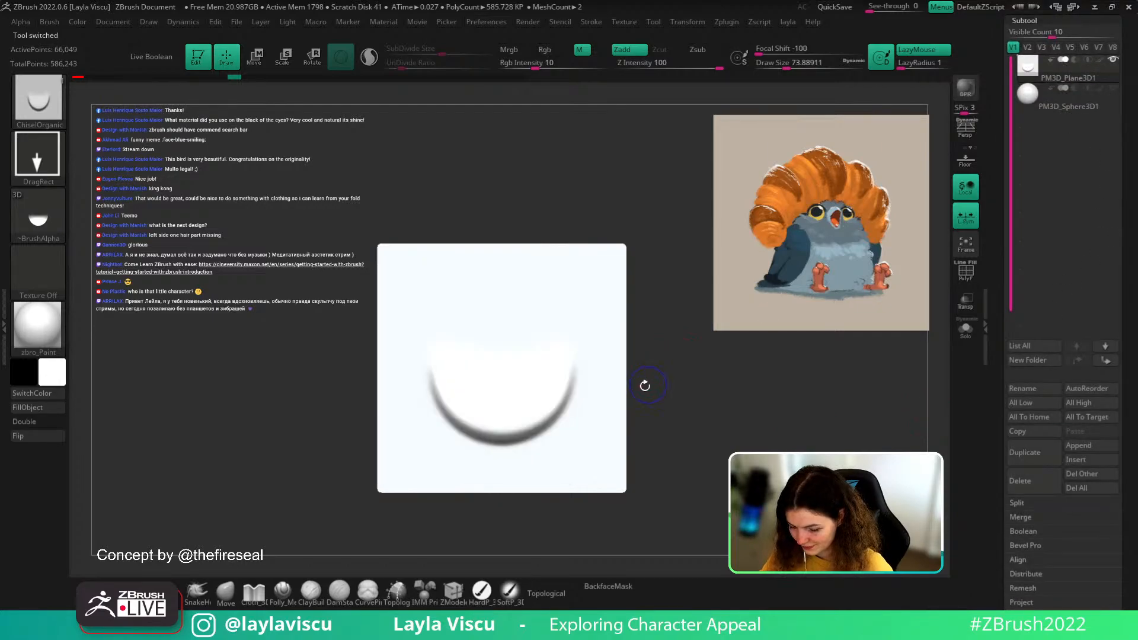
pyautogui.hotkey('shift', 'f')
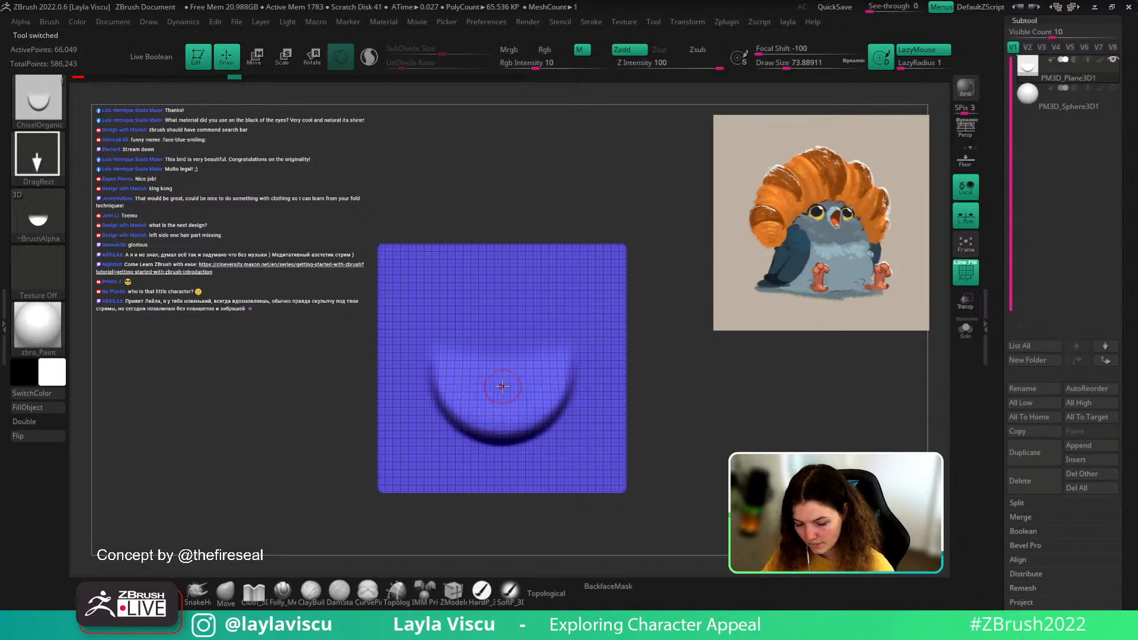
pyautogui.moveTo(635, 388); pyautogui.dragTo(703, 390)
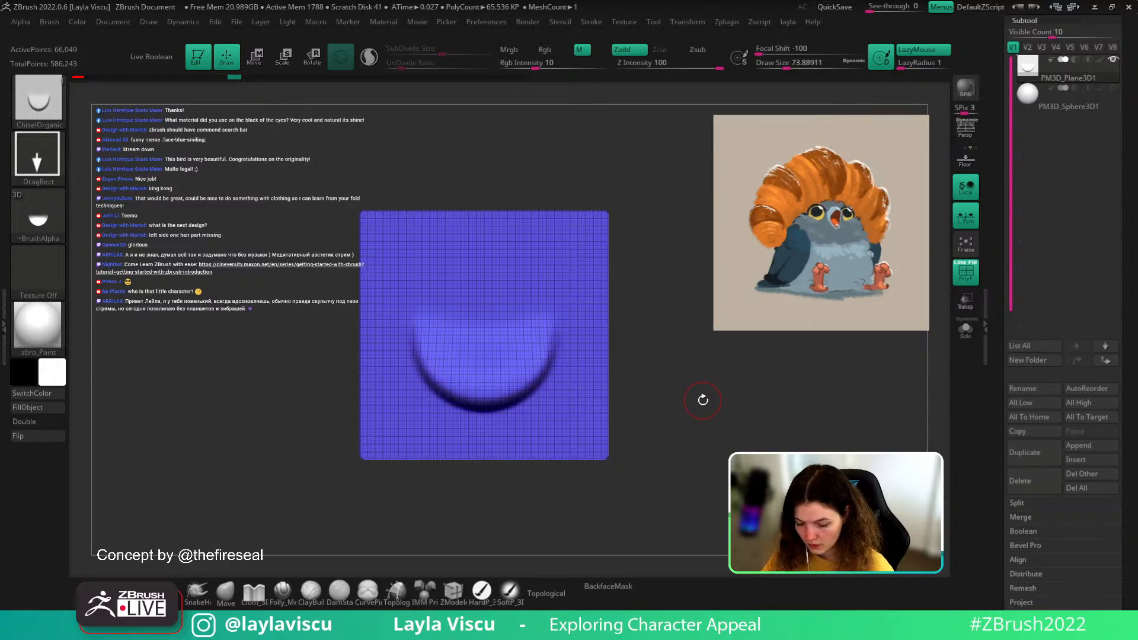
# - Try masking the raised crescent on the plane with the MaskPen's FreeHand stroke
pyautogui.keyDown('ctrl'); pyautogui.moveTo(438, 337); pyautogui.dragTo(457, 384); pyautogui.keyUp('ctrl')
pyautogui.click(453, 441)
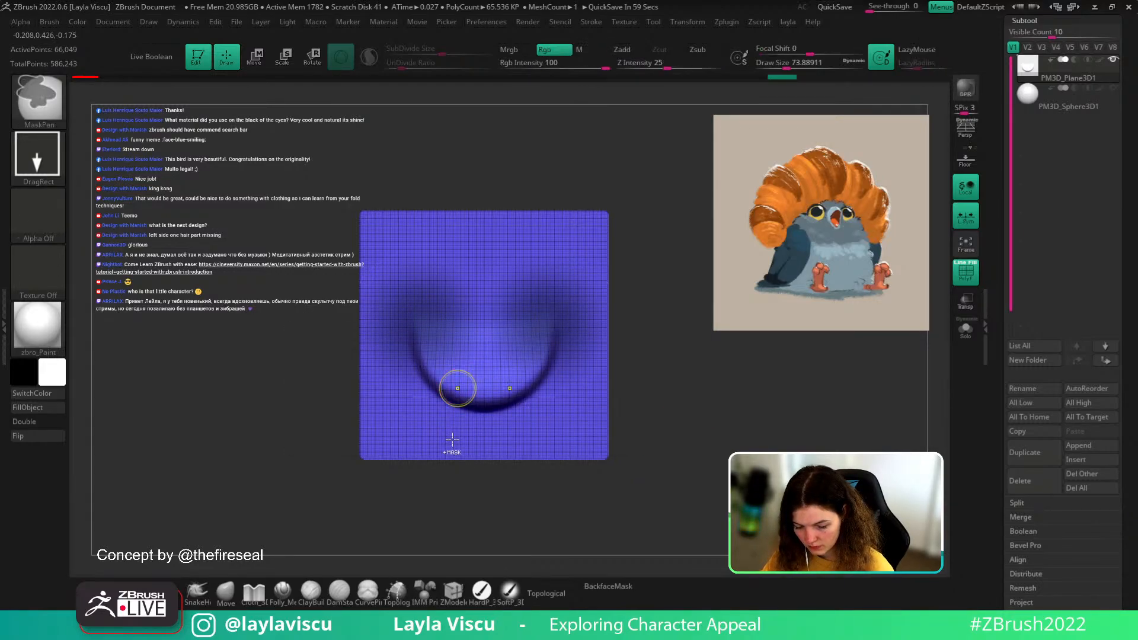
pyautogui.scroll(1, 474, 389)
pyautogui.click(36, 156)
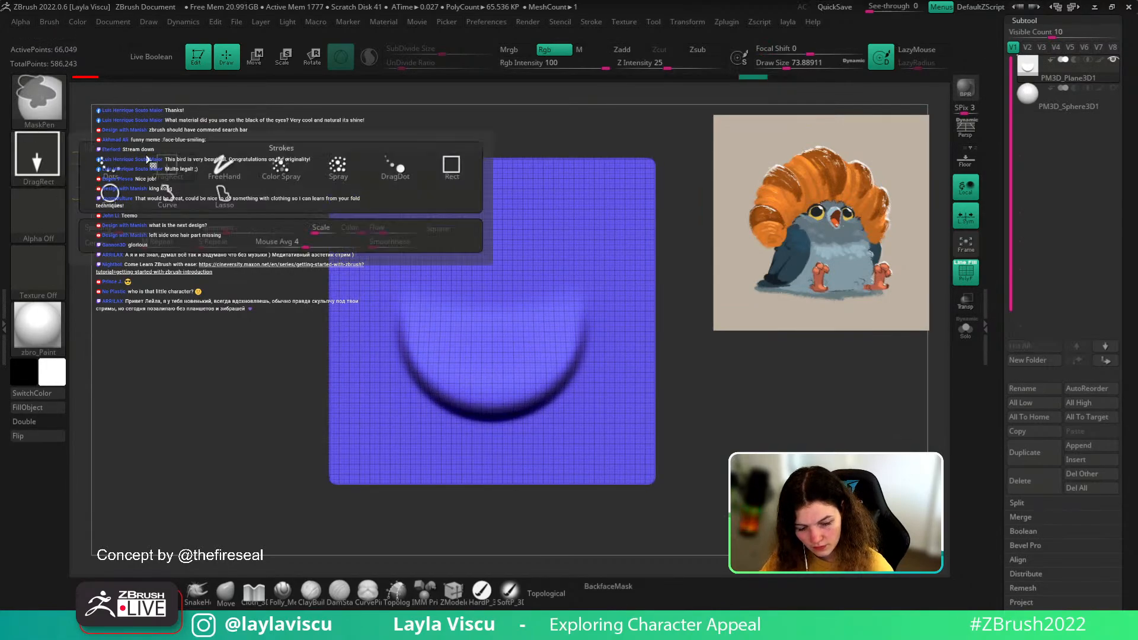
pyautogui.click(219, 167)
pyautogui.moveTo(414, 297)
pyautogui.mouseDown()
pyautogui.moveTo(491, 409)
pyautogui.moveTo(508, 401)
pyautogui.moveTo(409, 357)
pyautogui.moveTo(509, 363)
pyautogui.moveTo(504, 338)
pyautogui.mouseUp()
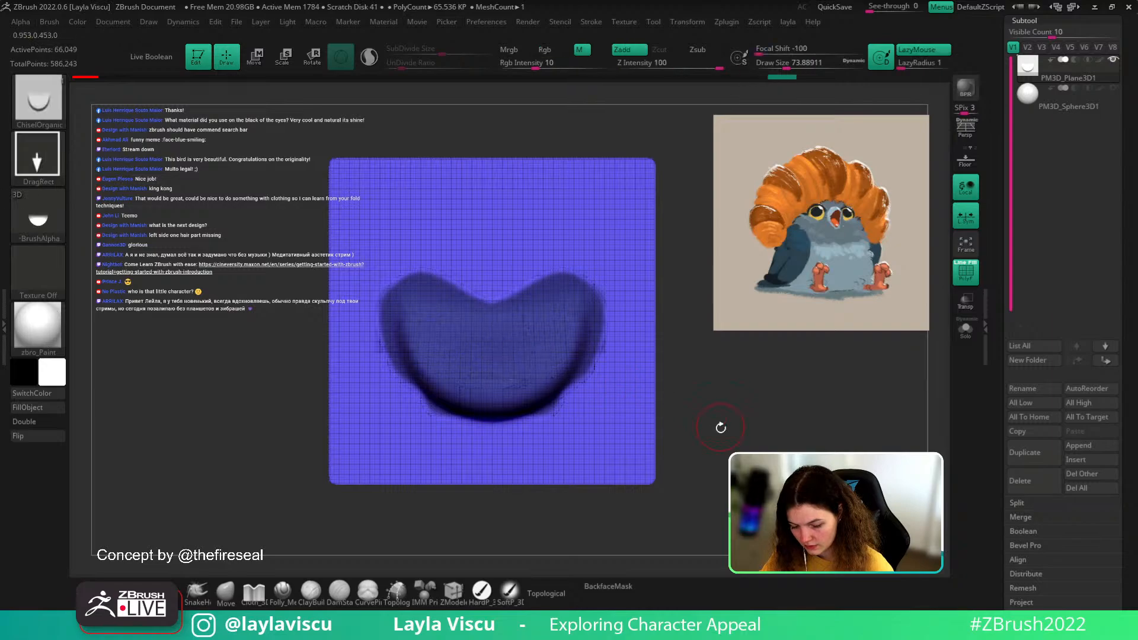
pyautogui.moveTo(720, 426); pyautogui.dragTo(682, 338)
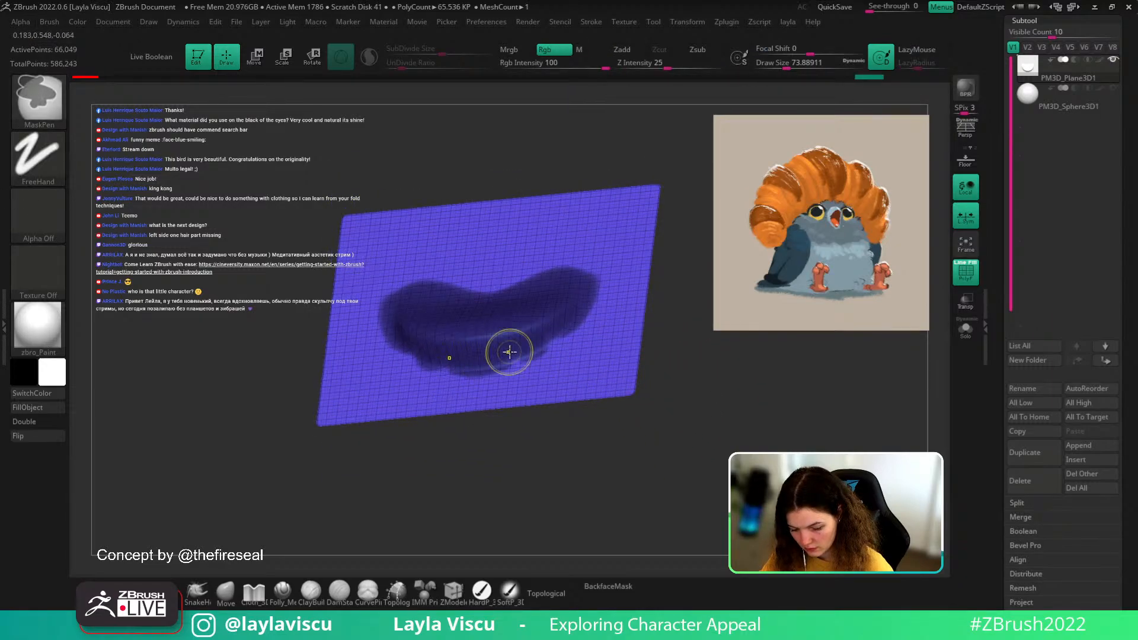
# - Try inverting and softening the crescent's mask, moving back and forth through its states
pyautogui.hotkey('ctrl', 'i')
pyautogui.hotkey('ctrl', 'z')
pyautogui.hotkey('ctrl', 'z')
pyautogui.hotkey('ctrl', 'z')
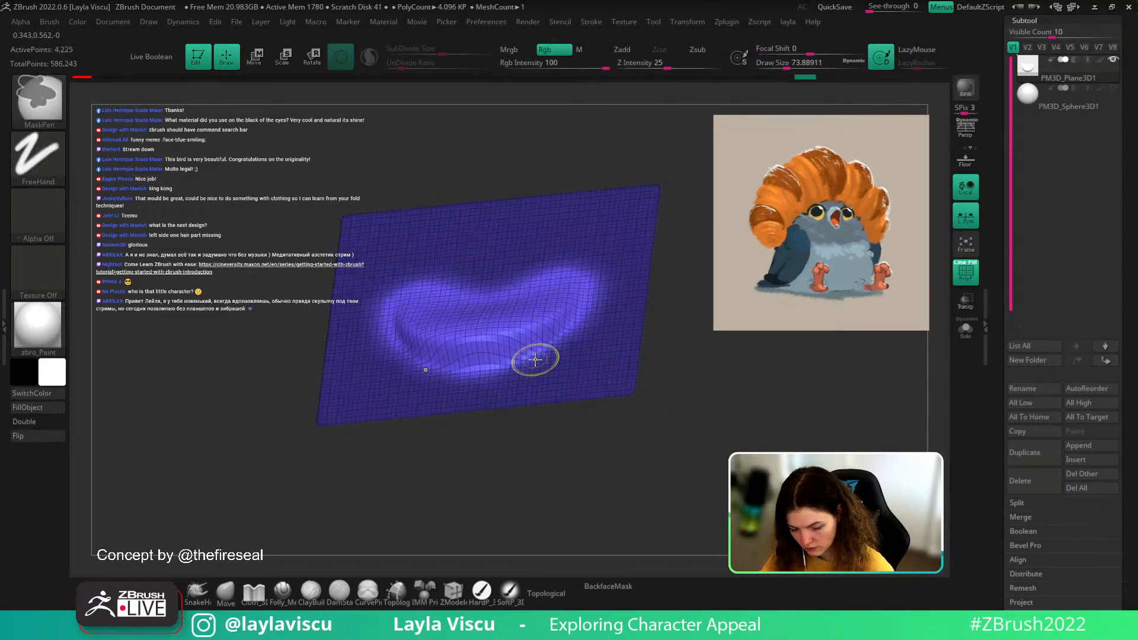
pyautogui.hotkey('ctrl', 'shift', 'z')
pyautogui.hotkey('ctrl', 'shift', 'z')
pyautogui.hotkey('ctrl', 'shift', 'z')
pyautogui.hotkey('ctrl', 'shift', 'z')
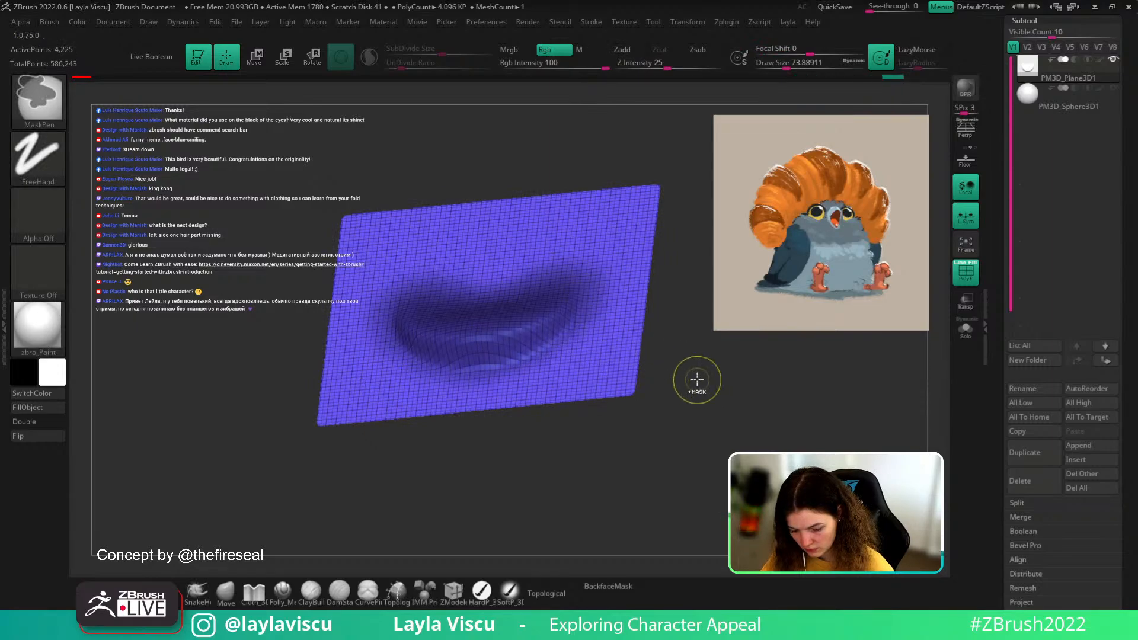
# - Try to scale the unmasked crescent narrower with the gizmo, undo the scaling and clear the mask
pyautogui.keyDown('shift'); pyautogui.moveTo(705, 373); pyautogui.dragTo(715, 397); pyautogui.keyUp('shift')
pyautogui.keyDown('ctrl'); pyautogui.click(670, 364); pyautogui.keyUp('ctrl')
pyautogui.moveTo(671, 364); pyautogui.dragTo(679, 450)
pyautogui.press('w')
pyautogui.moveTo(440, 270); pyautogui.dragTo(465, 277)
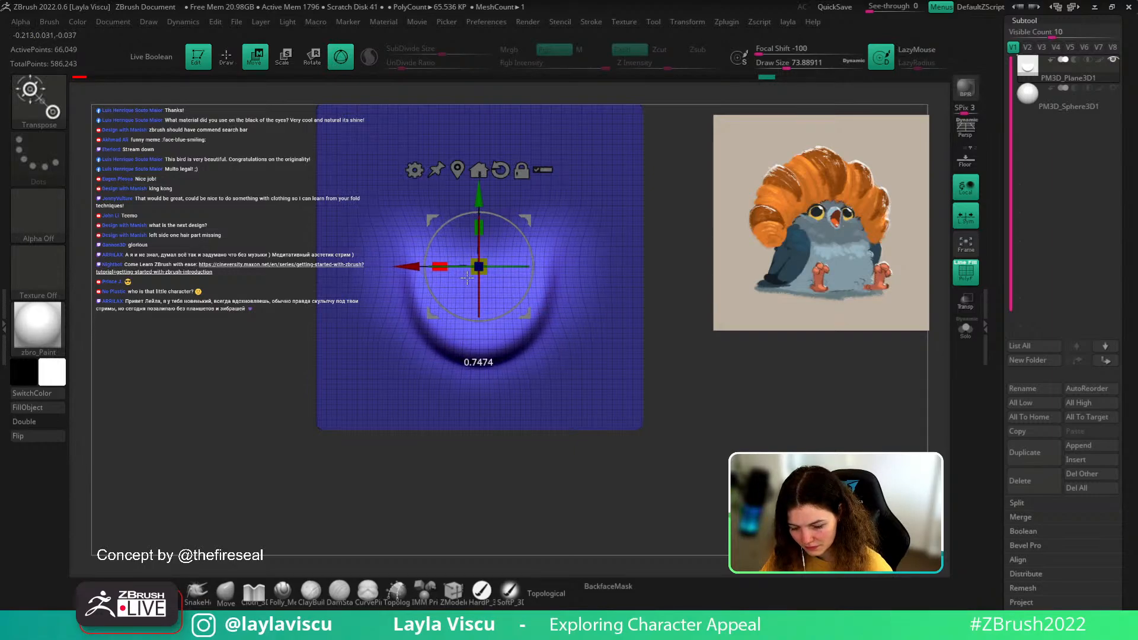
pyautogui.hotkey('ctrl', 'z')
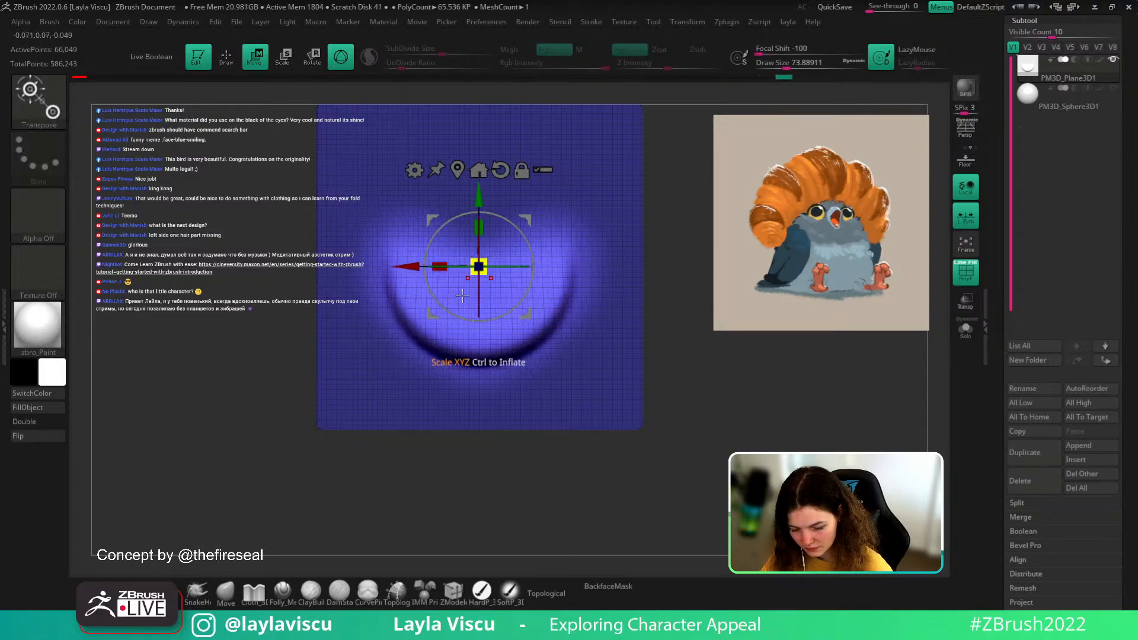
pyautogui.click(225, 593)
pyautogui.moveTo(513, 468)
pyautogui.keyDown('ctrl'); pyautogui.mouseDown()
pyautogui.moveTo(536, 490)
pyautogui.moveTo(547, 479)
pyautogui.mouseUp(); pyautogui.keyUp('ctrl')
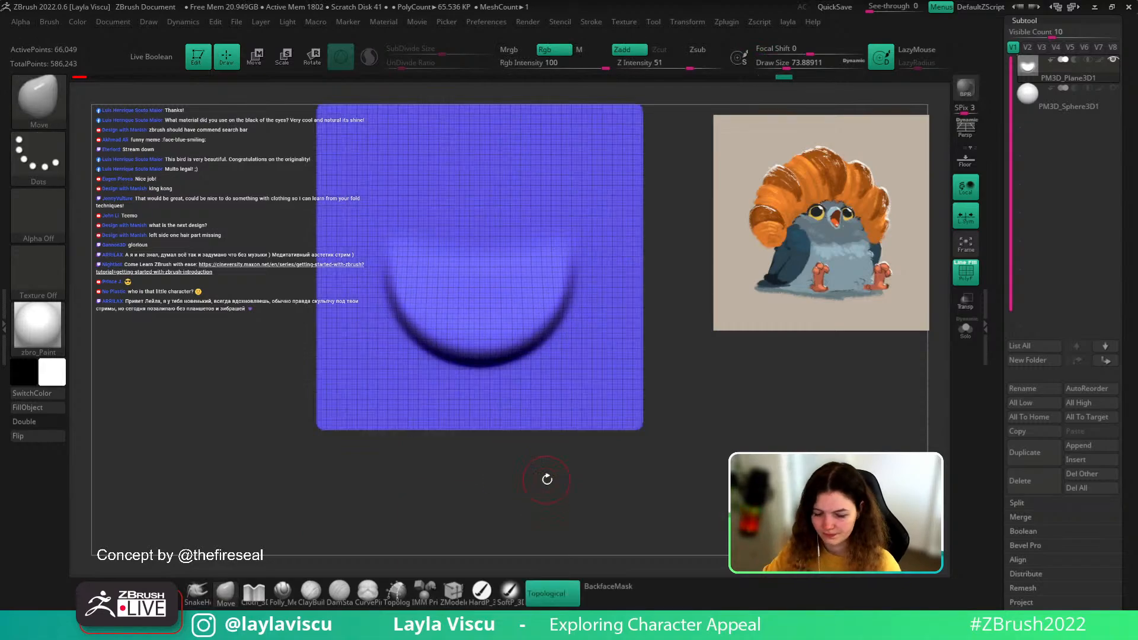
pyautogui.keyDown('alt'); pyautogui.moveTo(730, 387); pyautogui.dragTo(719, 409); pyautogui.keyUp('alt')
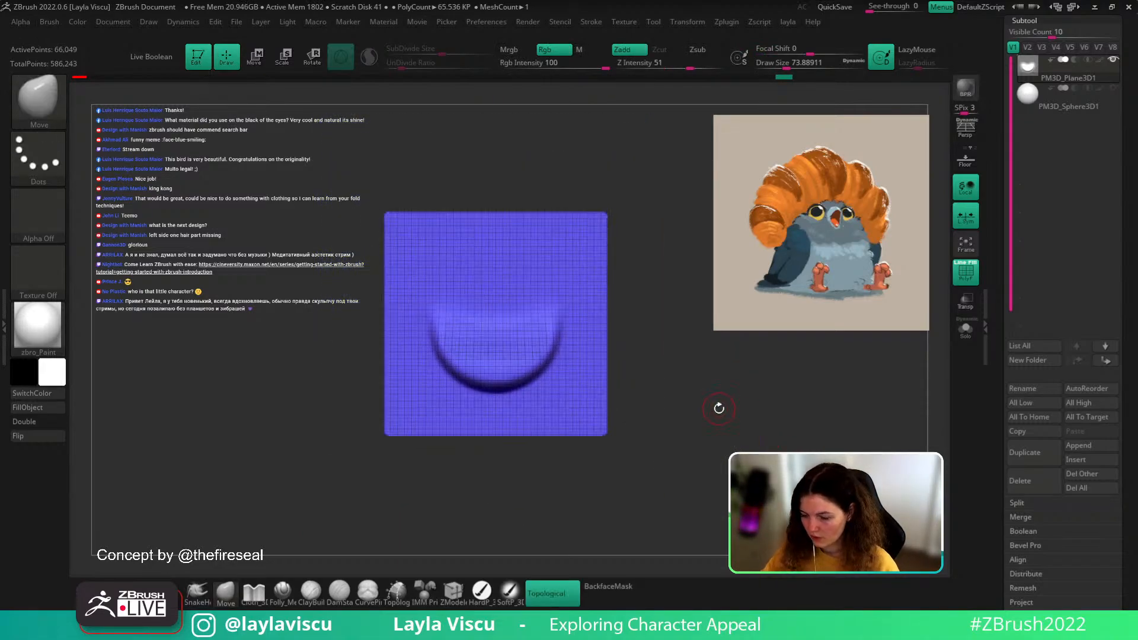
# - Roll the plane back to its flat state in the undo history and confirm removing the history steps
pyautogui.moveTo(742, 80)
pyautogui.mouseDown()
pyautogui.moveTo(182, 73)
pyautogui.moveTo(228, 74)
pyautogui.moveTo(199, 75)
pyautogui.mouseUp()
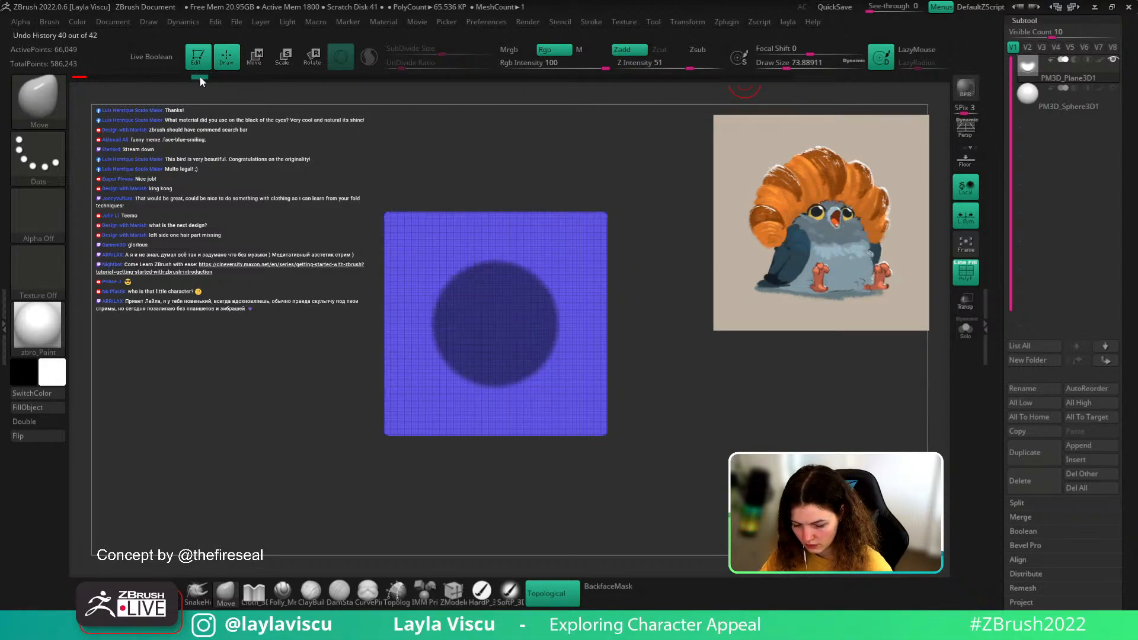
pyautogui.keyDown('ctrl'); pyautogui.moveTo(205, 271); pyautogui.dragTo(224, 306); pyautogui.keyUp('ctrl')
pyautogui.click(230, 359)
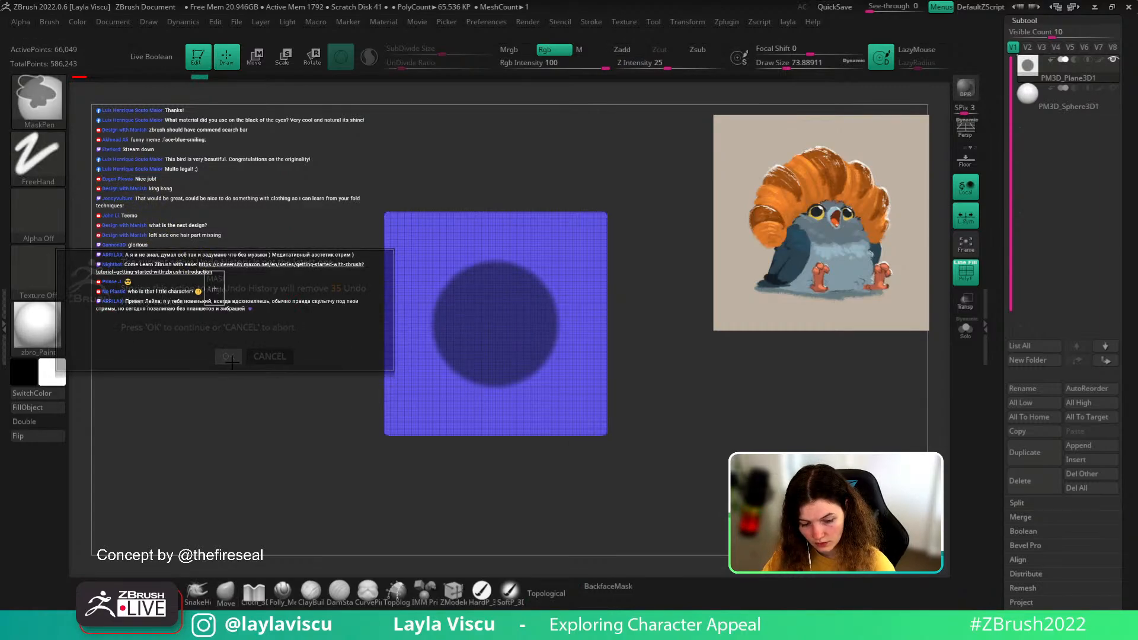
# - Try a DragRect mask with a round alpha at the centre of the flat plane and undo it
pyautogui.click(37, 157)
pyautogui.click(159, 166)
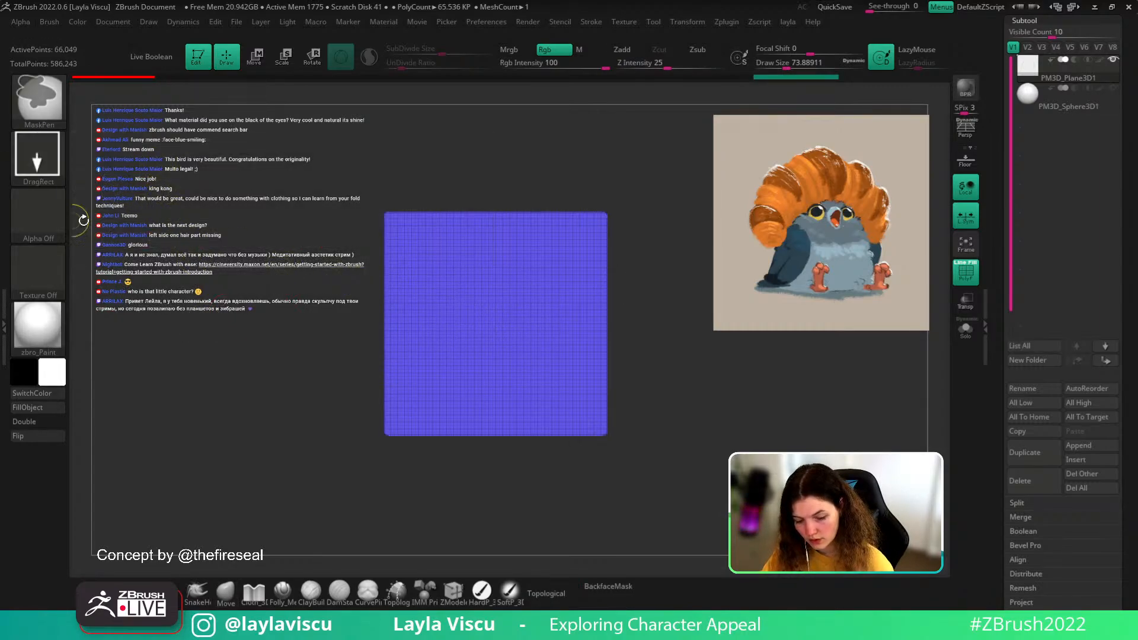
pyautogui.click(38, 215)
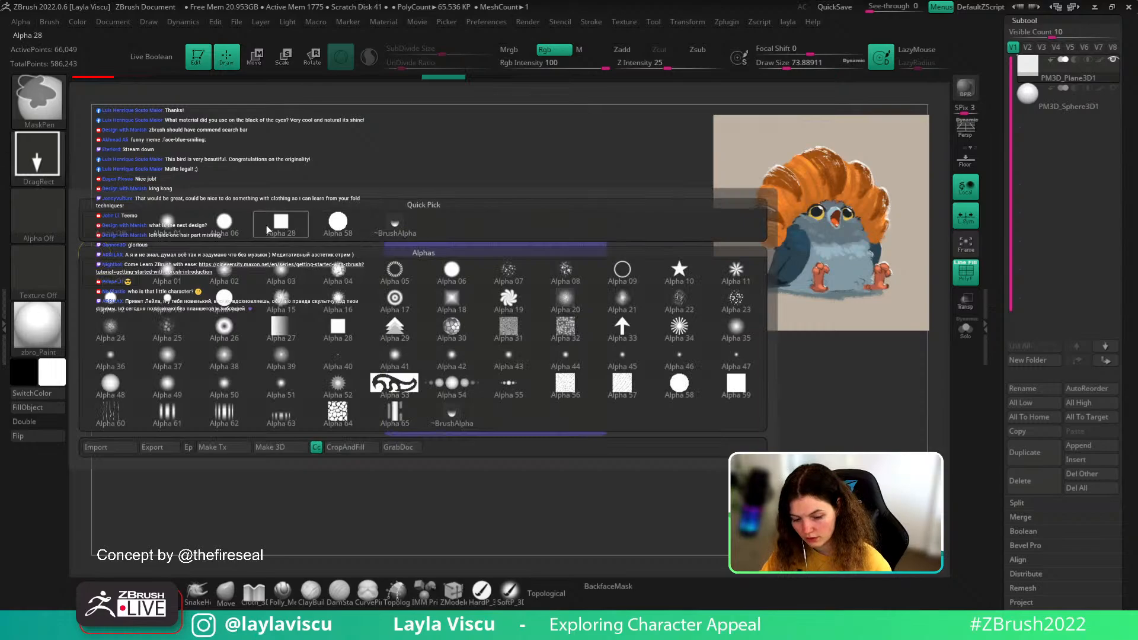
pyautogui.click(226, 225)
pyautogui.keyDown('ctrl'); pyautogui.moveTo(496, 295); pyautogui.dragTo(505, 381); pyautogui.keyUp('ctrl')
pyautogui.hotkey('ctrl', 'z')
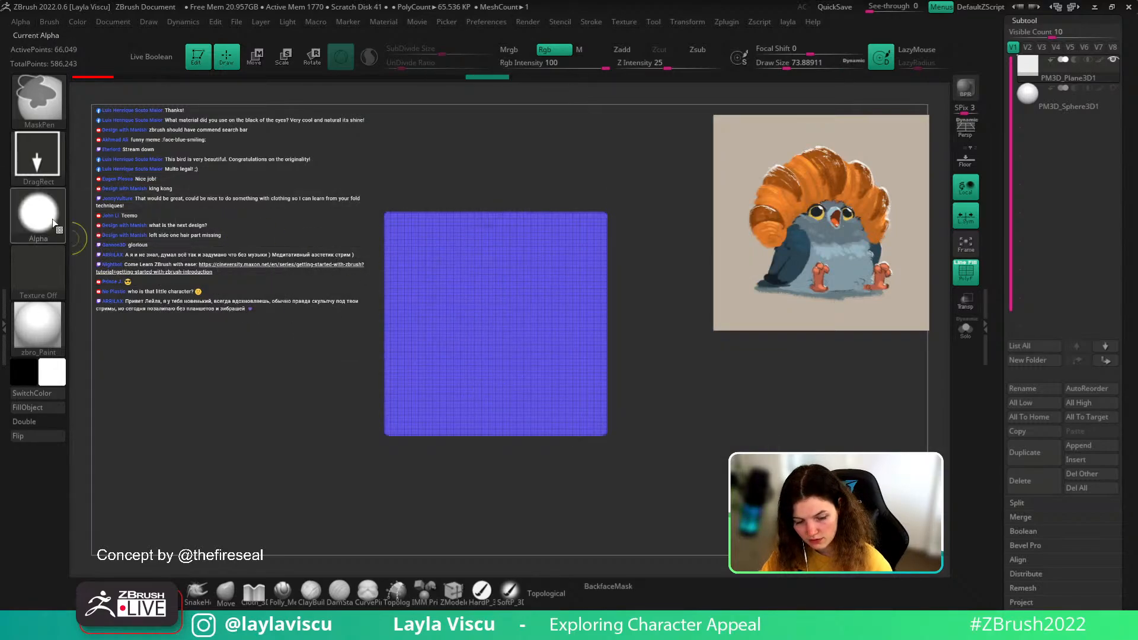
# - Mask a tall ellipse at the plane's centre with the Circle stroke, undoing rejected proportions, then soften and invert the mask
pyautogui.click(38, 215)
pyautogui.click(52, 157)
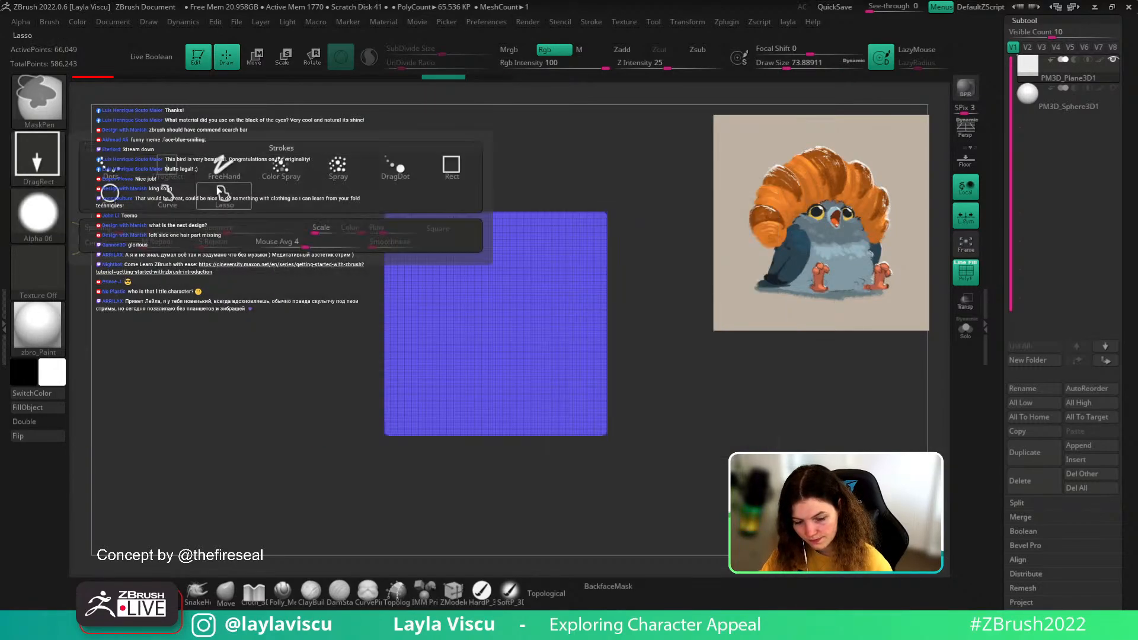
pyautogui.click(109, 192)
pyautogui.moveTo(445, 265)
pyautogui.keyDown('ctrl'); pyautogui.mouseDown()
pyautogui.moveTo(516, 381)
pyautogui.moveTo(533, 388)
pyautogui.mouseUp(); pyautogui.keyUp('ctrl')
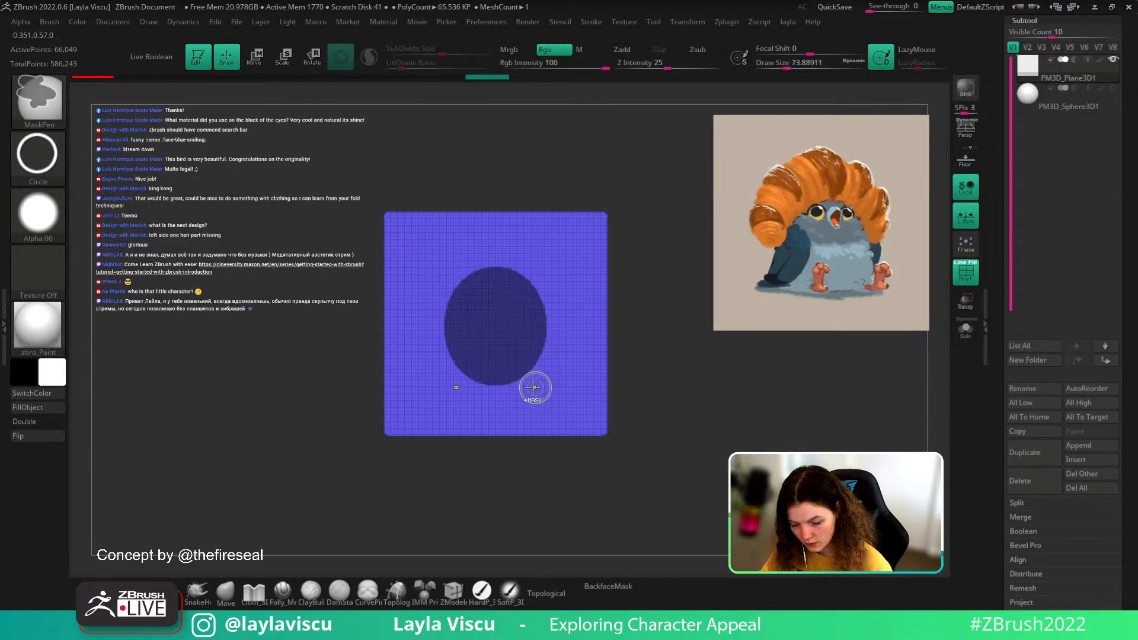
pyautogui.hotkey('ctrl', 'z')
pyautogui.keyDown('ctrl'); pyautogui.moveTo(465, 260); pyautogui.dragTo(534, 388); pyautogui.keyUp('ctrl')
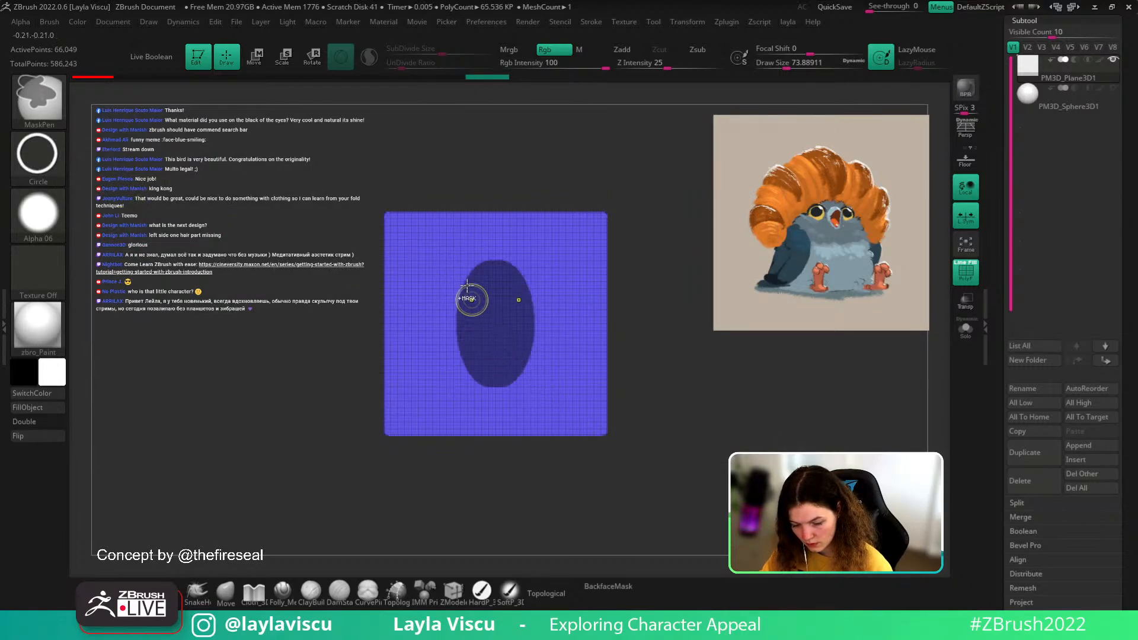
pyautogui.hotkey('ctrl', 'z')
pyautogui.keyDown('ctrl'); pyautogui.moveTo(452, 249); pyautogui.dragTo(542, 401); pyautogui.keyUp('ctrl')
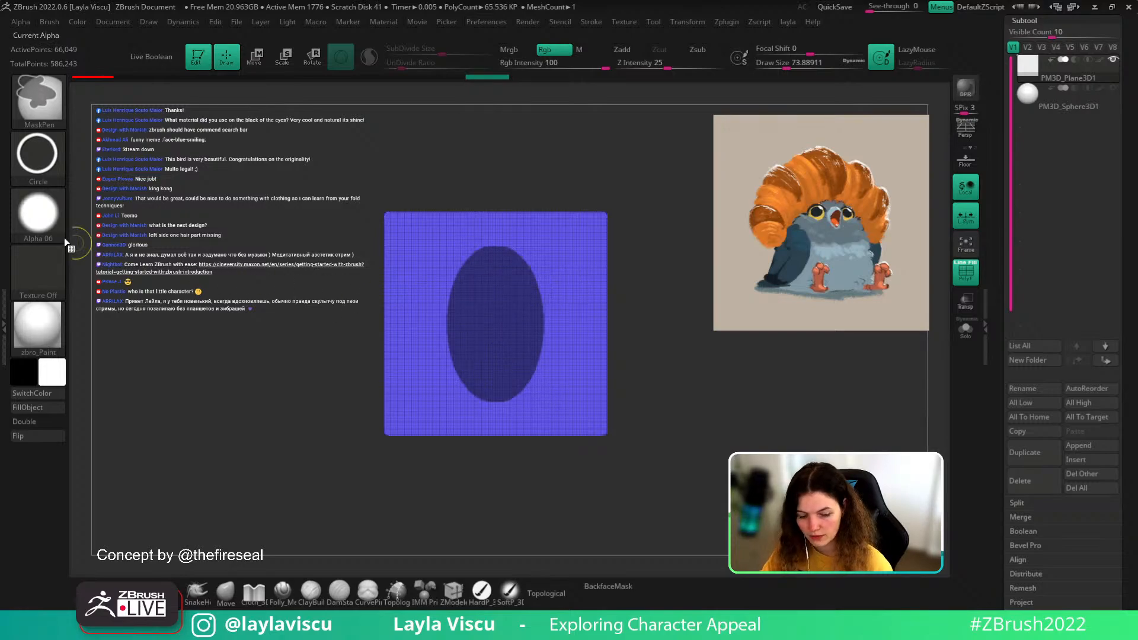
pyautogui.hotkey('ctrl', 'i')
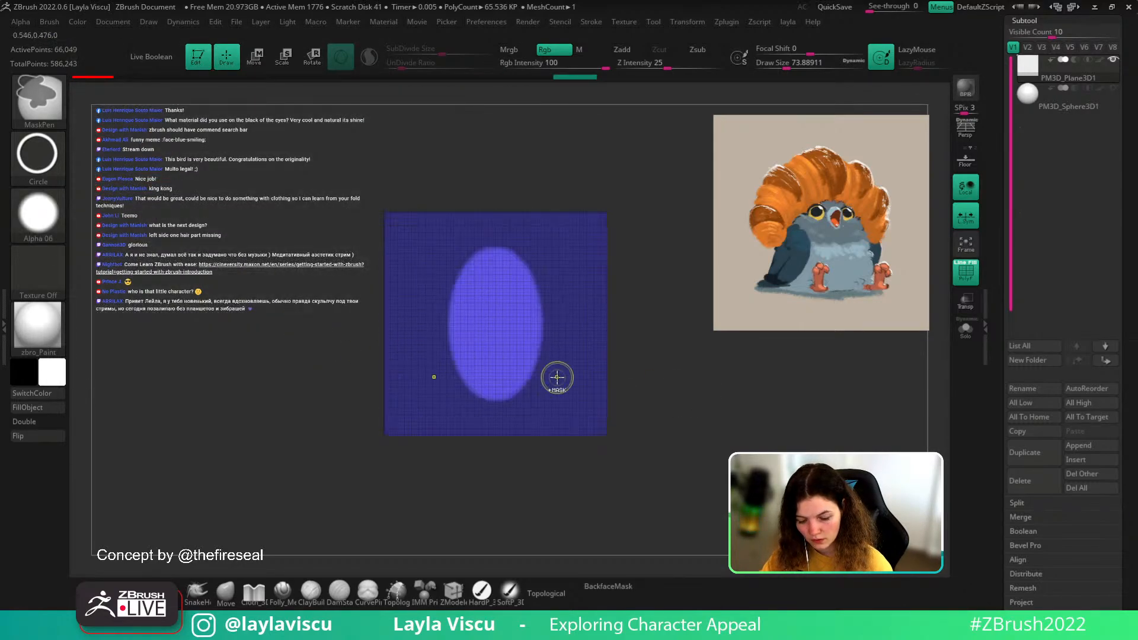
# - Mask off the upper part of the ellipse with the Rect stroke and no alpha, and hide the polyframe
pyautogui.click(37, 155)
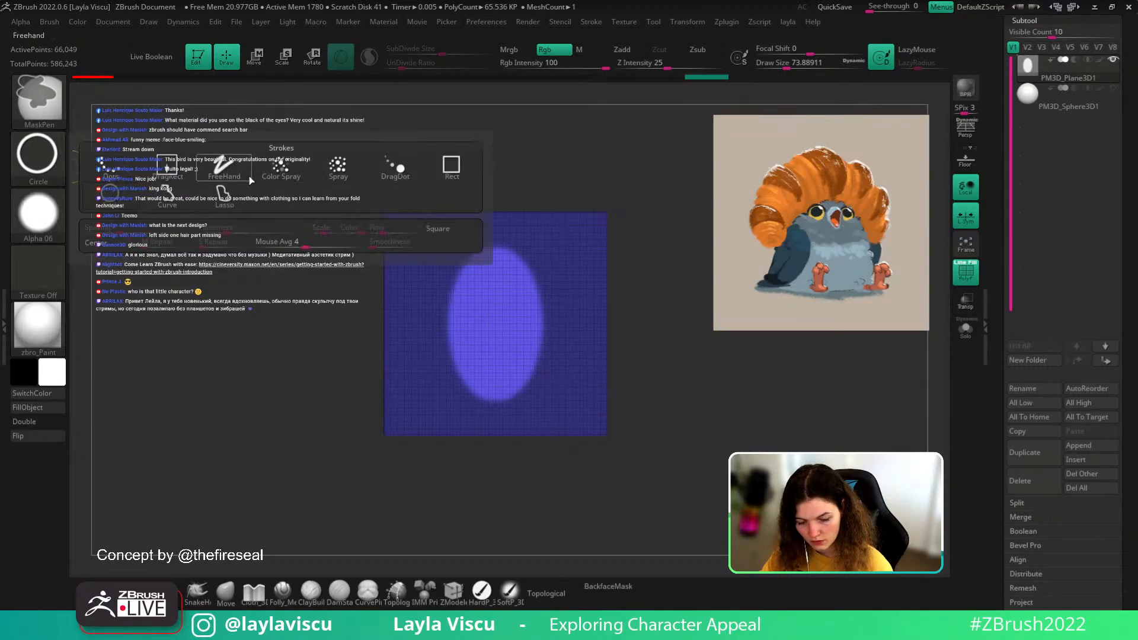
pyautogui.click(451, 168)
pyautogui.click(38, 214)
pyautogui.click(94, 222)
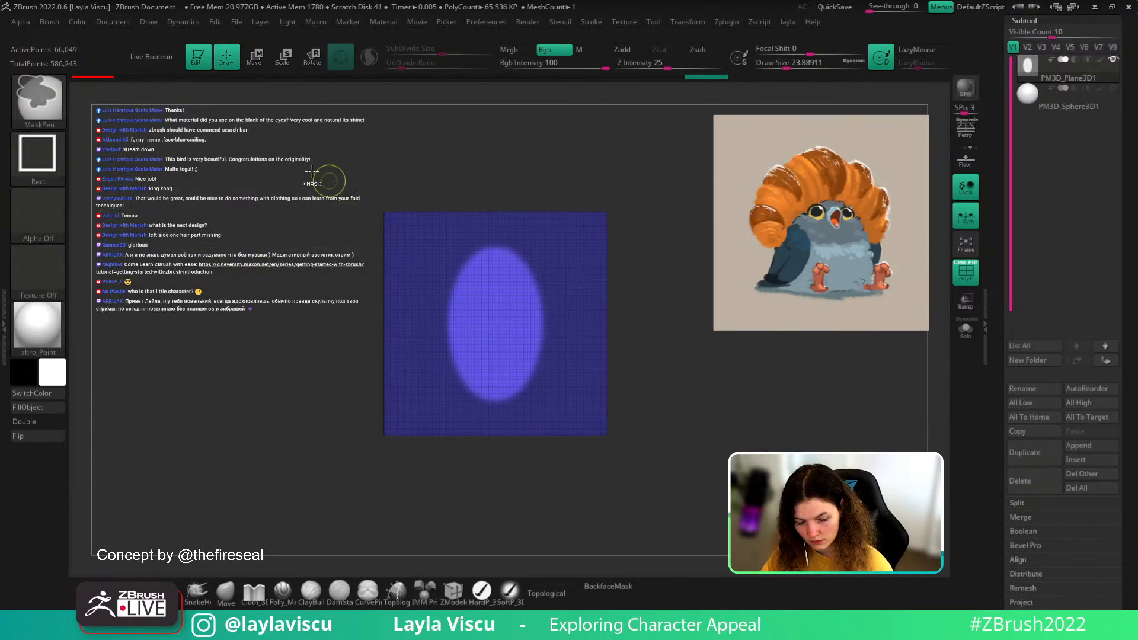
pyautogui.moveTo(313, 170)
pyautogui.keyDown('ctrl'); pyautogui.mouseDown()
pyautogui.moveTo(670, 306)
pyautogui.moveTo(671, 286)
pyautogui.mouseUp(); pyautogui.keyUp('ctrl')
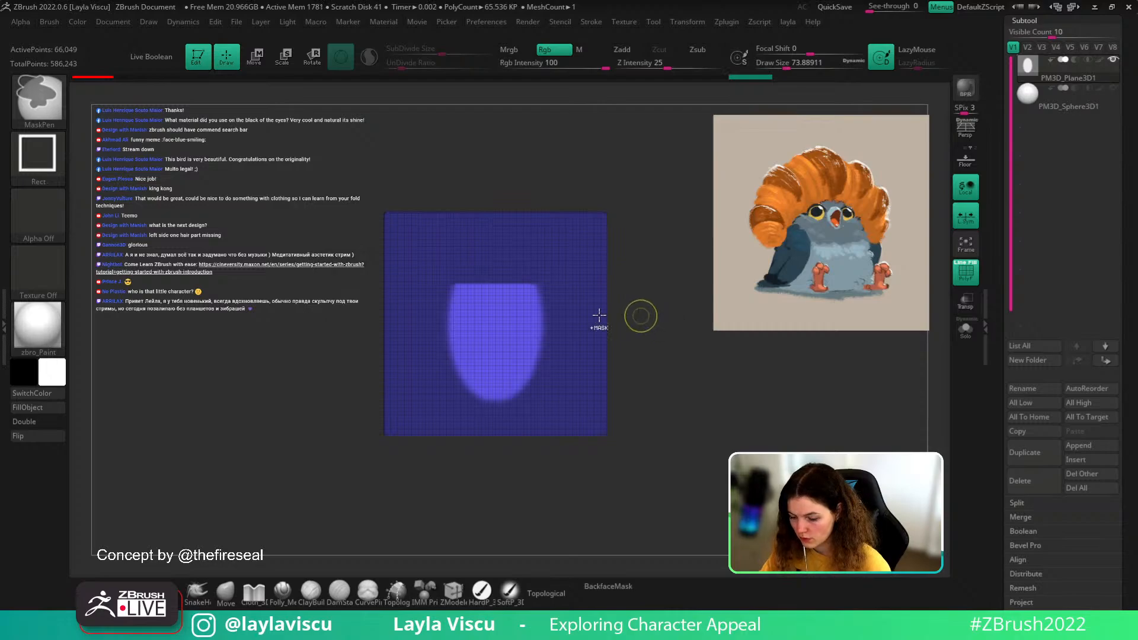
pyautogui.hotkey('shift', 'f')
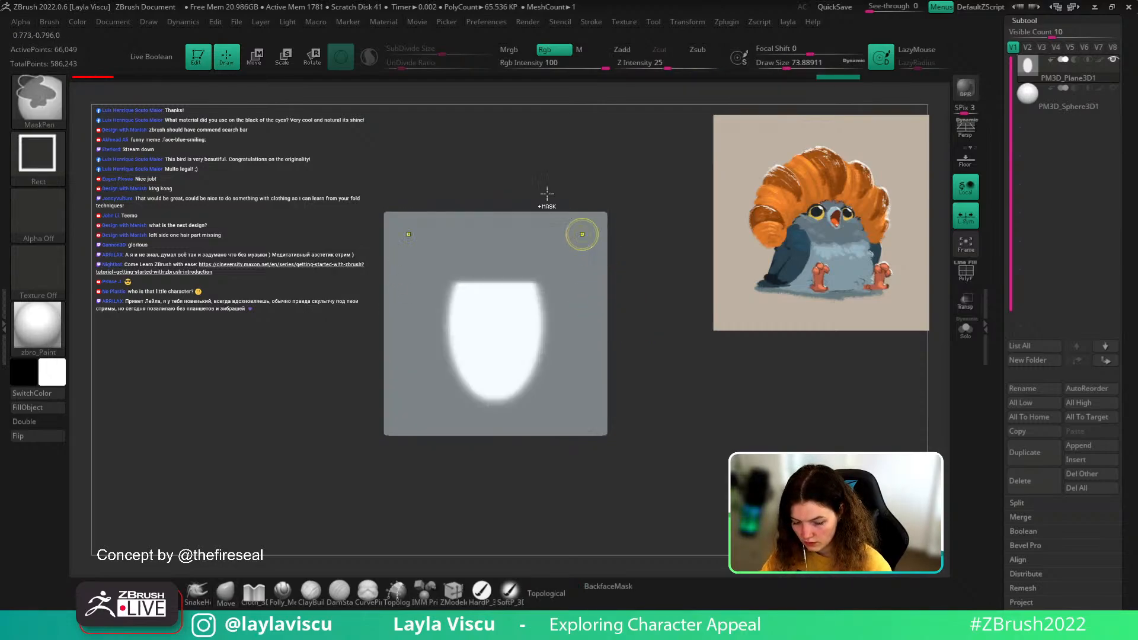
# - Mask a soft rounded notch into the shape's flat upper edge using DragRect with Alpha 01, inverting the mask temporarily to check it
pyautogui.click(52, 168)
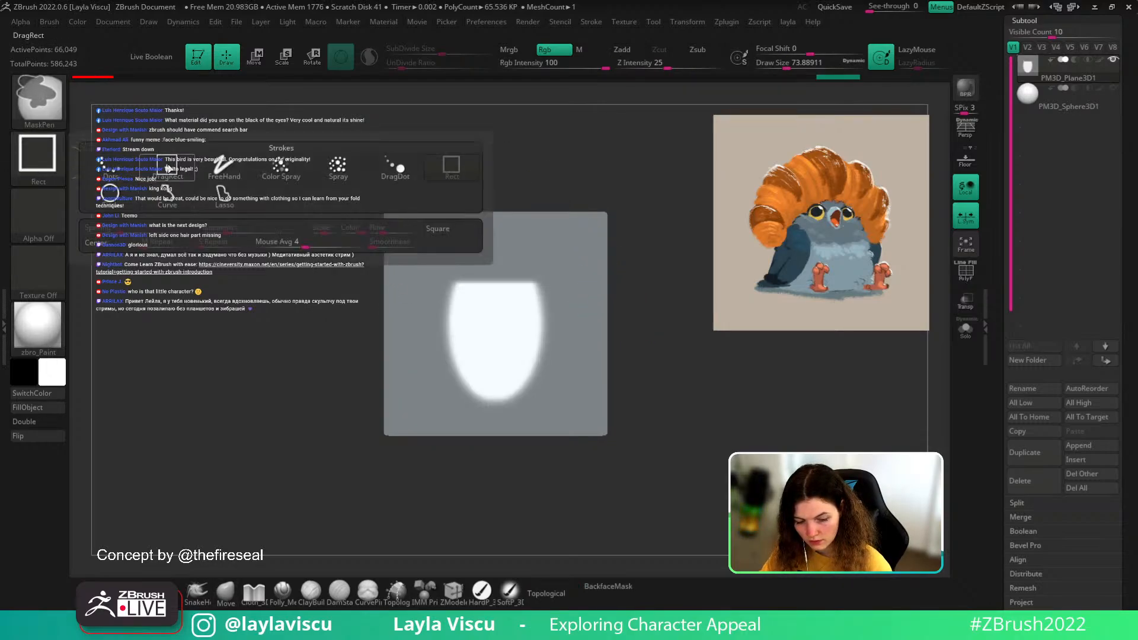
pyautogui.click(167, 168)
pyautogui.click(36, 213)
pyautogui.click(477, 261)
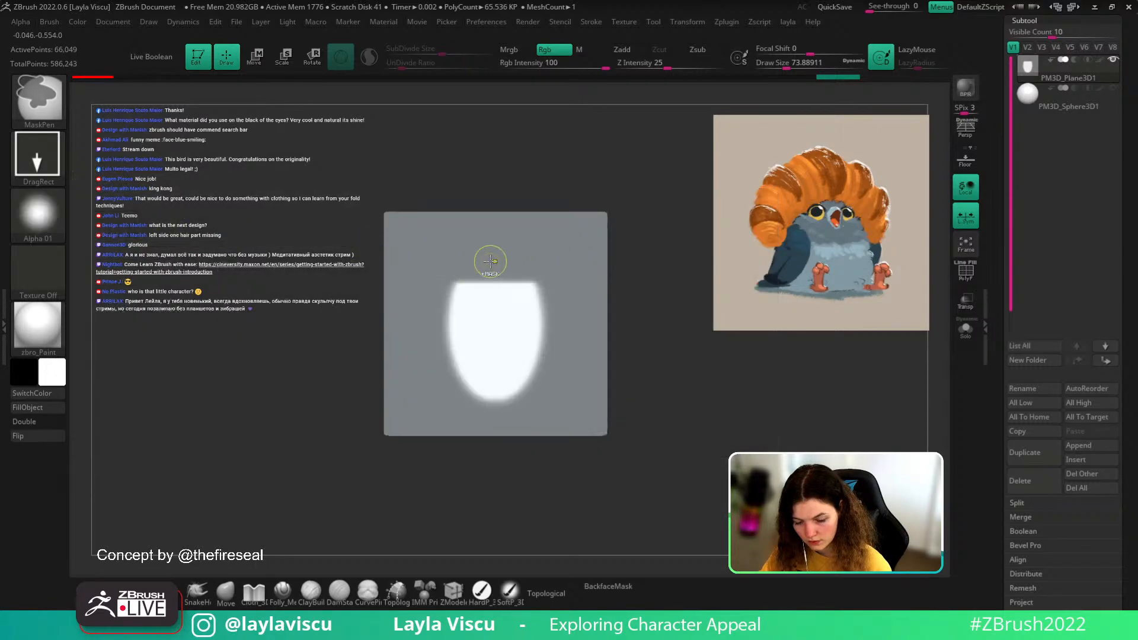
pyautogui.keyDown('ctrl'); pyautogui.moveTo(490, 261); pyautogui.dragTo(599, 289); pyautogui.keyUp('ctrl')
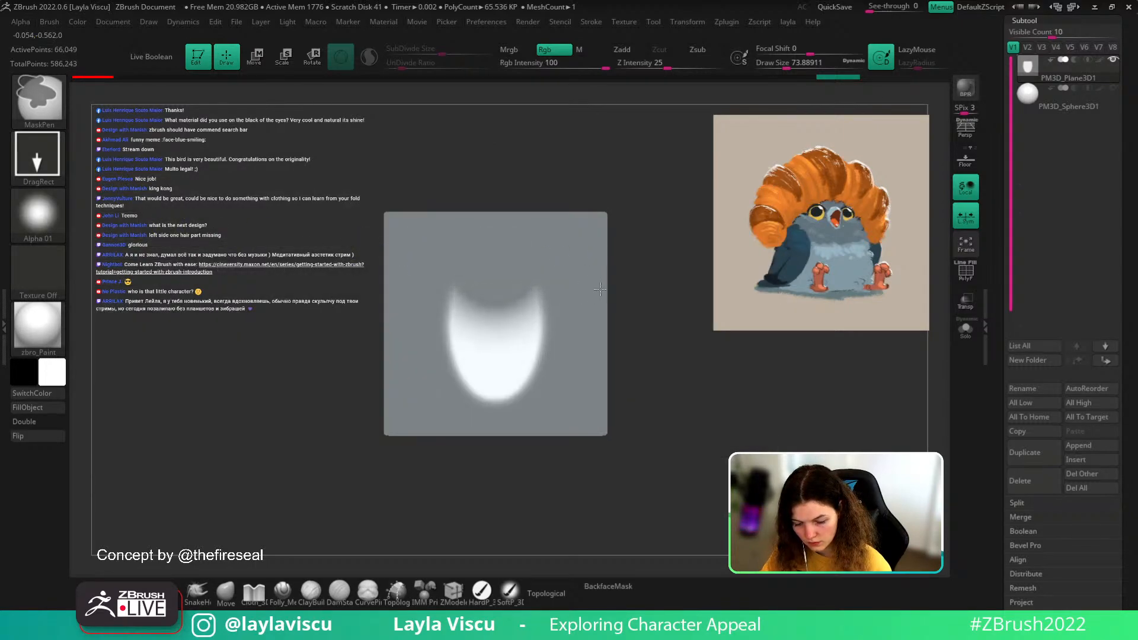
pyautogui.keyDown('ctrl'); pyautogui.click(670, 301); pyautogui.keyUp('ctrl')
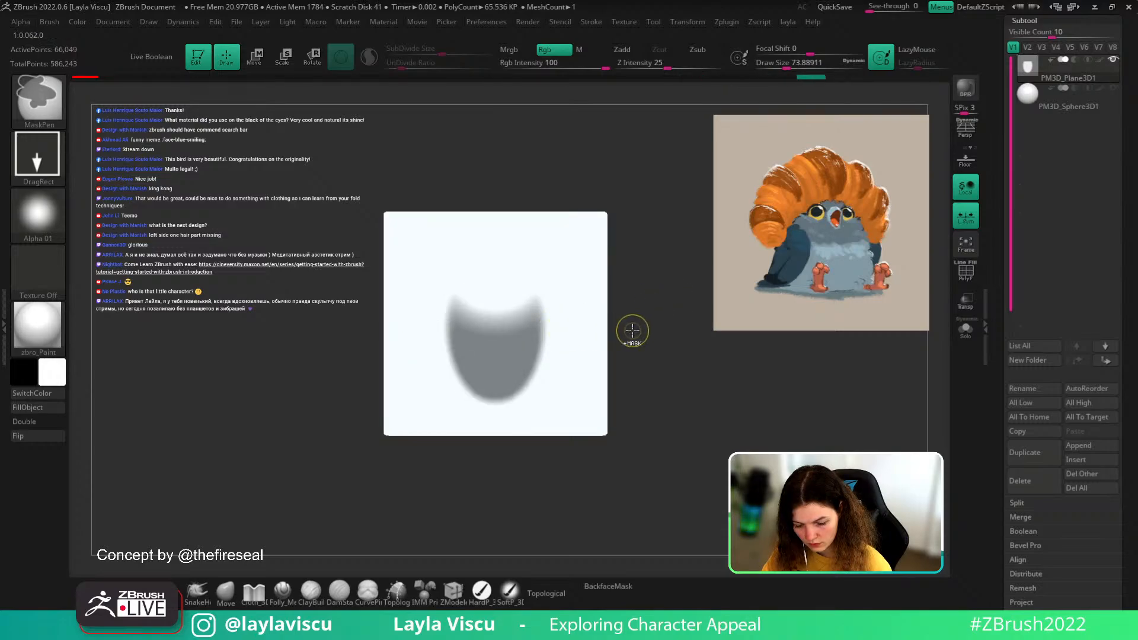
pyautogui.keyDown('ctrl'); pyautogui.click(673, 315); pyautogui.keyUp('ctrl')
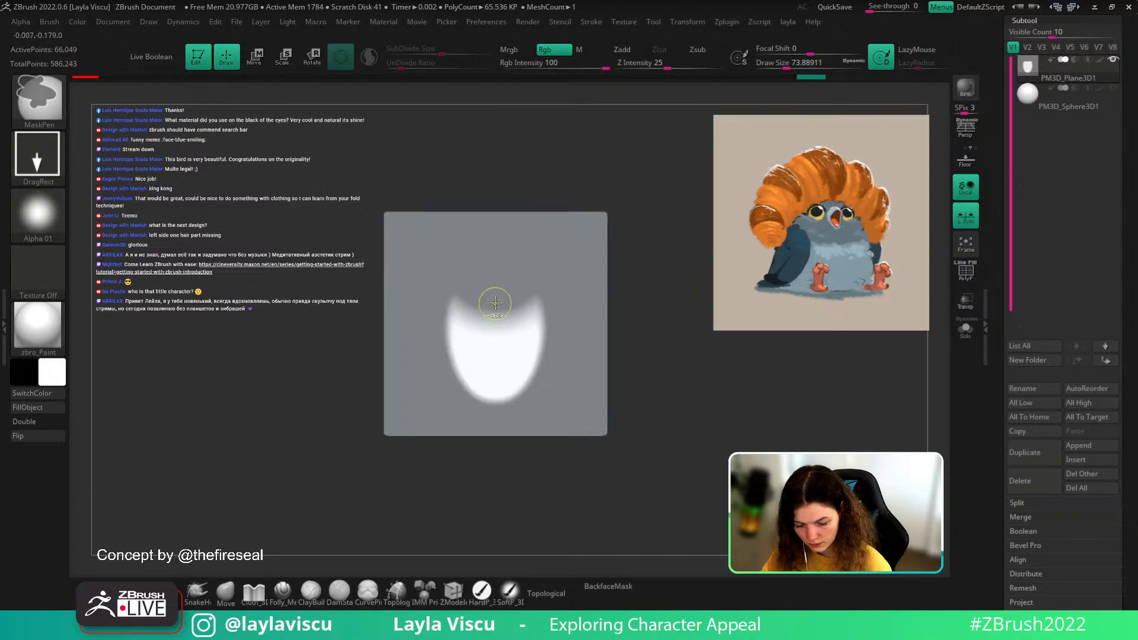
pyautogui.keyDown('ctrl'); pyautogui.moveTo(495, 304); pyautogui.dragTo(501, 262); pyautogui.keyUp('ctrl')
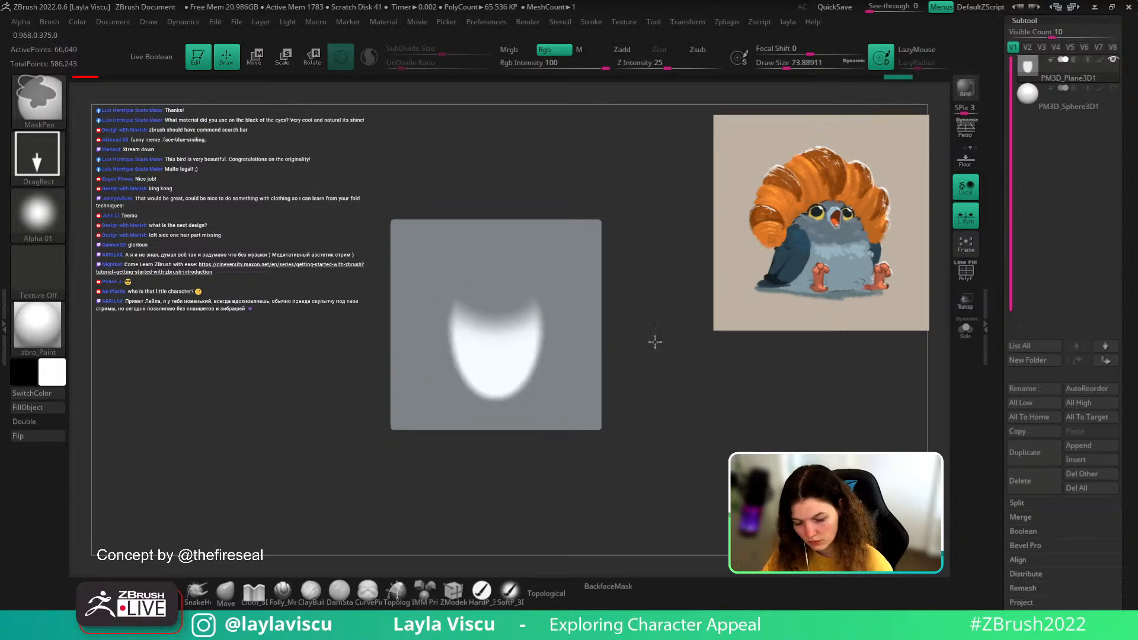
# - Pull the unmasked feather shape forward out of the plane with an enlarged Move brush, undoing a rejected pull
pyautogui.keyDown('alt'); pyautogui.moveTo(655, 338); pyautogui.dragTo(713, 358); pyautogui.keyUp('alt')
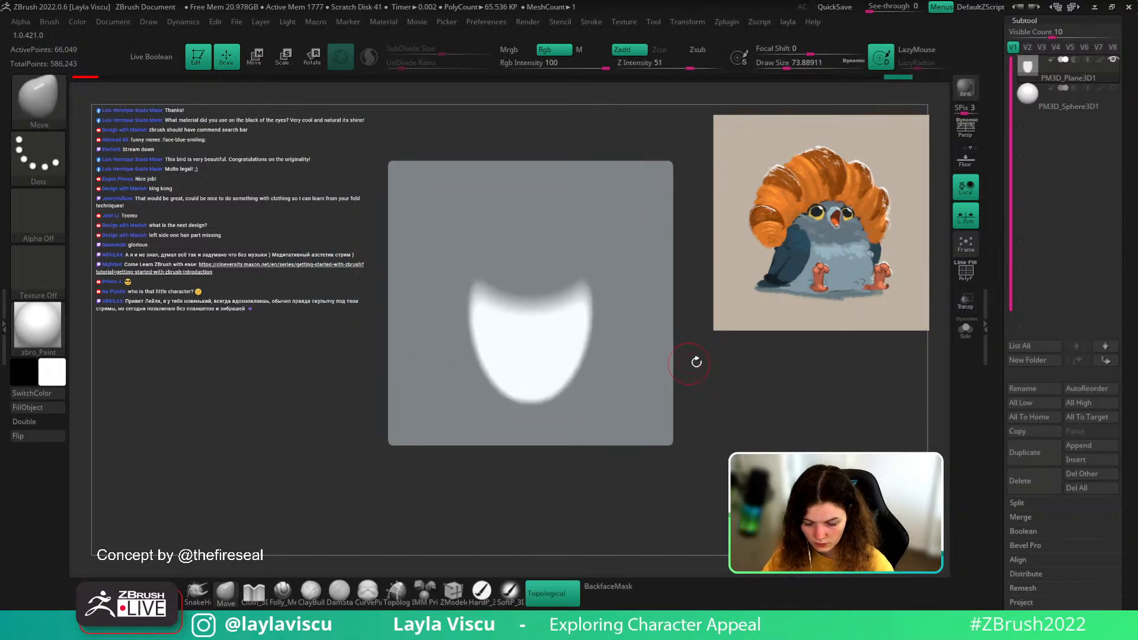
pyautogui.keyDown('ctrl'); pyautogui.moveTo(705, 358); pyautogui.dragTo(646, 358, button='right'); pyautogui.keyUp('ctrl')
pyautogui.press('s')
pyautogui.moveTo(538, 358); pyautogui.dragTo(586, 362)
pyautogui.moveTo(694, 394)
pyautogui.mouseDown()
pyautogui.moveTo(724, 402)
pyautogui.moveTo(716, 408)
pyautogui.mouseUp()
pyautogui.hotkey('ctrl', 'z')
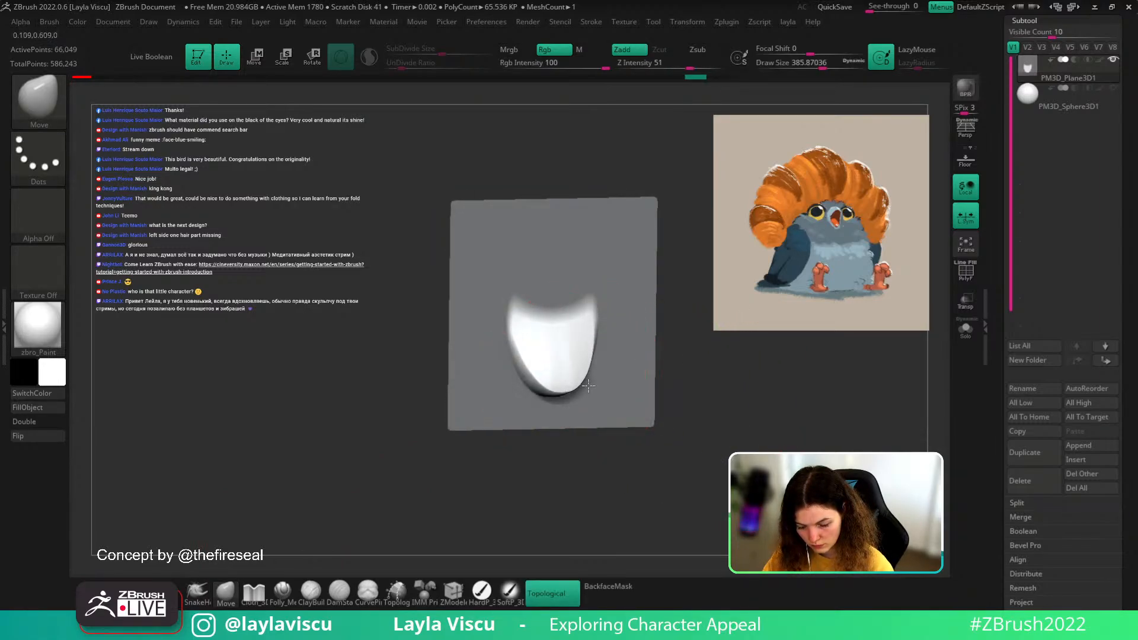
pyautogui.keyDown('shift'); pyautogui.moveTo(556, 354); pyautogui.dragTo(563, 362); pyautogui.keyUp('shift')
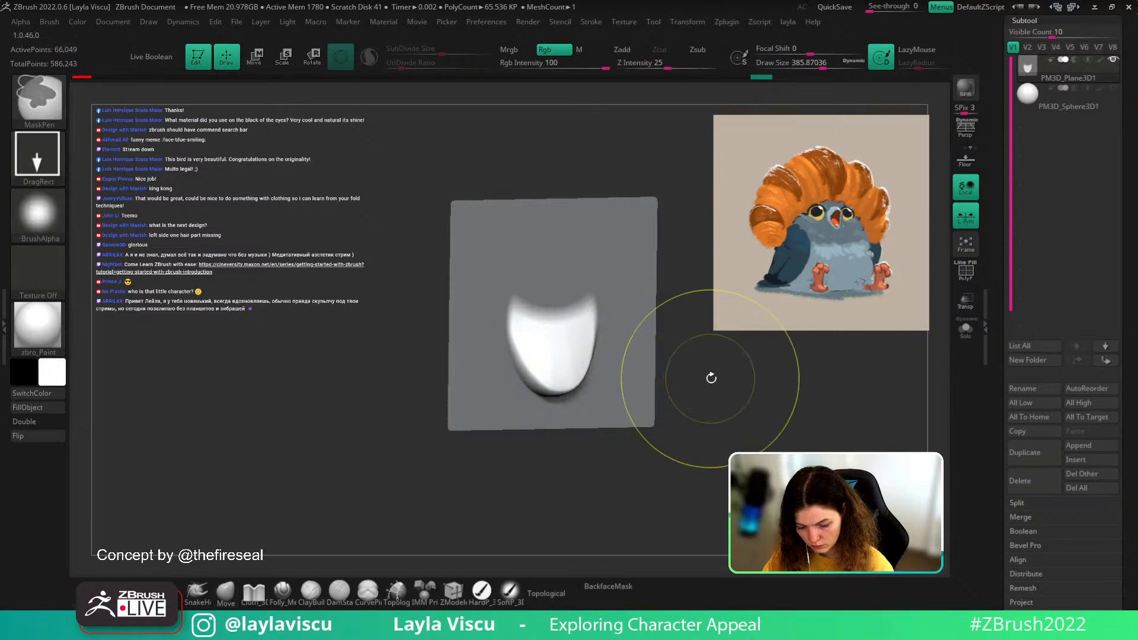
# - Clear the mask and smooth the raised feather's upper part into the plane with a smaller Smooth brush
pyautogui.keyDown('shift'); pyautogui.moveTo(712, 379); pyautogui.dragTo(730, 396); pyautogui.keyUp('shift')
pyautogui.keyDown('ctrl'); pyautogui.moveTo(744, 409); pyautogui.dragTo(763, 429); pyautogui.keyUp('ctrl')
pyautogui.moveTo(769, 389); pyautogui.dragTo(782, 421)
pyautogui.press('s')
pyautogui.moveTo(557, 332)
pyautogui.keyDown('shift'); pyautogui.mouseDown()
pyautogui.moveTo(523, 296)
pyautogui.moveTo(551, 315)
pyautogui.moveTo(565, 308)
pyautogui.mouseUp(); pyautogui.keyUp('shift')
pyautogui.press('s')
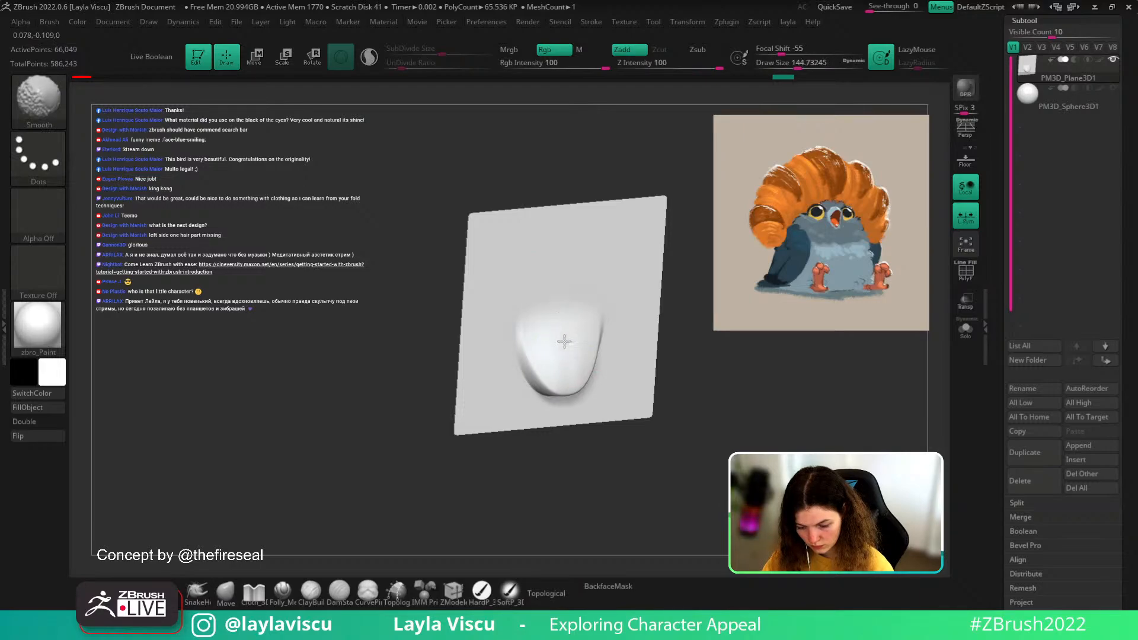
pyautogui.keyDown('shift'); pyautogui.moveTo(741, 406); pyautogui.dragTo(762, 426); pyautogui.keyUp('shift')
pyautogui.moveTo(727, 381)
pyautogui.mouseDown()
pyautogui.moveTo(675, 411)
pyautogui.moveTo(728, 424)
pyautogui.mouseUp()
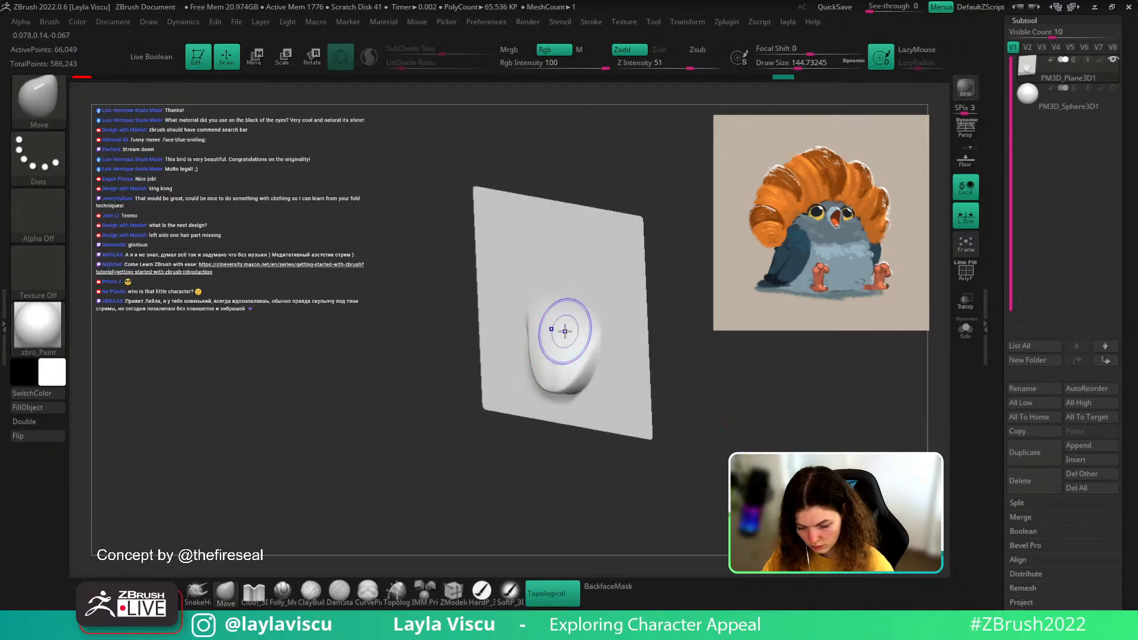
# - Face the plane straight on, select the ChiselRect brush and create a MultiAlpha brush from all subtools
pyautogui.moveTo(687, 362); pyautogui.dragTo(735, 380)
pyautogui.keyDown('alt'); pyautogui.moveTo(729, 422); pyautogui.dragTo(700, 403); pyautogui.keyUp('alt')
pyautogui.moveTo(680, 408)
pyautogui.mouseDown()
pyautogui.moveTo(639, 389)
pyautogui.moveTo(683, 378)
pyautogui.moveTo(656, 416)
pyautogui.moveTo(667, 393)
pyautogui.mouseUp()
pyautogui.hotkey('shift', 'f')
pyautogui.hotkey('shift', 'f')
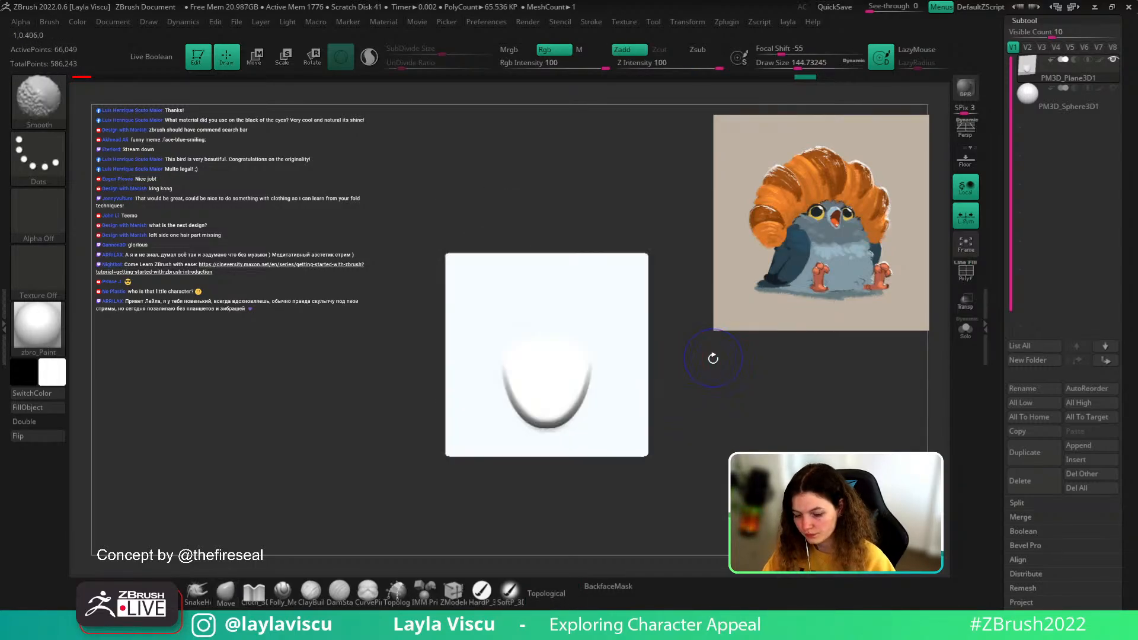
pyautogui.hotkey('shift', 'f')
pyautogui.hotkey('shift', 'f')
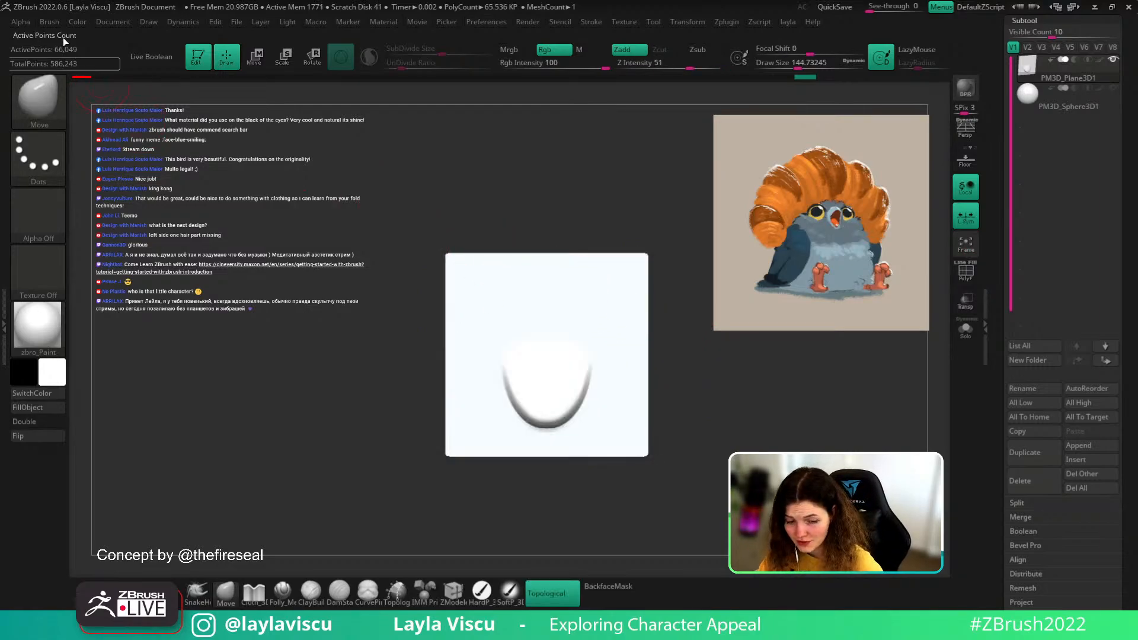
pyautogui.press('b')
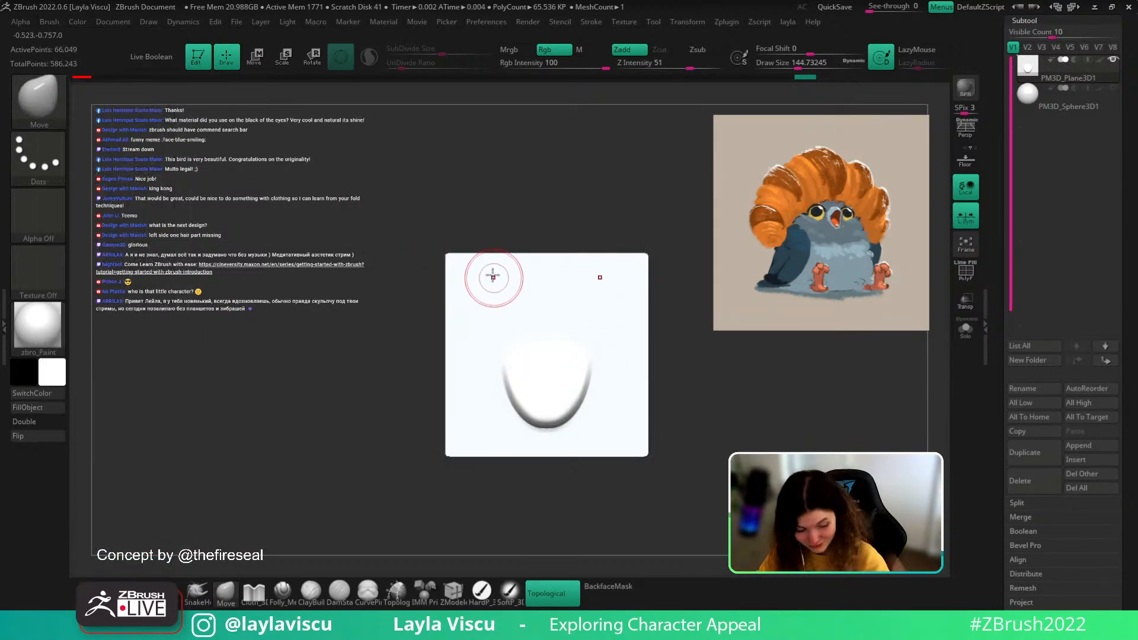
pyautogui.press('b')
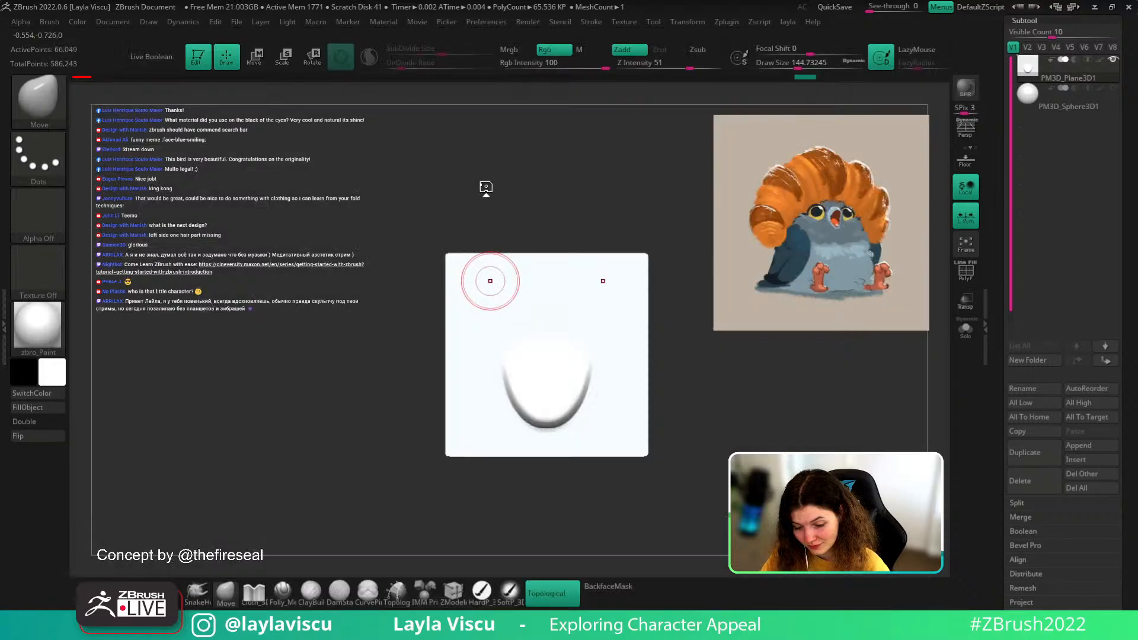
pyautogui.moveTo(55, 212)
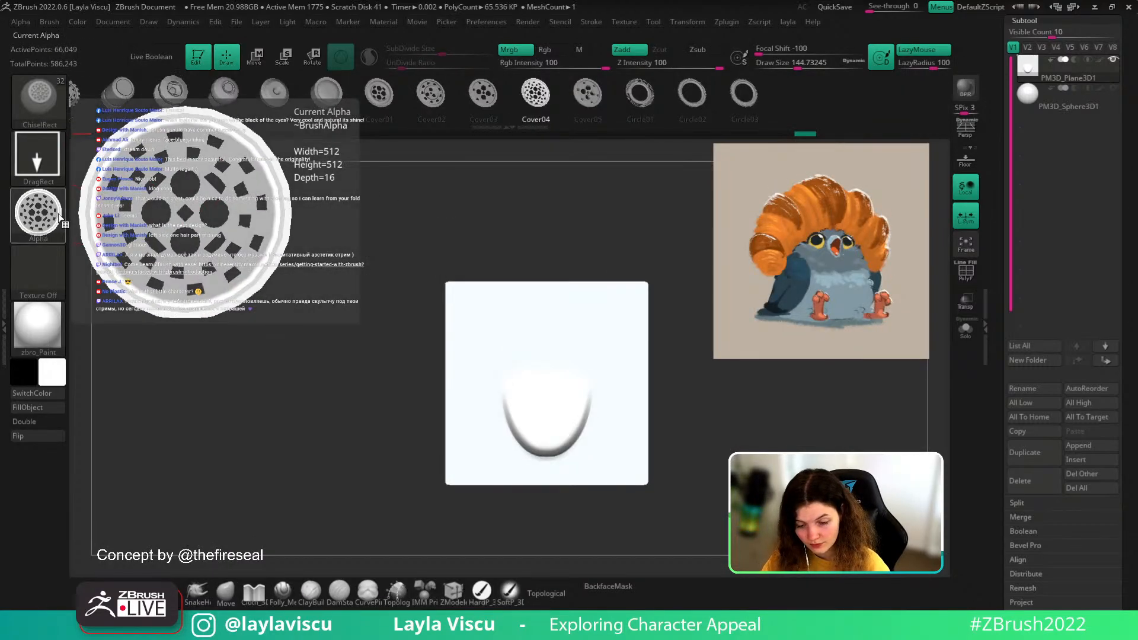
pyautogui.click(49, 22)
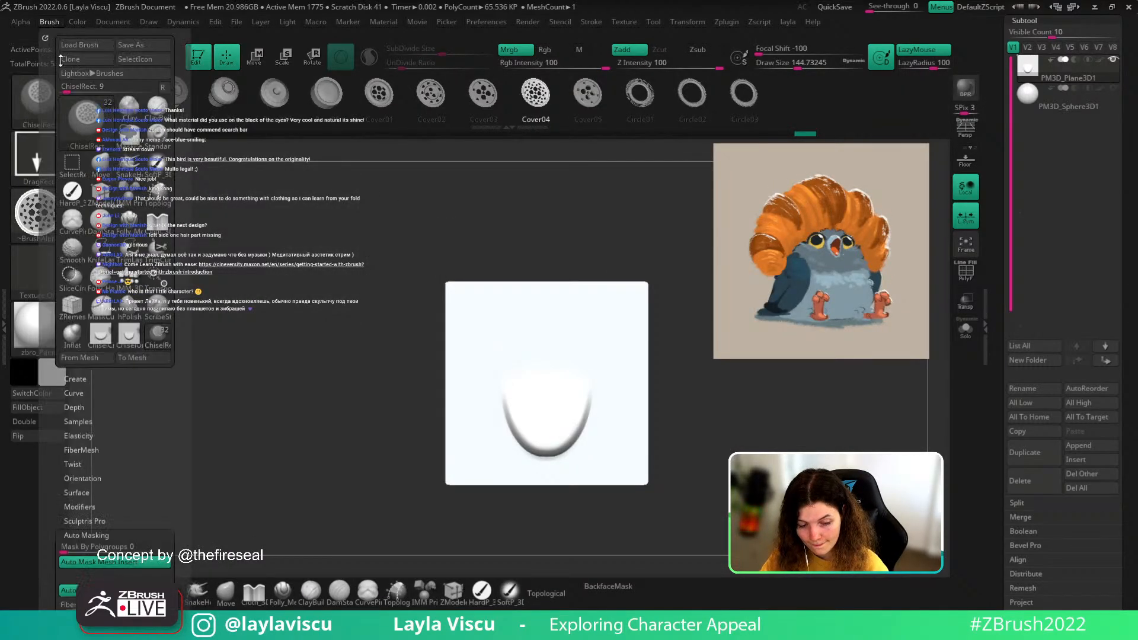
pyautogui.click(74, 379)
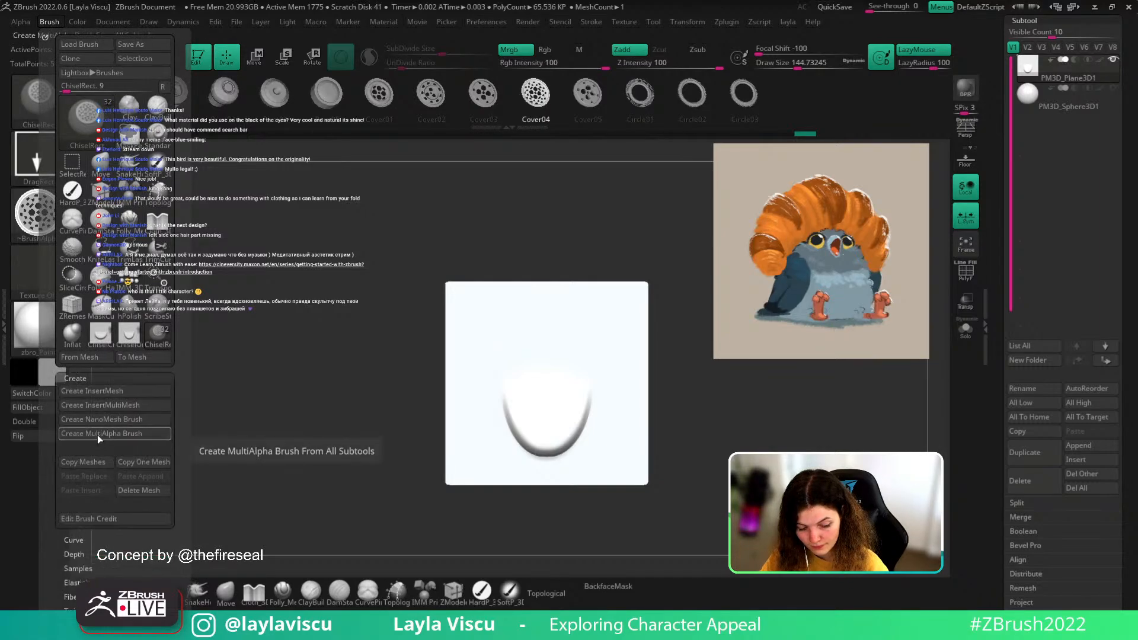
pyautogui.click(97, 435)
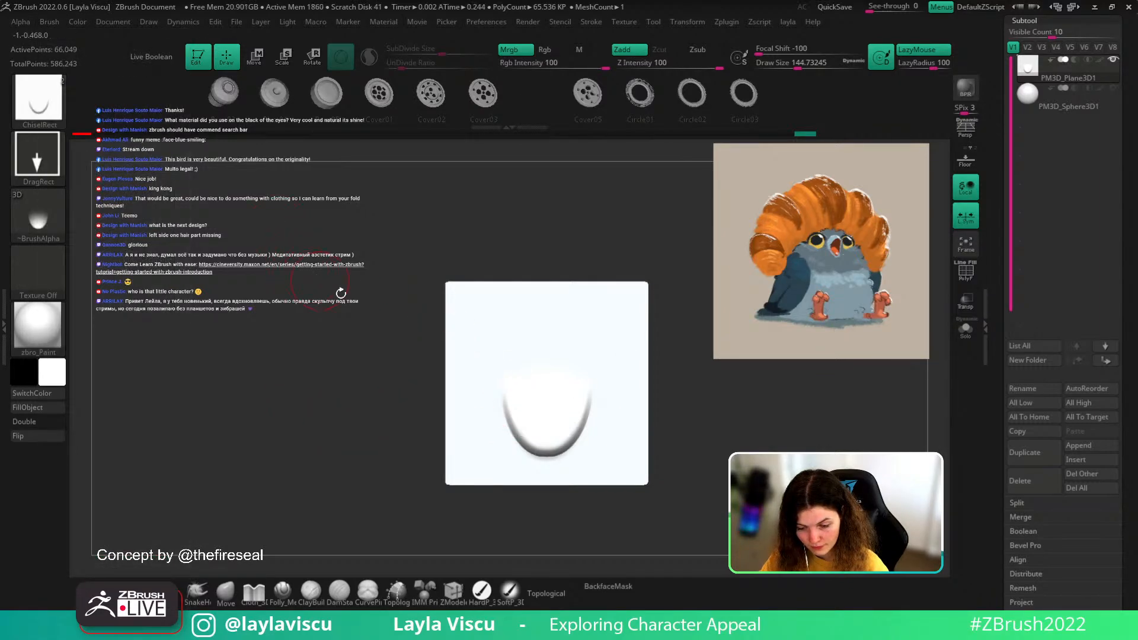
# - Try stamping the new feather alpha onto the upper part of the plane and undo it
pyautogui.moveTo(514, 327); pyautogui.dragTo(485, 284)
pyautogui.hotkey('ctrl', 'z')
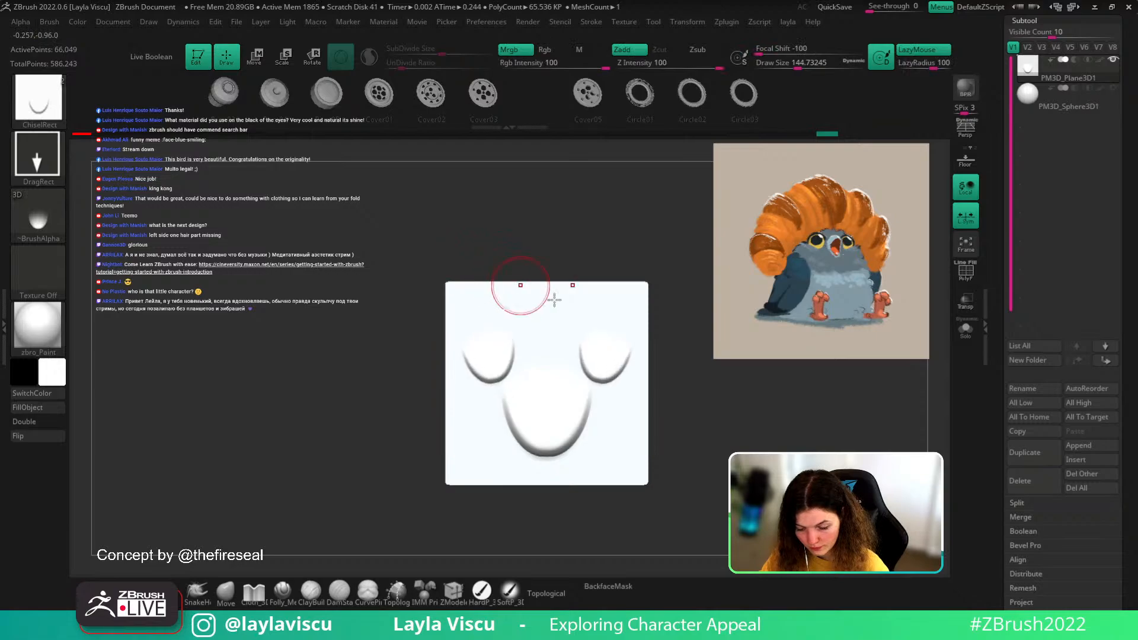
pyautogui.hotkey('ctrl', 'z')
# - Switch to the pigeon tool, select the pigeon2 body subtool, and try a feather stamp on the belly before undoing it
pyautogui.moveTo(1133, 121); pyautogui.dragTo(1131, 309)
pyautogui.click(1077, 179)
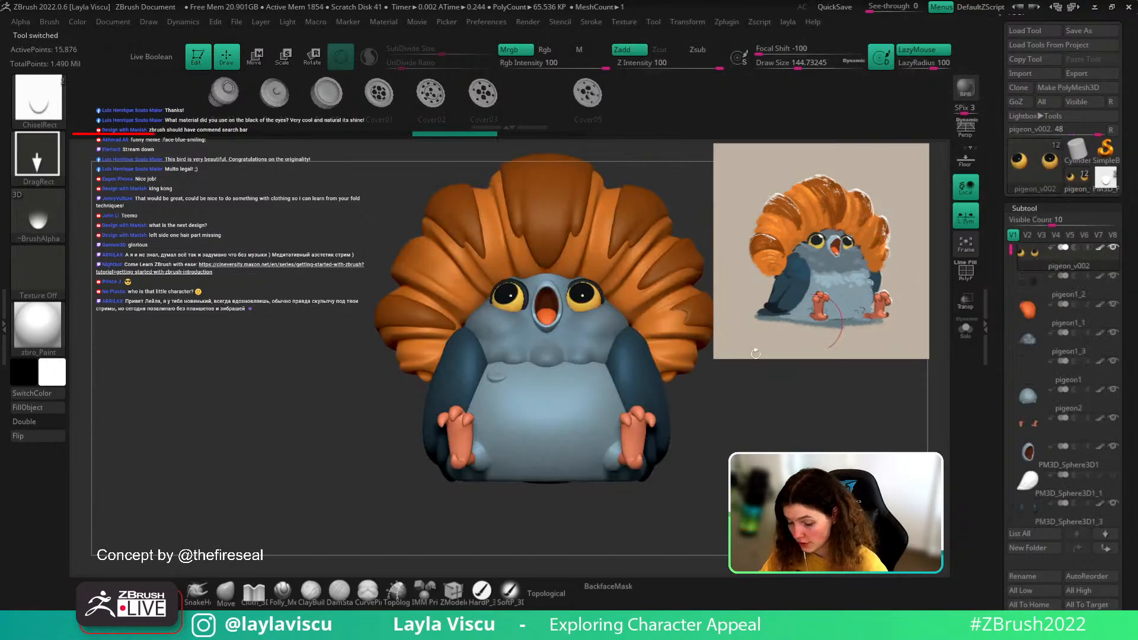
pyautogui.keyDown('alt'); pyautogui.click(577, 415); pyautogui.keyUp('alt')
pyautogui.keyDown('ctrl'); pyautogui.moveTo(686, 444); pyautogui.dragTo(675, 498, button='right'); pyautogui.keyUp('ctrl')
pyautogui.moveTo(505, 377); pyautogui.dragTo(513, 309)
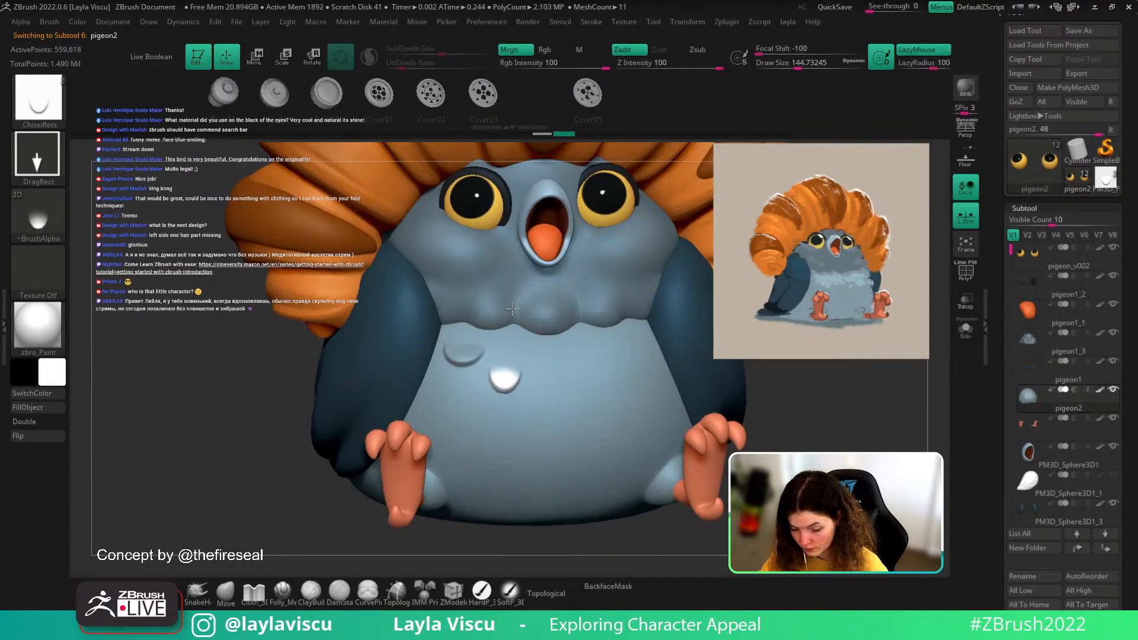
pyautogui.hotkey('ctrl', 'z')
# - Turn off Mrgb and stamp a small feather beside the existing one on the upper belly, undoing a larger attempt
pyautogui.click(514, 50)
pyautogui.moveTo(506, 372); pyautogui.dragTo(509, 298)
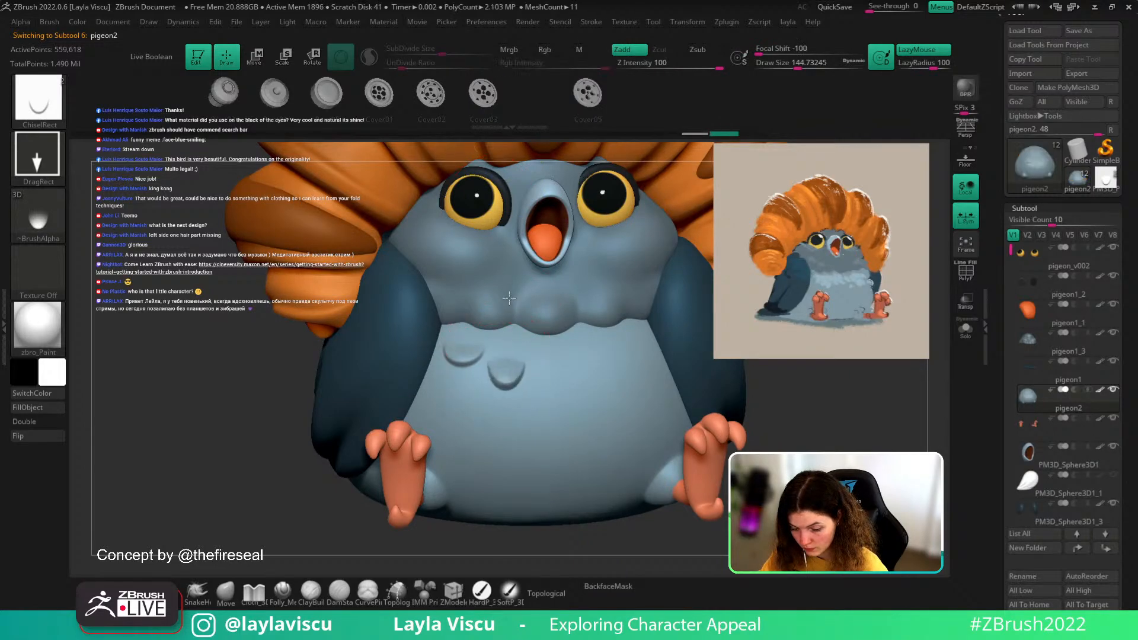
pyautogui.hotkey('ctrl', 'z')
pyautogui.moveTo(491, 362); pyautogui.dragTo(498, 313)
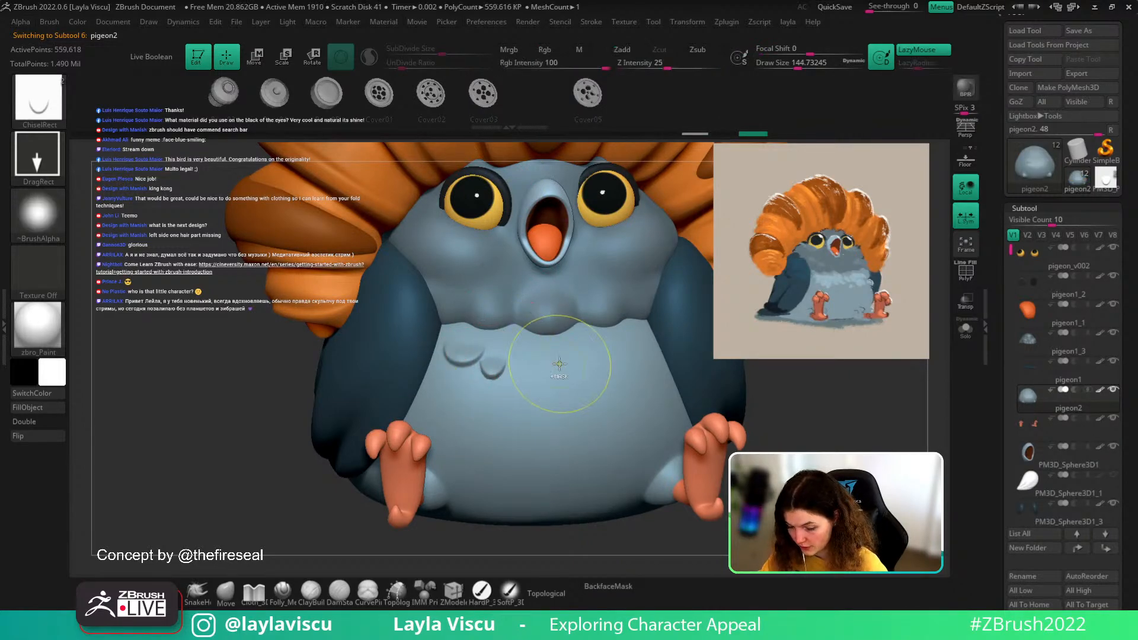
# - Try feather stamps on the belly with the ChiselCreature brush to compare them with the new feather
pyautogui.keyDown('ctrl'); pyautogui.moveTo(791, 495); pyautogui.dragTo(704, 453, button='right'); pyautogui.keyUp('ctrl')
pyautogui.moveTo(793, 443); pyautogui.dragTo(752, 466)
pyautogui.press('b')
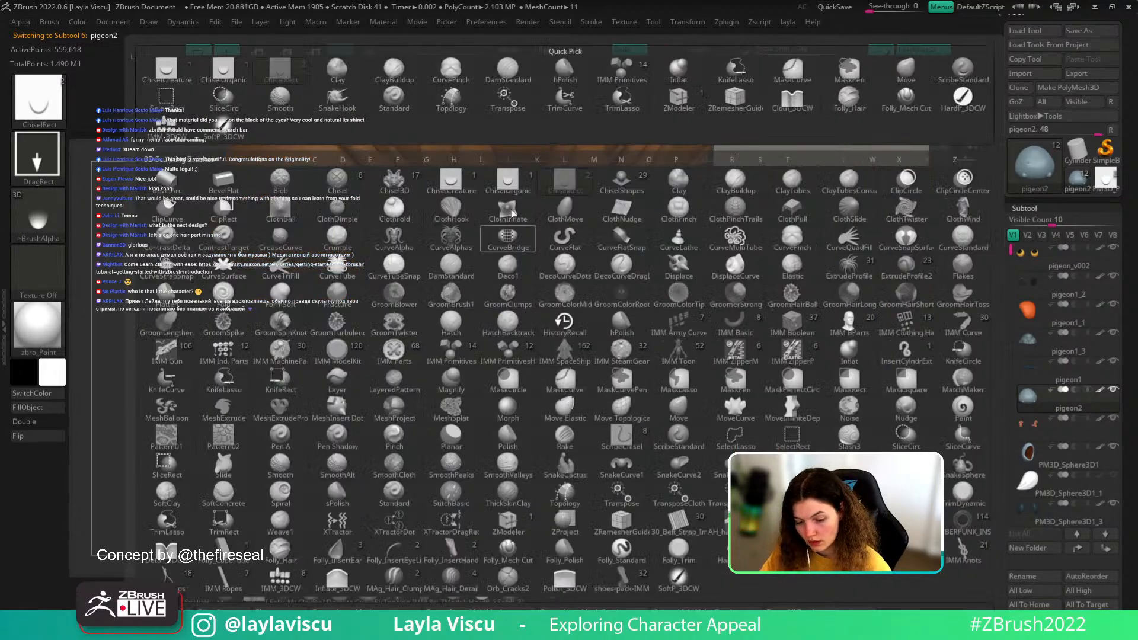
pyautogui.click(451, 184)
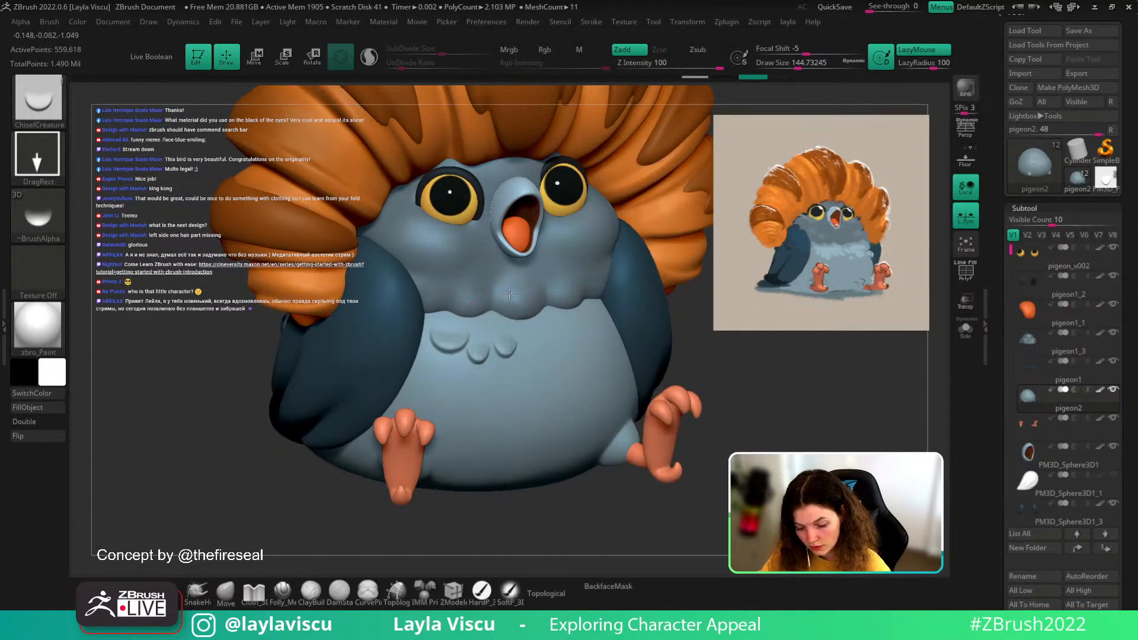
pyautogui.moveTo(838, 451); pyautogui.dragTo(803, 460)
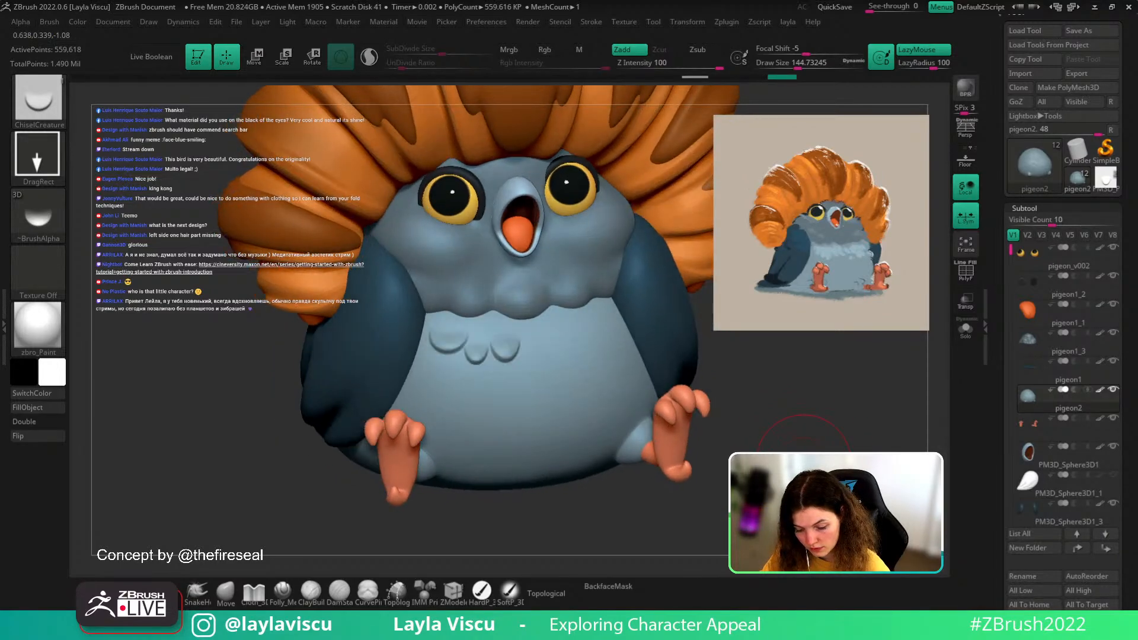
pyautogui.press('b')
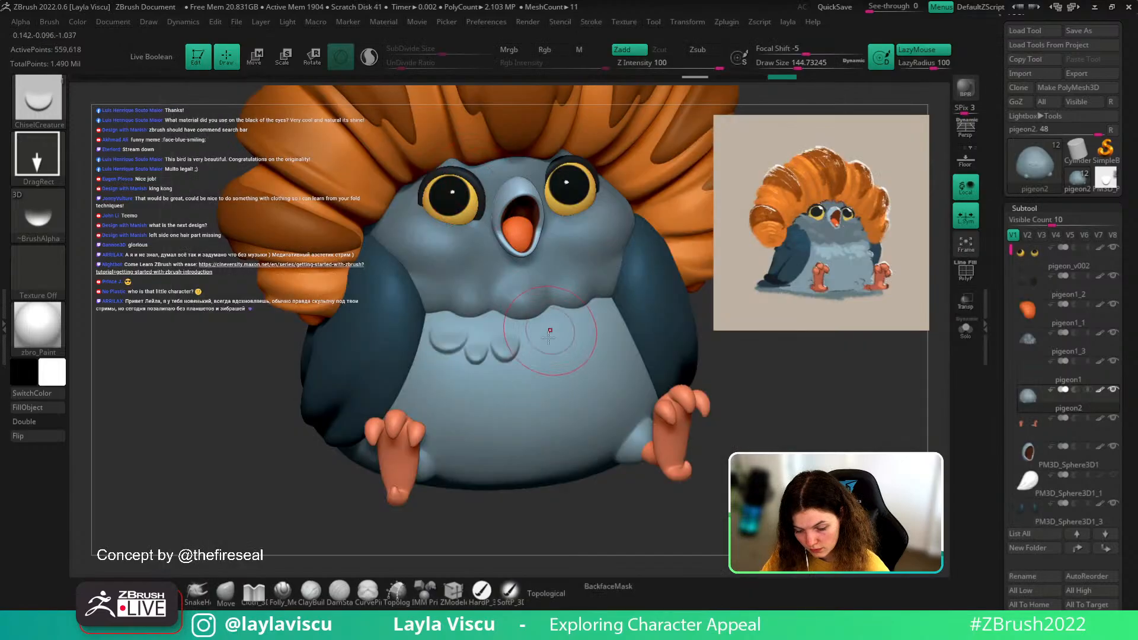
pyautogui.click(482, 185)
pyautogui.moveTo(744, 409); pyautogui.dragTo(826, 451)
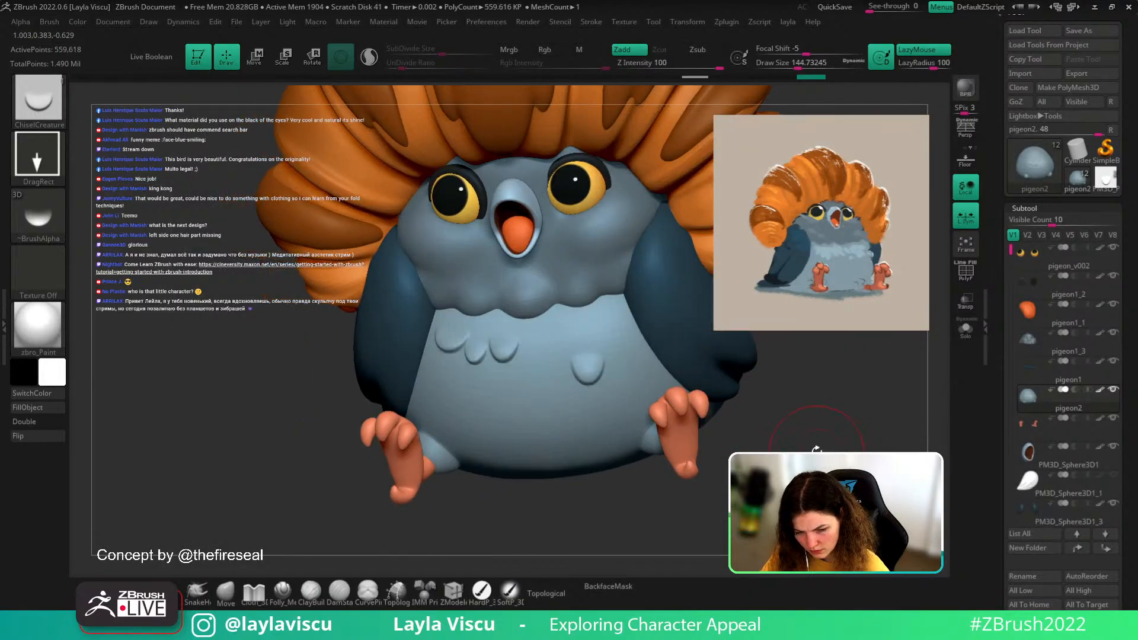
# - Set the ChiselCreature brush to Alpha Off and open the list of available alphas
pyautogui.click(62, 230)
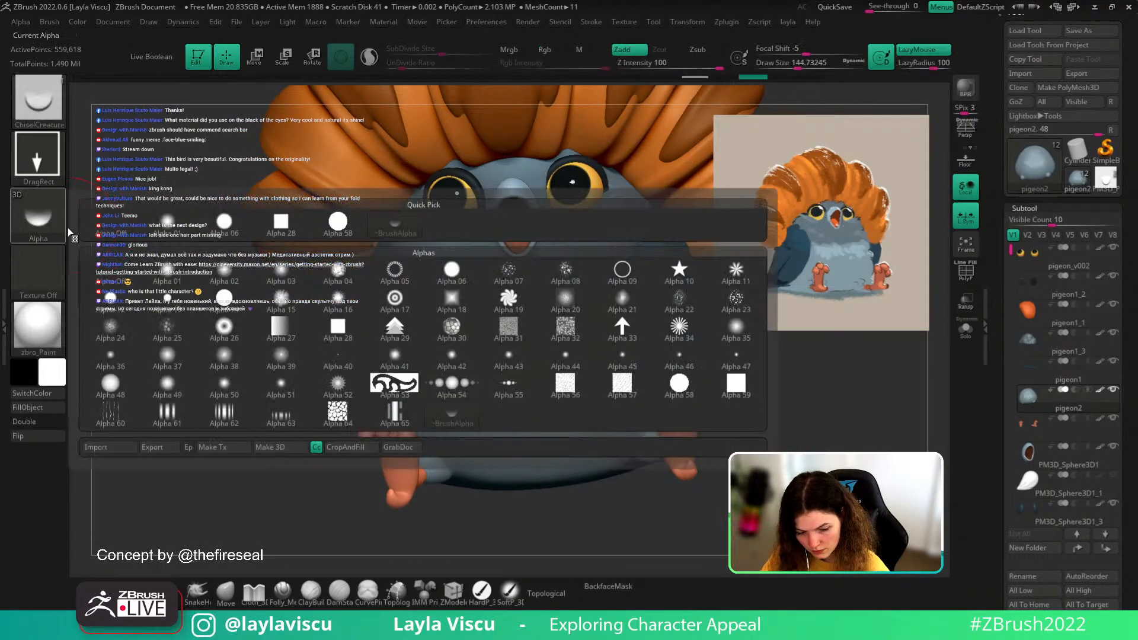
pyautogui.click(110, 226)
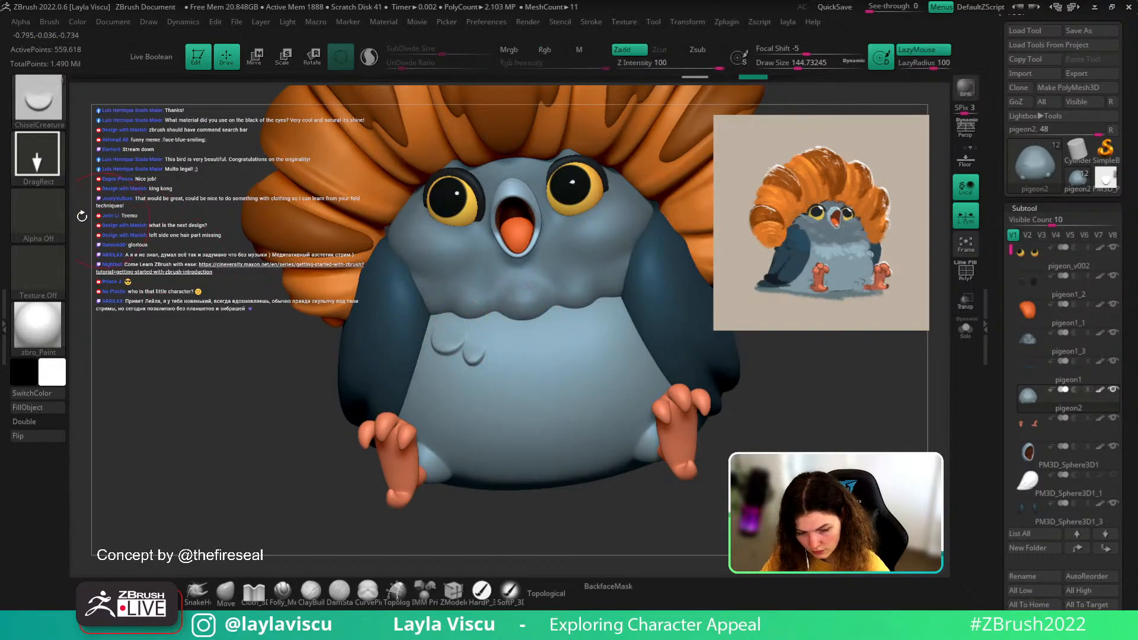
pyautogui.click(38, 214)
pyautogui.moveTo(408, 237)
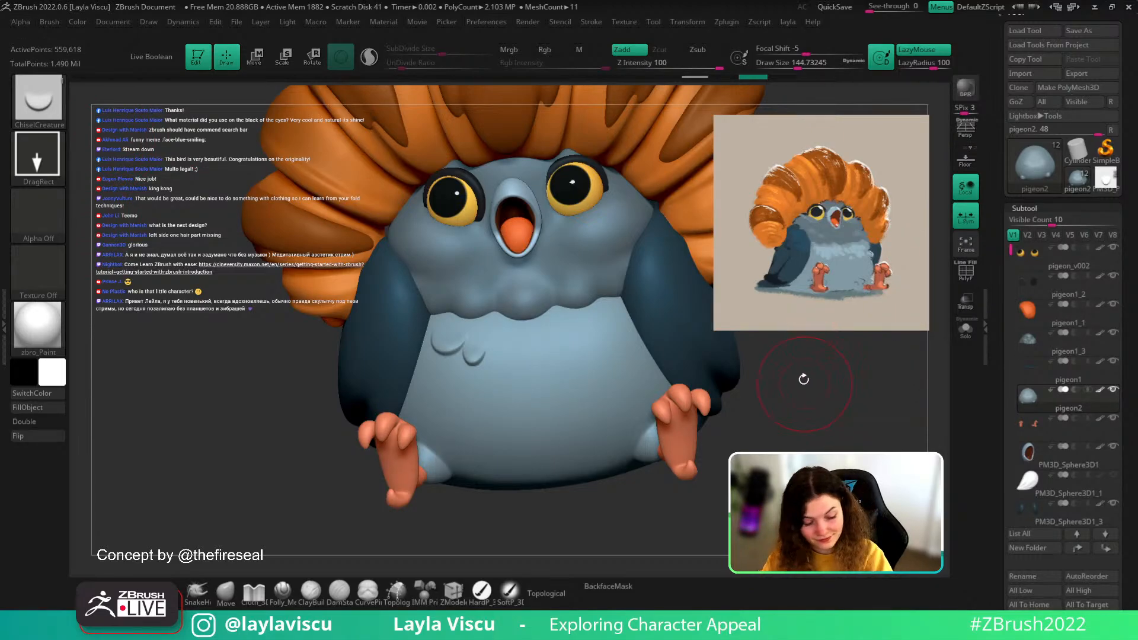
# - Stamp a feather beside the existing ones on the upper belly with the ChiselOrganic brush, undoing the first placement
pyautogui.press('b')
pyautogui.click(638, 187)
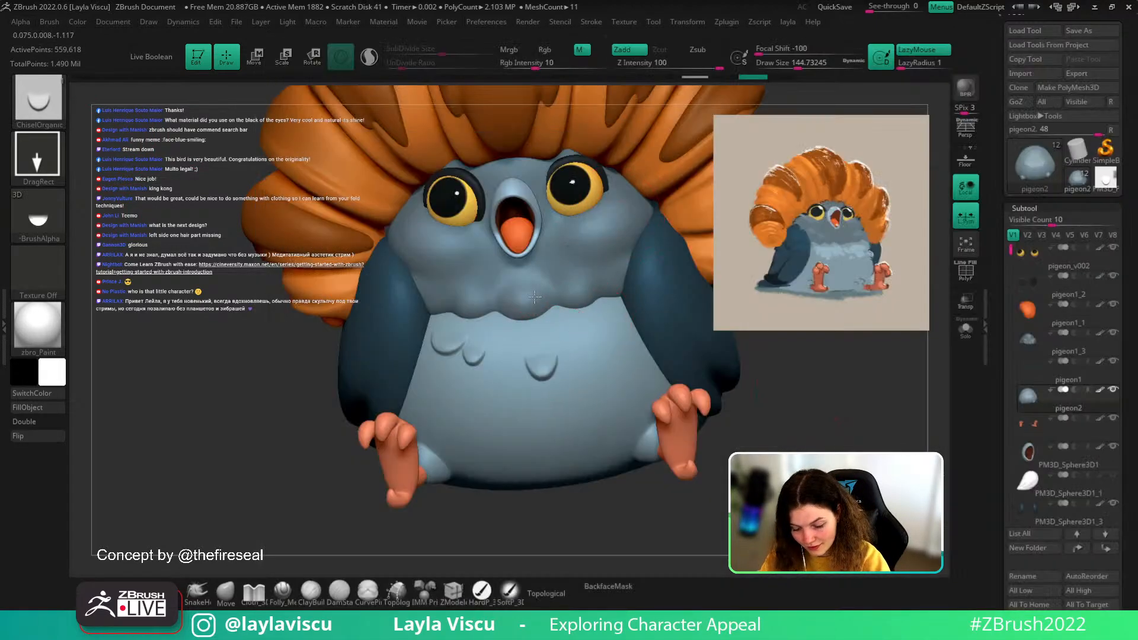
pyautogui.moveTo(497, 369); pyautogui.dragTo(497, 373)
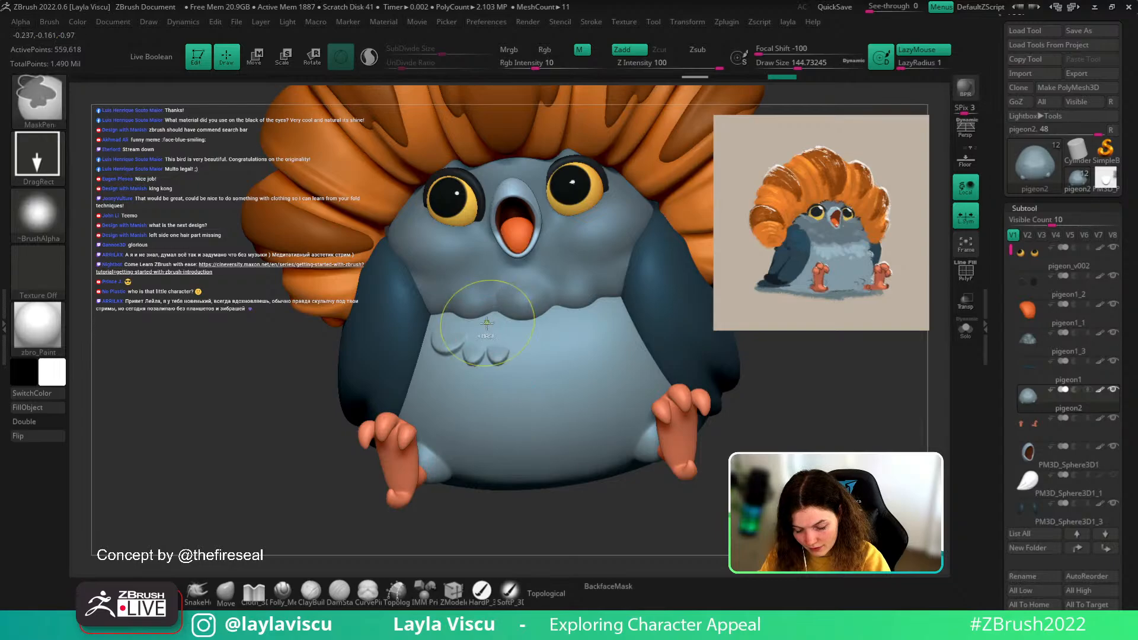
pyautogui.hotkey('ctrl', 'z')
pyautogui.moveTo(491, 329); pyautogui.dragTo(490, 337)
# - Stamp a small feather at the middle of the belly with the ChiselRect MultiAlpha brush
pyautogui.press('b')
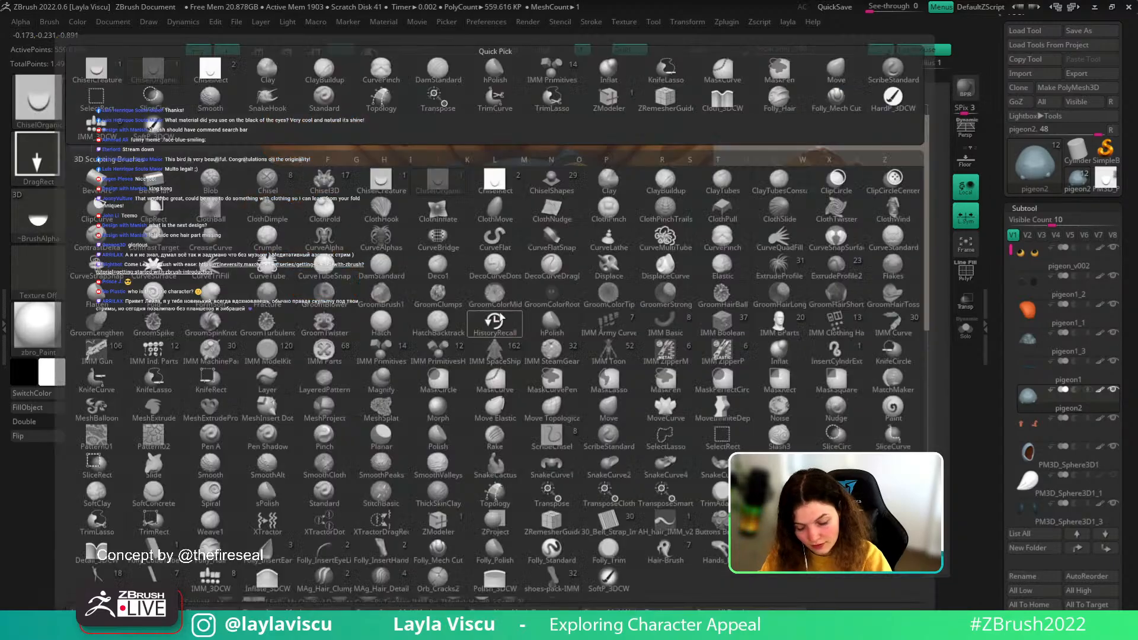
pyautogui.click(494, 179)
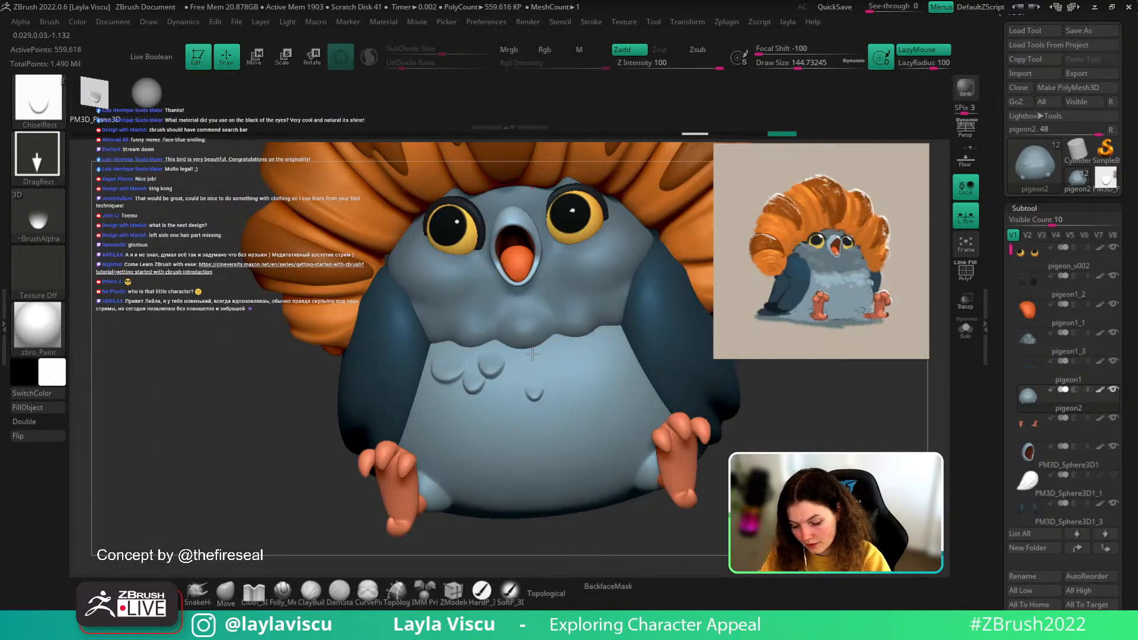
pyautogui.moveTo(532, 354); pyautogui.dragTo(532, 354)
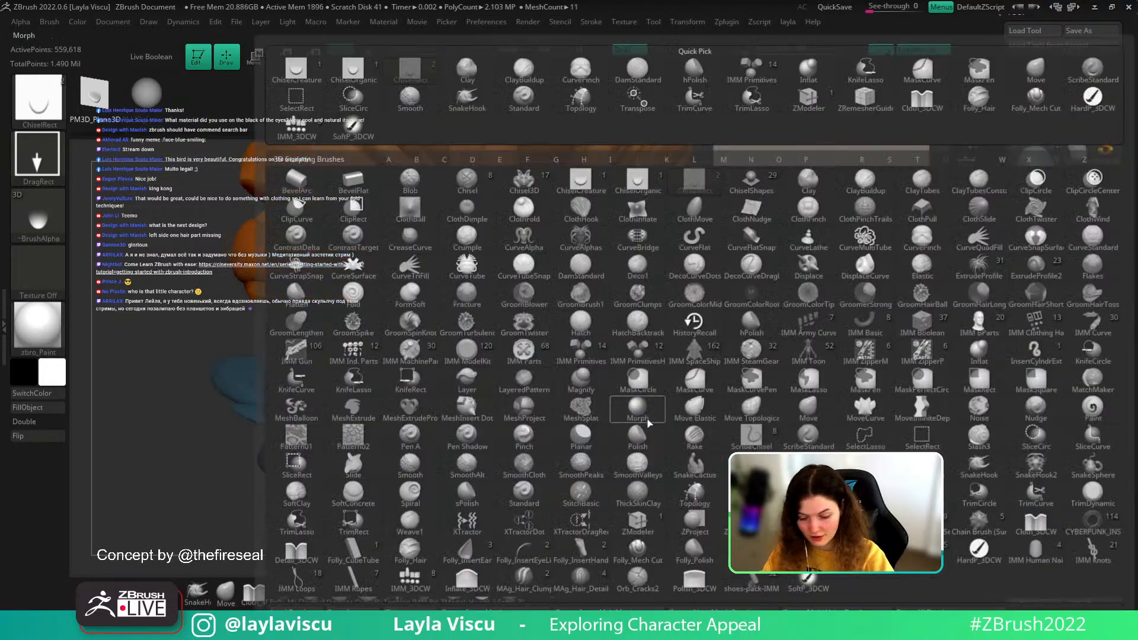
# - Try a grabbed document image as the ChiselCreature brush's alpha, and return the brush to Alpha Off
pyautogui.press('b')
pyautogui.click(575, 182)
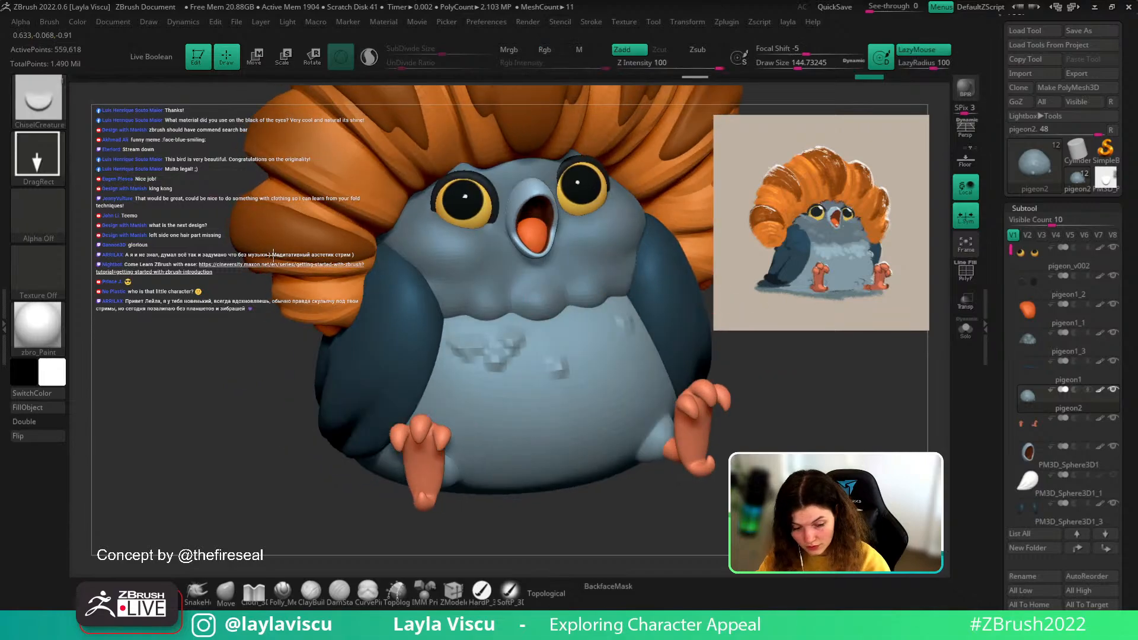
pyautogui.click(39, 213)
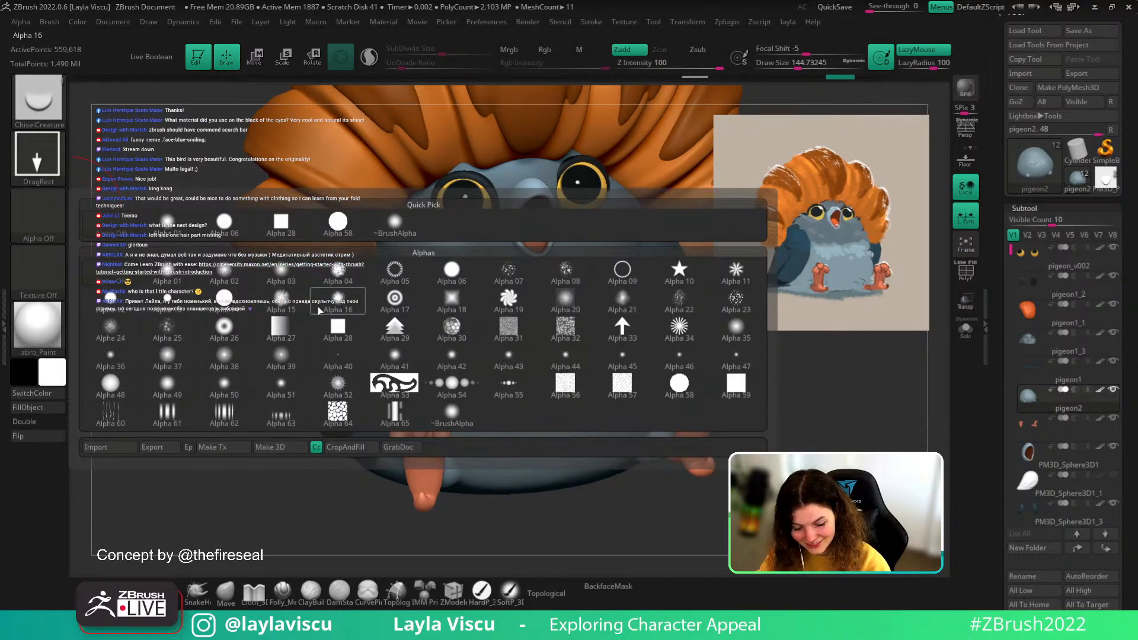
pyautogui.moveTo(323, 315)
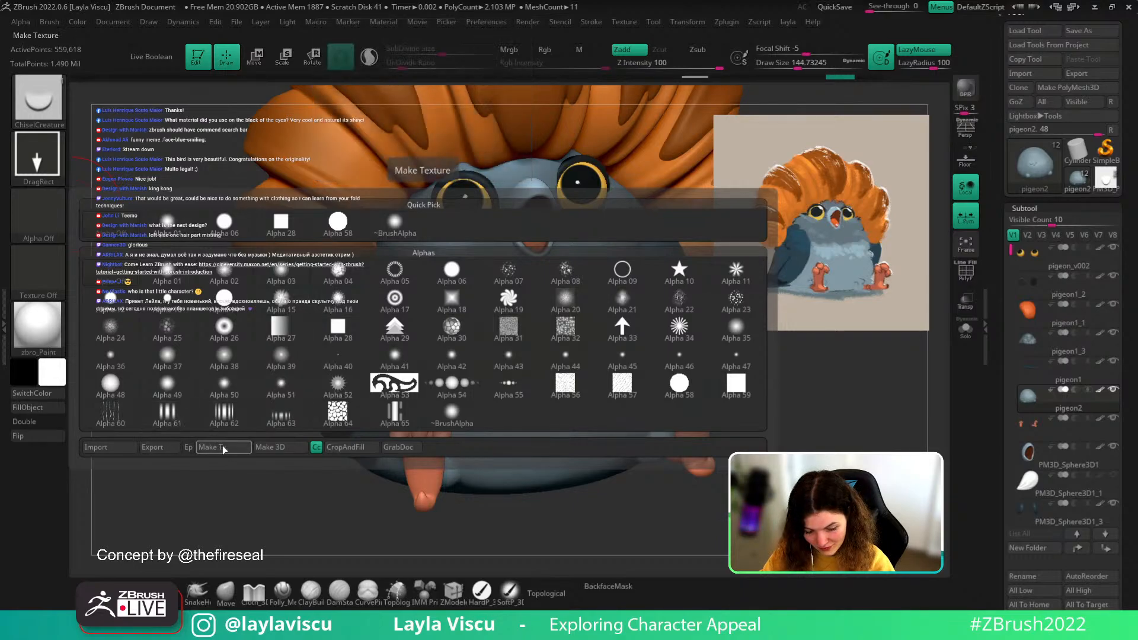
pyautogui.click(403, 450)
pyautogui.click(51, 229)
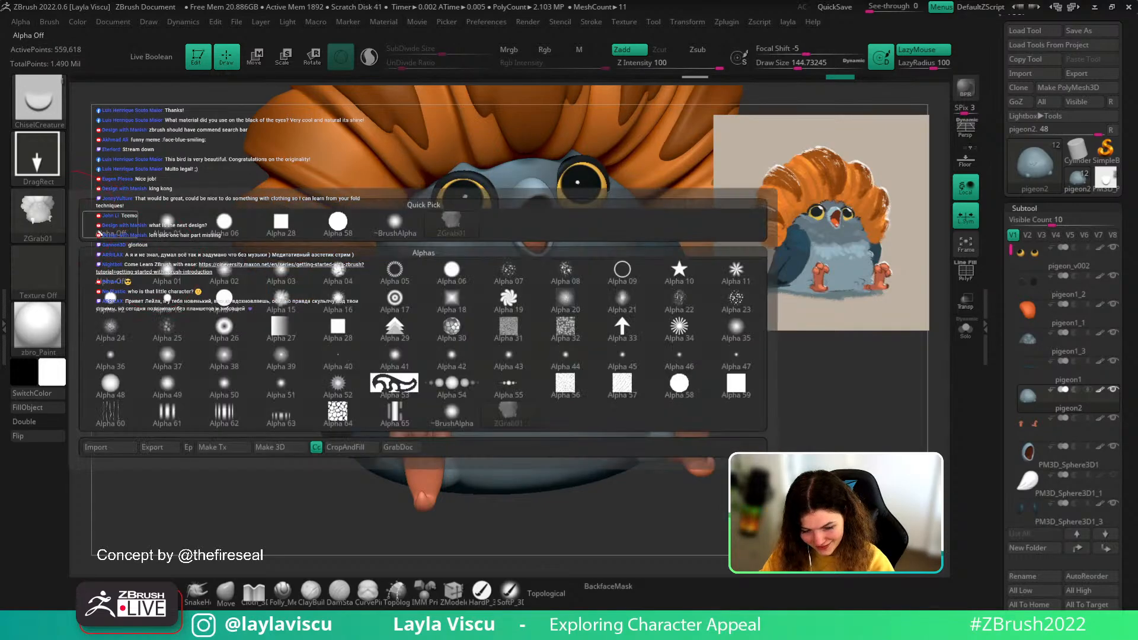
pyautogui.click(153, 301)
pyautogui.keyDown('shift'); pyautogui.moveTo(698, 479); pyautogui.dragTo(652, 451); pyautogui.keyUp('shift')
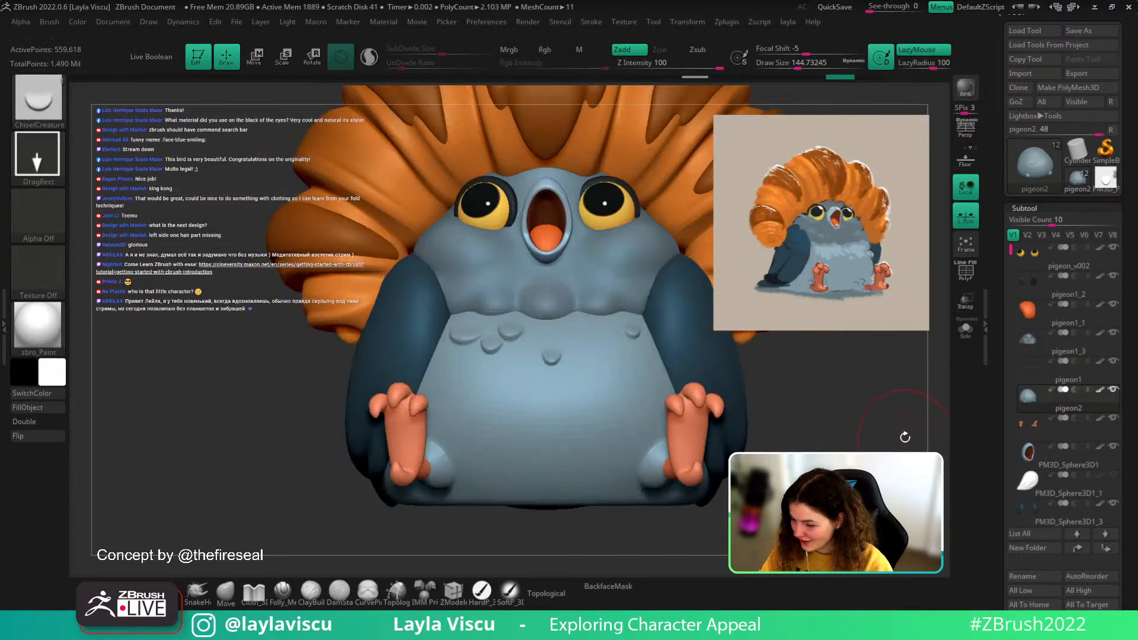
# - Switch to the PM3D_Plane3D1 tool, show its wireframe, and step back in its history to the flat plane without the feather
pyautogui.click(1101, 176)
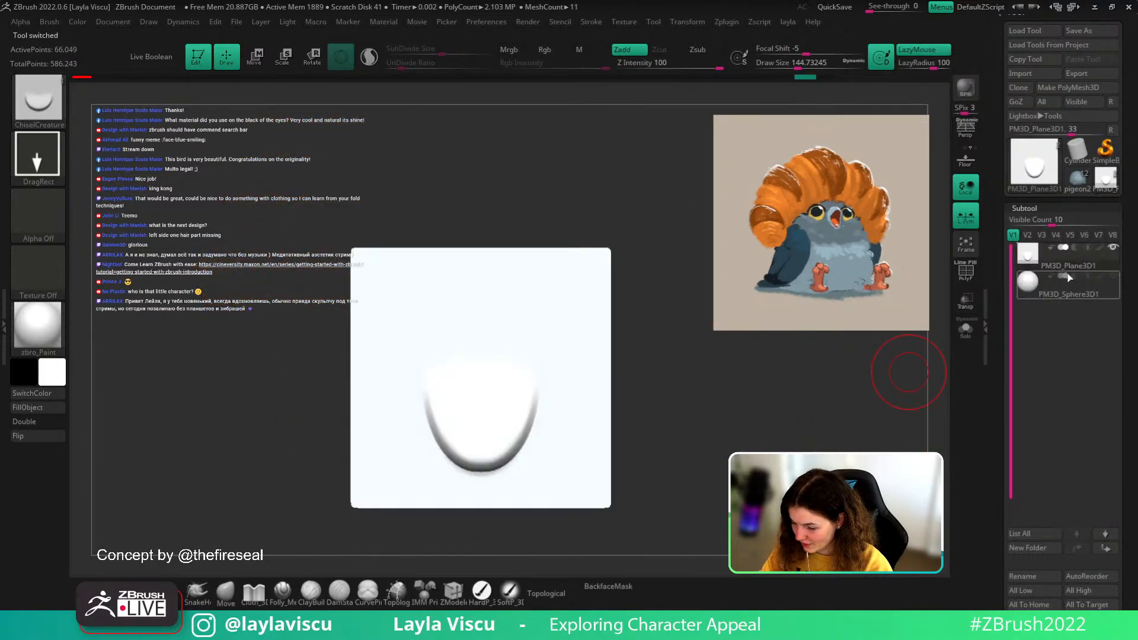
pyautogui.moveTo(697, 386); pyautogui.dragTo(665, 414)
pyautogui.hotkey('shift', 'f')
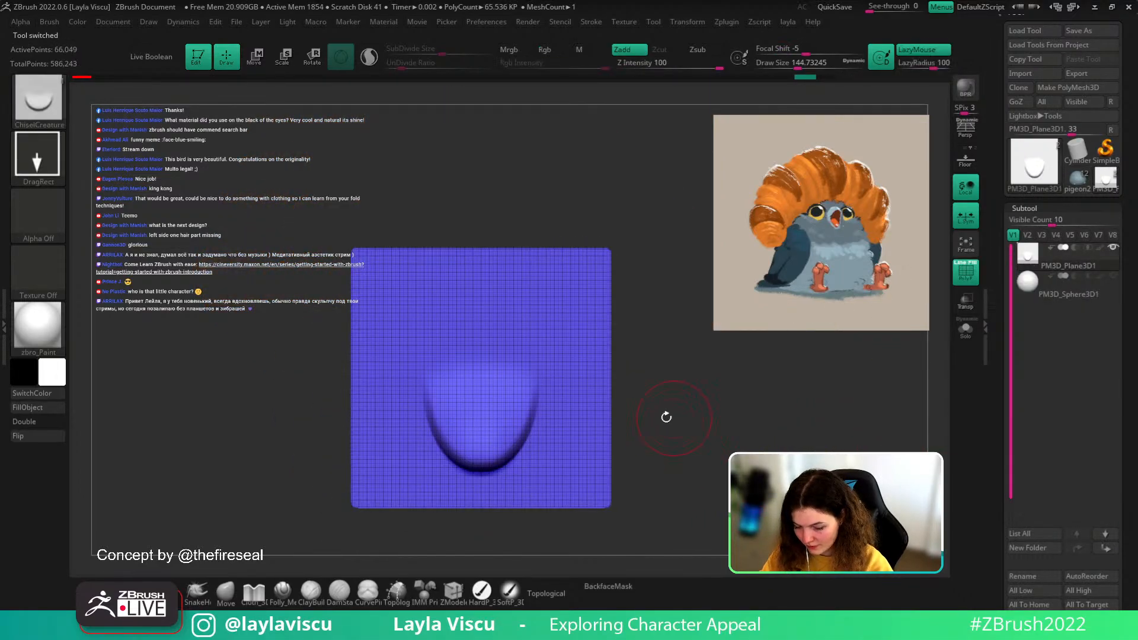
pyautogui.hotkey('ctrl', 'z')
pyautogui.moveTo(748, 79); pyautogui.dragTo(632, 81)
# - Mask a circle at the plane's center with a hard-edged round alpha, undoing the softer trial mask, and hide the wireframe
pyautogui.keyDown('ctrl'); pyautogui.moveTo(550, 184); pyautogui.dragTo(538, 205); pyautogui.keyUp('ctrl')
pyautogui.keyDown('ctrl'); pyautogui.moveTo(480, 360); pyautogui.dragTo(555, 465); pyautogui.keyUp('ctrl')
pyautogui.hotkey('ctrl', 'z')
pyautogui.click(37, 199)
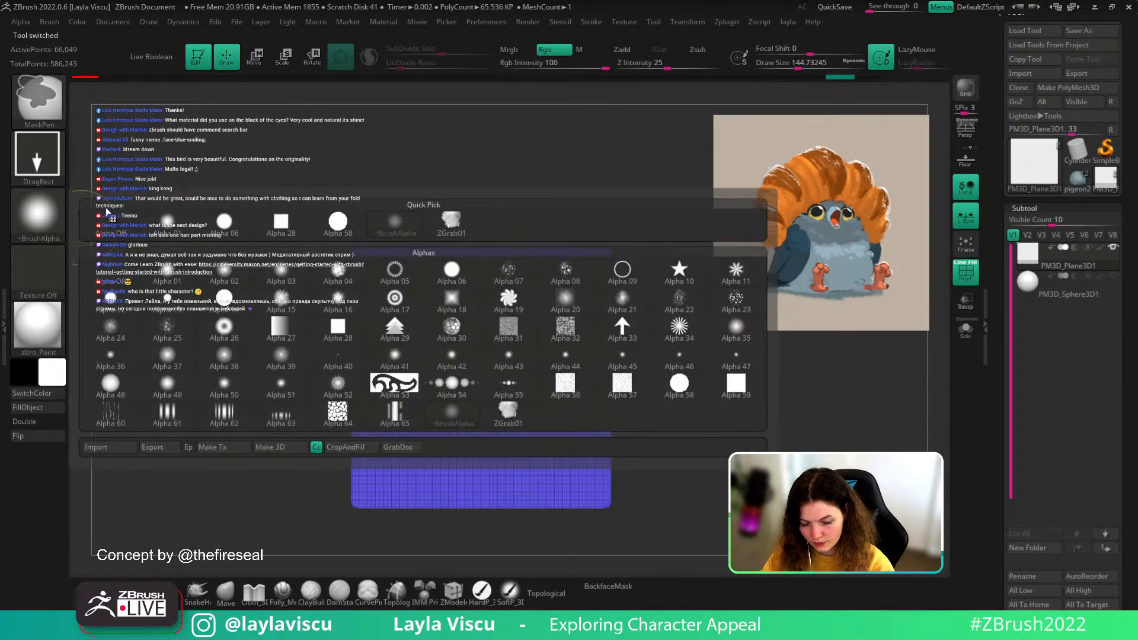
pyautogui.click(250, 225)
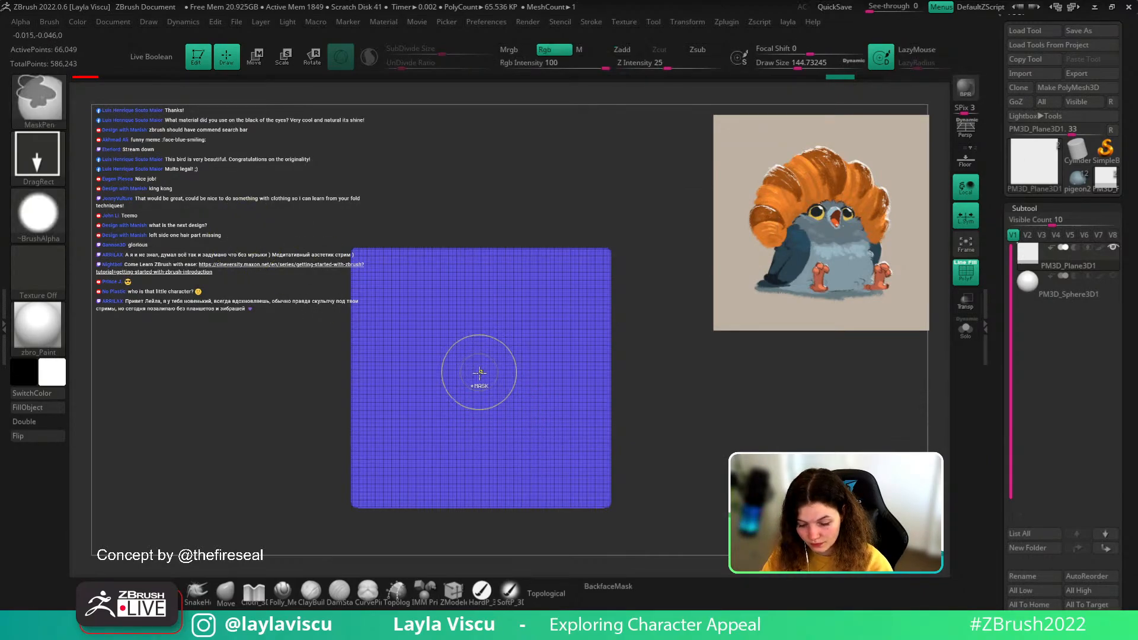
pyautogui.keyDown('ctrl'); pyautogui.moveTo(481, 378); pyautogui.dragTo(580, 406); pyautogui.keyUp('ctrl')
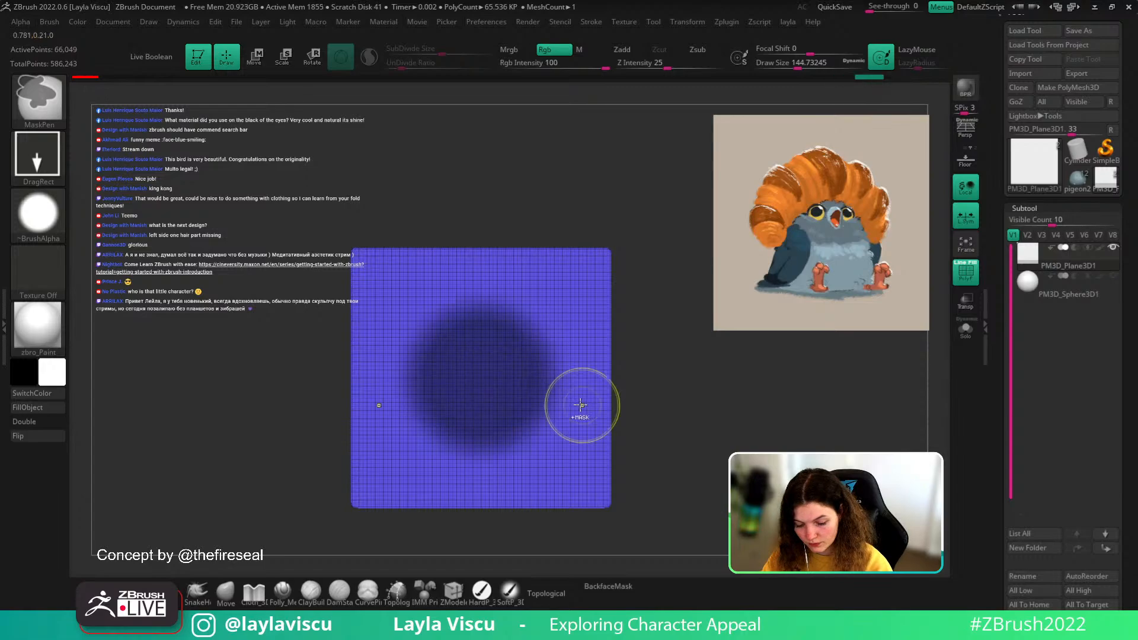
pyautogui.hotkey('shift', 'f')
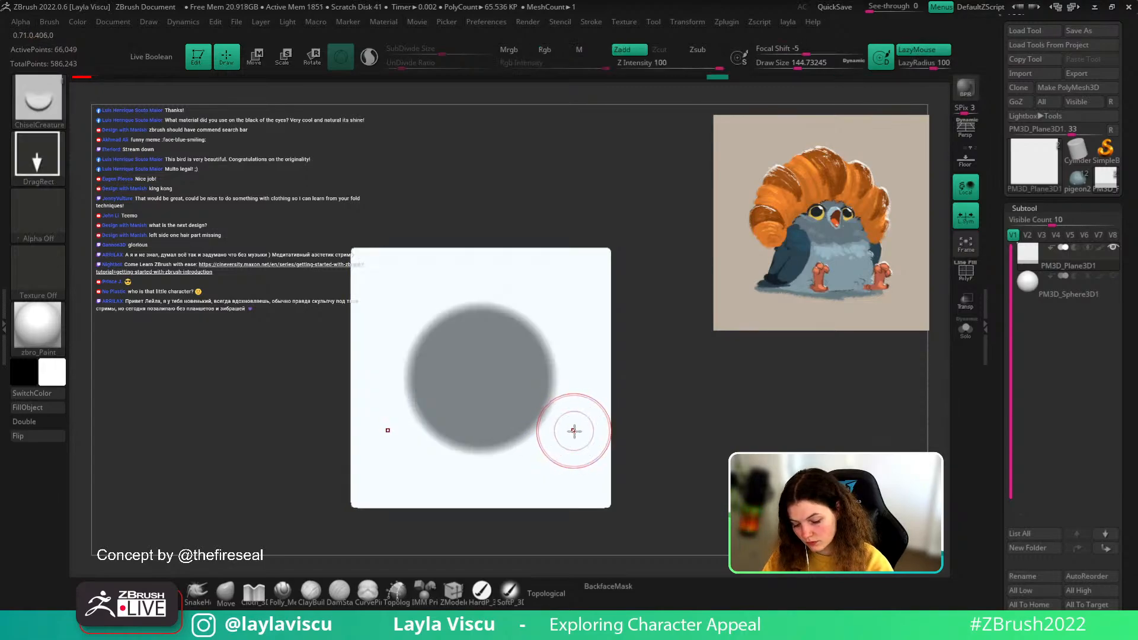
# - Cut off the top of the circular mask with the Rect mask stroke
pyautogui.click(37, 155)
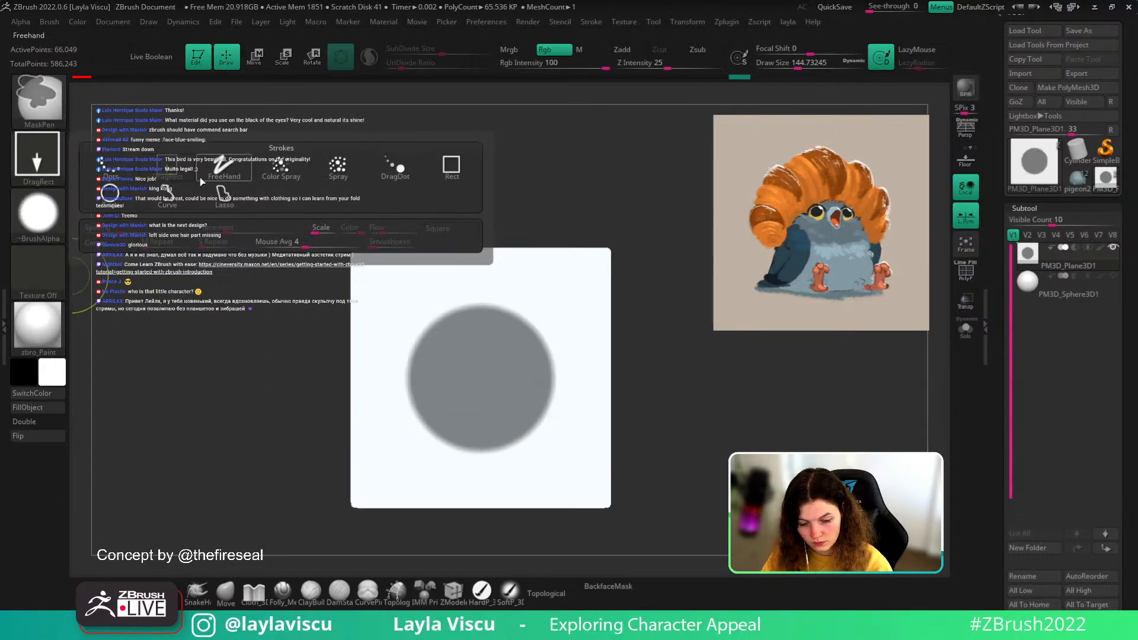
pyautogui.click(460, 175)
pyautogui.keyDown('ctrl'); pyautogui.keyDown('alt'); pyautogui.moveTo(478, 279); pyautogui.dragTo(622, 356); pyautogui.keyUp('alt'); pyautogui.keyUp('ctrl')
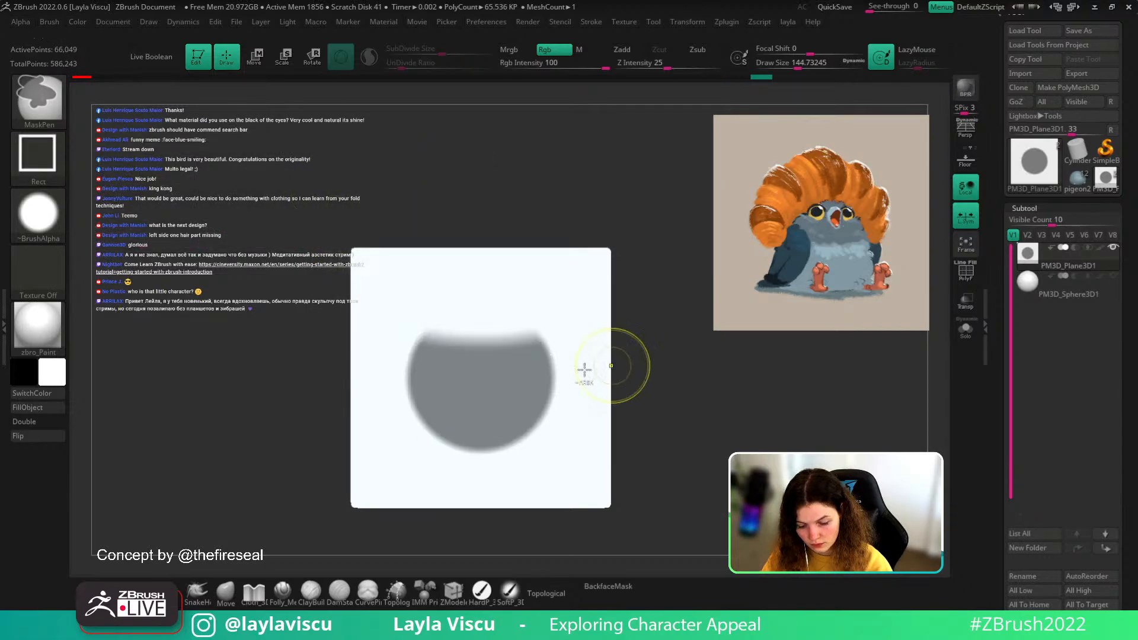
# - Erase a soft curved hollow from the mask's upper edge using the DragRect stroke and Alpha 01
pyautogui.click(52, 157)
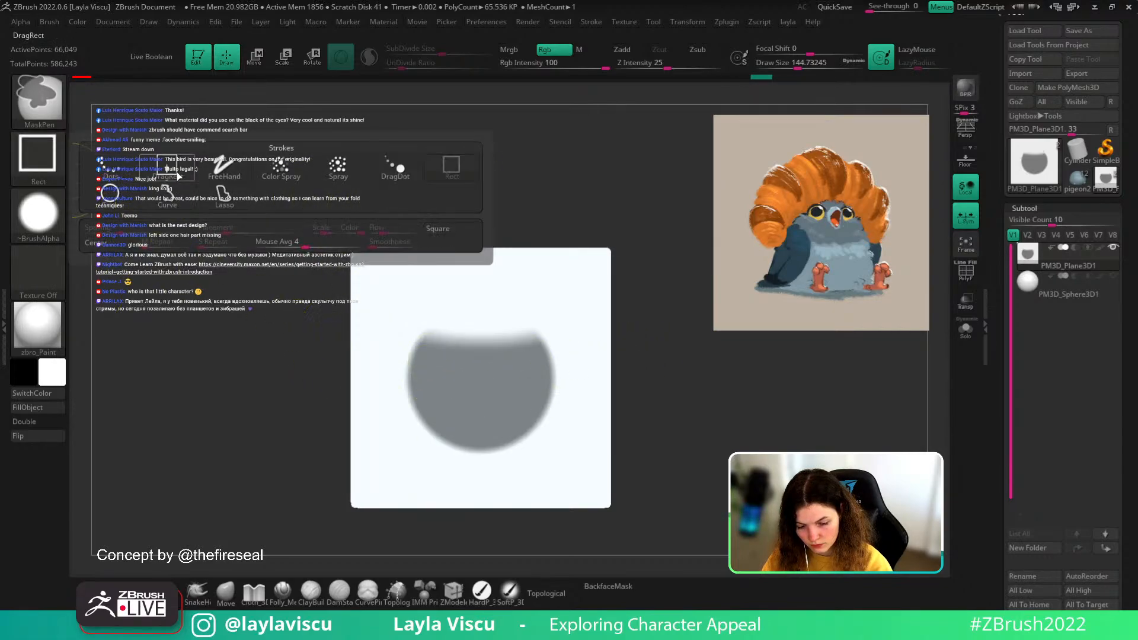
pyautogui.click(168, 170)
pyautogui.click(49, 220)
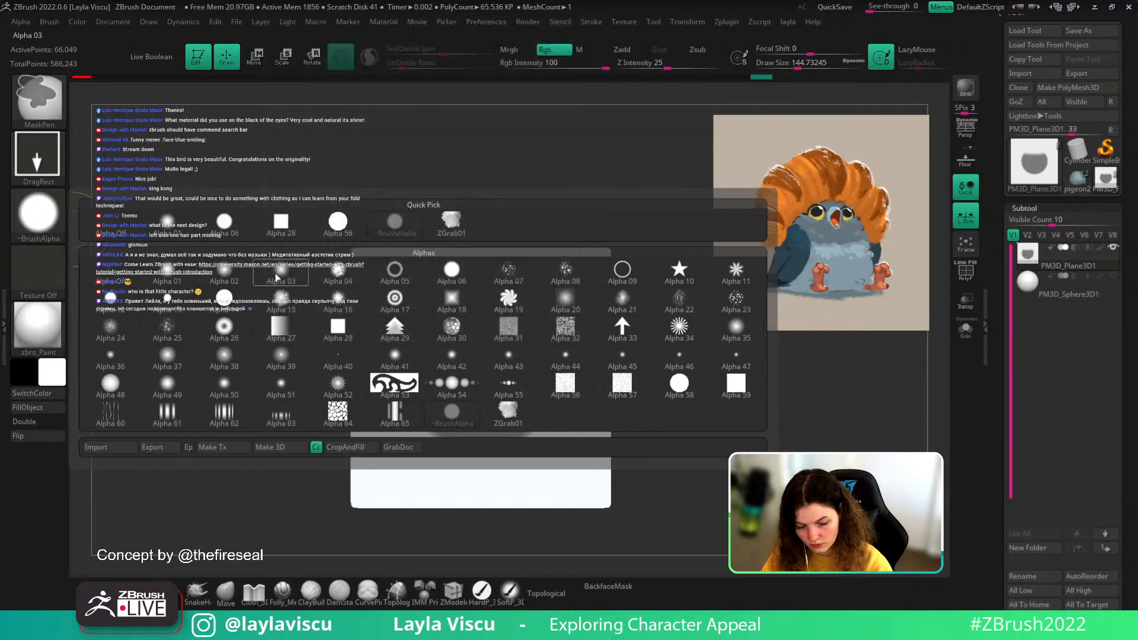
pyautogui.click(167, 273)
pyautogui.keyDown('ctrl'); pyautogui.keyDown('alt'); pyautogui.moveTo(474, 303); pyautogui.dragTo(608, 356); pyautogui.keyUp('alt'); pyautogui.keyUp('ctrl')
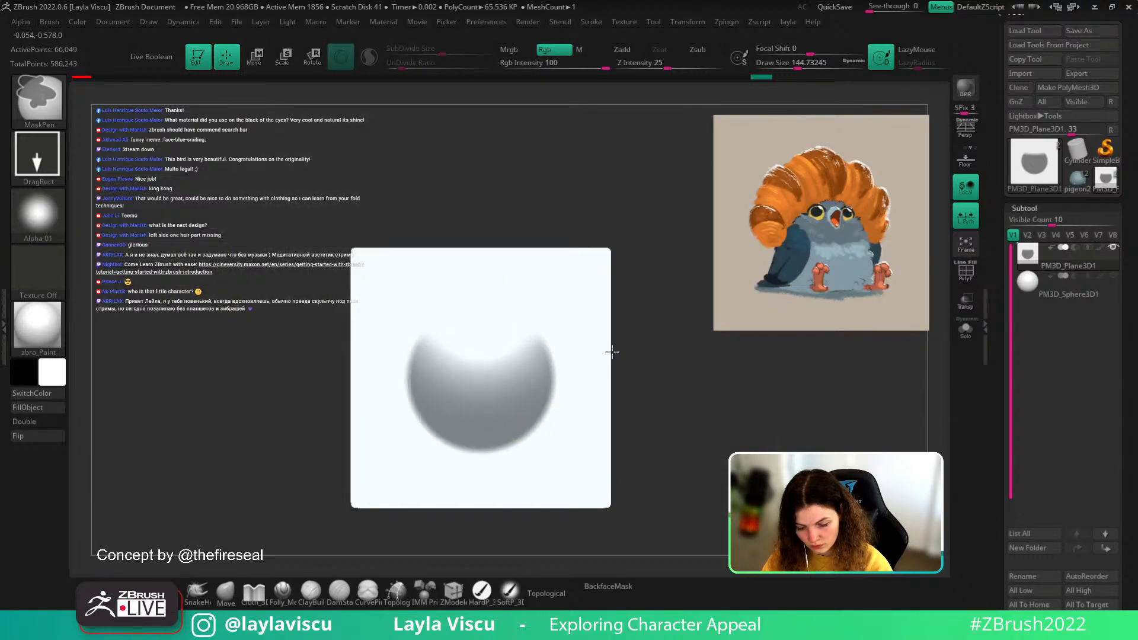
# - Invert the mask and pull the unmasked crescent out of the plane with an enlarged Move brush
pyautogui.keyDown('ctrl'); pyautogui.click(656, 372); pyautogui.keyUp('ctrl')
pyautogui.keyDown('ctrl'); pyautogui.keyDown('alt'); pyautogui.click(545, 450); pyautogui.keyUp('alt'); pyautogui.keyUp('ctrl')
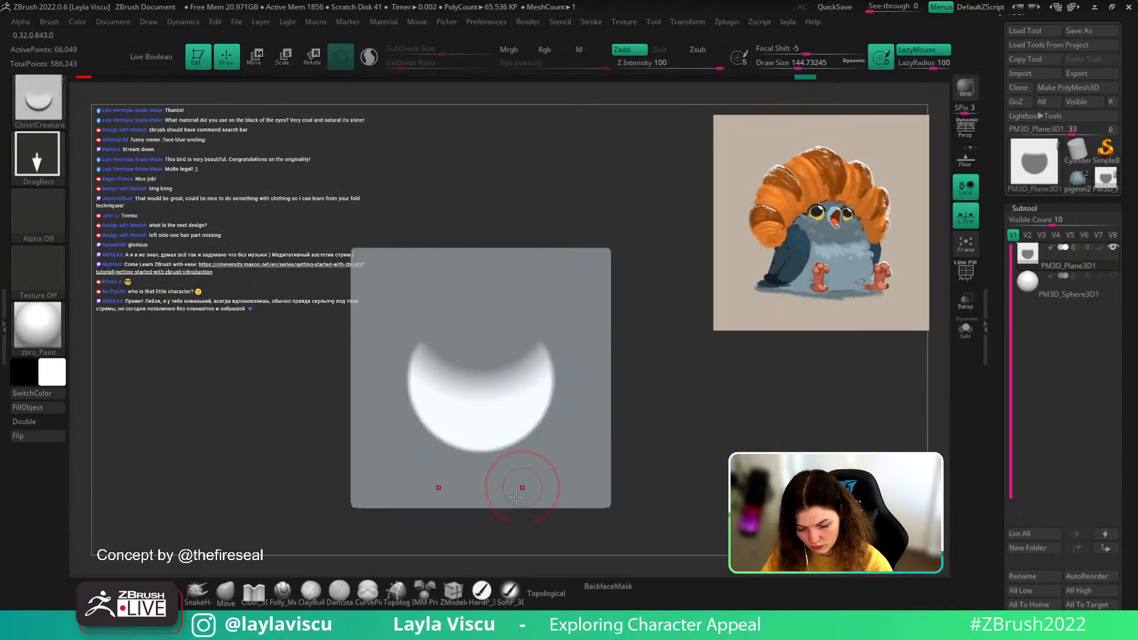
pyautogui.hotkey('ctrl', 'z')
pyautogui.click(226, 592)
pyautogui.press('s')
pyautogui.moveTo(485, 422); pyautogui.dragTo(521, 423)
pyautogui.keyDown('alt'); pyautogui.moveTo(485, 423); pyautogui.dragTo(521, 425); pyautogui.keyUp('alt')
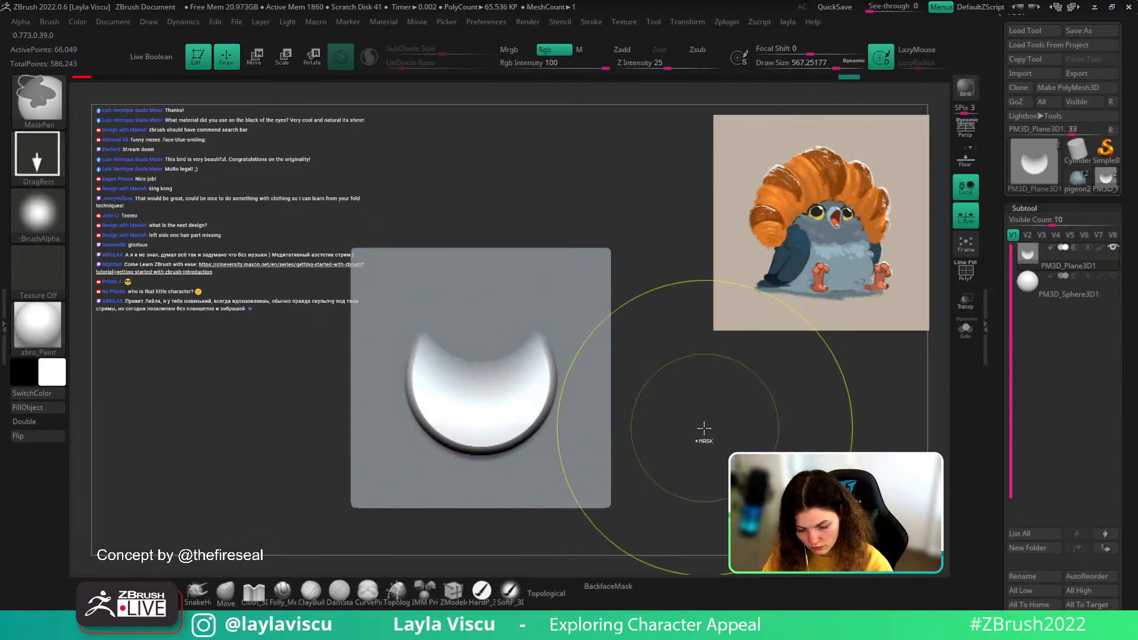
# - Adjust the raised shape with a smaller Move brush, clear the mask, and smooth the feather's upper part into the plane
pyautogui.moveTo(704, 434)
pyautogui.mouseDown()
pyautogui.moveTo(663, 421)
pyautogui.moveTo(586, 450)
pyautogui.mouseUp()
pyautogui.press('s')
pyautogui.moveTo(487, 409); pyautogui.dragTo(464, 409)
pyautogui.moveTo(468, 390); pyautogui.dragTo(475, 396)
pyautogui.keyDown('ctrl'); pyautogui.moveTo(612, 380); pyautogui.dragTo(628, 393); pyautogui.keyUp('ctrl')
pyautogui.moveTo(493, 379)
pyautogui.keyDown('shift'); pyautogui.mouseDown()
pyautogui.moveTo(493, 396)
pyautogui.moveTo(455, 424)
pyautogui.moveTo(422, 351)
pyautogui.mouseUp(); pyautogui.keyUp('shift')
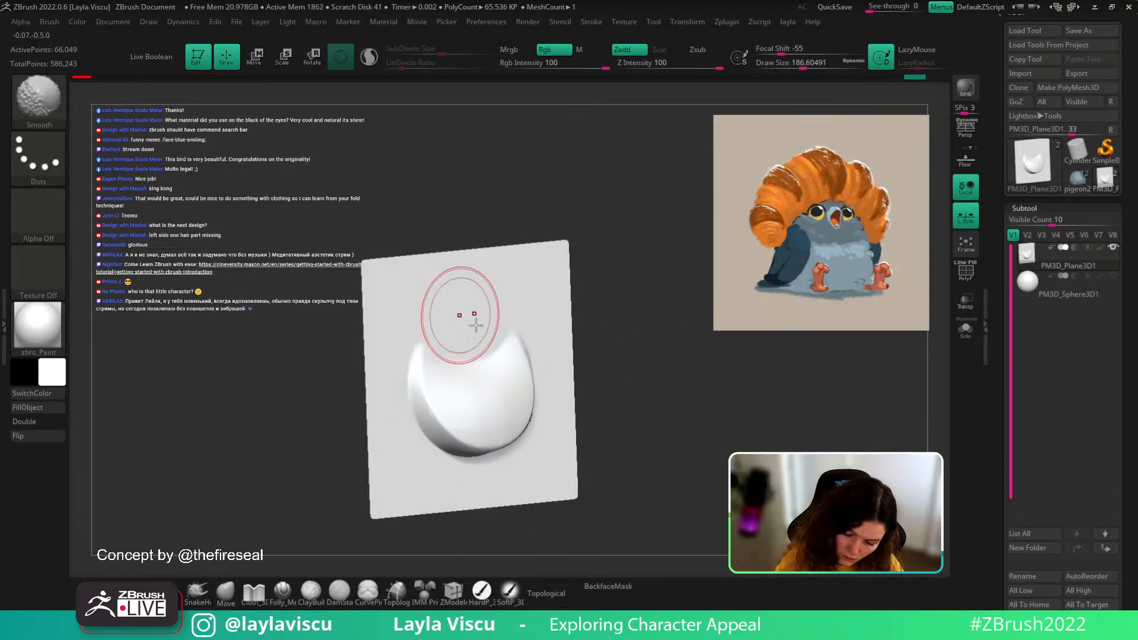
# - Refine the feather's profile from the side with the Move brush, smoothing its upper end into the plane, and return to the front view
pyautogui.moveTo(619, 336)
pyautogui.mouseDown()
pyautogui.moveTo(491, 398)
pyautogui.moveTo(468, 403)
pyautogui.moveTo(465, 388)
pyautogui.mouseUp()
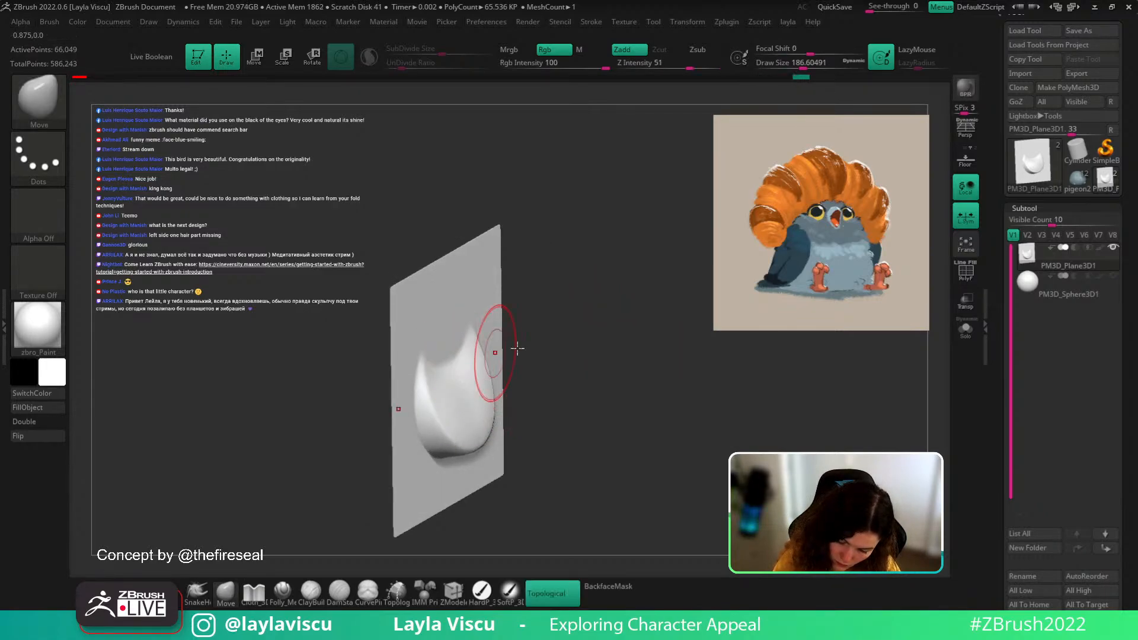
pyautogui.moveTo(515, 350)
pyautogui.mouseDown()
pyautogui.moveTo(471, 381)
pyautogui.moveTo(464, 402)
pyautogui.moveTo(496, 389)
pyautogui.mouseUp()
pyautogui.moveTo(601, 323); pyautogui.dragTo(558, 307)
pyautogui.moveTo(610, 198)
pyautogui.mouseDown()
pyautogui.moveTo(605, 170)
pyautogui.moveTo(631, 250)
pyautogui.moveTo(556, 292)
pyautogui.moveTo(643, 279)
pyautogui.moveTo(504, 373)
pyautogui.mouseUp()
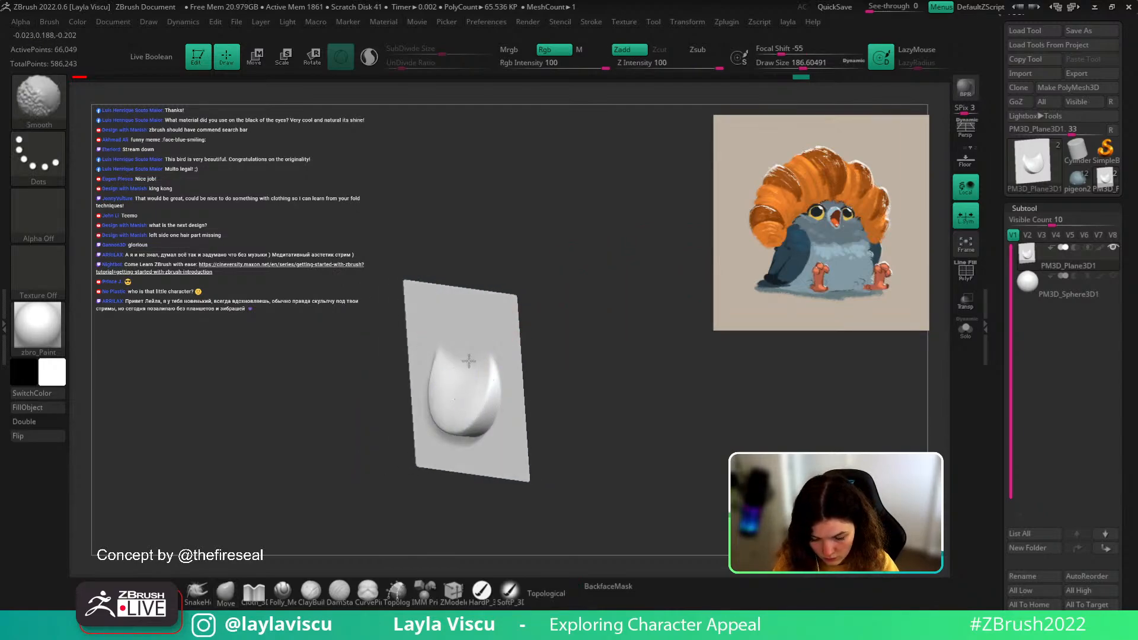
pyautogui.keyDown('shift'); pyautogui.moveTo(483, 261); pyautogui.dragTo(617, 216); pyautogui.keyUp('shift')
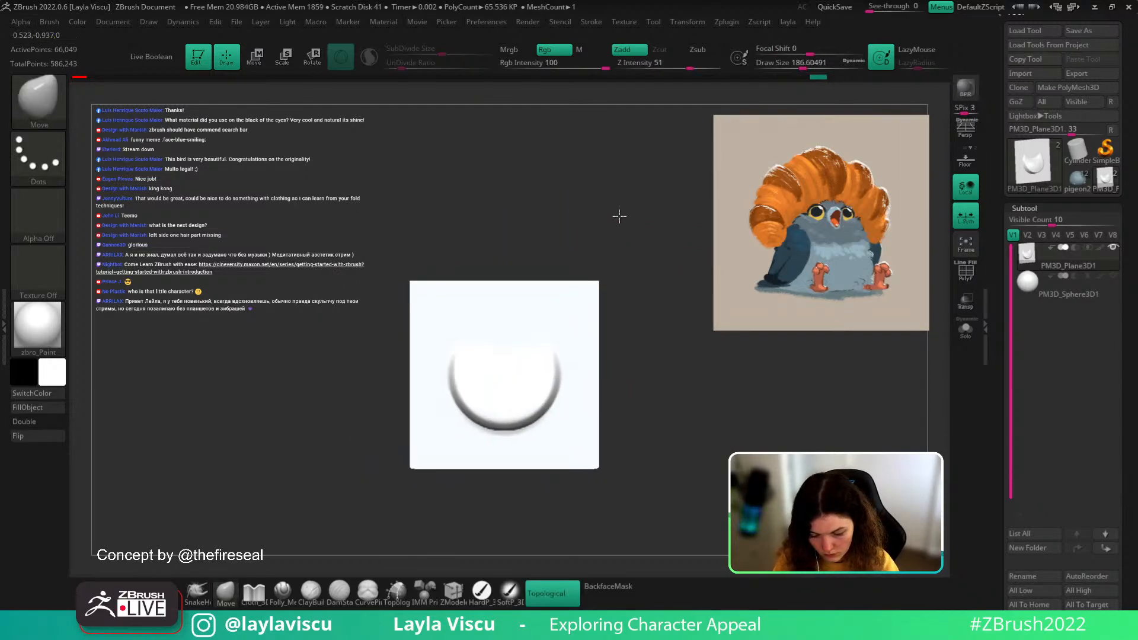
pyautogui.keyDown('shift'); pyautogui.moveTo(533, 407); pyautogui.dragTo(595, 382); pyautogui.keyUp('shift')
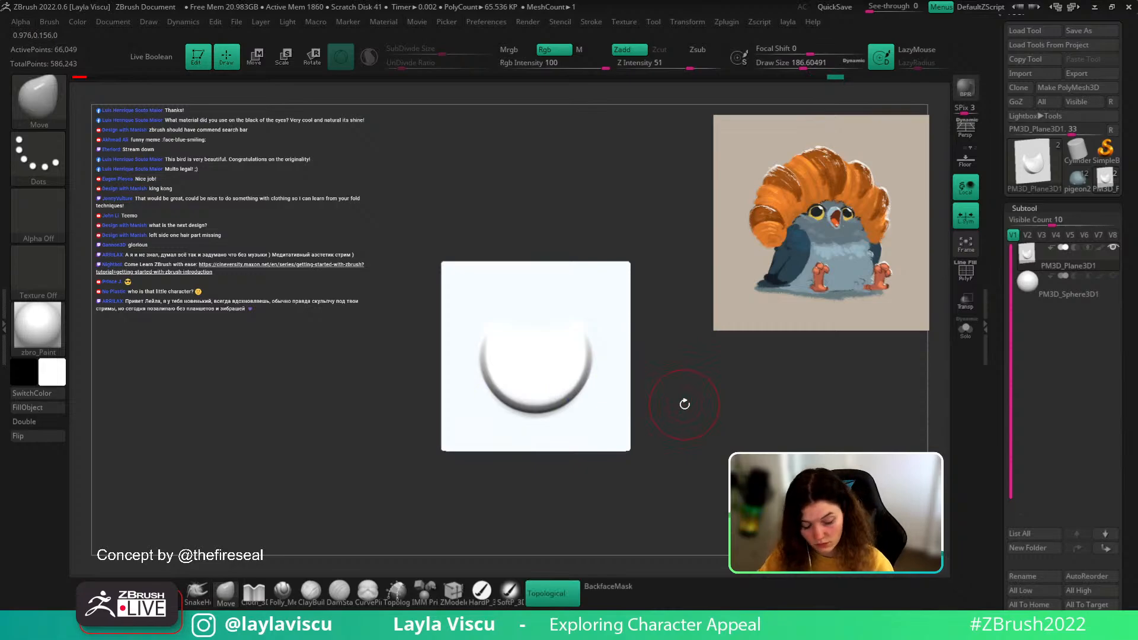
# - Create a MultiAlpha brush from the front-facing wide feather plane using the ChiselCreature brush
pyautogui.press('b')
pyautogui.click(570, 186)
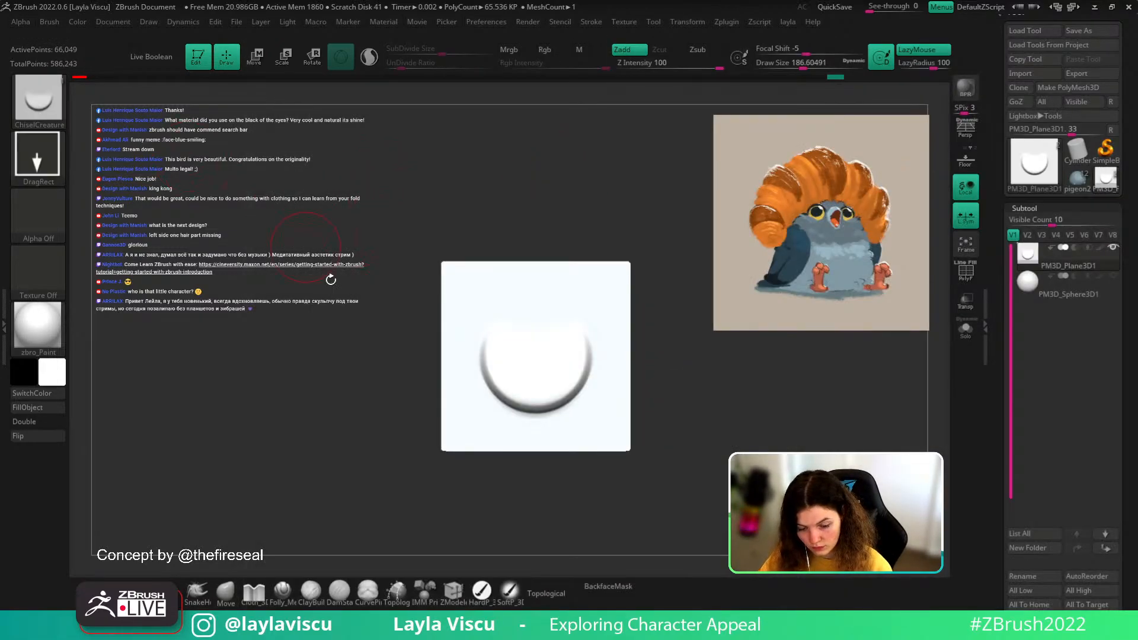
pyautogui.click(51, 17)
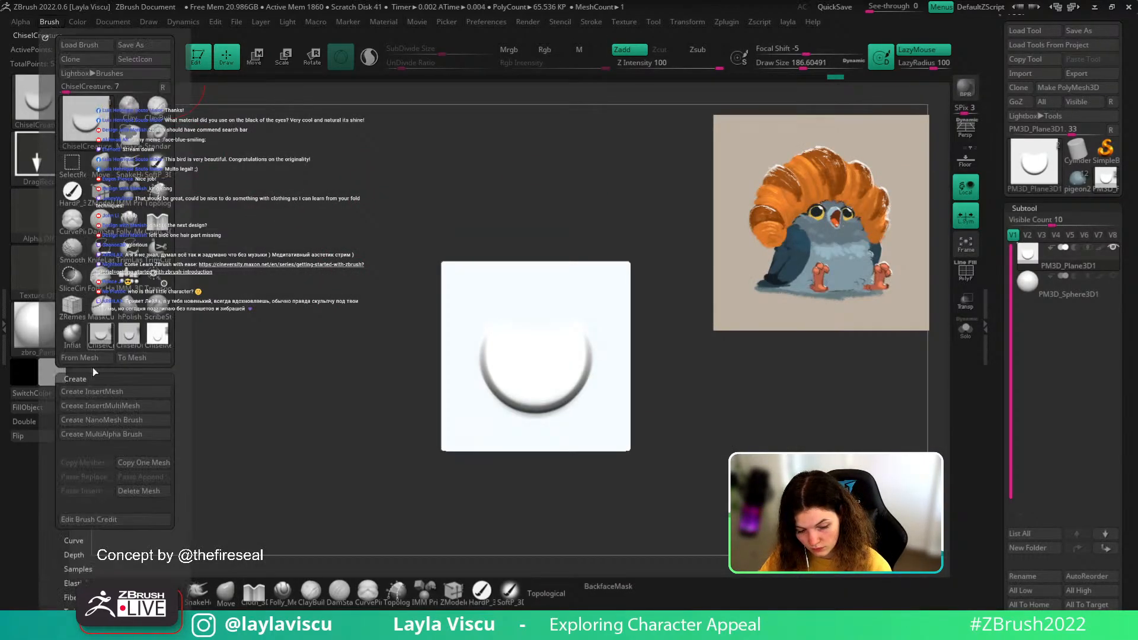
pyautogui.click(94, 432)
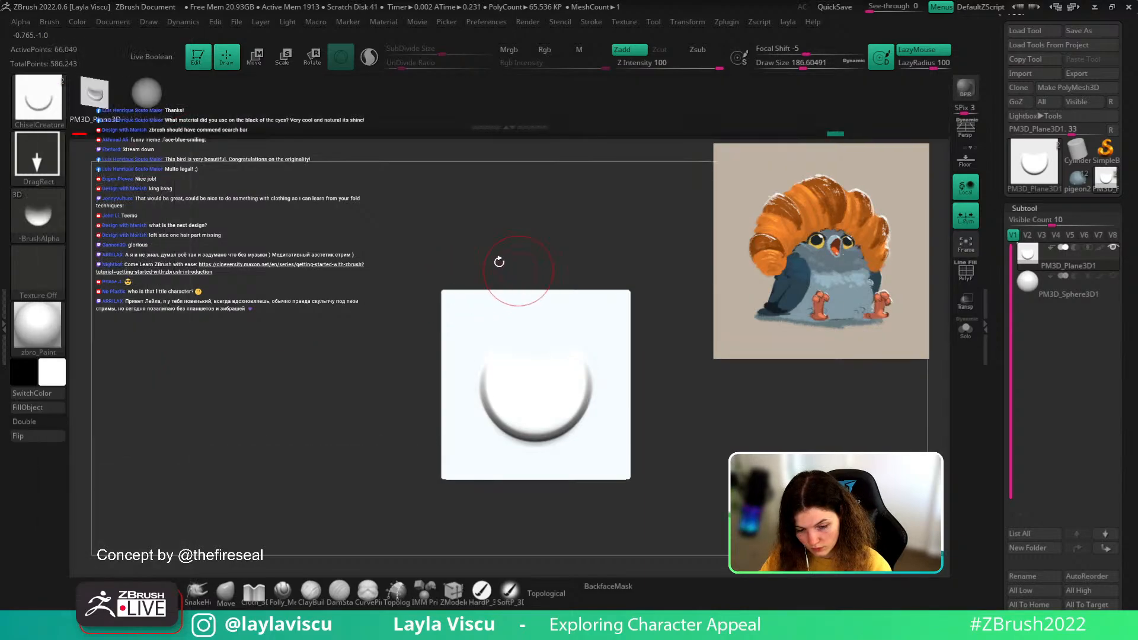
# - Switch back to the pigeon2 tool and stamp wide feathers across the upper belly with the new ChiselCreature brush, undoing unwanted placements
pyautogui.click(1077, 178)
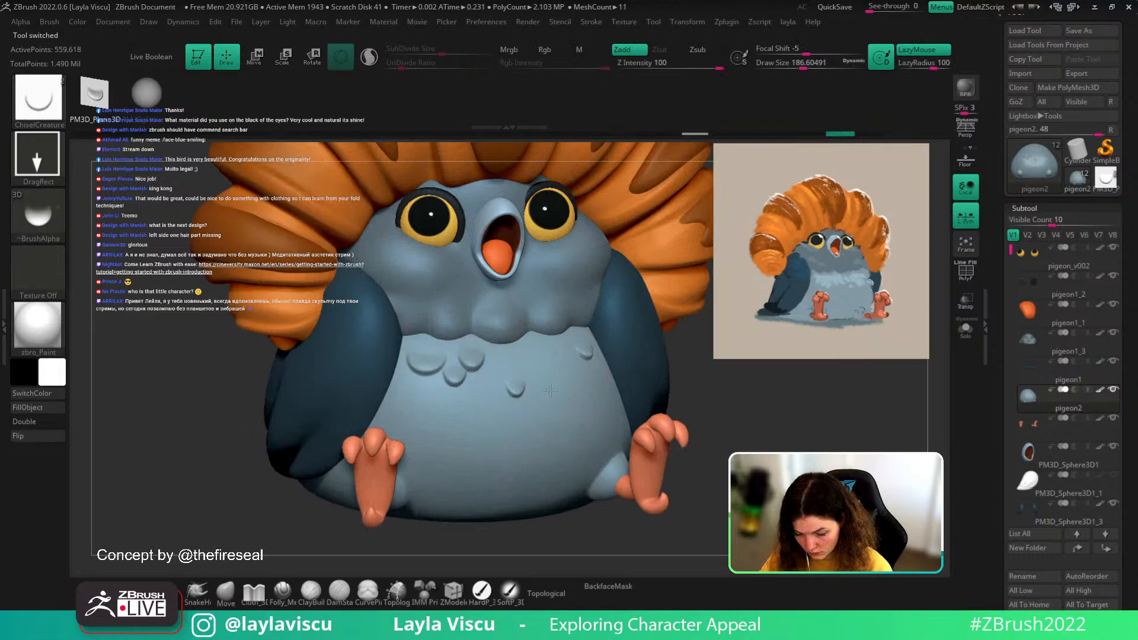
pyautogui.moveTo(558, 407); pyautogui.dragTo(558, 406)
pyautogui.hotkey('ctrl', 'z')
pyautogui.moveTo(487, 390); pyautogui.dragTo(491, 358)
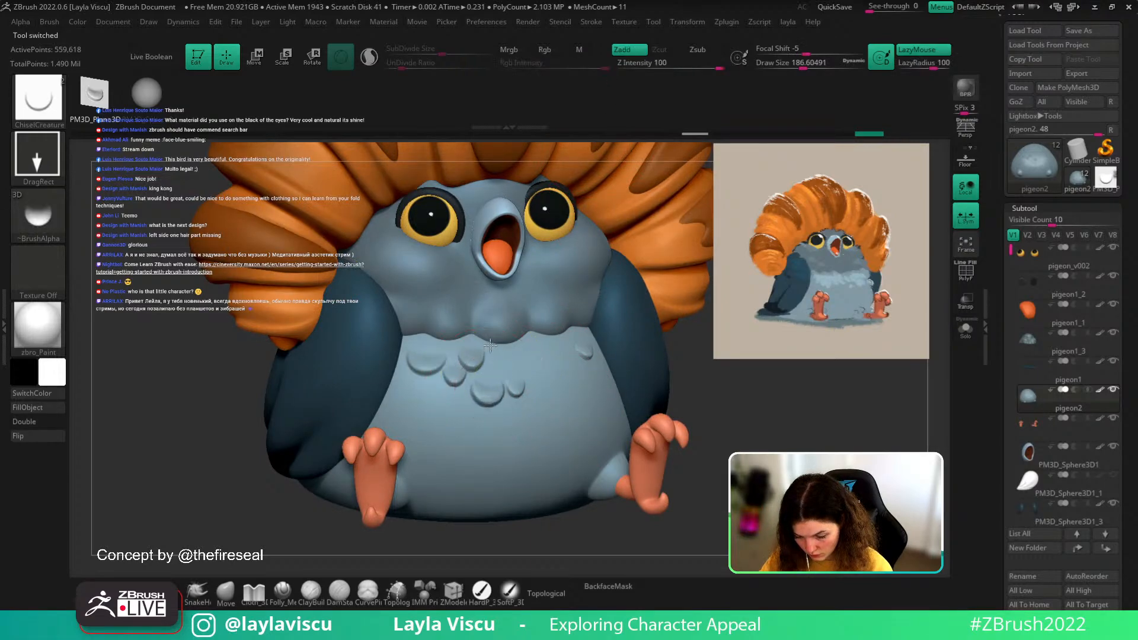
pyautogui.hotkey('ctrl', 'z')
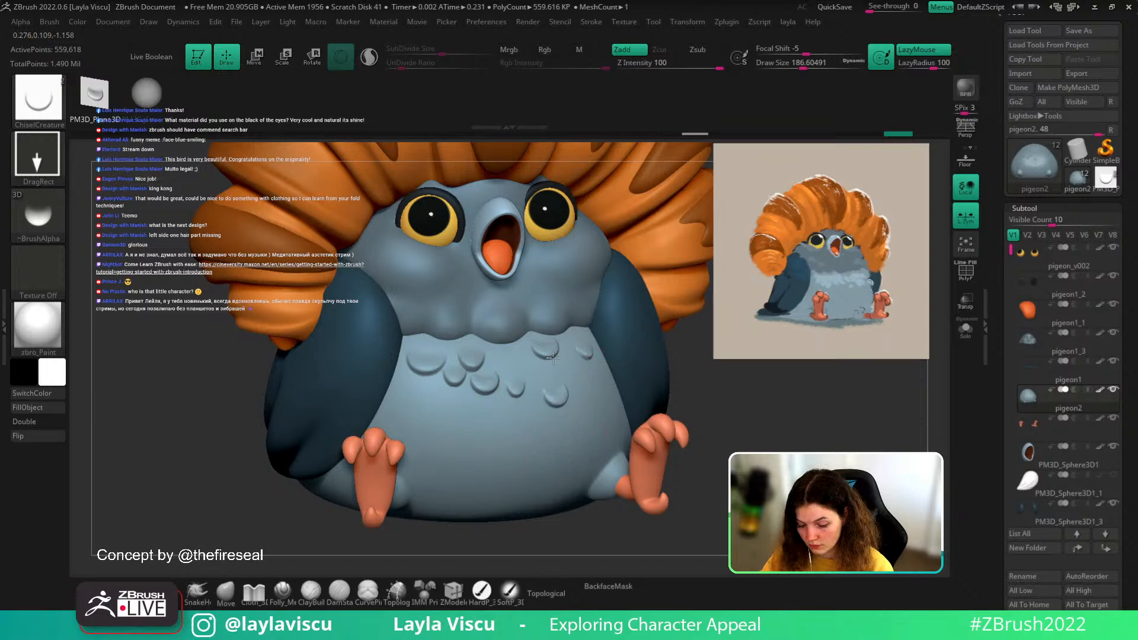
pyautogui.moveTo(552, 358); pyautogui.dragTo(560, 364)
pyautogui.hotkey('ctrl', 'z')
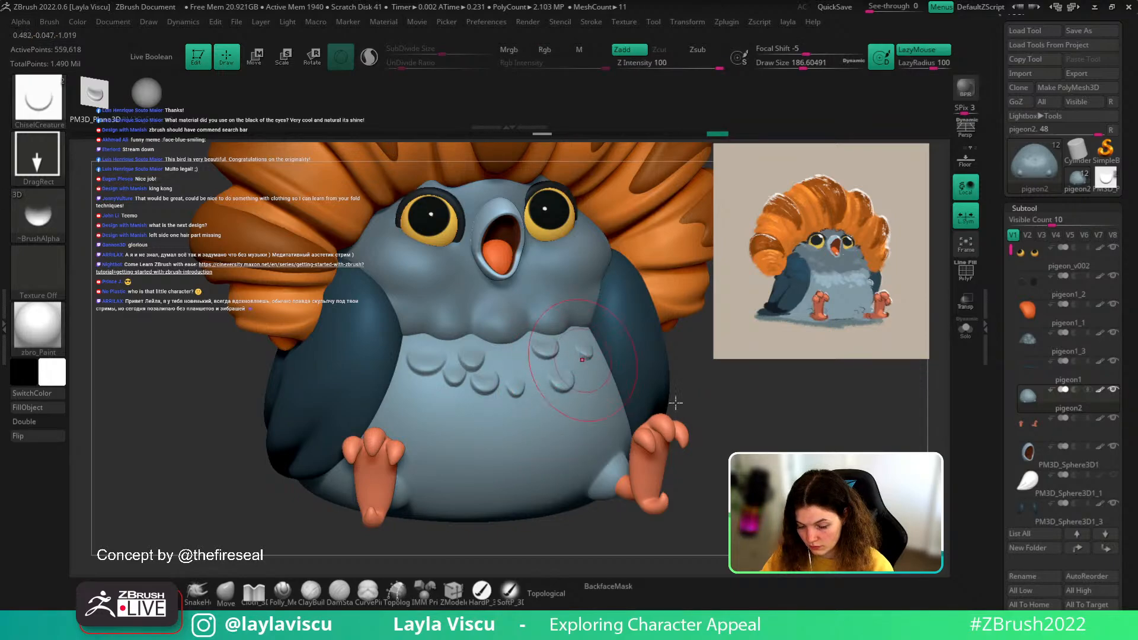
# - Stamp small feathers between and below the existing ones on the upper belly with the ChiselRect brush, and check the whole pigeon
pyautogui.moveTo(711, 421); pyautogui.dragTo(769, 450)
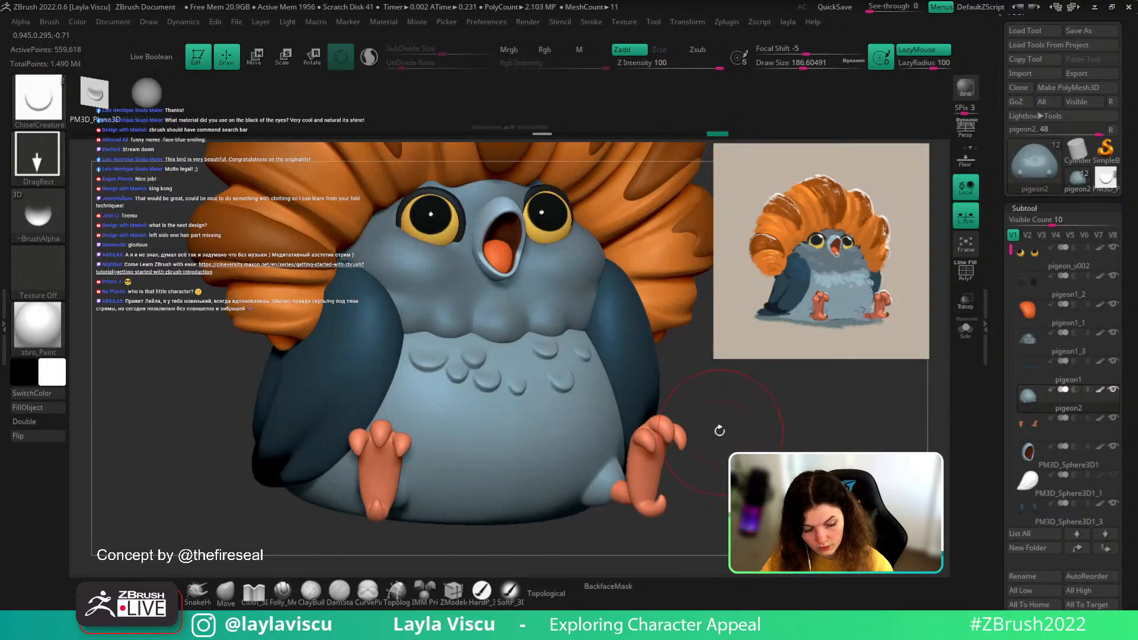
pyautogui.press('b')
pyautogui.click(686, 190)
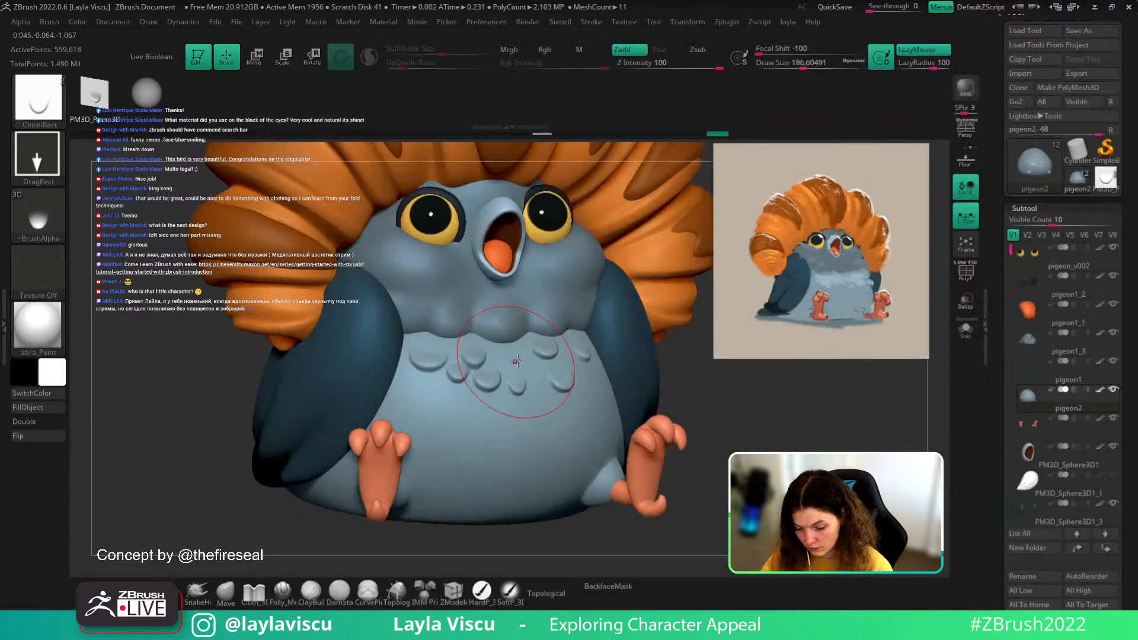
pyautogui.moveTo(517, 361); pyautogui.dragTo(523, 336)
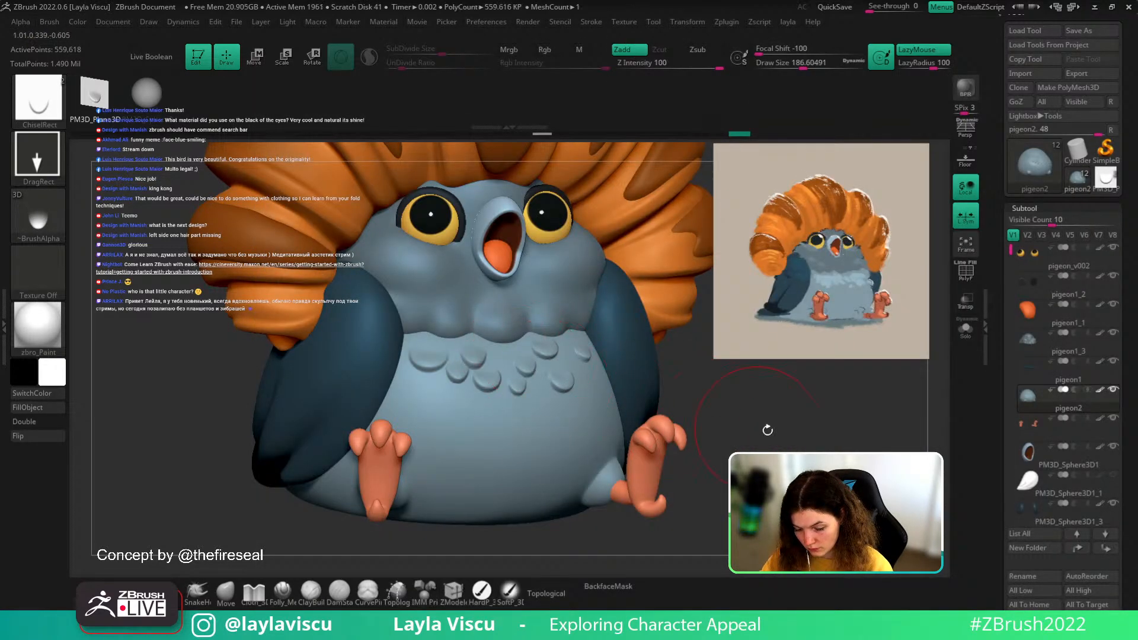
pyautogui.moveTo(769, 432)
pyautogui.mouseDown()
pyautogui.moveTo(771, 450)
pyautogui.moveTo(593, 409)
pyautogui.moveTo(409, 395)
pyautogui.moveTo(418, 380)
pyautogui.mouseUp()
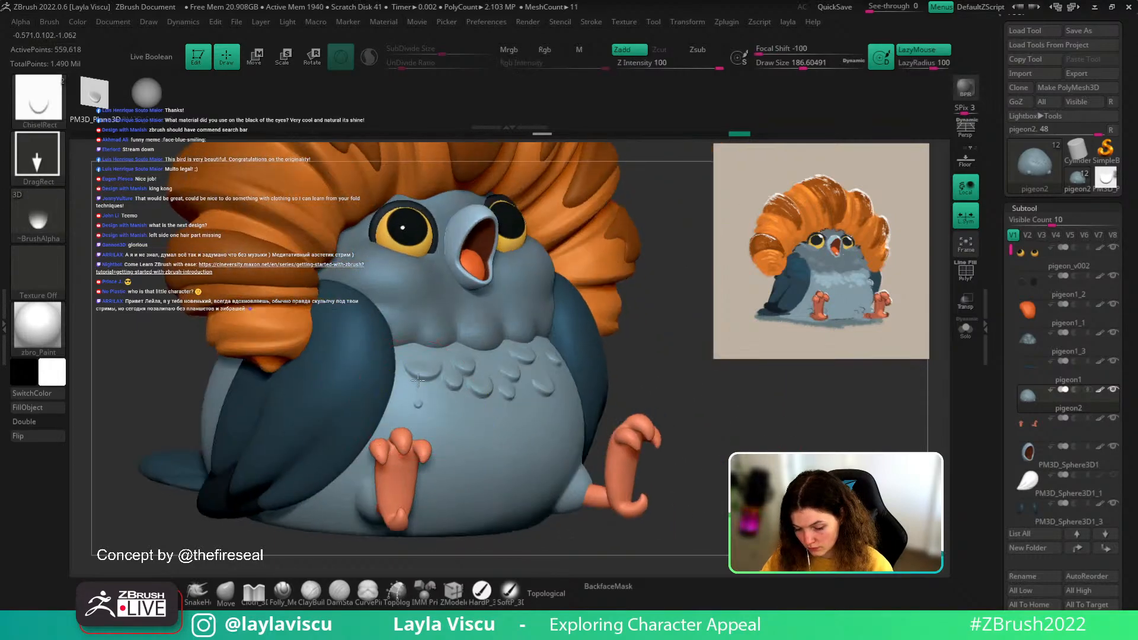
pyautogui.keyDown('ctrl'); pyautogui.moveTo(335, 360); pyautogui.dragTo(332, 325, button='right'); pyautogui.keyUp('ctrl')
pyautogui.keyDown('alt'); pyautogui.moveTo(637, 398); pyautogui.dragTo(742, 399); pyautogui.keyUp('alt')
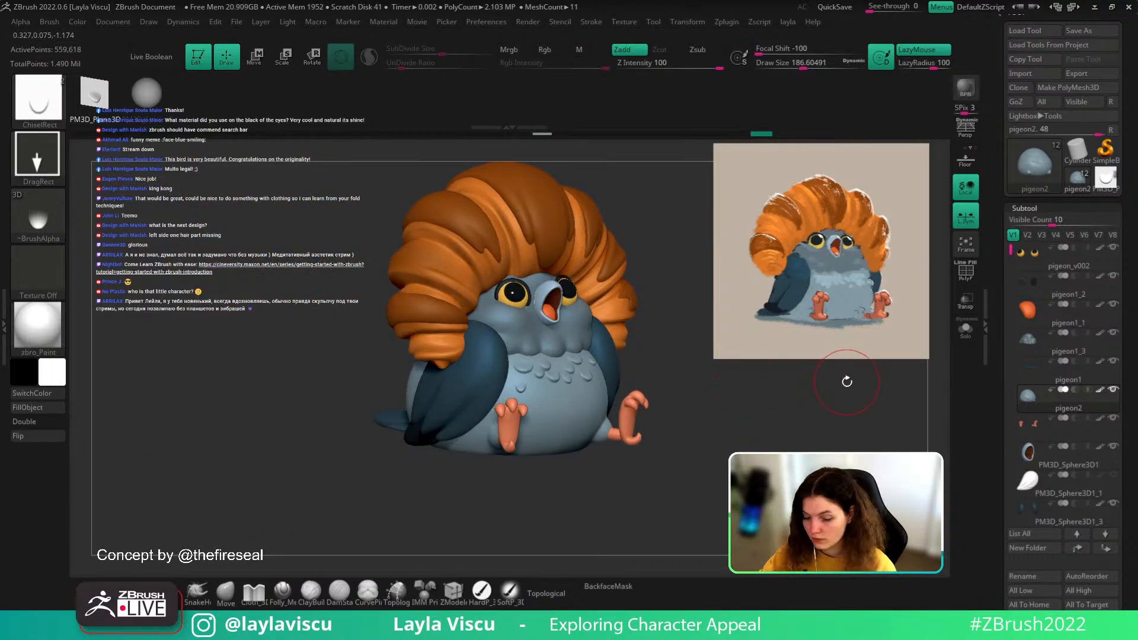
# - Stamp small feathers near both sides of the upper belly, beside the wings, with the ChiselRect brush
pyautogui.keyDown('ctrl'); pyautogui.moveTo(846, 381); pyautogui.dragTo(681, 468, button='right'); pyautogui.keyUp('ctrl')
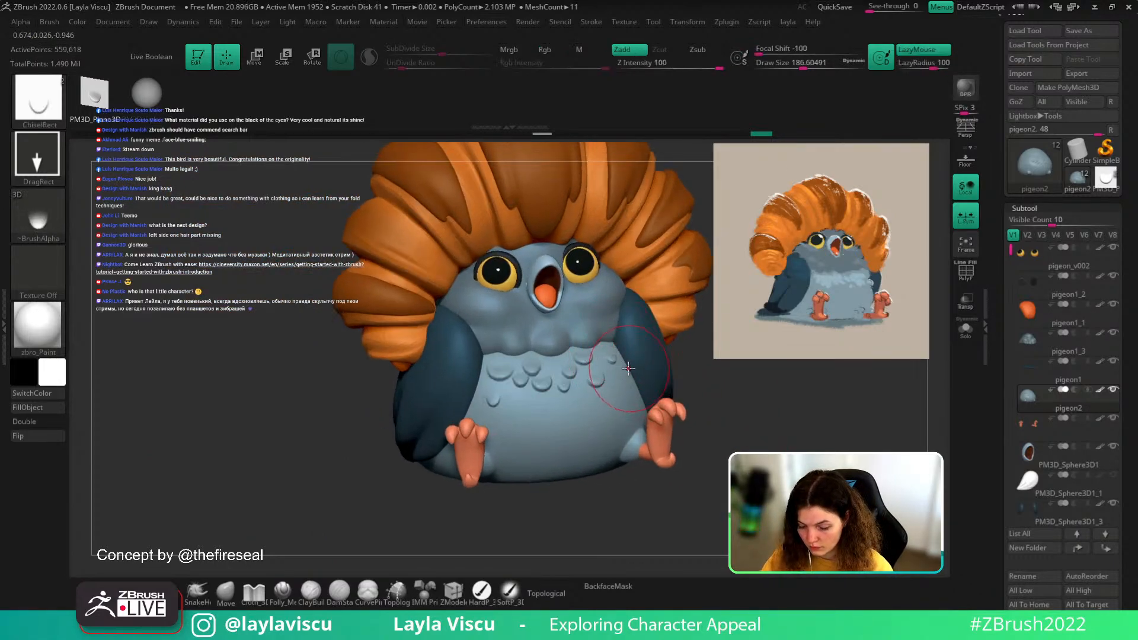
pyautogui.moveTo(617, 348); pyautogui.dragTo(617, 346)
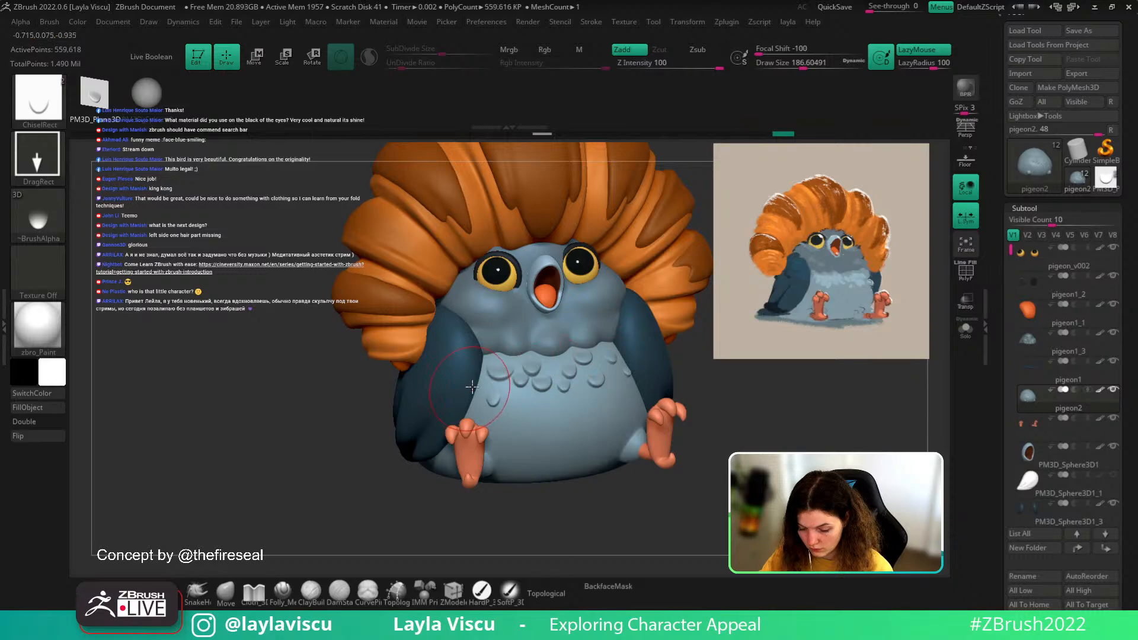
pyautogui.moveTo(479, 363); pyautogui.dragTo(483, 379)
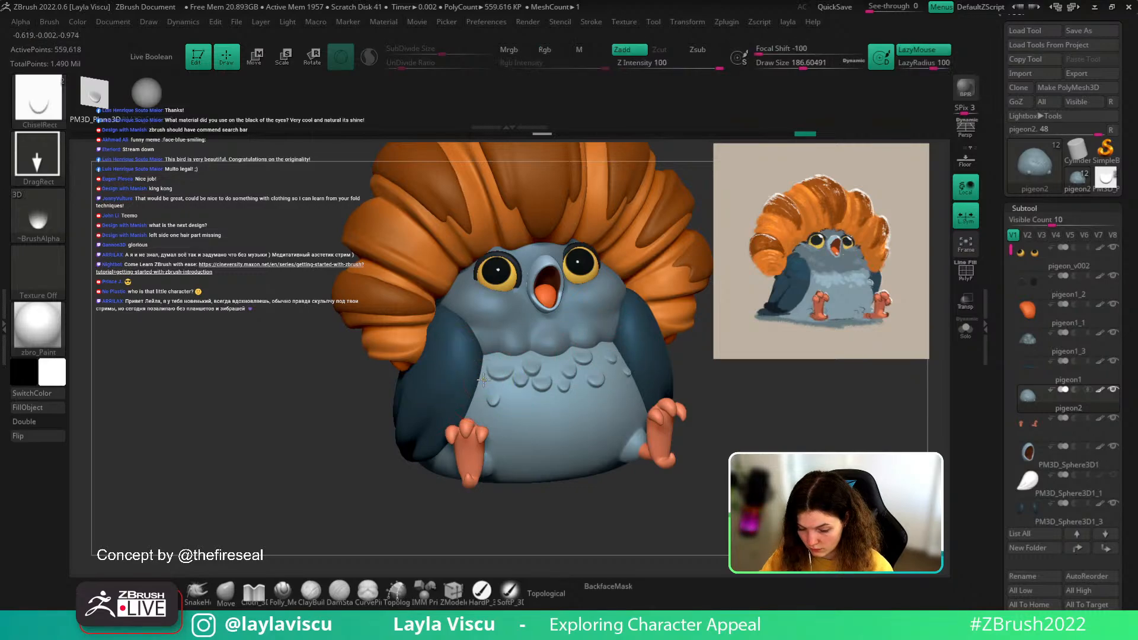
# - Switch to the head subtool pigeon1_3, select the ChiselCreature brush and subdivide the head to SDiv 4
pyautogui.keyDown('alt'); pyautogui.click(555, 345); pyautogui.keyUp('alt')
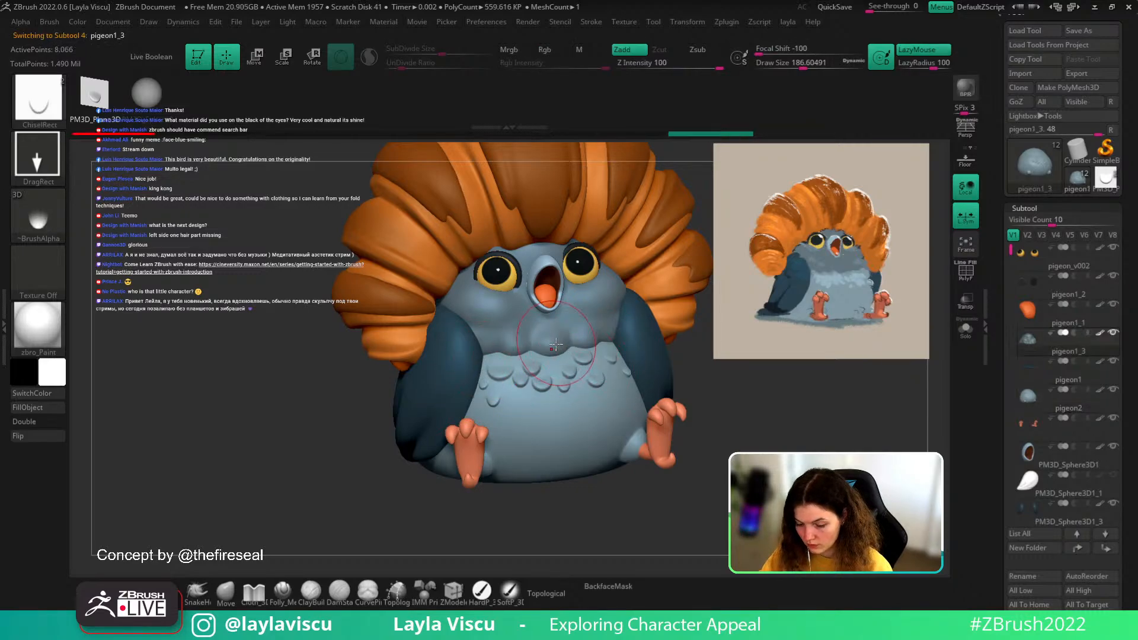
pyautogui.press('b')
pyautogui.click(442, 180)
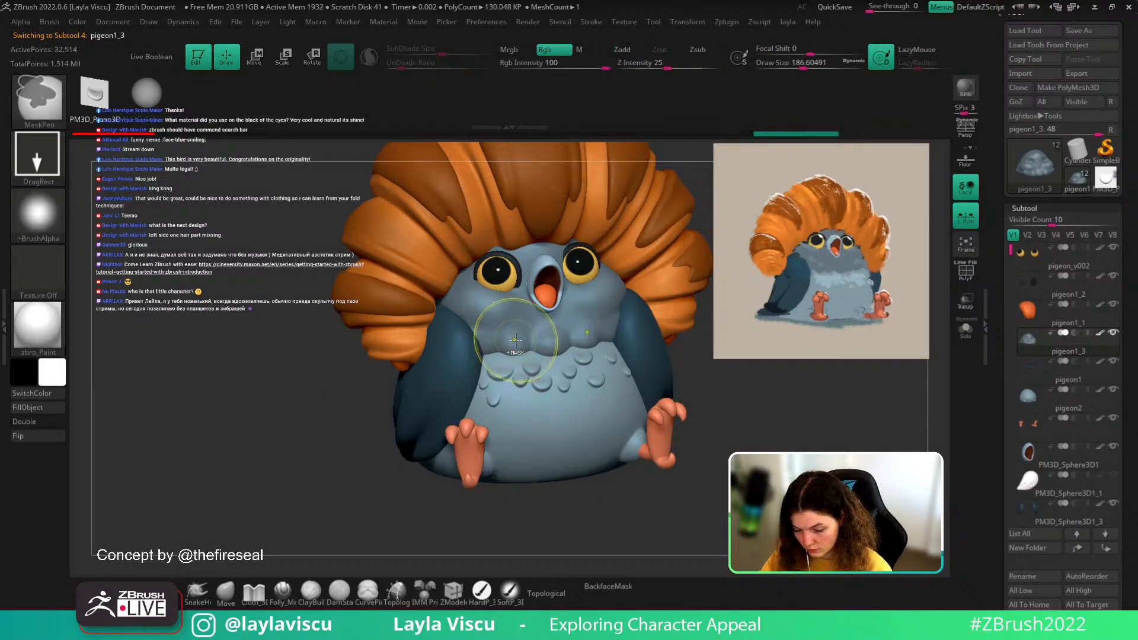
pyautogui.hotkey('ctrl', 'd')
pyautogui.moveTo(1137, 469); pyautogui.dragTo(1122, 357)
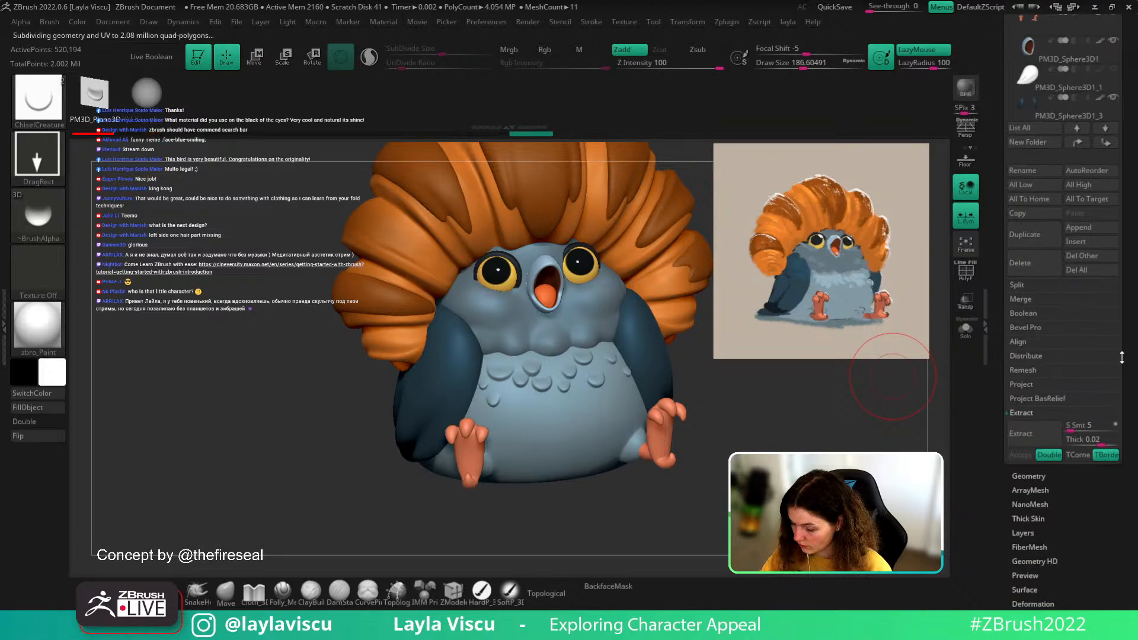
pyautogui.click(1018, 475)
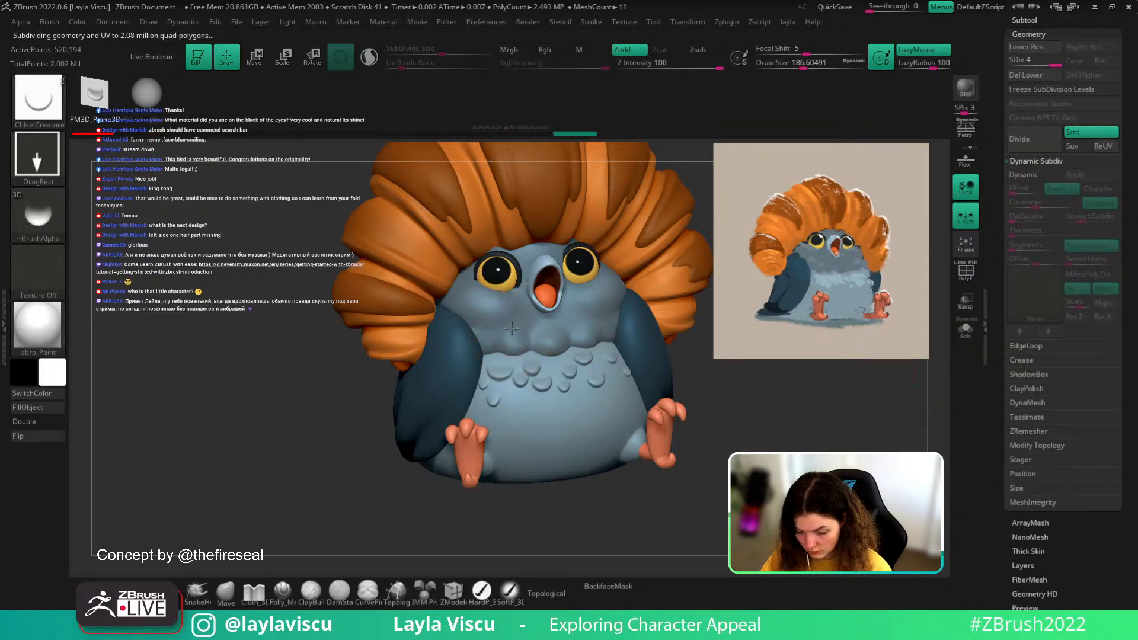
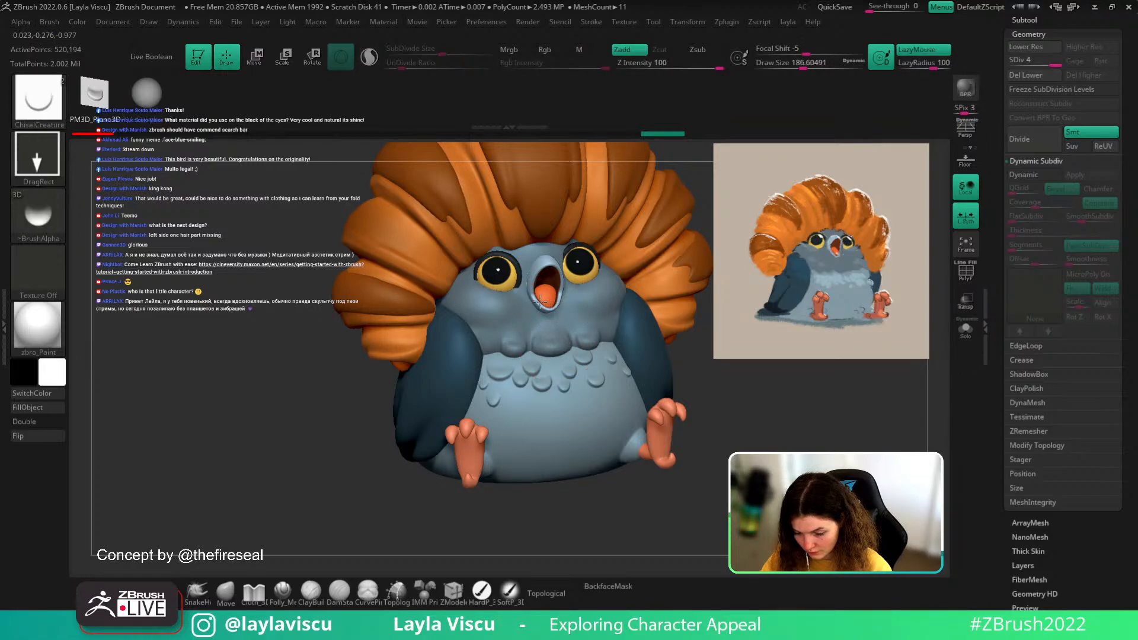
# - Try stamping wide feathers along the lower edge of the head's chest ruff and undo them
pyautogui.moveTo(765, 442); pyautogui.dragTo(652, 415)
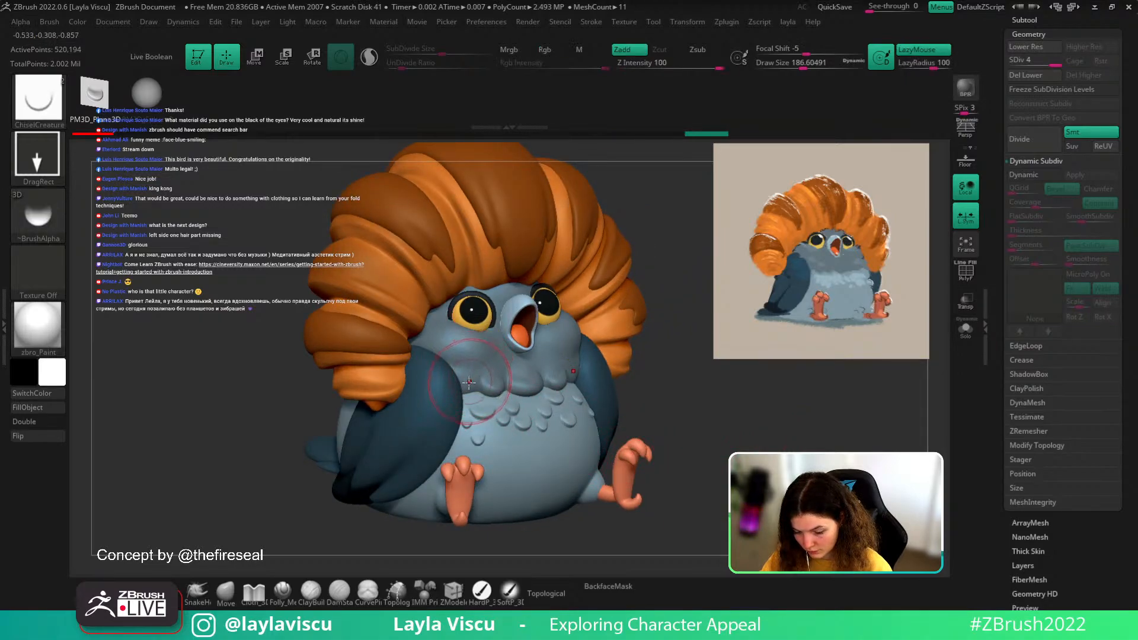
pyautogui.moveTo(762, 439)
pyautogui.mouseDown()
pyautogui.moveTo(719, 440)
pyautogui.moveTo(769, 440)
pyautogui.mouseUp()
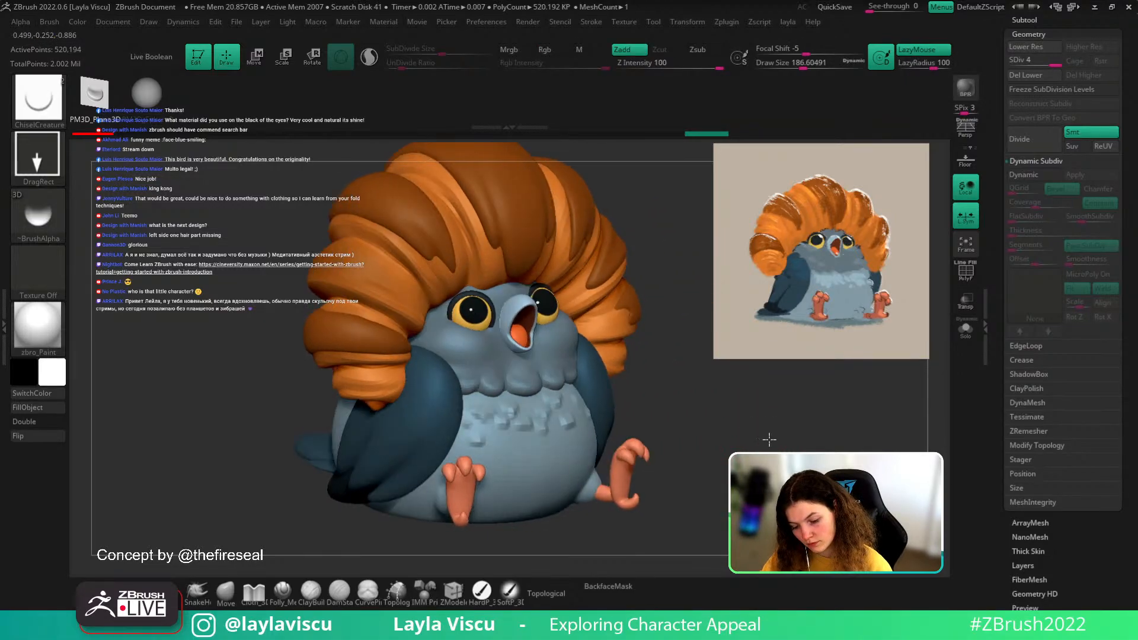
pyautogui.hotkey('ctrl', 'z')
pyautogui.hotkey('ctrl', 'z')
pyautogui.hotkey('ctrl', 'z')
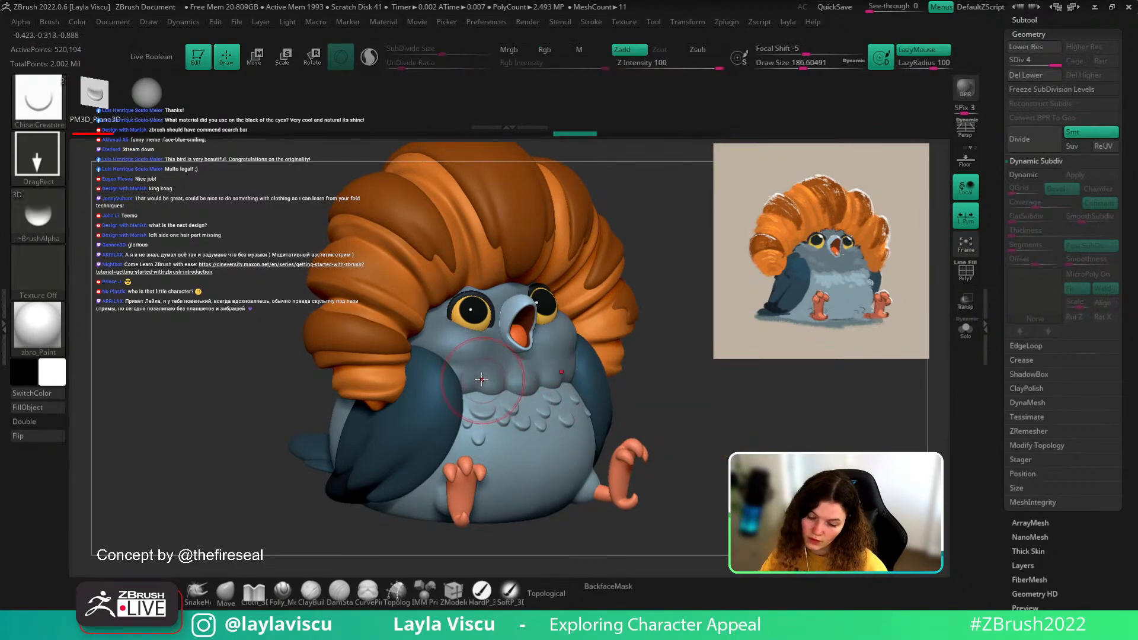
pyautogui.hotkey('ctrl', 'shift', 'z')
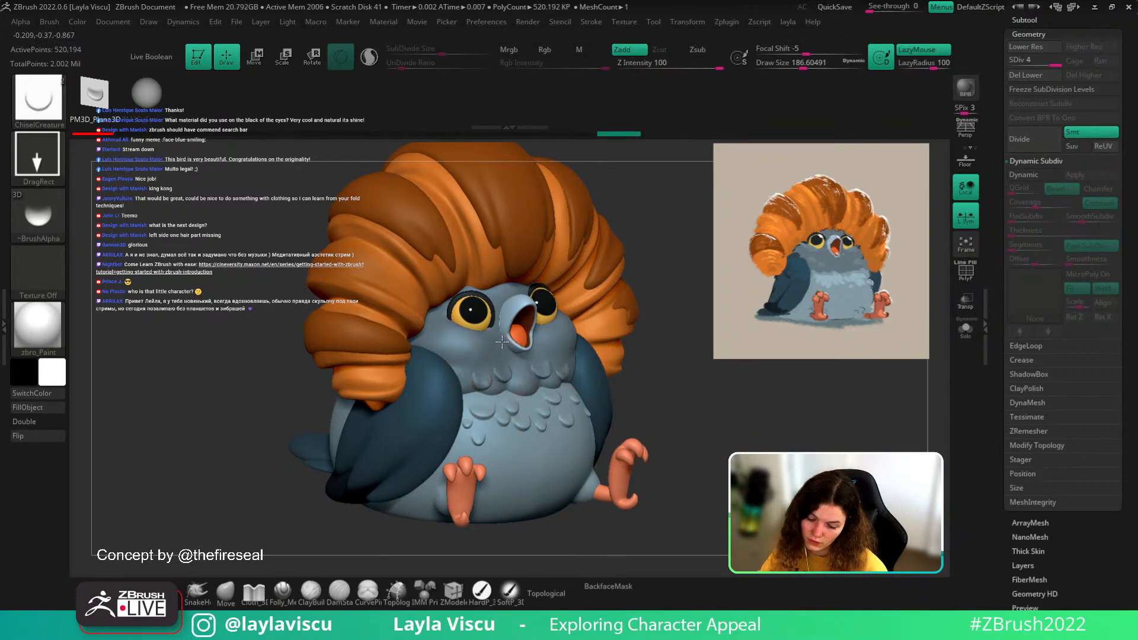
pyautogui.moveTo(502, 342); pyautogui.dragTo(503, 354)
pyautogui.moveTo(704, 475); pyautogui.dragTo(763, 493)
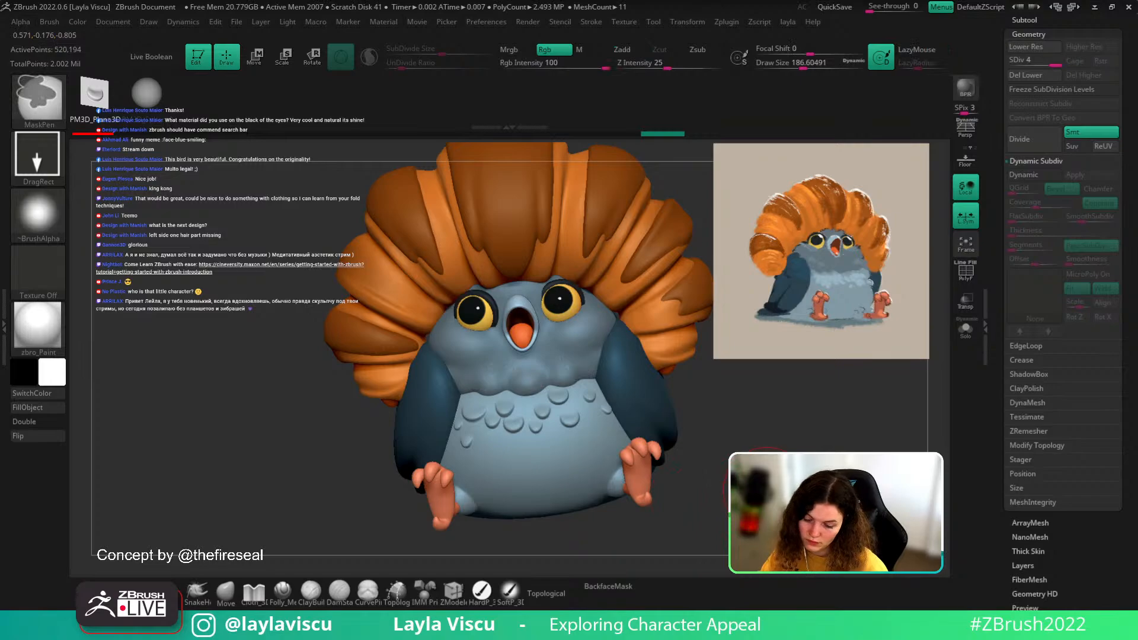
pyautogui.hotkey('ctrl', 'z')
# - Stamp wide feathers on the cheek below the eye with the ChiselCreature brush
pyautogui.scroll(-5, 1061, 414)
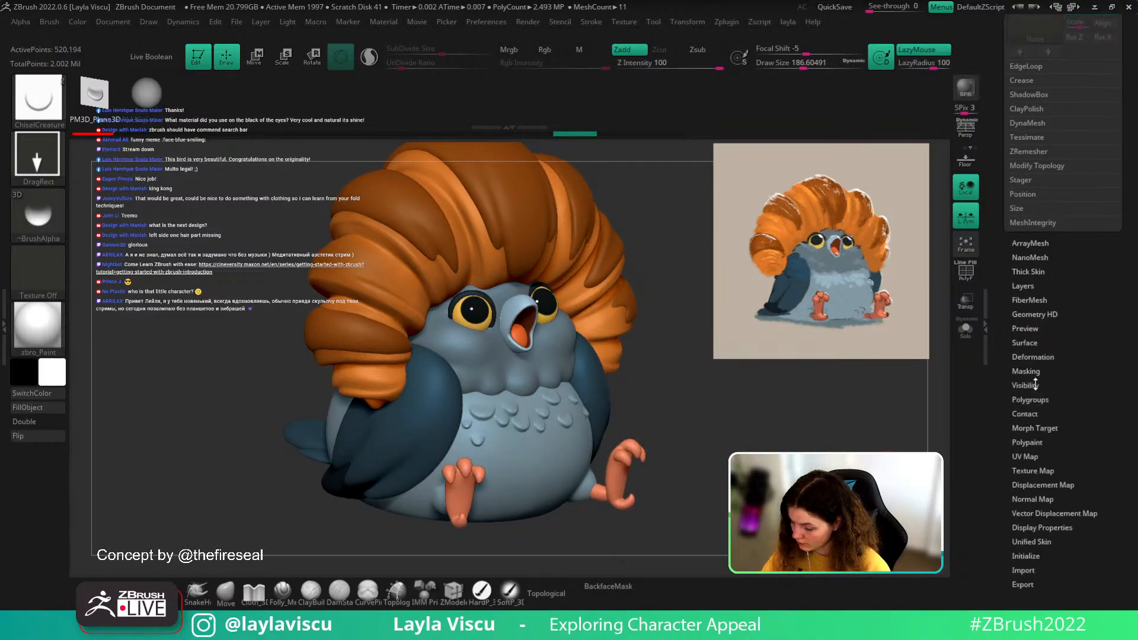
pyautogui.click(1034, 371)
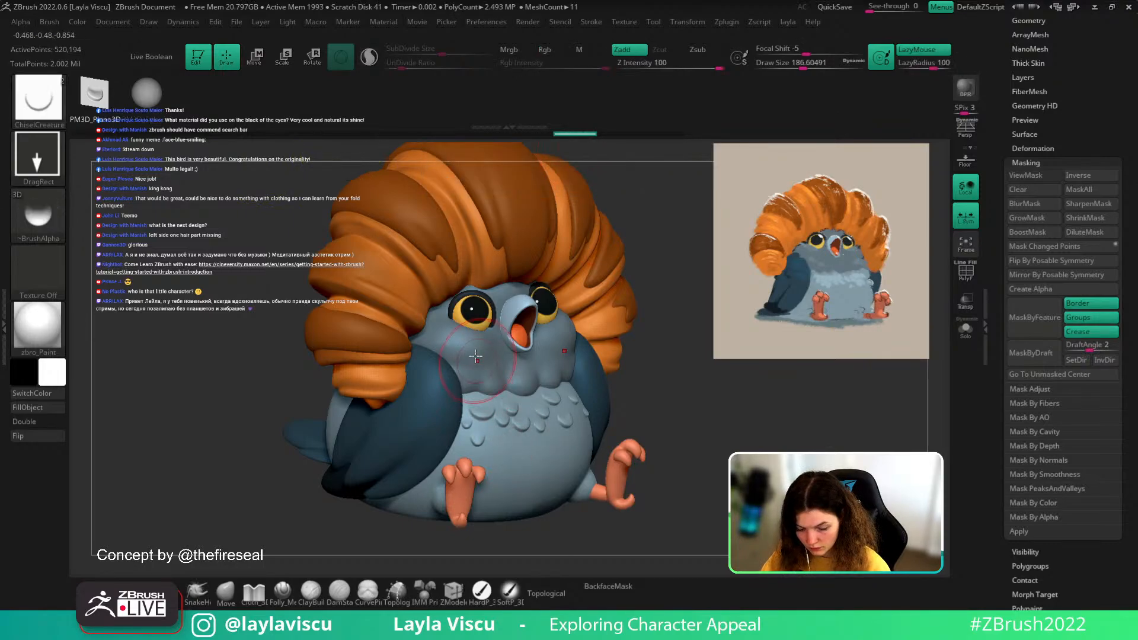
pyautogui.keyDown('ctrl'); pyautogui.moveTo(476, 356); pyautogui.dragTo(524, 385, button='right'); pyautogui.keyUp('ctrl')
pyautogui.moveTo(453, 367); pyautogui.dragTo(459, 346)
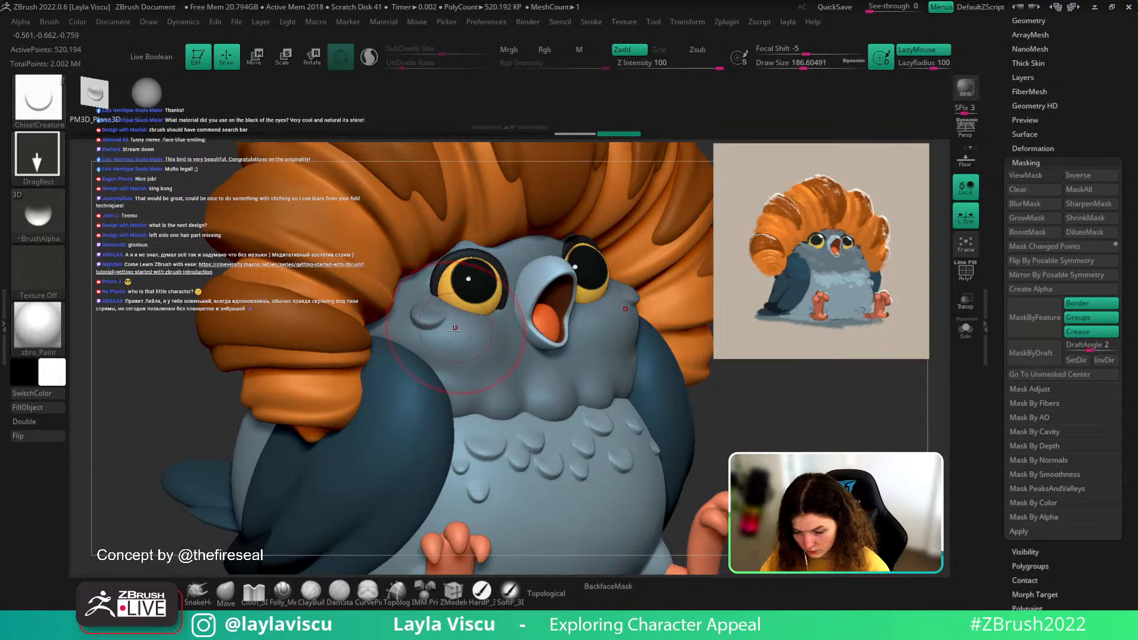
pyautogui.moveTo(454, 320); pyautogui.dragTo(448, 351)
pyautogui.keyDown('ctrl'); pyautogui.moveTo(681, 457); pyautogui.dragTo(765, 441, button='right'); pyautogui.keyUp('ctrl')
pyautogui.keyDown('ctrl'); pyautogui.moveTo(566, 386); pyautogui.dragTo(562, 432, button='right'); pyautogui.keyUp('ctrl')
# - Stamp small feathers on the cheeks with the ChiselRect brush, undoing the unwanted placement
pyautogui.press('b')
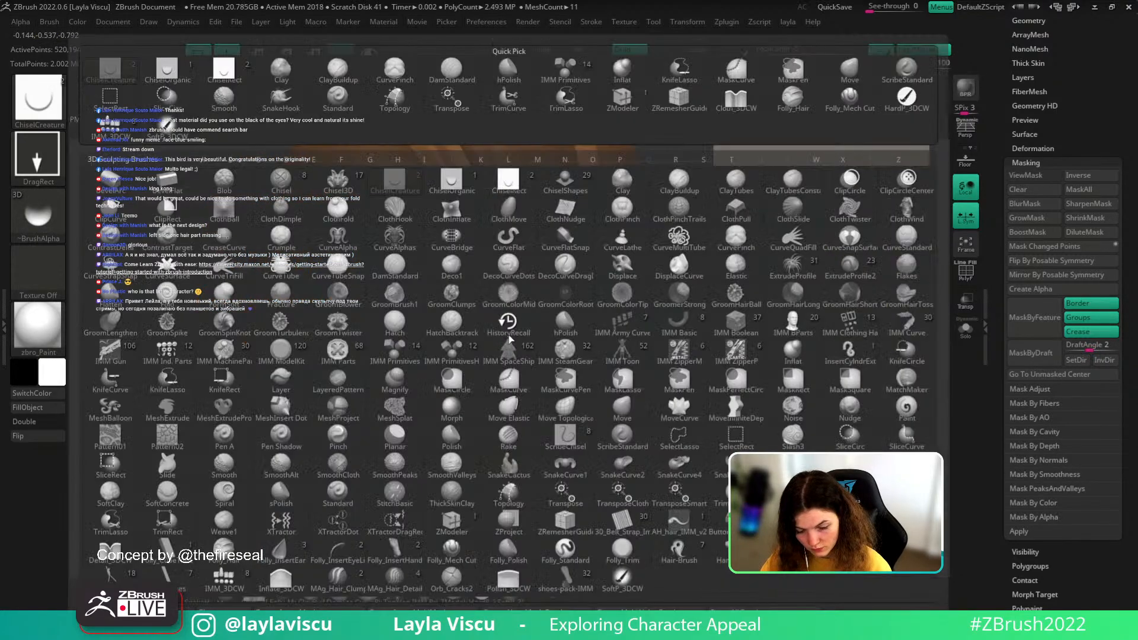
pyautogui.click(508, 179)
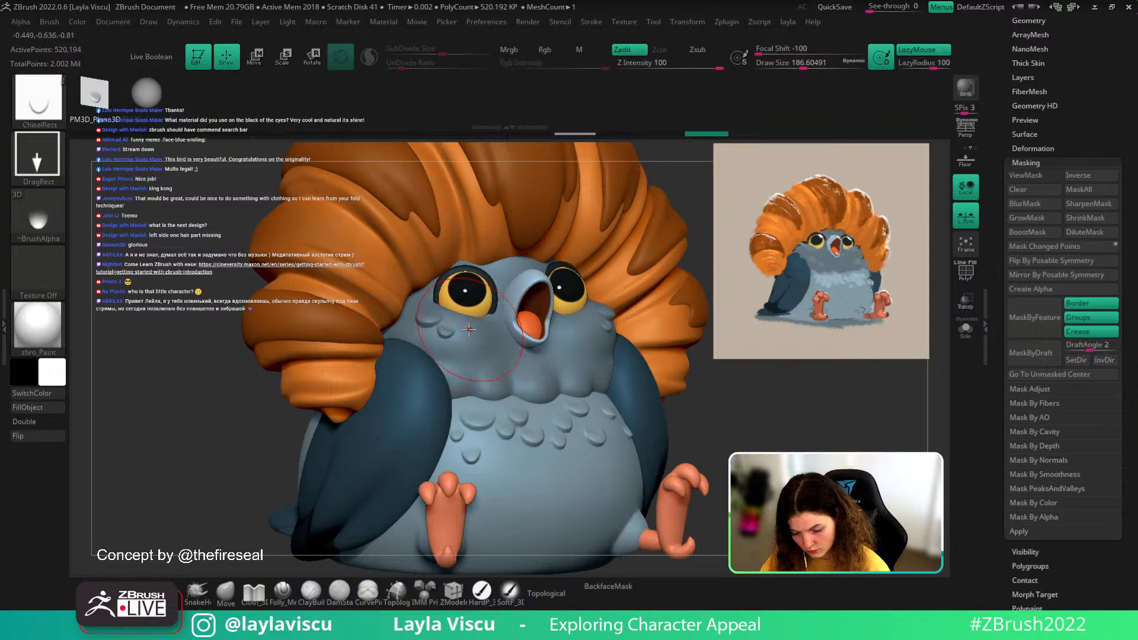
pyautogui.moveTo(478, 285); pyautogui.dragTo(465, 314, button='right')
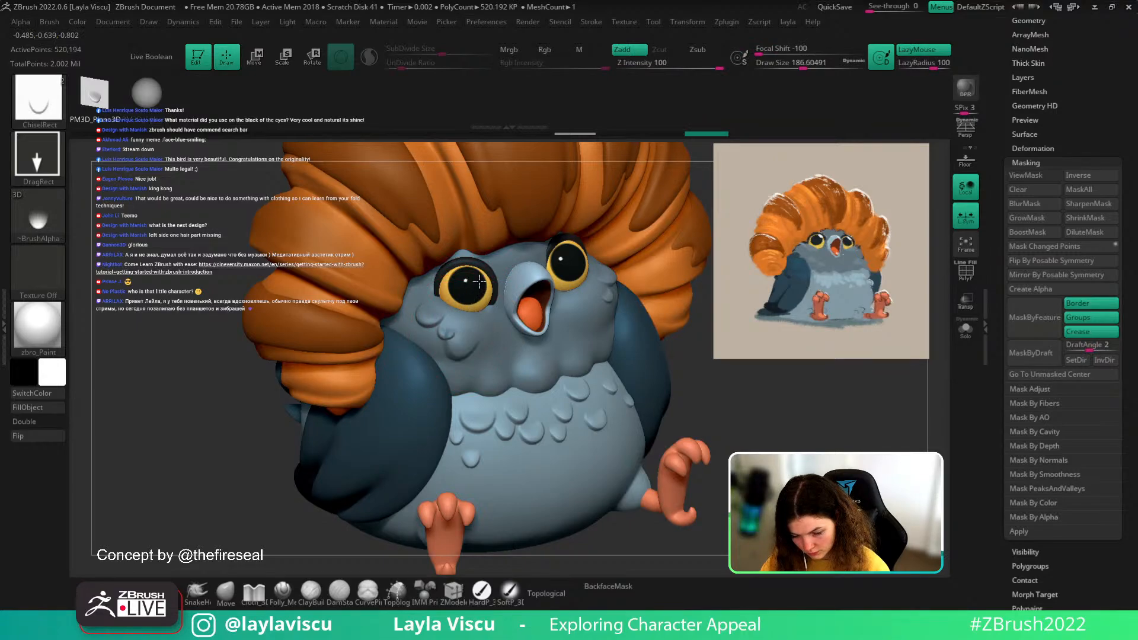
pyautogui.keyDown('shift'); pyautogui.moveTo(772, 434); pyautogui.dragTo(682, 403, button='right'); pyautogui.keyUp('shift')
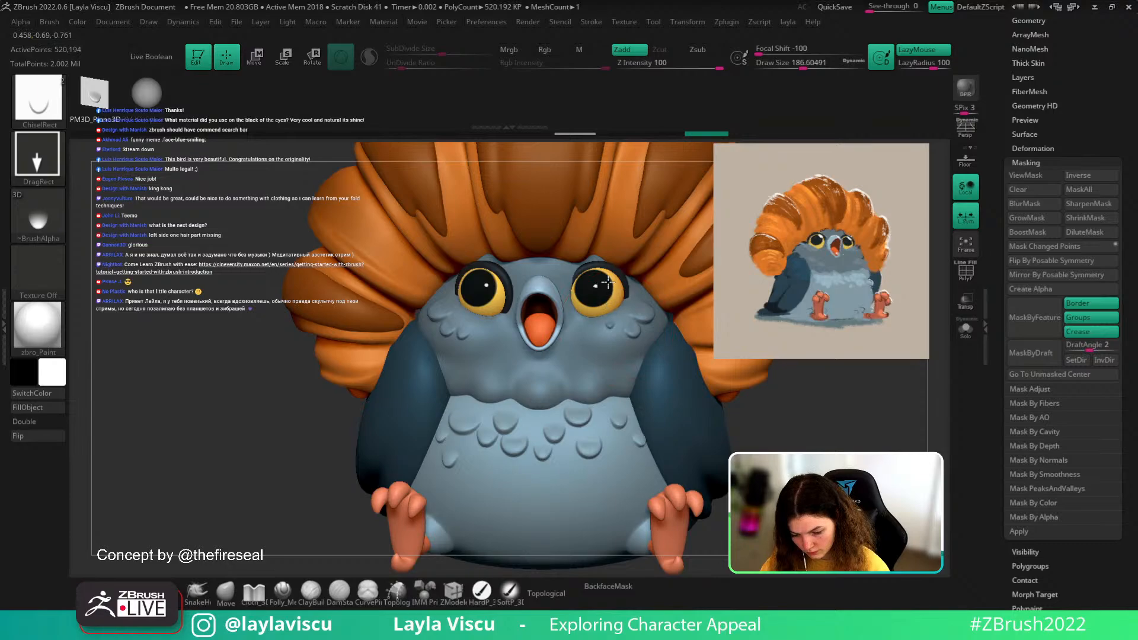
pyautogui.moveTo(607, 287)
pyautogui.mouseDown()
pyautogui.moveTo(612, 344)
pyautogui.moveTo(578, 337)
pyautogui.mouseUp()
pyautogui.hotkey('ctrl', 'z')
# - Reduce the brush's draw size to about 80 and stamp more small feathers just beneath the eyes
pyautogui.press('s')
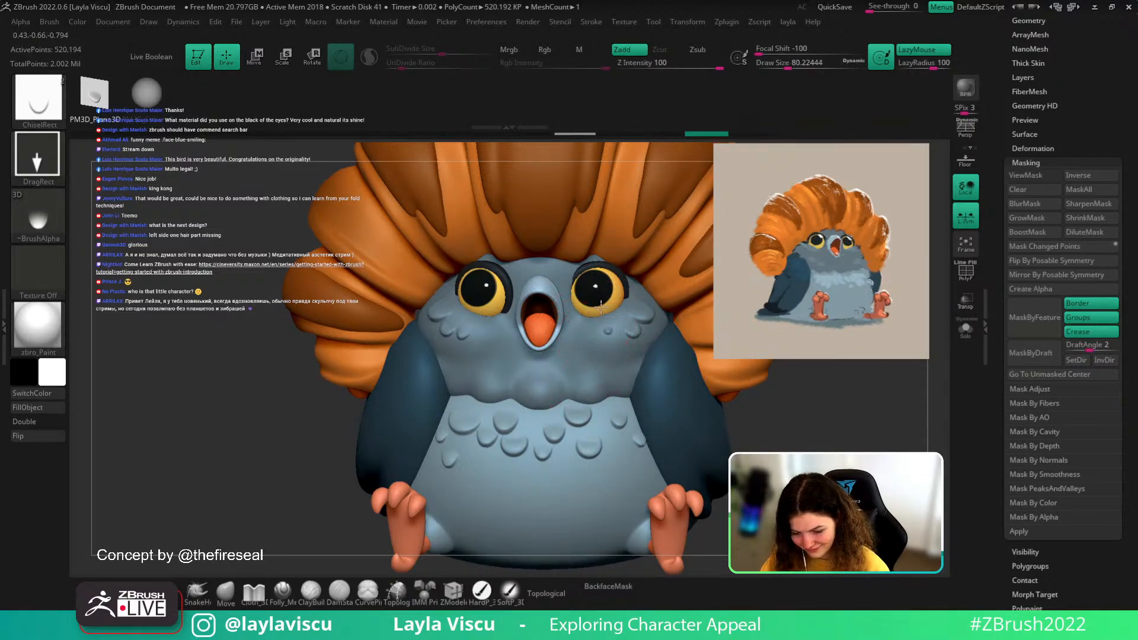
pyautogui.moveTo(595, 298); pyautogui.dragTo(611, 333, button='right')
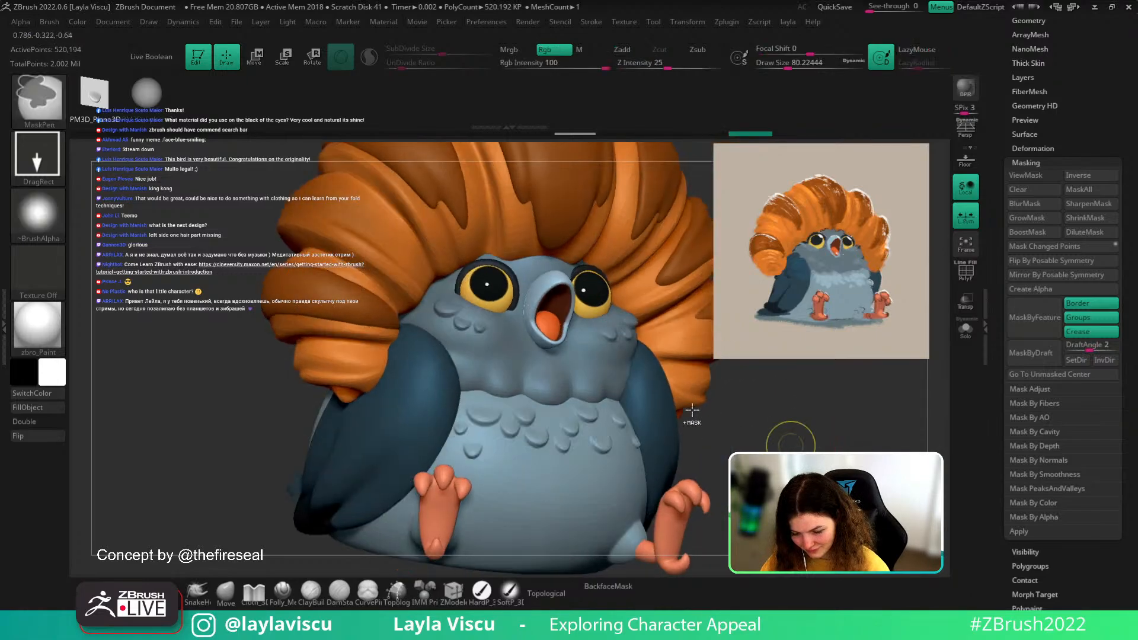
pyautogui.moveTo(607, 328); pyautogui.dragTo(604, 307)
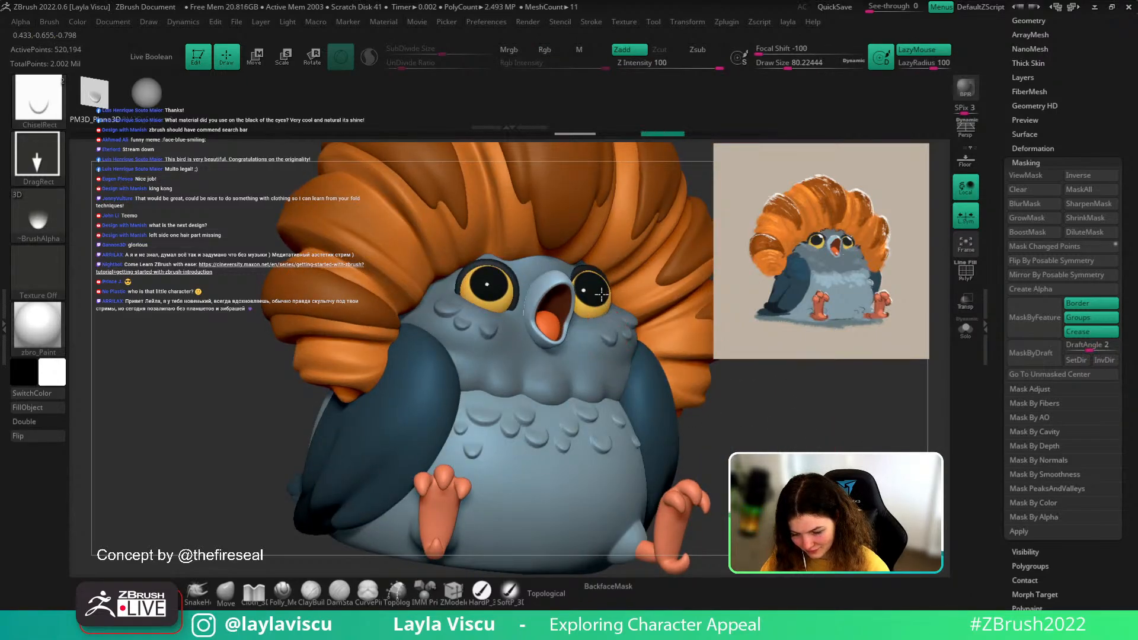
pyautogui.moveTo(600, 301); pyautogui.dragTo(611, 325, button='right')
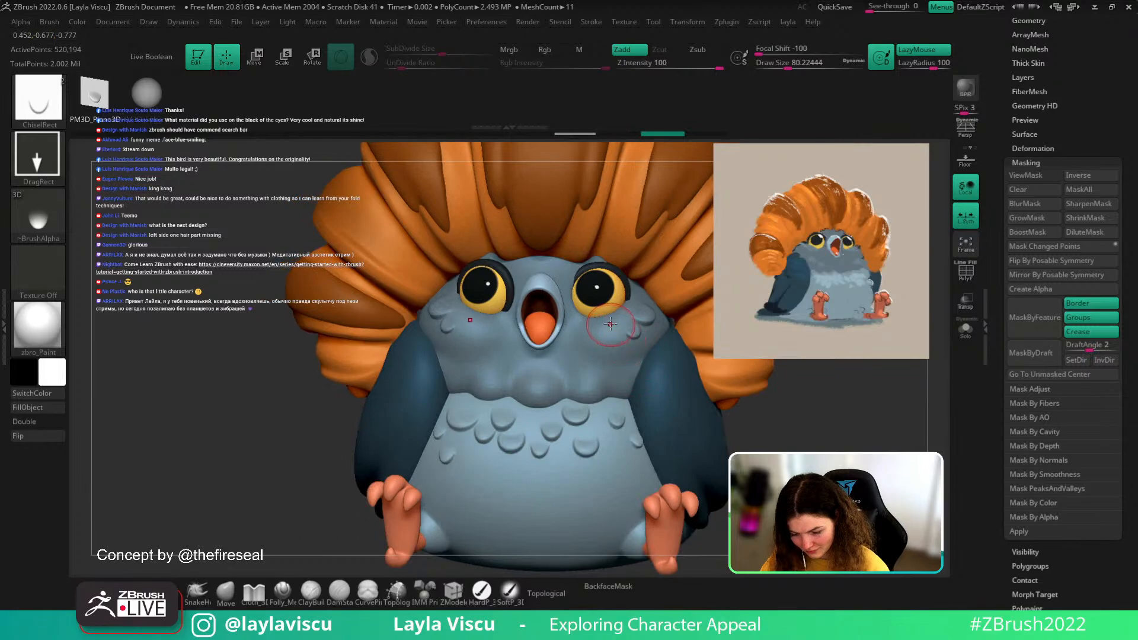
# - Stamp small feathers on the forehead between the eyes, above the beak
pyautogui.moveTo(848, 446)
pyautogui.keyDown('shift'); pyautogui.mouseDown()
pyautogui.moveTo(848, 469)
pyautogui.moveTo(842, 427)
pyautogui.moveTo(866, 432)
pyautogui.mouseUp(); pyautogui.keyUp('shift')
pyautogui.keyDown('ctrl'); pyautogui.moveTo(566, 261); pyautogui.dragTo(563, 306, button='right'); pyautogui.keyUp('ctrl')
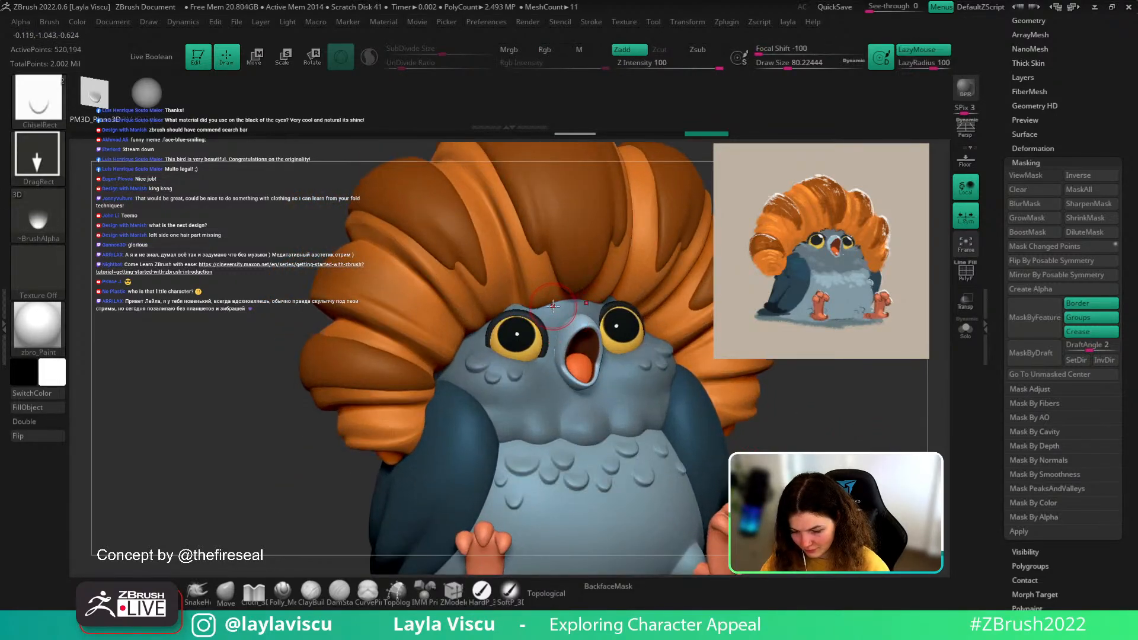
pyautogui.moveTo(553, 305); pyautogui.dragTo(553, 316)
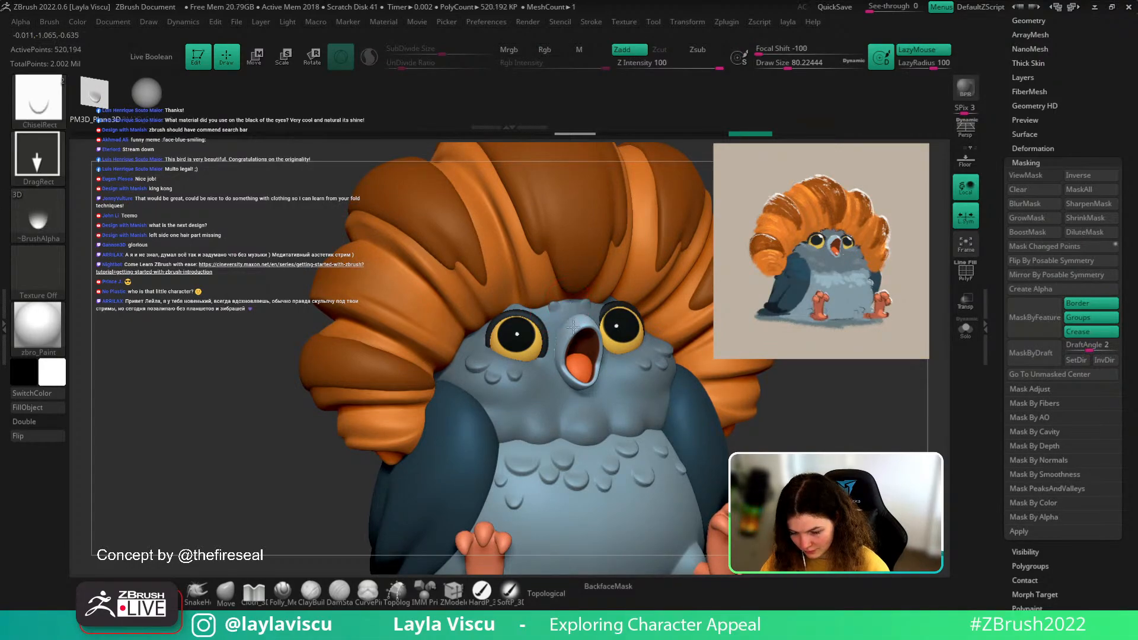
pyautogui.click(570, 304)
pyautogui.press('shift')
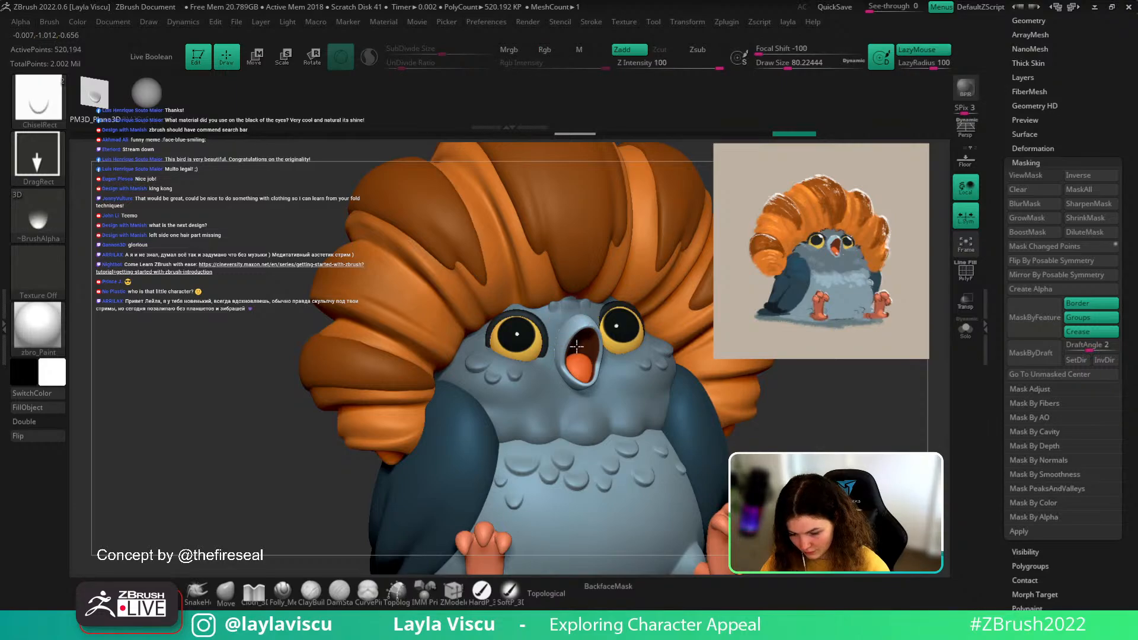
# - Add further small feathers around the brow beside the eyes, and check the whole pigeon
pyautogui.keyDown('ctrl'); pyautogui.moveTo(577, 347); pyautogui.dragTo(578, 296, button='right'); pyautogui.keyUp('ctrl')
pyautogui.moveTo(739, 397); pyautogui.dragTo(770, 394)
pyautogui.keyDown('ctrl'); pyautogui.moveTo(564, 260); pyautogui.dragTo(565, 332, button='right'); pyautogui.keyUp('ctrl')
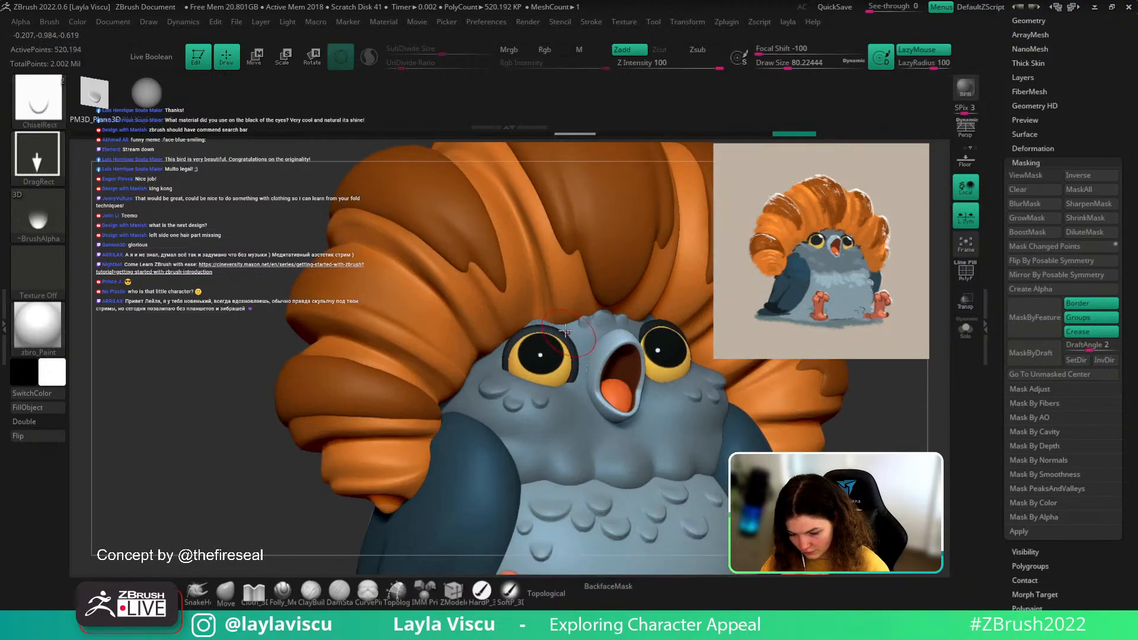
pyautogui.moveTo(543, 358); pyautogui.dragTo(542, 348)
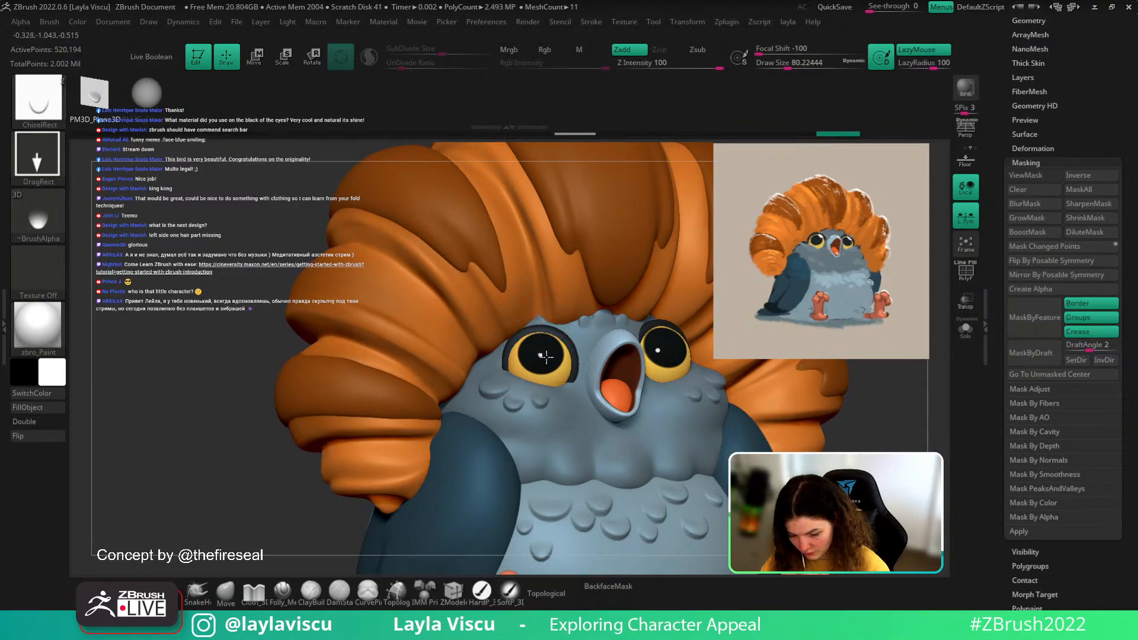
pyautogui.press('f')
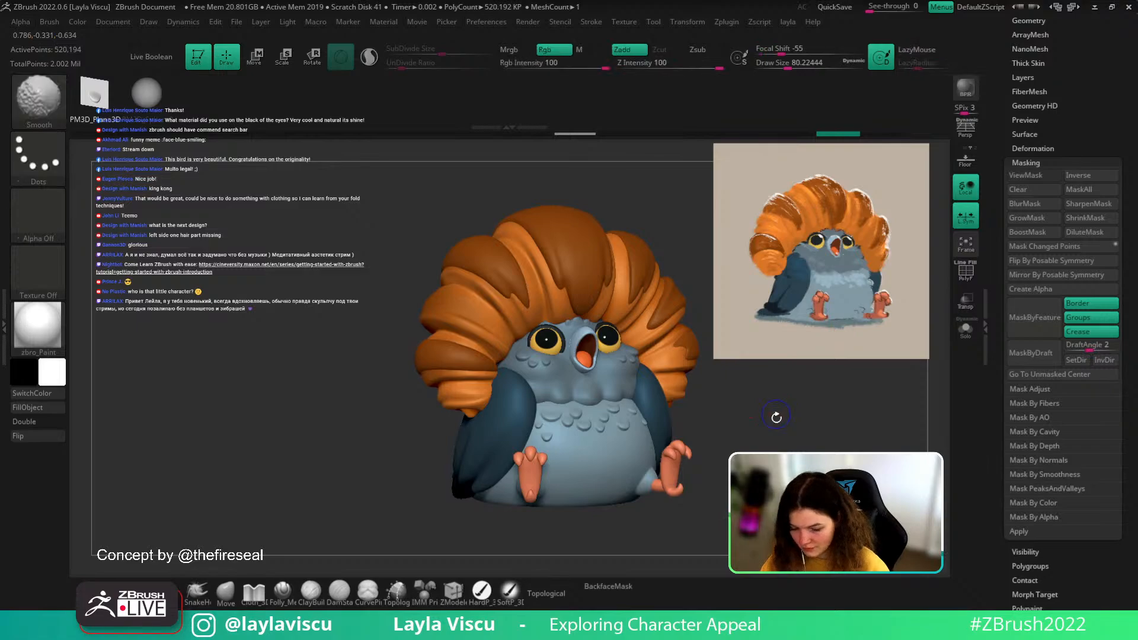
pyautogui.moveTo(777, 417)
pyautogui.keyDown('shift'); pyautogui.mouseDown()
pyautogui.moveTo(764, 417)
pyautogui.moveTo(791, 413)
pyautogui.mouseUp(); pyautogui.keyUp('shift')
pyautogui.hotkey('ctrl', 'z')
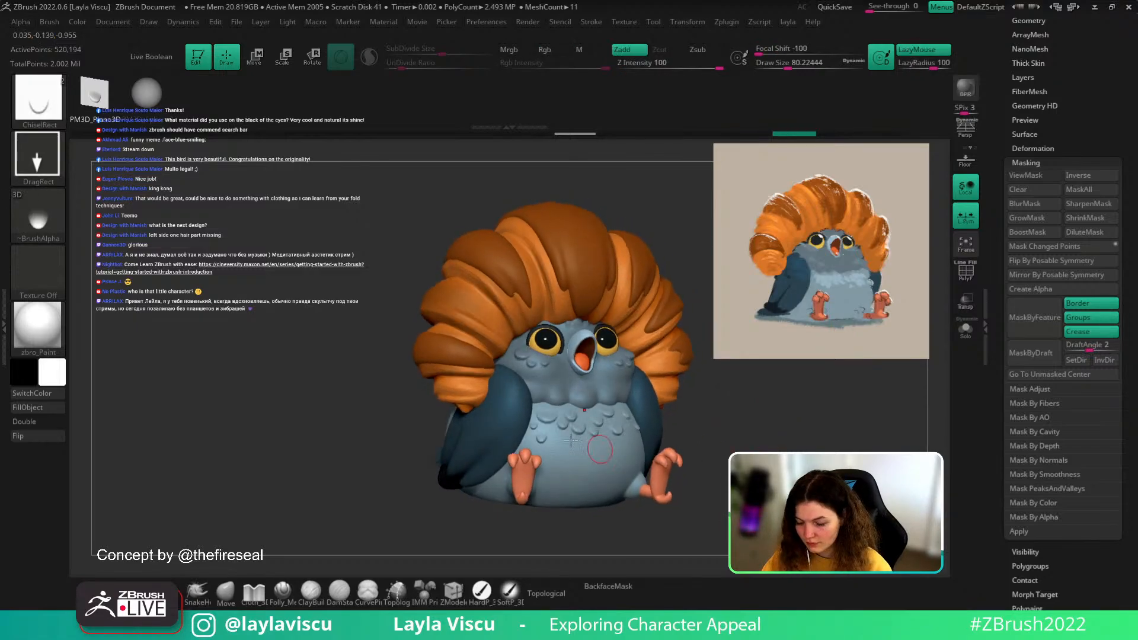
# - Switch to the wing subtool PM3D_Sphere3D1_3 and subdivide the wings to SDiv 4
pyautogui.keyDown('alt'); pyautogui.click(486, 425); pyautogui.keyUp('alt')
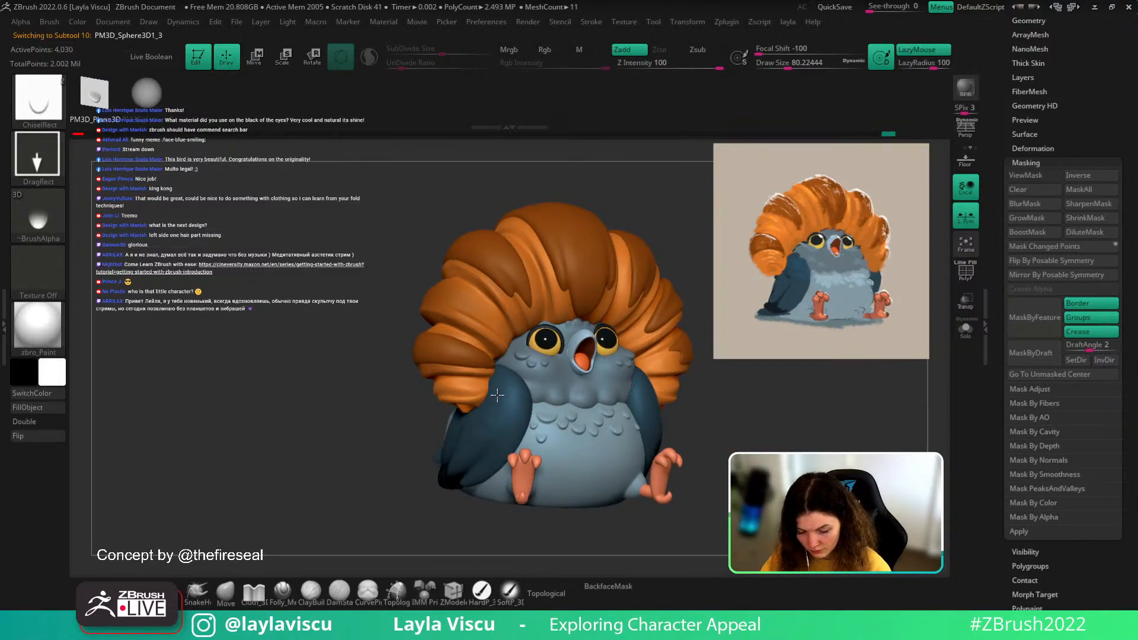
pyautogui.hotkey('ctrl', 'd')
pyautogui.hotkey('ctrl', 'd')
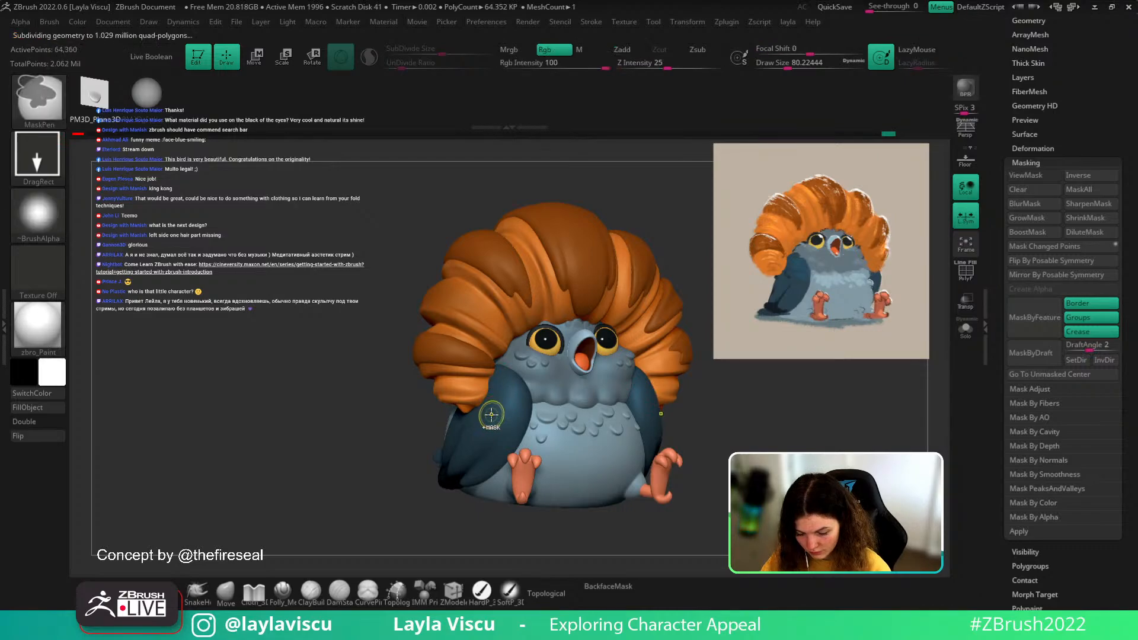
pyautogui.hotkey('ctrl', 'd')
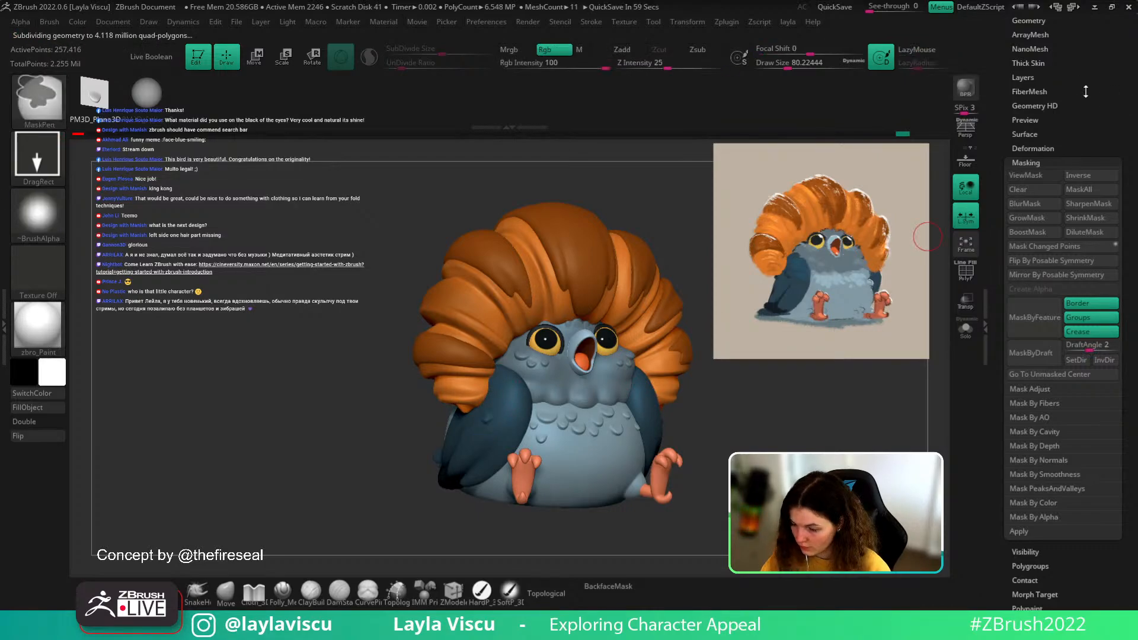
pyautogui.click(1031, 21)
pyautogui.click(1030, 169)
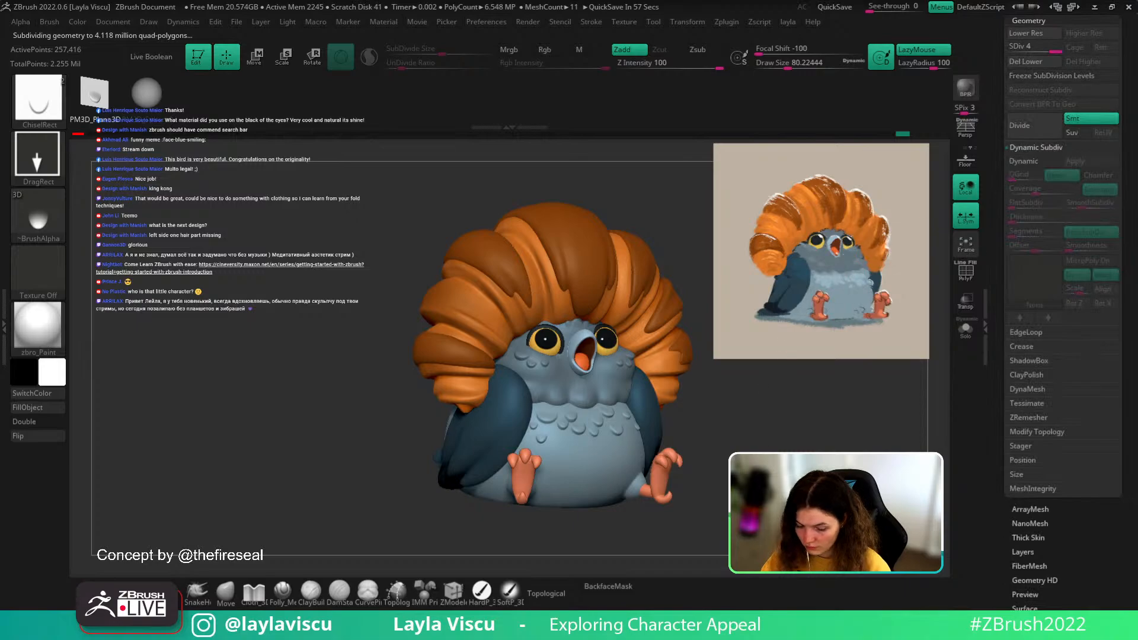
# - Stamp feathers on the upper wing with the ChiselCreature brush, checking the wings in isolation
pyautogui.keyDown('ctrl'); pyautogui.moveTo(520, 419); pyautogui.dragTo(467, 403, button='right'); pyautogui.keyUp('ctrl')
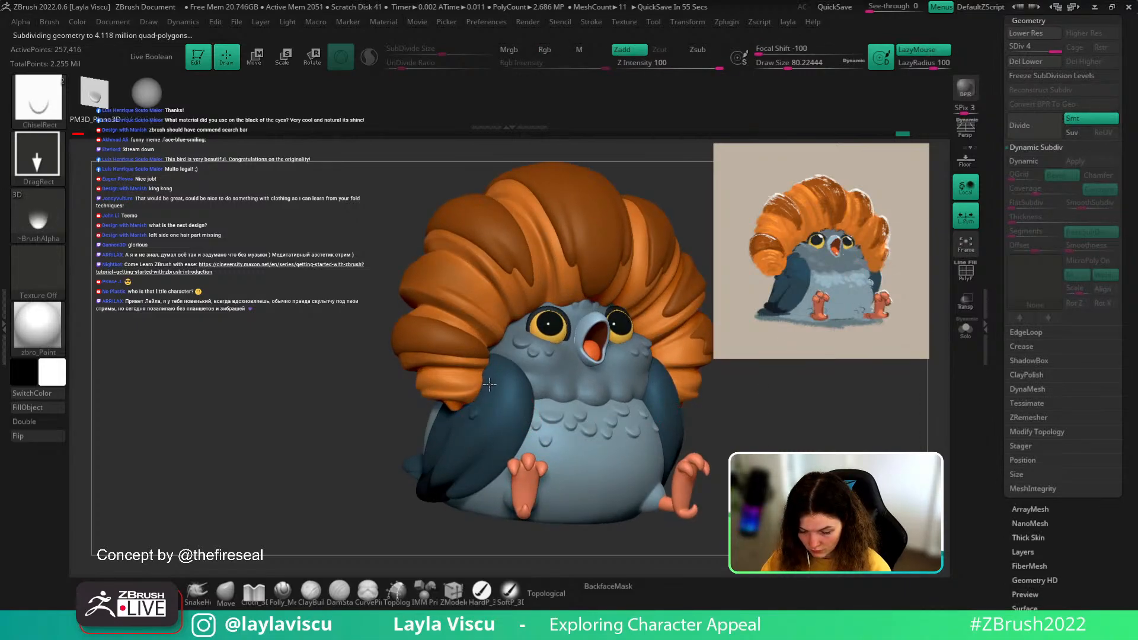
pyautogui.press('b')
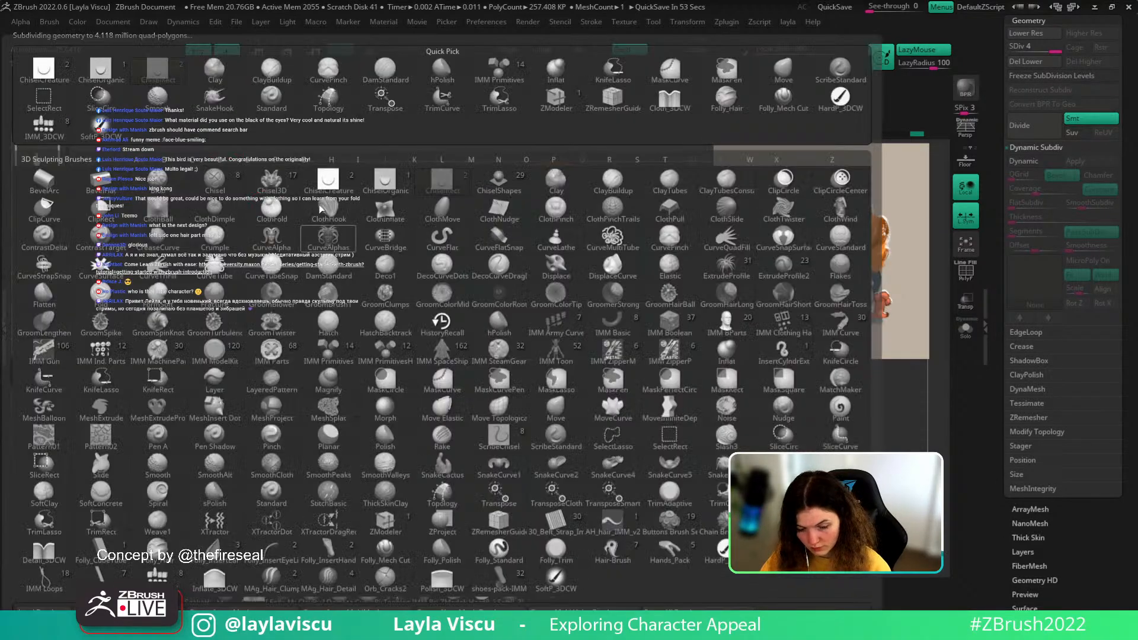
pyautogui.click(318, 205)
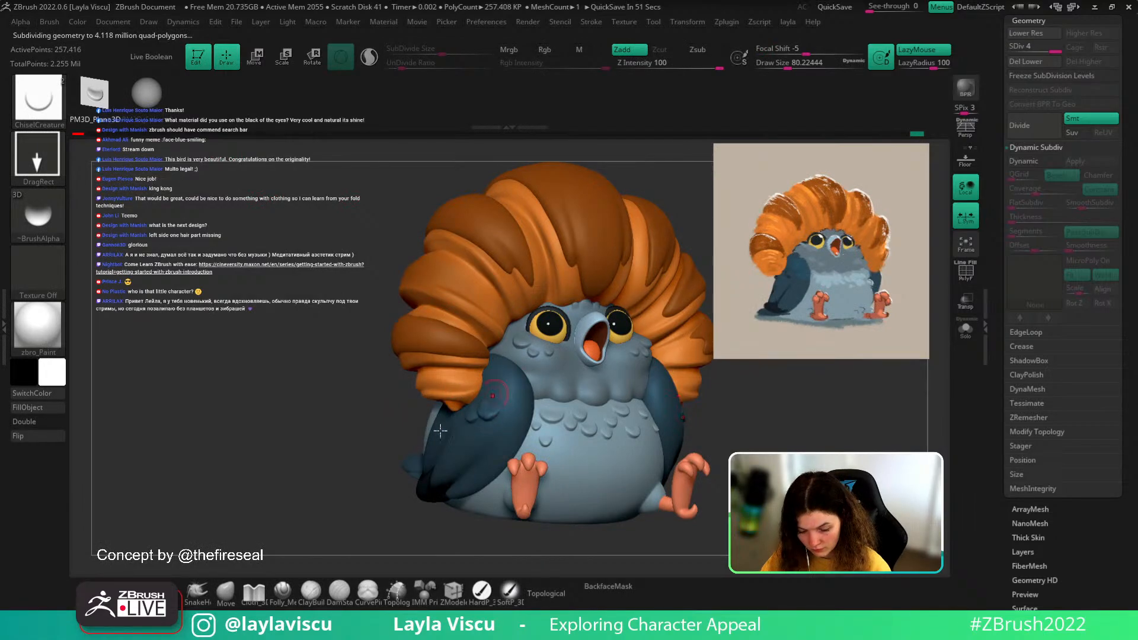
pyautogui.moveTo(440, 431); pyautogui.dragTo(350, 460, button='right')
pyautogui.click(965, 328)
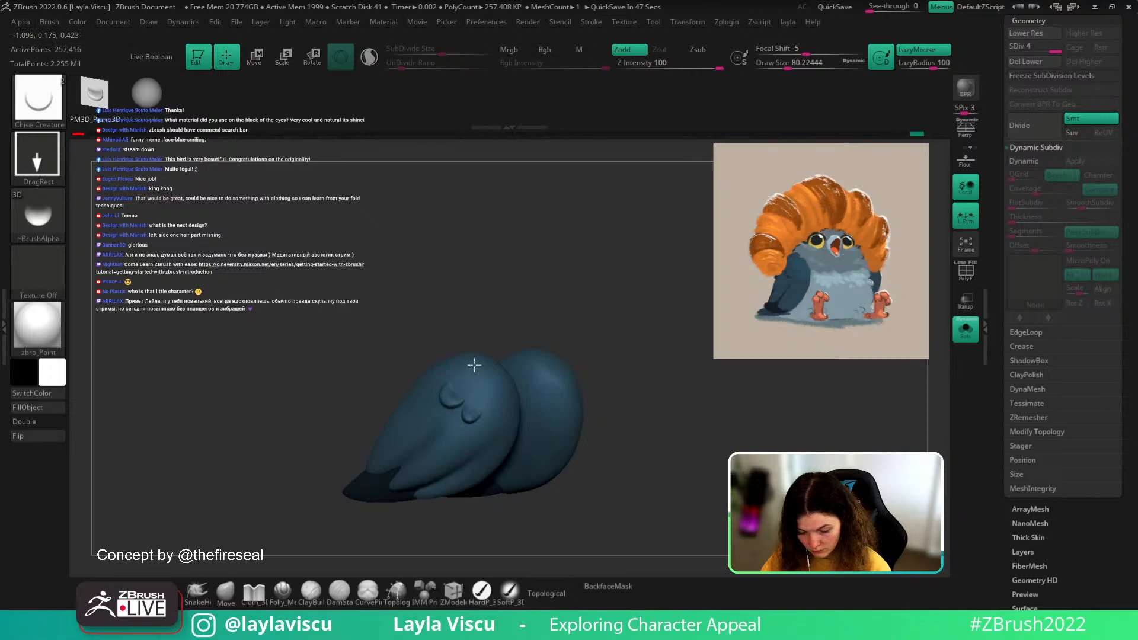
pyautogui.click(965, 328)
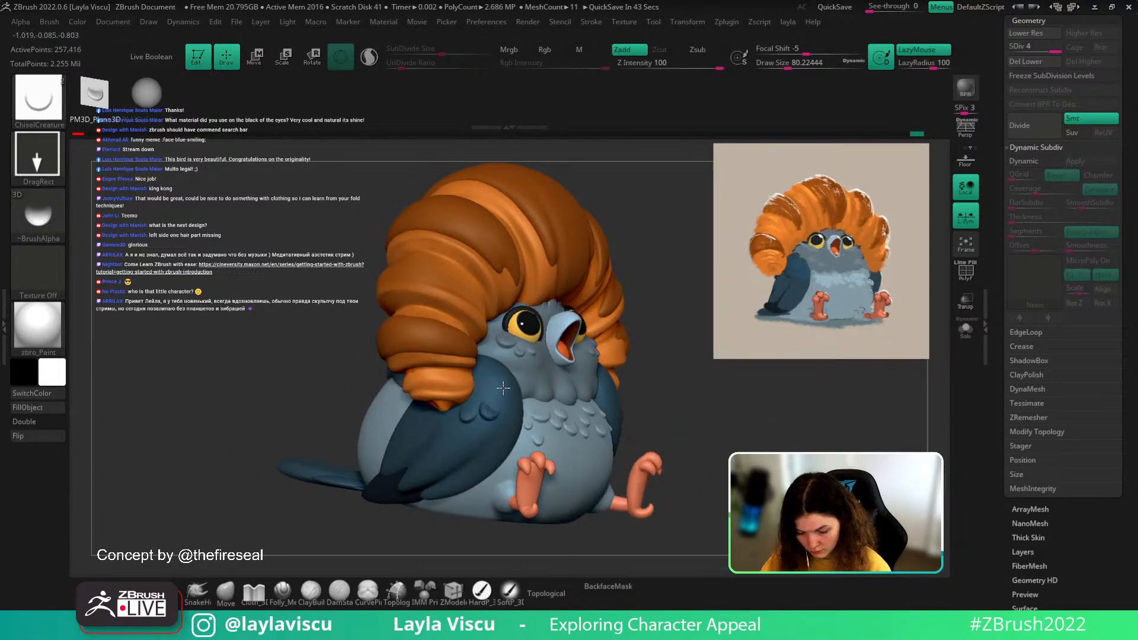
# - Add a feather to the wing's shoulder with the ChiselOrganic brush and lightly smooth it at a draw size of about 35
pyautogui.press('b')
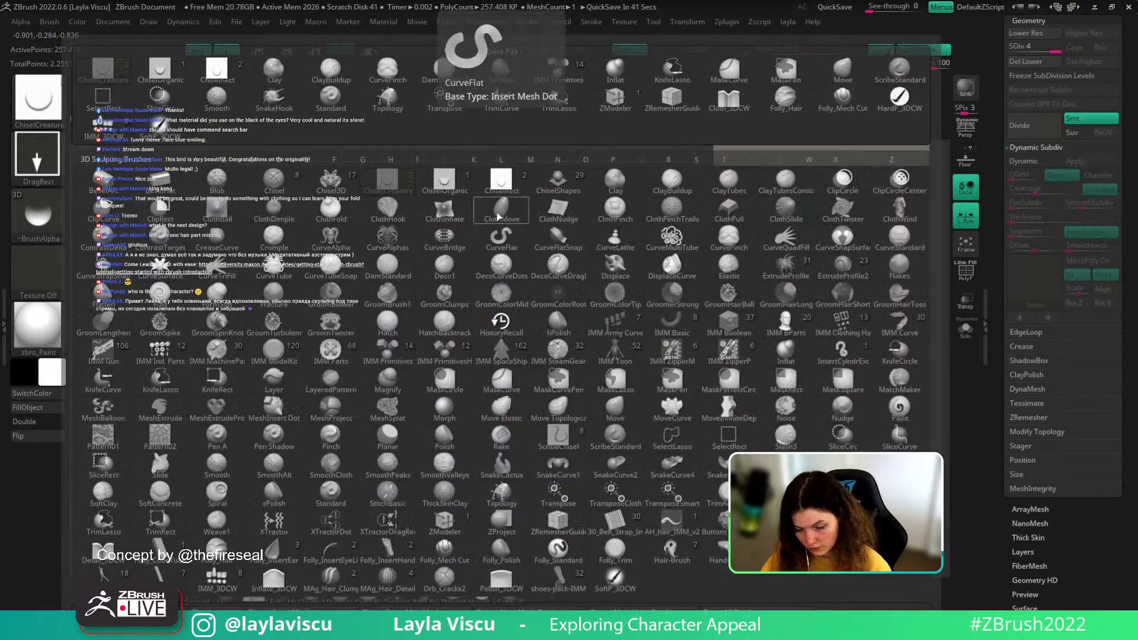
pyautogui.click(541, 182)
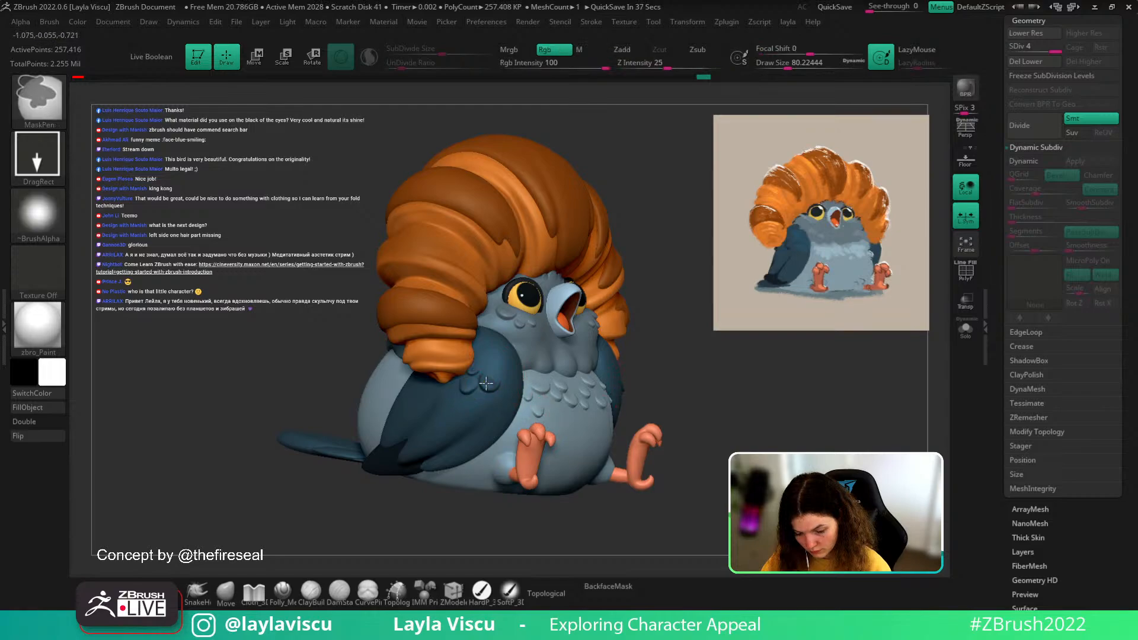
pyautogui.keyDown('ctrl'); pyautogui.moveTo(529, 397); pyautogui.dragTo(569, 415, button='right'); pyautogui.keyUp('ctrl')
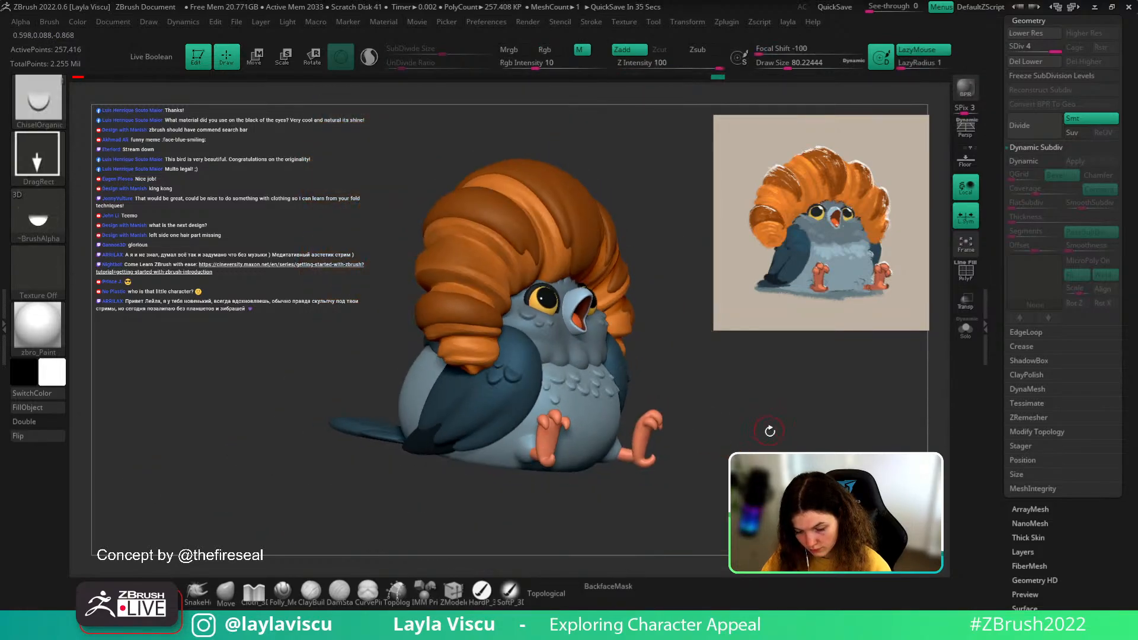
pyautogui.moveTo(770, 432); pyautogui.dragTo(614, 464)
pyautogui.keyDown('ctrl'); pyautogui.moveTo(613, 464); pyautogui.dragTo(507, 381, button='right'); pyautogui.keyUp('ctrl')
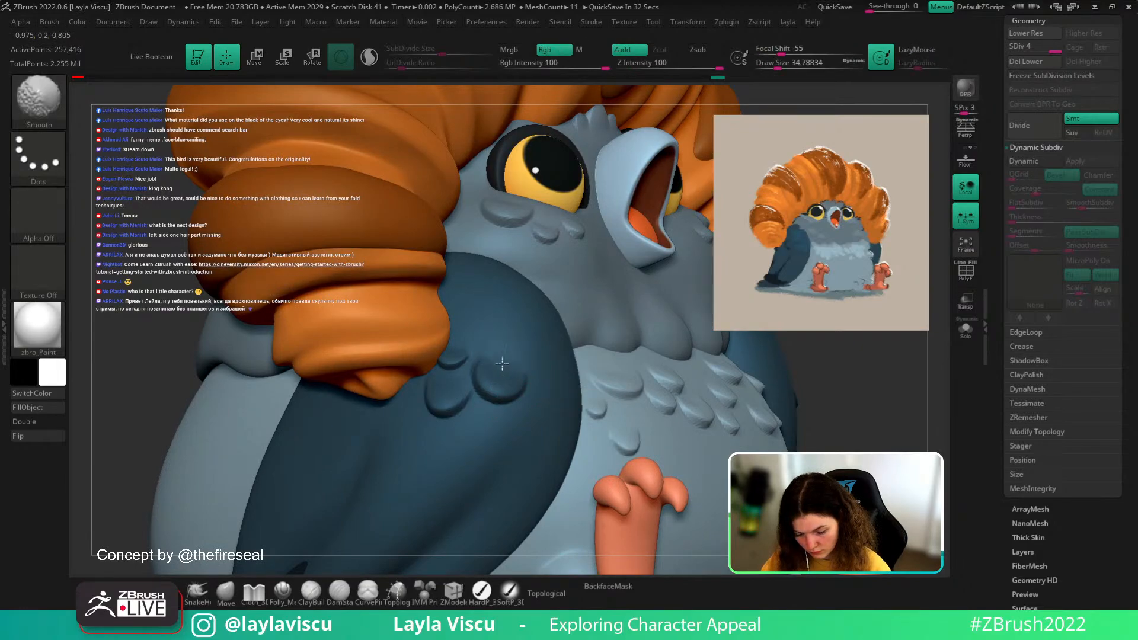
pyautogui.keyDown('shift'); pyautogui.moveTo(500, 371); pyautogui.dragTo(507, 379); pyautogui.keyUp('shift')
pyautogui.keyDown('ctrl'); pyautogui.moveTo(508, 379); pyautogui.dragTo(604, 432, button='right'); pyautogui.keyUp('ctrl')
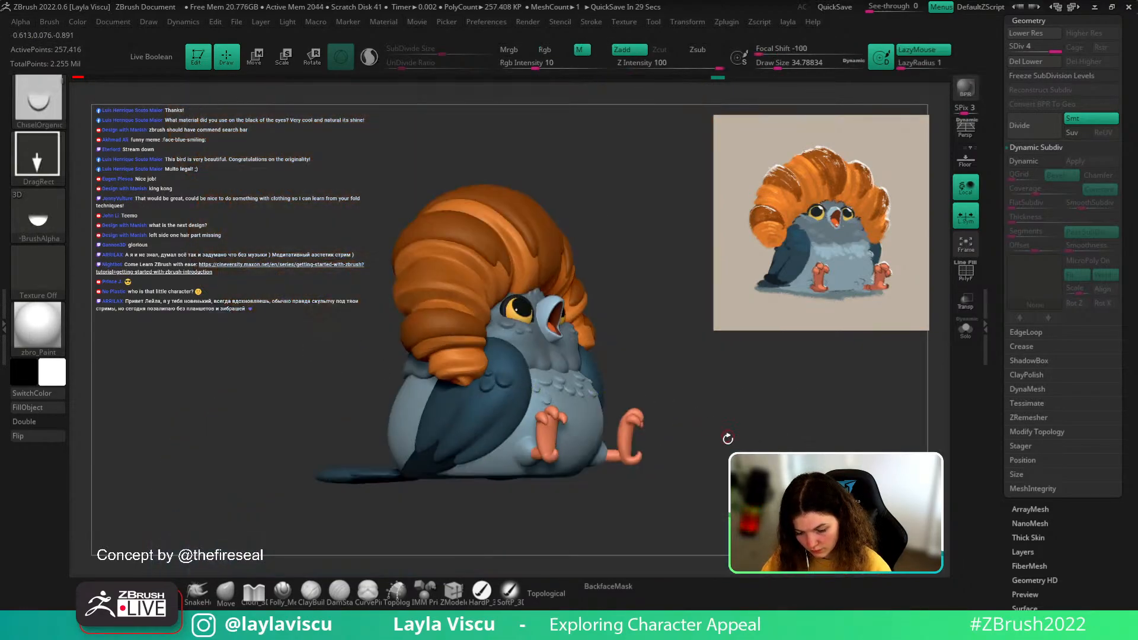
# - Switch to the body subtool pigeon2, stamp feathers above the thighs with the ChiselCreature brush and smooth around them
pyautogui.moveTo(727, 436)
pyautogui.keyDown('shift'); pyautogui.mouseDown()
pyautogui.moveTo(744, 462)
pyautogui.moveTo(821, 467)
pyautogui.mouseUp(); pyautogui.keyUp('shift')
pyautogui.keyDown('ctrl'); pyautogui.moveTo(643, 409); pyautogui.dragTo(696, 459, button='right'); pyautogui.keyUp('ctrl')
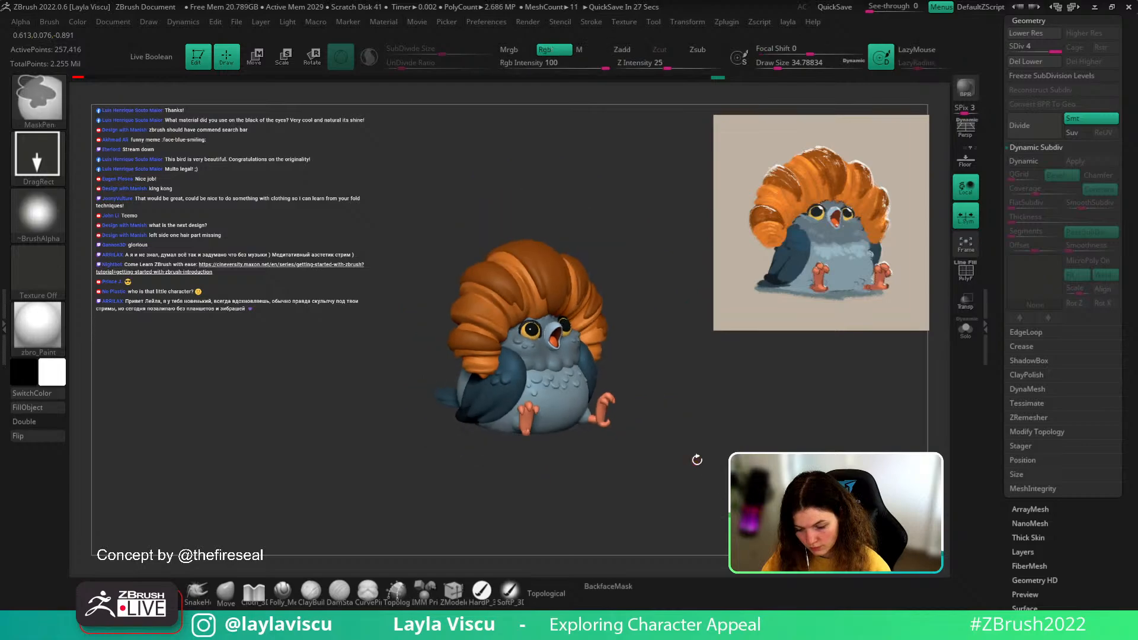
pyautogui.moveTo(696, 460); pyautogui.dragTo(661, 462)
pyautogui.keyDown('ctrl'); pyautogui.moveTo(734, 447); pyautogui.dragTo(692, 395, button='right'); pyautogui.keyUp('ctrl')
pyautogui.moveTo(691, 395); pyautogui.dragTo(667, 419)
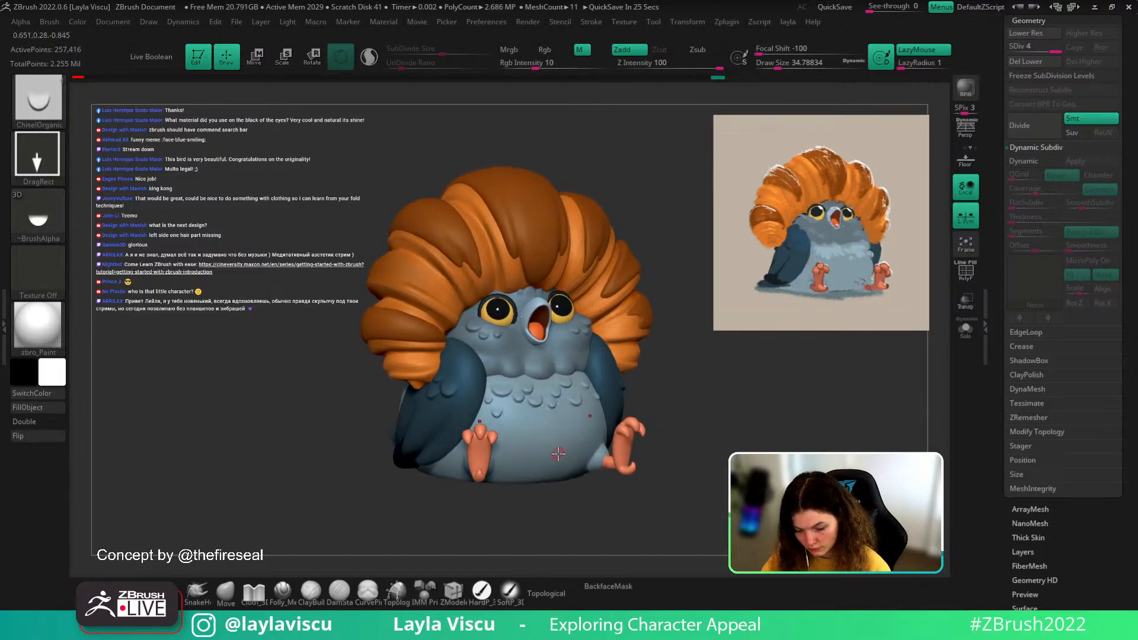
pyautogui.keyDown('alt'); pyautogui.click(590, 449); pyautogui.keyUp('alt')
pyautogui.keyDown('ctrl'); pyautogui.moveTo(585, 448); pyautogui.dragTo(611, 513, button='right'); pyautogui.keyUp('ctrl')
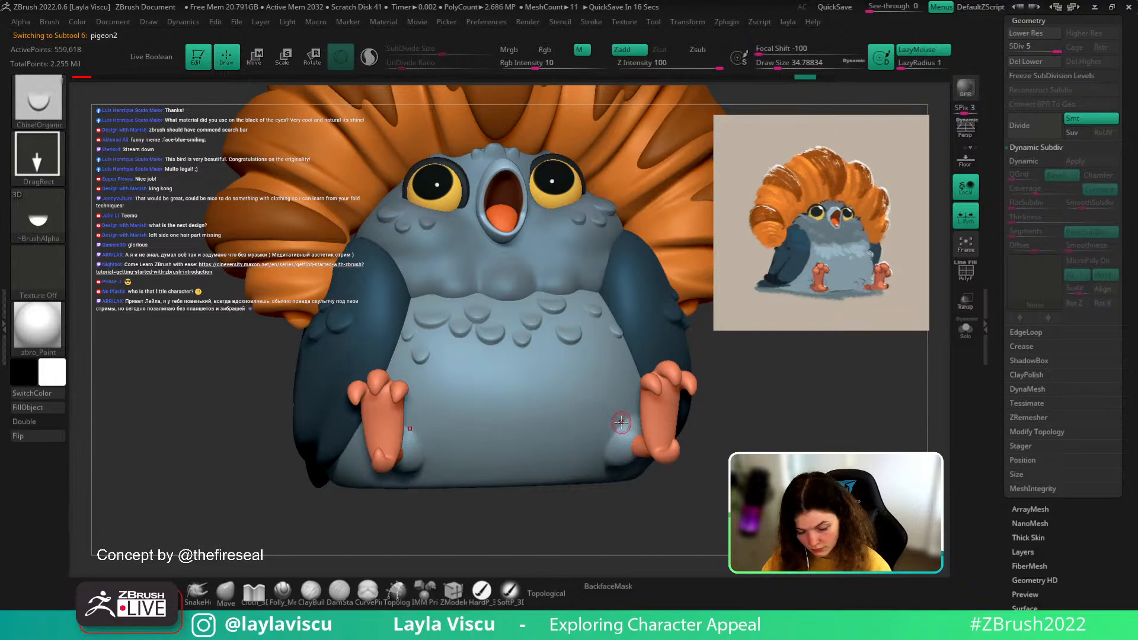
pyautogui.press('b')
pyautogui.click(506, 182)
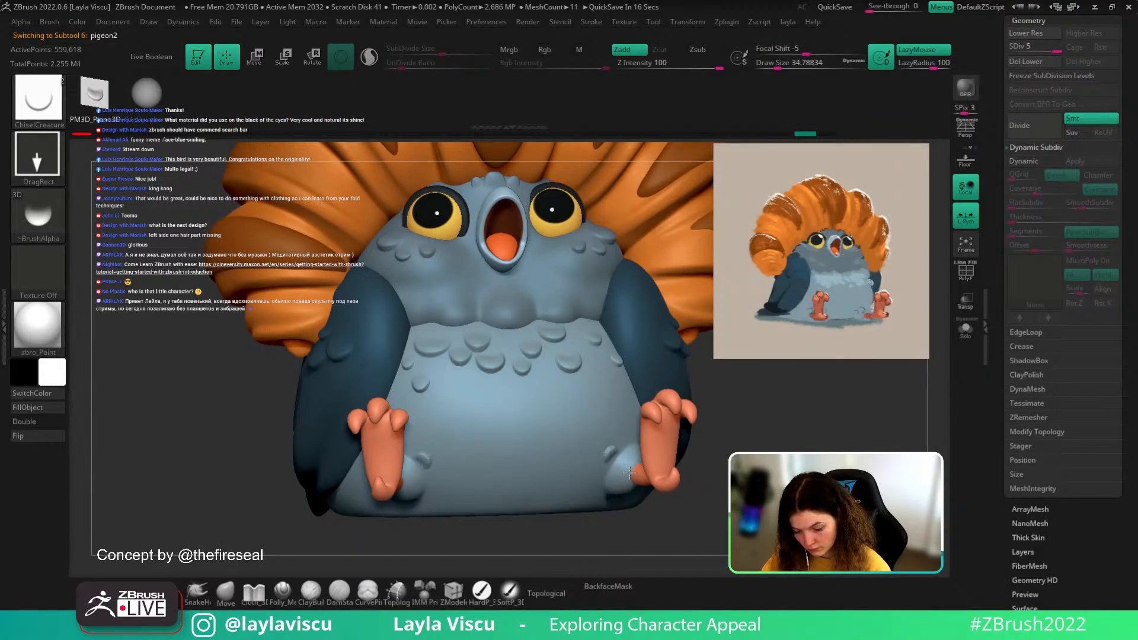
pyautogui.moveTo(630, 473)
pyautogui.mouseDown()
pyautogui.moveTo(605, 459)
pyautogui.moveTo(622, 486)
pyautogui.moveTo(594, 478)
pyautogui.moveTo(623, 477)
pyautogui.mouseUp()
pyautogui.keyDown('shift'); pyautogui.moveTo(598, 481); pyautogui.dragTo(617, 469); pyautogui.keyUp('shift')
# - Stamp more small feathers around the thighs where the legs emerge, using the ChiselRect brush
pyautogui.moveTo(658, 474)
pyautogui.keyDown('ctrl'); pyautogui.mouseDown(button='right')
pyautogui.moveTo(678, 546)
pyautogui.moveTo(658, 528)
pyautogui.moveTo(708, 534)
pyautogui.mouseUp(button='right'); pyautogui.keyUp('ctrl')
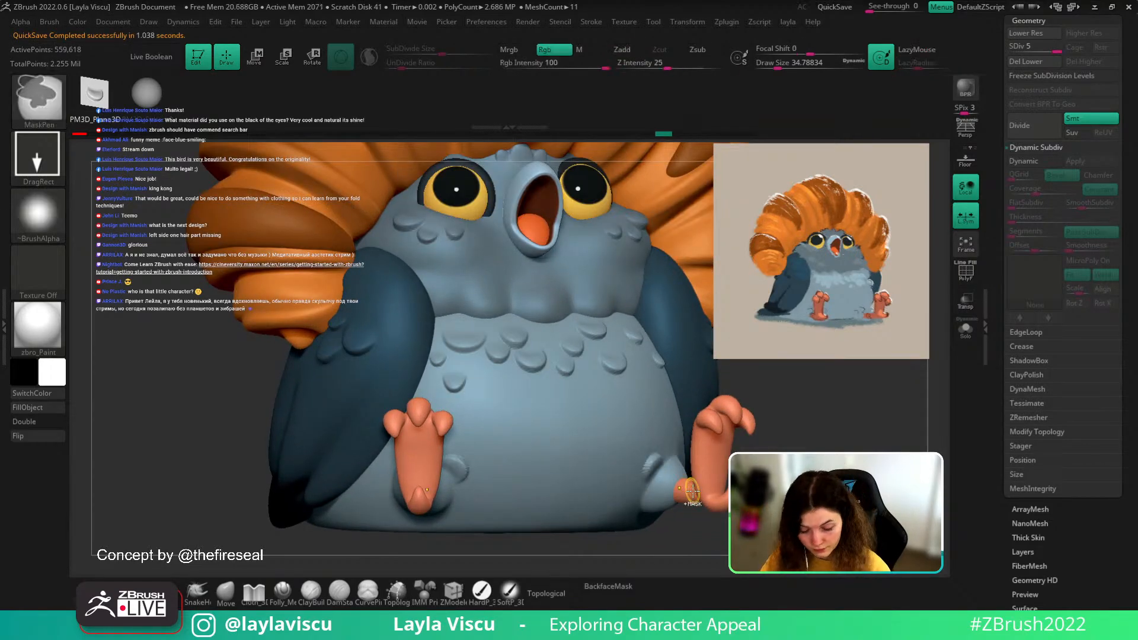
pyautogui.press('b')
pyautogui.click(691, 182)
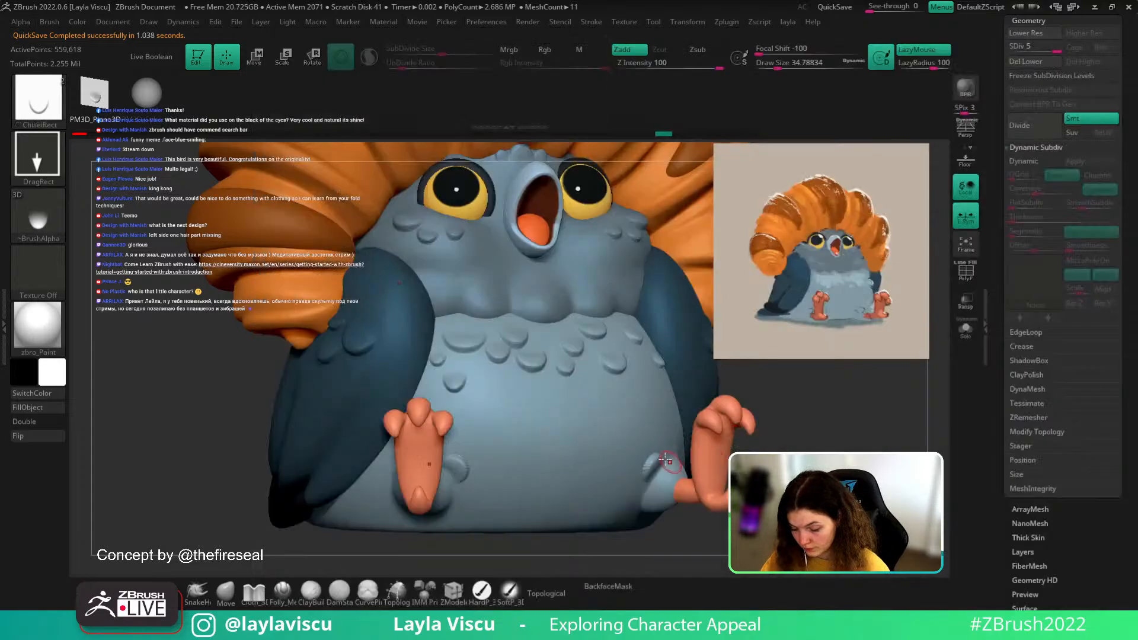
pyautogui.moveTo(842, 527); pyautogui.dragTo(719, 534, button='right')
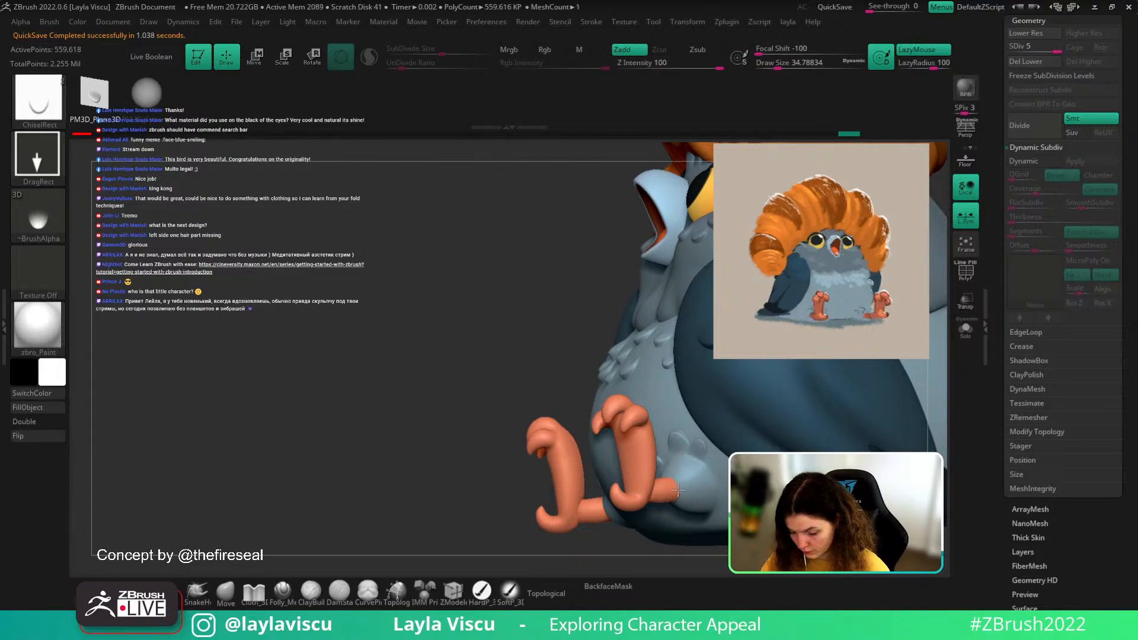
pyautogui.keyDown('ctrl'); pyautogui.moveTo(510, 522); pyautogui.dragTo(510, 489, button='right'); pyautogui.keyUp('ctrl')
pyautogui.moveTo(509, 489); pyautogui.dragTo(649, 484, button='right')
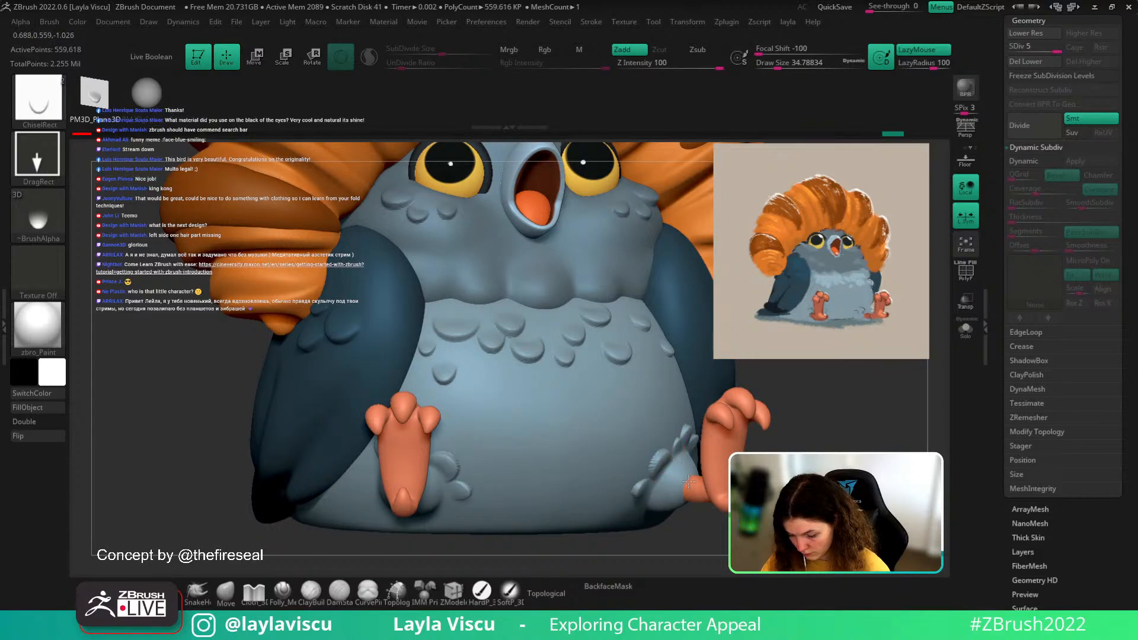
# - Soften the new thigh feathers with the Smooth brush at a draw size of about 87
pyautogui.moveTo(696, 498); pyautogui.dragTo(628, 465, button='right')
pyautogui.moveTo(628, 465)
pyautogui.keyDown('shift'); pyautogui.mouseDown(button='right')
pyautogui.moveTo(666, 465)
pyautogui.moveTo(686, 493)
pyautogui.moveTo(664, 439)
pyautogui.mouseUp(button='right'); pyautogui.keyUp('shift')
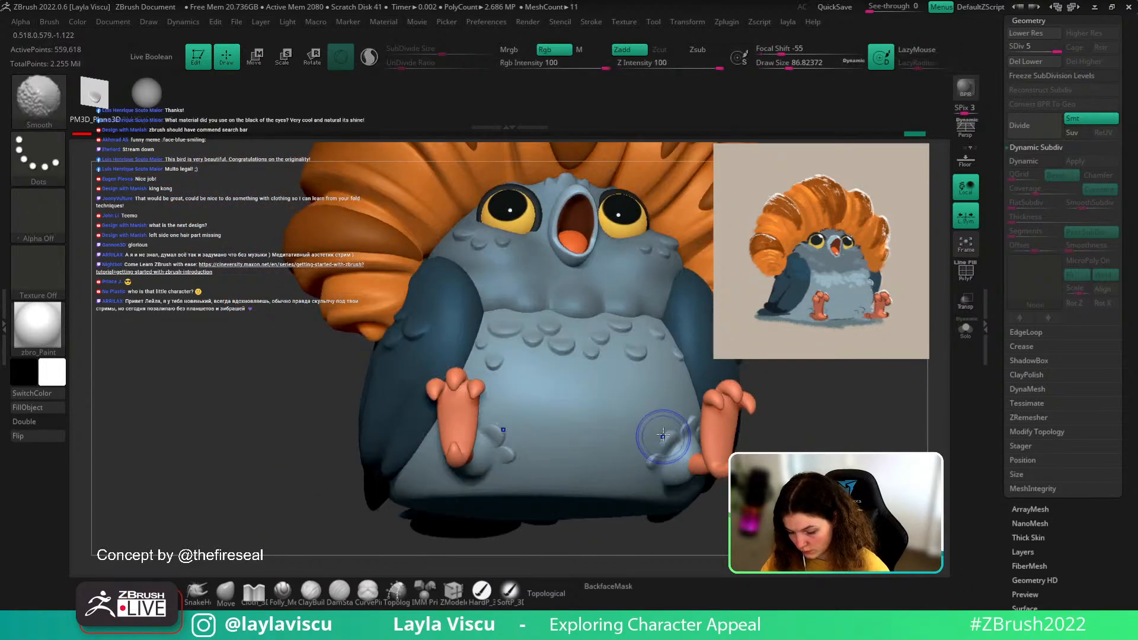
pyautogui.keyDown('shift'); pyautogui.moveTo(663, 437); pyautogui.dragTo(652, 461); pyautogui.keyUp('shift')
# - Switch to the head subtool pigeon1_3 and stamp ChiselRect feathers along its lower back edge, undoing the misplaced ones
pyautogui.moveTo(669, 439)
pyautogui.keyDown('shift'); pyautogui.mouseDown(button='right')
pyautogui.moveTo(649, 459)
pyautogui.moveTo(682, 447)
pyautogui.moveTo(765, 456)
pyautogui.moveTo(747, 453)
pyautogui.moveTo(728, 489)
pyautogui.moveTo(707, 462)
pyautogui.moveTo(757, 445)
pyautogui.moveTo(747, 424)
pyautogui.moveTo(821, 456)
pyautogui.mouseUp(button='right'); pyautogui.keyUp('shift')
pyautogui.keyDown('shift'); pyautogui.moveTo(753, 441); pyautogui.dragTo(723, 455, button='right'); pyautogui.keyUp('shift')
pyautogui.keyDown('alt'); pyautogui.click(650, 401); pyautogui.keyUp('alt')
pyautogui.keyDown('ctrl'); pyautogui.moveTo(660, 396); pyautogui.dragTo(670, 416, button='right'); pyautogui.keyUp('ctrl')
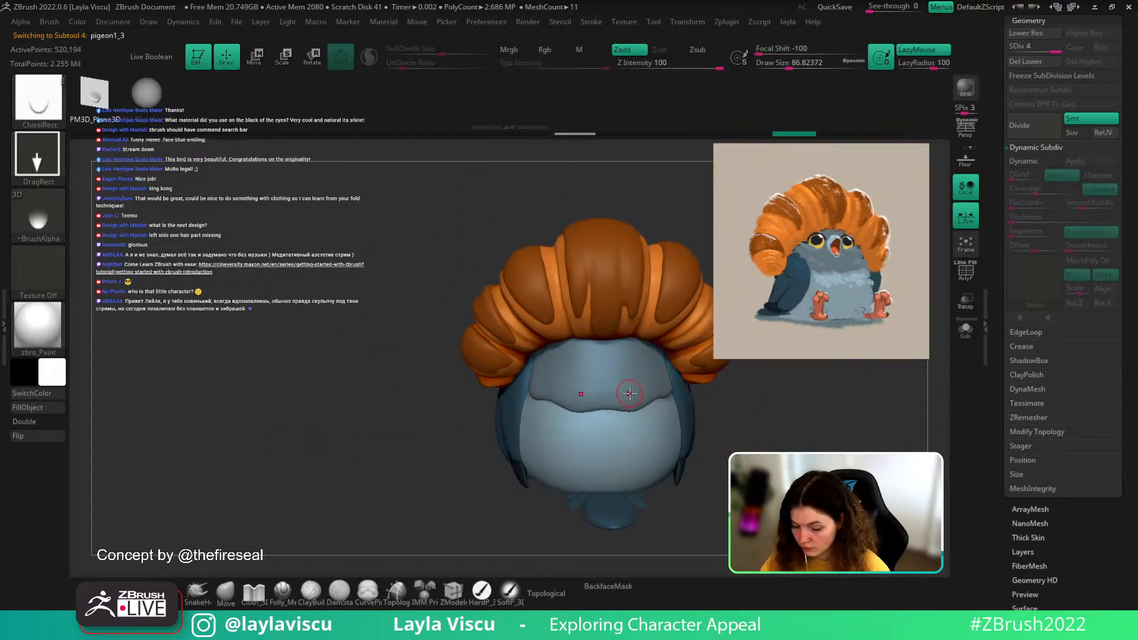
pyautogui.hotkey('ctrl', 'z')
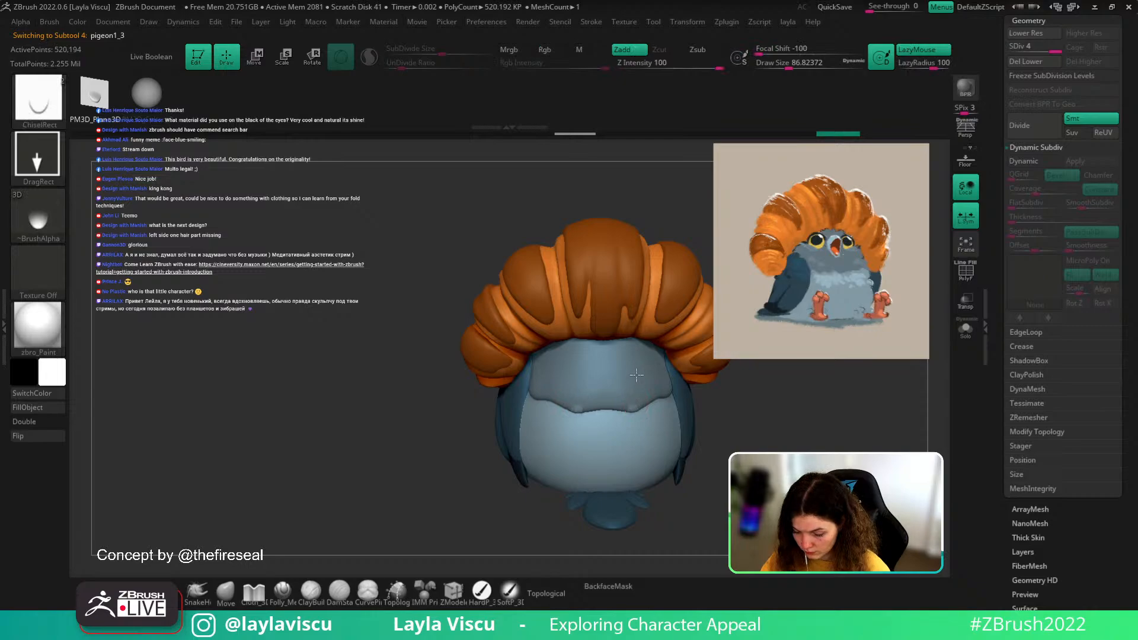
pyautogui.hotkey('ctrl', 'z')
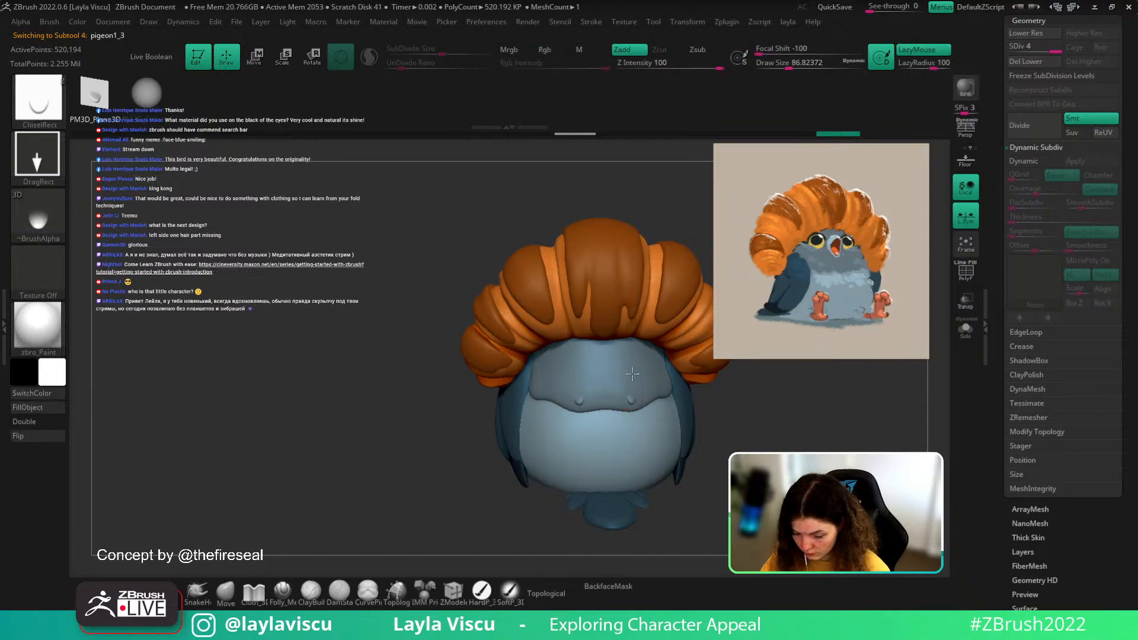
pyautogui.moveTo(616, 378); pyautogui.dragTo(614, 386)
pyautogui.hotkey('ctrl', 'z')
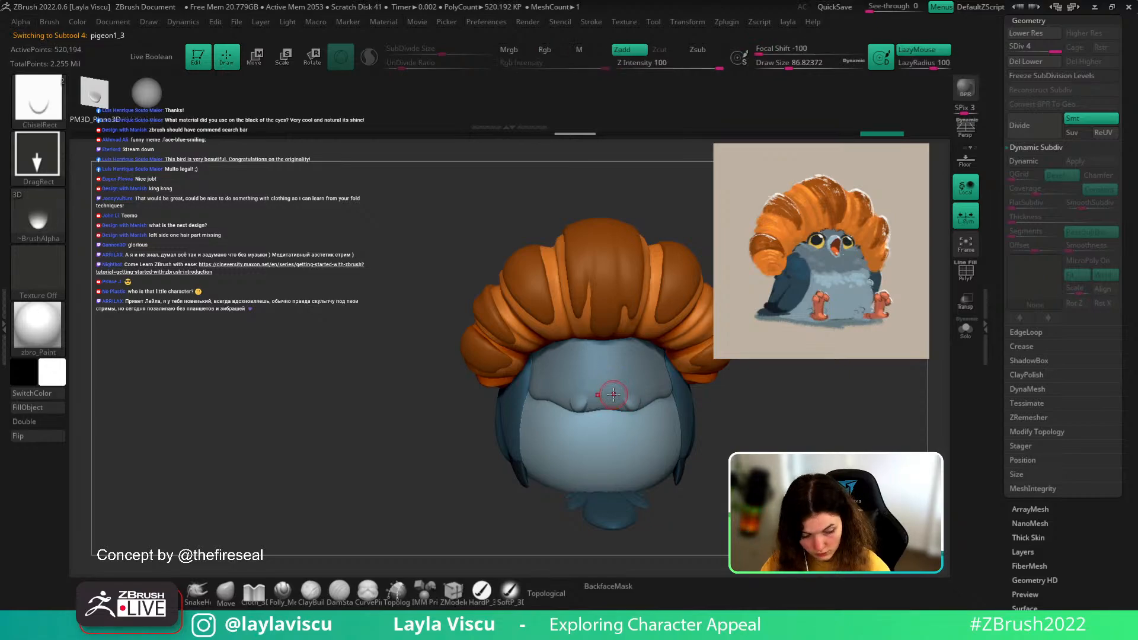
# - Stamp further feathers along the lower edge and on the back of the head with the ChiselCreature brush, undoing the last stamp
pyautogui.press('b')
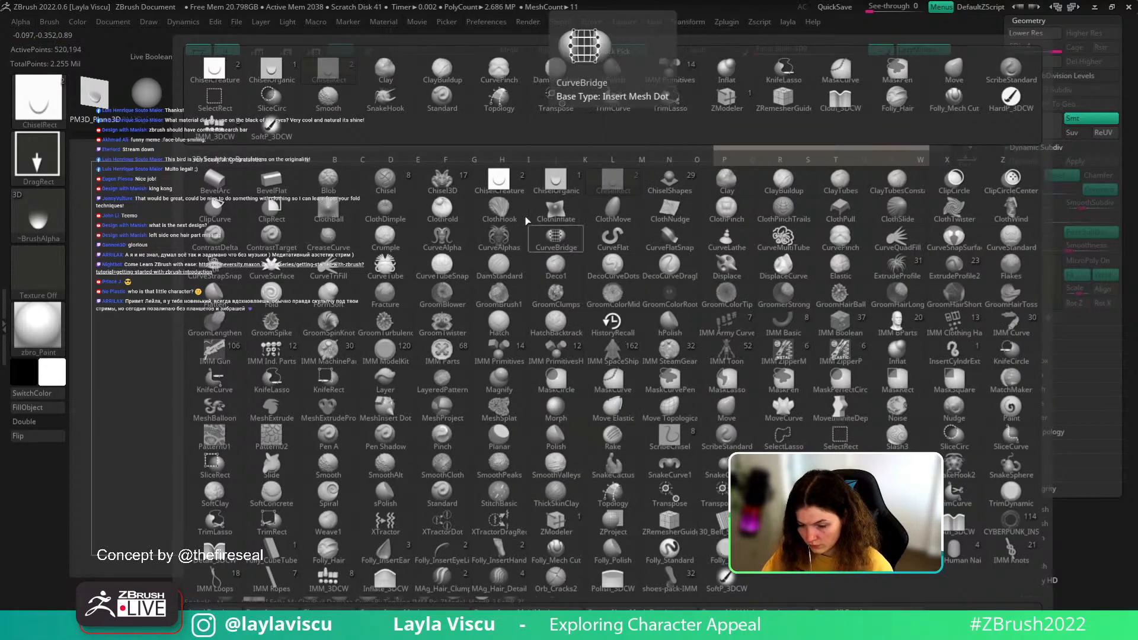
pyautogui.click(501, 183)
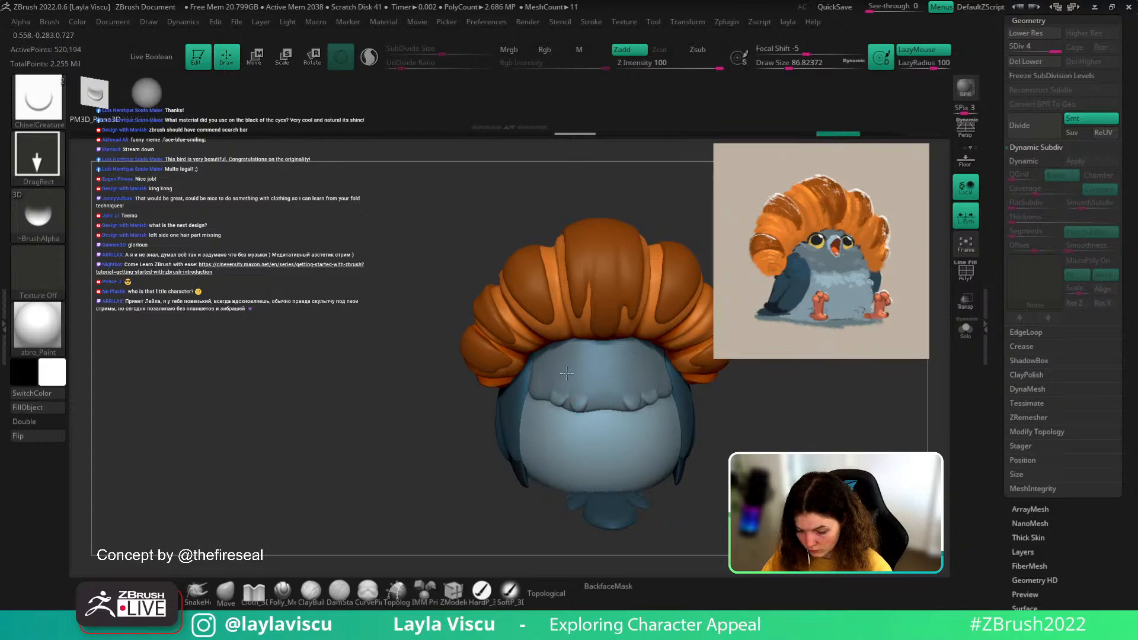
pyautogui.moveTo(427, 472); pyautogui.dragTo(495, 510)
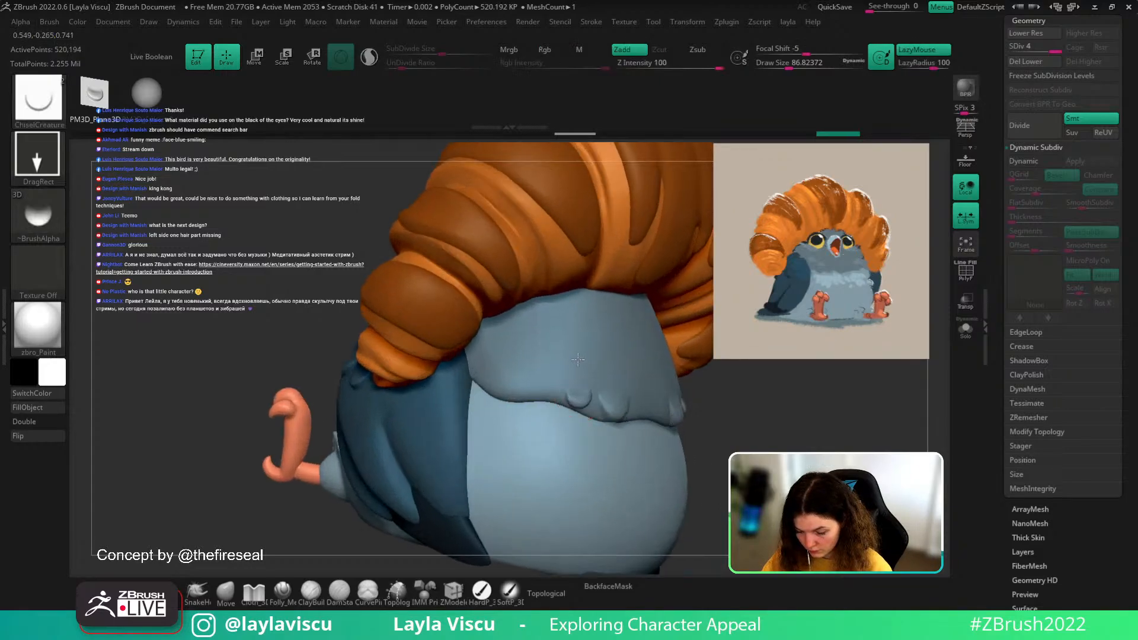
pyautogui.moveTo(580, 351); pyautogui.dragTo(582, 357)
pyautogui.moveTo(510, 384)
pyautogui.mouseDown()
pyautogui.moveTo(520, 340)
pyautogui.moveTo(550, 344)
pyautogui.mouseUp()
pyautogui.moveTo(740, 475)
pyautogui.keyDown('ctrl'); pyautogui.mouseDown(button='right')
pyautogui.moveTo(749, 431)
pyautogui.moveTo(780, 445)
pyautogui.mouseUp(button='right'); pyautogui.keyUp('ctrl')
pyautogui.moveTo(647, 359)
pyautogui.mouseDown()
pyautogui.moveTo(647, 340)
pyautogui.moveTo(672, 347)
pyautogui.mouseUp()
pyautogui.hotkey('ctrl', 'z')
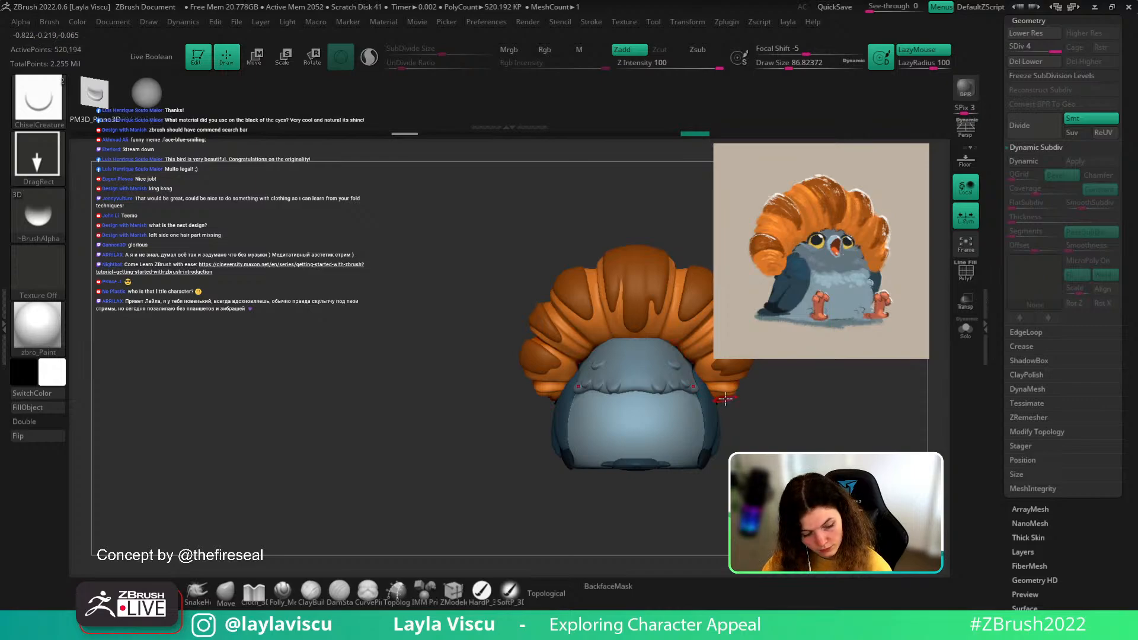
# - Scatter small feathers across the back and sides of the head with the ChiselRect brush
pyautogui.press('b')
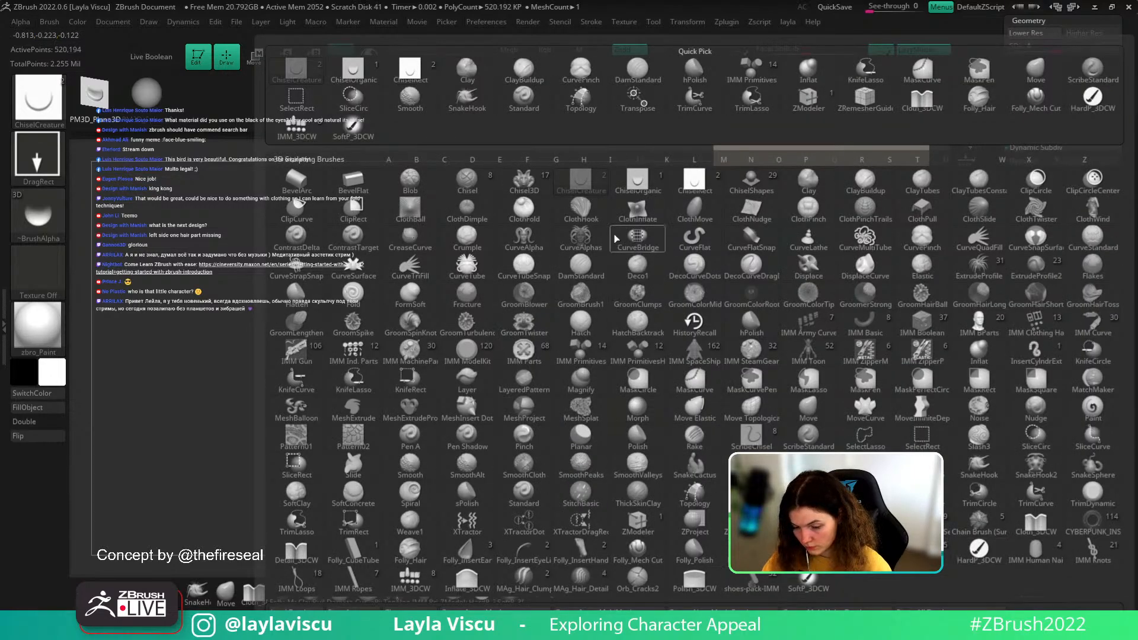
pyautogui.click(694, 185)
pyautogui.moveTo(715, 468)
pyautogui.mouseDown(button='right')
pyautogui.moveTo(713, 408)
pyautogui.moveTo(711, 441)
pyautogui.mouseUp(button='right')
pyautogui.moveTo(644, 348); pyautogui.dragTo(644, 330)
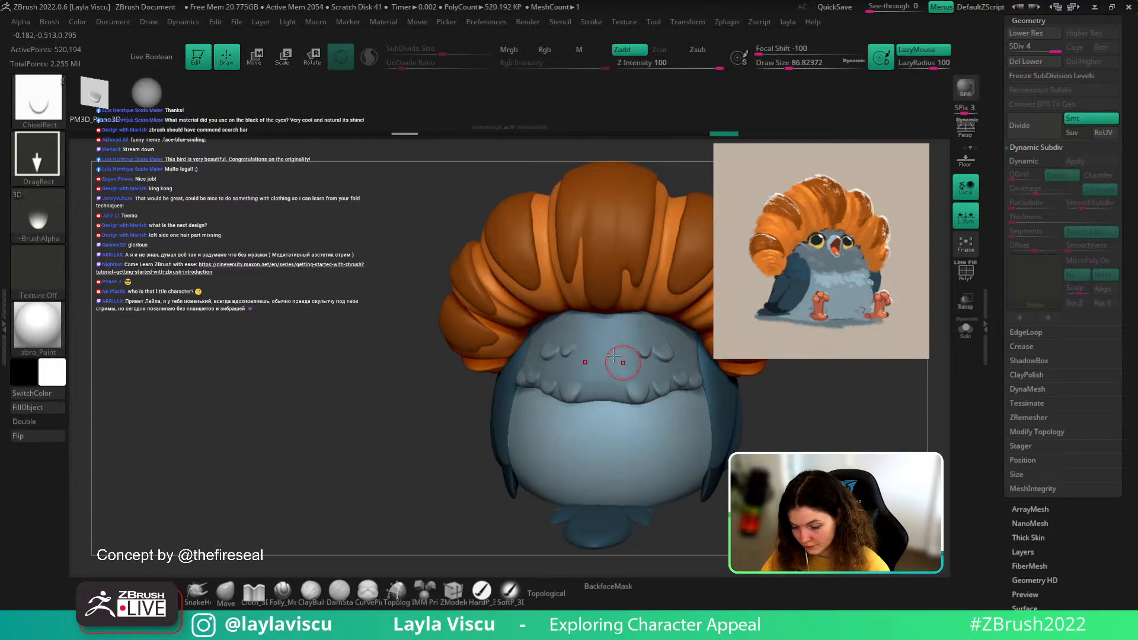
pyautogui.moveTo(446, 389); pyautogui.dragTo(575, 364, button='right')
pyautogui.moveTo(575, 364); pyautogui.dragTo(567, 350)
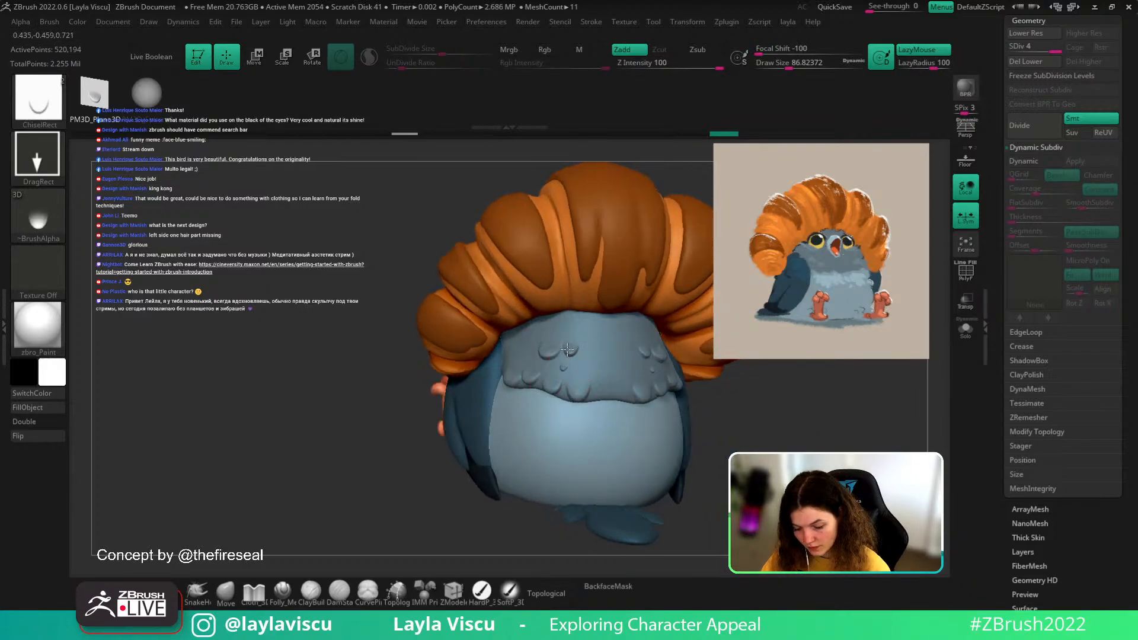
pyautogui.moveTo(567, 340); pyautogui.dragTo(688, 361, button='right')
pyautogui.moveTo(680, 336); pyautogui.dragTo(678, 333)
pyautogui.moveTo(670, 356)
pyautogui.keyDown('ctrl'); pyautogui.mouseDown(button='right')
pyautogui.moveTo(612, 412)
pyautogui.moveTo(788, 453)
pyautogui.moveTo(871, 459)
pyautogui.moveTo(637, 435)
pyautogui.moveTo(681, 432)
pyautogui.moveTo(726, 453)
pyautogui.mouseUp(button='right'); pyautogui.keyUp('ctrl')
pyautogui.moveTo(726, 453)
pyautogui.keyDown('ctrl'); pyautogui.mouseDown(button='right')
pyautogui.moveTo(656, 438)
pyautogui.moveTo(691, 477)
pyautogui.moveTo(711, 457)
pyautogui.mouseUp(button='right'); pyautogui.keyUp('ctrl')
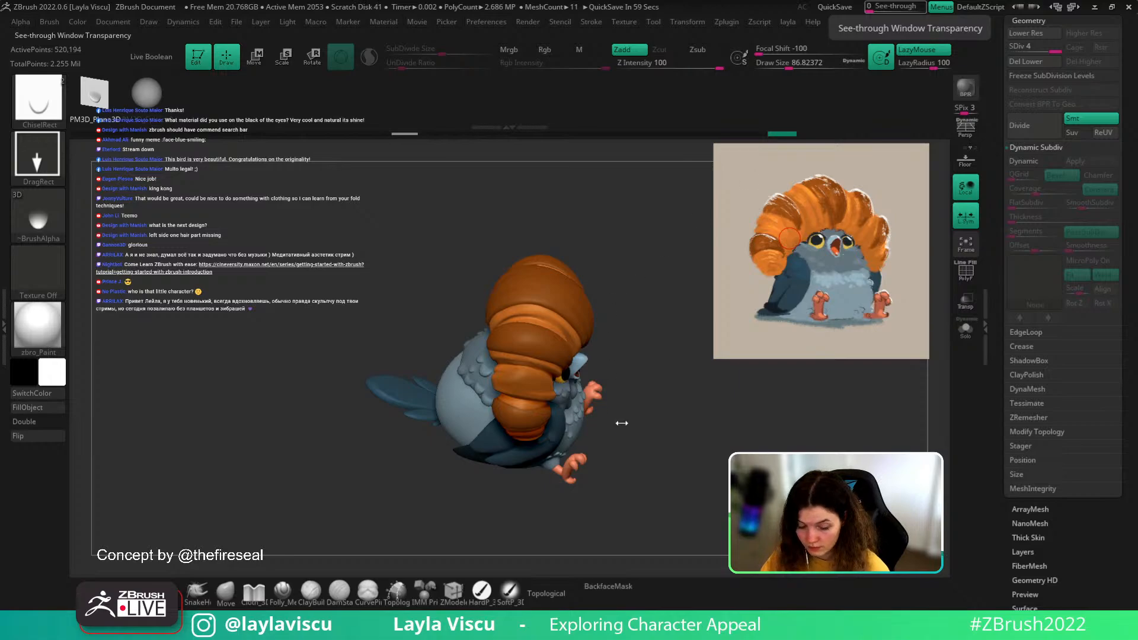
# - Pick up the wing's dark blue, take the SoftP_3DCW paint brush and switch to the tail subtool pigeon1
pyautogui.moveTo(621, 422); pyautogui.dragTo(536, 467, button='right')
pyautogui.press('c')
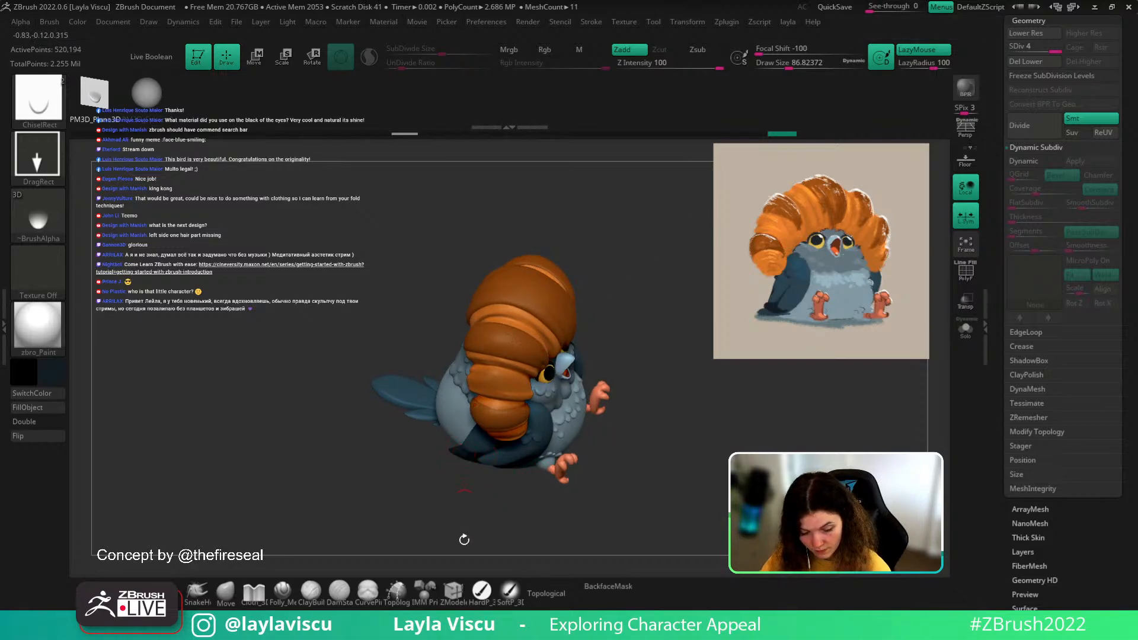
pyautogui.click(510, 592)
pyautogui.keyDown('alt'); pyautogui.click(413, 360); pyautogui.keyUp('alt')
pyautogui.press('s')
pyautogui.moveTo(411, 360); pyautogui.dragTo(425, 362)
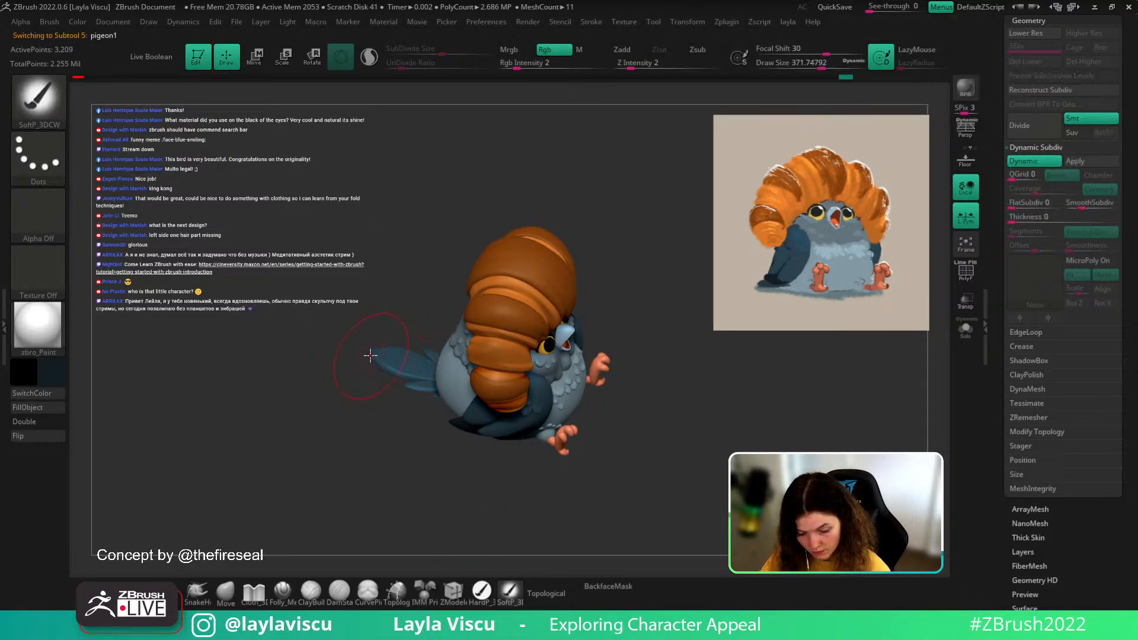
# - Set the paint brush's Rgb Intensity to 100 and its draw size to about 245
pyautogui.moveTo(550, 64); pyautogui.dragTo(625, 66)
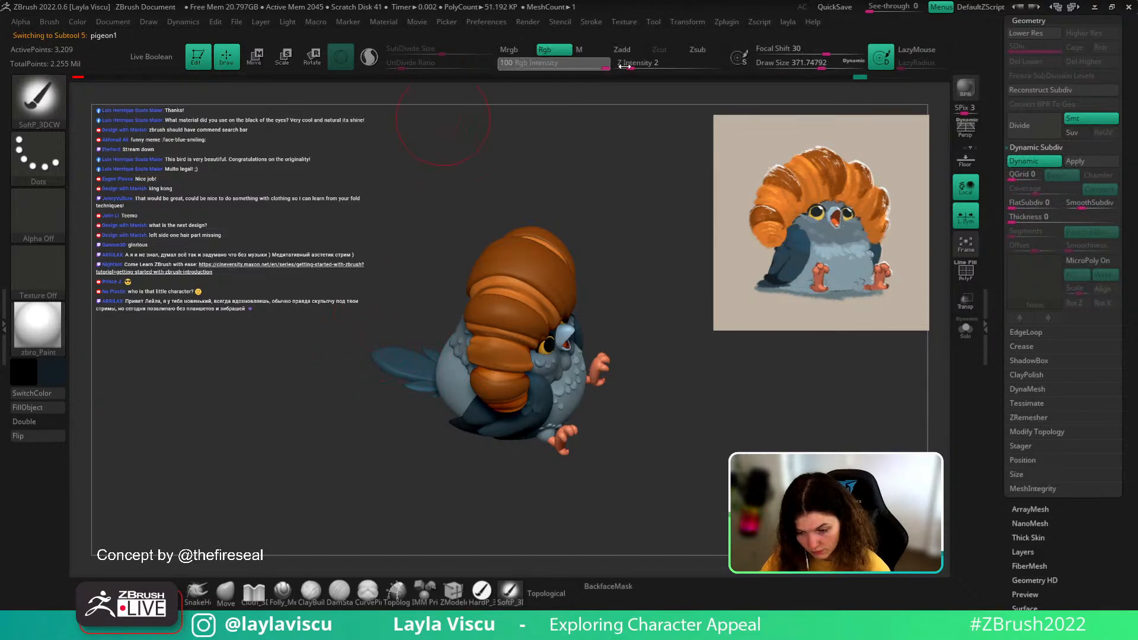
pyautogui.keyDown('alt'); pyautogui.moveTo(396, 228); pyautogui.dragTo(488, 257, button='right'); pyautogui.keyUp('alt')
pyautogui.press('s')
pyautogui.moveTo(451, 358); pyautogui.dragTo(439, 358)
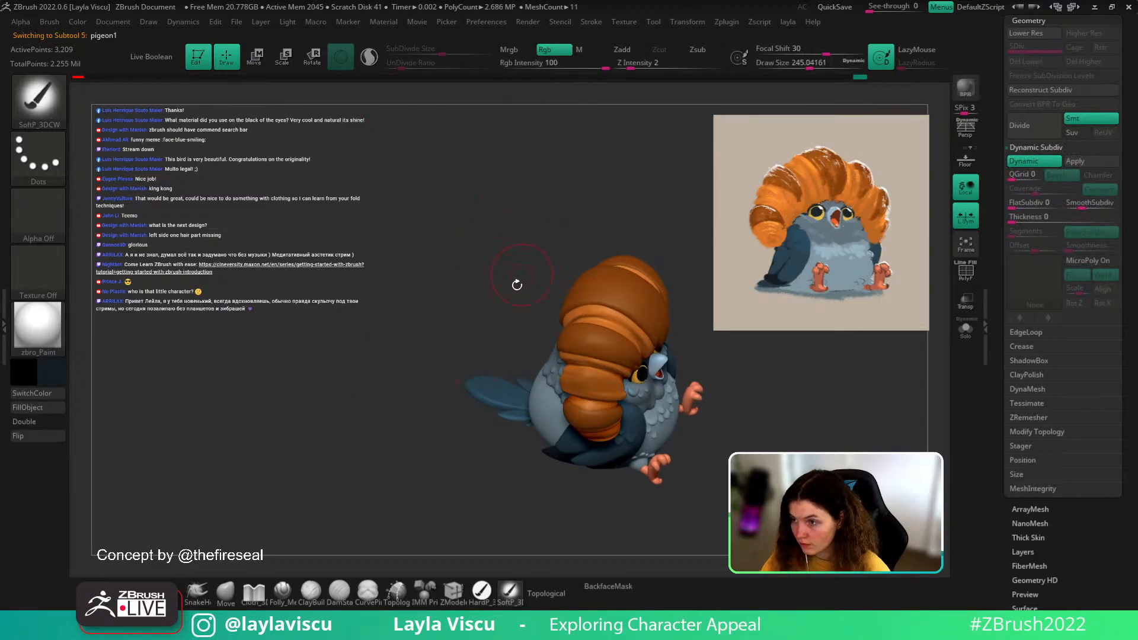
# - Try dark blue paint strokes on the tail with the draw size raised to about 358, and undo them
pyautogui.moveTo(467, 373); pyautogui.dragTo(465, 384)
pyautogui.hotkey('ctrl', 'z')
pyautogui.press(']')
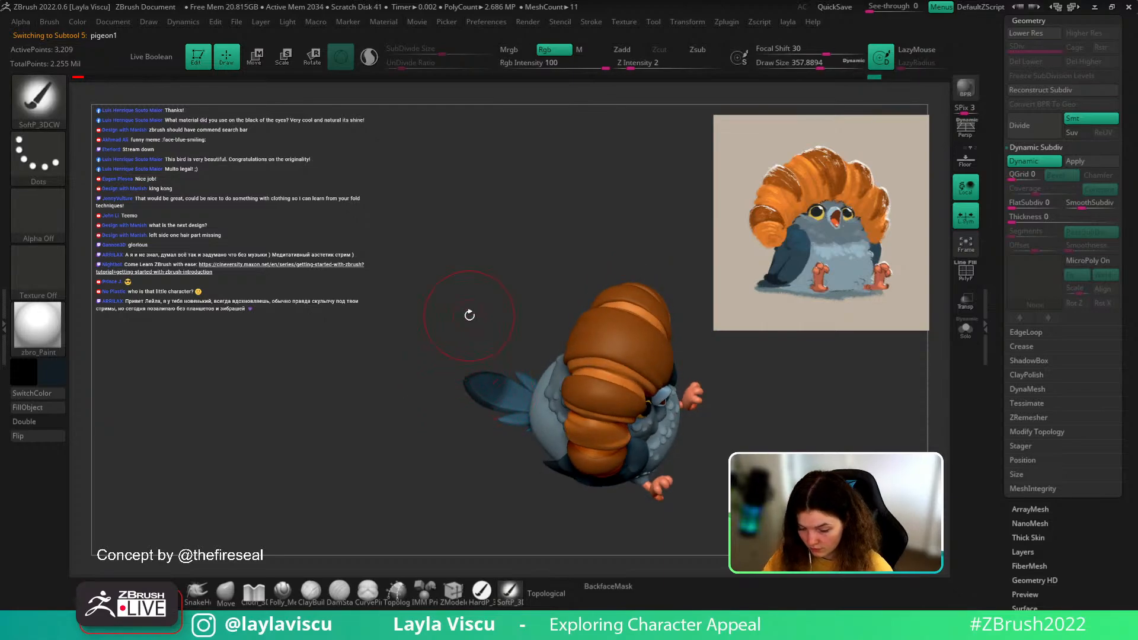
pyautogui.moveTo(505, 275)
pyautogui.mouseDown()
pyautogui.moveTo(468, 377)
pyautogui.moveTo(454, 367)
pyautogui.mouseUp()
pyautogui.hotkey('ctrl', 'z')
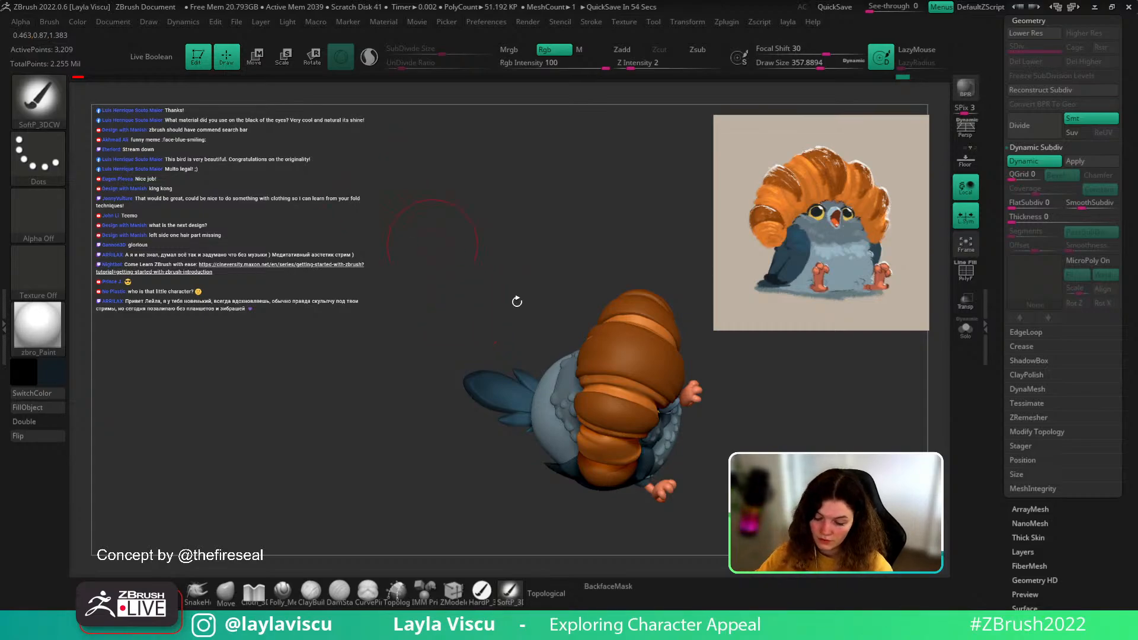
# - Switch to the head subtool pigeon1_3 and take the ChiselRect brush to work on the feathers at the front of the head
pyautogui.moveTo(578, 293); pyautogui.dragTo(774, 452)
pyautogui.keyDown('alt'); pyautogui.moveTo(688, 390); pyautogui.dragTo(672, 440); pyautogui.keyUp('alt')
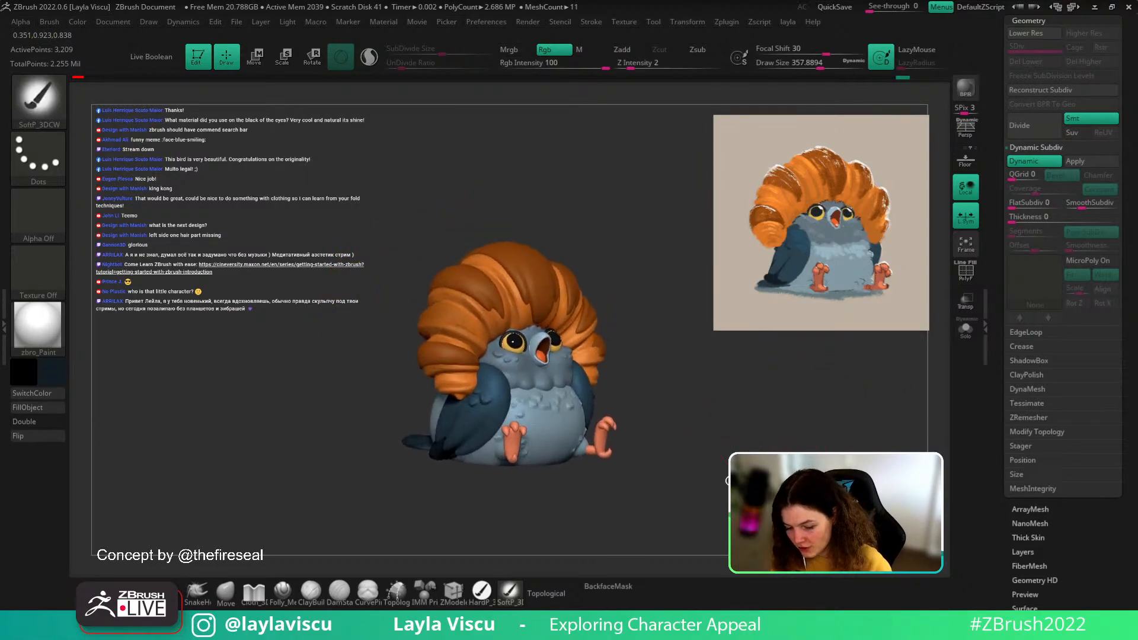
pyautogui.keyDown('ctrl'); pyautogui.moveTo(673, 440); pyautogui.dragTo(688, 453, button='right'); pyautogui.keyUp('ctrl')
pyautogui.moveTo(758, 421)
pyautogui.mouseDown()
pyautogui.moveTo(734, 431)
pyautogui.moveTo(752, 430)
pyautogui.mouseUp()
pyautogui.keyDown('alt'); pyautogui.moveTo(752, 429); pyautogui.dragTo(749, 447); pyautogui.keyUp('alt')
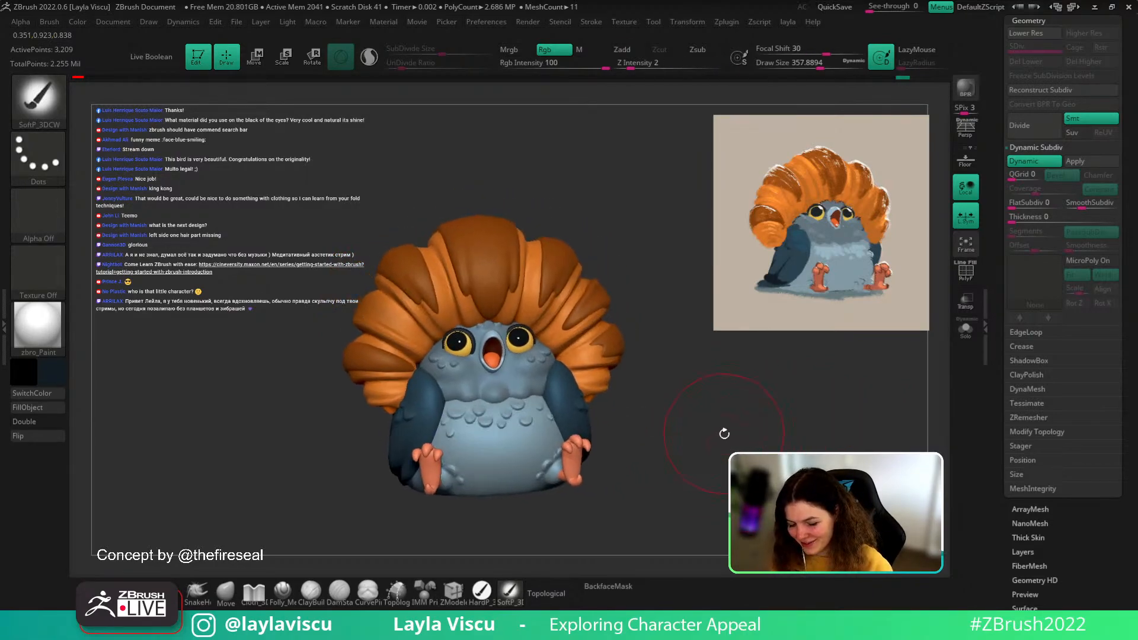
pyautogui.keyDown('alt'); pyautogui.click(534, 389); pyautogui.keyUp('alt')
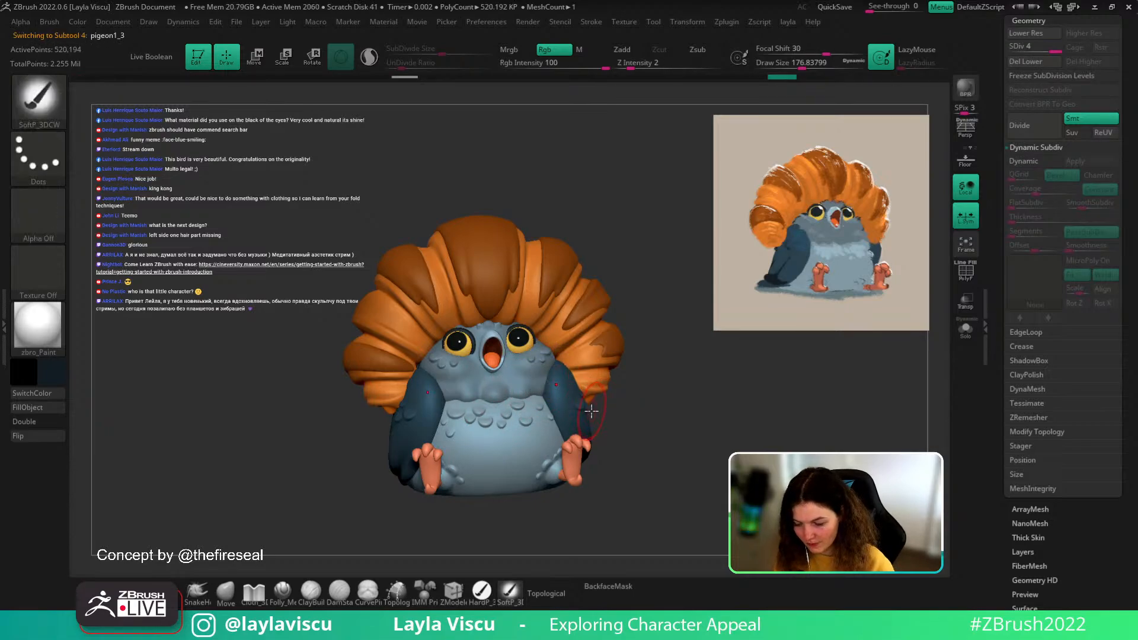
pyautogui.press('b')
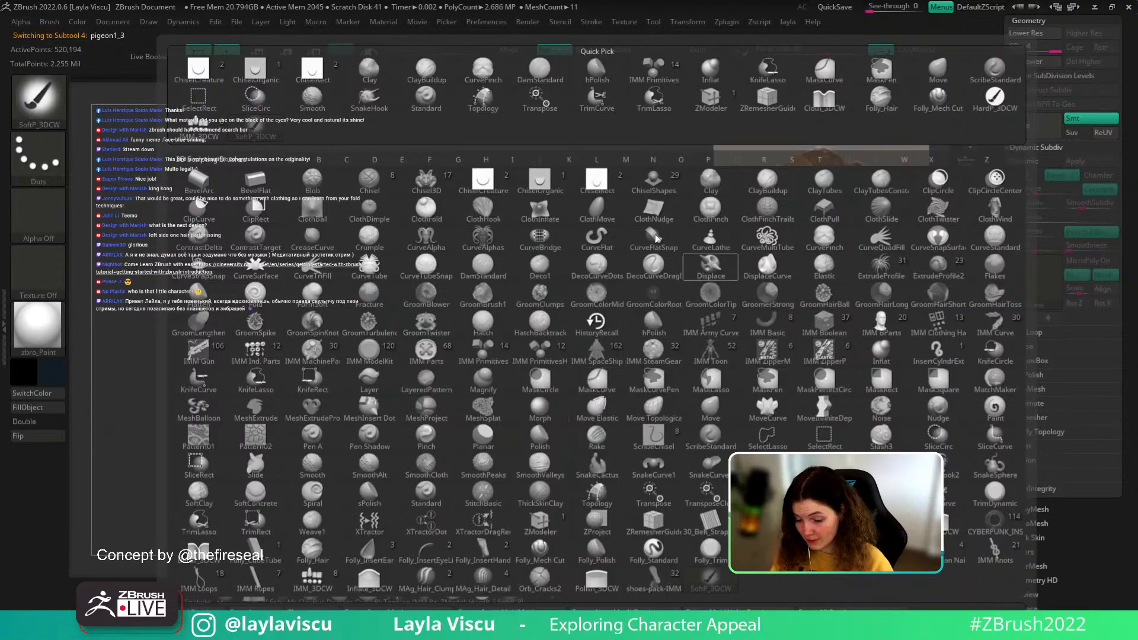
pyautogui.click(599, 179)
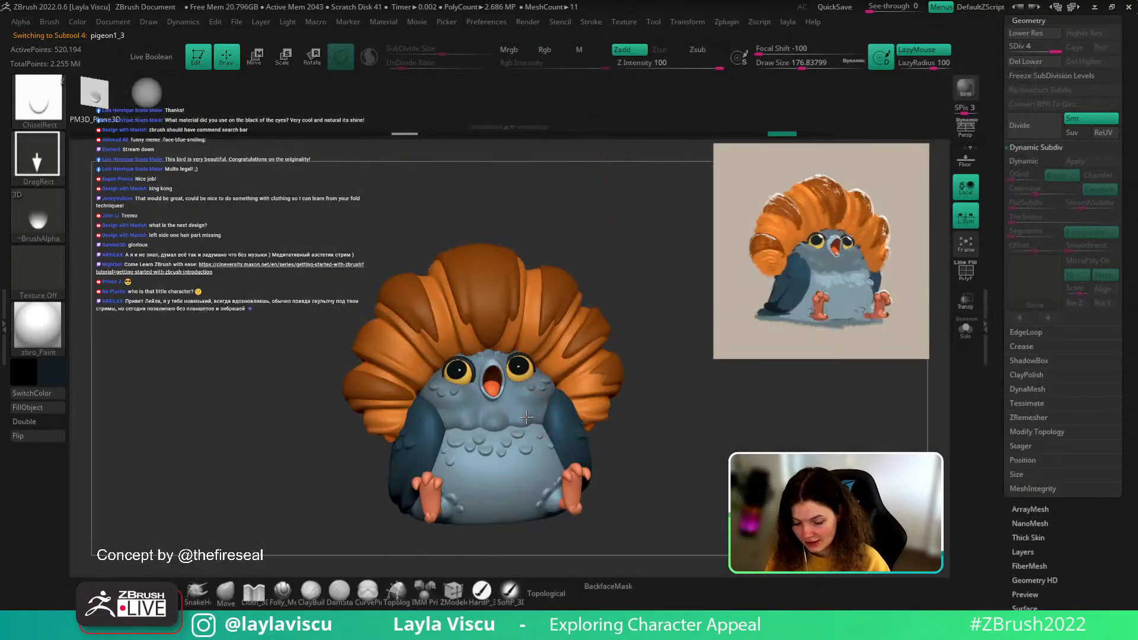
pyautogui.moveTo(656, 425); pyautogui.dragTo(634, 400)
pyautogui.keyDown('ctrl'); pyautogui.moveTo(536, 344); pyautogui.dragTo(514, 403, button='right'); pyautogui.keyUp('ctrl')
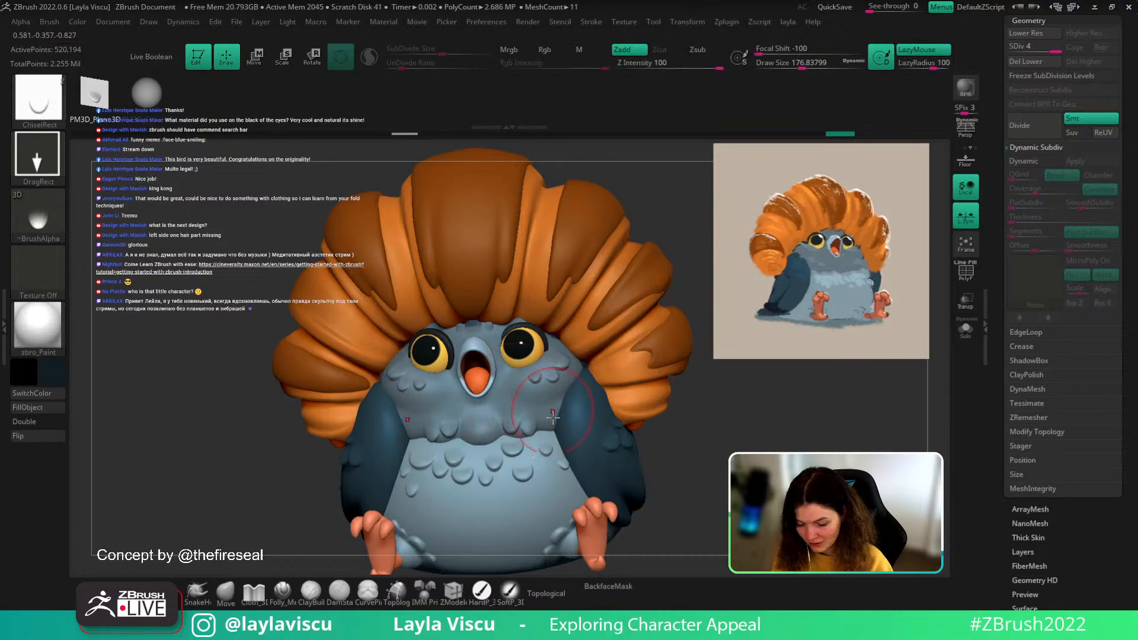
pyautogui.moveTo(706, 398)
pyautogui.mouseDown()
pyautogui.moveTo(747, 445)
pyautogui.moveTo(691, 456)
pyautogui.moveTo(665, 389)
pyautogui.mouseUp()
pyautogui.keyDown('ctrl'); pyautogui.moveTo(549, 349); pyautogui.dragTo(537, 388, button='right'); pyautogui.keyUp('ctrl')
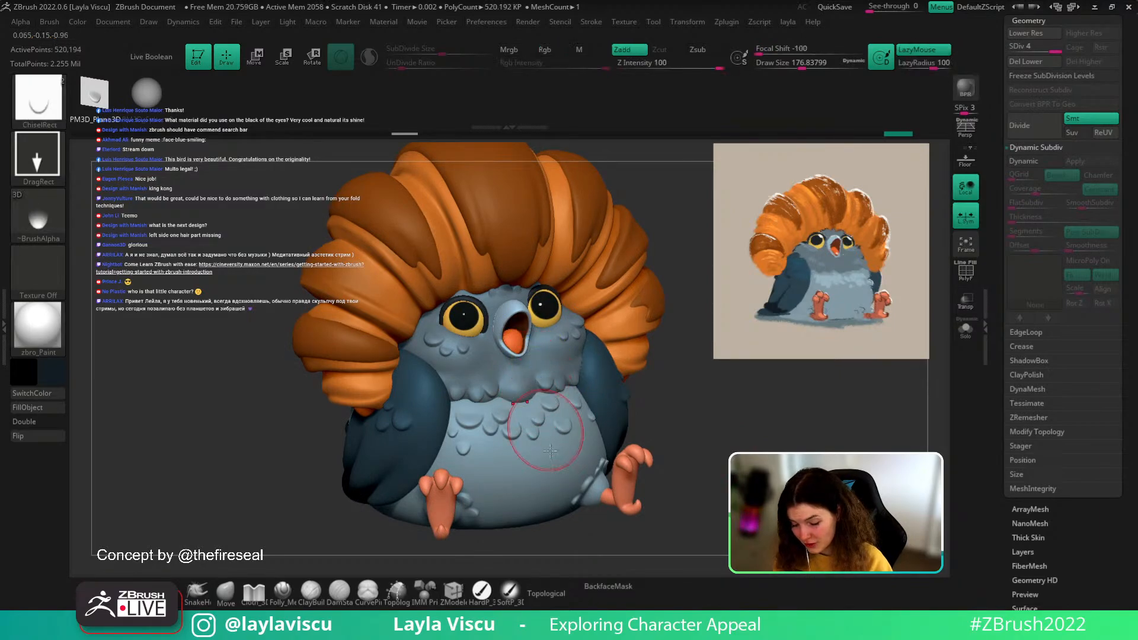
# - Adjust the feathered lower edge of the head with the Move brush, using draw sizes of about 116 and 101
pyautogui.click(226, 593)
pyautogui.press('s')
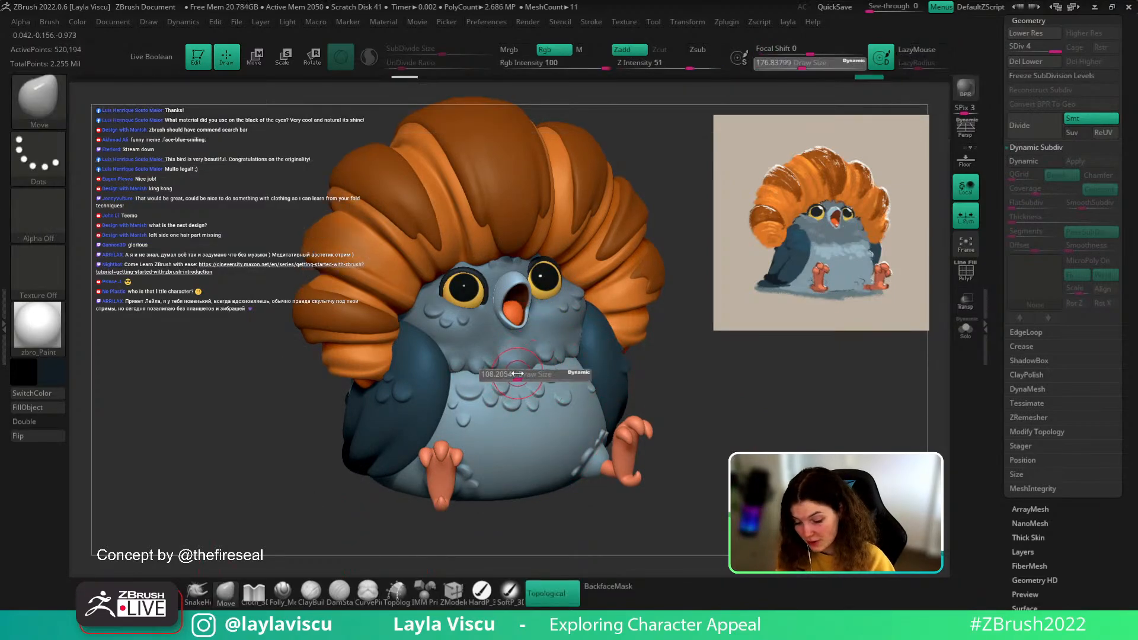
pyautogui.moveTo(532, 376); pyautogui.dragTo(525, 375)
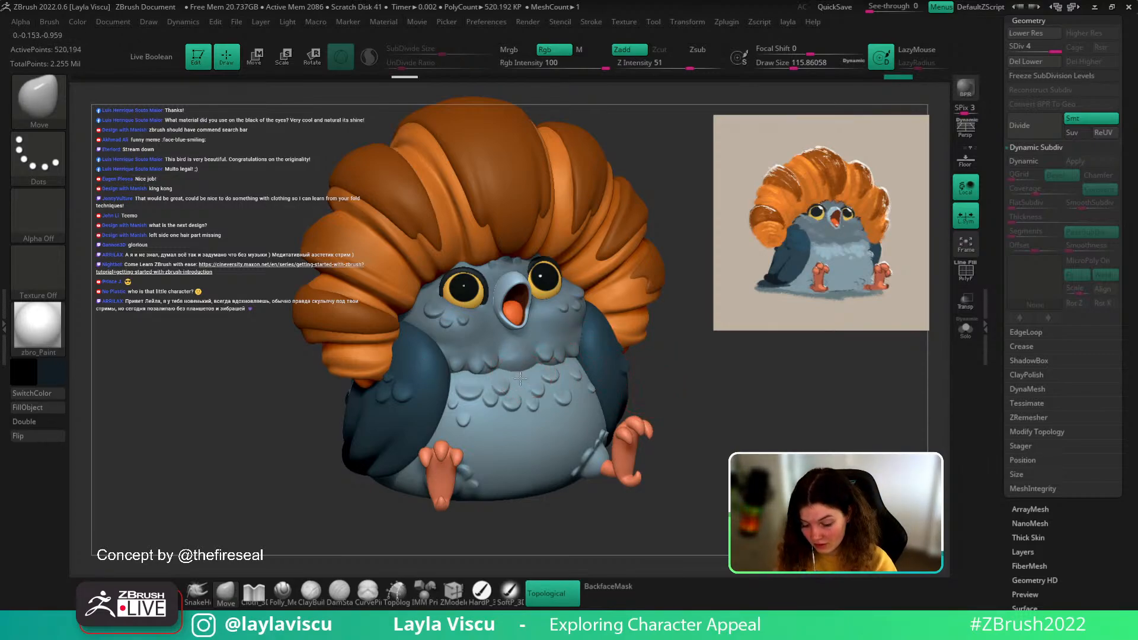
pyautogui.press('[')
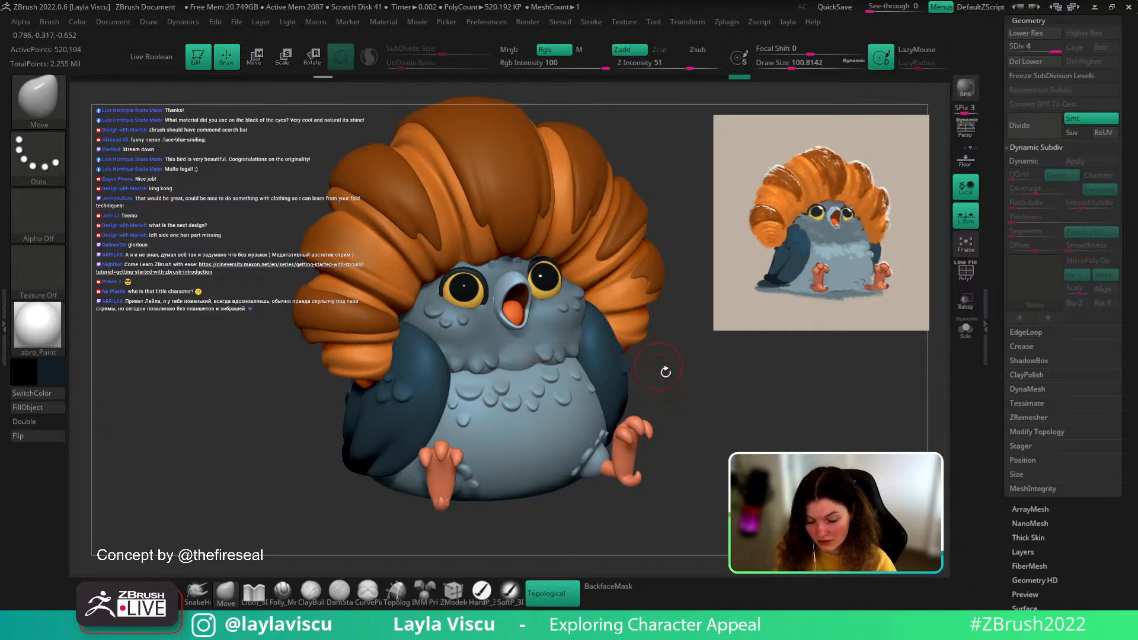
pyautogui.moveTo(666, 371); pyautogui.dragTo(660, 330)
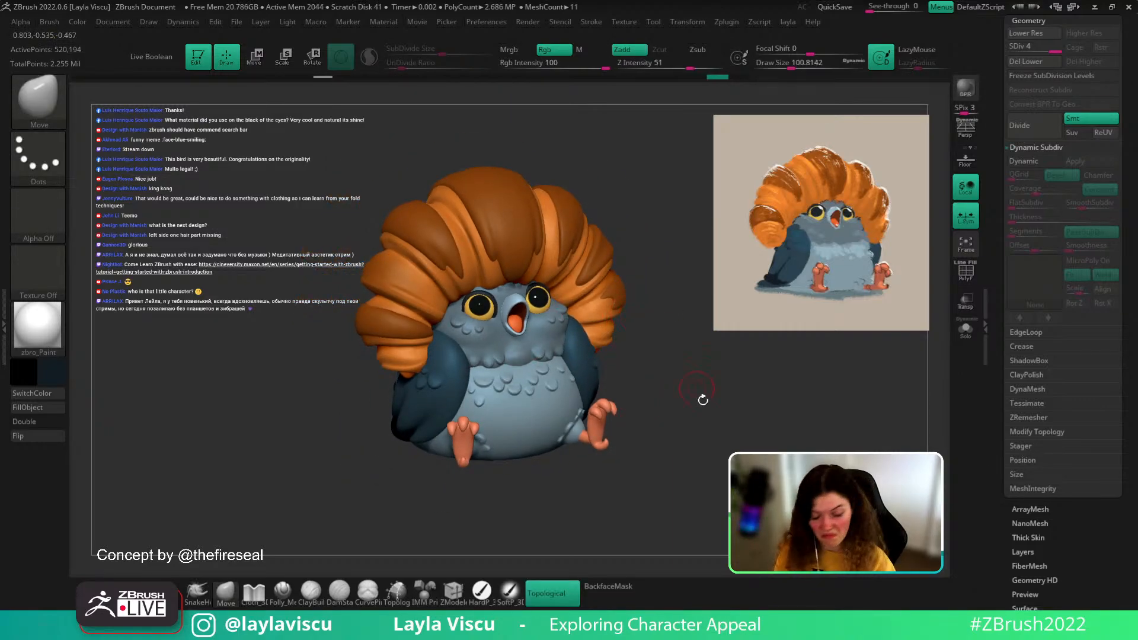
# - Reduce the Move brush to a draw size of about 94 and refine the head's lower edge above the belly
pyautogui.moveTo(701, 399); pyautogui.dragTo(653, 332)
pyautogui.moveTo(659, 415)
pyautogui.mouseDown()
pyautogui.moveTo(670, 376)
pyautogui.moveTo(666, 418)
pyautogui.moveTo(639, 443)
pyautogui.mouseUp()
pyautogui.press('s')
pyautogui.moveTo(521, 405); pyautogui.dragTo(519, 405)
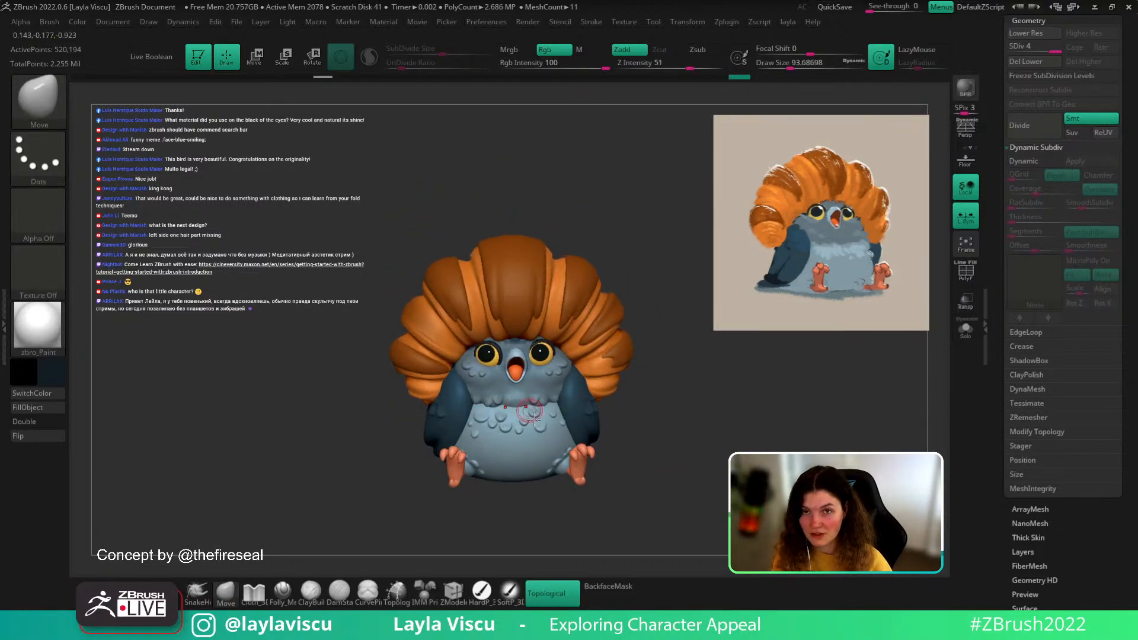
pyautogui.moveTo(646, 445)
pyautogui.mouseDown()
pyautogui.moveTo(688, 434)
pyautogui.moveTo(670, 468)
pyautogui.mouseUp()
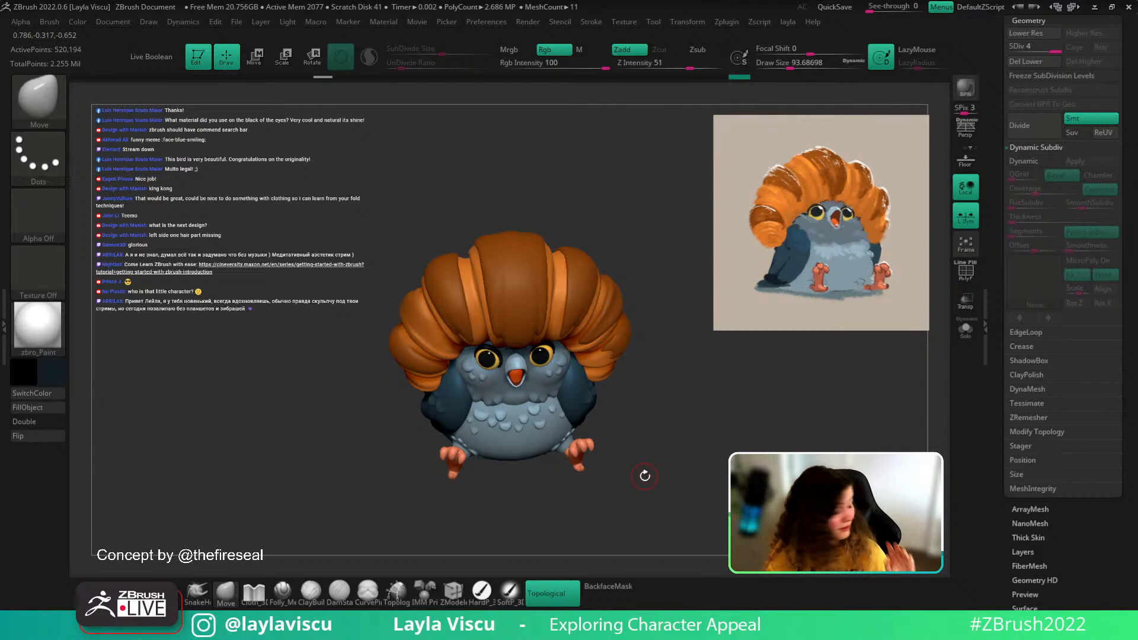
# - Set the Move brush's draw size to about 108 for the feathers under the beak and check the pigeon from the front
pyautogui.keyDown('ctrl'); pyautogui.moveTo(517, 399); pyautogui.dragTo(556, 475, button='right'); pyautogui.keyUp('ctrl')
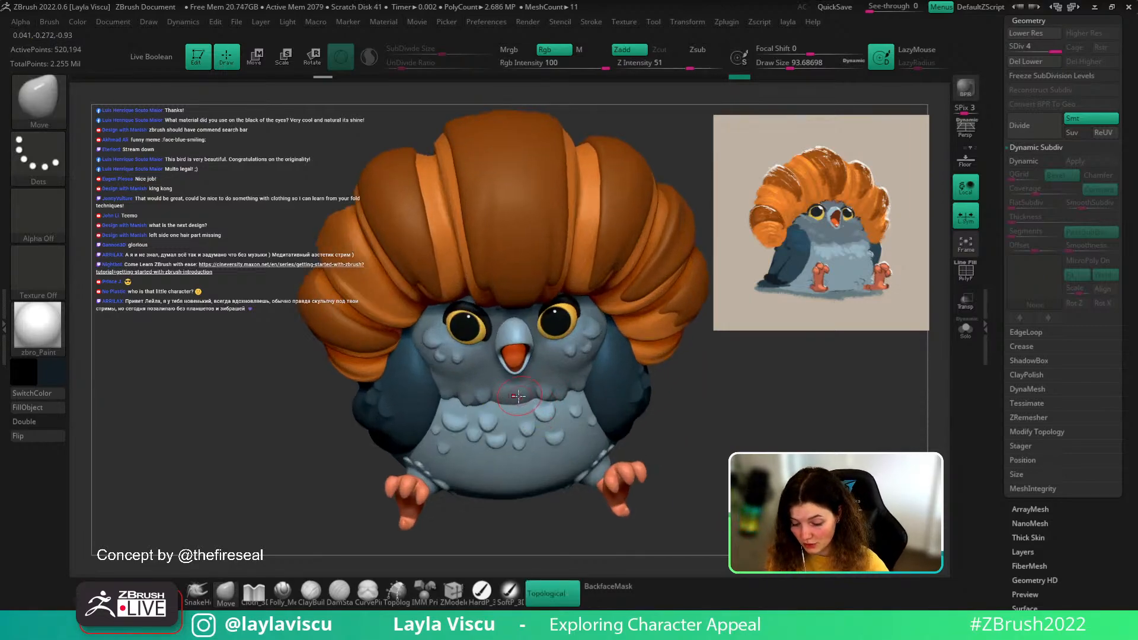
pyautogui.press('s')
pyautogui.moveTo(725, 402); pyautogui.dragTo(723, 432)
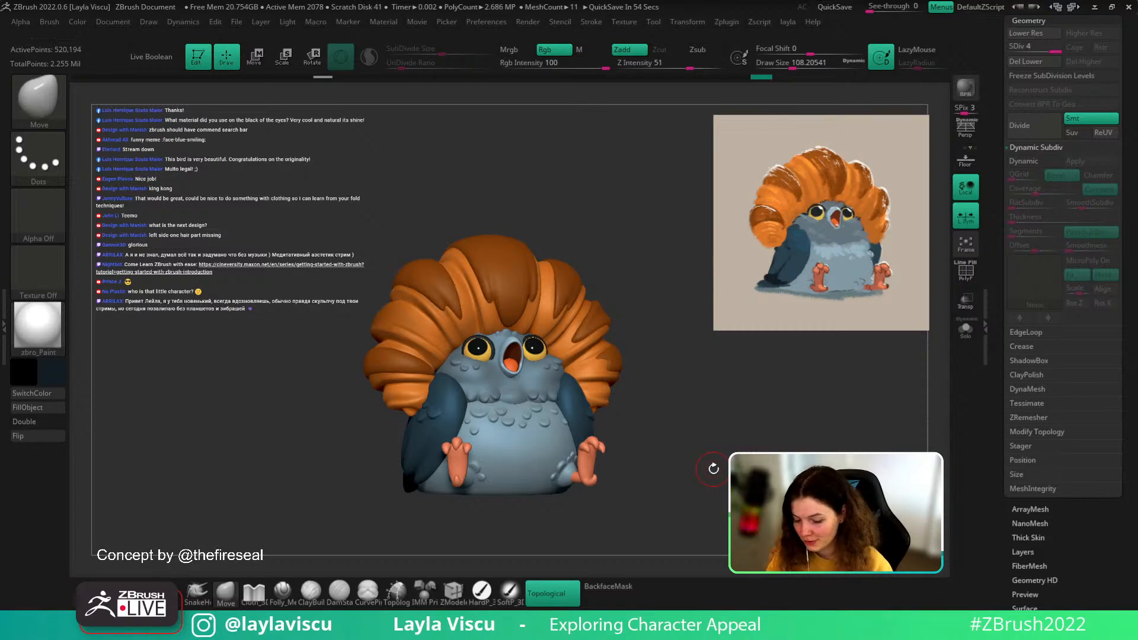
pyautogui.moveTo(713, 465); pyautogui.dragTo(728, 364)
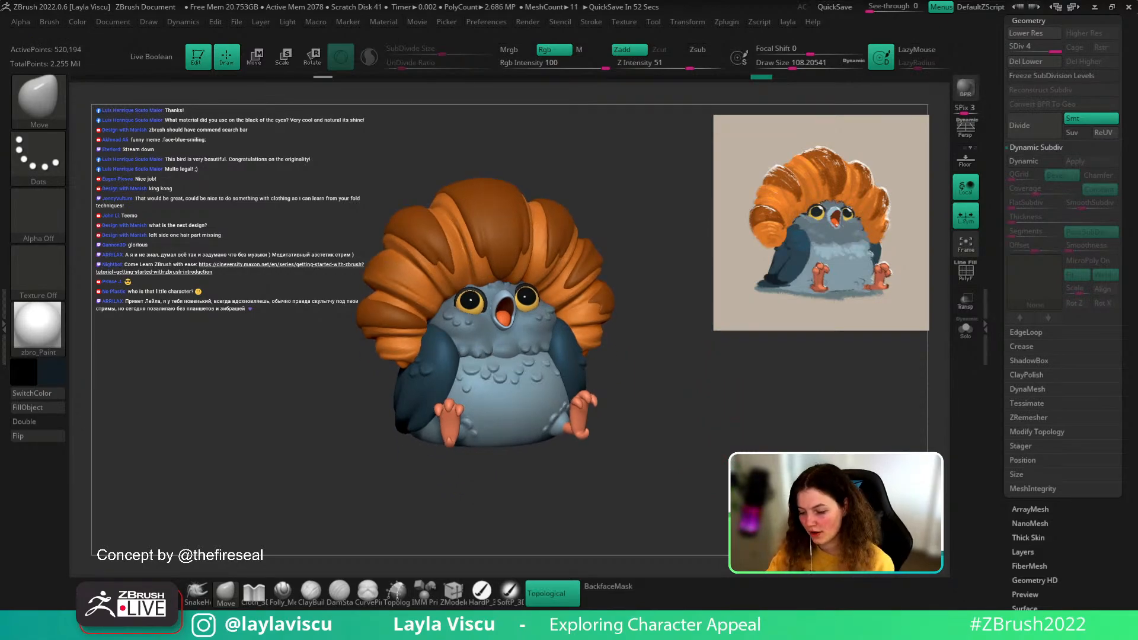